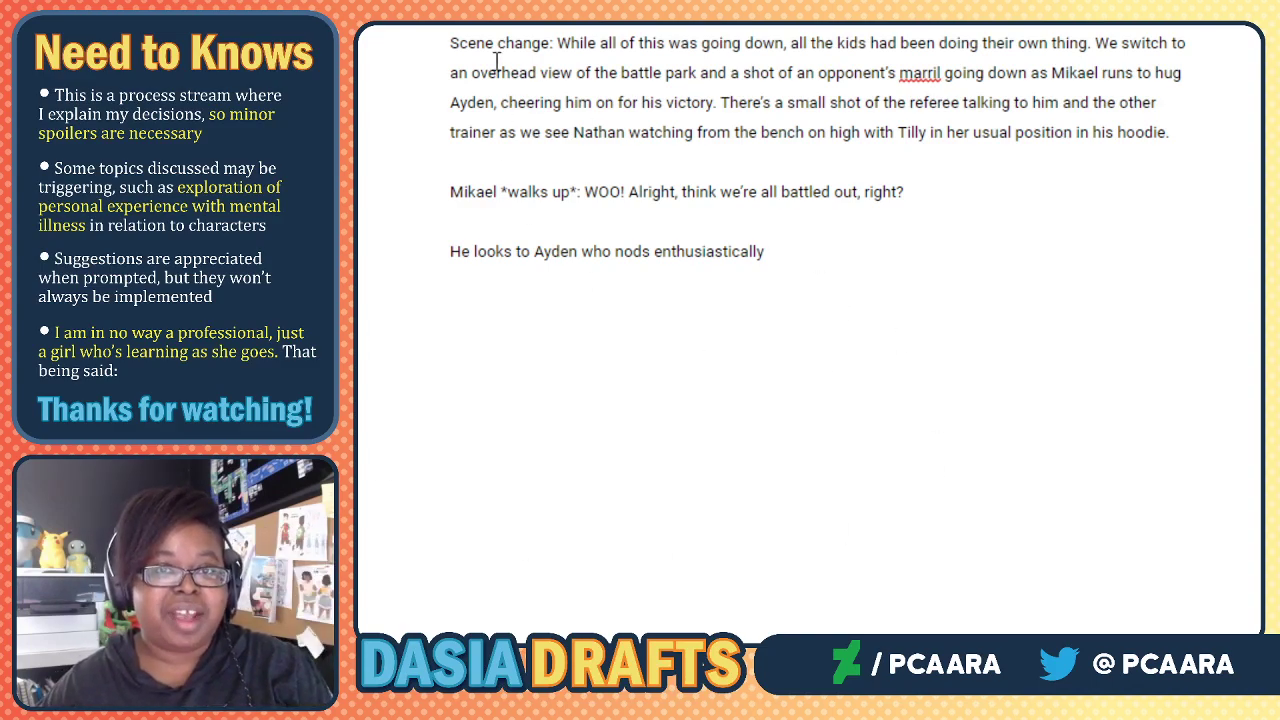
Review the end of the script, from Asadi's talk with JoeC and Sammy through the battle park scene.
{"action": "scroll", "coordinate": [568, 235], "scroll_direction": "up", "scroll_amount": 3}
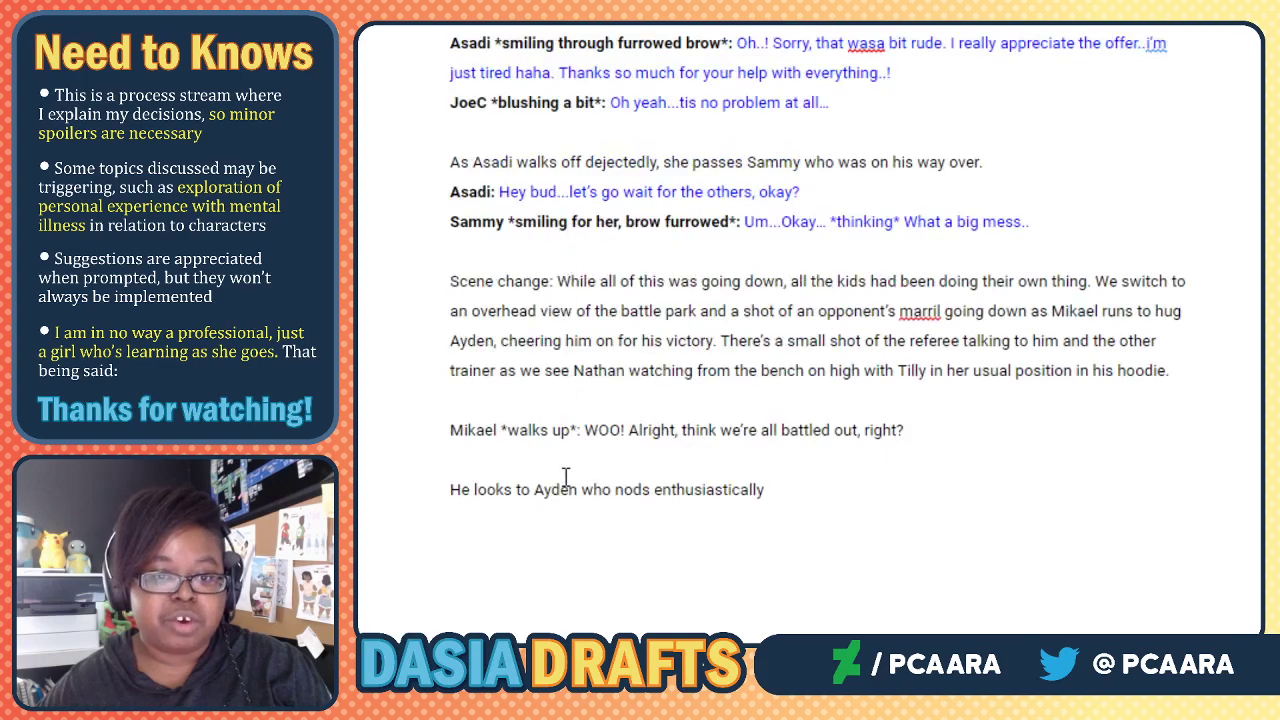
{"action": "scroll", "coordinate": [565, 477], "scroll_direction": "down", "scroll_amount": 2}
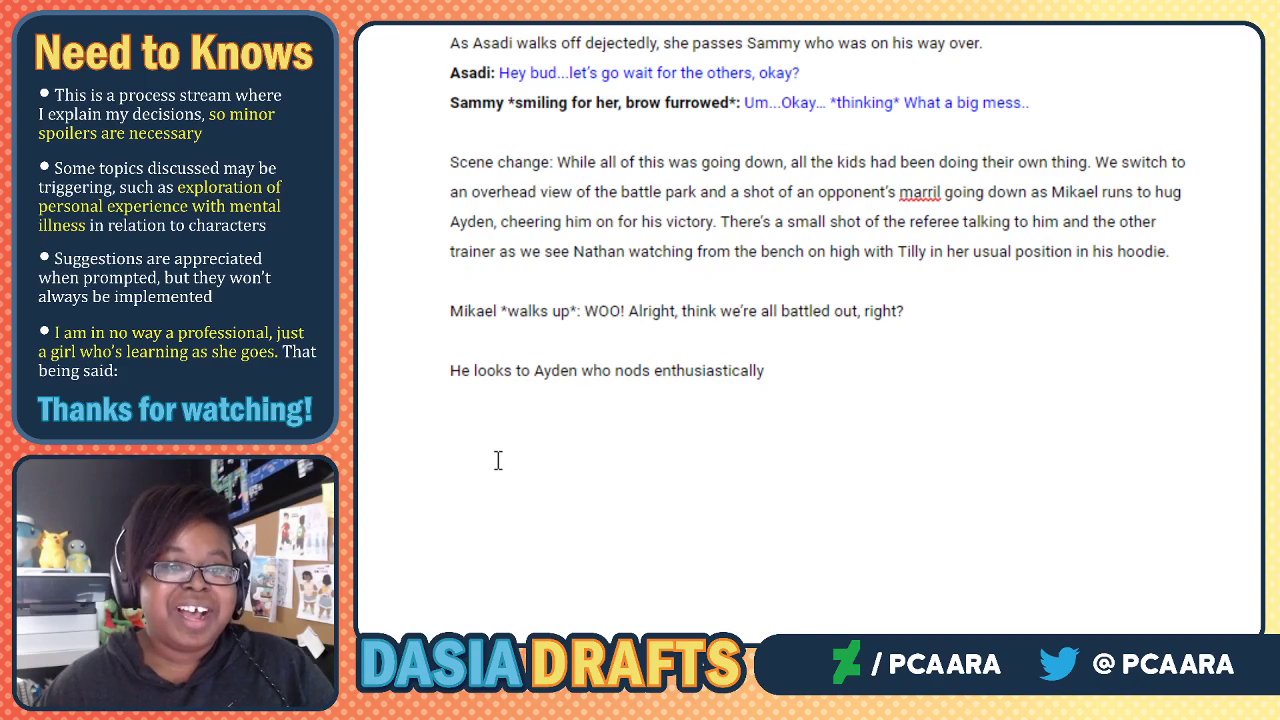
{"action": "scroll", "coordinate": [520, 320], "scroll_direction": "down", "scroll_amount": 1}
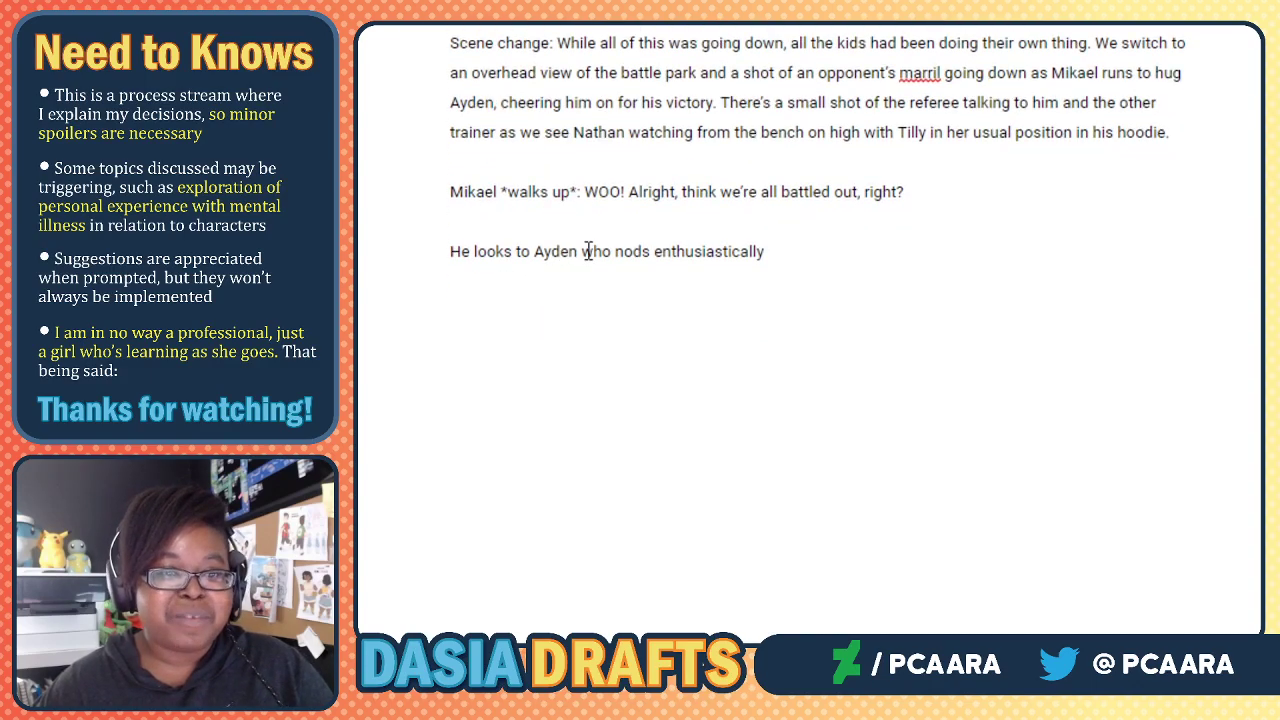
{"action": "scroll", "coordinate": [905, 351], "scroll_direction": "up", "scroll_amount": 1}
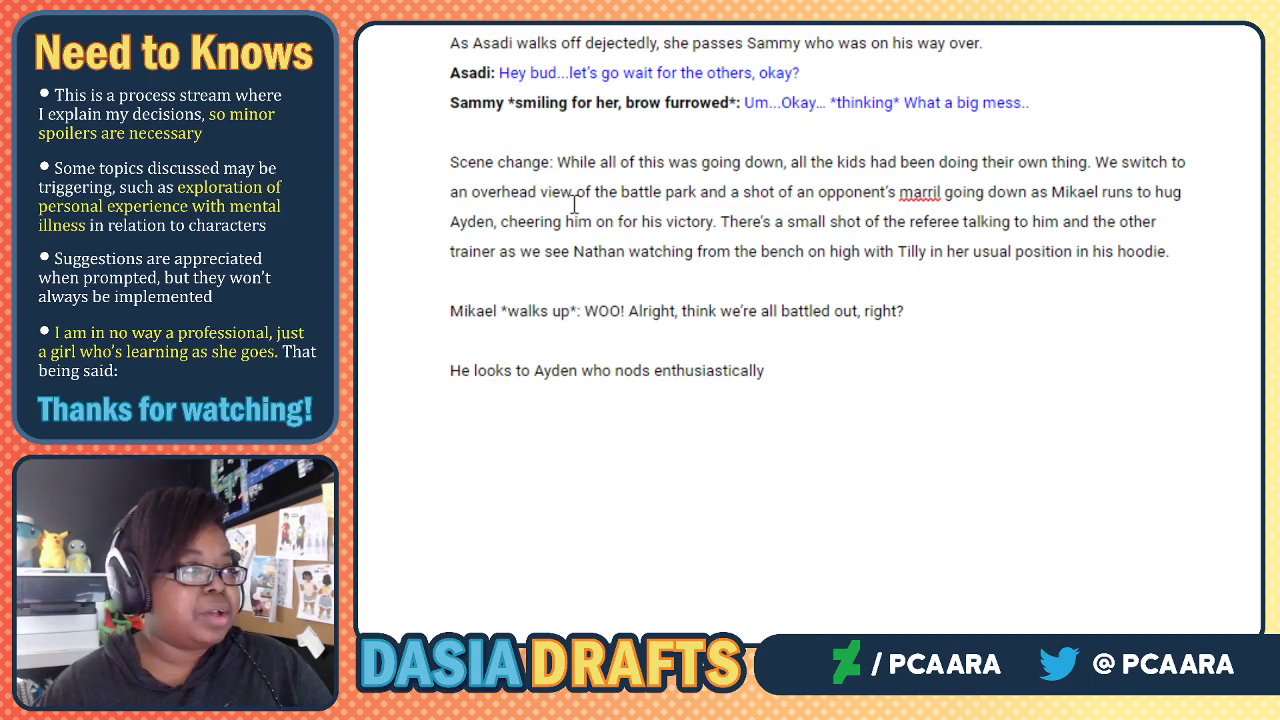
{"action": "scroll", "coordinate": [579, 217], "scroll_direction": "down", "scroll_amount": 1}
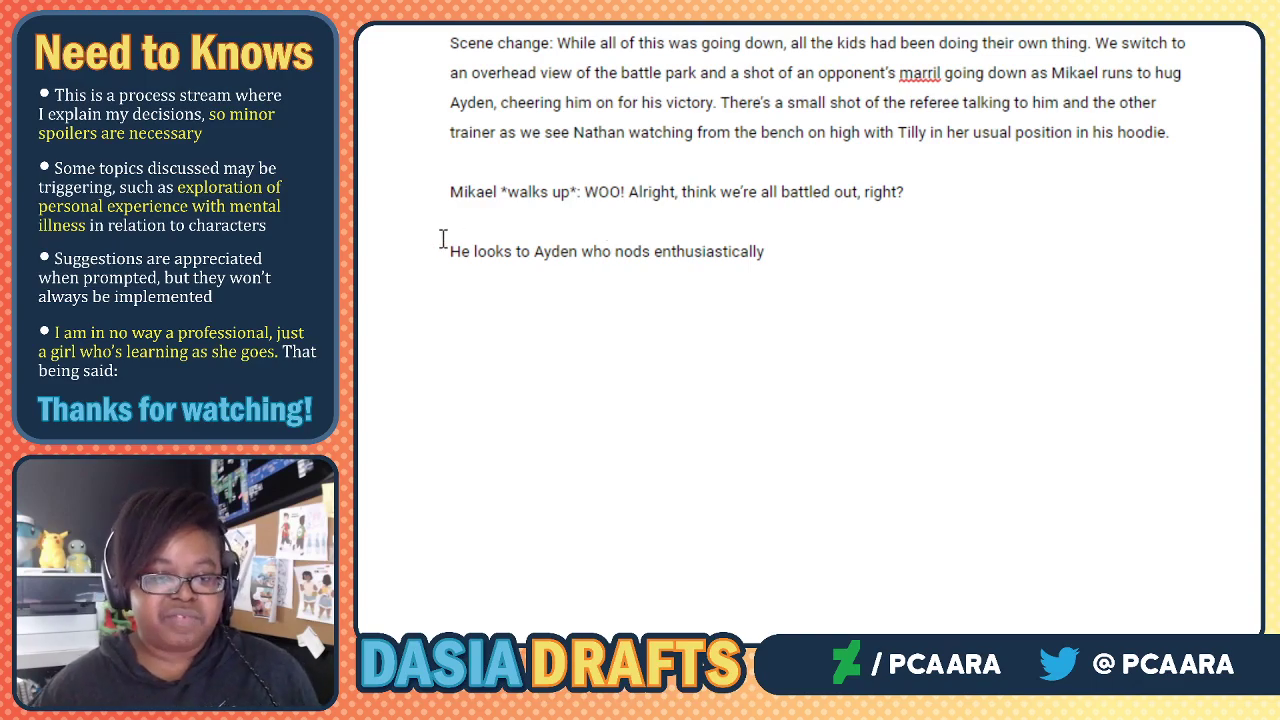
{"action": "left_click", "coordinate": [708, 191]}
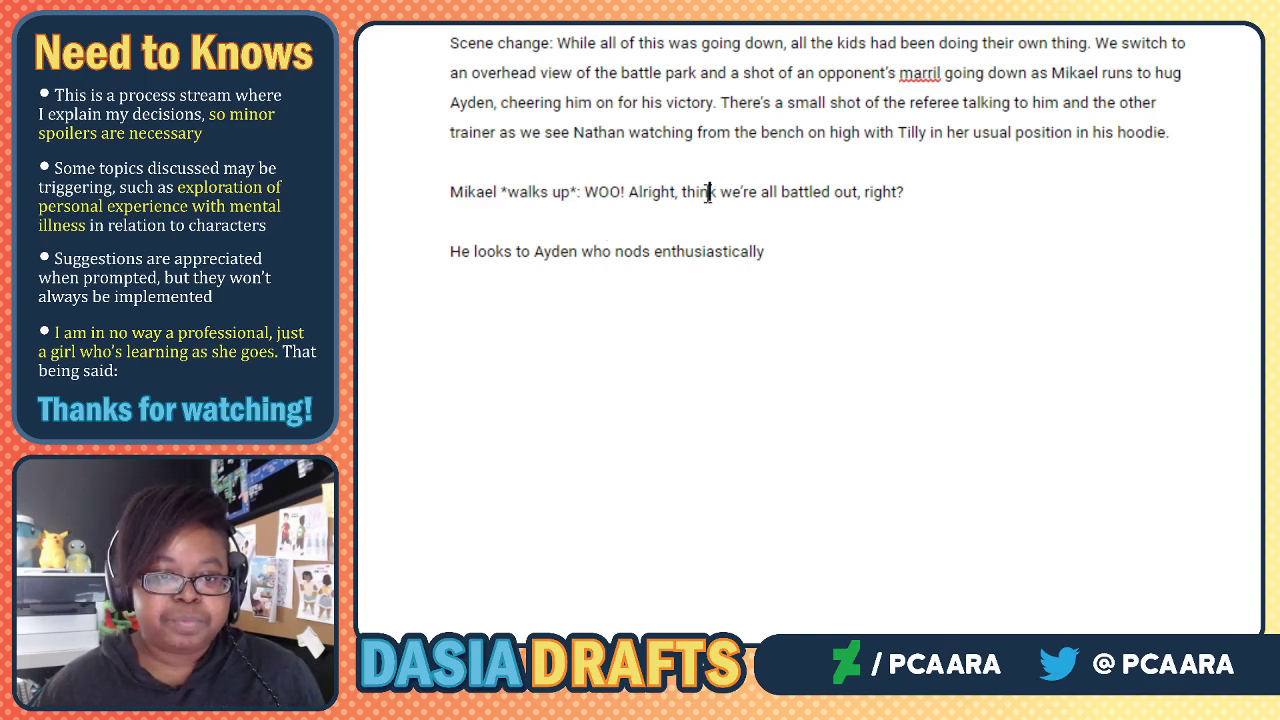
{"action": "scroll", "coordinate": [561, 188], "scroll_direction": "down", "scroll_amount": 1}
{"action": "scroll", "coordinate": [561, 188], "scroll_direction": "up", "scroll_amount": 1}
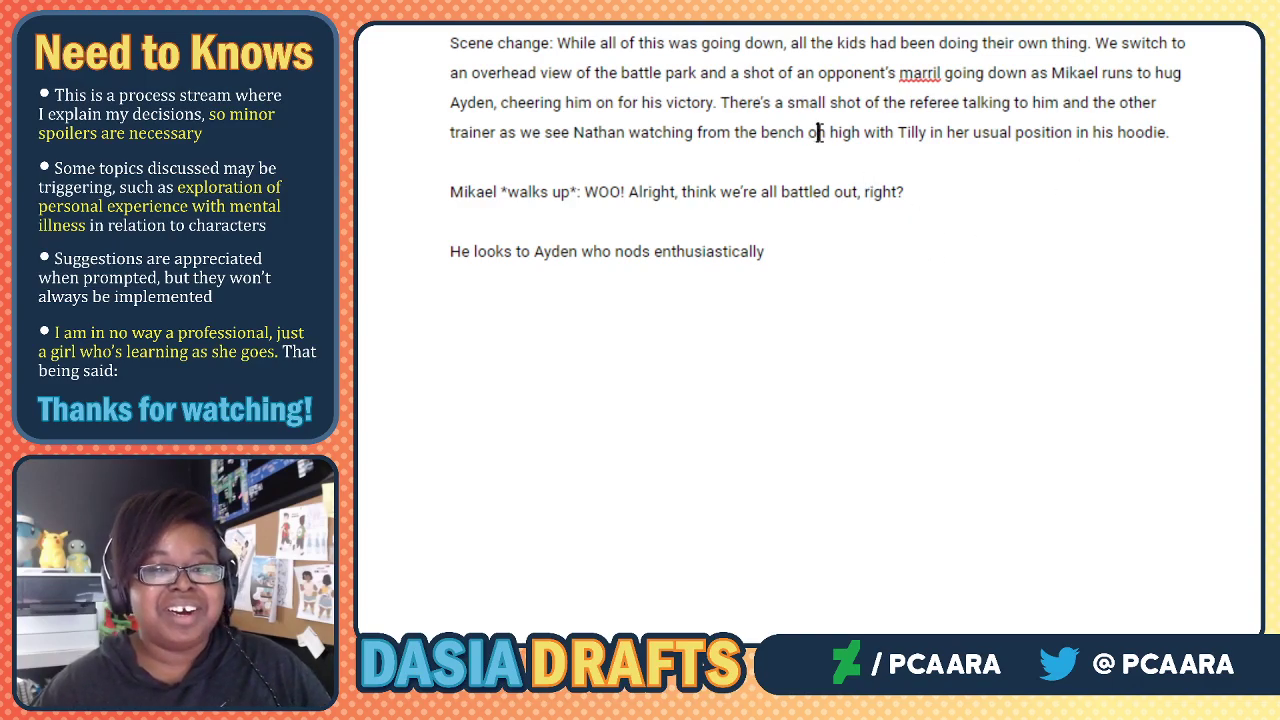
End the sentence "He looks to Ayden who nods enthusiastically" with a period.
{"action": "left_click", "coordinate": [770, 253]}
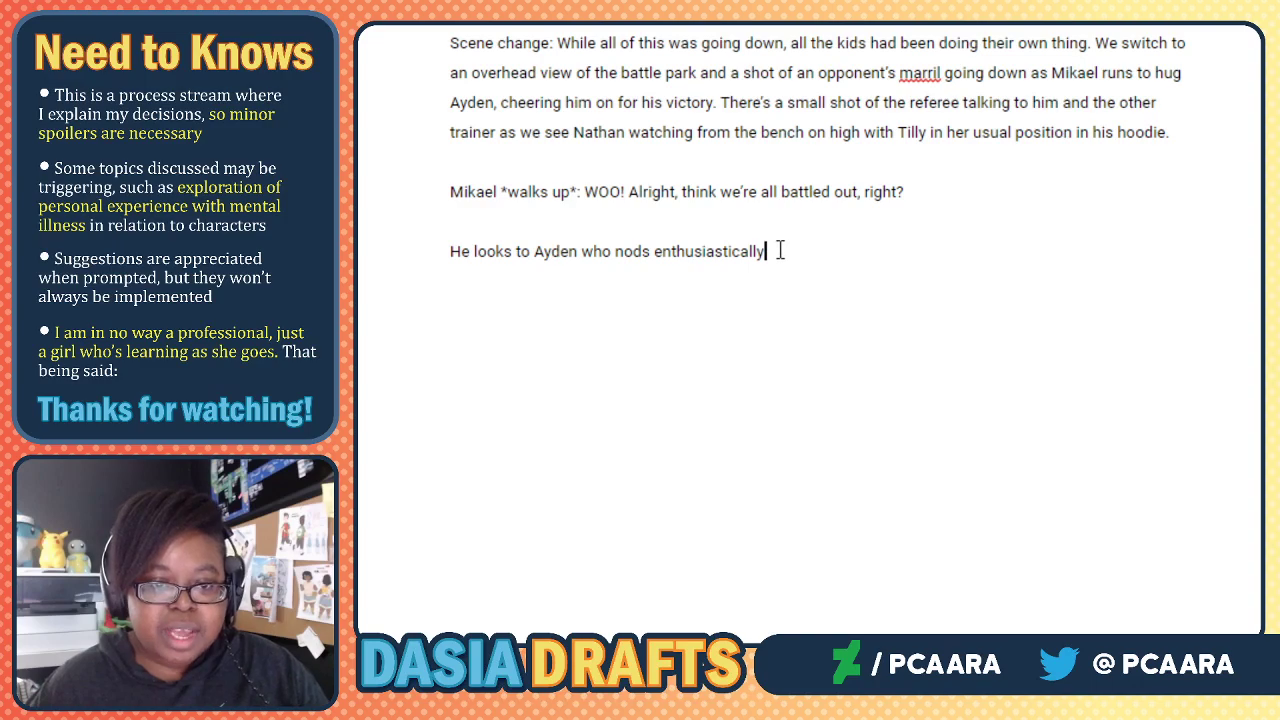
{"action": "scroll", "coordinate": [744, 230], "scroll_direction": "down", "scroll_amount": 2}
{"action": "scroll", "coordinate": [744, 230], "scroll_direction": "up", "scroll_amount": 2}
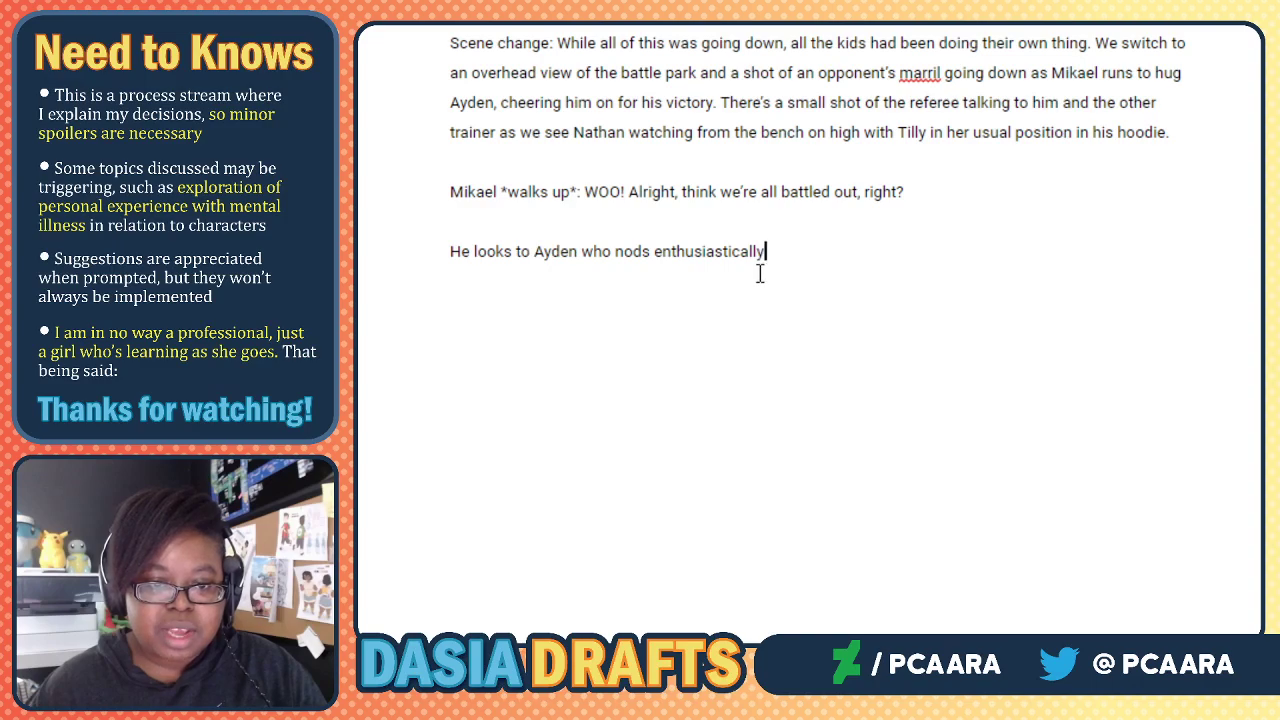
{"action": "type", "text": "."}
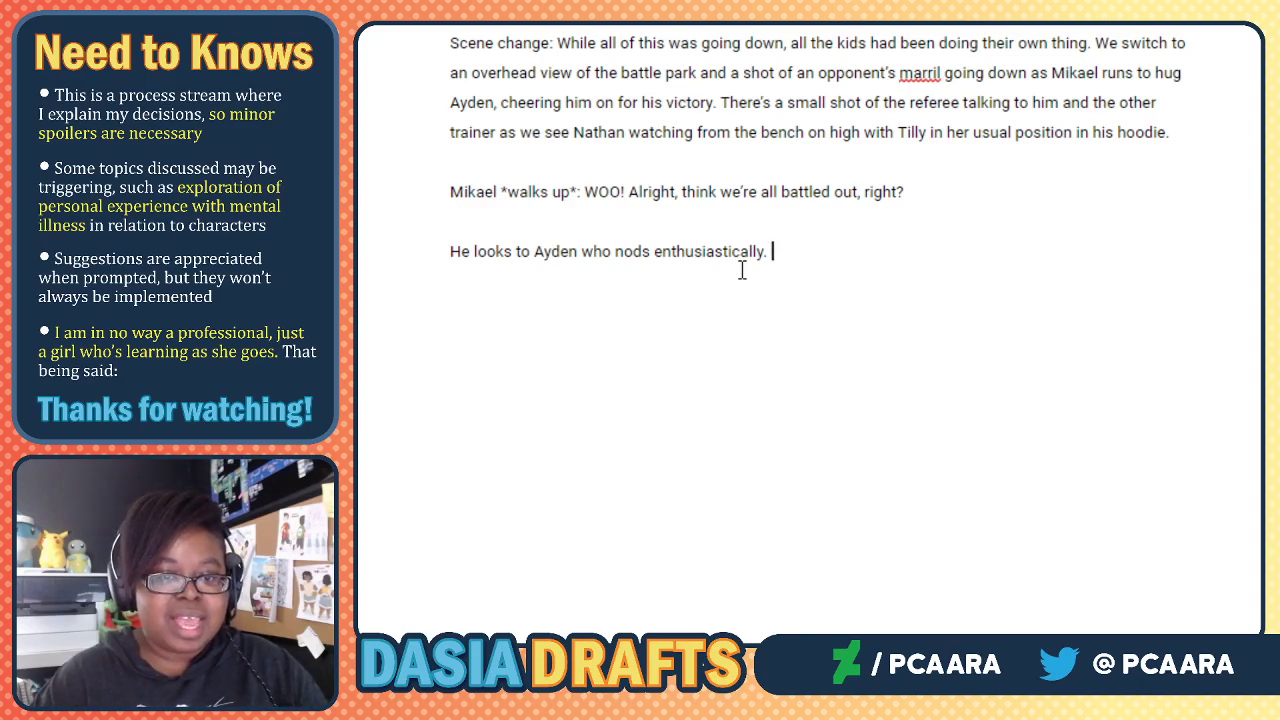
Start a new paragraph after a blank line with the speaker cue "Mikael *addressing Nathan*:".
{"action": "key", "text": "Return"}
{"action": "key", "text": "Return"}
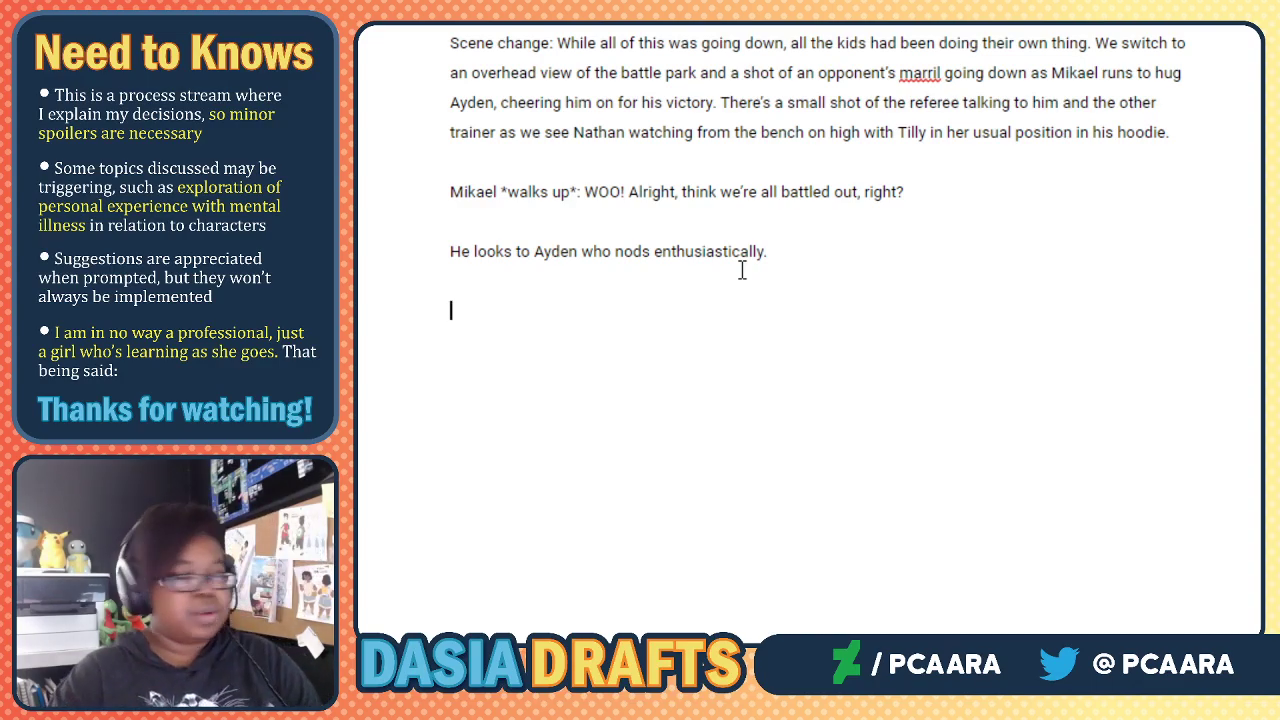
{"action": "type", "text": "M"}
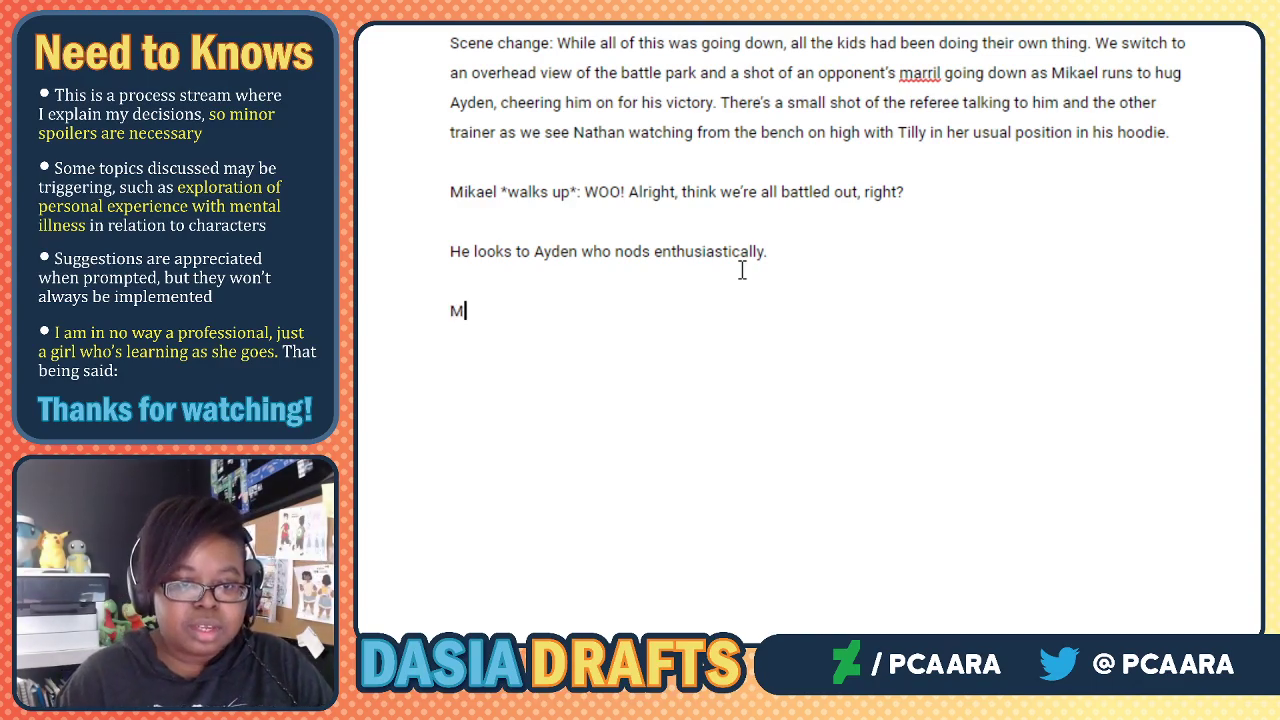
{"action": "type", "text": "ikael *loo"}
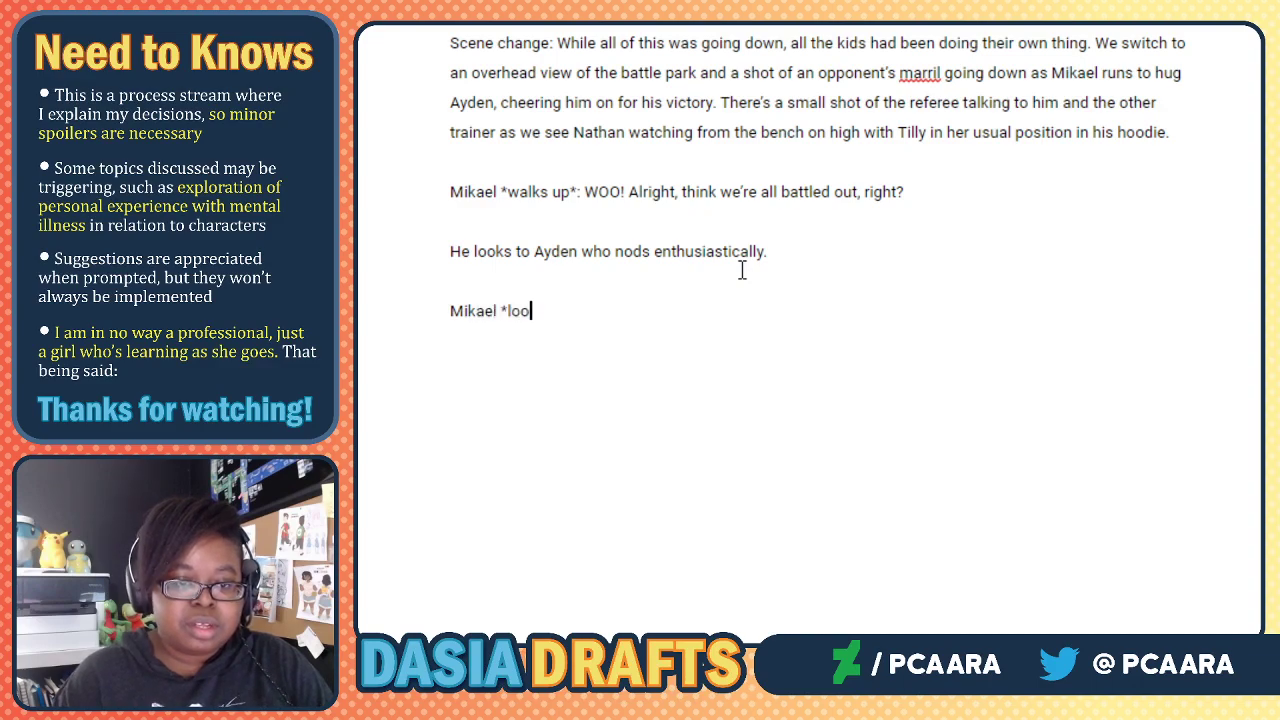
{"action": "type", "text": "king at"}
{"action": "key", "text": "BackSpace"}
{"action": "key", "text": "BackSpace"}
{"action": "key", "text": "BackSpace"}
{"action": "key", "text": "BackSpace"}
{"action": "key", "text": "BackSpace"}
{"action": "key", "text": "BackSpace"}
{"action": "key", "text": "BackSpace"}
{"action": "key", "text": "BackSpace"}
{"action": "key", "text": "BackSpace"}
{"action": "key", "text": "BackSpace"}
{"action": "key", "text": "BackSpace"}
{"action": "type", "text": "addressing Nathan"}
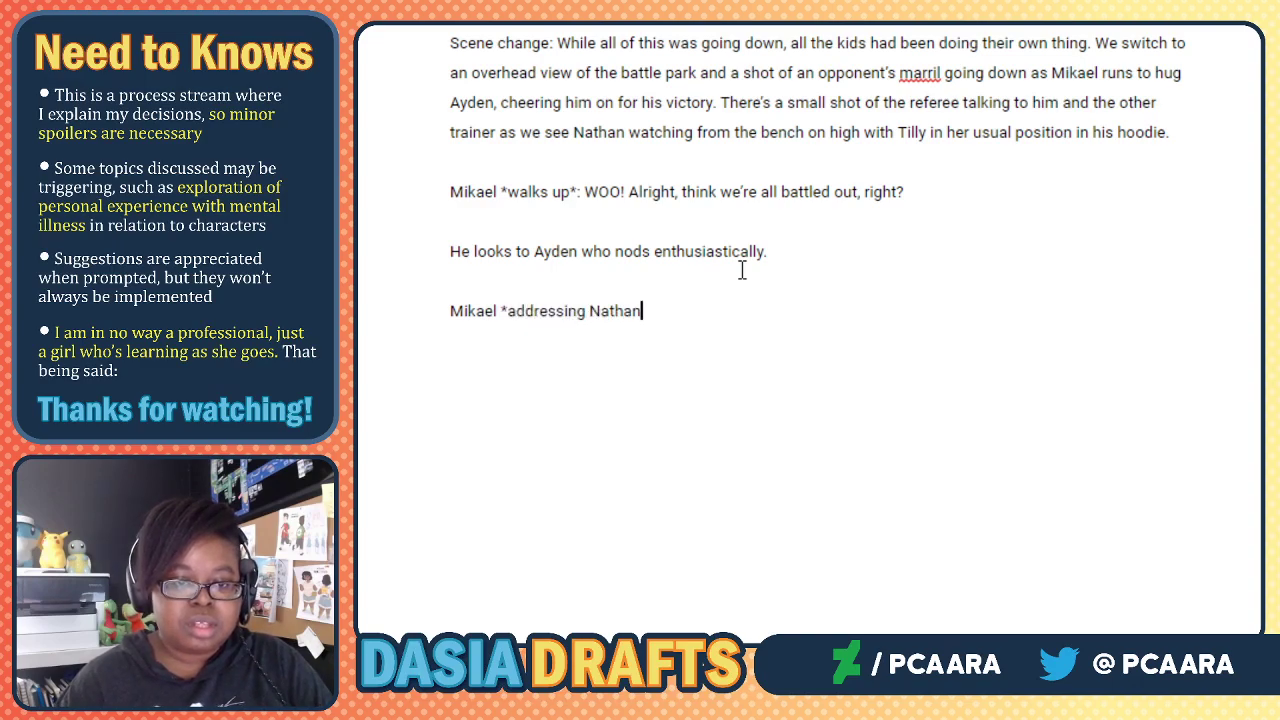
{"action": "type", "text": "*: "}
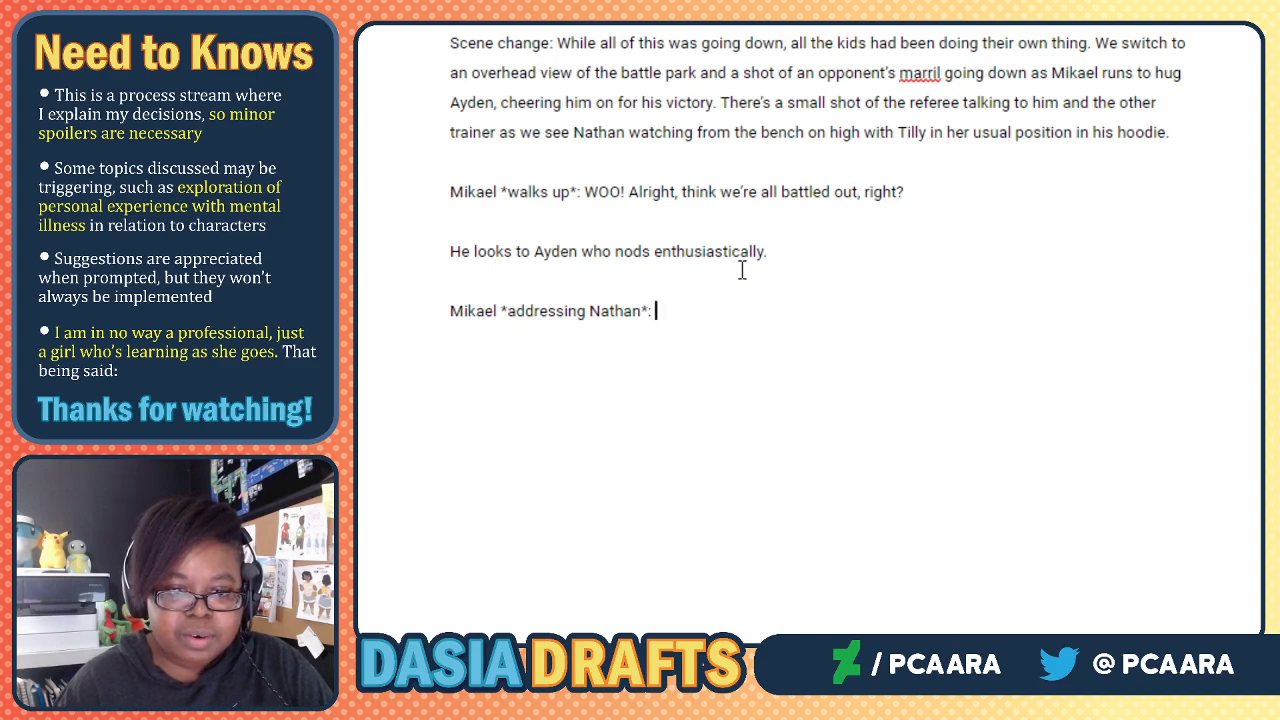
Write Mikael's line "Hey Nate, you sure you don't want to do anything else before we go meet the others?".
{"action": "type", "text": "Hey Nate, you sure you don't want to do anything be"}
{"action": "key", "text": "BackSpace"}
{"action": "key", "text": "BackSpace"}
{"action": "type", "text": "el"}
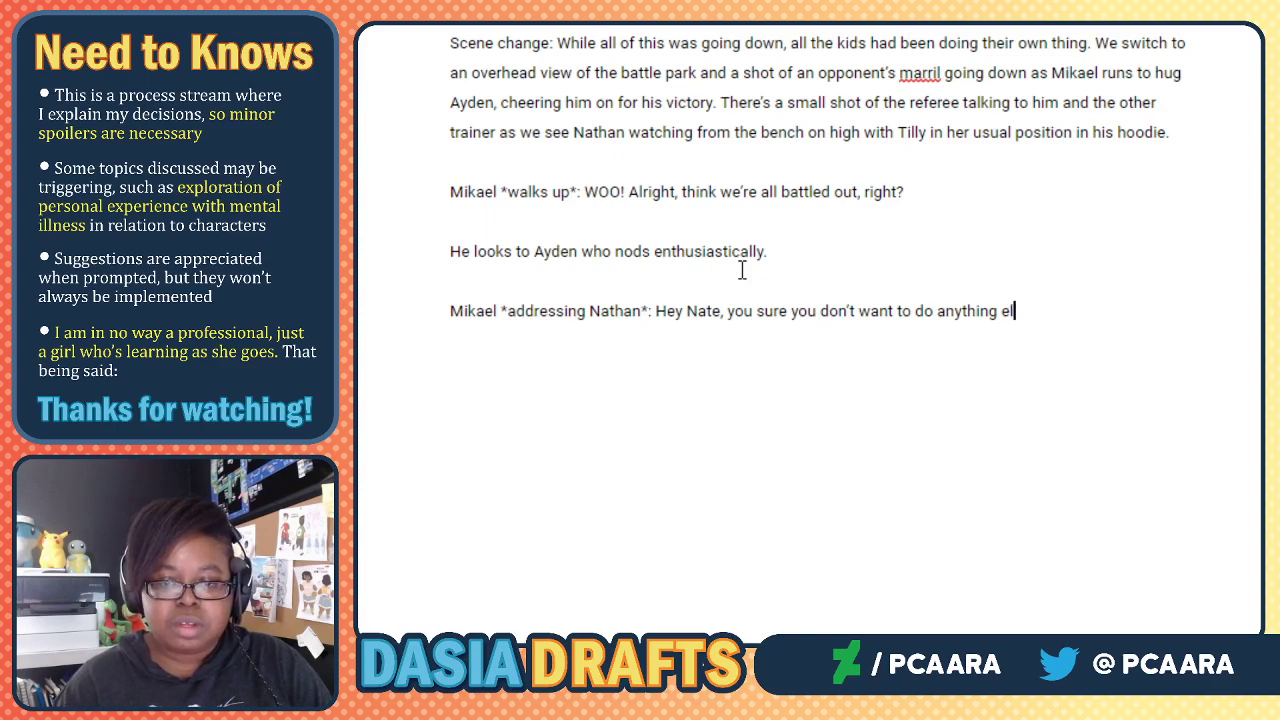
{"action": "type", "text": "se before we go meet t"}
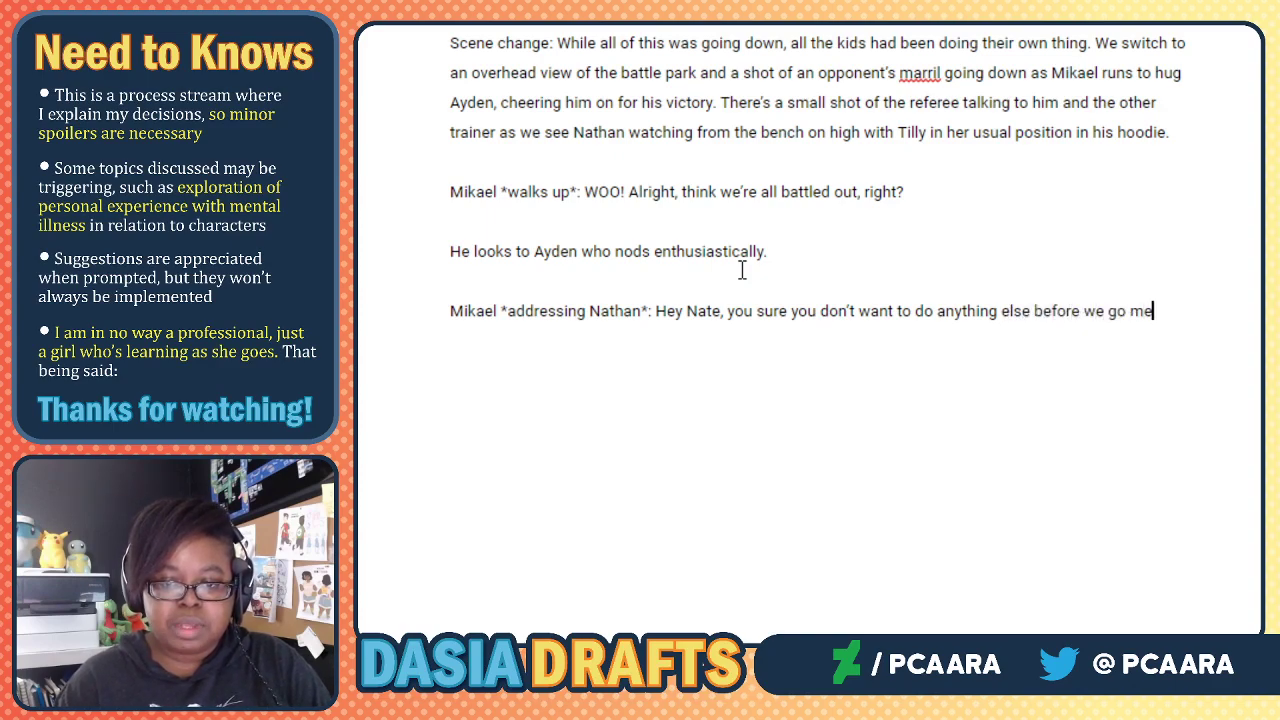
{"action": "type", "text": "the othre"}
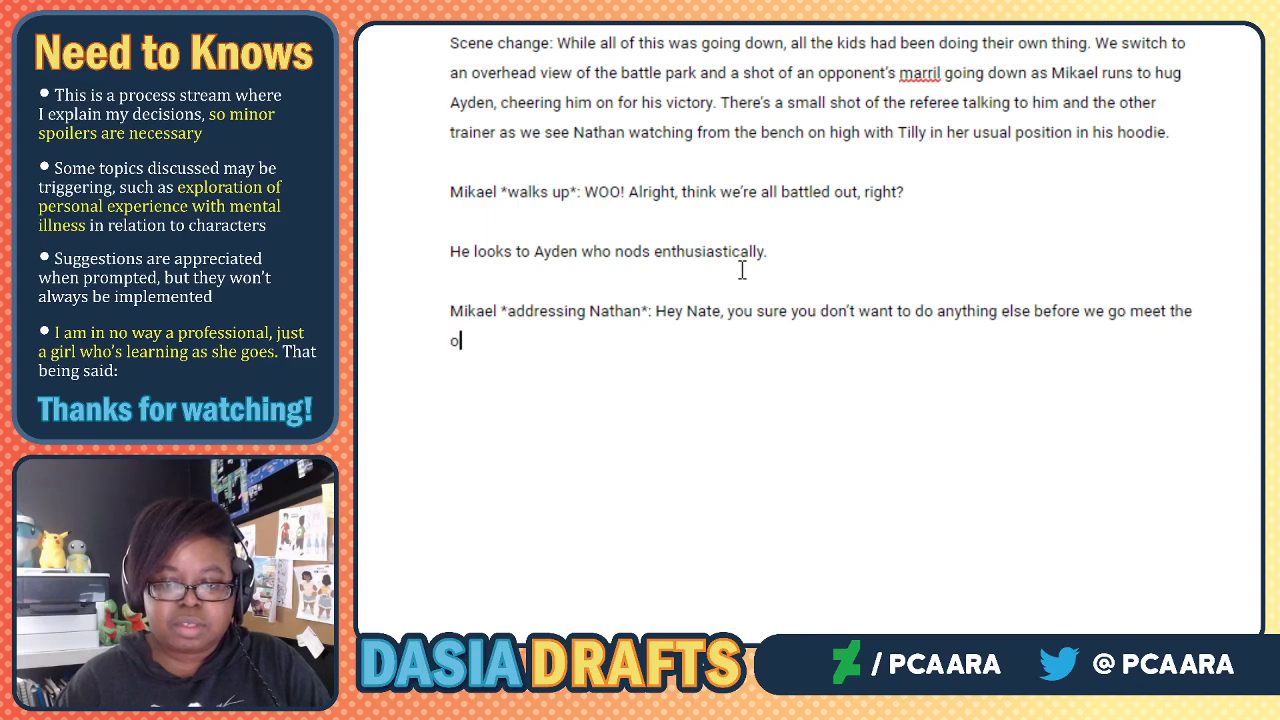
{"action": "key", "text": "BackSpace"}
{"action": "key", "text": "BackSpace"}
{"action": "type", "text": "ers?"}
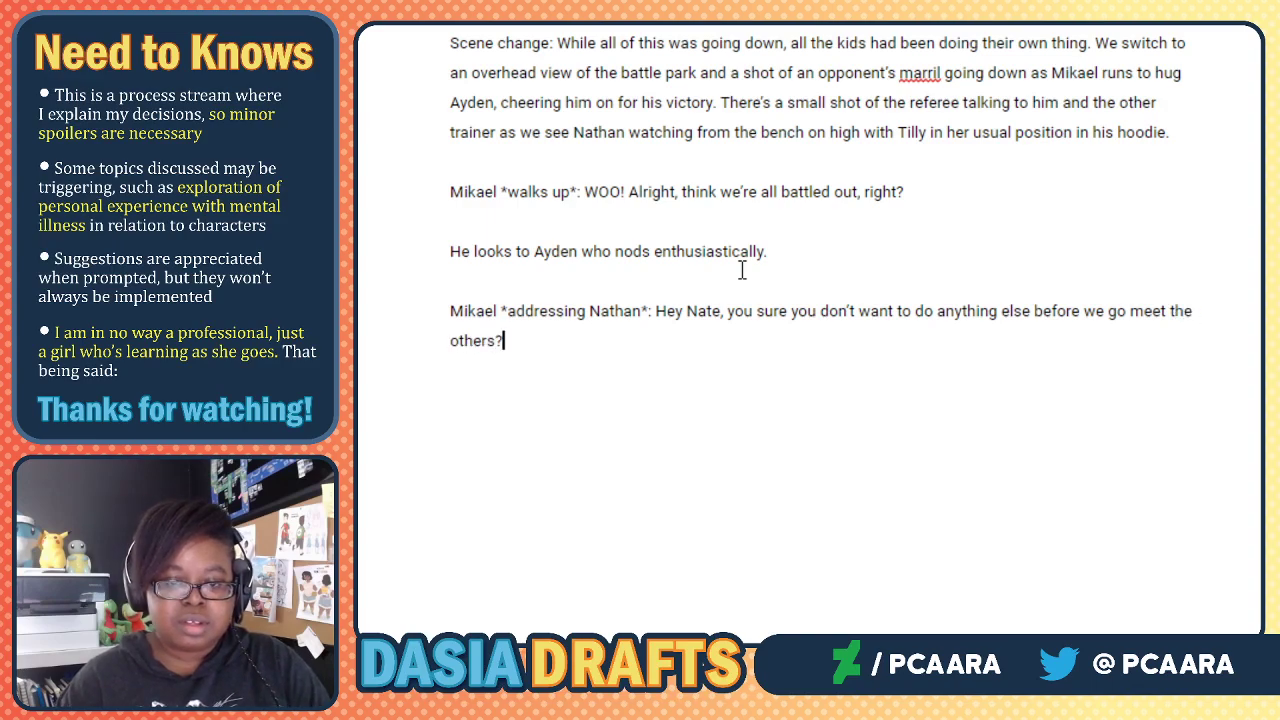
Replace "the others?" at the end of Mikael's line with "back up with everyone?".
{"action": "key", "text": "BackSpace"}
{"action": "key", "text": "BackSpace"}
{"action": "key", "text": "BackSpace"}
{"action": "key", "text": "BackSpace"}
{"action": "key", "text": "BackSpace"}
{"action": "key", "text": "BackSpace"}
{"action": "key", "text": "BackSpace"}
{"action": "key", "text": "BackSpace"}
{"action": "key", "text": "BackSpace"}
{"action": "key", "text": "BackSpace"}
{"action": "key", "text": "BackSpace"}
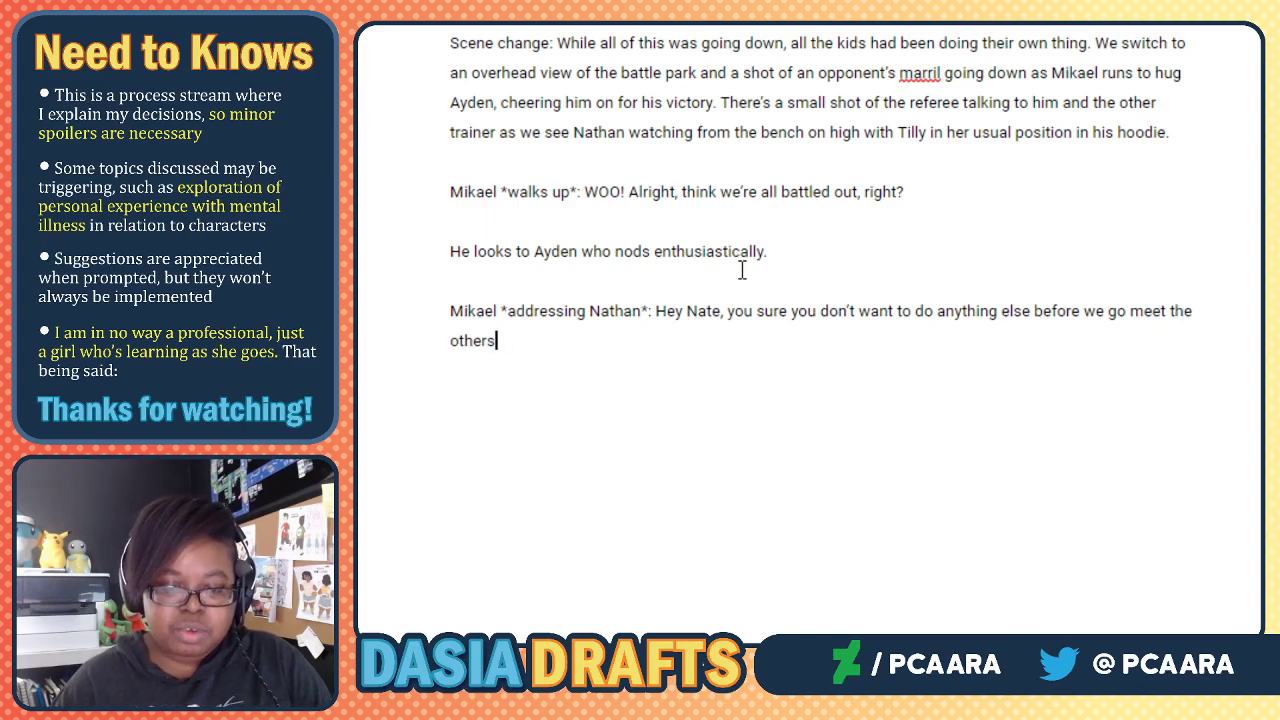
{"action": "key", "text": "BackSpace"}
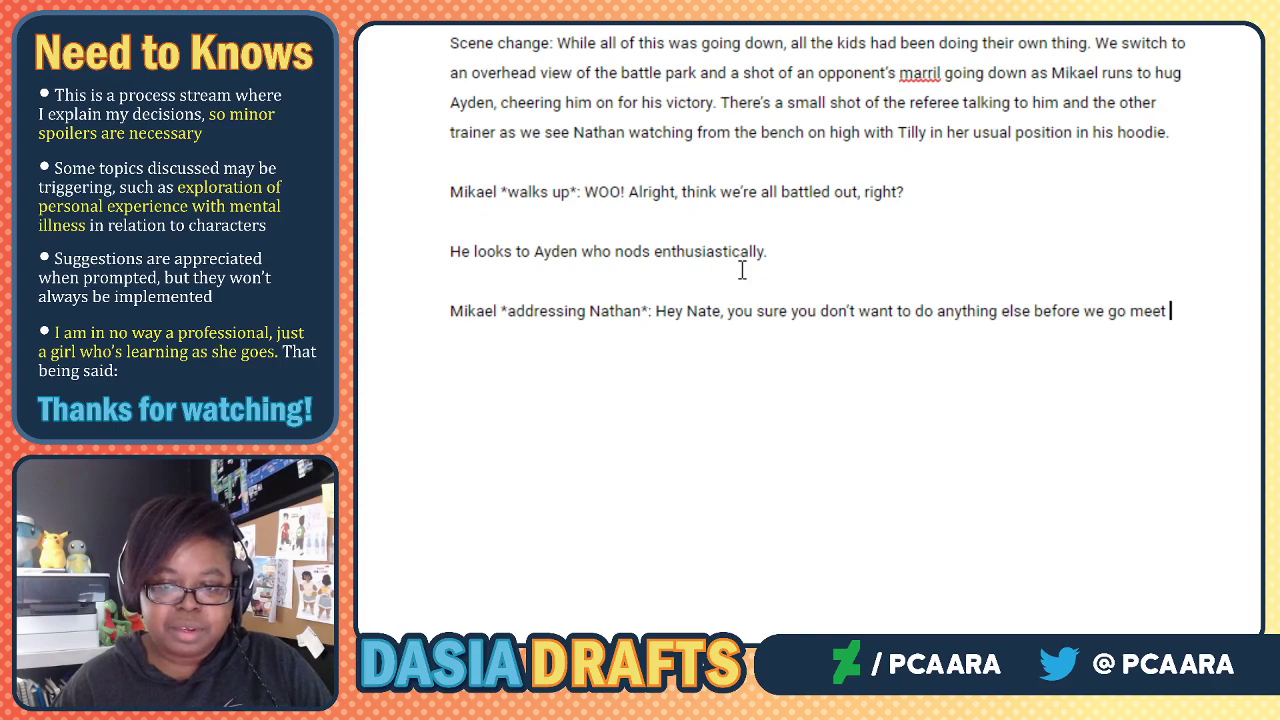
{"action": "key", "text": "BackSpace"}
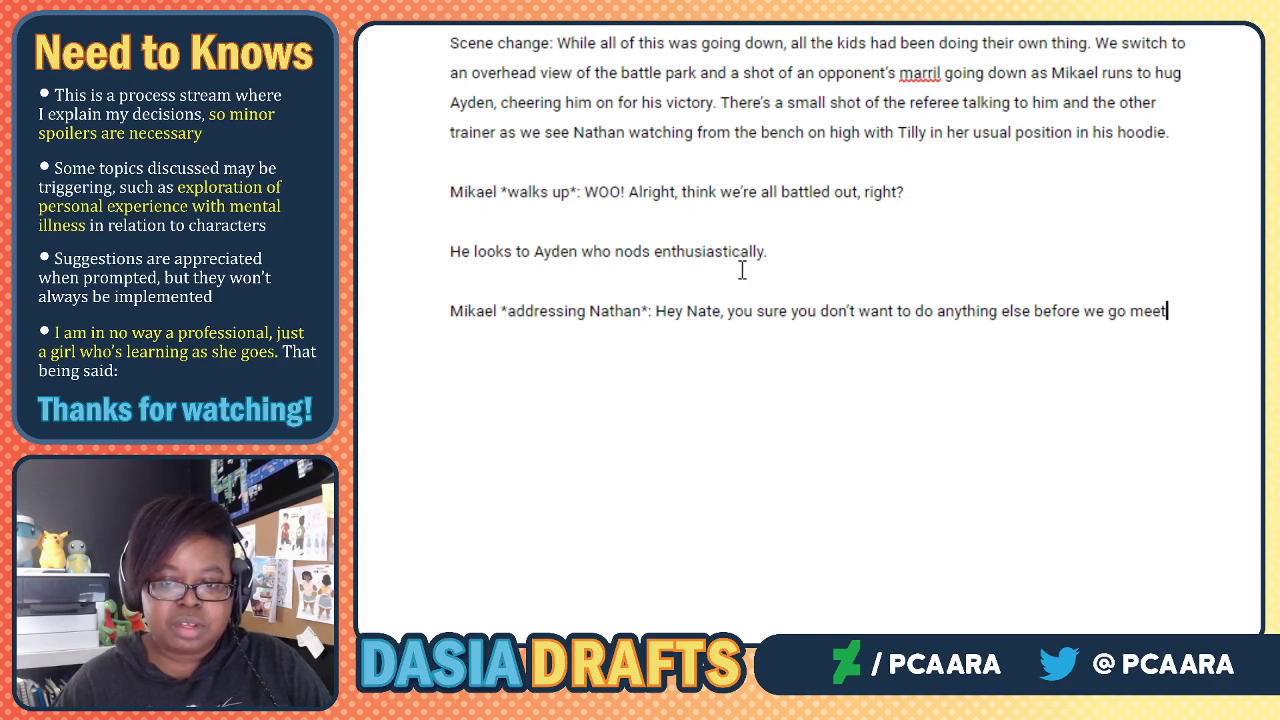
{"action": "type", "text": "back up with everyone?"}
Add Nathan's reply on the next line as "Nathan: Oh..hmm...".
{"action": "key", "text": "Return"}
{"action": "type", "text": "Na"}
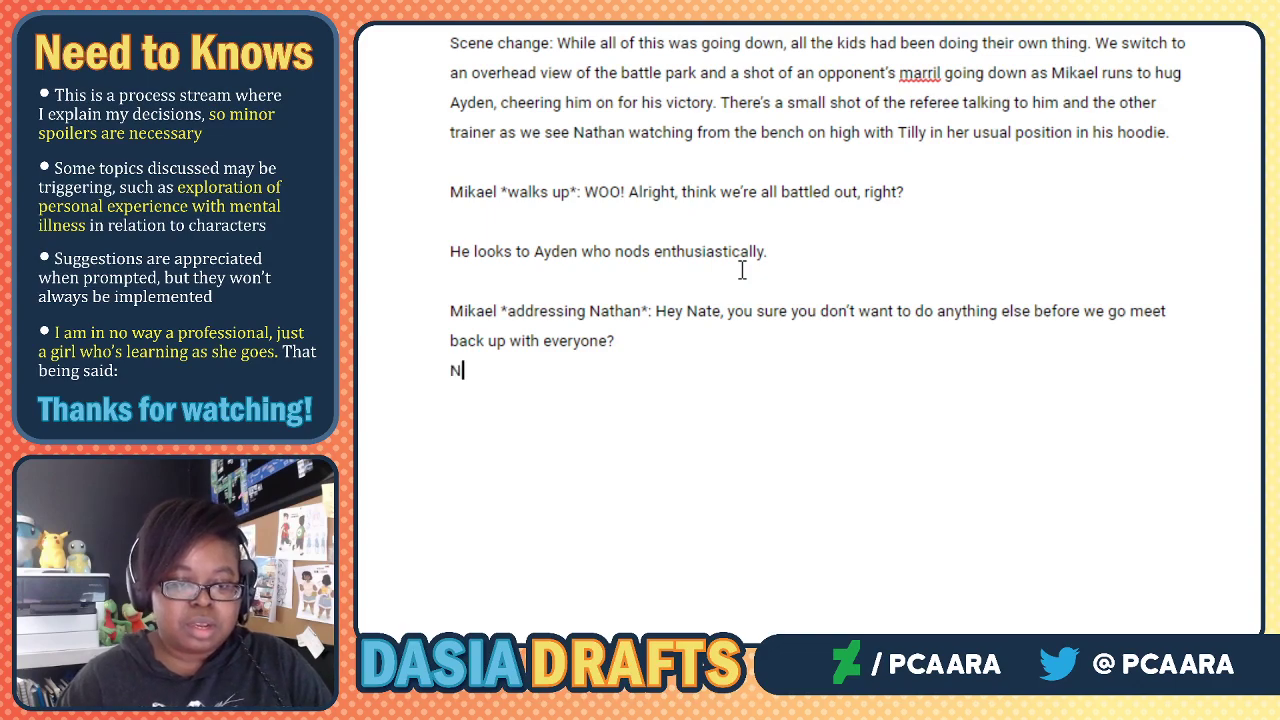
{"action": "key", "text": "BackSpace"}
{"action": "key", "text": "BackSpace"}
{"action": "type", "text": "Nathan"}
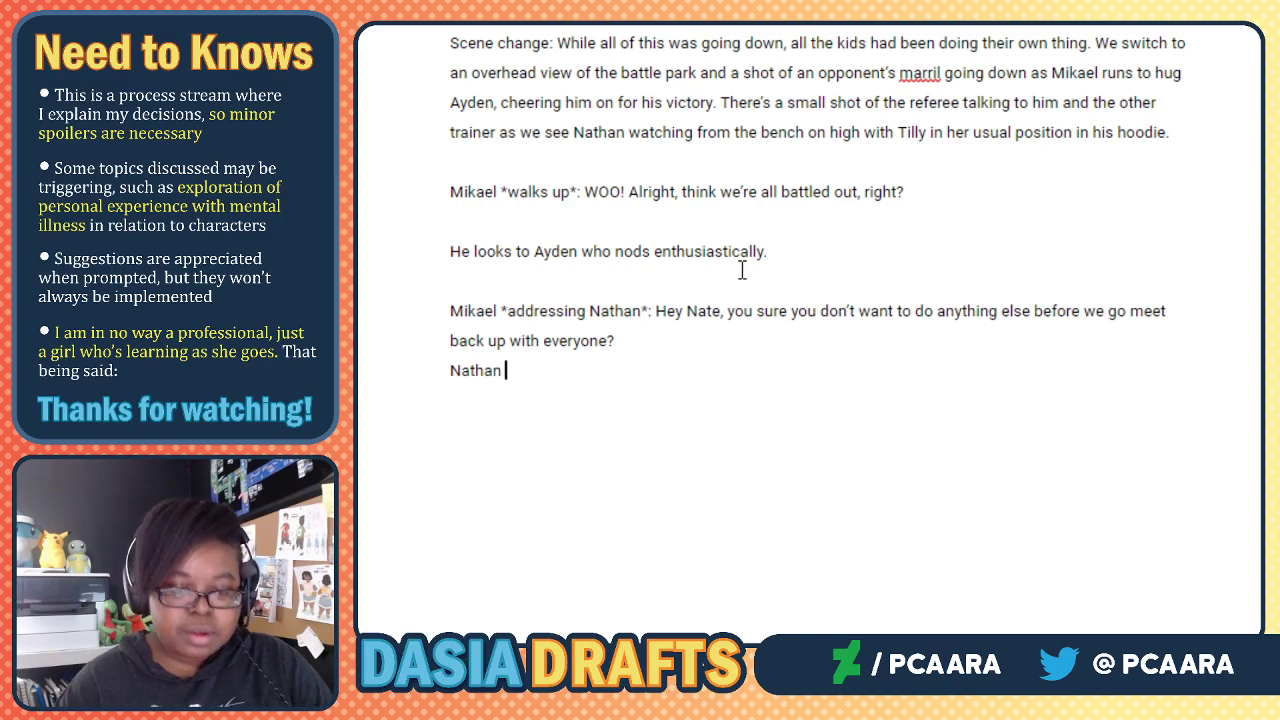
{"action": "type", "text": ": Oh"}
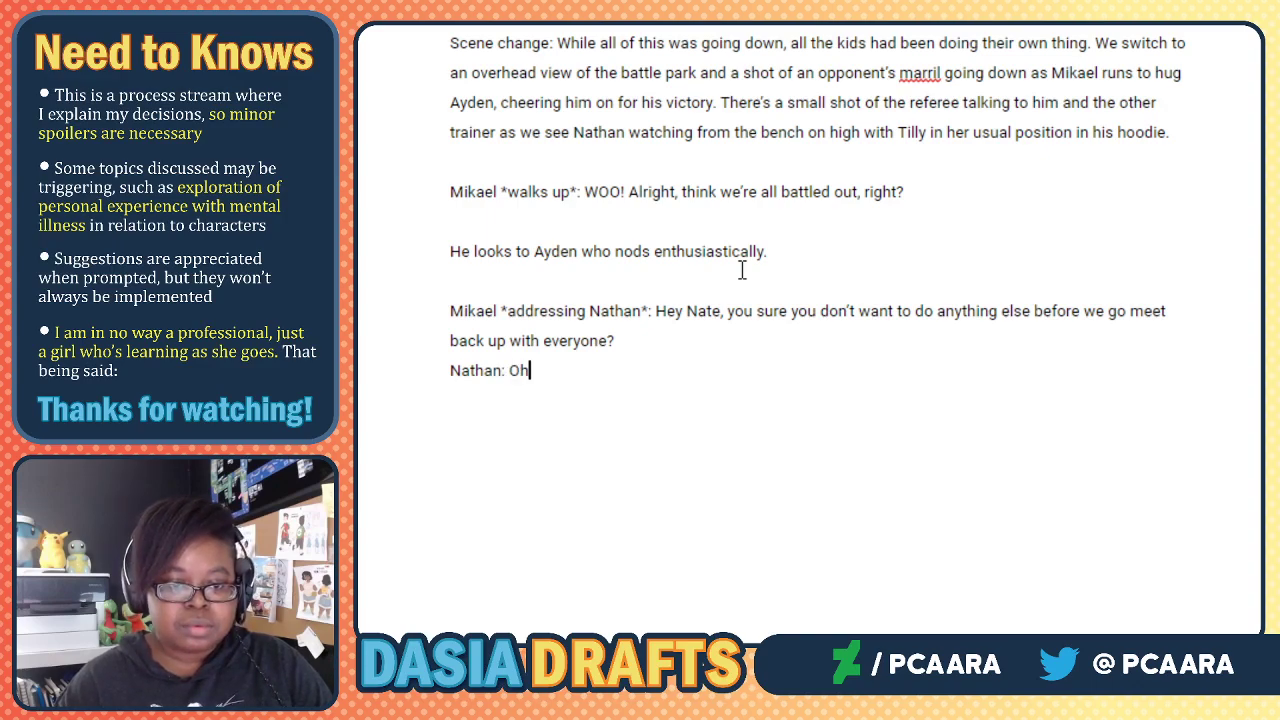
{"action": "type", "text": "..hmm..."}
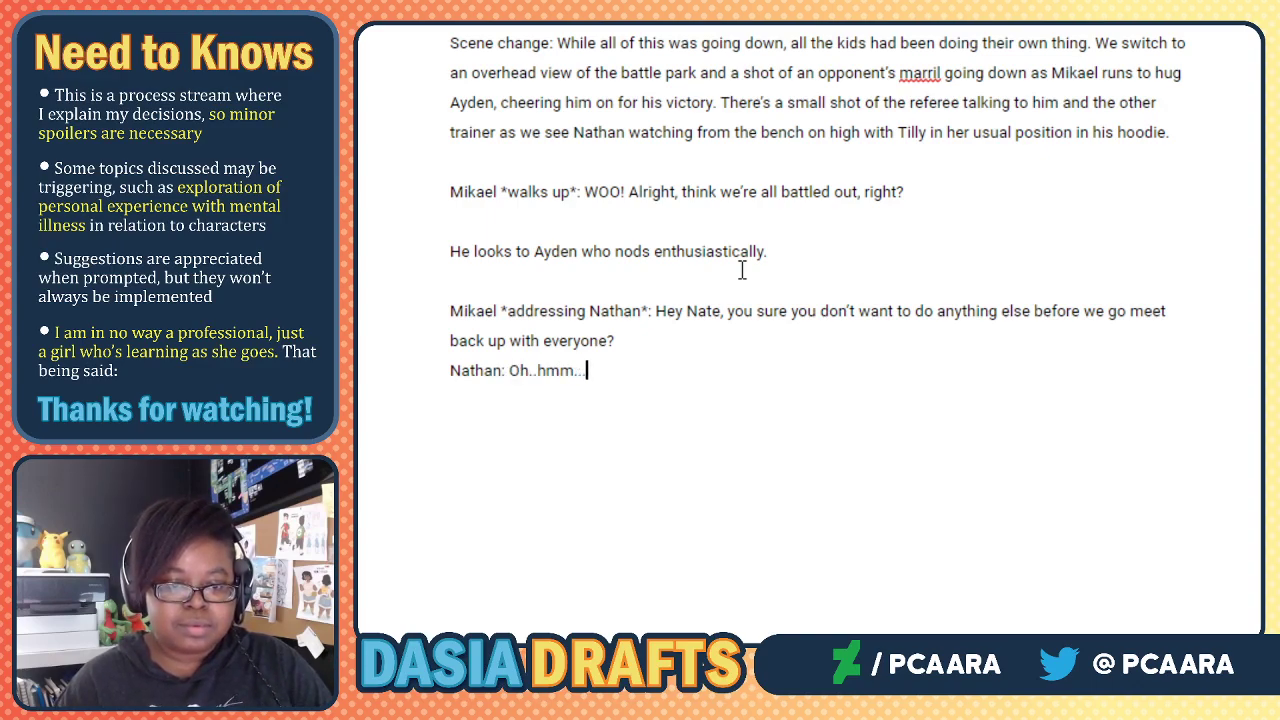
After a blank line, add the action sentence "Nathan scans around and we see a recently vacant Photobooth.".
{"action": "key", "text": "Return"}
{"action": "type", "text": "N"}
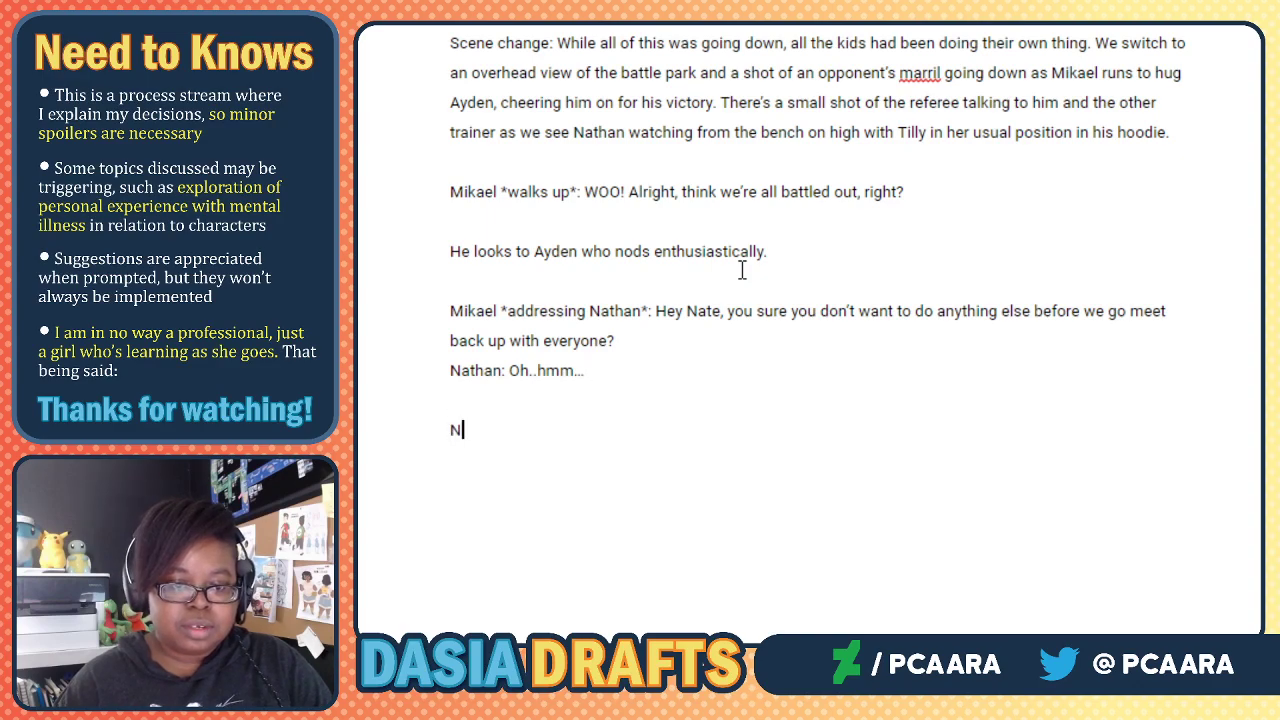
{"action": "type", "text": "athan scans arou"}
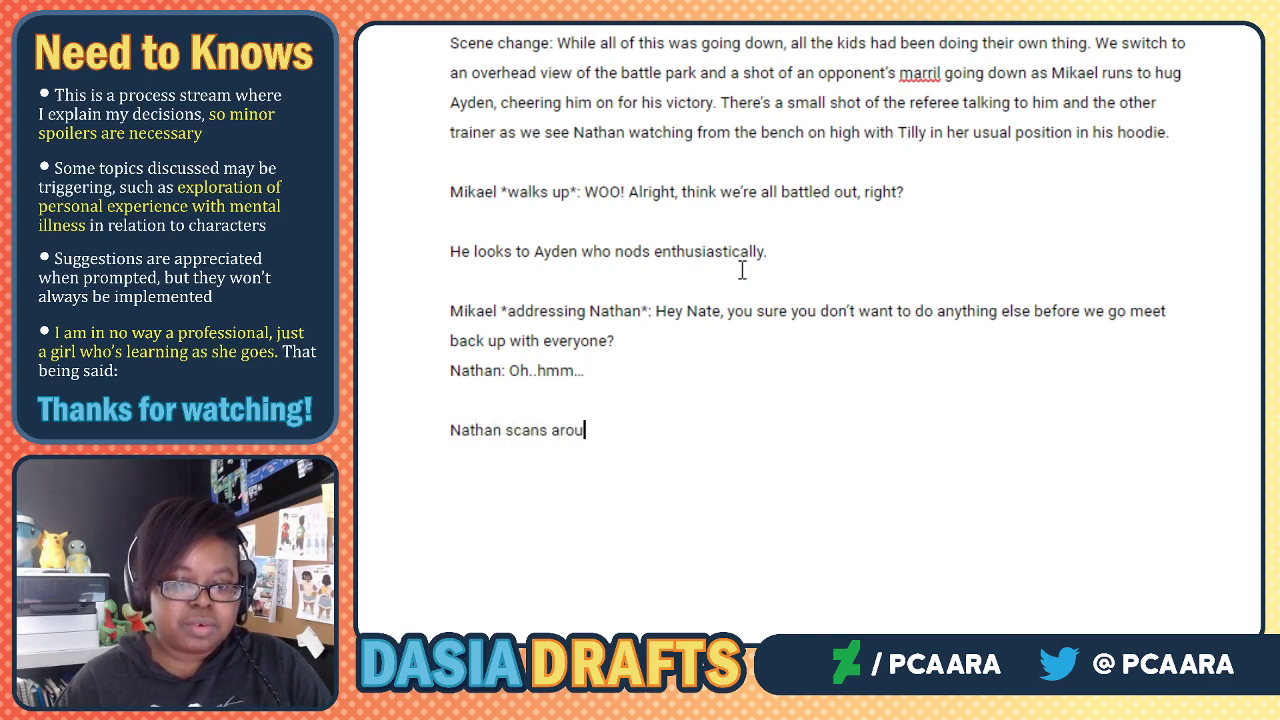
{"action": "type", "text": "nd and we s"}
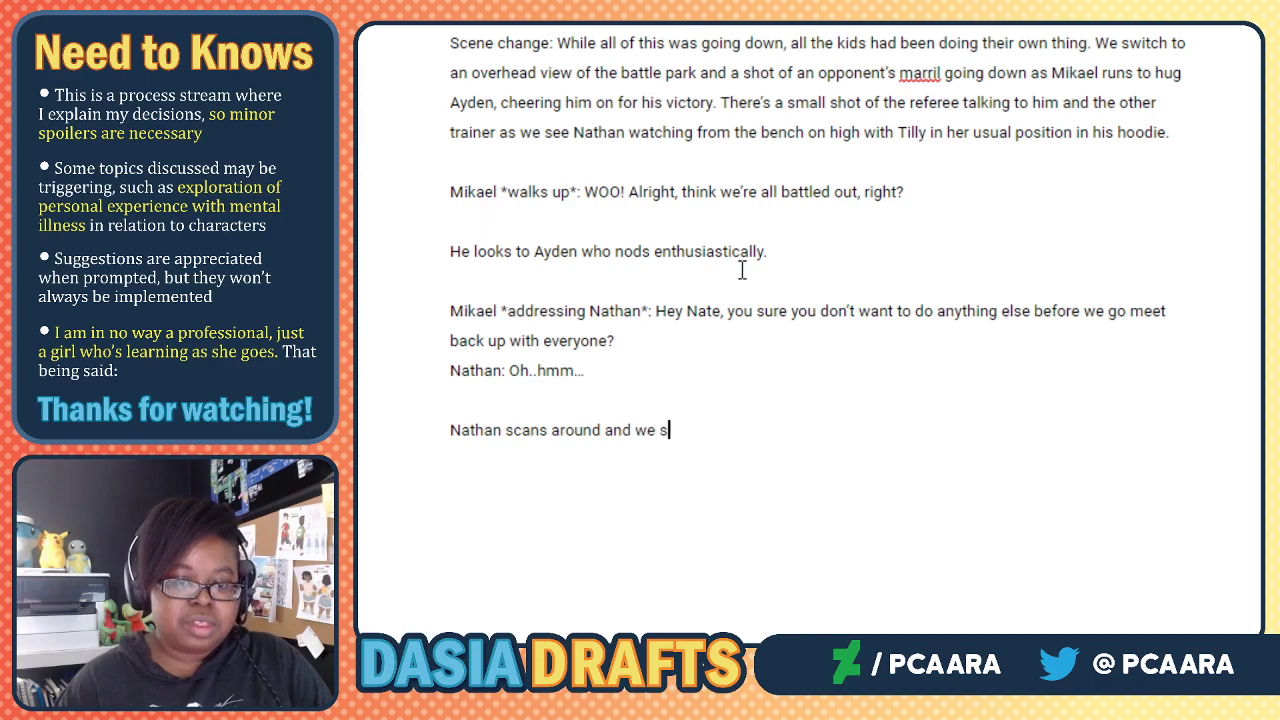
{"action": "type", "text": "ee a recently vacant "}
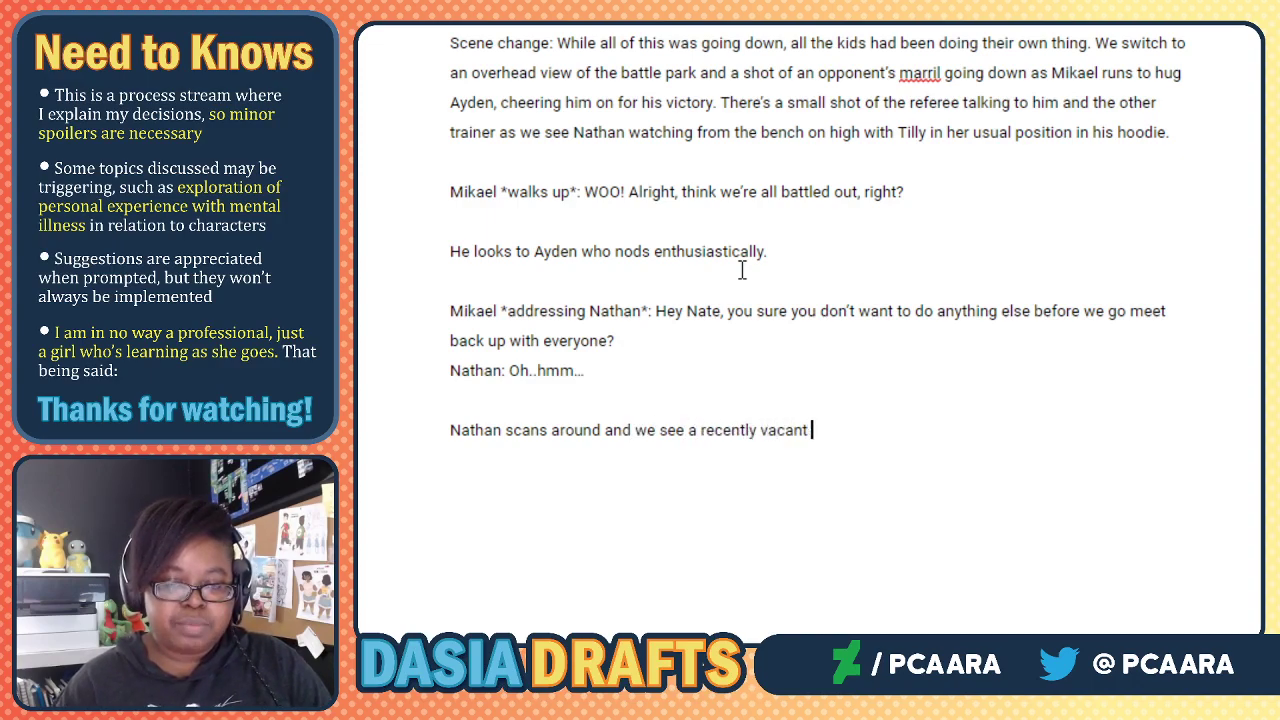
{"action": "type", "text": "Phot"}
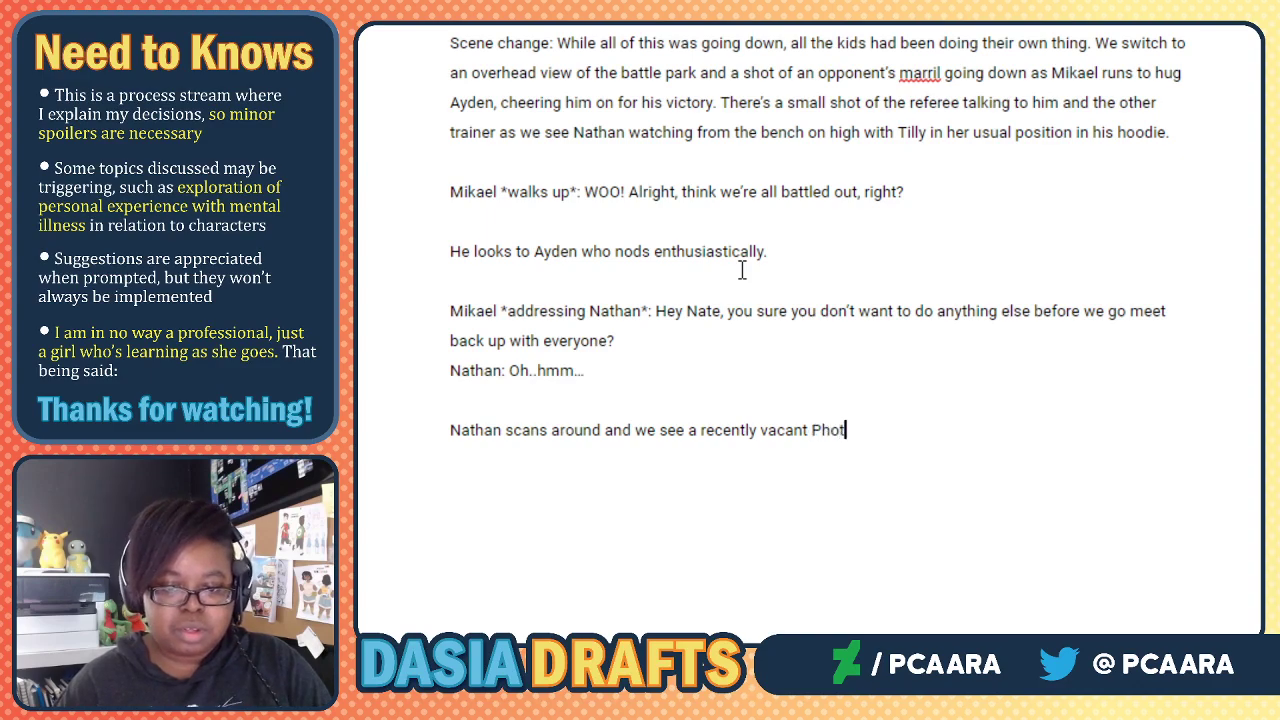
{"action": "type", "text": "obooth. "}
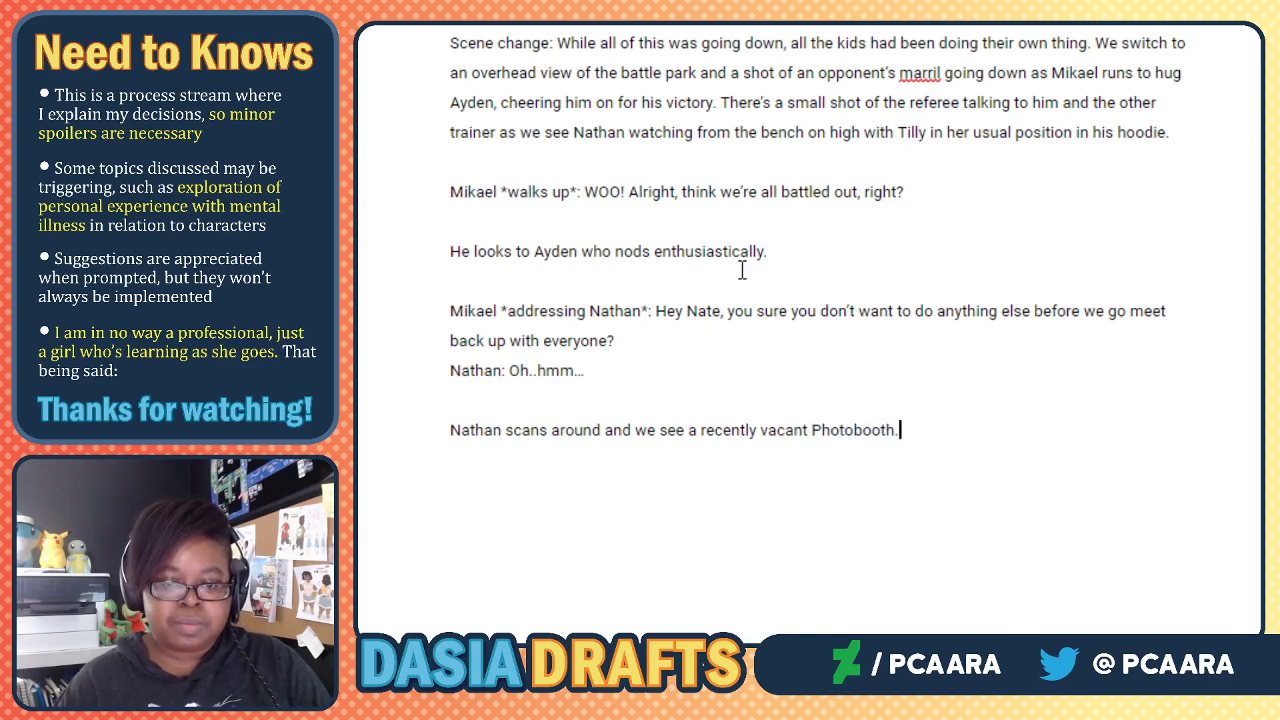
Continue the photobooth paragraph with "The next shot is the 3 of them walking up to the booth".
{"action": "type", "text": " The n"}
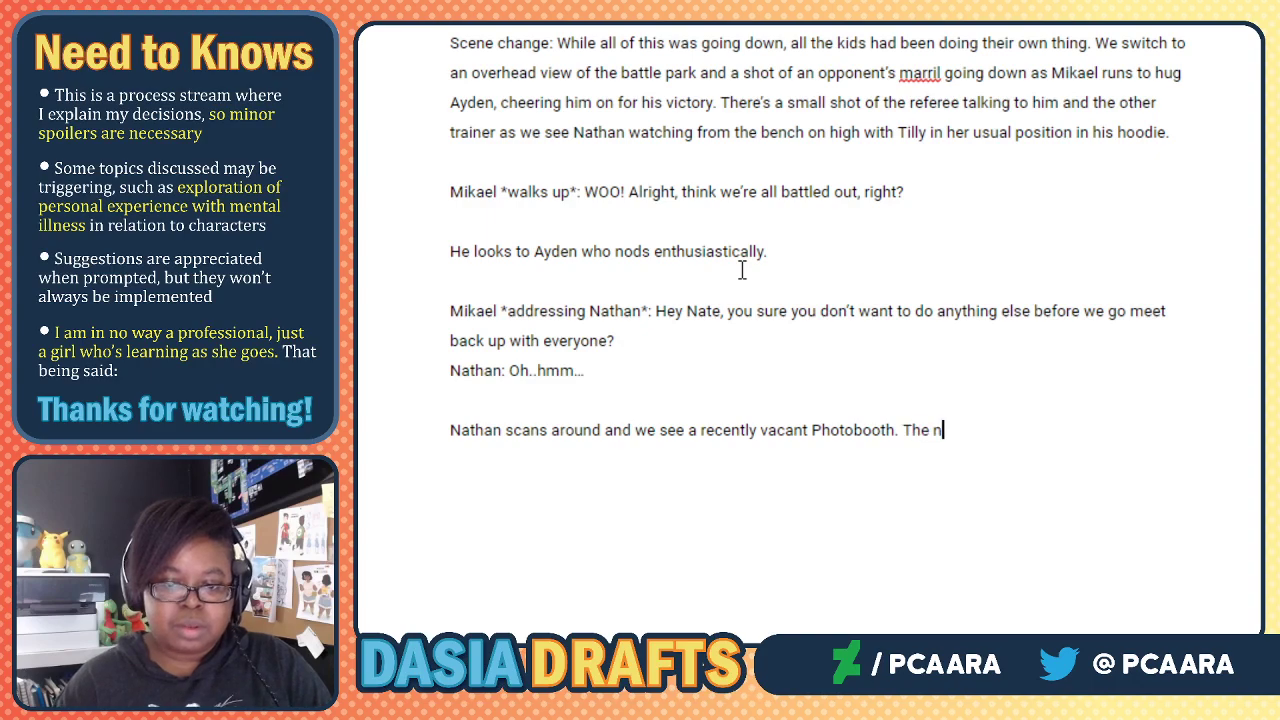
{"action": "type", "text": "ext shot i"}
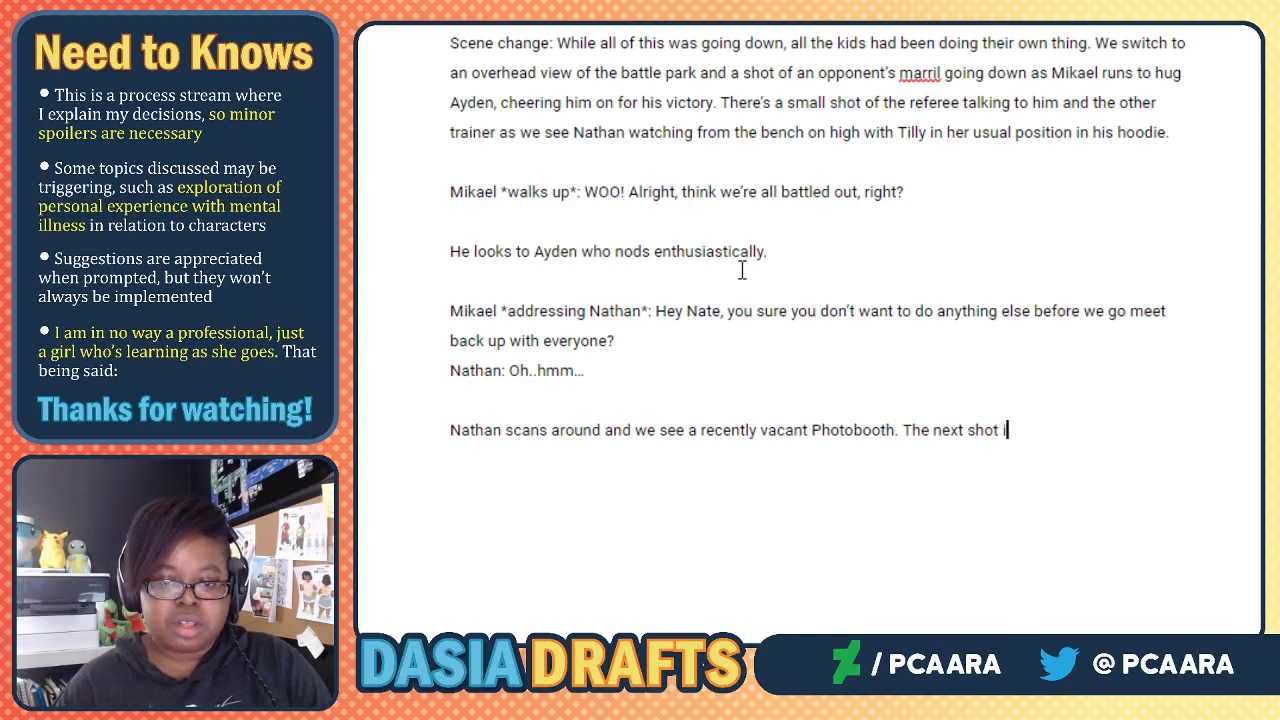
{"action": "type", "text": "s the a"}
{"action": "key", "text": "BackSpace"}
{"action": "type", "text": "3 of "}
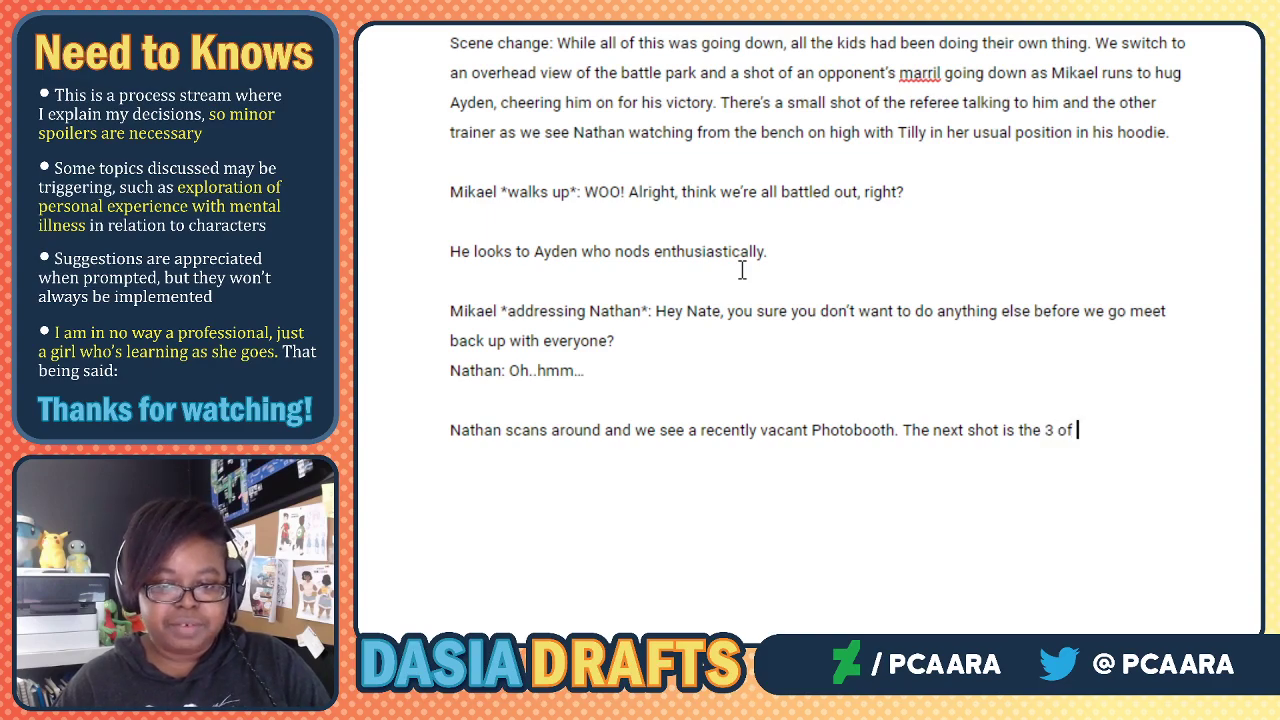
{"action": "type", "text": "them aw"}
{"action": "key", "text": "BackSpace"}
{"action": "key", "text": "BackSpace"}
{"action": "type", "text": "w"}
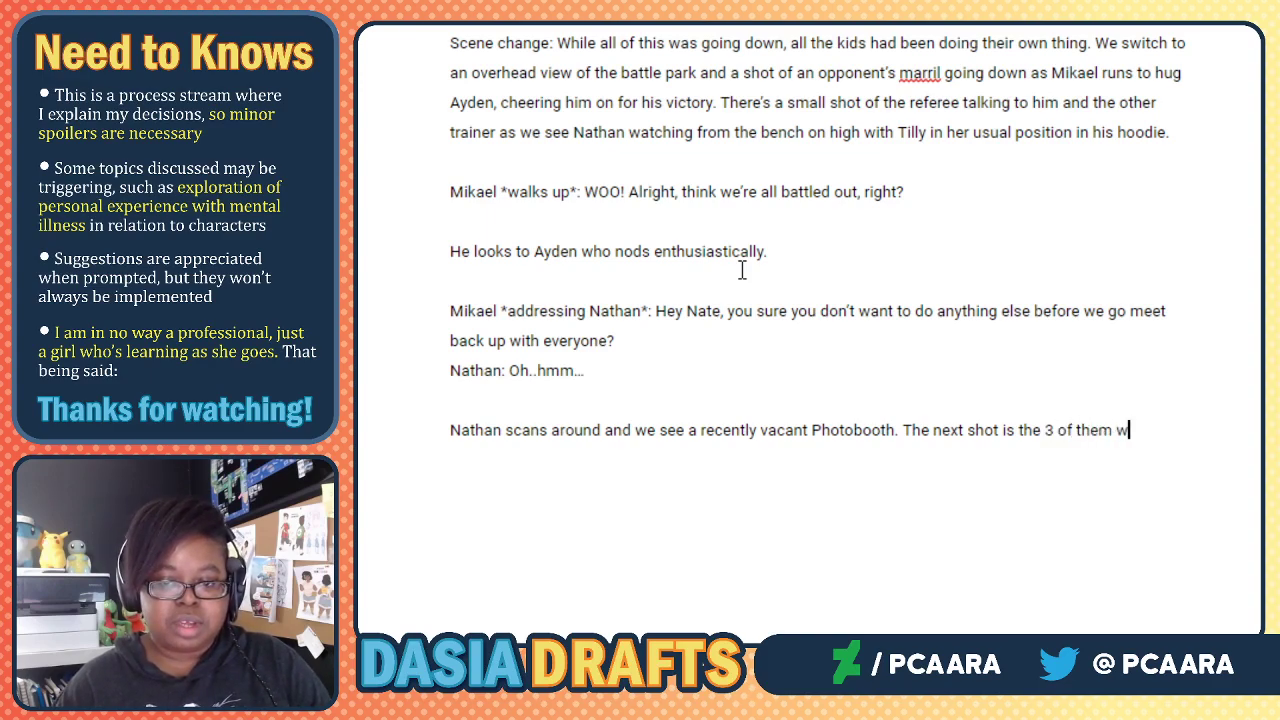
{"action": "type", "text": "alking up "}
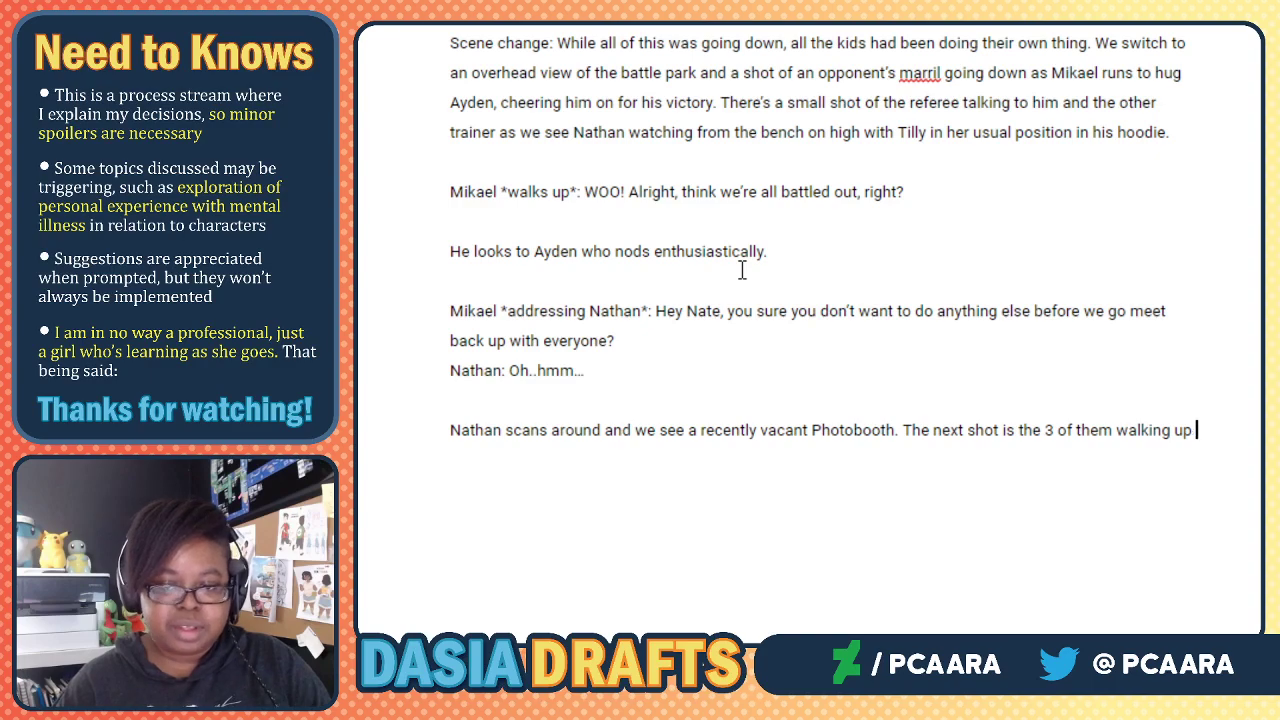
{"action": "type", "text": "to th eboo"}
{"action": "key", "text": "BackSpace"}
{"action": "key", "text": "BackSpace"}
{"action": "key", "text": "BackSpace"}
{"action": "key", "text": "BackSpace"}
{"action": "key", "text": "BackSpace"}
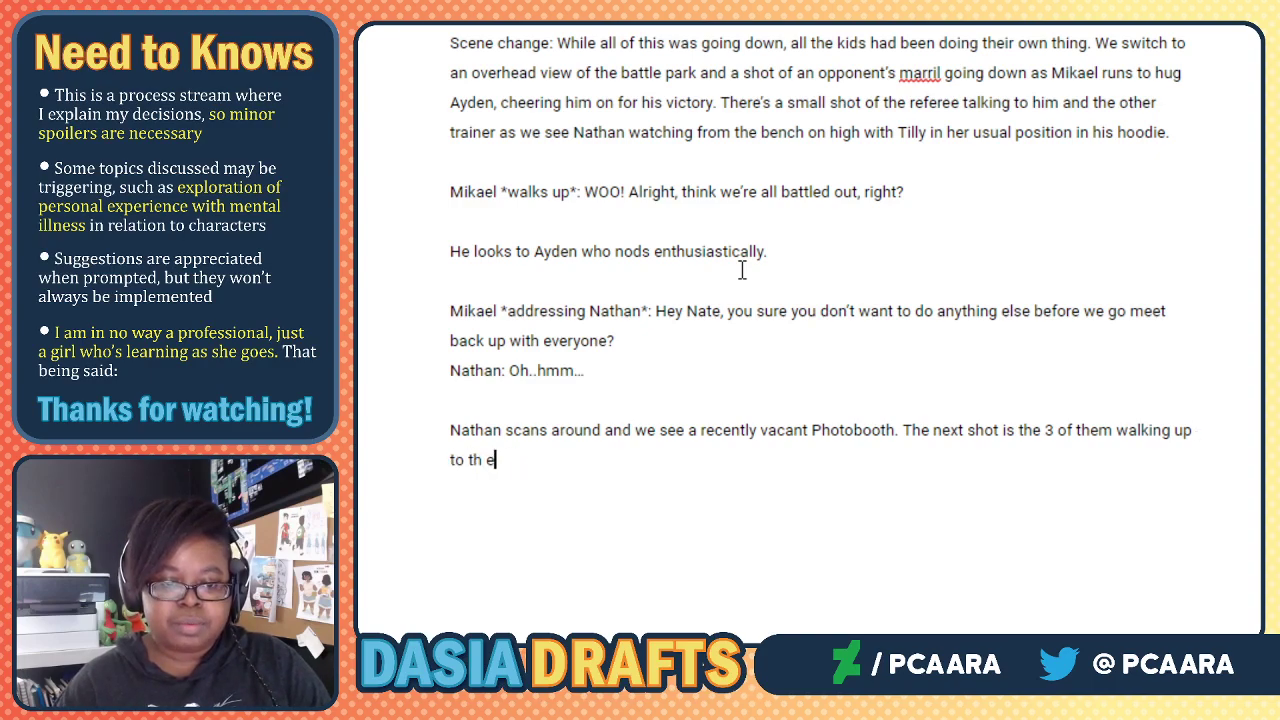
{"action": "type", "text": "e booth"}
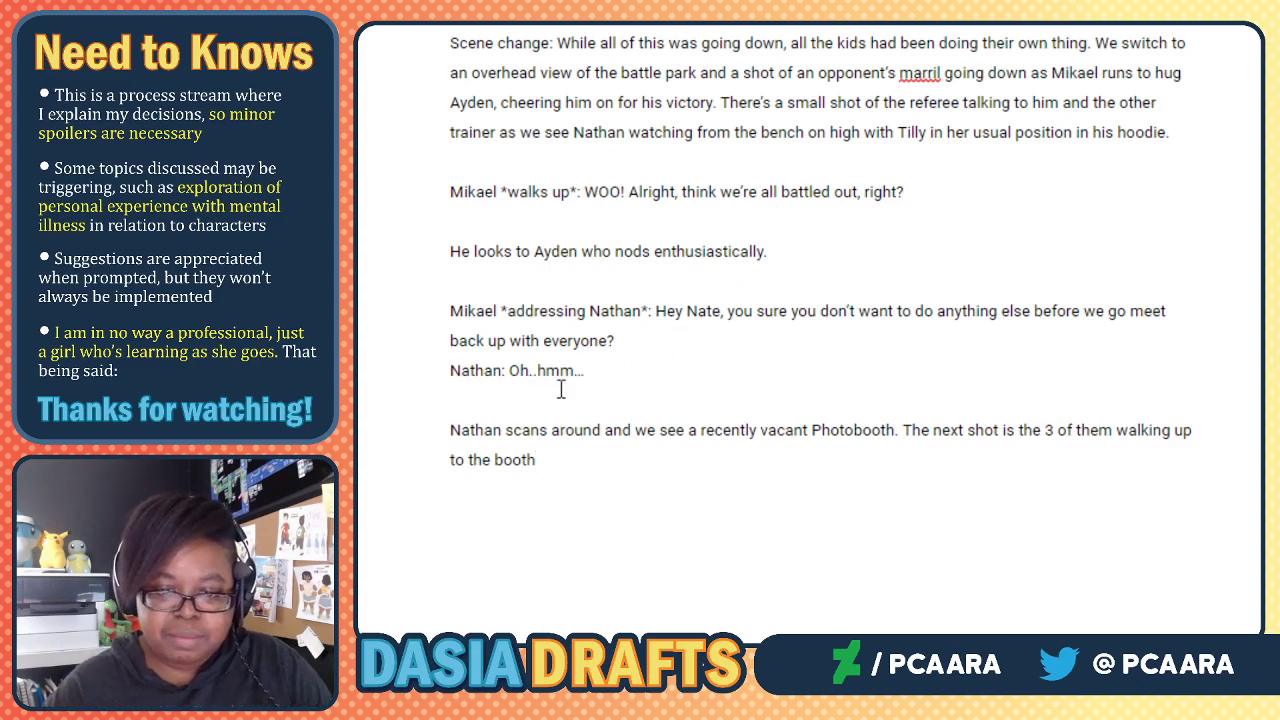
Try inserting a separate line "Nathan *smiling*: Actually.." between the Photobooth sentence and the next-shot sentence.
{"action": "left_click", "coordinate": [903, 430]}
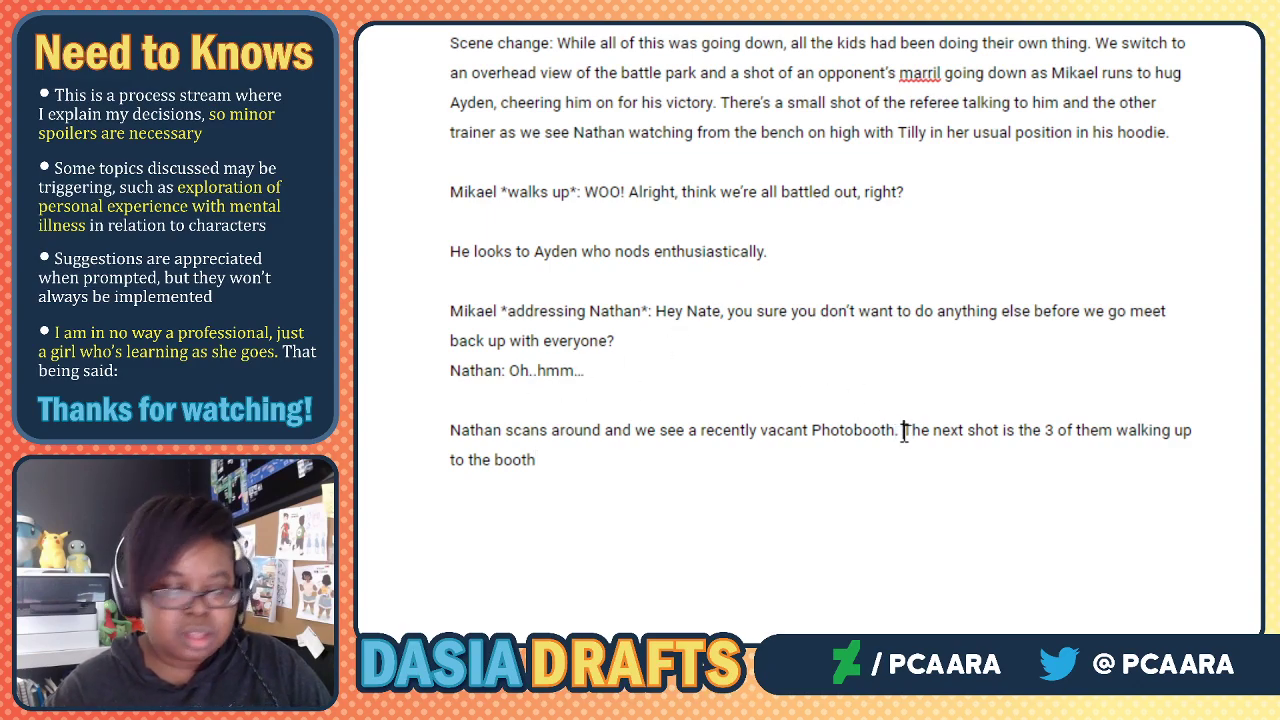
{"action": "key", "text": "Return"}
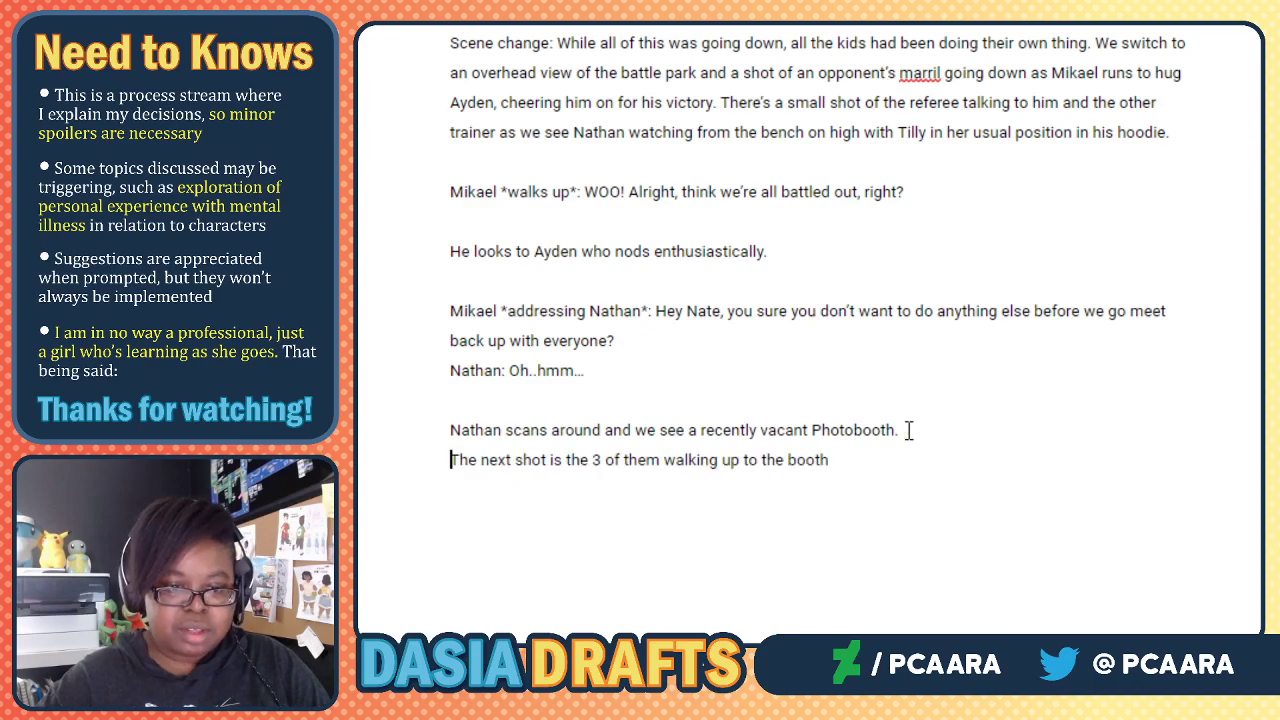
{"action": "key", "text": "Return"}
{"action": "type", "text": "Nathan"}
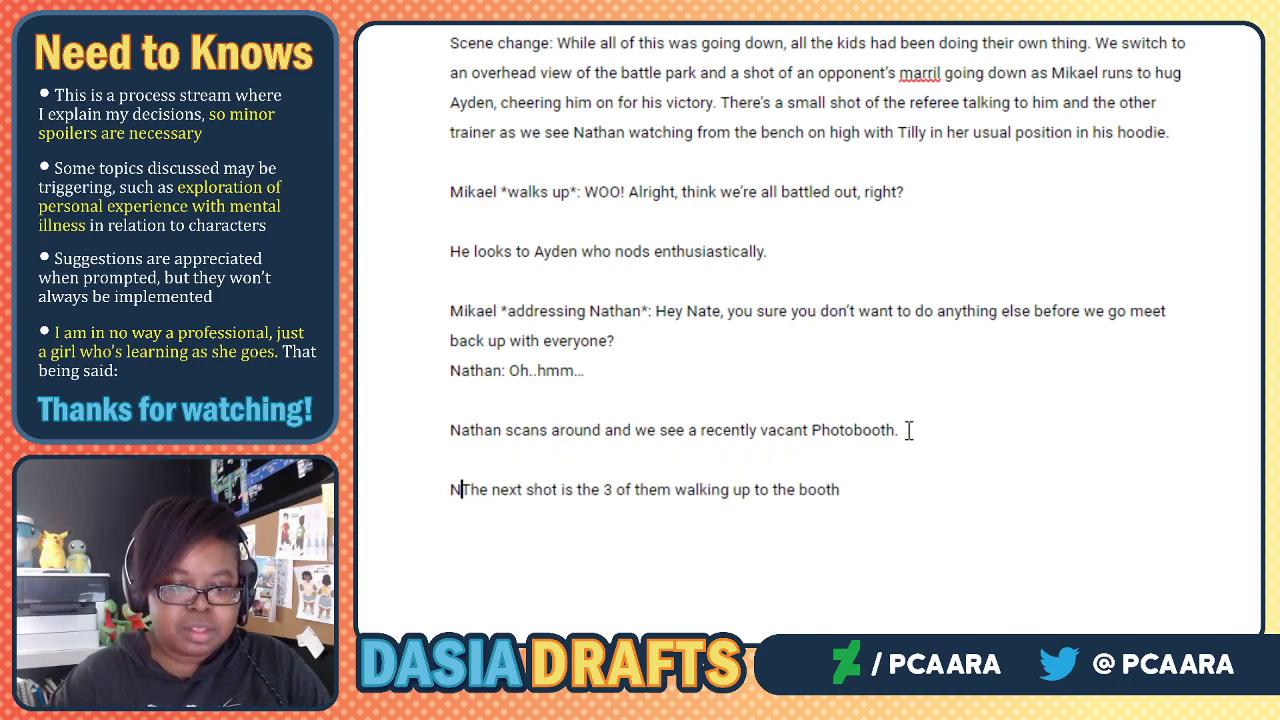
{"action": "type", "text": " *mi"}
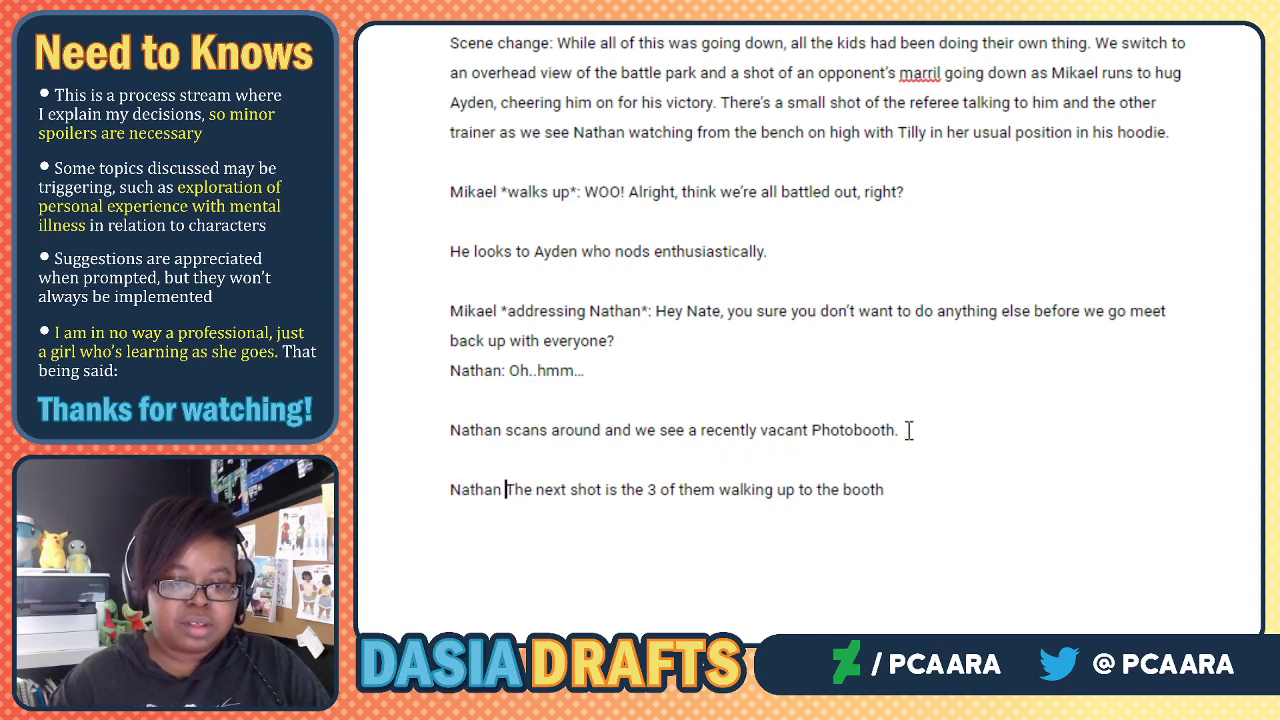
{"action": "key", "text": "BackSpace"}
{"action": "key", "text": "BackSpace"}
{"action": "type", "text": "smiling*"}
{"action": "type", "text": ": "}
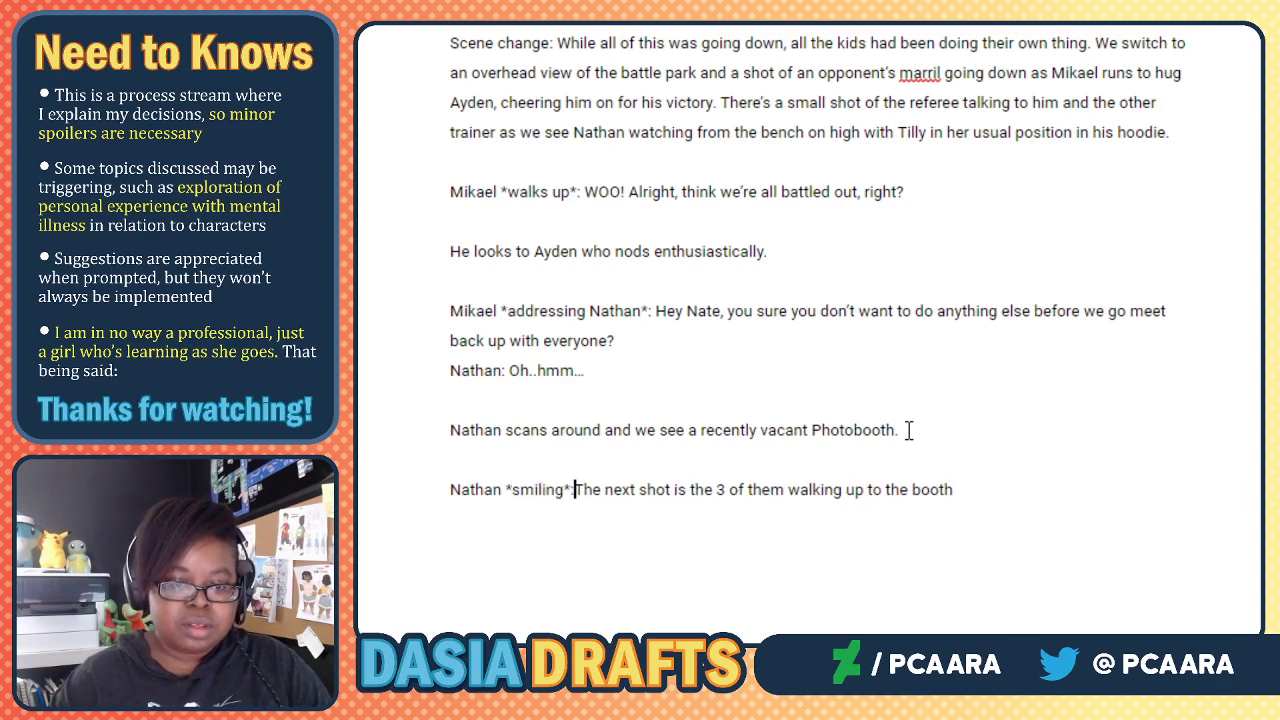
{"action": "type", "text": "Actually"}
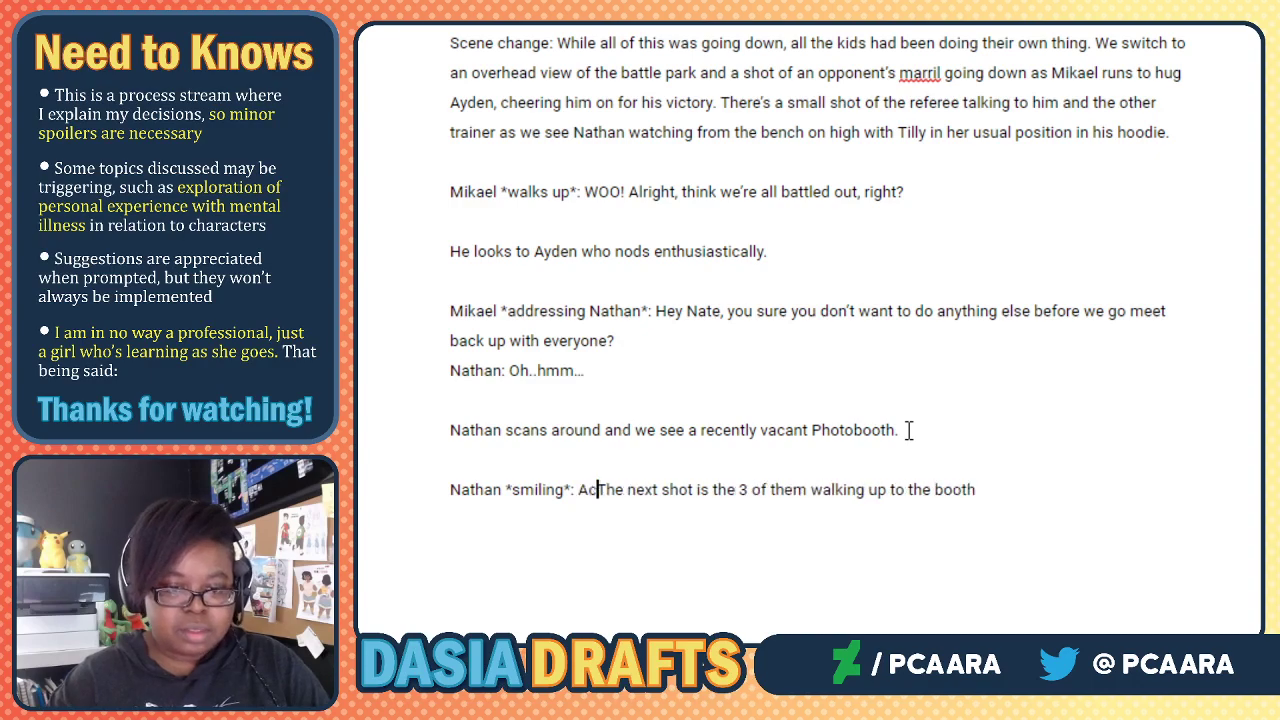
{"action": "type", "text": ".."}
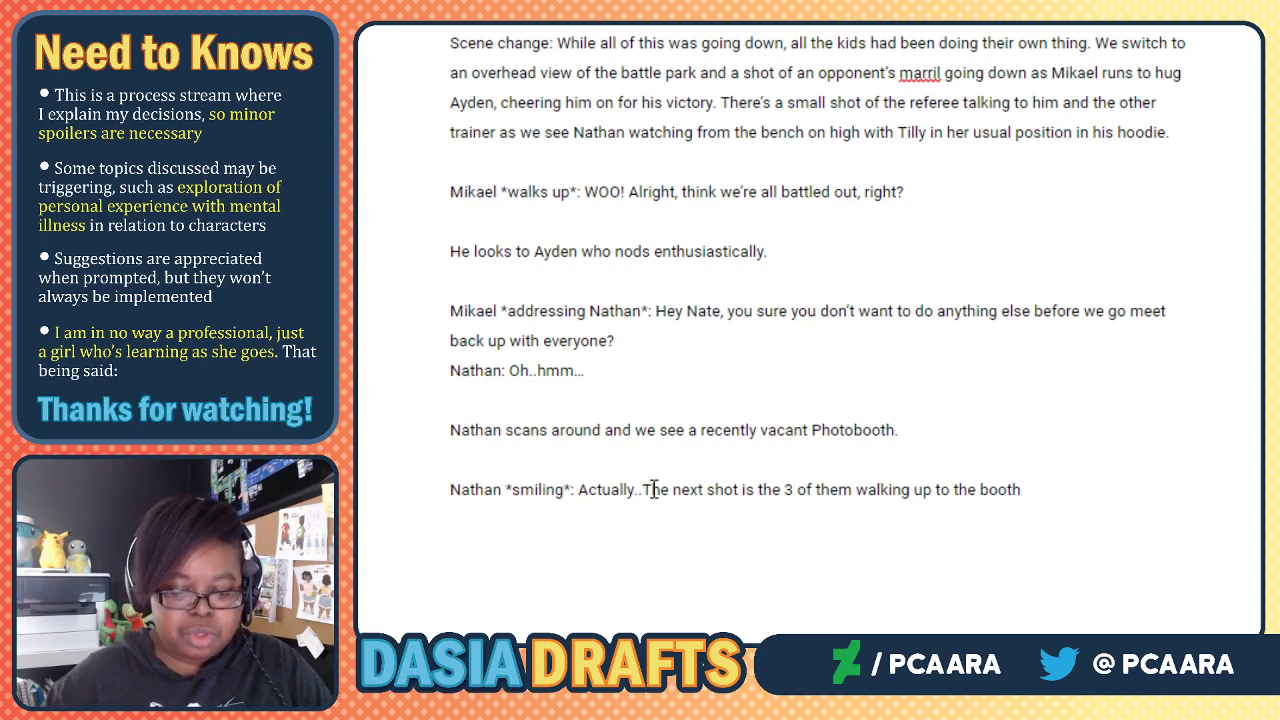
Remove Nathan's "*smiling*: Actually.." line and rejoin the next-shot sentence with the Photobooth sentence.
{"action": "key", "text": "BackSpace"}
{"action": "key", "text": "BackSpace"}
{"action": "key", "text": "BackSpace"}
{"action": "key", "text": "BackSpace"}
{"action": "key", "text": "BackSpace"}
{"action": "key", "text": "BackSpace"}
{"action": "key", "text": "BackSpace"}
{"action": "key", "text": "BackSpace"}
{"action": "key", "text": "BackSpace"}
{"action": "key", "text": "BackSpace"}
{"action": "key", "text": "BackSpace"}
{"action": "key", "text": "BackSpace"}
{"action": "key", "text": "BackSpace"}
{"action": "key", "text": "BackSpace"}
{"action": "key", "text": "BackSpace"}
{"action": "key", "text": "BackSpace"}
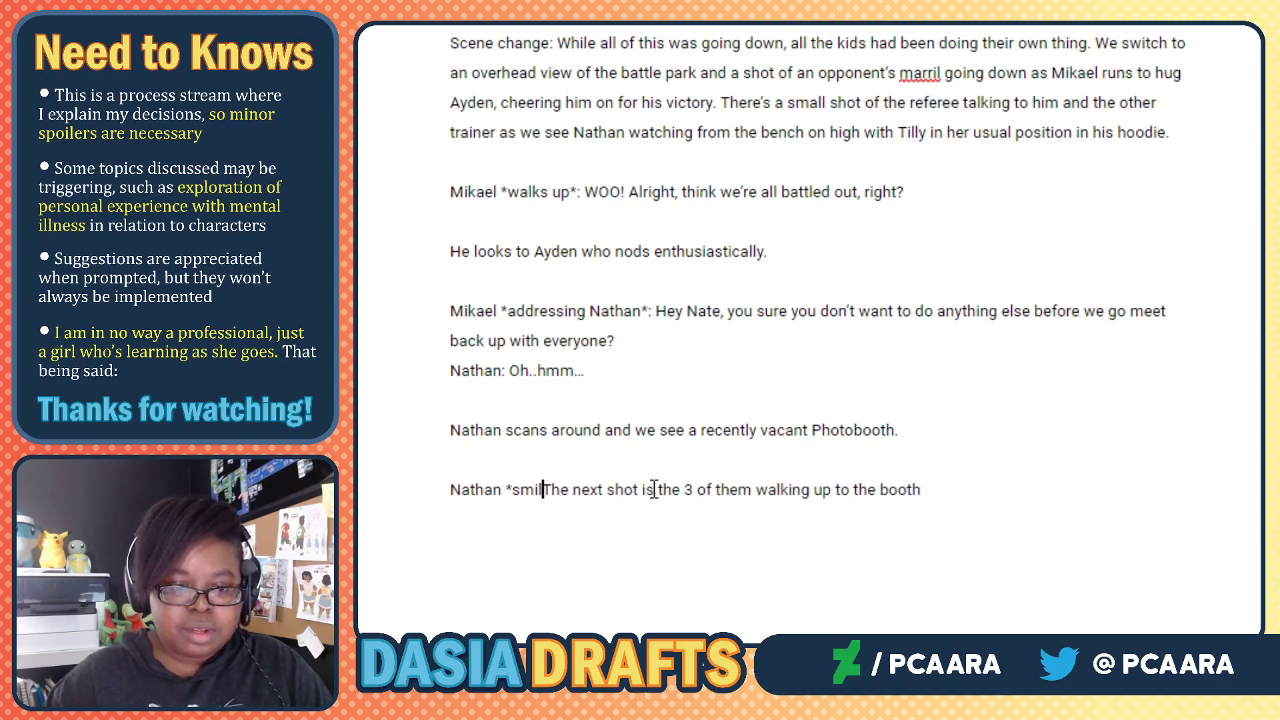
{"action": "key", "text": "BackSpace"}
{"action": "key", "text": "BackSpace"}
{"action": "key", "text": "BackSpace"}
{"action": "key", "text": "BackSpace"}
{"action": "key", "text": "BackSpace"}
{"action": "key", "text": "BackSpace"}
{"action": "key", "text": "BackSpace"}
{"action": "key", "text": "BackSpace"}
{"action": "key", "text": "BackSpace"}
{"action": "key", "text": "BackSpace"}
{"action": "key", "text": "BackSpace"}
{"action": "key", "text": "BackSpace"}
{"action": "key", "text": "BackSpace"}
{"action": "key", "text": "BackSpace"}
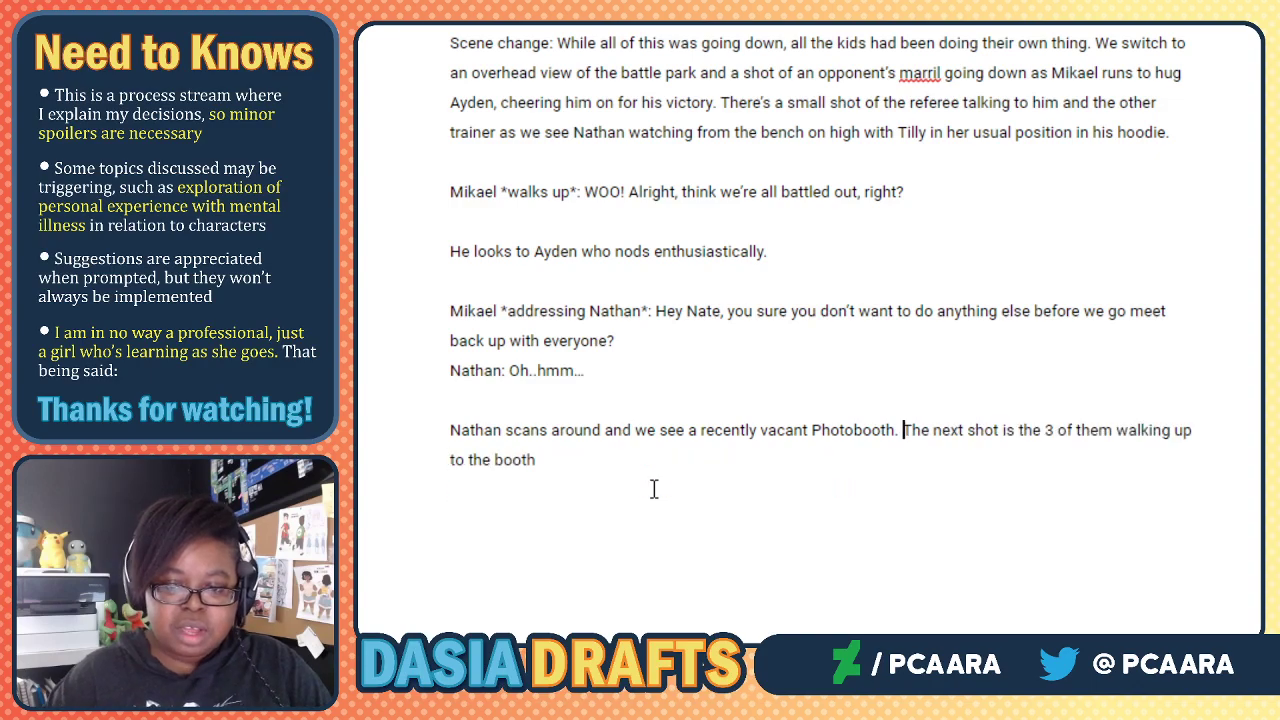
End the booth sentence with a period and, after a blank line, write "Mikael *hands on hips*: Hey, perfect, it's free now!".
{"action": "left_click", "coordinate": [540, 470]}
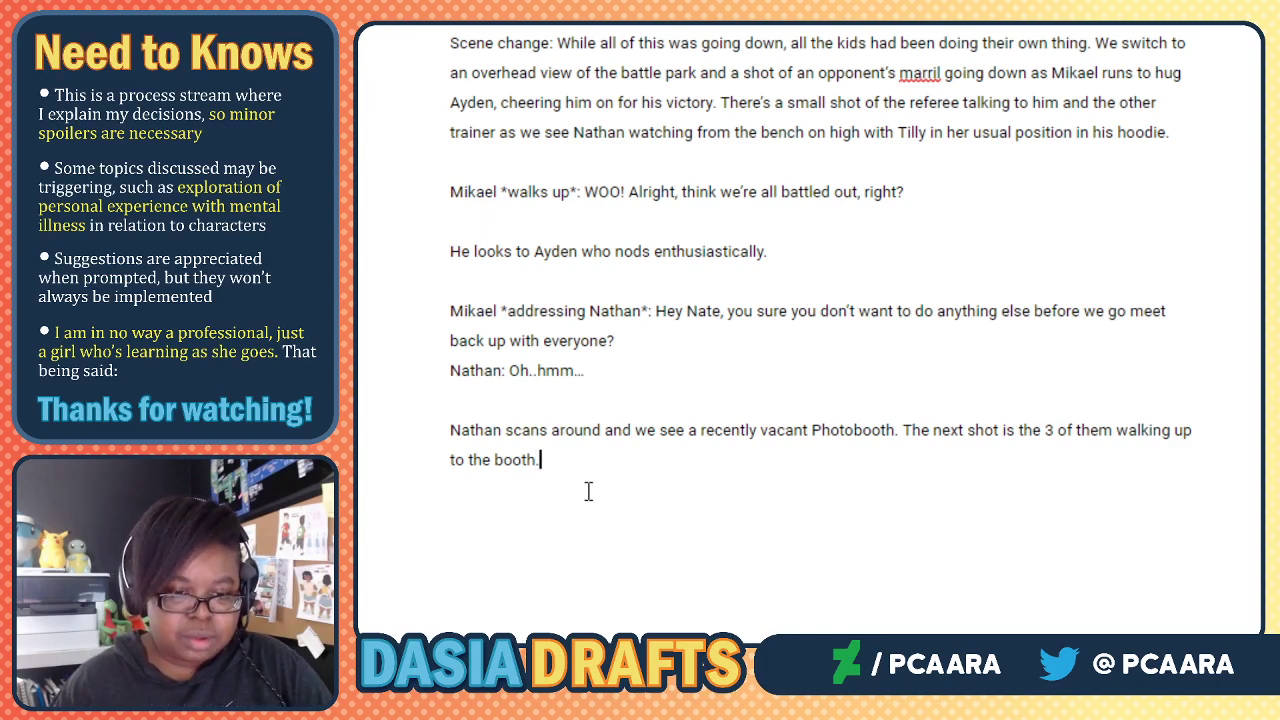
{"action": "key", "text": "Return"}
{"action": "key", "text": "Return"}
{"action": "type", "text": "Mikael *Oh"}
{"action": "key", "text": "BackSpace"}
{"action": "key", "text": "BackSpace"}
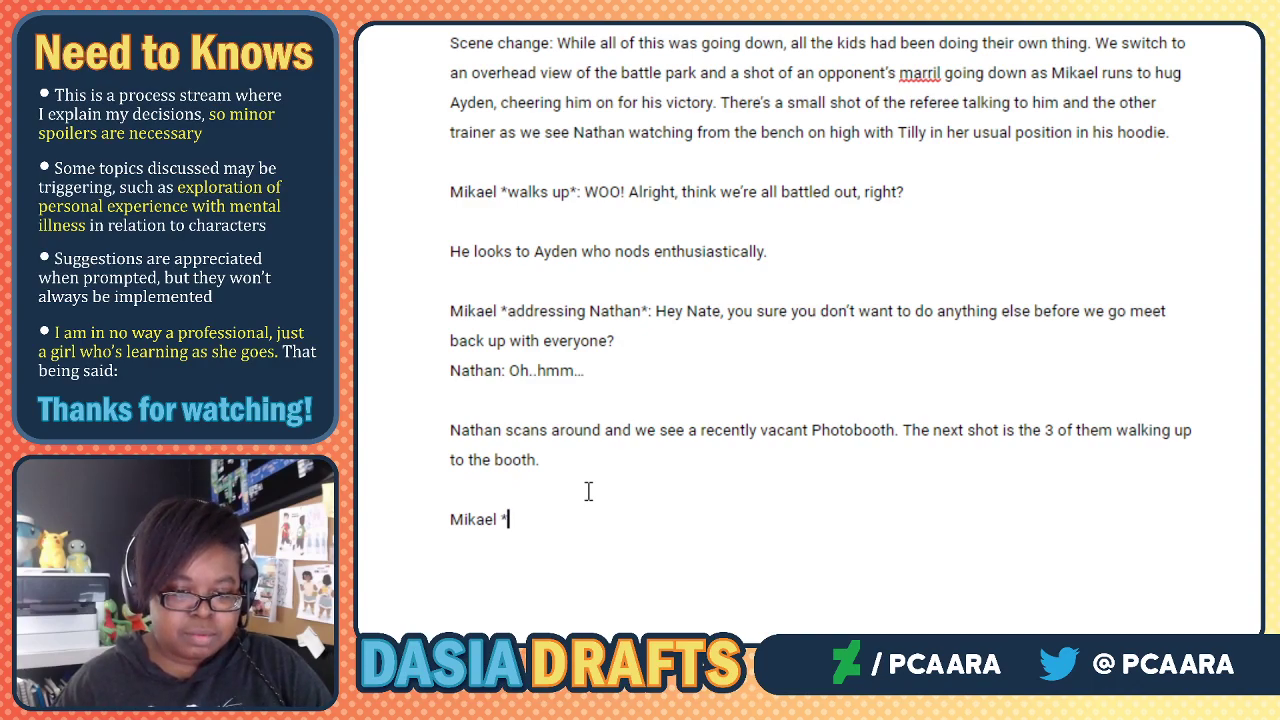
{"action": "type", "text": "h"}
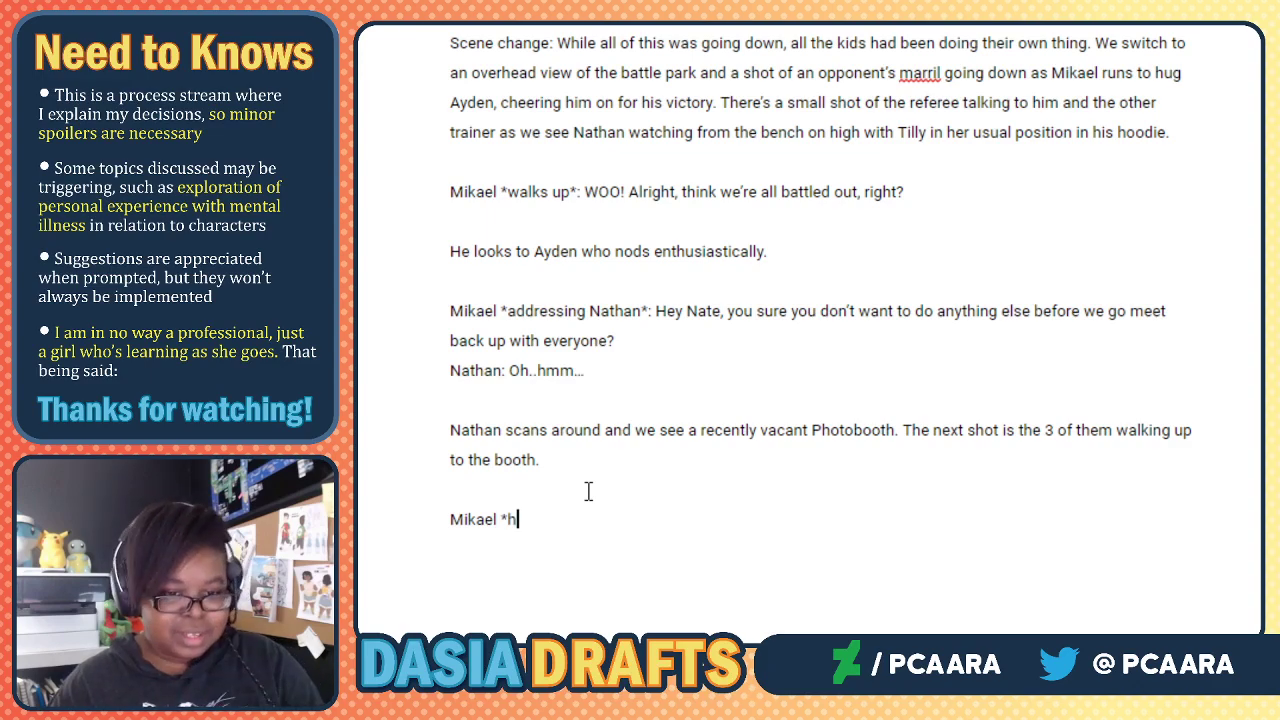
{"action": "type", "text": "ands on hips*"}
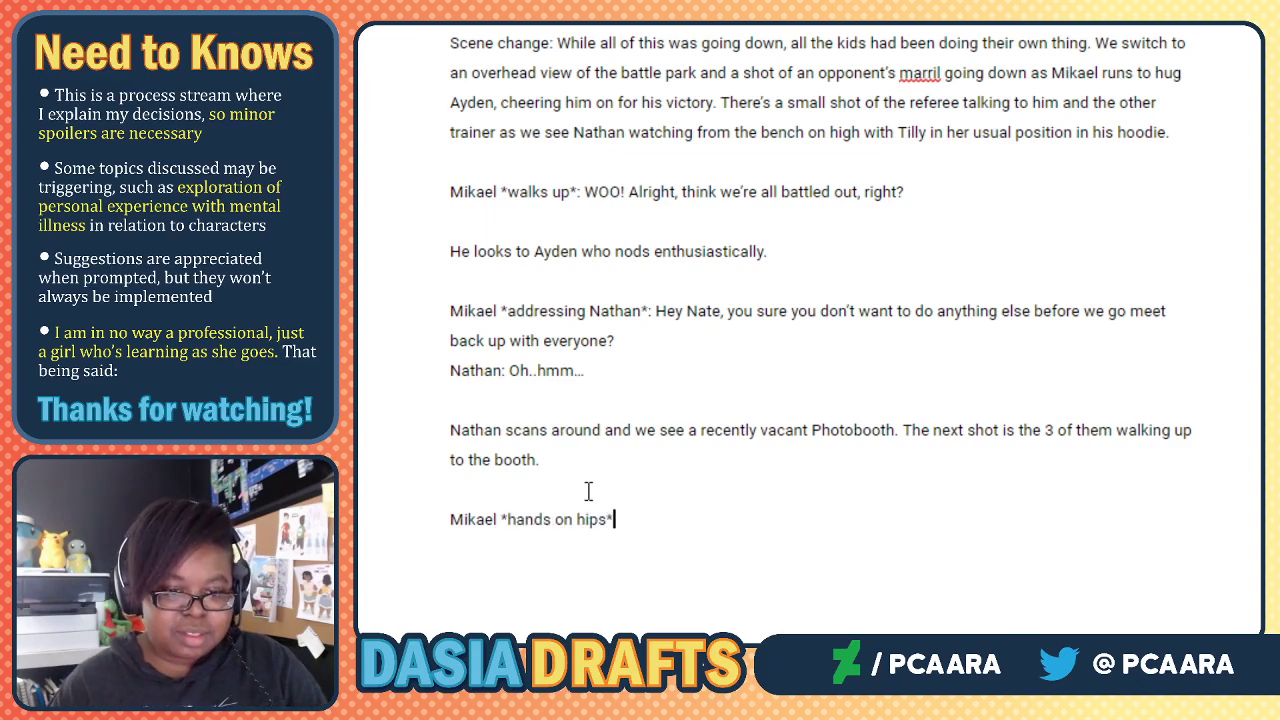
{"action": "type", "text": ": Hey, perfect, it's free now! C"}
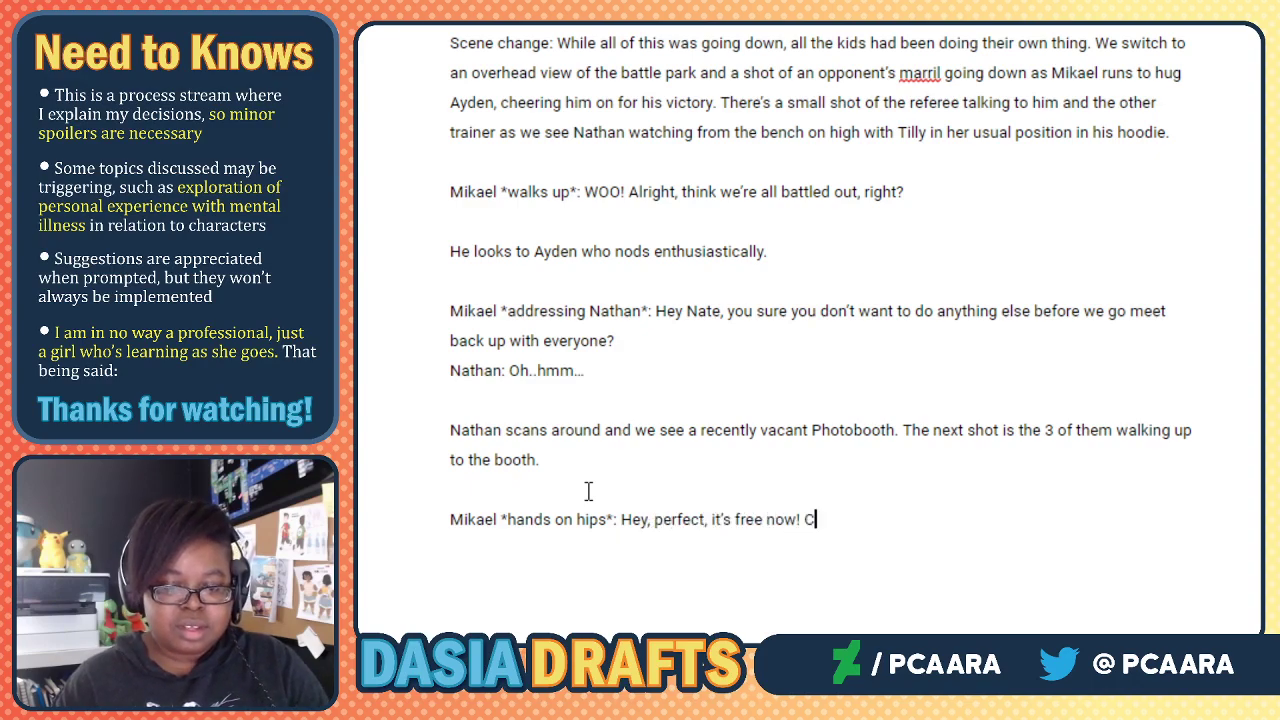
Continue Mikael's line with "C'mon guys let's get as many as we can so we can give them out to everyone".
{"action": "type", "text": "'mon guys"}
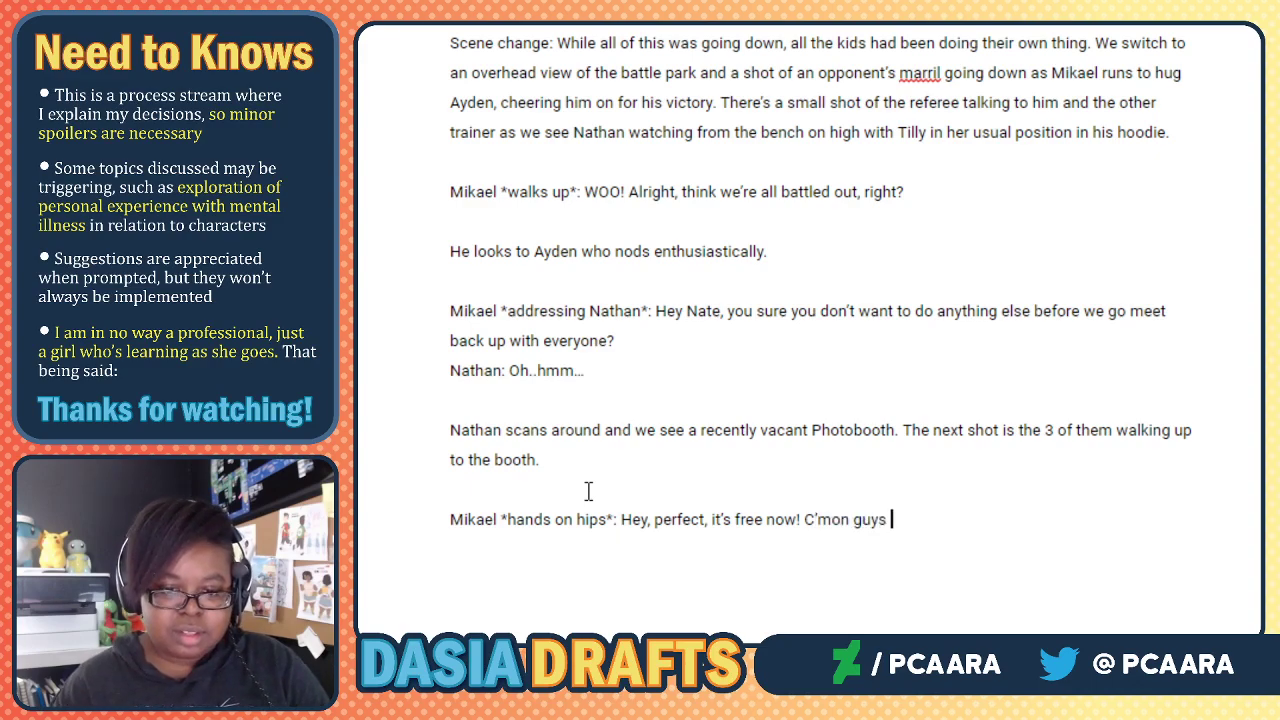
{"action": "type", "text": " let's get as m"}
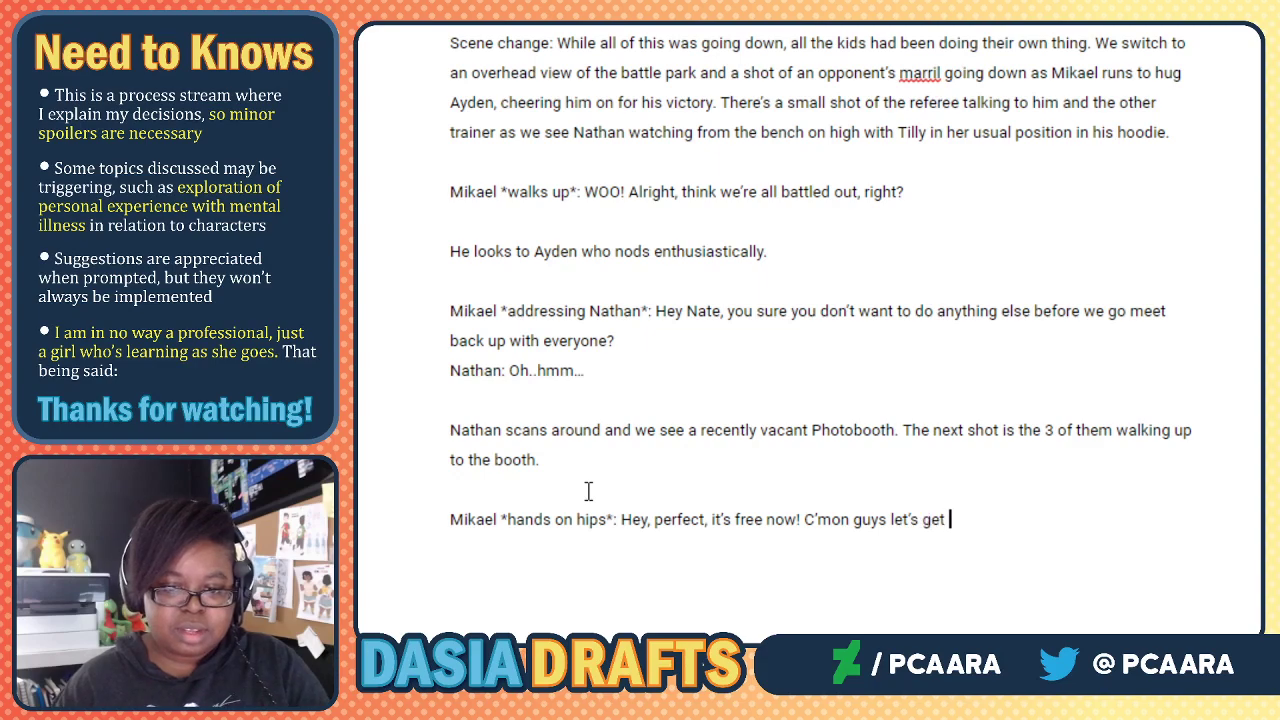
{"action": "type", "text": "any as we can"}
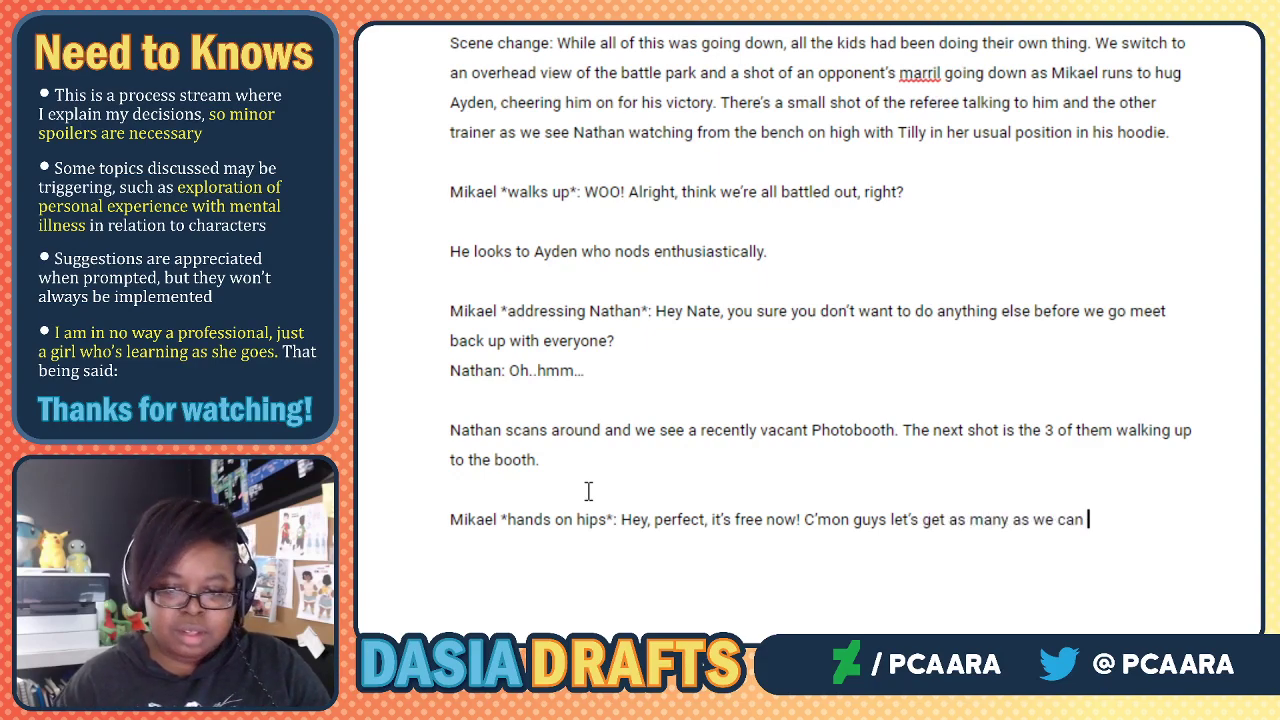
{"action": "type", "text": " so we can "}
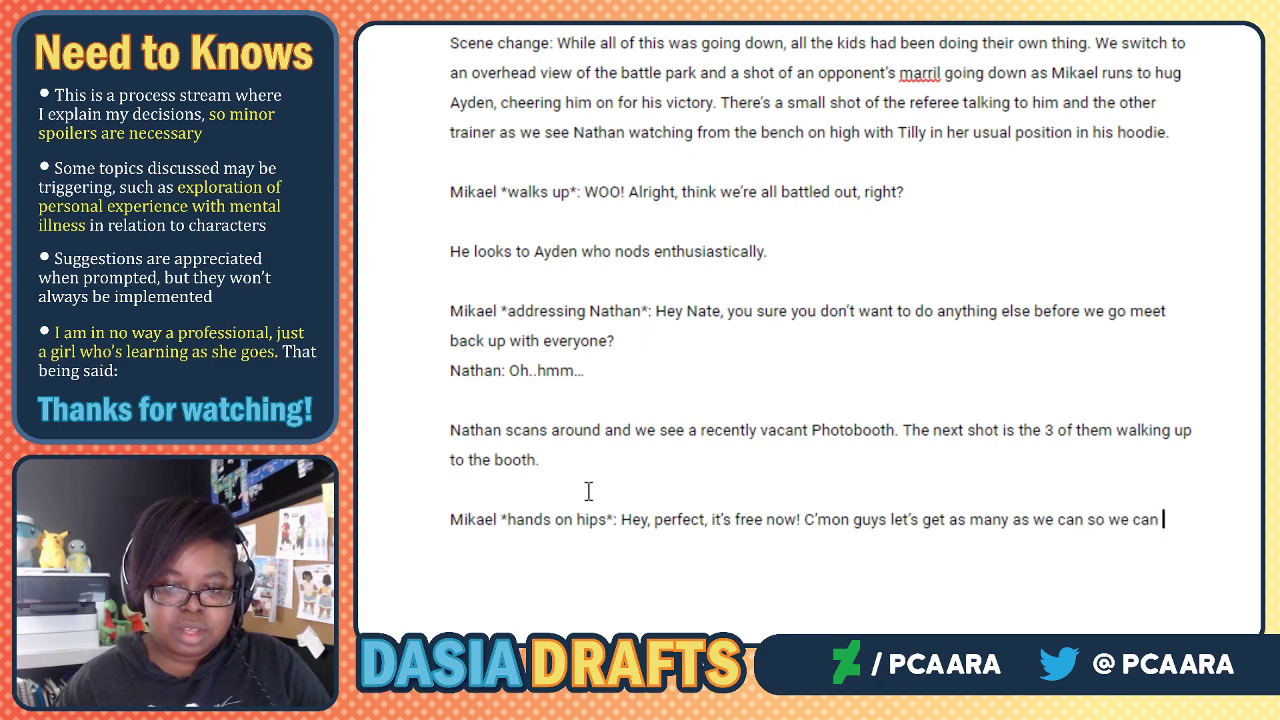
{"action": "type", "text": "give them "}
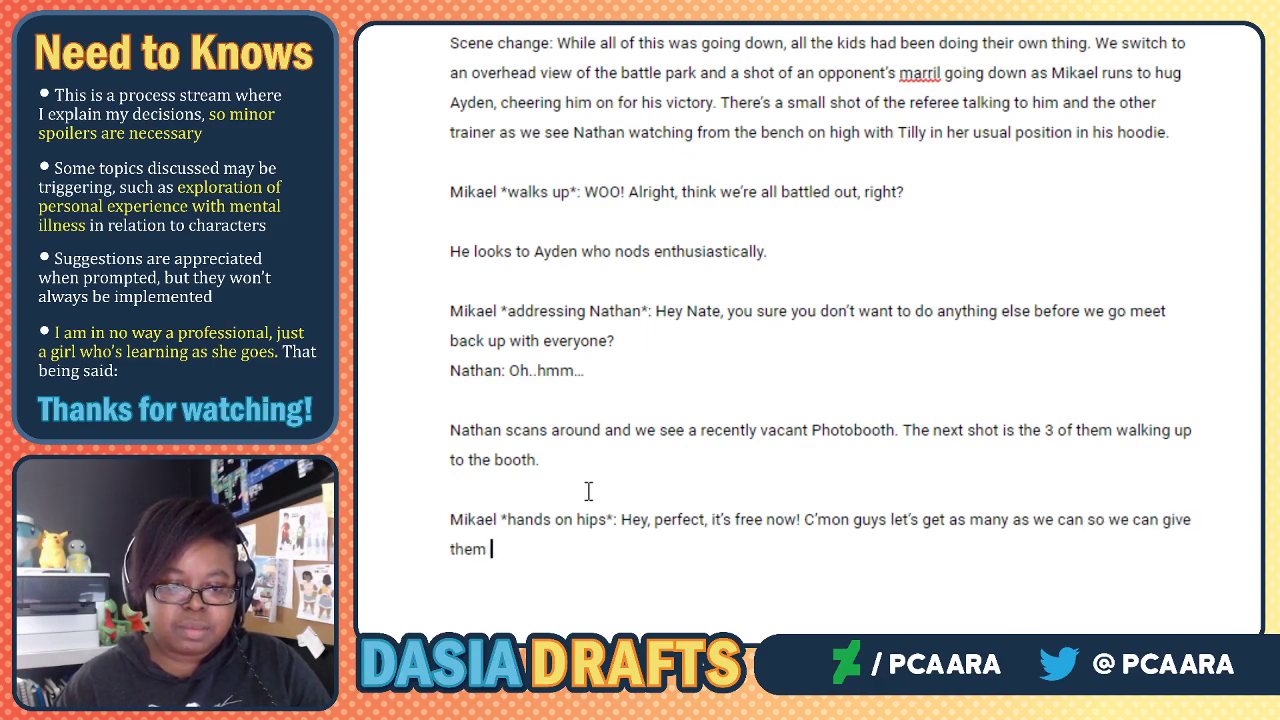
{"action": "type", "text": "out to everyone"}
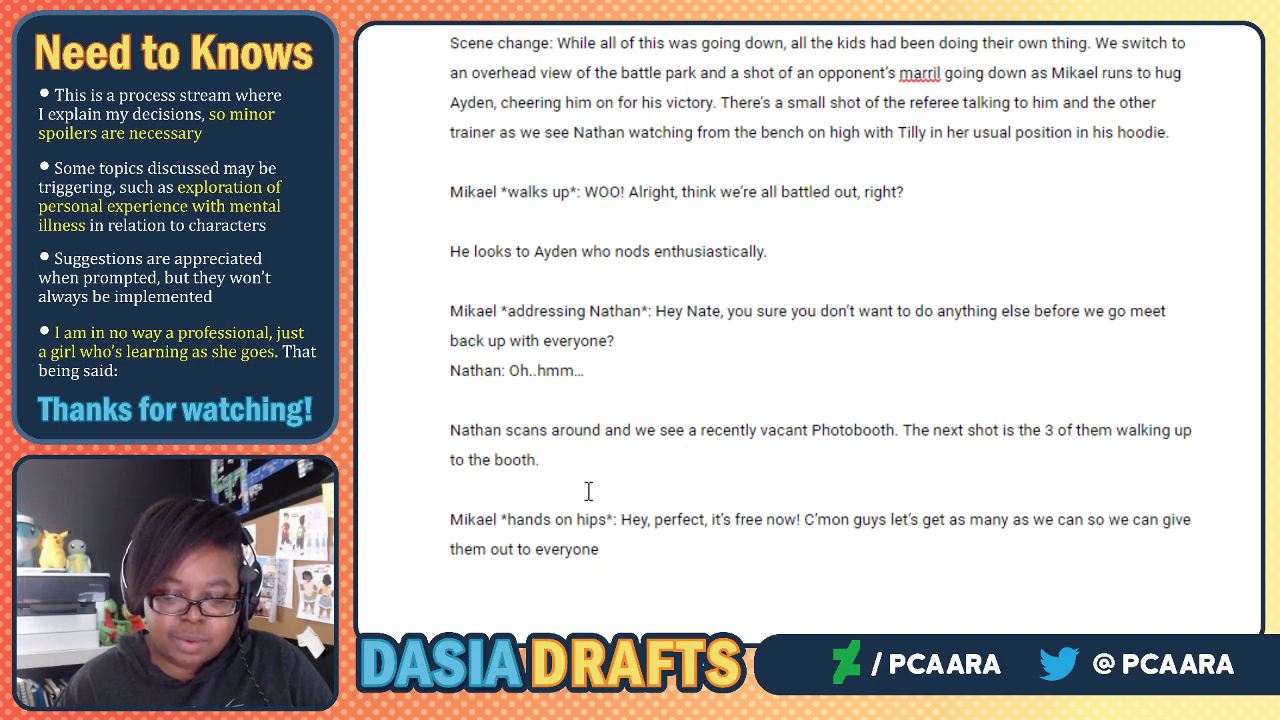
{"action": "key", "text": "BackSpace"}
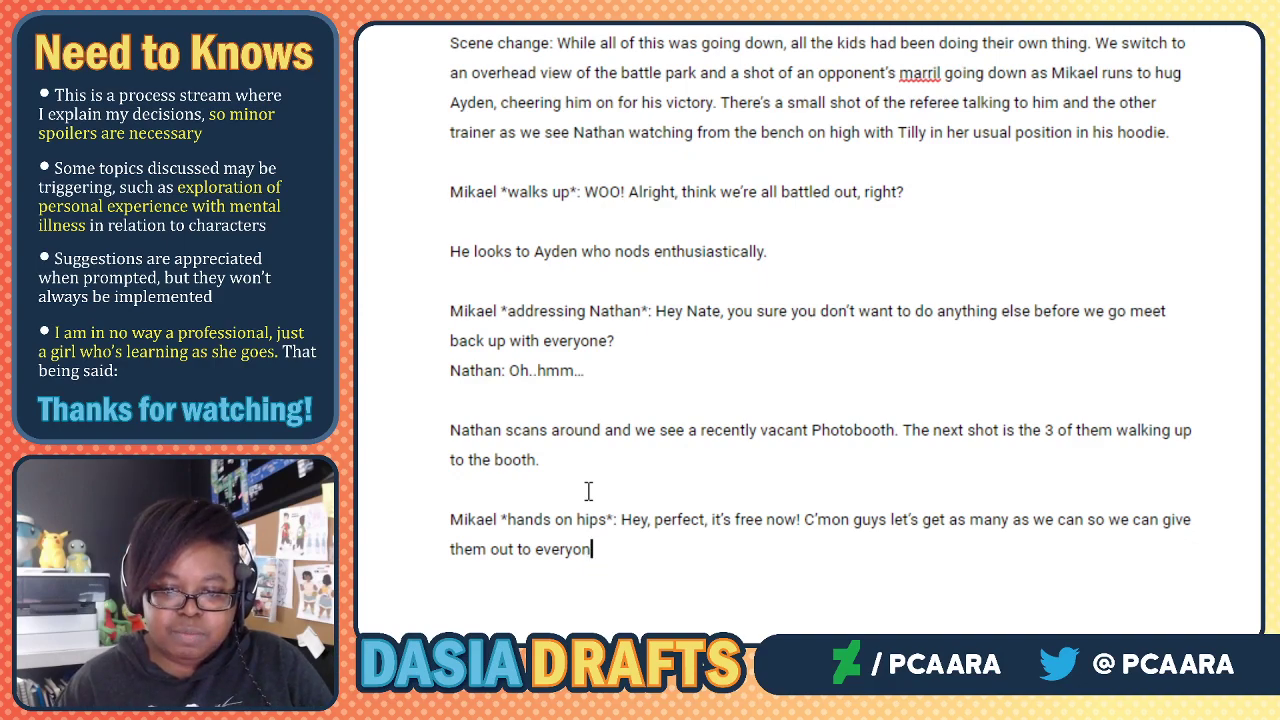
{"action": "type", "text": "e"}
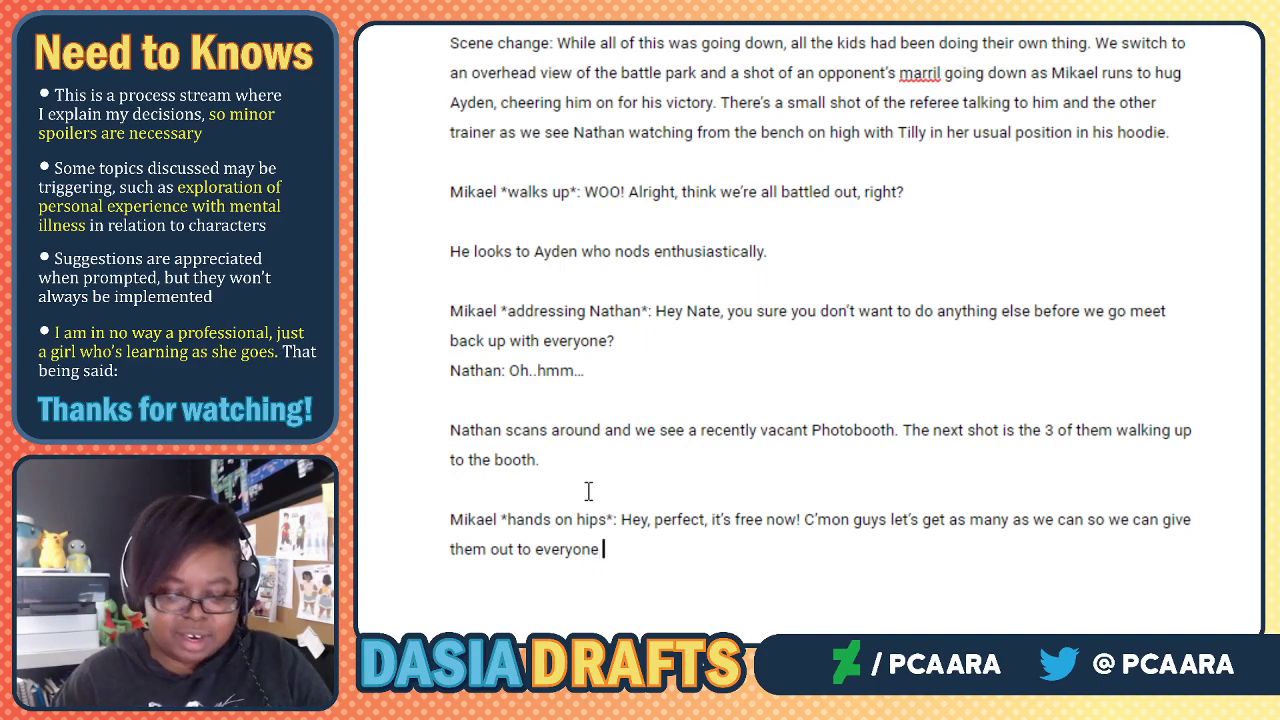
{"action": "type", "text": " ("}
{"action": "key", "text": "BackSpace"}
{"action": "key", "text": "BackSpace"}
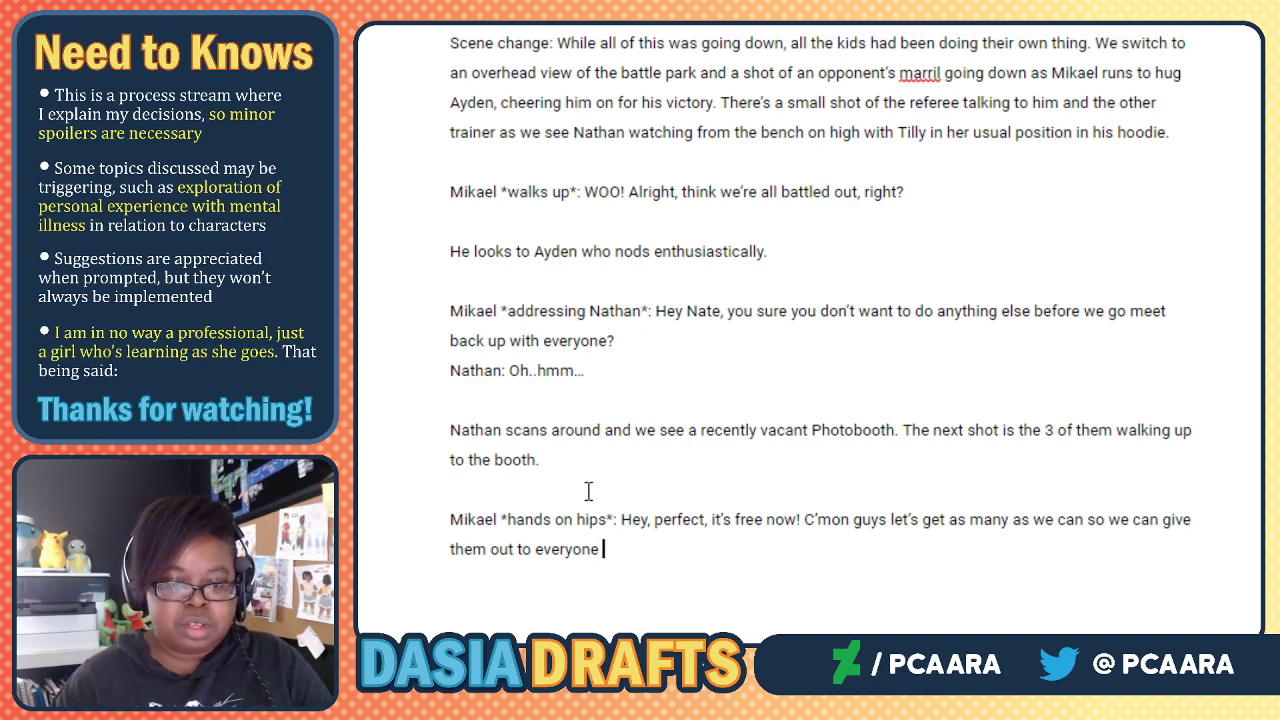
After a blank line below Mikael's dialogue, start an action paragraph with "Mikael, Ayden, Nathan and Tilly".
{"action": "key", "text": "Return"}
{"action": "key", "text": "Return"}
{"action": "type", "text": "Mi"}
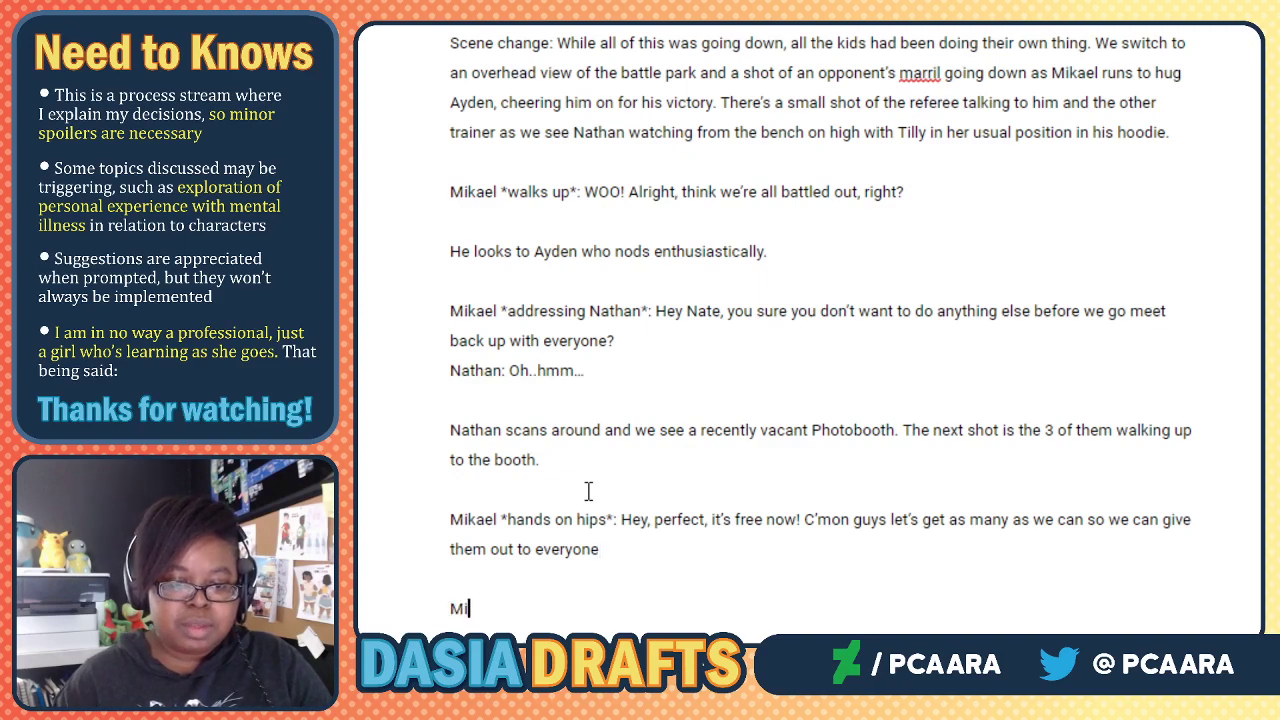
{"action": "type", "text": "kael grag"}
{"action": "key", "text": "BackSpace"}
{"action": "key", "text": "BackSpace"}
{"action": "key", "text": "BackSpace"}
{"action": "key", "text": "BackSpace"}
{"action": "key", "text": "BackSpace"}
{"action": "type", "text": ", Ayd"}
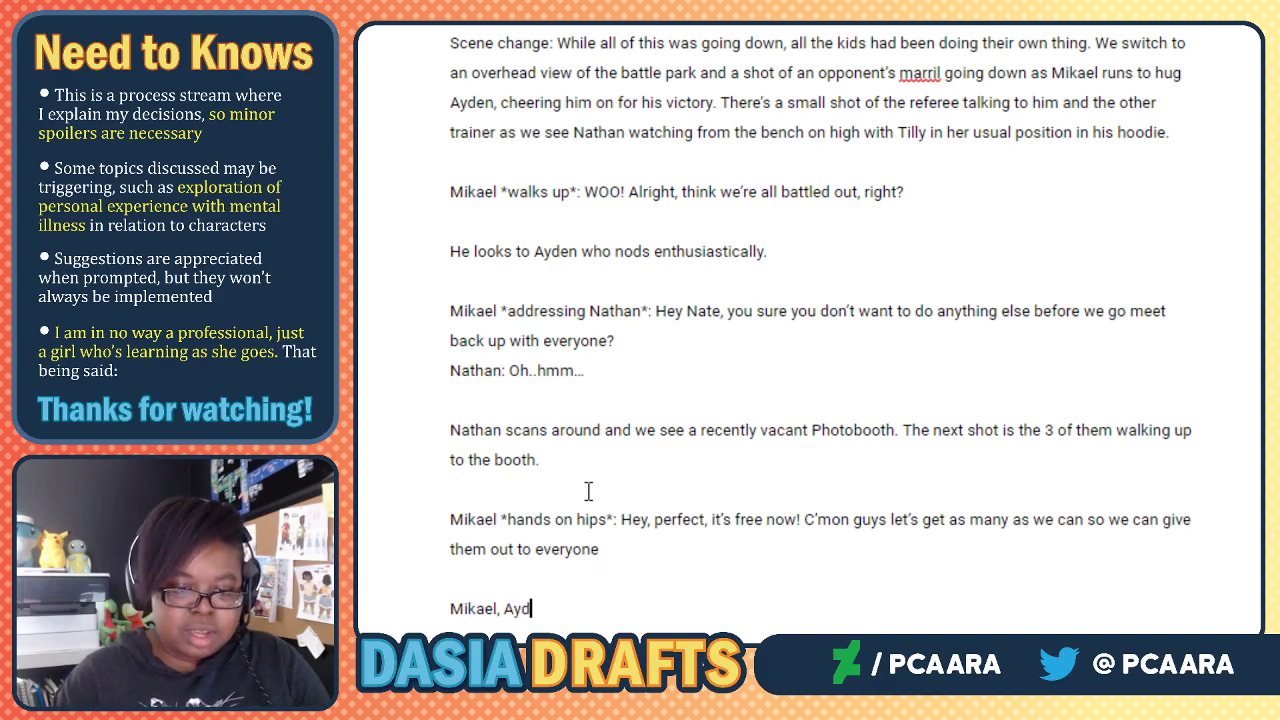
{"action": "type", "text": "en, Nath"}
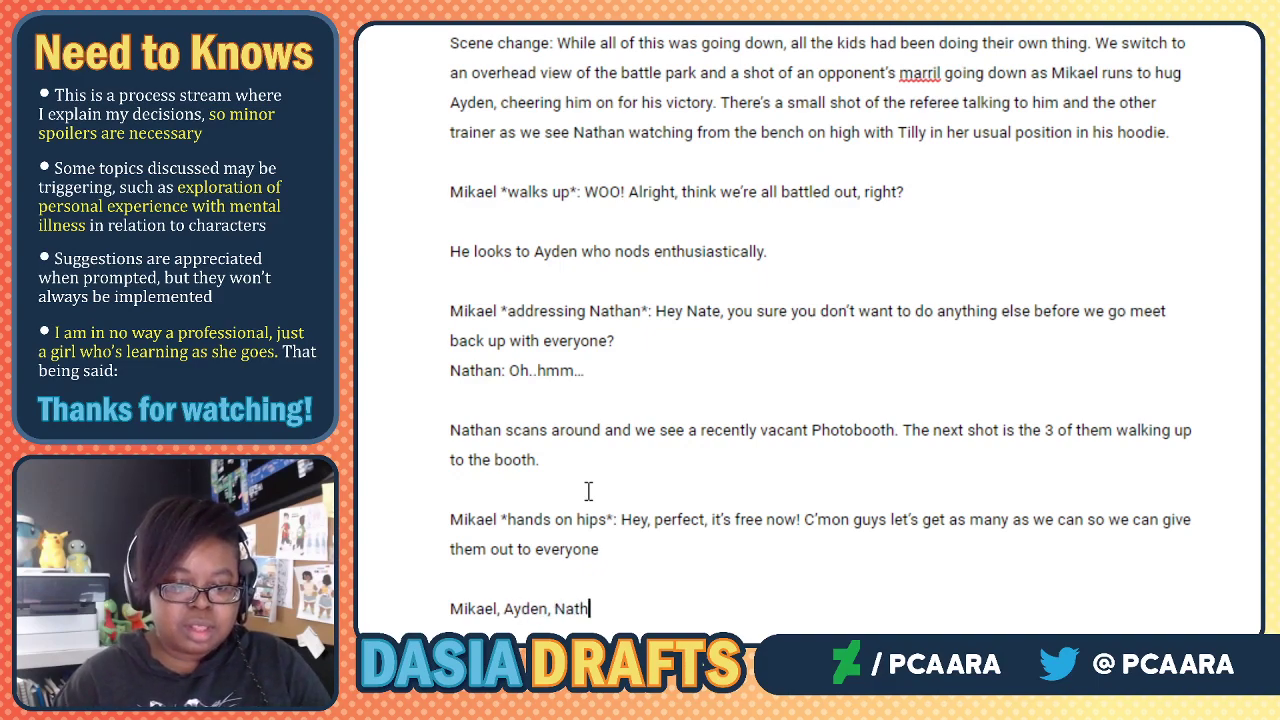
{"action": "type", "text": "an and Tilly"}
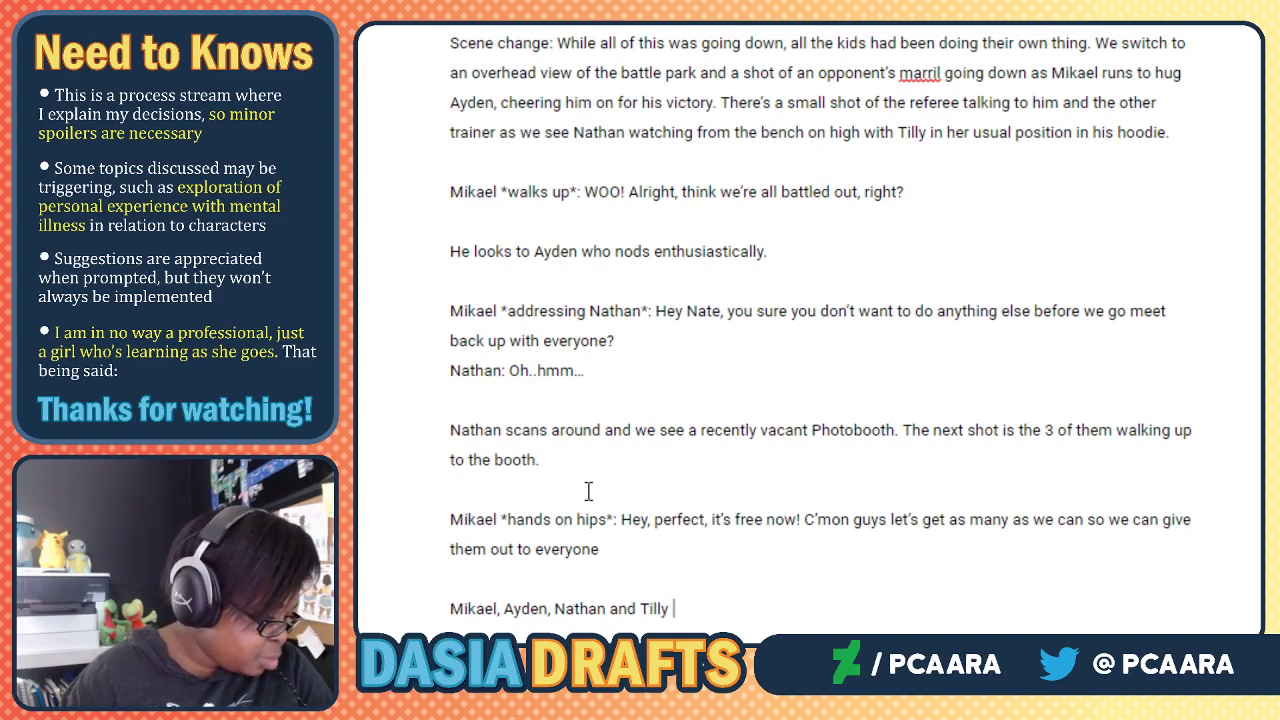
Continue the sentence with "pile into the photobooth and we see some quick snaps of them - some regular smiles and some silly poses.".
{"action": "type", "text": "pile into the photobooth and we see some quick snaps o"}
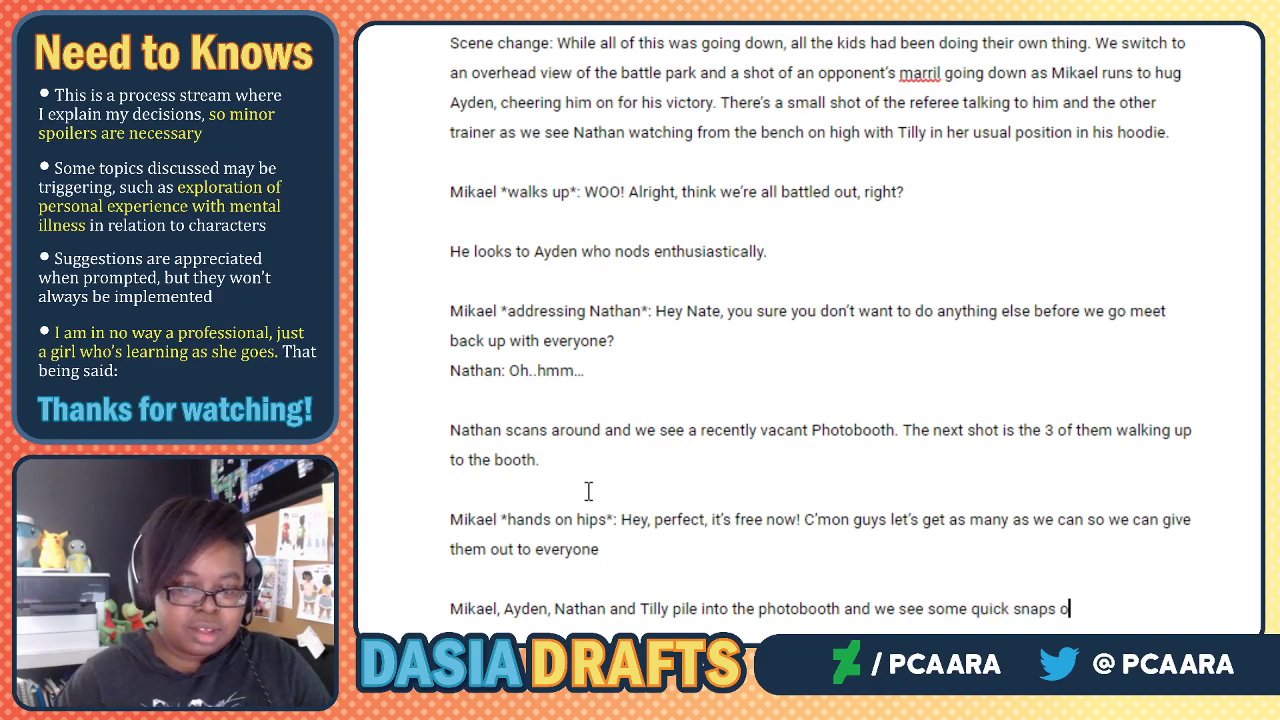
{"action": "type", "text": "f"}
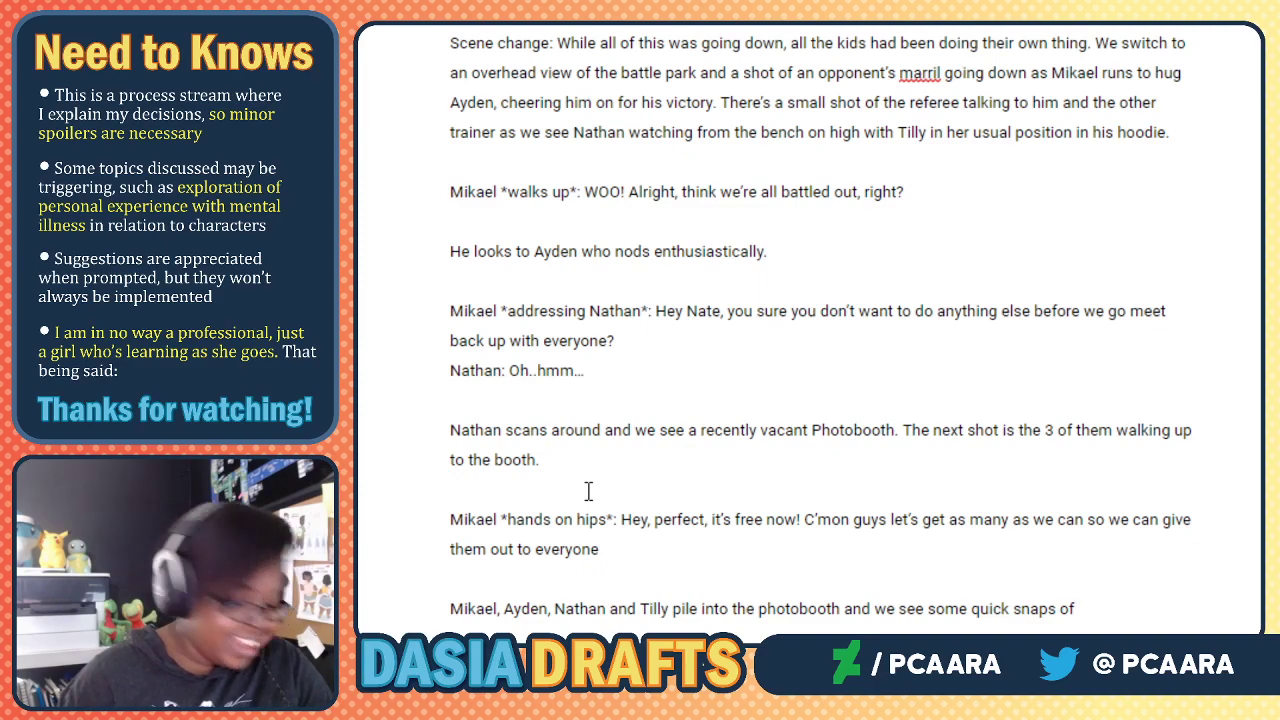
{"action": "type", "text": "them som"}
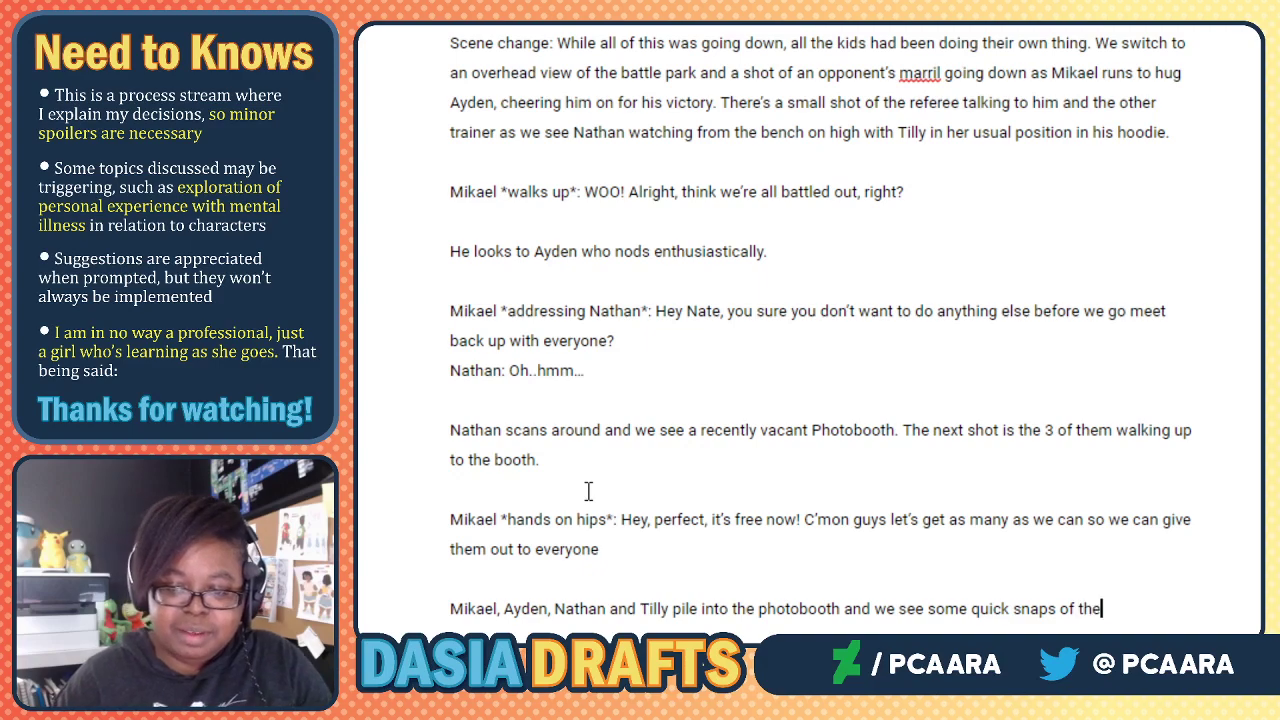
{"action": "key", "text": "BackSpace"}
{"action": "key", "text": "BackSpace"}
{"action": "key", "text": "BackSpace"}
{"action": "type", "text": "- some"}
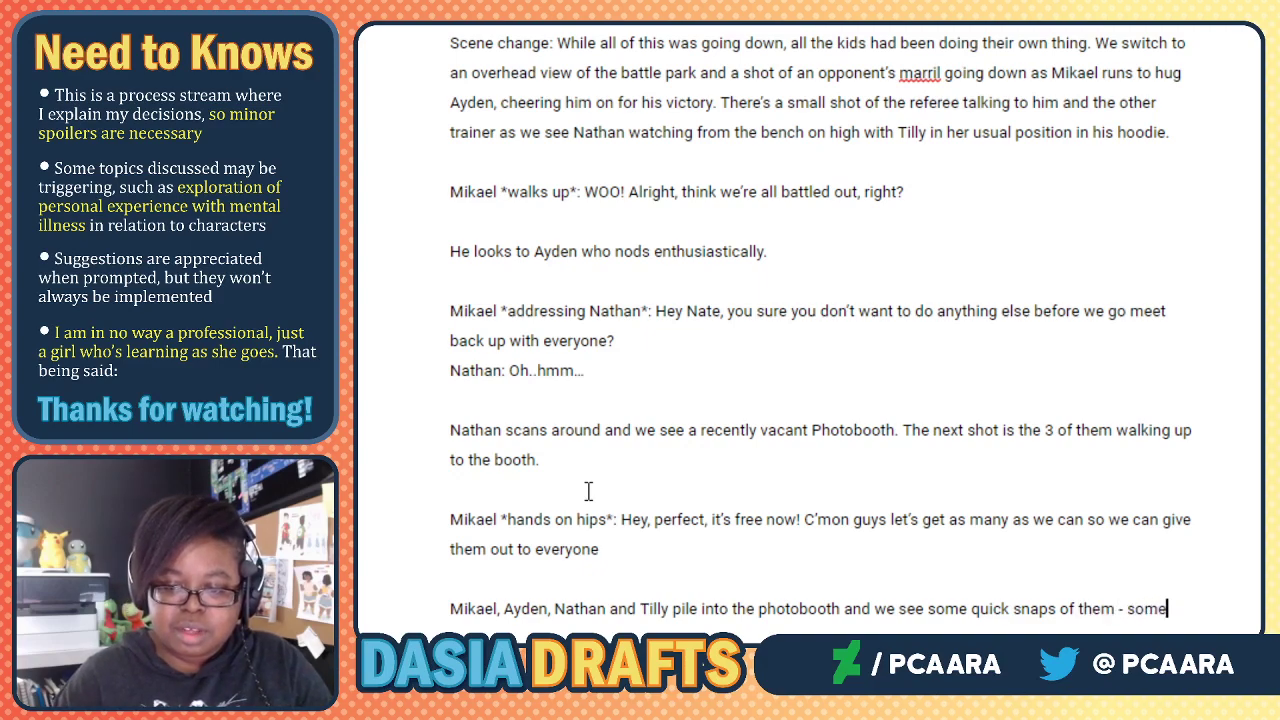
{"action": "type", "text": " ser"}
{"action": "key", "text": "BackSpace"}
{"action": "key", "text": "BackSpace"}
{"action": "key", "text": "BackSpace"}
{"action": "type", "text": "silly"}
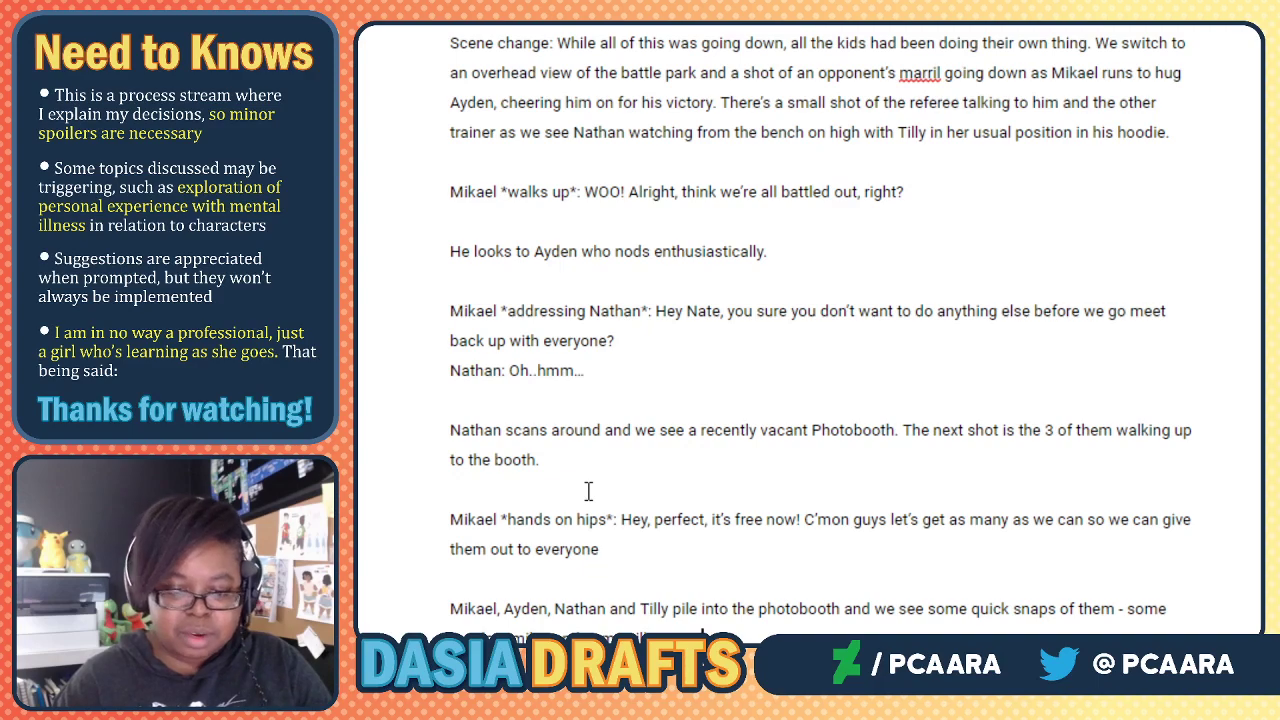
Describe the next shot outside the booth, with Mikael checking his phone in the bg and Nathan looking down at the photos with a tender smile.
{"action": "type", "text": "The next "}
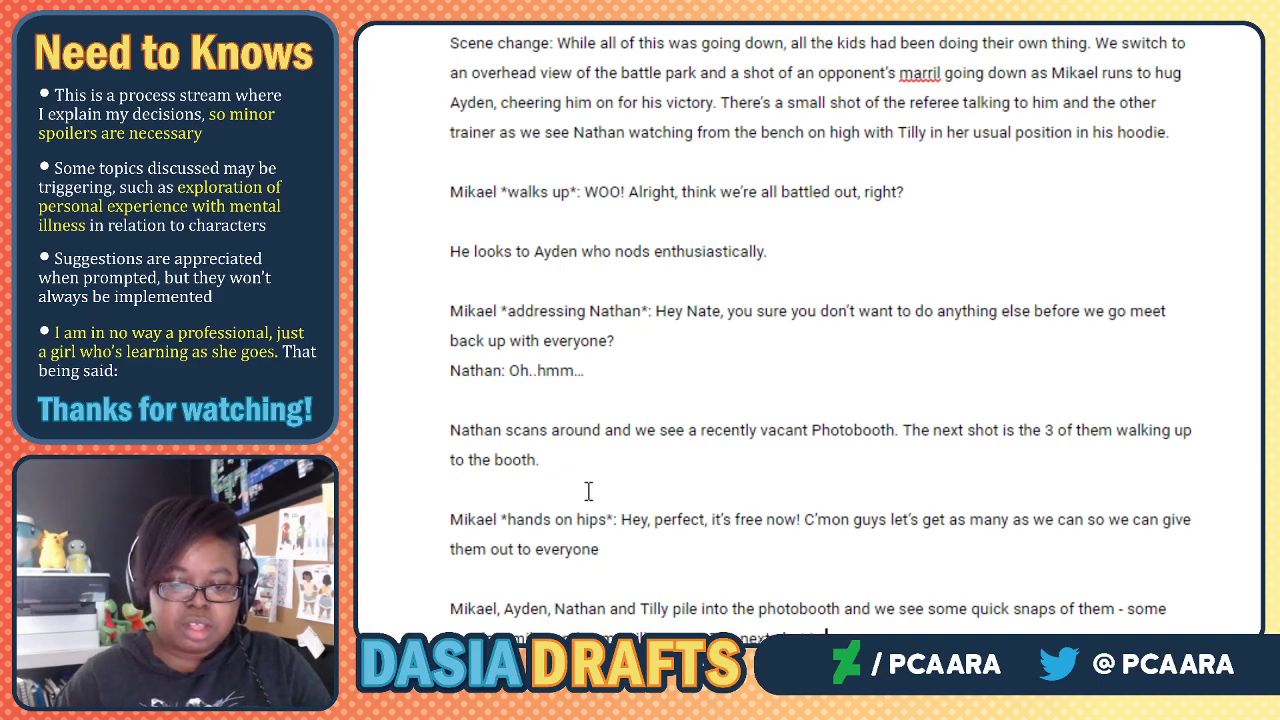
{"action": "type", "text": "em s"}
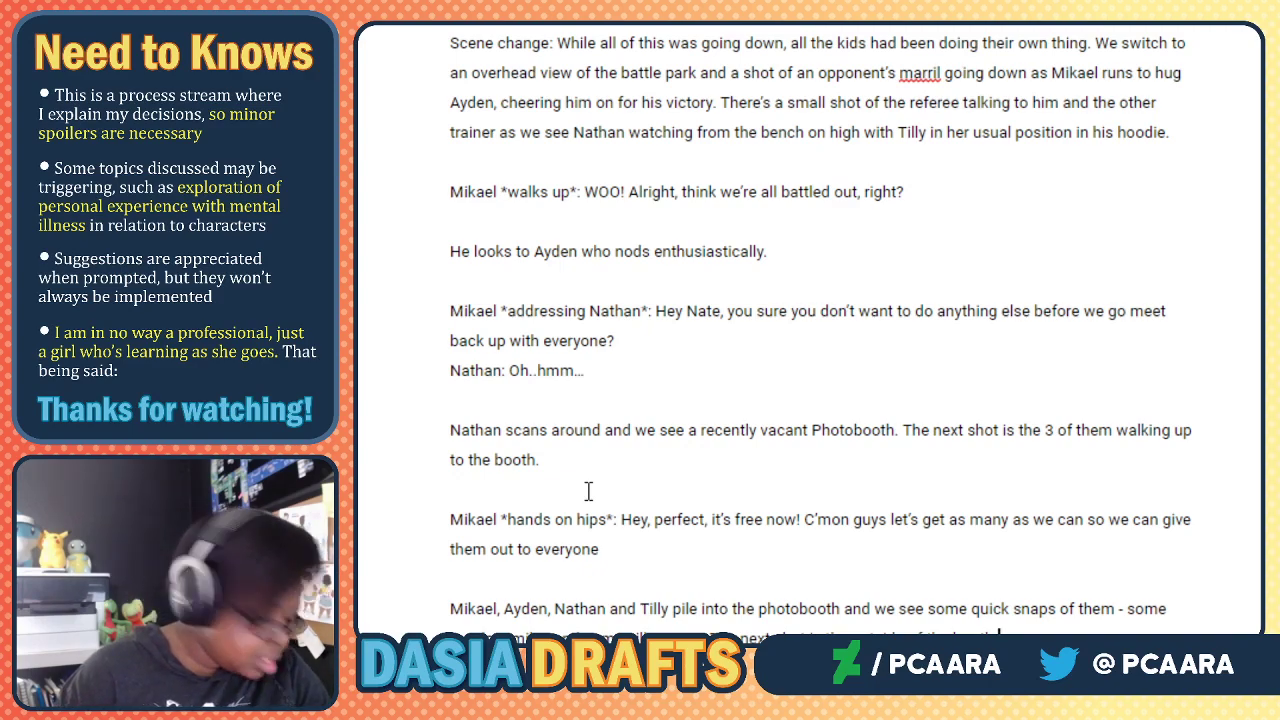
{"action": "type", "text": "with Mika"}
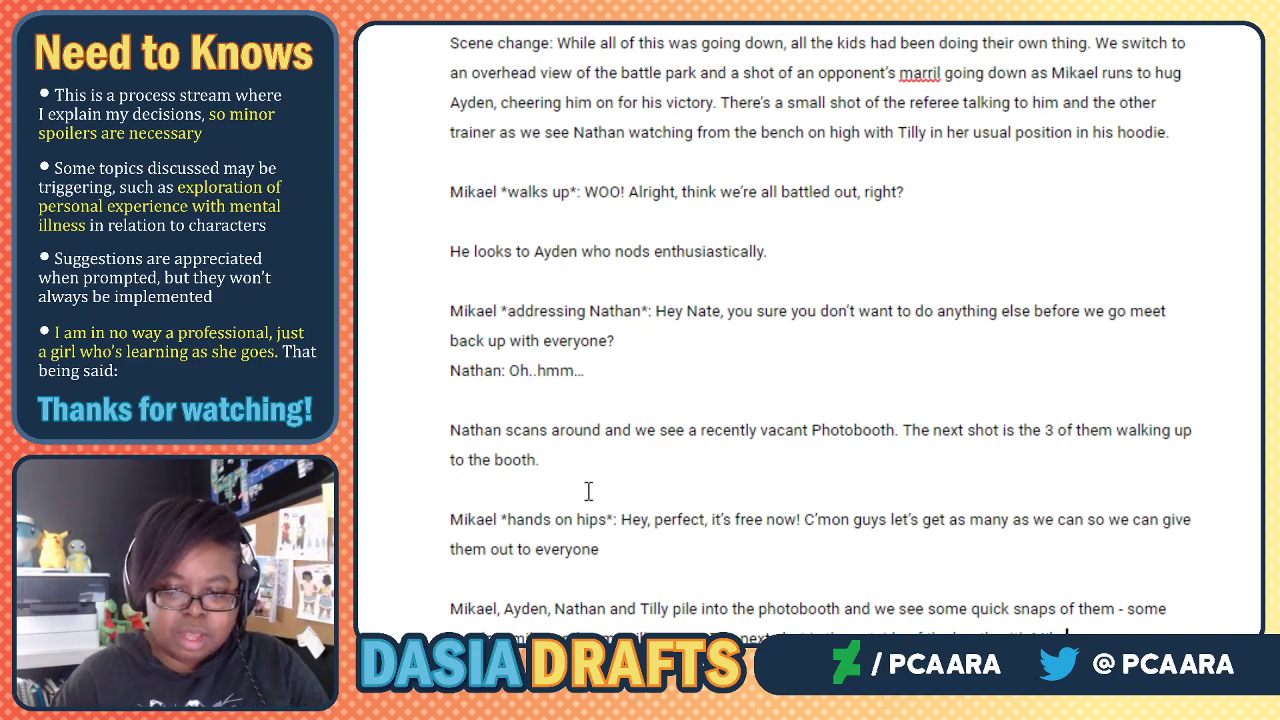
{"action": "type", "text": "el taking the"}
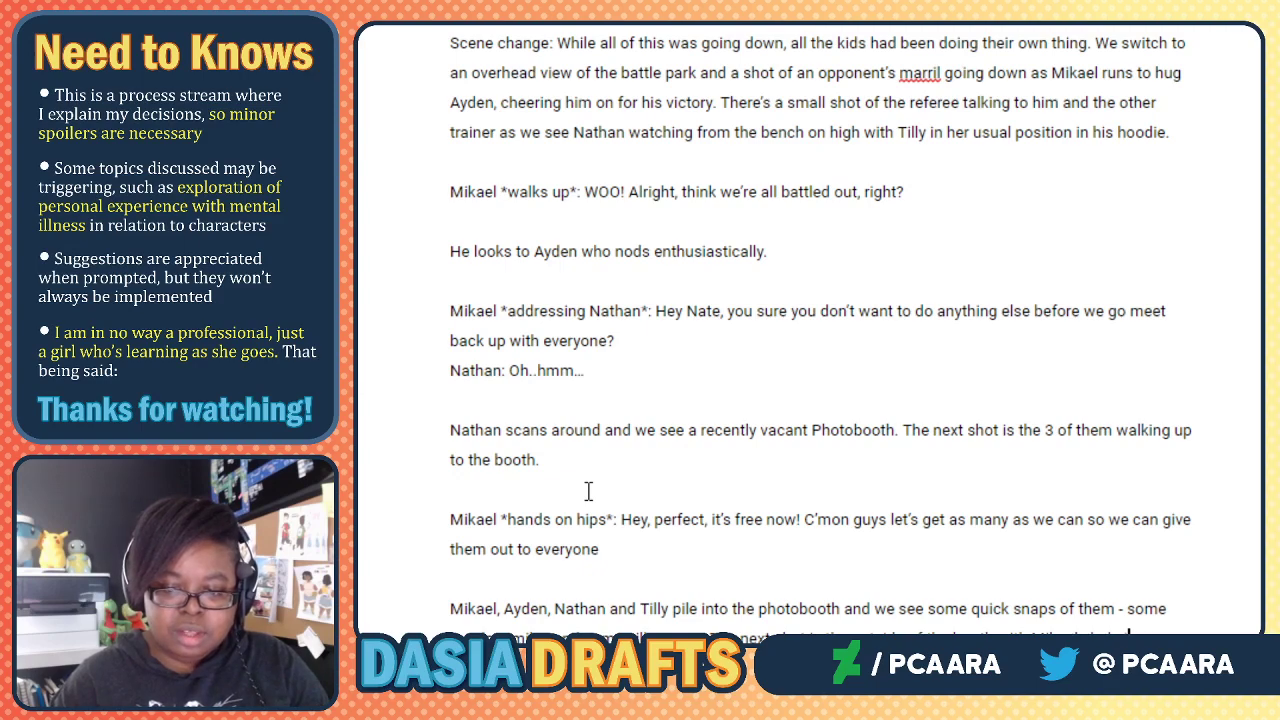
{"action": "type", "text": "to hi"}
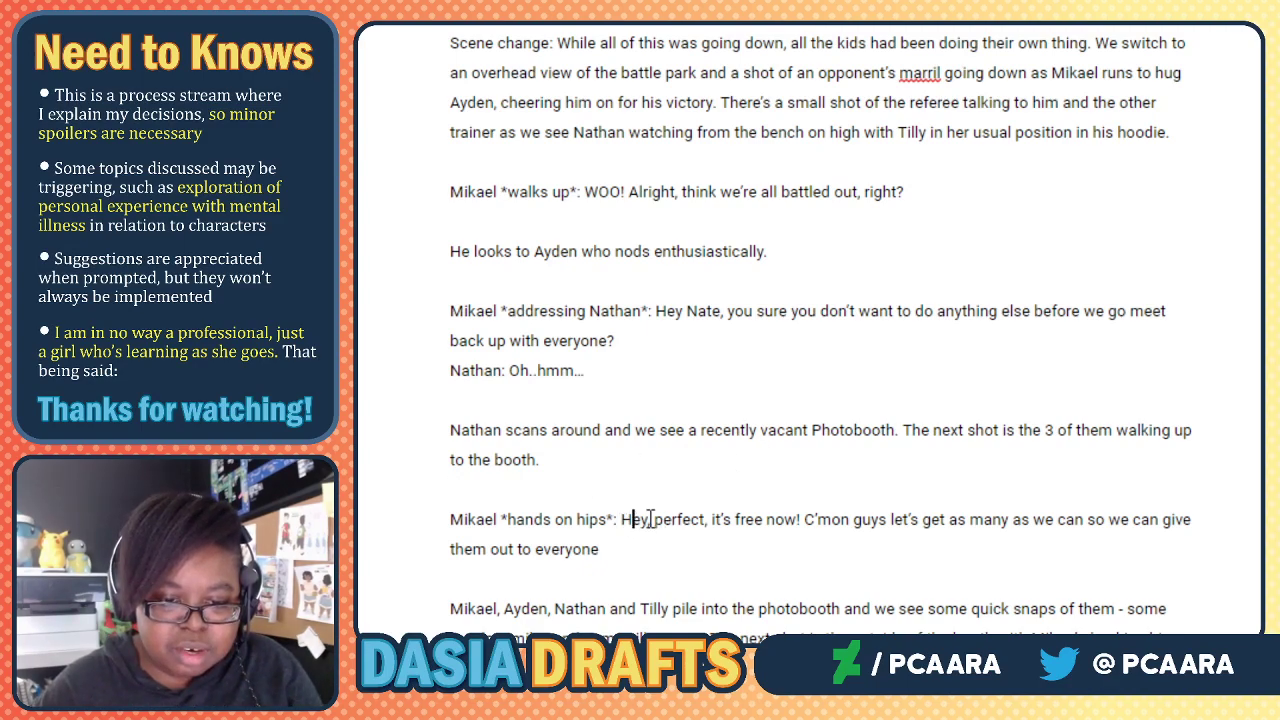
Replace Mikael's dialogue in the "hands on hips" line with "Heeeyy, nice find Nate! And it's free now, so it's perfect!".
{"action": "left_click_drag", "start_coordinate": [712, 519], "coordinate": [1142, 557]}
{"action": "left_click", "coordinate": [656, 537]}
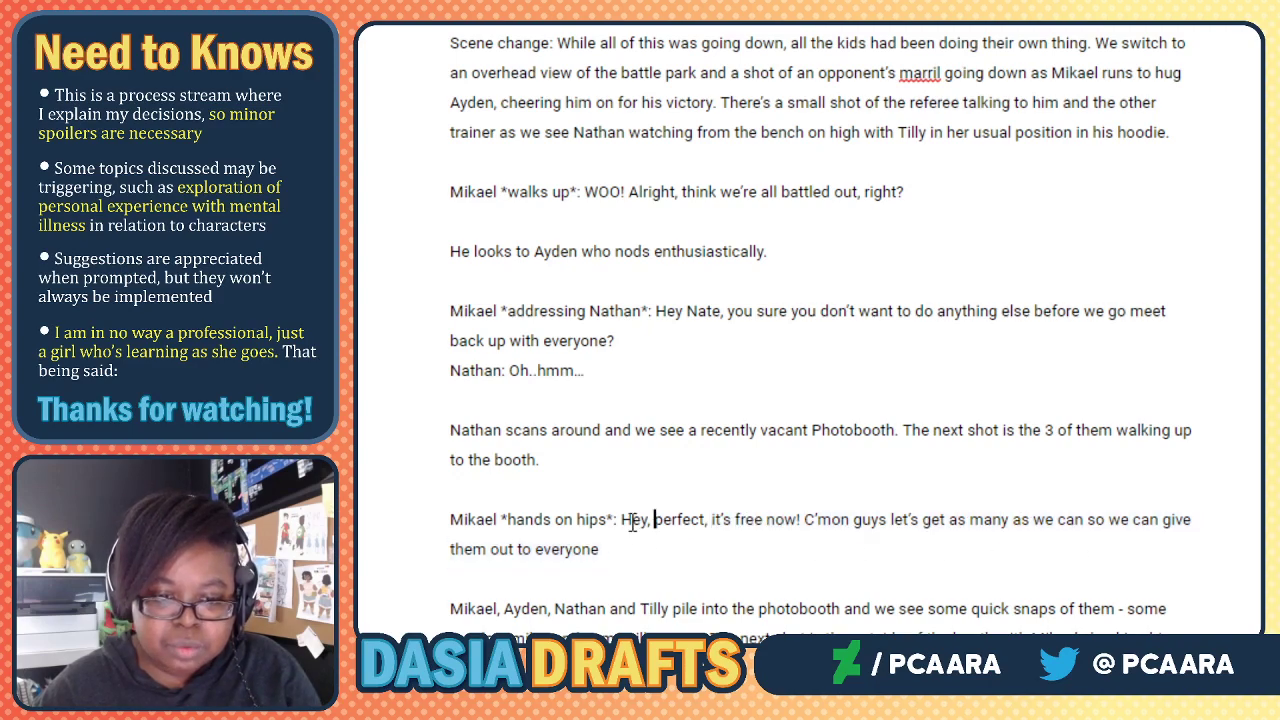
{"action": "left_click_drag", "start_coordinate": [621, 519], "coordinate": [777, 543]}
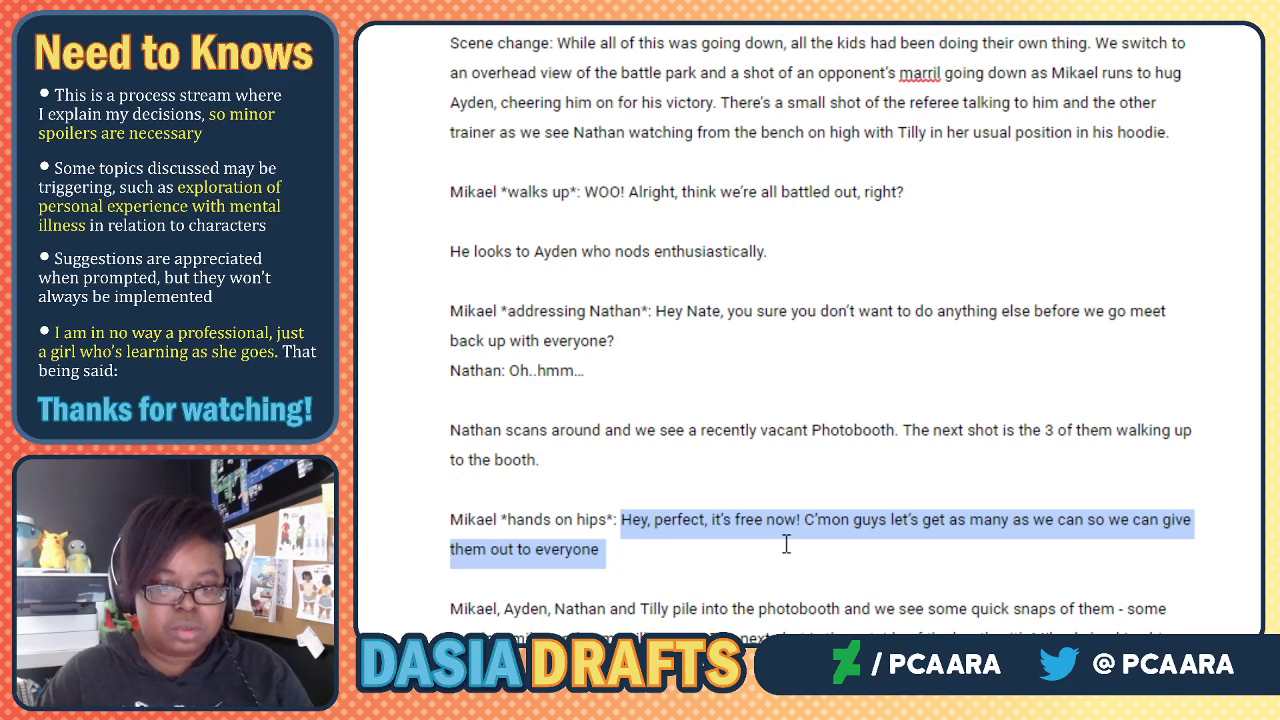
{"action": "type", "text": "Heeeyy, thi"}
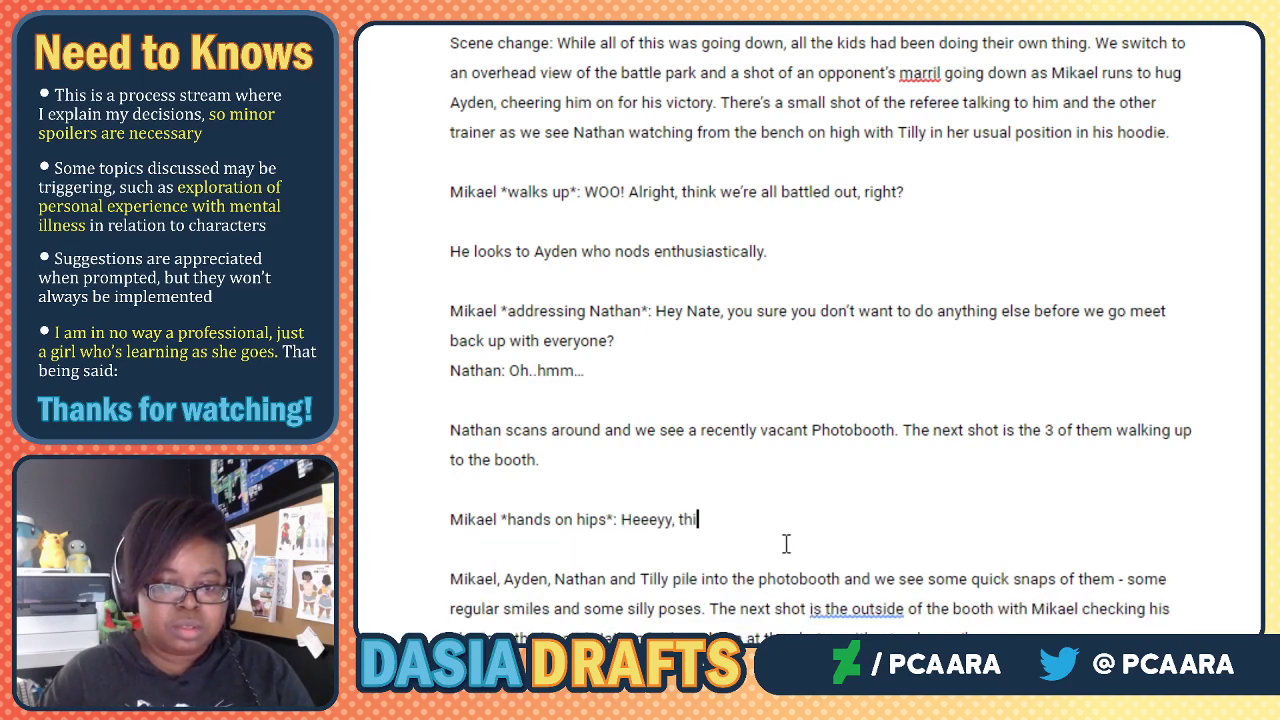
{"action": "key", "text": "BackSpace"}
{"action": "key", "text": "BackSpace"}
{"action": "key", "text": "BackSpace"}
{"action": "type", "text": "nice fi"}
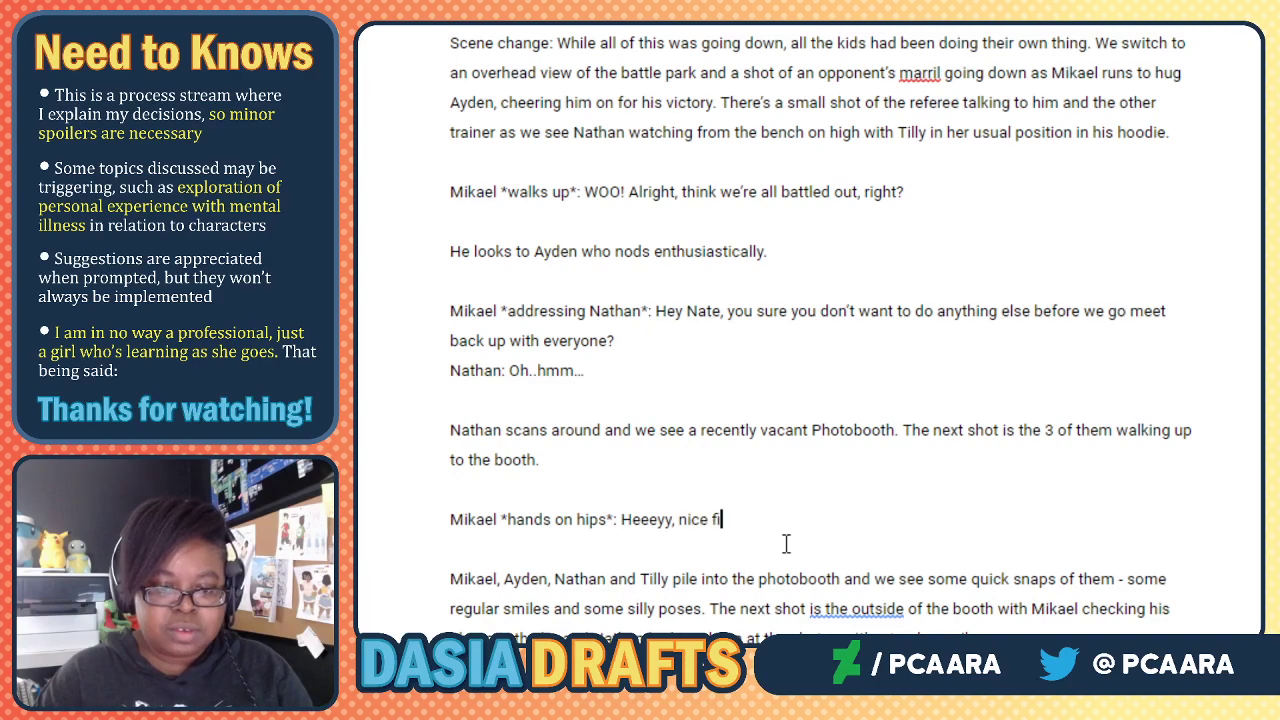
{"action": "type", "text": "nd Nate"}
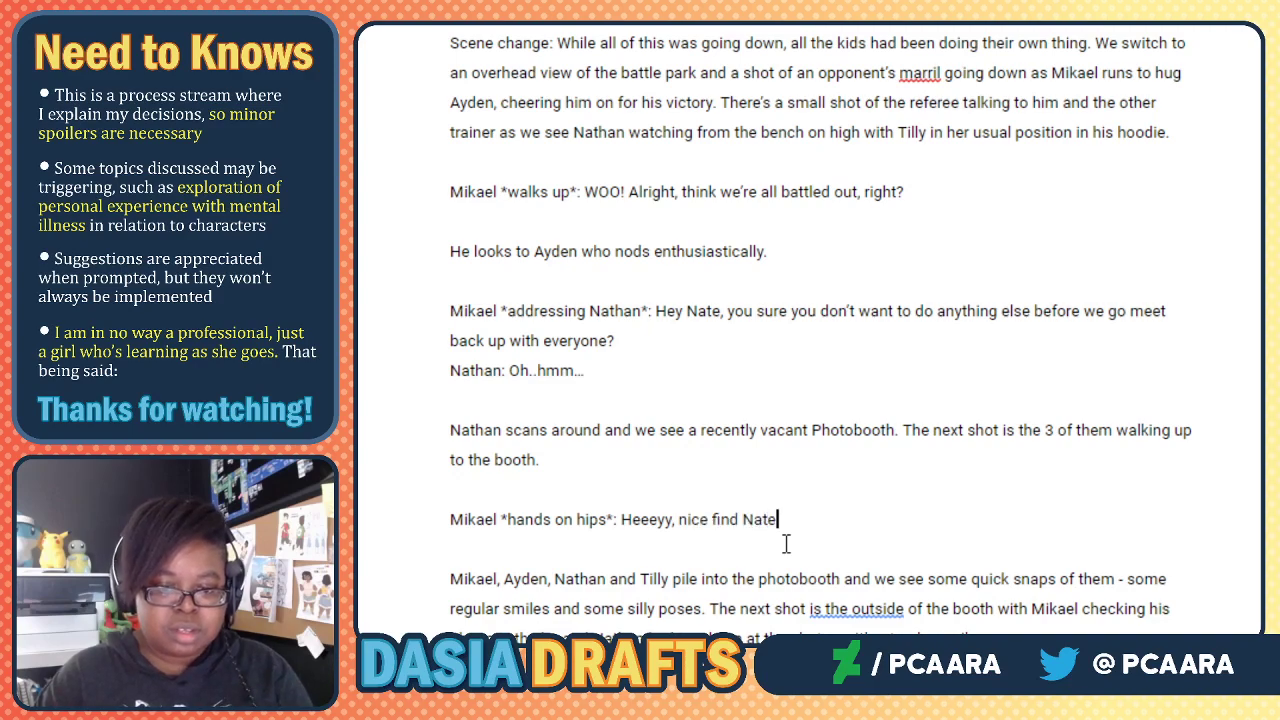
{"action": "type", "text": "! And it's free now"}
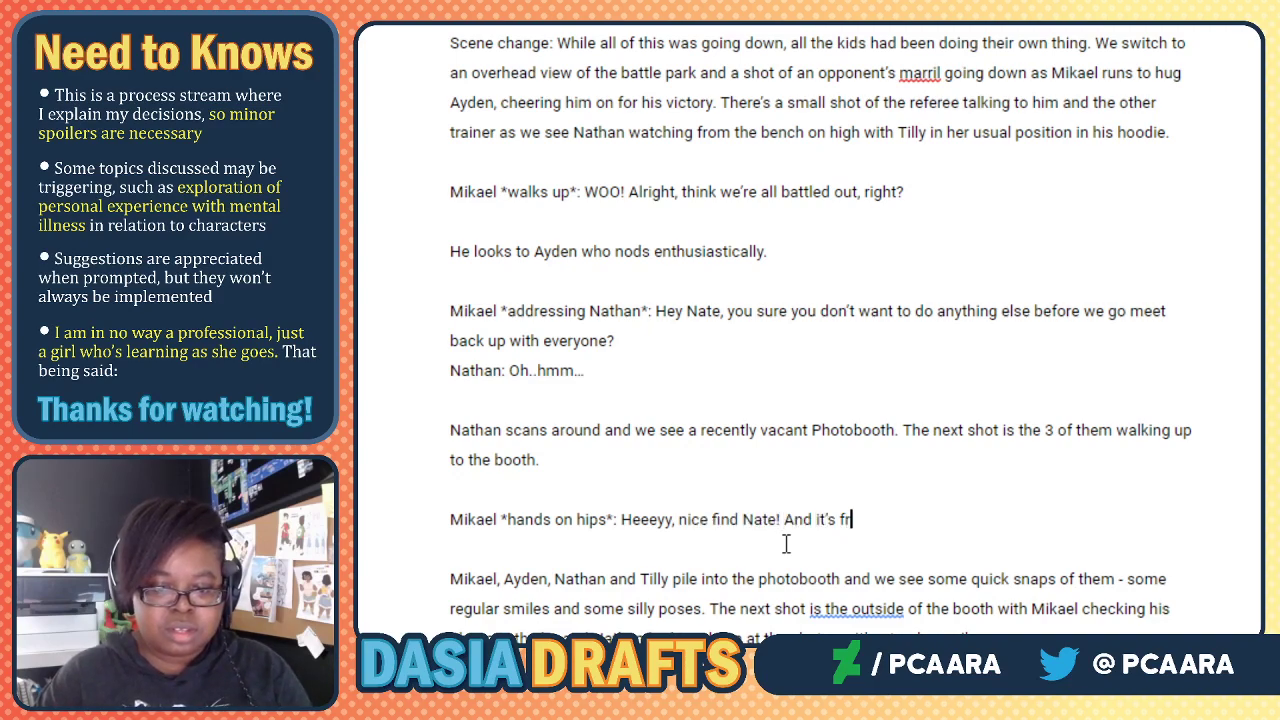
{"action": "type", "text": ", so it's perf"}
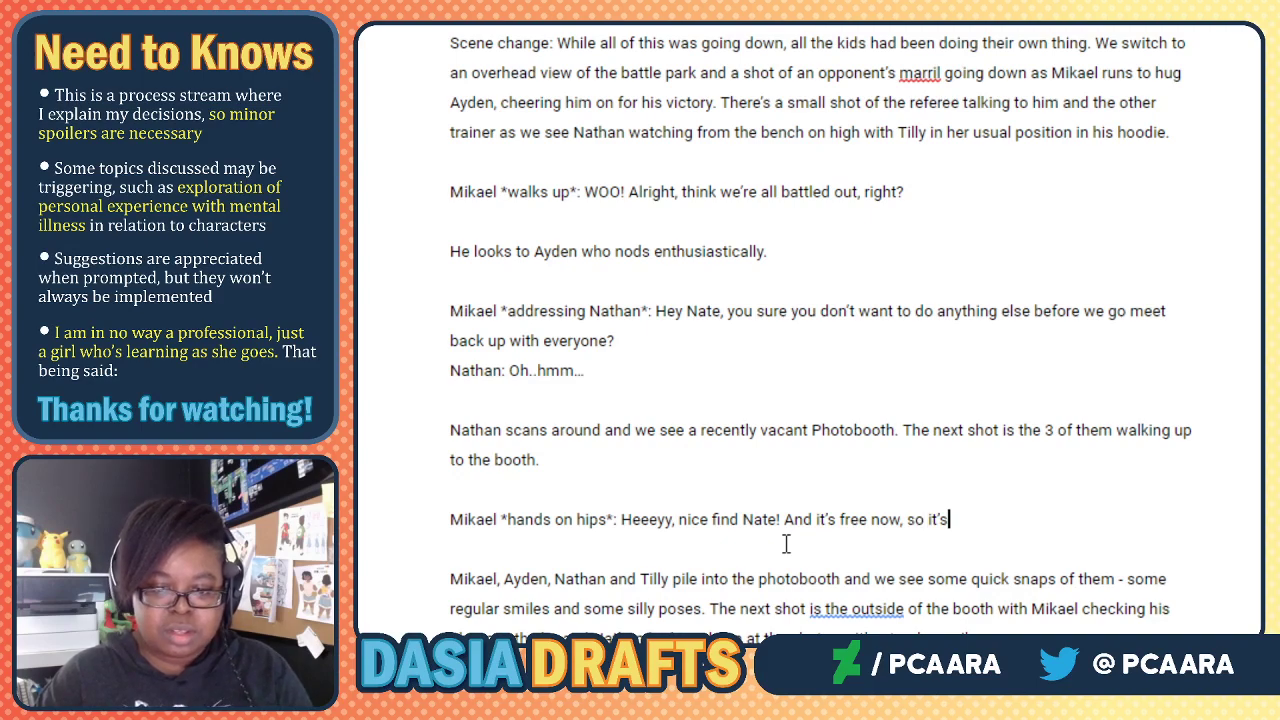
{"action": "type", "text": "ect!"}
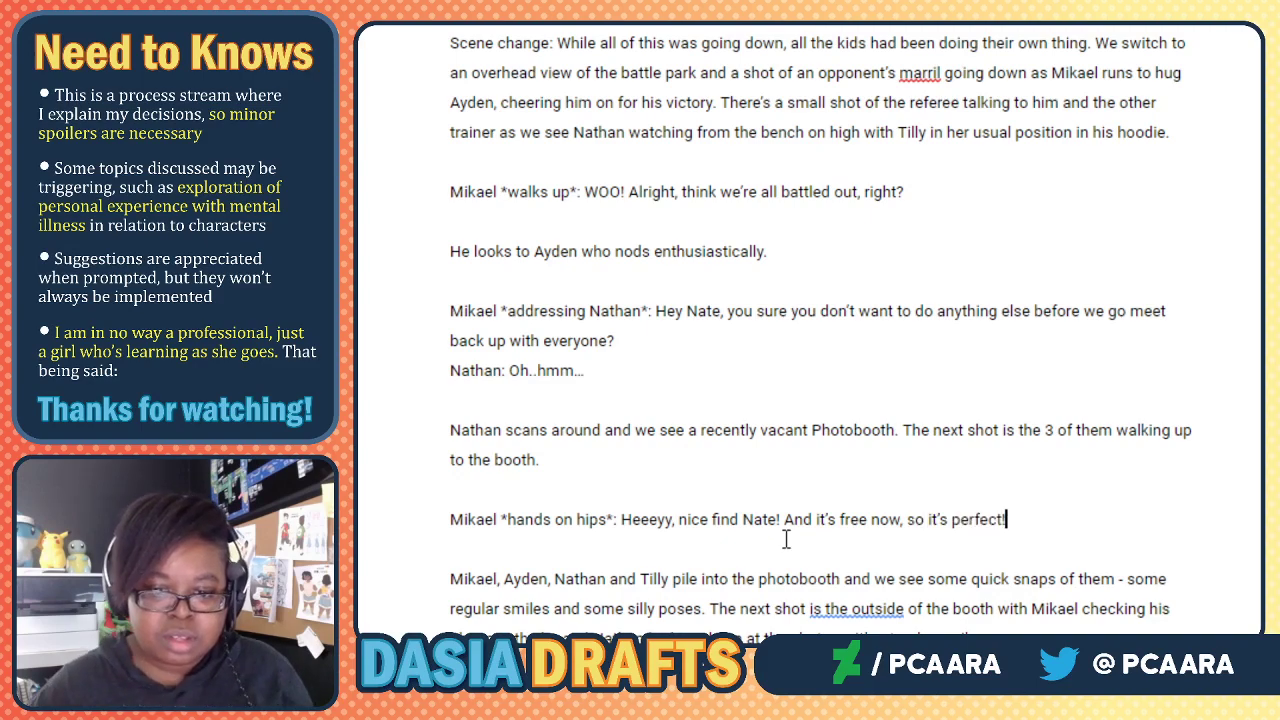
Change the action note in Mikael's "nice find" line to "one hand on hip, one hand on Nate's shoulder".
{"action": "left_click", "coordinate": [609, 519]}
{"action": "key", "text": "BackSpace"}
{"action": "key", "text": "BackSpace"}
{"action": "key", "text": "BackSpace"}
{"action": "key", "text": "BackSpace"}
{"action": "key", "text": "BackSpace"}
{"action": "key", "text": "BackSpace"}
{"action": "key", "text": "BackSpace"}
{"action": "key", "text": "BackSpace"}
{"action": "key", "text": "BackSpace"}
{"action": "key", "text": "BackSpace"}
{"action": "key", "text": "BackSpace"}
{"action": "key", "text": "BackSpace"}
{"action": "key", "text": "BackSpace"}
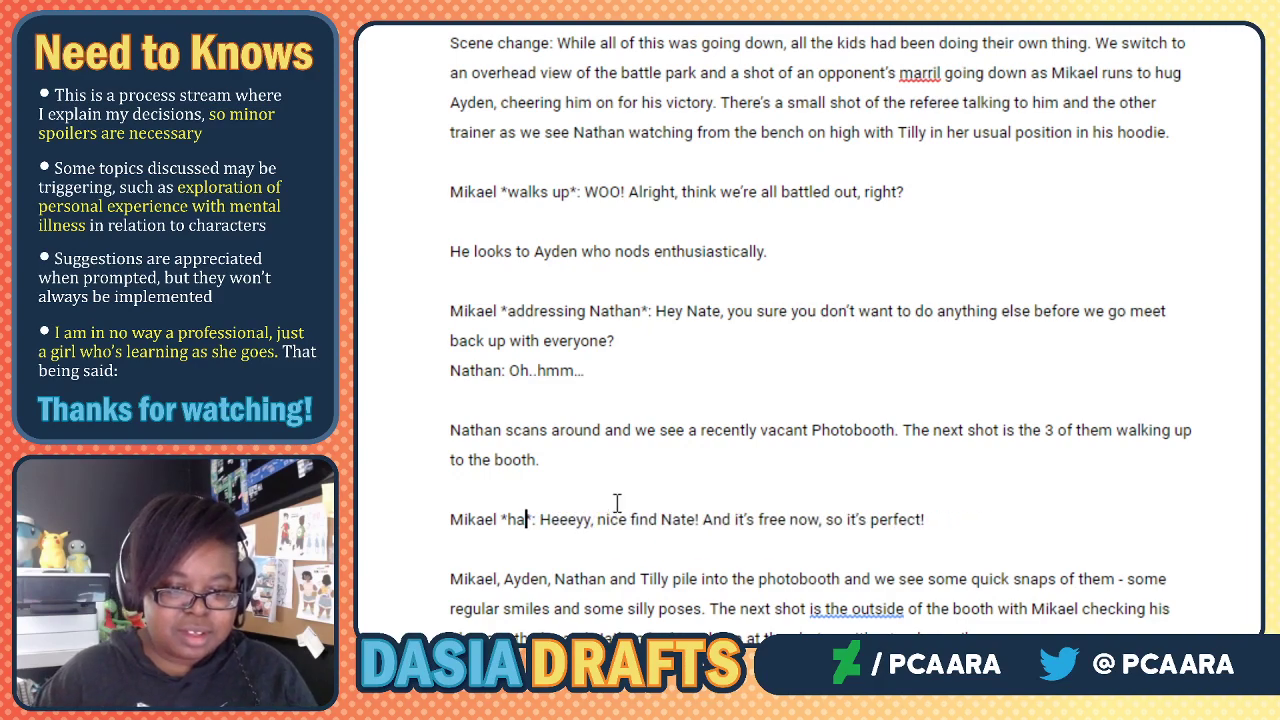
{"action": "key", "text": "BackSpace"}
{"action": "type", "text": "one hand on hip, one ha"}
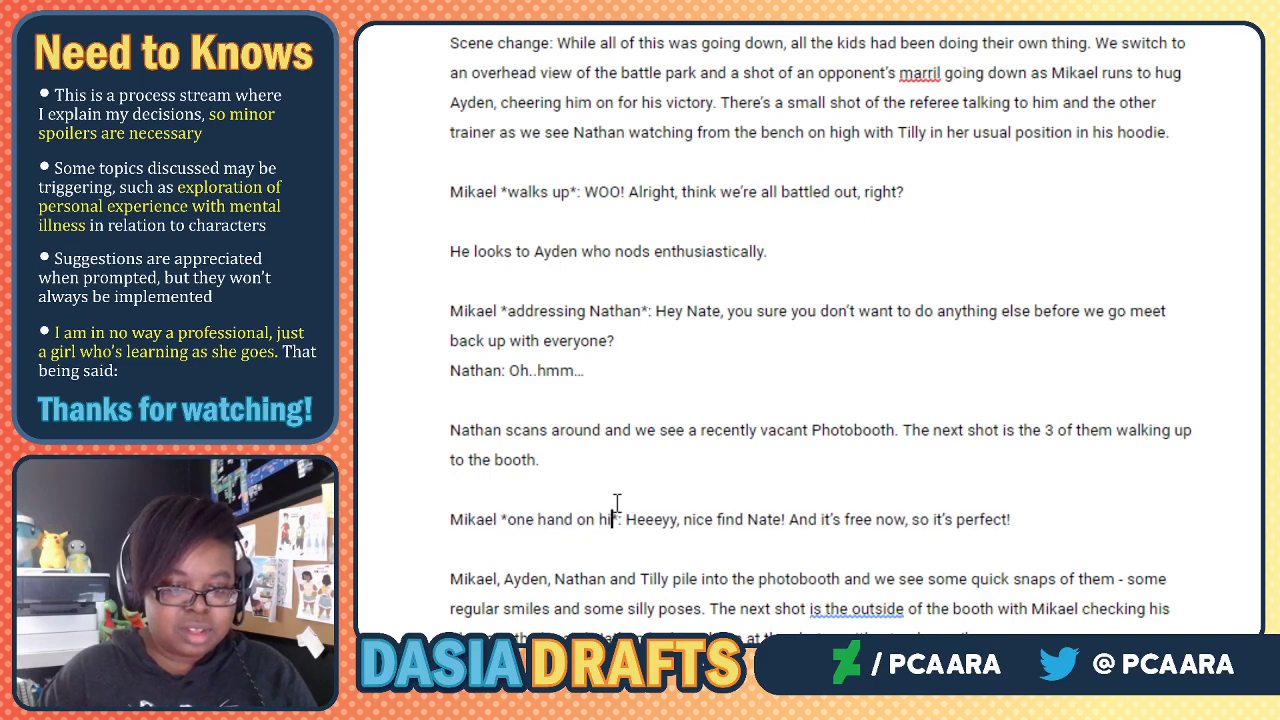
{"action": "type", "text": "nd on N"}
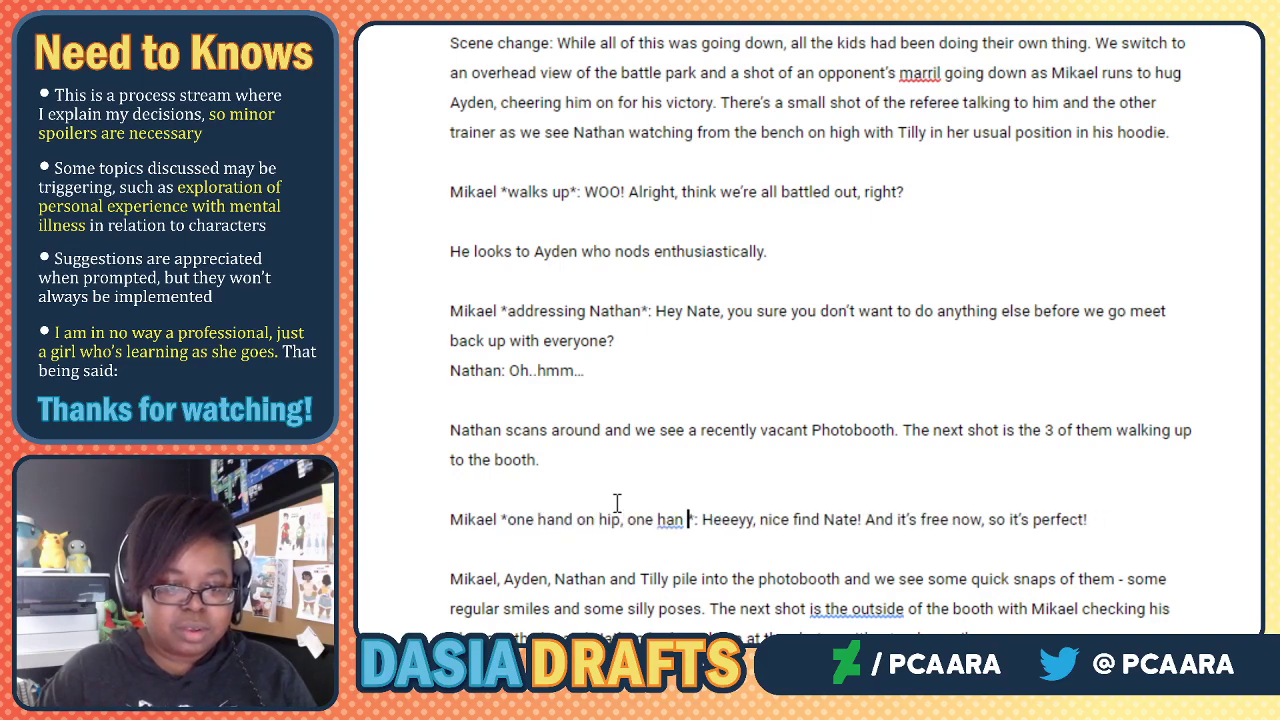
{"action": "type", "text": "ate's sho"}
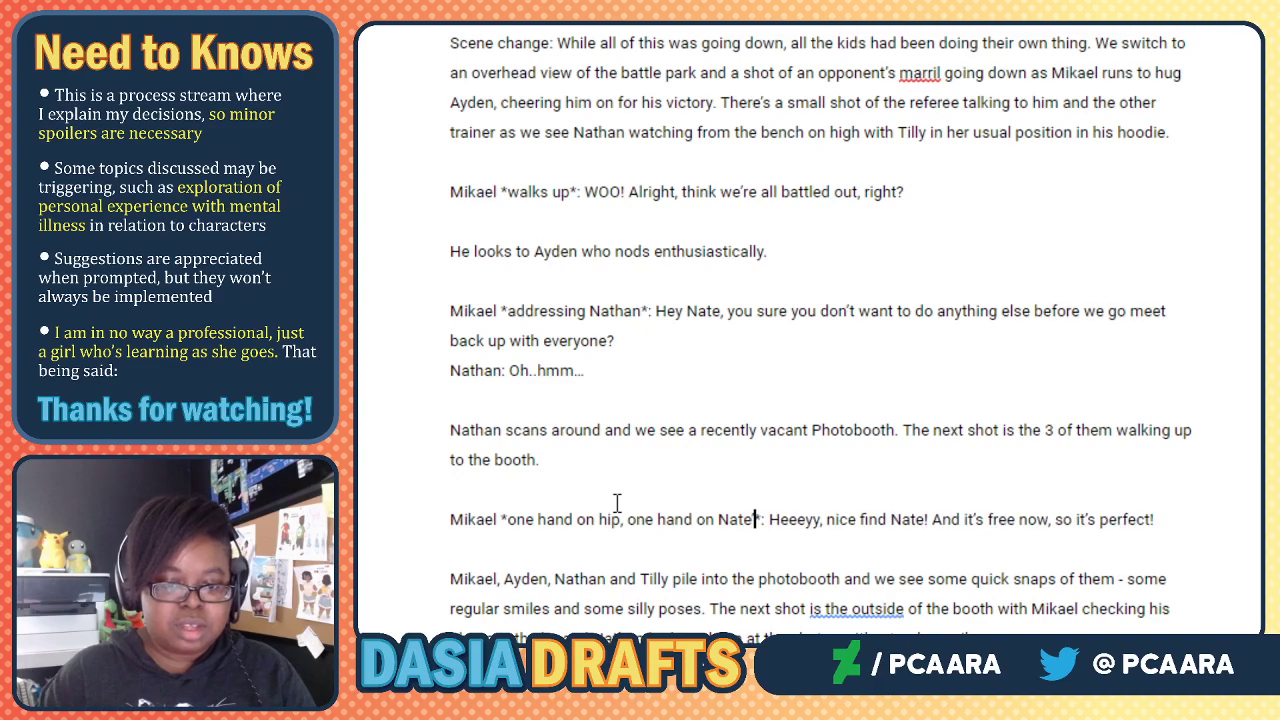
{"action": "type", "text": "ulder*"}
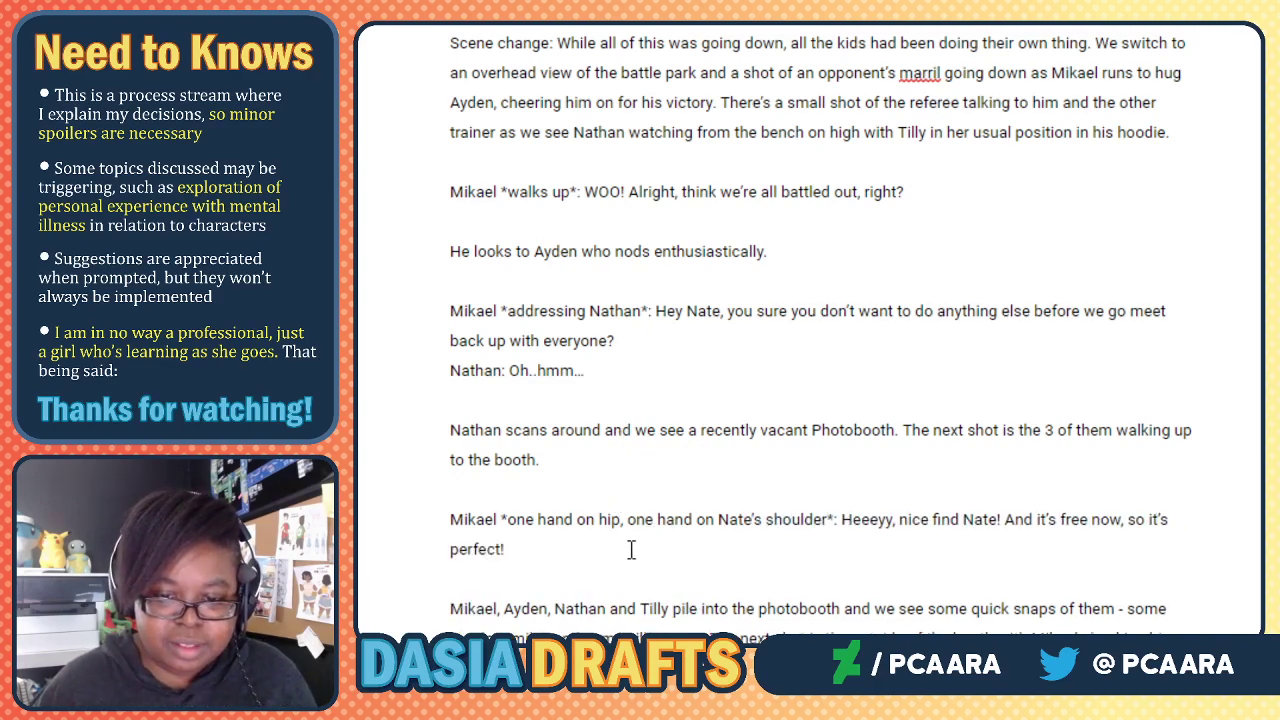
Below the shot ending in "a tender smile", start the dialogue line "Mikael *checking his phone*: Whooaa! Solana".
{"action": "scroll", "coordinate": [437, 420], "scroll_direction": "down", "scroll_amount": 2}
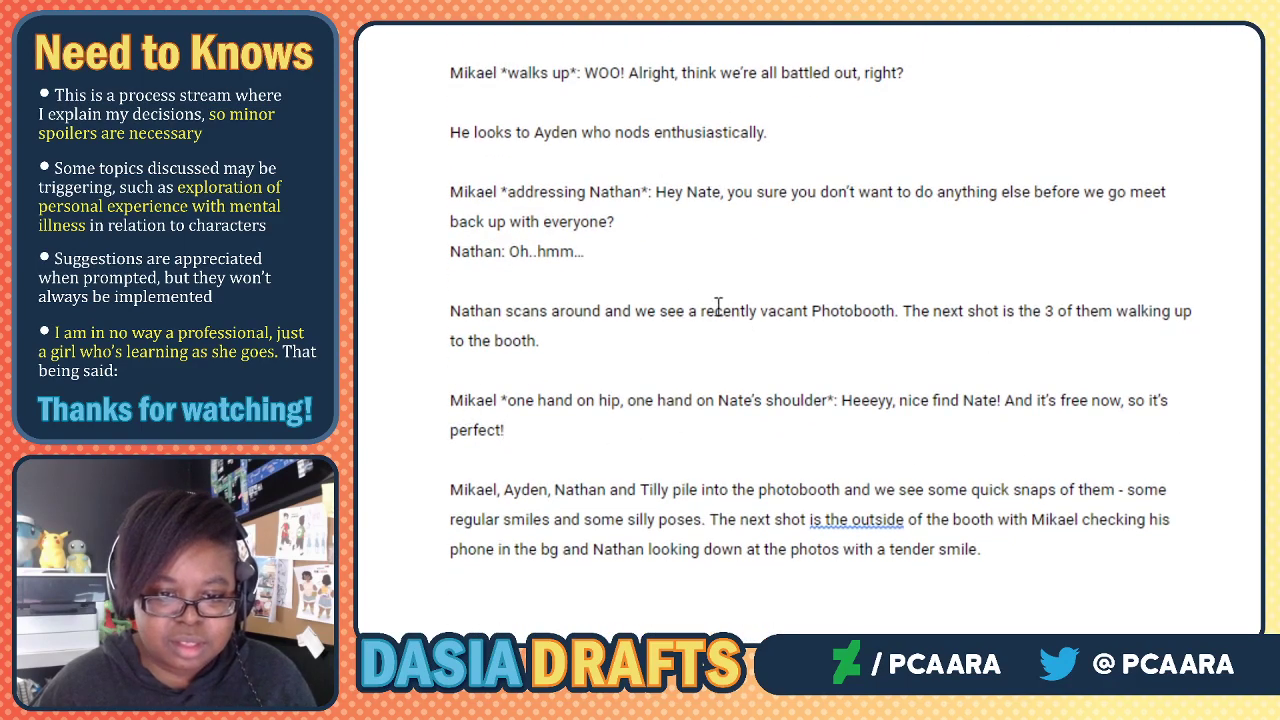
{"action": "left_click", "coordinate": [750, 310]}
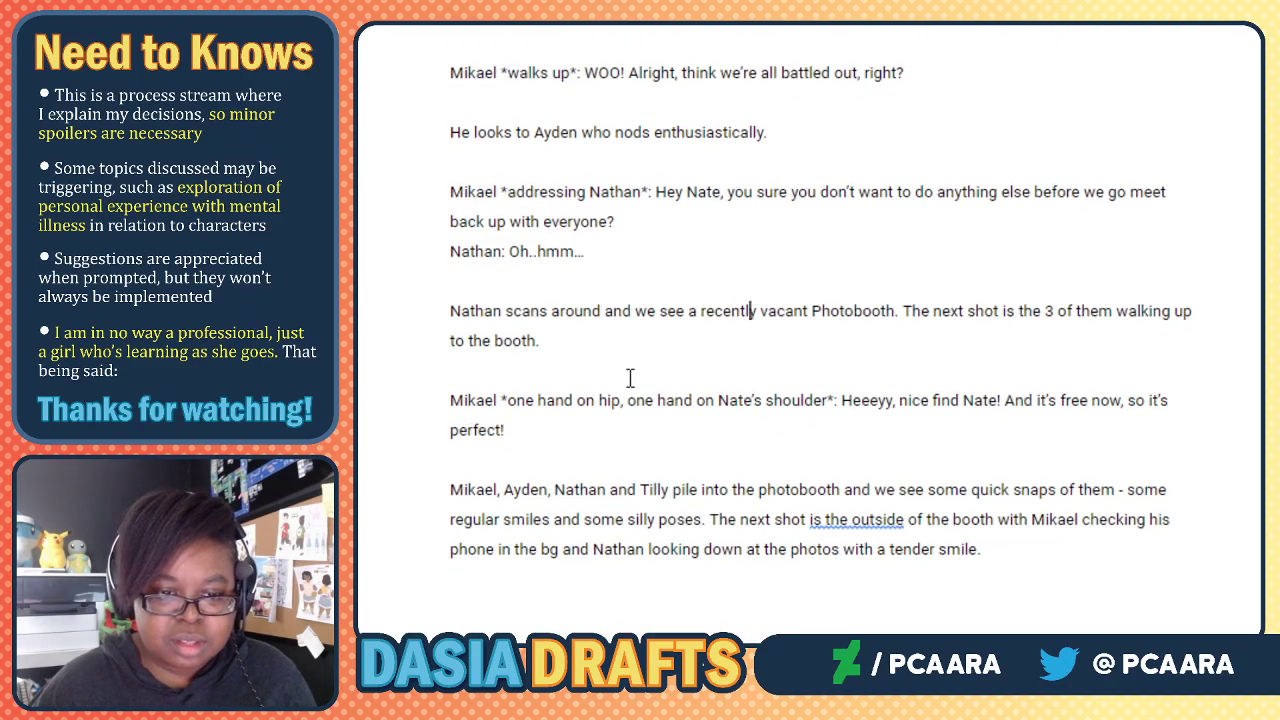
{"action": "scroll", "coordinate": [626, 377], "scroll_direction": "down", "scroll_amount": 4}
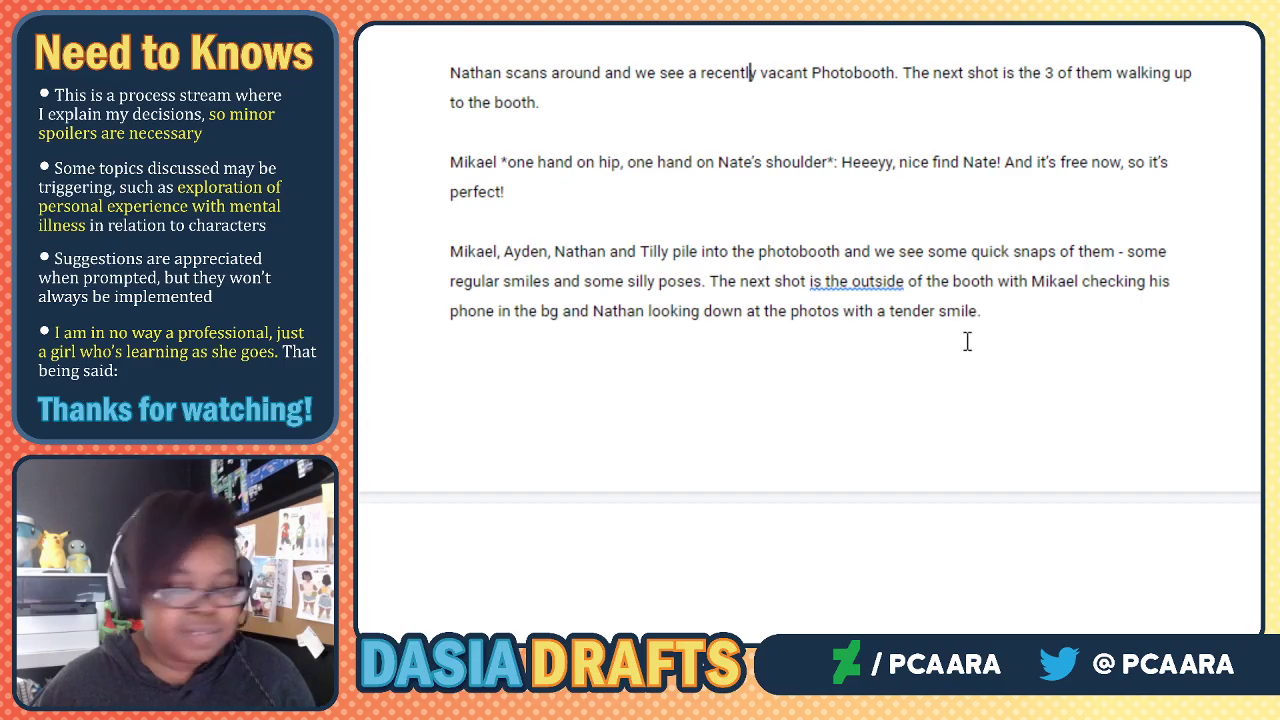
{"action": "left_click", "coordinate": [1016, 312]}
{"action": "scroll", "coordinate": [950, 315], "scroll_direction": "up", "scroll_amount": 10}
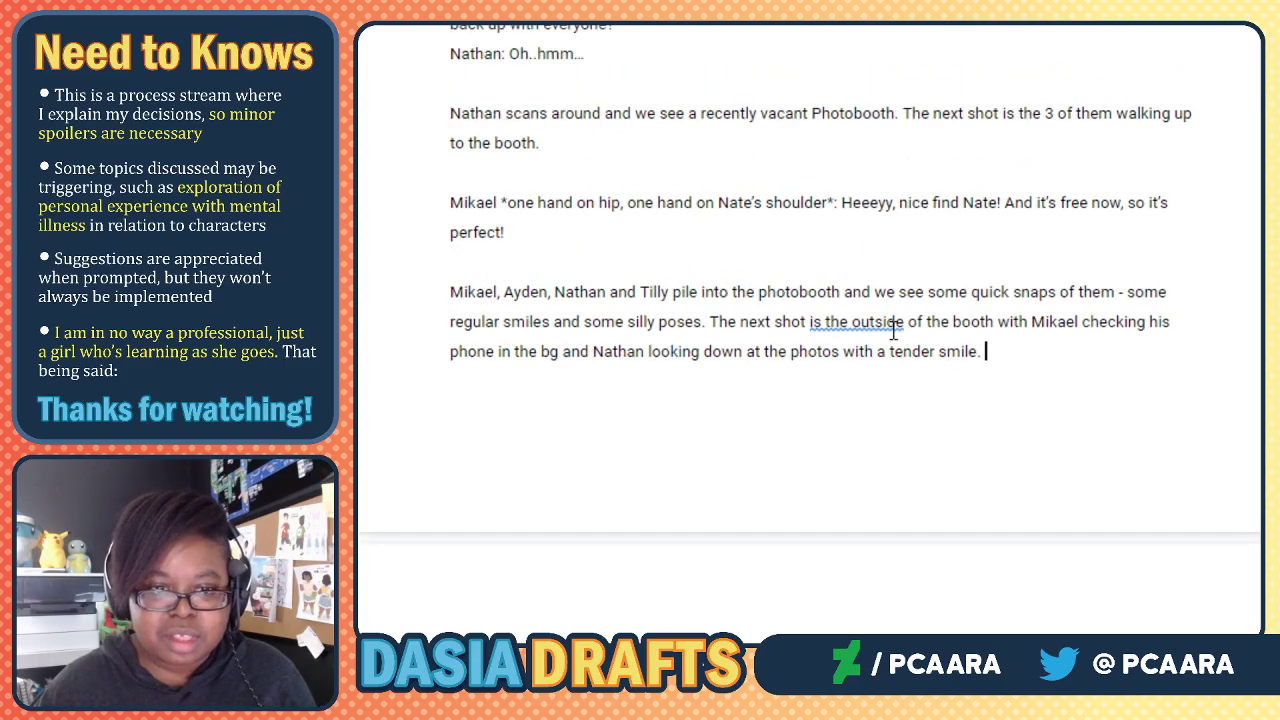
{"action": "scroll", "coordinate": [935, 303], "scroll_direction": "down", "scroll_amount": 6}
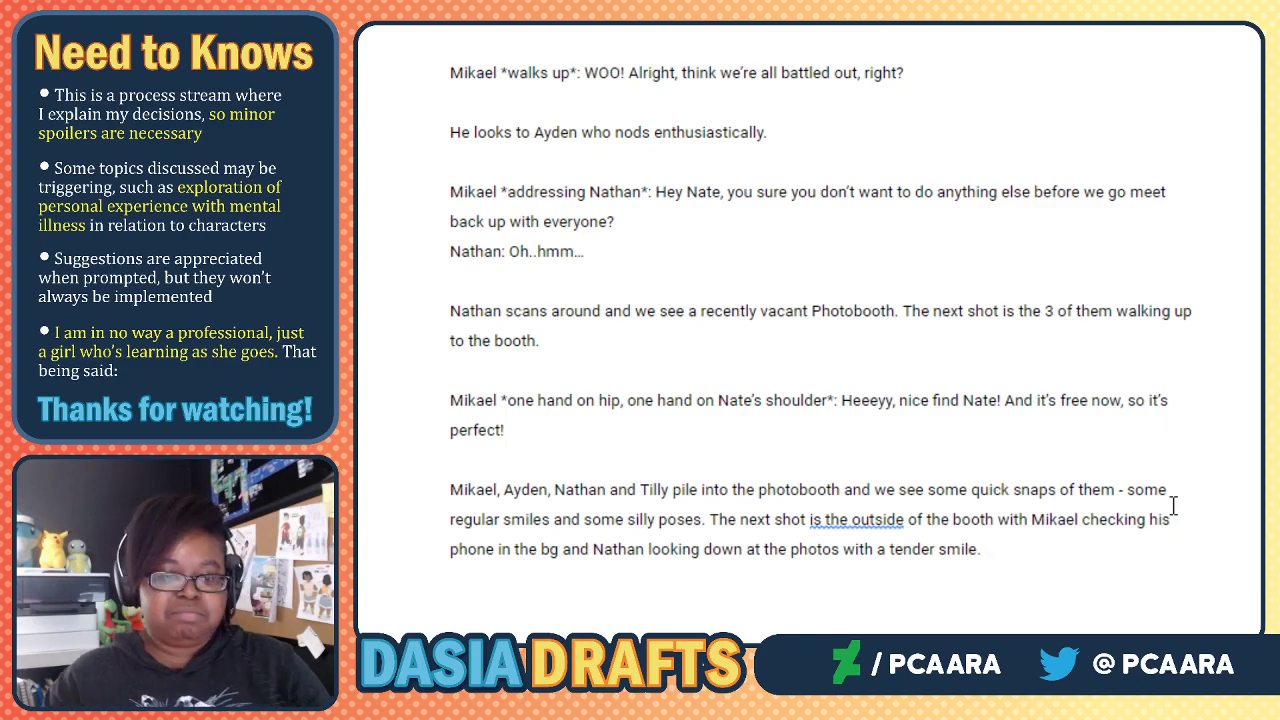
{"action": "key", "text": "Return"}
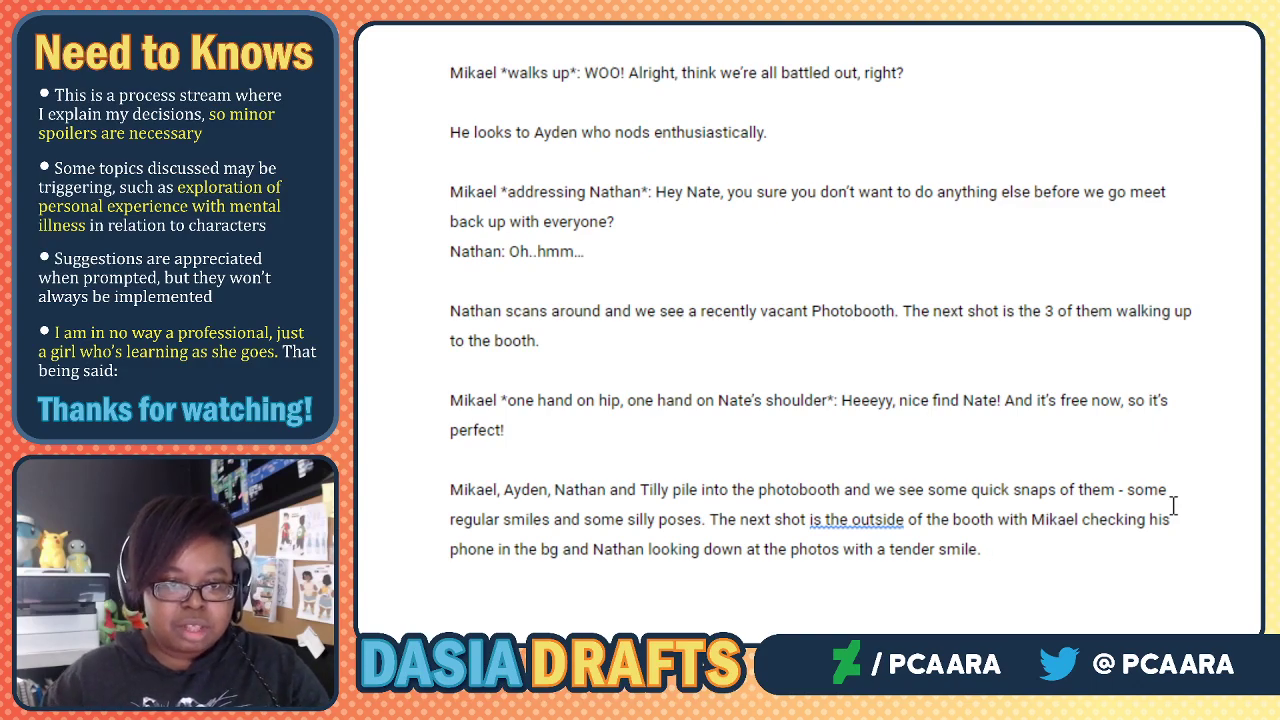
Color the "Scene change" paragraph that opens the battle park scene orange.
{"action": "scroll", "coordinate": [1077, 460], "scroll_direction": "down", "scroll_amount": 2}
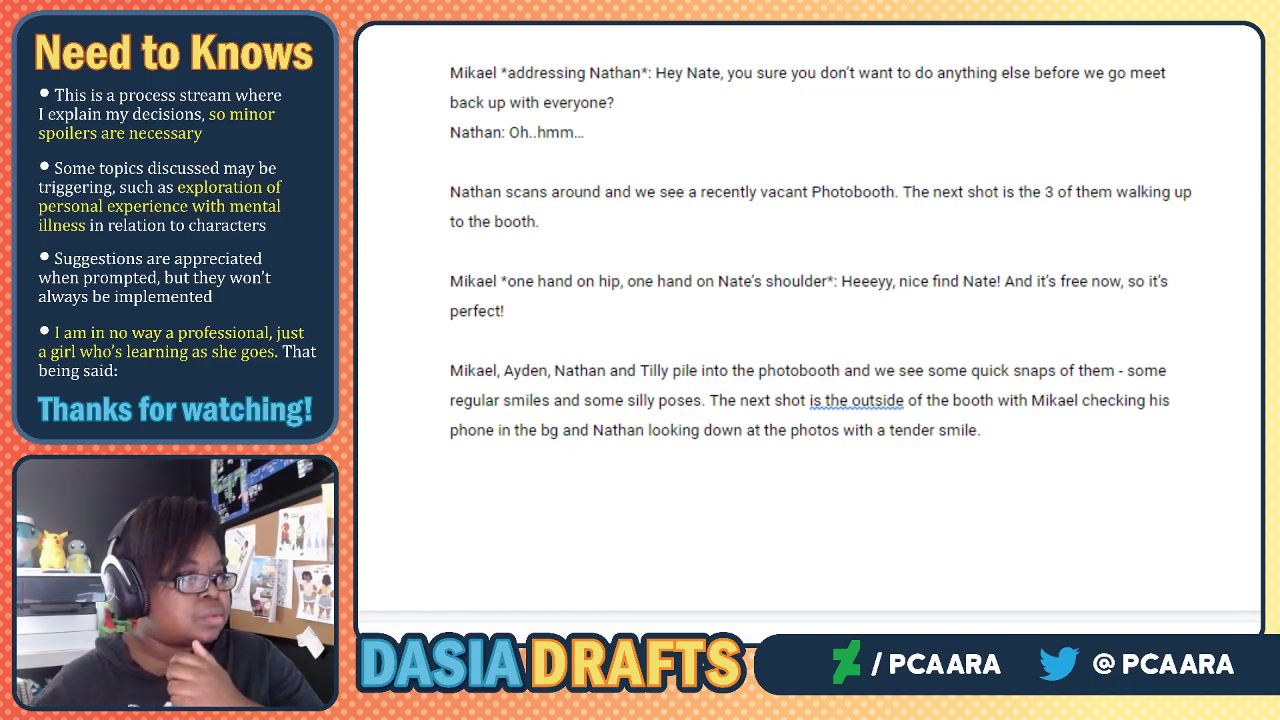
{"action": "scroll", "coordinate": [1066, 306], "scroll_direction": "down", "scroll_amount": 5}
{"action": "scroll", "coordinate": [1066, 306], "scroll_direction": "up", "scroll_amount": 2}
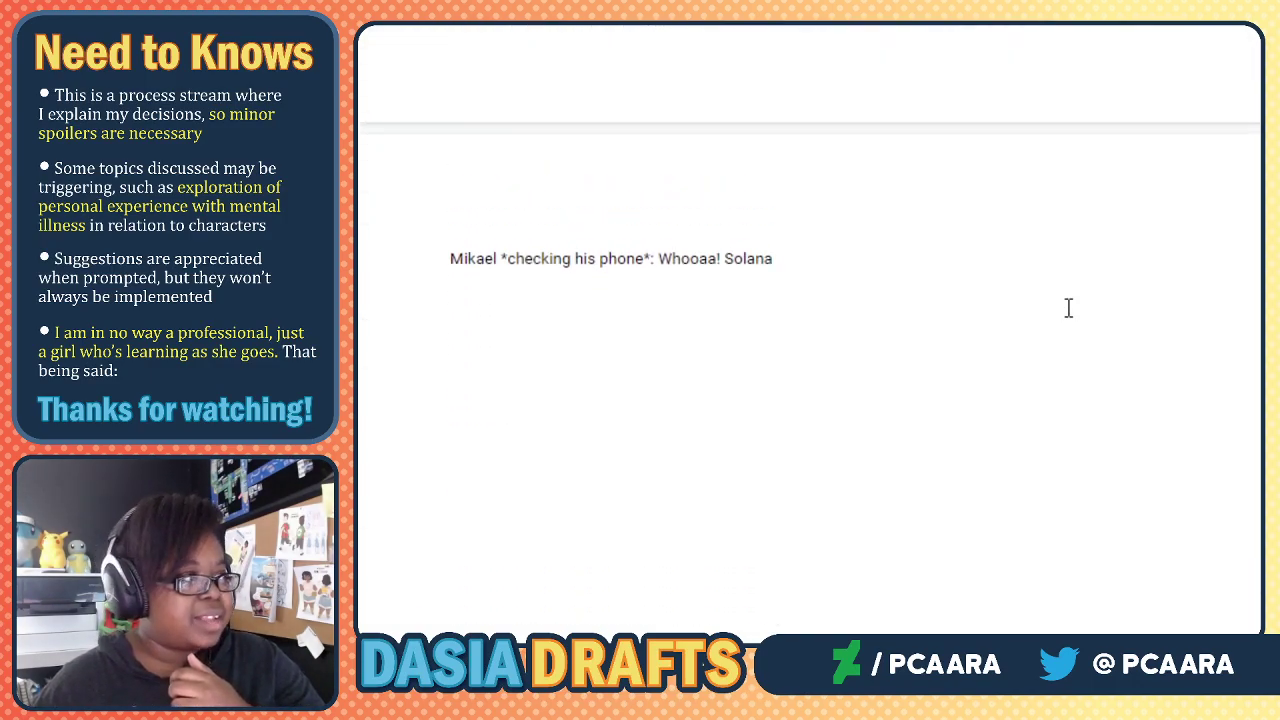
{"action": "scroll", "coordinate": [1016, 314], "scroll_direction": "up", "scroll_amount": 3}
{"action": "scroll", "coordinate": [1016, 314], "scroll_direction": "up", "scroll_amount": 2}
{"action": "scroll", "coordinate": [1016, 314], "scroll_direction": "down", "scroll_amount": 2}
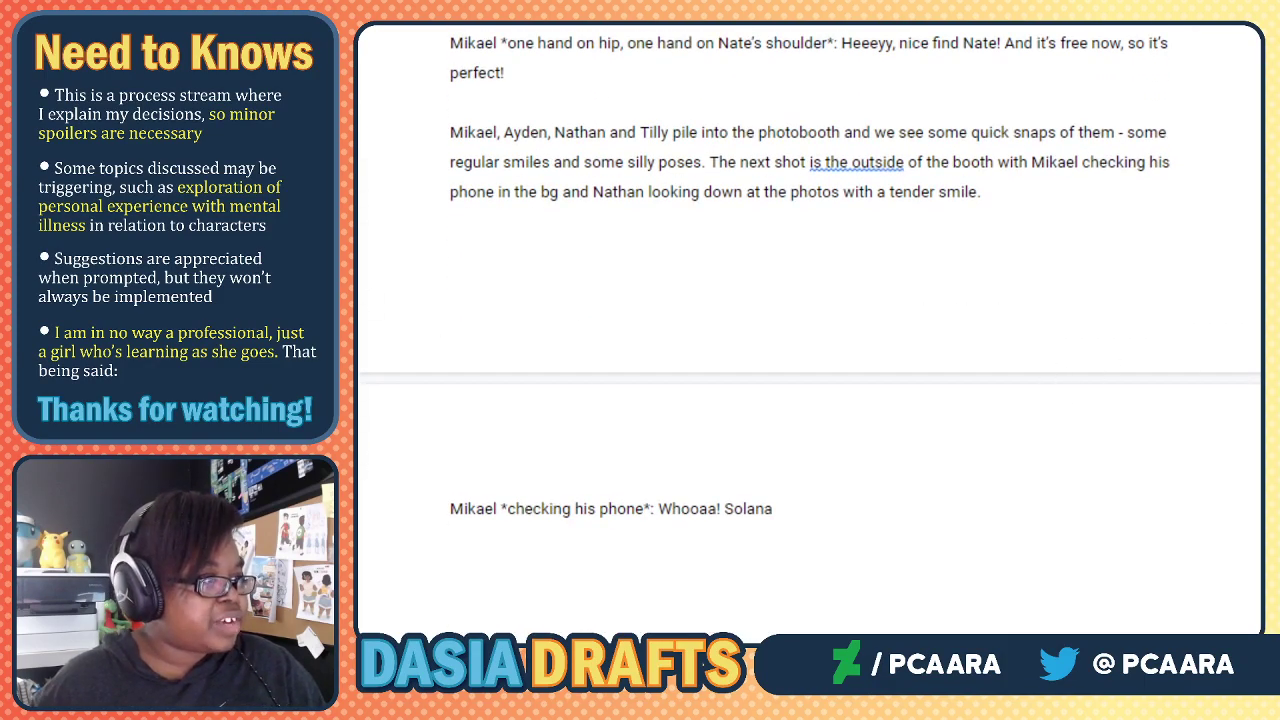
{"action": "scroll", "coordinate": [675, 225], "scroll_direction": "up", "scroll_amount": 5}
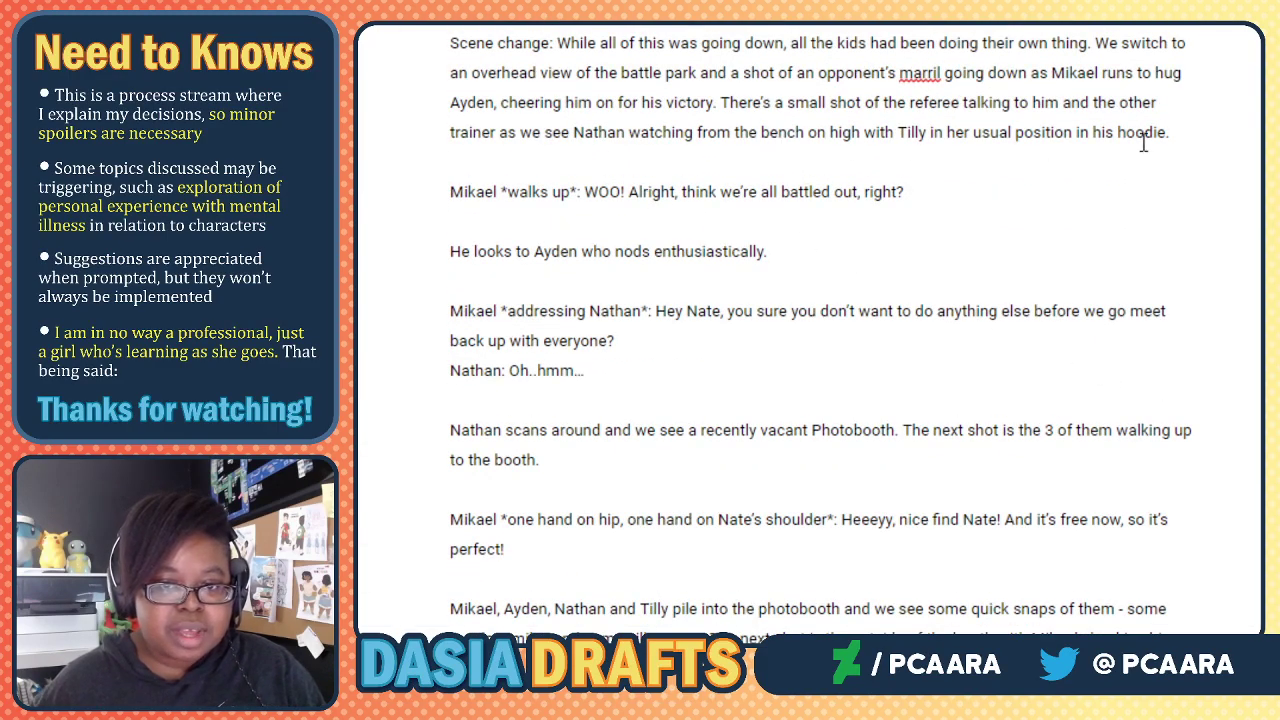
{"action": "left_click_drag", "start_coordinate": [1186, 133], "coordinate": [453, 40]}
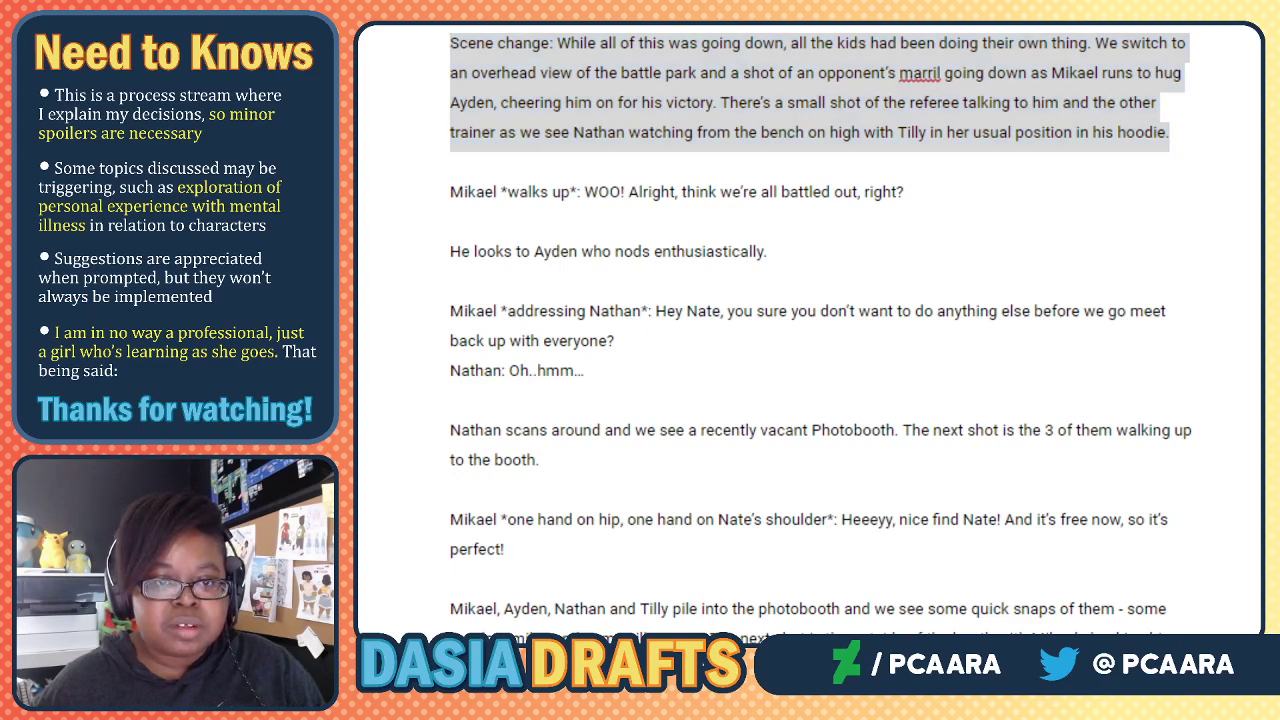
{"action": "left_click", "coordinate": [669, 204]}
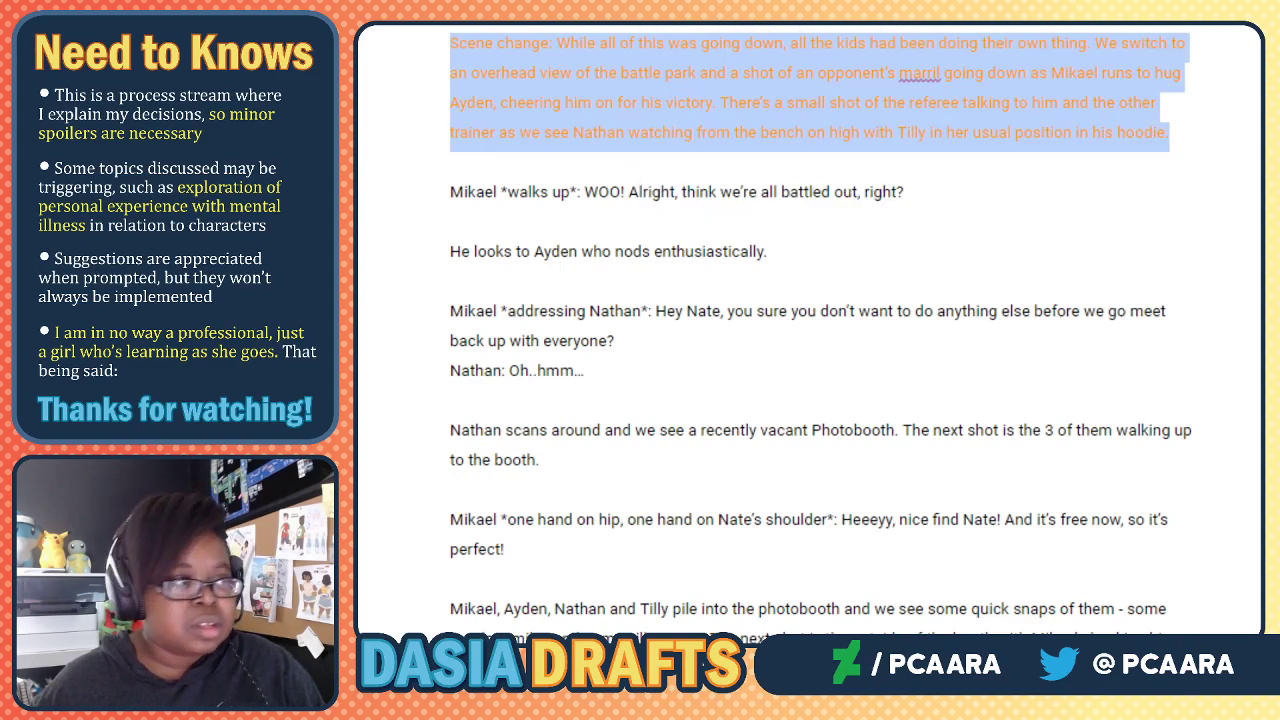
{"action": "left_click", "coordinate": [1000, 223]}
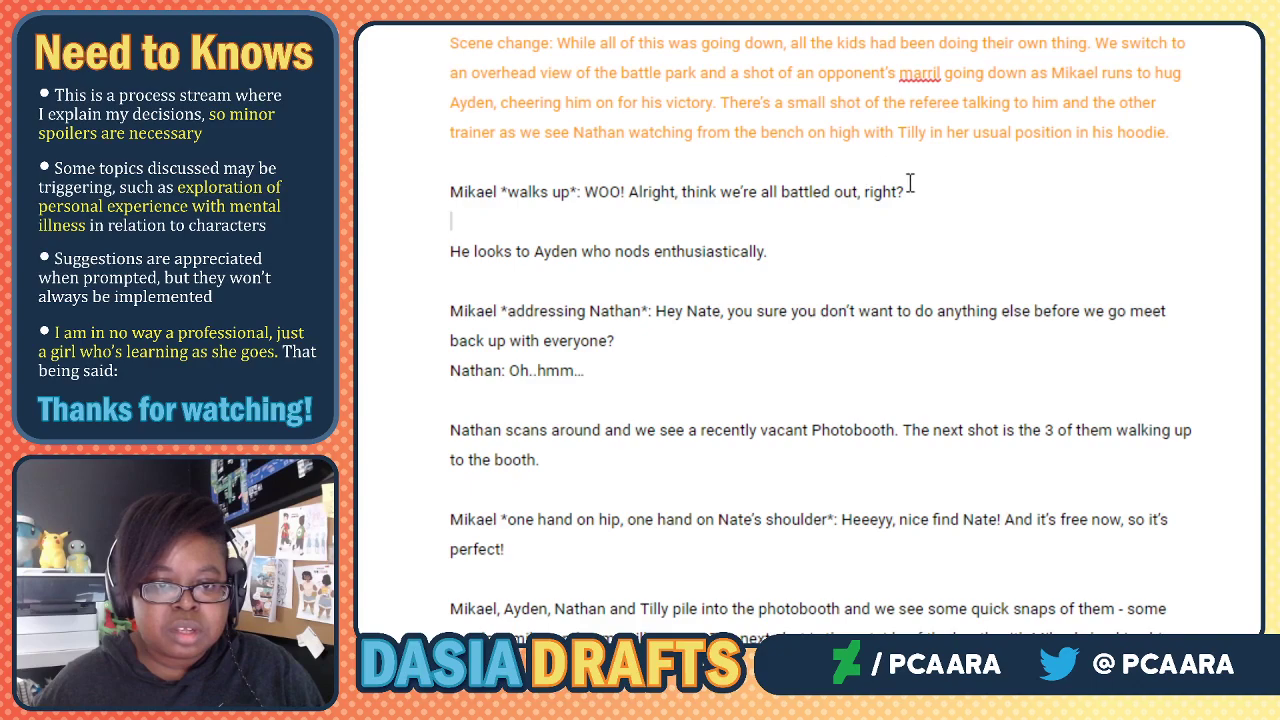
Make the speaker labels "Mikael *walks up*:" and "Mikael *addressing Nathan*:" bold.
{"action": "left_click_drag", "start_coordinate": [580, 191], "coordinate": [450, 191]}
{"action": "key", "text": "ctrl+b"}
{"action": "left_click", "coordinate": [613, 191]}
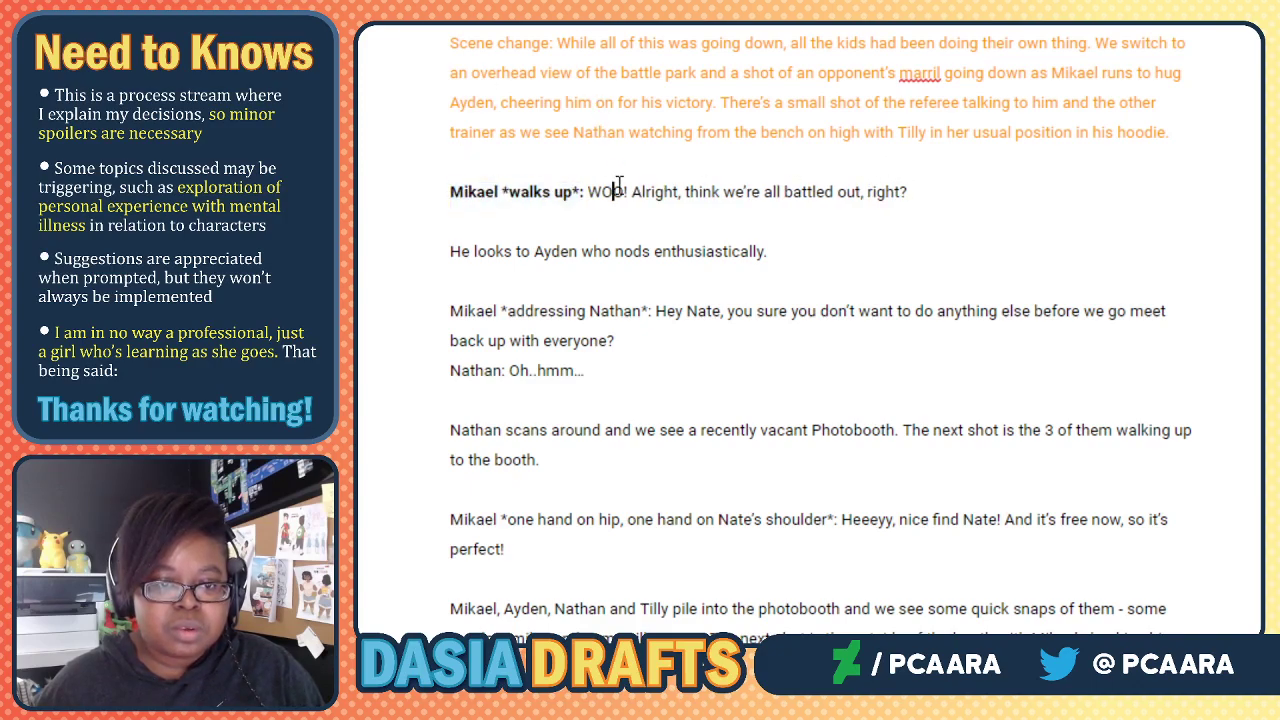
{"action": "triple_click", "coordinate": [616, 310]}
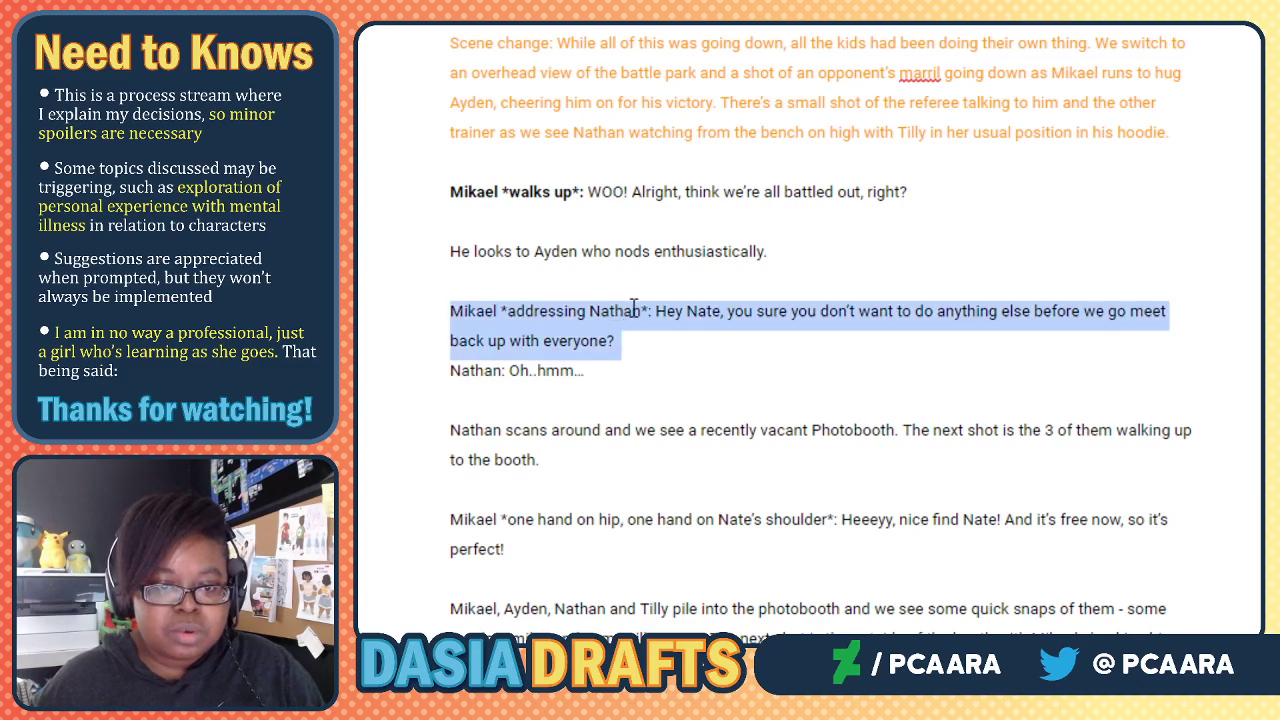
{"action": "left_click", "coordinate": [637, 310]}
{"action": "left_click_drag", "start_coordinate": [650, 310], "coordinate": [502, 310]}
{"action": "left_click", "coordinate": [672, 310]}
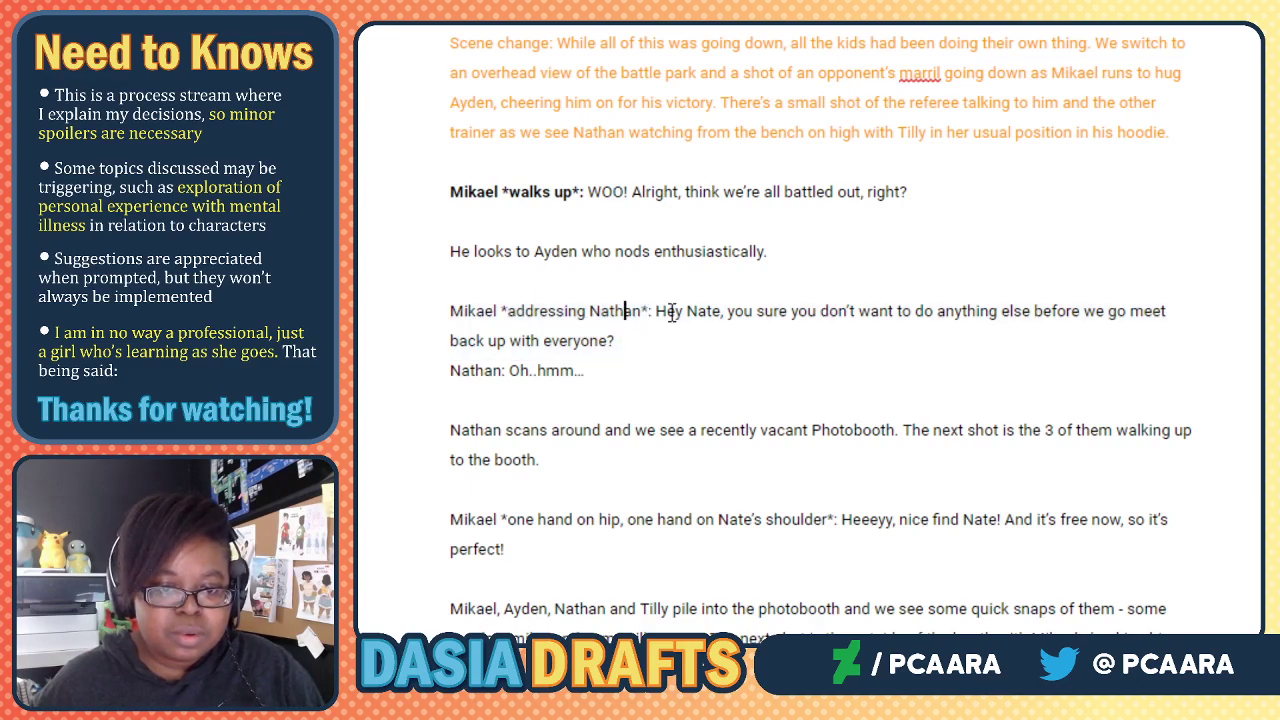
{"action": "left_click_drag", "start_coordinate": [652, 310], "coordinate": [451, 309]}
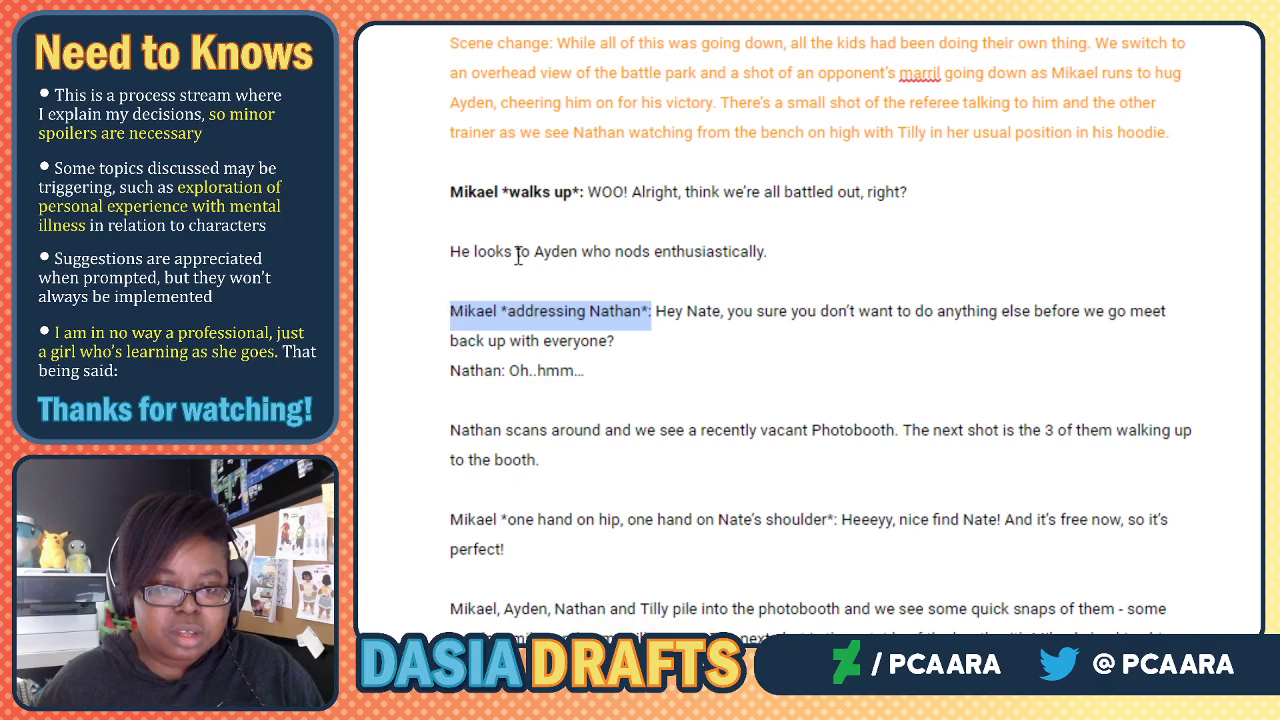
{"action": "key", "text": "ctrl+b"}
Make the speaker labels "Nathan:" and "Mikael *one hand on hip, one hand on Nate's shoulder*:" bold.
{"action": "left_click", "coordinate": [505, 370]}
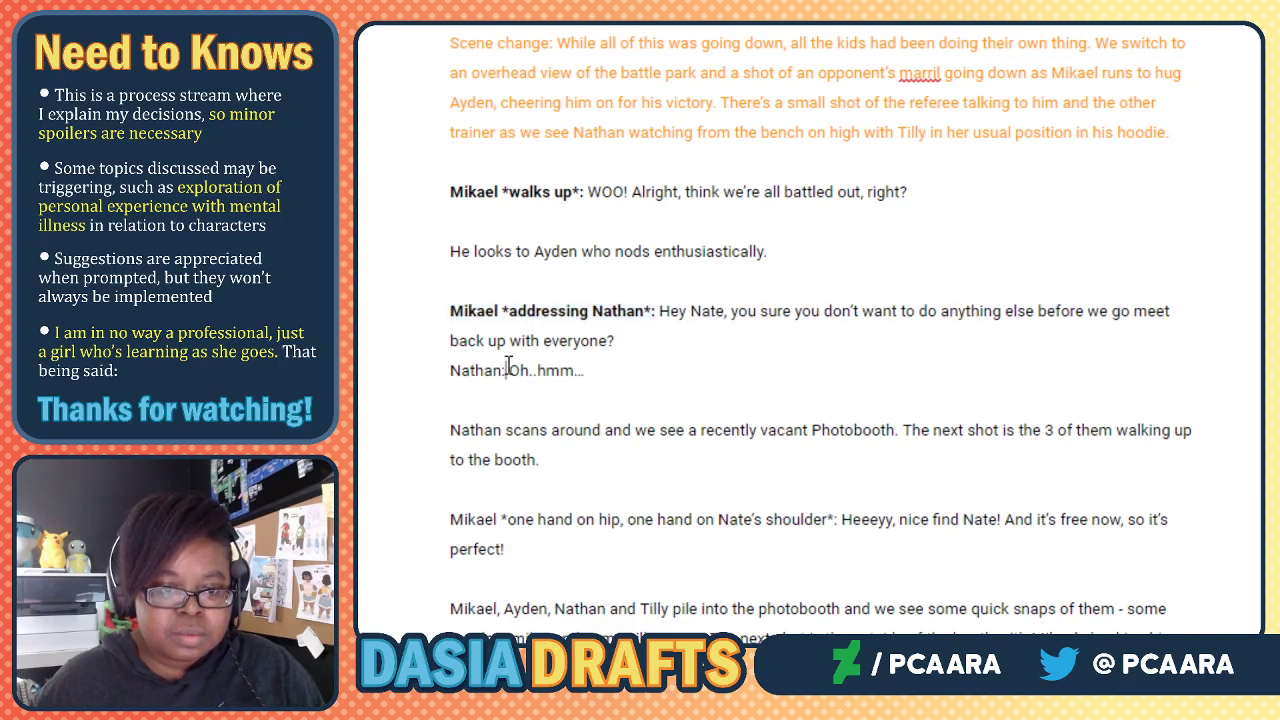
{"action": "left_click_drag", "start_coordinate": [507, 370], "coordinate": [450, 370]}
{"action": "key", "text": "ctrl+b"}
{"action": "scroll", "coordinate": [606, 434], "scroll_direction": "down", "scroll_amount": 2}
{"action": "left_click_drag", "start_coordinate": [837, 400], "coordinate": [453, 400]}
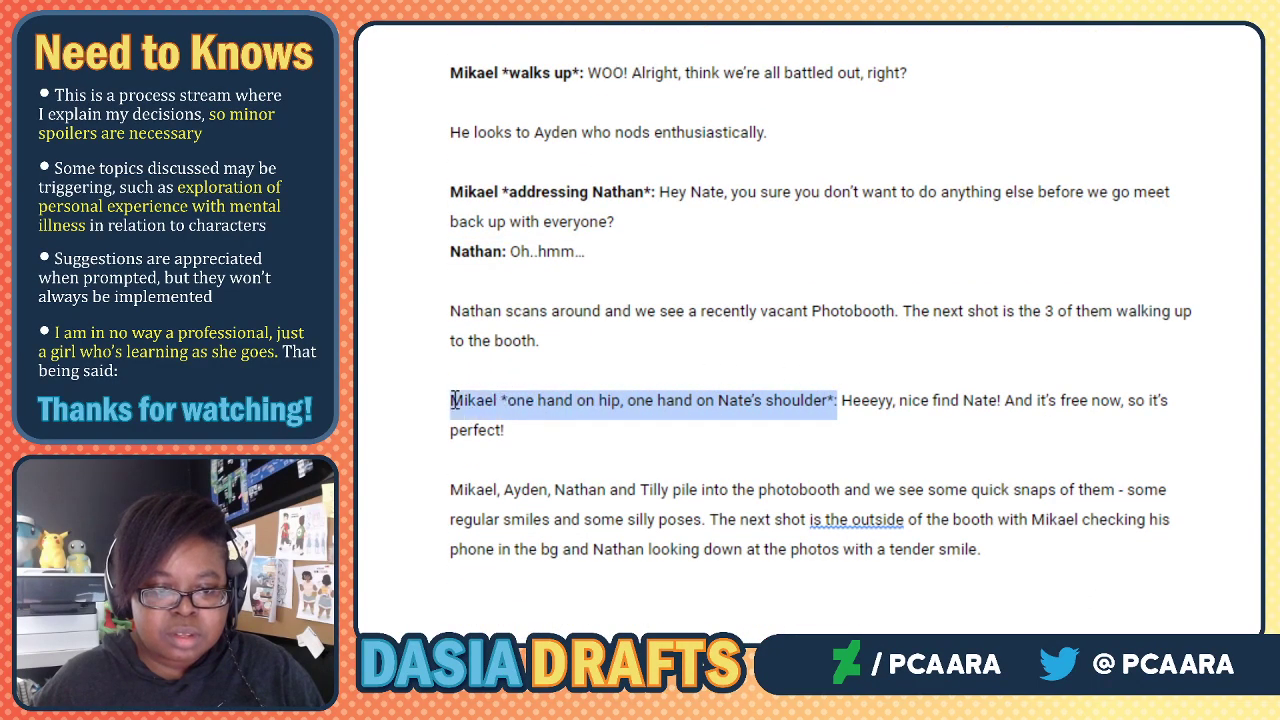
{"action": "key", "text": "ctrl+b"}
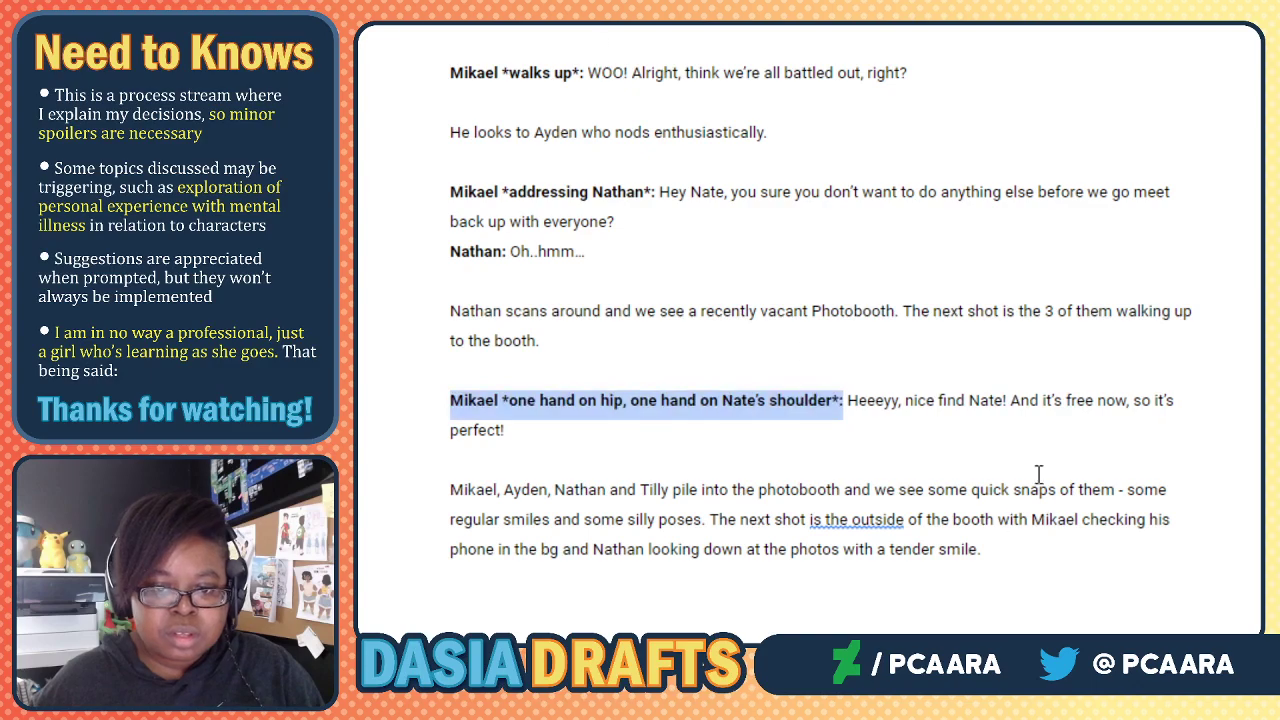
{"action": "left_click", "coordinate": [1003, 382]}
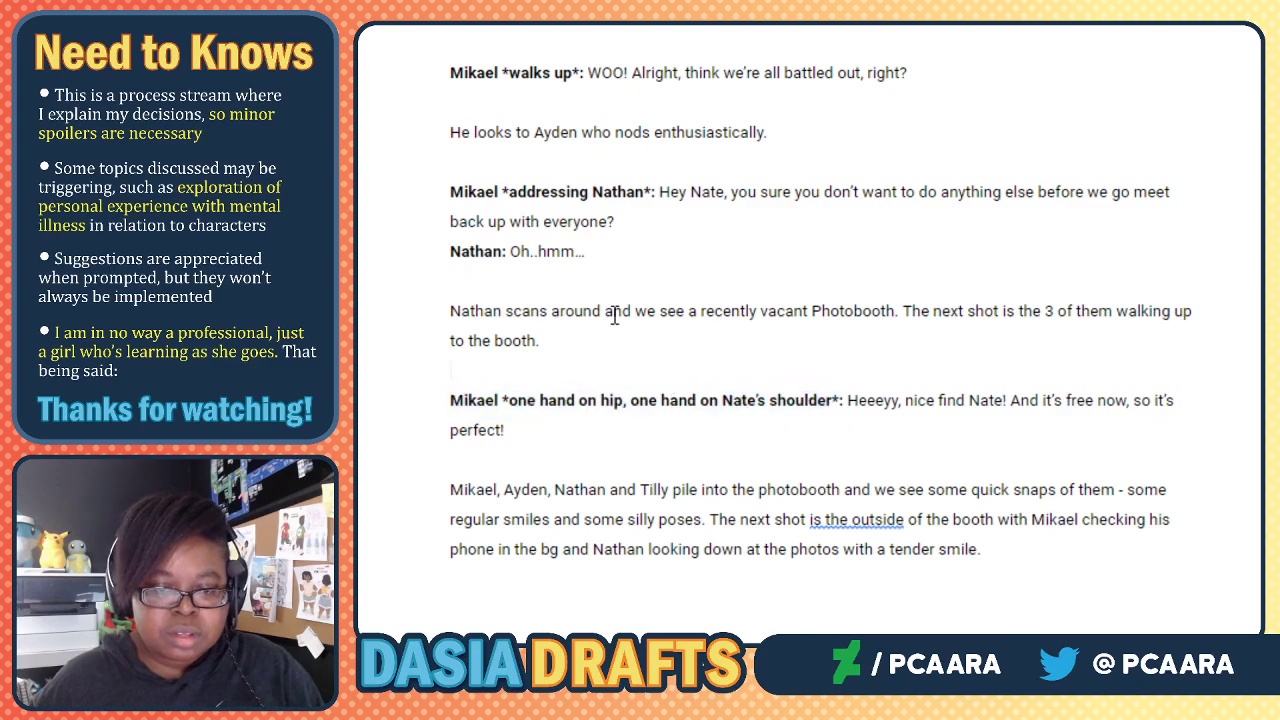
Color Mikael's dialogue "WOO! Alright, think we're all battled out, right?" blue.
{"action": "scroll", "coordinate": [614, 314], "scroll_direction": "up", "scroll_amount": 2}
{"action": "left_click_drag", "start_coordinate": [587, 190], "coordinate": [910, 196]}
{"action": "left_click", "coordinate": [657, 8]}
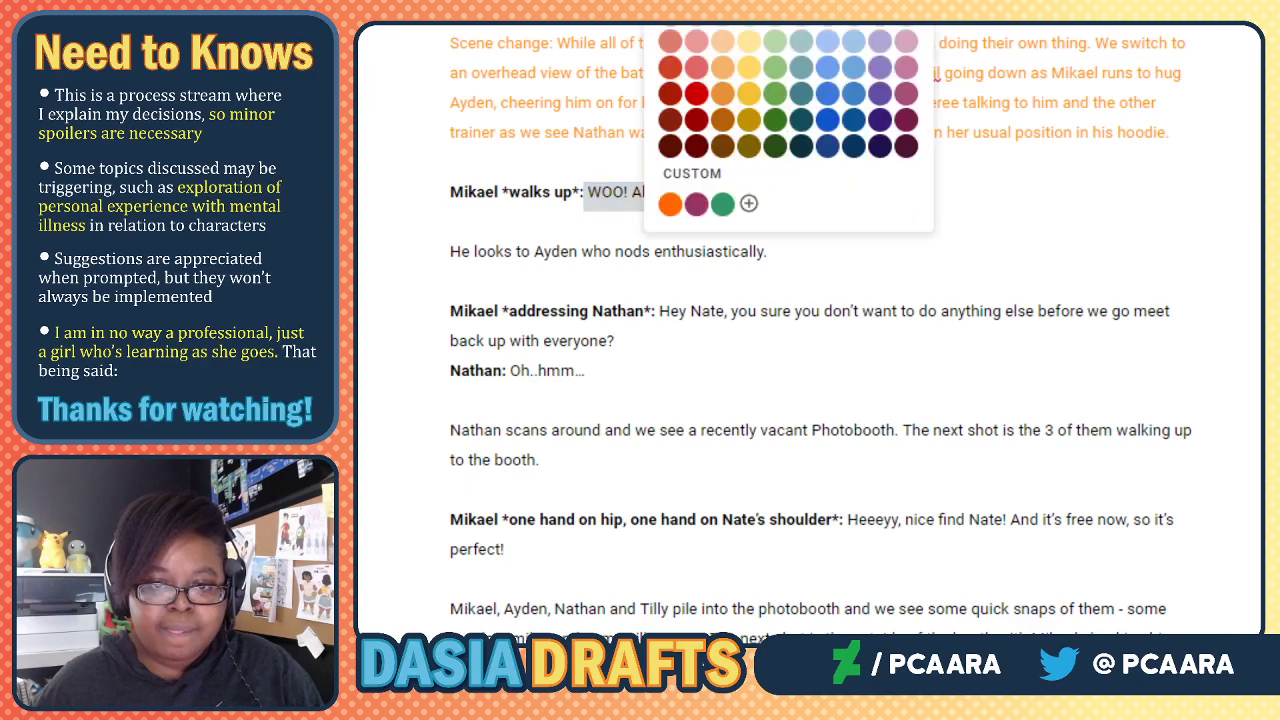
{"action": "left_click", "coordinate": [827, 119]}
{"action": "left_click", "coordinate": [741, 292]}
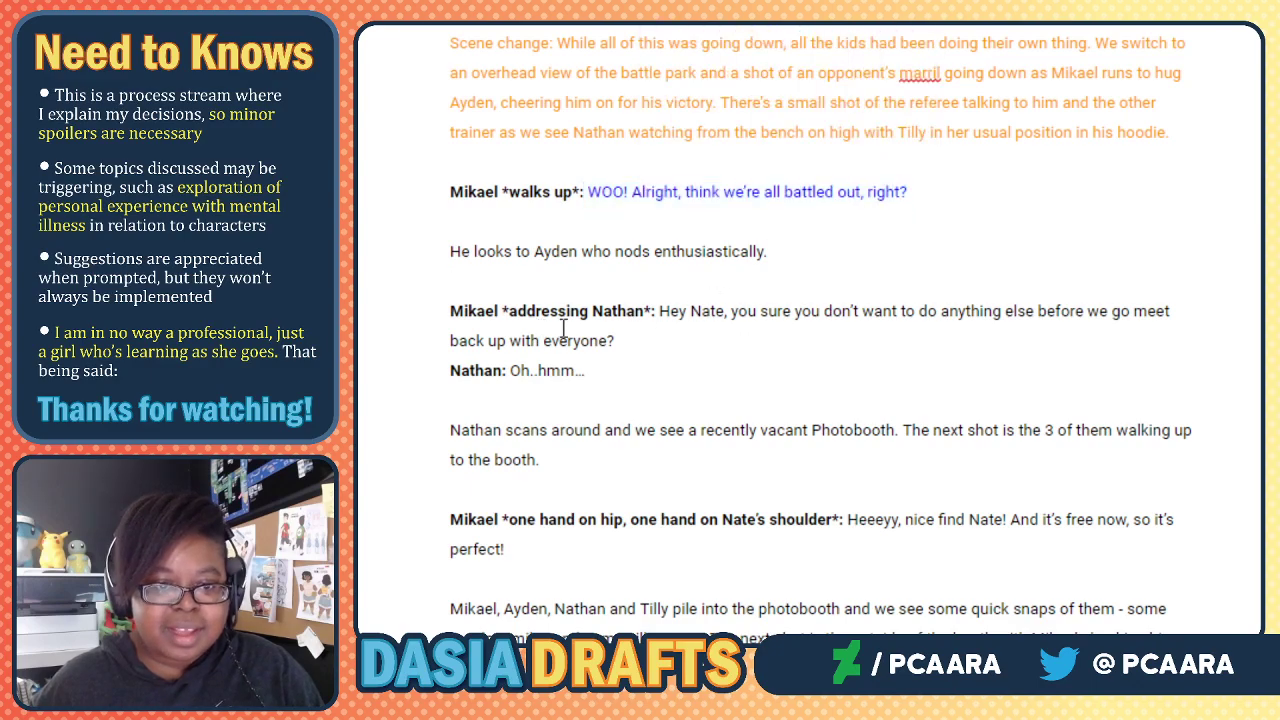
Color Mikael's "Hey Nate" question and Nathan's reply "Oh..hmm…" the same blue.
{"action": "left_click_drag", "start_coordinate": [657, 313], "coordinate": [952, 353]}
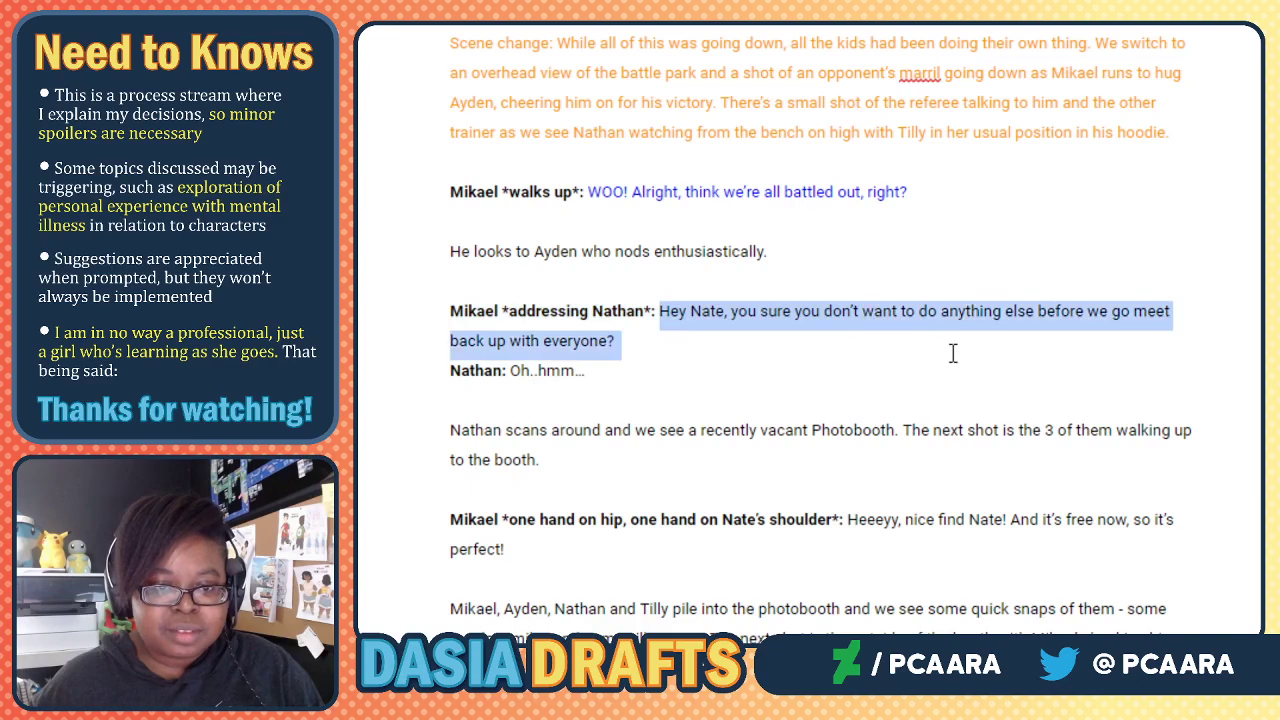
{"action": "left_click", "coordinate": [657, 8]}
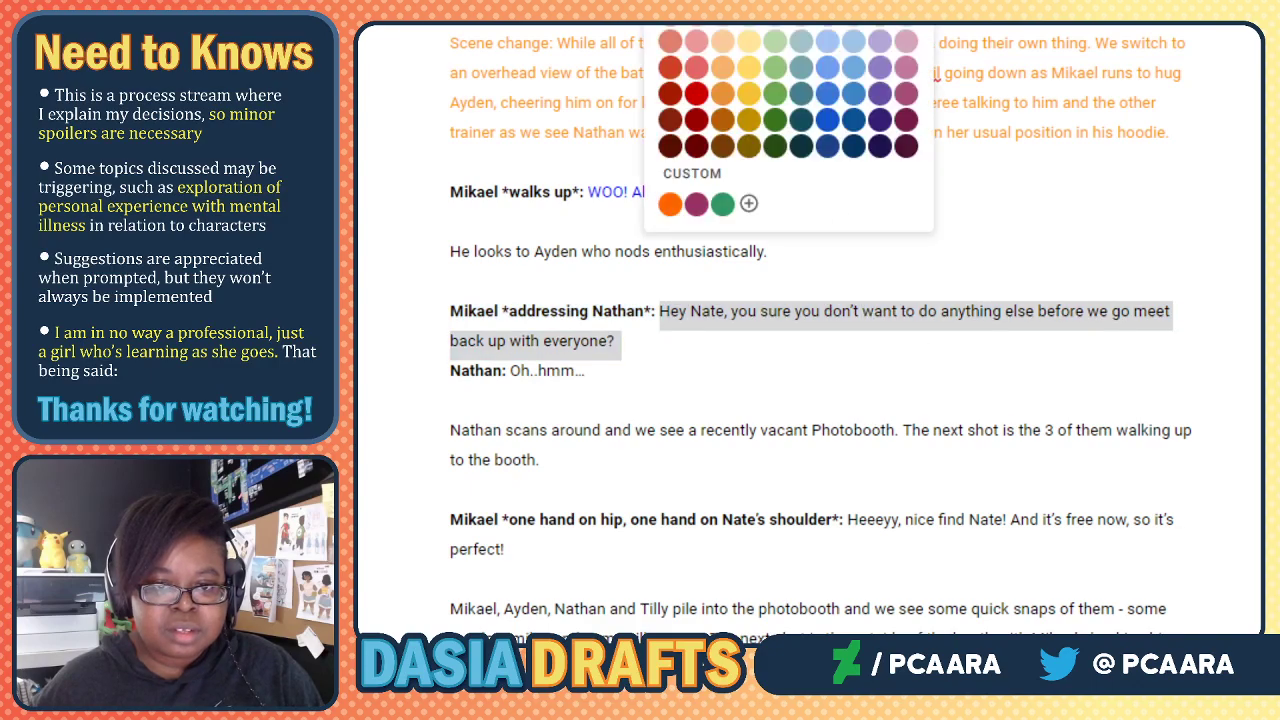
{"action": "left_click", "coordinate": [827, 119]}
{"action": "left_click", "coordinate": [552, 358]}
{"action": "left_click_drag", "start_coordinate": [511, 374], "coordinate": [592, 372]}
{"action": "left_click", "coordinate": [657, 8]}
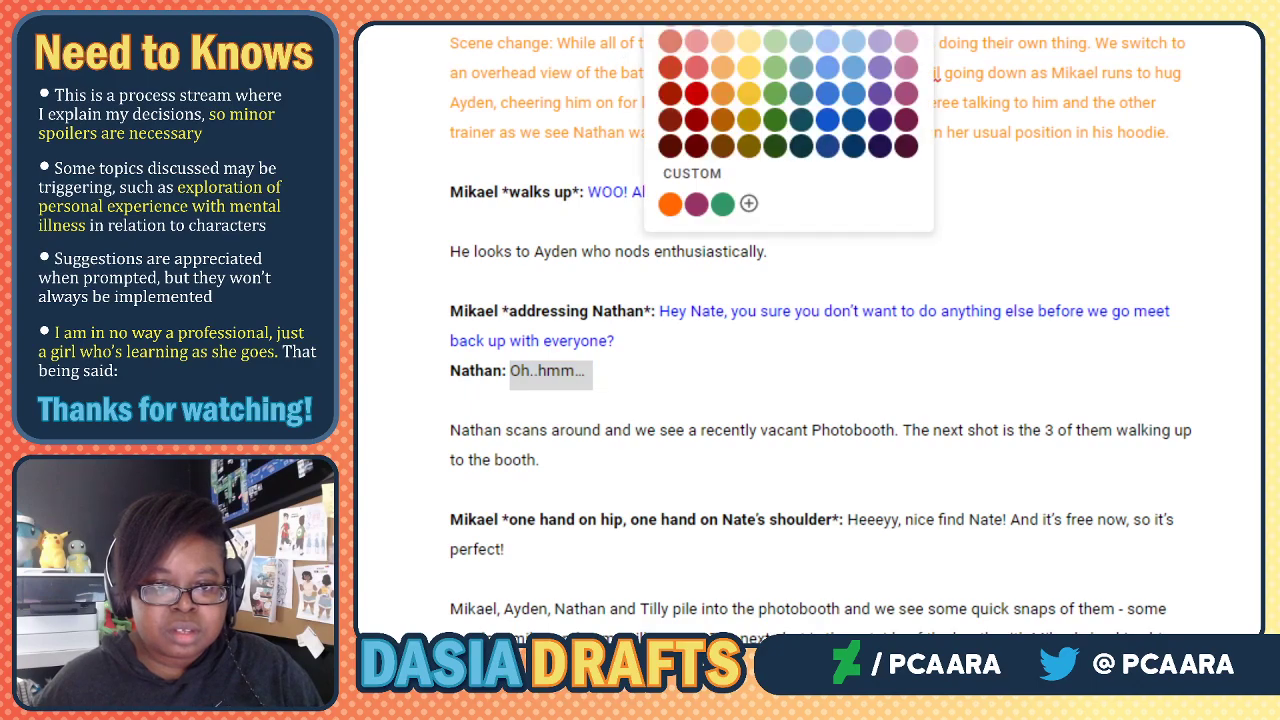
{"action": "left_click", "coordinate": [827, 119]}
{"action": "left_click", "coordinate": [587, 372]}
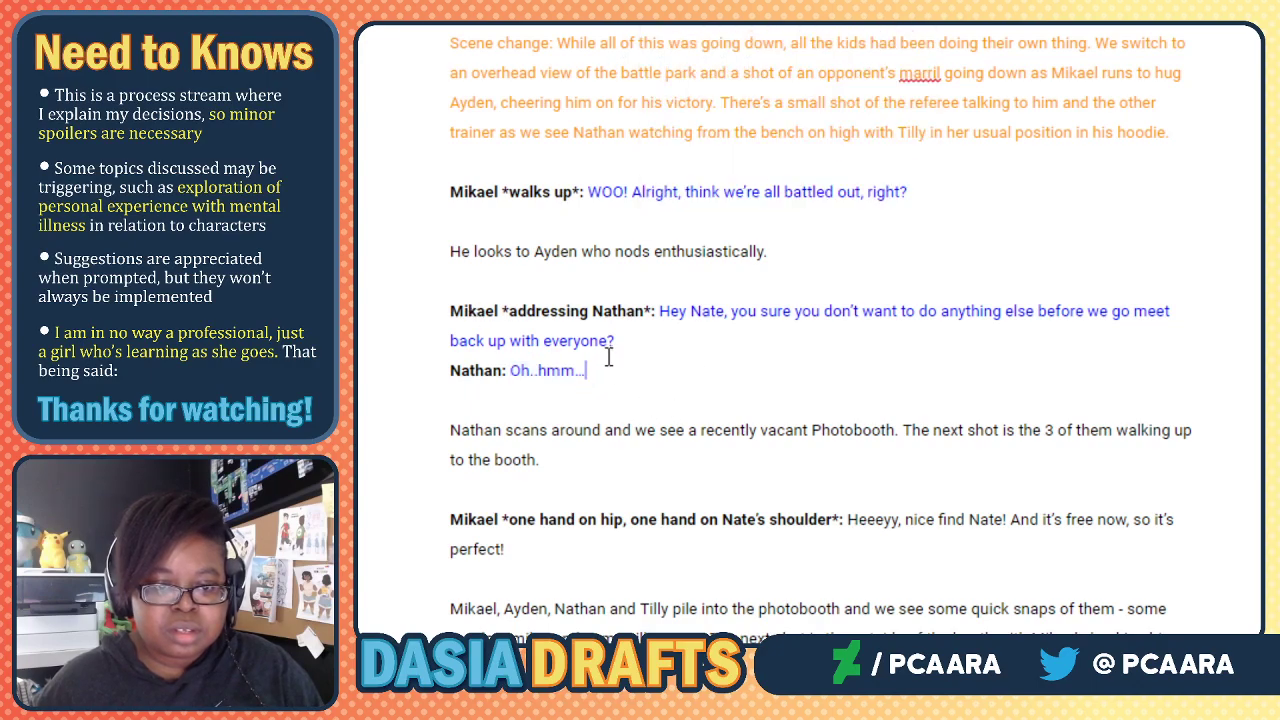
Color Mikael's dialogue "Heeeyy, nice find Nate! And it's free now, so it's perfect!" blue.
{"action": "left_click", "coordinate": [847, 519]}
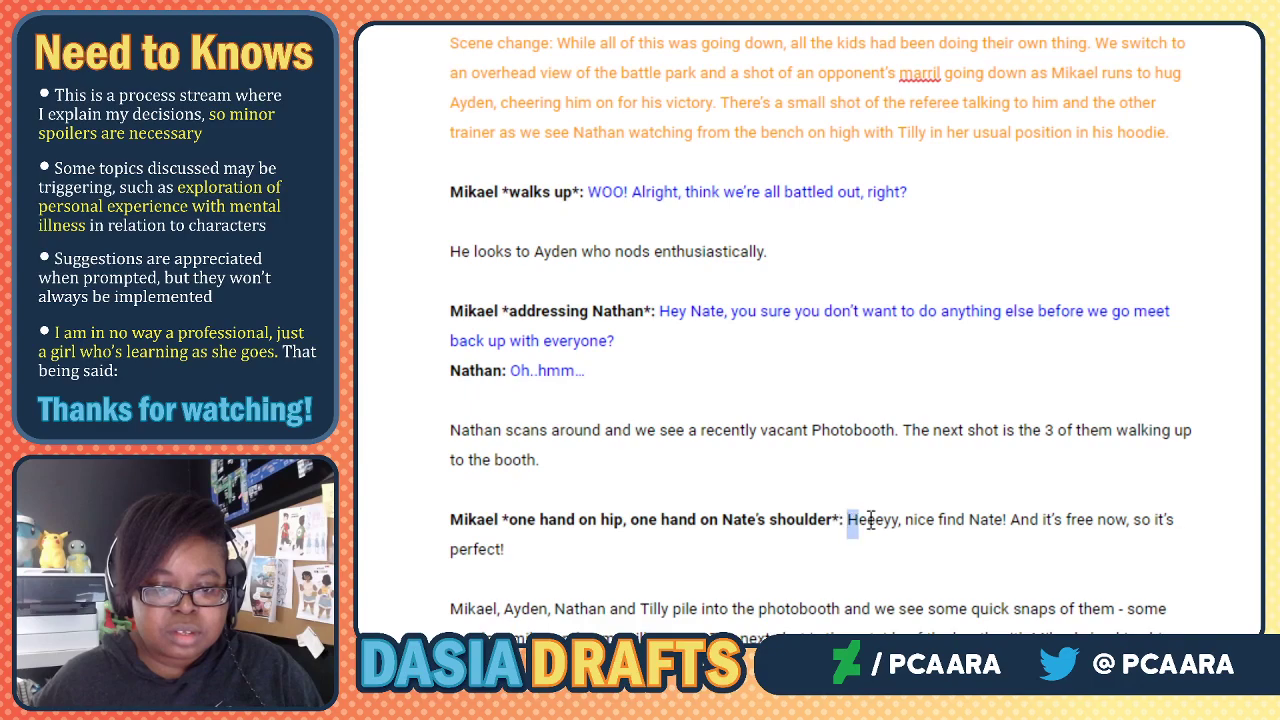
{"action": "left_click_drag", "start_coordinate": [860, 521], "coordinate": [1014, 563]}
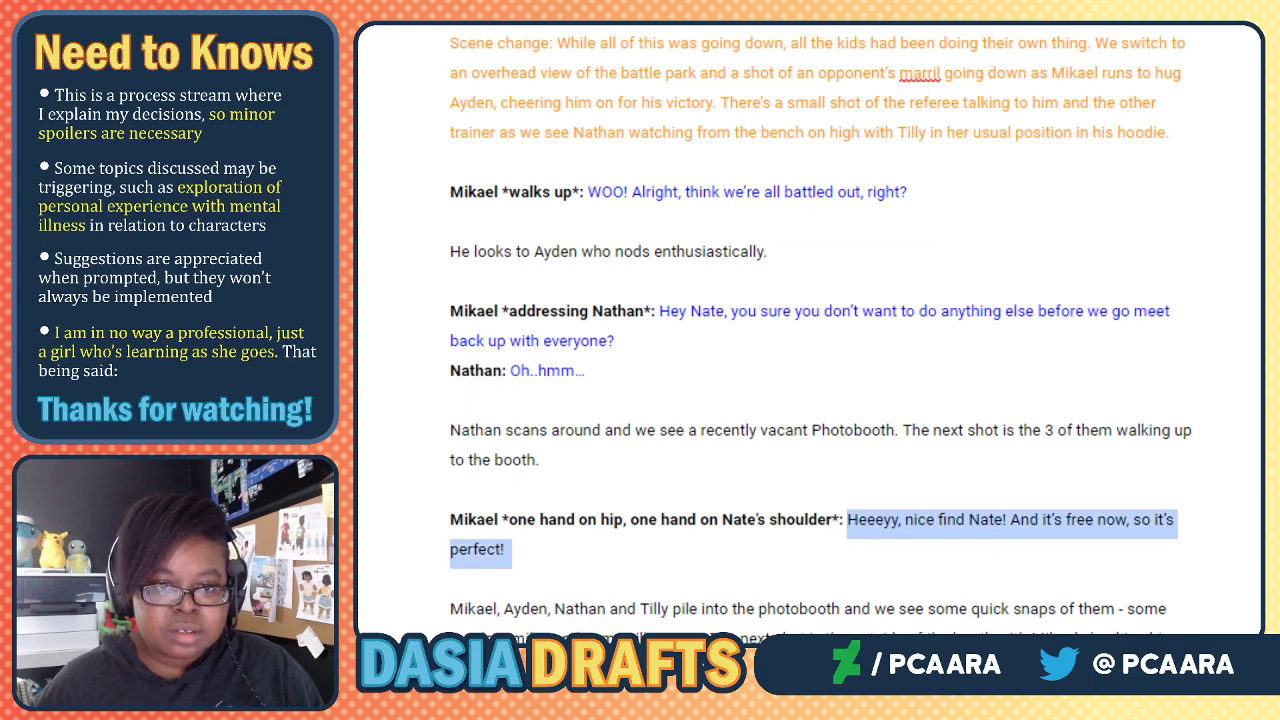
{"action": "left_click", "coordinate": [658, 2]}
{"action": "left_click", "coordinate": [827, 119]}
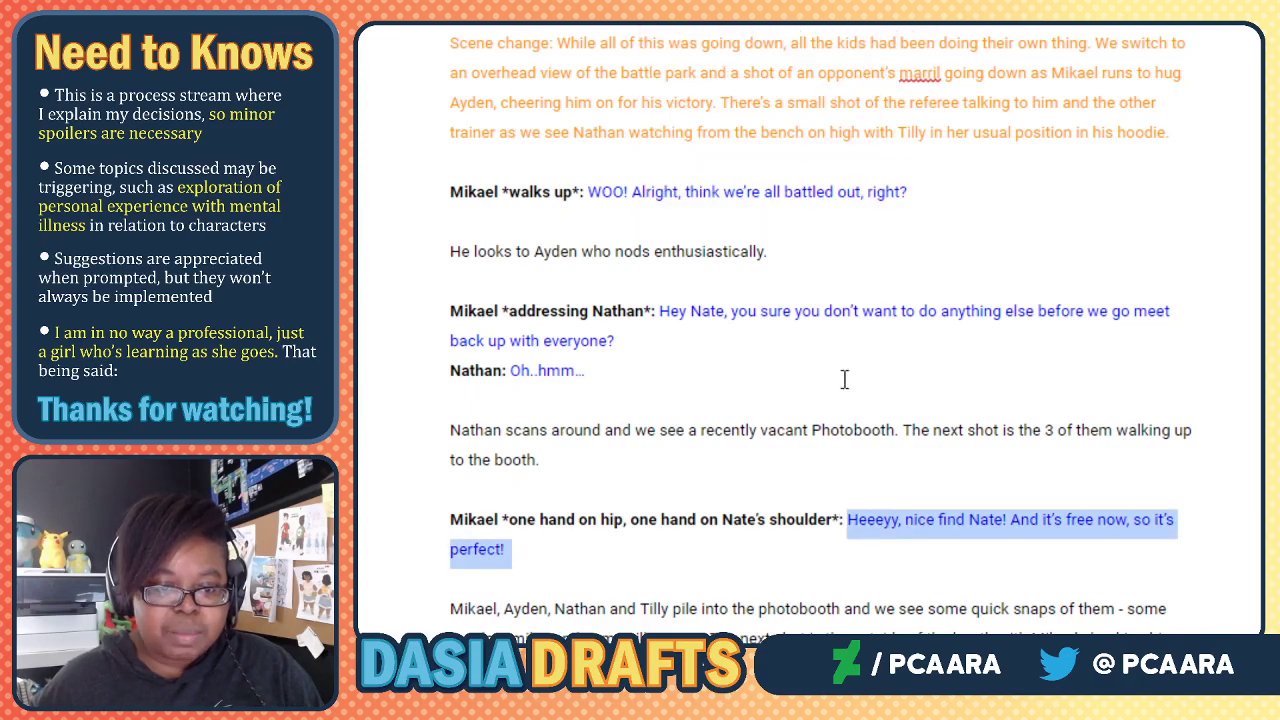
{"action": "left_click", "coordinate": [519, 545]}
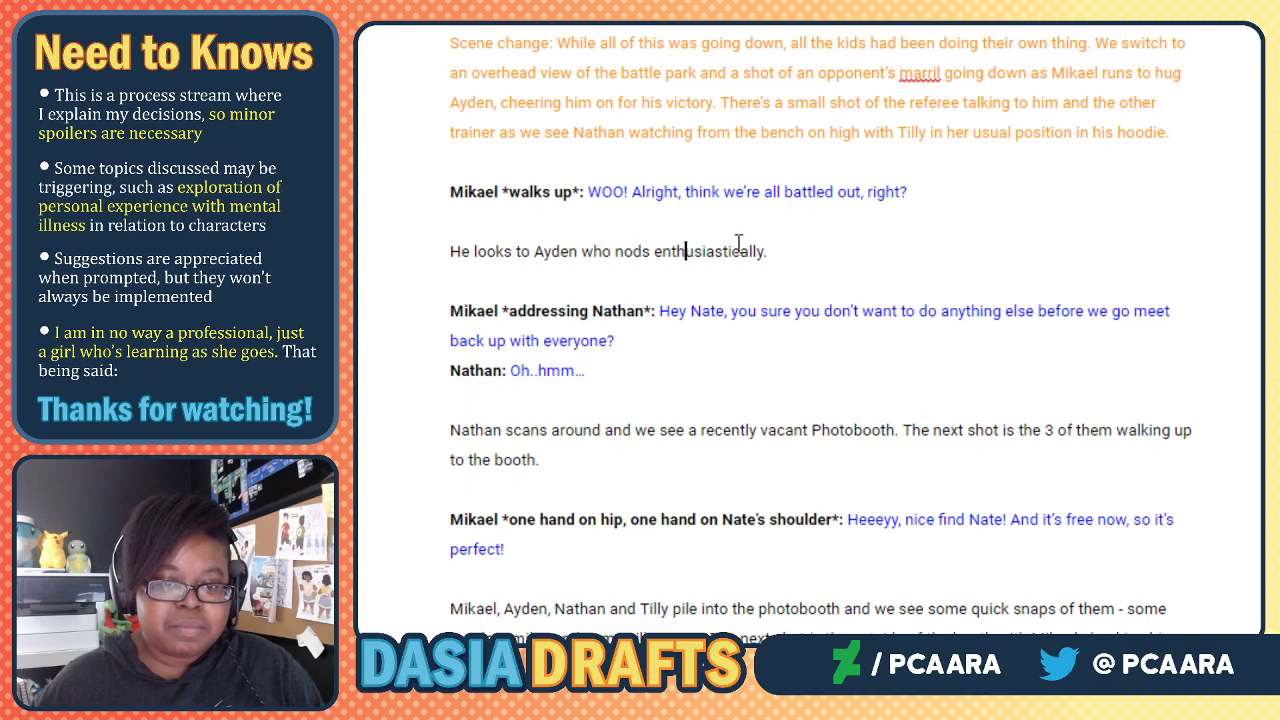
Reword Ayden's reaction after "He looks to Ayden" to "who gives an enthusiastic thumbs up.".
{"action": "left_click_drag", "start_coordinate": [765, 251], "coordinate": [587, 258]}
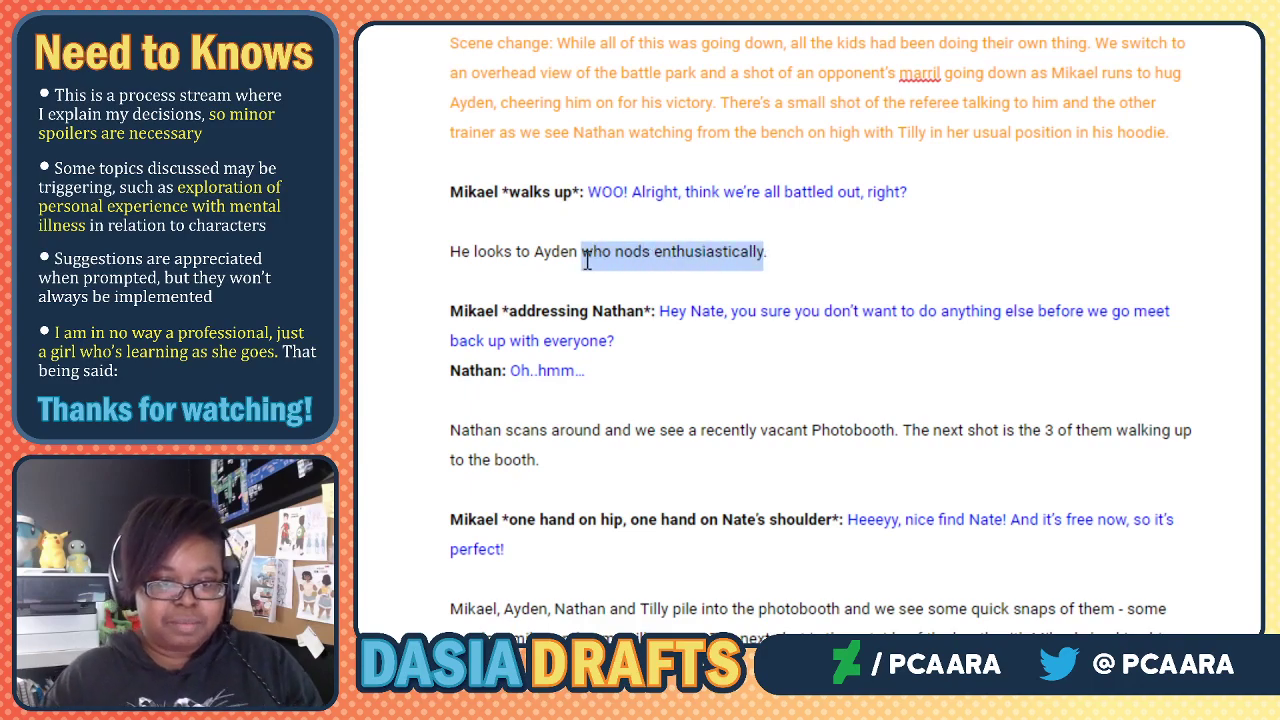
{"action": "type", "text": "who gives a"}
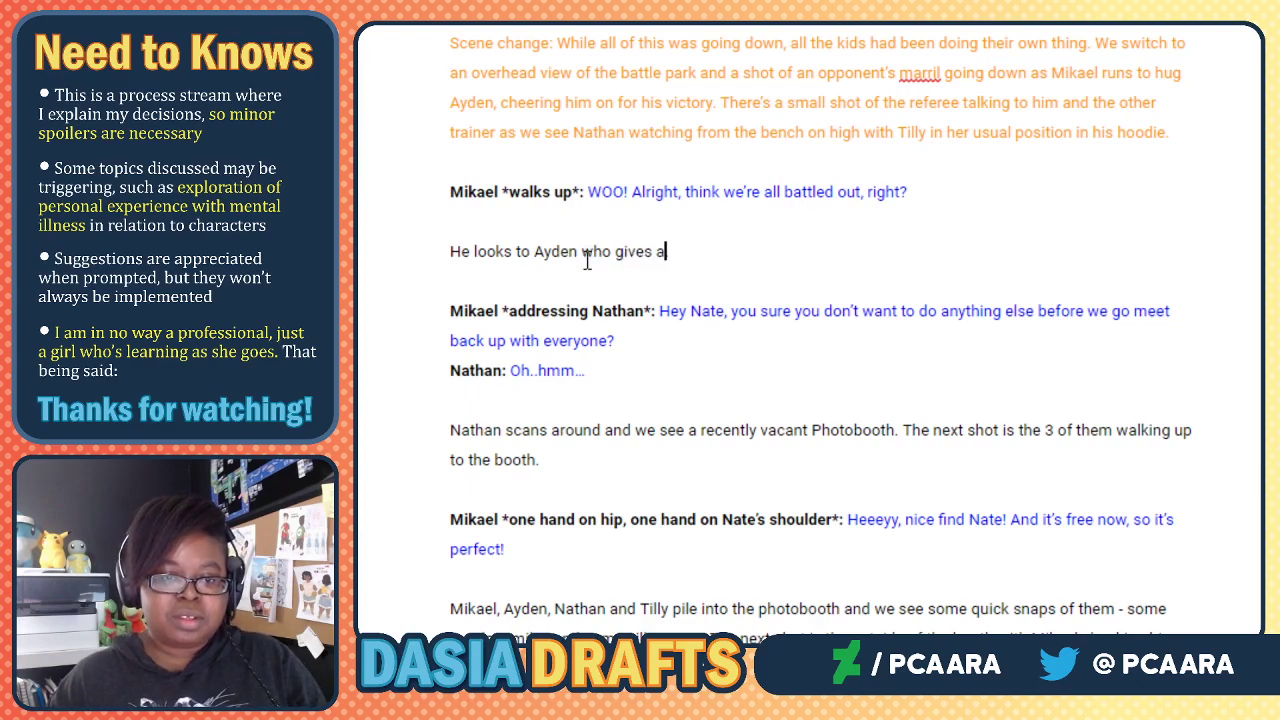
{"action": "type", "text": "n enthusiastic"}
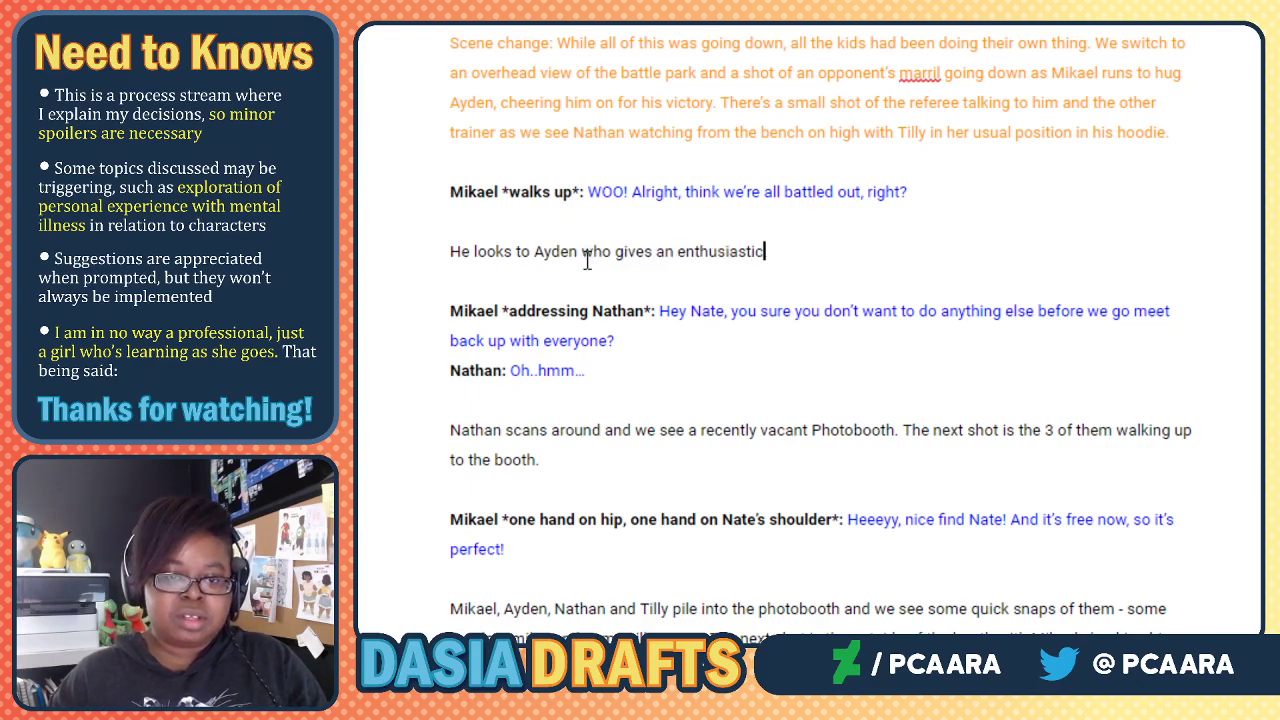
{"action": "type", "text": " thumbs up."}
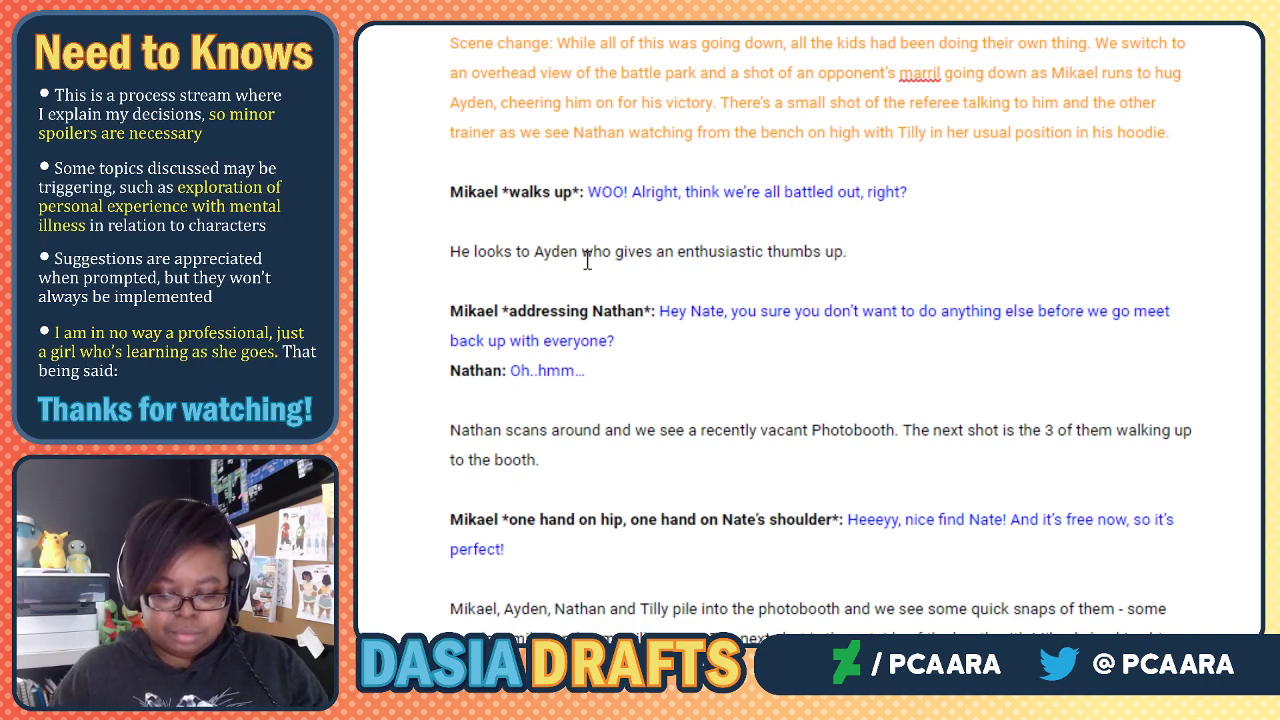
Add the dialogue line "Ayden *in pokespeak*: Yup, all good here Miki!" above Mikael's question to Nathan.
{"action": "key", "text": "Return"}
{"action": "type", "text": "Ayden *in pokespe"}
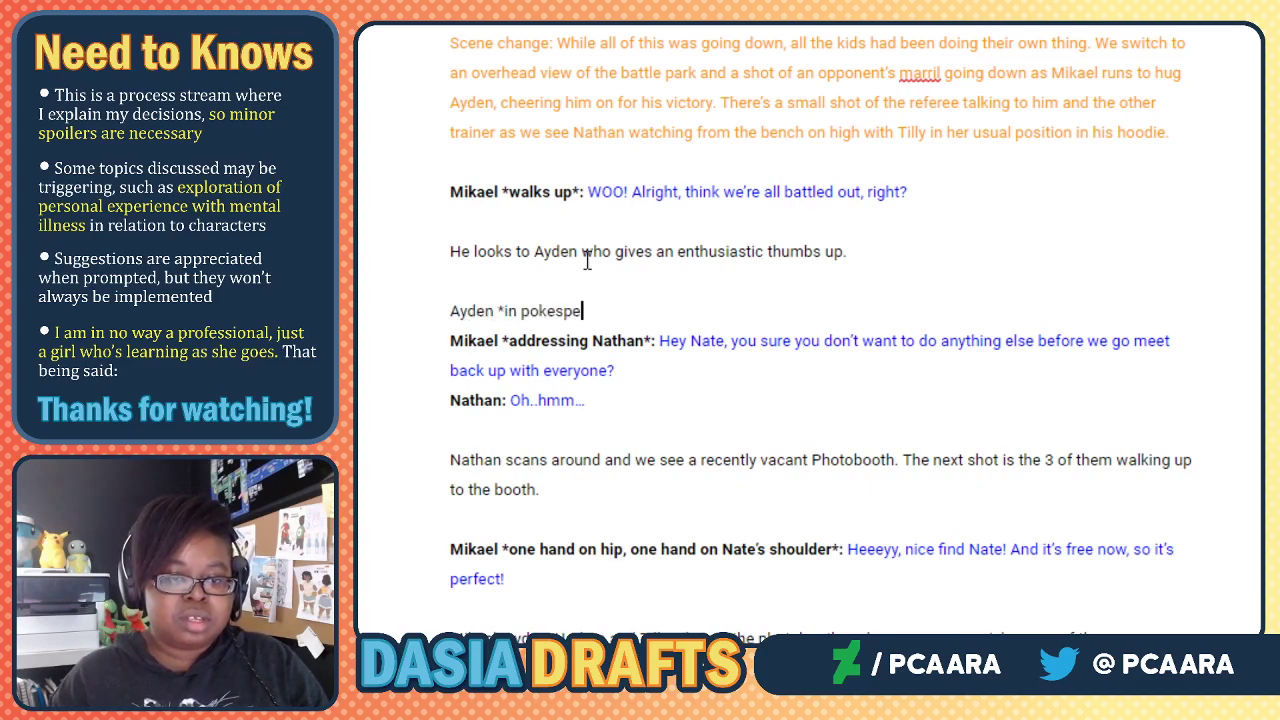
{"action": "type", "text": "ak*: Y"}
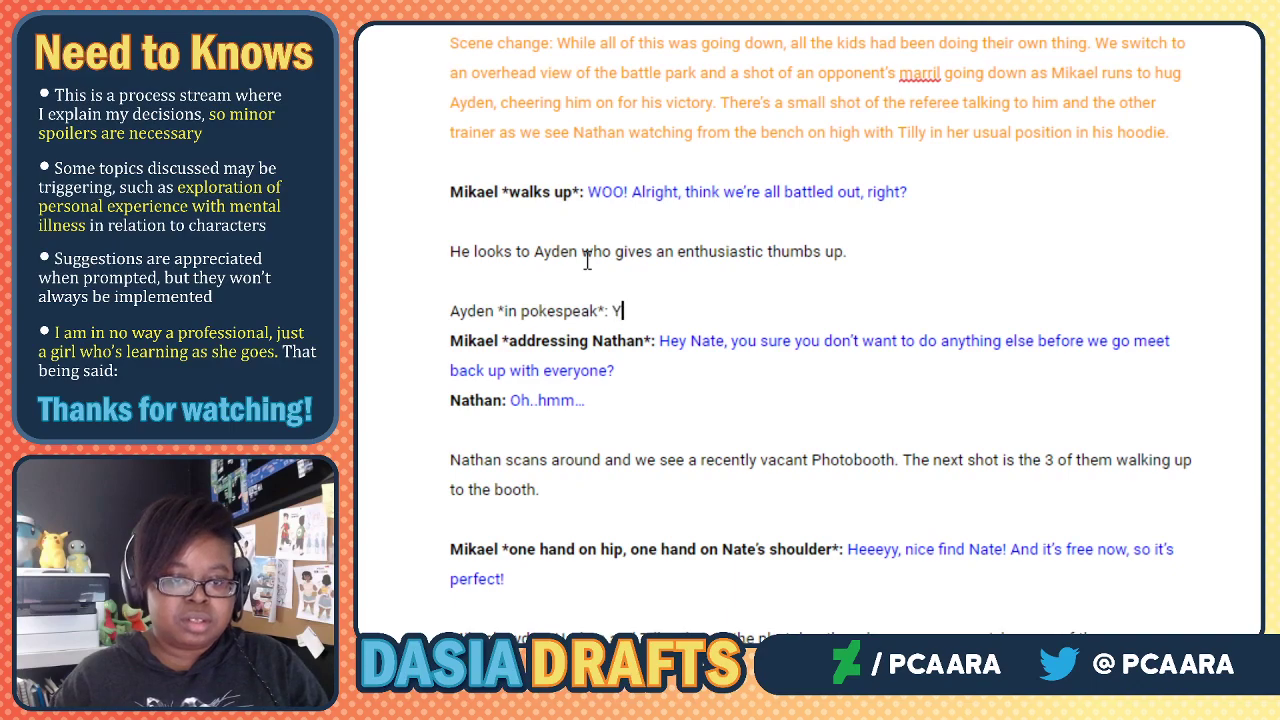
{"action": "type", "text": "up, all good here"}
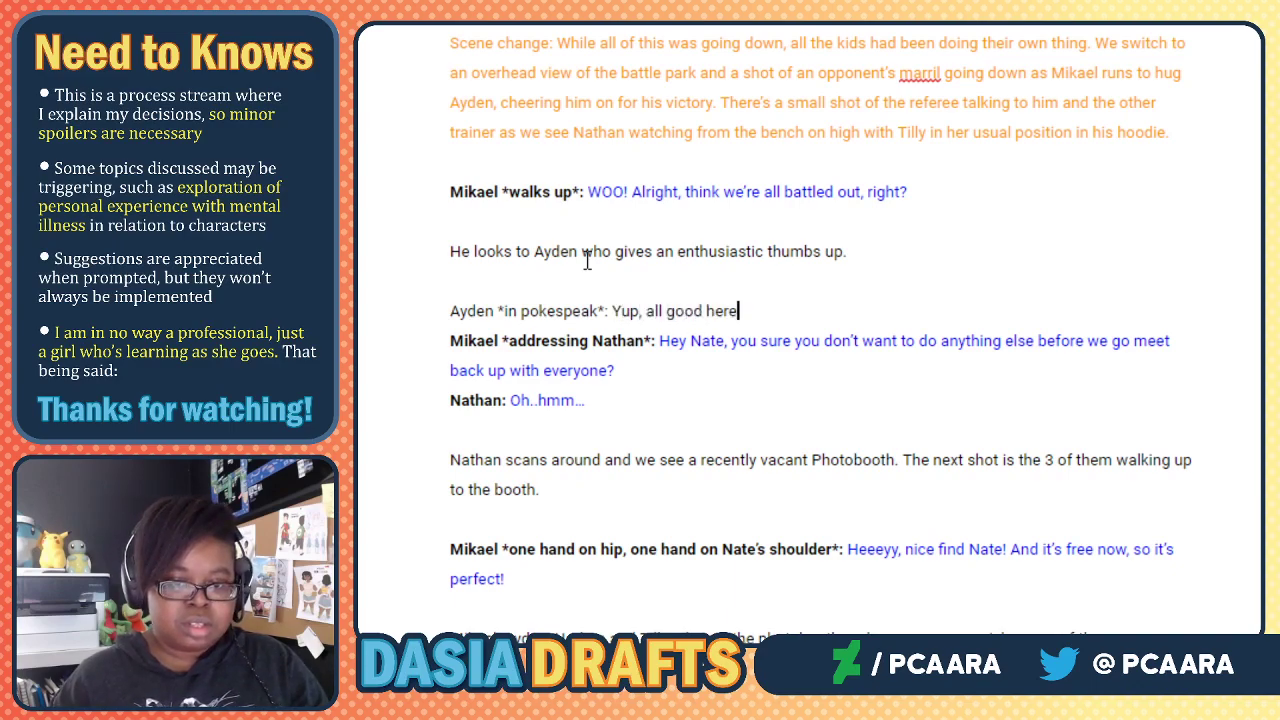
{"action": "type", "text": " Miki!"}
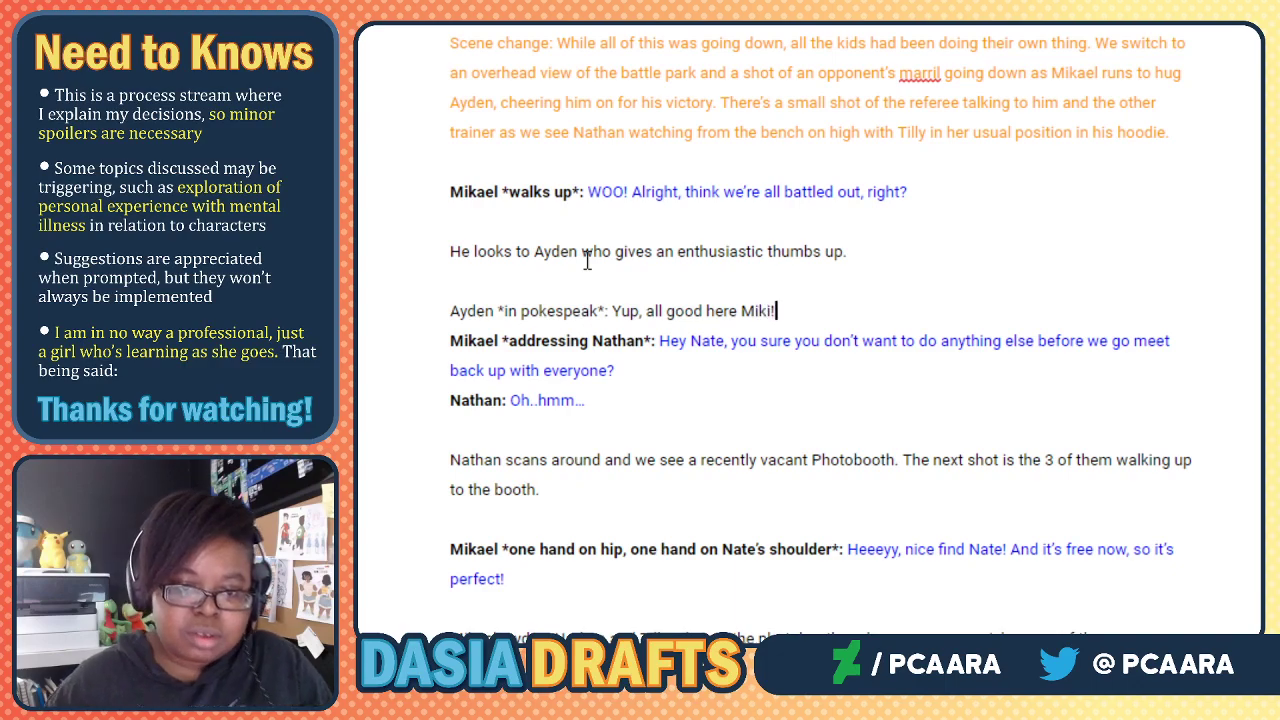
Color Ayden's dialogue "Yup, all good here Miki!" in a preset magenta shade.
{"action": "left_click_drag", "start_coordinate": [616, 310], "coordinate": [786, 306]}
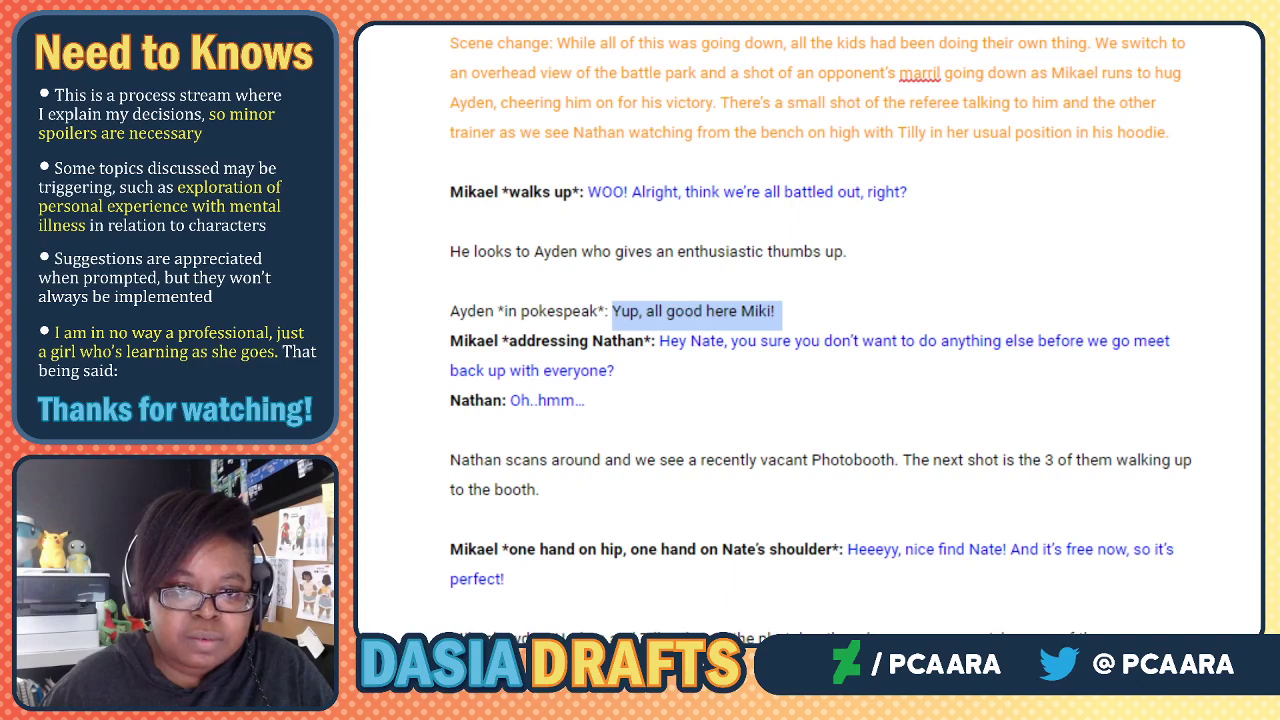
{"action": "left_click", "coordinate": [659, 2]}
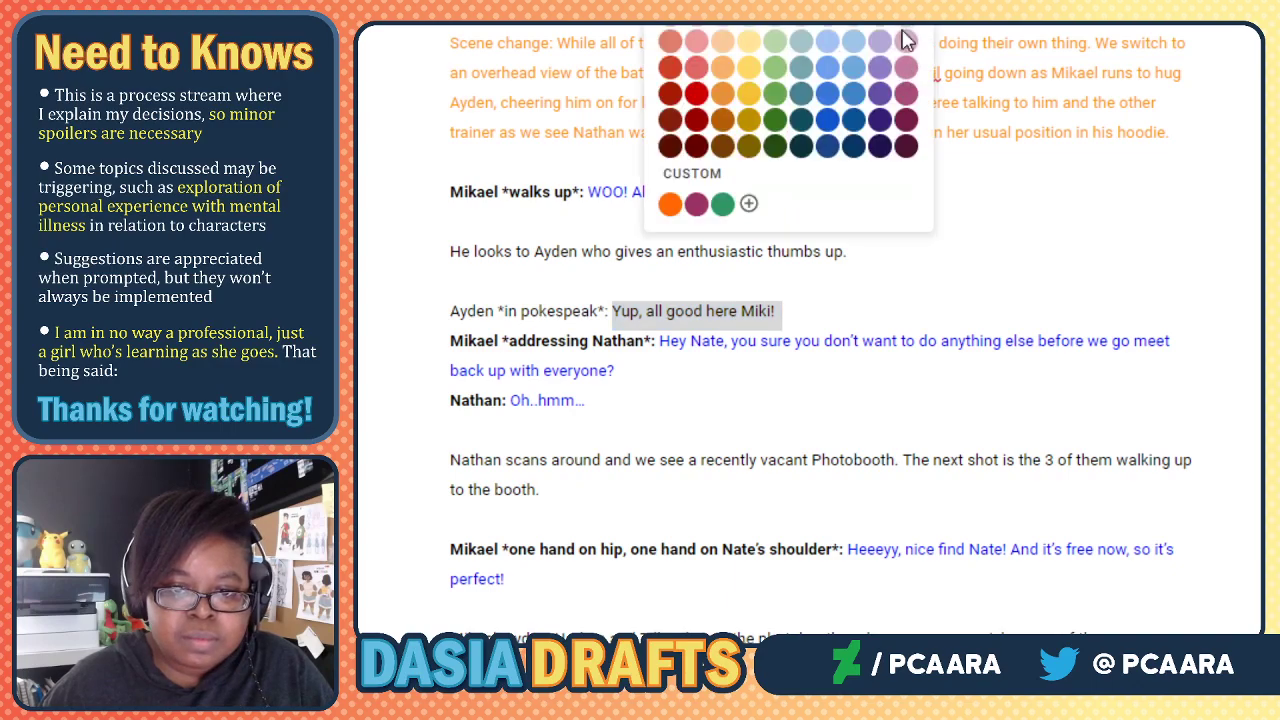
{"action": "left_click", "coordinate": [905, 119]}
{"action": "left_click", "coordinate": [814, 283]}
Recolor Ayden's dialogue "Yup, all good here Miki!" with the custom plum color.
{"action": "left_click_drag", "start_coordinate": [788, 312], "coordinate": [613, 309]}
{"action": "left_click", "coordinate": [658, 24]}
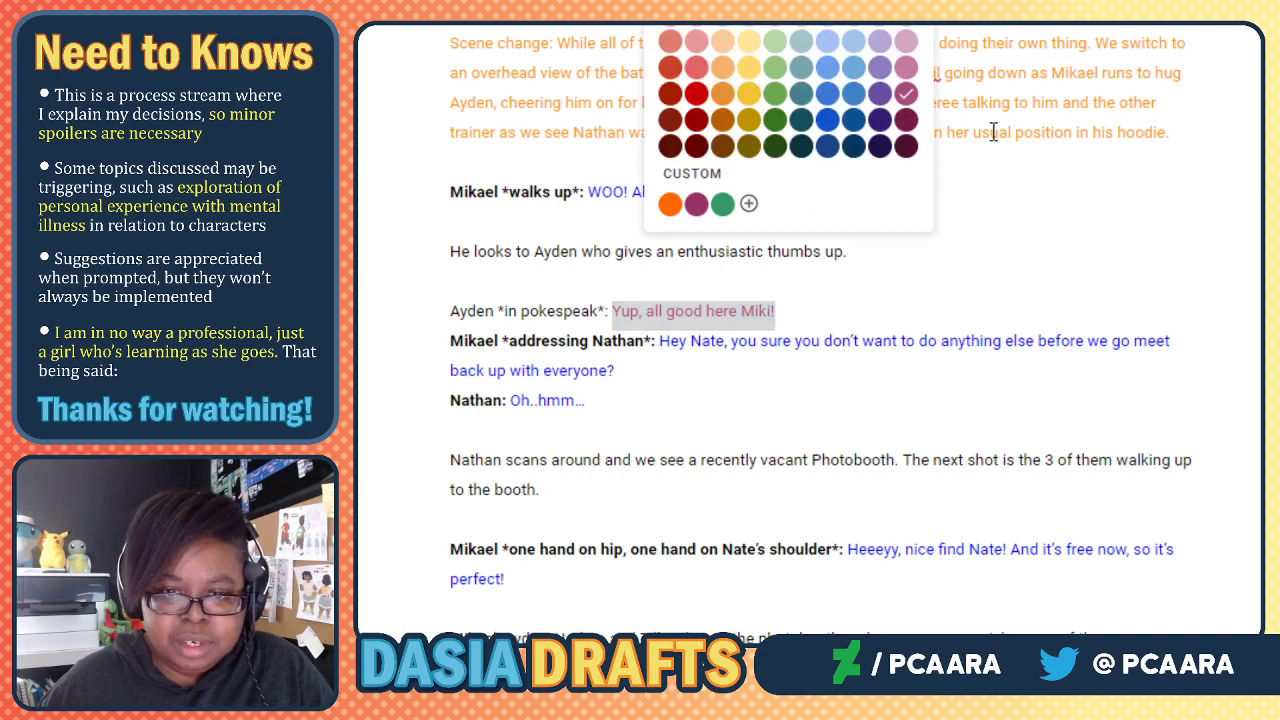
{"action": "left_click", "coordinate": [696, 204]}
{"action": "left_click", "coordinate": [670, 340]}
Bold the speaker label "Ayden *in pokespeak*:".
{"action": "left_click_drag", "start_coordinate": [605, 311], "coordinate": [495, 311]}
{"action": "double_click", "coordinate": [540, 311]}
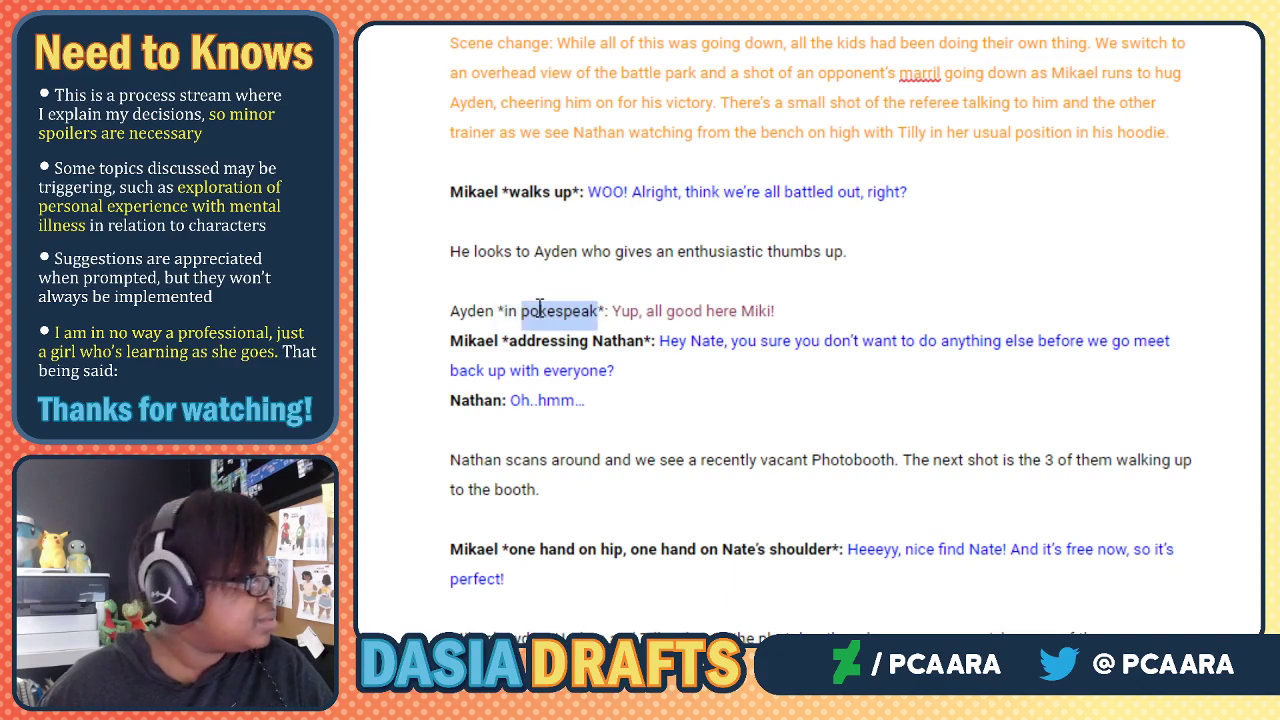
{"action": "left_click_drag", "start_coordinate": [609, 311], "coordinate": [449, 311]}
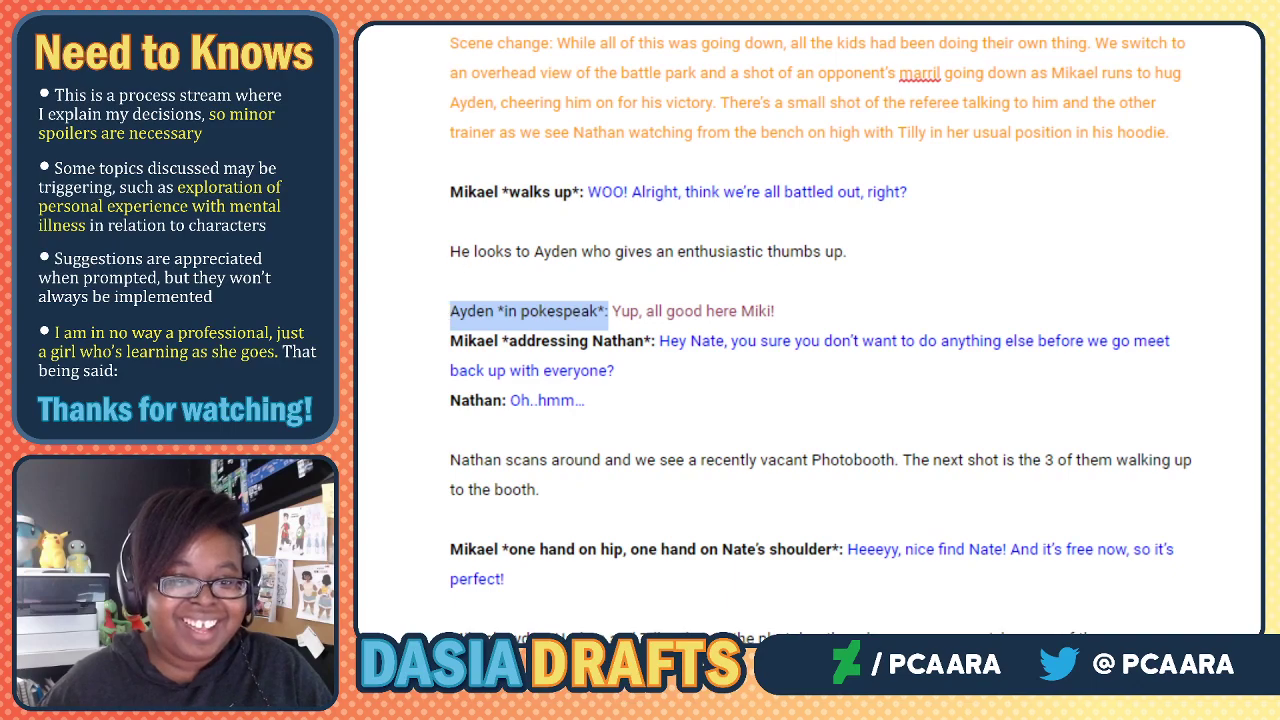
{"action": "key", "text": "ctrl+b"}
{"action": "left_click", "coordinate": [708, 303]}
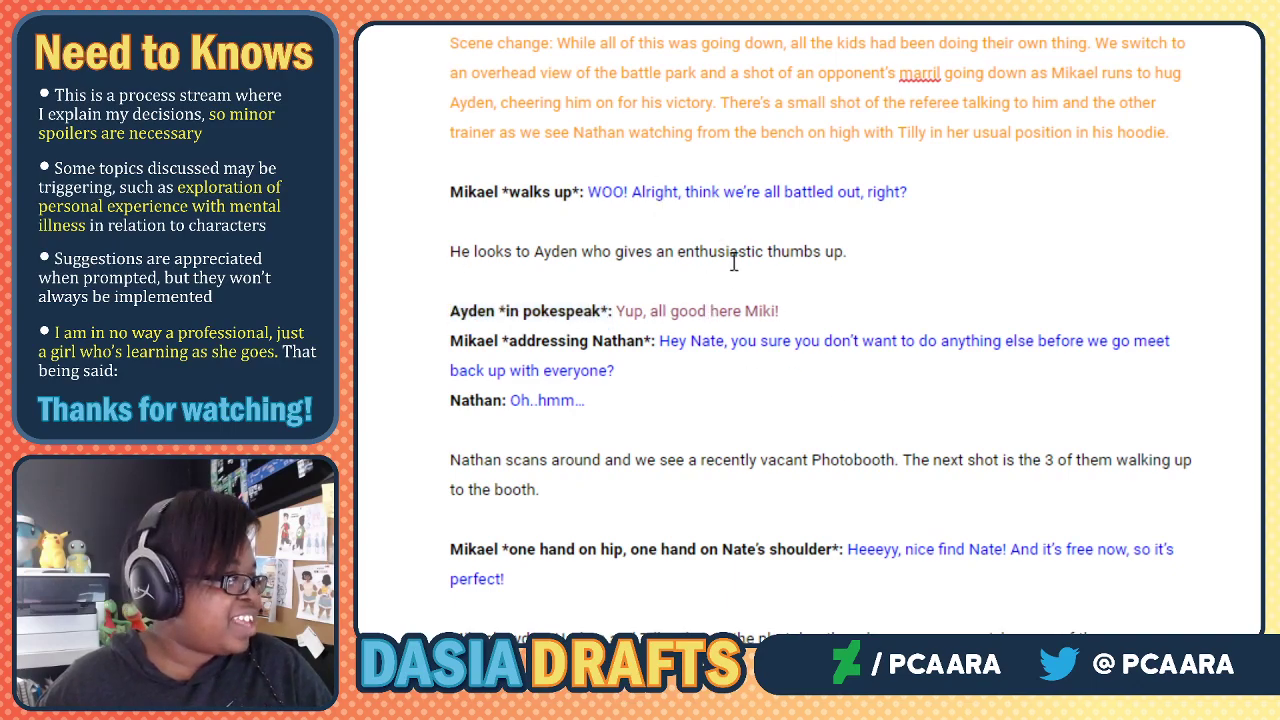
Review the scene from Mikael's "WOO!" line down to his unfinished phone-checking line on the next page.
{"action": "scroll", "coordinate": [806, 223], "scroll_direction": "down", "scroll_amount": 3}
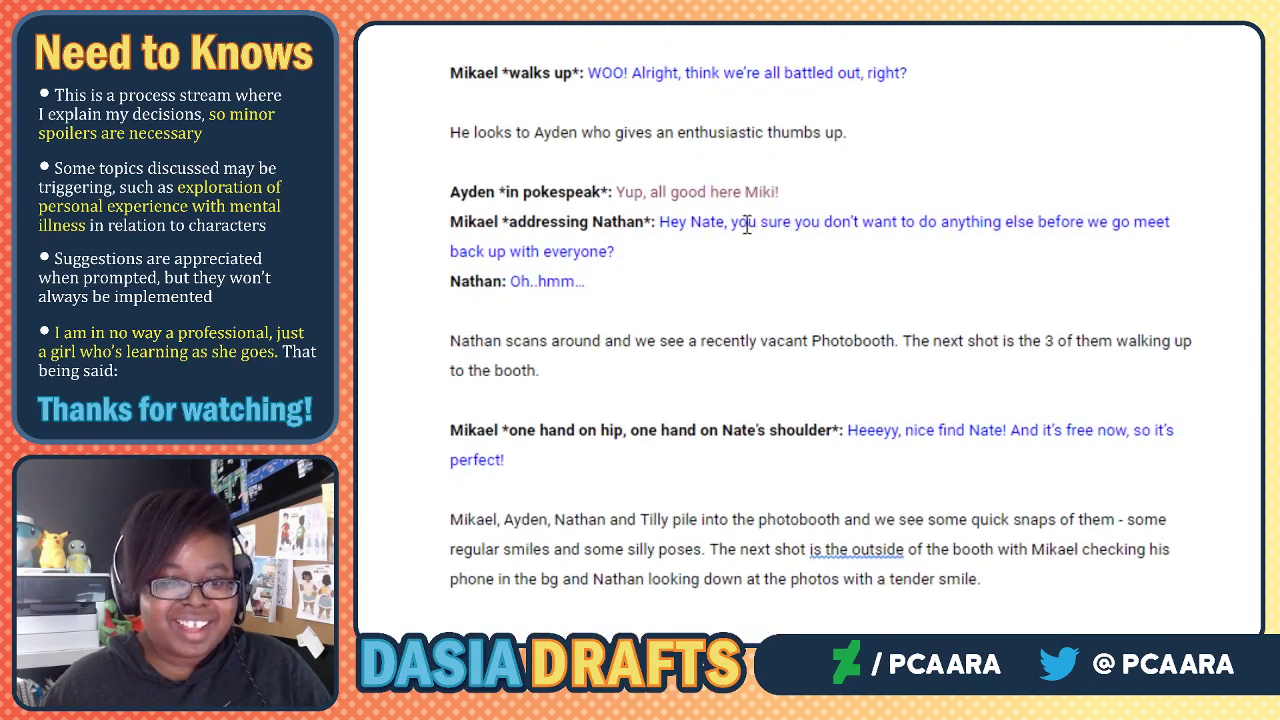
{"action": "scroll", "coordinate": [630, 228], "scroll_direction": "up", "scroll_amount": 3}
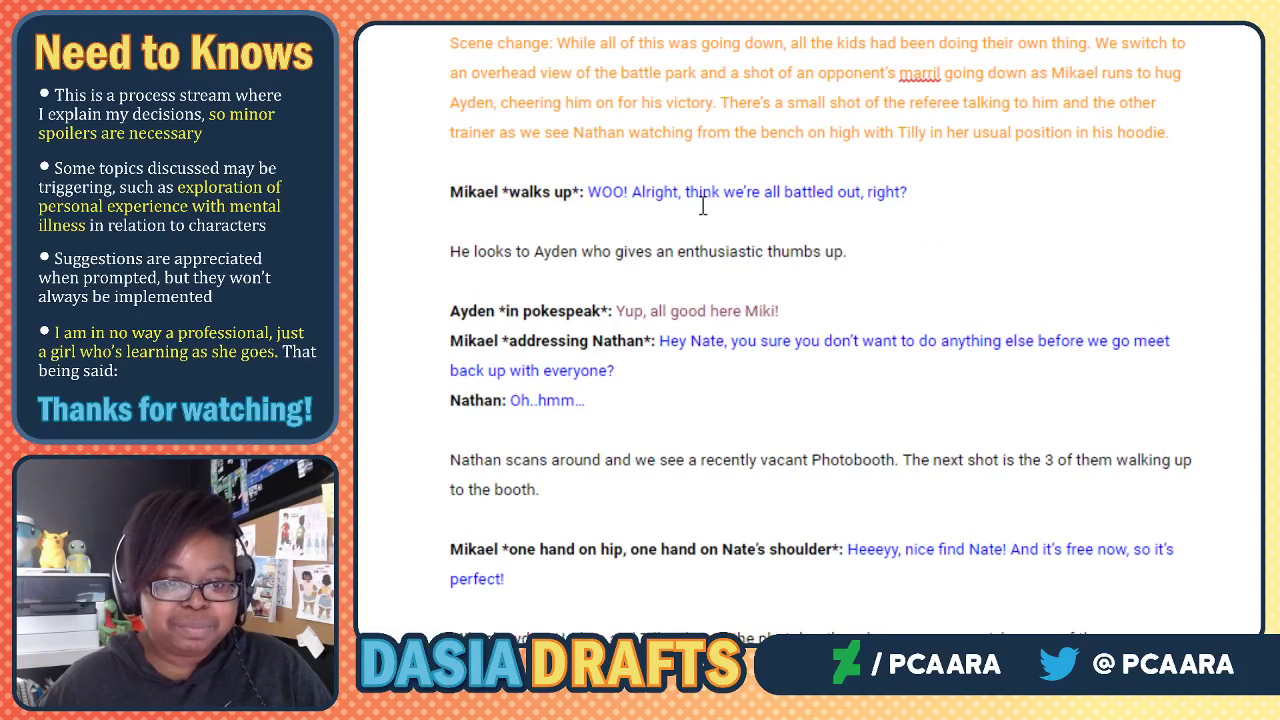
{"action": "scroll", "coordinate": [700, 203], "scroll_direction": "down", "scroll_amount": 3}
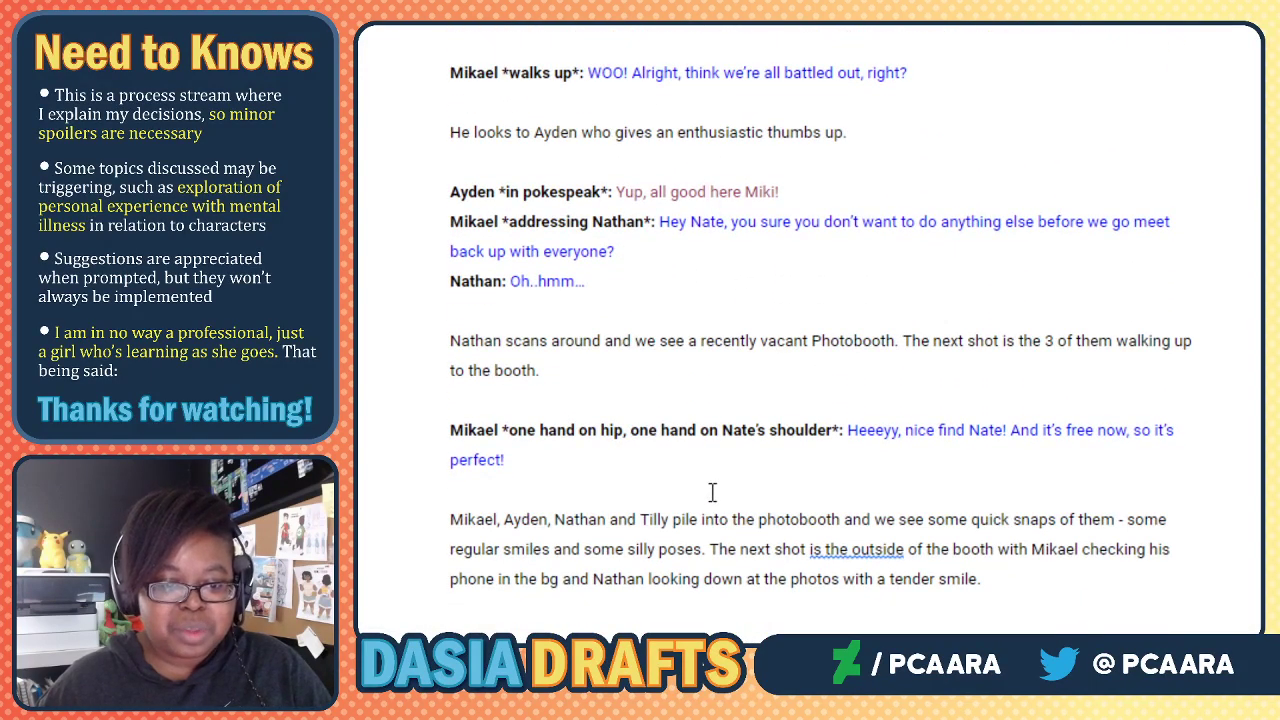
{"action": "scroll", "coordinate": [714, 490], "scroll_direction": "down", "scroll_amount": 3}
{"action": "scroll", "coordinate": [712, 492], "scroll_direction": "down", "scroll_amount": 9}
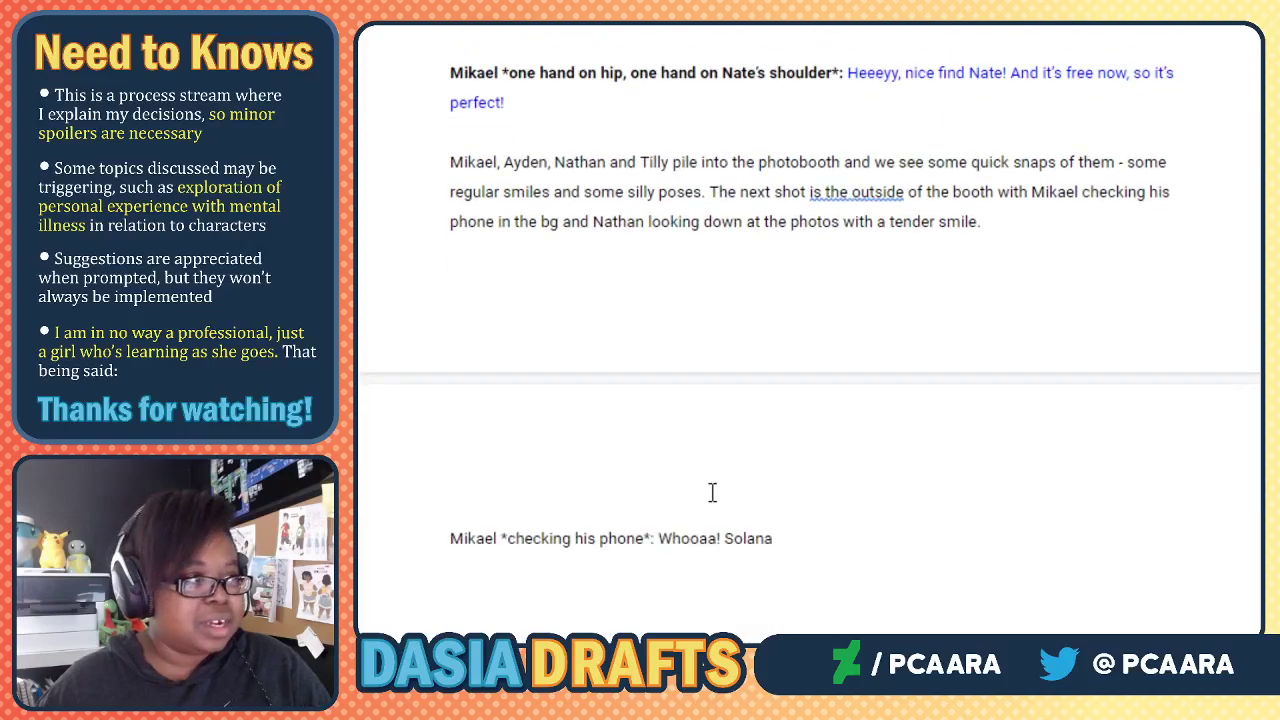
{"action": "scroll", "coordinate": [712, 492], "scroll_direction": "down", "scroll_amount": 3}
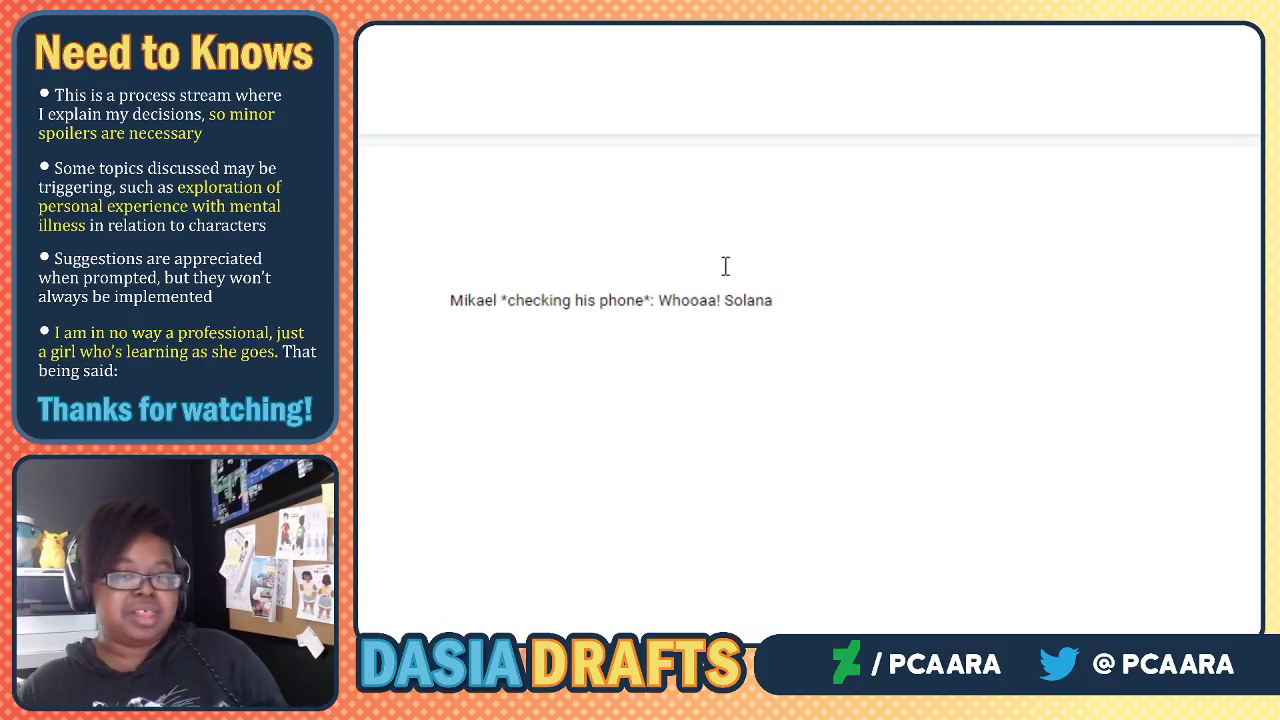
{"action": "left_click", "coordinate": [764, 293]}
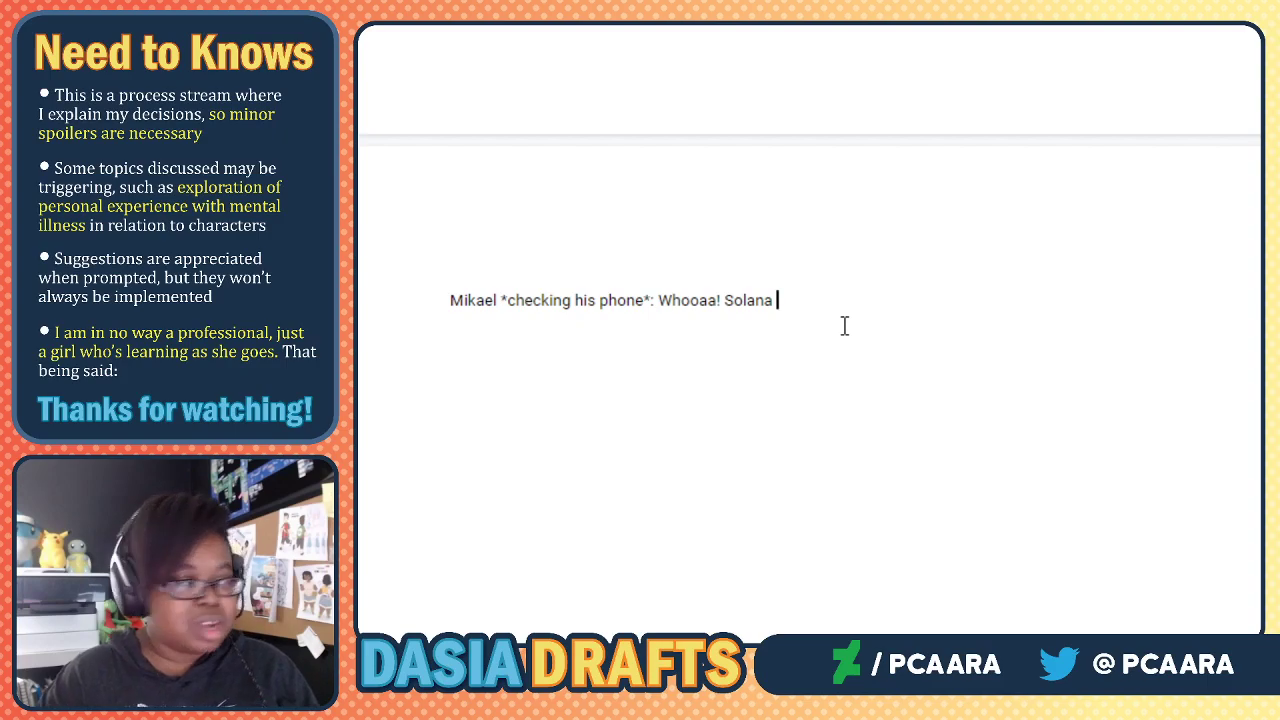
{"action": "scroll", "coordinate": [880, 272], "scroll_direction": "down", "scroll_amount": 3}
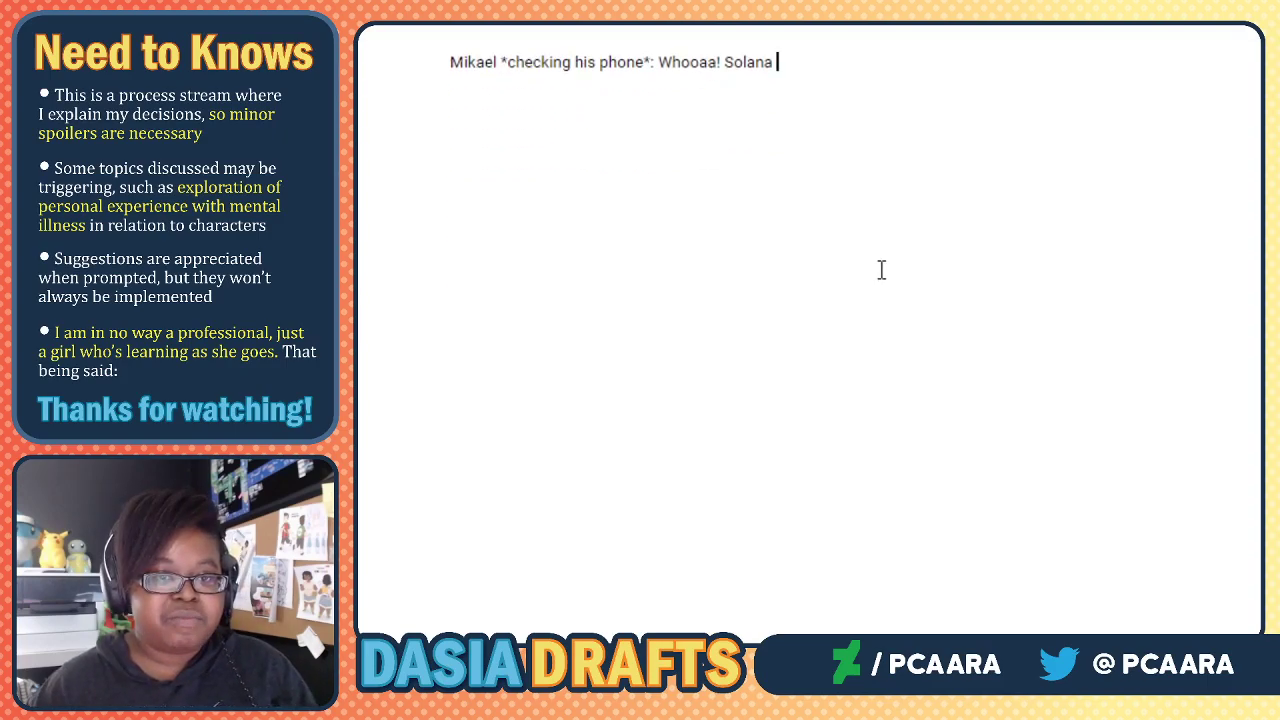
{"action": "scroll", "coordinate": [1040, 574], "scroll_direction": "up", "scroll_amount": 5}
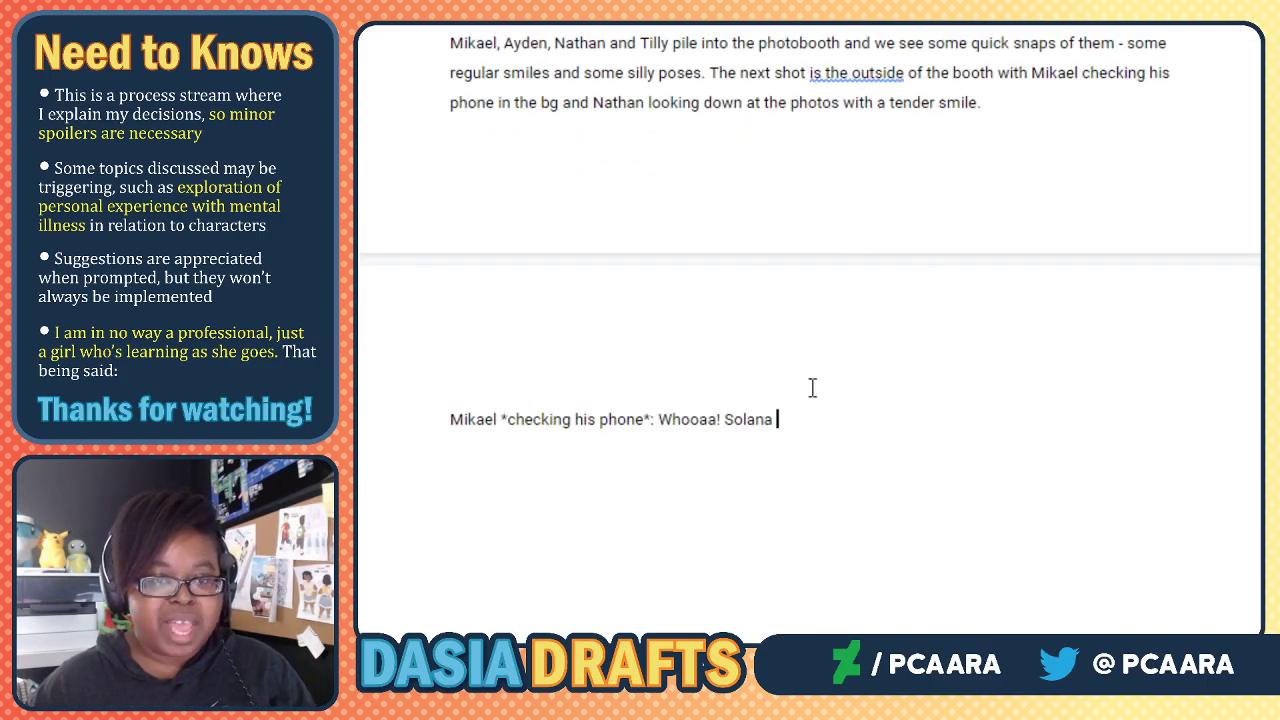
{"action": "scroll", "coordinate": [1003, 426], "scroll_direction": "down", "scroll_amount": 3}
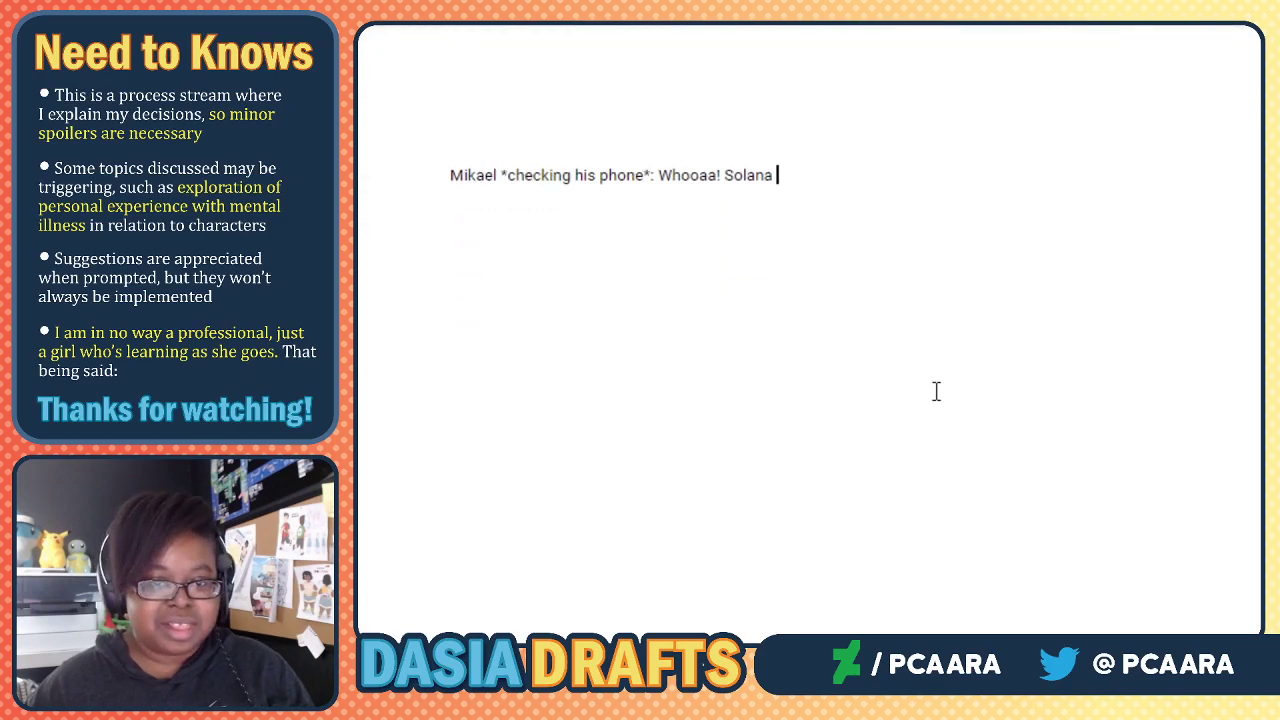
{"action": "scroll", "coordinate": [936, 391], "scroll_direction": "down", "scroll_amount": 1}
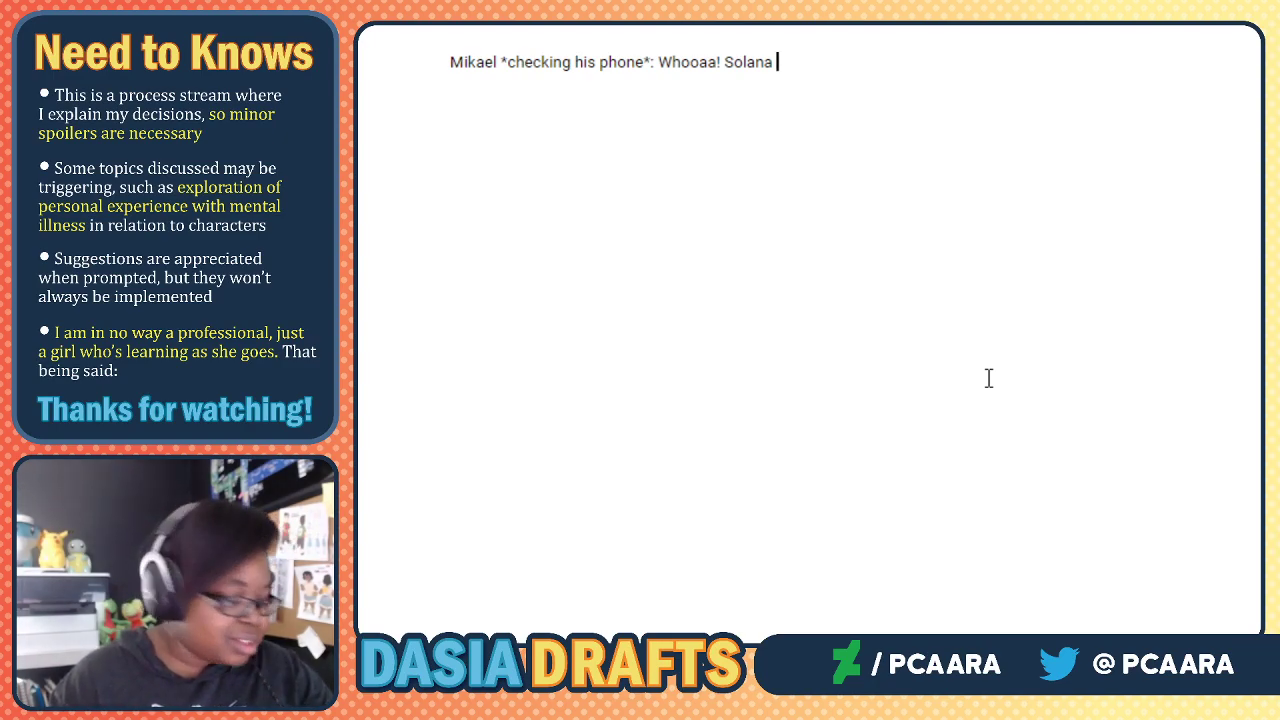
{"action": "type", "text": "say"}
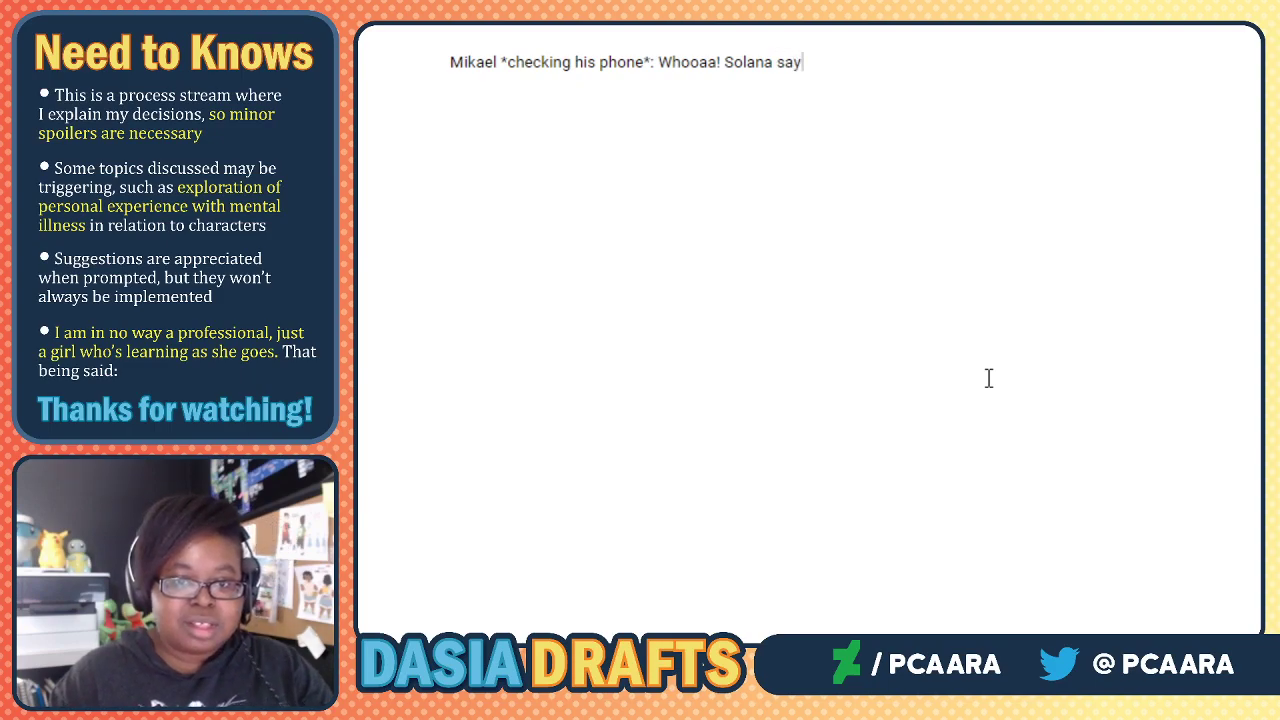
{"action": "type", "text": "s she found something cool! C"}
{"action": "key", "text": "BackSpace"}
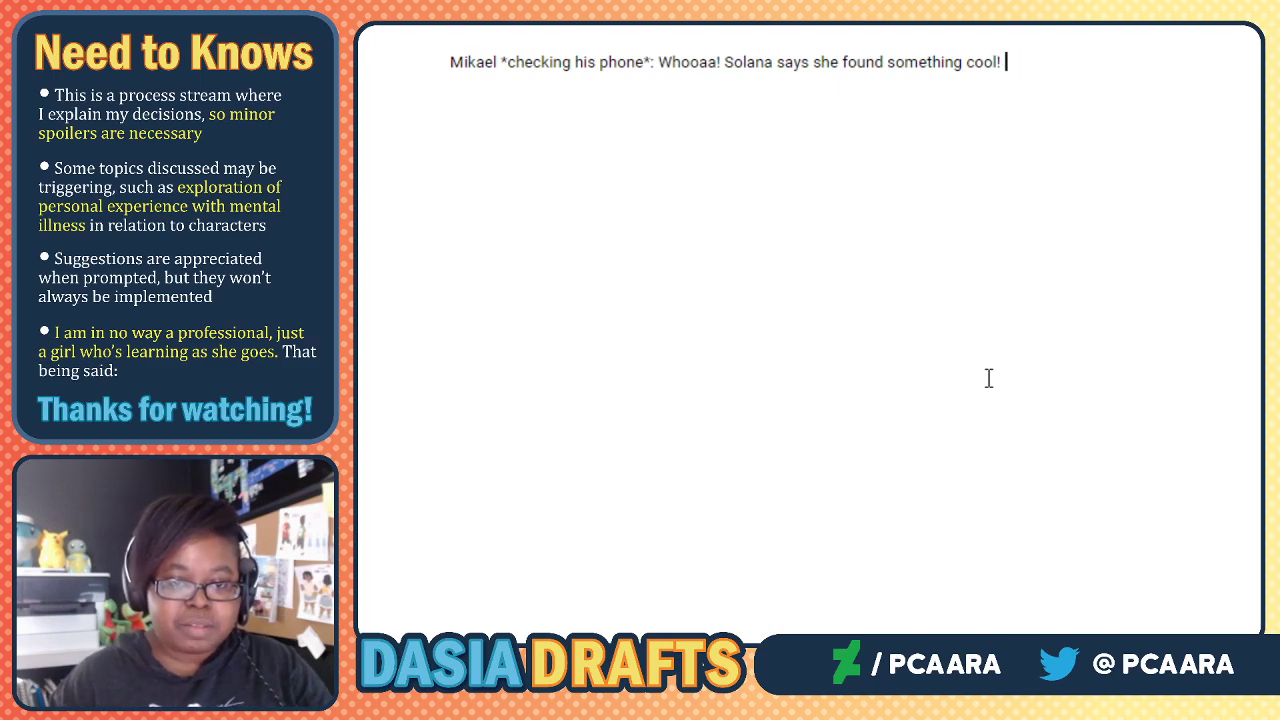
Extend Mikael's sentence after "something cool" with "and we have to get there quickly!".
{"action": "type", "text": "C'm"}
{"action": "key", "text": "BackSpace"}
{"action": "key", "text": "BackSpace"}
{"action": "key", "text": "BackSpace"}
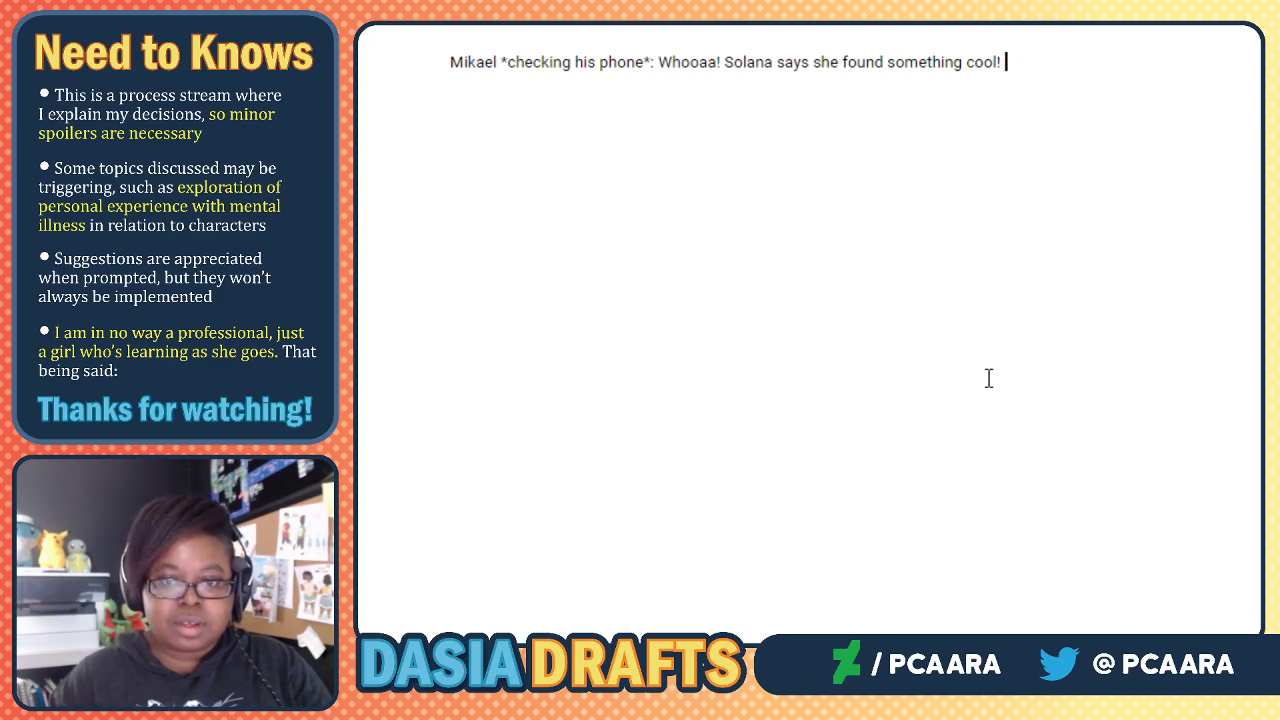
{"action": "type", "text": "and we have to "}
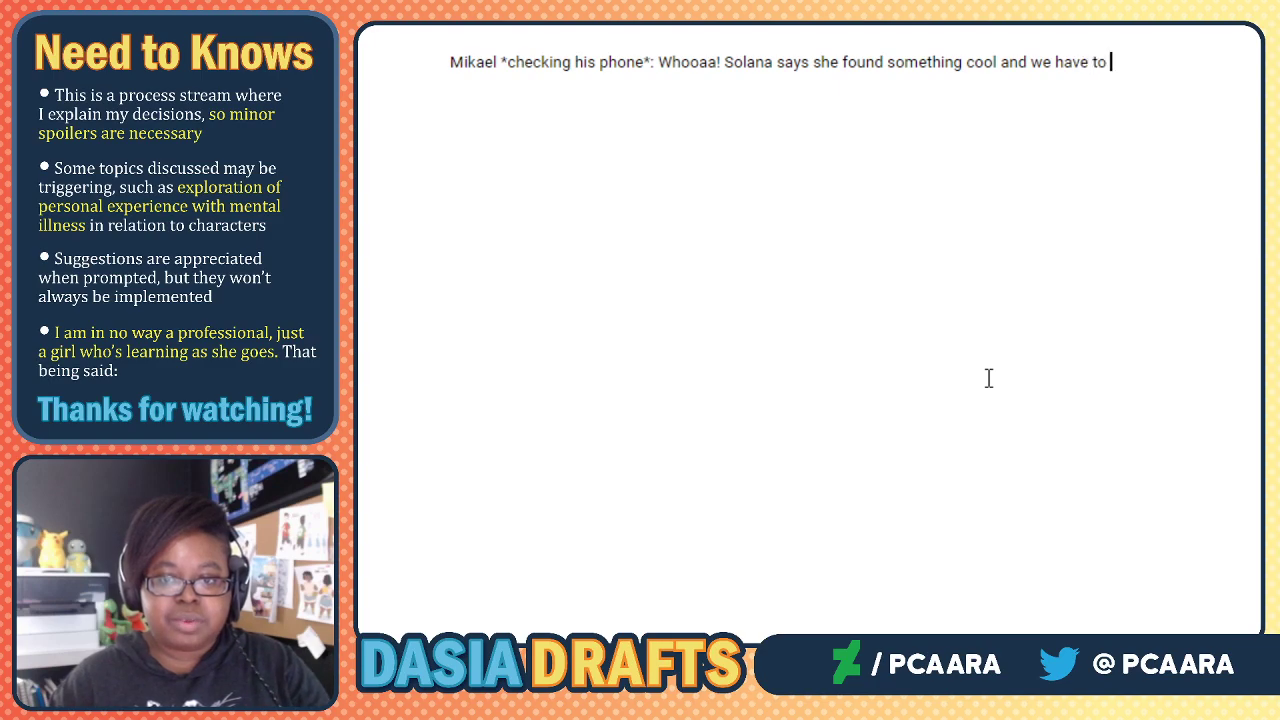
{"action": "type", "text": "get there quickly"}
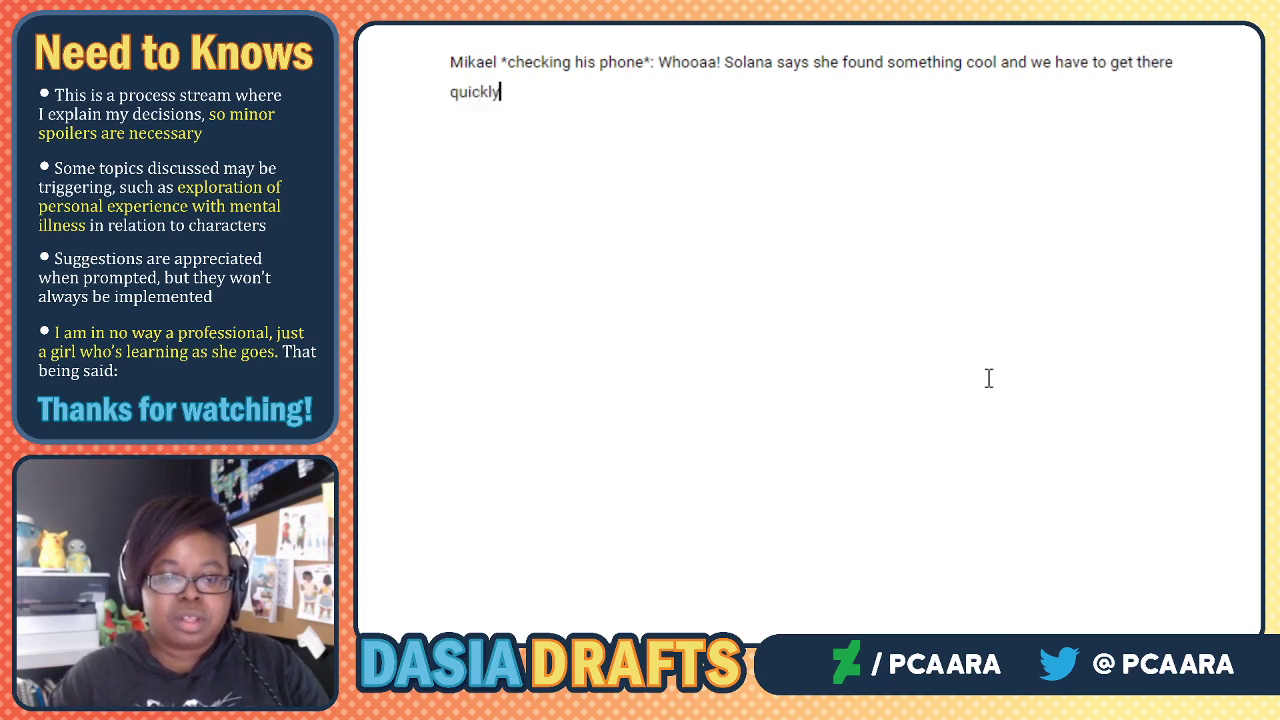
{"action": "type", "text": "!"}
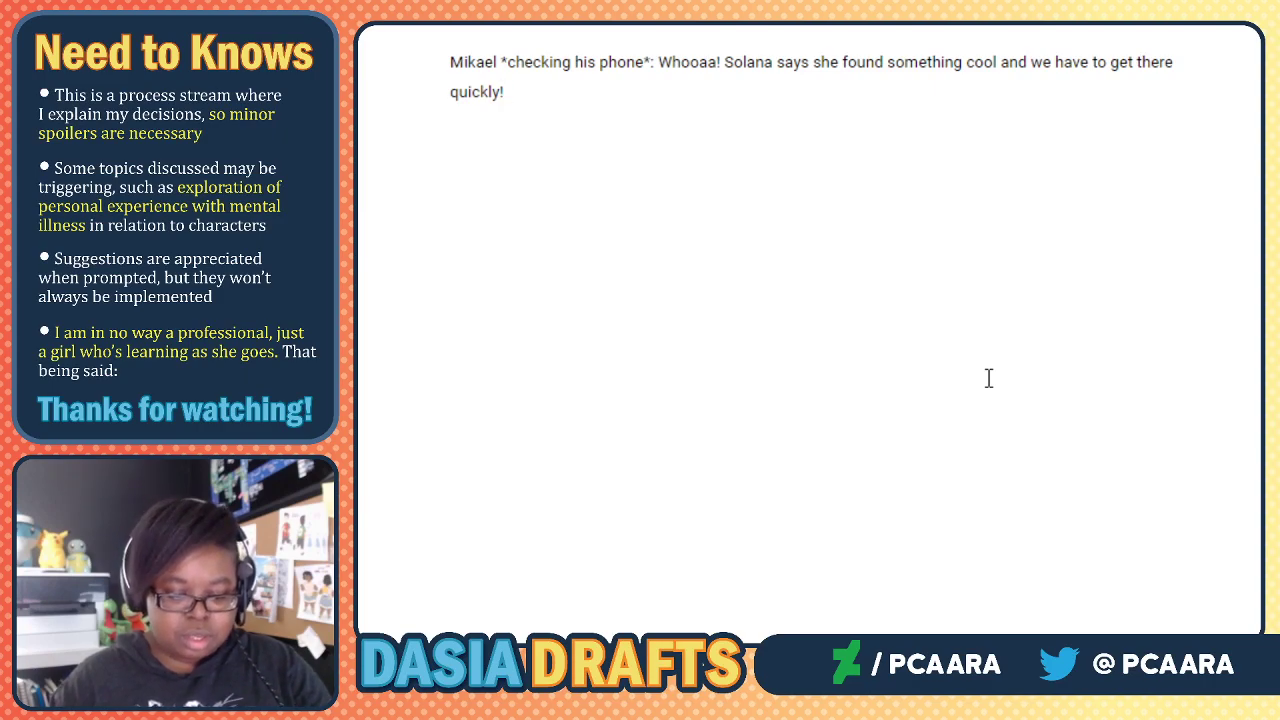
Add "*looks back and Nathan* We don't have to run, but you ready to get going?" to Mikael's line.
{"action": "type", "text": " *looks b"}
{"action": "type", "text": "and "}
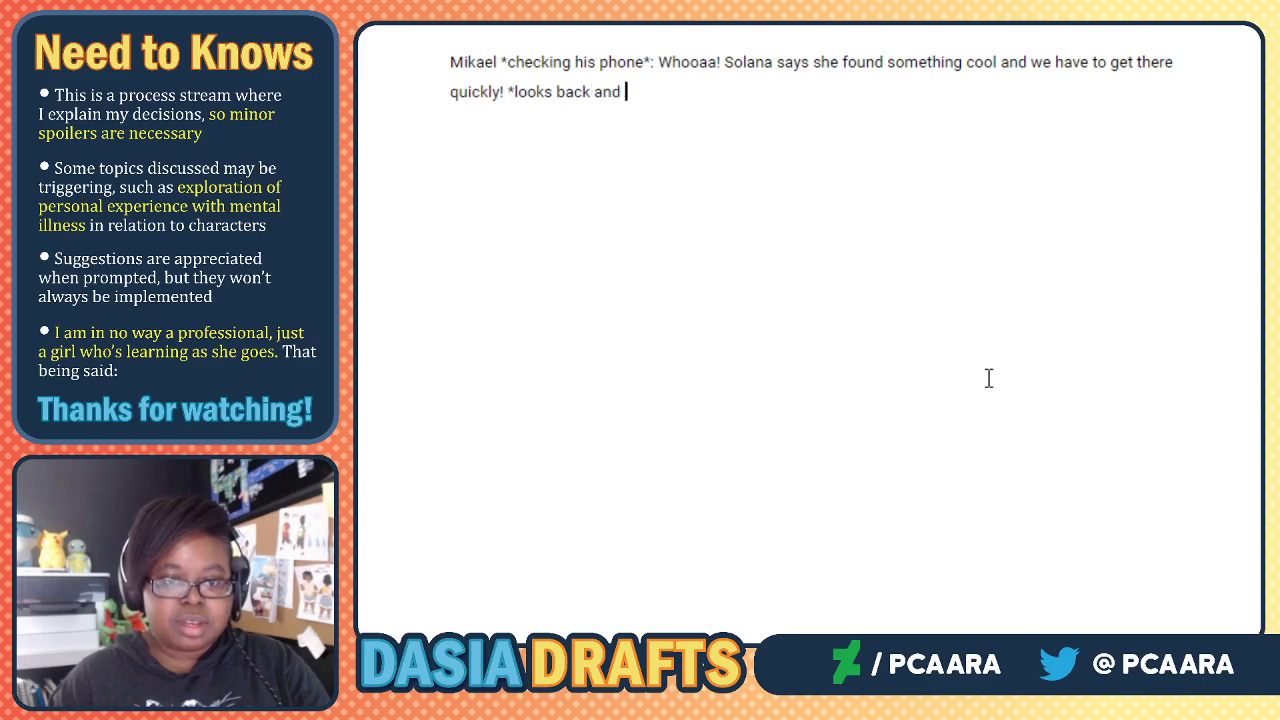
{"action": "type", "text": "Nathan* We don't have to "}
{"action": "type", "text": "run"}
{"action": "type", "text": ", but th"}
{"action": "key", "text": "BackSpace"}
{"action": "key", "text": "BackSpace"}
{"action": "type", "text": "you ready to get going?"}
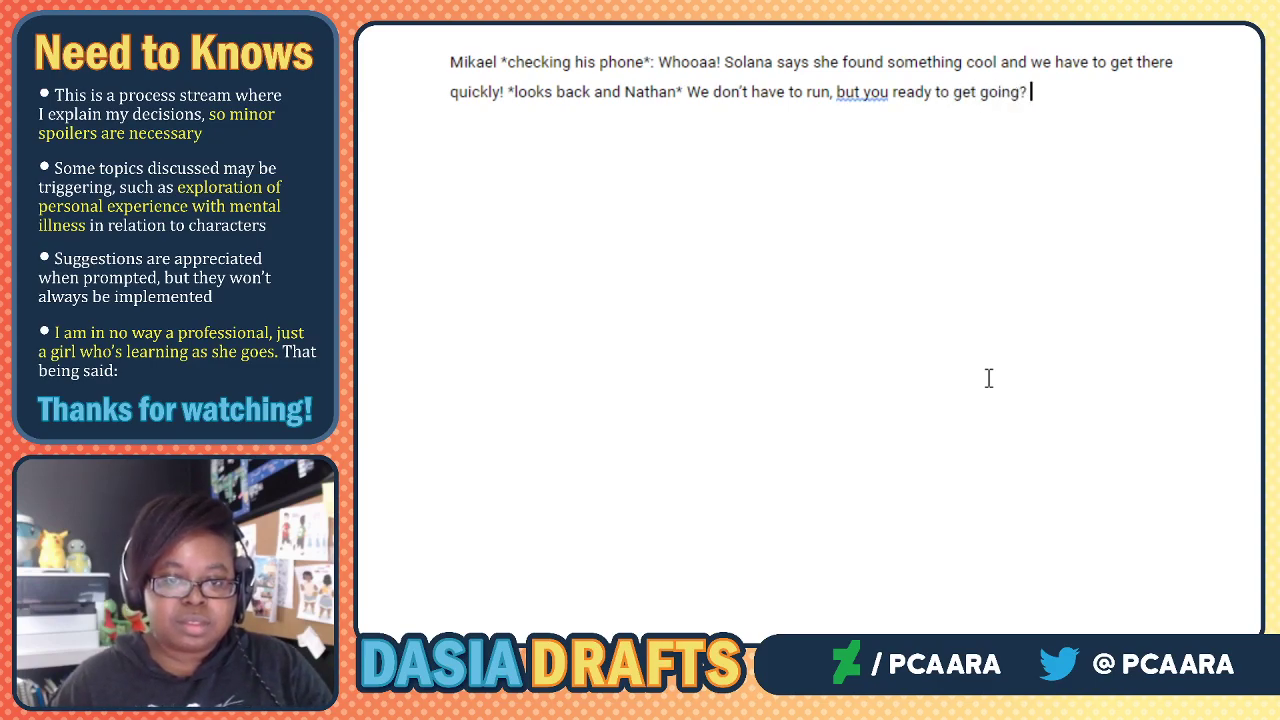
Insert "of course" after "We don't have to run" in Mikael's dialogue.
{"action": "key", "text": "ctrl+Left"}
{"action": "key", "text": "ctrl+Left"}
{"action": "key", "text": "ctrl+Left"}
{"action": "key", "text": "ctrl+Left"}
{"action": "key", "text": "ctrl+Left"}
{"action": "key", "text": "ctrl+Left"}
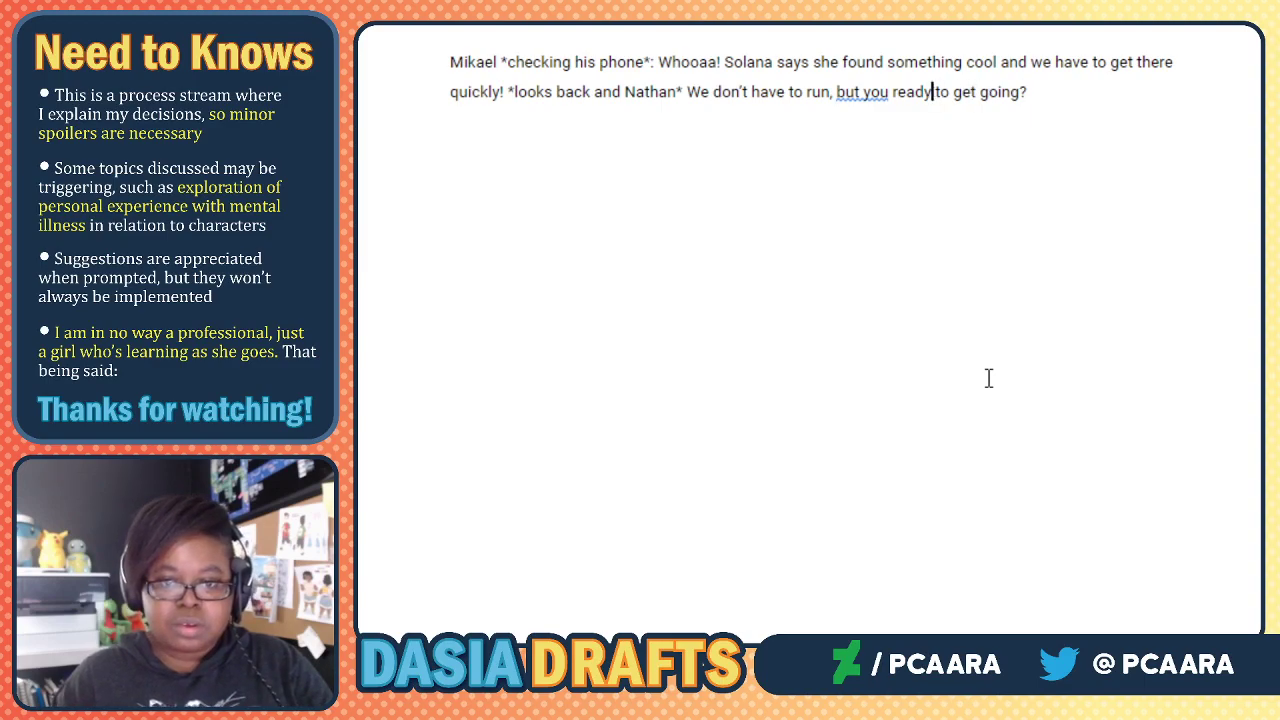
{"action": "type", "text": "\\"}
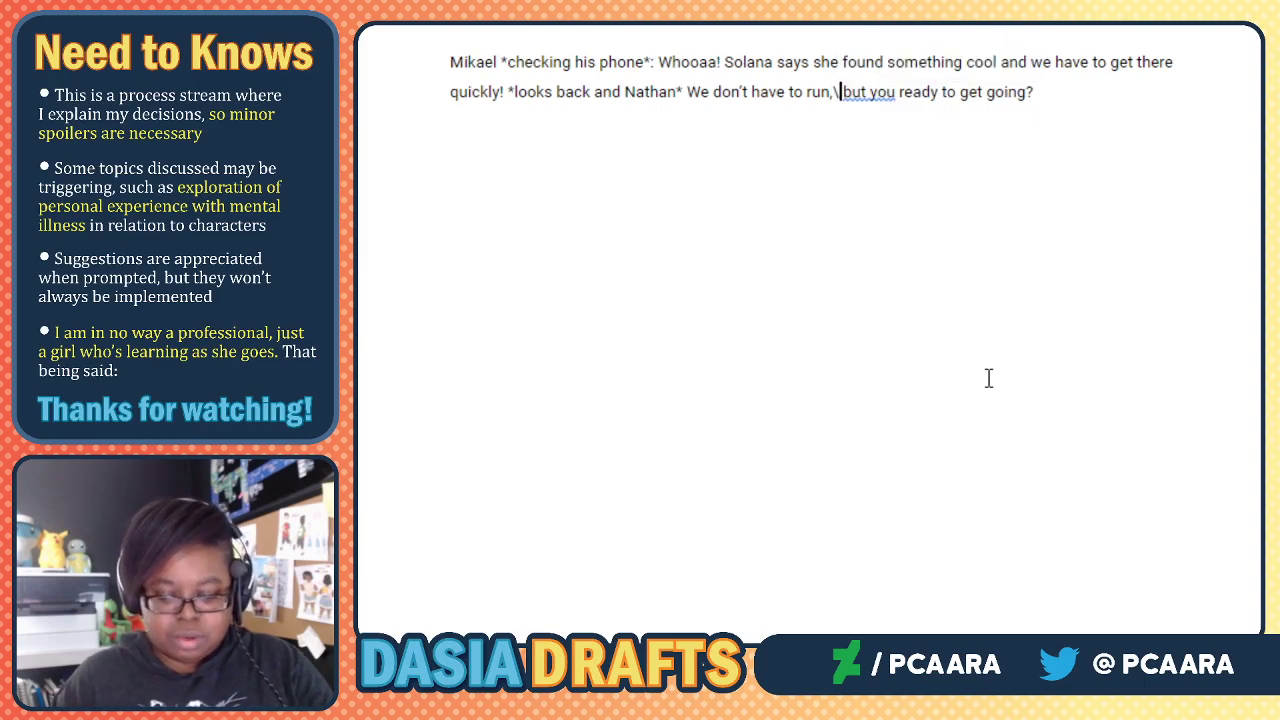
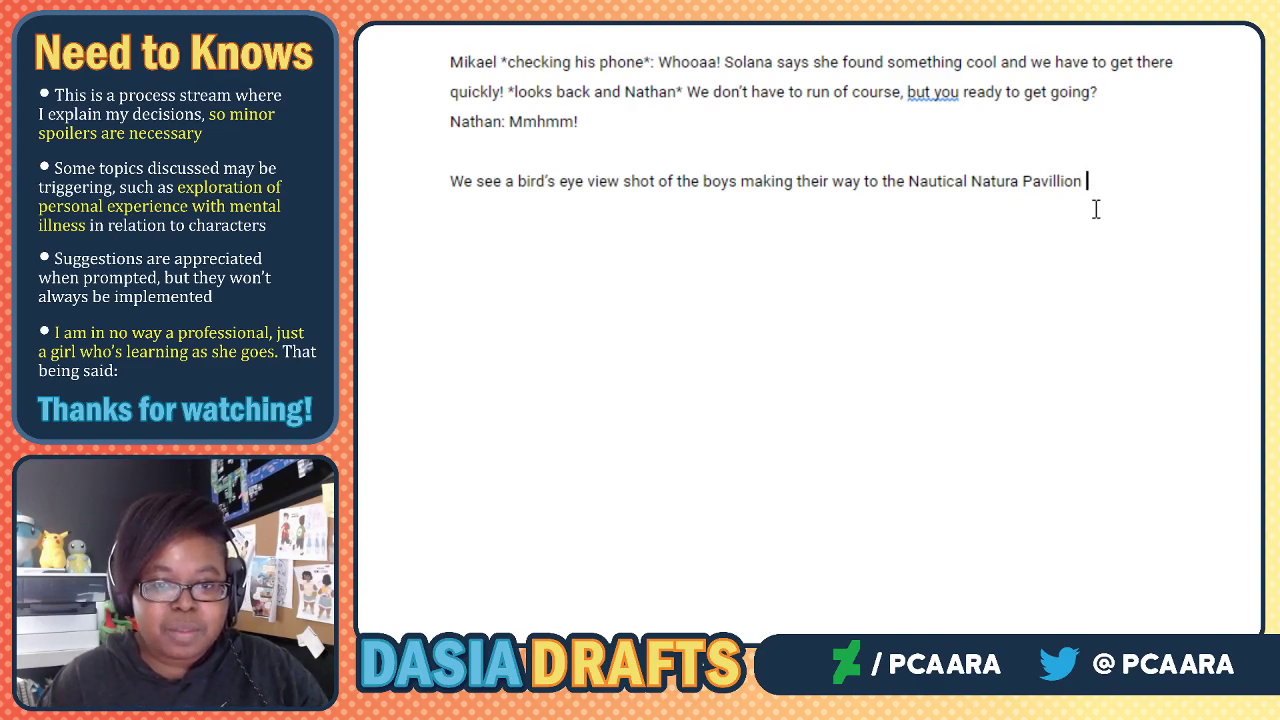
End the Nautical Natura Pavillion sentence with a period and start the following one with "The next shot is of Celesse".
{"action": "key", "text": "BackSpace"}
{"action": "type", "text": "."}
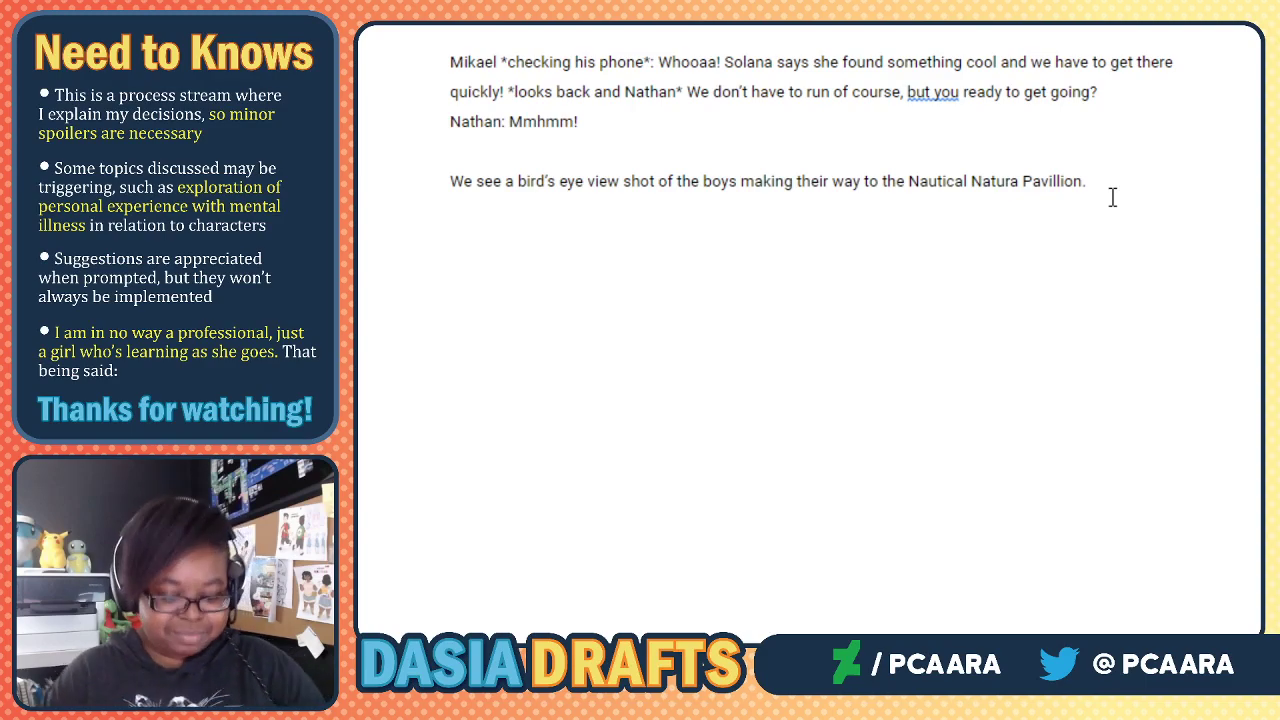
{"action": "type", "text": "The next shot i"}
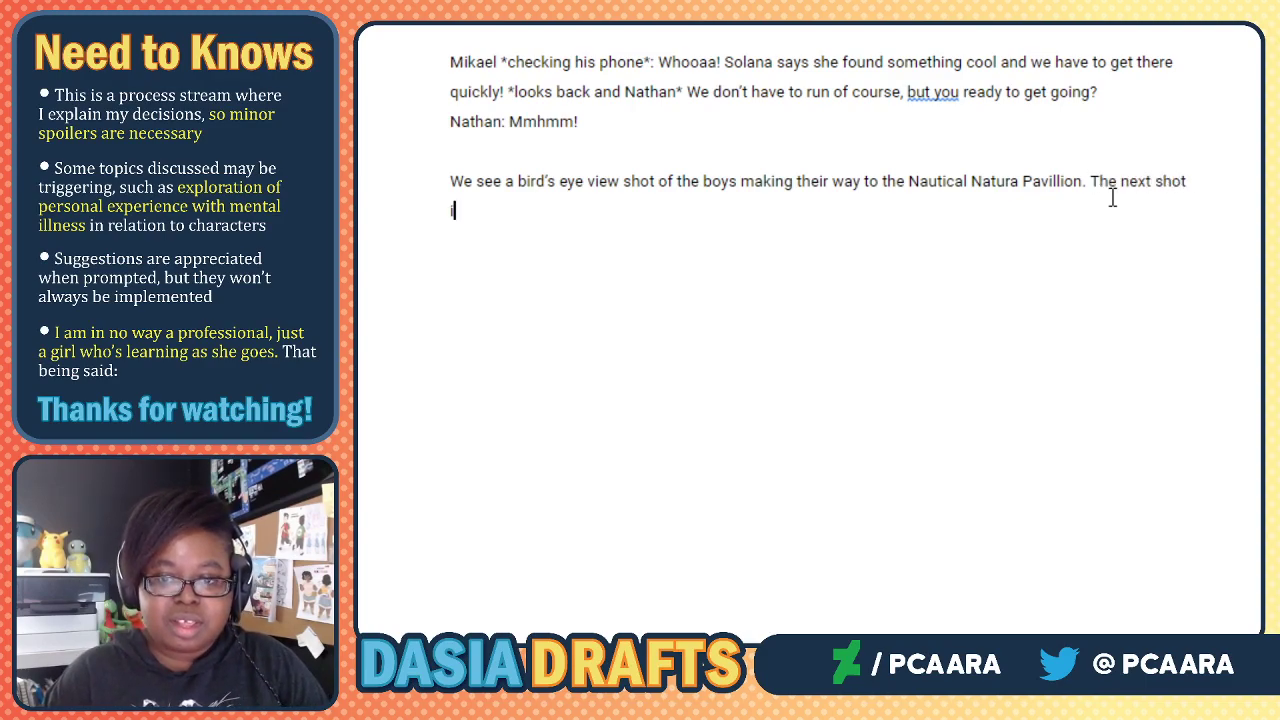
{"action": "type", "text": "s of the boys"}
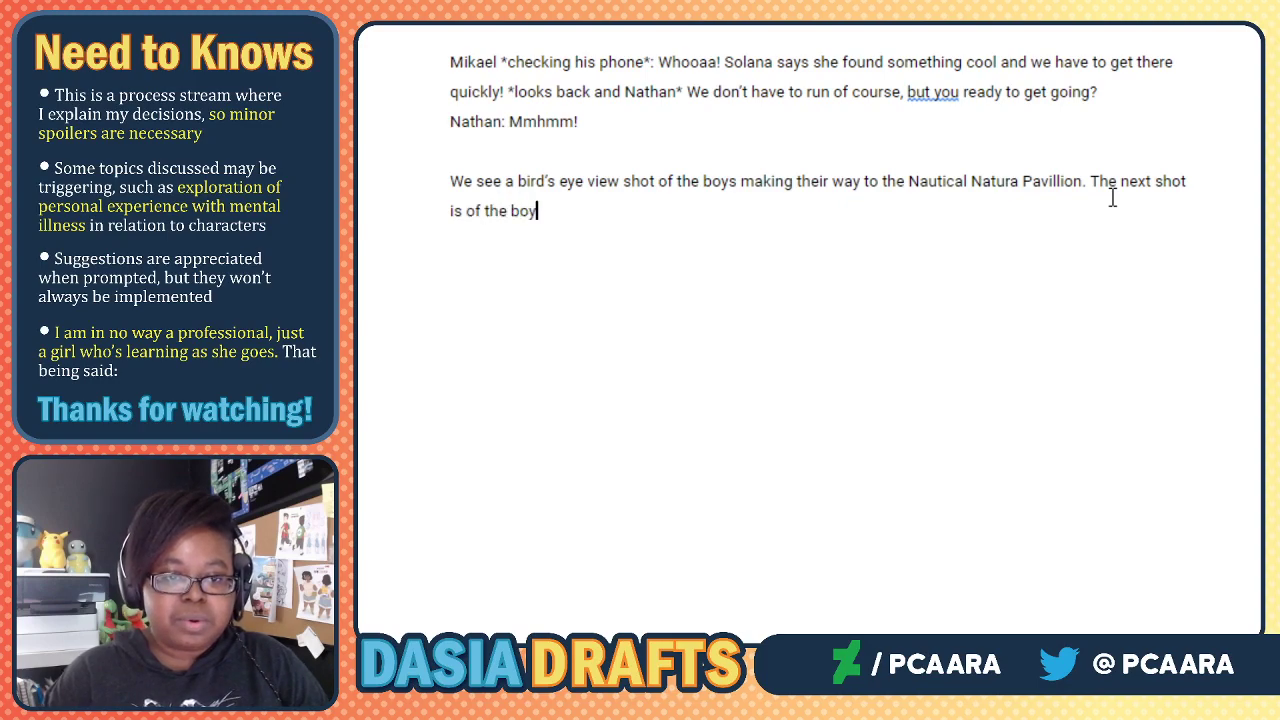
{"action": "key", "text": "BackSpace"}
{"action": "key", "text": "BackSpace"}
{"action": "key", "text": "BackSpace"}
{"action": "key", "text": "BackSpace"}
{"action": "key", "text": "BackSpace"}
{"action": "key", "text": "BackSpace"}
{"action": "key", "text": "BackSpace"}
{"action": "key", "text": "BackSpace"}
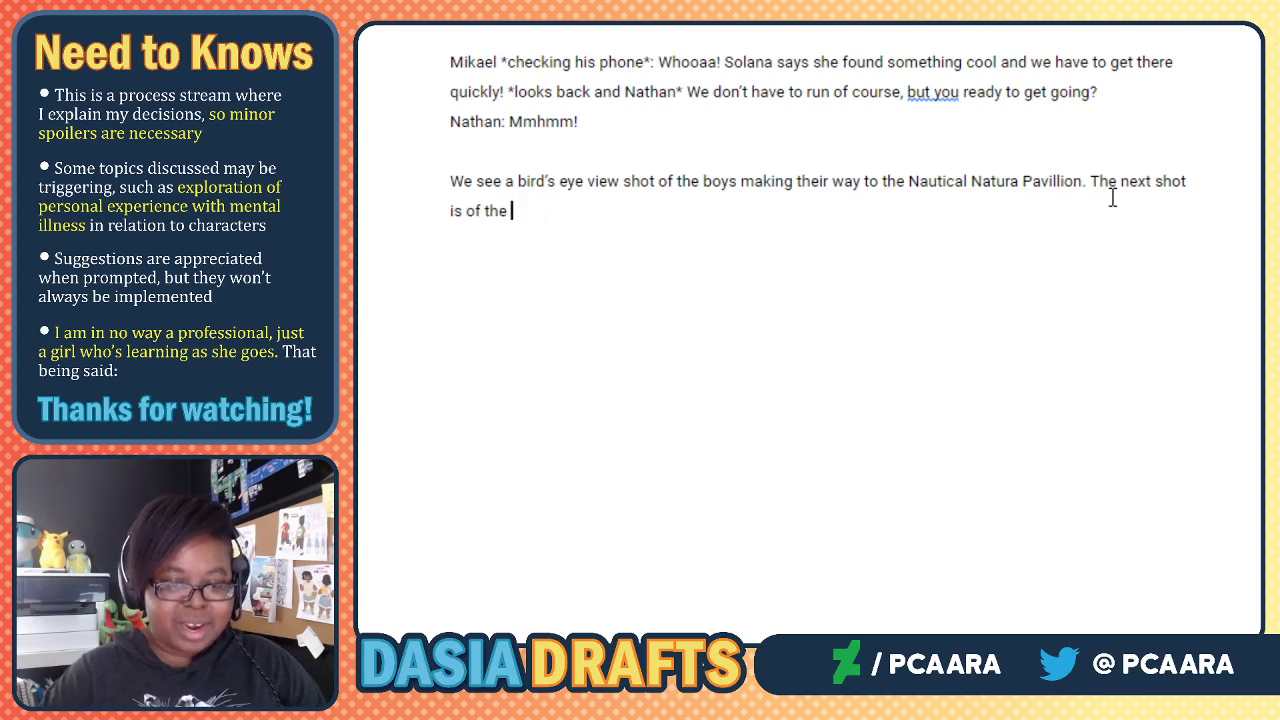
{"action": "type", "text": "Celesse"}
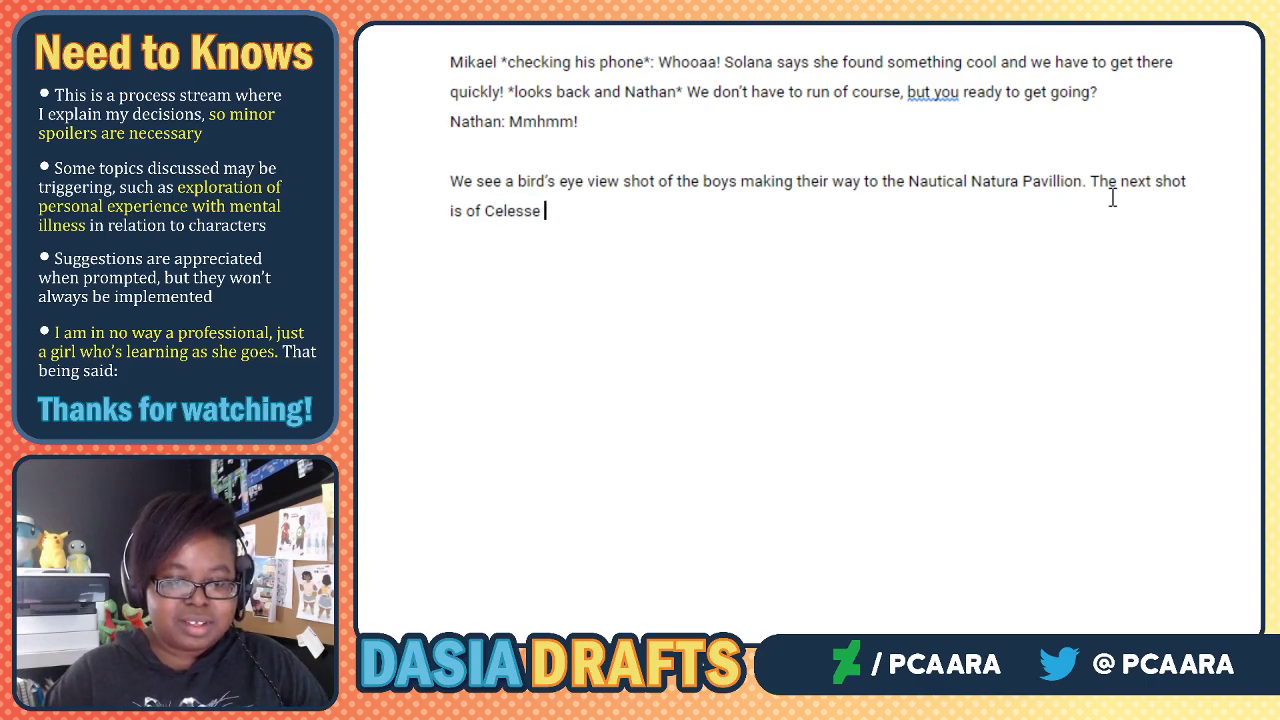
Complete the sentence about Celesse with "retrieving a bag from a side vendor.".
{"action": "type", "text": " b"}
{"action": "key", "text": "BackSpace"}
{"action": "type", "text": "re"}
{"action": "key", "text": "BackSpace"}
{"action": "key", "text": "BackSpace"}
{"action": "type", "text": "retrieving "}
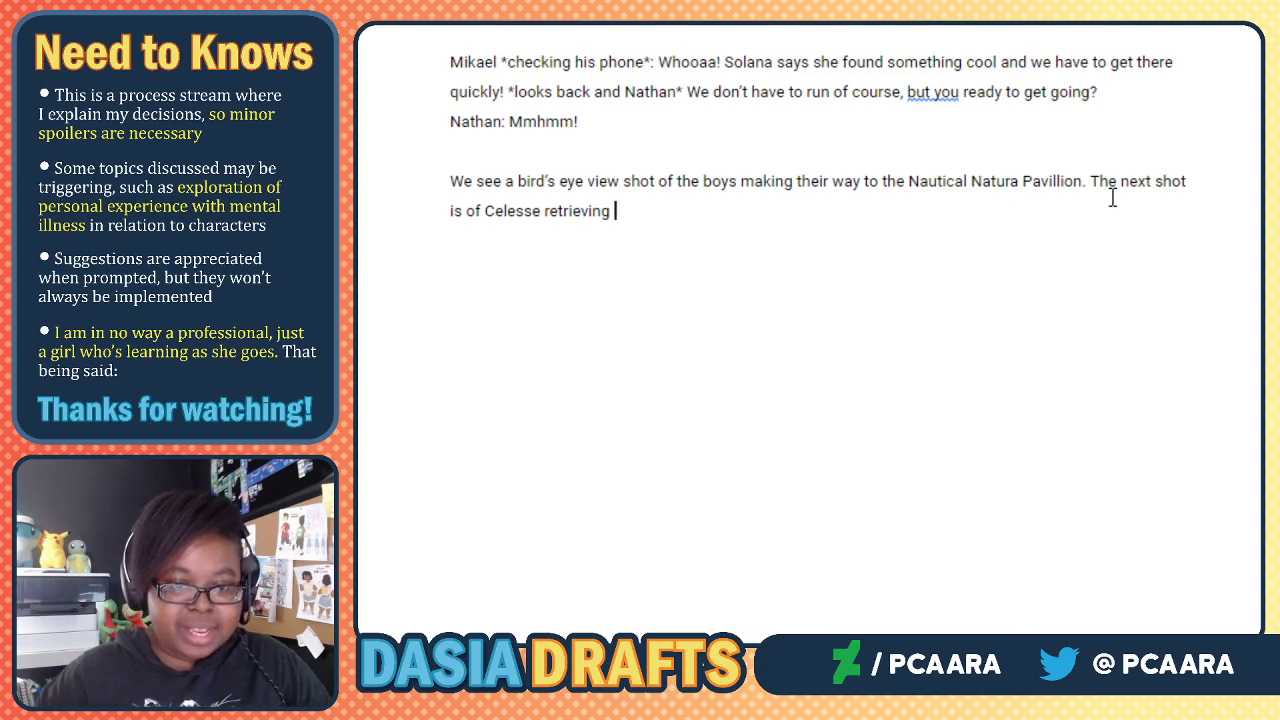
{"action": "type", "text": "a bag fr"}
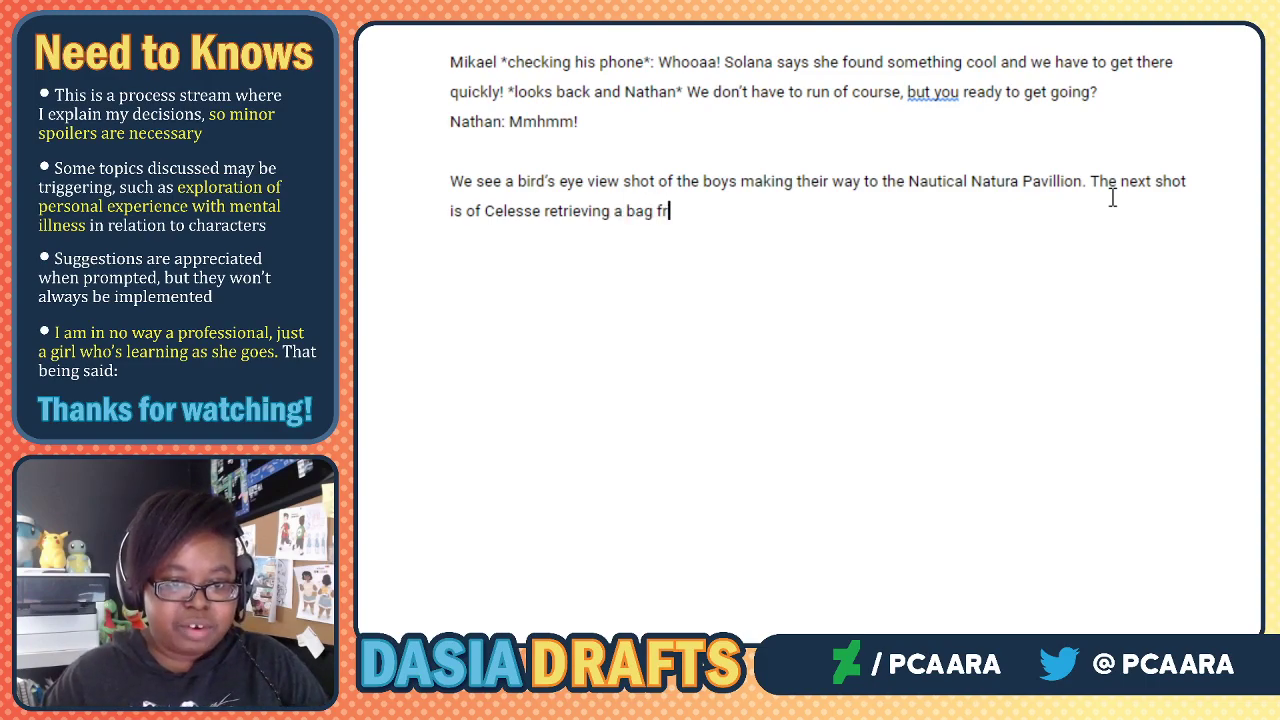
{"action": "type", "text": "om a"}
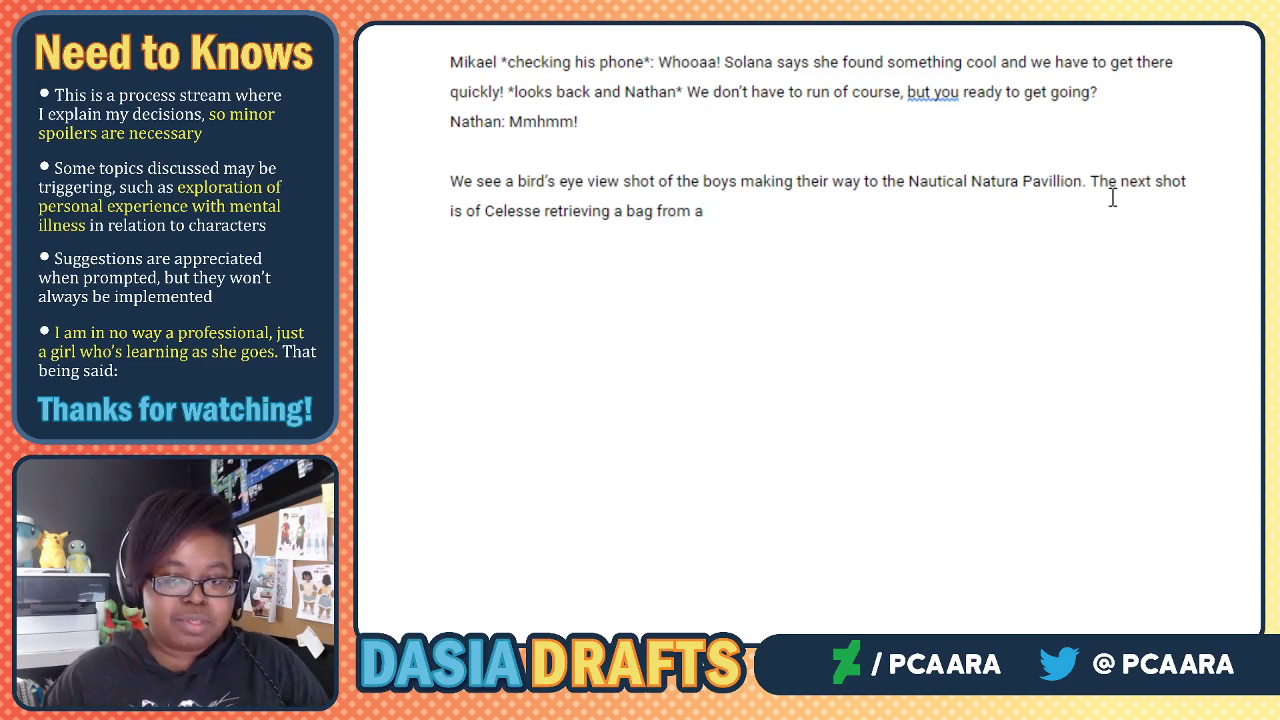
{"action": "type", "text": " side vend"}
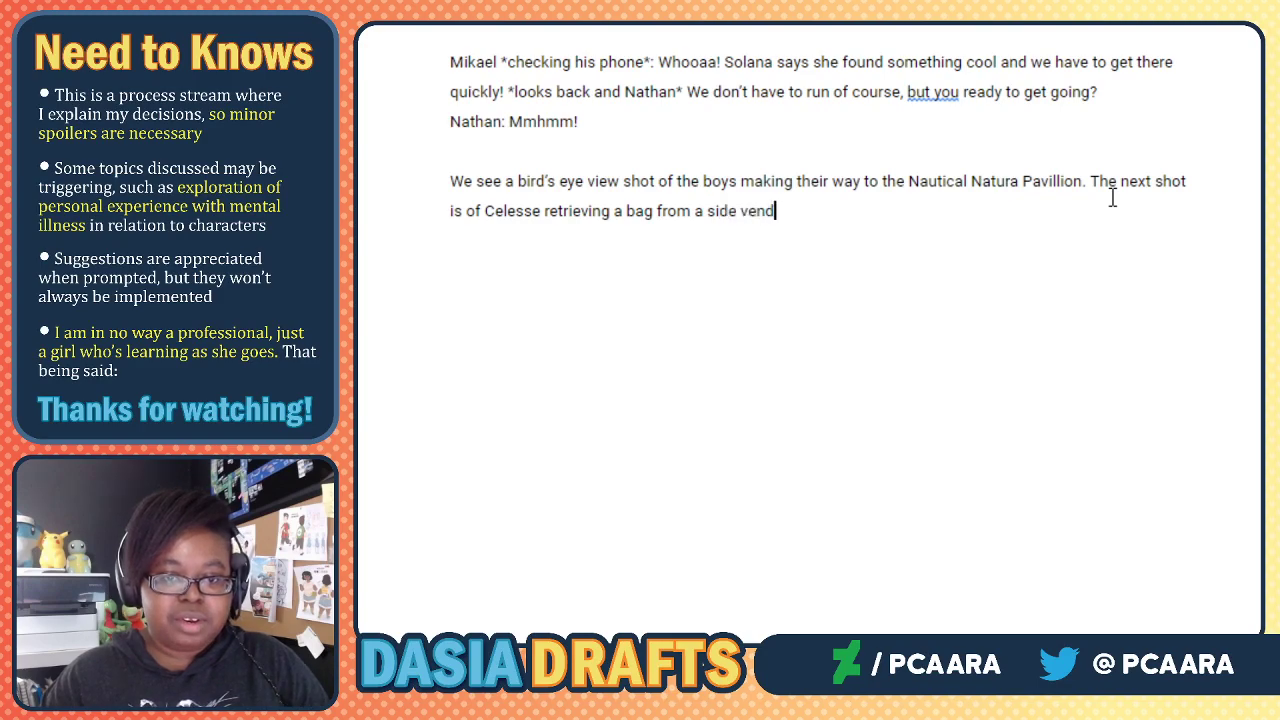
{"action": "type", "text": "or. Behidn he"}
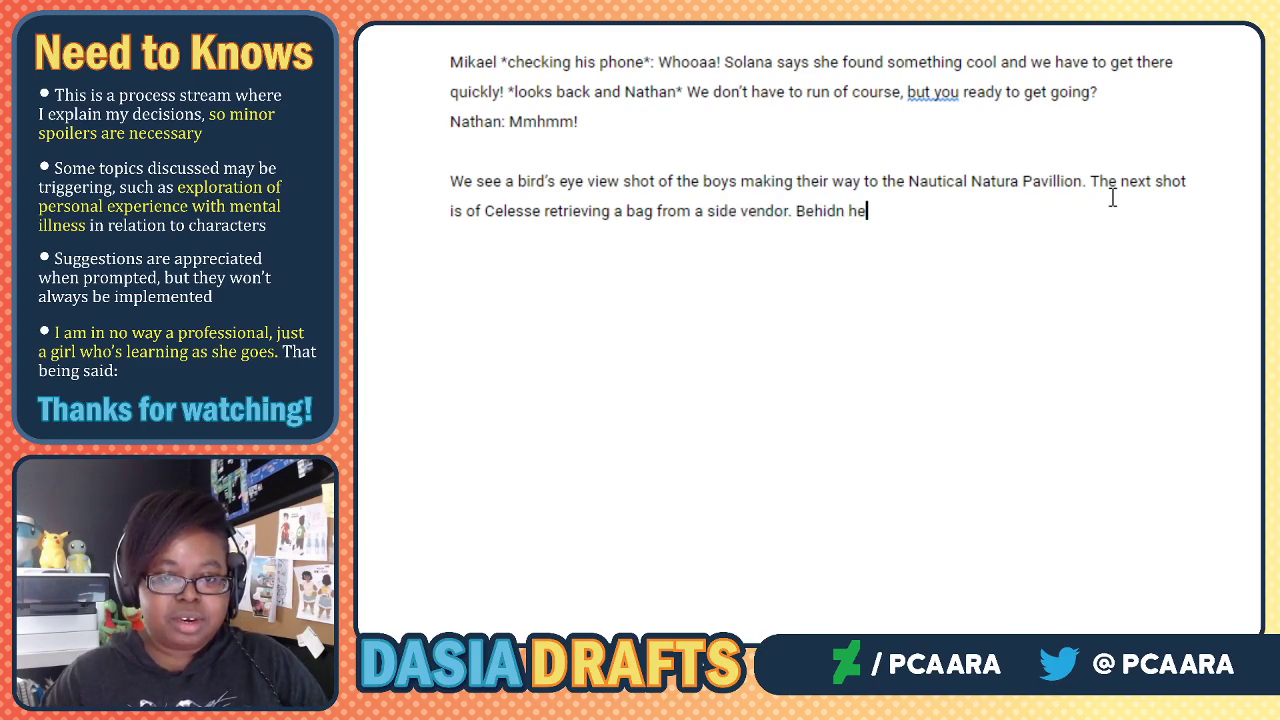
Start a sentence after the side vendor description with "Behind her the boys arrive".
{"action": "key", "text": "BackSpace"}
{"action": "key", "text": "BackSpace"}
{"action": "key", "text": "BackSpace"}
{"action": "key", "text": "BackSpace"}
{"action": "key", "text": "BackSpace"}
{"action": "type", "text": "nd her th"}
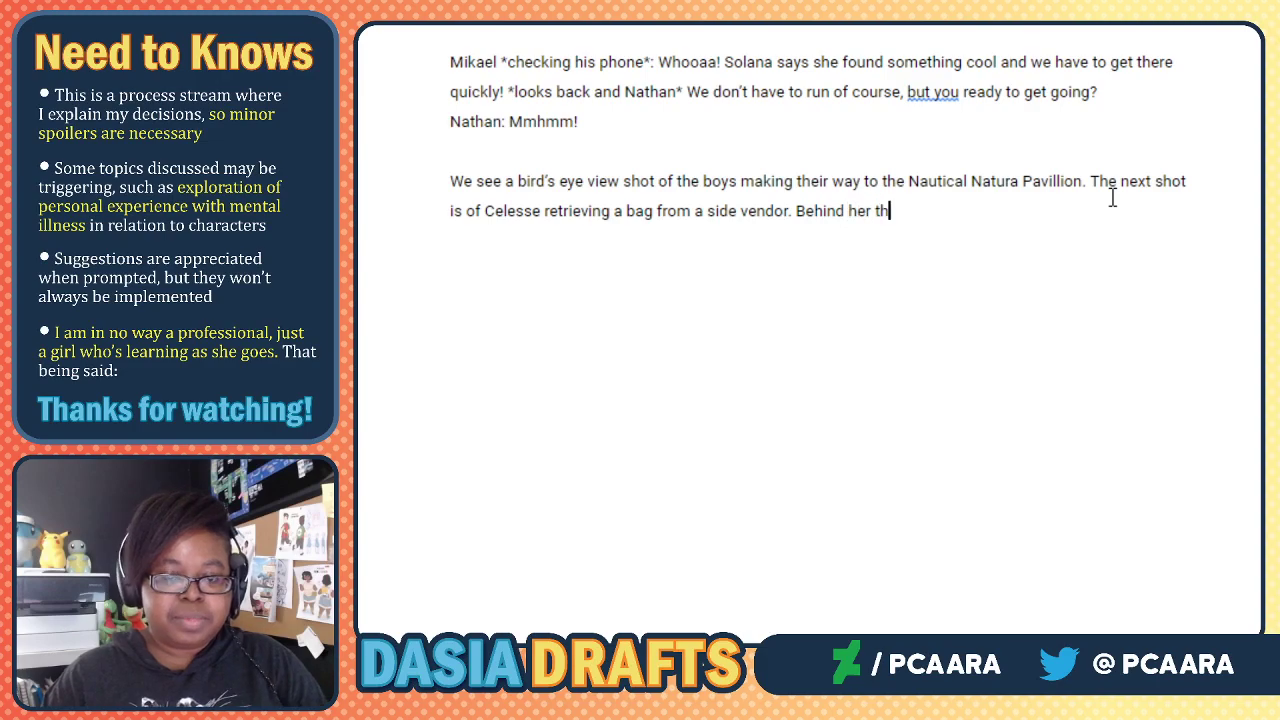
{"action": "type", "text": "e boys arrive"}
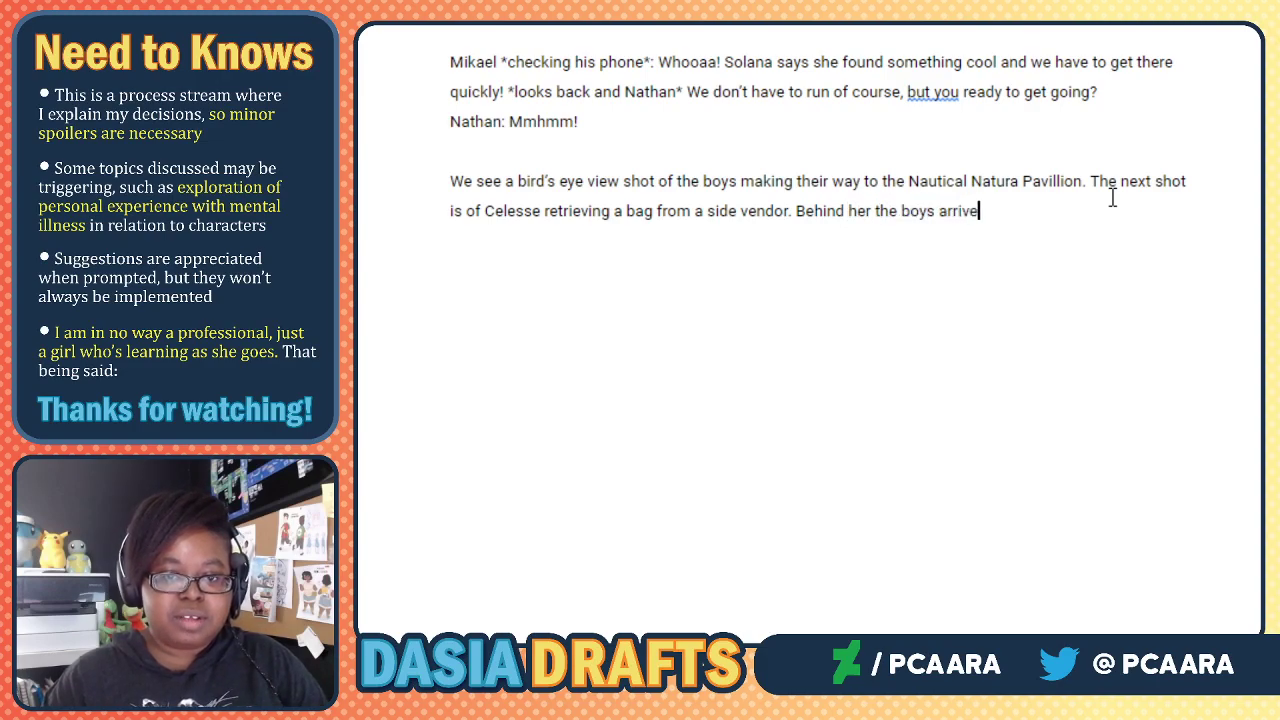
Finish the sentence about the boys arriving with "and can barely be seen through the crowd.".
{"action": "type", "text": " an can"}
{"action": "key", "text": "BackSpace"}
{"action": "key", "text": "BackSpace"}
{"action": "key", "text": "BackSpace"}
{"action": "key", "text": "BackSpace"}
{"action": "type", "text": "d can barely "}
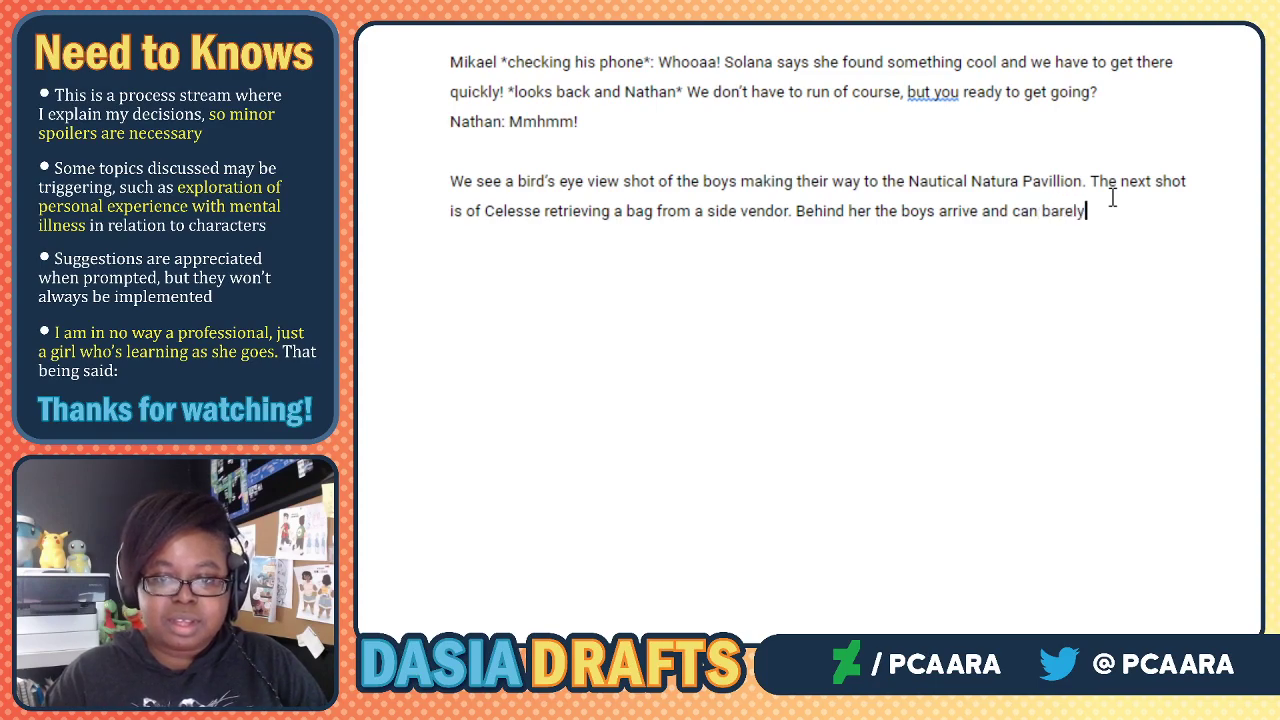
{"action": "type", "text": "be seen t"}
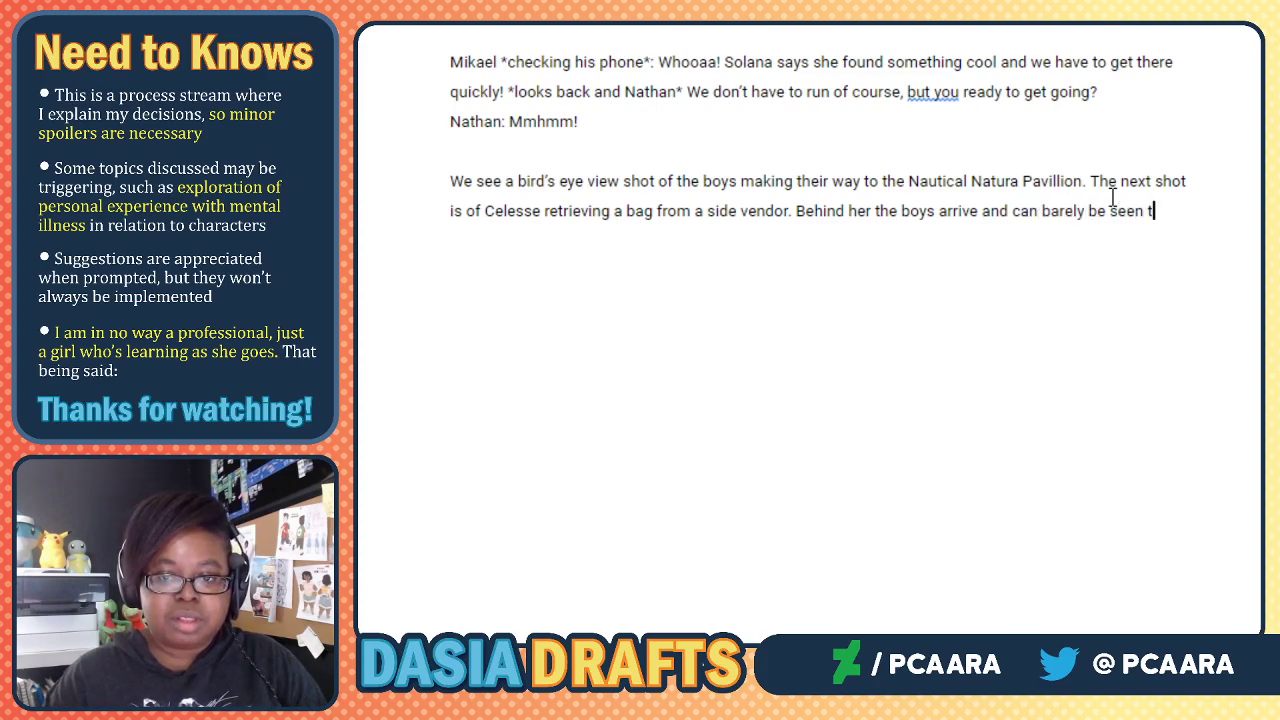
{"action": "type", "text": "hrough the crow"}
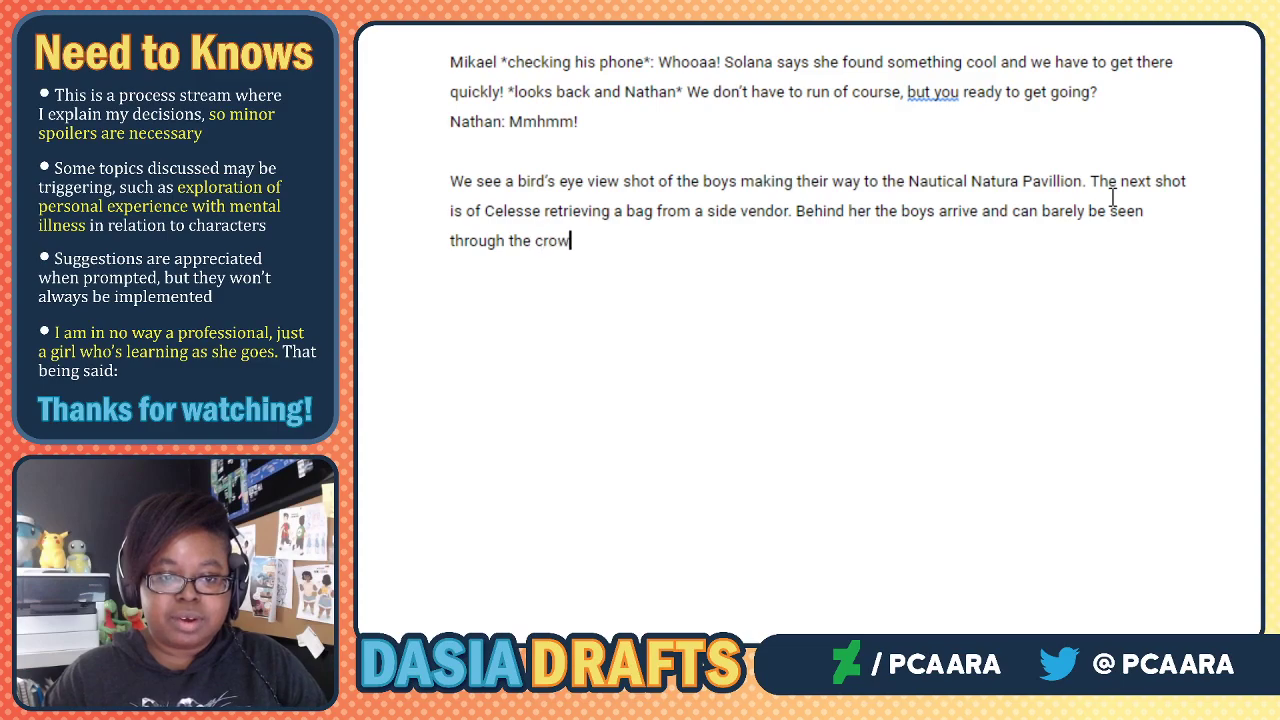
{"action": "type", "text": "d. "}
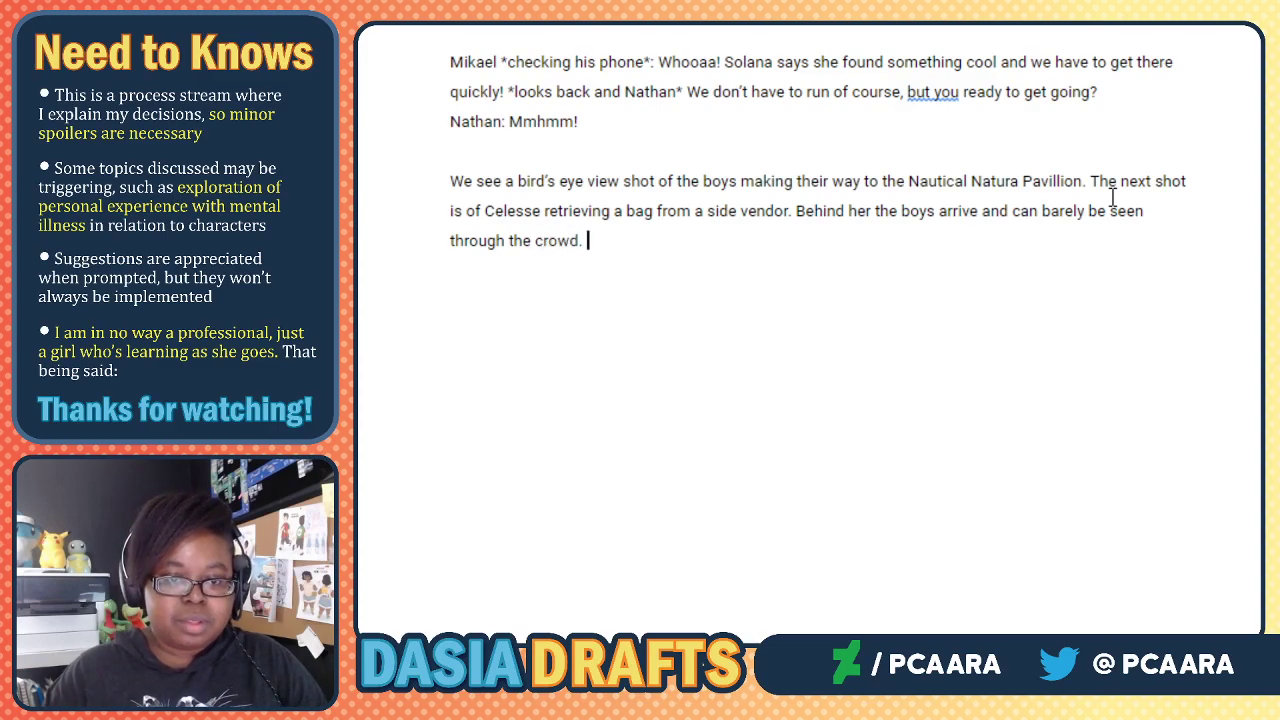
Add the sentence "Celesse takes notice and makes her way over to them." after the crowd description.
{"action": "type", "text": "Celesse takes notice"}
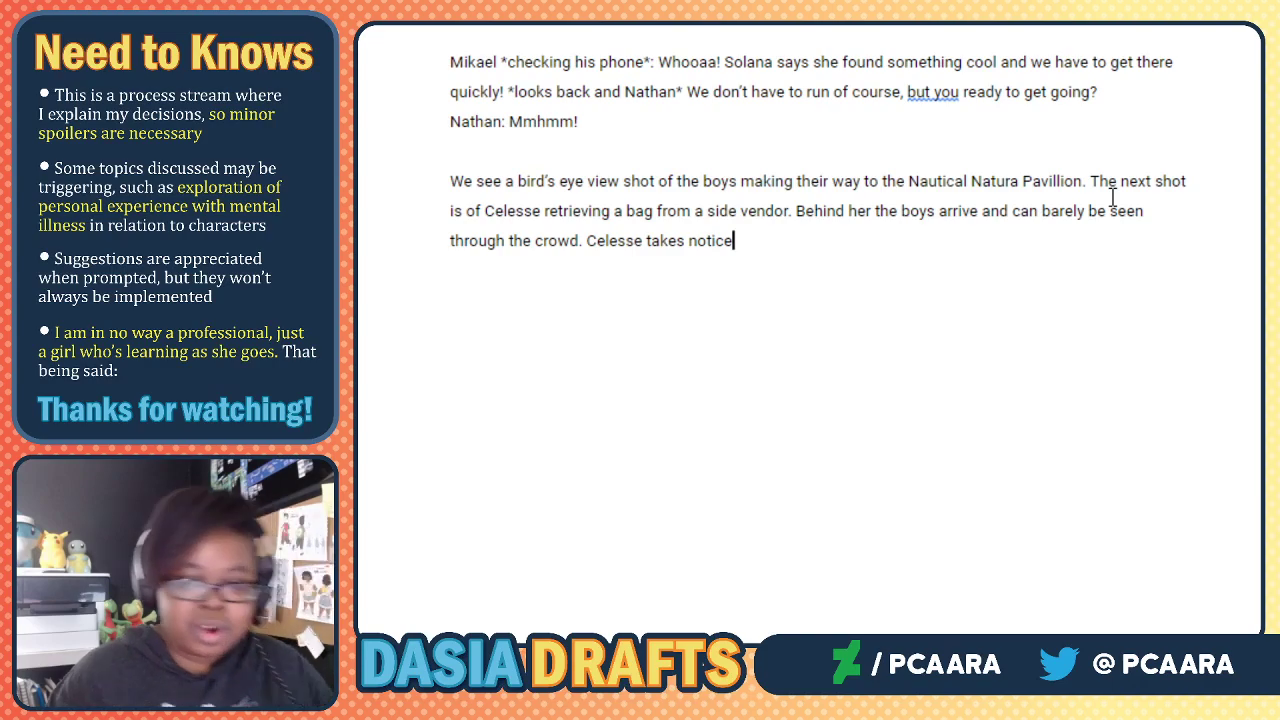
{"action": "type", "text": "."}
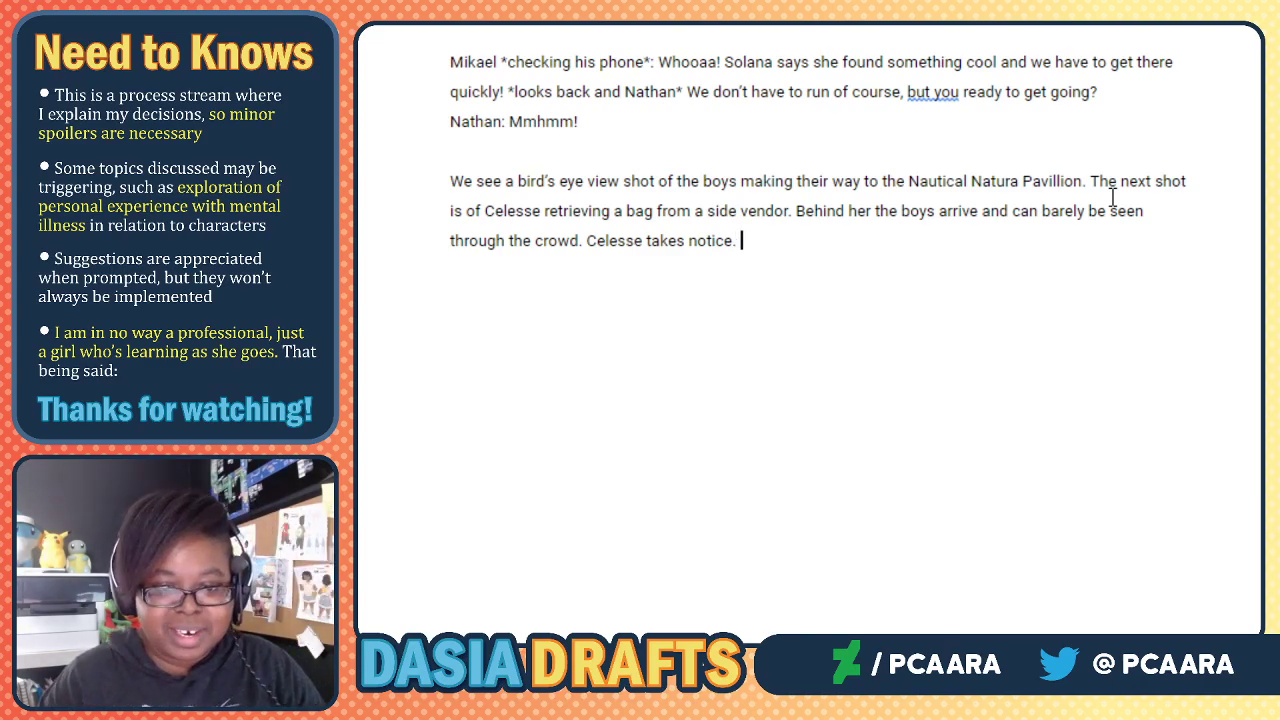
{"action": "key", "text": "BackSpace"}
{"action": "key", "text": "BackSpace"}
{"action": "type", "text": "and makes h"}
{"action": "key", "text": "BackSpace"}
{"action": "key", "text": "BackSpace"}
{"action": "type", "text": "s her way over to them."}
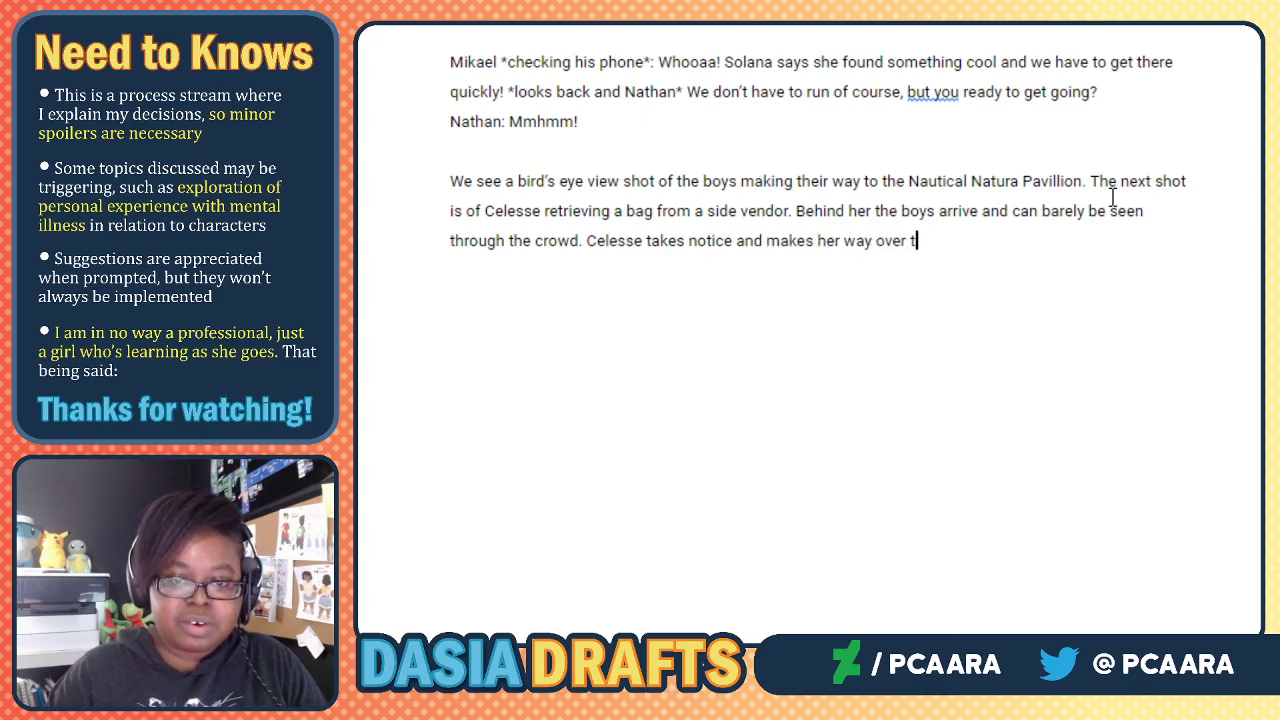
Add a separate dialogue line below the scene description reading "Celesse: Mikael, Nathan, over here!".
{"action": "key", "text": "Return"}
{"action": "key", "text": "Return"}
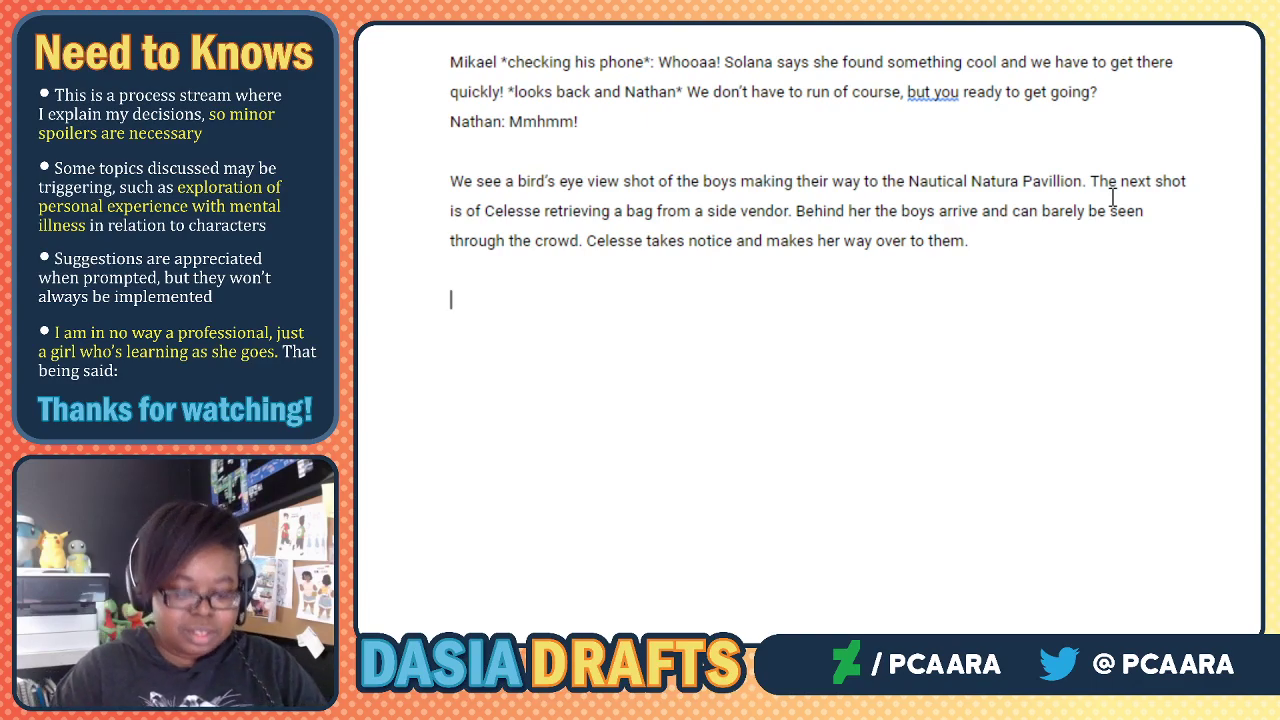
{"action": "type", "text": "Celesse"}
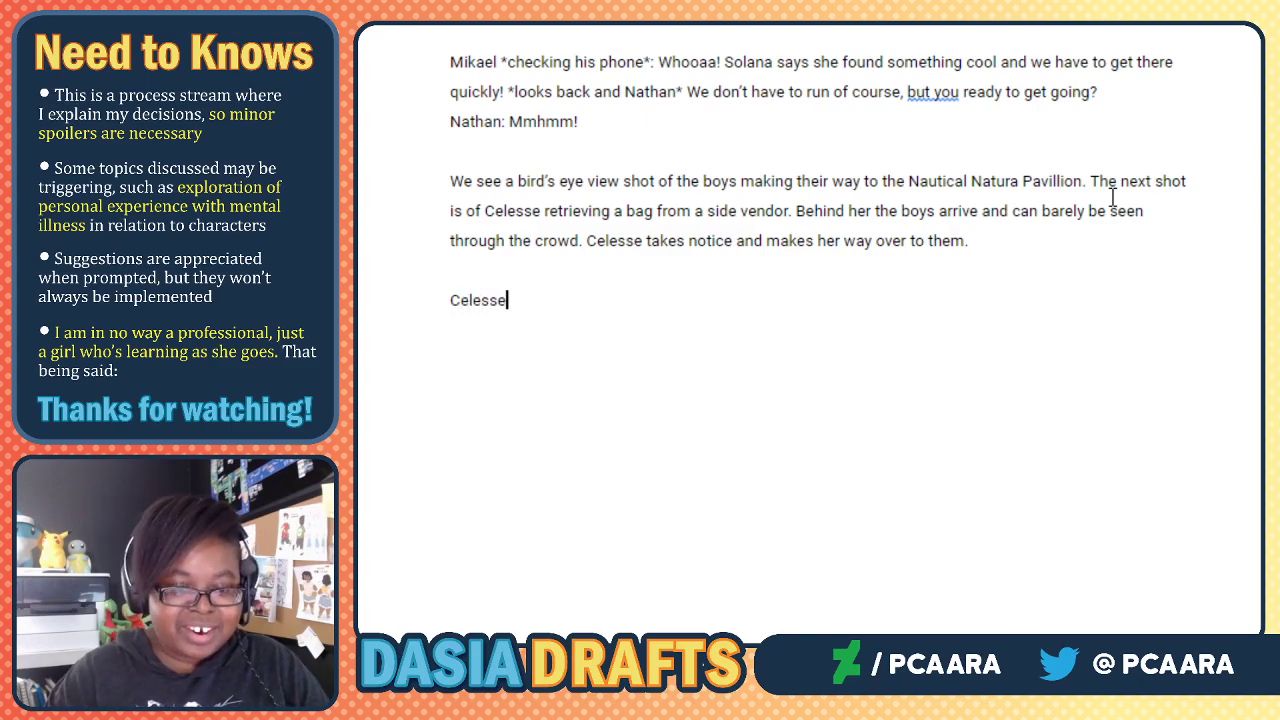
{"action": "type", "text": ":"}
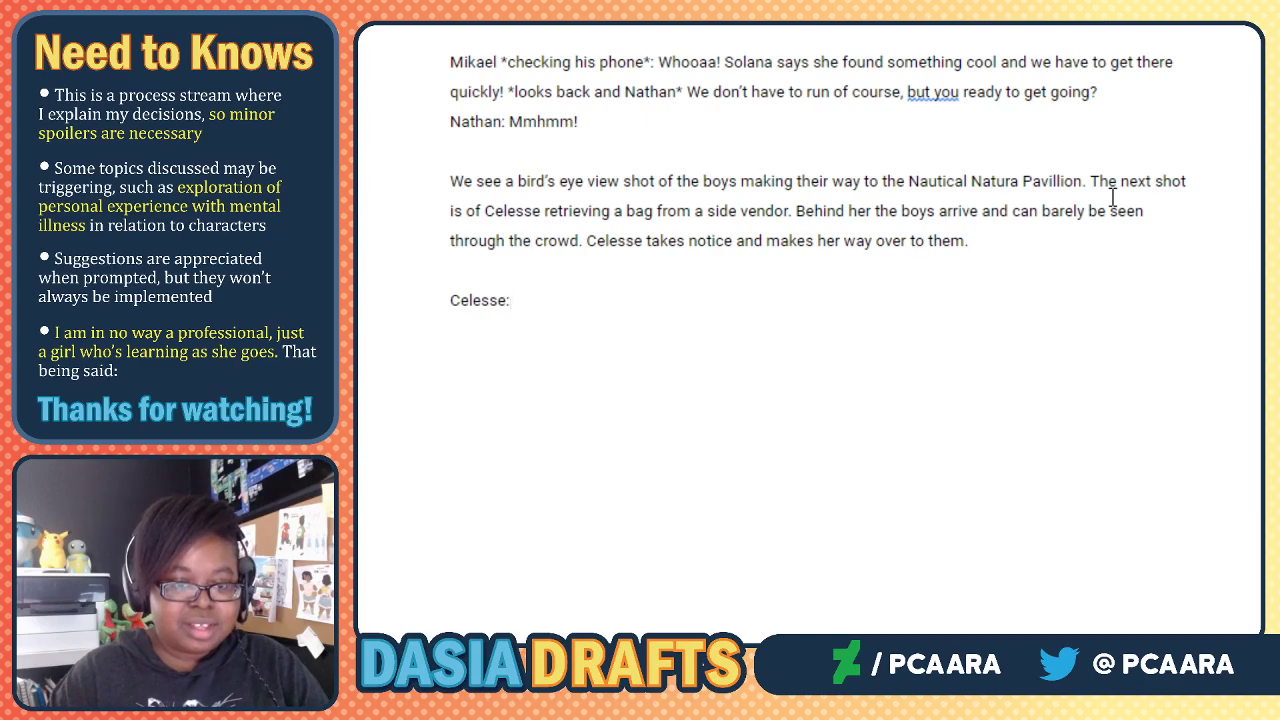
{"action": "type", "text": " Mikael, Na"}
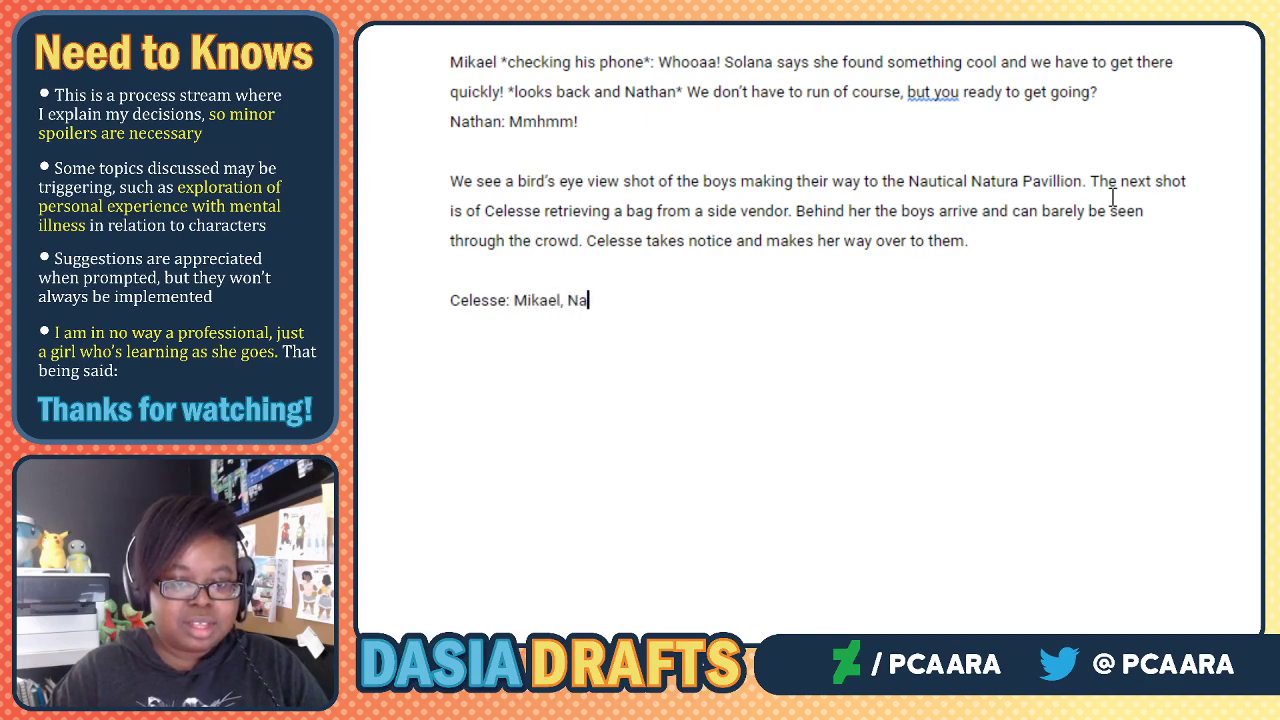
{"action": "type", "text": "than, over"}
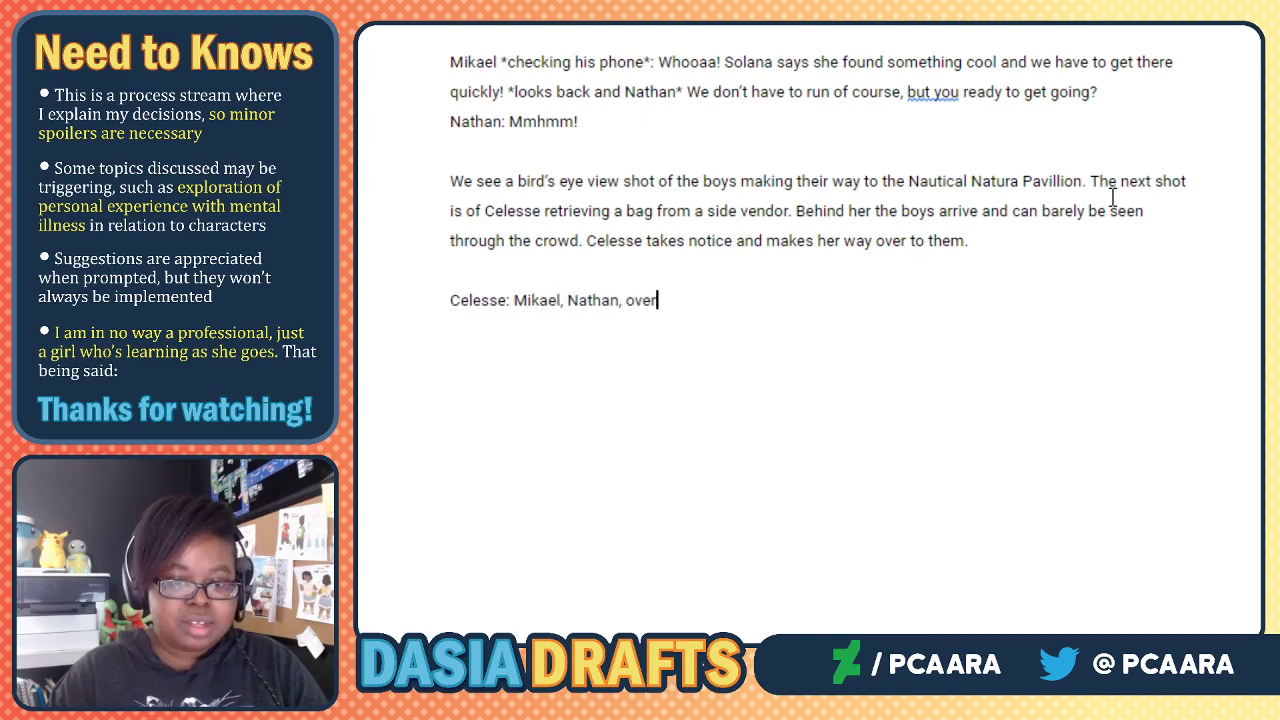
{"action": "type", "text": " here!"}
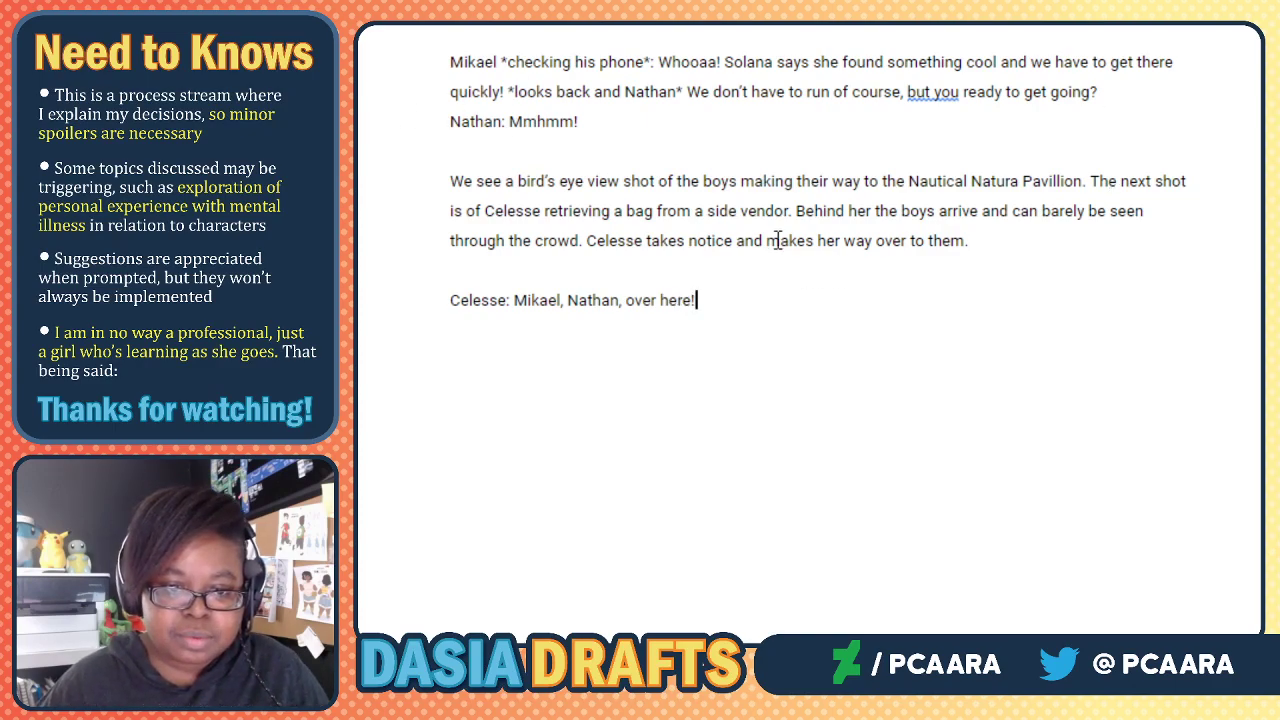
Insert "while Solana waits a bit impatiently" after "side vendor" in the scene description.
{"action": "left_click", "coordinate": [845, 241]}
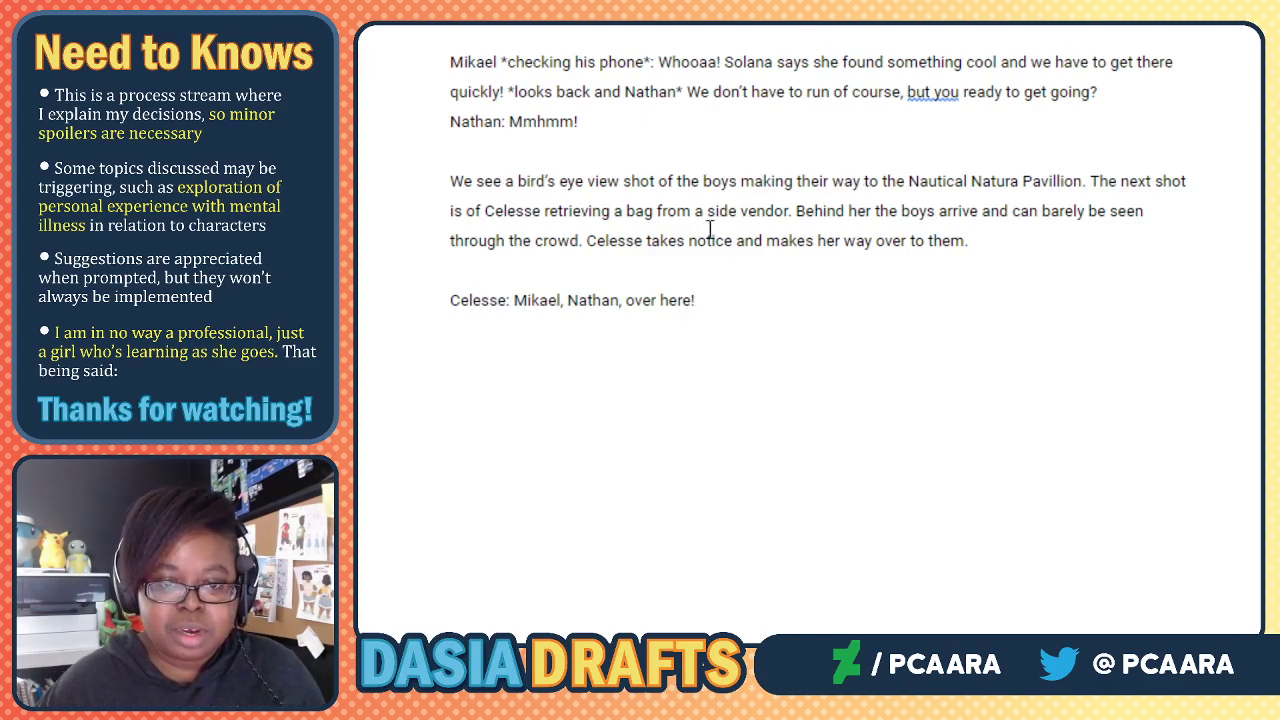
{"action": "left_click", "coordinate": [619, 243]}
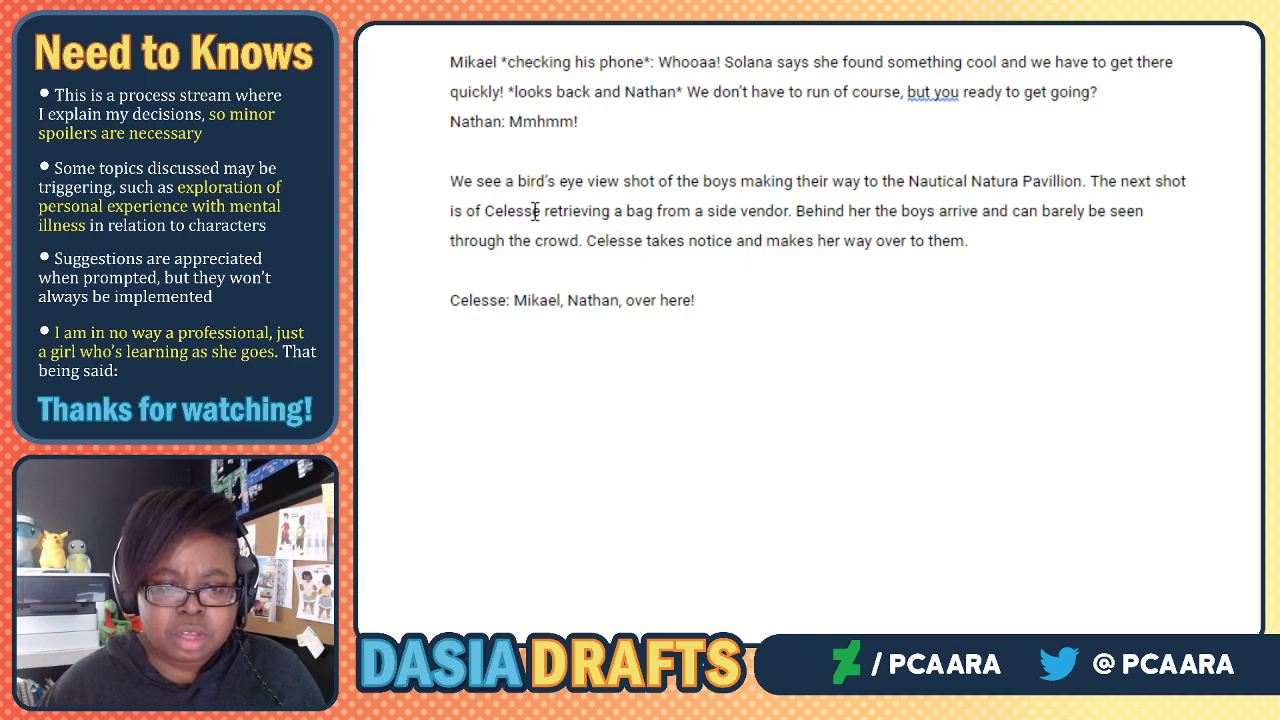
{"action": "left_click", "coordinate": [796, 214]}
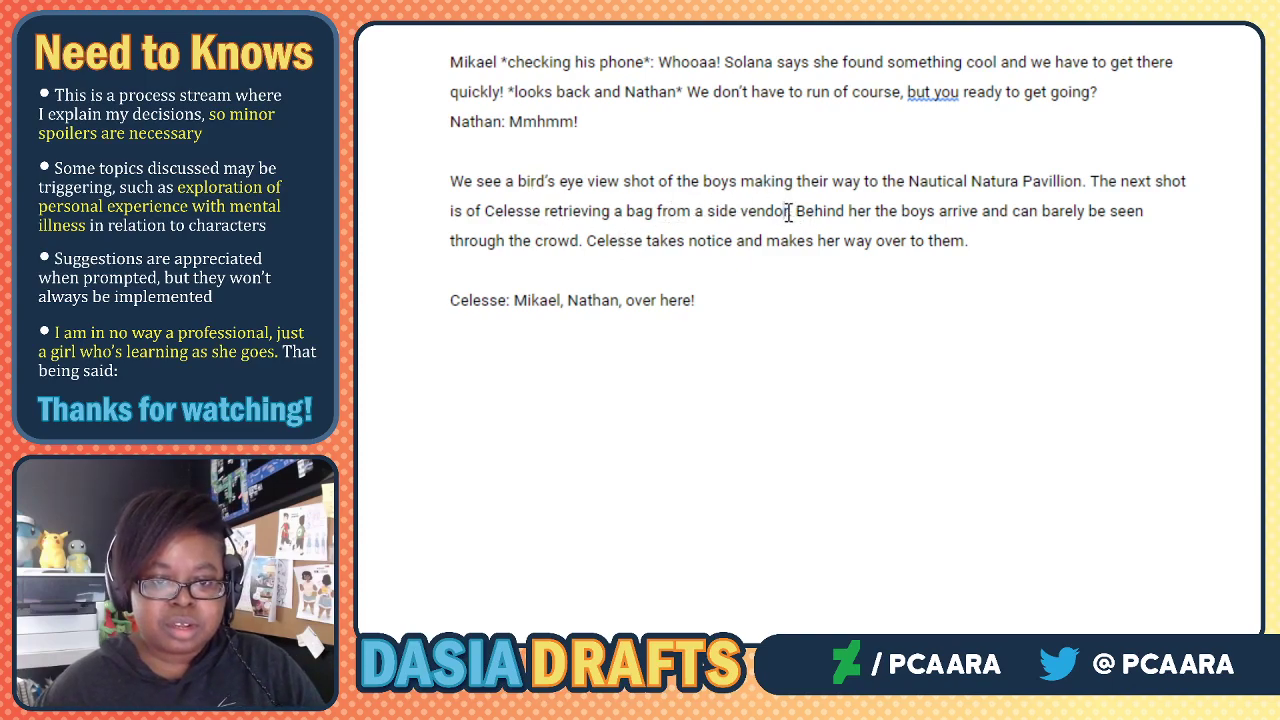
{"action": "key", "text": "BackSpace"}
{"action": "type", "text": "while"}
{"action": "key", "text": "BackSpace"}
{"action": "key", "text": "BackSpace"}
{"action": "type", "text": "ile Solana waits a bit impa"}
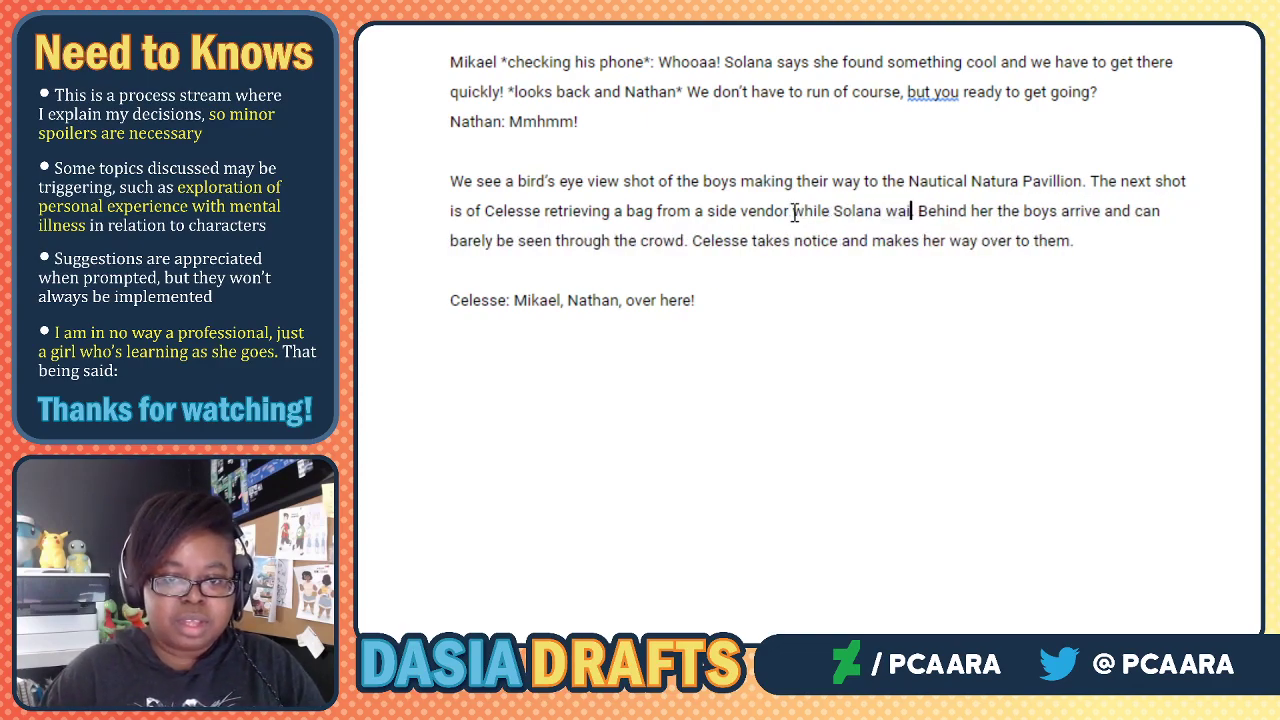
{"action": "type", "text": "tiently"}
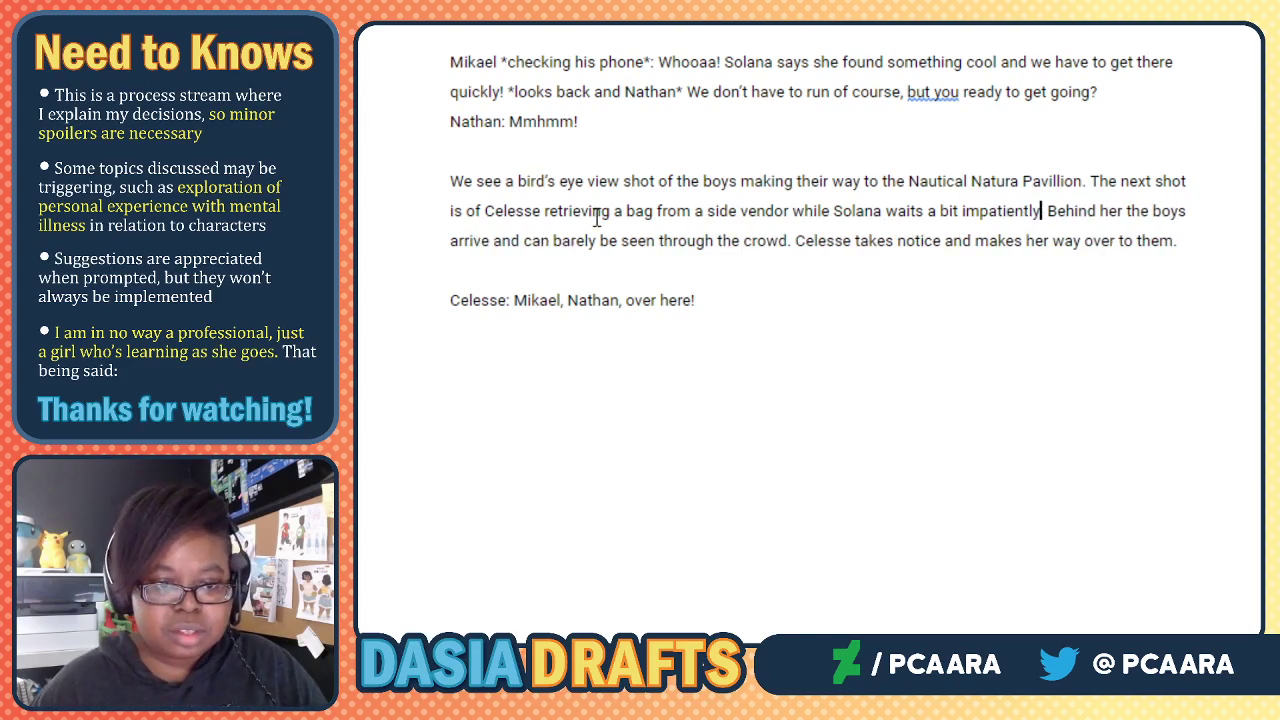
Change "Behind her" to "Behind them" in the sentence about the boys arriving.
{"action": "left_click", "coordinate": [1123, 210]}
{"action": "key", "text": "BackSpace"}
{"action": "key", "text": "BackSpace"}
{"action": "key", "text": "BackSpace"}
{"action": "type", "text": "the"}
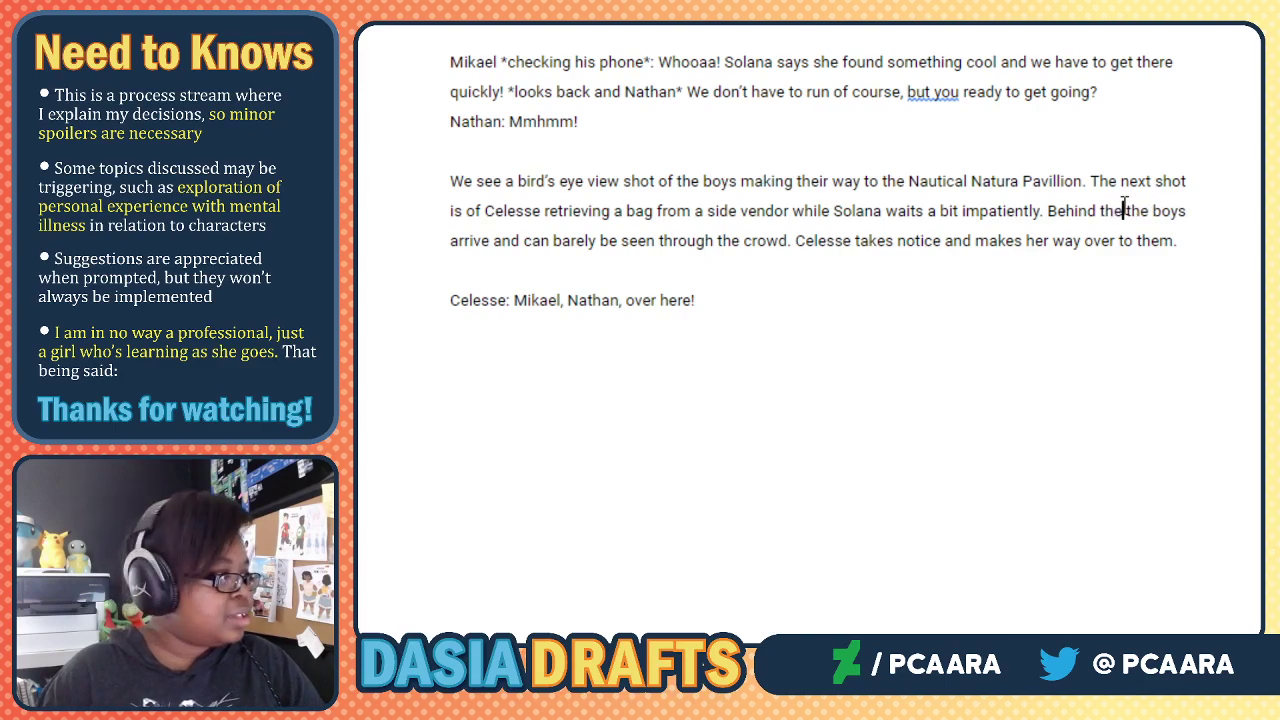
{"action": "type", "text": "m"}
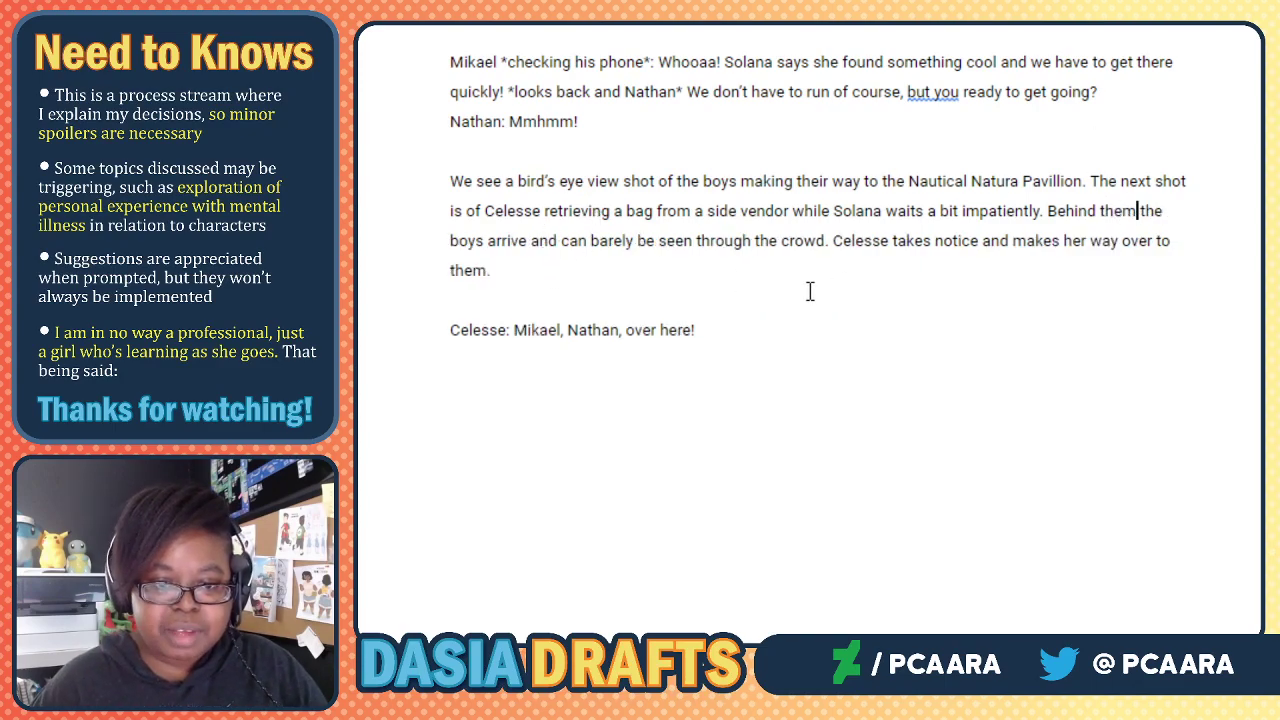
Replace the sentence about Celesse noticing the boys with "Celese and Solana take notice and make their way over to them.".
{"action": "scroll", "coordinate": [805, 255], "scroll_direction": "down", "scroll_amount": 2}
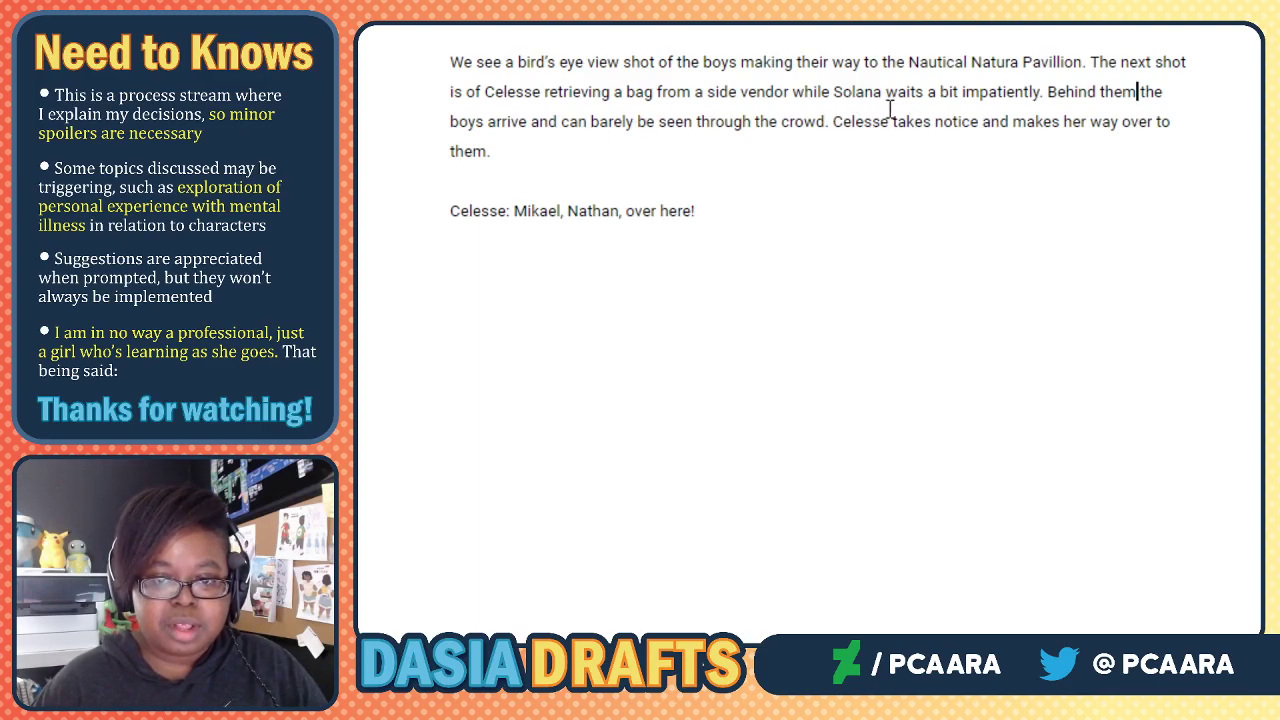
{"action": "left_click_drag", "start_coordinate": [831, 123], "coordinate": [986, 160]}
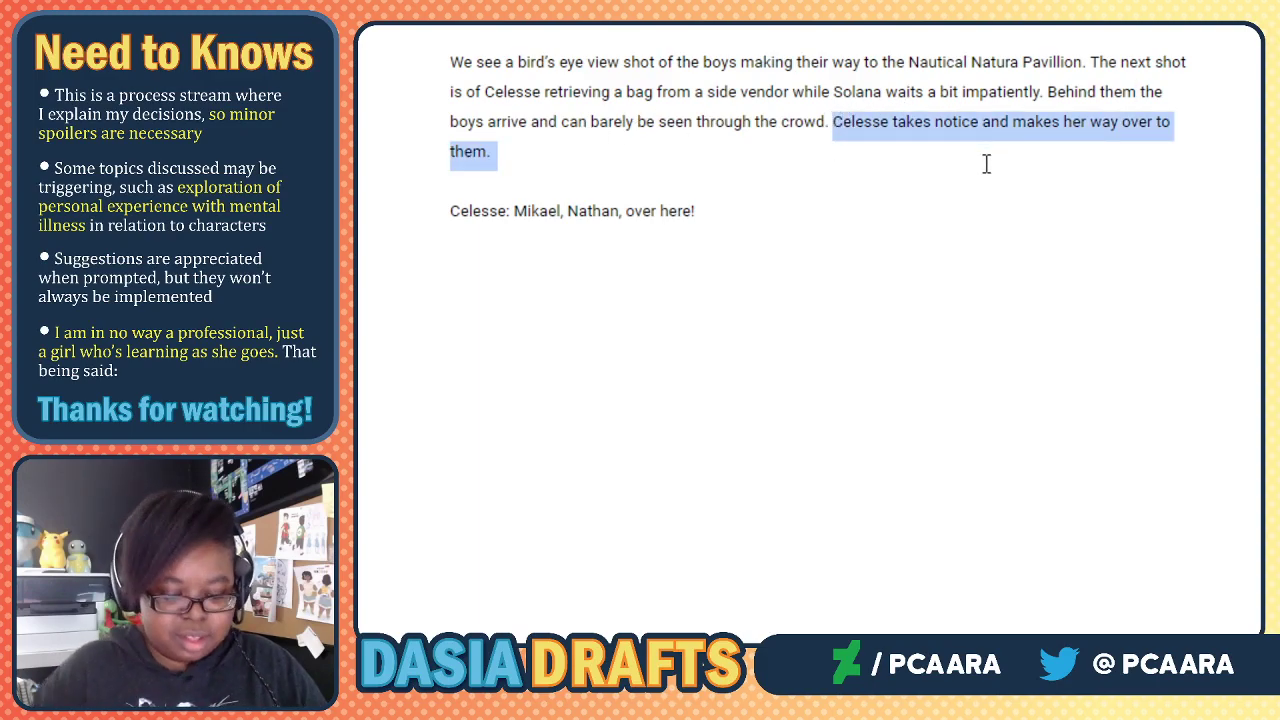
{"action": "type", "text": "Celese and Sola"}
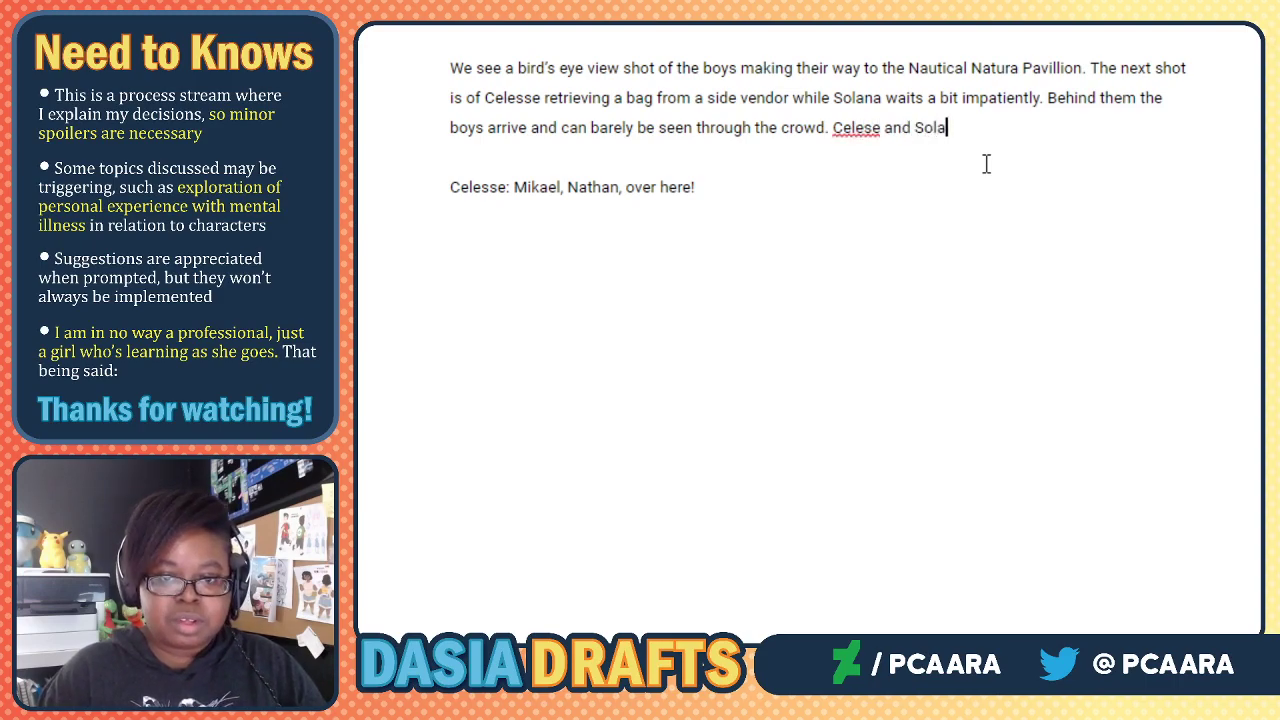
{"action": "type", "text": "na take notice and"}
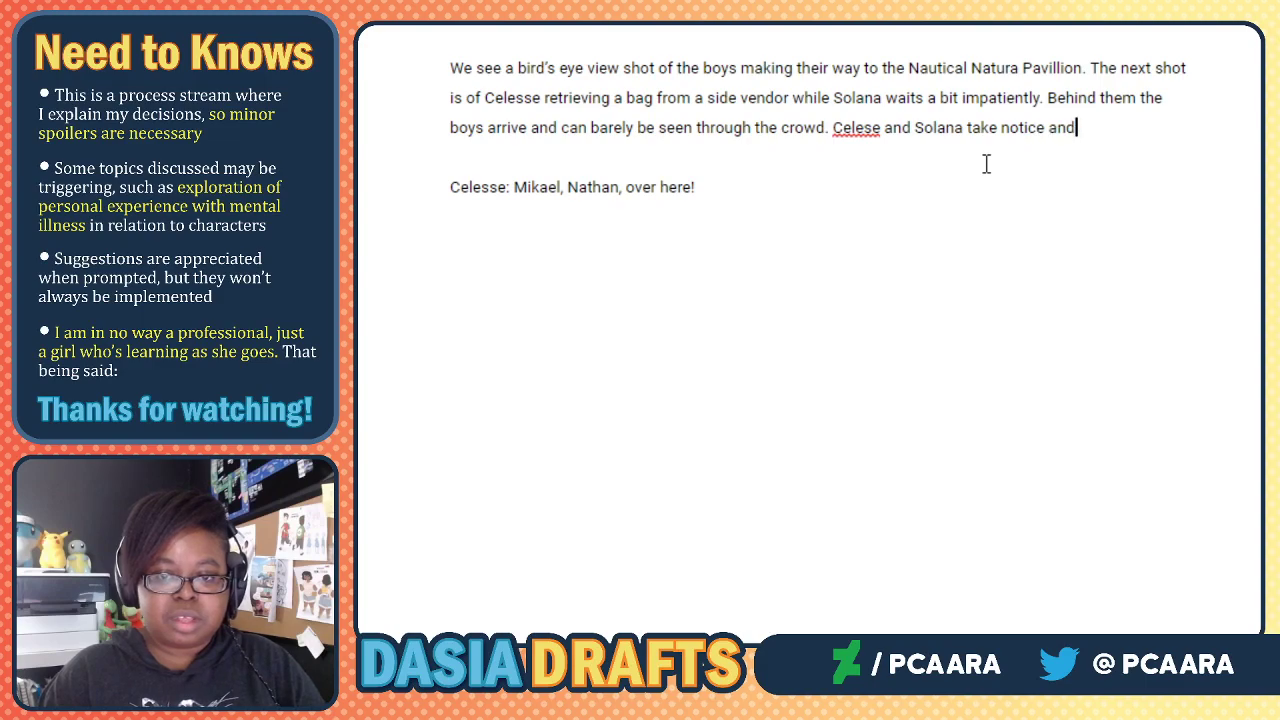
{"action": "type", "text": " make their way "}
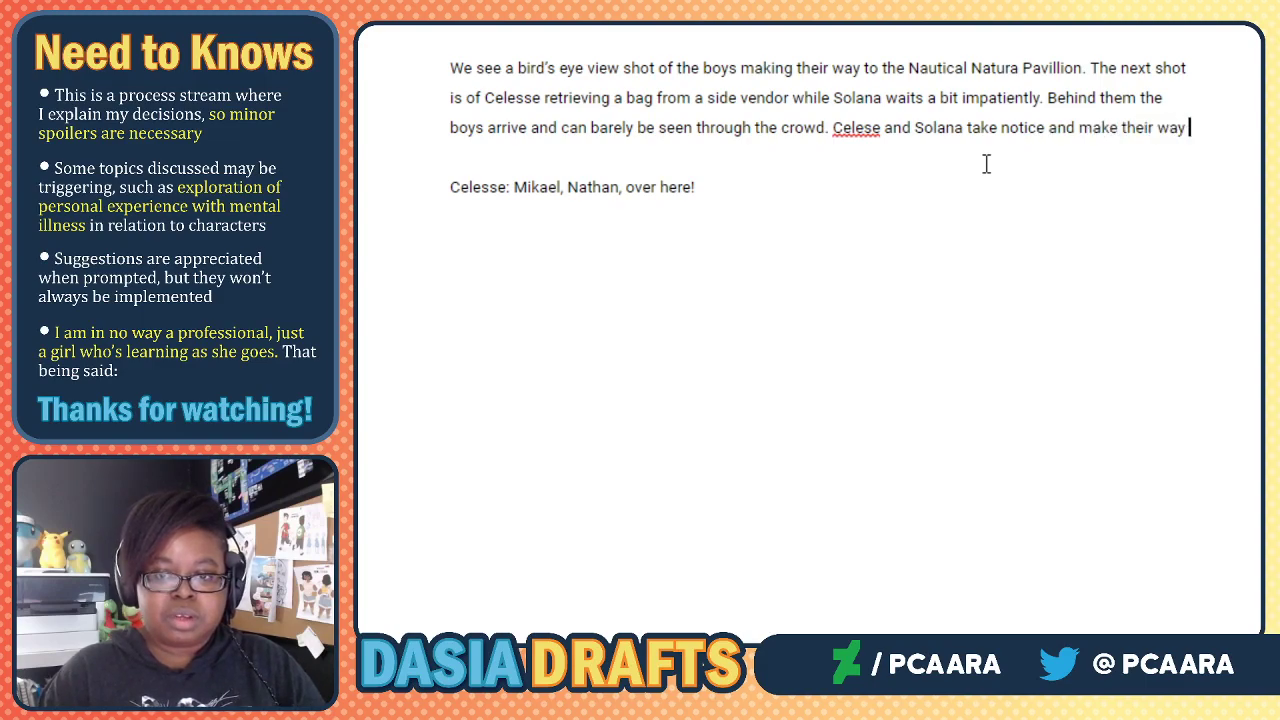
{"action": "type", "text": "over to them."}
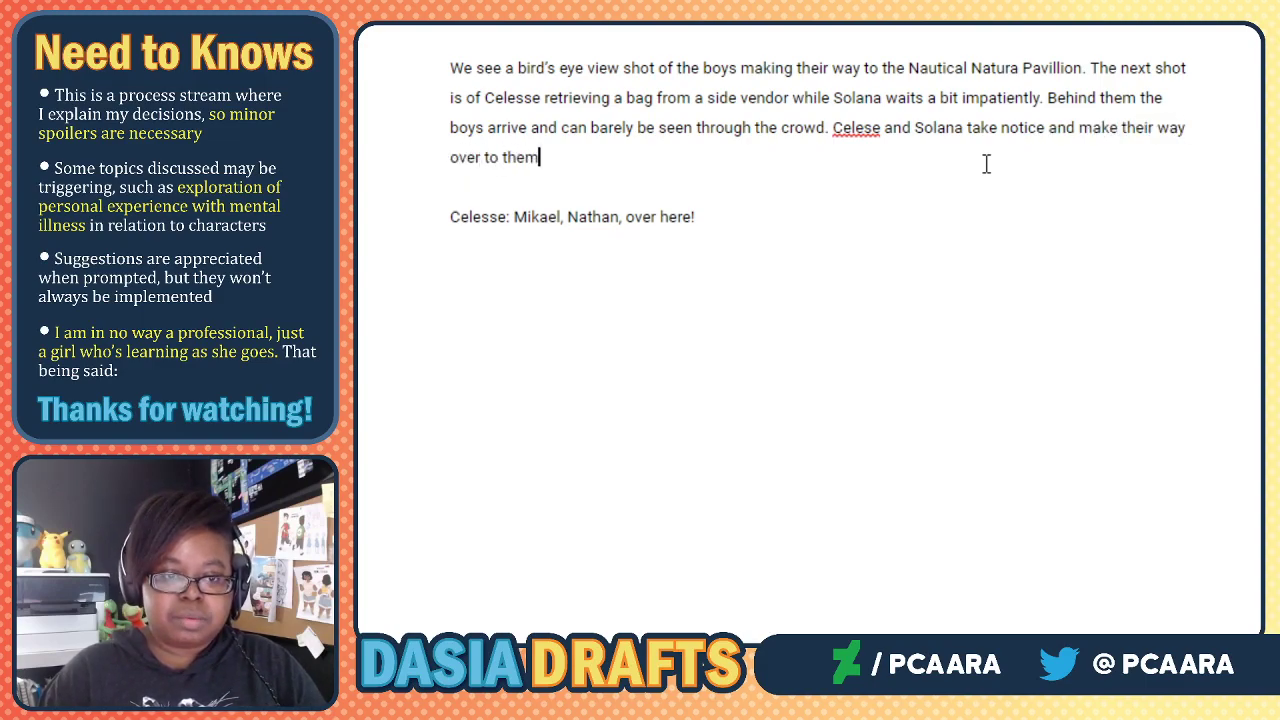
Replace Celesse's spoken line below the scene description with "There you are..!".
{"action": "left_click", "coordinate": [712, 214]}
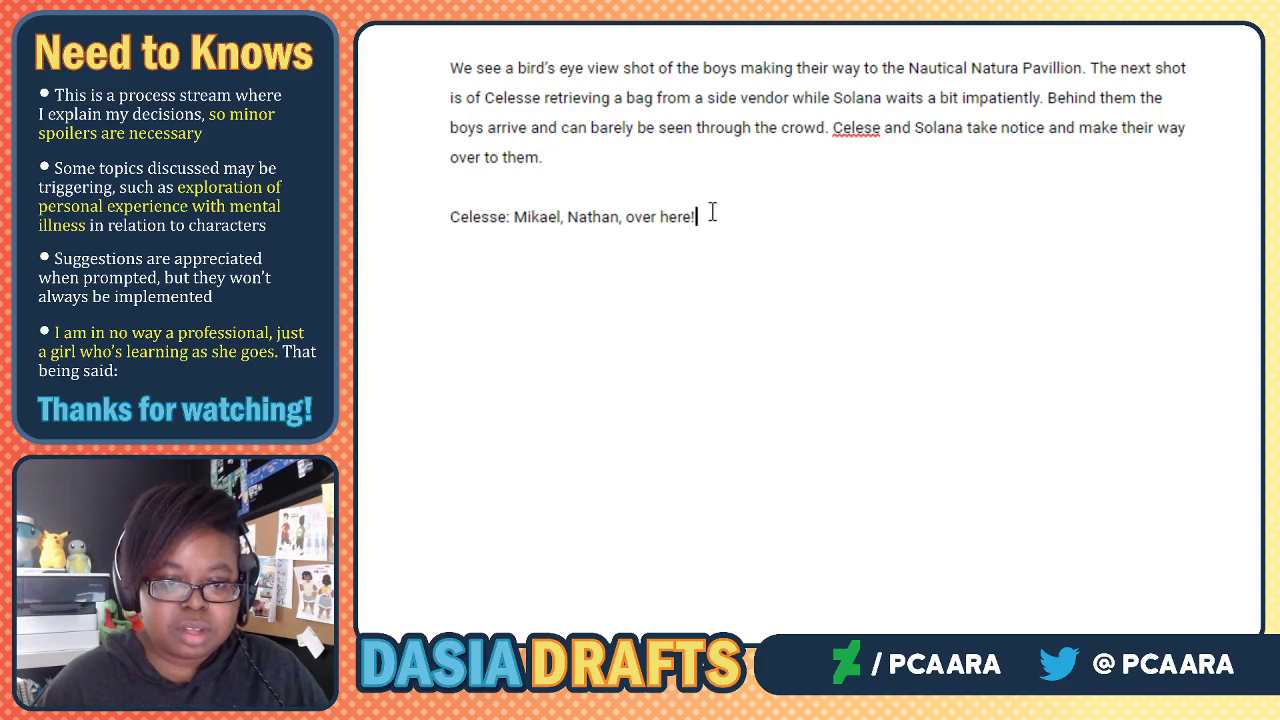
{"action": "left_click", "coordinate": [562, 217]}
{"action": "left_click_drag", "start_coordinate": [512, 216], "coordinate": [729, 220]}
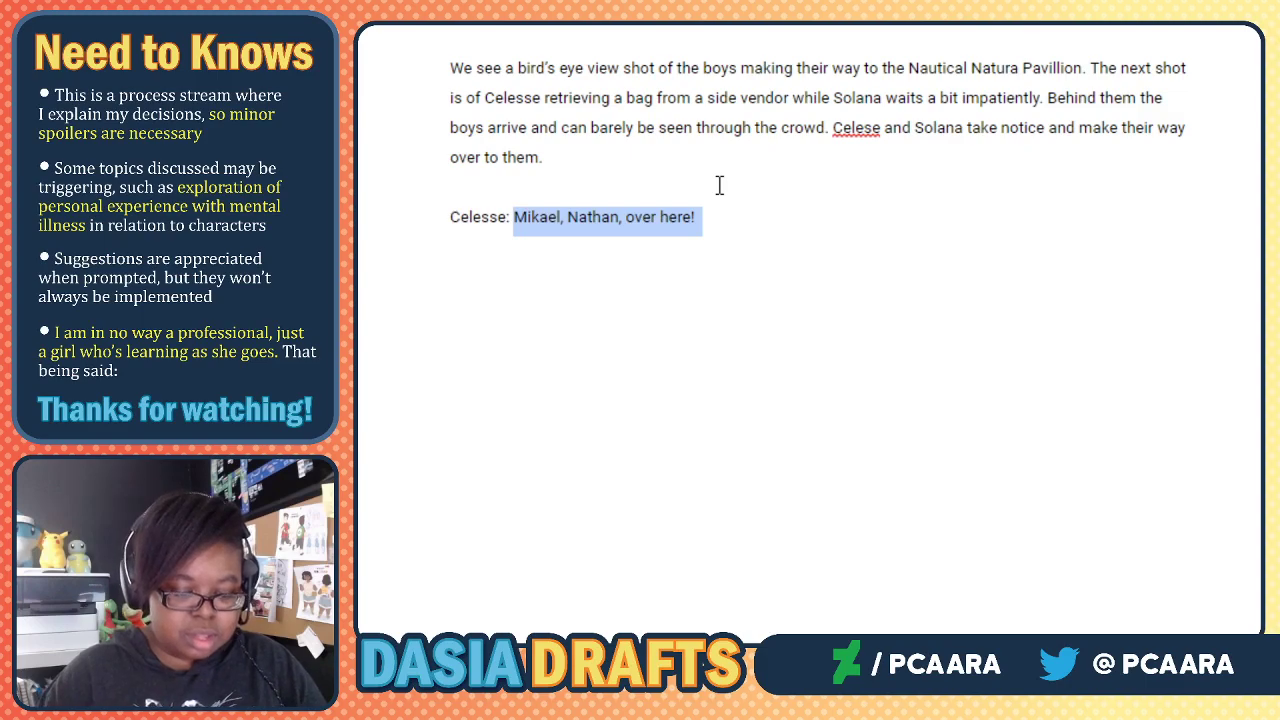
{"action": "type", "text": "Th"}
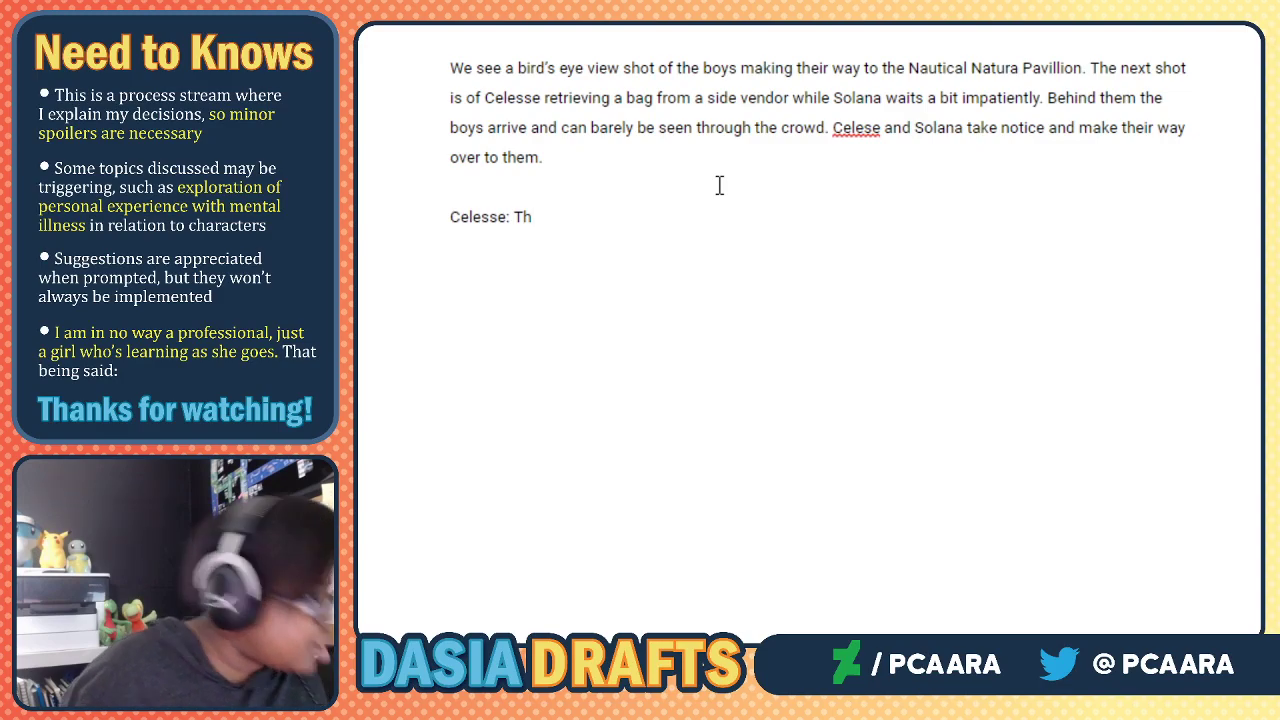
{"action": "type", "text": "er"}
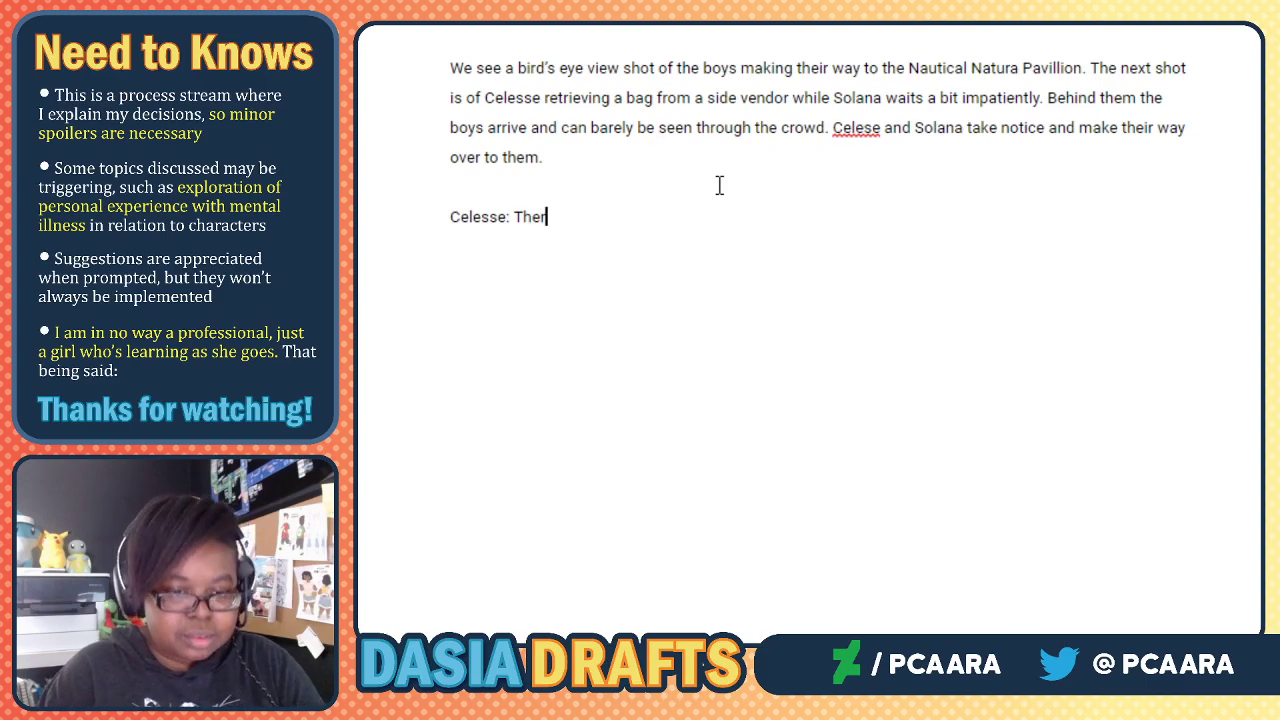
{"action": "type", "text": "e you are..!"}
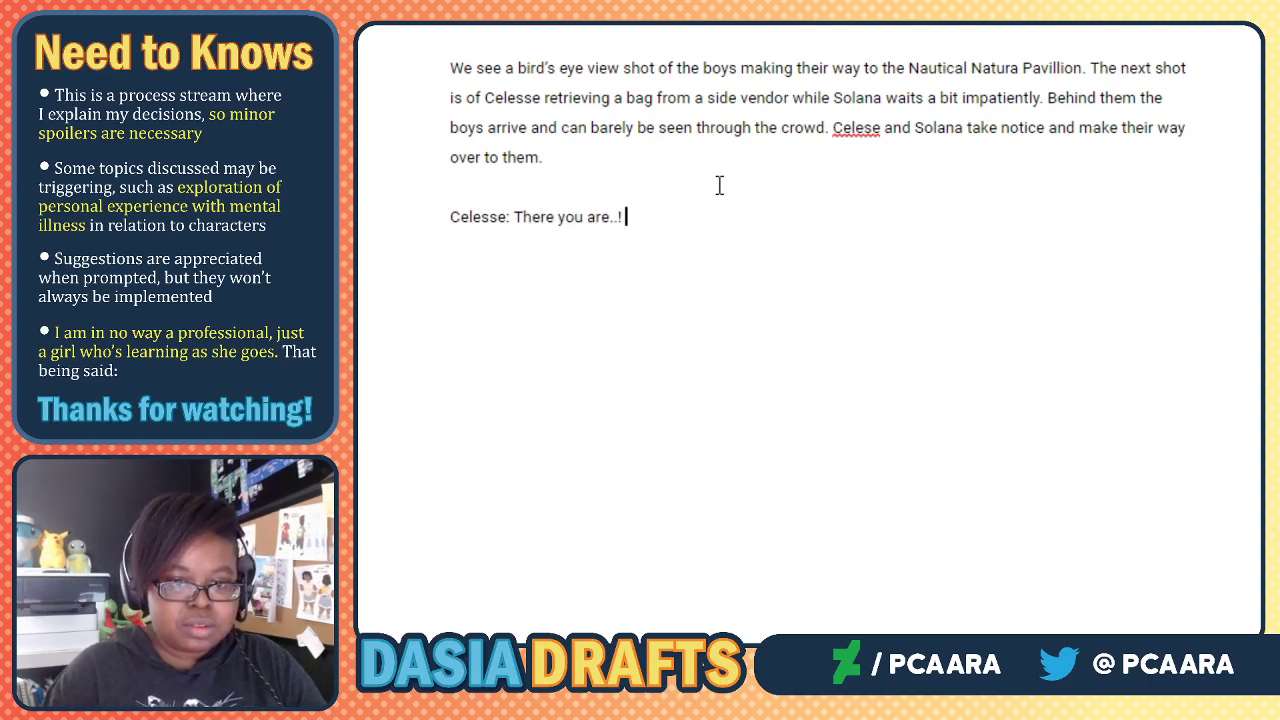
Add a new dialogue line below Celesse's reading "Mikael *looking curiously at her bag*: Oooo, what'd you buy?".
{"action": "key", "text": "Return"}
{"action": "type", "text": "Mi"}
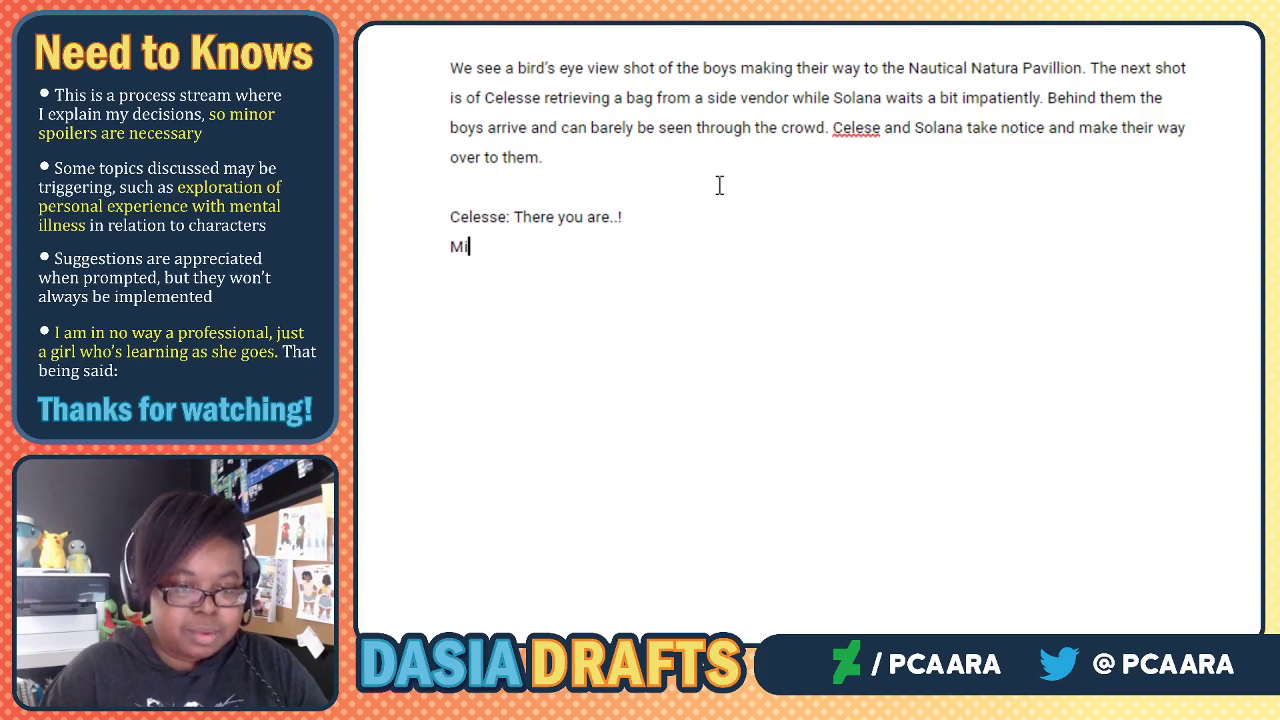
{"action": "type", "text": "kael *looking curiously at her bag*: Oooo, what'd you buy?"}
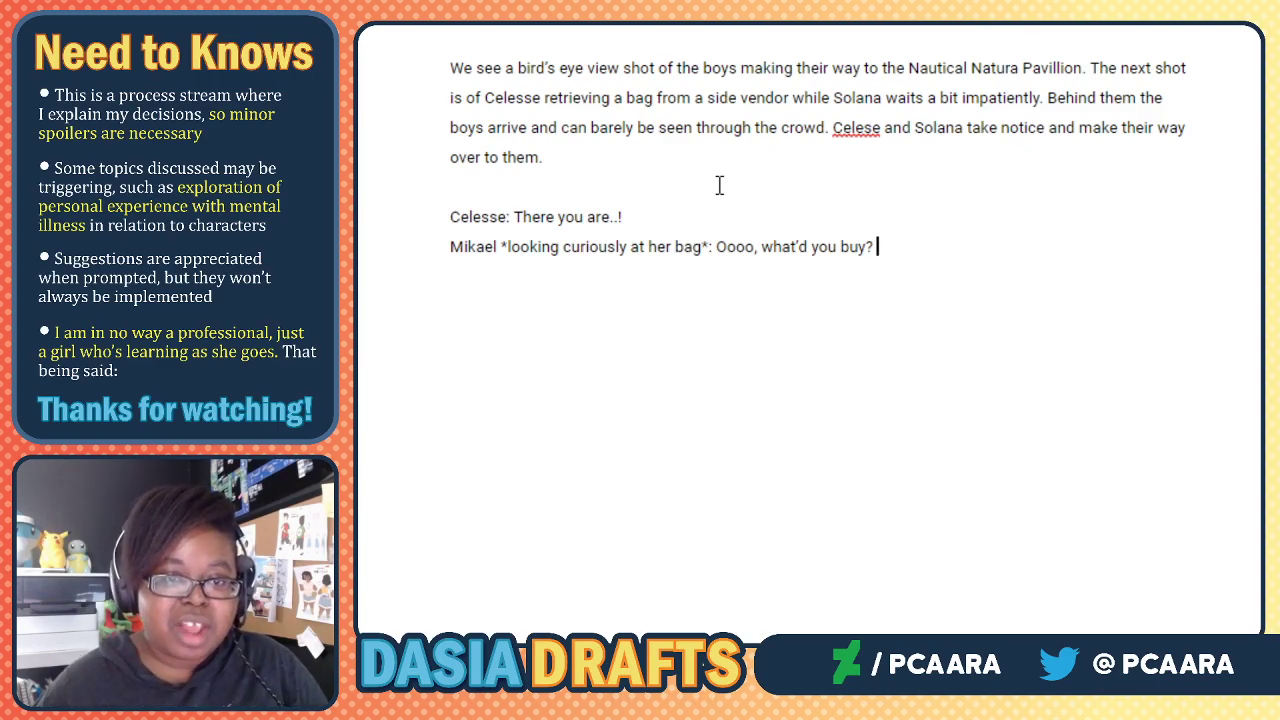
Add "Akela runs over and hops onto Ayden's shoulders as" at the end of the scene description paragraph.
{"action": "scroll", "coordinate": [719, 184], "scroll_direction": "up", "scroll_amount": 1}
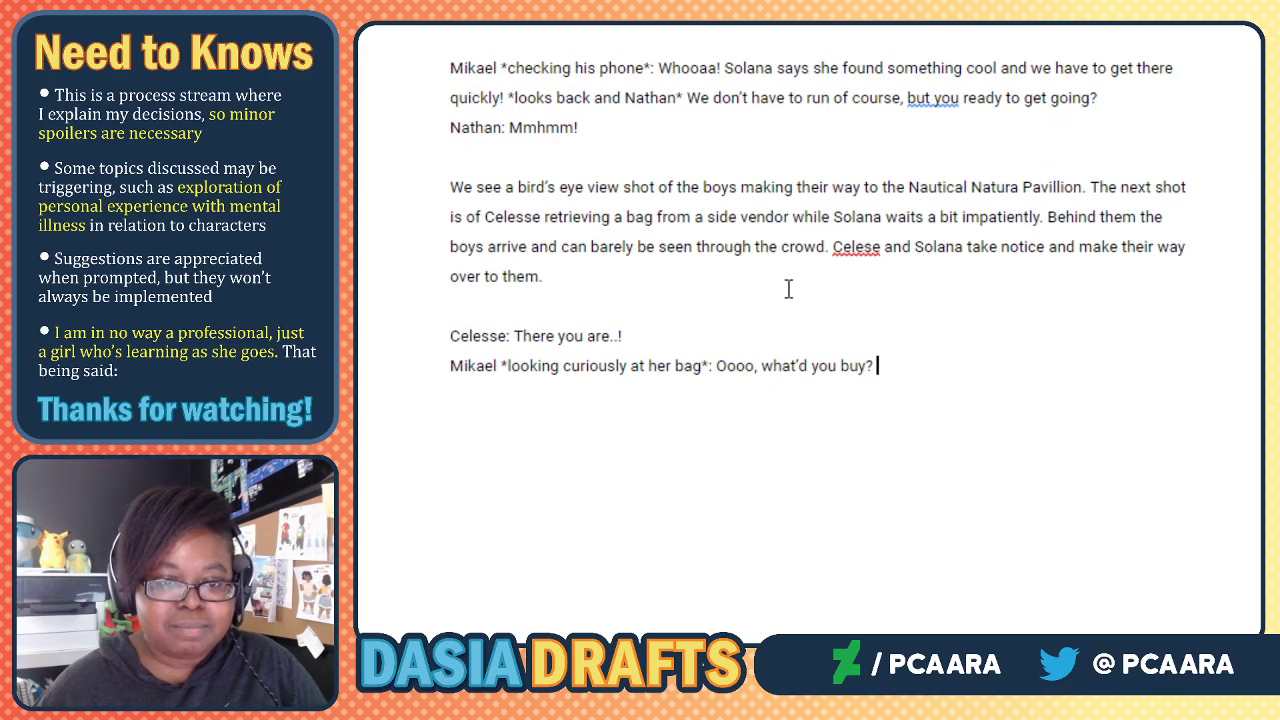
{"action": "scroll", "coordinate": [788, 289], "scroll_direction": "up", "scroll_amount": 1}
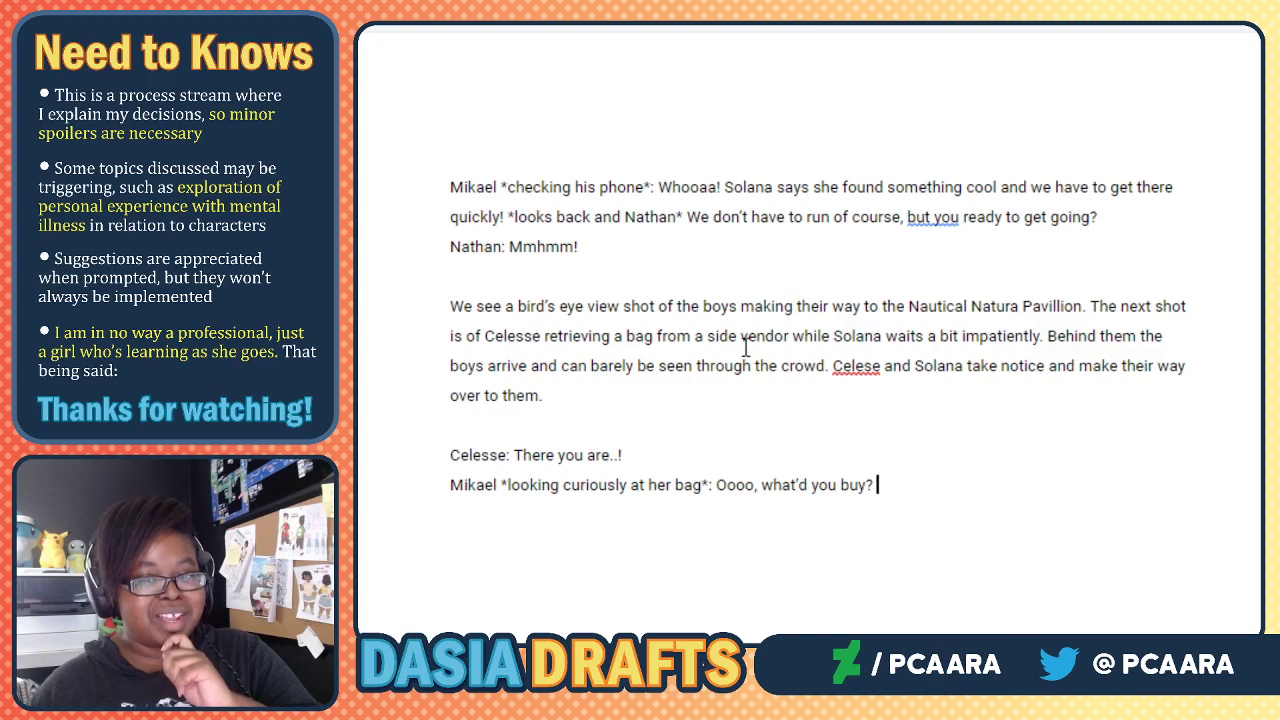
{"action": "left_click", "coordinate": [693, 397]}
{"action": "scroll", "coordinate": [693, 397], "scroll_direction": "down", "scroll_amount": 2}
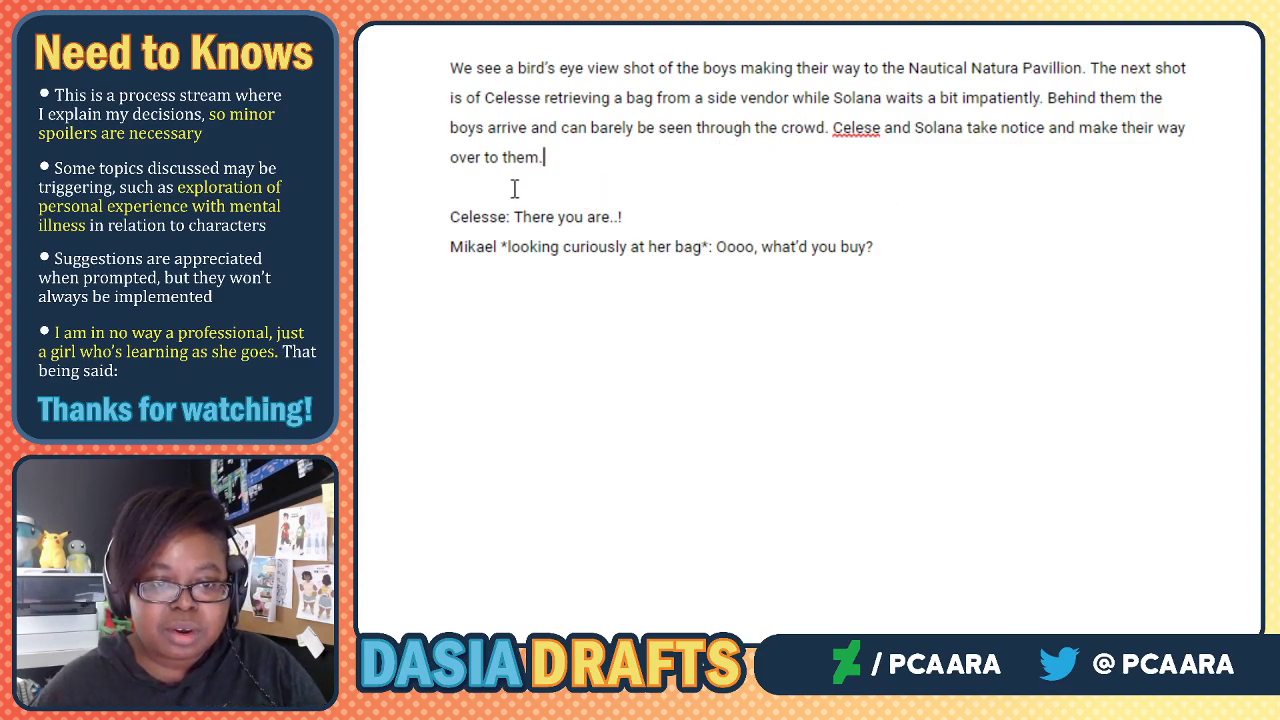
{"action": "left_click", "coordinate": [610, 183]}
{"action": "left_click", "coordinate": [613, 163]}
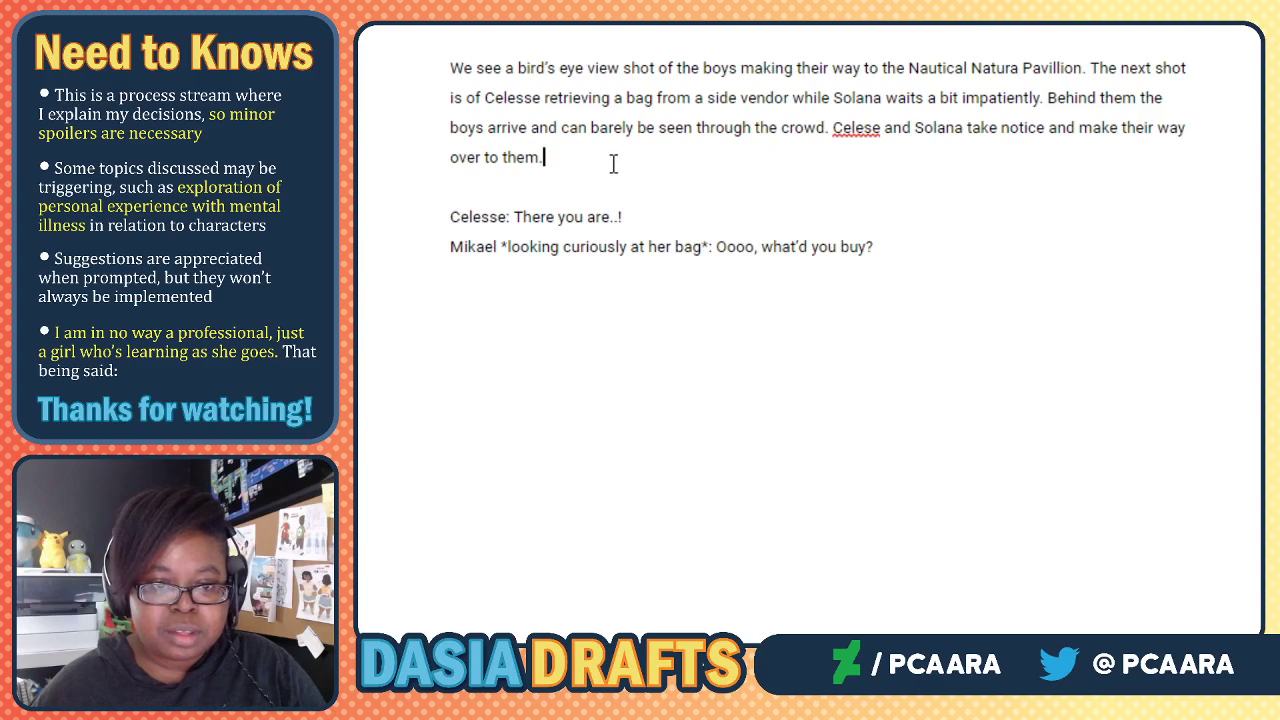
{"action": "type", "text": "Akela"}
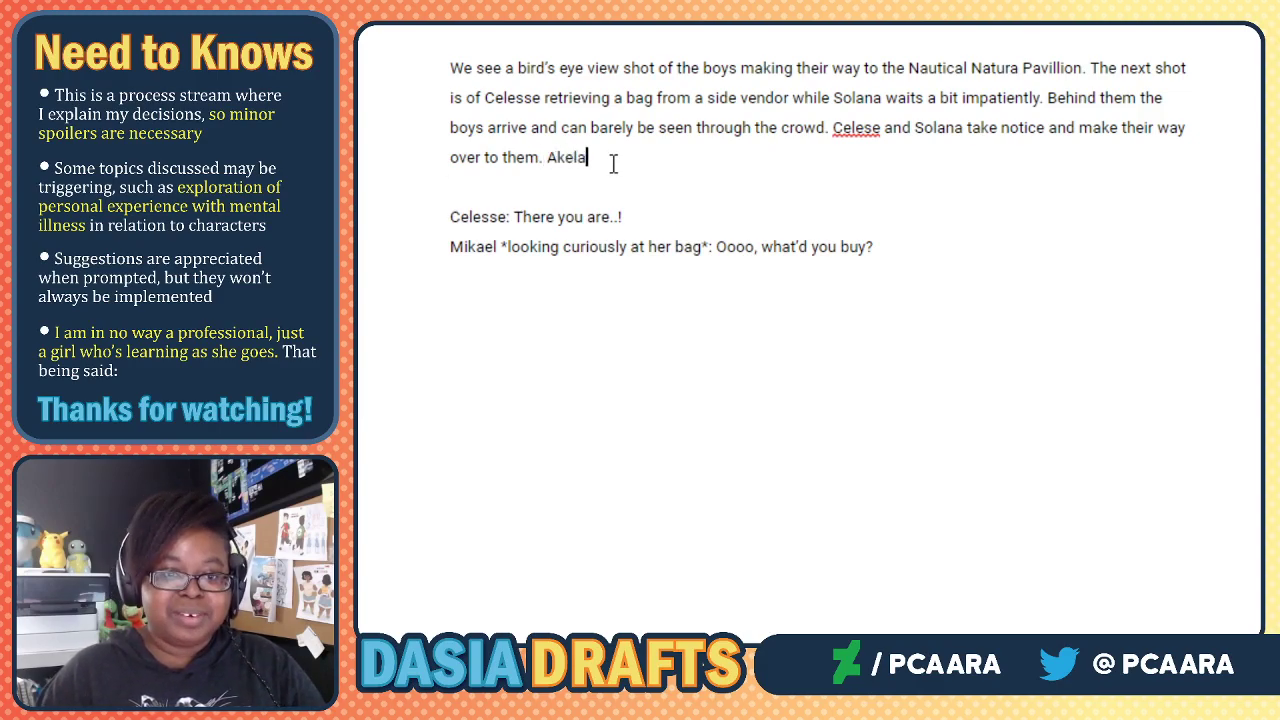
{"action": "type", "text": " runs over"}
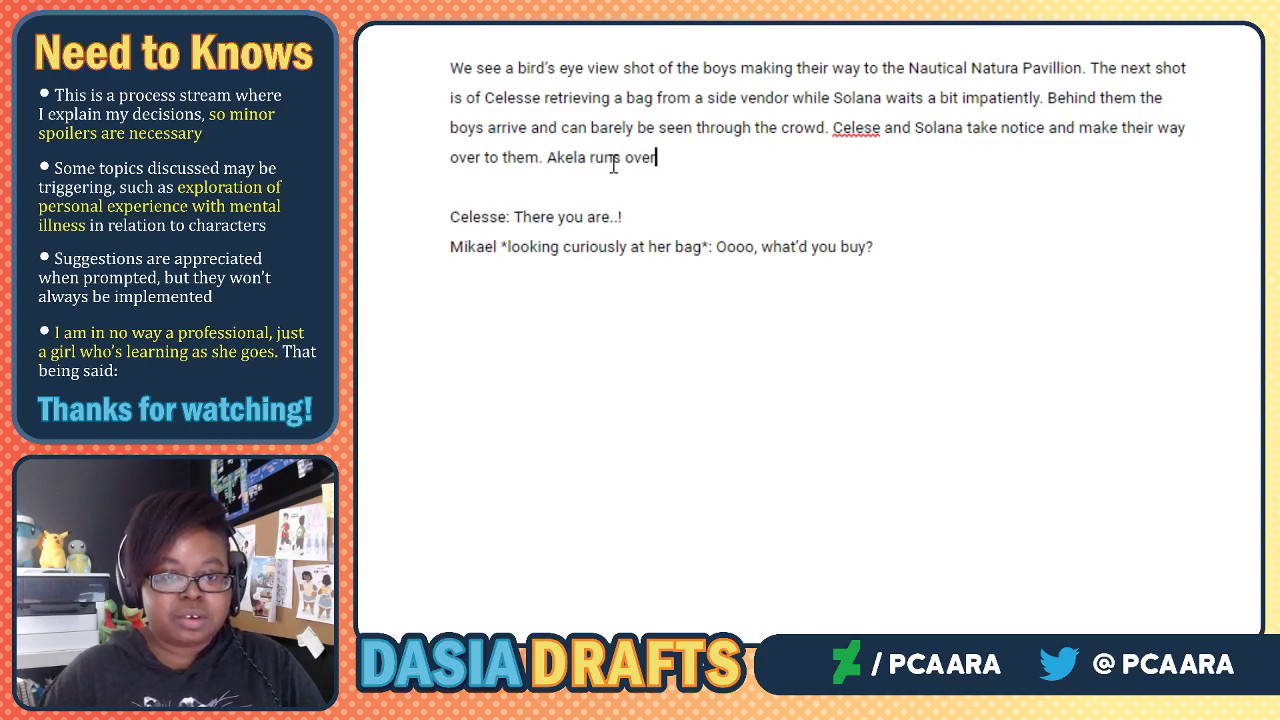
{"action": "type", "text": " and hops "}
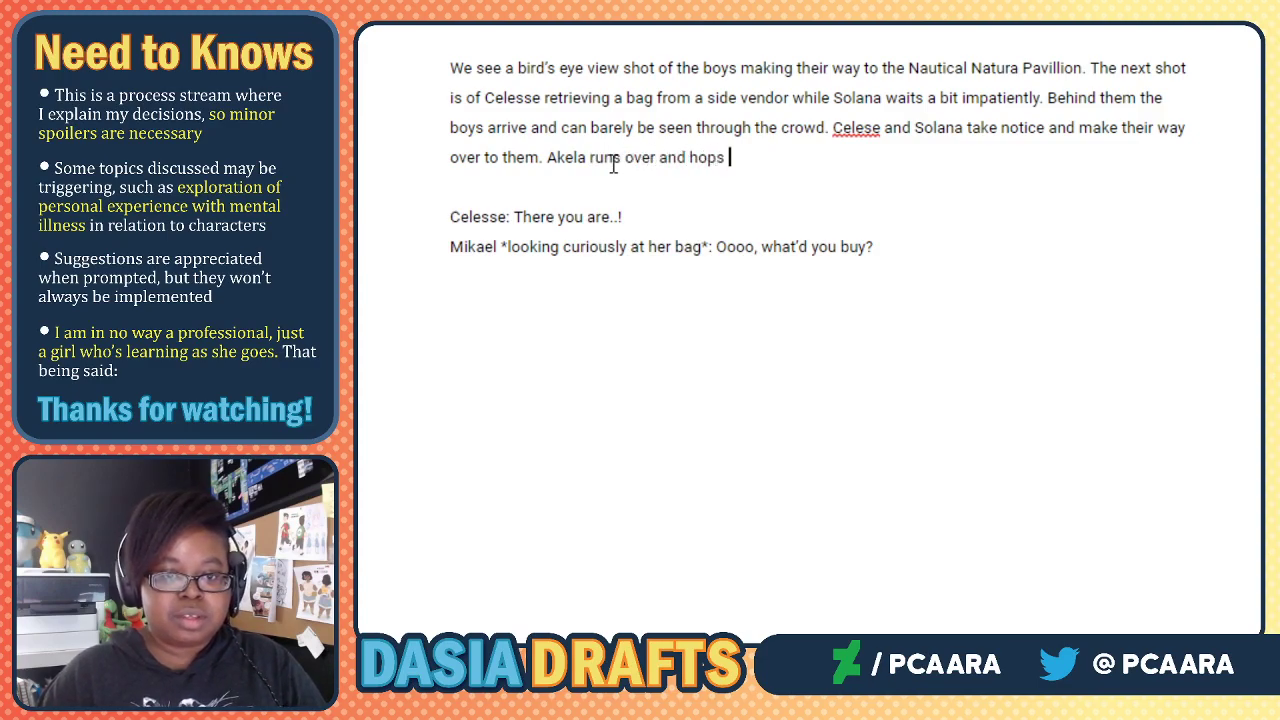
{"action": "type", "text": "onto "}
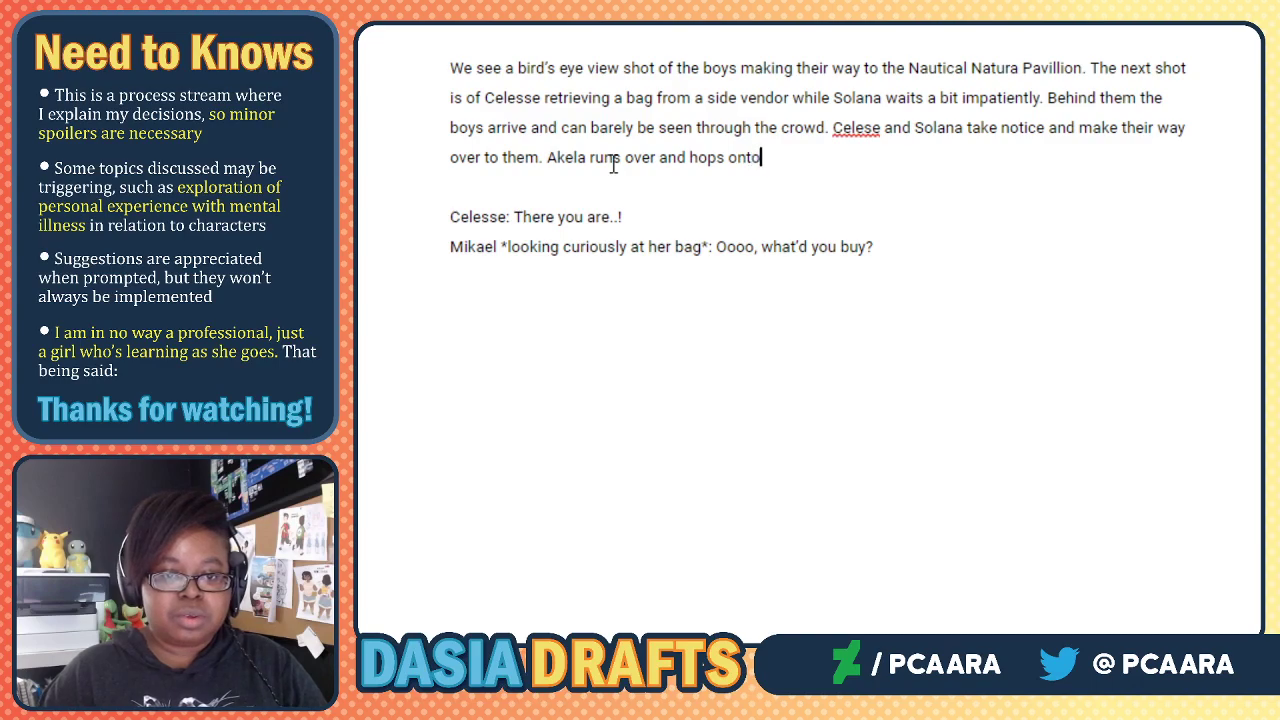
{"action": "type", "text": "Ayd"}
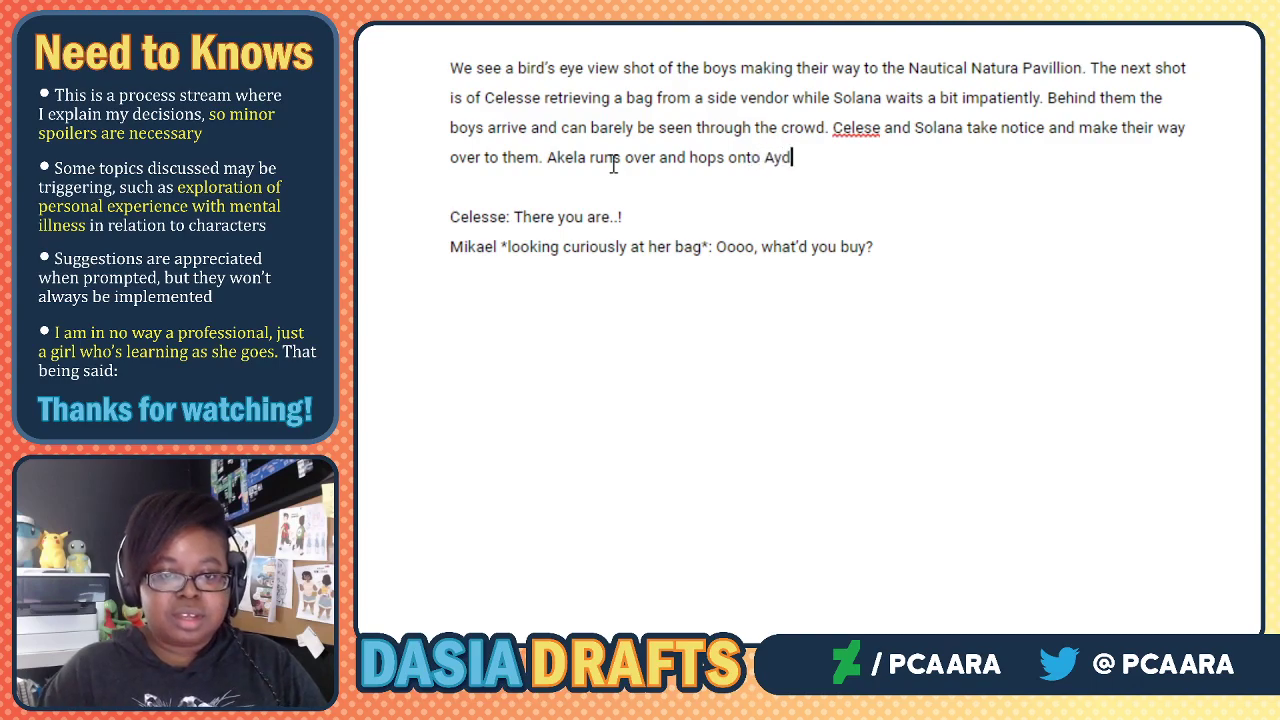
{"action": "type", "text": "en's shoulders as"}
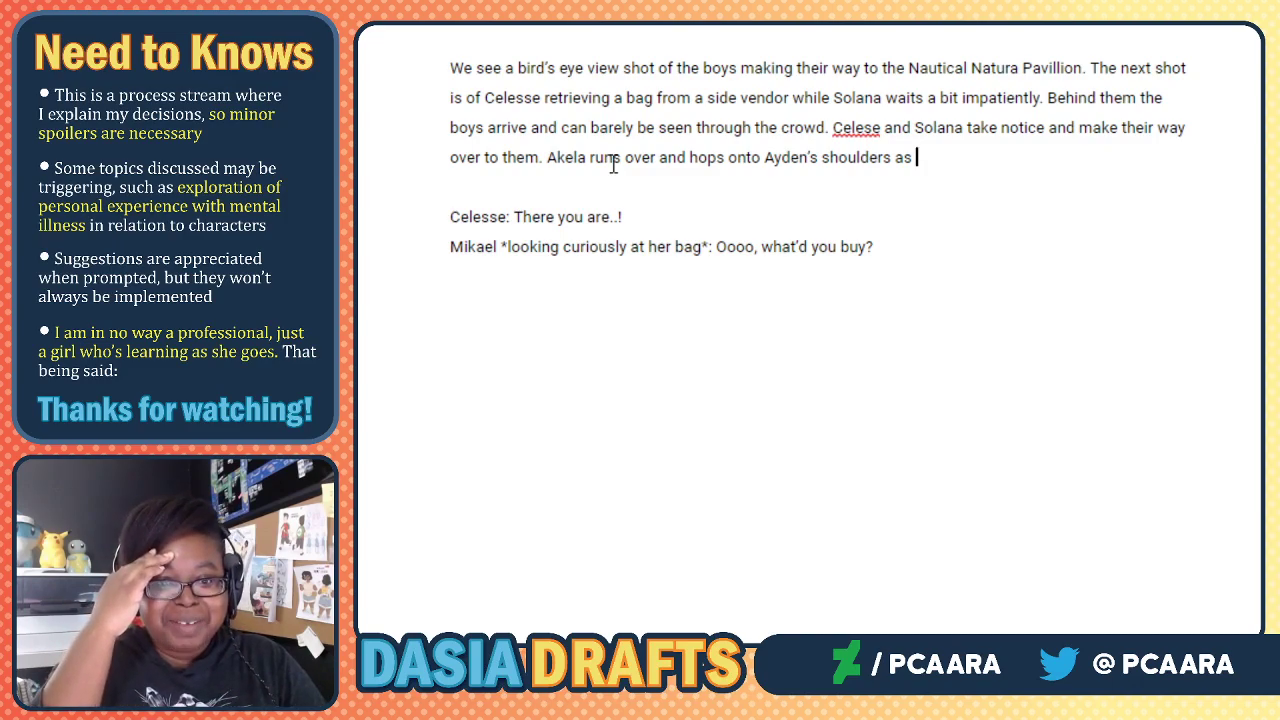
Continue the Akela sentence with "Imani hops out of Solana's arms and runs to".
{"action": "type", "text": "Imani "}
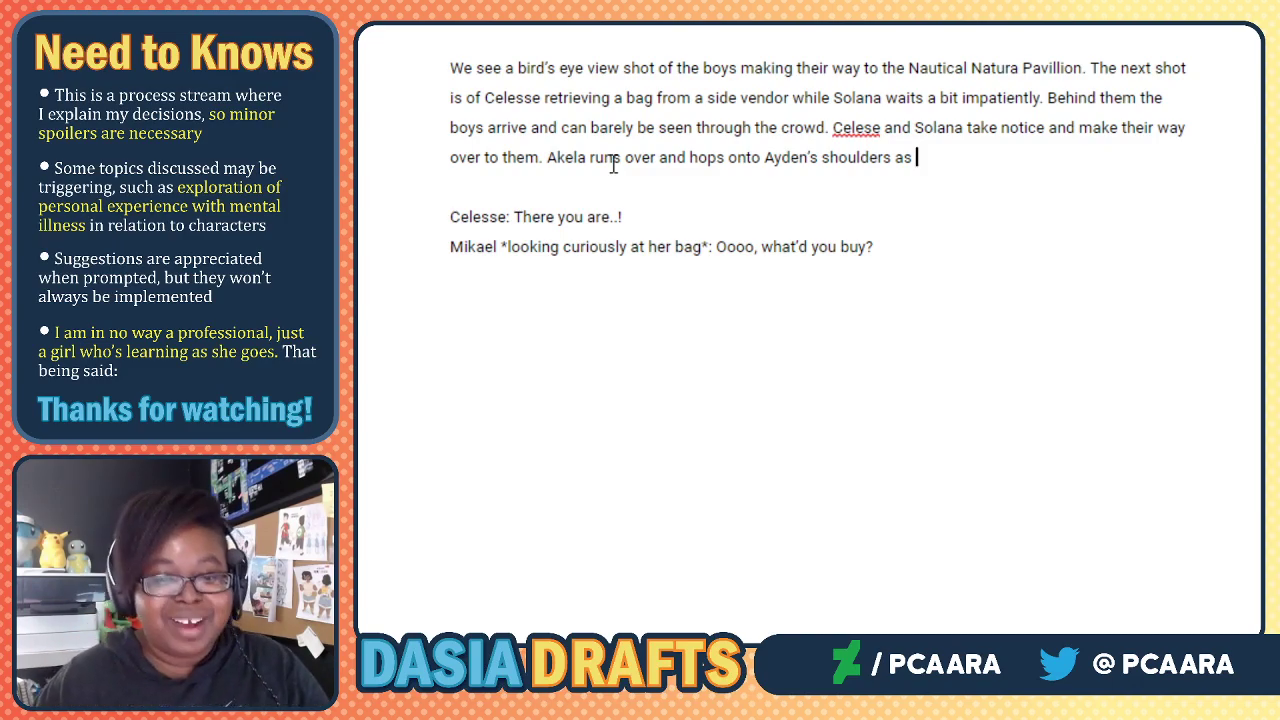
{"action": "type", "text": "hops"}
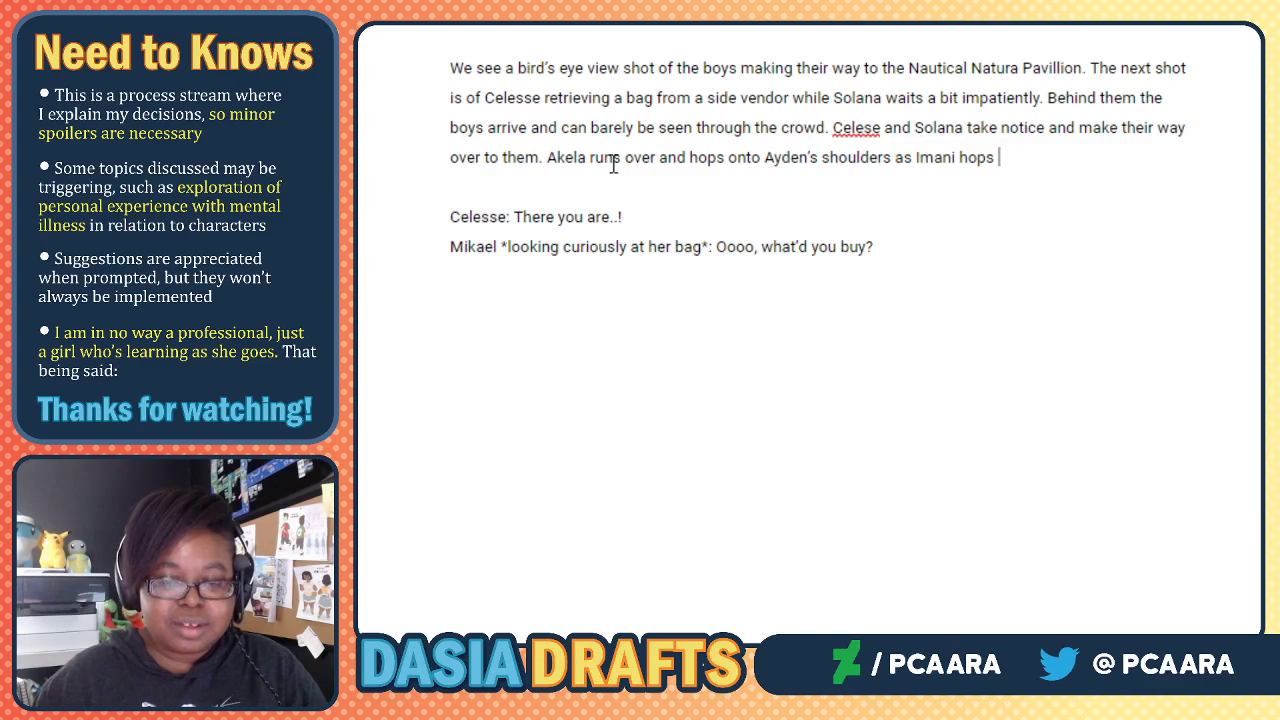
{"action": "type", "text": "out"}
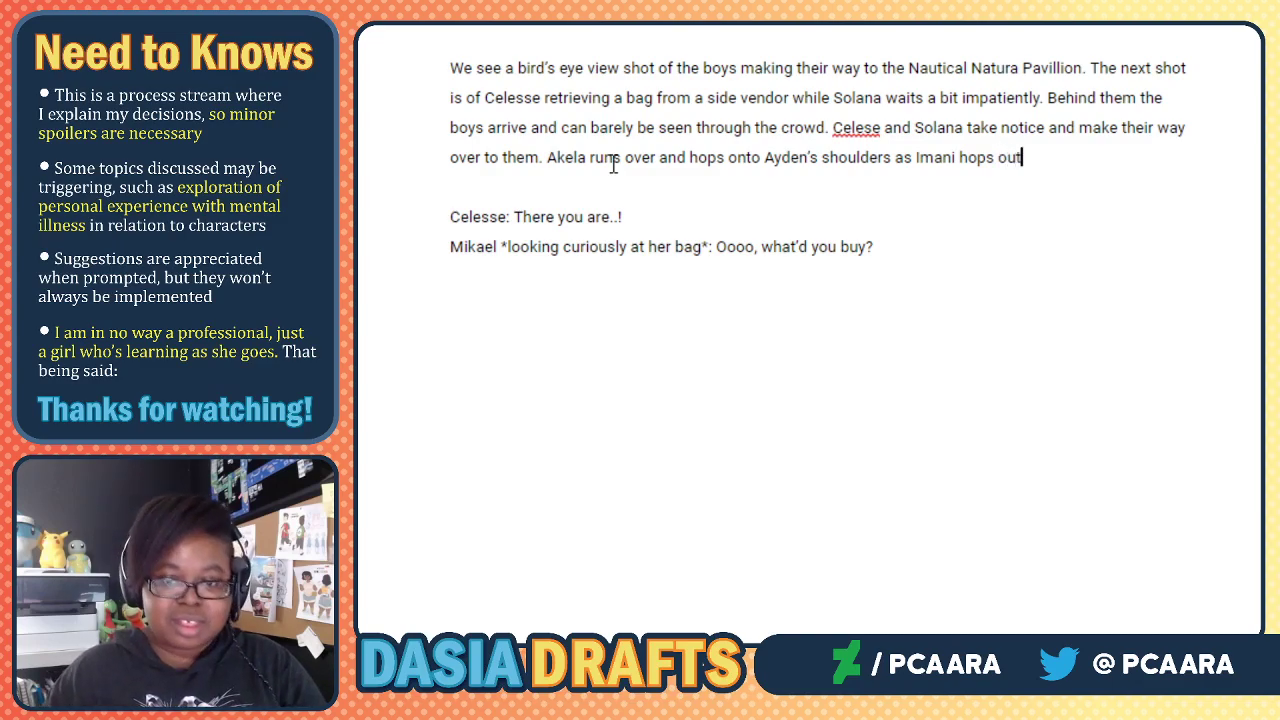
{"action": "type", "text": " of Solana' arms"}
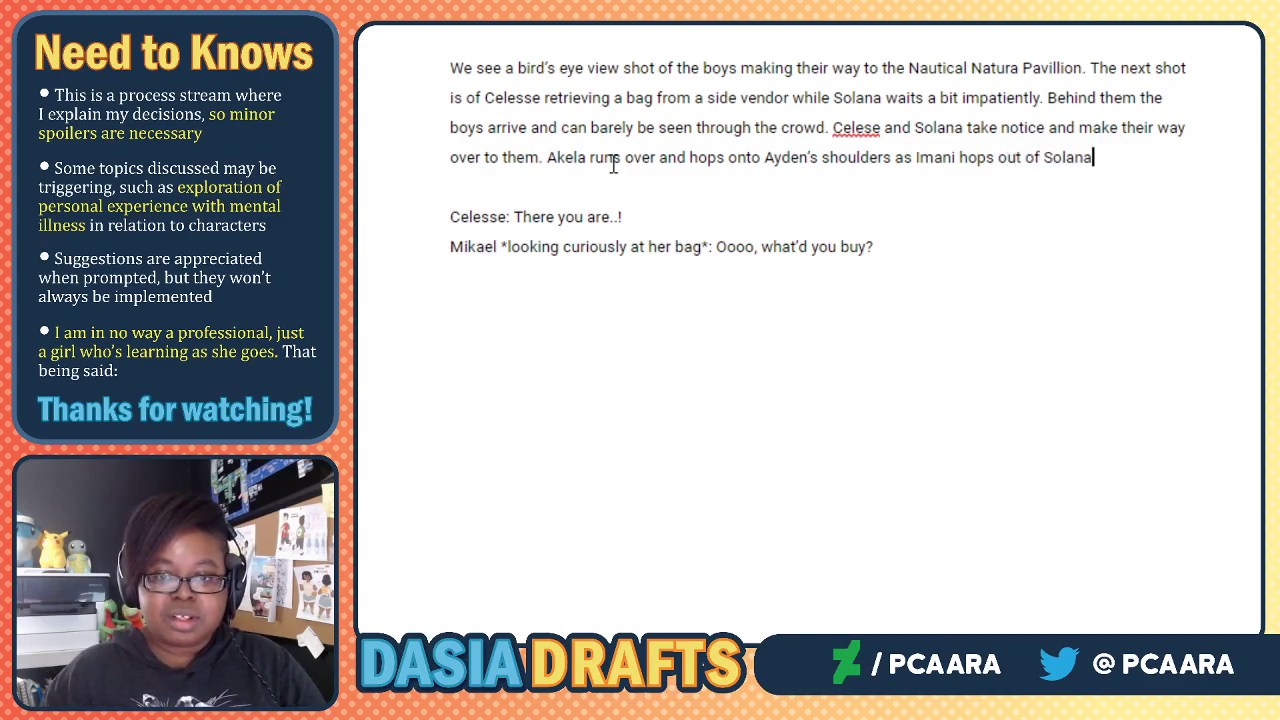
{"action": "key", "text": "BackSpace"}
{"action": "key", "text": "BackSpace"}
{"action": "key", "text": "BackSpace"}
{"action": "key", "text": "BackSpace"}
{"action": "key", "text": "BackSpace"}
{"action": "type", "text": "s arms and"}
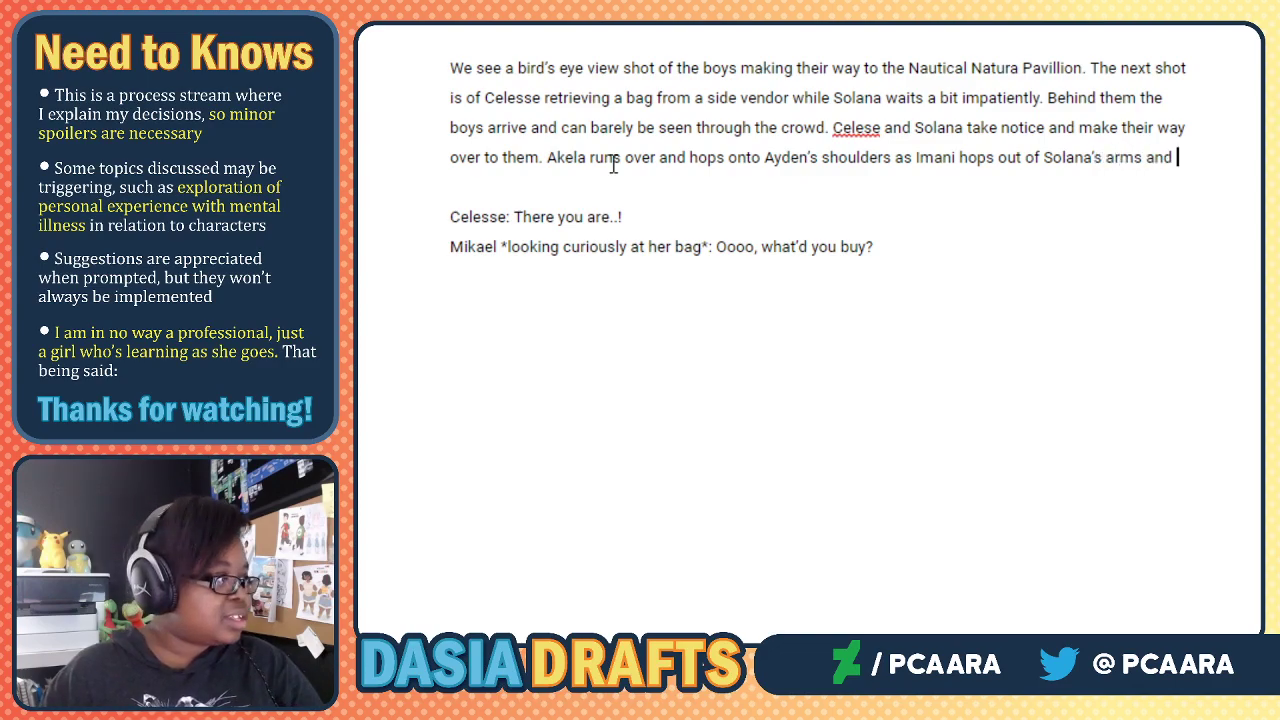
{"action": "type", "text": " runs to"}
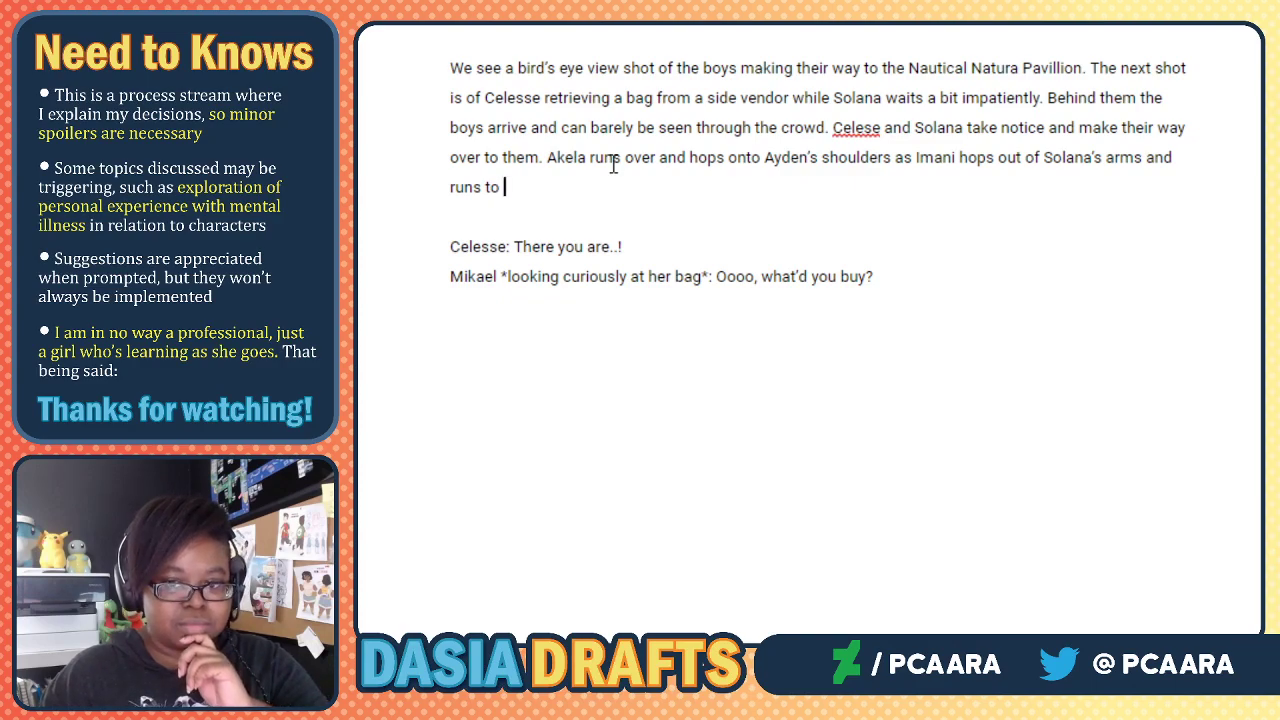
Remove "and runs to" from the end of the sentence so it ends at "Solana's arms".
{"action": "key", "text": "BackSpace"}
{"action": "key", "text": "BackSpace"}
{"action": "key", "text": "BackSpace"}
{"action": "key", "text": "BackSpace"}
{"action": "key", "text": "BackSpace"}
{"action": "key", "text": "BackSpace"}
{"action": "key", "text": "BackSpace"}
{"action": "key", "text": "BackSpace"}
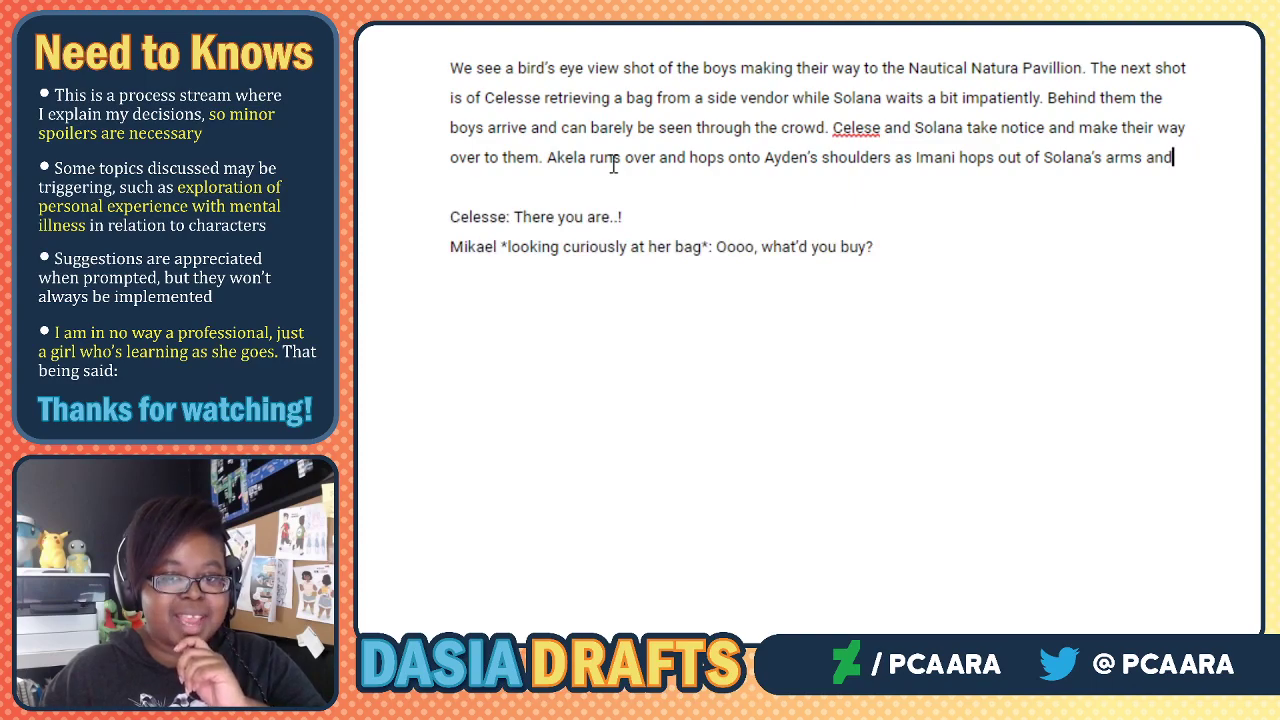
{"action": "key", "text": "BackSpace"}
{"action": "key", "text": "BackSpace"}
{"action": "key", "text": "BackSpace"}
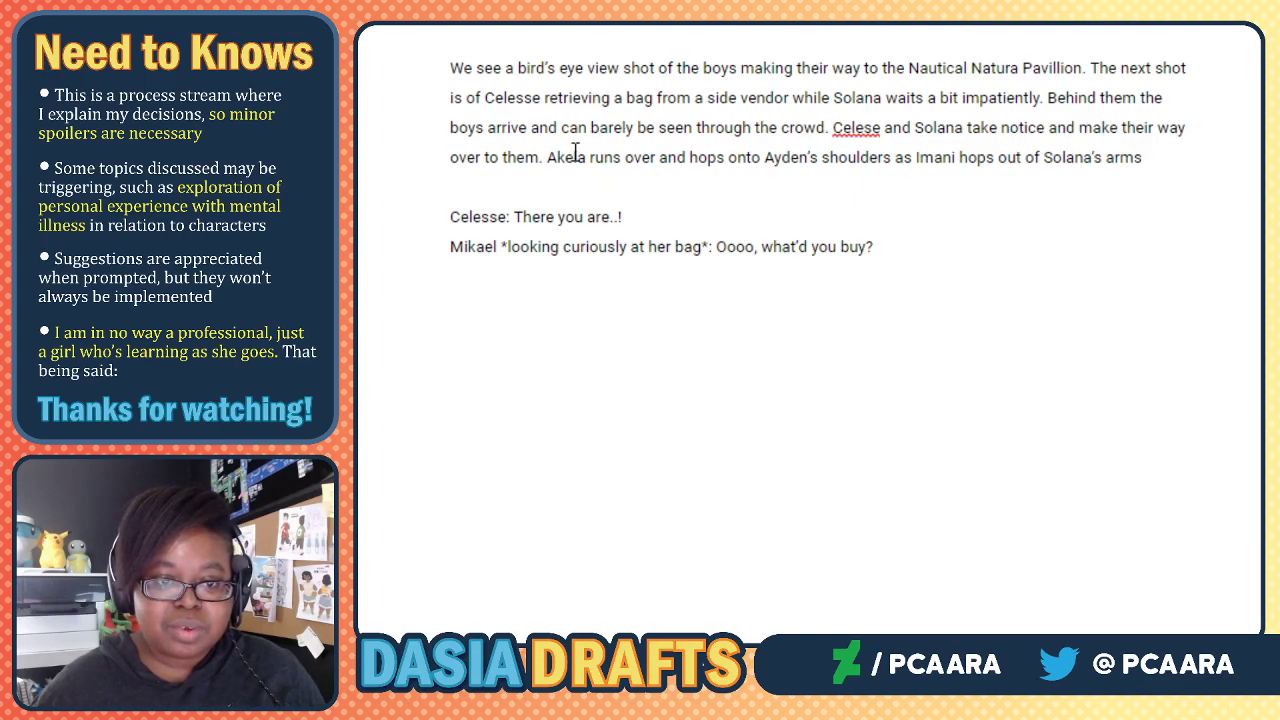
Try deleting the whole sentence about Akela and Imani from the scene description, and restore it.
{"action": "left_click_drag", "start_coordinate": [547, 157], "coordinate": [1170, 176]}
{"action": "key", "text": "ctrl+c"}
{"action": "key", "text": "BackSpace"}
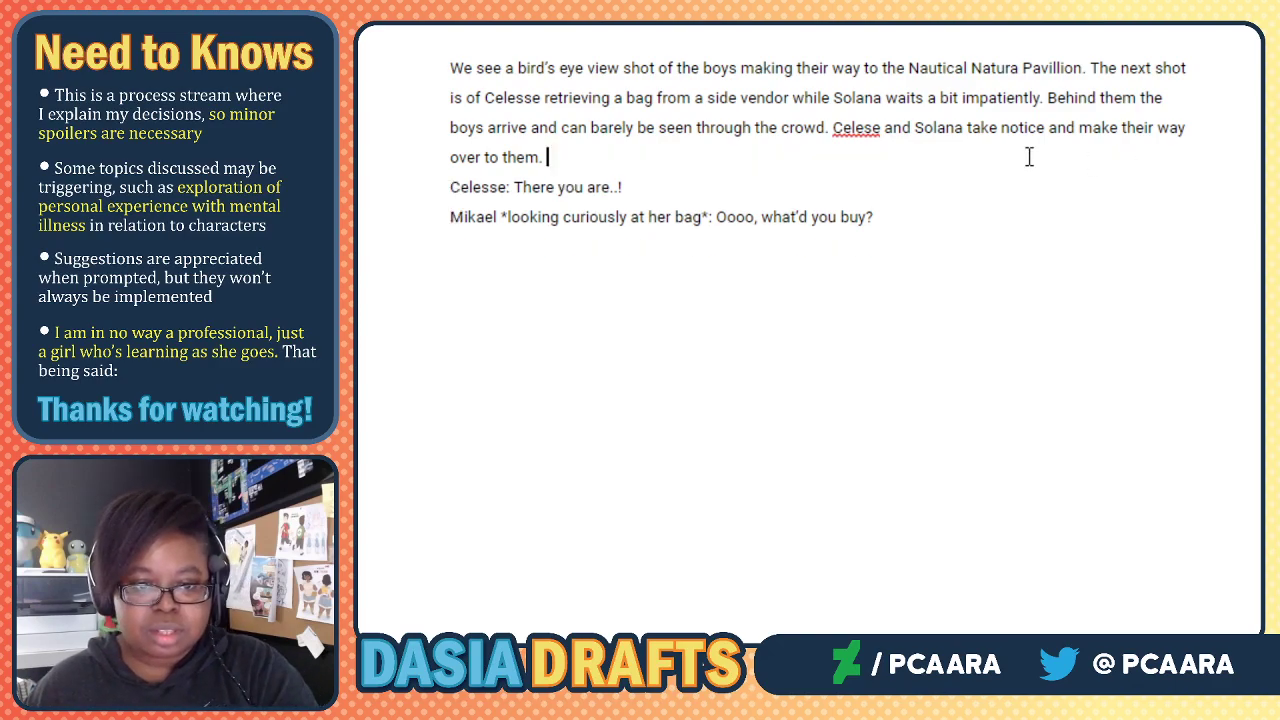
{"action": "key", "text": "Return"}
{"action": "left_click", "coordinate": [575, 162]}
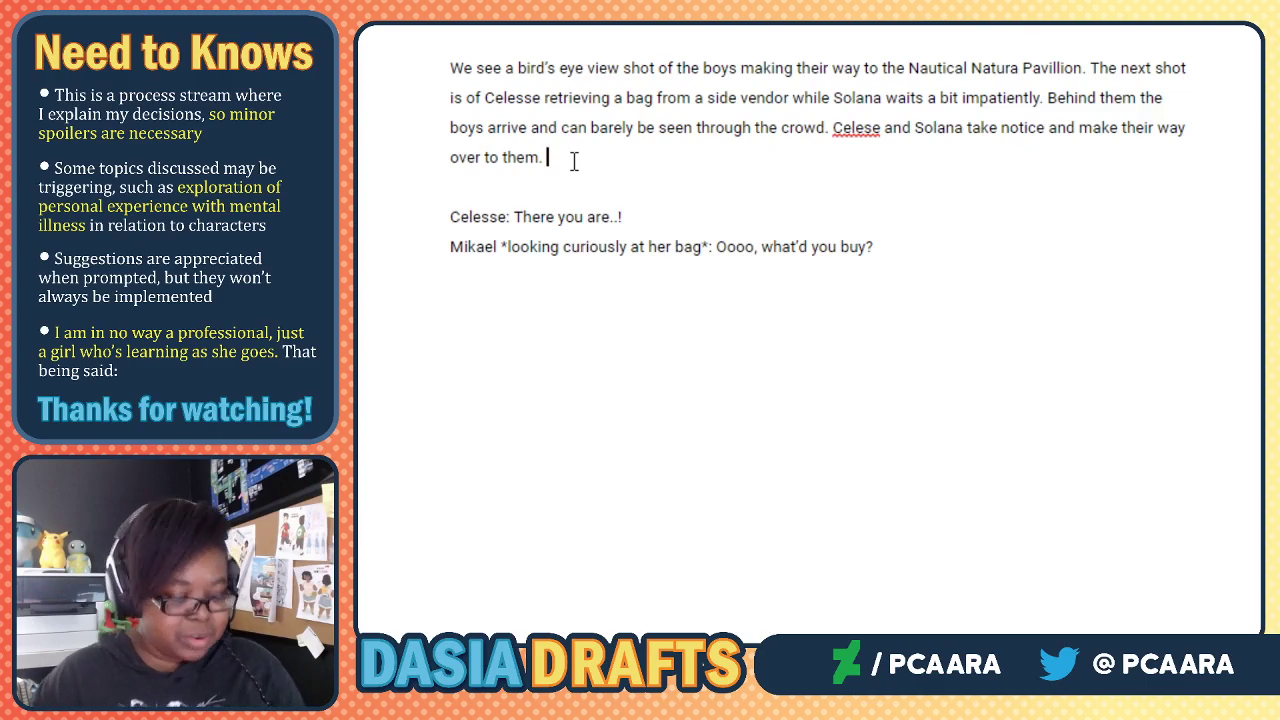
{"action": "key", "text": "Delete"}
{"action": "key", "text": "ctrl+v"}
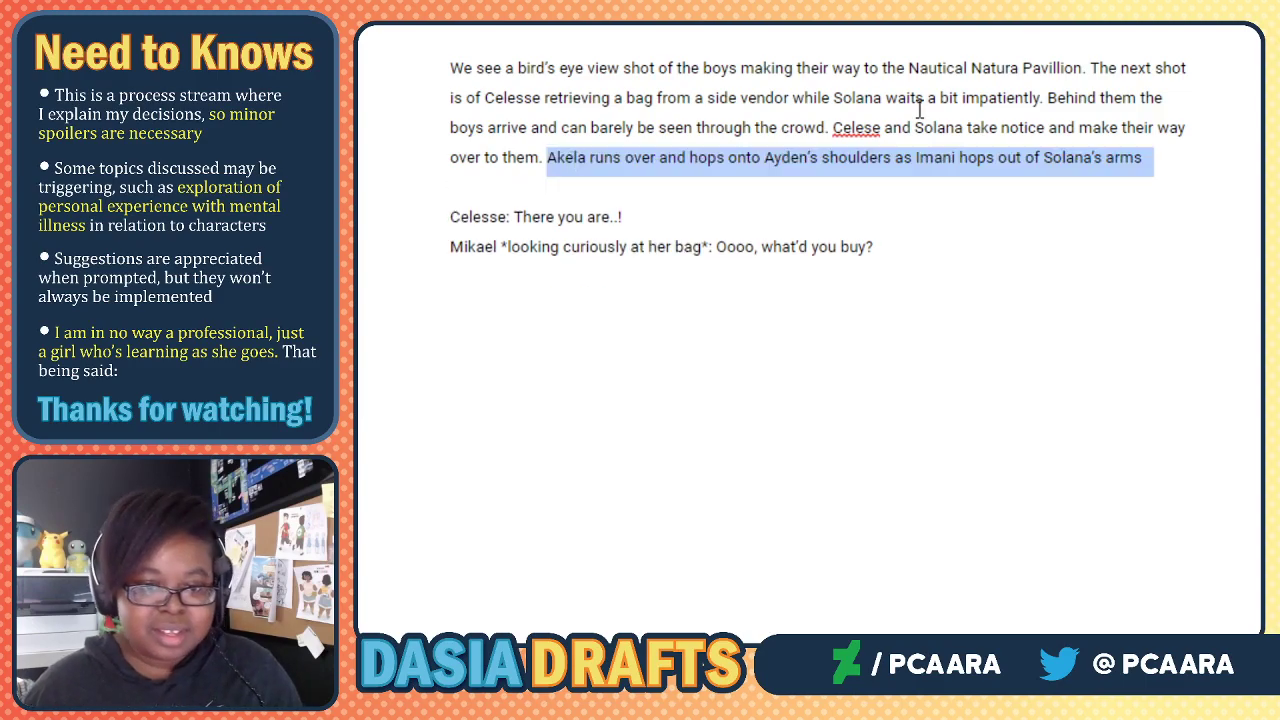
Delete "as Imani hops out of Solana's arms" following "Ayden's shoulders" in the scene description.
{"action": "left_click", "coordinate": [916, 157]}
{"action": "left_click_drag", "start_coordinate": [896, 157], "coordinate": [1168, 158]}
{"action": "key", "text": "BackSpace"}
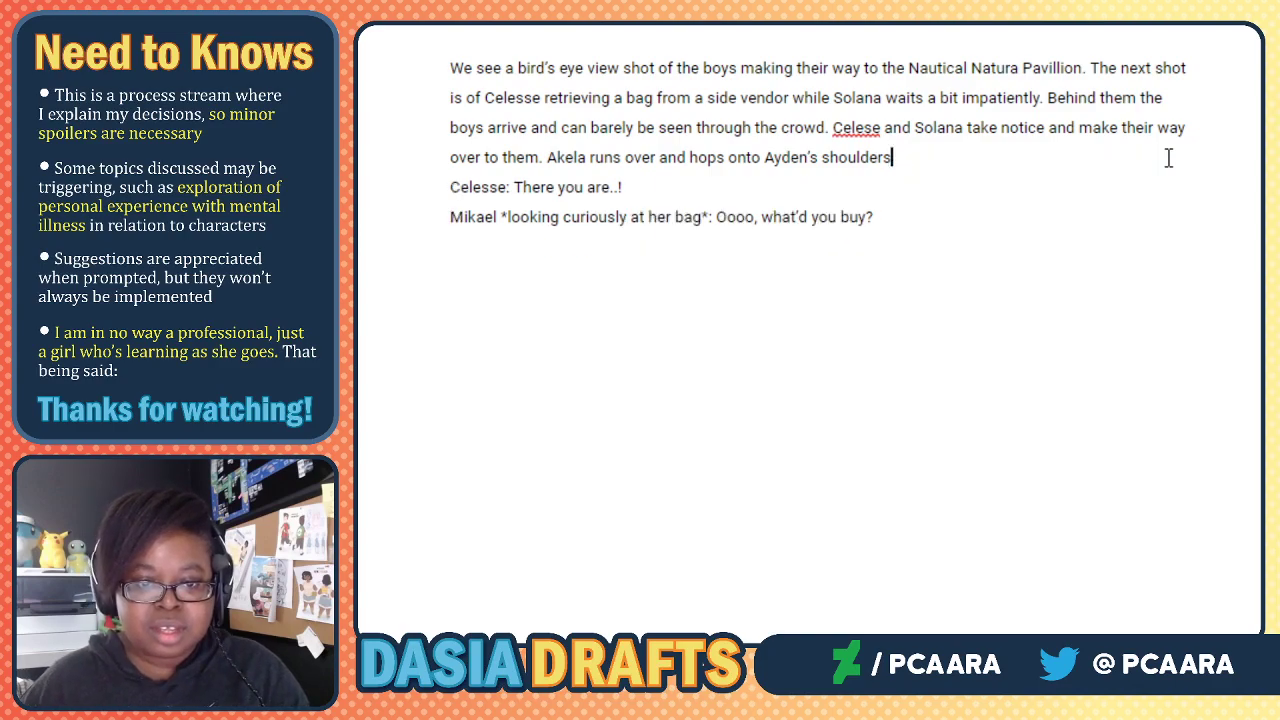
Finish the Akela sentence with "as Tilly watches curiously from Nathan's hoodie." and add a blank line below the description.
{"action": "type", "text": "."}
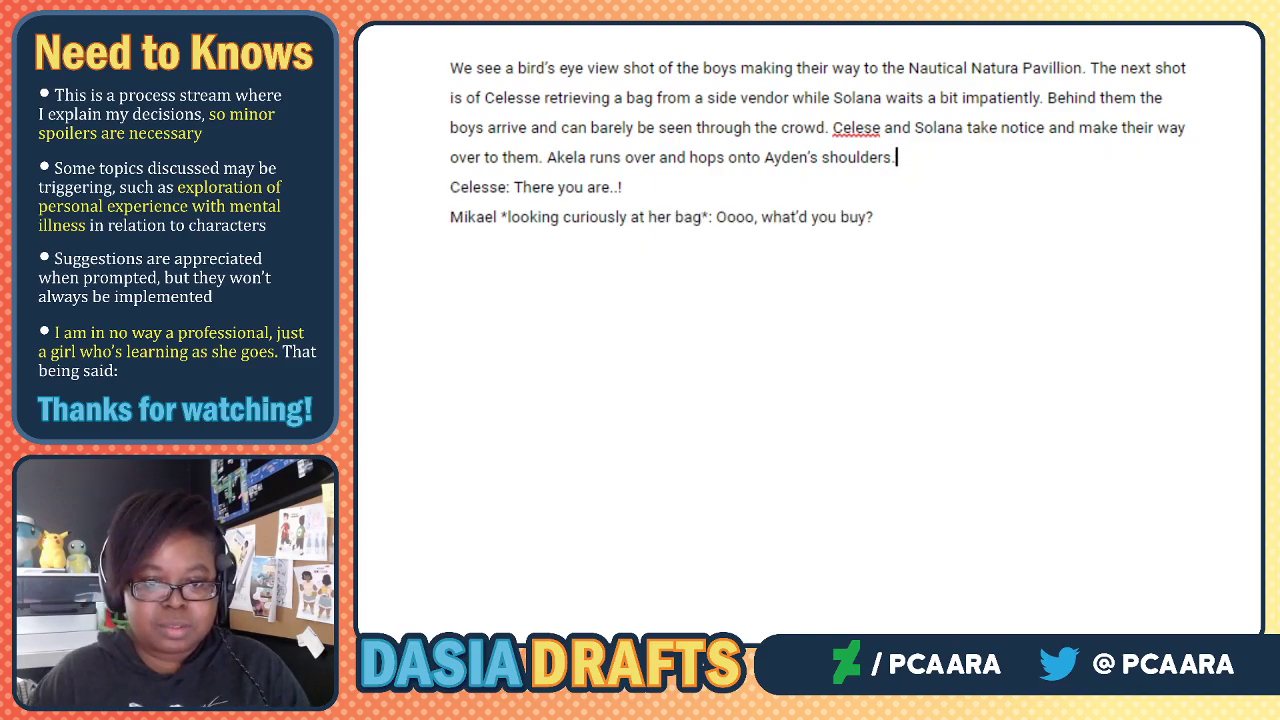
{"action": "key", "text": "BackSpace"}
{"action": "type", "text": "as Ti"}
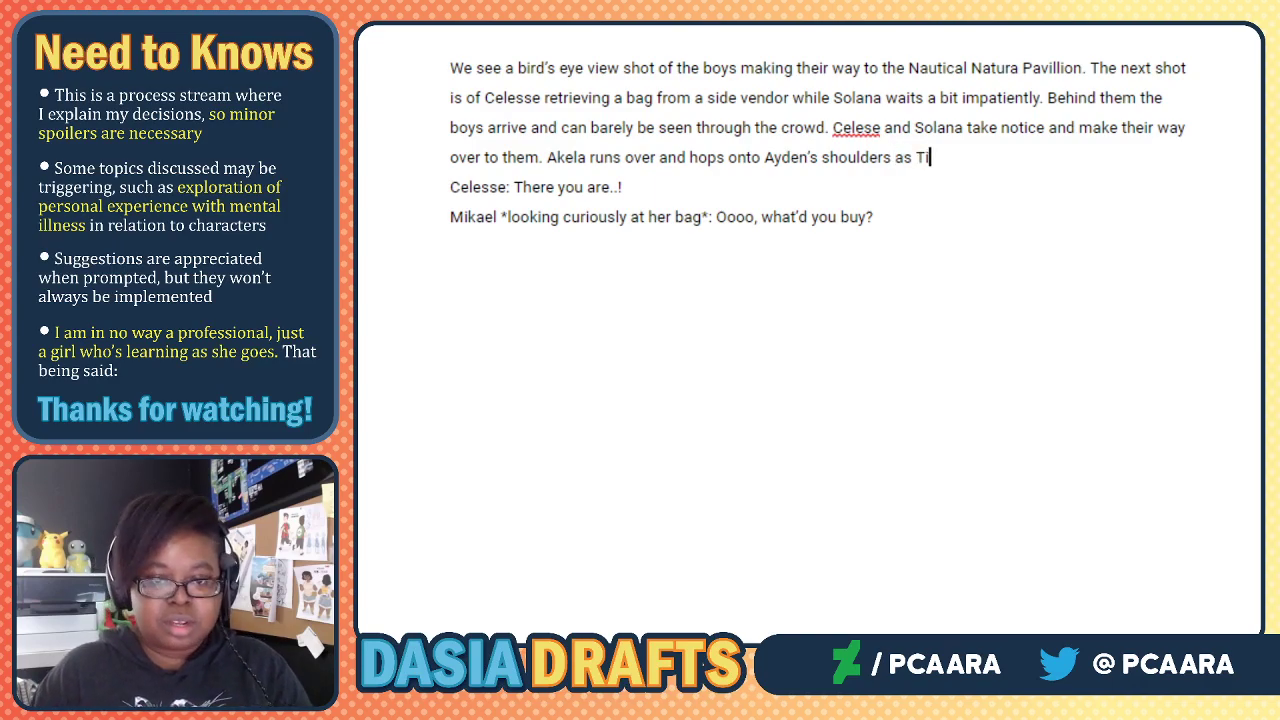
{"action": "type", "text": "lly watches curiously "}
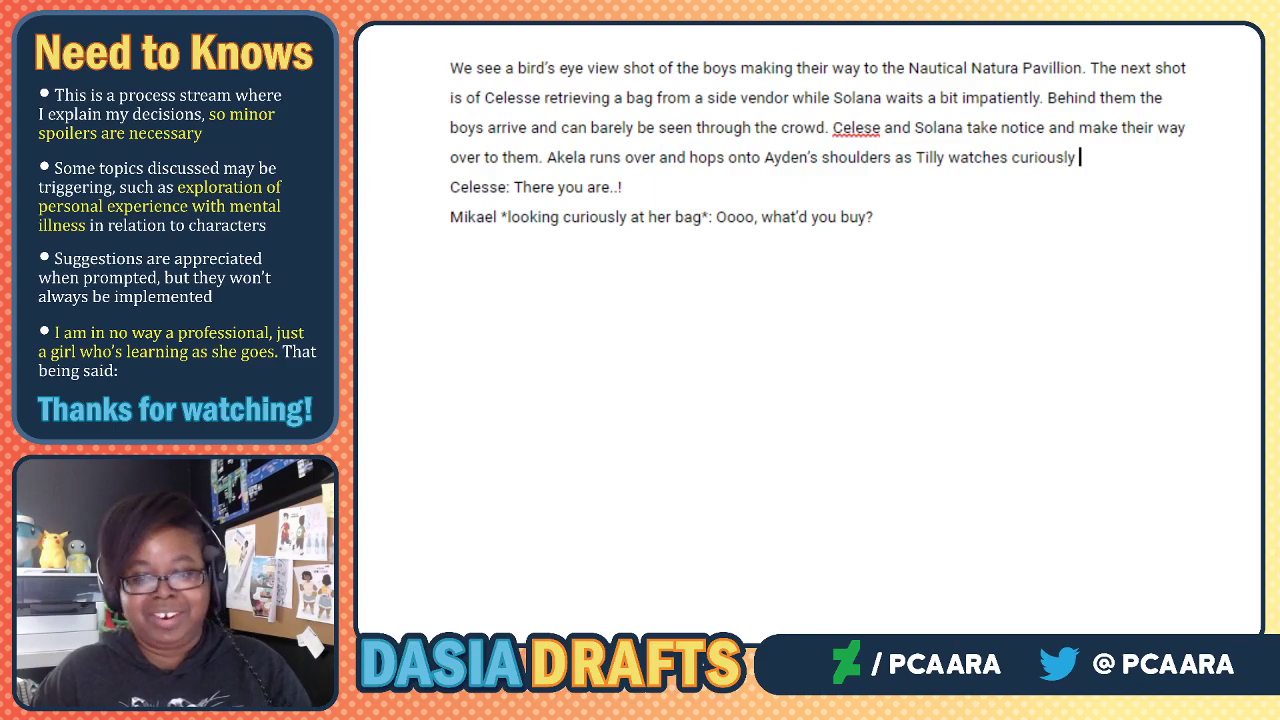
{"action": "type", "text": "from Nat"}
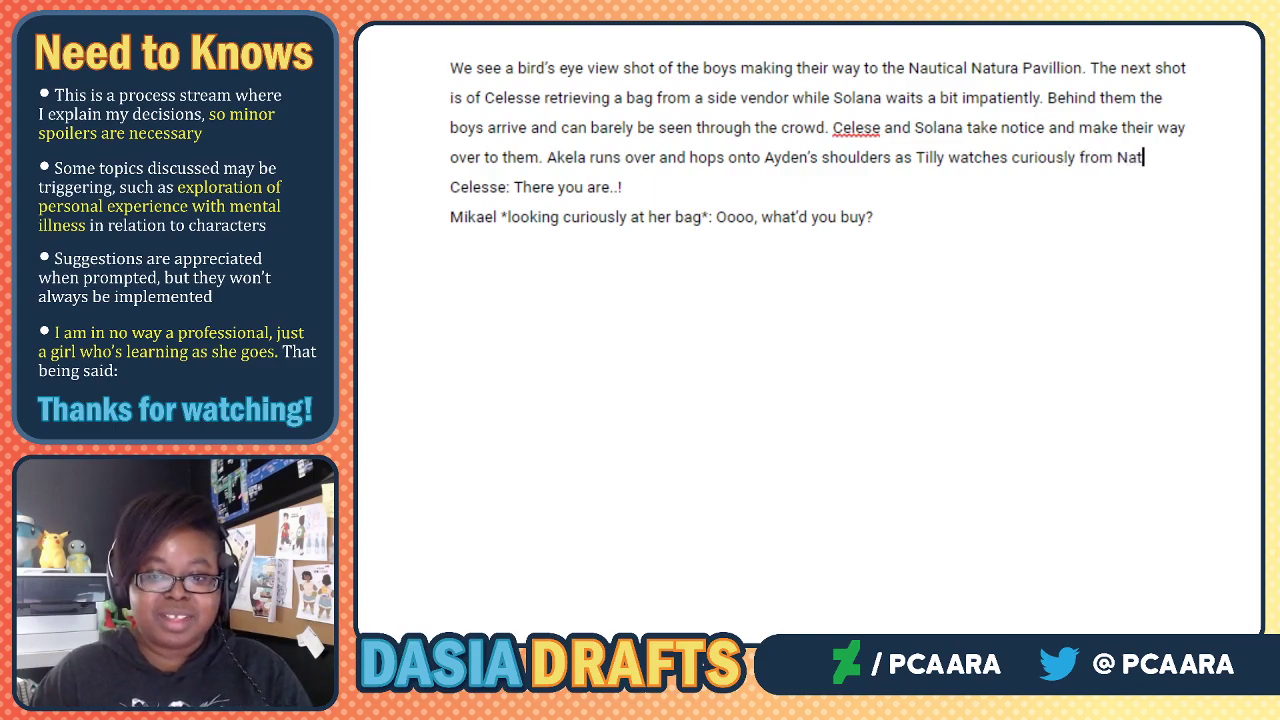
{"action": "type", "text": "han's"}
{"action": "type", "text": "s s"}
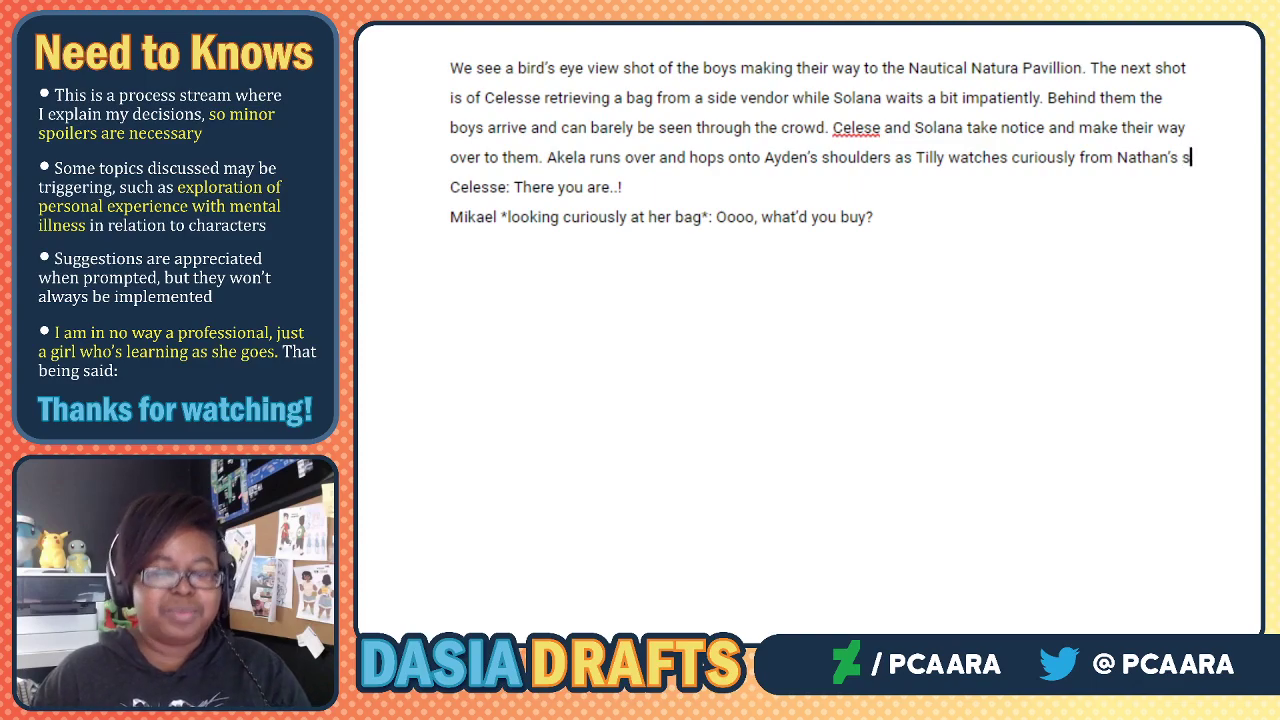
{"action": "key", "text": "BackSpace"}
{"action": "type", "text": "hoodie."}
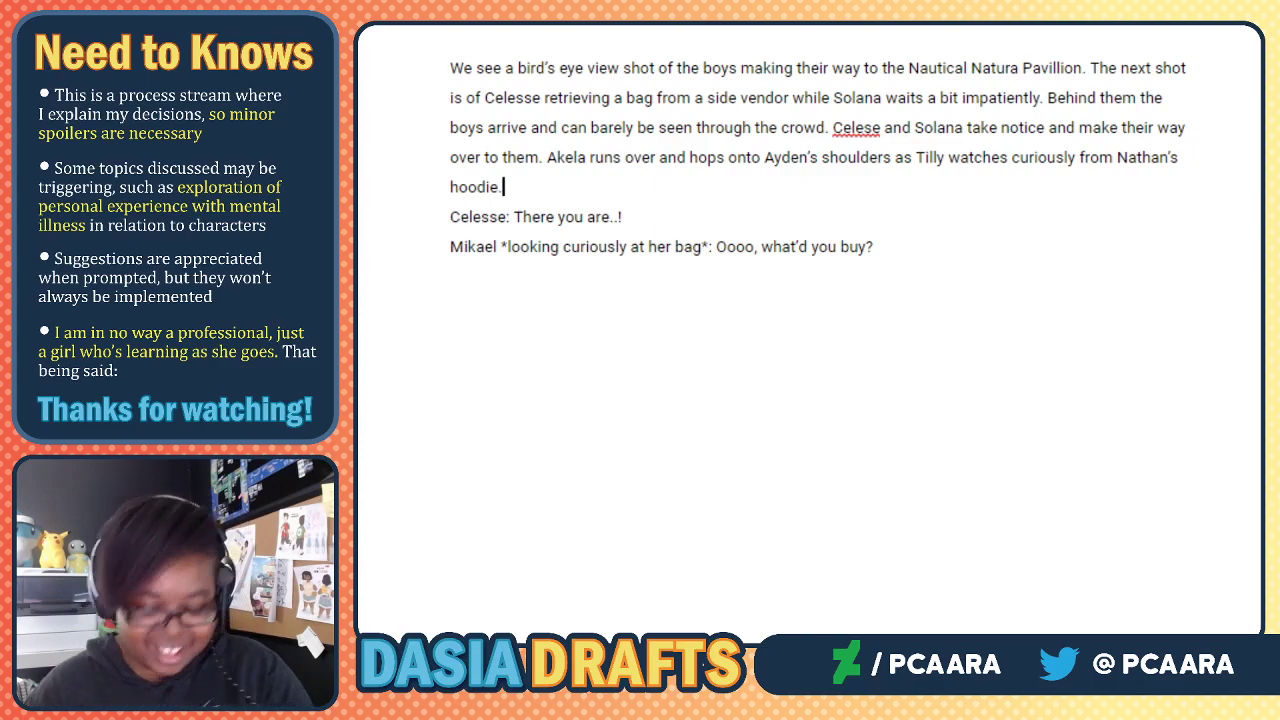
{"action": "key", "text": "Return"}
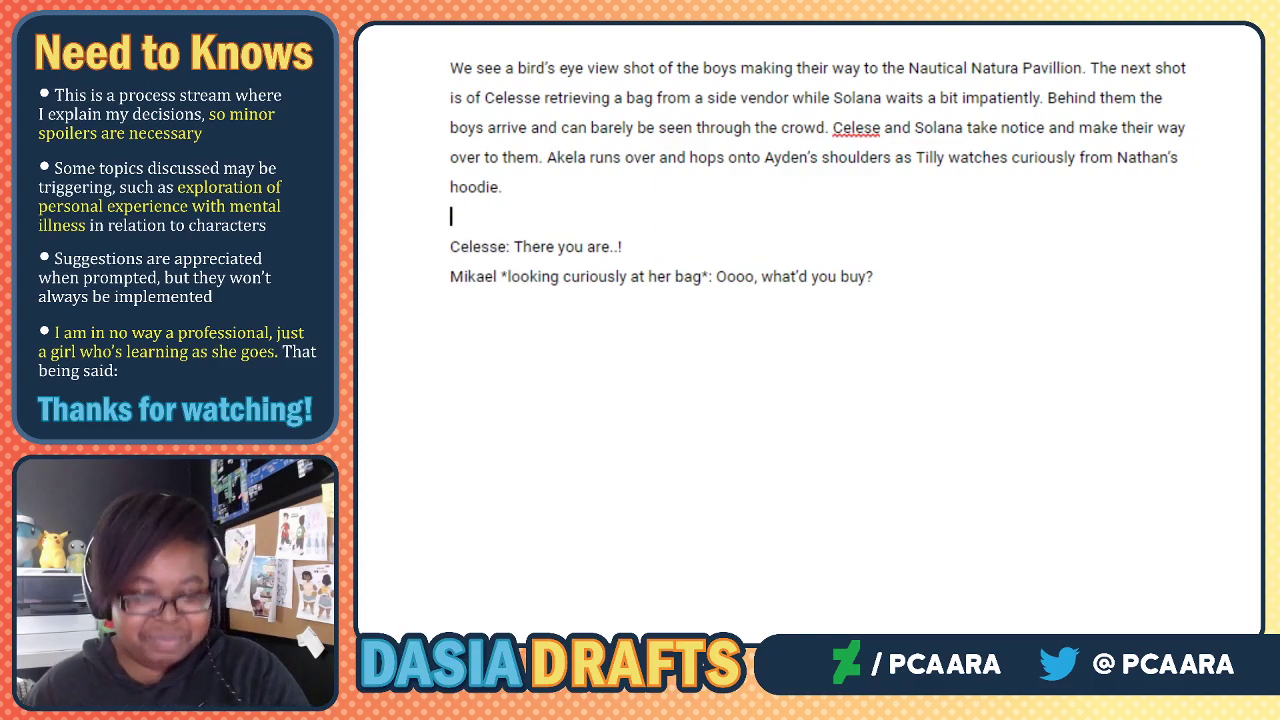
Add the dialogue line "Solana *grabbing the boys hands*: No time for that, c'mon!" below Mikael's line.
{"action": "scroll", "coordinate": [559, 179], "scroll_direction": "down", "scroll_amount": 3}
{"action": "scroll", "coordinate": [774, 177], "scroll_direction": "up", "scroll_amount": 3}
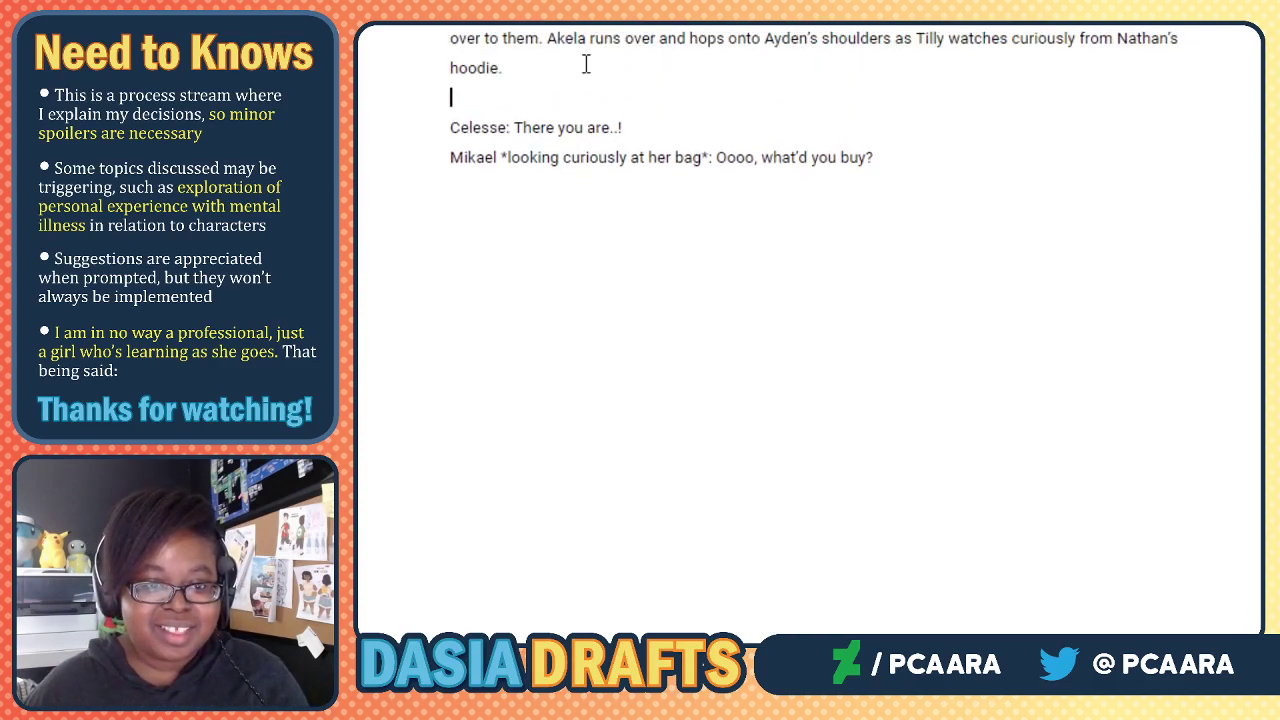
{"action": "left_click", "coordinate": [787, 155]}
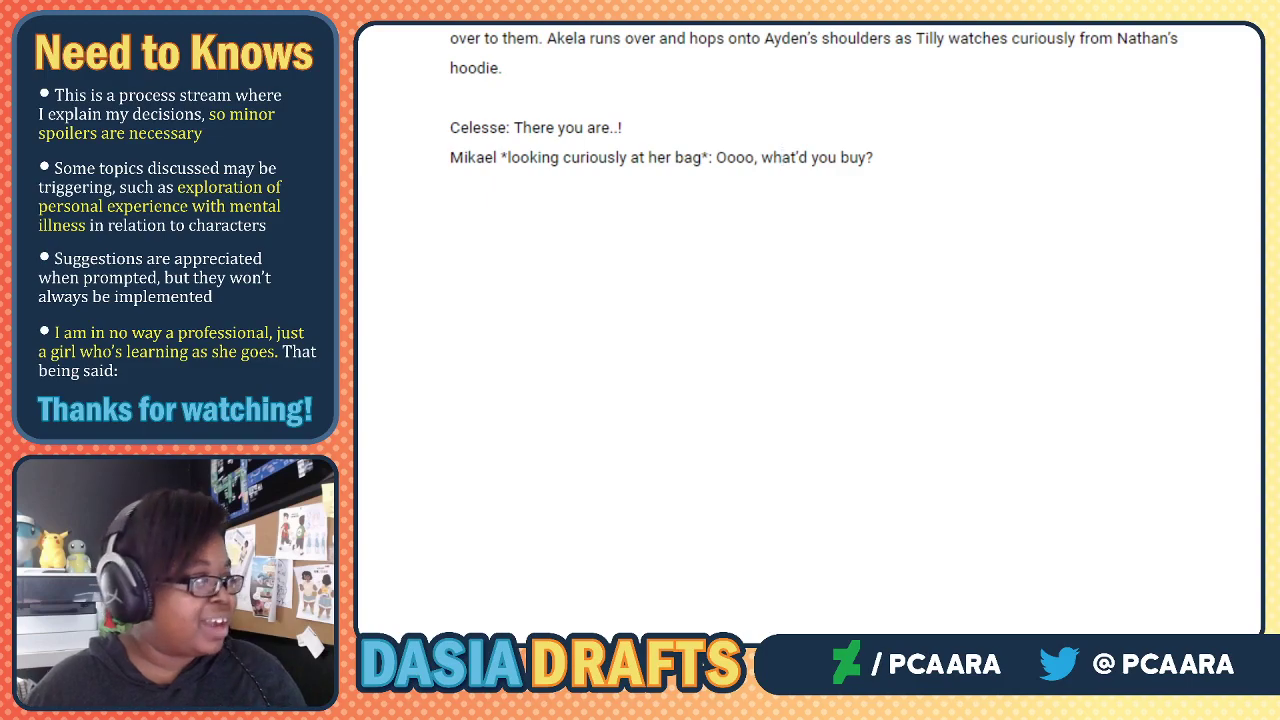
{"action": "left_click", "coordinate": [1025, 150]}
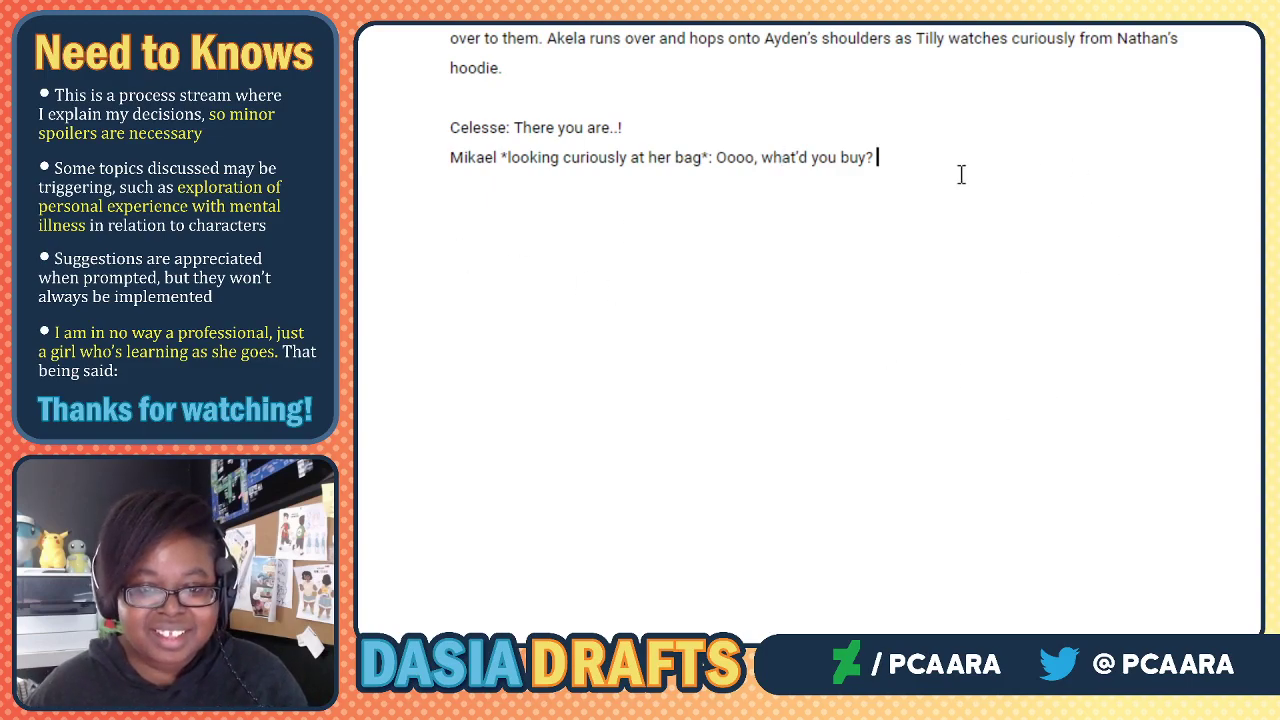
{"action": "key", "text": "Return"}
{"action": "type", "text": "Solana"}
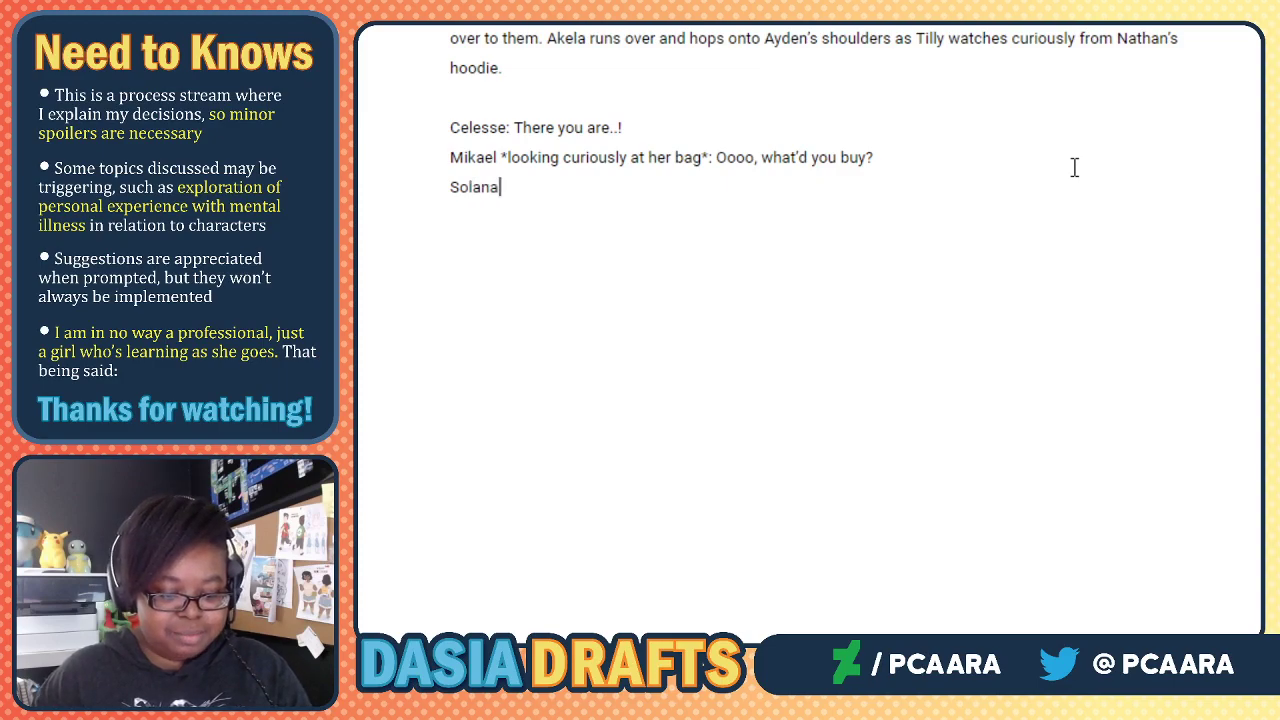
{"action": "type", "text": " *grabbin"}
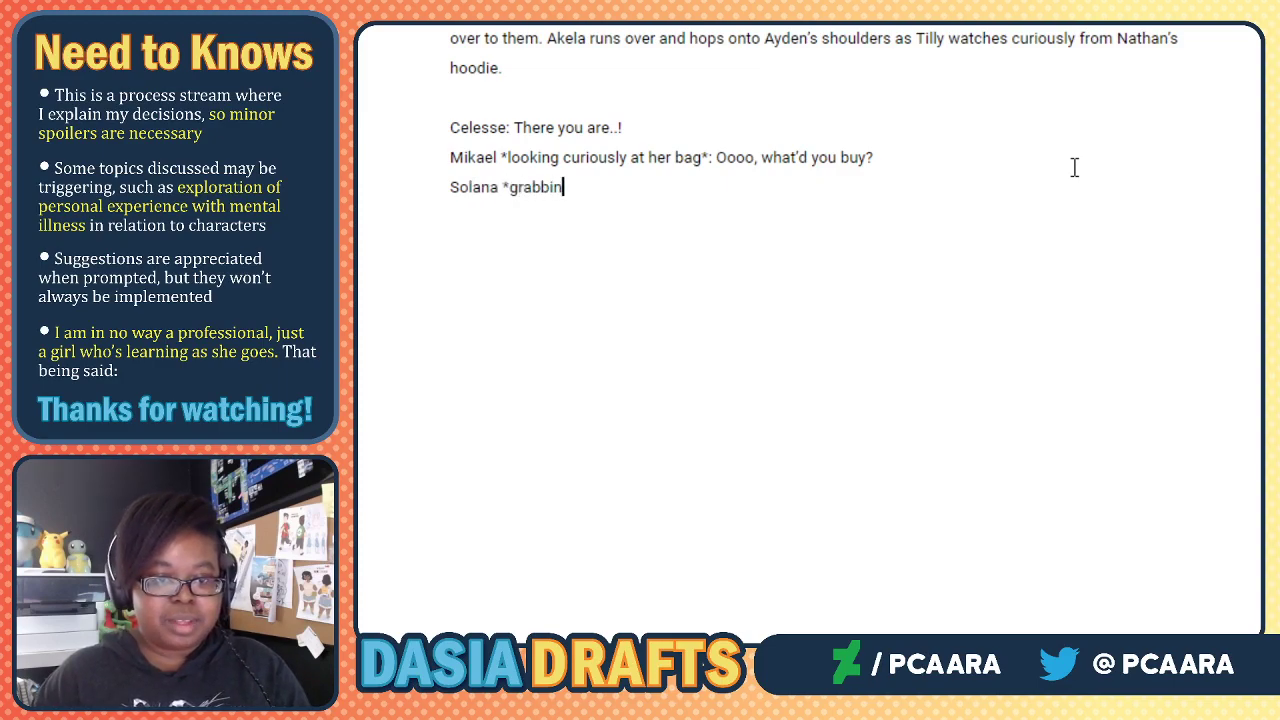
{"action": "type", "text": "g the boys"}
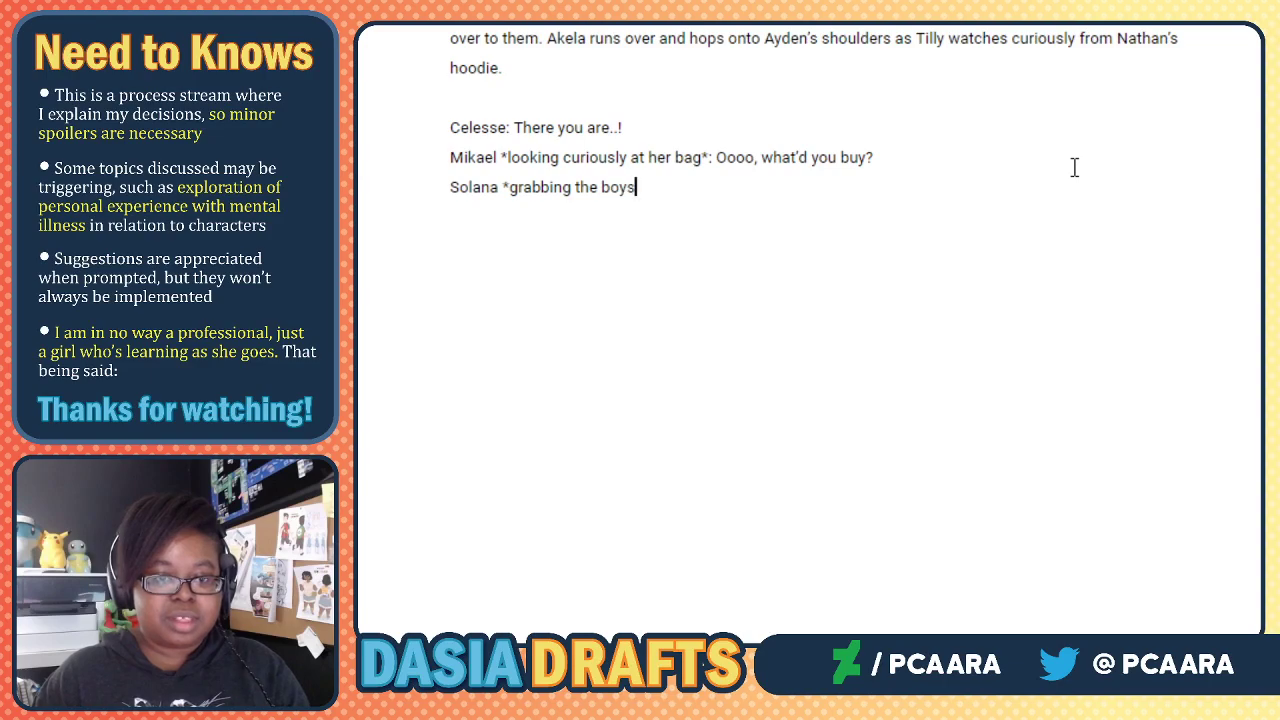
{"action": "type", "text": " hands*: No time for t"}
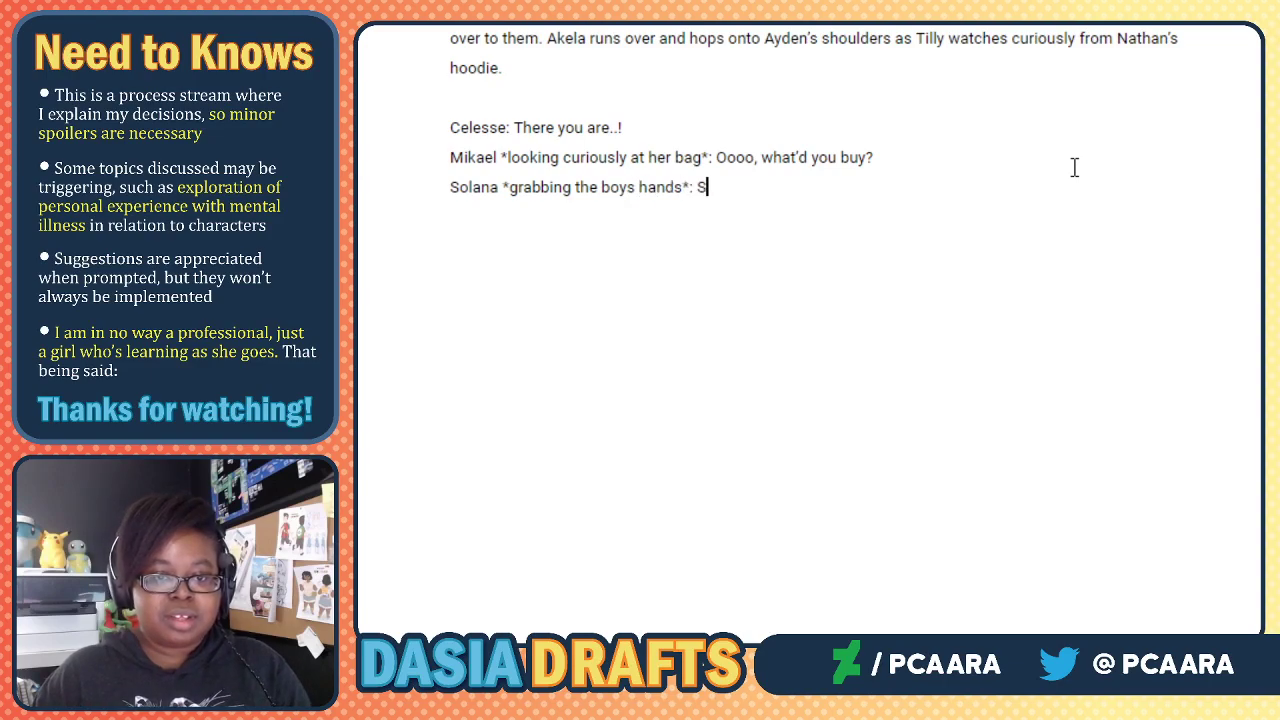
{"action": "type", "text": "hat, c'mon!"}
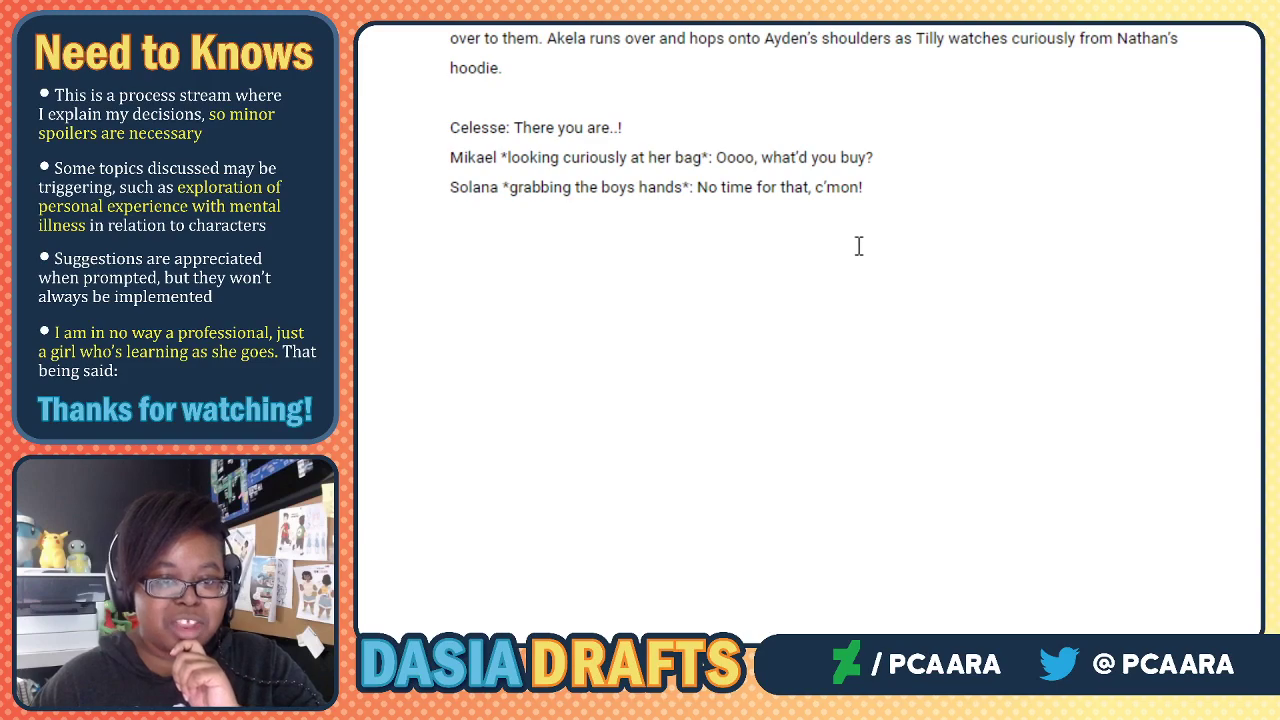
Begin a new description paragraph, one blank line below Solana's dialogue, with "Solana pulls the boys along".
{"action": "scroll", "coordinate": [857, 246], "scroll_direction": "up", "scroll_amount": 3}
{"action": "scroll", "coordinate": [857, 246], "scroll_direction": "down", "scroll_amount": 3}
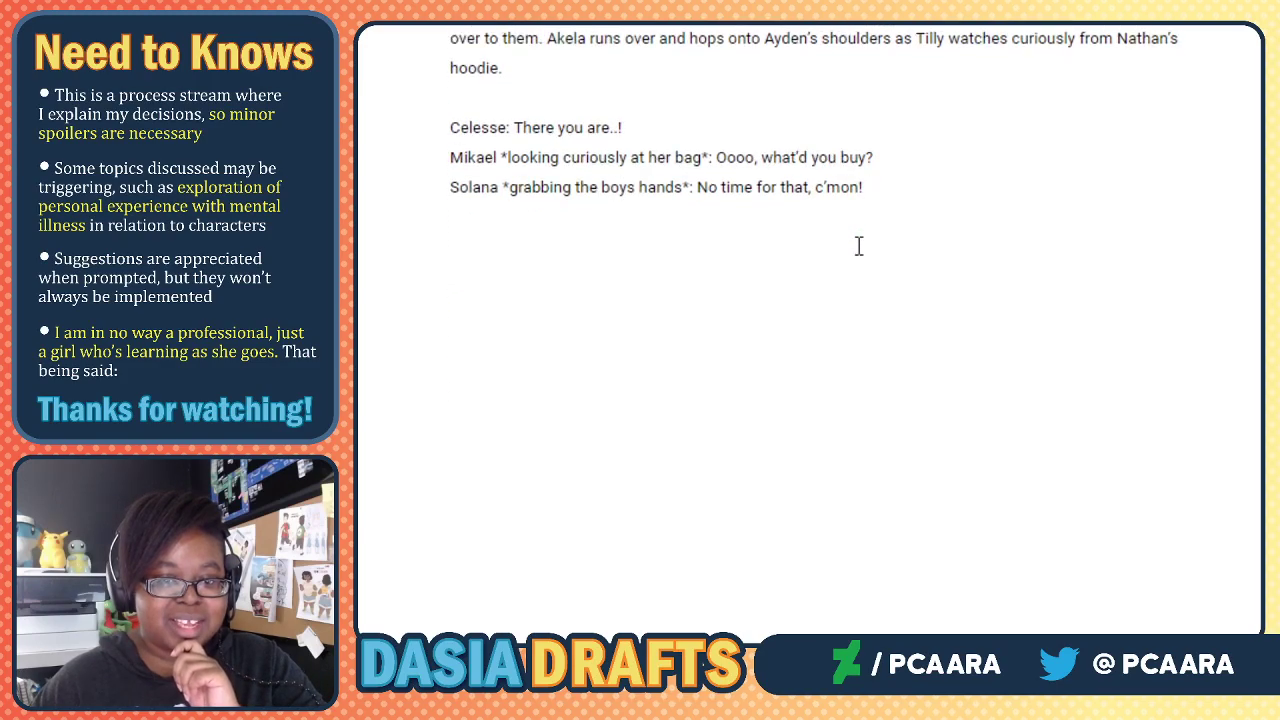
{"action": "scroll", "coordinate": [857, 246], "scroll_direction": "up", "scroll_amount": 3}
{"action": "scroll", "coordinate": [857, 246], "scroll_direction": "down", "scroll_amount": 2}
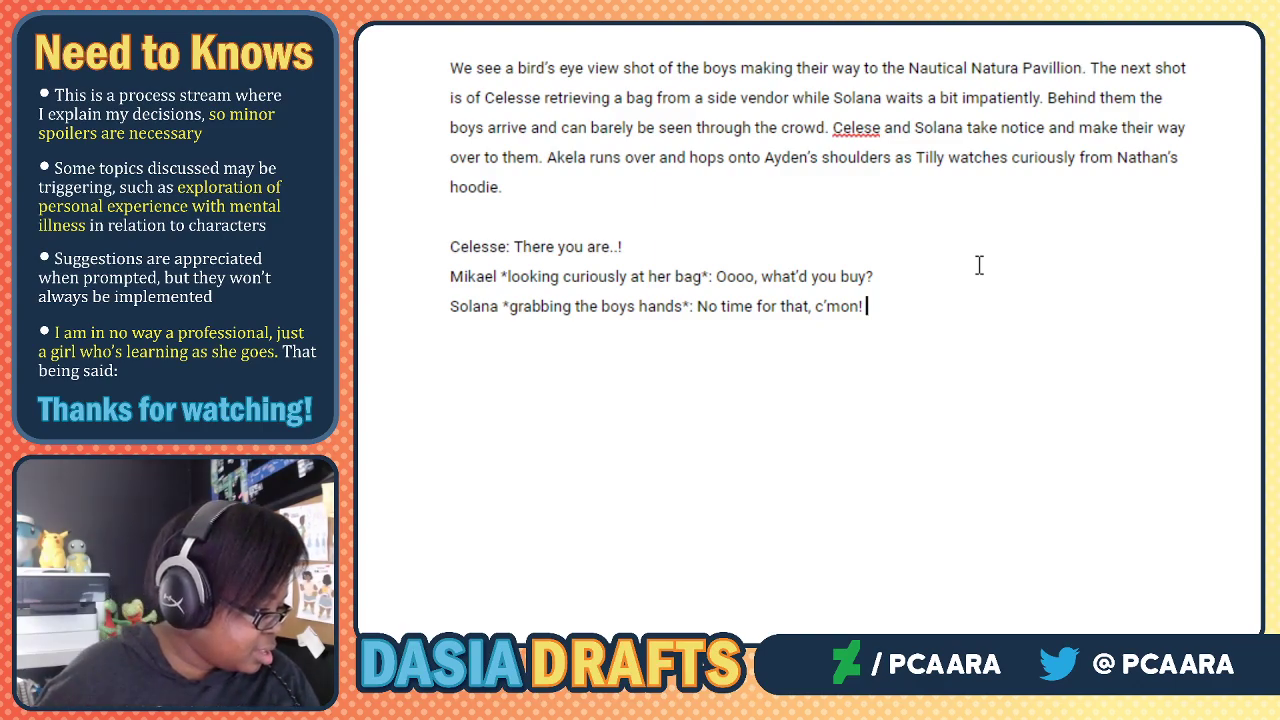
{"action": "key", "text": "Return"}
{"action": "key", "text": "Return"}
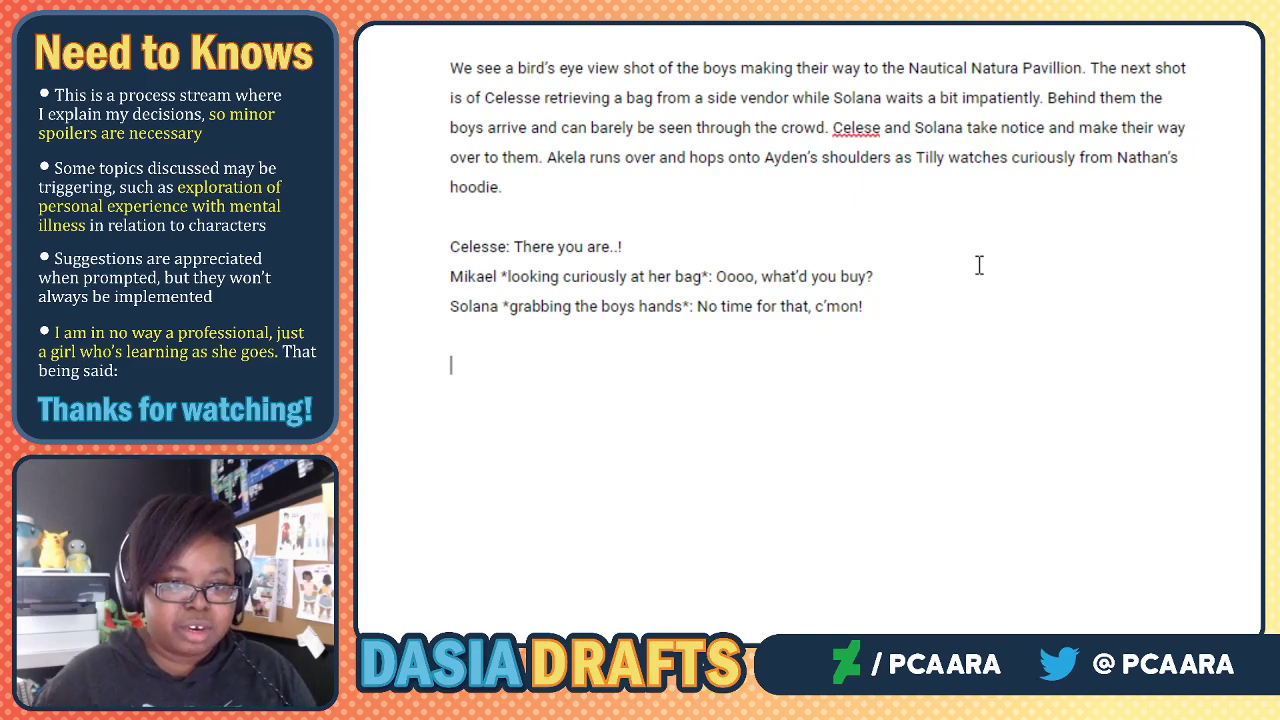
{"action": "scroll", "coordinate": [979, 264], "scroll_direction": "up", "scroll_amount": 1}
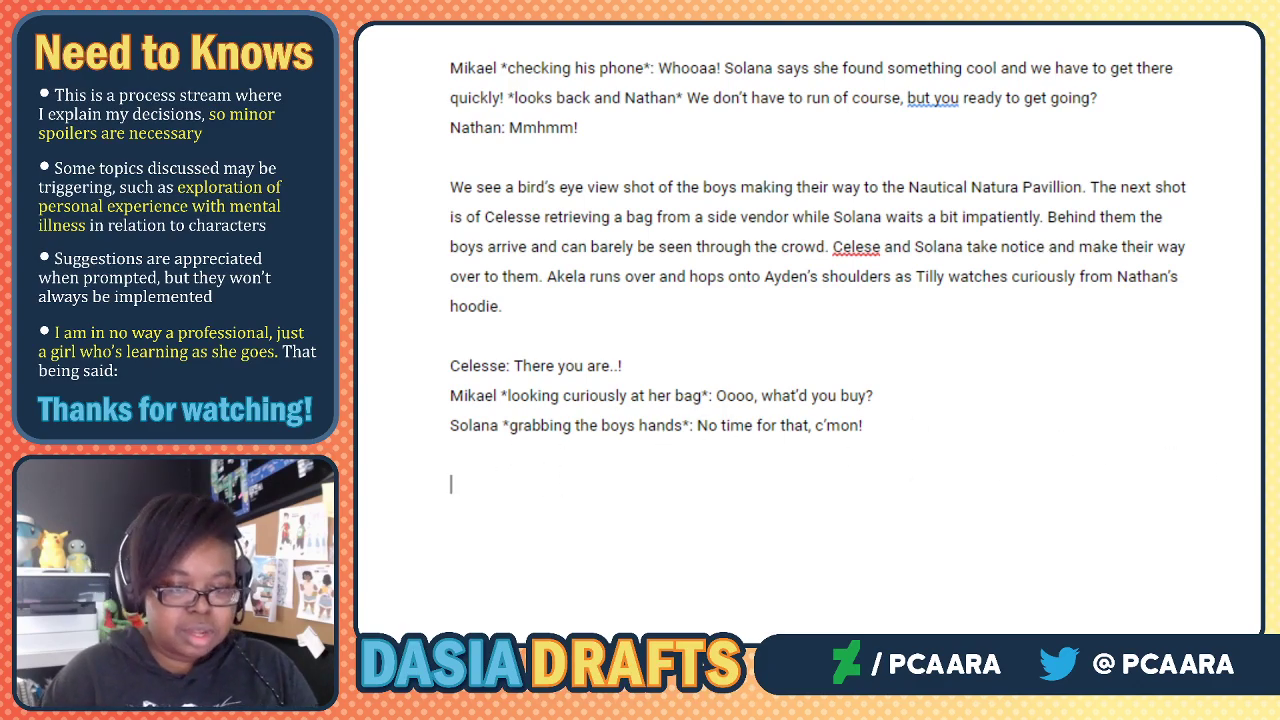
{"action": "type", "text": "Solana"}
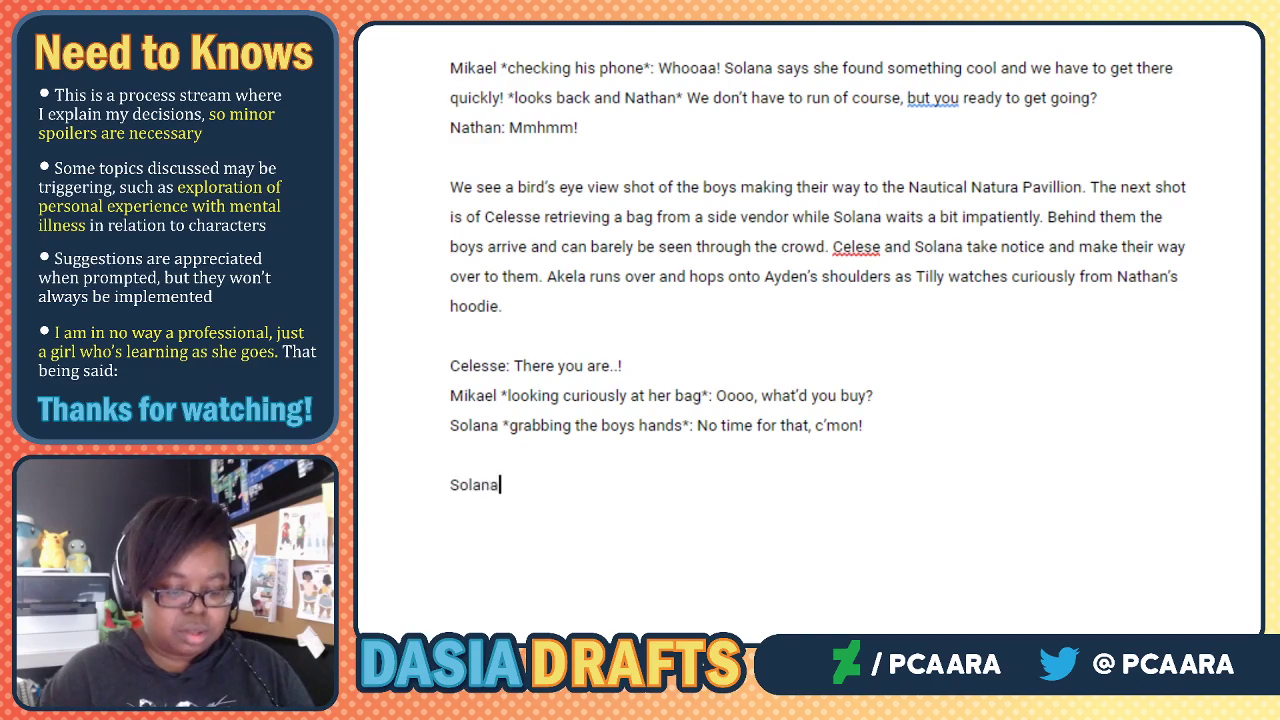
{"action": "type", "text": " pulls"}
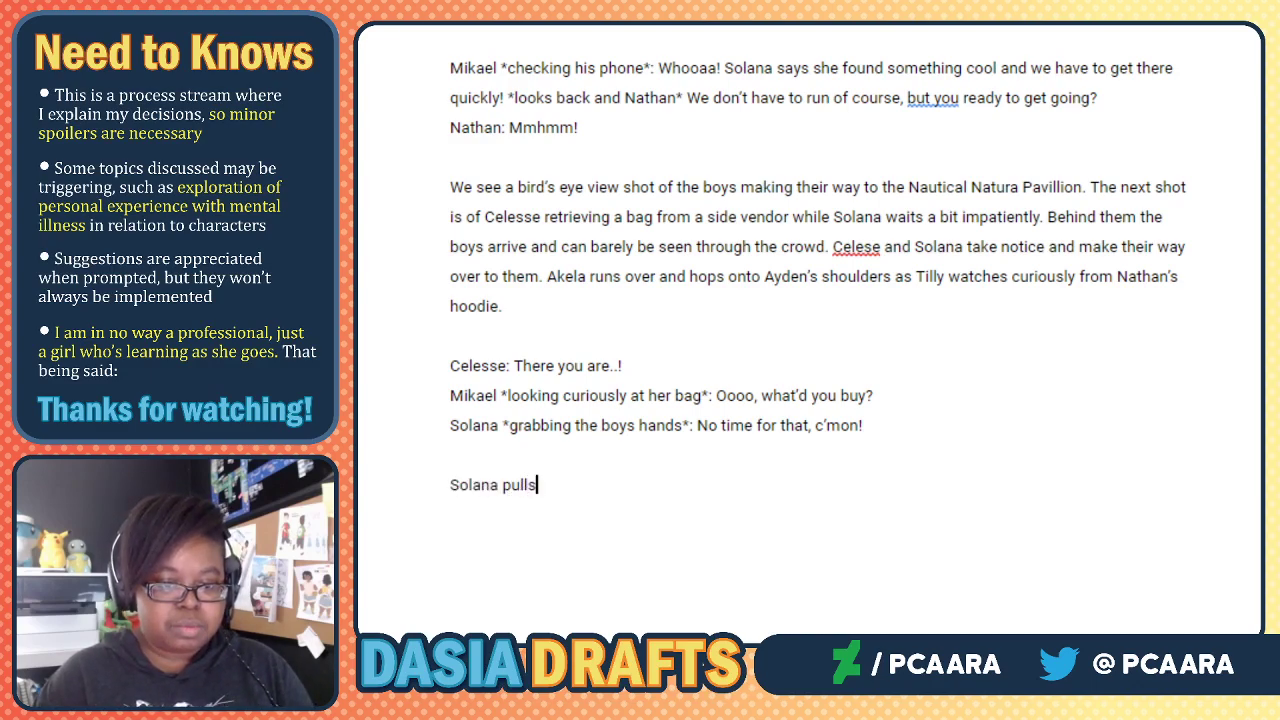
{"action": "type", "text": " the boys"}
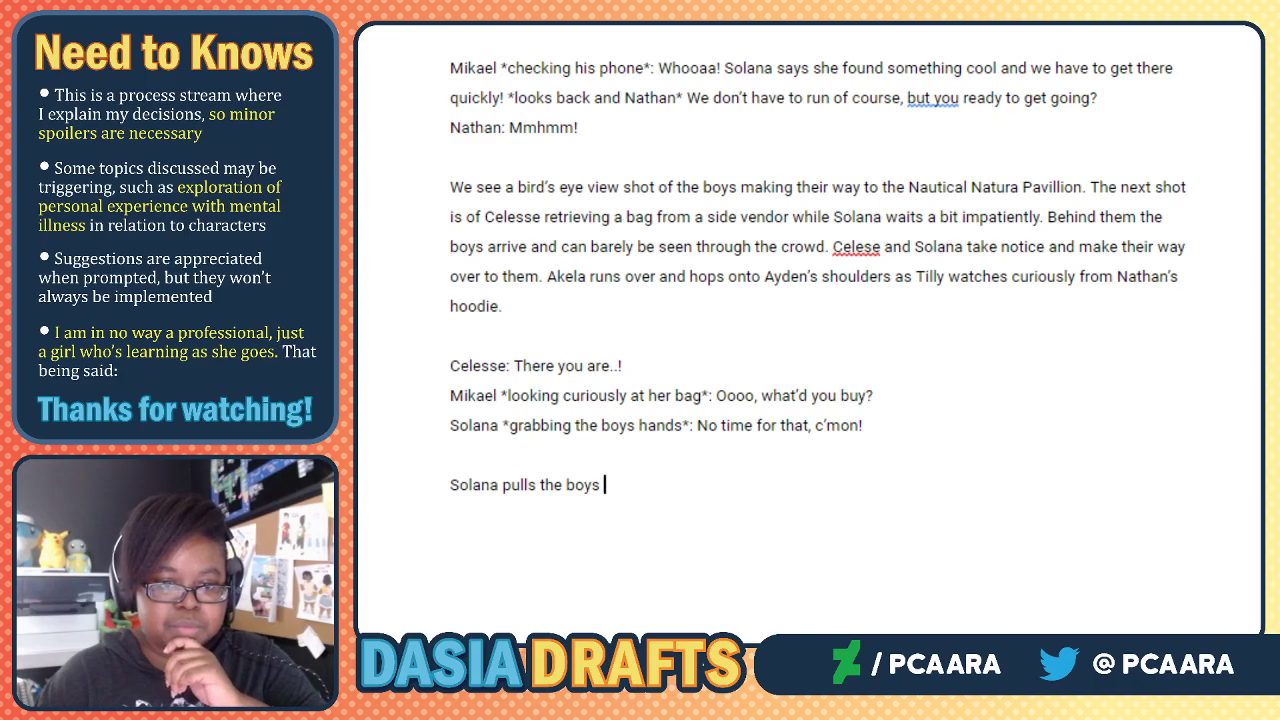
{"action": "type", "text": "along in"}
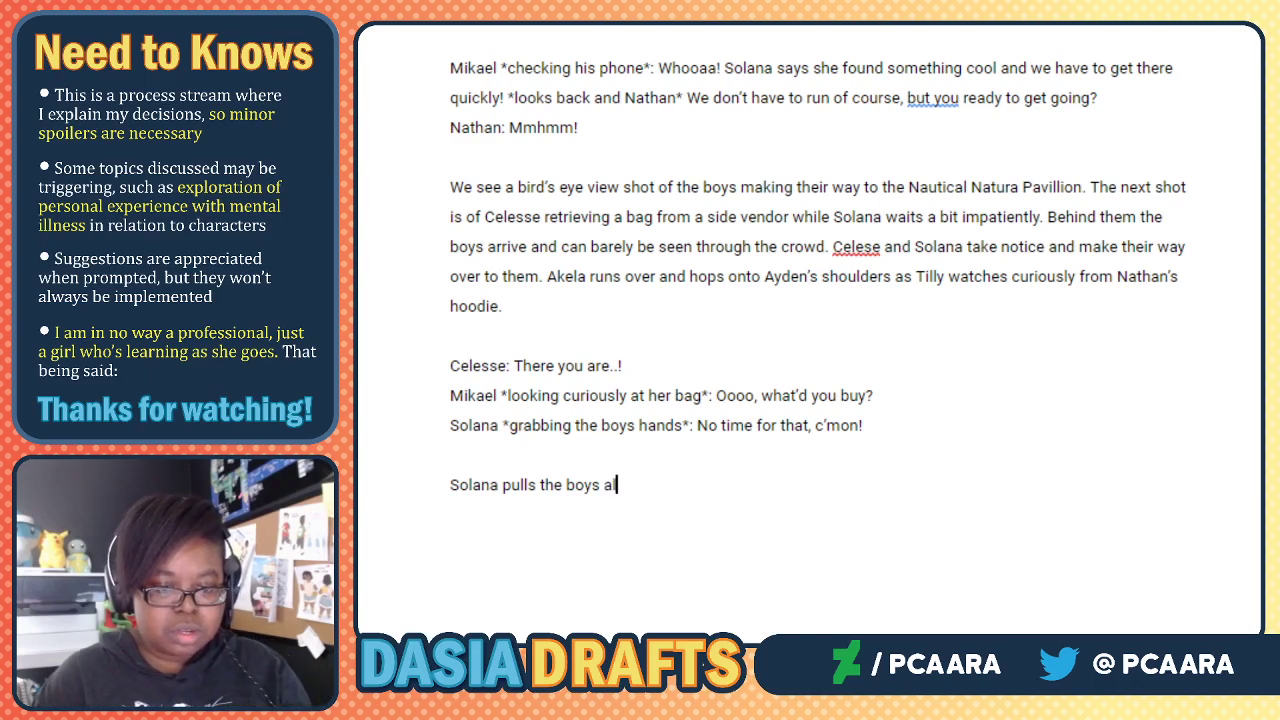
Continue the Solana description sentence with "further into the pavillion where they come fa".
{"action": "key", "text": "BackSpace"}
{"action": "key", "text": "BackSpace"}
{"action": "type", "text": "further into the p"}
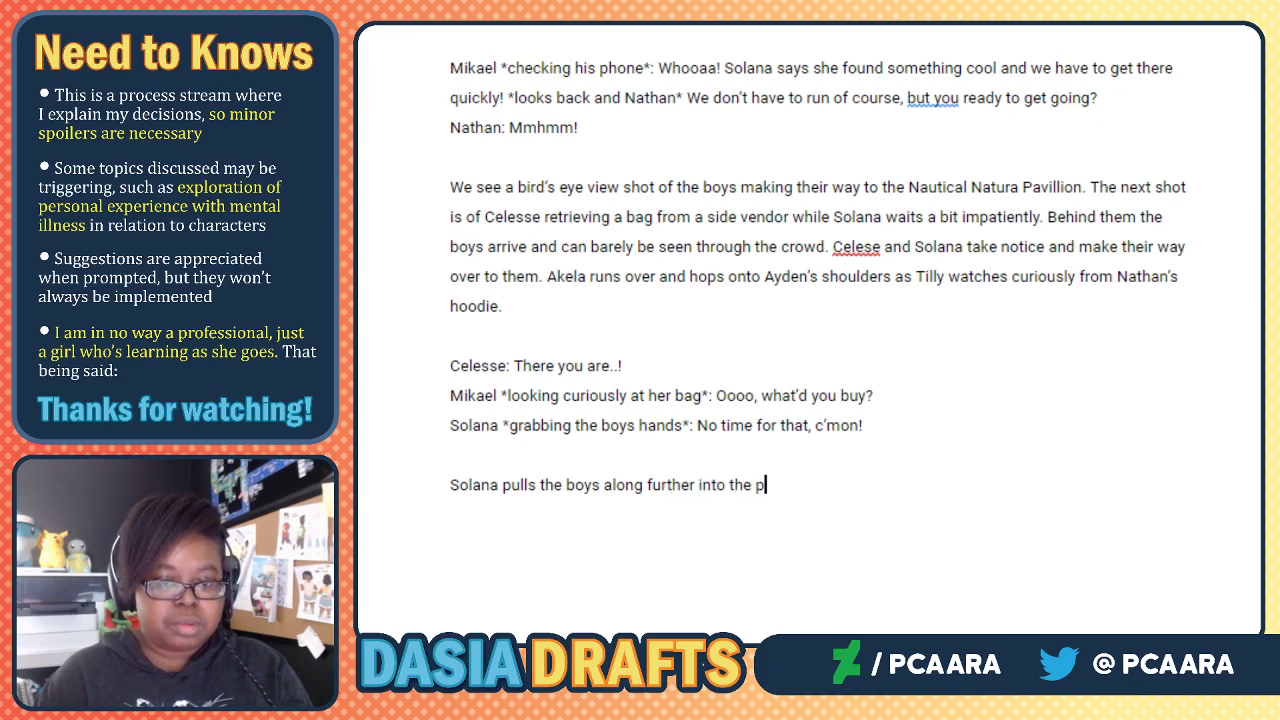
{"action": "type", "text": "avillion wher"}
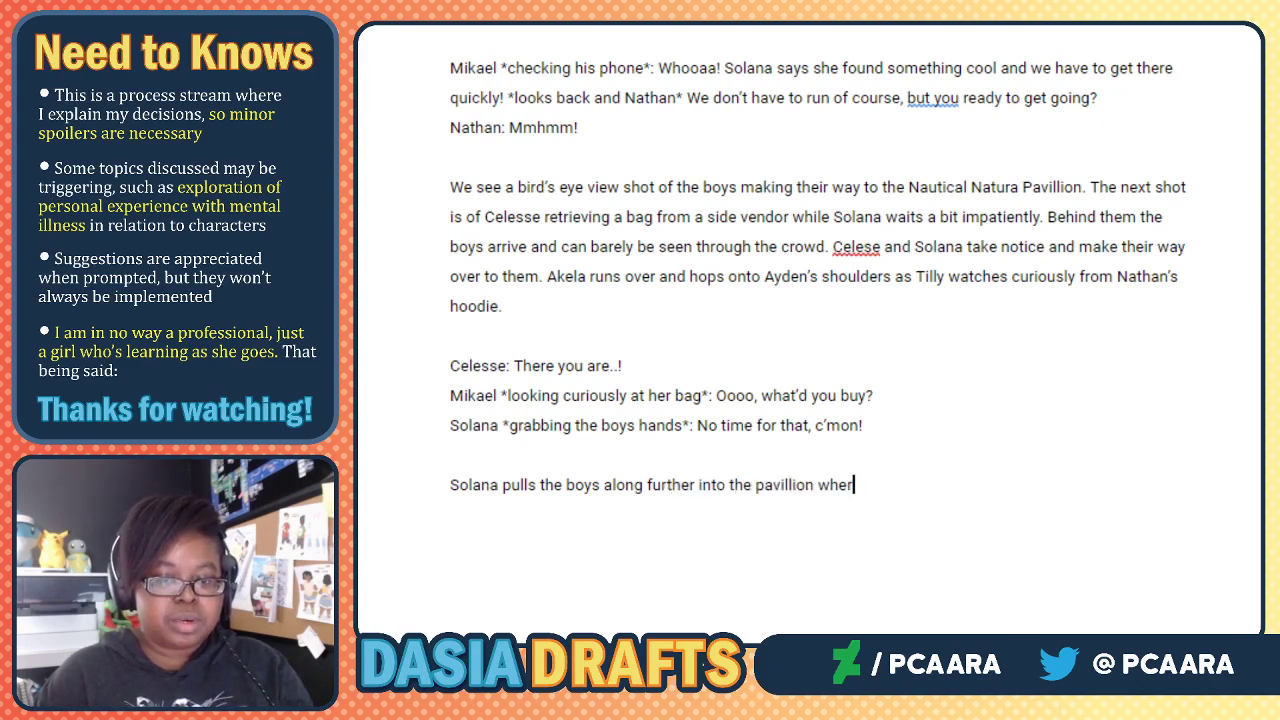
{"action": "type", "text": "e they come "}
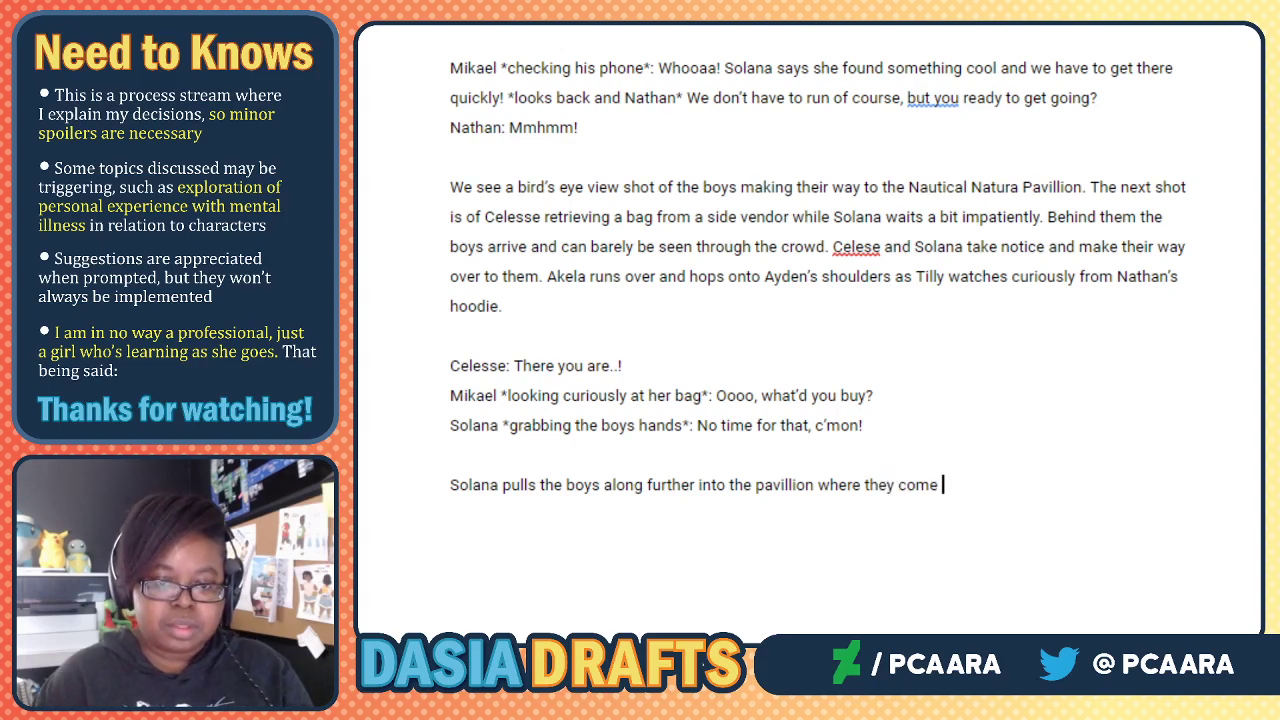
{"action": "type", "text": "fa"}
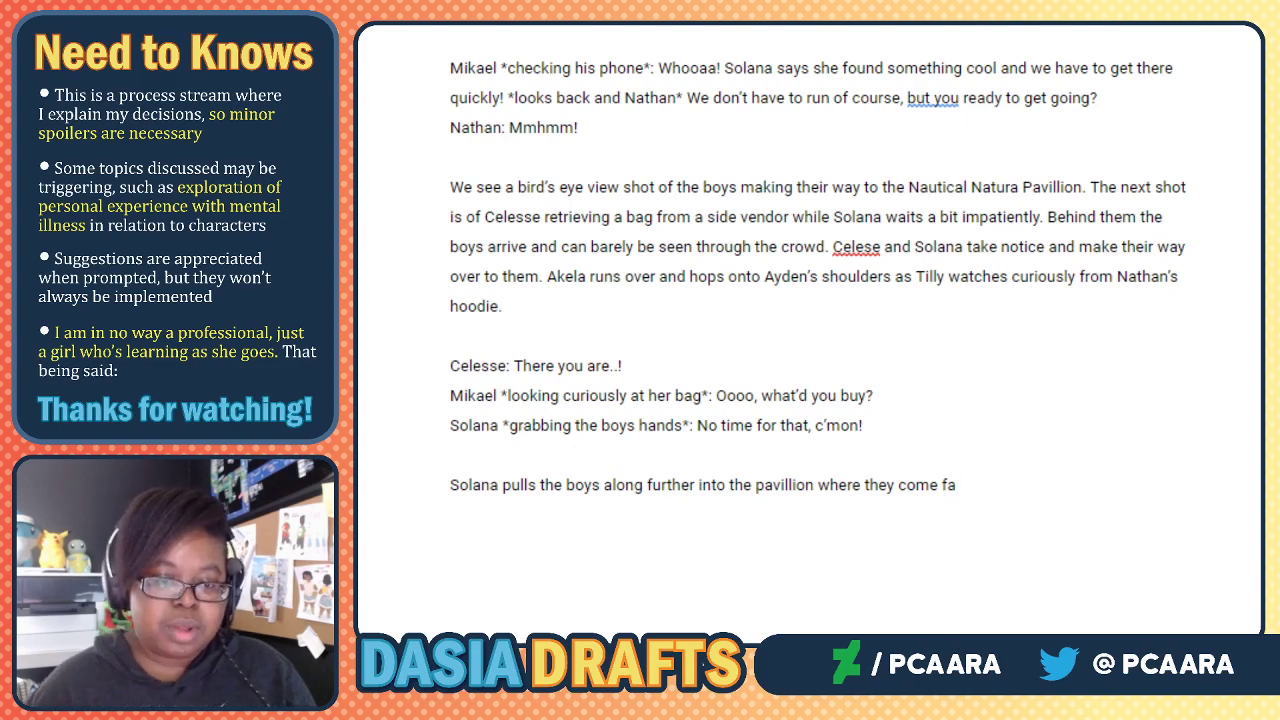
Delete Celesse's "There you are..!" line and change "her" to "Celesse's" in Mikael's action cue about the bag.
{"action": "triple_click", "coordinate": [570, 365]}
{"action": "key", "text": "BackSpace"}
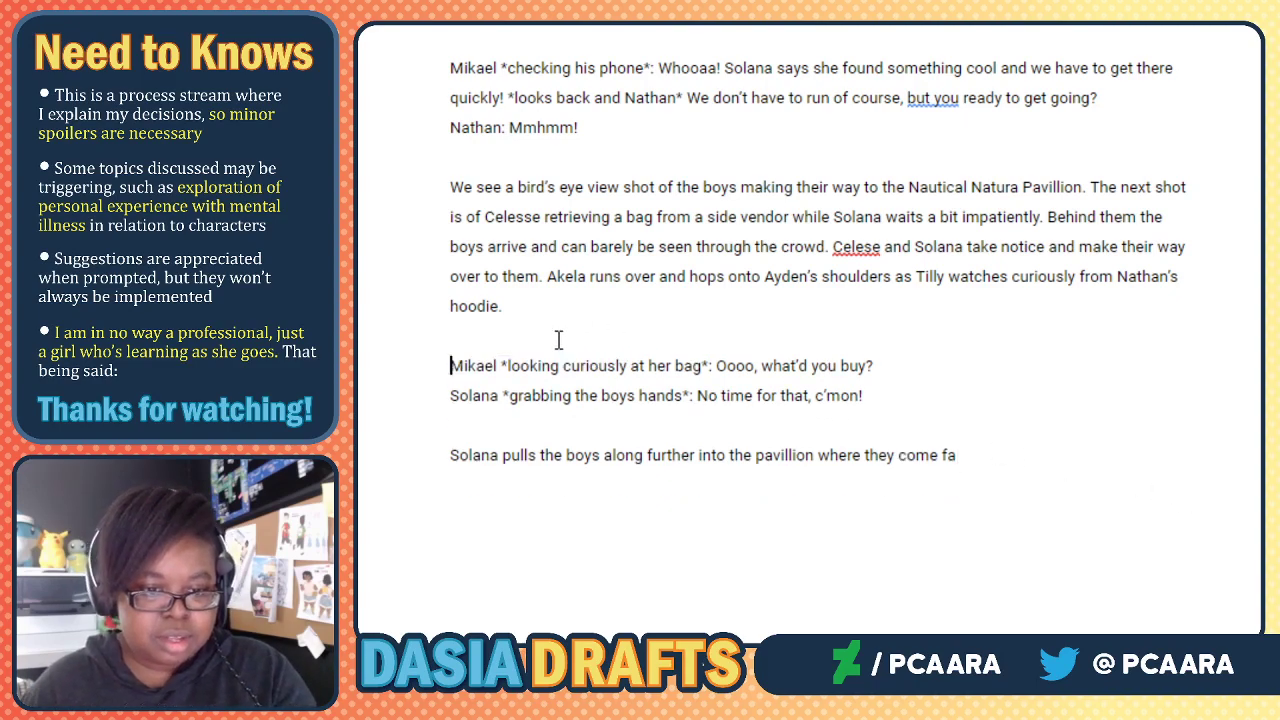
{"action": "double_click", "coordinate": [660, 366]}
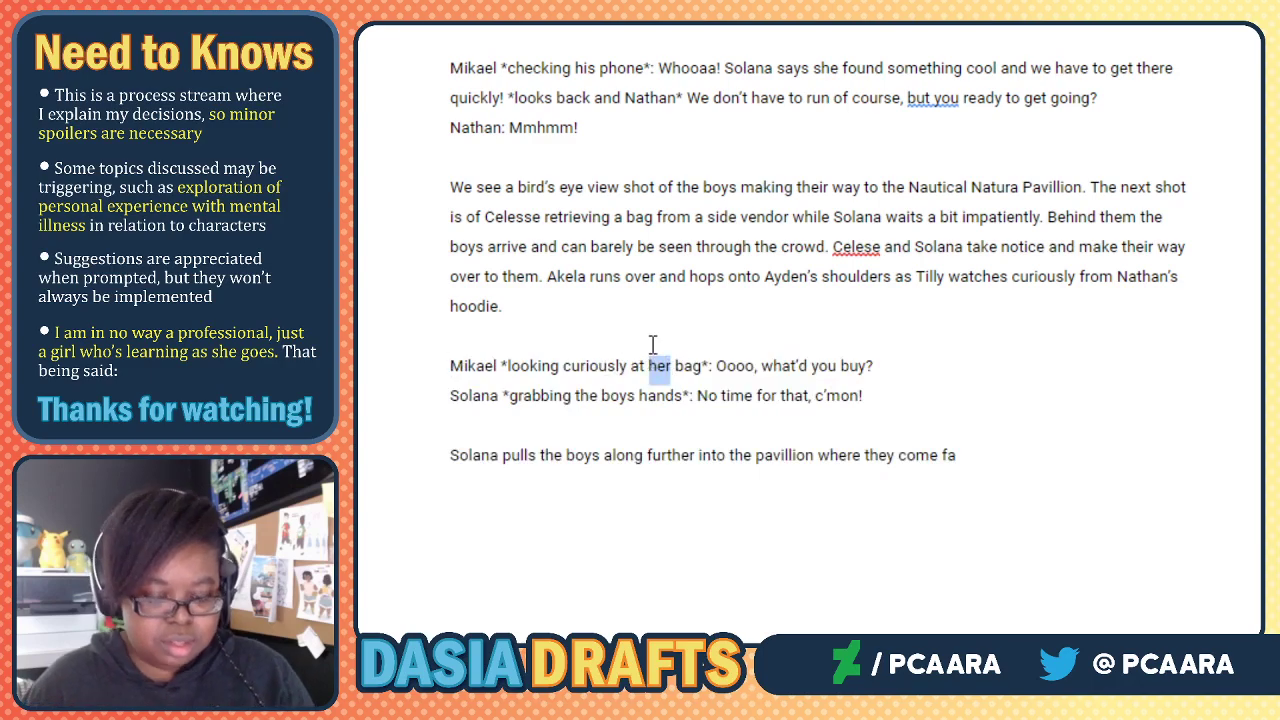
{"action": "type", "text": "Celesse's"}
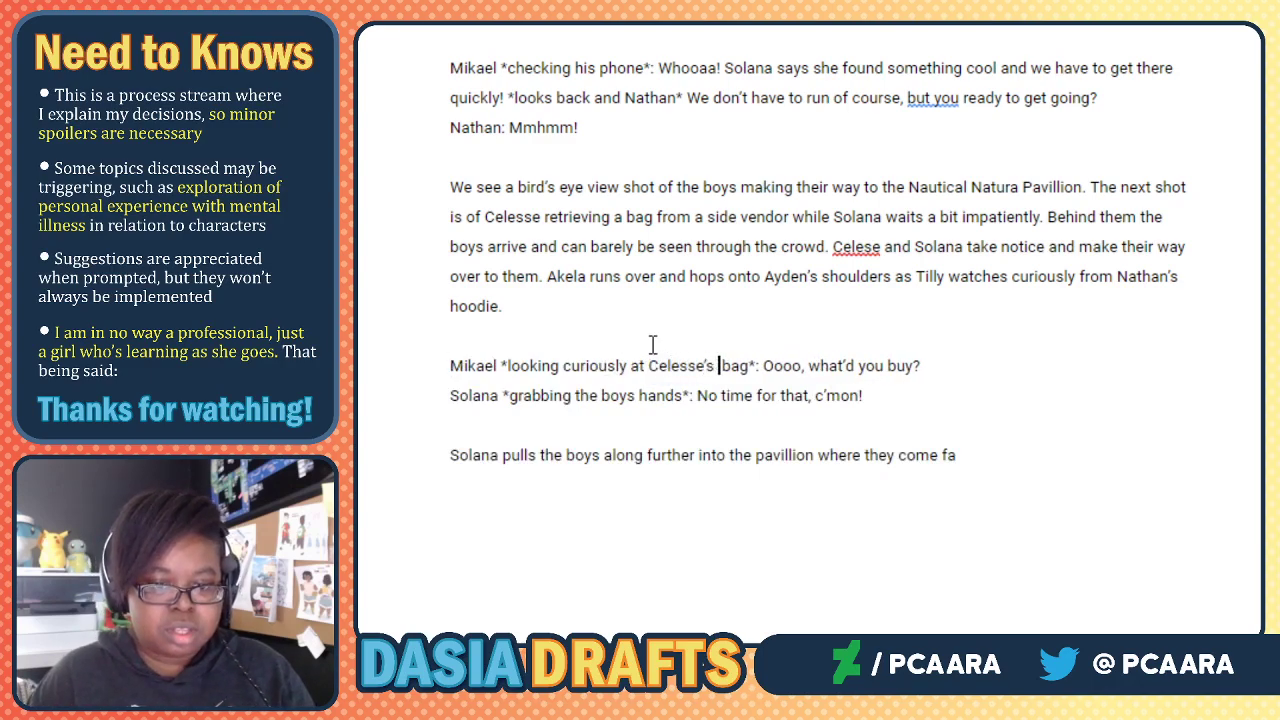
{"action": "key", "text": "BackSpace"}
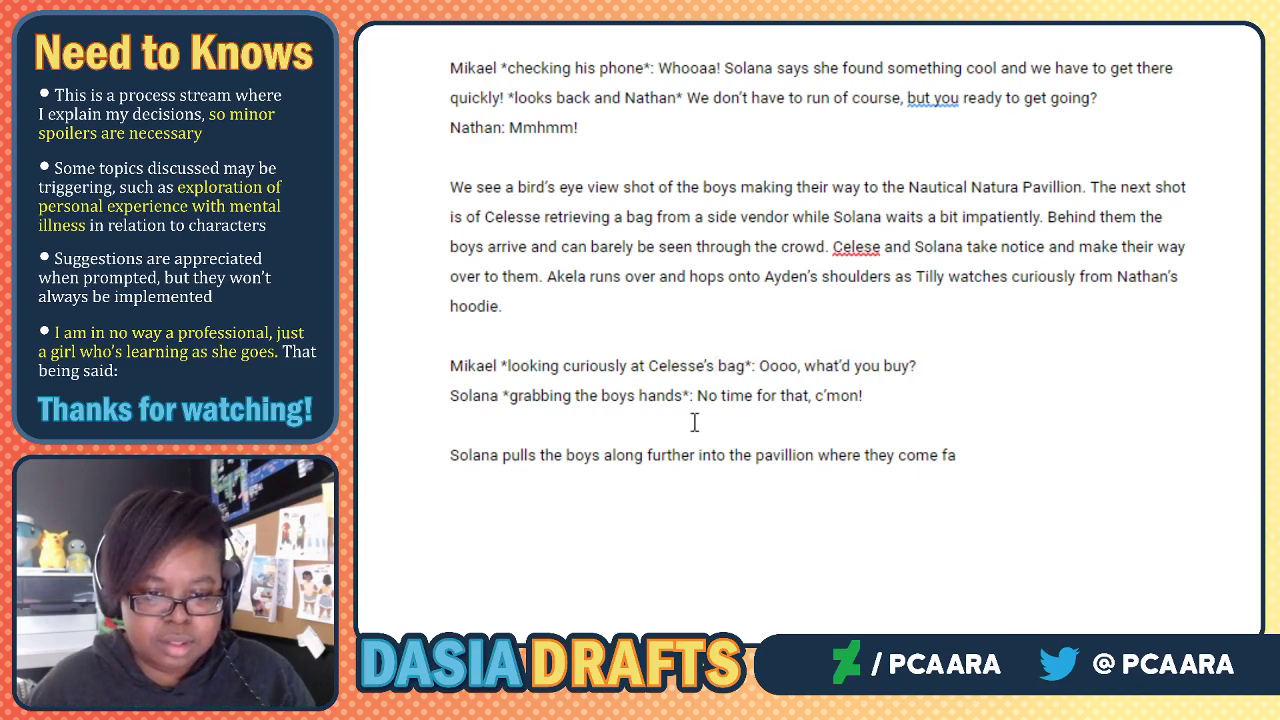
Replace "No time for that" with "There you are" in Solana's dialogue, and return to the end of the unfinished description sentence.
{"action": "double_click", "coordinate": [743, 403]}
{"action": "left_click", "coordinate": [783, 391]}
{"action": "left_click_drag", "start_coordinate": [805, 395], "coordinate": [701, 392]}
{"action": "type", "text": "There you are"}
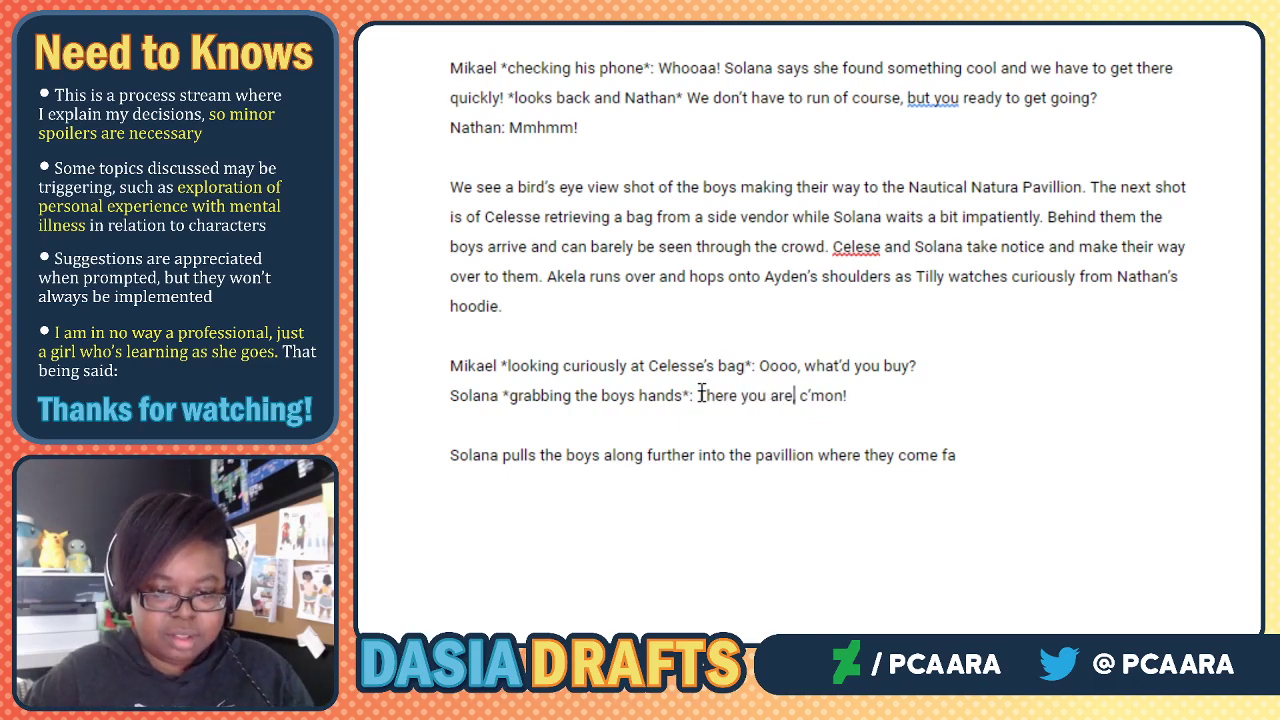
{"action": "type", "text": ","}
{"action": "left_click", "coordinate": [475, 437]}
{"action": "left_click", "coordinate": [752, 455]}
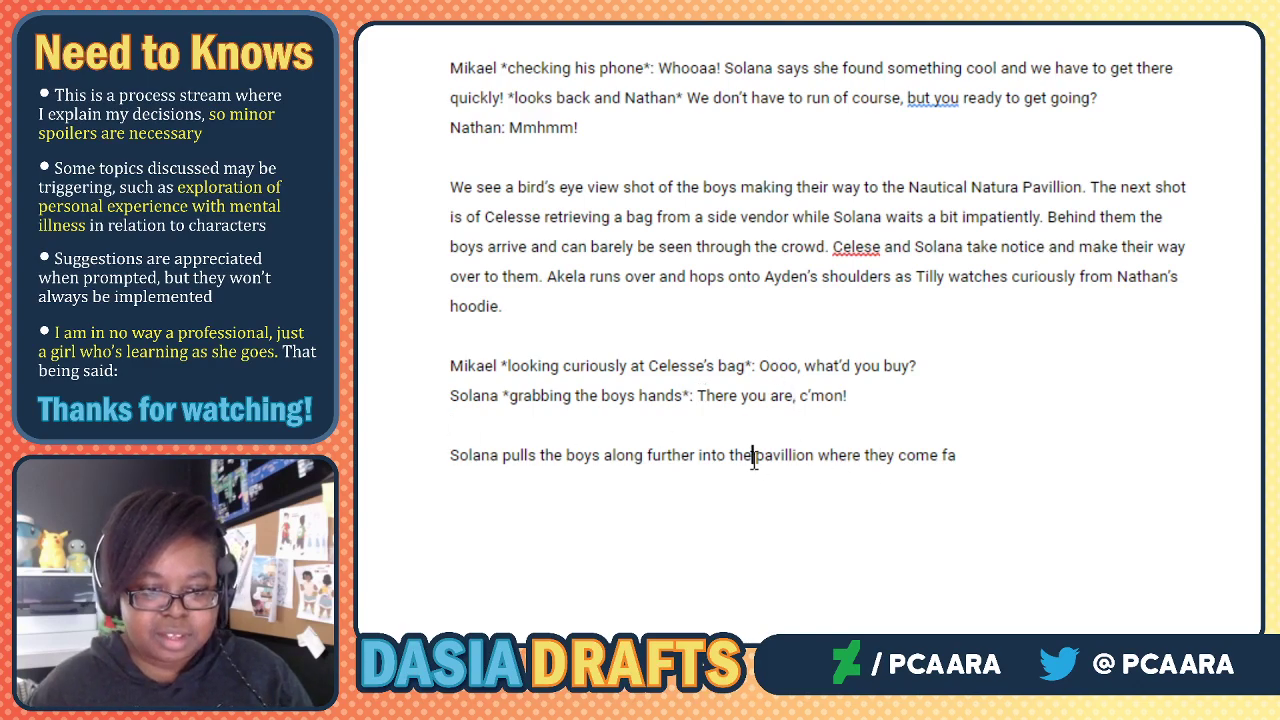
{"action": "left_click", "coordinate": [878, 455]}
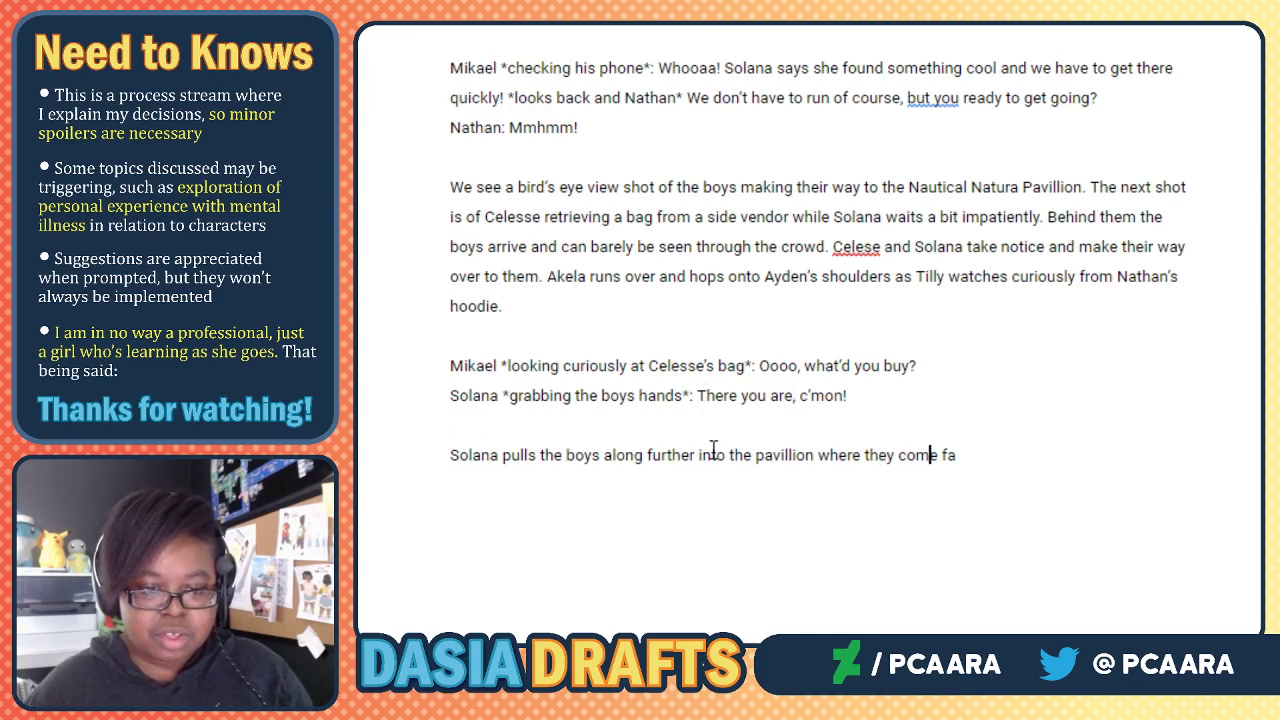
{"action": "left_click", "coordinate": [1017, 465]}
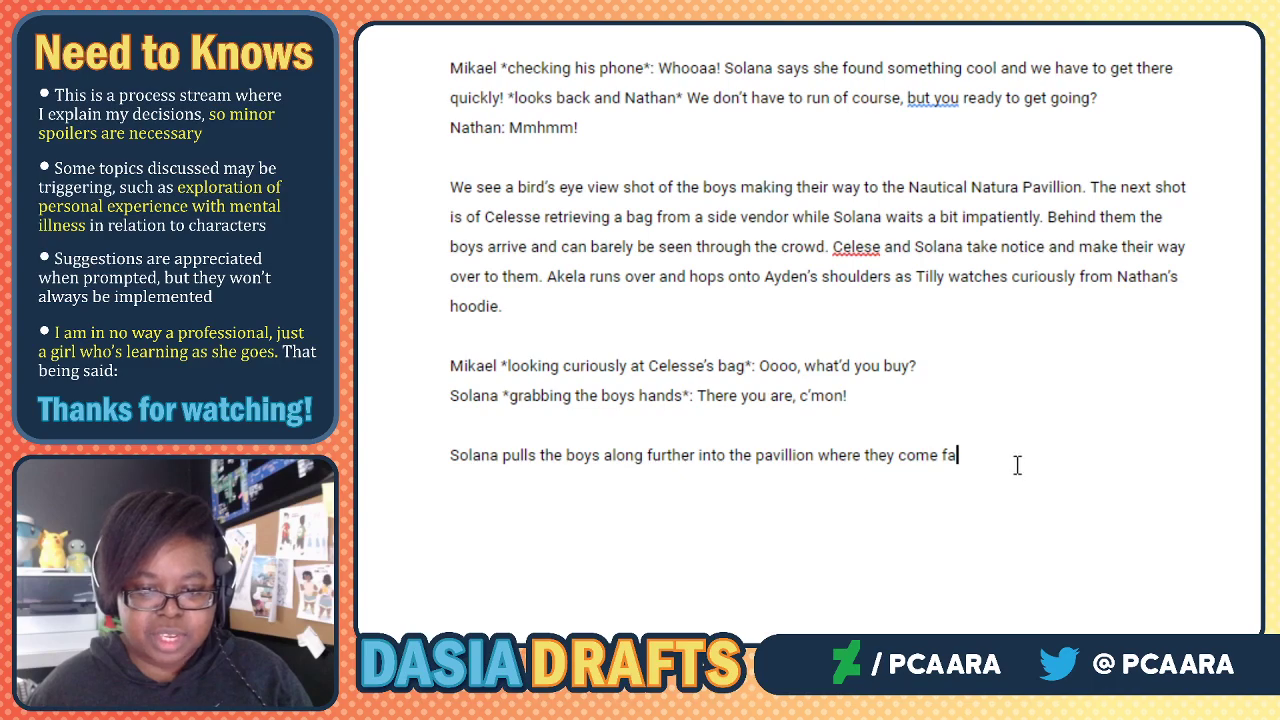
Continue the unfinished description sentence so it reads "come face to face with a beautiful statue of a middle aged woman with".
{"action": "type", "text": "ce to f"}
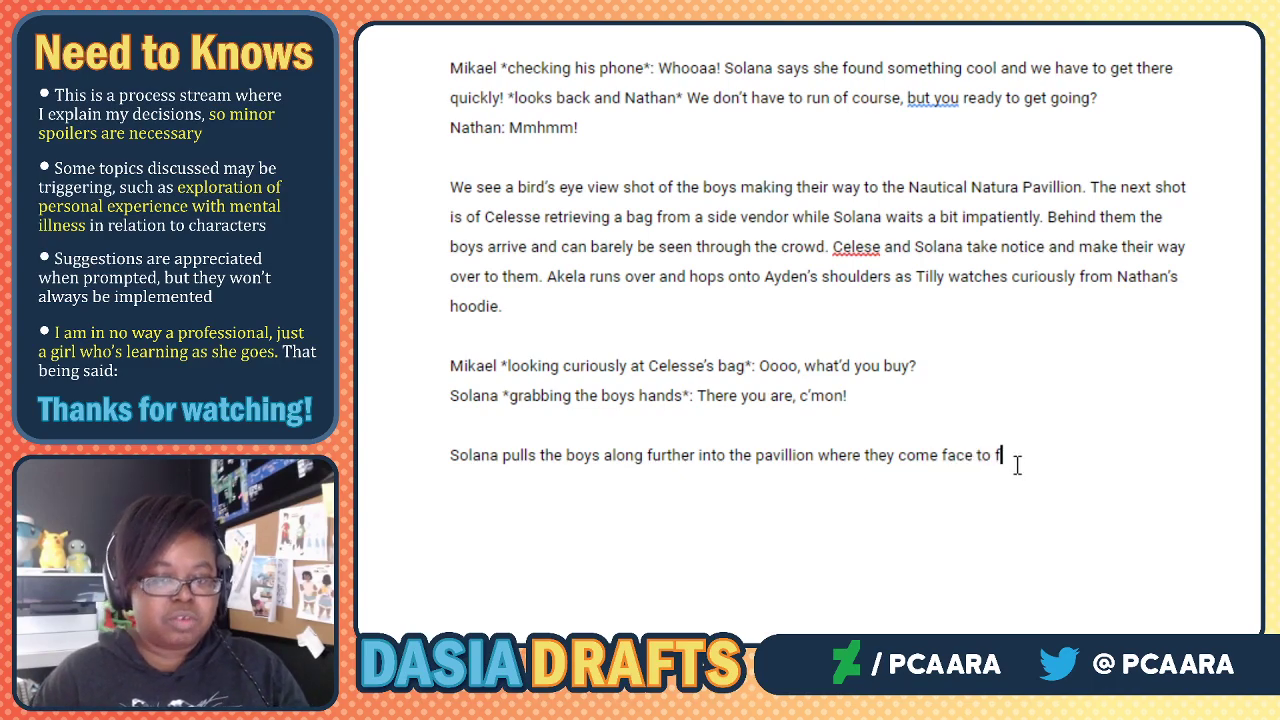
{"action": "type", "text": "ace with a"}
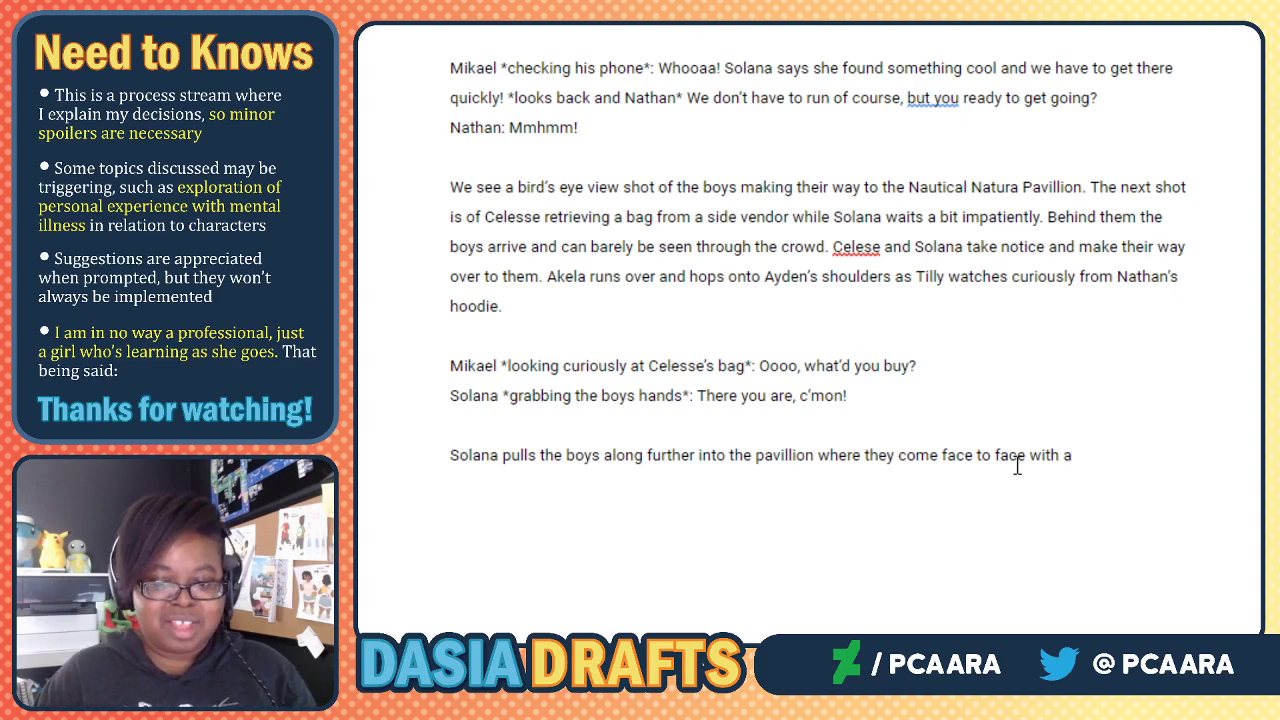
{"action": "type", "text": " beautiful"}
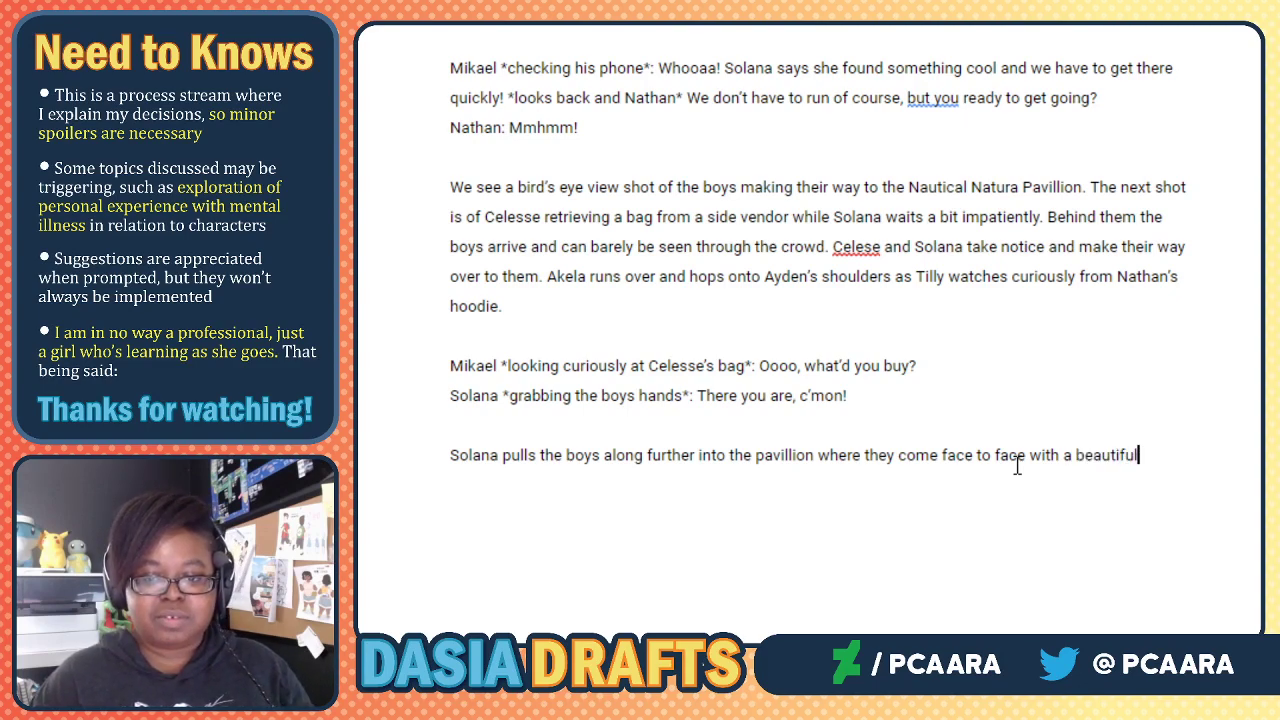
{"action": "type", "text": " sttu"}
{"action": "type", "text": "at"}
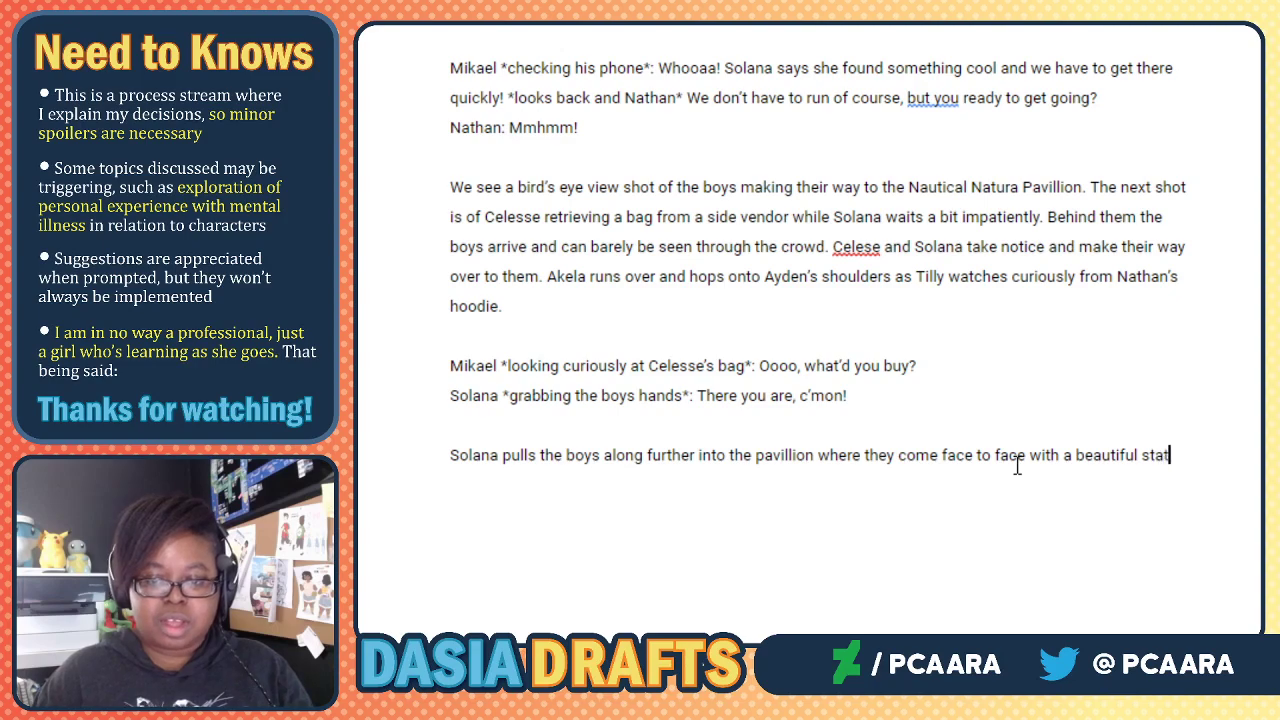
{"action": "type", "text": "ue of a "}
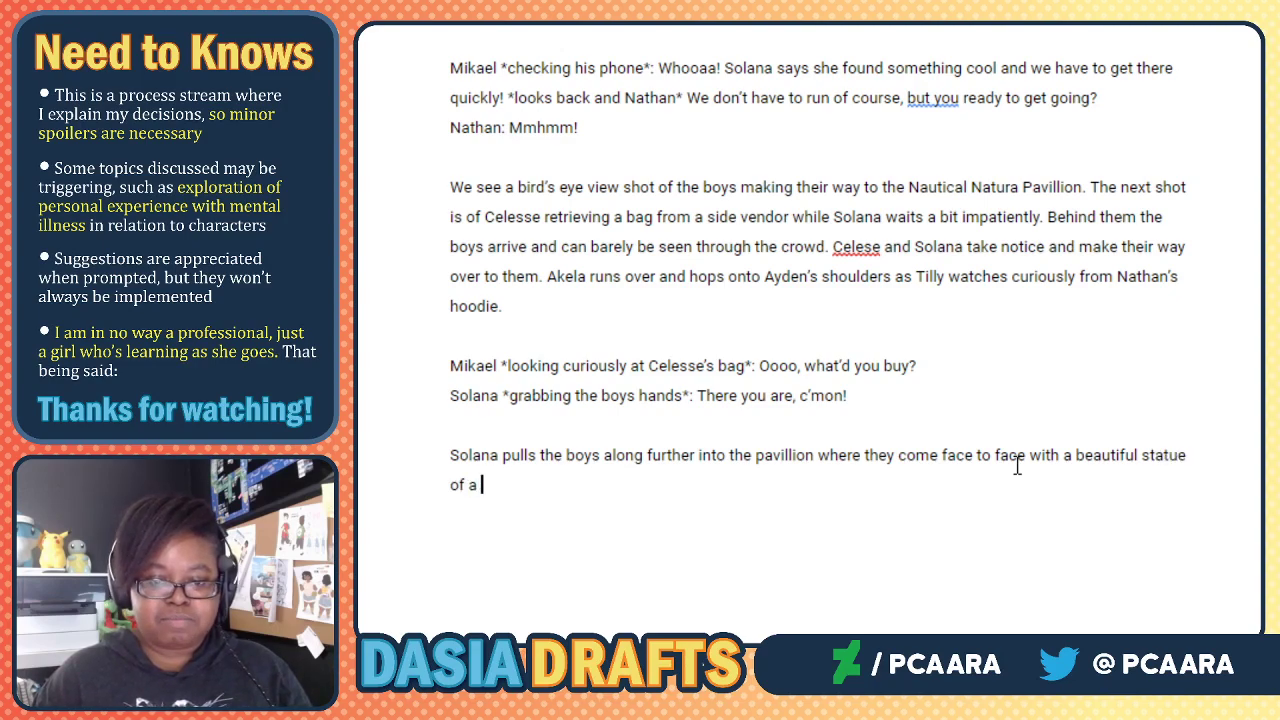
{"action": "type", "text": "middle a"}
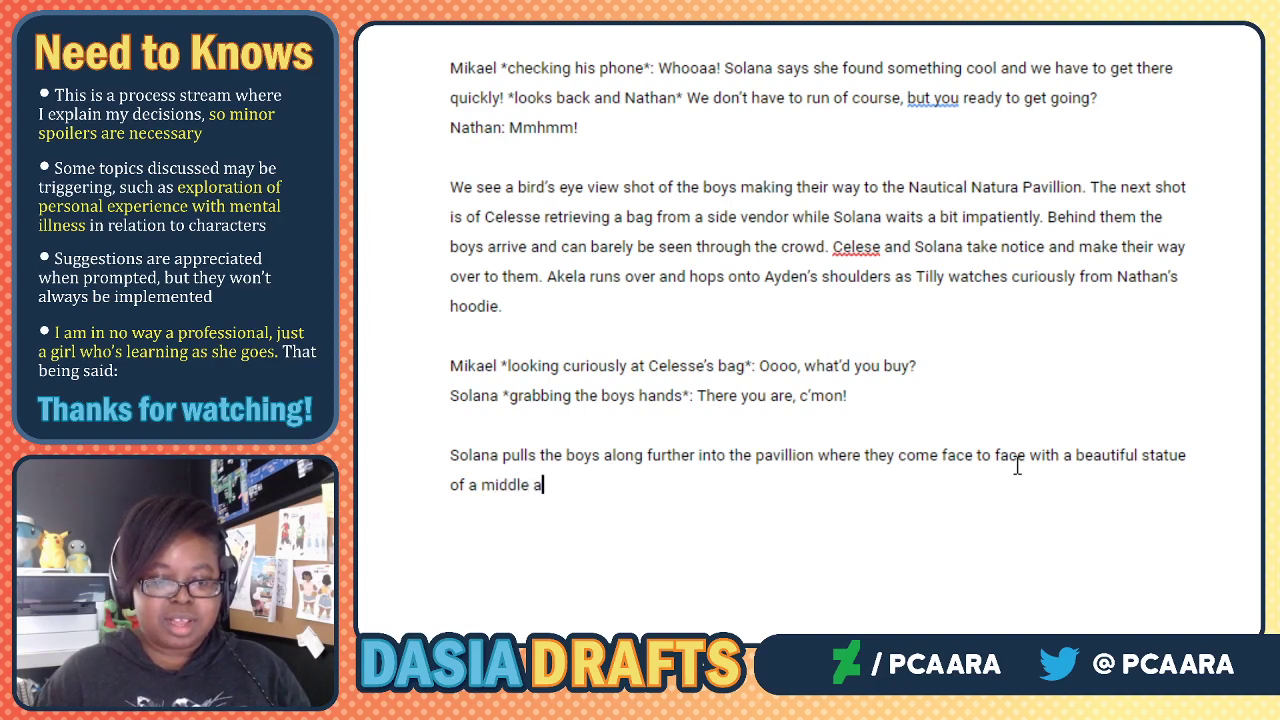
{"action": "type", "text": "ged woman w"}
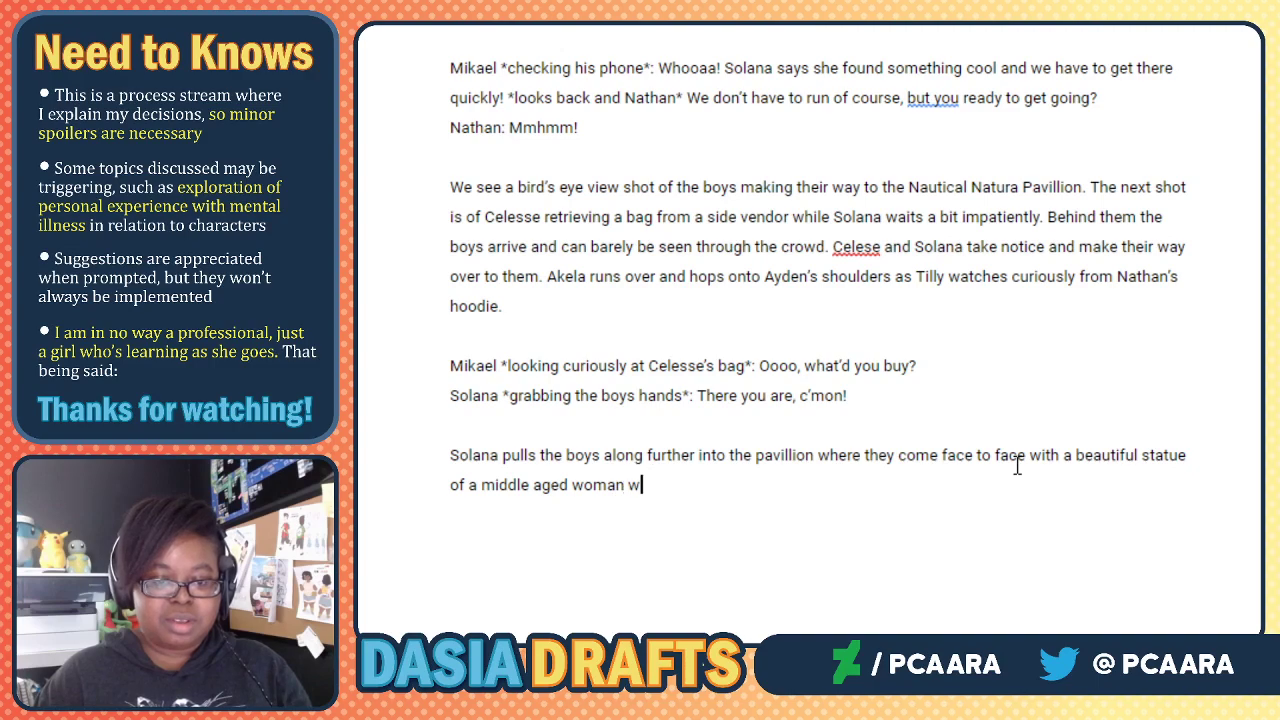
{"action": "type", "text": "ith"}
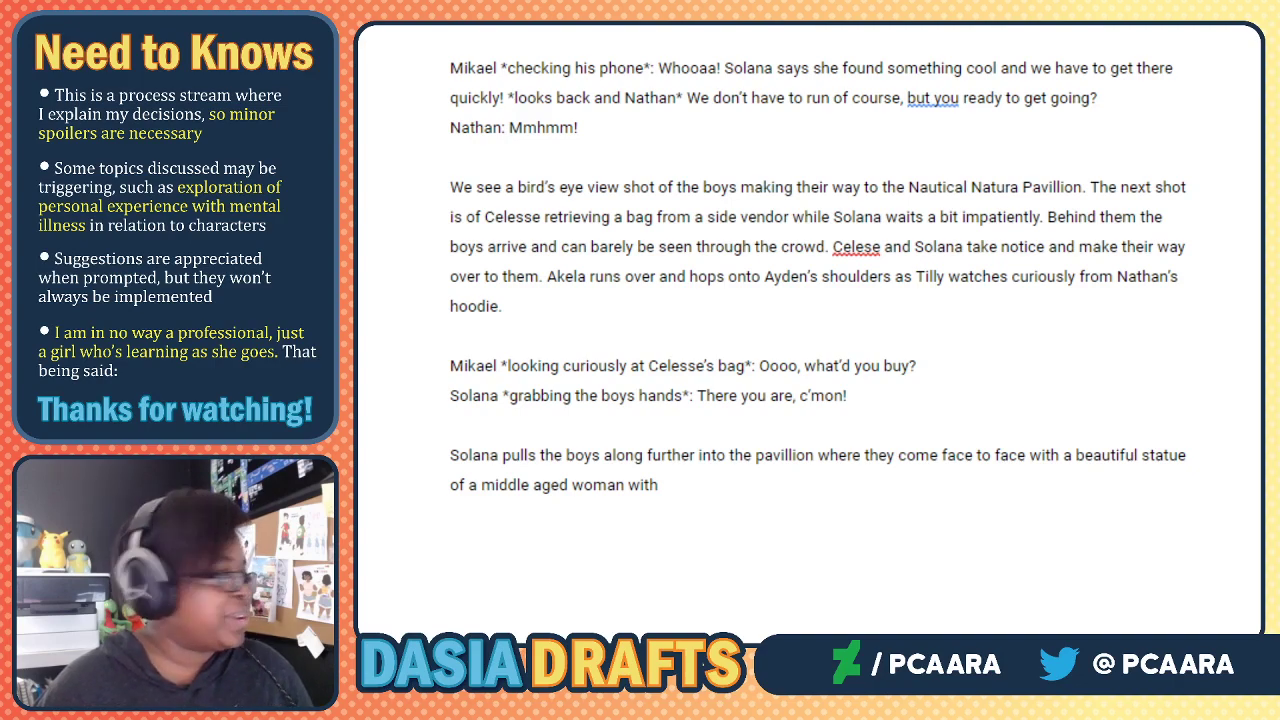
Complete the statue description after "woman with" by adding "a Florges by her side".
{"action": "left_click", "coordinate": [709, 477]}
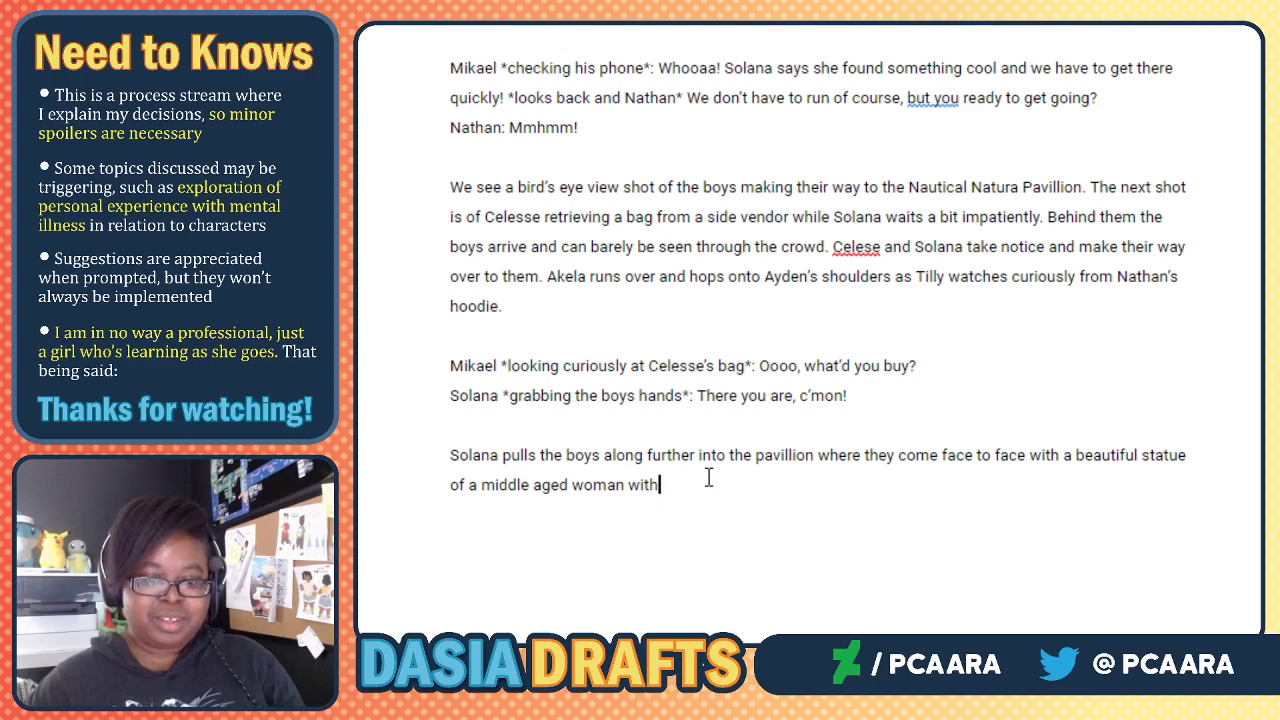
{"action": "type", "text": "a flowe"}
{"action": "key", "text": "BackSpace"}
{"action": "key", "text": "BackSpace"}
{"action": "key", "text": "BackSpace"}
{"action": "key", "text": "BackSpace"}
{"action": "key", "text": "BackSpace"}
{"action": "type", "text": "Flores"}
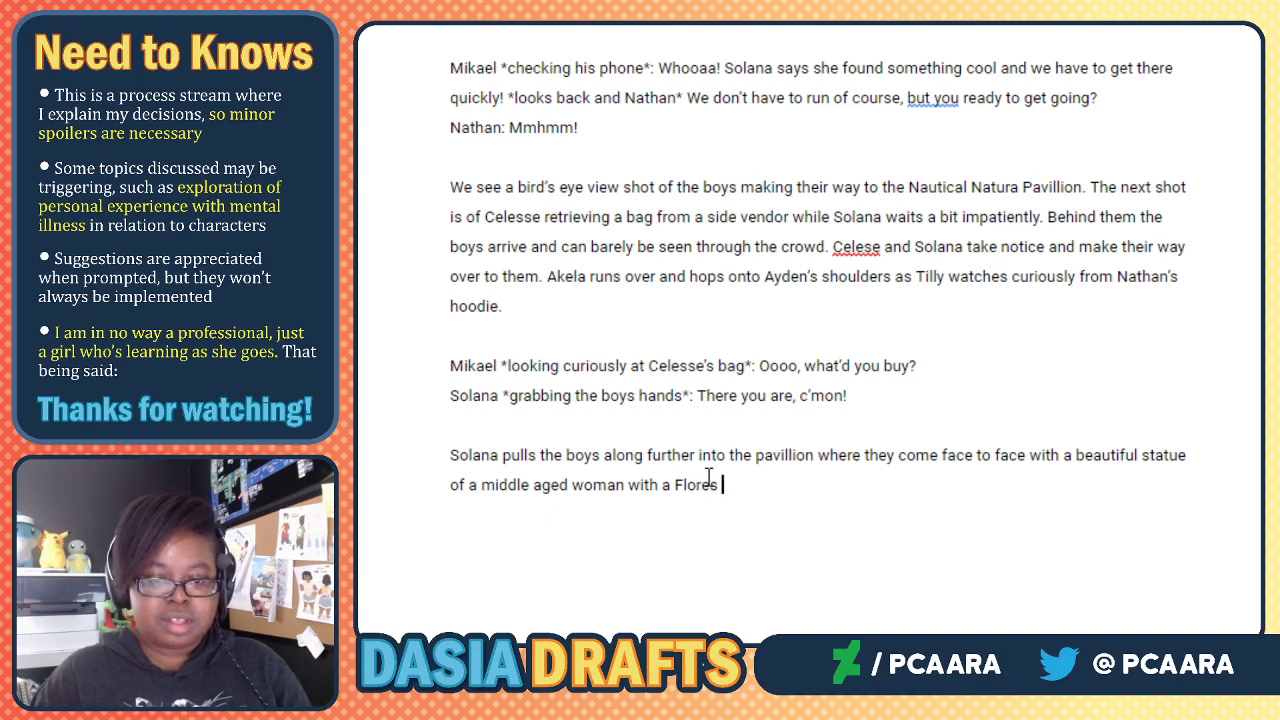
{"action": "key", "text": "BackSpace"}
{"action": "key", "text": "BackSpace"}
{"action": "key", "text": "BackSpace"}
{"action": "type", "text": "ges by her side"}
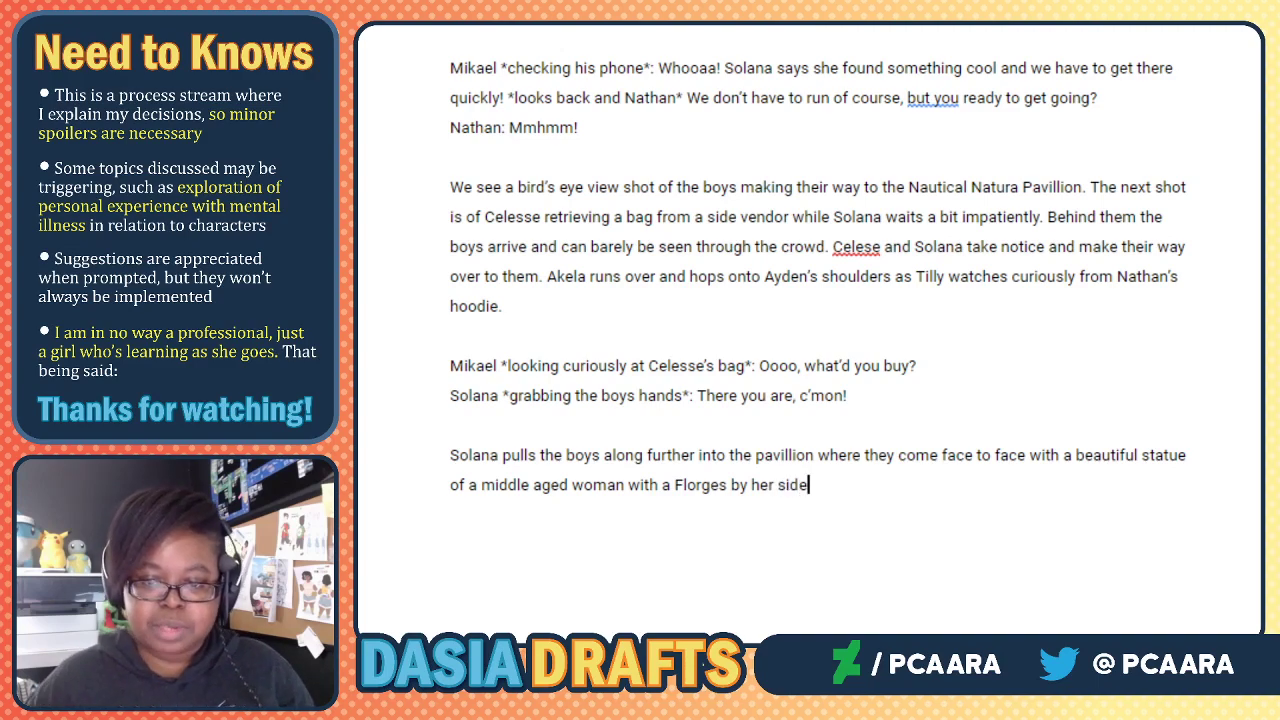
Insert "golden" before "statue" and end the sentence after "by her side" with a period.
{"action": "left_click", "coordinate": [1143, 452]}
{"action": "type", "text": "golden"}
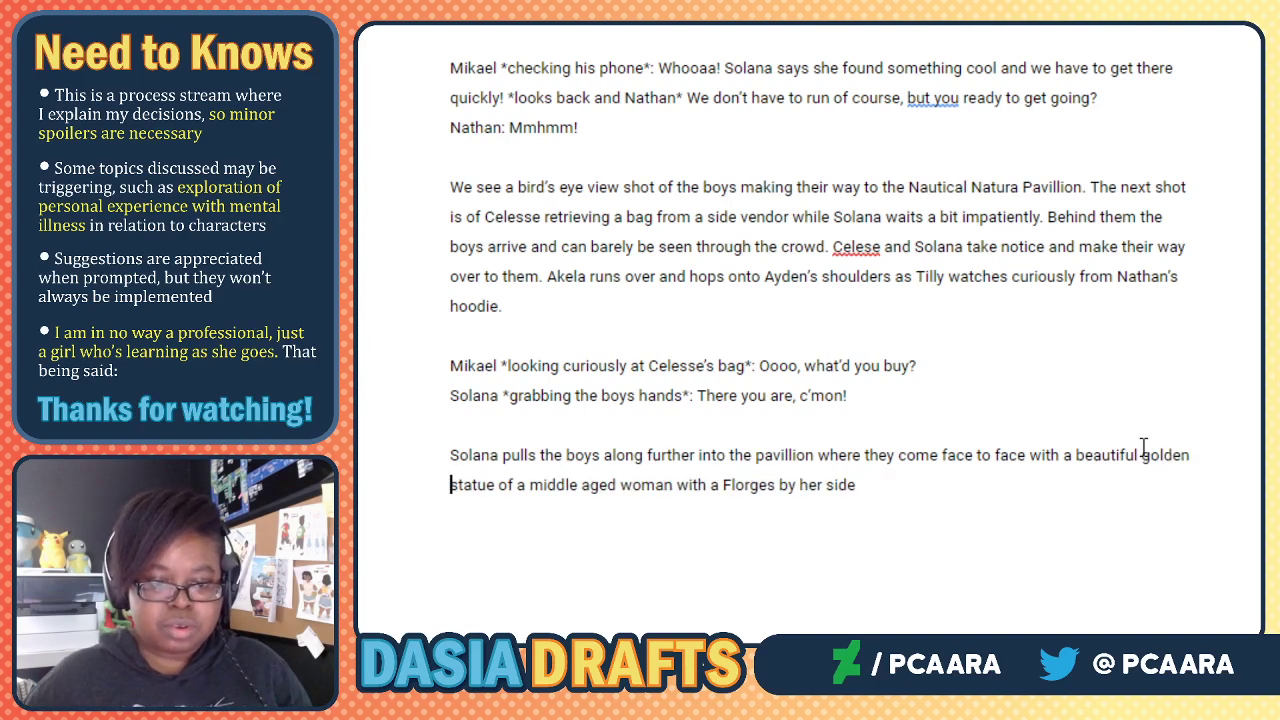
{"action": "left_click", "coordinate": [875, 487]}
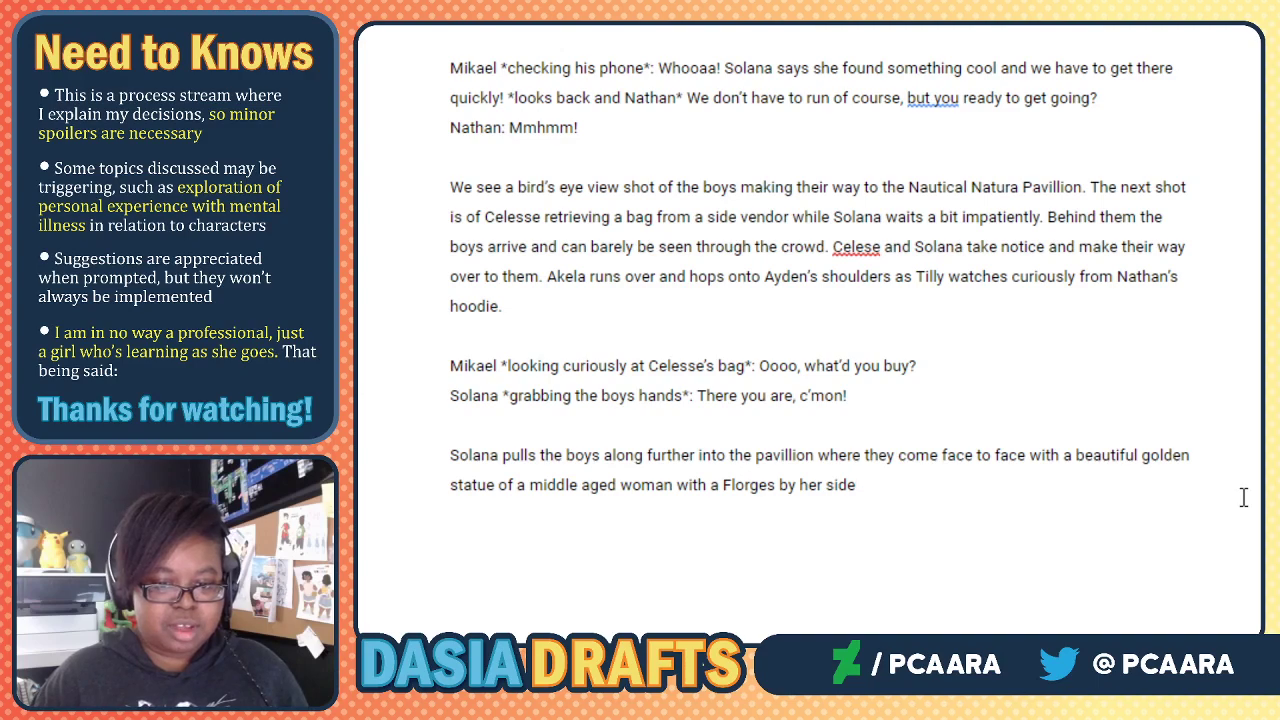
{"action": "type", "text": "."}
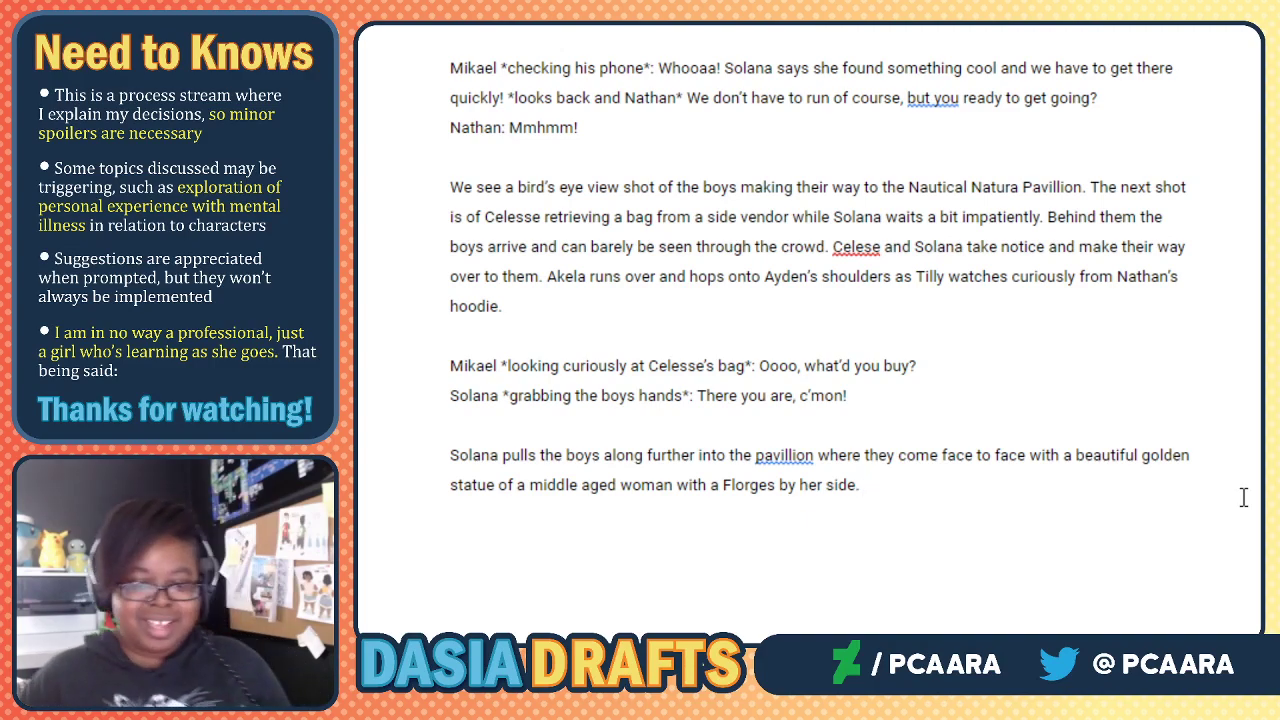
{"action": "key", "text": "Return"}
{"action": "key", "text": "Return"}
{"action": "type", "text": "Mik"}
{"action": "key", "text": "BackSpace"}
{"action": "key", "text": "BackSpace"}
{"action": "key", "text": "BackSpace"}
{"action": "key", "text": "BackSpace"}
{"action": "key", "text": "BackSpace"}
Add the sentence "There are a few other people around marveling at it's beauty or sitting on the base." to the statue paragraph.
{"action": "type", "text": "There are a few other people around marveling agt"}
{"action": "key", "text": "BackSpace"}
{"action": "key", "text": "BackSpace"}
{"action": "key", "text": "BackSpace"}
{"action": "type", "text": "t it's beauty or sitting on the b"}
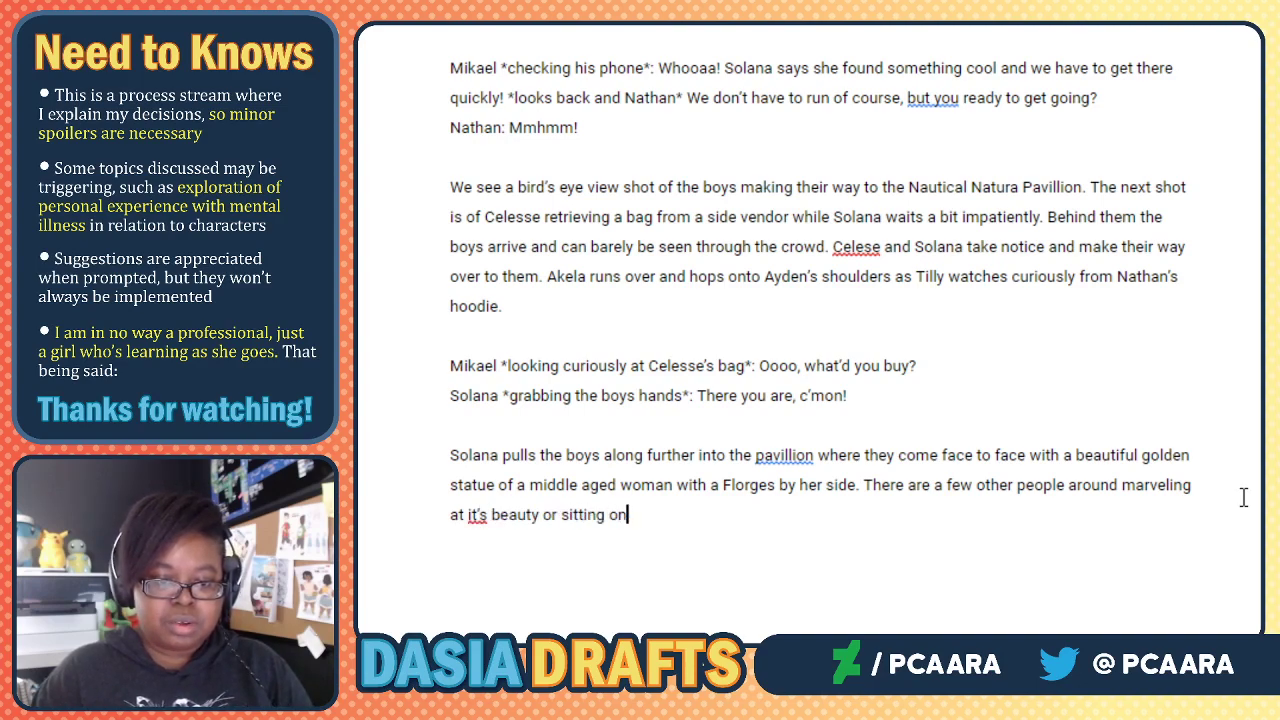
{"action": "key", "text": "BackSpace"}
{"action": "type", "text": "p"}
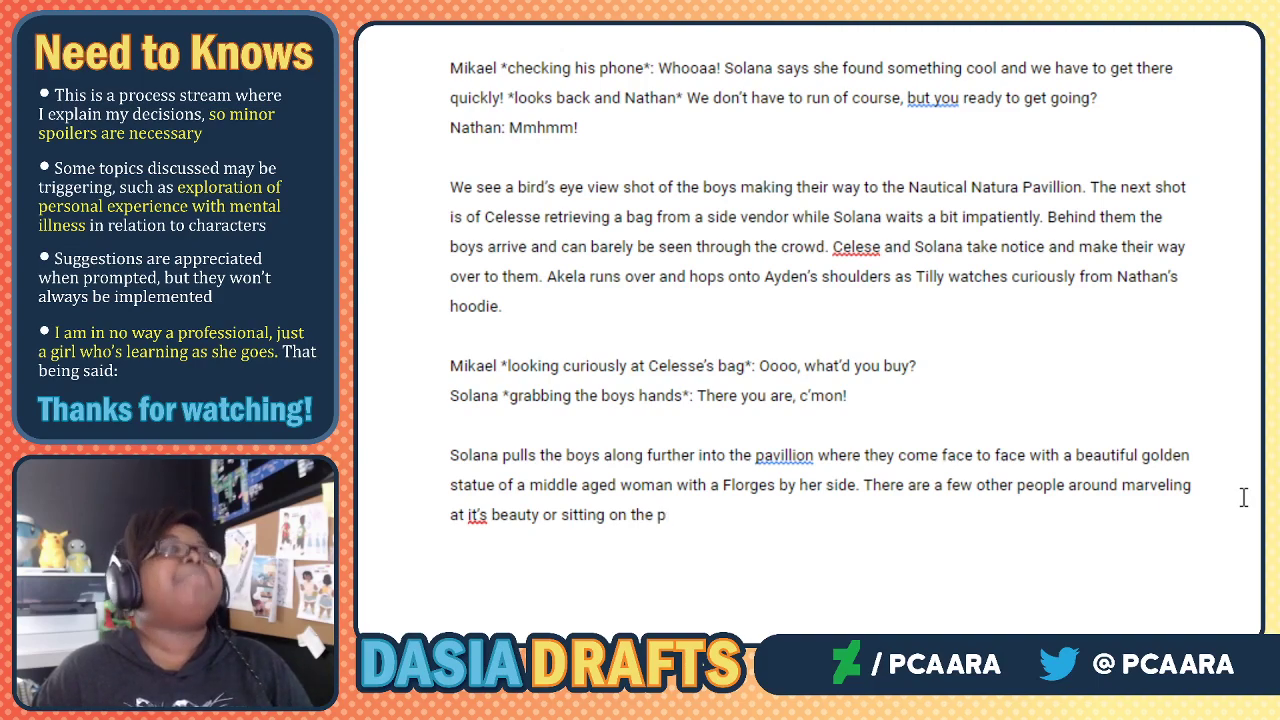
{"action": "key", "text": "BackSpace"}
{"action": "type", "text": "base."}
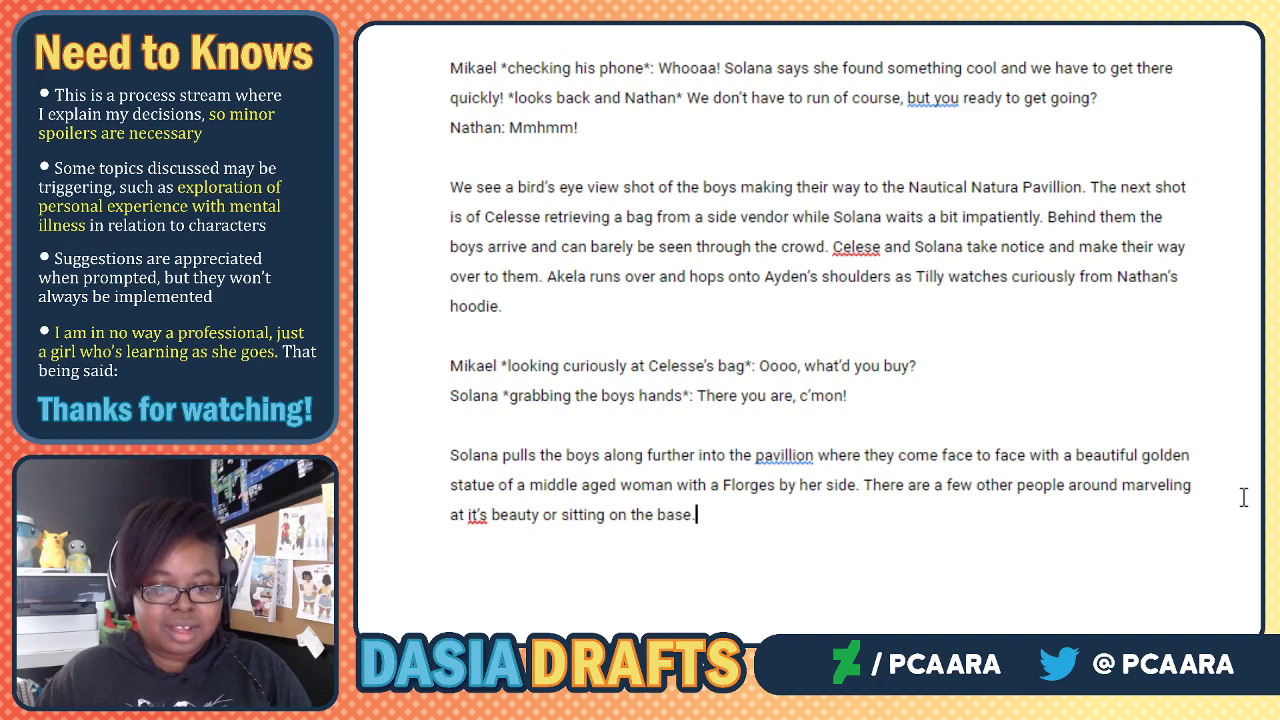
Add the sentence "It towers over the kids and we see a panel with all of their reactions.".
{"action": "type", "text": "It"}
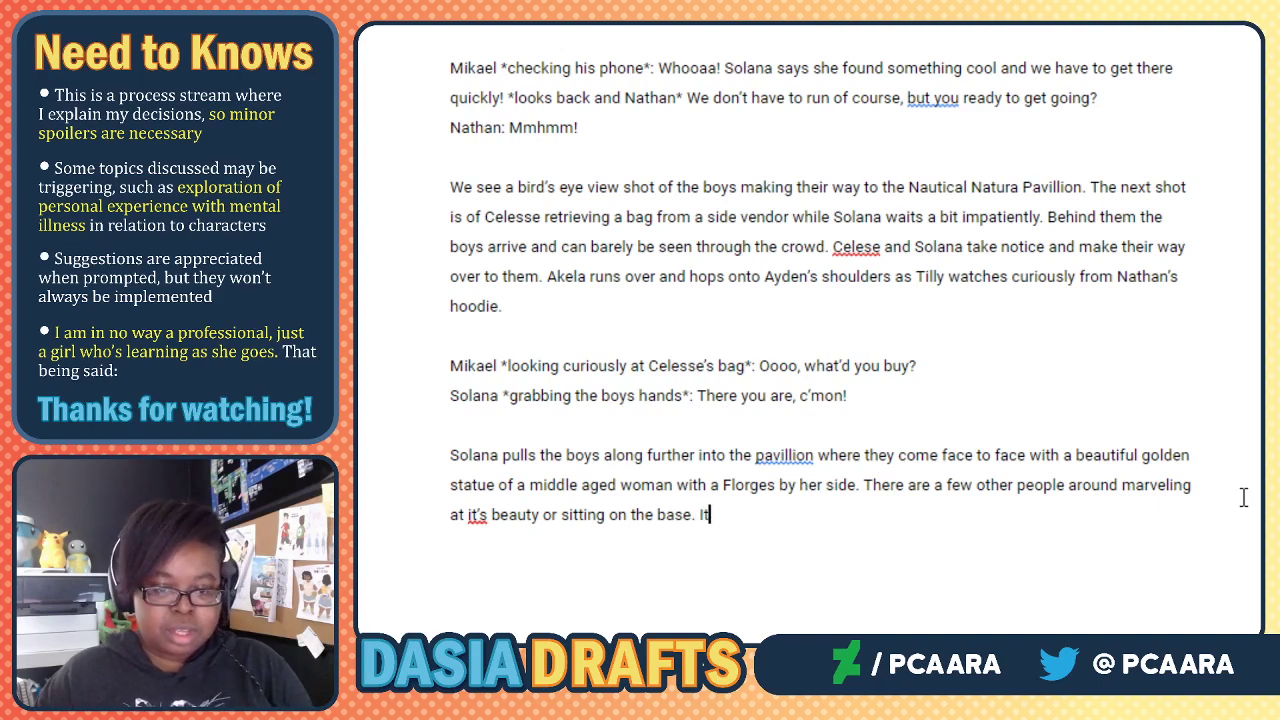
{"action": "type", "text": " towers ovr t"}
{"action": "key", "text": "BackSpace"}
{"action": "key", "text": "BackSpace"}
{"action": "key", "text": "BackSpace"}
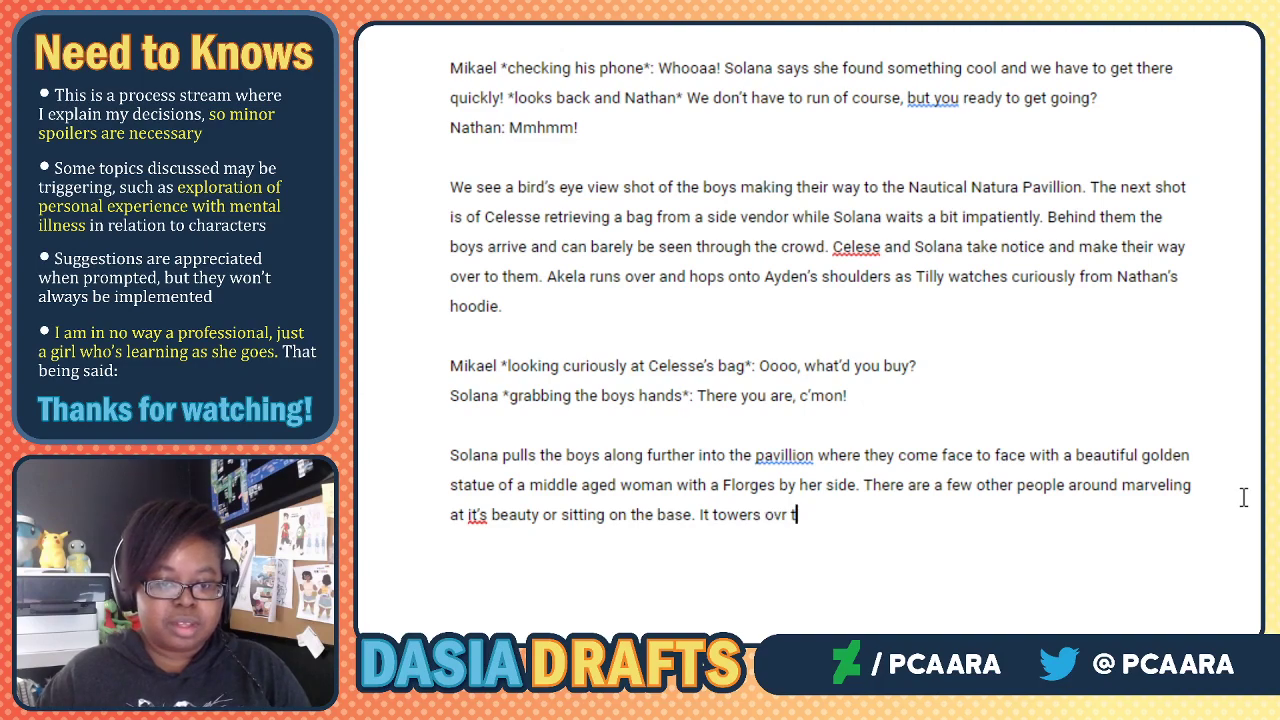
{"action": "type", "text": "er the kids and we se"}
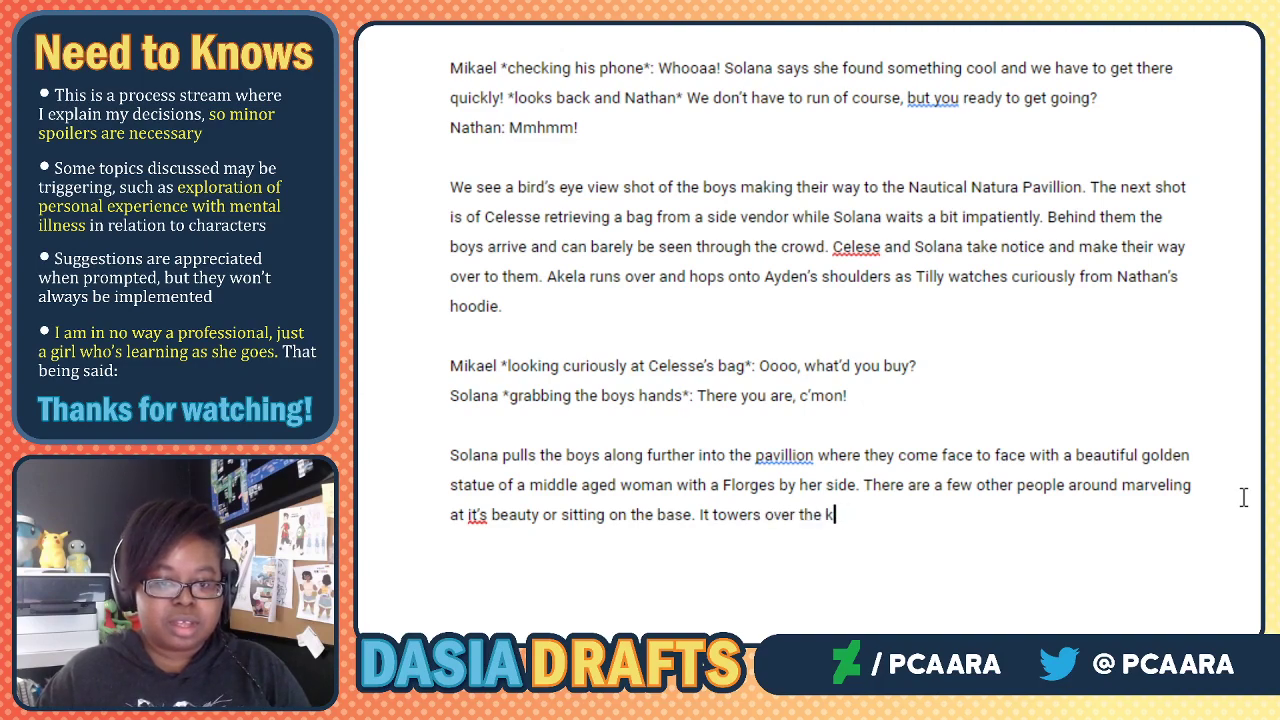
{"action": "type", "text": "e a react"}
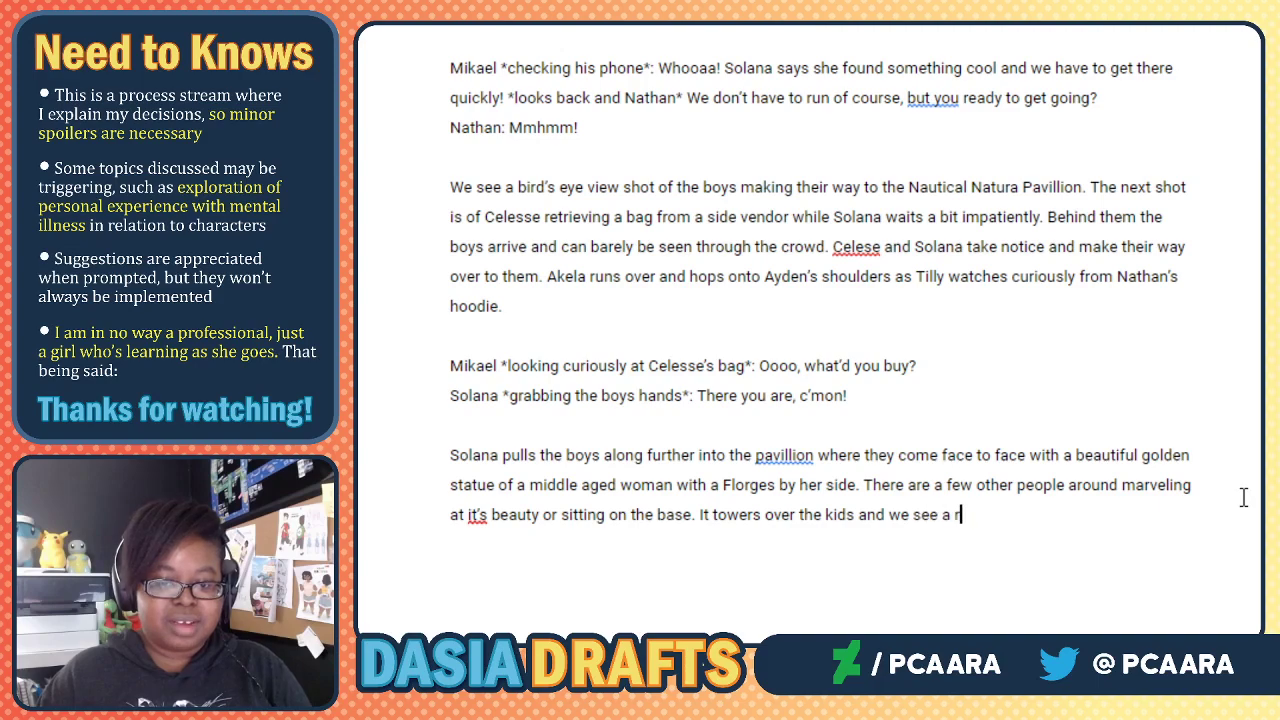
{"action": "key", "text": "BackSpace"}
{"action": "key", "text": "BackSpace"}
{"action": "key", "text": "BackSpace"}
{"action": "key", "text": "BackSpace"}
{"action": "key", "text": "BackSpace"}
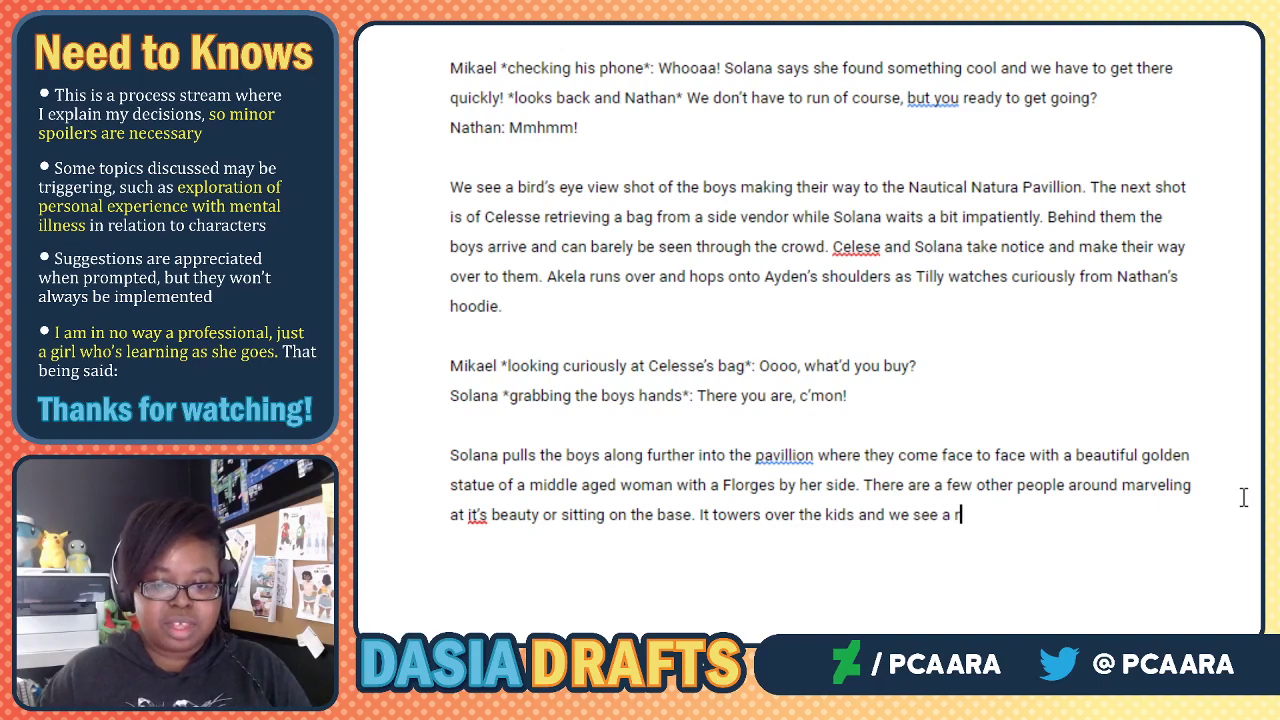
{"action": "type", "text": "pane"}
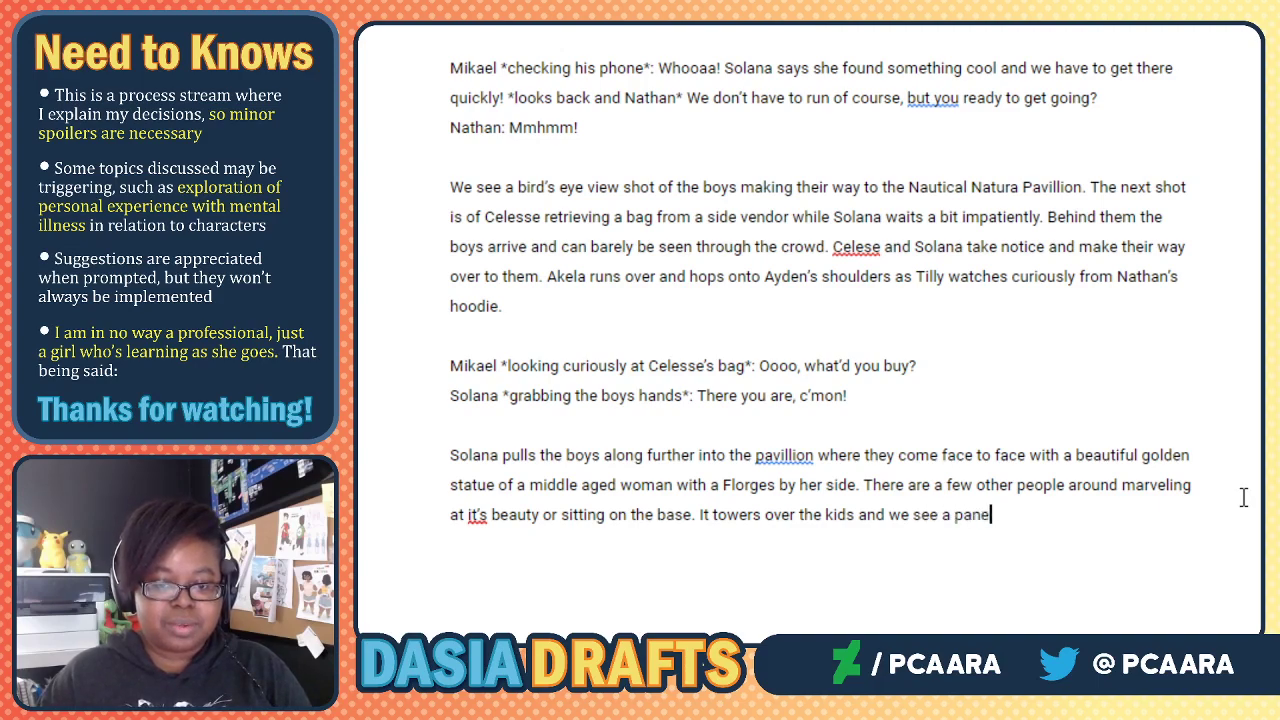
{"action": "type", "text": "l with all of "}
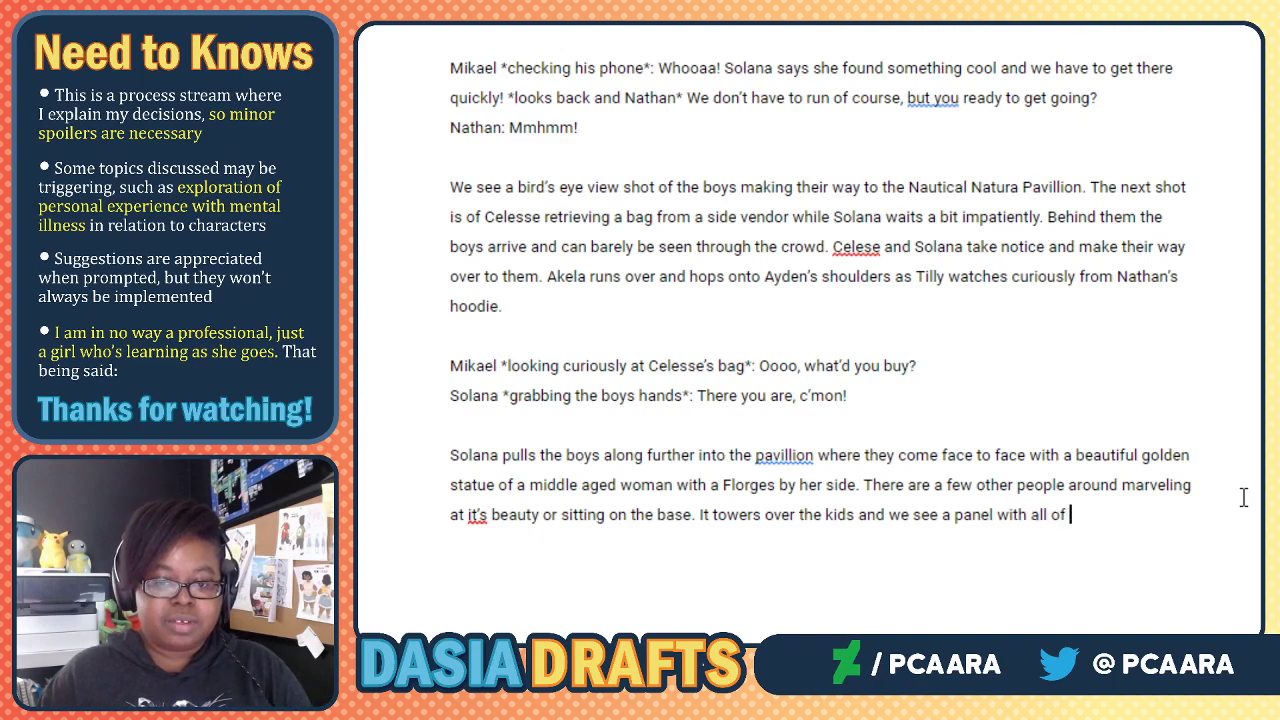
{"action": "type", "text": "their reaction"}
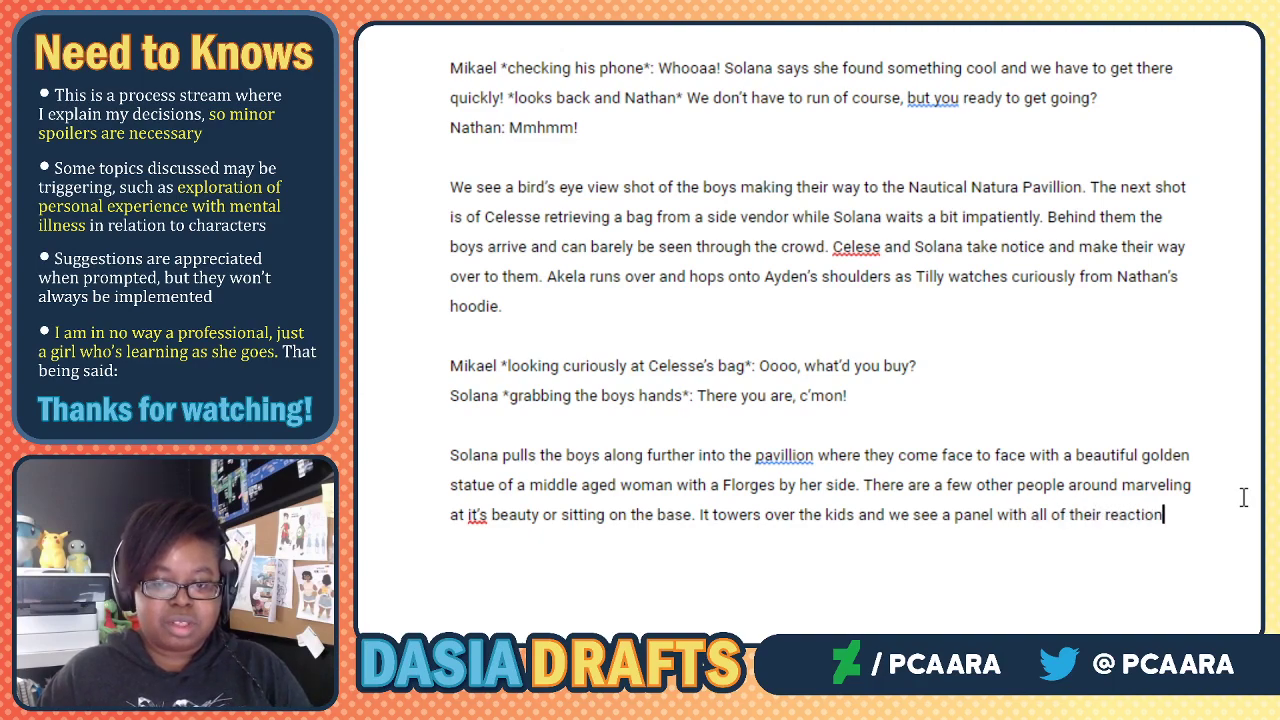
{"action": "type", "text": "s. Ce"}
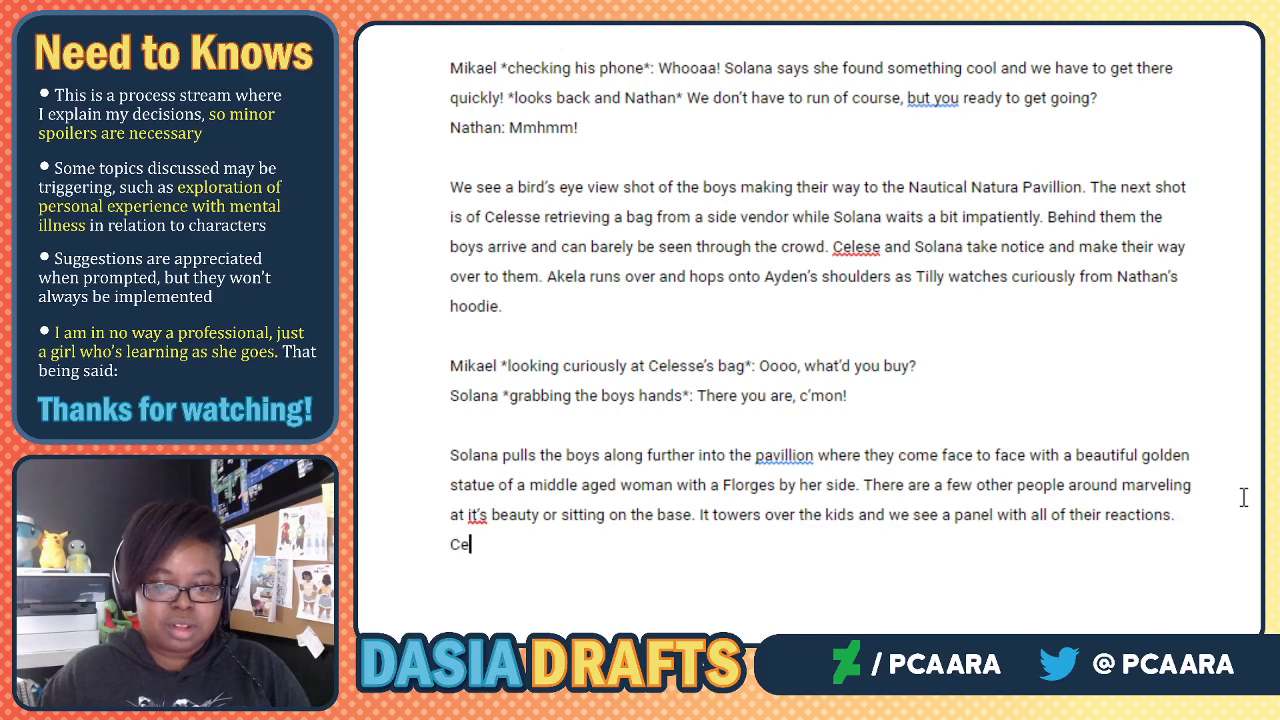
Begin the sentence on the kids' reactions with "Celesse is smiling as she's been here,".
{"action": "type", "text": "lesse is "}
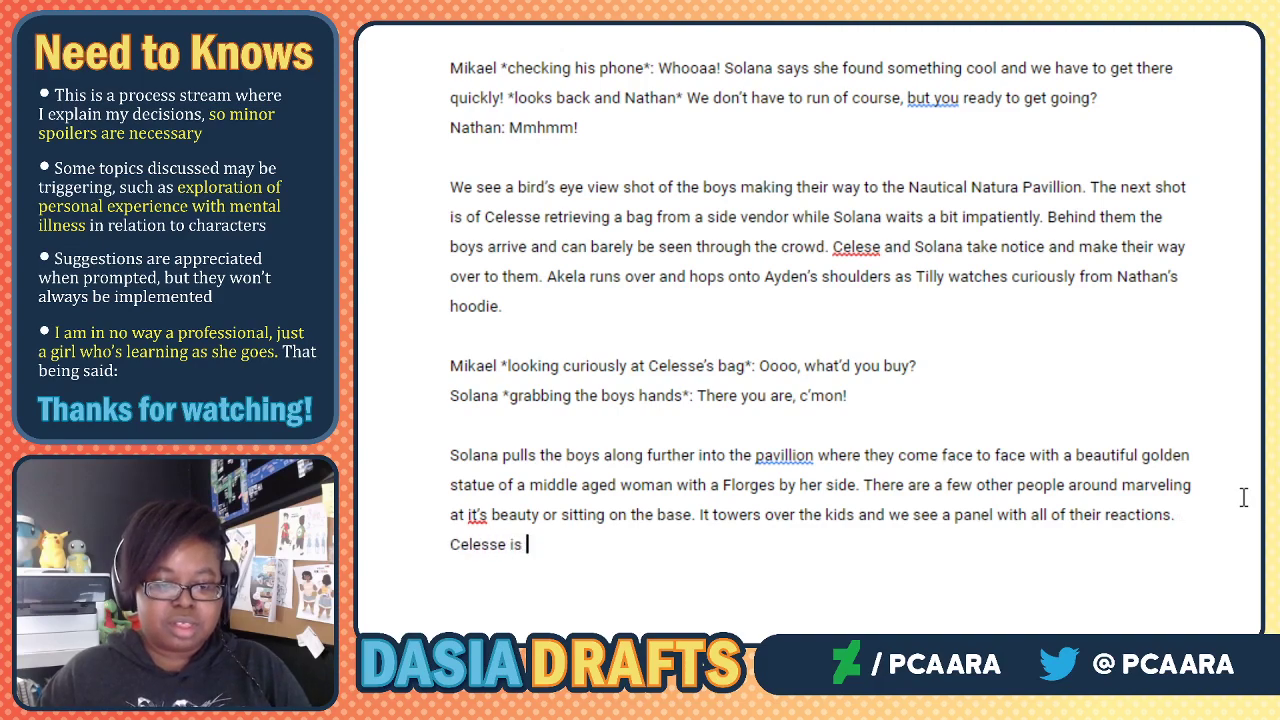
{"action": "type", "text": "smiling as she's"}
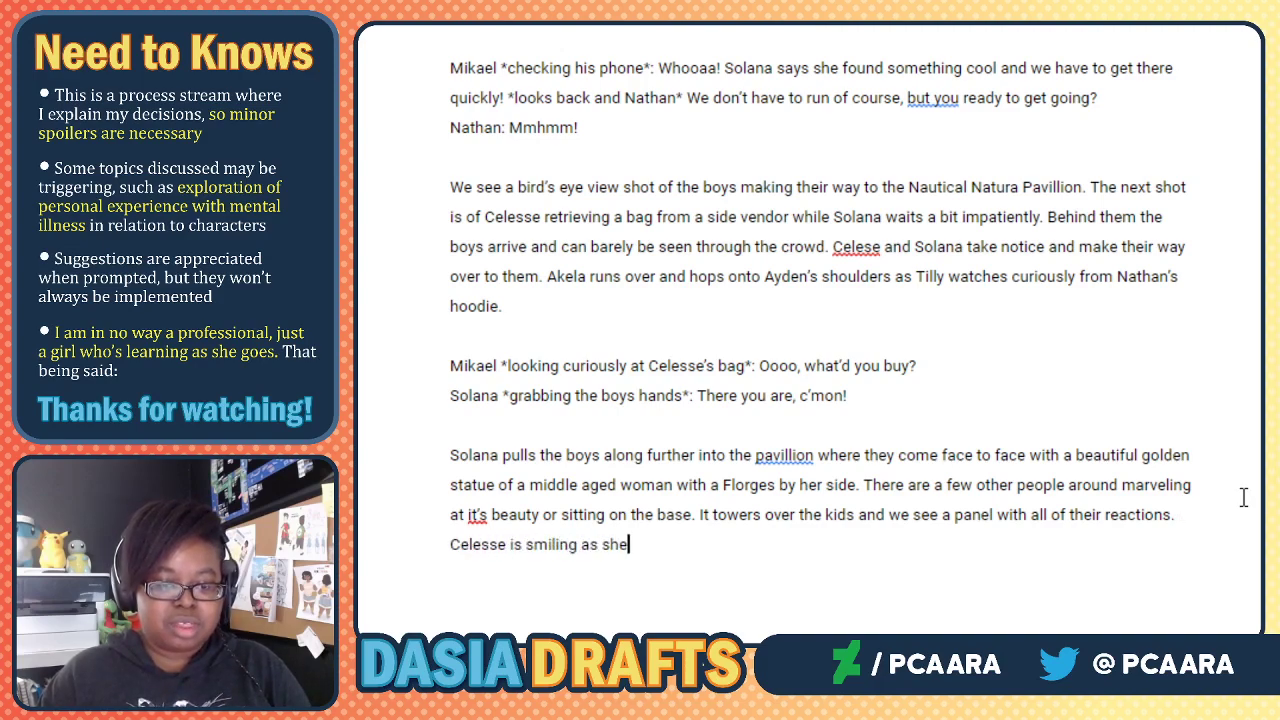
{"action": "key", "text": "BackSpace"}
{"action": "key", "text": "BackSpace"}
{"action": "type", "text": "'s "}
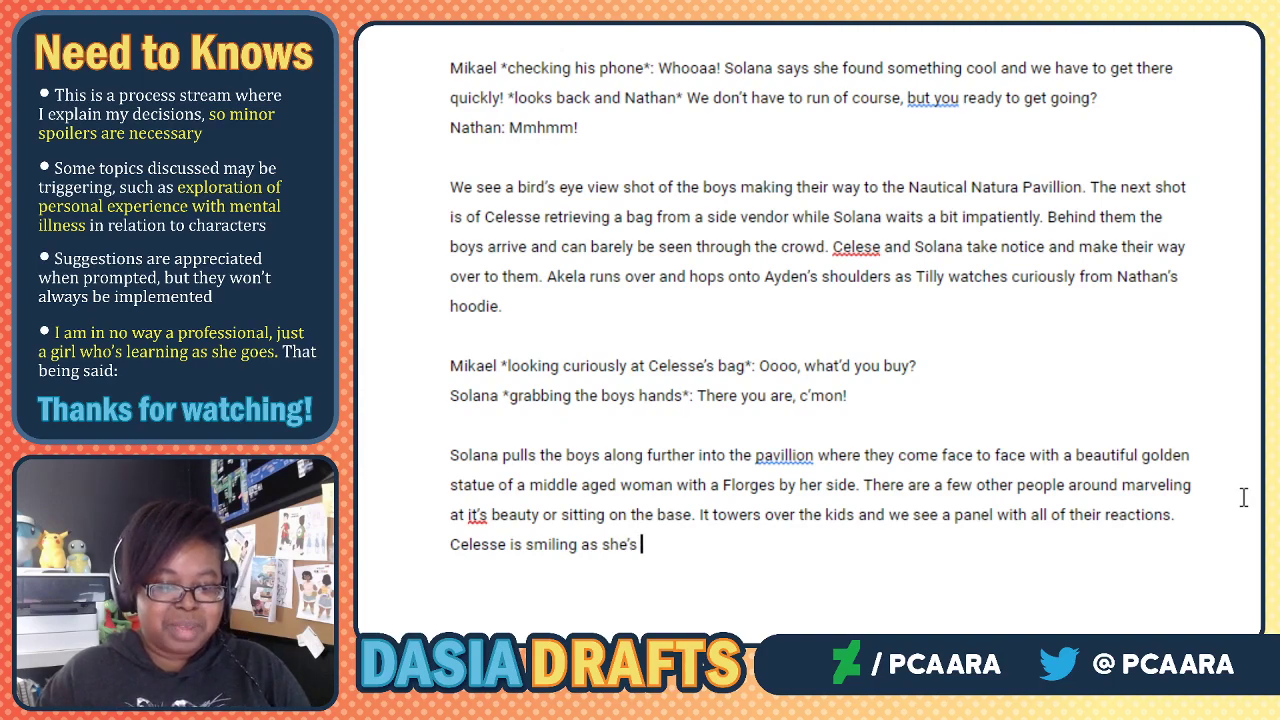
{"action": "type", "text": "been her"}
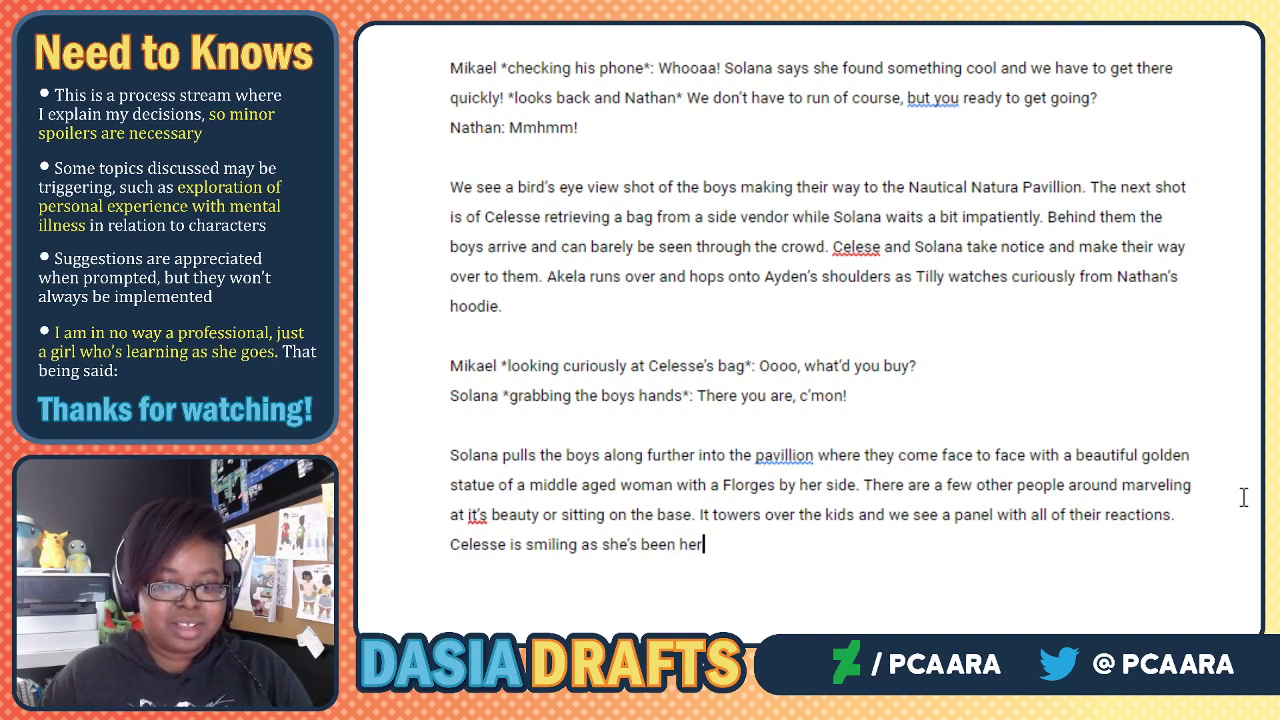
{"action": "type", "text": "e, Mi"}
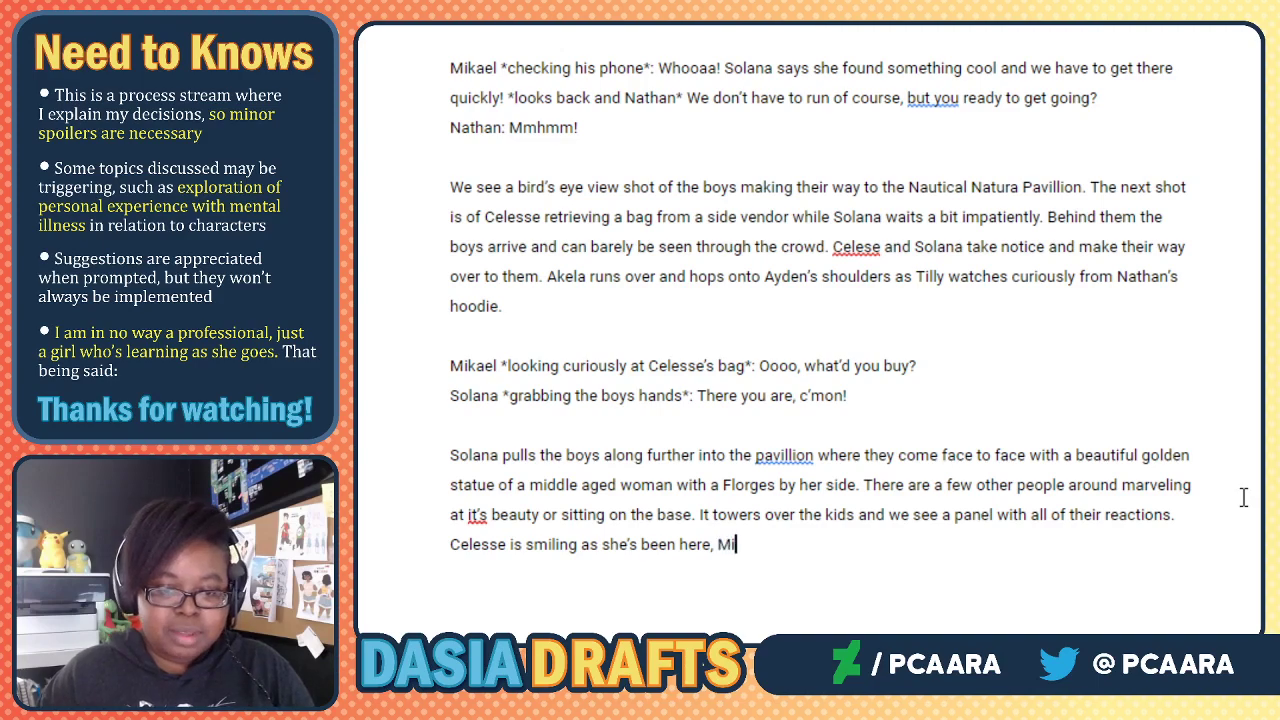
Continue the reactions sentence after "Celesse is smiling as she's been here," with "Mikael, Ayden and Nathan are marveling (Mikael more so".
{"action": "type", "text": "kael and Nathan"}
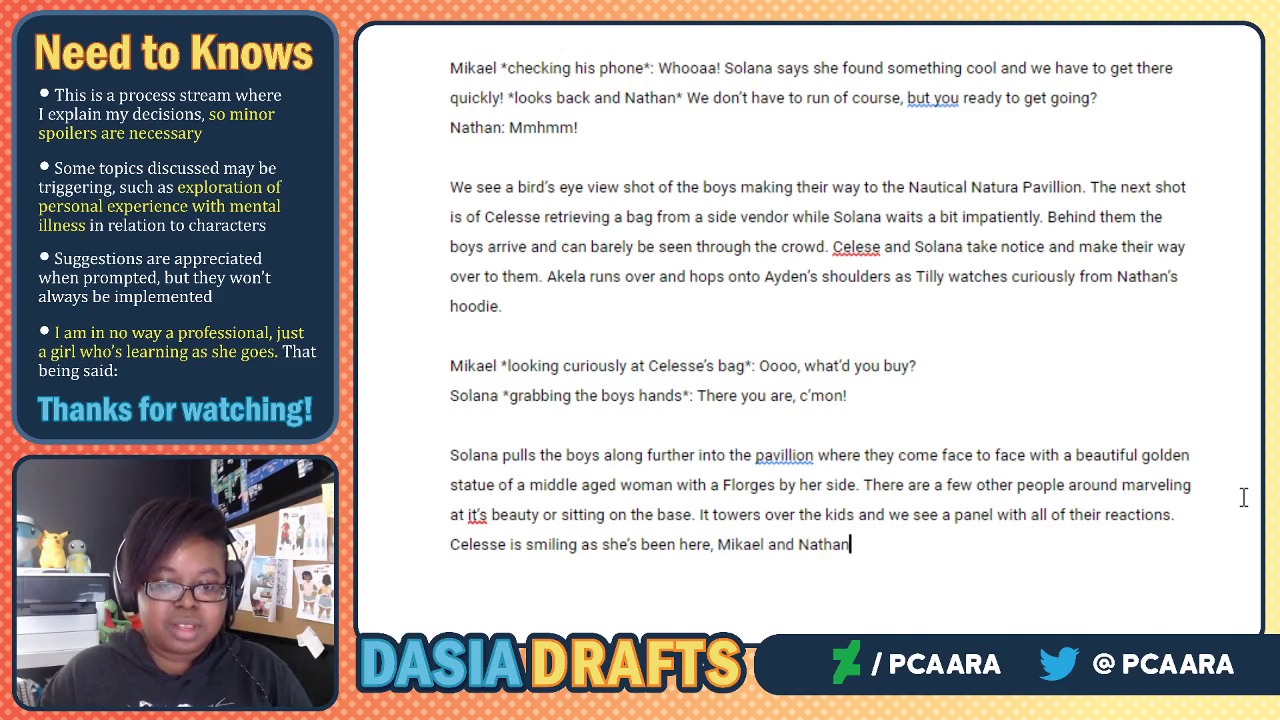
{"action": "type", "text": " are marveling (m"}
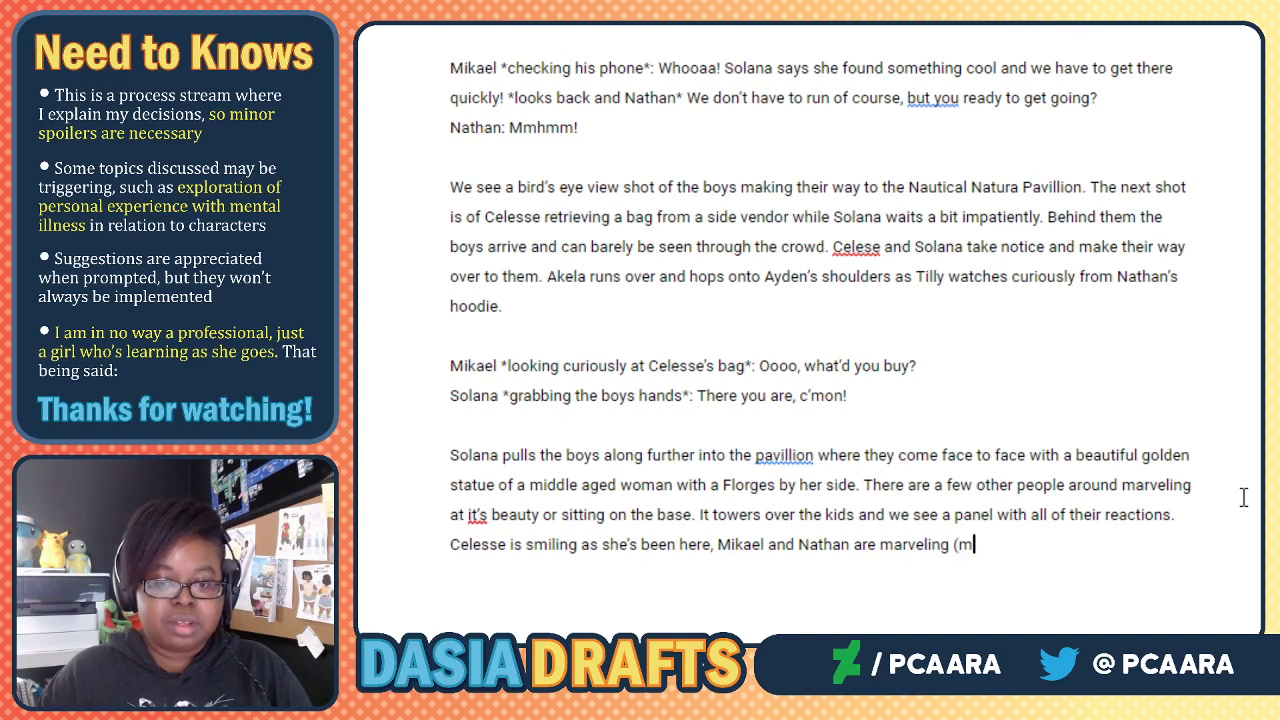
{"action": "key", "text": "BackSpace"}
{"action": "type", "text": "Mikael more so"}
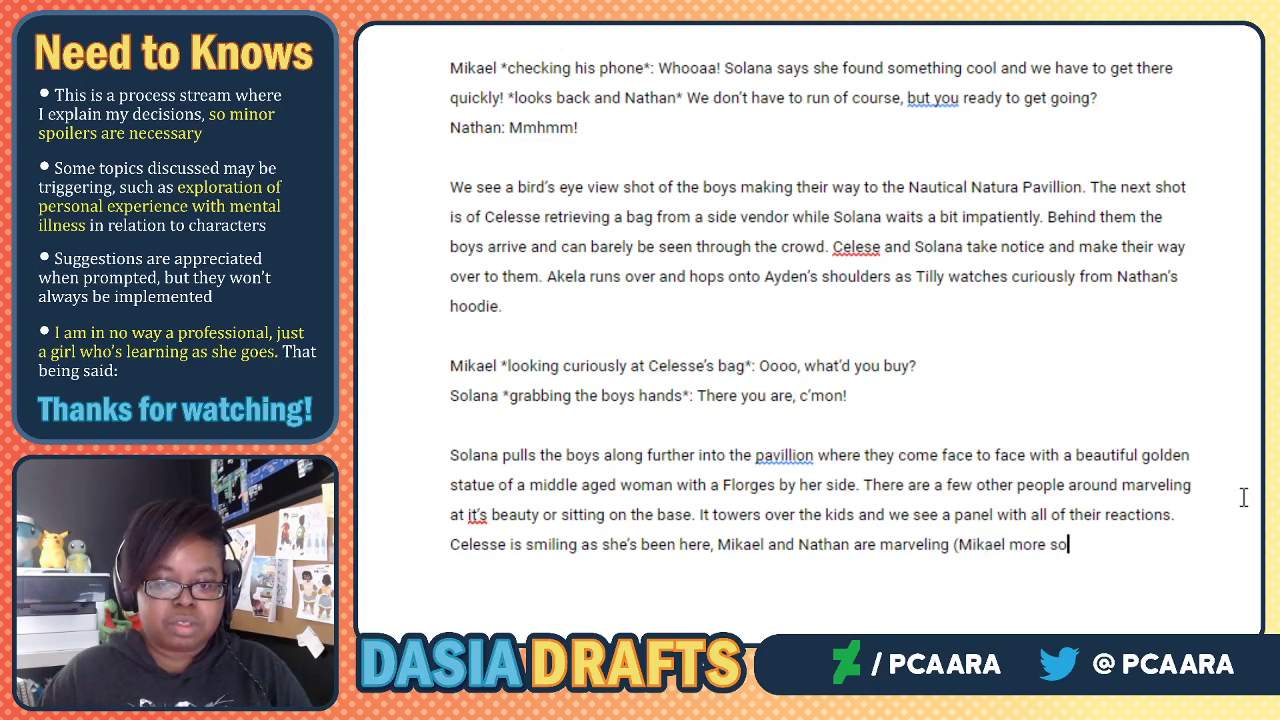
{"action": "key", "text": "BackSpace"}
{"action": "key", "text": "BackSpace"}
{"action": "key", "text": "BackSpace"}
{"action": "key", "text": "BackSpace"}
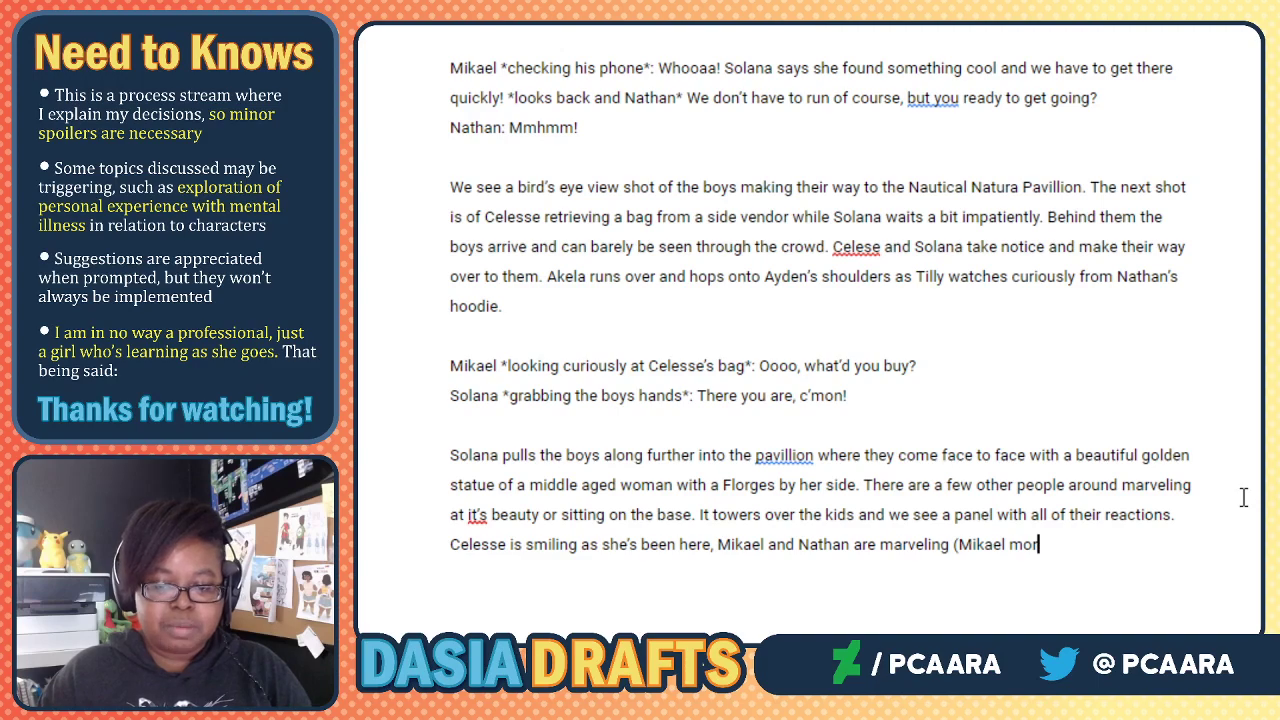
{"action": "type", "text": "re so"}
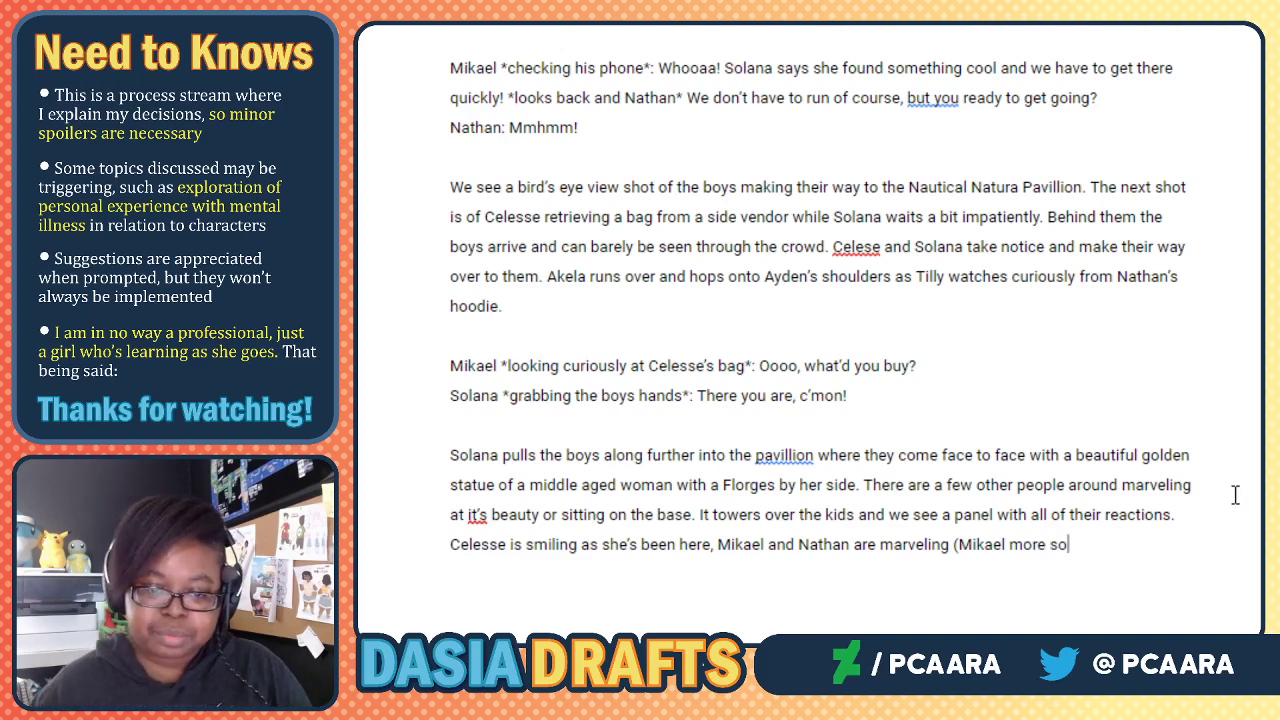
{"action": "left_click", "coordinate": [766, 542]}
{"action": "type", "text": ", Ayden"}
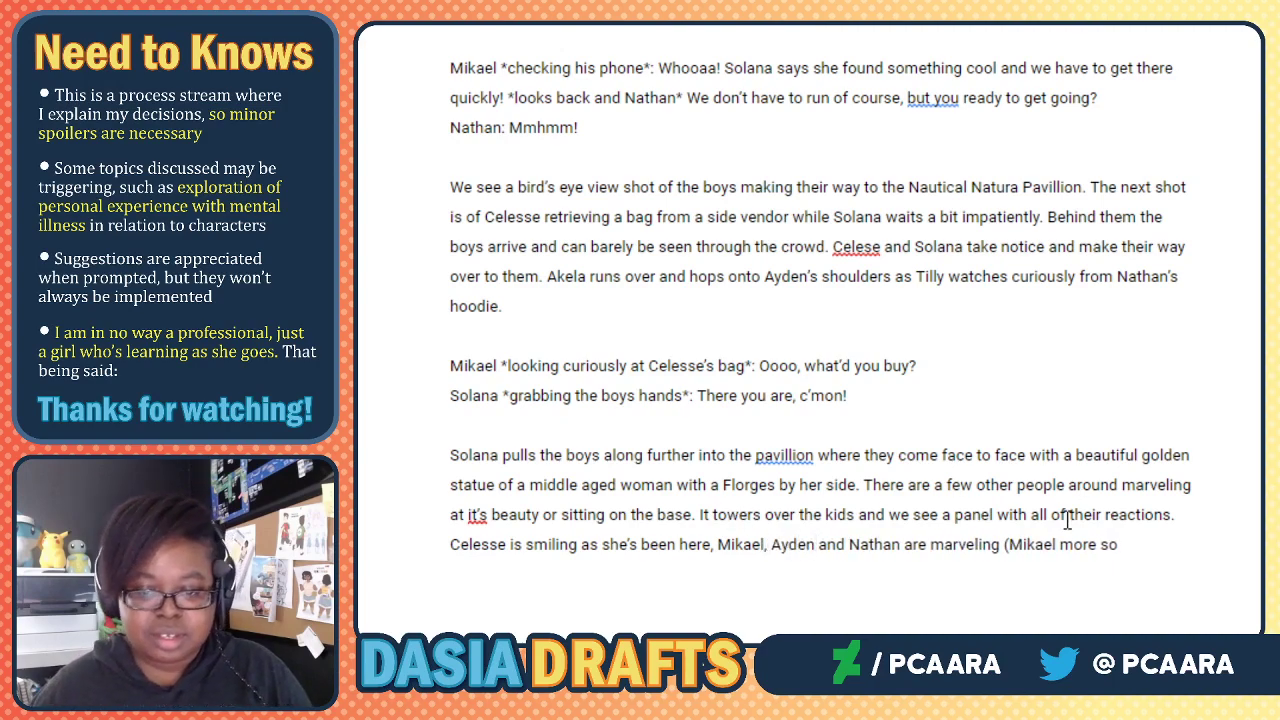
Close the parenthesis and finish the reactions sentence with "while Tilly is rather blank faced, and Solana stands proud.".
{"action": "left_click", "coordinate": [1124, 544]}
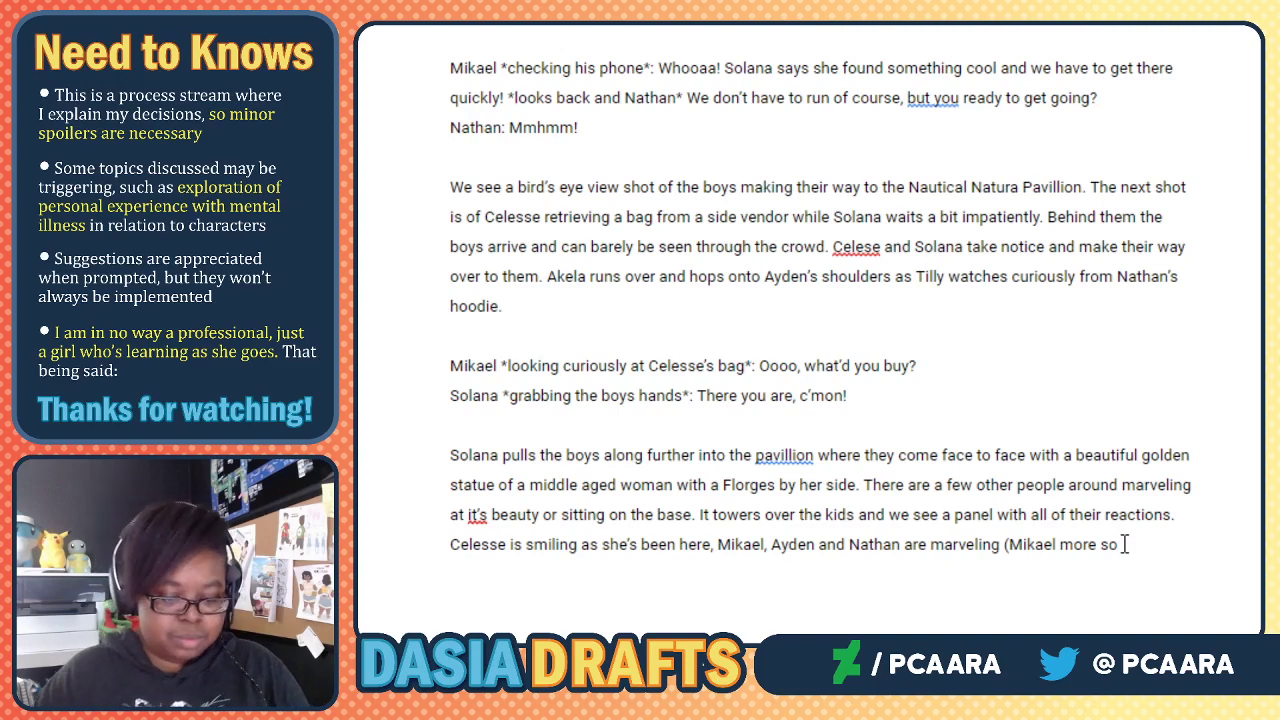
{"action": "type", "text": ") while Till"}
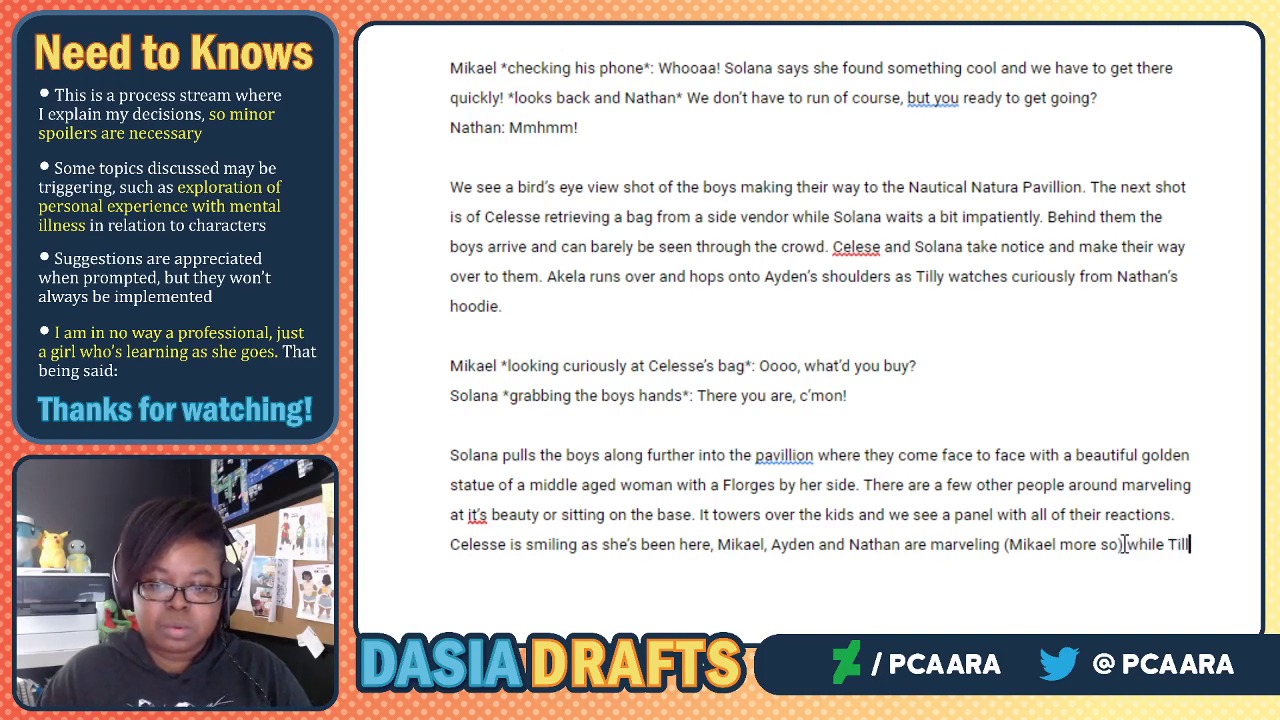
{"action": "type", "text": "y is"}
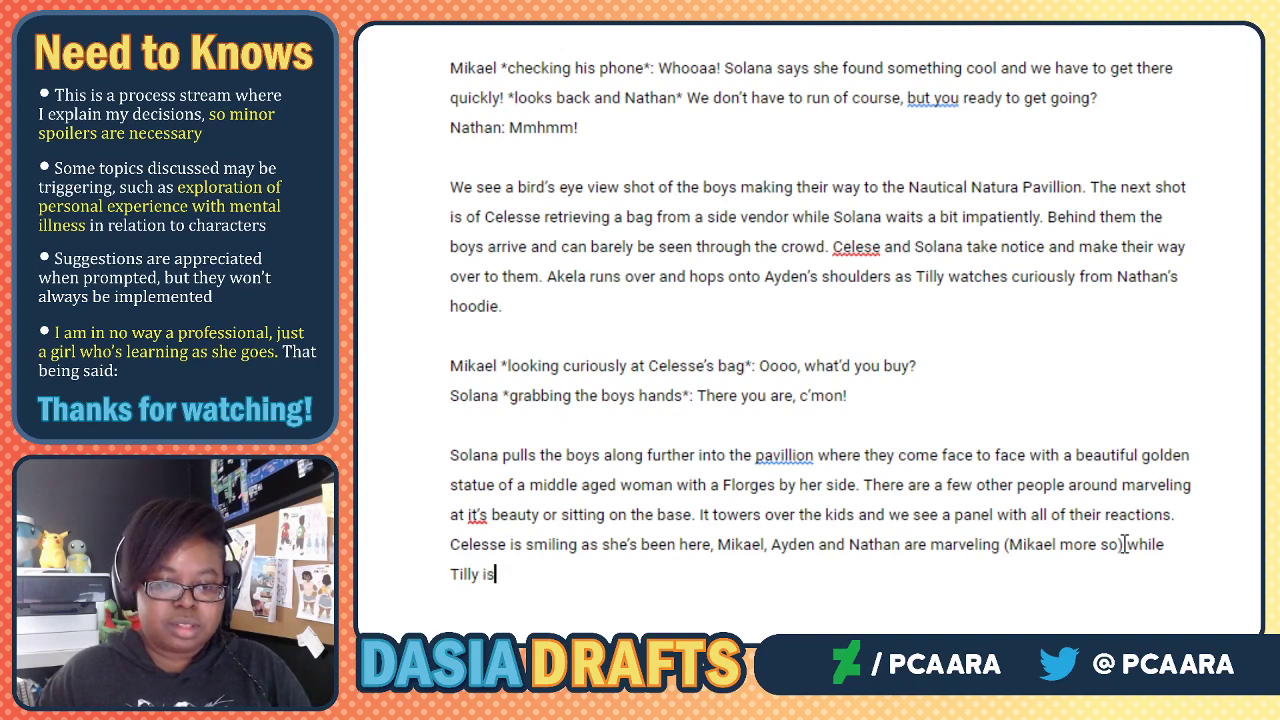
{"action": "type", "text": " rather bla"}
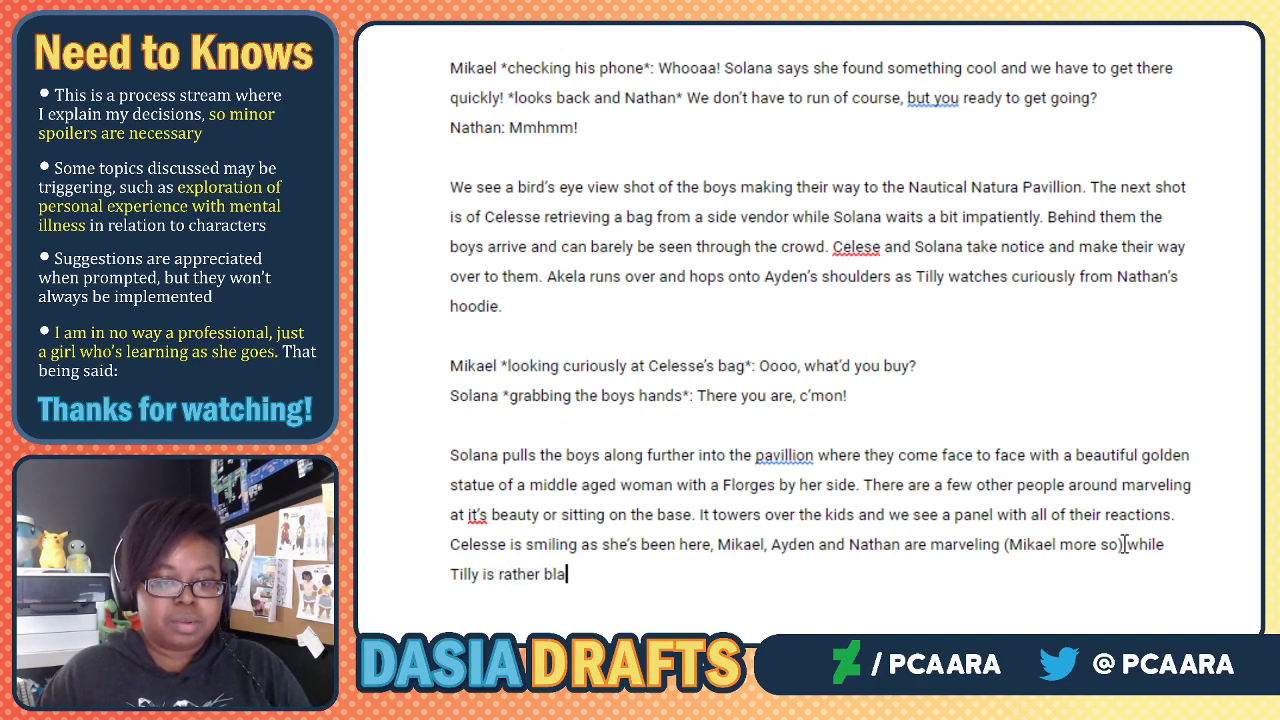
{"action": "type", "text": "nk faced, "}
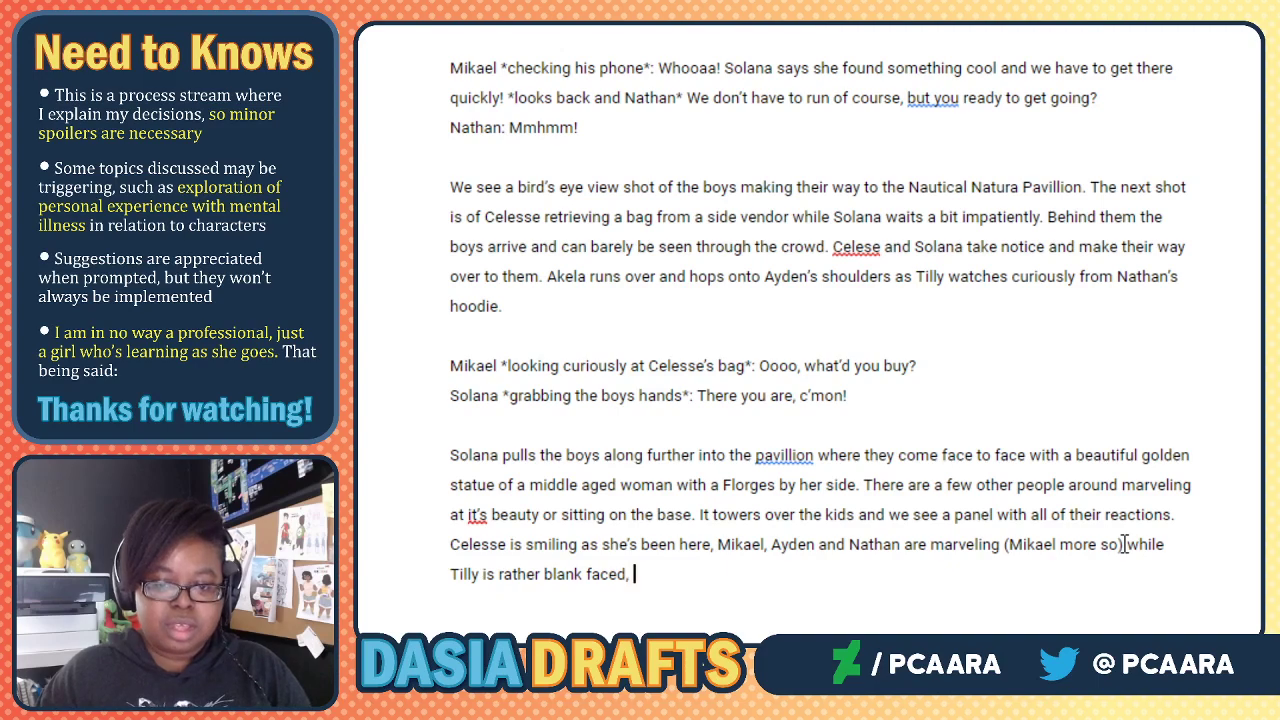
{"action": "type", "text": "and Solana "}
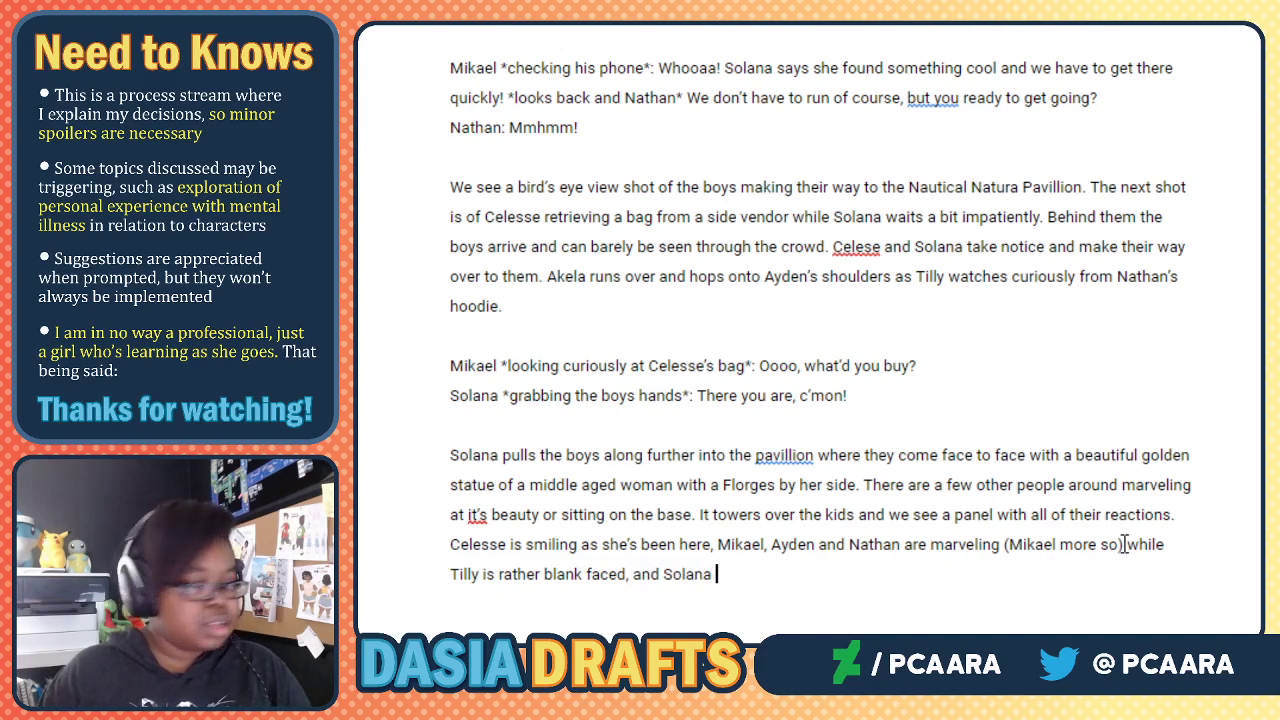
{"action": "type", "text": "stands proud."}
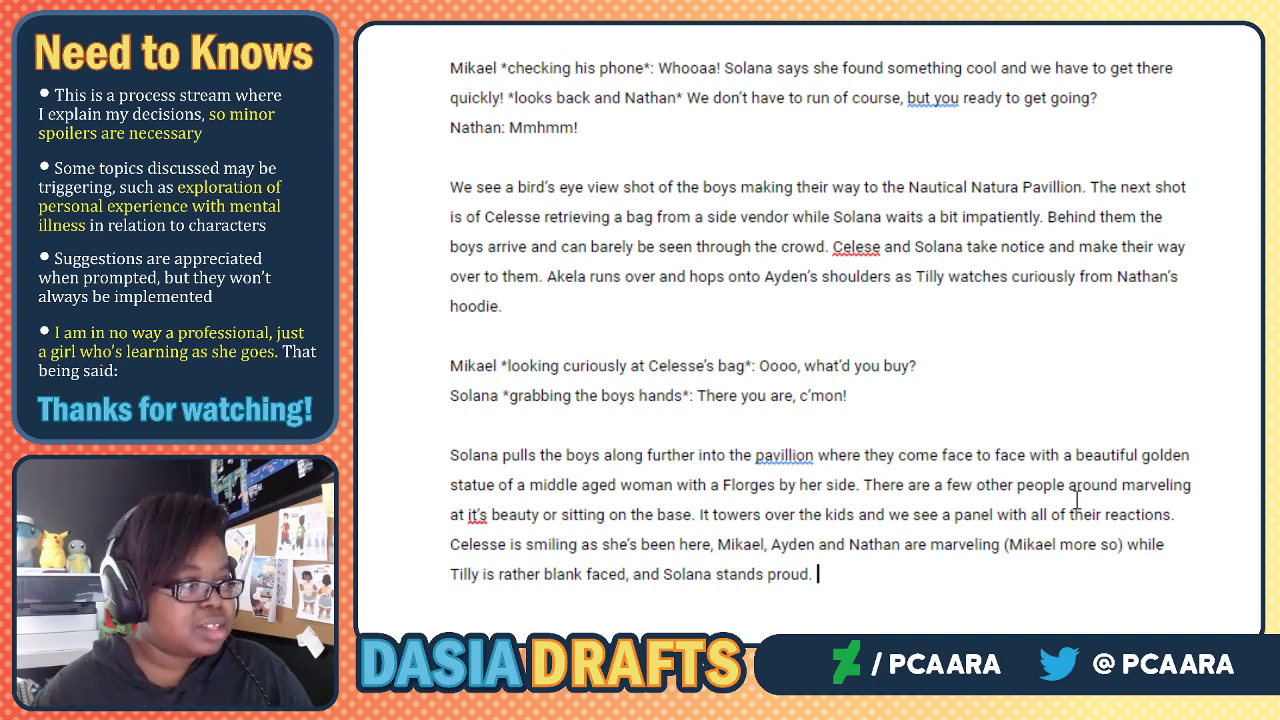
After a blank line, start Mikael's dialogue with "Mikael *very excitedly* WHOA, THIS IS SO PRETTY! *after a pause, scratches head*".
{"action": "scroll", "coordinate": [1077, 497], "scroll_direction": "down", "scroll_amount": 4}
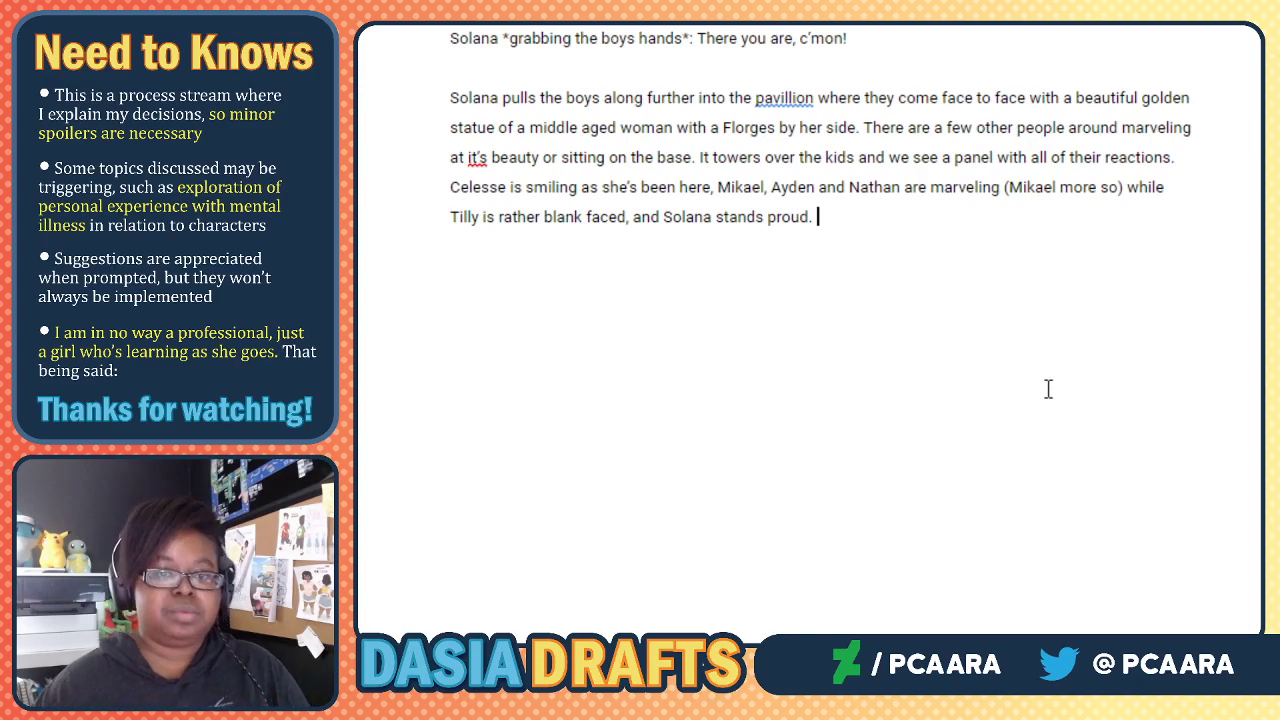
{"action": "key", "text": "Return"}
{"action": "key", "text": "Return"}
{"action": "type", "text": "M"}
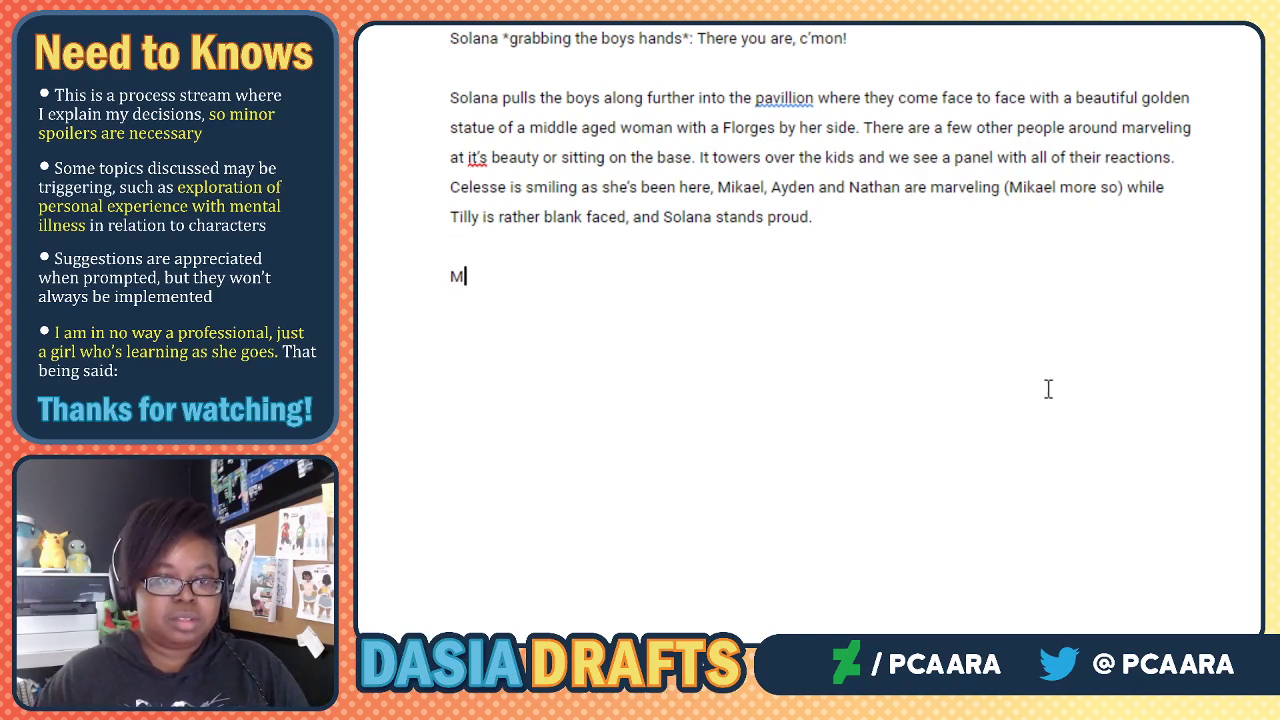
{"action": "type", "text": "ikael"}
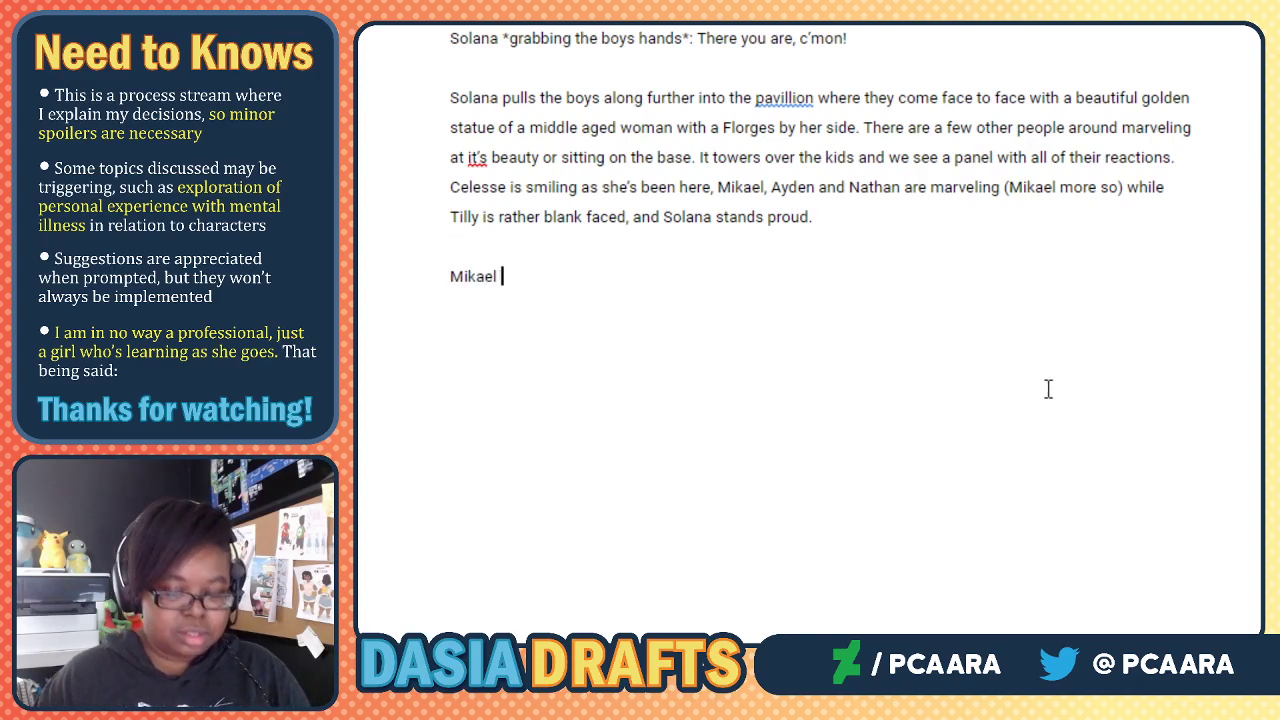
{"action": "type", "text": " *o"}
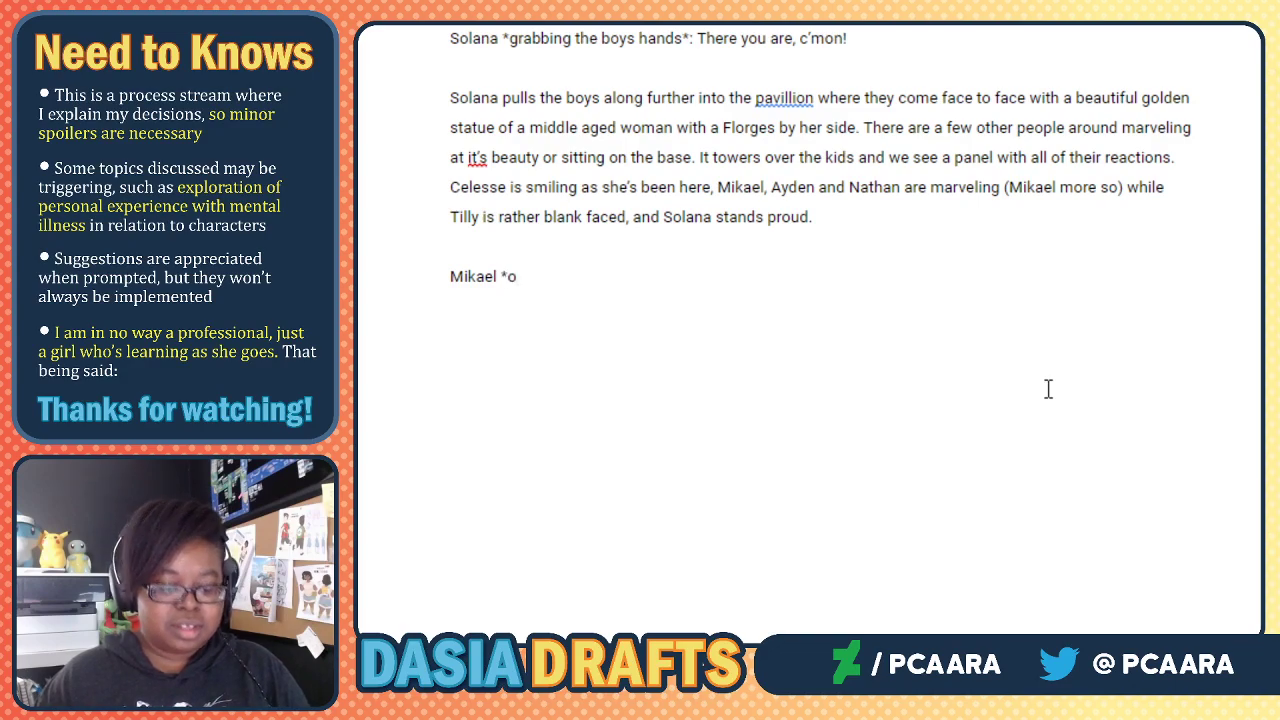
{"action": "type", "text": "v"}
{"action": "key", "text": "BackSpace"}
{"action": "key", "text": "BackSpace"}
{"action": "type", "text": "very"}
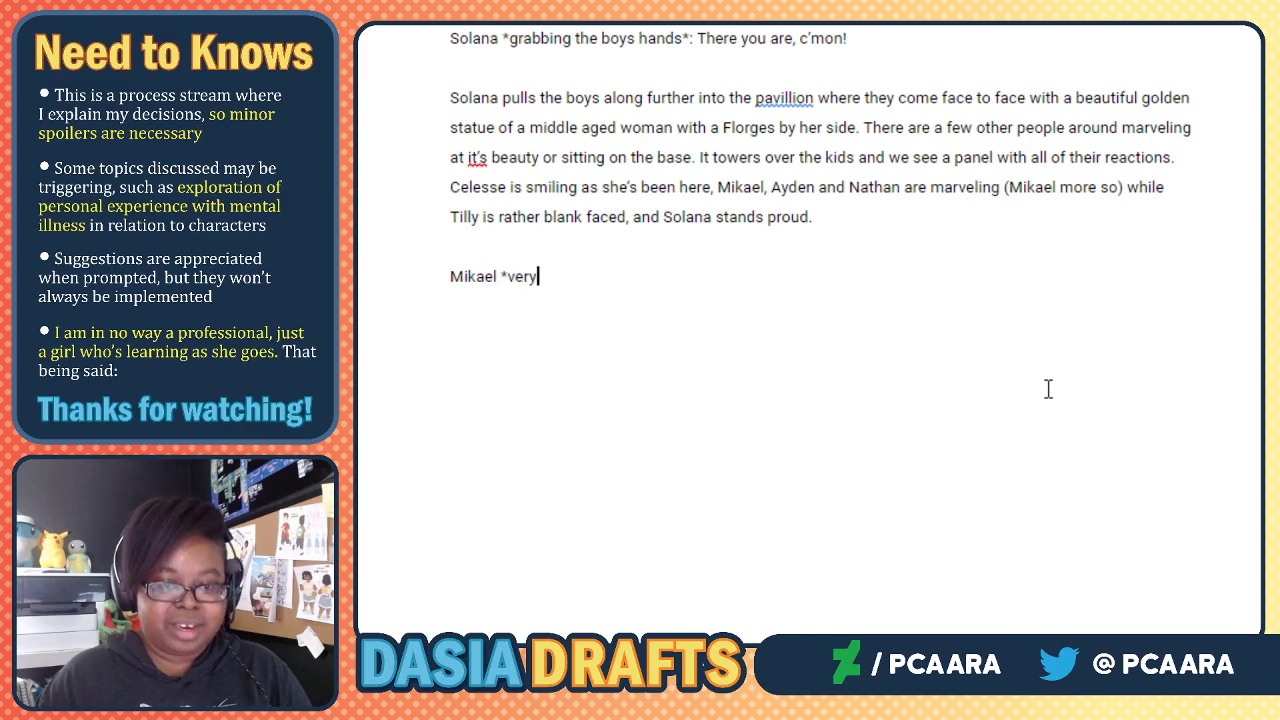
{"action": "type", "text": " excitedly"}
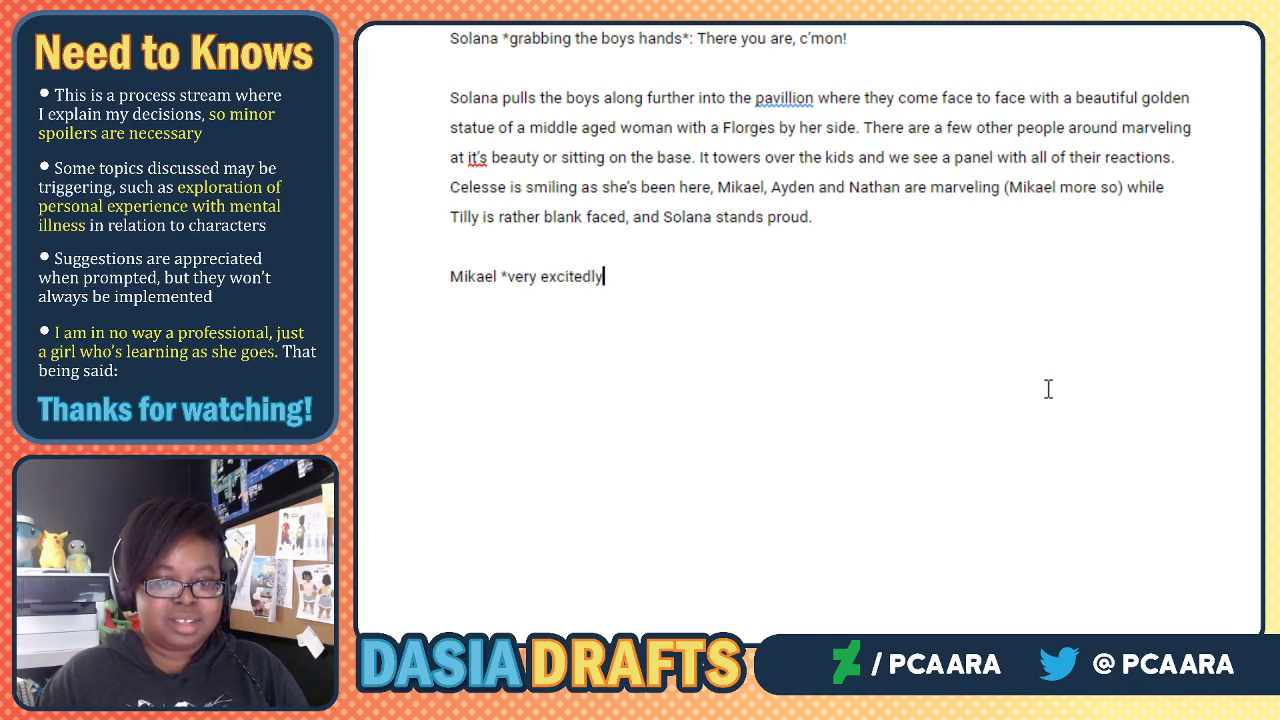
{"action": "type", "text": "* WHOA, THIS IS "}
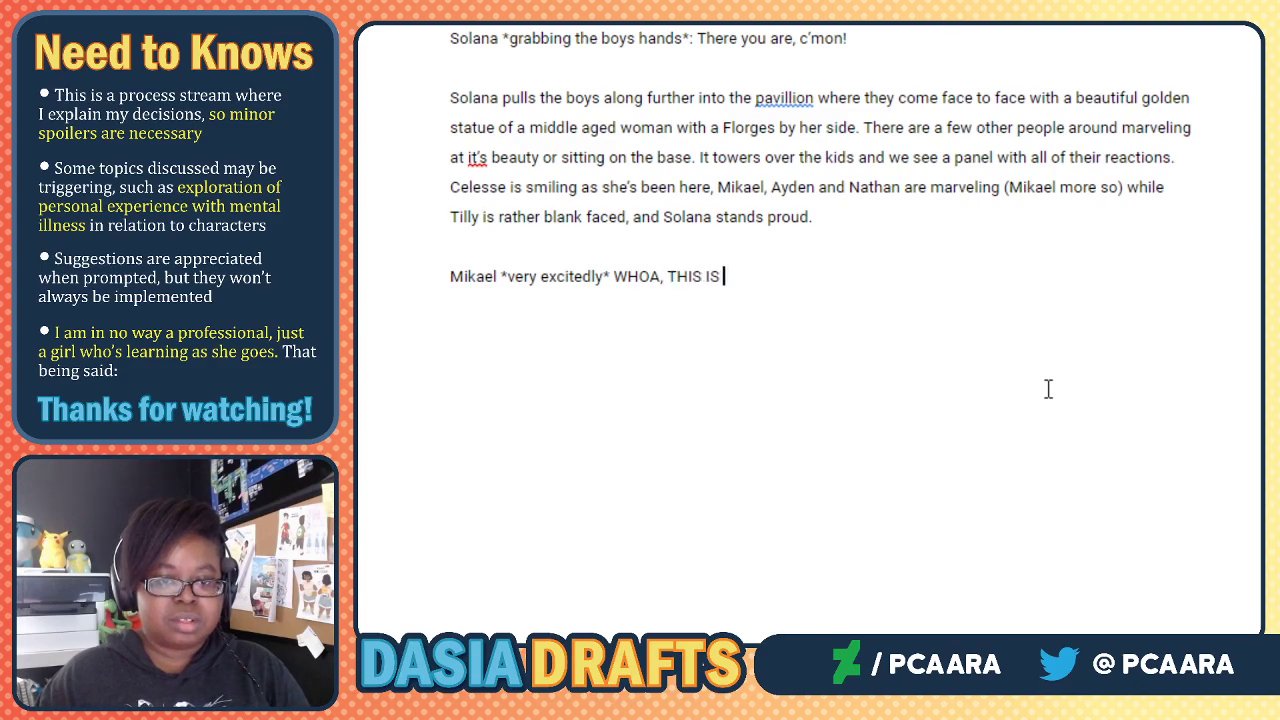
{"action": "type", "text": "SO PRETTY! *after a pause, scratches head* W"}
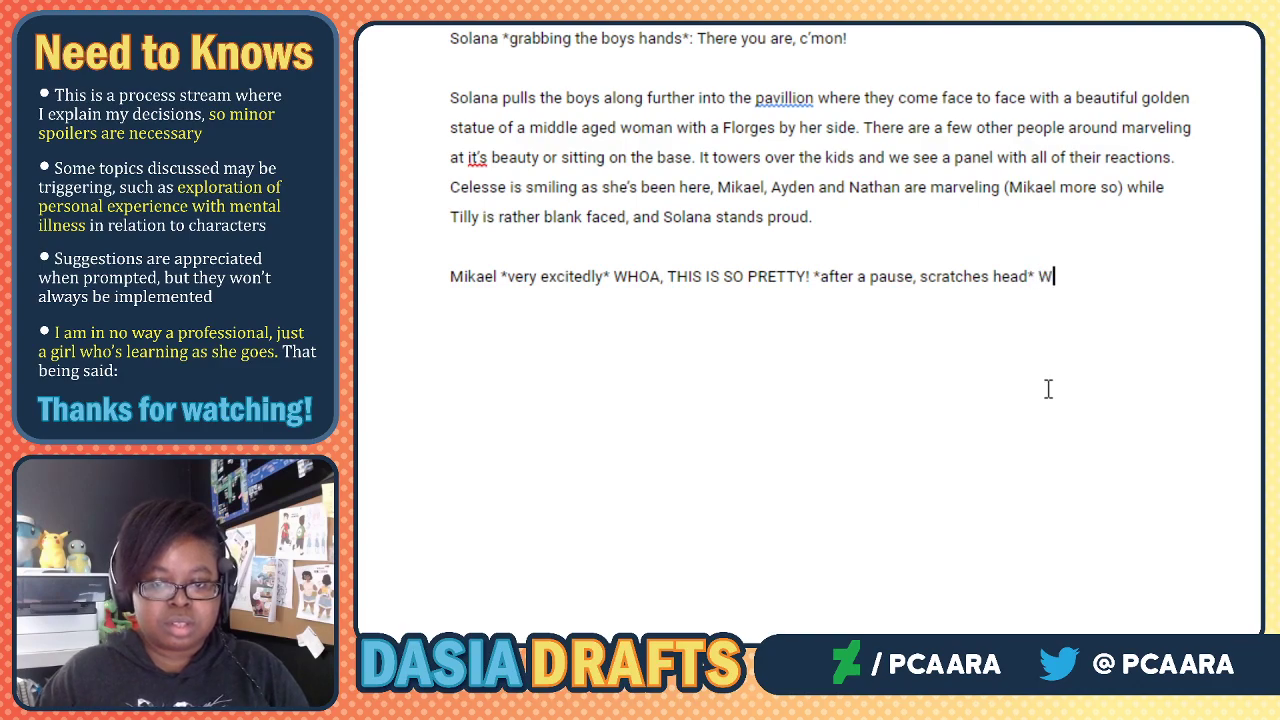
End Mikael's line about the statue with the cut-off question "Wait- what is it--".
{"action": "type", "text": "ait- who is it"}
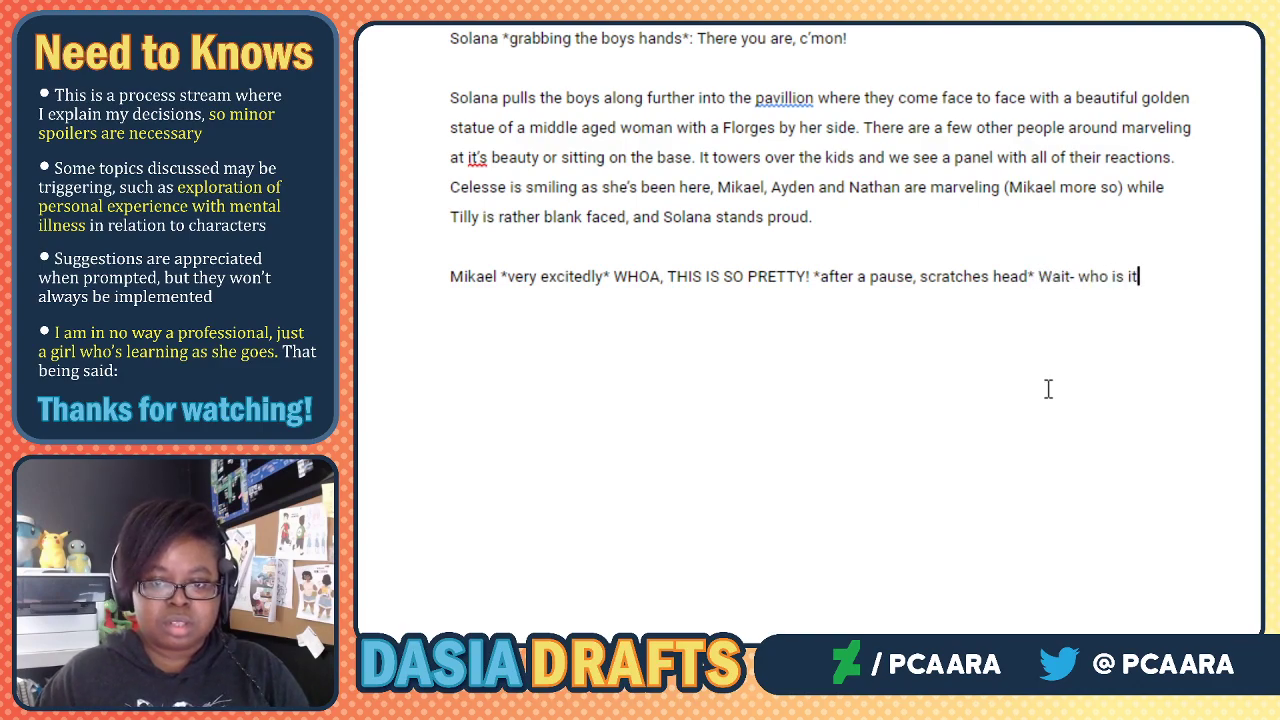
{"action": "type", "text": ".."}
{"action": "key", "text": "BackSpace"}
{"action": "key", "text": "BackSpace"}
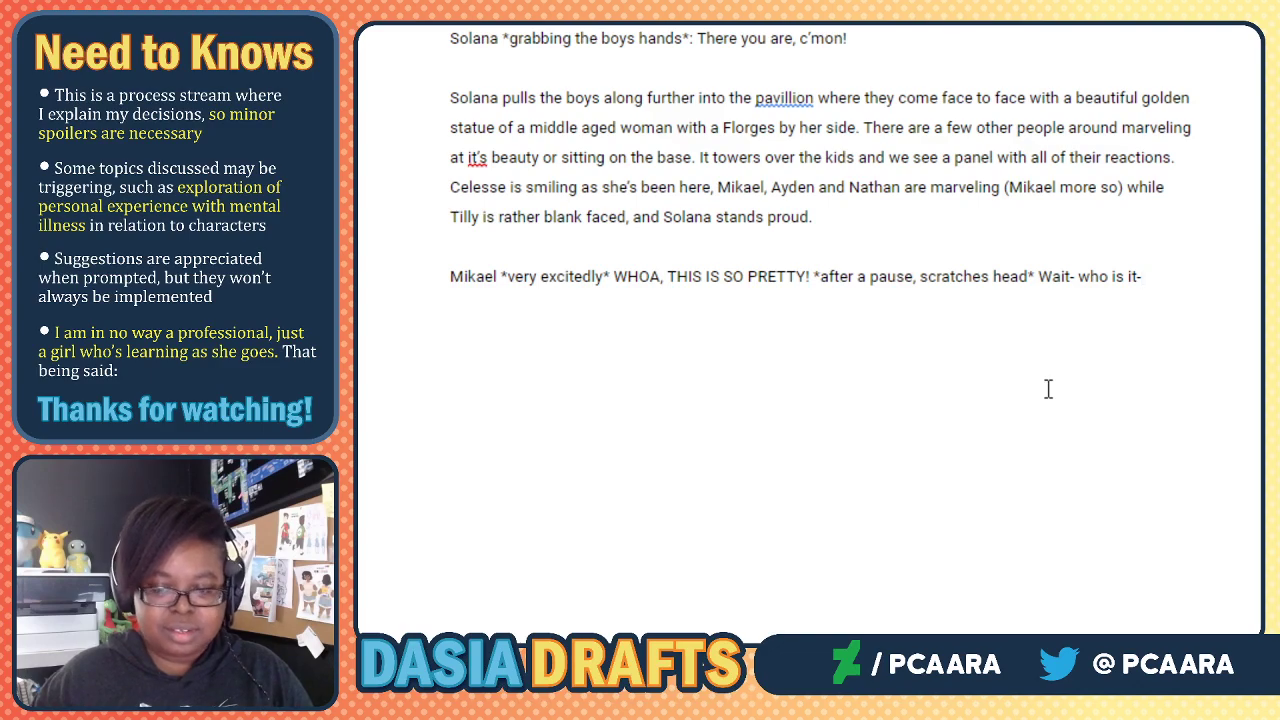
{"action": "key", "text": "BackSpace"}
{"action": "key", "text": "BackSpace"}
{"action": "key", "text": "BackSpace"}
{"action": "key", "text": "BackSpace"}
{"action": "key", "text": "BackSpace"}
{"action": "key", "text": "BackSpace"}
{"action": "type", "text": "hat"}
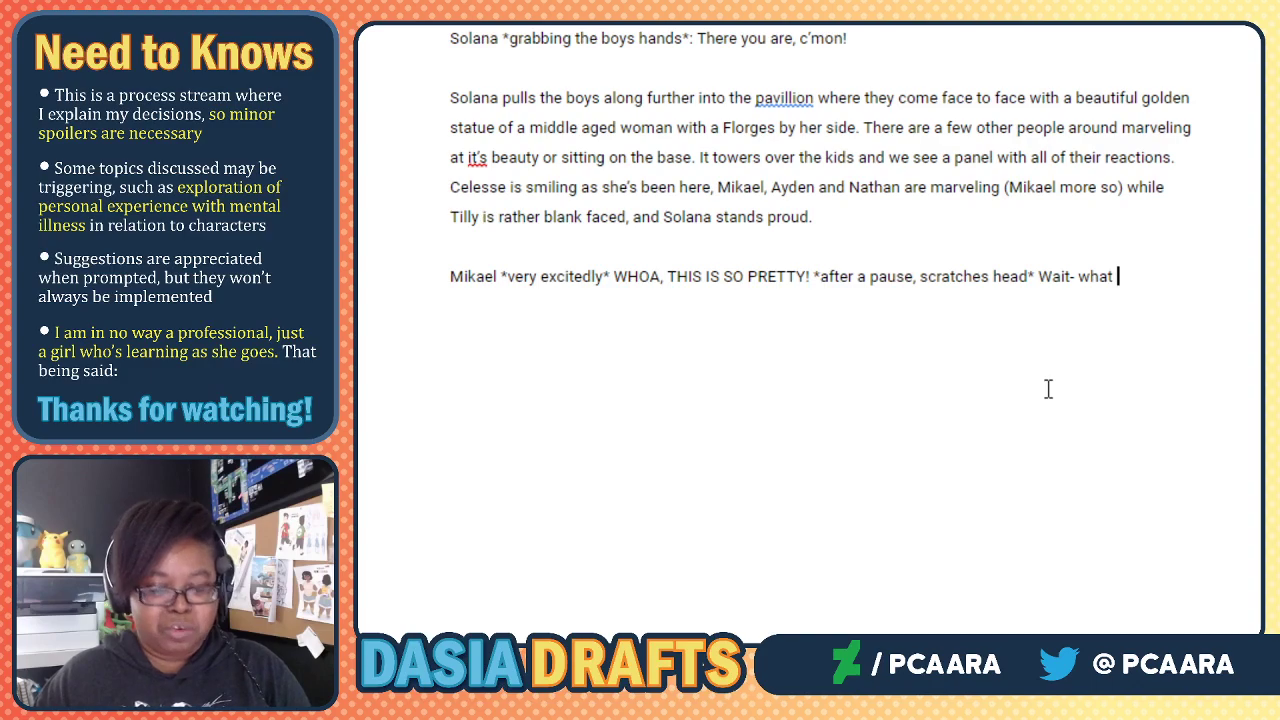
{"action": "type", "text": " is it"}
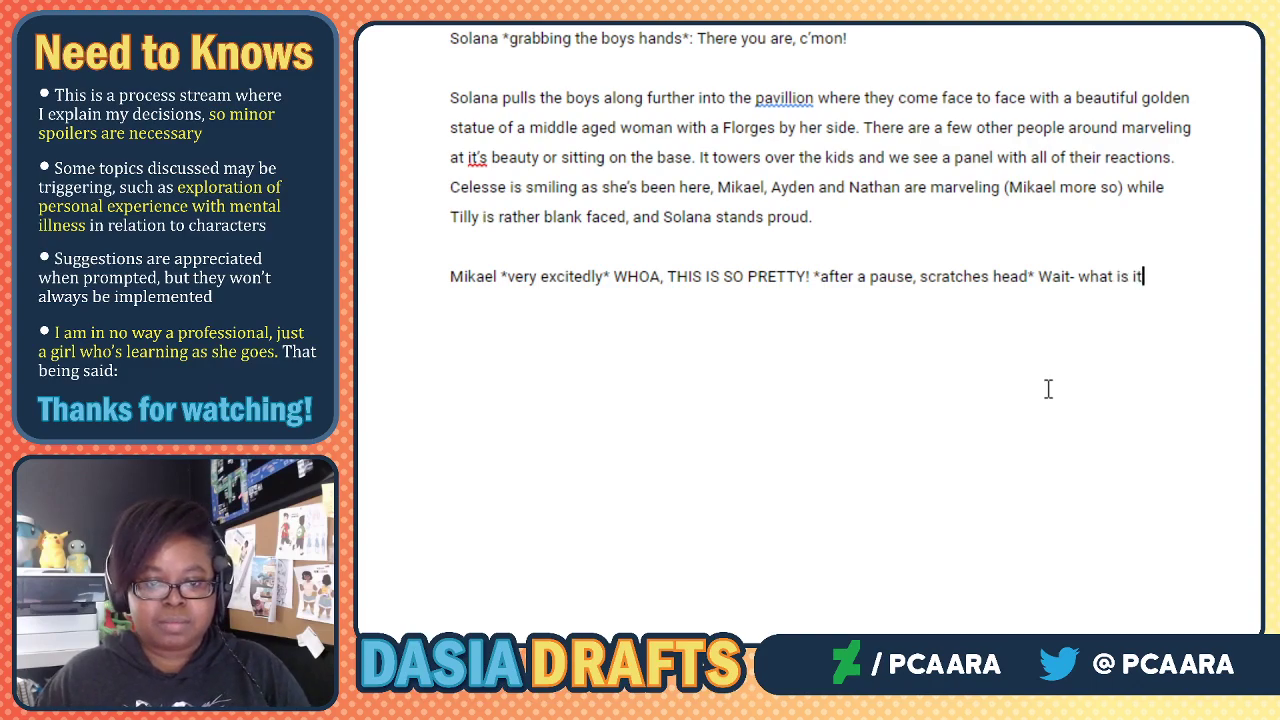
{"action": "type", "text": "--"}
Add Solana's reply "Solana: It's my grannan!" on the line below Mikael's.
{"action": "key", "text": "Return"}
{"action": "type", "text": "Solana:"}
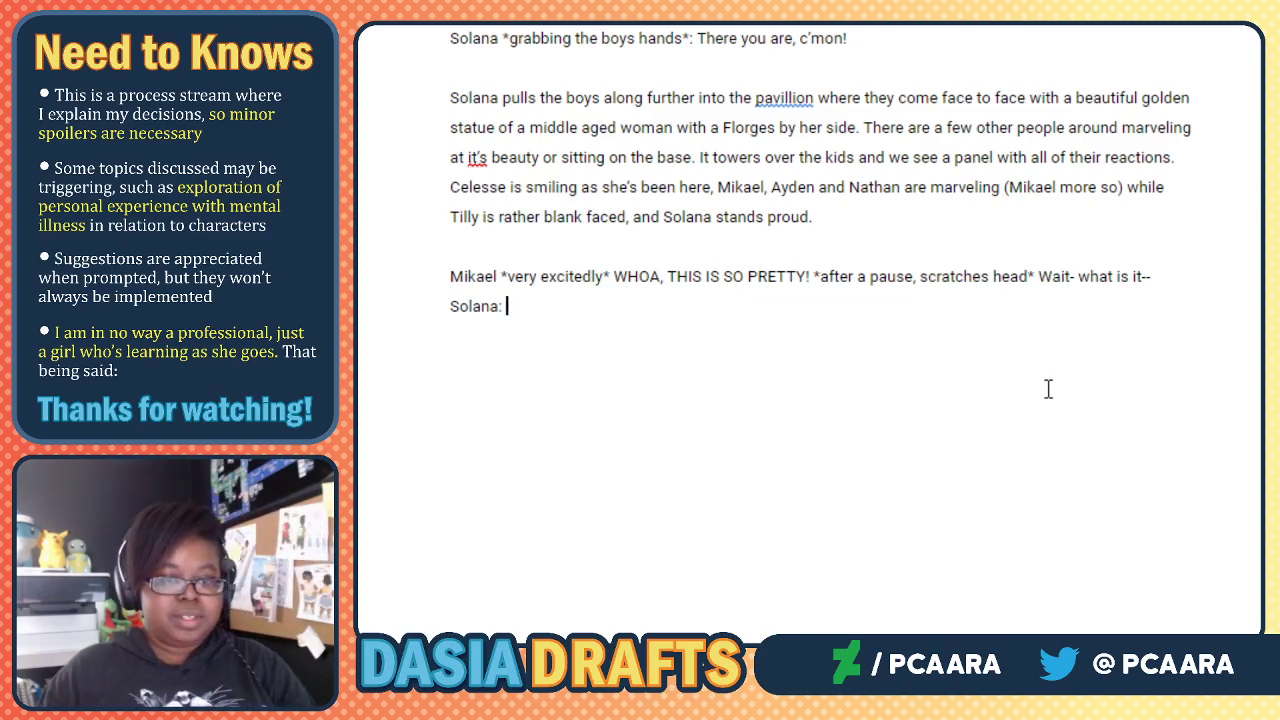
{"action": "type", "text": "I"}
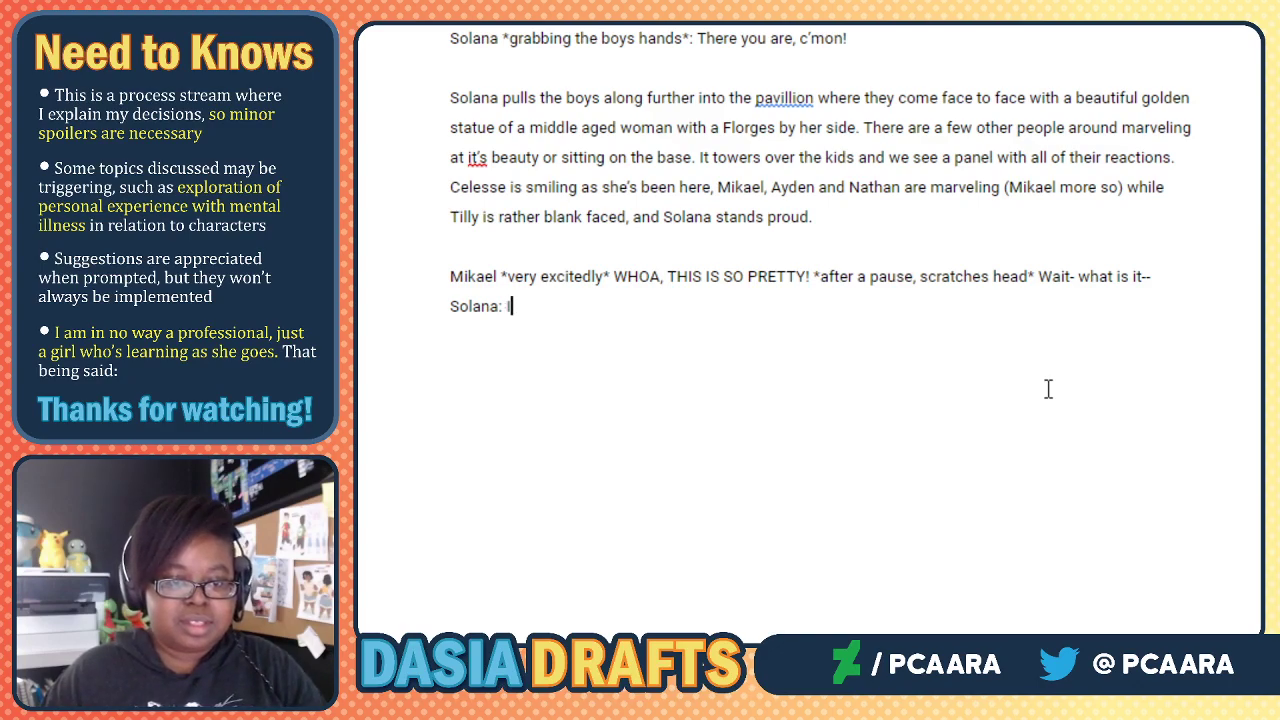
{"action": "type", "text": "t's my grand"}
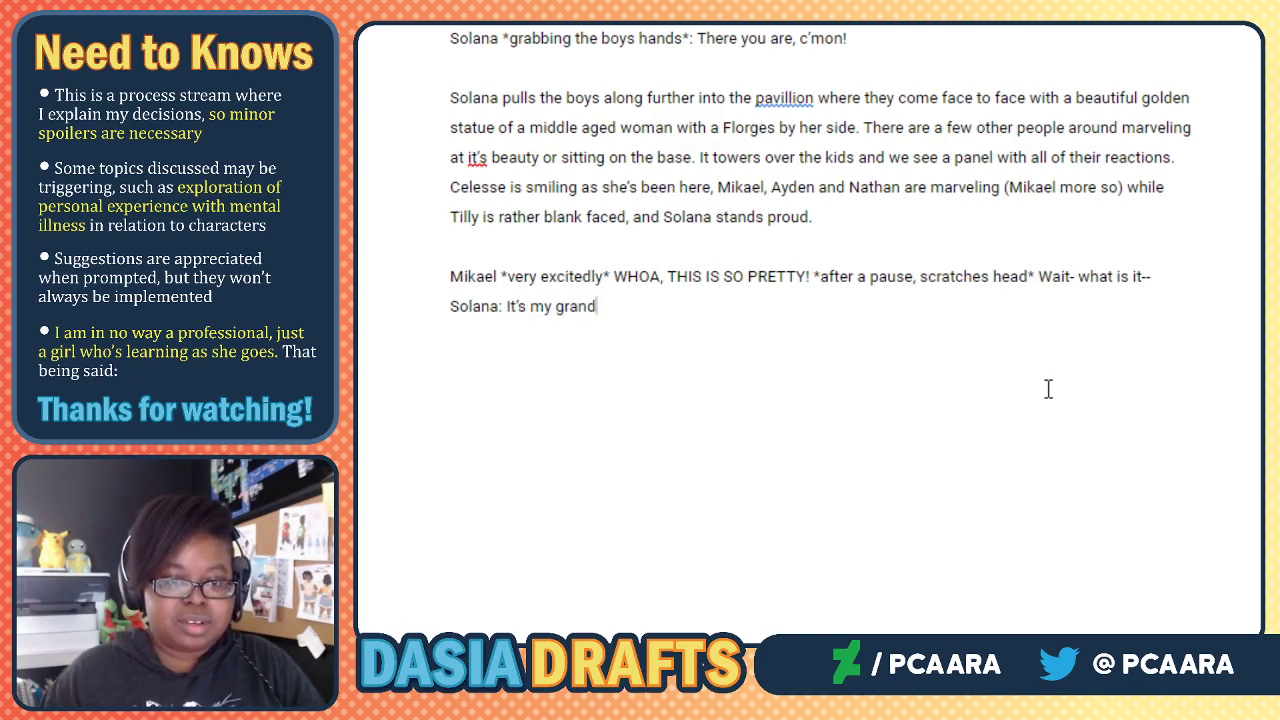
{"action": "type", "text": "ma"}
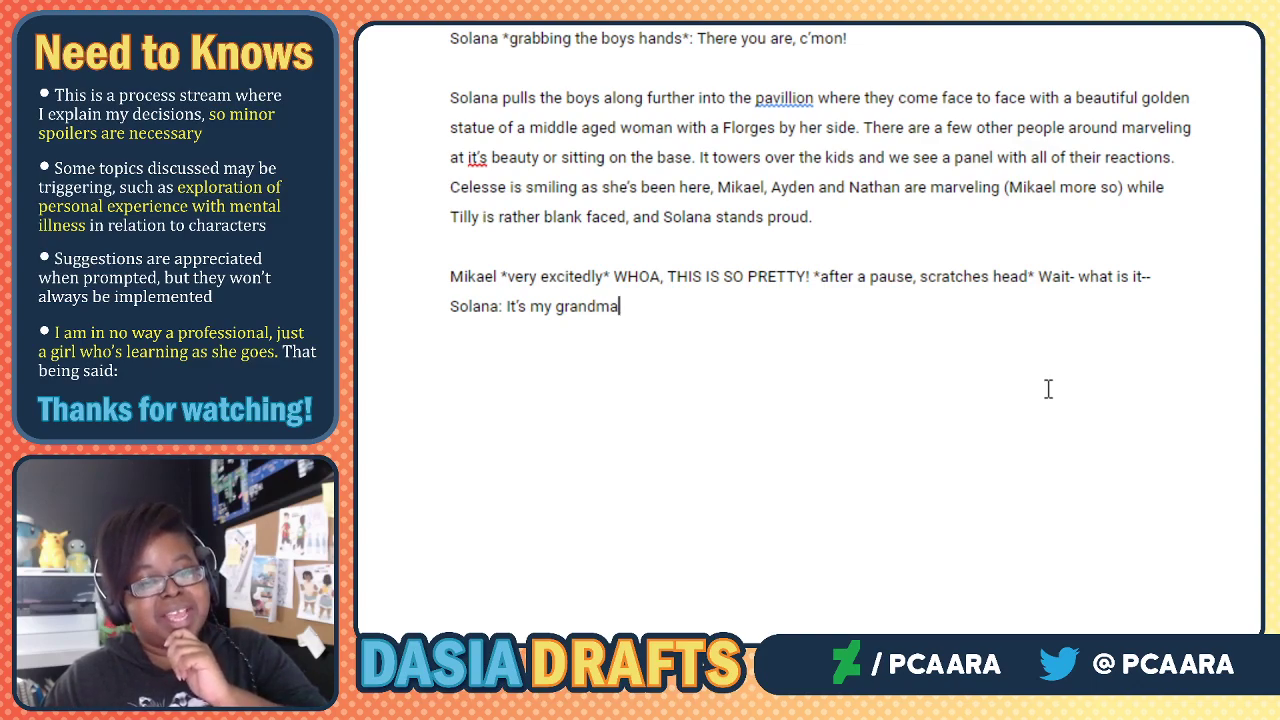
{"action": "key", "text": "BackSpace"}
{"action": "key", "text": "BackSpace"}
{"action": "key", "text": "BackSpace"}
{"action": "key", "text": "BackSpace"}
{"action": "key", "text": "BackSpace"}
{"action": "key", "text": "BackSpace"}
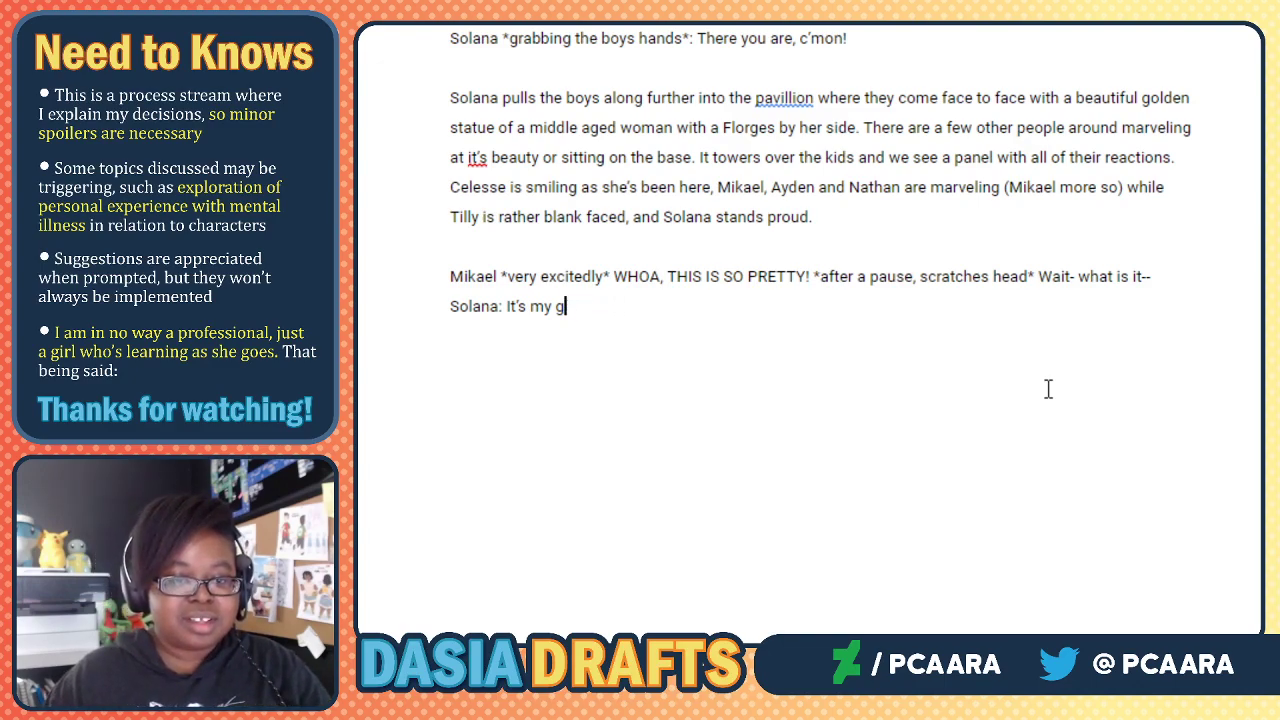
{"action": "type", "text": "rannan!"}
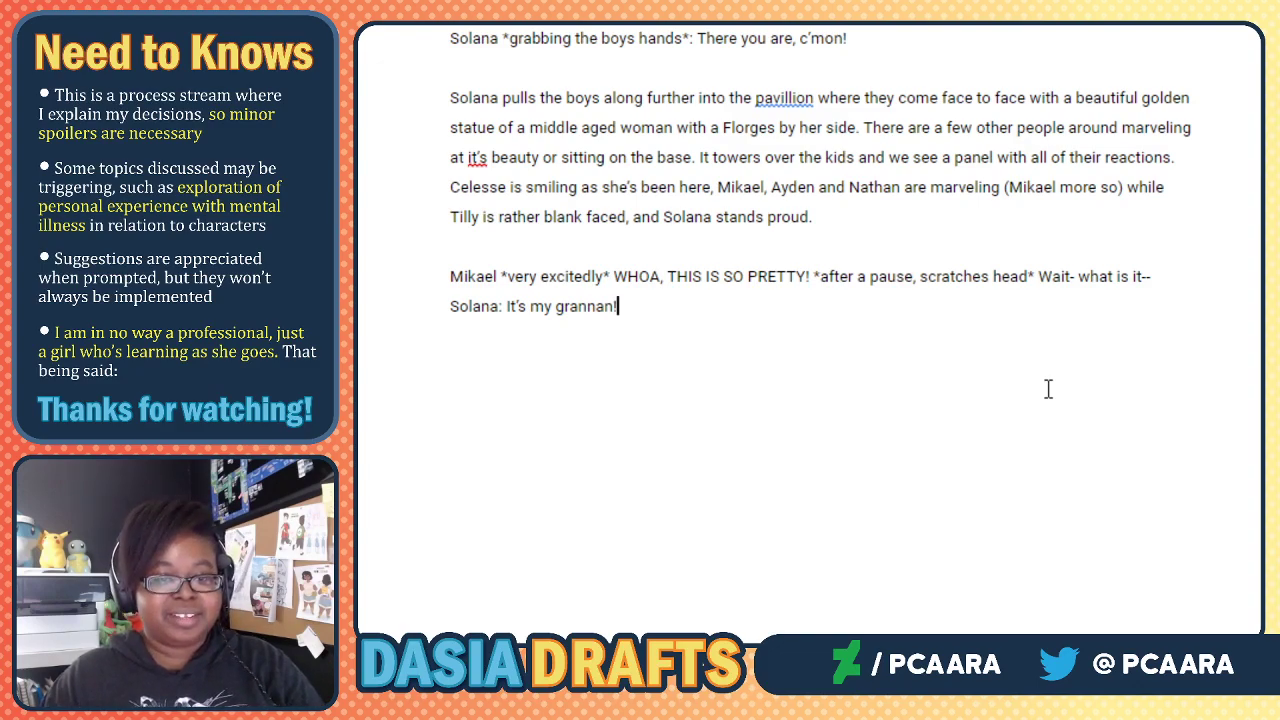
Start a new dialogue line below Solana's reply with the speaker label "MIkael *shocked*:".
{"action": "key", "text": "Return"}
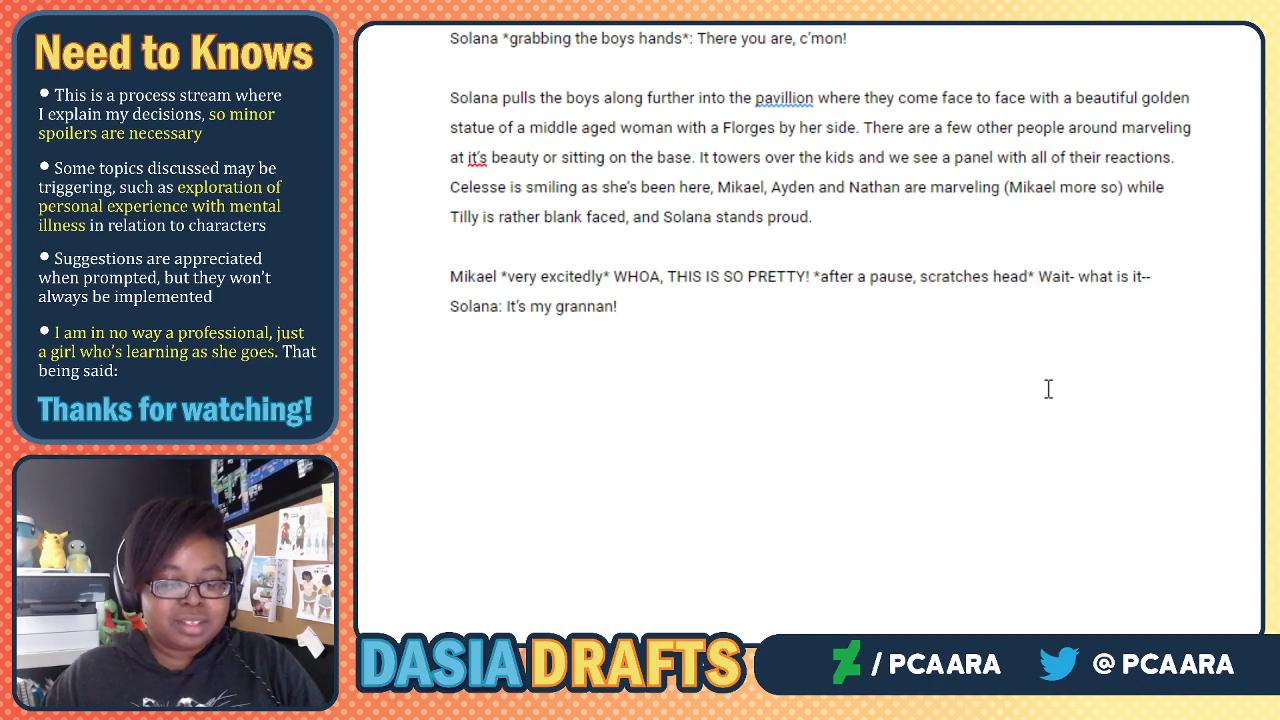
{"action": "type", "text": "MIka"}
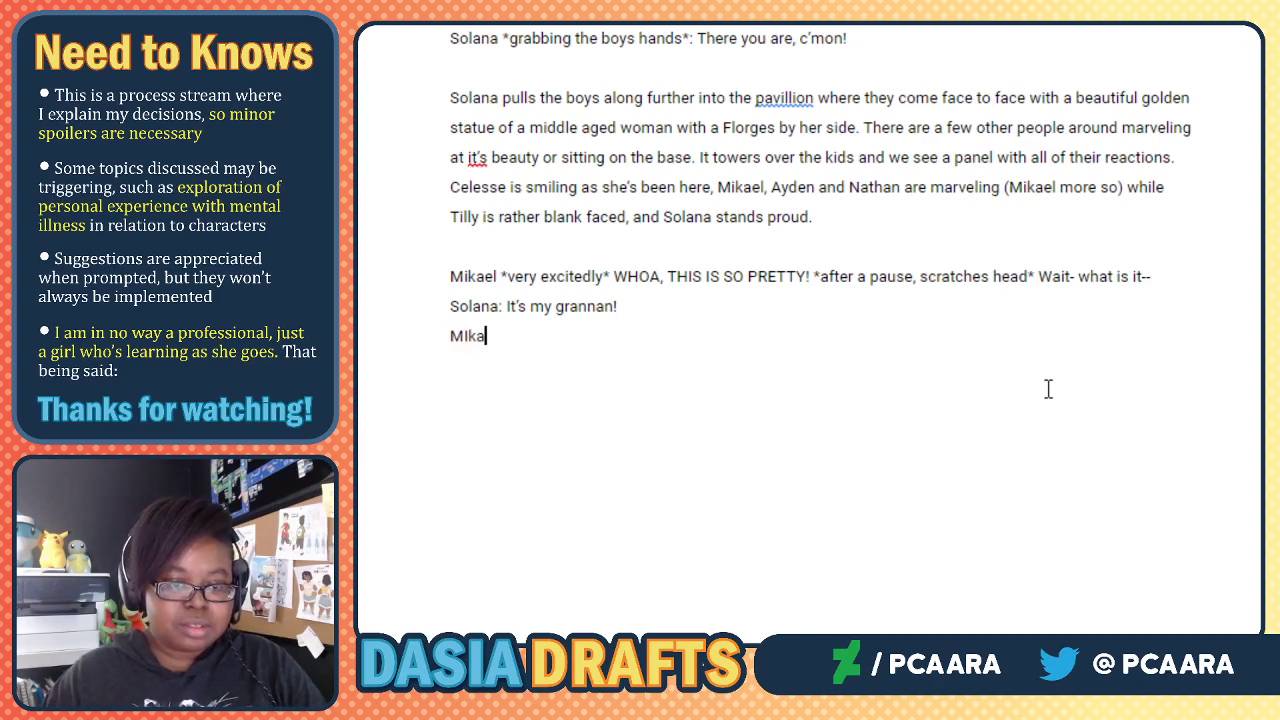
{"action": "type", "text": "el *shock"}
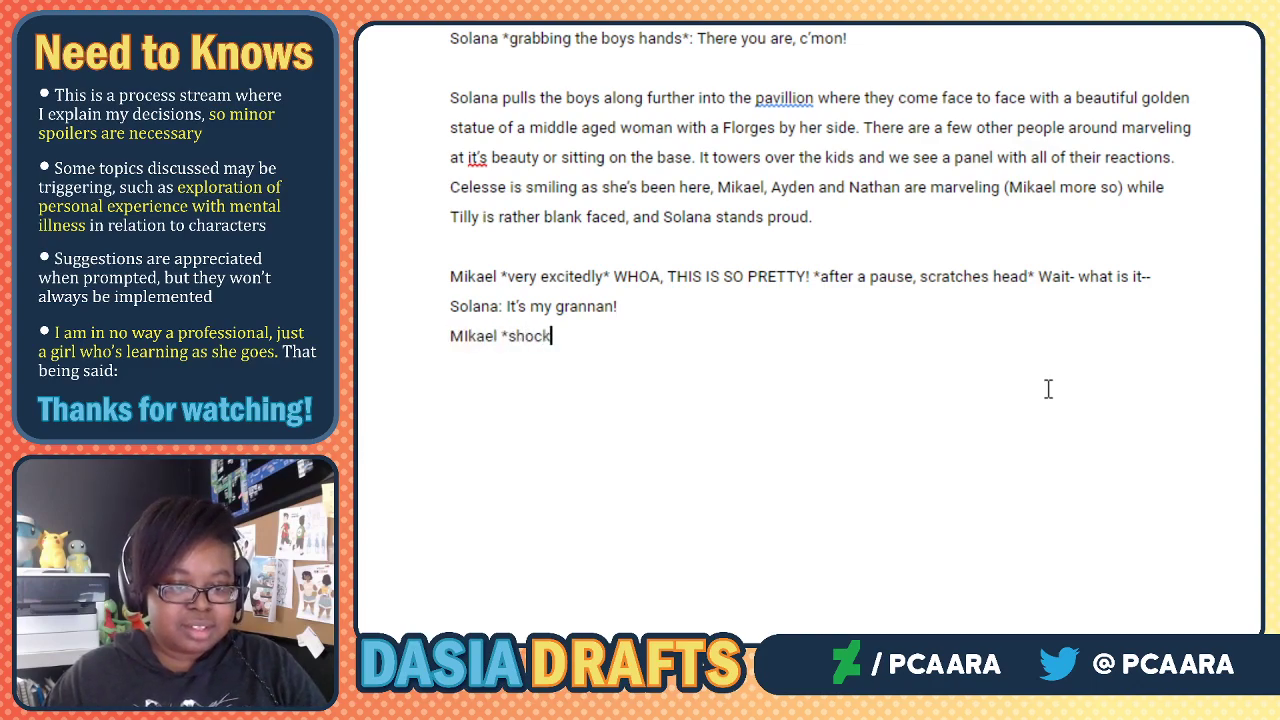
{"action": "type", "text": "ed*:"}
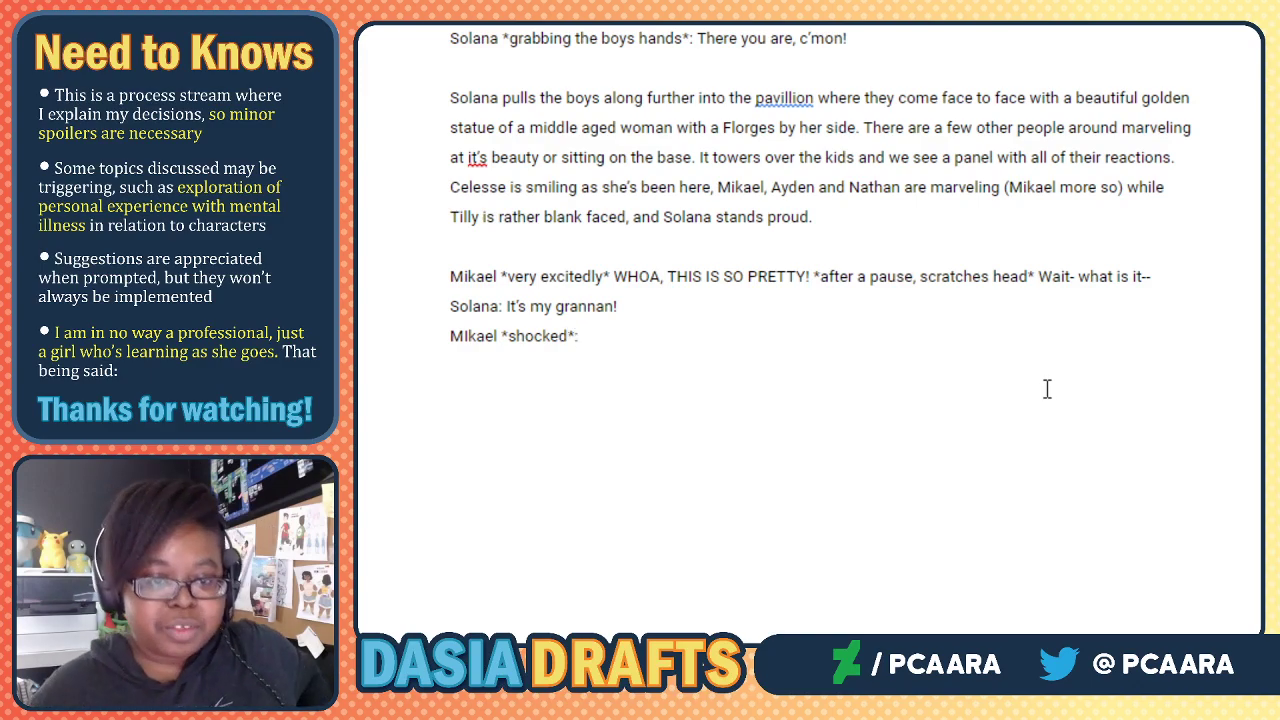
Bold the speaker label "Mikael *checking his phone*:" in the dialogue after the photobooth scene.
{"action": "scroll", "coordinate": [1048, 389], "scroll_direction": "up", "scroll_amount": 3}
{"action": "scroll", "coordinate": [1035, 392], "scroll_direction": "up", "scroll_amount": 6}
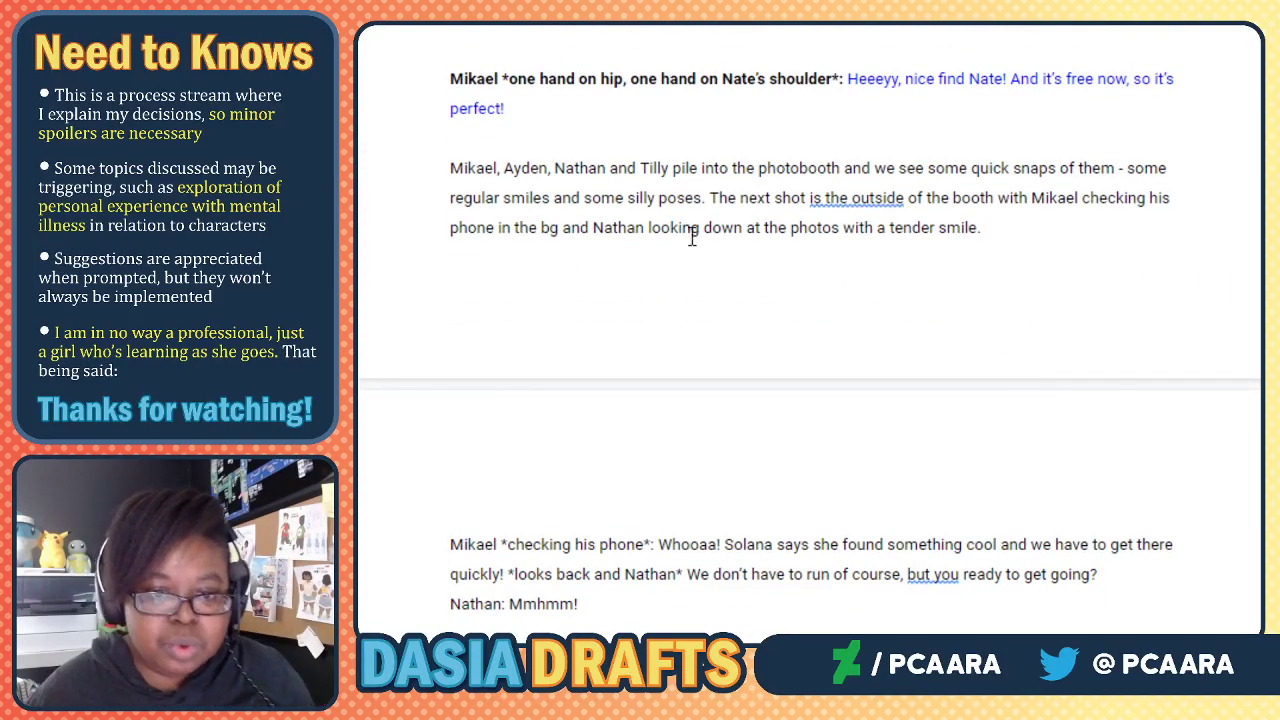
{"action": "scroll", "coordinate": [609, 346], "scroll_direction": "down", "scroll_amount": 1}
{"action": "double_click", "coordinate": [638, 425]}
{"action": "left_click", "coordinate": [649, 422]}
{"action": "left_click_drag", "start_coordinate": [652, 422], "coordinate": [449, 423]}
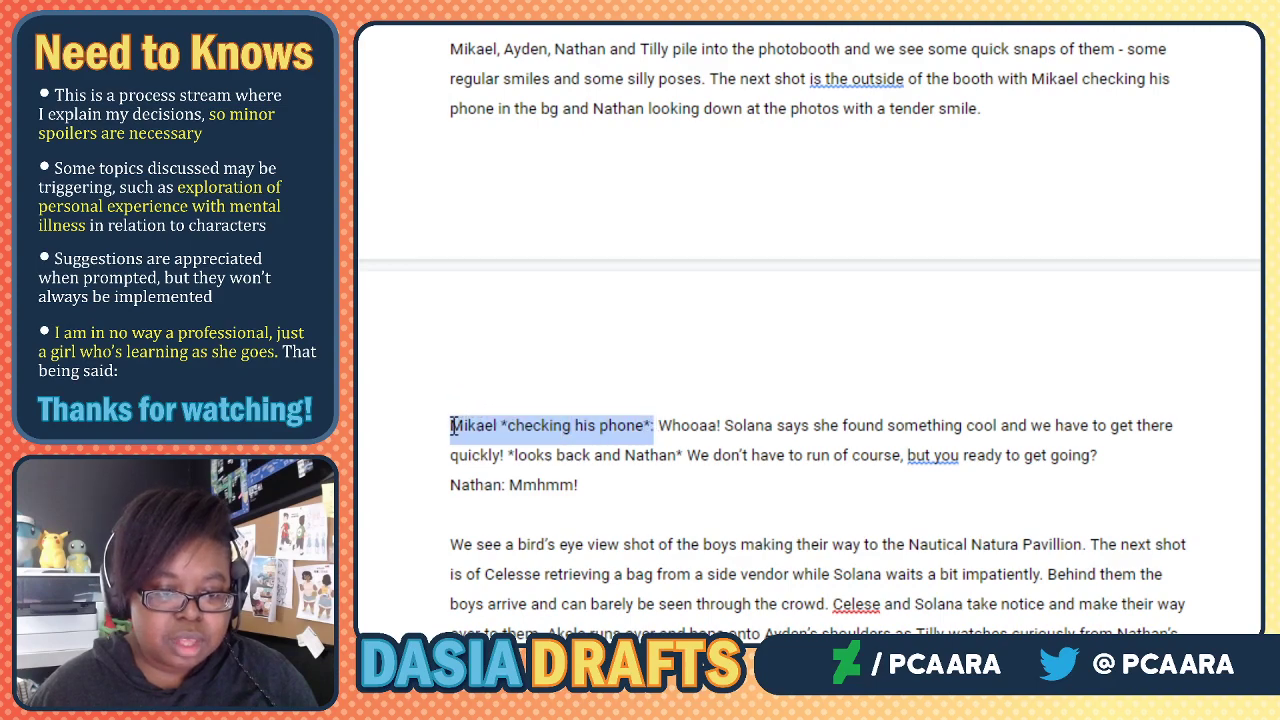
{"action": "key", "text": "ctrl+b"}
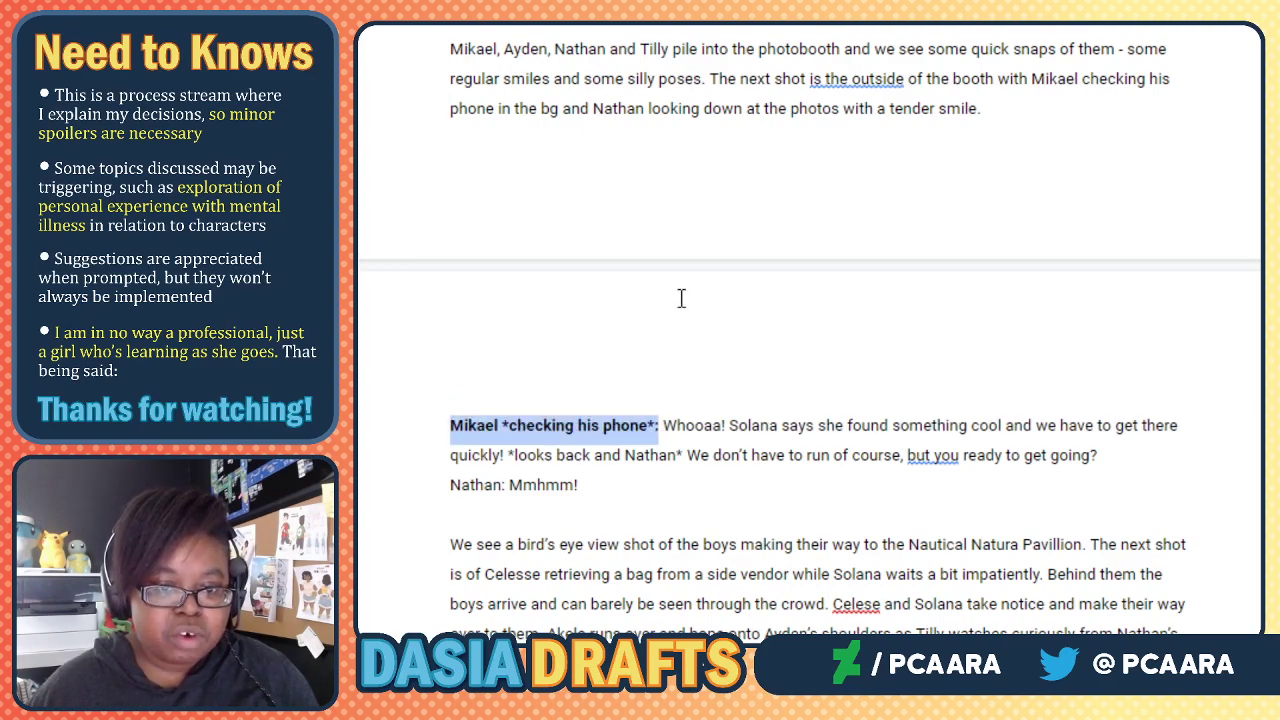
Bold the speaker label "Nathan:" in front of his "Mmhmm!" reply.
{"action": "left_click", "coordinate": [675, 423]}
{"action": "left_click_drag", "start_coordinate": [664, 425], "coordinate": [1109, 477]}
{"action": "left_click_drag", "start_coordinate": [506, 484], "coordinate": [447, 484]}
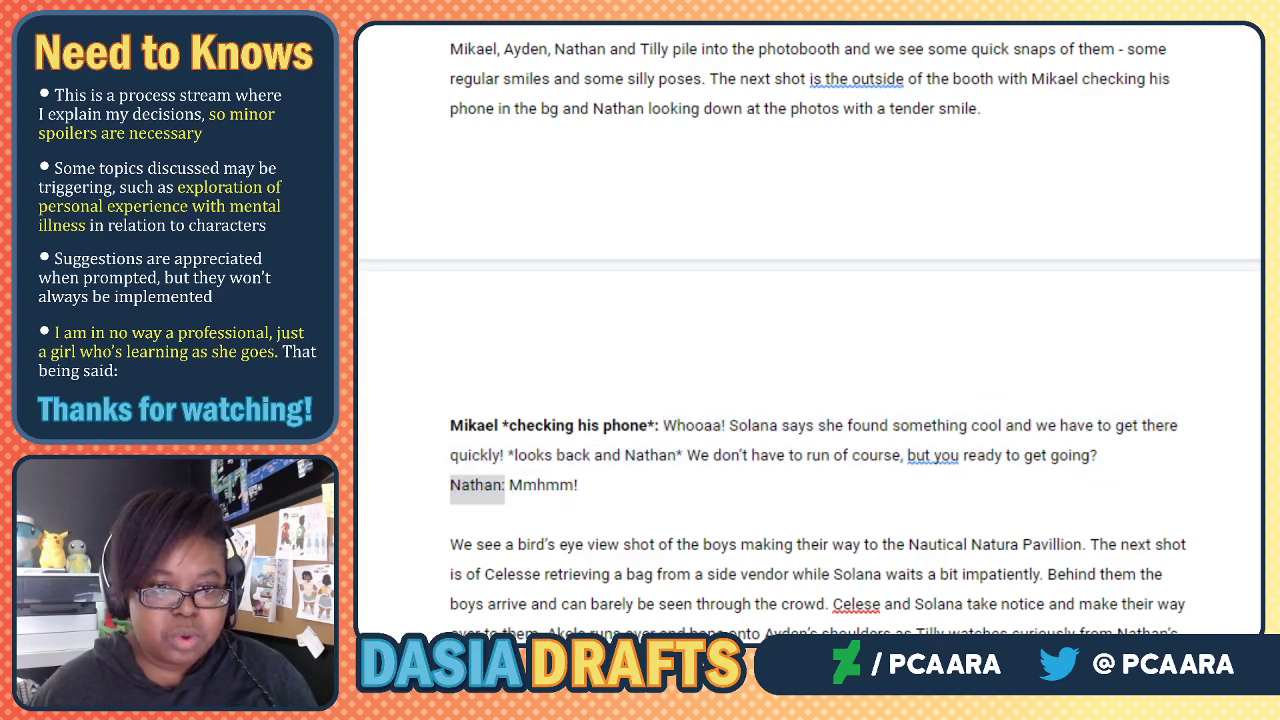
{"action": "key", "text": "ctrl+b"}
{"action": "left_click", "coordinate": [731, 385]}
{"action": "left_click_drag", "start_coordinate": [664, 425], "coordinate": [1102, 457]}
{"action": "left_click", "coordinate": [657, 4]}
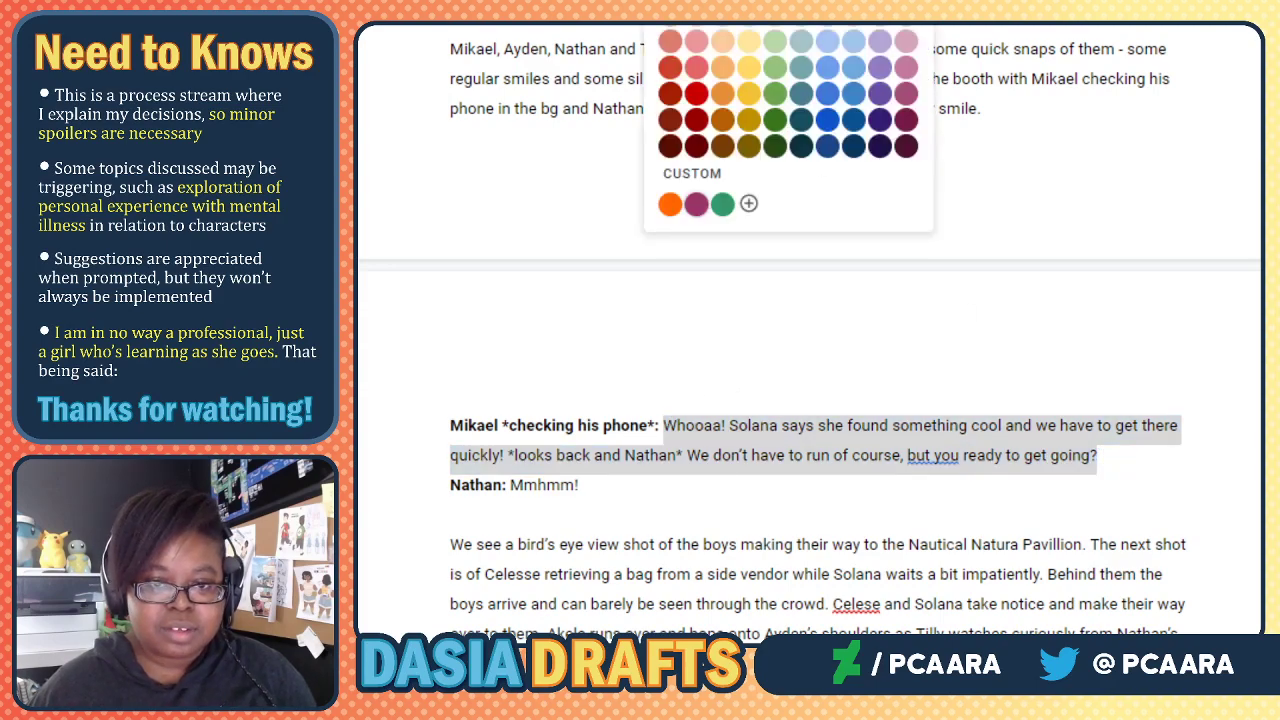
{"action": "left_click", "coordinate": [853, 4]}
Color Nathan's reply "Mmhmm!" the same blue as Mikael's dialogue.
{"action": "double_click", "coordinate": [562, 485]}
{"action": "left_click", "coordinate": [562, 485]}
{"action": "left_click_drag", "start_coordinate": [512, 485], "coordinate": [586, 485]}
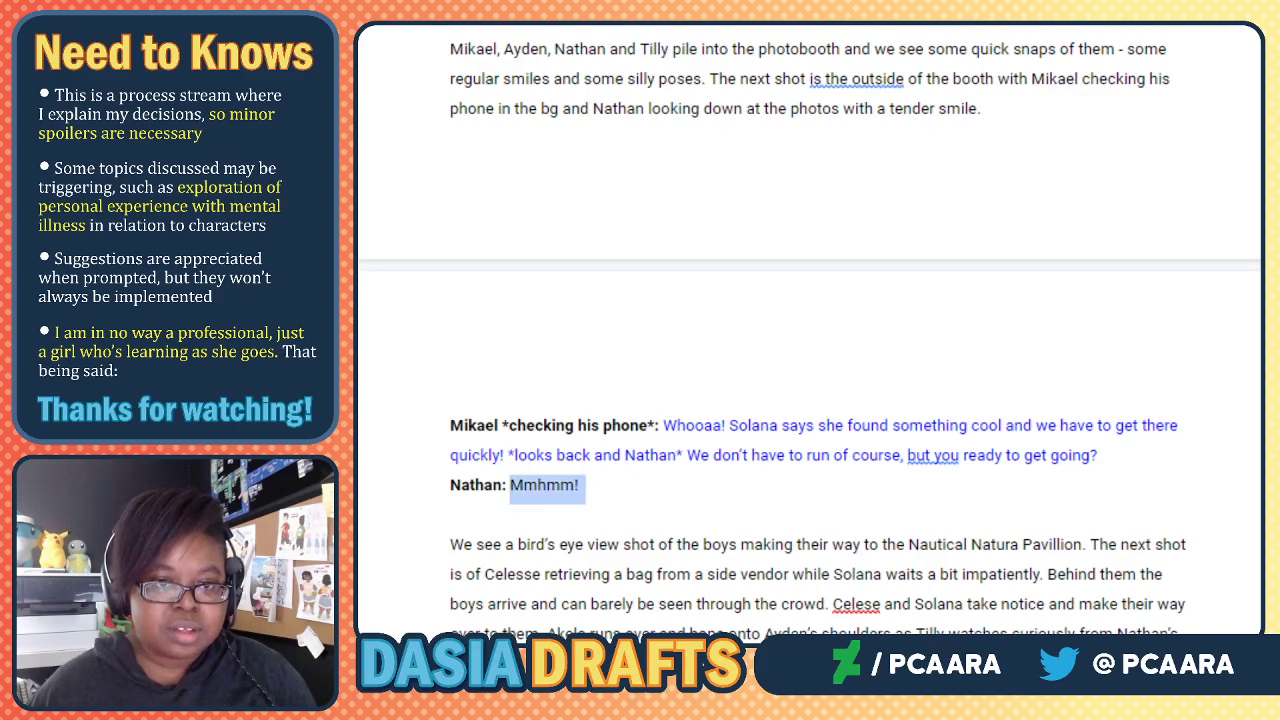
{"action": "left_click", "coordinate": [657, 4]}
{"action": "left_click", "coordinate": [853, 4]}
{"action": "left_click", "coordinate": [706, 438]}
Bold the speaker label "Mikael *looking curiously at Celesse's bag*:".
{"action": "scroll", "coordinate": [703, 438], "scroll_direction": "down", "scroll_amount": 5}
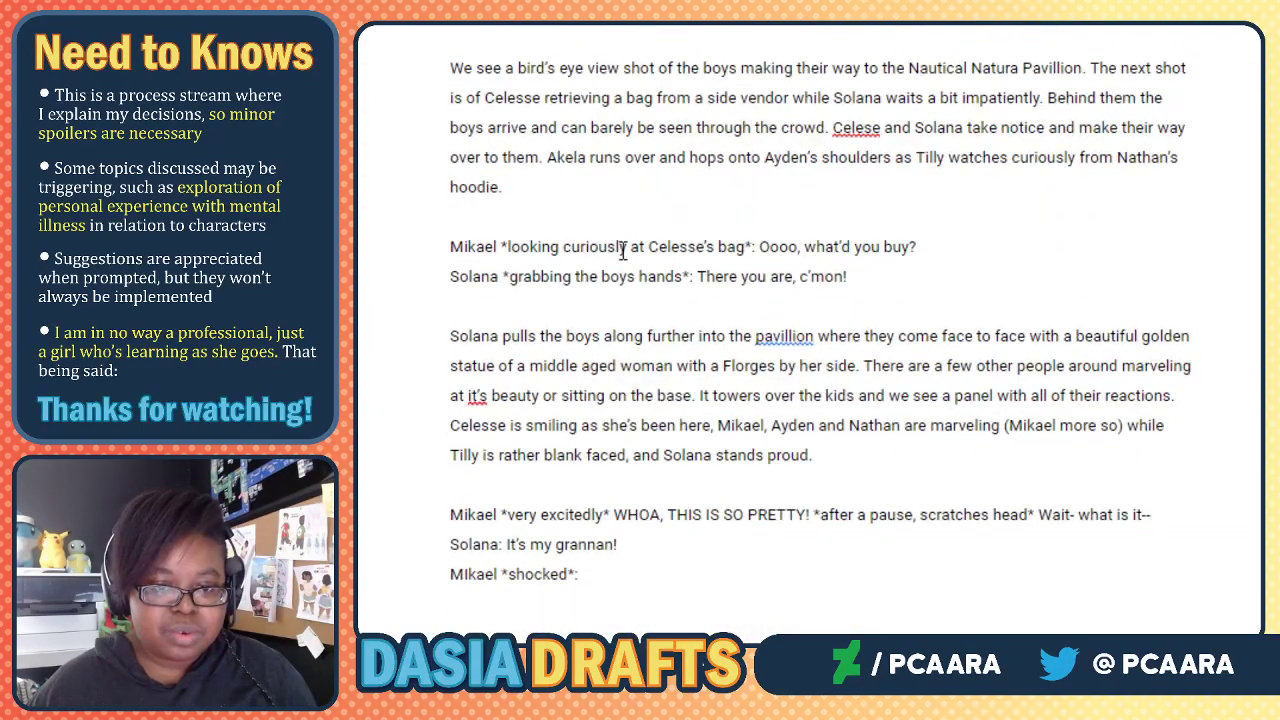
{"action": "triple_click", "coordinate": [626, 246]}
{"action": "left_click", "coordinate": [780, 245]}
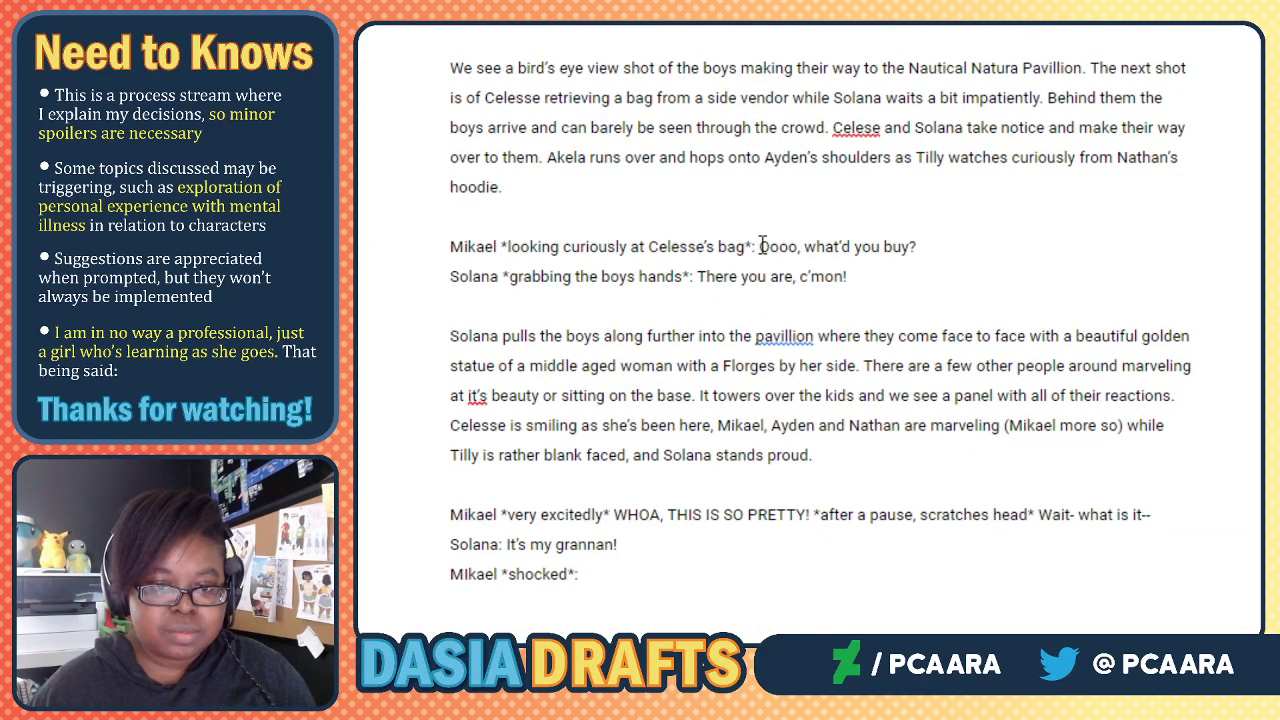
{"action": "left_click_drag", "start_coordinate": [755, 246], "coordinate": [510, 245]}
{"action": "left_click_drag", "start_coordinate": [461, 237], "coordinate": [451, 240]}
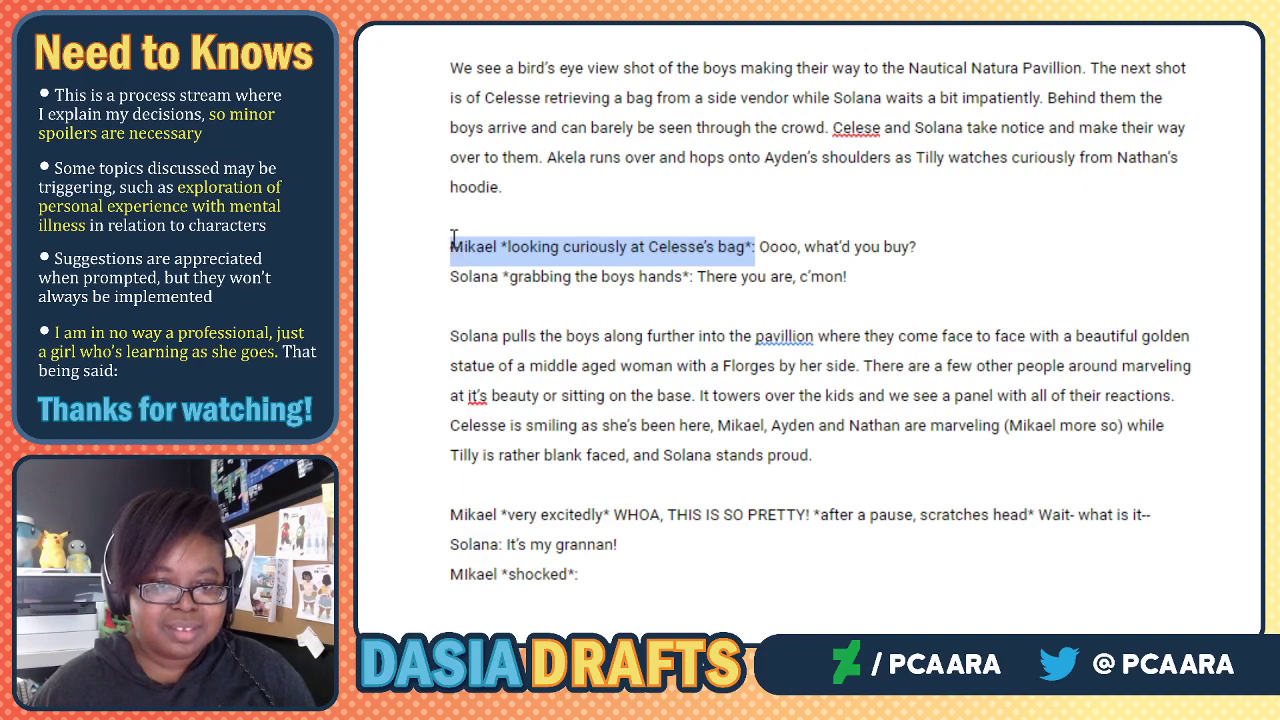
{"action": "key", "text": "ctrl+b"}
Color Mikael's question "Oooo, what'd you buy?" blue.
{"action": "triple_click", "coordinate": [873, 250]}
{"action": "left_click_drag", "start_coordinate": [766, 246], "coordinate": [961, 243]}
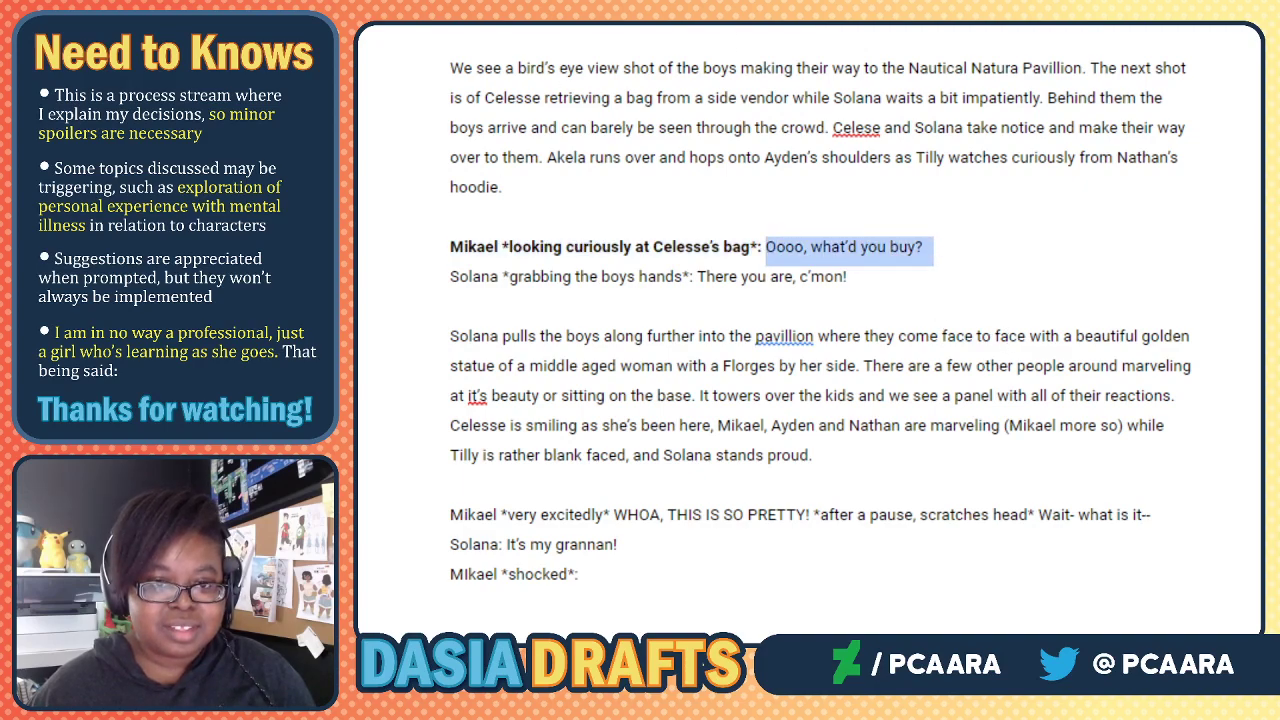
{"action": "left_click", "coordinate": [657, 2]}
{"action": "left_click", "coordinate": [843, 40]}
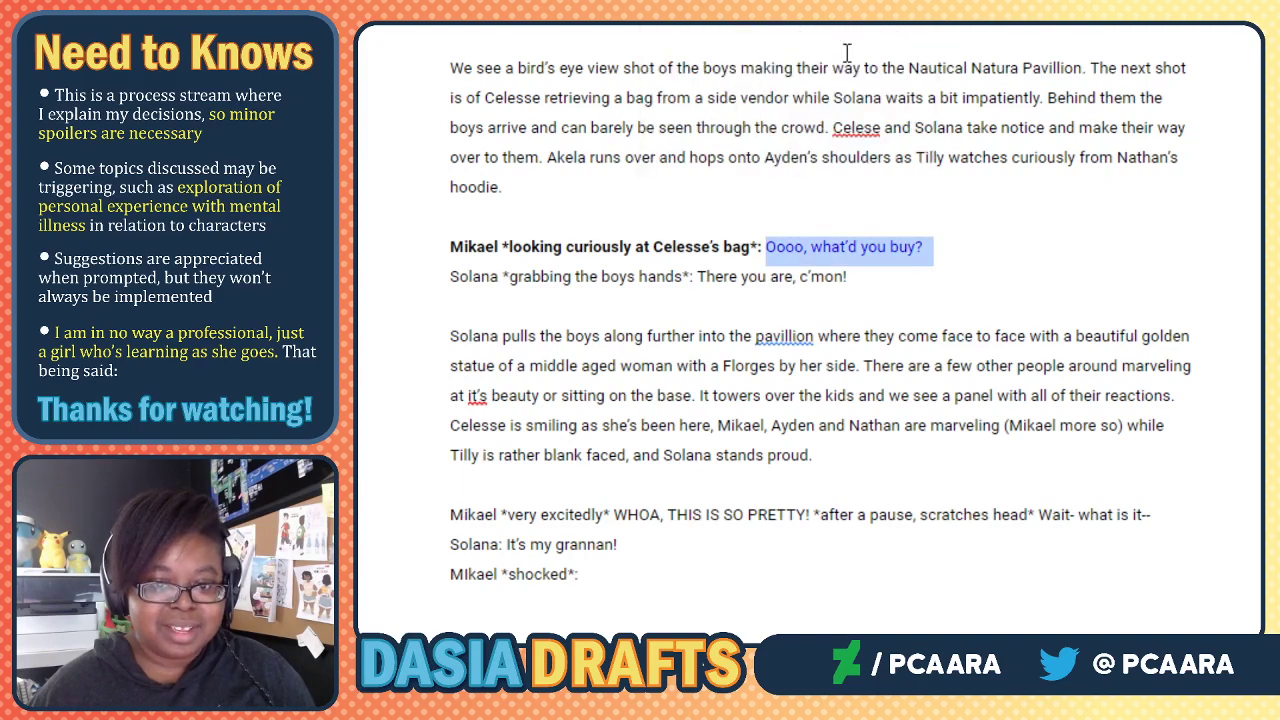
Bold the speaker label "Solana *grabbing the boys hands*:".
{"action": "double_click", "coordinate": [617, 276]}
{"action": "triple_click", "coordinate": [617, 276]}
{"action": "left_click_drag", "start_coordinate": [693, 276], "coordinate": [443, 285]}
{"action": "left_click", "coordinate": [585, 2]}
Color Solana's dialogue "There you are, c'mon!" blue.
{"action": "double_click", "coordinate": [741, 269]}
{"action": "left_click", "coordinate": [741, 269]}
{"action": "left_click", "coordinate": [737, 270]}
{"action": "double_click", "coordinate": [704, 276]}
{"action": "left_click_drag", "start_coordinate": [704, 276], "coordinate": [851, 276]}
{"action": "left_click", "coordinate": [658, 2]}
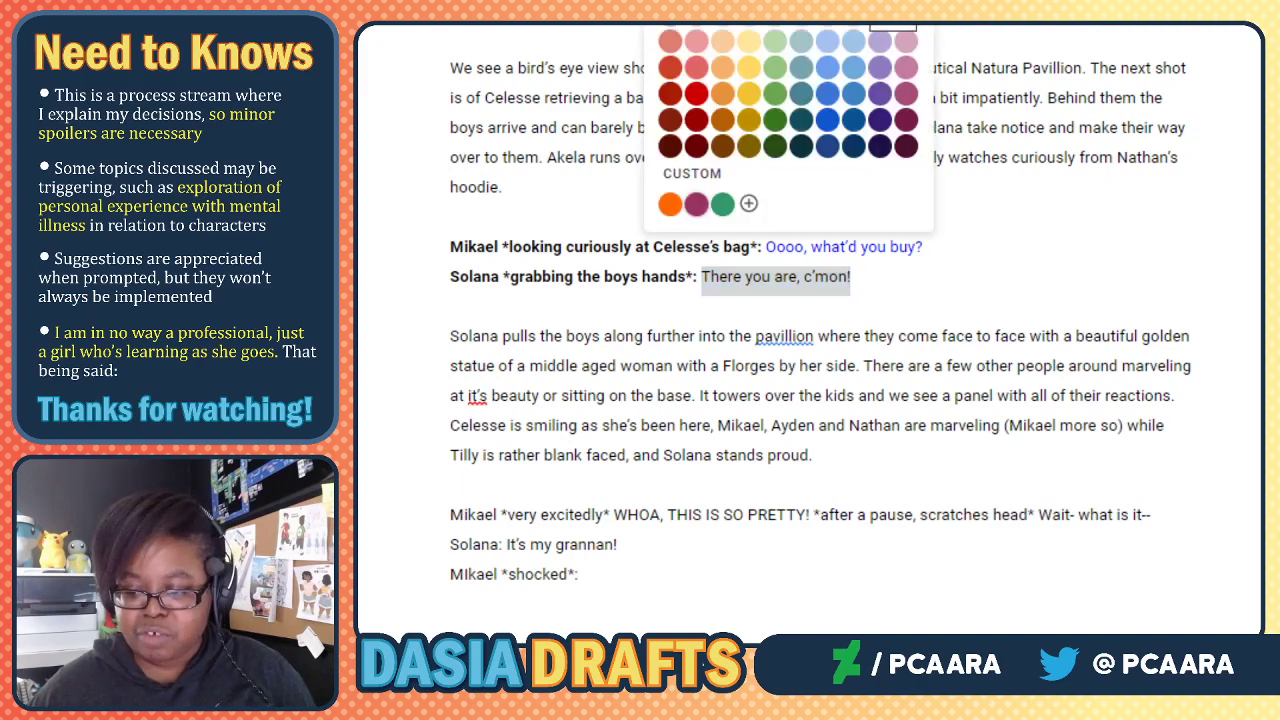
{"action": "left_click", "coordinate": [893, 30]}
{"action": "left_click", "coordinate": [713, 315]}
Add a colon after "Mikael *very excitedly*" in the statue dialogue and bold that speaker label.
{"action": "scroll", "coordinate": [611, 290], "scroll_direction": "down", "scroll_amount": 3}
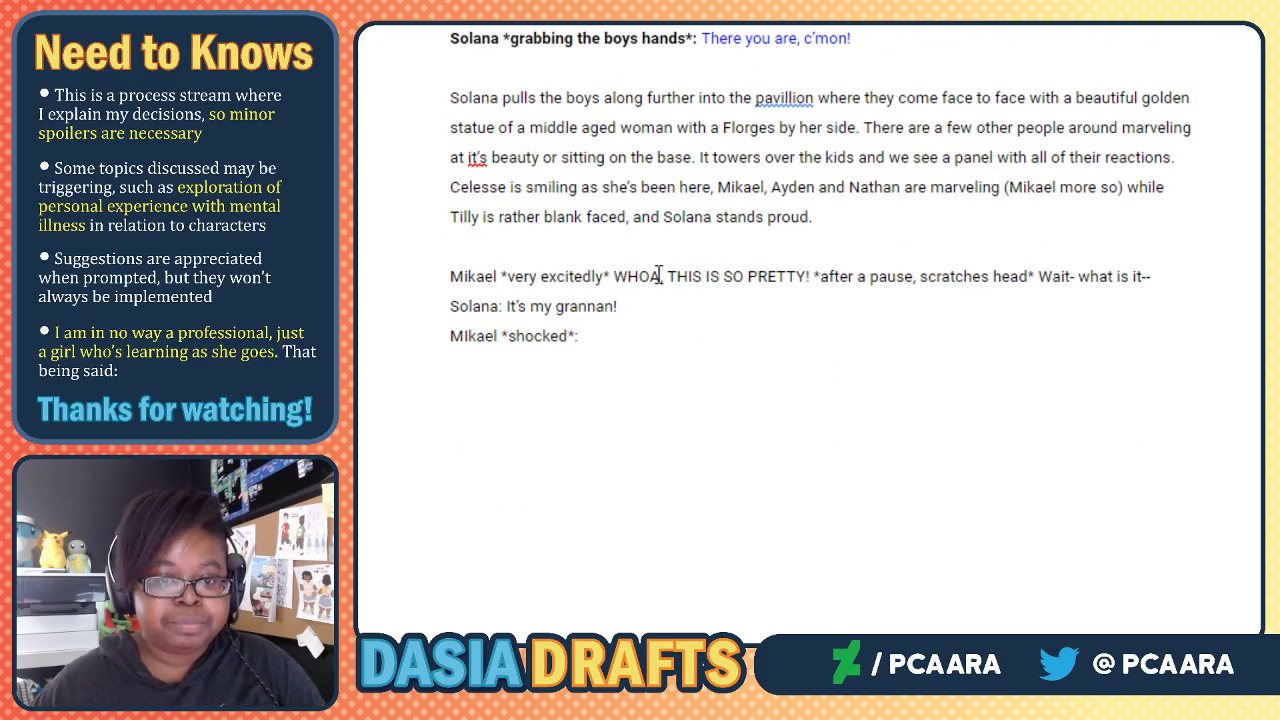
{"action": "left_click", "coordinate": [560, 275]}
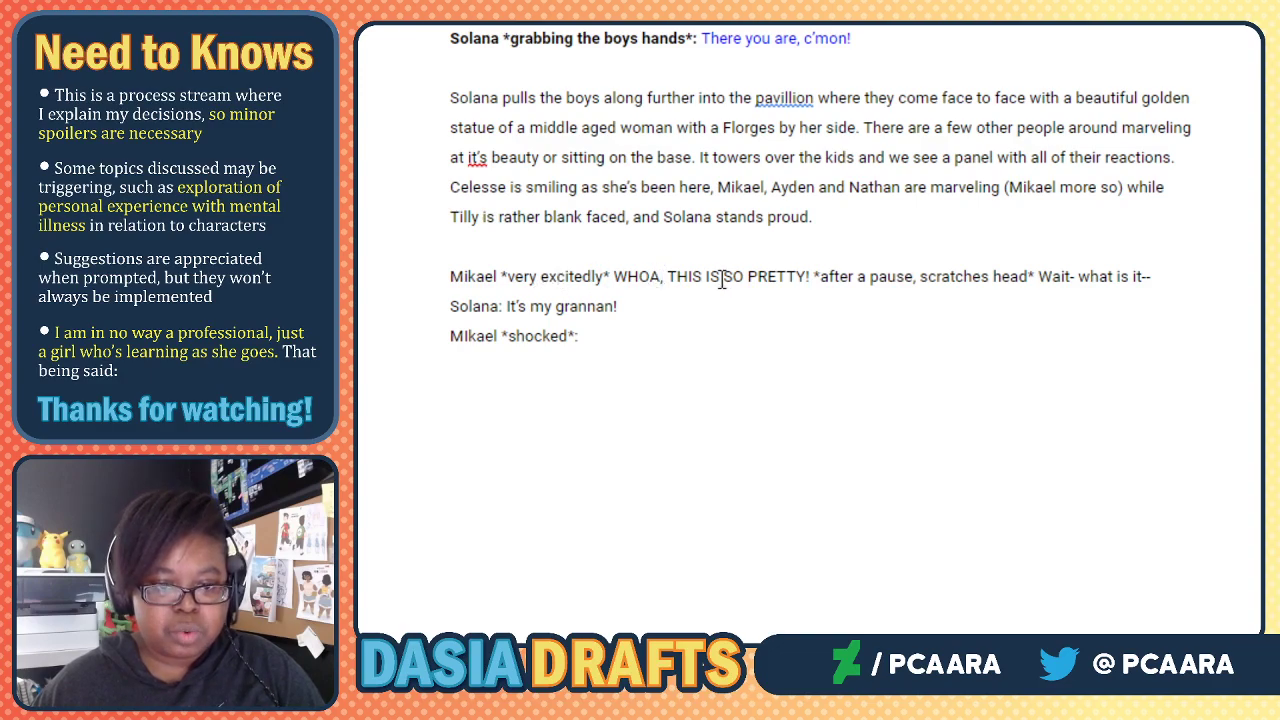
{"action": "left_click", "coordinate": [610, 276]}
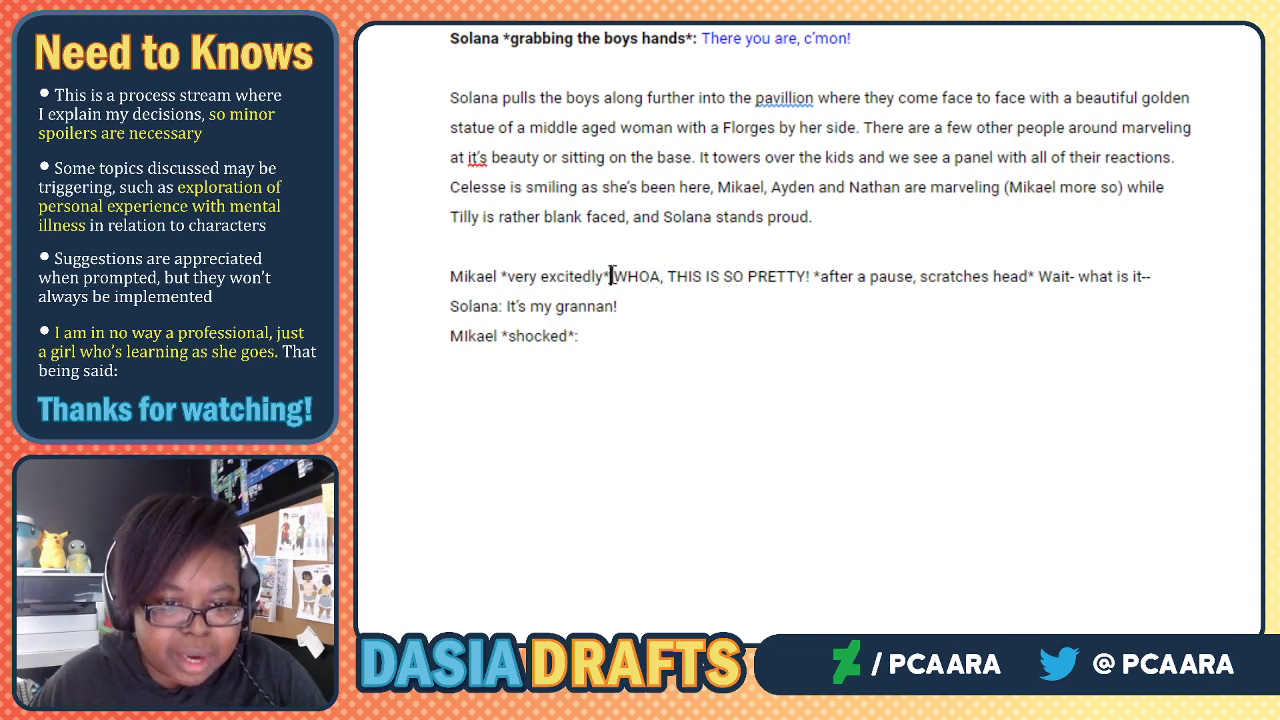
{"action": "type", "text": ":"}
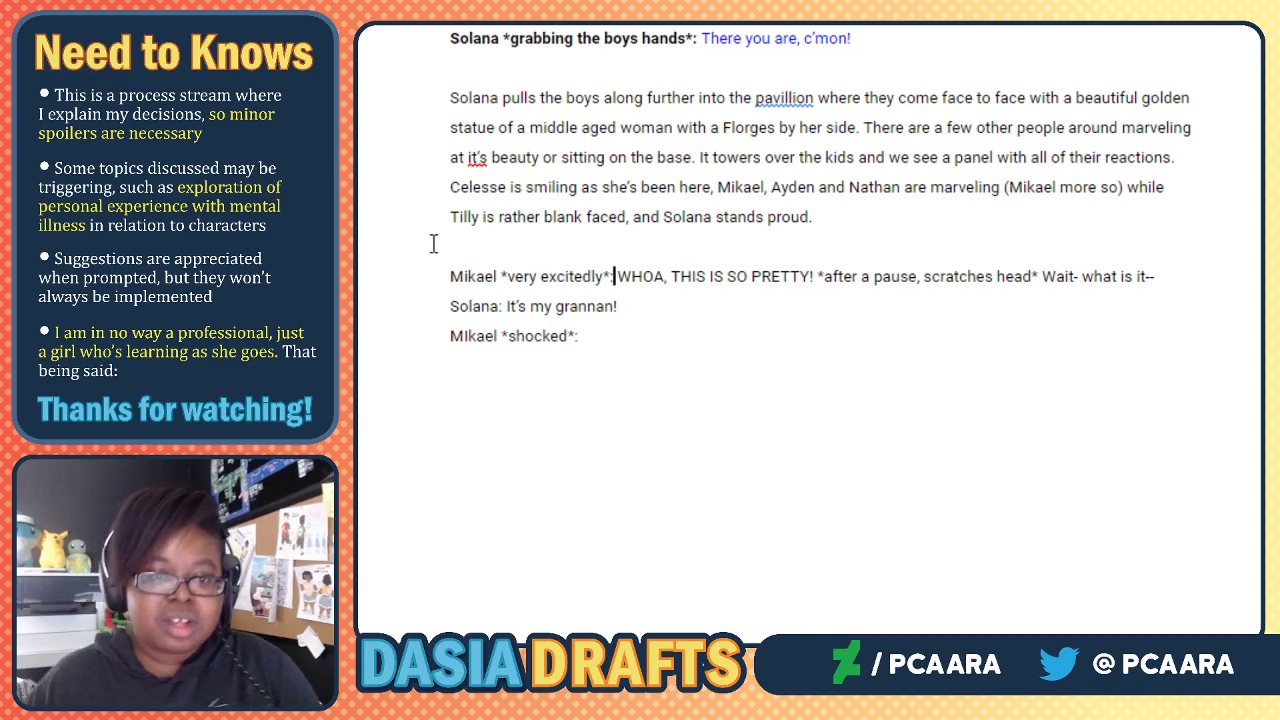
{"action": "triple_click", "coordinate": [492, 276]}
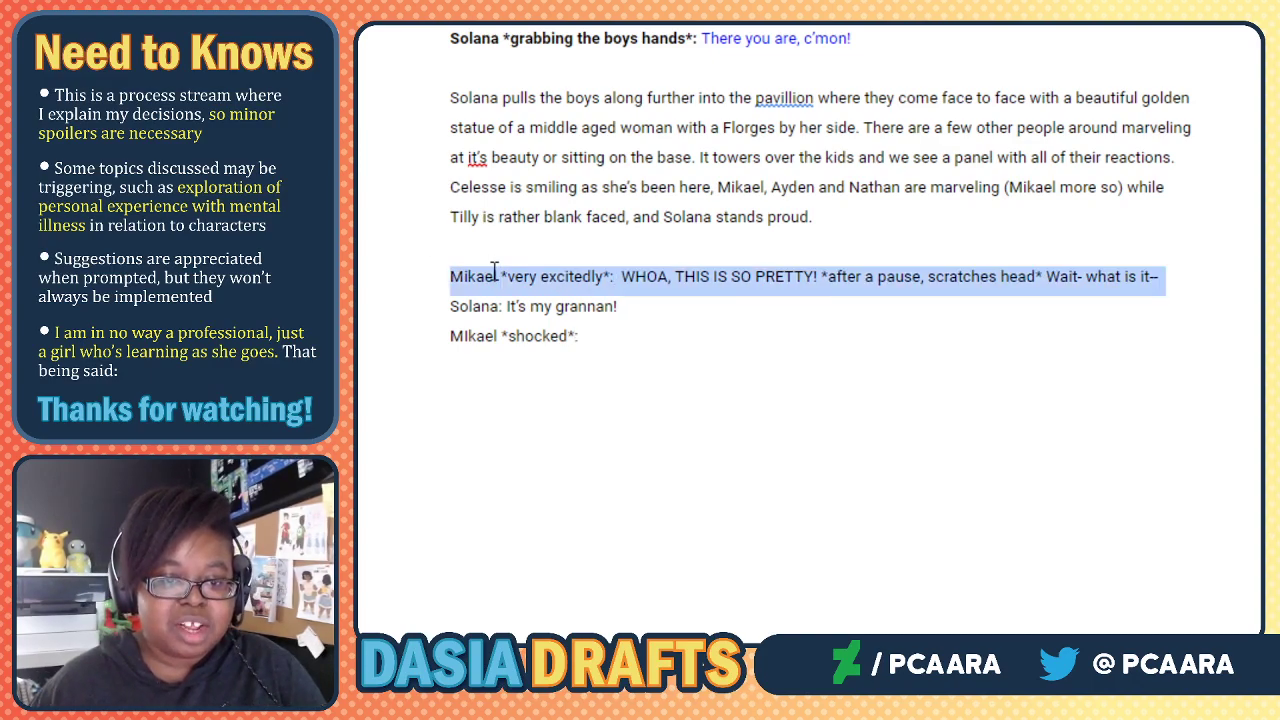
{"action": "left_click", "coordinate": [546, 278]}
{"action": "left_click_drag", "start_coordinate": [613, 276], "coordinate": [409, 266]}
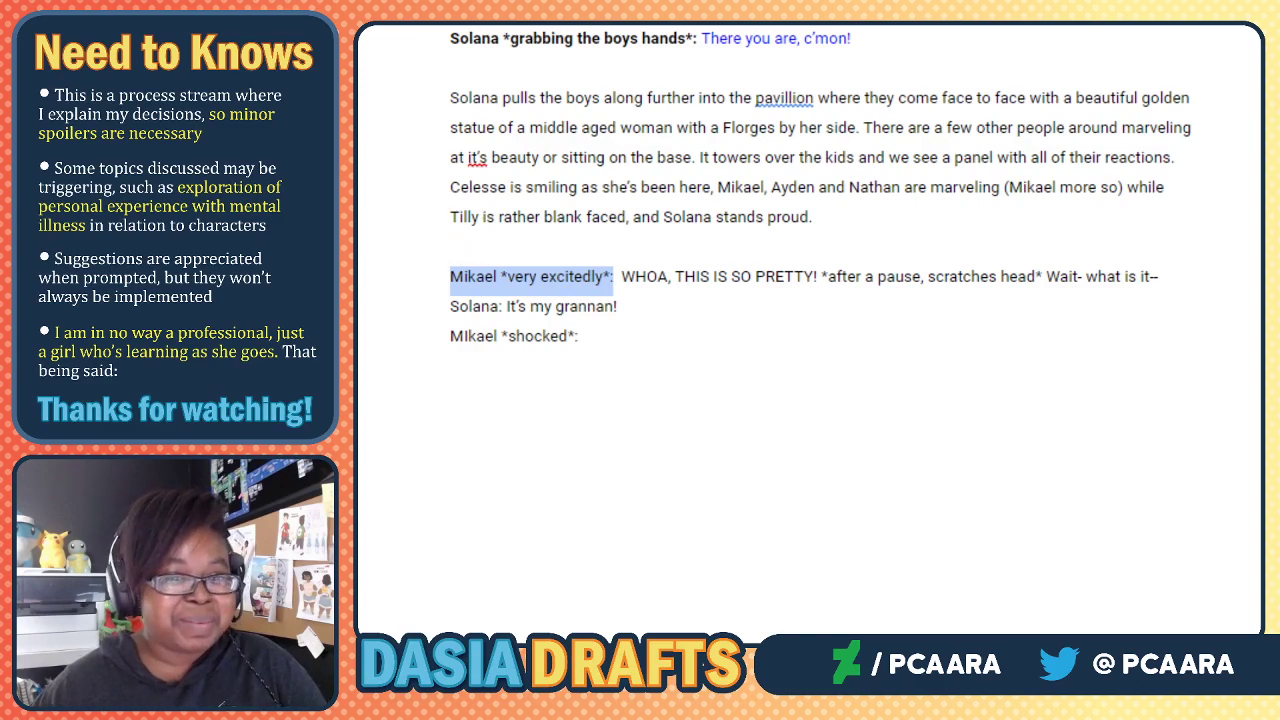
{"action": "key", "text": "ctrl+b"}
Bold the speaker label "Solana:" in front of her grannan reply.
{"action": "left_click", "coordinate": [493, 336]}
{"action": "left_click", "coordinate": [500, 307]}
{"action": "left_click_drag", "start_coordinate": [502, 305], "coordinate": [450, 306]}
{"action": "left_click", "coordinate": [484, 299]}
{"action": "key", "text": "ctrl+b"}
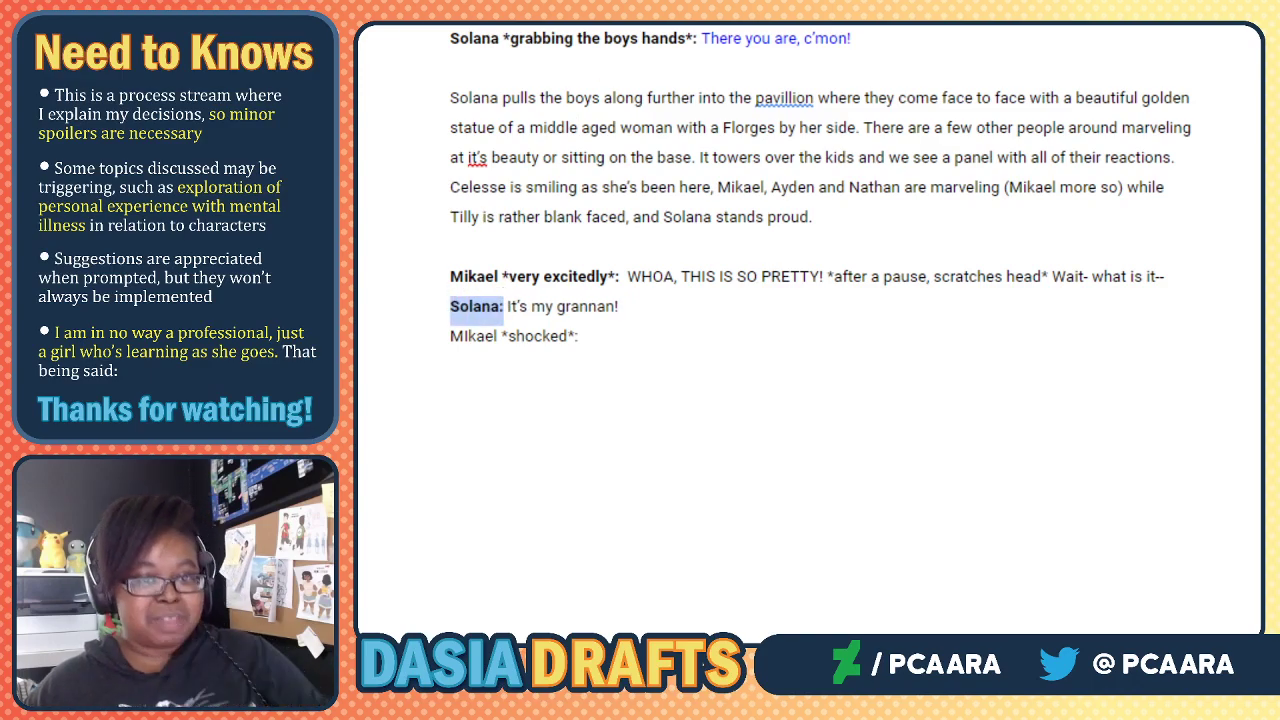
Color Mikael's excited statue dialogue blue, from "WHOA" through "Wait- what is it--".
{"action": "left_click", "coordinate": [650, 276]}
{"action": "left_click_drag", "start_coordinate": [628, 276], "coordinate": [1185, 276]}
{"action": "left_click", "coordinate": [658, 2]}
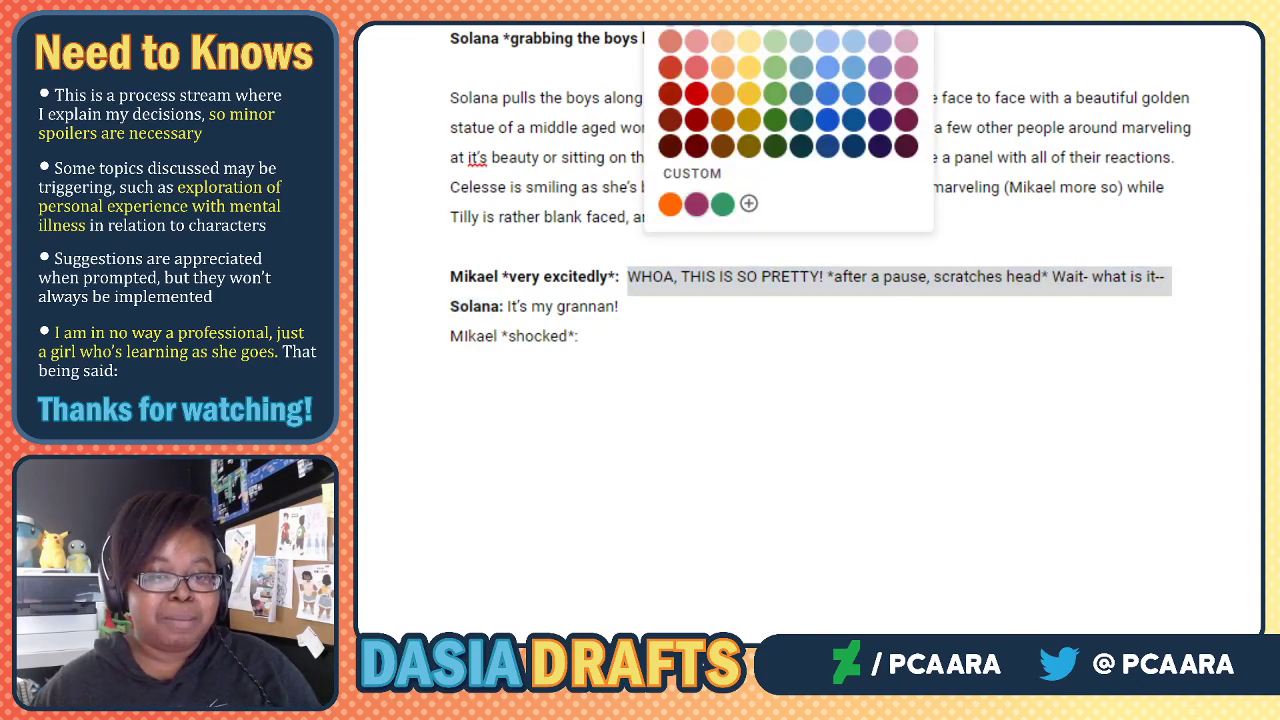
{"action": "left_click", "coordinate": [826, 28]}
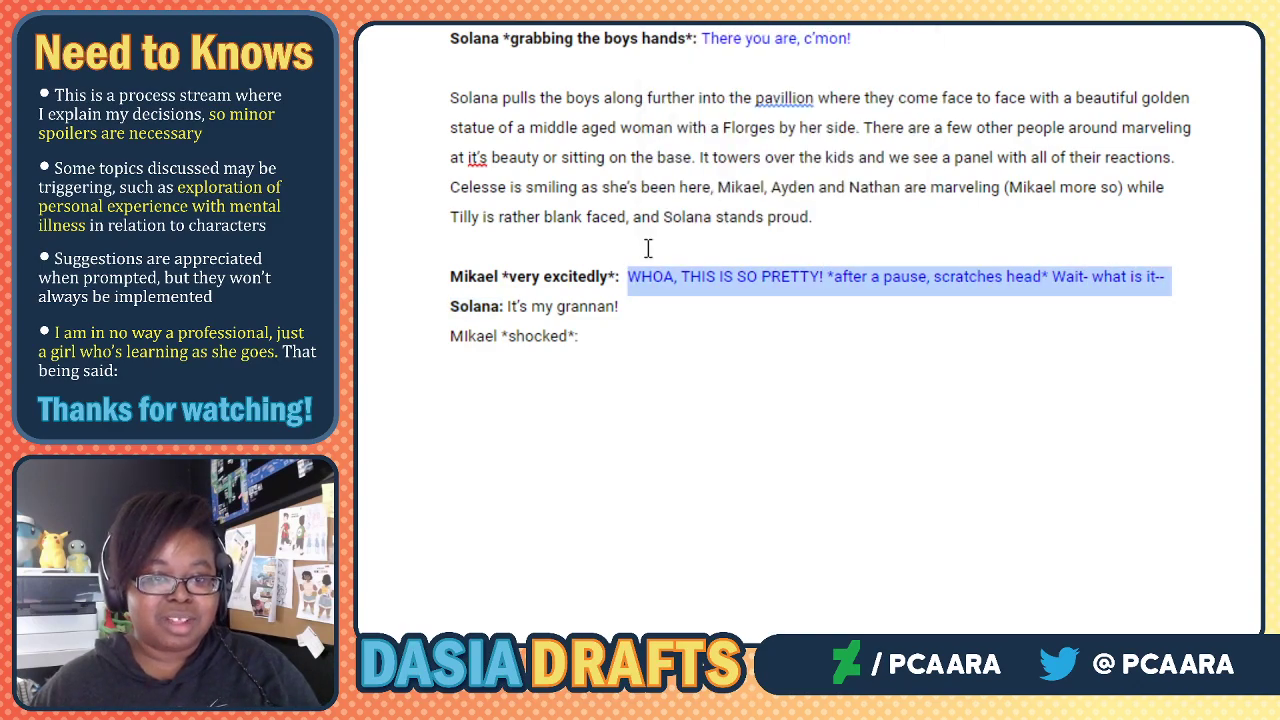
Color Solana's reply "It's my grannan!" blue.
{"action": "double_click", "coordinate": [590, 306]}
{"action": "left_click", "coordinate": [590, 306]}
{"action": "left_click", "coordinate": [510, 306]}
{"action": "left_click_drag", "start_coordinate": [508, 306], "coordinate": [626, 306]}
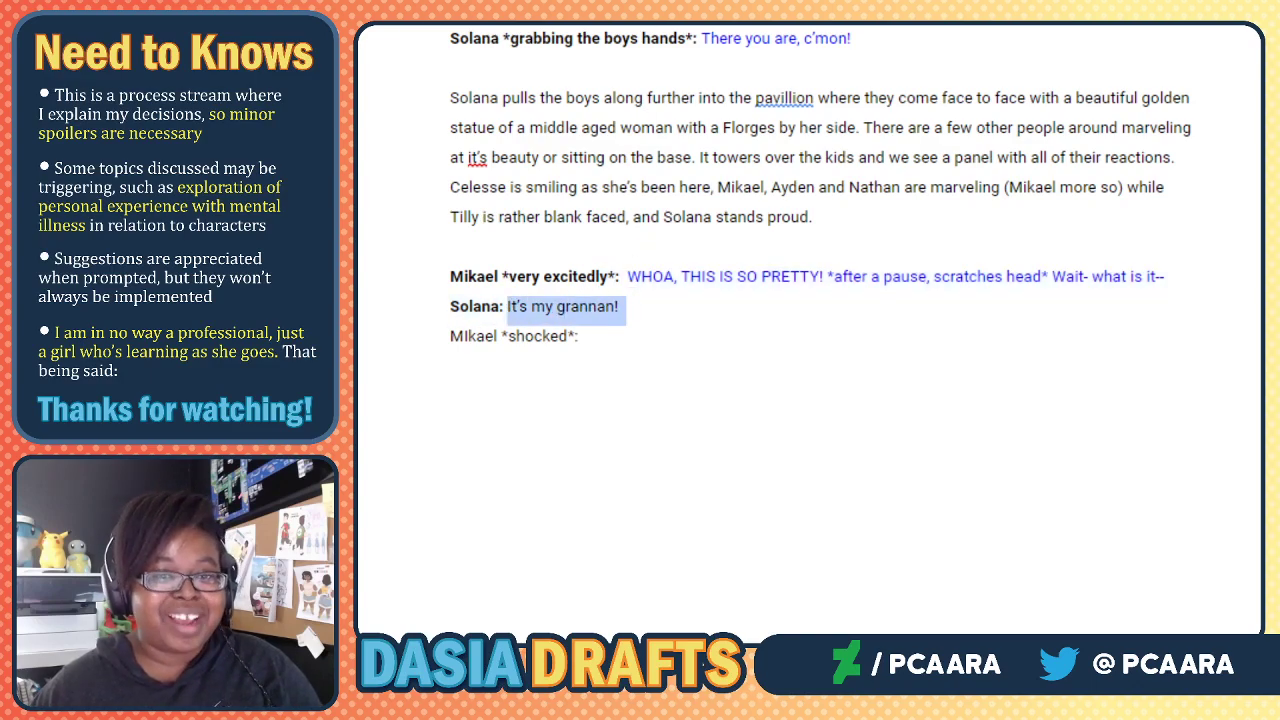
{"action": "left_click", "coordinate": [658, 2]}
{"action": "left_click", "coordinate": [853, 2]}
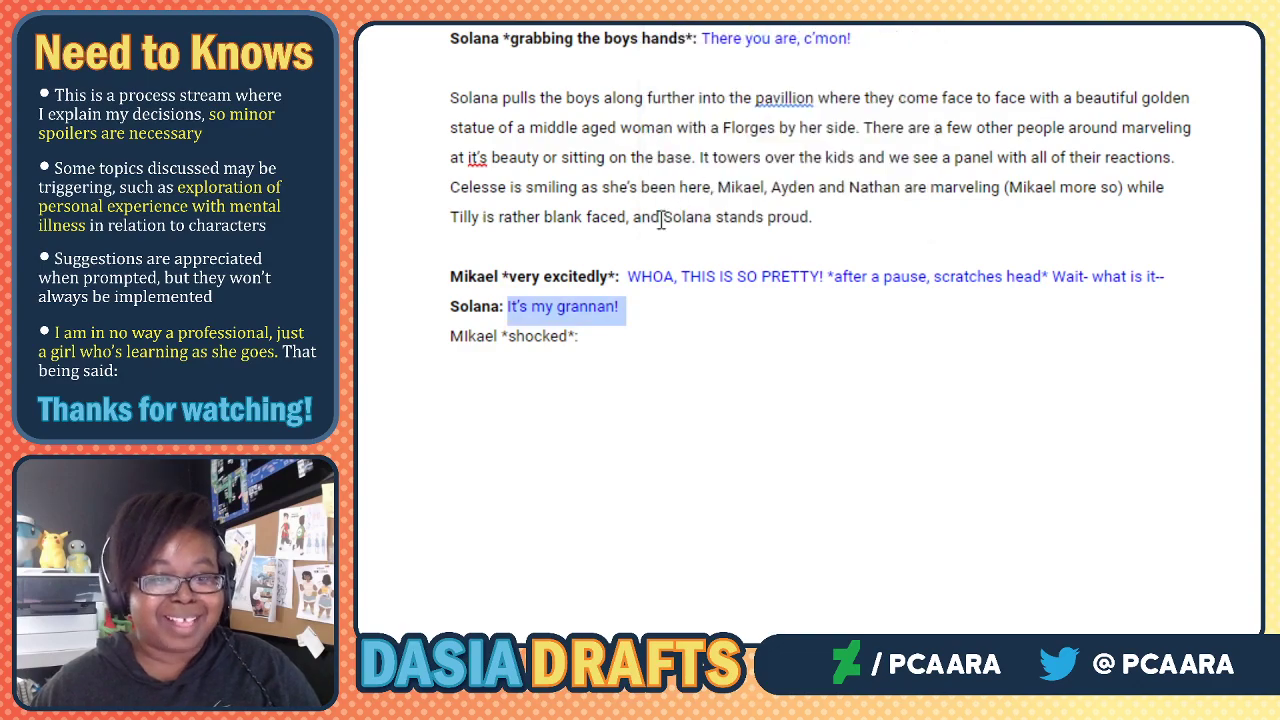
Complete Mikael's shocked line with the dialogue "WAIT, REALLY??".
{"action": "left_click", "coordinate": [604, 340]}
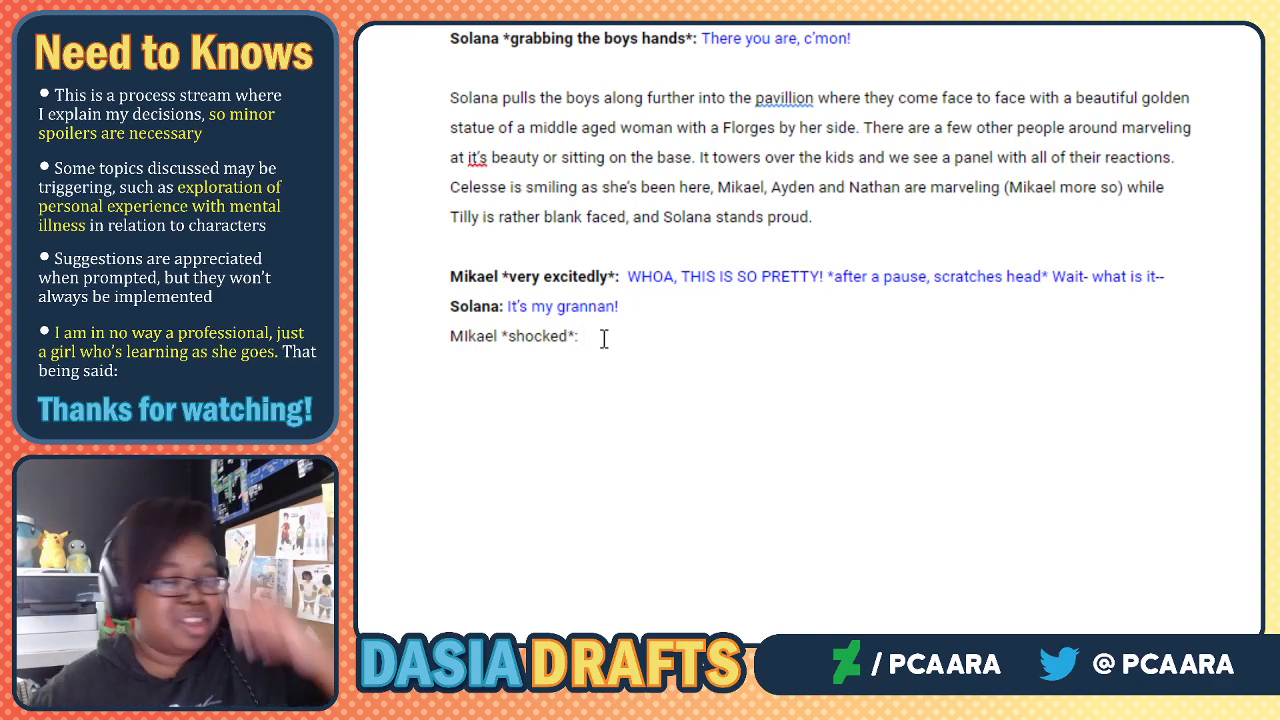
{"action": "scroll", "coordinate": [614, 194], "scroll_direction": "down", "scroll_amount": 1}
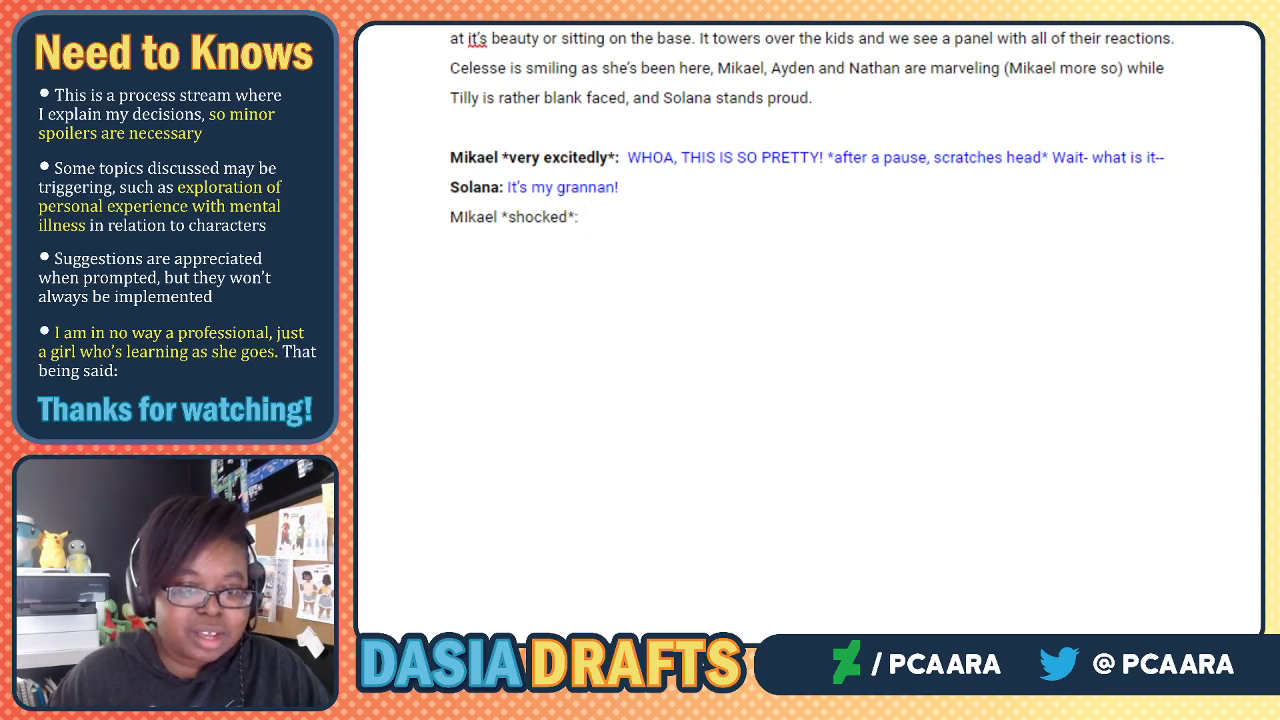
{"action": "type", "text": "W"}
{"action": "type", "text": "HOA"}
{"action": "key", "text": "BackSpace"}
{"action": "key", "text": "BackSpace"}
{"action": "key", "text": "BackSpace"}
{"action": "type", "text": "WAI"}
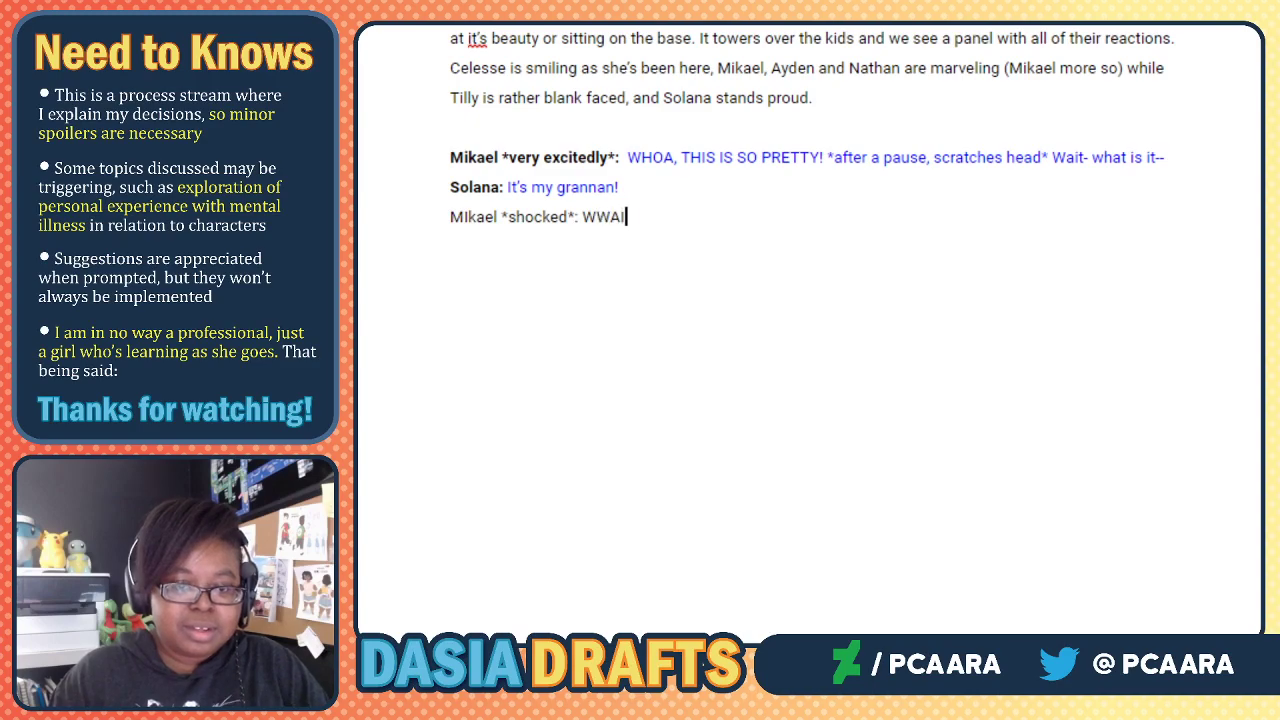
{"action": "key", "text": "BackSpace"}
{"action": "key", "text": "BackSpace"}
{"action": "key", "text": "BackSpace"}
{"action": "type", "text": "AIT, REALLY??"}
Add Solana's answer "Solana *nods*: Yessir!" on the line below Mikael's.
{"action": "key", "text": "Return"}
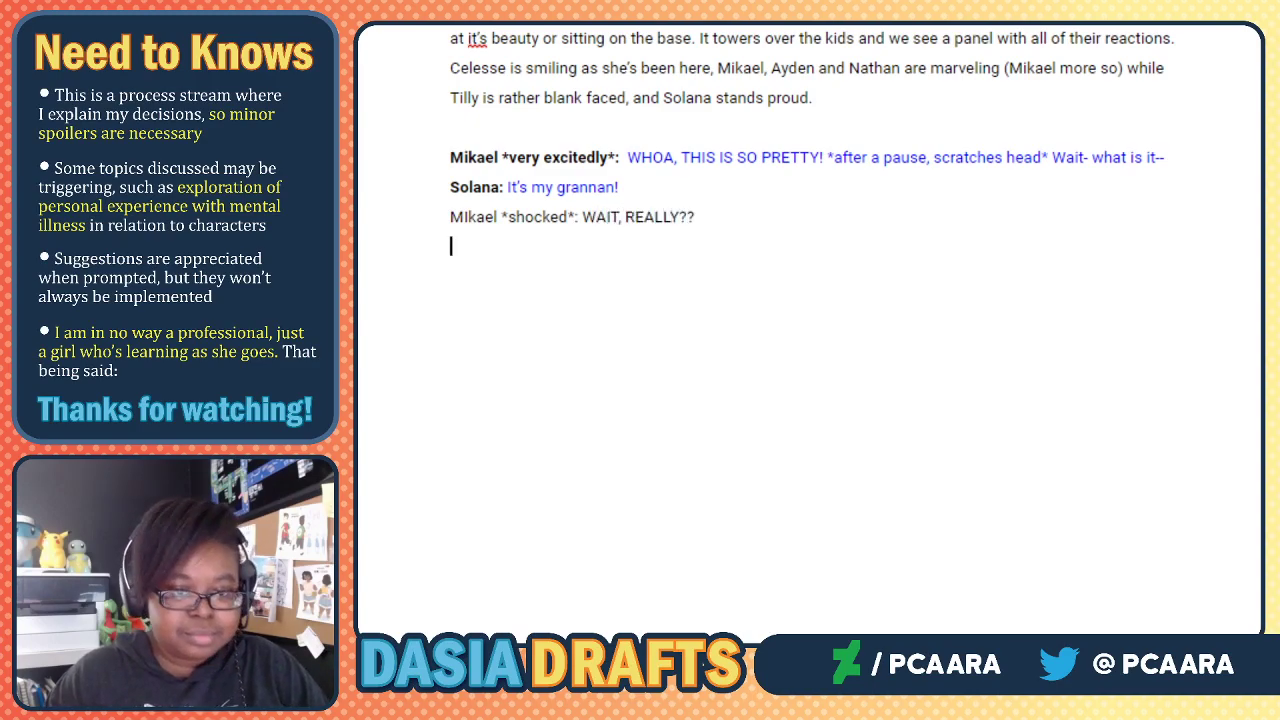
{"action": "type", "text": "Solana"}
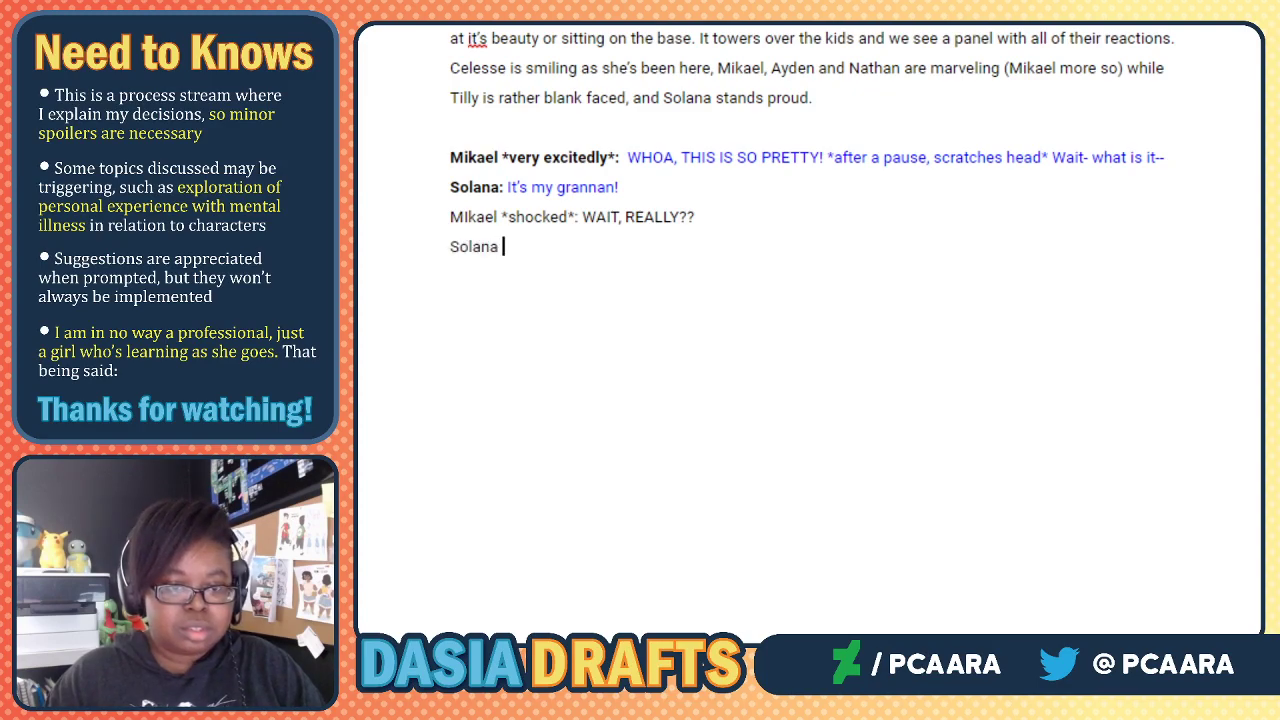
{"action": "type", "text": " *nods*: you"}
{"action": "key", "text": "BackSpace"}
{"action": "key", "text": "BackSpace"}
{"action": "key", "text": "BackSpace"}
{"action": "type", "text": "Y"}
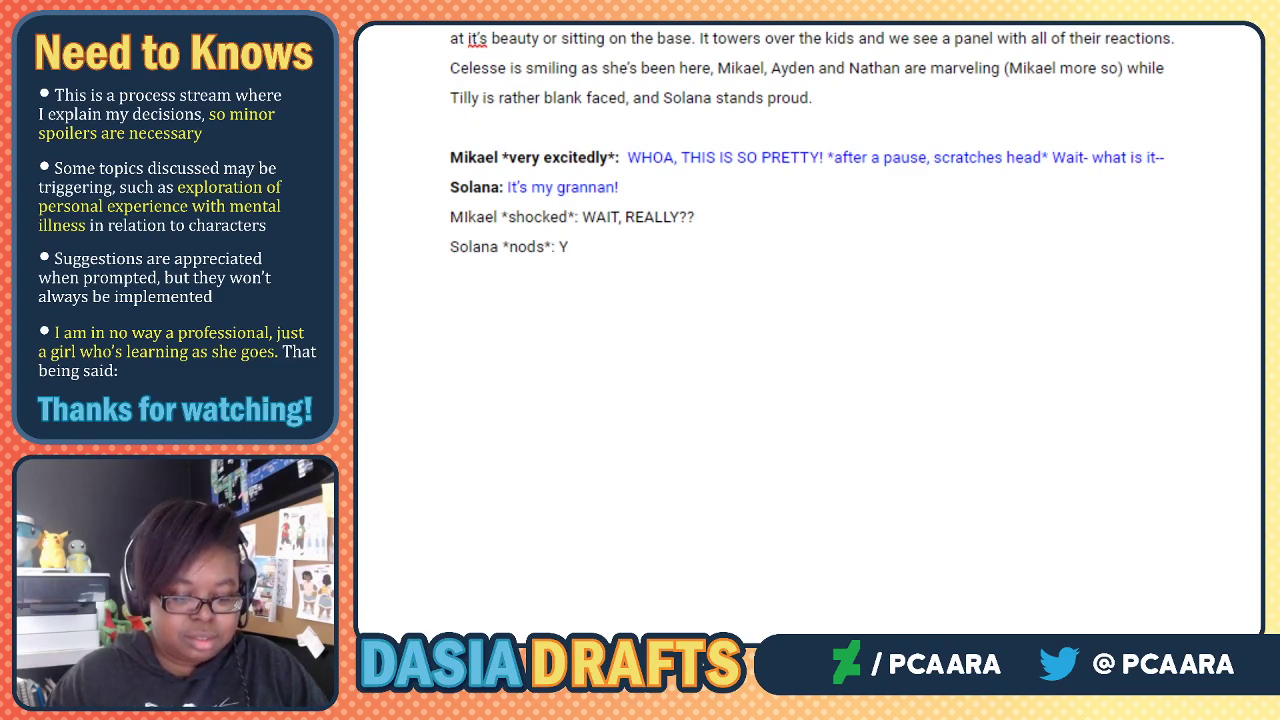
{"action": "type", "text": "essir"}
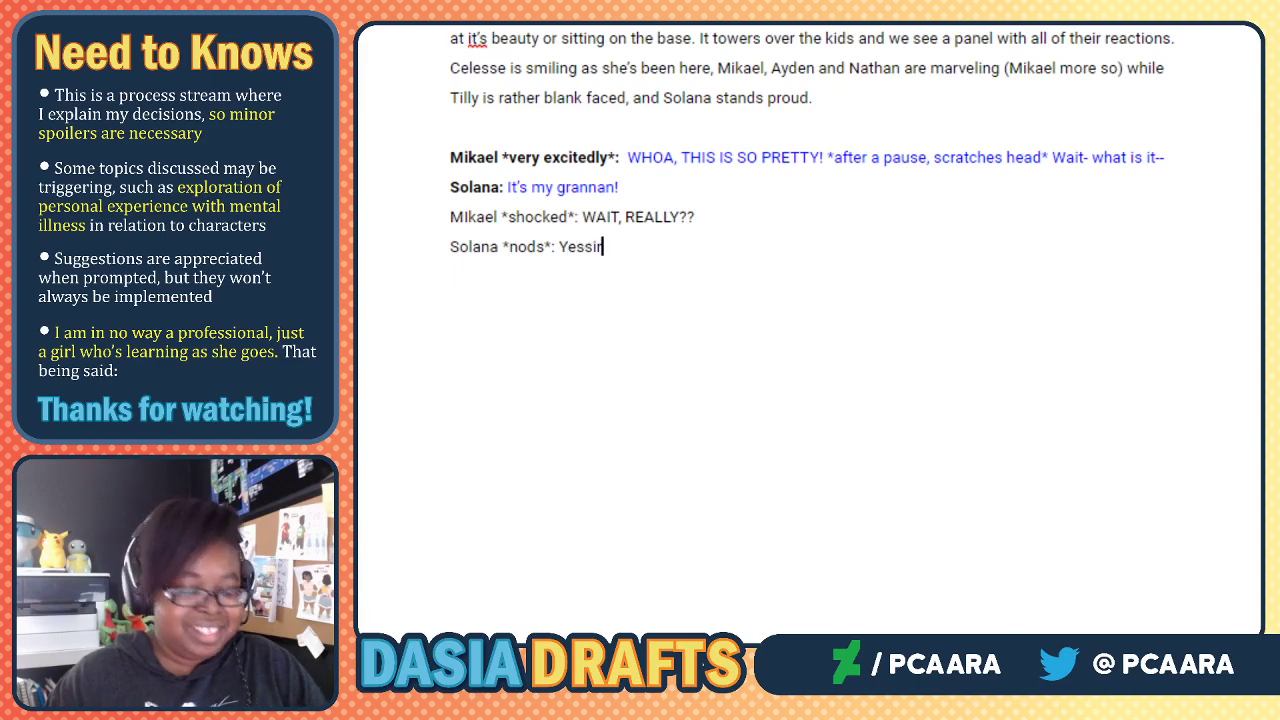
{"action": "type", "text": "!"}
Add the line "Mikael *leaning in, gesturing*: You mean the one you said was a fashion designer??" below Solana's "Yessir!".
{"action": "key", "text": "Return"}
{"action": "type", "text": "Mikael"}
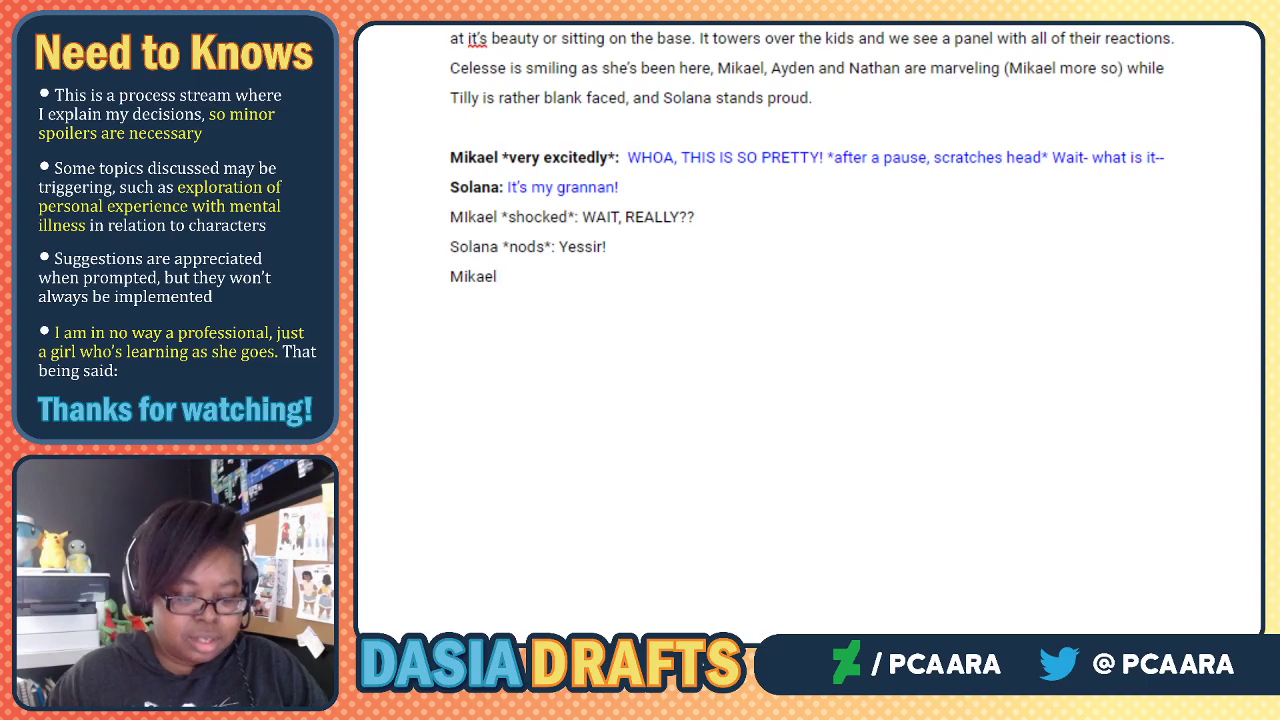
{"action": "type", "text": " *leaning in, gesturing*: You mean the"}
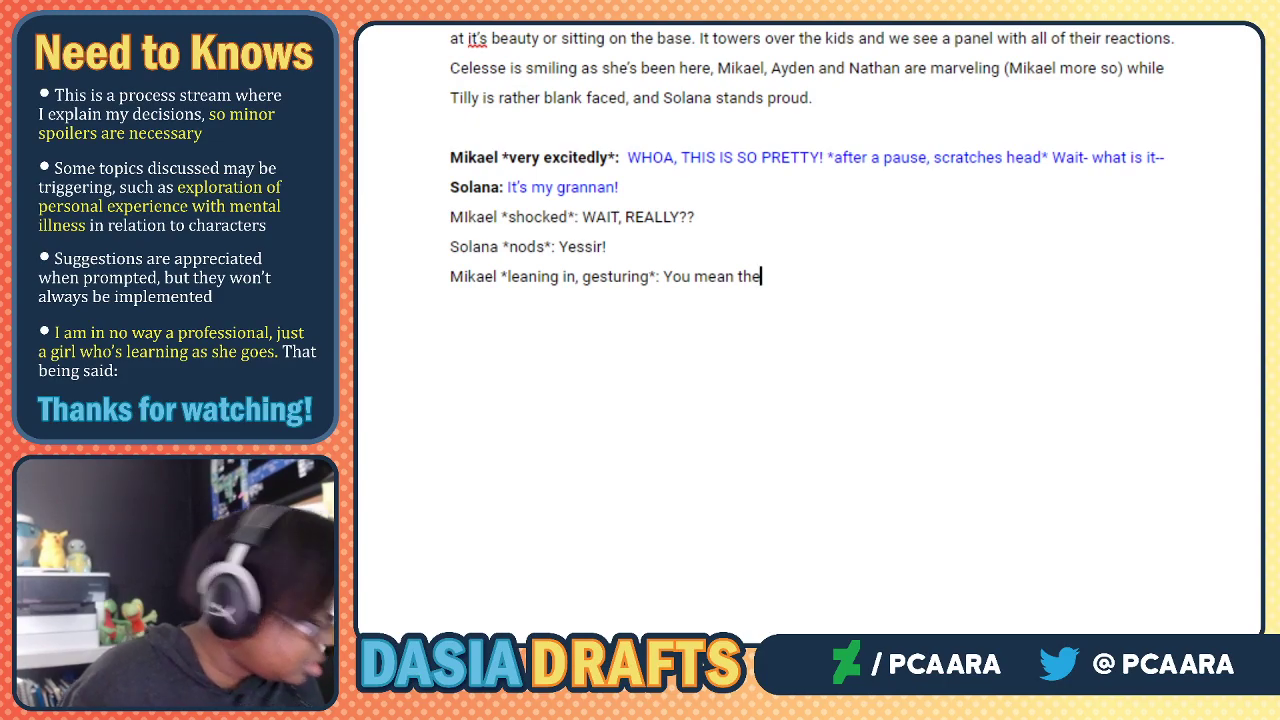
{"action": "type", "text": "one you said was a fashion designer??"}
{"action": "key", "text": "Return"}
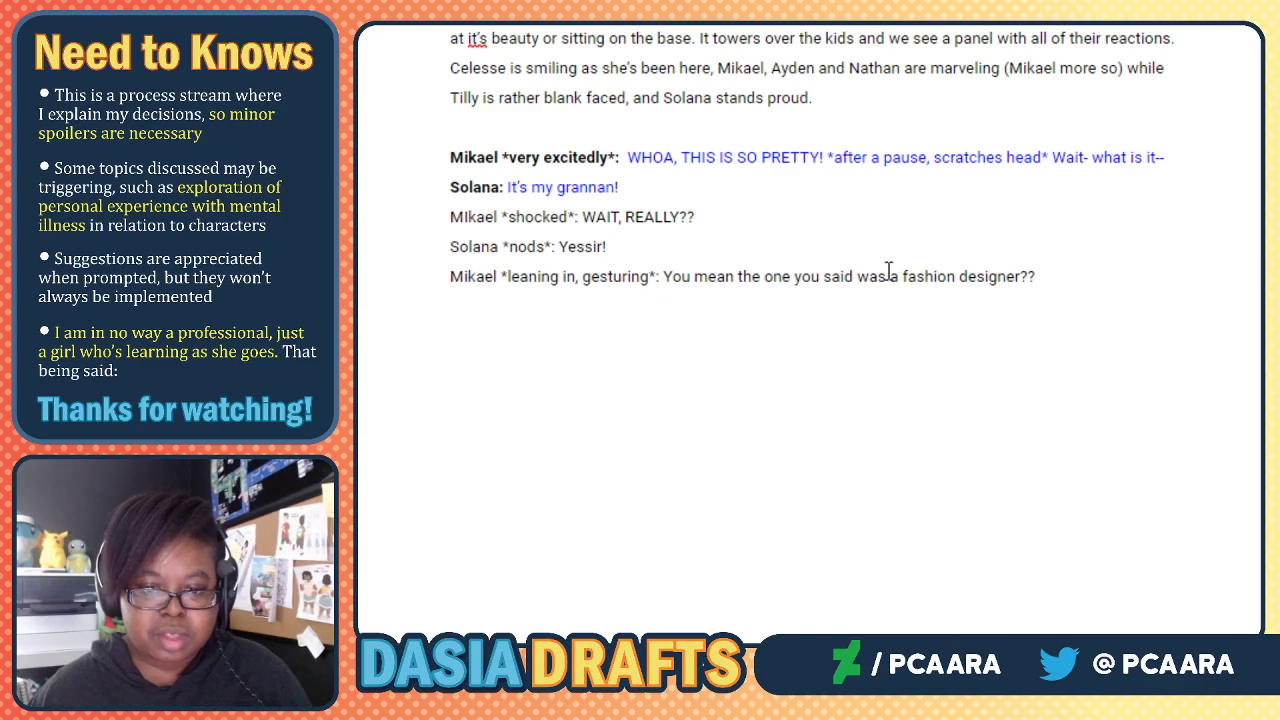
Shorten Mikael's leaning-in dialogue to "You mean the fashion designer one??".
{"action": "left_click", "coordinate": [950, 277]}
{"action": "left_click", "coordinate": [1037, 285]}
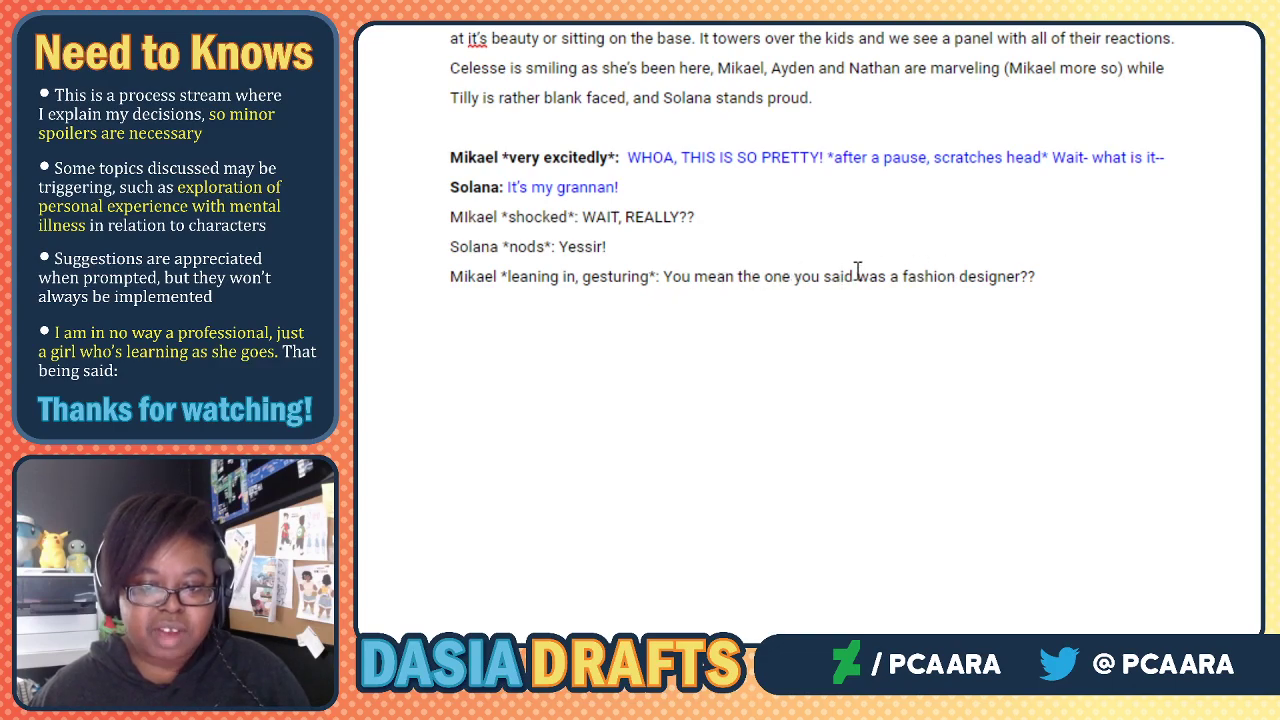
{"action": "double_click", "coordinate": [819, 281]}
{"action": "left_click", "coordinate": [829, 280]}
{"action": "left_click", "coordinate": [855, 276]}
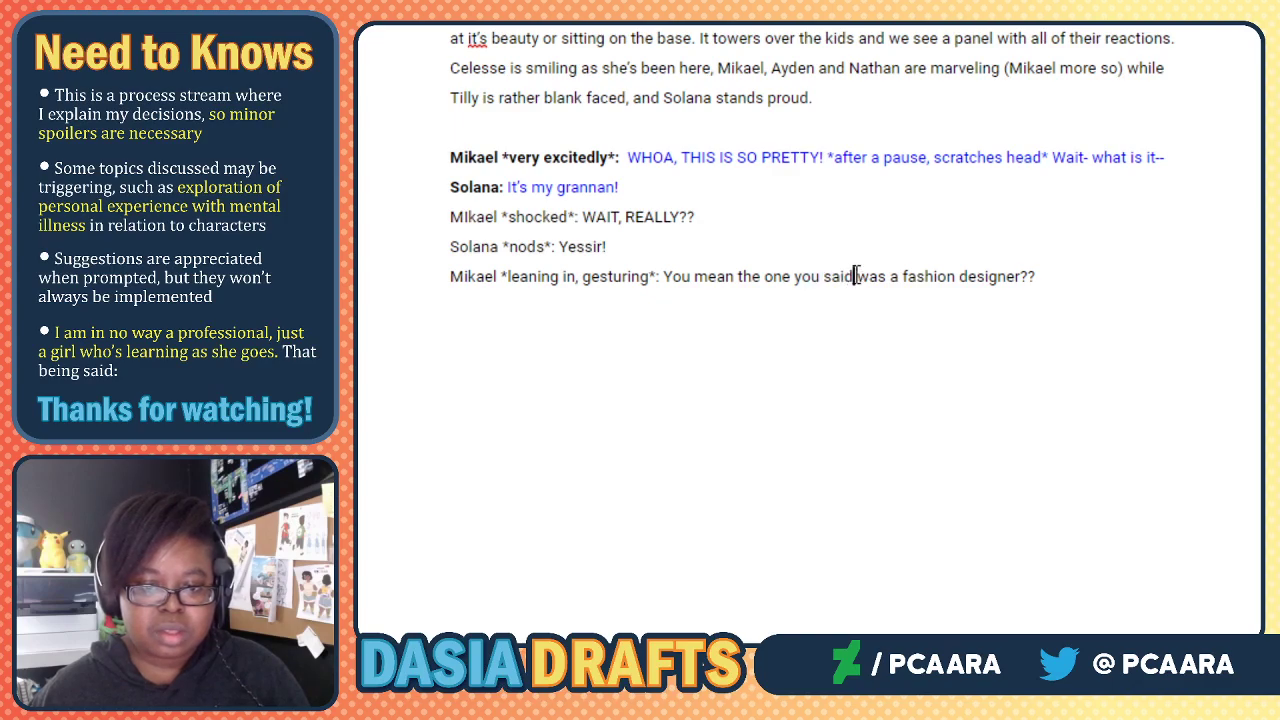
{"action": "left_click", "coordinate": [895, 277]}
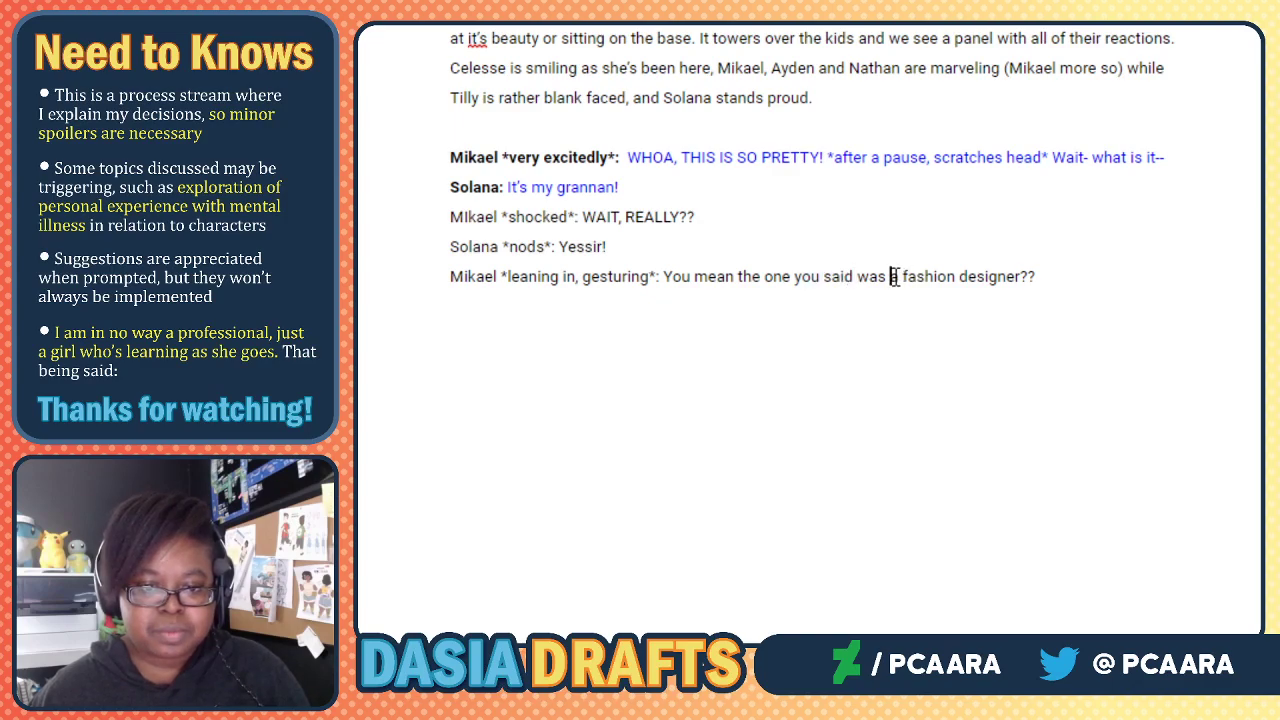
{"action": "left_click_drag", "start_coordinate": [1036, 277], "coordinate": [758, 283]}
{"action": "type", "text": "fashio"}
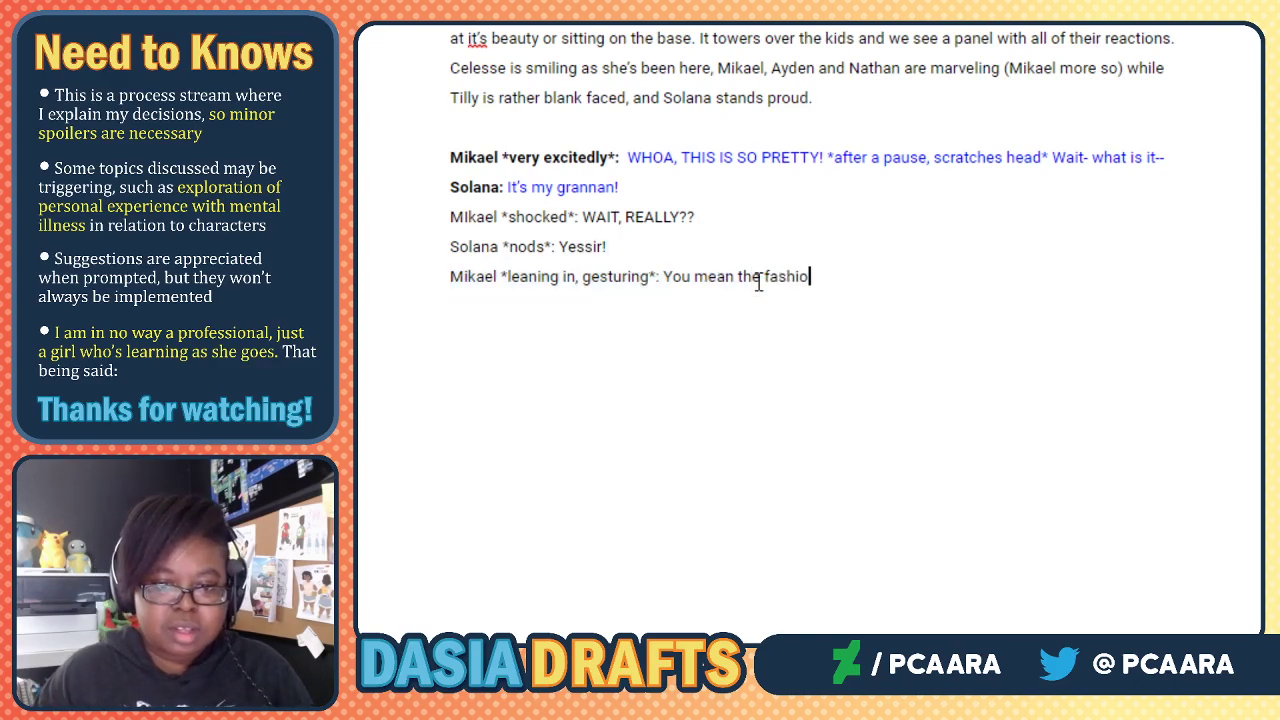
{"action": "type", "text": "n designer one??"}
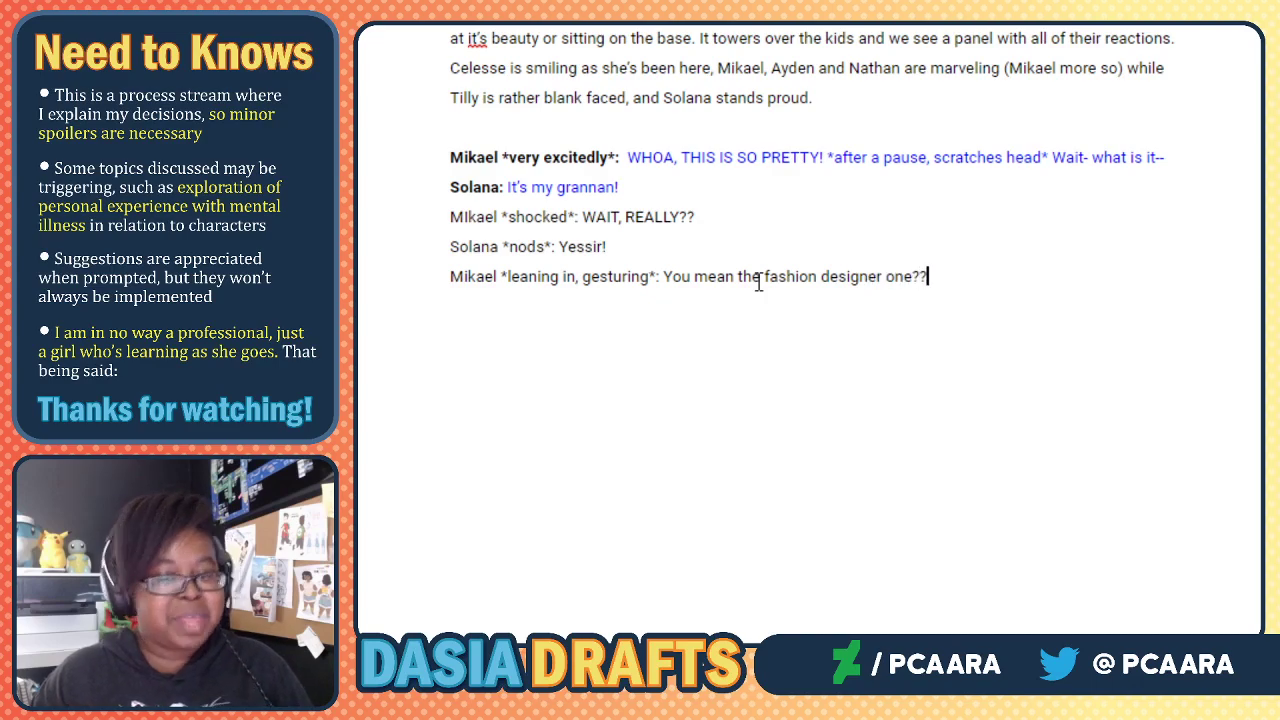
{"action": "key", "text": "Return"}
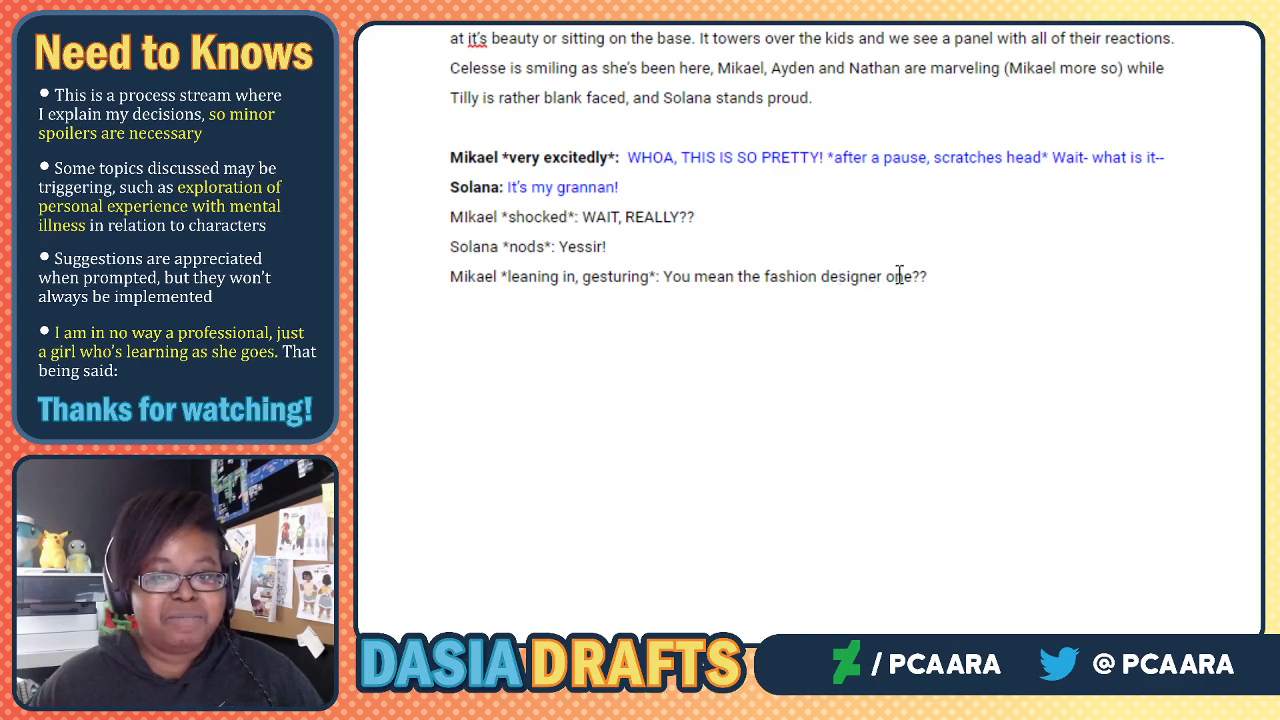
{"action": "left_click", "coordinate": [940, 276]}
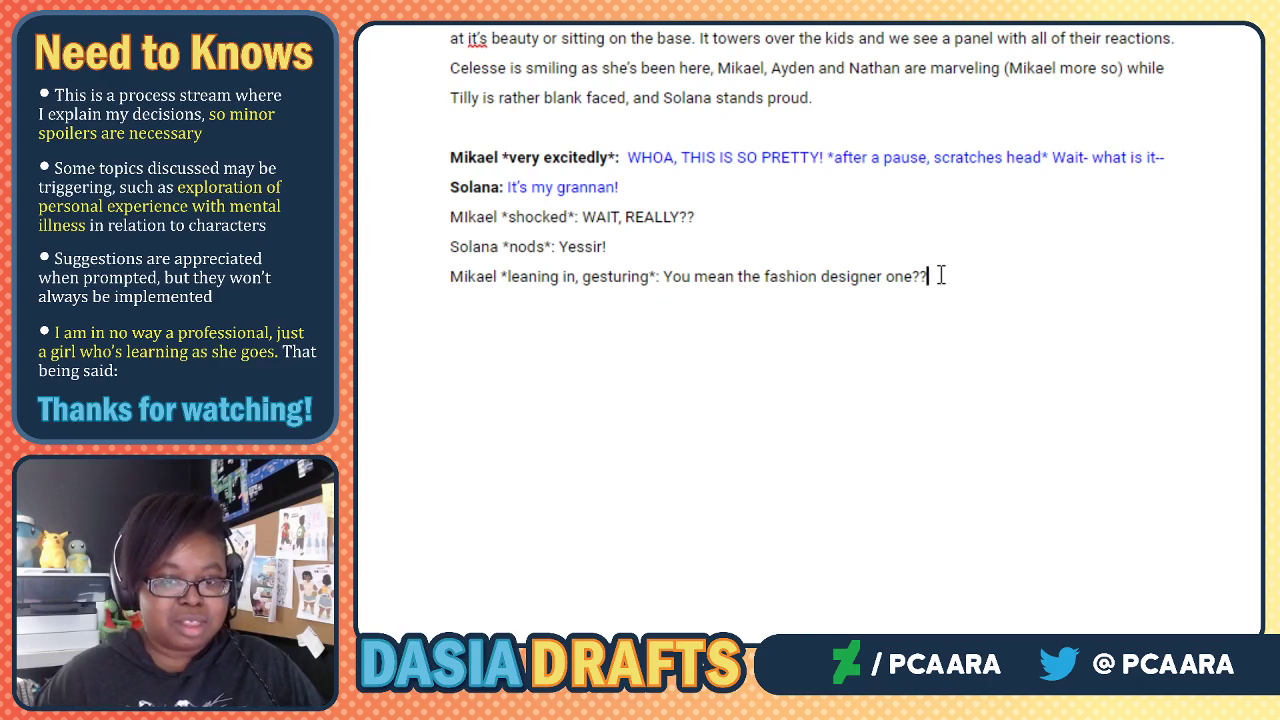
Add Solana's reply "Solana: YUP! That's her!" on a new line below Mikael's question.
{"action": "key", "text": "Return"}
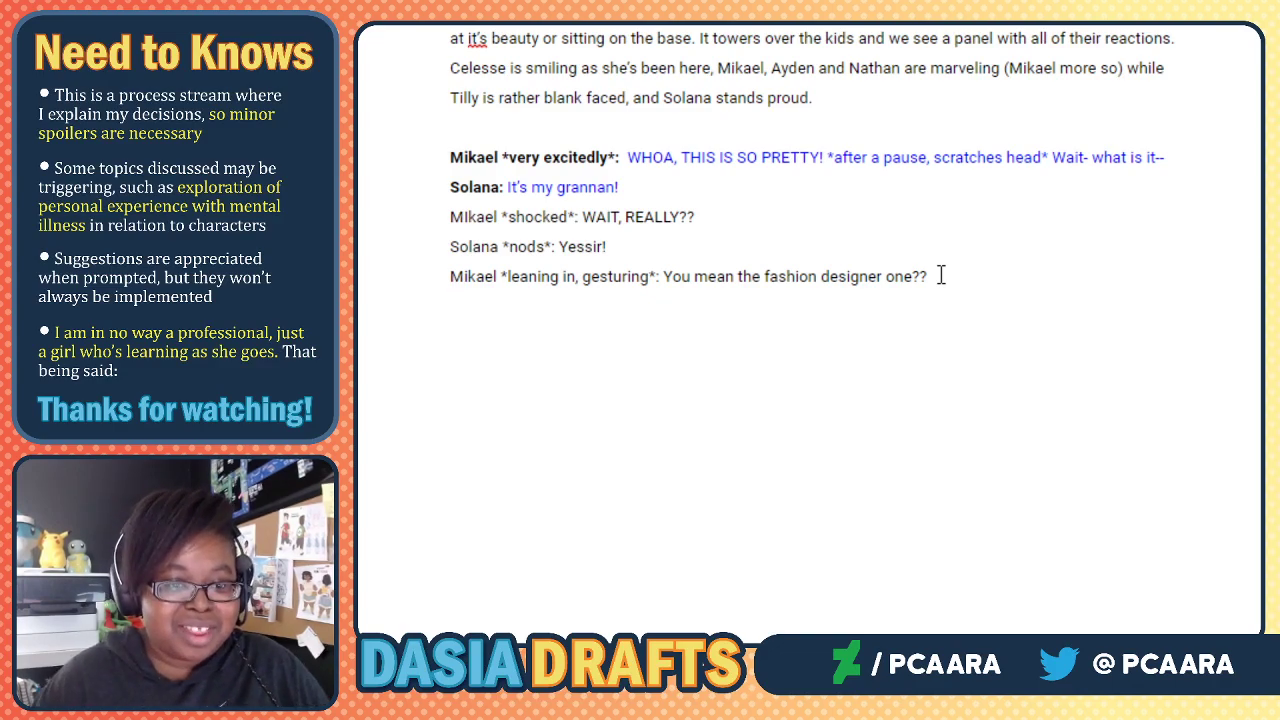
{"action": "type", "text": "Solana"}
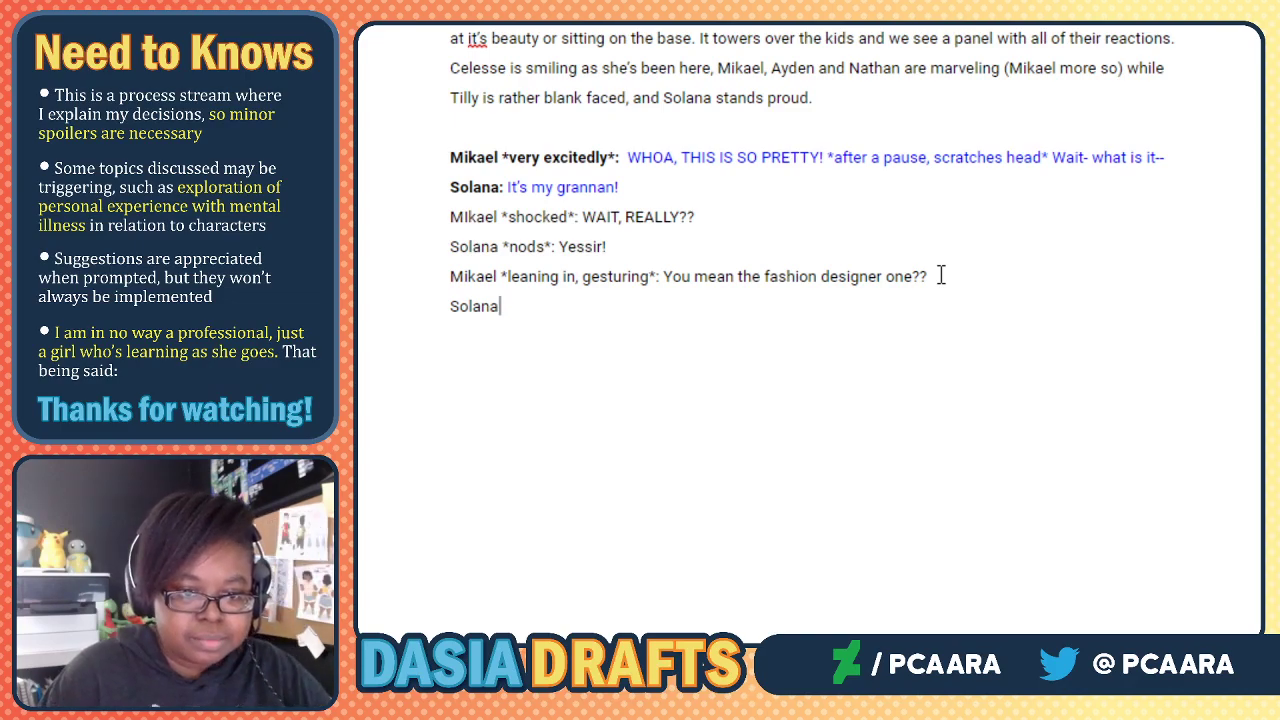
{"action": "type", "text": ": YUP"}
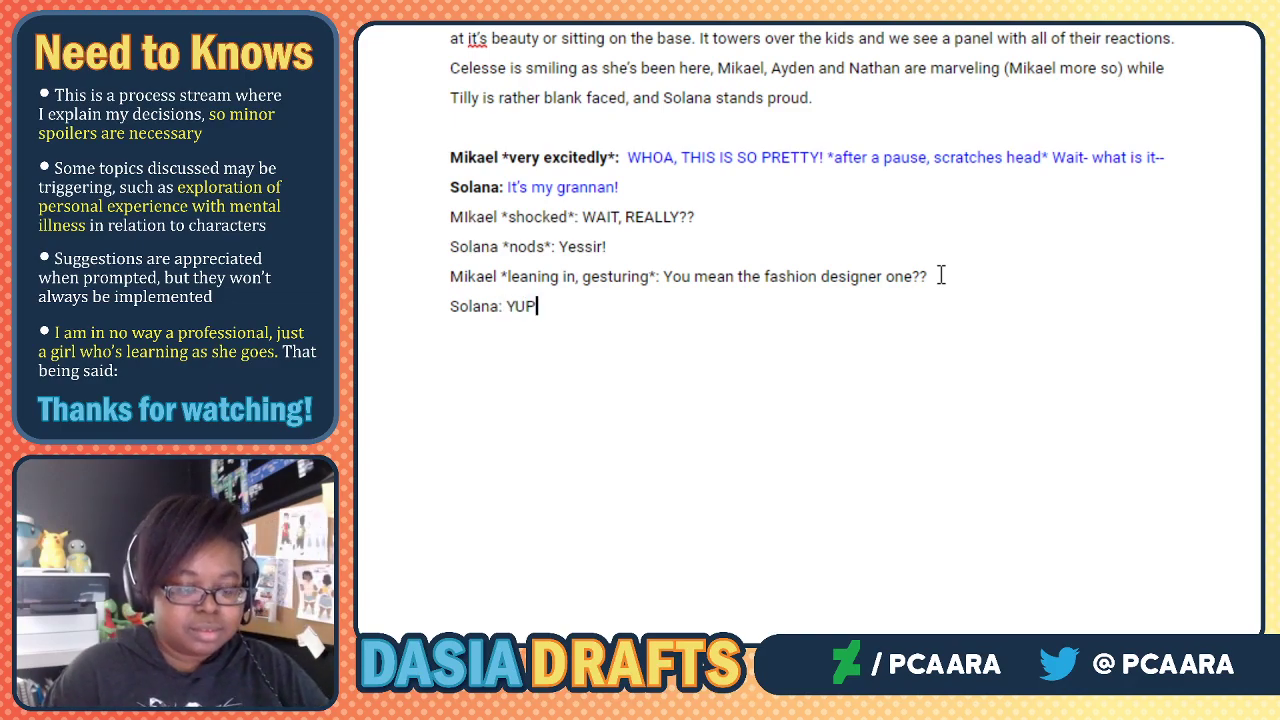
{"action": "type", "text": "!"}
{"action": "type", "text": " WHAT"}
{"action": "key", "text": "BackSpace"}
{"action": "key", "text": "BackSpace"}
{"action": "key", "text": "BackSpace"}
{"action": "key", "text": "BackSpace"}
{"action": "type", "text": "That"}
{"action": "key", "text": "BackSpace"}
{"action": "type", "text": "t's her!"}
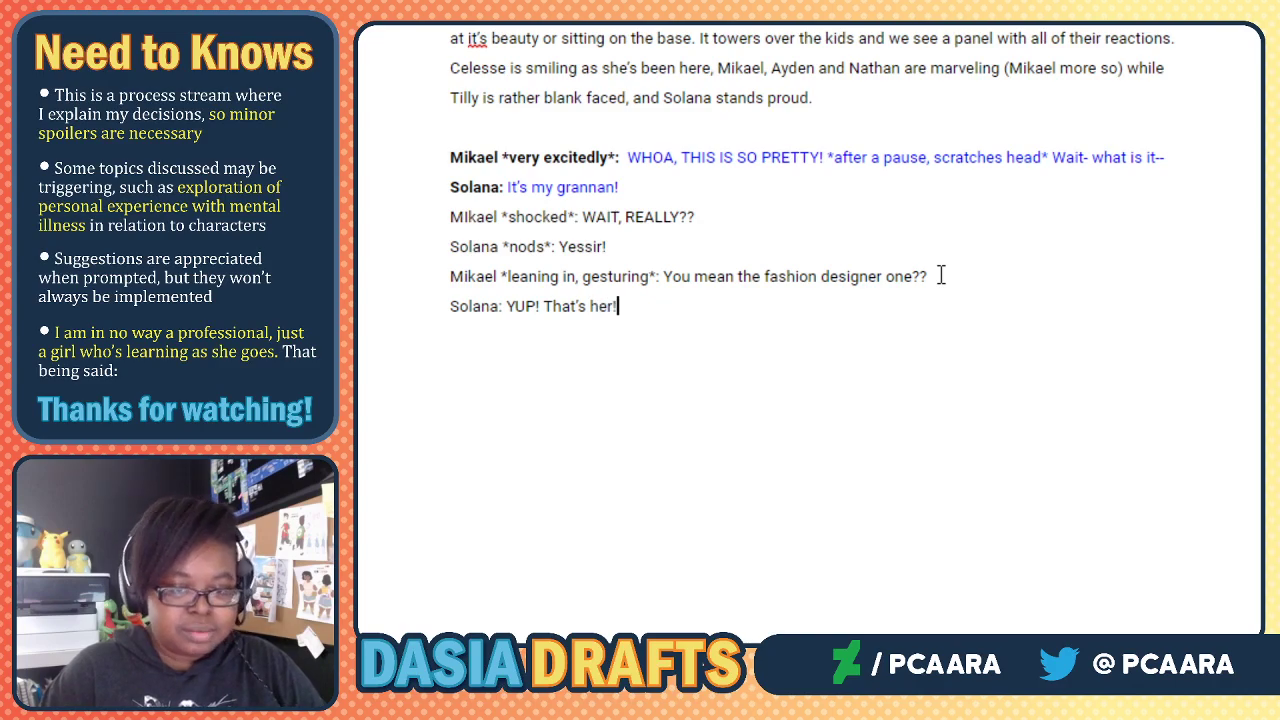
Insert the action note "*glowing*" after Solana's name in her "YUP! That's her!" line.
{"action": "left_click", "coordinate": [500, 308]}
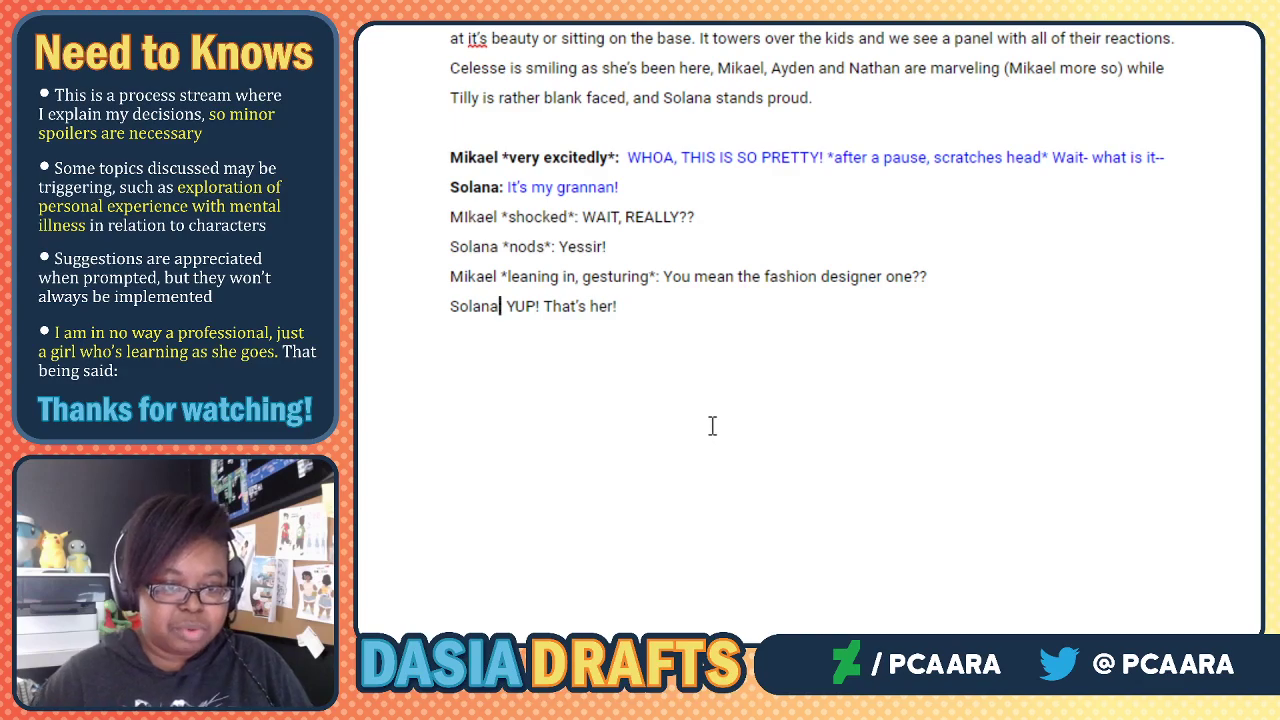
{"action": "key", "text": "Delete"}
{"action": "type", "text": "*glowing*"}
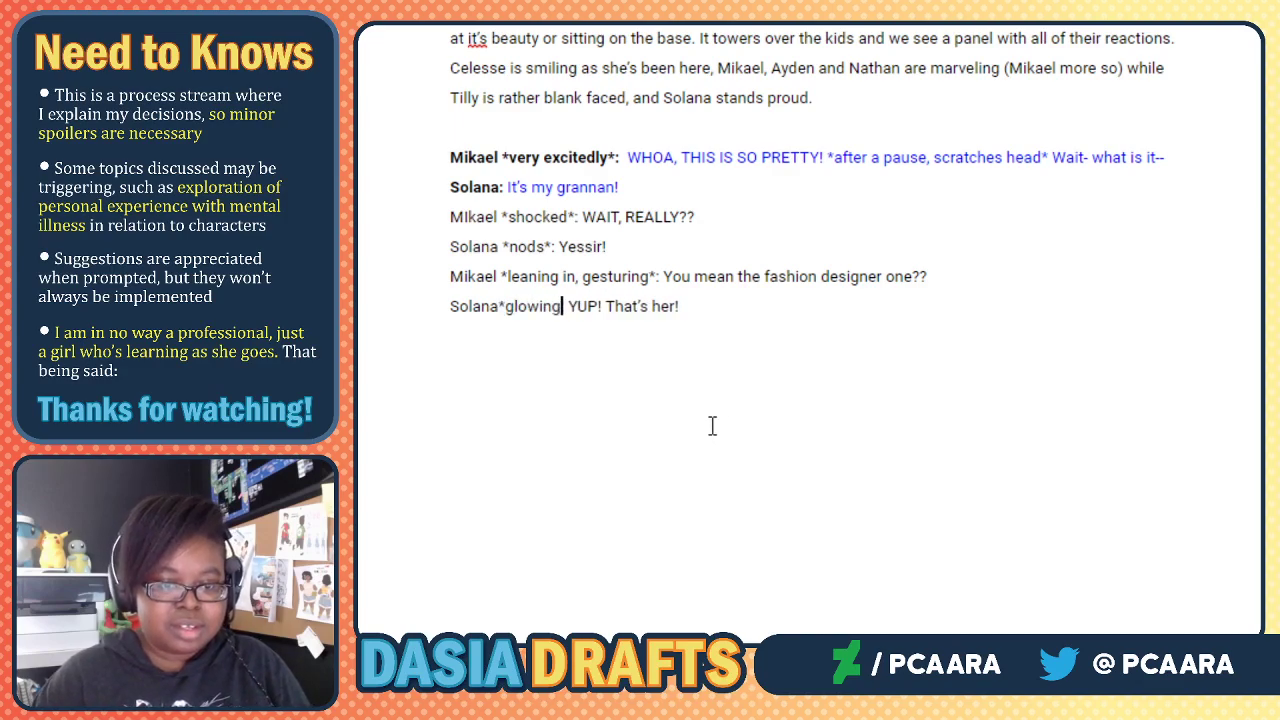
{"action": "left_click", "coordinate": [720, 311]}
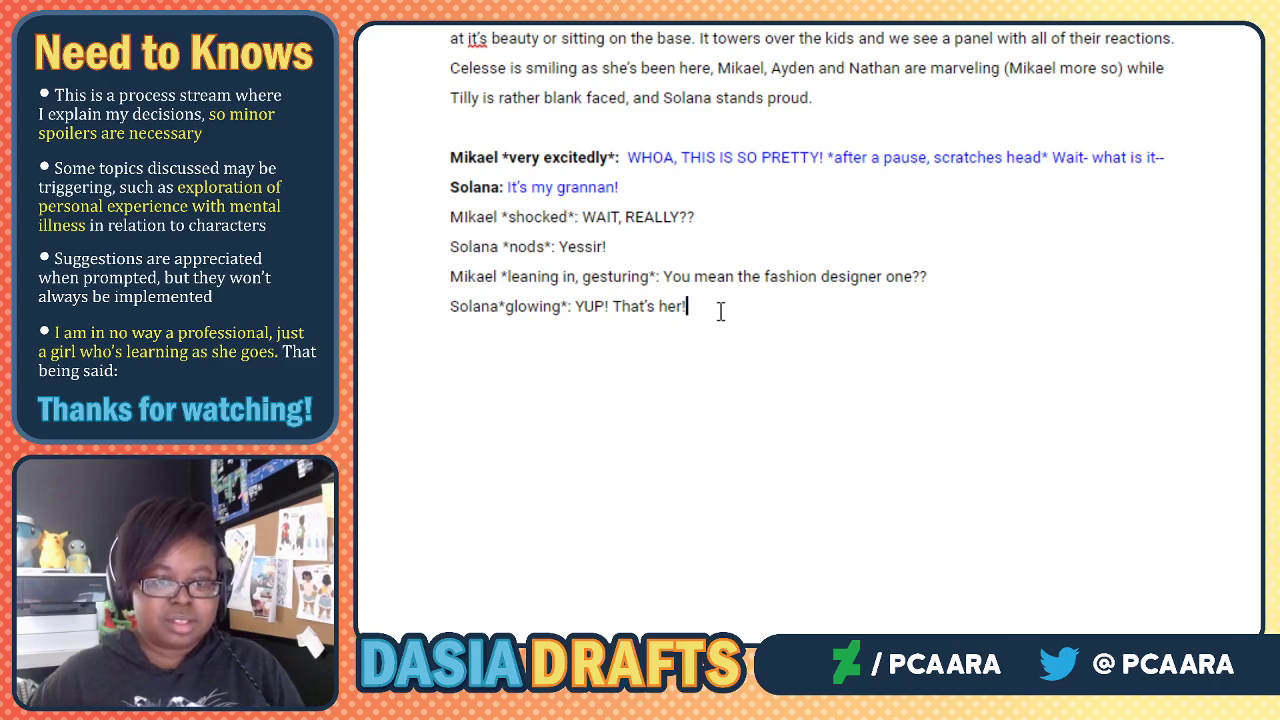
Start Nathan's line below Solana's with the label "Nathan *sitting on the base, looking up*:".
{"action": "key", "text": "Return"}
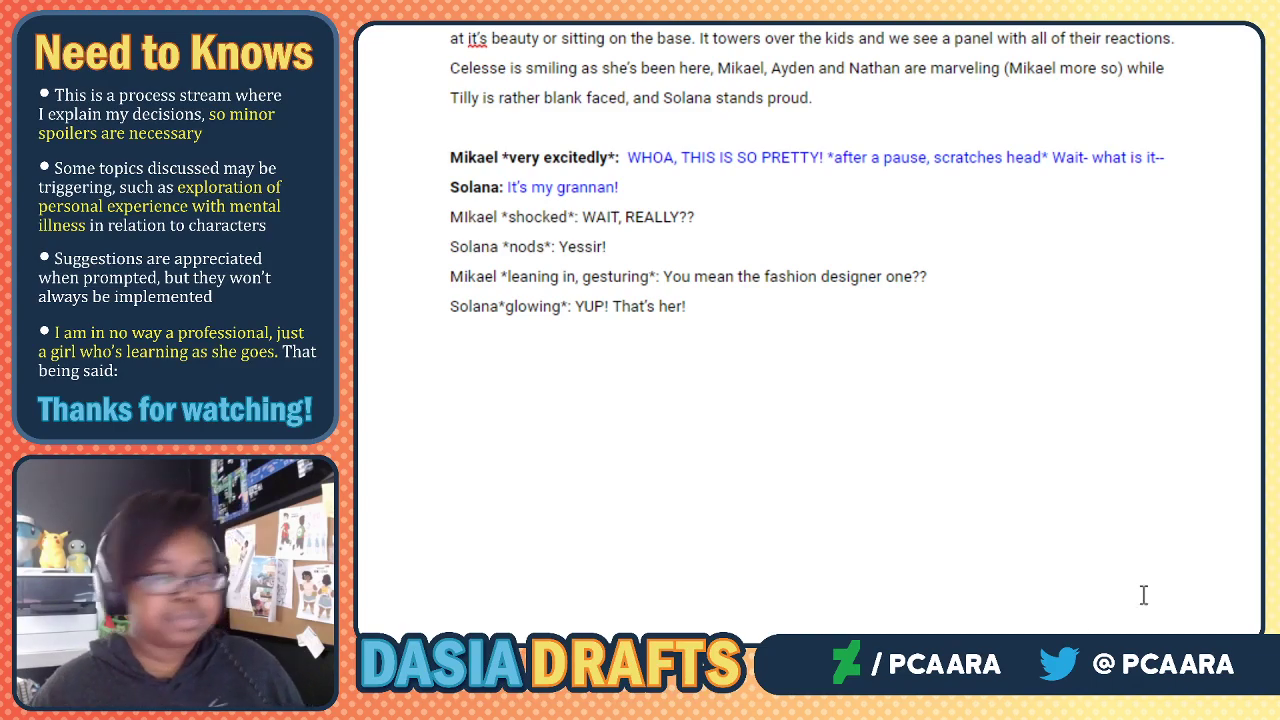
{"action": "left_click", "coordinate": [477, 321]}
{"action": "left_click", "coordinate": [707, 315]}
{"action": "key", "text": "Return"}
{"action": "type", "text": "Nathan *sitting on the"}
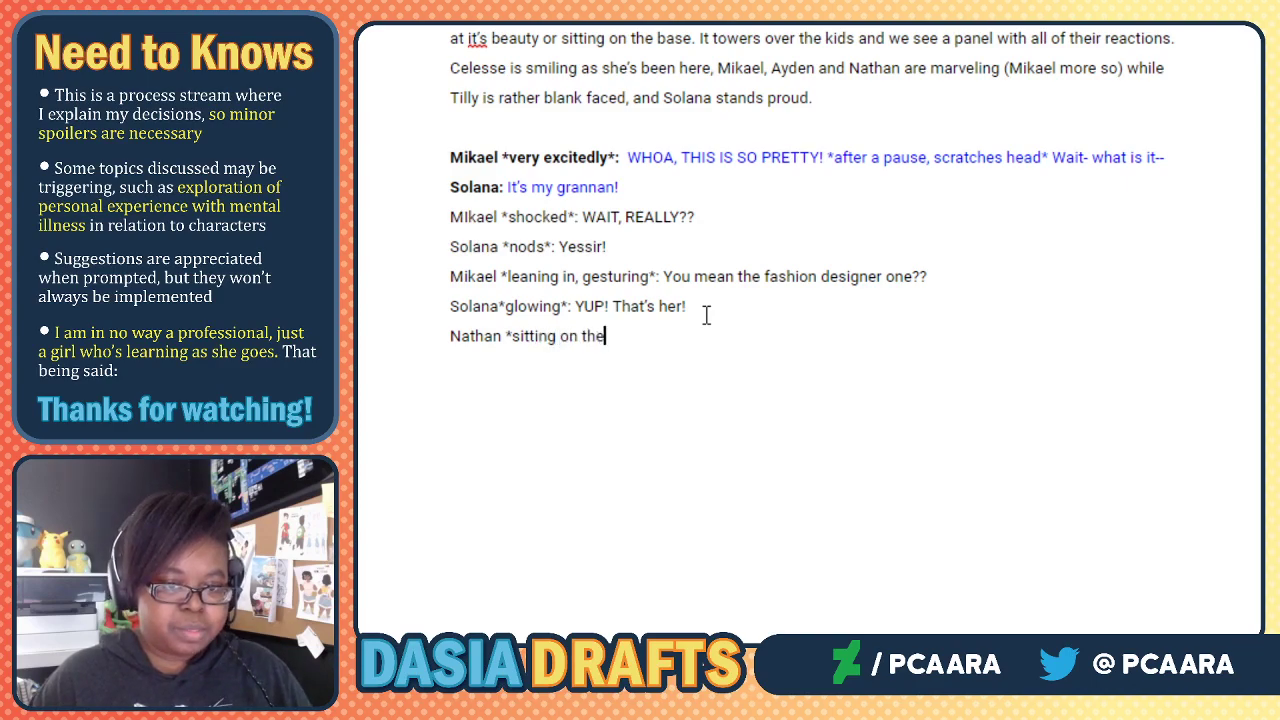
{"action": "type", "text": " base*"}
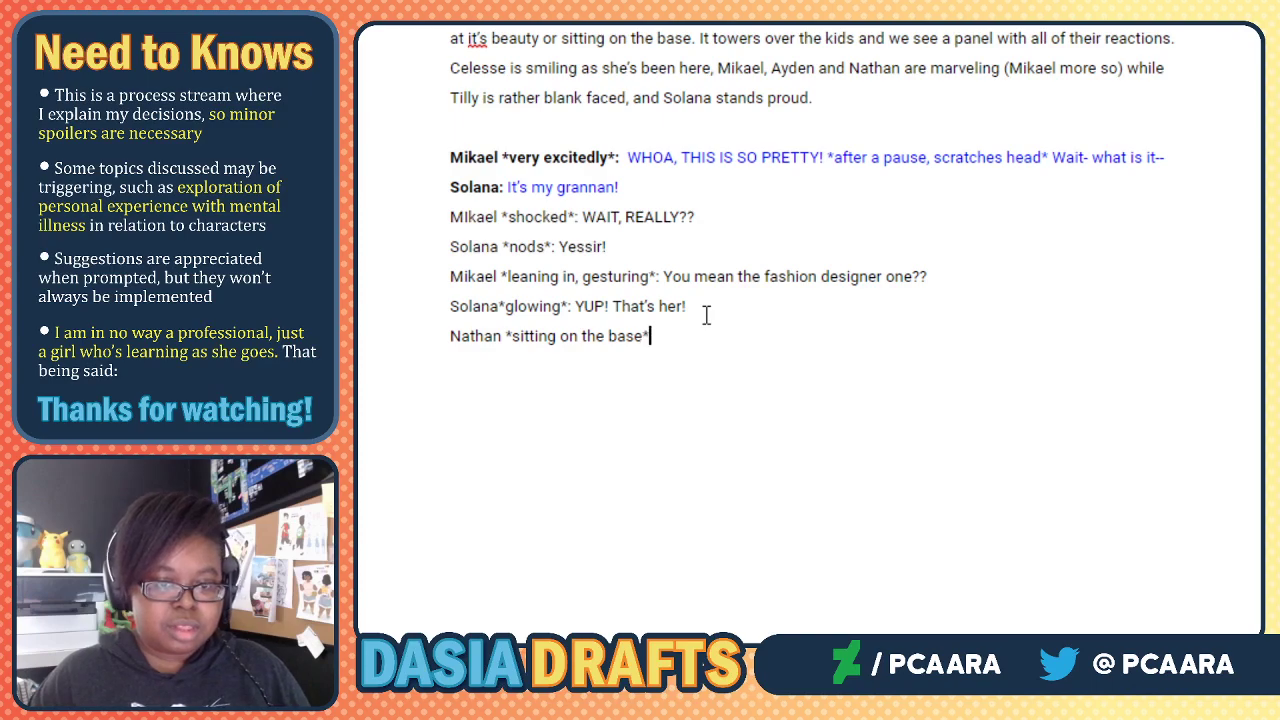
{"action": "key", "text": "BackSpace"}
{"action": "type", "text": ", looking "}
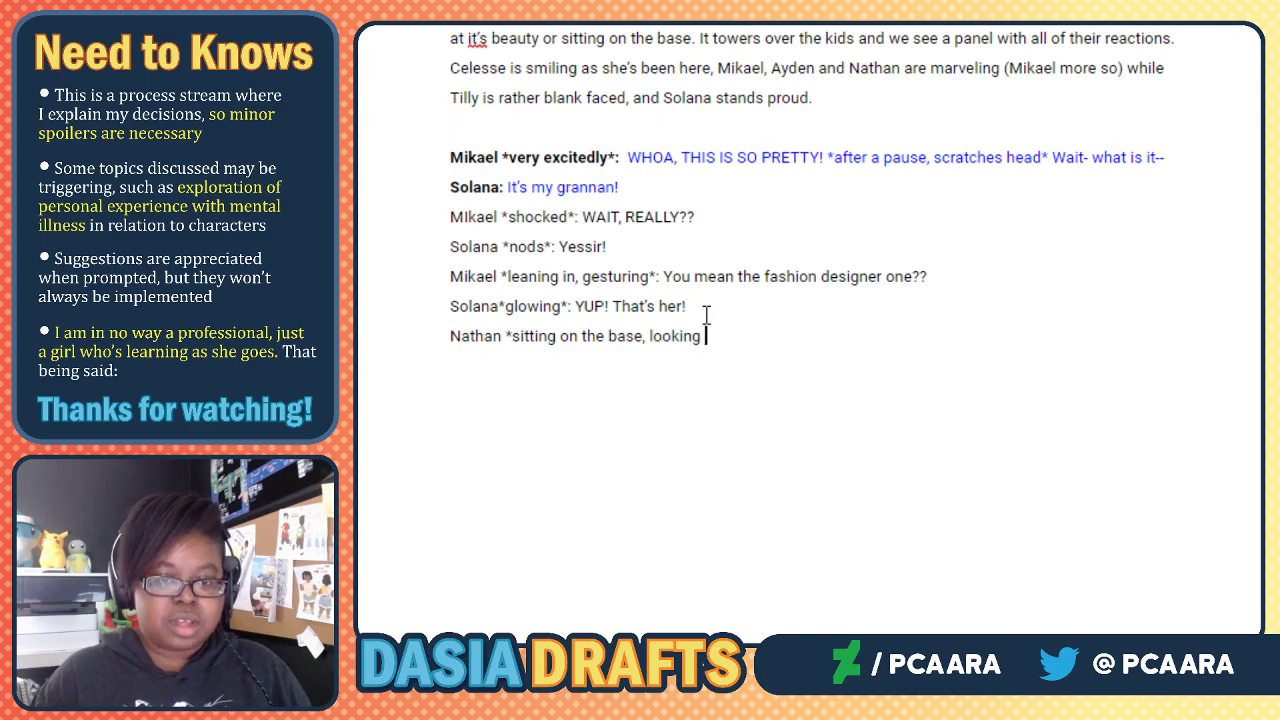
{"action": "type", "text": "up*: "}
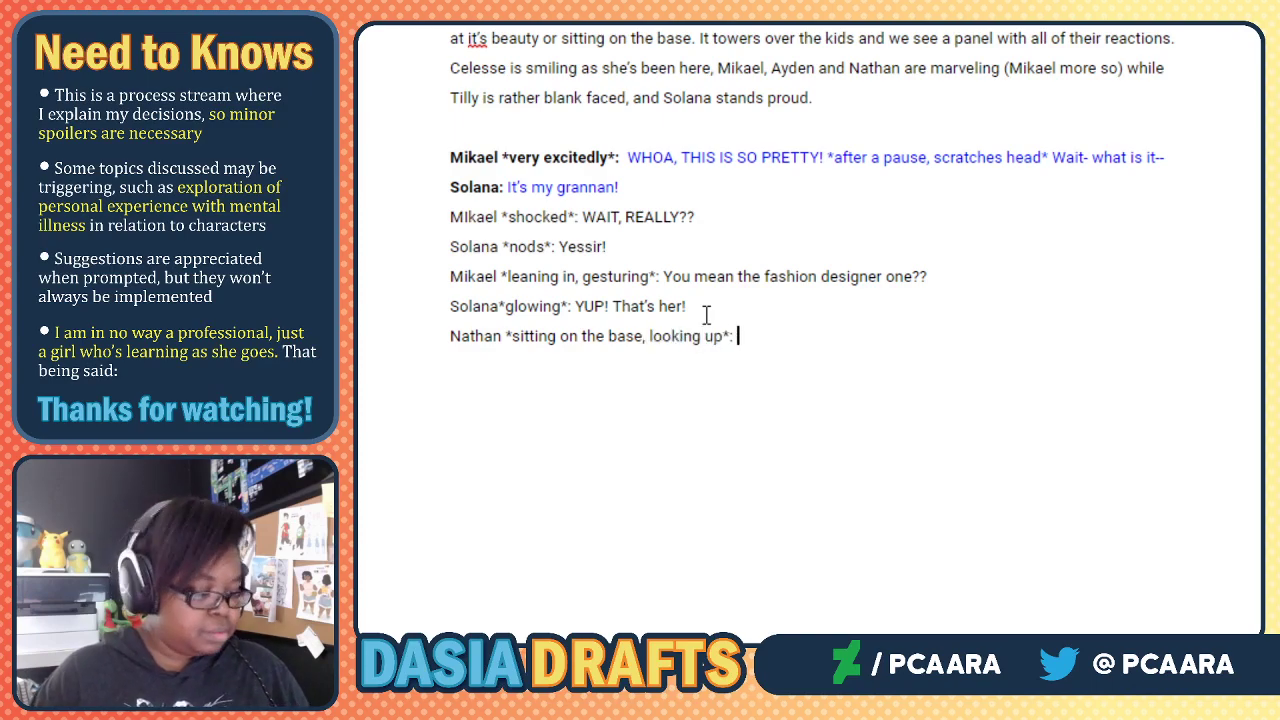
{"action": "type", "text": "It's reall"}
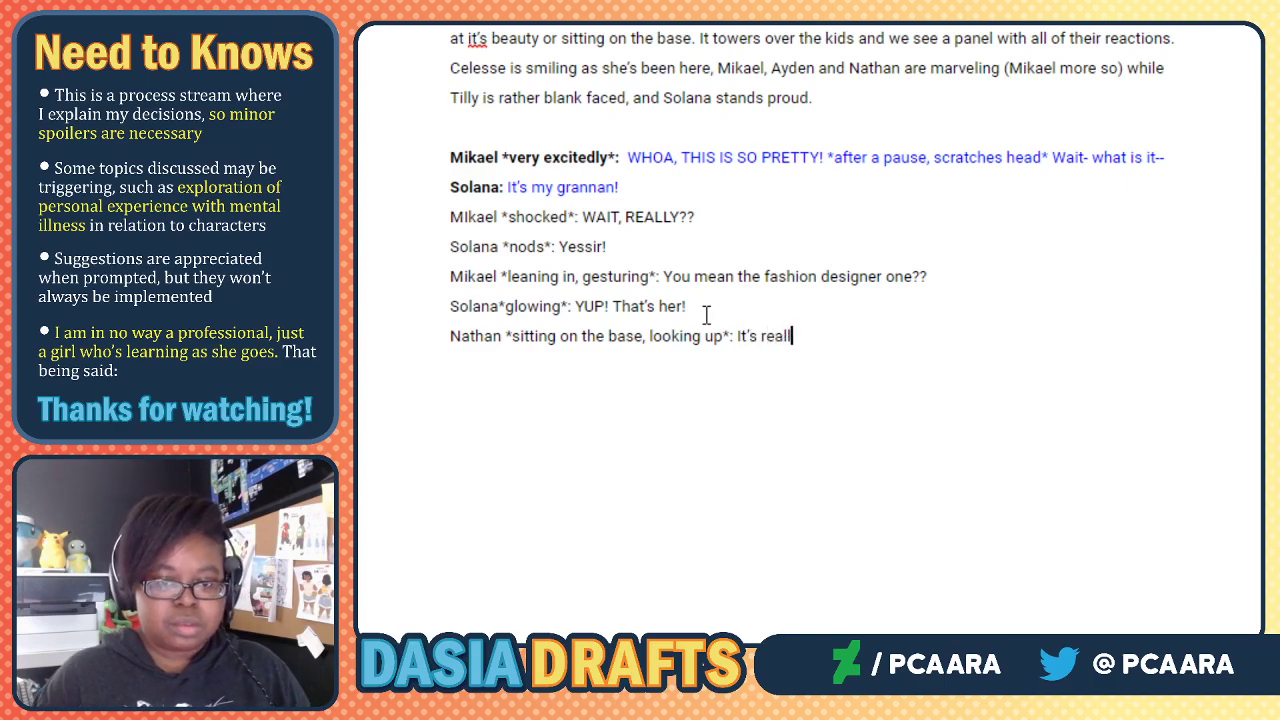
{"action": "type", "text": "y cool"}
{"action": "key", "text": "BackSpace"}
{"action": "key", "text": "BackSpace"}
{"action": "key", "text": "BackSpace"}
{"action": "key", "text": "BackSpace"}
{"action": "key", "text": "BackSpace"}
{"action": "key", "text": "BackSpace"}
{"action": "key", "text": "BackSpace"}
{"action": "key", "text": "BackSpace"}
{"action": "key", "text": "BackSpace"}
{"action": "key", "text": "BackSpace"}
{"action": "key", "text": "BackSpace"}
{"action": "key", "text": "BackSpace"}
{"action": "key", "text": "BackSpace"}
{"action": "key", "text": "BackSpace"}
{"action": "key", "text": "BackSpace"}
{"action": "key", "text": "BackSpace"}
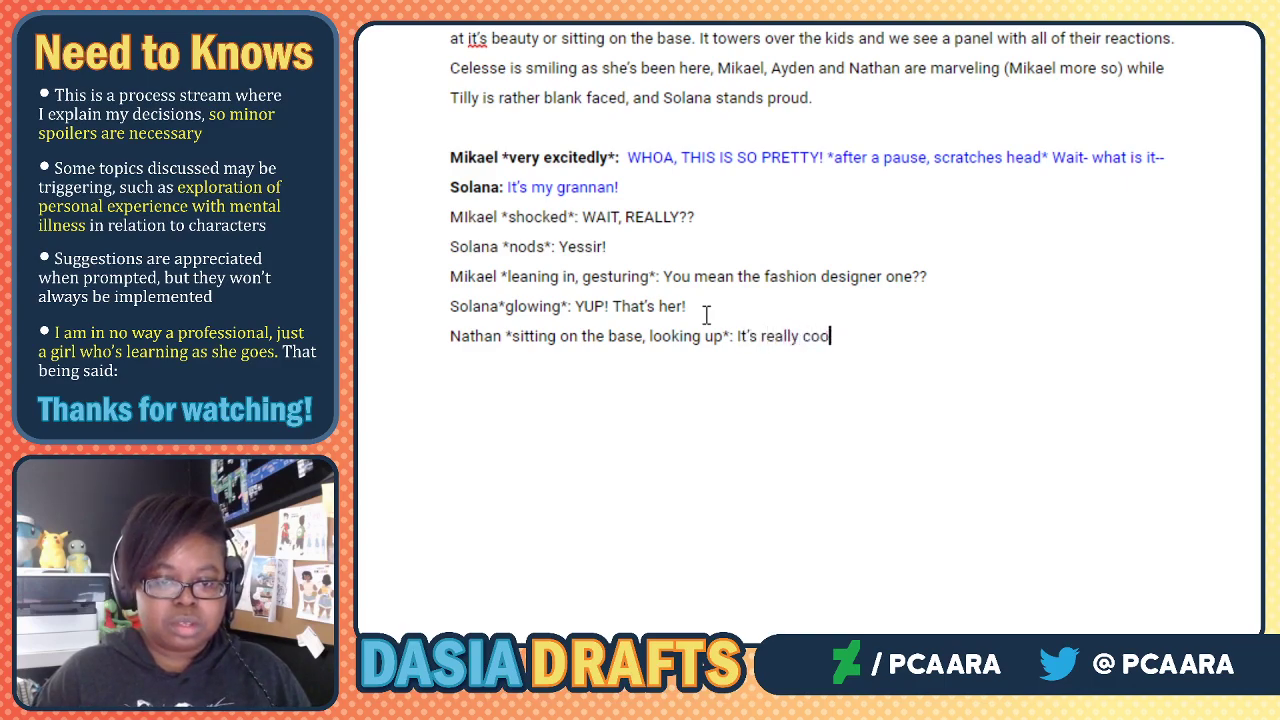
Complete Nathan's line with the dialogue "You're related to someone famous…? That's really cool..!".
{"action": "type", "text": "You're rea"}
{"action": "key", "text": "BackSpace"}
{"action": "type", "text": "lated to someone"}
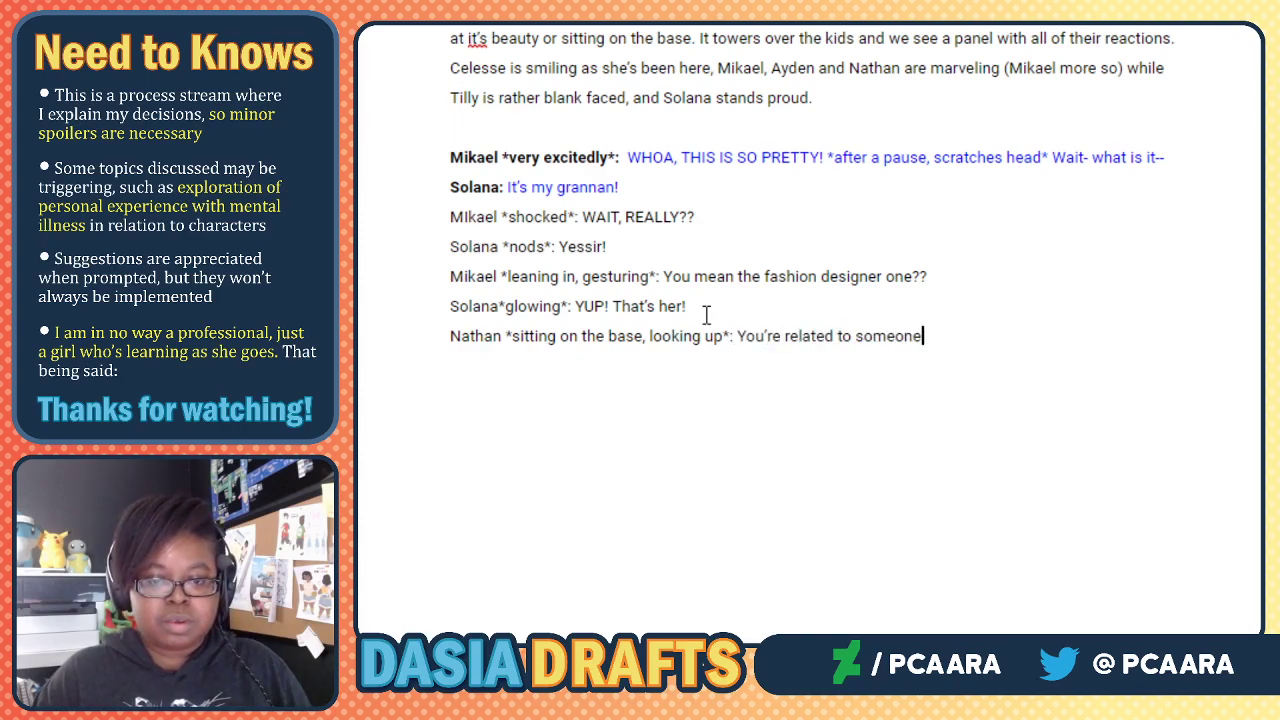
{"action": "type", "text": " famous...? T"}
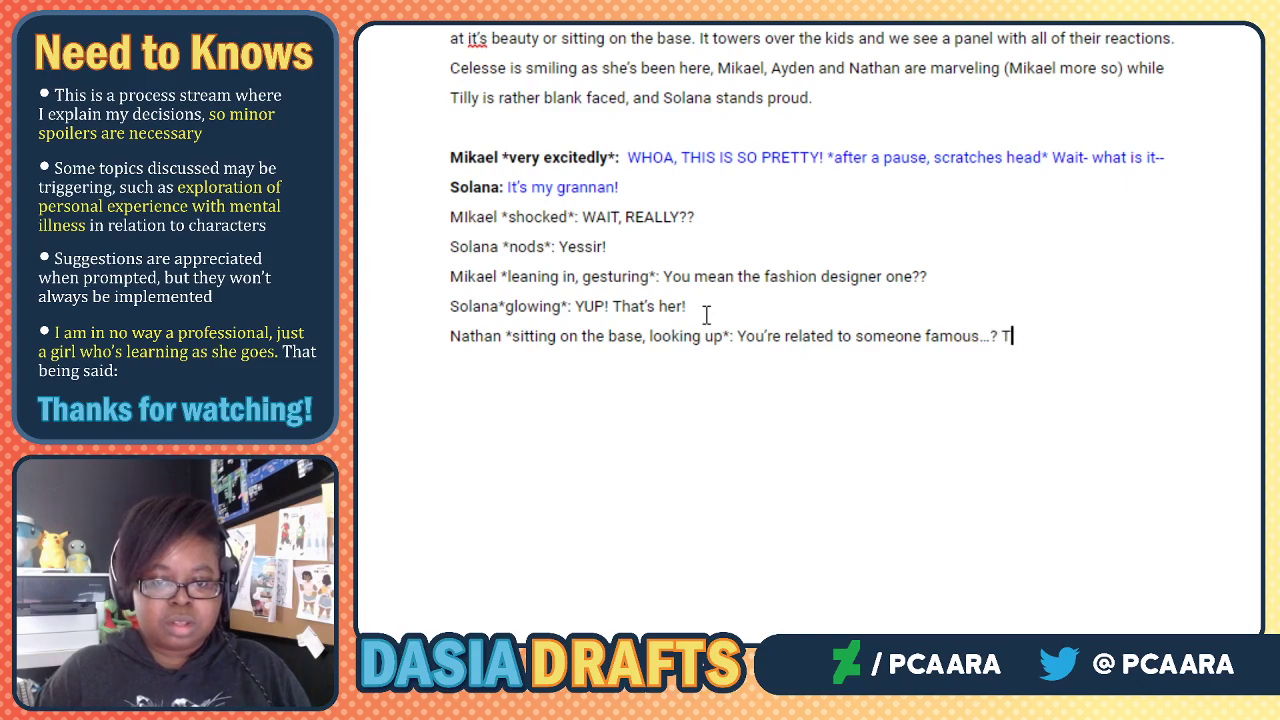
{"action": "type", "text": "hat's really cool...!"}
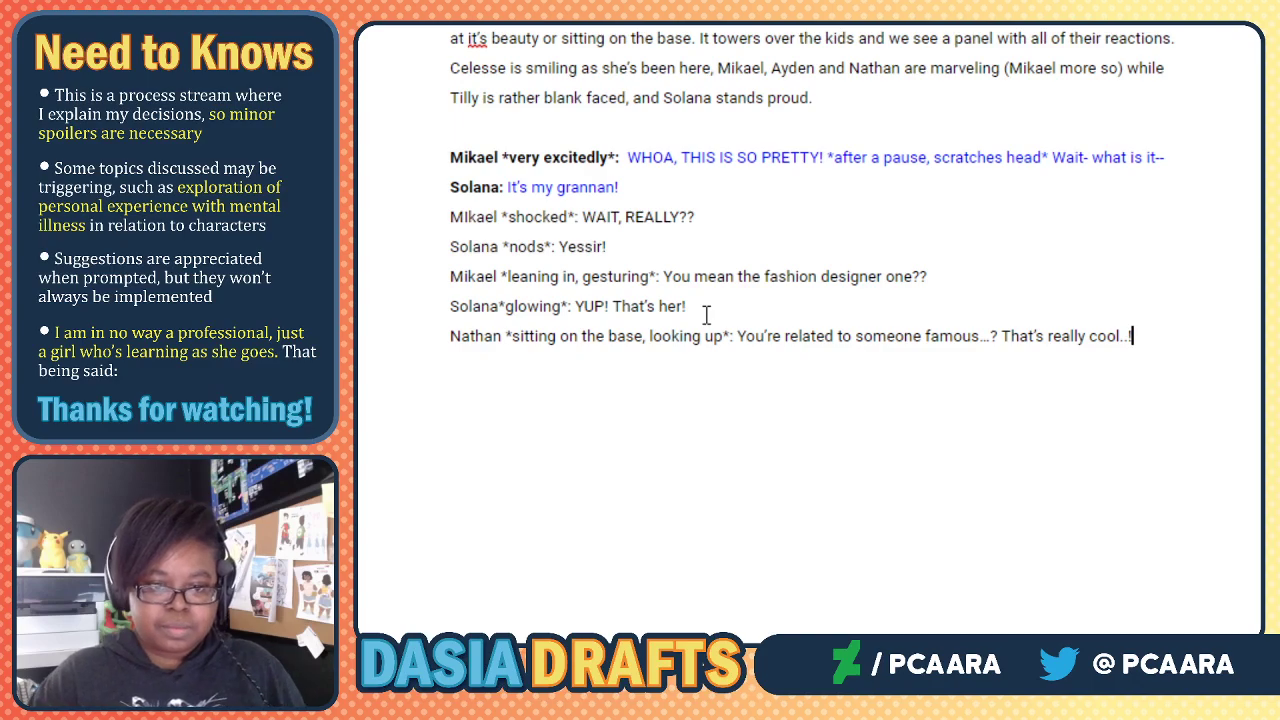
Start Solana's reply below Nathan's line with the label "Solana *putting a foot on the base*:".
{"action": "key", "text": "Return"}
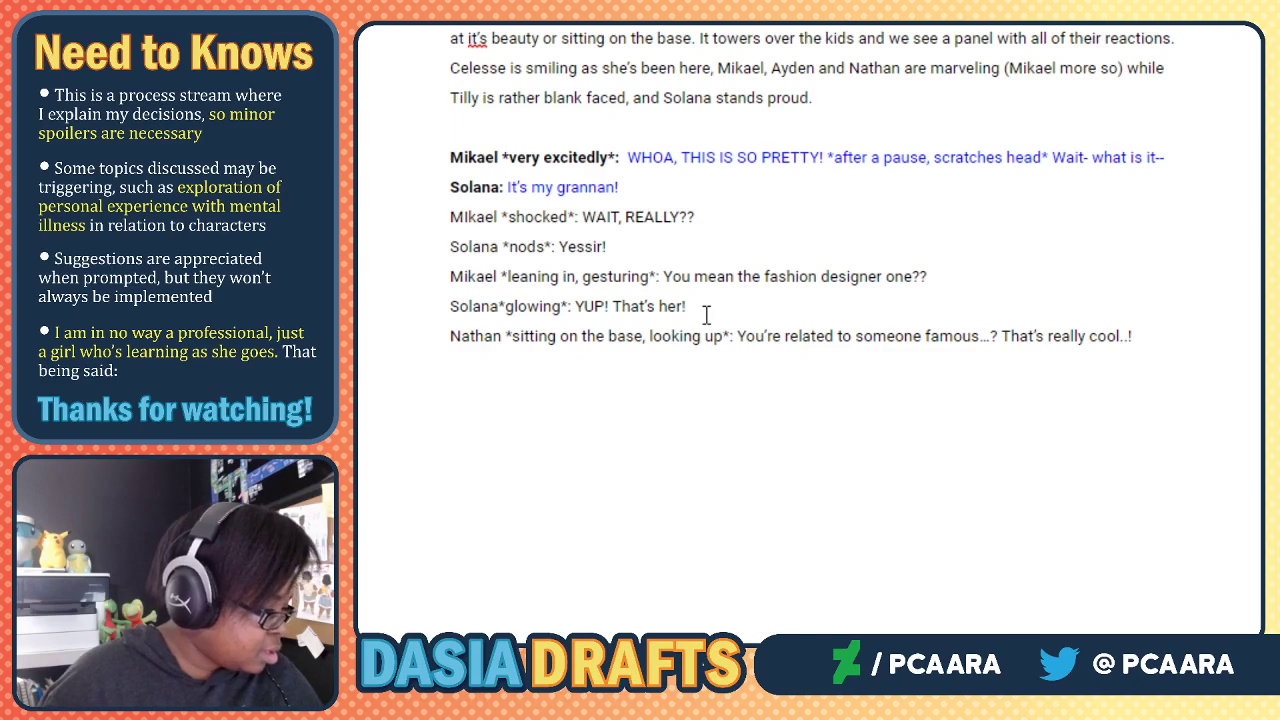
{"action": "type", "text": "Solana"}
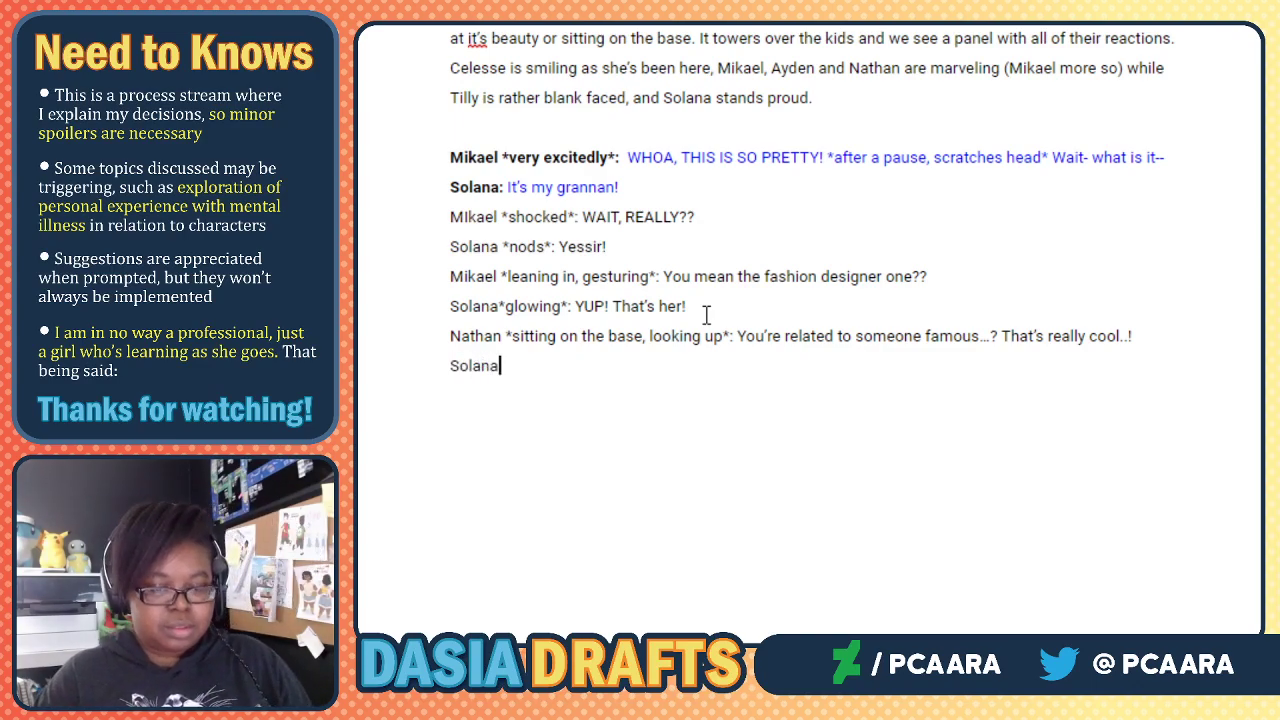
{"action": "type", "text": " *putt"}
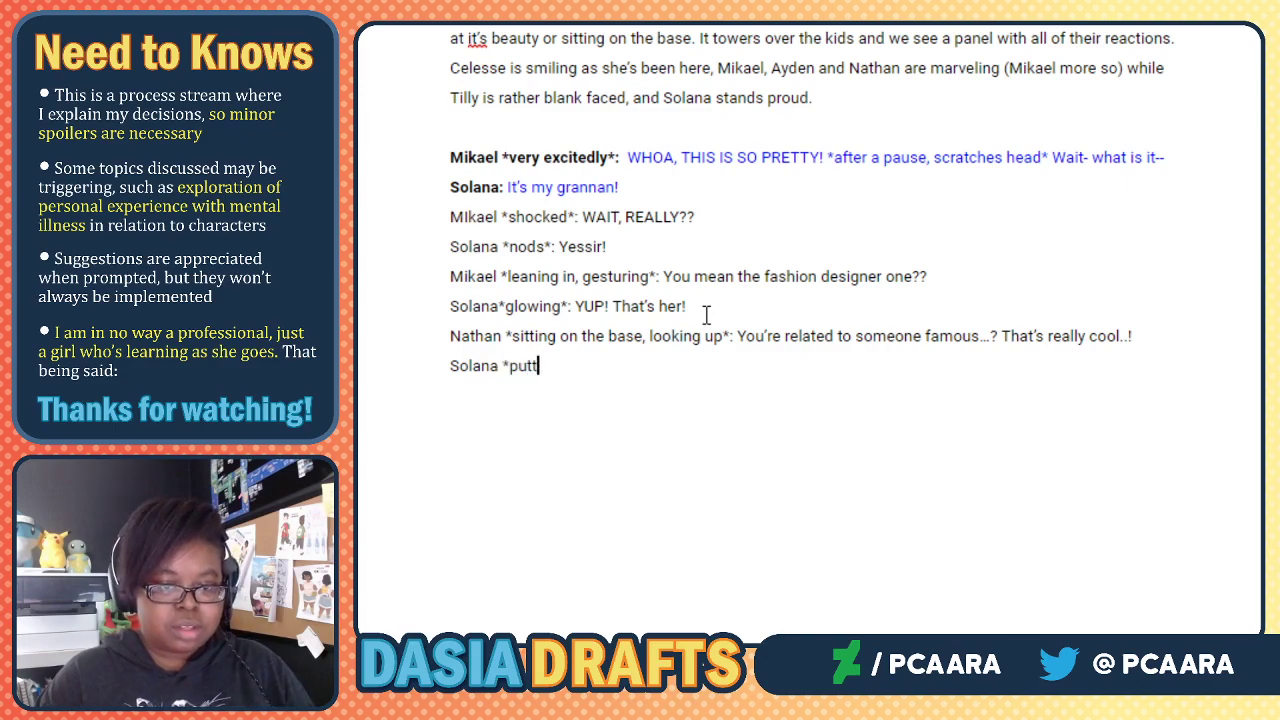
{"action": "type", "text": "ing a foot o"}
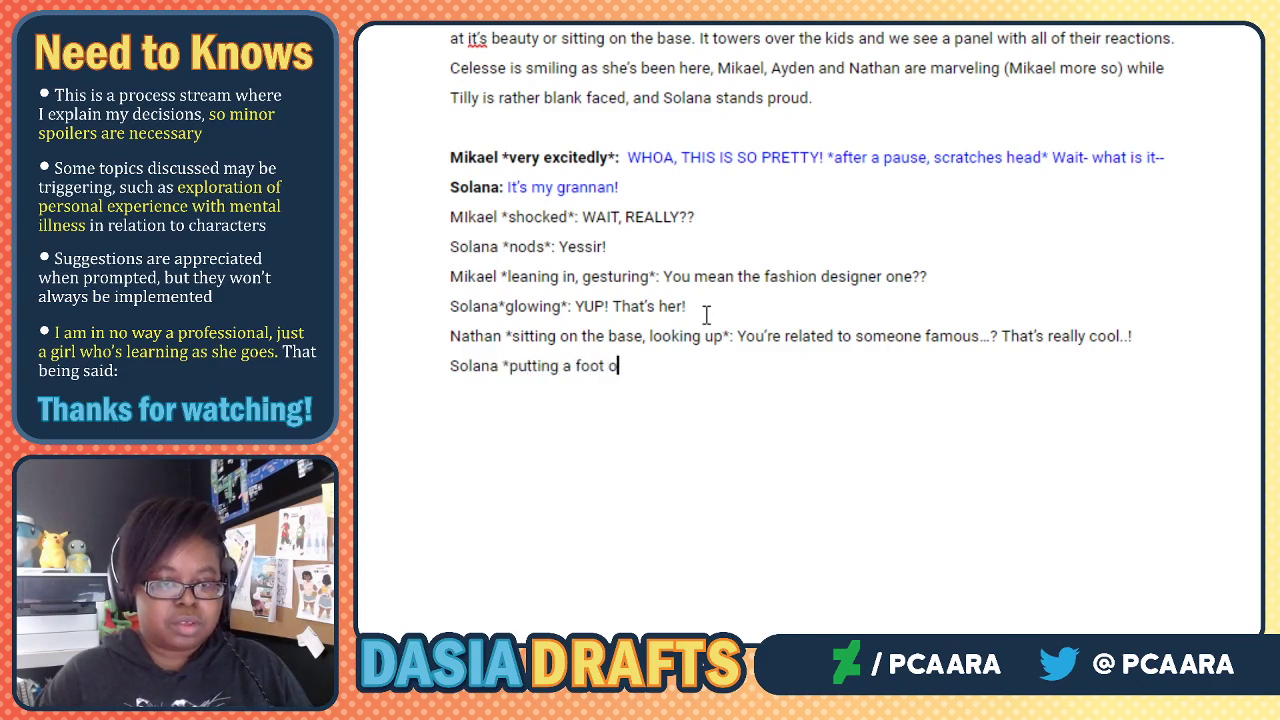
{"action": "type", "text": "n the base*"}
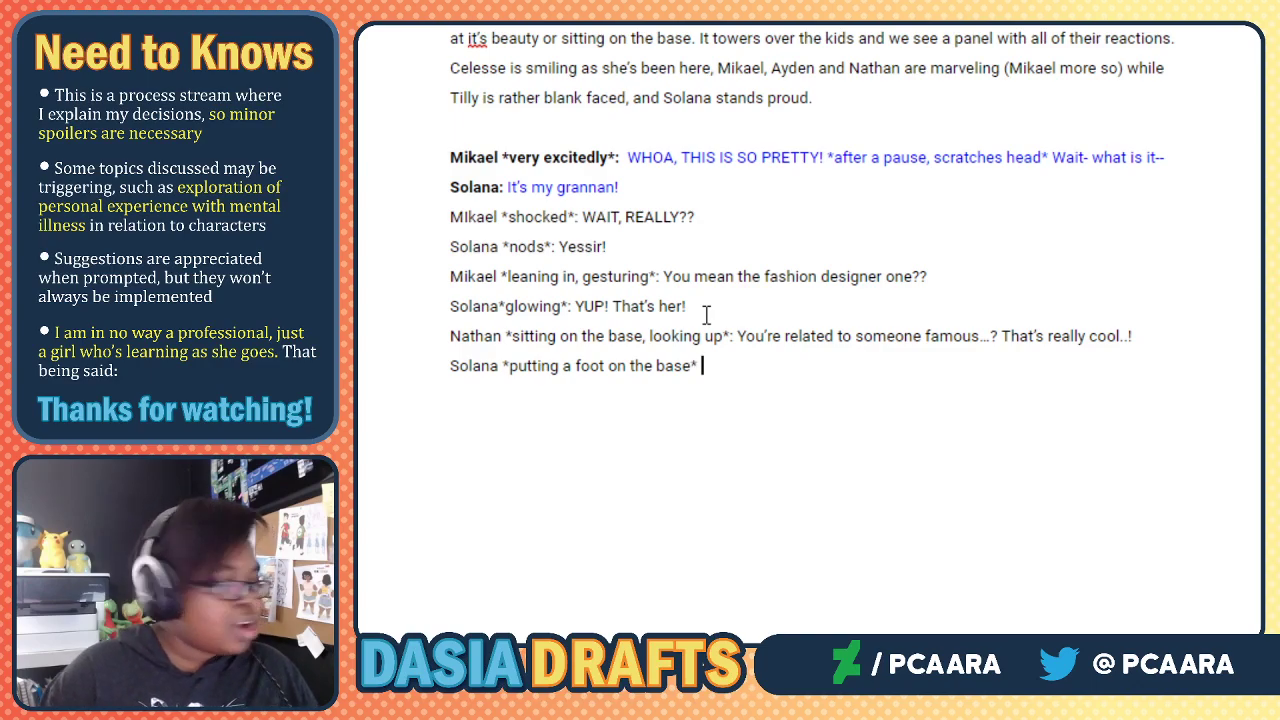
{"action": "key", "text": "BackSpace"}
{"action": "type", "text": ":"}
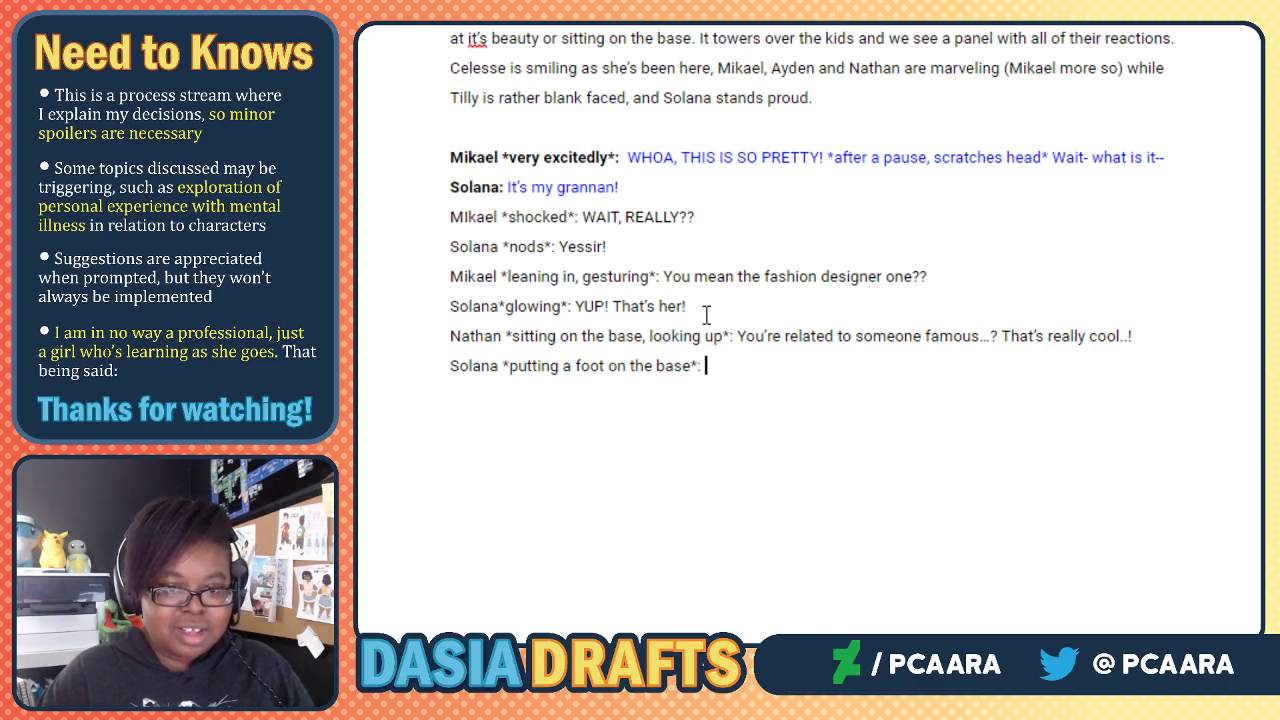
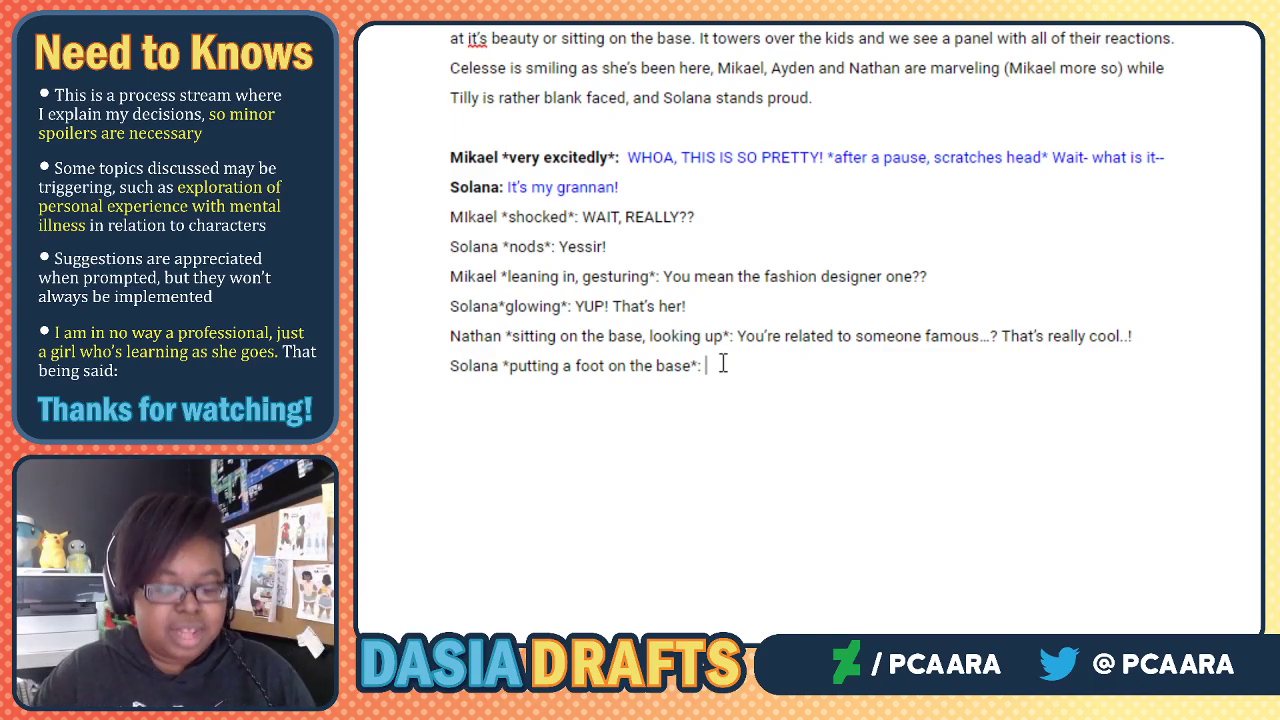
{"action": "key", "text": "Return"}
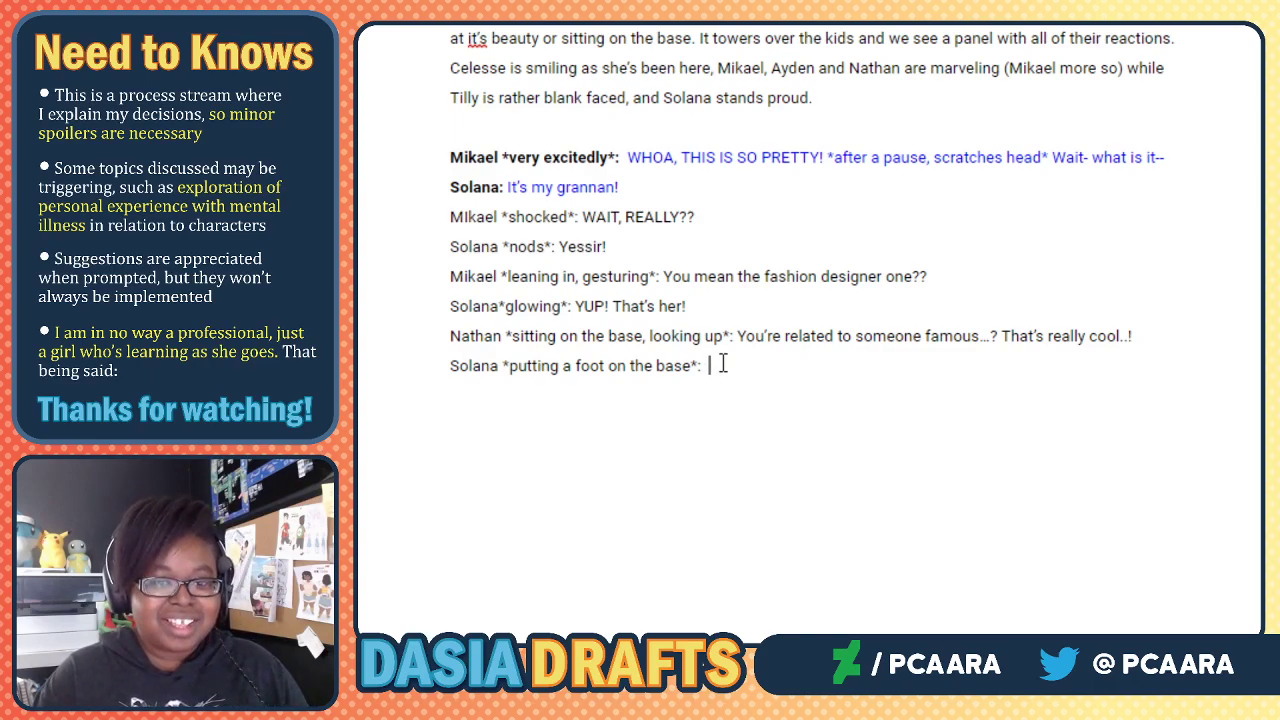
Fill in Solana's reply after its label with "I know right? Actually, my whole family is full of hard workers!" and break the line.
{"action": "key", "text": "BackSpace"}
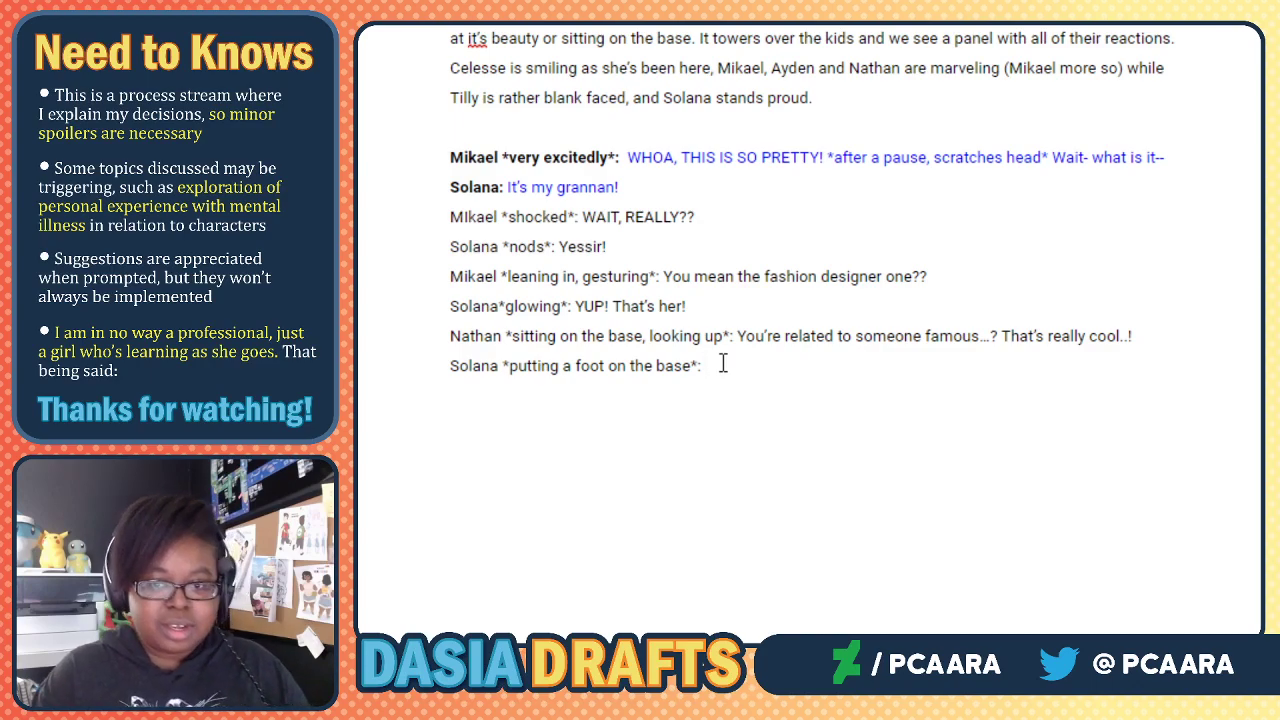
{"action": "type", "text": "I know right? Actually, my whole family is full of hard workers!"}
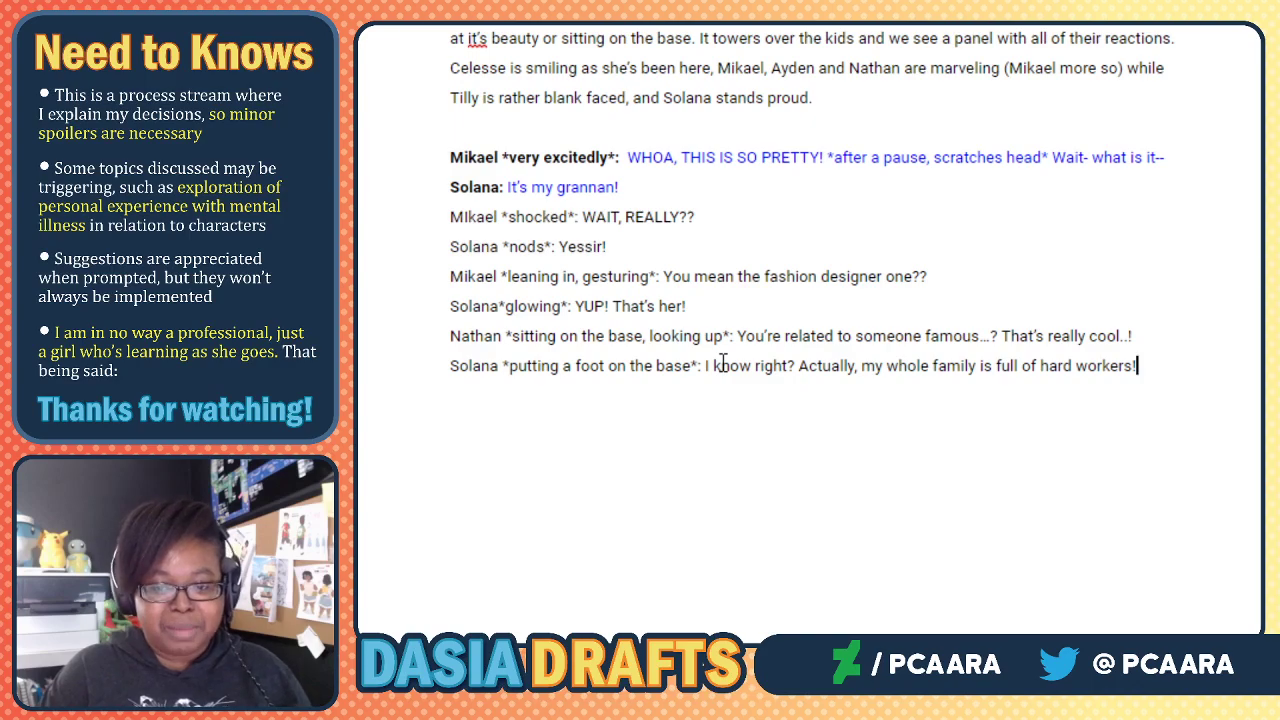
{"action": "key", "text": "Return"}
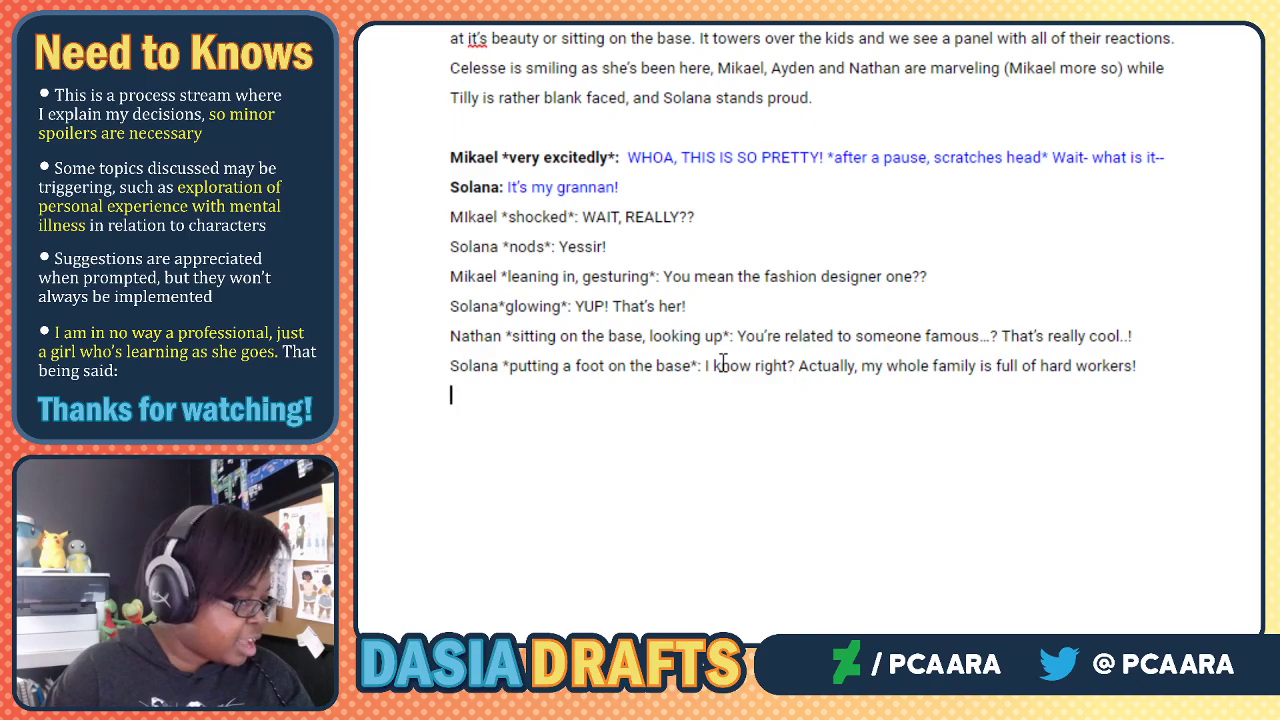
Continue Solana's dialogue on the new line with "Mom's a businesswoman,".
{"action": "type", "text": "Mom's"}
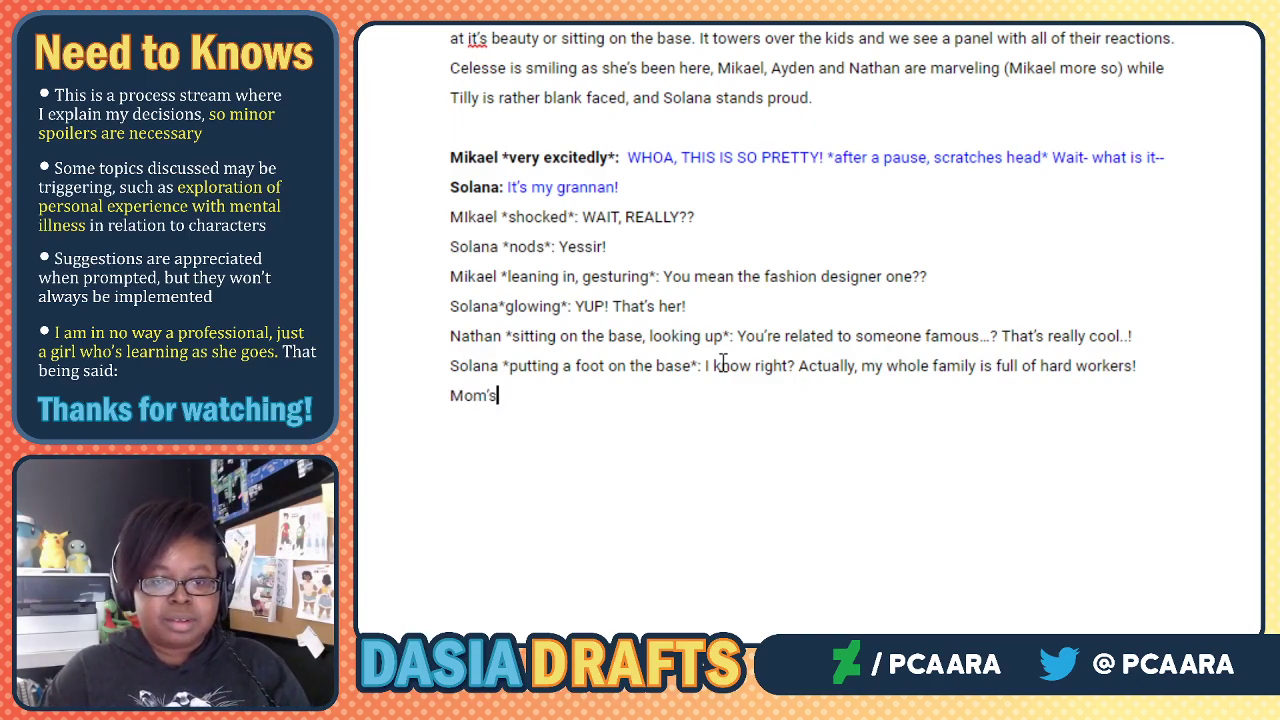
{"action": "type", "text": " a businessma"}
{"action": "key", "text": "BackSpace"}
{"action": "key", "text": "BackSpace"}
{"action": "key", "text": "BackSpace"}
{"action": "type", "text": "sman"}
{"action": "key", "text": "BackSpace"}
{"action": "key", "text": "BackSpace"}
{"action": "key", "text": "BackSpace"}
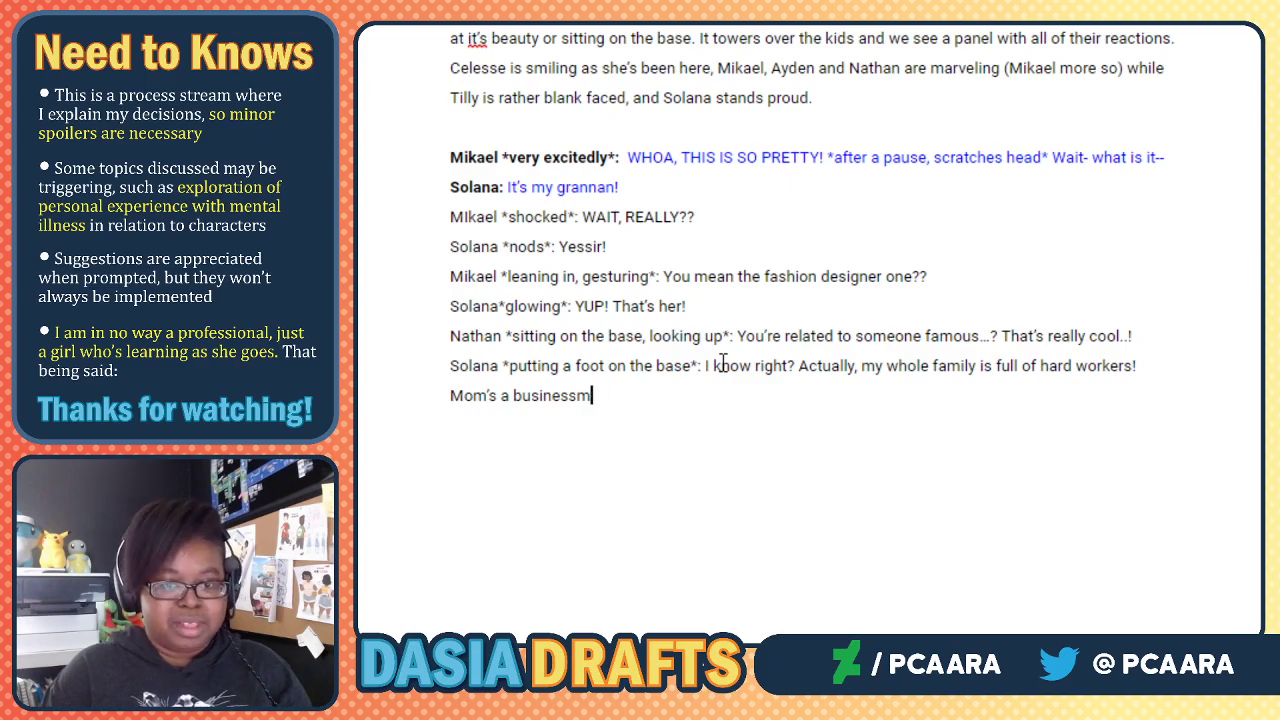
{"action": "type", "text": "woman,"}
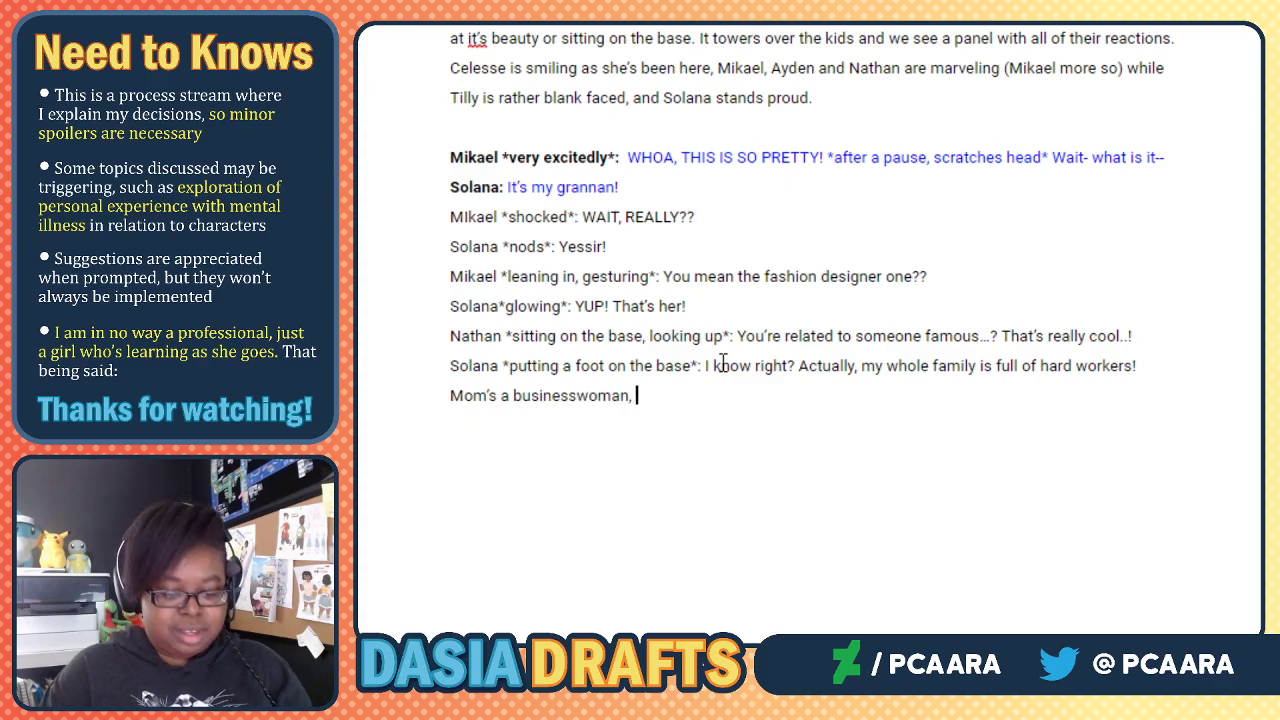
Finish Solana's sentence about her family with "Dad's a chief and my uncle's an activist!".
{"action": "type", "text": " Dad's a chief "}
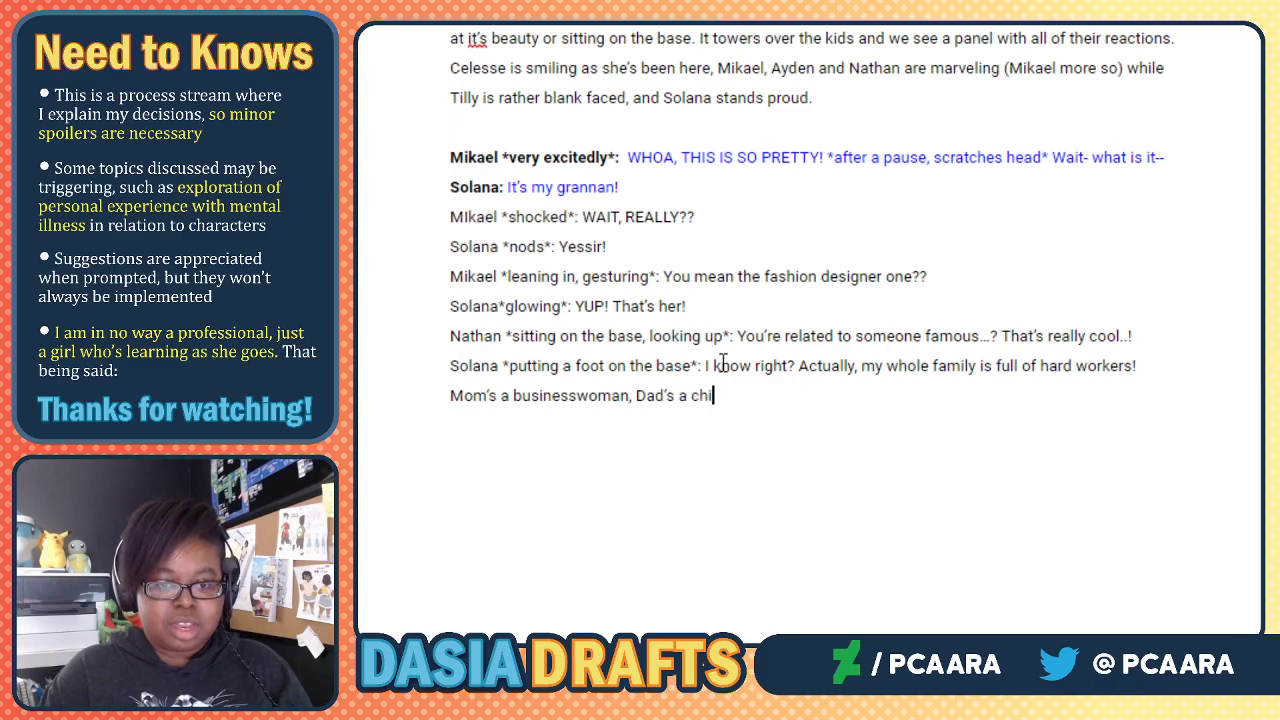
{"action": "type", "text": "and Uncle"}
{"action": "key", "text": "BackSpace"}
{"action": "key", "text": "BackSpace"}
{"action": "key", "text": "BackSpace"}
{"action": "key", "text": "BackSpace"}
{"action": "key", "text": "BackSpace"}
{"action": "type", "text": "my uncle"}
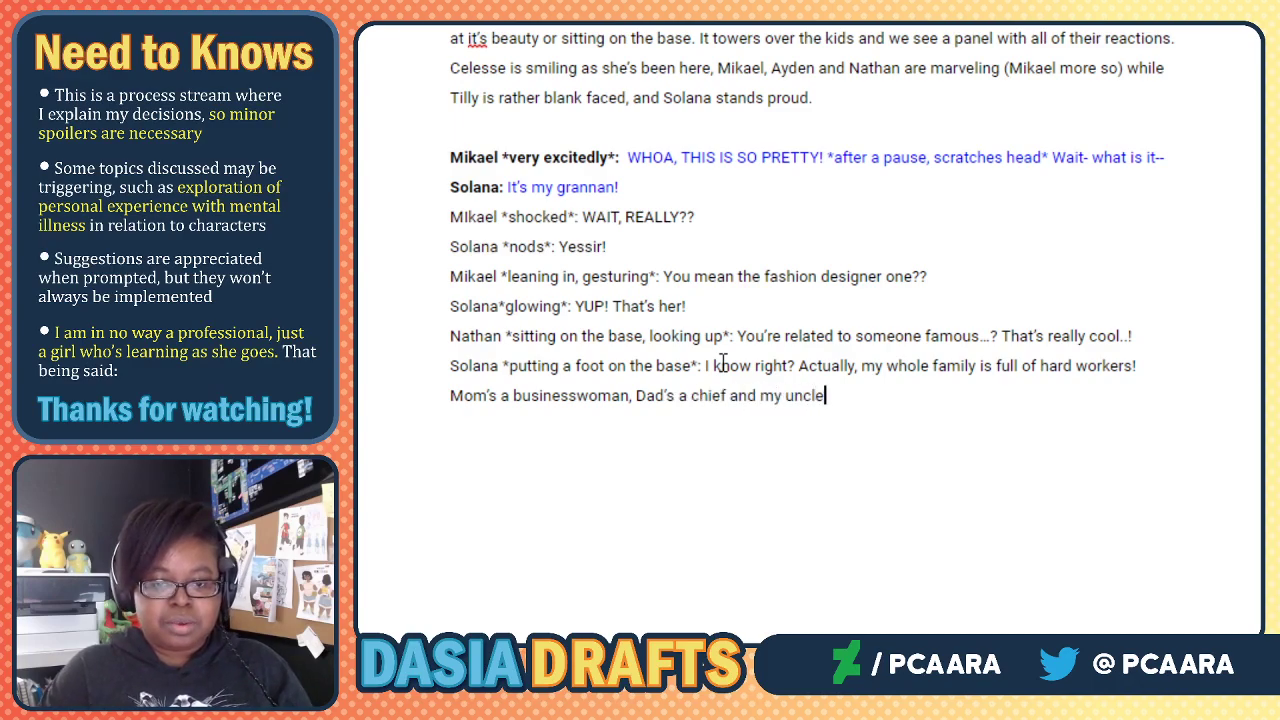
{"action": "type", "text": "'s an activist!"}
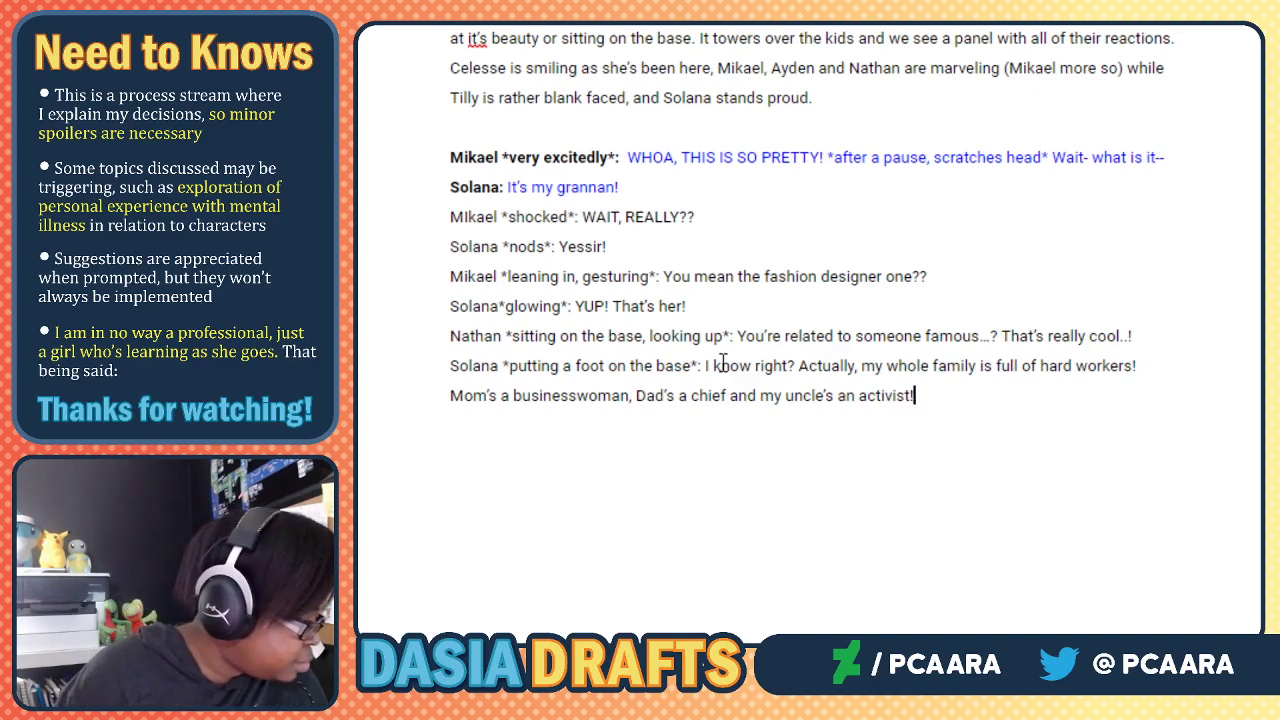
Start a new speaker line for Nathan below Solana's family dialogue.
{"action": "key", "text": "Return"}
{"action": "type", "text": "Nathan"}
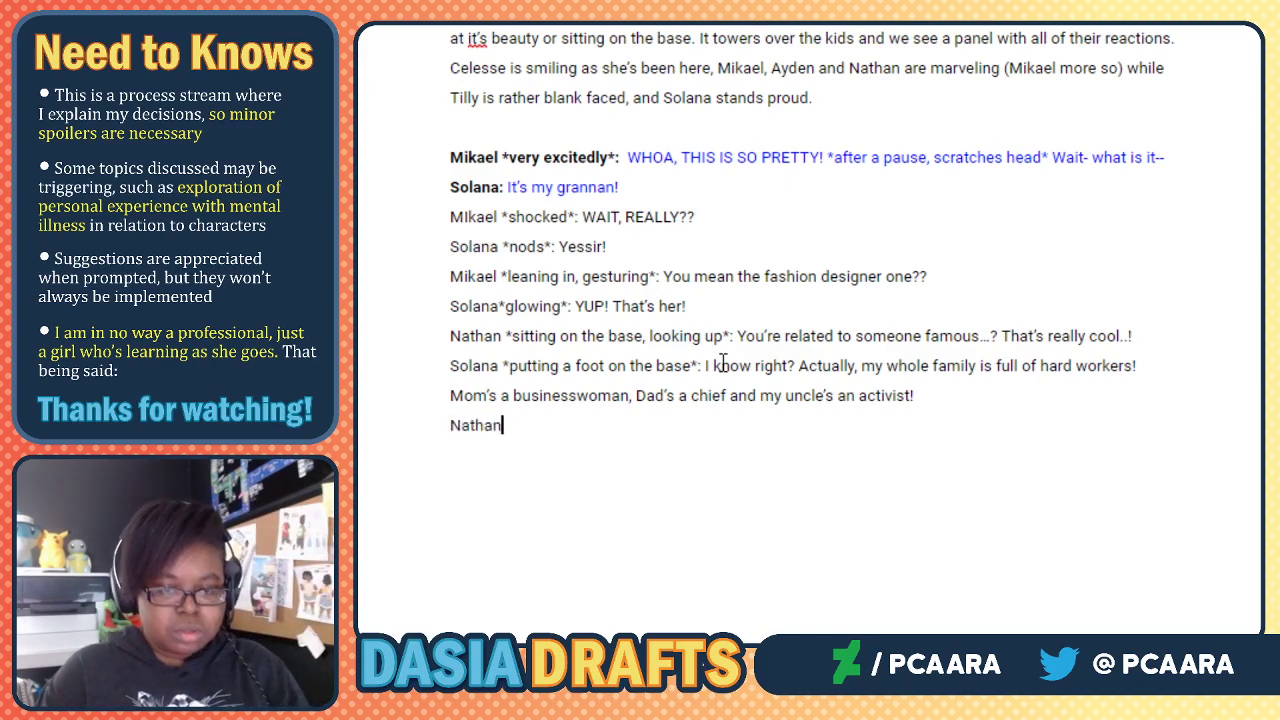
Complete Nathan's line of dialogue as ": An..activist..?".
{"action": "type", "text": ": An..act"}
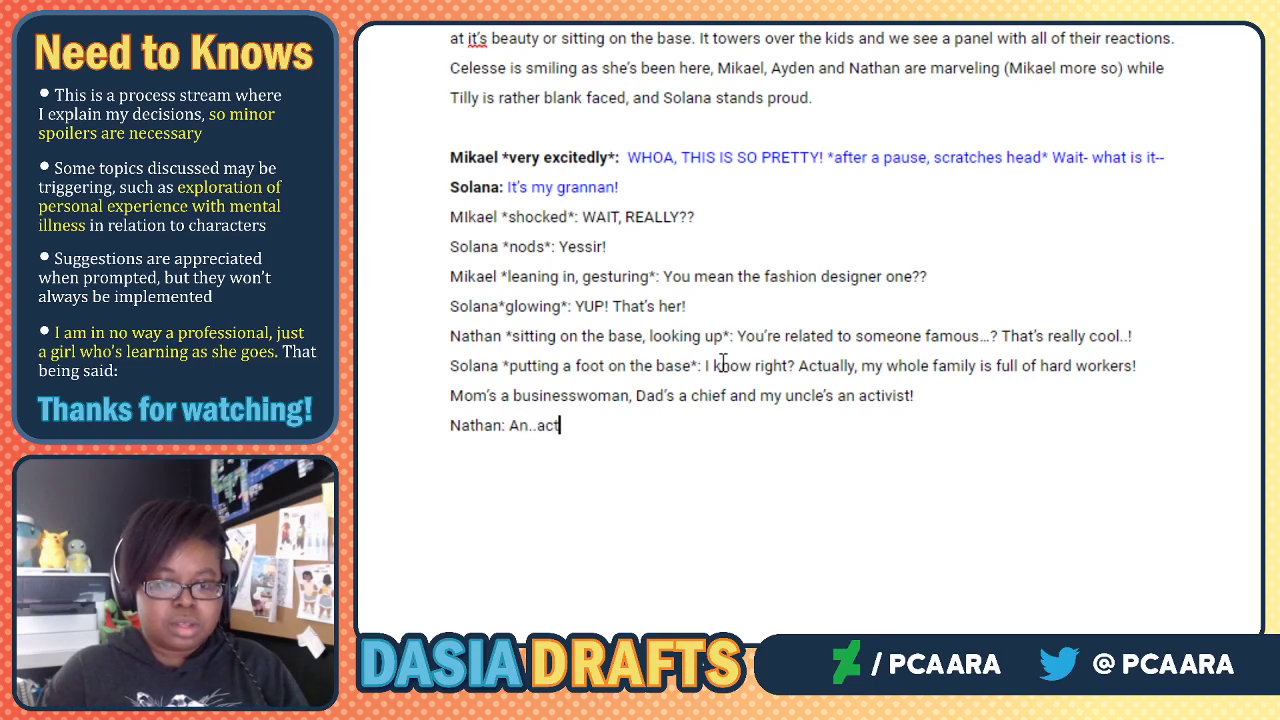
{"action": "type", "text": "ivist"}
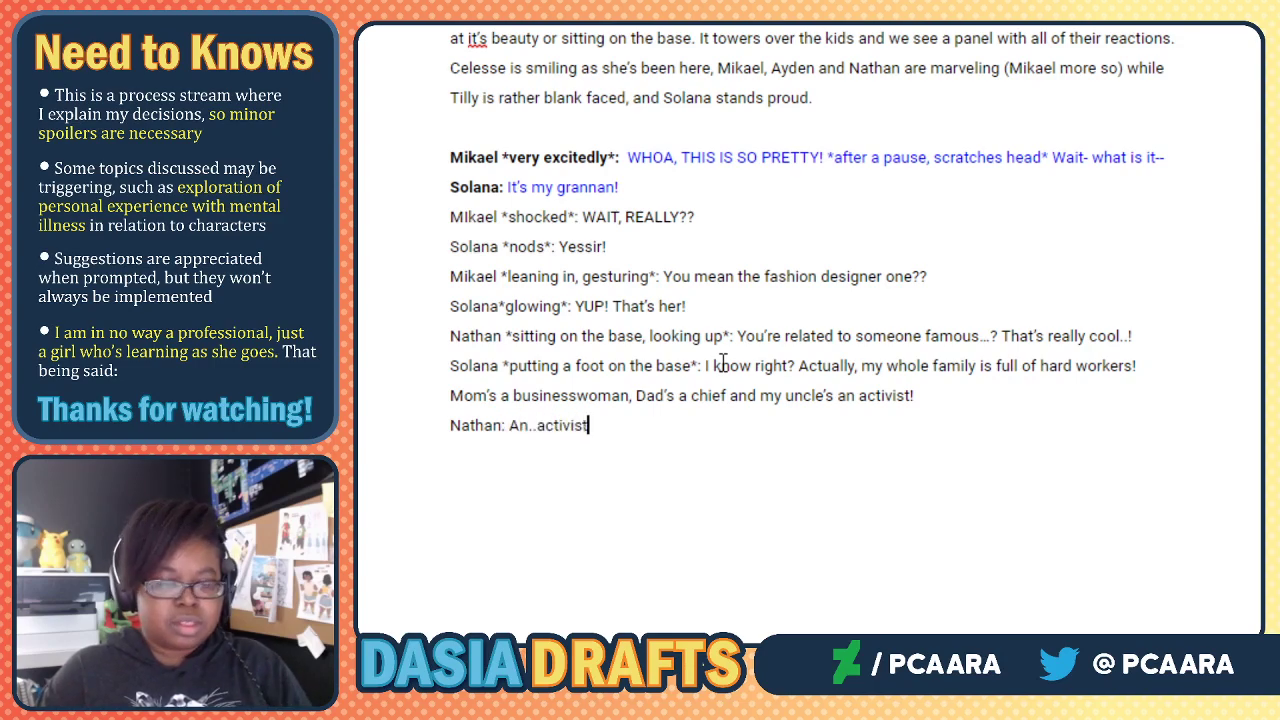
{"action": "type", "text": "..?"}
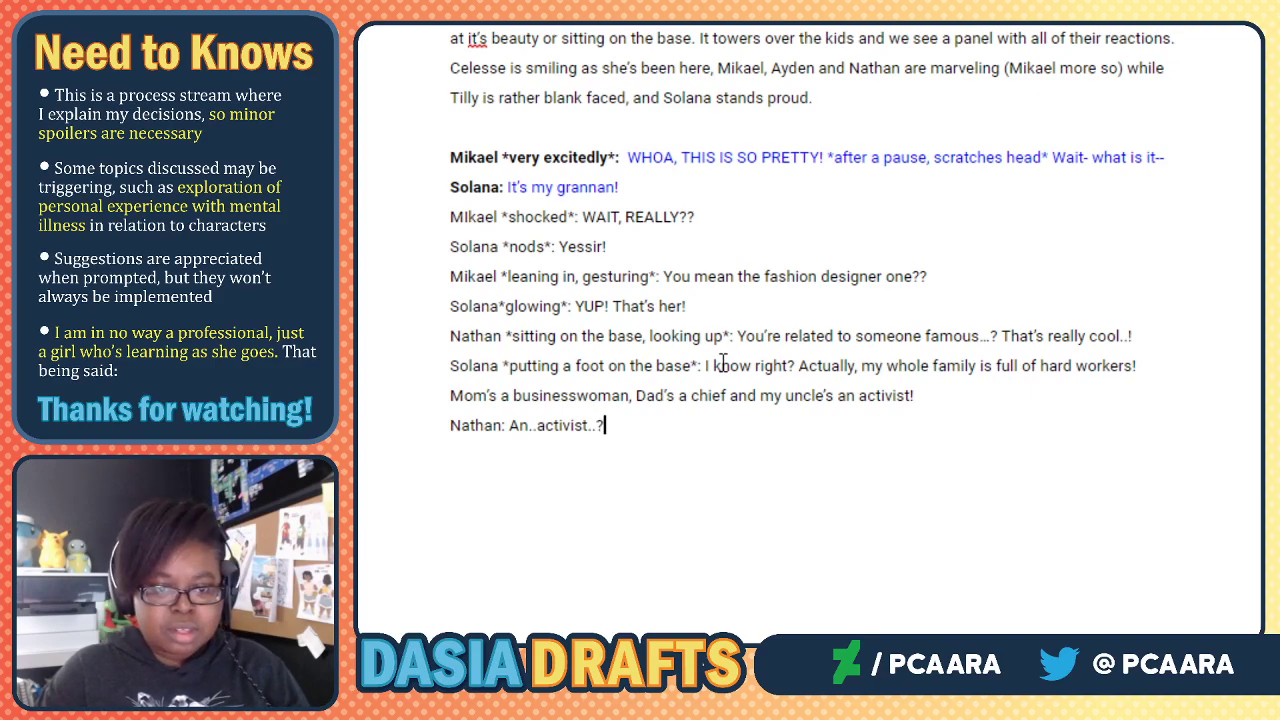
Add a new line below for Celesse: "Oh, my mom and dad said they're people who stand up for others.".
{"action": "key", "text": "Return"}
{"action": "type", "text": "Celese"}
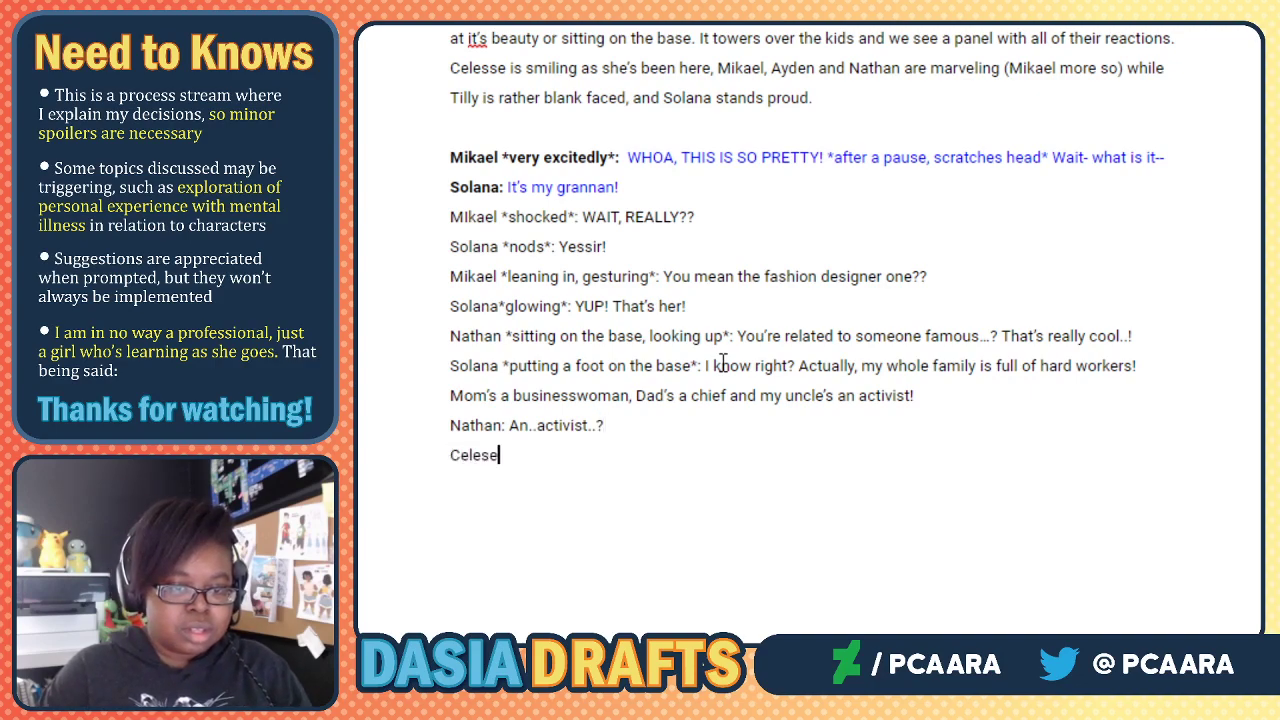
{"action": "key", "text": "BackSpace"}
{"action": "type", "text": "se: "}
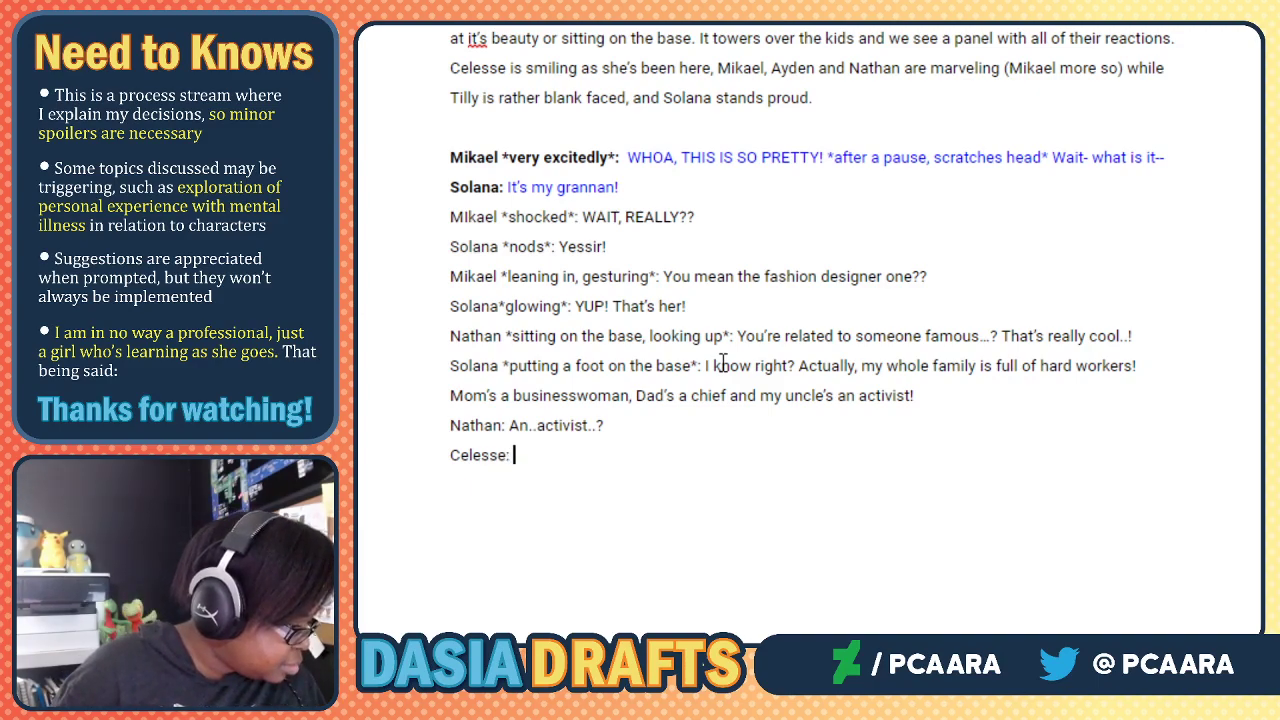
{"action": "type", "text": "M"}
{"action": "key", "text": "BackSpace"}
{"action": "type", "text": "Oh, my"}
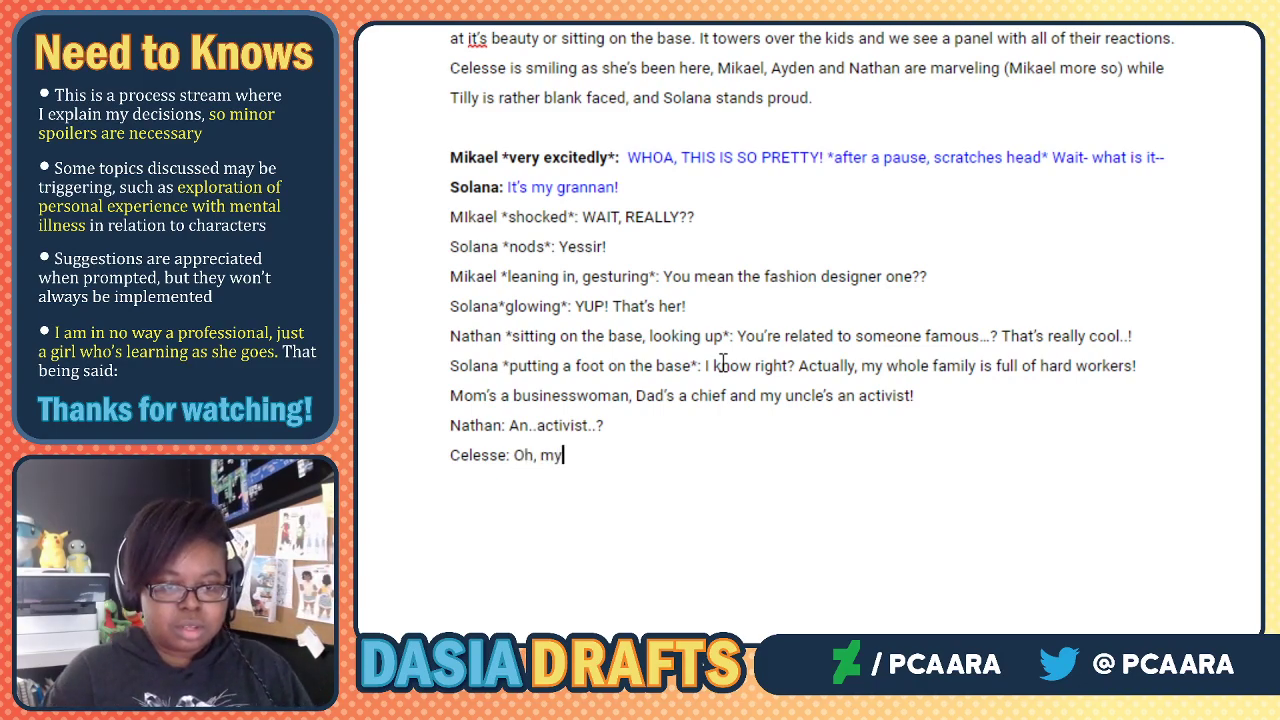
{"action": "type", "text": " mom and dad s"}
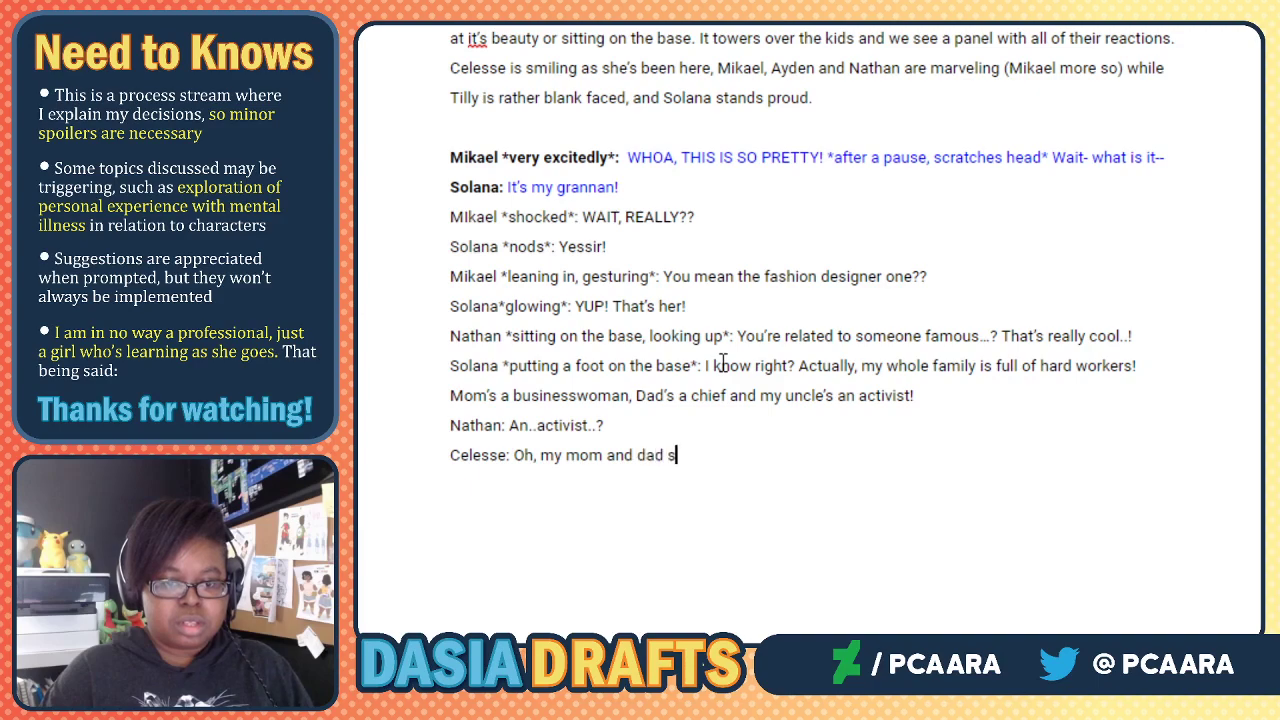
{"action": "type", "text": "aid they're peo"}
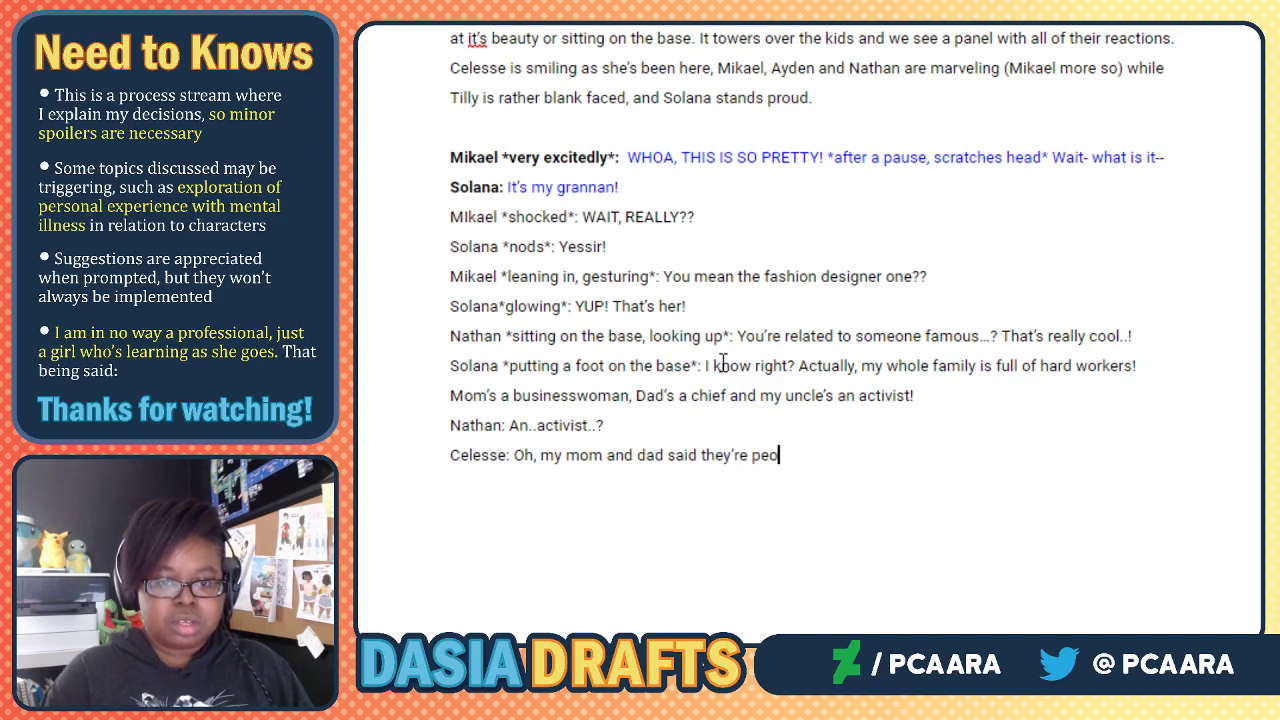
{"action": "type", "text": "ple who stand up for others"}
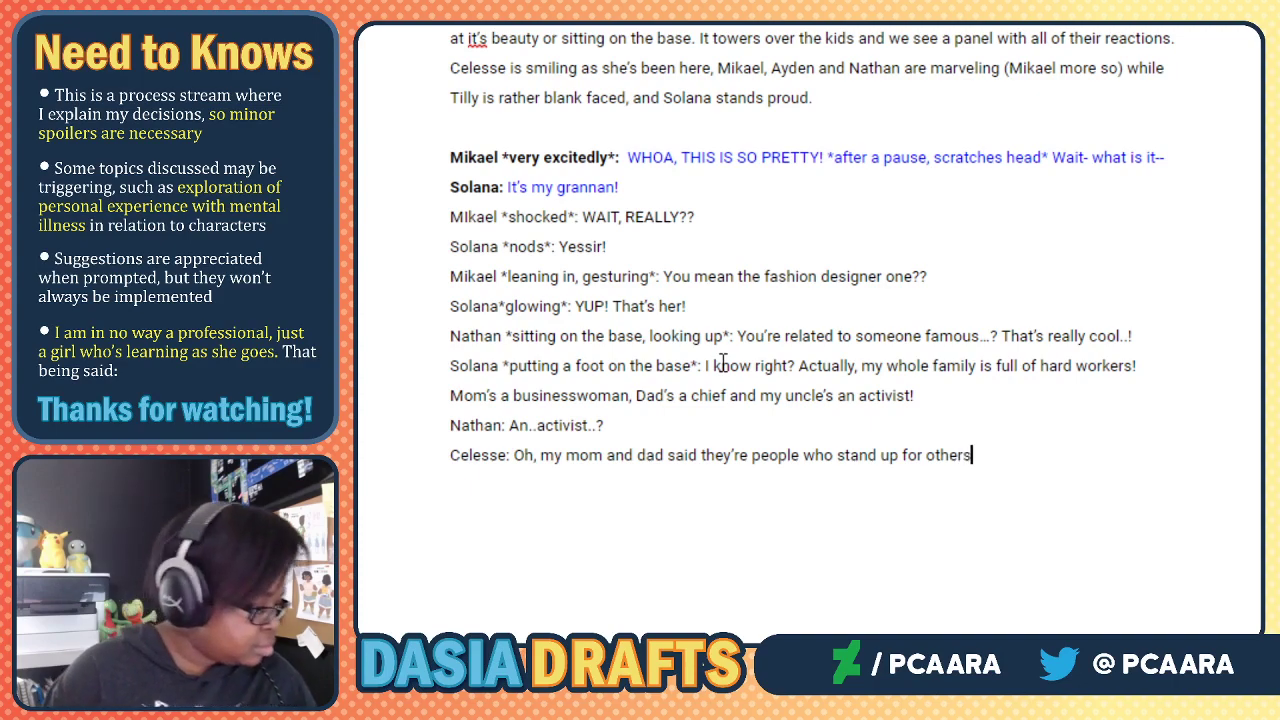
{"action": "key", "text": "BackSpace"}
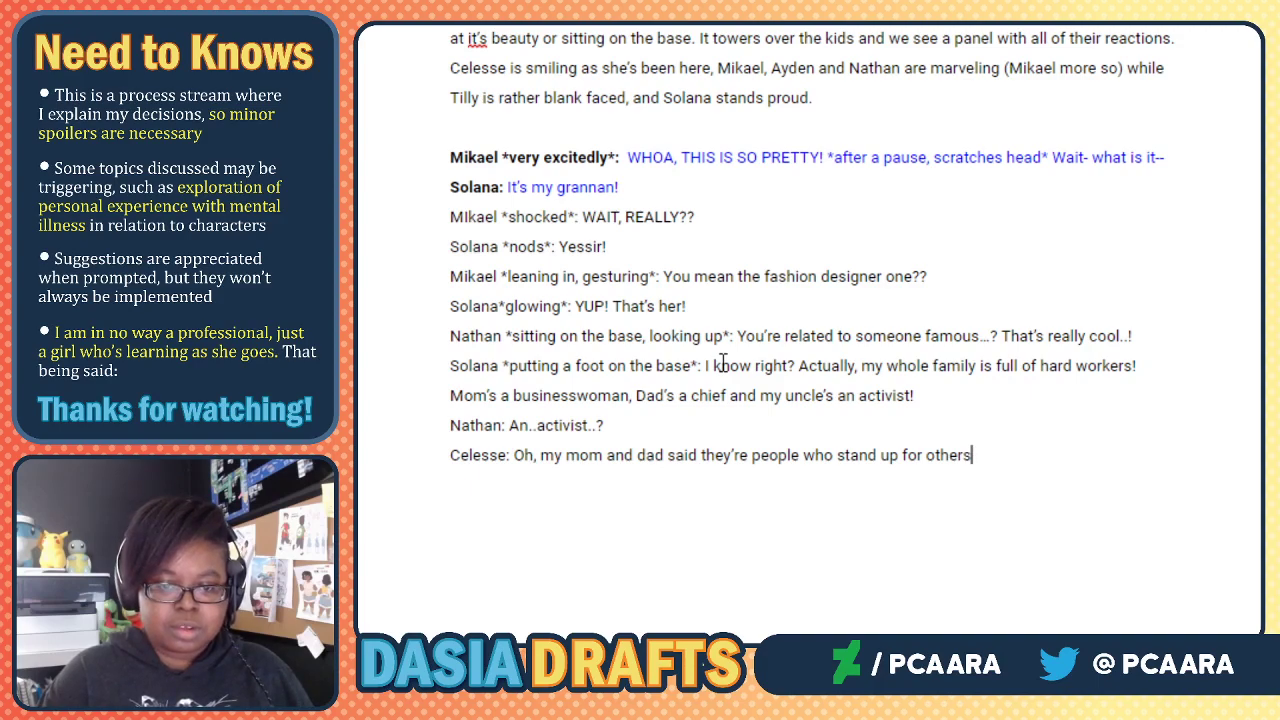
{"action": "key", "text": "BackSpace"}
{"action": "type", "text": "."}
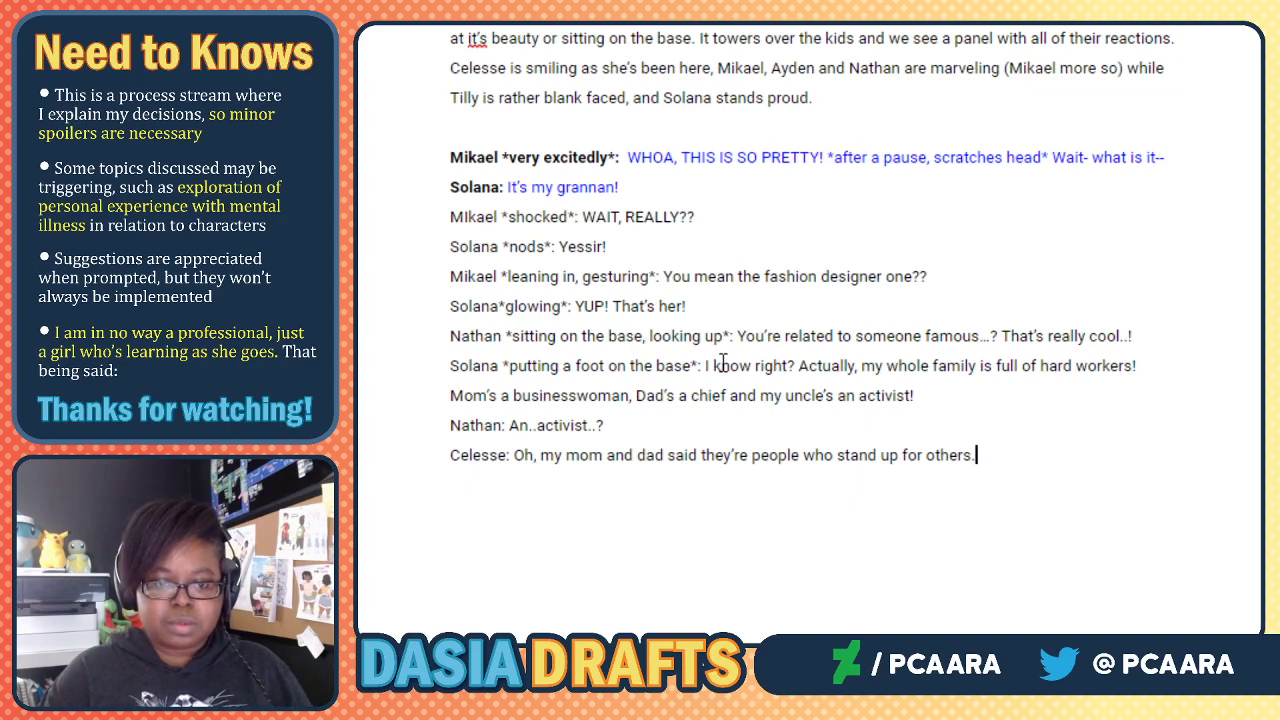
Add Nathan's reply on a new line, "Ohhh, okay! That's really brave!", and start another line below it.
{"action": "key", "text": "Return"}
{"action": "type", "text": "Nathan: O"}
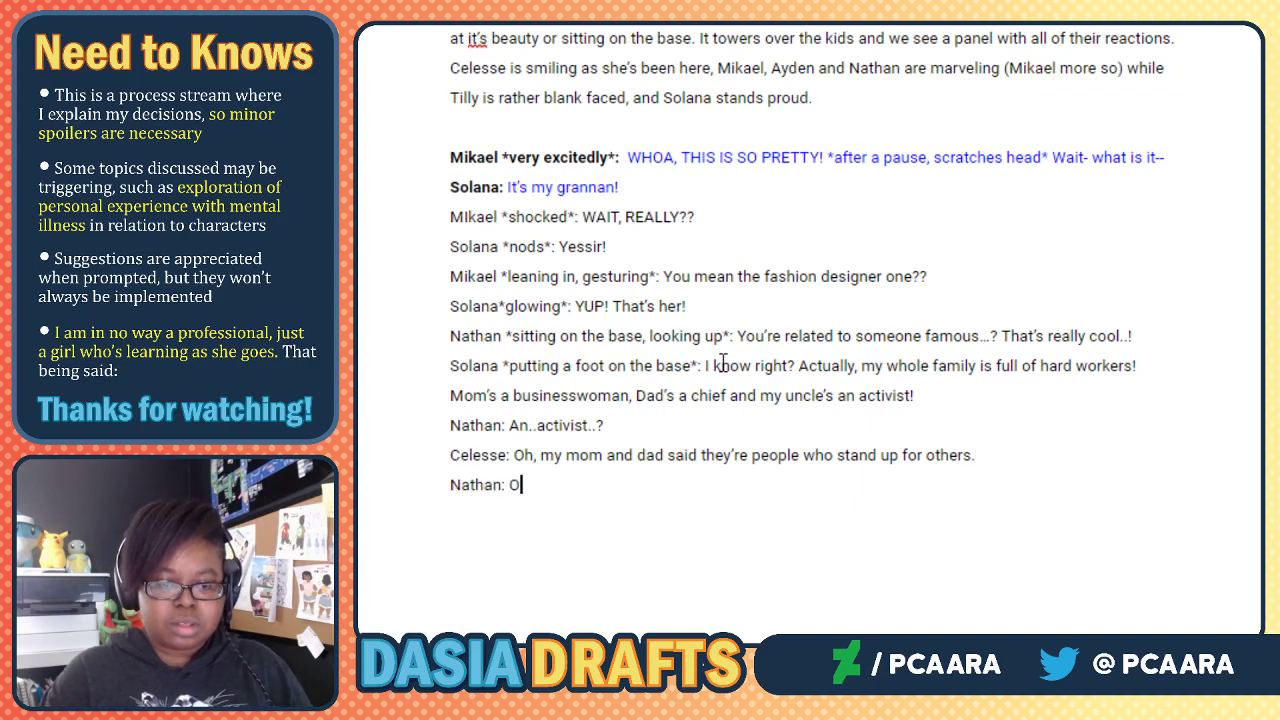
{"action": "type", "text": "hhh, oka"}
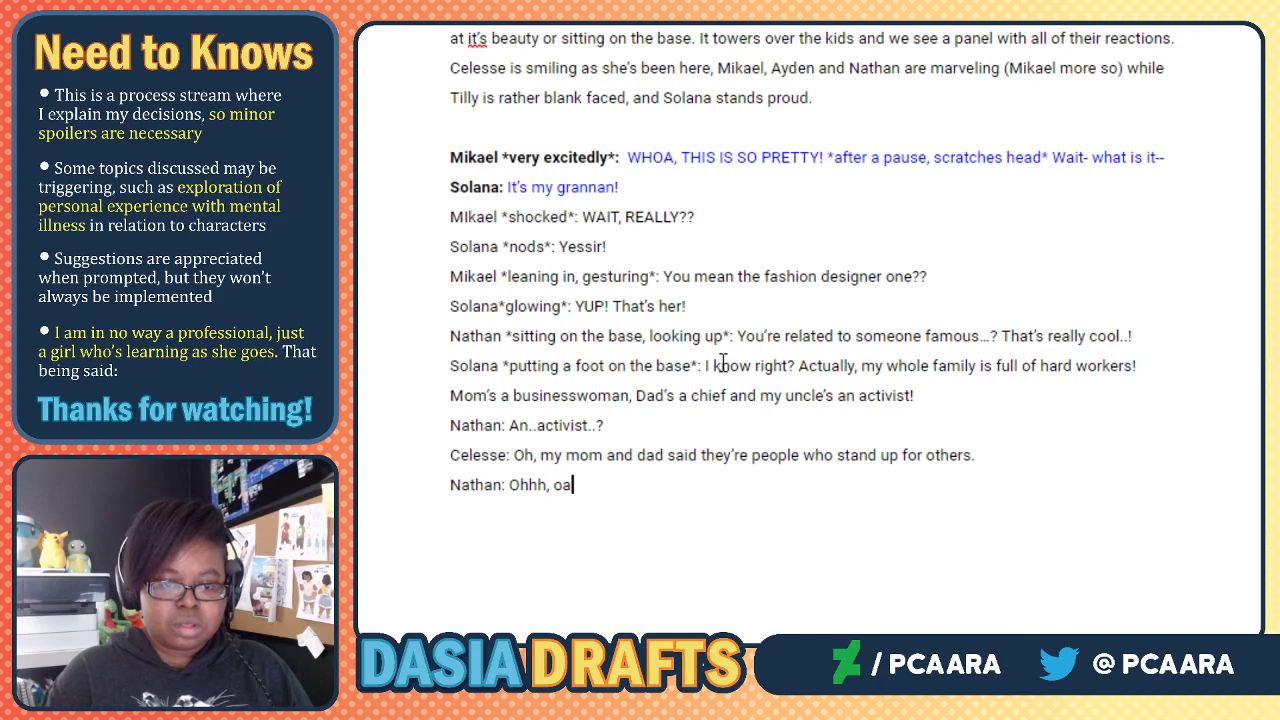
{"action": "type", "text": "y! That's really brave!"}
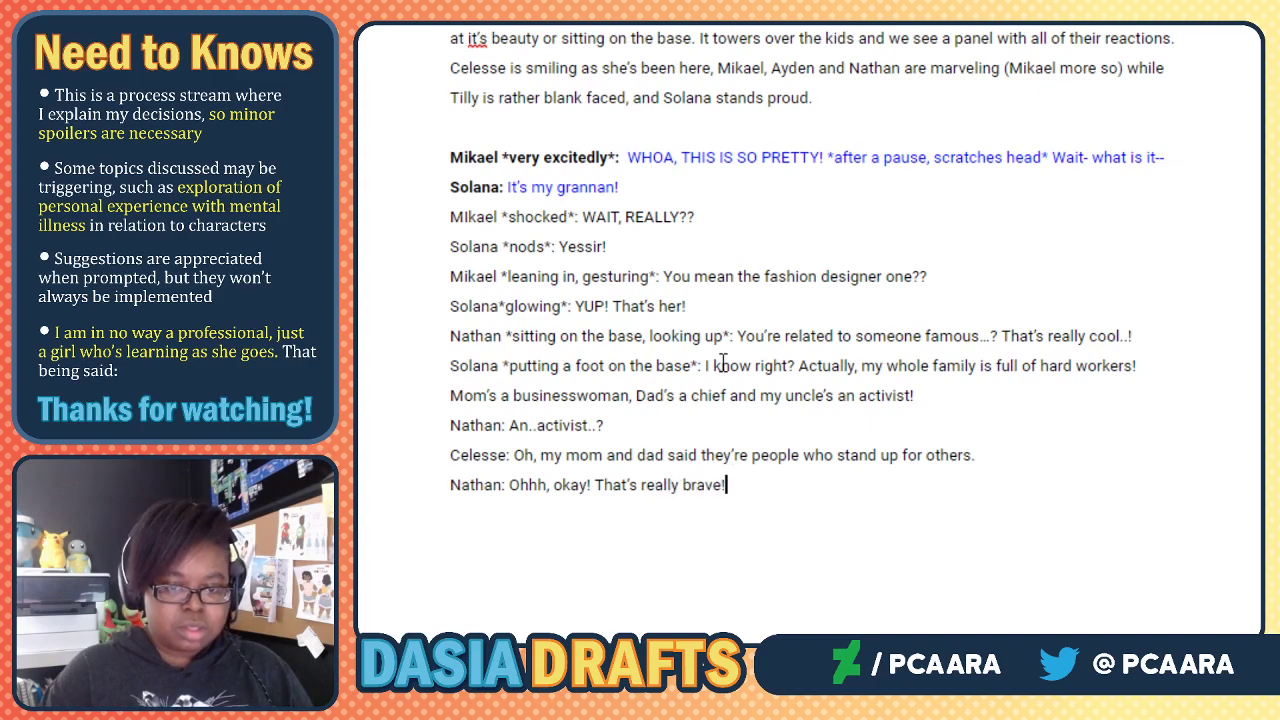
{"action": "key", "text": "Return"}
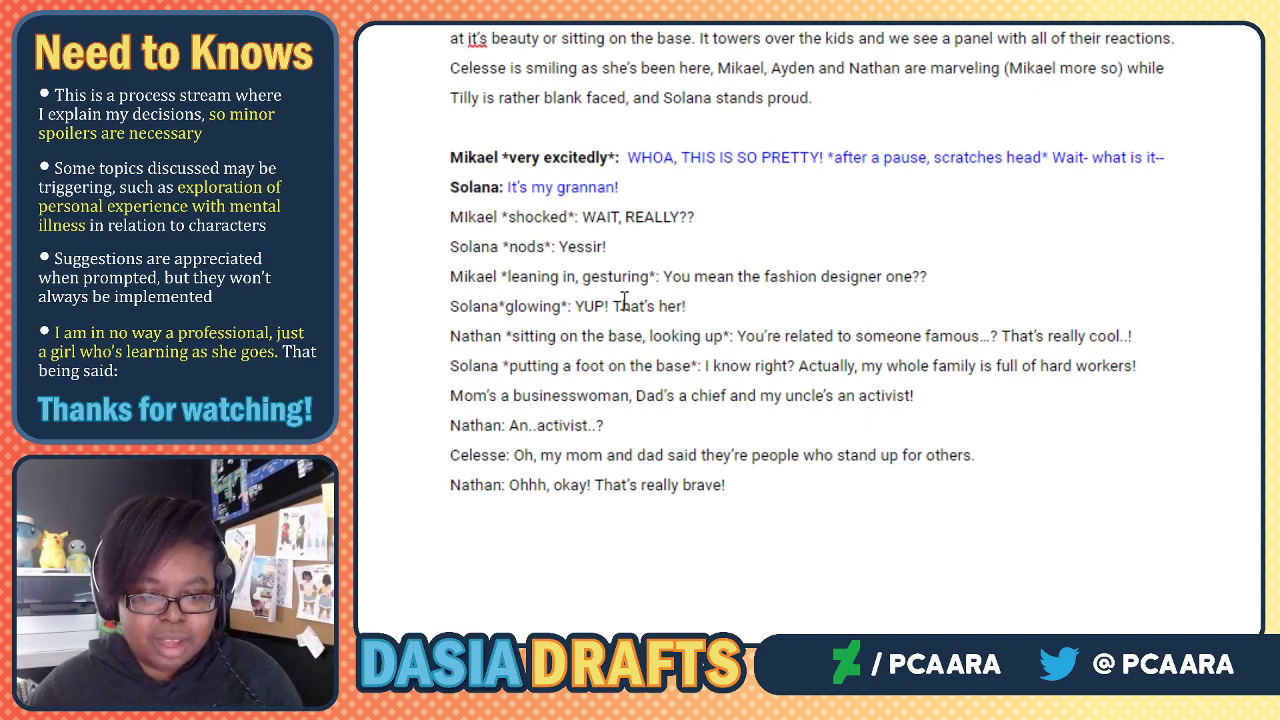
{"action": "left_click", "coordinate": [620, 425]}
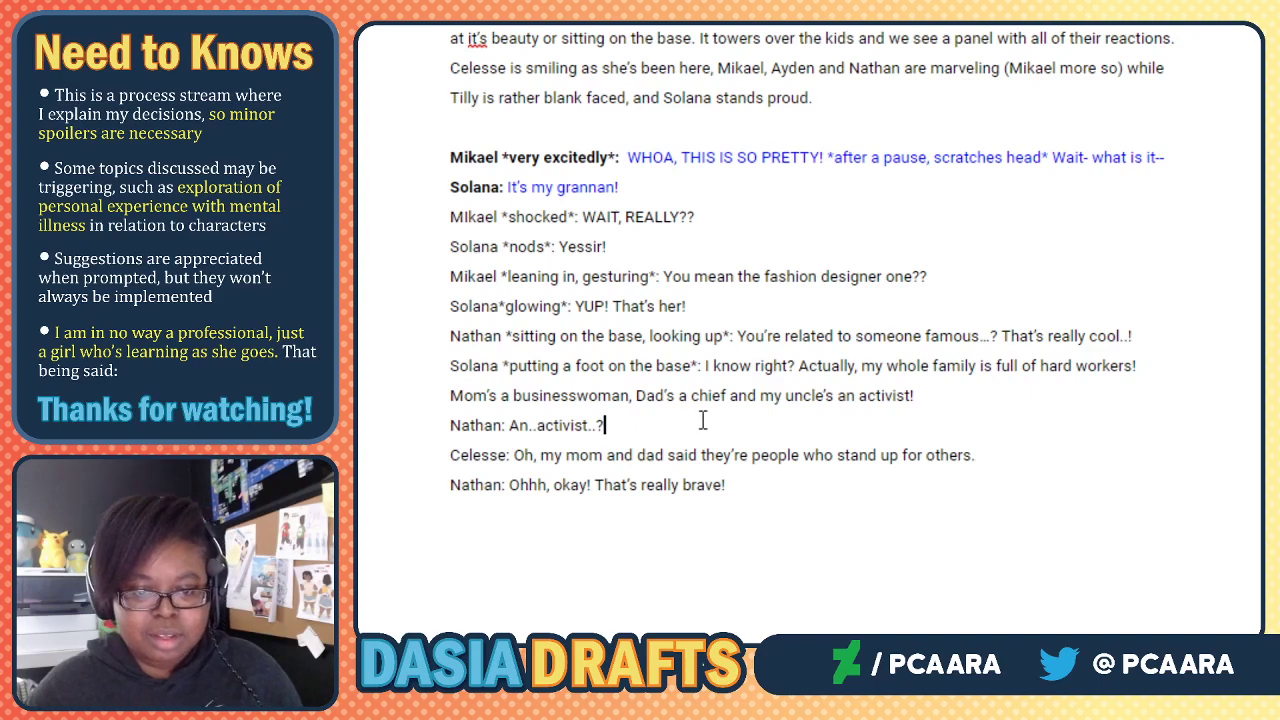
{"action": "left_click", "coordinate": [857, 336]}
{"action": "left_click", "coordinate": [790, 487]}
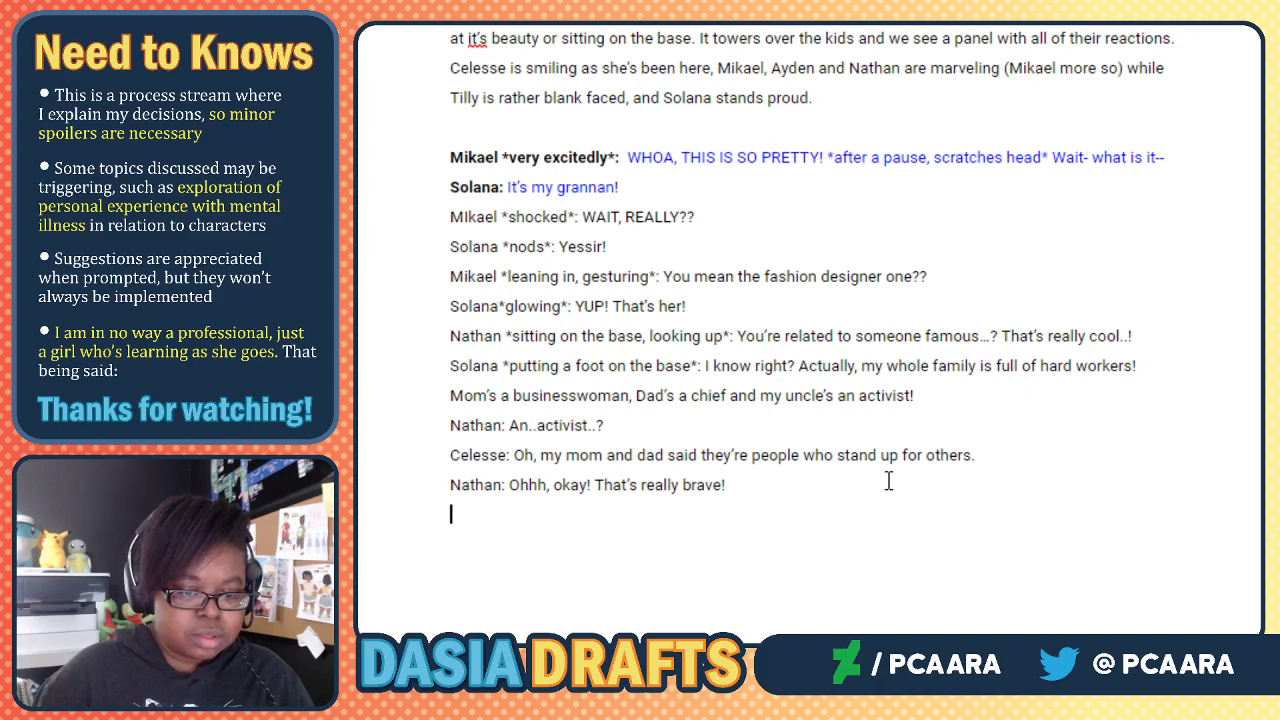
{"action": "key", "text": "Return"}
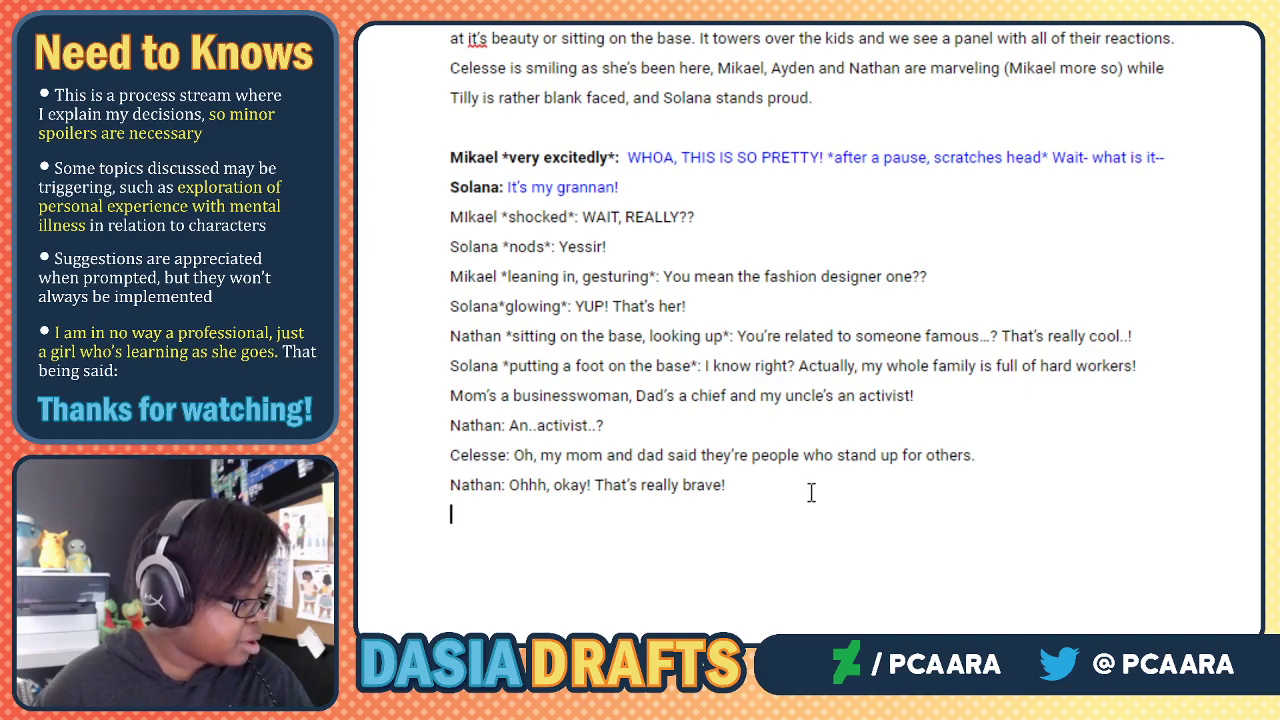
Reword Celesse's line to "Oh, they're people who stick up for others. Or at least, that's what my parents say.".
{"action": "left_click", "coordinate": [703, 455]}
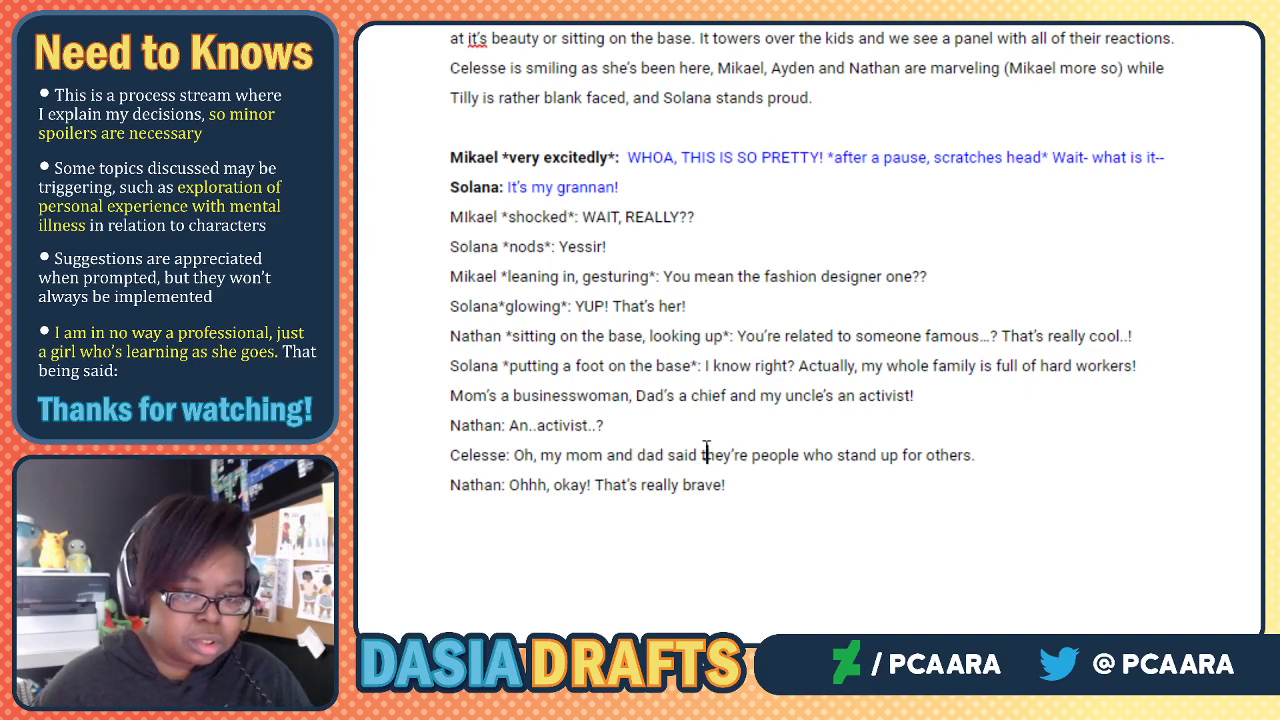
{"action": "left_click_drag", "start_coordinate": [537, 455], "coordinate": [1013, 457]}
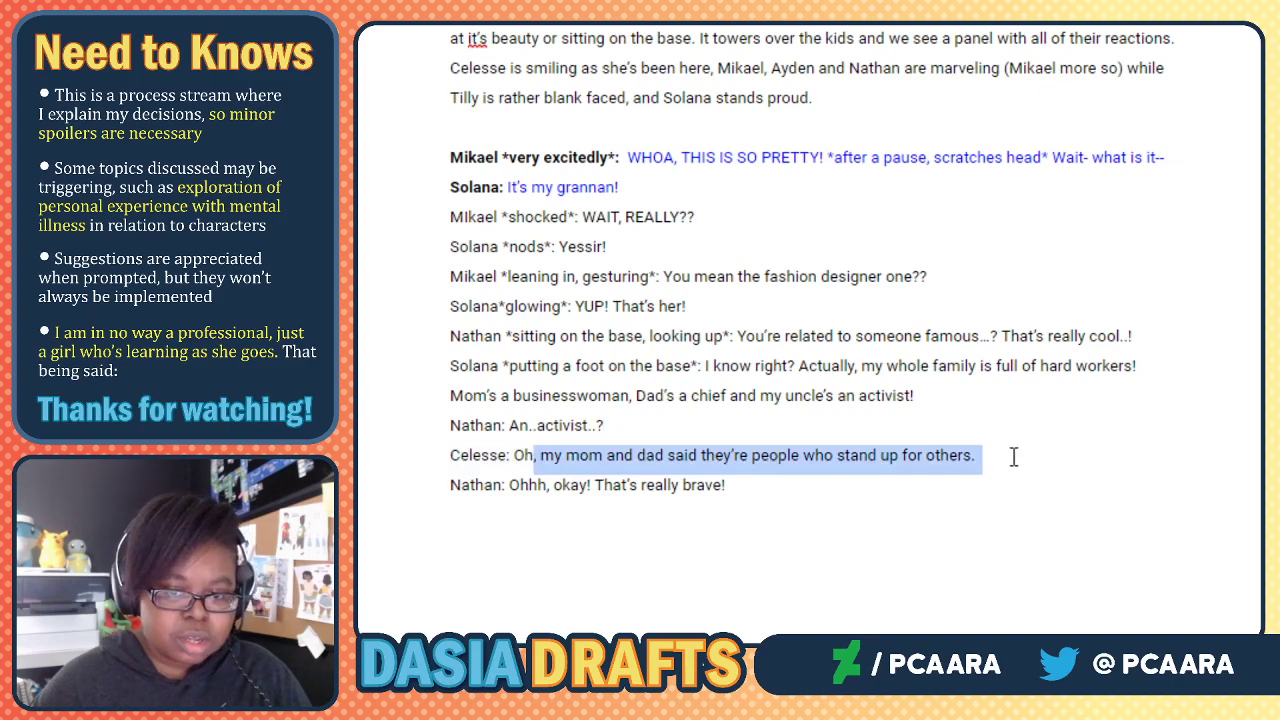
{"action": "key", "text": "BackSpace"}
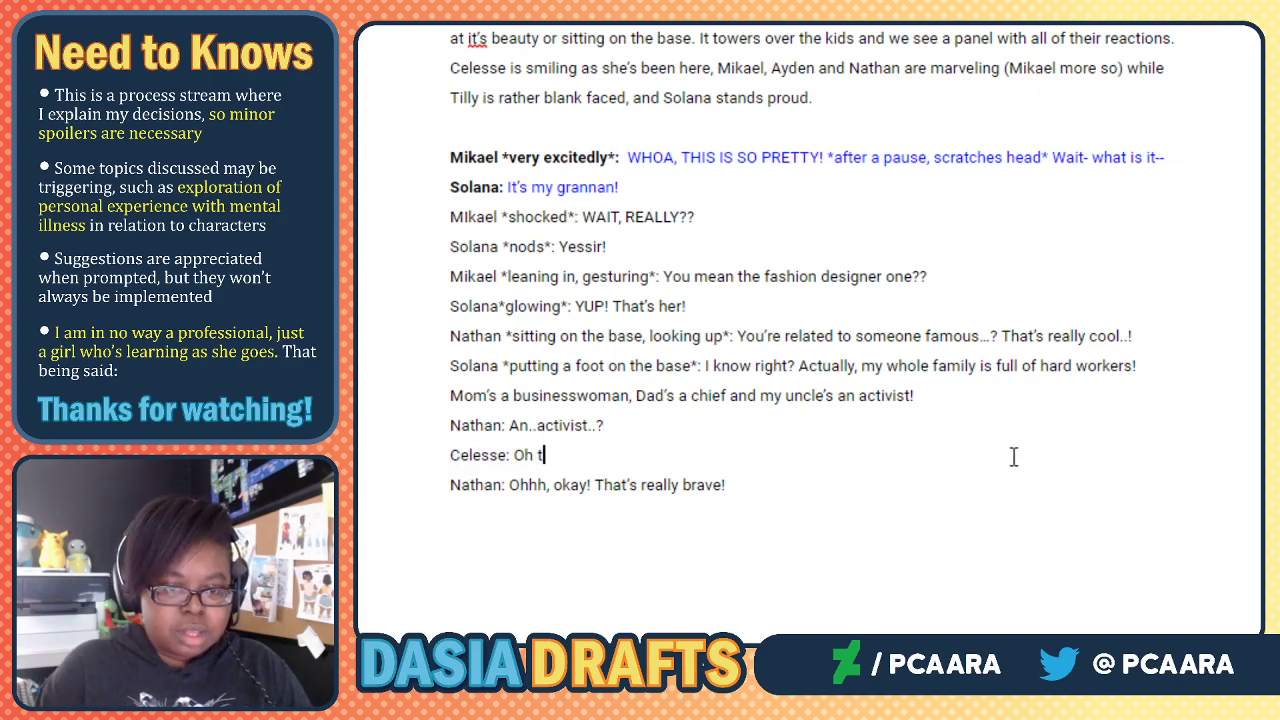
{"action": "type", "text": "they're people "}
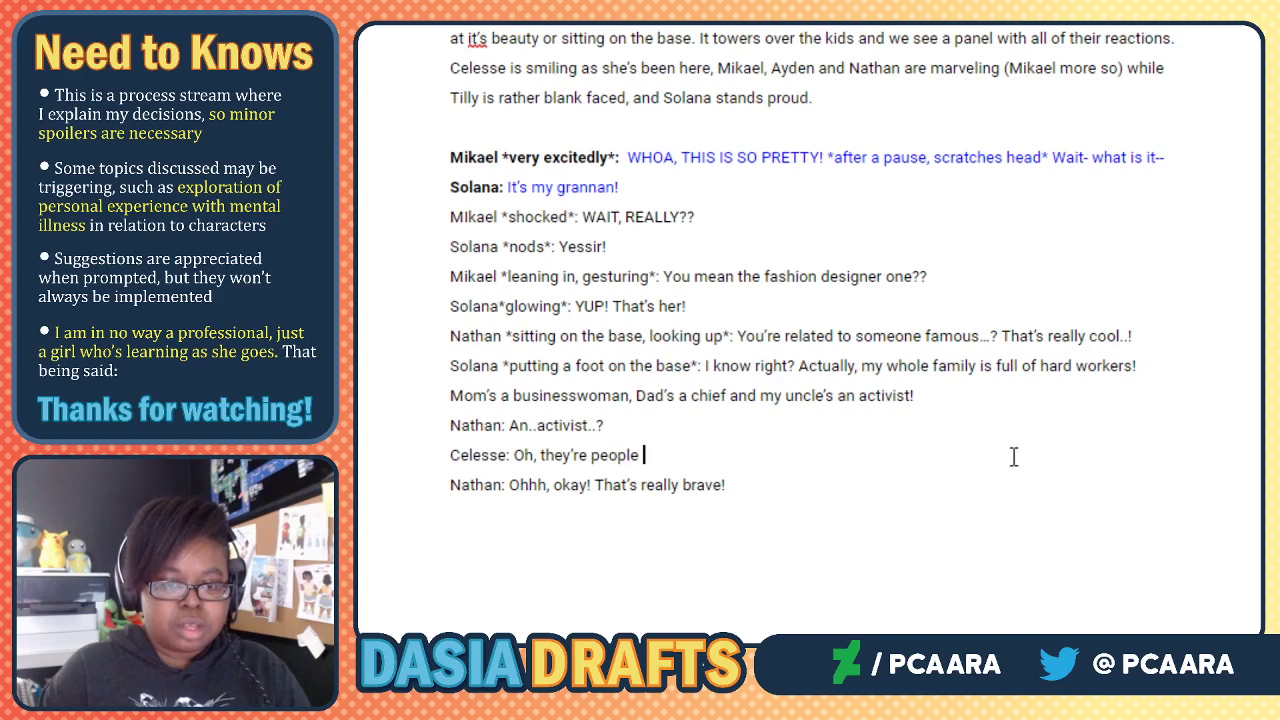
{"action": "type", "text": "who stick up fo"}
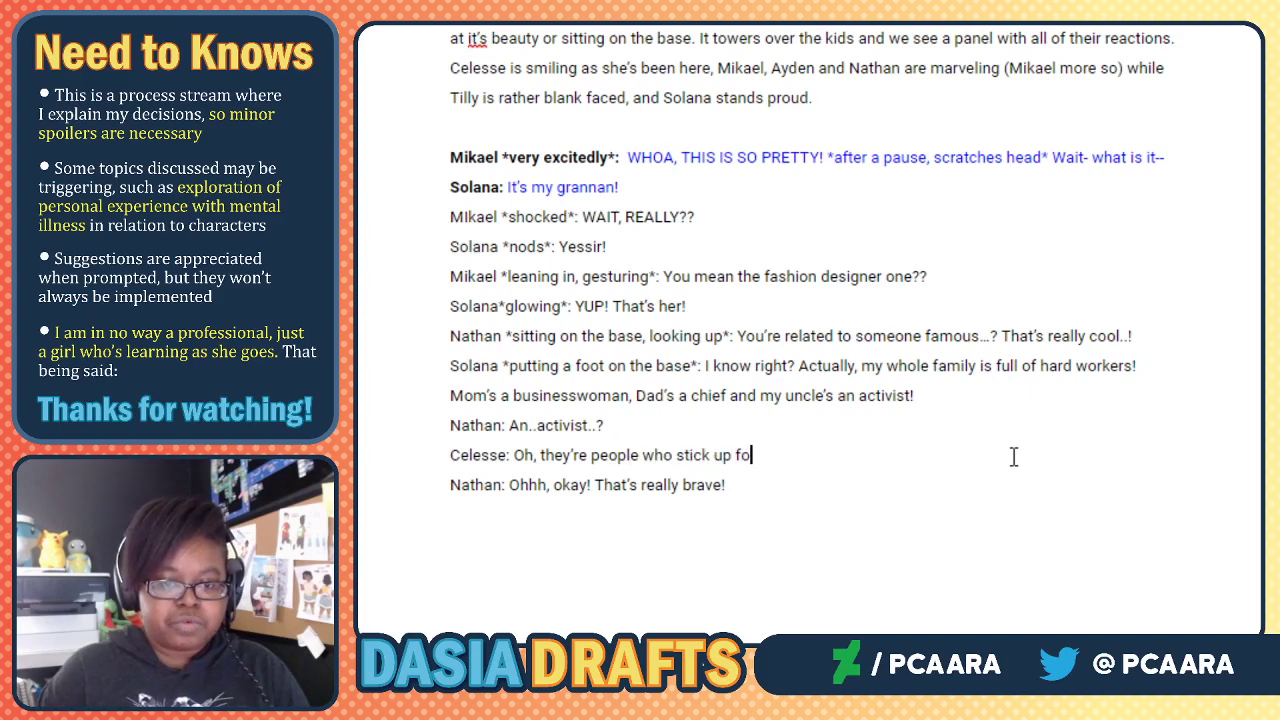
{"action": "type", "text": "r others. Or at "}
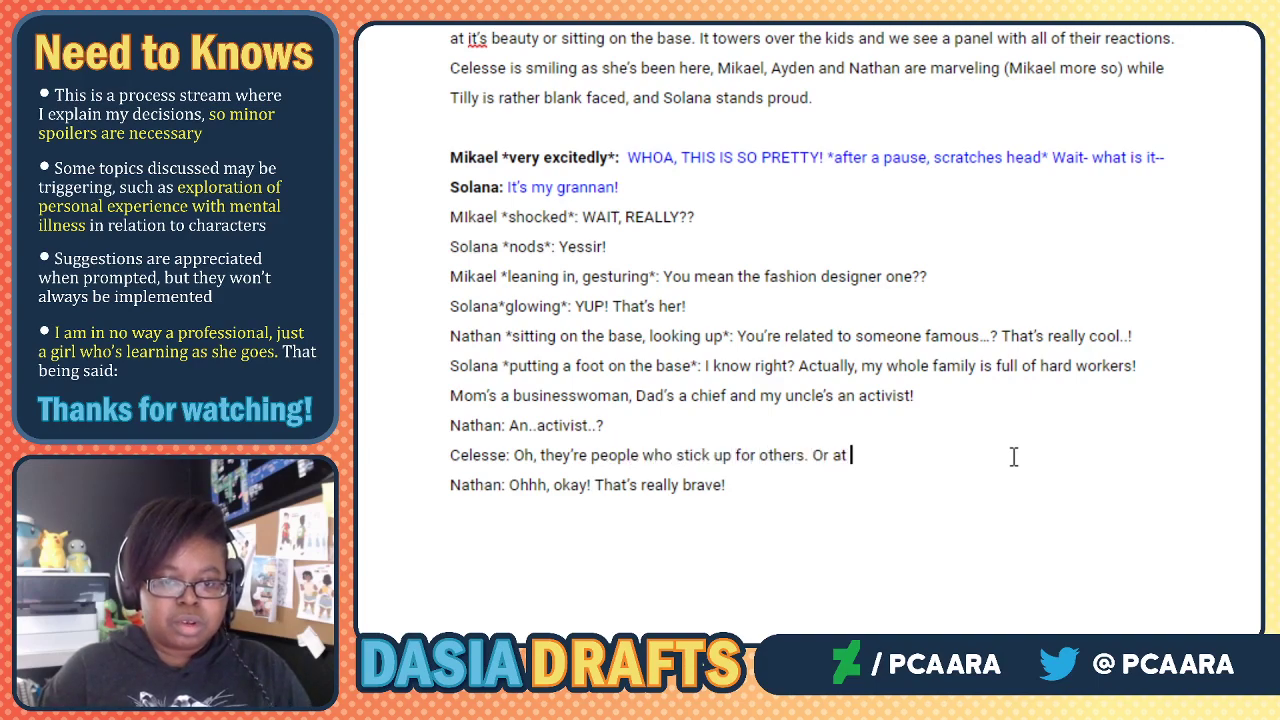
{"action": "type", "text": "least, that's what "}
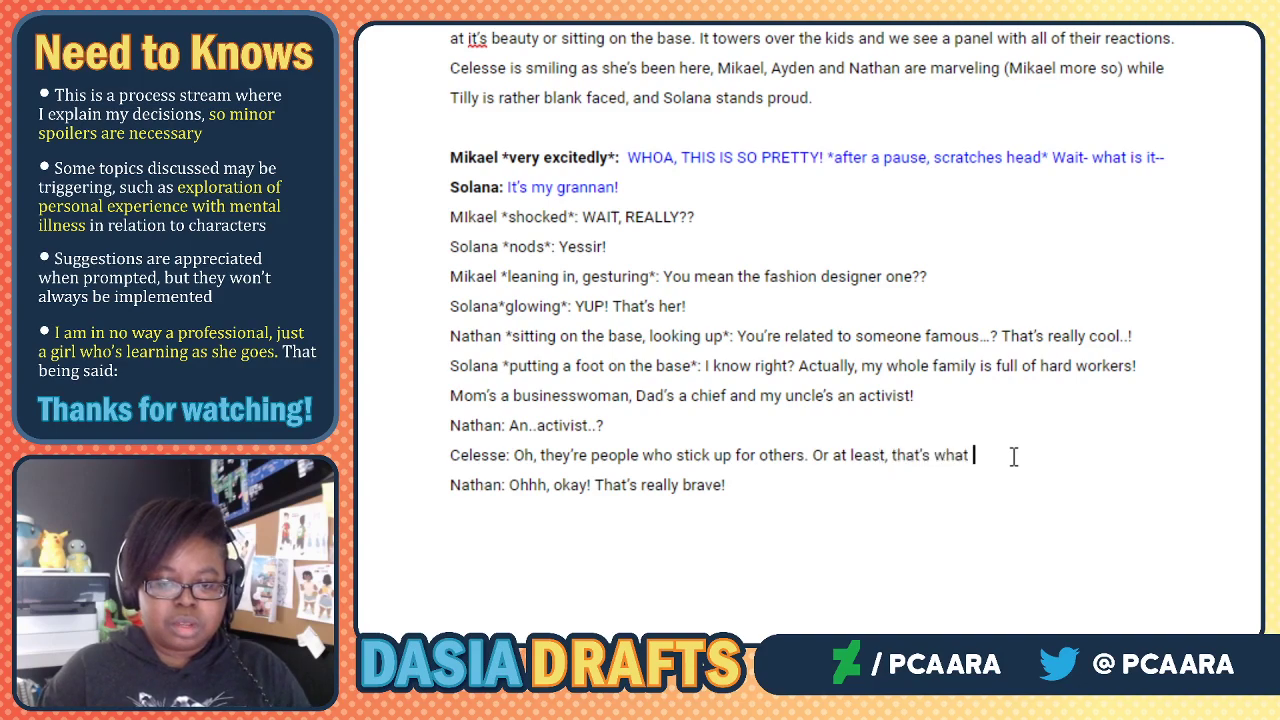
{"action": "type", "text": "my parents say."}
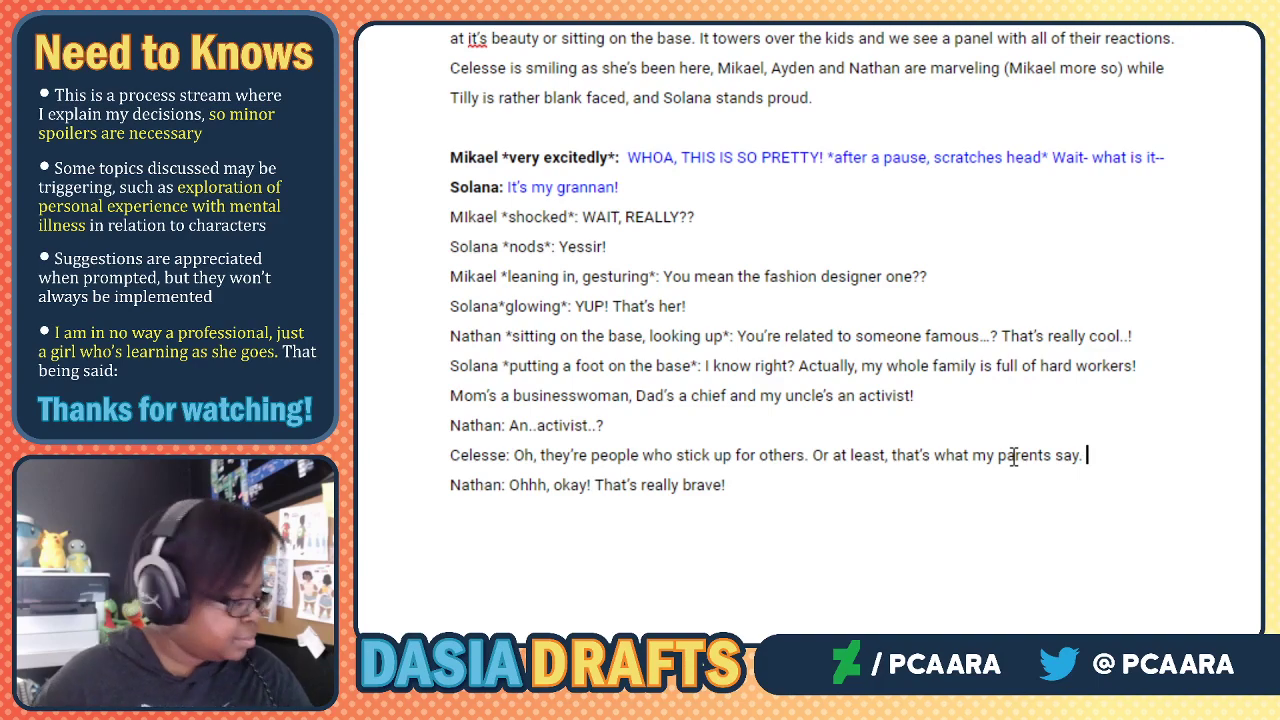
Replace the final word "say" in Celesse's line so that it ends with "told me.".
{"action": "key", "text": "BackSpace"}
{"action": "key", "text": "BackSpace"}
{"action": "key", "text": "BackSpace"}
{"action": "key", "text": "BackSpace"}
{"action": "type", "text": "told me."}
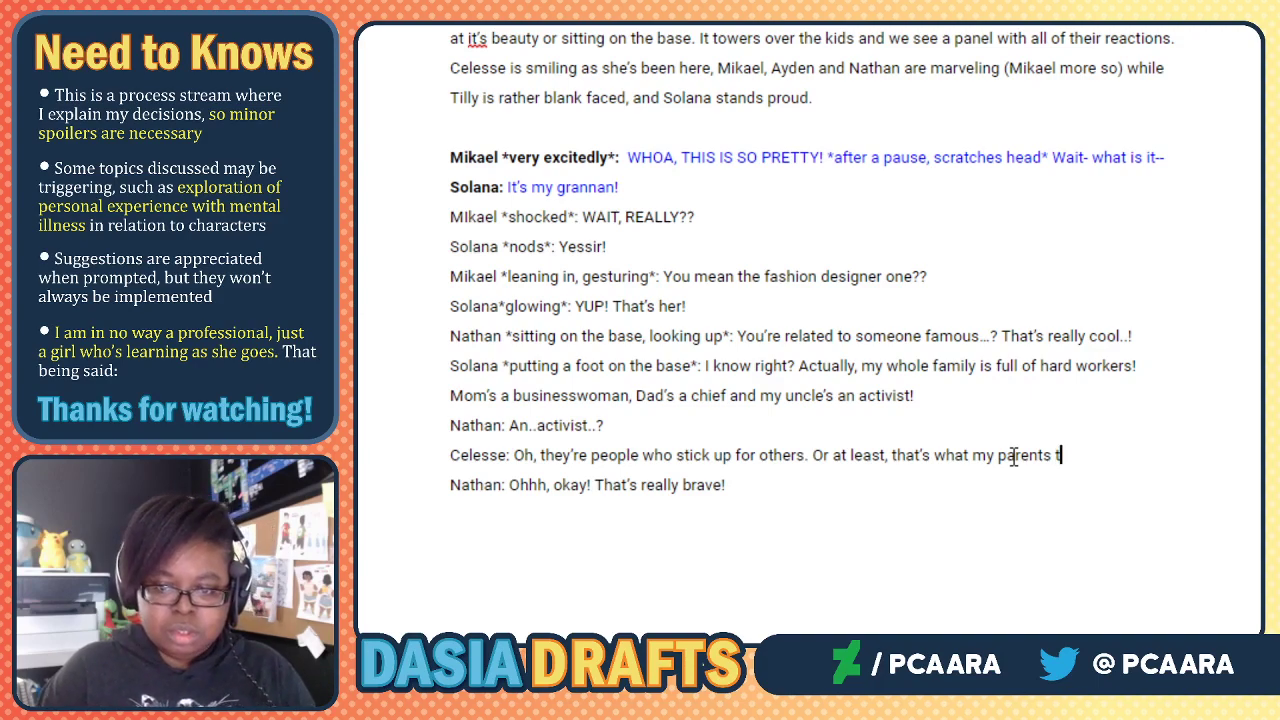
{"action": "left_click", "coordinate": [846, 478]}
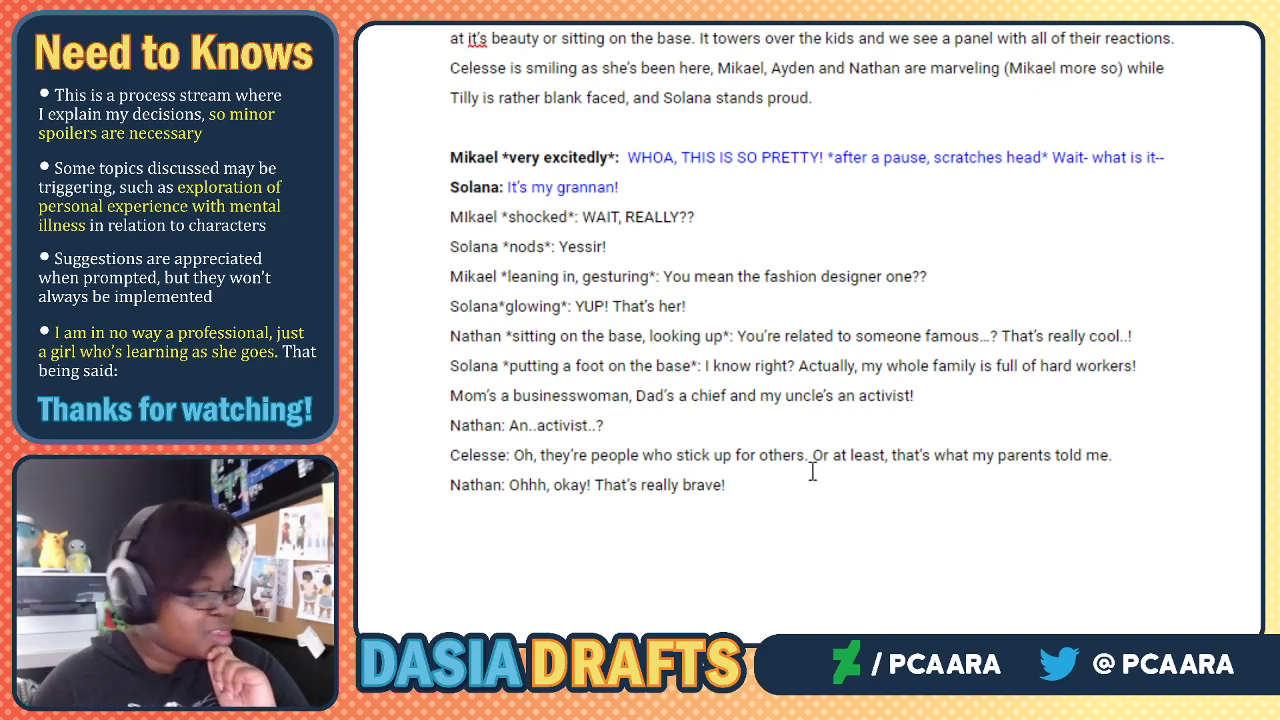
{"action": "left_click", "coordinate": [670, 306]}
{"action": "left_click", "coordinate": [1004, 368]}
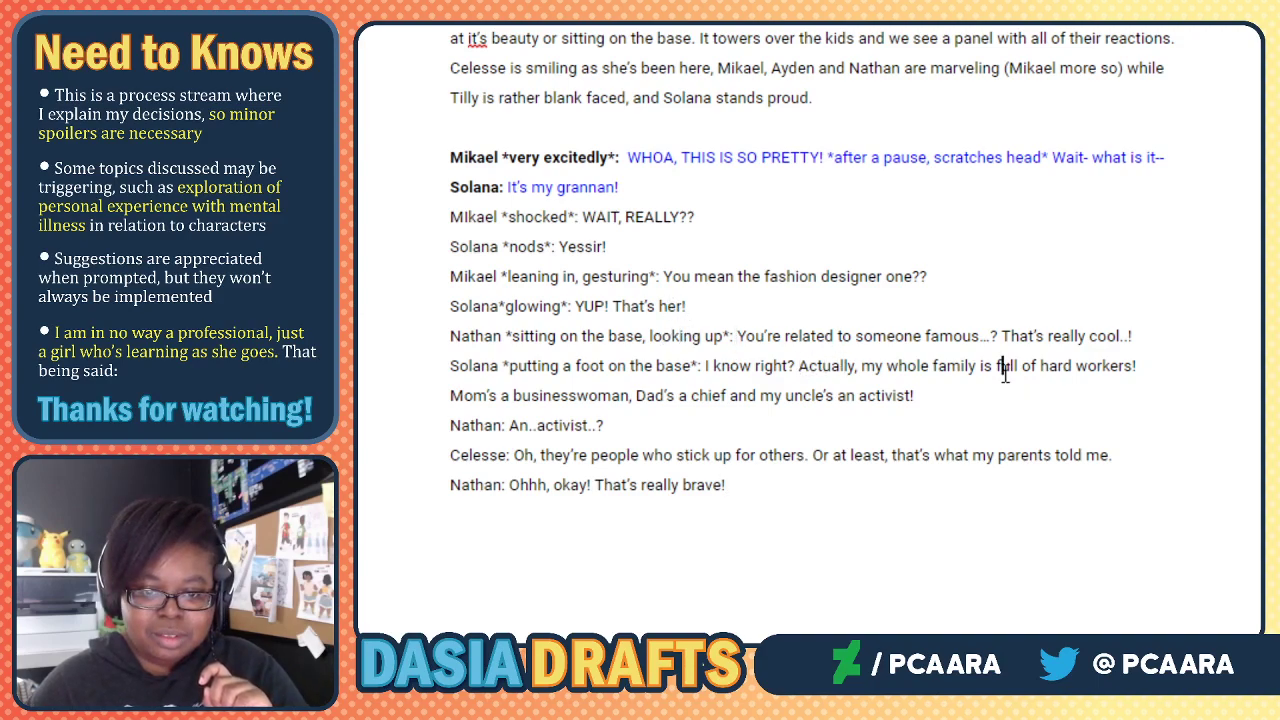
{"action": "left_click", "coordinate": [739, 396]}
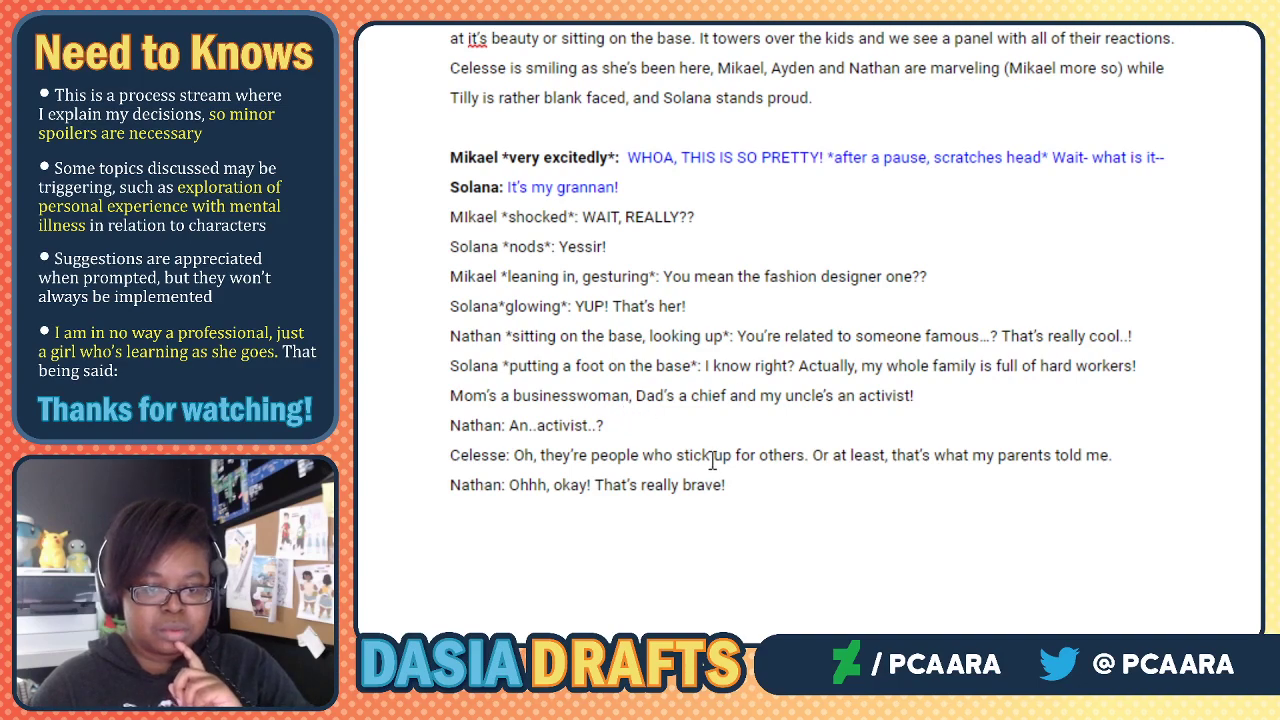
Leave a blank line after Nathan's last reply and begin a scene description: "There's a shot of them starting to walk, with".
{"action": "left_click", "coordinate": [760, 483]}
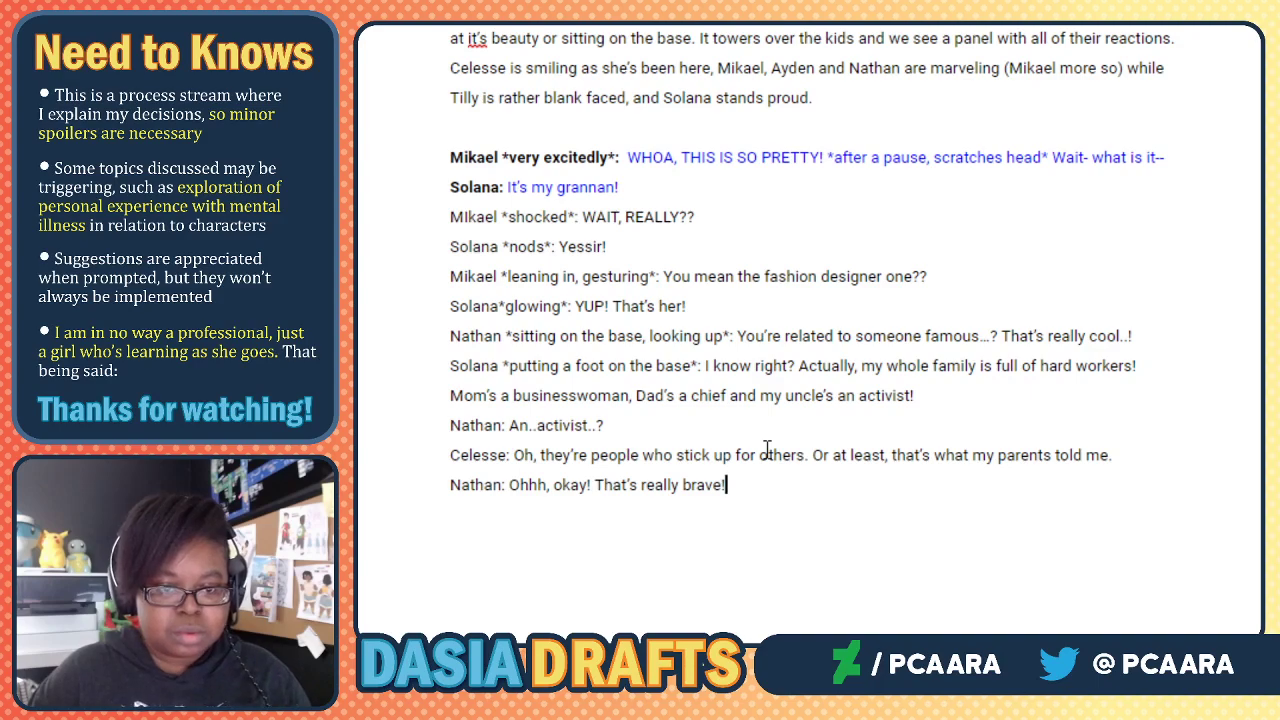
{"action": "type", "text": "The"}
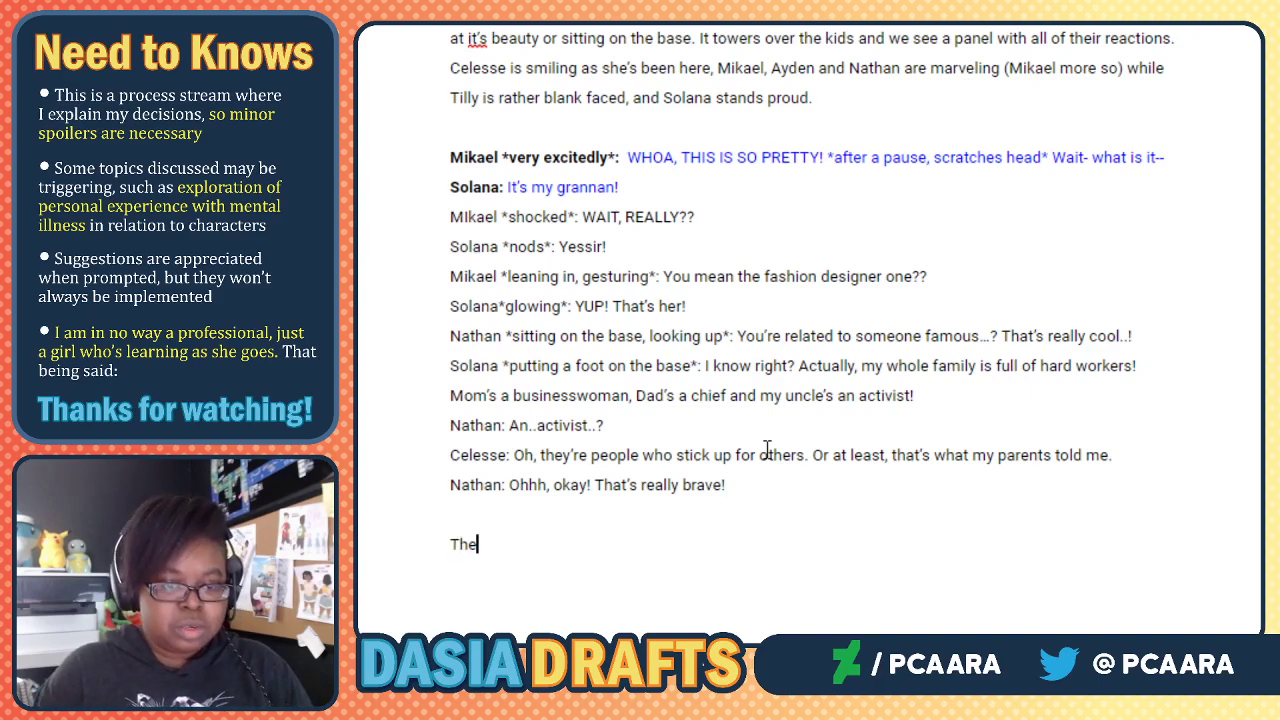
{"action": "type", "text": "re's"}
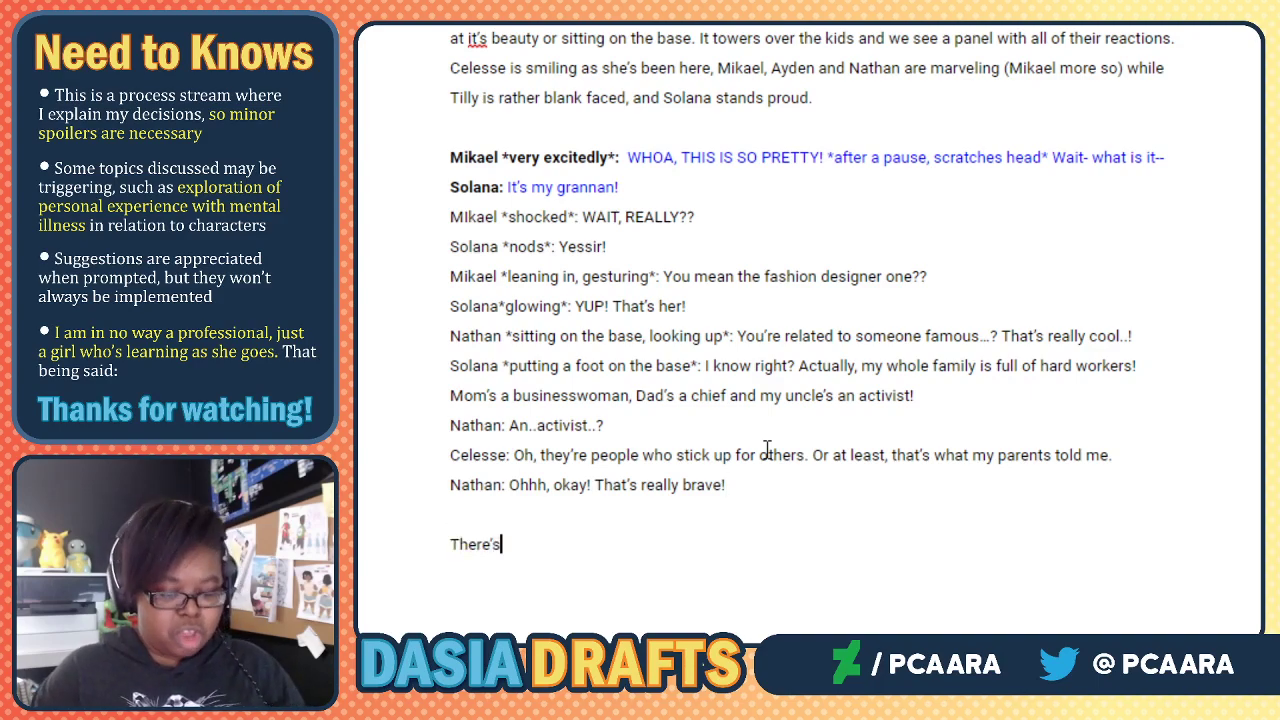
{"action": "type", "text": " a shot of "}
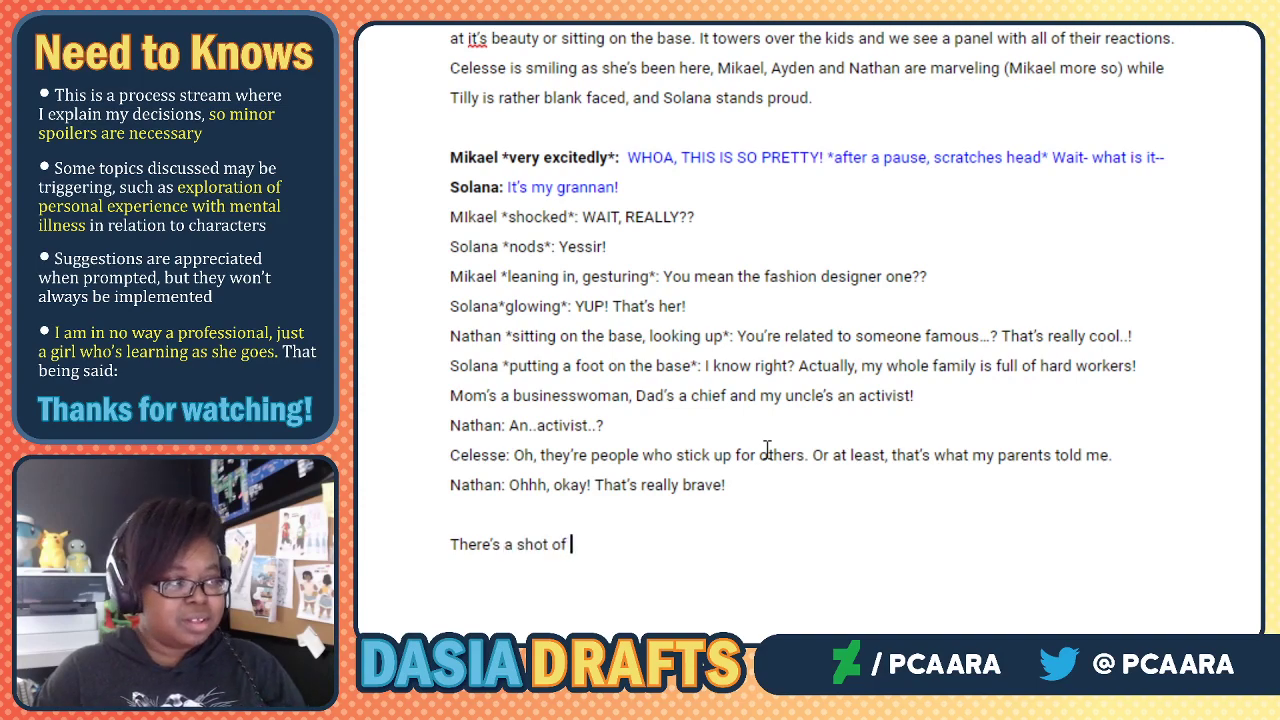
{"action": "type", "text": "them startin t"}
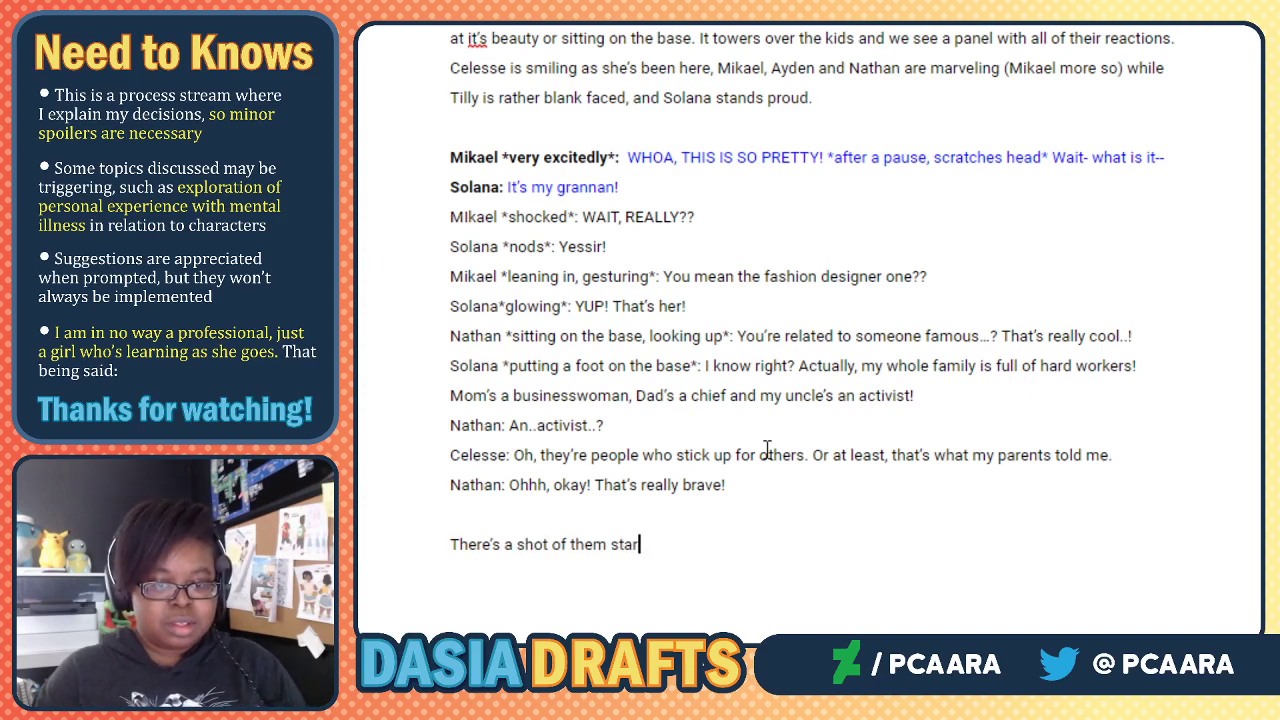
{"action": "key", "text": "BackSpace"}
{"action": "key", "text": "BackSpace"}
{"action": "type", "text": "g "}
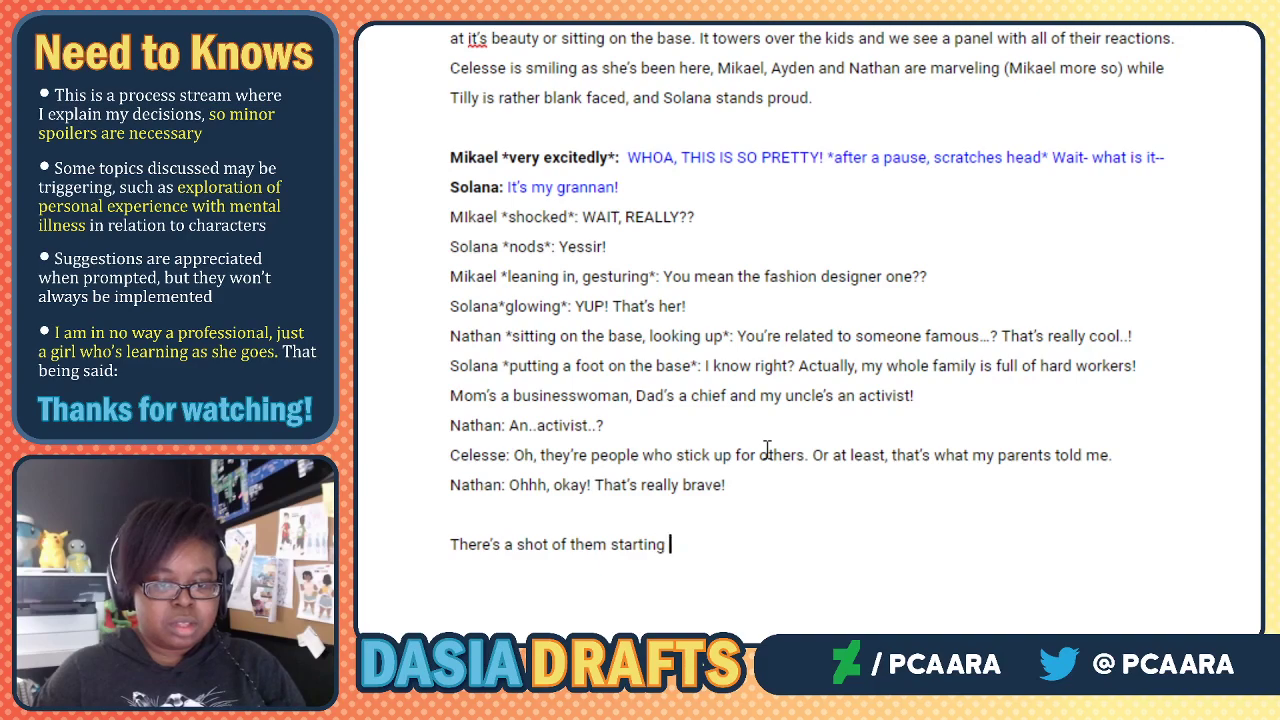
{"action": "type", "text": "to walk, with"}
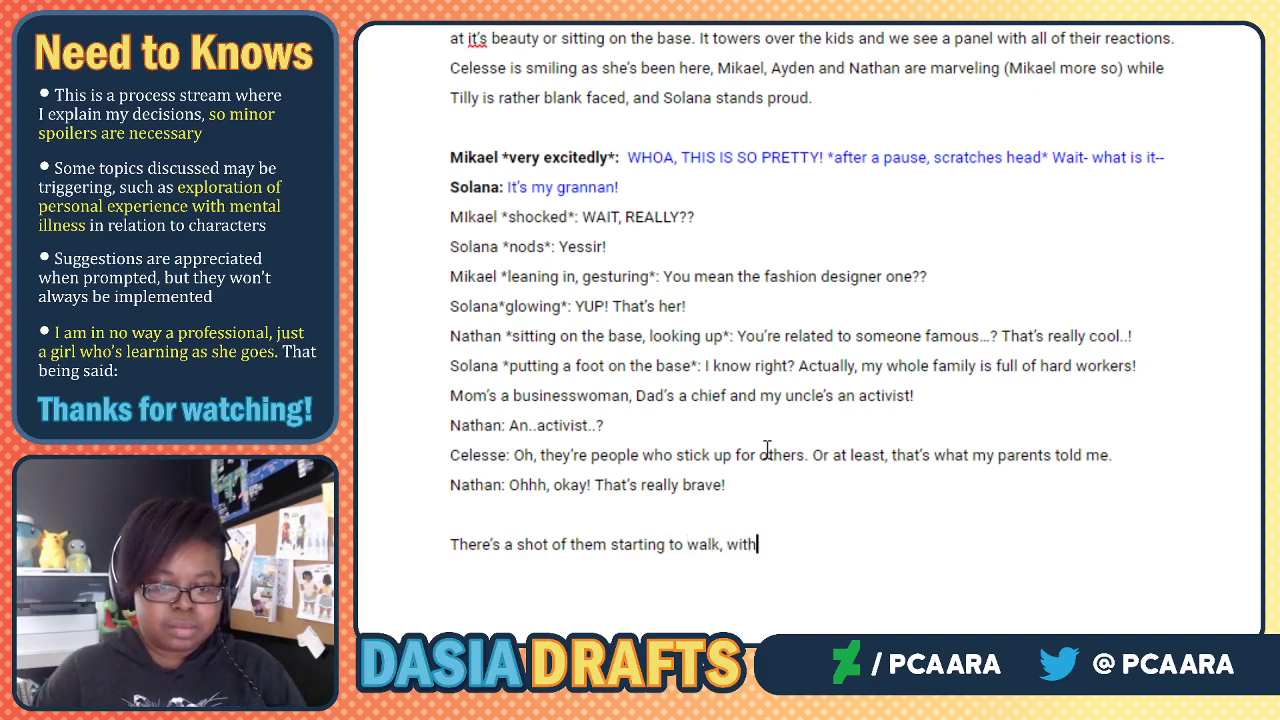
Reword the end of the scene description so that it reads "starting to leave," instead of "starting to walk, with".
{"action": "key", "text": "BackSpace"}
{"action": "key", "text": "BackSpace"}
{"action": "key", "text": "BackSpace"}
{"action": "key", "text": "BackSpace"}
{"action": "key", "text": "BackSpace"}
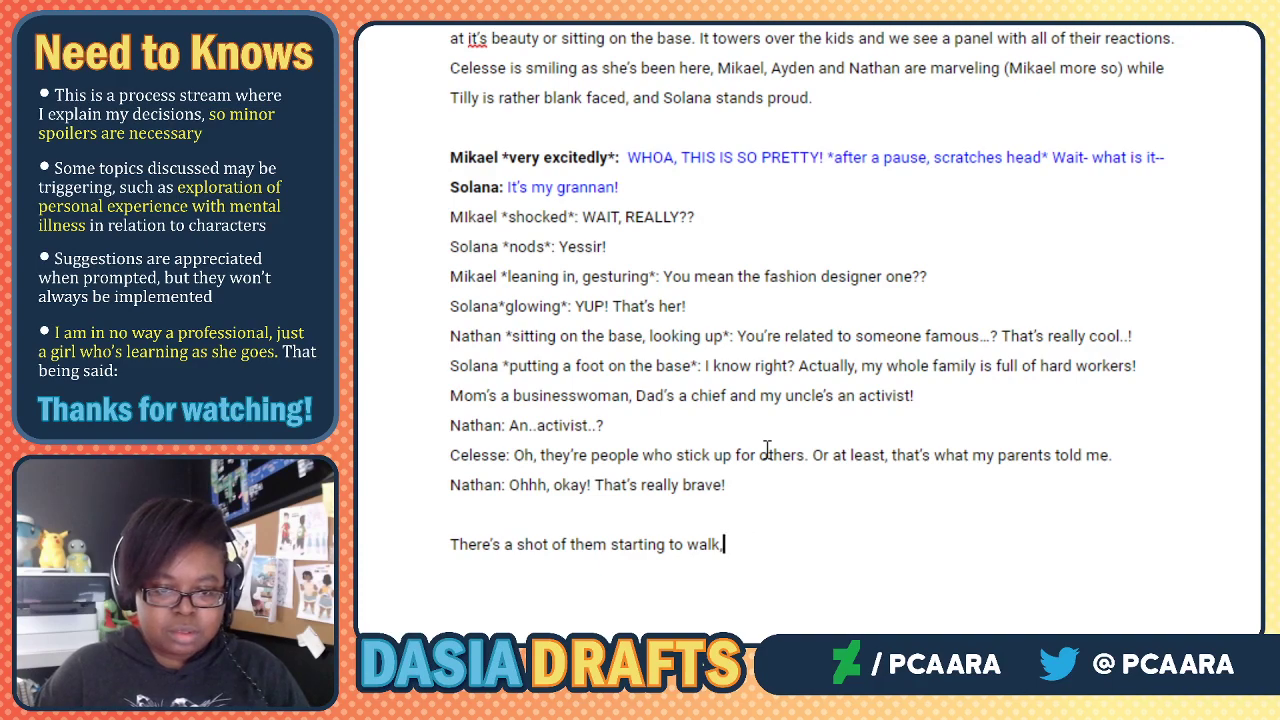
{"action": "key", "text": "BackSpace"}
{"action": "key", "text": "BackSpace"}
{"action": "key", "text": "BackSpace"}
{"action": "type", "text": "leave, w"}
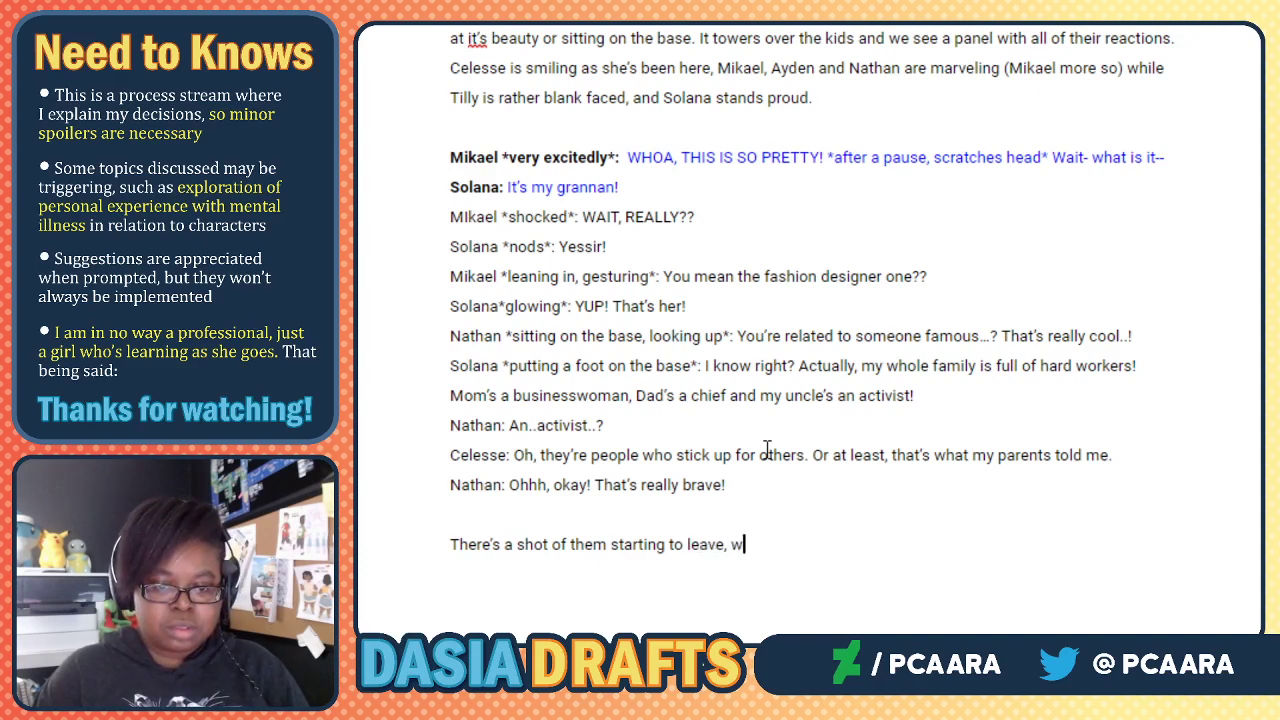
Continue the scene description with "with Mikael helping Nathan off of the fountain and giving Solana a".
{"action": "type", "text": "ith Mikael "}
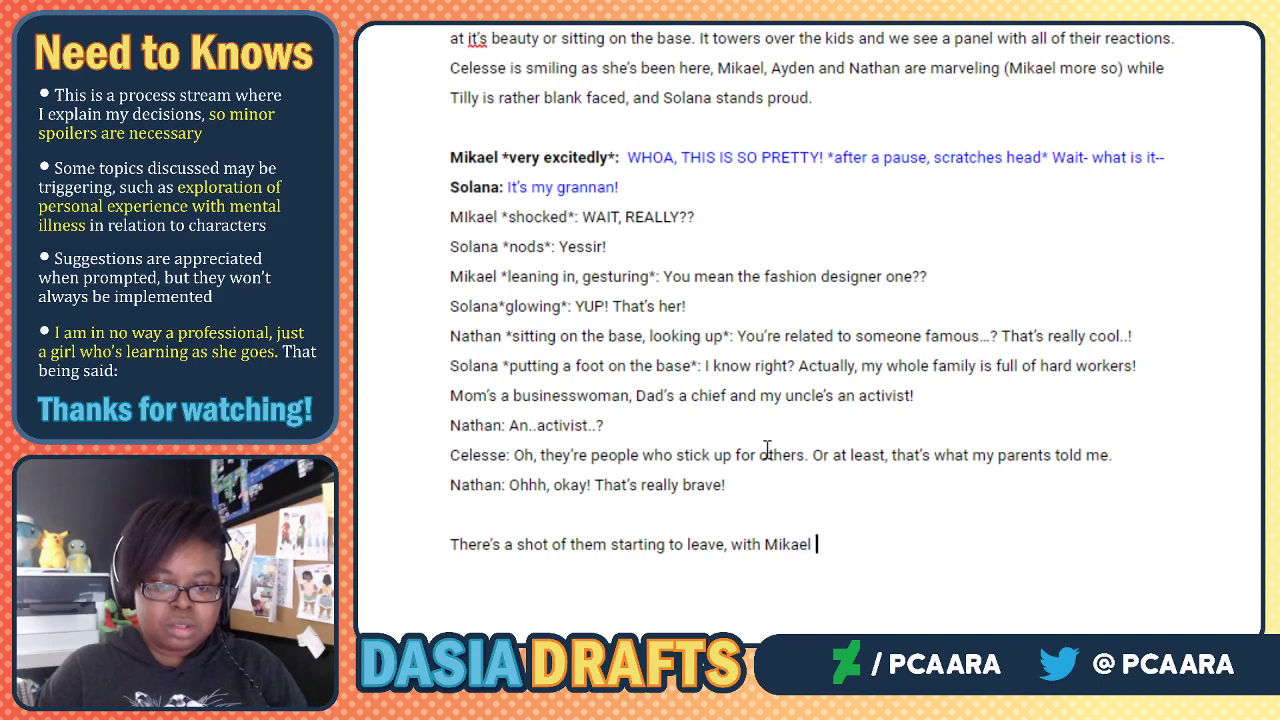
{"action": "type", "text": "helping Natha"}
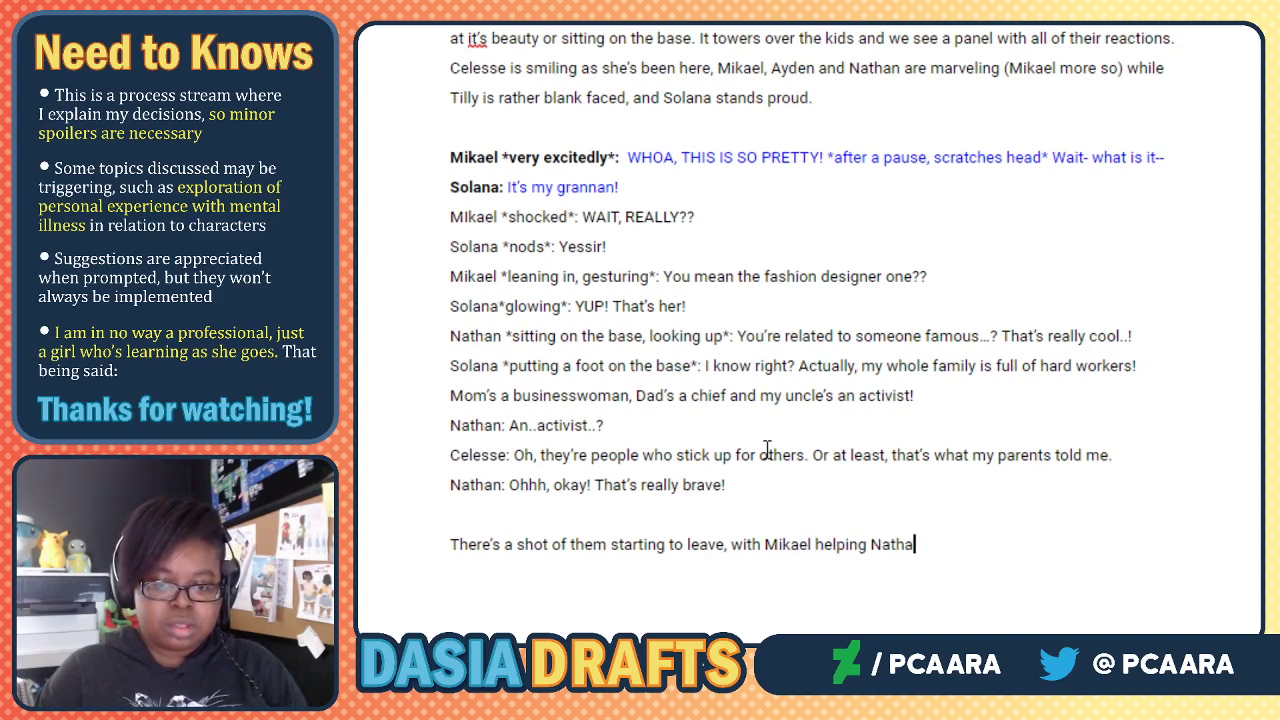
{"action": "type", "text": "n off of the founta"}
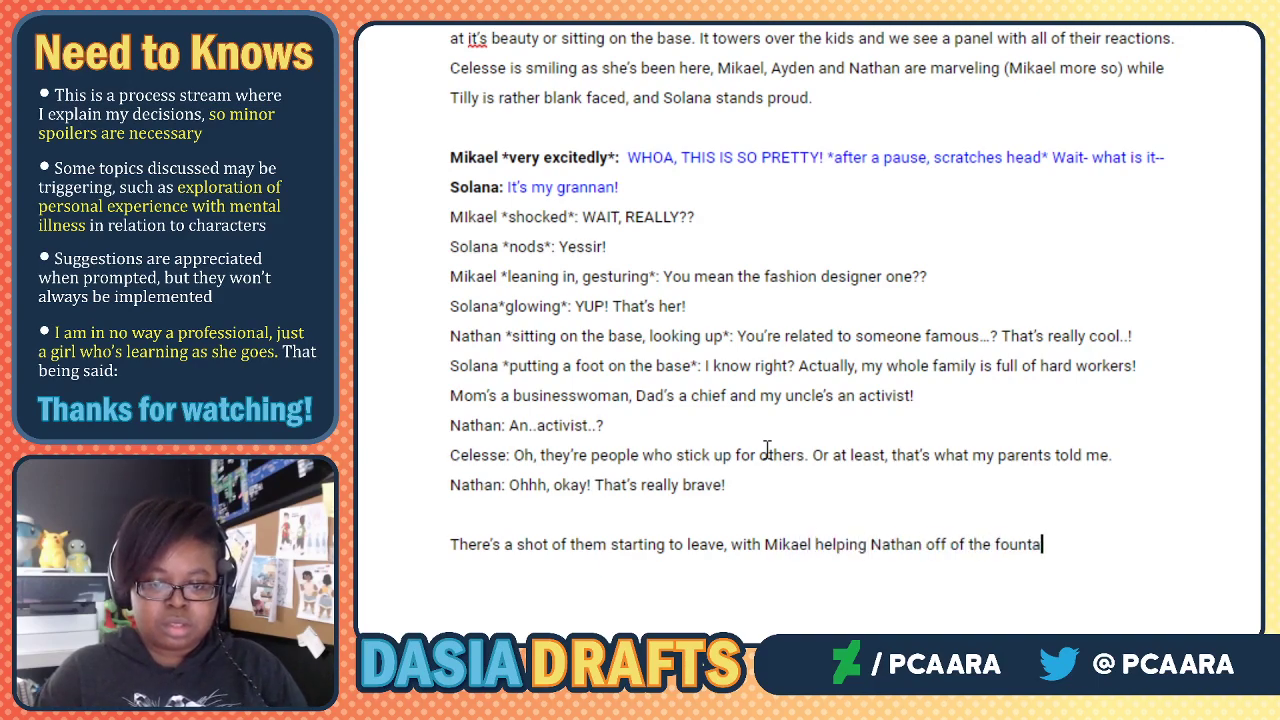
{"action": "type", "text": "in and gi"}
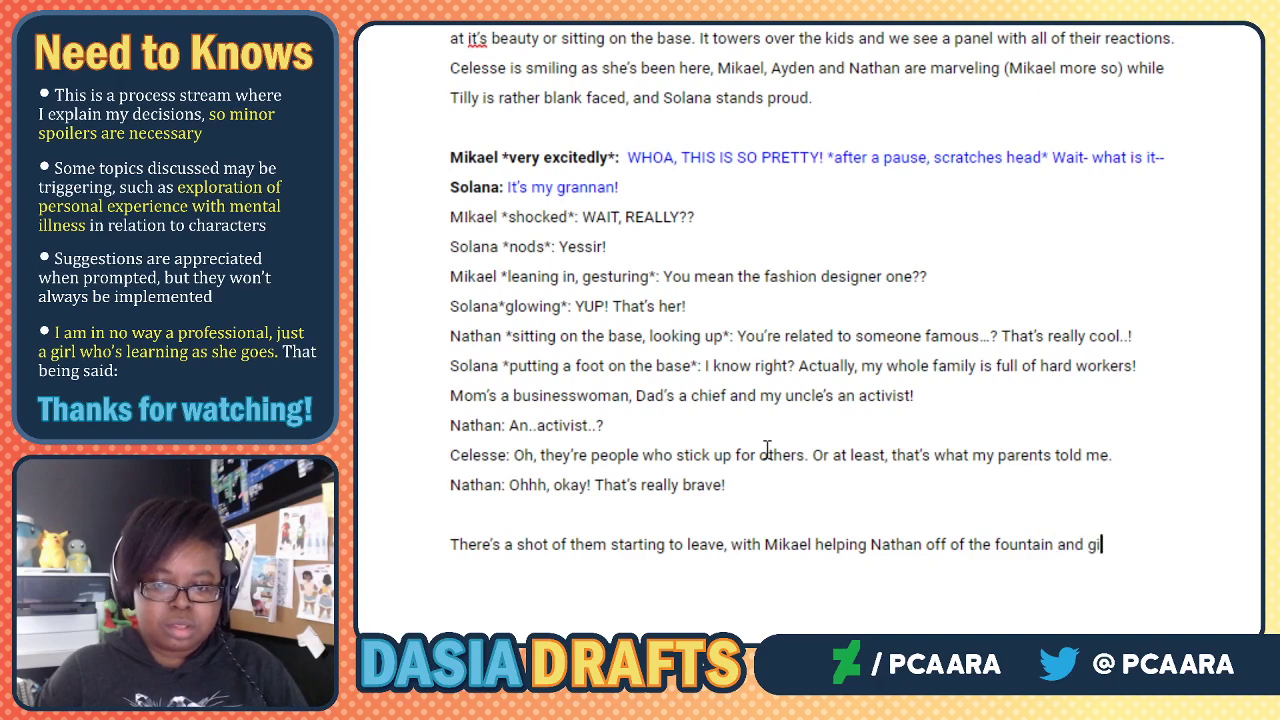
{"action": "type", "text": "ving Solana"}
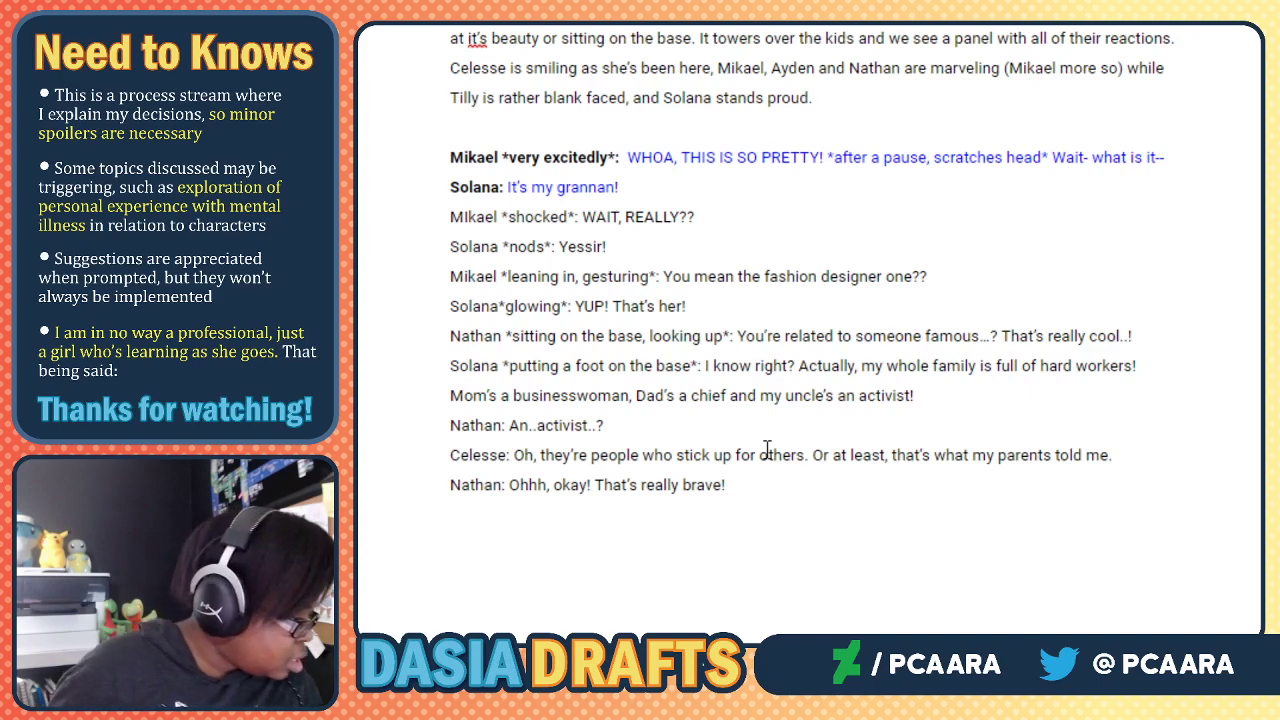
{"action": "scroll", "coordinate": [767, 449], "scroll_direction": "down", "scroll_amount": 2}
{"action": "type", "text": "a"}
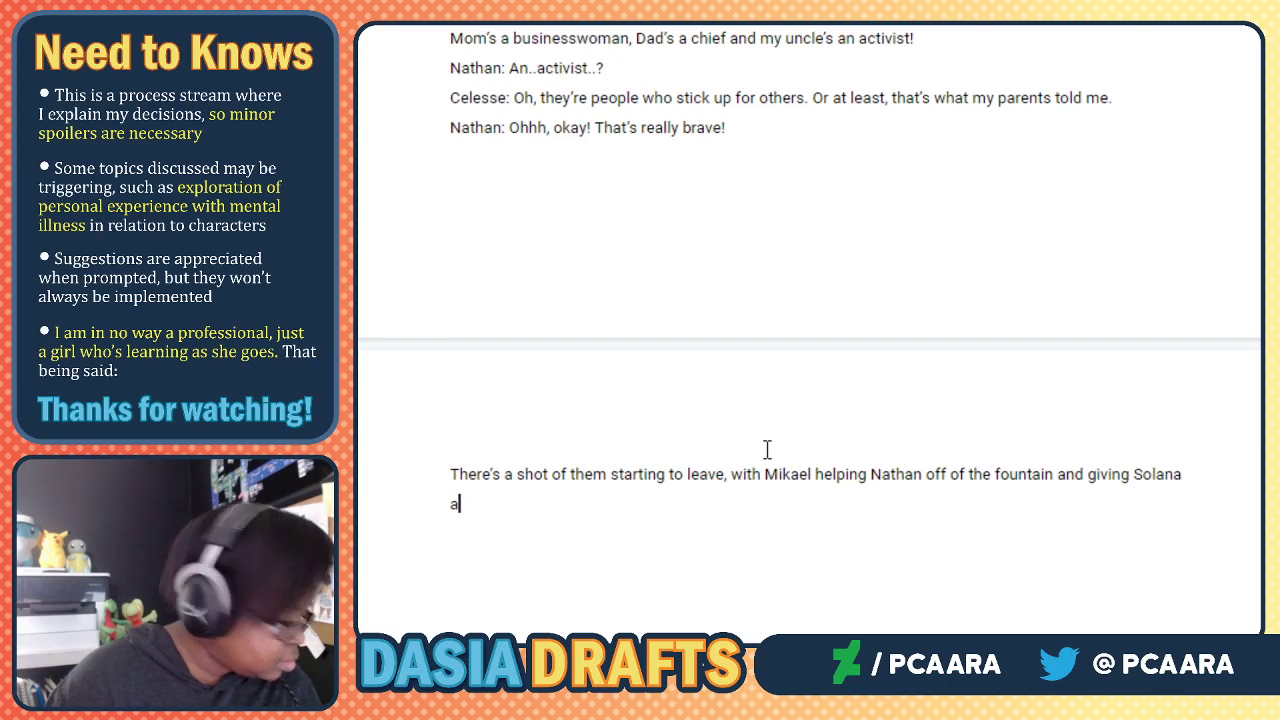
{"action": "type", "text": "bi"}
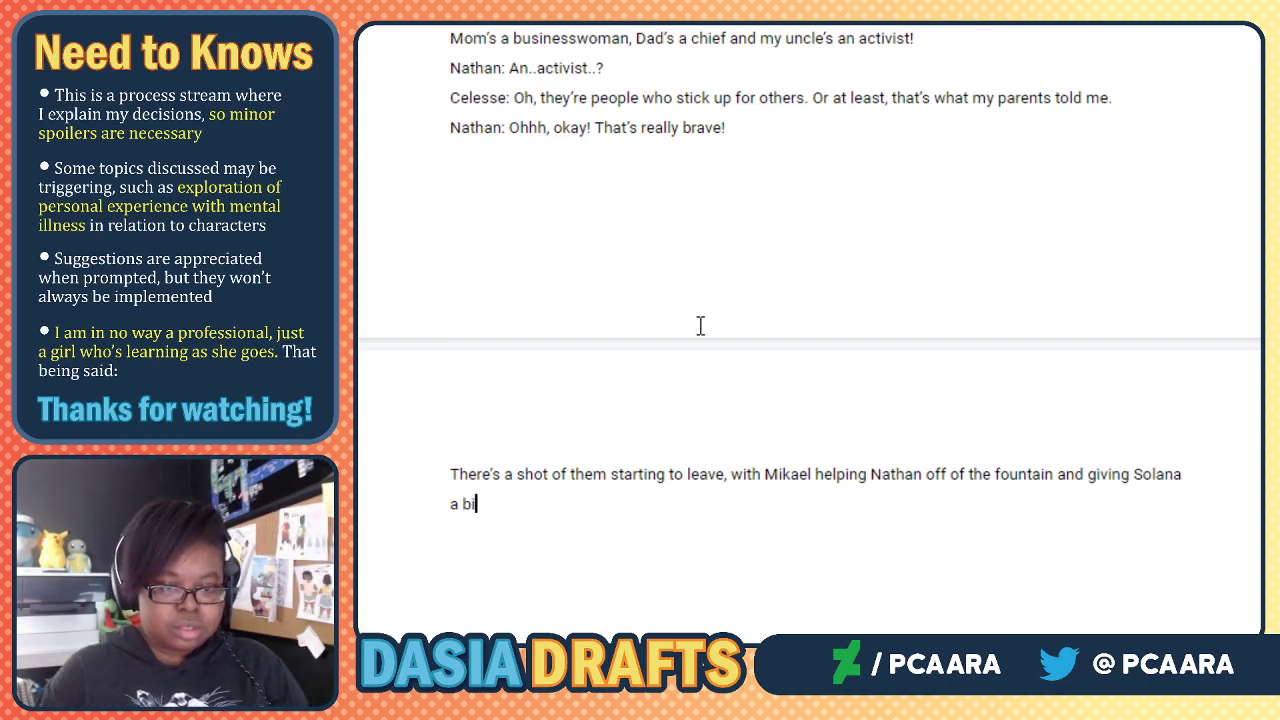
Cut the unfinished clause about Solana and end the scene description with "off of the fountain.".
{"action": "type", "text": "t of a st"}
{"action": "key", "text": "BackSpace"}
{"action": "key", "text": "BackSpace"}
{"action": "key", "text": "BackSpace"}
{"action": "key", "text": "BackSpace"}
{"action": "key", "text": "BackSpace"}
{"action": "key", "text": "BackSpace"}
{"action": "key", "text": "BackSpace"}
{"action": "key", "text": "BackSpace"}
{"action": "key", "text": "BackSpace"}
{"action": "key", "text": "BackSpace"}
{"action": "key", "text": "BackSpace"}
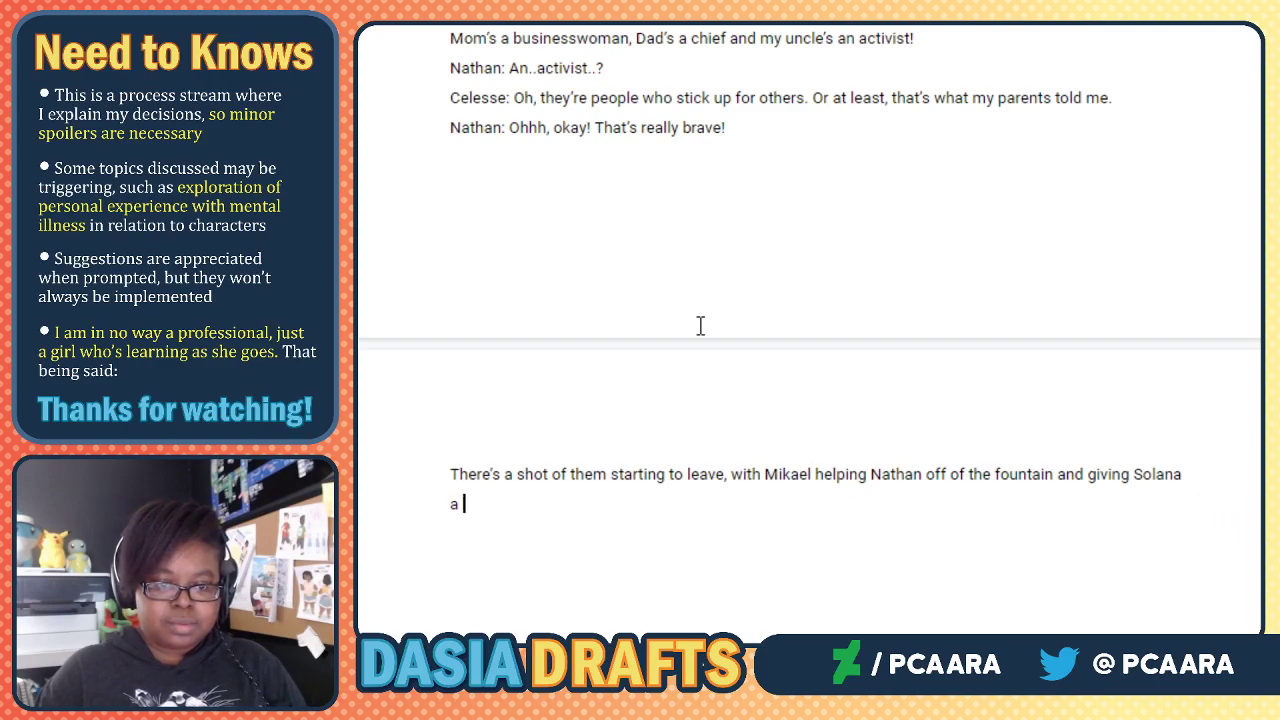
{"action": "key", "text": "BackSpace"}
{"action": "key", "text": "BackSpace"}
{"action": "key", "text": "BackSpace"}
{"action": "key", "text": "BackSpace"}
{"action": "key", "text": "BackSpace"}
{"action": "key", "text": "BackSpace"}
{"action": "key", "text": "BackSpace"}
{"action": "key", "text": "BackSpace"}
{"action": "key", "text": "BackSpace"}
{"action": "key", "text": "BackSpace"}
{"action": "key", "text": "BackSpace"}
{"action": "key", "text": "BackSpace"}
{"action": "key", "text": "BackSpace"}
{"action": "key", "text": "BackSpace"}
{"action": "key", "text": "BackSpace"}
{"action": "key", "text": "BackSpace"}
{"action": "key", "text": "BackSpace"}
{"action": "key", "text": "BackSpace"}
{"action": "key", "text": "BackSpace"}
{"action": "key", "text": "BackSpace"}
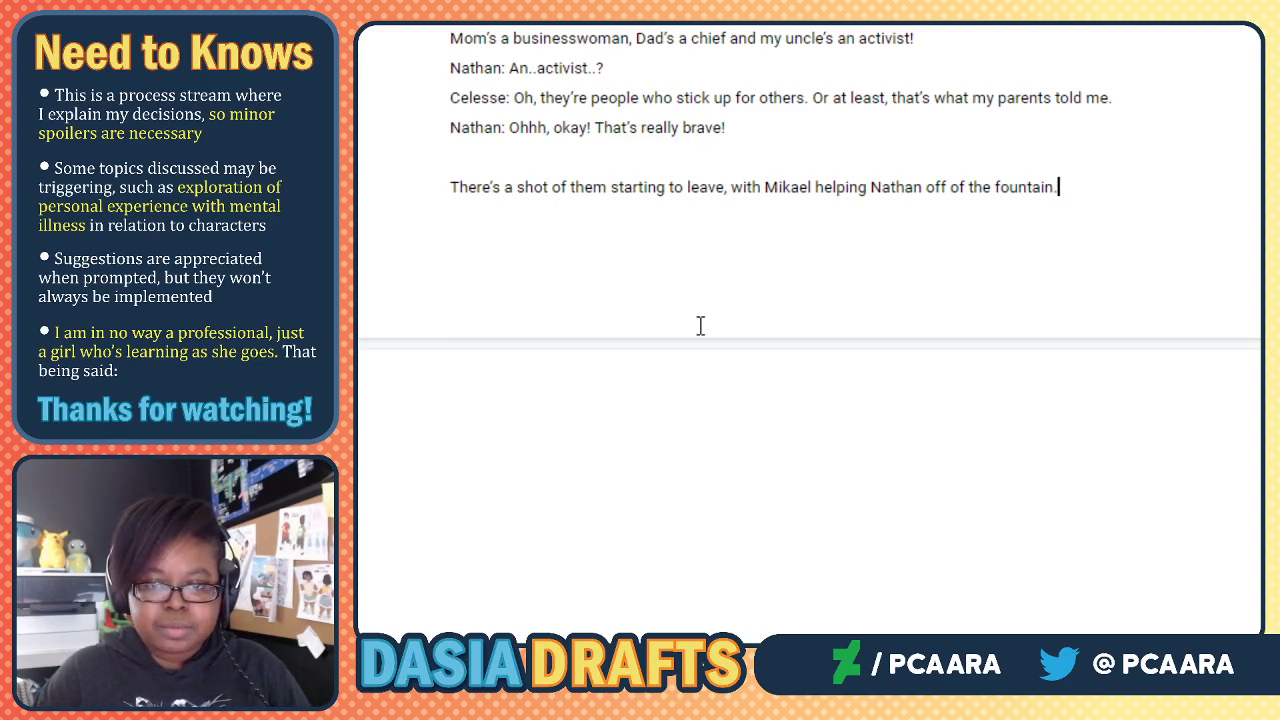
Start a dialogue line for Mikael below the scene description, opening with "Wow".
{"action": "type", "text": "Mikael"}
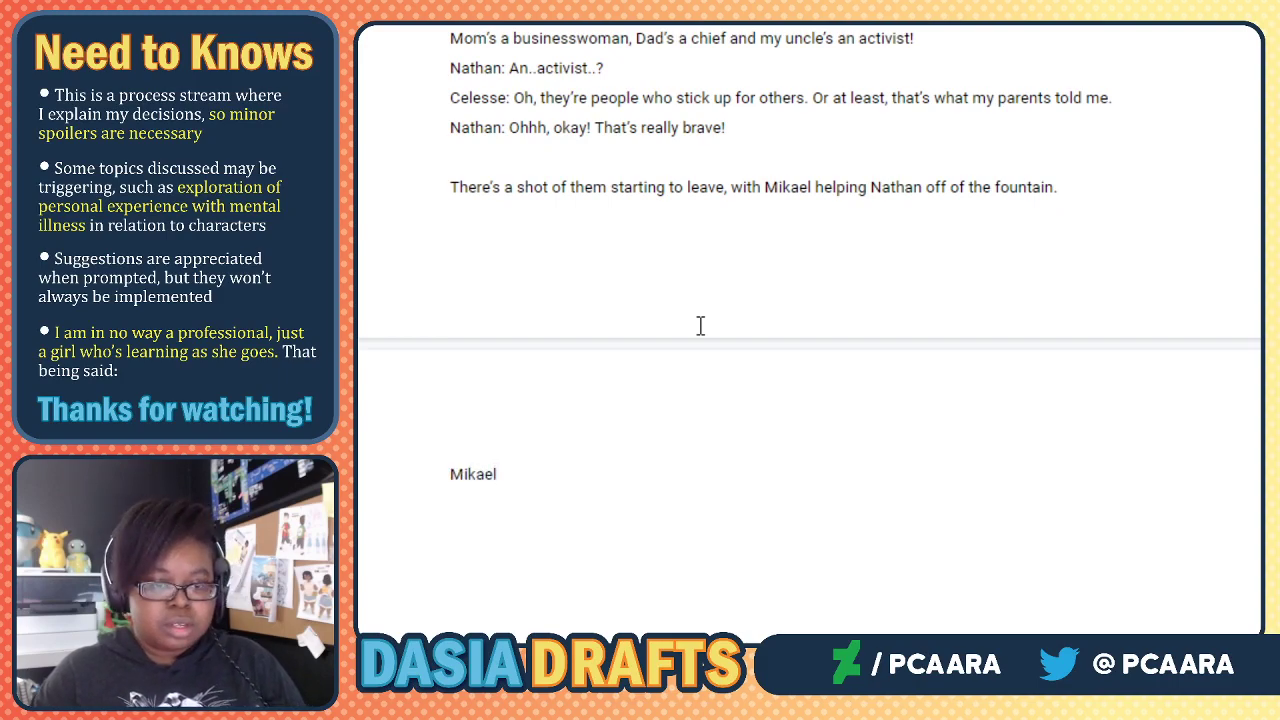
{"action": "type", "text": ": Wow t"}
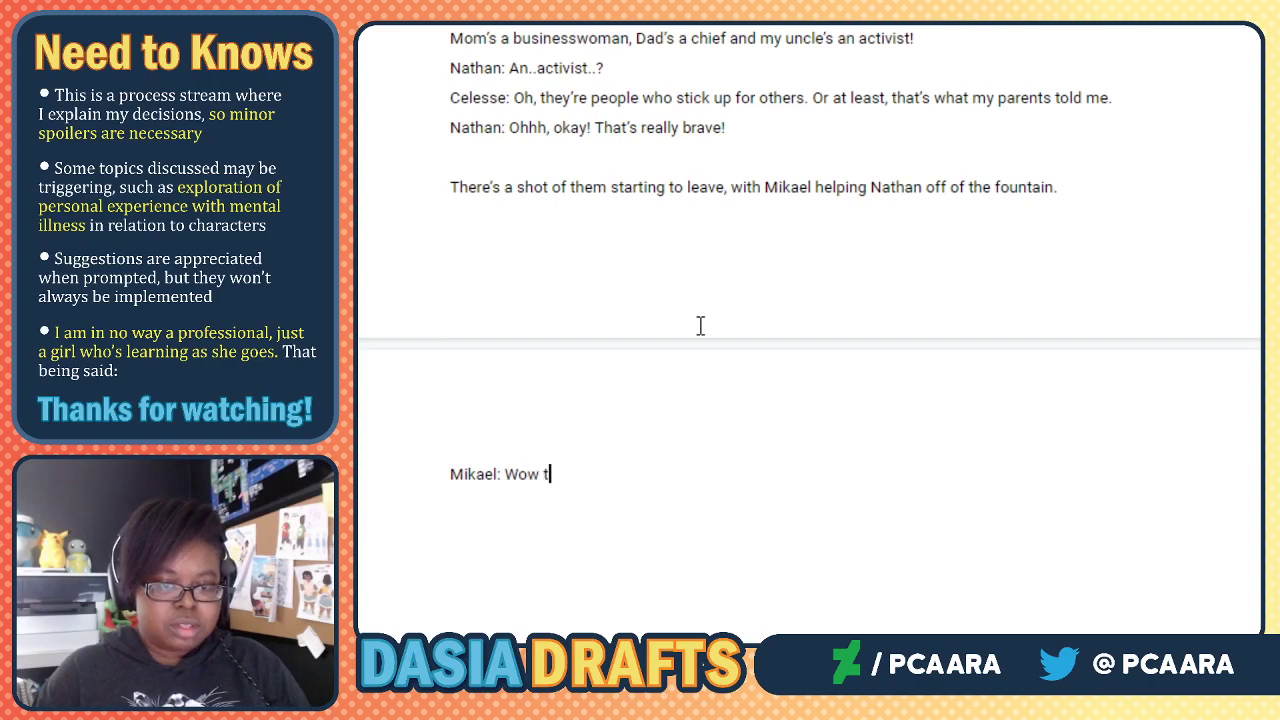
{"action": "type", "text": "hat must be"}
{"action": "key", "text": "BackSpace"}
{"action": "key", "text": "BackSpace"}
{"action": "key", "text": "BackSpace"}
{"action": "key", "text": "BackSpace"}
{"action": "key", "text": "BackSpace"}
{"action": "key", "text": "BackSpace"}
{"action": "key", "text": "BackSpace"}
{"action": "key", "text": "BackSpace"}
{"action": "key", "text": "BackSpace"}
{"action": "key", "text": "BackSpace"}
{"action": "key", "text": "BackSpace"}
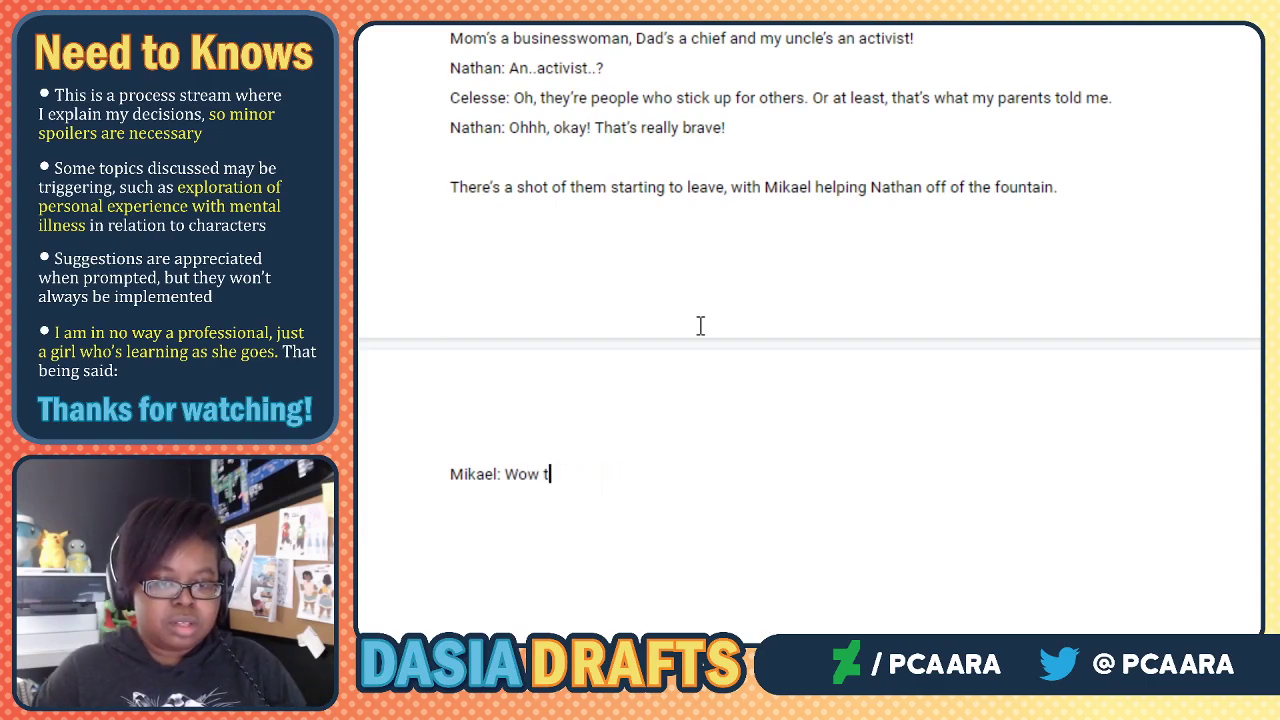
Complete Mikael's line so it reads "Wow, that must be alot to live up to..you aren't nervous?".
{"action": "type", "text": ", you"}
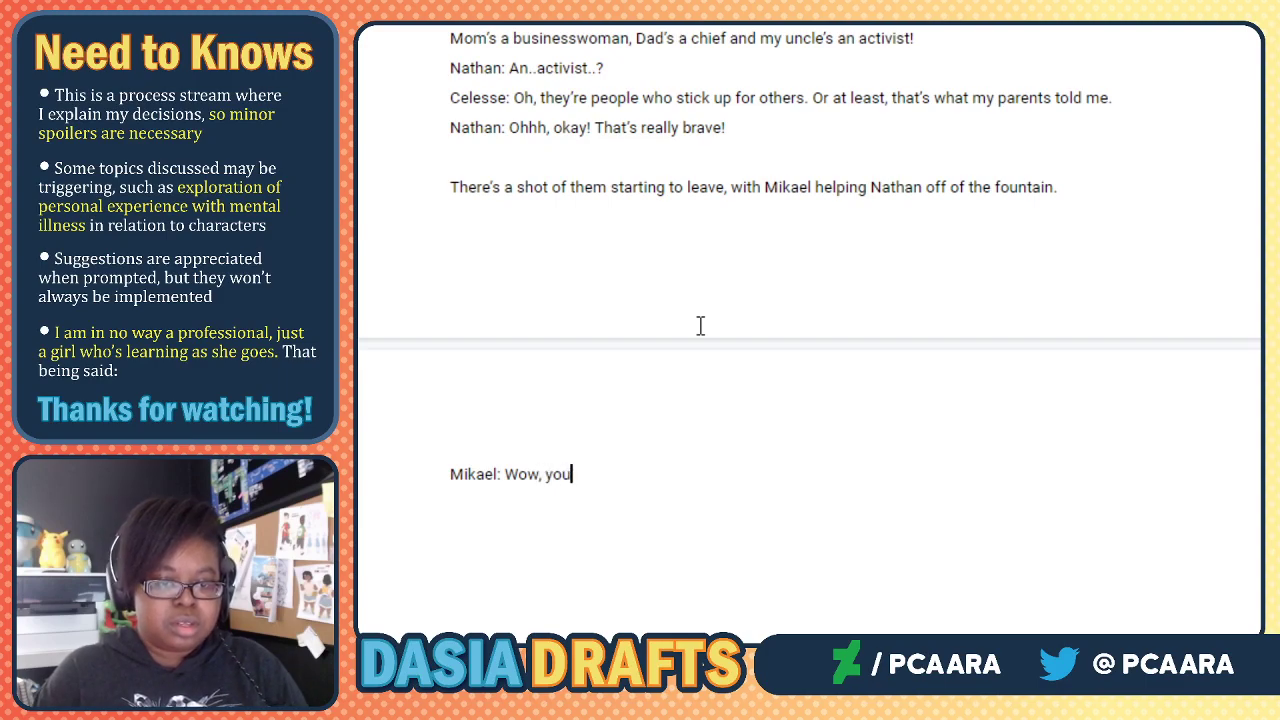
{"action": "key", "text": "BackSpace"}
{"action": "key", "text": "BackSpace"}
{"action": "key", "text": "BackSpace"}
{"action": "key", "text": "BackSpace"}
{"action": "type", "text": "tha"}
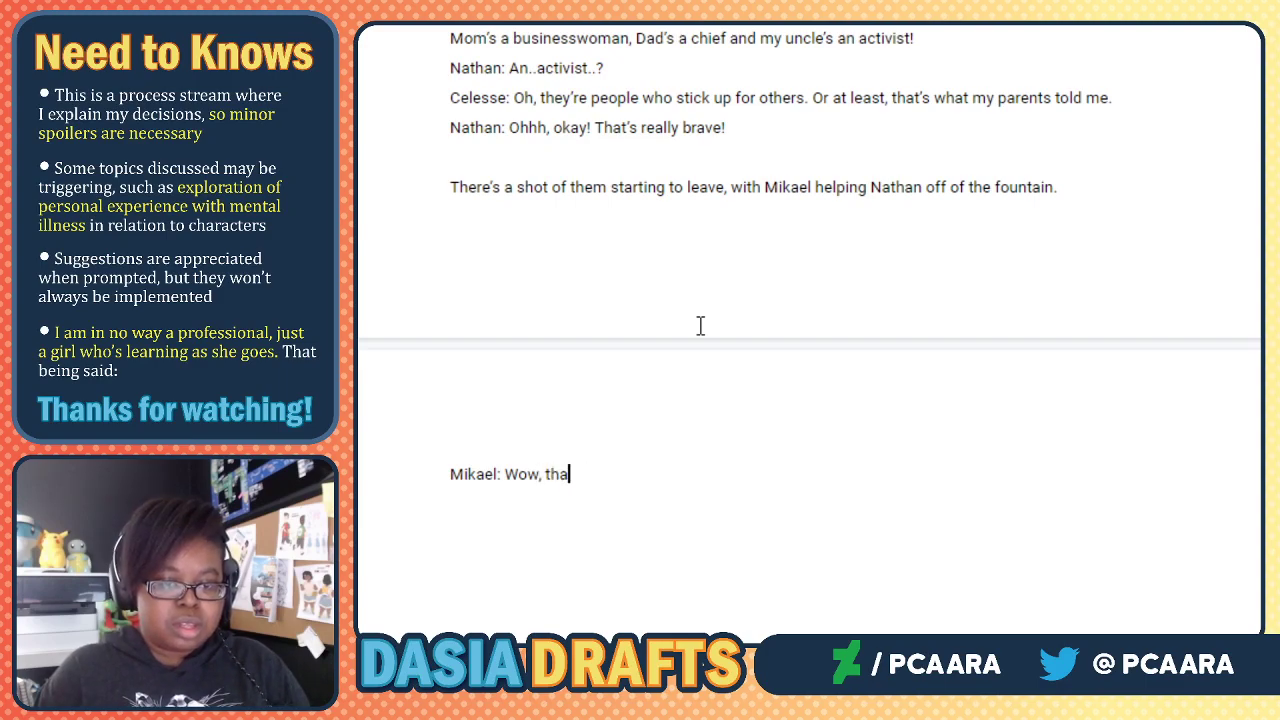
{"action": "type", "text": "t must be alot ot"}
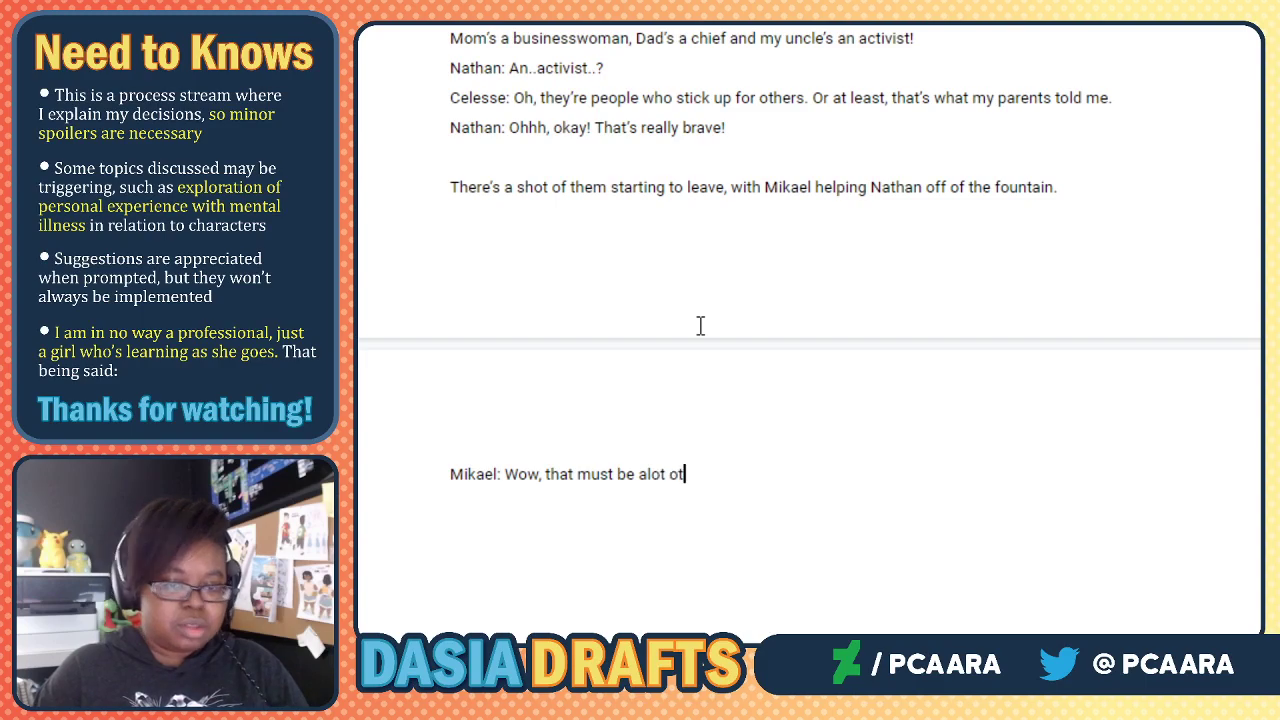
{"action": "key", "text": "BackSpace"}
{"action": "key", "text": "BackSpace"}
{"action": "type", "text": "to "}
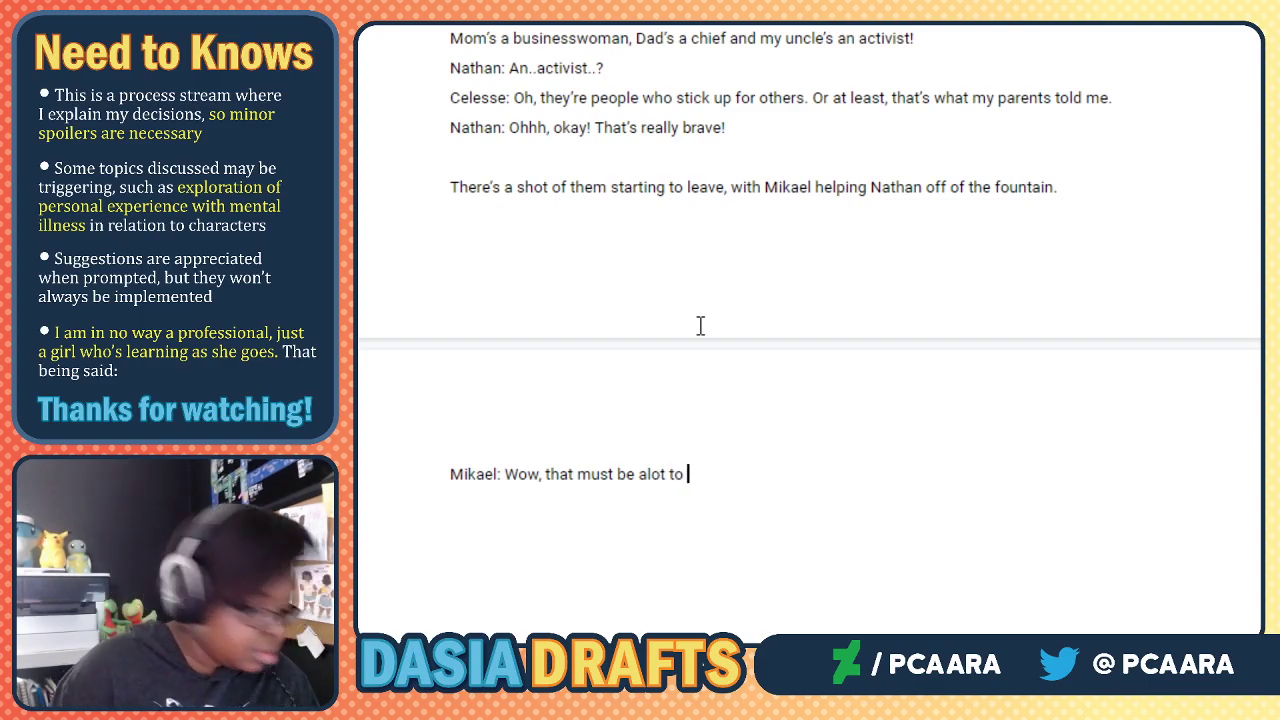
{"action": "type", "text": "live up to..you aren't nervous?"}
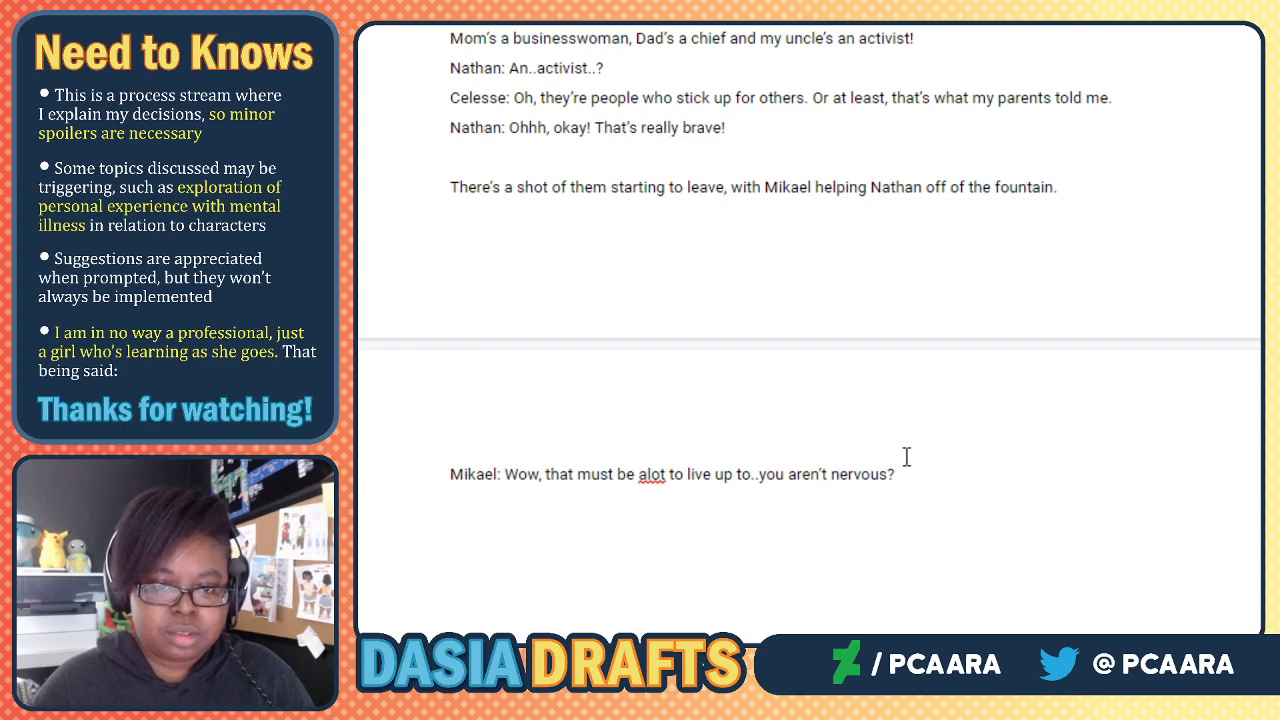
Reread the statue scene's dialogue and check the wording of Mikael's new line phrase by phrase.
{"action": "scroll", "coordinate": [904, 455], "scroll_direction": "up", "scroll_amount": 3}
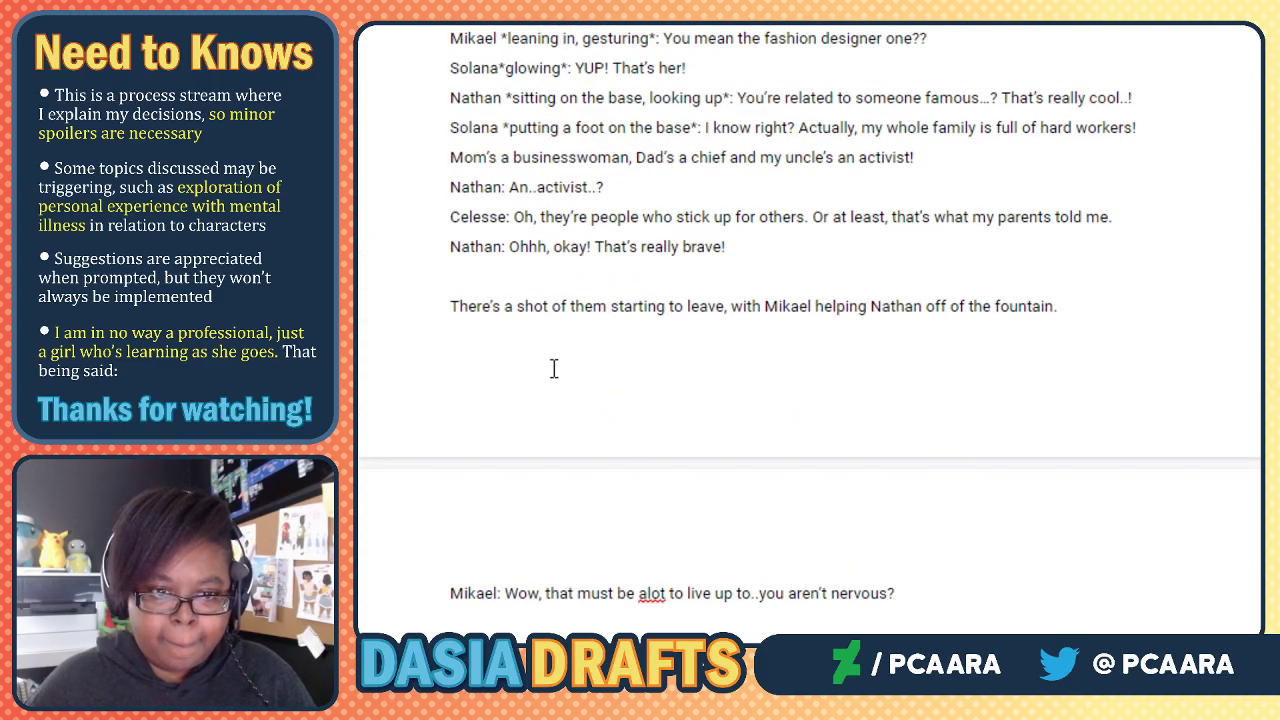
{"action": "scroll", "coordinate": [585, 182], "scroll_direction": "up", "scroll_amount": 3}
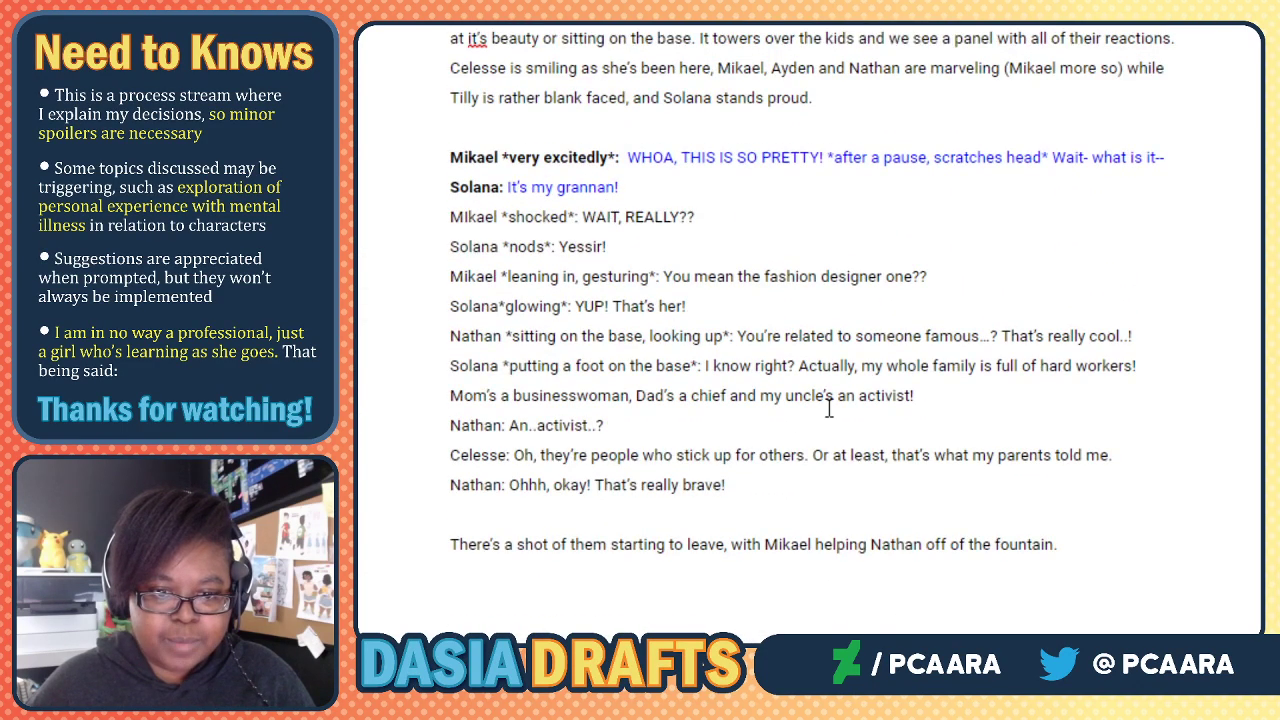
{"action": "scroll", "coordinate": [808, 400], "scroll_direction": "down", "scroll_amount": 3}
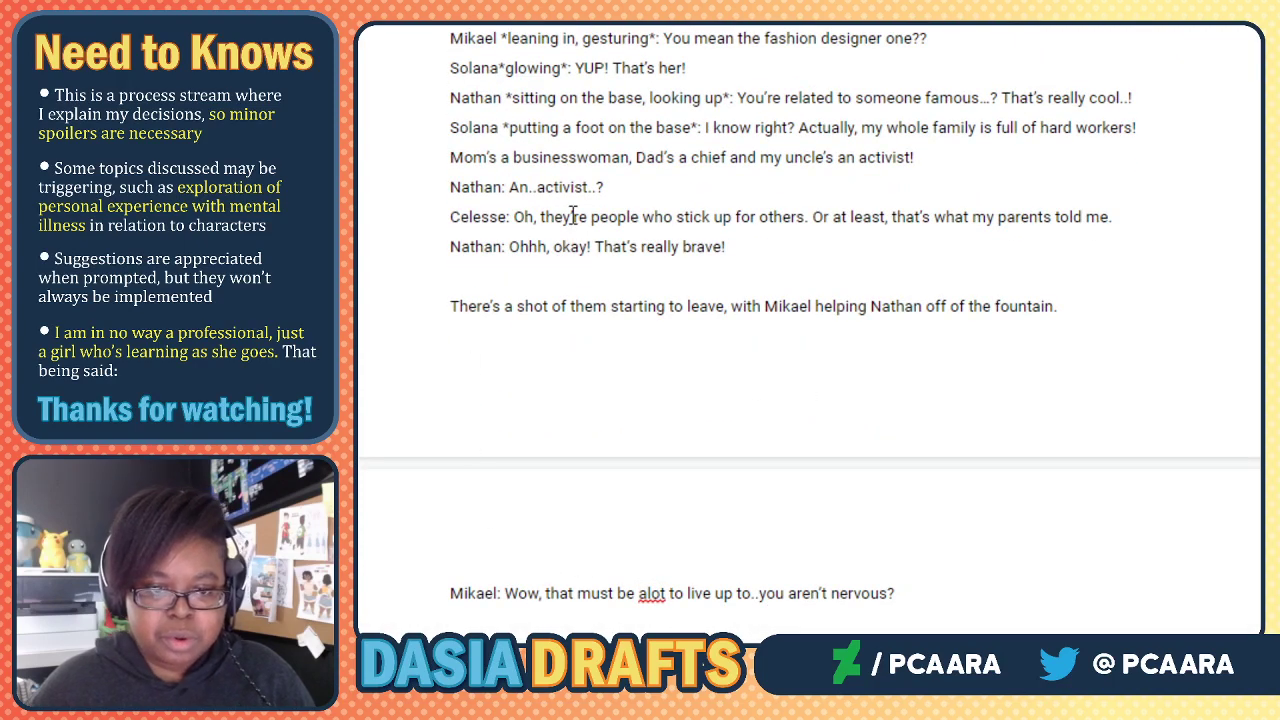
{"action": "left_click", "coordinate": [554, 600]}
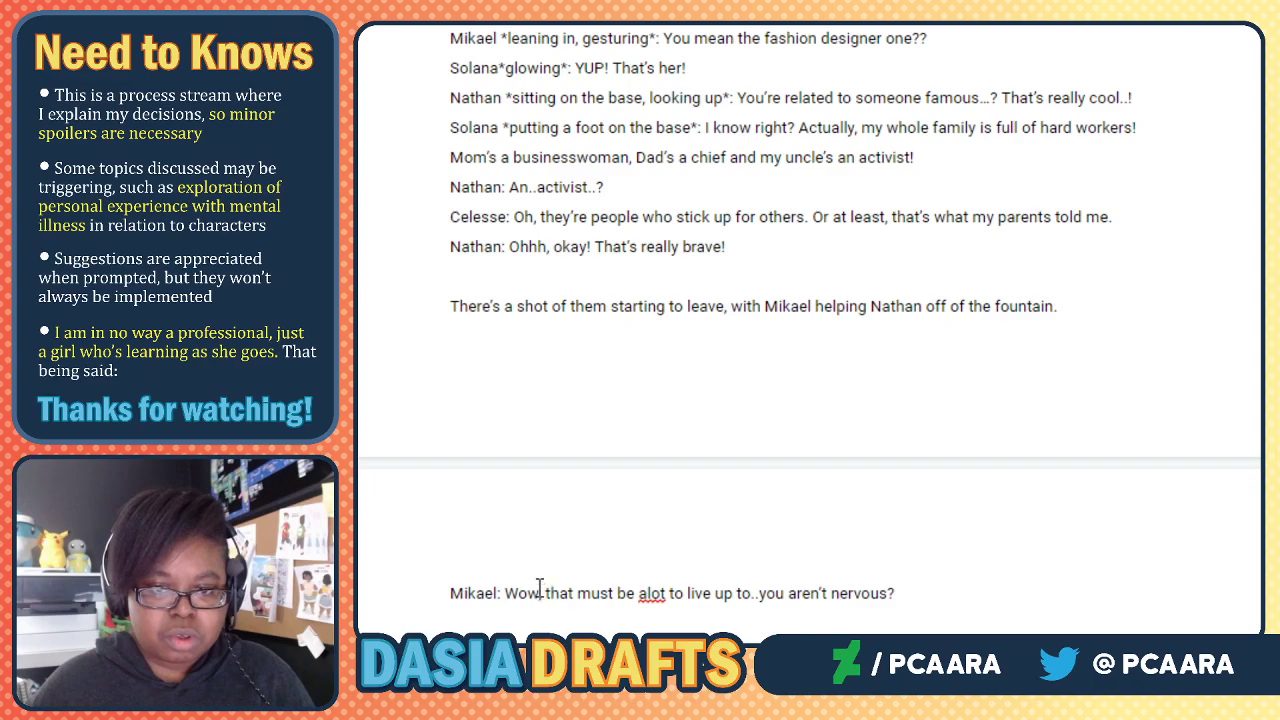
{"action": "left_click", "coordinate": [539, 593]}
{"action": "type", "text": ","}
{"action": "left_click", "coordinate": [648, 593]}
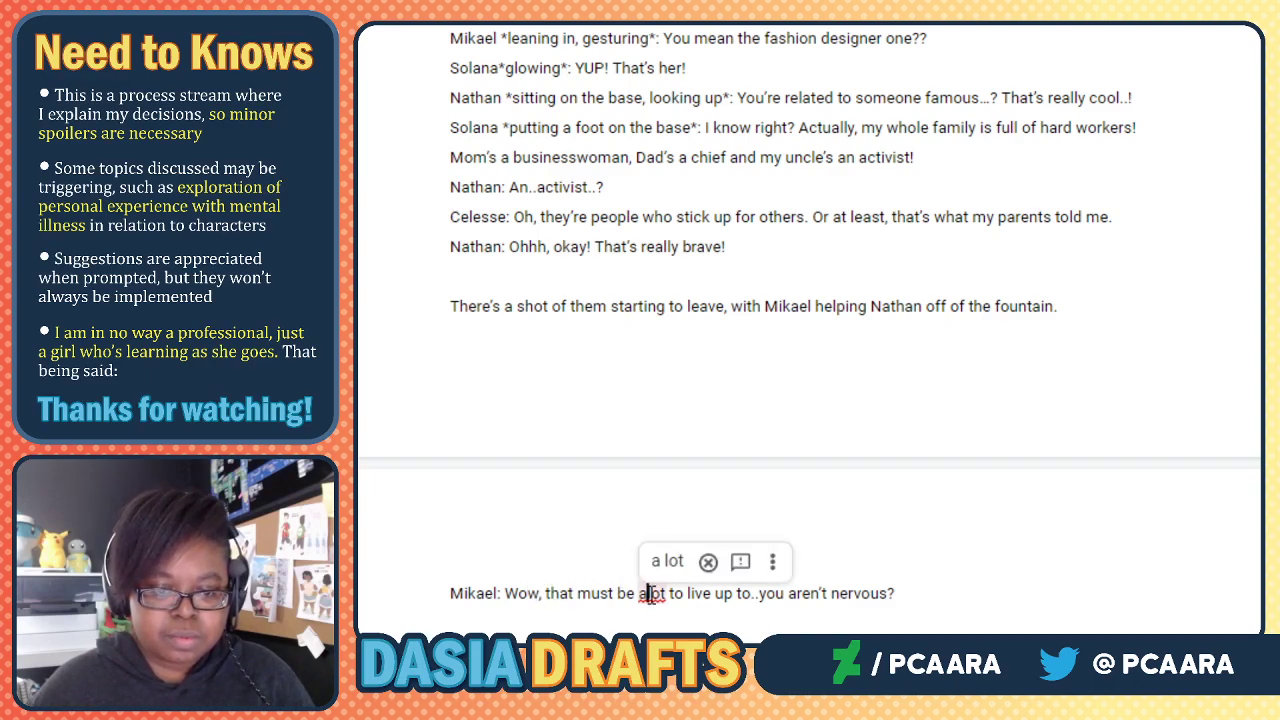
{"action": "left_click", "coordinate": [702, 599]}
{"action": "left_click", "coordinate": [750, 594]}
{"action": "left_click", "coordinate": [766, 592]}
{"action": "left_click", "coordinate": [798, 592]}
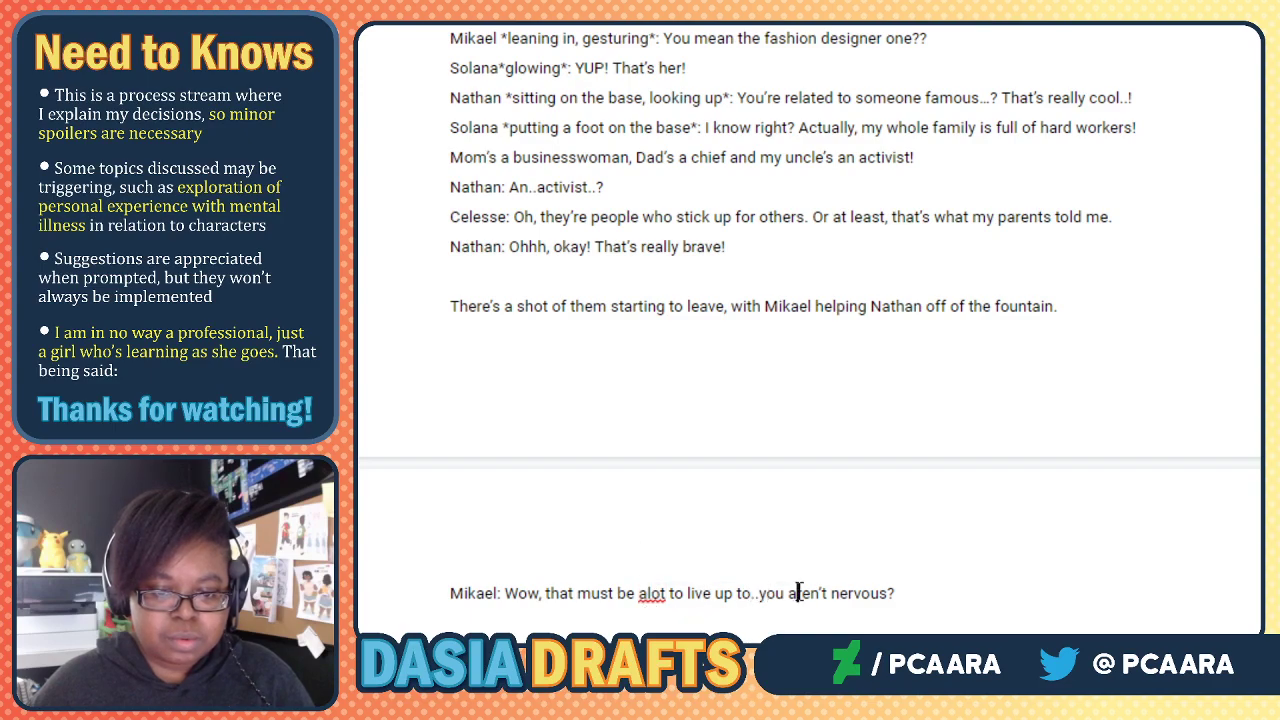
Start a dialogue line for Celesse below Mikael's question, with the cue "*smiling*" and a colon.
{"action": "left_click", "coordinate": [899, 593]}
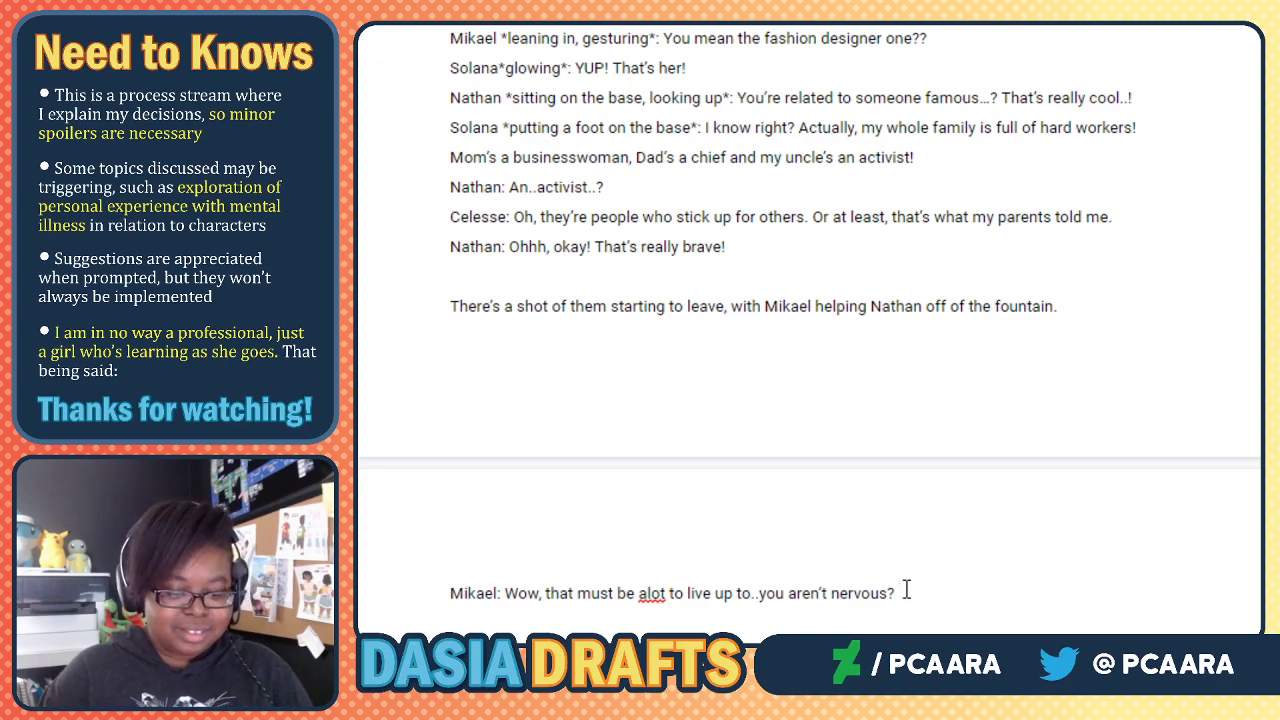
{"action": "key", "text": "Return"}
{"action": "type", "text": "Celesse"}
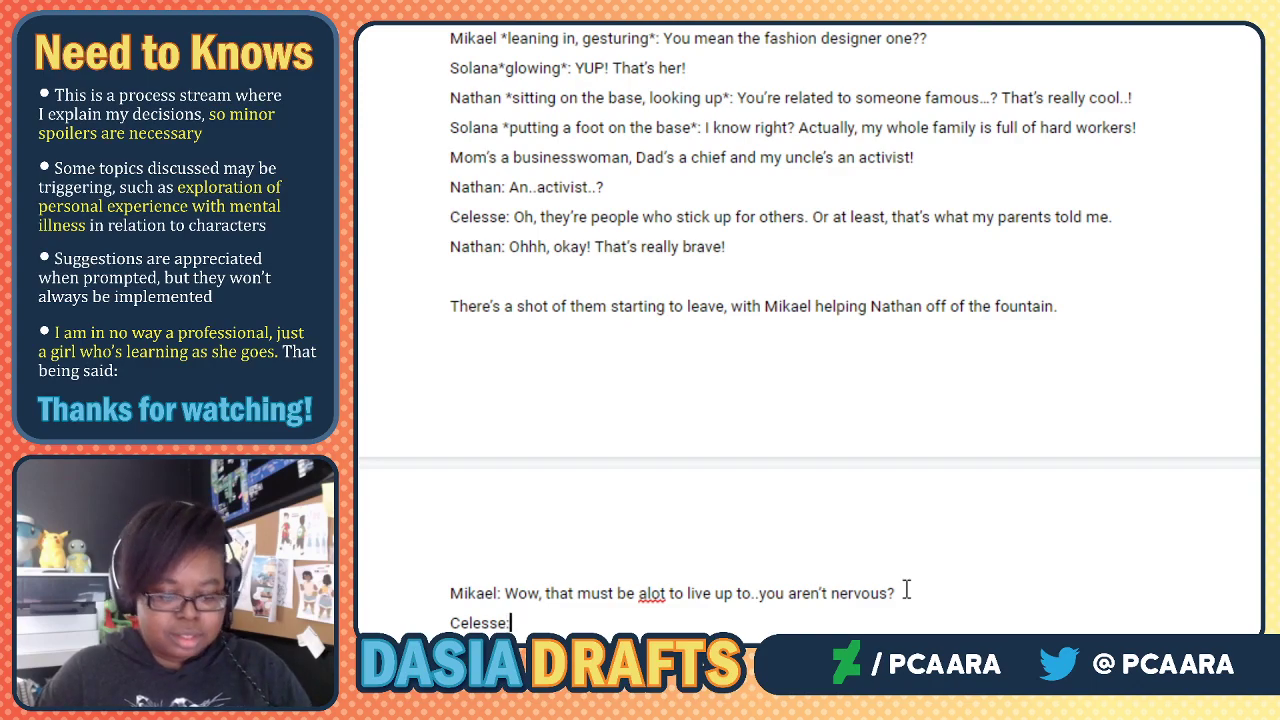
{"action": "type", "text": "*"}
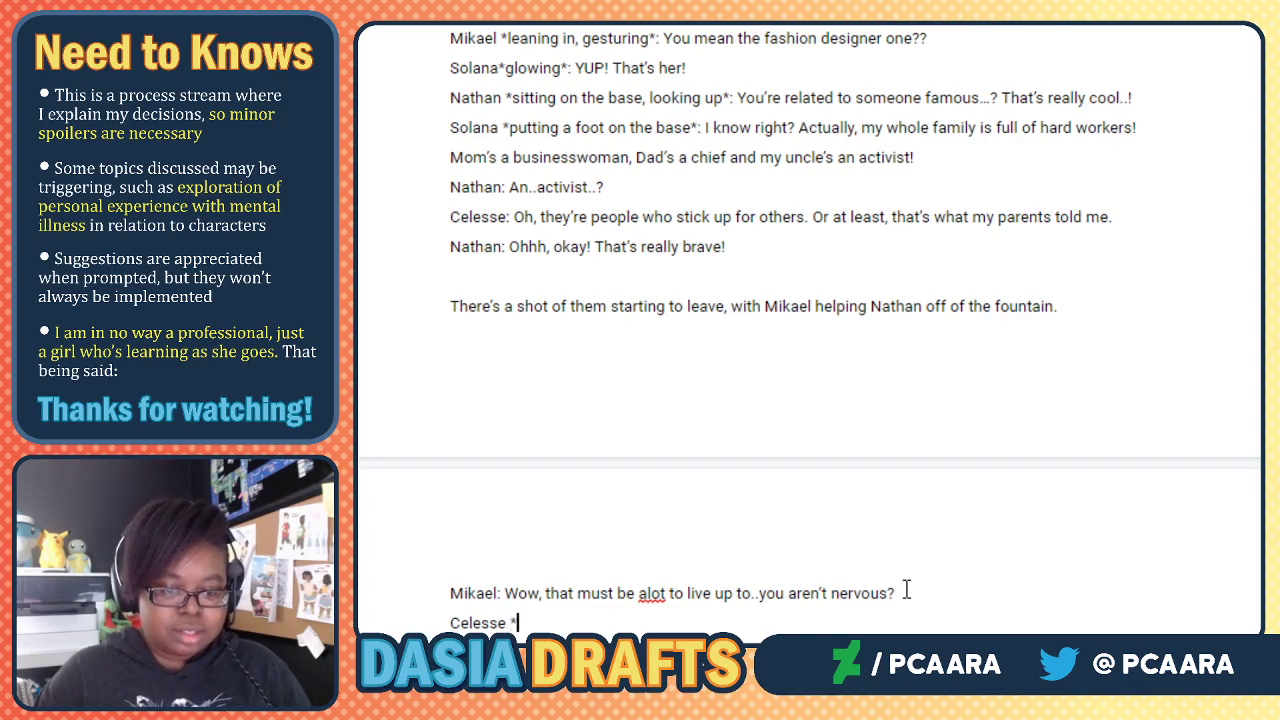
{"action": "type", "text": "smiling*:"}
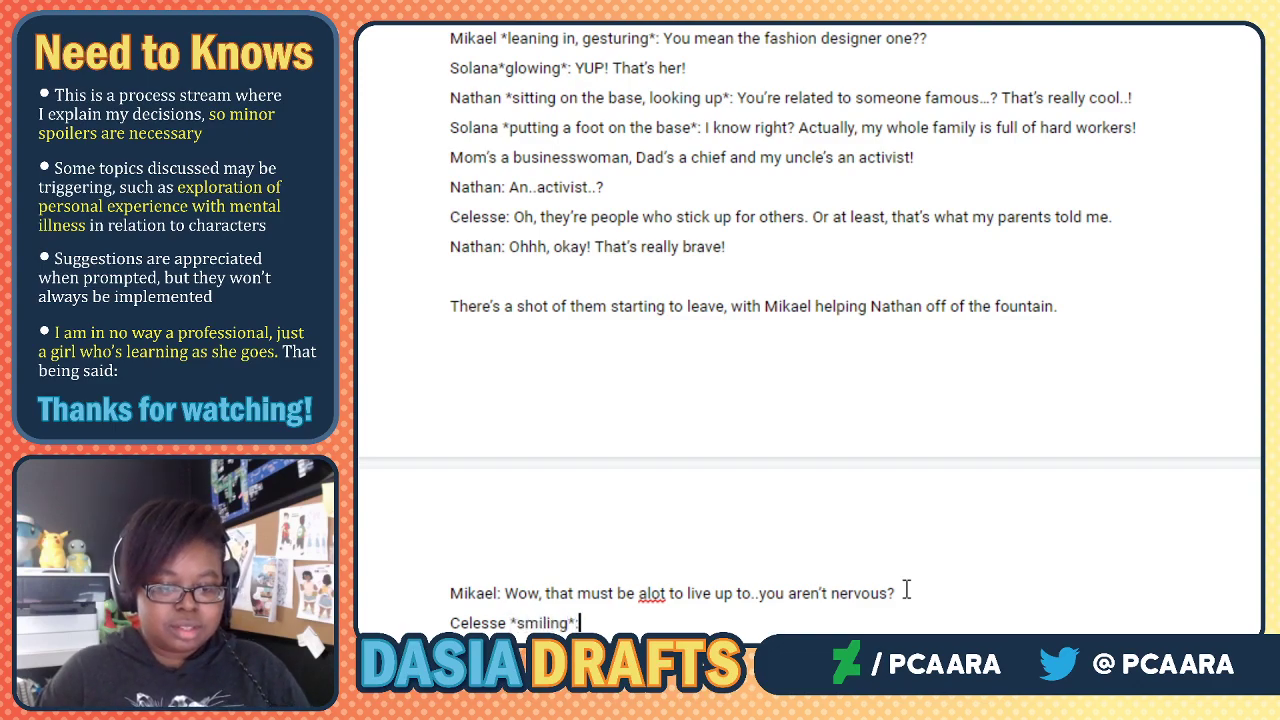
Write Celesse's reply as "Well technically, Solana's already an activist heheh".
{"action": "type", "text": " Wel te"}
{"action": "key", "text": "BackSpace"}
{"action": "key", "text": "BackSpace"}
{"action": "key", "text": "BackSpace"}
{"action": "type", "text": "l technically, "}
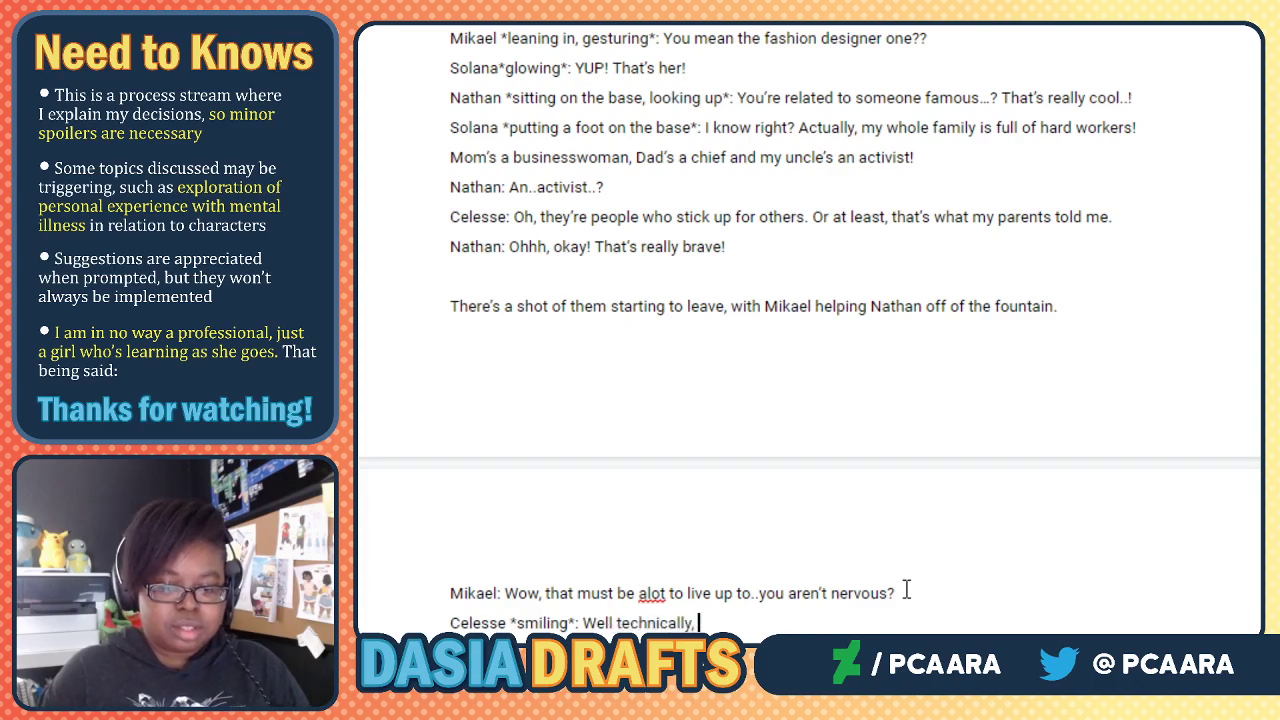
{"action": "type", "text": "Solana's alrea"}
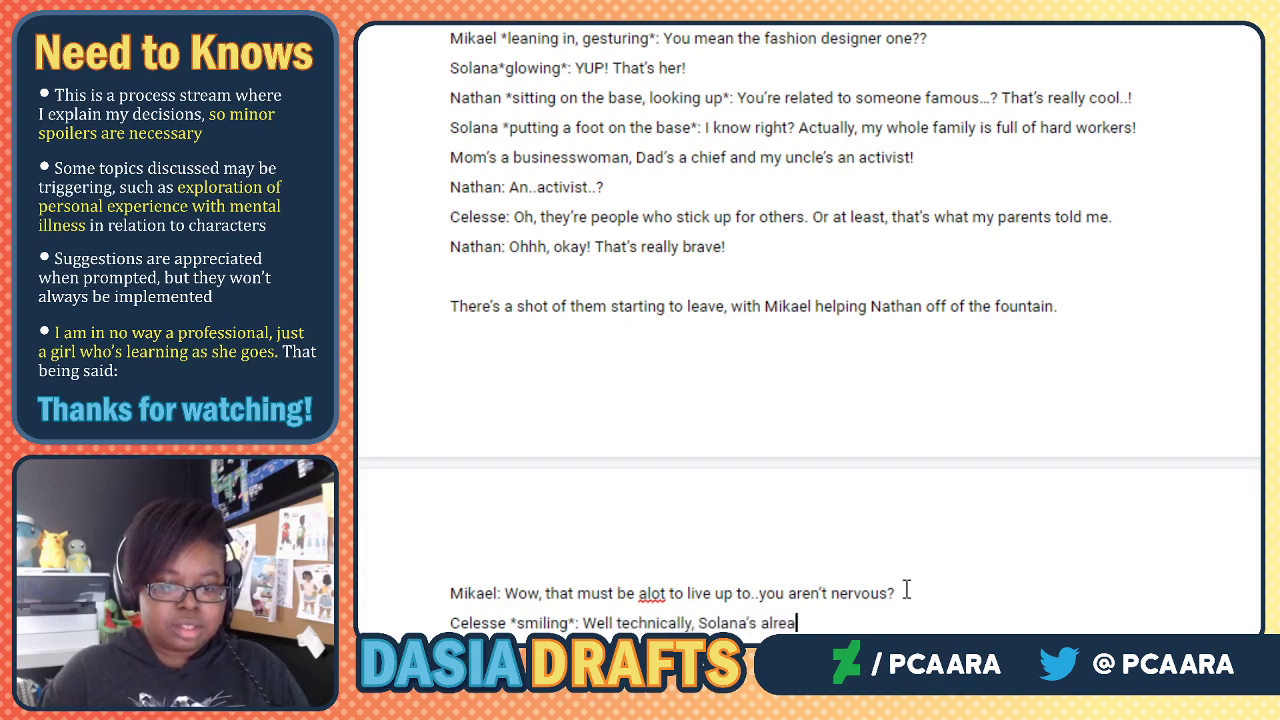
{"action": "type", "text": "dy an activist"}
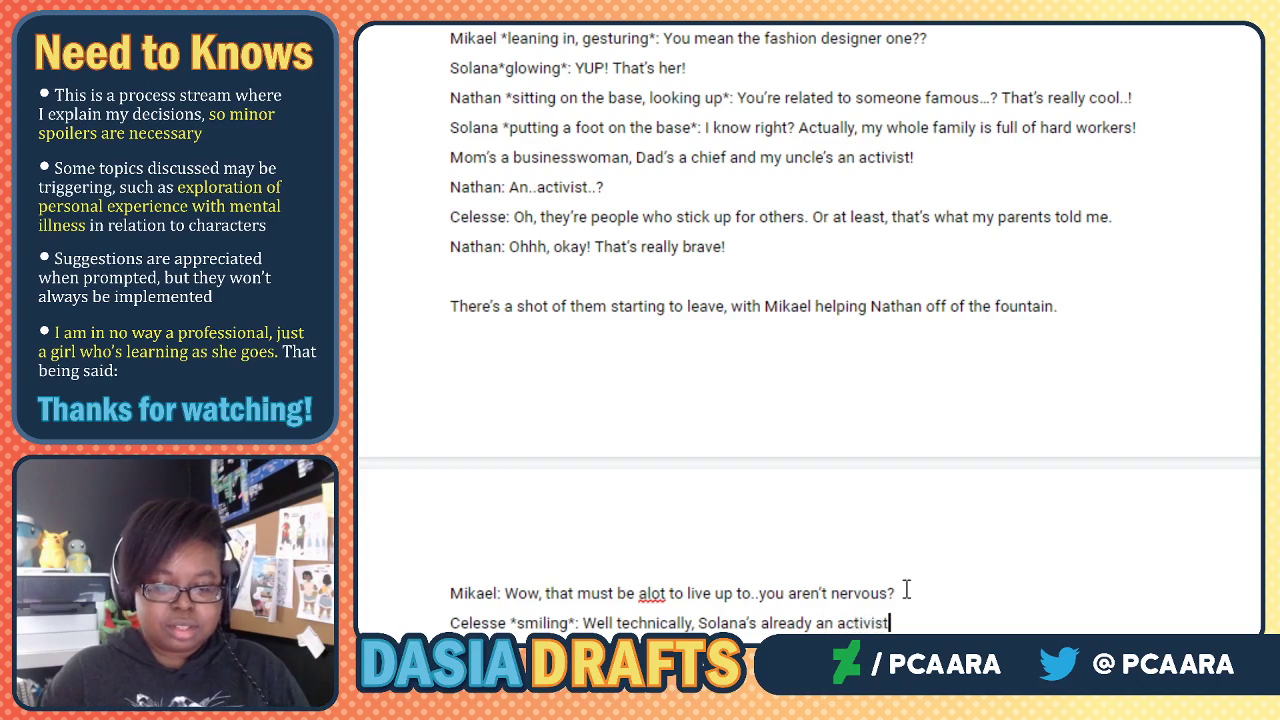
{"action": "type", "text": " heheh"}
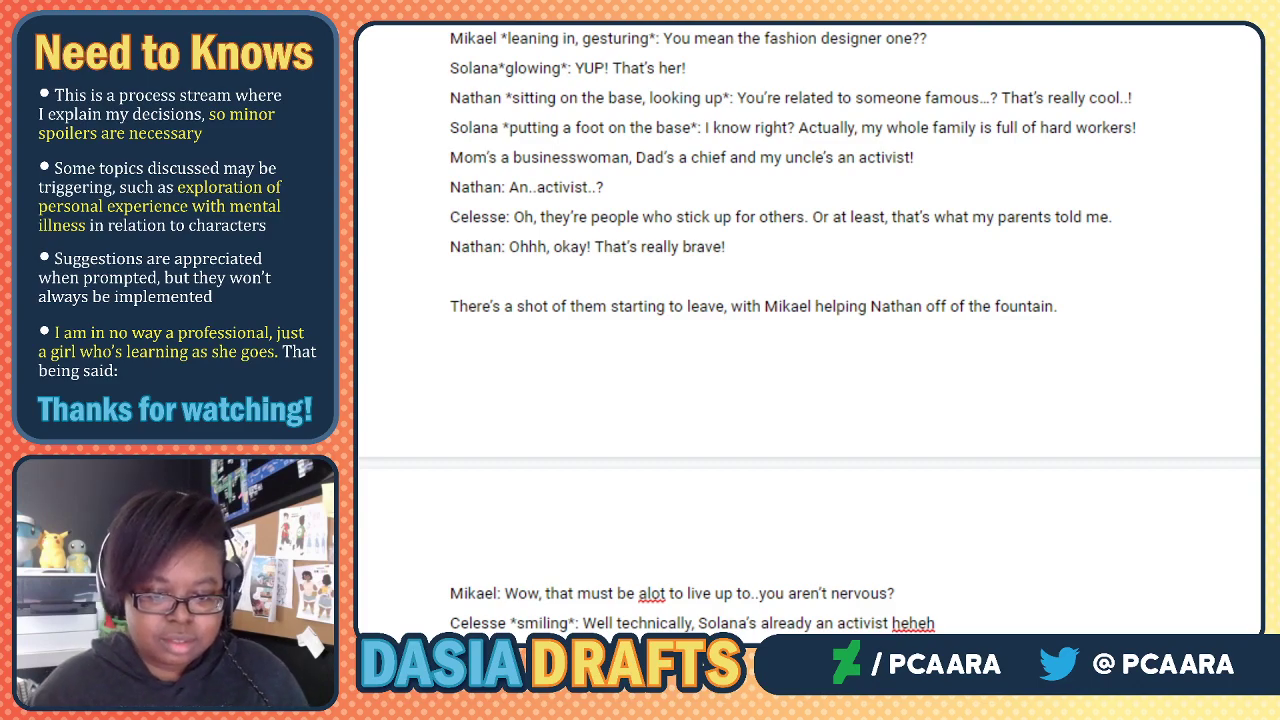
Reread the statue scene's dialogue down to Mikael's question and Celesse's reply.
{"action": "scroll", "coordinate": [791, 506], "scroll_direction": "down", "scroll_amount": 2}
{"action": "scroll", "coordinate": [874, 580], "scroll_direction": "up", "scroll_amount": 2}
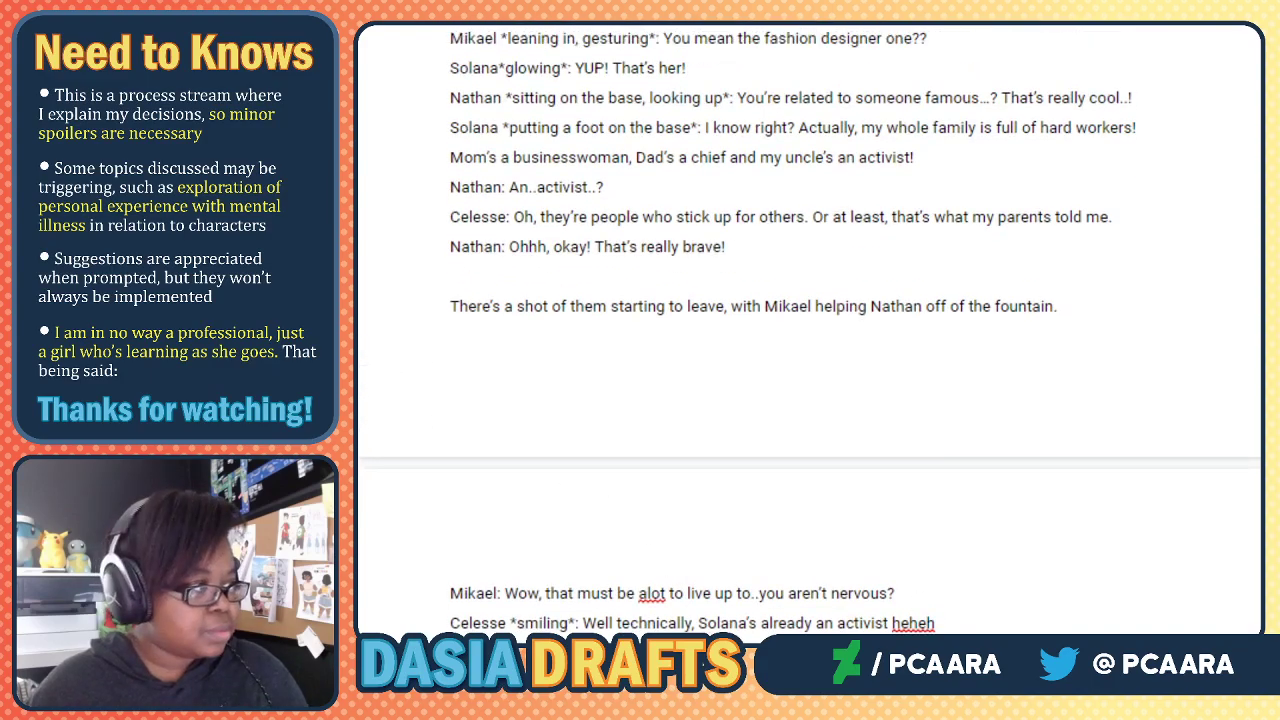
{"action": "scroll", "coordinate": [666, 331], "scroll_direction": "up", "scroll_amount": 4}
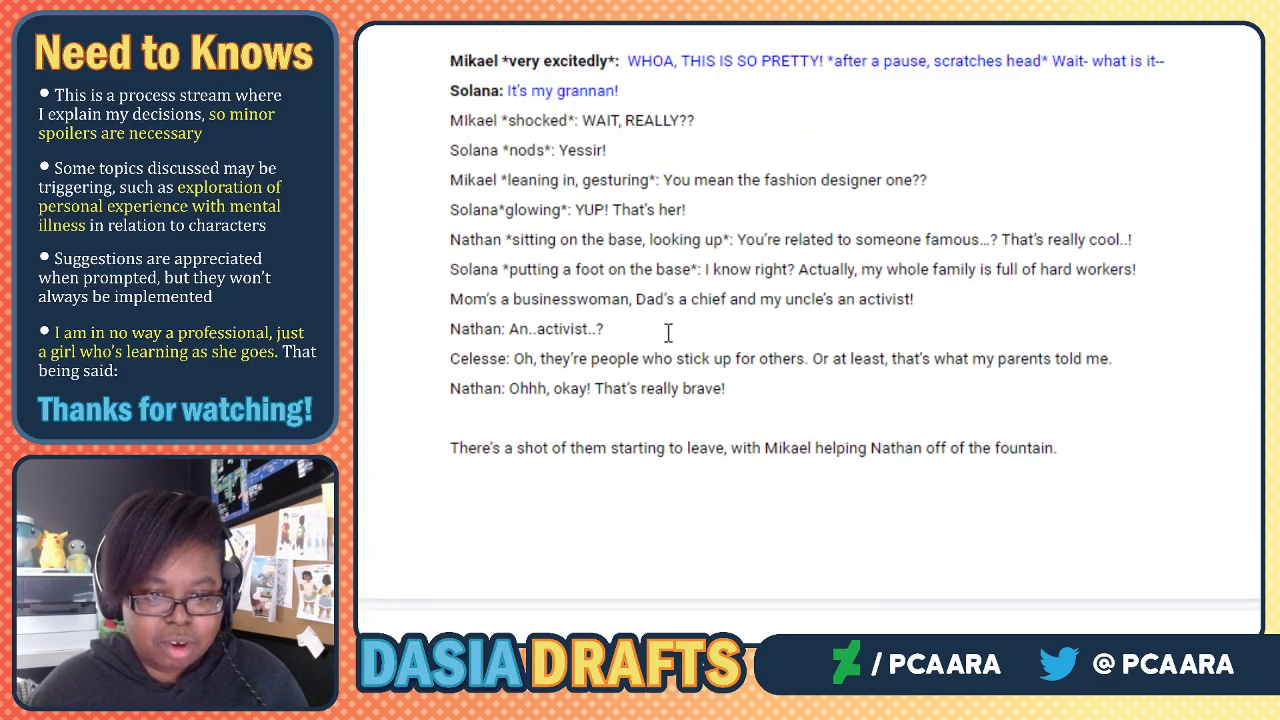
{"action": "scroll", "coordinate": [675, 484], "scroll_direction": "down", "scroll_amount": 4}
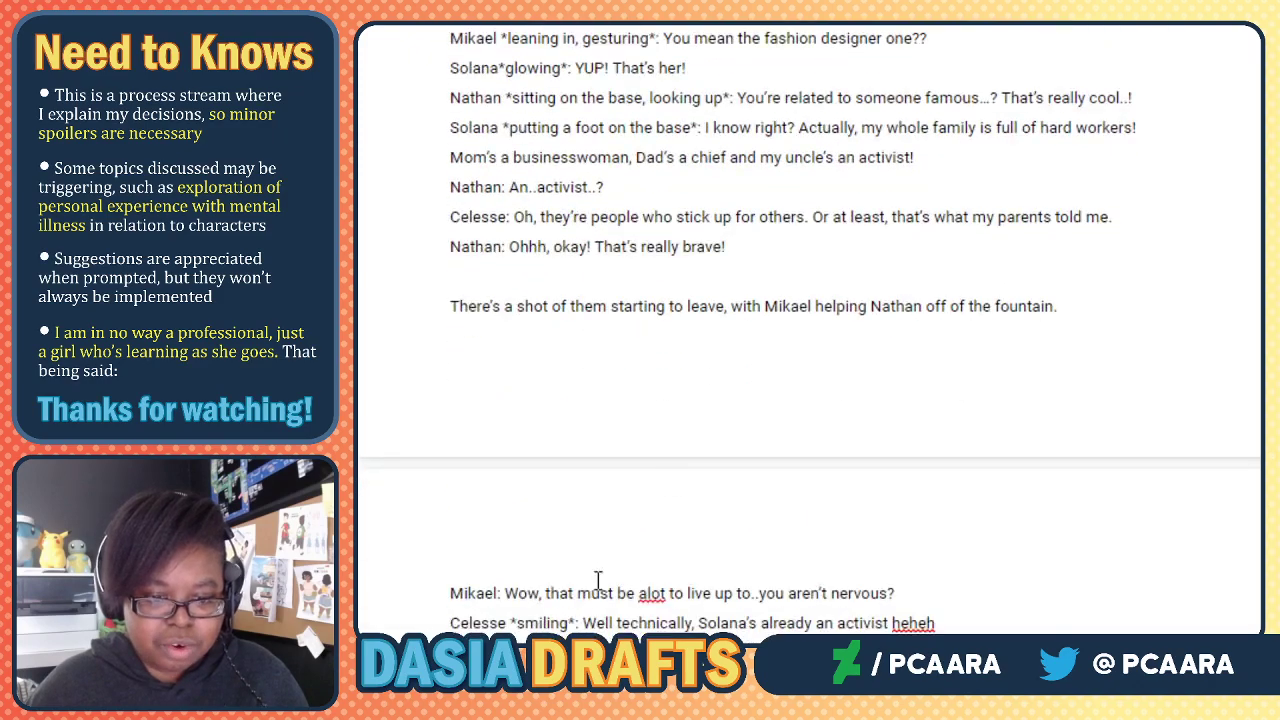
{"action": "left_click", "coordinate": [591, 593]}
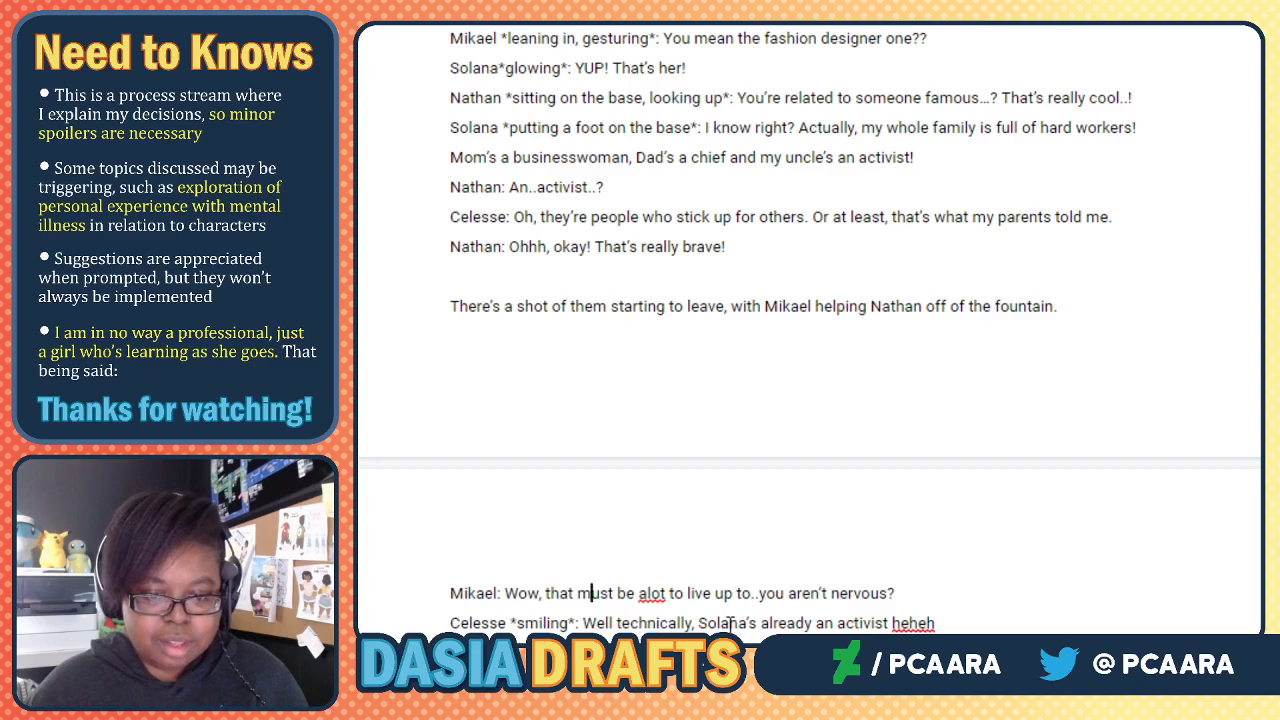
{"action": "left_click", "coordinate": [900, 622]}
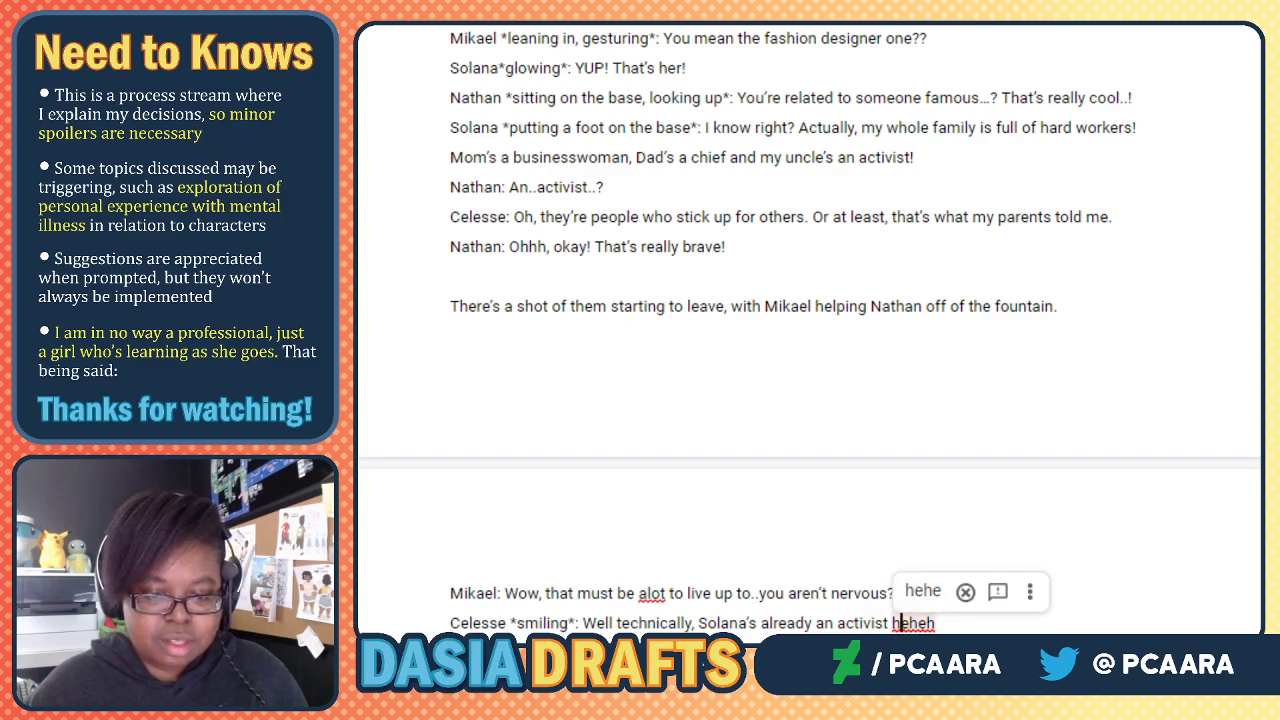
{"action": "left_click", "coordinate": [903, 650]}
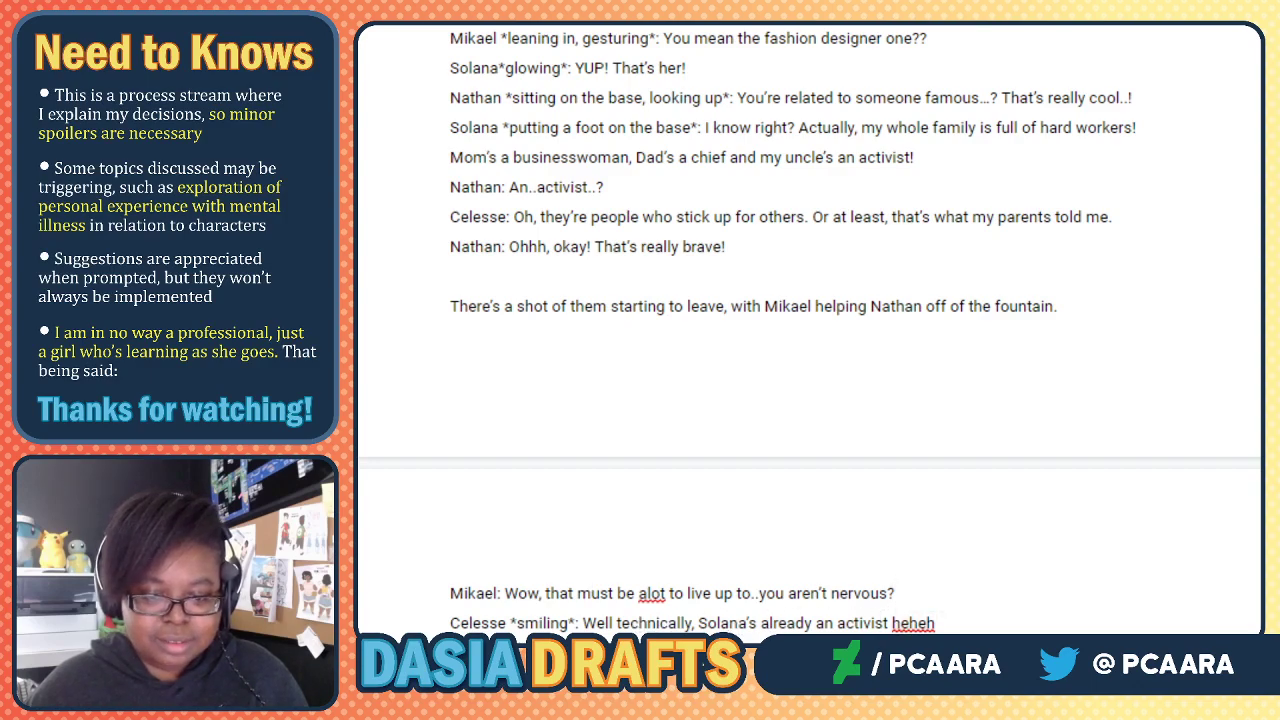
{"action": "left_click_drag", "start_coordinate": [739, 635], "coordinate": [691, 638]}
{"action": "left_click", "coordinate": [690, 645]}
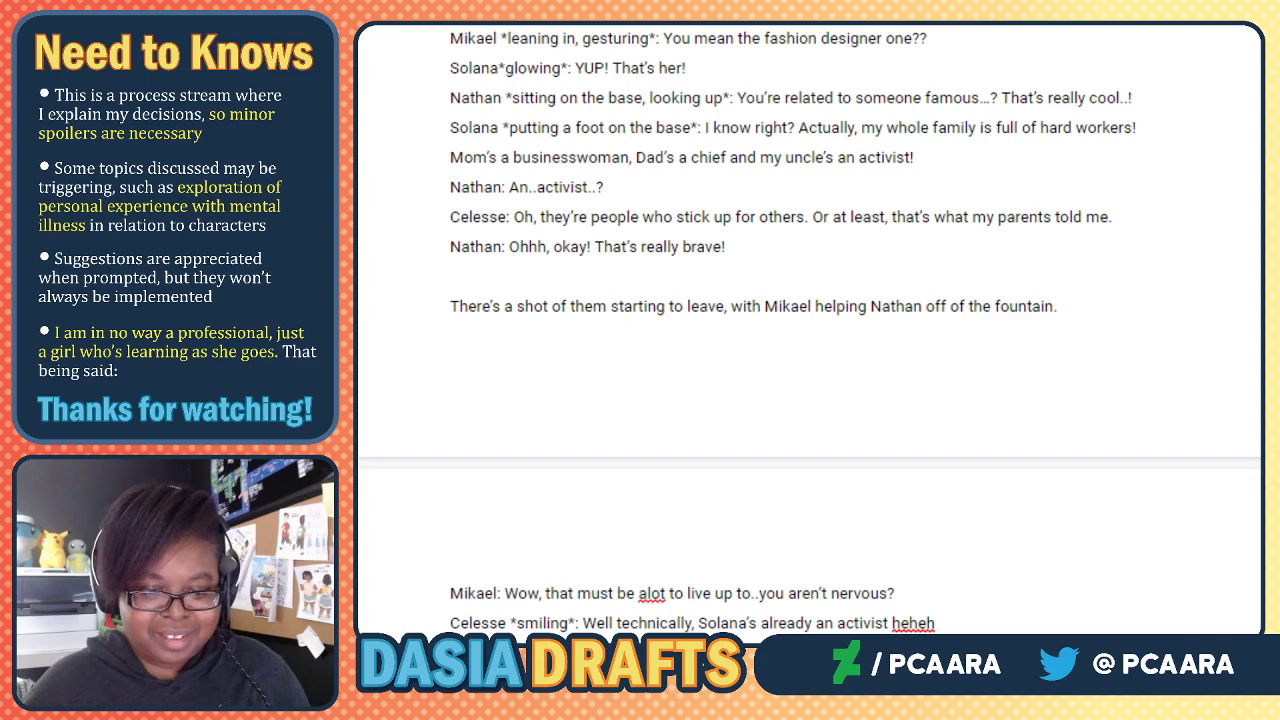
Read through Solana's reply about not being nervous and becoming a contest star, checking it phrase by phrase.
{"action": "scroll", "coordinate": [660, 606], "scroll_direction": "down", "scroll_amount": 1}
{"action": "left_click", "coordinate": [643, 597]}
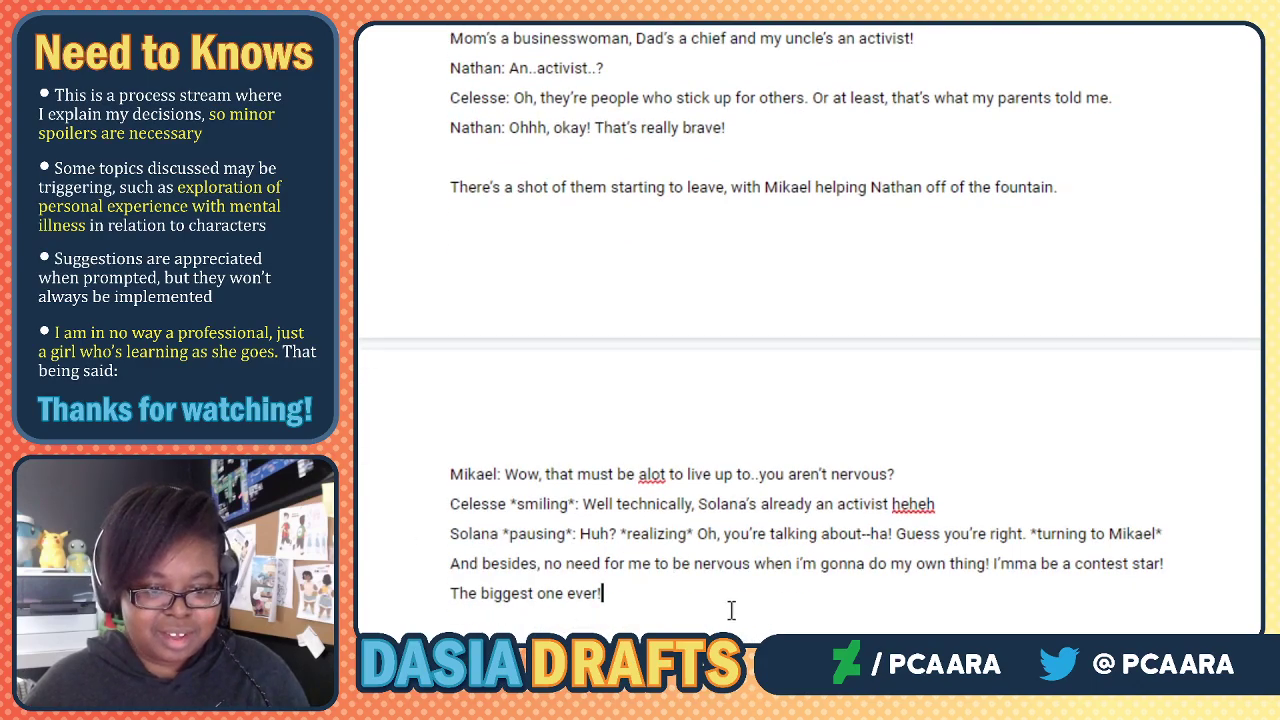
{"action": "scroll", "coordinate": [554, 523], "scroll_direction": "down", "scroll_amount": 3}
{"action": "scroll", "coordinate": [740, 311], "scroll_direction": "up", "scroll_amount": 1}
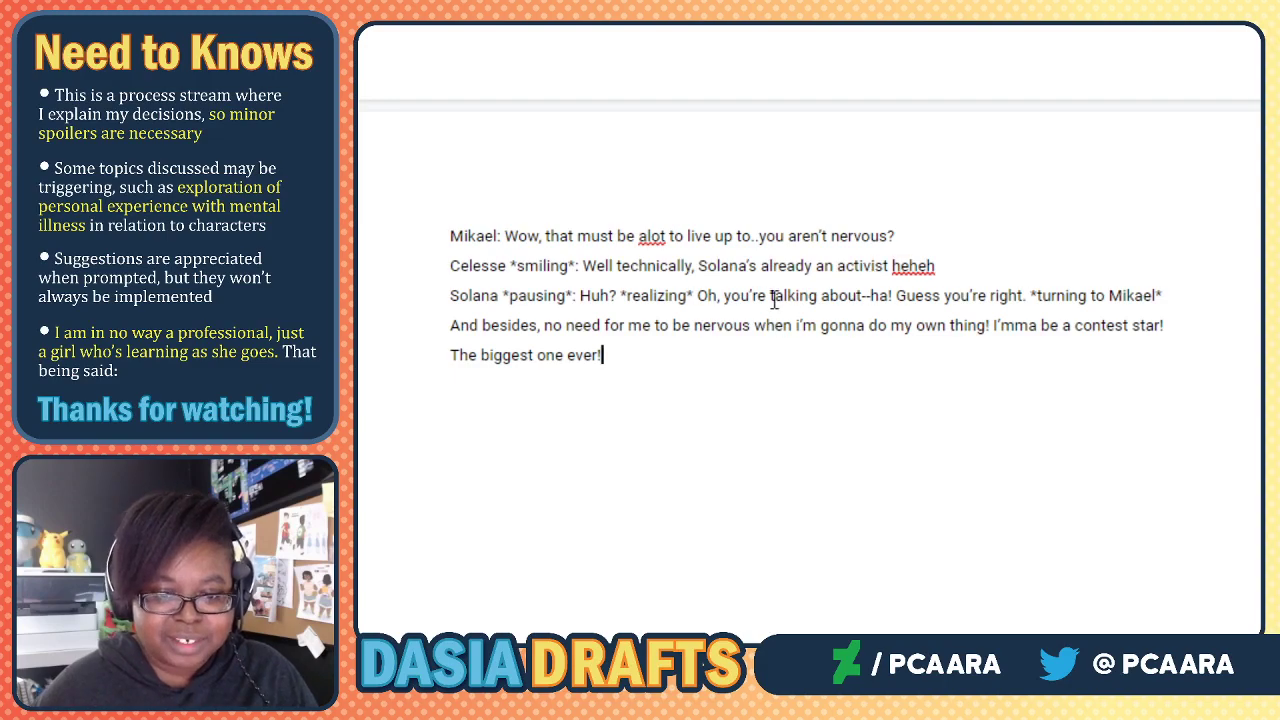
{"action": "left_click", "coordinate": [839, 295]}
{"action": "left_click", "coordinate": [1000, 296]}
{"action": "left_click", "coordinate": [658, 336]}
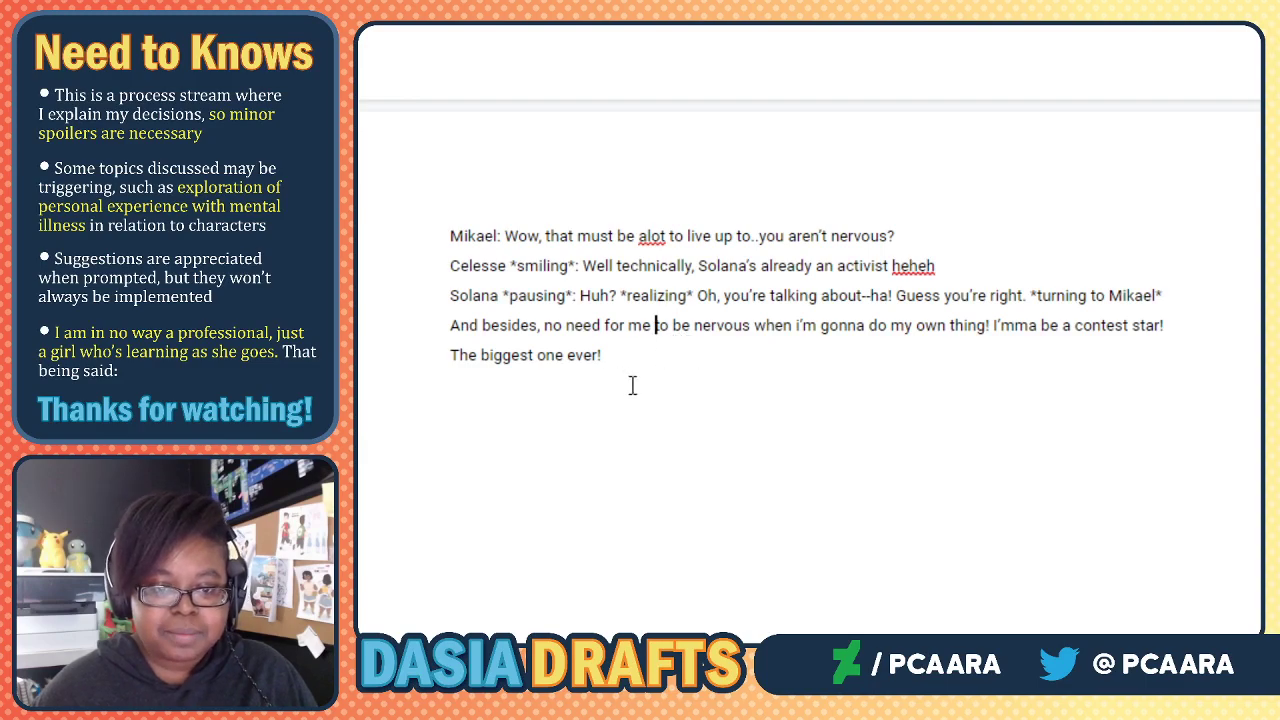
Below Solana's reply, after a blank line, add "Mikael watches her with sparkling eyes, as she starts to ponder on her own in the bg".
{"action": "scroll", "coordinate": [628, 380], "scroll_direction": "up", "scroll_amount": 1}
{"action": "left_click", "coordinate": [630, 474]}
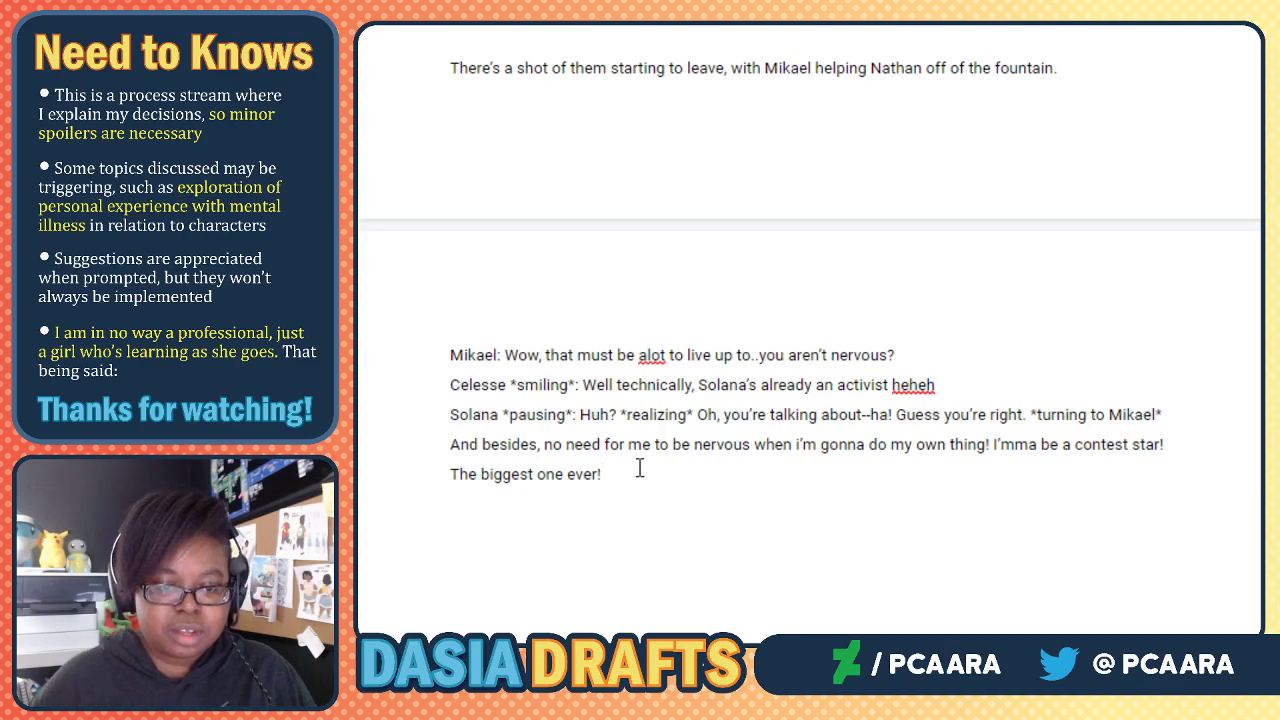
{"action": "key", "text": "Return"}
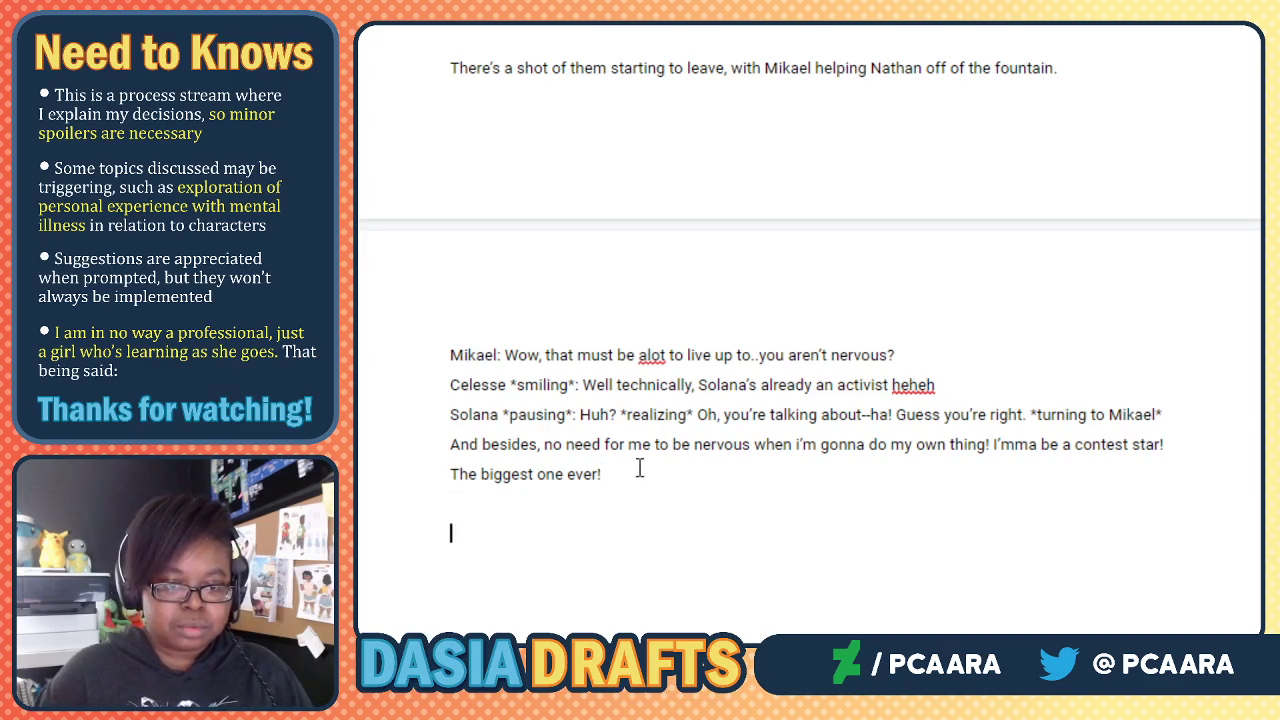
{"action": "key", "text": "Return"}
{"action": "type", "text": "Mikael"}
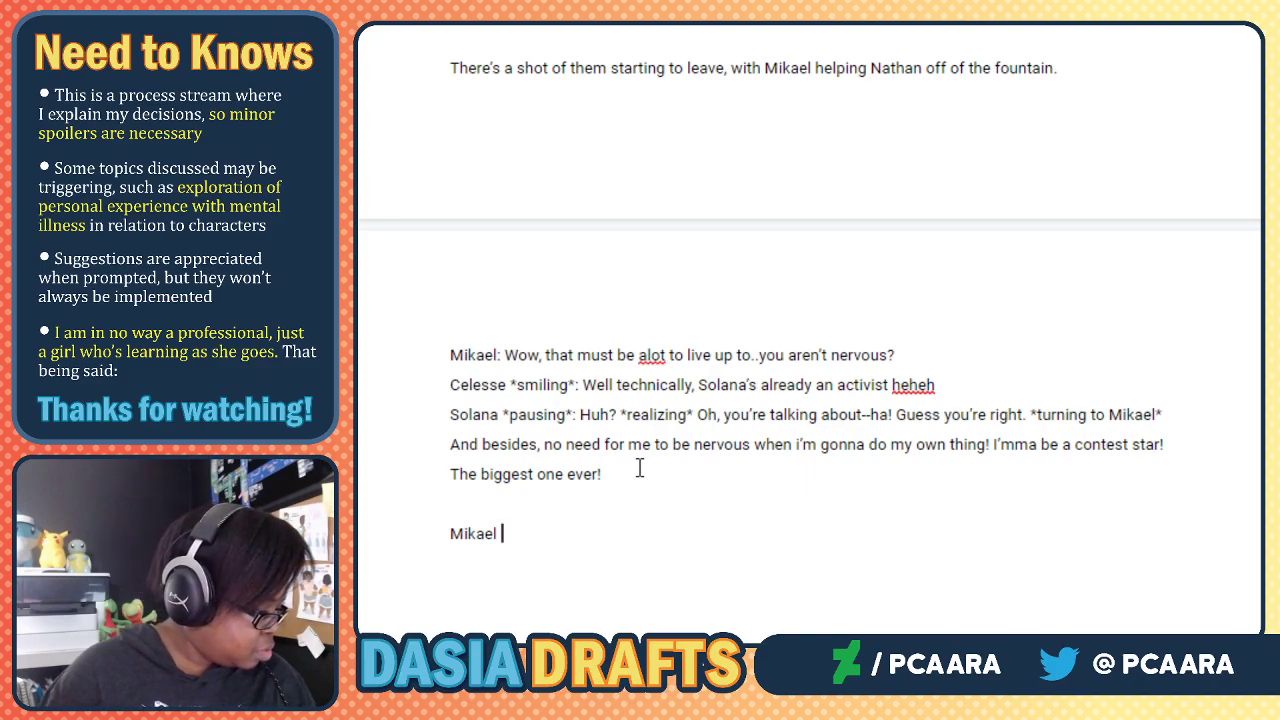
{"action": "type", "text": " watches her with sparkling eyes"}
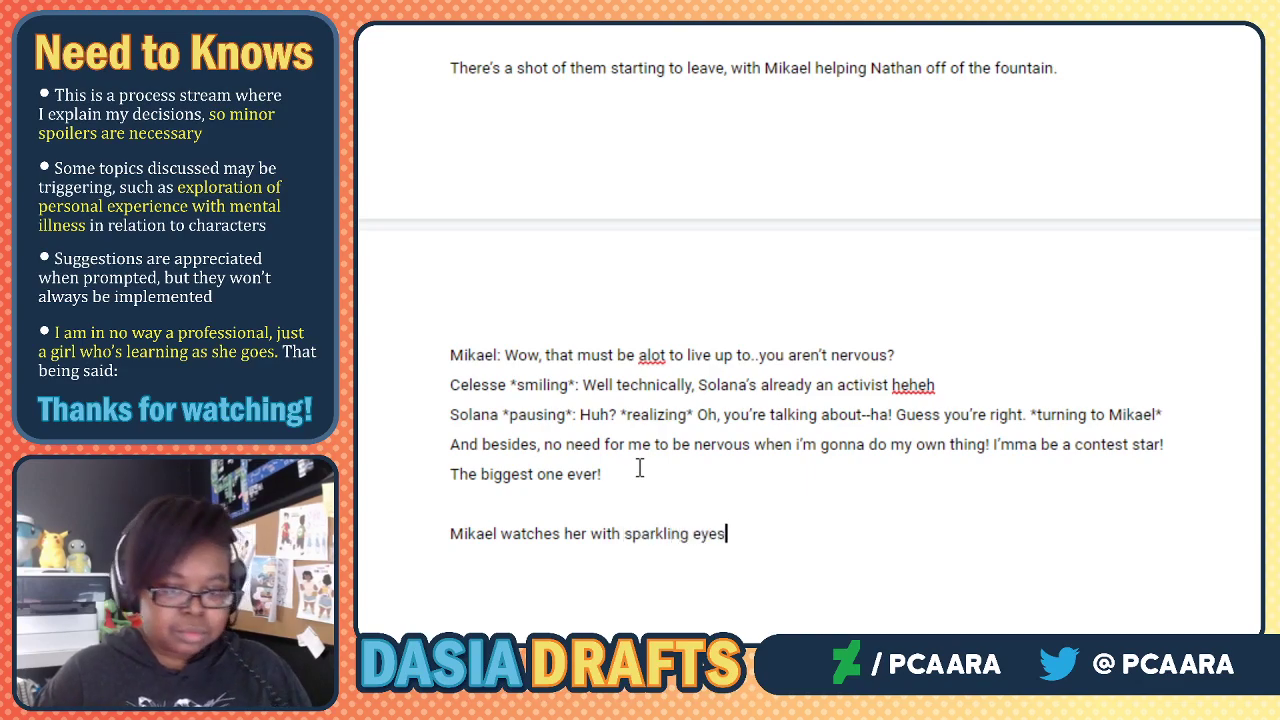
{"action": "type", "text": ", as she starts to ponder on her ow"}
{"action": "type", "text": "he bg"}
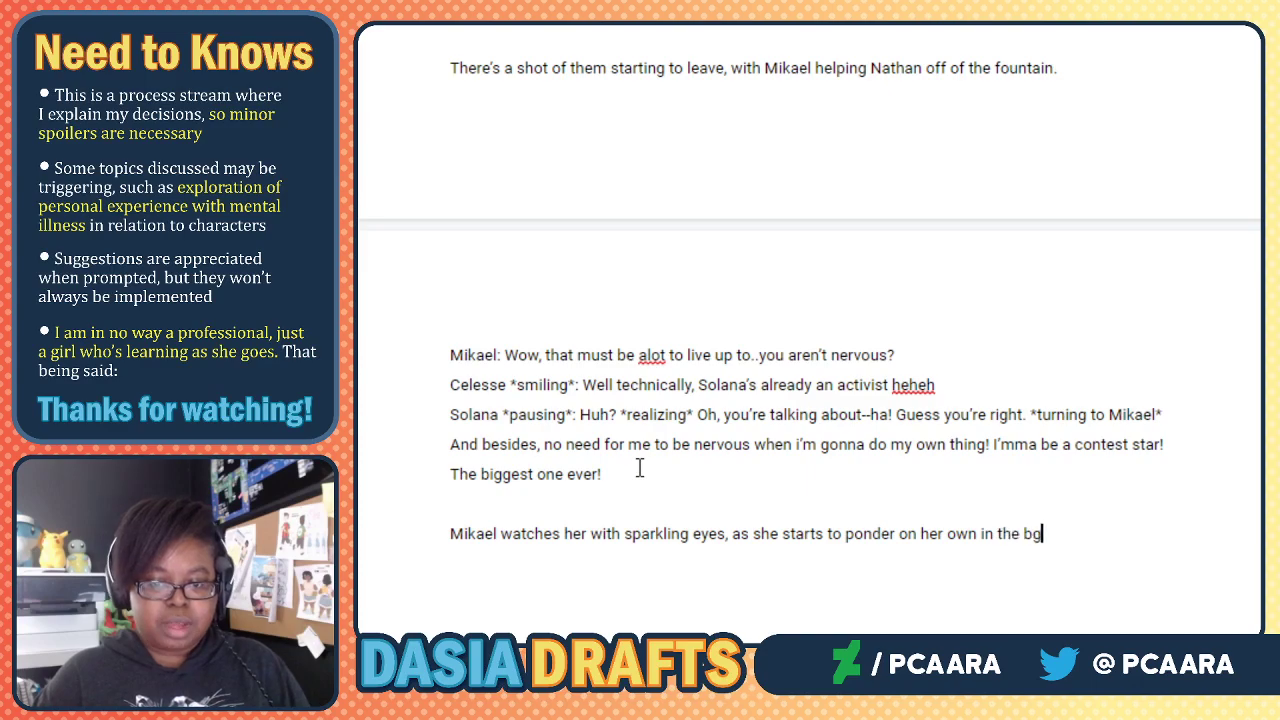
Start a separate dialogue line for Solana below the description, with the cue "*quietly*" and a colon.
{"action": "key", "text": "Return"}
{"action": "key", "text": "Return"}
{"action": "type", "text": "Solan"}
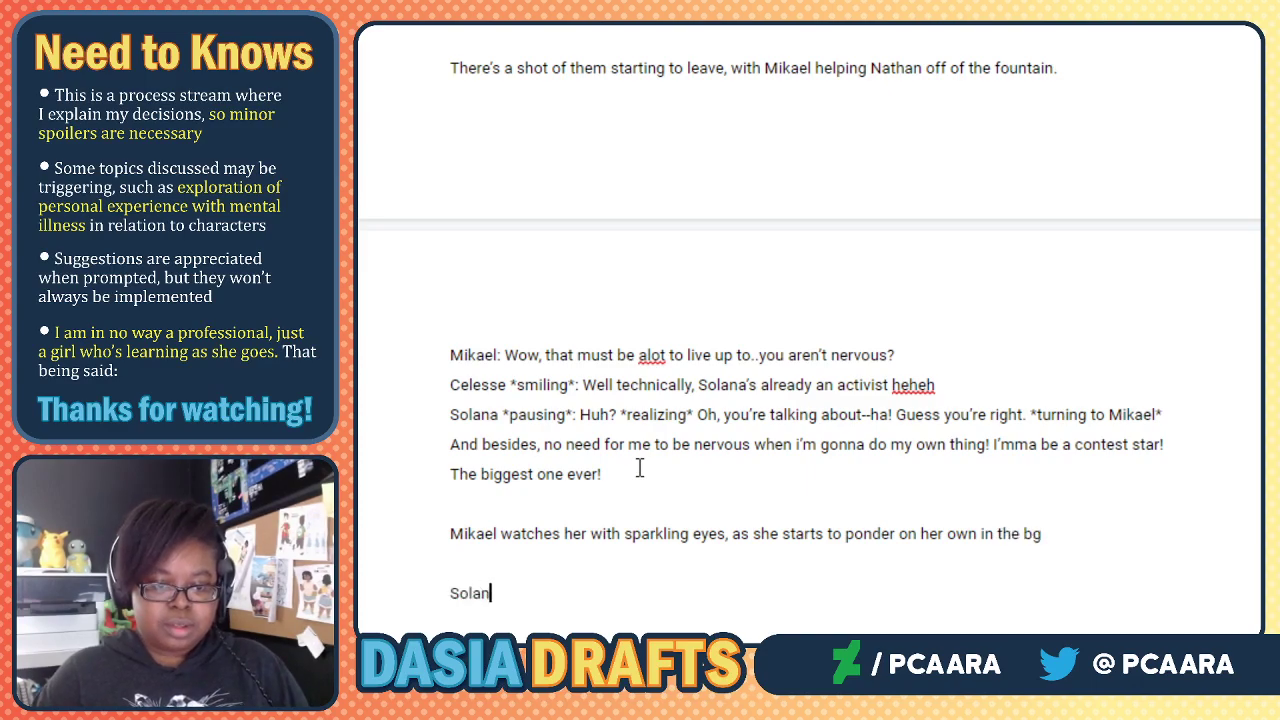
{"action": "type", "text": "a:"}
{"action": "scroll", "coordinate": [640, 467], "scroll_direction": "down", "scroll_amount": 3}
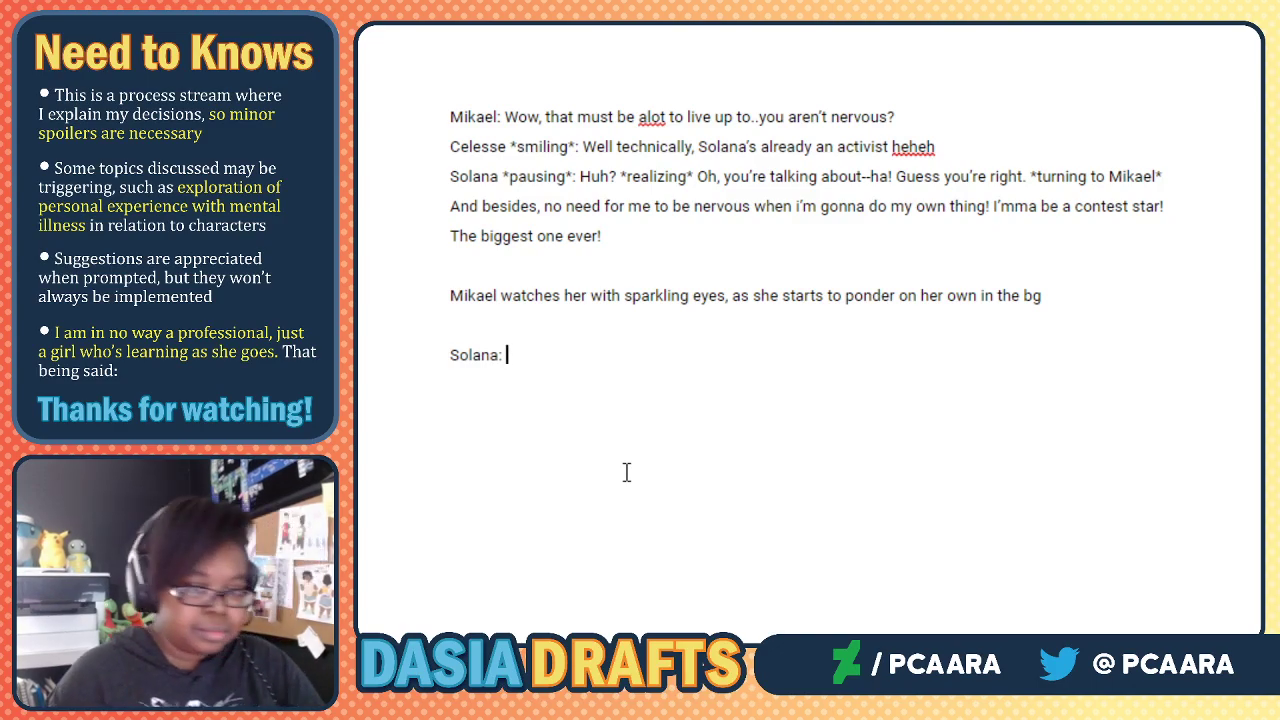
{"action": "type", "text": "*quietly*"}
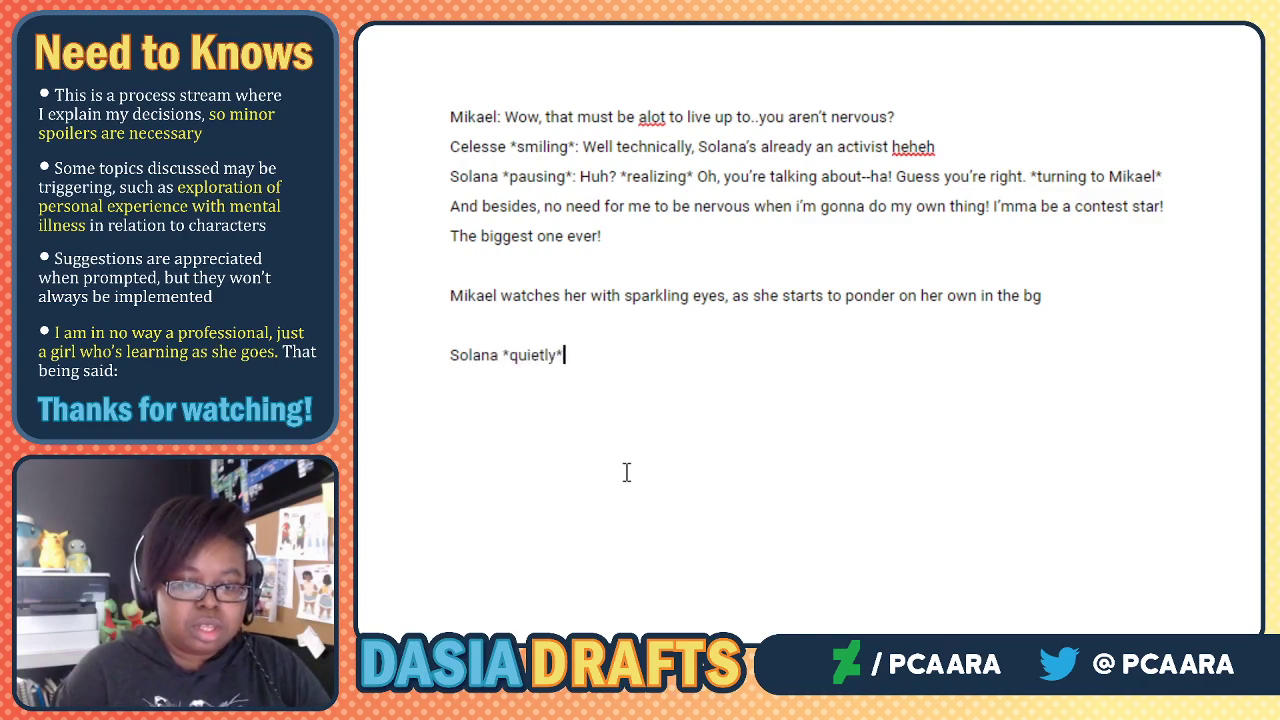
{"action": "key", "text": "BackSpace"}
{"action": "type", "text": "*: A"}
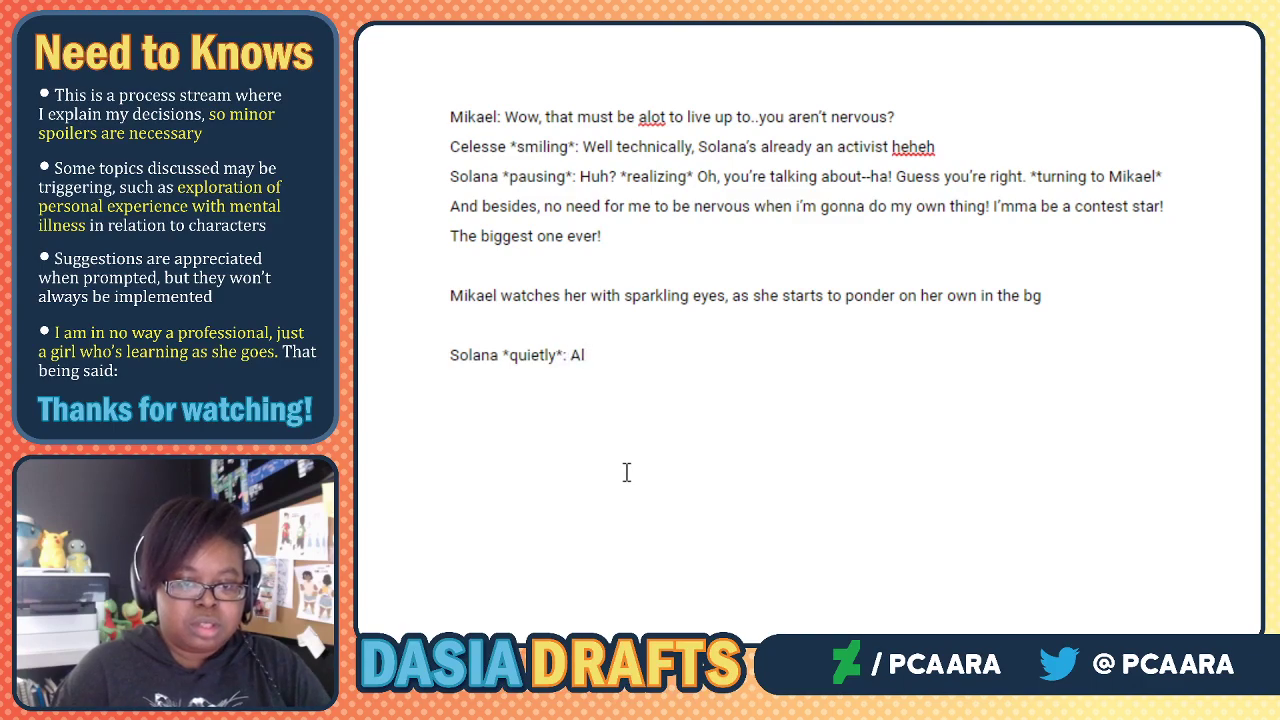
Reword the opening of Solana's quiet line to "Though.".
{"action": "key", "text": "BackSpace"}
{"action": "type", "text": "But"}
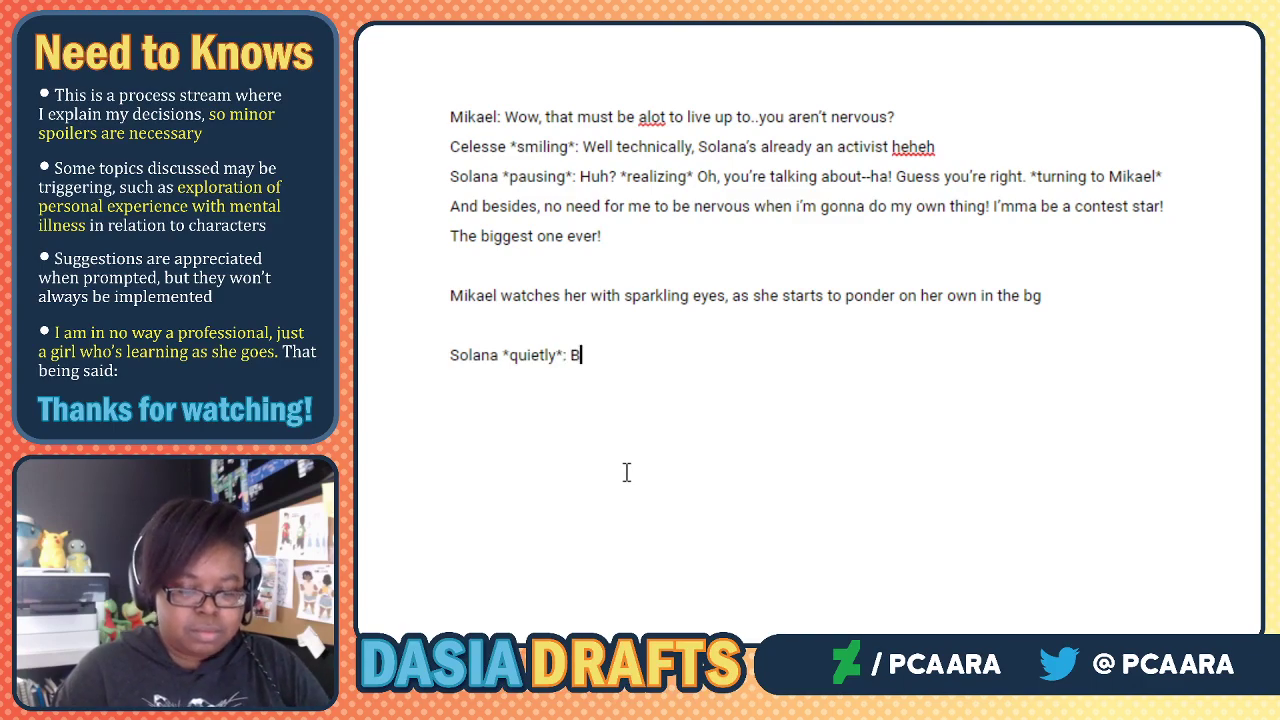
{"action": "key", "text": "BackSpace"}
{"action": "key", "text": "BackSpace"}
{"action": "key", "text": "BackSpace"}
{"action": "type", "text": "Though."}
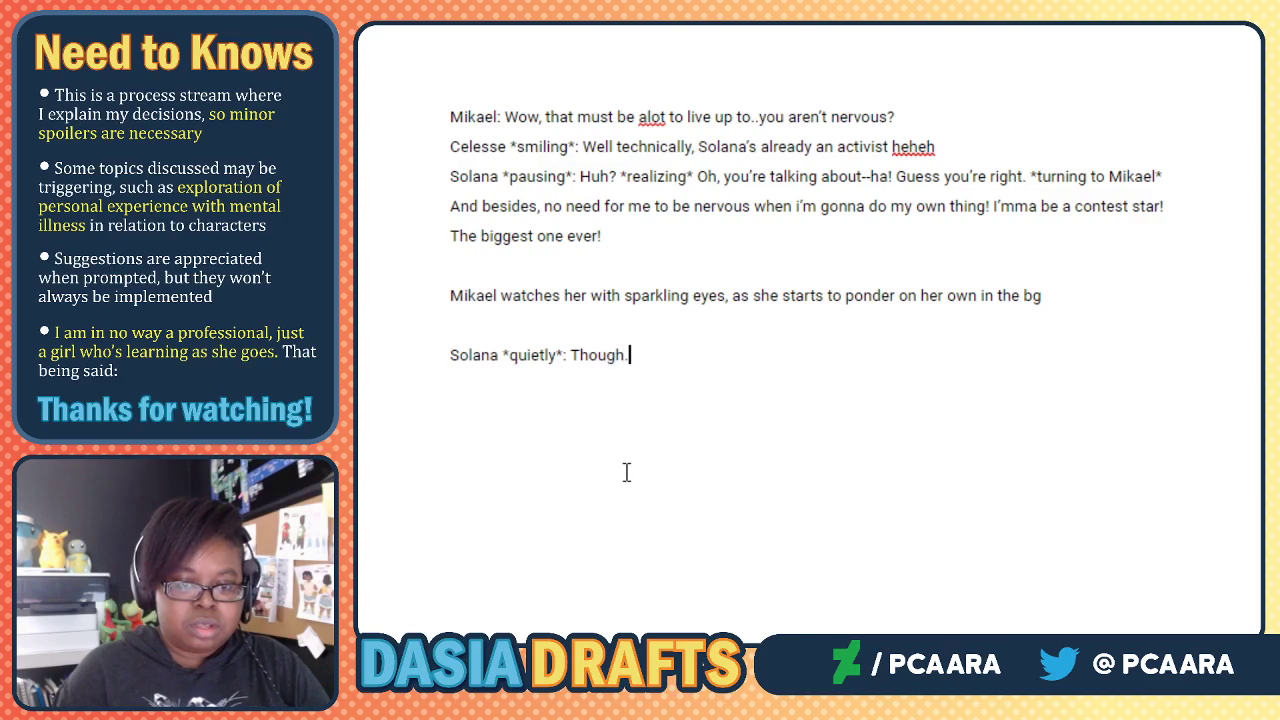
Extend Solana's quiet line so it reads "Though...that's if we can even".
{"action": "type", "text": "..that's if wecan"}
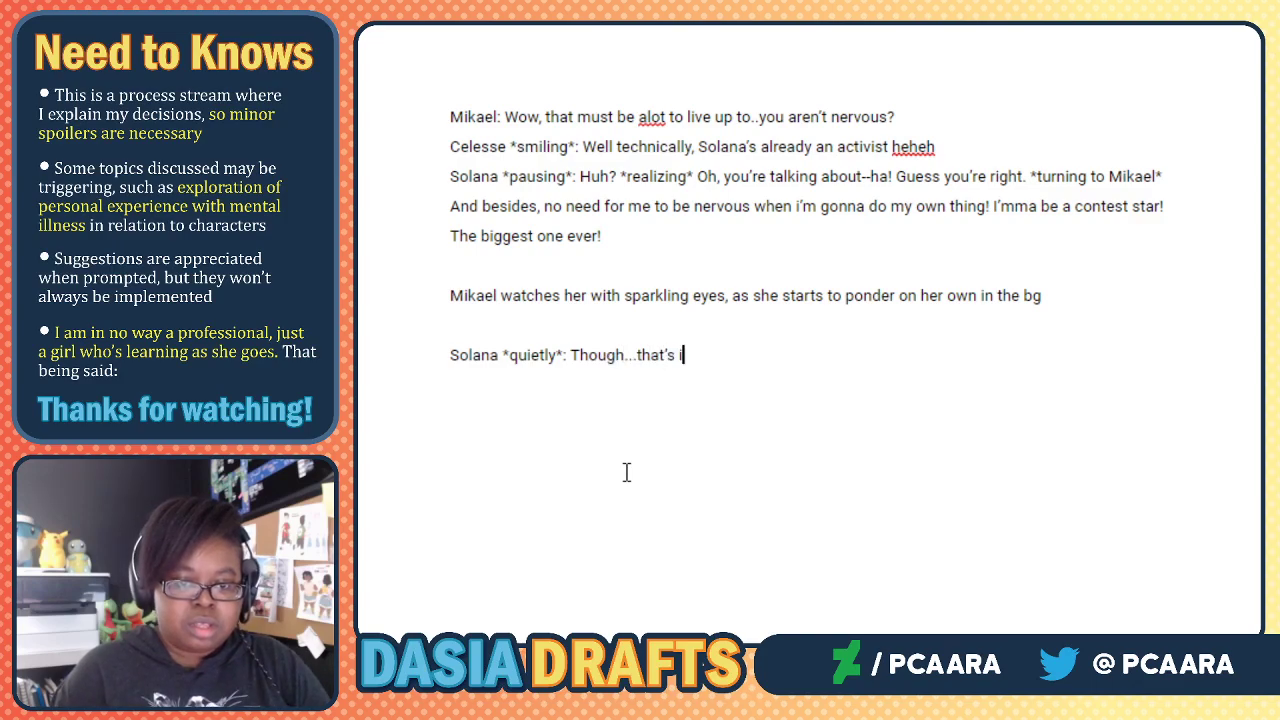
{"action": "key", "text": "BackSpace"}
{"action": "key", "text": "BackSpace"}
{"action": "key", "text": "BackSpace"}
{"action": "key", "text": "BackSpace"}
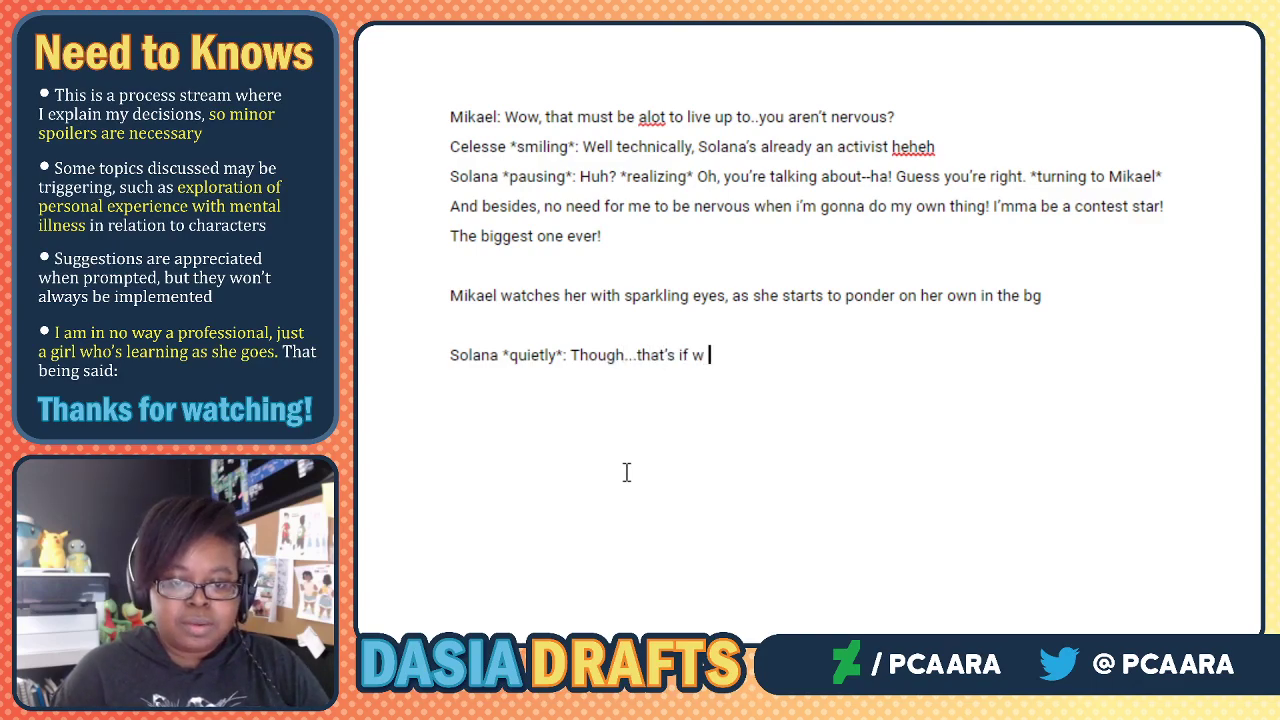
{"action": "type", "text": "e can even"}
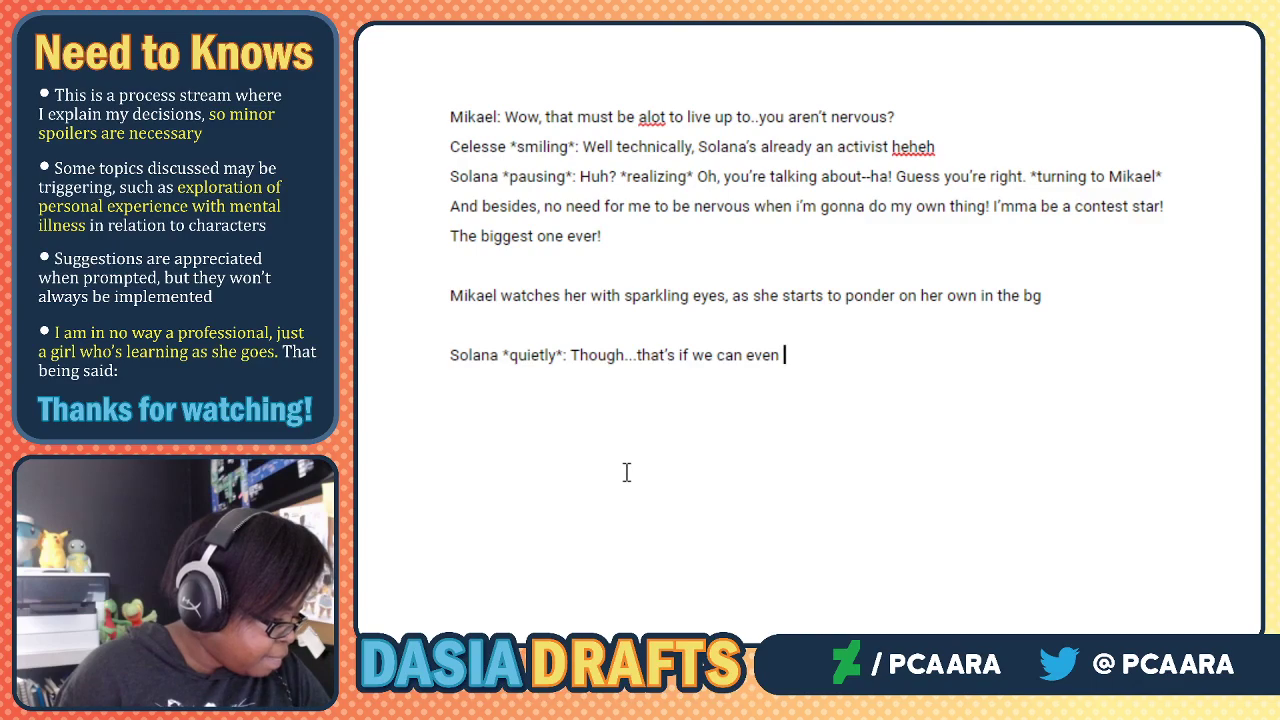
Replace the text after "Though..." in Solana's quiet line with "I hope I actually get the chance to participate in a contest or two..." and start a new line.
{"action": "key", "text": "BackSpace"}
{"action": "key", "text": "BackSpace"}
{"action": "key", "text": "BackSpace"}
{"action": "key", "text": "BackSpace"}
{"action": "key", "text": "BackSpace"}
{"action": "key", "text": "BackSpace"}
{"action": "key", "text": "BackSpace"}
{"action": "key", "text": "BackSpace"}
{"action": "key", "text": "BackSpace"}
{"action": "key", "text": "BackSpace"}
{"action": "key", "text": "BackSpace"}
{"action": "key", "text": "BackSpace"}
{"action": "key", "text": "BackSpace"}
{"action": "key", "text": "BackSpace"}
{"action": "key", "text": "BackSpace"}
{"action": "key", "text": "BackSpace"}
{"action": "key", "text": "BackSpace"}
{"action": "key", "text": "BackSpace"}
{"action": "key", "text": "BackSpace"}
{"action": "key", "text": "BackSpace"}
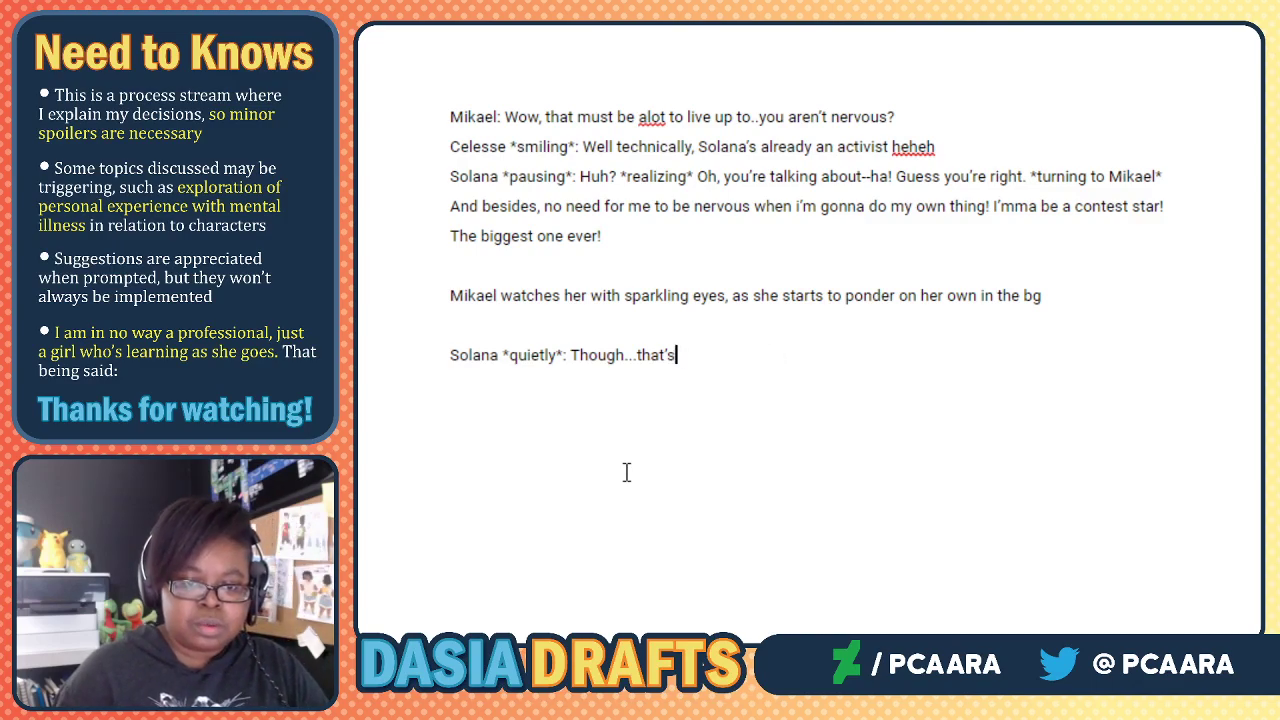
{"action": "type", "text": "I ho"}
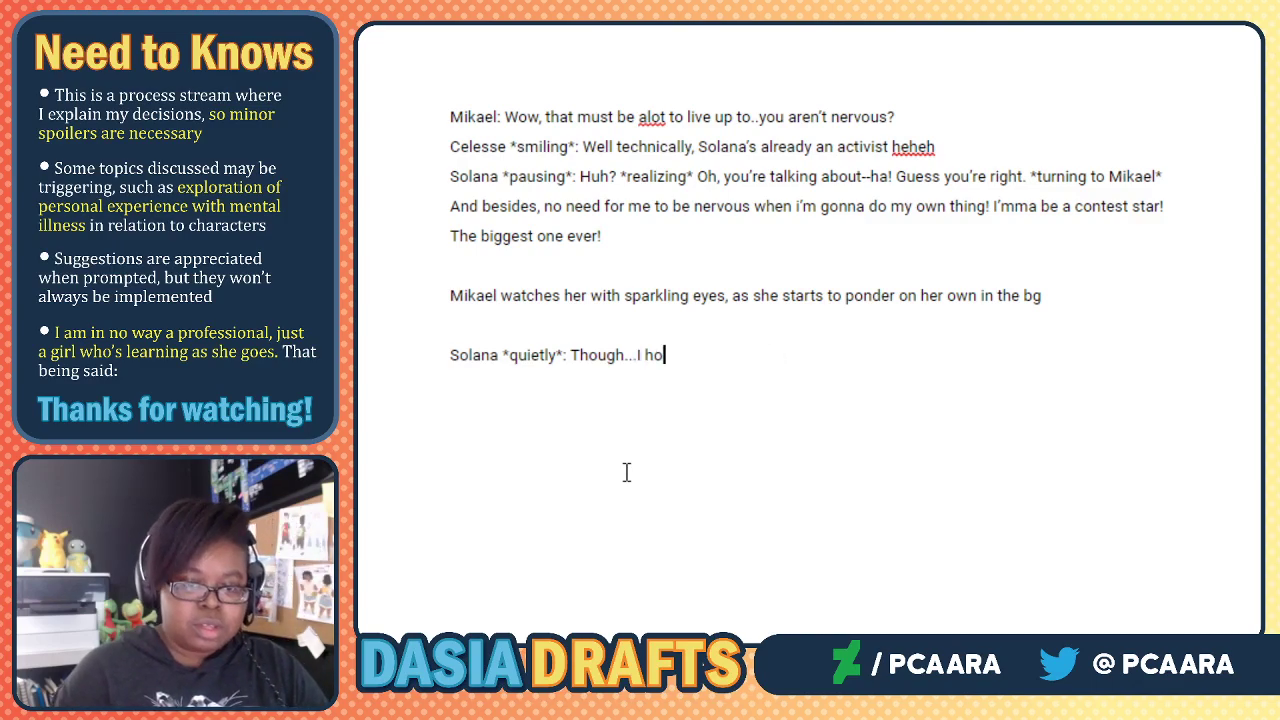
{"action": "type", "text": "pe I actually ge"}
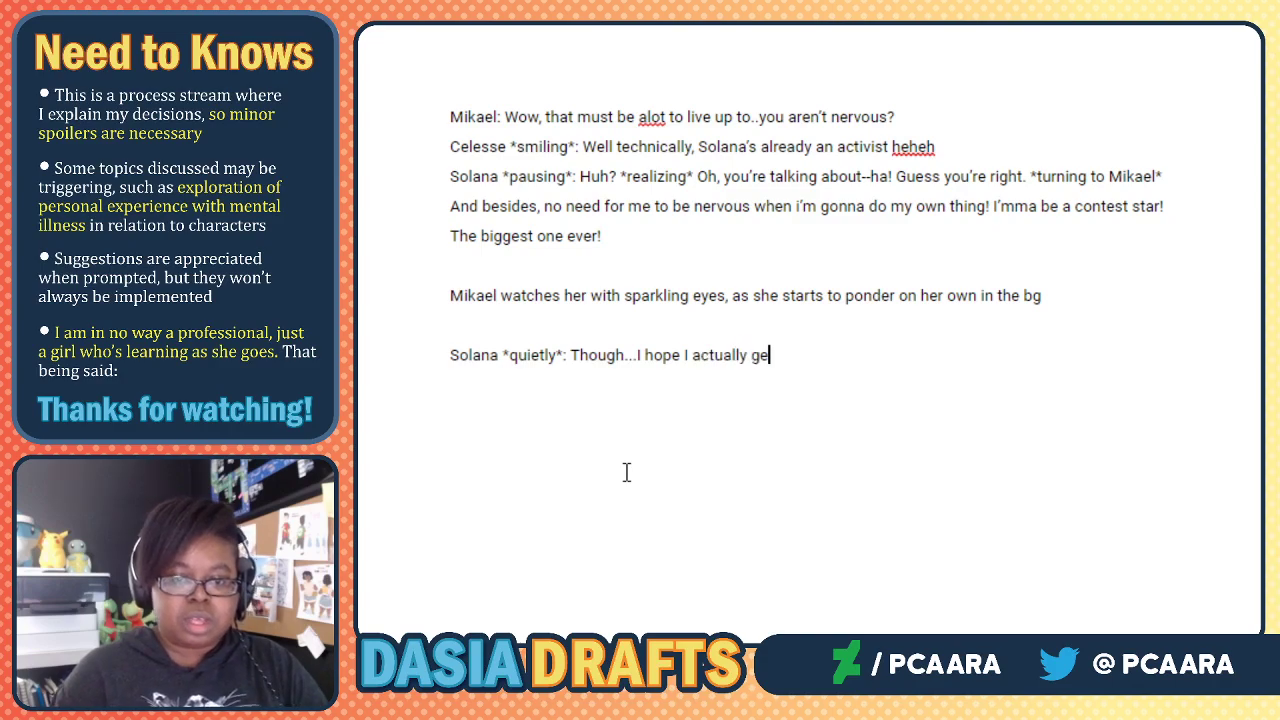
{"action": "type", "text": "t the chance to par"}
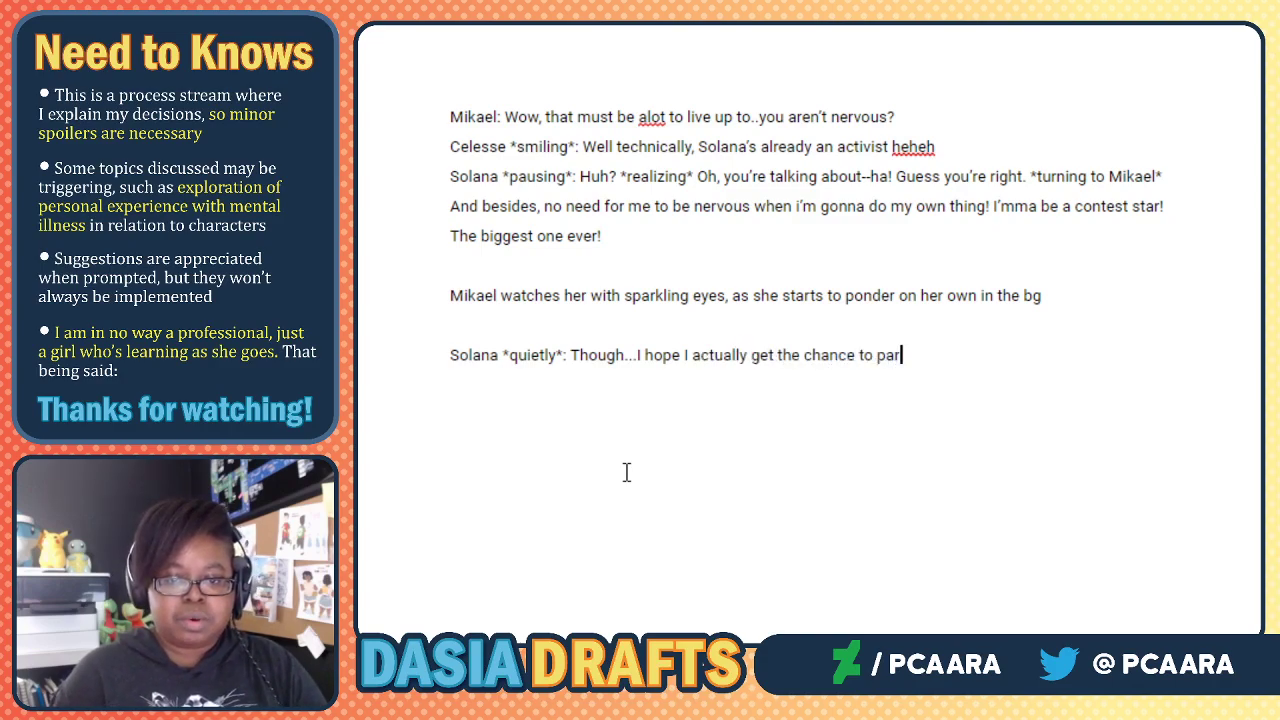
{"action": "type", "text": "ticipate in"}
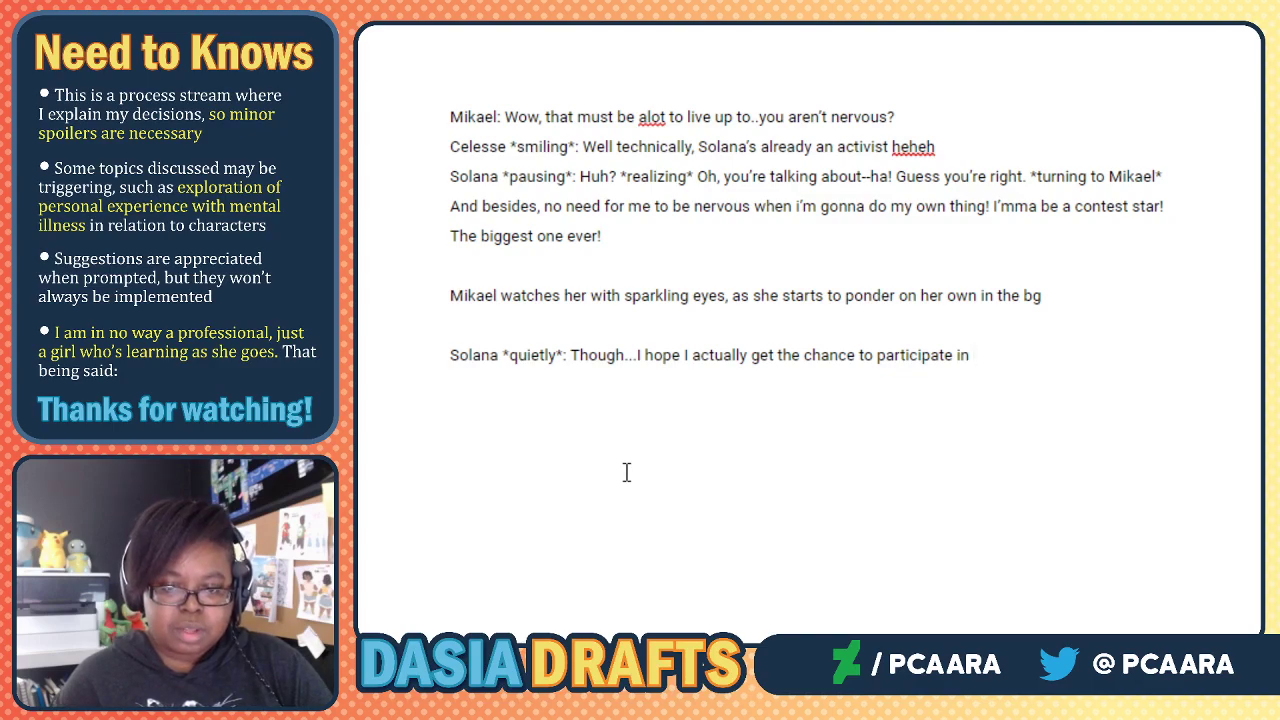
{"action": "type", "text": " a contest or two..."}
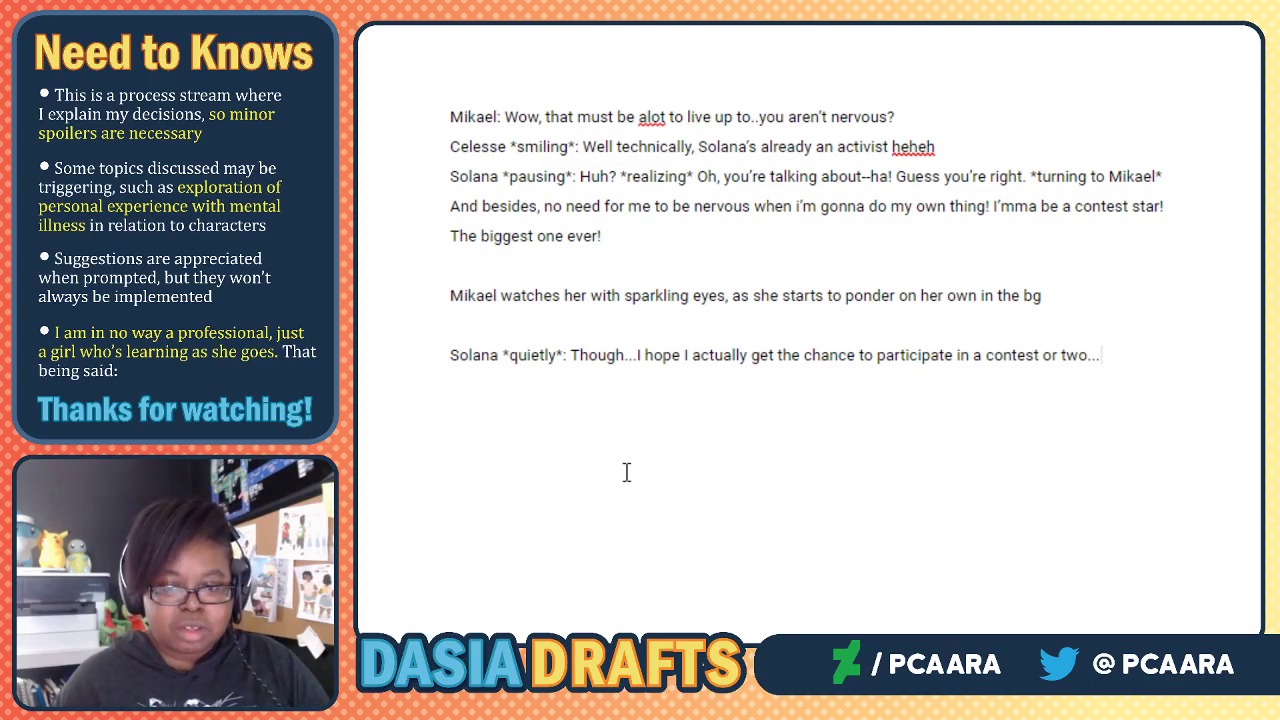
{"action": "key", "text": "Return"}
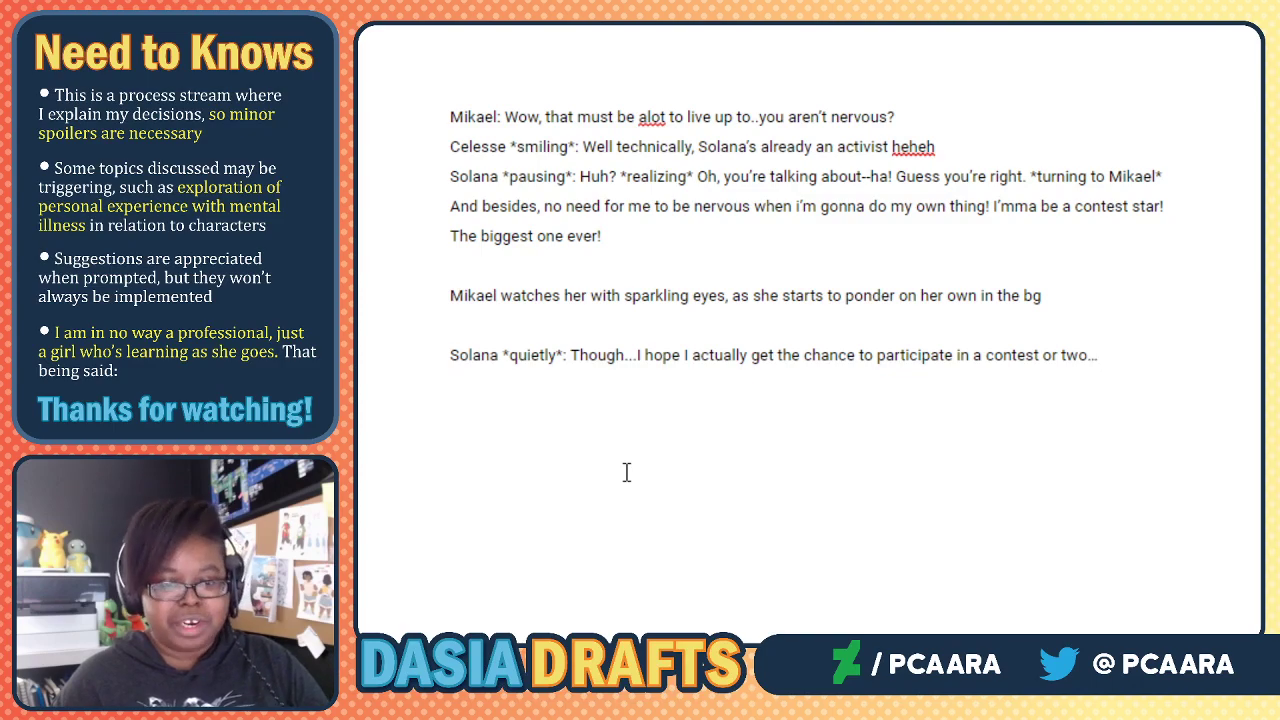
Make the speaker cue "MIkael *shocked*:" in the statue scene bold.
{"action": "scroll", "coordinate": [506, 240], "scroll_direction": "up", "scroll_amount": 1}
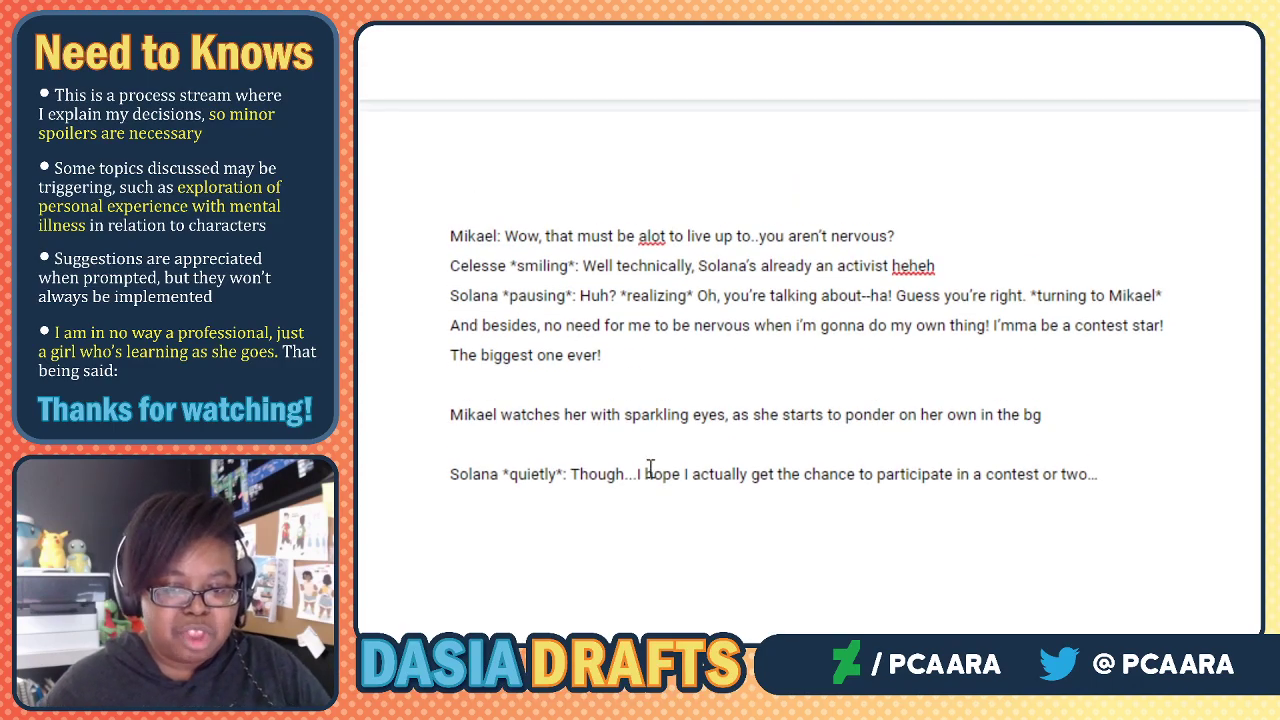
{"action": "scroll", "coordinate": [650, 470], "scroll_direction": "up", "scroll_amount": 6}
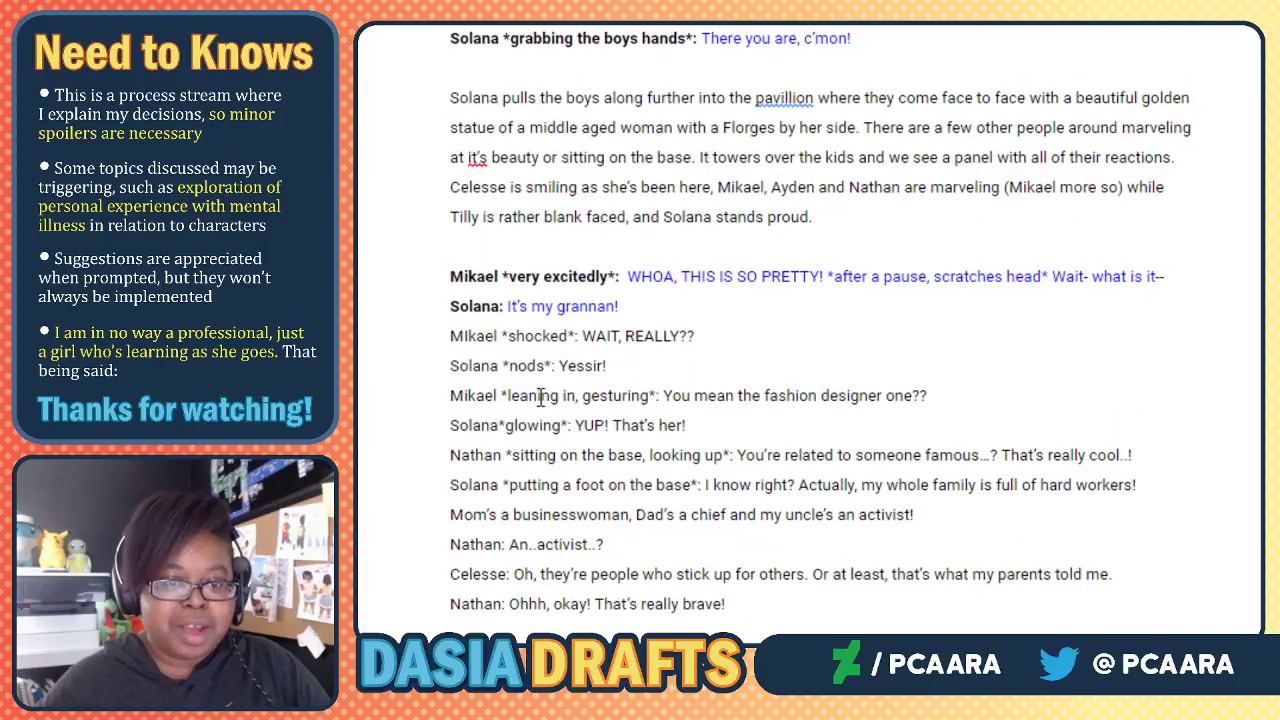
{"action": "double_click", "coordinate": [553, 338]}
{"action": "left_click", "coordinate": [553, 338]}
{"action": "left_click_drag", "start_coordinate": [578, 338], "coordinate": [437, 336]}
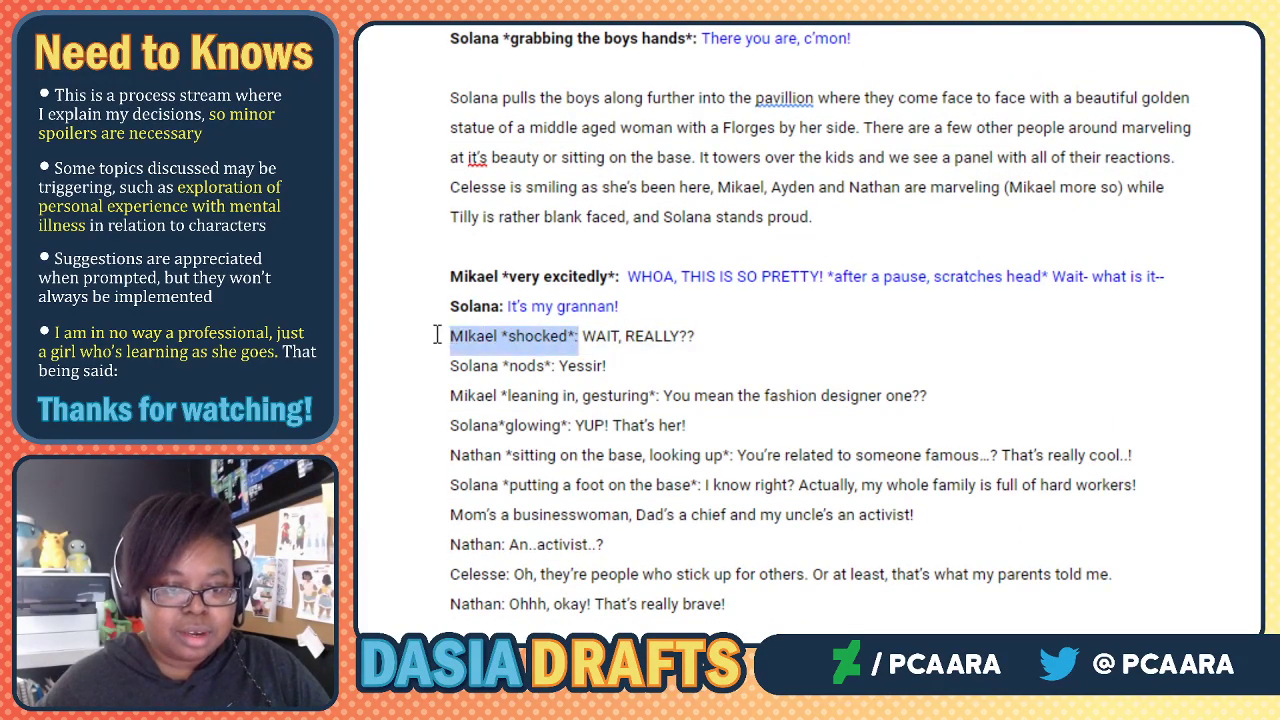
{"action": "key", "text": "ctrl+b"}
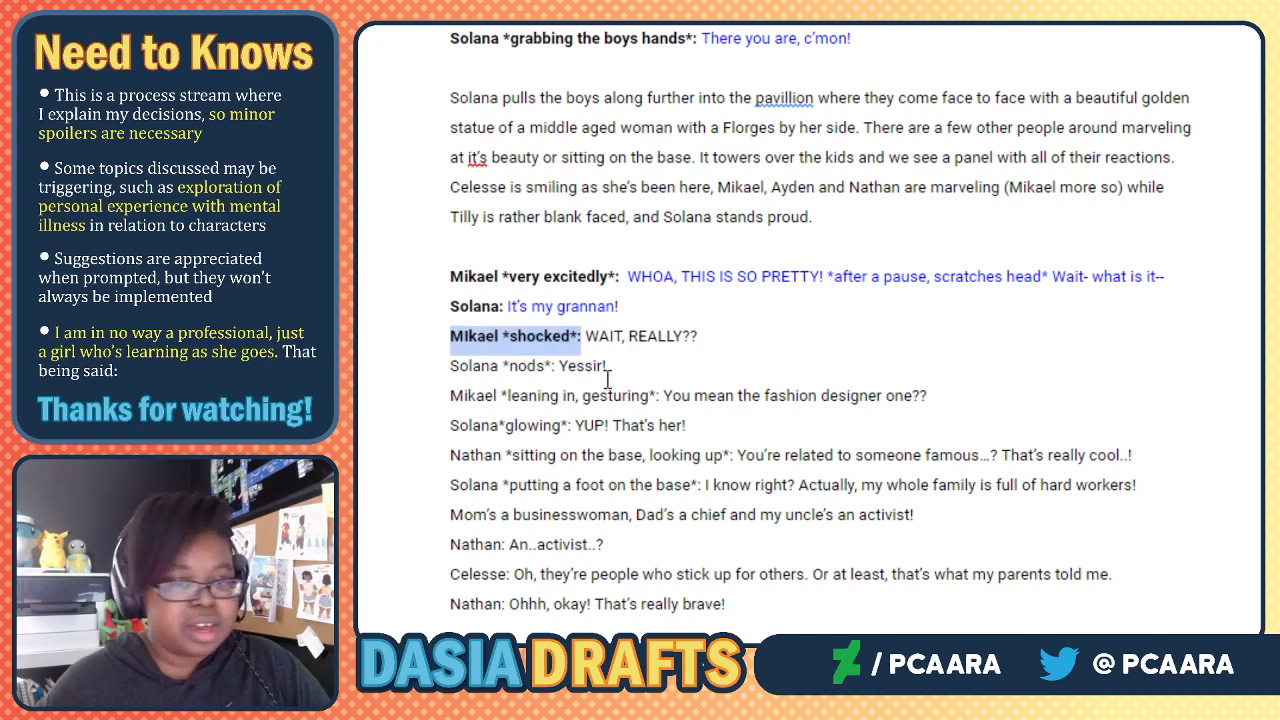
Colour Mikael's shocked line "WAIT, REALLY??" in the same blue as the dialogue above it.
{"action": "left_click", "coordinate": [615, 343]}
{"action": "left_click", "coordinate": [588, 338]}
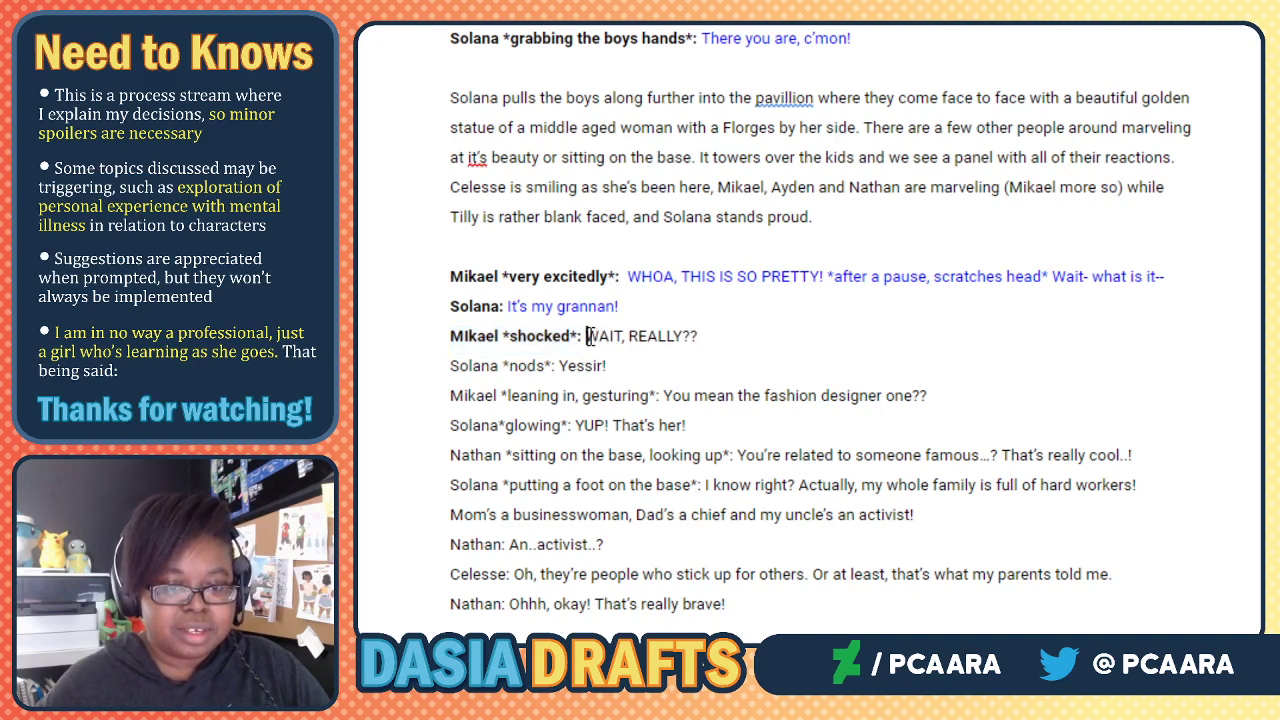
{"action": "left_click_drag", "start_coordinate": [590, 338], "coordinate": [716, 346]}
{"action": "left_click", "coordinate": [632, 5]}
{"action": "left_click", "coordinate": [632, 5]}
{"action": "left_click", "coordinate": [656, 3]}
{"action": "left_click", "coordinate": [656, 3]}
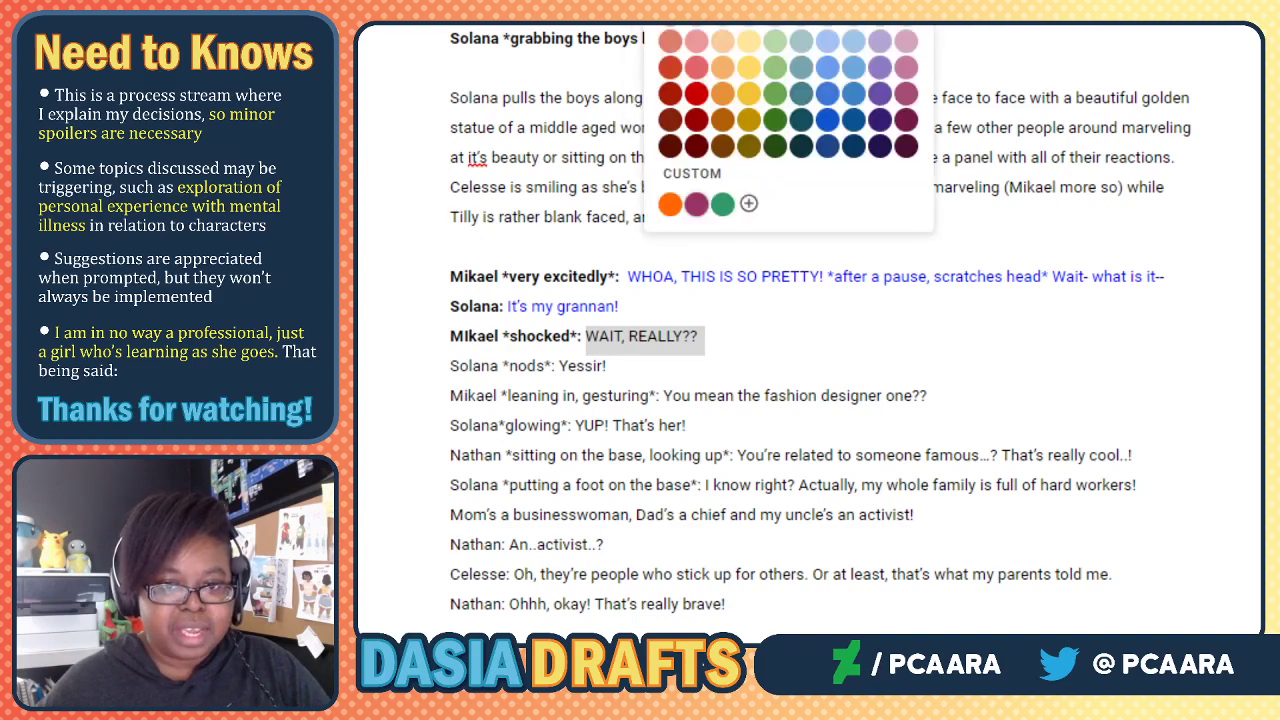
{"action": "left_click", "coordinate": [853, 2]}
Make the cue "Solana *nods*:" bold and colour her line "Yessir!" blue.
{"action": "double_click", "coordinate": [528, 369]}
{"action": "left_click_drag", "start_coordinate": [544, 368], "coordinate": [455, 362]}
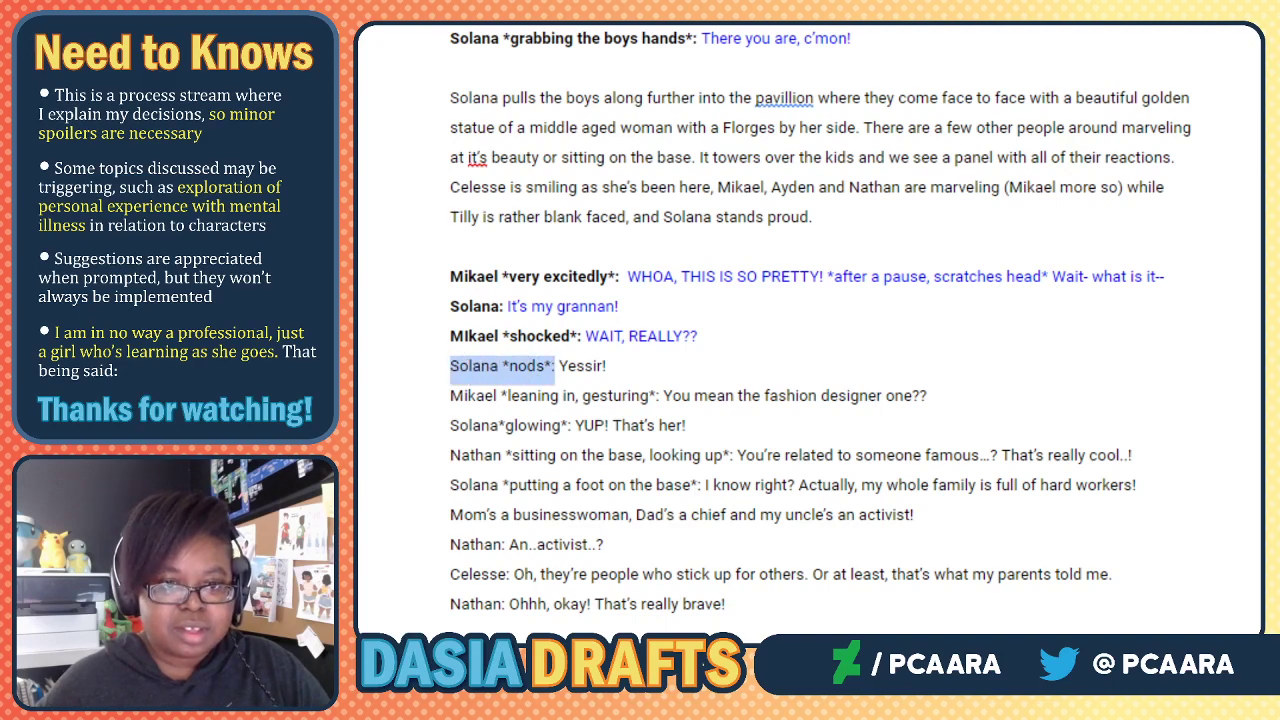
{"action": "triple_click", "coordinate": [580, 368]}
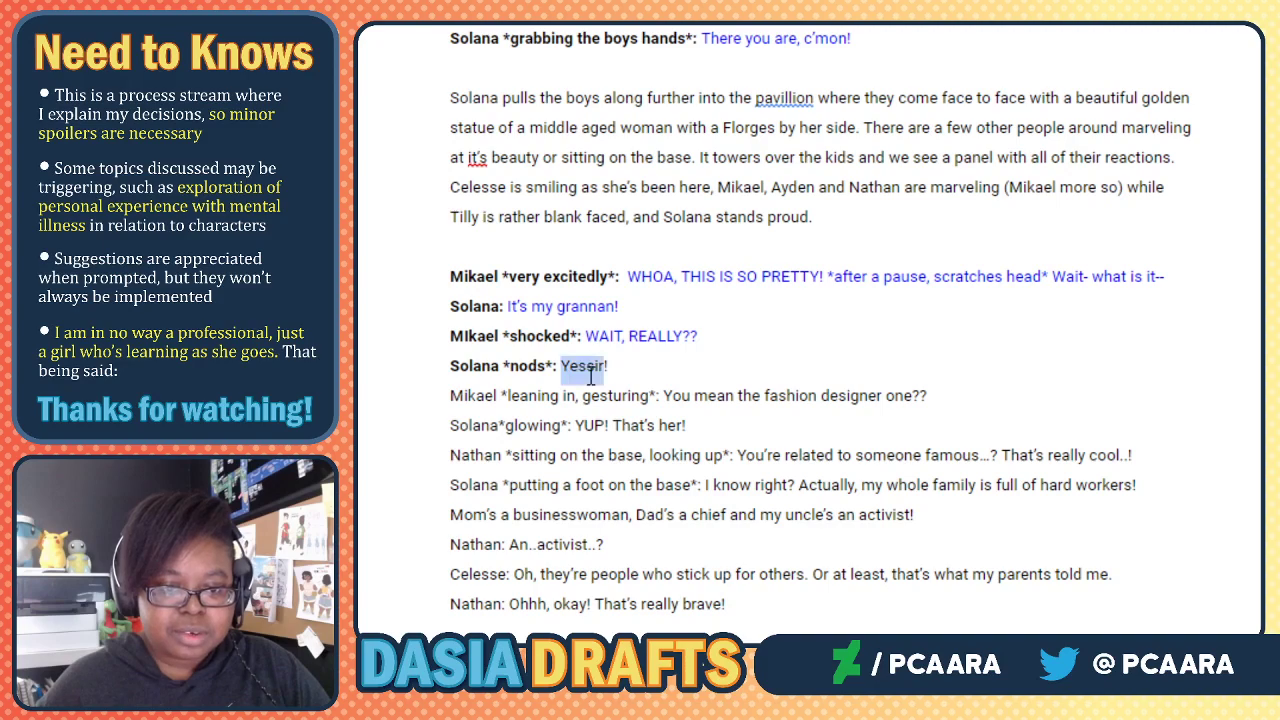
{"action": "left_click", "coordinate": [582, 370]}
{"action": "left_click_drag", "start_coordinate": [563, 366], "coordinate": [643, 360]}
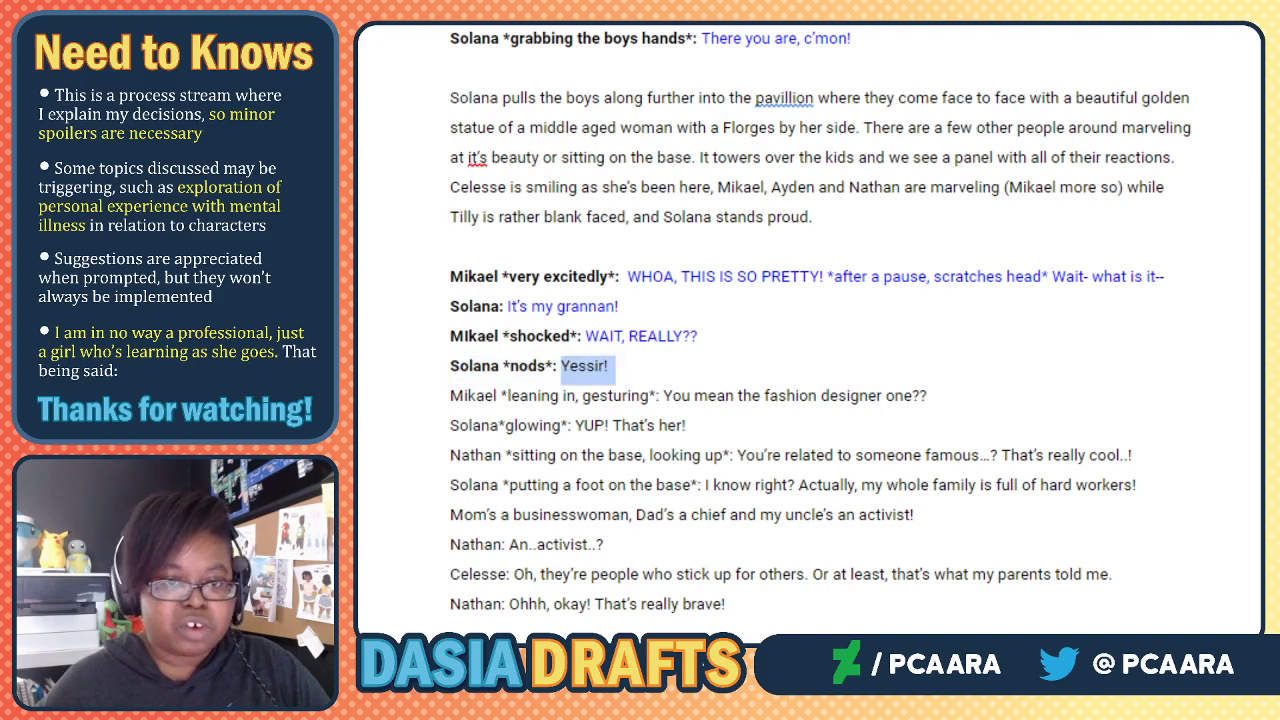
{"action": "left_click", "coordinate": [658, 8]}
{"action": "left_click", "coordinate": [853, 3]}
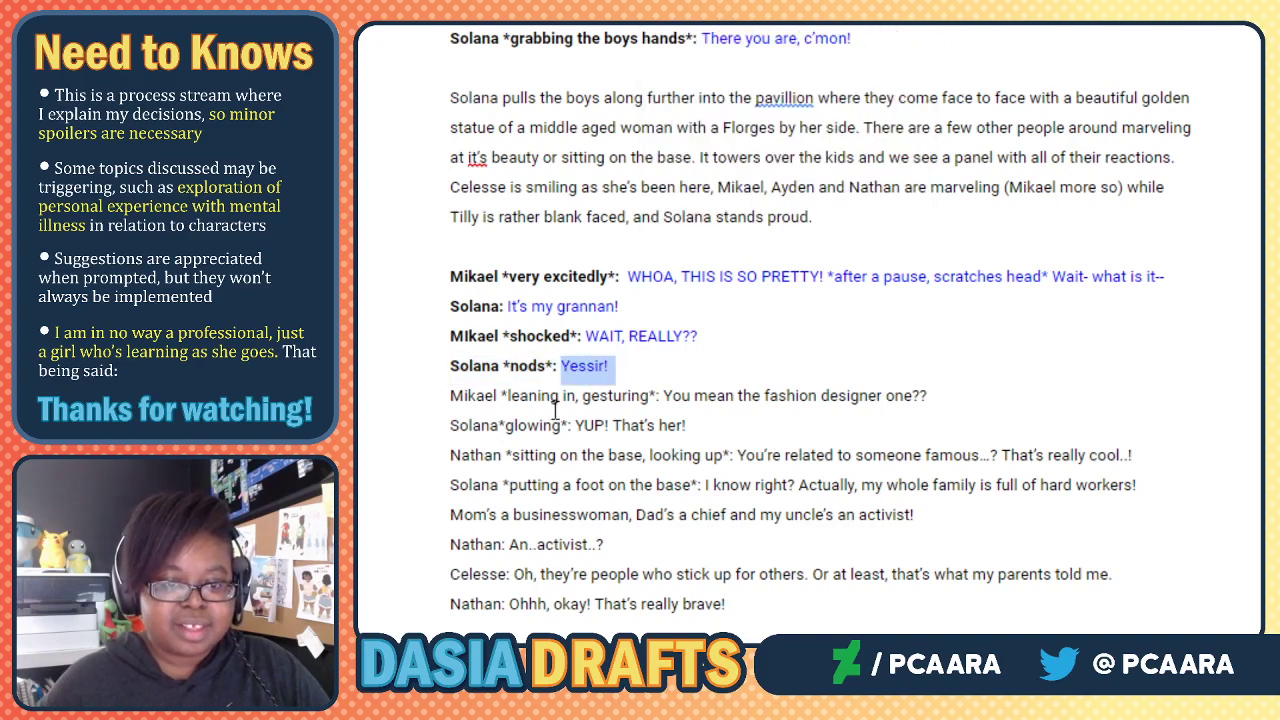
Make the cue "Mikael *leaning in, gesturing*:" bold and colour his line "You mean the fashion designer one??" blue.
{"action": "triple_click", "coordinate": [557, 407]}
{"action": "left_click", "coordinate": [582, 402]}
{"action": "left_click_drag", "start_coordinate": [660, 397], "coordinate": [450, 396]}
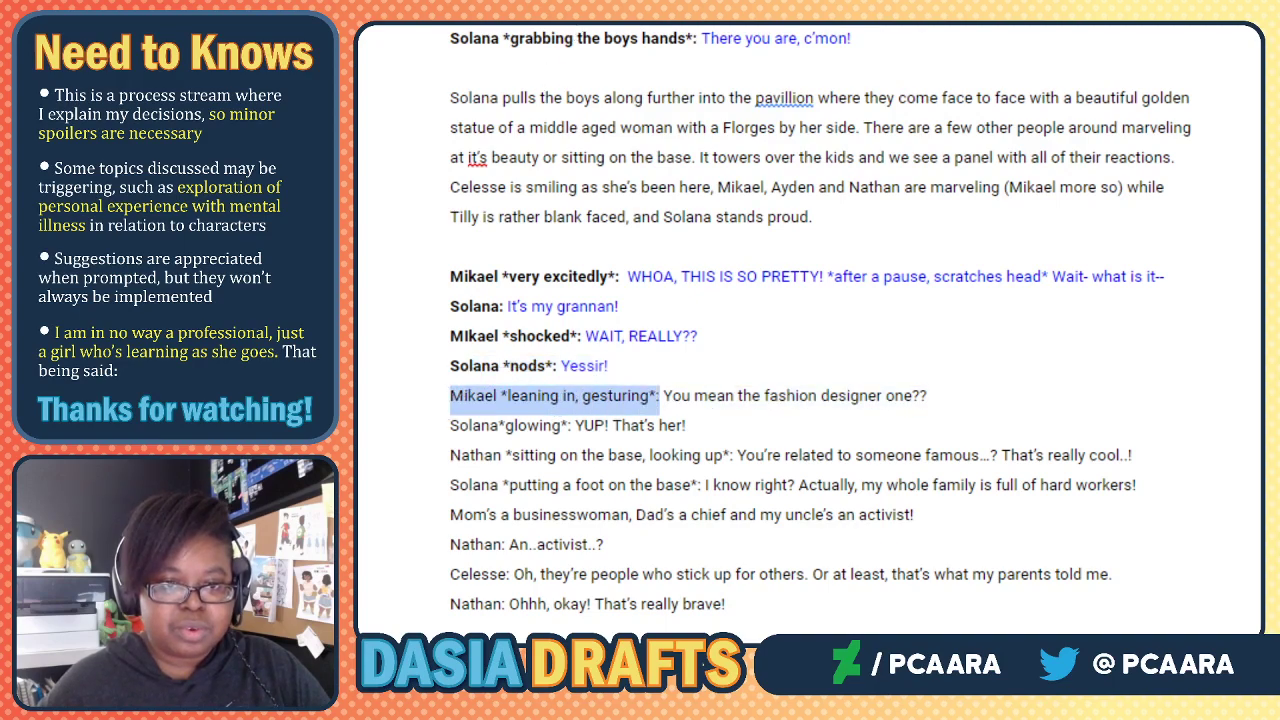
{"action": "left_click", "coordinate": [574, 8]}
{"action": "double_click", "coordinate": [797, 385]}
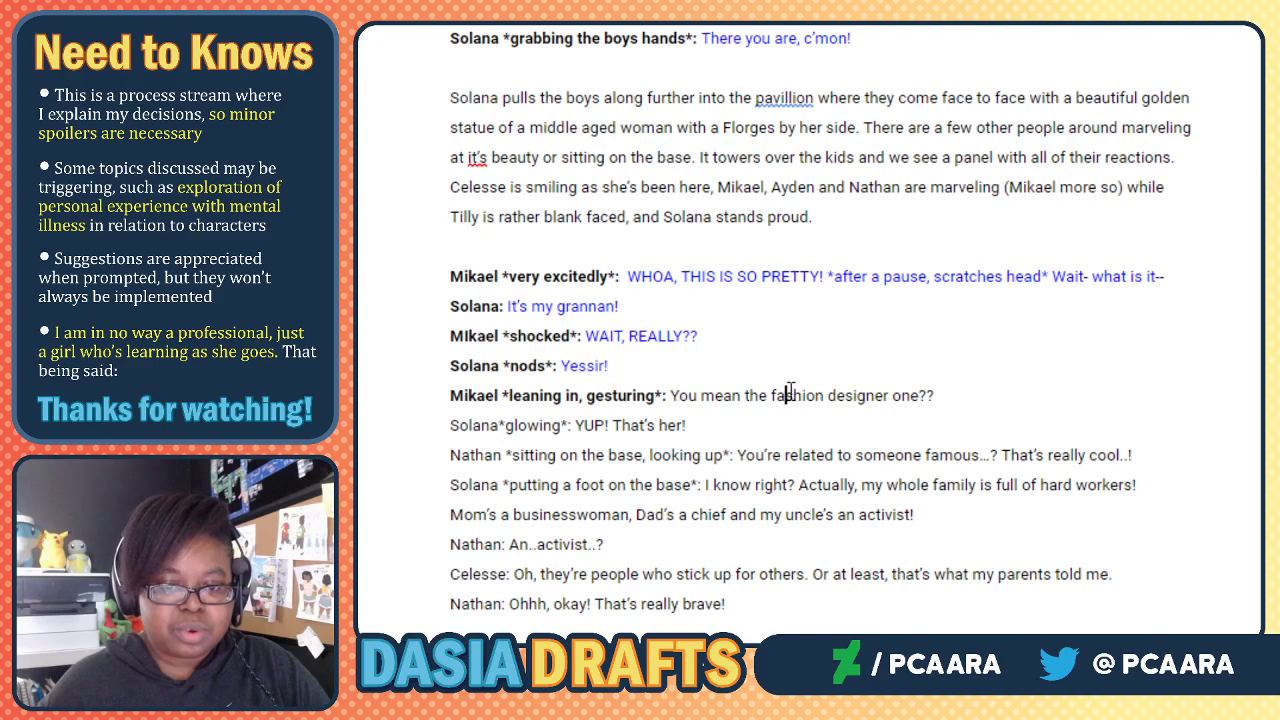
{"action": "triple_click", "coordinate": [791, 393]}
{"action": "left_click", "coordinate": [745, 395]}
{"action": "left_click_drag", "start_coordinate": [674, 395], "coordinate": [940, 398]}
{"action": "left_click", "coordinate": [655, 8]}
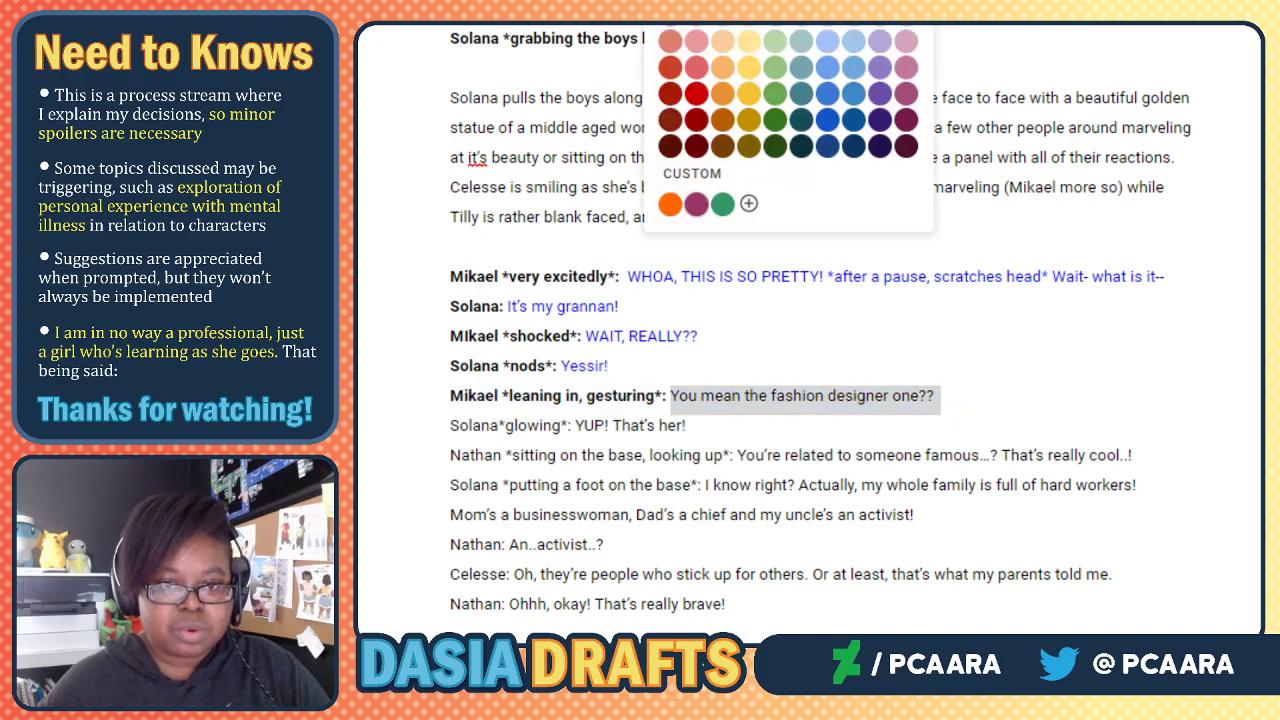
{"action": "left_click", "coordinate": [855, 15]}
Make the cue "Solana*glowing*:" bold and colour her line "YUP! That's her!" blue.
{"action": "scroll", "coordinate": [802, 302], "scroll_direction": "down", "scroll_amount": 3}
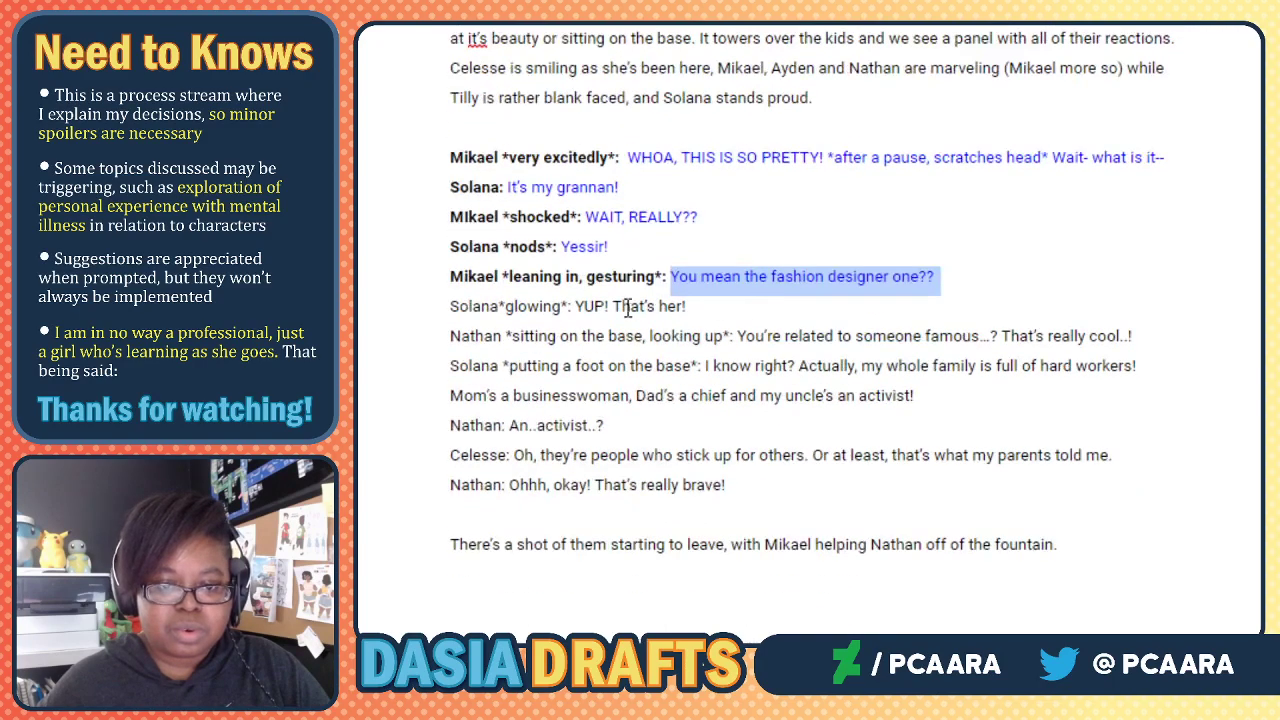
{"action": "triple_click", "coordinate": [526, 306]}
{"action": "left_click", "coordinate": [563, 307]}
{"action": "left_click_drag", "start_coordinate": [572, 306], "coordinate": [400, 317]}
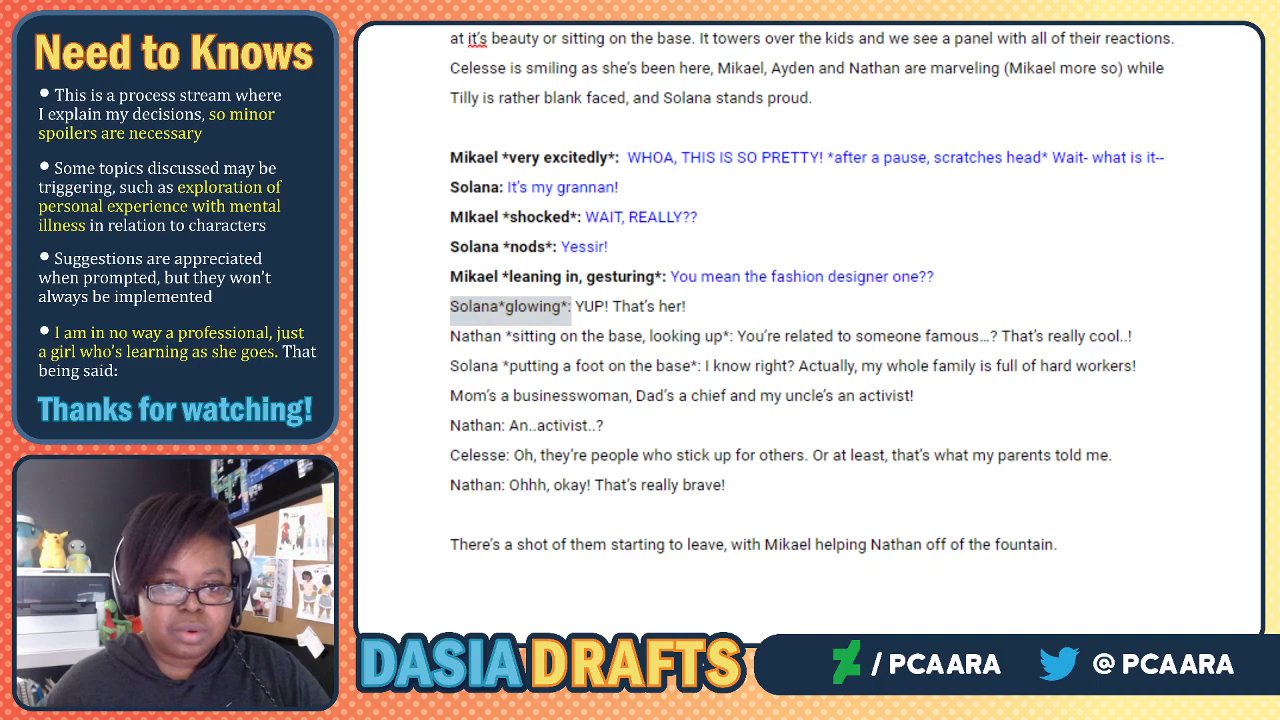
{"action": "key", "text": "ctrl+b"}
{"action": "double_click", "coordinate": [658, 308]}
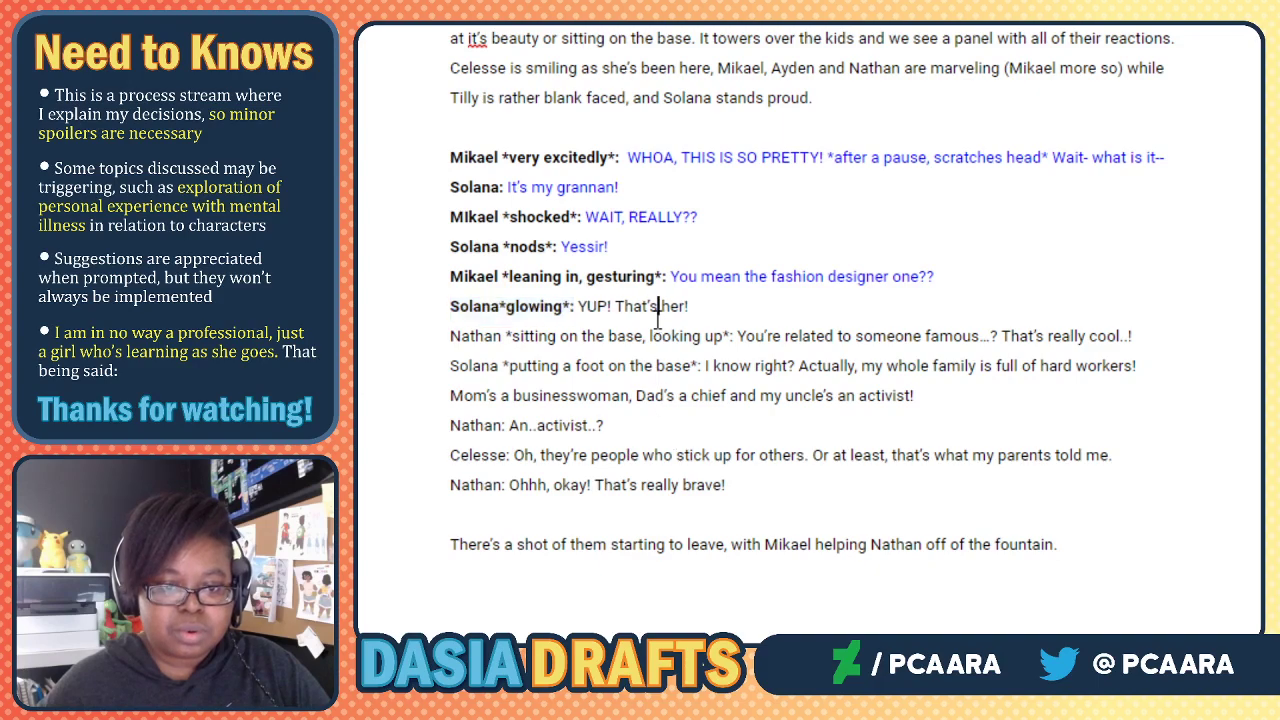
{"action": "left_click", "coordinate": [636, 311]}
{"action": "left_click_drag", "start_coordinate": [588, 307], "coordinate": [679, 307]}
{"action": "left_click", "coordinate": [614, 307]}
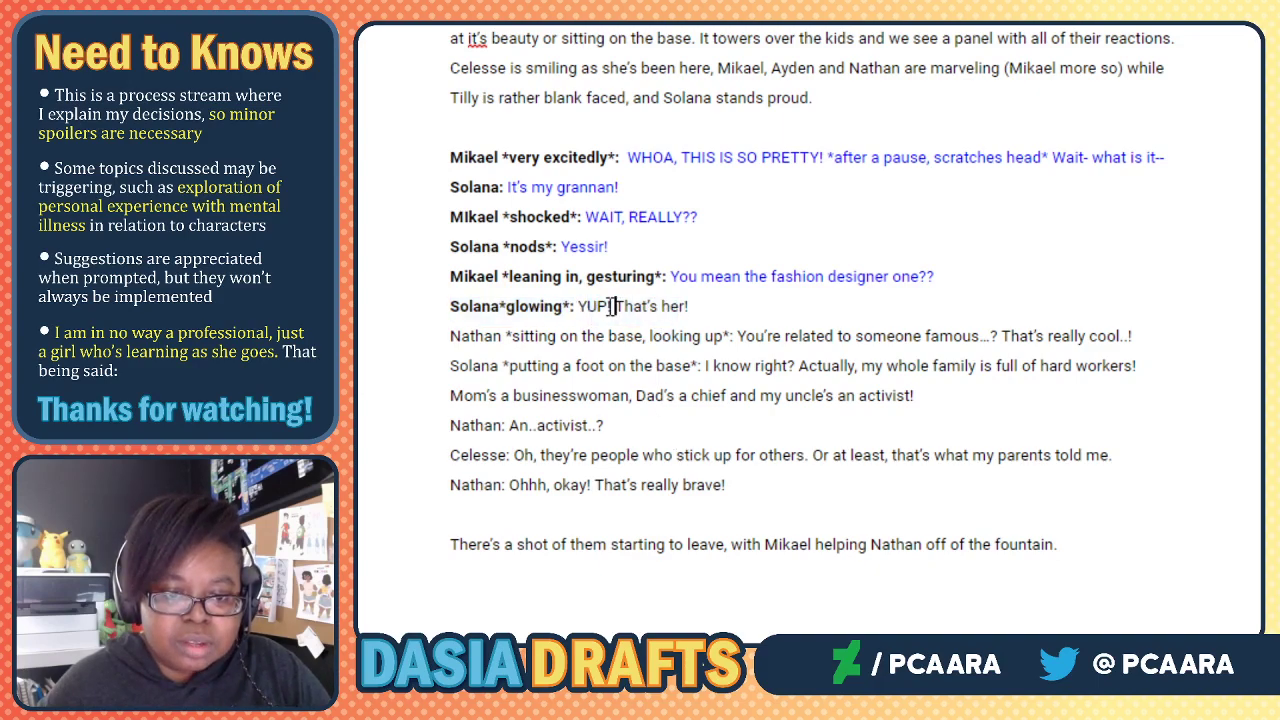
{"action": "left_click_drag", "start_coordinate": [578, 307], "coordinate": [703, 307]}
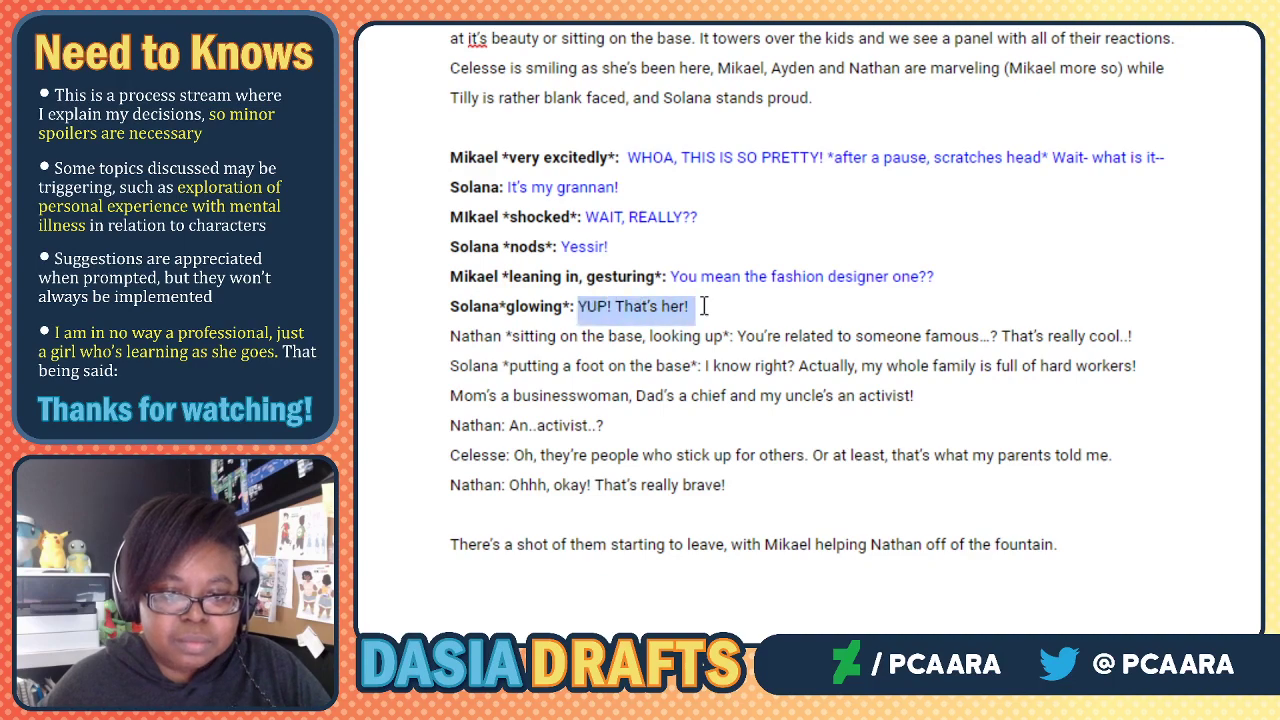
{"action": "left_click", "coordinate": [853, 2]}
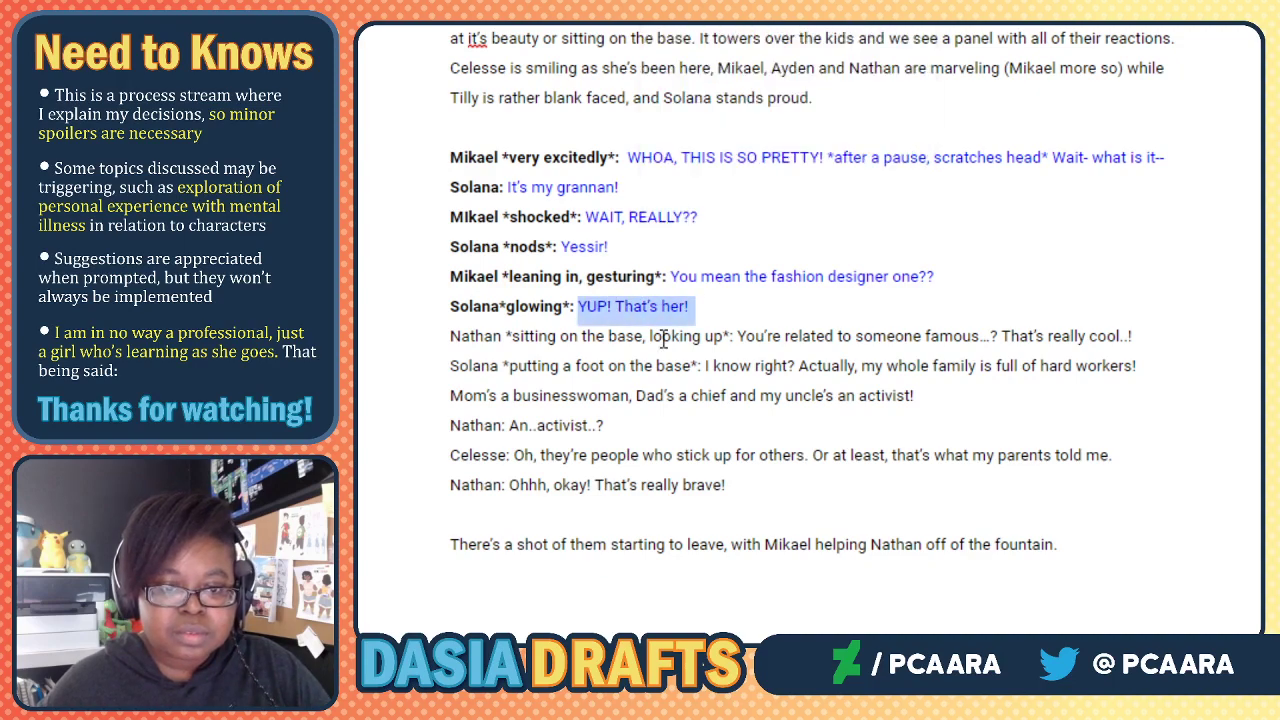
Make the cue "Nathan *sitting on the base, looking up*:" bold and colour his line about being related to someone famous blue.
{"action": "left_click", "coordinate": [663, 337]}
{"action": "triple_click", "coordinate": [596, 333]}
{"action": "left_click", "coordinate": [809, 366]}
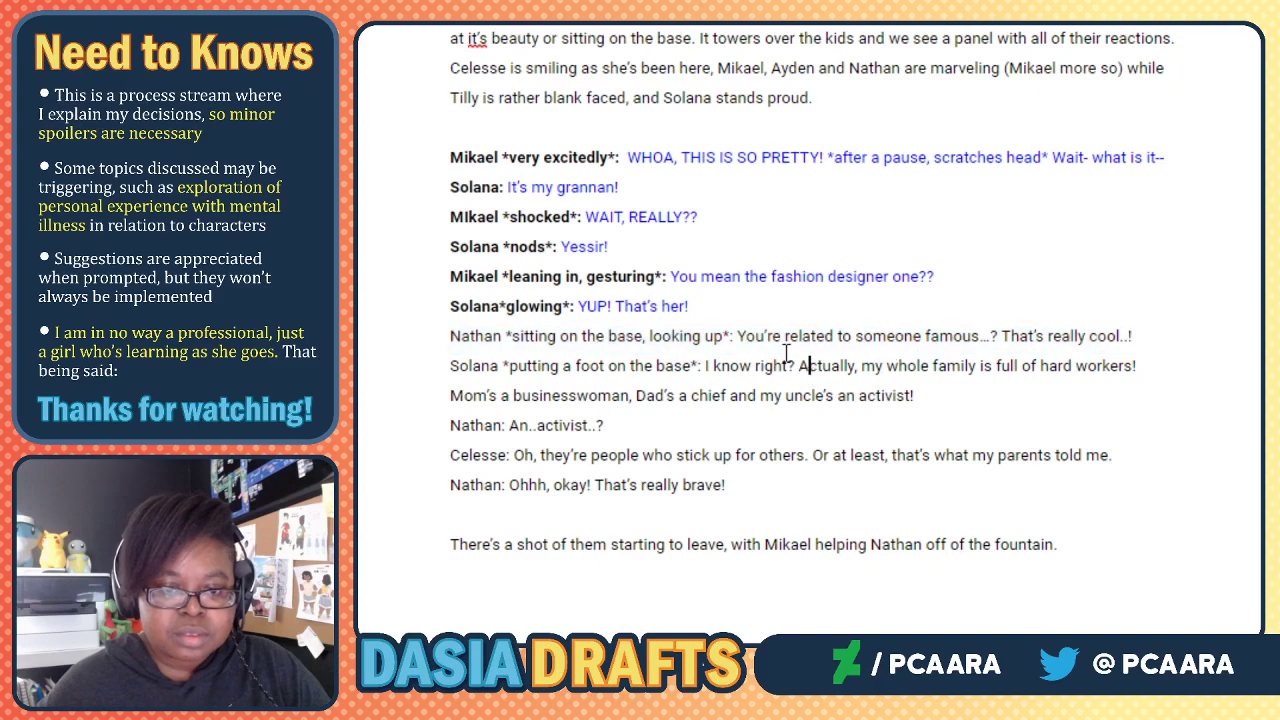
{"action": "left_click_drag", "start_coordinate": [737, 335], "coordinate": [435, 334]}
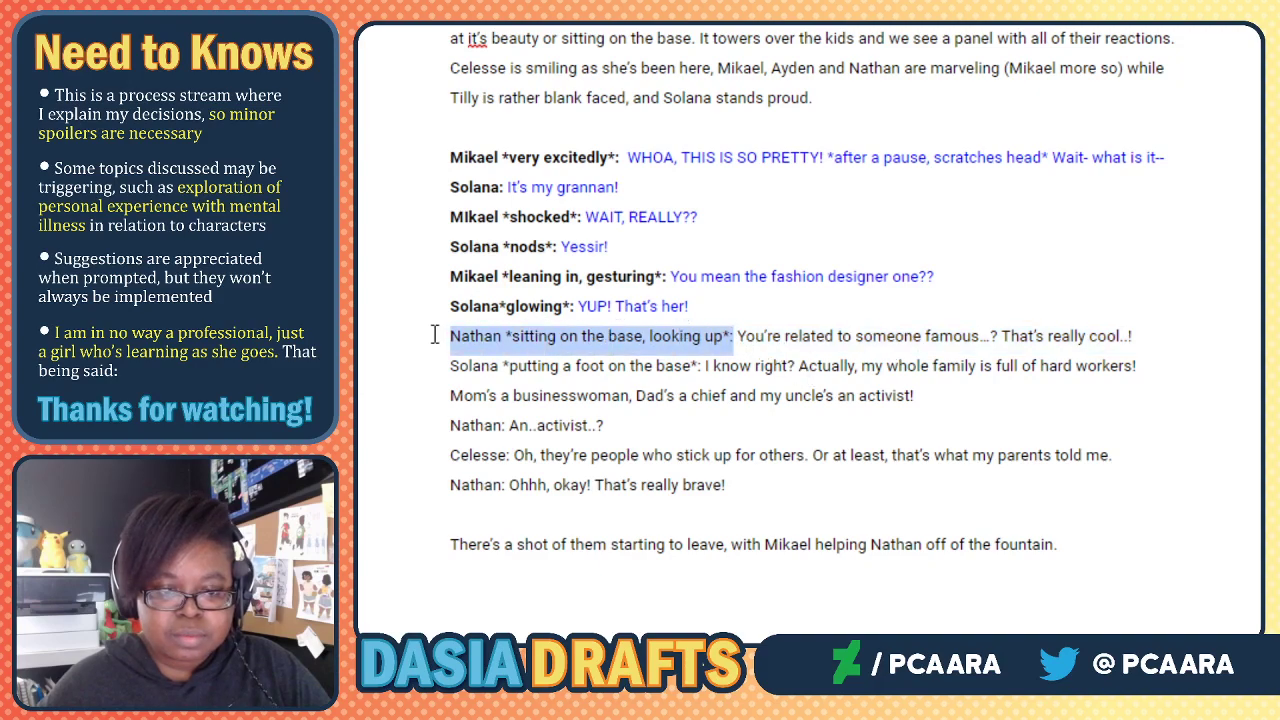
{"action": "key", "text": "ctrl+b"}
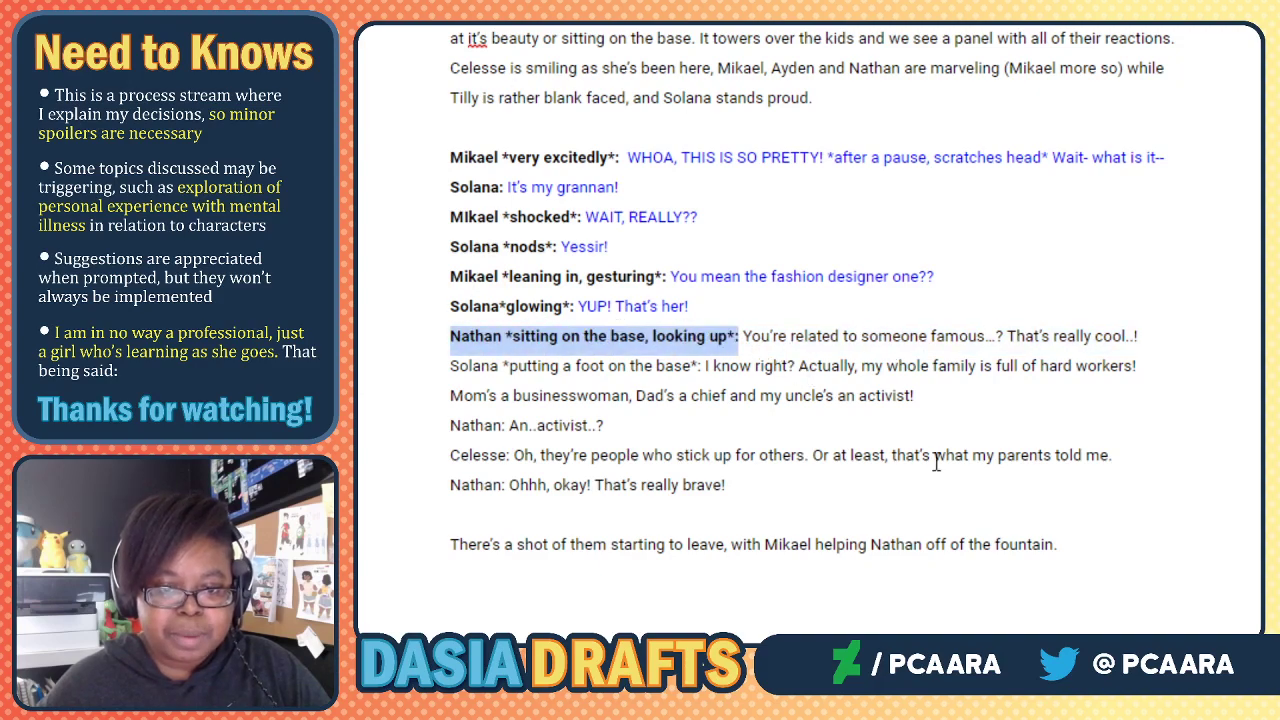
{"action": "left_click", "coordinate": [857, 336]}
{"action": "left_click_drag", "start_coordinate": [746, 336], "coordinate": [1157, 349]}
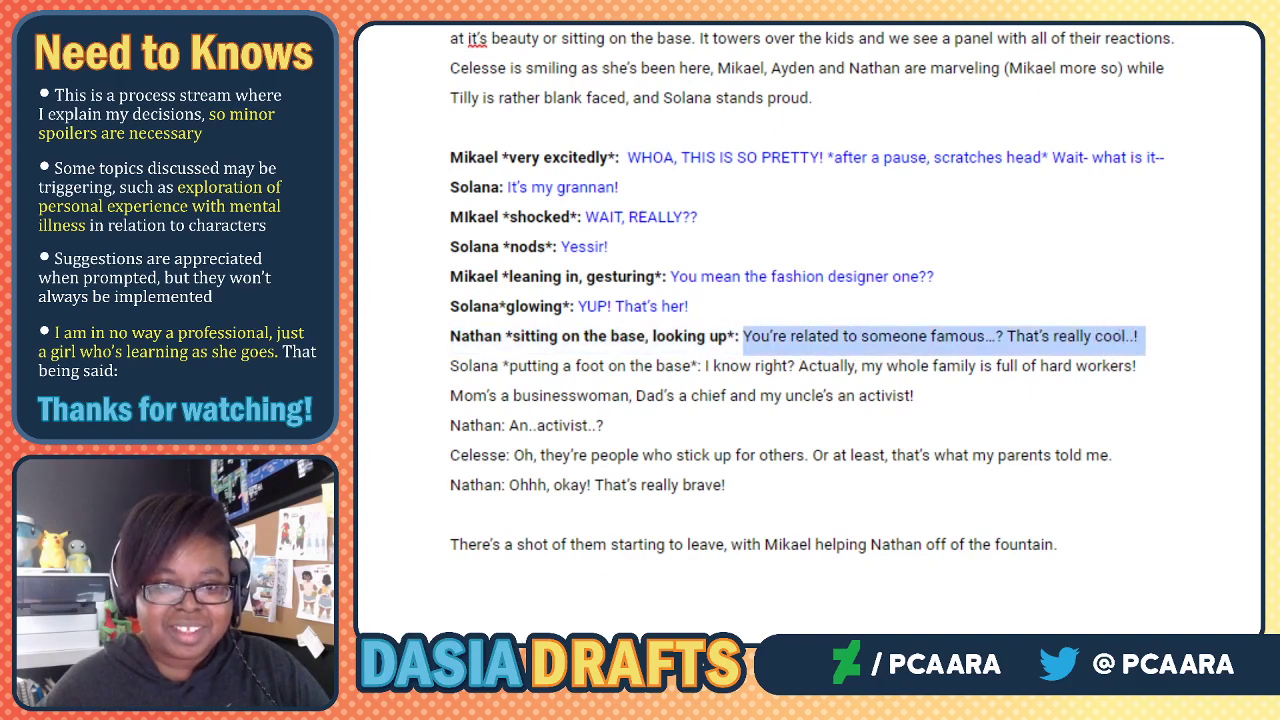
{"action": "left_click", "coordinate": [658, 2]}
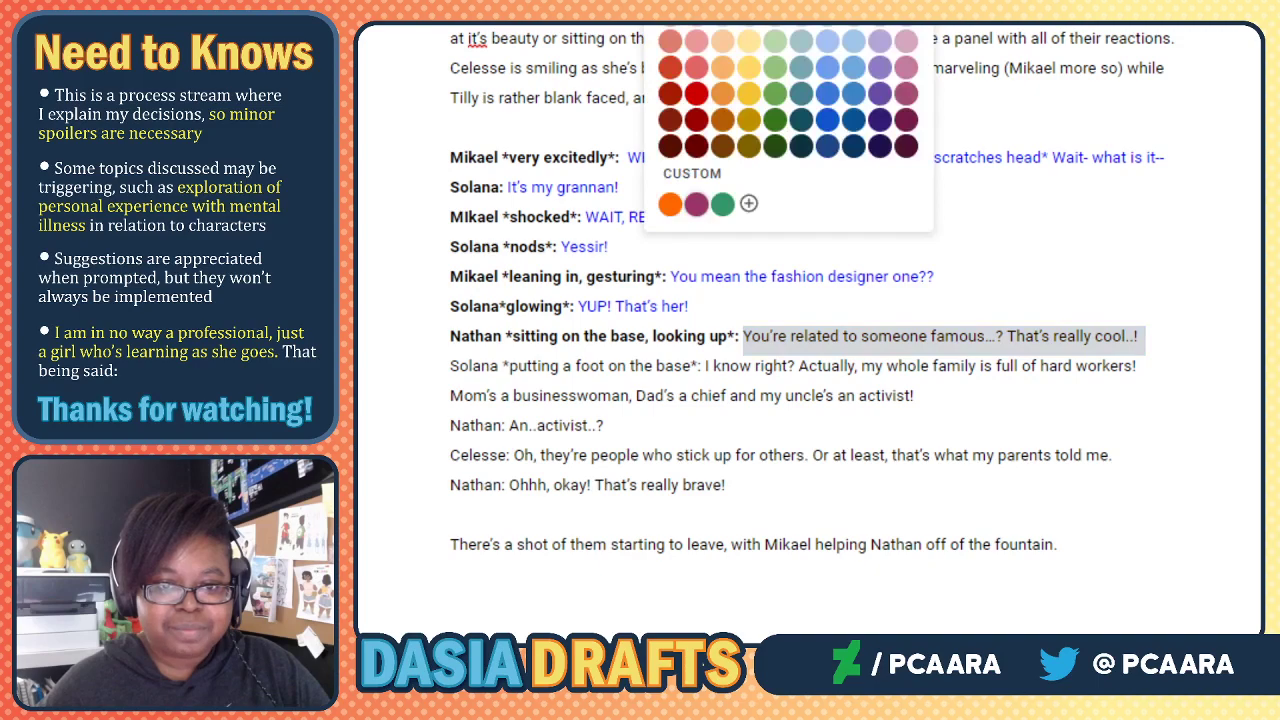
{"action": "left_click", "coordinate": [853, 2]}
{"action": "left_click", "coordinate": [731, 123]}
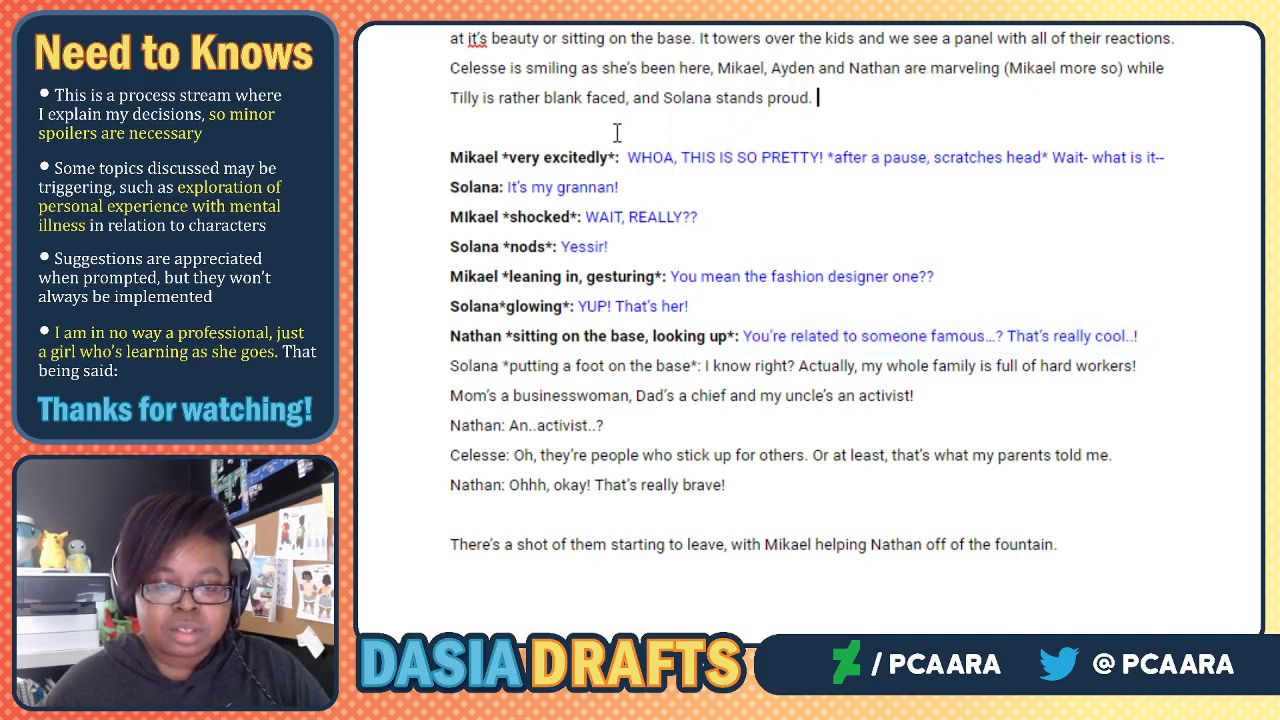
Add to the fountain paragraph: "Tilly and Akela are both being carried playfully by Ayden in the bg.".
{"action": "scroll", "coordinate": [796, 467], "scroll_direction": "down", "scroll_amount": 2}
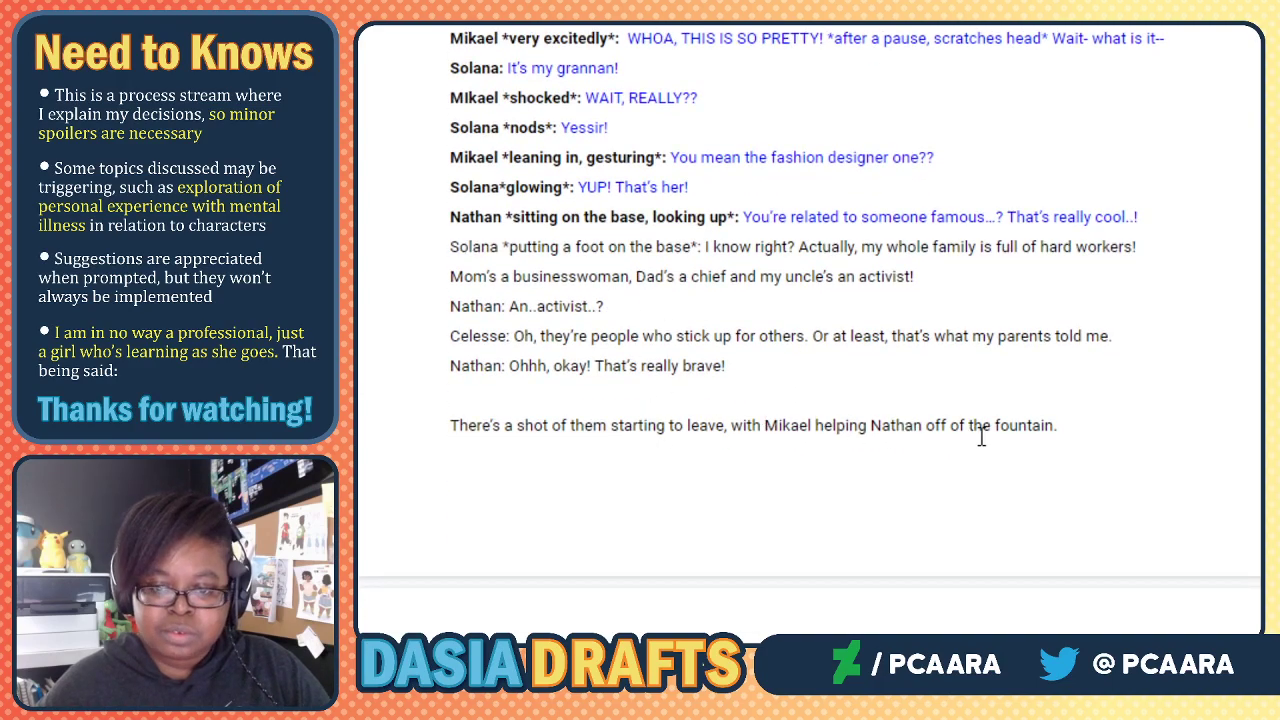
{"action": "left_click", "coordinate": [1055, 424]}
{"action": "type", "text": "Th"}
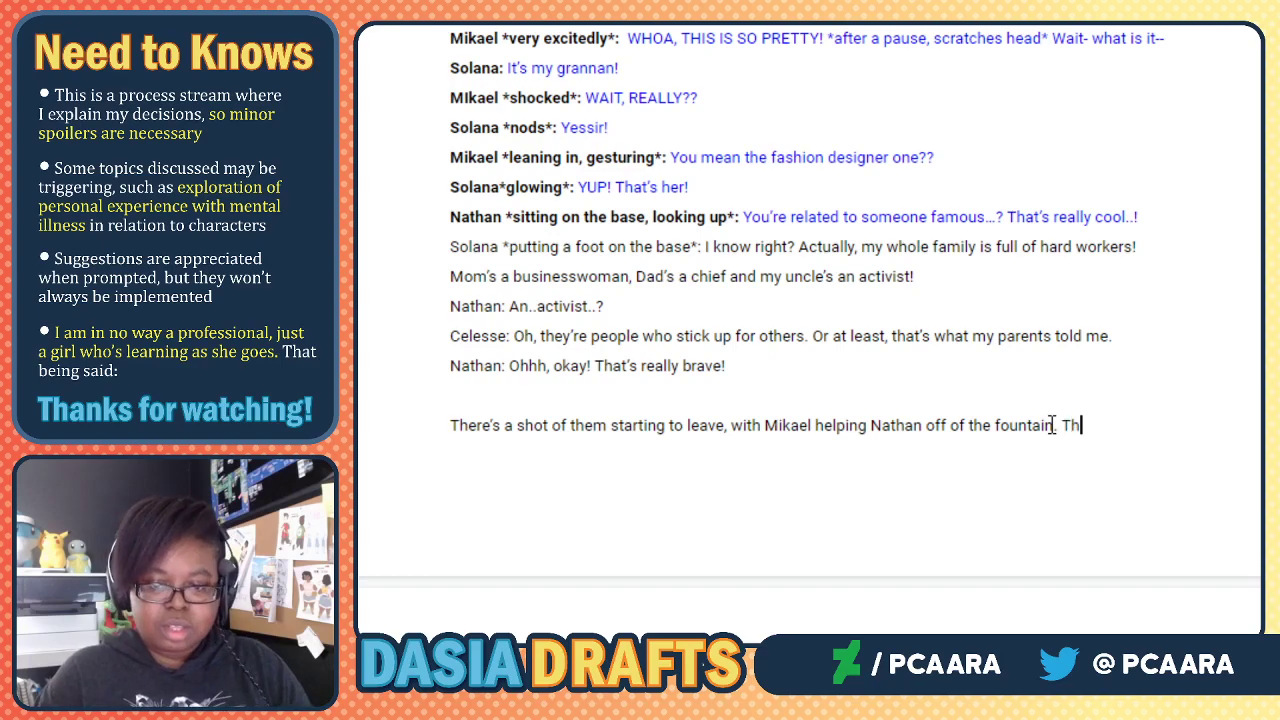
{"action": "type", "text": "eir pokemon"}
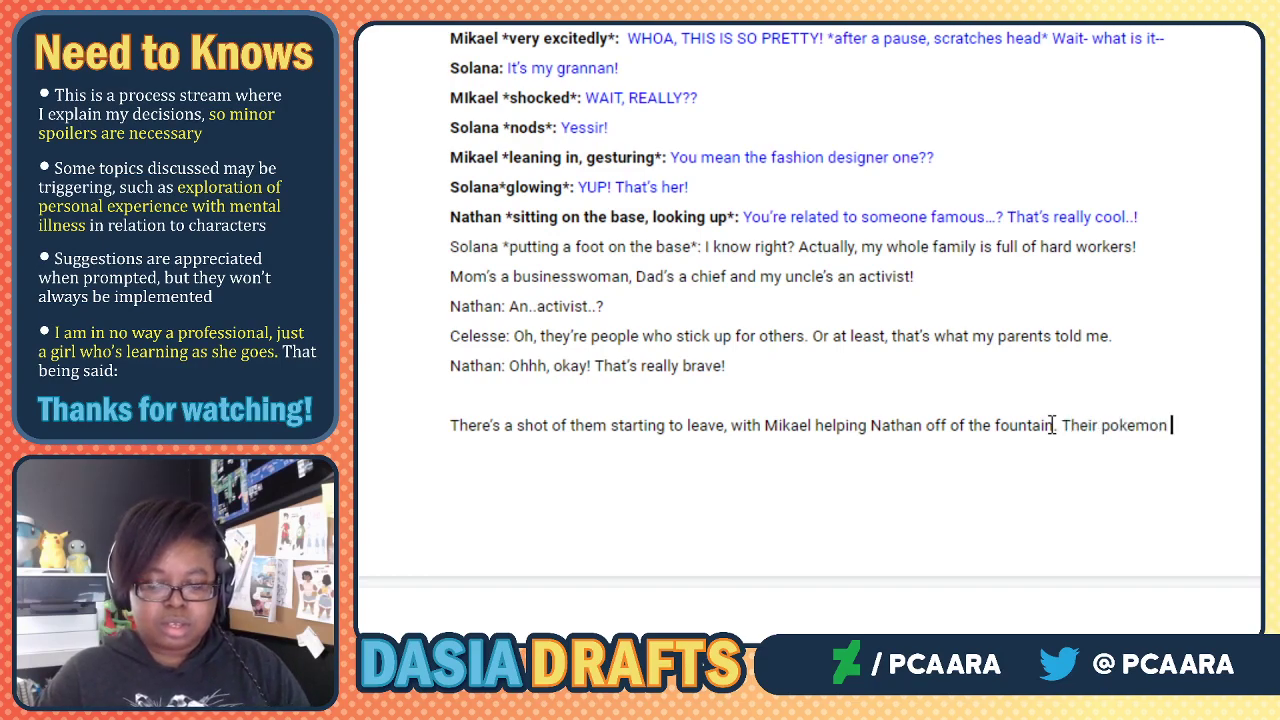
{"action": "key", "text": "BackSpace"}
{"action": "key", "text": "BackSpace"}
{"action": "key", "text": "BackSpace"}
{"action": "key", "text": "BackSpace"}
{"action": "key", "text": "BackSpace"}
{"action": "key", "text": "BackSpace"}
{"action": "key", "text": "BackSpace"}
{"action": "key", "text": "BackSpace"}
{"action": "key", "text": "BackSpace"}
{"action": "key", "text": "BackSpace"}
{"action": "key", "text": "BackSpace"}
{"action": "key", "text": "BackSpace"}
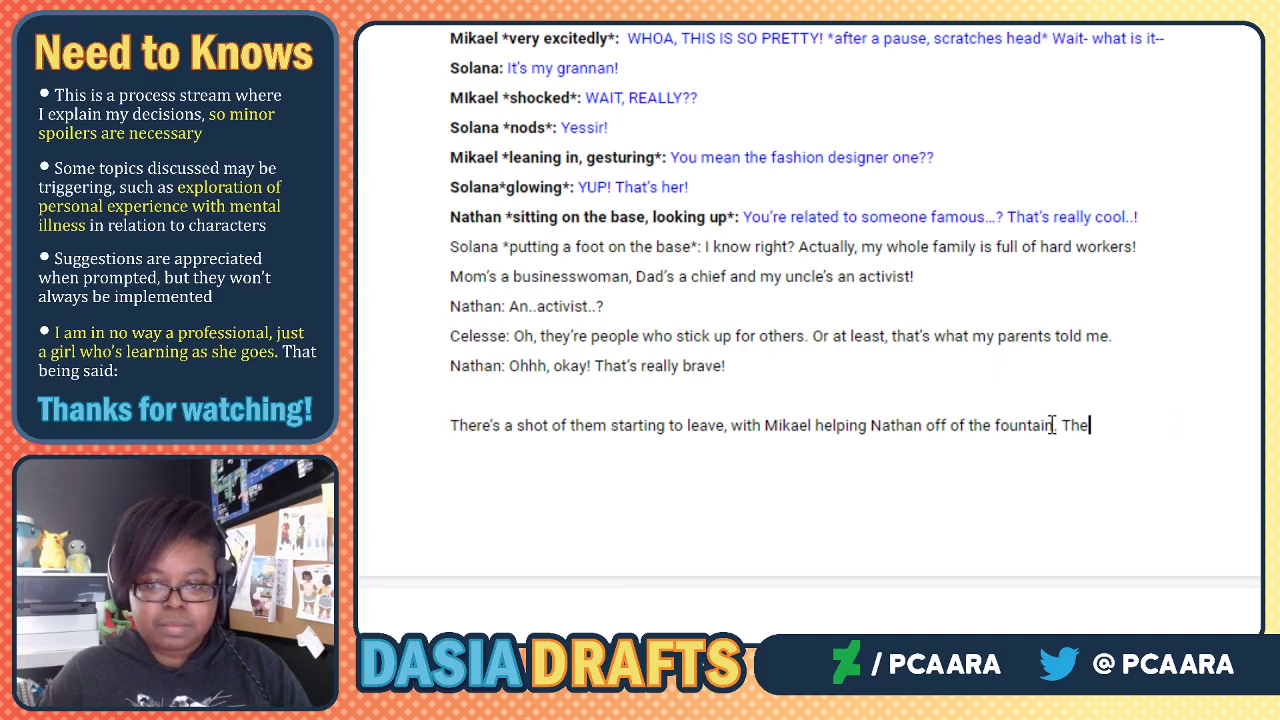
{"action": "type", "text": "illy and "}
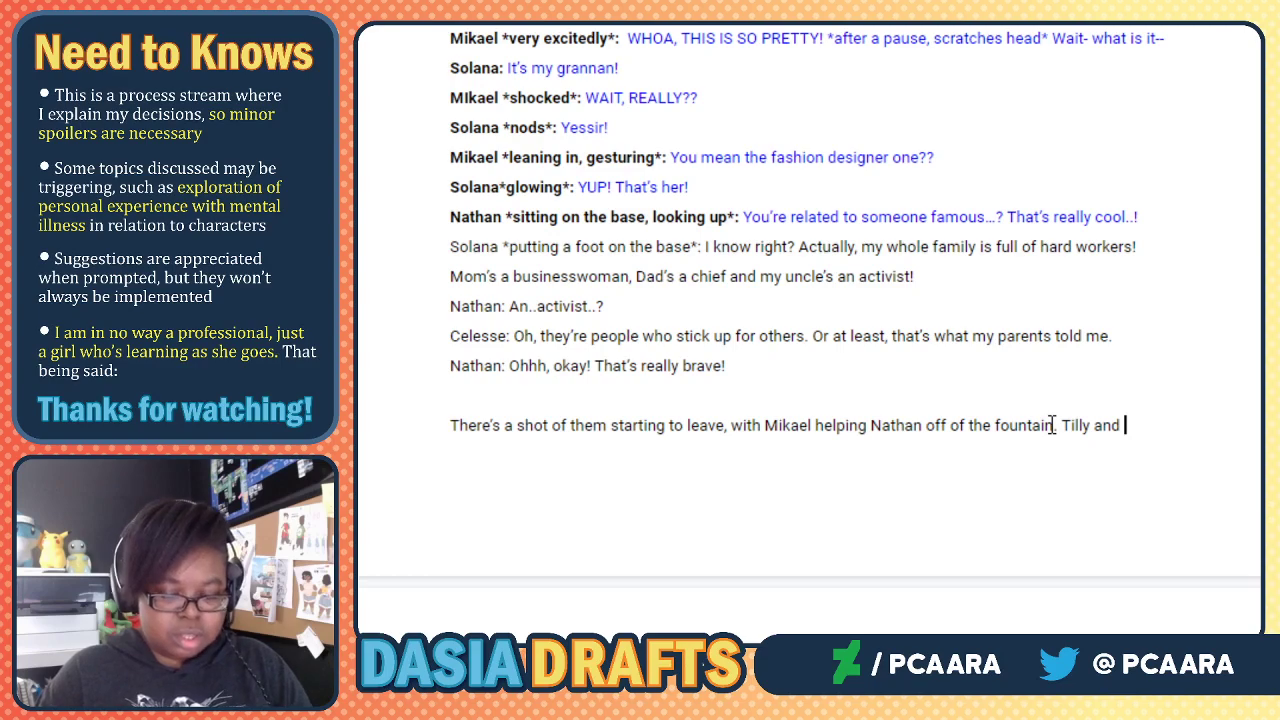
{"action": "type", "text": "Akela ar"}
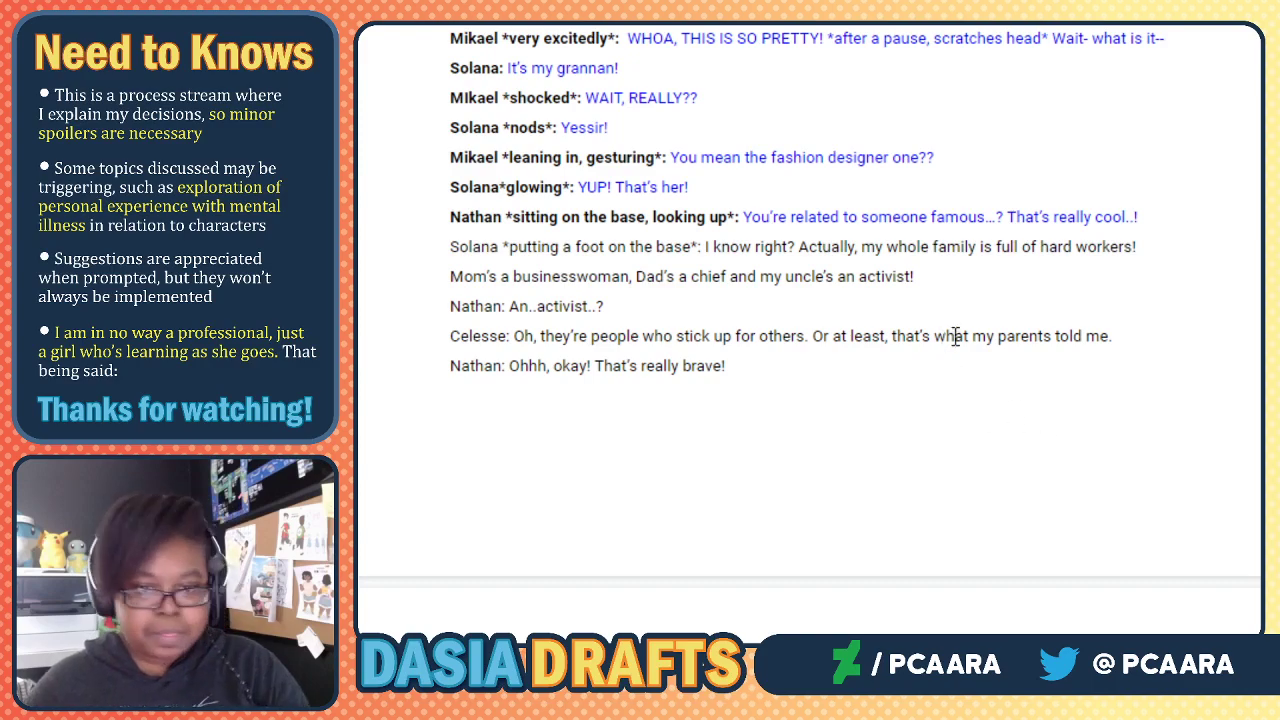
Make the cue "Solana *putting a foot on the base*:" bold and colour her two-line reply about her hard-working family blue.
{"action": "double_click", "coordinate": [640, 250]}
{"action": "triple_click", "coordinate": [641, 250]}
{"action": "left_click", "coordinate": [645, 250]}
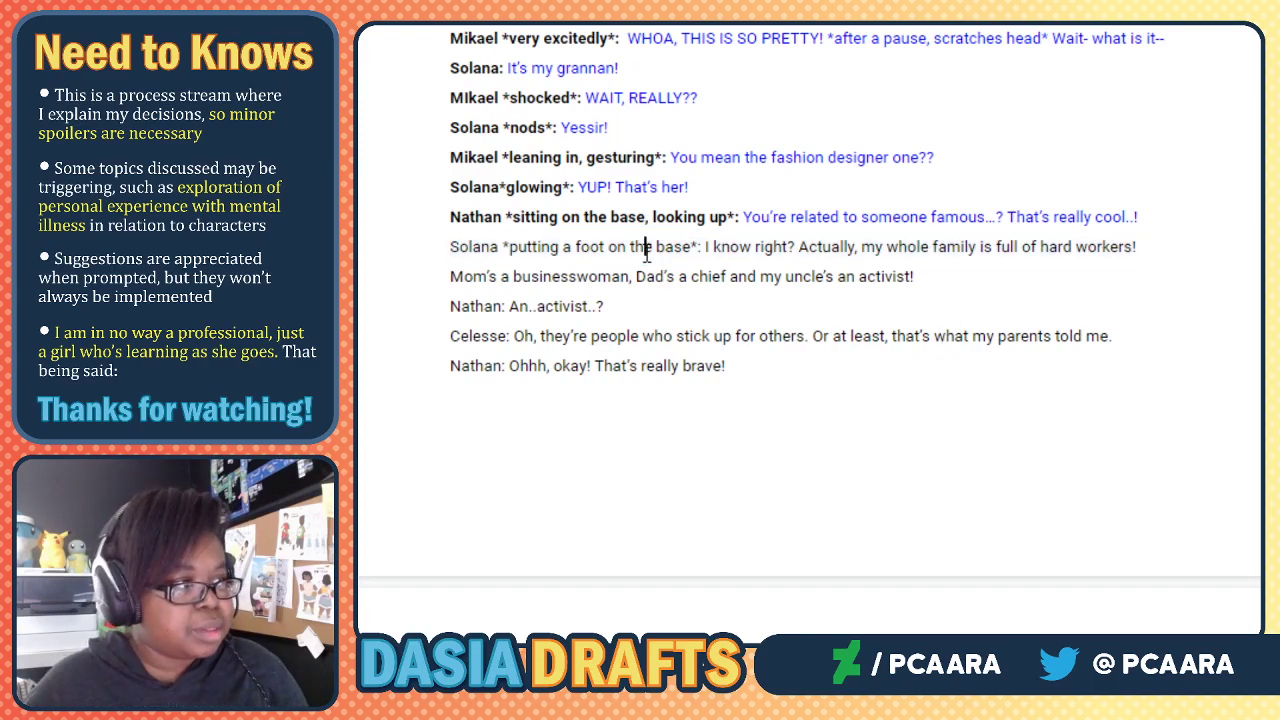
{"action": "scroll", "coordinate": [854, 420], "scroll_direction": "down", "scroll_amount": 2}
{"action": "scroll", "coordinate": [750, 390], "scroll_direction": "up", "scroll_amount": 4}
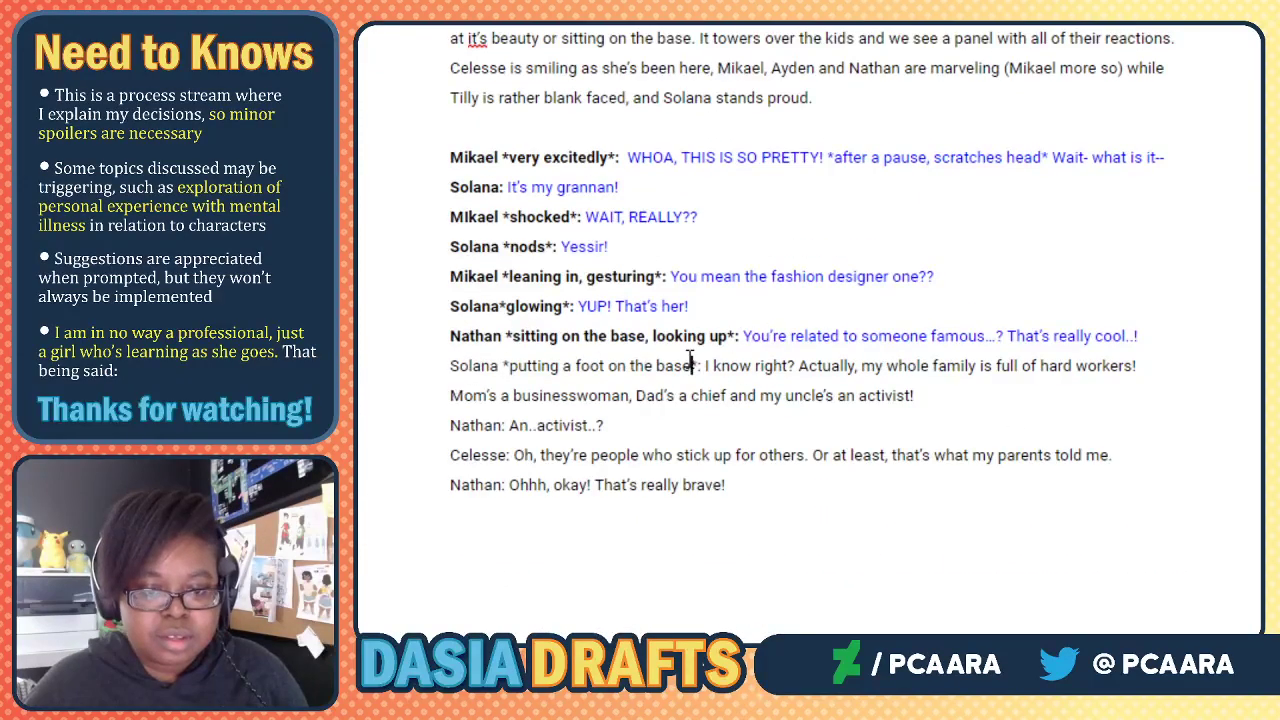
{"action": "left_click_drag", "start_coordinate": [698, 363], "coordinate": [452, 362]}
{"action": "left_click", "coordinate": [675, 360]}
{"action": "key", "text": "ctrl+b"}
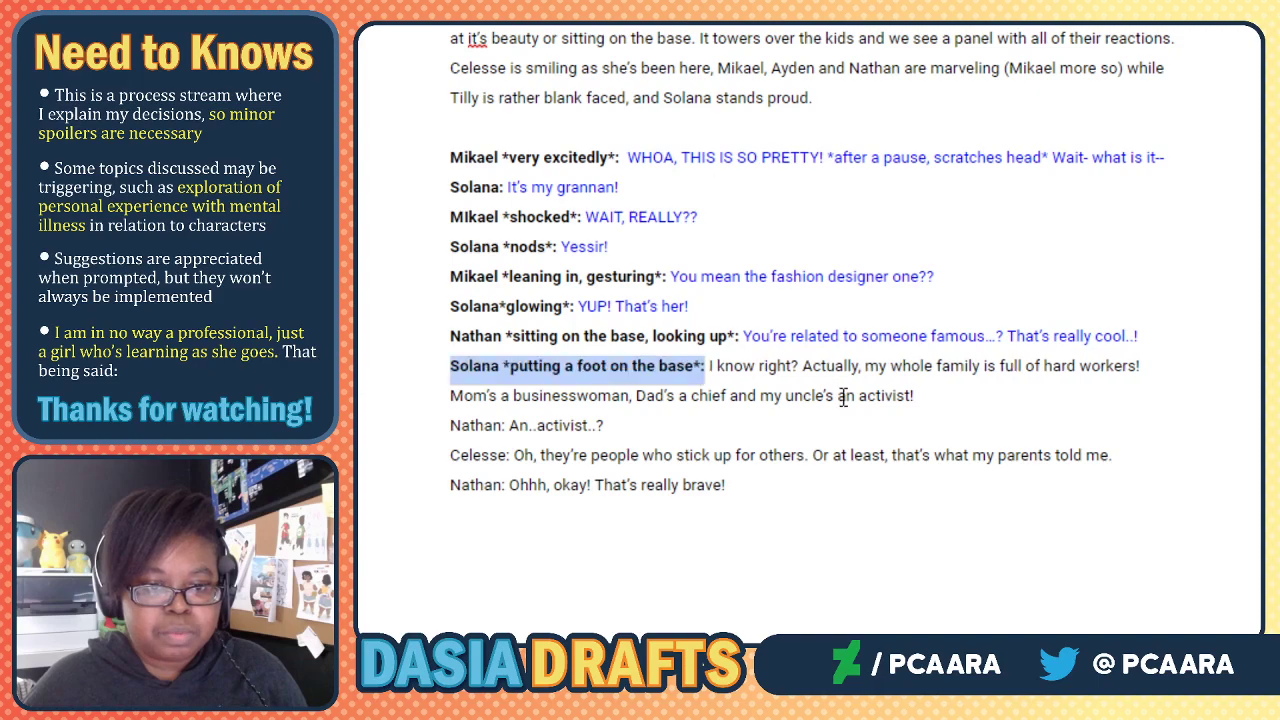
{"action": "left_click", "coordinate": [831, 426]}
{"action": "left_click_drag", "start_coordinate": [709, 365], "coordinate": [969, 394]}
{"action": "left_click", "coordinate": [657, 8]}
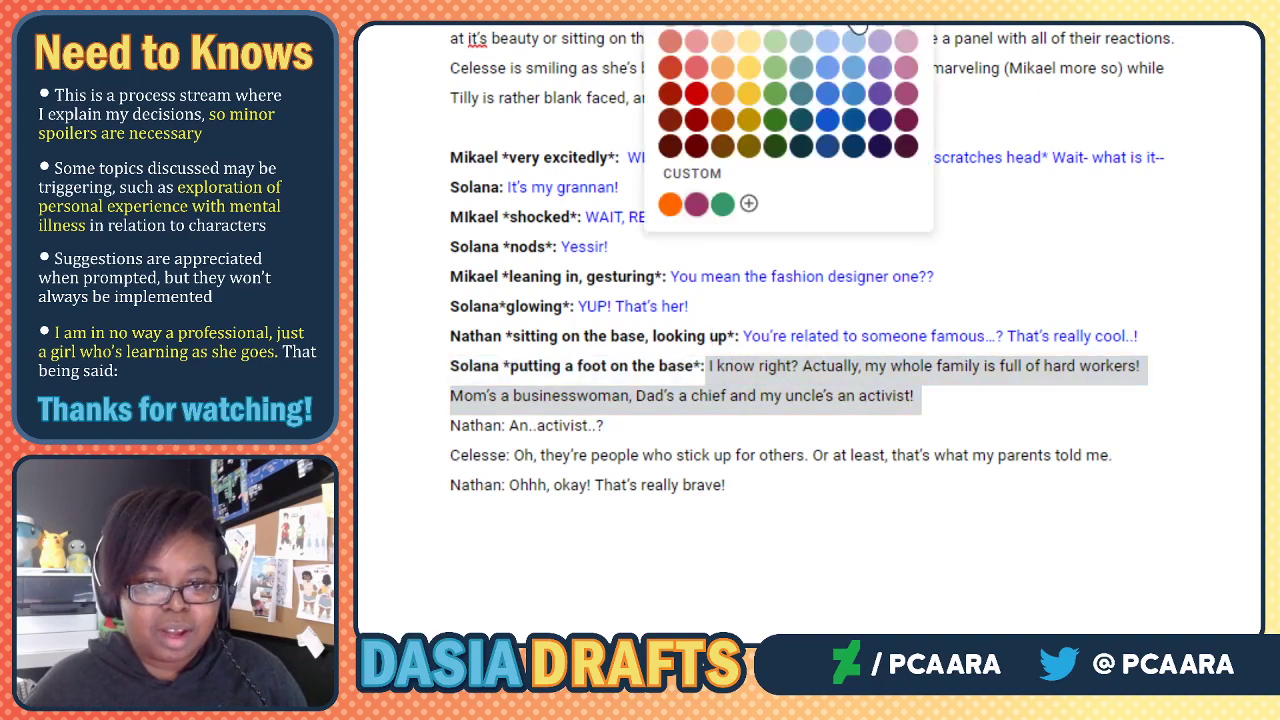
{"action": "left_click", "coordinate": [857, 8]}
Make the cue "Nathan:" bold and colour his line "An..activist..?" blue.
{"action": "left_click", "coordinate": [495, 420]}
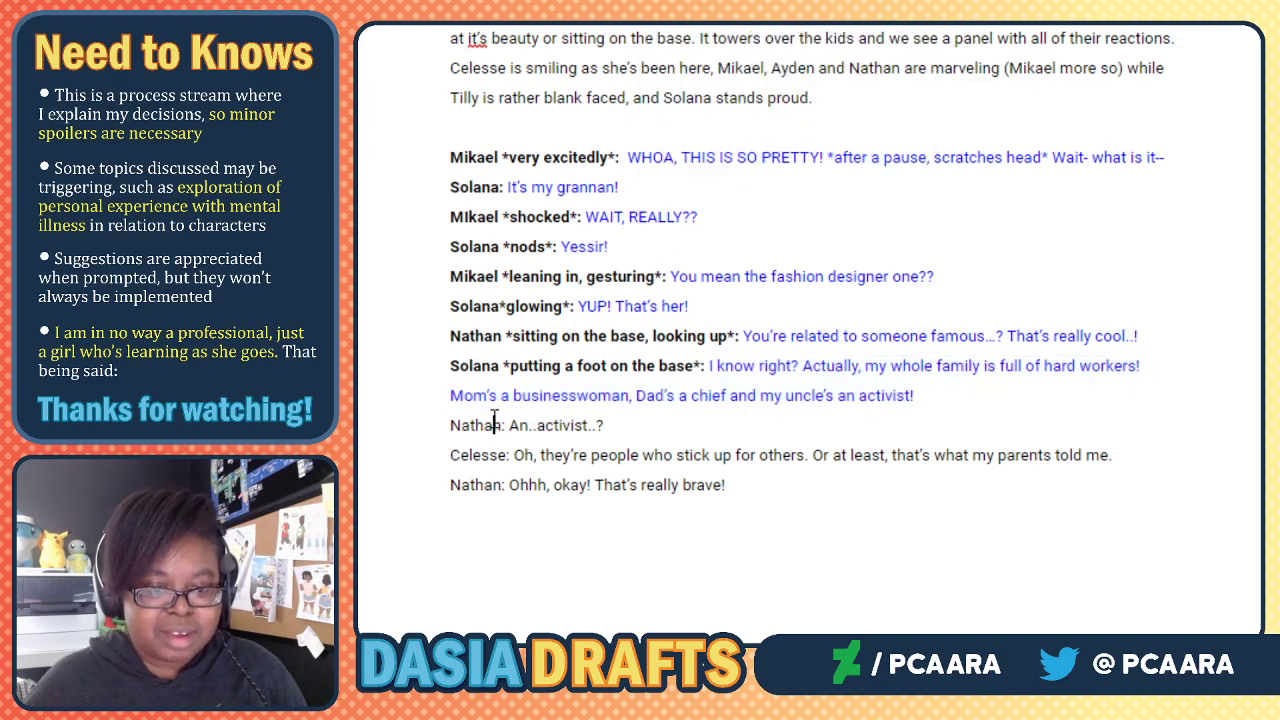
{"action": "left_click_drag", "start_coordinate": [507, 421], "coordinate": [435, 423]}
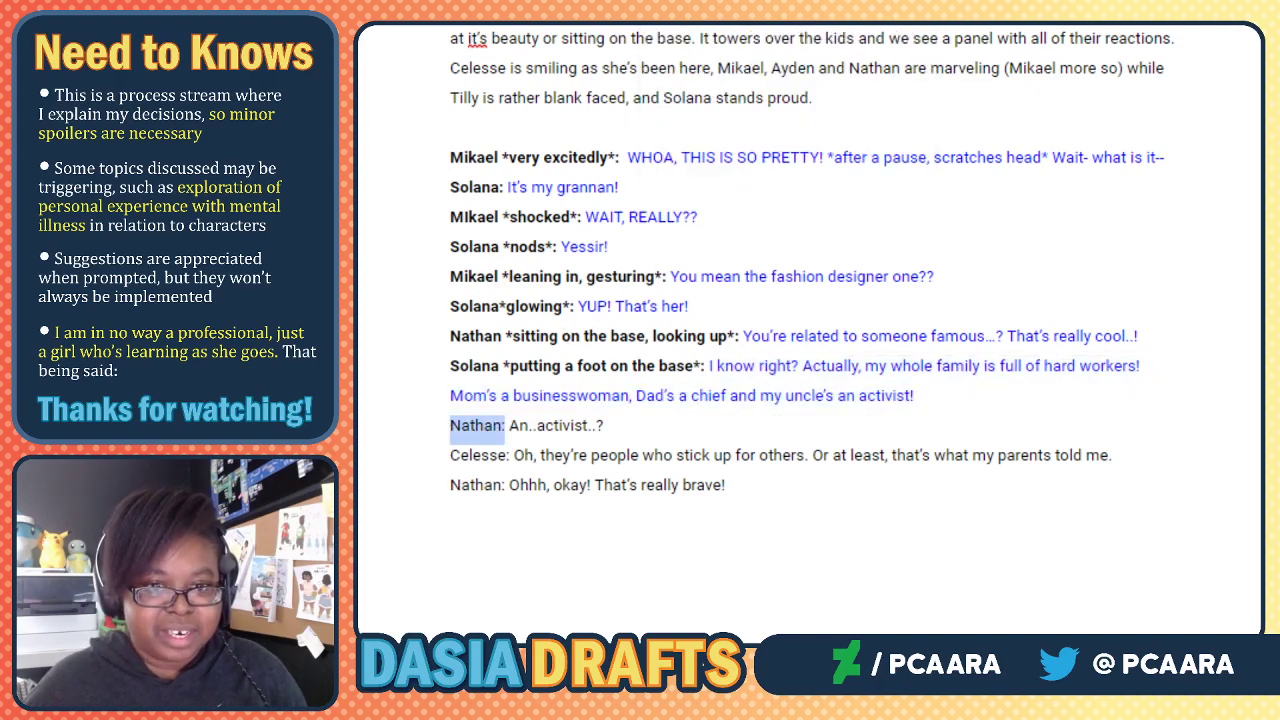
{"action": "key", "text": "ctrl+b"}
{"action": "left_click", "coordinate": [546, 424]}
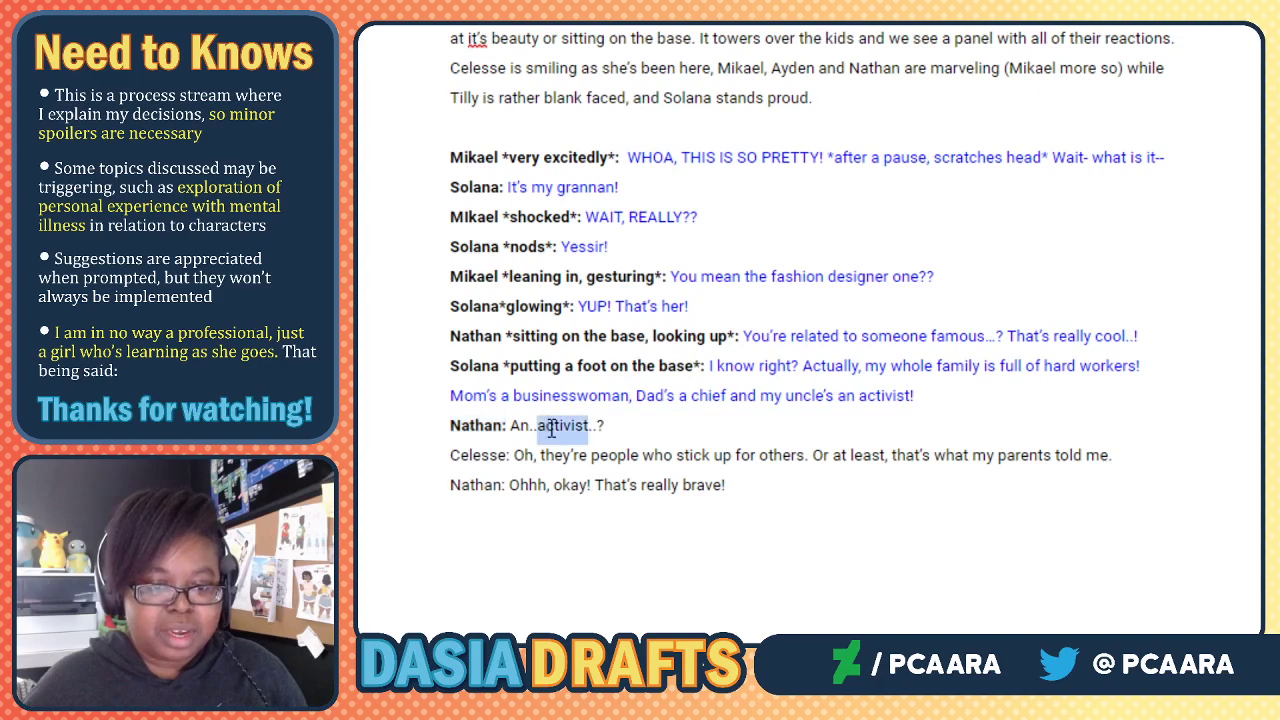
{"action": "left_click_drag", "start_coordinate": [511, 425], "coordinate": [606, 427]}
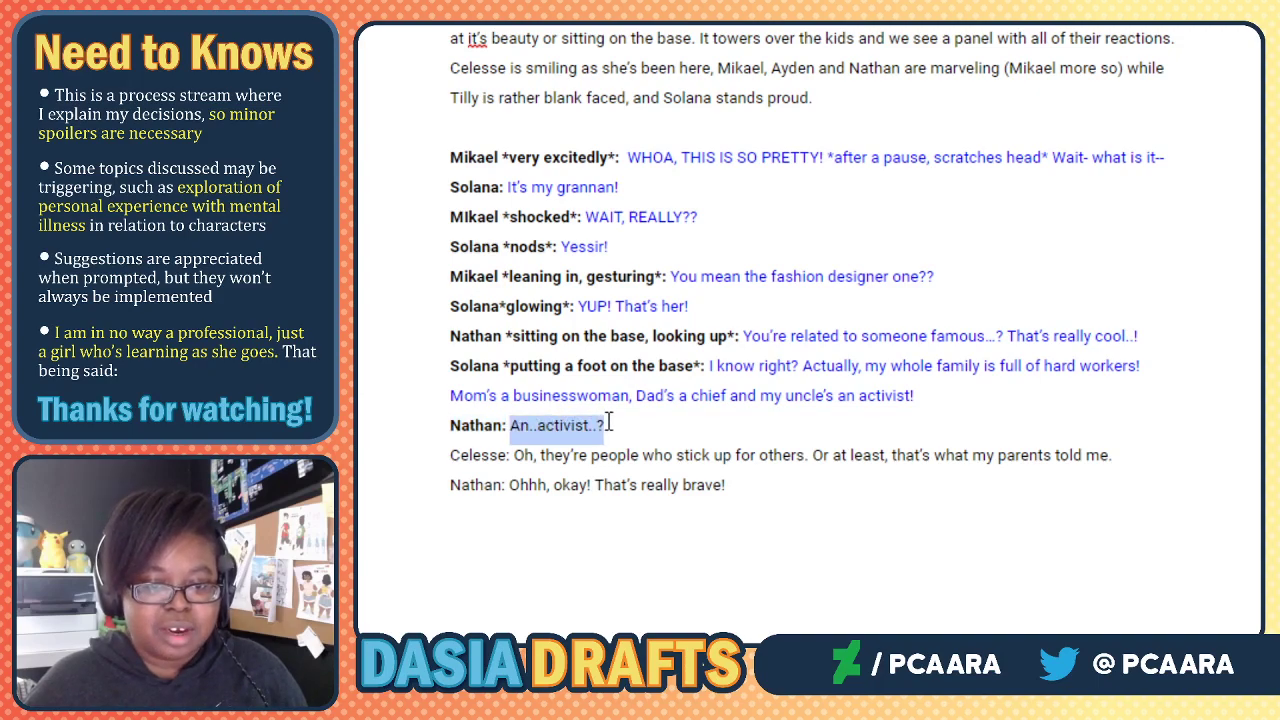
{"action": "left_click", "coordinate": [657, 3]}
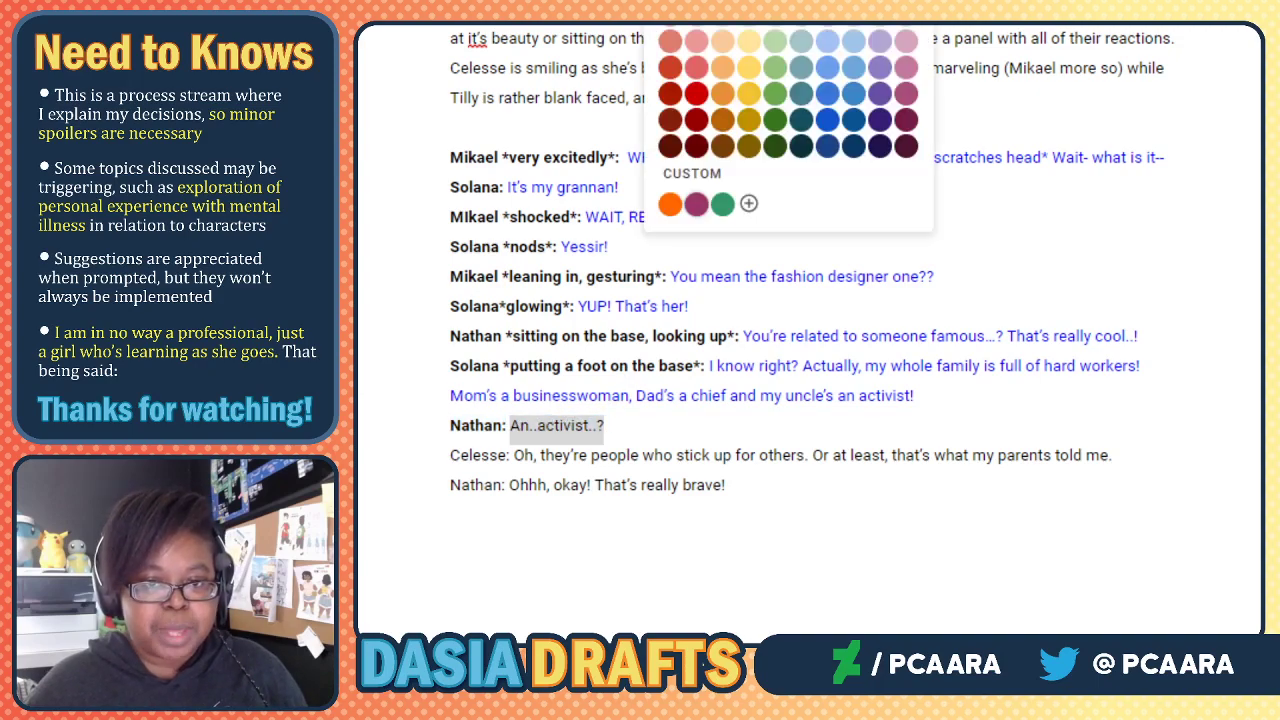
{"action": "left_click", "coordinate": [853, 2]}
Make the cue "Celesse:" bold and colour her line about people who stick up for others blue.
{"action": "scroll", "coordinate": [560, 468], "scroll_direction": "down", "scroll_amount": 1}
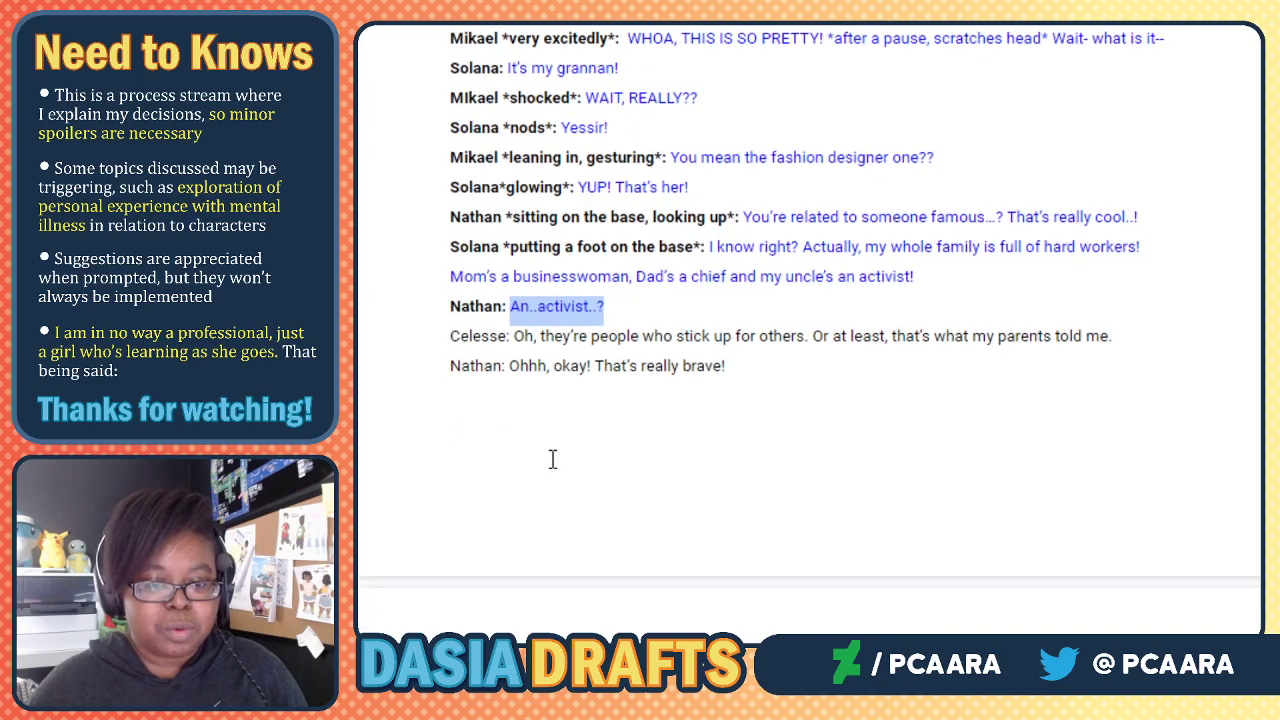
{"action": "double_click", "coordinate": [482, 334]}
{"action": "left_click", "coordinate": [515, 336]}
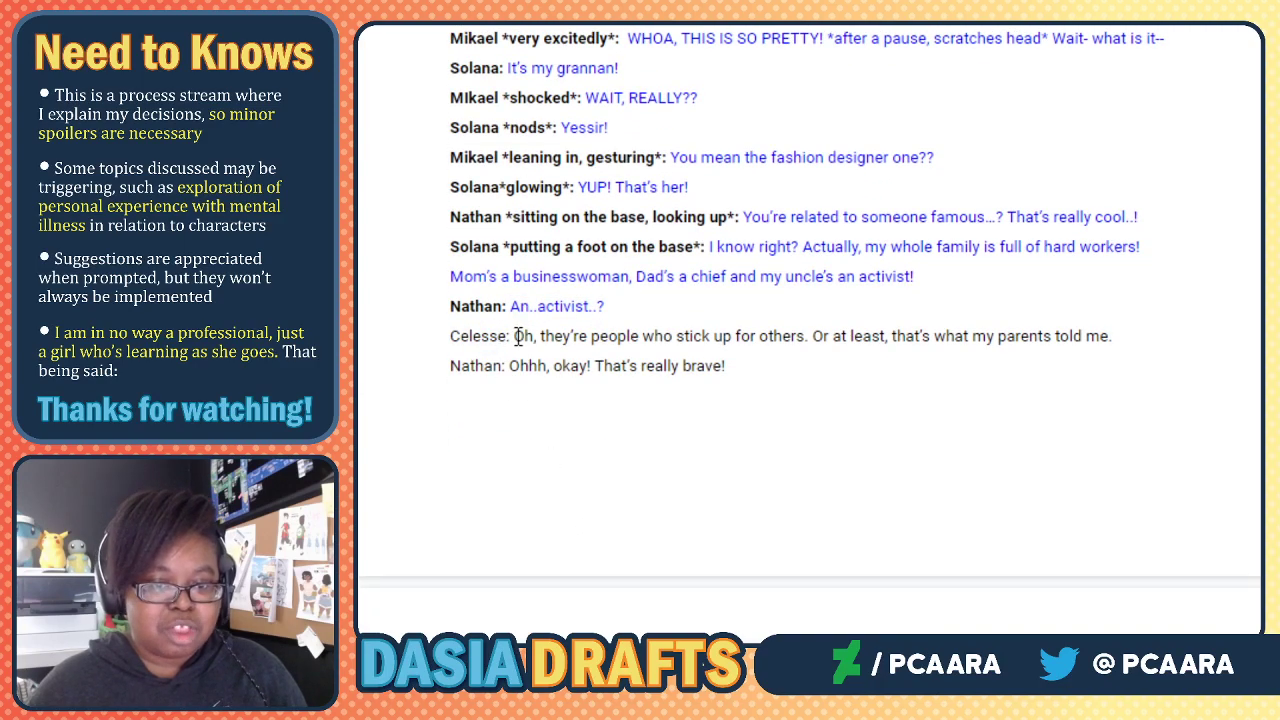
{"action": "left_click_drag", "start_coordinate": [515, 336], "coordinate": [452, 335]}
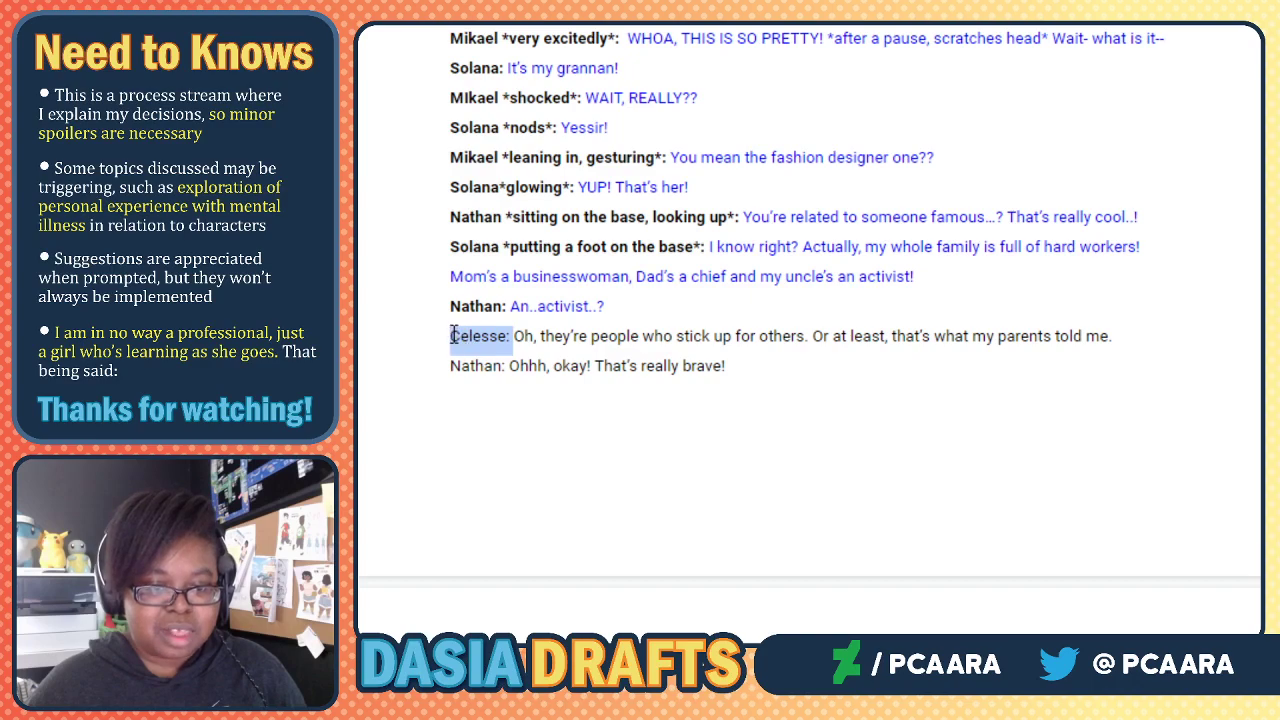
{"action": "key", "text": "ctrl+b"}
{"action": "left_click", "coordinate": [542, 337]}
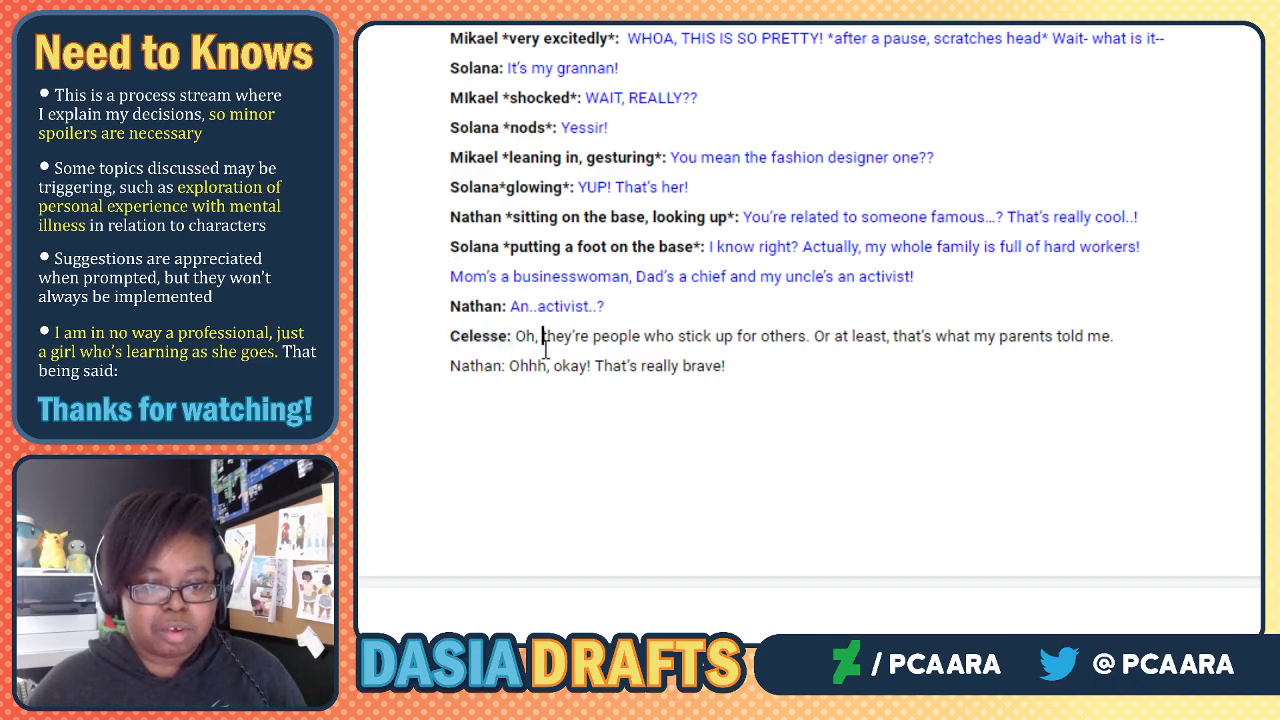
{"action": "left_click_drag", "start_coordinate": [515, 336], "coordinate": [1125, 334]}
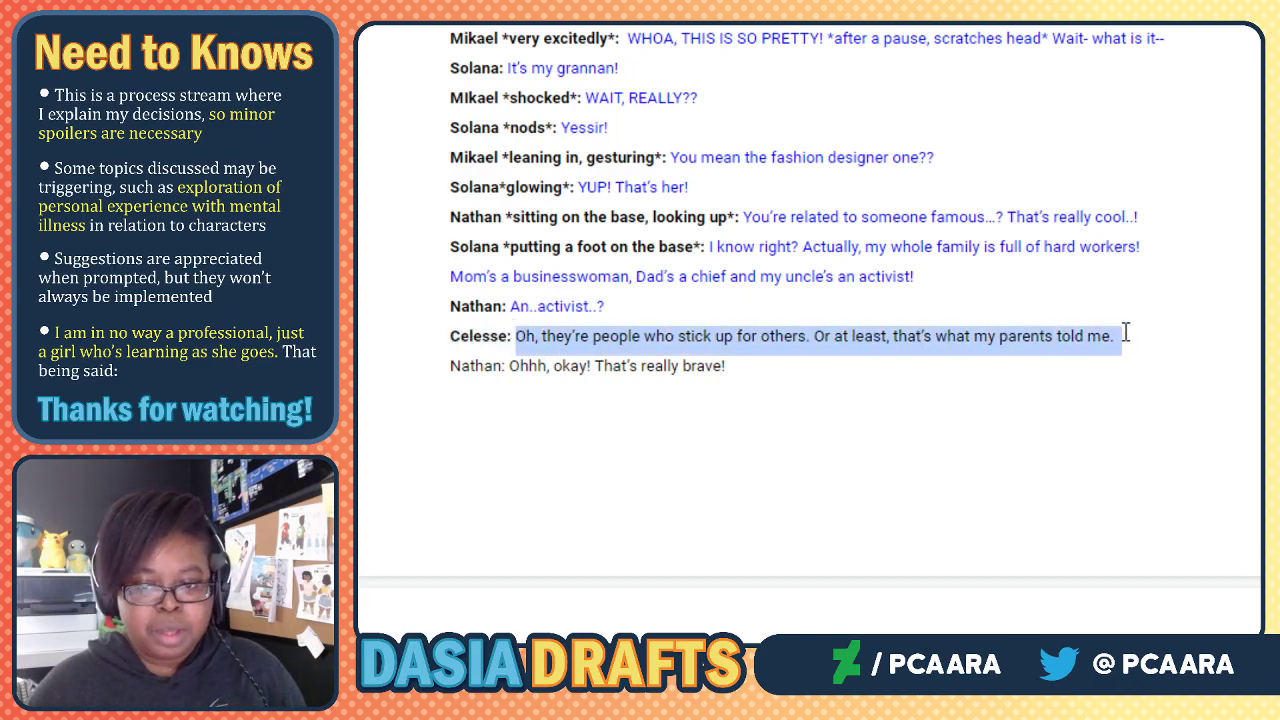
{"action": "left_click", "coordinate": [657, 4]}
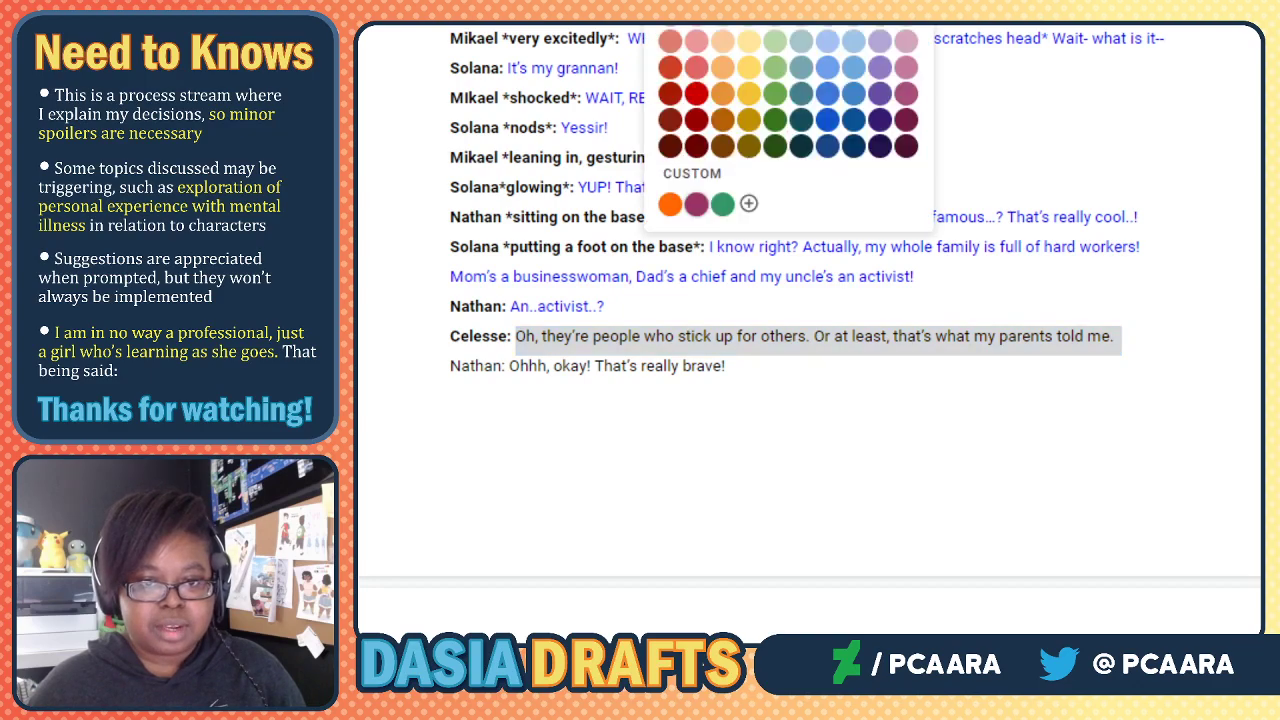
{"action": "left_click", "coordinate": [853, 3]}
Make the last "Nathan:" cue before the fountain paragraph bold and colour his line "Ohhh, okay! That's really brave!" blue.
{"action": "double_click", "coordinate": [484, 369]}
{"action": "left_click", "coordinate": [485, 369]}
{"action": "left_click", "coordinate": [507, 368]}
{"action": "left_click_drag", "start_coordinate": [507, 368], "coordinate": [450, 369]}
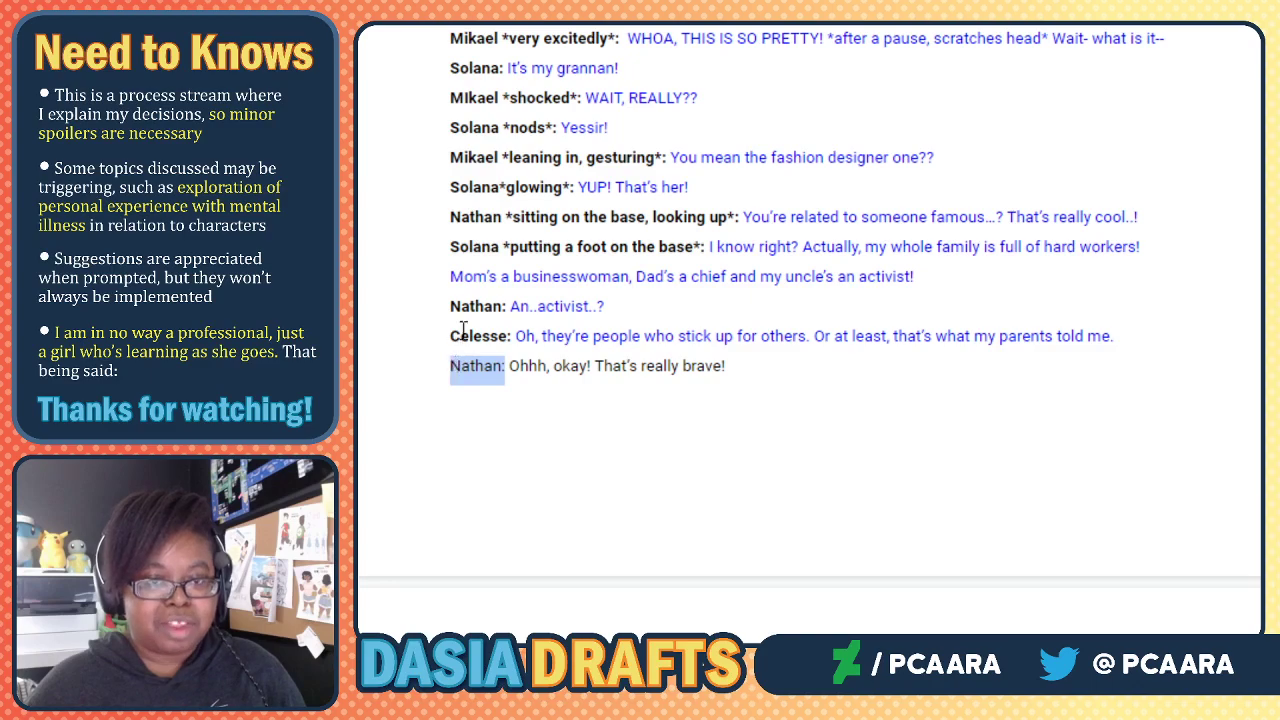
{"action": "left_click", "coordinate": [526, 365]}
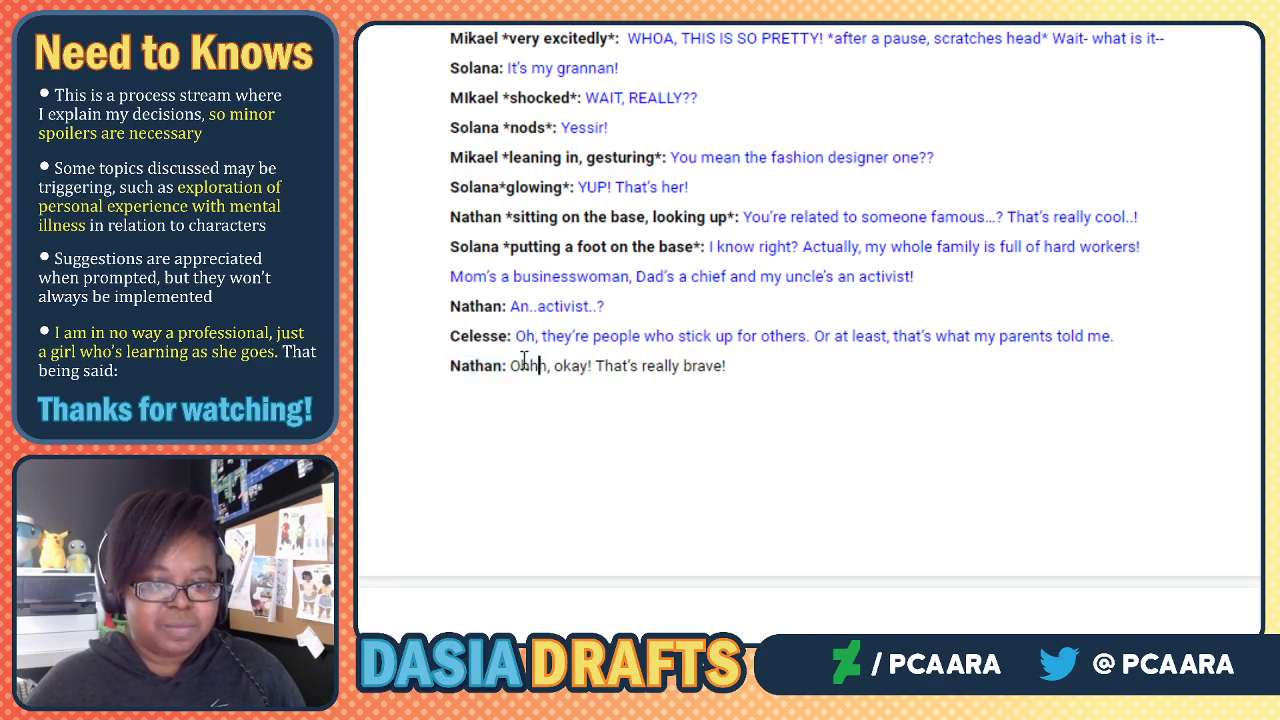
{"action": "left_click_drag", "start_coordinate": [514, 366], "coordinate": [749, 366]}
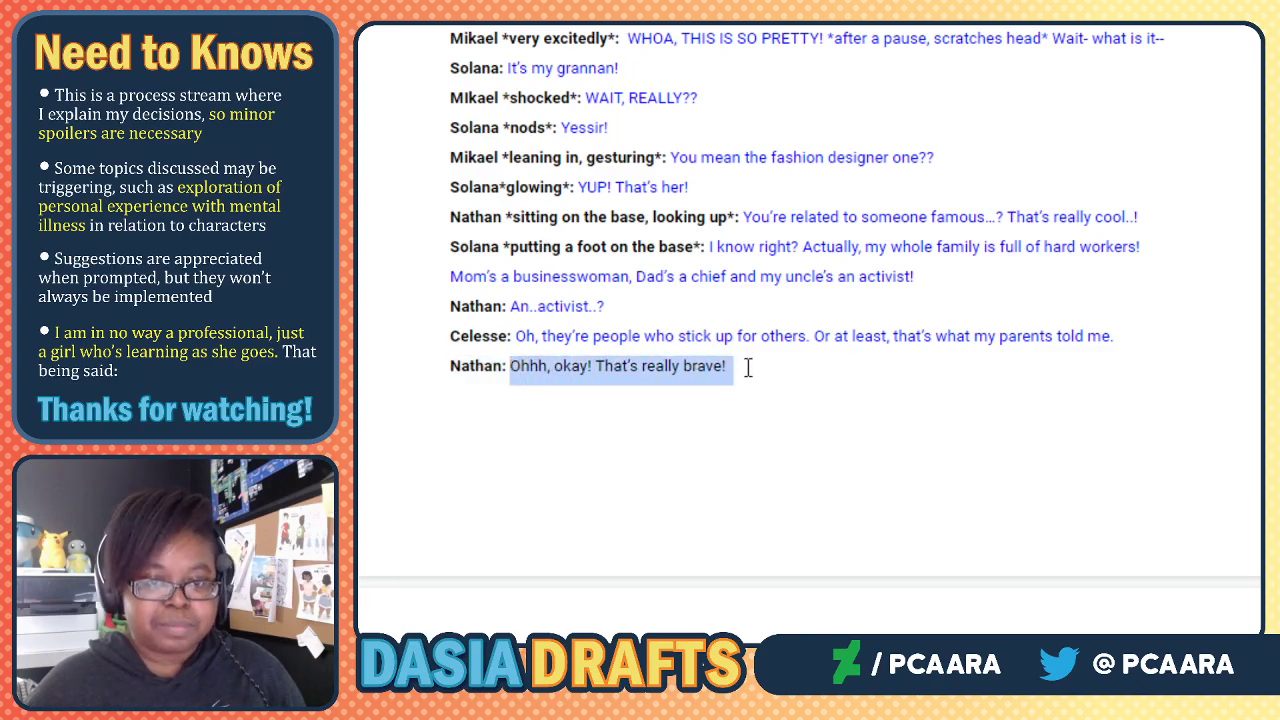
{"action": "left_click", "coordinate": [853, 2]}
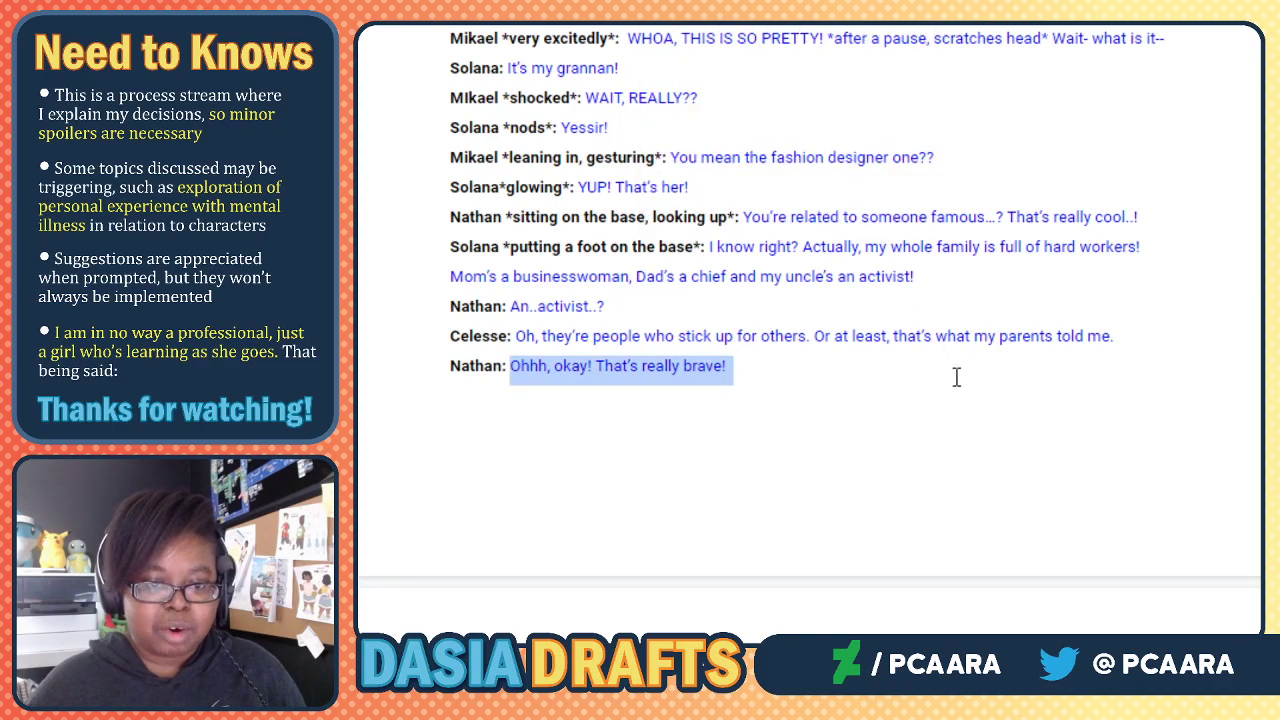
{"action": "left_click", "coordinate": [767, 334]}
{"action": "left_click", "coordinate": [767, 381]}
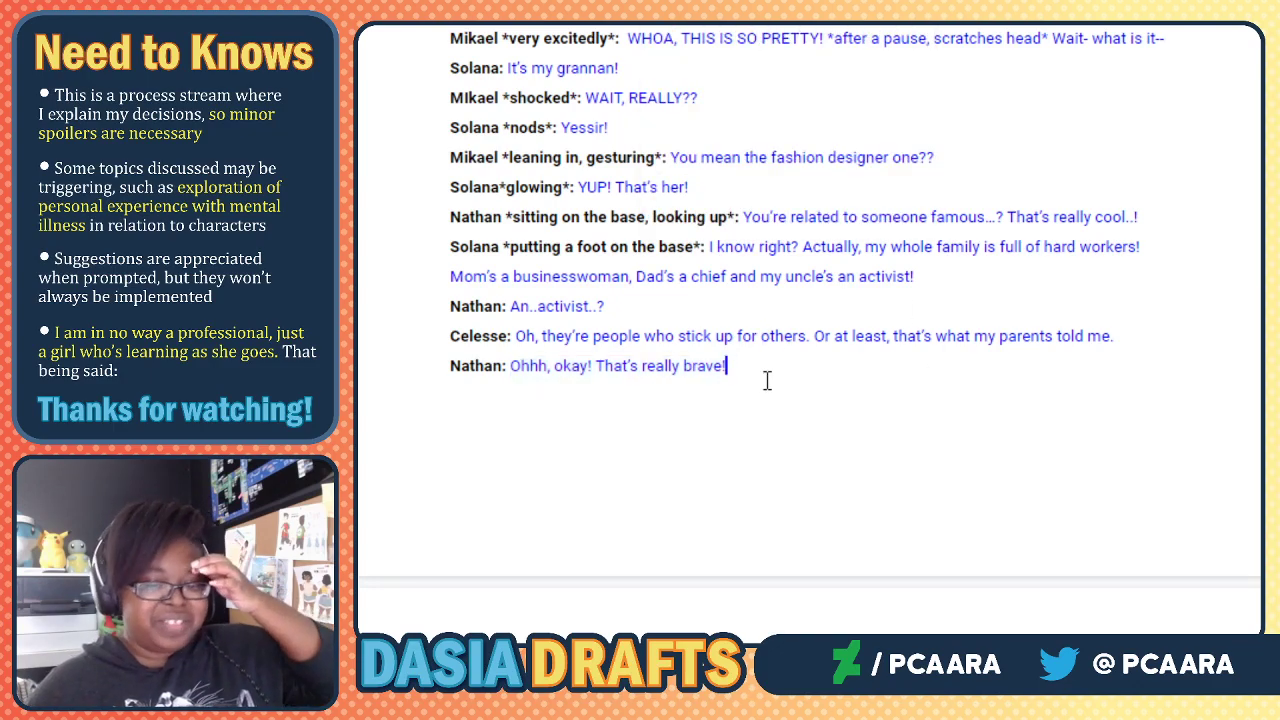
Make the cue "Mikael:" below the fountain paragraph bold, colour his line about being nervous blue, and insert a blank line above it.
{"action": "scroll", "coordinate": [766, 380], "scroll_direction": "down", "scroll_amount": 5}
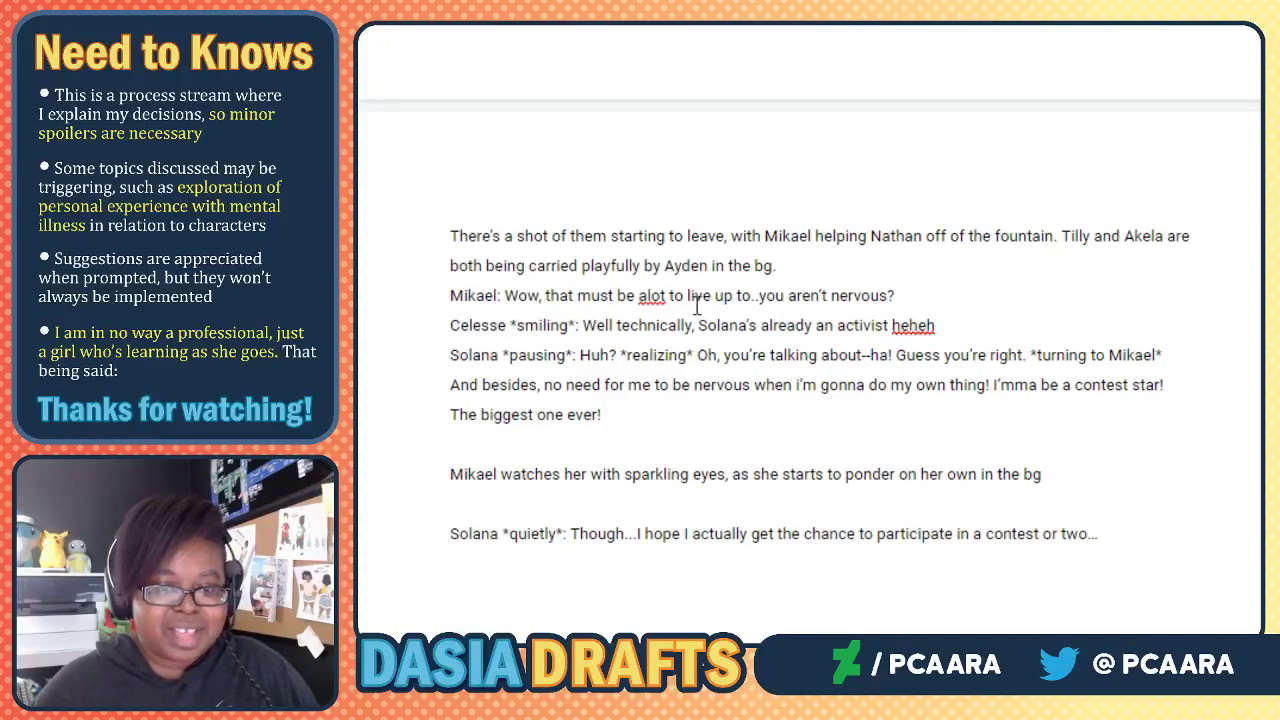
{"action": "scroll", "coordinate": [697, 303], "scroll_direction": "down", "scroll_amount": 3}
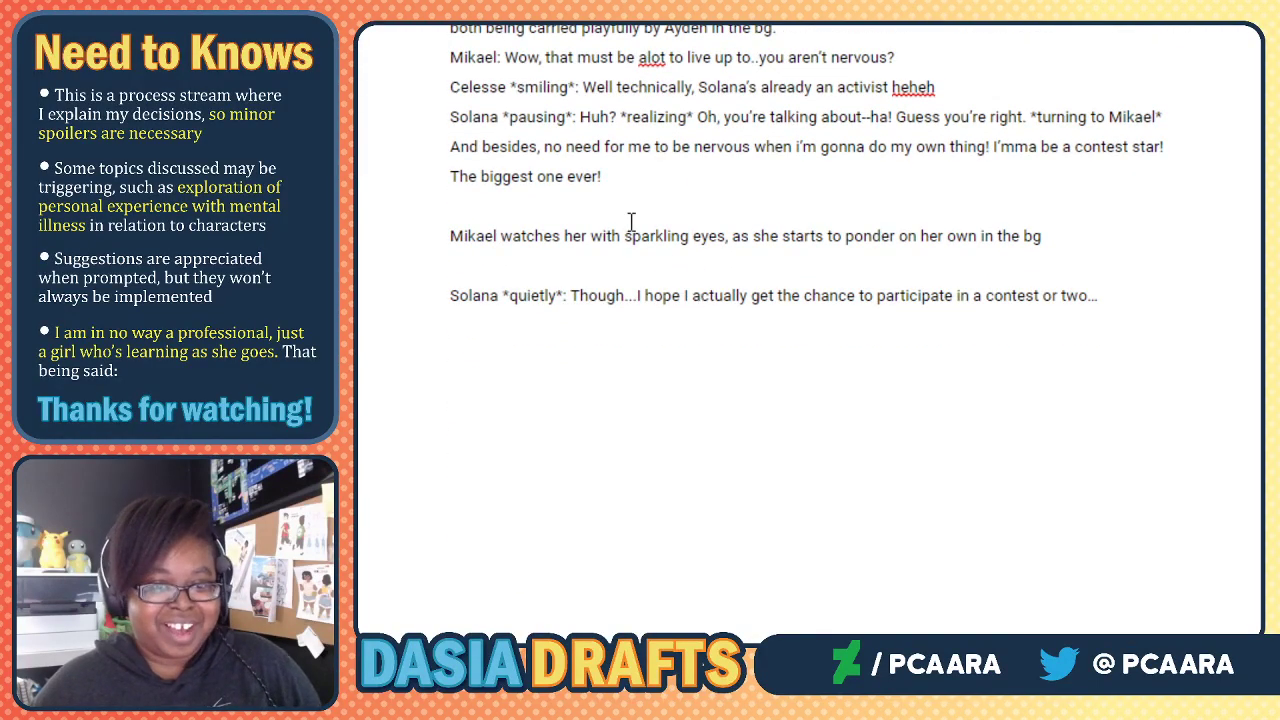
{"action": "triple_click", "coordinate": [490, 62]}
{"action": "left_click_drag", "start_coordinate": [490, 62], "coordinate": [452, 60]}
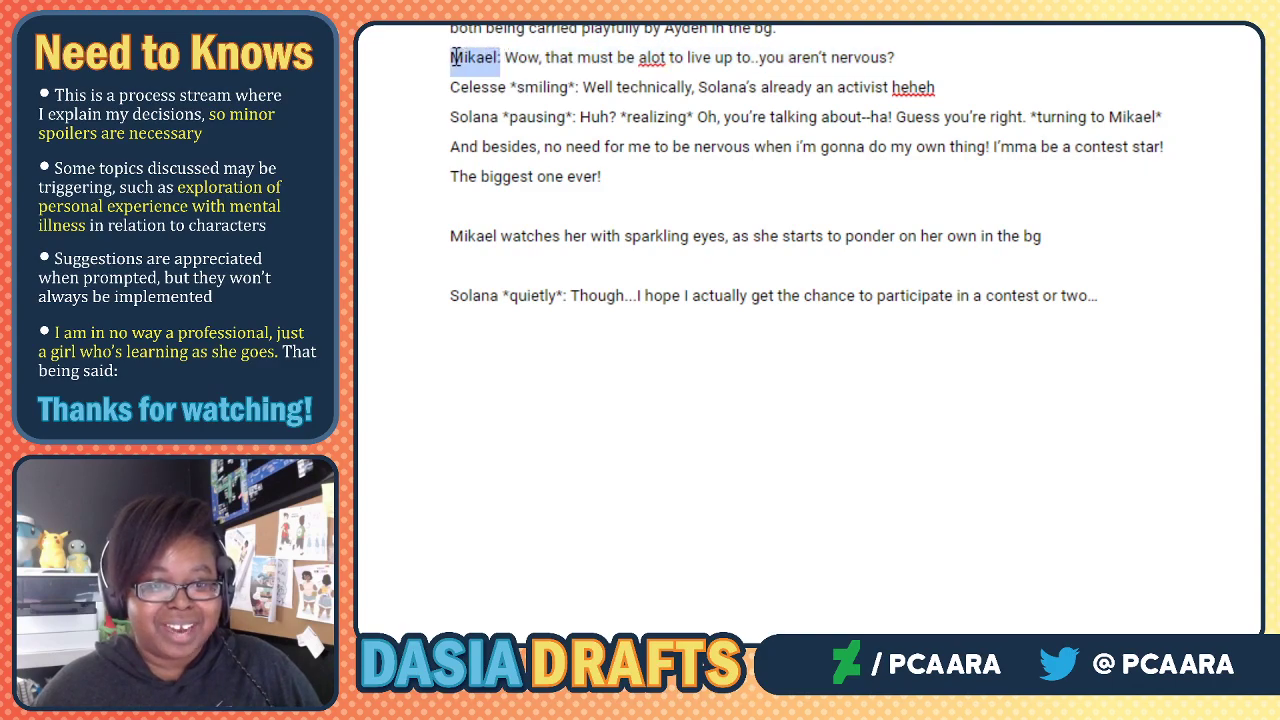
{"action": "key", "text": "ctrl+b"}
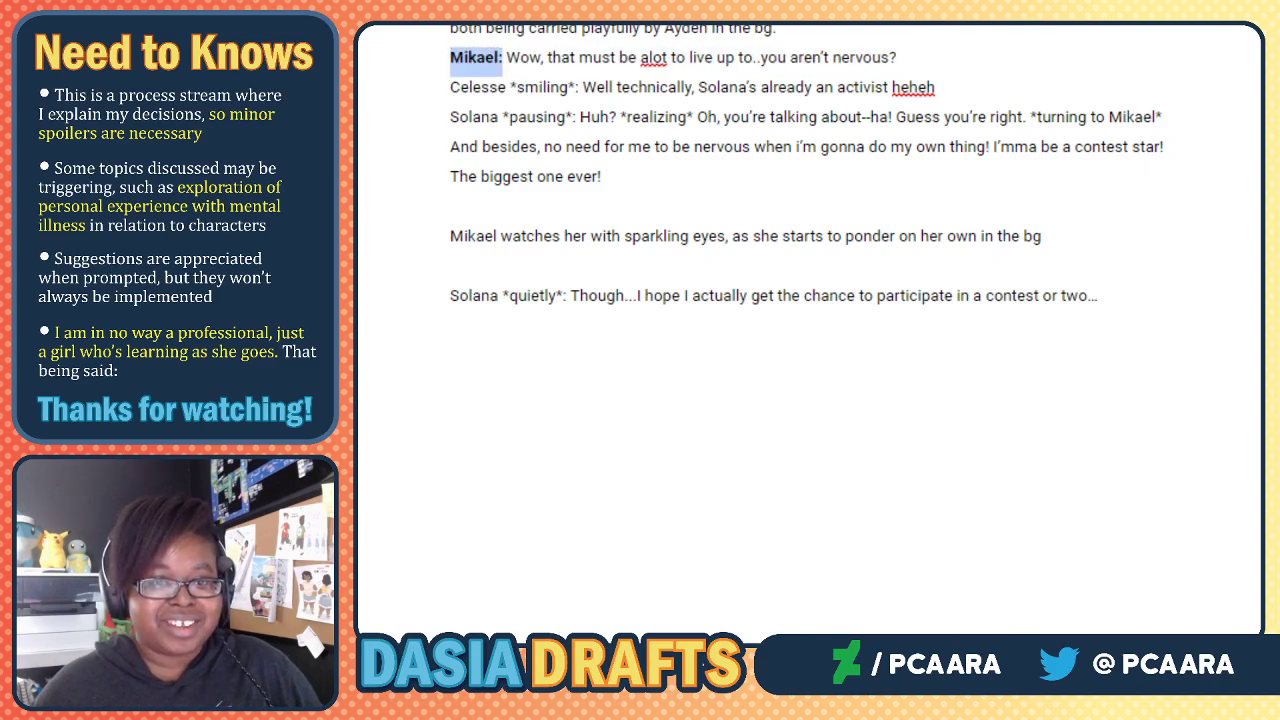
{"action": "left_click", "coordinate": [520, 58]}
{"action": "left_click_drag", "start_coordinate": [507, 58], "coordinate": [906, 60]}
{"action": "left_click", "coordinate": [657, 2]}
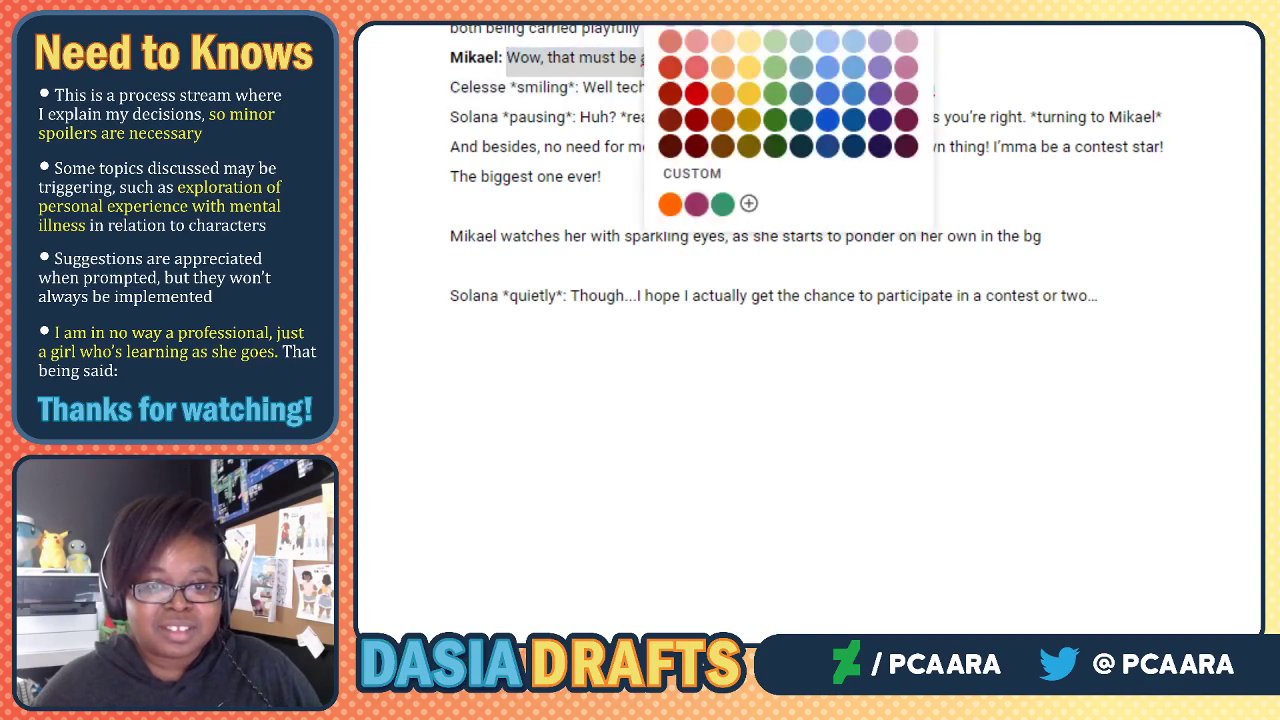
{"action": "left_click", "coordinate": [785, 32]}
{"action": "left_click", "coordinate": [784, 30]}
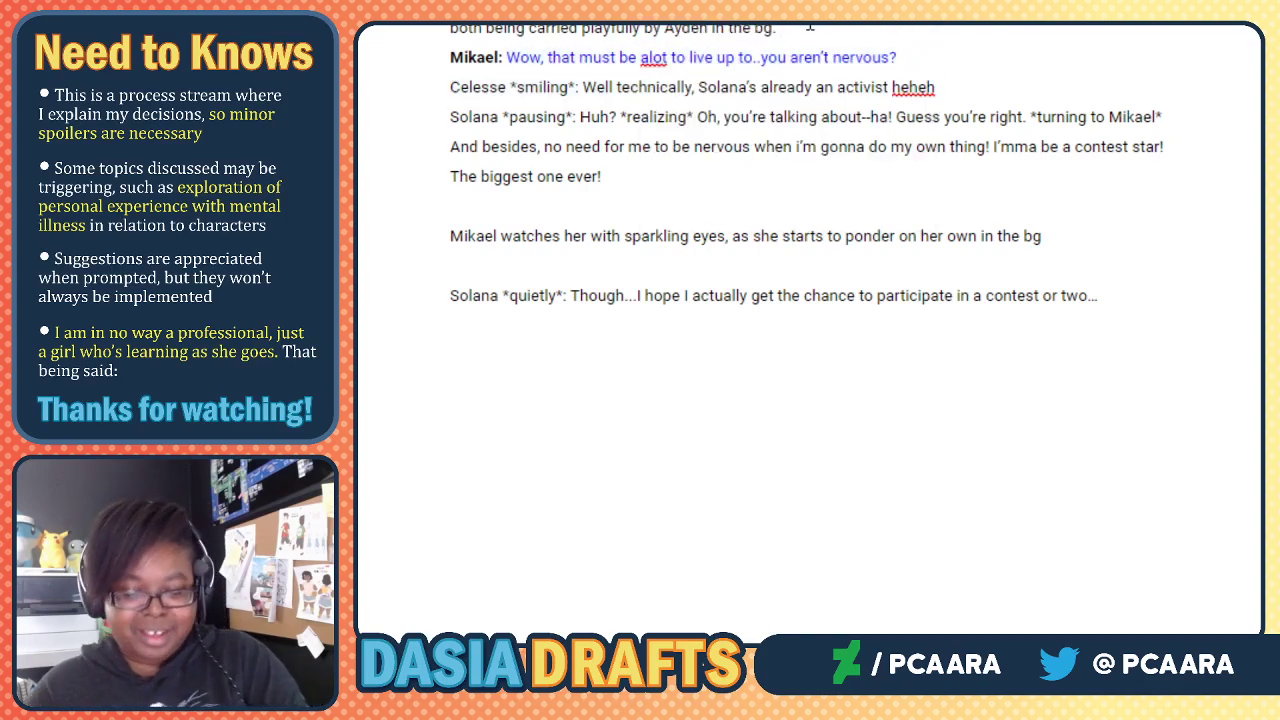
{"action": "key", "text": "Return"}
Make the cue "Celesse *smiling*:" bold and colour her line "Well technically, Solana's already an activist heheh" blue.
{"action": "triple_click", "coordinate": [505, 116]}
{"action": "left_click", "coordinate": [586, 116]}
{"action": "left_click_drag", "start_coordinate": [586, 116], "coordinate": [450, 116]}
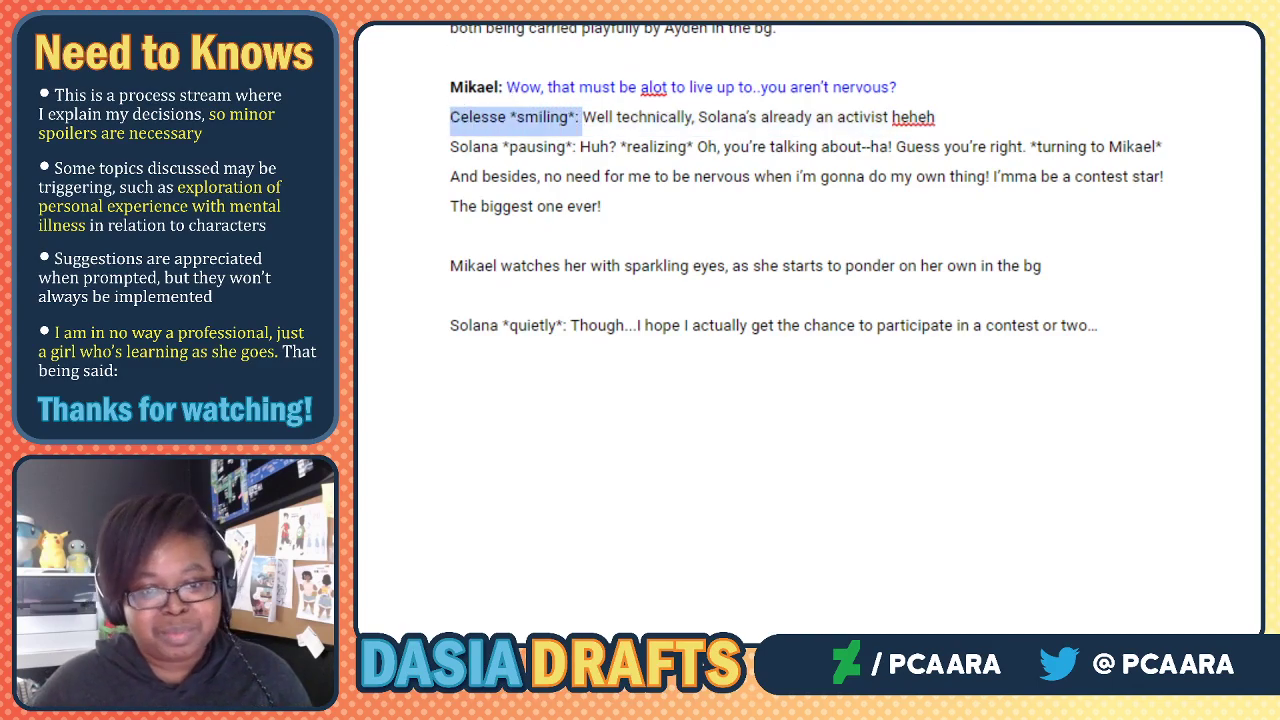
{"action": "key", "text": "ctrl+b"}
{"action": "left_click", "coordinate": [590, 116]}
{"action": "left_click_drag", "start_coordinate": [590, 116], "coordinate": [936, 117]}
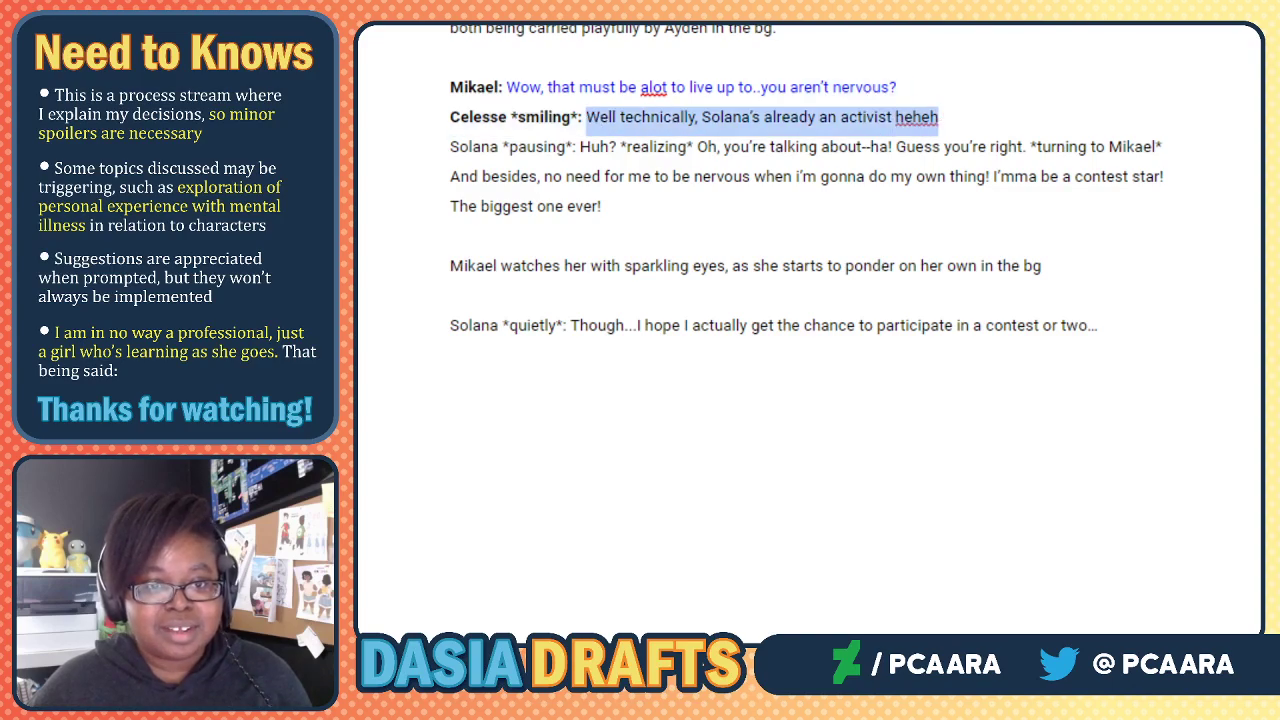
{"action": "left_click", "coordinate": [657, 5]}
{"action": "left_click", "coordinate": [853, 2]}
Make the cue "Solana *pausing*:" bold and colour the first row of her dialogue, through "*turning to Mikael*", blue.
{"action": "left_click", "coordinate": [605, 147]}
{"action": "left_click_drag", "start_coordinate": [579, 148], "coordinate": [451, 150]}
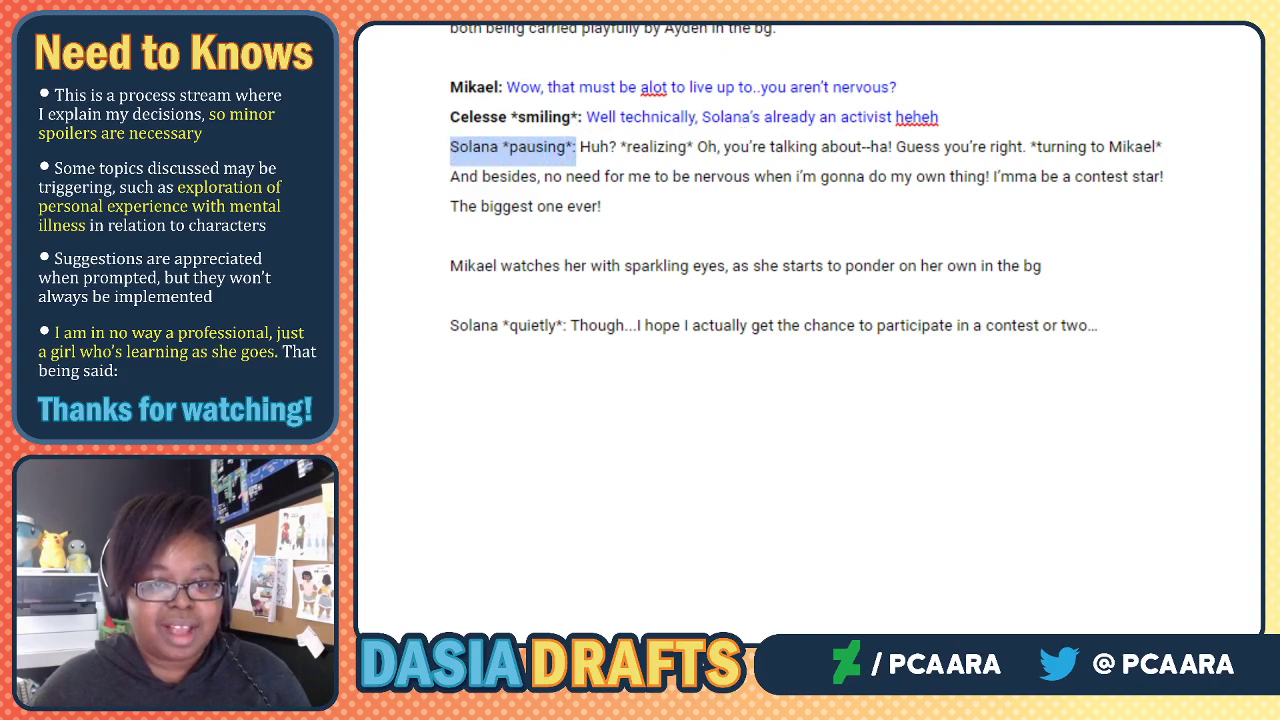
{"action": "key", "text": "ctrl+b"}
{"action": "left_click", "coordinate": [610, 148]}
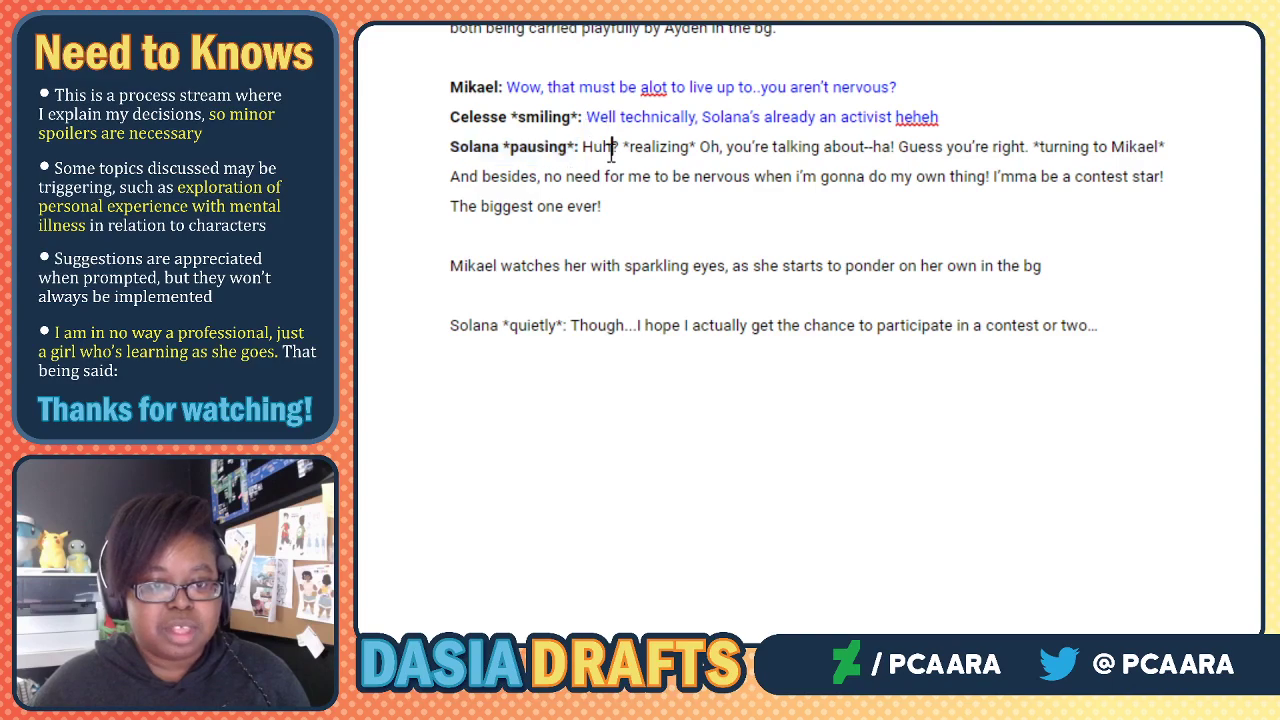
{"action": "left_click_drag", "start_coordinate": [586, 147], "coordinate": [1166, 142]}
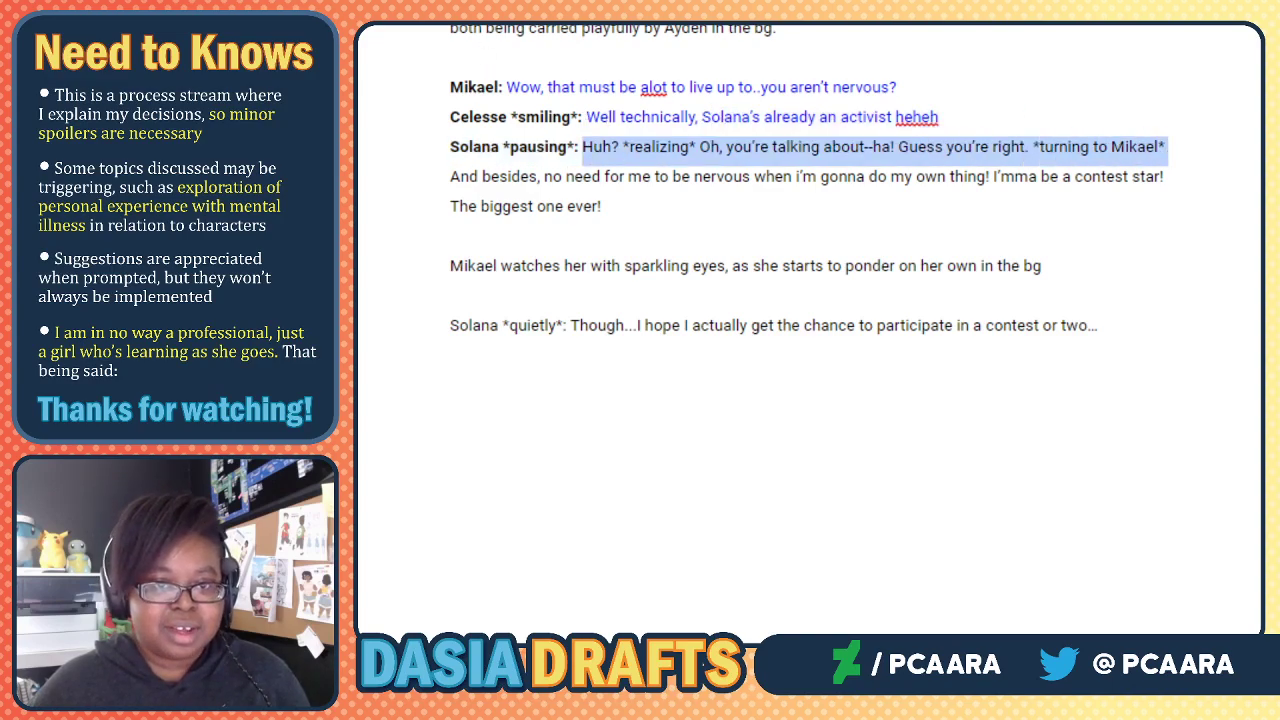
{"action": "left_click", "coordinate": [657, 4]}
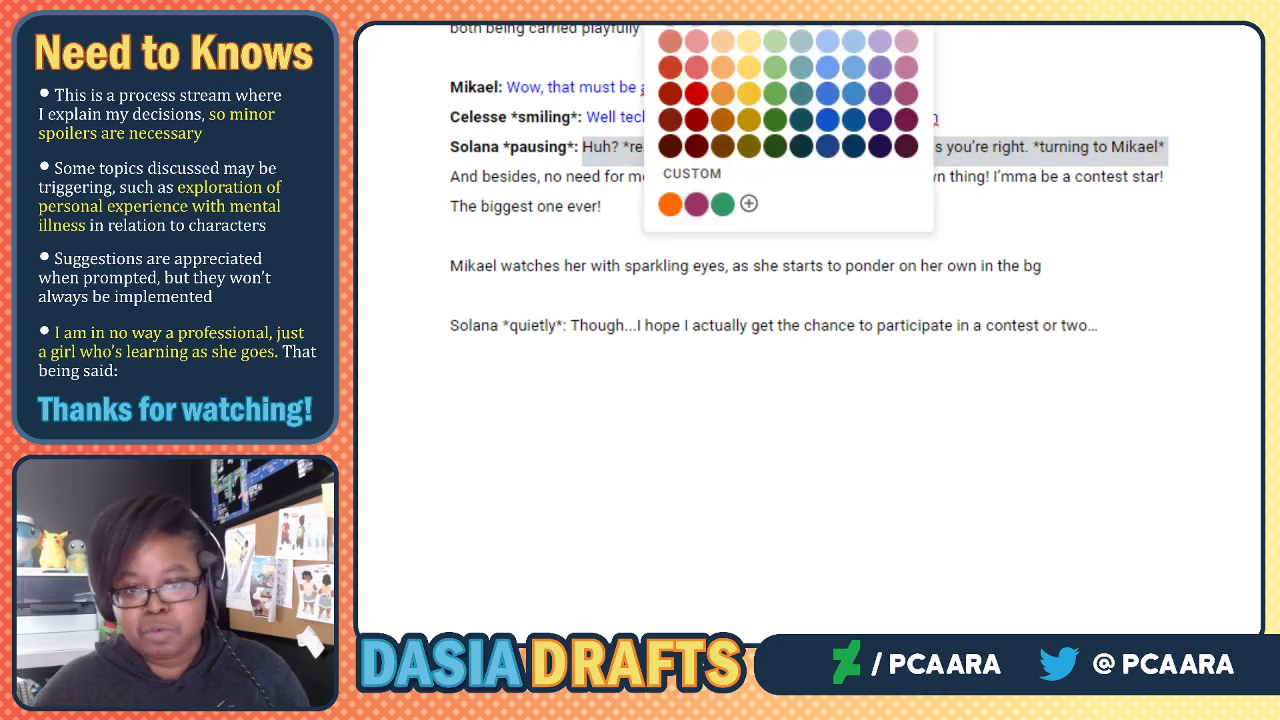
{"action": "left_click", "coordinate": [853, 3]}
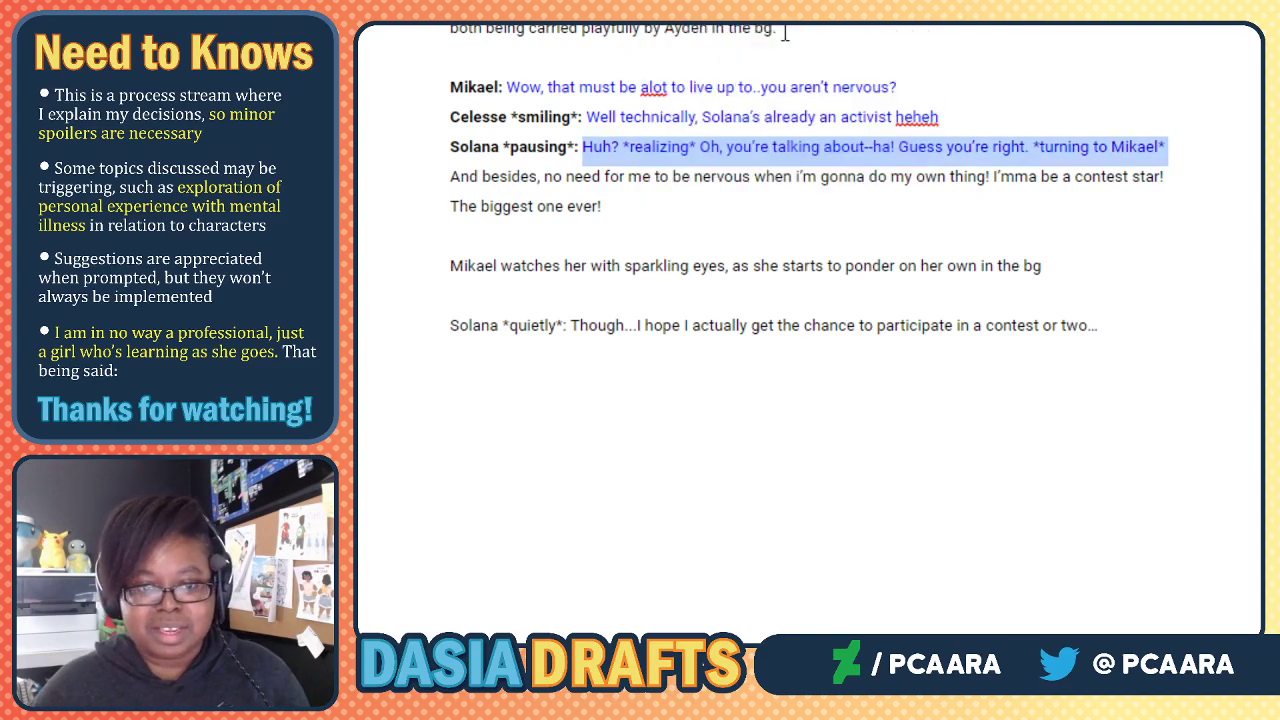
{"action": "left_click", "coordinate": [1169, 147]}
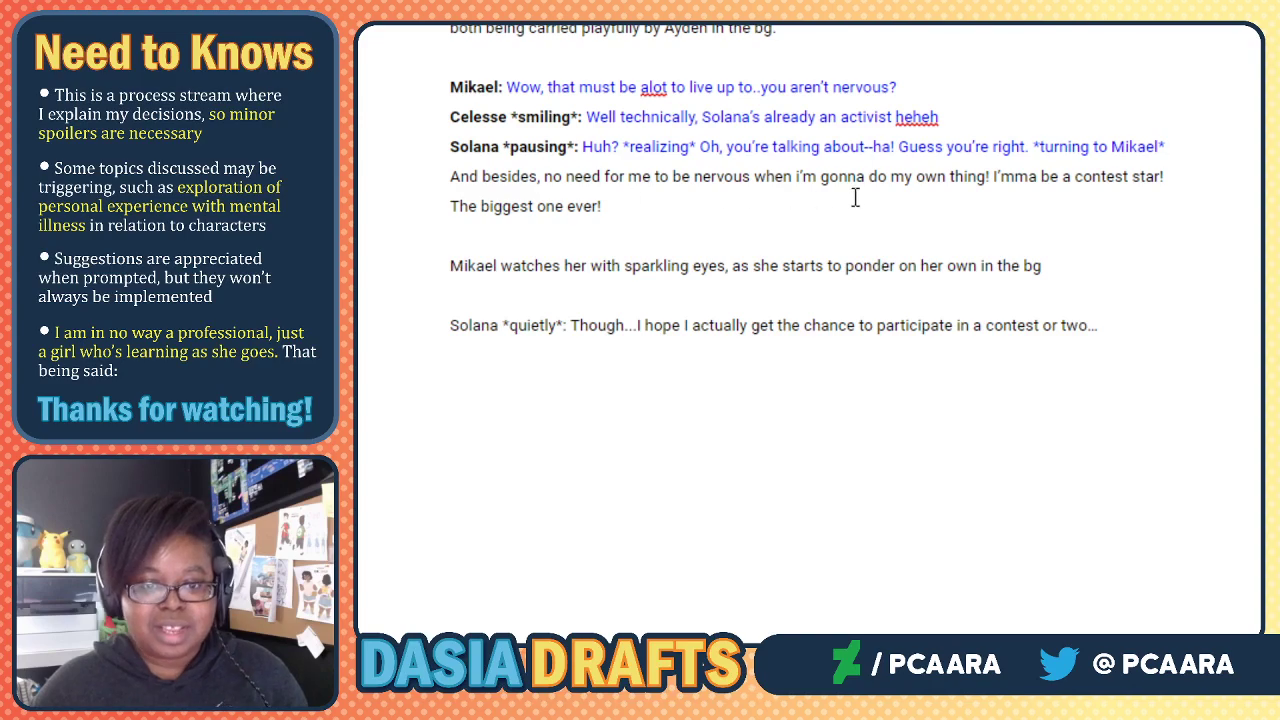
Colour the rest of Solana's dialogue blue, from "And besides, no need for me to be nervous" through "The biggest one ever!".
{"action": "left_click_drag", "start_coordinate": [452, 176], "coordinate": [786, 211]}
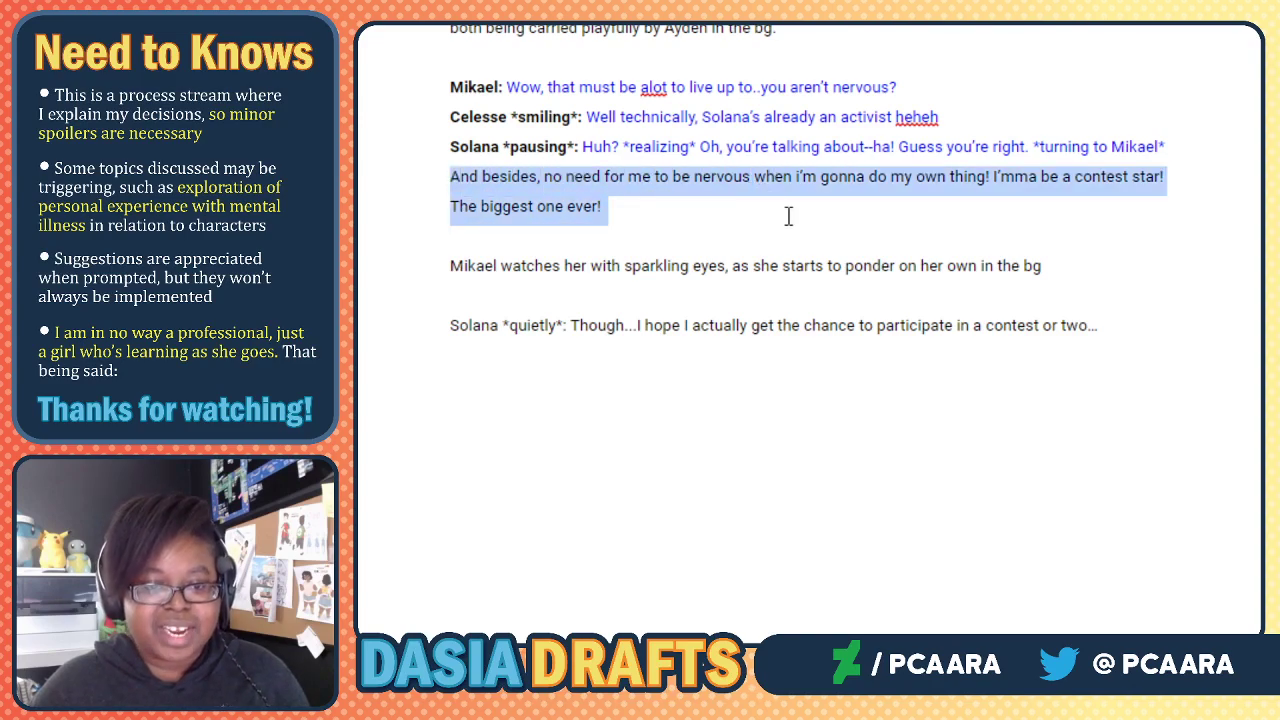
{"action": "left_click", "coordinate": [660, 3]}
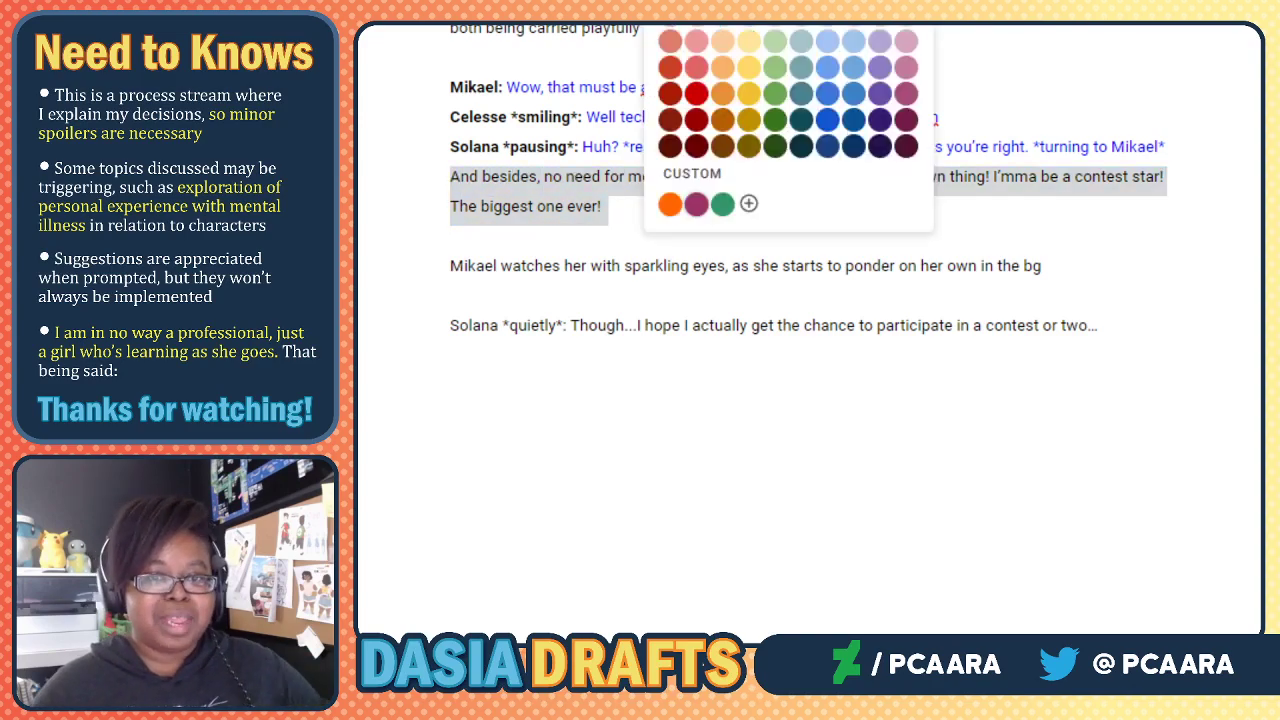
{"action": "left_click", "coordinate": [830, 30]}
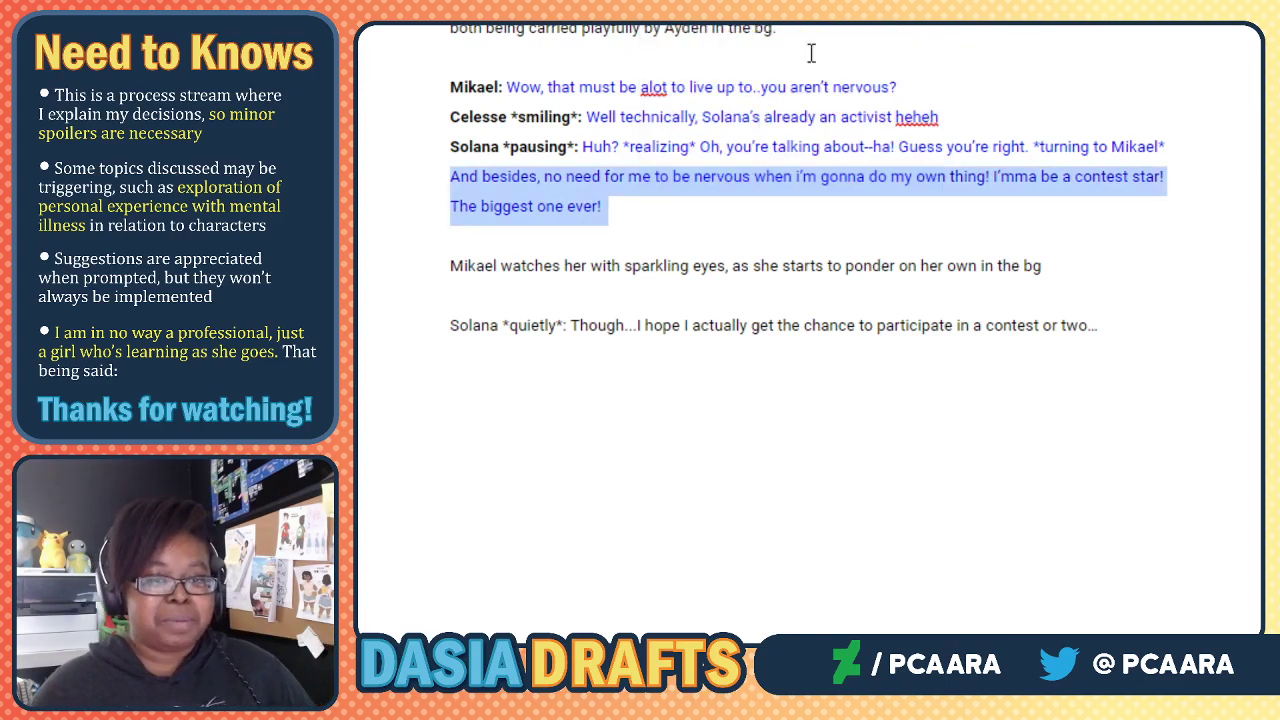
{"action": "left_click", "coordinate": [669, 188]}
Below Solana's quiet line, start a new paragraph reading "The next shot shows the group leaving, with Akela back on Solana's head".
{"action": "scroll", "coordinate": [591, 274], "scroll_direction": "down", "scroll_amount": 3}
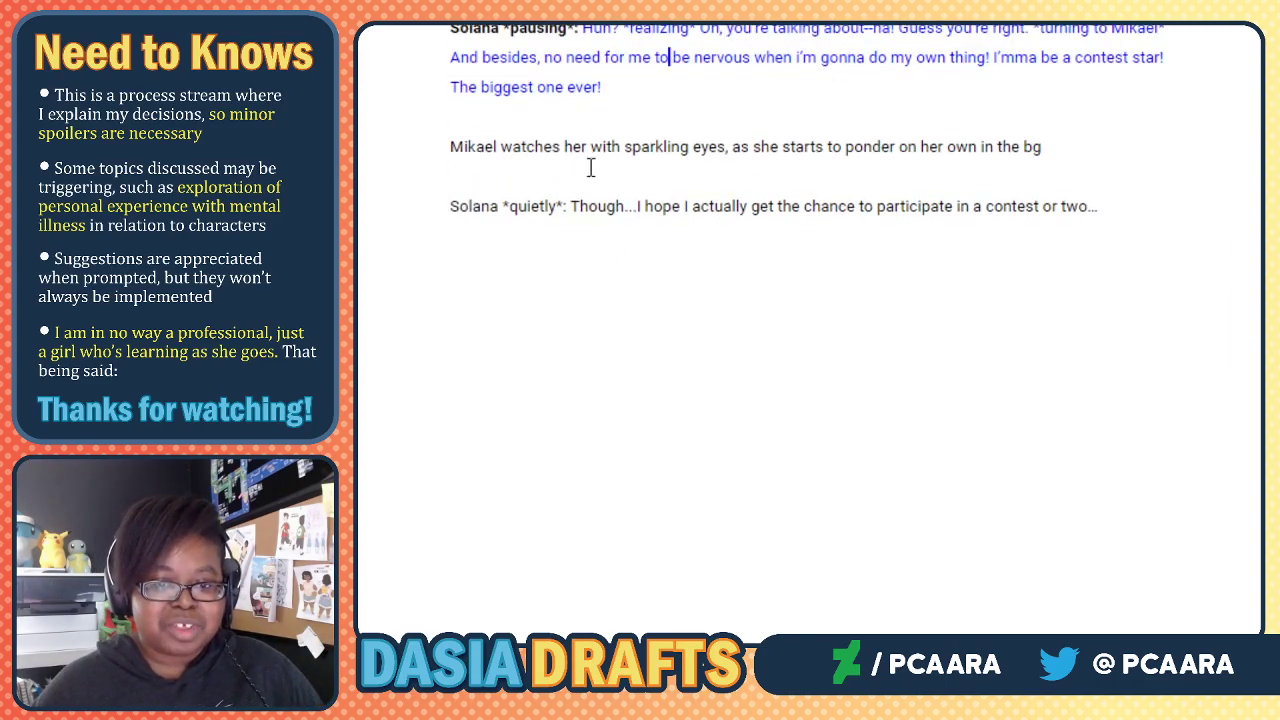
{"action": "scroll", "coordinate": [995, 241], "scroll_direction": "down", "scroll_amount": 3}
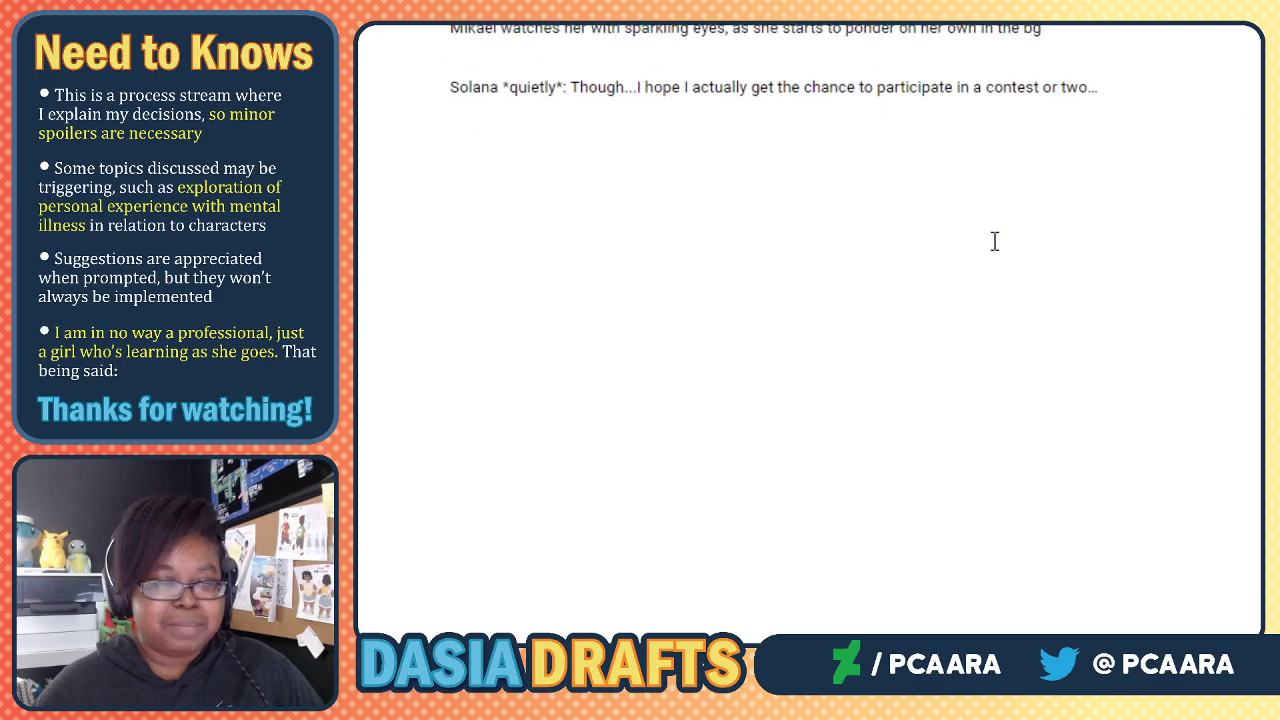
{"action": "scroll", "coordinate": [1130, 335], "scroll_direction": "up", "scroll_amount": 6}
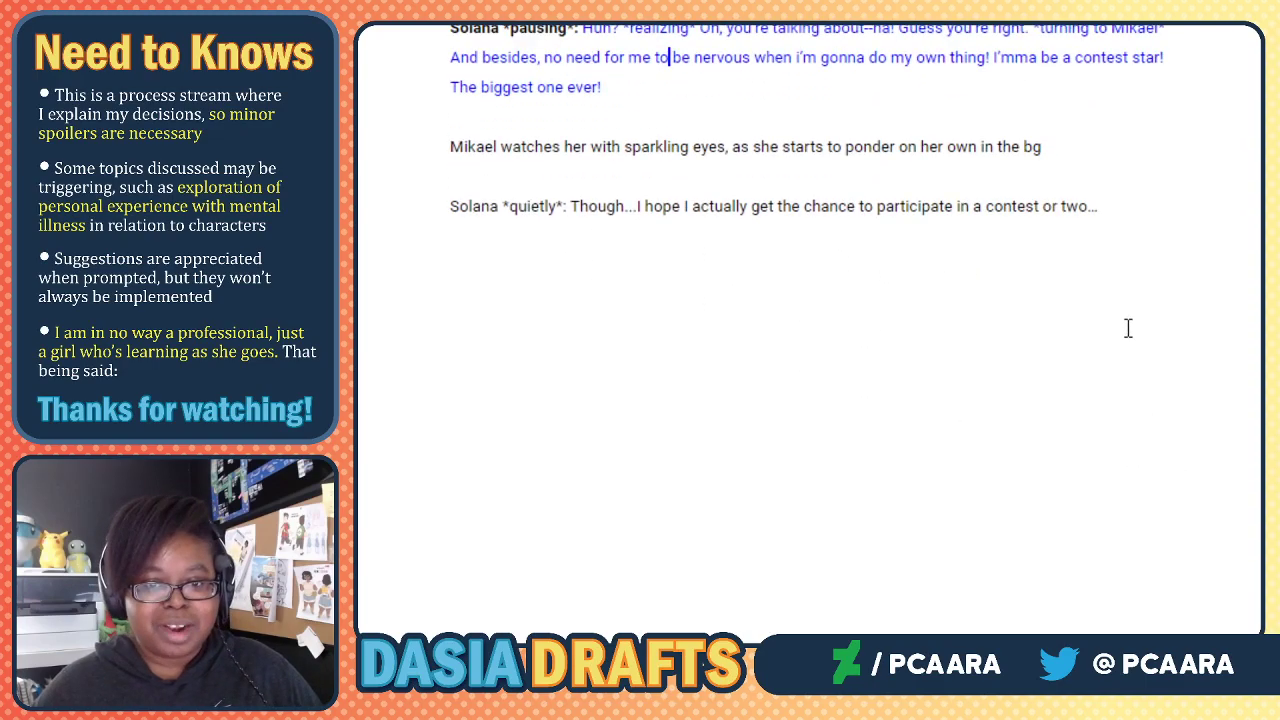
{"action": "scroll", "coordinate": [871, 194], "scroll_direction": "down", "scroll_amount": 3}
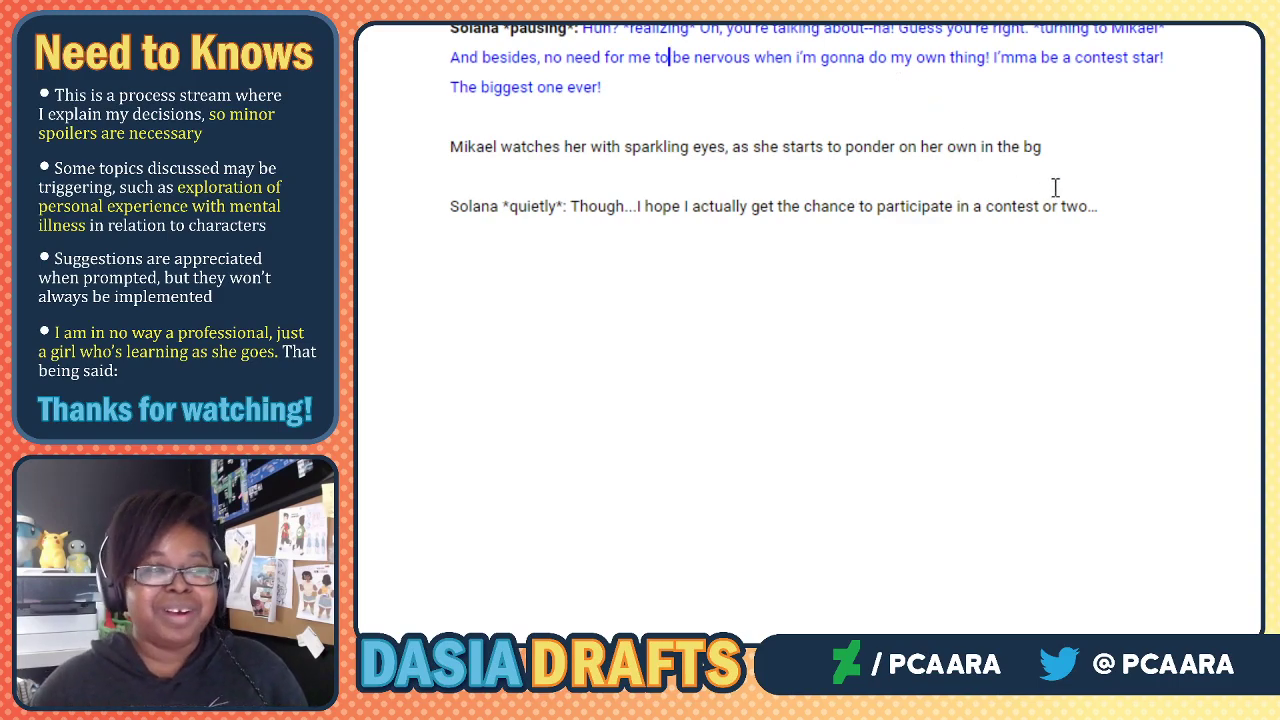
{"action": "left_click", "coordinate": [1100, 205]}
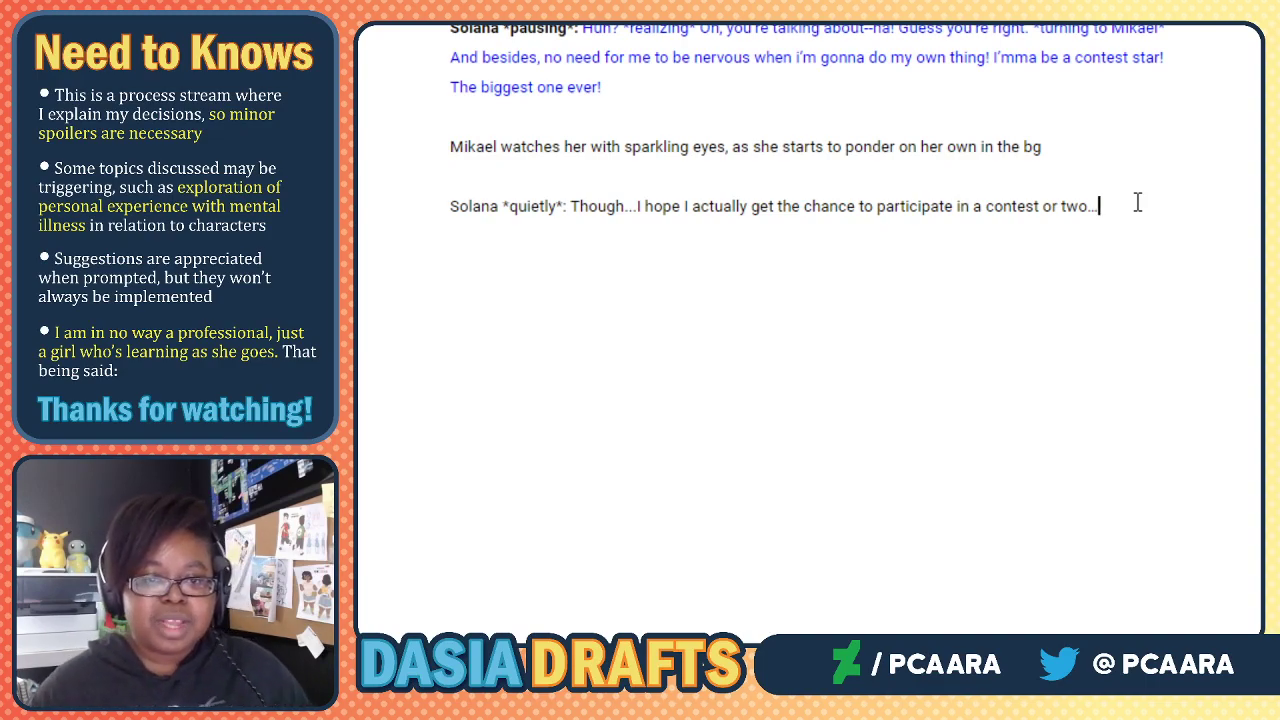
{"action": "scroll", "coordinate": [1089, 259], "scroll_direction": "down", "scroll_amount": 2}
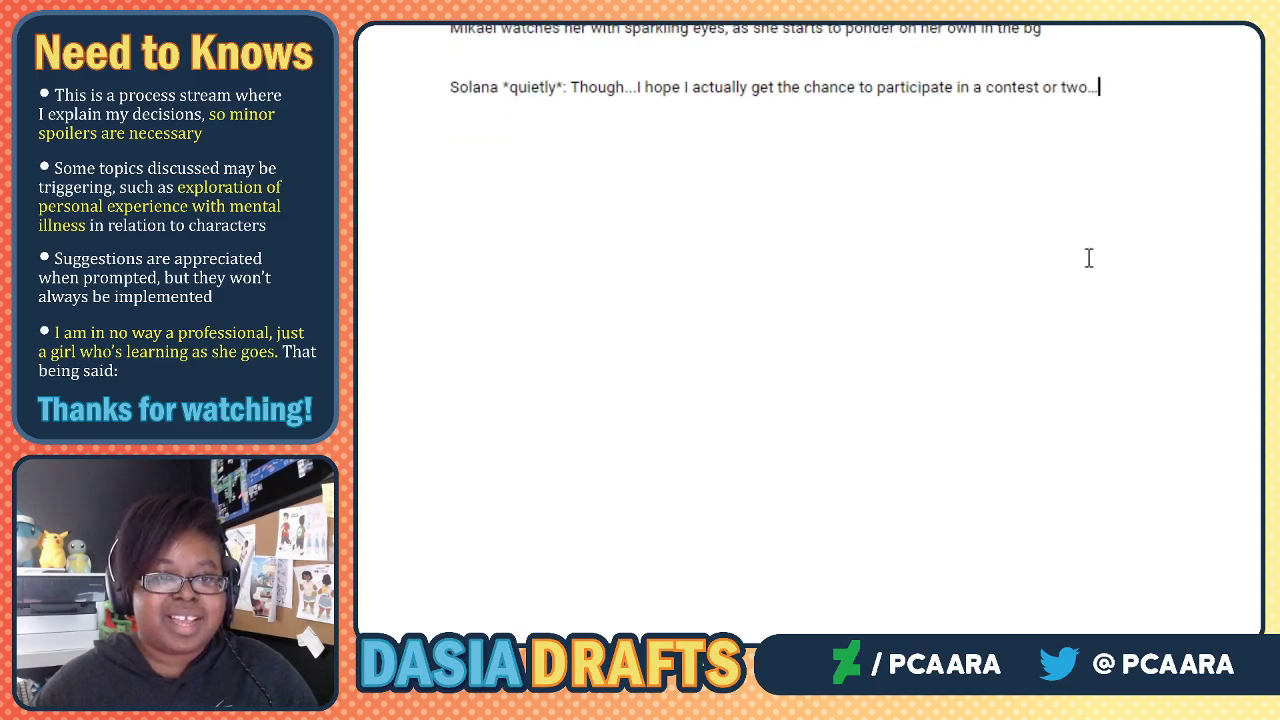
{"action": "key", "text": "Return"}
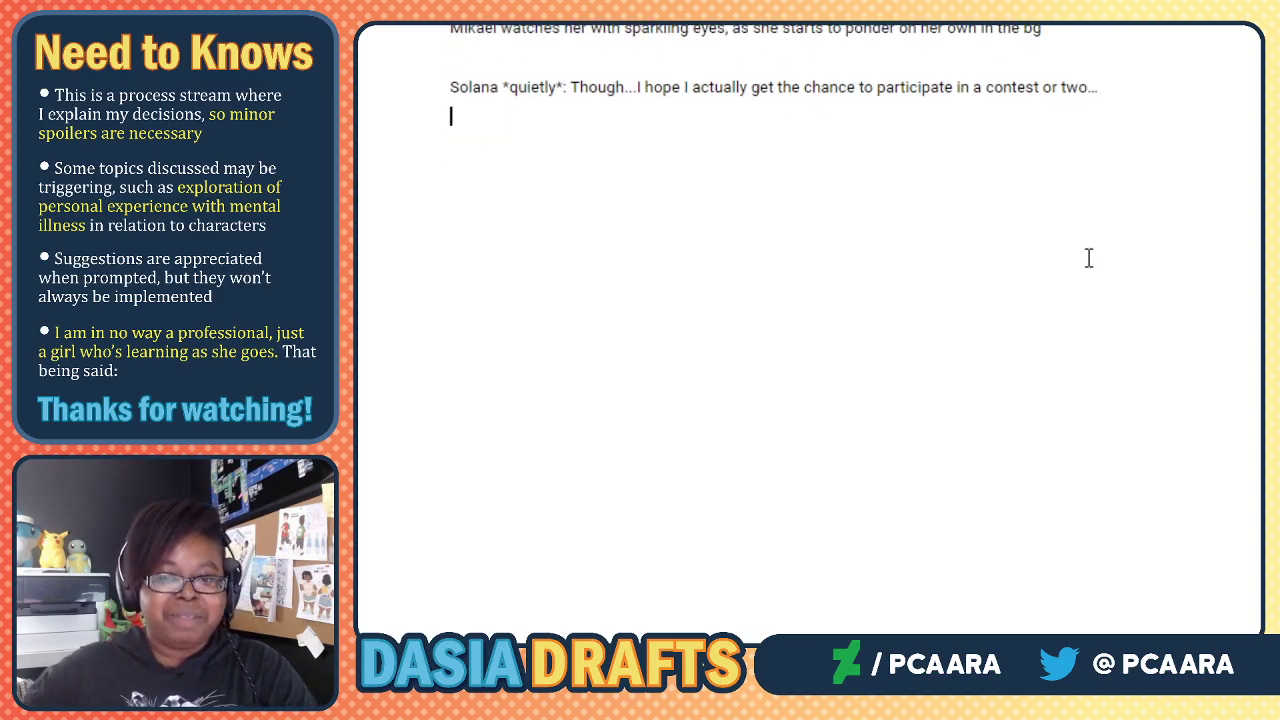
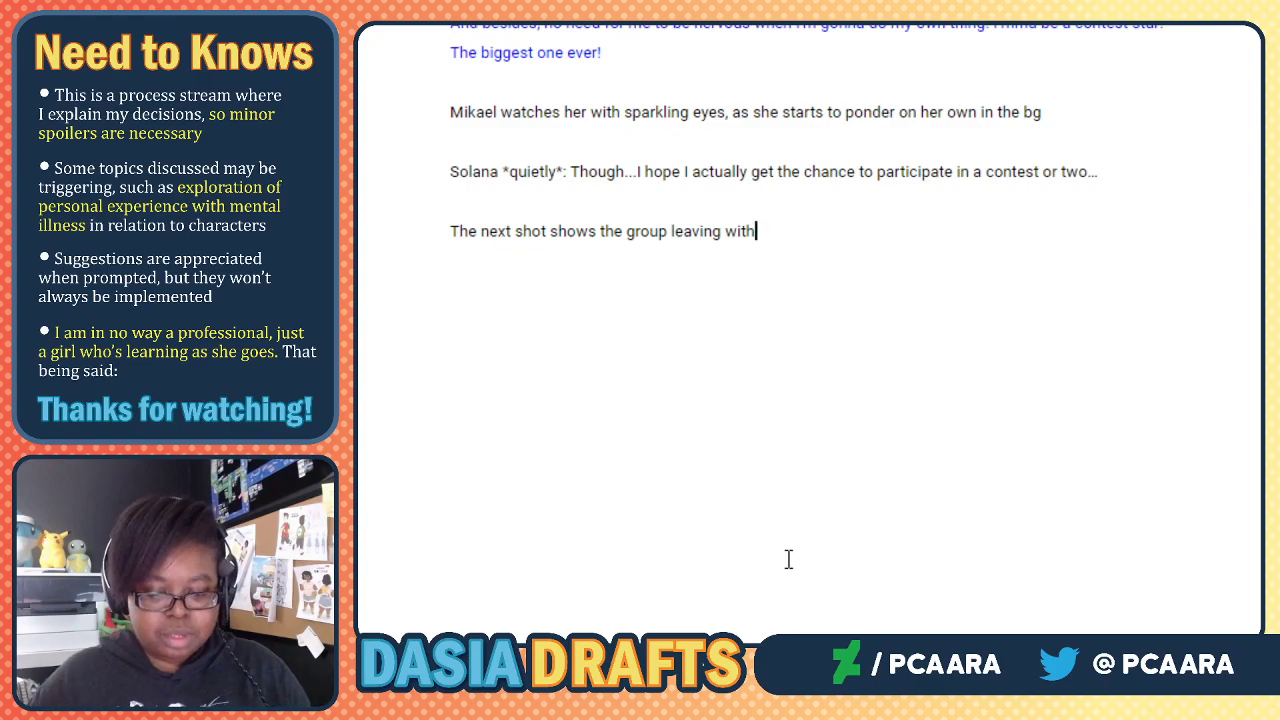
{"action": "type", "text": ", with"}
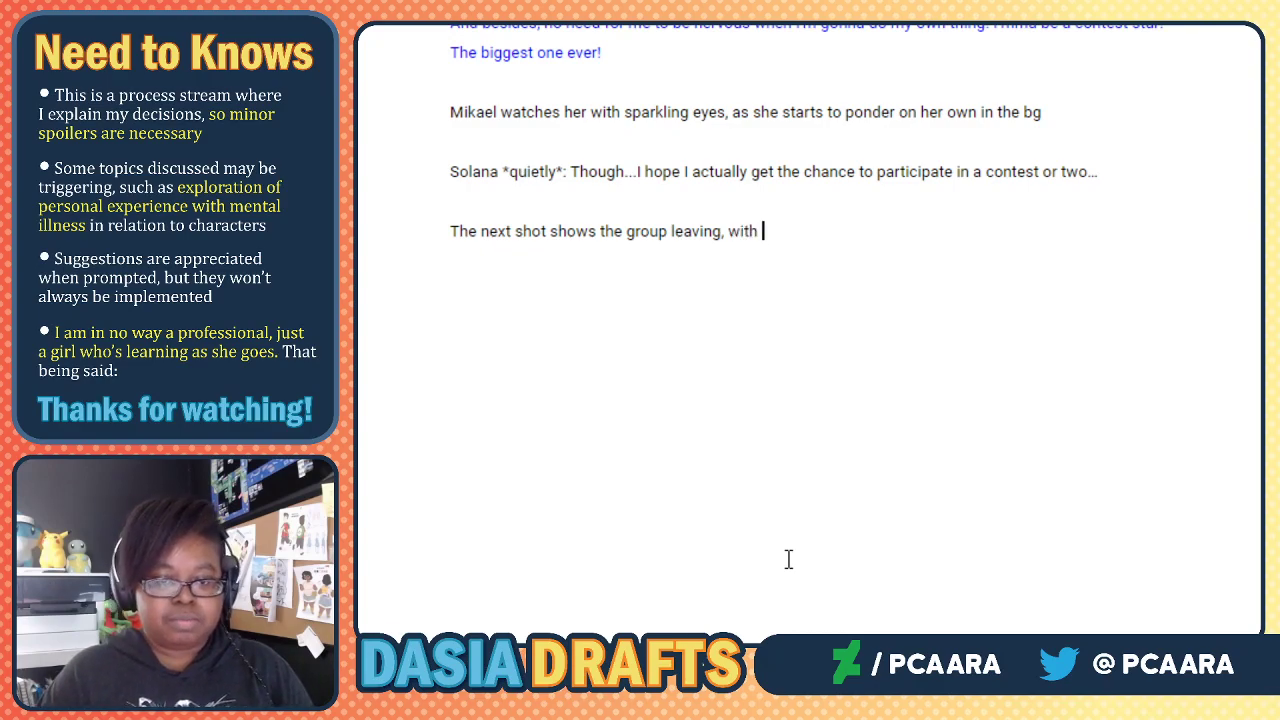
{"action": "type", "text": " Akela back on "}
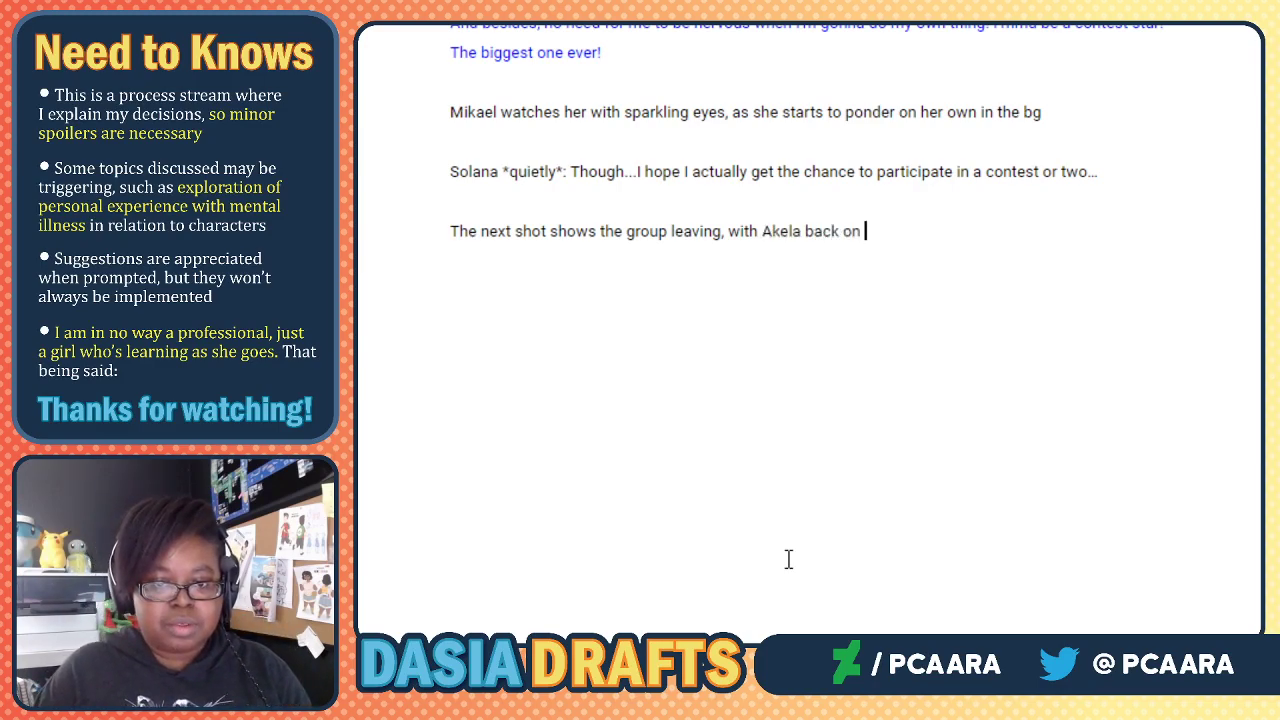
{"action": "type", "text": "Solana's head"}
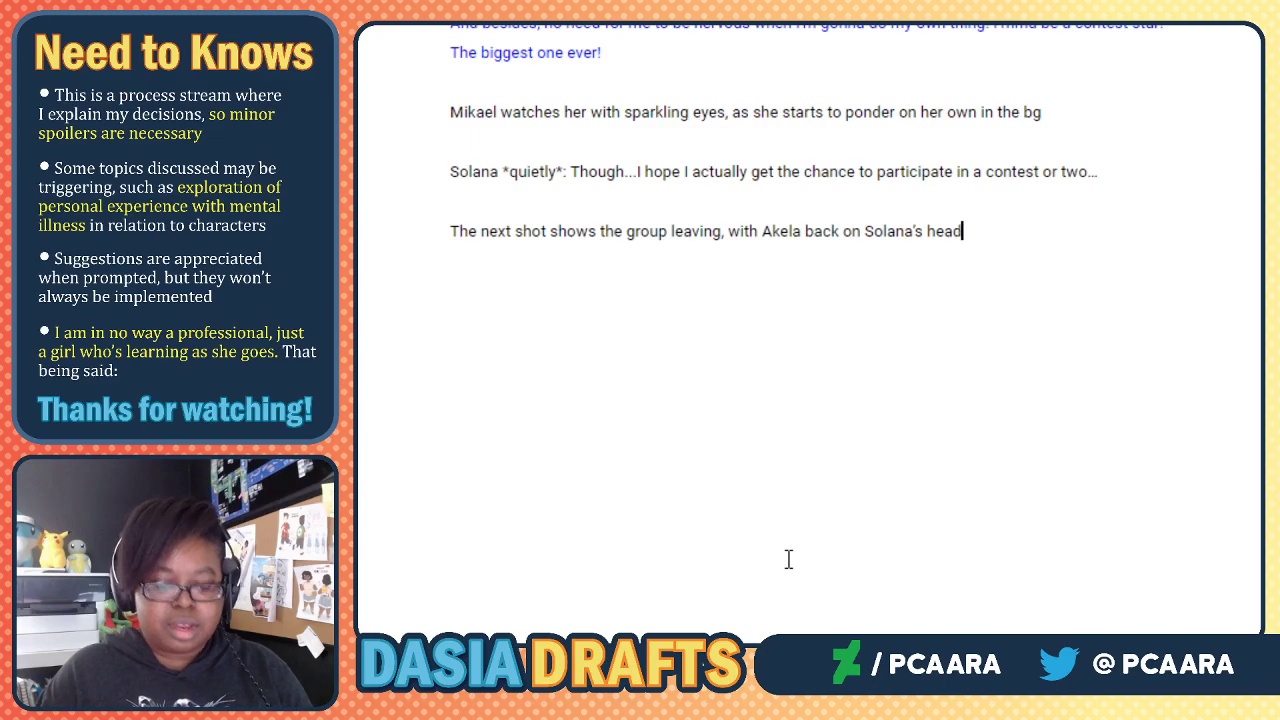
Finish the group-leaving sentence with ", Tilly in Nathan's hoodie, and Ayden walking locked armed with Mikael.".
{"action": "type", "text": ", Till"}
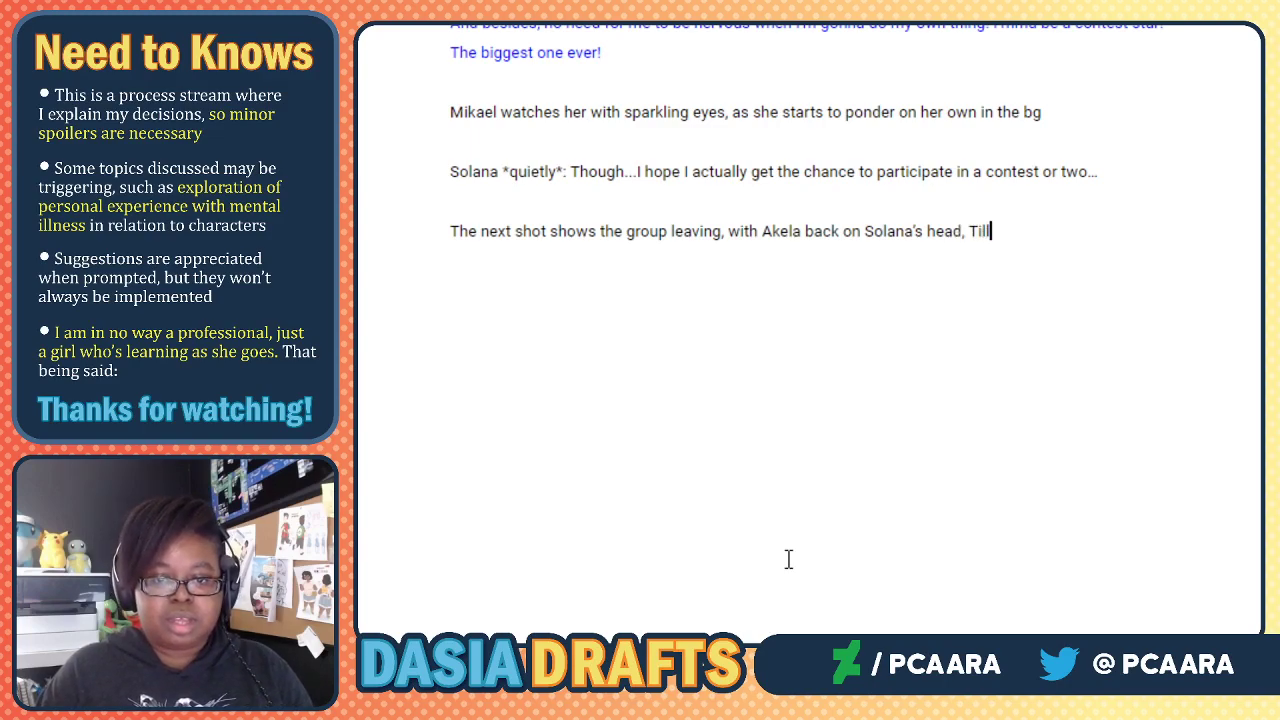
{"action": "type", "text": "y in Nathan's hoodie"}
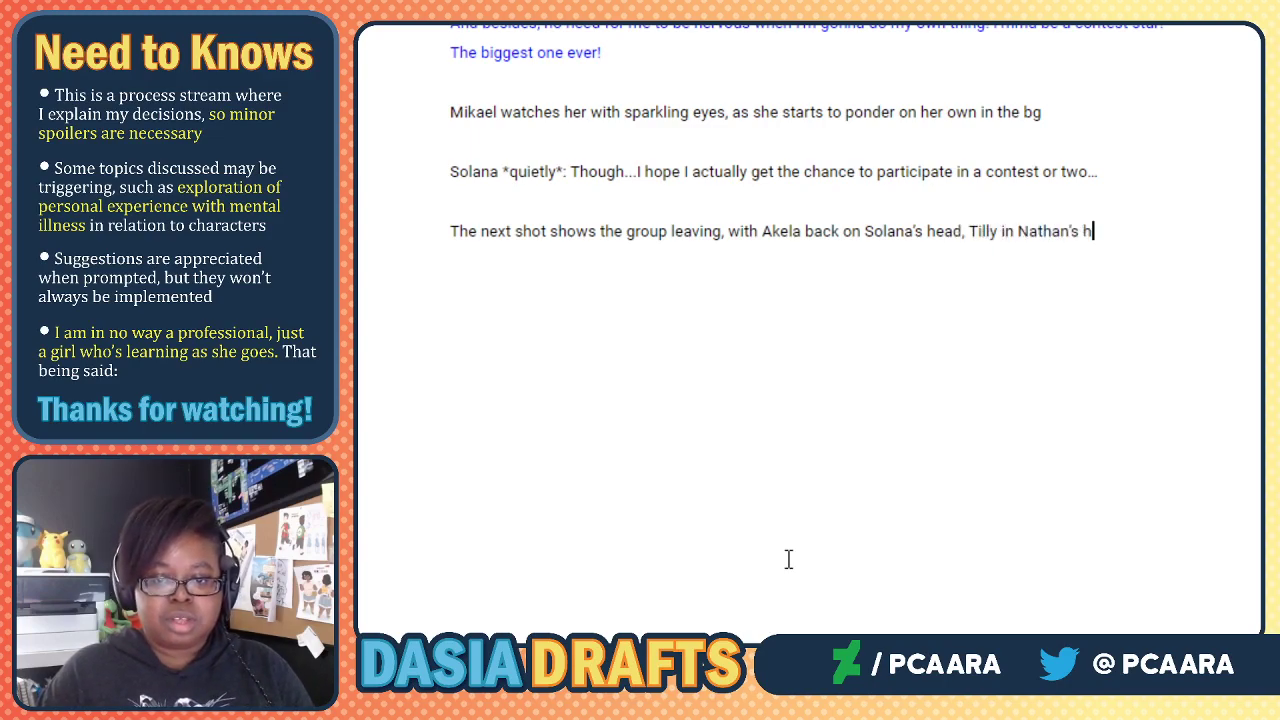
{"action": "type", "text": ", and"}
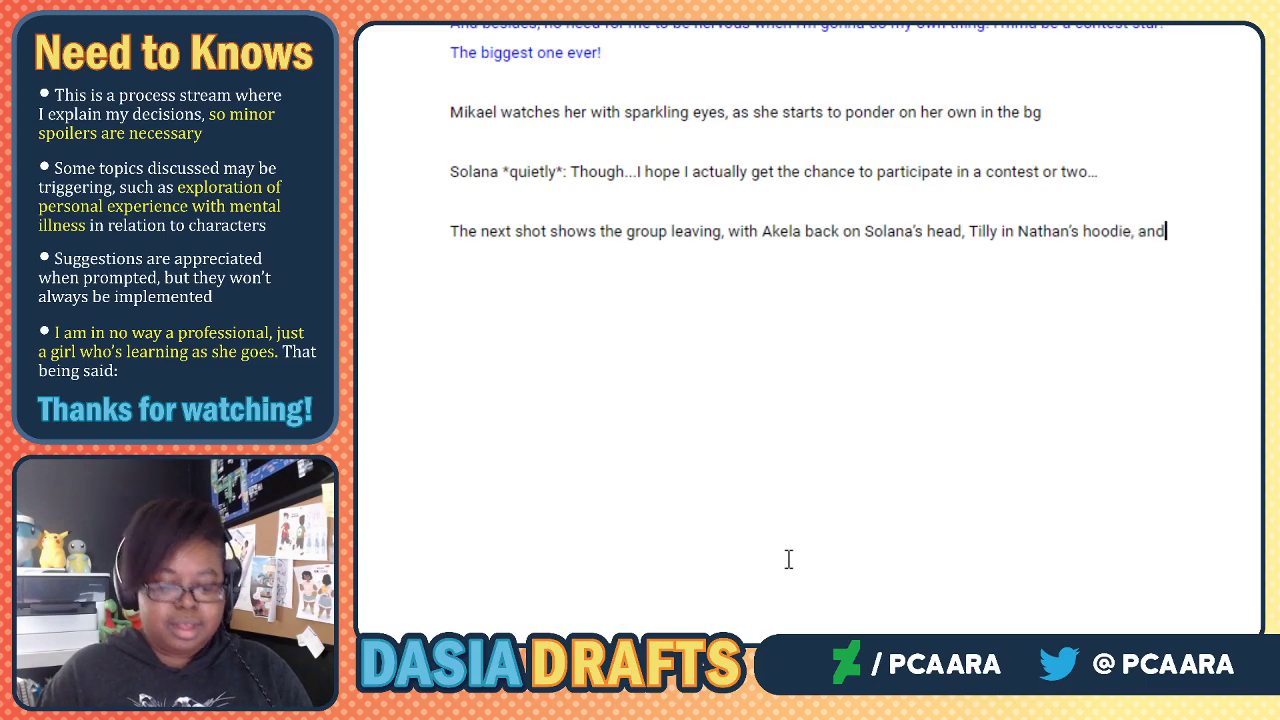
{"action": "type", "text": " Ayden wa"}
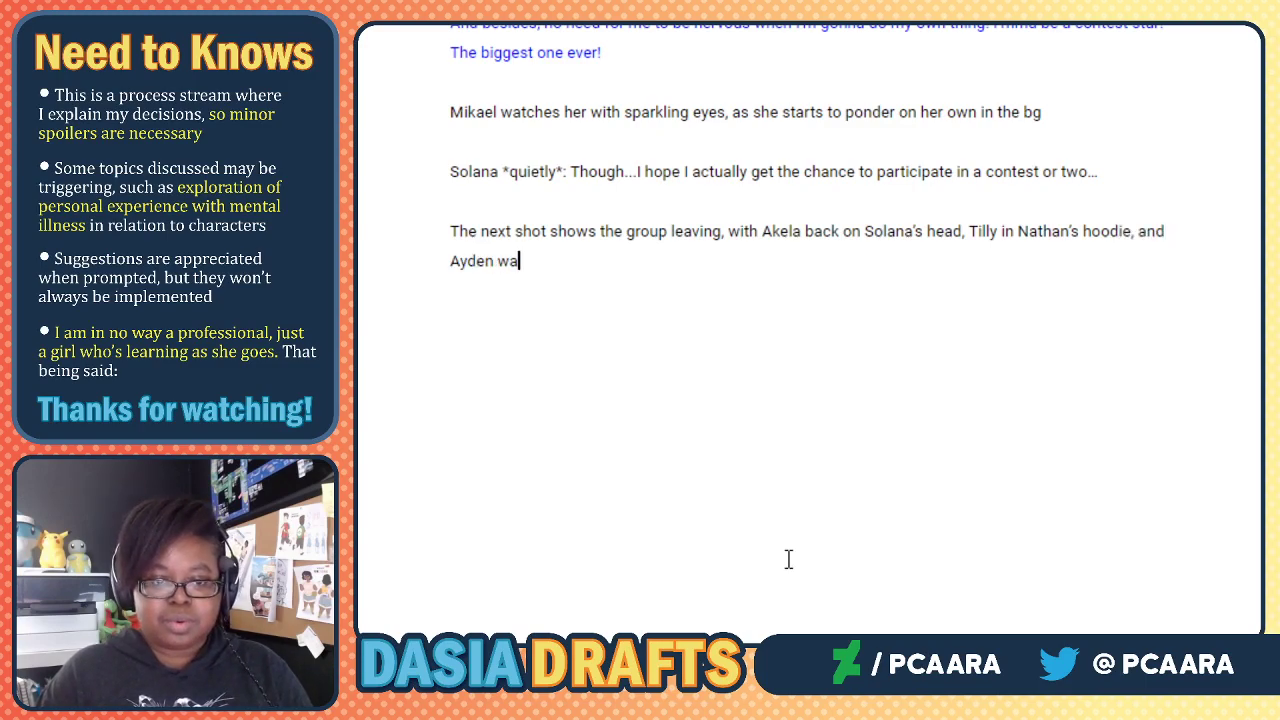
{"action": "type", "text": "lking locke"}
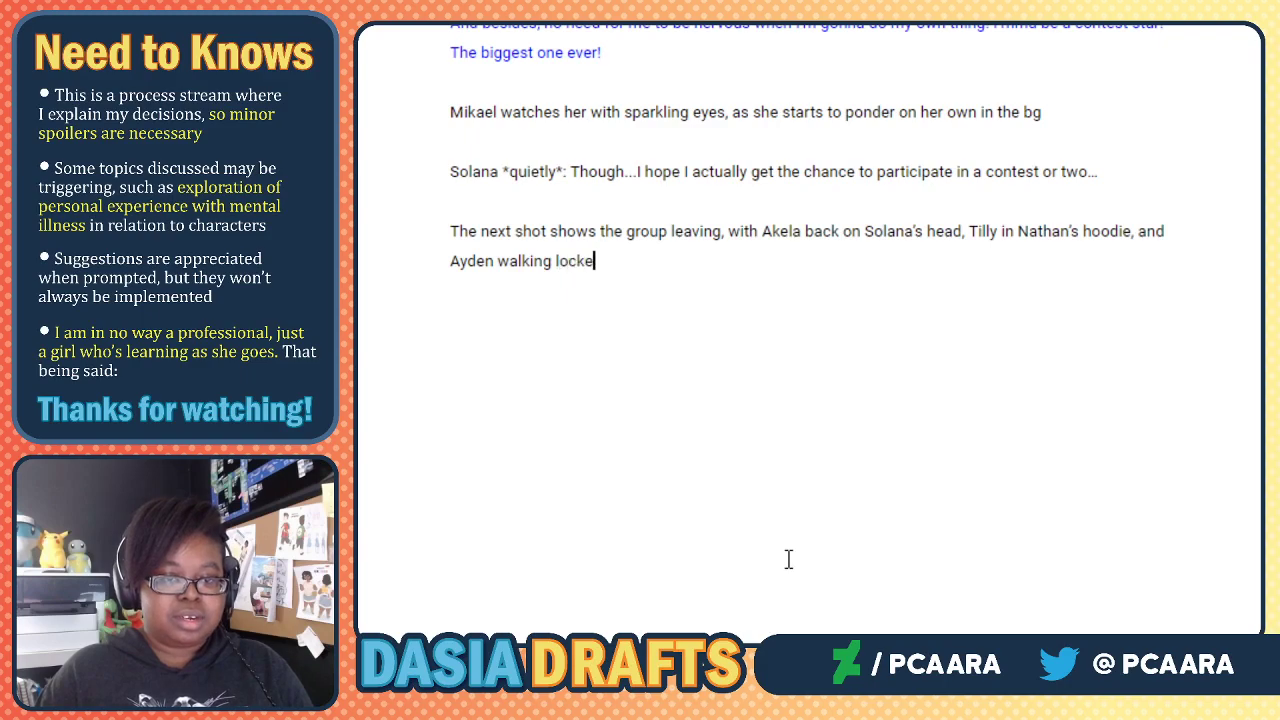
{"action": "type", "text": "d armed with Mika"}
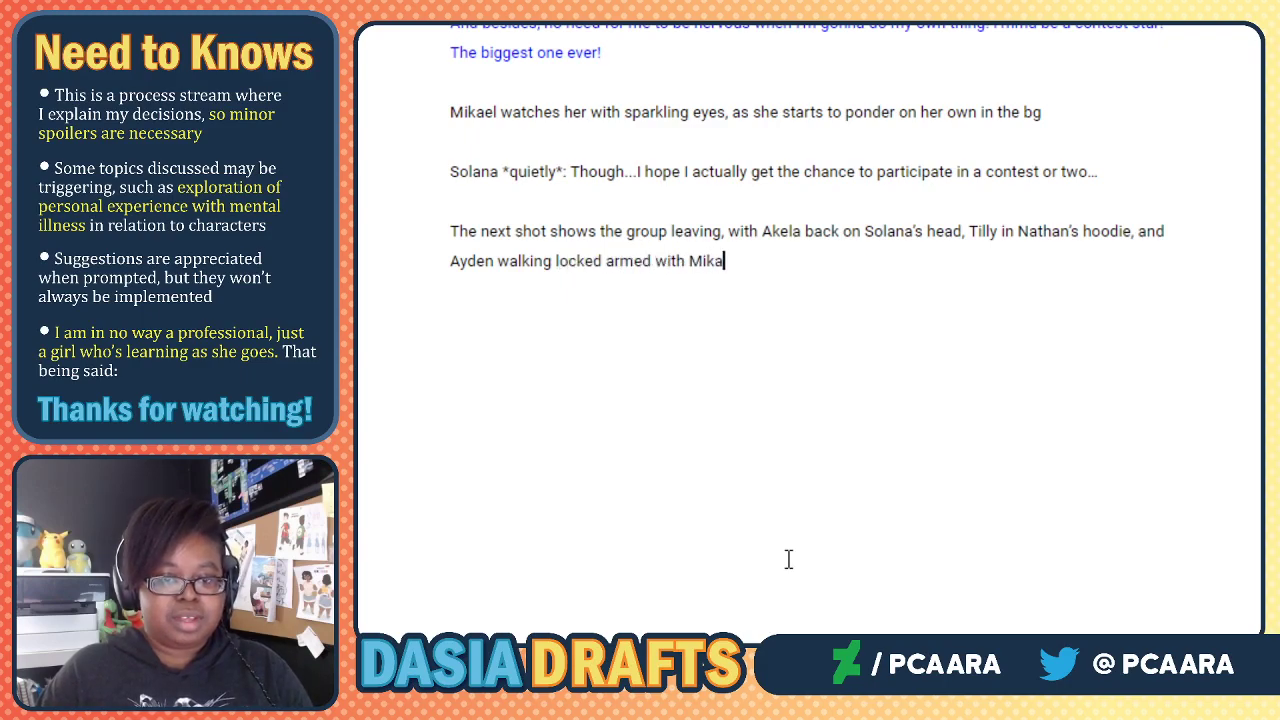
{"action": "type", "text": "el."}
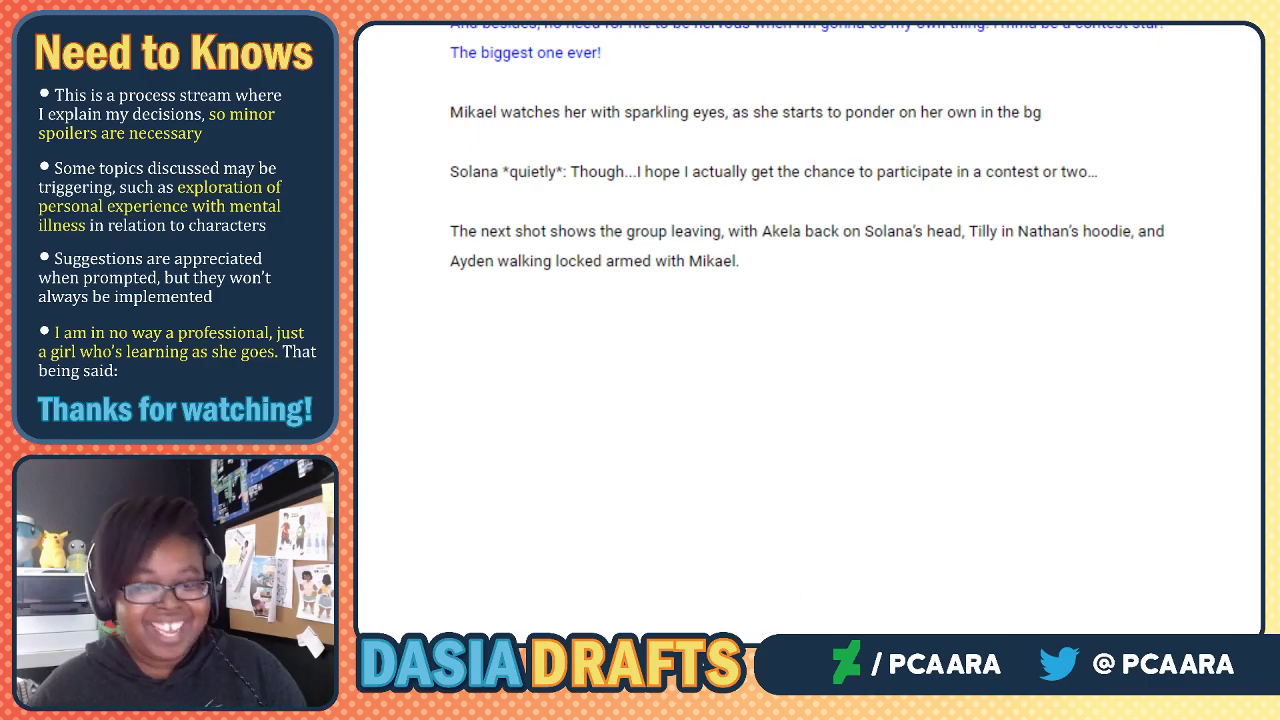
{"action": "scroll", "coordinate": [640, 400], "scroll_direction": "down", "scroll_amount": 2}
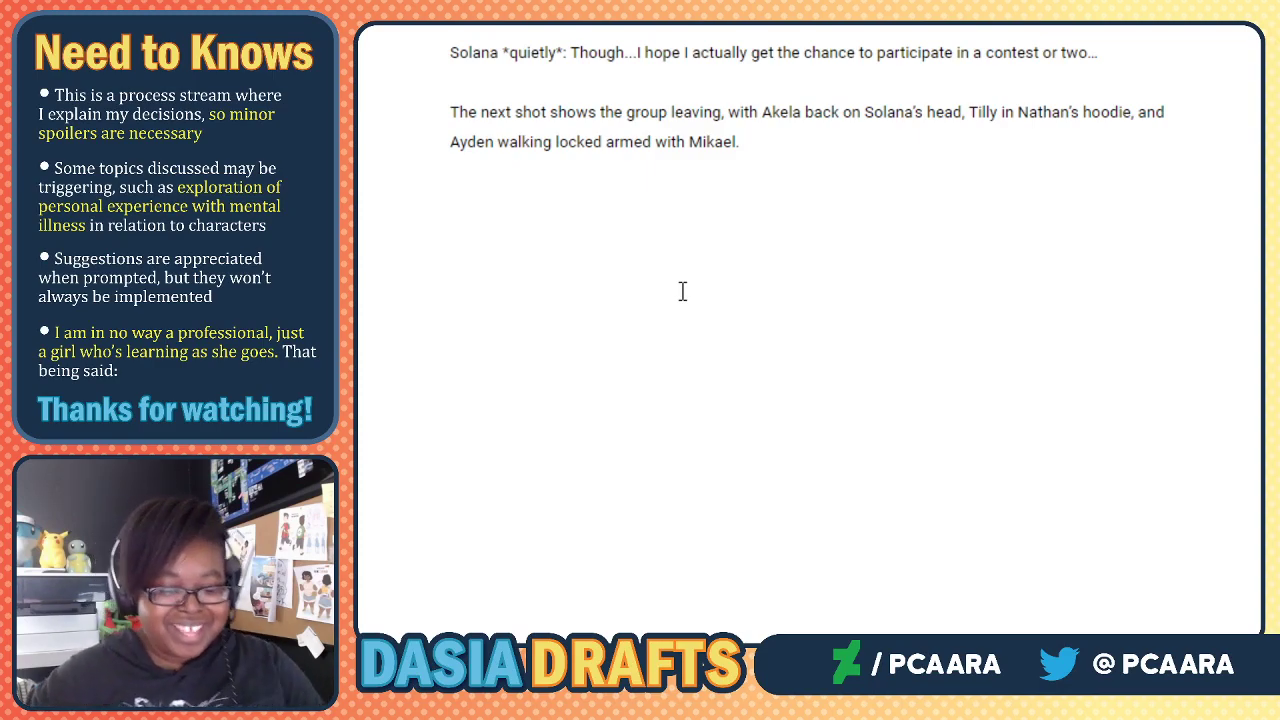
{"action": "scroll", "coordinate": [683, 290], "scroll_direction": "up", "scroll_amount": 2}
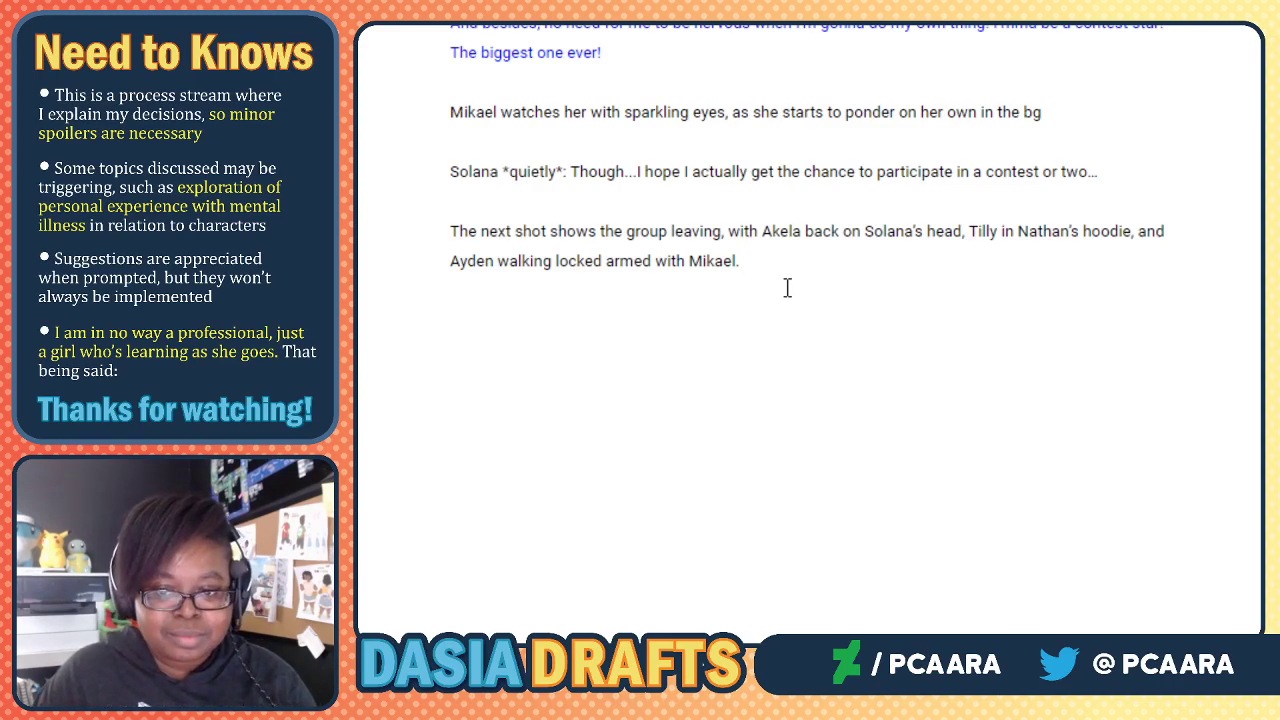
Add the speaker cue "Nathan:" below the group-leaving paragraph, separated by a blank line.
{"action": "key", "text": "Return"}
{"action": "key", "text": "Return"}
{"action": "key", "text": "BackSpace"}
{"action": "key", "text": "BackSpace"}
{"action": "key", "text": "Return"}
{"action": "key", "text": "Return"}
{"action": "type", "text": "Na"}
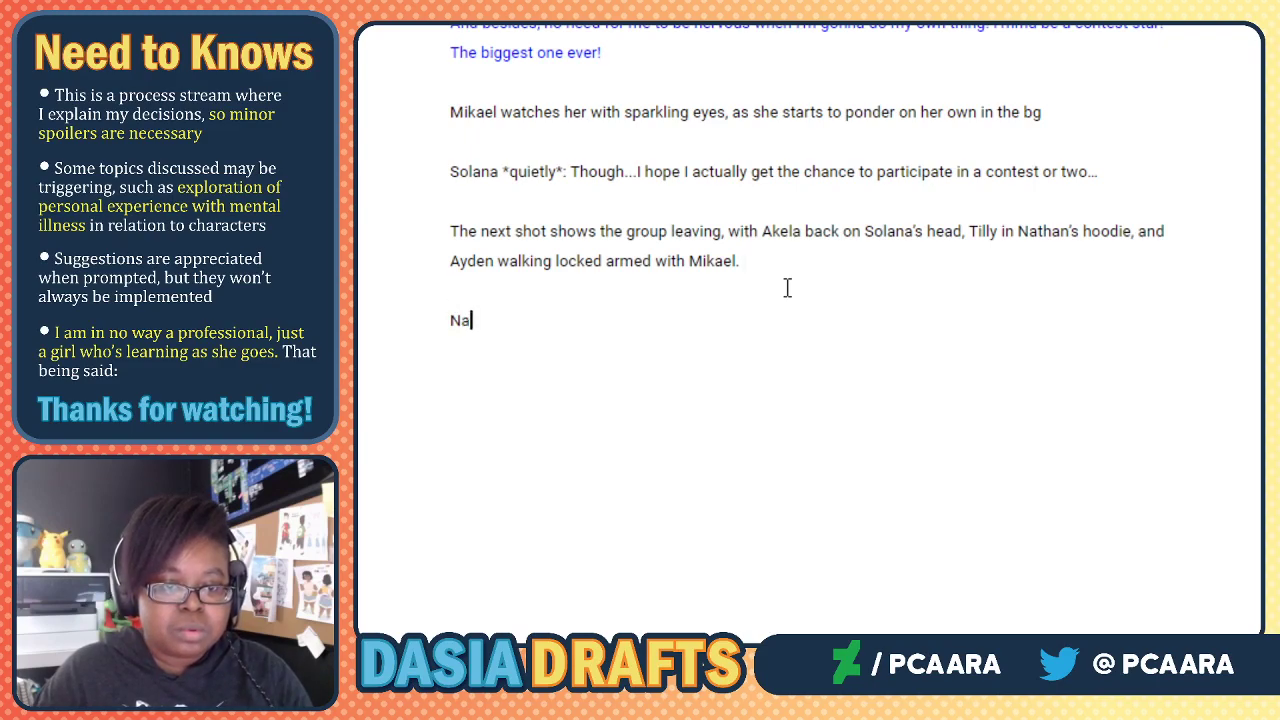
{"action": "type", "text": "than: Oh"}
{"action": "key", "text": "BackSpace"}
{"action": "key", "text": "BackSpace"}
{"action": "key", "text": "BackSpace"}
Write Nathan's dialogue "I..I think I see Miss Asadi from here" after his cue.
{"action": "type", "text": "I...I thi"}
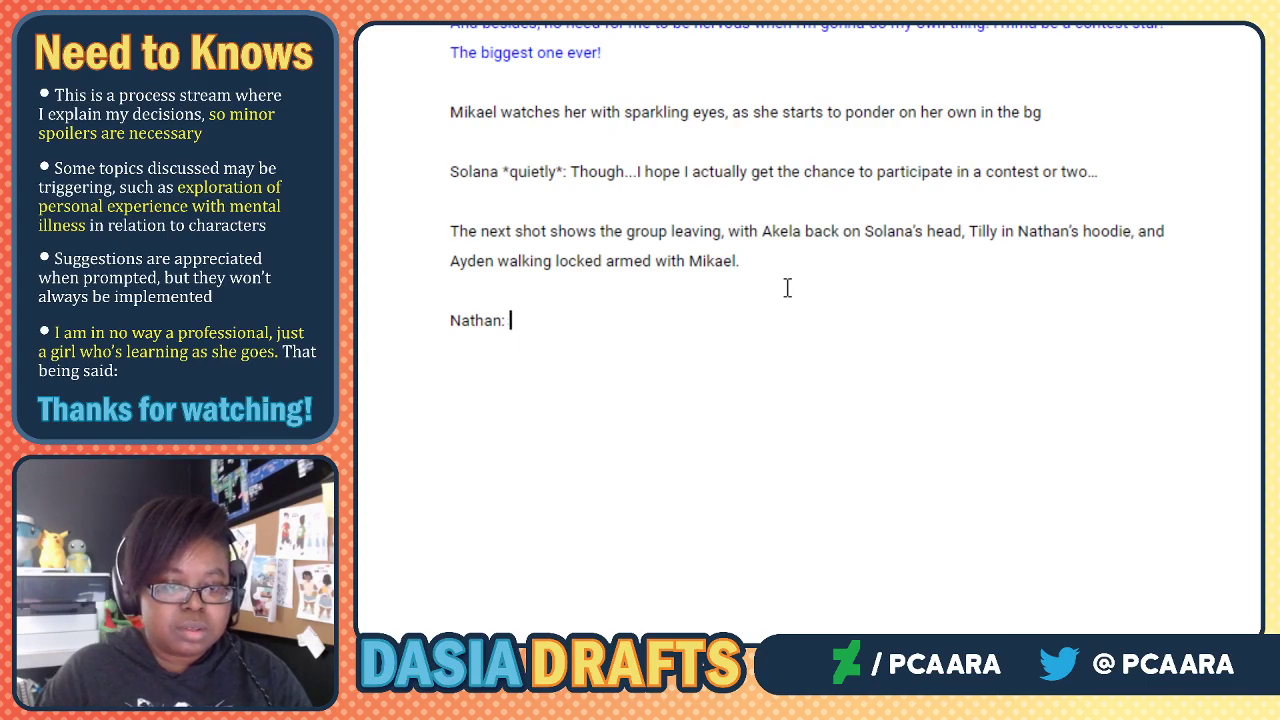
{"action": "type", "text": "nk I "}
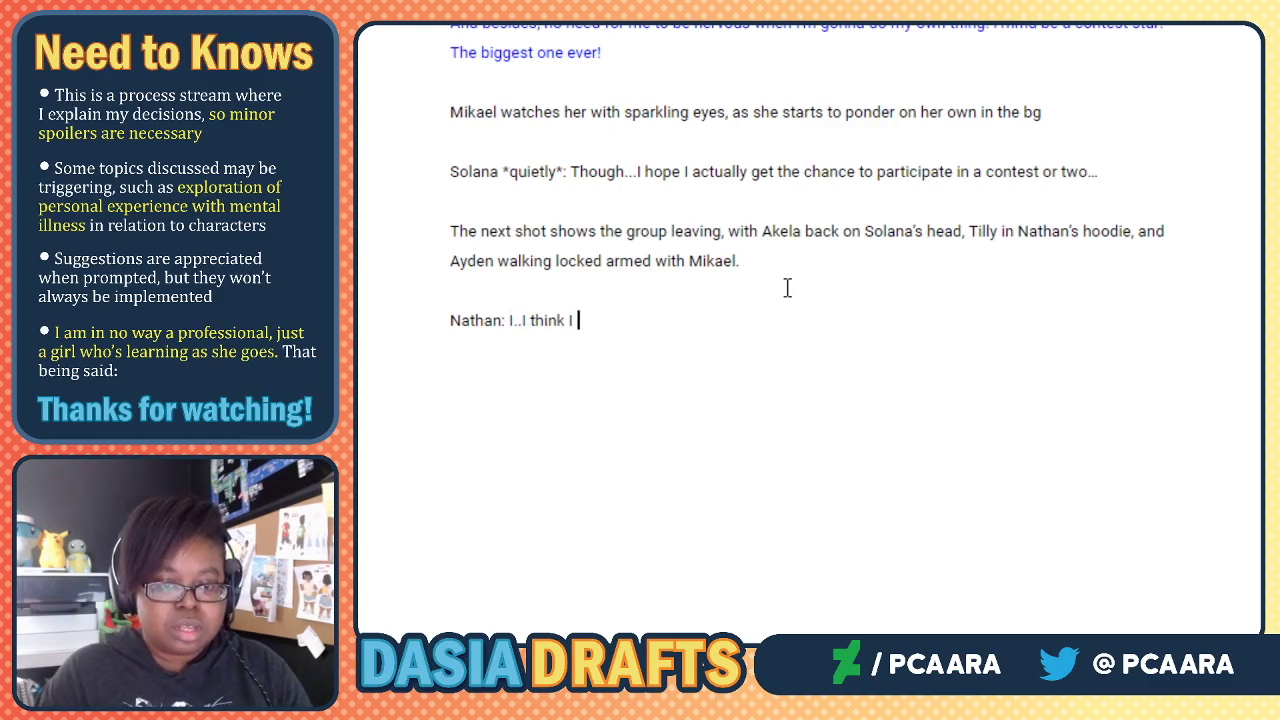
{"action": "type", "text": "see Miss "}
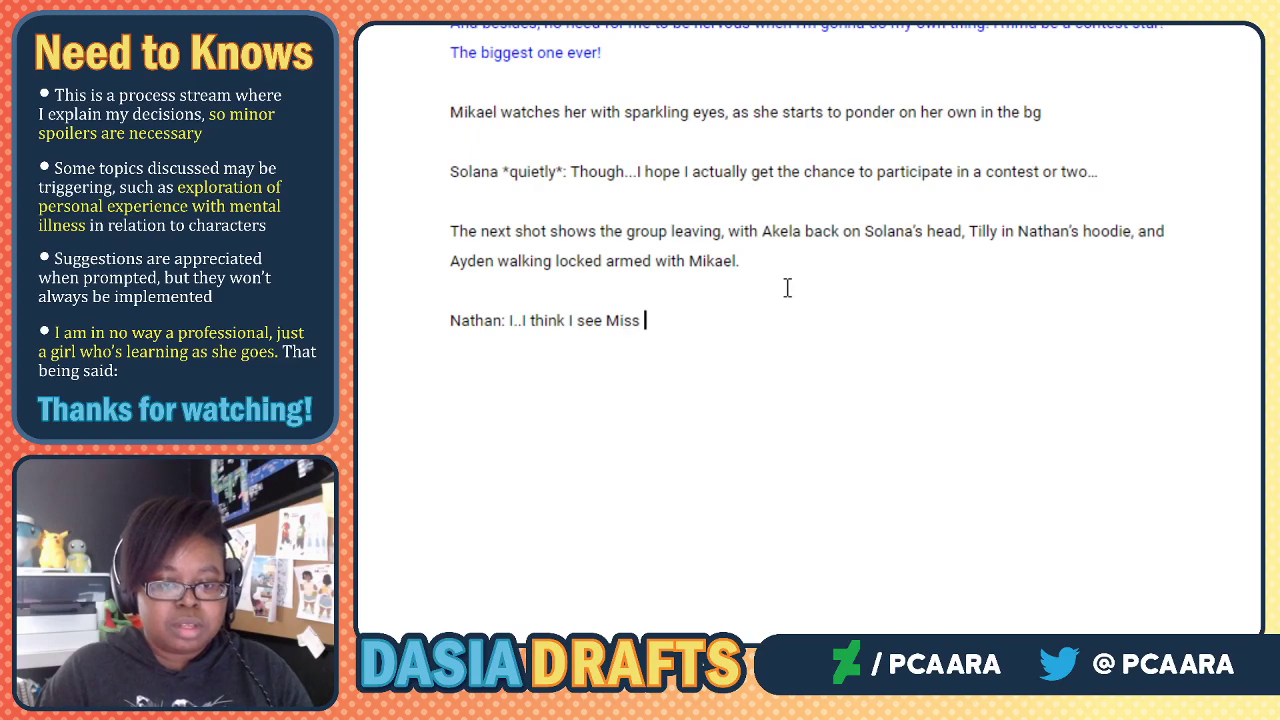
{"action": "type", "text": "Asadi from here"}
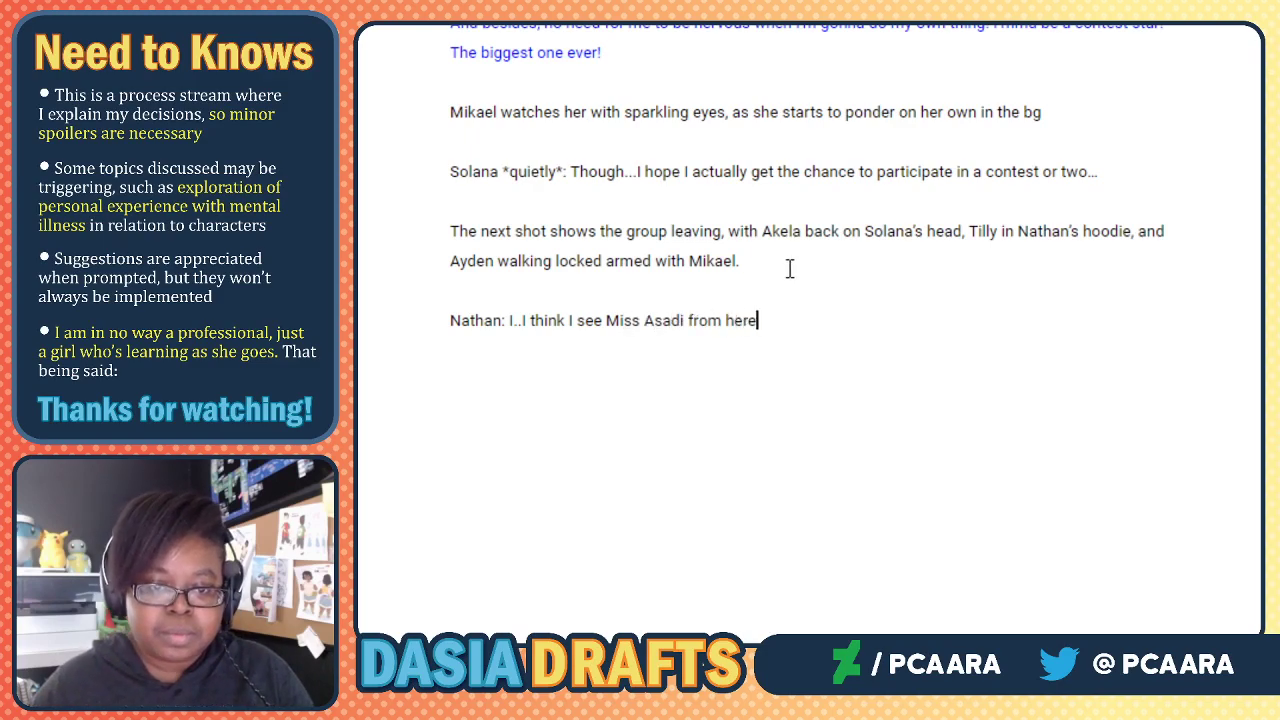
{"action": "left_click", "coordinate": [789, 267]}
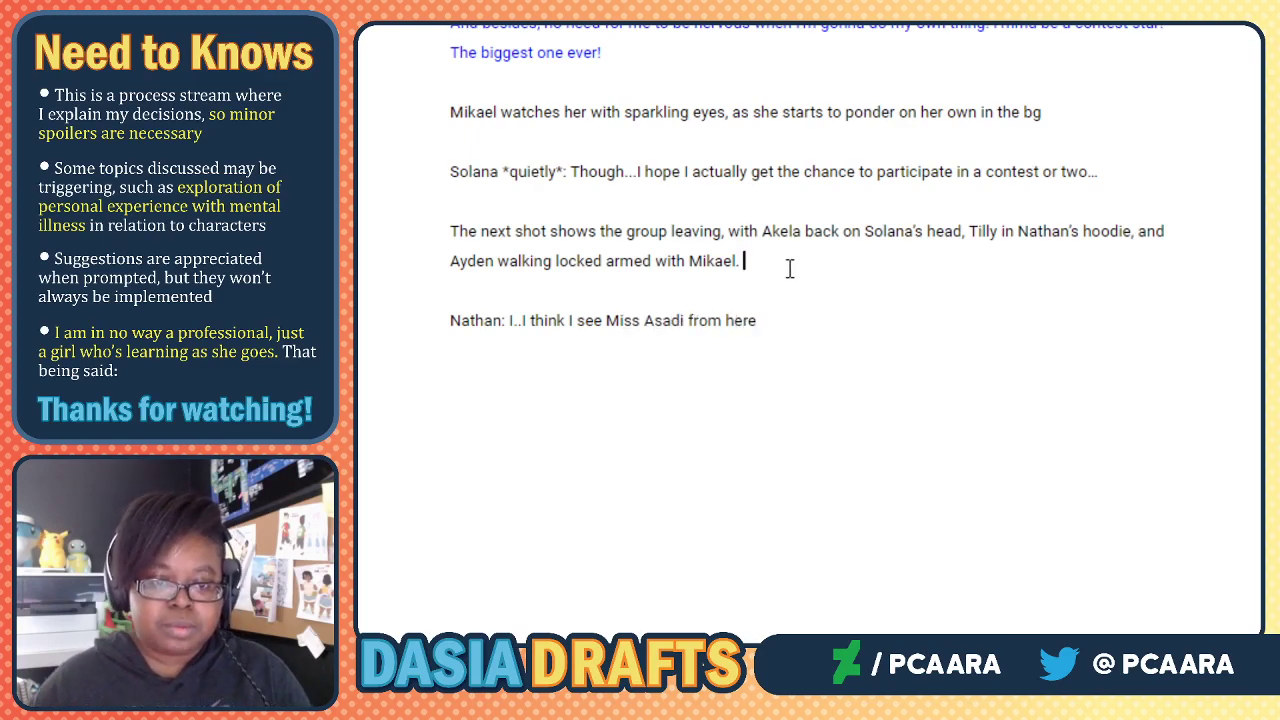
{"action": "type", "text": "Th"}
{"action": "key", "text": "BackSpace"}
{"action": "key", "text": "BackSpace"}
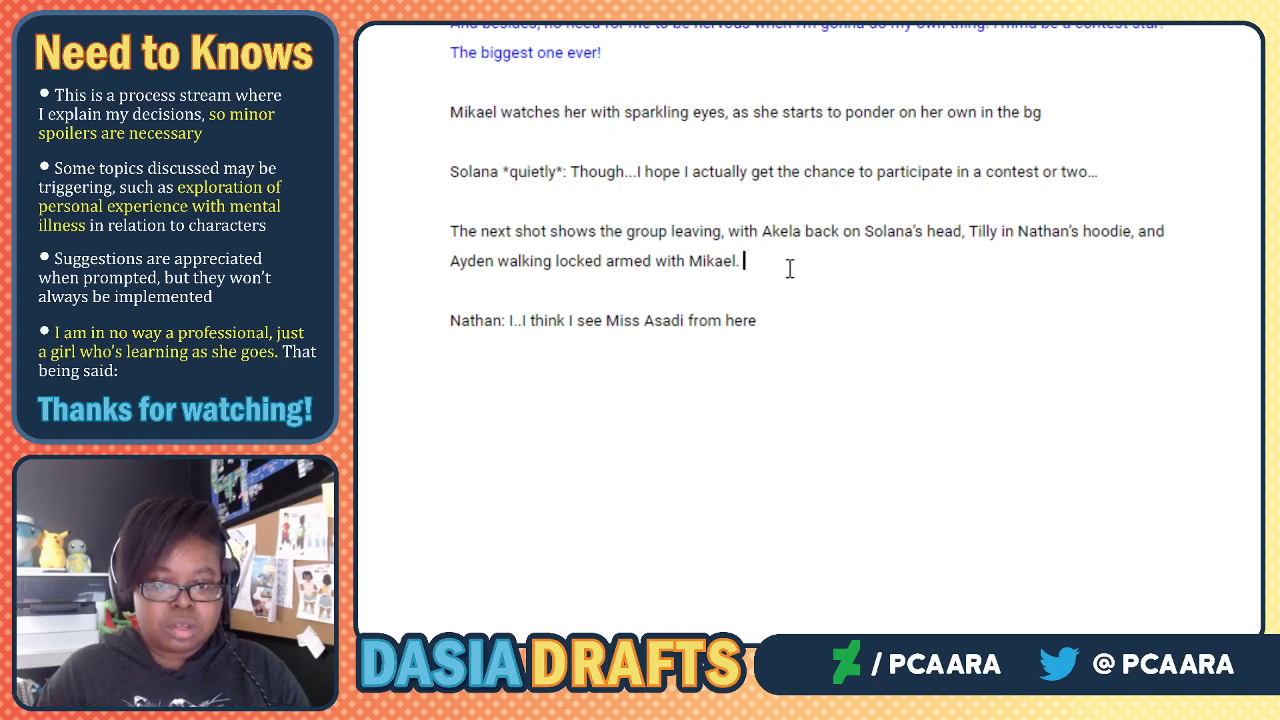
Below Nathan's line, add the paragraph "There is a shot of Asadi and Sammy sitting looking a bit dejected, which Solana picks up on.".
{"action": "left_click", "coordinate": [780, 313]}
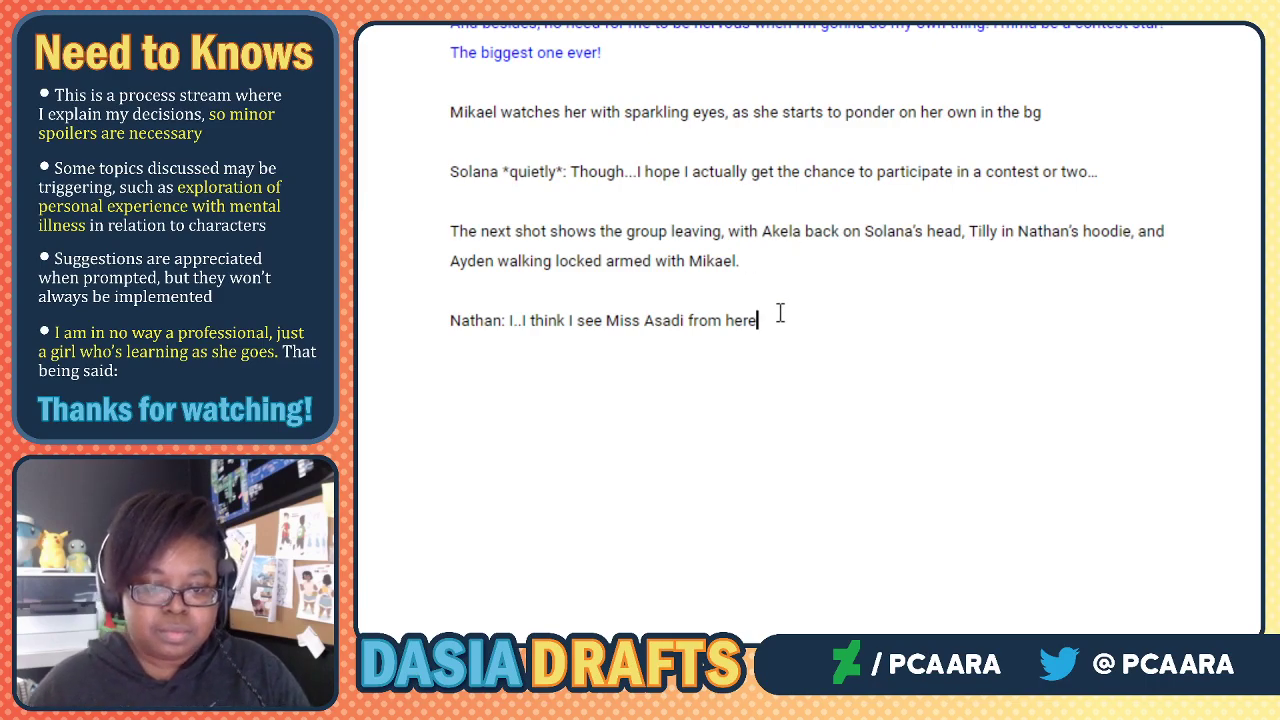
{"action": "key", "text": "Return"}
{"action": "key", "text": "Return"}
{"action": "type", "text": "Th"}
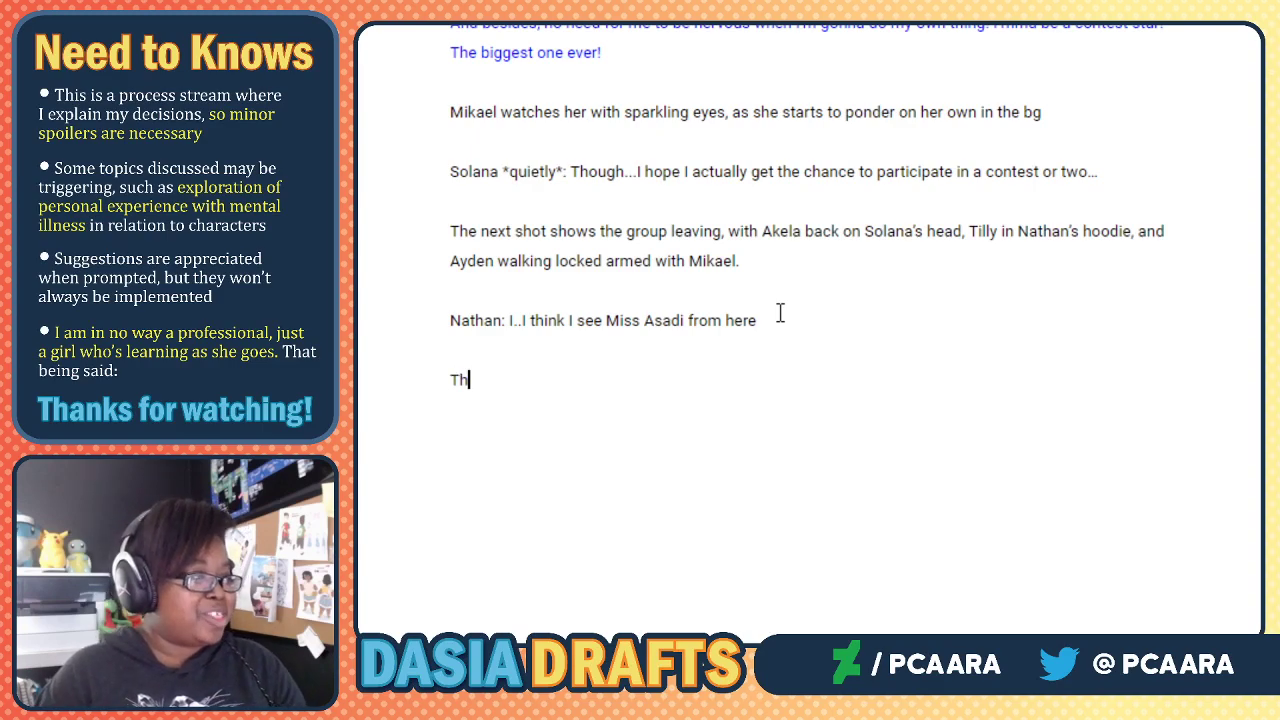
{"action": "type", "text": "ere"}
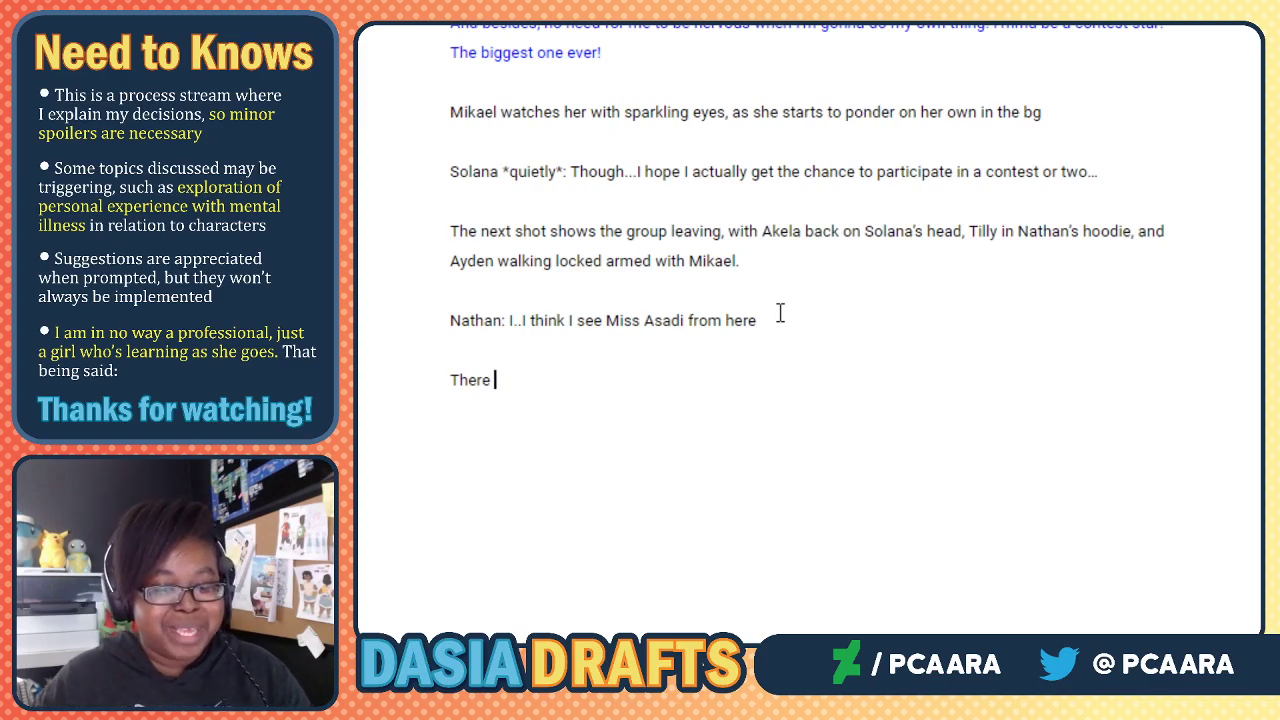
{"action": "type", "text": "is a shot of Aa"}
{"action": "key", "text": "BackSpace"}
{"action": "type", "text": "sadi and Sammy sitting looking a bit dej"}
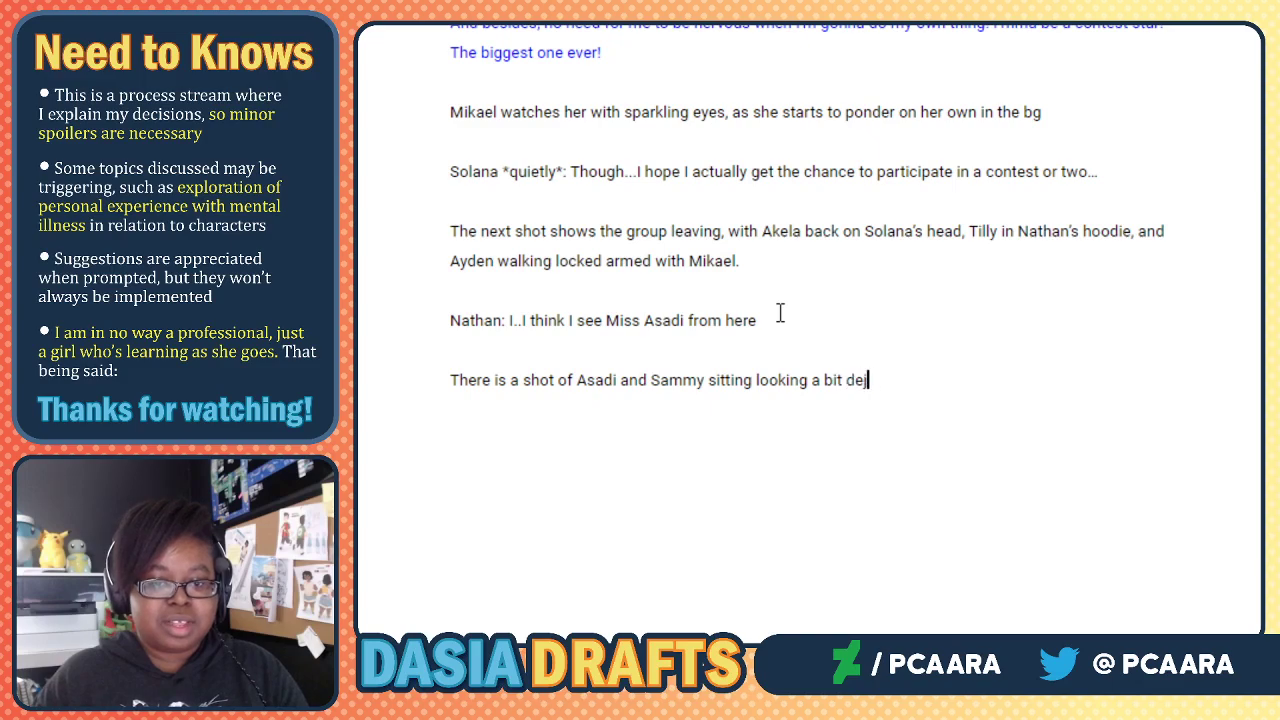
{"action": "type", "text": "ected, which Solan"}
{"action": "type", "text": "a picks upon"}
{"action": "type", "text": "."}
{"action": "key", "text": "BackSpace"}
{"action": "key", "text": "BackSpace"}
{"action": "key", "text": "BackSpace"}
{"action": "type", "text": "on."}
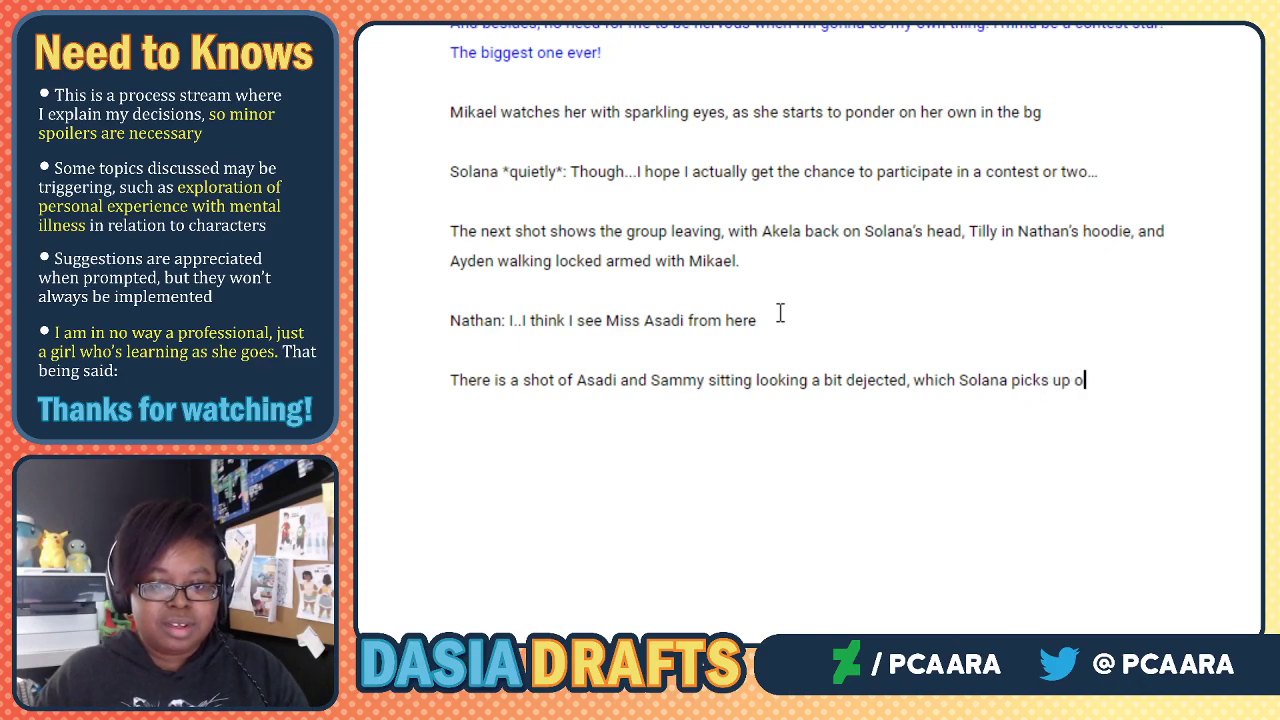
Add the line "Solana: Ahh, oh no I hope we aren't late!" below the Asadi and Sammy paragraph, separated by a blank line.
{"action": "key", "text": "Return"}
{"action": "key", "text": "Return"}
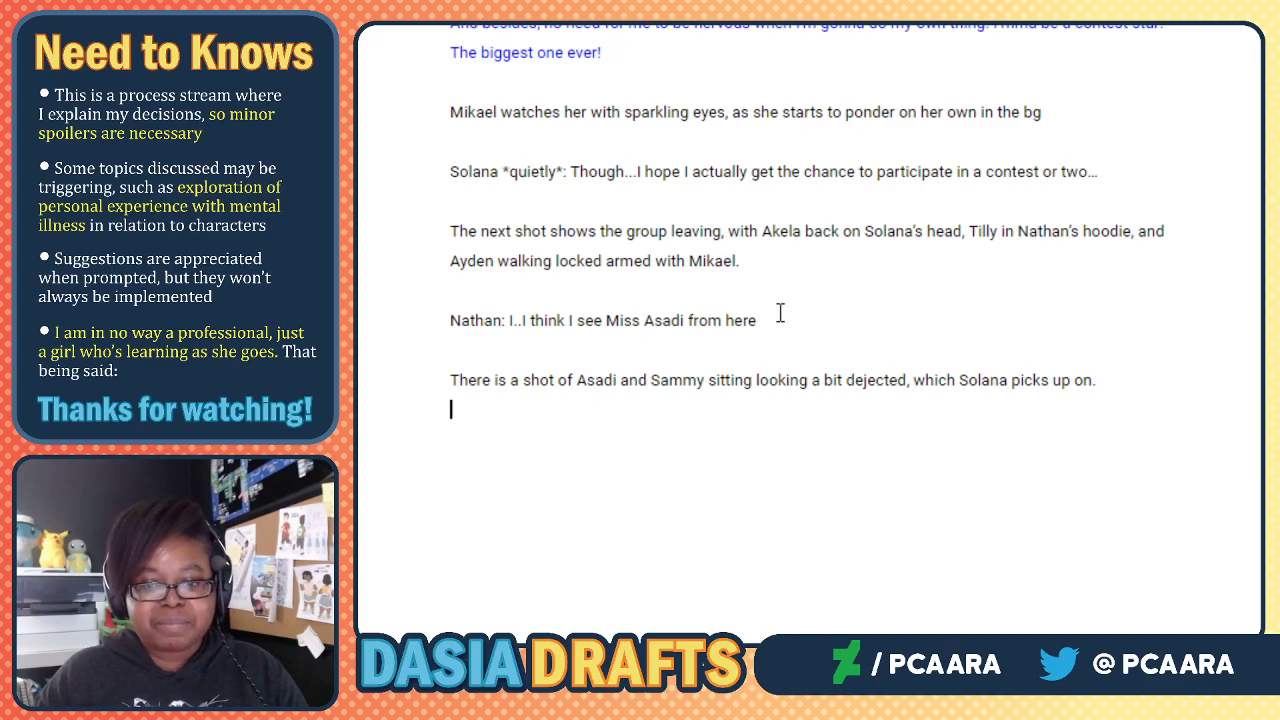
{"action": "type", "text": "Solana:"}
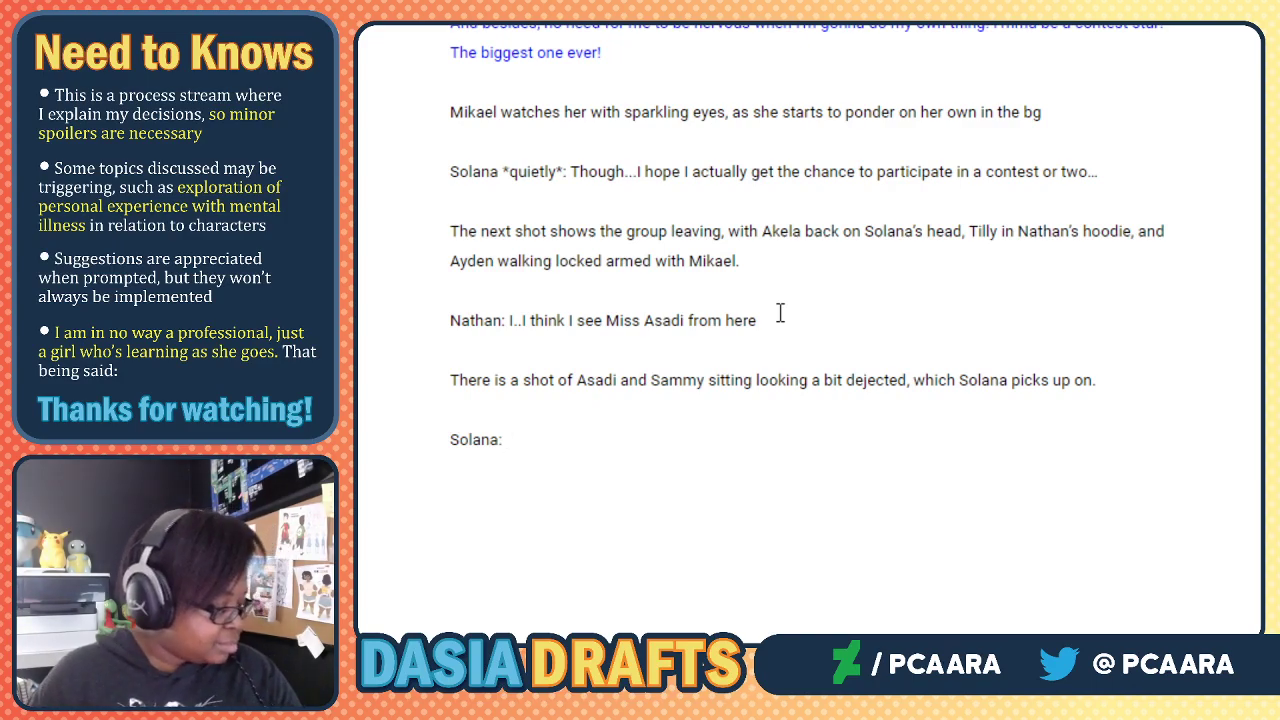
{"action": "type", "text": "Ahh, ok"}
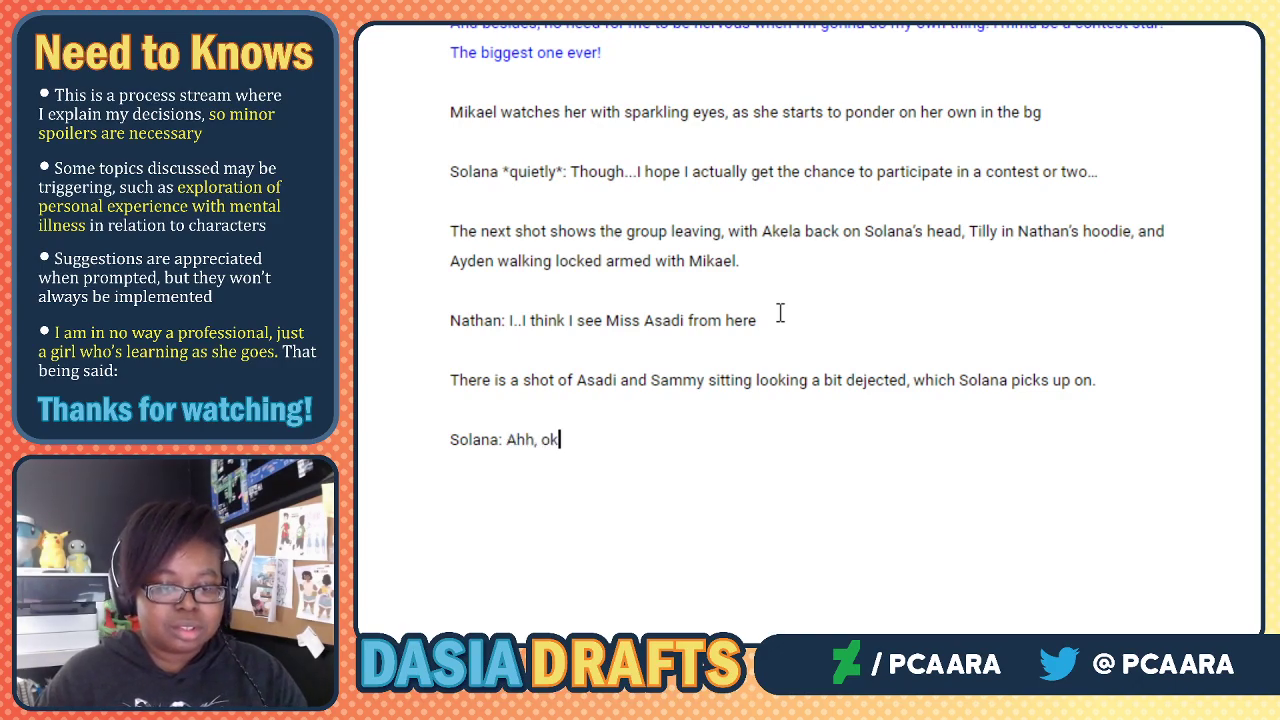
{"action": "key", "text": "BackSpace"}
{"action": "type", "text": "h no"}
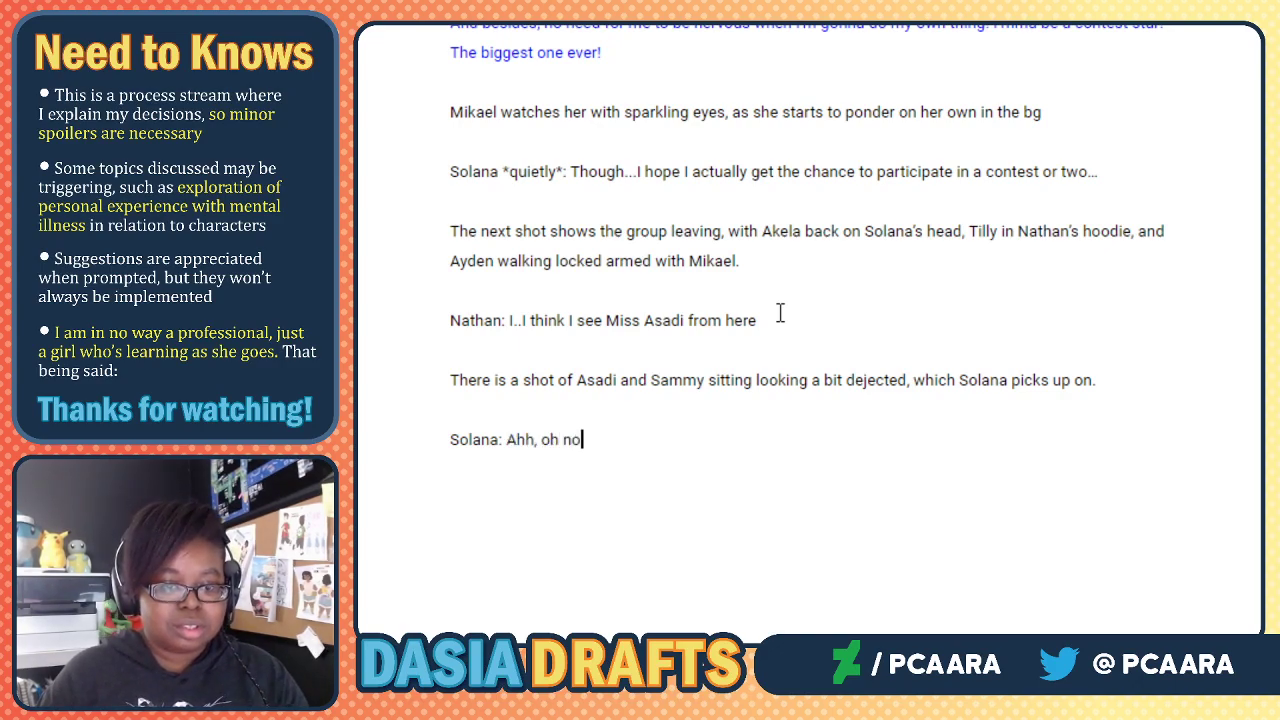
{"action": "type", "text": " I hope we aren't late"}
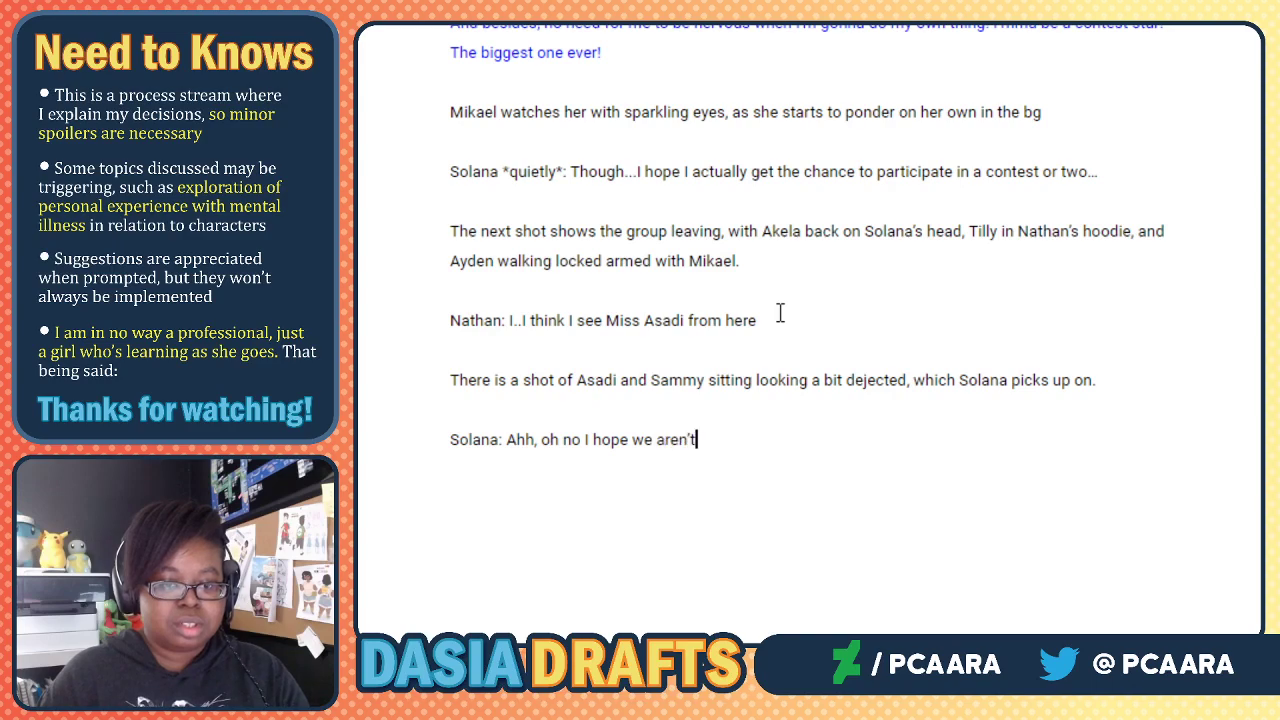
{"action": "type", "text": "! "}
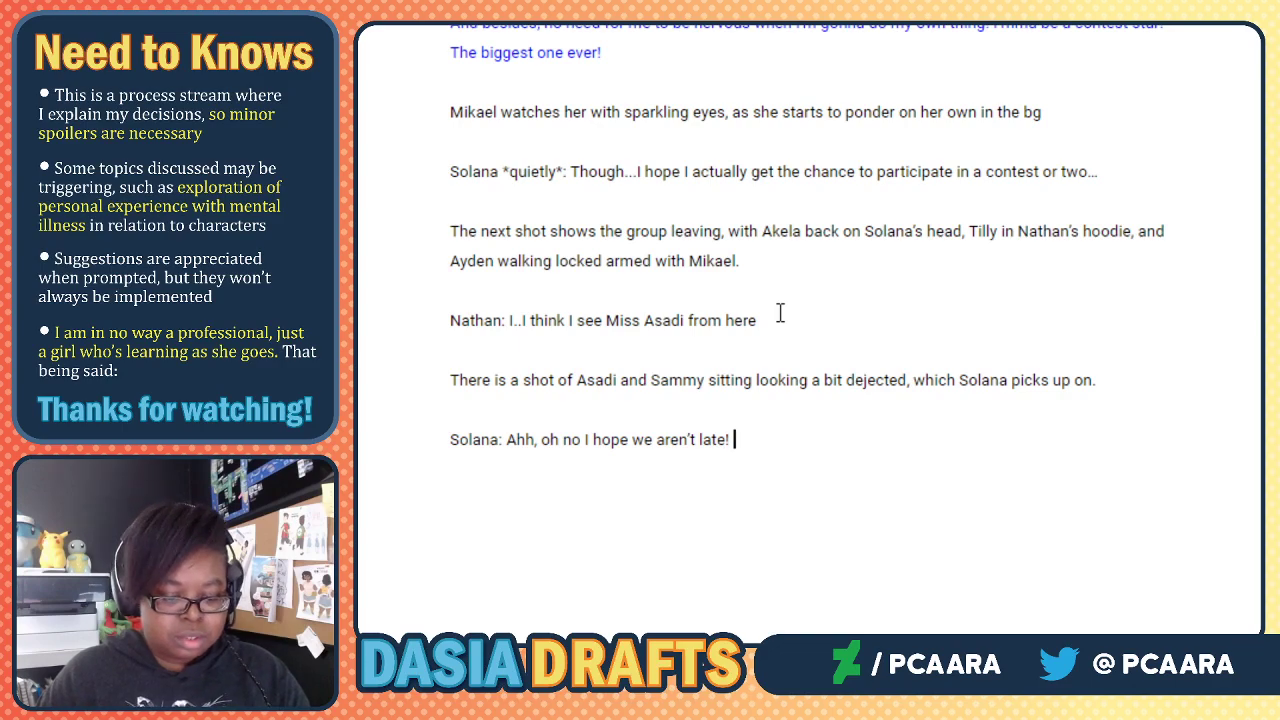
Finish Solana's line with the action note "*frantically grabbing her phone*".
{"action": "type", "text": "*franti"}
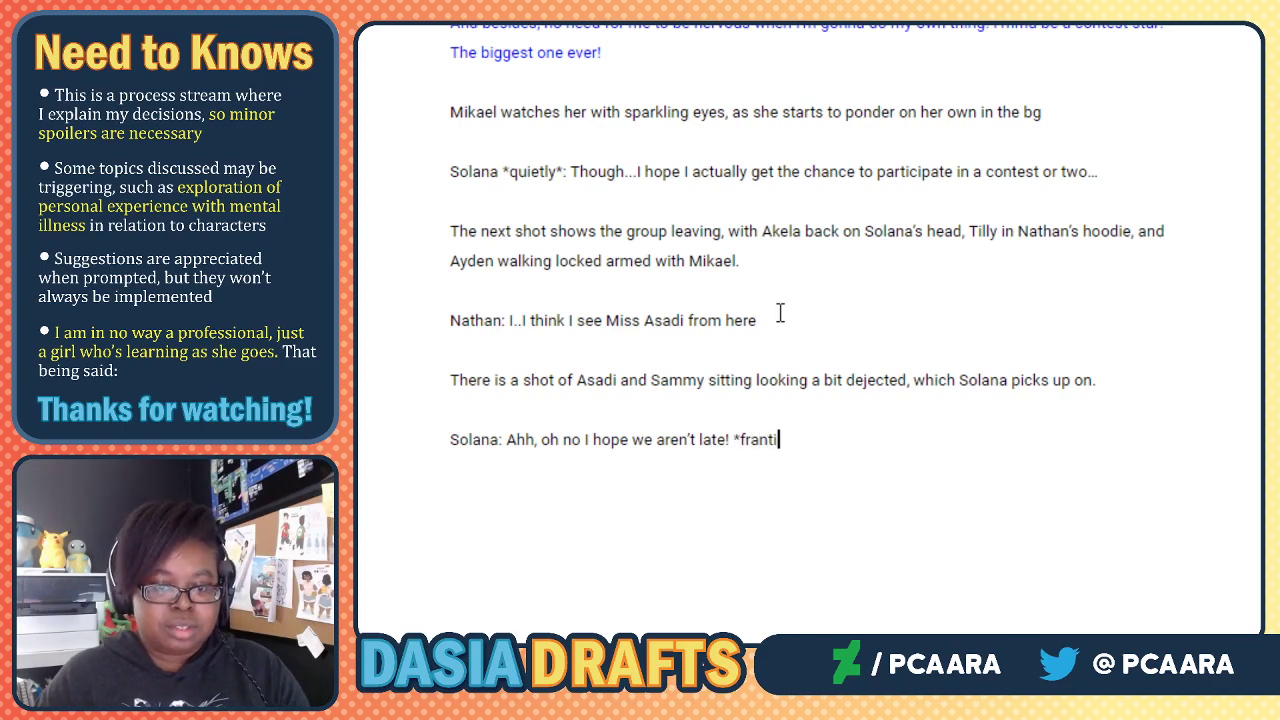
{"action": "type", "text": "cally grabbing"}
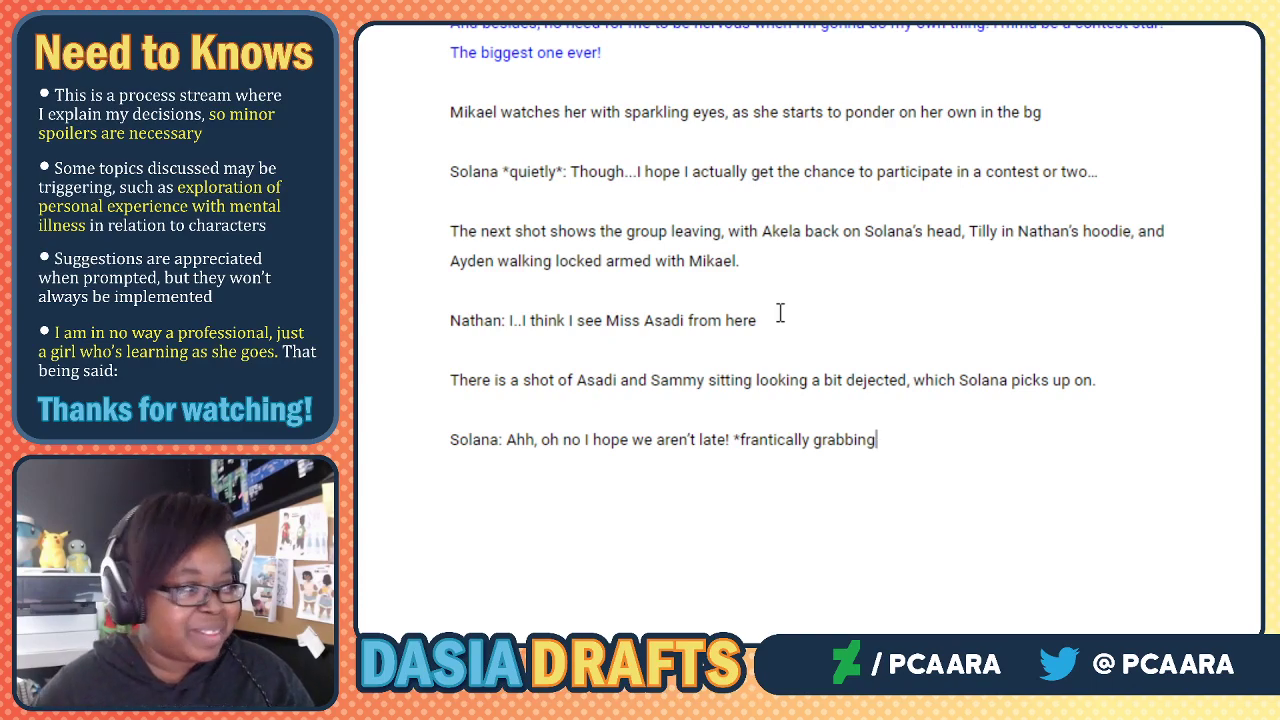
{"action": "scroll", "coordinate": [780, 315], "scroll_direction": "down", "scroll_amount": 2}
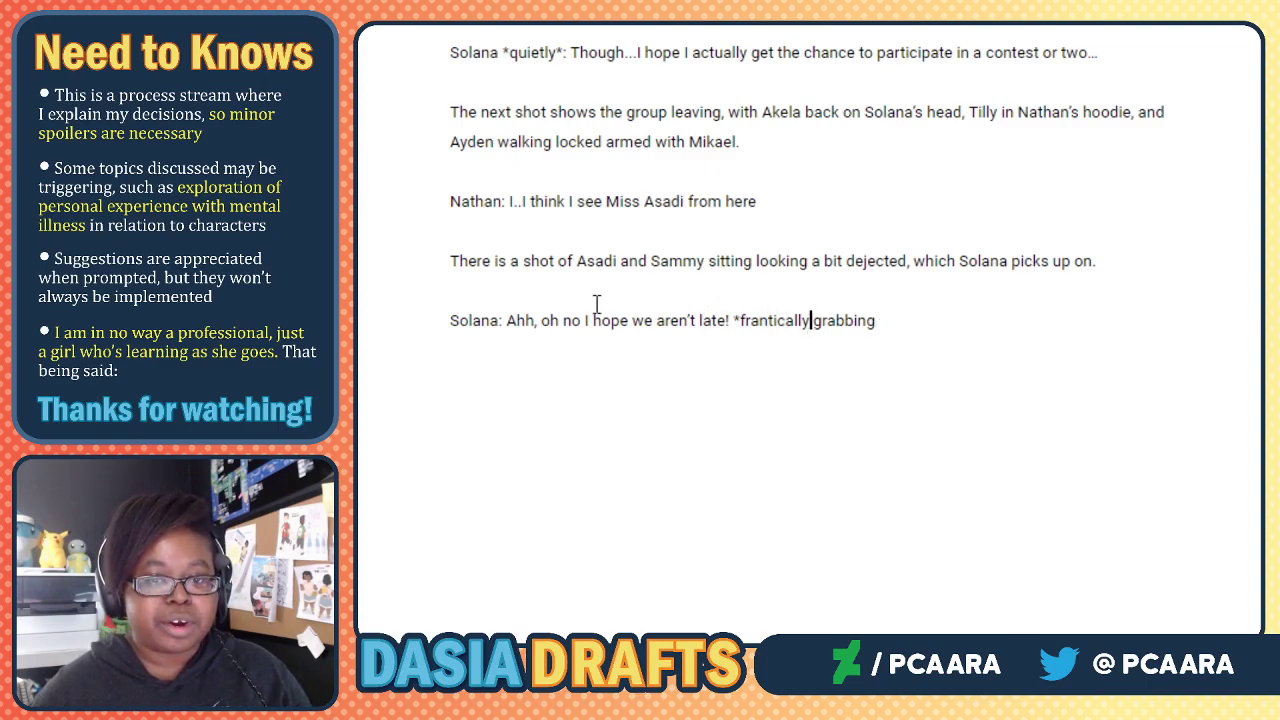
{"action": "type", "text": "h"}
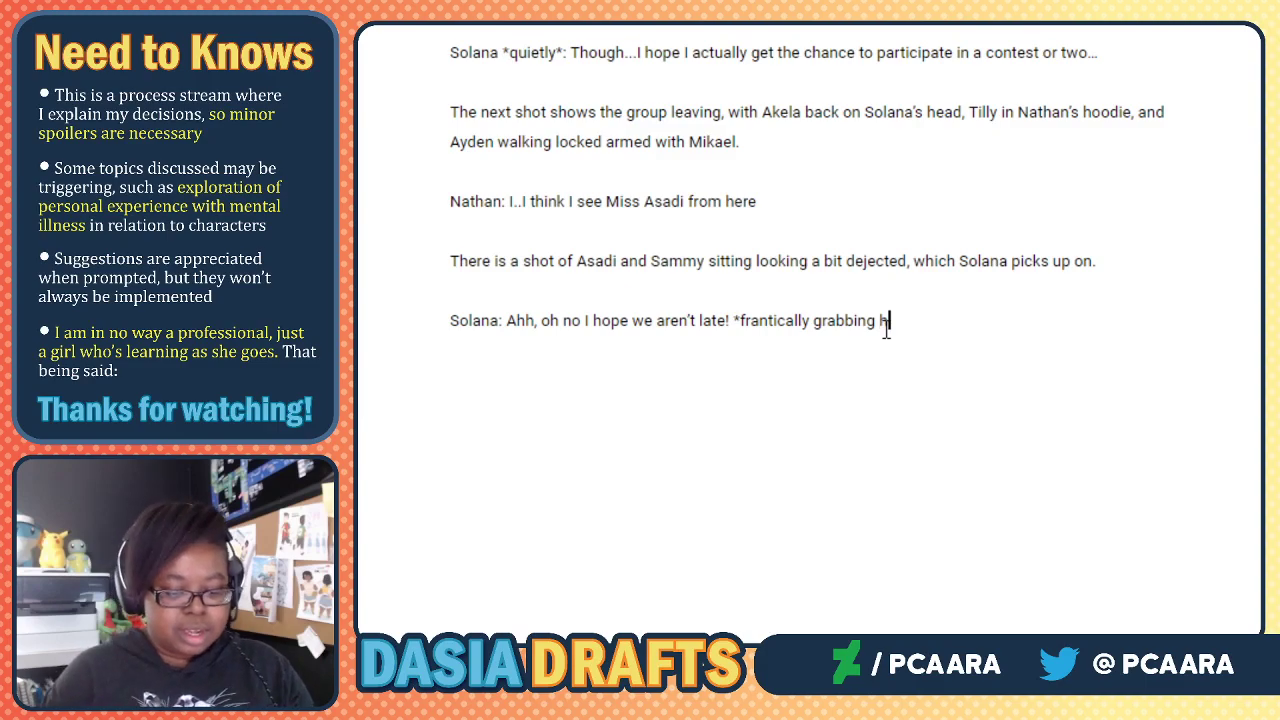
{"action": "type", "text": "er phone*"}
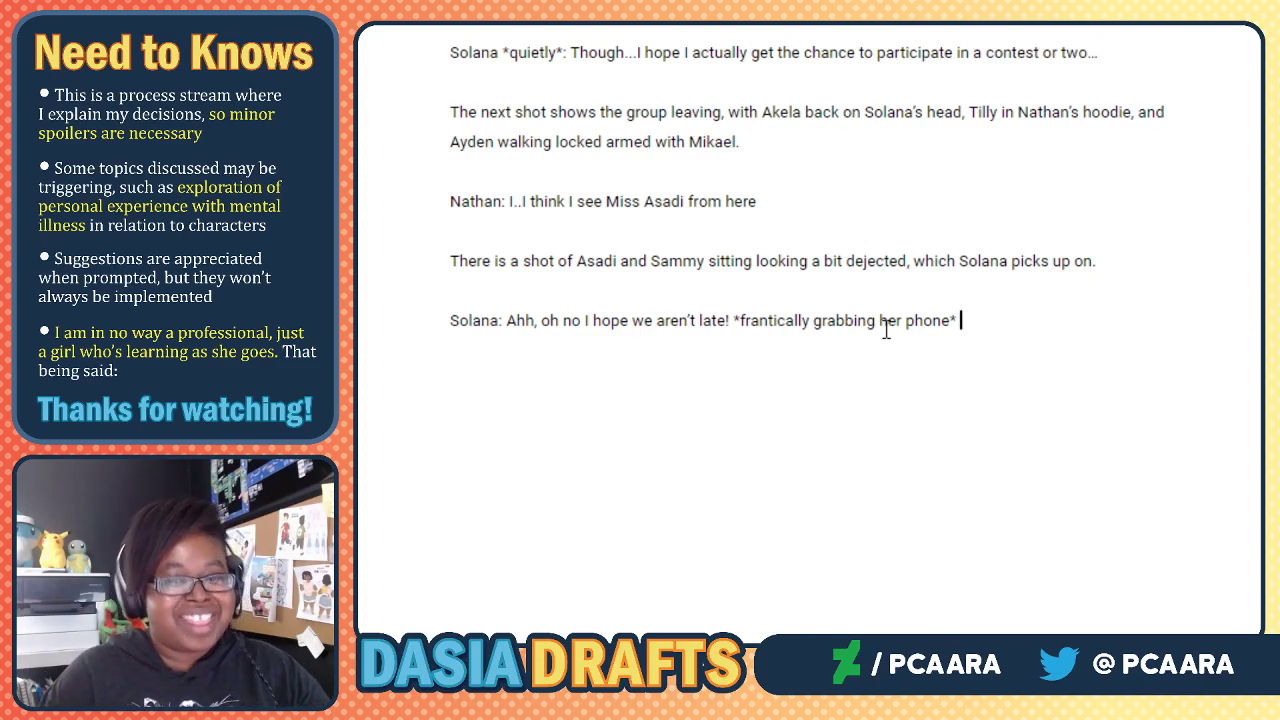
Start a new line directly below Solana's with the speaker name "Celesse".
{"action": "key", "text": "Return"}
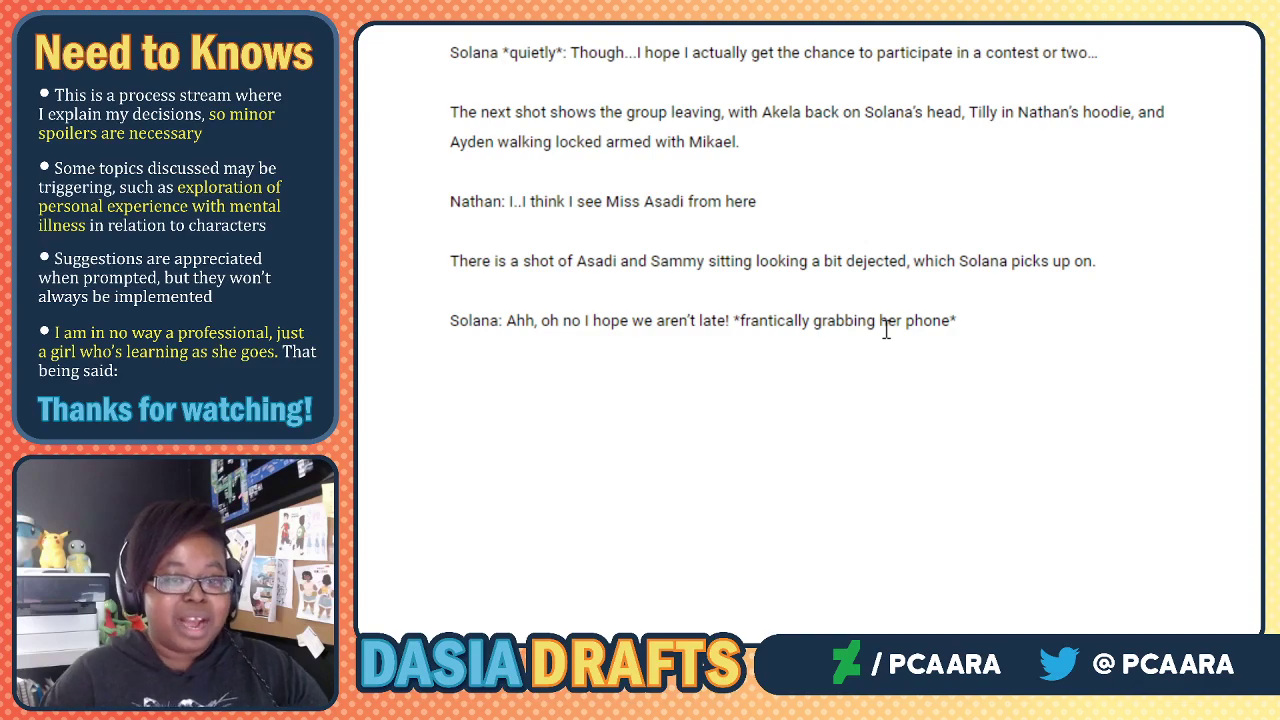
{"action": "scroll", "coordinate": [887, 330], "scroll_direction": "down", "scroll_amount": 3}
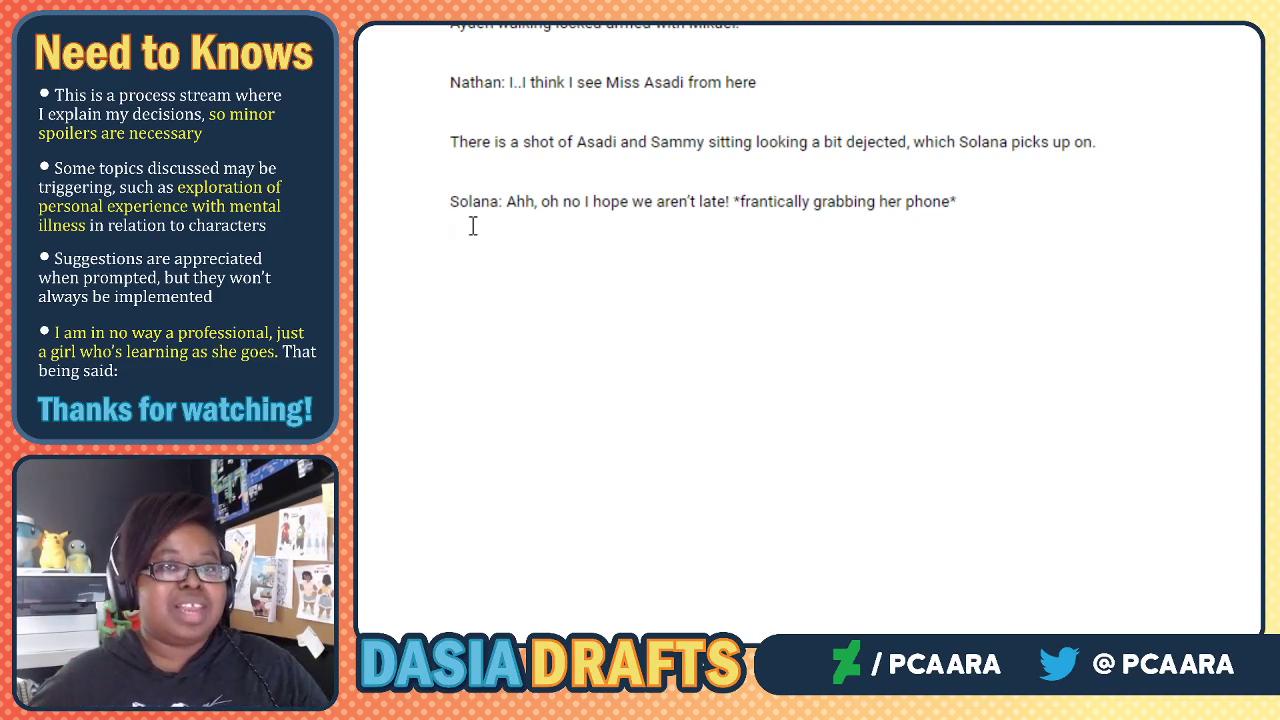
{"action": "scroll", "coordinate": [494, 280], "scroll_direction": "down", "scroll_amount": 2}
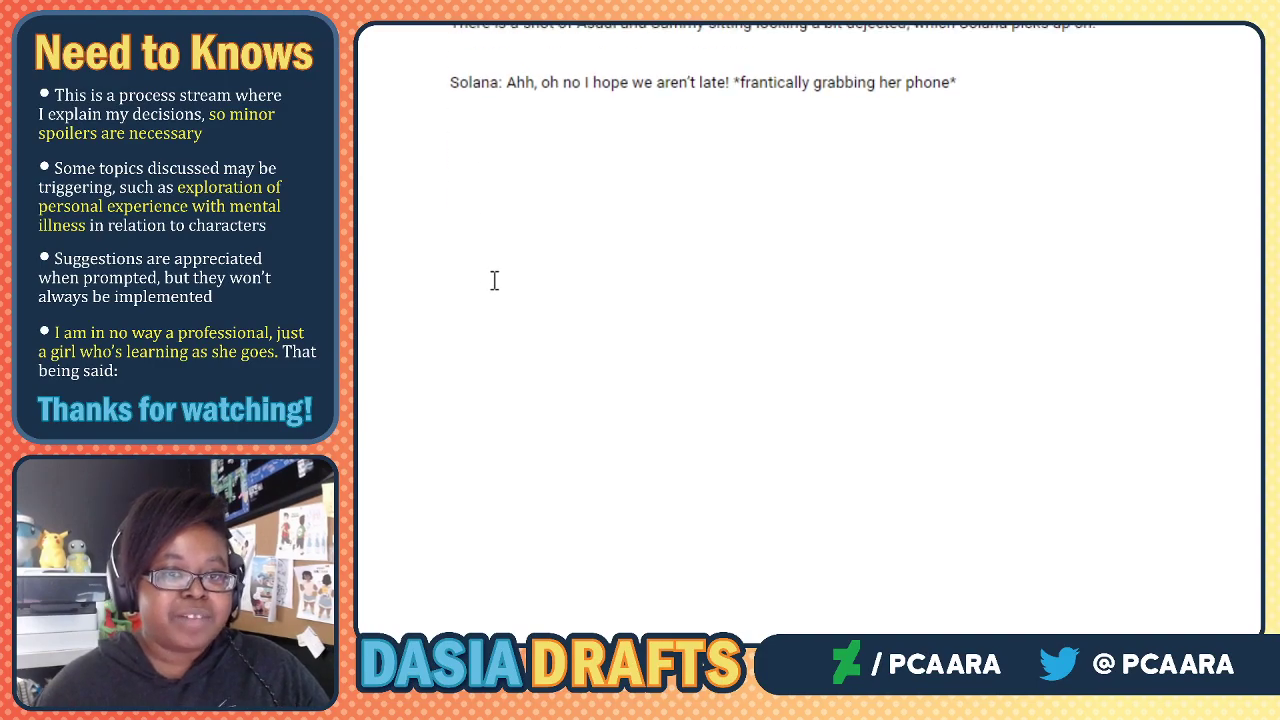
{"action": "scroll", "coordinate": [560, 311], "scroll_direction": "up", "scroll_amount": 2}
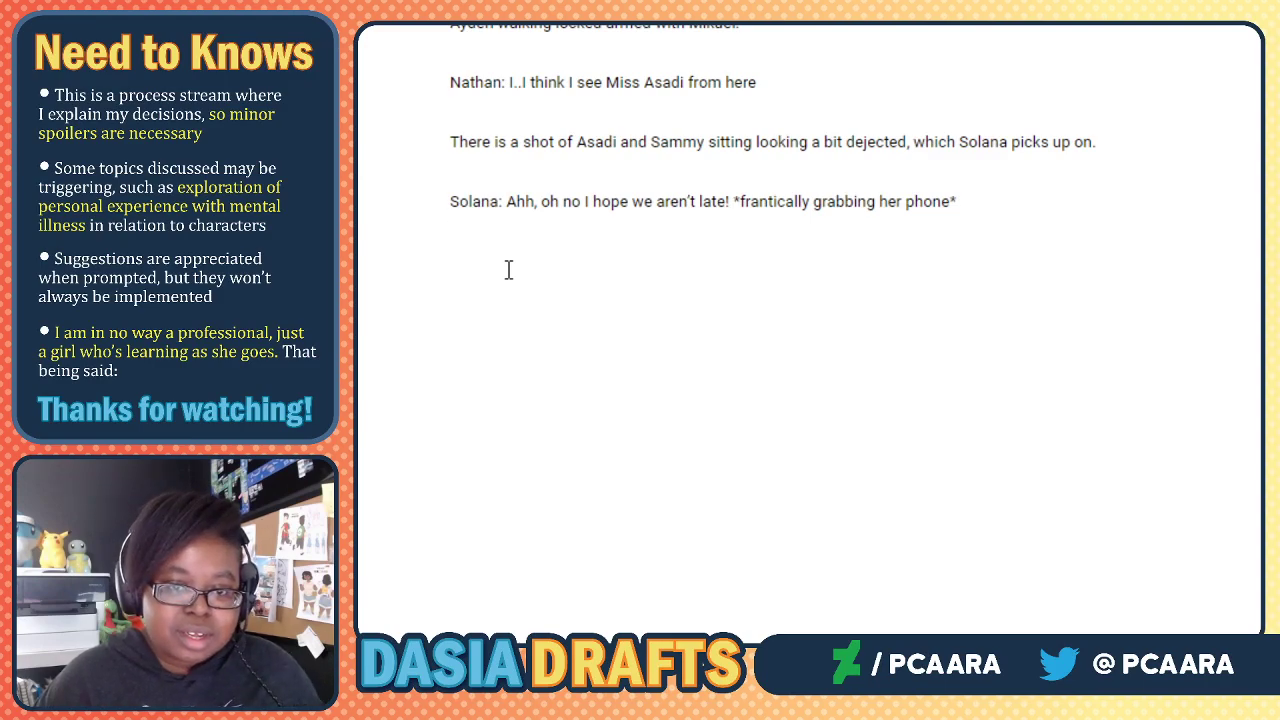
{"action": "type", "text": "Celesse"}
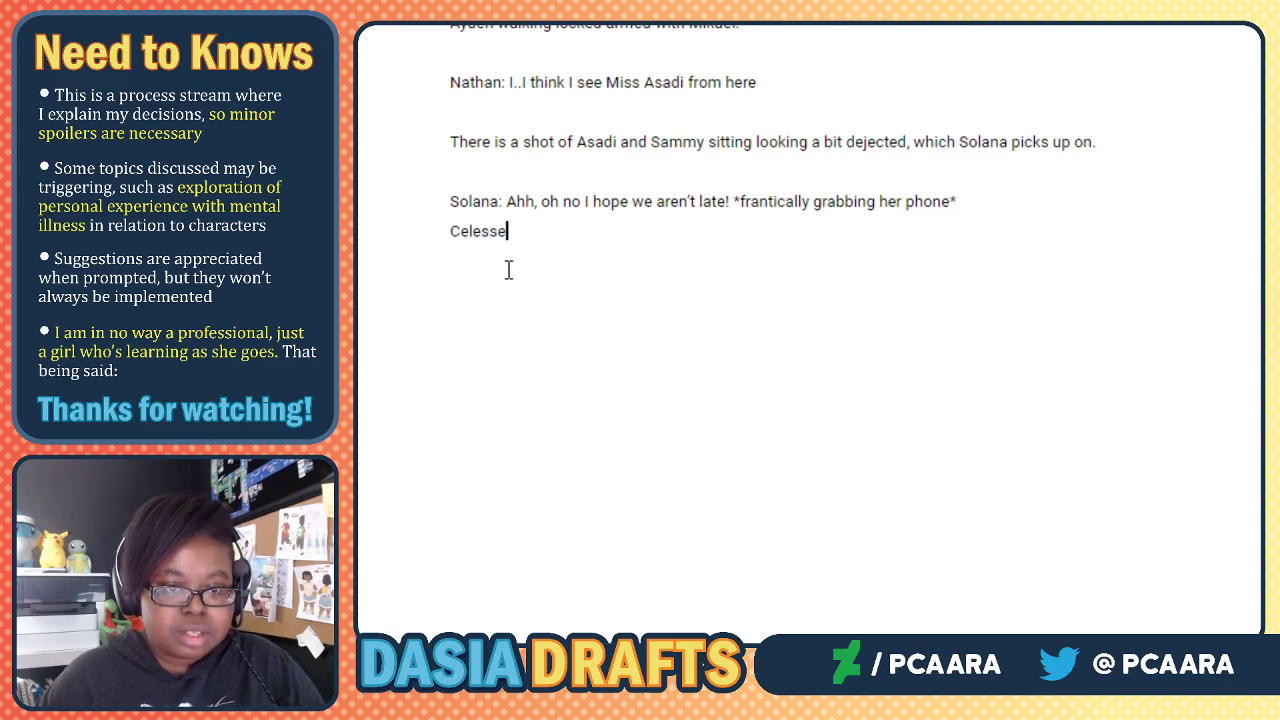
Extend Solana's action note with "to check the time" before its closing asterisk.
{"action": "left_click", "coordinate": [954, 203]}
{"action": "type", "text": "to check the t"}
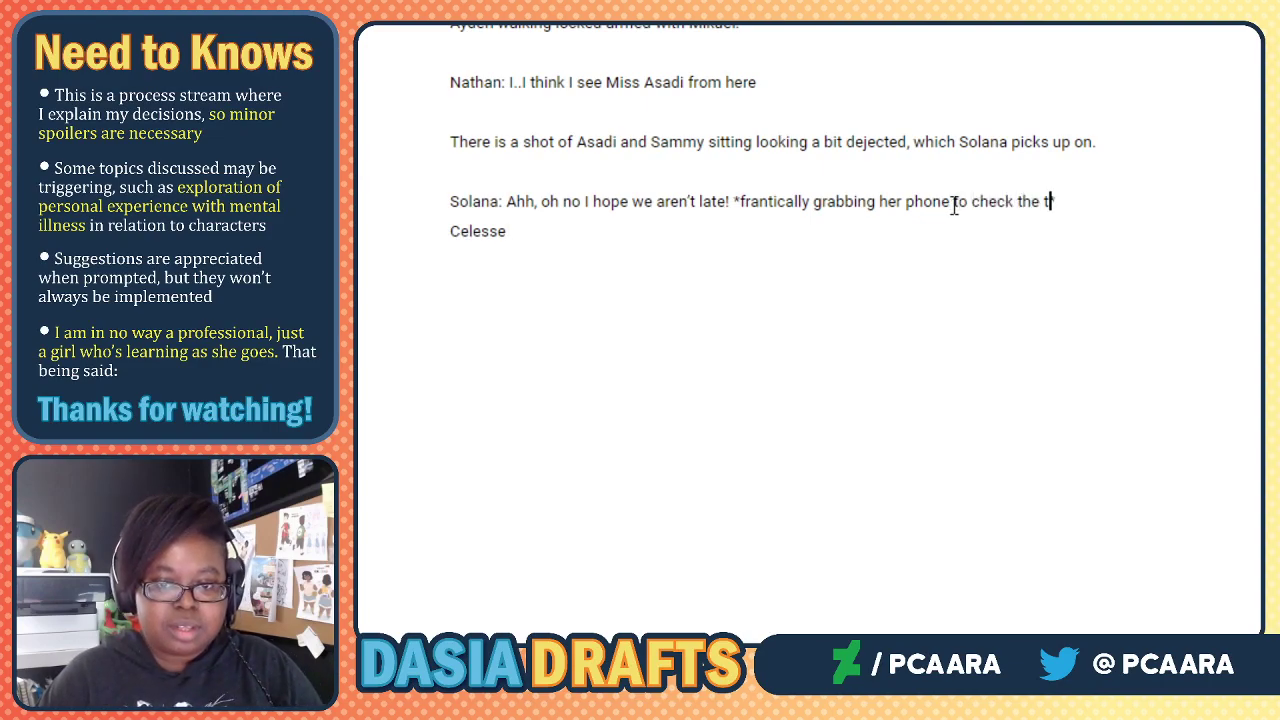
{"action": "type", "text": "ime"}
Add the action note "*gripping her bag close, thinking*:" after Celesse's name.
{"action": "left_click", "coordinate": [581, 227]}
{"action": "type", "text": "*grabbi"}
{"action": "key", "text": "BackSpace"}
{"action": "key", "text": "BackSpace"}
{"action": "key", "text": "BackSpace"}
{"action": "key", "text": "BackSpace"}
{"action": "type", "text": "ipping her "}
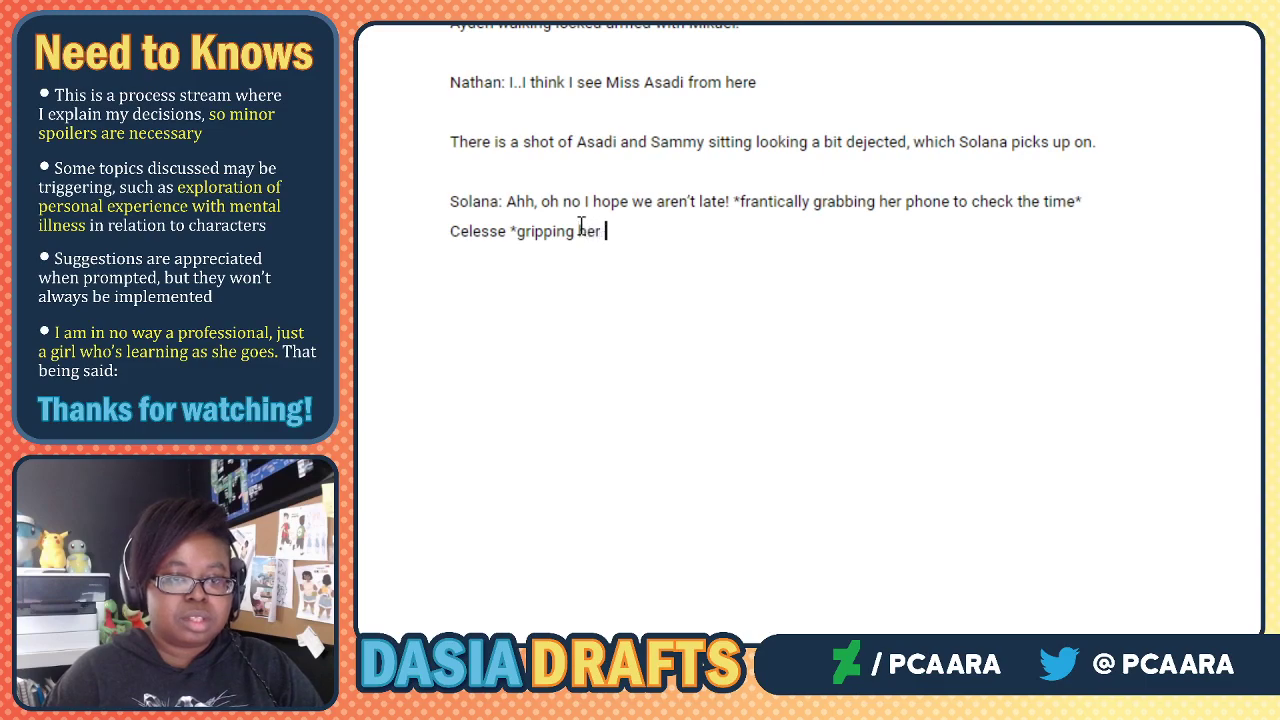
{"action": "type", "text": "bag close"}
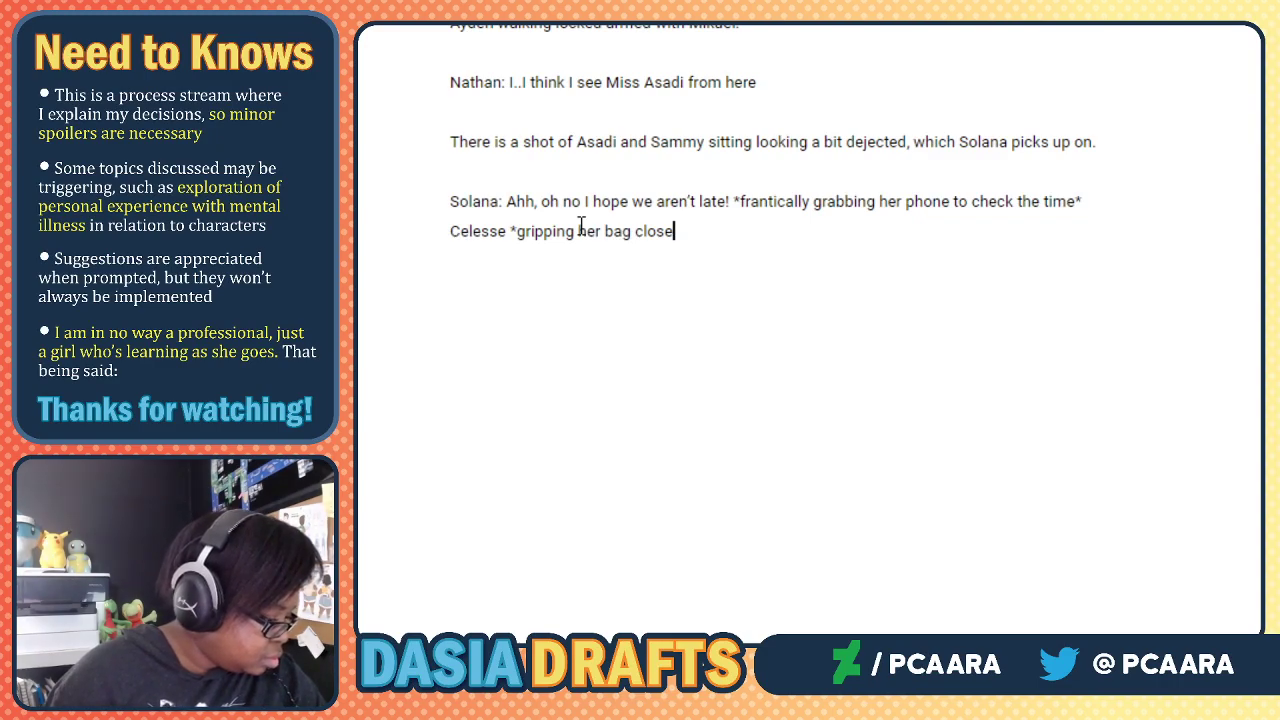
{"action": "type", "text": ", "}
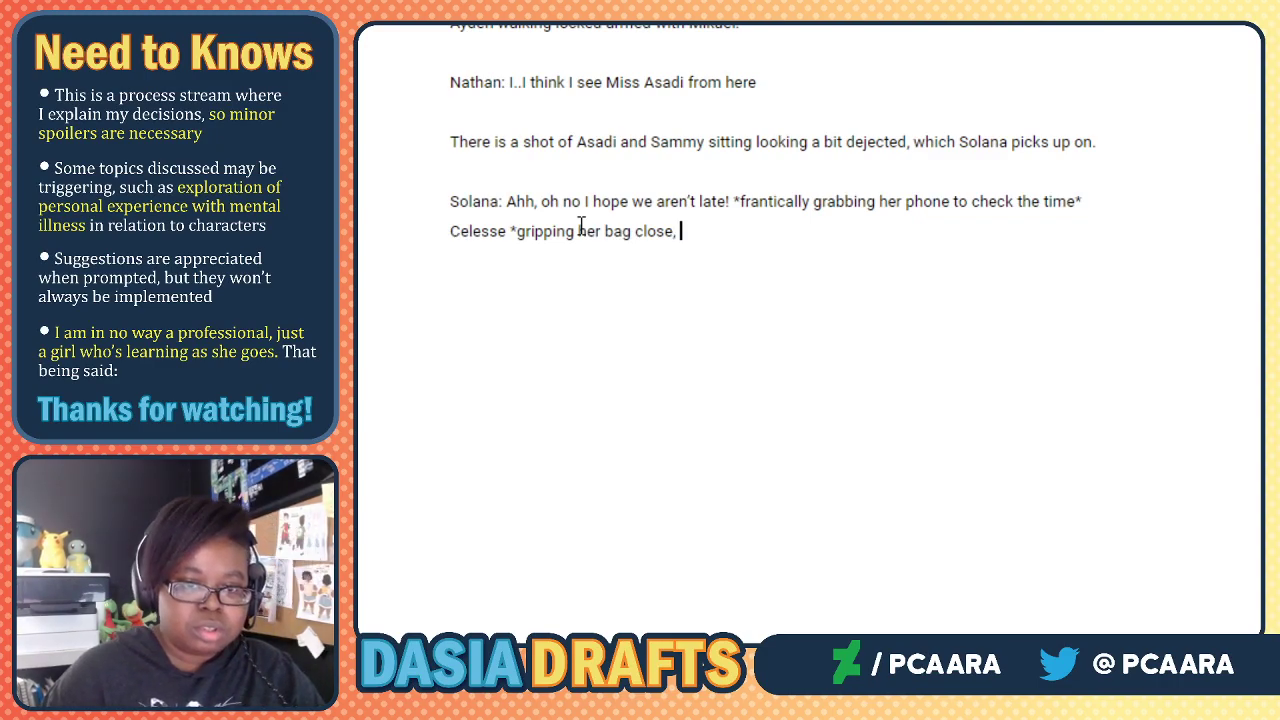
{"action": "type", "text": "thinking*:"}
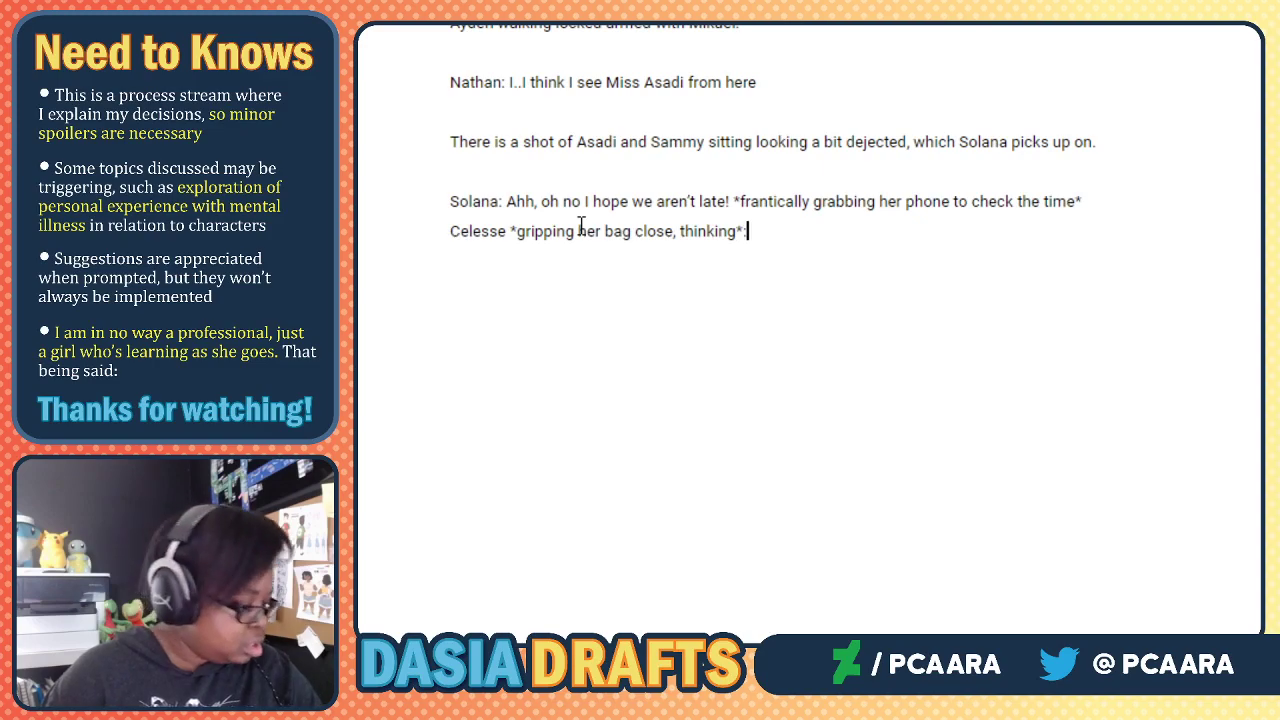
{"action": "type", "text": " H"}
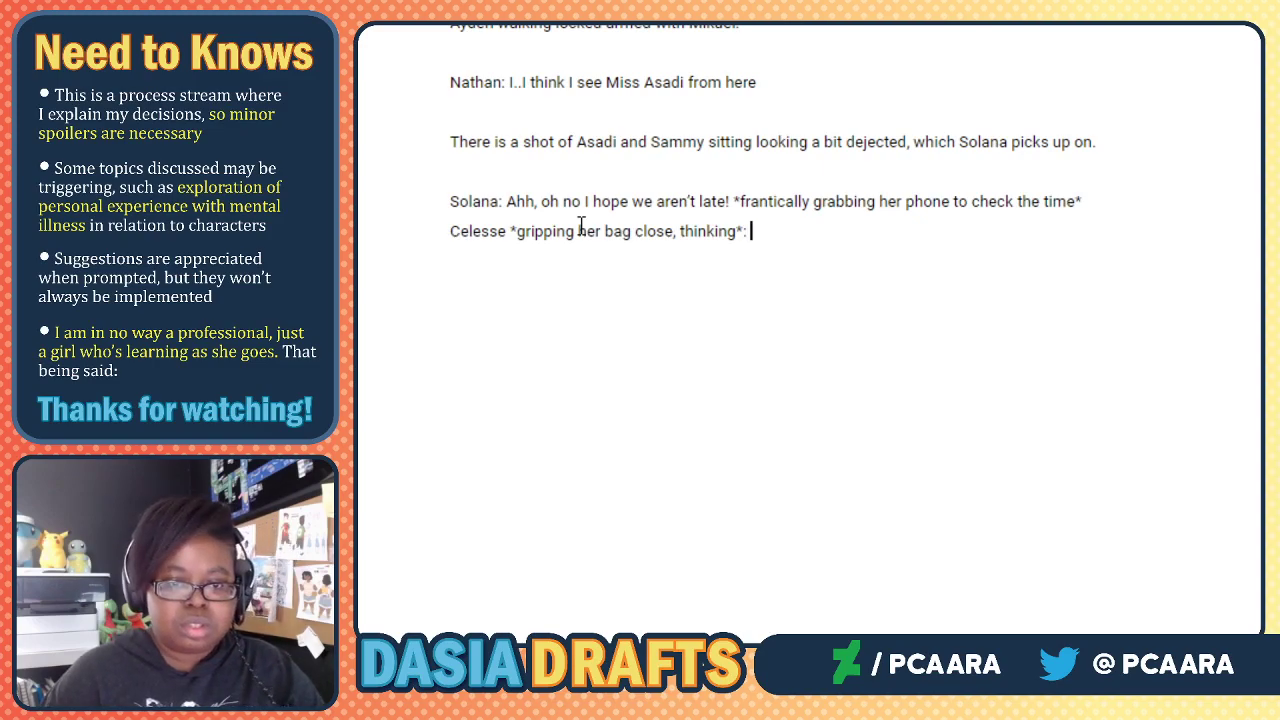
{"action": "key", "text": "BackSpace"}
{"action": "type", "text": "Is"}
{"action": "key", "text": "BackSpace"}
{"action": "key", "text": "BackSpace"}
{"action": "key", "text": "BackSpace"}
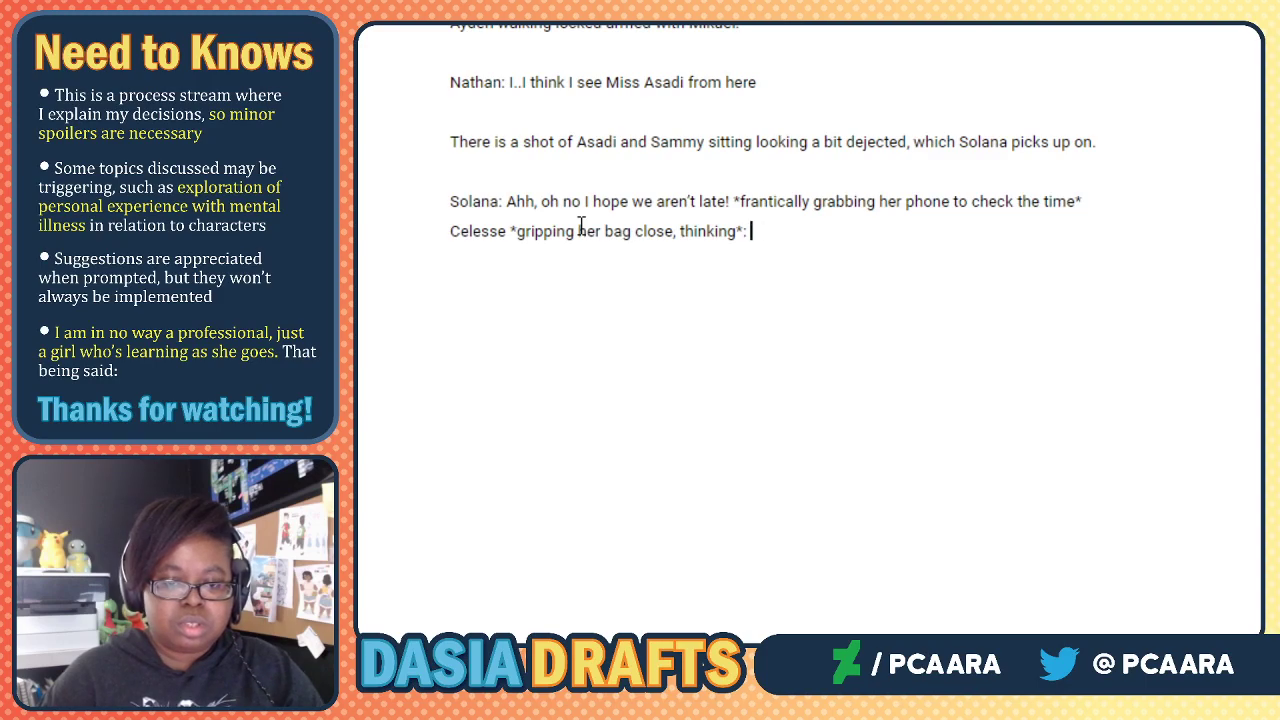
Write Celesse's thought "It doesn't look like Danny and Brendan are back yet...." after her cue.
{"action": "type", "text": "I wond"}
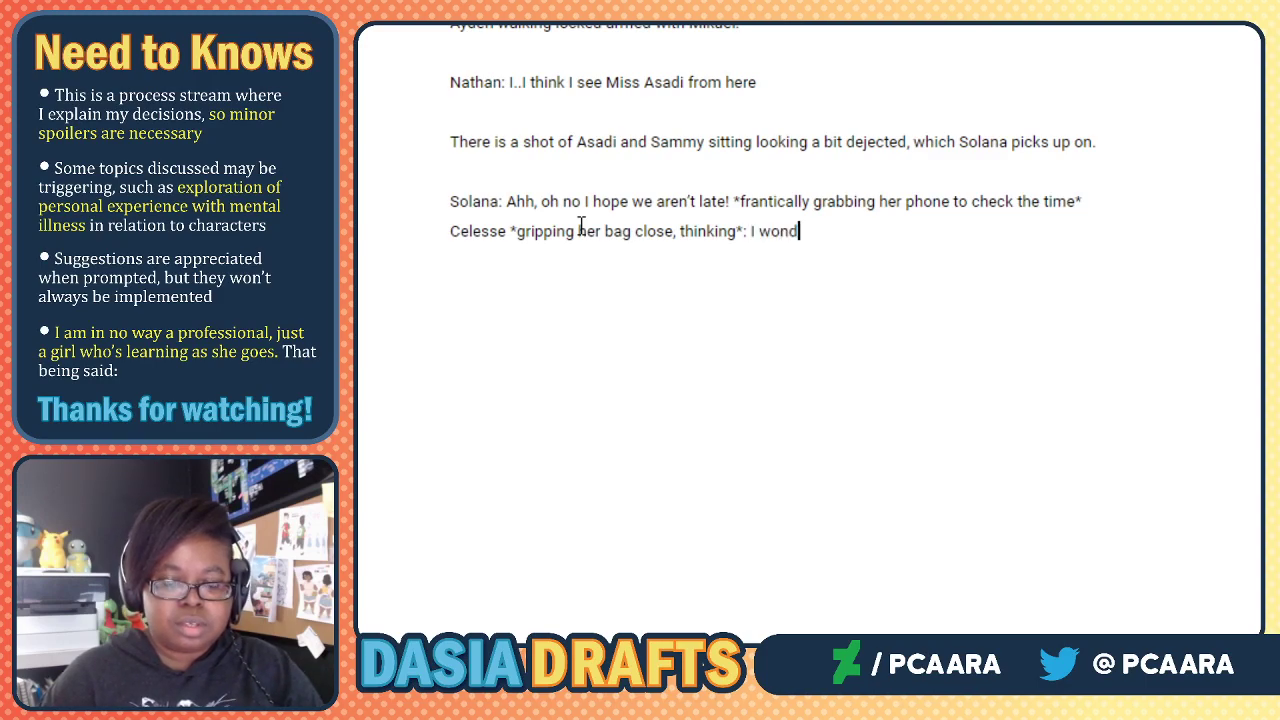
{"action": "key", "text": "BackSpace"}
{"action": "key", "text": "BackSpace"}
{"action": "key", "text": "BackSpace"}
{"action": "key", "text": "BackSpace"}
{"action": "key", "text": "BackSpace"}
{"action": "type", "text": "t doesn't look like "}
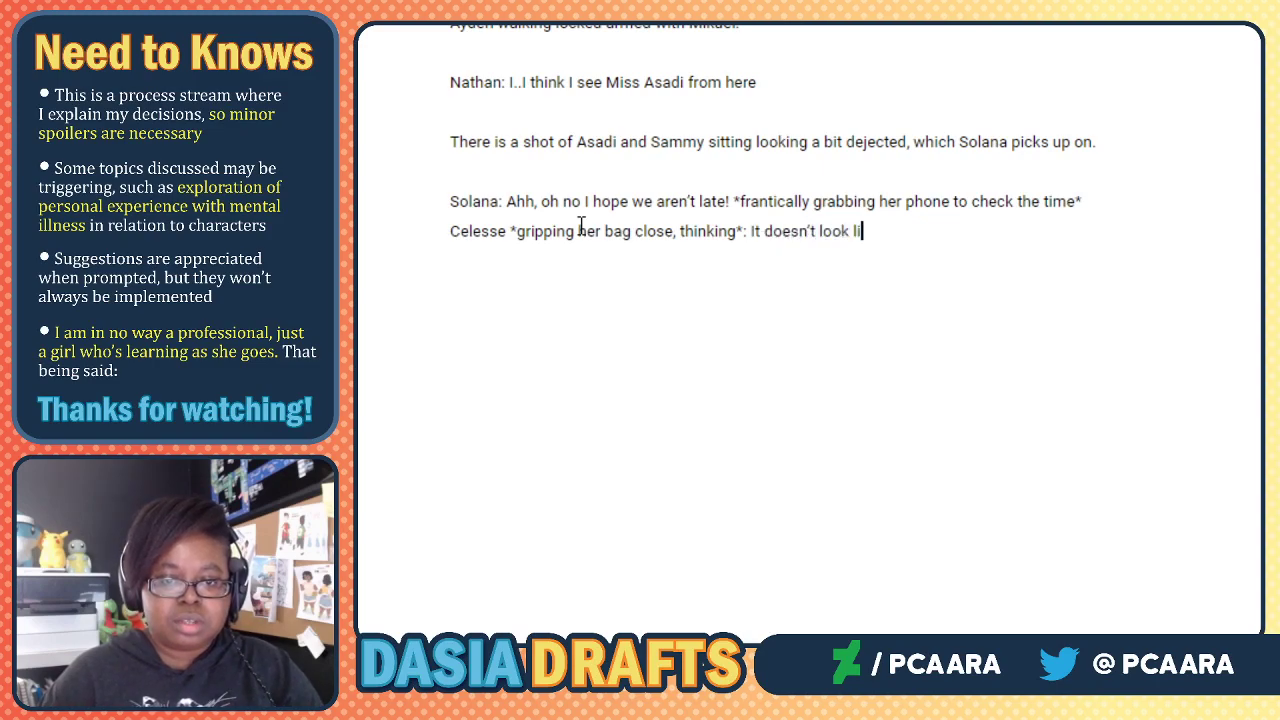
{"action": "type", "text": "Danny "}
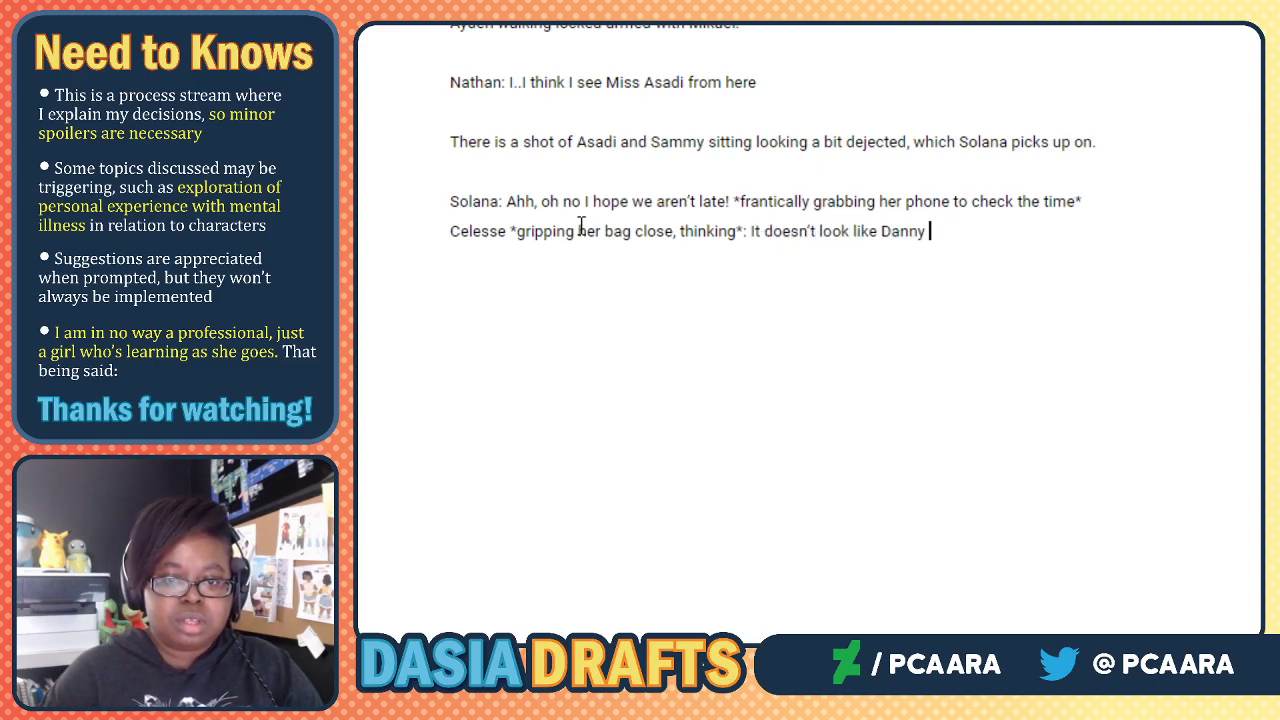
{"action": "type", "text": "and Brendan are ba"}
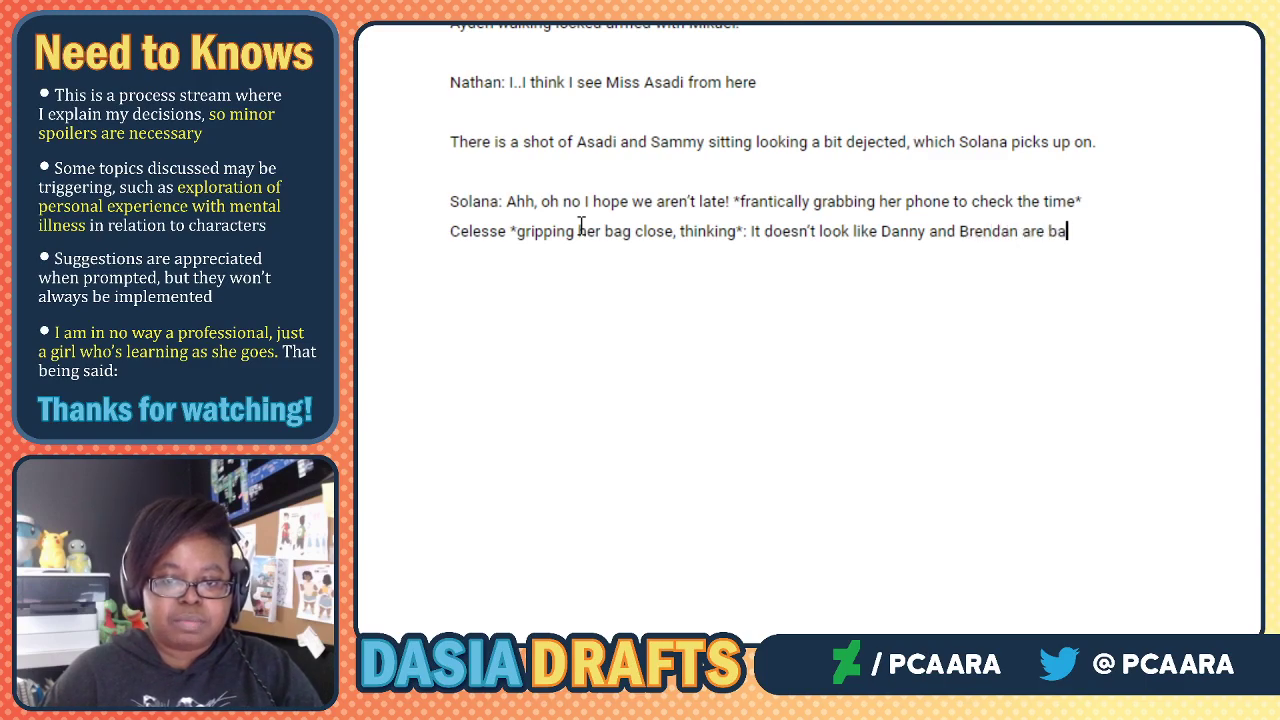
{"action": "type", "text": "ck yet...."}
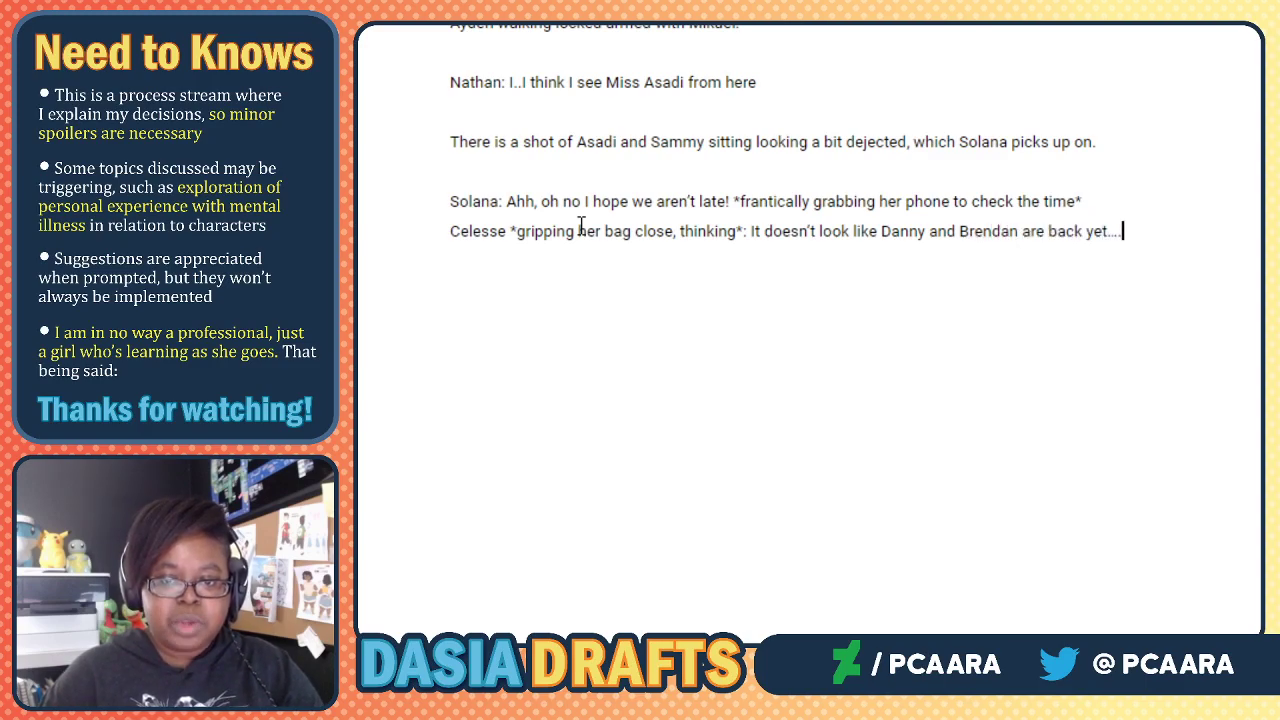
{"action": "key", "text": "BackSpace"}
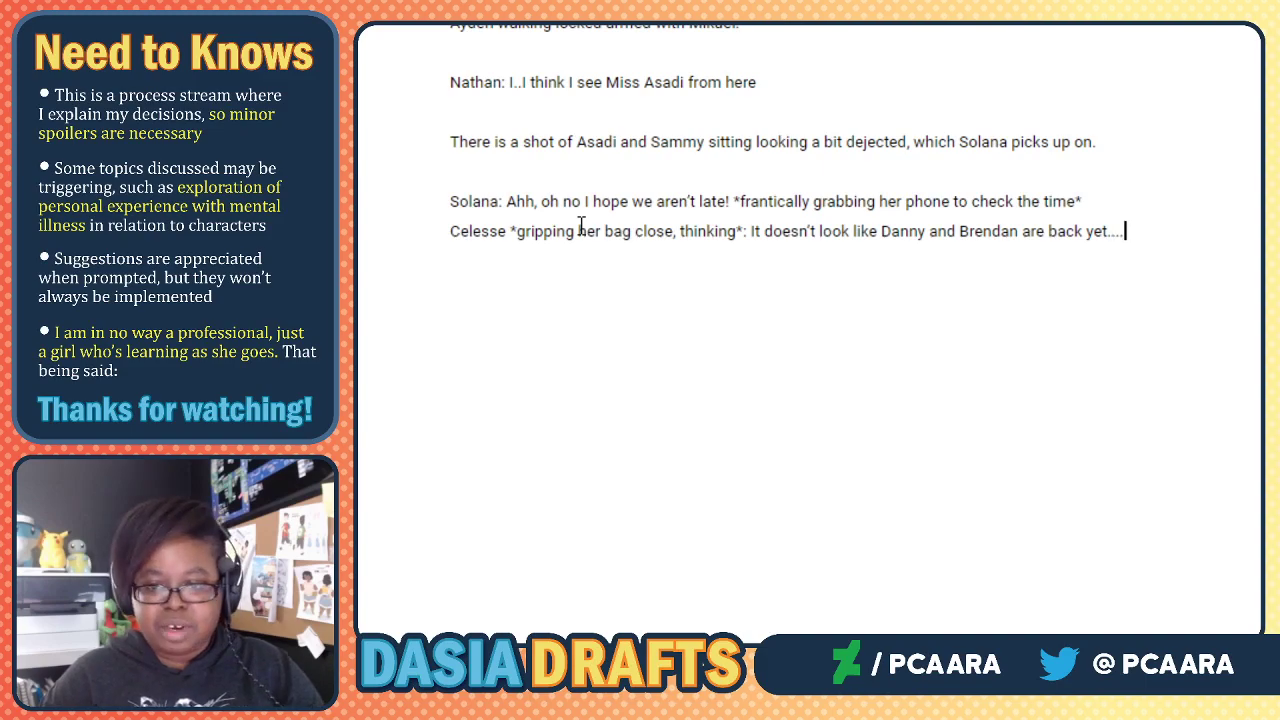
Trim the trailing dots of Celesse's thought to three after "yet" and start a new line below it.
{"action": "key", "text": "BackSpace"}
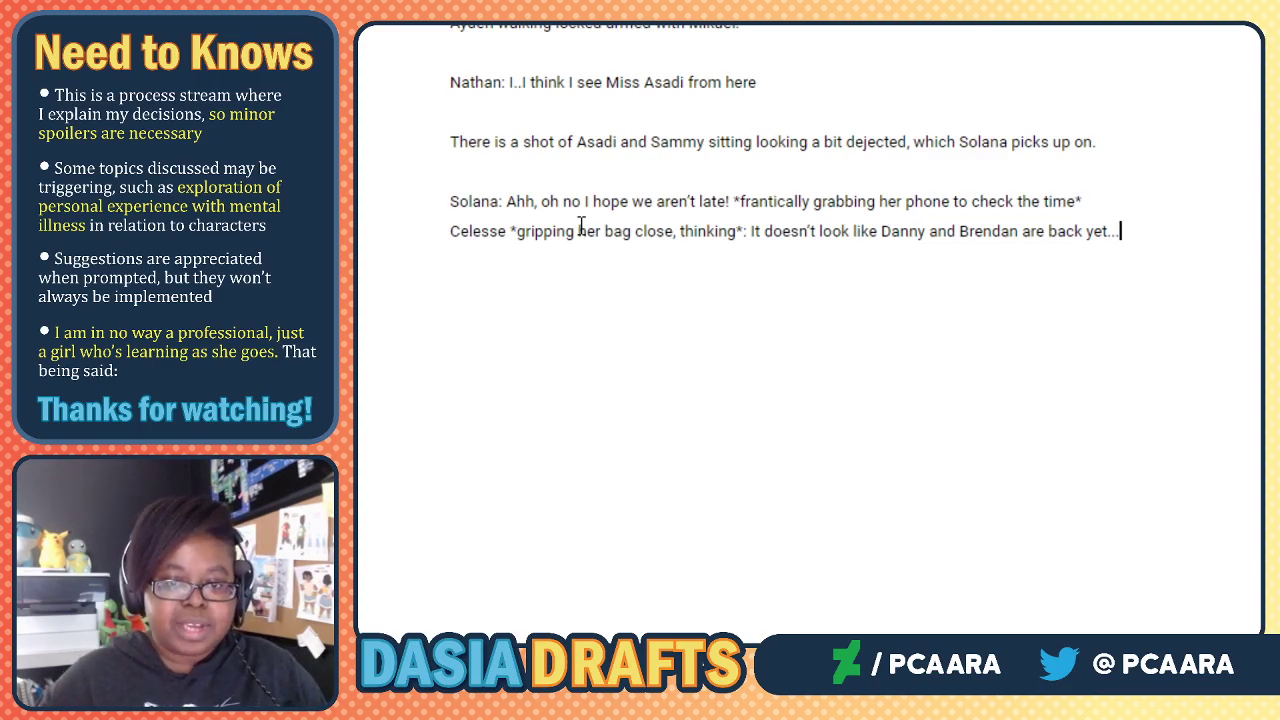
{"action": "key", "text": "Return"}
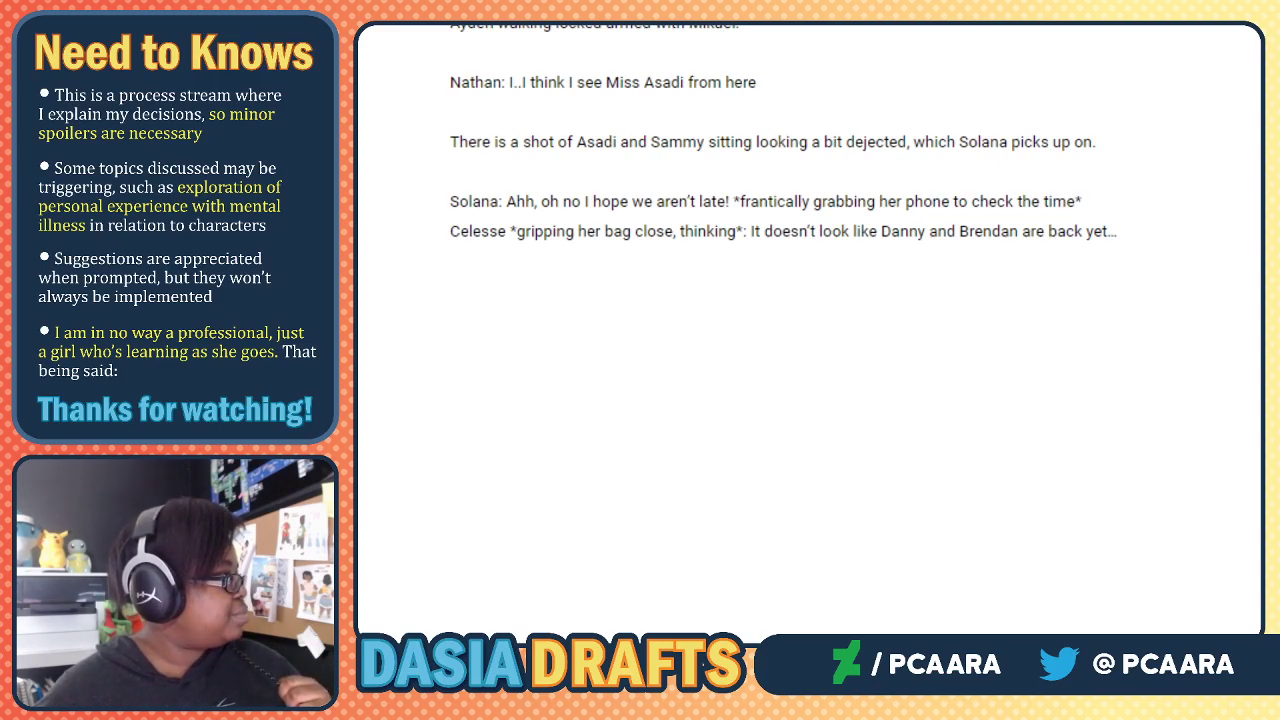
{"action": "double_click", "coordinate": [1118, 269]}
{"action": "left_click", "coordinate": [1107, 267]}
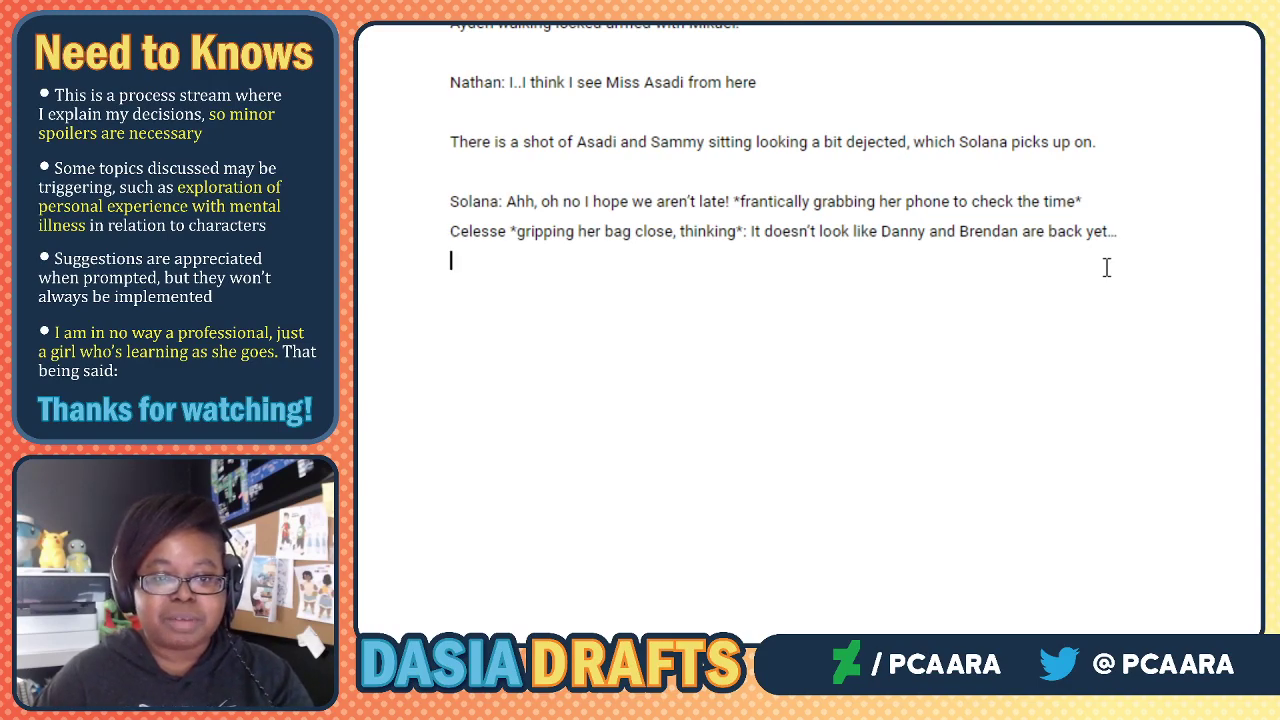
Below a blank line, write the direction "Scene change: We see the same nature pavillion that Asadi was in earlier,".
{"action": "key", "text": "Return"}
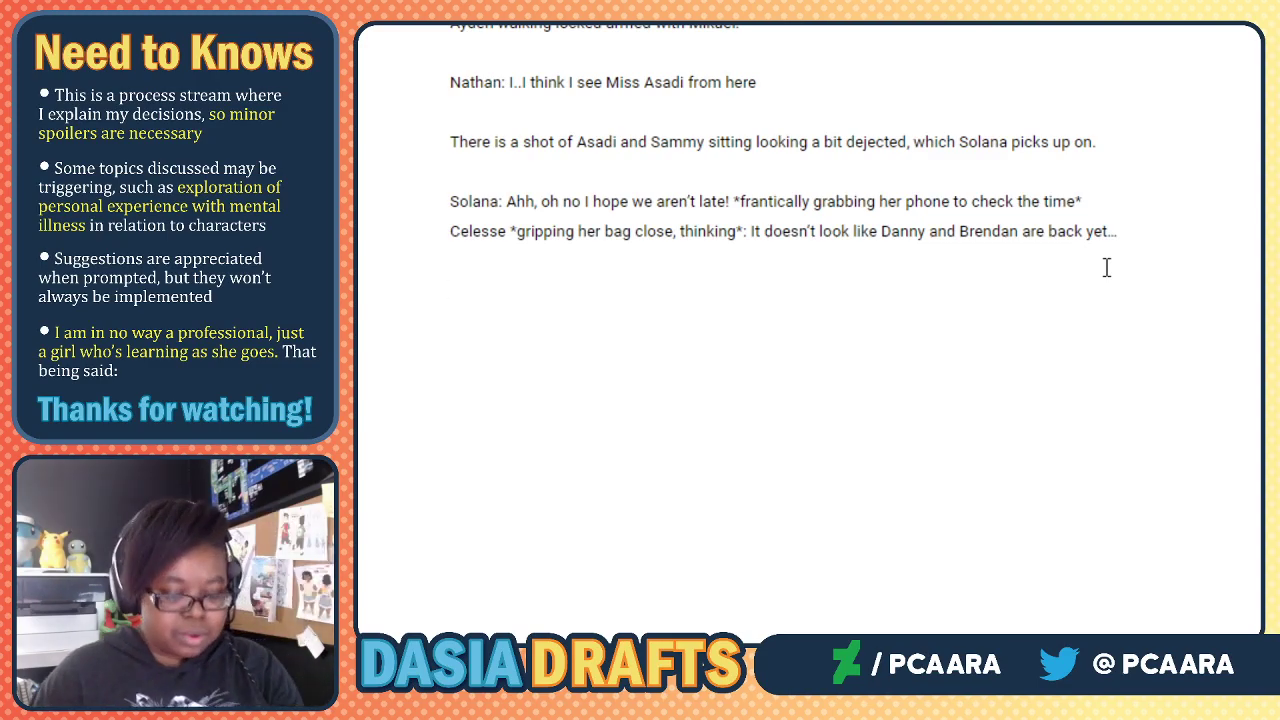
{"action": "type", "text": "Scene"}
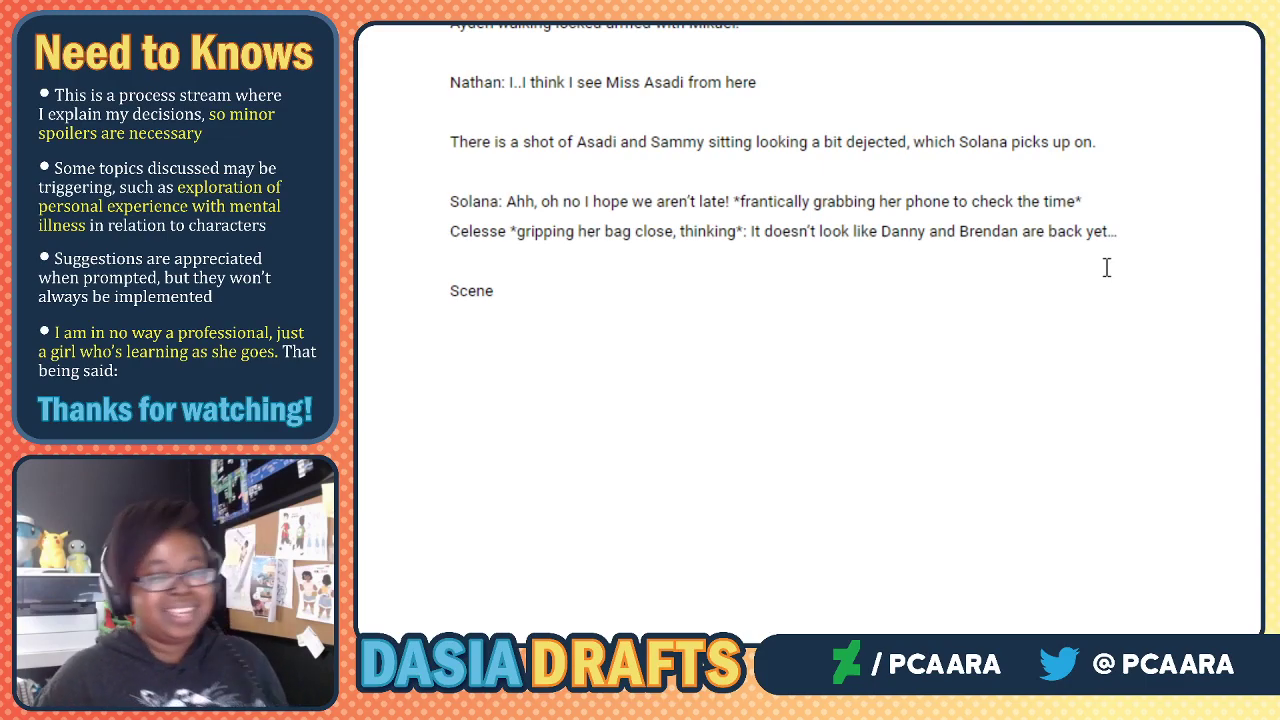
{"action": "type", "text": "change:"}
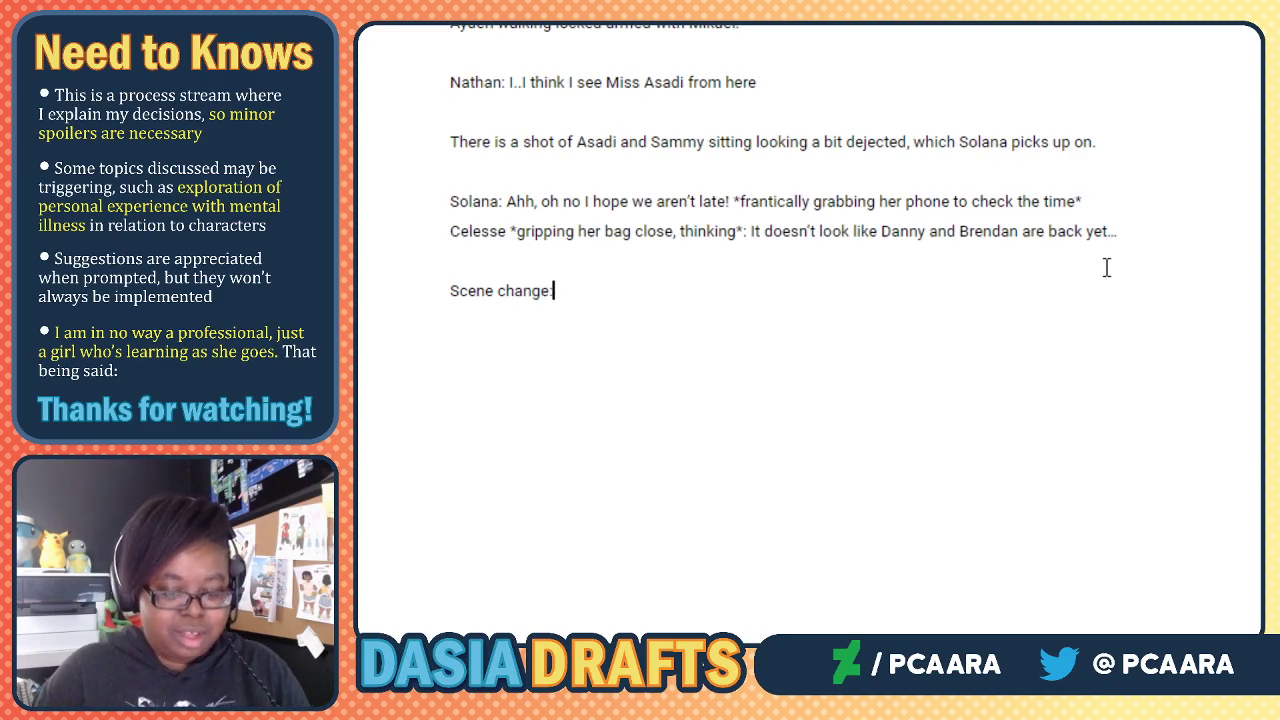
{"action": "type", "text": " W"}
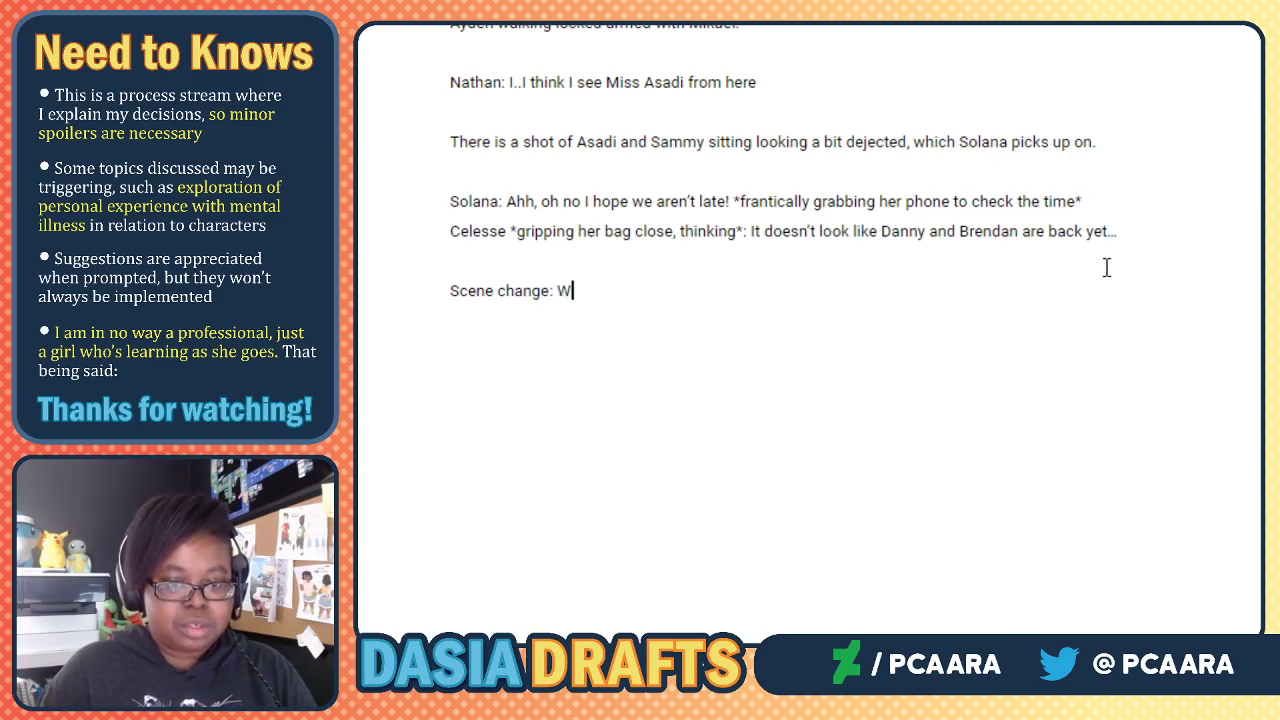
{"action": "type", "text": "e see the same "}
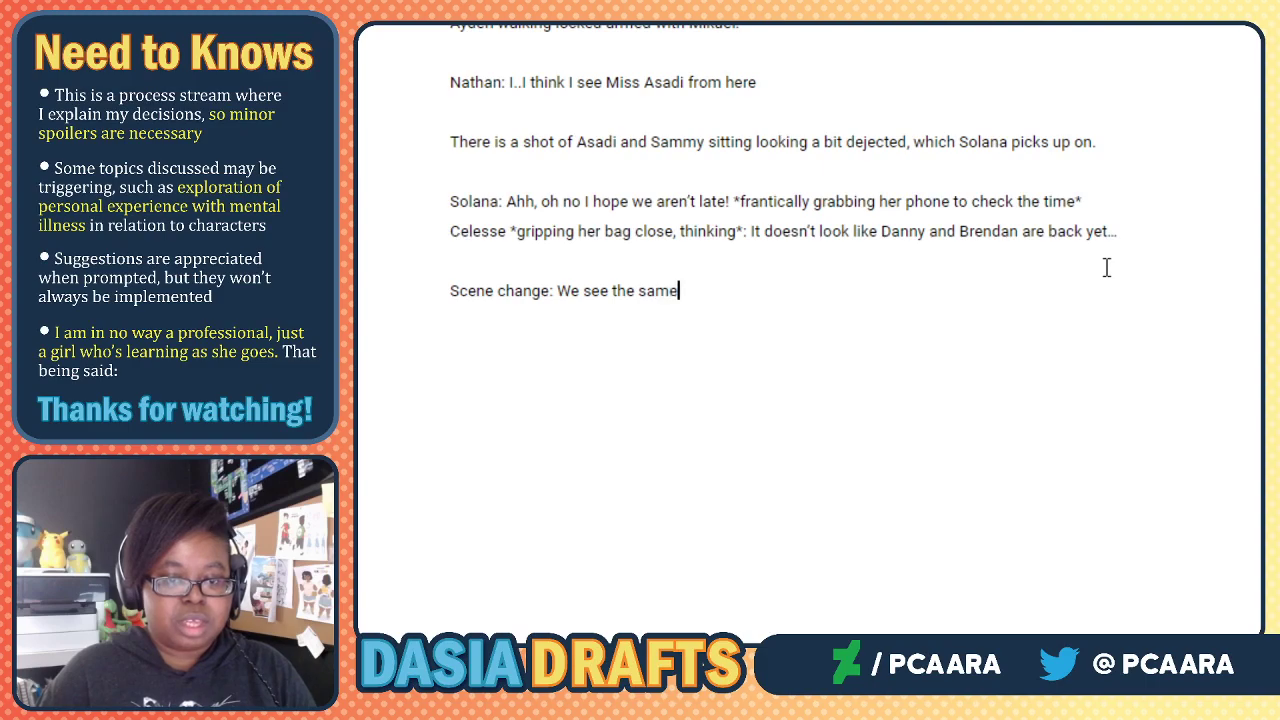
{"action": "type", "text": "nature"}
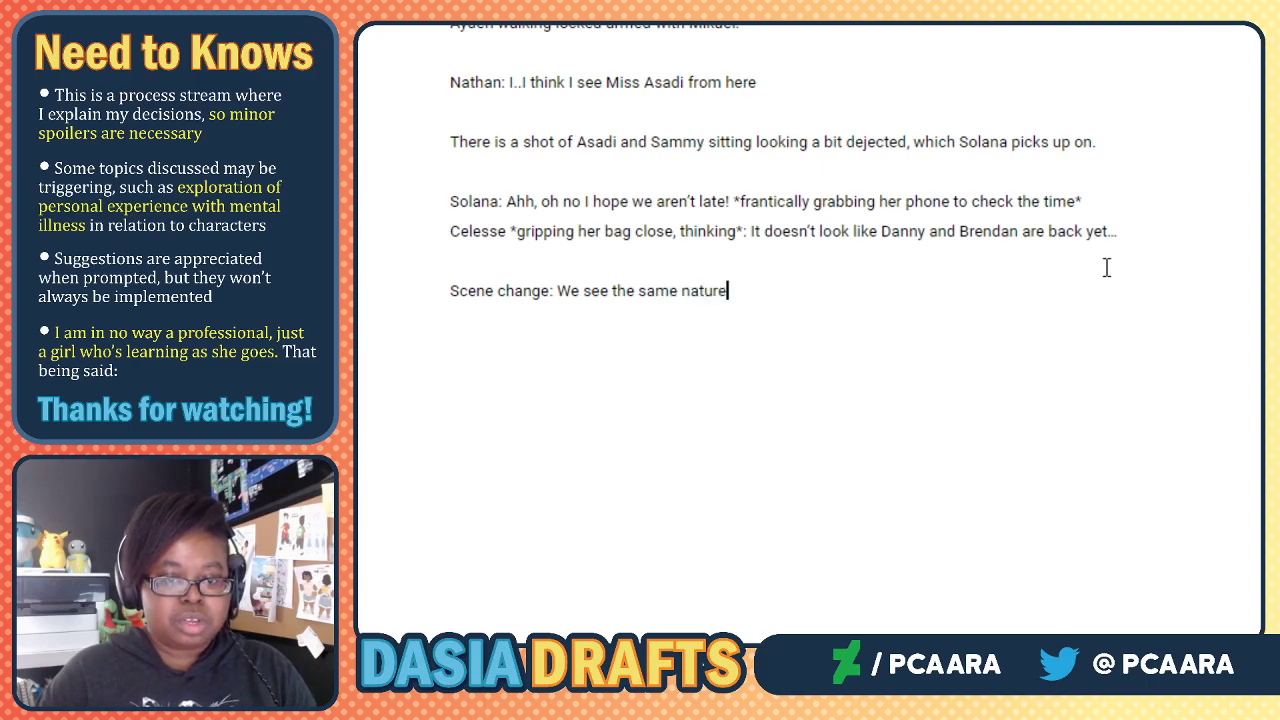
{"action": "type", "text": " pavillion tha"}
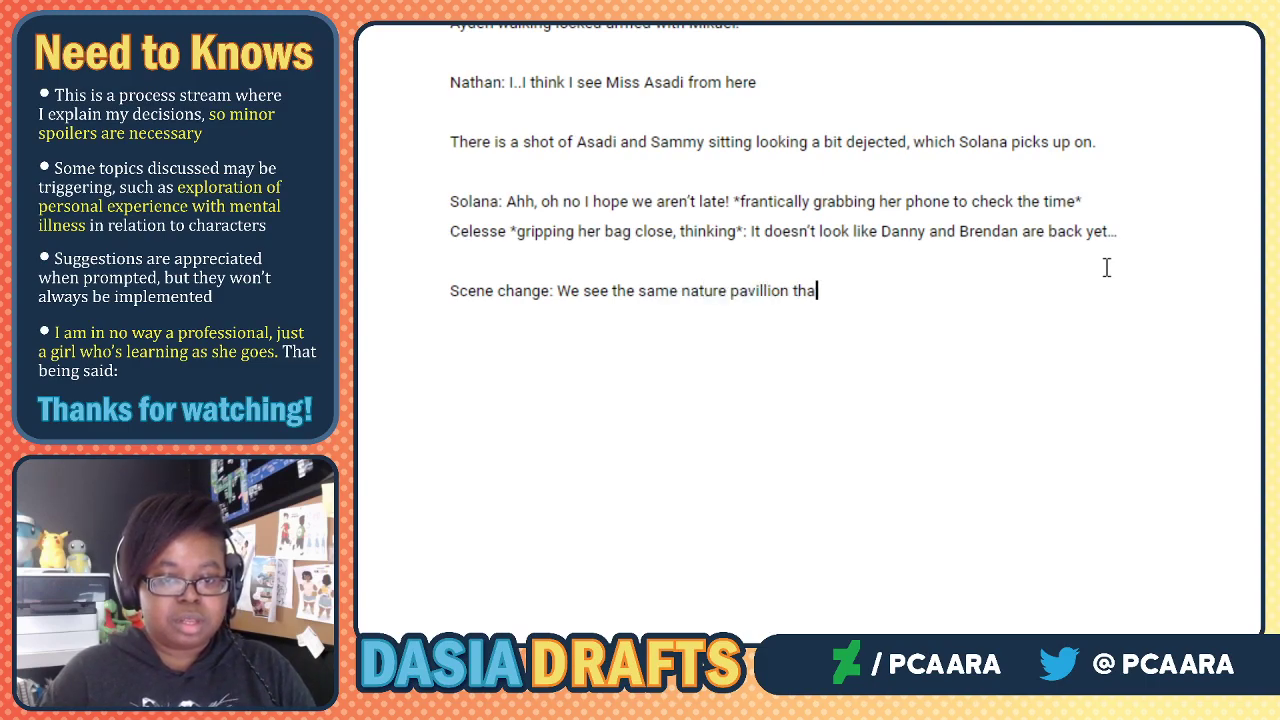
{"action": "type", "text": "t Asadi was in"}
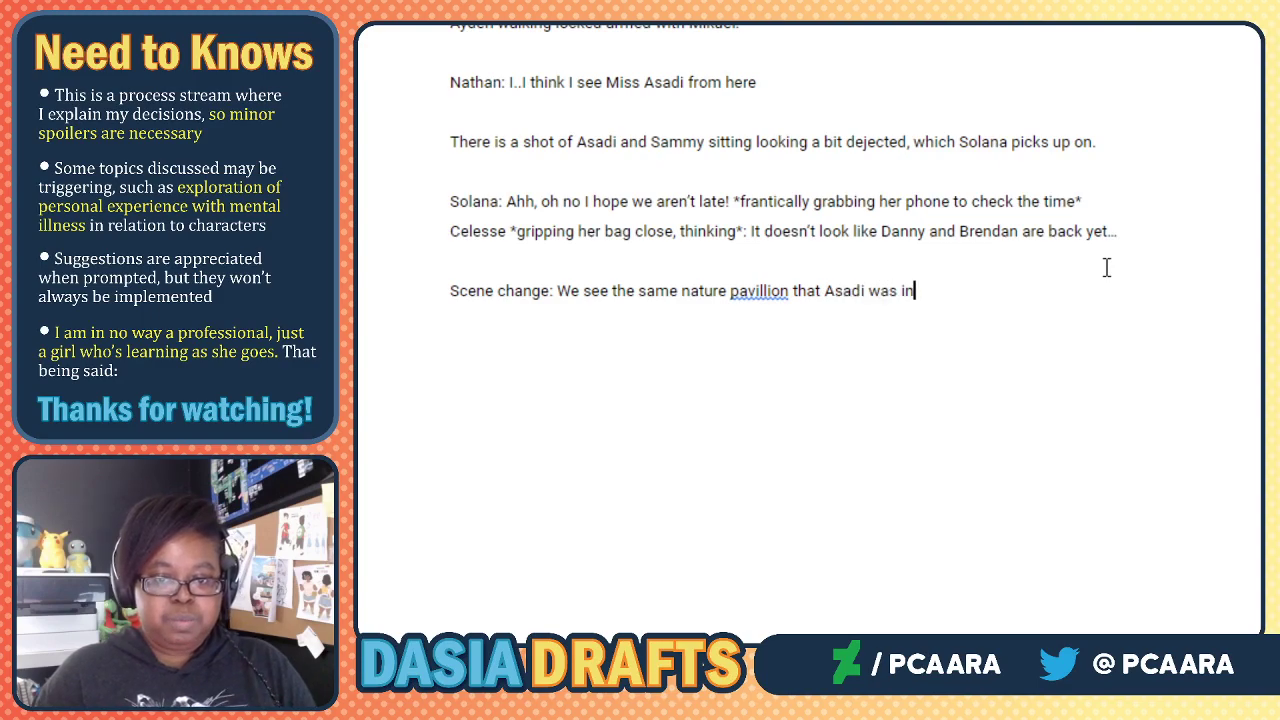
{"action": "type", "text": " earlier, W"}
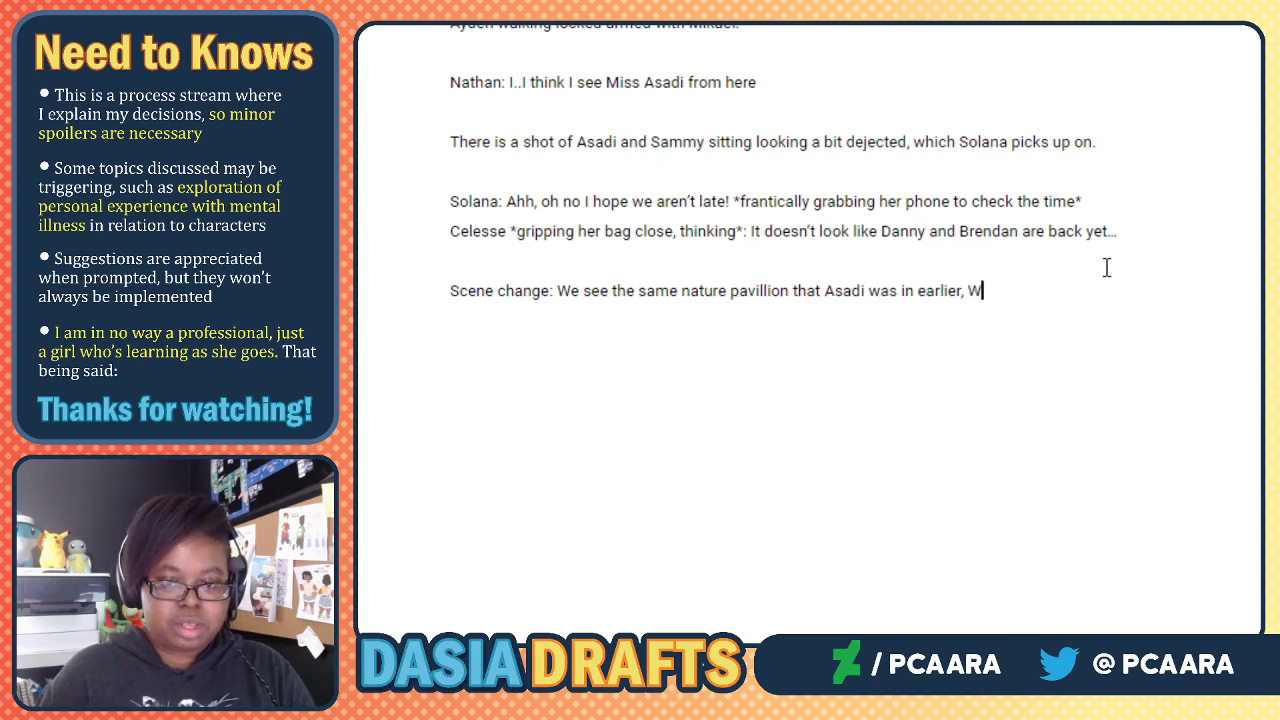
{"action": "key", "text": "BackSpace"}
Complete the scene-change sentence with "with Brendan oogling over new pokemon from different regions.".
{"action": "type", "text": "with Brendan oo"}
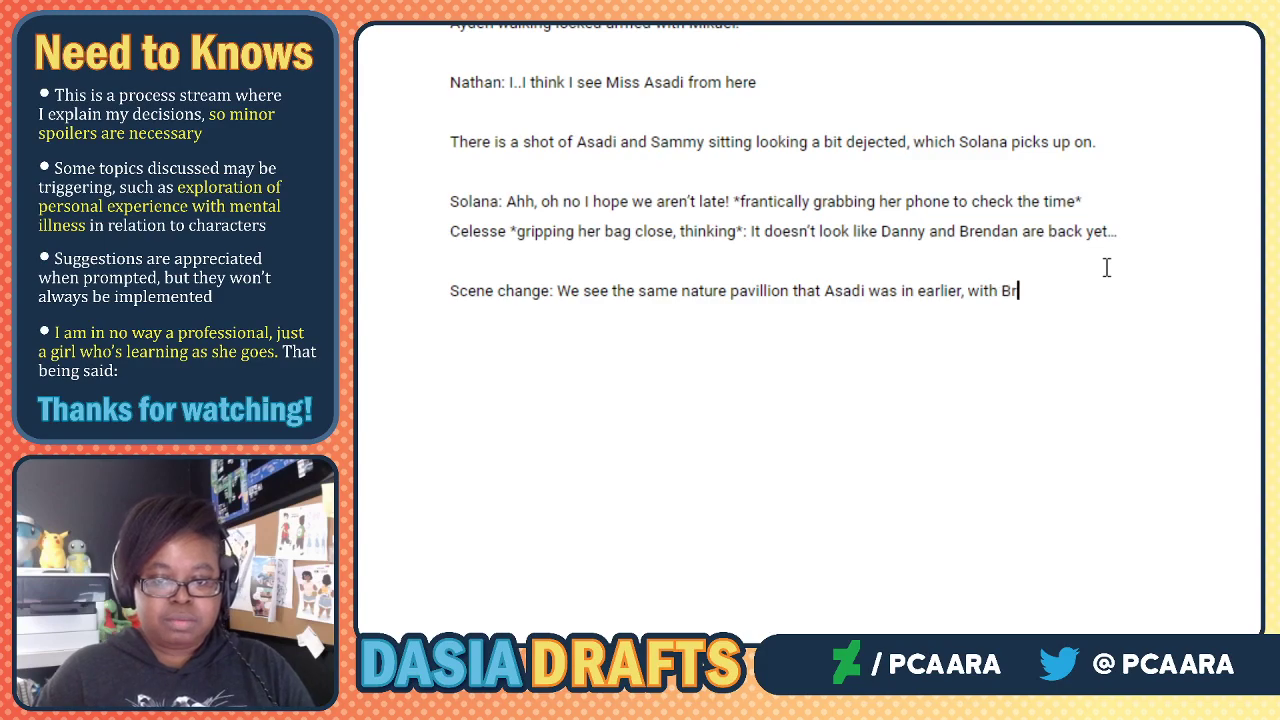
{"action": "type", "text": "gling "}
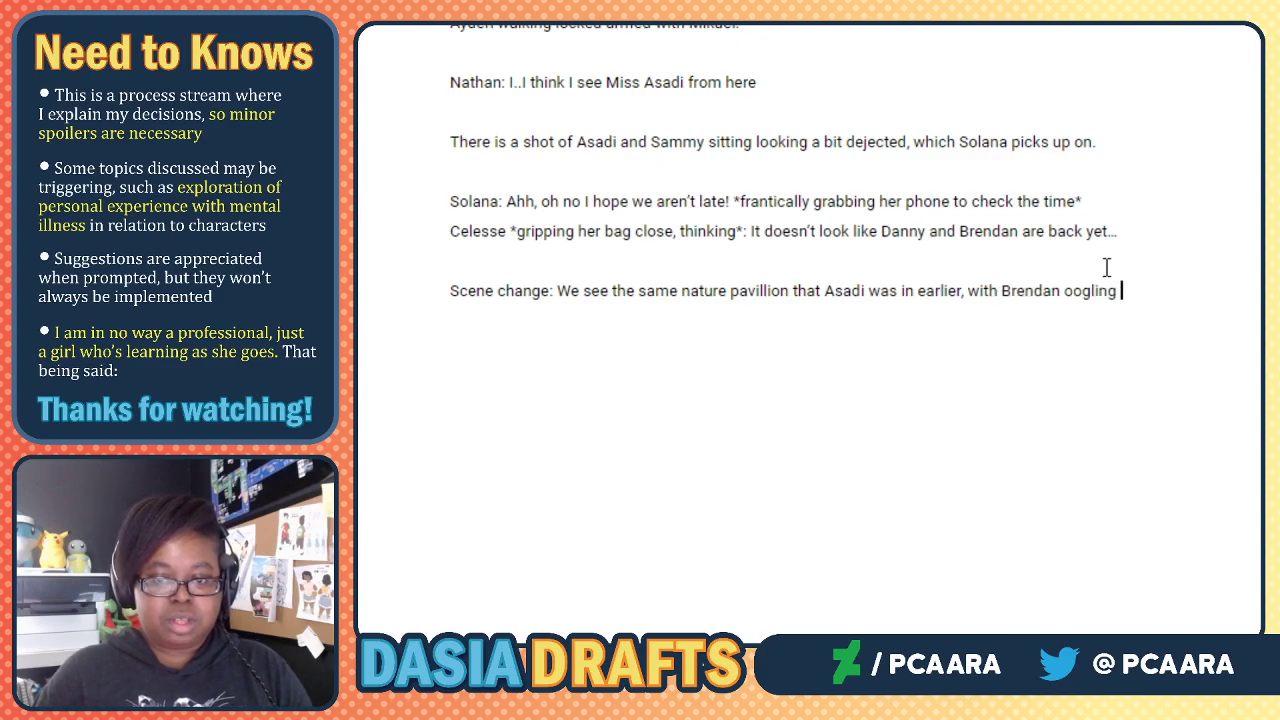
{"action": "type", "text": "over new poke"}
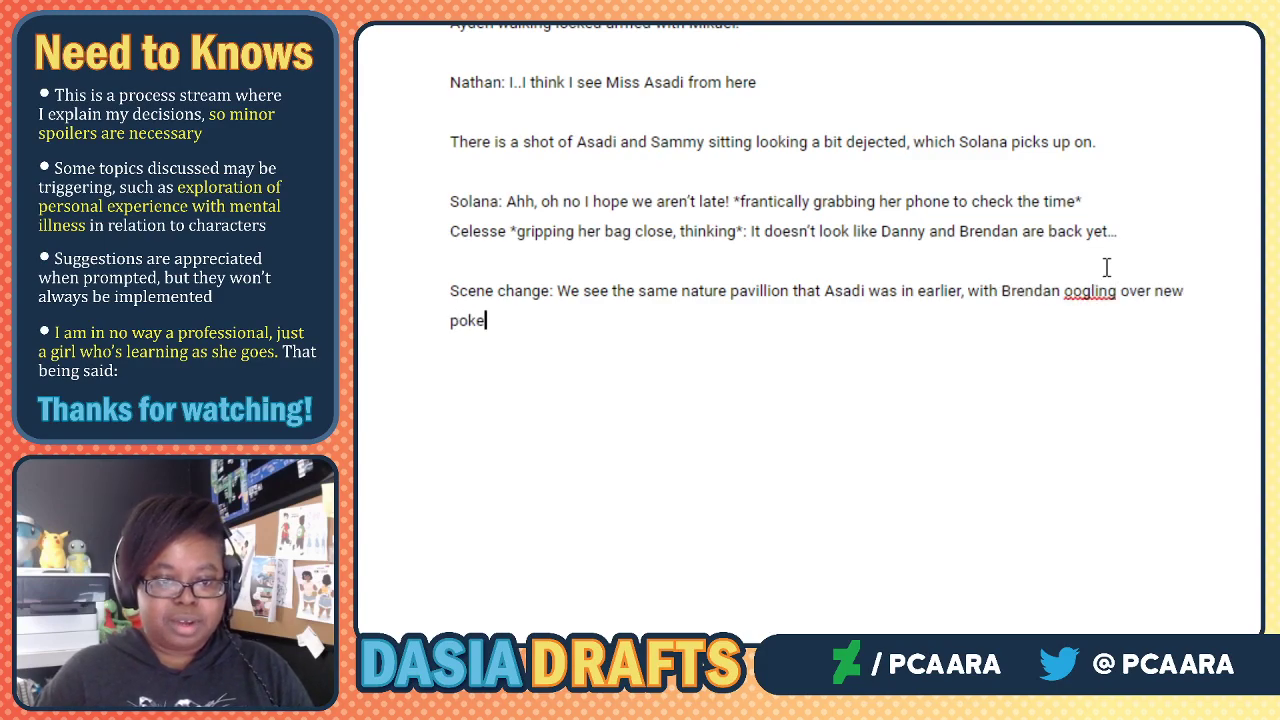
{"action": "type", "text": "mon from a diff"}
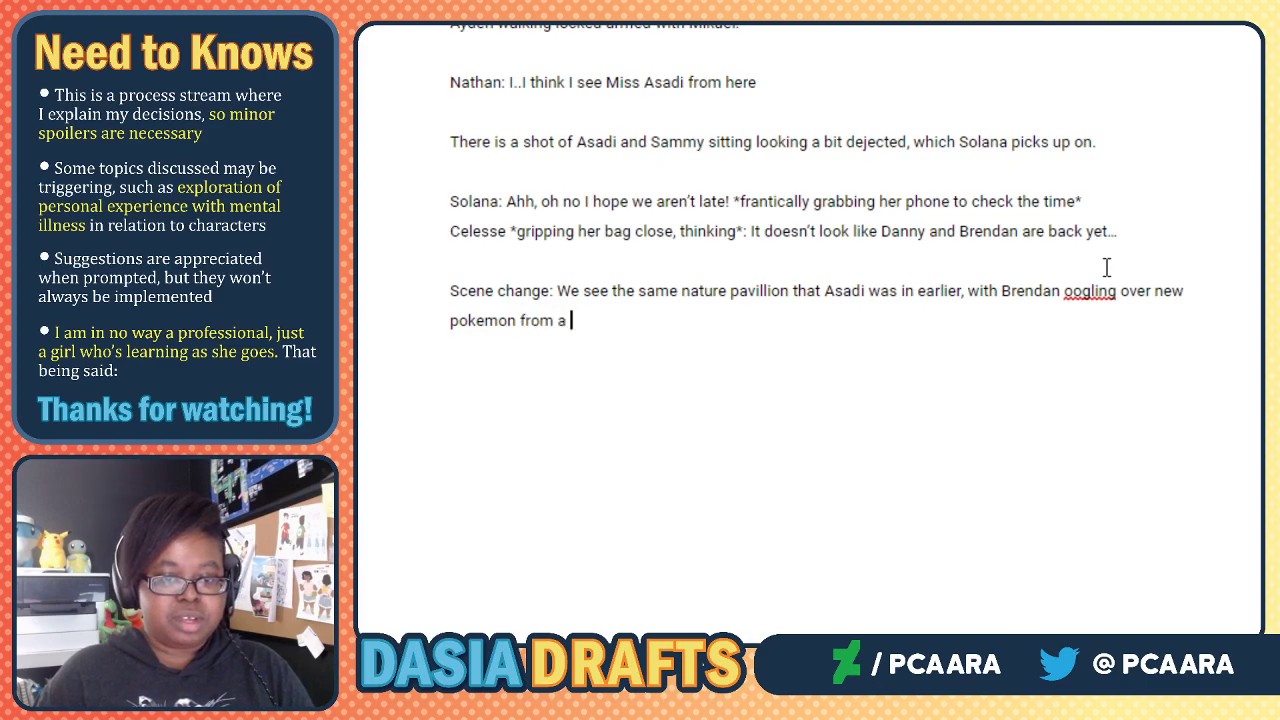
{"action": "key", "text": "BackSpace"}
{"action": "key", "text": "BackSpace"}
{"action": "key", "text": "BackSpace"}
{"action": "key", "text": "BackSpace"}
{"action": "key", "text": "BackSpace"}
{"action": "key", "text": "BackSpace"}
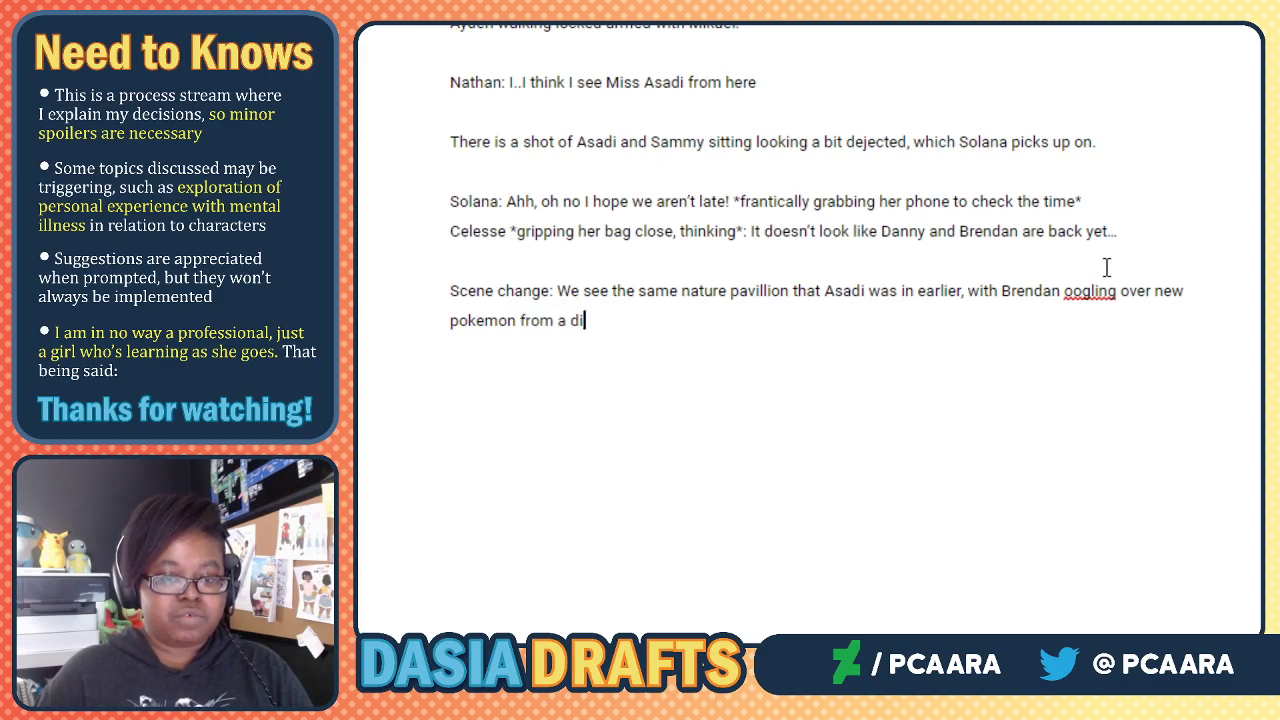
{"action": "type", "text": "diff"}
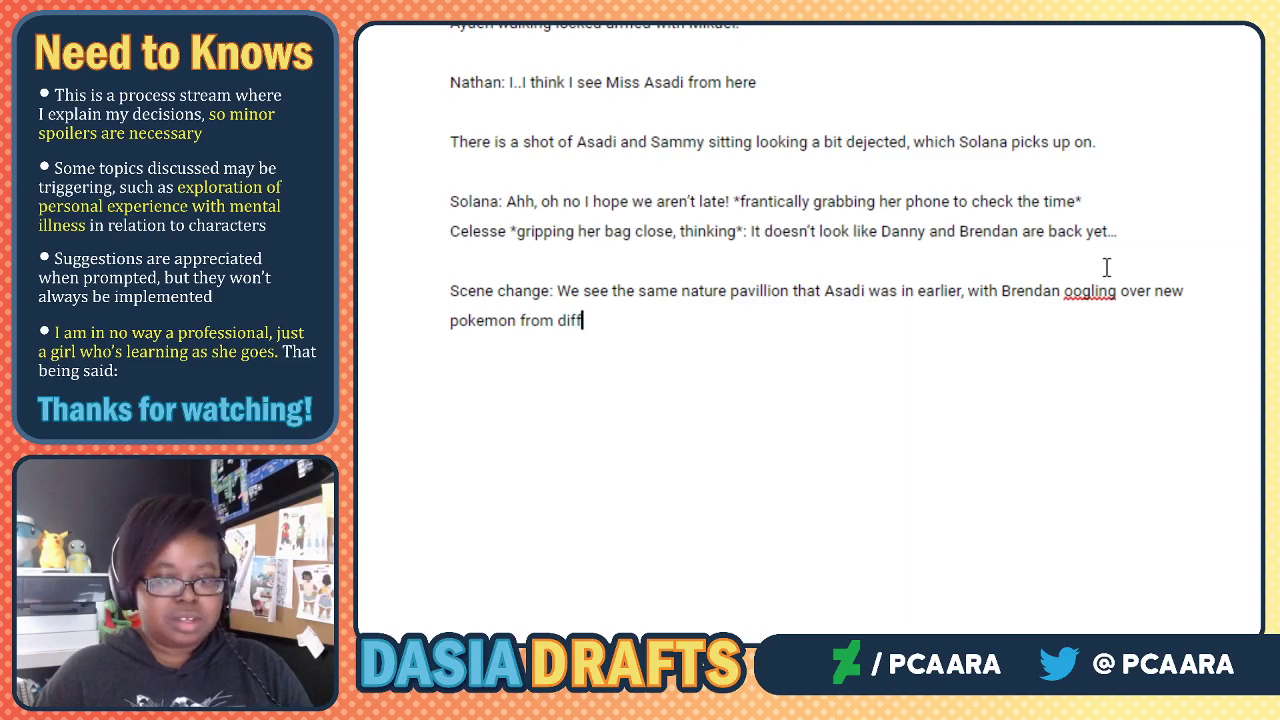
{"action": "type", "text": "erent regions."}
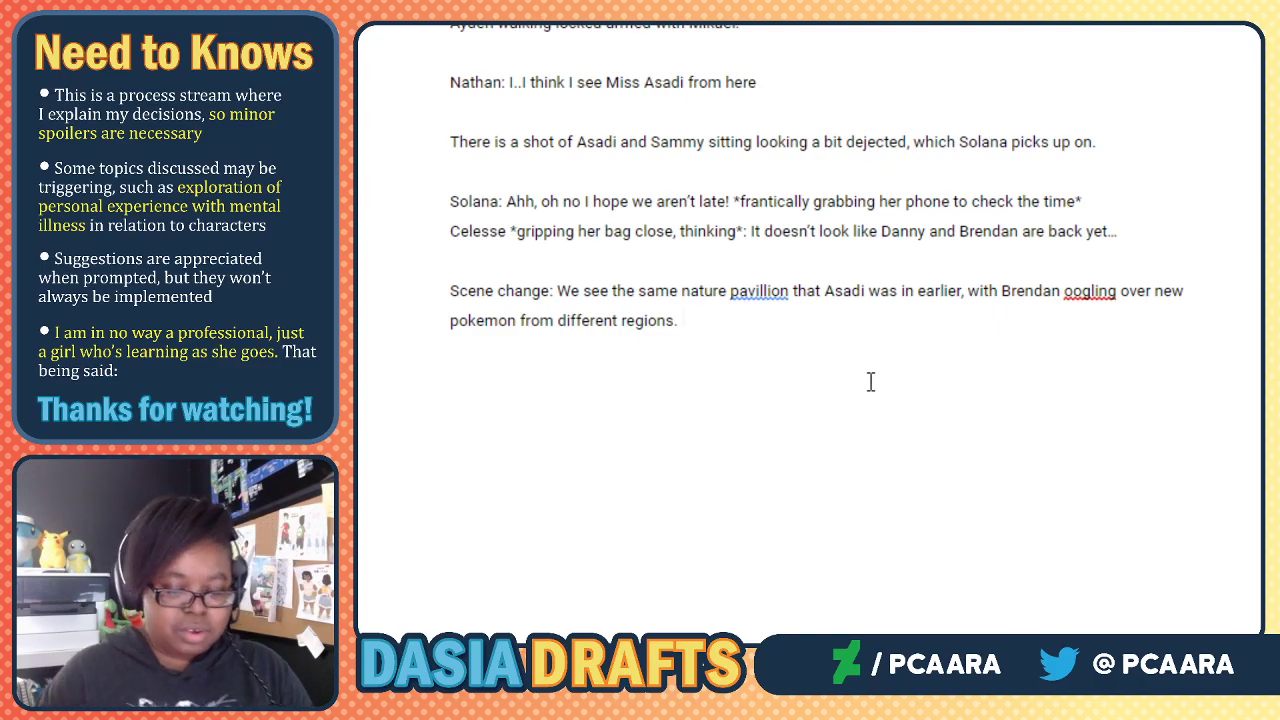
Add the cue "Brendan *lamenting a bit*:" below the scene change after a blank line and open his dialogue with "Ah man...".
{"action": "key", "text": "Return"}
{"action": "key", "text": "Return"}
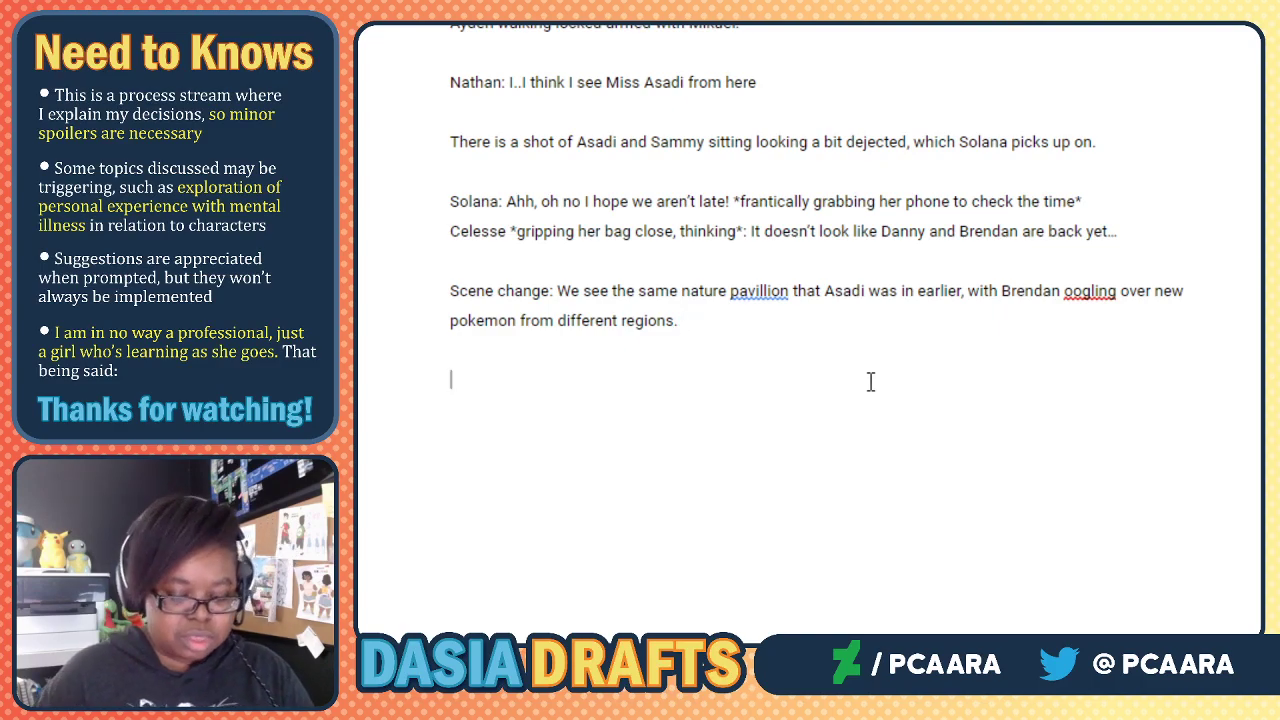
{"action": "type", "text": "Brendan "}
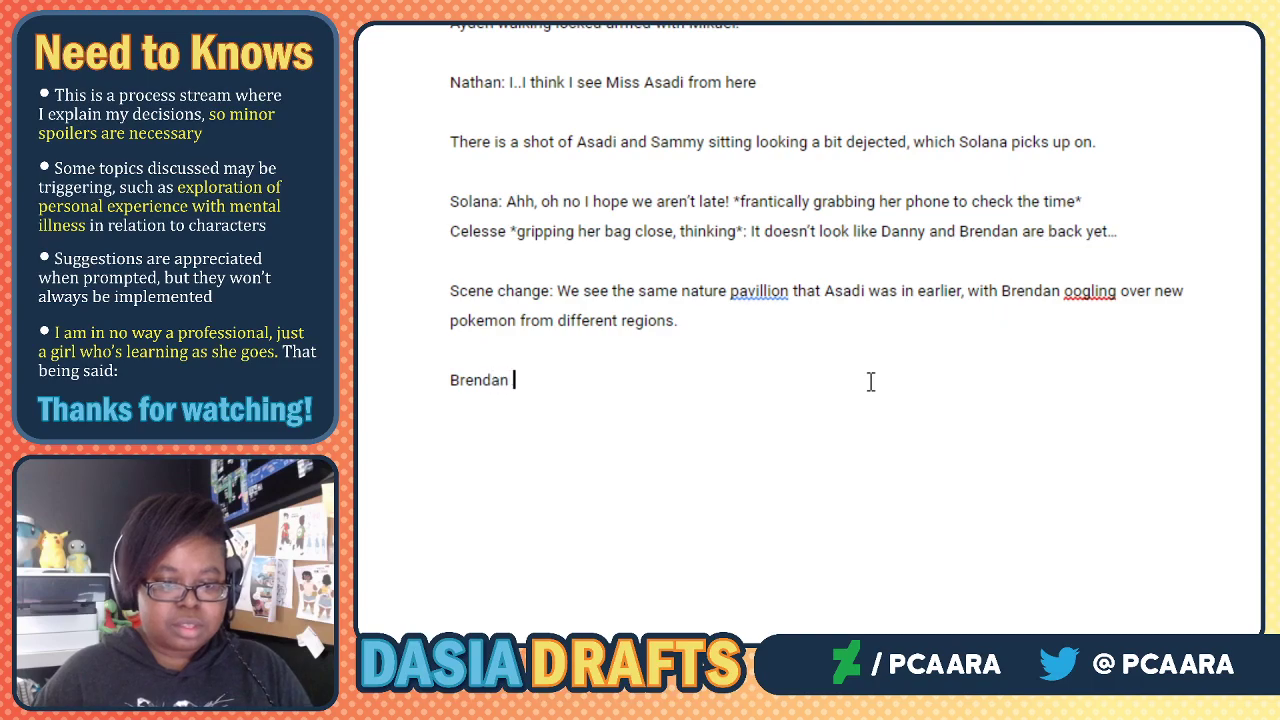
{"action": "type", "text": "*lament"}
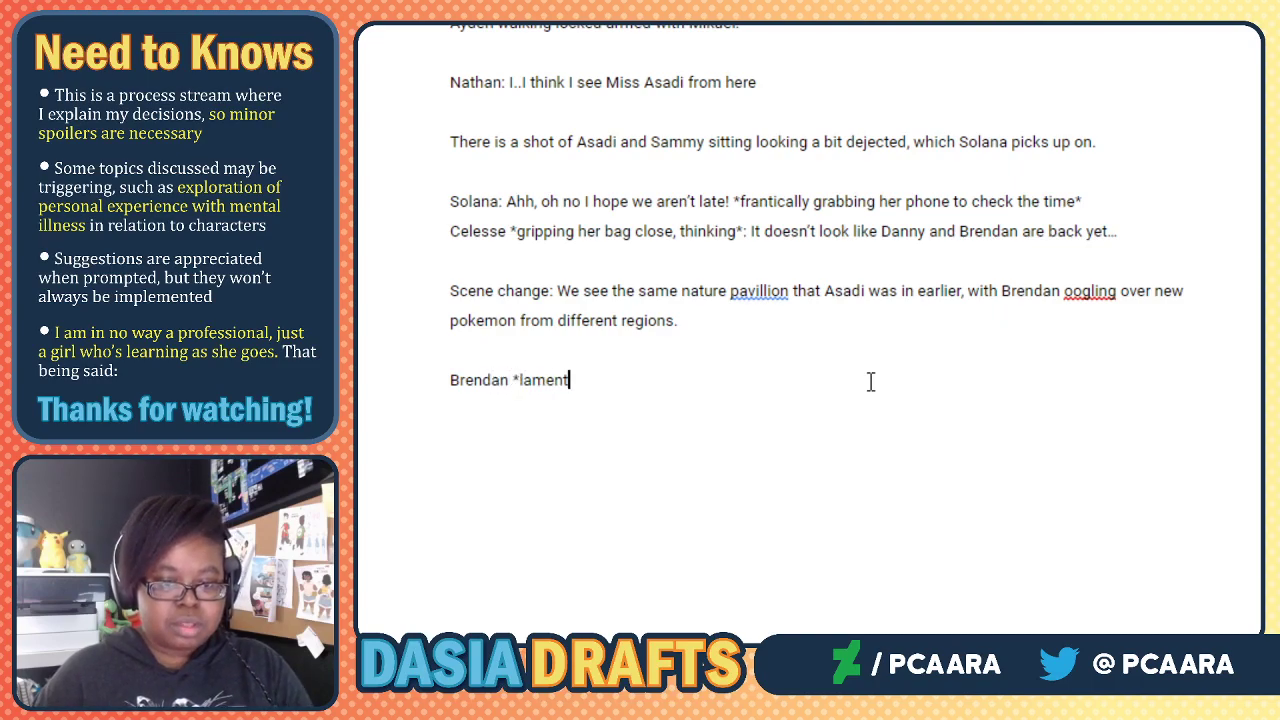
{"action": "type", "text": "ing a bit*: "}
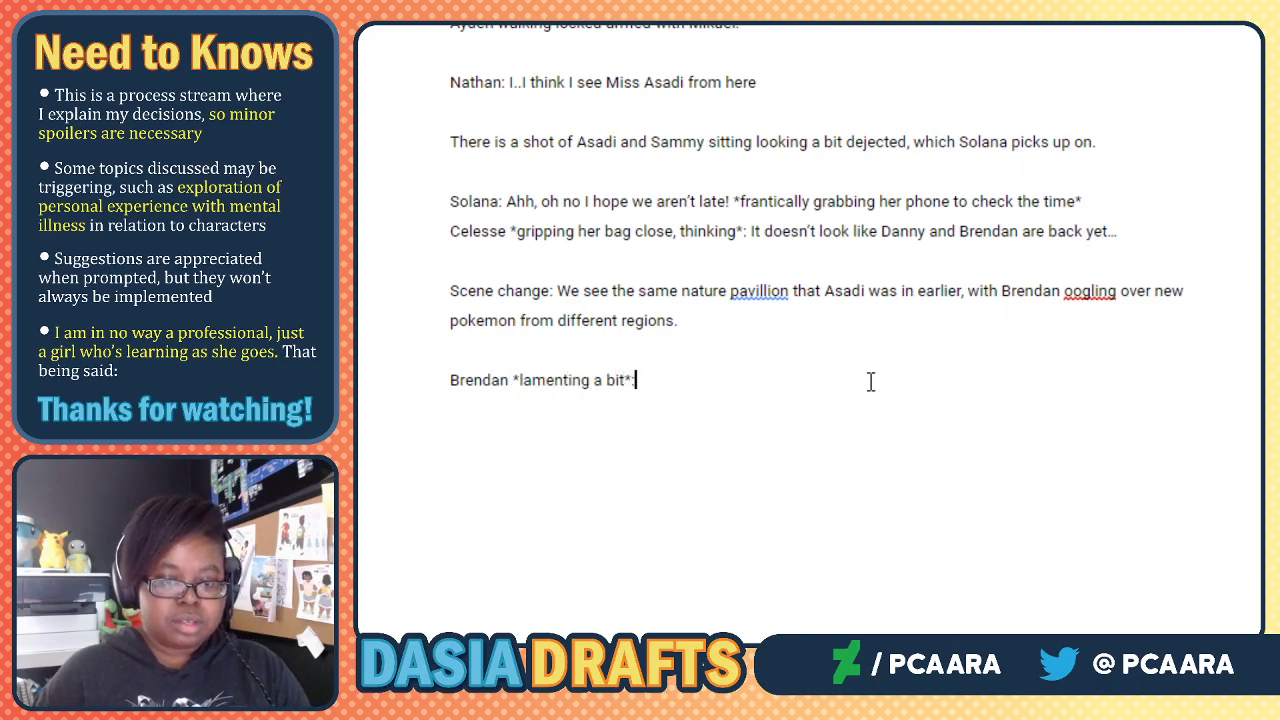
{"action": "type", "text": "Ah man..."}
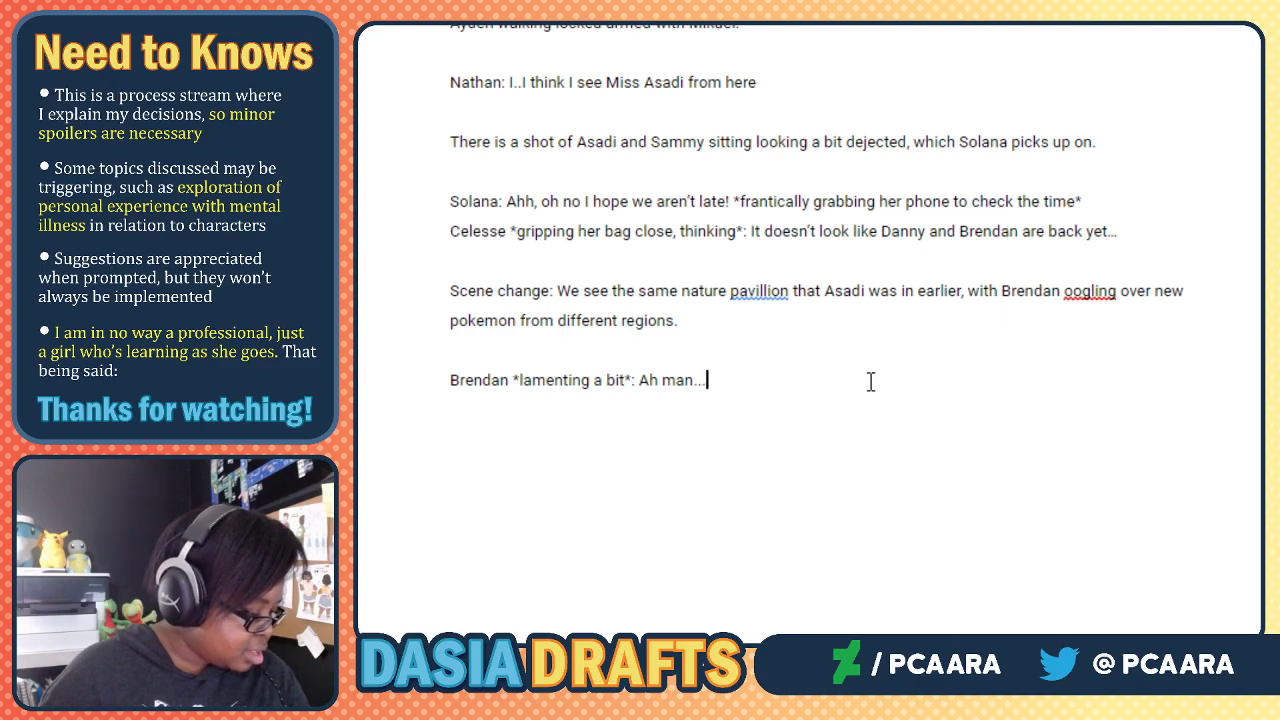
{"action": "type", "text": "I can't "}
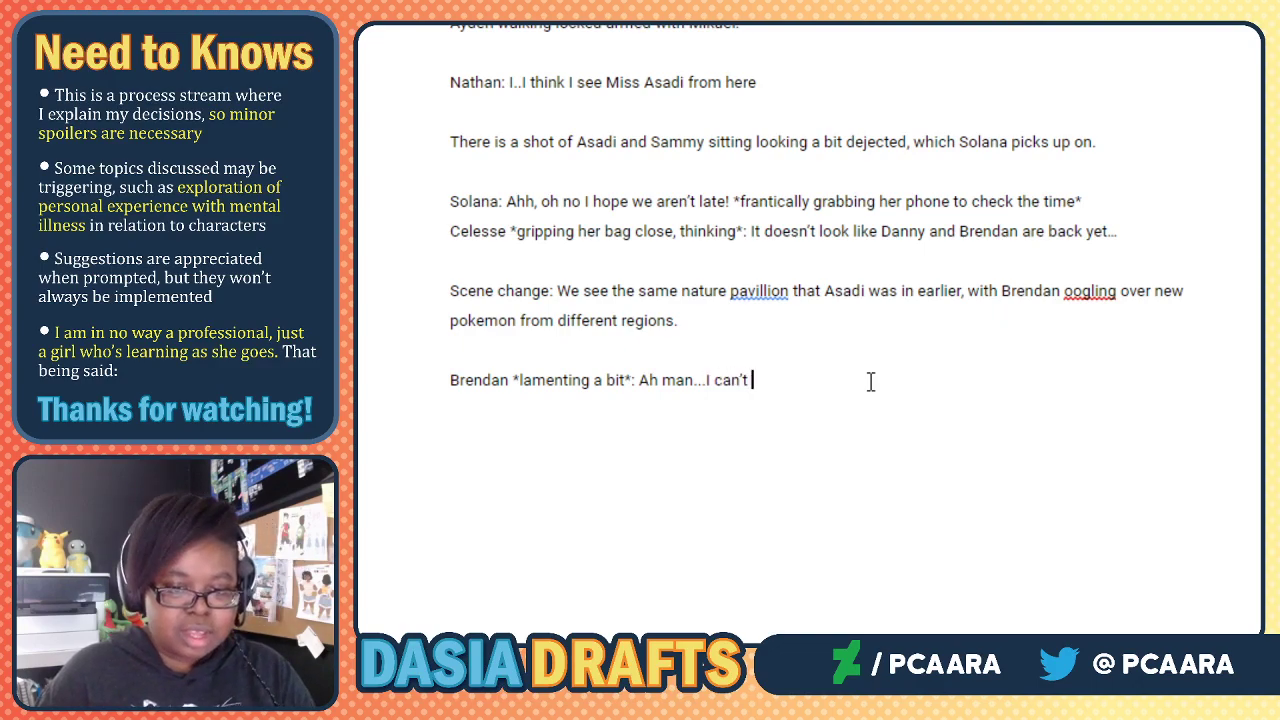
{"action": "type", "text": "wait nu"}
{"action": "key", "text": "BackSpace"}
{"action": "key", "text": "BackSpace"}
{"action": "type", "text": "until my"}
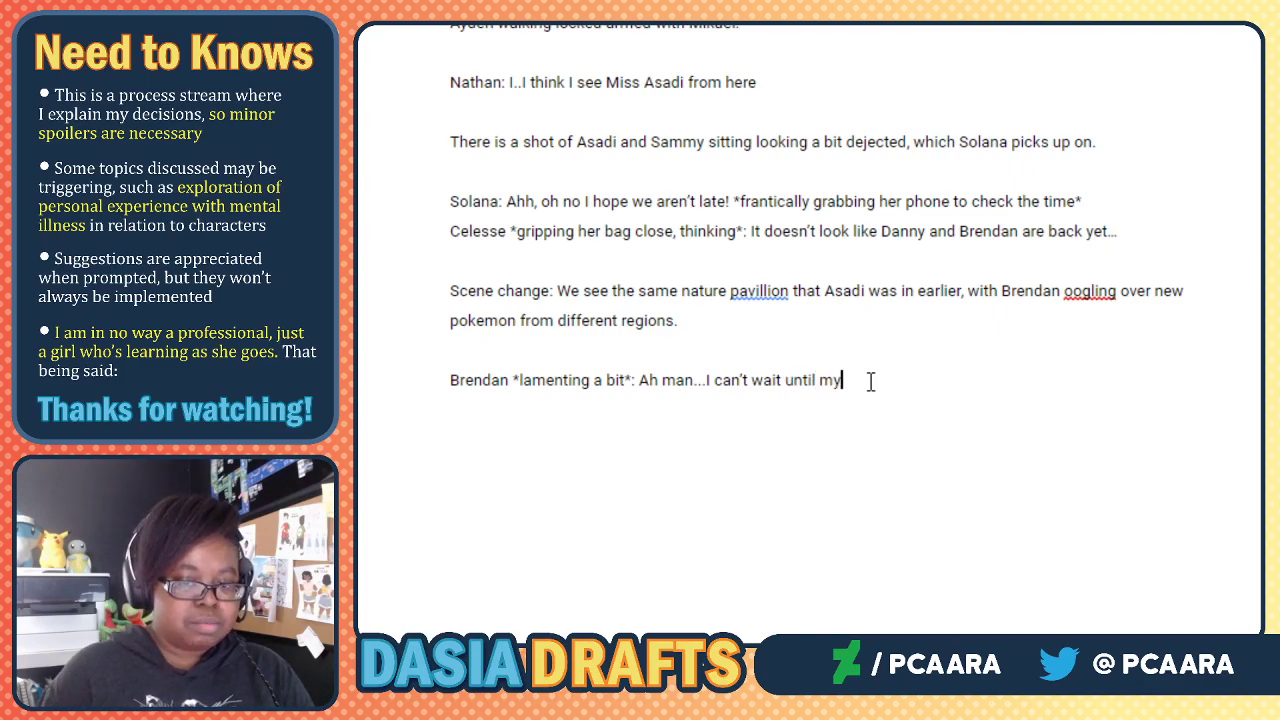
{"action": "type", "text": " dex is unlocked so I can"}
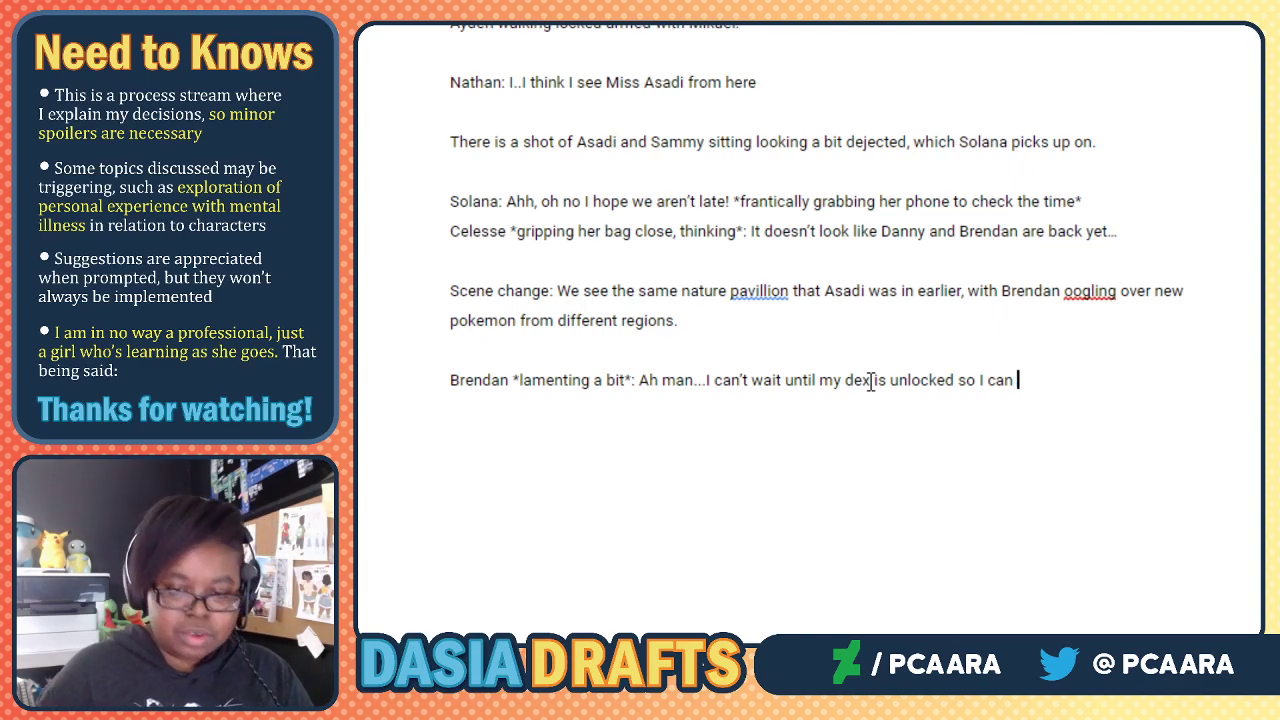
{"action": "type", "text": "record"}
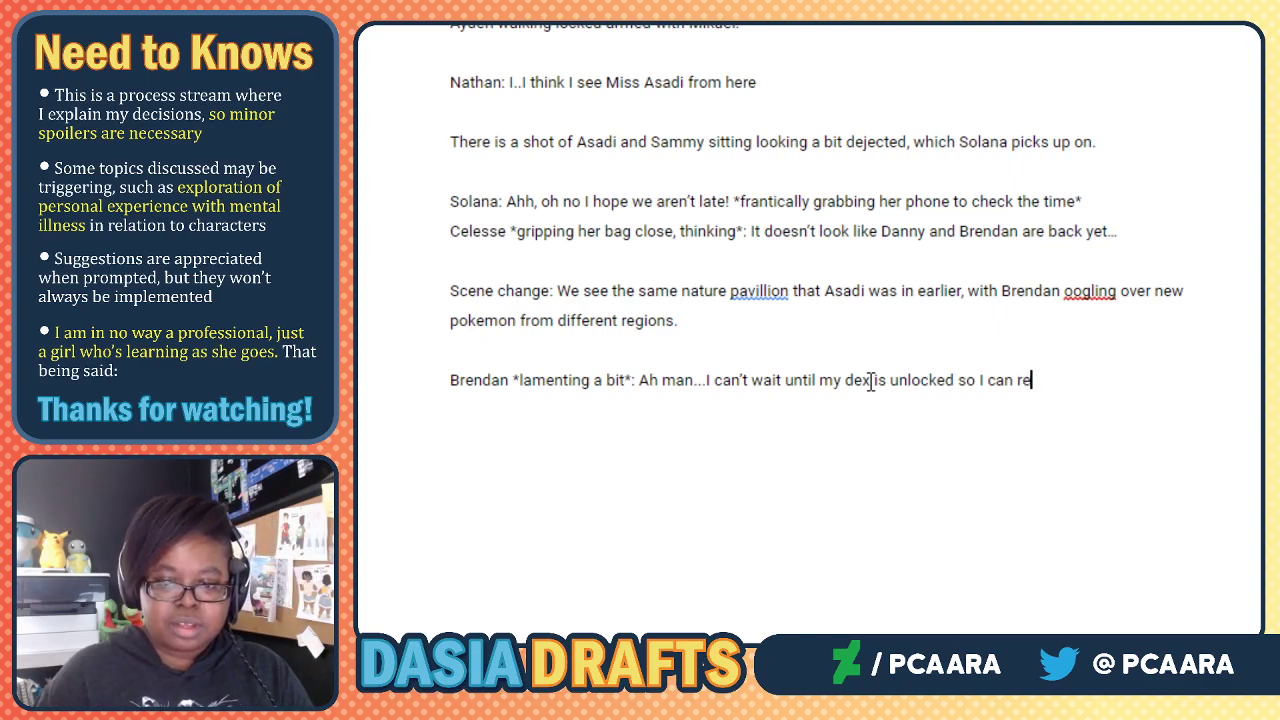
{"action": "key", "text": "BackSpace"}
{"action": "key", "text": "BackSpace"}
{"action": "key", "text": "BackSpace"}
{"action": "key", "text": "BackSpace"}
{"action": "key", "text": "BackSpace"}
{"action": "key", "text": "BackSpace"}
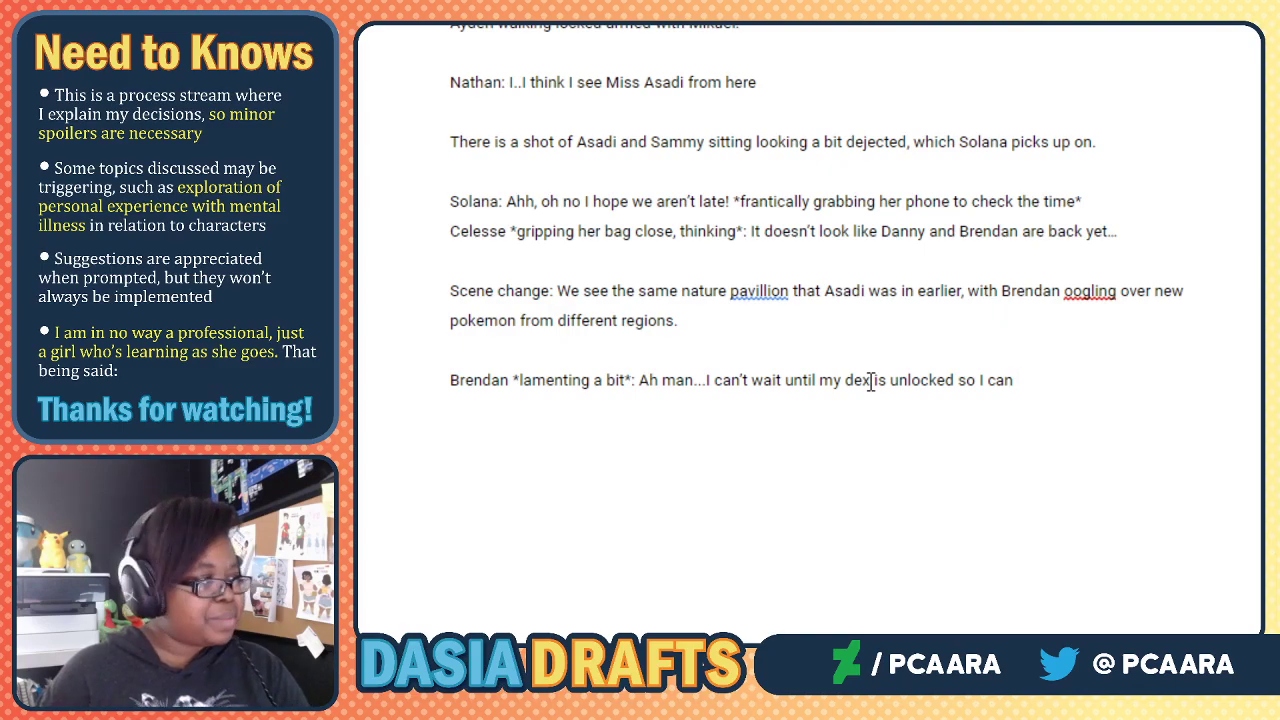
{"action": "type", "text": "come "}
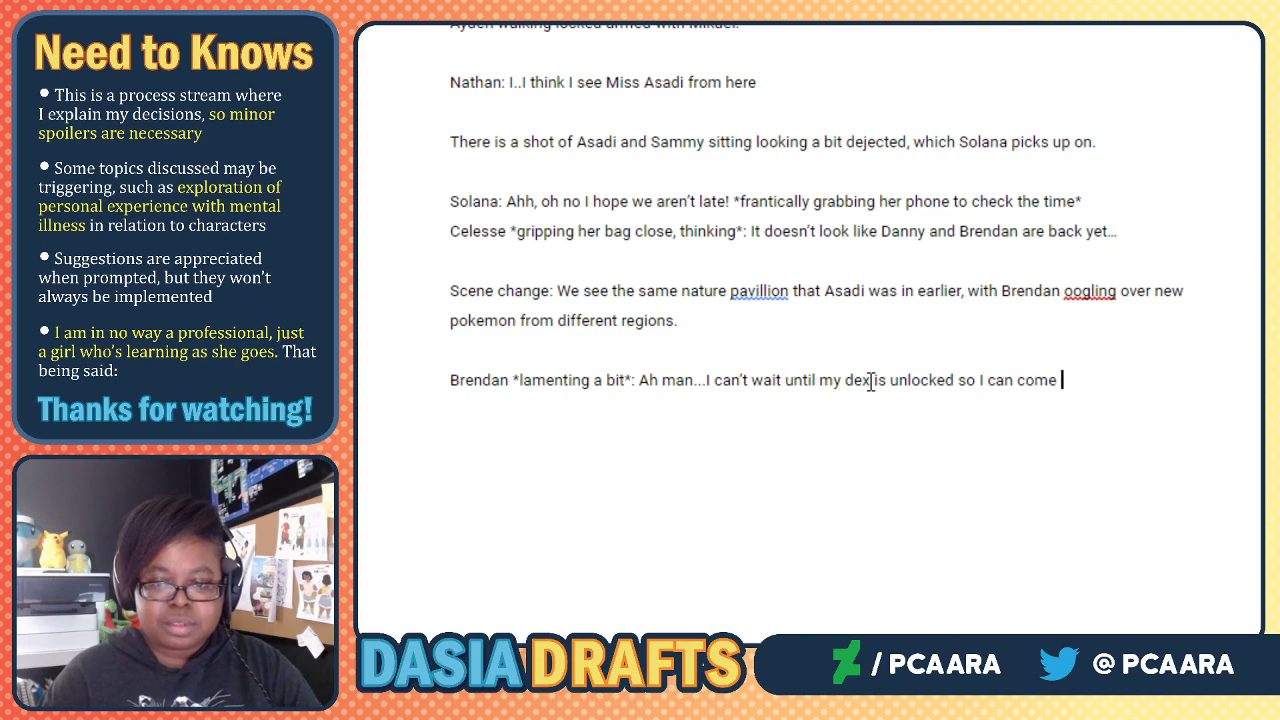
{"action": "type", "text": "back and re"}
{"action": "key", "text": "BackSpace"}
{"action": "key", "text": "BackSpace"}
{"action": "key", "text": "BackSpace"}
{"action": "key", "text": "BackSpace"}
{"action": "key", "text": "BackSpace"}
{"action": "key", "text": "BackSpace"}
{"action": "key", "text": "BackSpace"}
{"action": "key", "text": "BackSpace"}
{"action": "key", "text": "BackSpace"}
{"action": "key", "text": "BackSpace"}
{"action": "key", "text": "BackSpace"}
{"action": "key", "text": "BackSpace"}
{"action": "key", "text": "BackSpace"}
{"action": "key", "text": "BackSpace"}
{"action": "key", "text": "BackSpace"}
{"action": "key", "text": "BackSpace"}
{"action": "key", "text": "BackSpace"}
{"action": "key", "text": "BackSpace"}
{"action": "key", "text": "BackSpace"}
{"action": "key", "text": "BackSpace"}
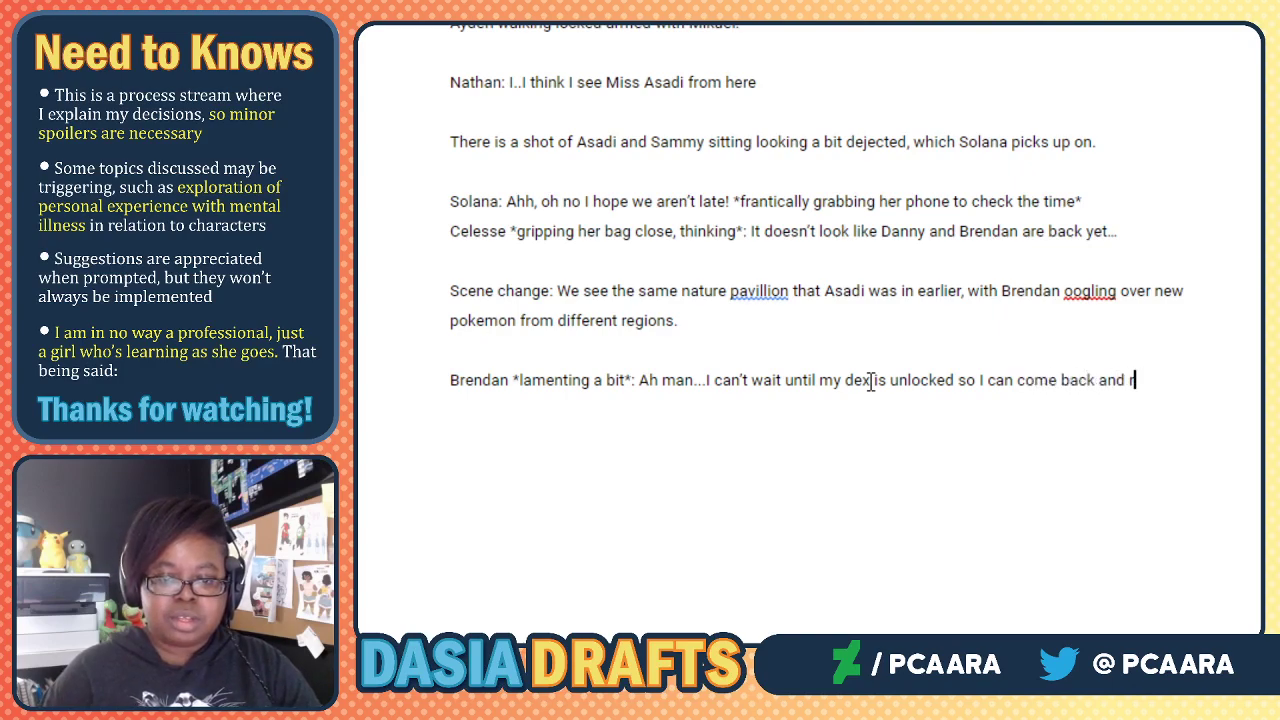
{"action": "key", "text": "BackSpace"}
{"action": "key", "text": "BackSpace"}
{"action": "key", "text": "BackSpace"}
{"action": "key", "text": "BackSpace"}
{"action": "key", "text": "BackSpace"}
{"action": "key", "text": "BackSpace"}
{"action": "key", "text": "BackSpace"}
{"action": "key", "text": "BackSpace"}
{"action": "key", "text": "BackSpace"}
{"action": "key", "text": "BackSpace"}
{"action": "key", "text": "BackSpace"}
{"action": "key", "text": "BackSpace"}
{"action": "key", "text": "BackSpace"}
{"action": "key", "text": "BackSpace"}
{"action": "key", "text": "BackSpace"}
{"action": "key", "text": "BackSpace"}
{"action": "key", "text": "BackSpace"}
{"action": "key", "text": "BackSpace"}
{"action": "key", "text": "BackSpace"}
{"action": "key", "text": "BackSpace"}
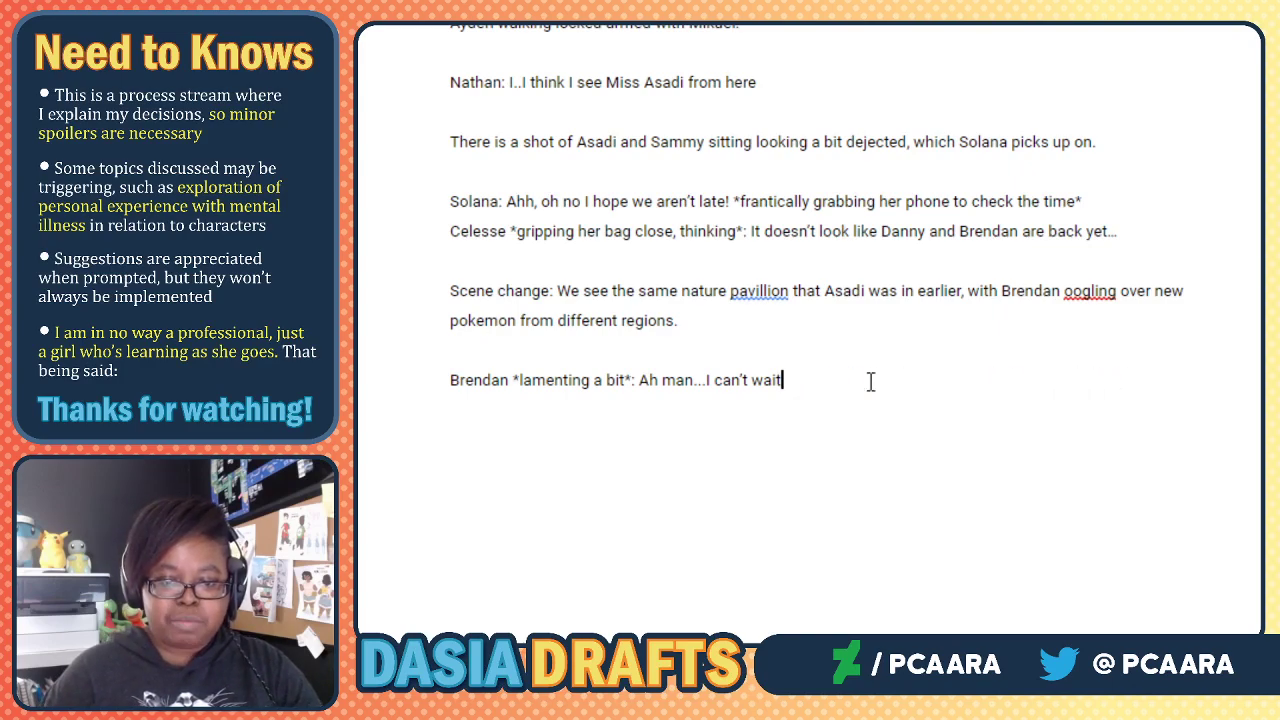
Continue Brendan's line after "Ah man..." with "I wish my dex was unlocked so I could register these guys instead of just looking.".
{"action": "type", "text": "wish my dex wa"}
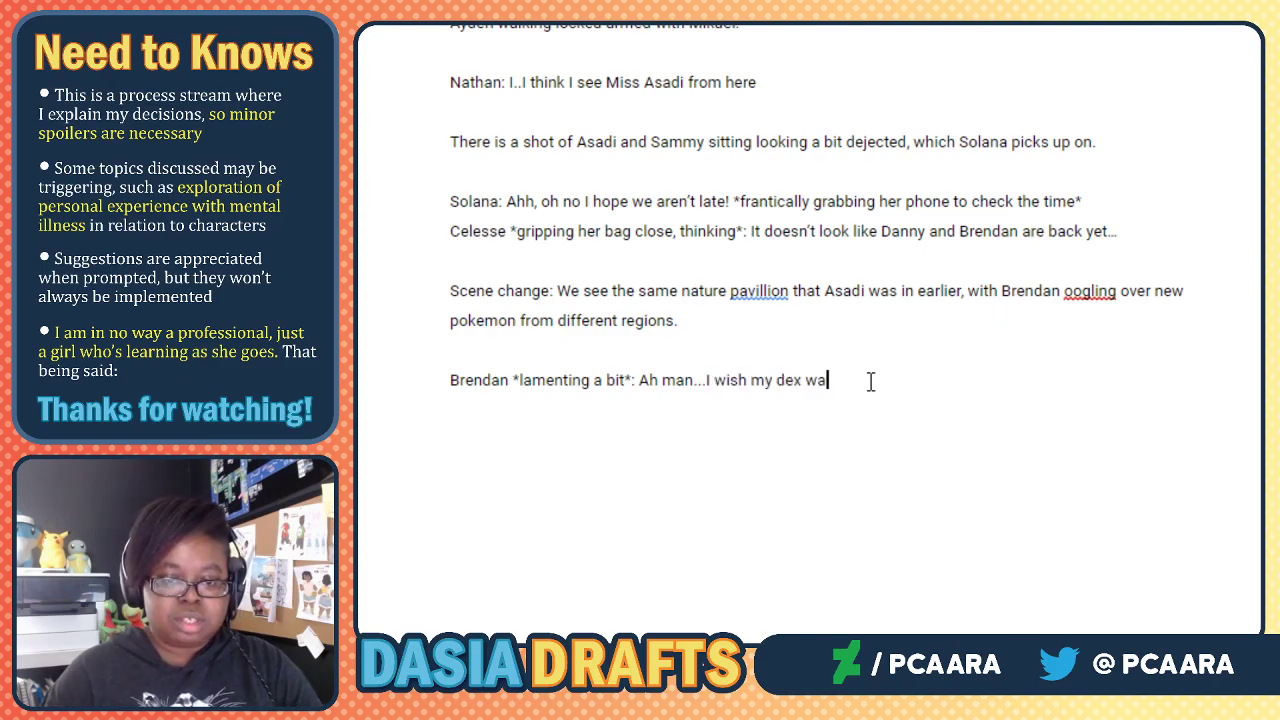
{"action": "type", "text": "s unlocked so I"}
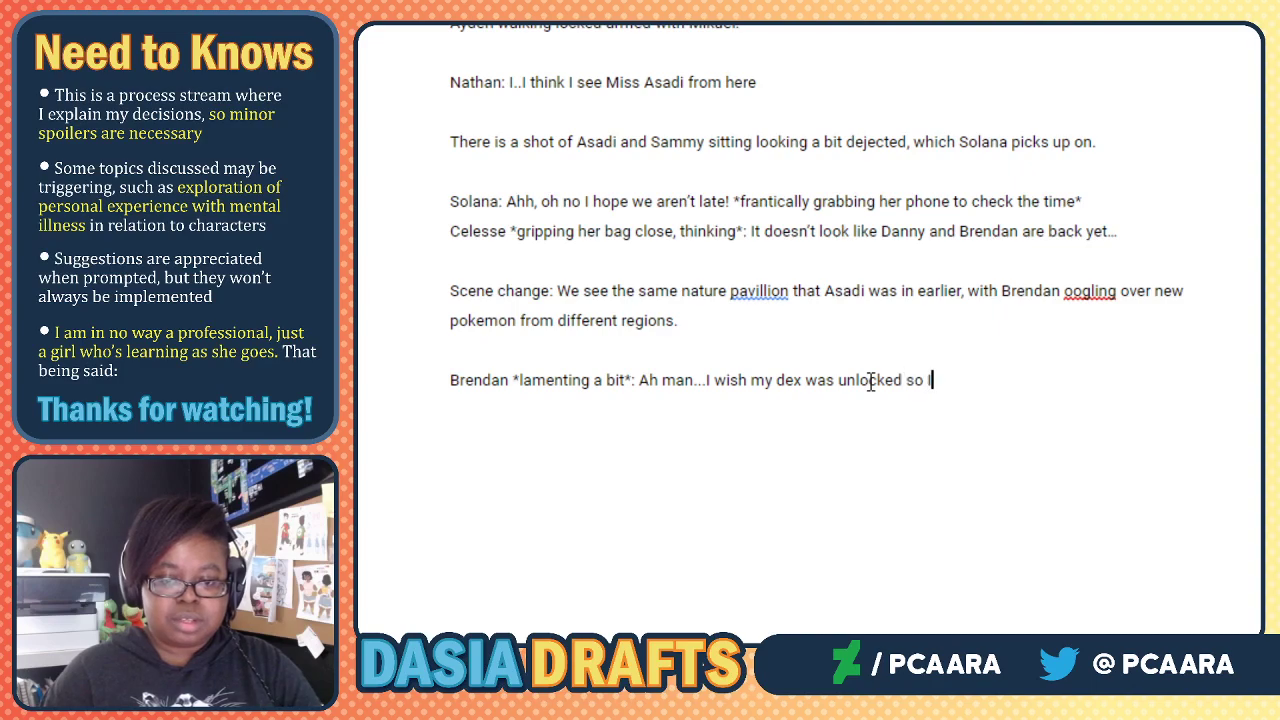
{"action": "type", "text": " could "}
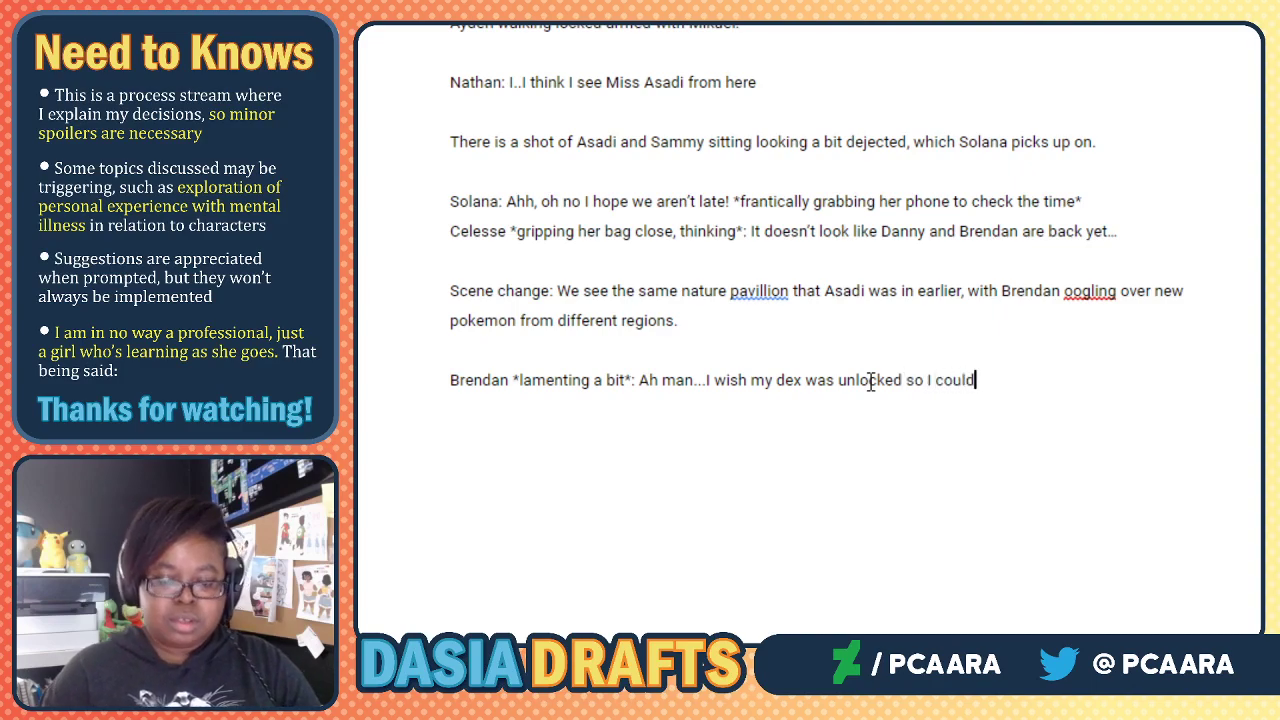
{"action": "type", "text": "re"}
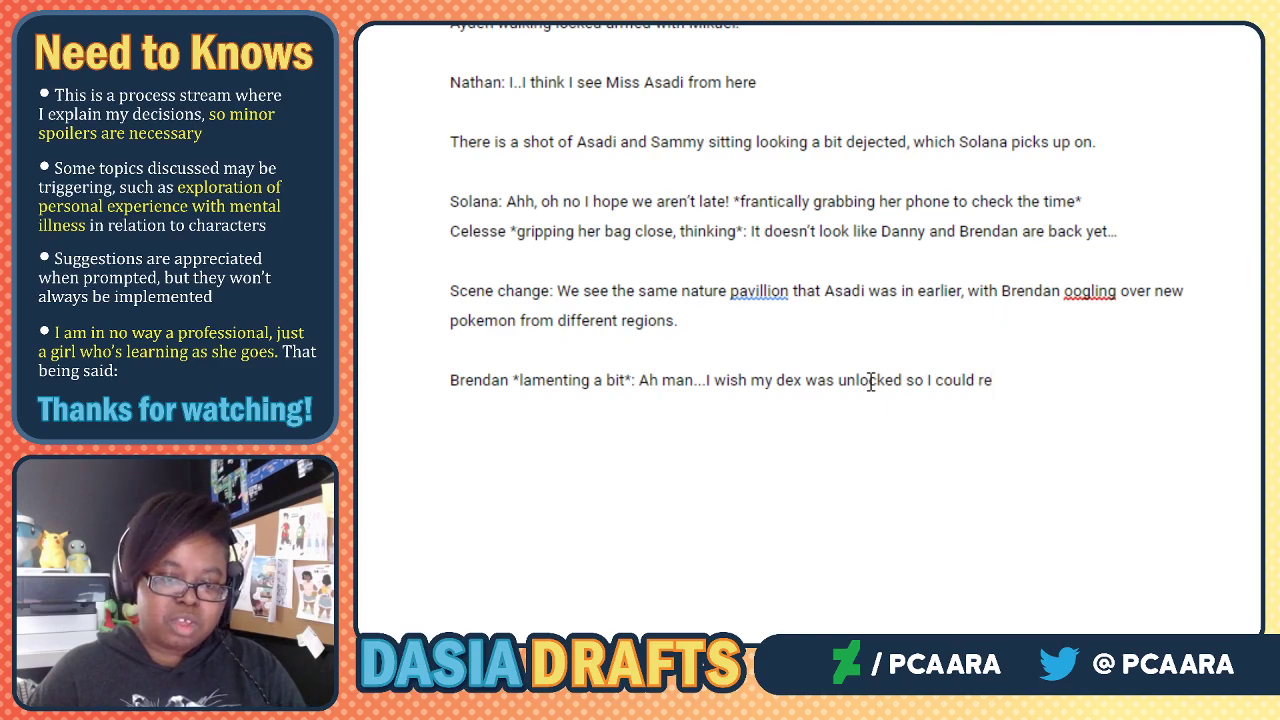
{"action": "type", "text": "gister "}
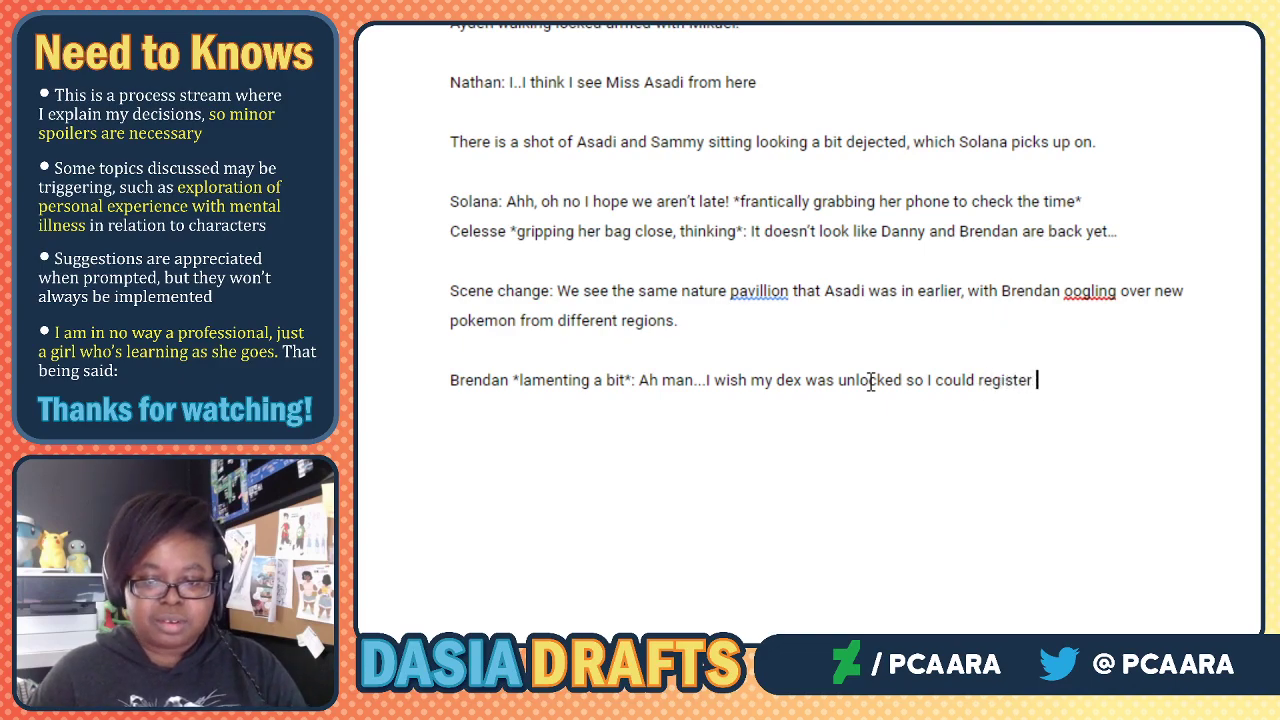
{"action": "type", "text": "these guys."}
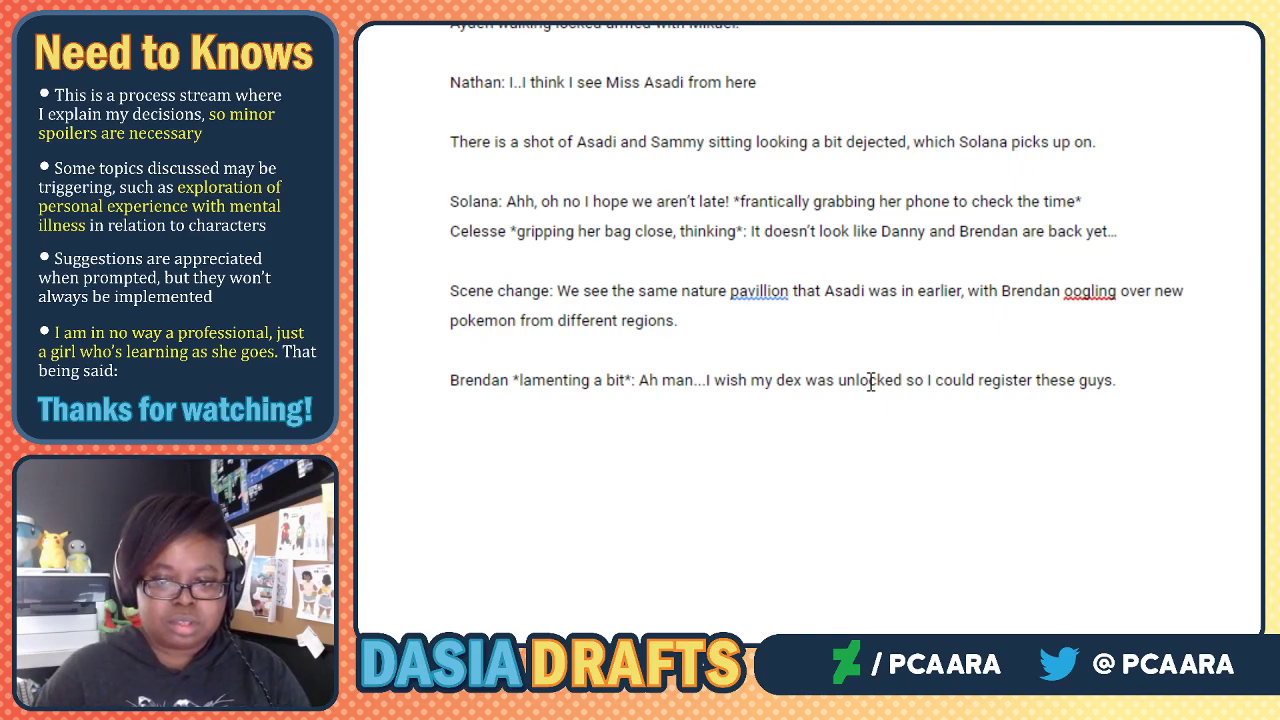
{"action": "key", "text": "BackSpace"}
{"action": "type", "text": " instead of just"}
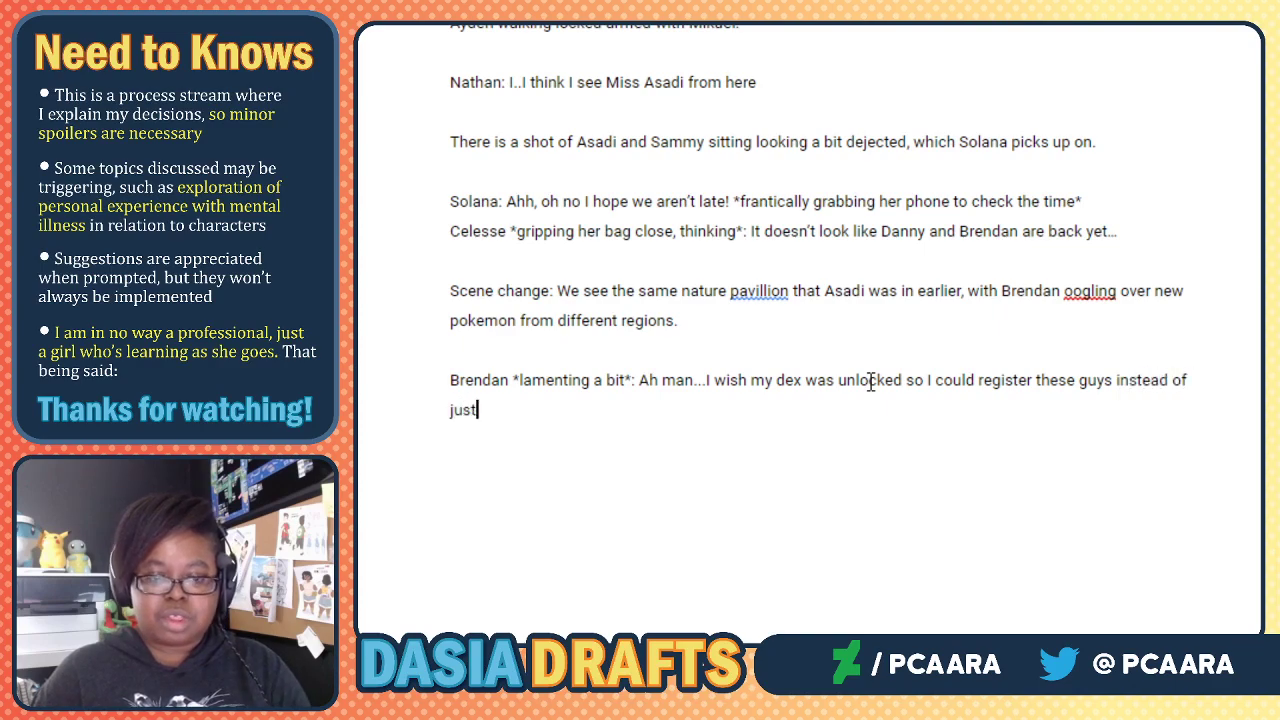
{"action": "type", "text": " looking."}
Add Danny's reply on a new line: "Danny *head cocked*: Dex unlocked? What?".
{"action": "key", "text": "Return"}
{"action": "type", "text": "Danny"}
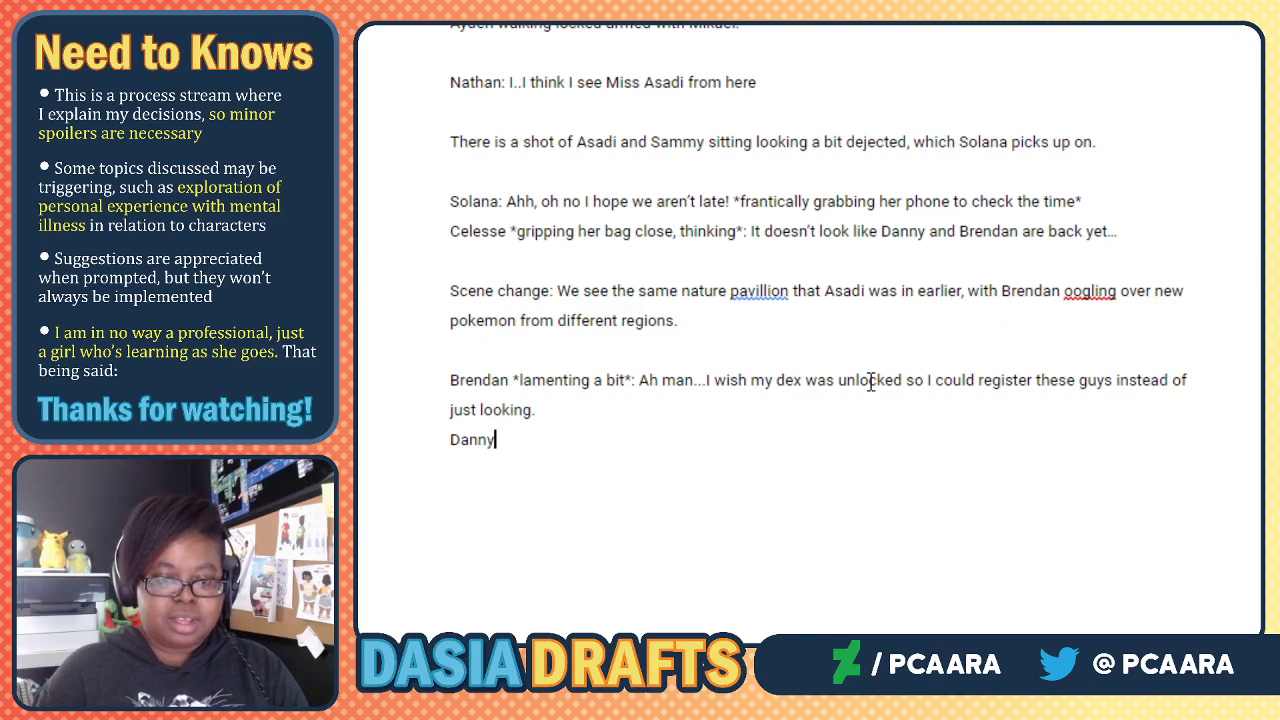
{"action": "type", "text": " *hea"}
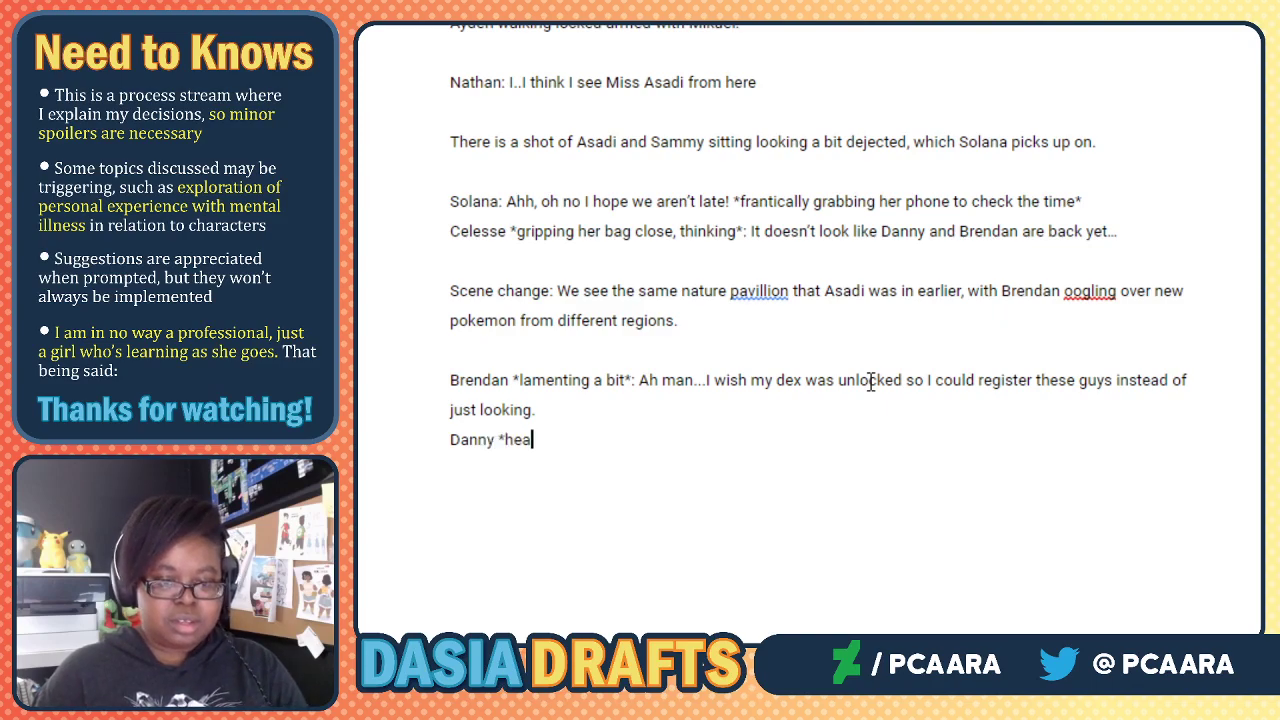
{"action": "type", "text": "d cocked*: Un"}
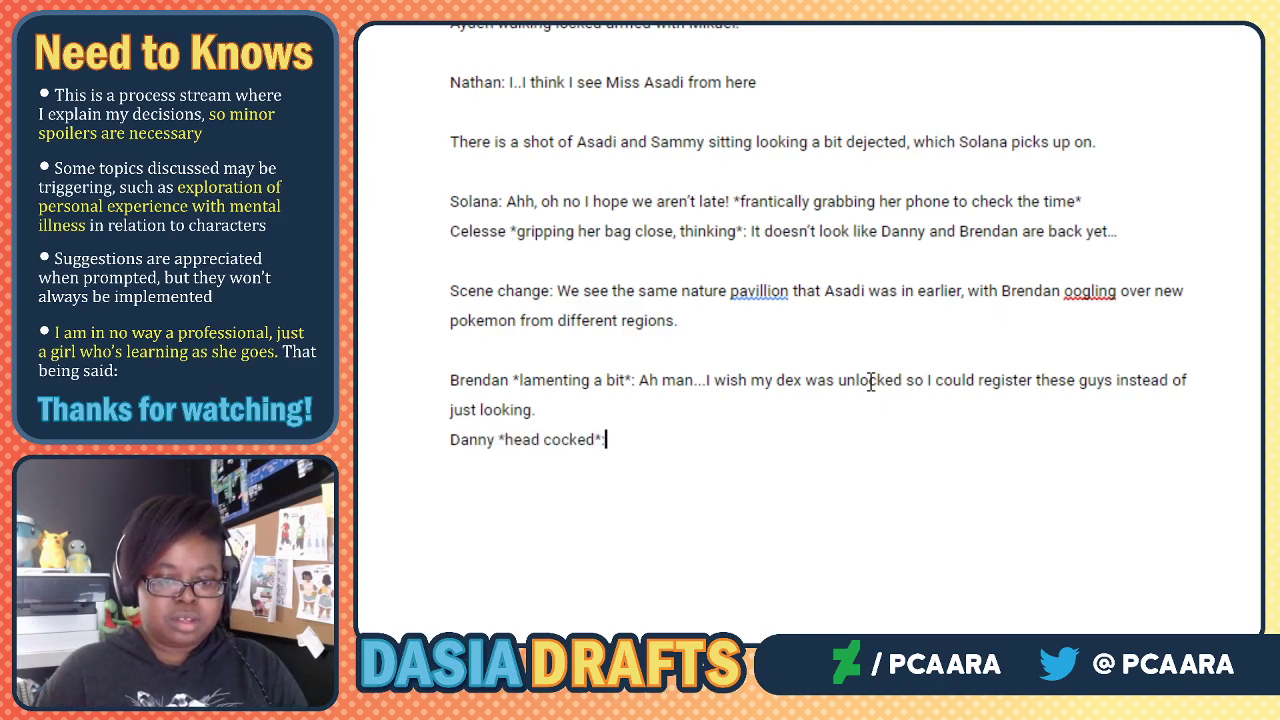
{"action": "key", "text": "BackSpace"}
{"action": "key", "text": "BackSpace"}
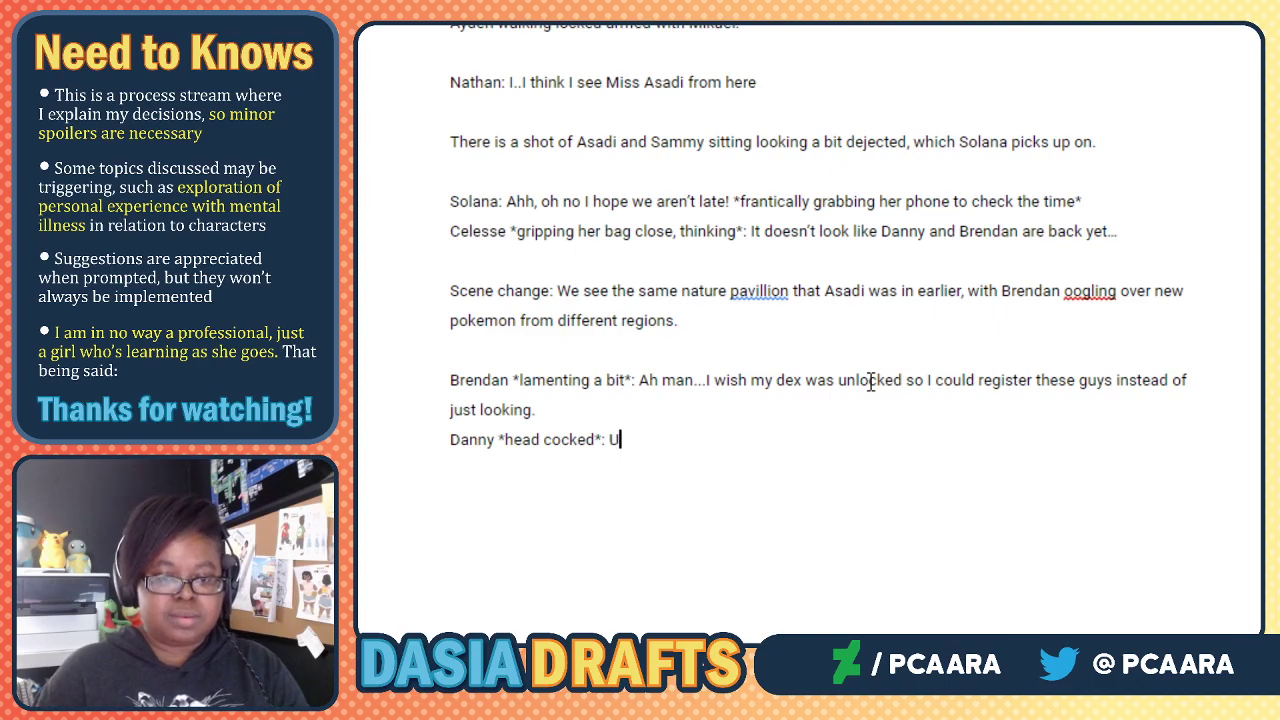
{"action": "type", "text": "Dex unlo"}
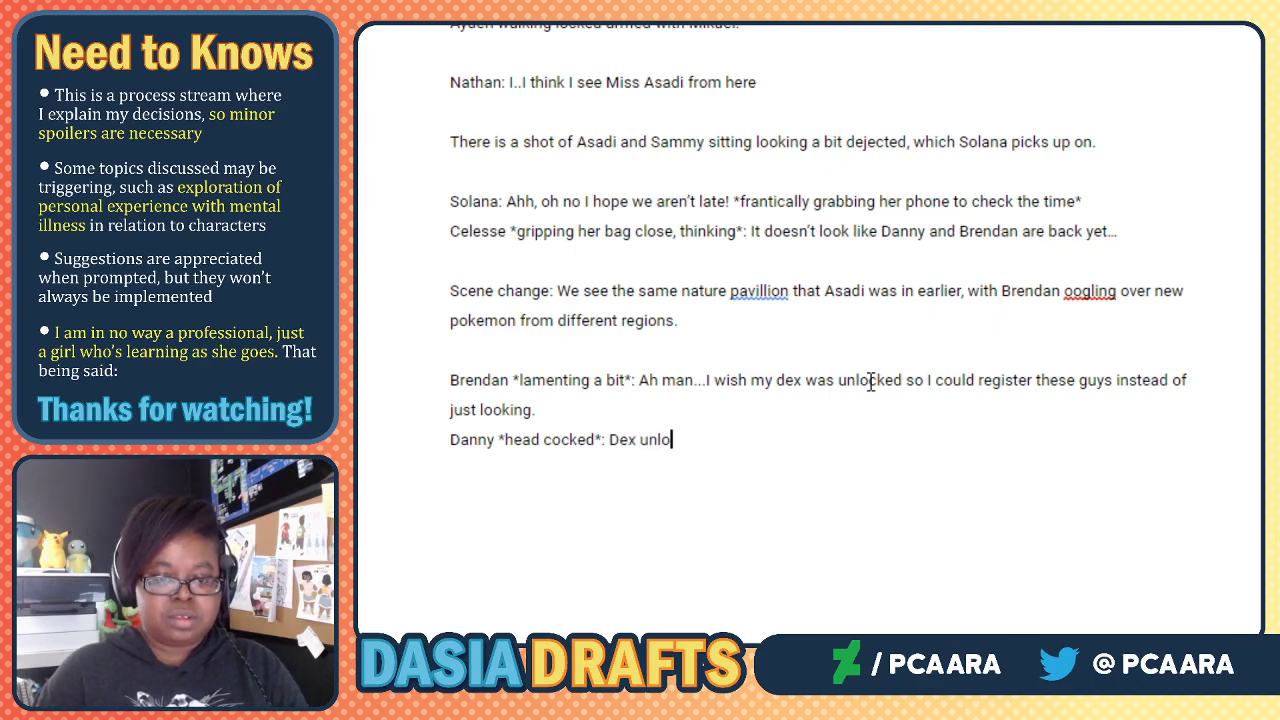
{"action": "type", "text": "cked? What?"}
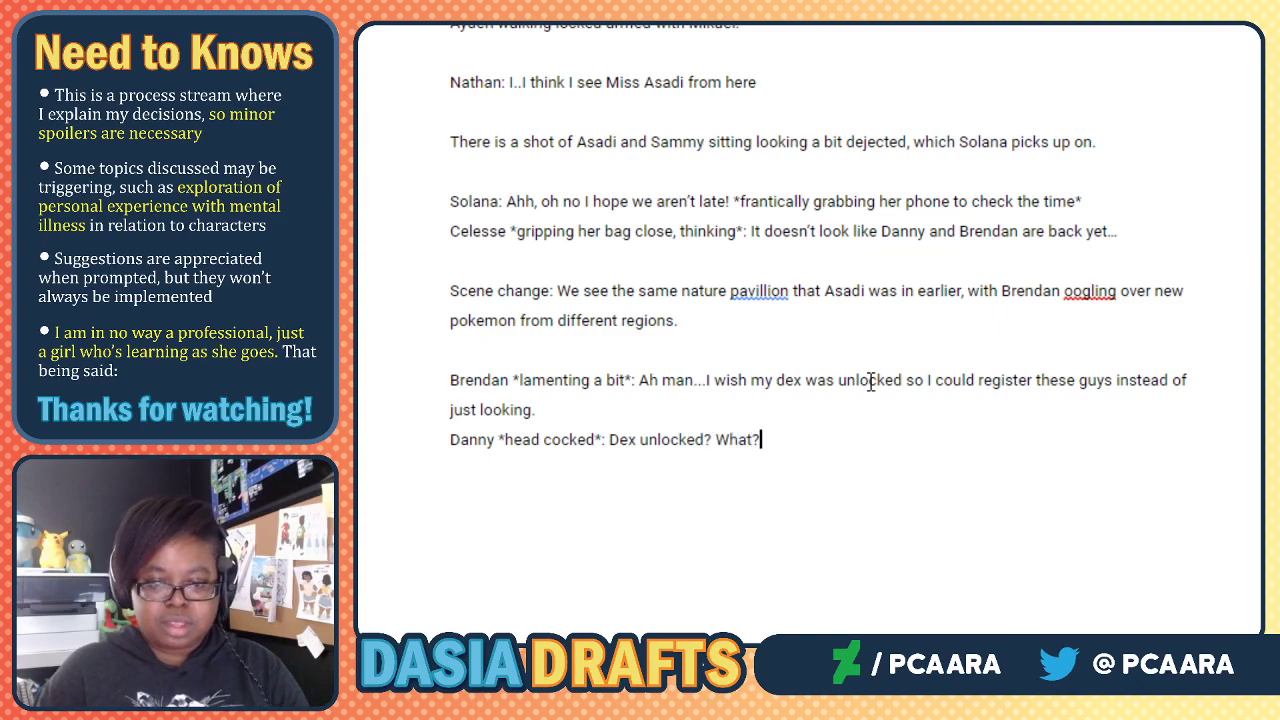
Begin Brendan's answer on a new line: "Brendan *walks over to him*: Dad says I need to get every hoenn pokemon registered first".
{"action": "key", "text": "Return"}
{"action": "type", "text": "Brendan"}
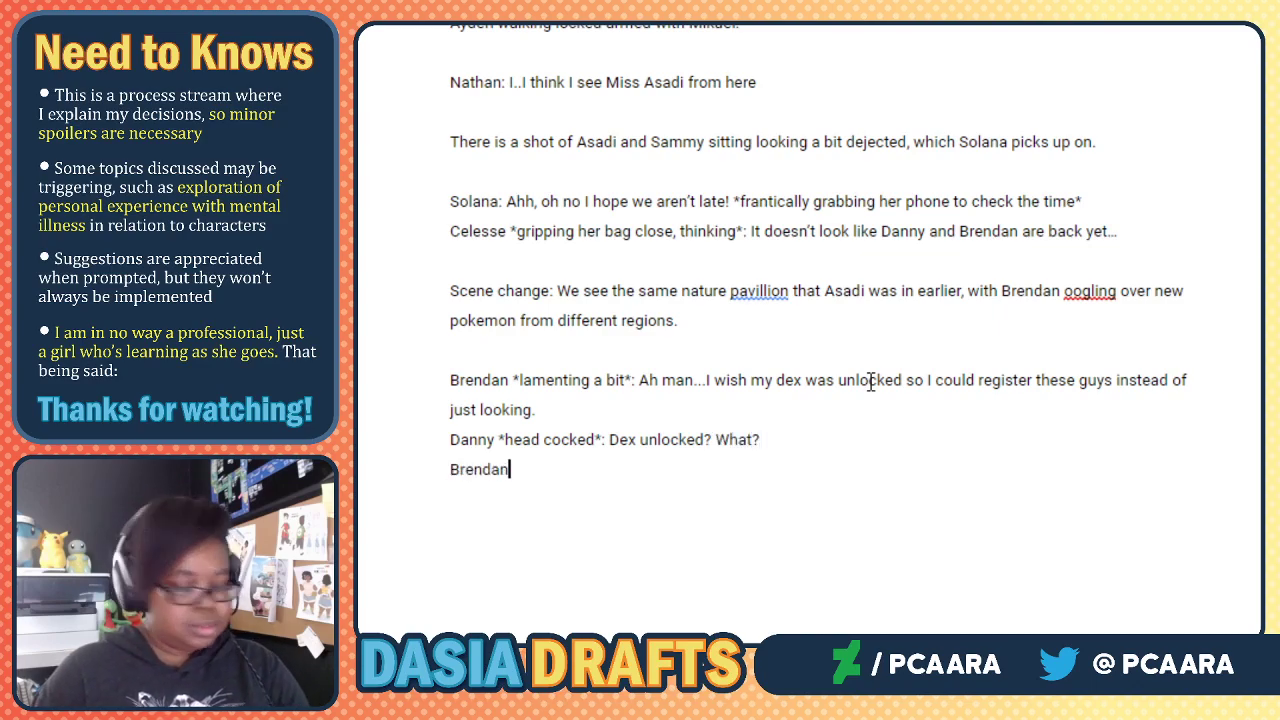
{"action": "type", "text": " *f"}
{"action": "key", "text": "BackSpace"}
{"action": "key", "text": "BackSpace"}
{"action": "type", "text": "*"}
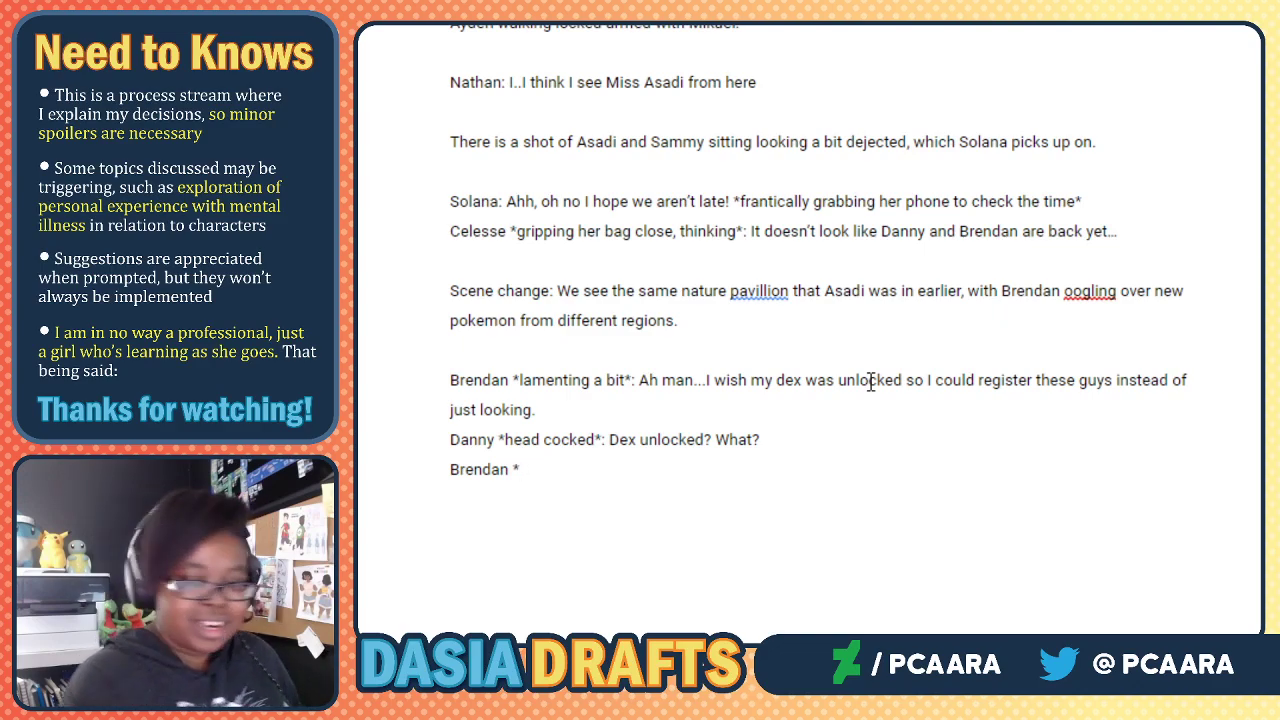
{"action": "type", "text": "walks over to him*"}
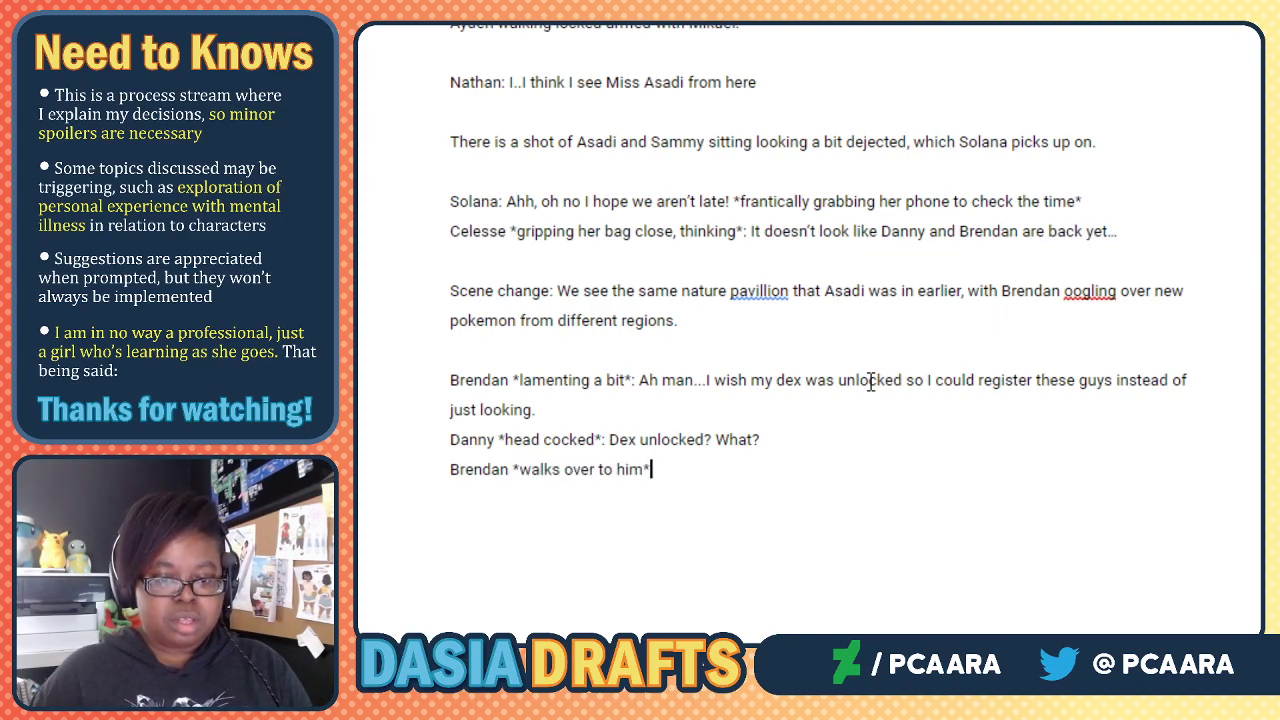
{"action": "type", "text": ": Dad says I need to get eyery hoen"}
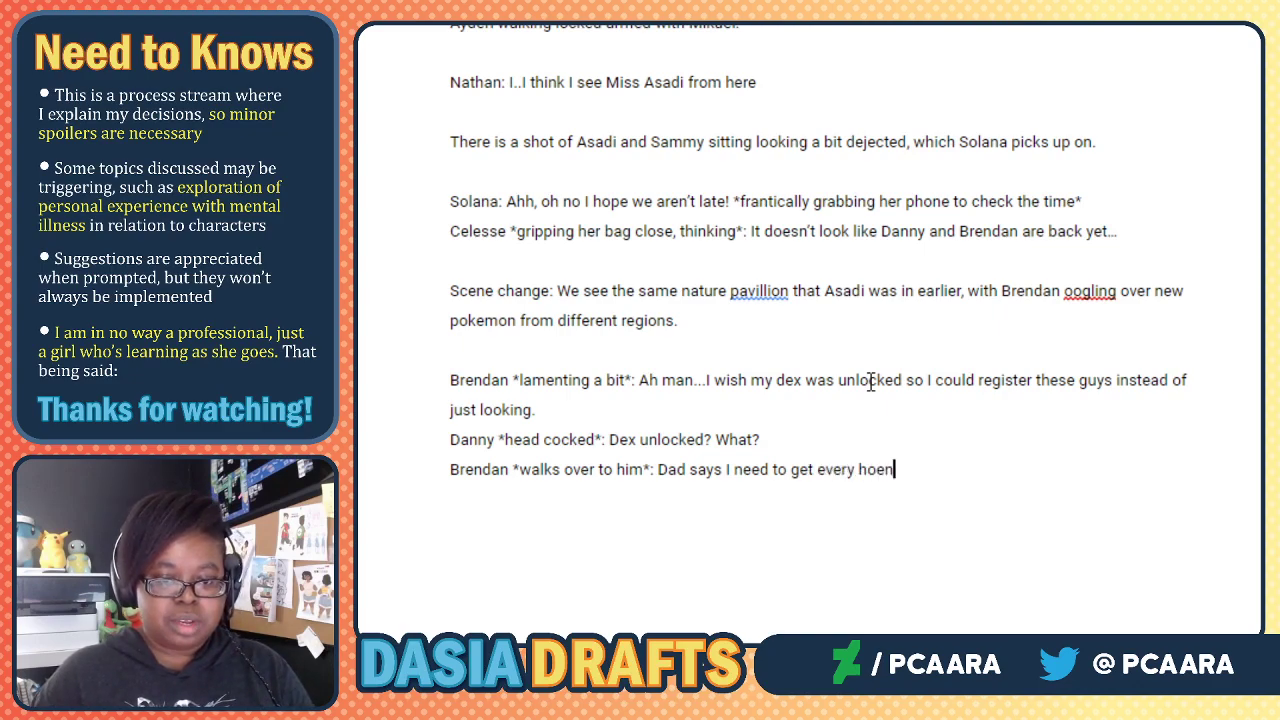
{"action": "type", "text": "n pokemon"}
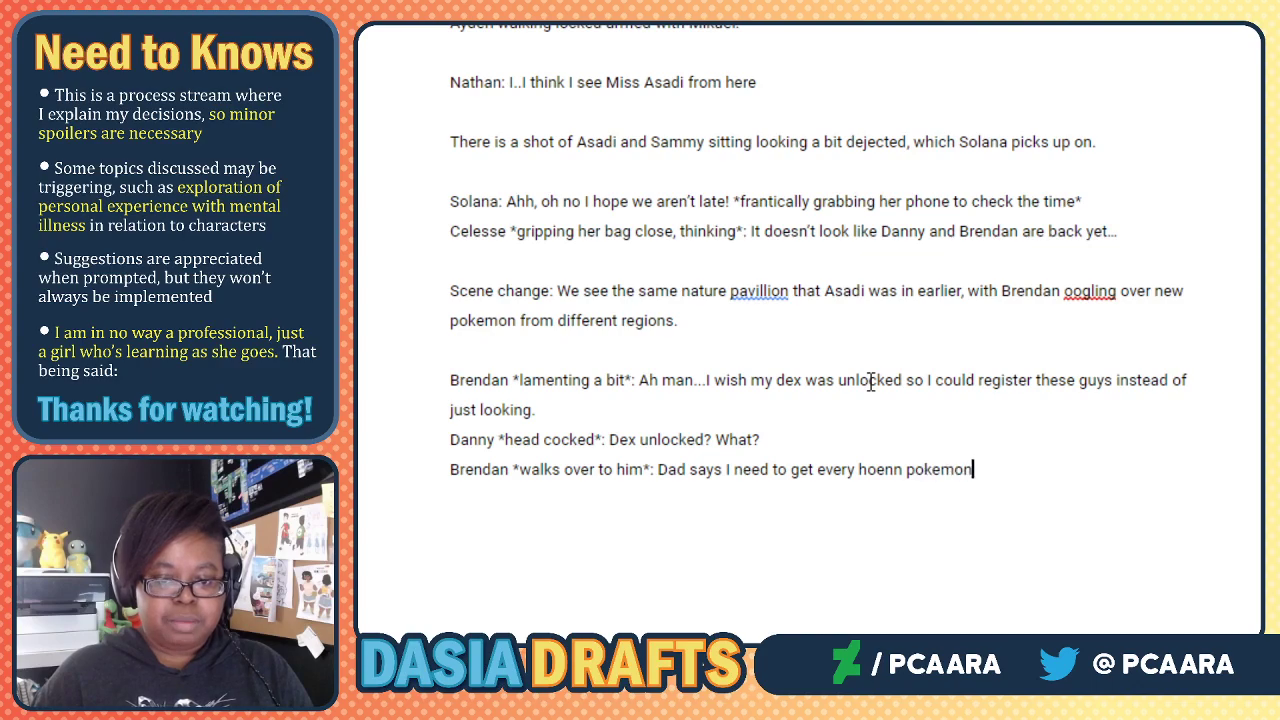
{"action": "type", "text": " registered first"}
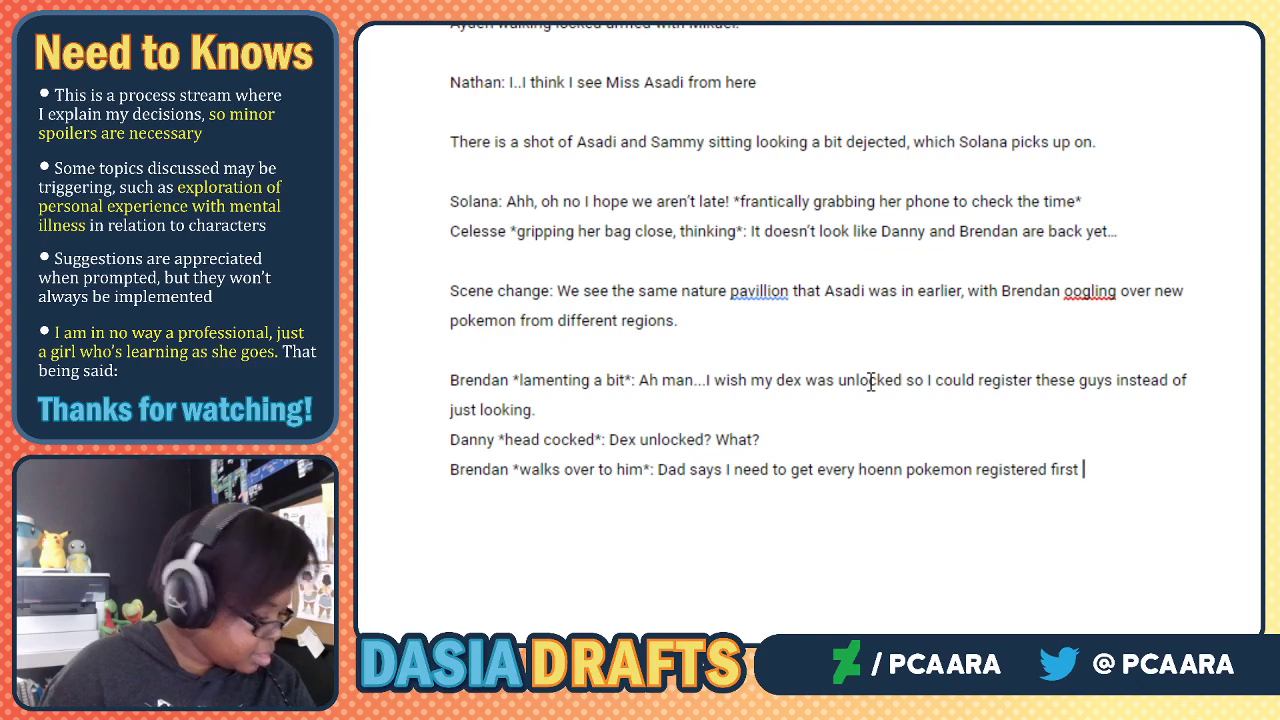
Extend Danny's "head cocked" cue with ", soda in hand" before the closing asterisk.
{"action": "left_click", "coordinate": [597, 440]}
{"action": "type", "text": ", "}
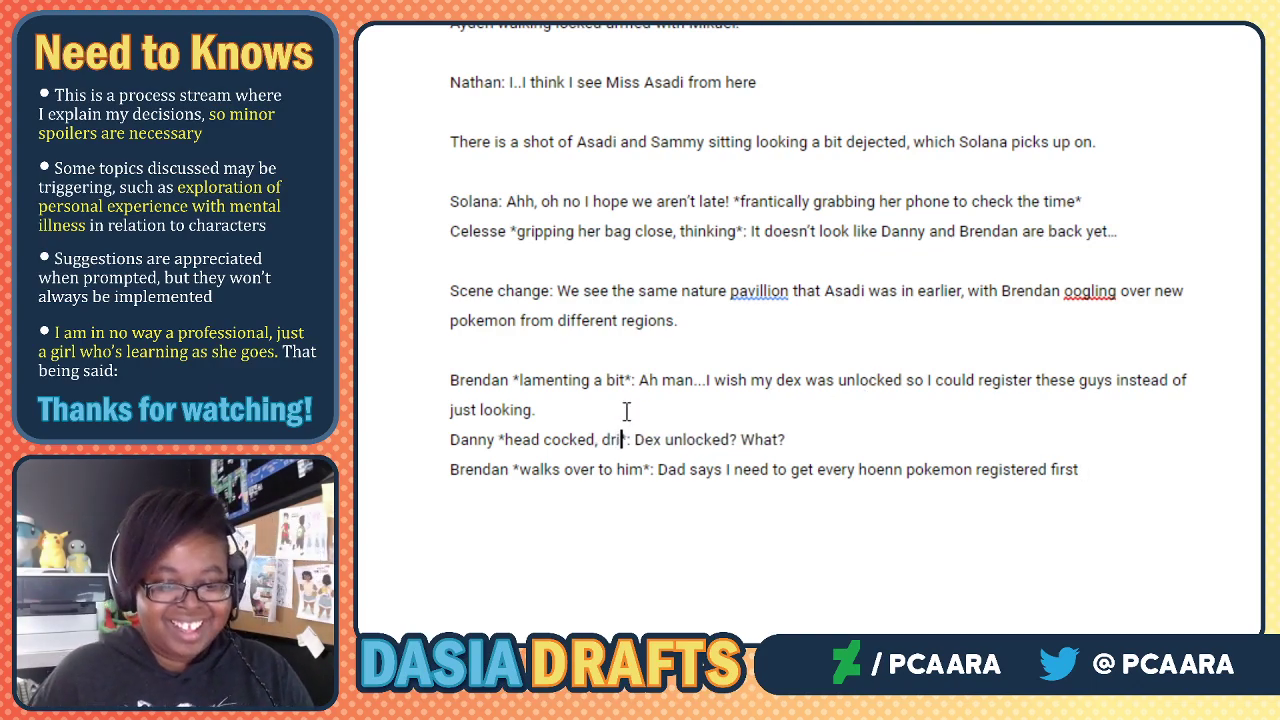
{"action": "type", "text": "soda in hand"}
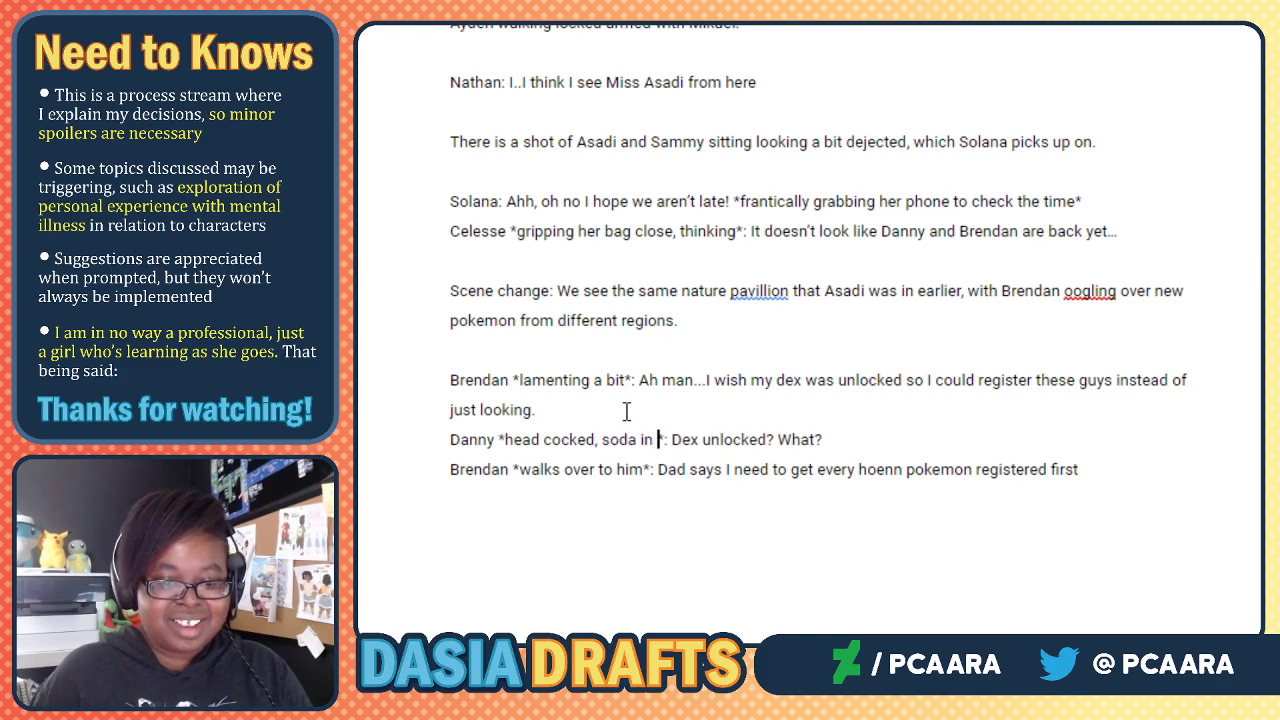
{"action": "left_click", "coordinate": [864, 446]}
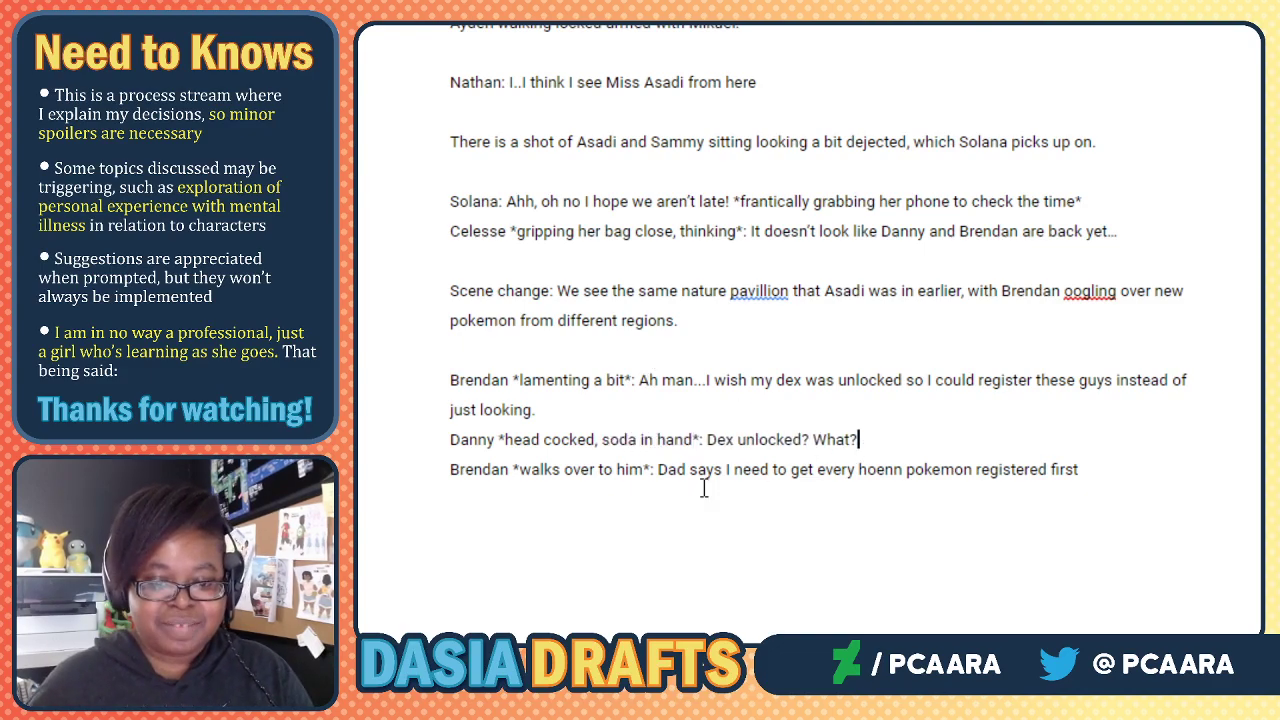
Finish Brendan's sentence after "registered first" with "before I can get other pokemon from different regions.".
{"action": "left_click", "coordinate": [1105, 498]}
{"action": "left_click", "coordinate": [1120, 466]}
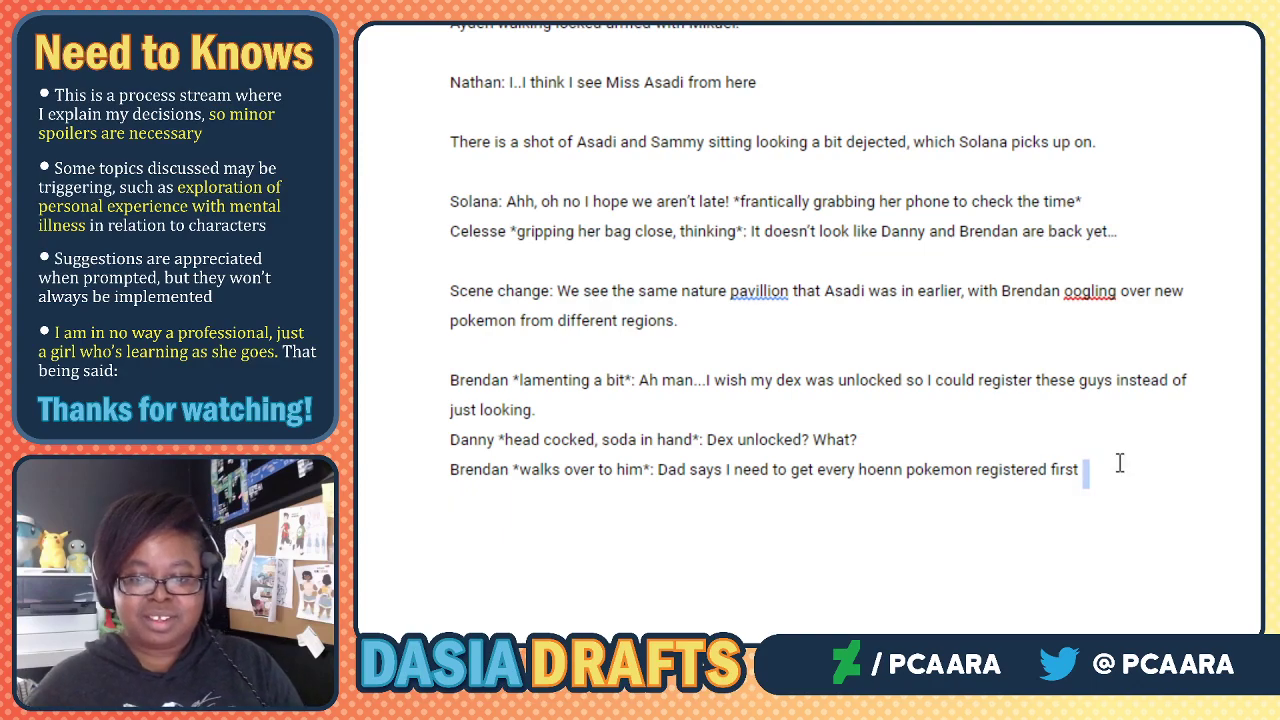
{"action": "type", "text": "before I can"}
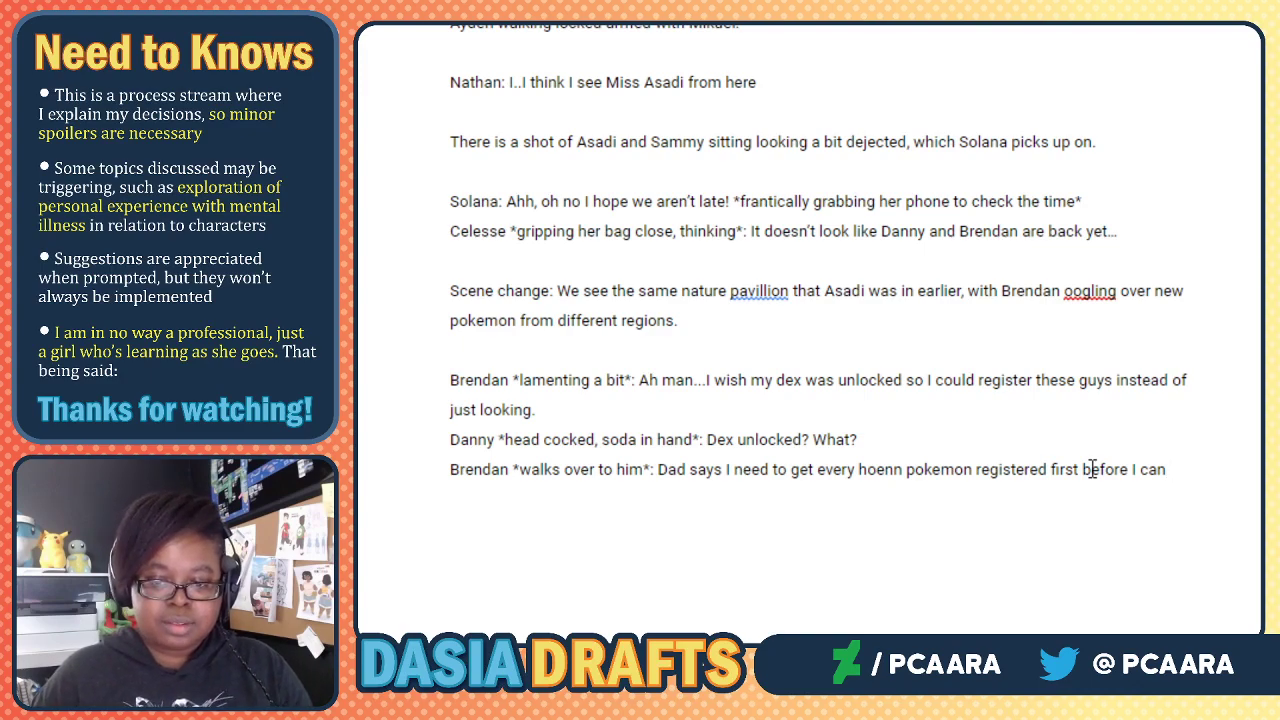
{"action": "type", "text": "get other "}
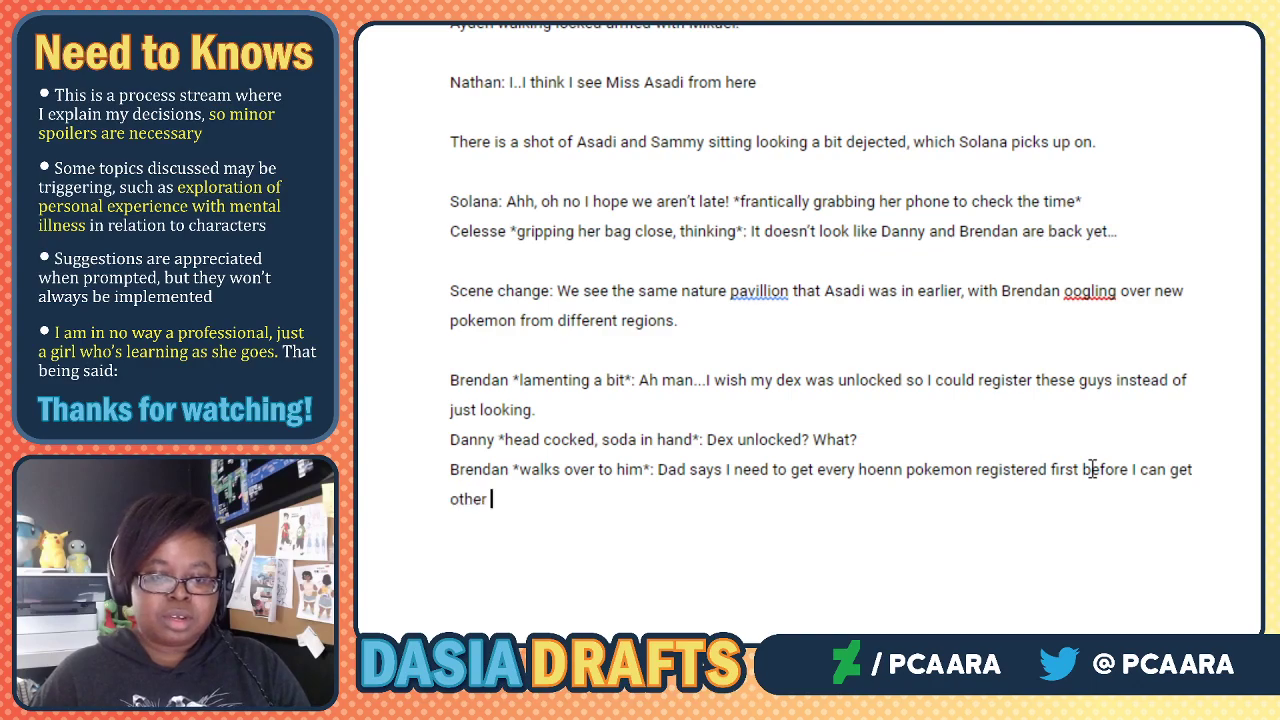
{"action": "type", "text": "pokemon from dif"}
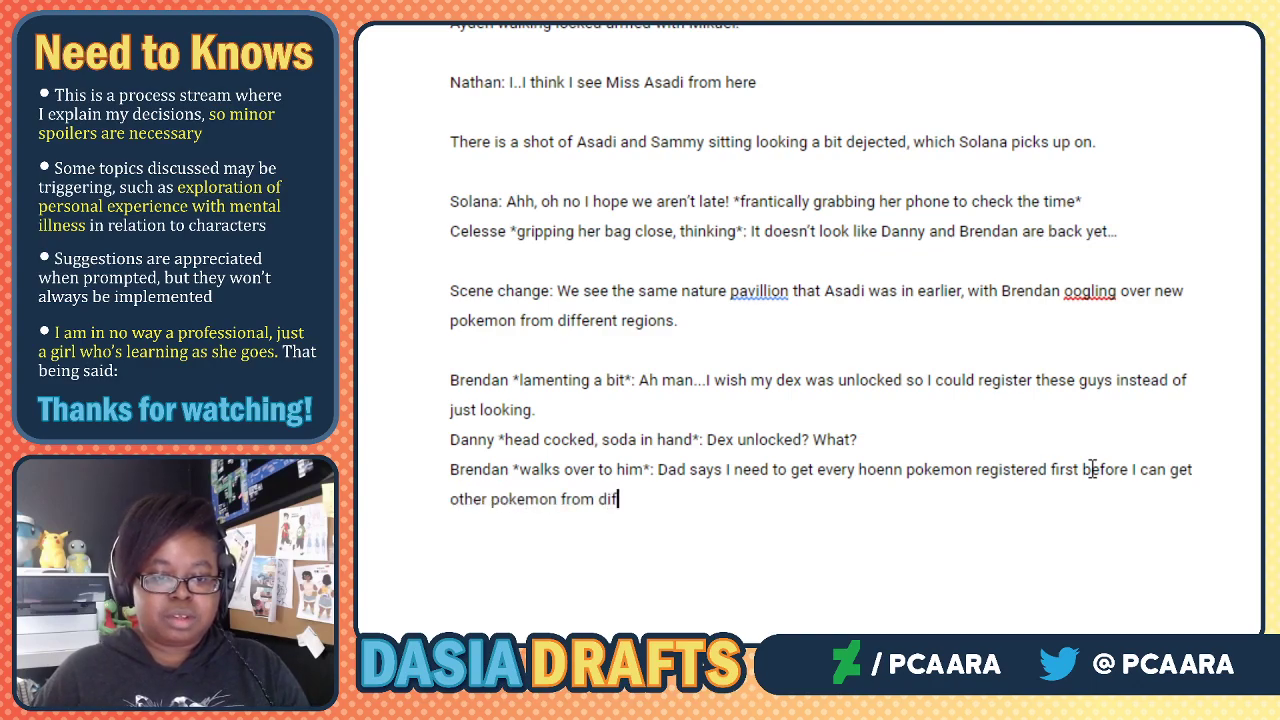
{"action": "type", "text": "ferent regions."}
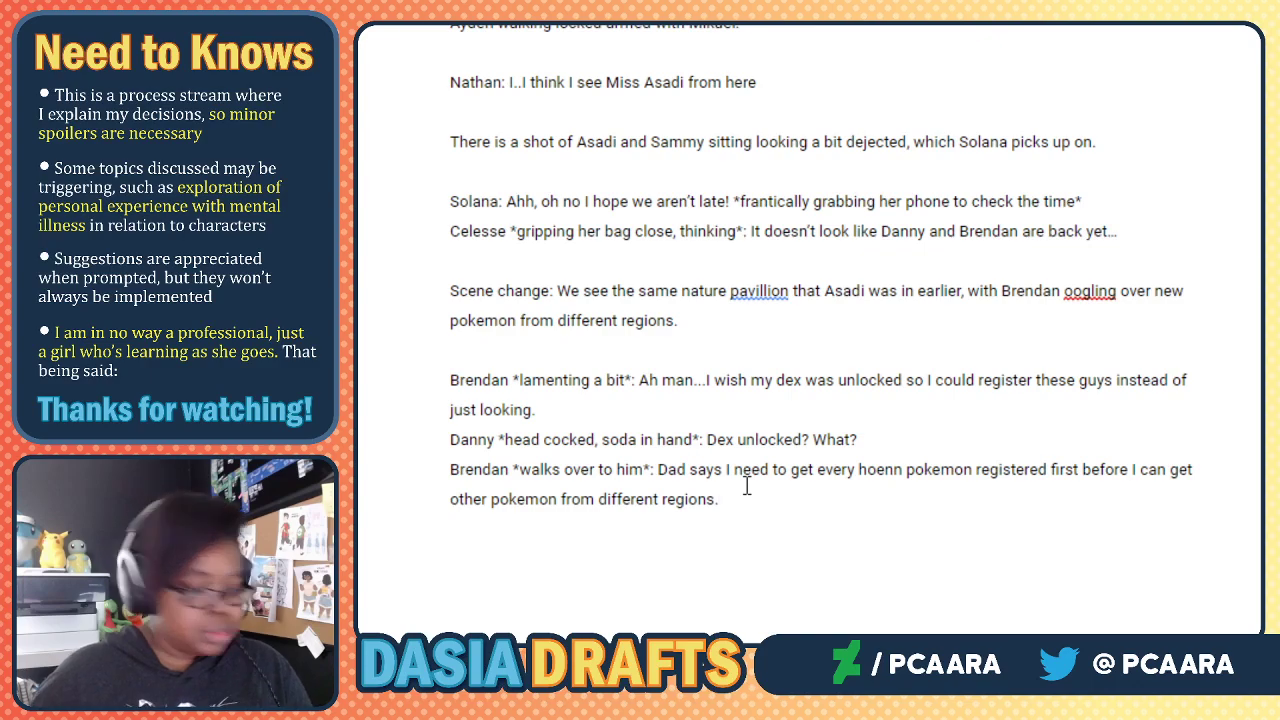
Start Danny's next cue on a new line below Brendan's answer with "Danny *turning away,".
{"action": "key", "text": "Return"}
{"action": "type", "text": "Danny"}
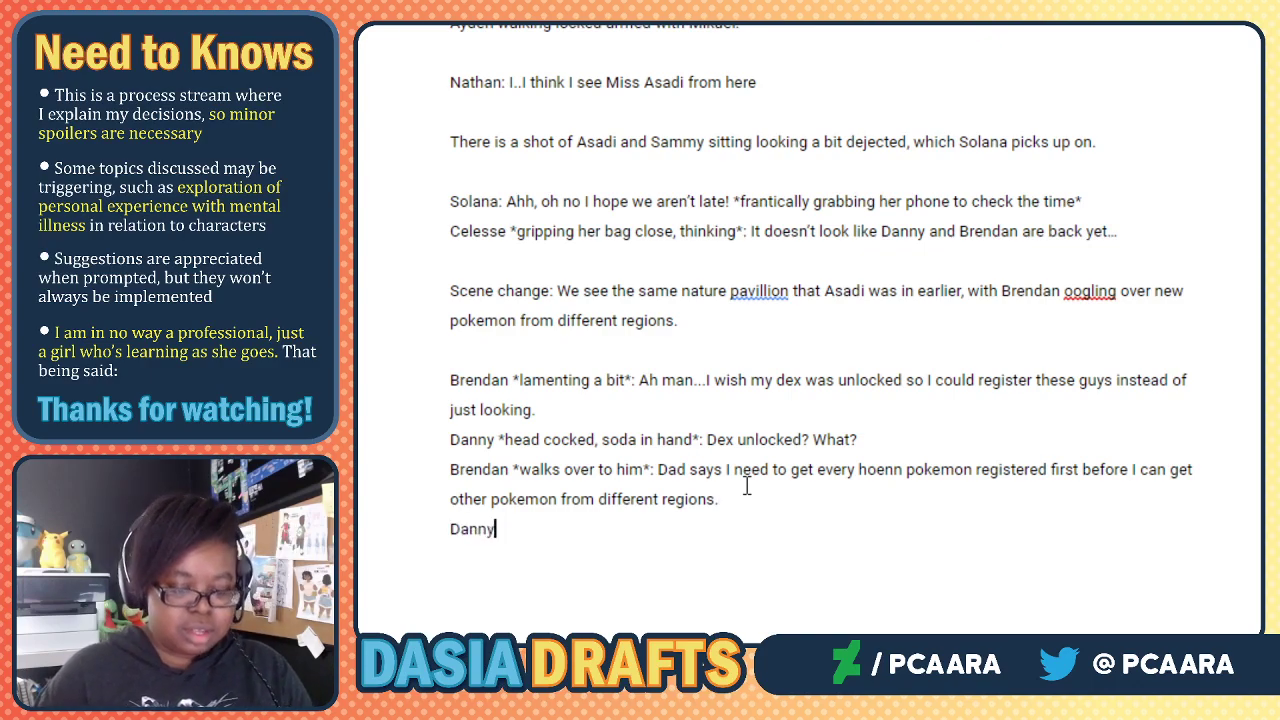
{"action": "type", "text": " *tur"}
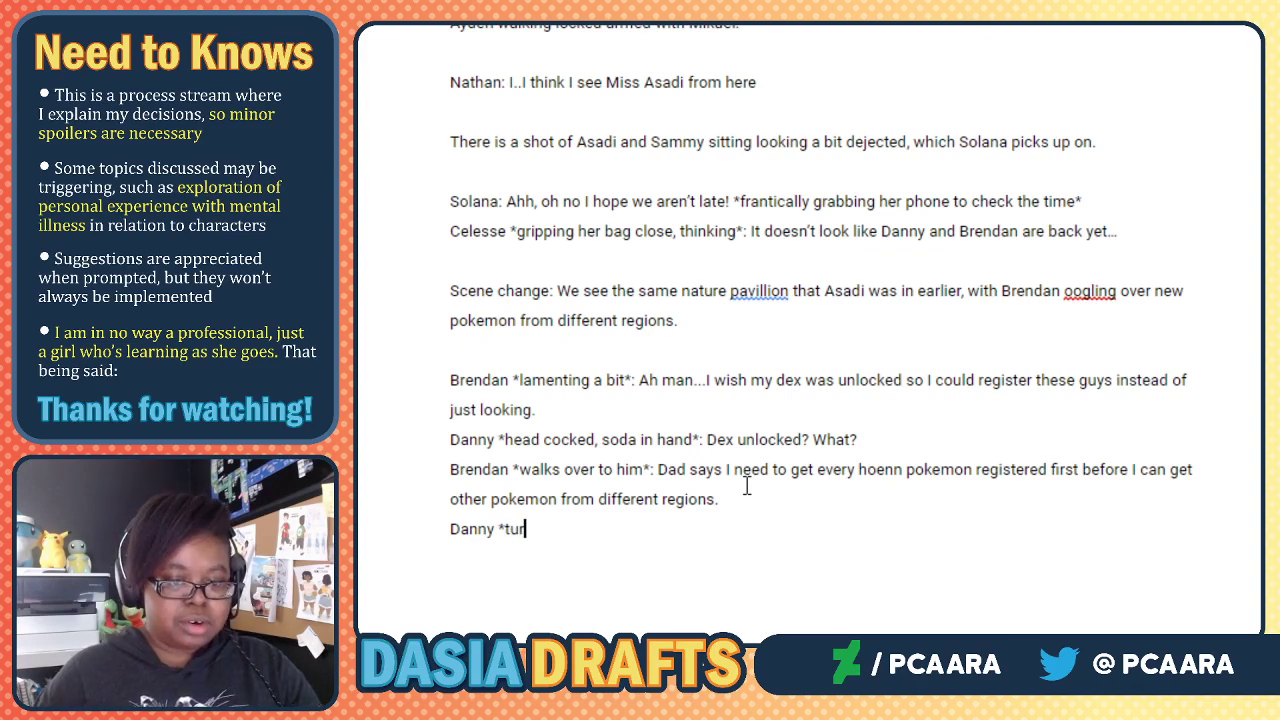
{"action": "type", "text": "ning away, sit"}
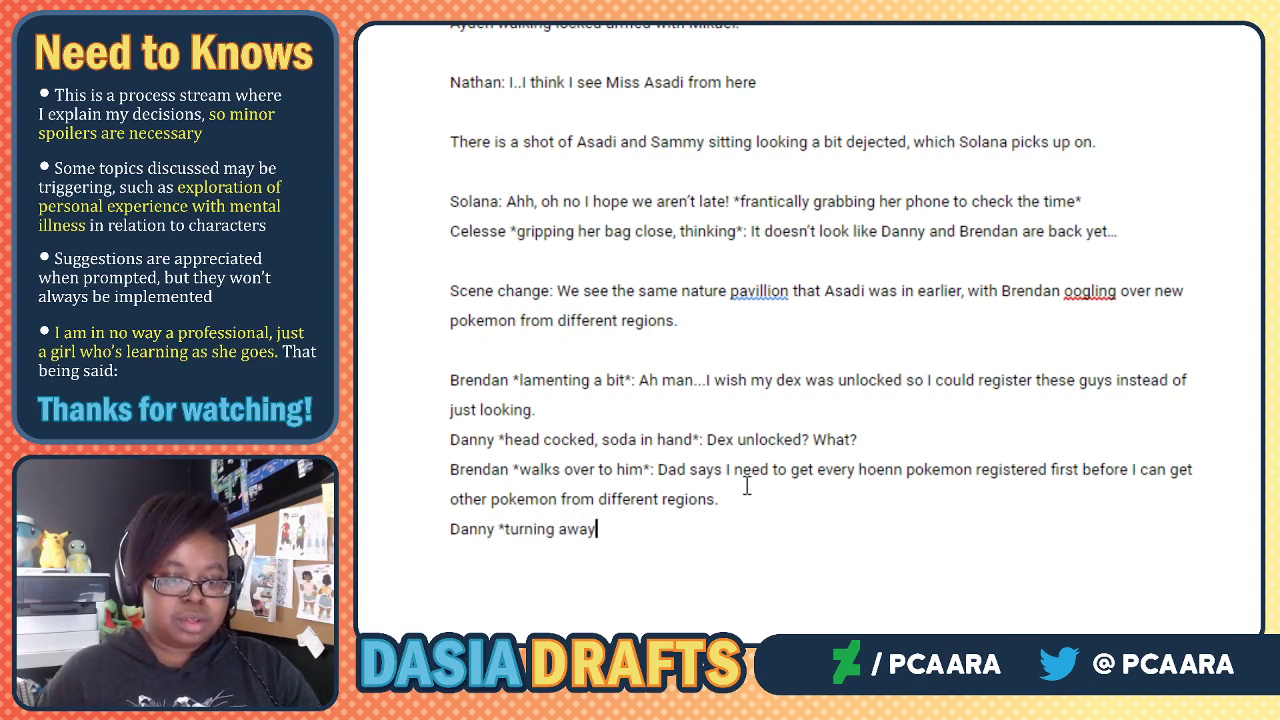
Try "sipping his soda*" as the second action in Danny's cue and erase it.
{"action": "key", "text": "BackSpace"}
{"action": "type", "text": "p"}
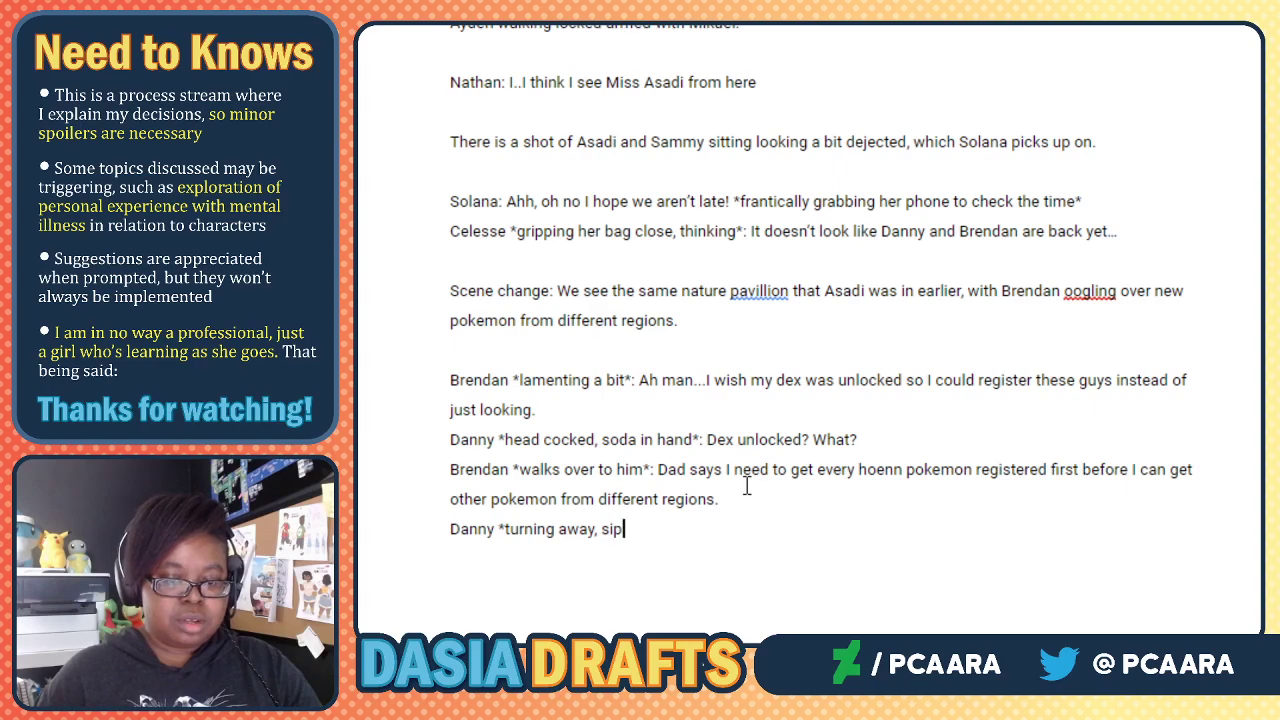
{"action": "key", "text": "BackSpace"}
{"action": "key", "text": "BackSpace"}
{"action": "key", "text": "BackSpace"}
{"action": "type", "text": "sipping his "}
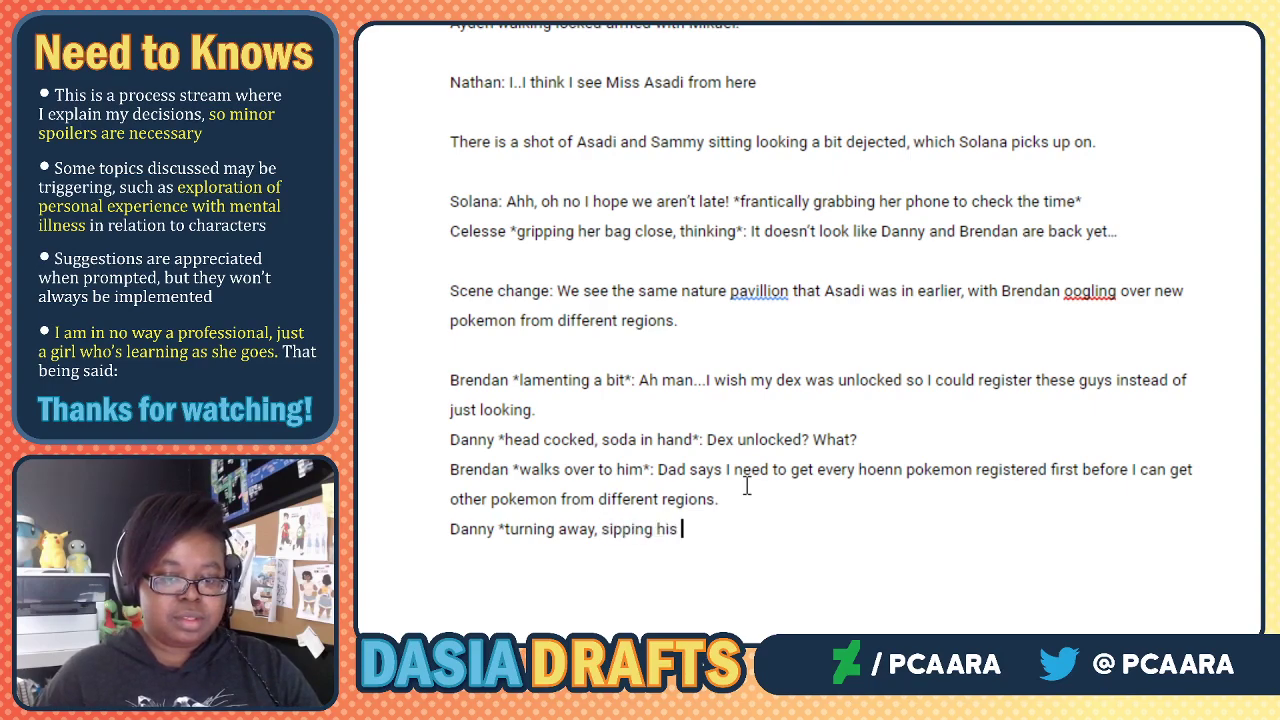
{"action": "type", "text": "soda*:"}
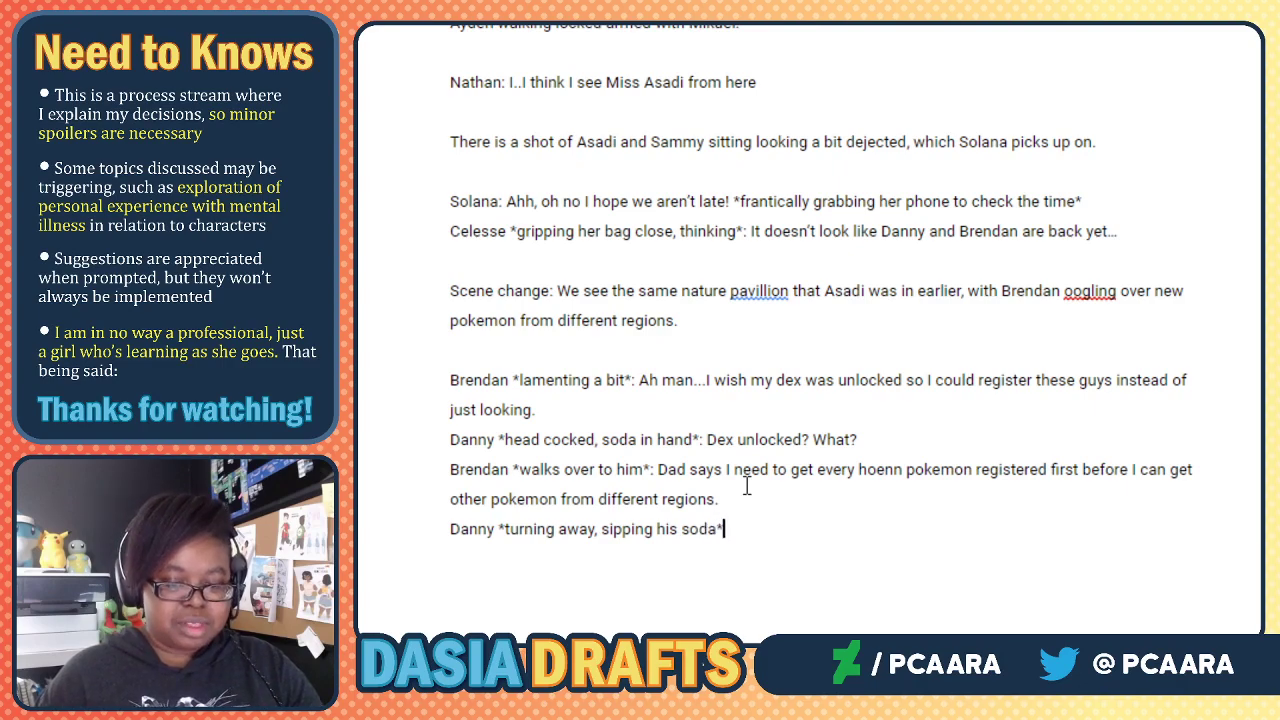
{"action": "key", "text": "BackSpace"}
{"action": "key", "text": "BackSpace"}
{"action": "key", "text": "BackSpace"}
{"action": "key", "text": "BackSpace"}
{"action": "key", "text": "BackSpace"}
{"action": "key", "text": "BackSpace"}
{"action": "key", "text": "BackSpace"}
{"action": "key", "text": "BackSpace"}
{"action": "key", "text": "BackSpace"}
{"action": "key", "text": "BackSpace"}
{"action": "key", "text": "BackSpace"}
{"action": "key", "text": "BackSpace"}
{"action": "key", "text": "BackSpace"}
{"action": "key", "text": "BackSpace"}
{"action": "key", "text": "BackSpace"}
{"action": "key", "text": "BackSpace"}
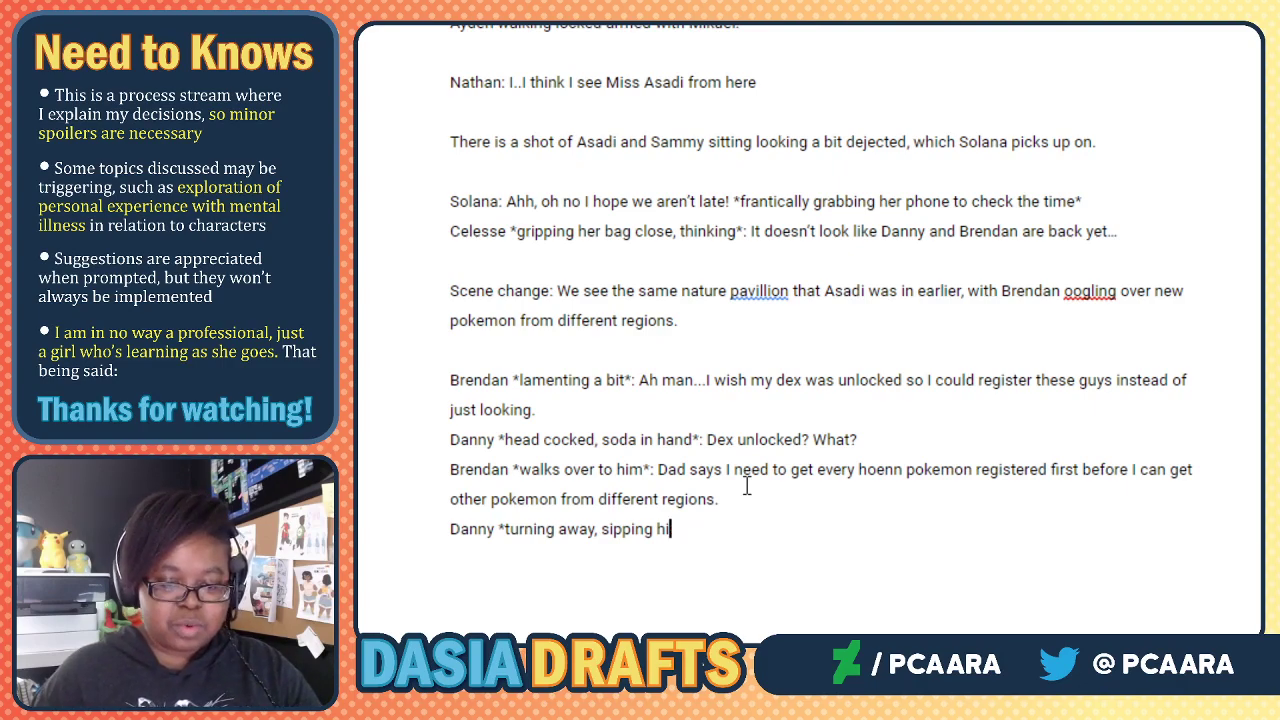
Complete Danny's "turning away," cue with "soda up to his face*:".
{"action": "key", "text": "BackSpace"}
{"action": "type", "text": "od"}
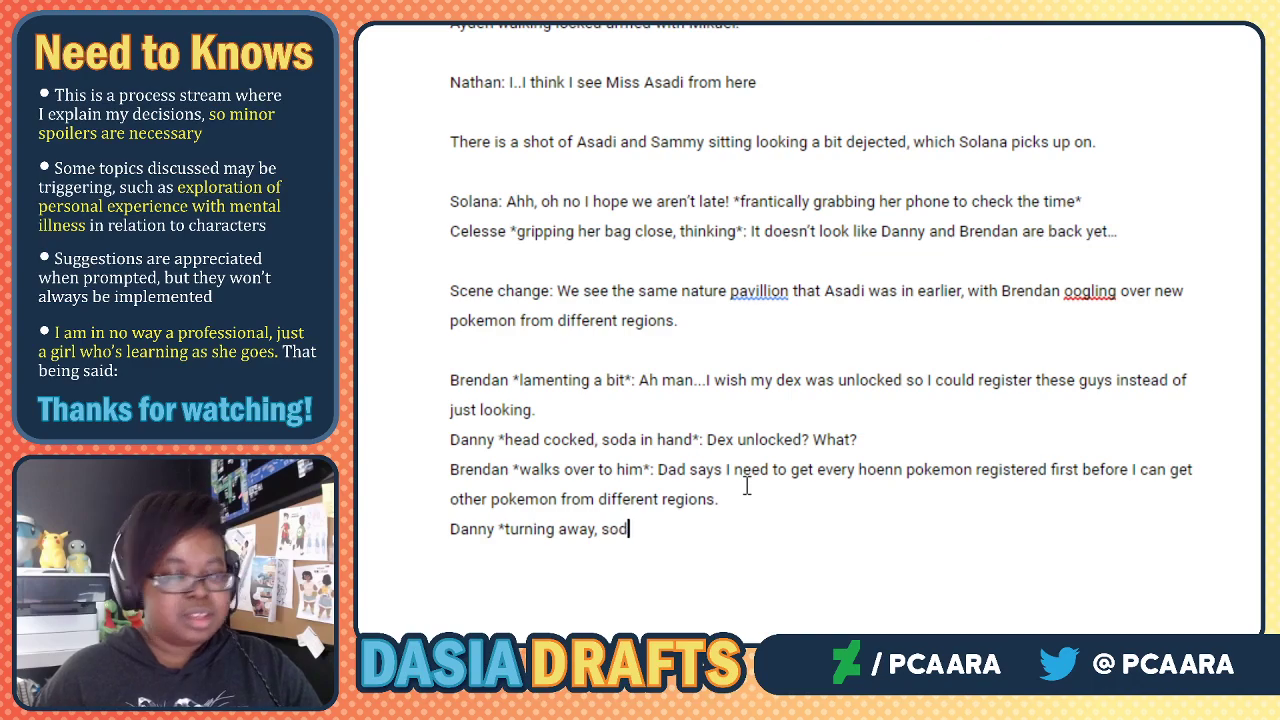
{"action": "type", "text": "a up to his face*:"}
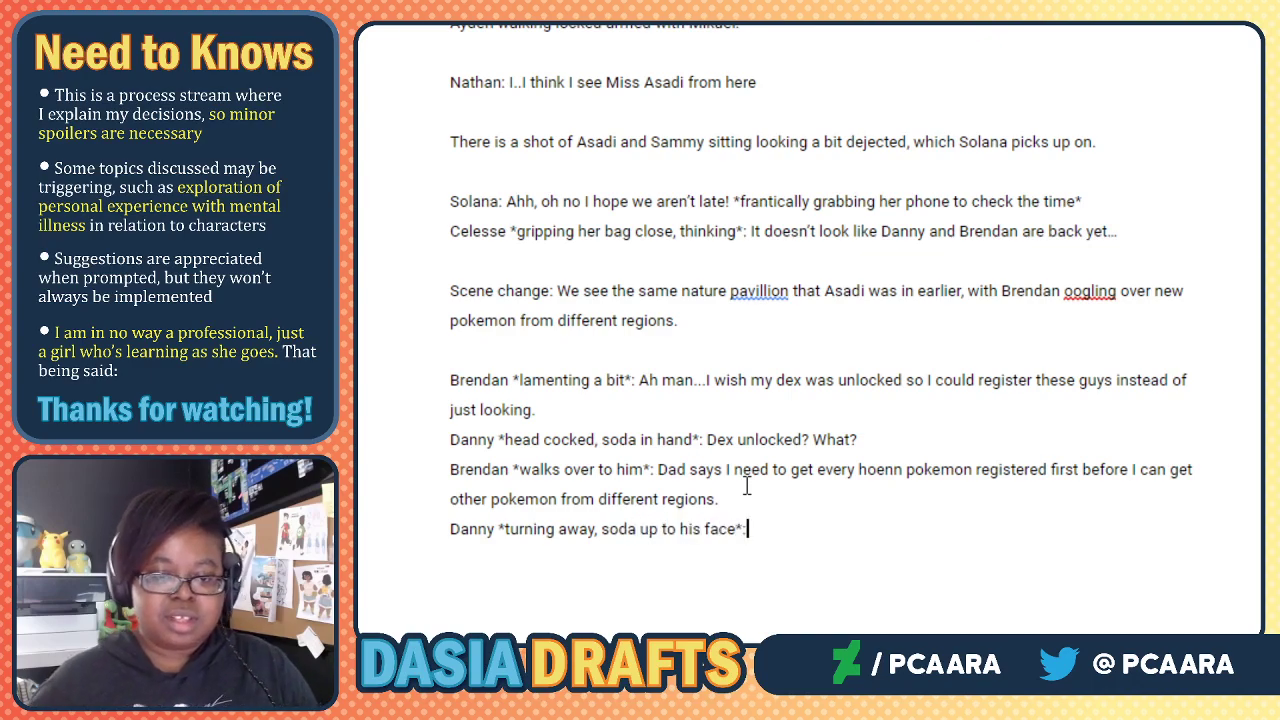
Begin Danny's spoken line after the soda cue with "Yeah, well you could".
{"action": "scroll", "coordinate": [746, 486], "scroll_direction": "down", "scroll_amount": 3}
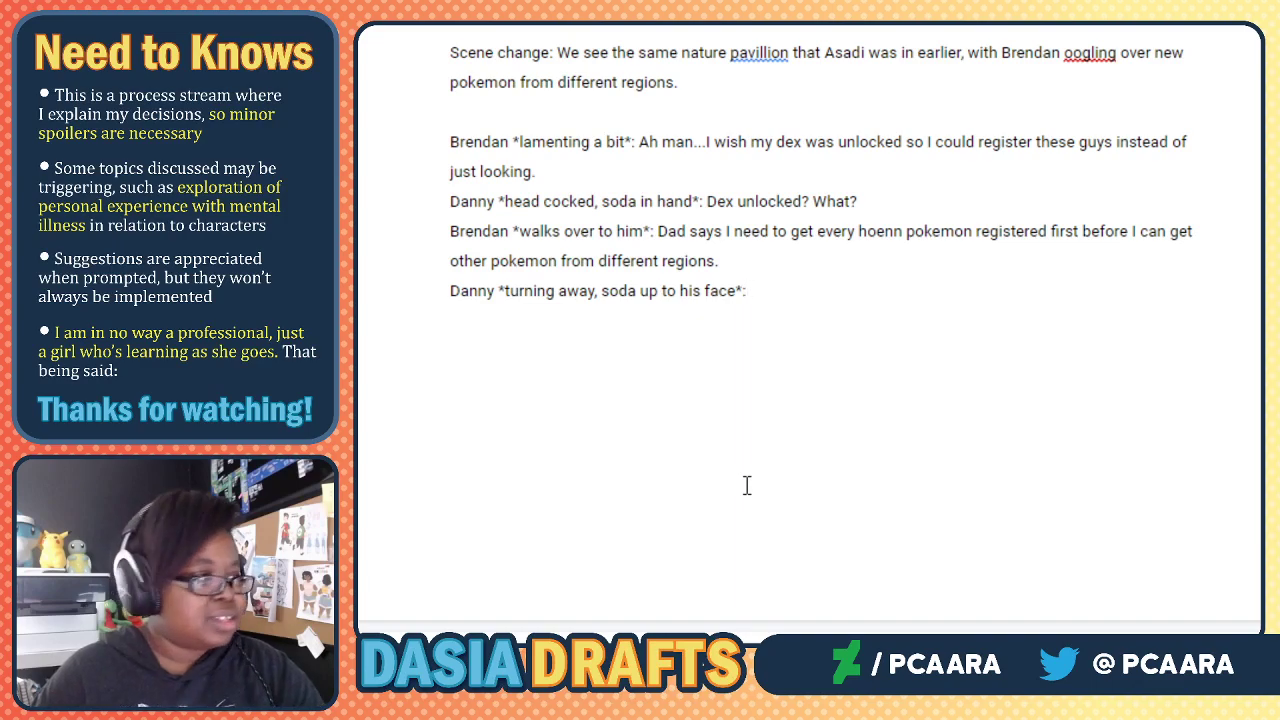
{"action": "scroll", "coordinate": [746, 486], "scroll_direction": "down", "scroll_amount": 2}
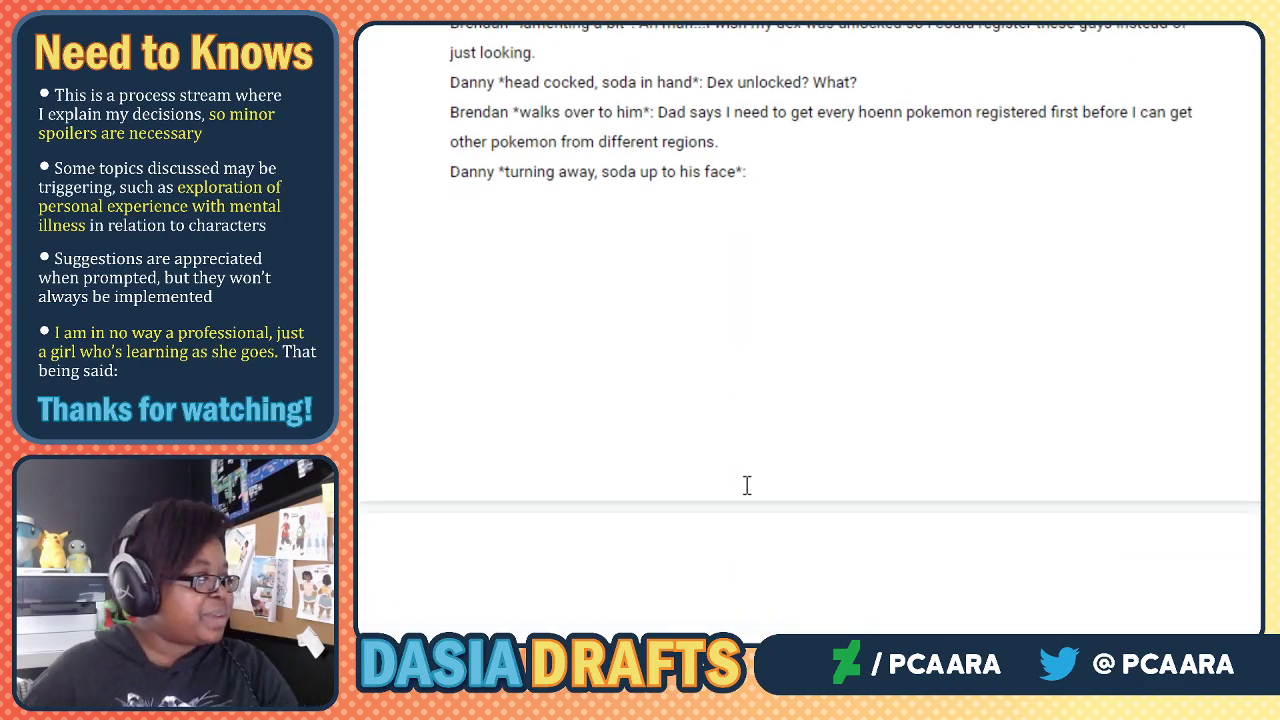
{"action": "scroll", "coordinate": [693, 360], "scroll_direction": "up", "scroll_amount": 2}
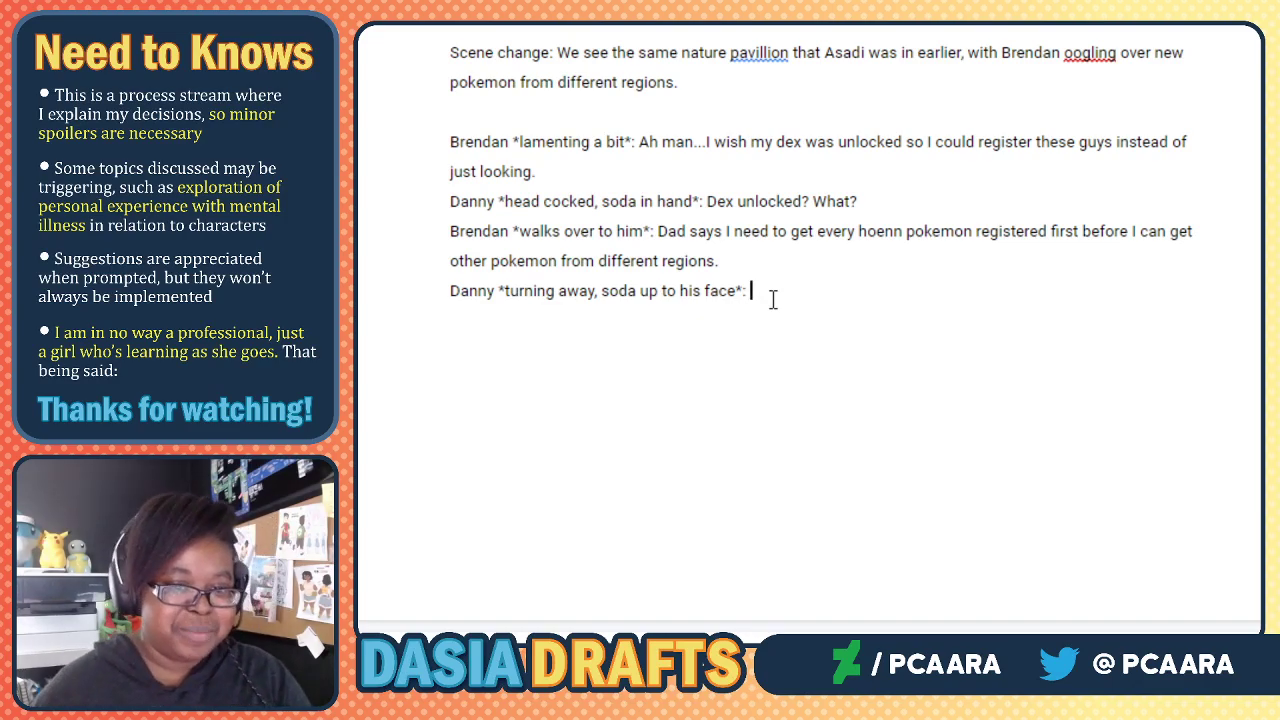
{"action": "scroll", "coordinate": [771, 297], "scroll_direction": "down", "scroll_amount": 2}
{"action": "scroll", "coordinate": [771, 297], "scroll_direction": "up", "scroll_amount": 1}
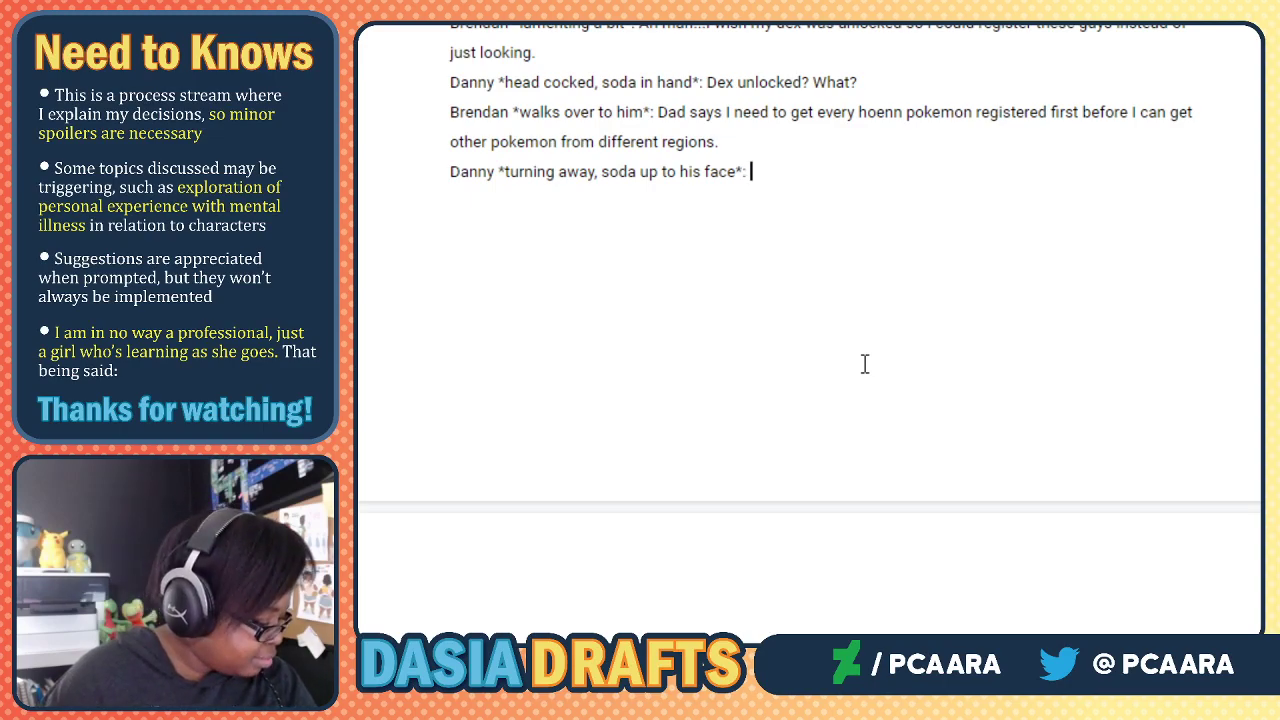
{"action": "type", "text": "O"}
{"action": "key", "text": "BackSpace"}
{"action": "type", "text": "Yeah, well you"}
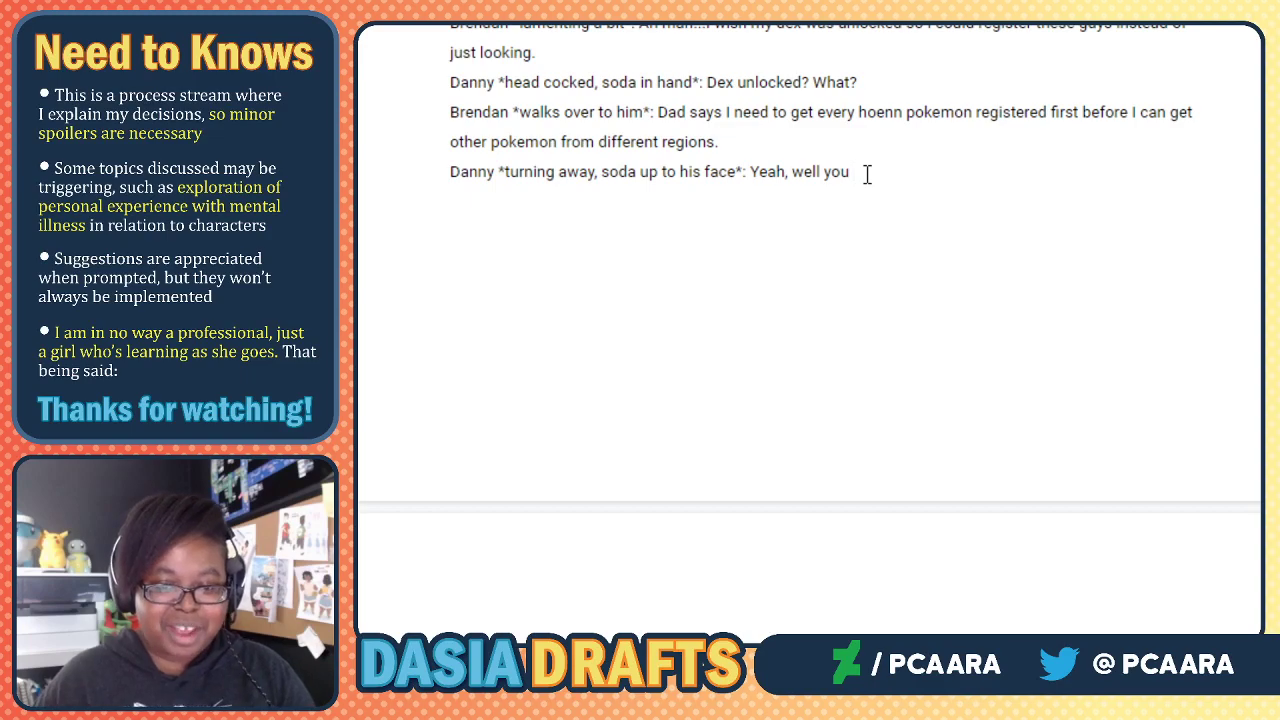
{"action": "key", "text": "BackSpace"}
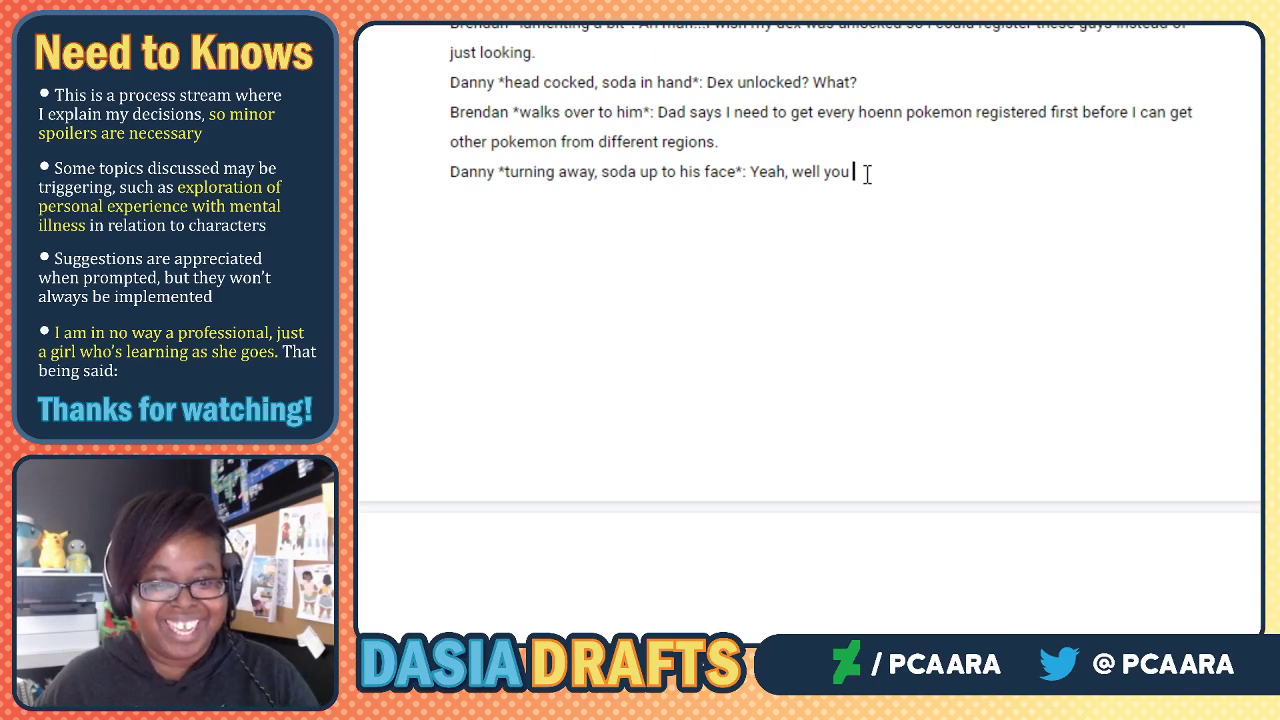
{"action": "type", "text": "couldv"}
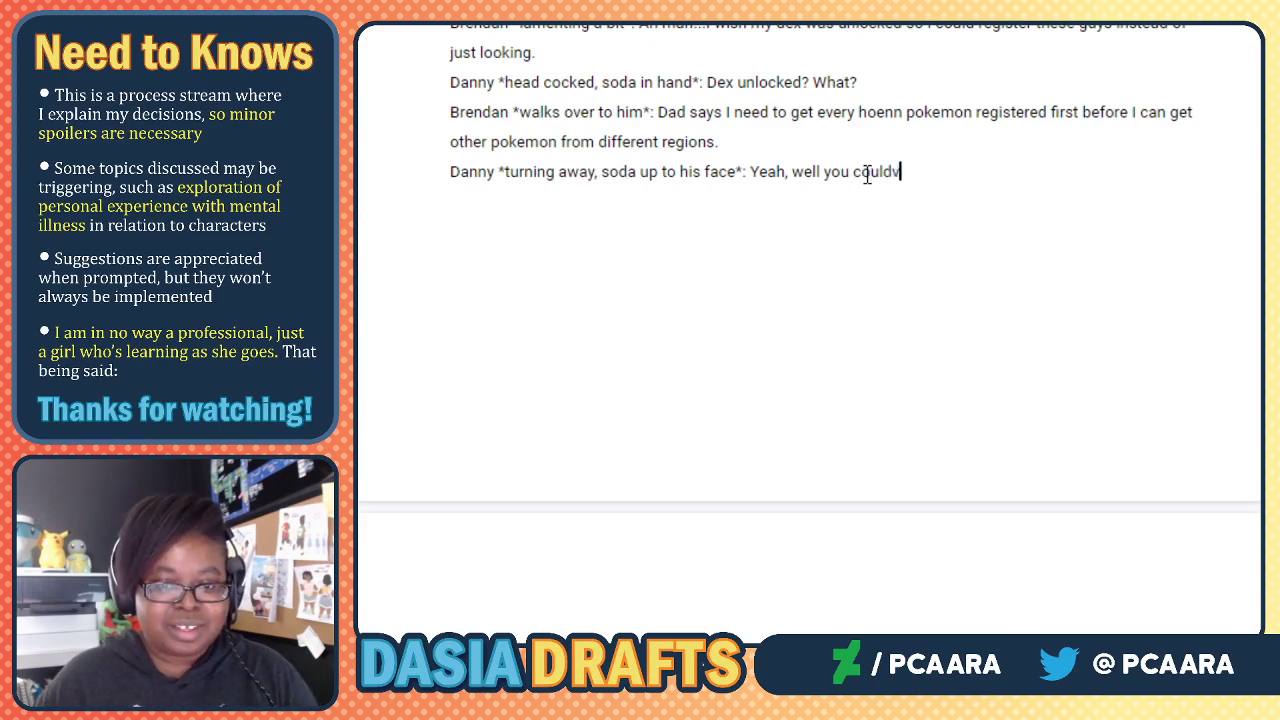
{"action": "key", "text": "BackSpace"}
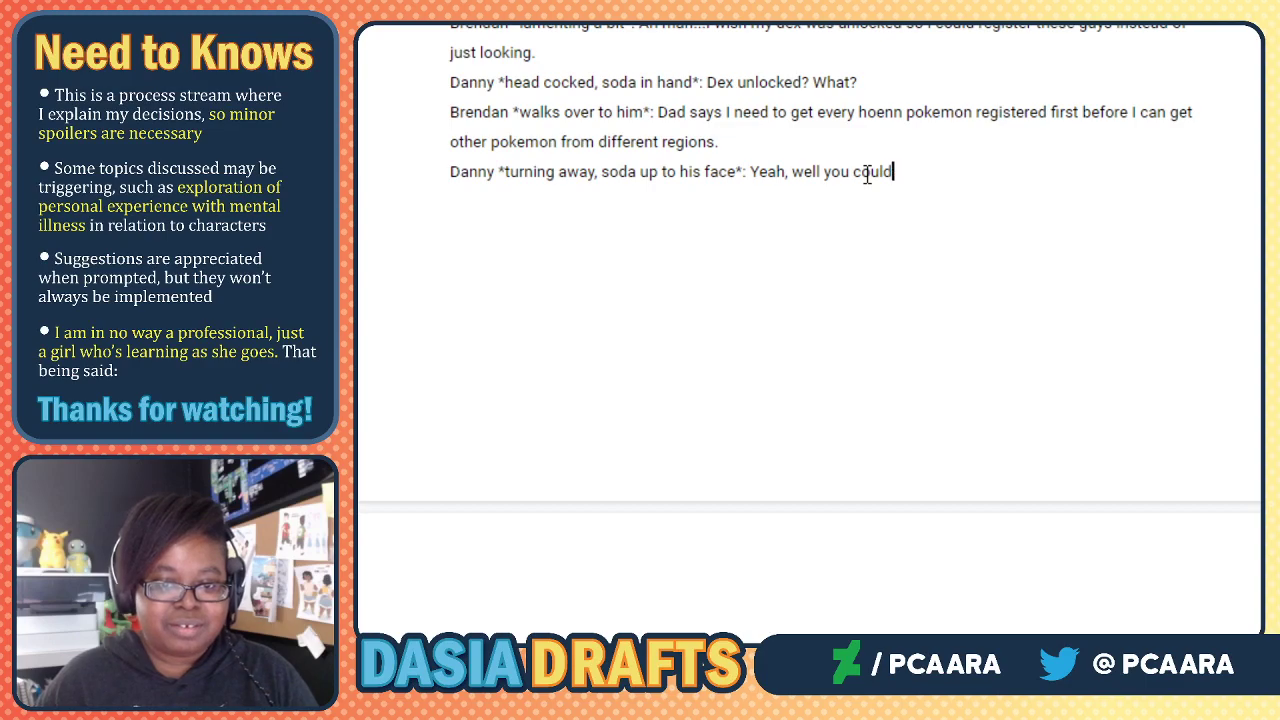
Finish Danny's line with "'ve had all the hoenn pokemon by now if we weren't stuck on this stupid baby field trip.".
{"action": "type", "text": "'ve had all the hoe"}
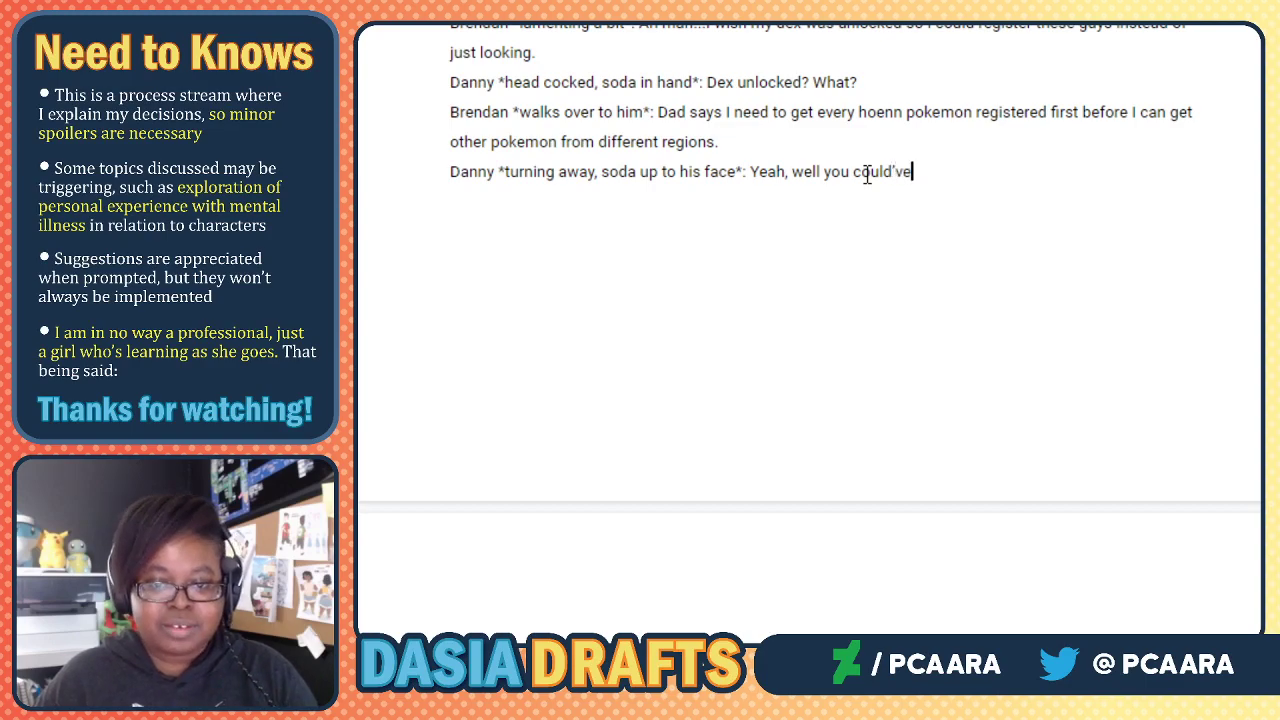
{"action": "type", "text": "nn p"}
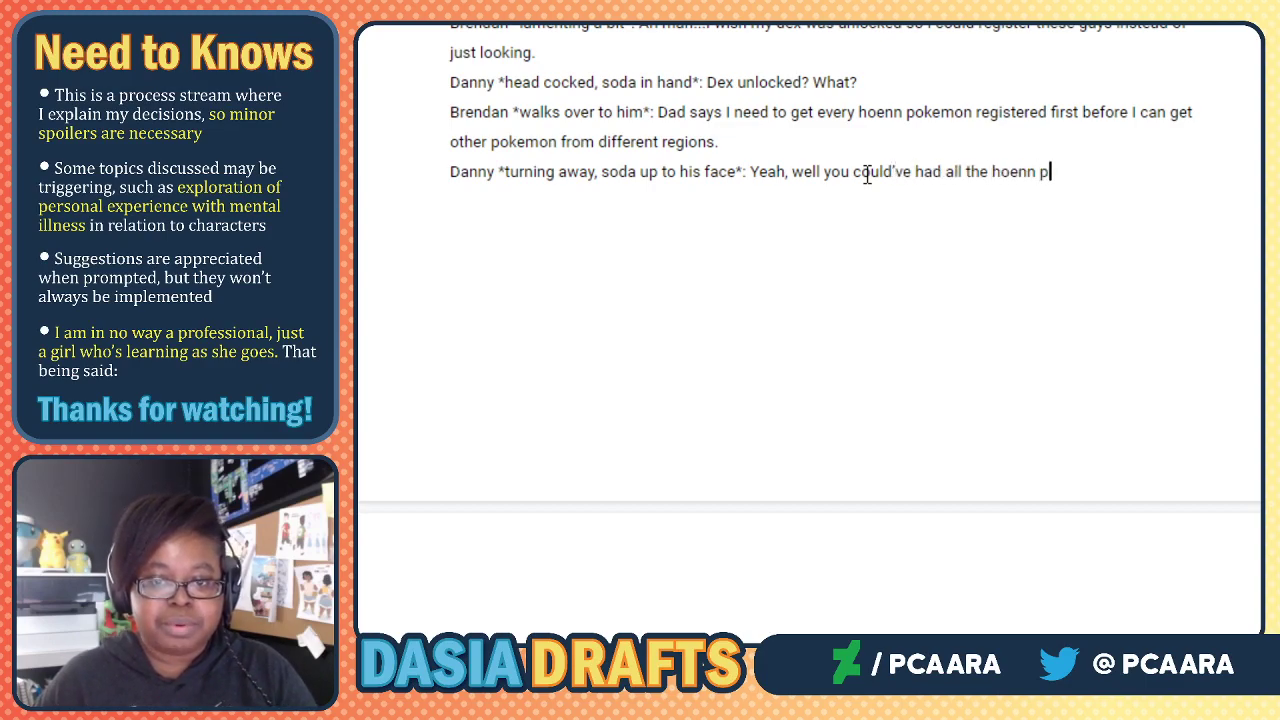
{"action": "type", "text": "okemon by now if we wee"}
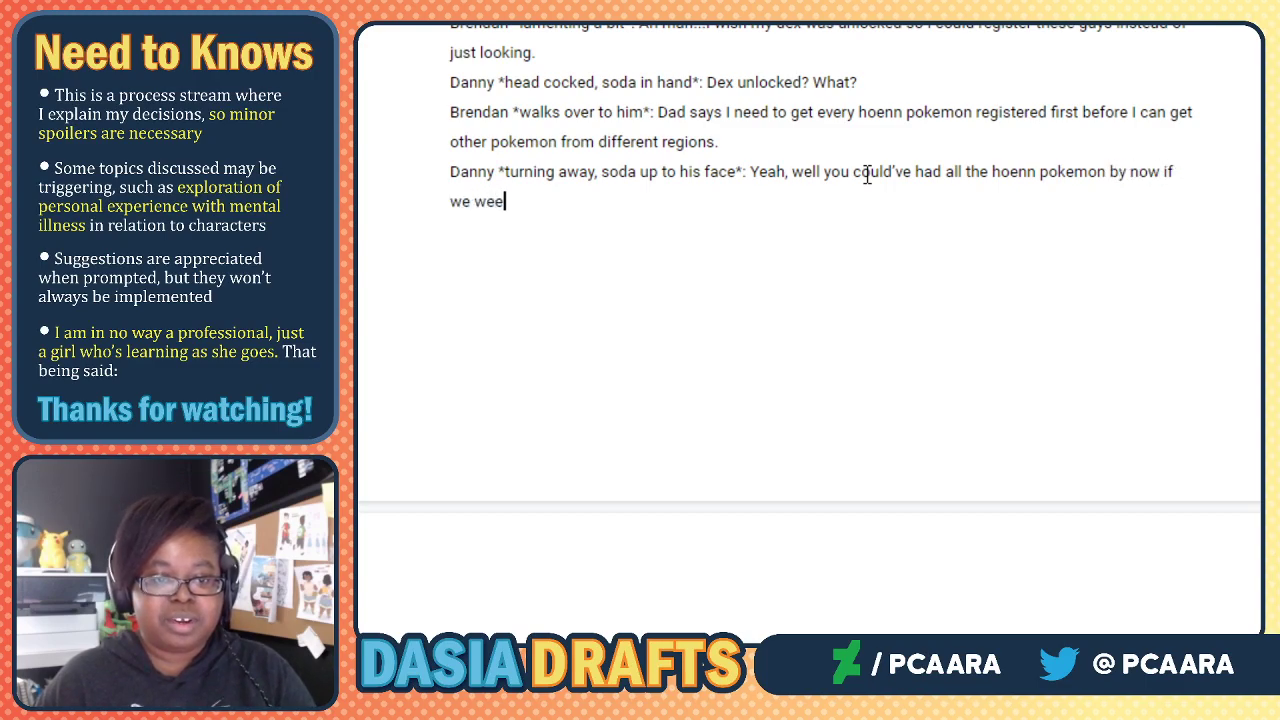
{"action": "key", "text": "BackSpace"}
{"action": "type", "text": "ren't stuck on thi"}
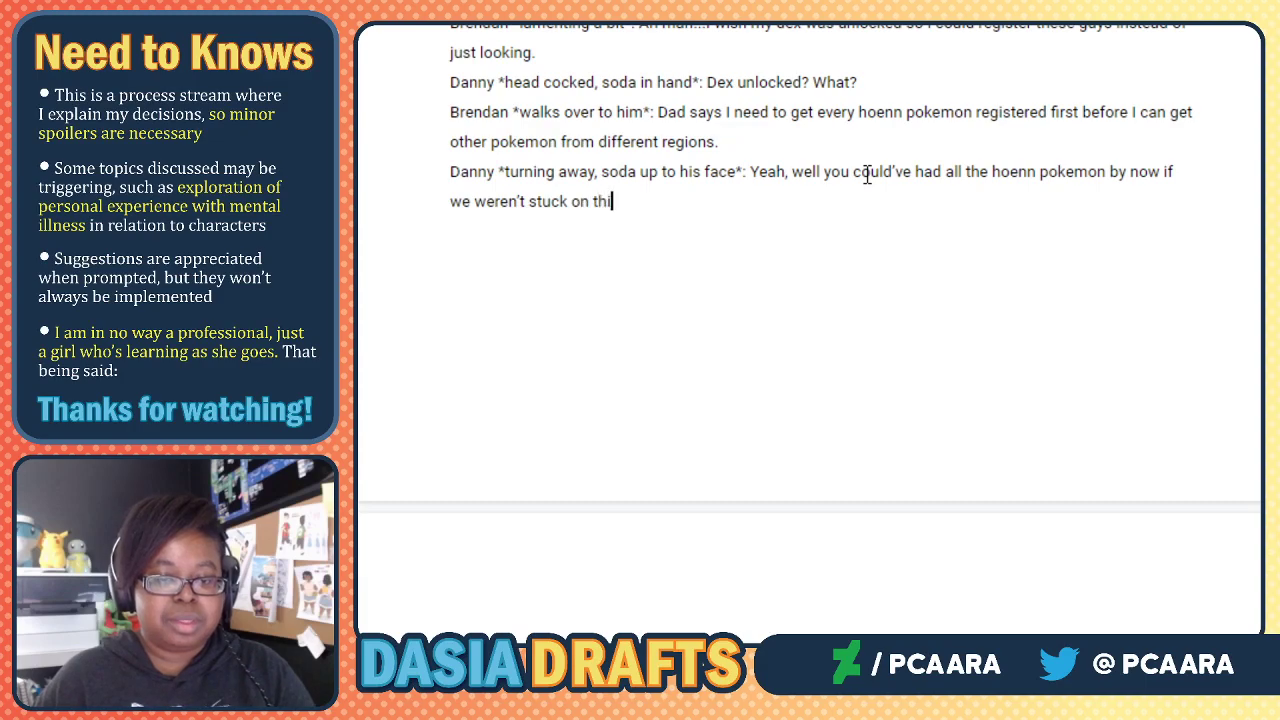
{"action": "type", "text": "s stupid "}
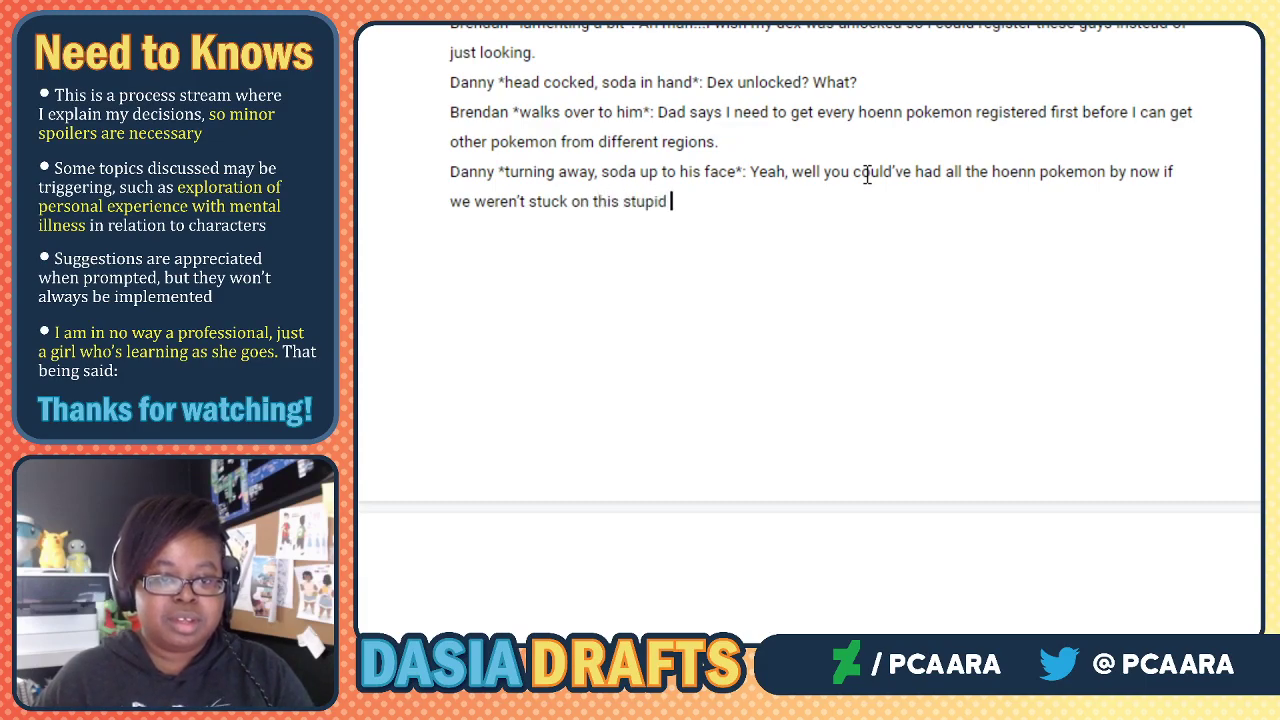
{"action": "type", "text": "baby field trip."}
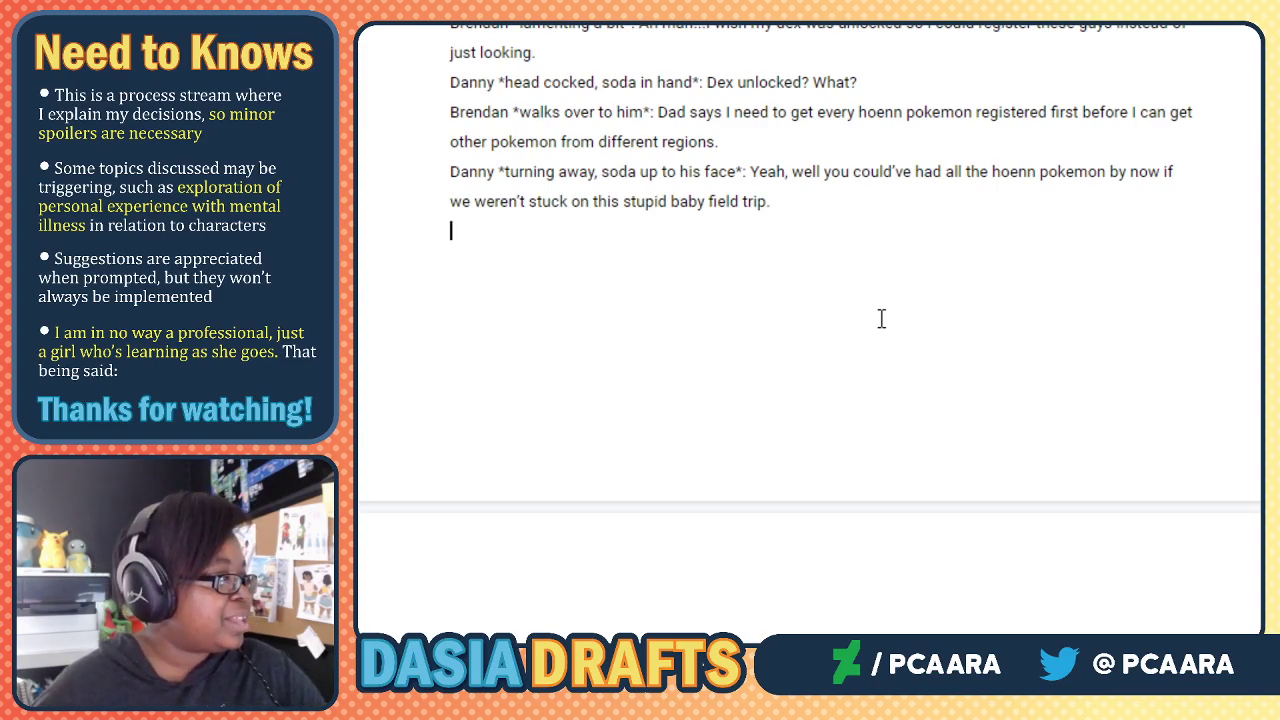
Start the next speaker's line below Danny's field trip remark with "Brendan".
{"action": "left_click", "coordinate": [720, 210]}
{"action": "left_click", "coordinate": [632, 215]}
{"action": "left_click", "coordinate": [607, 236]}
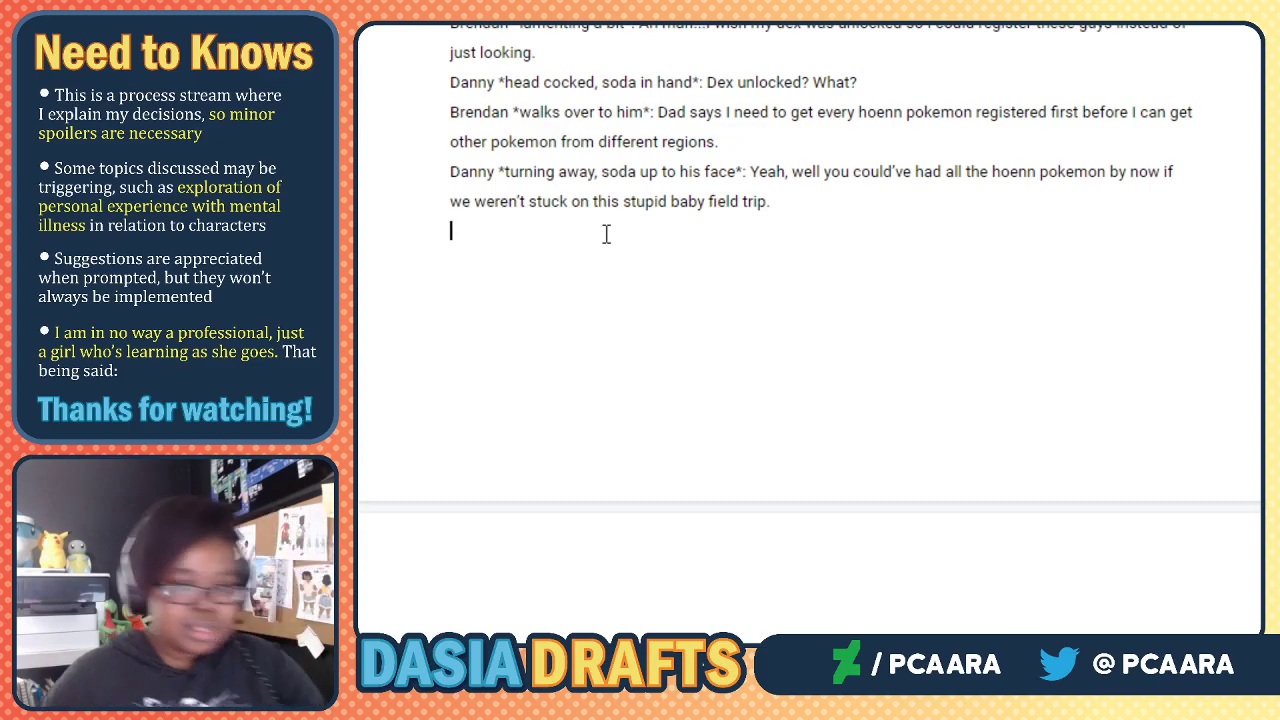
{"action": "type", "text": "Brendan"}
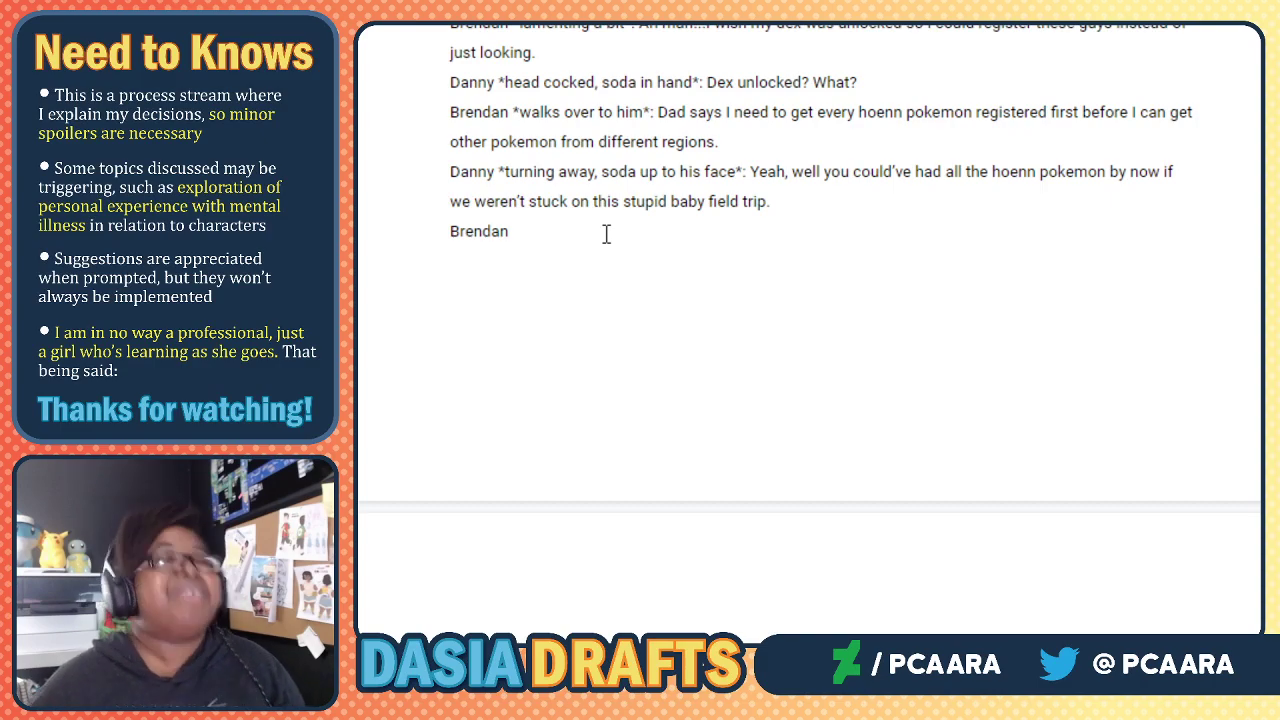
Add "Danny is sitting on a nearby bench arm." to the end of the nature pavilion scene description.
{"action": "scroll", "coordinate": [606, 234], "scroll_direction": "up", "scroll_amount": 2}
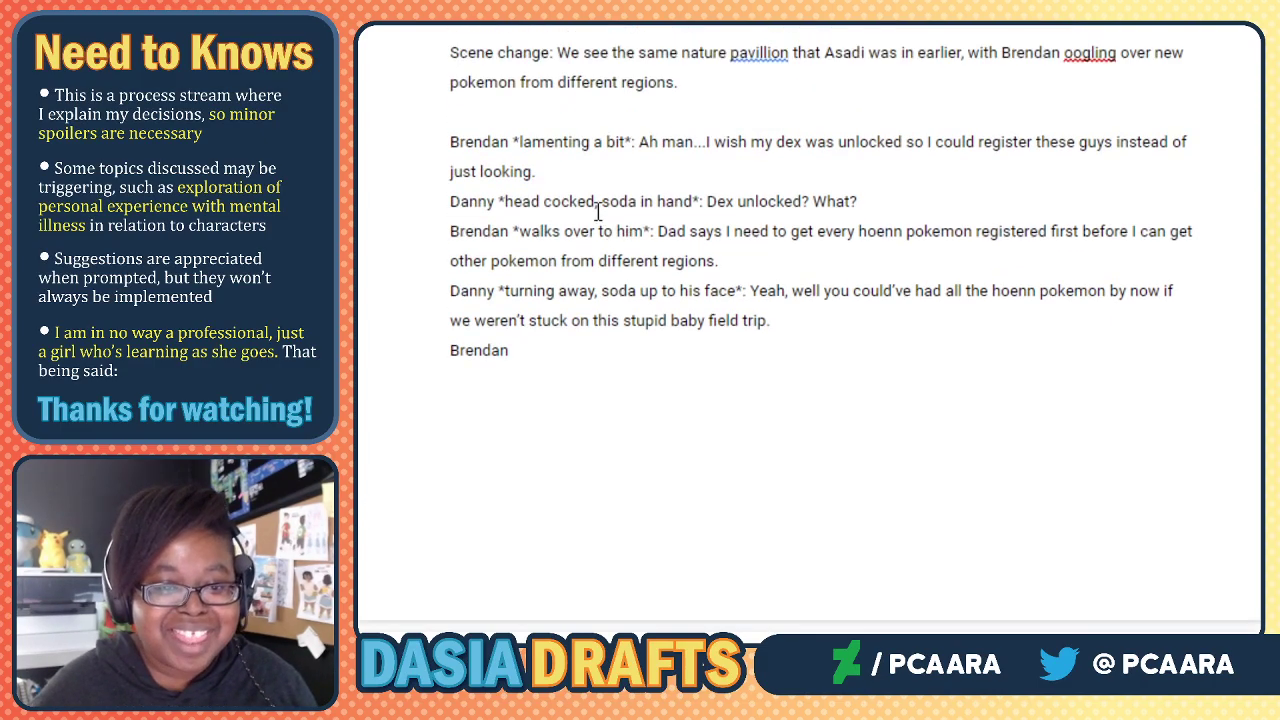
{"action": "scroll", "coordinate": [623, 203], "scroll_direction": "up", "scroll_amount": 2}
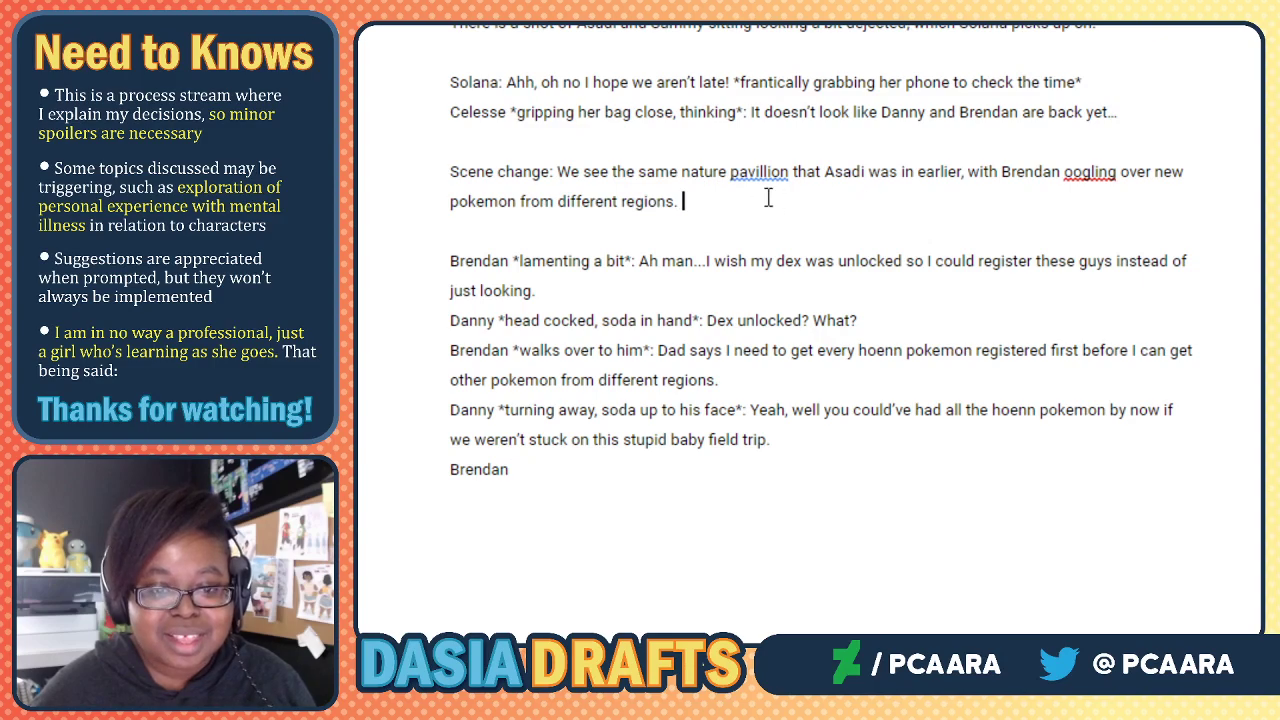
{"action": "left_click", "coordinate": [768, 198]}
{"action": "type", "text": "Danny "}
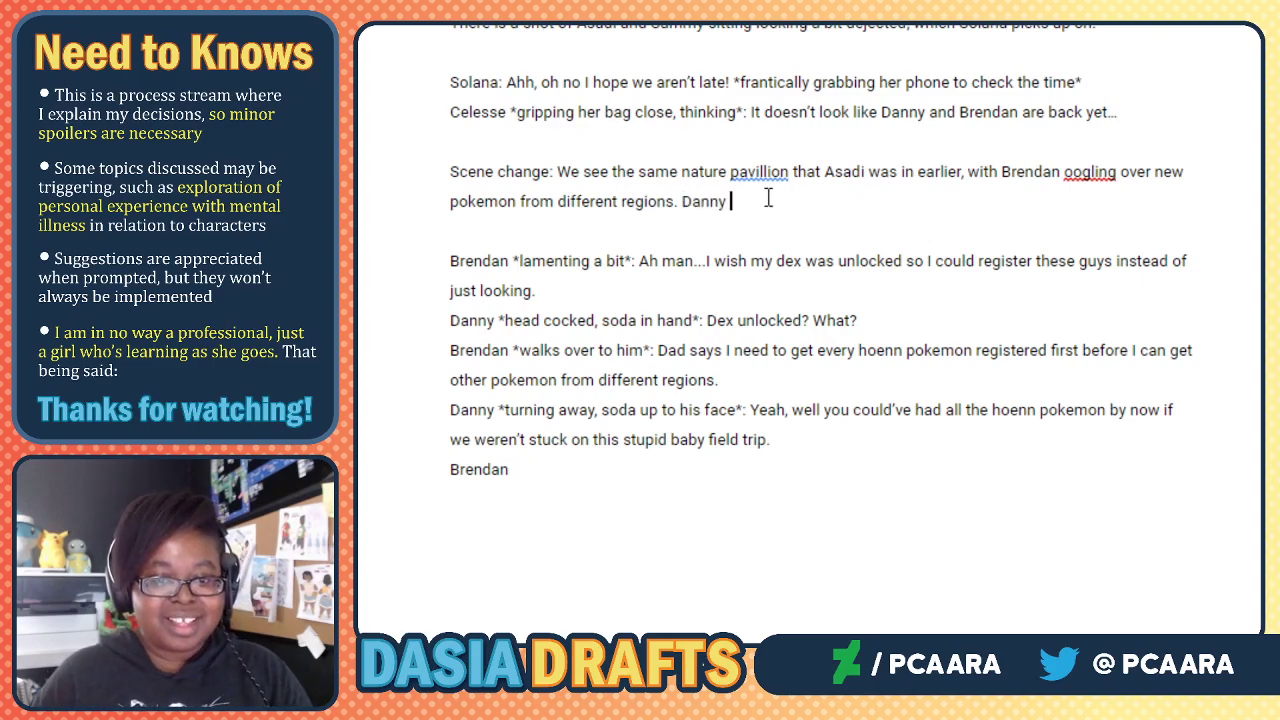
{"action": "type", "text": "is sitting on"}
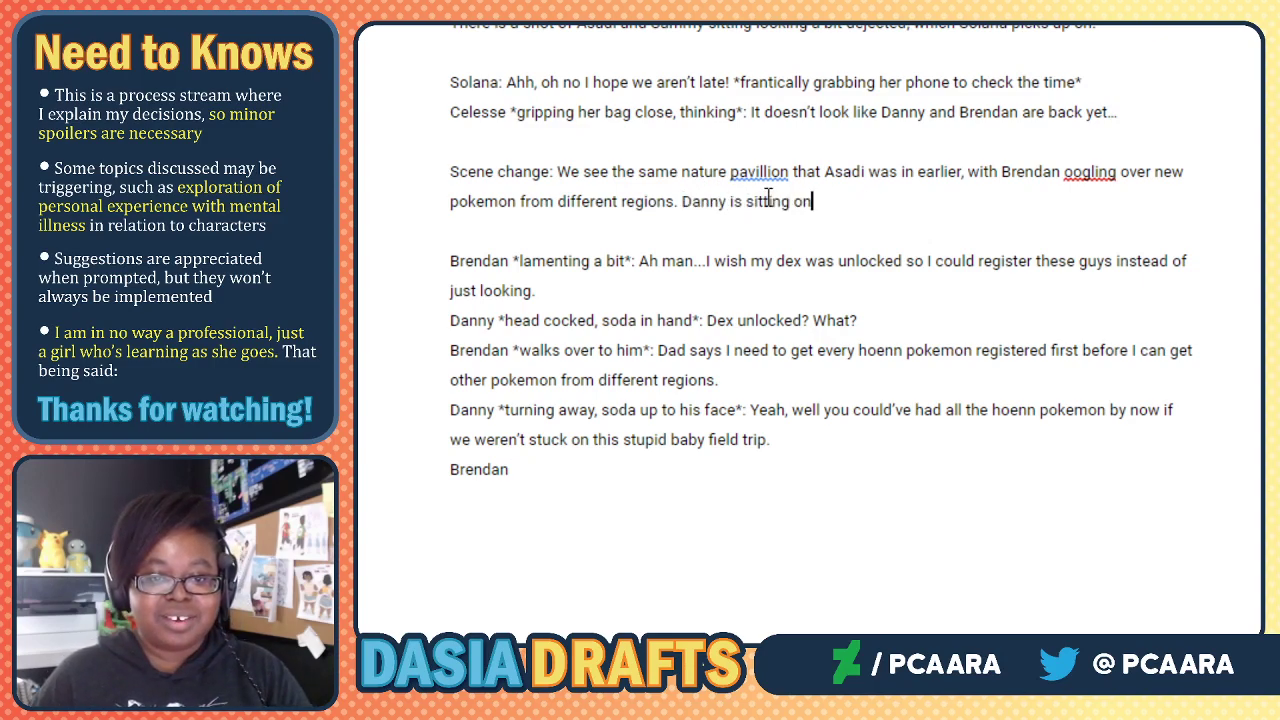
{"action": "type", "text": " a nearb"}
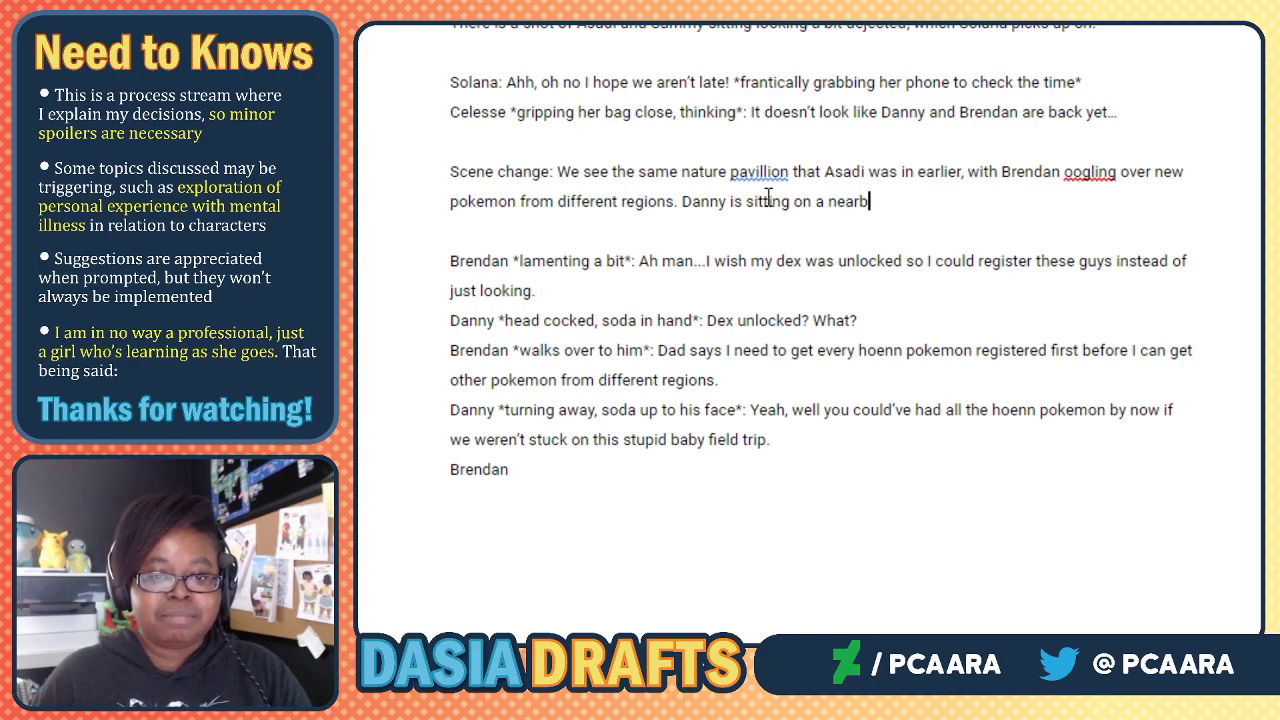
{"action": "type", "text": "y bench arm."}
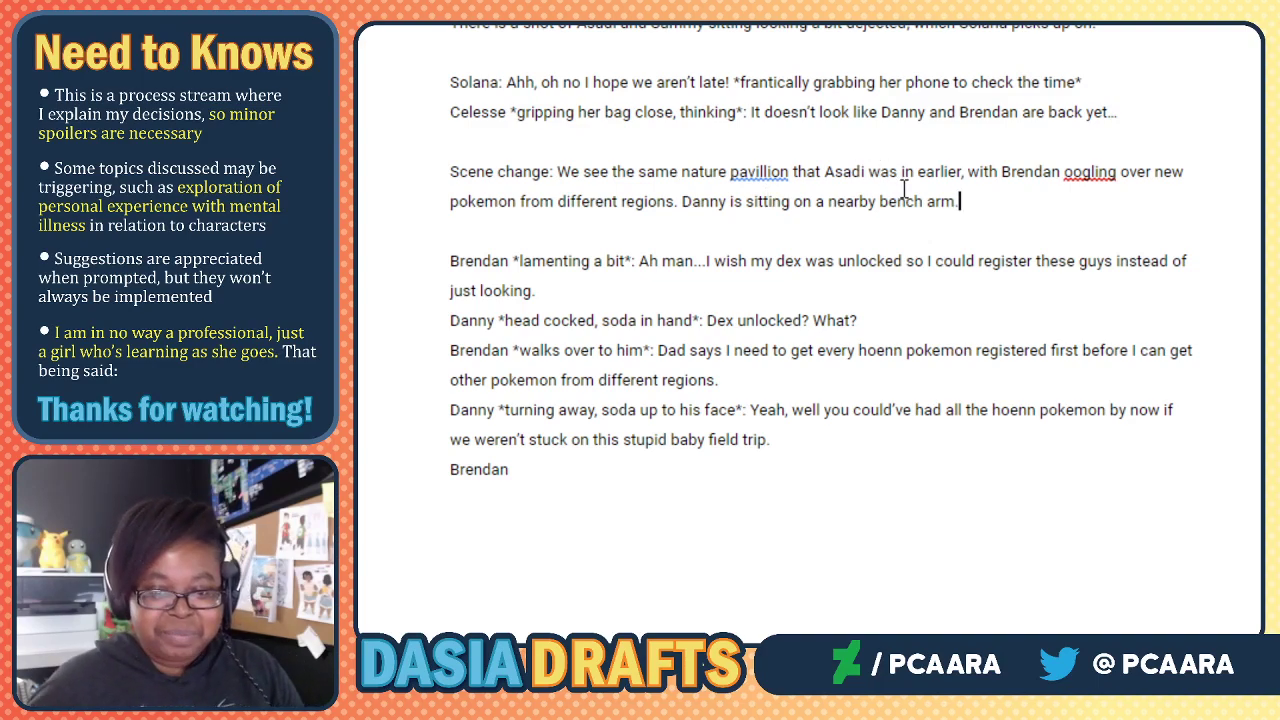
Add the cue "*sits on bench beside him*:" after Brendan's name on the last line.
{"action": "scroll", "coordinate": [723, 183], "scroll_direction": "down", "scroll_amount": 1}
{"action": "left_click", "coordinate": [651, 368]}
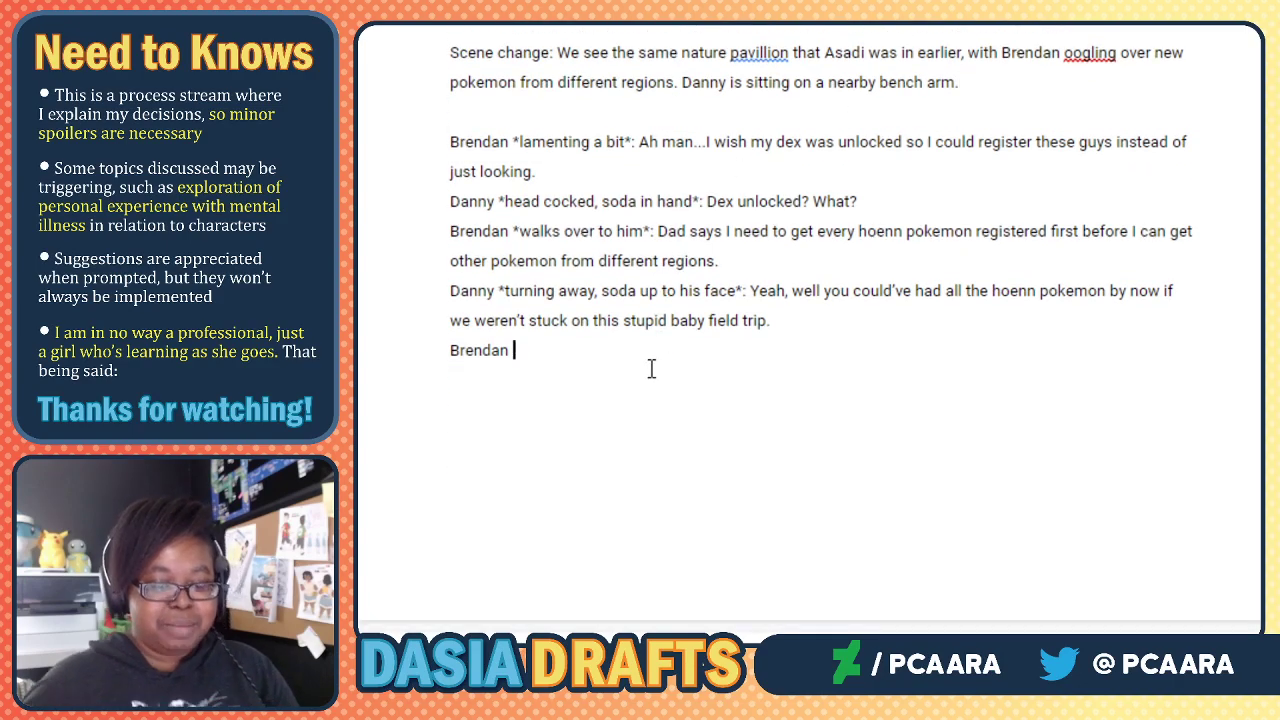
{"action": "type", "text": "*sits o"}
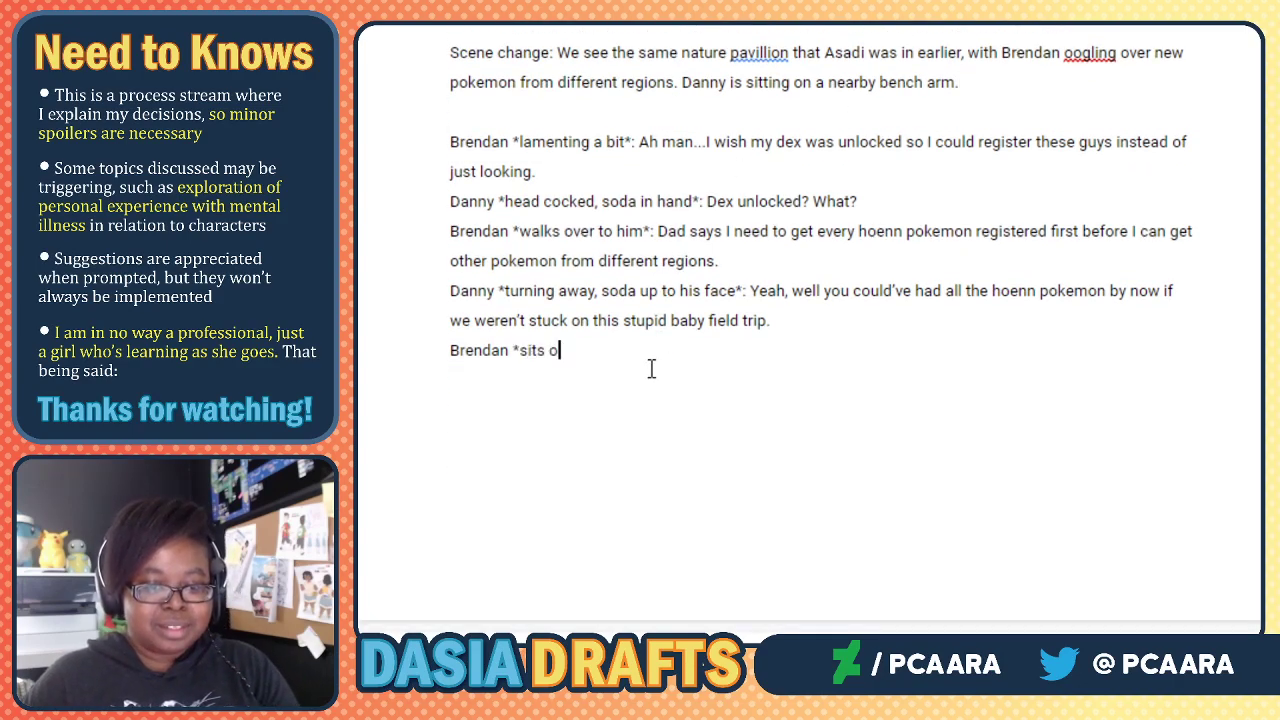
{"action": "type", "text": "n bench beside h"}
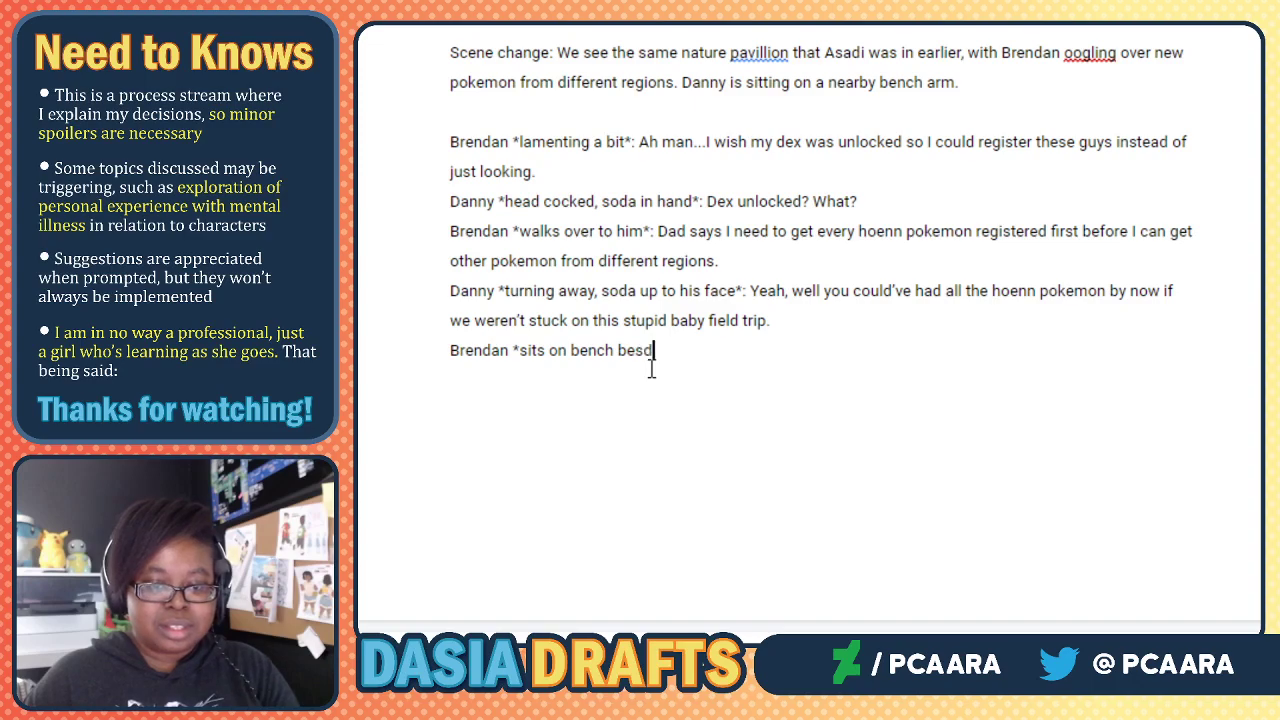
{"action": "type", "text": "im*:"}
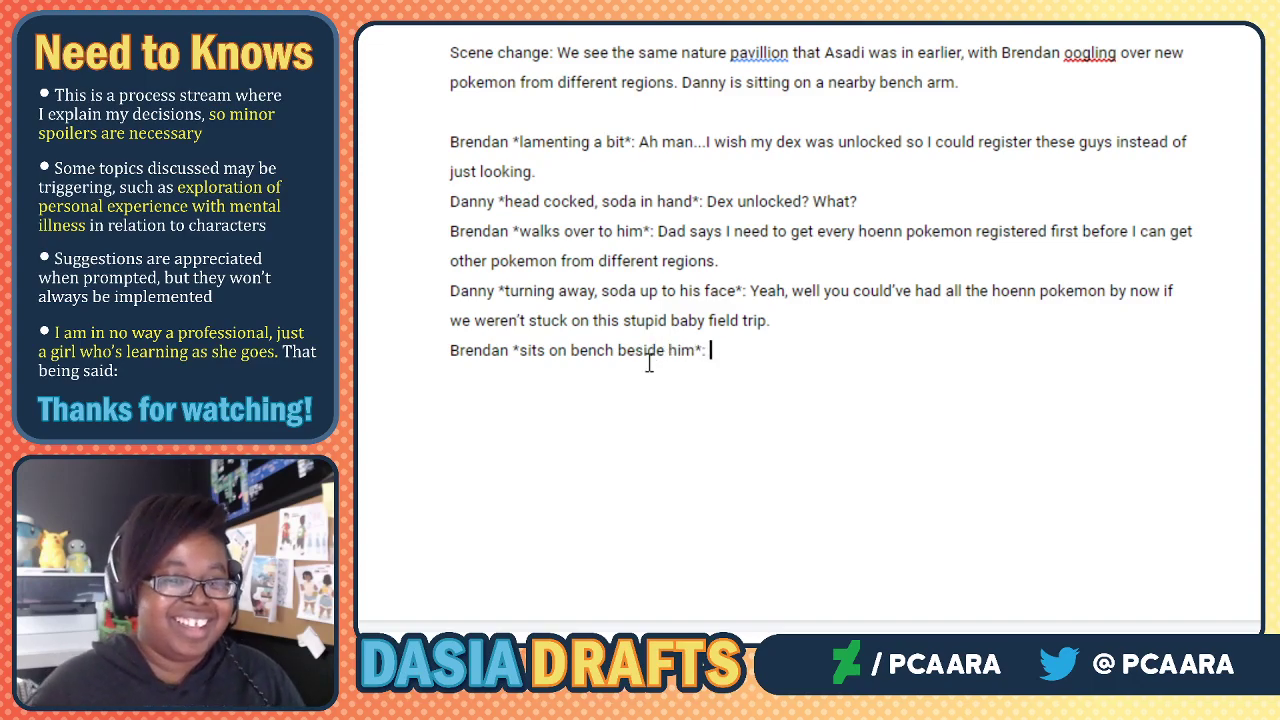
Replace "the hoenn" with "your" before "pokemon" in Danny's field trip line.
{"action": "scroll", "coordinate": [648, 364], "scroll_direction": "down", "scroll_amount": 2}
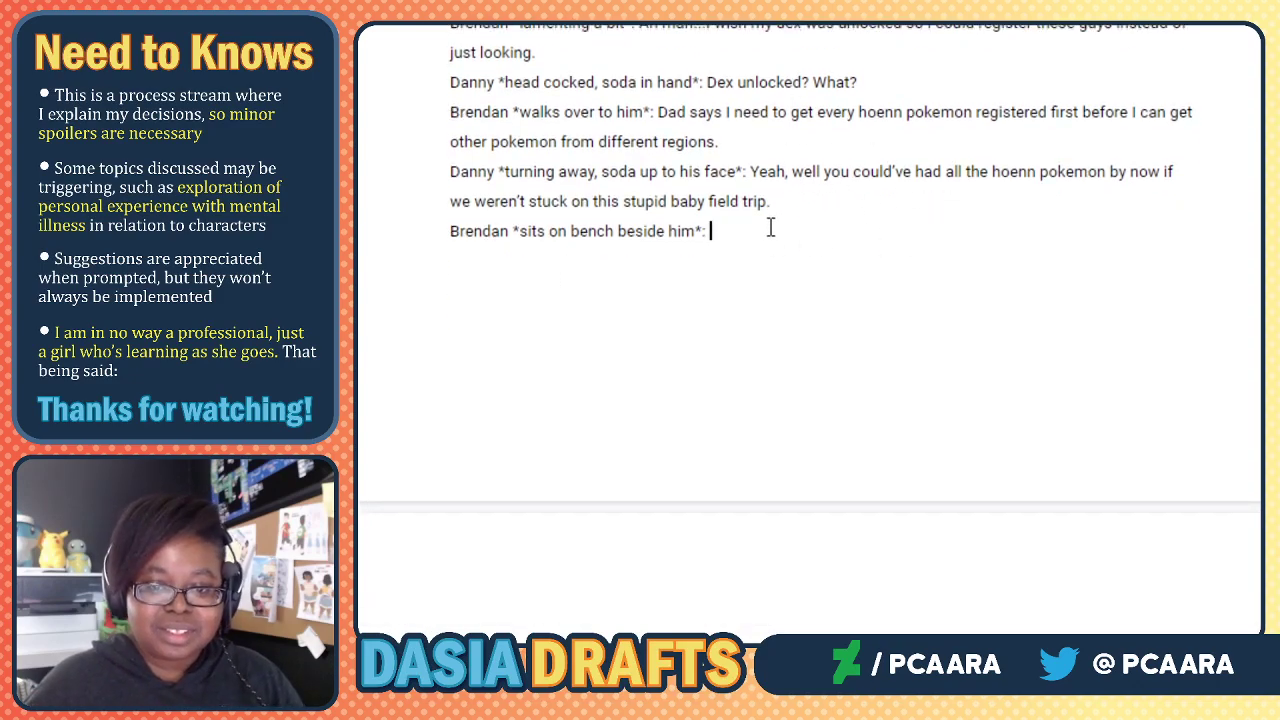
{"action": "double_click", "coordinate": [1012, 174]}
{"action": "left_click", "coordinate": [1036, 174]}
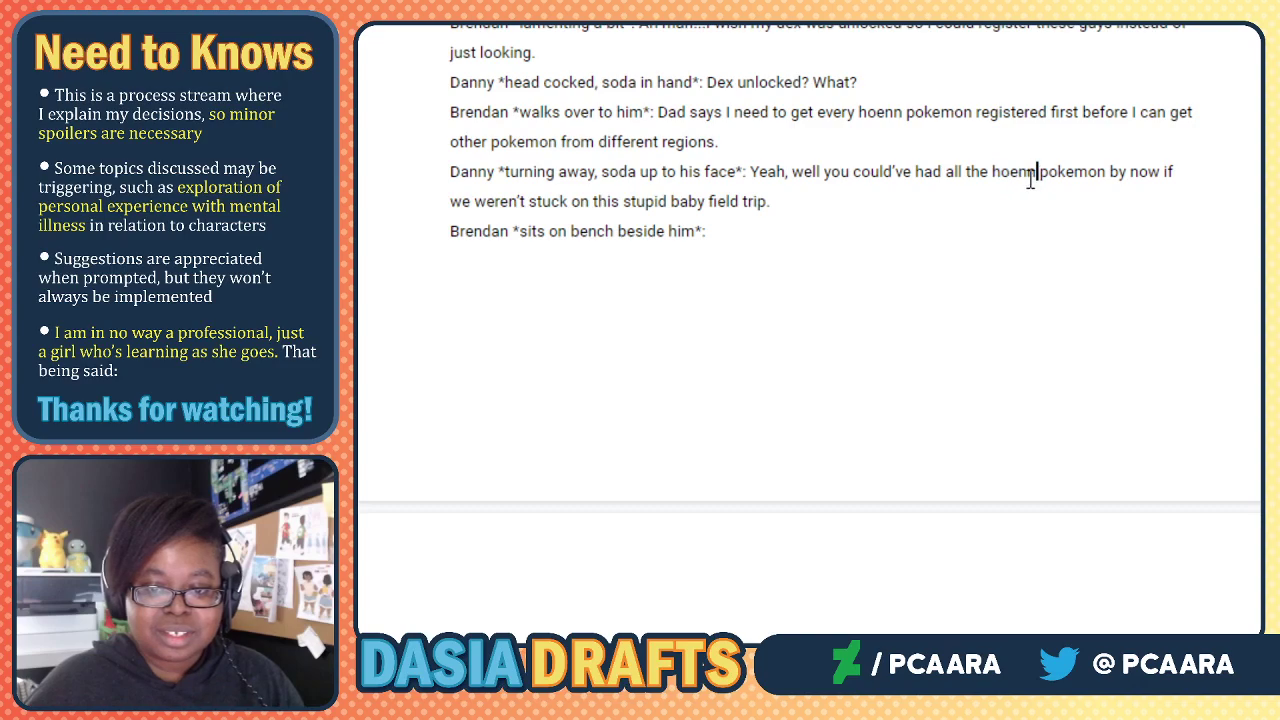
{"action": "left_click_drag", "start_coordinate": [1040, 176], "coordinate": [970, 177]}
{"action": "type", "text": "your"}
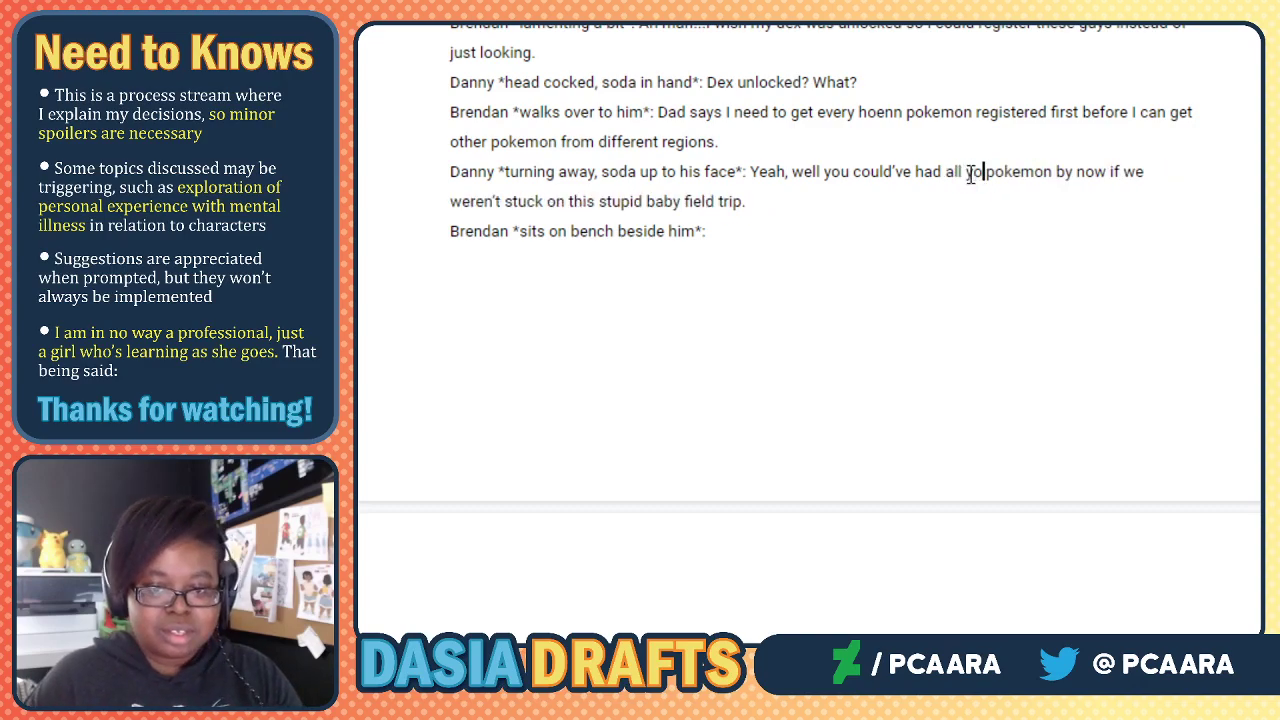
Write "Mmmm I dunno..." as Brendan's reply after his bench cue.
{"action": "left_click", "coordinate": [905, 199]}
{"action": "left_click", "coordinate": [718, 234]}
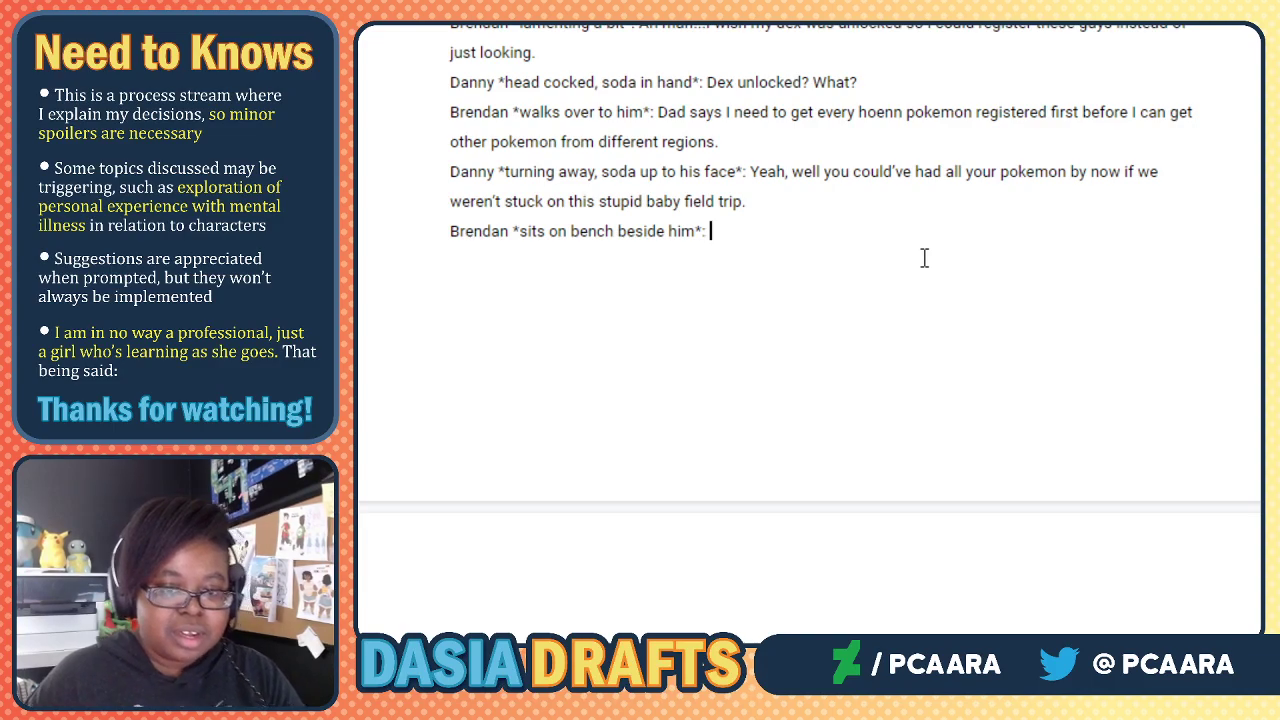
{"action": "type", "text": "Mmmm "}
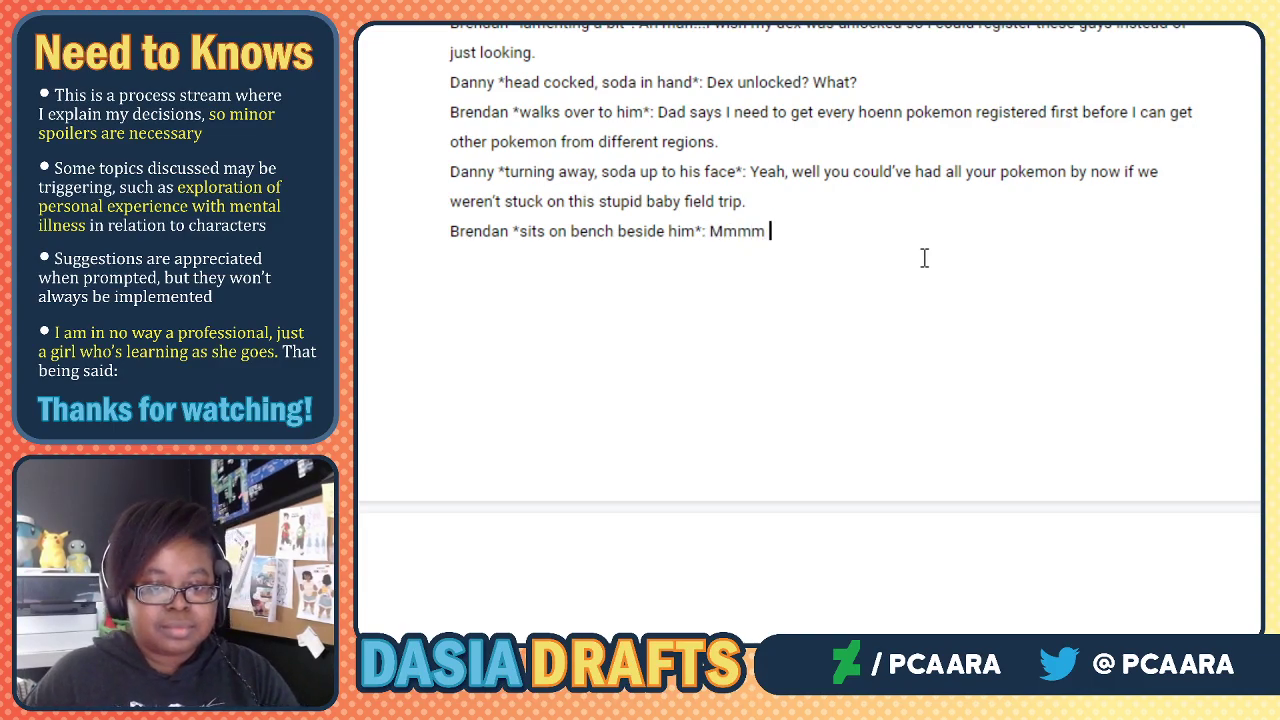
{"action": "type", "text": "I dunno..."}
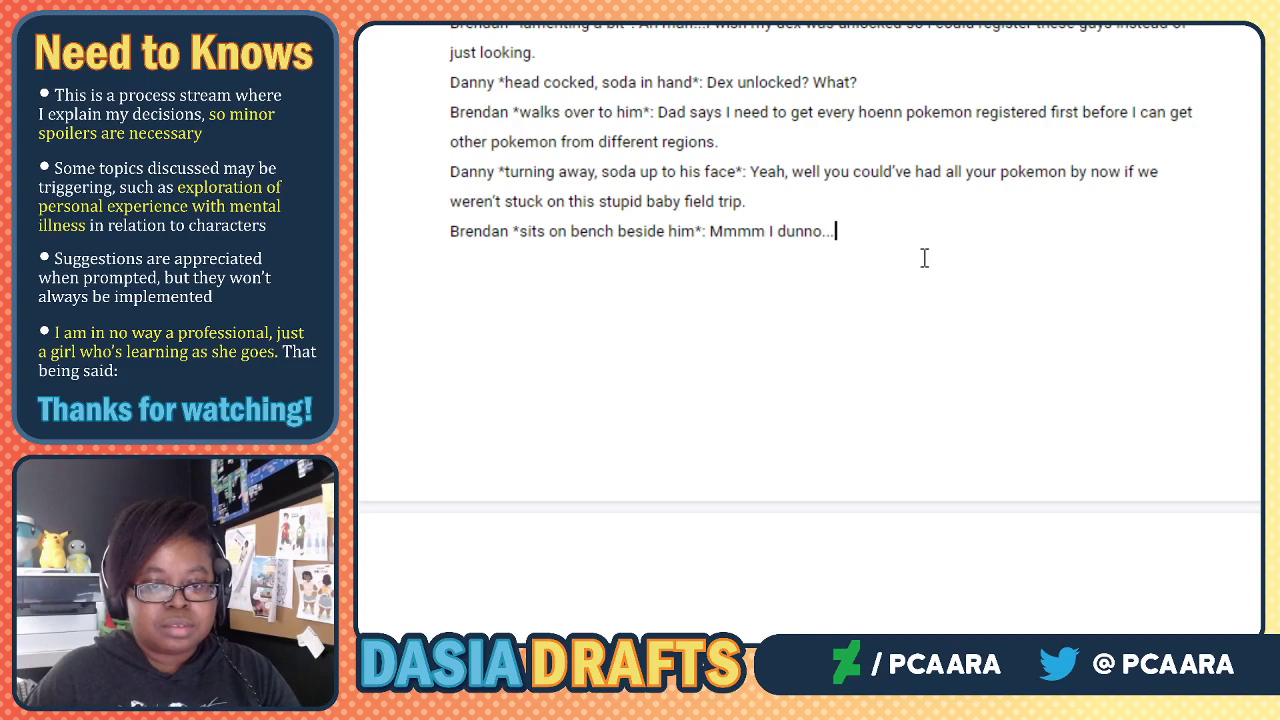
Extend Brendan's bench cue with ", looking down" before the closing asterisk.
{"action": "key", "text": "ctrl+Left"}
{"action": "key", "text": "ctrl+Left"}
{"action": "key", "text": "ctrl+Left"}
{"action": "key", "text": "Left"}
{"action": "type", "text": ", looking down"}
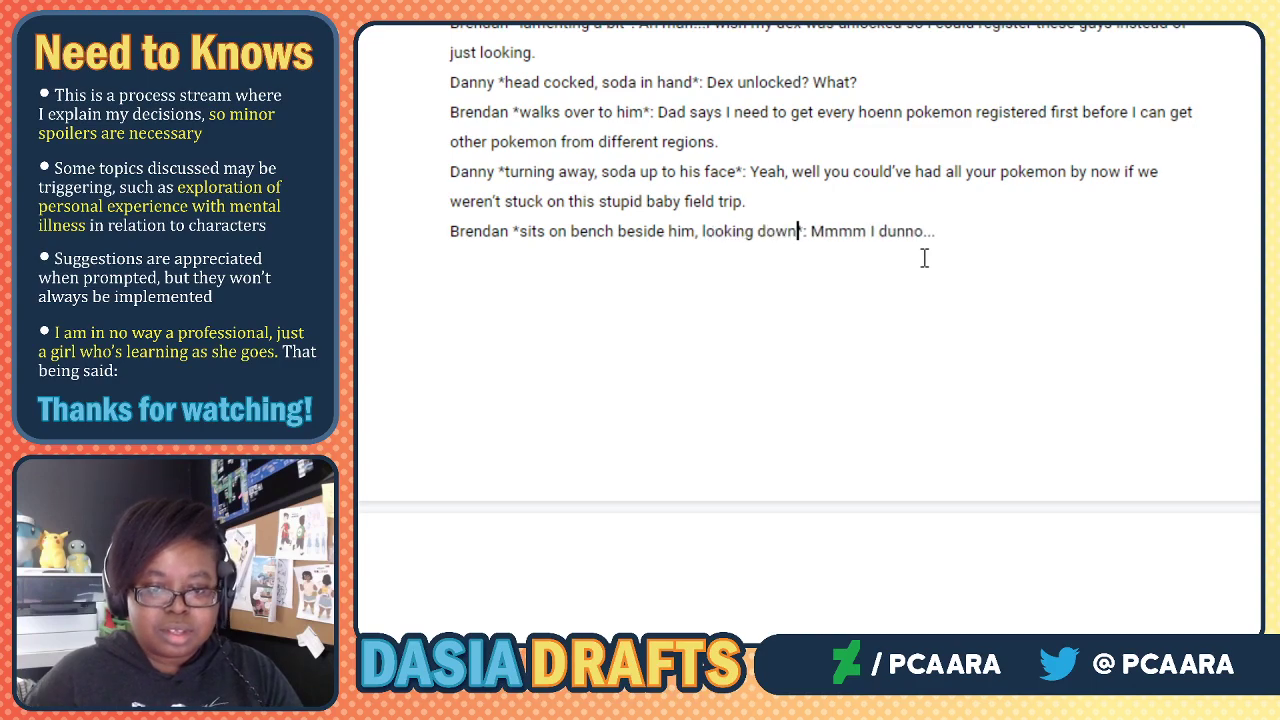
{"action": "key", "text": "End"}
{"action": "key", "text": "Return"}
{"action": "key", "text": "BackSpace"}
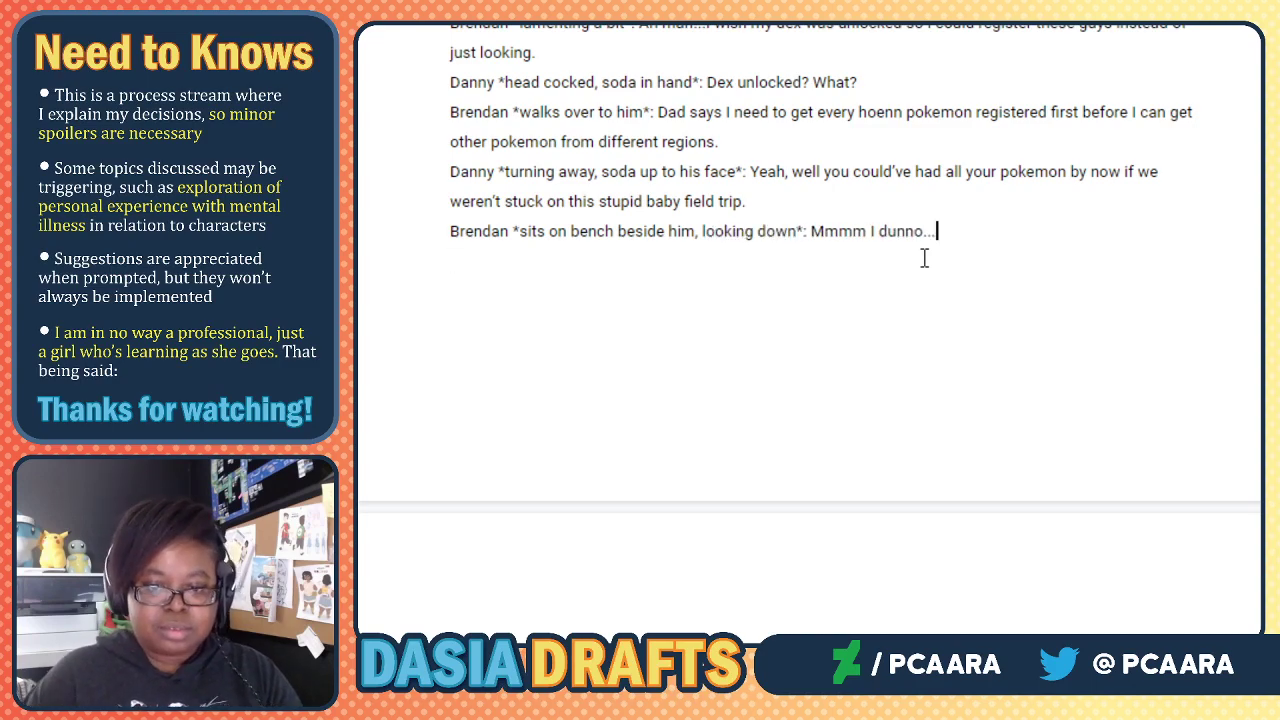
{"action": "type", "text": "I mean we a"}
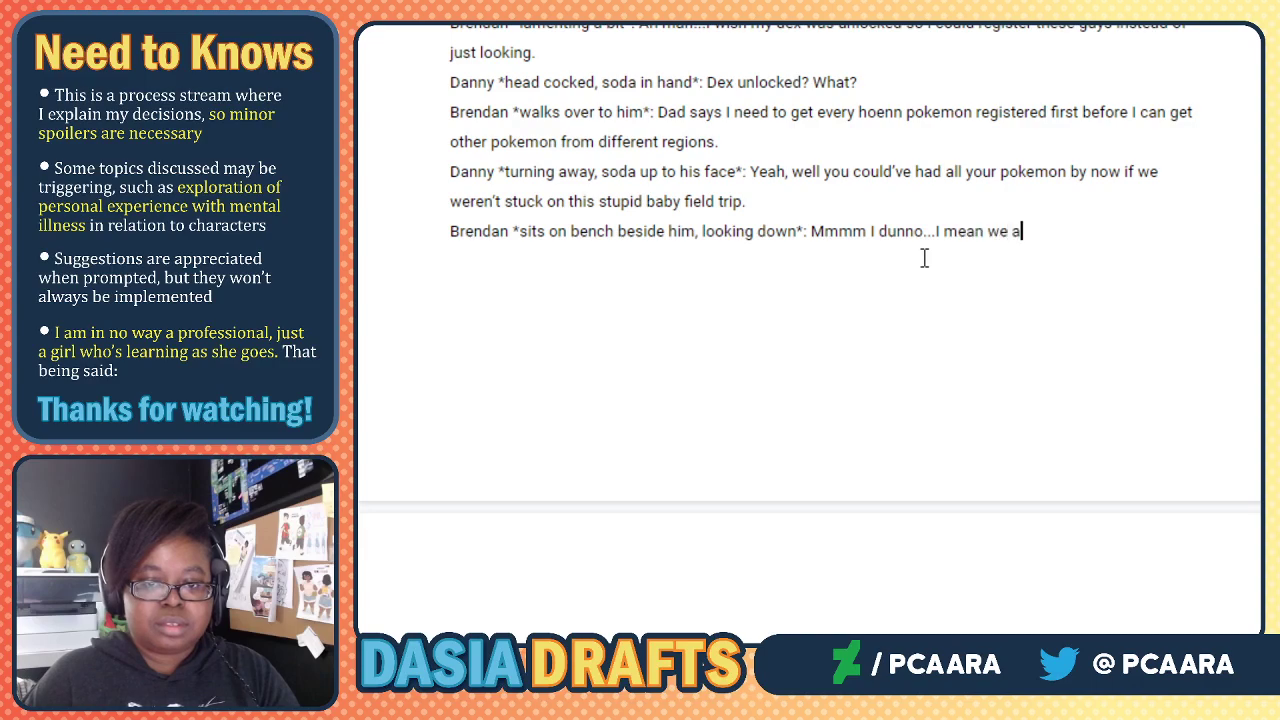
{"action": "type", "text": "ren't with"}
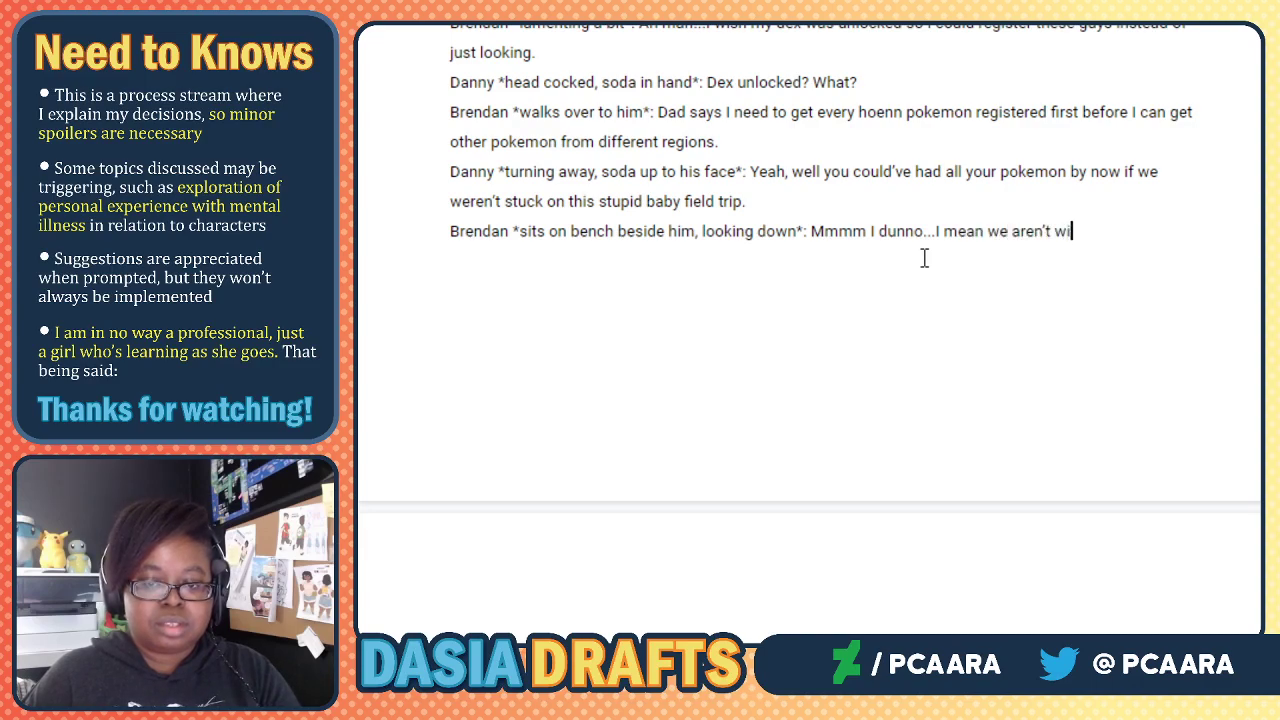
{"action": "type", "text": " them n"}
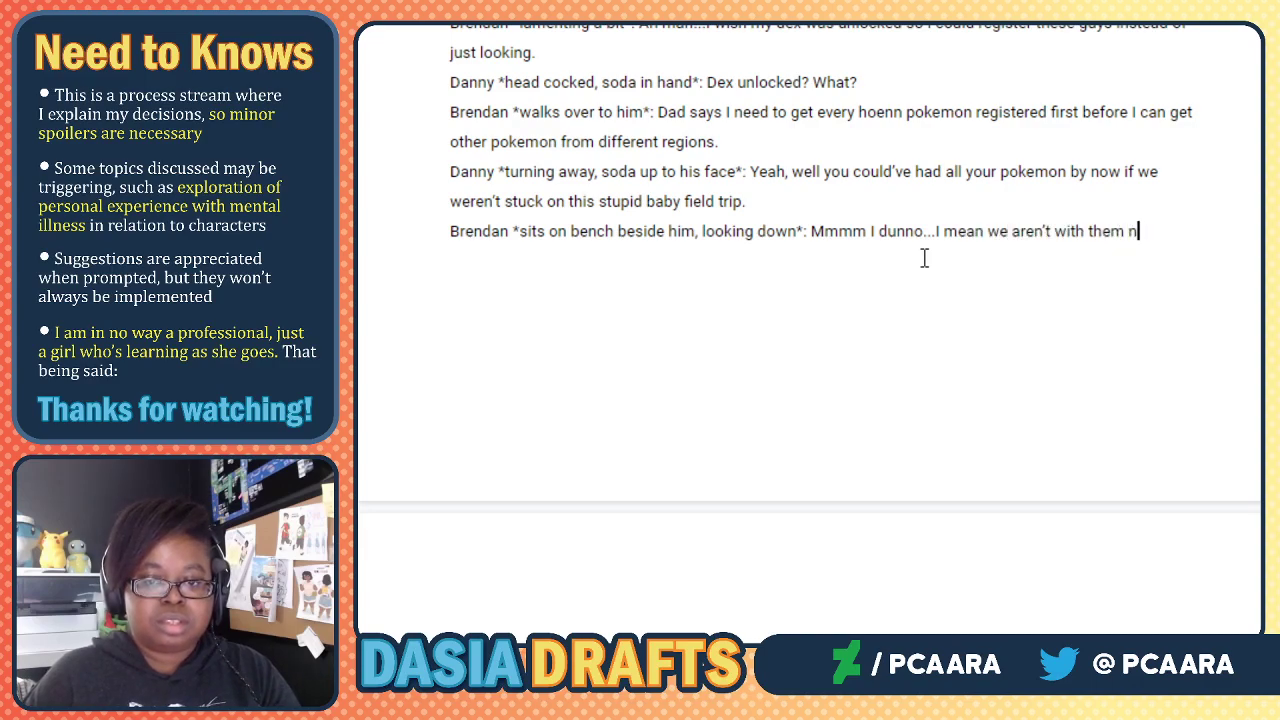
{"action": "type", "text": "ow, but I kinda "}
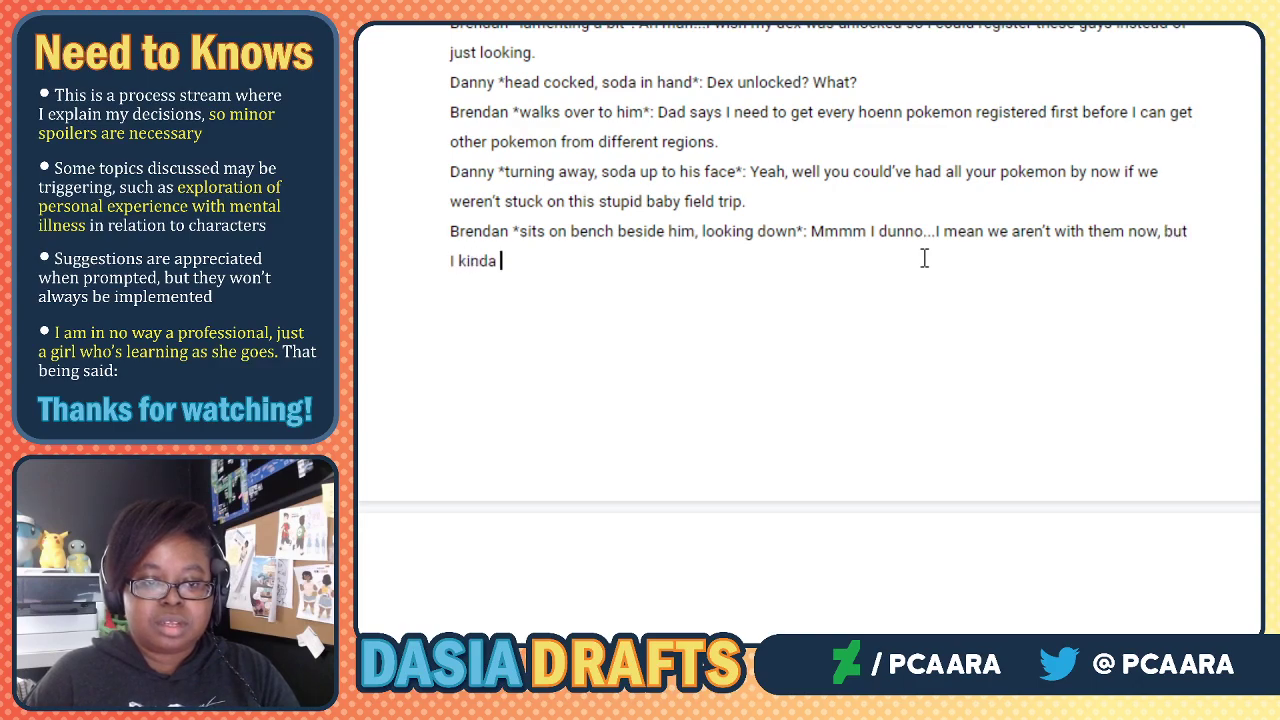
{"action": "type", "text": "like"}
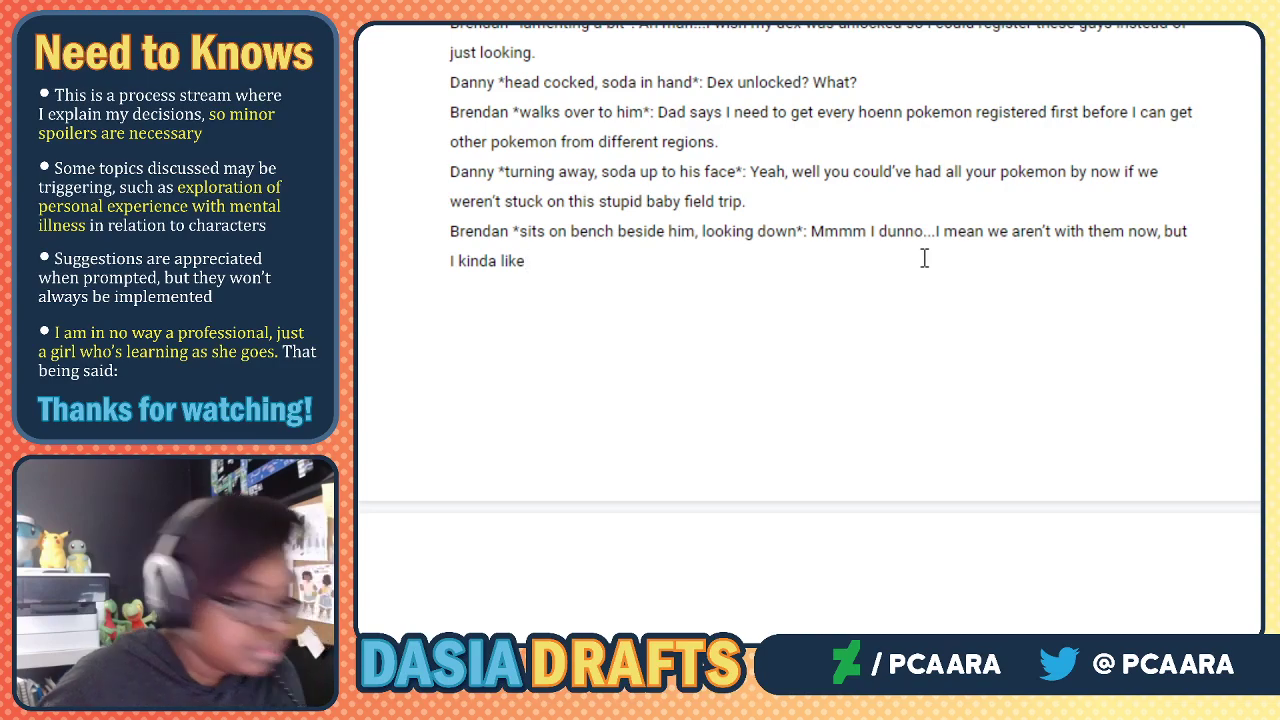
{"action": "type", "text": " havi"}
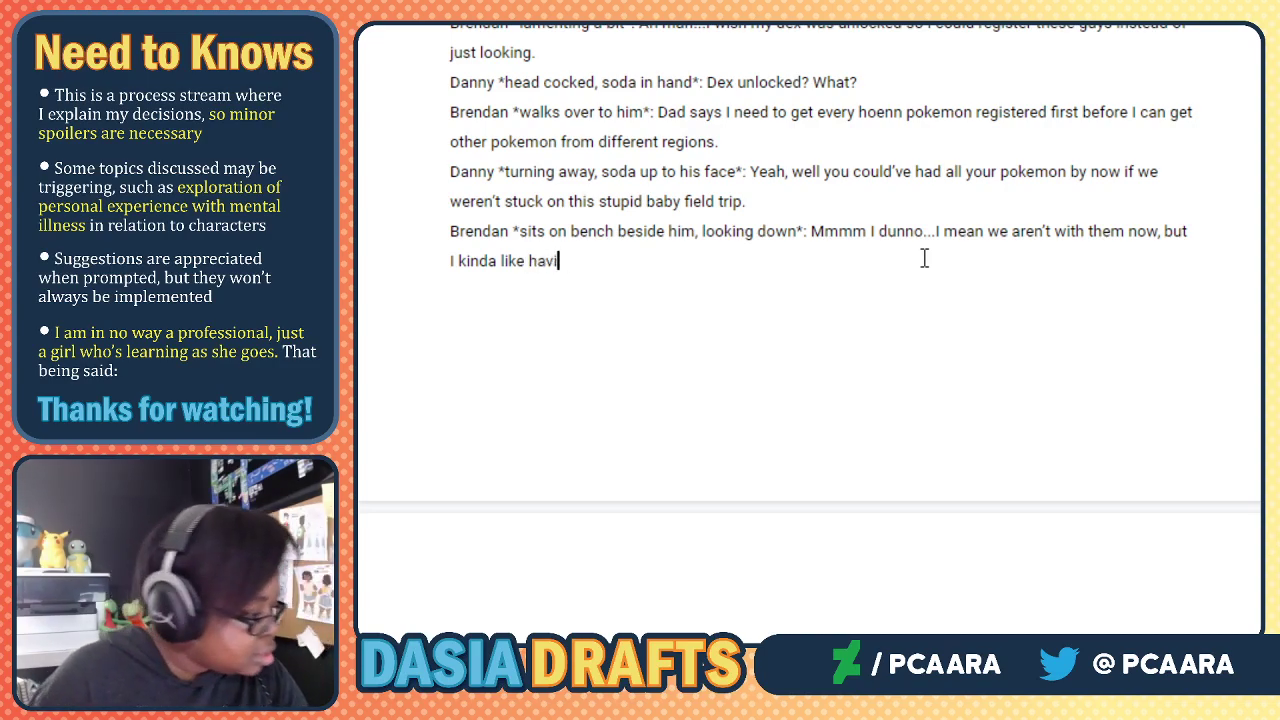
{"action": "type", "text": "g the o"}
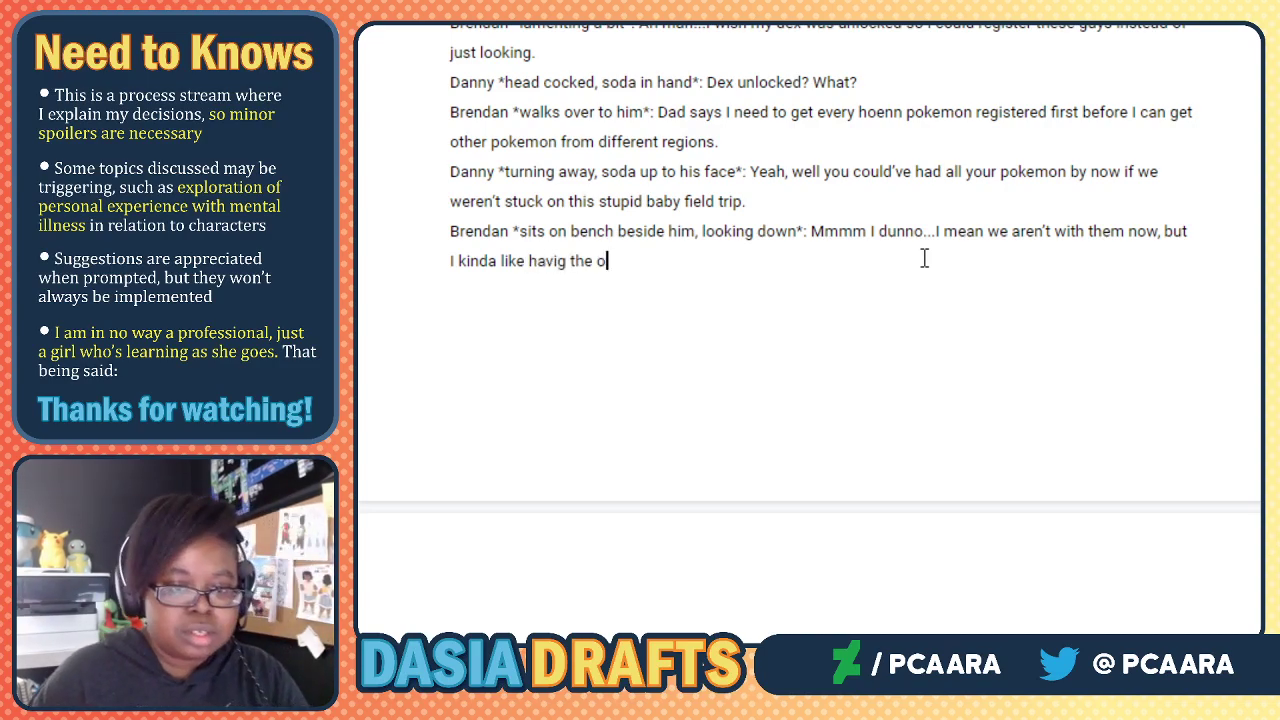
{"action": "key", "text": "BackSpace"}
{"action": "key", "text": "BackSpace"}
{"action": "key", "text": "BackSpace"}
{"action": "key", "text": "BackSpace"}
{"action": "key", "text": "BackSpace"}
{"action": "key", "text": "BackSpace"}
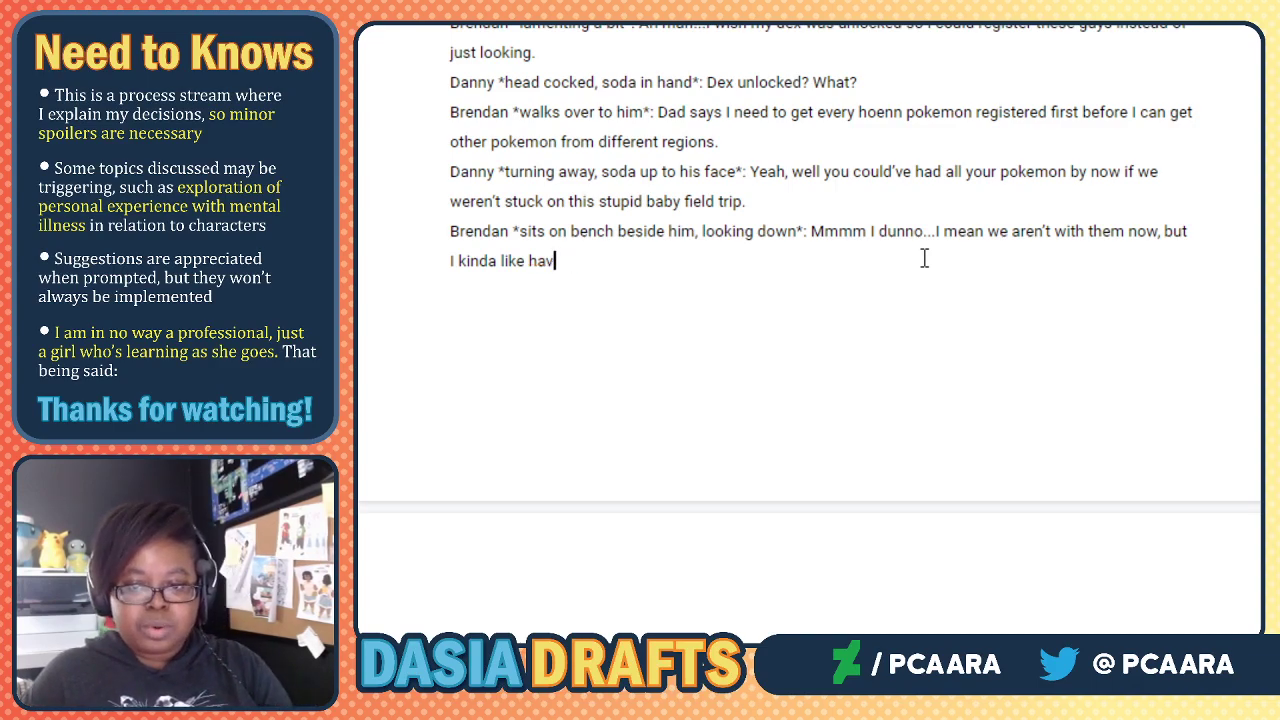
{"action": "type", "text": "ing ev"}
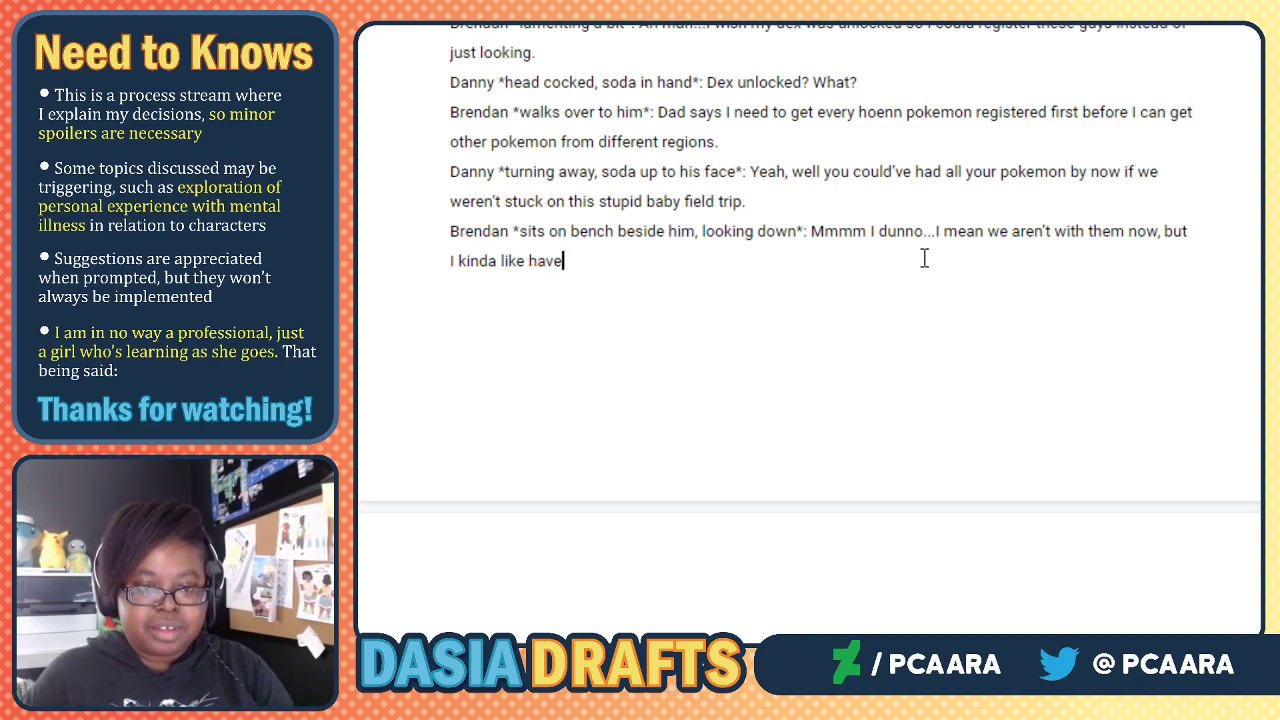
{"action": "type", "text": "eryone else around"}
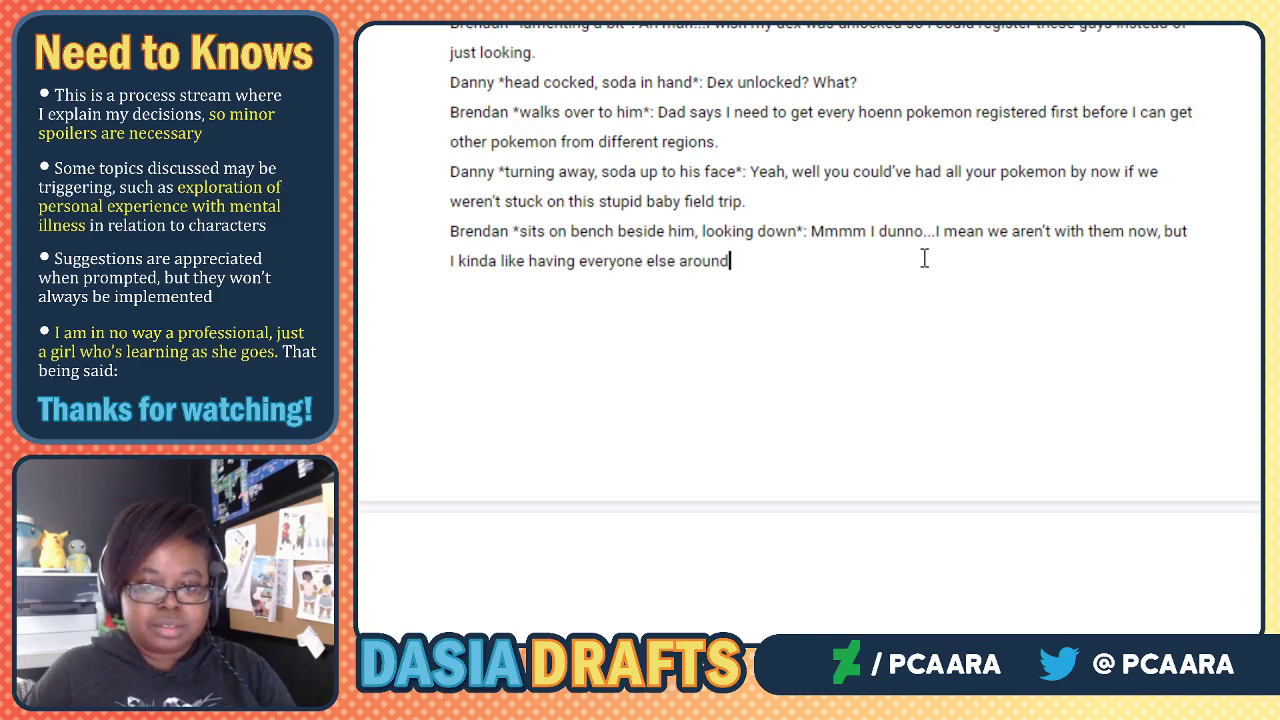
{"action": "key", "text": "BackSpace"}
{"action": "key", "text": "BackSpace"}
{"action": "key", "text": "BackSpace"}
{"action": "key", "text": "BackSpace"}
{"action": "key", "text": "BackSpace"}
{"action": "key", "text": "BackSpace"}
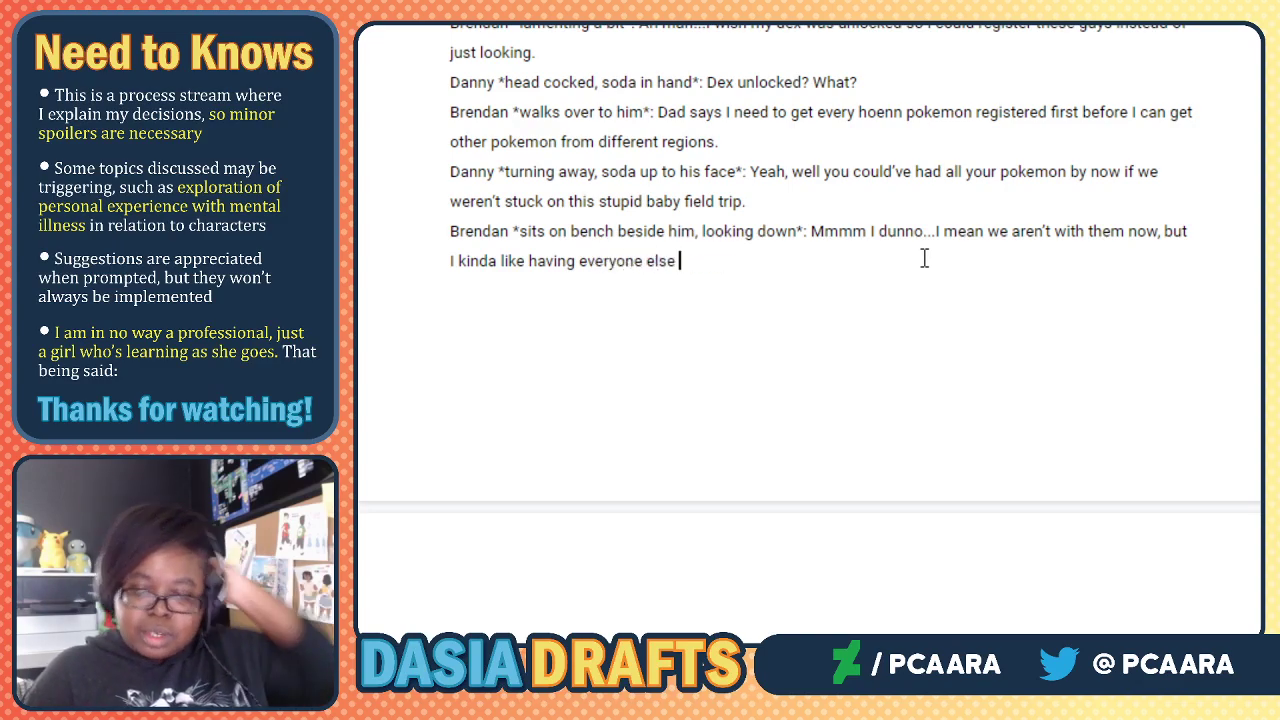
{"action": "key", "text": "BackSpace"}
{"action": "key", "text": "BackSpace"}
{"action": "key", "text": "BackSpace"}
{"action": "key", "text": "BackSpace"}
{"action": "key", "text": "BackSpace"}
{"action": "key", "text": "BackSpace"}
{"action": "key", "text": "BackSpace"}
{"action": "key", "text": "BackSpace"}
{"action": "key", "text": "BackSpace"}
{"action": "key", "text": "BackSpace"}
{"action": "key", "text": "BackSpace"}
{"action": "key", "text": "BackSpace"}
{"action": "key", "text": "BackSpace"}
{"action": "key", "text": "BackSpace"}
{"action": "key", "text": "BackSpace"}
{"action": "key", "text": "BackSpace"}
{"action": "key", "text": "BackSpace"}
{"action": "key", "text": "BackSpace"}
{"action": "key", "text": "BackSpace"}
{"action": "key", "text": "BackSpace"}
{"action": "key", "text": "BackSpace"}
{"action": "key", "text": "BackSpace"}
{"action": "key", "text": "BackSpace"}
{"action": "key", "text": "BackSpace"}
{"action": "key", "text": "BackSpace"}
{"action": "key", "text": "BackSpace"}
{"action": "key", "text": "BackSpace"}
Continue Brendan's bench reply after "Mmmm I dunno..." with "I kinda like having all the other kids around".
{"action": "type", "text": "kinda like ha"}
{"action": "key", "text": "BackSpace"}
{"action": "type", "text": "aving all the t"}
{"action": "type", "text": "roupe kids"}
{"action": "key", "text": "BackSpace"}
{"action": "key", "text": "BackSpace"}
{"action": "key", "text": "BackSpace"}
{"action": "key", "text": "BackSpace"}
{"action": "key", "text": "BackSpace"}
{"action": "key", "text": "BackSpace"}
{"action": "key", "text": "BackSpace"}
{"action": "key", "text": "BackSpace"}
{"action": "key", "text": "BackSpace"}
{"action": "key", "text": "BackSpace"}
{"action": "key", "text": "BackSpace"}
{"action": "type", "text": "other kids around"}
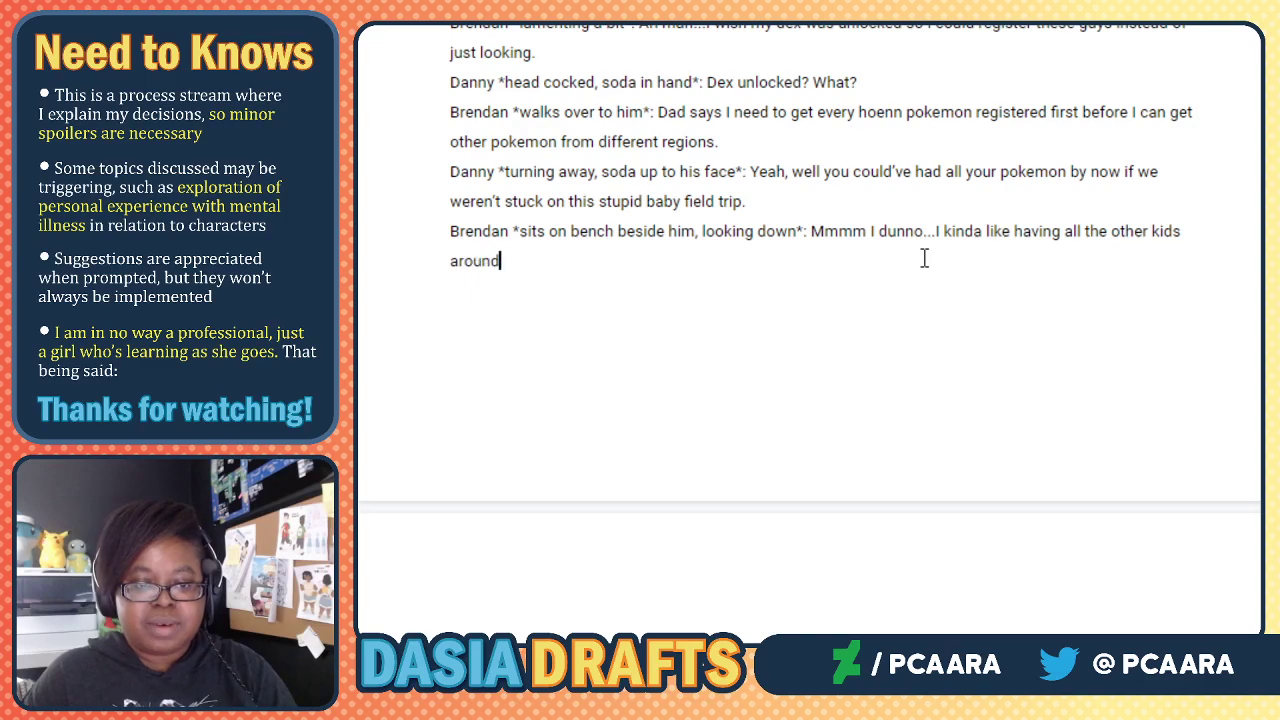
End that sentence with a period and add "They're alot of fun, yknow?" to Brendan's reply.
{"action": "type", "text": ". T"}
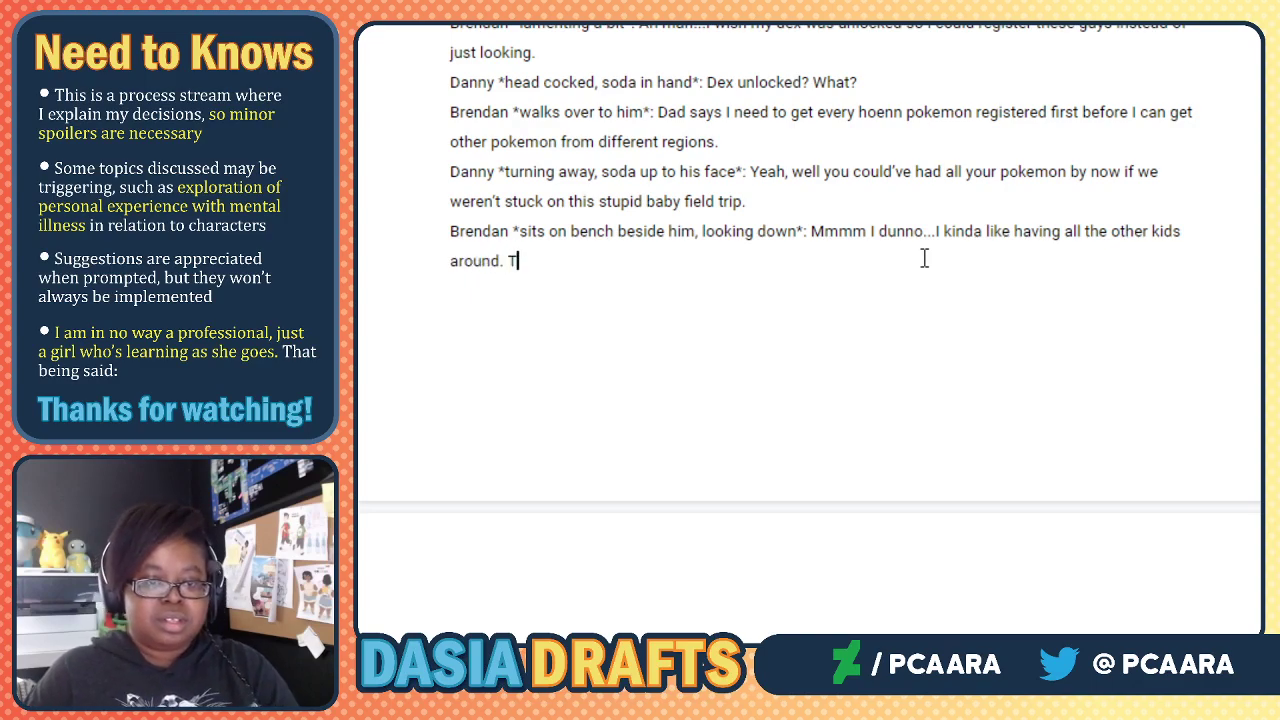
{"action": "type", "text": "hey're alot of fun, kn"}
{"action": "key", "text": "BackSpace"}
{"action": "key", "text": "BackSpace"}
{"action": "type", "text": "yknow?"}
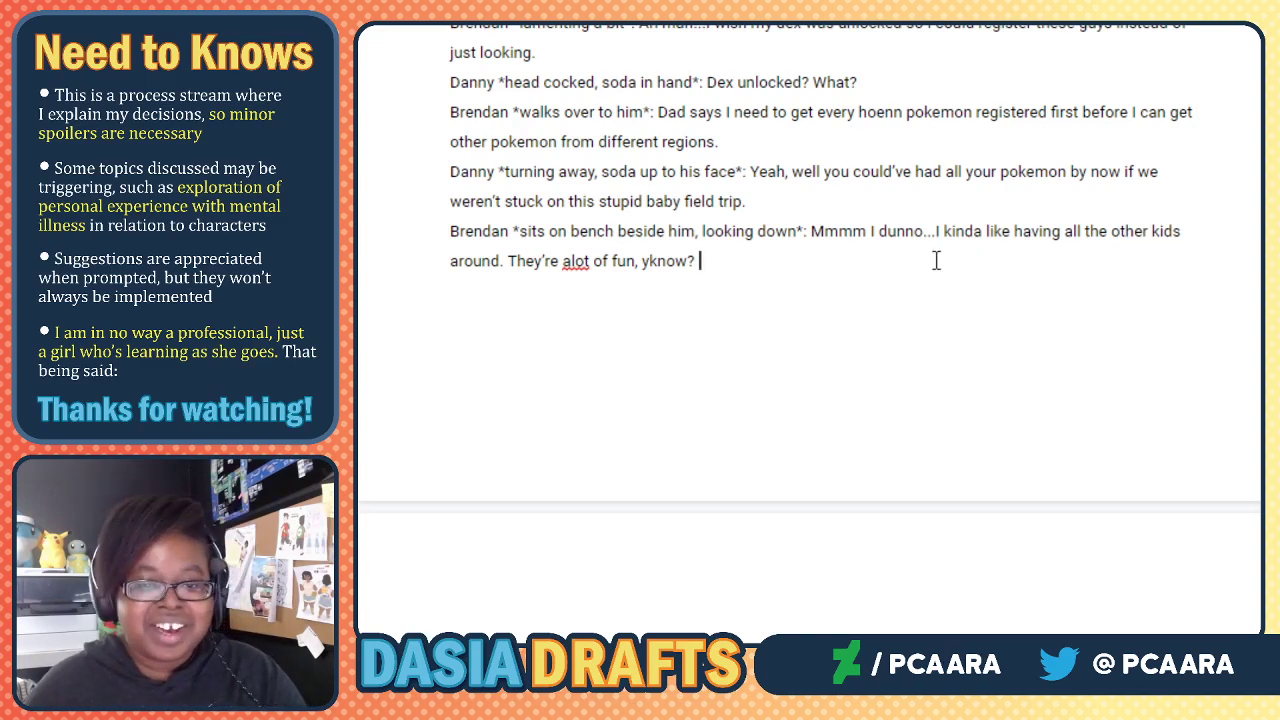
Append "*leans back, looks up* I bet you like it too." to the end of Brendan's reply.
{"action": "double_click", "coordinate": [772, 264]}
{"action": "left_click", "coordinate": [717, 261]}
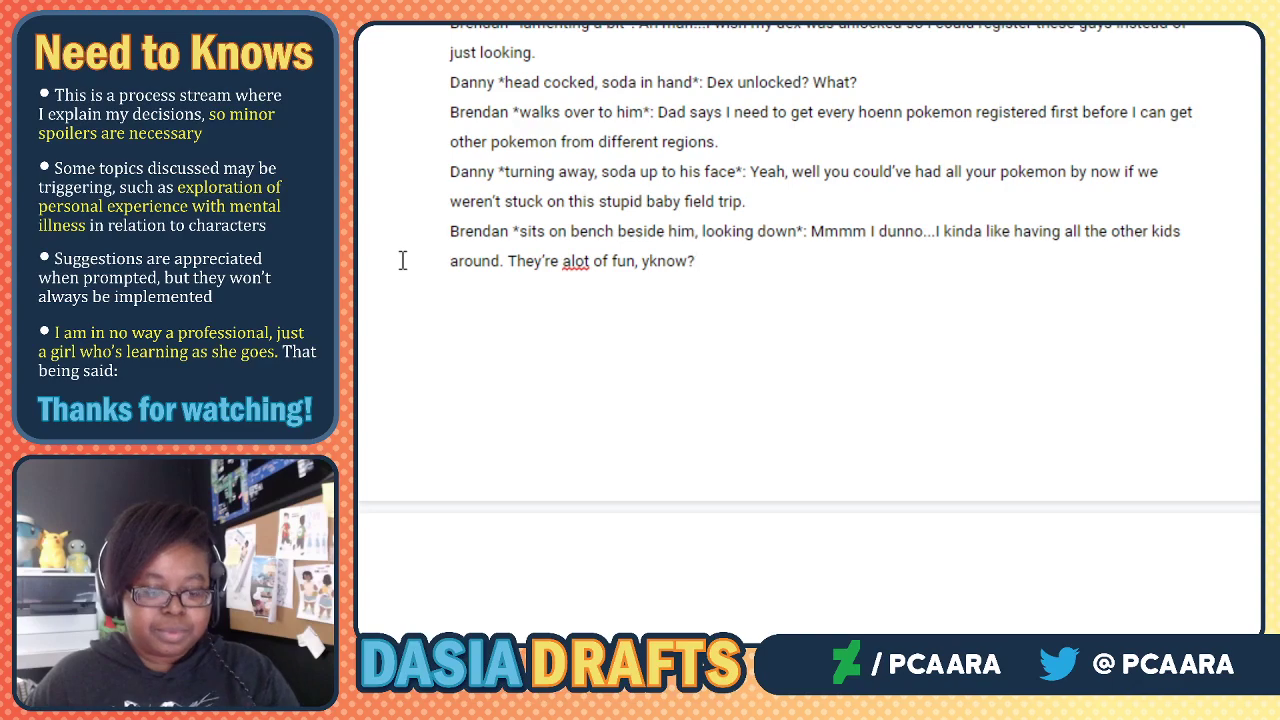
{"action": "type", "text": "*looks up"}
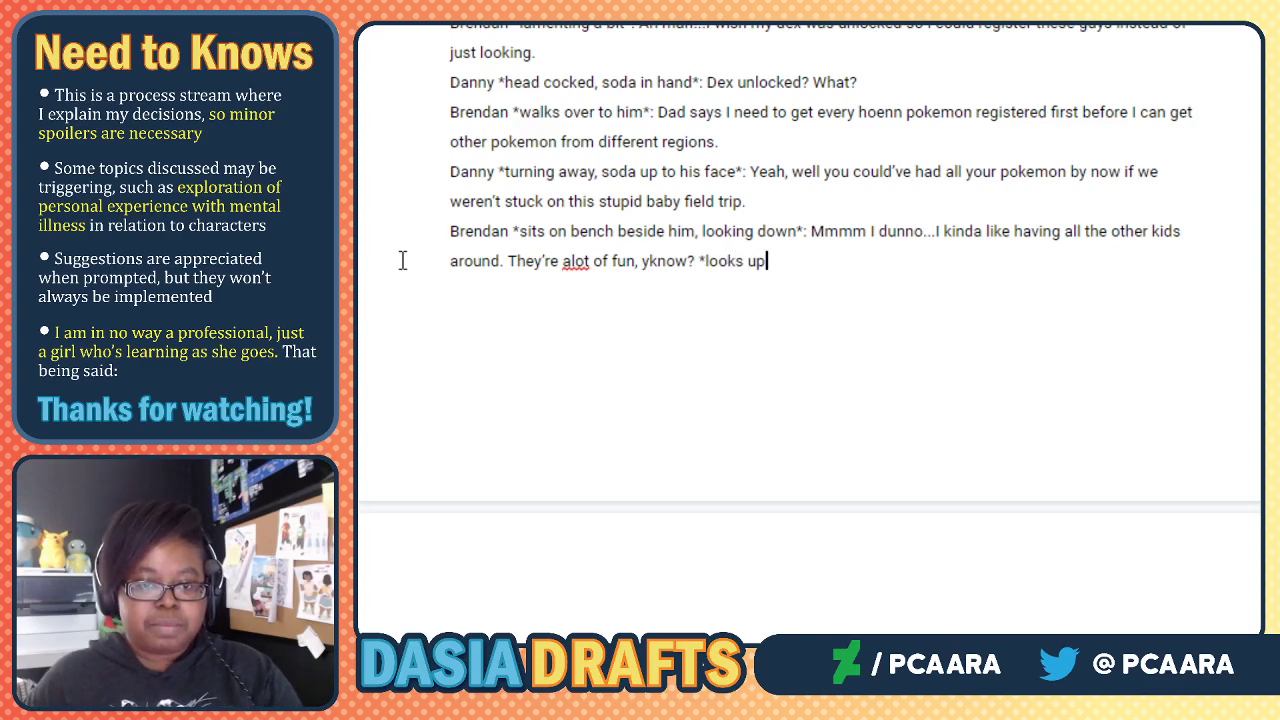
{"action": "key", "text": "BackSpace"}
{"action": "key", "text": "BackSpace"}
{"action": "key", "text": "BackSpace"}
{"action": "key", "text": "BackSpace"}
{"action": "key", "text": "BackSpace"}
{"action": "key", "text": "BackSpace"}
{"action": "key", "text": "BackSpace"}
{"action": "type", "text": "ea"}
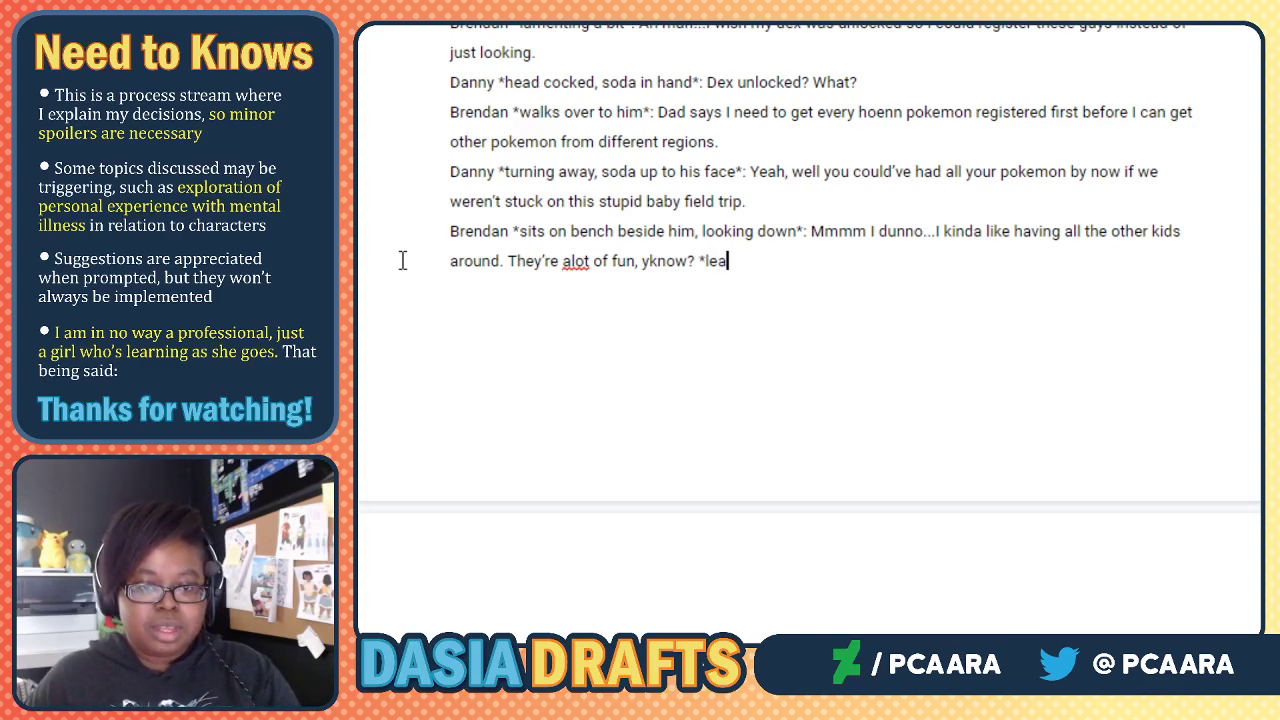
{"action": "type", "text": "ns back, looks up* I bet yo"}
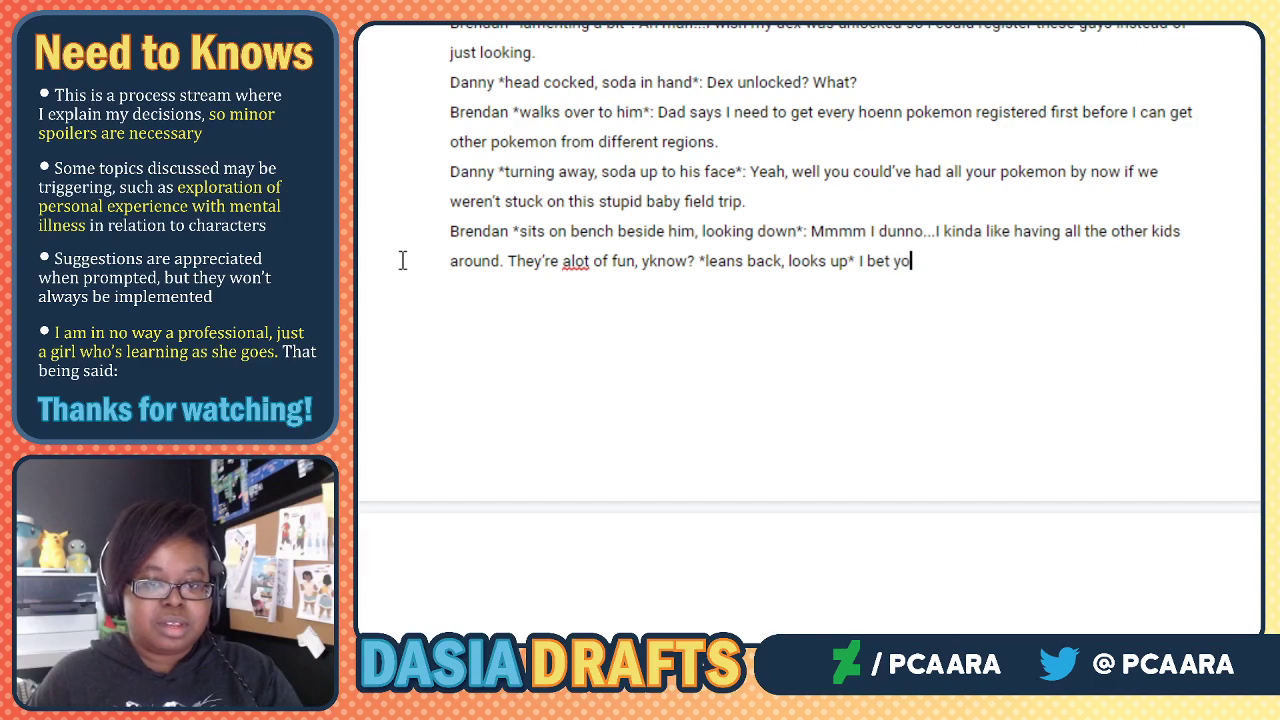
{"action": "type", "text": "u like it too"}
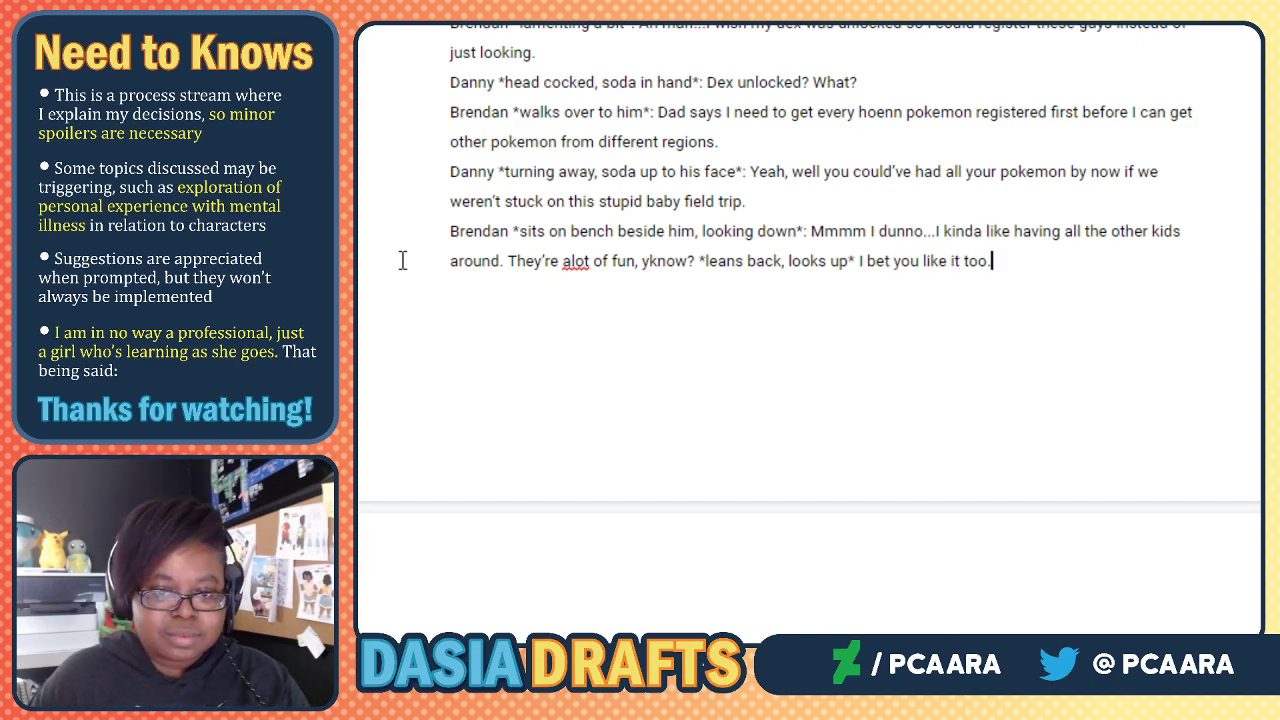
{"action": "type", "text": "."}
Write Danny's response on a new line as "Danny *hopping off bench, looking behind him*: Pff.".
{"action": "key", "text": "Return"}
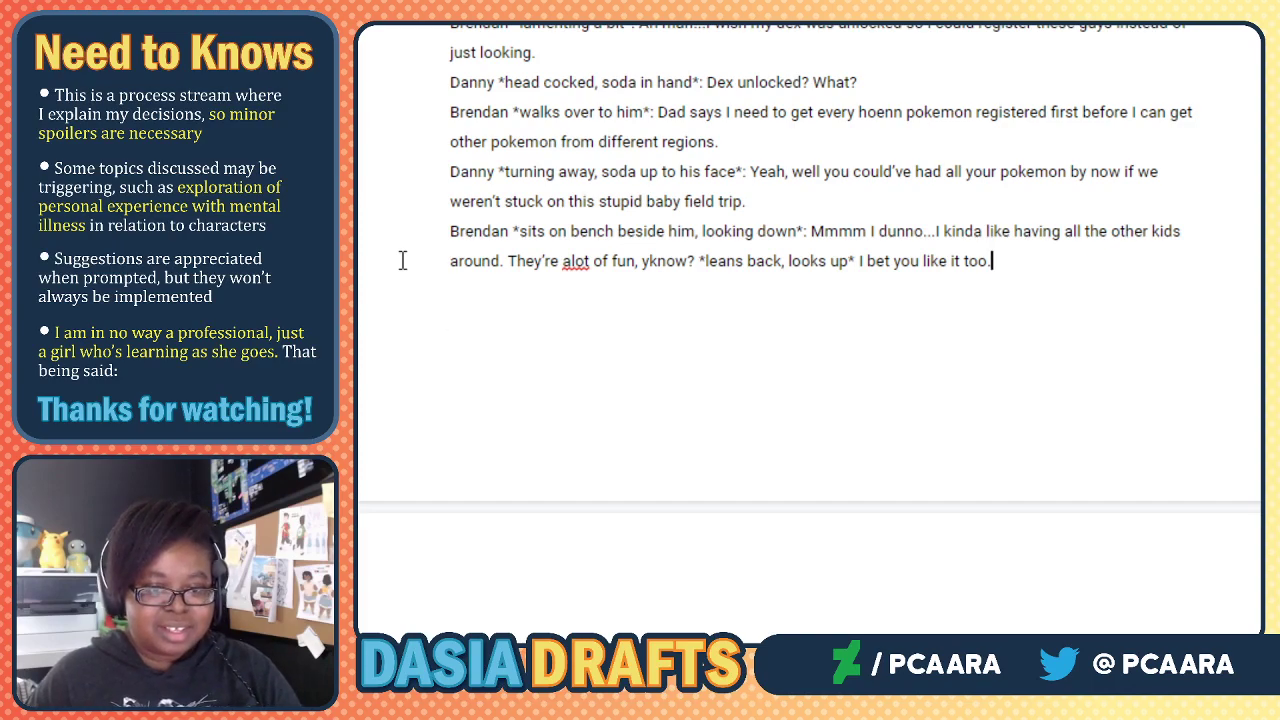
{"action": "type", "text": "Danny"}
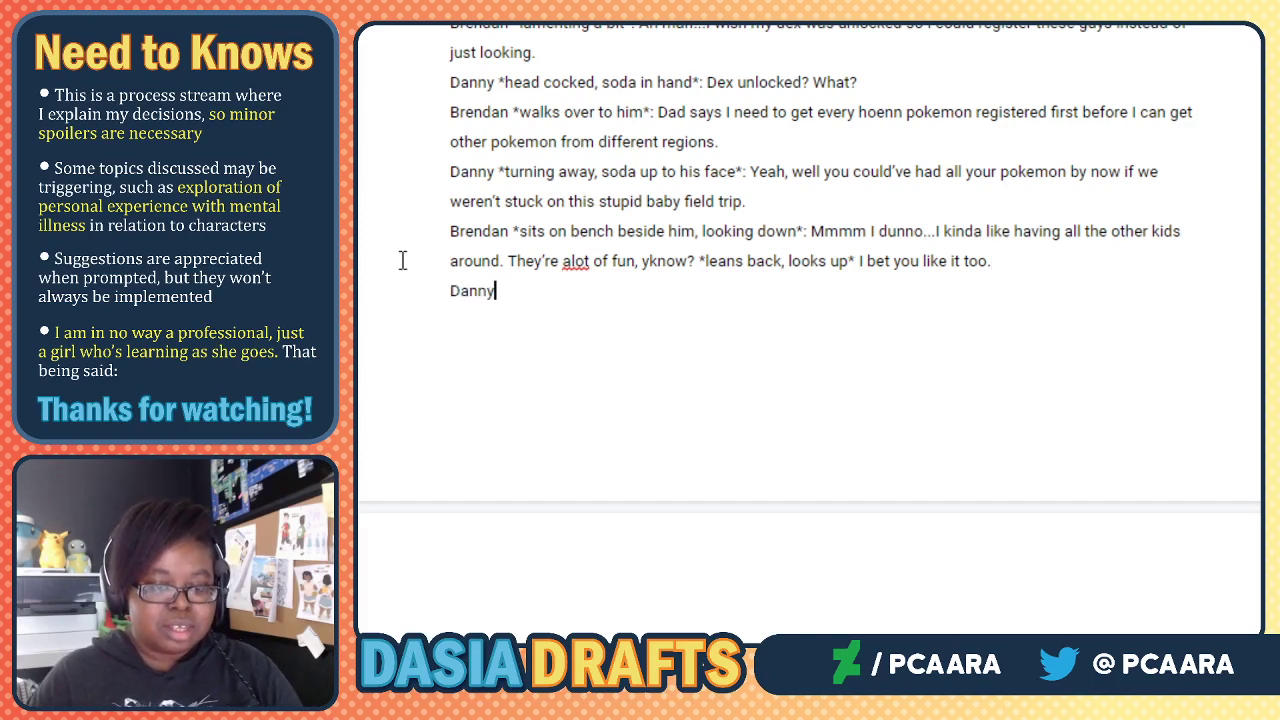
{"action": "type", "text": " *looking be"}
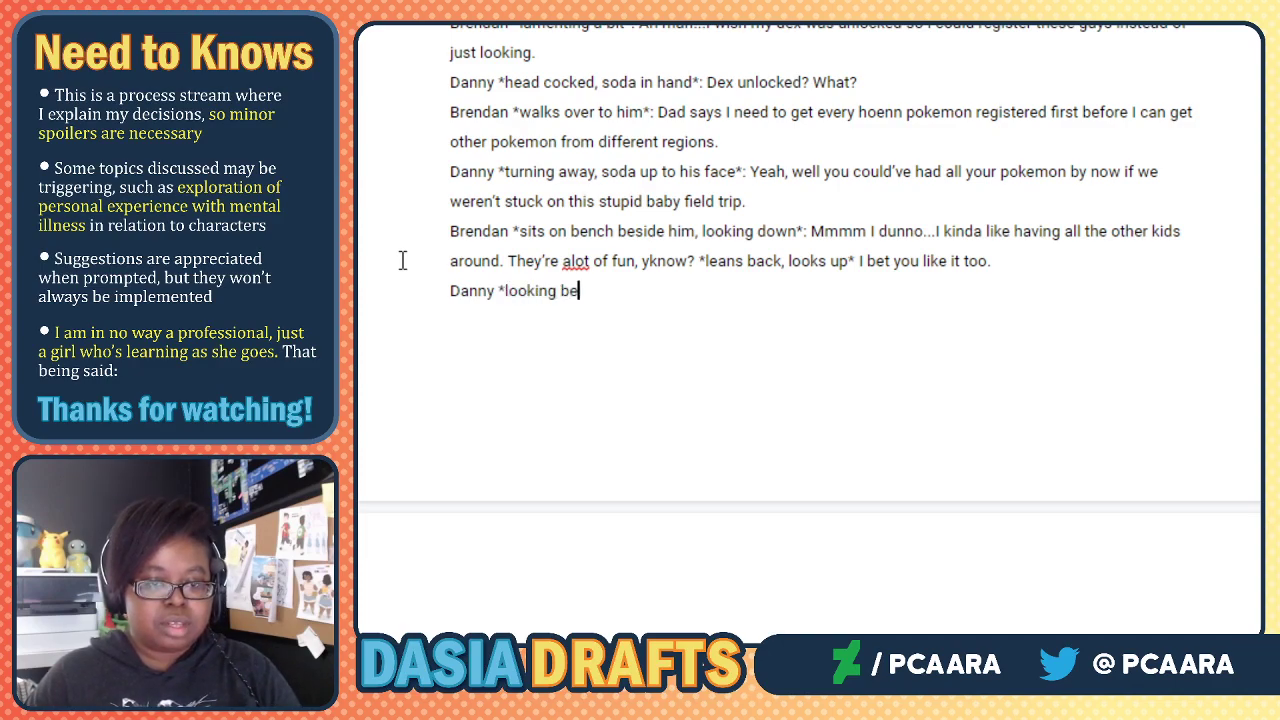
{"action": "type", "text": "hind him"}
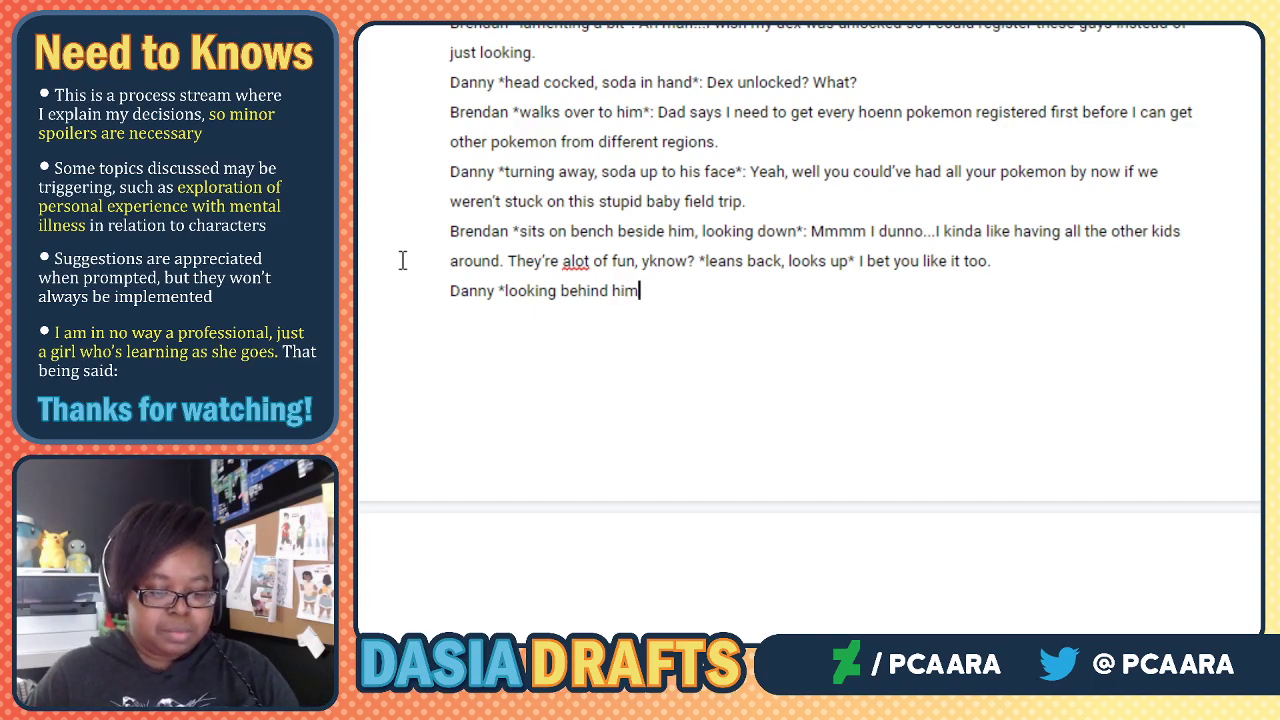
{"action": "key", "text": "BackSpace"}
{"action": "key", "text": "BackSpace"}
{"action": "key", "text": "BackSpace"}
{"action": "key", "text": "BackSpace"}
{"action": "key", "text": "BackSpace"}
{"action": "key", "text": "BackSpace"}
{"action": "key", "text": "BackSpace"}
{"action": "key", "text": "BackSpace"}
{"action": "key", "text": "BackSpace"}
{"action": "key", "text": "BackSpace"}
{"action": "key", "text": "BackSpace"}
{"action": "key", "text": "BackSpace"}
{"action": "key", "text": "BackSpace"}
{"action": "key", "text": "BackSpace"}
{"action": "key", "text": "BackSpace"}
{"action": "key", "text": "BackSpace"}
{"action": "key", "text": "BackSpace"}
{"action": "type", "text": "hopping off bench, looking behind him*: Pff"}
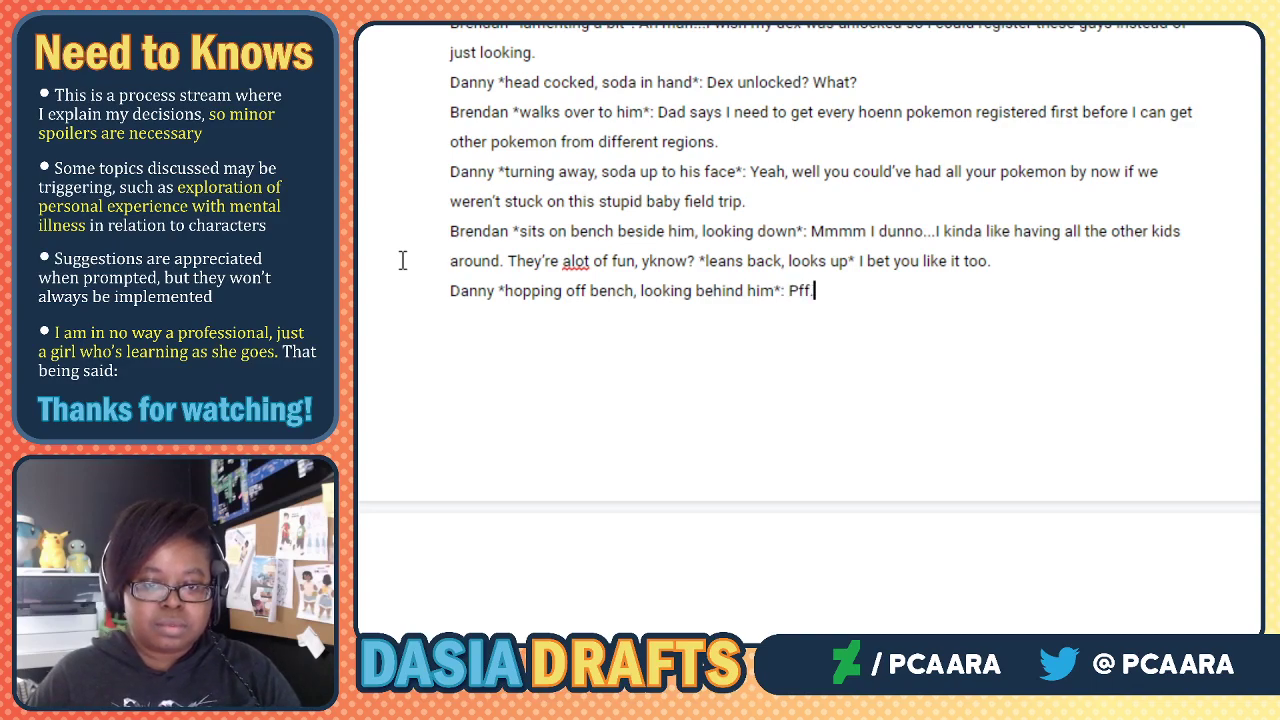
{"action": "type", "text": "."}
After a blank line, write the action "Suddenly Danny's eyes widen and he takes off. Brendan turns around on the bench".
{"action": "key", "text": "Return"}
{"action": "key", "text": "Return"}
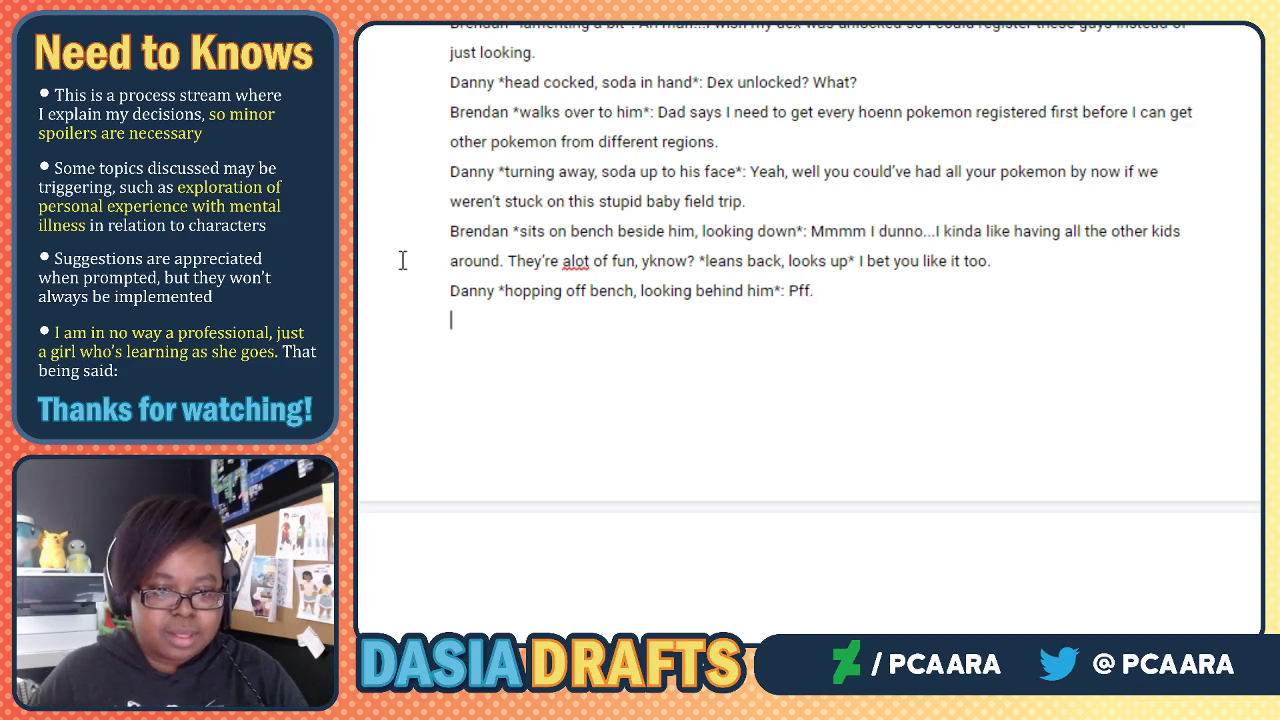
{"action": "type", "text": "Suddenly "}
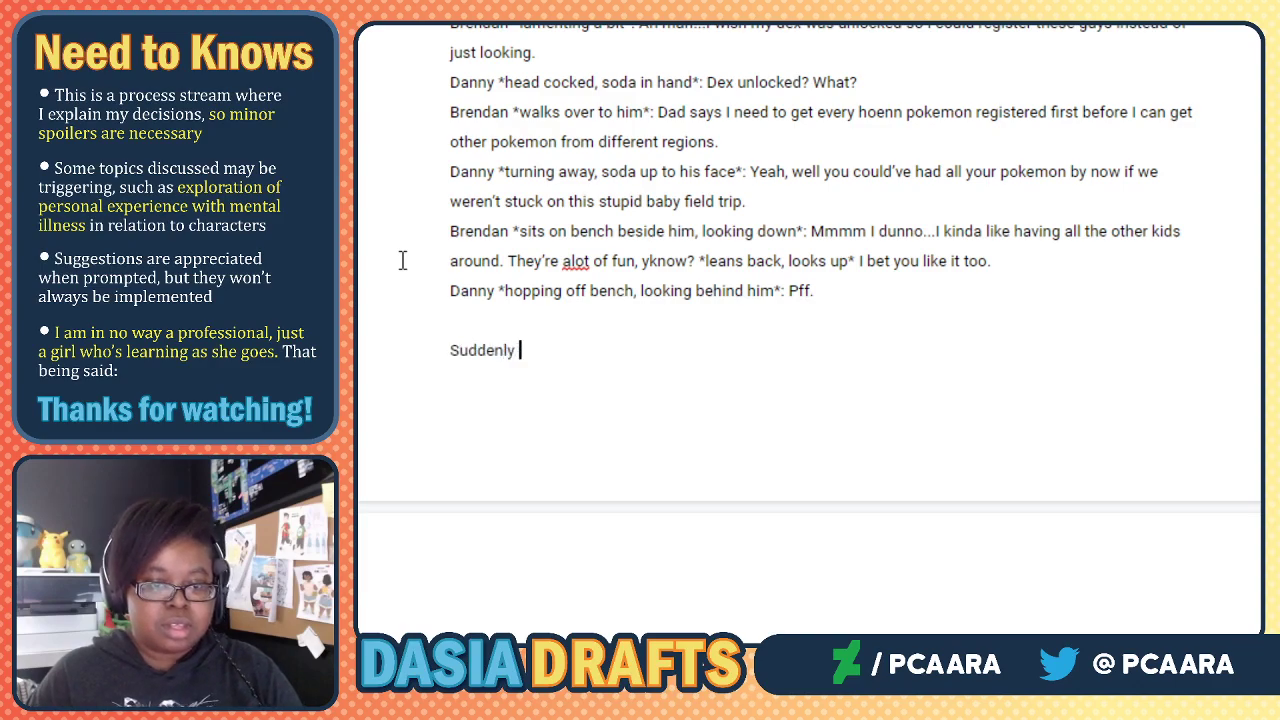
{"action": "type", "text": "Danny's eyes widen"}
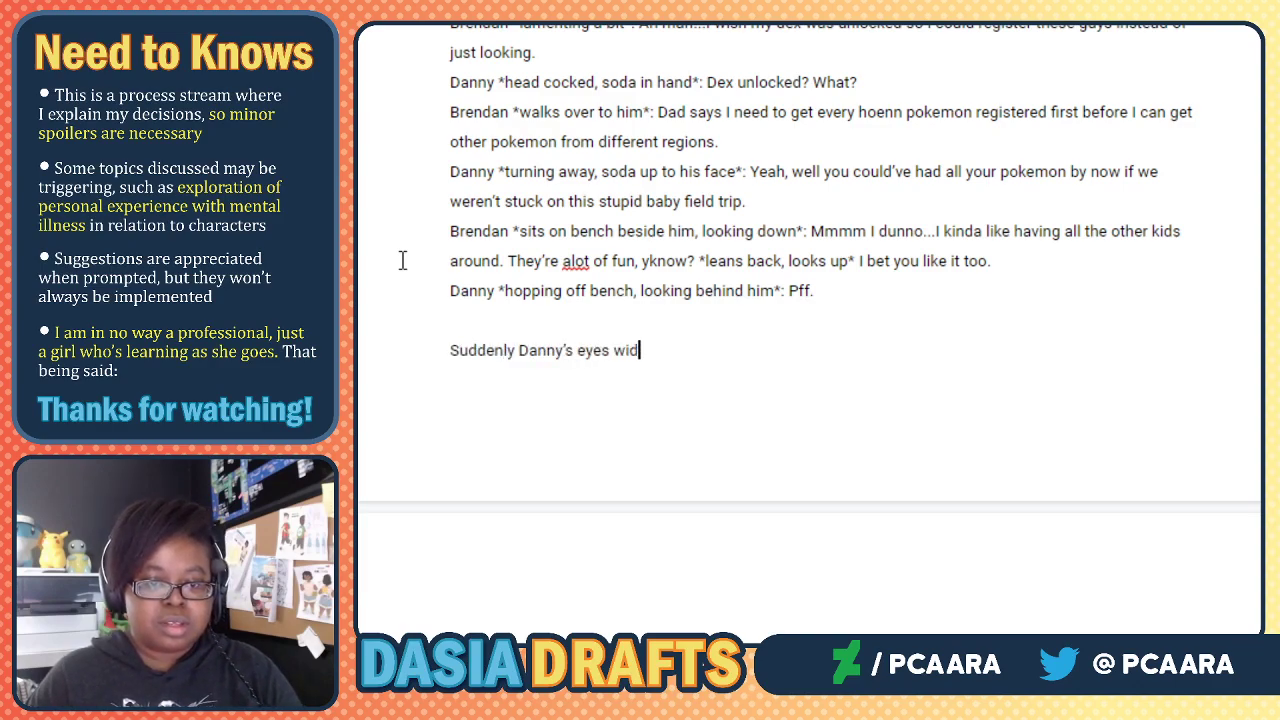
{"action": "type", "text": " and he takes off. Brendan who"}
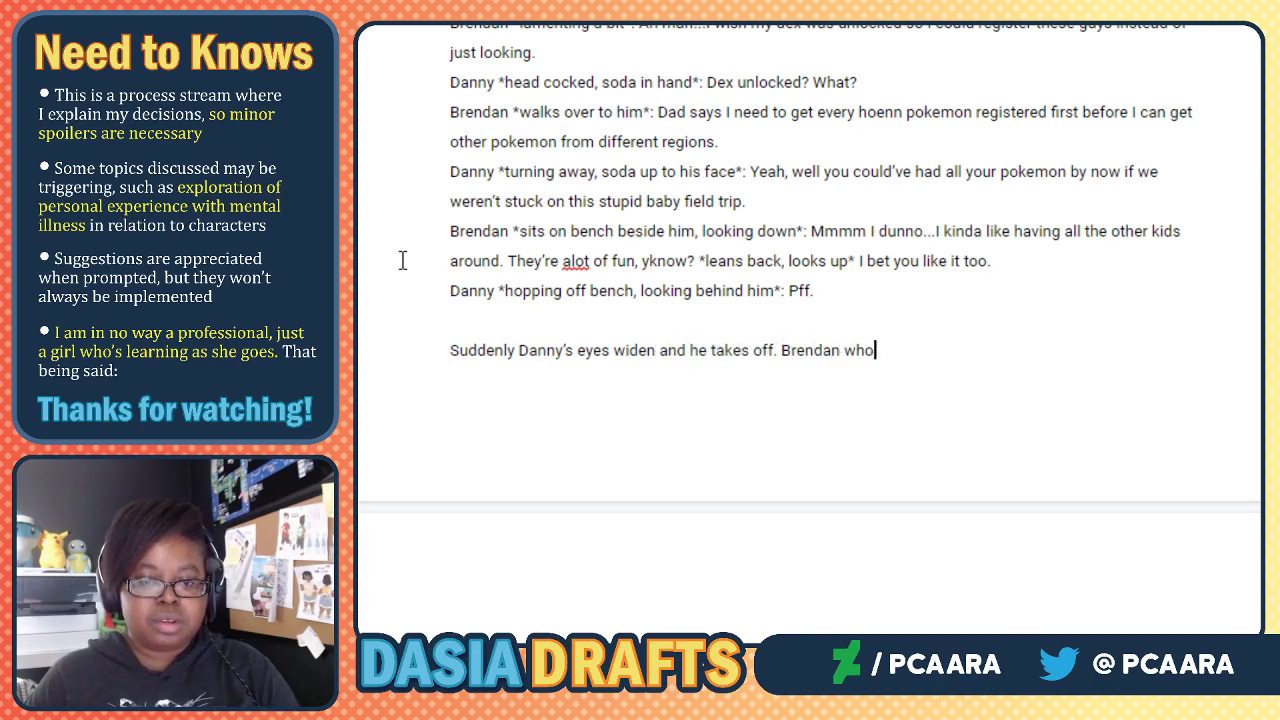
{"action": "key", "text": "BackSpace"}
{"action": "key", "text": "BackSpace"}
{"action": "key", "text": "BackSpace"}
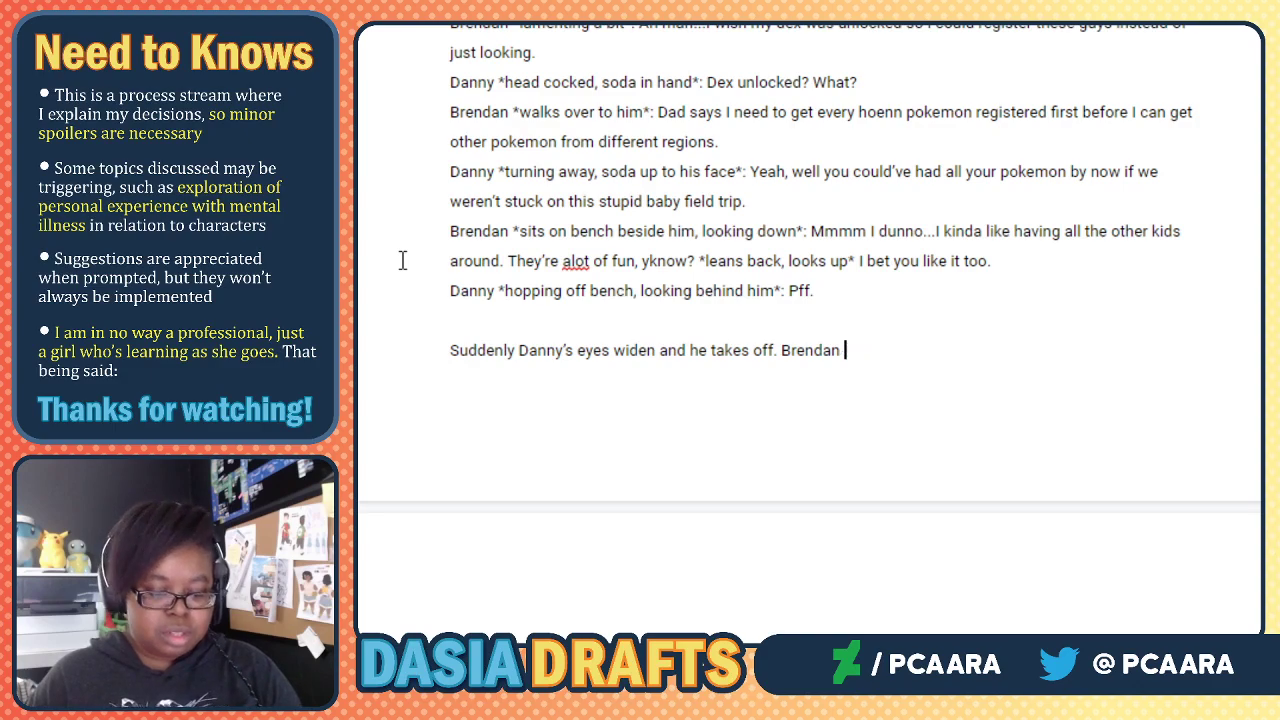
{"action": "type", "text": "turns arond on"}
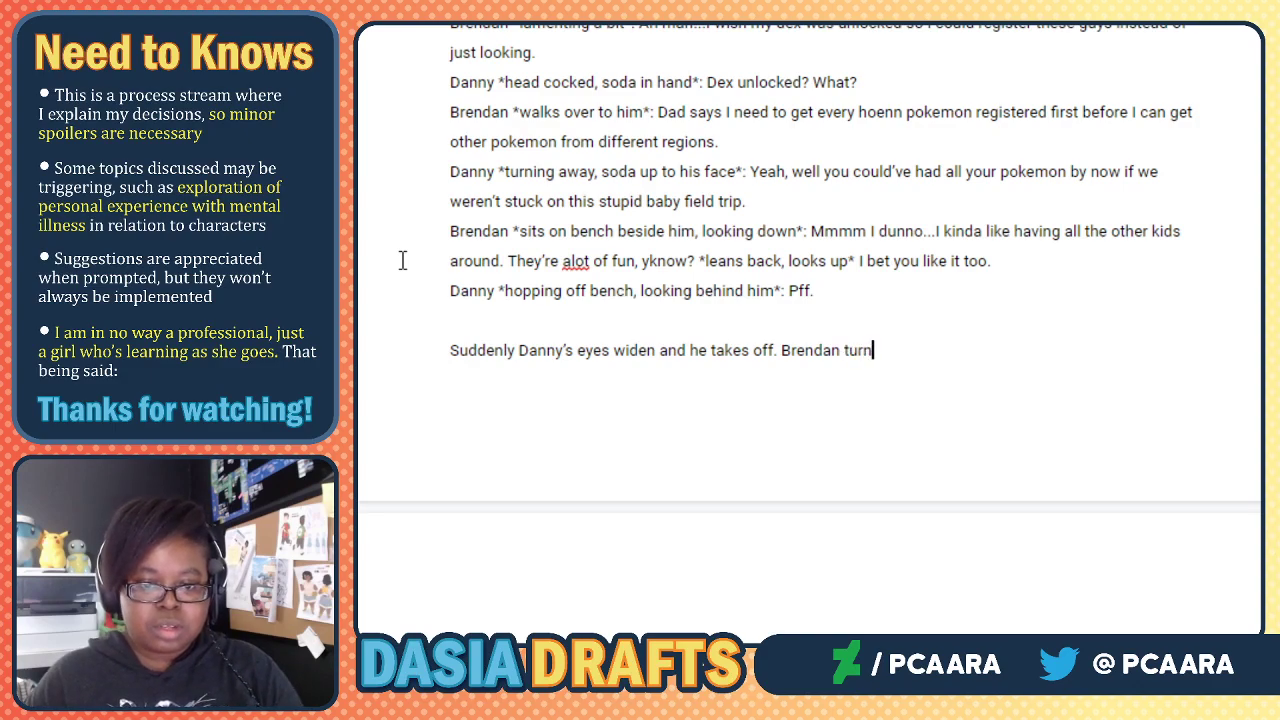
{"action": "key", "text": "BackSpace"}
{"action": "key", "text": "BackSpace"}
{"action": "key", "text": "BackSpace"}
{"action": "key", "text": "BackSpace"}
{"action": "key", "text": "BackSpace"}
{"action": "type", "text": "und on the bench"}
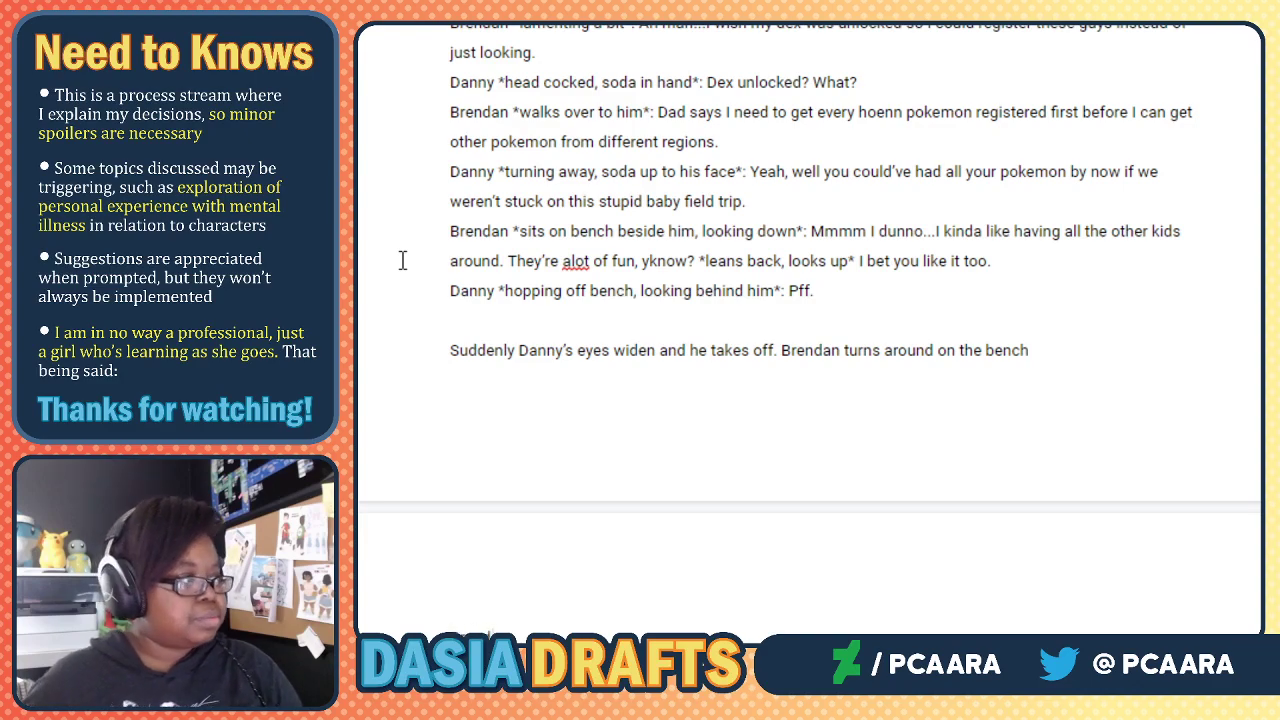
Insert a page break and write "Brendan: W-wait, I was kidding! Where are you going??" on the new page.
{"action": "key", "text": "ctrl+Return"}
{"action": "type", "text": "Brendan: W-"}
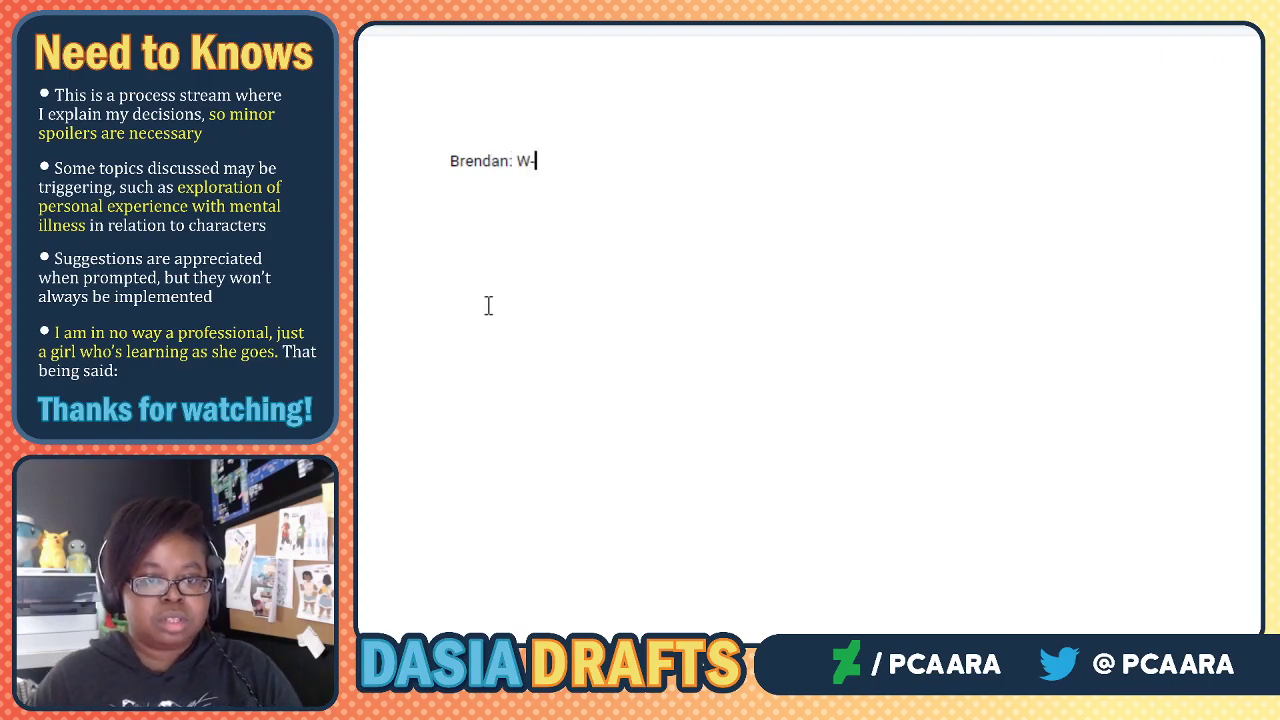
{"action": "type", "text": "wait, i'm sorry"}
{"action": "key", "text": "BackSpace"}
{"action": "key", "text": "BackSpace"}
{"action": "key", "text": "BackSpace"}
{"action": "type", "text": "rry"}
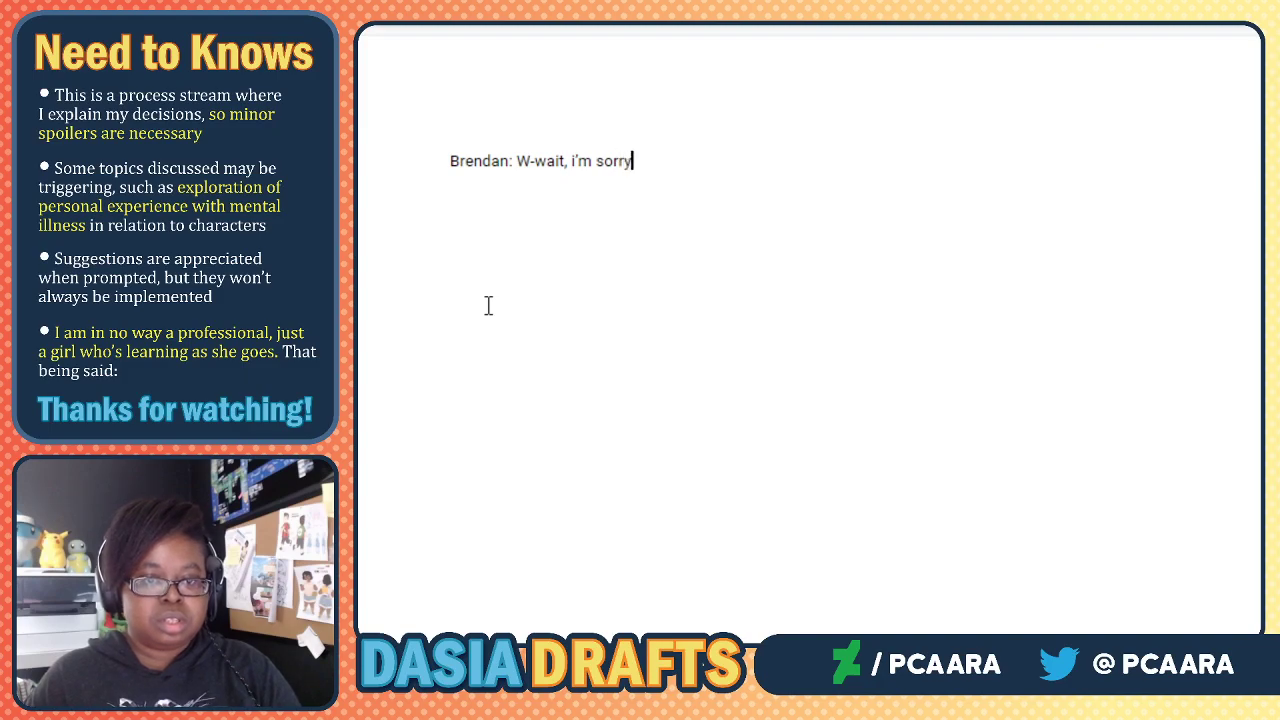
{"action": "type", "text": "! Where are you going"}
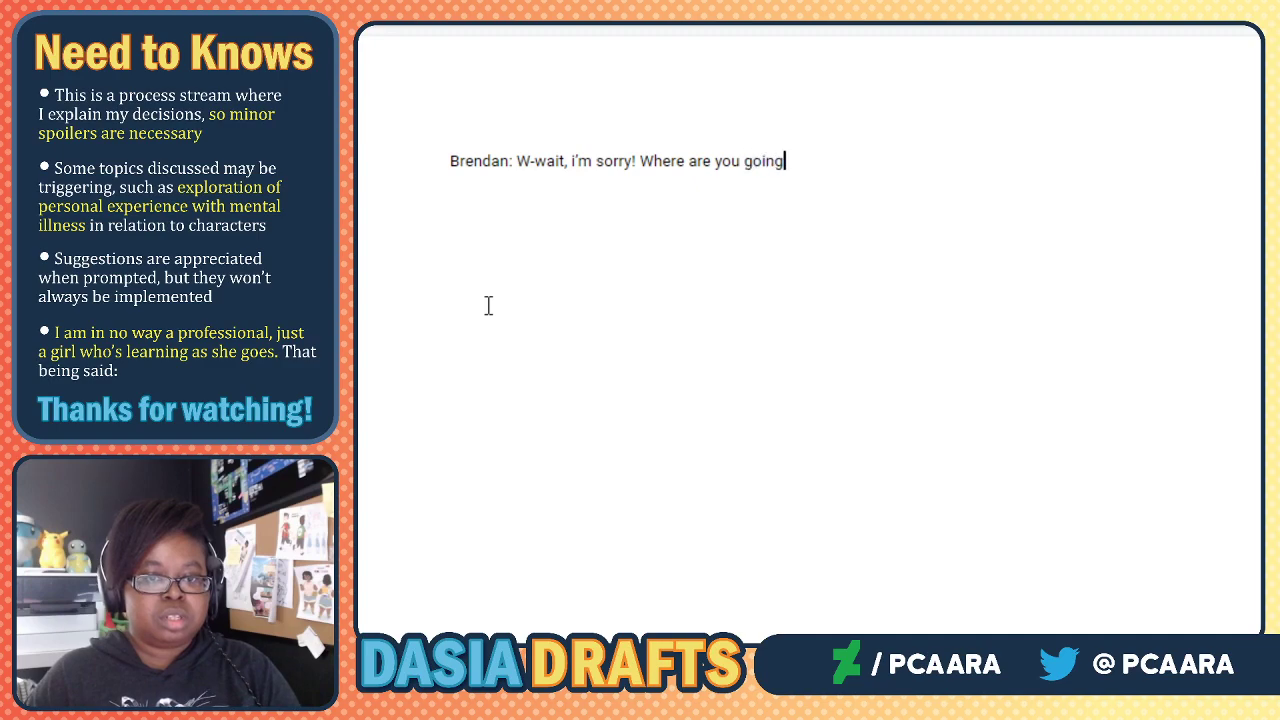
{"action": "type", "text": "??"}
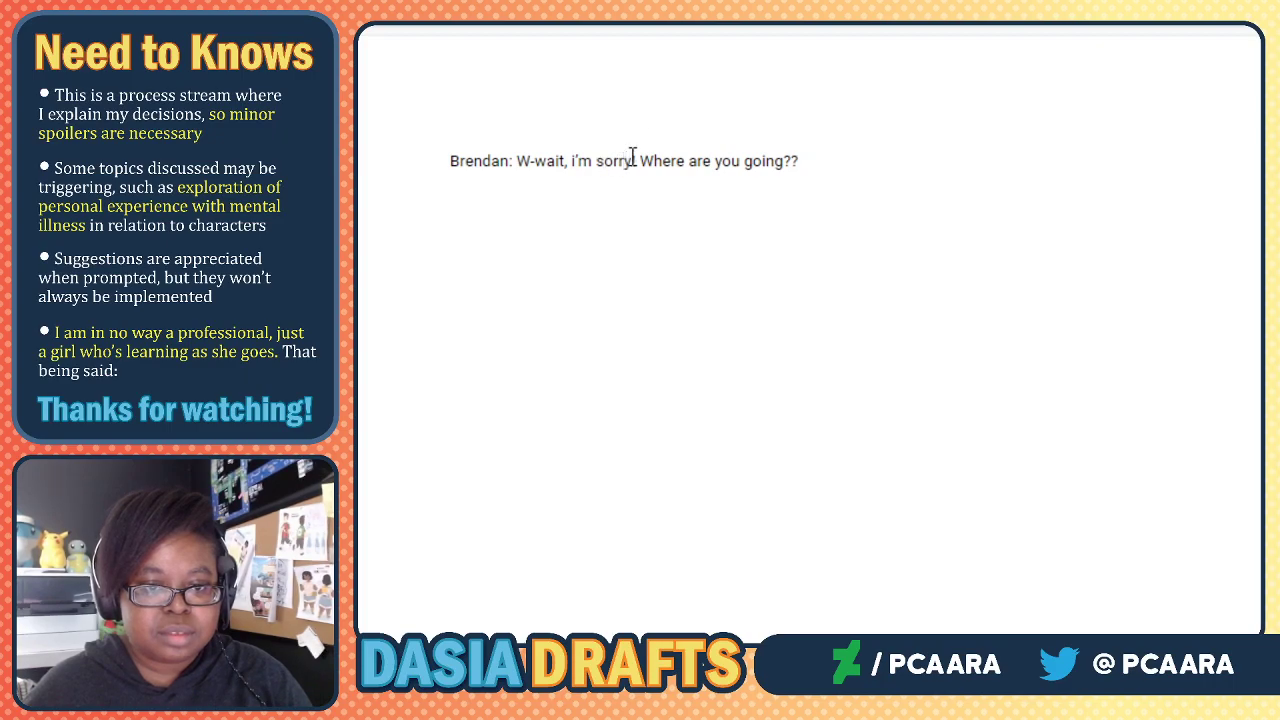
{"action": "left_click_drag", "start_coordinate": [632, 160], "coordinate": [578, 145]}
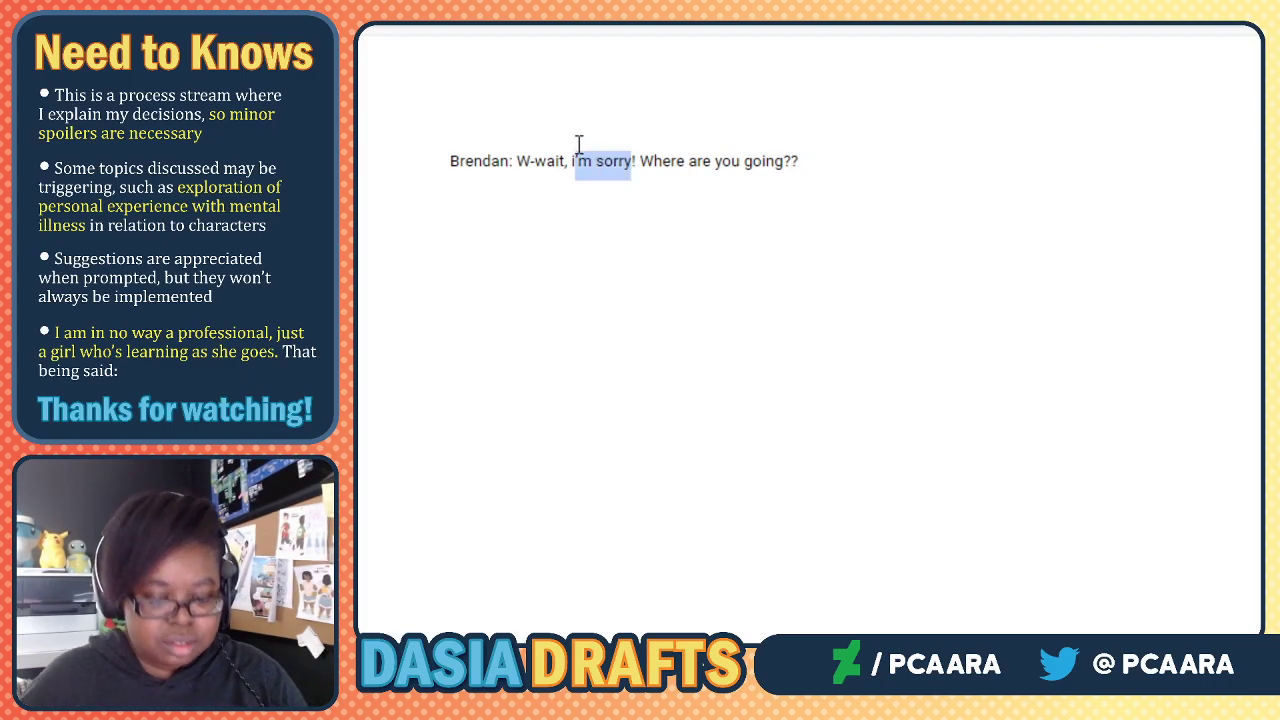
{"action": "type", "text": "I was kidding!"}
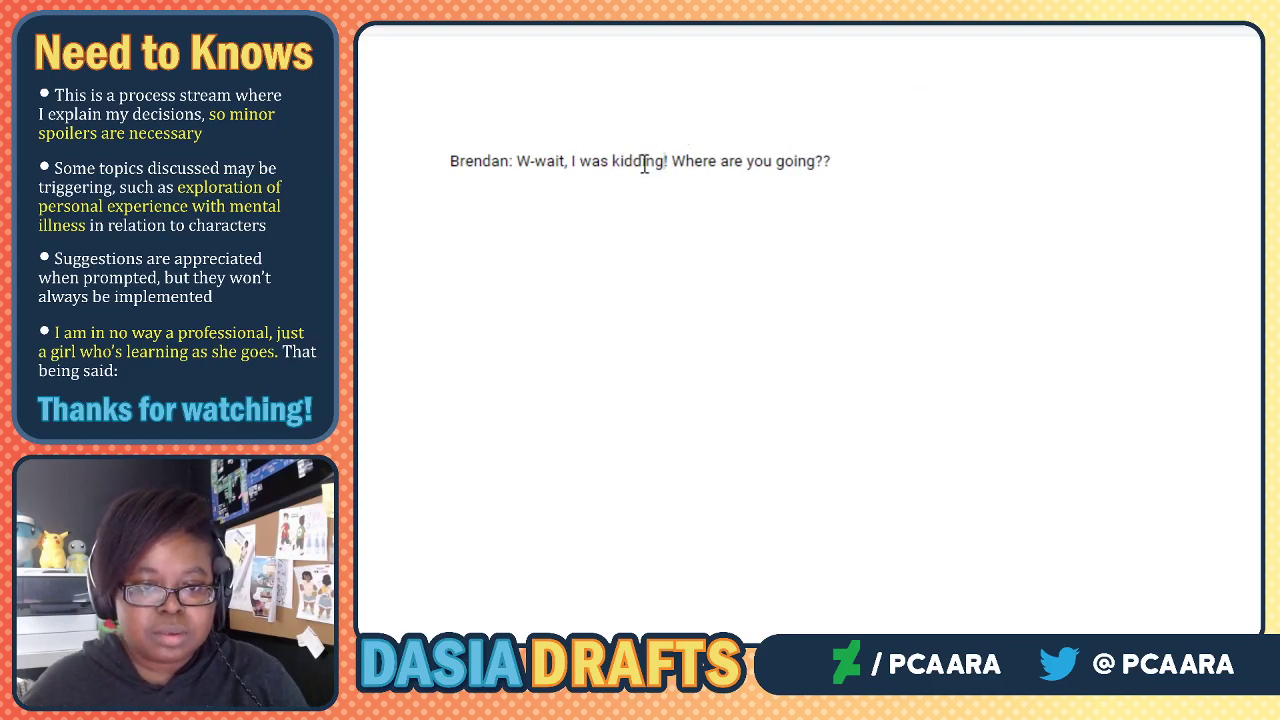
After a blank line below Brendan's question, write "Brendan follows Danny as he comes face to face with some adults".
{"action": "left_click", "coordinate": [889, 164]}
{"action": "scroll", "coordinate": [987, 263], "scroll_direction": "up", "scroll_amount": 2}
{"action": "scroll", "coordinate": [987, 263], "scroll_direction": "up", "scroll_amount": 2}
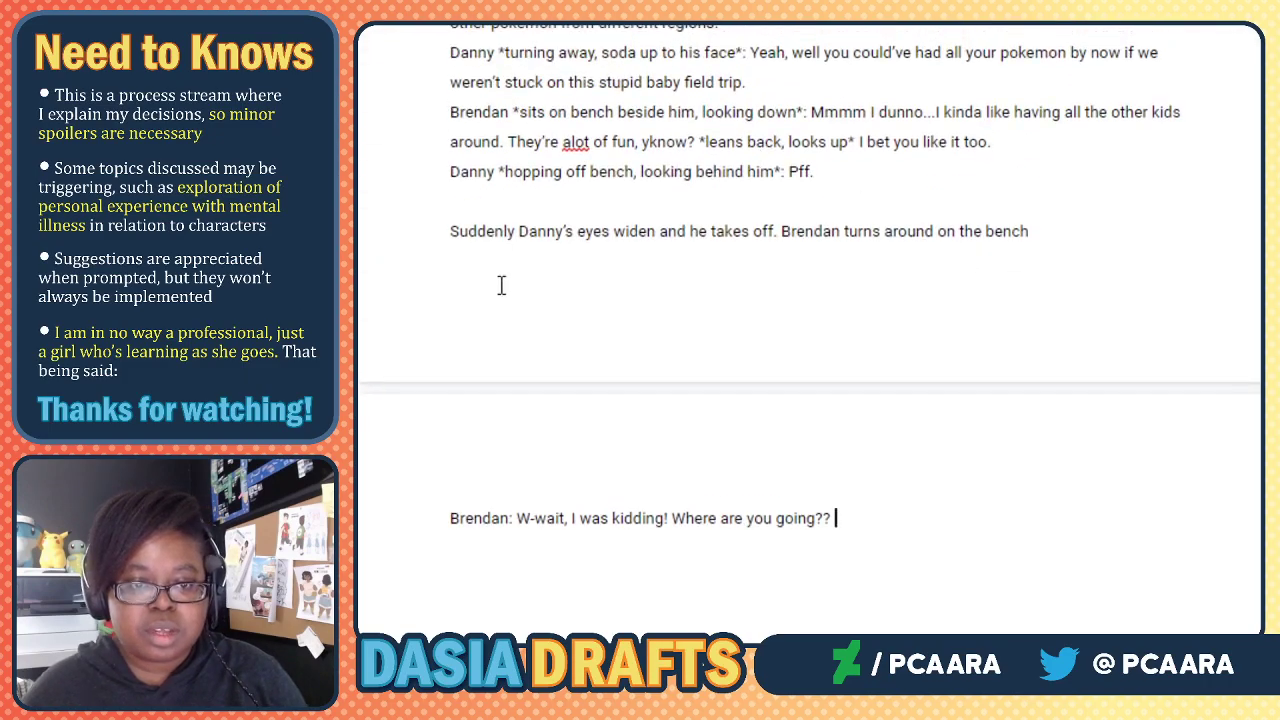
{"action": "scroll", "coordinate": [555, 318], "scroll_direction": "down", "scroll_amount": 2}
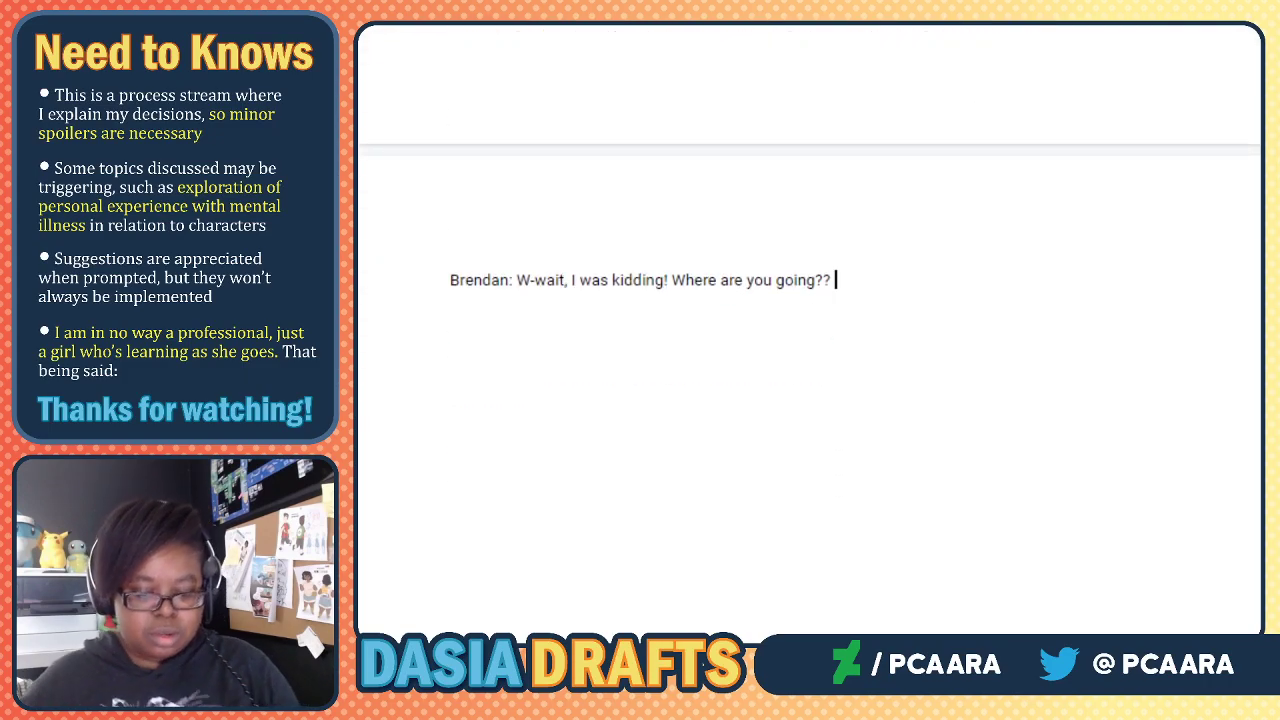
{"action": "key", "text": "Return"}
{"action": "key", "text": "Return"}
{"action": "type", "text": "Bre"}
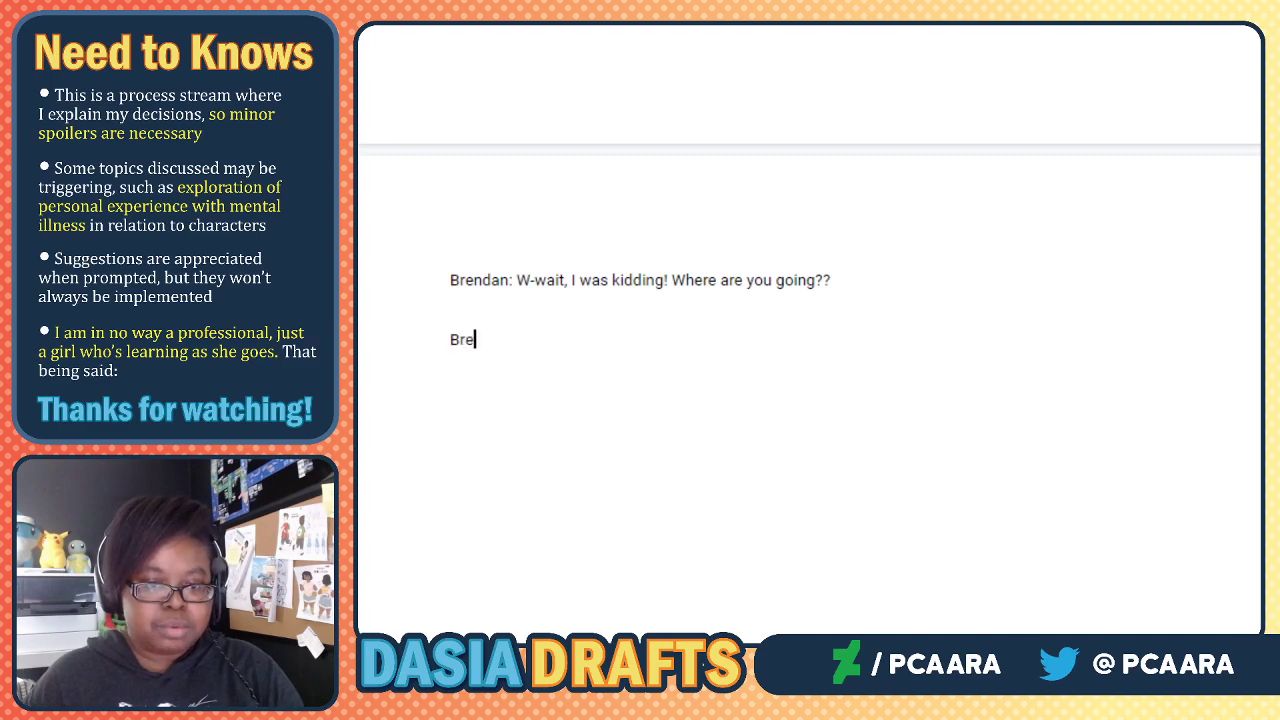
{"action": "type", "text": "ndan follows"}
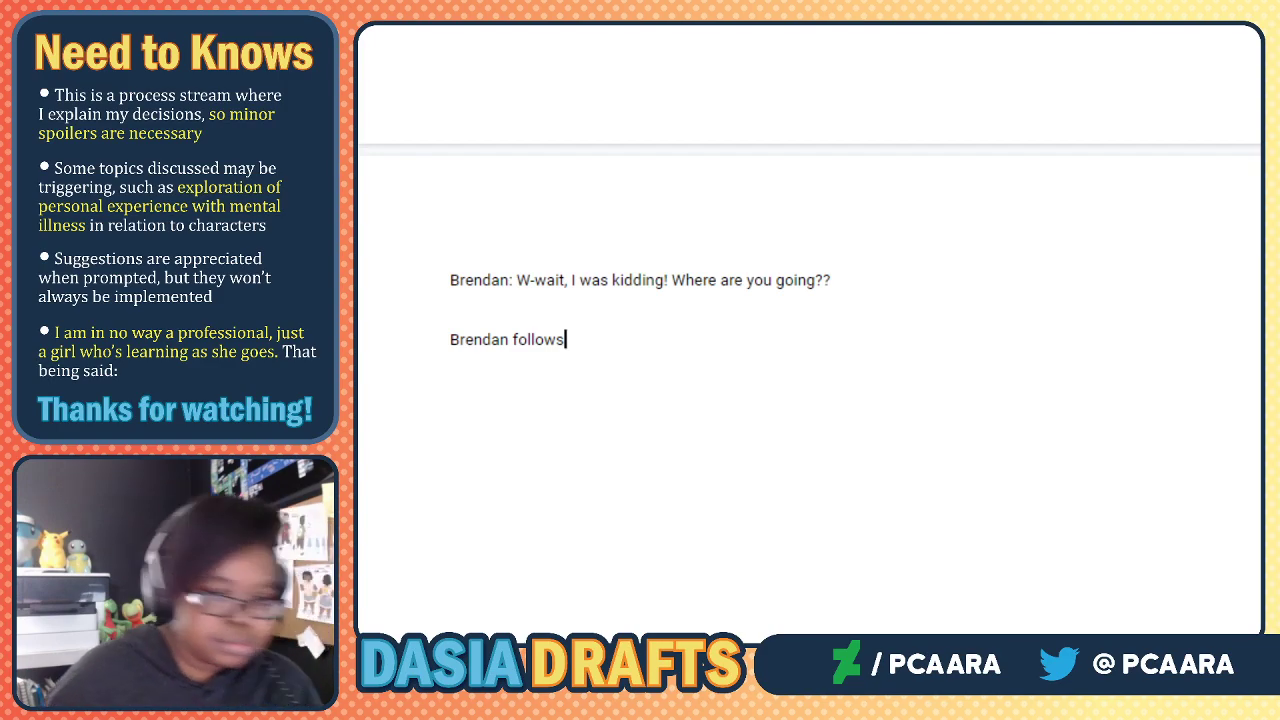
{"action": "type", "text": "Danny as "}
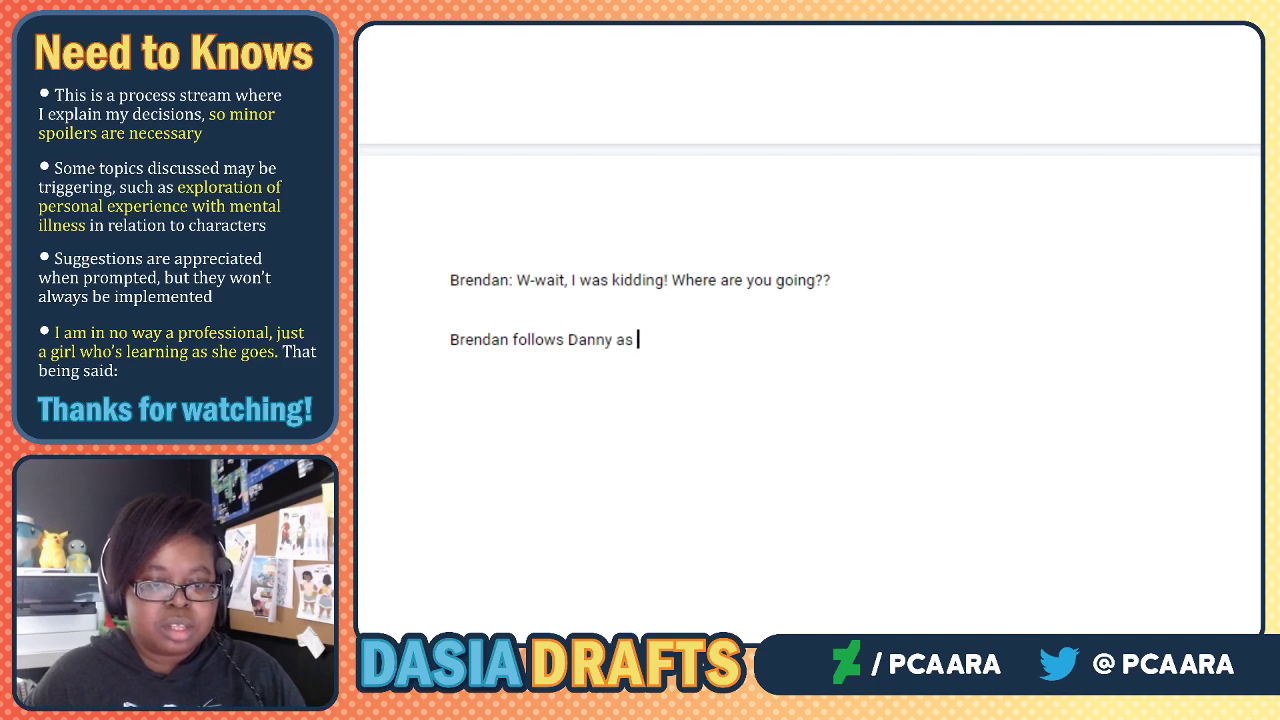
{"action": "type", "text": "he comes face to face "}
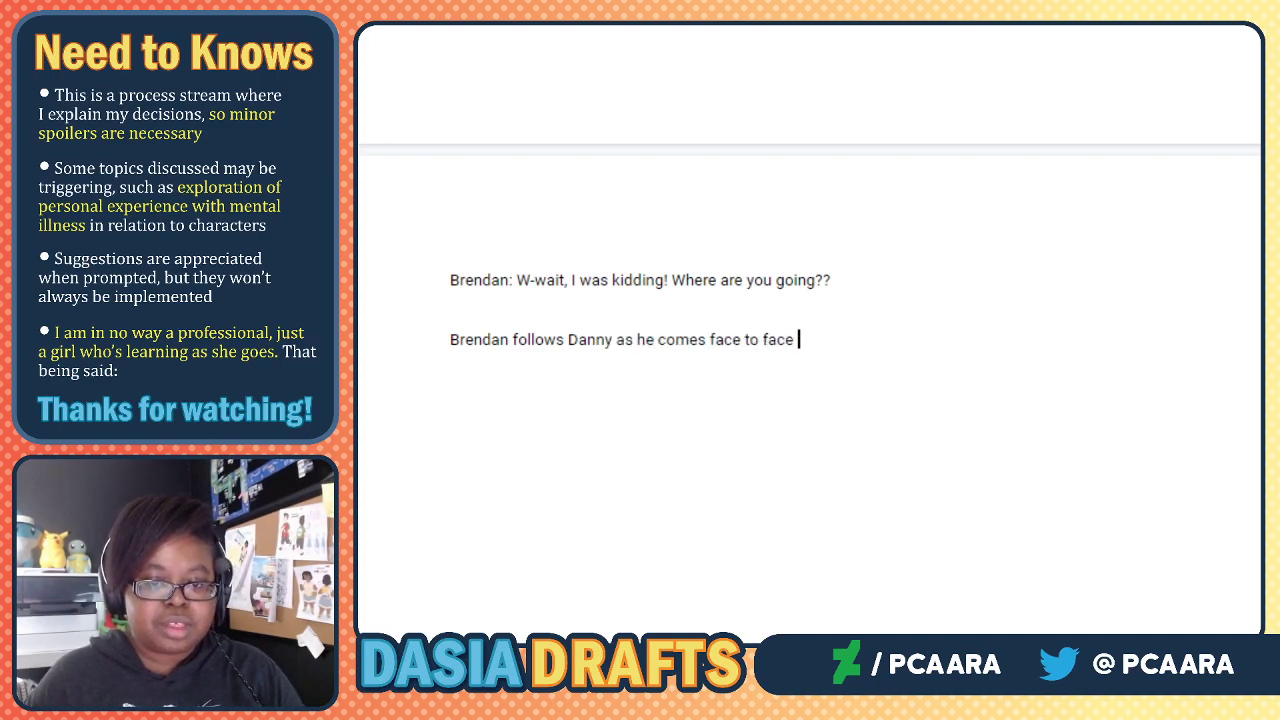
{"action": "type", "text": "with some adults"}
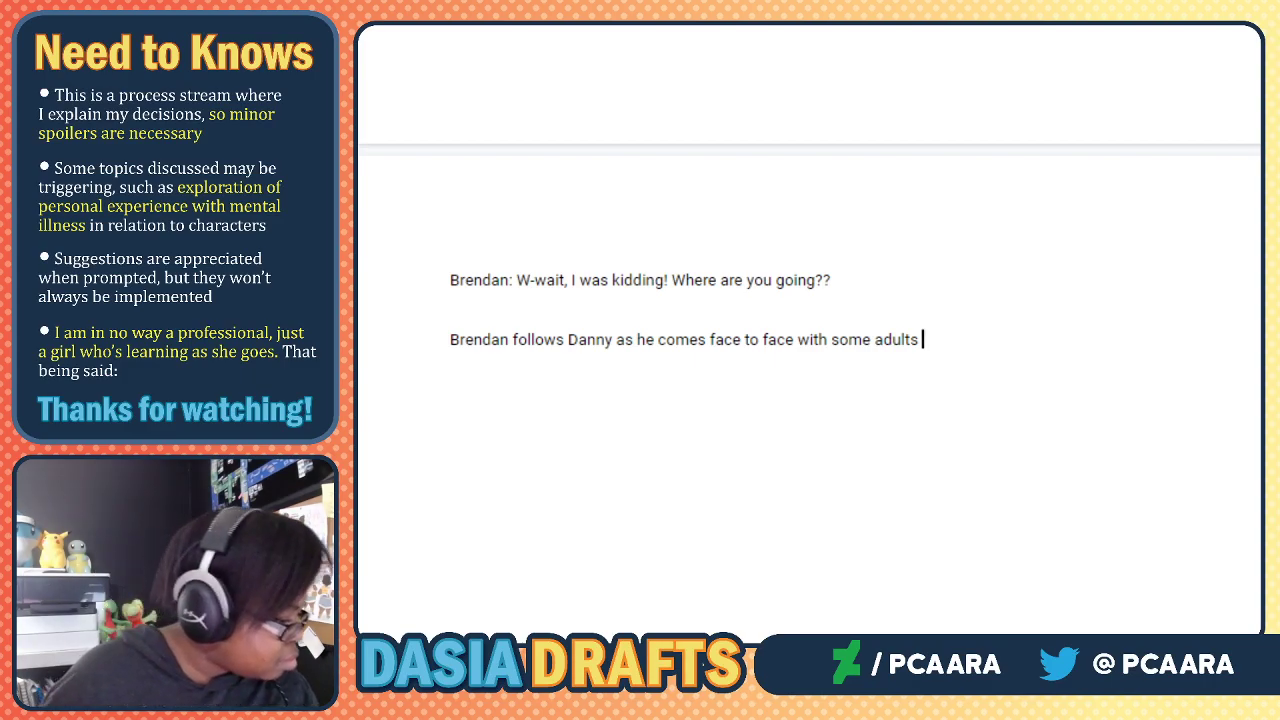
Replace "comes face to face with some adults" with "approaches some adults leaving the Port Perl Amphitheater.".
{"action": "key", "text": "BackSpace"}
{"action": "key", "text": "BackSpace"}
{"action": "key", "text": "BackSpace"}
{"action": "key", "text": "BackSpace"}
{"action": "key", "text": "BackSpace"}
{"action": "key", "text": "BackSpace"}
{"action": "key", "text": "BackSpace"}
{"action": "key", "text": "BackSpace"}
{"action": "key", "text": "BackSpace"}
{"action": "key", "text": "BackSpace"}
{"action": "key", "text": "BackSpace"}
{"action": "key", "text": "BackSpace"}
{"action": "key", "text": "BackSpace"}
{"action": "key", "text": "BackSpace"}
{"action": "key", "text": "BackSpace"}
{"action": "key", "text": "BackSpace"}
{"action": "key", "text": "BackSpace"}
{"action": "key", "text": "BackSpace"}
{"action": "key", "text": "BackSpace"}
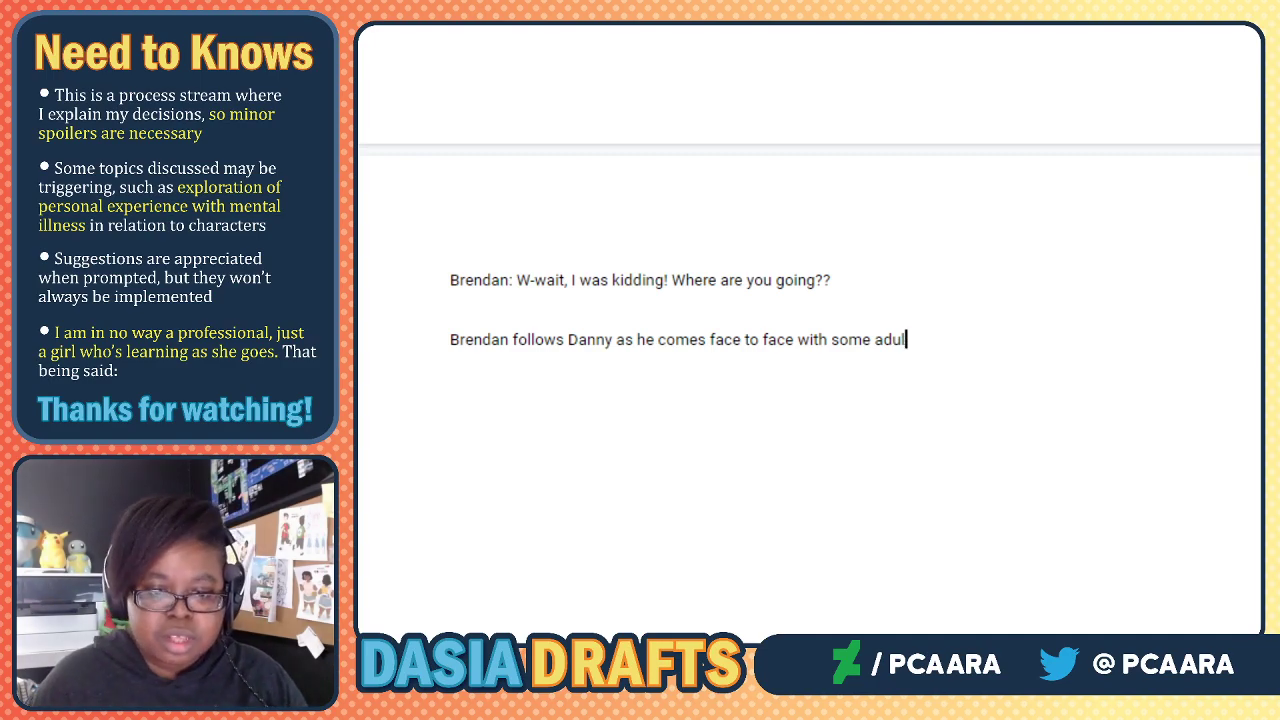
{"action": "key", "text": "BackSpace"}
{"action": "key", "text": "BackSpace"}
{"action": "key", "text": "BackSpace"}
{"action": "key", "text": "BackSpace"}
{"action": "key", "text": "BackSpace"}
{"action": "key", "text": "BackSpace"}
{"action": "key", "text": "BackSpace"}
{"action": "key", "text": "BackSpace"}
{"action": "key", "text": "BackSpace"}
{"action": "key", "text": "BackSpace"}
{"action": "key", "text": "BackSpace"}
{"action": "key", "text": "BackSpace"}
{"action": "key", "text": "BackSpace"}
{"action": "key", "text": "BackSpace"}
{"action": "key", "text": "BackSpace"}
{"action": "key", "text": "BackSpace"}
{"action": "key", "text": "BackSpace"}
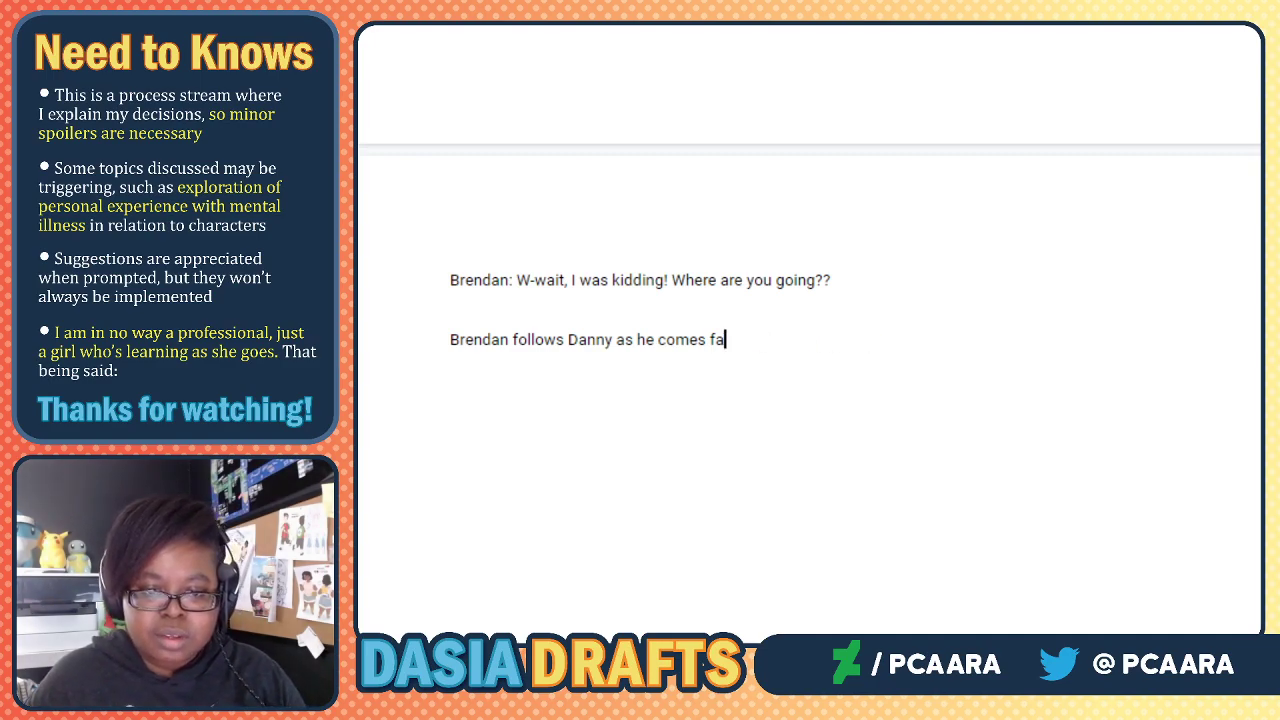
{"action": "type", "text": "approac"}
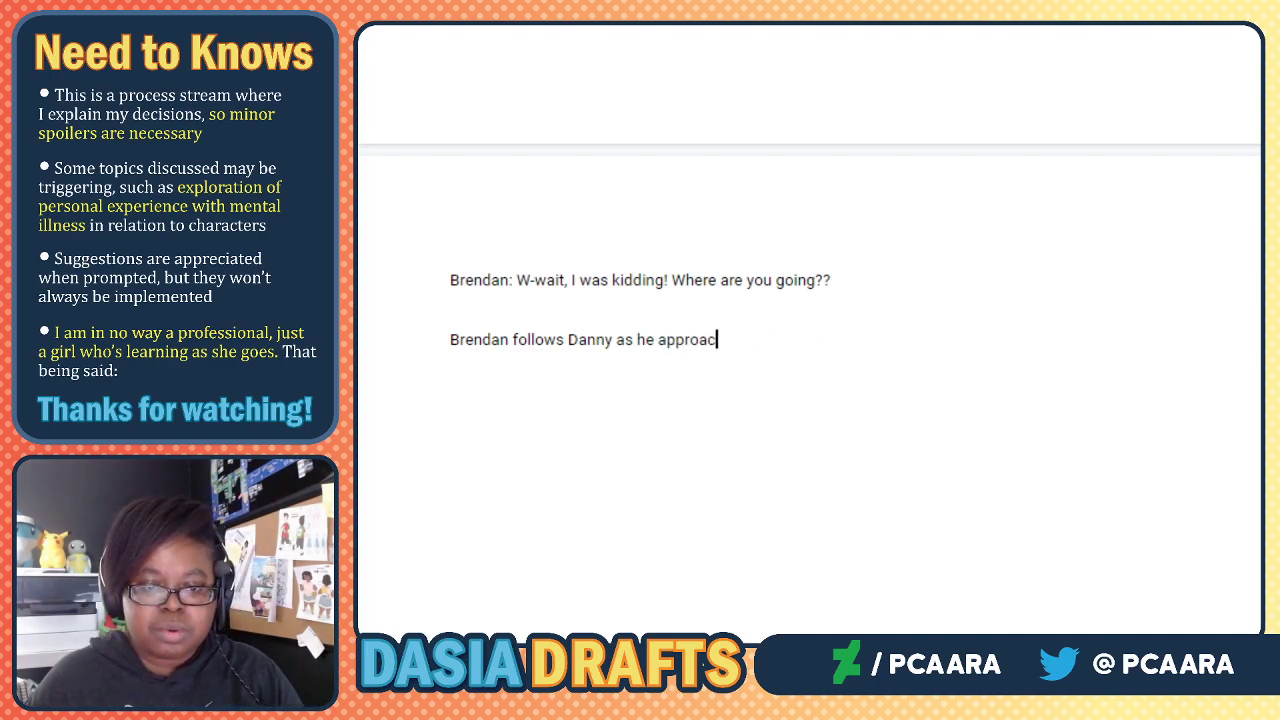
{"action": "type", "text": "hes some adults learn"}
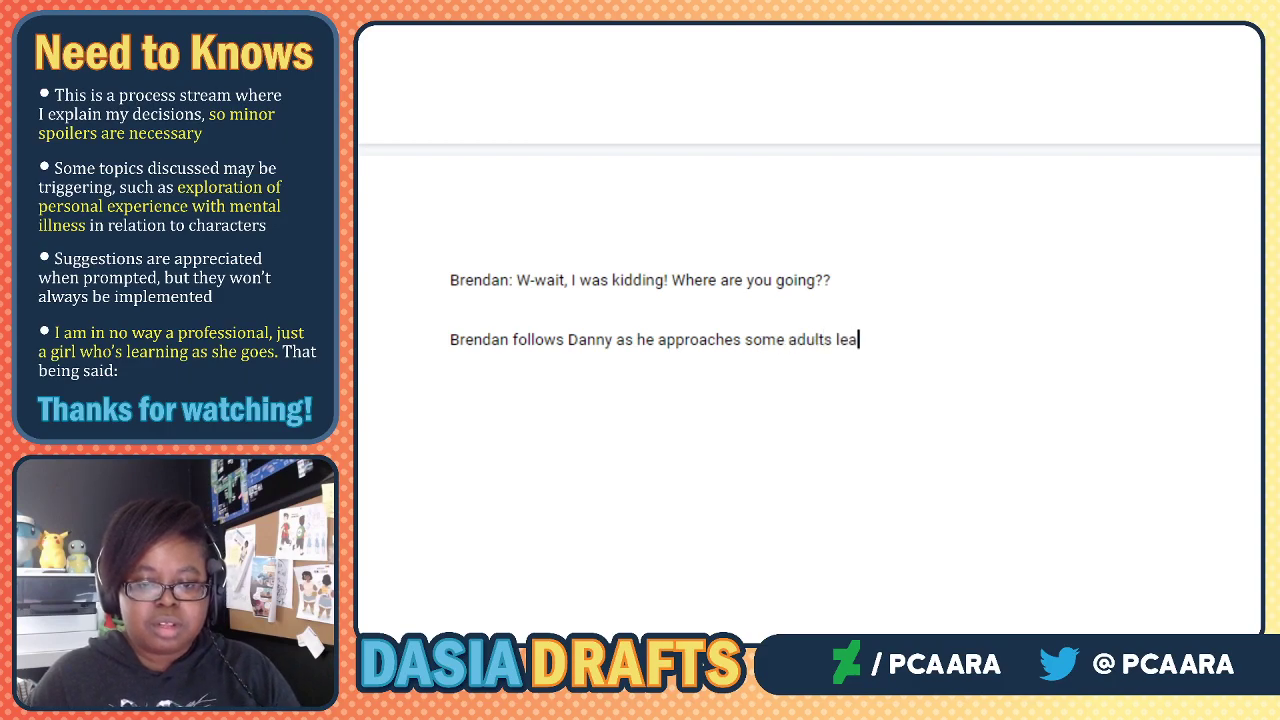
{"action": "key", "text": "BackSpace"}
{"action": "key", "text": "BackSpace"}
{"action": "type", "text": "ving th"}
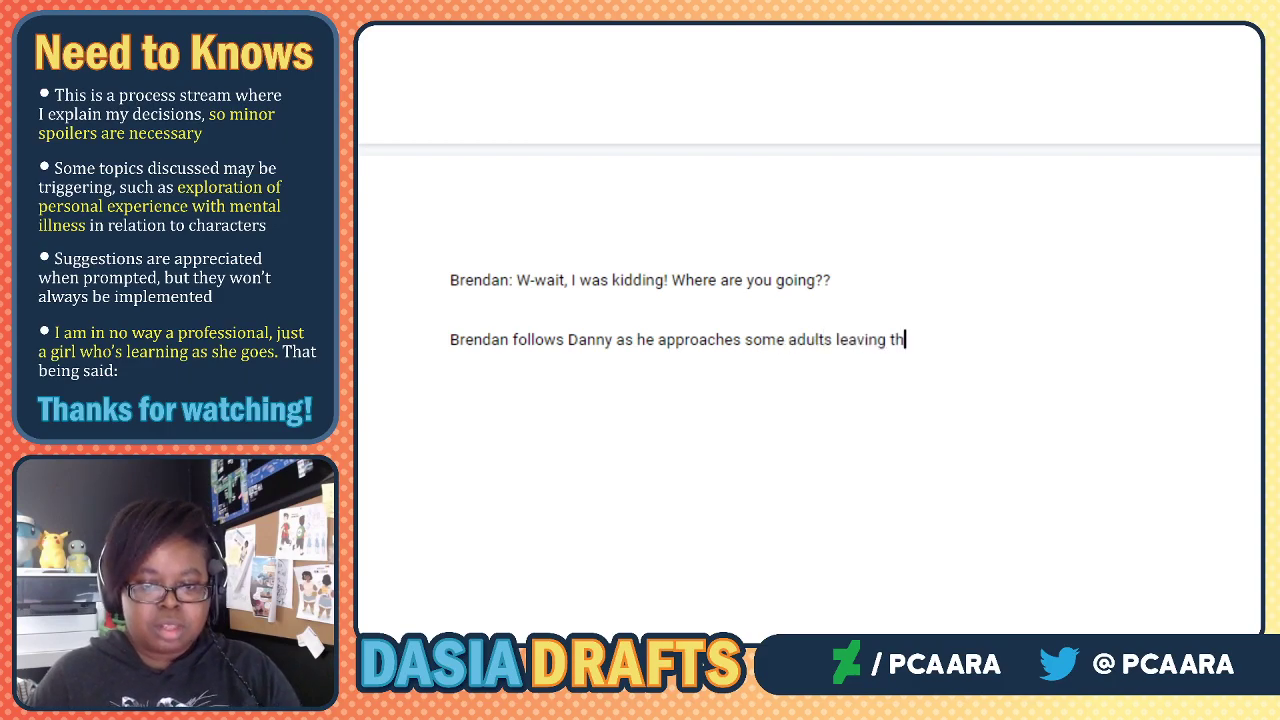
{"action": "type", "text": "e Port Perl Amphitheater."}
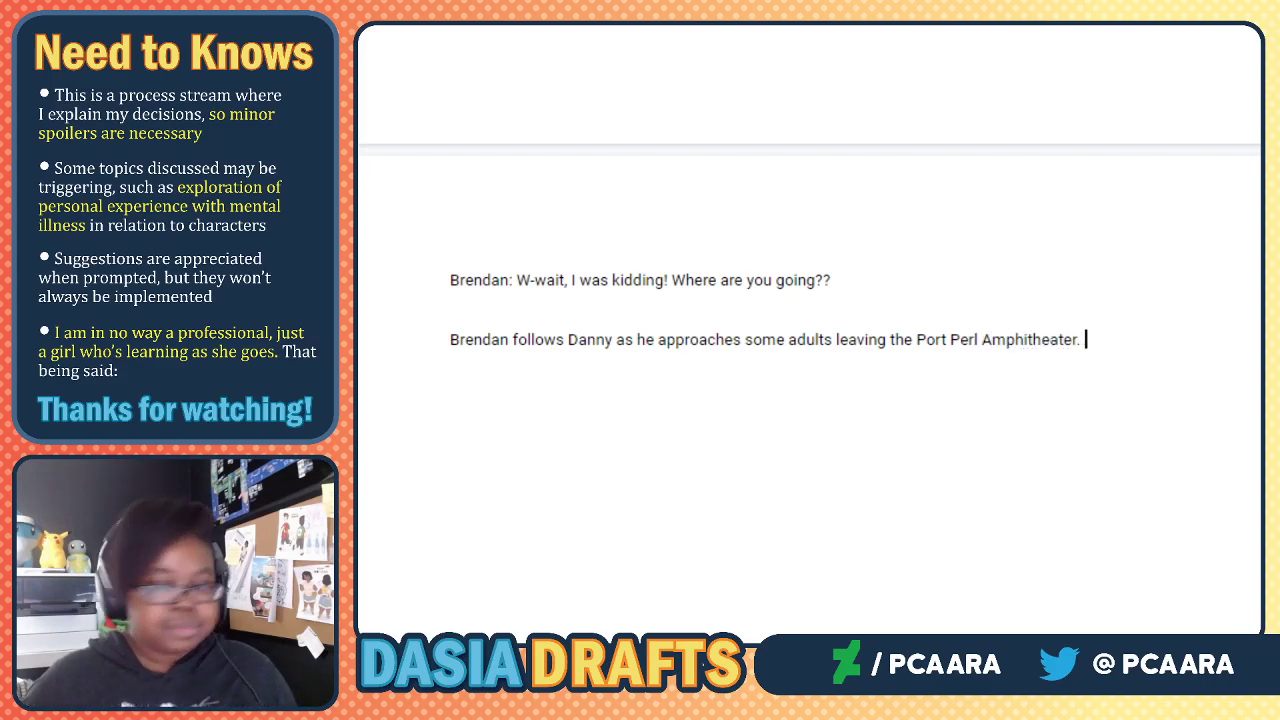
Bold the label "Solana *quietly*:" and color her line about participating in a contest or two blue.
{"action": "scroll", "coordinate": [1140, 318], "scroll_direction": "up", "scroll_amount": 8}
{"action": "scroll", "coordinate": [1140, 318], "scroll_direction": "up", "scroll_amount": 5}
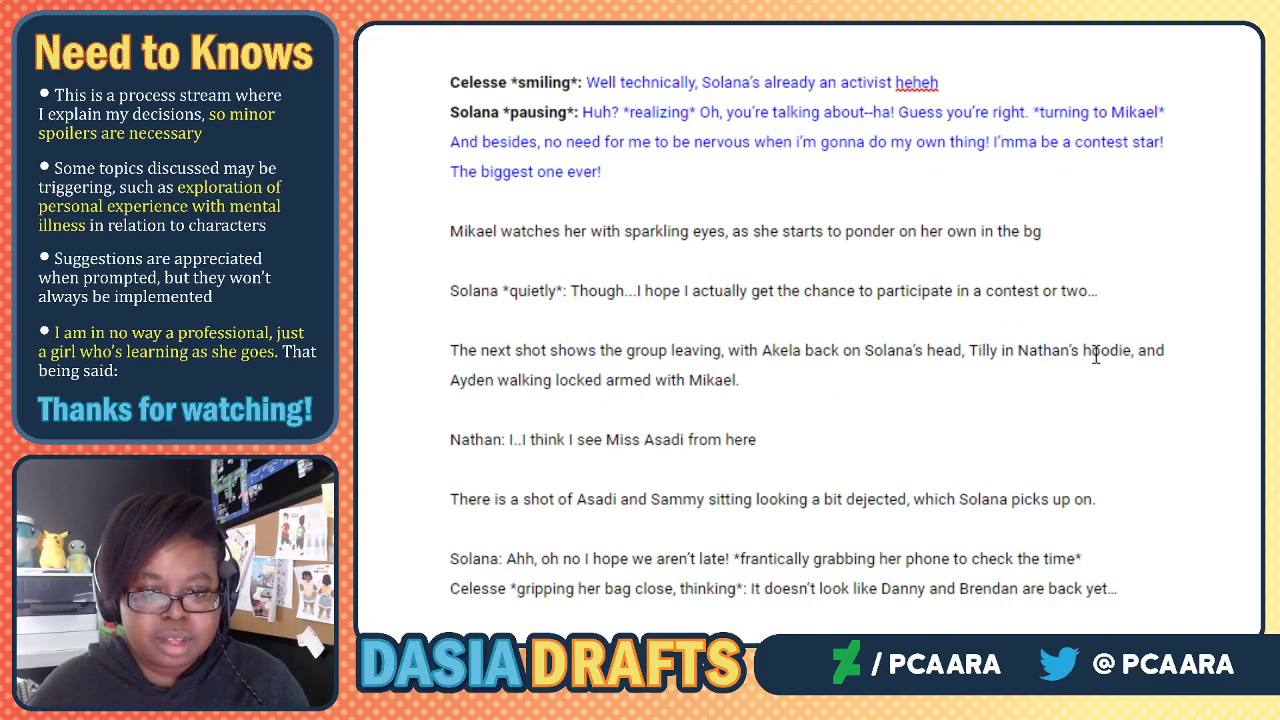
{"action": "triple_click", "coordinate": [529, 290]}
{"action": "left_click", "coordinate": [545, 290]}
{"action": "left_click_drag", "start_coordinate": [566, 290], "coordinate": [450, 290]}
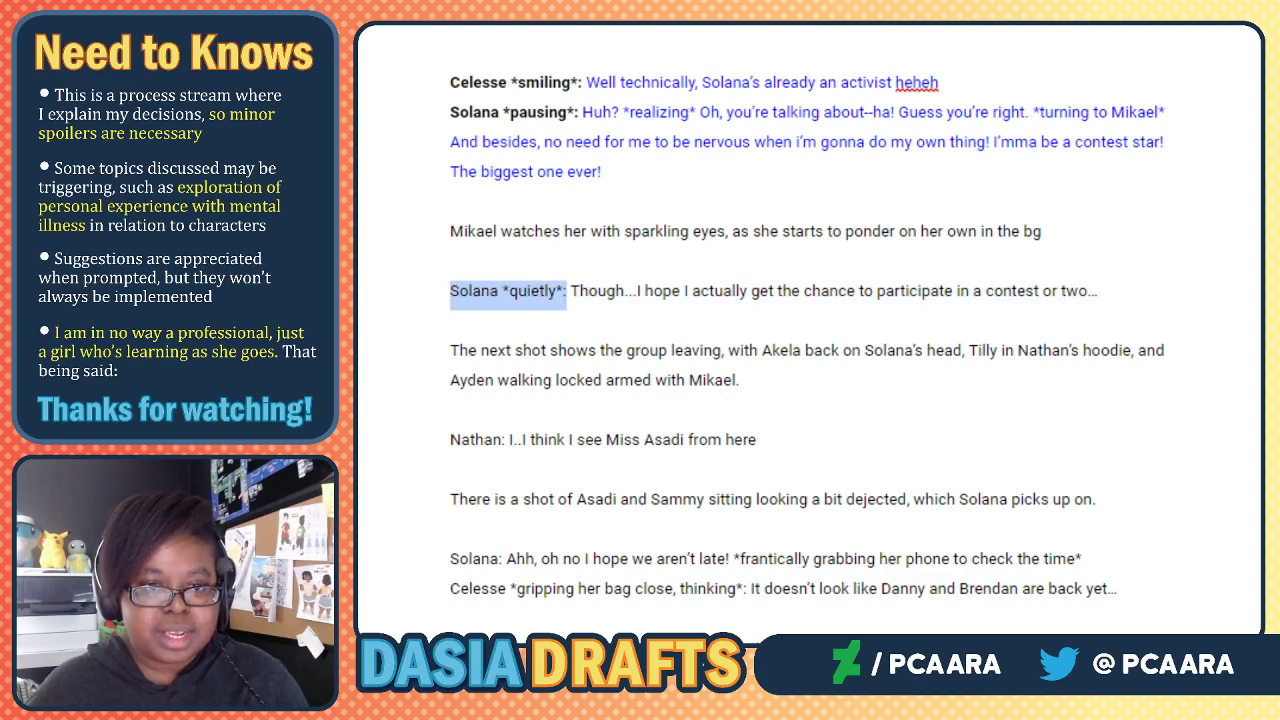
{"action": "key", "text": "ctrl+b"}
{"action": "left_click", "coordinate": [595, 290]}
{"action": "left_click_drag", "start_coordinate": [574, 290], "coordinate": [1185, 290]}
{"action": "left_click", "coordinate": [657, 5]}
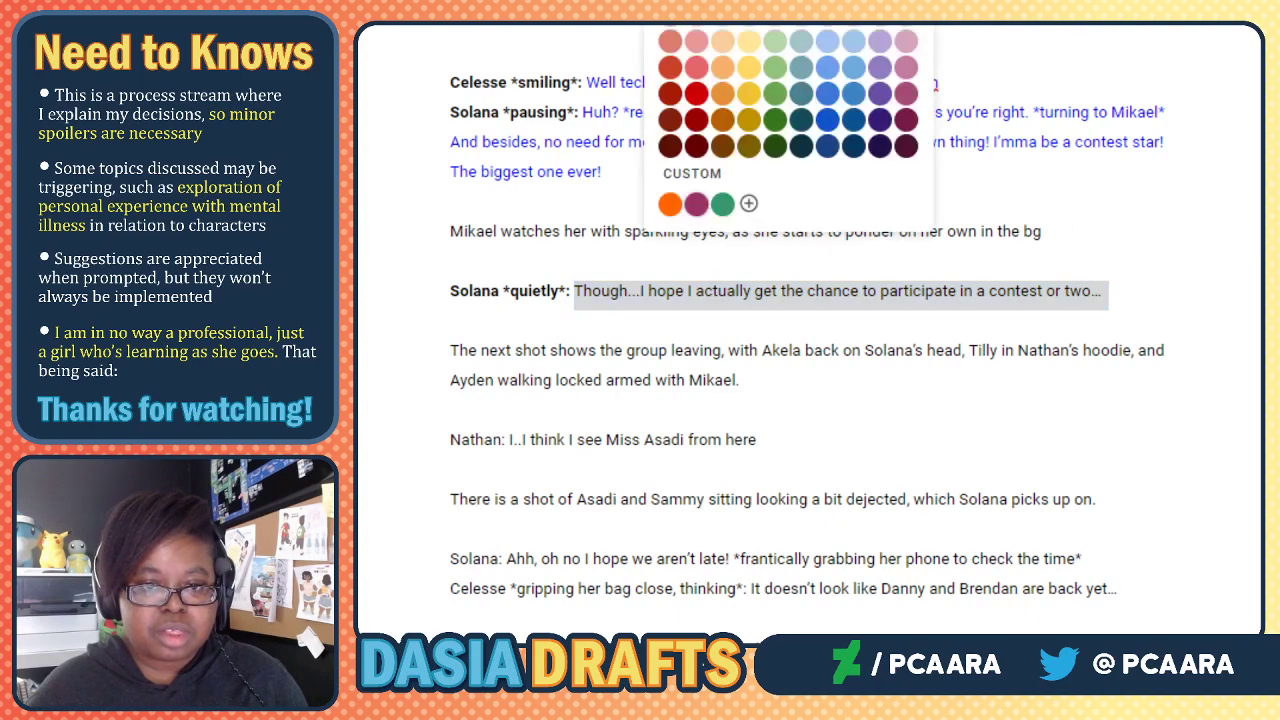
{"action": "left_click", "coordinate": [852, 3]}
Bold the label "Nathan:" and color his line "I..I think I see Miss Asadi from here" blue.
{"action": "scroll", "coordinate": [663, 355], "scroll_direction": "down", "scroll_amount": 2}
{"action": "left_click", "coordinate": [497, 197]}
{"action": "left_click_drag", "start_coordinate": [508, 197], "coordinate": [453, 197]}
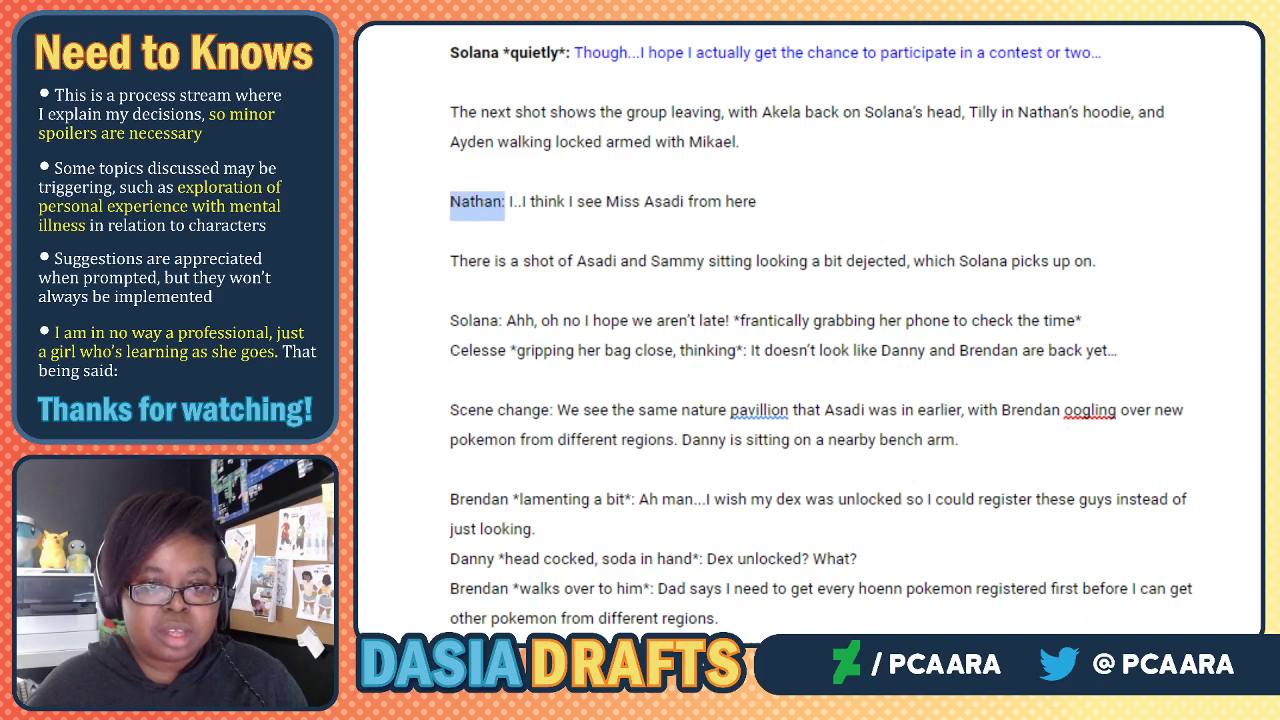
{"action": "key", "text": "ctrl+b"}
{"action": "left_click", "coordinate": [539, 200]}
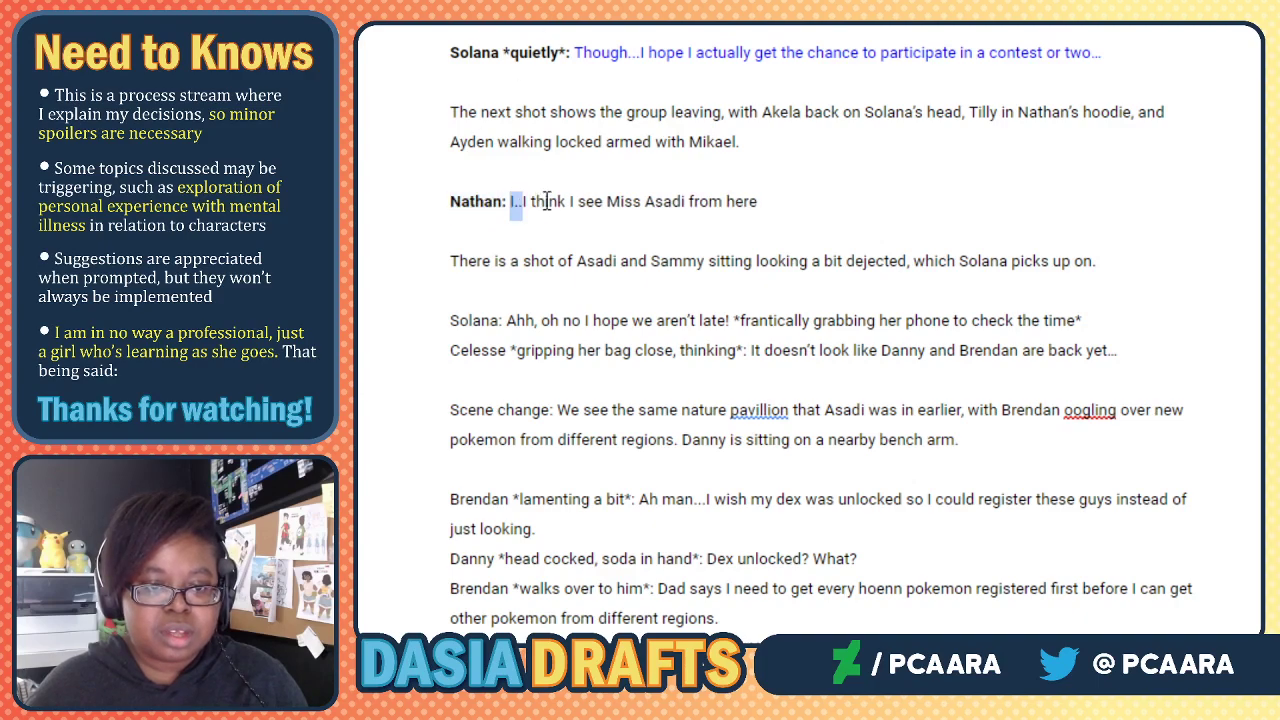
{"action": "left_click_drag", "start_coordinate": [511, 201], "coordinate": [811, 201]}
{"action": "left_click", "coordinate": [657, 26]}
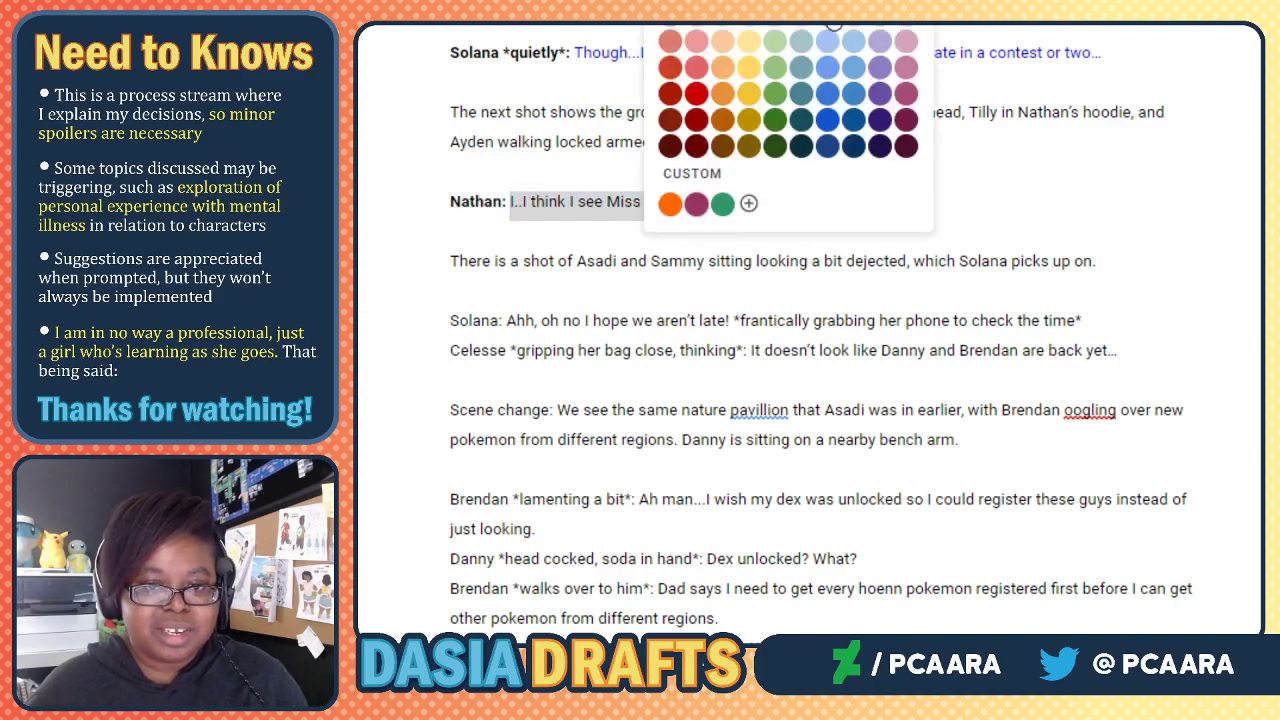
{"action": "left_click", "coordinate": [853, 26]}
Bold the label "Solana:" and color her "Ahh, oh no I hope we aren't late!" line blue, including the phone-grabbing action.
{"action": "left_click", "coordinate": [547, 299]}
{"action": "triple_click", "coordinate": [485, 321]}
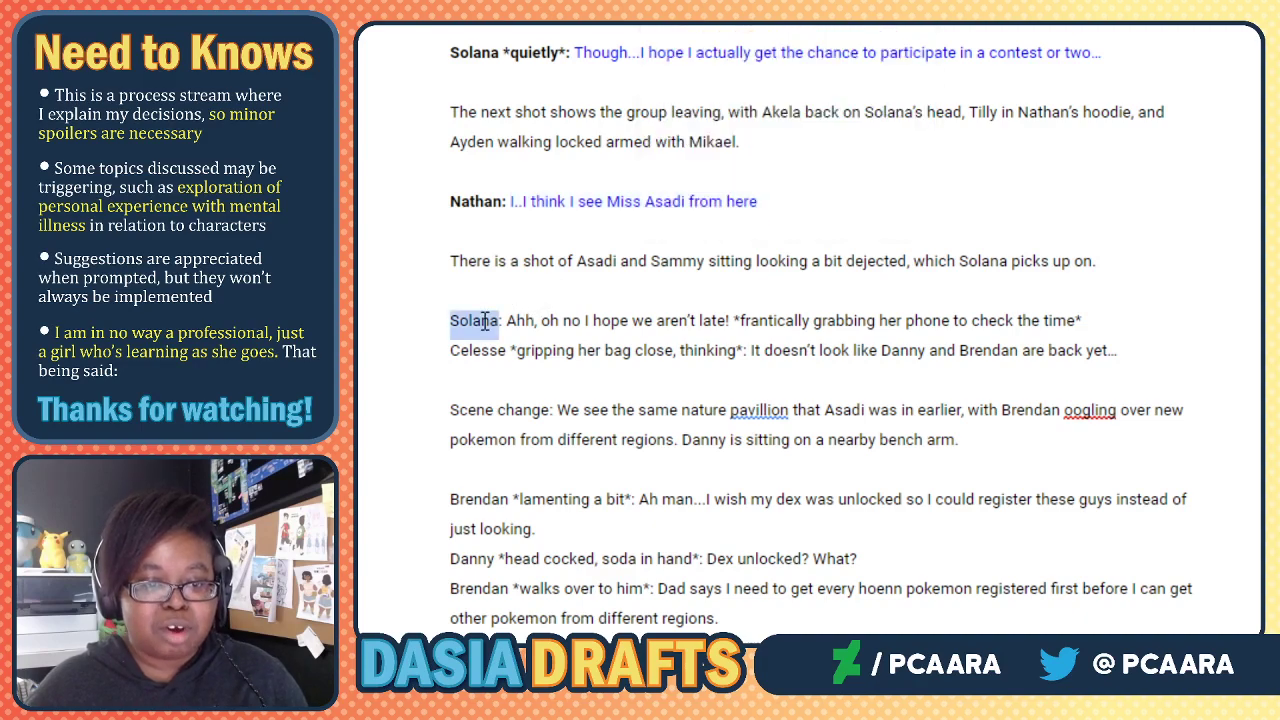
{"action": "left_click", "coordinate": [488, 321]}
{"action": "left_click_drag", "start_coordinate": [499, 321], "coordinate": [426, 322]}
{"action": "left_click", "coordinate": [471, 321]}
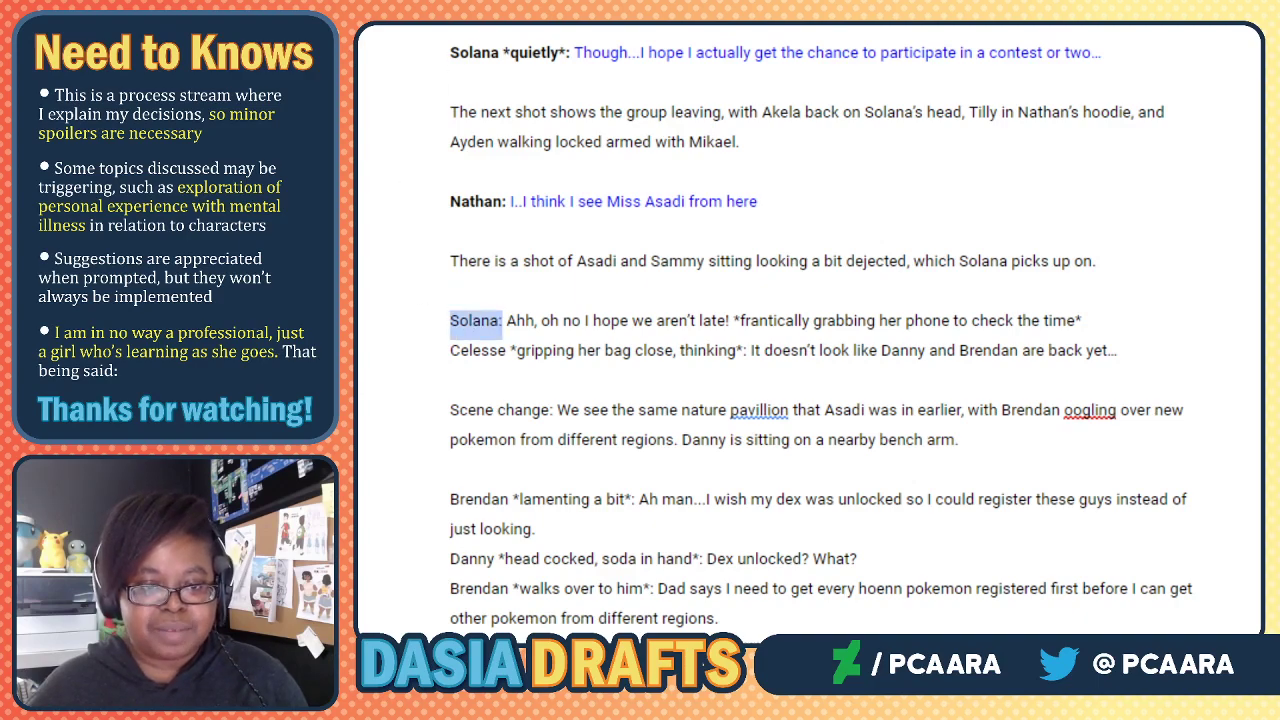
{"action": "key", "text": "ctrl+b"}
{"action": "left_click", "coordinate": [536, 318]}
{"action": "left_click_drag", "start_coordinate": [511, 316], "coordinate": [1086, 318]}
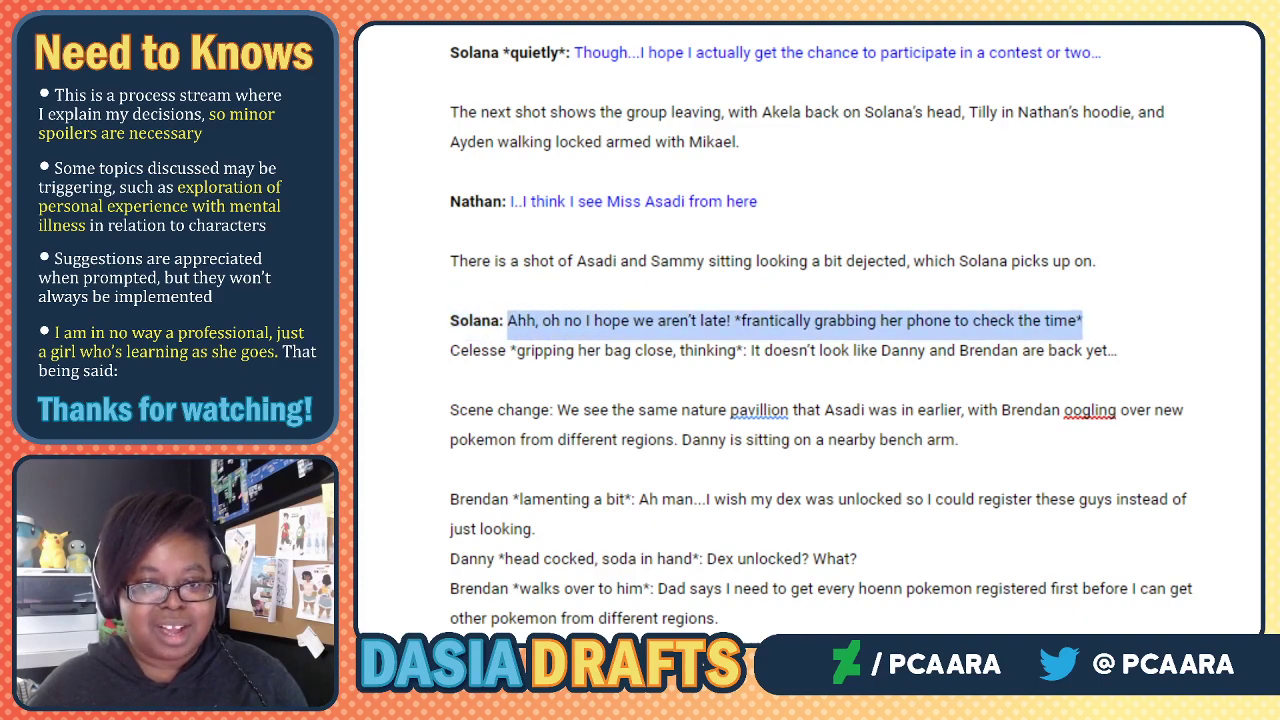
{"action": "left_click", "coordinate": [657, 5]}
{"action": "key", "text": "Escape"}
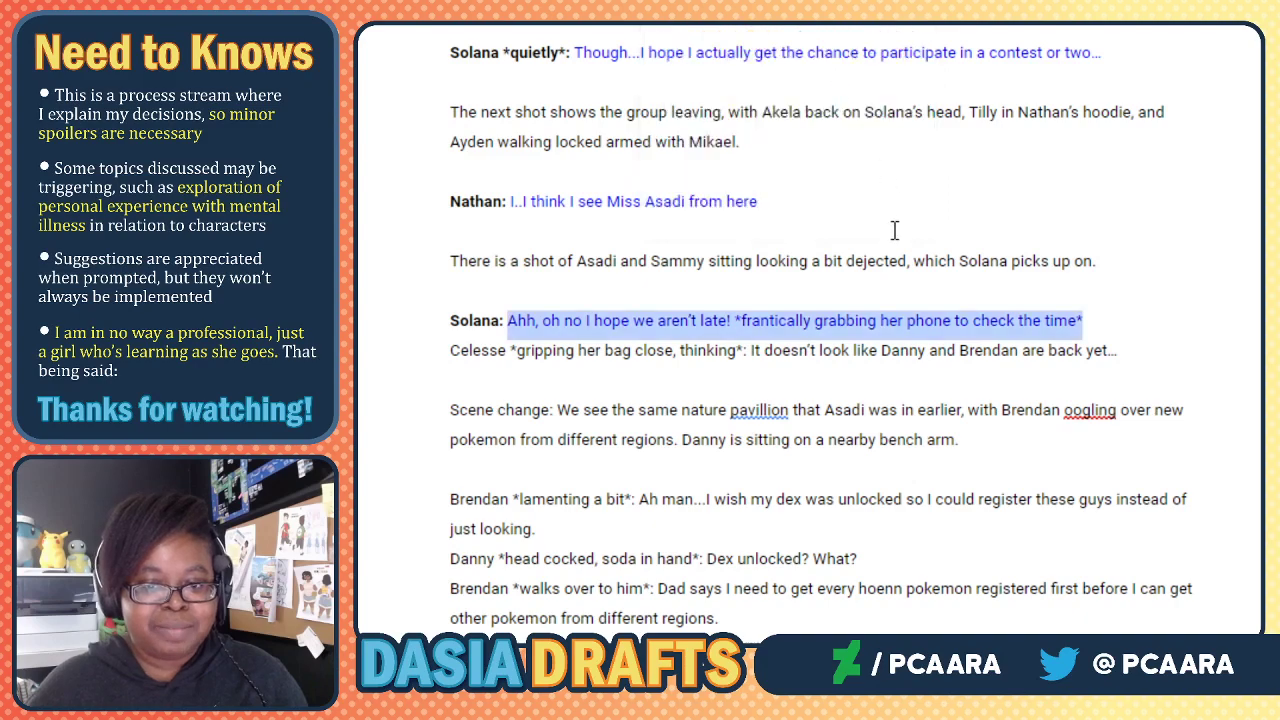
Bold "Celesse *gripping her bag close, thinking*:" and color her line about Danny and Brendan not being back yet blue.
{"action": "scroll", "coordinate": [660, 266], "scroll_direction": "down", "scroll_amount": 2}
{"action": "left_click", "coordinate": [656, 241]}
{"action": "left_click", "coordinate": [671, 238]}
{"action": "left_click", "coordinate": [694, 230]}
{"action": "left_click", "coordinate": [720, 232]}
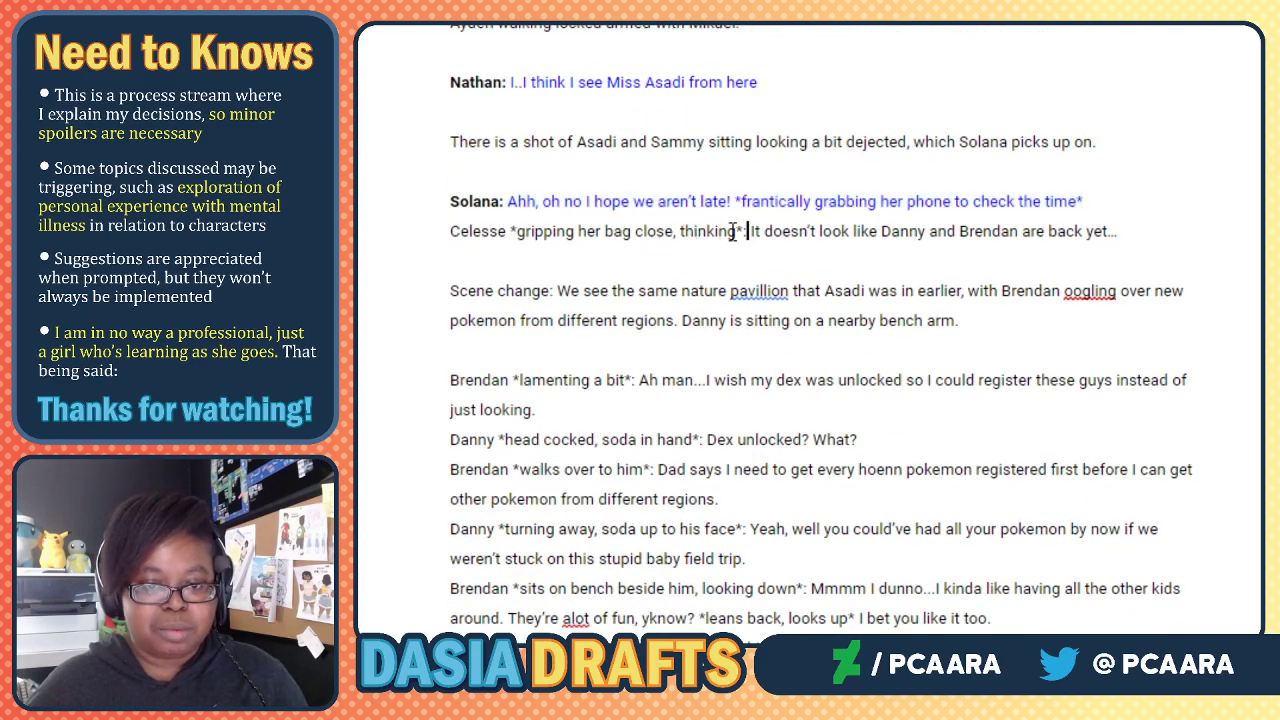
{"action": "left_click_drag", "start_coordinate": [747, 231], "coordinate": [394, 240]}
{"action": "key", "text": "ctrl+b"}
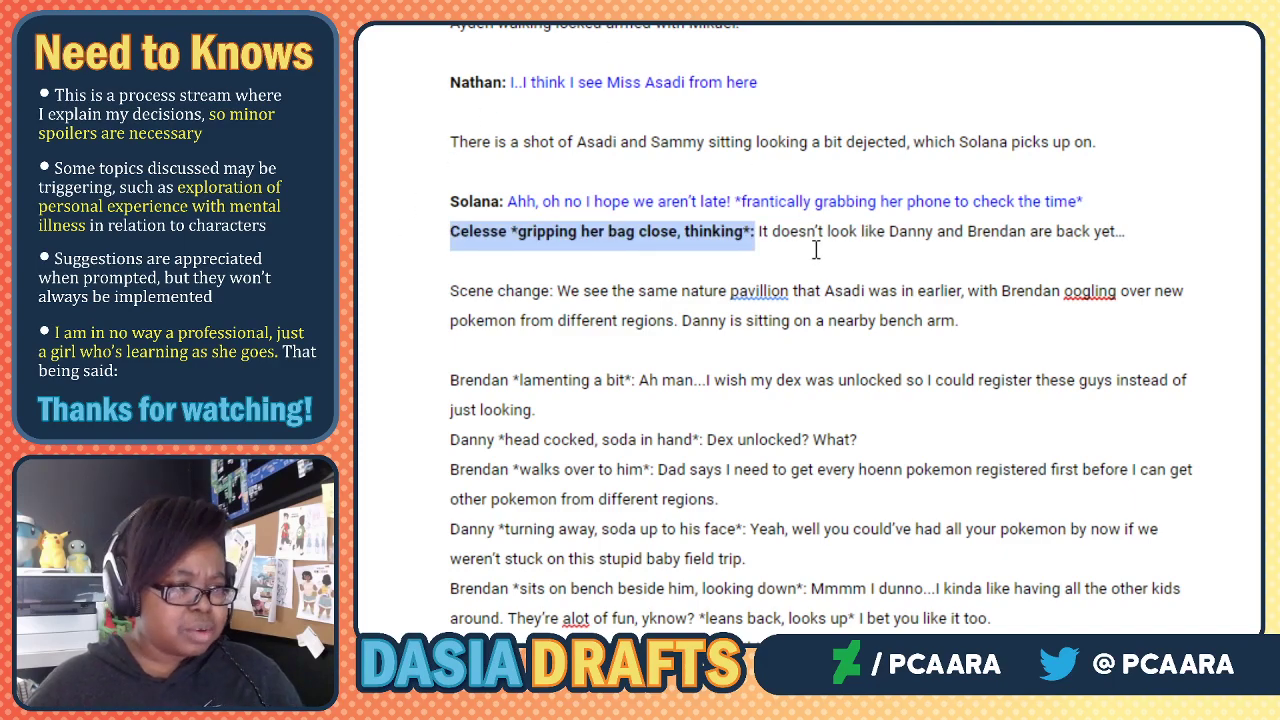
{"action": "left_click", "coordinate": [760, 231]}
{"action": "left_click_drag", "start_coordinate": [760, 231], "coordinate": [1130, 230]}
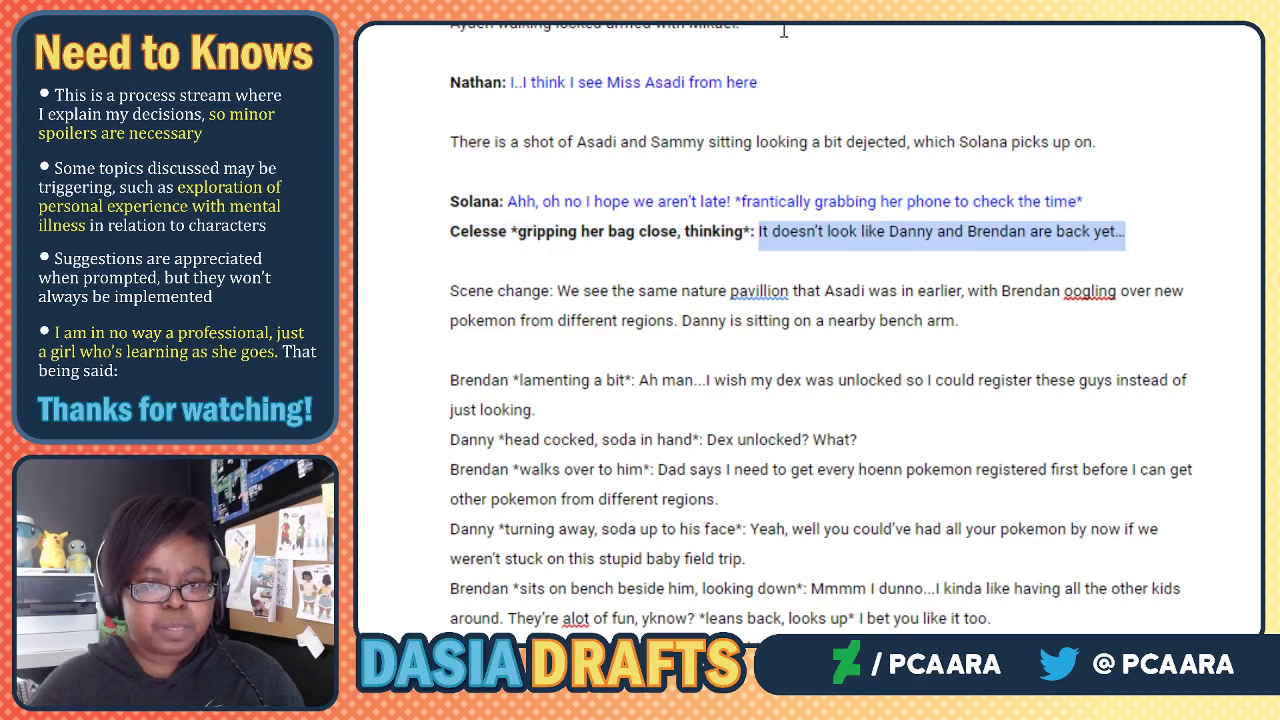
{"action": "left_click", "coordinate": [657, 8]}
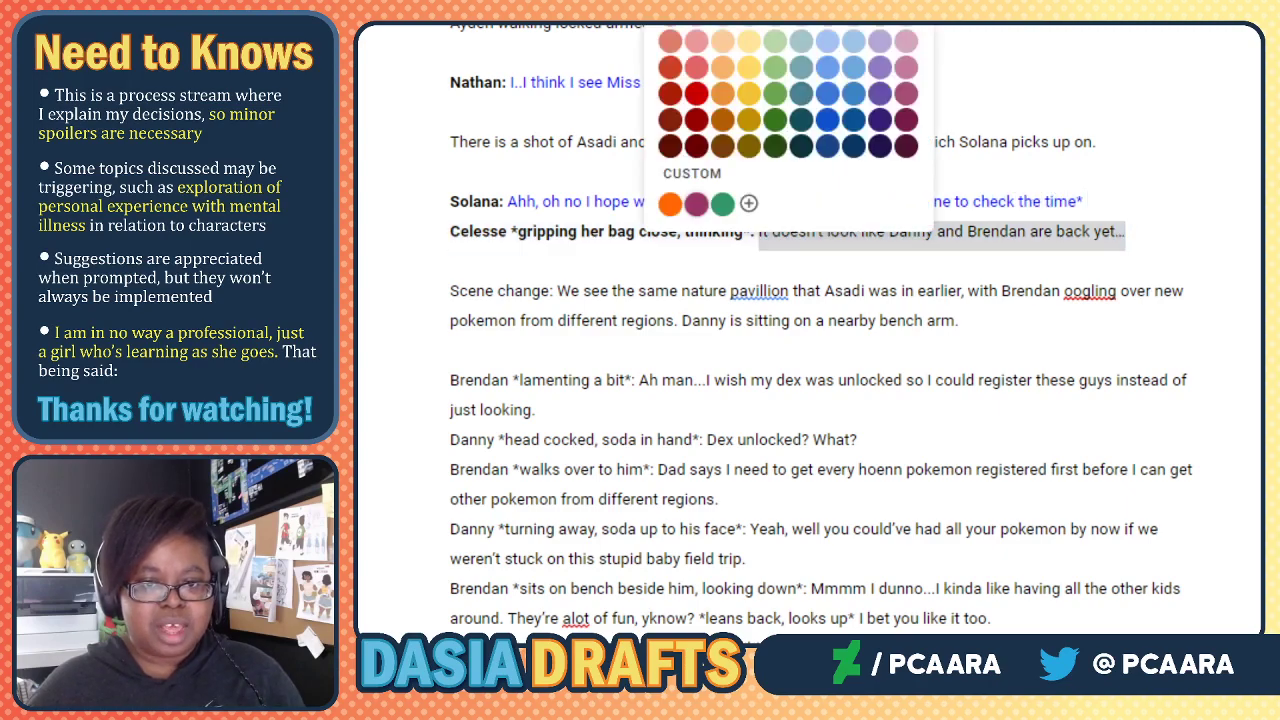
{"action": "left_click", "coordinate": [853, 2]}
Color the whole "Scene change" paragraph about the nature pavilion in the custom orange.
{"action": "left_click", "coordinate": [538, 294]}
{"action": "left_click_drag", "start_coordinate": [455, 296], "coordinate": [1135, 320]}
{"action": "left_click", "coordinate": [657, 8]}
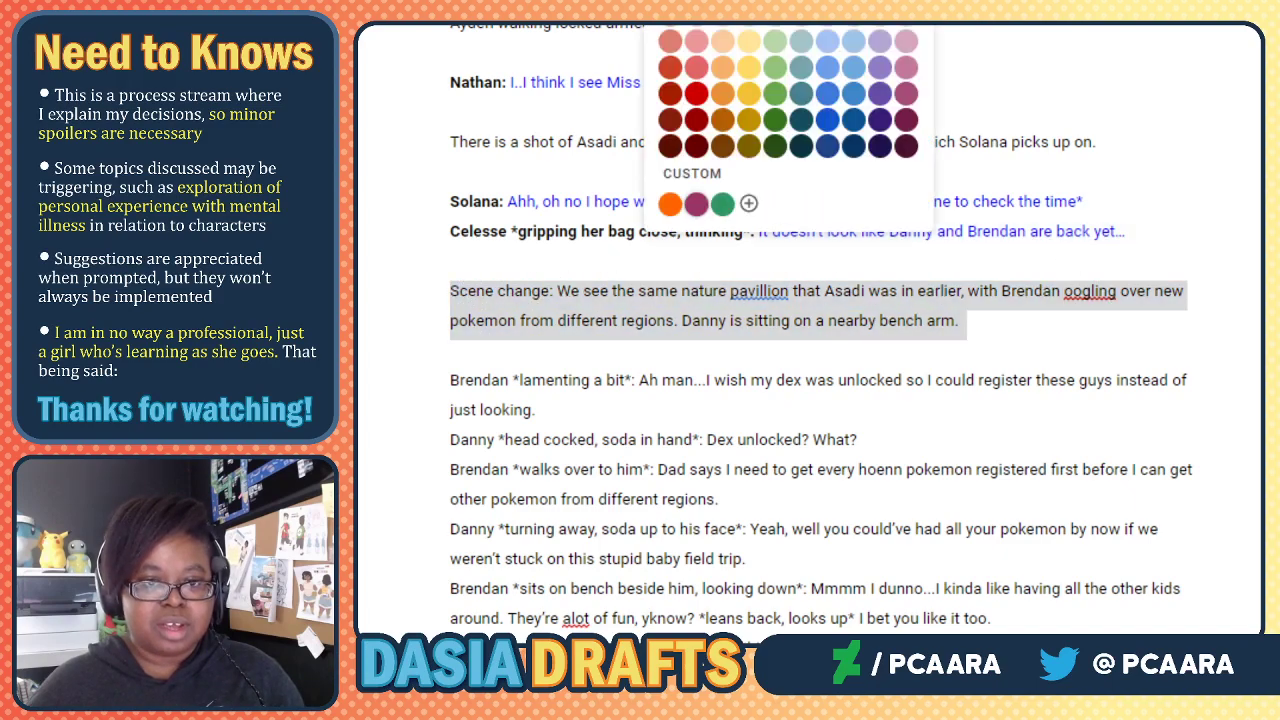
{"action": "left_click", "coordinate": [670, 203]}
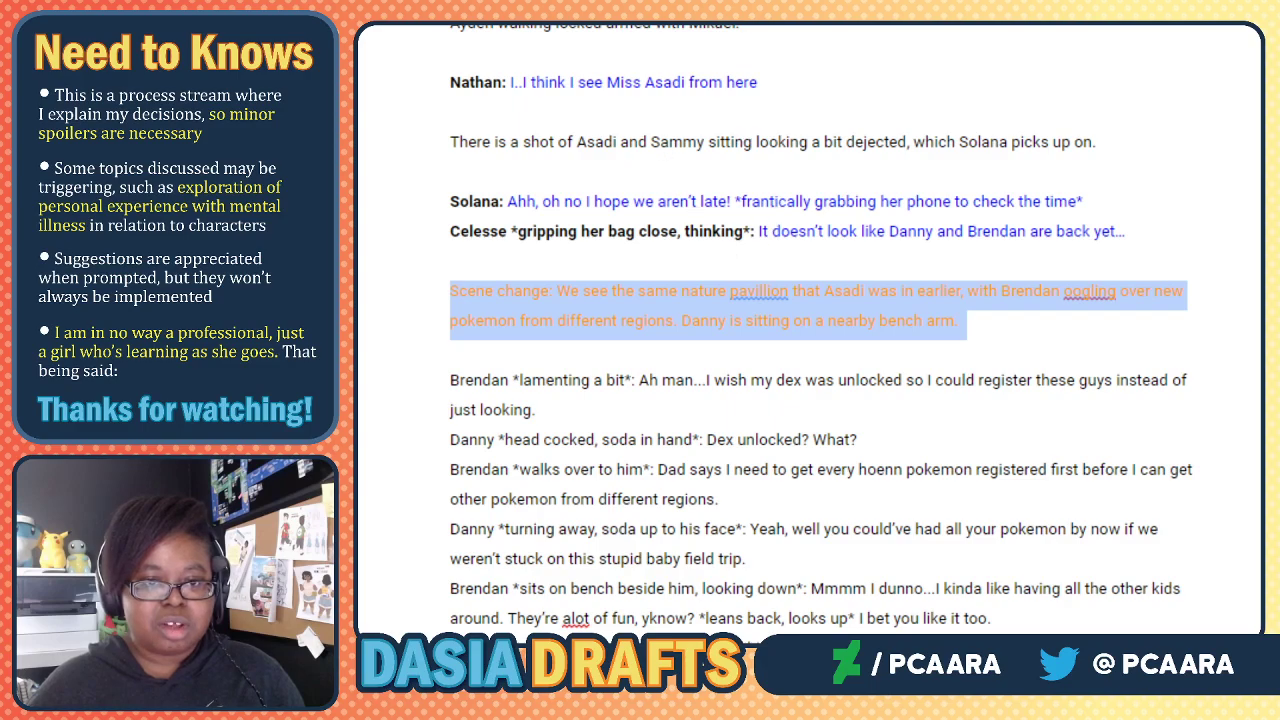
{"action": "left_click", "coordinate": [657, 8]}
{"action": "left_click", "coordinate": [670, 203]}
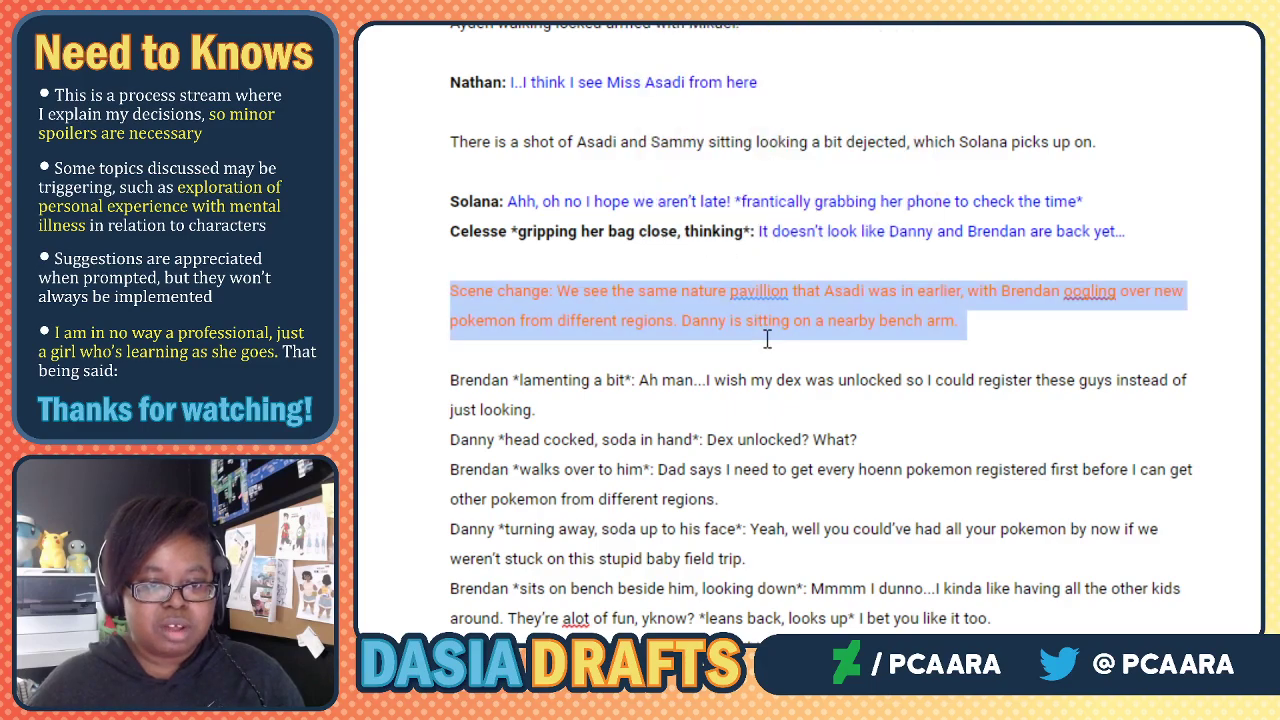
Recolor the "Scene change: While all of this was going down" paragraph with the custom orange text color.
{"action": "left_click", "coordinate": [805, 324]}
{"action": "scroll", "coordinate": [795, 323], "scroll_direction": "up", "scroll_amount": 1}
{"action": "scroll", "coordinate": [795, 323], "scroll_direction": "up", "scroll_amount": 15}
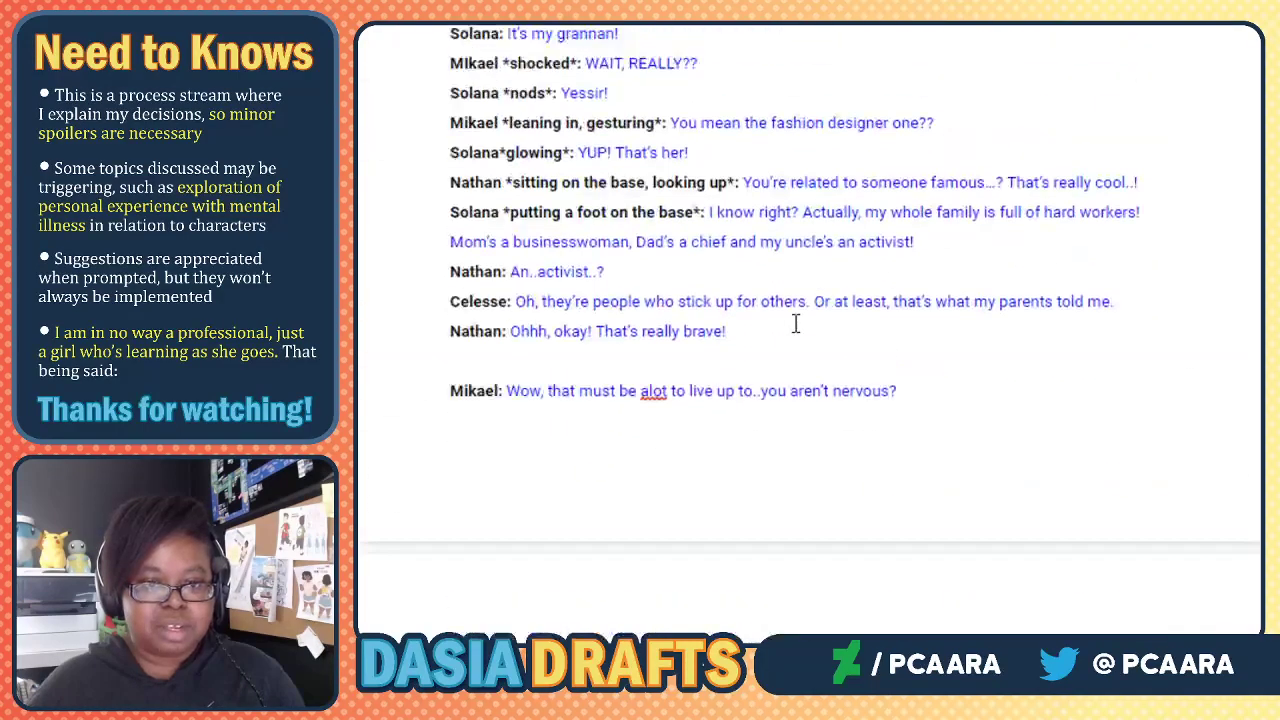
{"action": "scroll", "coordinate": [795, 323], "scroll_direction": "up", "scroll_amount": 8}
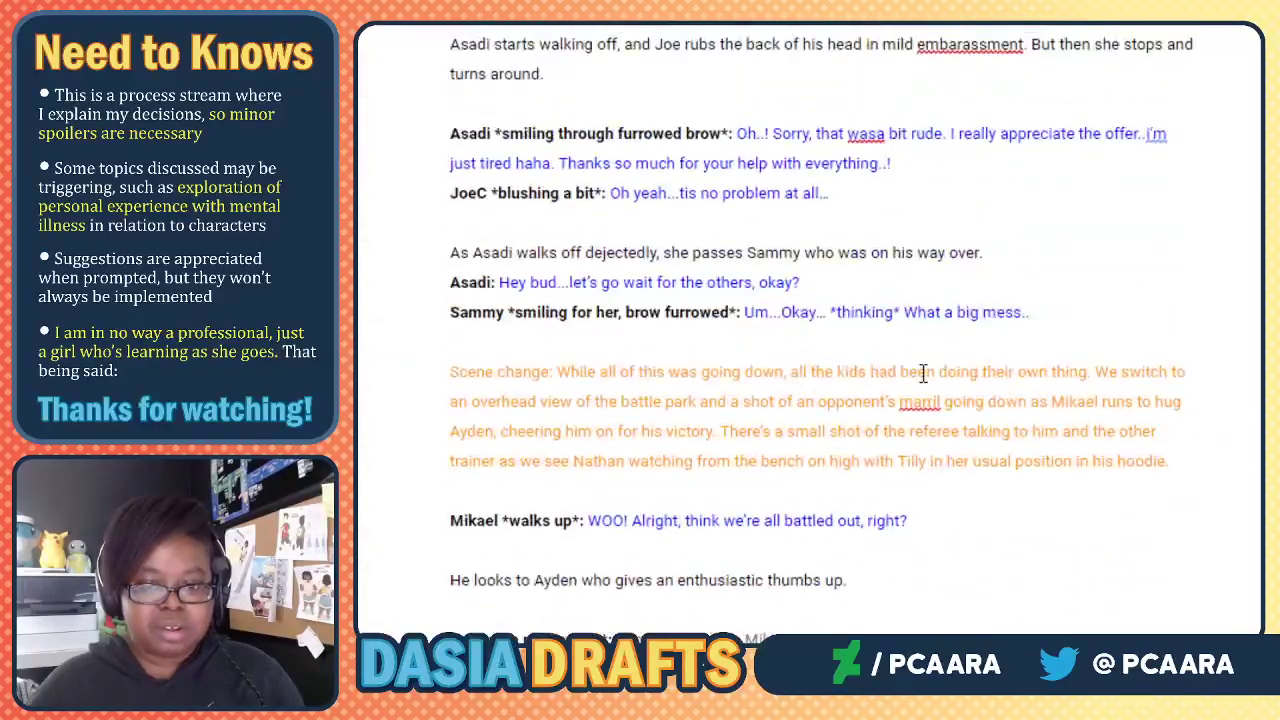
{"action": "left_click_drag", "start_coordinate": [1172, 460], "coordinate": [438, 368]}
{"action": "left_click", "coordinate": [659, 2]}
{"action": "left_click", "coordinate": [669, 205]}
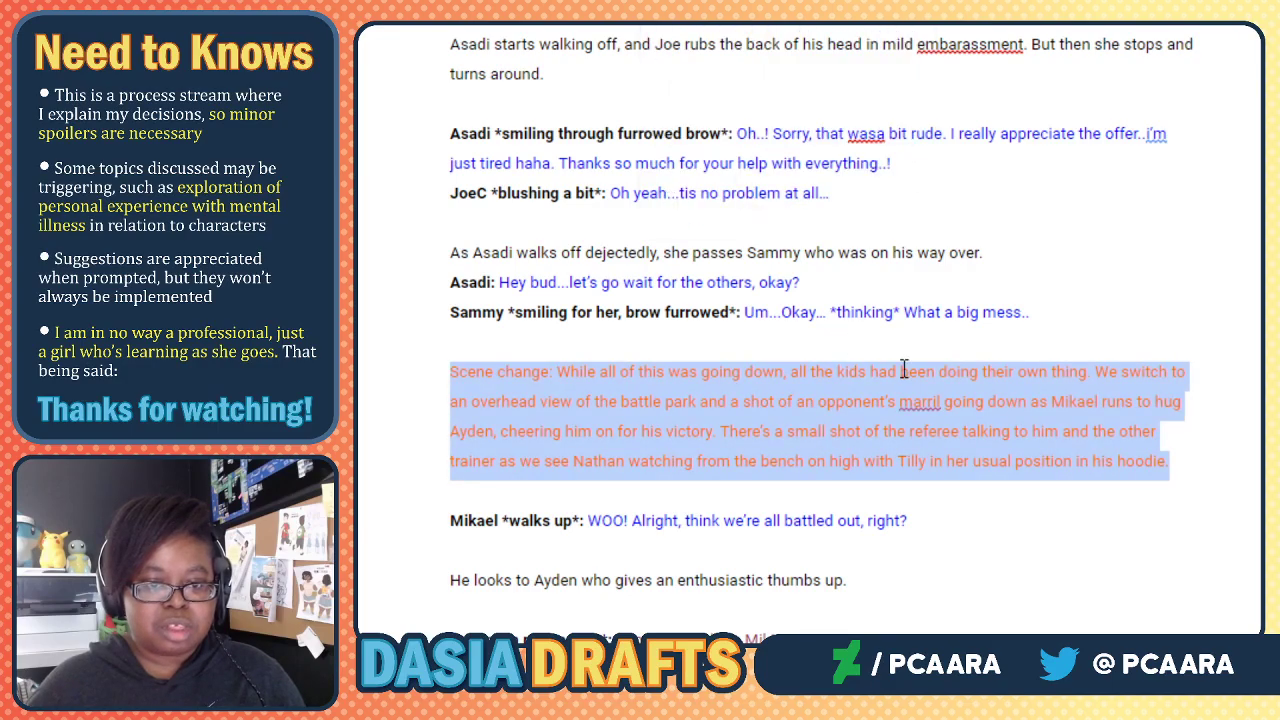
{"action": "left_click", "coordinate": [935, 382]}
Bold Brendan's "*lamenting a bit*:" speaker label and color the dialogue after it blue.
{"action": "scroll", "coordinate": [1047, 382], "scroll_direction": "down", "scroll_amount": 10}
{"action": "scroll", "coordinate": [1047, 382], "scroll_direction": "down", "scroll_amount": 15}
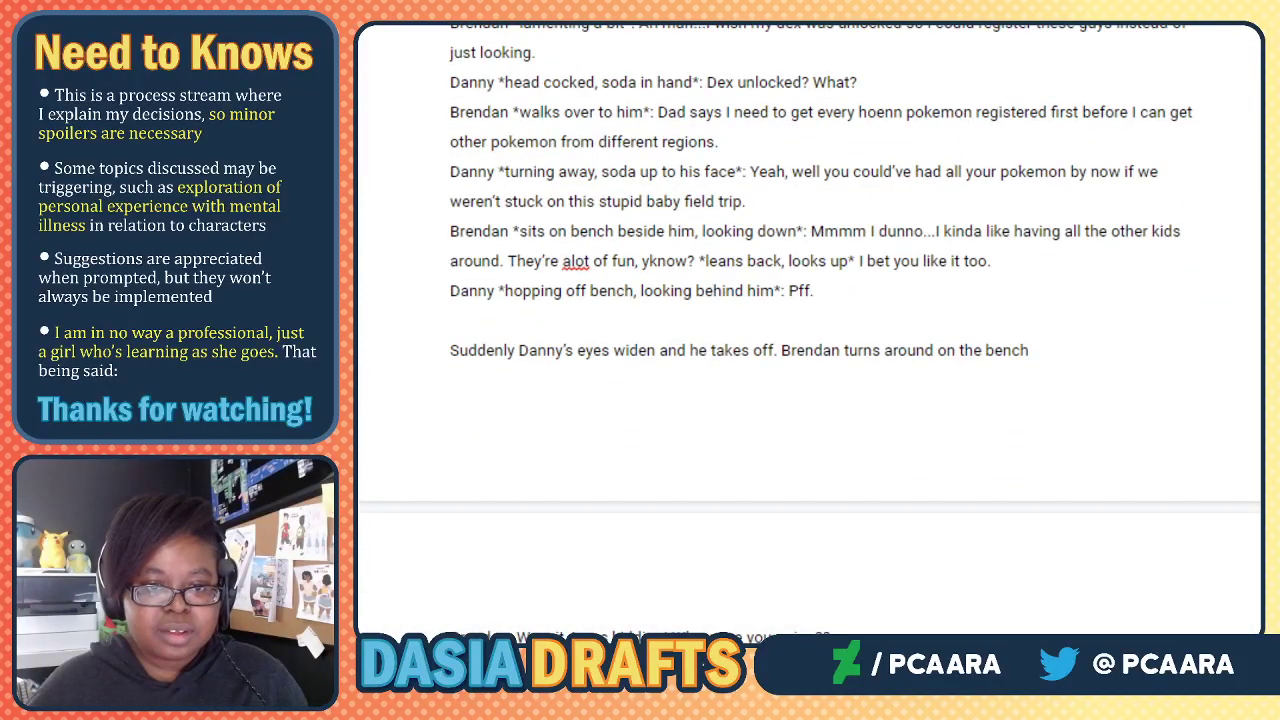
{"action": "left_click_drag", "start_coordinate": [635, 24], "coordinate": [448, 27]}
{"action": "key", "text": "ctrl+b"}
{"action": "left_click", "coordinate": [537, 52]}
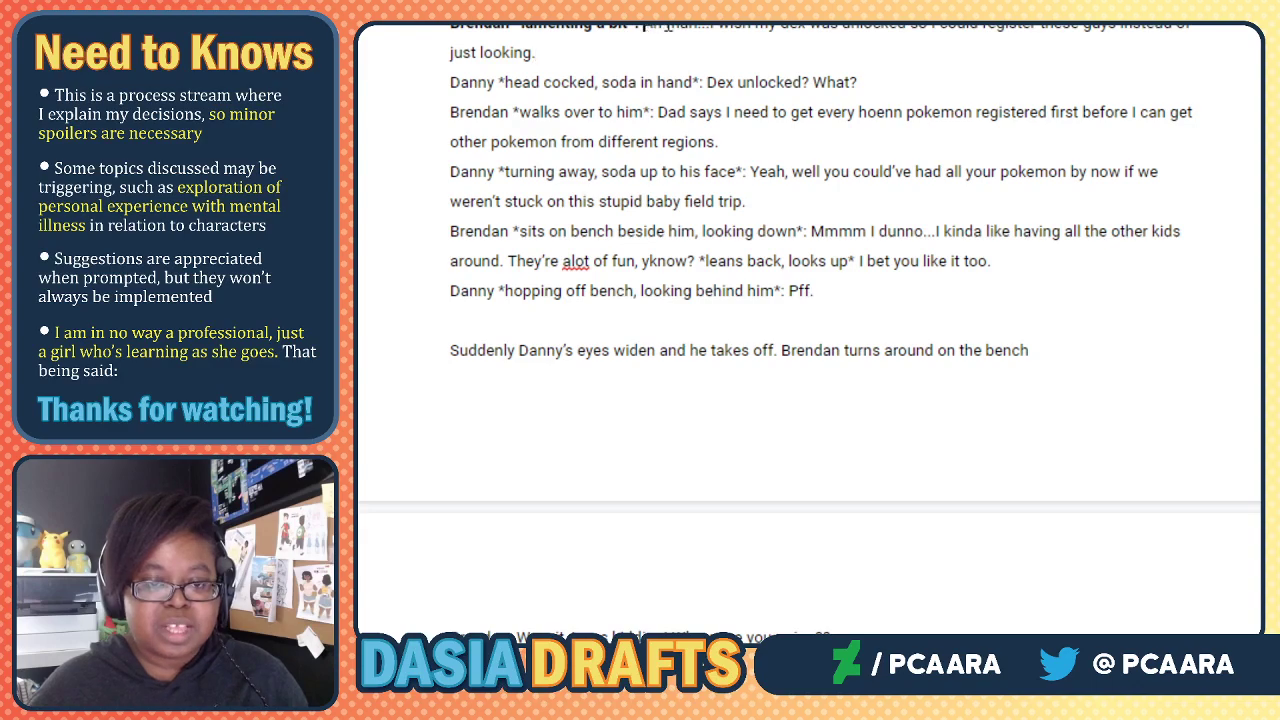
{"action": "left_click", "coordinate": [642, 28], "text": "shift"}
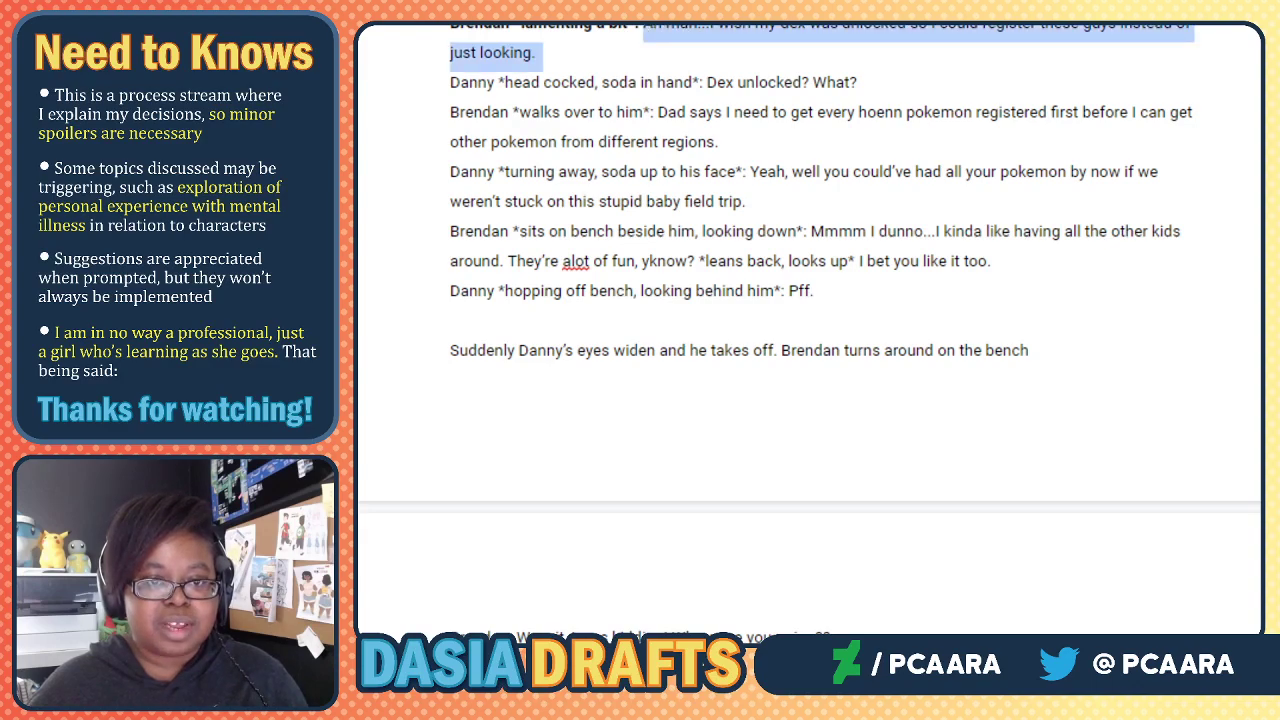
{"action": "left_click", "coordinate": [654, 5]}
{"action": "left_click", "coordinate": [855, 5]}
{"action": "left_click", "coordinate": [645, 86]}
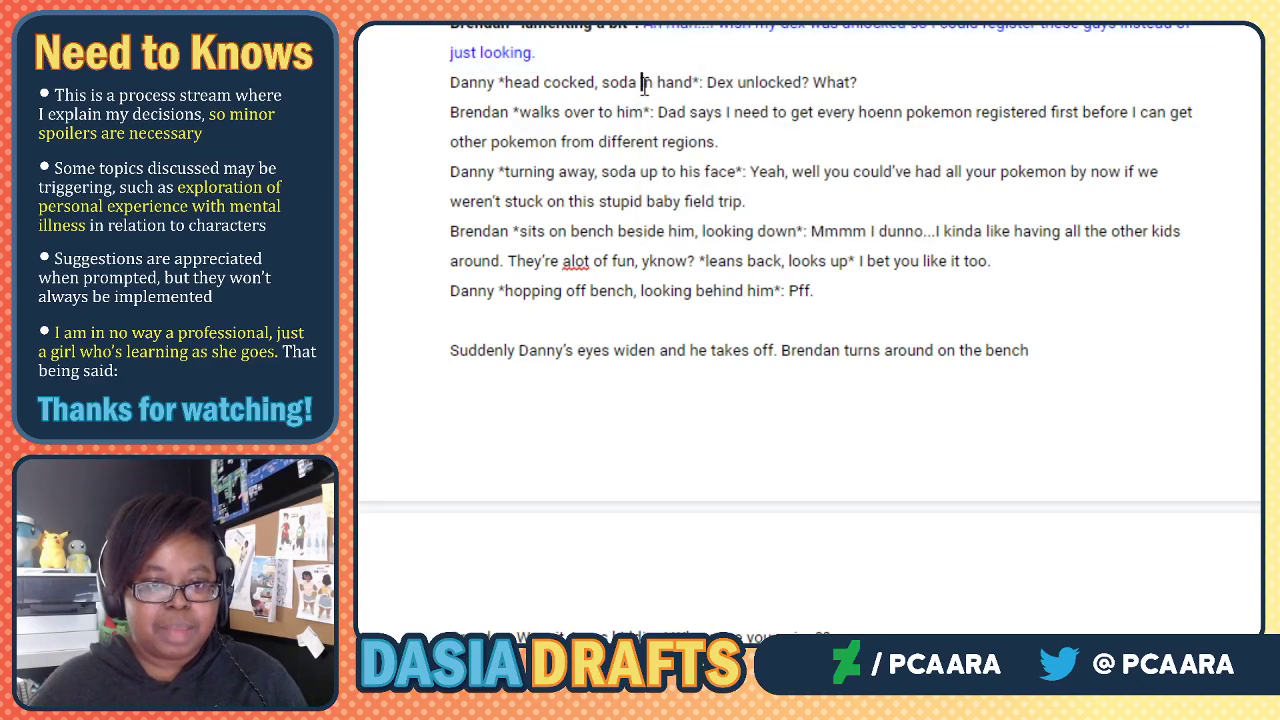
Bold the "Danny *head cocked, soda in hand*:" label and color "Dex unlocked? What?" blue.
{"action": "left_click_drag", "start_coordinate": [703, 82], "coordinate": [393, 82]}
{"action": "key", "text": "ctrl+b"}
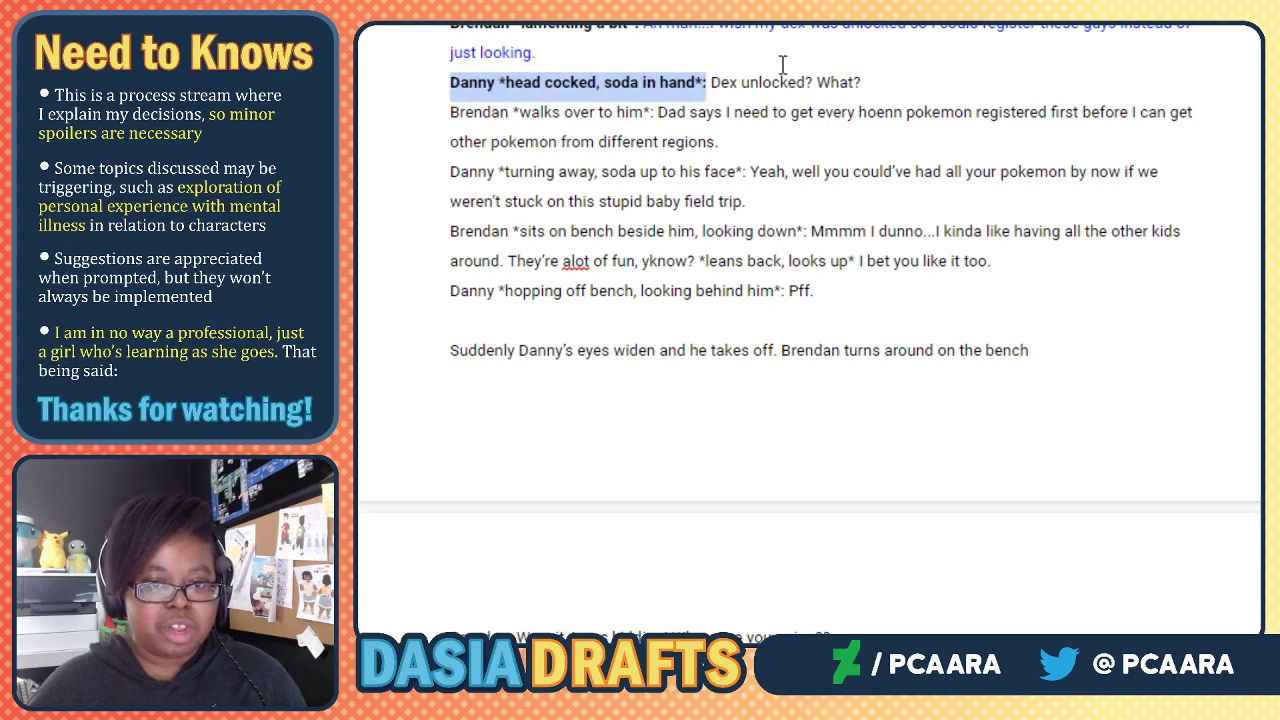
{"action": "left_click", "coordinate": [737, 66]}
{"action": "left_click_drag", "start_coordinate": [710, 82], "coordinate": [862, 72]}
{"action": "left_click", "coordinate": [657, 8]}
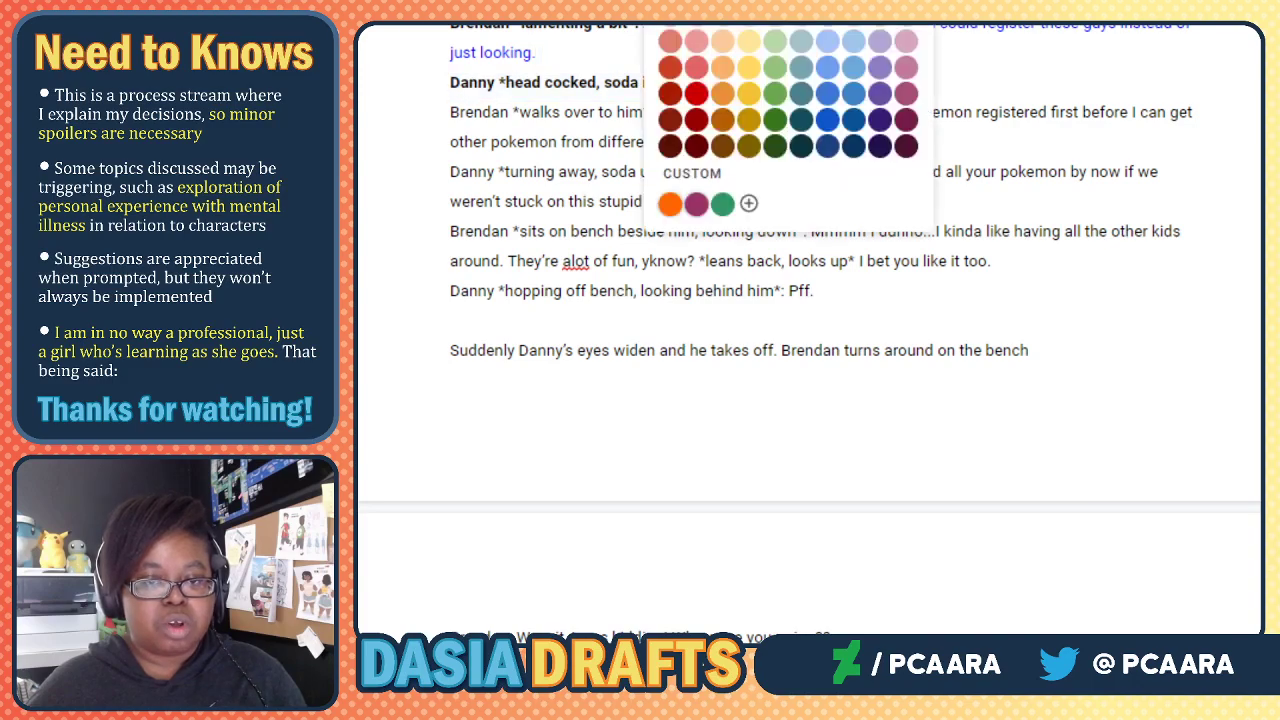
{"action": "left_click", "coordinate": [853, 2]}
{"action": "left_click", "coordinate": [668, 135]}
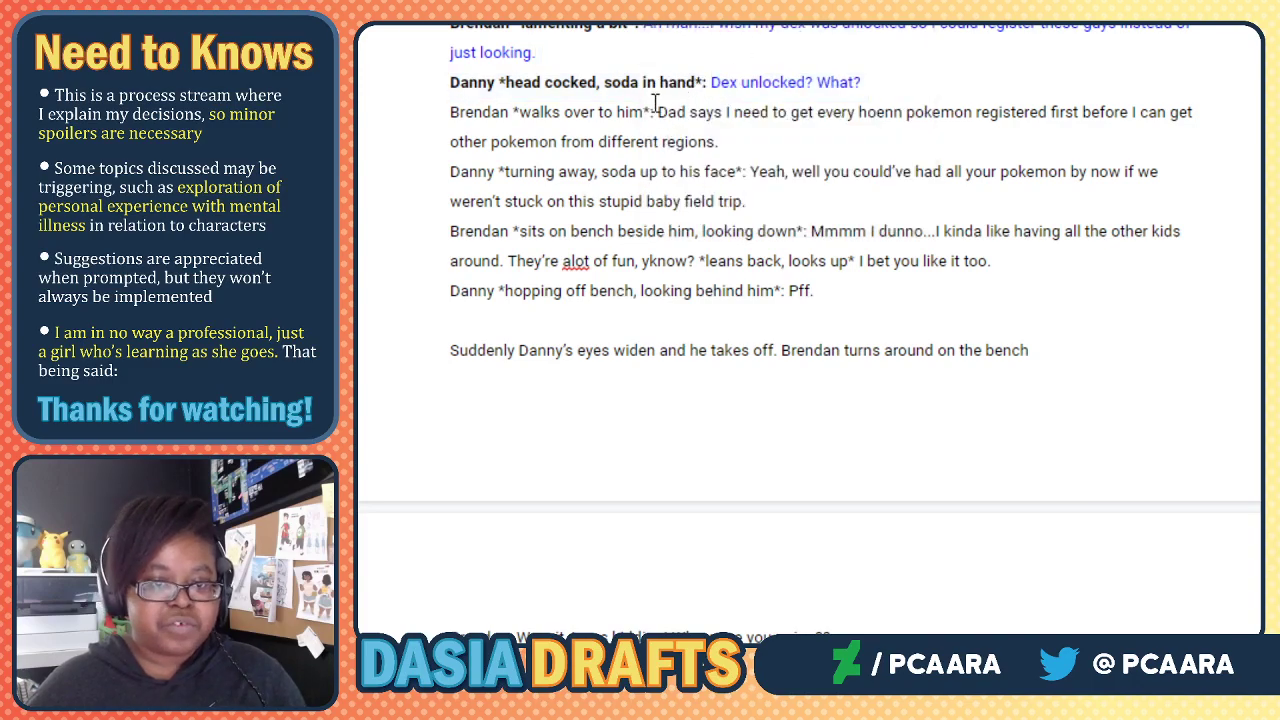
Bold the "Brendan *walks over to him*:" label and color his dialogue about registering Hoenn pokemon blue.
{"action": "left_click_drag", "start_coordinate": [655, 112], "coordinate": [428, 110]}
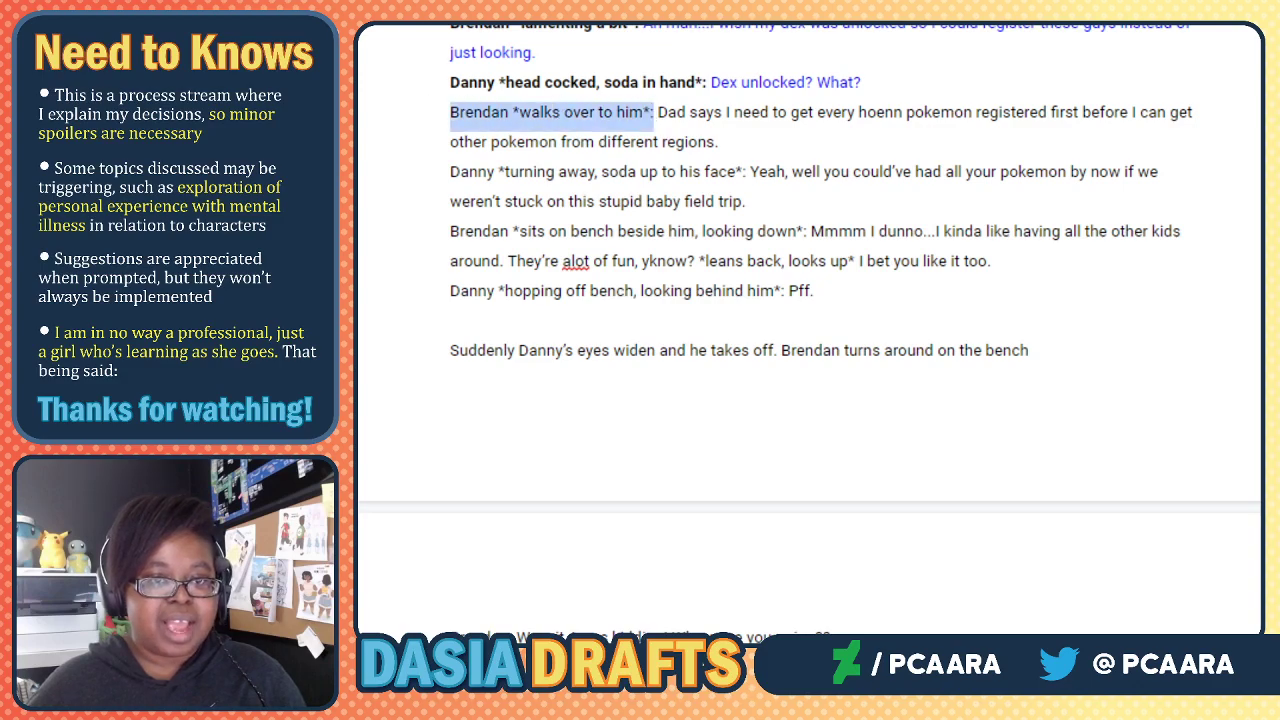
{"action": "key", "text": "ctrl+b"}
{"action": "left_click", "coordinate": [711, 82]}
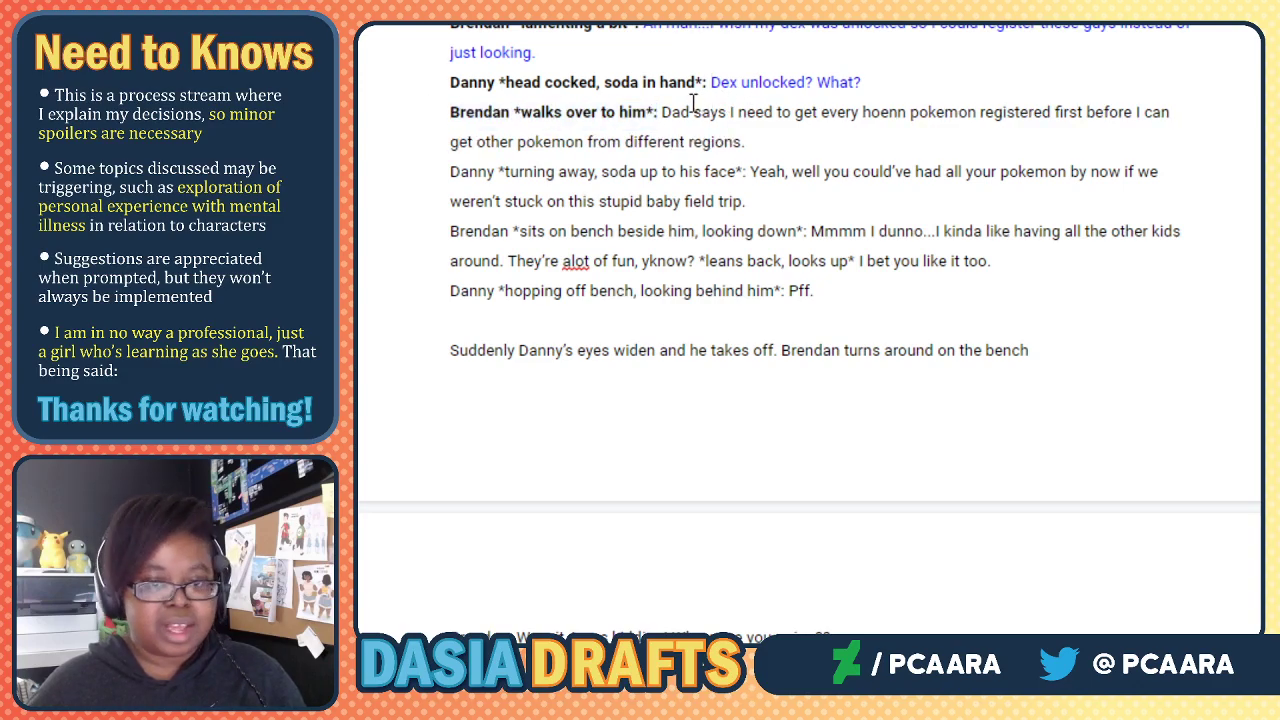
{"action": "left_click_drag", "start_coordinate": [661, 112], "coordinate": [857, 137]}
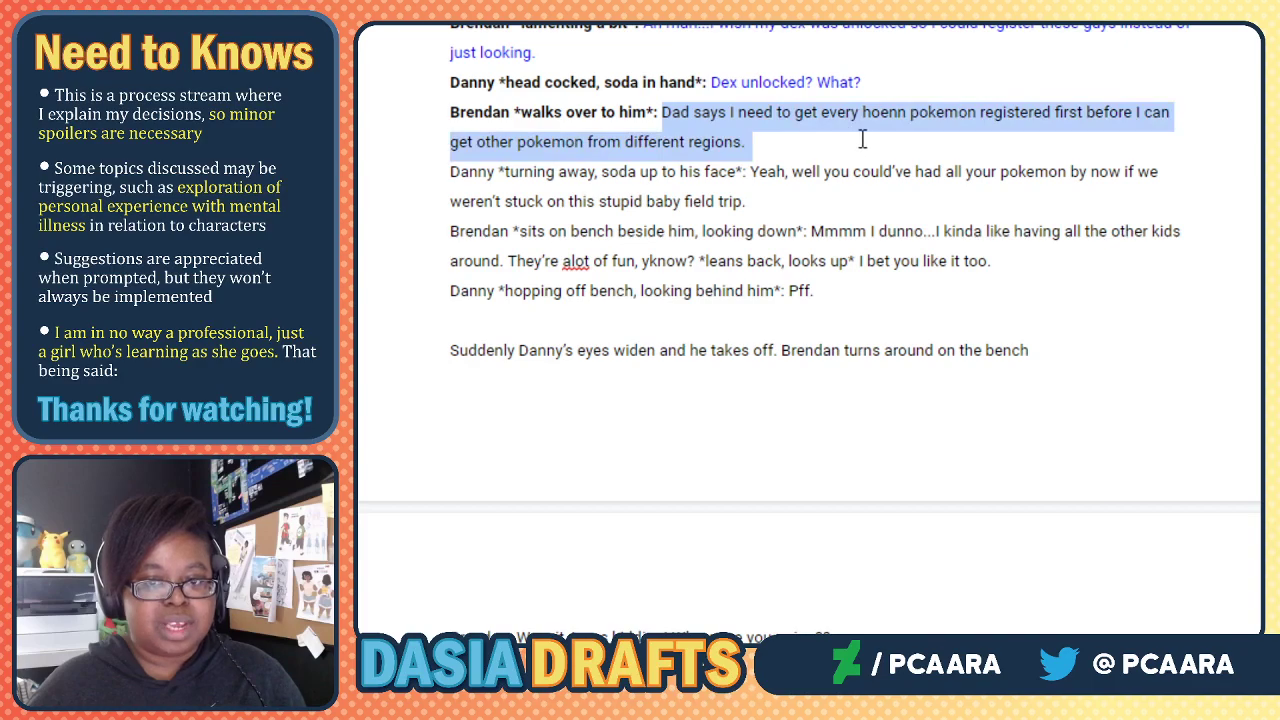
{"action": "left_click", "coordinate": [660, 2]}
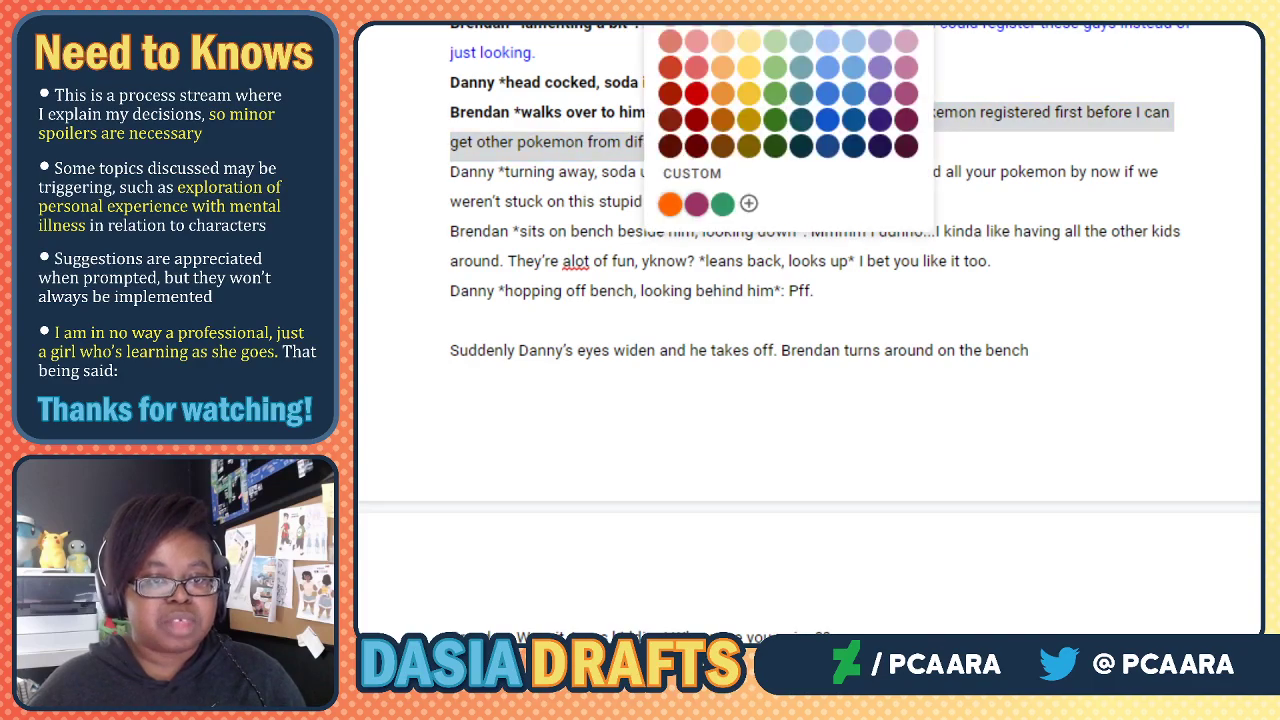
{"action": "left_click", "coordinate": [827, 93]}
Bold the "Danny *turning away, soda up to his face*:" label and color his field trip dialogue blue.
{"action": "double_click", "coordinate": [710, 170]}
{"action": "left_click", "coordinate": [737, 168]}
{"action": "left_click", "coordinate": [737, 168]}
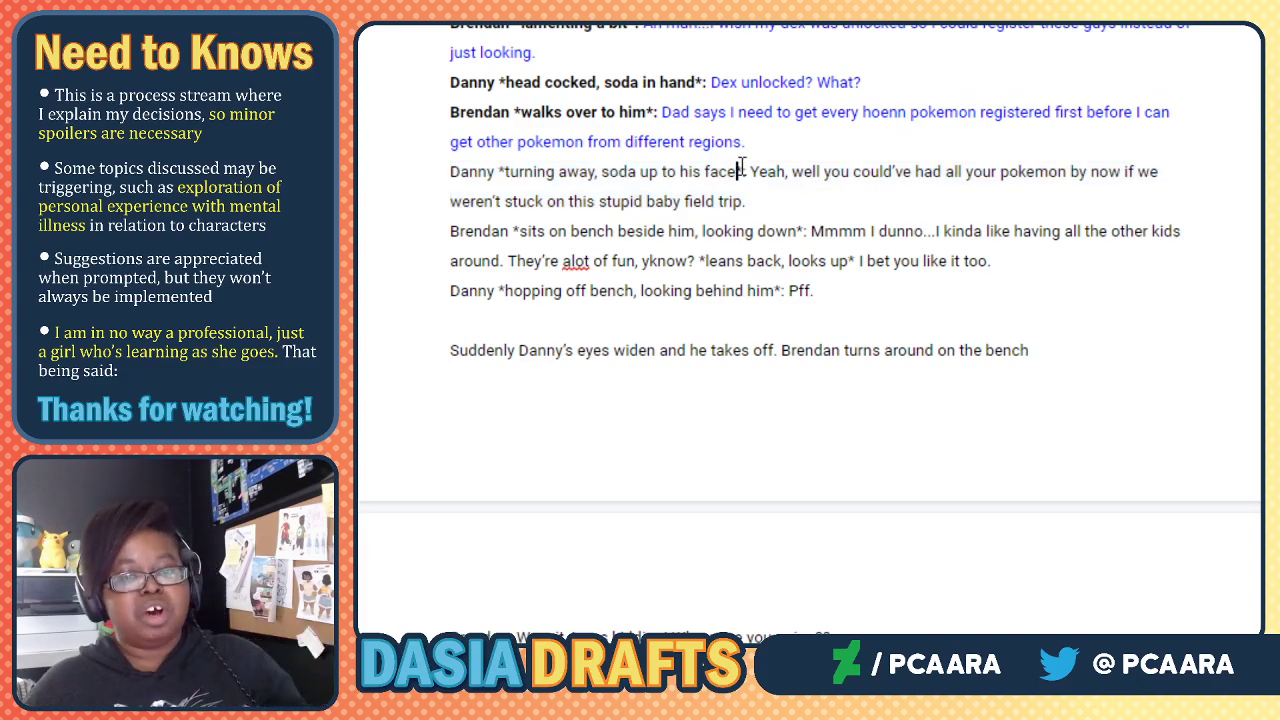
{"action": "left_click_drag", "start_coordinate": [747, 170], "coordinate": [435, 180]}
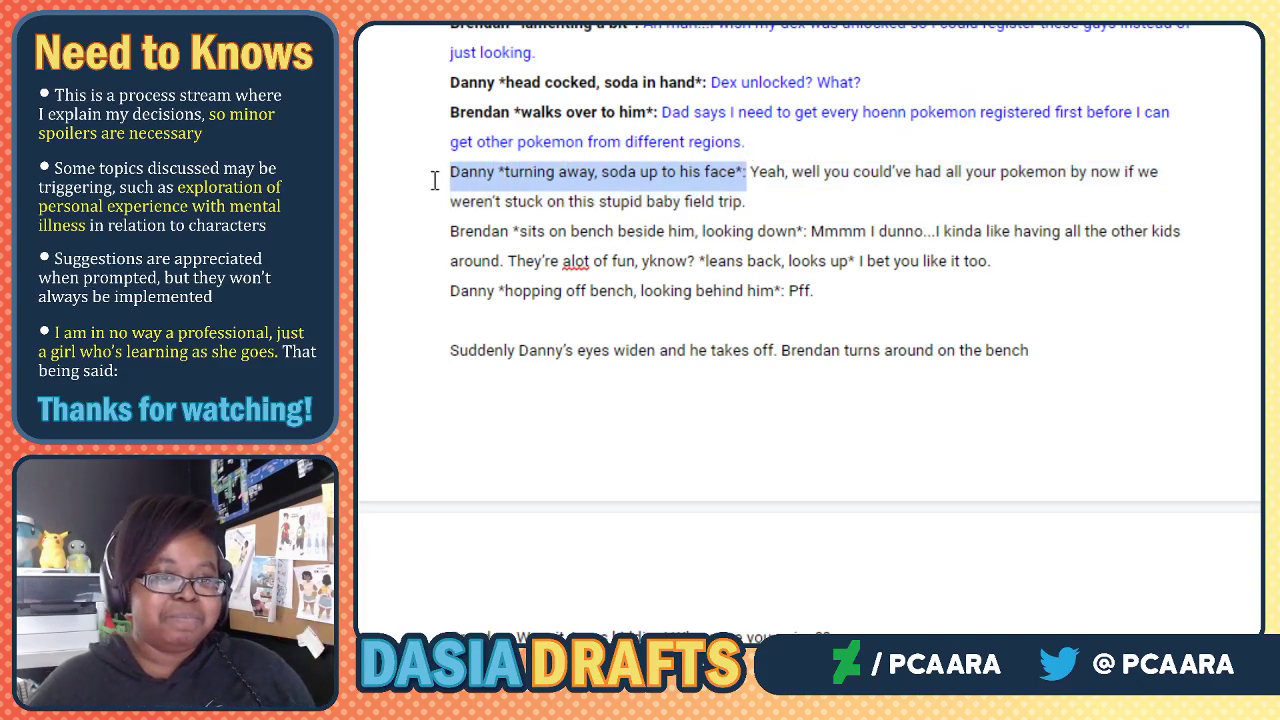
{"action": "key", "text": "ctrl+b"}
{"action": "left_click", "coordinate": [777, 154]}
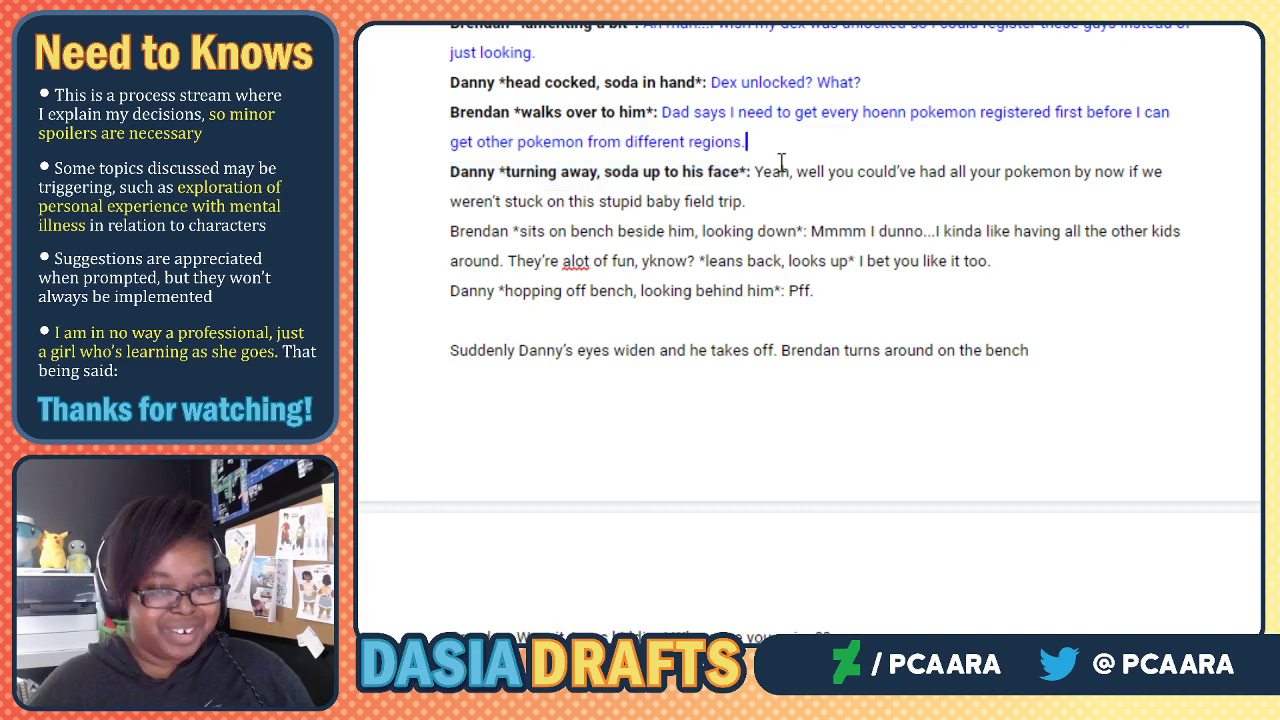
{"action": "double_click", "coordinate": [766, 172]}
{"action": "left_click_drag", "start_coordinate": [818, 174], "coordinate": [928, 214]}
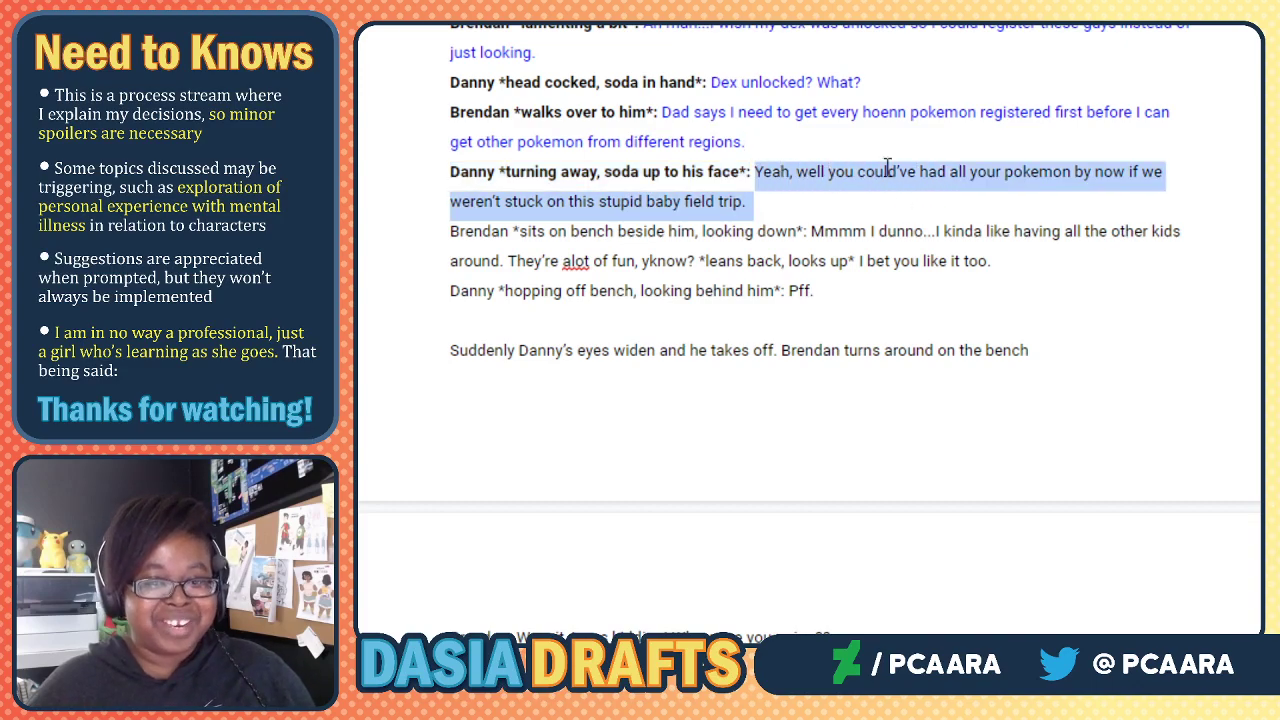
{"action": "left_click", "coordinate": [657, 26]}
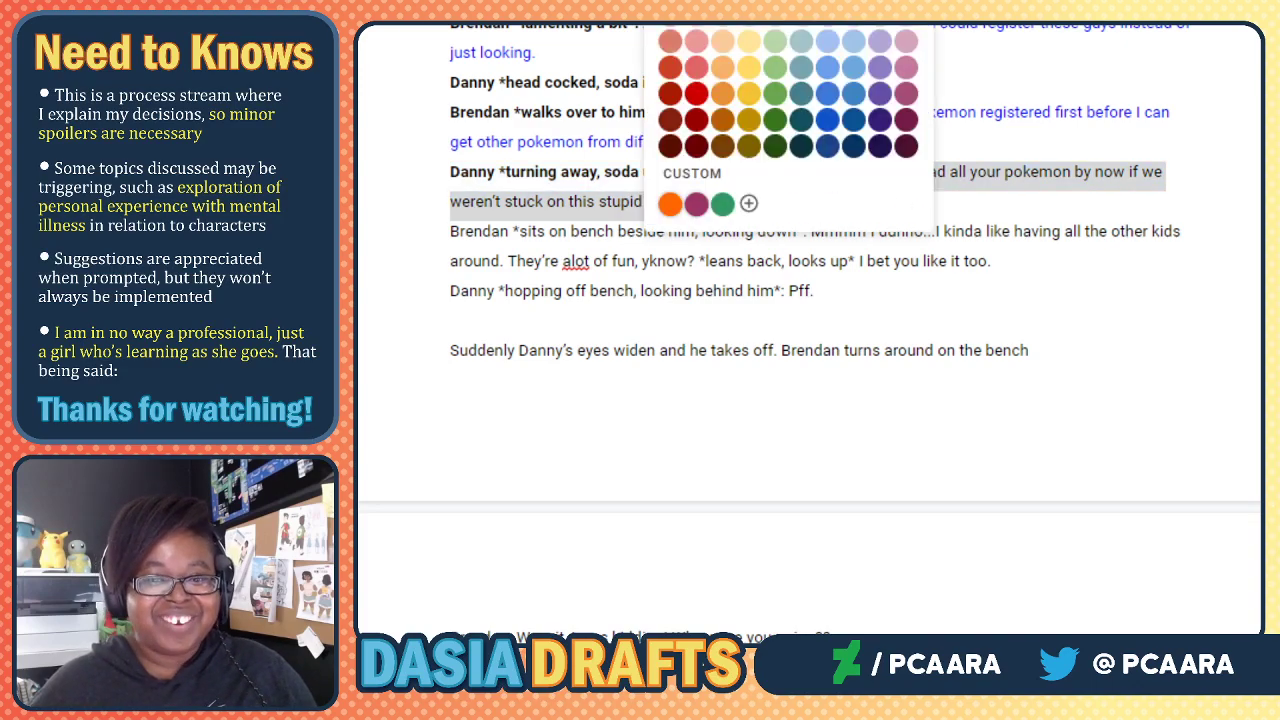
{"action": "left_click", "coordinate": [853, 24]}
Bold the "Brendan *sits on bench beside him, looking down*:" label and color the dialogue that follows it blue.
{"action": "double_click", "coordinate": [763, 228]}
{"action": "left_click", "coordinate": [790, 229]}
{"action": "left_click_drag", "start_coordinate": [809, 229], "coordinate": [446, 248]}
{"action": "key", "text": "ctrl+b"}
{"action": "left_click", "coordinate": [908, 206]}
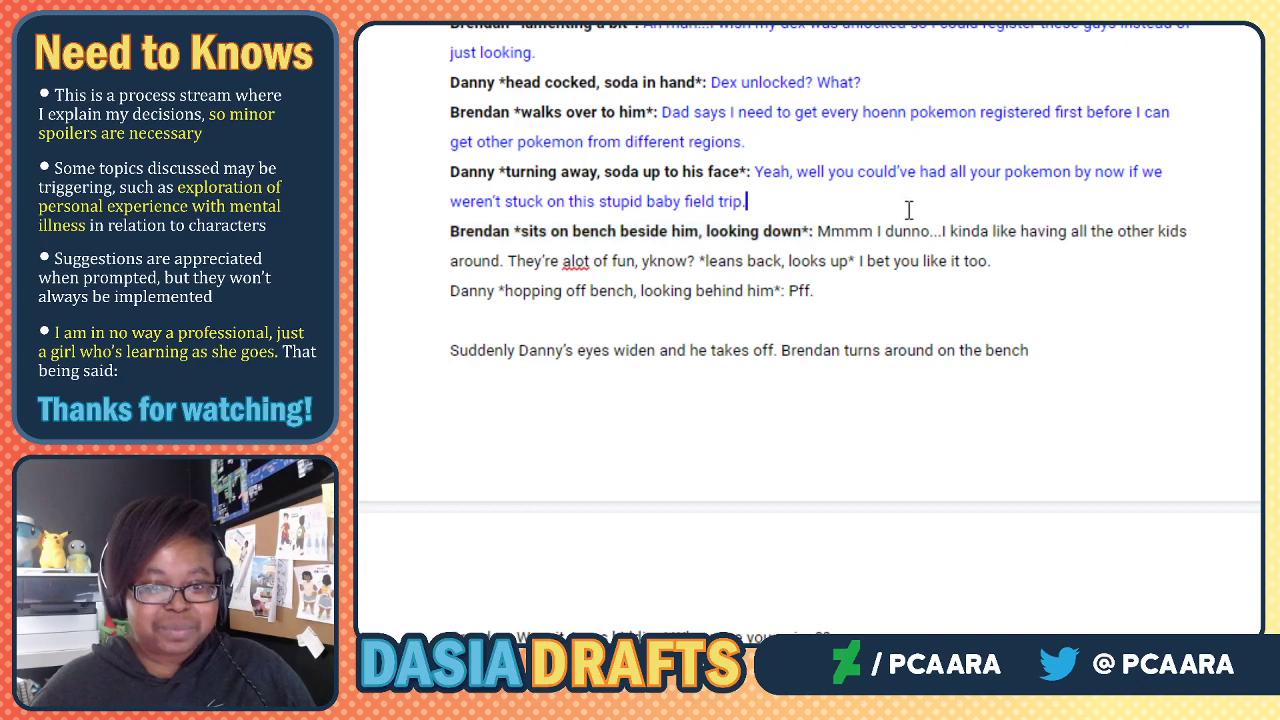
{"action": "left_click_drag", "start_coordinate": [817, 231], "coordinate": [1118, 270]}
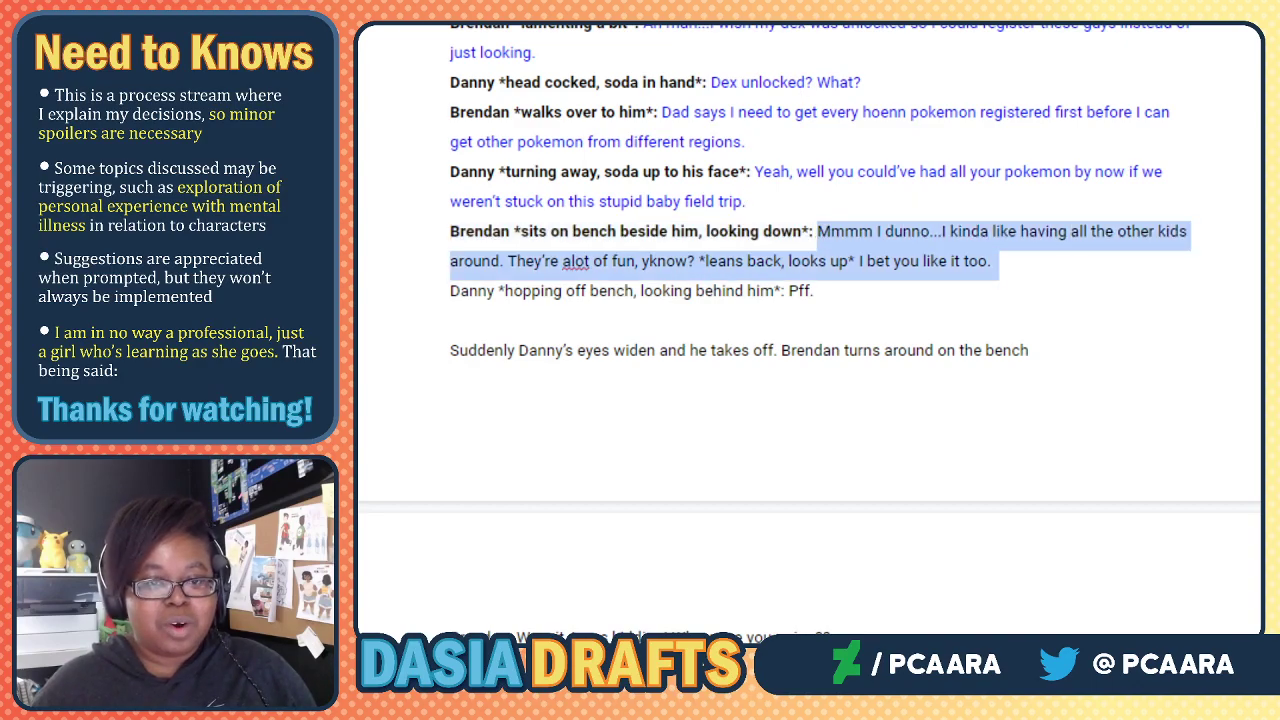
{"action": "left_click", "coordinate": [829, 84]}
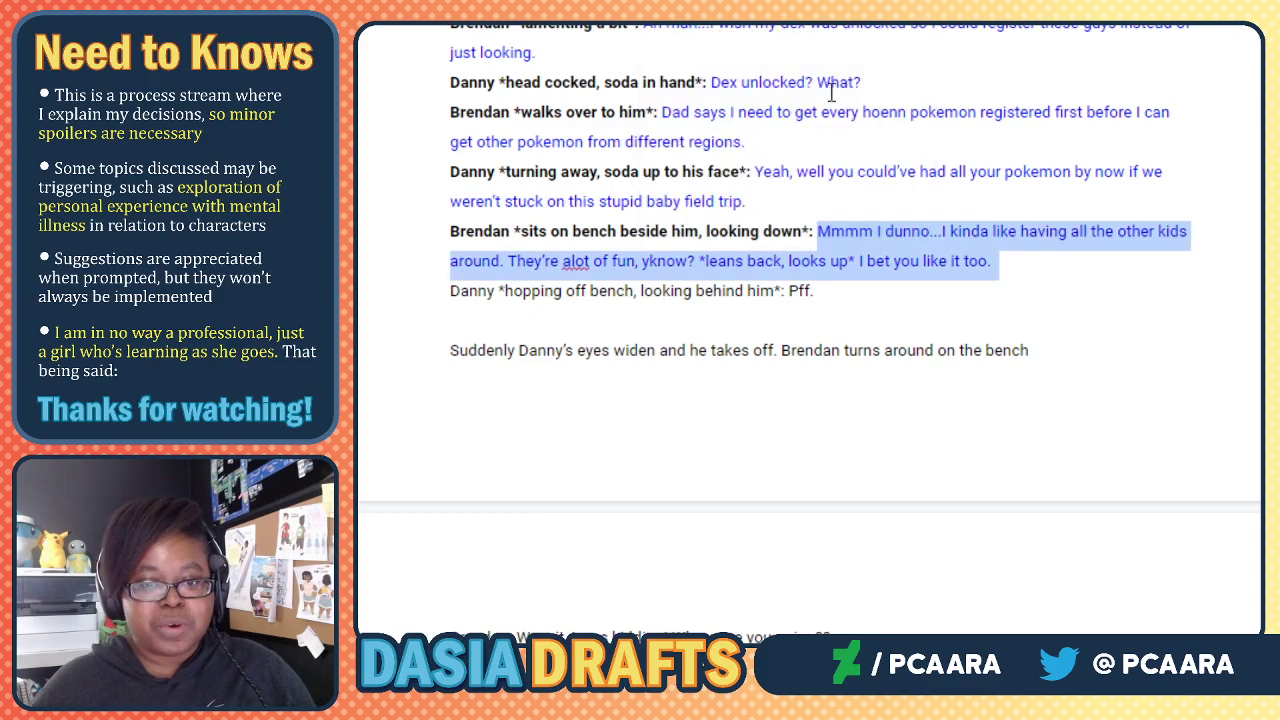
Bold the "Danny *hopping off bench, looking behind him*:" label and color "Pff." blue.
{"action": "left_click", "coordinate": [705, 297]}
{"action": "left_click_drag", "start_coordinate": [786, 290], "coordinate": [450, 292]}
{"action": "key", "text": "ctrl+b"}
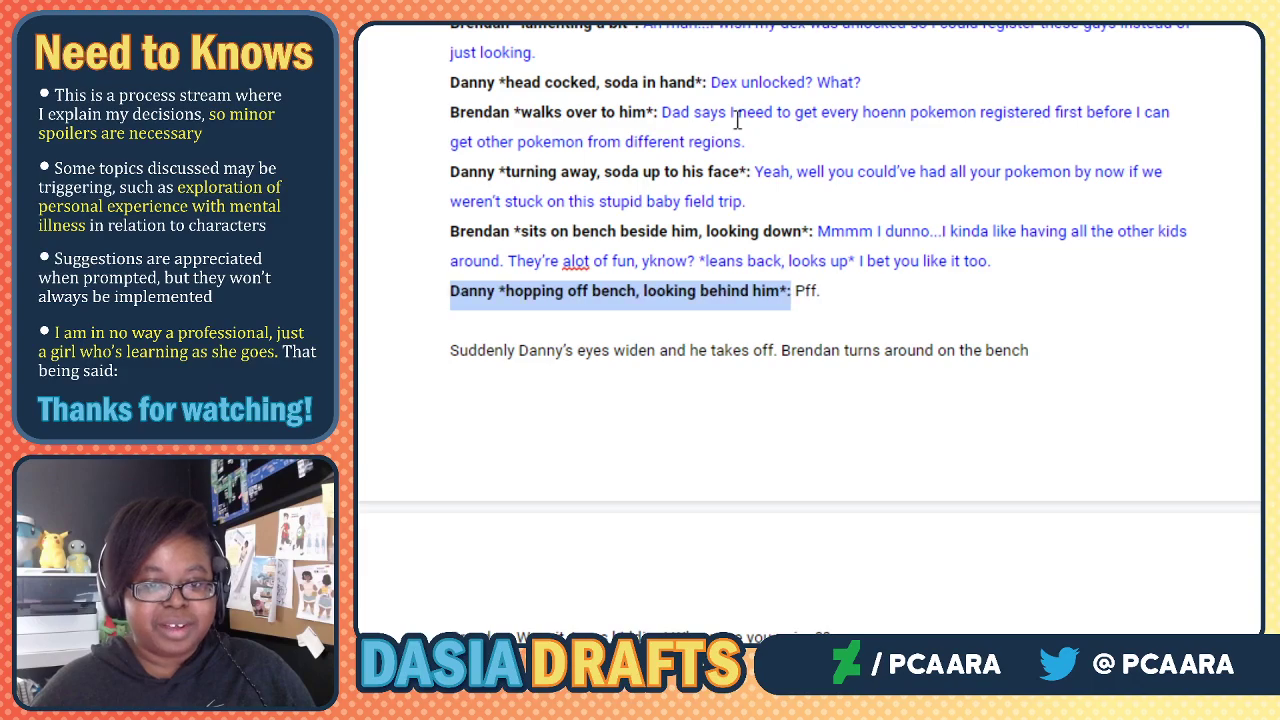
{"action": "left_click", "coordinate": [826, 298]}
{"action": "left_click_drag", "start_coordinate": [798, 290], "coordinate": [832, 288]}
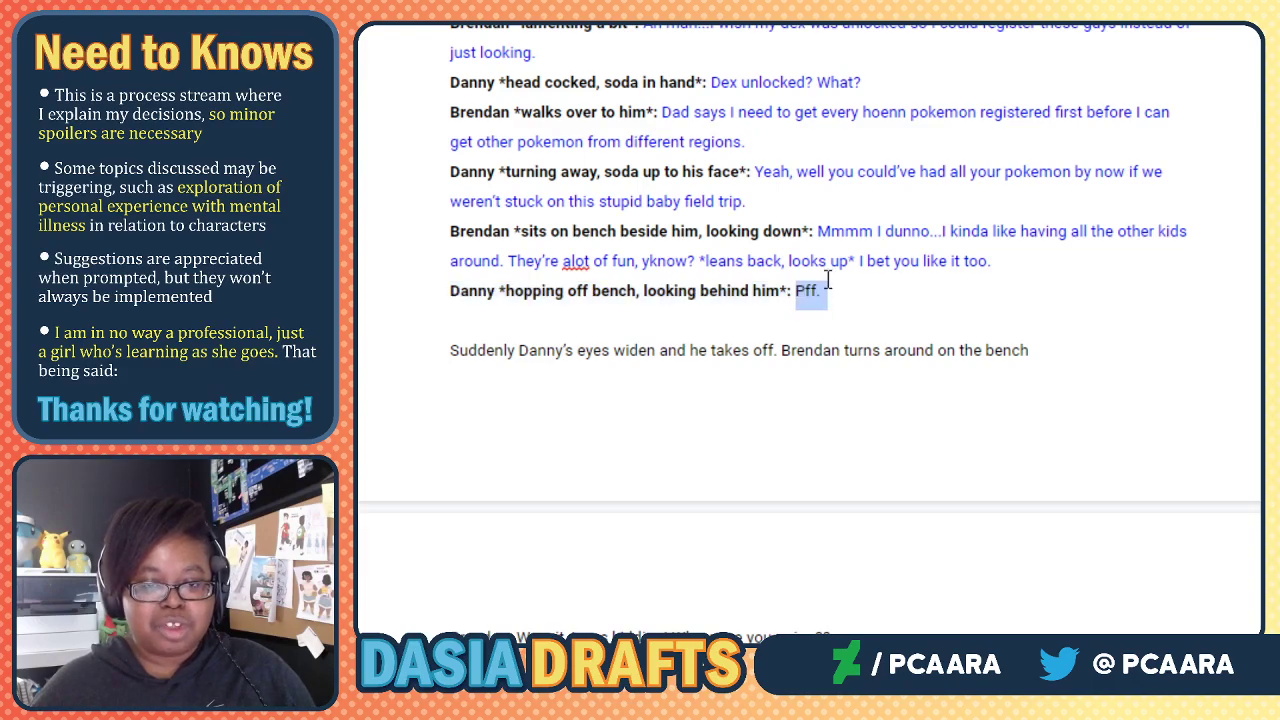
{"action": "left_click", "coordinate": [621, 3]}
{"action": "left_click", "coordinate": [657, 3]}
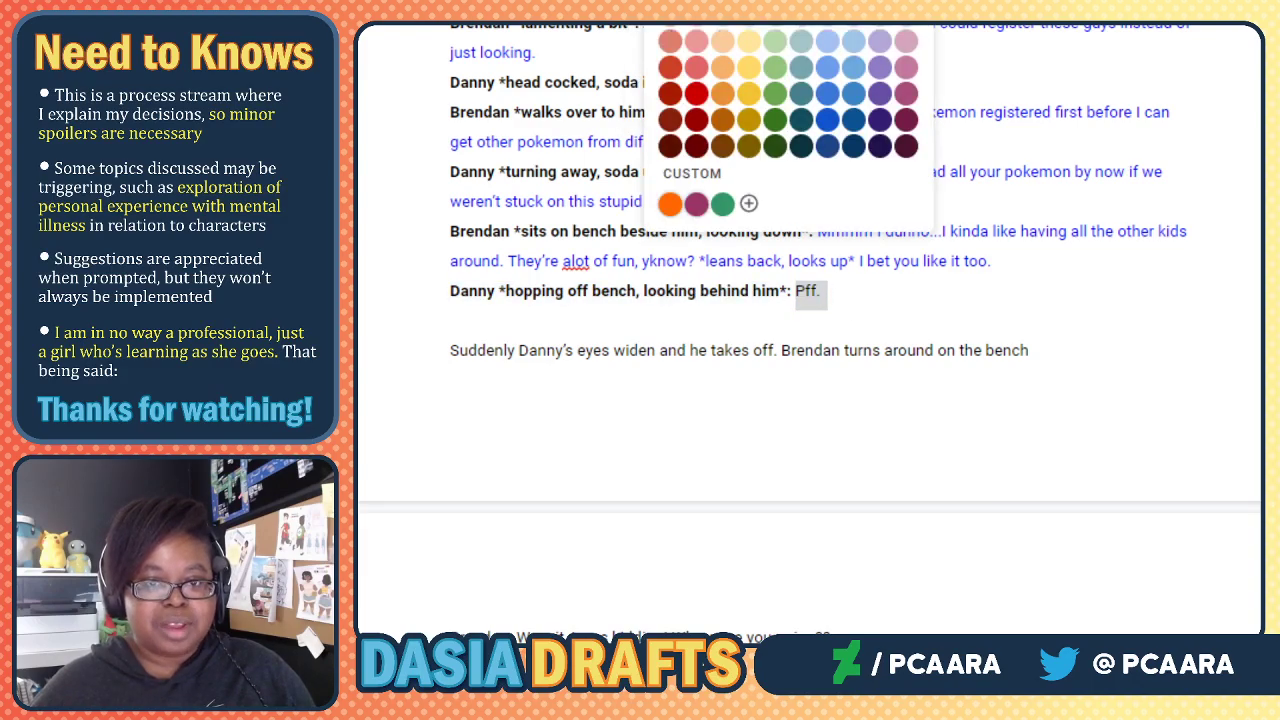
{"action": "left_click", "coordinate": [854, 3]}
{"action": "left_click", "coordinate": [849, 292]}
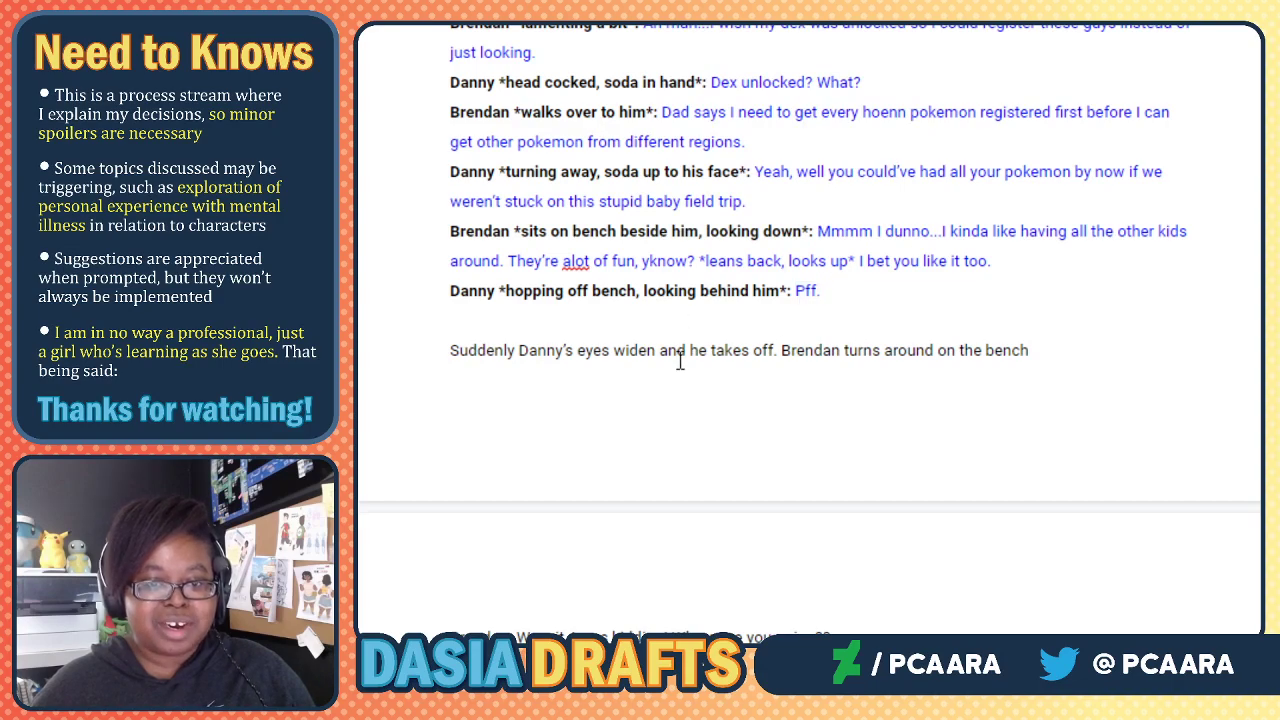
Add "We see a shot of the adults" after the sentence ending in "Port Perl Amphitheater.".
{"action": "scroll", "coordinate": [679, 362], "scroll_direction": "down", "scroll_amount": 4}
{"action": "left_click", "coordinate": [1084, 339]}
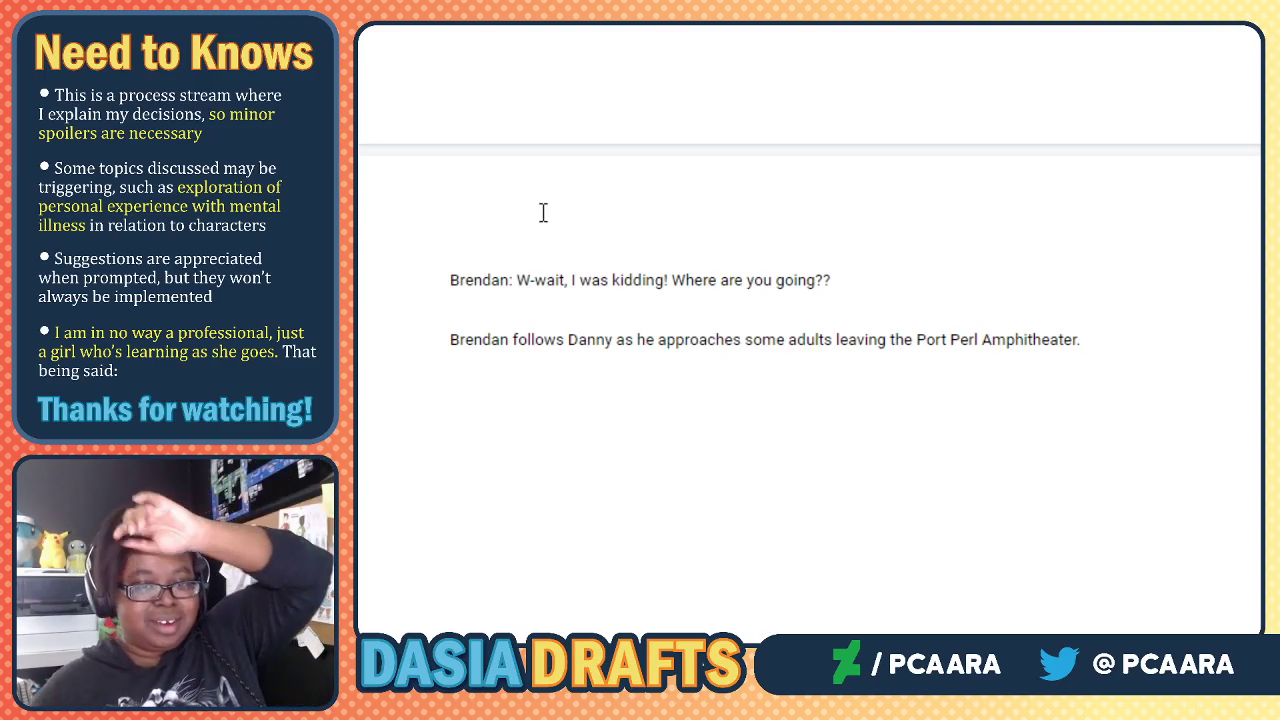
{"action": "scroll", "coordinate": [543, 205], "scroll_direction": "down", "scroll_amount": 3}
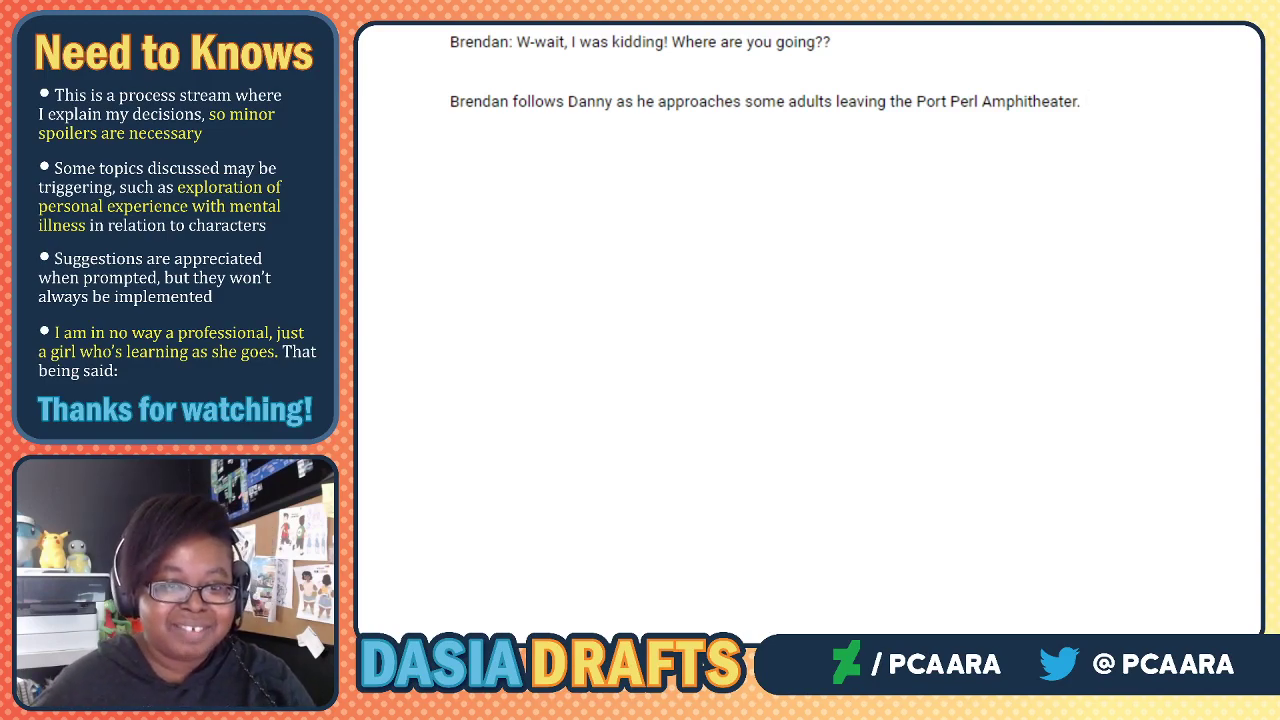
{"action": "left_click", "coordinate": [634, 102]}
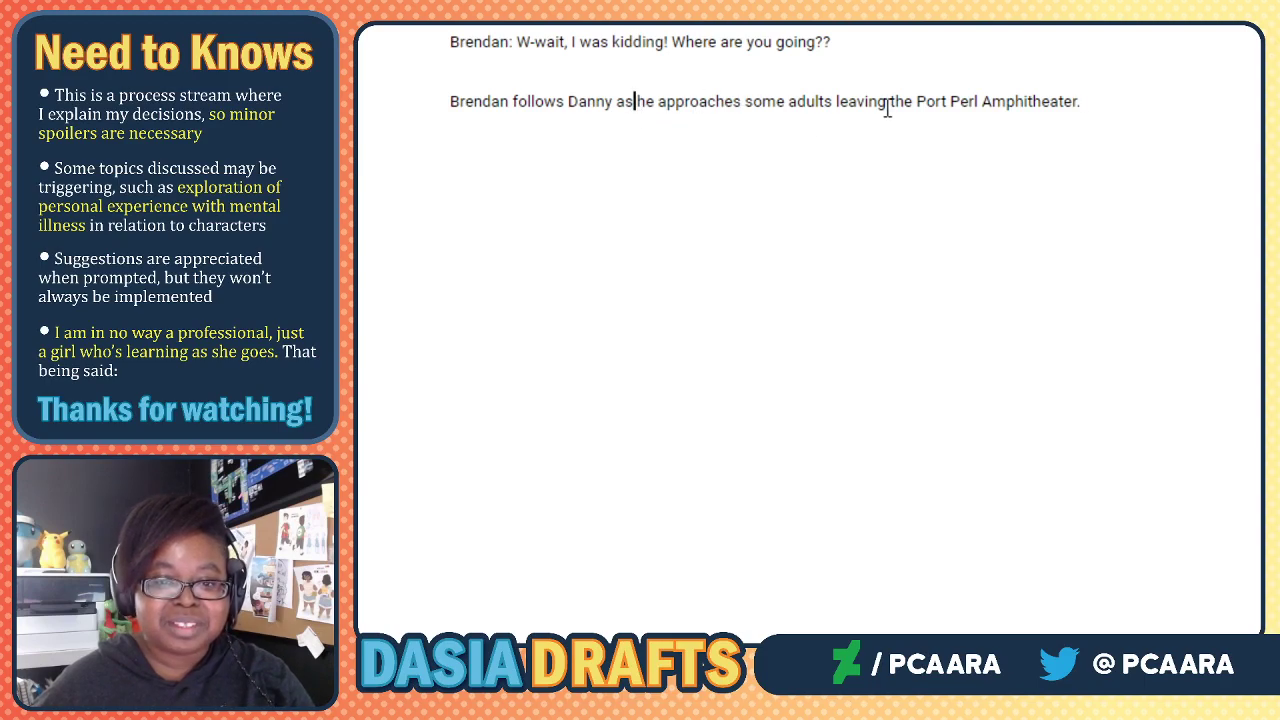
{"action": "left_click_drag", "start_coordinate": [1062, 101], "coordinate": [1071, 101]}
{"action": "left_click", "coordinate": [1101, 98]}
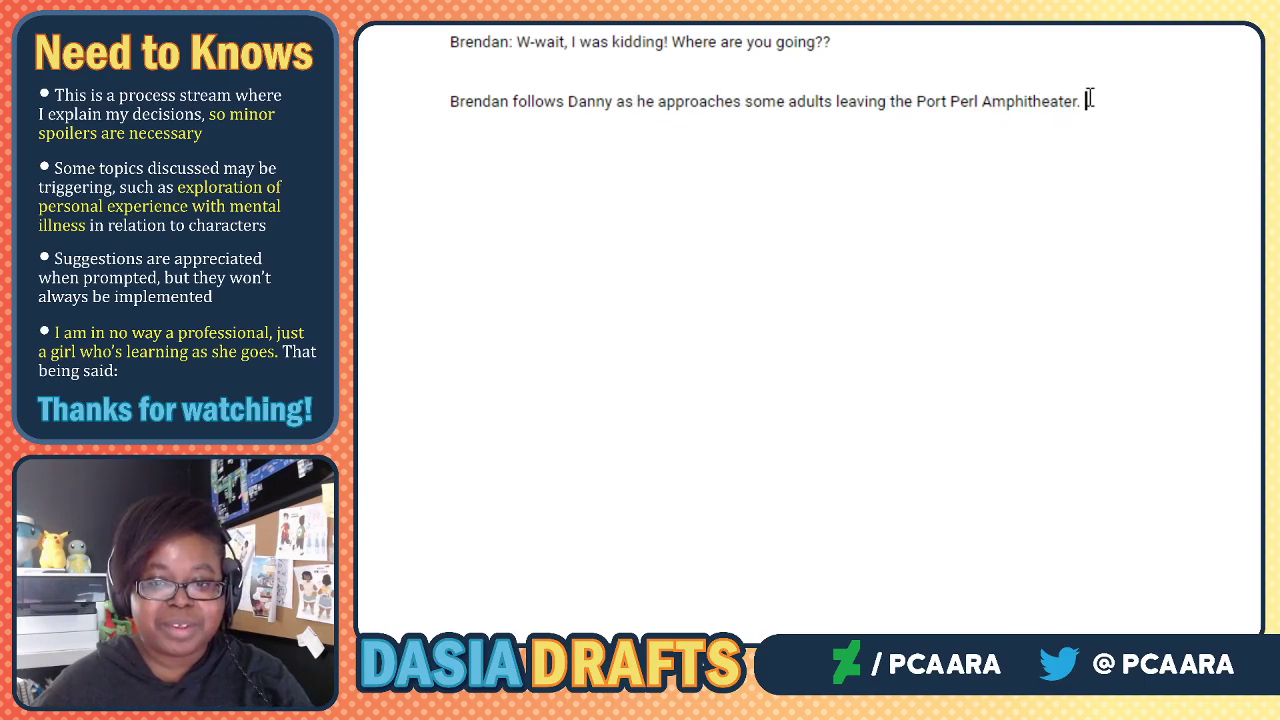
{"action": "type", "text": "We see a shot of the adults"}
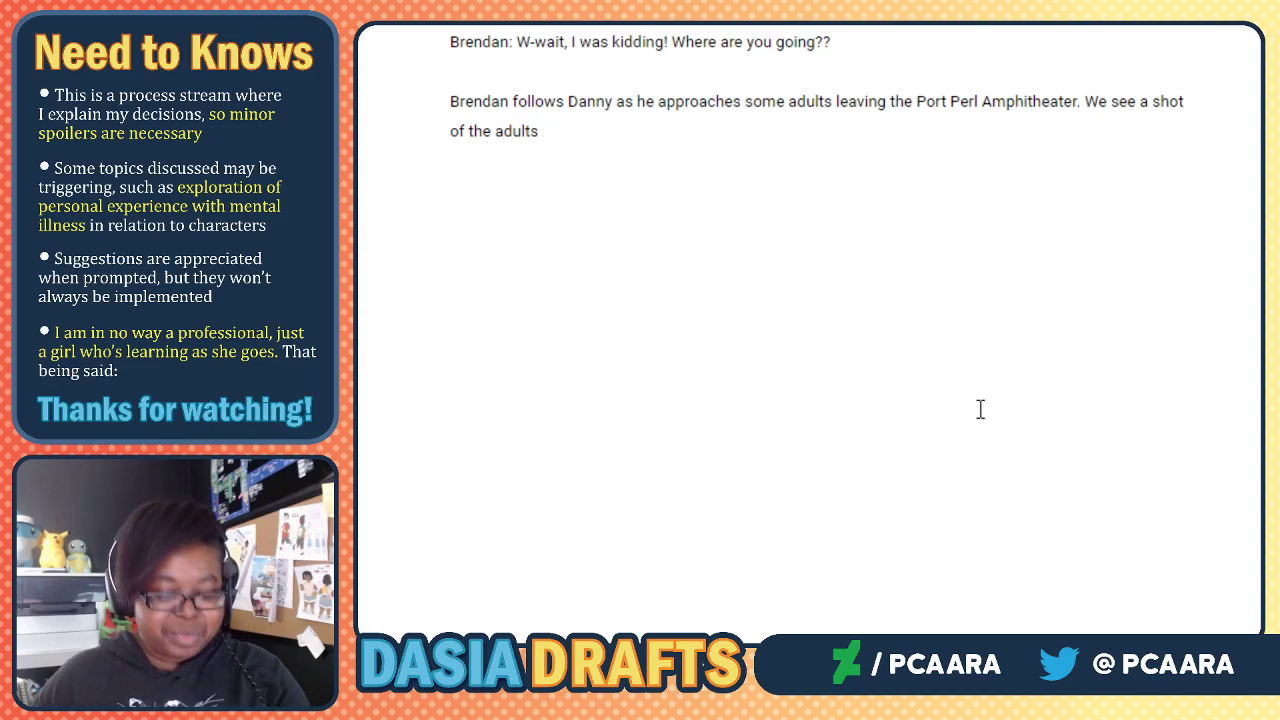
Replace the final word "adults" in the unfinished sentence "We see a shot of the adults" with "man and woman".
{"action": "key", "text": "BackSpace"}
{"action": "key", "text": "BackSpace"}
{"action": "key", "text": "BackSpace"}
{"action": "key", "text": "BackSpace"}
{"action": "key", "text": "BackSpace"}
{"action": "key", "text": "BackSpace"}
{"action": "type", "text": "man an"}
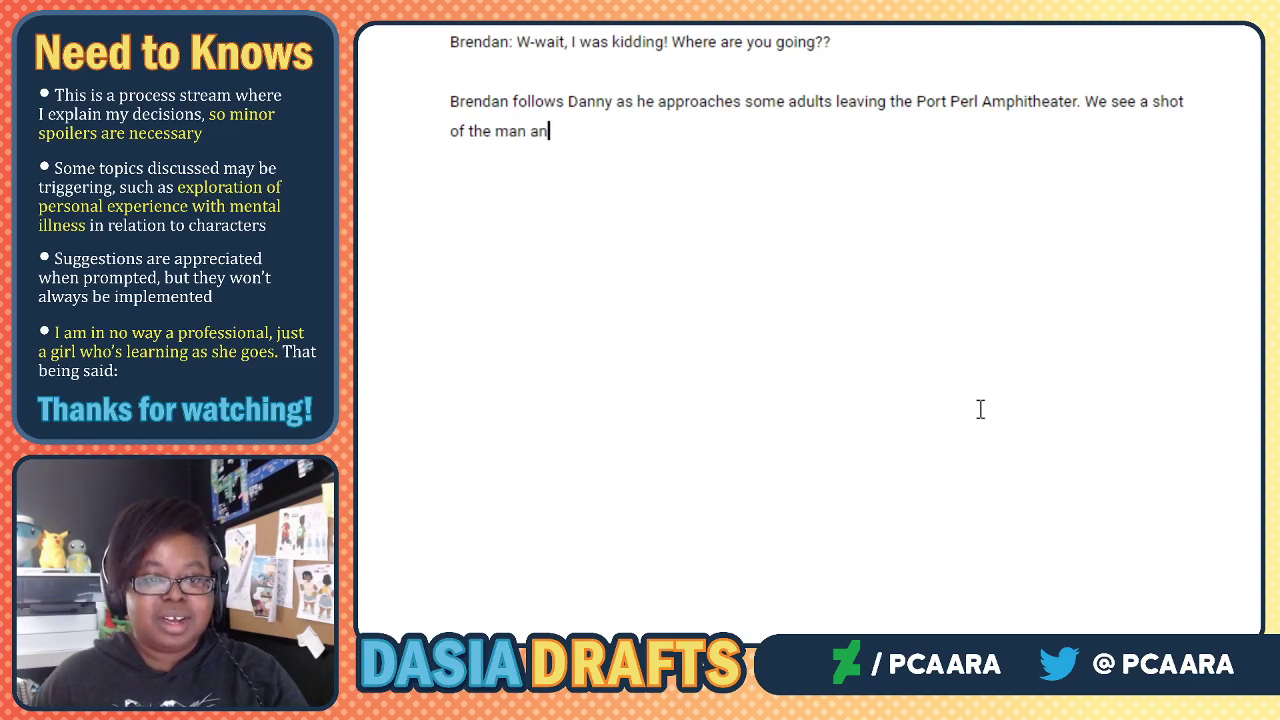
{"action": "type", "text": "d w"}
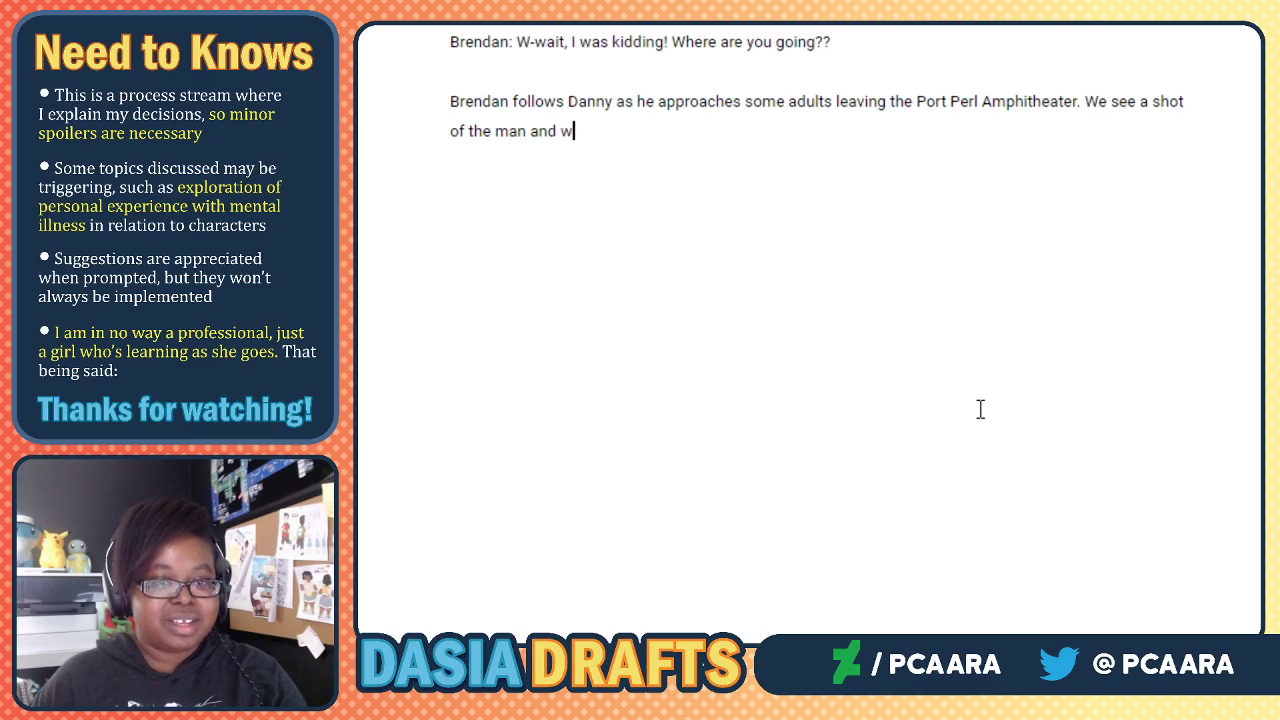
{"action": "type", "text": "oman l"}
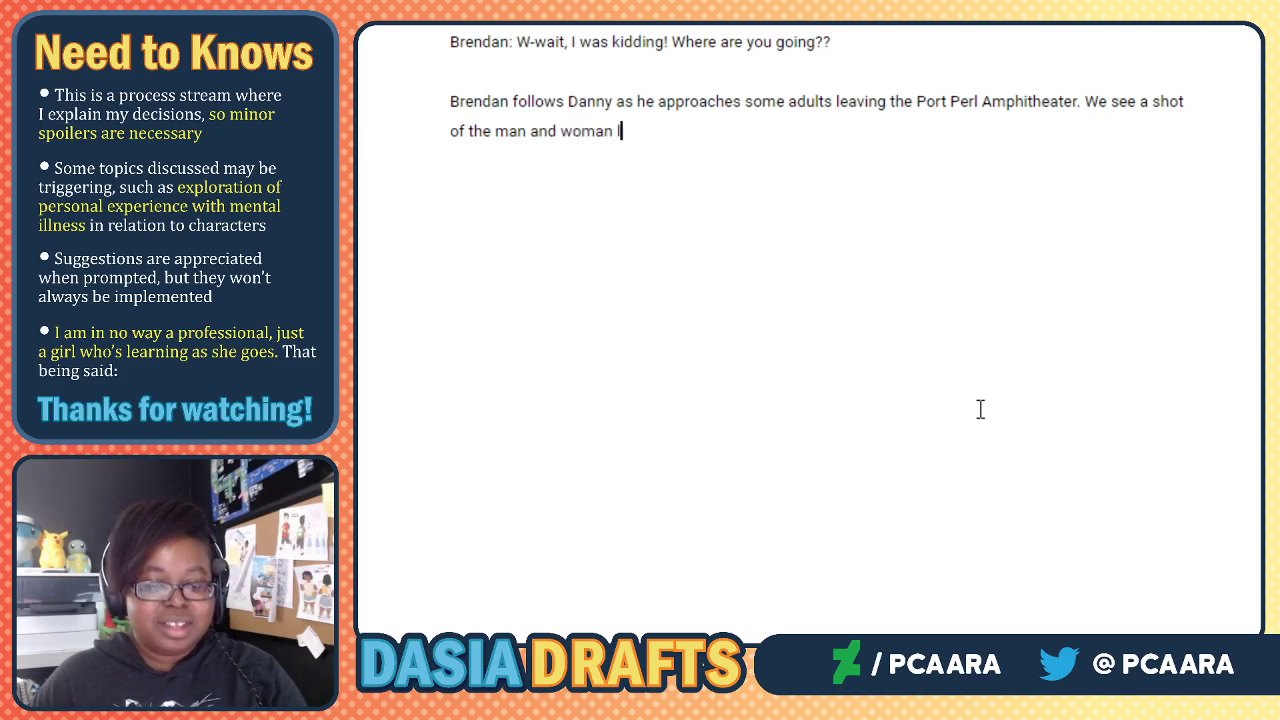
Finish the shot description with "looking back, noticing Danny and trying to cover up their faces/scurry off.".
{"action": "type", "text": "ooking bac"}
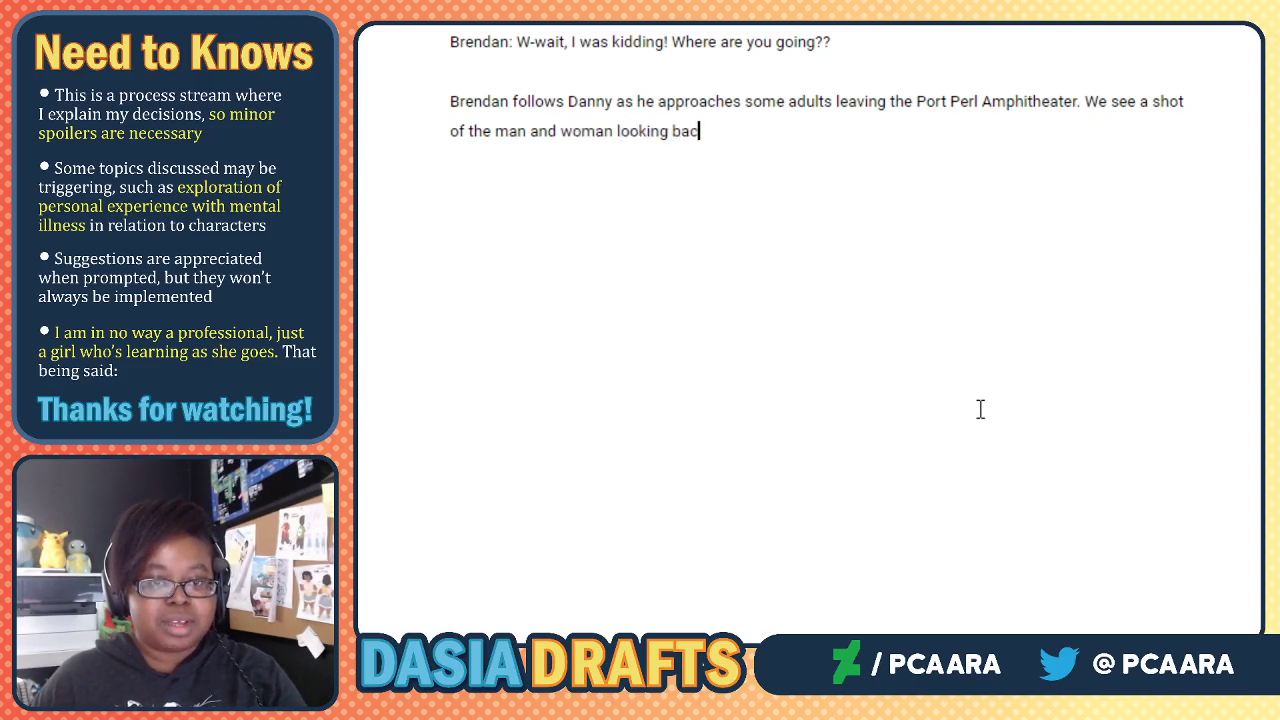
{"action": "type", "text": "k, noticing "}
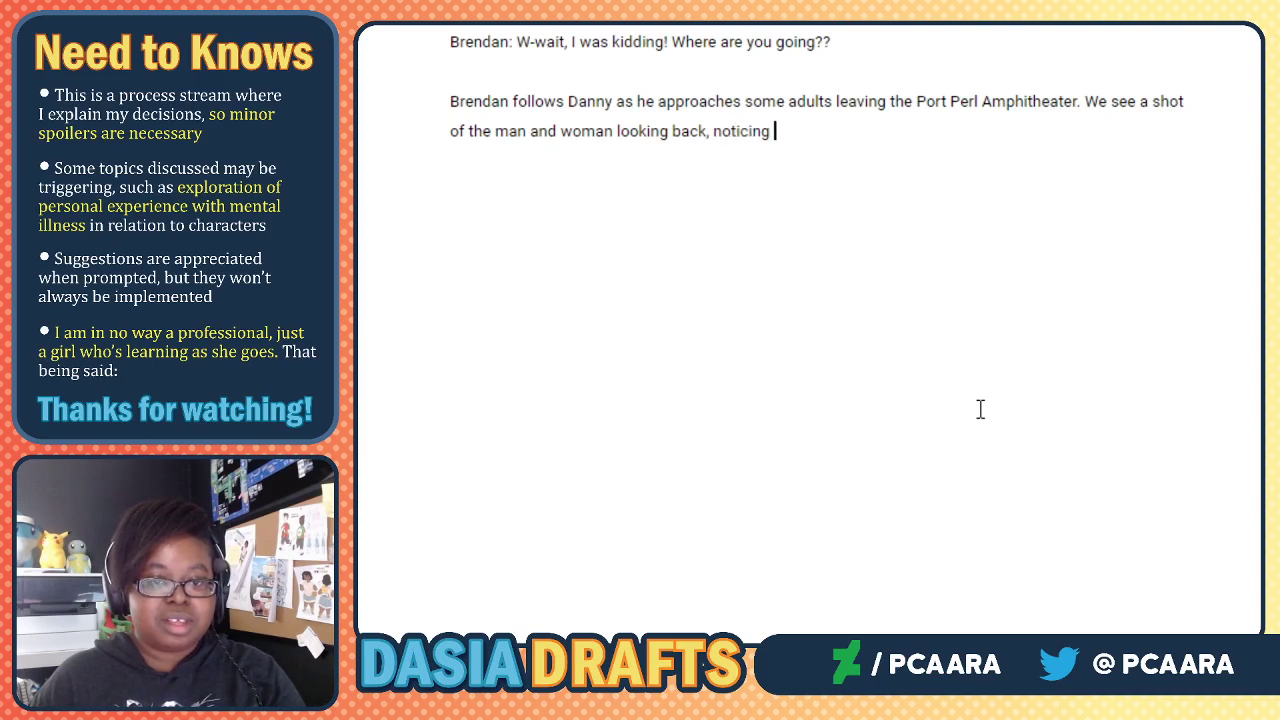
{"action": "type", "text": "Danny and "}
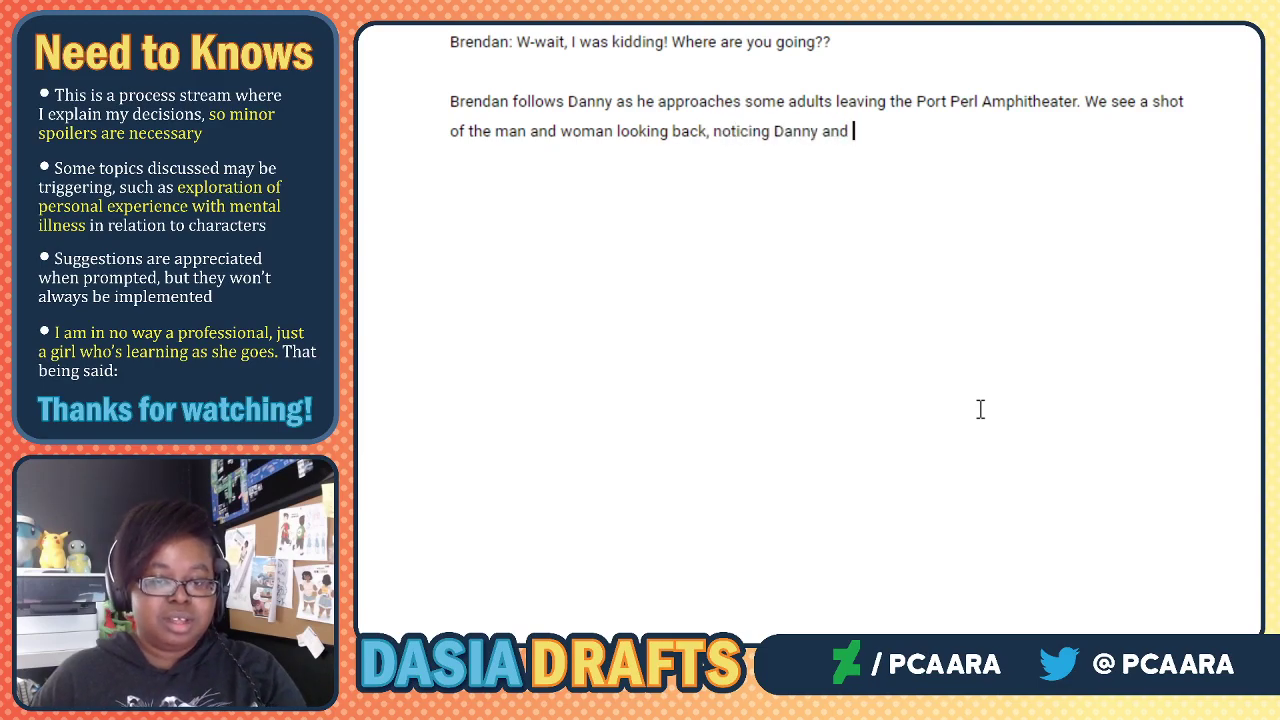
{"action": "type", "text": "trying to"}
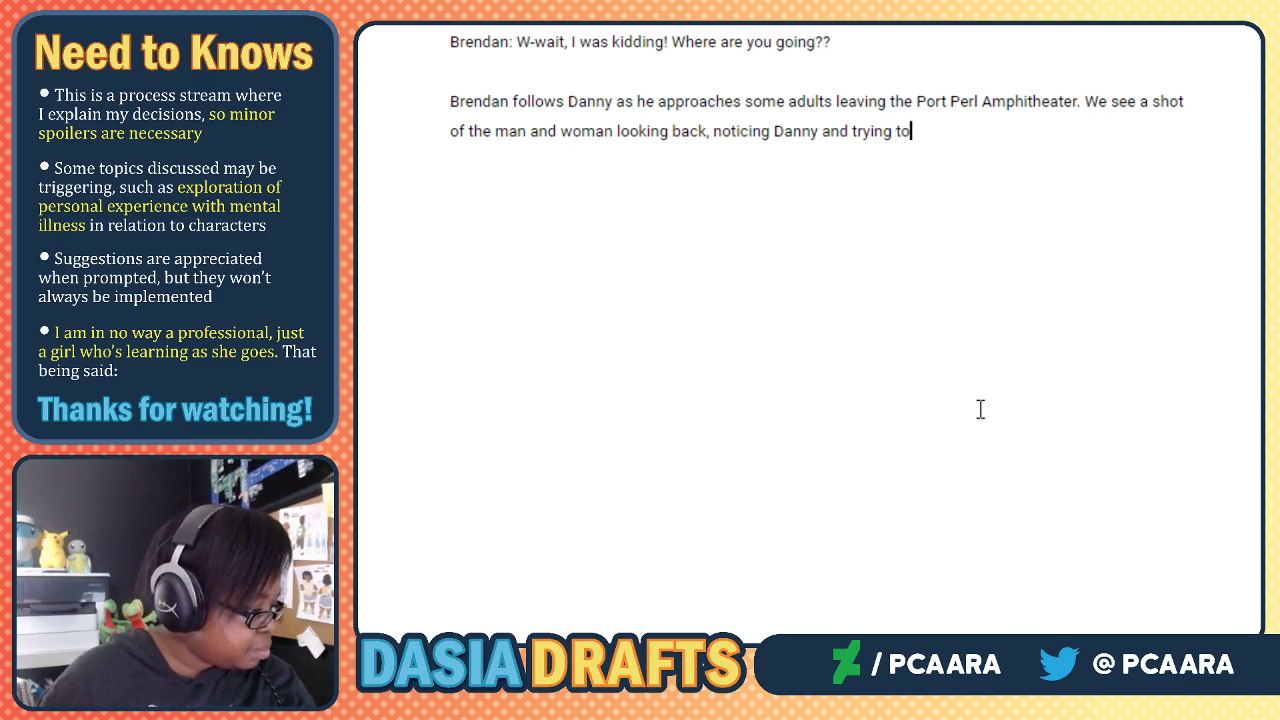
{"action": "type", "text": " cover "}
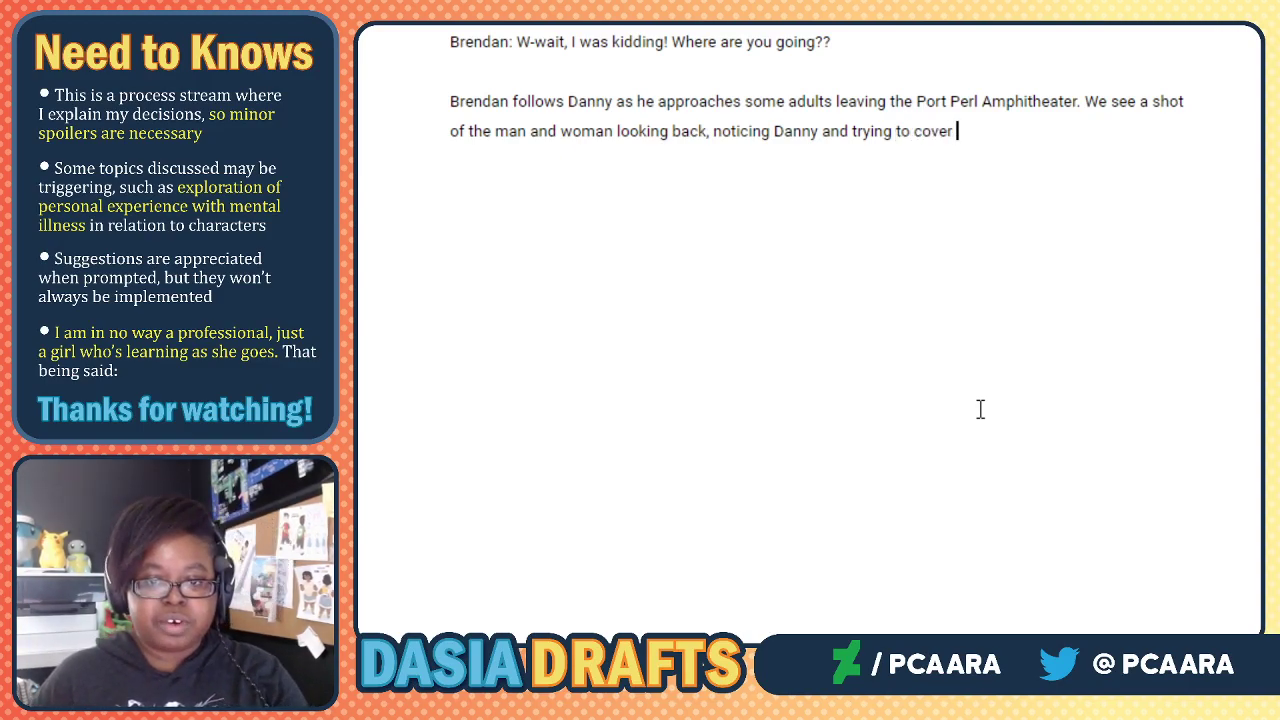
{"action": "type", "text": "up their faces/"}
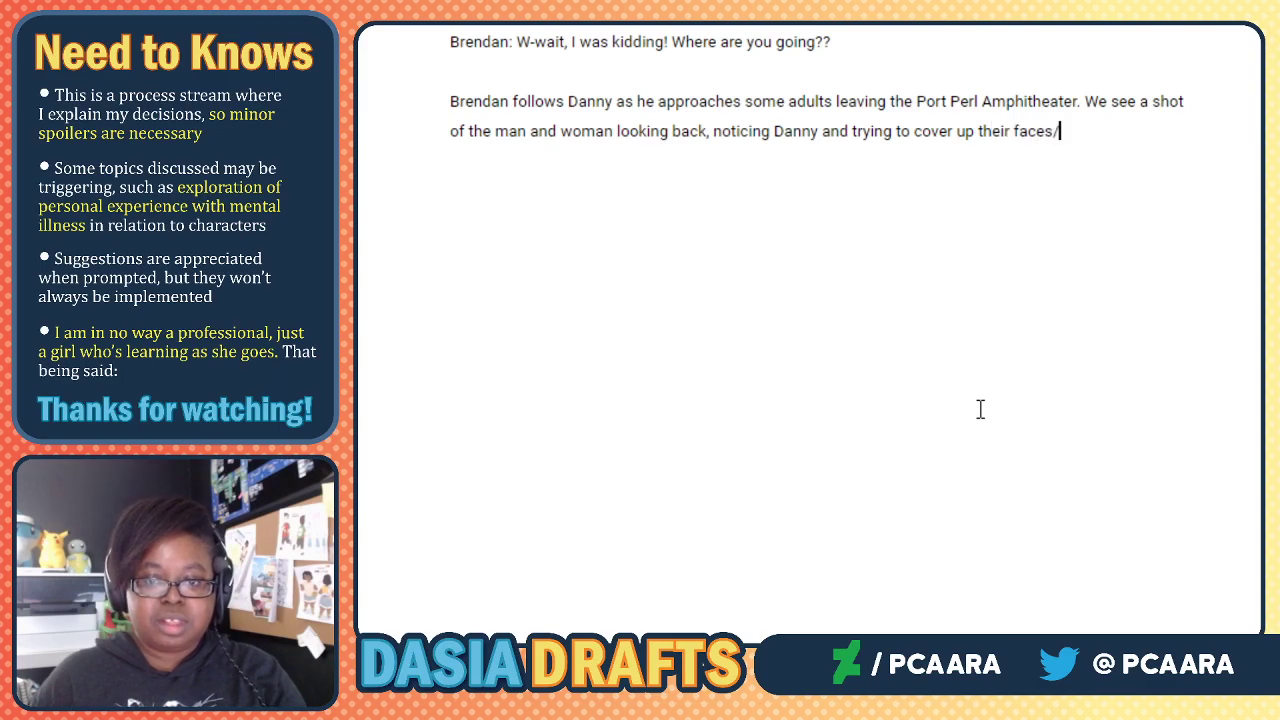
{"action": "type", "text": "scurry off."}
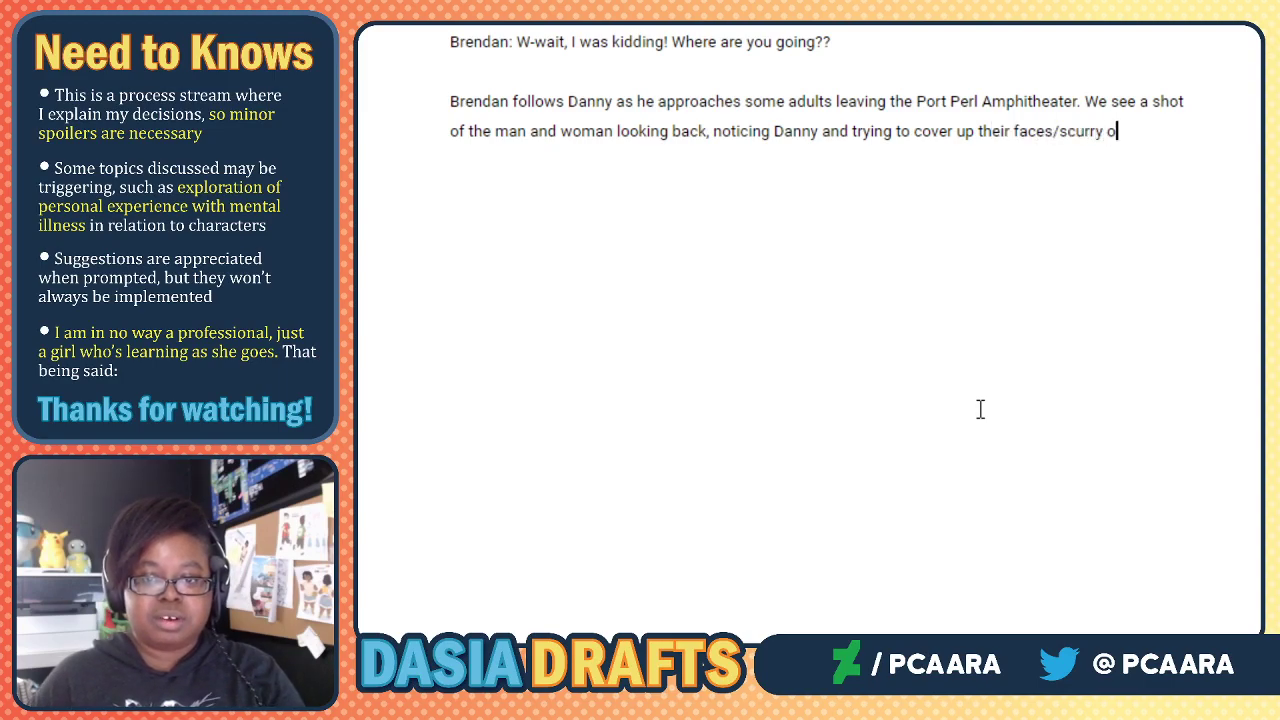
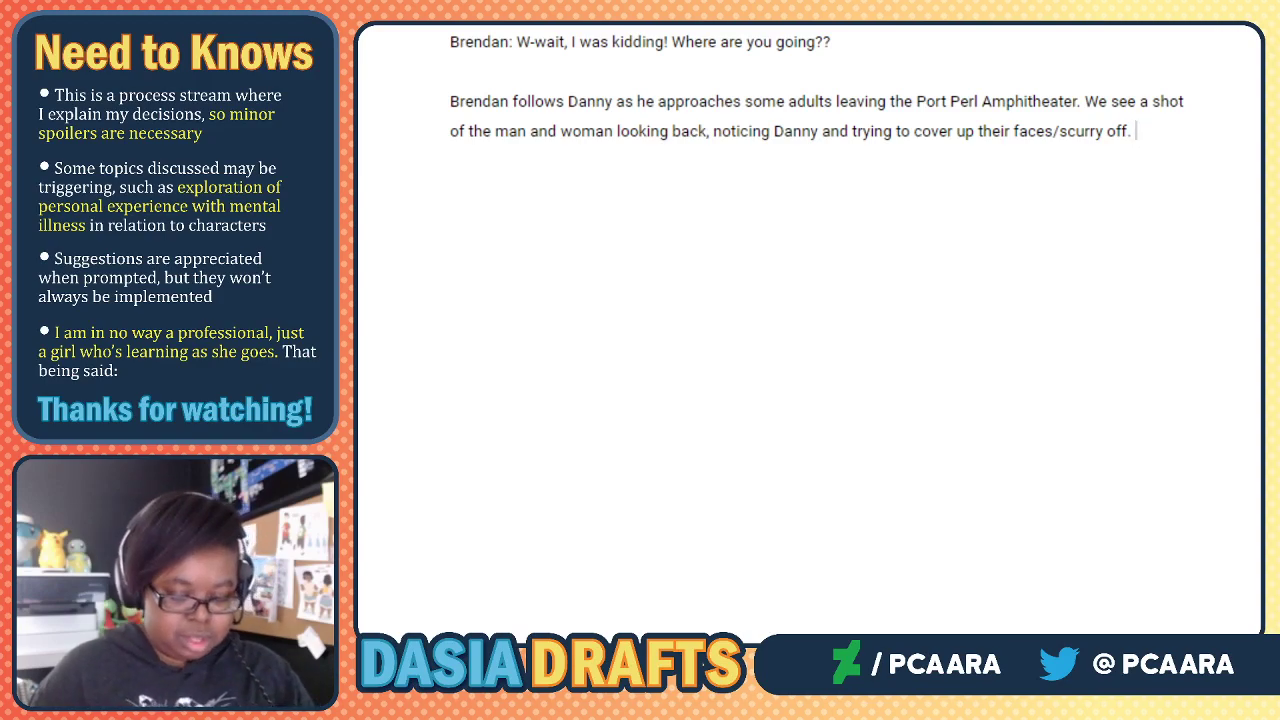
Continue the paragraph after "scurry off." with "Danny catches up with them, and when Brendan sees who he's running towards,".
{"action": "type", "text": "Danny catches up with them, and"}
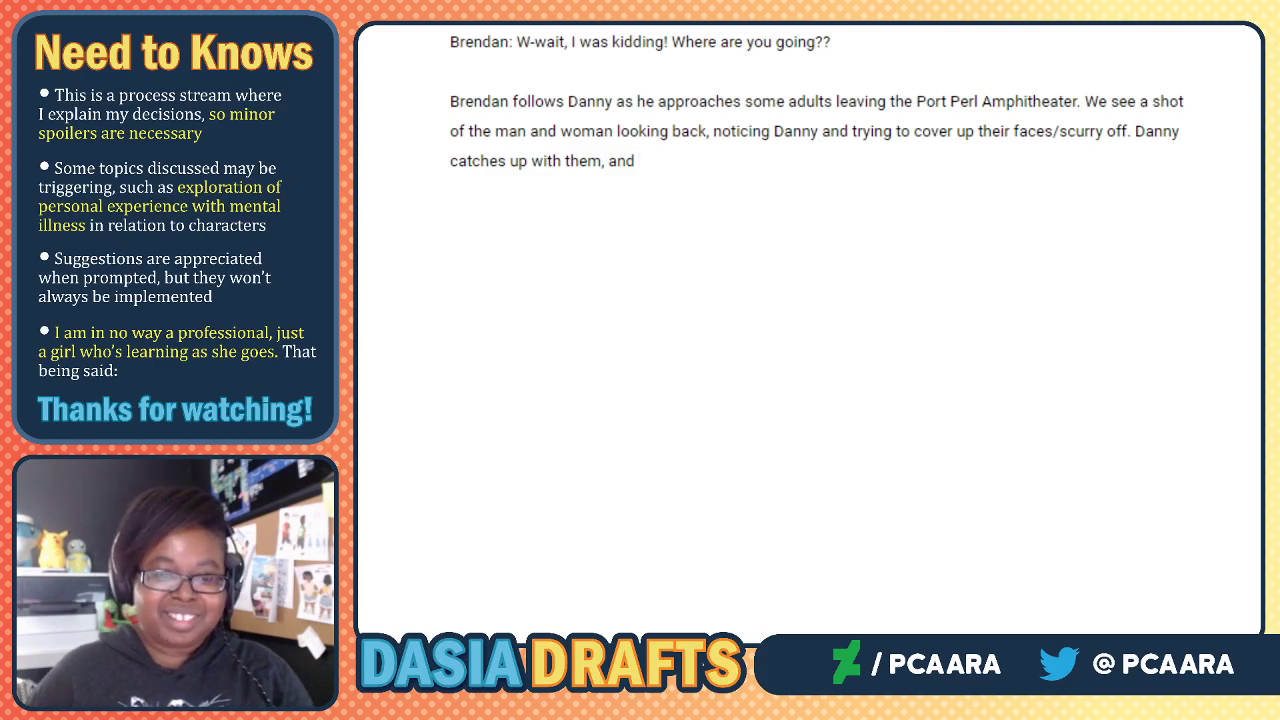
{"action": "type", "text": "wh"}
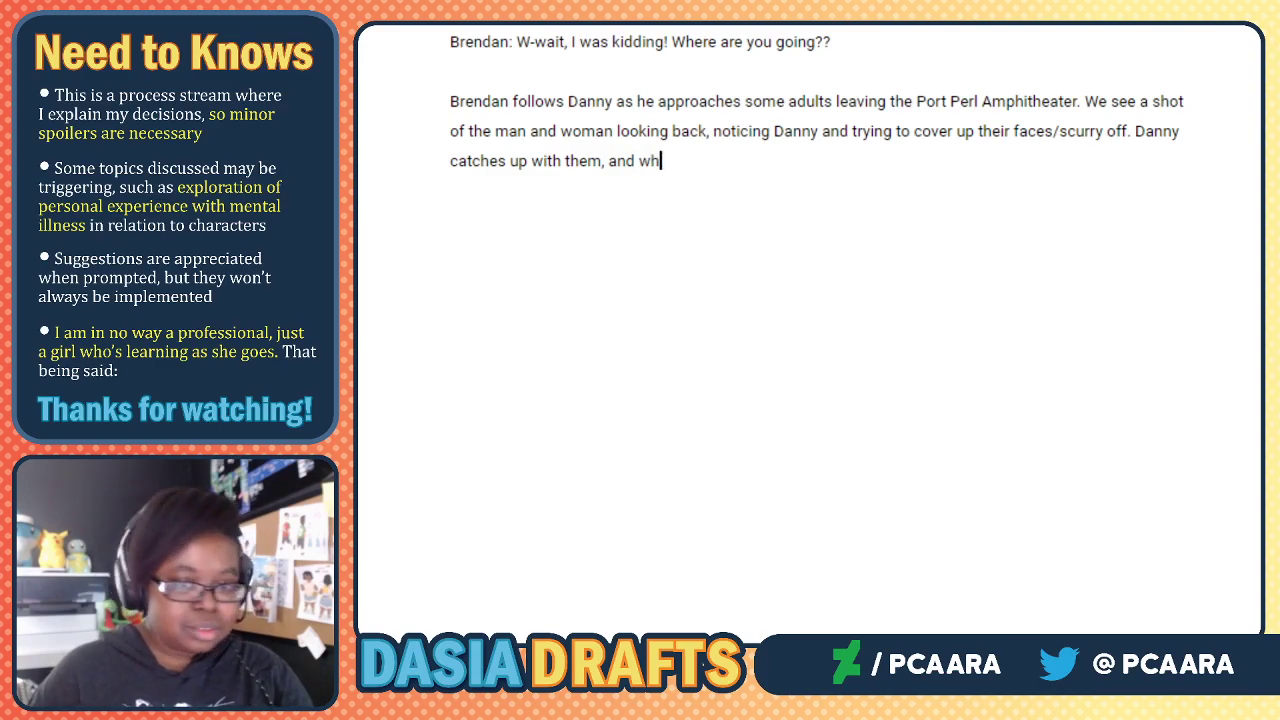
{"action": "type", "text": "en Brendan se"}
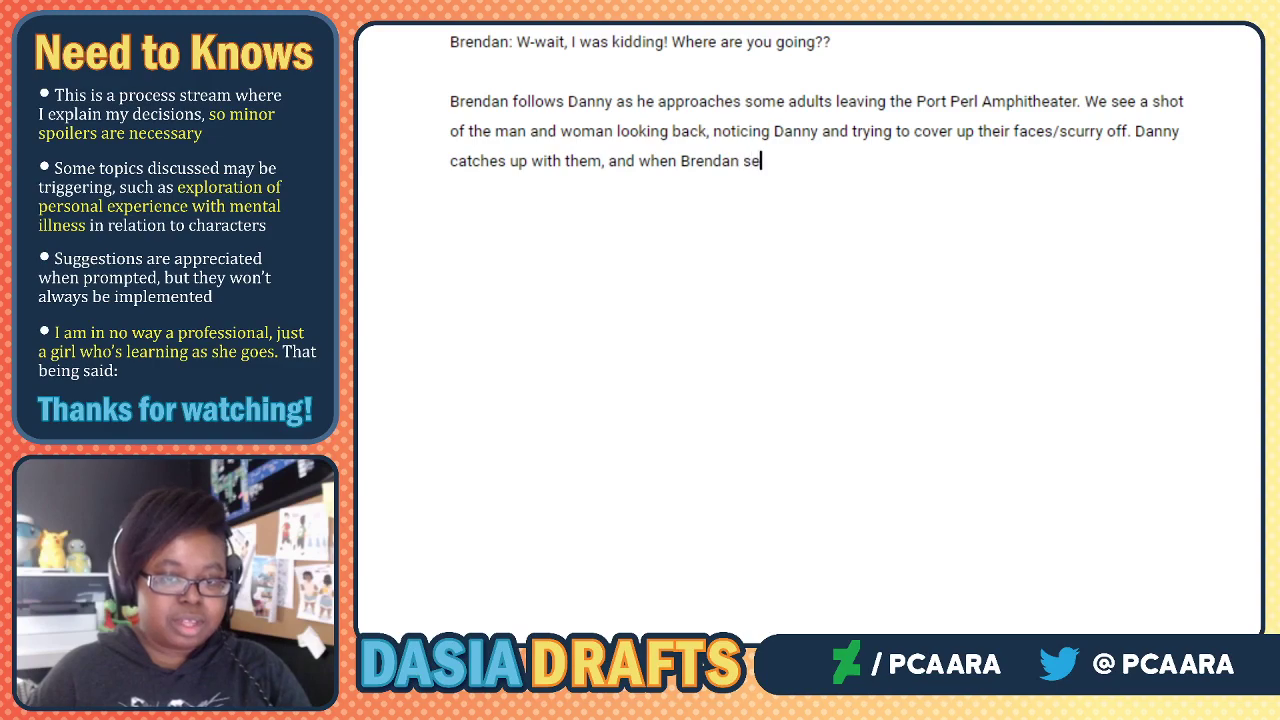
{"action": "type", "text": "es who he's running towa"}
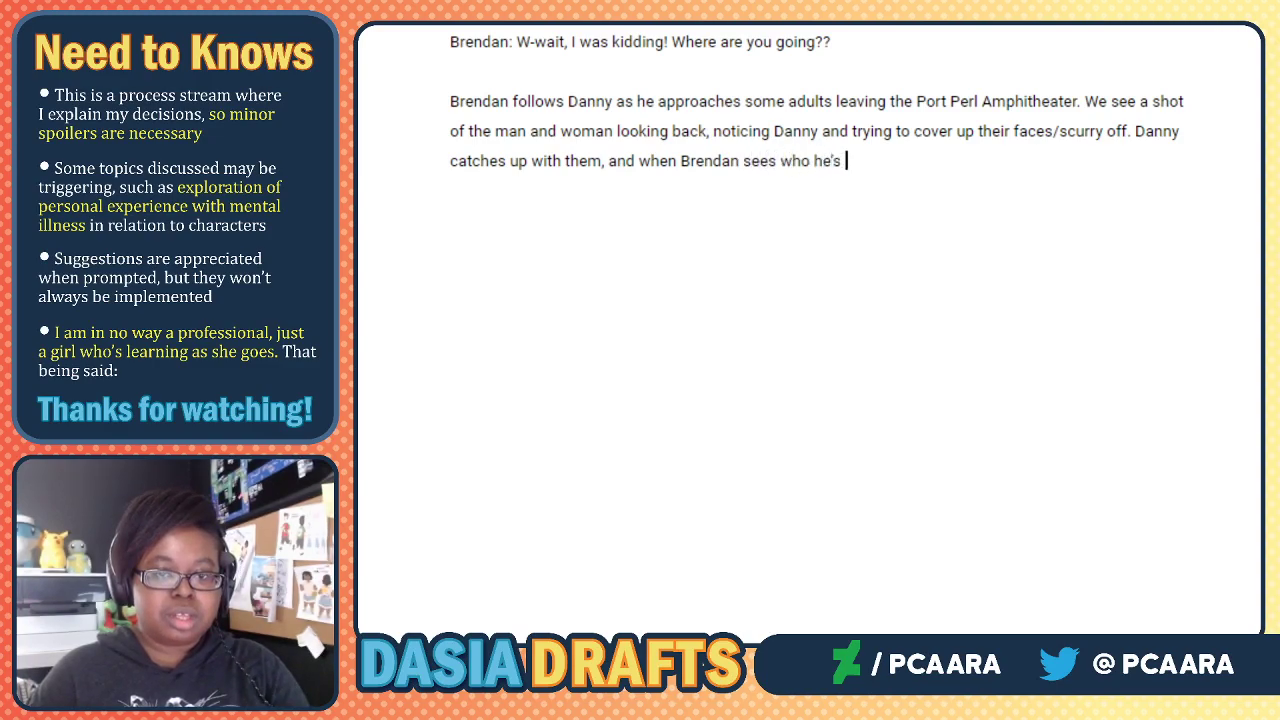
{"action": "type", "text": "rds, h stop"}
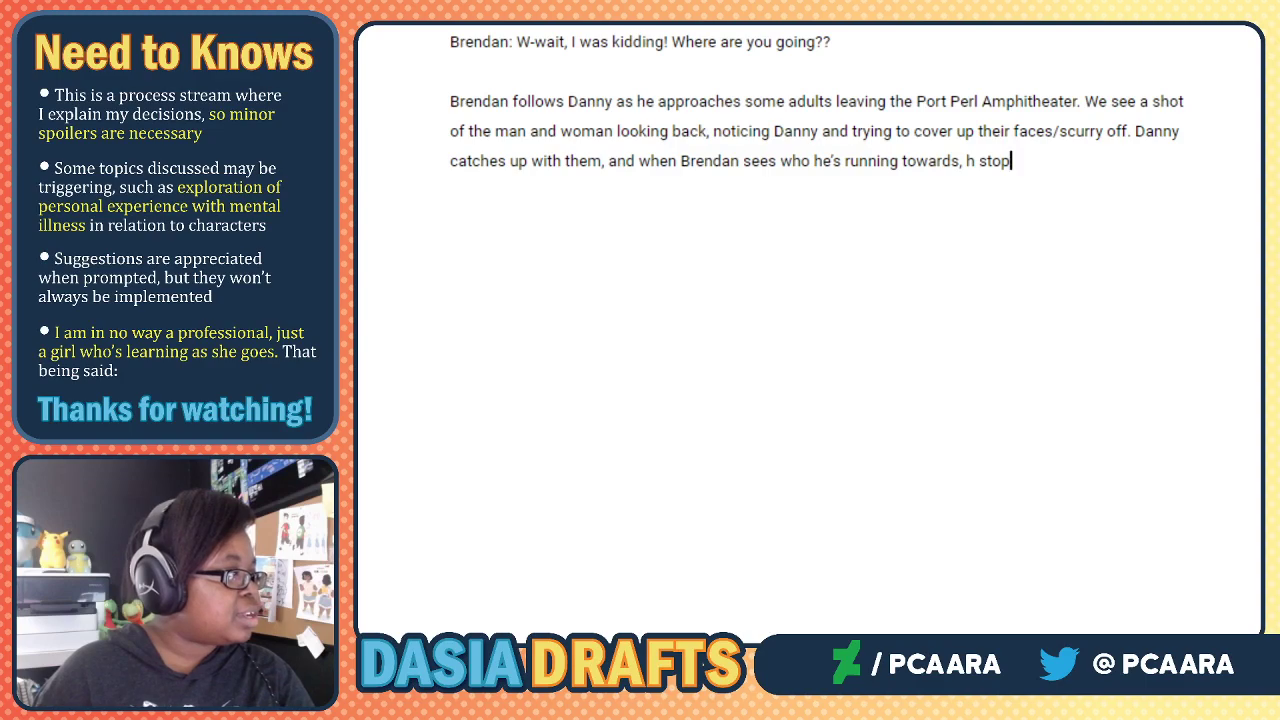
{"action": "key", "text": "BackSpace"}
{"action": "key", "text": "BackSpace"}
{"action": "key", "text": "BackSpace"}
{"action": "key", "text": "BackSpace"}
{"action": "key", "text": "BackSpace"}
{"action": "key", "text": "BackSpace"}
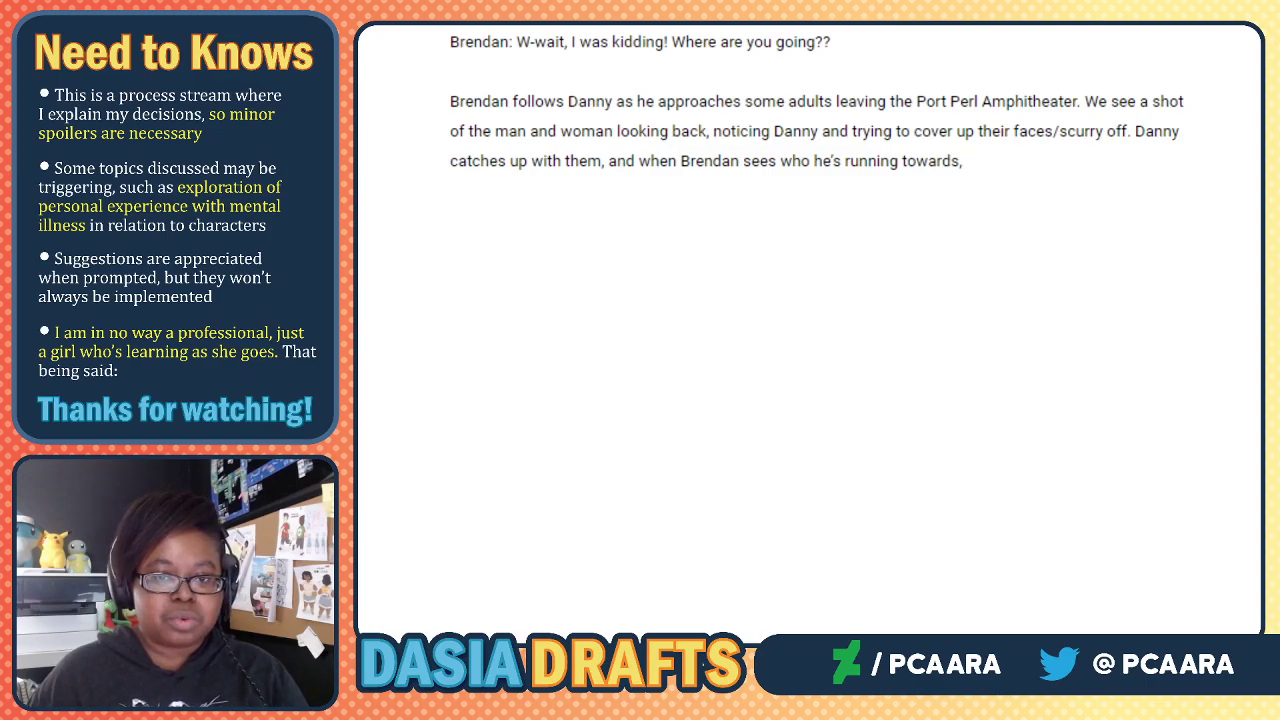
Finish Brendan's sentence with "he stops and stands a few feet away, looking incredibly uncomfortable.".
{"action": "type", "text": "he stops"}
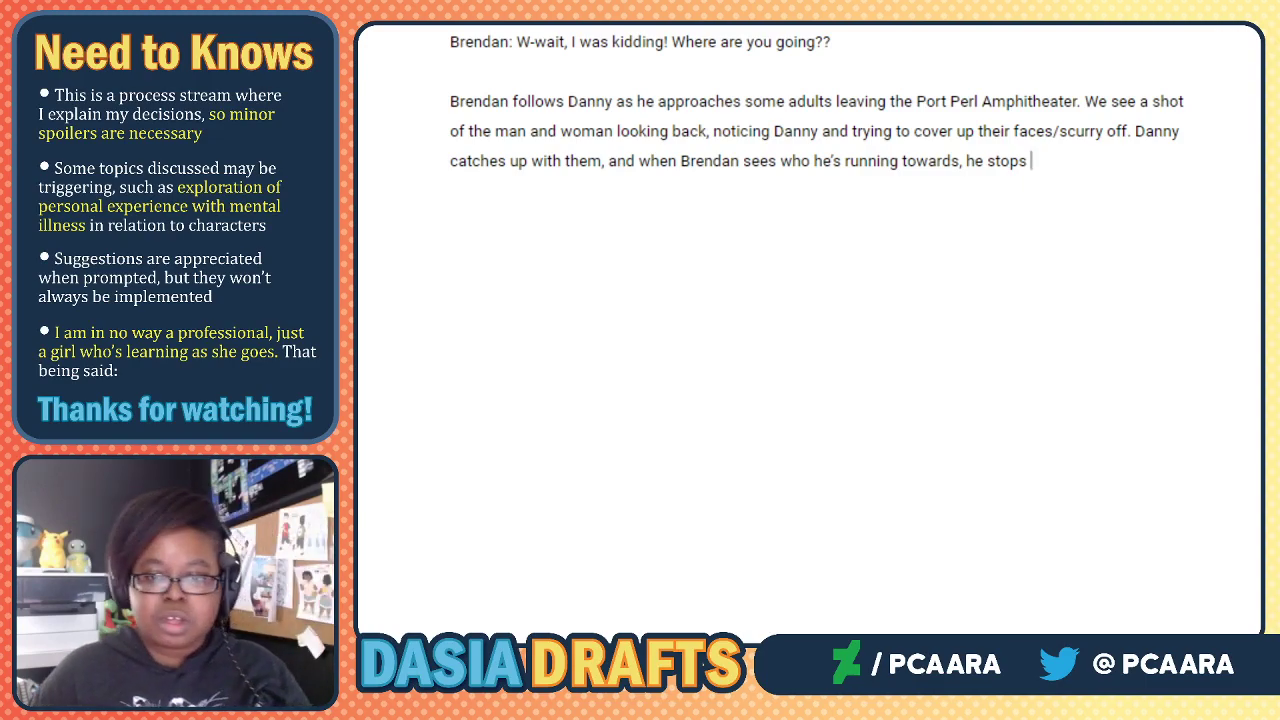
{"action": "key", "text": "BackSpace"}
{"action": "type", "text": "and stands a few feet awy"}
{"action": "key", "text": "BackSpace"}
{"action": "type", "text": "ay, looking incredibly uncomfortable."}
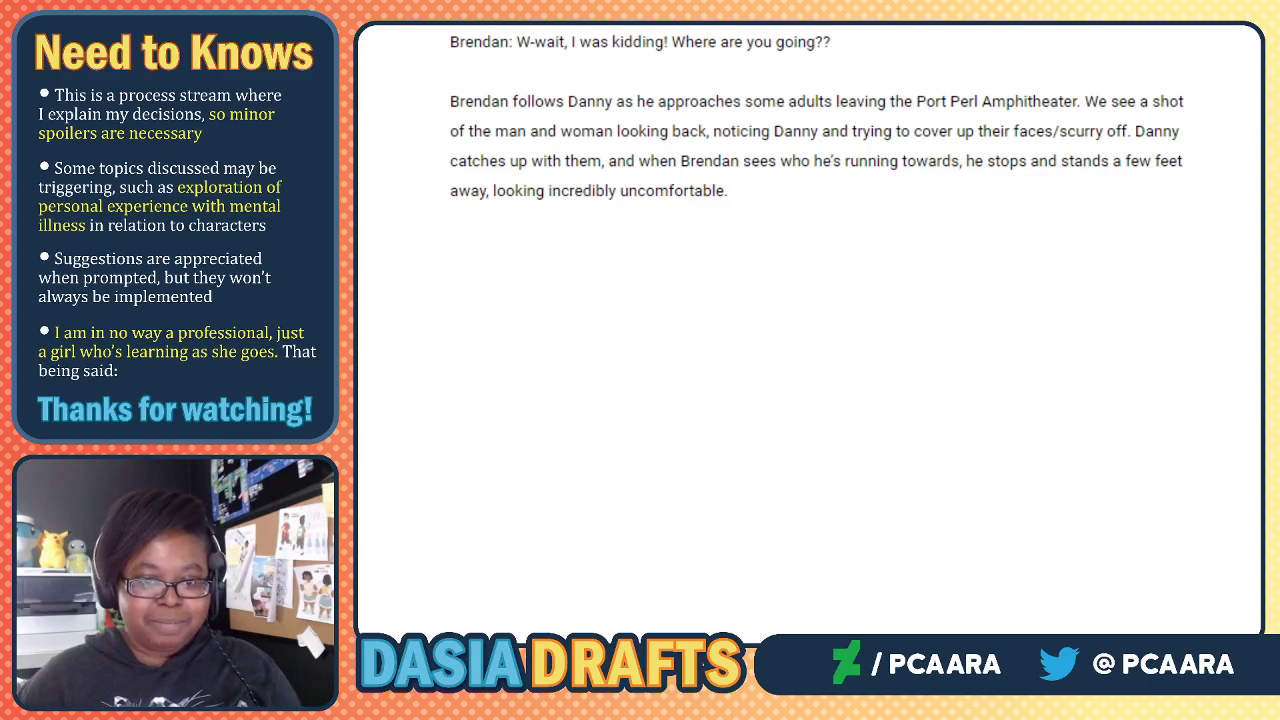
{"action": "key", "text": "Return"}
{"action": "key", "text": "Return"}
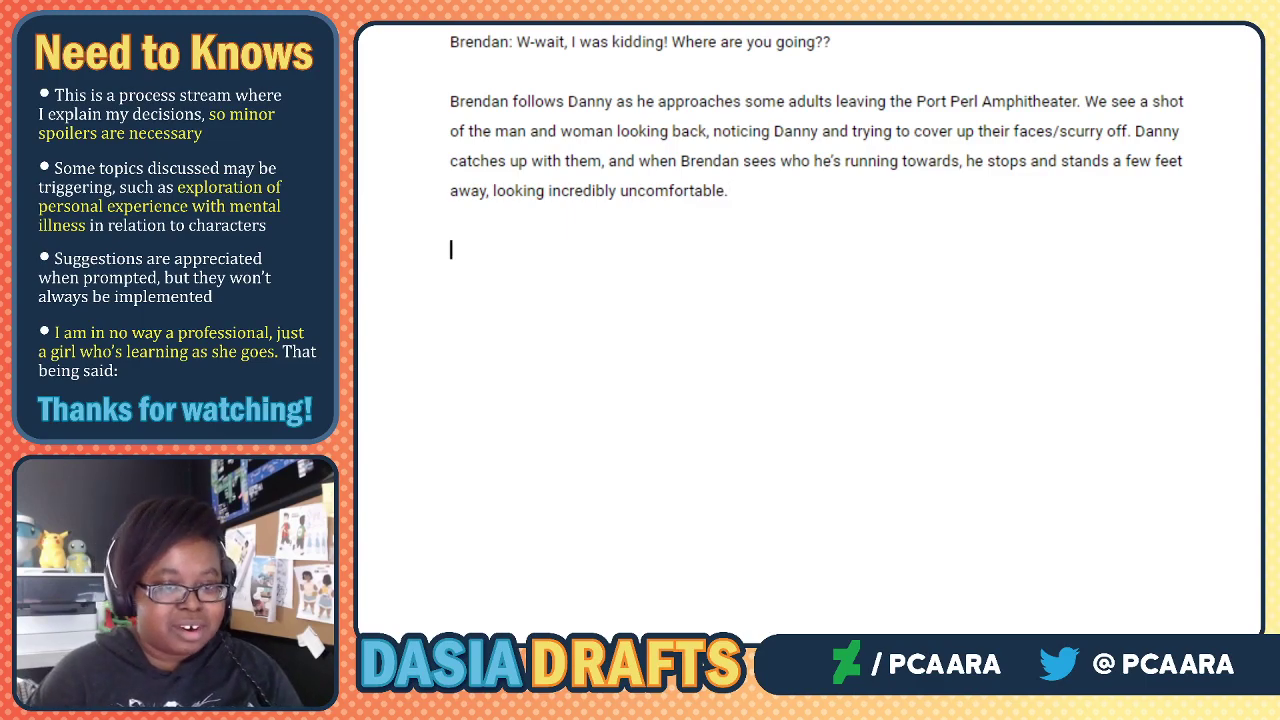
{"action": "type", "text": "Dann"}
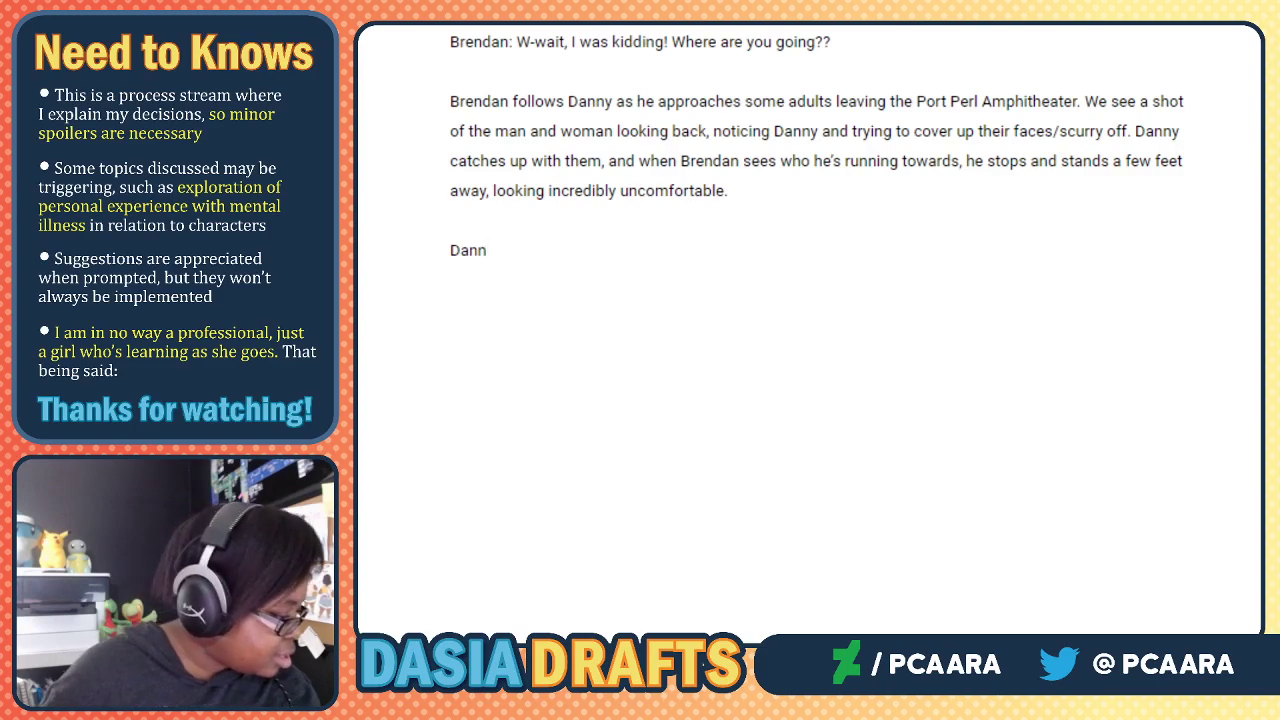
{"action": "key", "text": "BackSpace"}
{"action": "key", "text": "BackSpace"}
{"action": "key", "text": "BackSpace"}
{"action": "key", "text": "BackSpace"}
{"action": "key", "text": "BackSpace"}
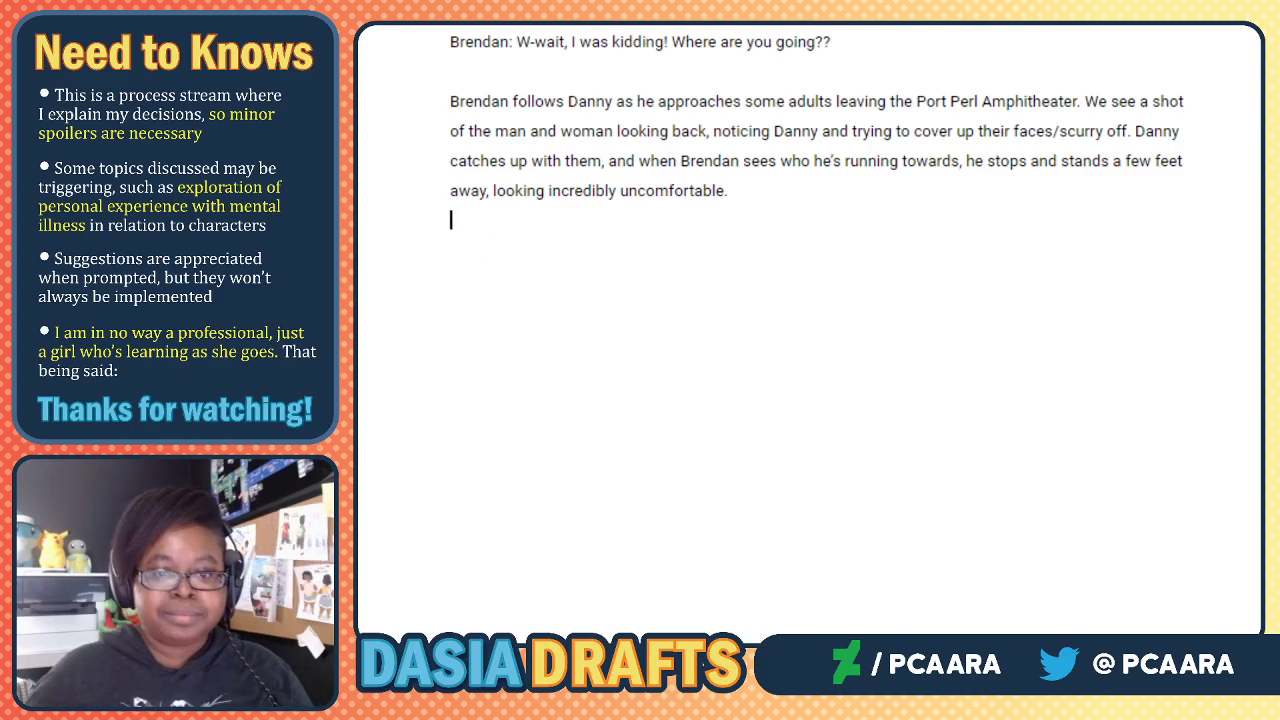
End the sentence at "Danny catches up with them." by removing ", and", and move the text about Brendan below a blank line.
{"action": "left_click", "coordinate": [641, 161]}
{"action": "key", "text": "BackSpace"}
{"action": "key", "text": "BackSpace"}
{"action": "key", "text": "BackSpace"}
{"action": "key", "text": "BackSpace"}
{"action": "key", "text": "BackSpace"}
{"action": "key", "text": "BackSpace"}
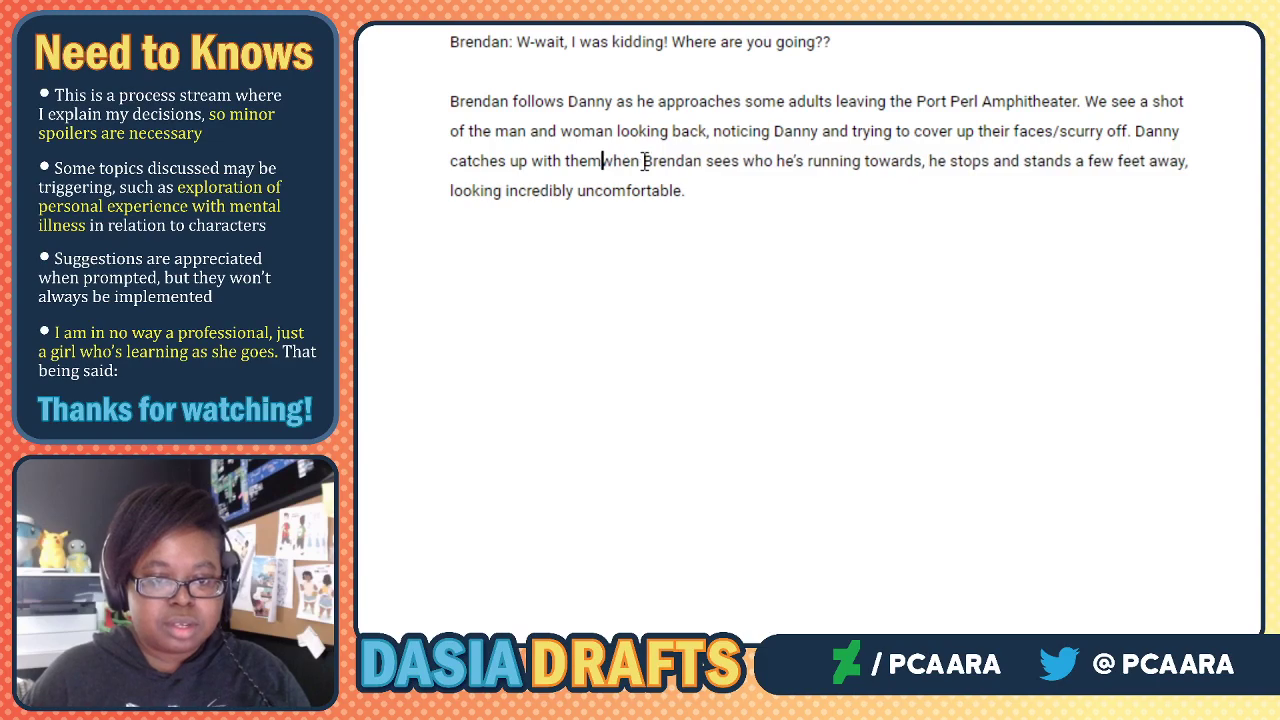
{"action": "type", "text": "."}
{"action": "key", "text": "Return"}
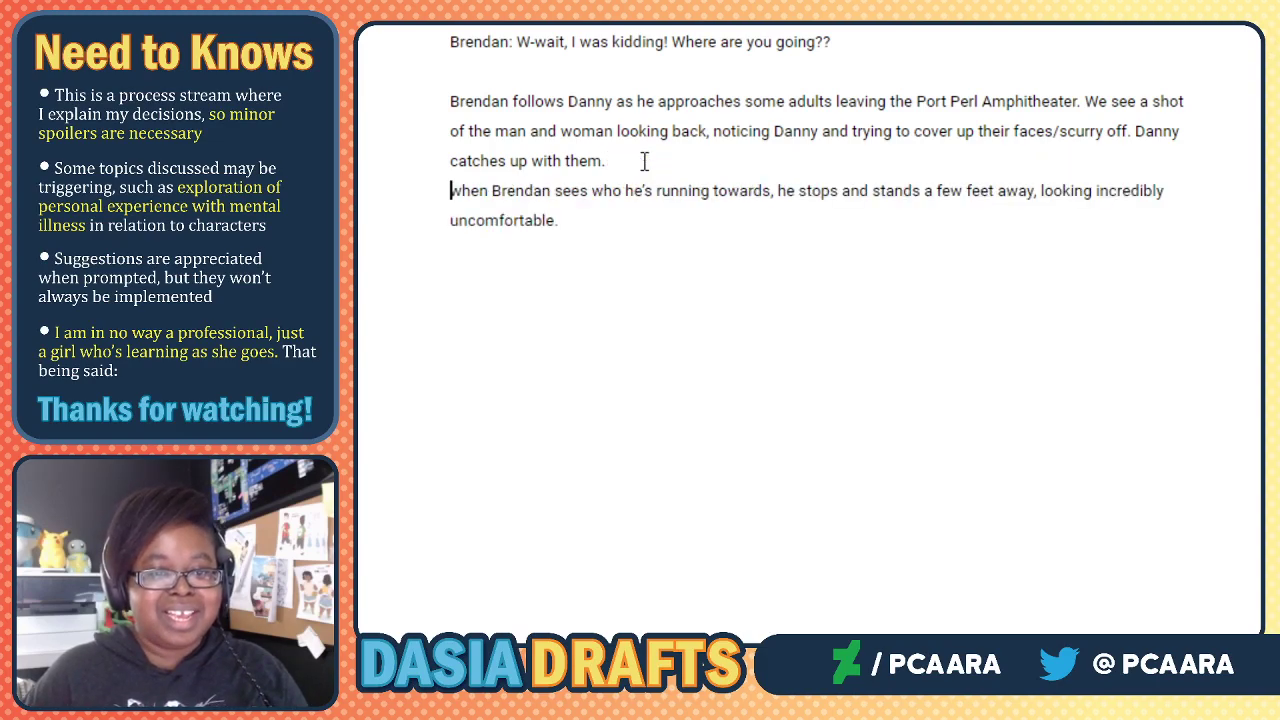
{"action": "key", "text": "Return"}
Insert the line "Danny: Mom! Dad!" before the text about Brendan, separated from it by a blank line.
{"action": "type", "text": "Danny: "}
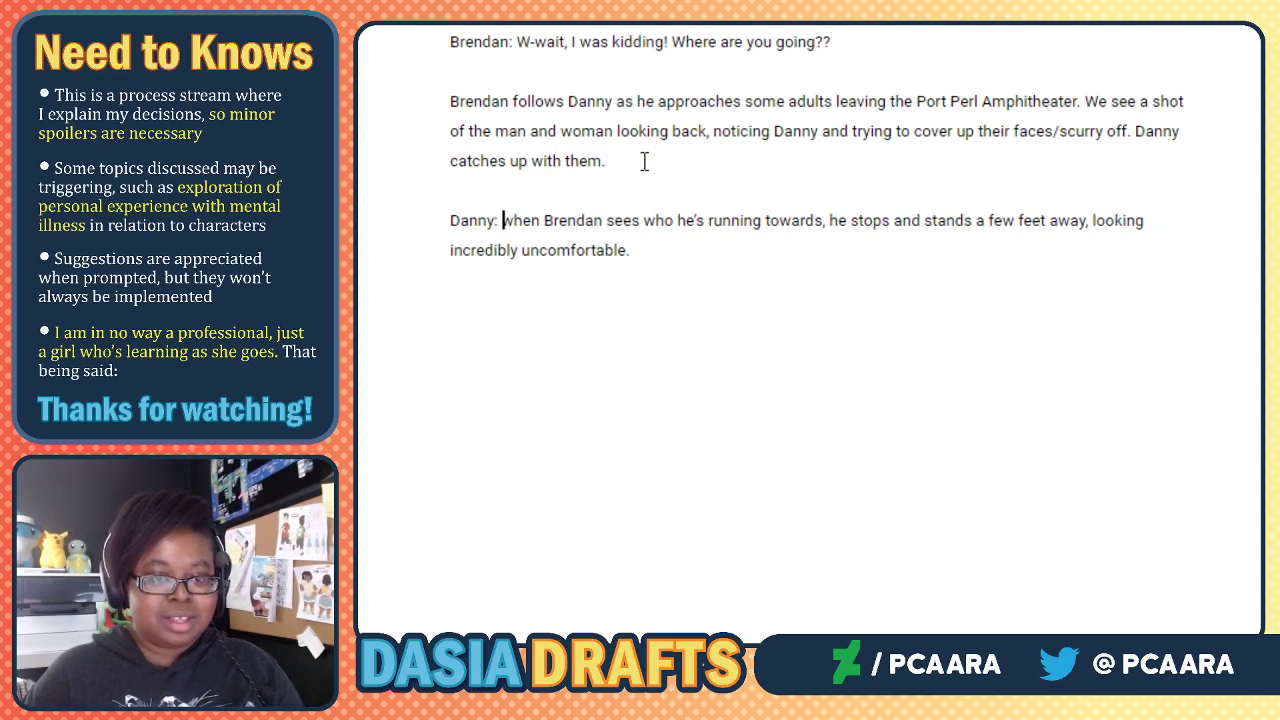
{"action": "type", "text": "Mom! Dad"}
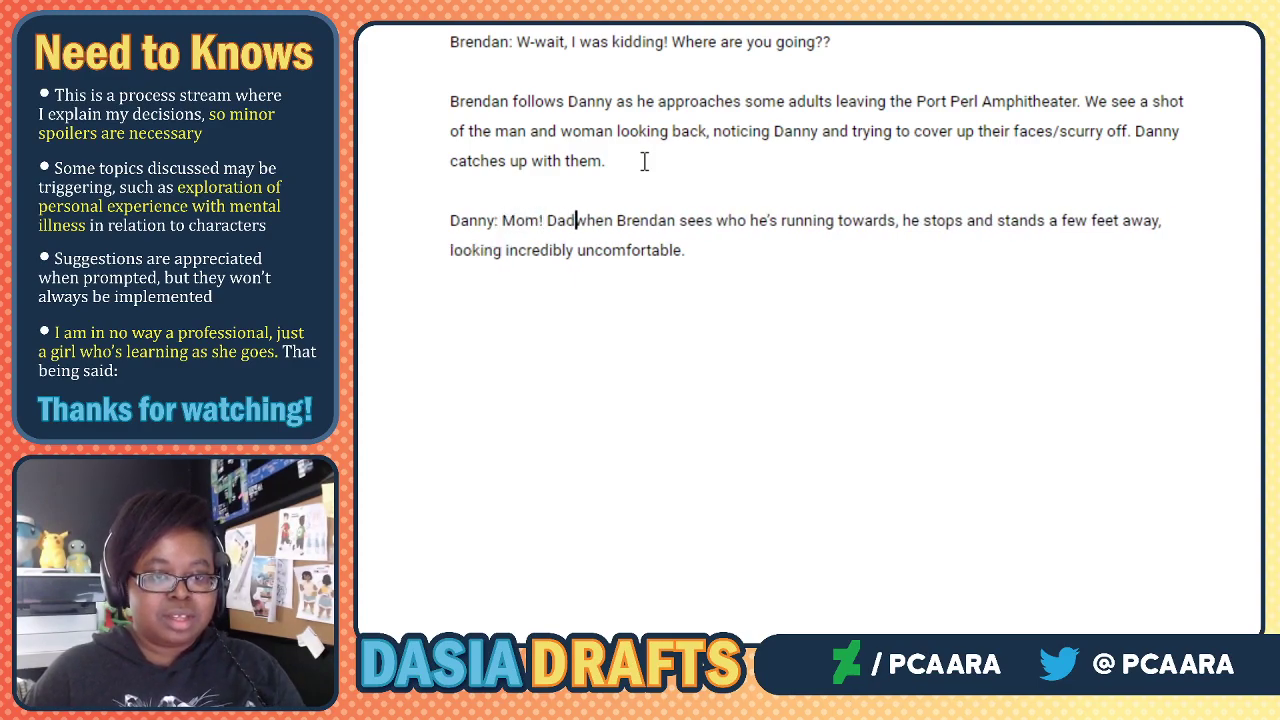
{"action": "type", "text": "!"}
{"action": "key", "text": "Return"}
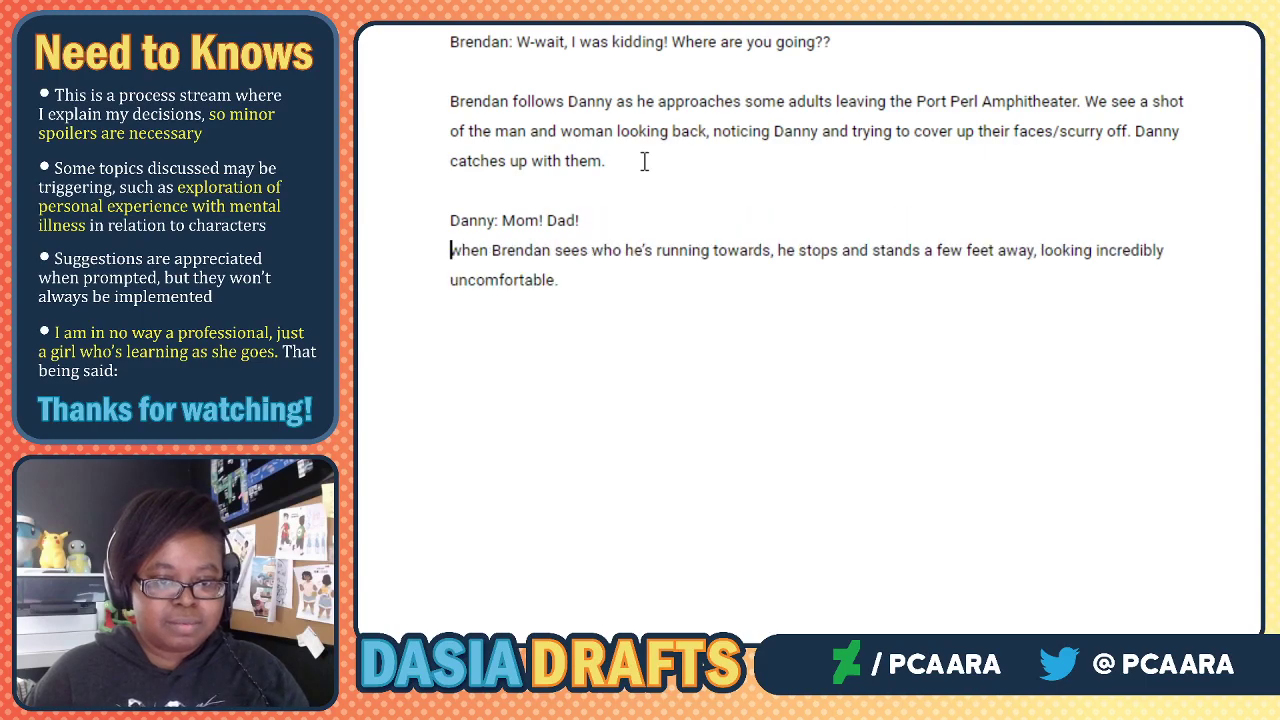
{"action": "key", "text": "Return"}
Capitalize "When" at the start of the paragraph about Brendan stopping a few feet away.
{"action": "left_click", "coordinate": [578, 312]}
{"action": "scroll", "coordinate": [587, 309], "scroll_direction": "down", "scroll_amount": 1}
{"action": "scroll", "coordinate": [587, 309], "scroll_direction": "up", "scroll_amount": 2}
{"action": "scroll", "coordinate": [587, 309], "scroll_direction": "up", "scroll_amount": 3}
{"action": "scroll", "coordinate": [586, 309], "scroll_direction": "down", "scroll_amount": 3}
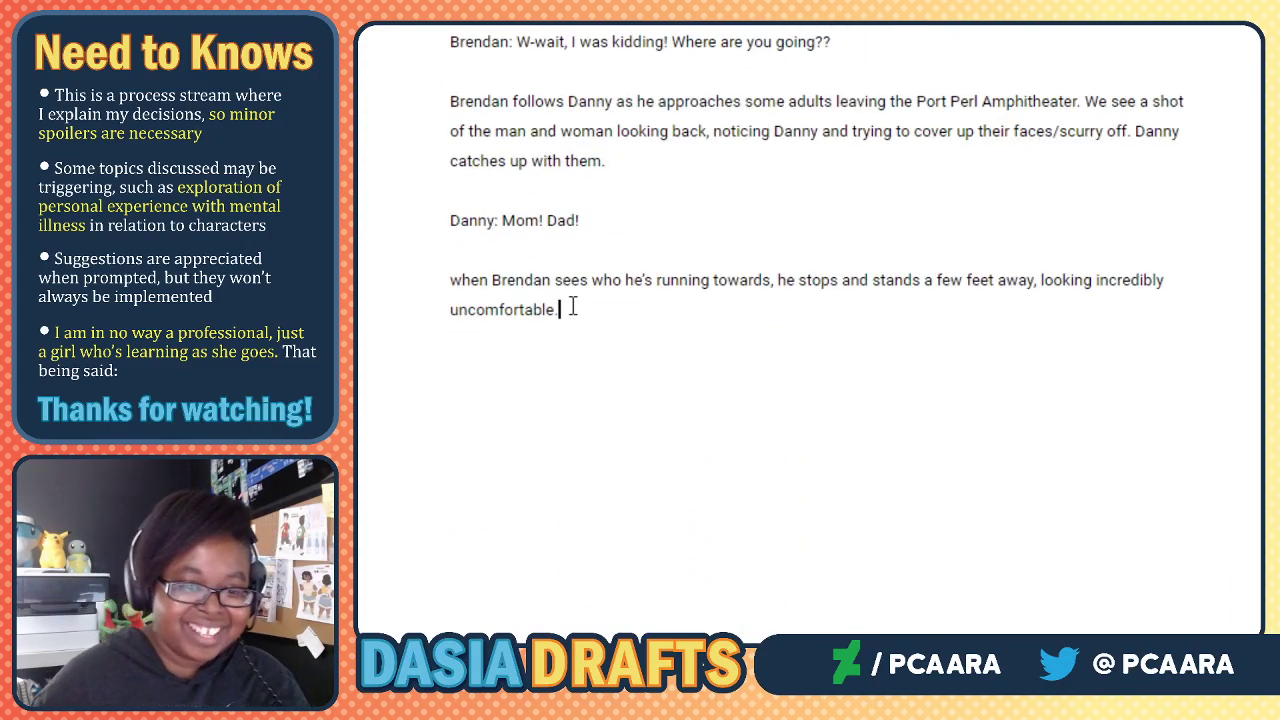
{"action": "left_click", "coordinate": [450, 280]}
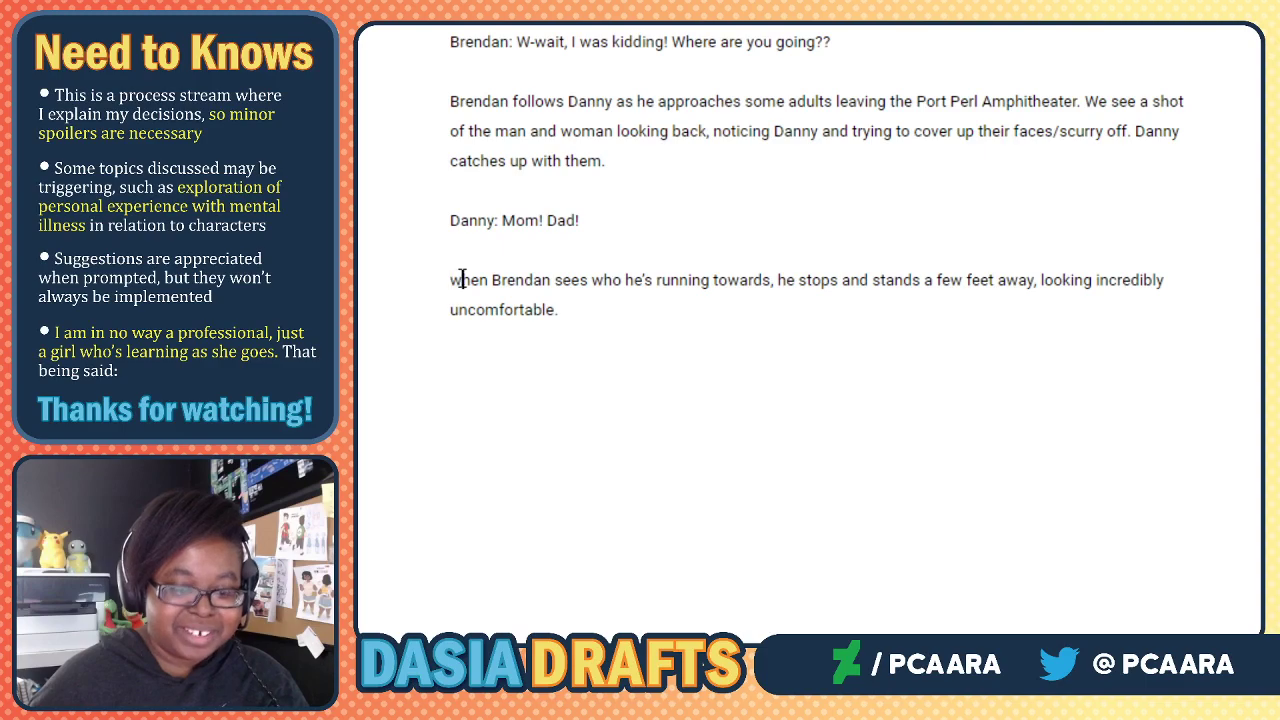
{"action": "type", "text": "W"}
{"action": "key", "text": "Delete"}
Add the speaker label "Danny's mom *turning slowly*:" in a new paragraph after "uncomfortable.".
{"action": "left_click", "coordinate": [574, 284]}
{"action": "left_click", "coordinate": [575, 318]}
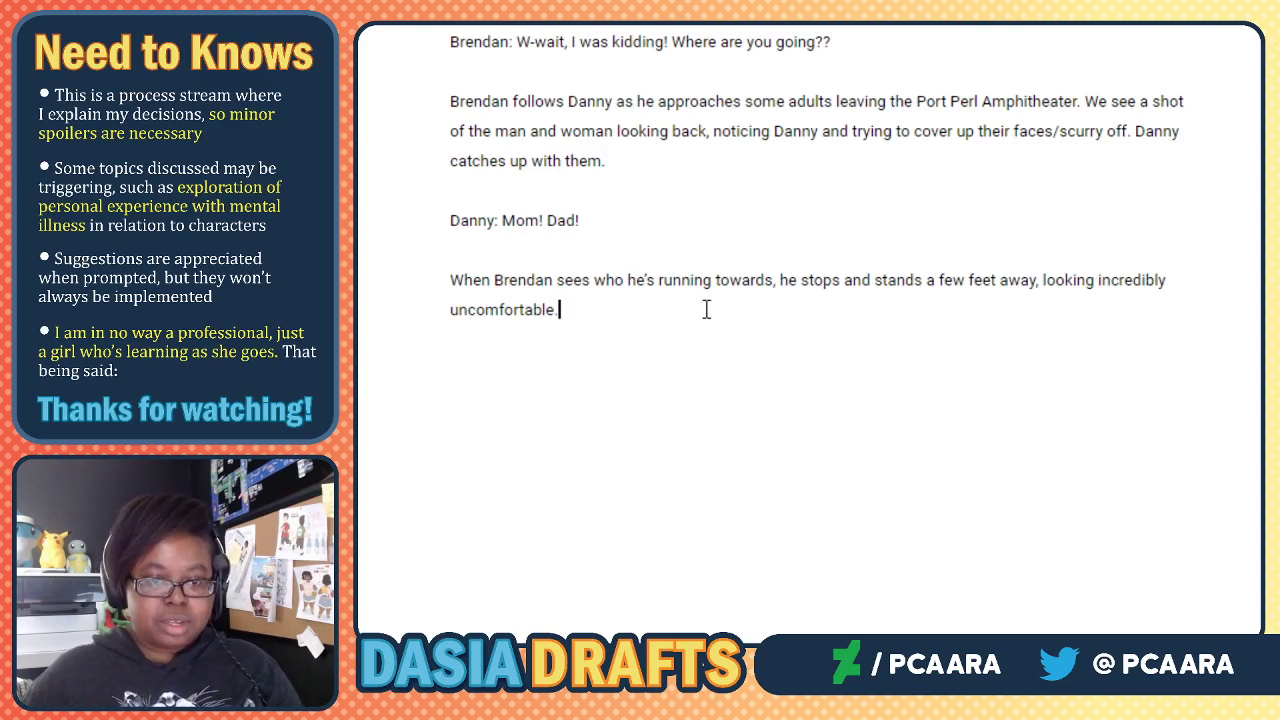
{"action": "key", "text": "Return"}
{"action": "key", "text": "Return"}
{"action": "type", "text": "Danny's mom:"}
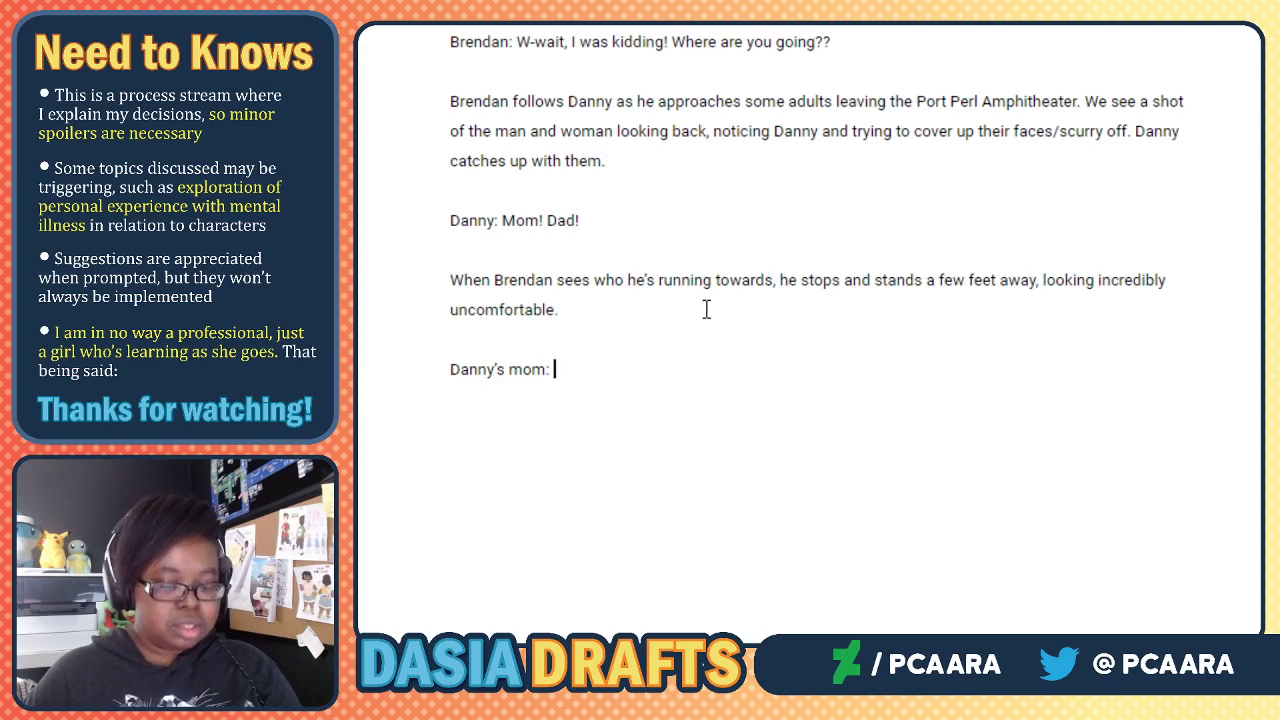
{"action": "key", "text": "BackSpace"}
{"action": "key", "text": "BackSpace"}
{"action": "type", "text": "*turning slowly*:"}
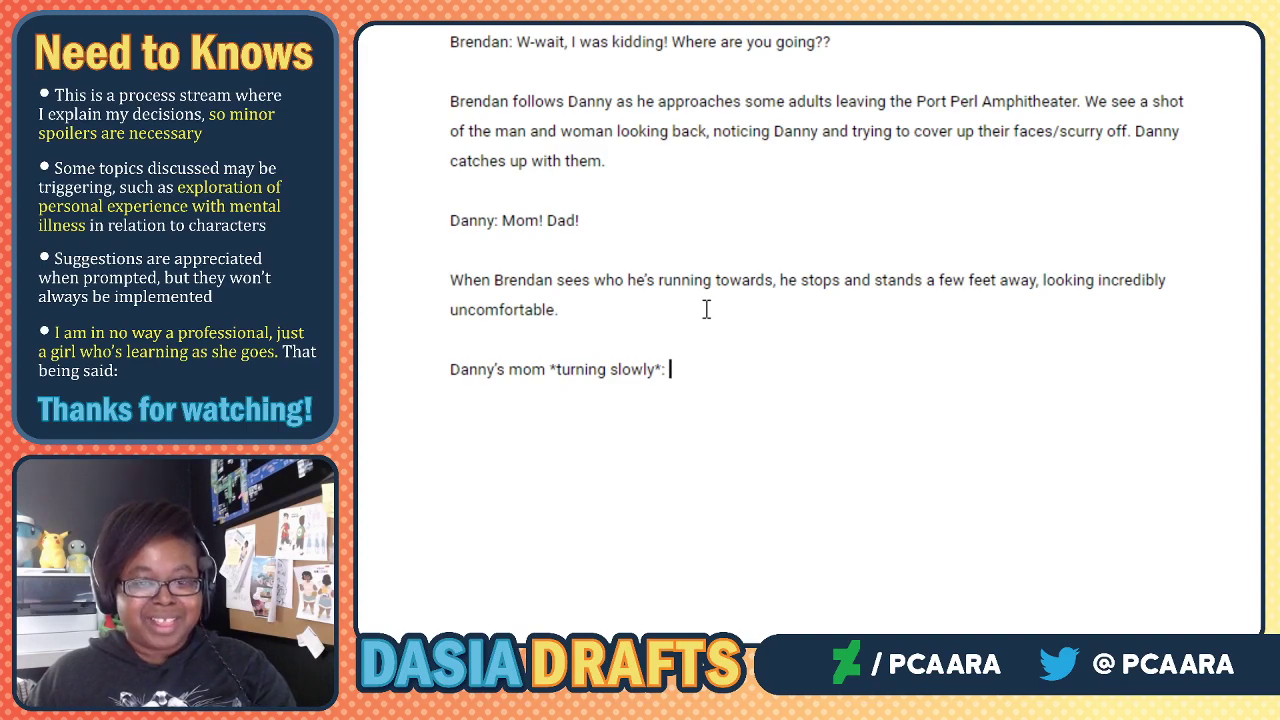
Write the dialogue "Daannyy, heey!" after the label for Danny's mom.
{"action": "scroll", "coordinate": [706, 310], "scroll_direction": "down", "scroll_amount": 1}
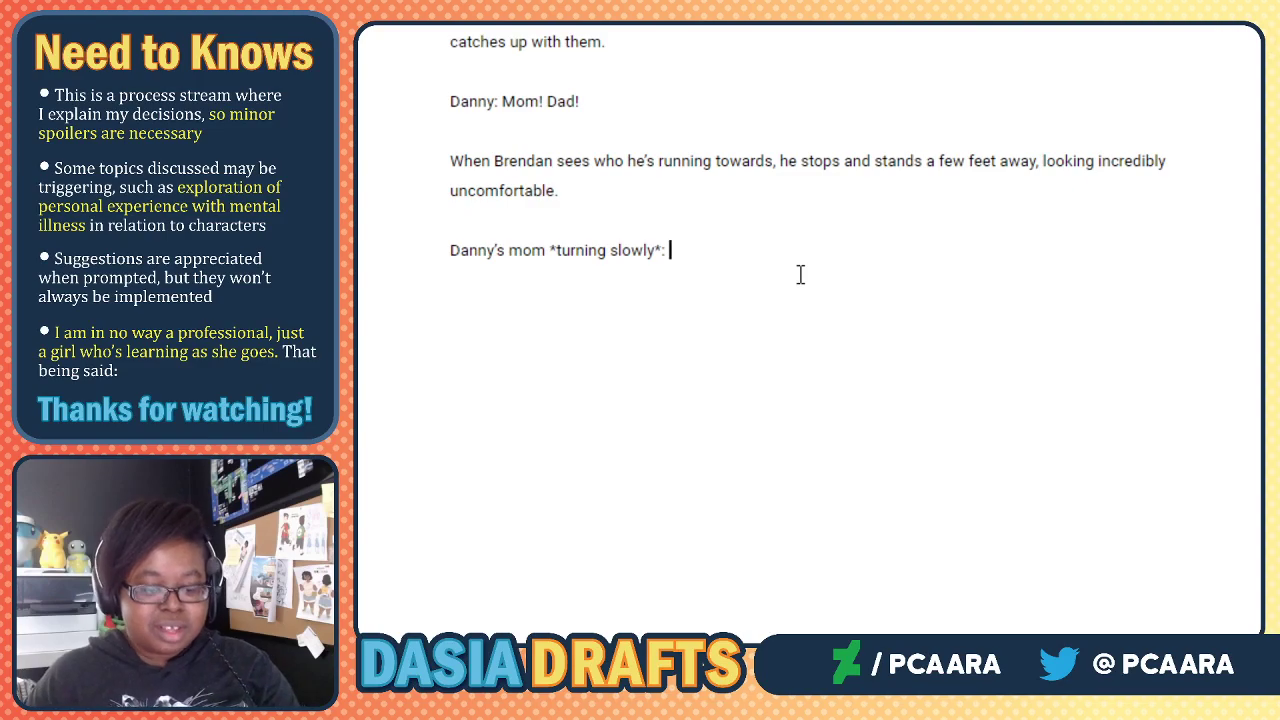
{"action": "type", "text": "a"}
{"action": "key", "text": "BackSpace"}
{"action": "type", "text": "Daannyy"}
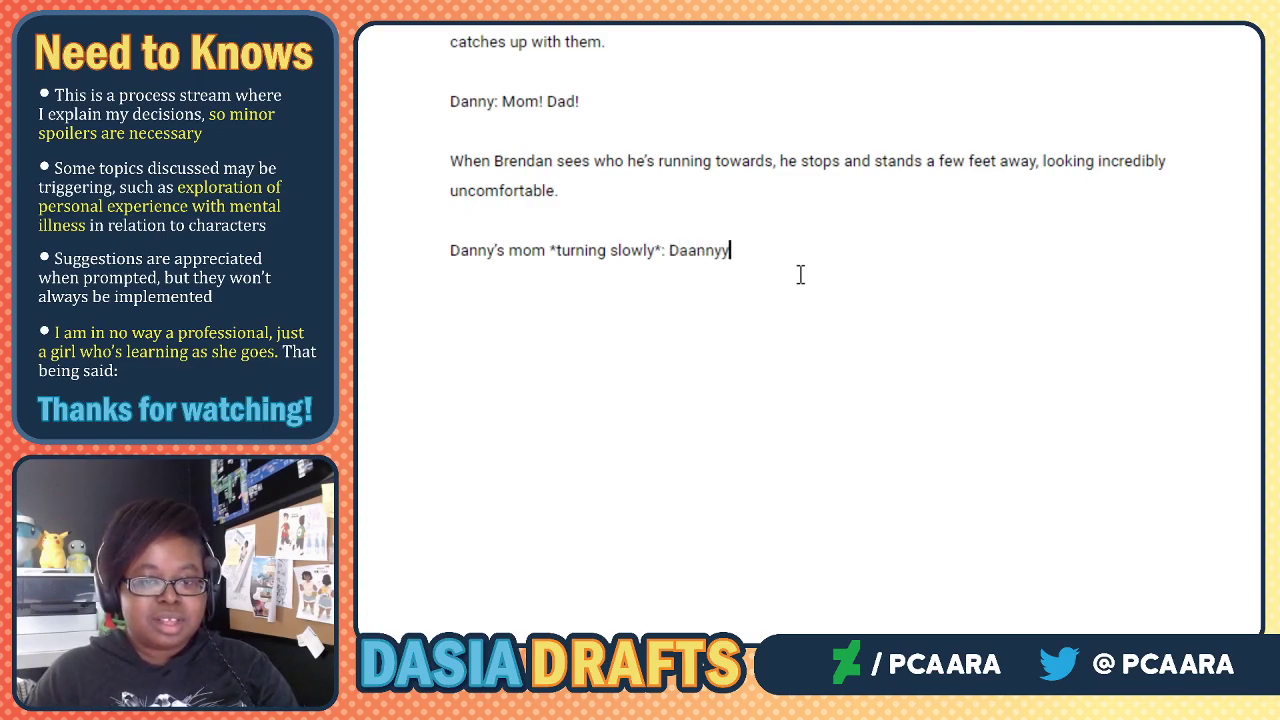
{"action": "type", "text": ", heey!"}
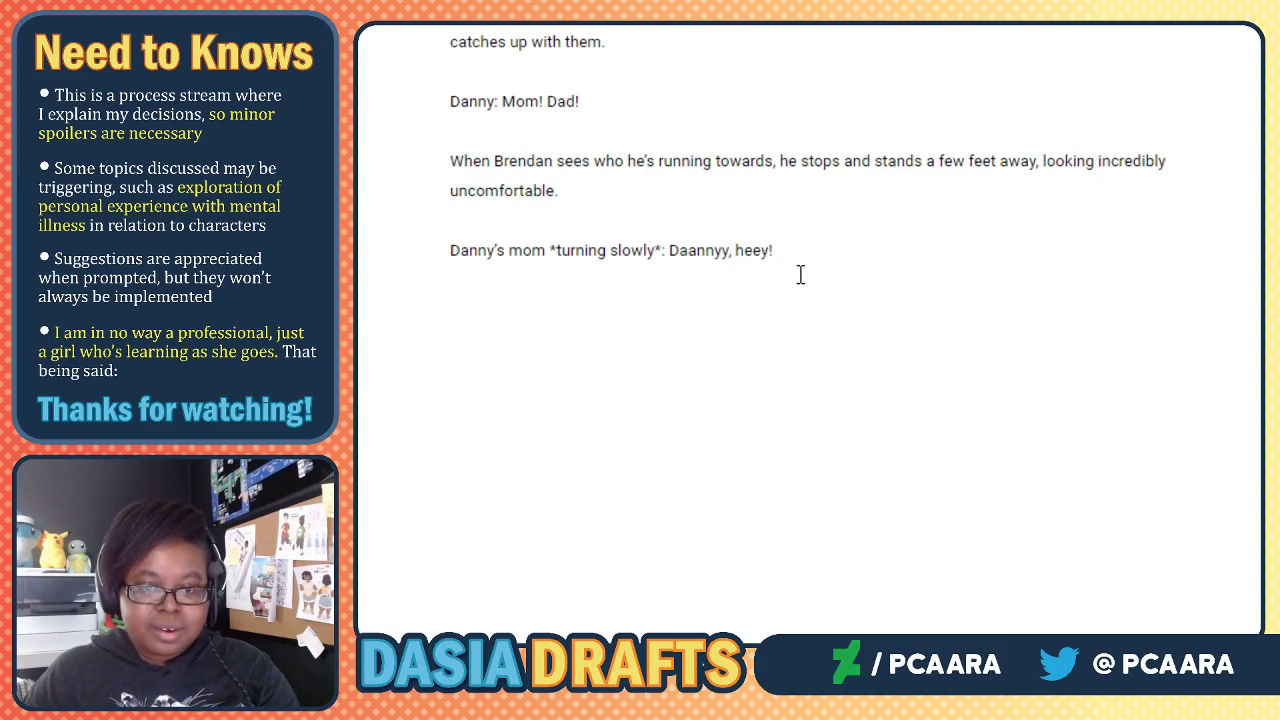
{"action": "key", "text": "Return"}
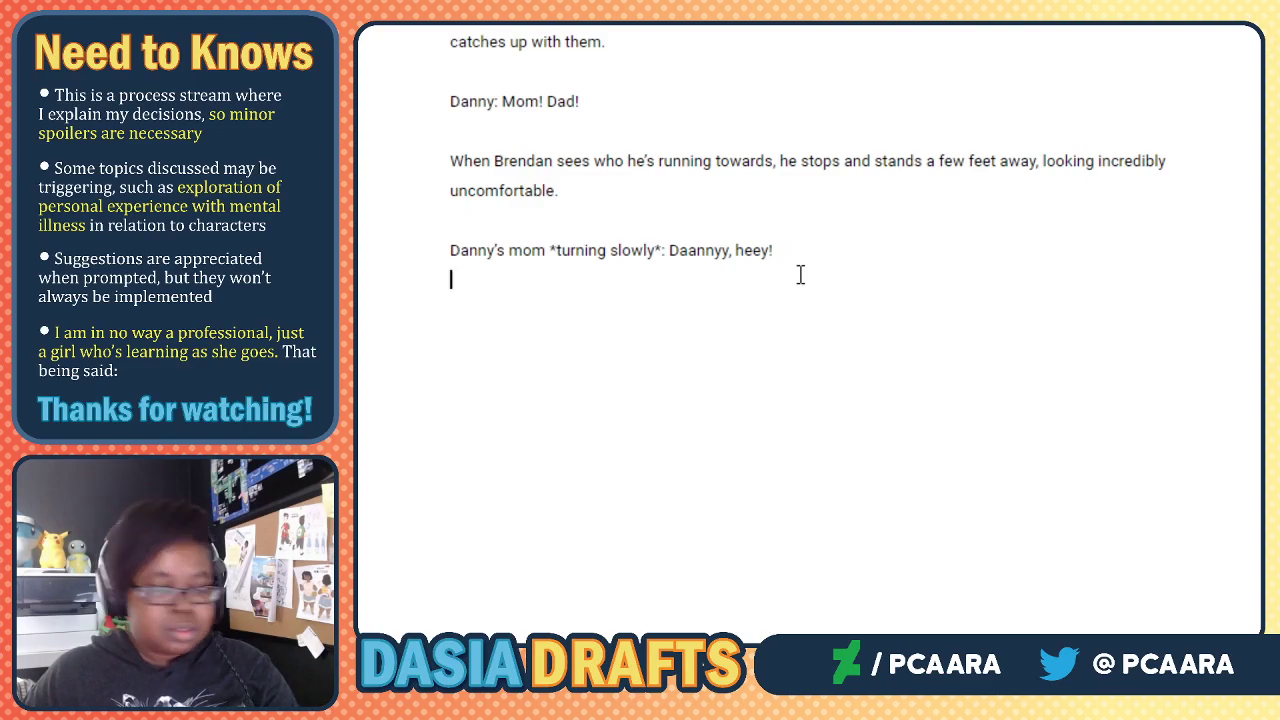
{"action": "type", "text": "Danny"}
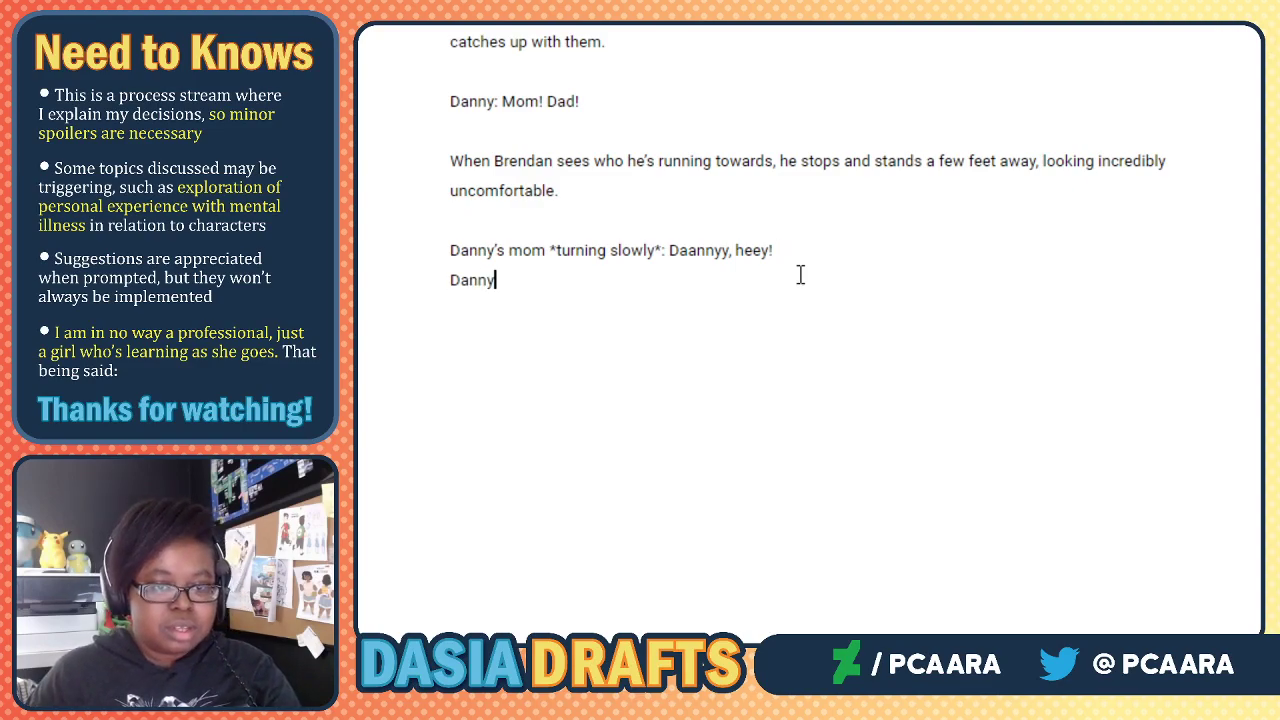
{"action": "key", "text": "BackSpace"}
{"action": "key", "text": "BackSpace"}
{"action": "key", "text": "BackSpace"}
{"action": "key", "text": "BackSpace"}
{"action": "key", "text": "BackSpace"}
{"action": "key", "text": "BackSpace"}
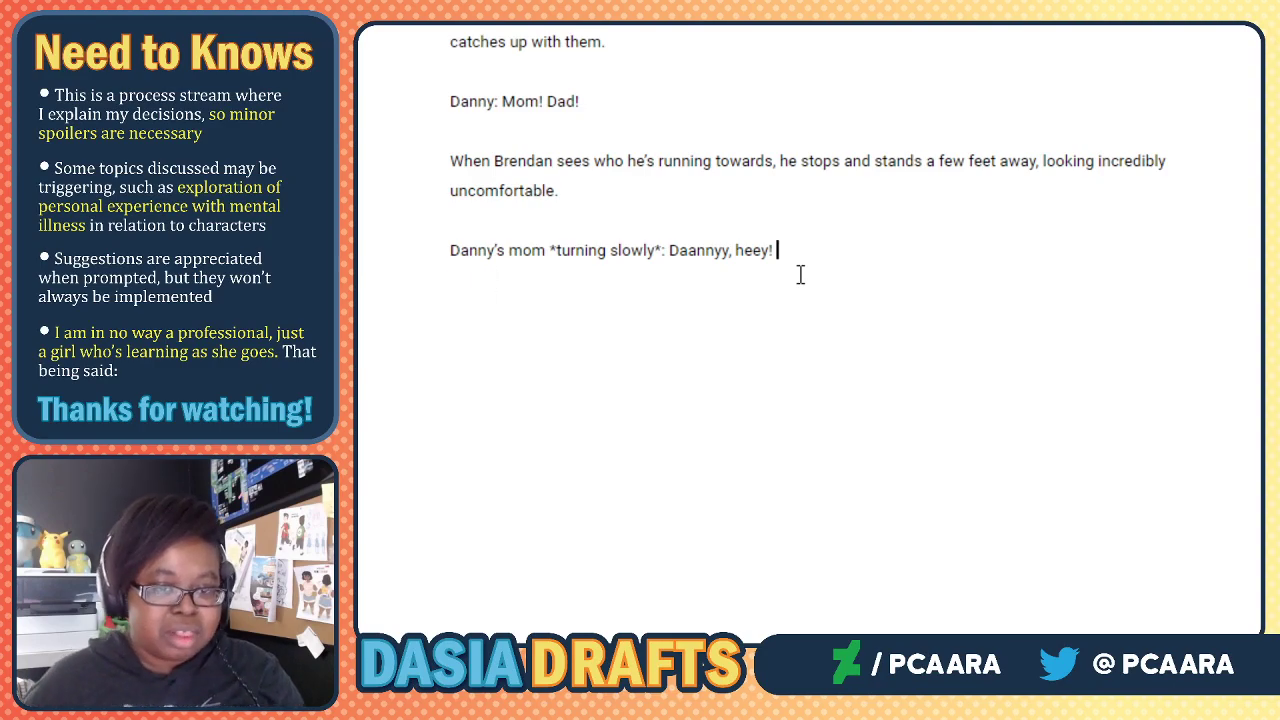
Shorten the label "Danny's mom" to "Mom" and add the speaker label "Dad *hands on hips, sweatdropping*:" on a new line below.
{"action": "left_click_drag", "start_coordinate": [546, 250], "coordinate": [448, 250]}
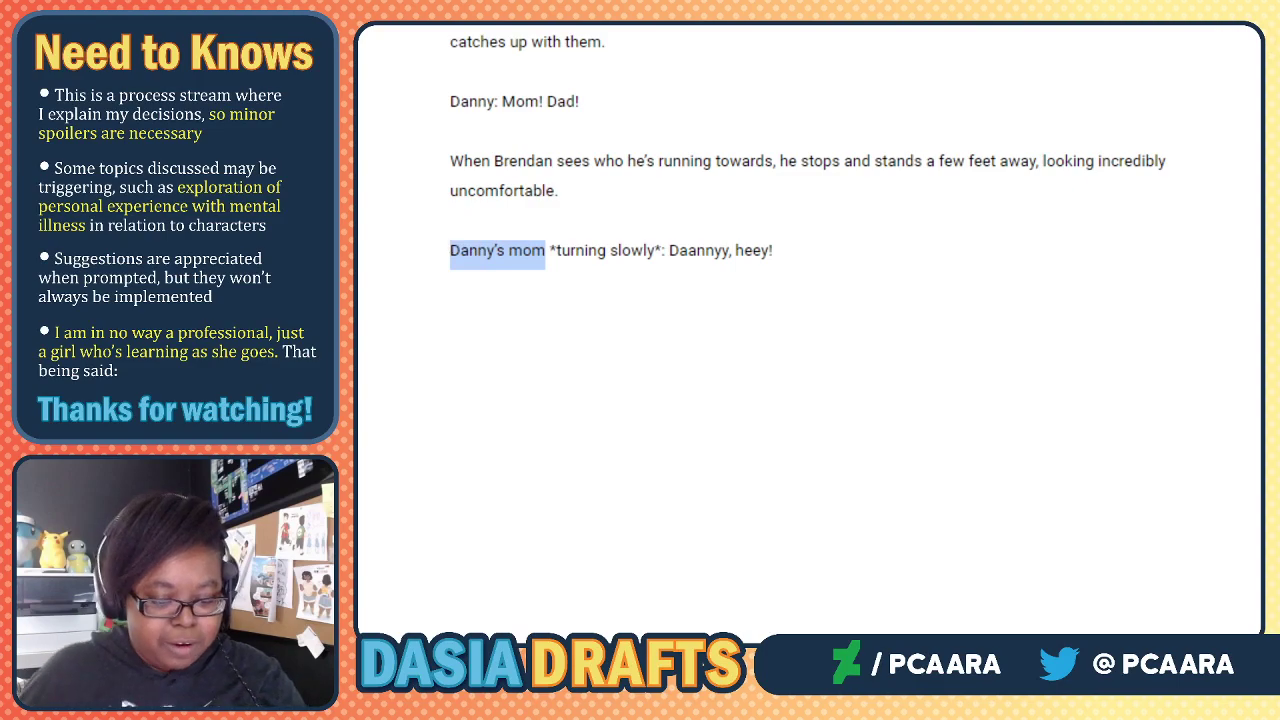
{"action": "type", "text": "Mom"}
{"action": "left_click", "coordinate": [490, 277]}
{"action": "type", "text": "Dad"}
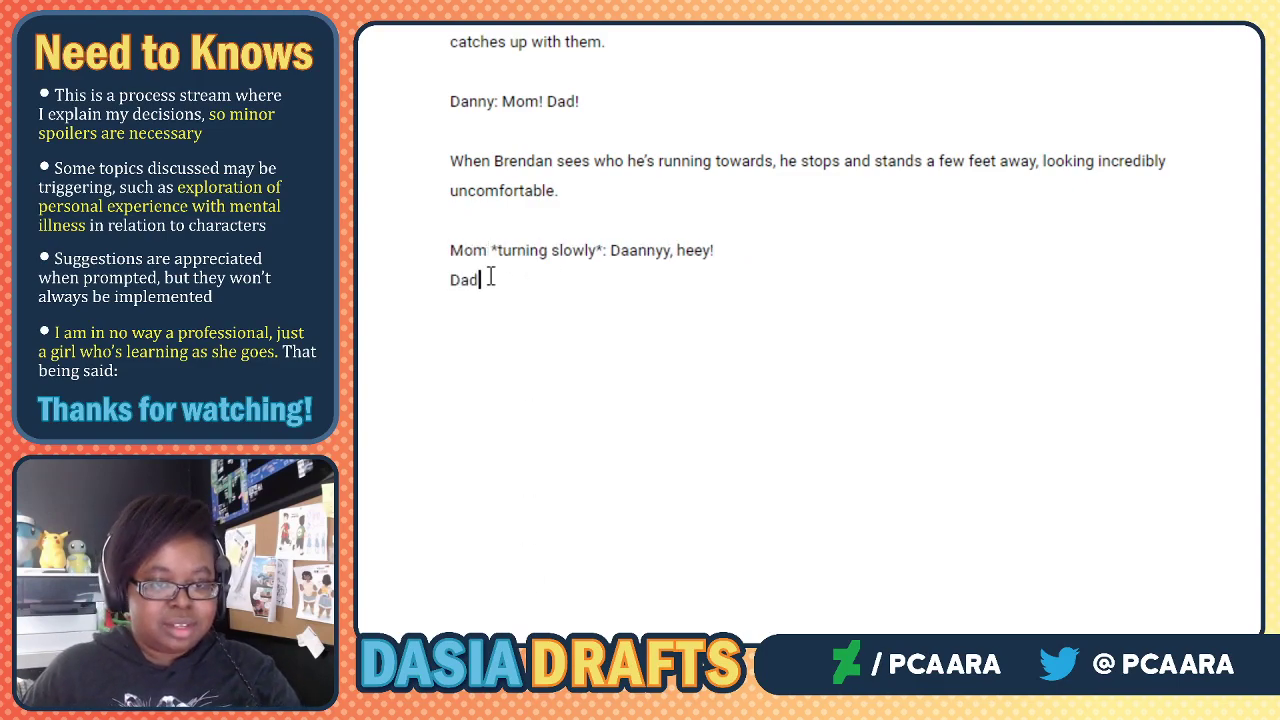
{"action": "type", "text": " *ha"}
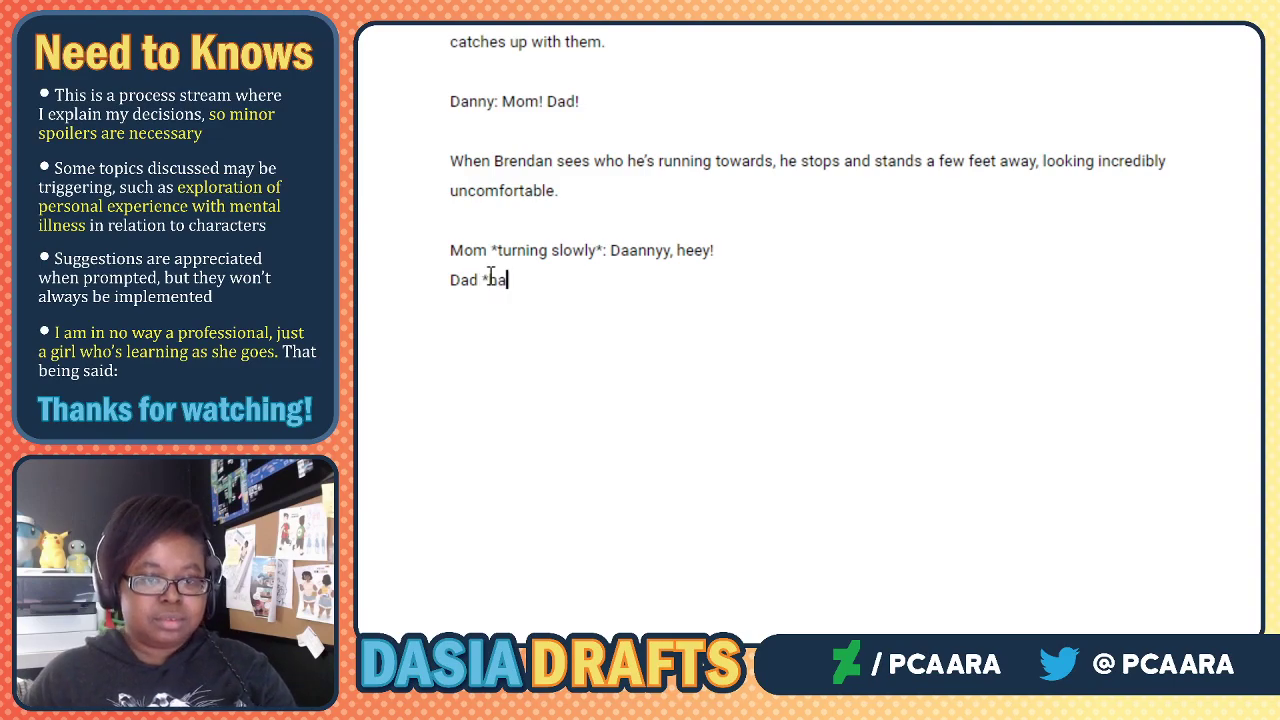
{"action": "type", "text": "nds on hips"}
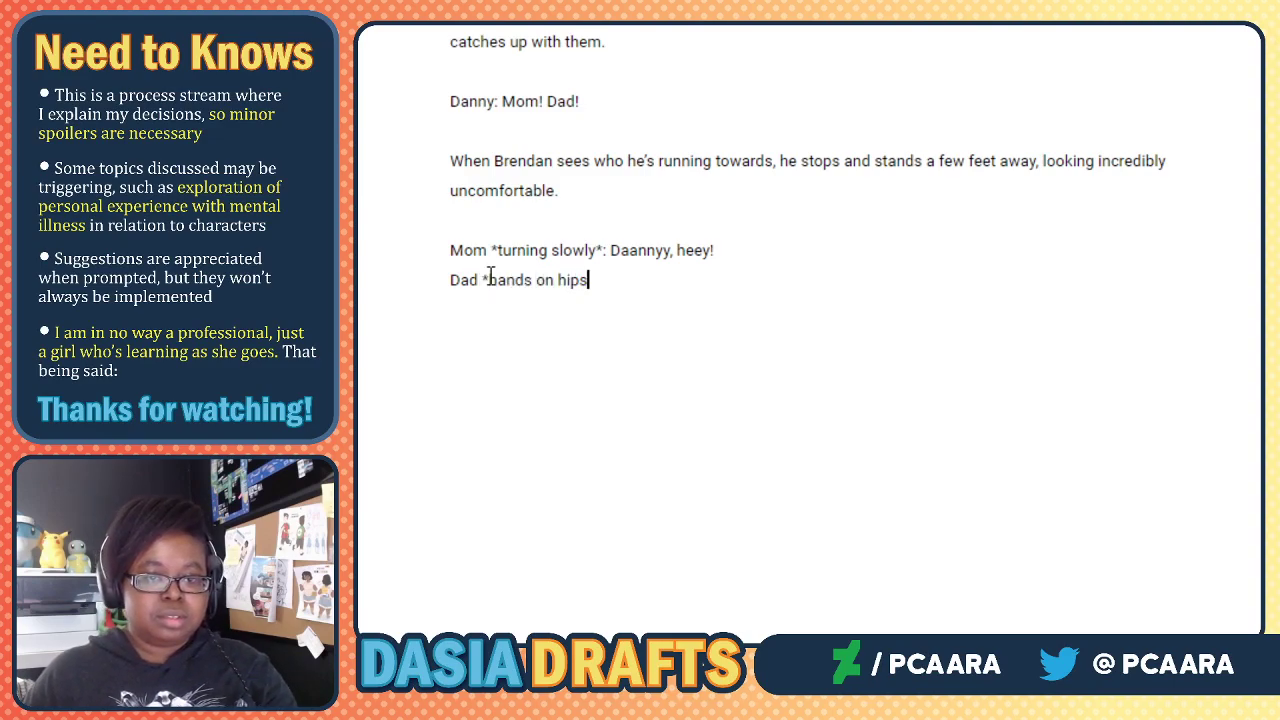
{"action": "type", "text": ", swe"}
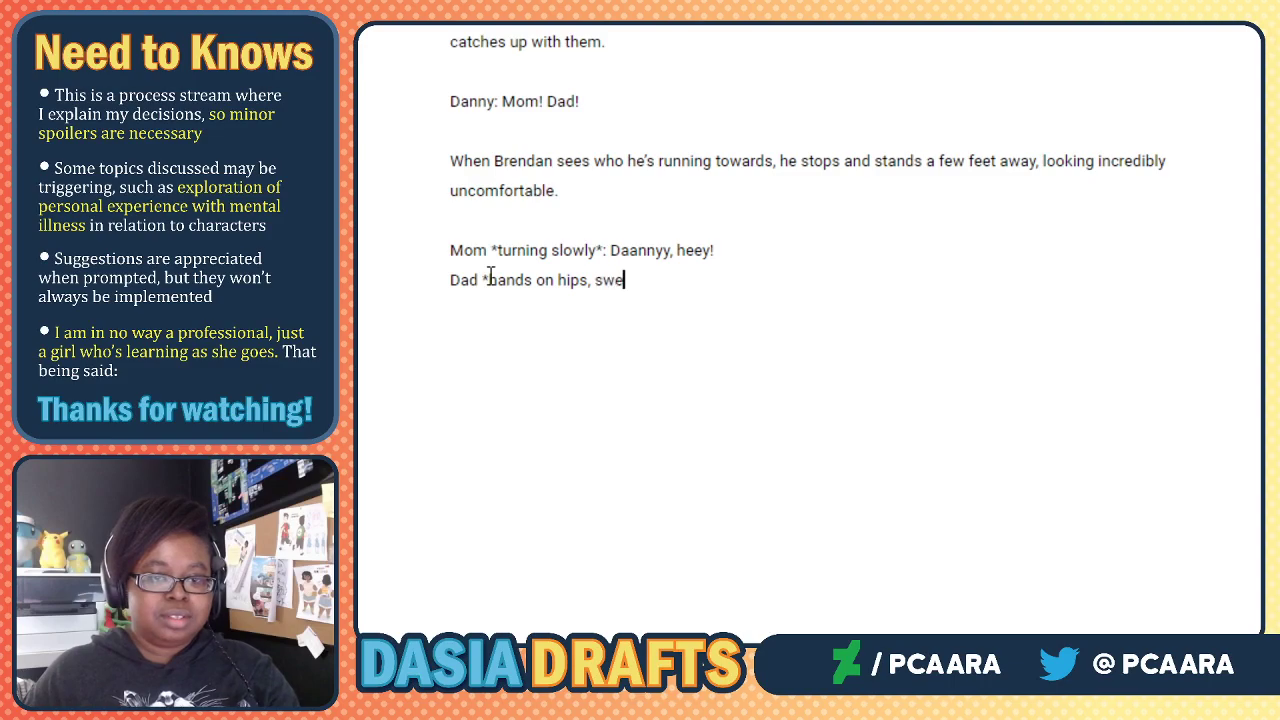
{"action": "type", "text": "atdropping"}
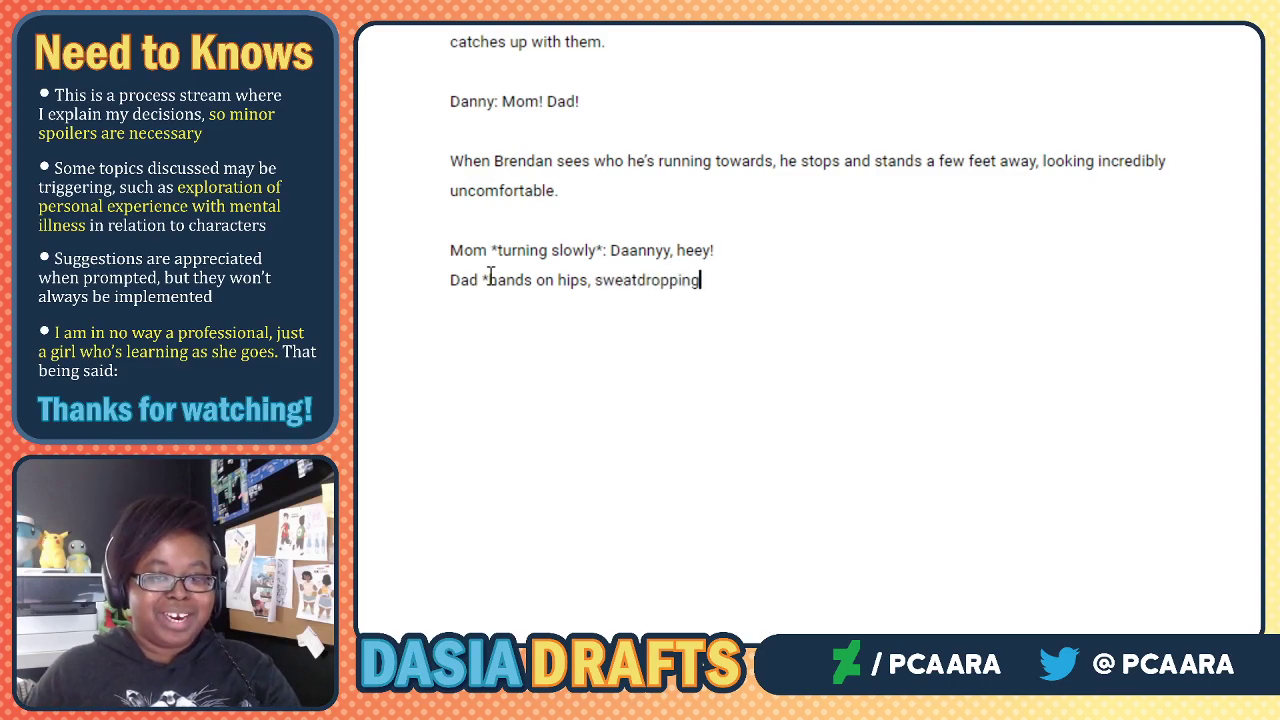
{"action": "type", "text": "*:"}
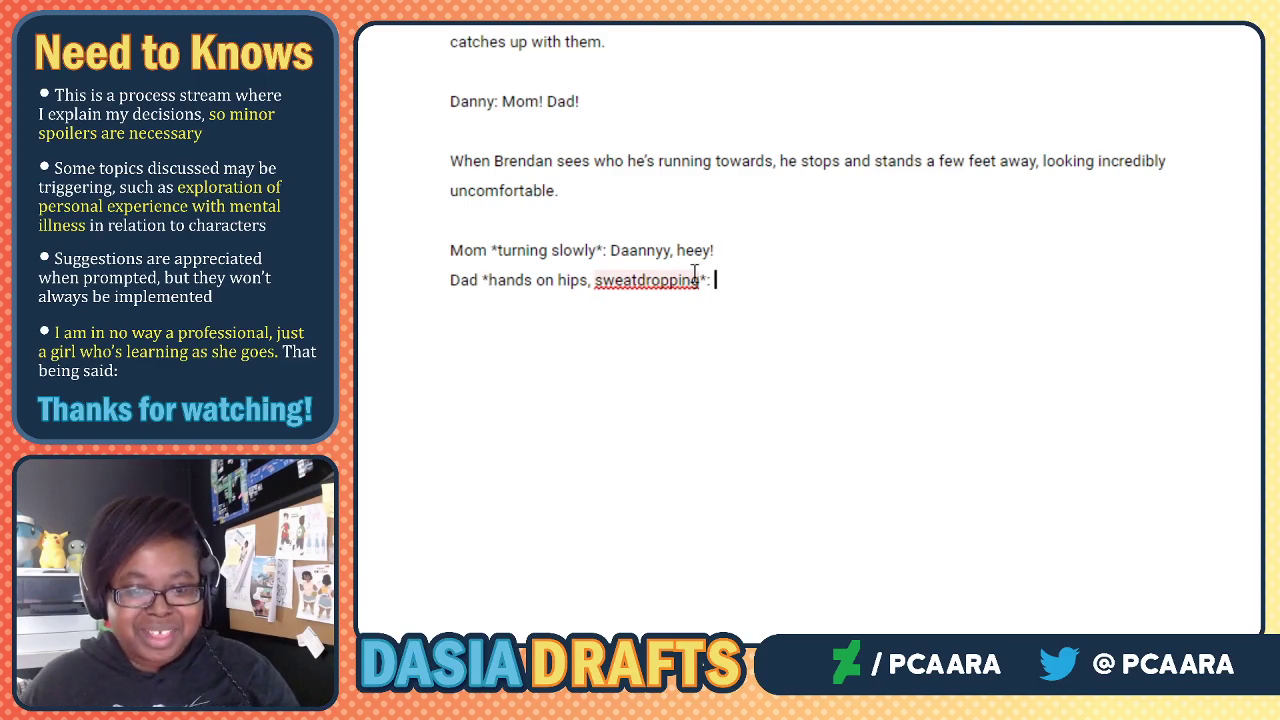
Replace "sweatdropping" with "brow furrowed" in Dad's stage direction.
{"action": "left_click_drag", "start_coordinate": [701, 283], "coordinate": [594, 284]}
{"action": "type", "text": "brow furrow"}
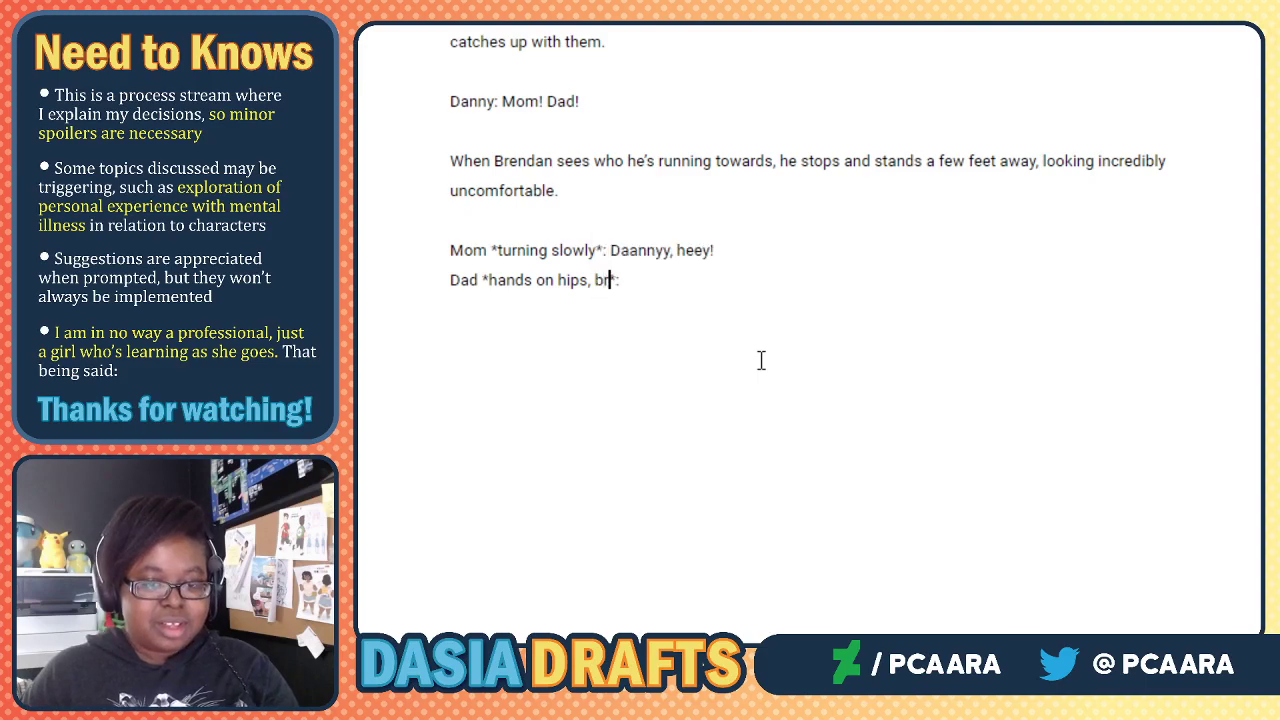
{"action": "type", "text": "ed"}
Write Dad's dialogue "What're the odds of us seeing you here..!" after his label.
{"action": "left_click", "coordinate": [798, 276]}
{"action": "type", "text": "What're "}
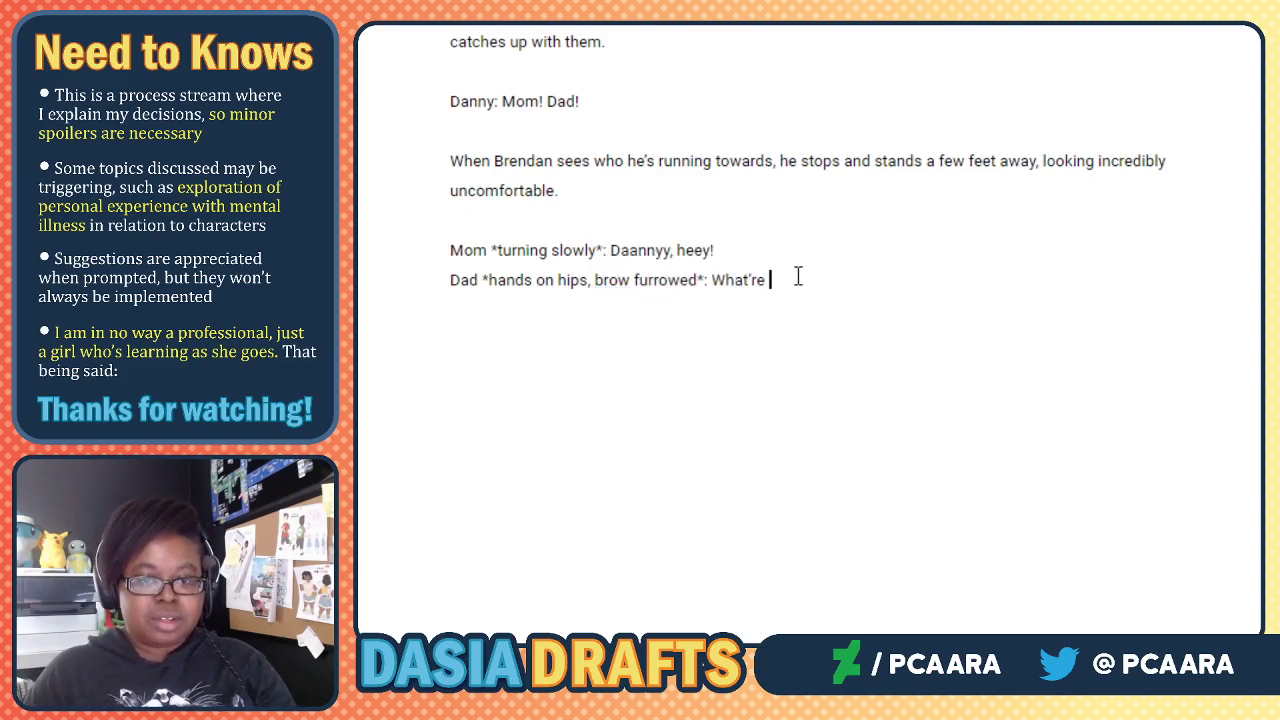
{"action": "type", "text": "the odds of us "}
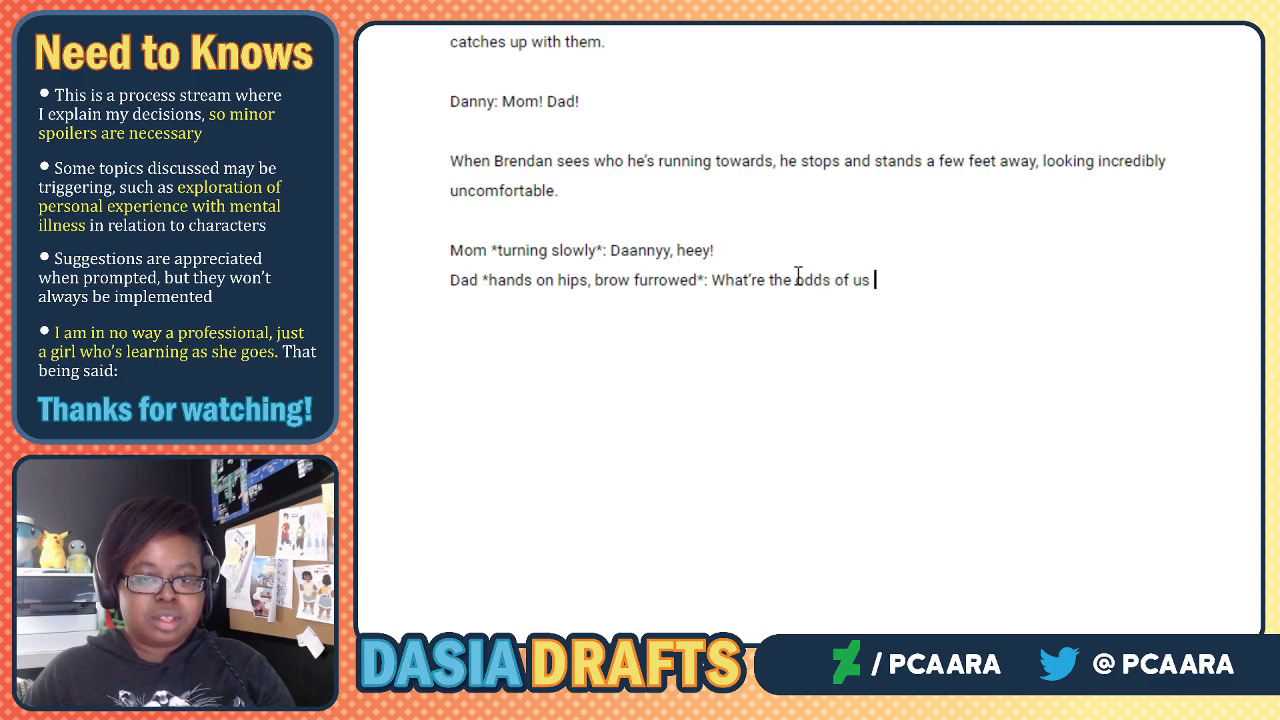
{"action": "type", "text": "seeing you here"}
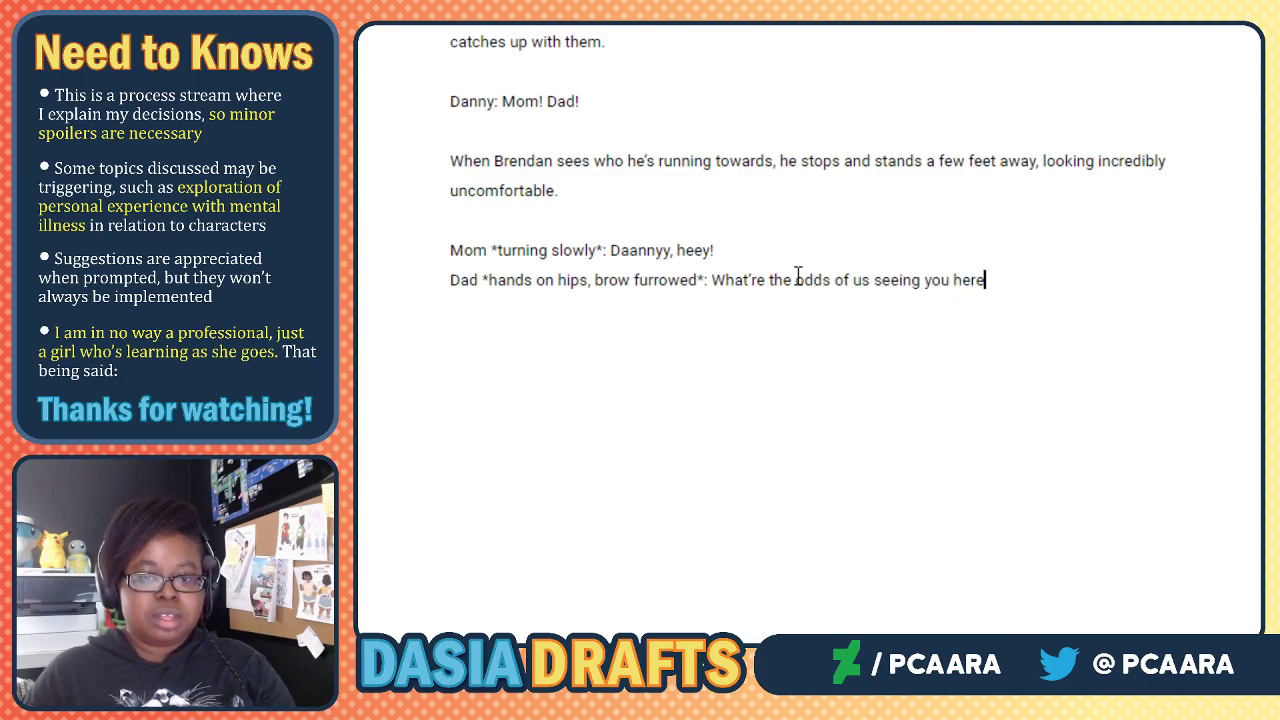
{"action": "type", "text": "..!"}
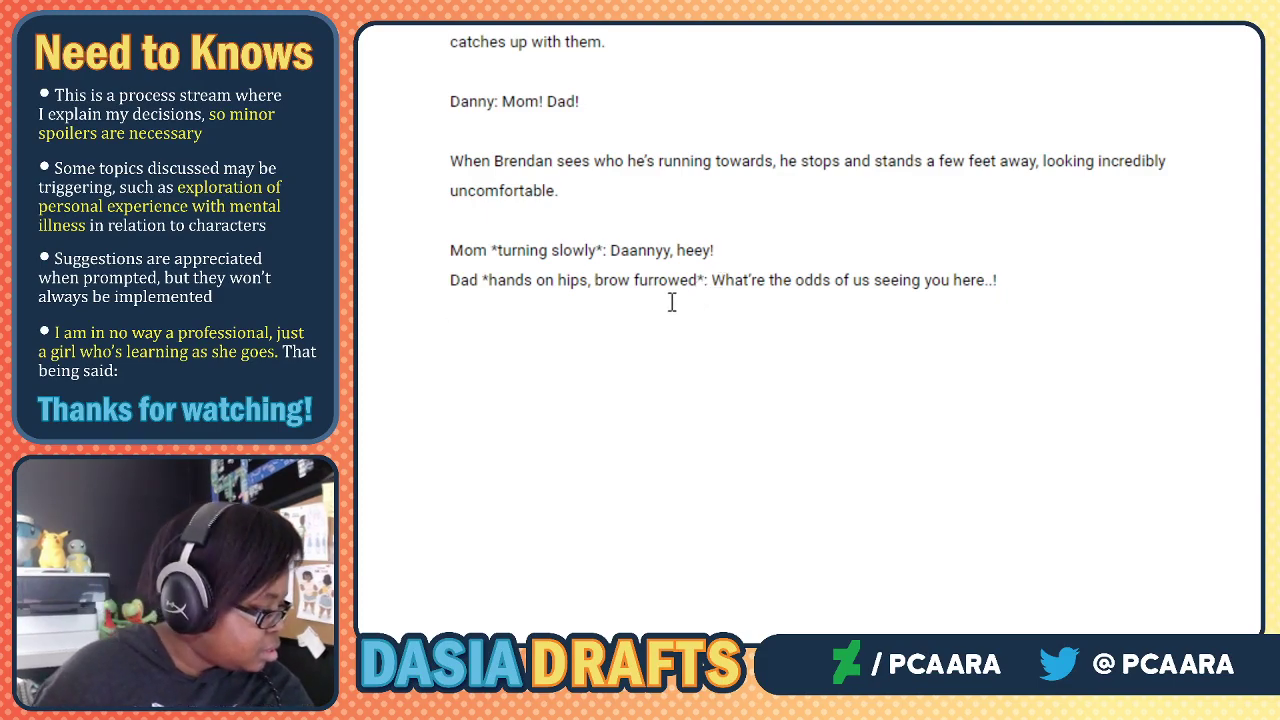
Start a new line below Dad's dialogue with the speaker label "Danny *smiling for once*".
{"action": "type", "text": "Danny"}
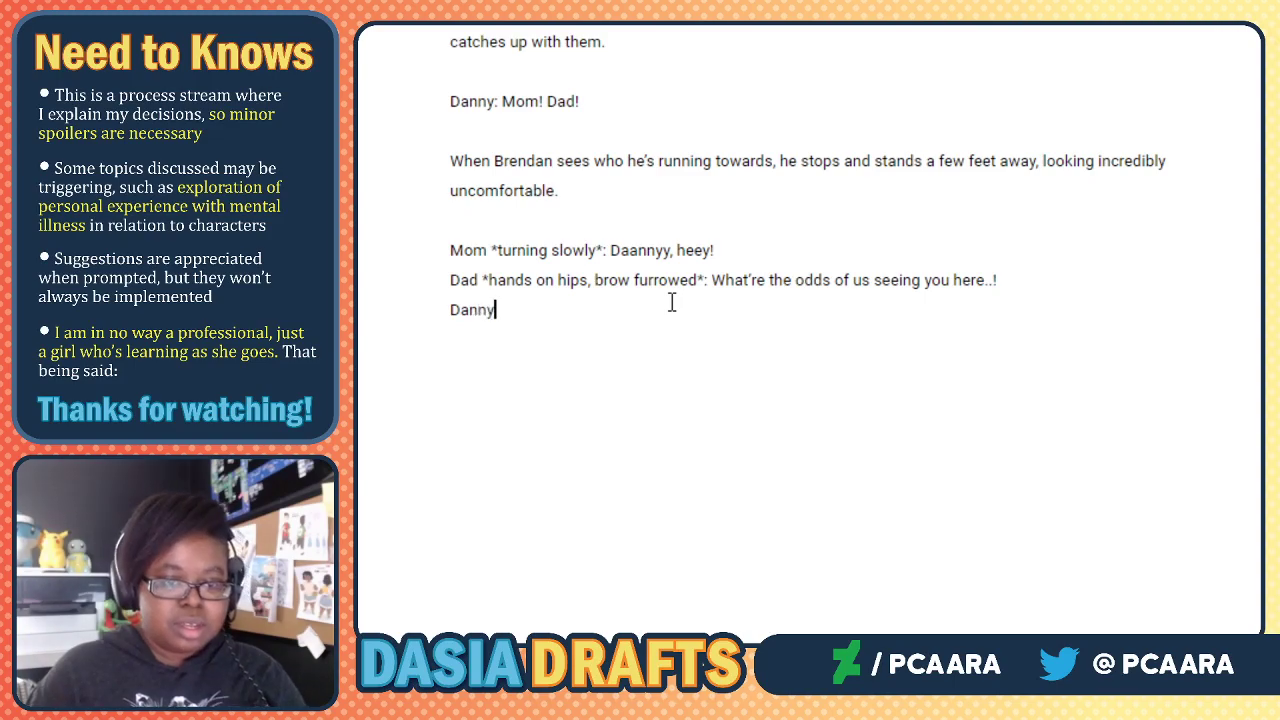
{"action": "type", "text": " *"}
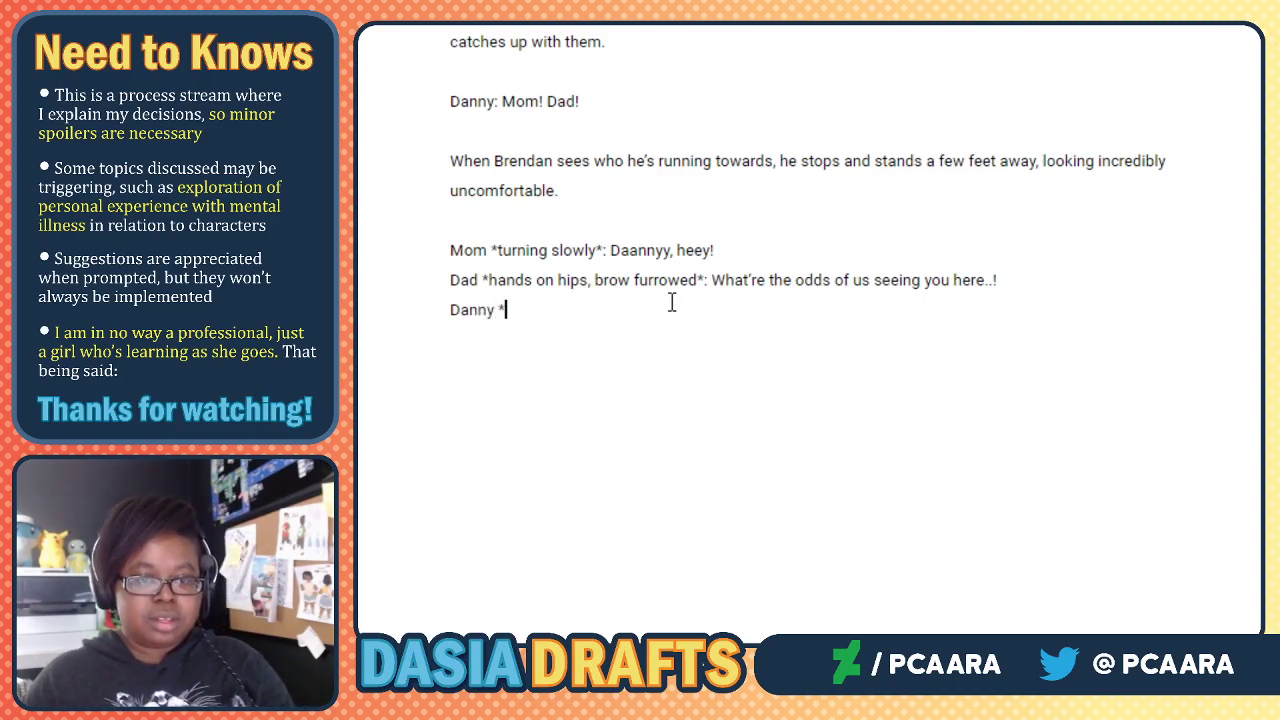
{"action": "type", "text": "smiling for con"}
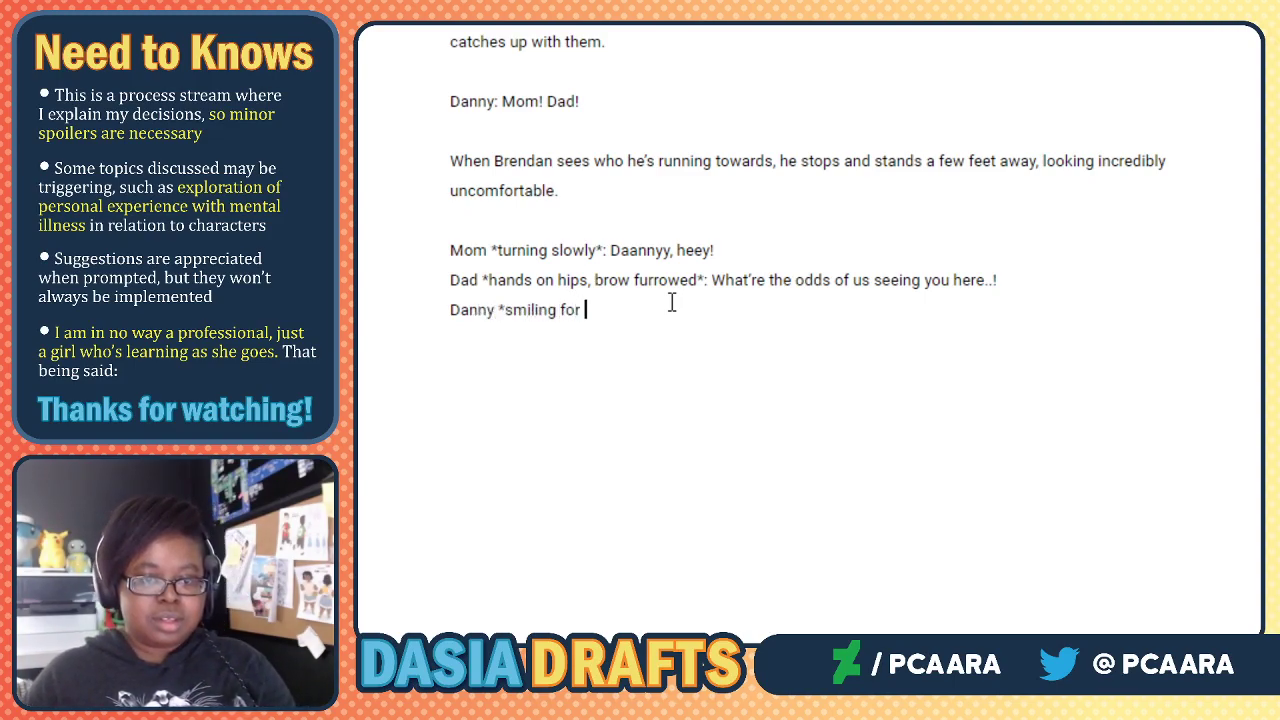
{"action": "key", "text": "BackSpace"}
{"action": "key", "text": "BackSpace"}
{"action": "key", "text": "BackSpace"}
{"action": "type", "text": "once*"}
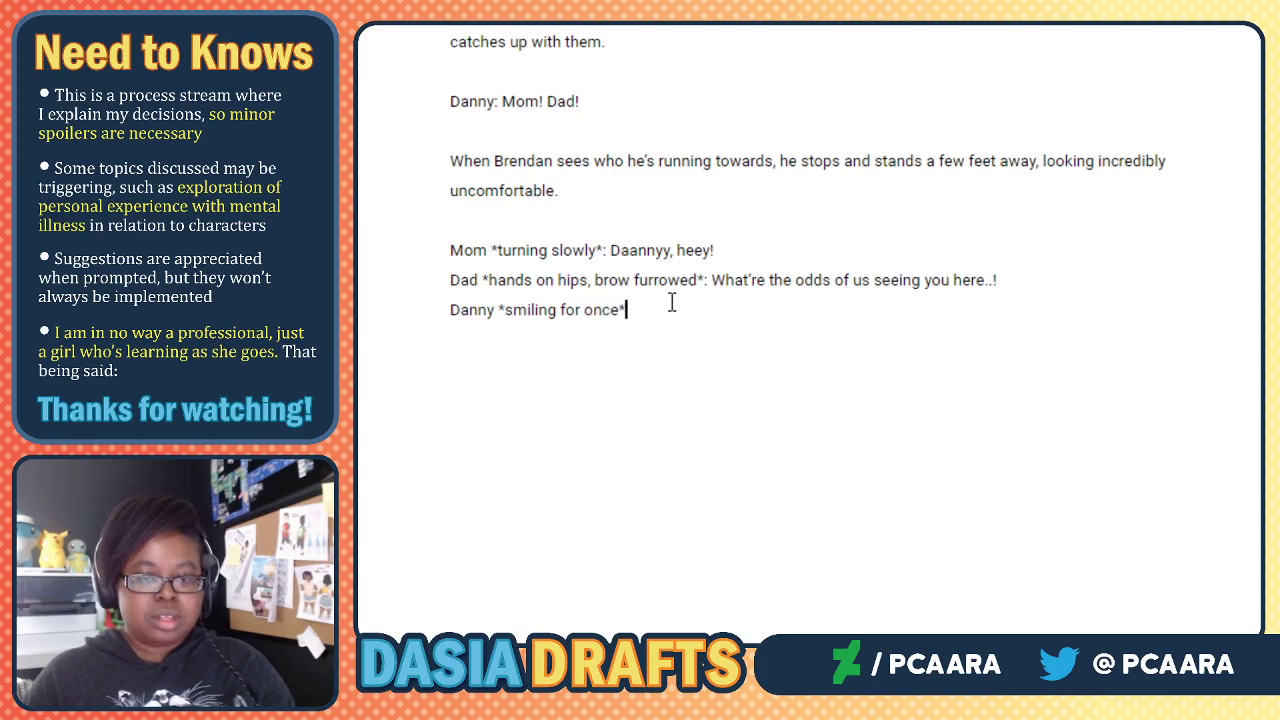
Write Danny's dialogue after his label, introduced by a colon: "Yeah, right..! Uh, what're you guys doing?".
{"action": "type", "text": ": Yeah, righ"}
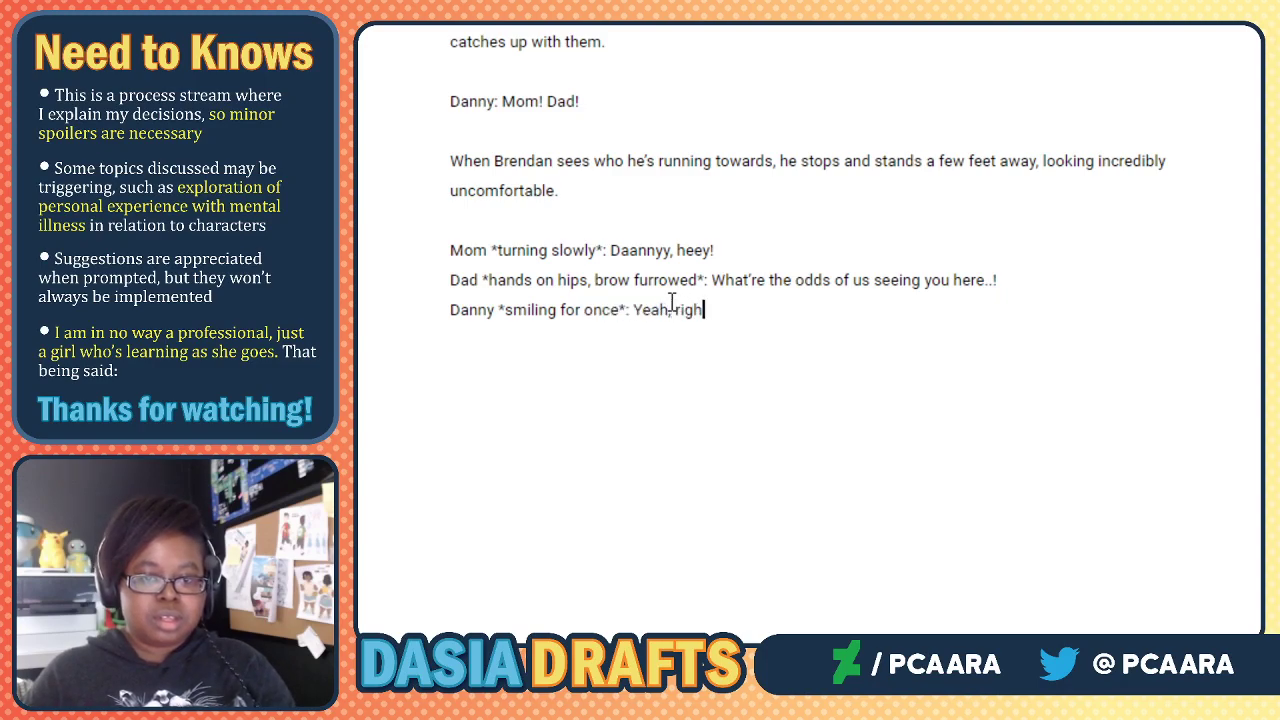
{"action": "type", "text": "t..! U"}
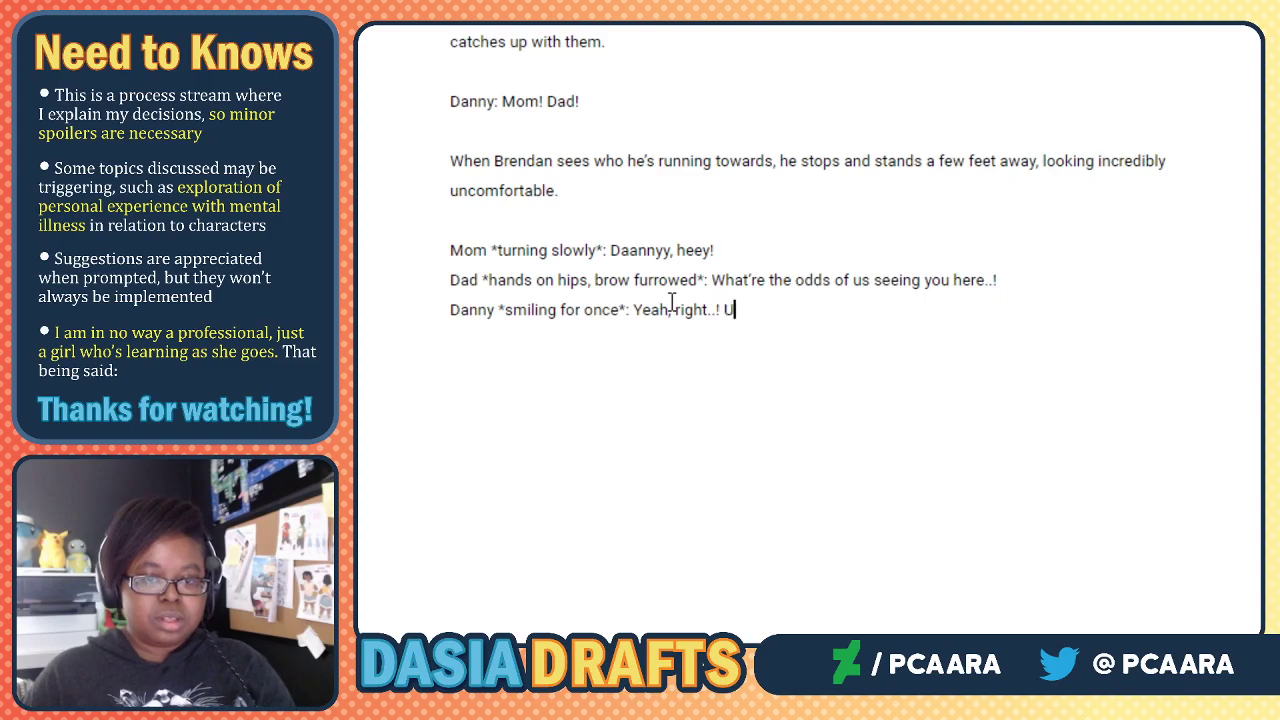
{"action": "type", "text": "h, what're you guy"}
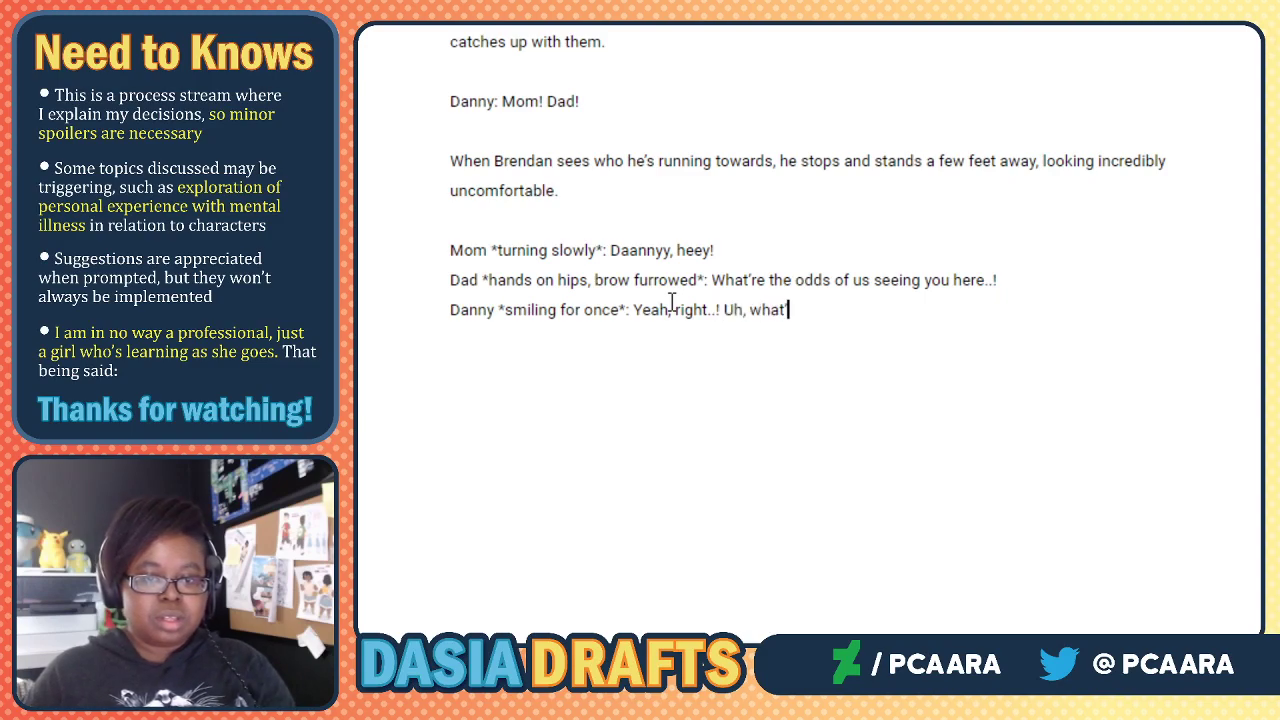
{"action": "type", "text": "s doing?"}
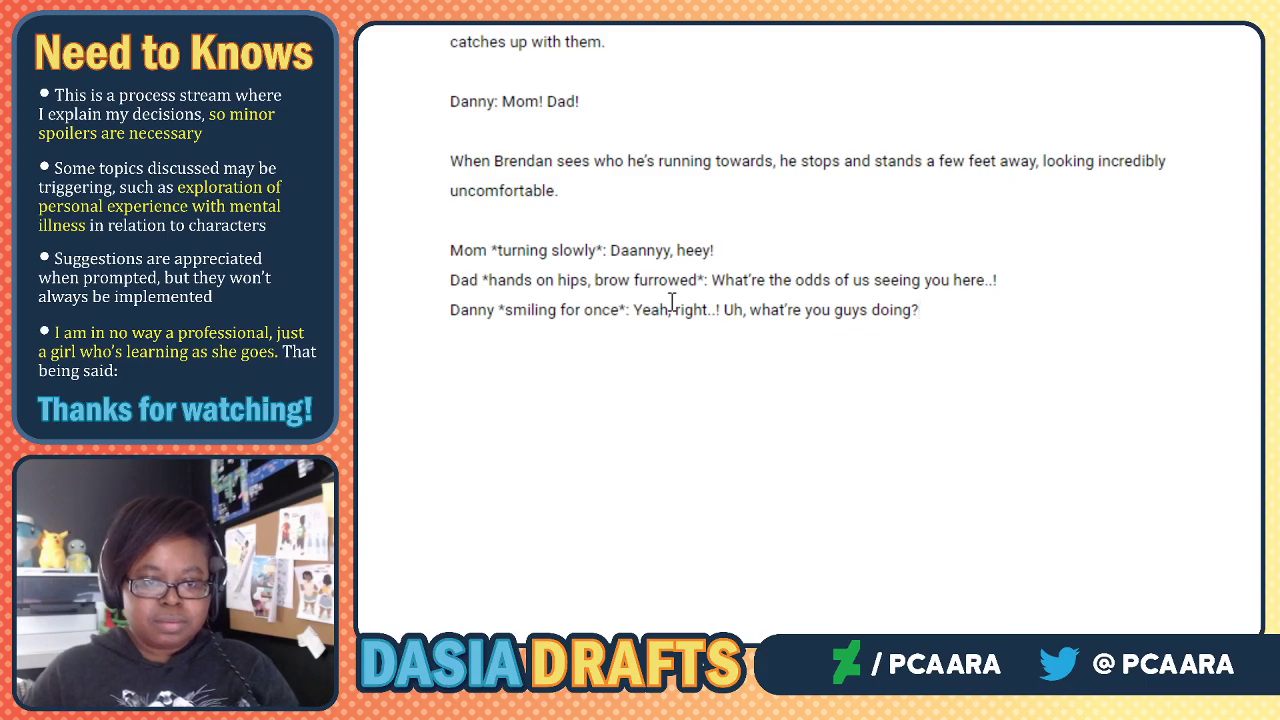
Add the speaker label "Mom *suddenly enthusiastic*:" on a new line below Danny's question.
{"action": "key", "text": "Return"}
{"action": "type", "text": "Mom:"}
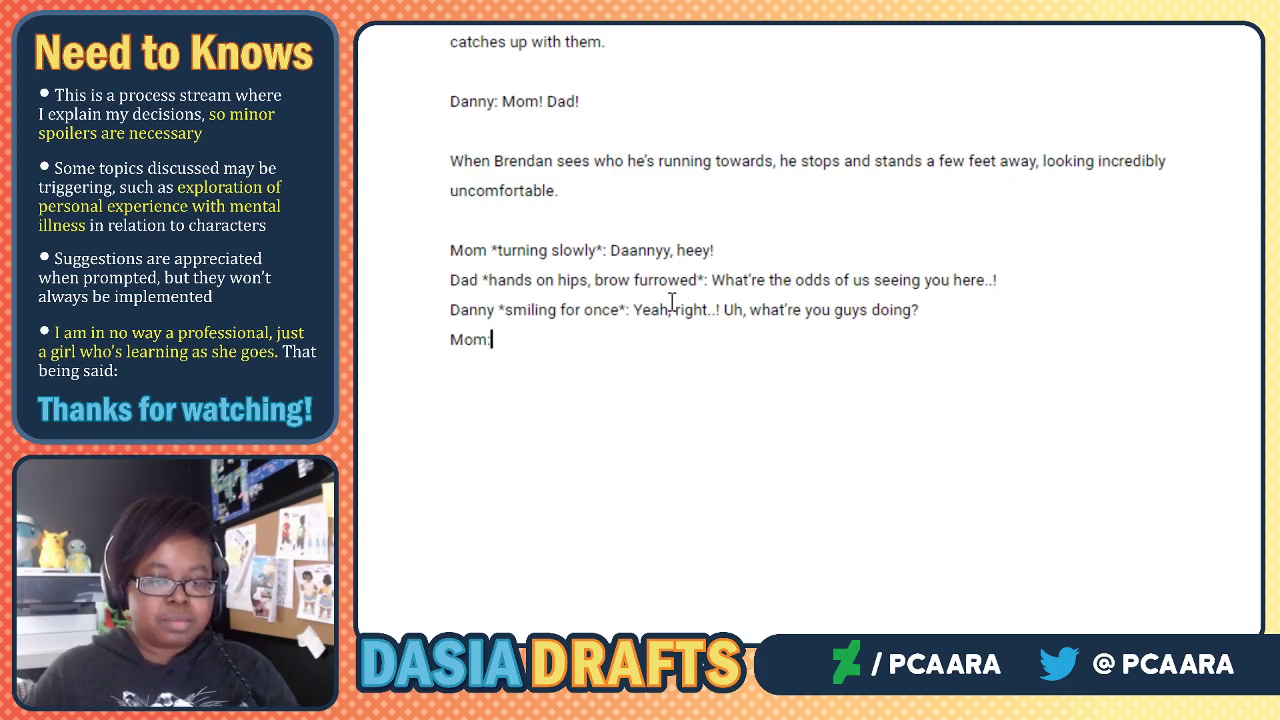
{"action": "key", "text": "BackSpace"}
{"action": "key", "text": "BackSpace"}
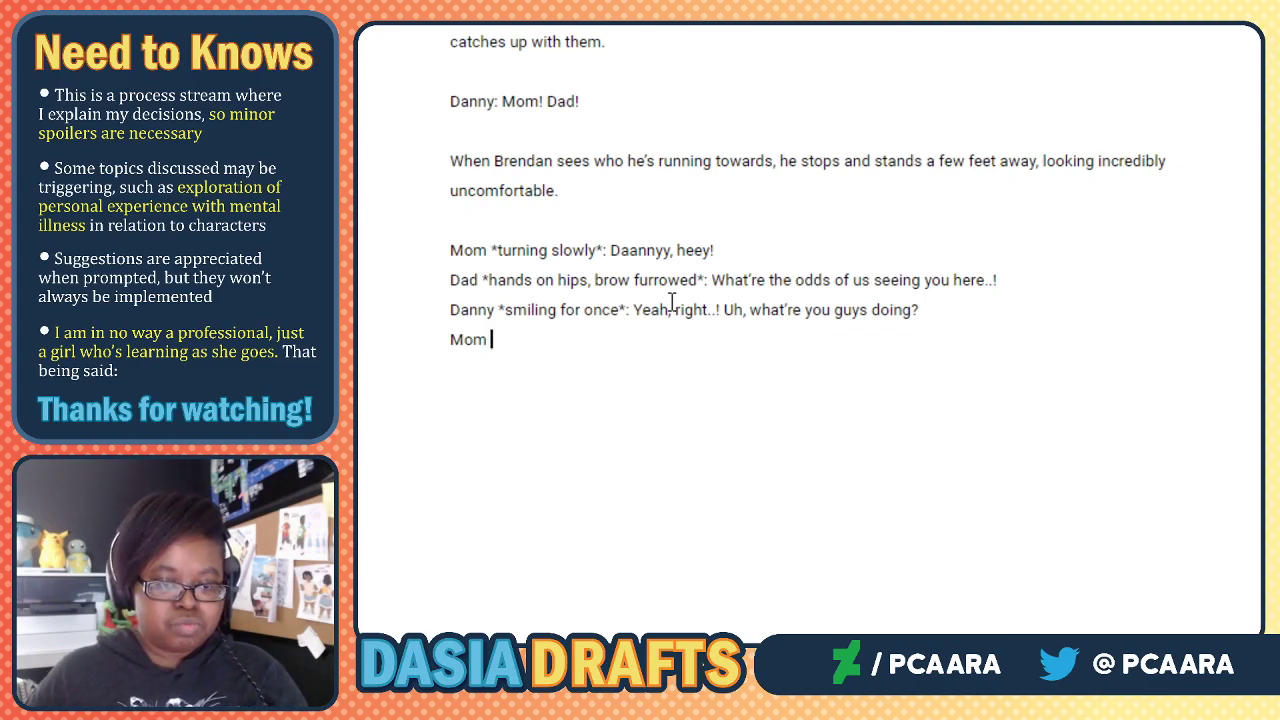
{"action": "type", "text": "*"}
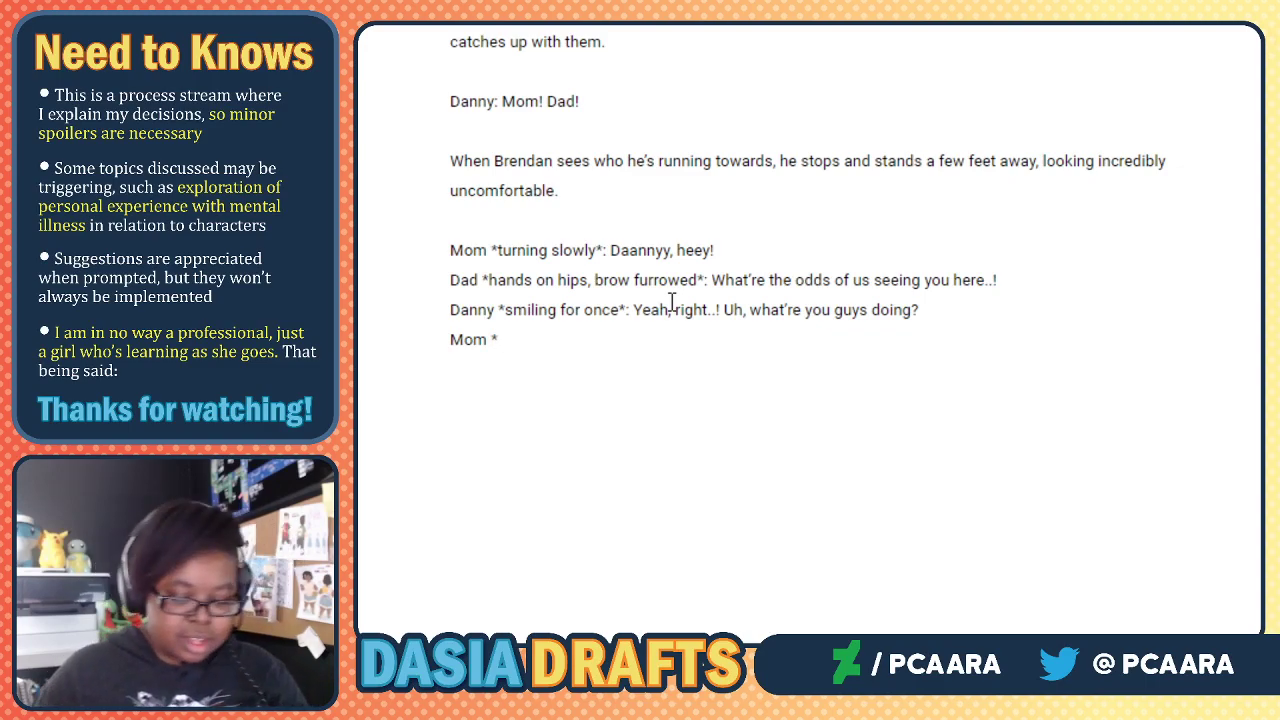
{"action": "type", "text": "suddenly enth"}
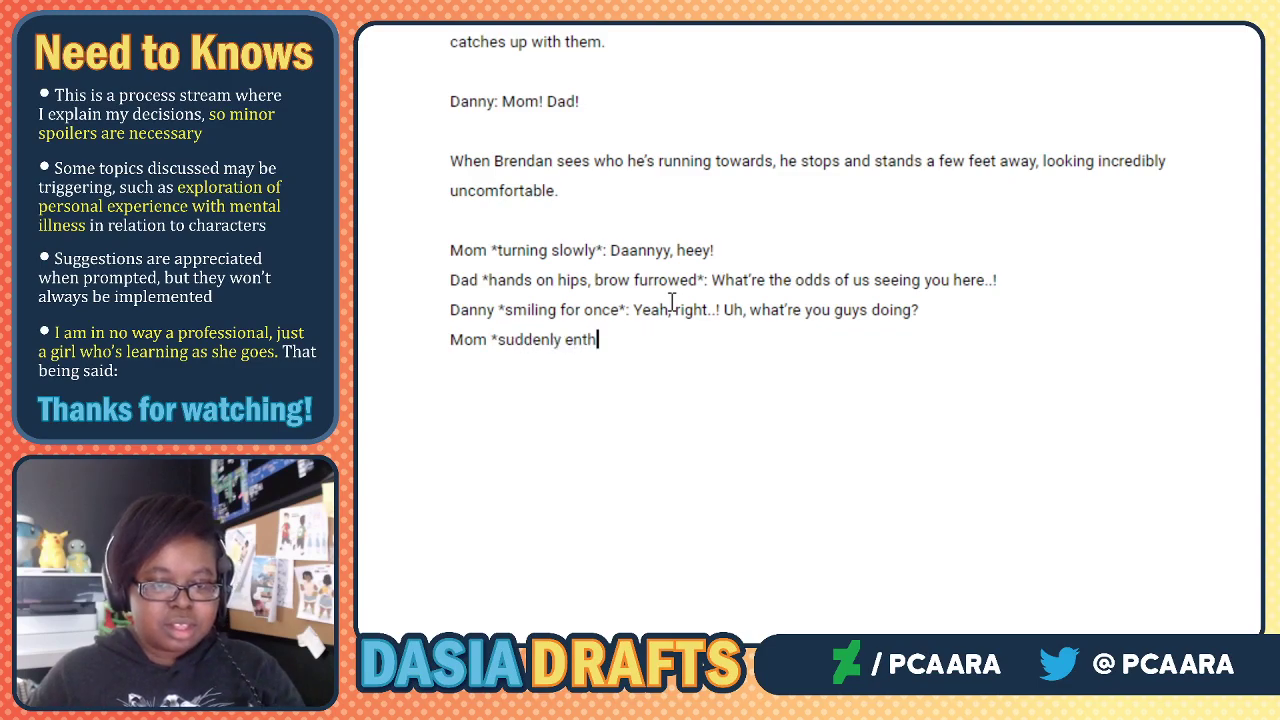
{"action": "type", "text": "usiastic*:"}
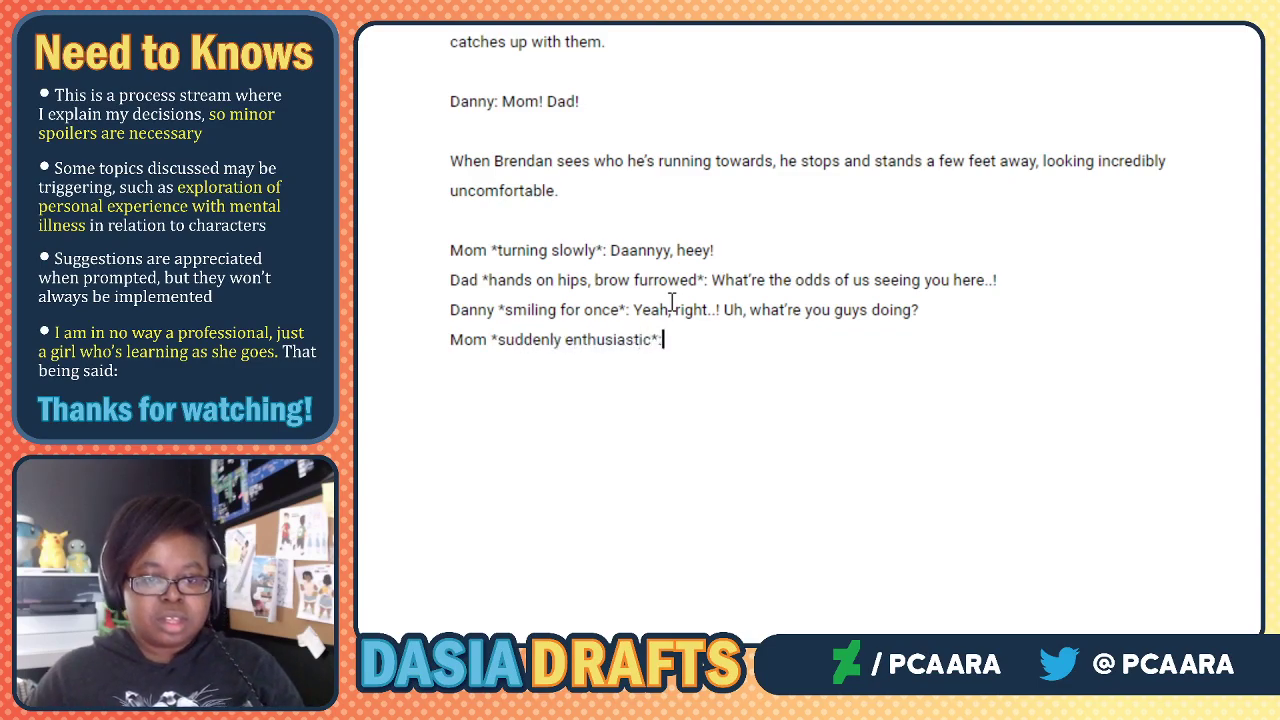
Write Mom's dialogue "Oh we just finished this amazing concert at the Port Perl!" after her label.
{"action": "type", "text": " Oh we just fin"}
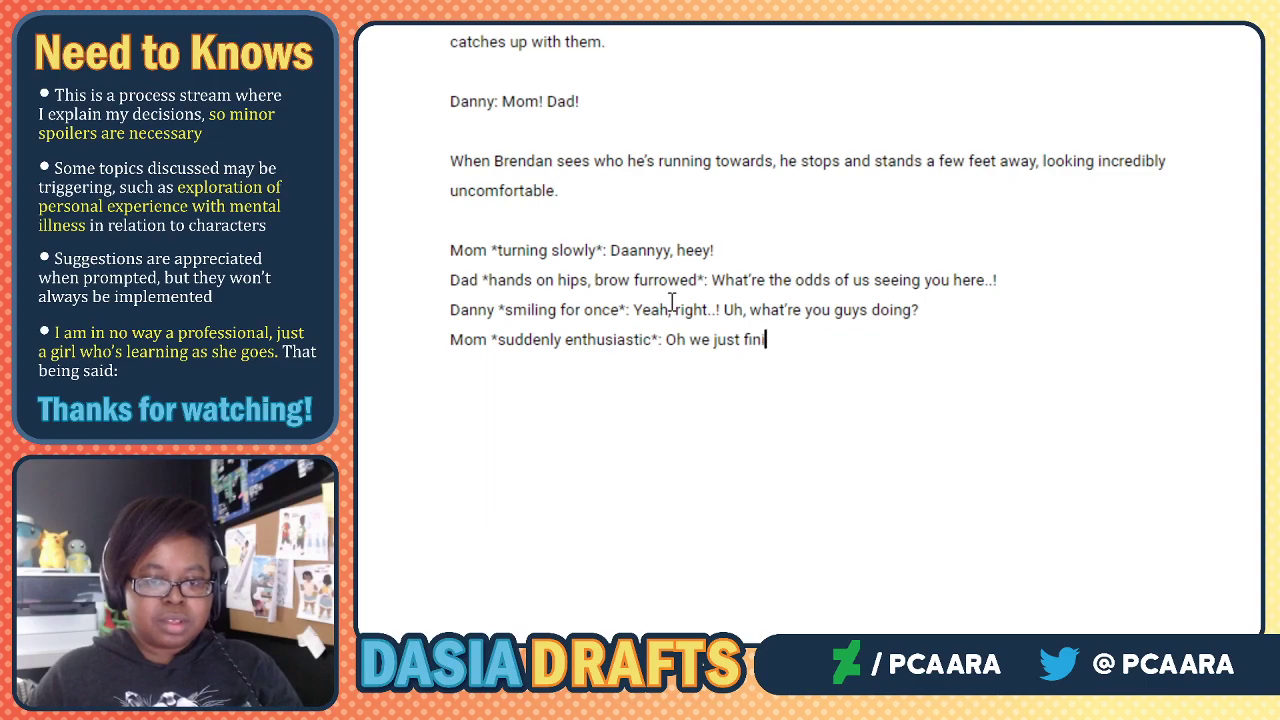
{"action": "type", "text": "ished"}
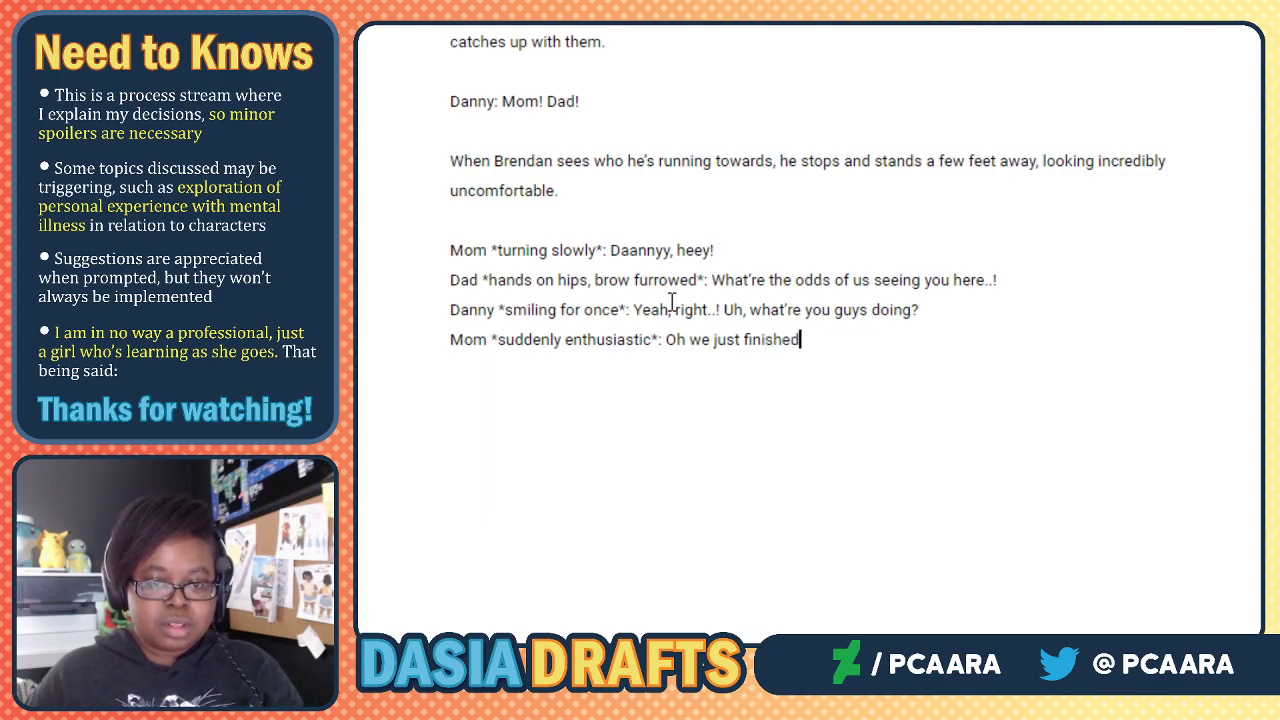
{"action": "type", "text": " this amazing concert!"}
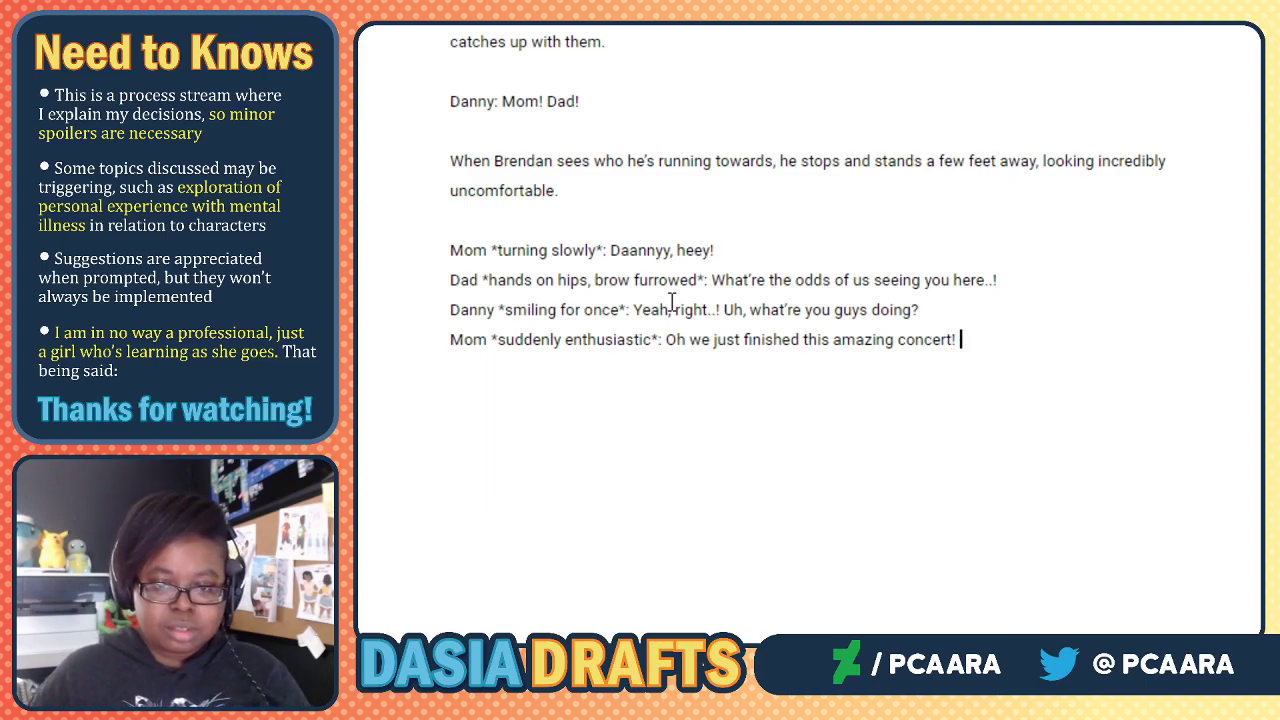
{"action": "key", "text": "BackSpace"}
{"action": "type", "text": "a"}
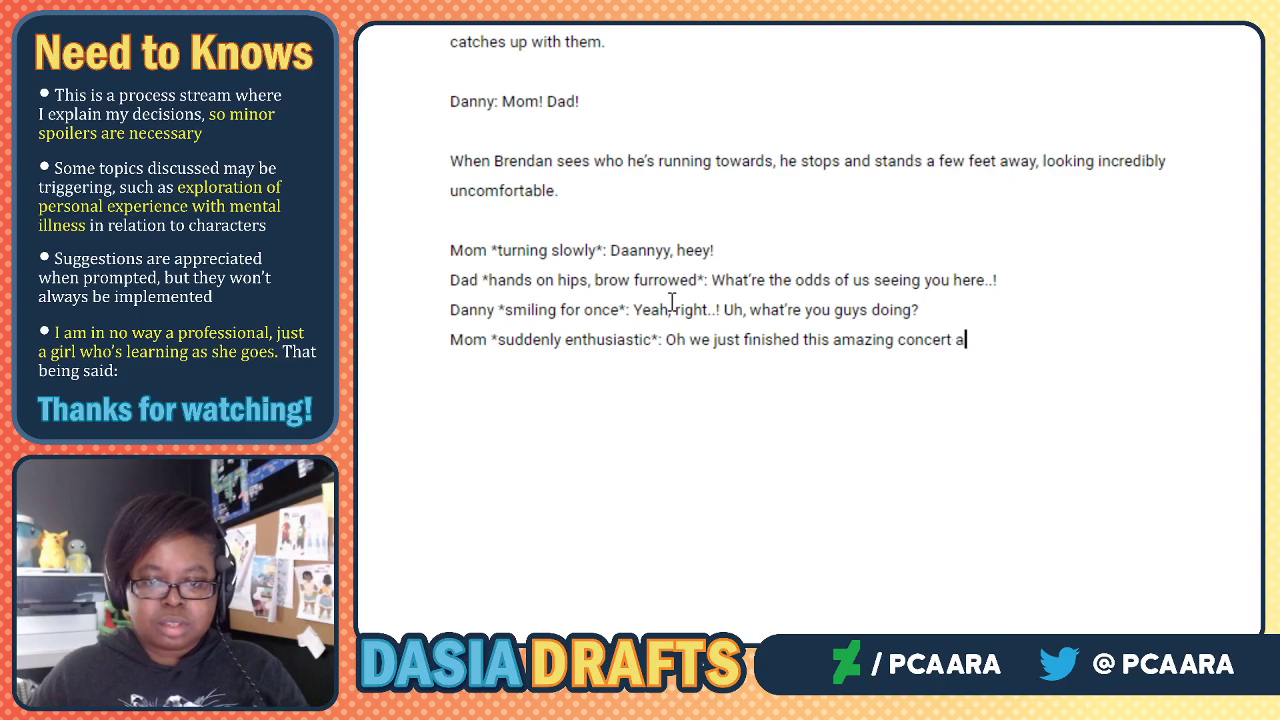
{"action": "type", "text": "t the Port Perl!"}
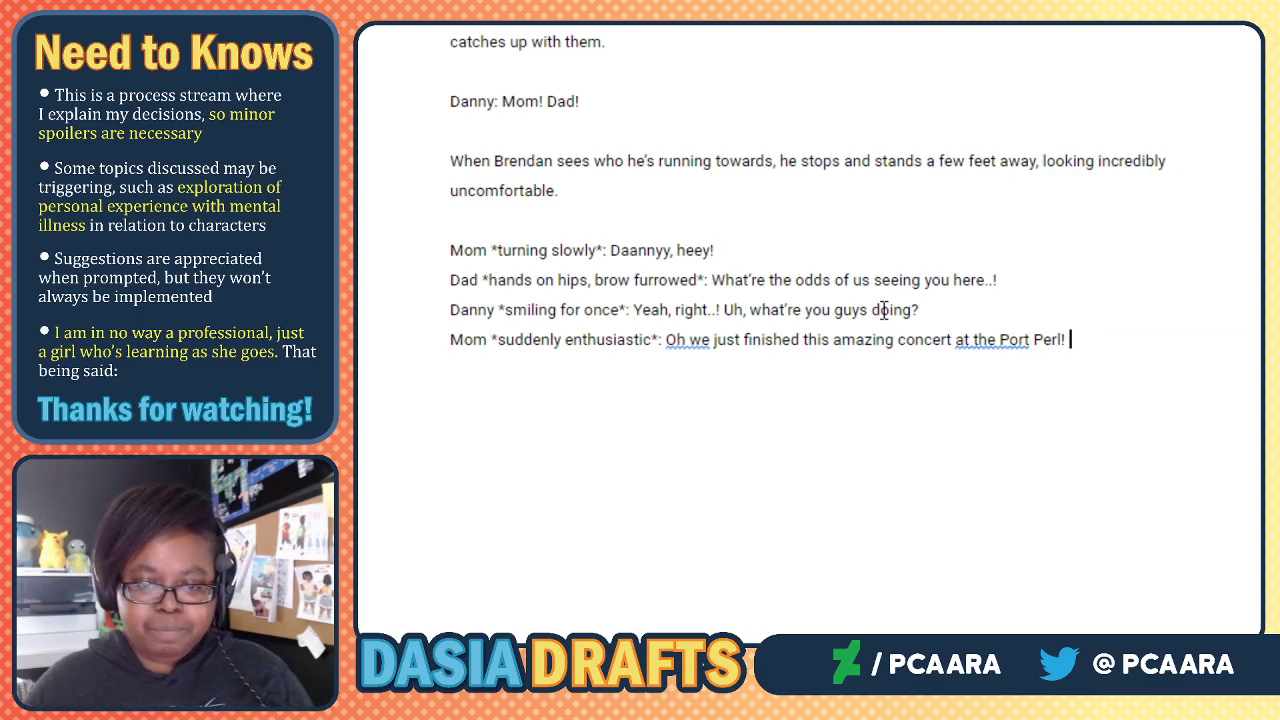
Start a new line below Mom's dialogue about the concert.
{"action": "left_click", "coordinate": [867, 340]}
{"action": "left_click", "coordinate": [951, 343]}
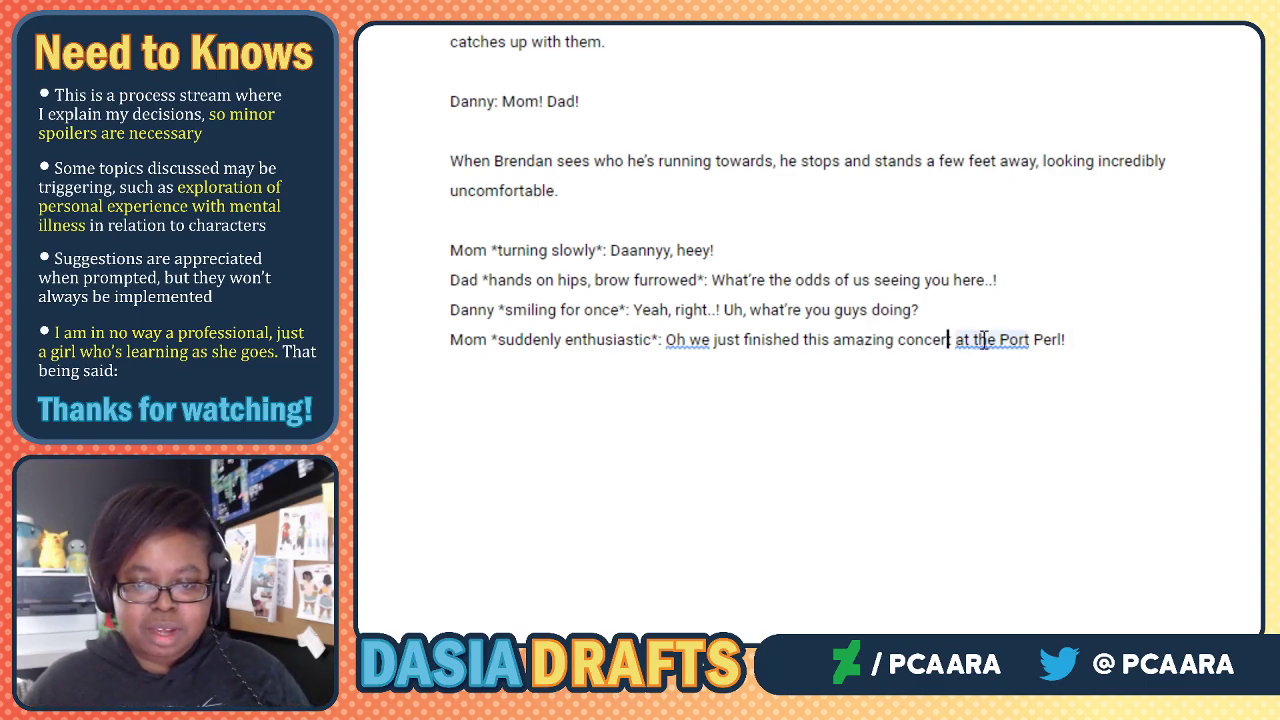
{"action": "key", "text": "Return"}
{"action": "type", "text": "Dad: What "}
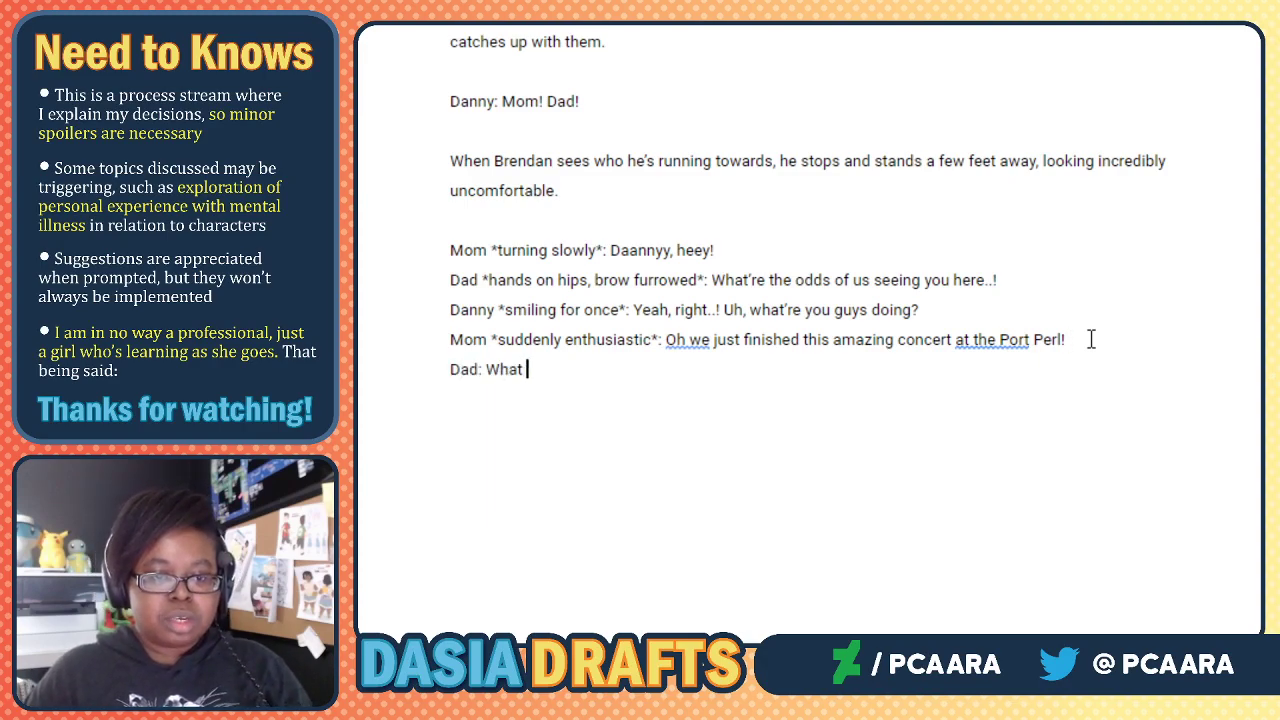
{"action": "type", "text": "about you? I"}
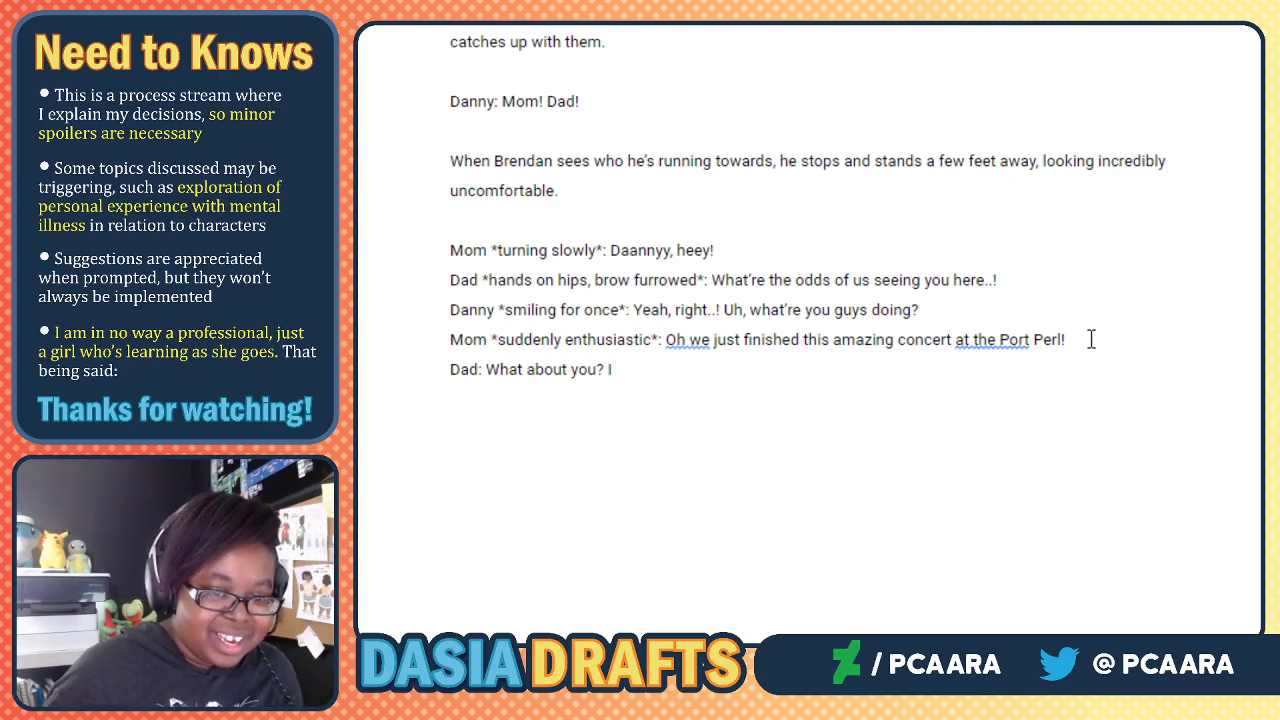
{"action": "key", "text": "BackSpace"}
{"action": "key", "text": "BackSpace"}
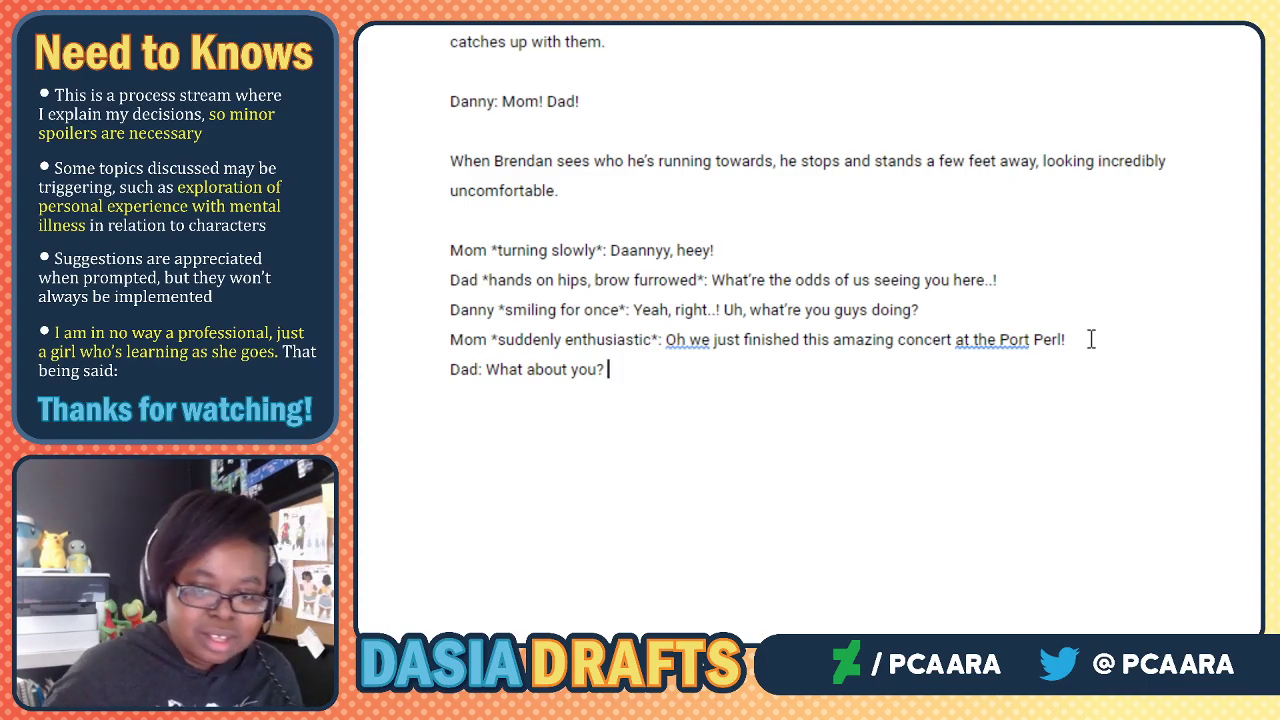
{"action": "key", "text": "BackSpace"}
{"action": "key", "text": "BackSpace"}
{"action": "key", "text": "BackSpace"}
{"action": "key", "text": "BackSpace"}
{"action": "key", "text": "BackSpace"}
{"action": "key", "text": "BackSpace"}
{"action": "key", "text": "BackSpace"}
{"action": "key", "text": "BackSpace"}
{"action": "key", "text": "BackSpace"}
{"action": "key", "text": "BackSpace"}
{"action": "key", "text": "BackSpace"}
{"action": "key", "text": "BackSpace"}
{"action": "key", "text": "BackSpace"}
{"action": "key", "text": "BackSpace"}
{"action": "key", "text": "BackSpace"}
{"action": "key", "text": "BackSpace"}
{"action": "key", "text": "BackSpace"}
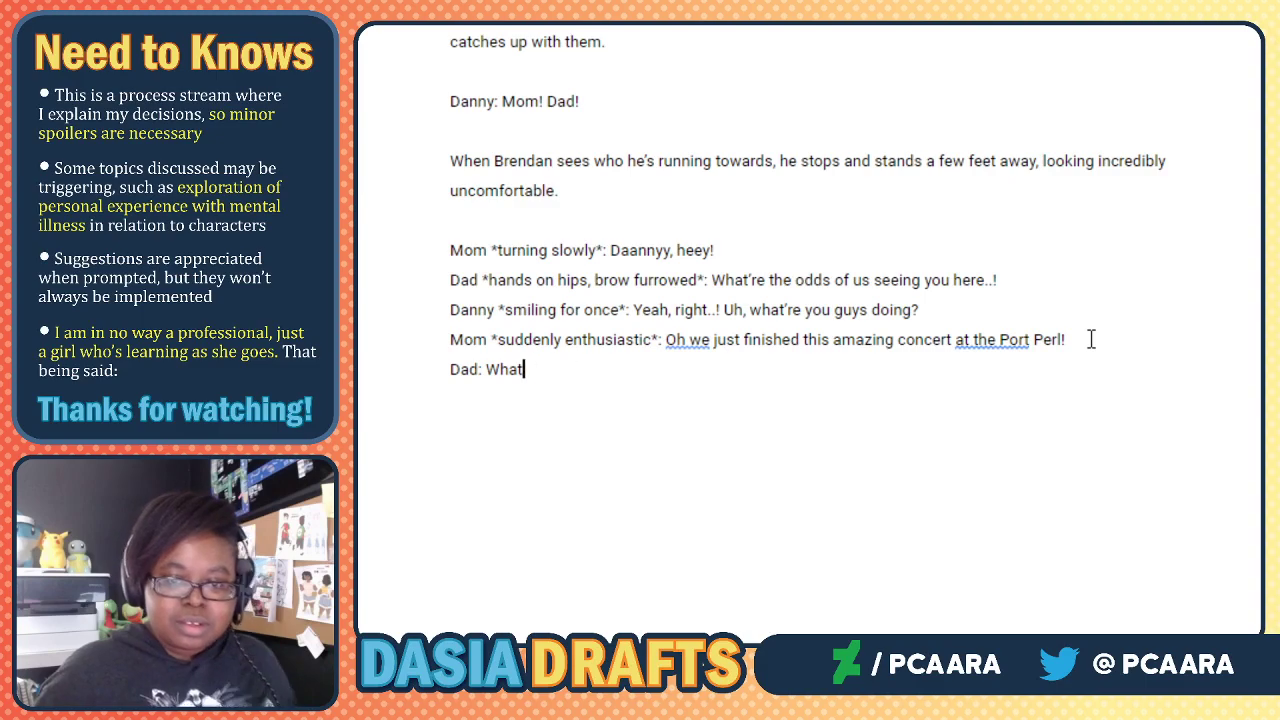
{"action": "key", "text": "BackSpace"}
{"action": "key", "text": "BackSpace"}
{"action": "key", "text": "BackSpace"}
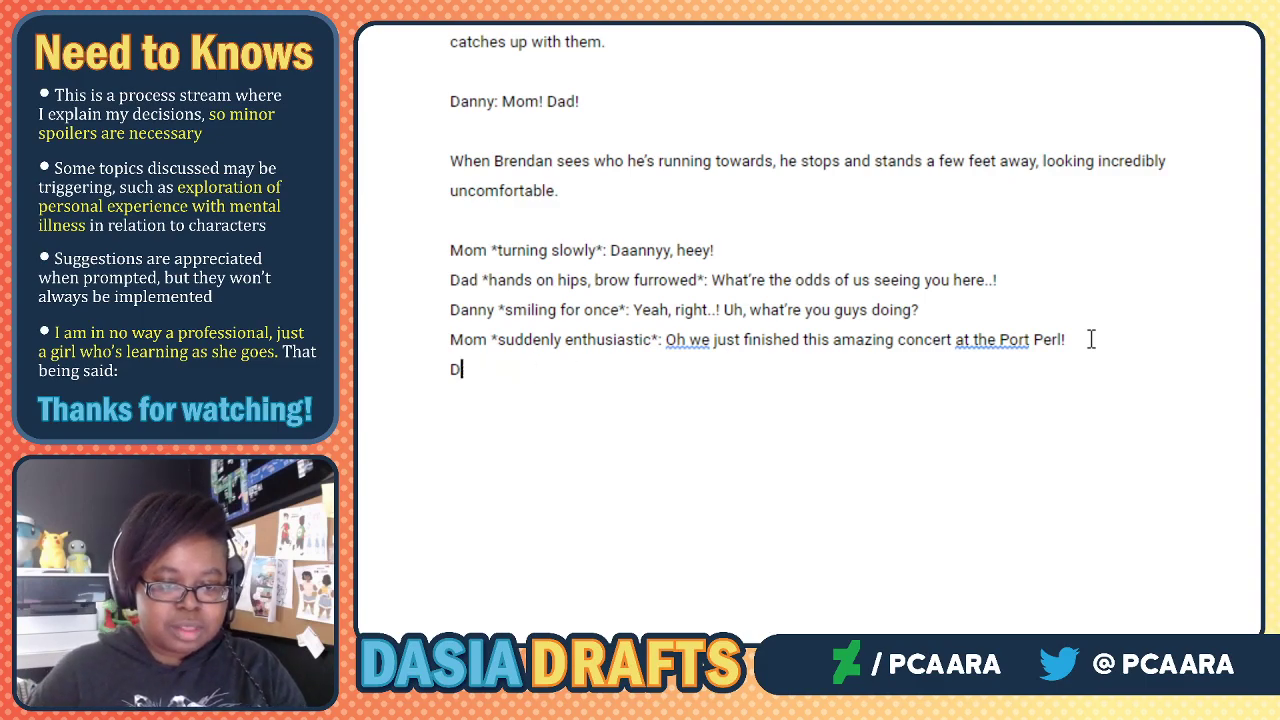
{"action": "key", "text": "BackSpace"}
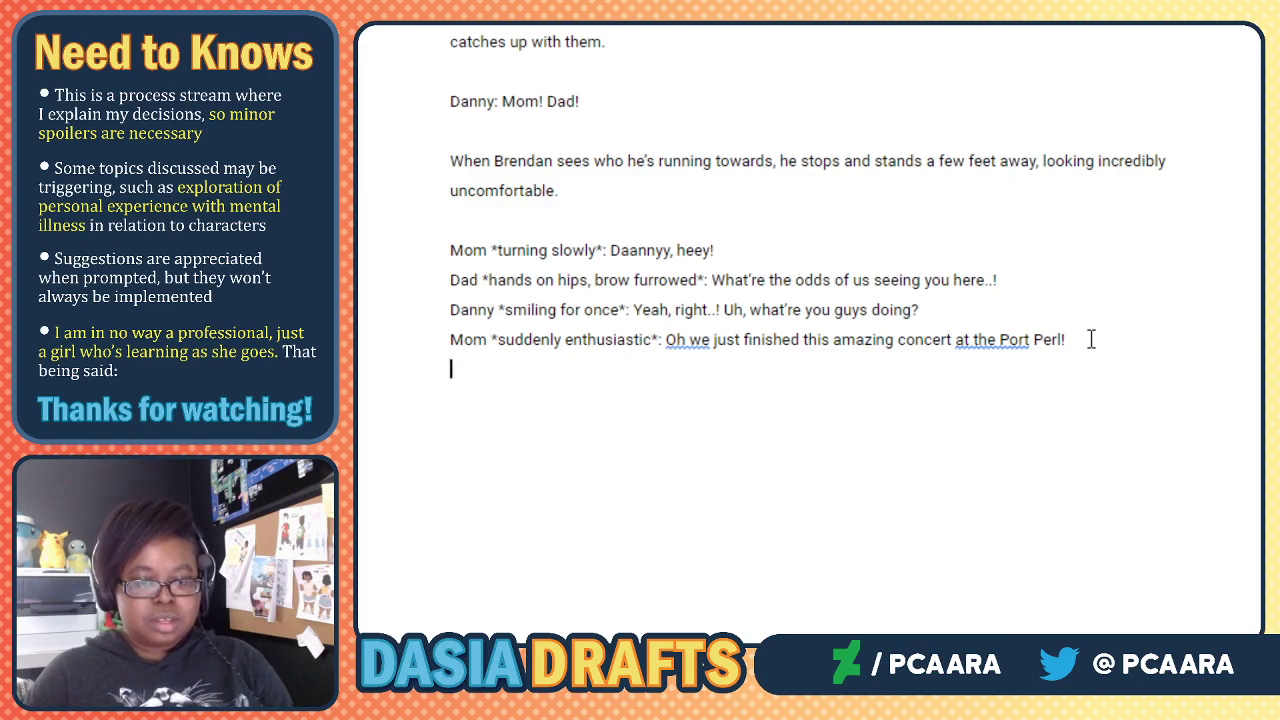
Write Danny's reply on the new line below Mom's dialogue: "Danny: Oh..cool!".
{"action": "type", "text": "Danny"}
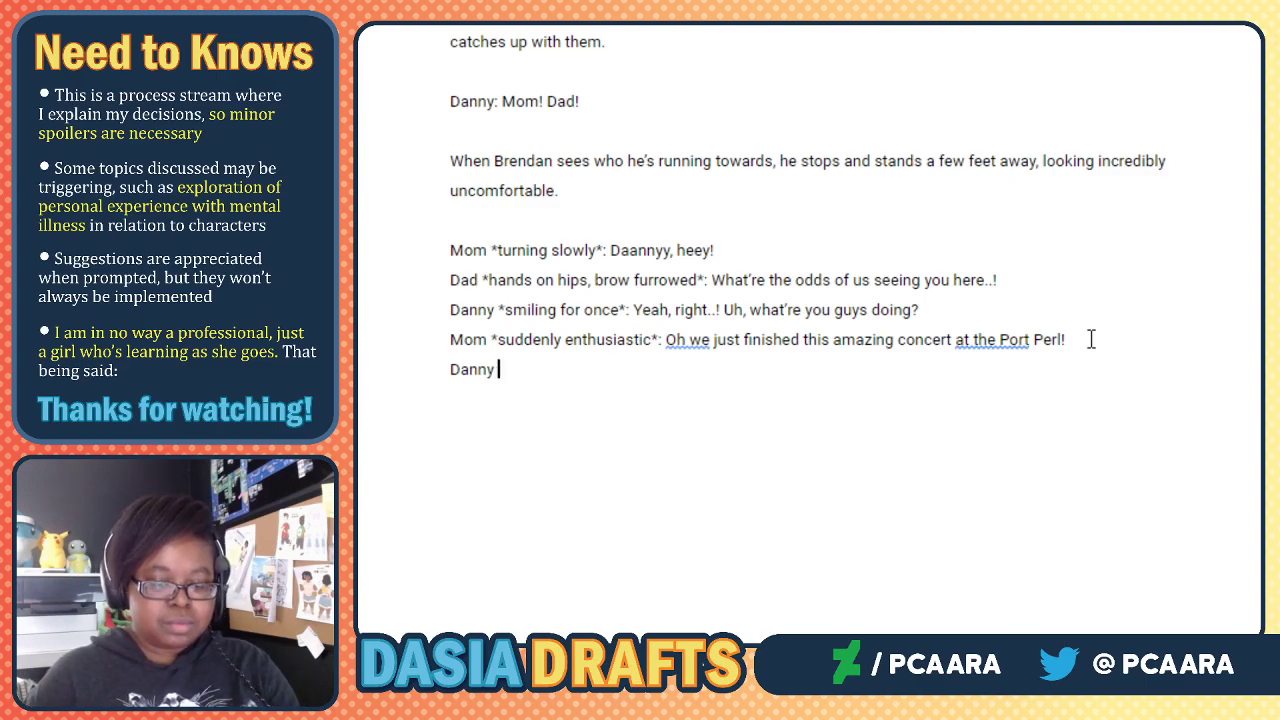
{"action": "key", "text": "BackSpace"}
{"action": "type", "text": ": "}
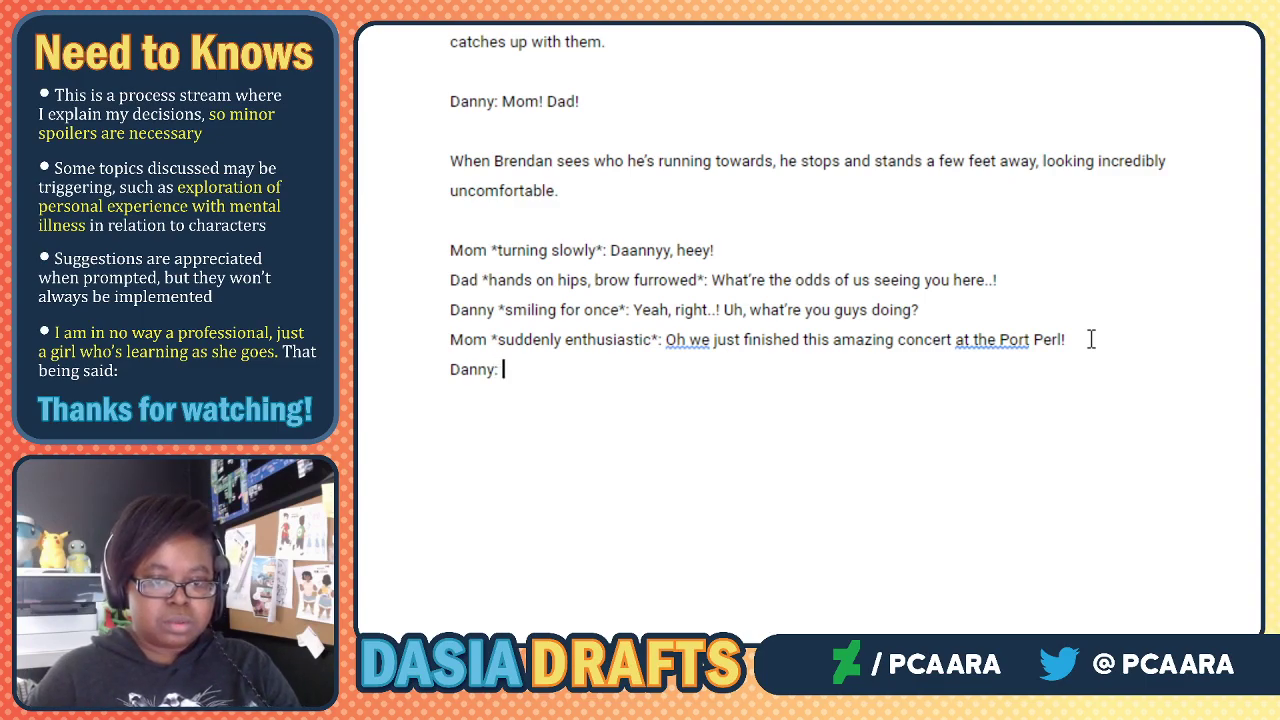
{"action": "type", "text": "Oh..cool!@"}
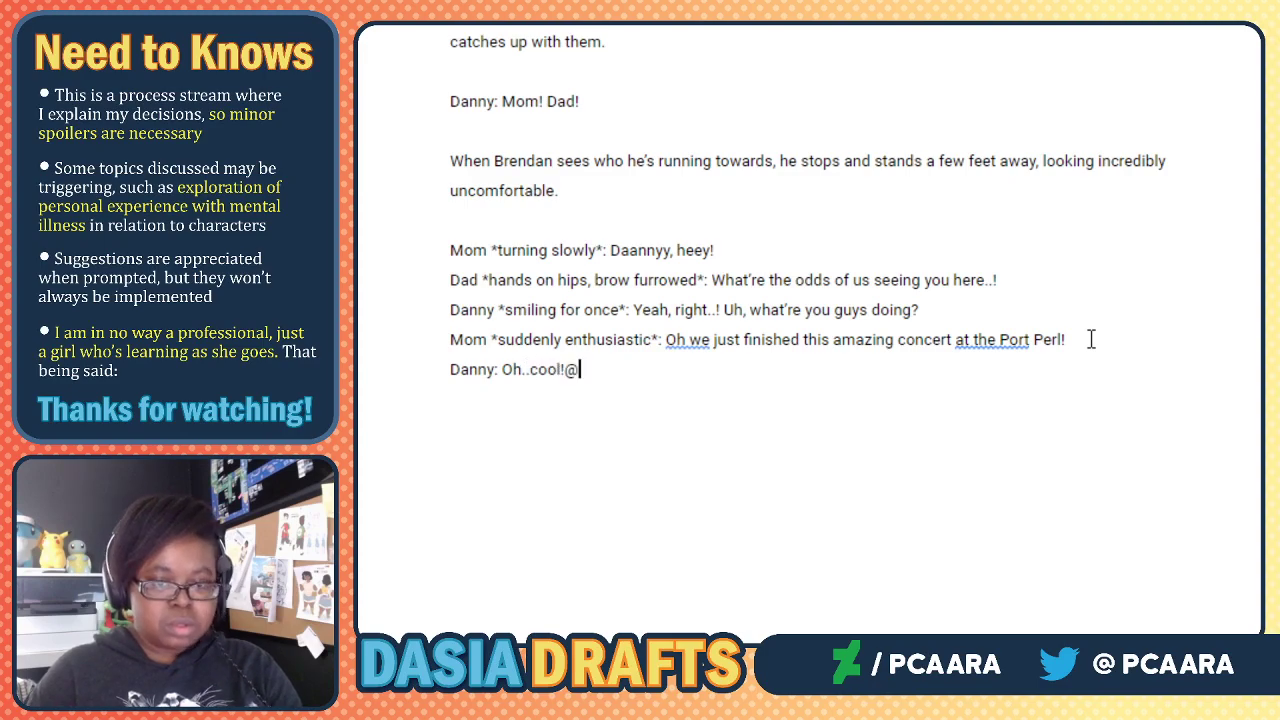
{"action": "key", "text": "BackSpace"}
{"action": "type", "text": "*"}
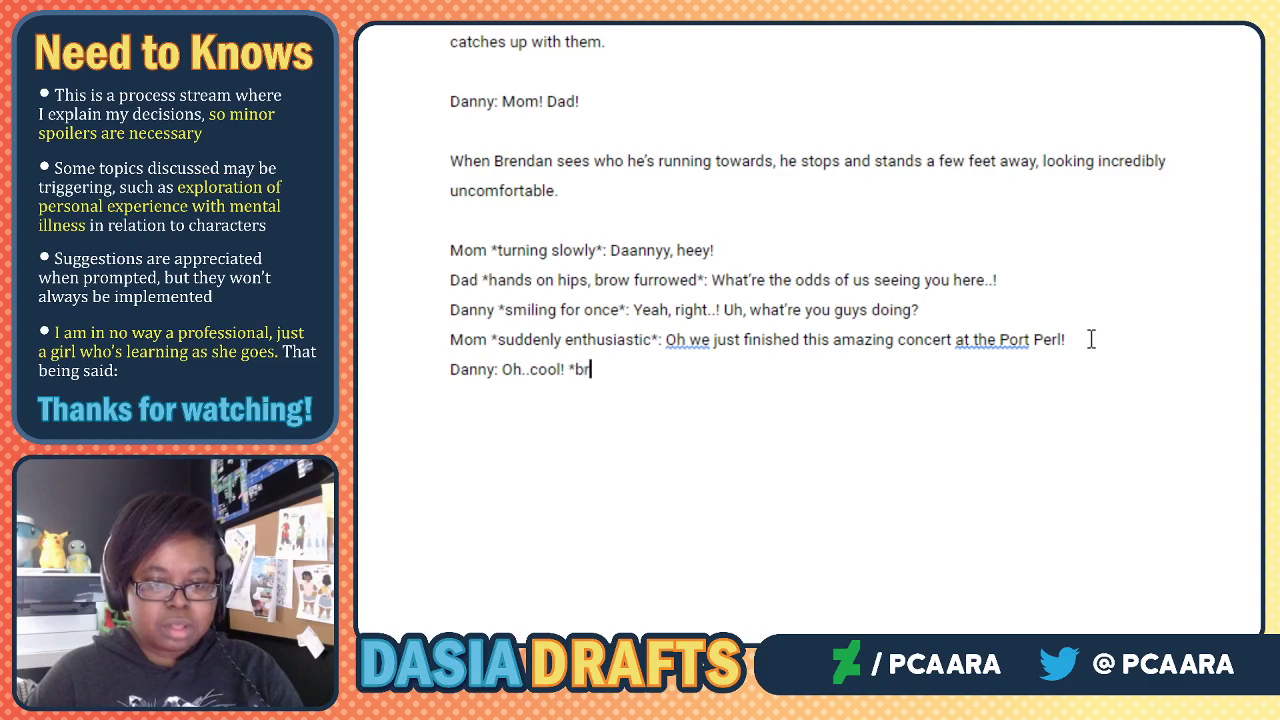
{"action": "key", "text": "BackSpace"}
{"action": "key", "text": "BackSpace"}
{"action": "type", "text": "reaches into bag*"}
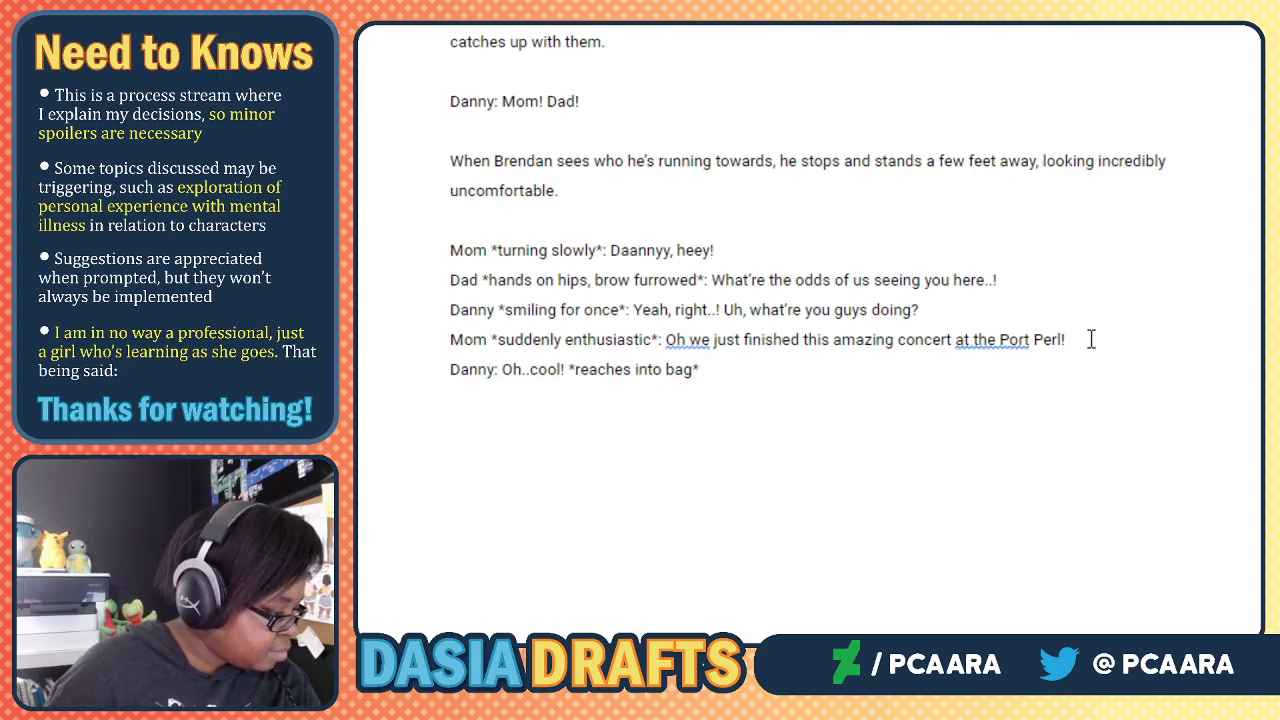
{"action": "left_click", "coordinate": [1111, 343]}
{"action": "left_click", "coordinate": [812, 378]}
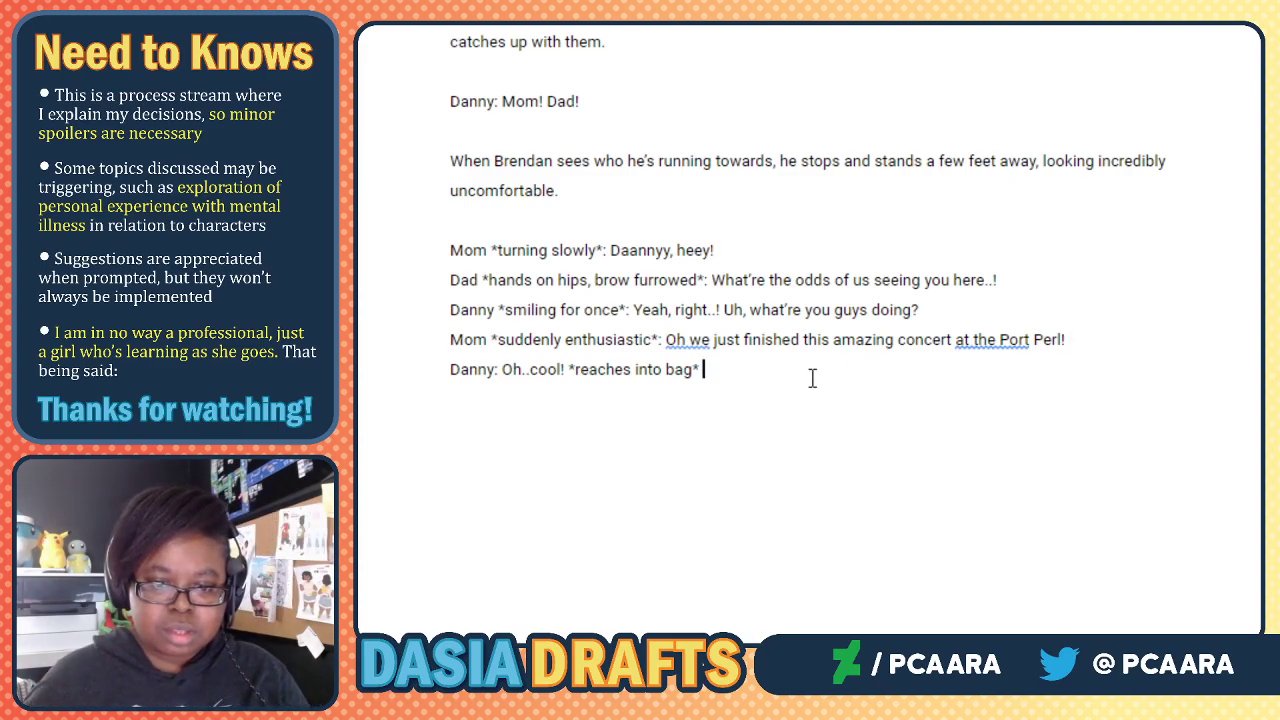
{"action": "key", "text": "BackSpace"}
{"action": "key", "text": "BackSpace"}
{"action": "key", "text": "BackSpace"}
{"action": "key", "text": "BackSpace"}
{"action": "key", "text": "BackSpace"}
{"action": "key", "text": "BackSpace"}
{"action": "key", "text": "BackSpace"}
{"action": "key", "text": "BackSpace"}
{"action": "key", "text": "BackSpace"}
{"action": "key", "text": "BackSpace"}
{"action": "key", "text": "BackSpace"}
{"action": "key", "text": "BackSpace"}
{"action": "key", "text": "BackSpace"}
{"action": "key", "text": "BackSpace"}
{"action": "key", "text": "BackSpace"}
{"action": "key", "text": "BackSpace"}
{"action": "key", "text": "BackSpace"}
{"action": "key", "text": "BackSpace"}
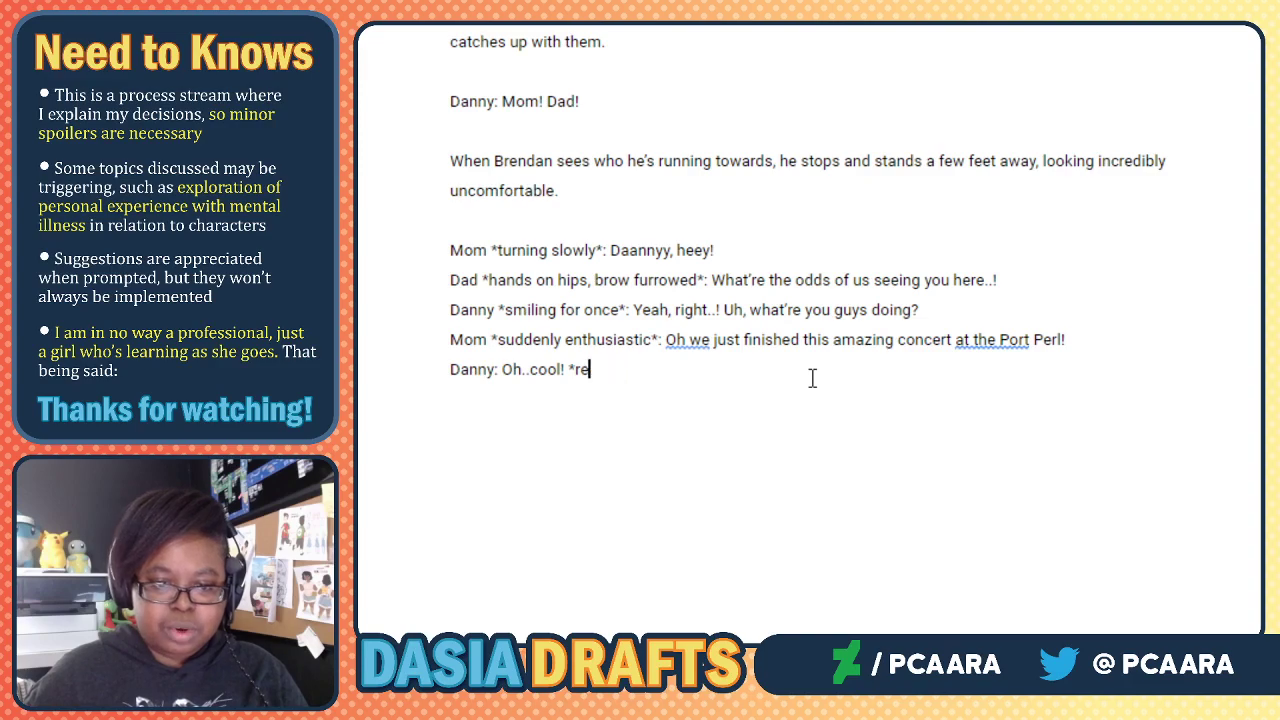
Begin Dad's dialogue on a new line below Danny's reply: "Dad: What about you".
{"action": "key", "text": "Return"}
{"action": "type", "text": "Dad: Wht ab"}
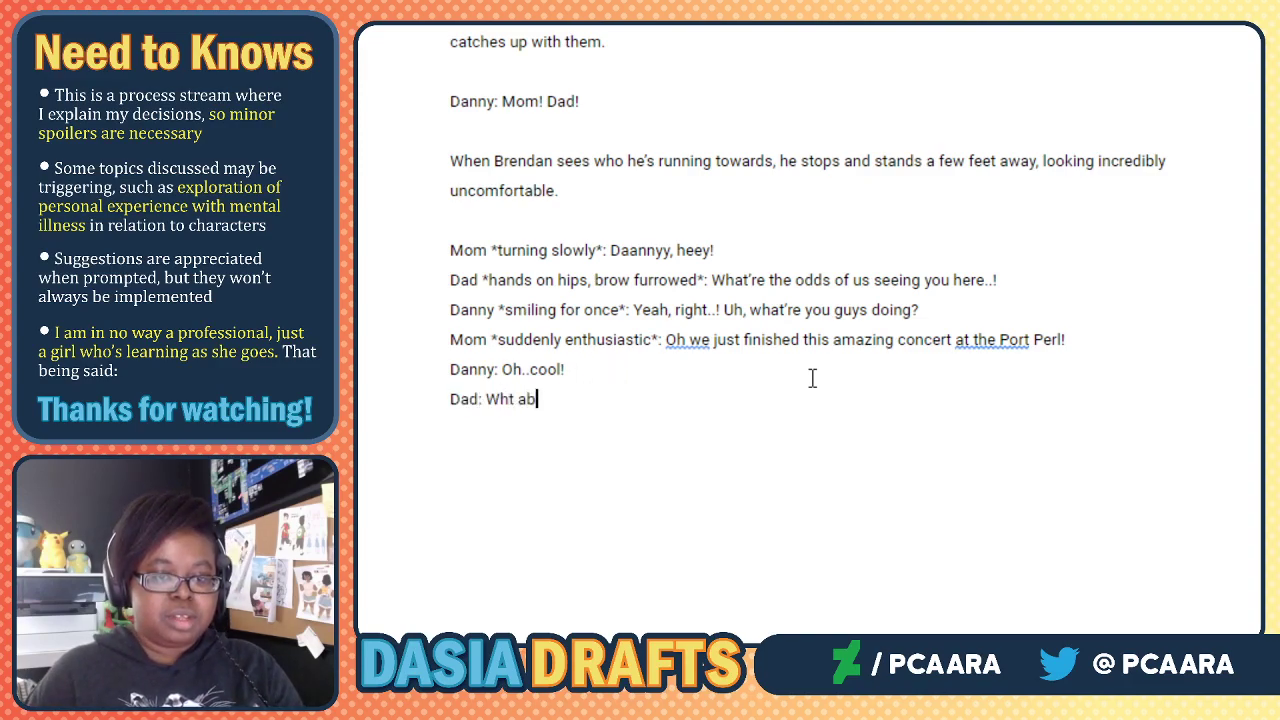
{"action": "key", "text": "BackSpace"}
{"action": "key", "text": "BackSpace"}
{"action": "key", "text": "BackSpace"}
{"action": "key", "text": "BackSpace"}
{"action": "type", "text": "at about you"}
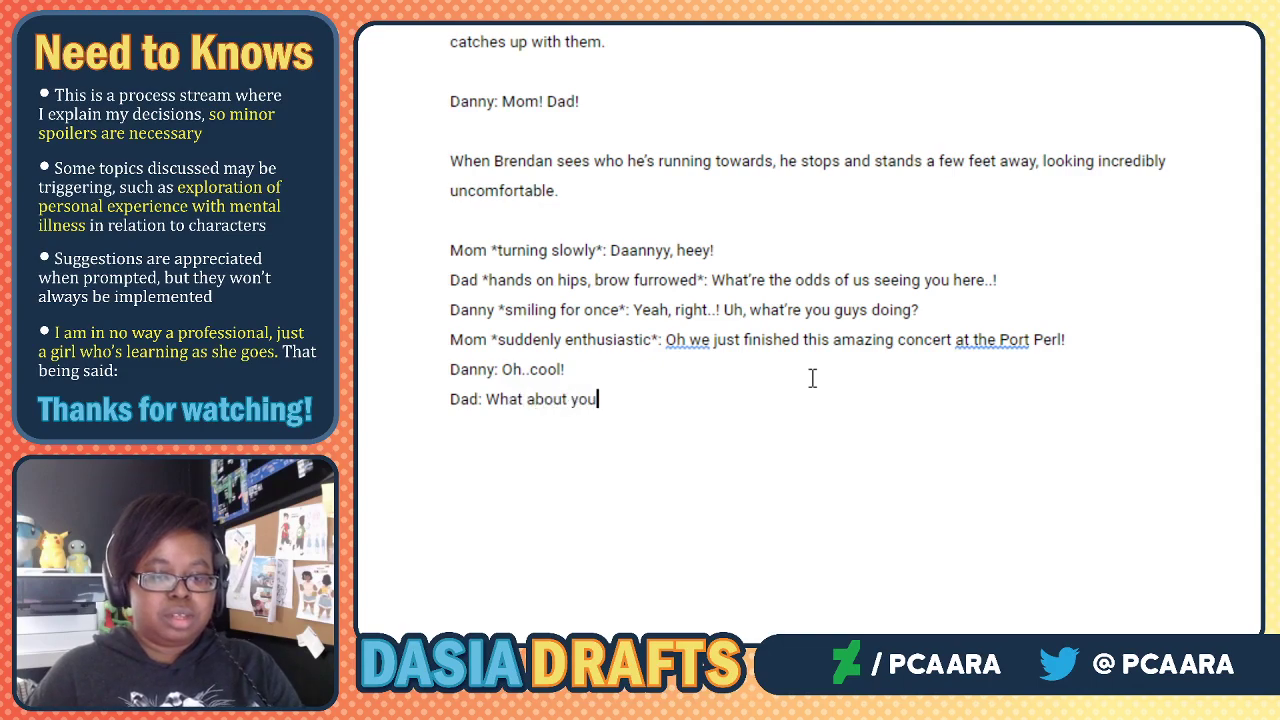
Complete Dad's line after "What about you" with "? Taking a break from tackling all those gyms?".
{"action": "type", "text": "? Tackling tho"}
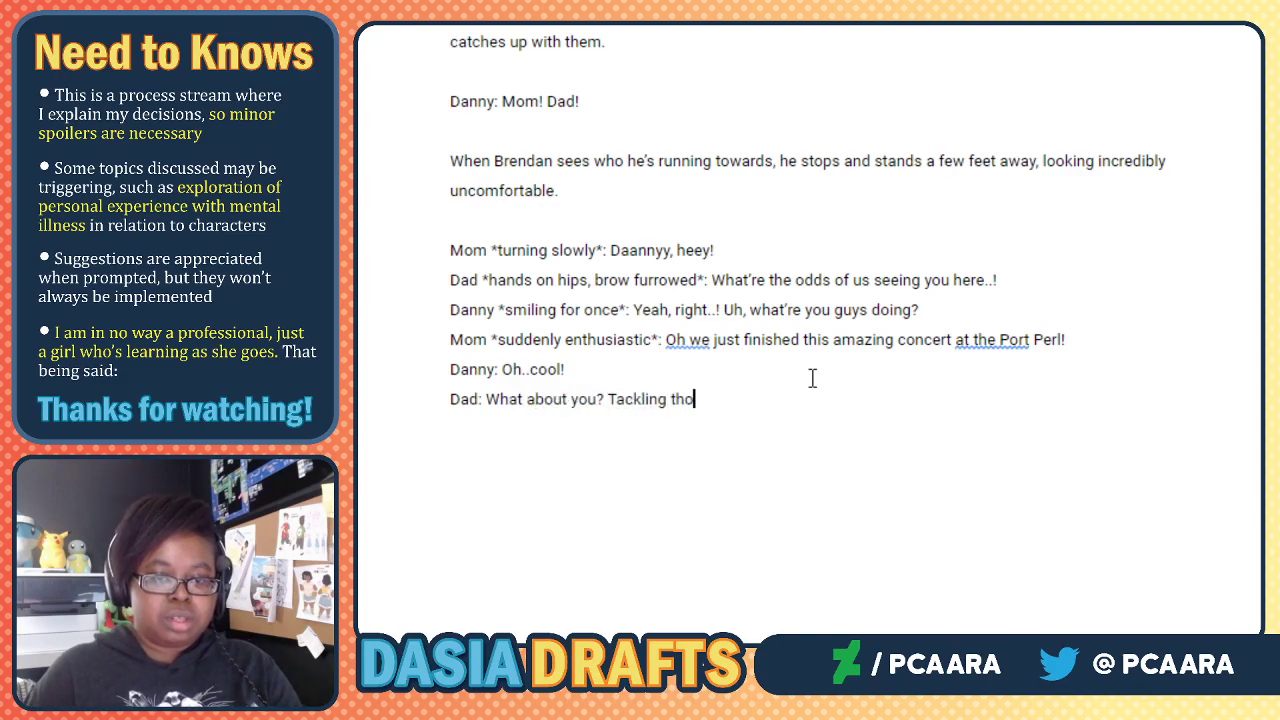
{"action": "type", "text": "se gyms ye"}
{"action": "key", "text": "BackSpace"}
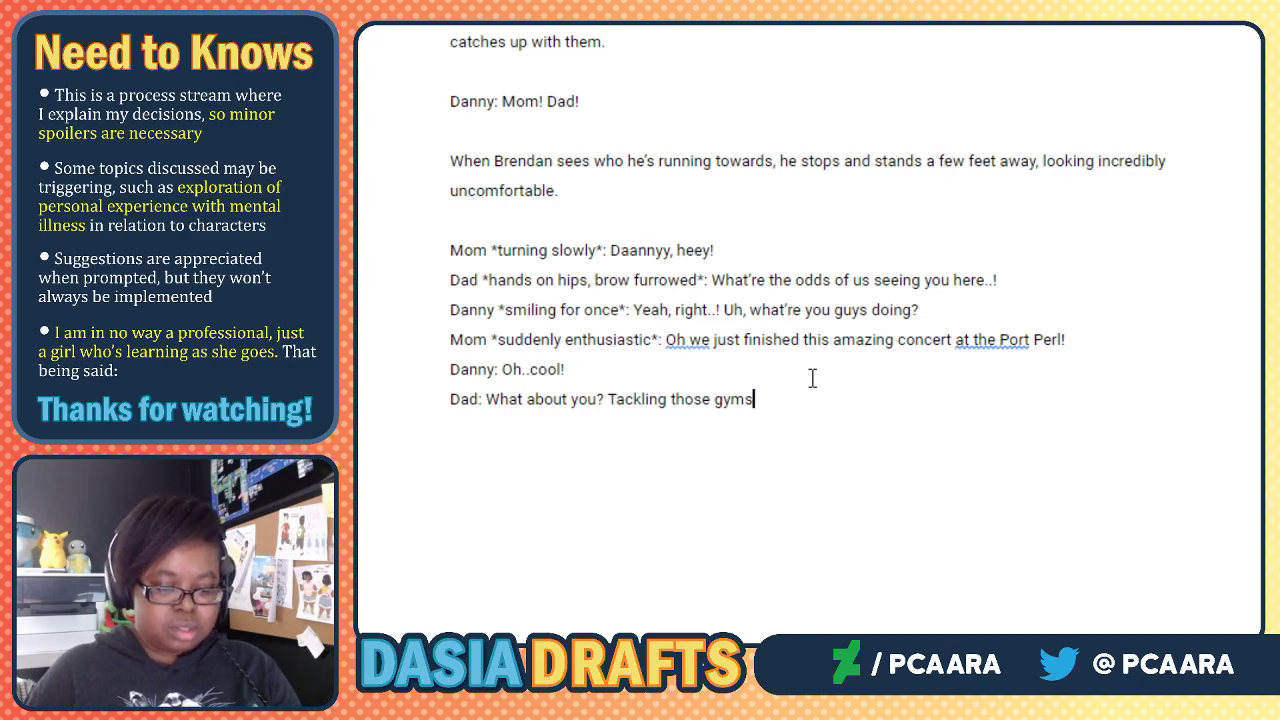
{"action": "key", "text": "BackSpace"}
{"action": "key", "text": "BackSpace"}
{"action": "key", "text": "BackSpace"}
{"action": "key", "text": "BackSpace"}
{"action": "key", "text": "BackSpace"}
{"action": "key", "text": "BackSpace"}
{"action": "key", "text": "BackSpace"}
{"action": "key", "text": "BackSpace"}
{"action": "key", "text": "BackSpace"}
{"action": "key", "text": "BackSpace"}
{"action": "key", "text": "BackSpace"}
{"action": "key", "text": "BackSpace"}
{"action": "key", "text": "BackSpace"}
{"action": "key", "text": "BackSpace"}
{"action": "key", "text": "BackSpace"}
{"action": "key", "text": "BackSpace"}
{"action": "key", "text": "BackSpace"}
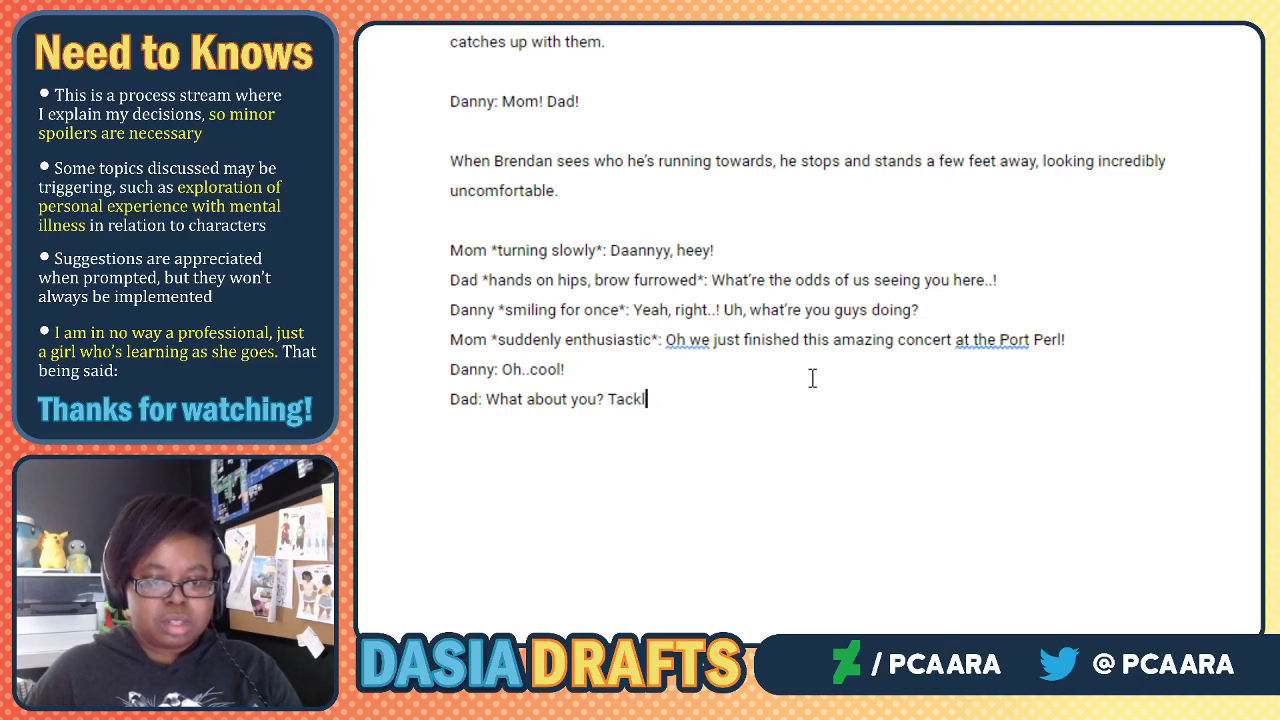
{"action": "type", "text": "king a "}
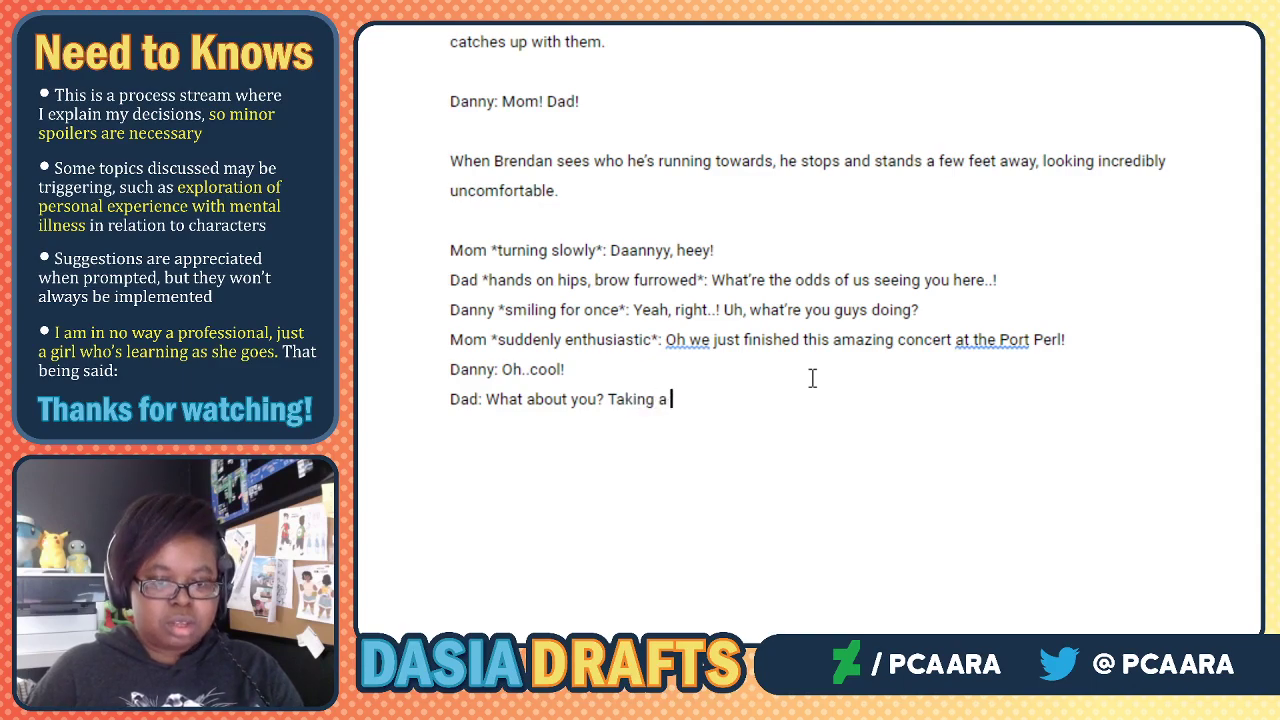
{"action": "type", "text": "break from tackling"}
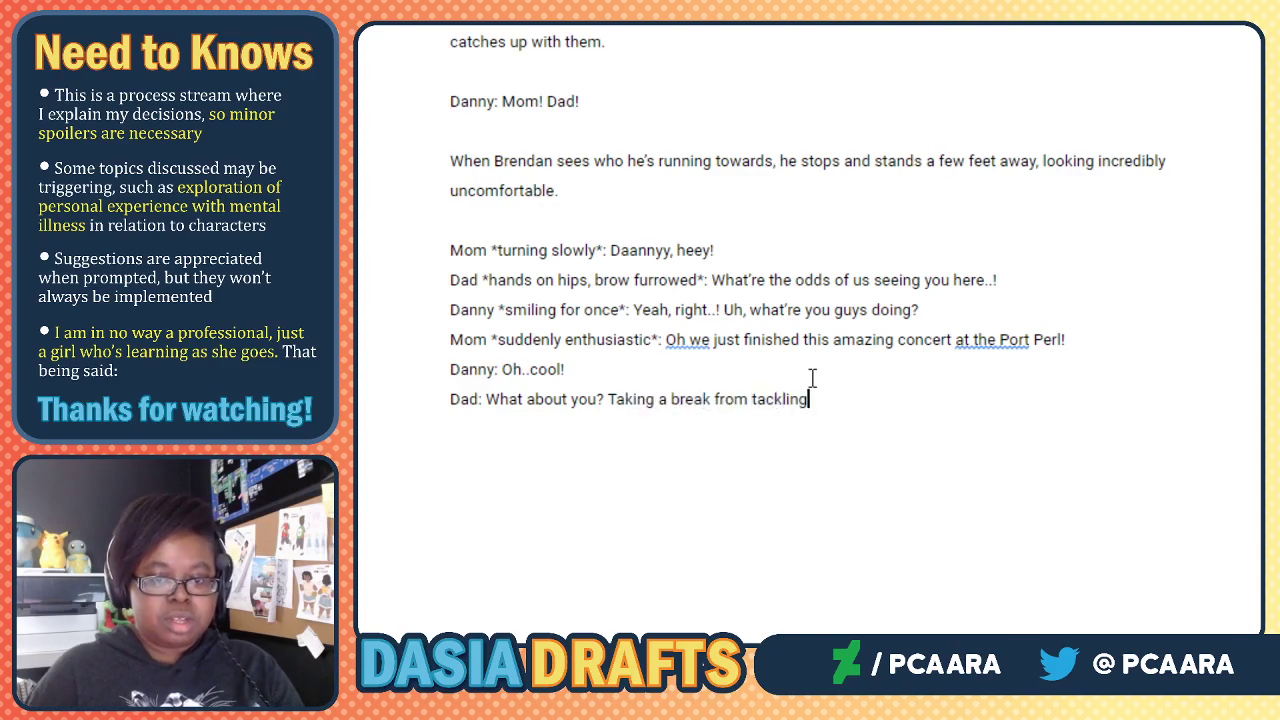
{"action": "type", "text": " all those gyms?"}
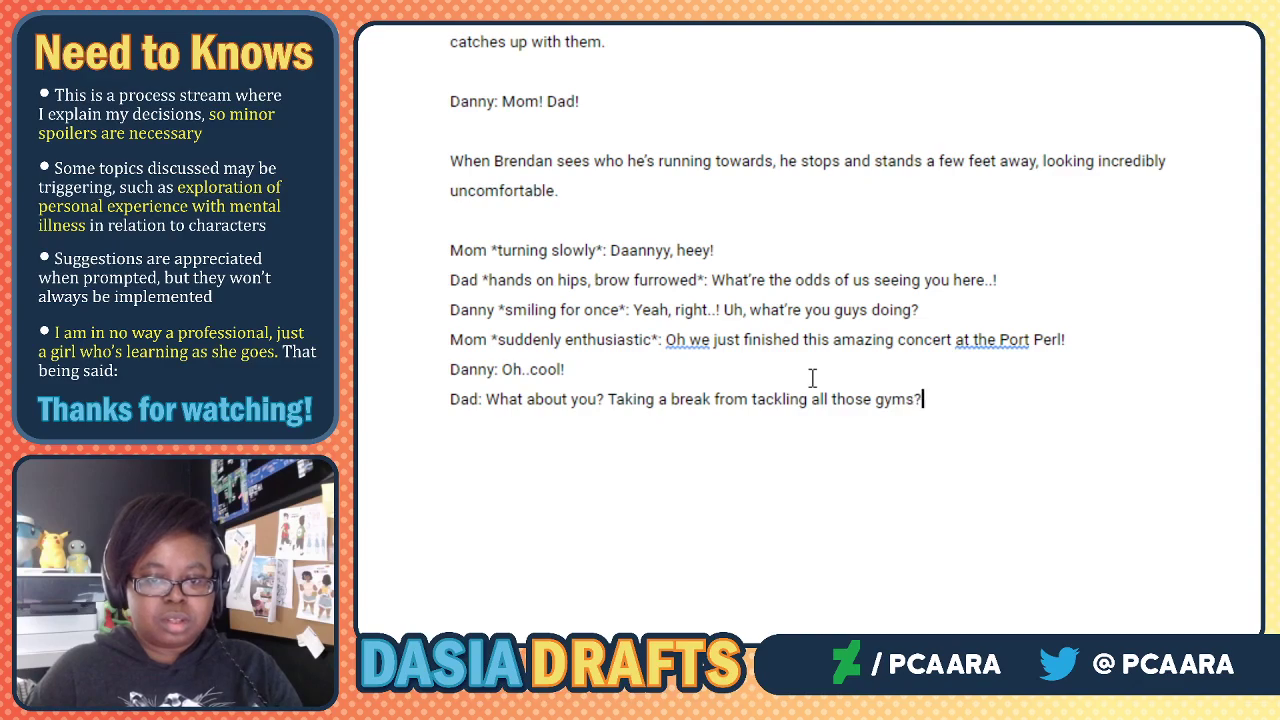
Begin another sentence after "looking incredibly uncomfortable." in Brendan's stage direction: "As a matter of fact, nobody's".
{"action": "left_click", "coordinate": [605, 193]}
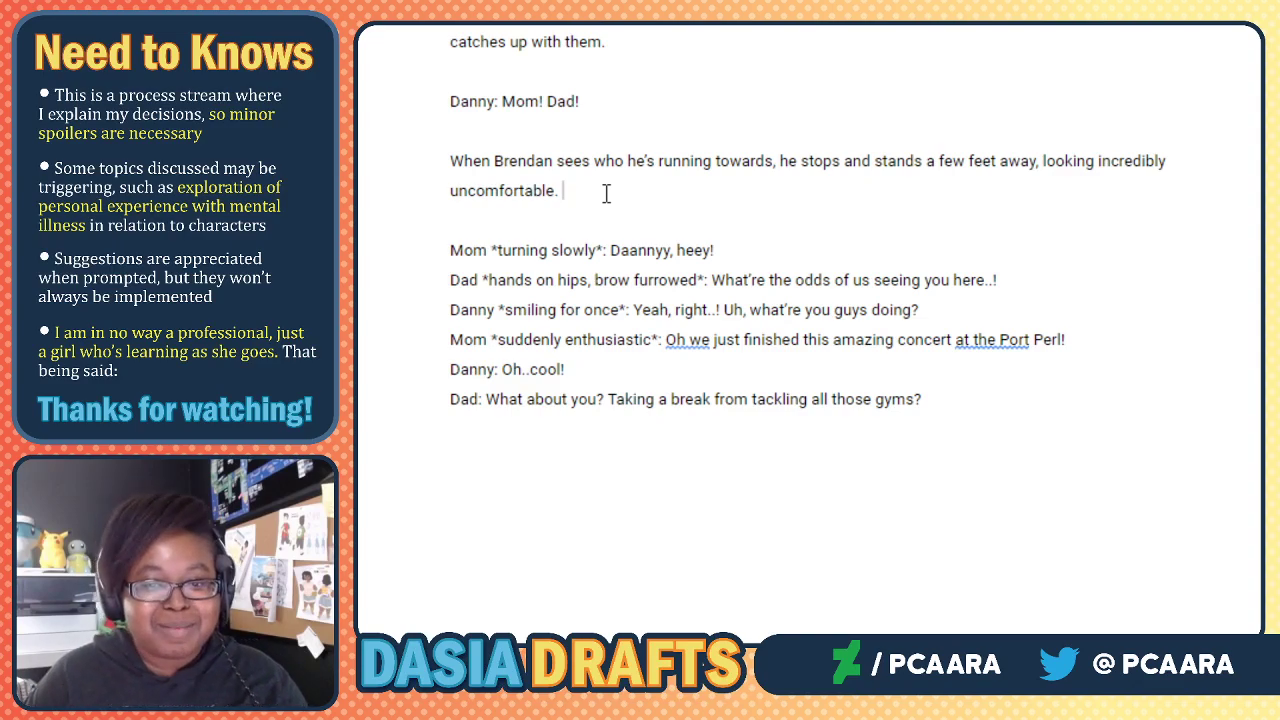
{"action": "scroll", "coordinate": [606, 192], "scroll_direction": "down", "scroll_amount": 2}
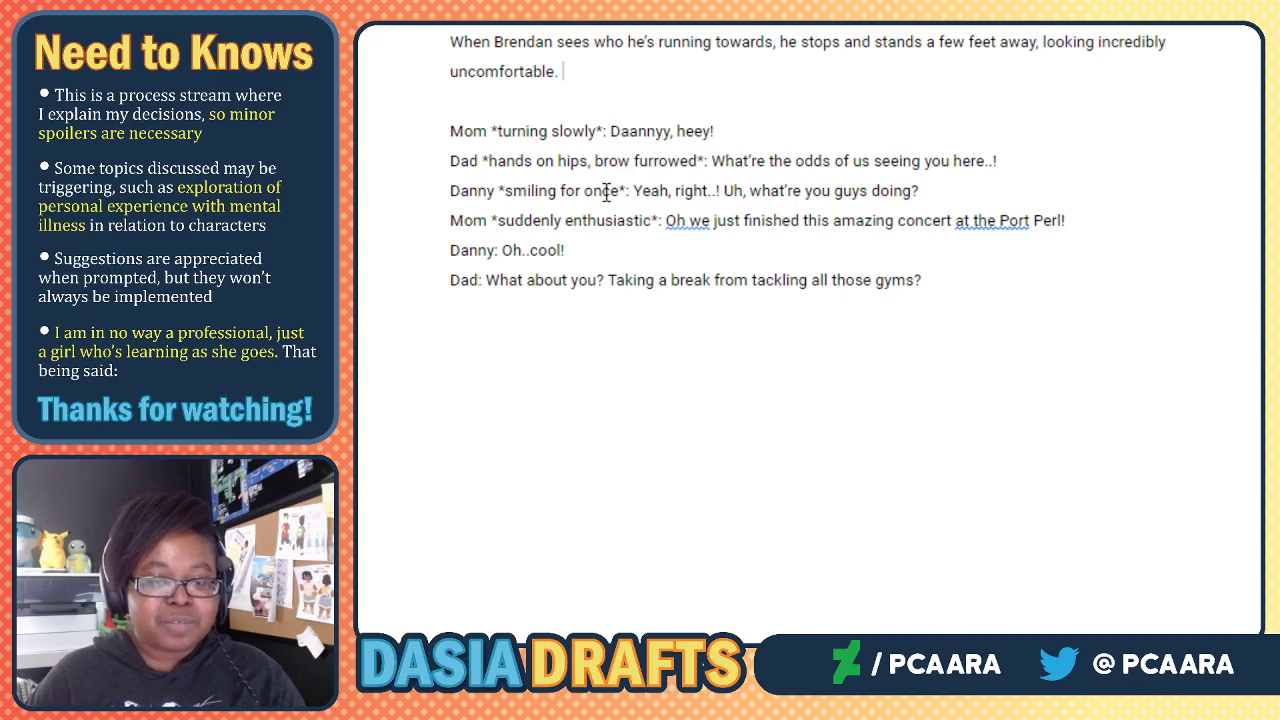
{"action": "type", "text": "As a mattr of"}
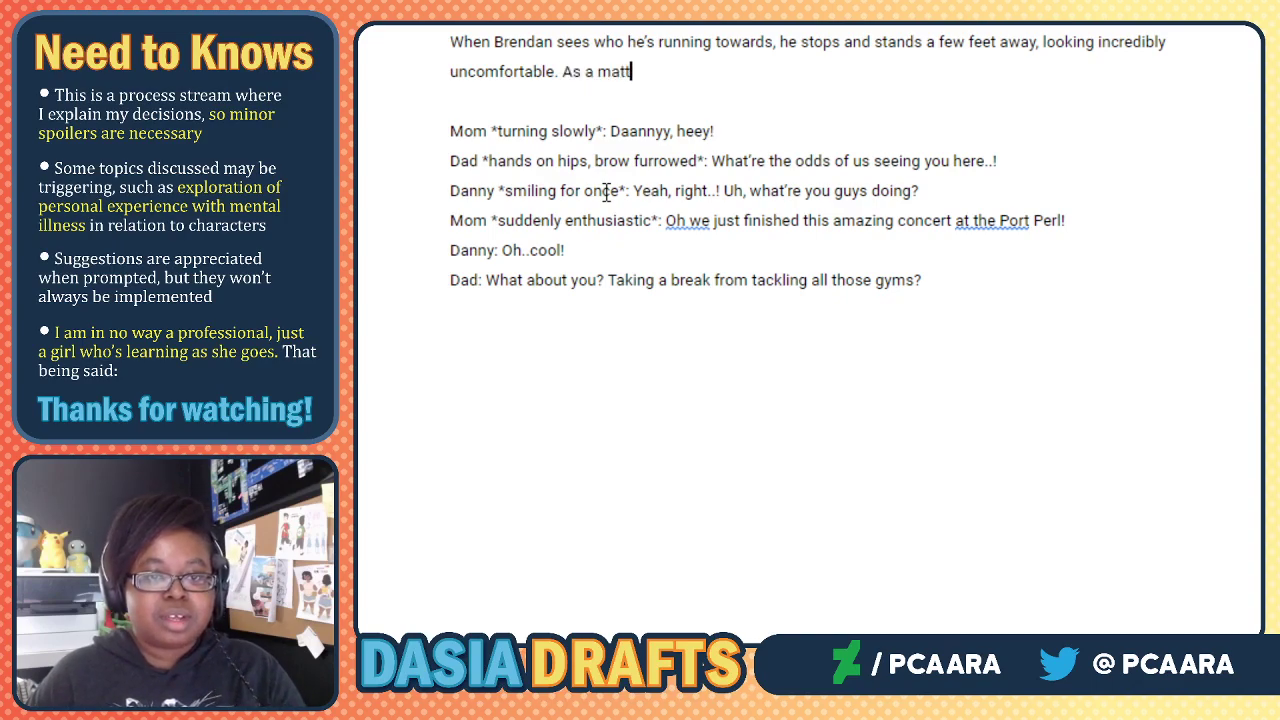
{"action": "key", "text": "BackSpace"}
{"action": "key", "text": "BackSpace"}
{"action": "key", "text": "BackSpace"}
{"action": "type", "text": "er o"}
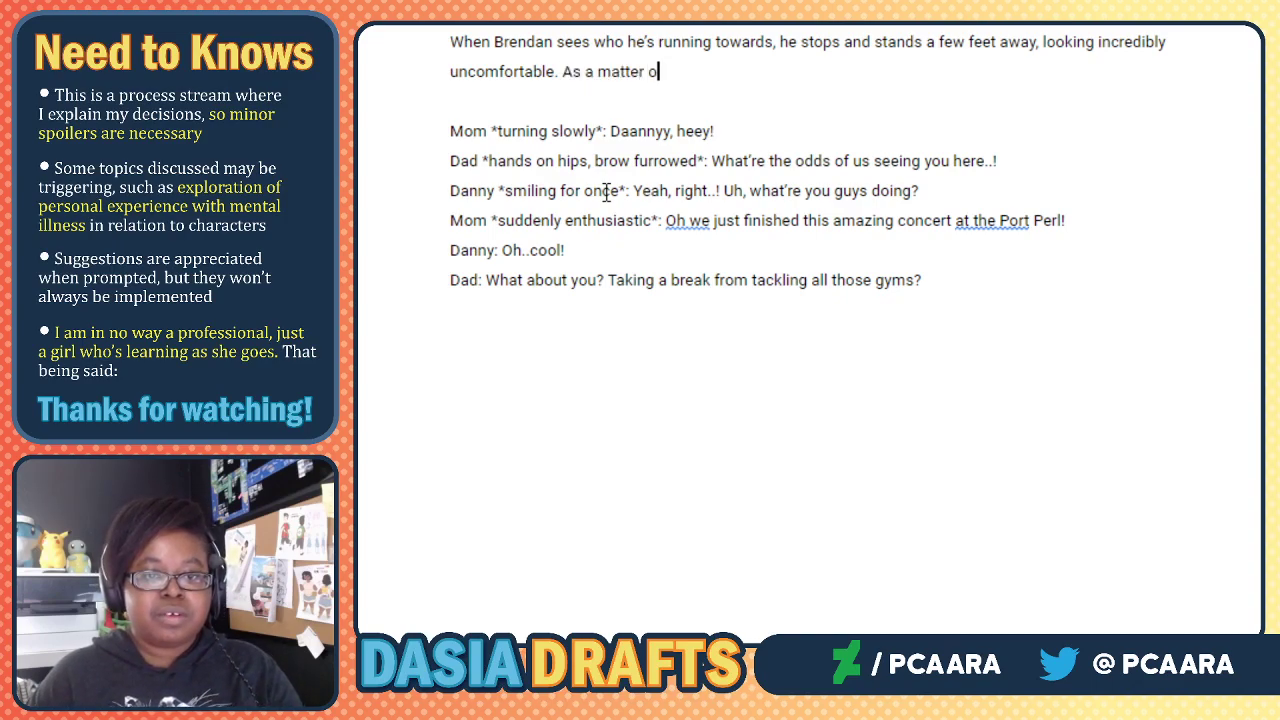
{"action": "type", "text": "f fact, nobody's"}
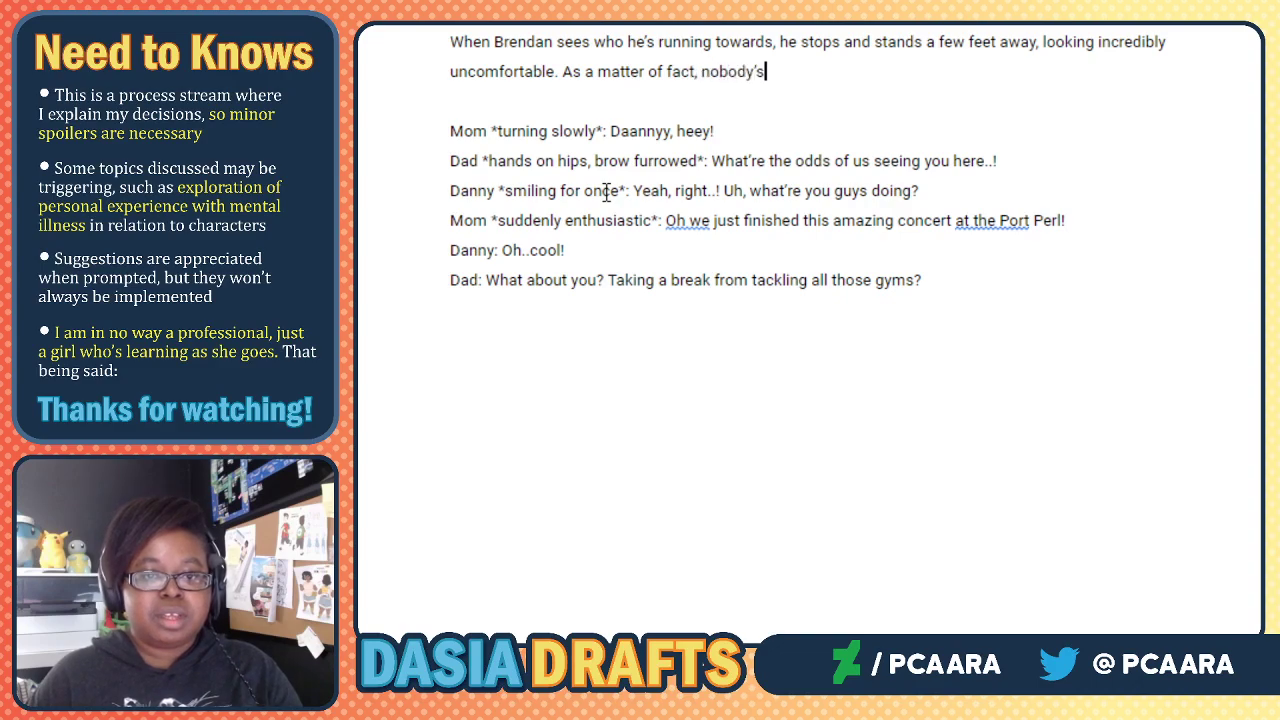
Cut the added sentence in the stage direction back to "As a matter of fact," by removing "nobody's".
{"action": "type", "text": " expresion"}
{"action": "key", "text": "BackSpace"}
{"action": "key", "text": "BackSpace"}
{"action": "key", "text": "BackSpace"}
{"action": "type", "text": "sion"}
{"action": "key", "text": "BackSpace"}
{"action": "key", "text": "BackSpace"}
{"action": "key", "text": "BackSpace"}
{"action": "key", "text": "BackSpace"}
{"action": "key", "text": "BackSpace"}
{"action": "key", "text": "BackSpace"}
{"action": "key", "text": "BackSpace"}
{"action": "key", "text": "BackSpace"}
{"action": "key", "text": "BackSpace"}
{"action": "key", "text": "BackSpace"}
{"action": "key", "text": "BackSpace"}
{"action": "key", "text": "BackSpace"}
{"action": "key", "text": "BackSpace"}
{"action": "key", "text": "BackSpace"}
{"action": "key", "text": "BackSpace"}
{"action": "key", "text": "BackSpace"}
{"action": "key", "text": "BackSpace"}
{"action": "key", "text": "BackSpace"}
{"action": "key", "text": "BackSpace"}
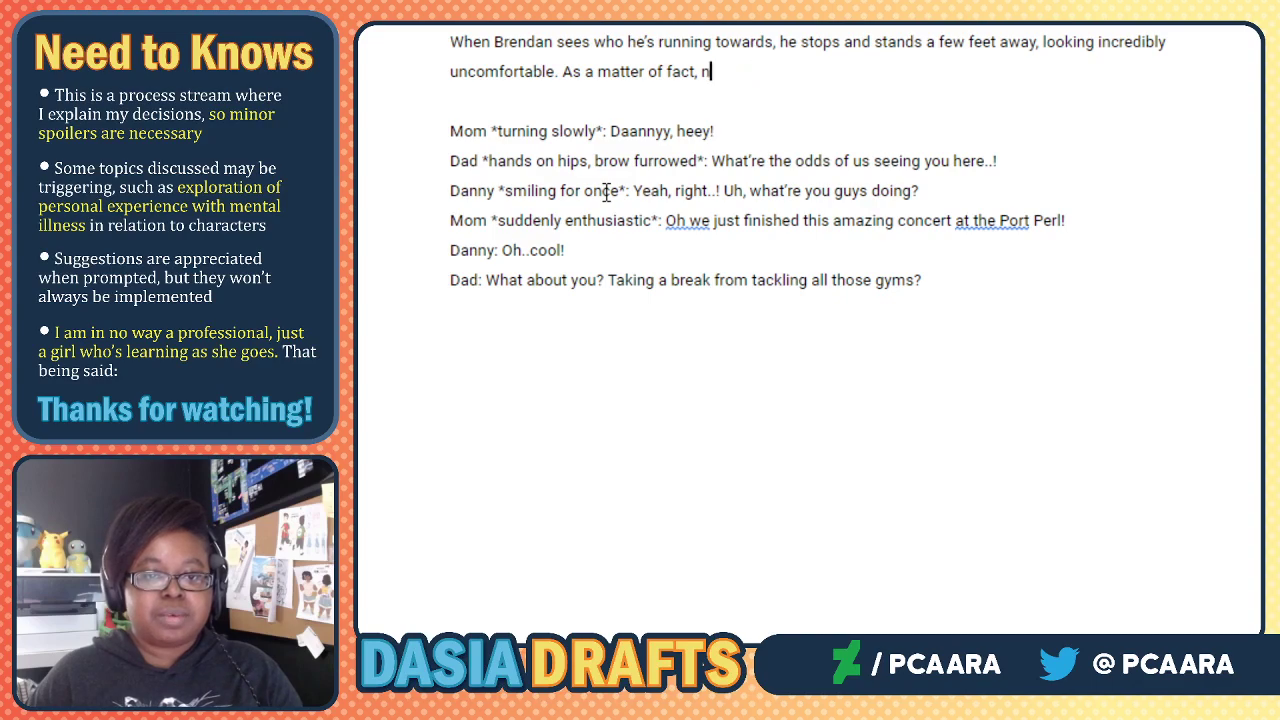
Finish the stage direction's sentence after "As a matter of fact," with "Danny's parents are also rather uncomfortable.".
{"action": "type", "text": "Dany'"}
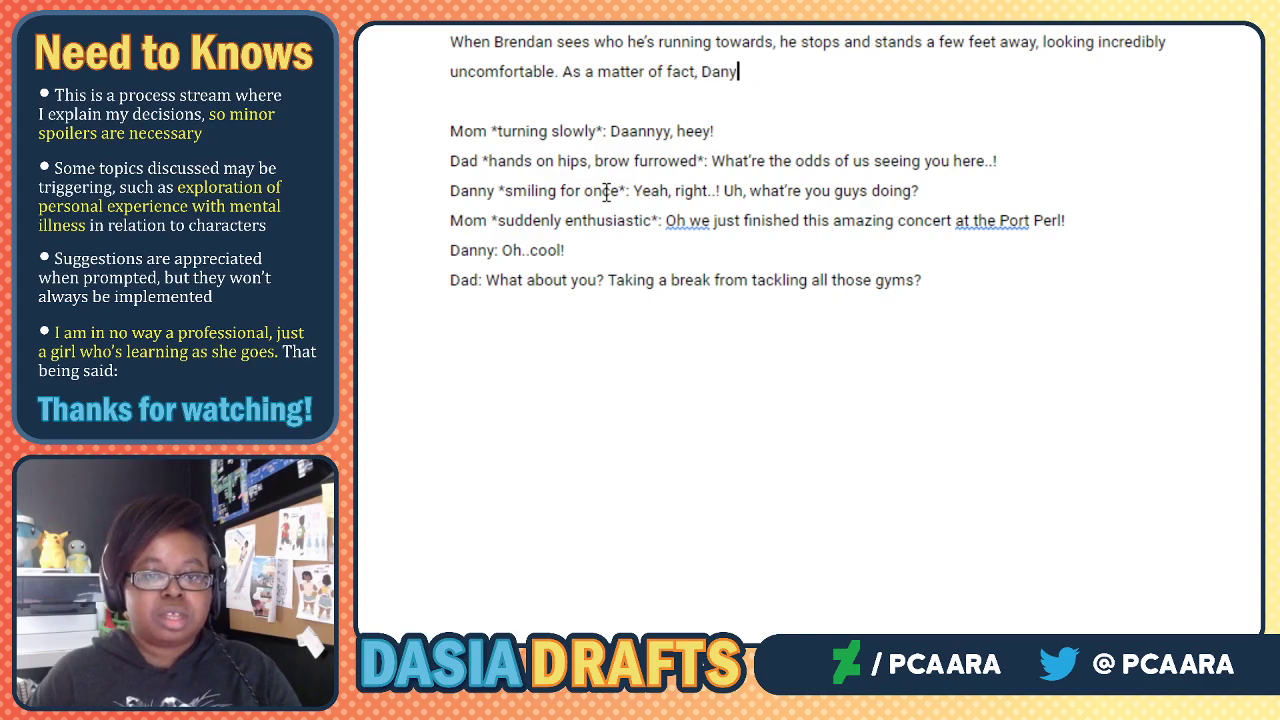
{"action": "key", "text": "BackSpace"}
{"action": "key", "text": "BackSpace"}
{"action": "type", "text": "ny's pare"}
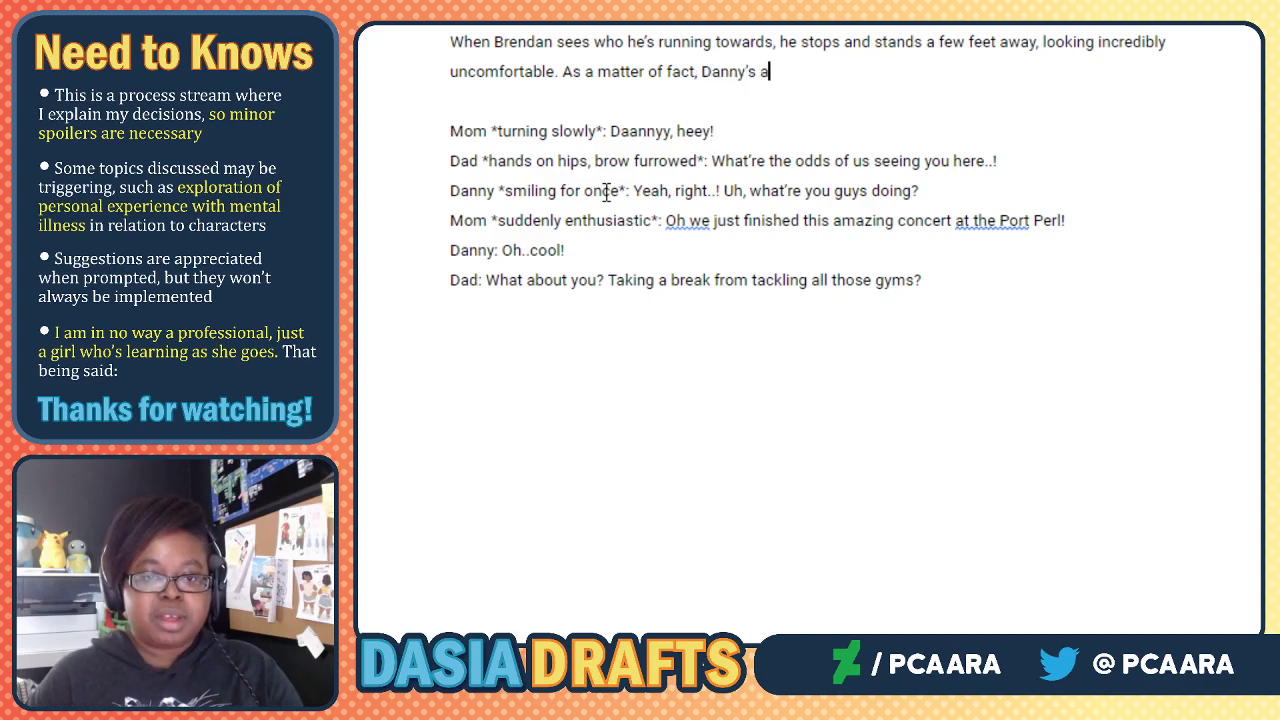
{"action": "type", "text": "nts are "}
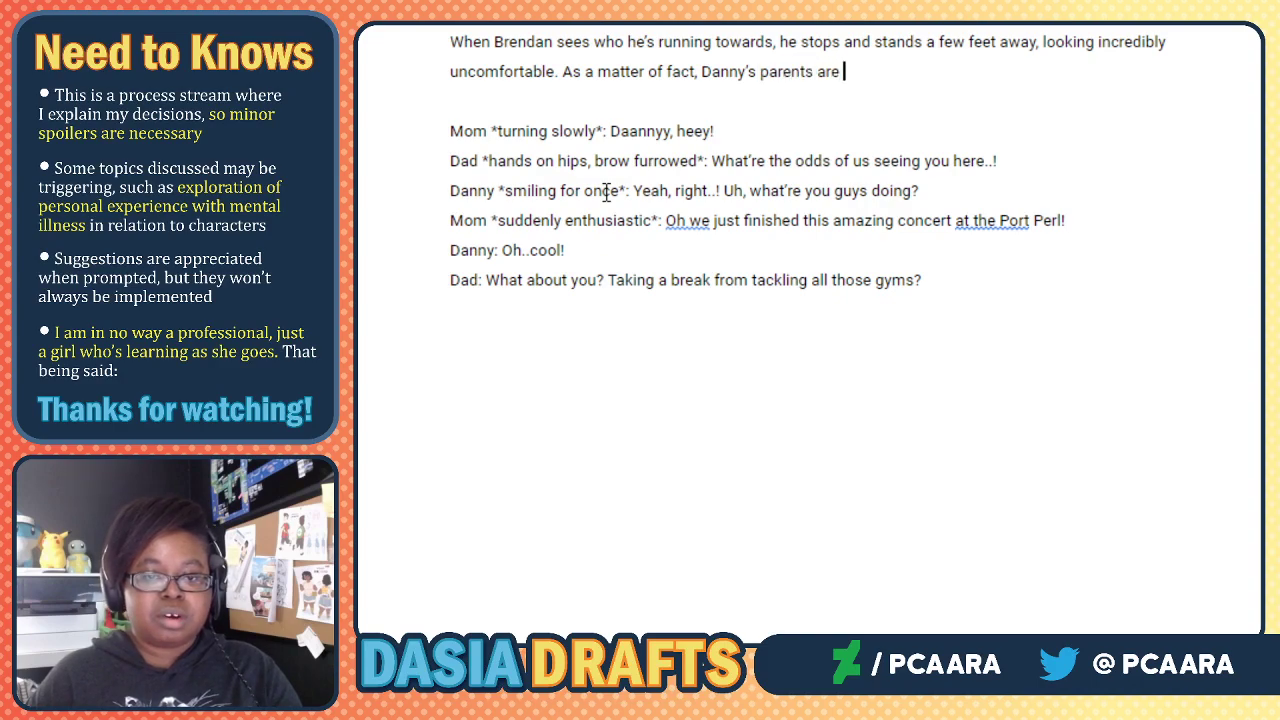
{"action": "type", "text": "also rather u"}
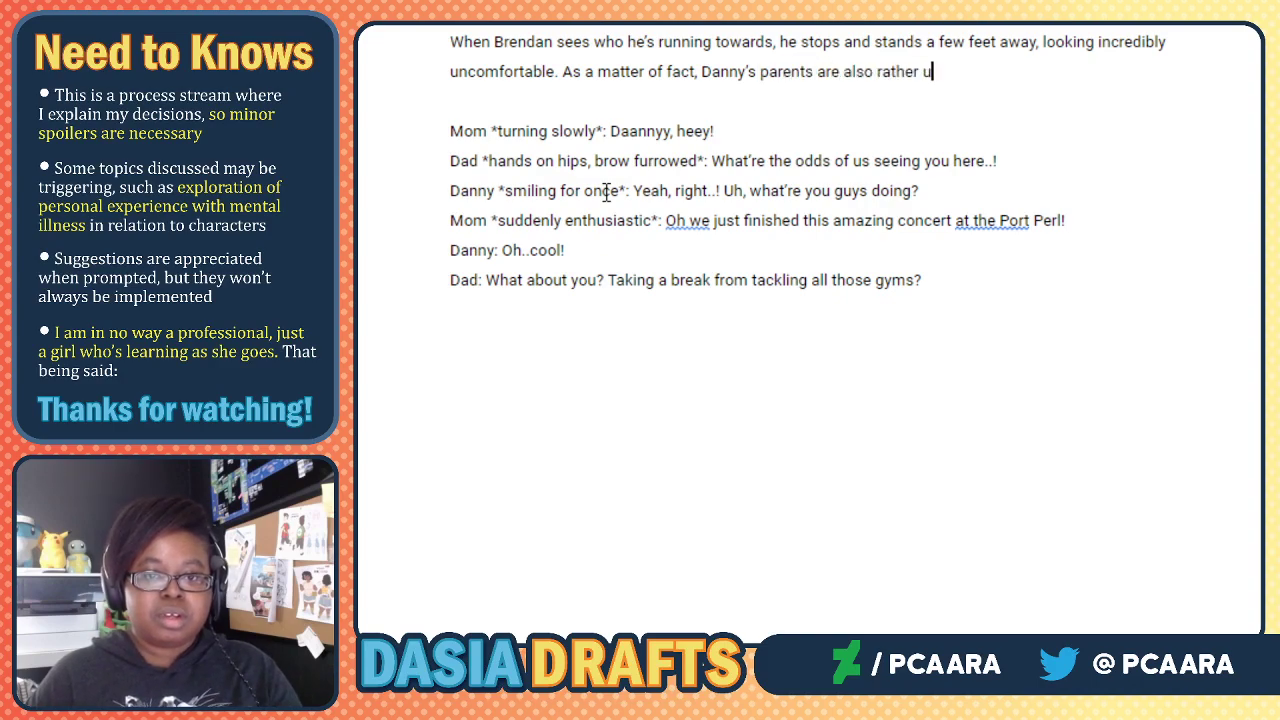
{"action": "type", "text": "ncomfortable."}
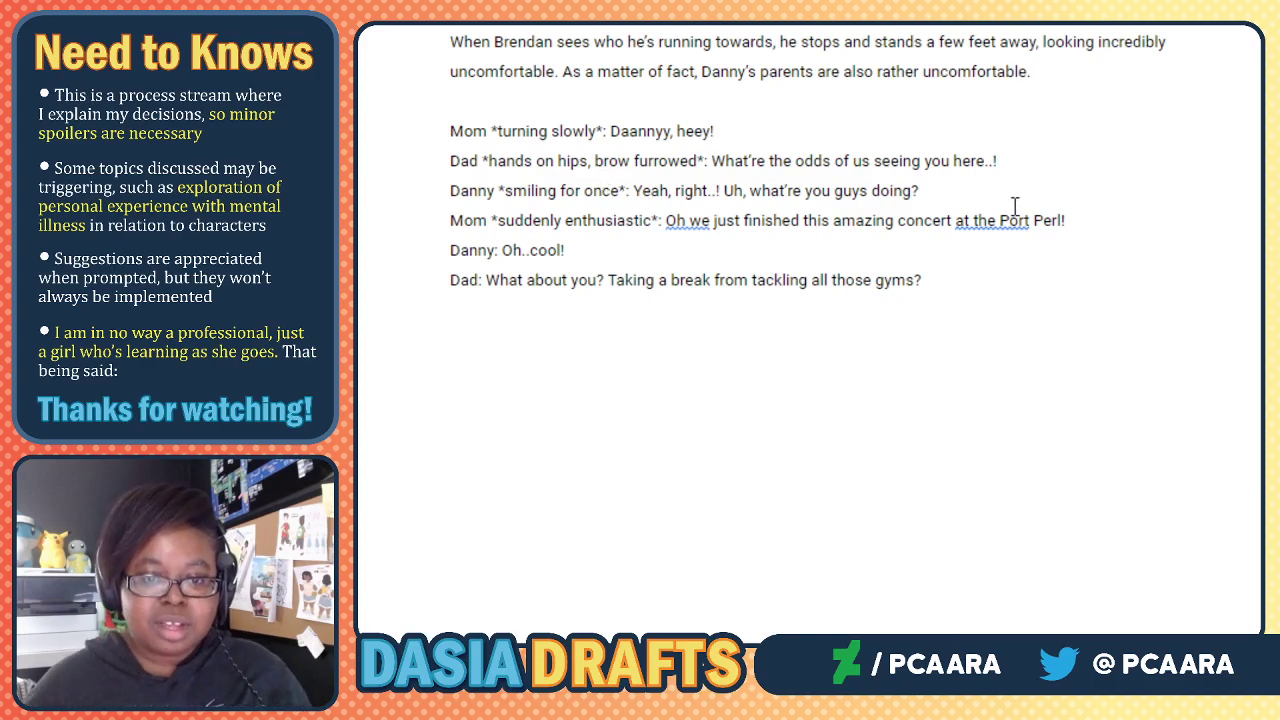
Place the text cursor at the end of Dad's line about tackling the gyms.
{"action": "left_click", "coordinate": [917, 252]}
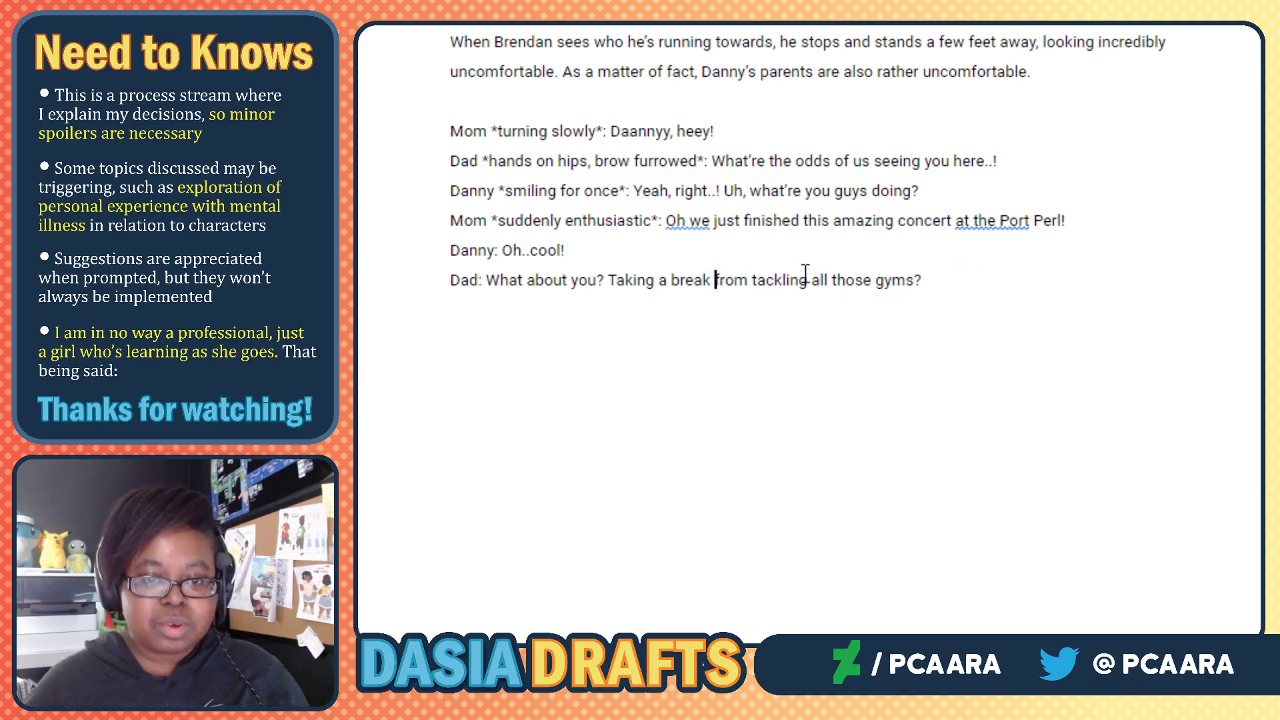
{"action": "left_click", "coordinate": [877, 279]}
{"action": "left_click", "coordinate": [925, 279]}
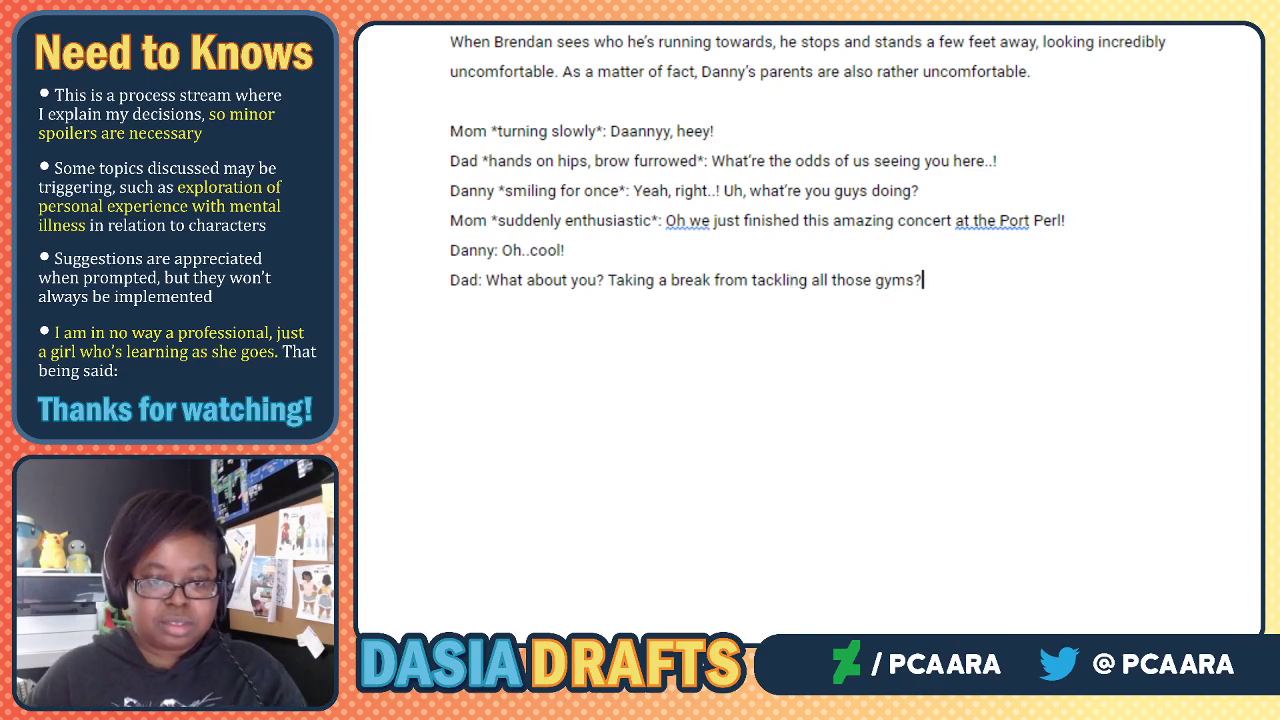
Add Danny's reply below Dad's gym question: "Danny: Kinda, yeah..! Oh wait *reaches into bag* Here, look.".
{"action": "key", "text": "Return"}
{"action": "type", "text": "Danny"}
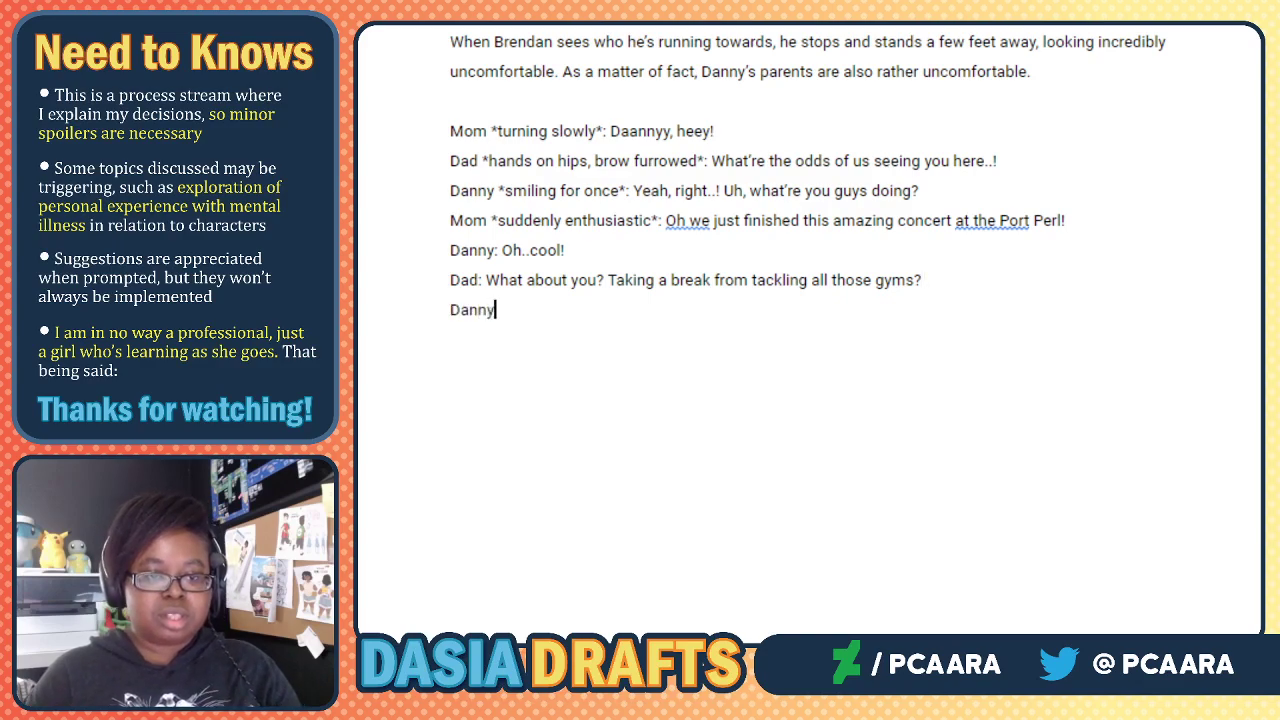
{"action": "type", "text": ": K"}
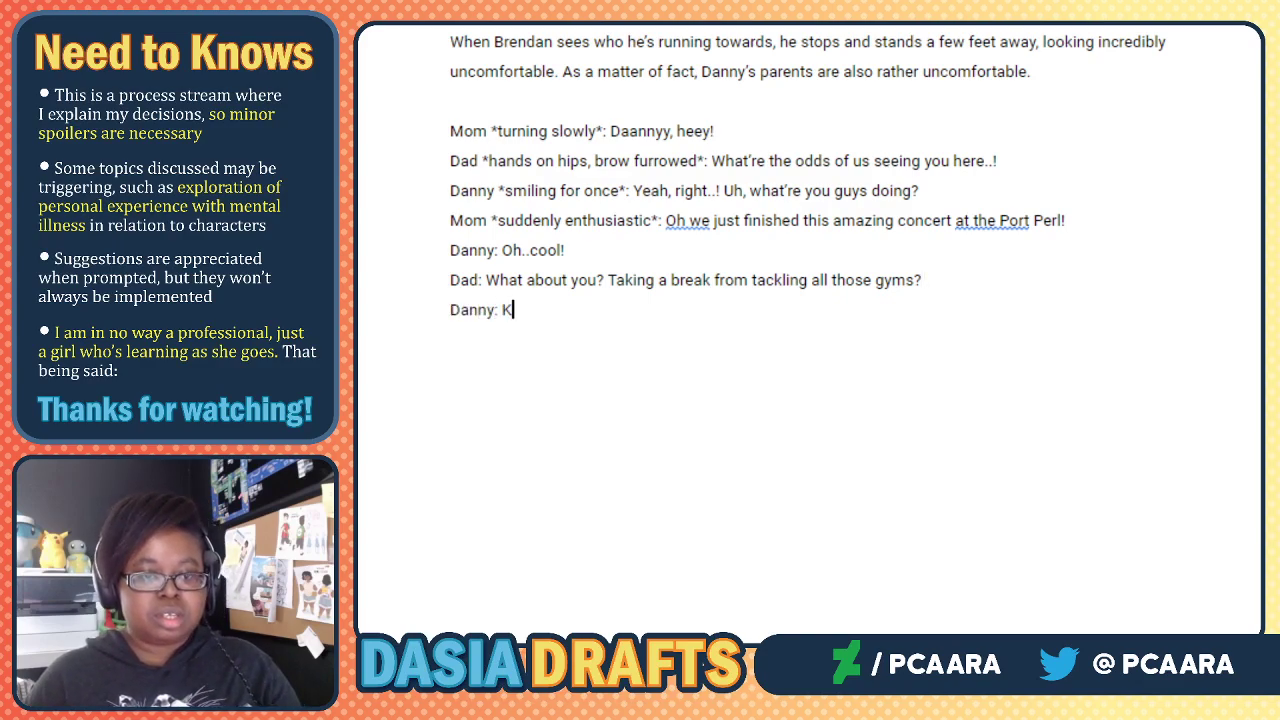
{"action": "type", "text": "inda, yeah..! Oh wait *r"}
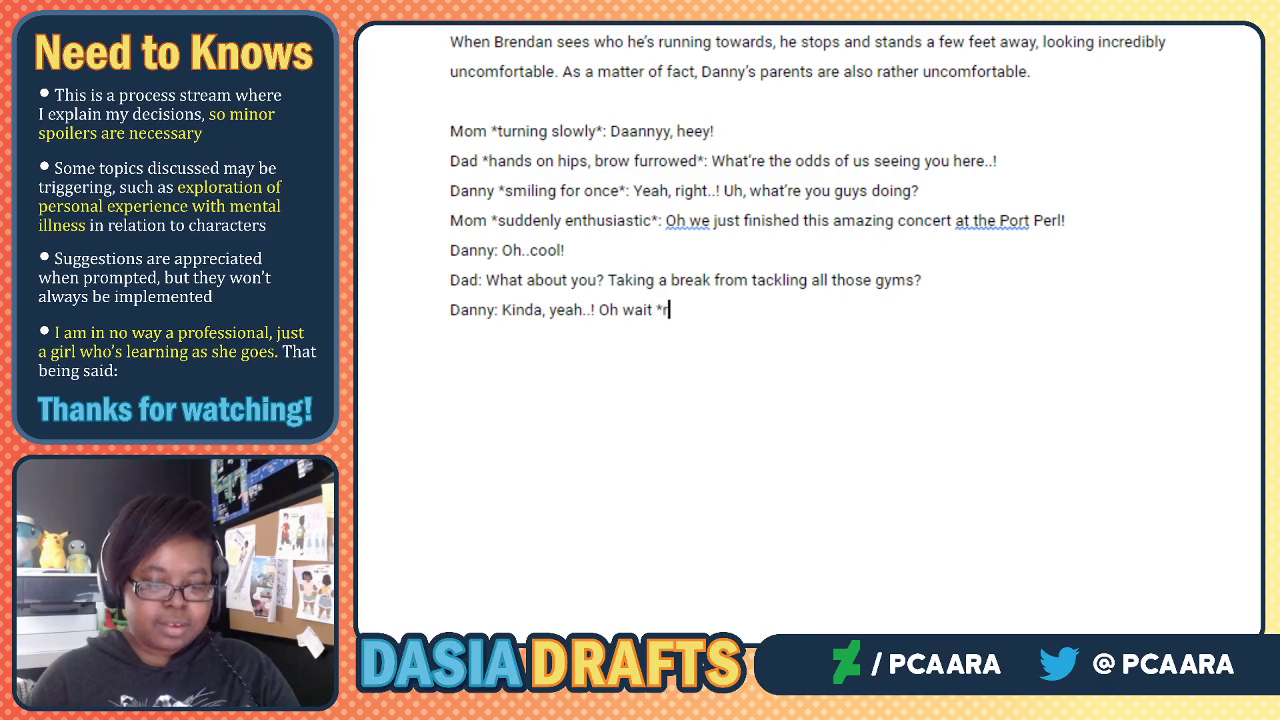
{"action": "type", "text": "eaches into bag"}
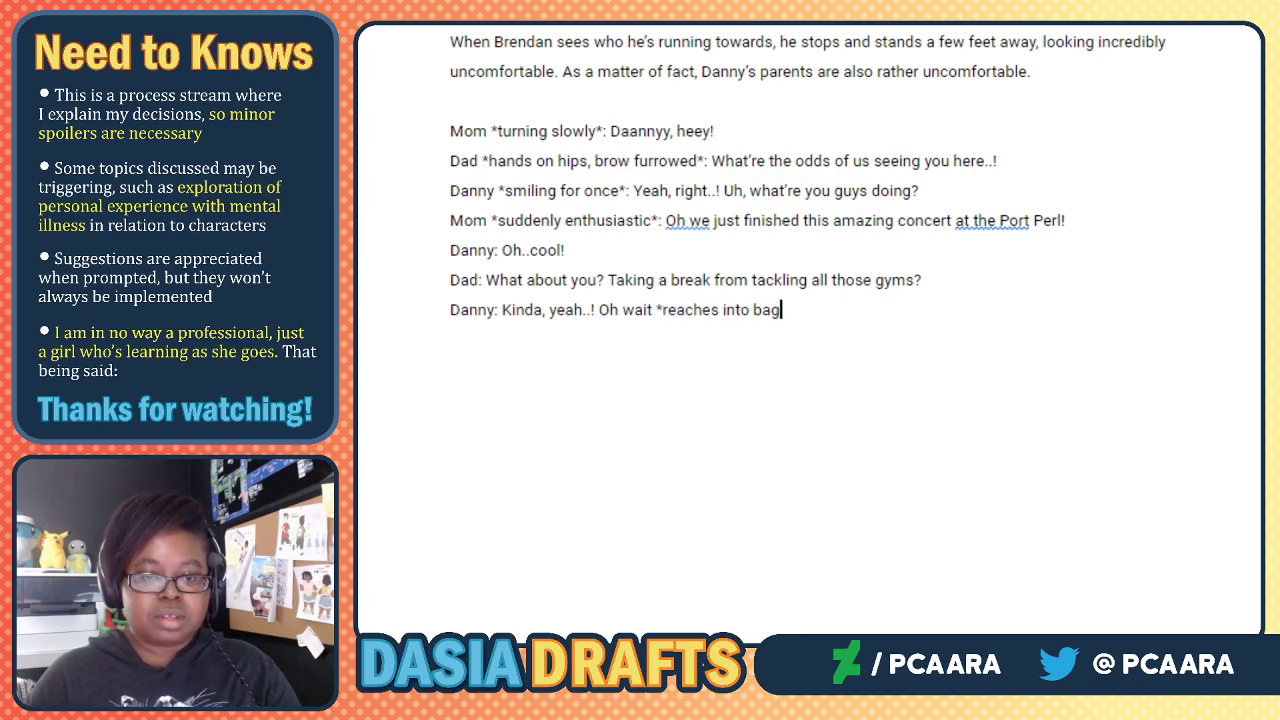
{"action": "type", "text": "* Here, lo"}
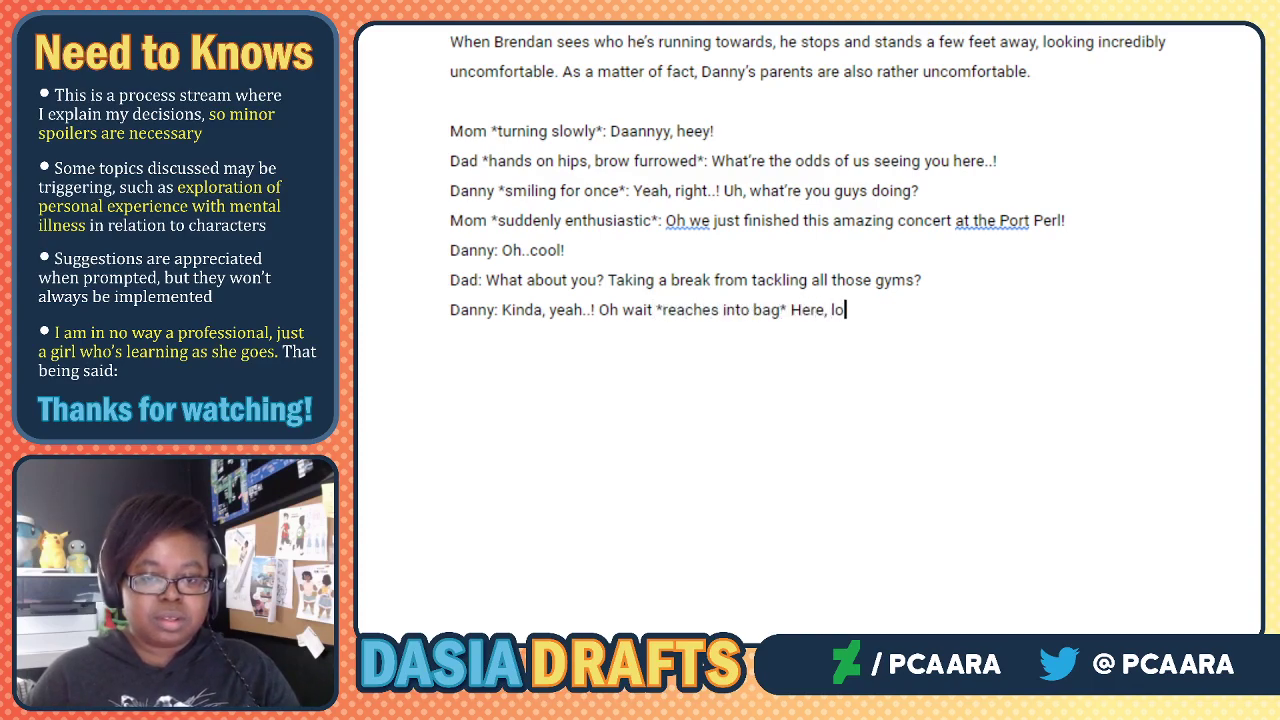
{"action": "type", "text": "ok. I've alrea"}
{"action": "key", "text": "BackSpace"}
{"action": "key", "text": "BackSpace"}
{"action": "key", "text": "BackSpace"}
{"action": "key", "text": "BackSpace"}
{"action": "key", "text": "BackSpace"}
{"action": "key", "text": "BackSpace"}
{"action": "key", "text": "BackSpace"}
{"action": "key", "text": "BackSpace"}
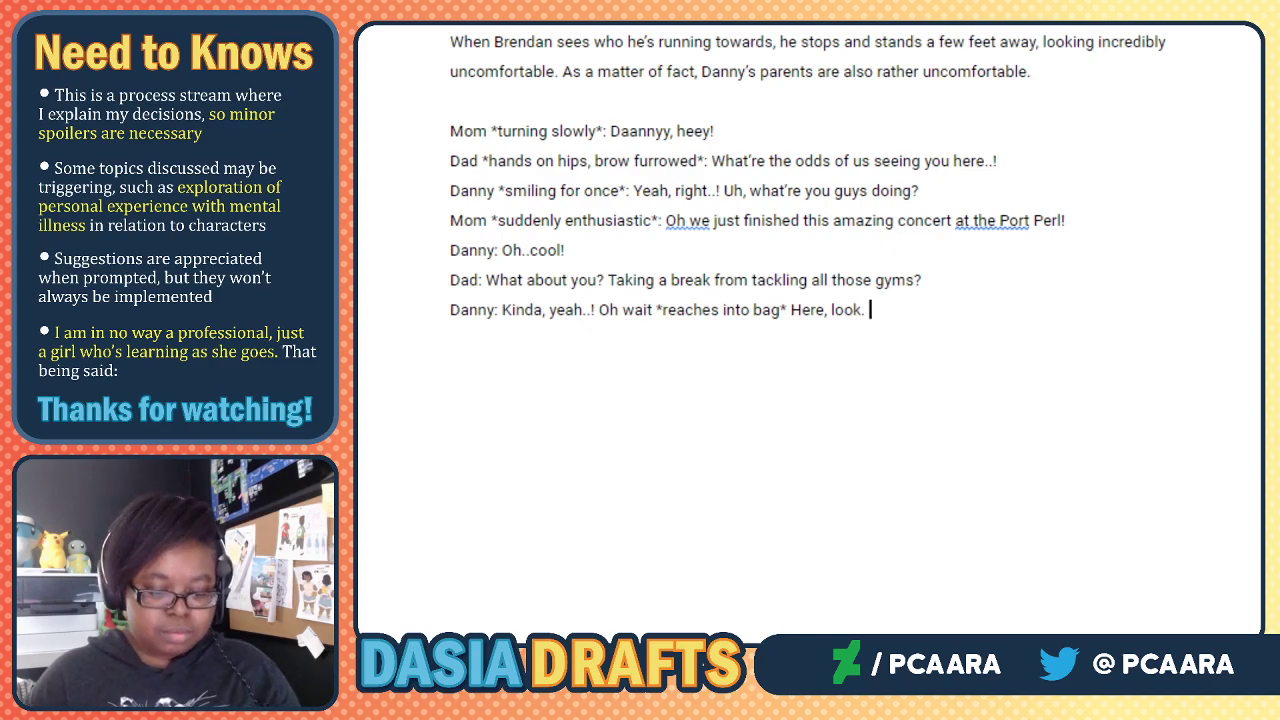
Write a separate stage direction below Danny's reply: "Danny shows them his two badges and they both peer in with blank expressions.".
{"action": "key", "text": "Return"}
{"action": "key", "text": "Return"}
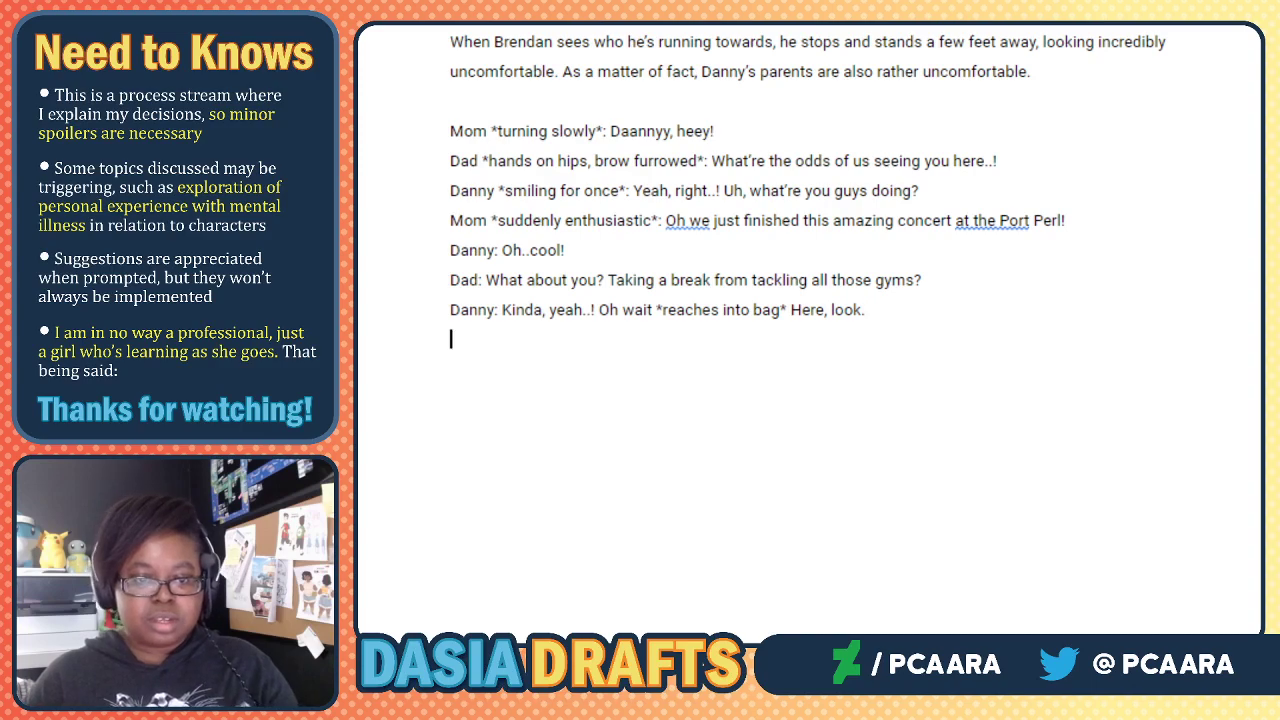
{"action": "type", "text": "Danny shows"}
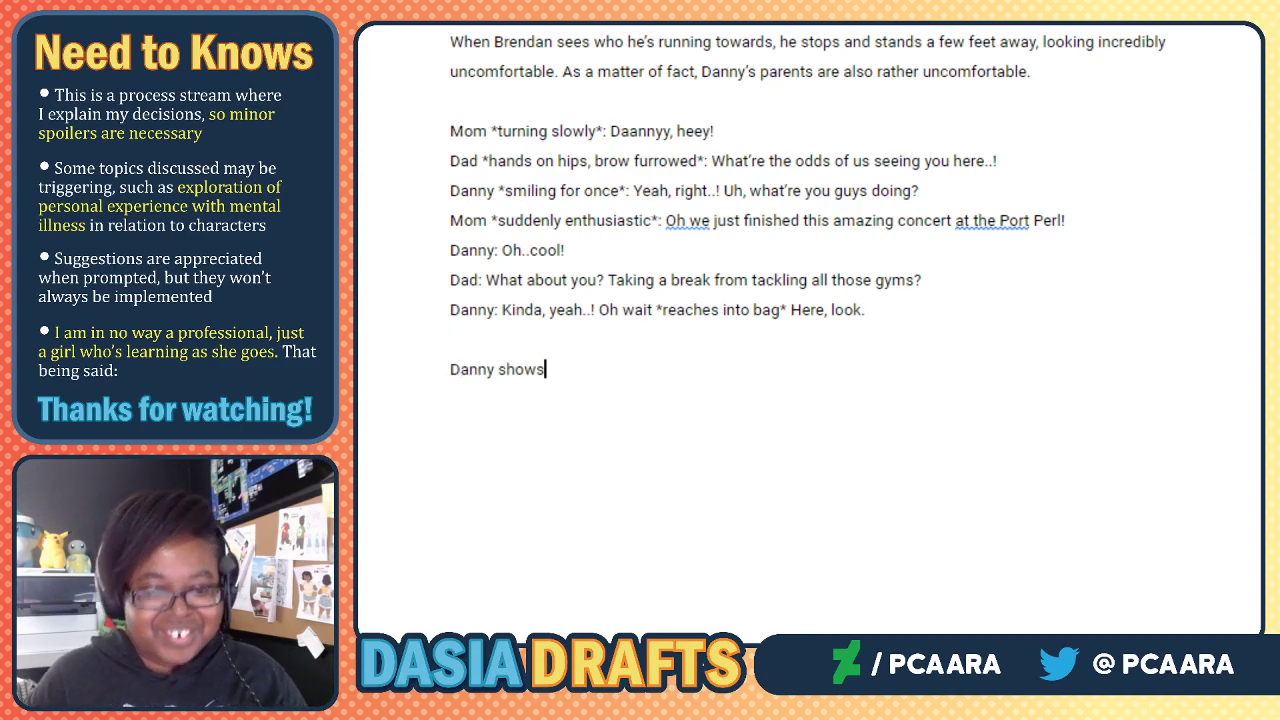
{"action": "type", "text": " the"}
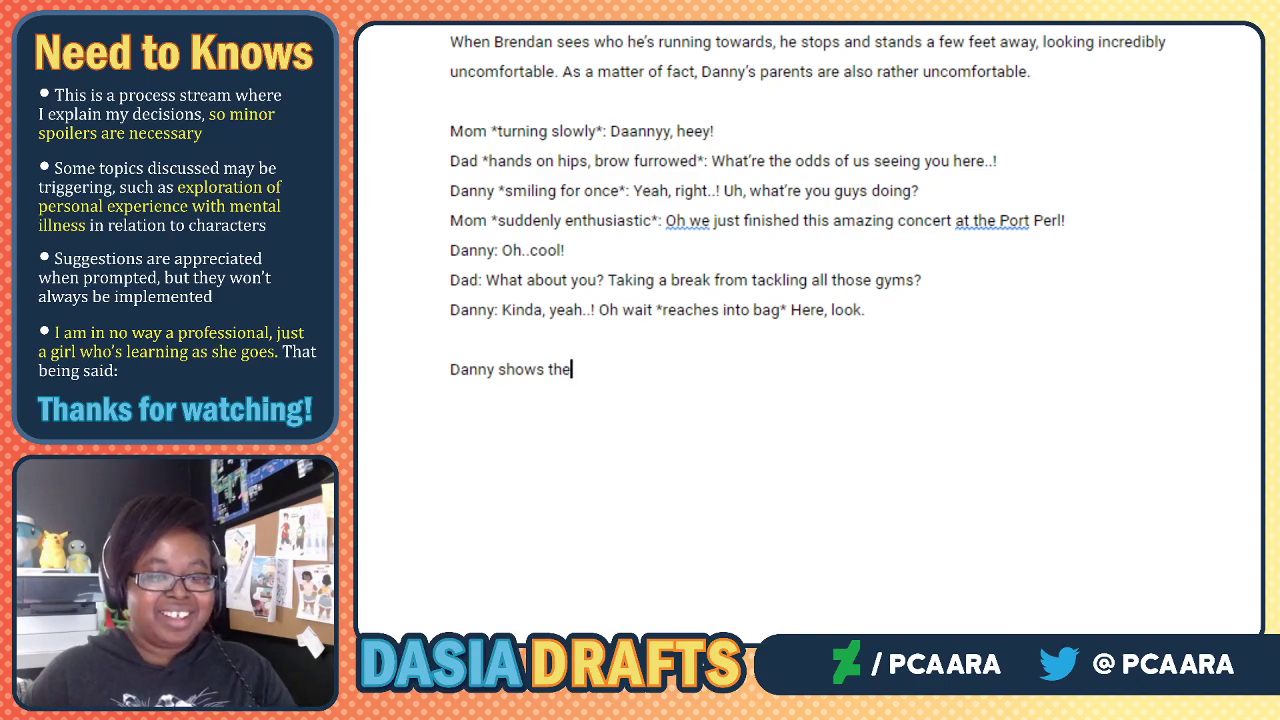
{"action": "type", "text": "m his two bat"}
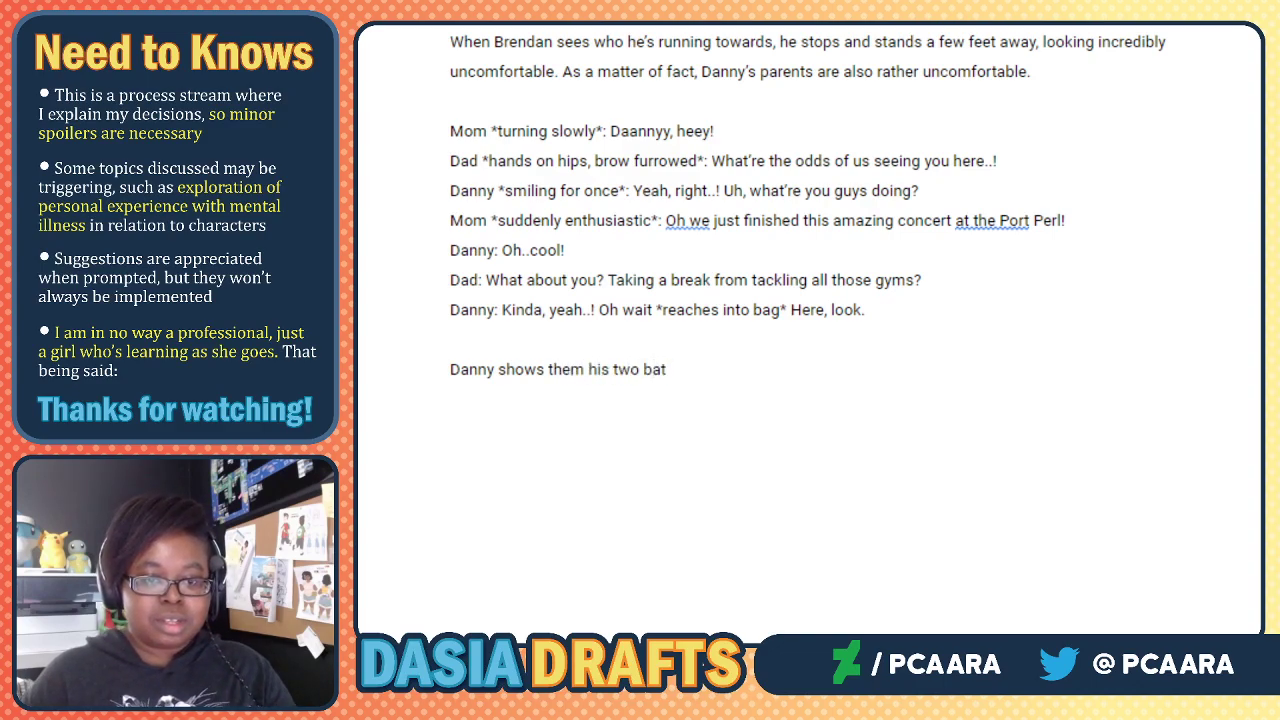
{"action": "key", "text": "BackSpace"}
{"action": "type", "text": "dges a"}
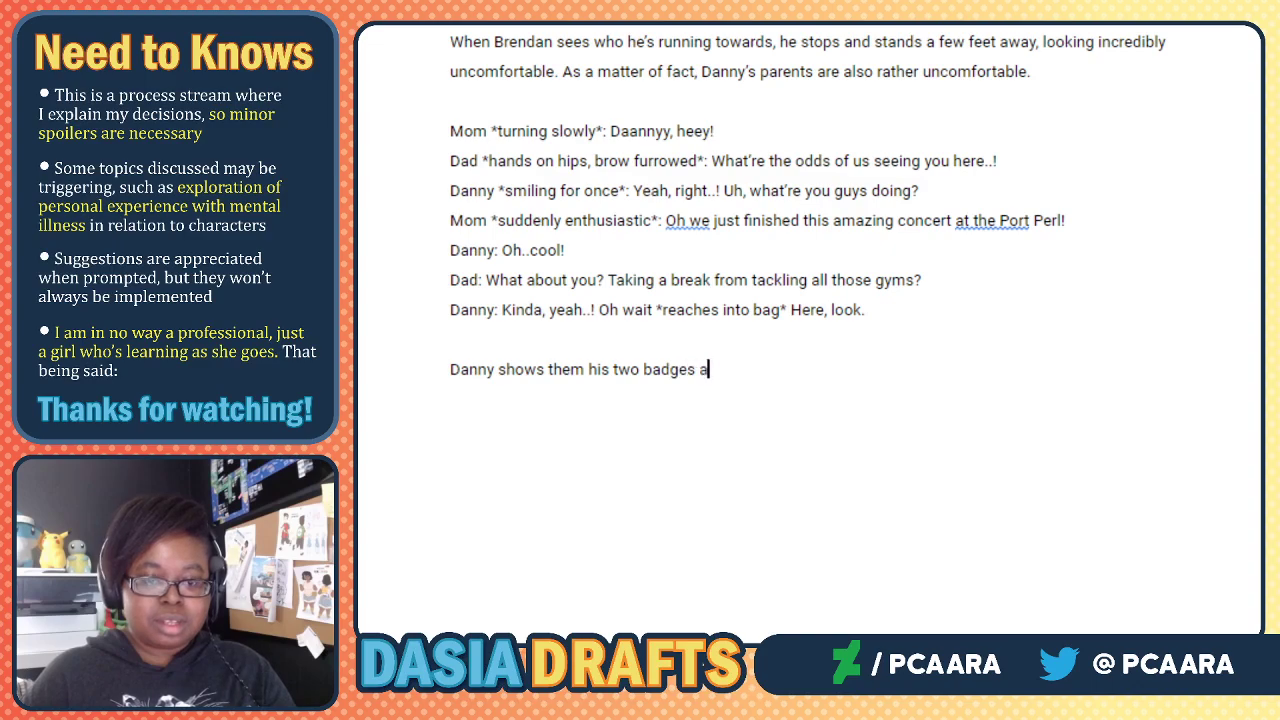
{"action": "type", "text": "nd they both pee"}
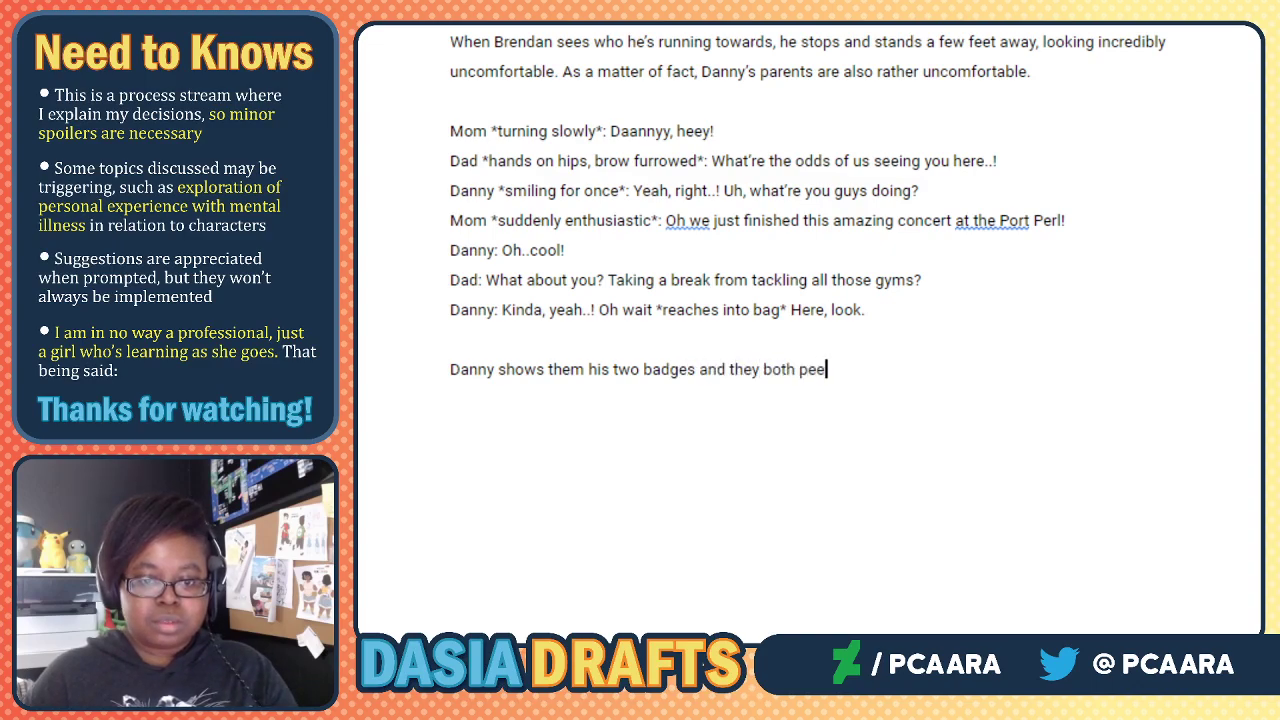
{"action": "type", "text": "r in with blank"}
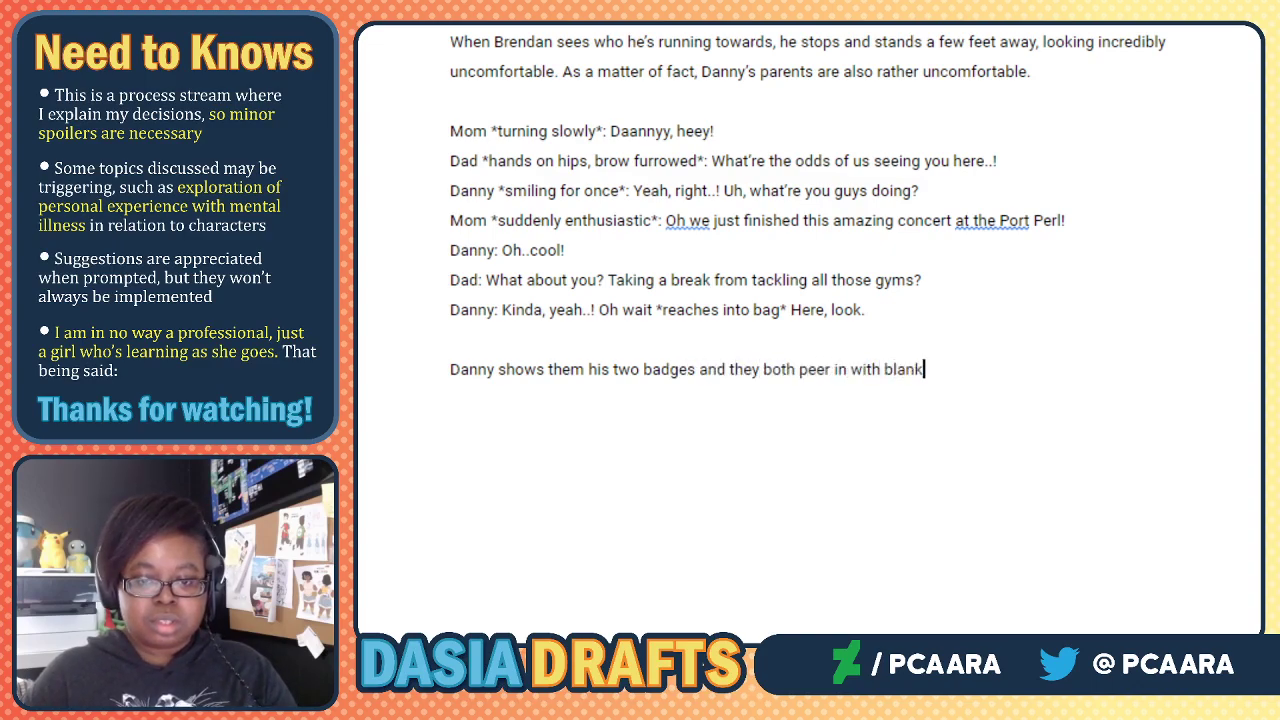
{"action": "type", "text": " expressions"}
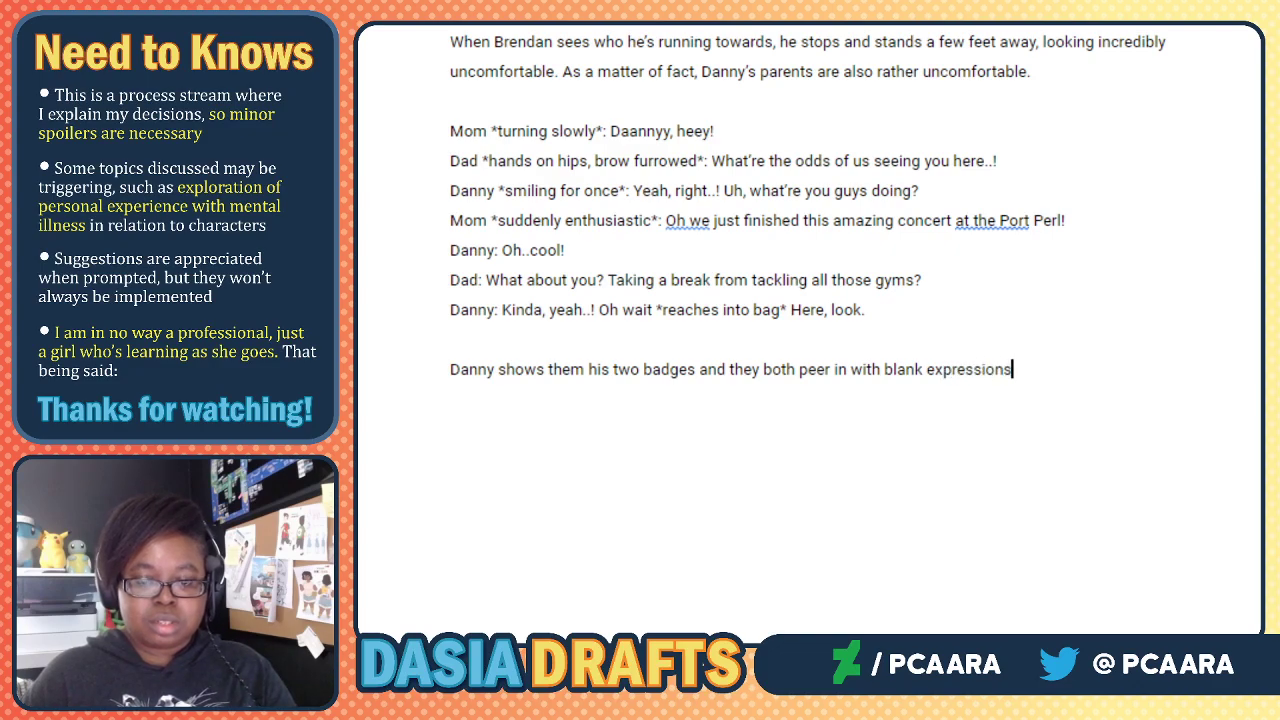
{"action": "type", "text": "."}
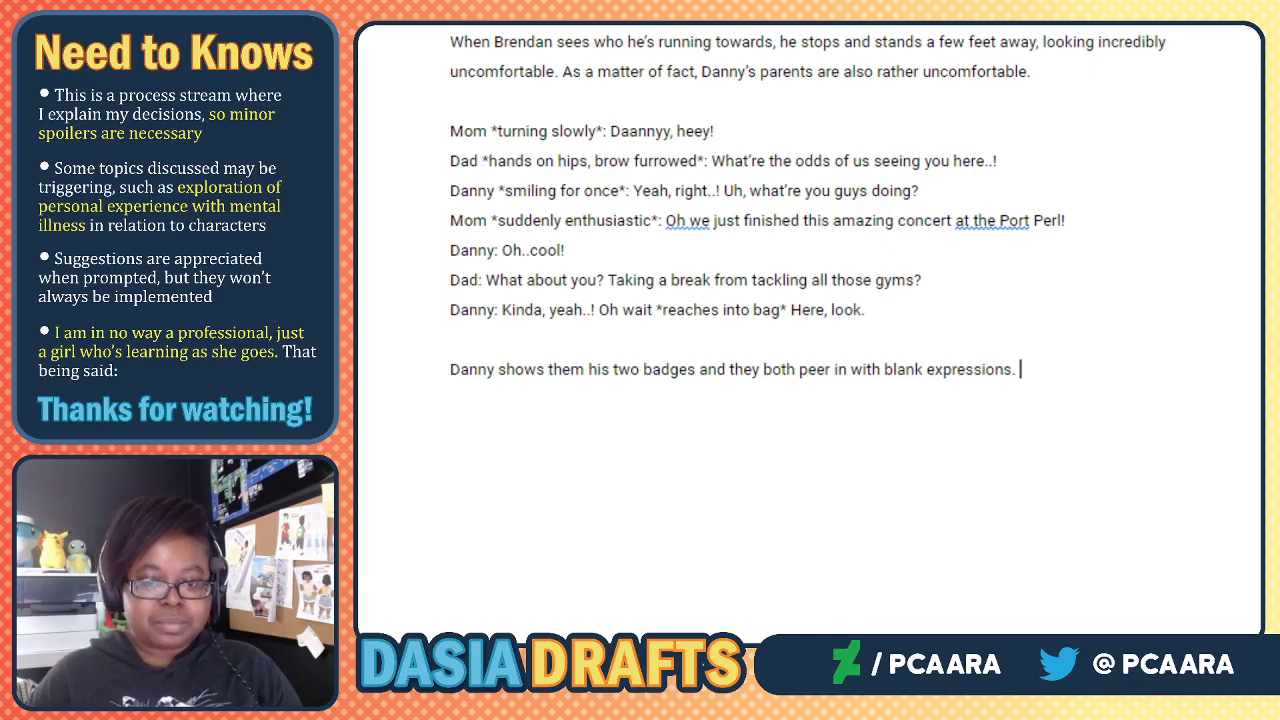
Continue the badge stage direction with "Suddenly his dad breaks out into laughter".
{"action": "type", "text": "Sudden"}
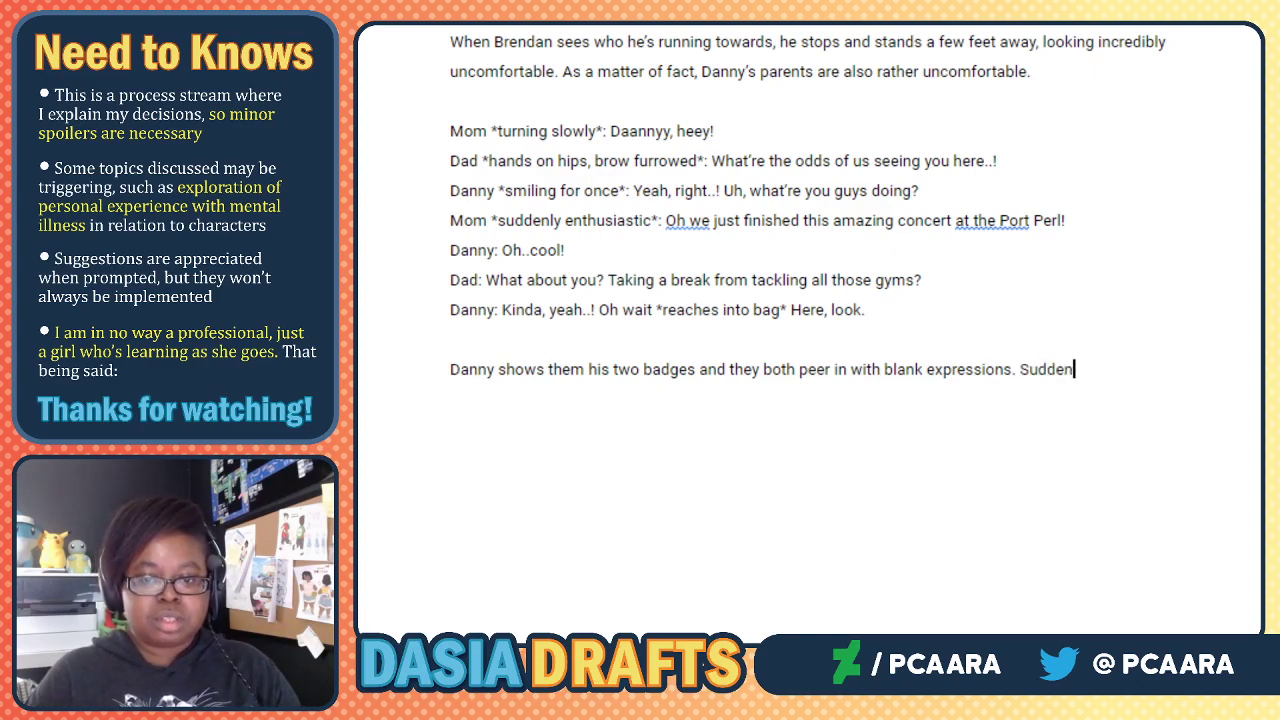
{"action": "type", "text": "ly his ad"}
{"action": "key", "text": "BackSpace"}
{"action": "key", "text": "BackSpace"}
{"action": "type", "text": "dad"}
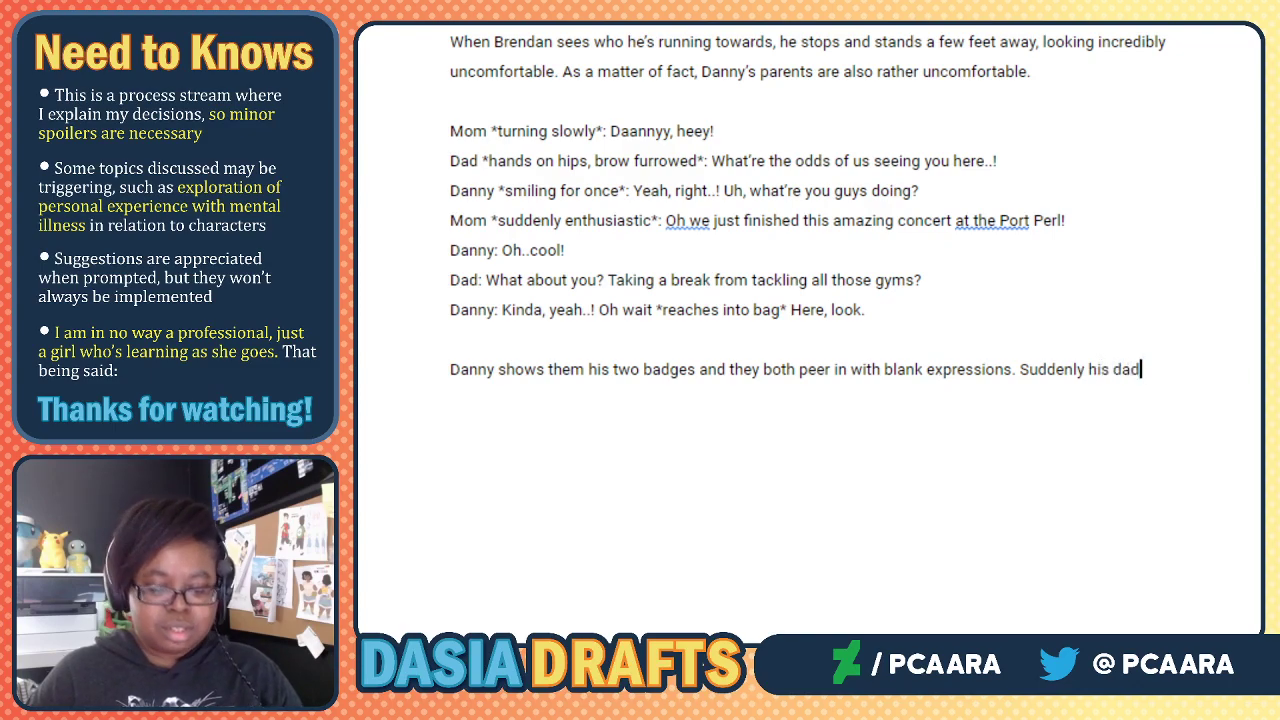
{"action": "type", "text": " breaks out"}
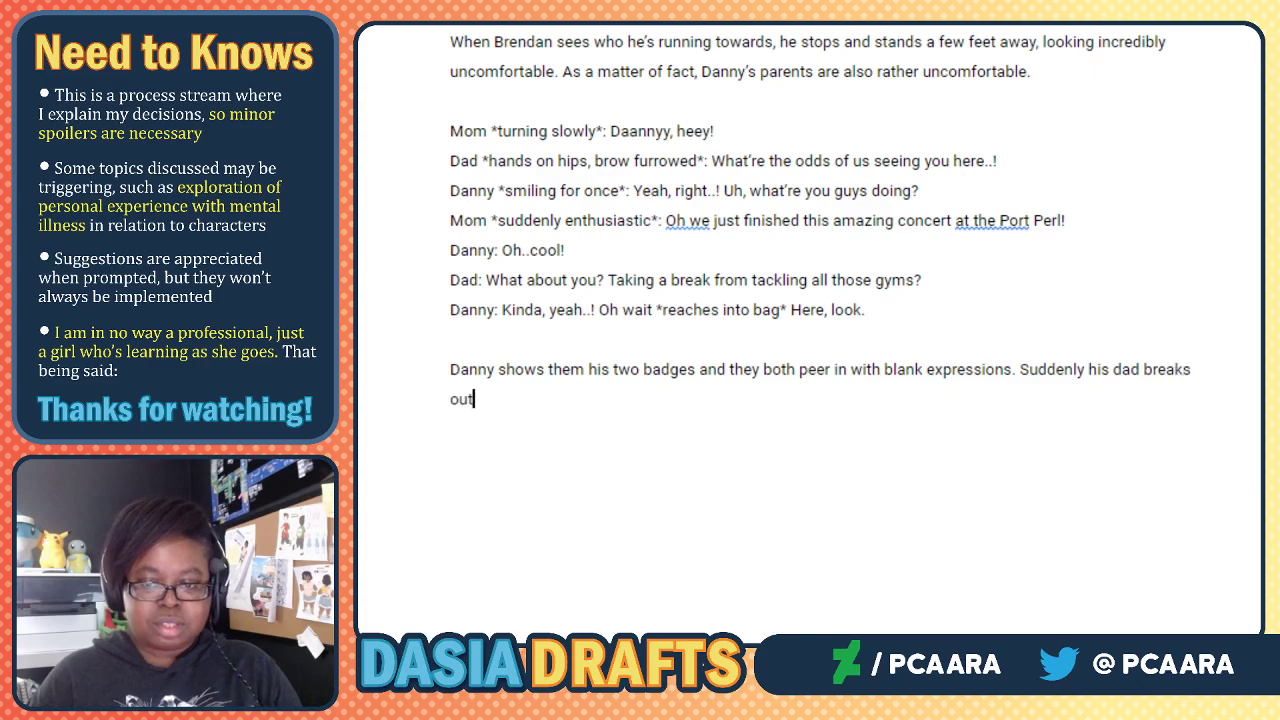
{"action": "type", "text": " into laughter"}
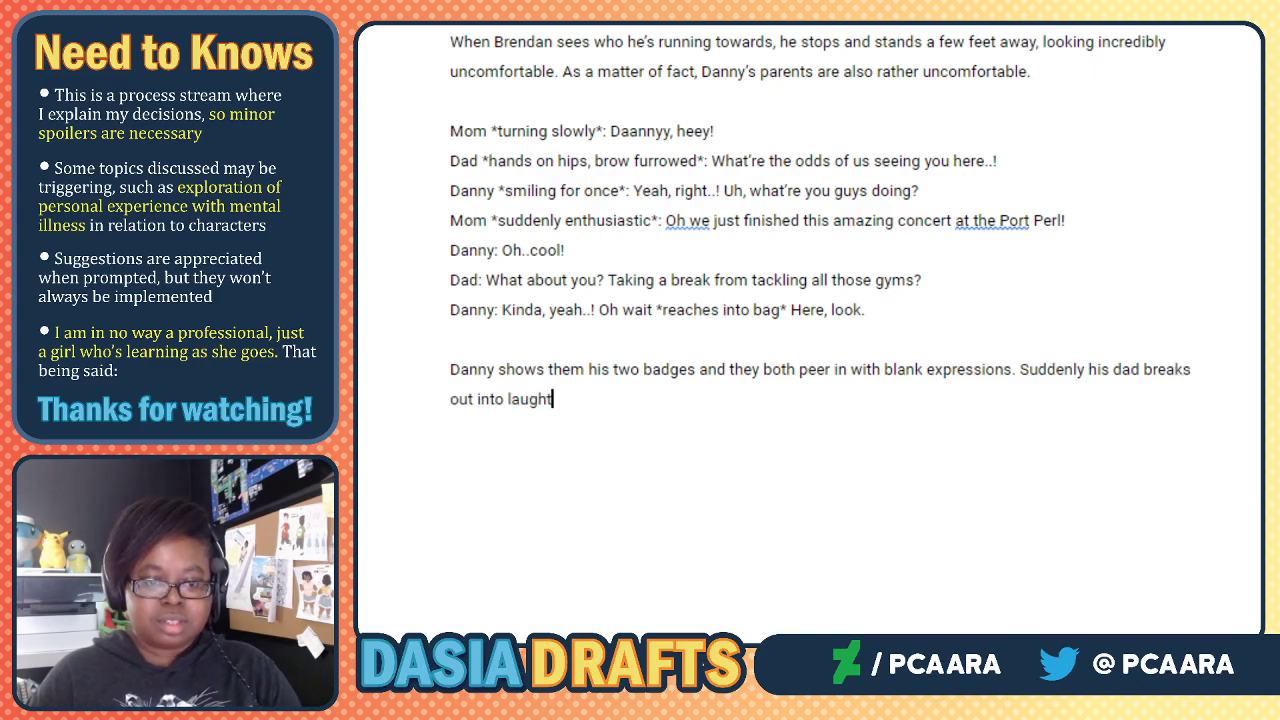
Start a new dialogue line with the speaker label "Dad:" after a blank line below the stage direction.
{"action": "key", "text": "Return"}
{"action": "key", "text": "Return"}
{"action": "type", "text": "Dad:"}
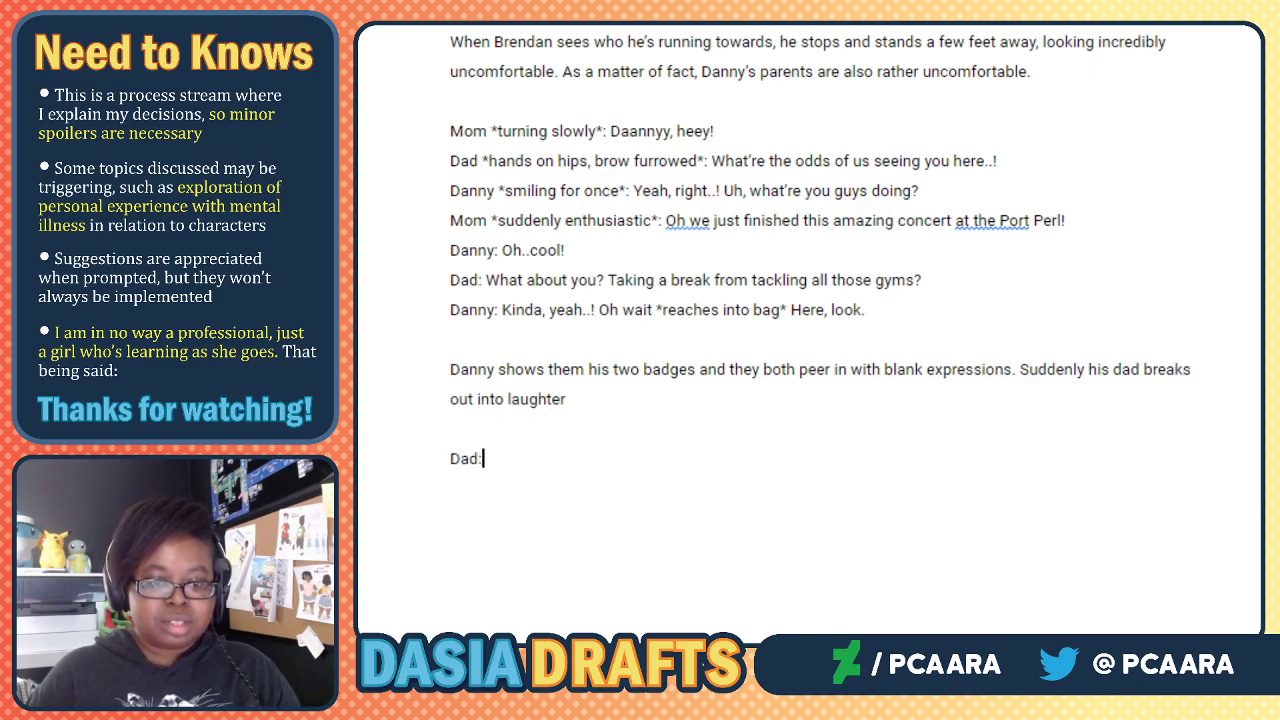
Insert "proudly" before "shows" in the badge stage direction and return the text cursor to Dad's empty line.
{"action": "left_click", "coordinate": [499, 370]}
{"action": "type", "text": "proudly"}
{"action": "left_click", "coordinate": [510, 480]}
{"action": "left_click", "coordinate": [504, 458]}
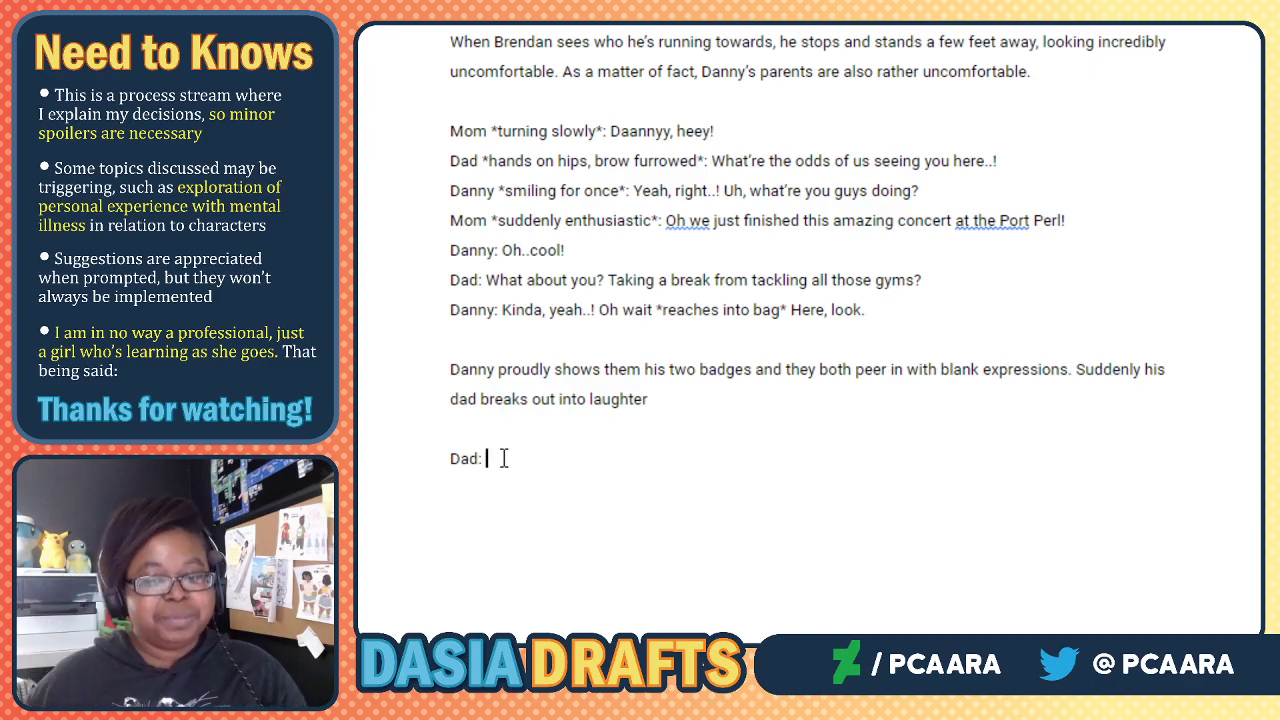
Fill in Dad's line with "HAHA, THAT'S IT?? Oh man, I thought you'd be to the elite four by now!".
{"action": "type", "text": "HAHA"}
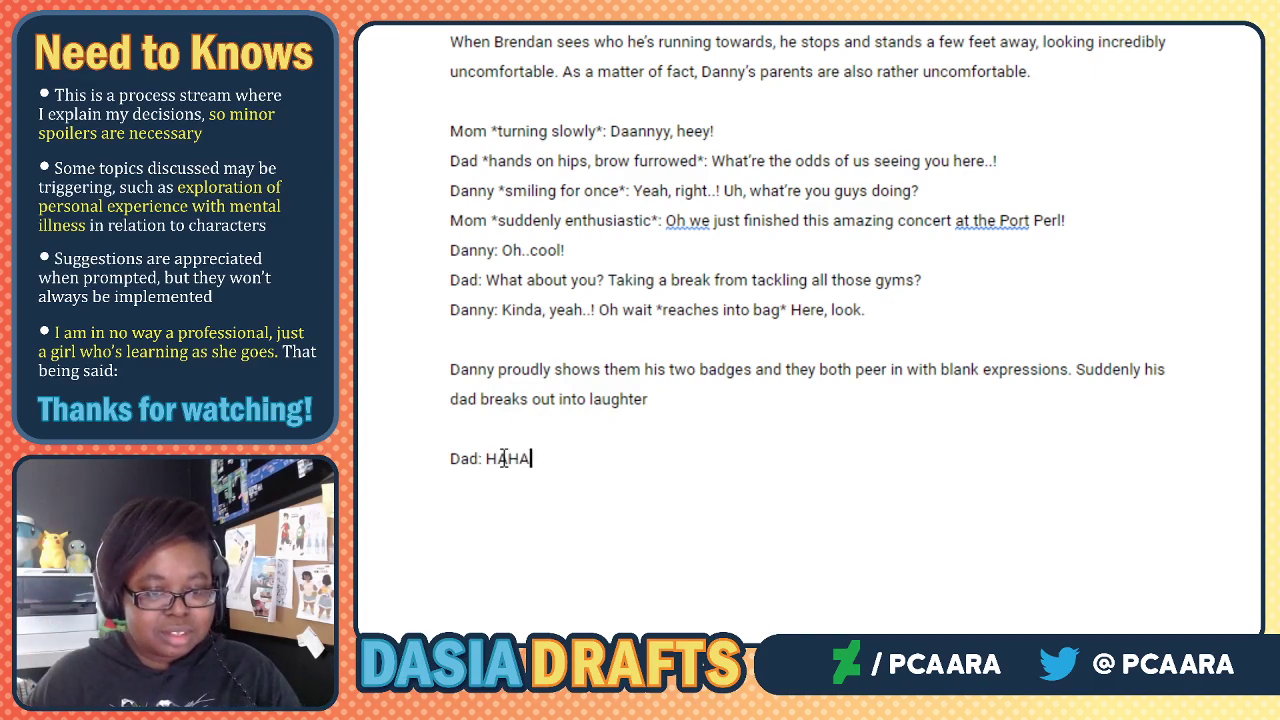
{"action": "type", "text": ", THAT'S IT"}
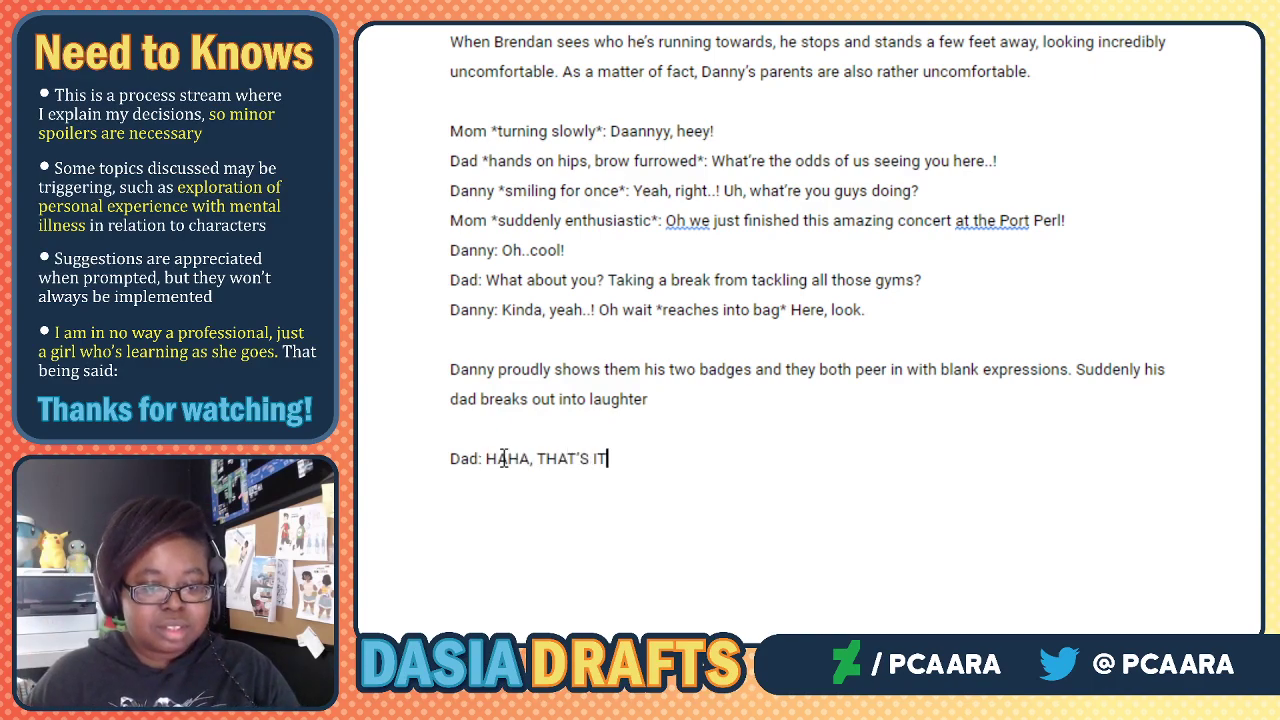
{"action": "type", "text": "?? Oh man, I thought you'd be h"}
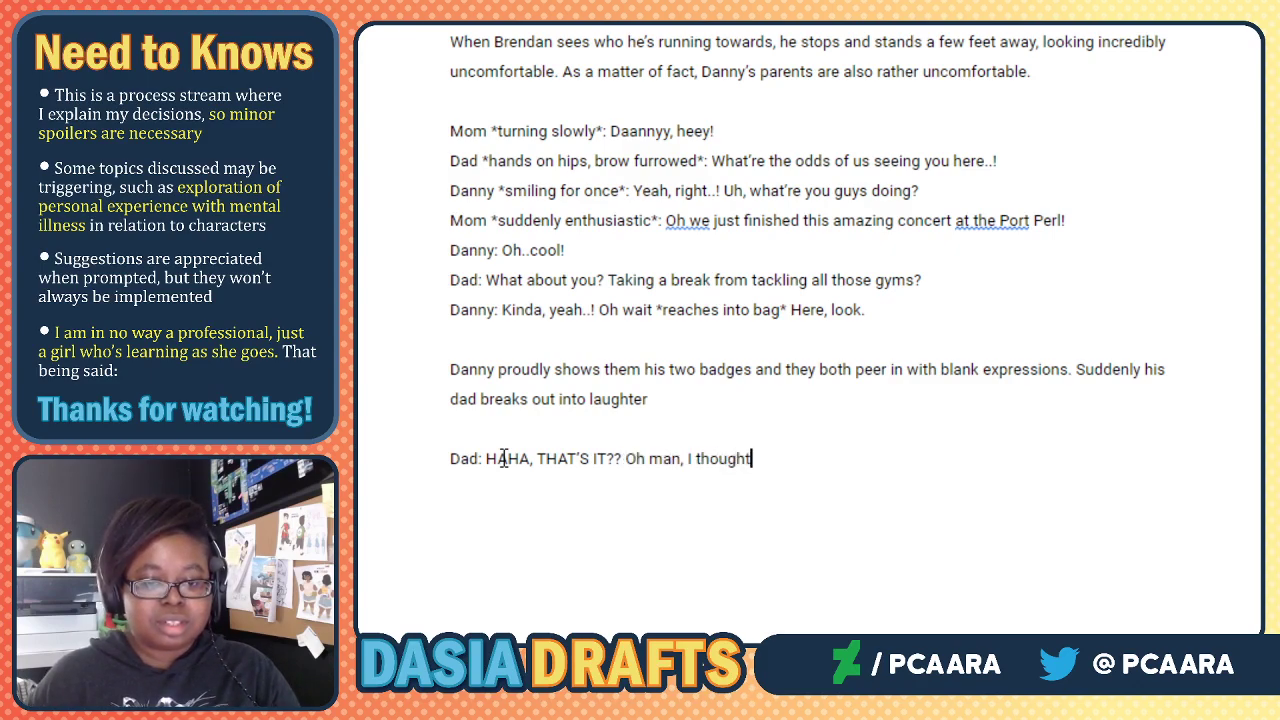
{"action": "key", "text": "BackSpace"}
{"action": "type", "text": "o t"}
{"action": "key", "text": "BackSpace"}
{"action": "key", "text": "BackSpace"}
{"action": "key", "text": "BackSpace"}
{"action": "type", "text": "to the elite foru by"}
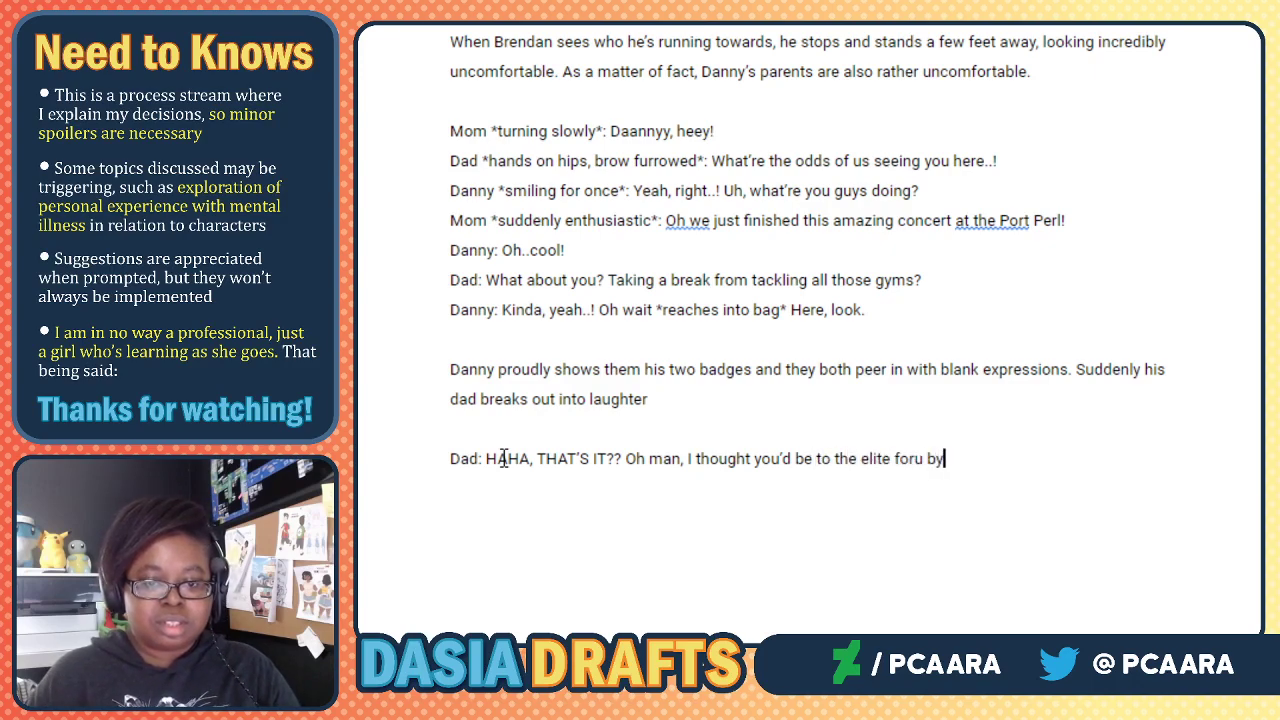
{"action": "key", "text": "BackSpace"}
{"action": "key", "text": "BackSpace"}
{"action": "key", "text": "BackSpace"}
{"action": "type", "text": "ur by now"}
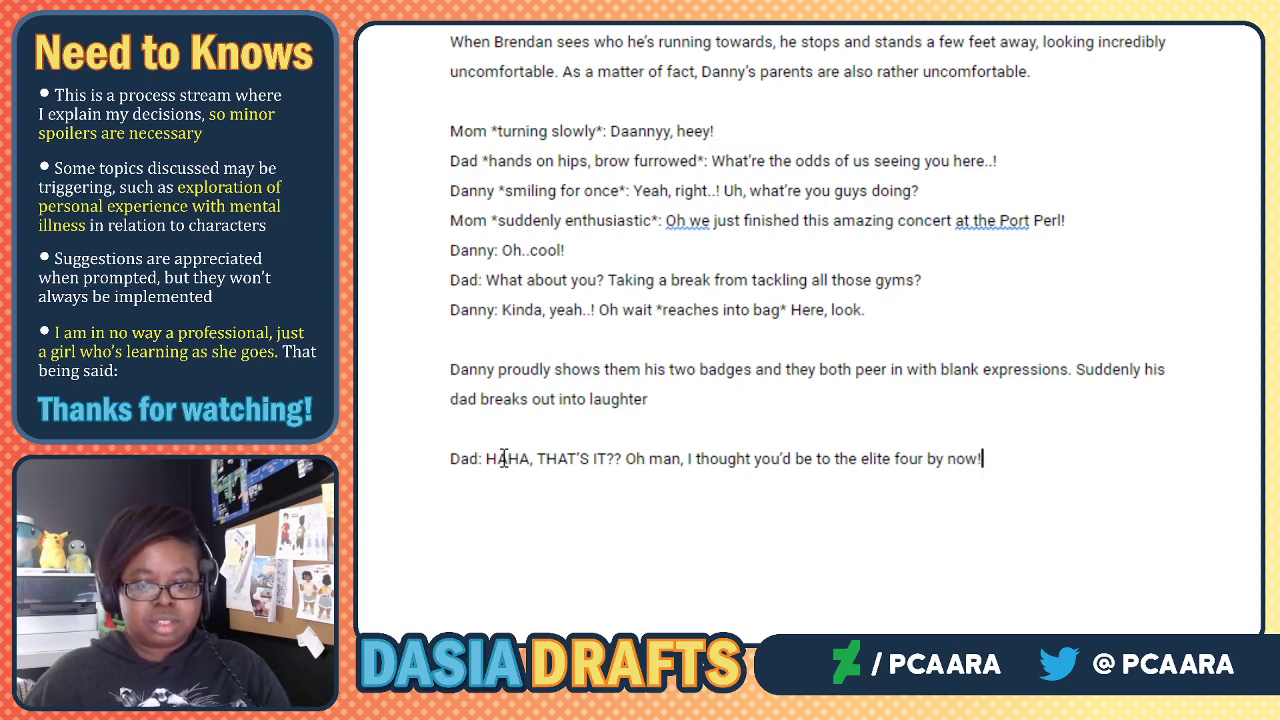
{"action": "type", "text": "!"}
Add Danny's reaction on a new line: "Danny *smile disappears*: h..haha...yeah...".
{"action": "key", "text": "Return"}
{"action": "type", "text": "Dann"}
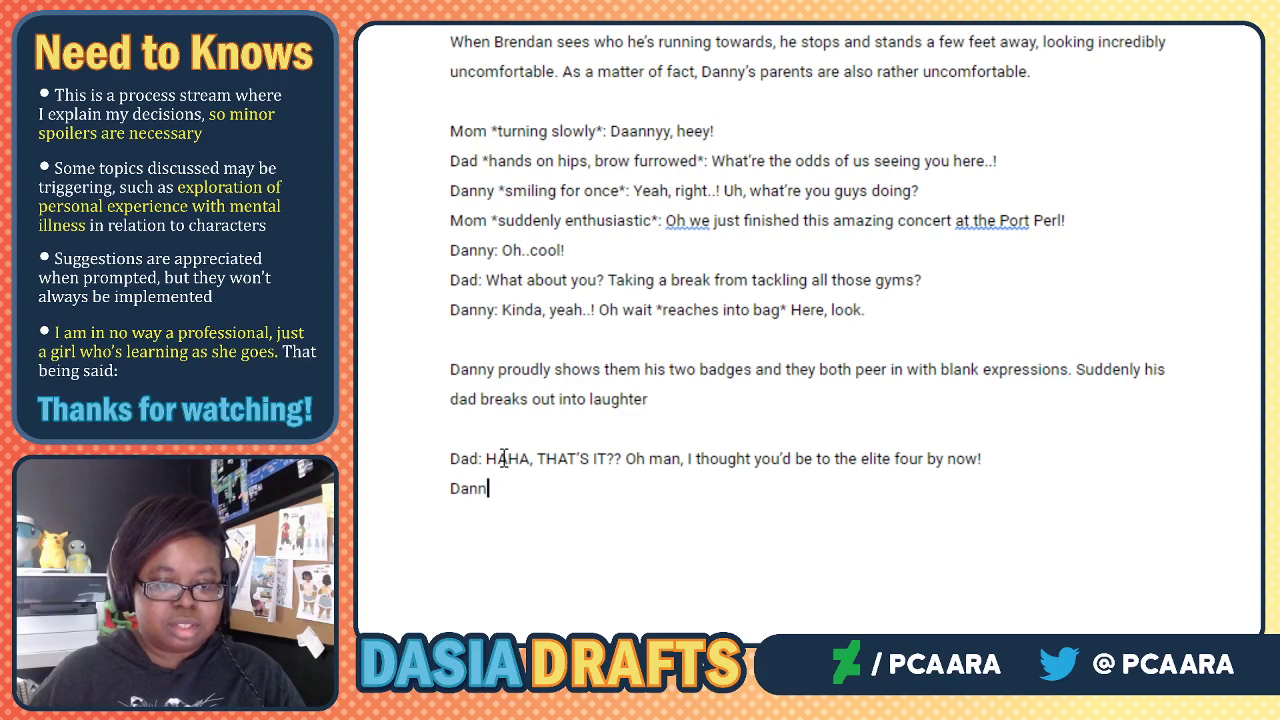
{"action": "type", "text": "y *smile di"}
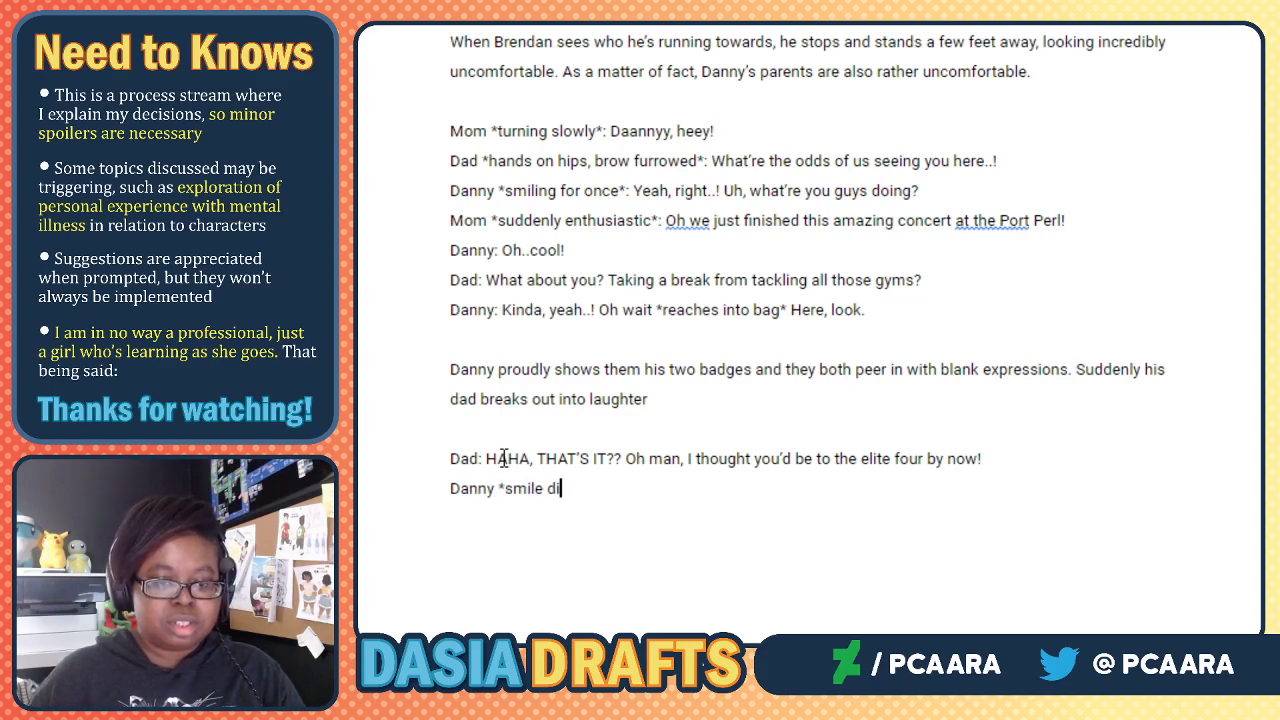
{"action": "type", "text": "sappears*: h..haha...yeah..."}
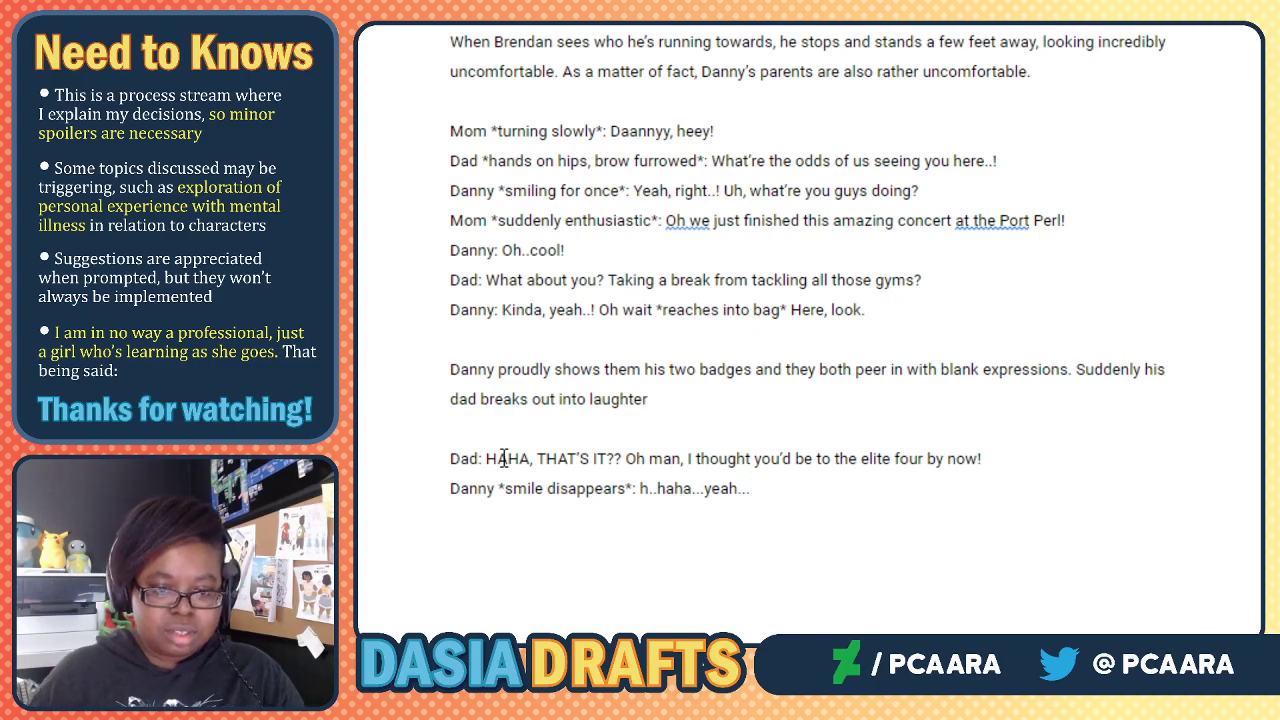
Add Dad's follow-up line, "Dad: Kidding, Kidding of course. That's cool.", and open an empty line below it.
{"action": "type", "text": "Dad: Ki"}
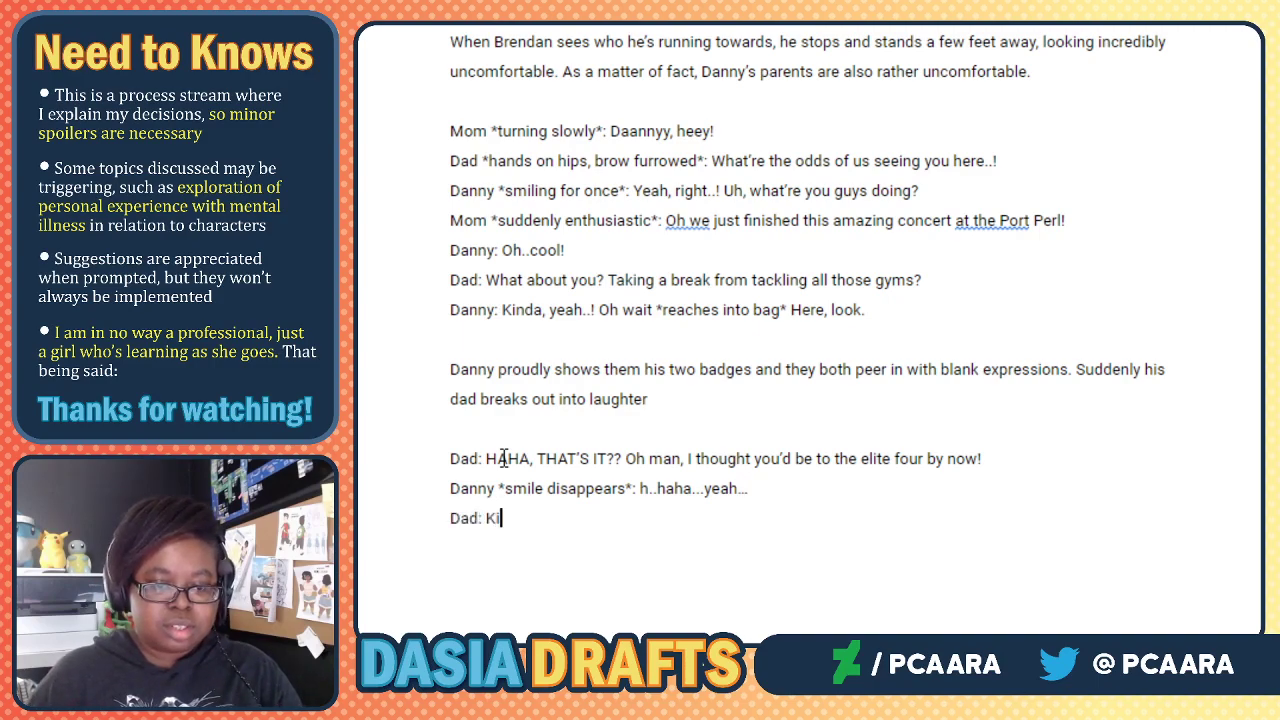
{"action": "type", "text": "dding "}
{"action": "type", "text": "Kid"}
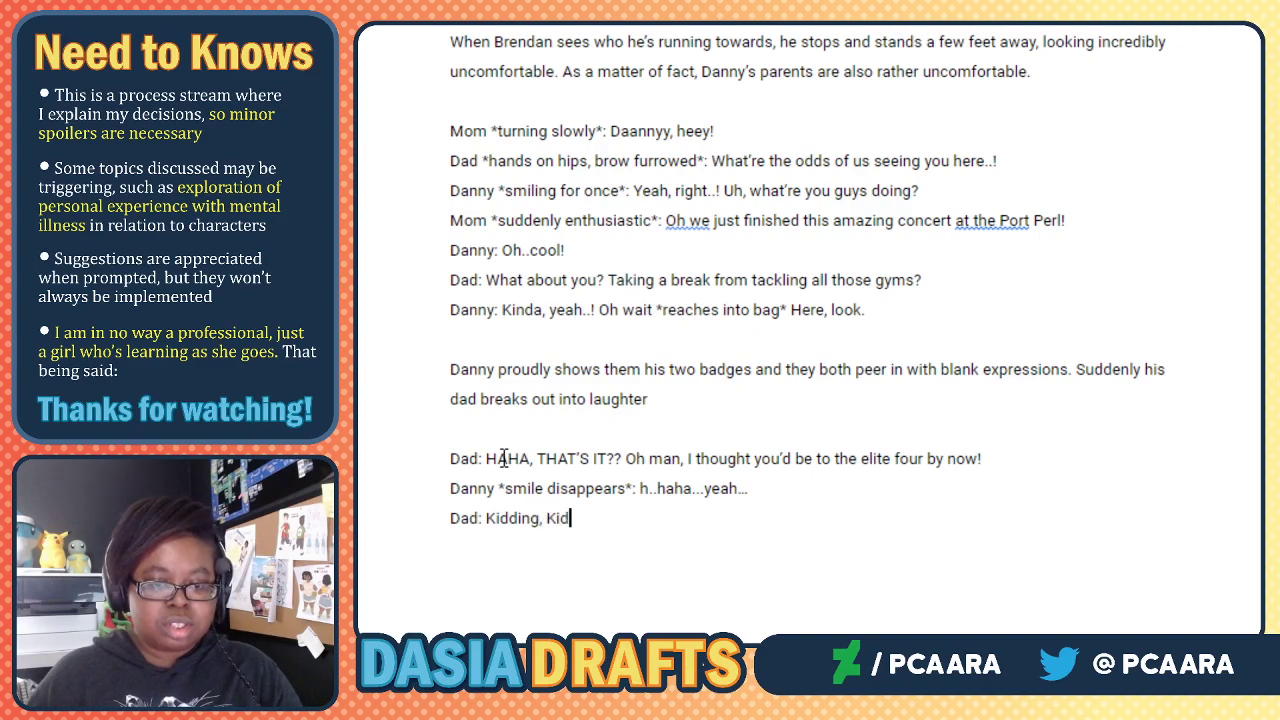
{"action": "type", "text": "ding oc course. That's c"}
{"action": "type", "text": "ool."}
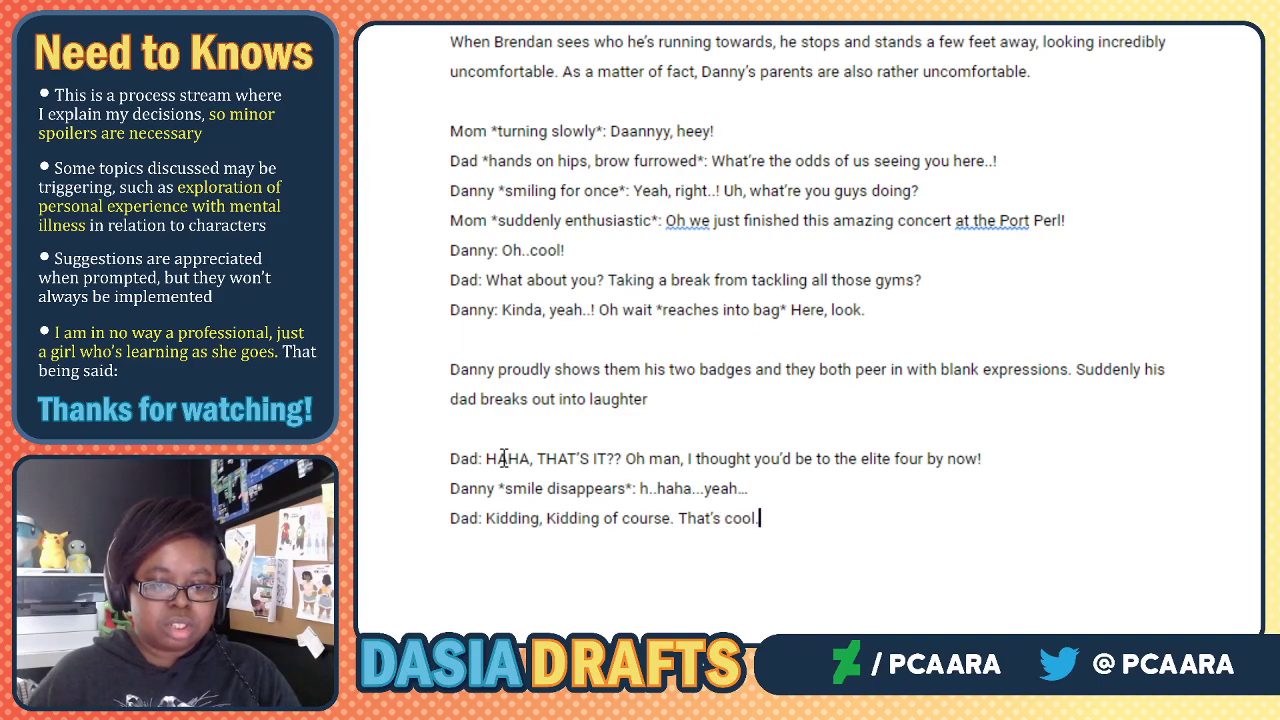
{"action": "key", "text": "BackSpace"}
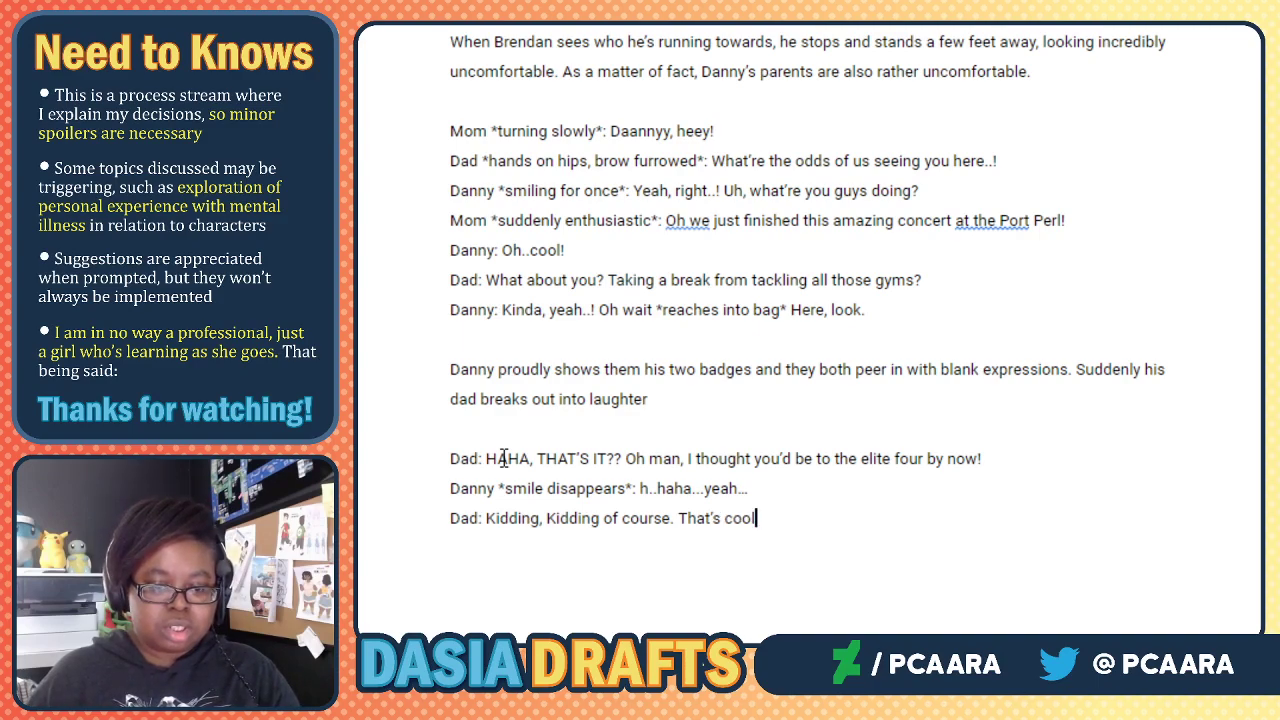
{"action": "key", "text": "BackSpace"}
{"action": "key", "text": "BackSpace"}
{"action": "key", "text": "BackSpace"}
{"action": "key", "text": "BackSpace"}
{"action": "key", "text": "BackSpace"}
{"action": "key", "text": "BackSpace"}
{"action": "type", "text": "s cool."}
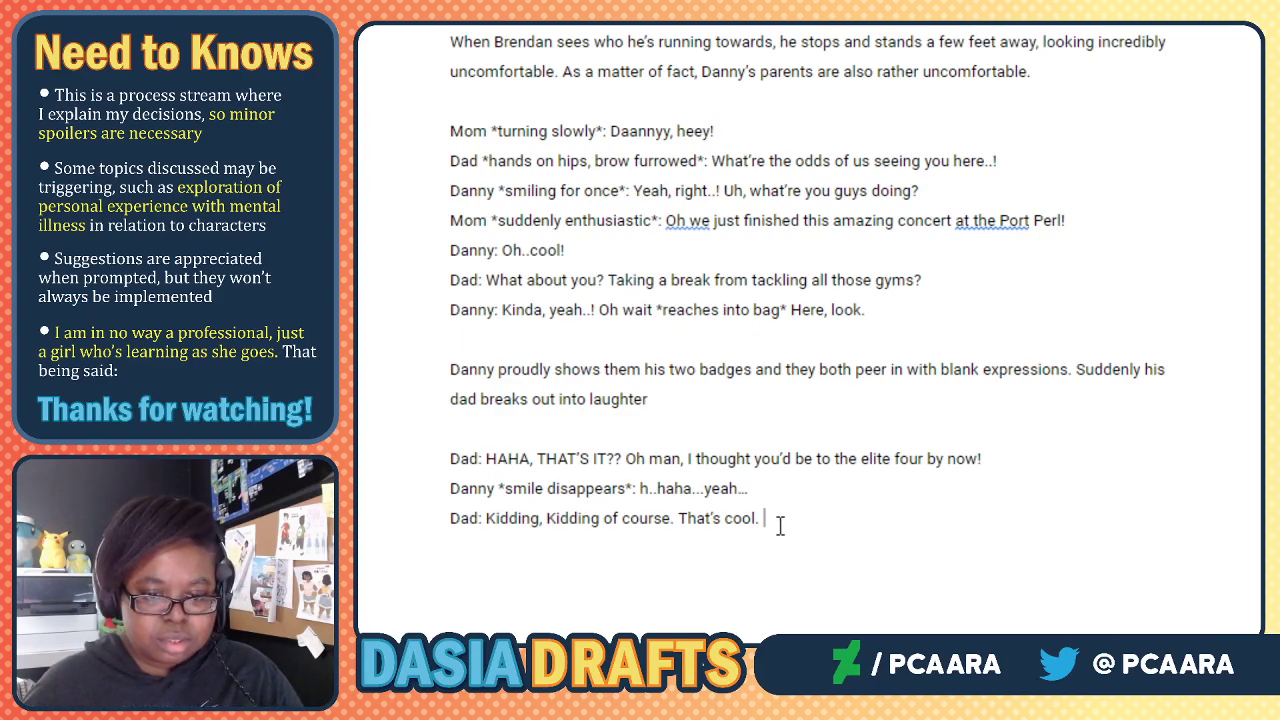
{"action": "key", "text": "Return"}
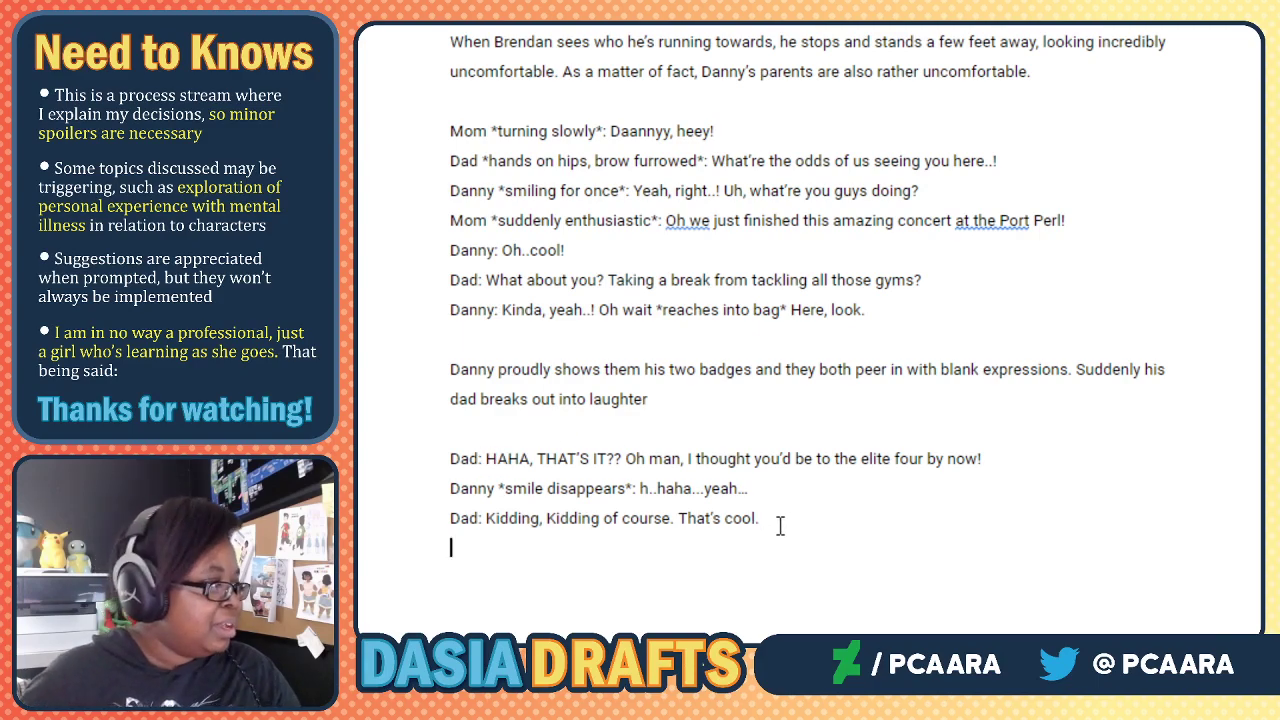
Re-read the scene from Brendan following Danny through to Dad's "Kidding" line.
{"action": "scroll", "coordinate": [760, 512], "scroll_direction": "down", "scroll_amount": 1}
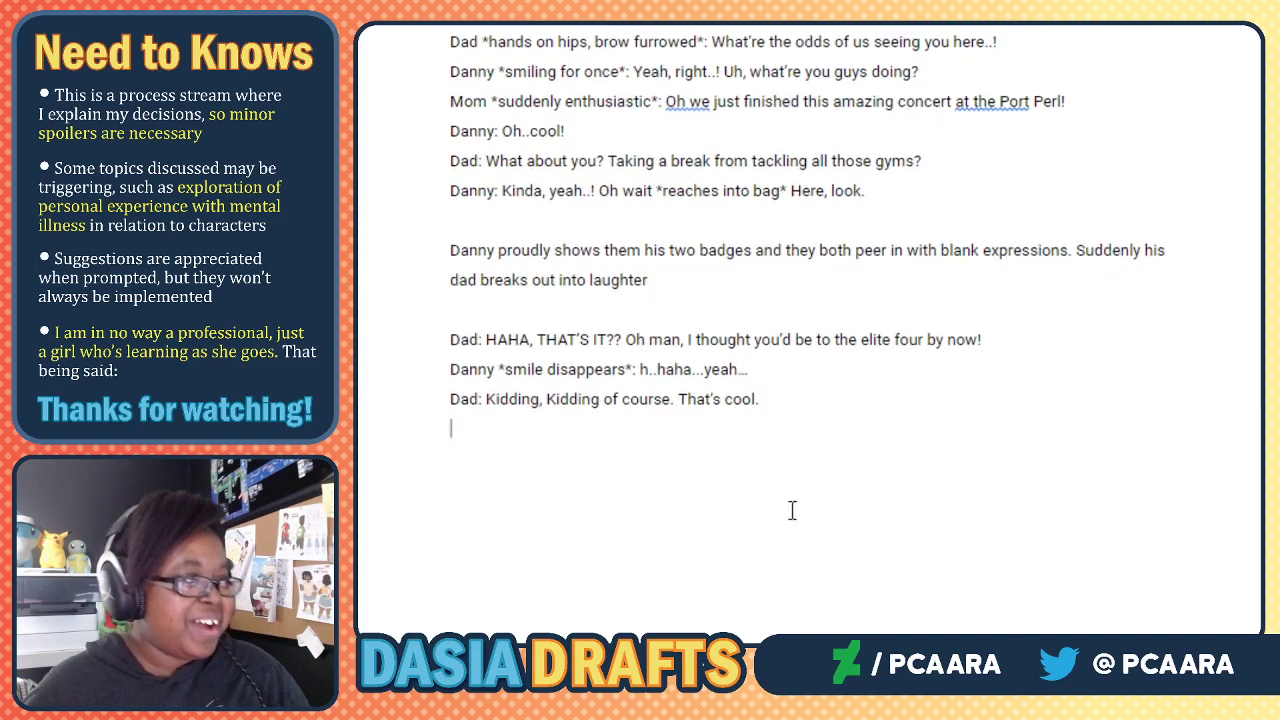
{"action": "left_click", "coordinate": [719, 341]}
{"action": "left_click_drag", "start_coordinate": [694, 338], "coordinate": [971, 337]}
{"action": "left_click", "coordinate": [855, 340]}
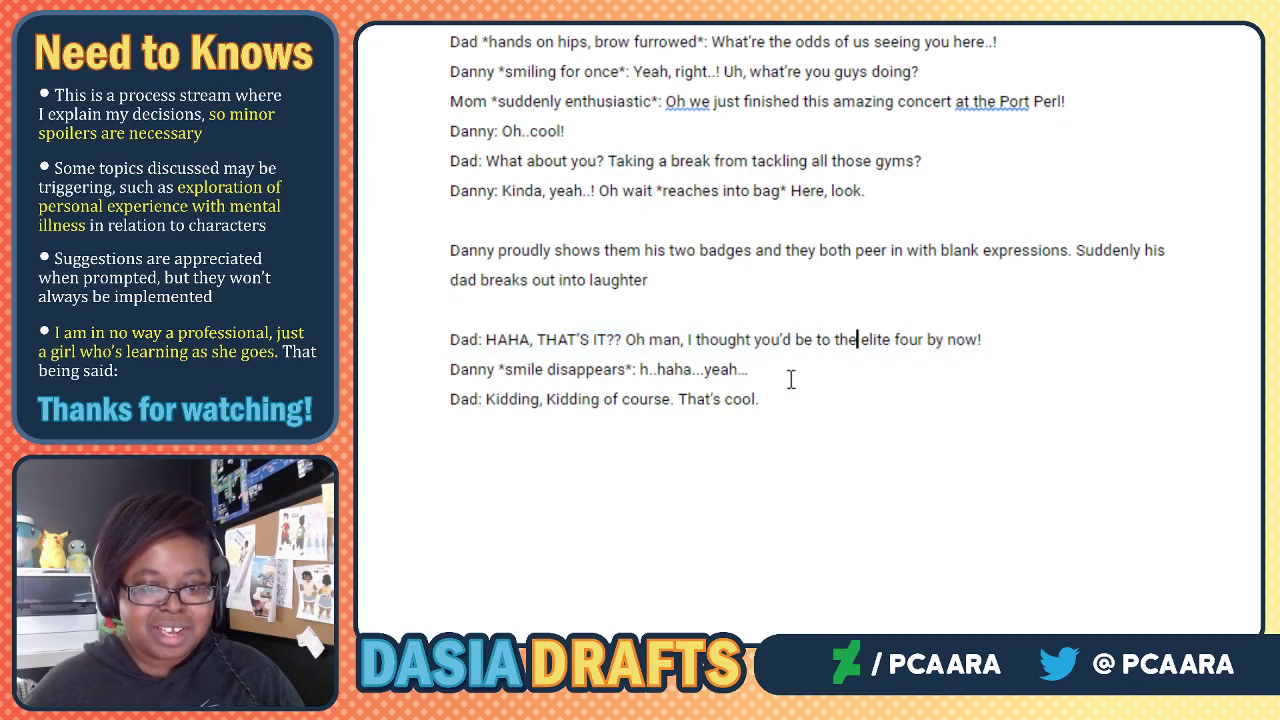
{"action": "scroll", "coordinate": [790, 380], "scroll_direction": "up", "scroll_amount": 1}
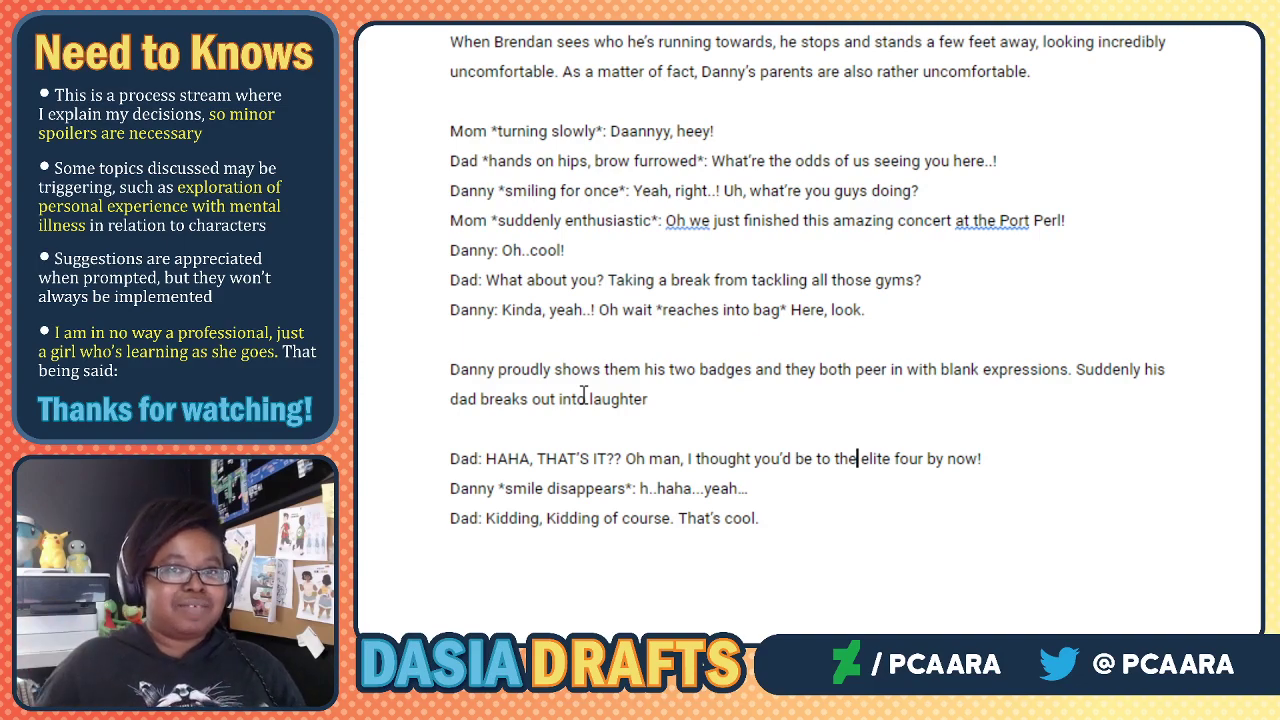
{"action": "key", "text": "Up"}
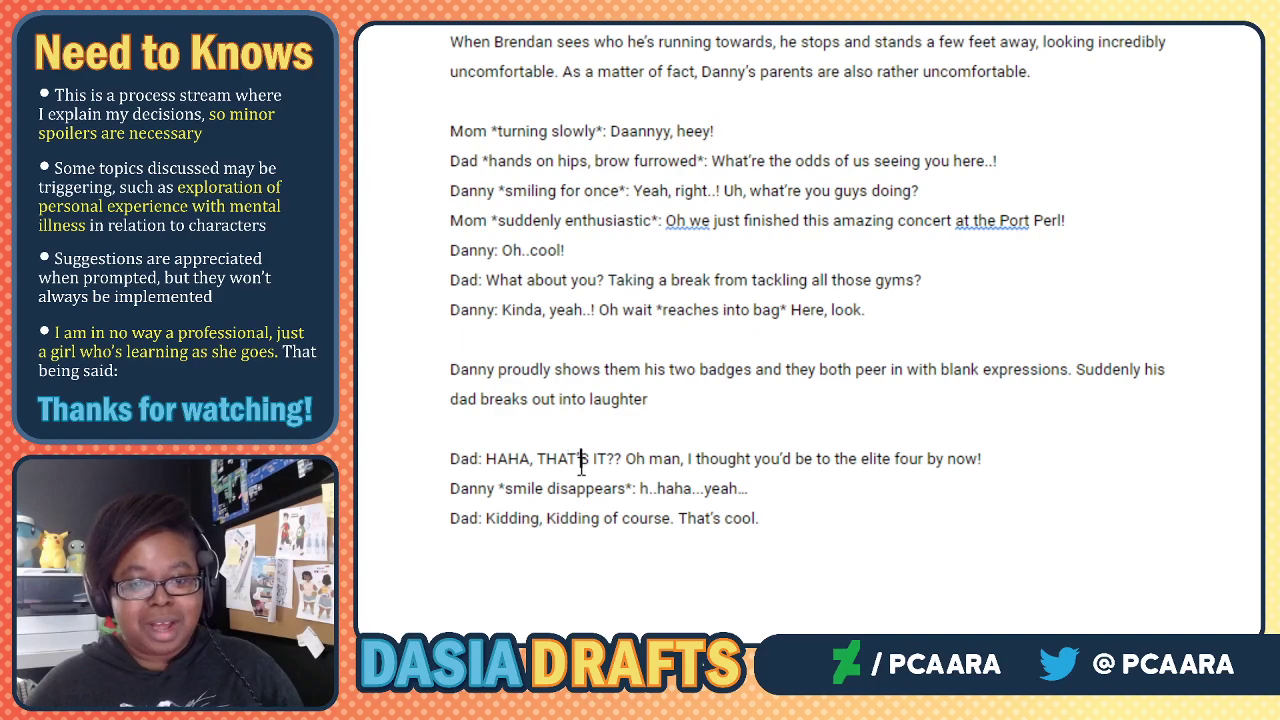
{"action": "left_click", "coordinate": [580, 462]}
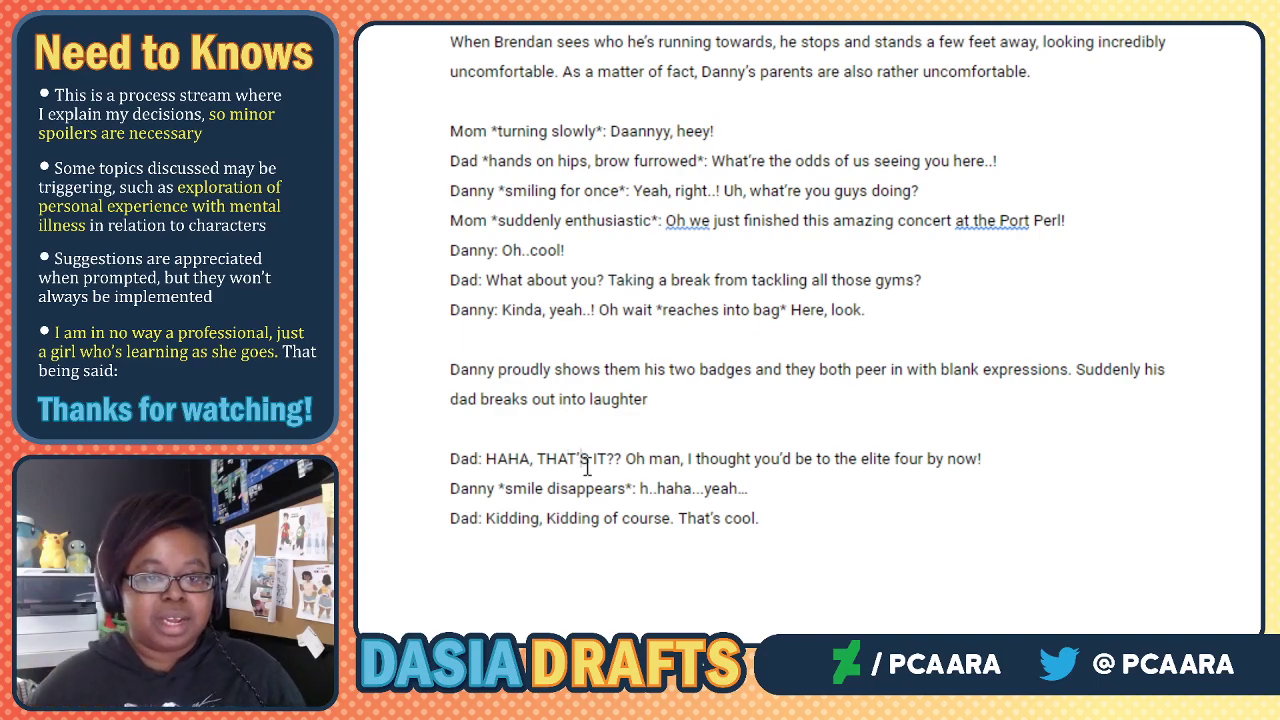
{"action": "scroll", "coordinate": [575, 415], "scroll_direction": "up", "scroll_amount": 2}
{"action": "scroll", "coordinate": [575, 415], "scroll_direction": "down", "scroll_amount": 2}
{"action": "scroll", "coordinate": [575, 415], "scroll_direction": "up", "scroll_amount": 3}
{"action": "scroll", "coordinate": [575, 415], "scroll_direction": "up", "scroll_amount": 5}
{"action": "scroll", "coordinate": [575, 415], "scroll_direction": "down", "scroll_amount": 4}
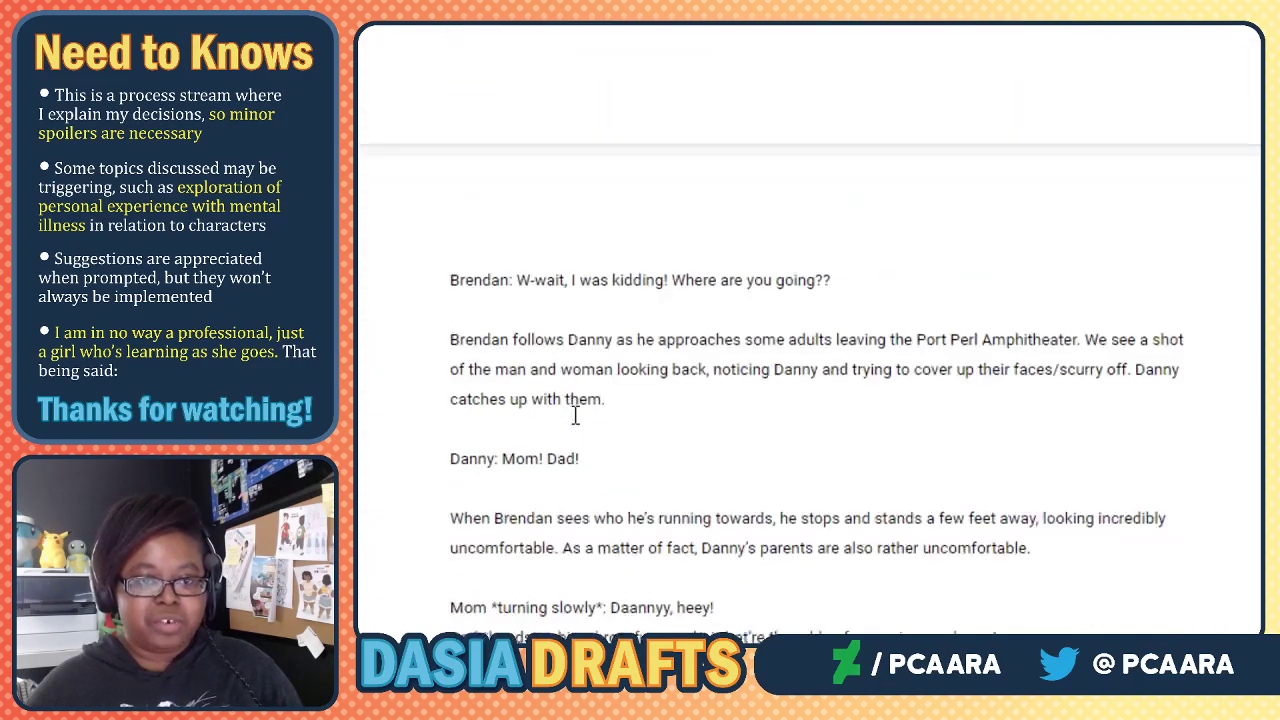
{"action": "scroll", "coordinate": [575, 415], "scroll_direction": "down", "scroll_amount": 2}
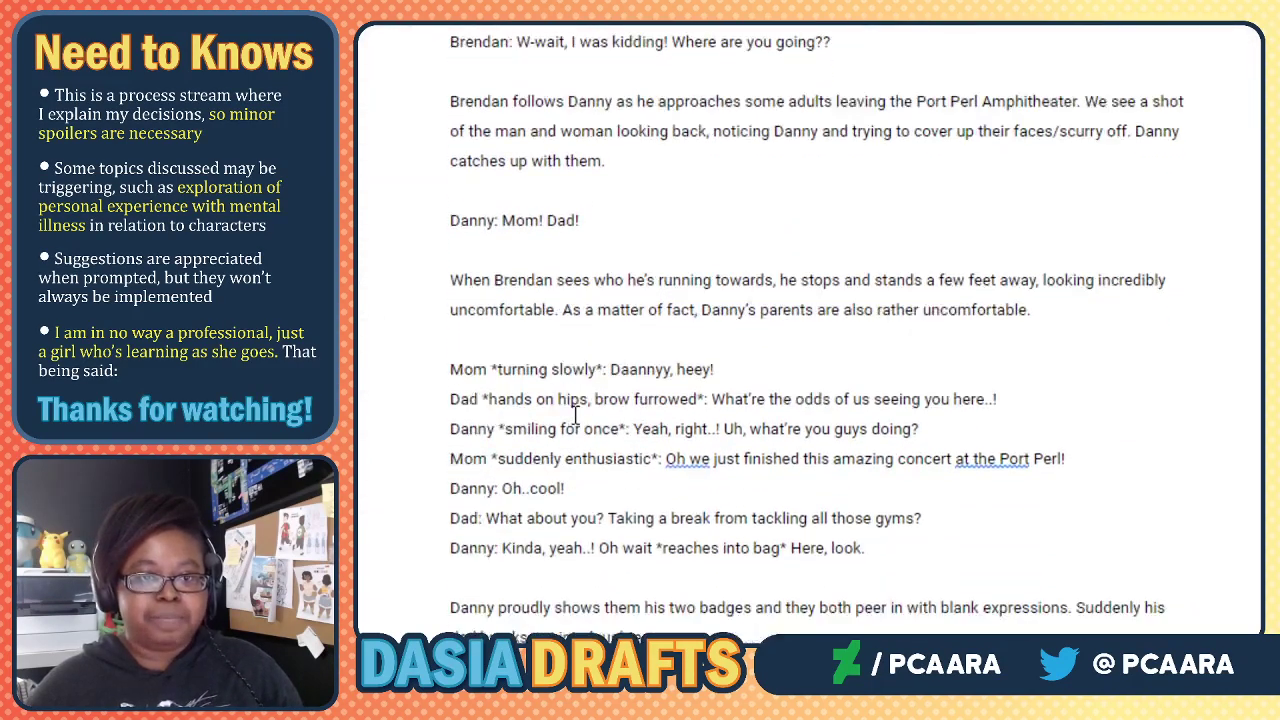
{"action": "left_click", "coordinate": [557, 280]}
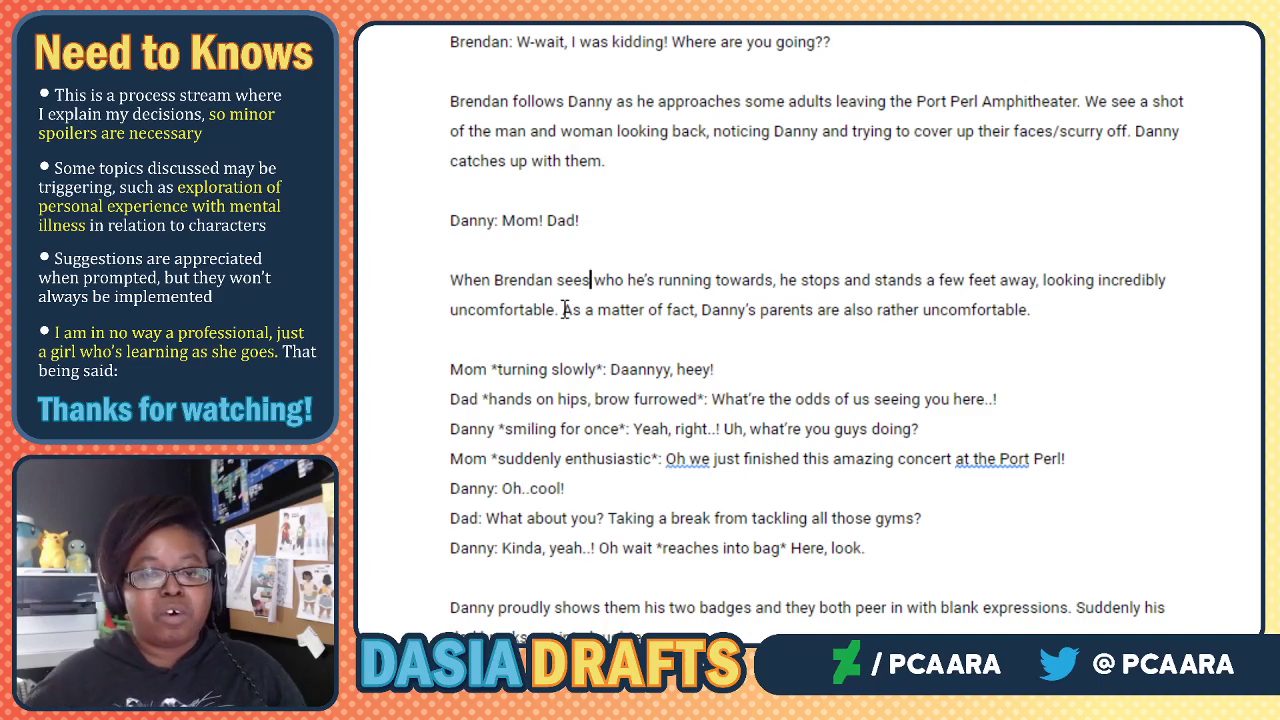
{"action": "left_click", "coordinate": [612, 309]}
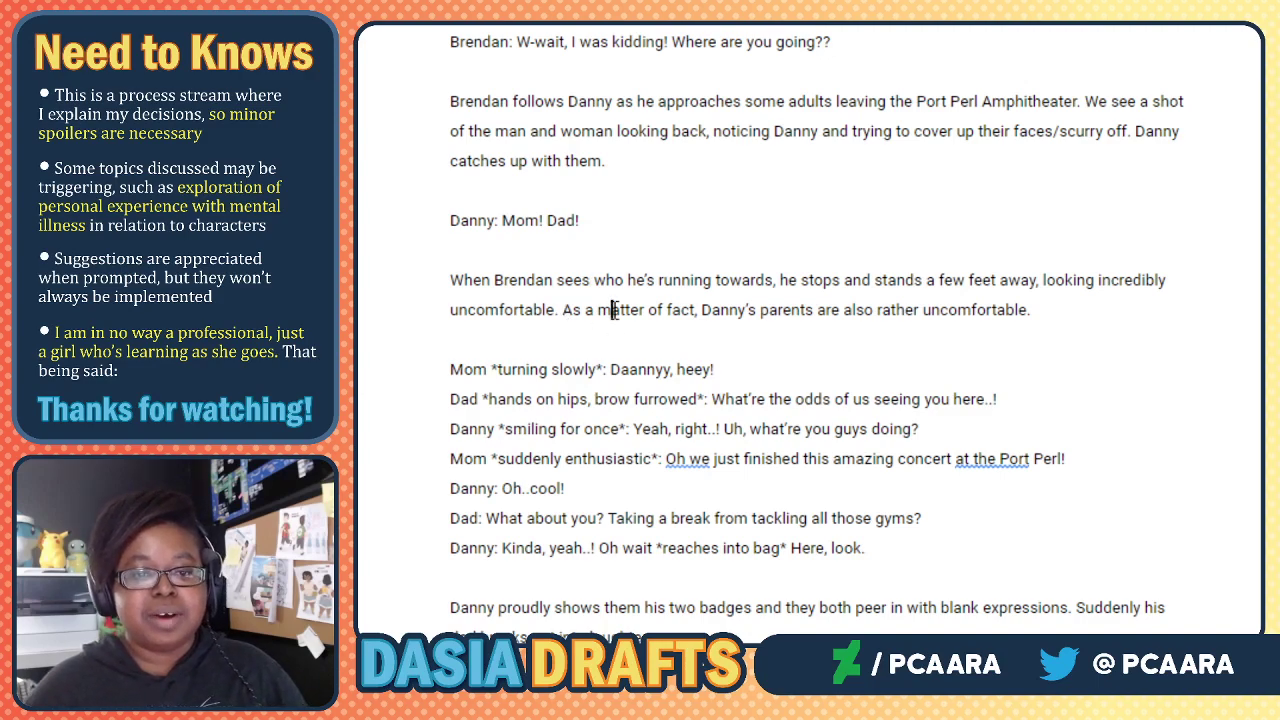
{"action": "left_click", "coordinate": [595, 309]}
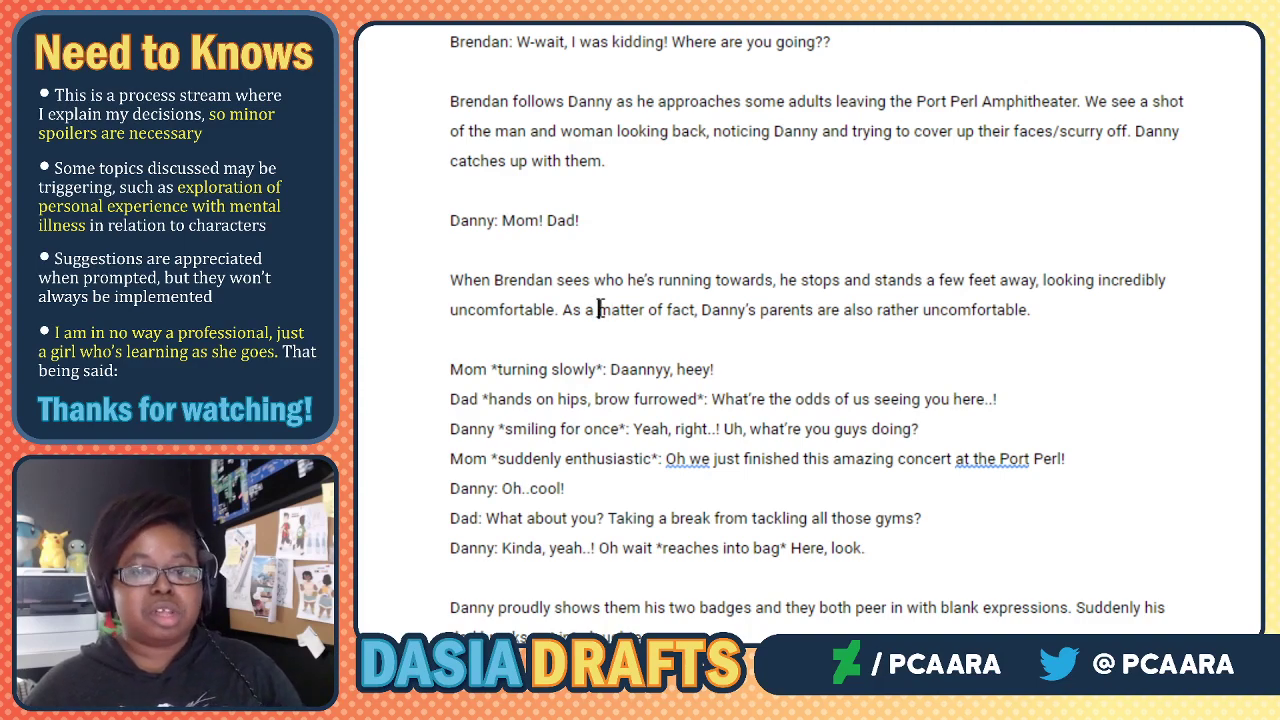
{"action": "left_click", "coordinate": [674, 310]}
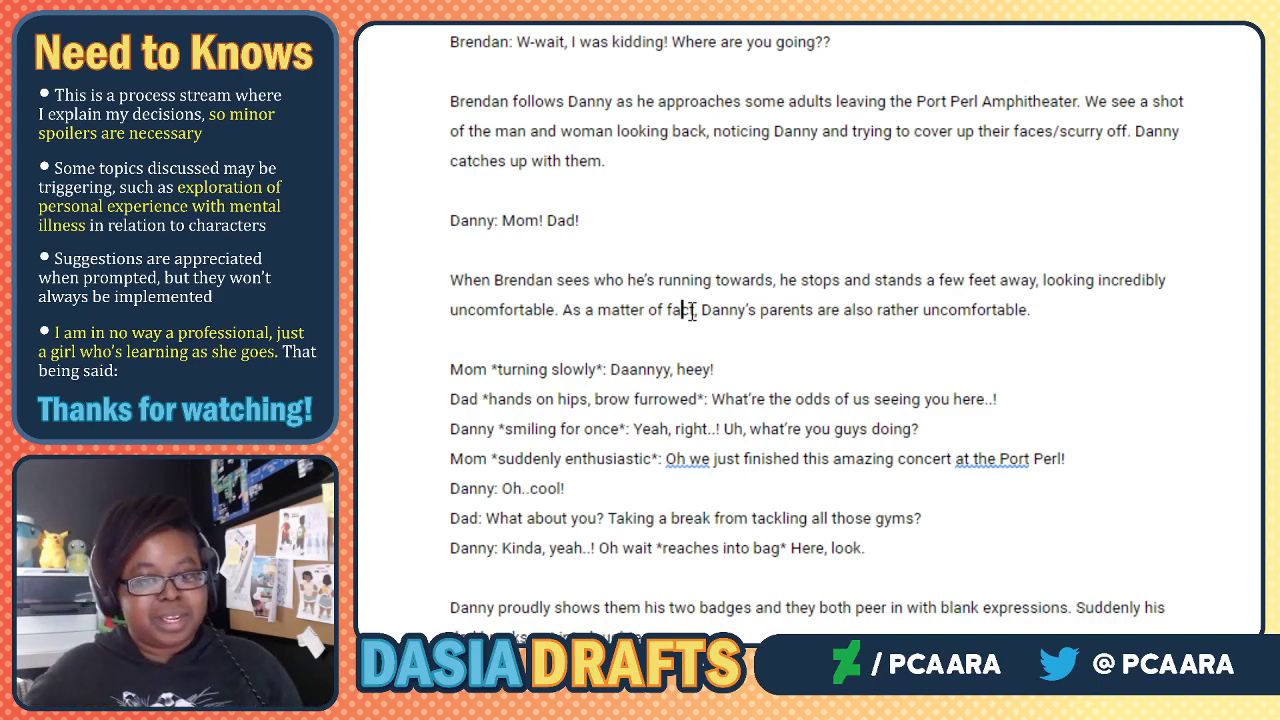
{"action": "scroll", "coordinate": [660, 275], "scroll_direction": "down", "scroll_amount": 2}
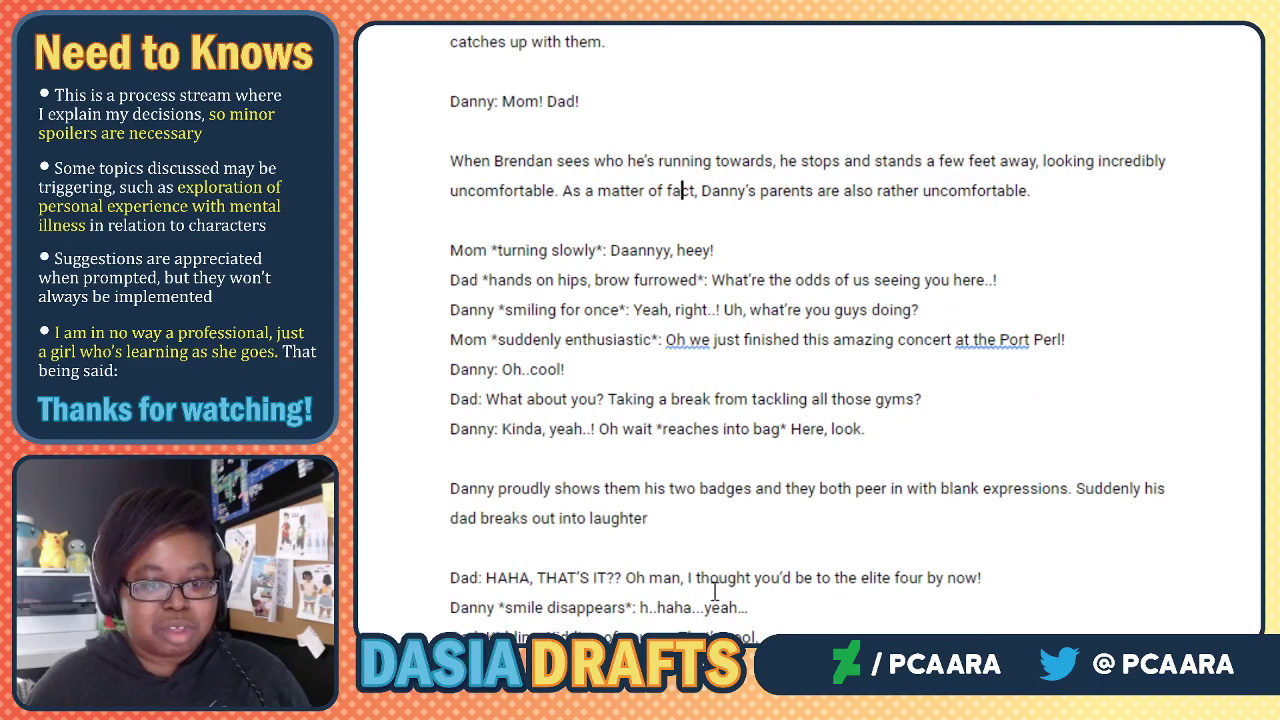
{"action": "left_click", "coordinate": [760, 614]}
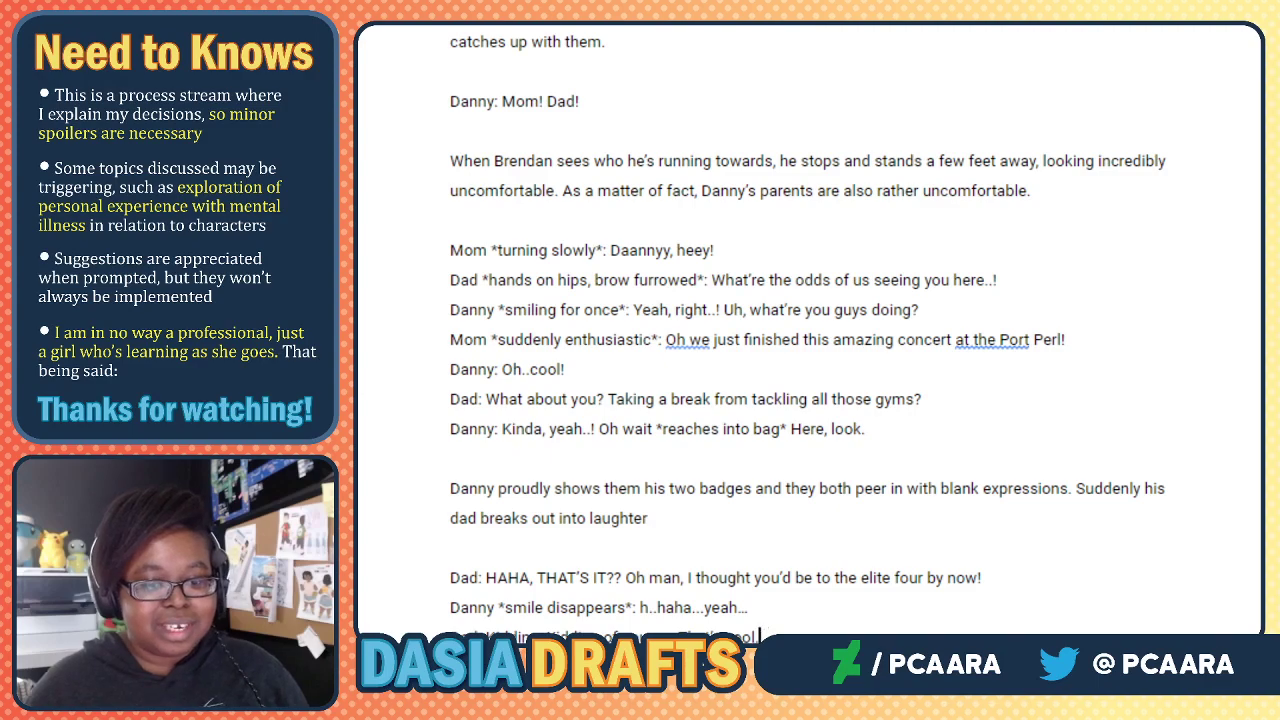
{"action": "scroll", "coordinate": [620, 606], "scroll_direction": "down", "scroll_amount": 2}
{"action": "scroll", "coordinate": [590, 568], "scroll_direction": "up", "scroll_amount": 1}
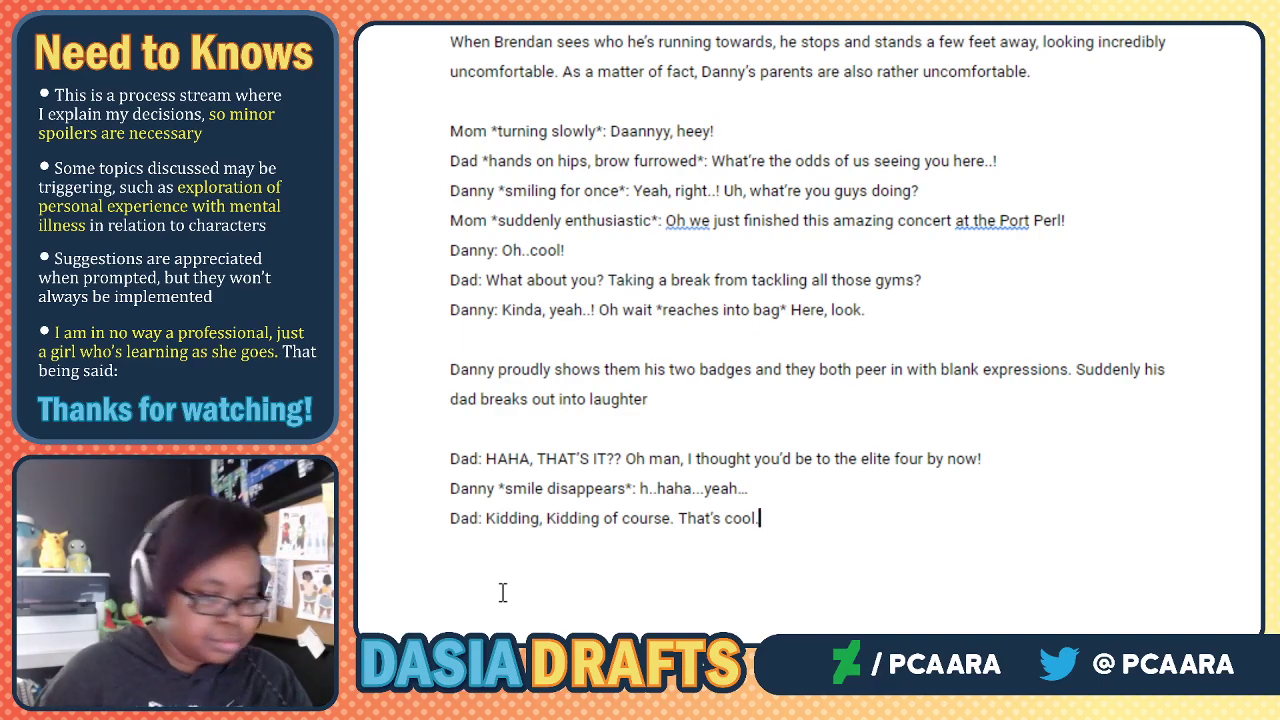
Extend Danny's stage direction after "smile disappears" with ", laughing uncomfortably".
{"action": "left_click", "coordinate": [628, 488]}
{"action": "type", "text": "laughing un"}
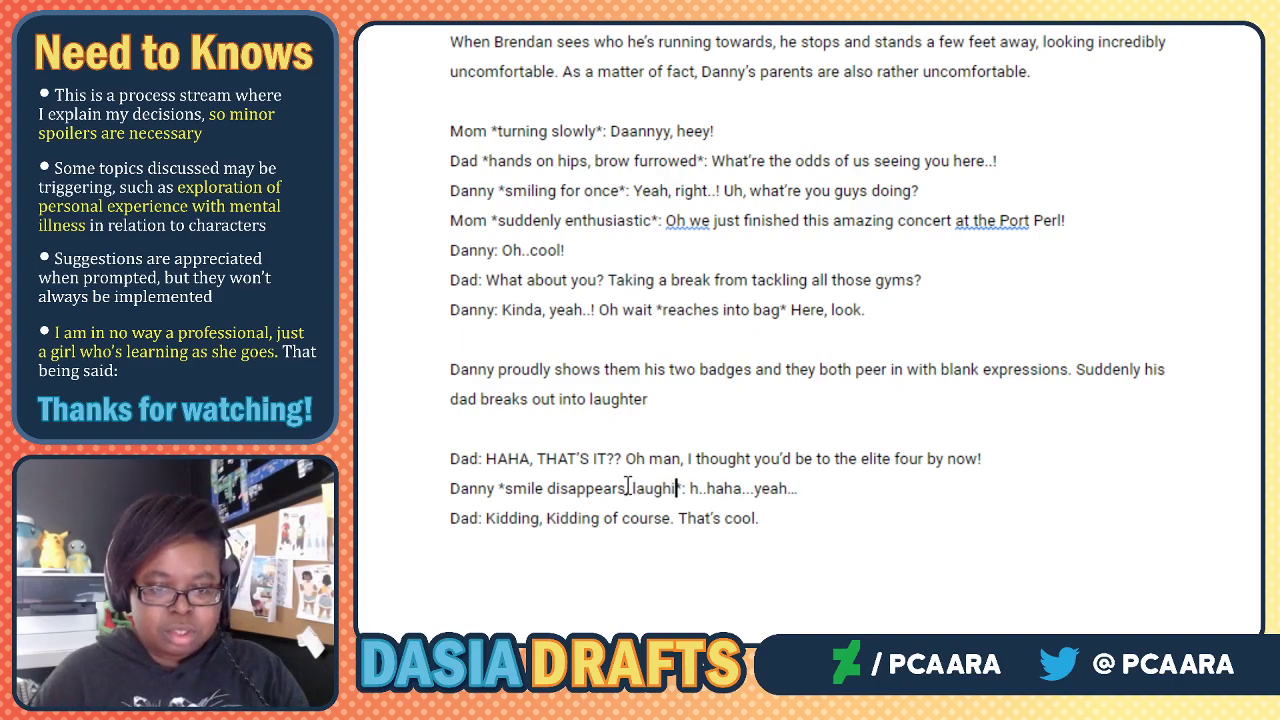
{"action": "type", "text": "comfortably"}
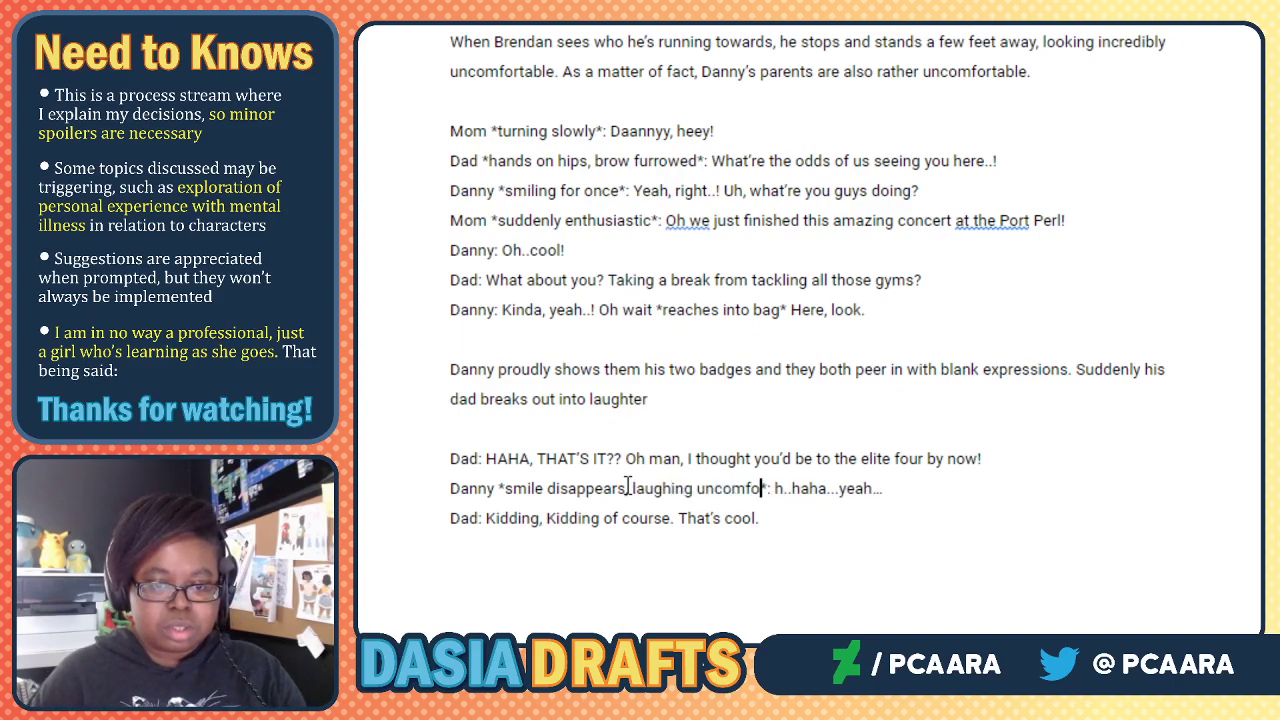
Add Danny's reply below Dad's last line, "Danny *looking down at them*: Yeah. Thanks.", and open an empty line.
{"action": "left_click", "coordinate": [630, 562]}
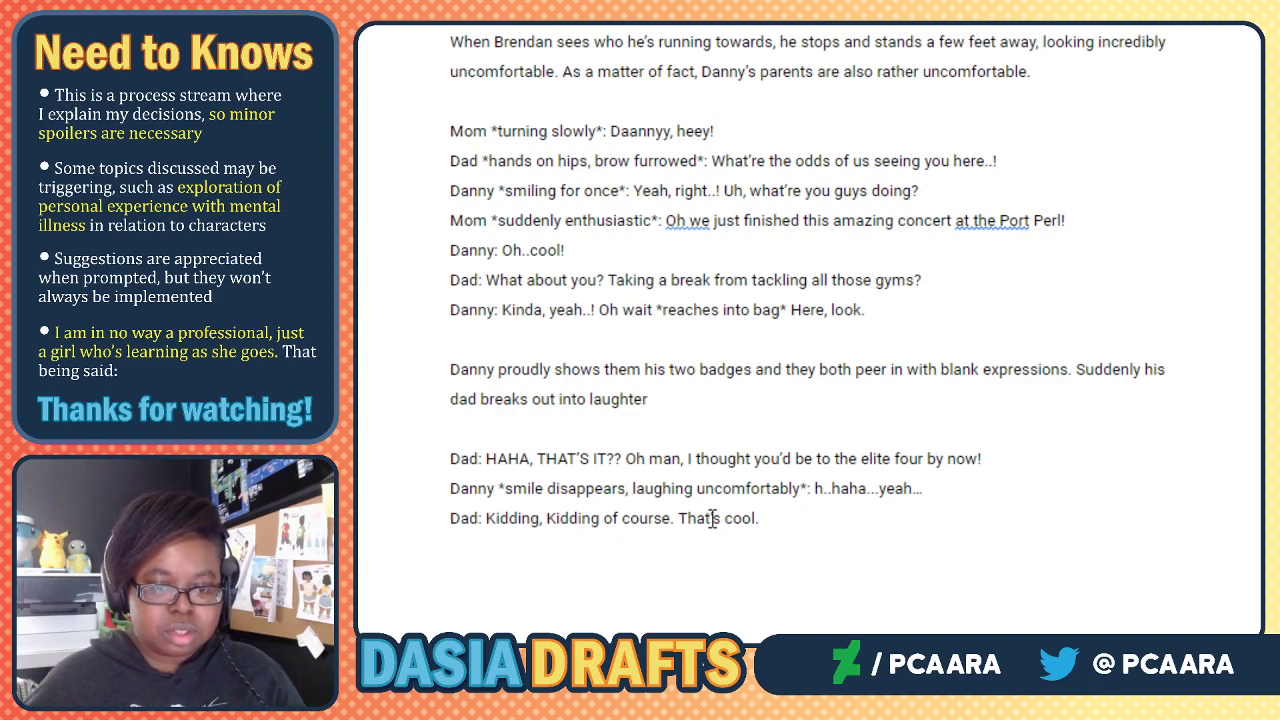
{"action": "type", "text": "Danny"}
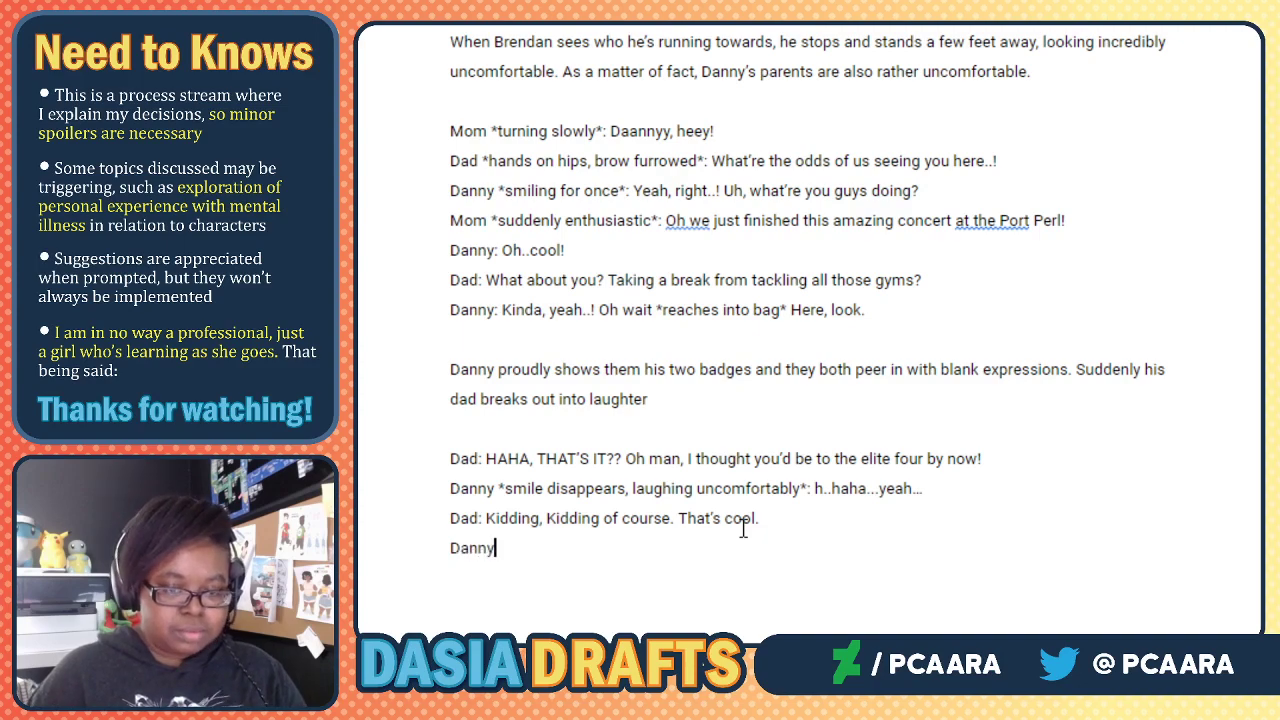
{"action": "type", "text": " *looking down"}
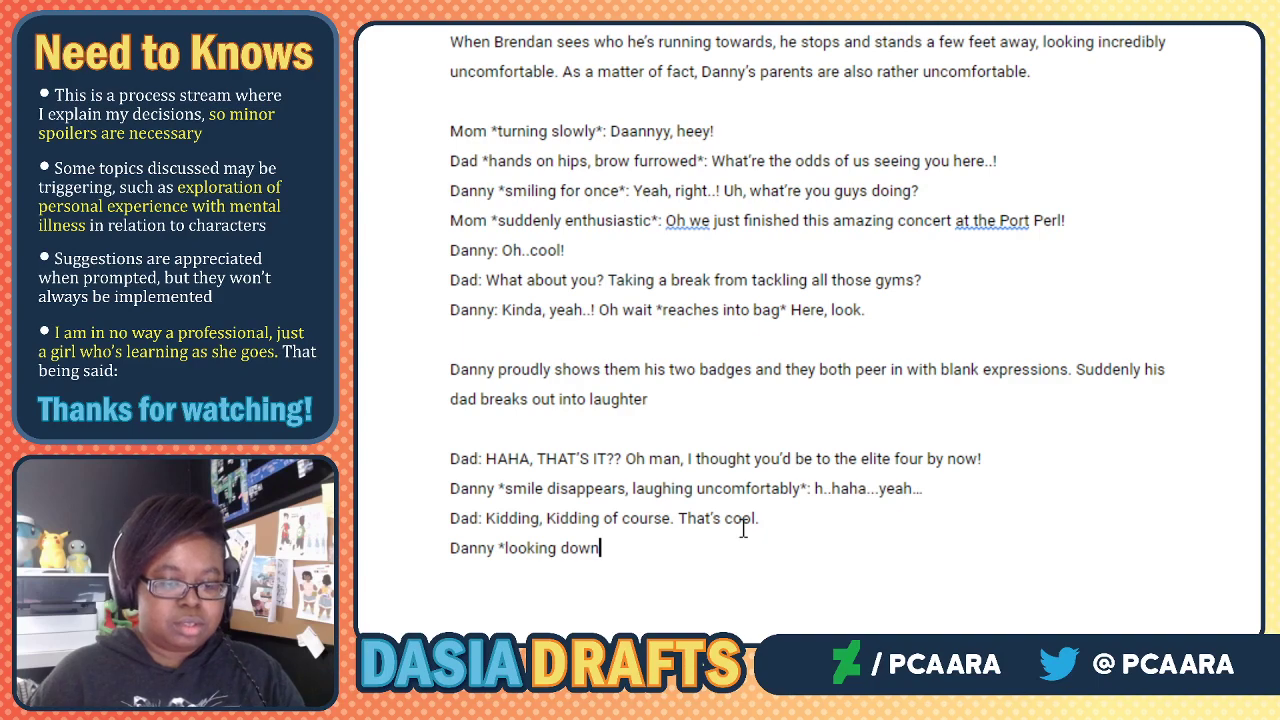
{"action": "type", "text": " t"}
{"action": "key", "text": "BackSpace"}
{"action": "type", "text": "at them*: Yeah"}
{"action": "key", "text": "BackSpace"}
{"action": "type", "text": "ah. Thanks."}
{"action": "key", "text": "Return"}
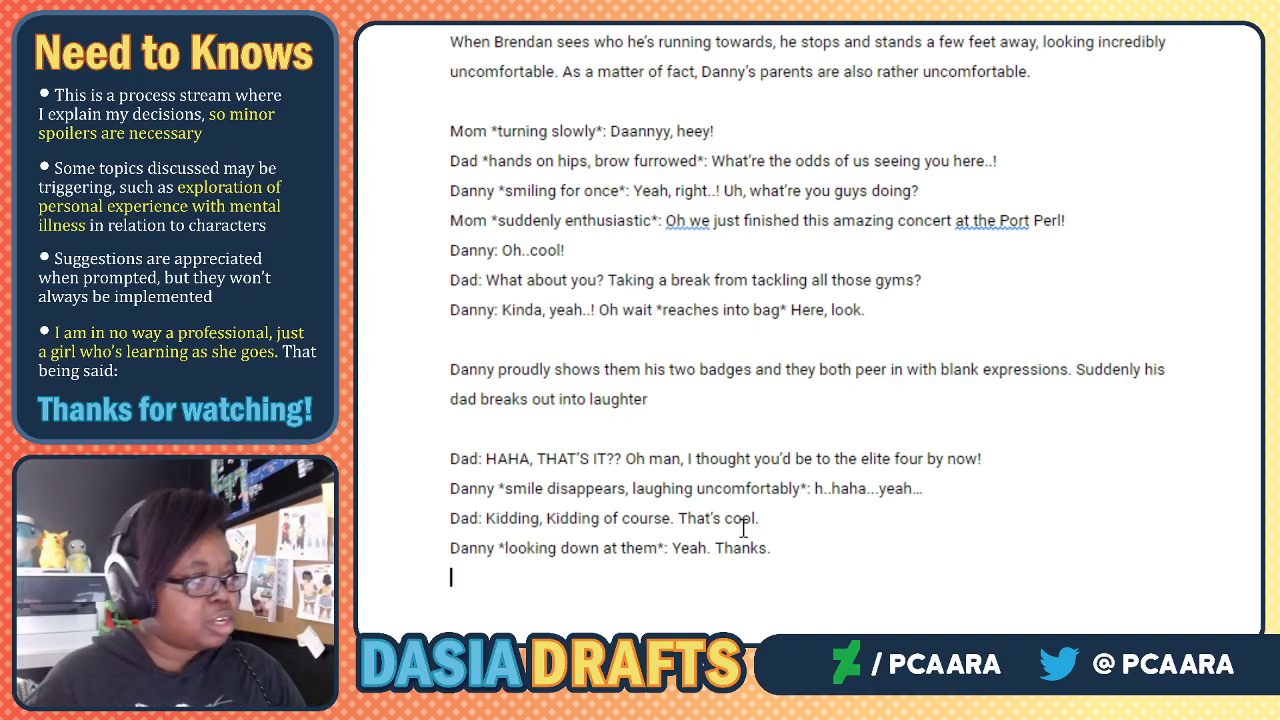
Start a new stage direction, separated by a blank line, with "Brendan comes in closer to get Danny".
{"action": "type", "text": "y"}
{"action": "key", "text": "BackSpace"}
{"action": "key", "text": "BackSpace"}
{"action": "key", "text": "BackSpace"}
{"action": "key", "text": "BackSpace"}
{"action": "key", "text": "BackSpace"}
{"action": "type", "text": "Brendan"}
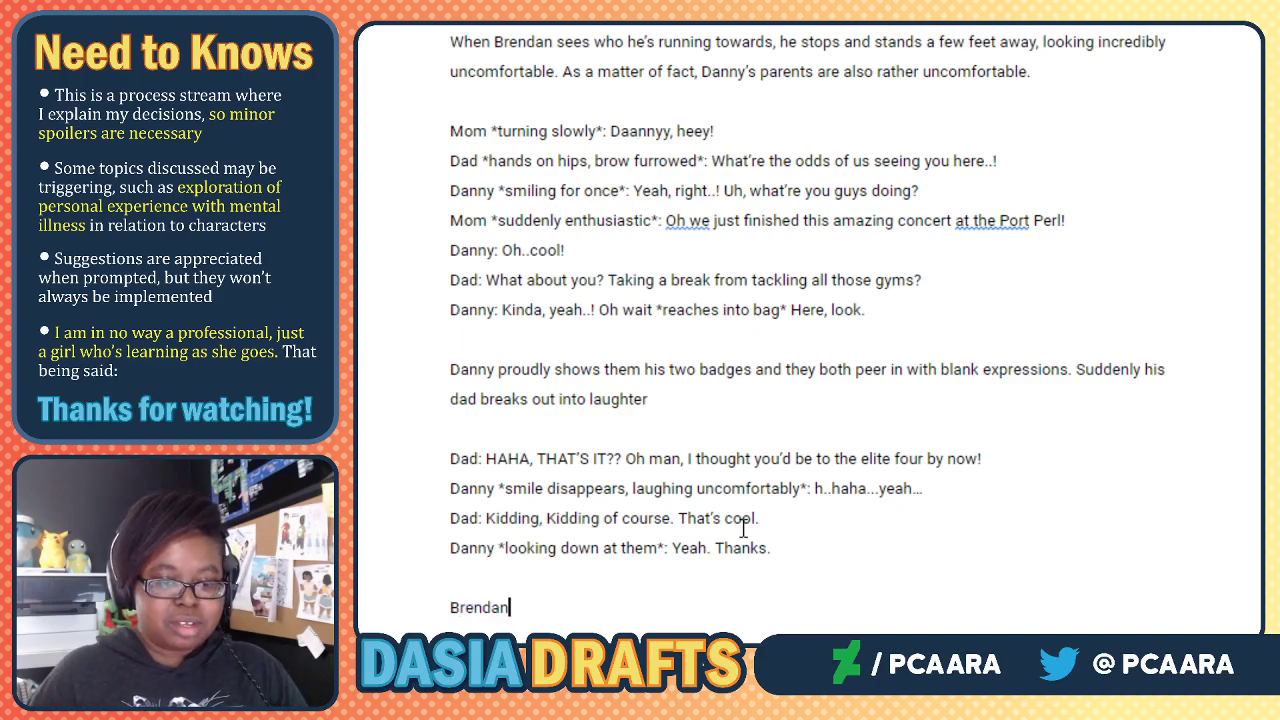
{"action": "type", "text": " comes in closer to "}
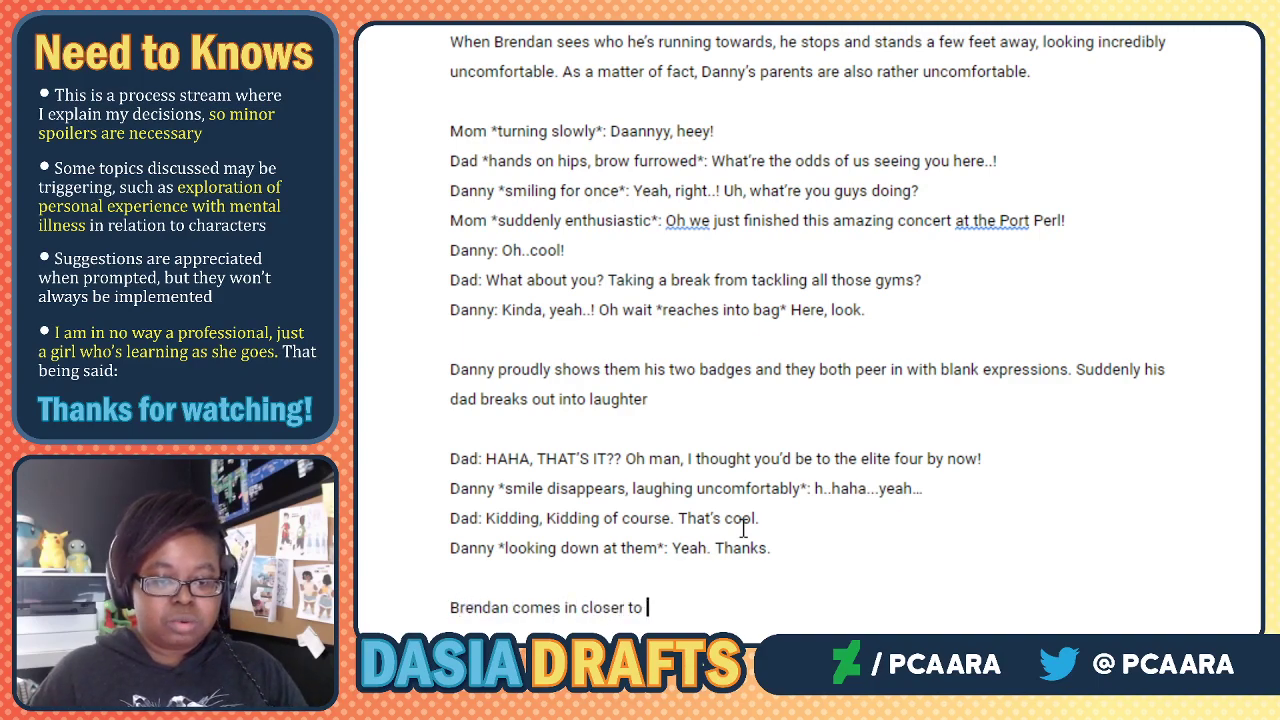
{"action": "type", "text": "get Danny"}
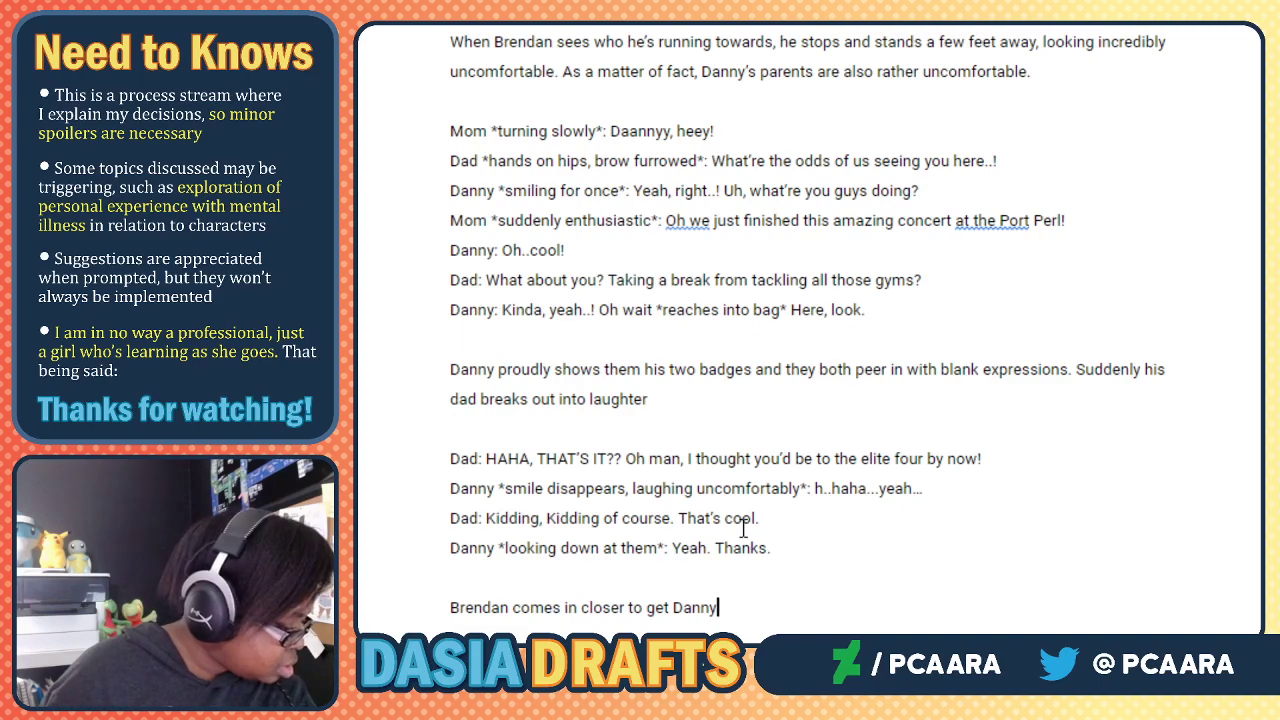
Replace "to get Danny" with ", reaching for Danny's arm. That's when Danny's mom notices him and swoops him up into a big old hug.".
{"action": "key", "text": "BackSpace"}
{"action": "key", "text": "BackSpace"}
{"action": "key", "text": "BackSpace"}
{"action": "key", "text": "BackSpace"}
{"action": "key", "text": "BackSpace"}
{"action": "key", "text": "BackSpace"}
{"action": "key", "text": "BackSpace"}
{"action": "key", "text": "BackSpace"}
{"action": "key", "text": "BackSpace"}
{"action": "key", "text": "BackSpace"}
{"action": "key", "text": "BackSpace"}
{"action": "key", "text": "BackSpace"}
{"action": "key", "text": "BackSpace"}
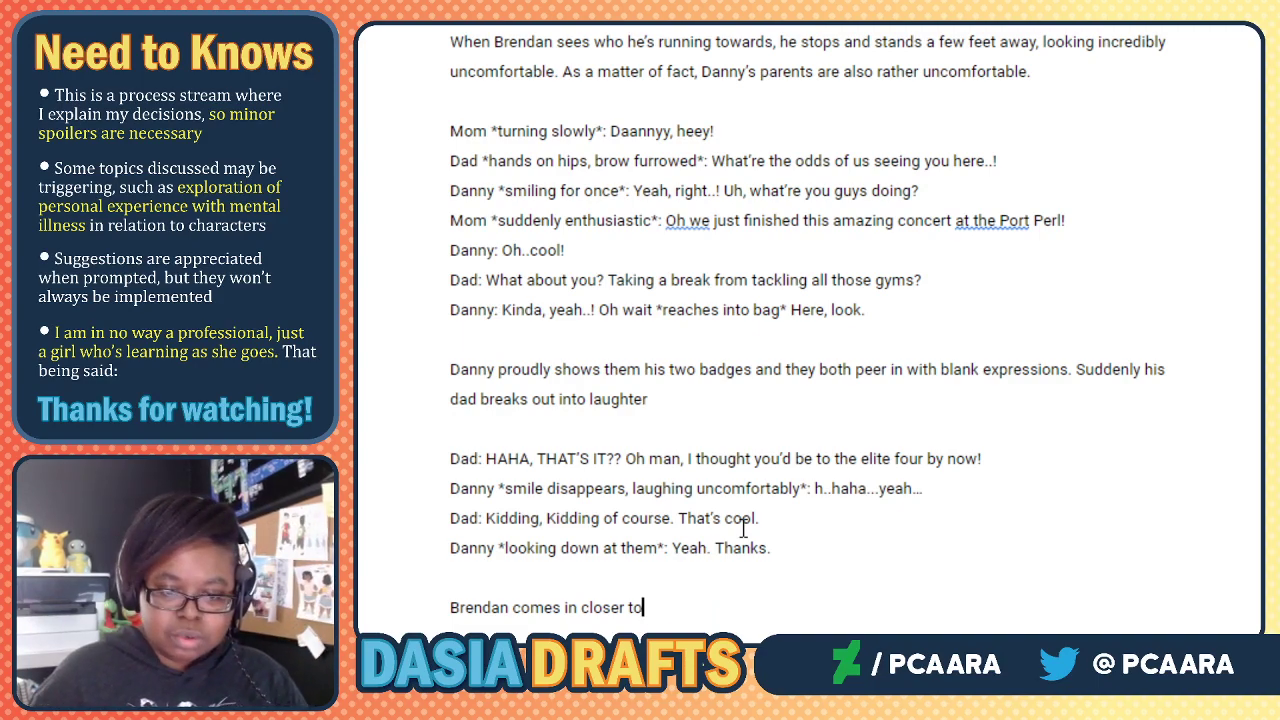
{"action": "type", "text": ", reaching"}
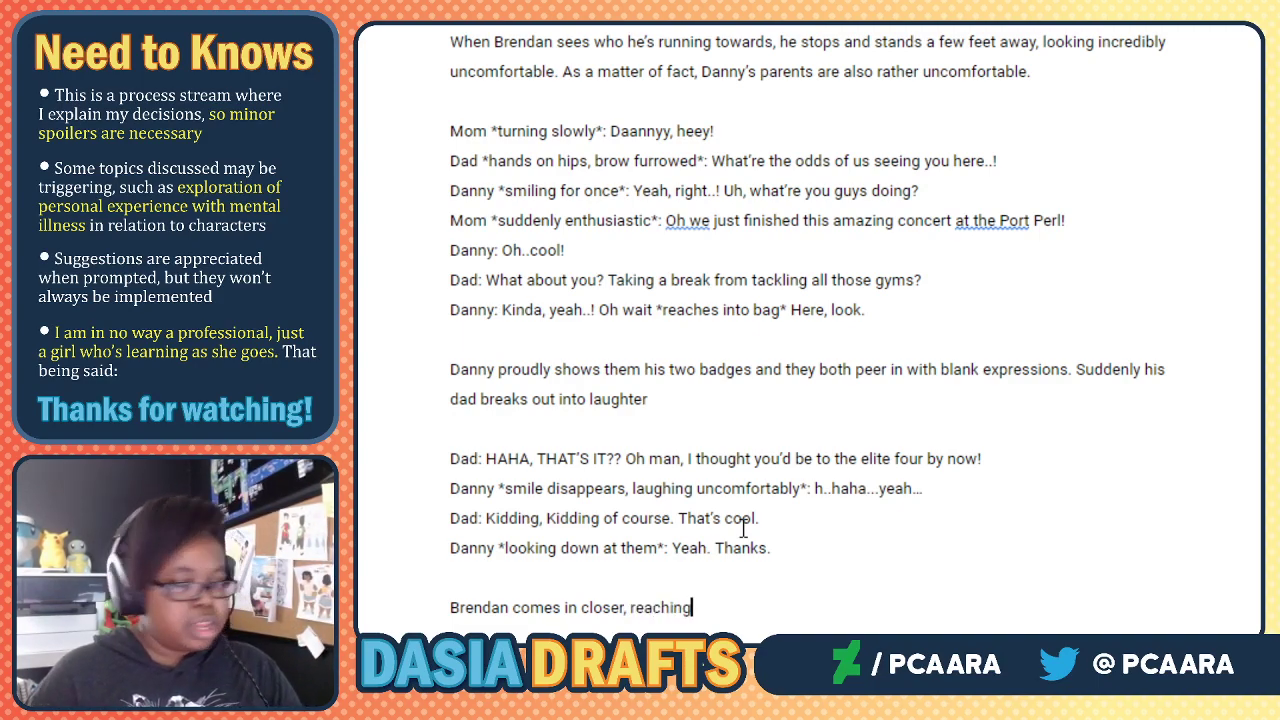
{"action": "type", "text": " for Danny's ar"}
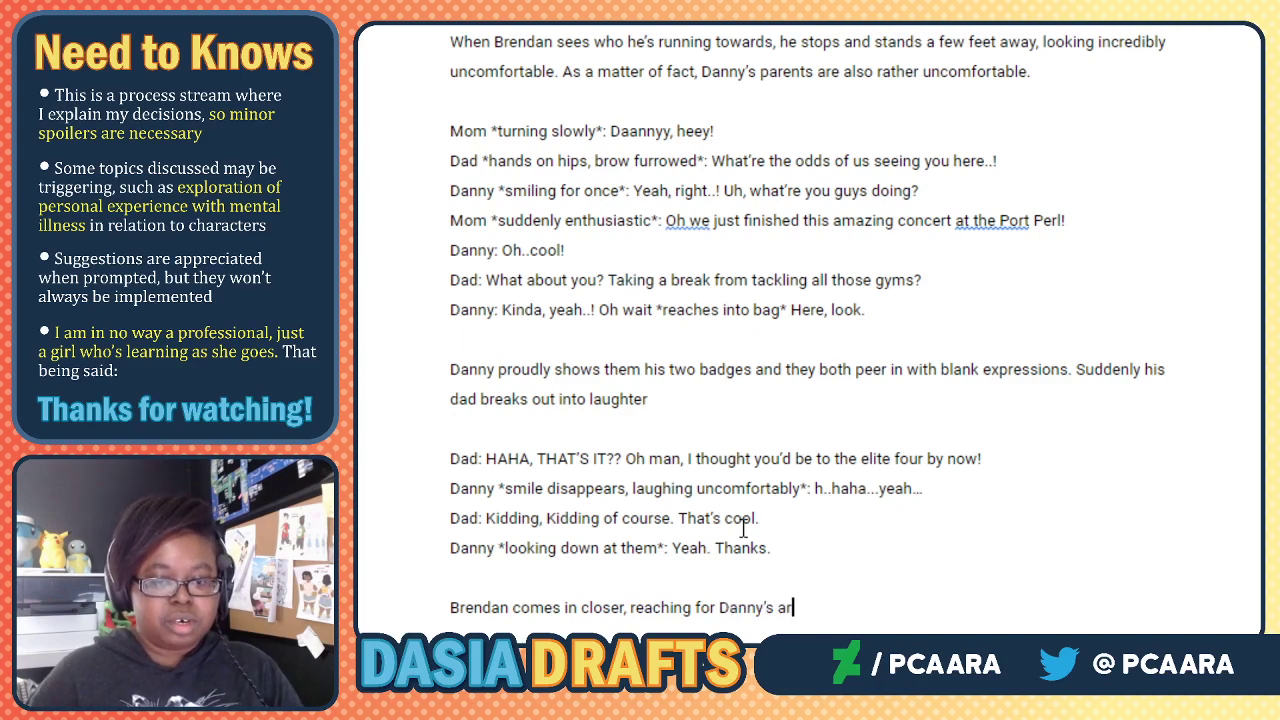
{"action": "type", "text": "m. That's when Danny's "}
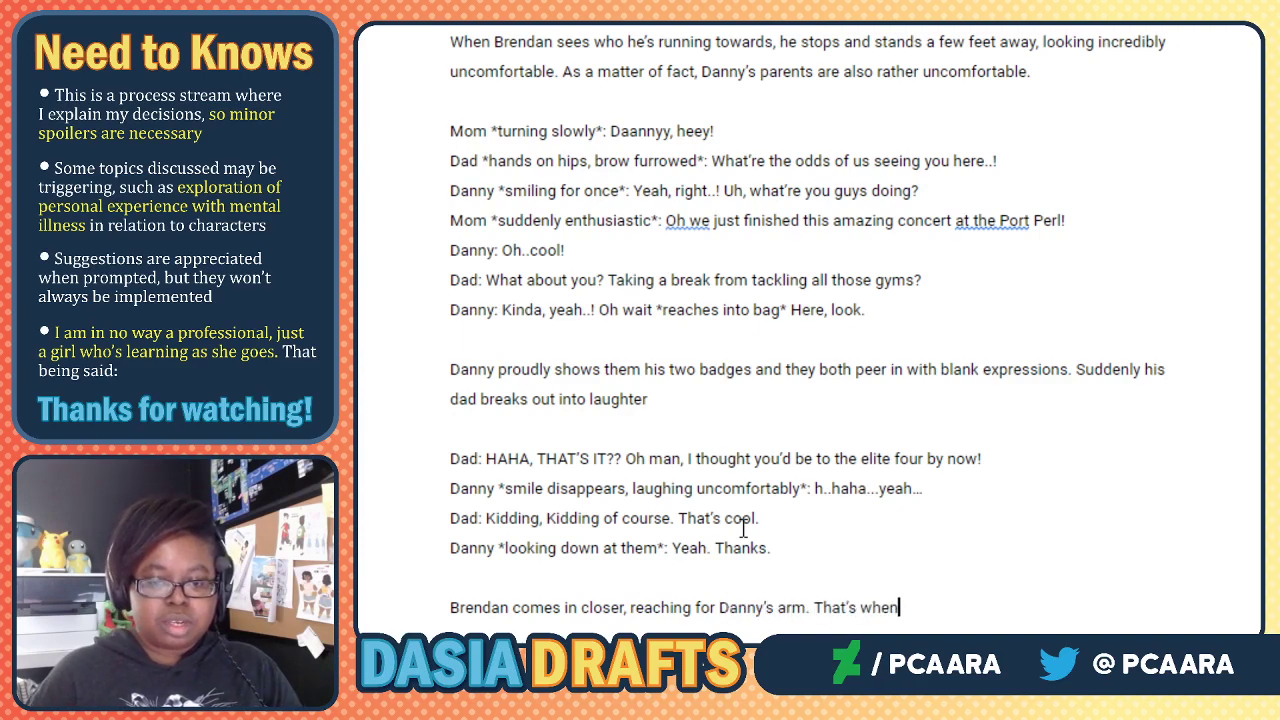
{"action": "type", "text": "mom "}
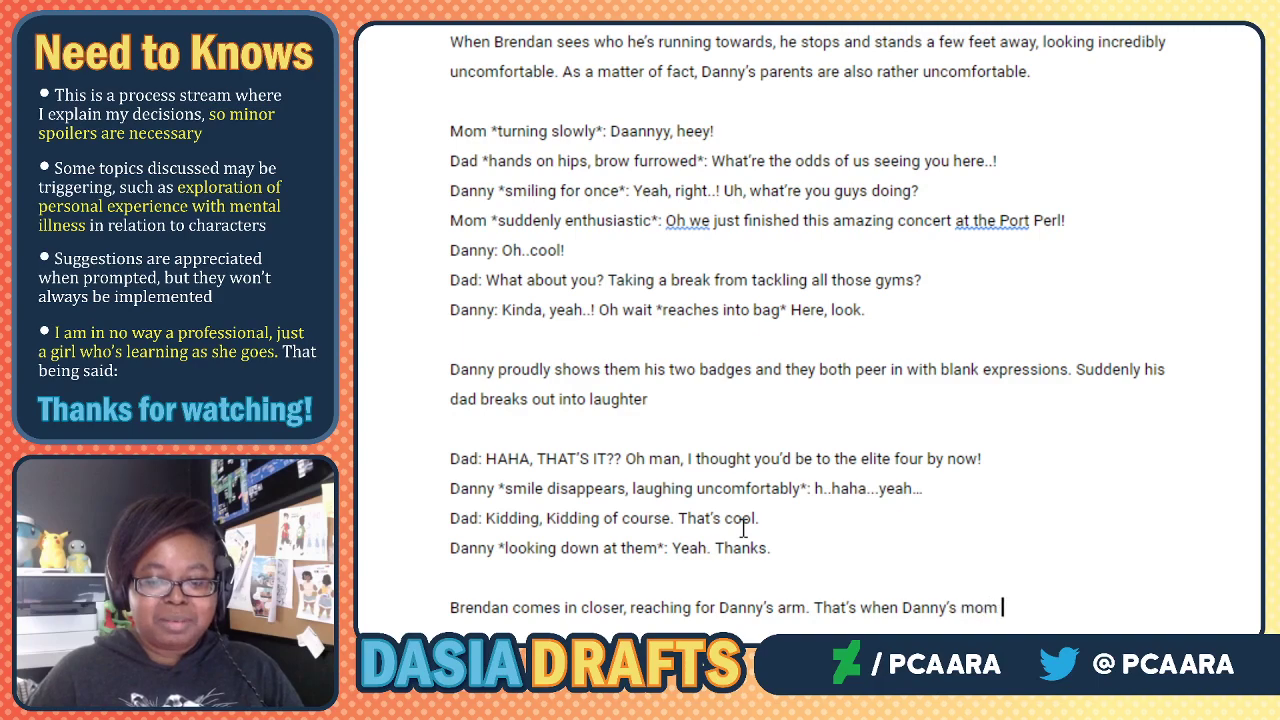
{"action": "type", "text": "notices him and swoops him up into a"}
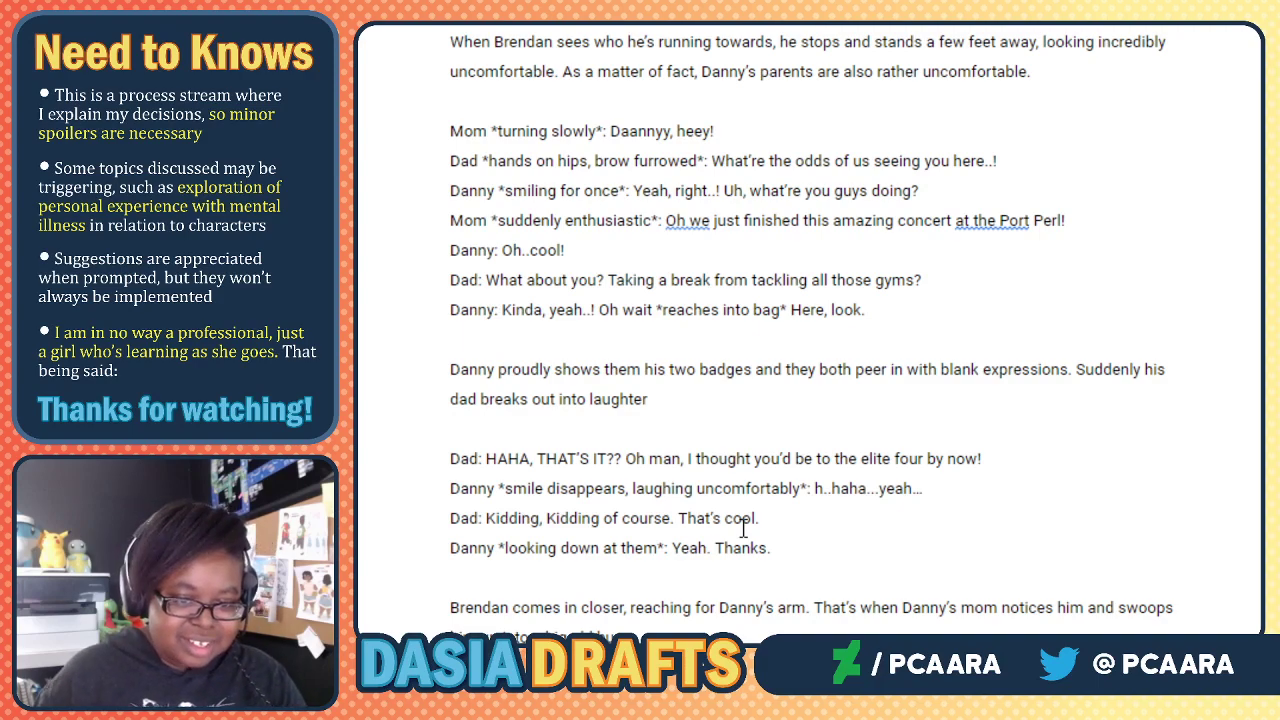
Add Mom's line "Mom: OH! Look who it is!! Brendaaannn~" below the hug description and start a "Dad:" line under it.
{"action": "scroll", "coordinate": [743, 530], "scroll_direction": "down", "scroll_amount": 4}
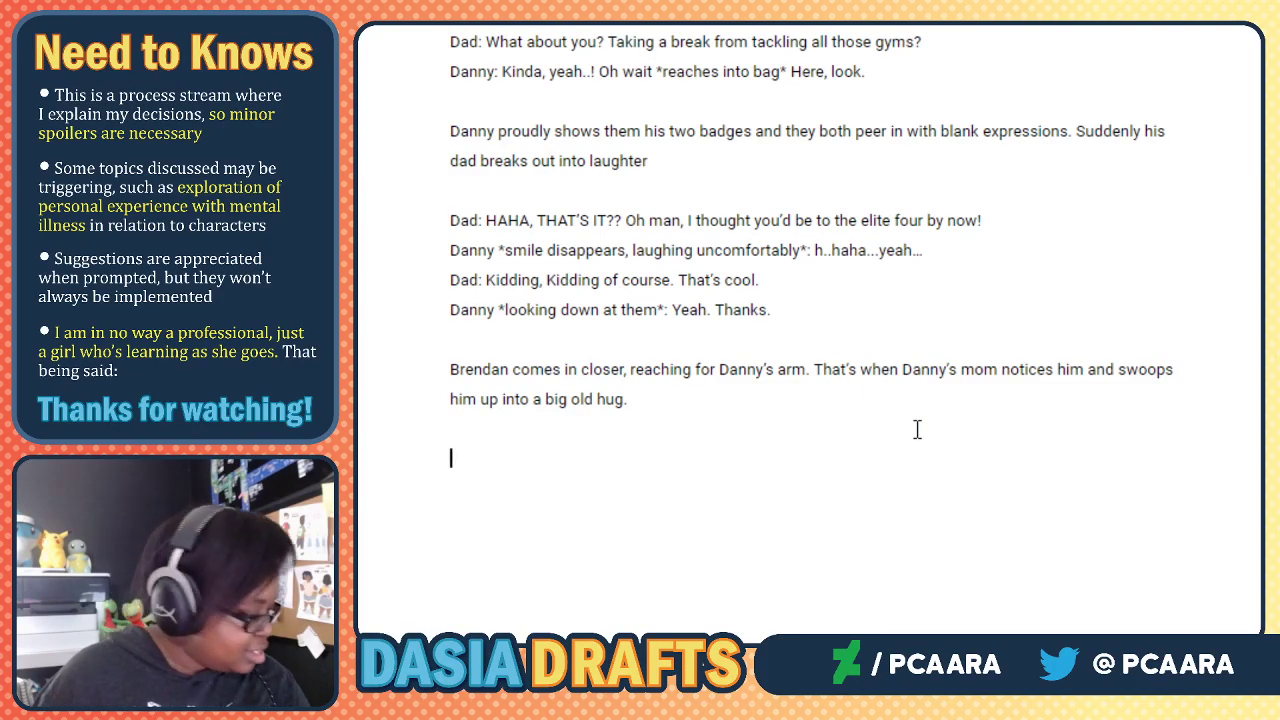
{"action": "type", "text": "Mom"}
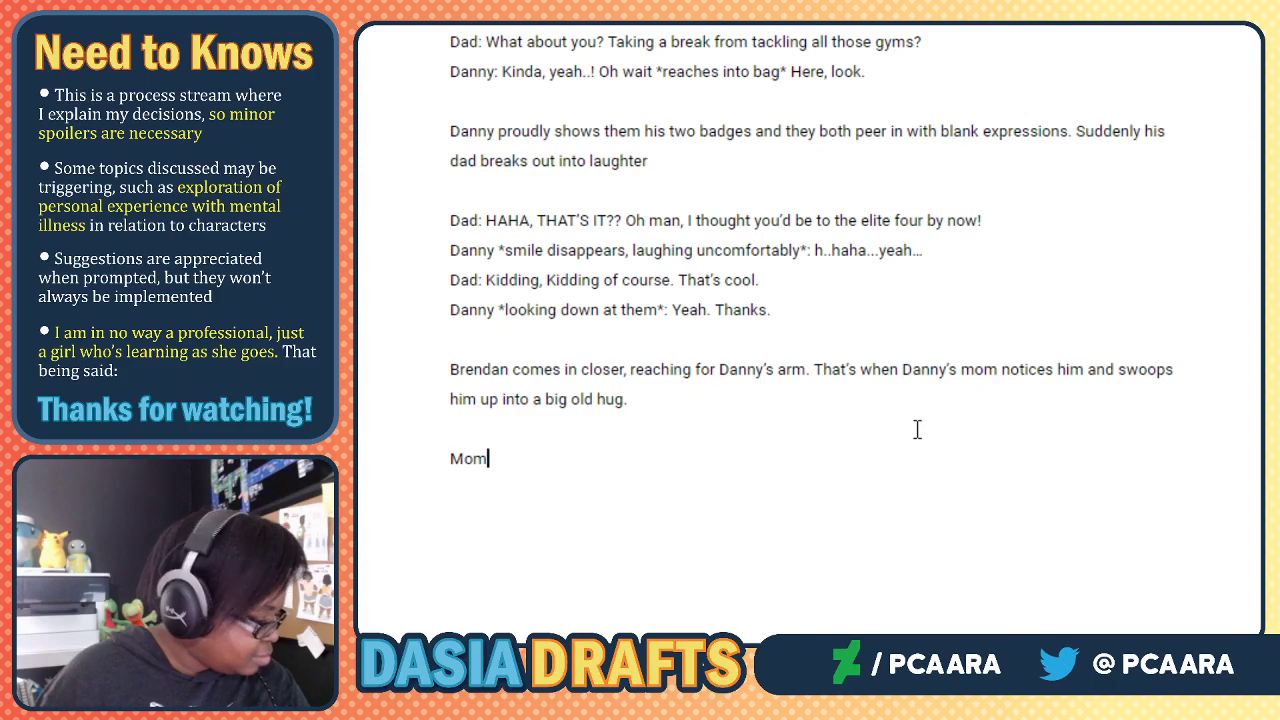
{"action": "type", "text": ": O"}
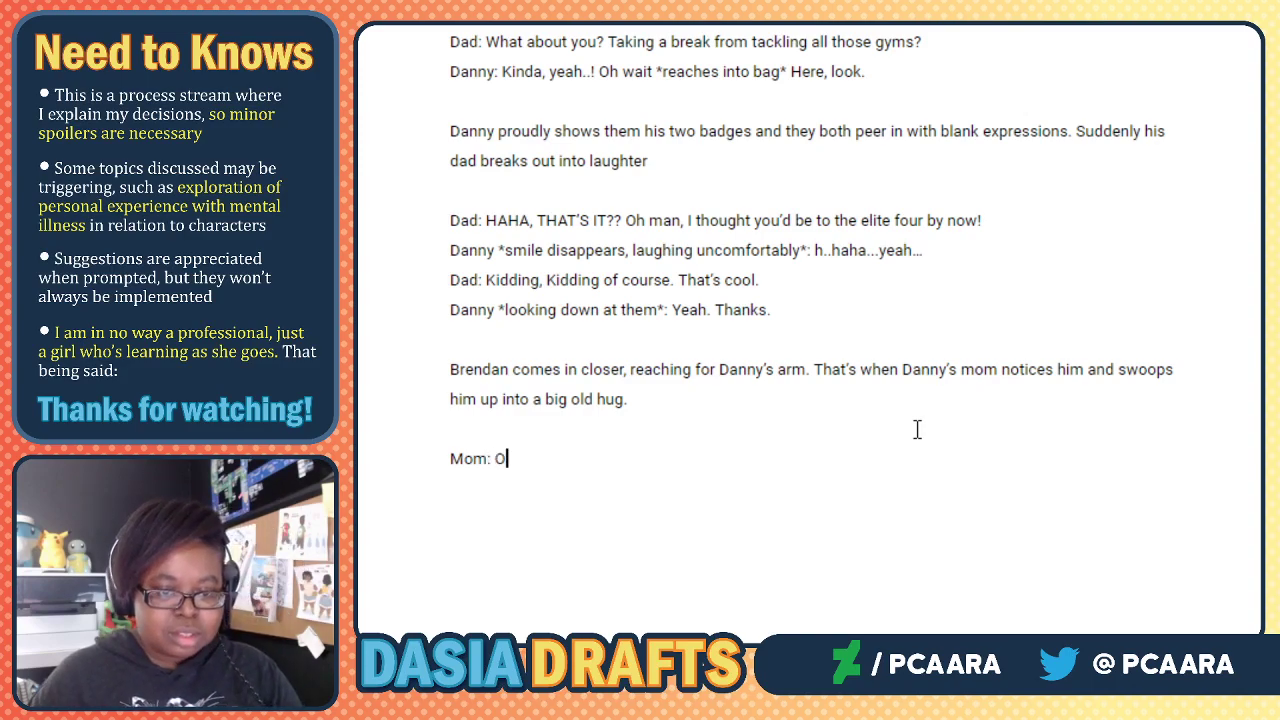
{"action": "type", "text": "H! Lo"}
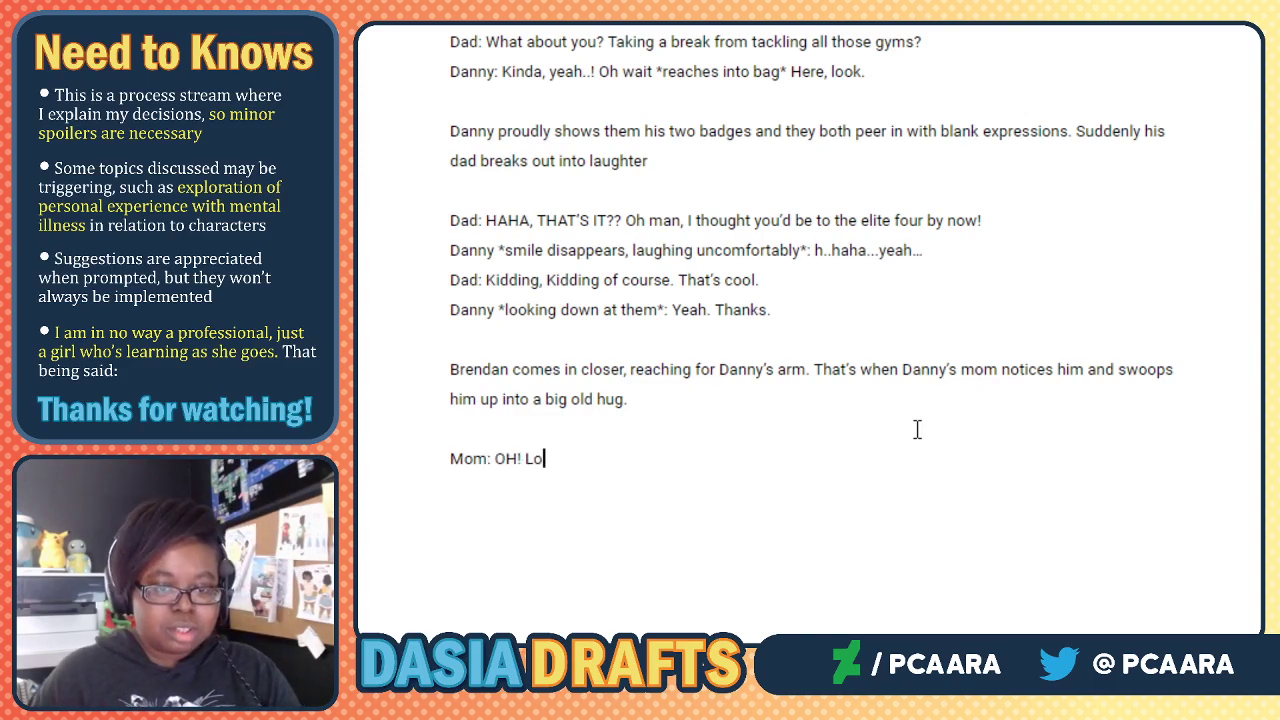
{"action": "type", "text": "ok who it is!! "}
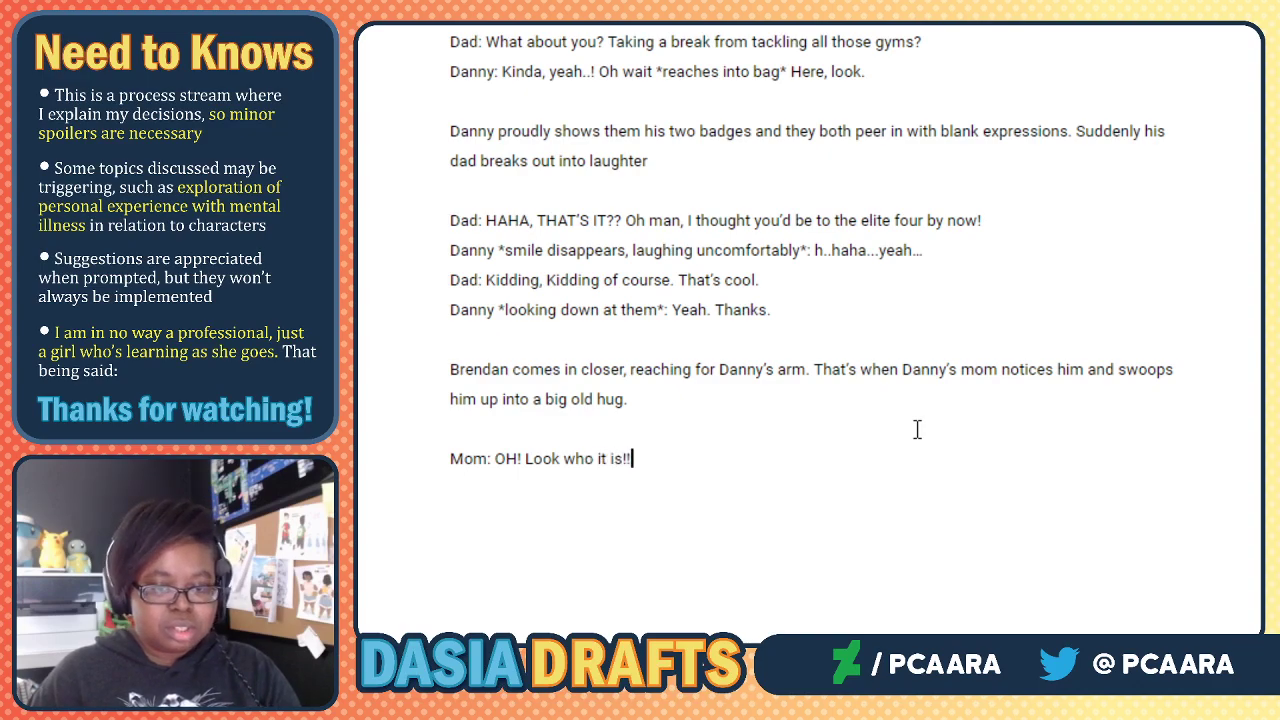
{"action": "type", "text": "Brendaaannn"}
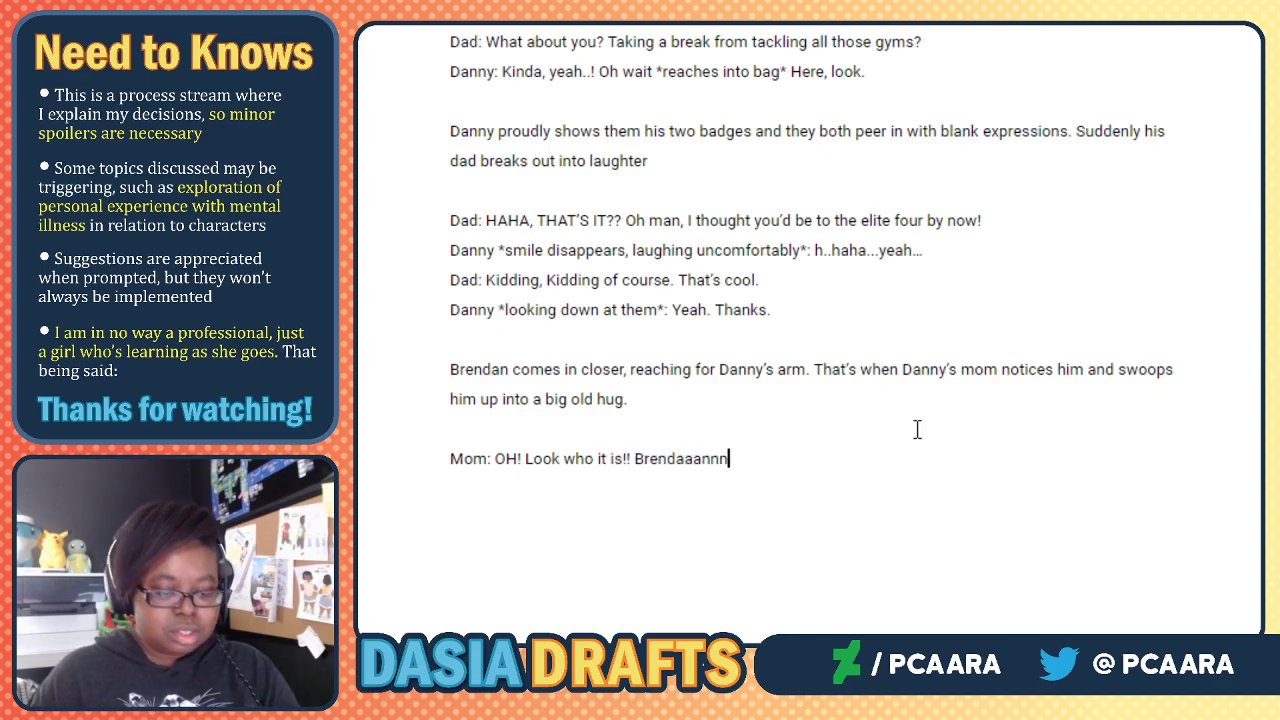
{"action": "type", "text": "~"}
{"action": "key", "text": "Return"}
{"action": "type", "text": "Dad:"}
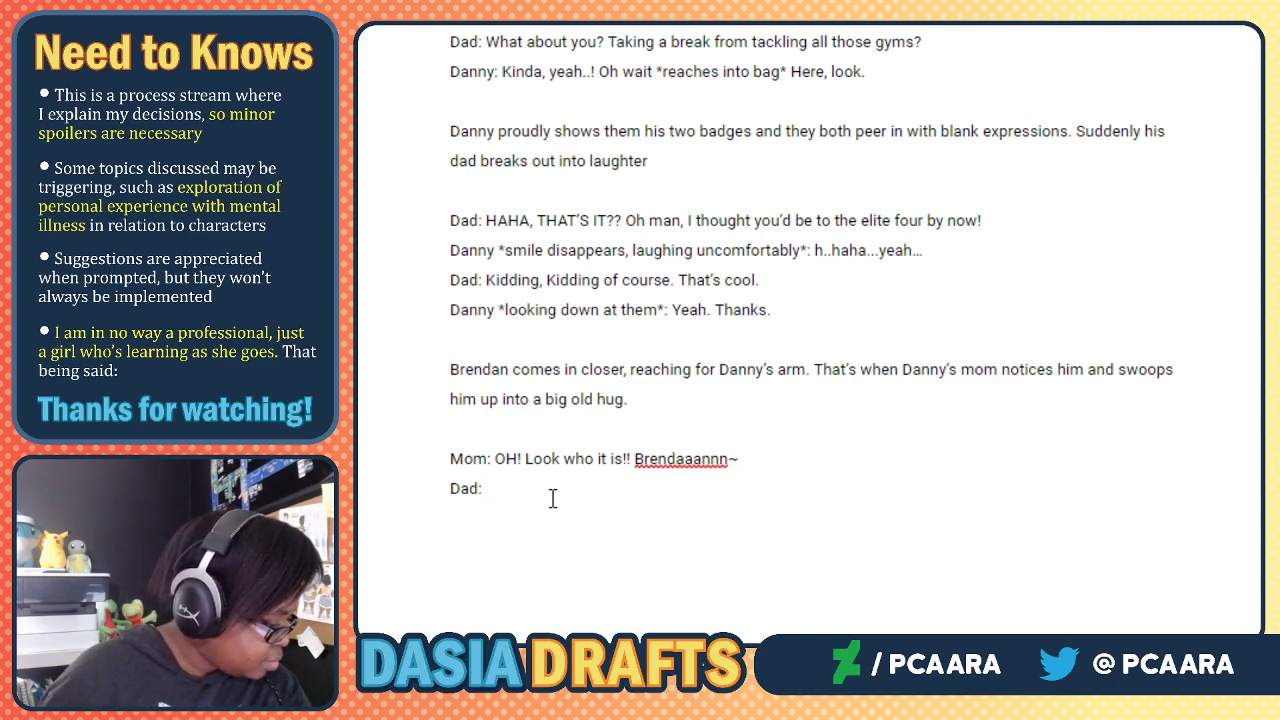
Remove "Look who it is!!" from Mom's line and change its opening to "OH MY GOSH!".
{"action": "left_click_drag", "start_coordinate": [630, 458], "coordinate": [524, 458]}
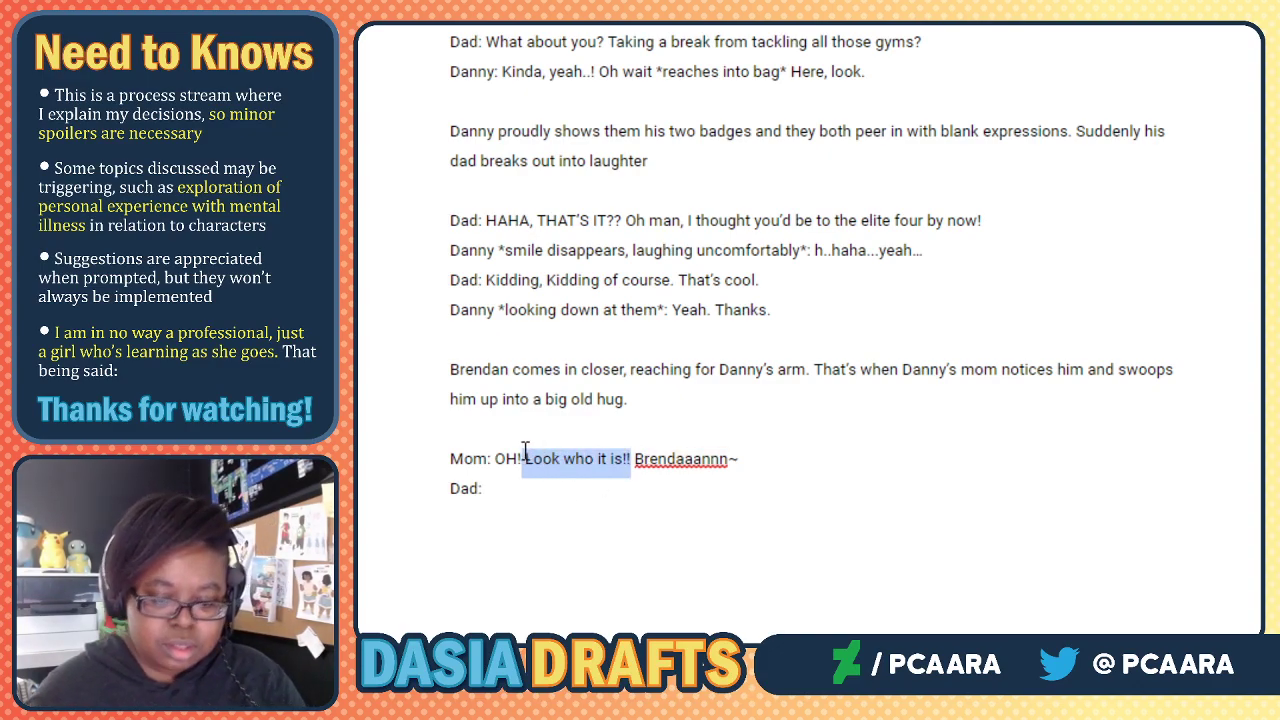
{"action": "key", "text": "BackSpace"}
{"action": "left_click", "coordinate": [508, 497]}
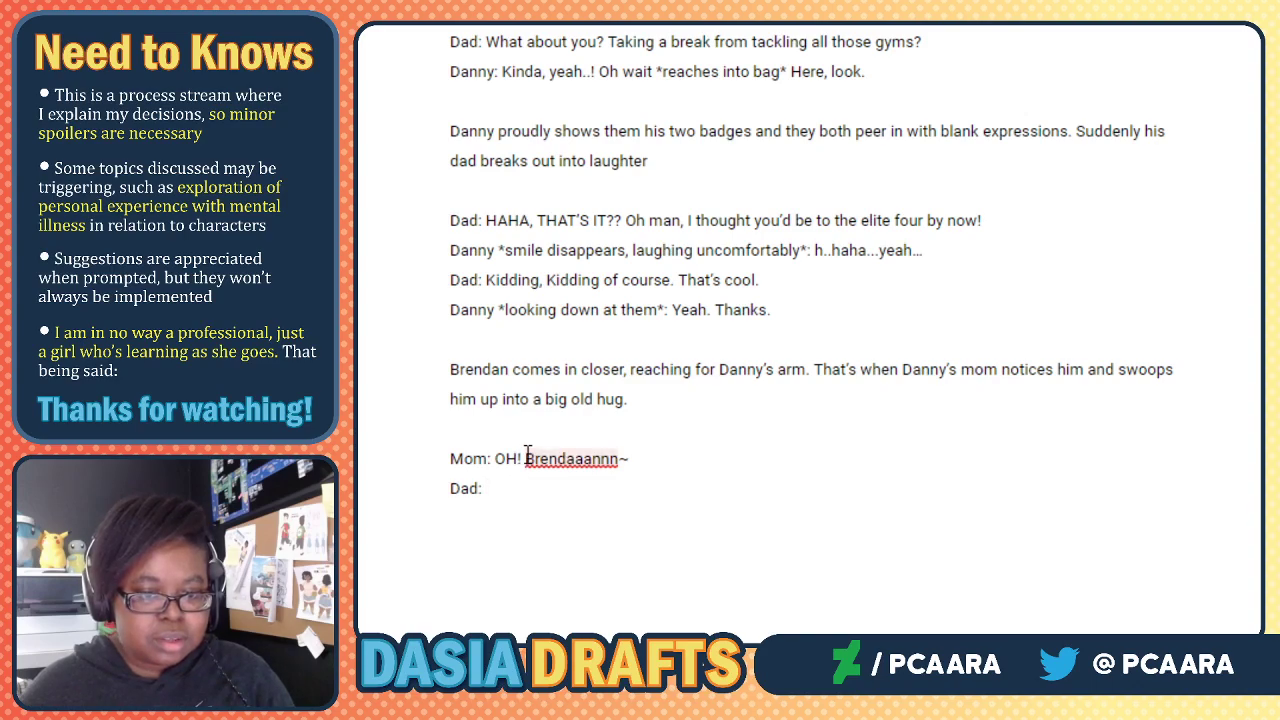
{"action": "left_click", "coordinate": [516, 459]}
{"action": "type", "text": "MY GOSH"}
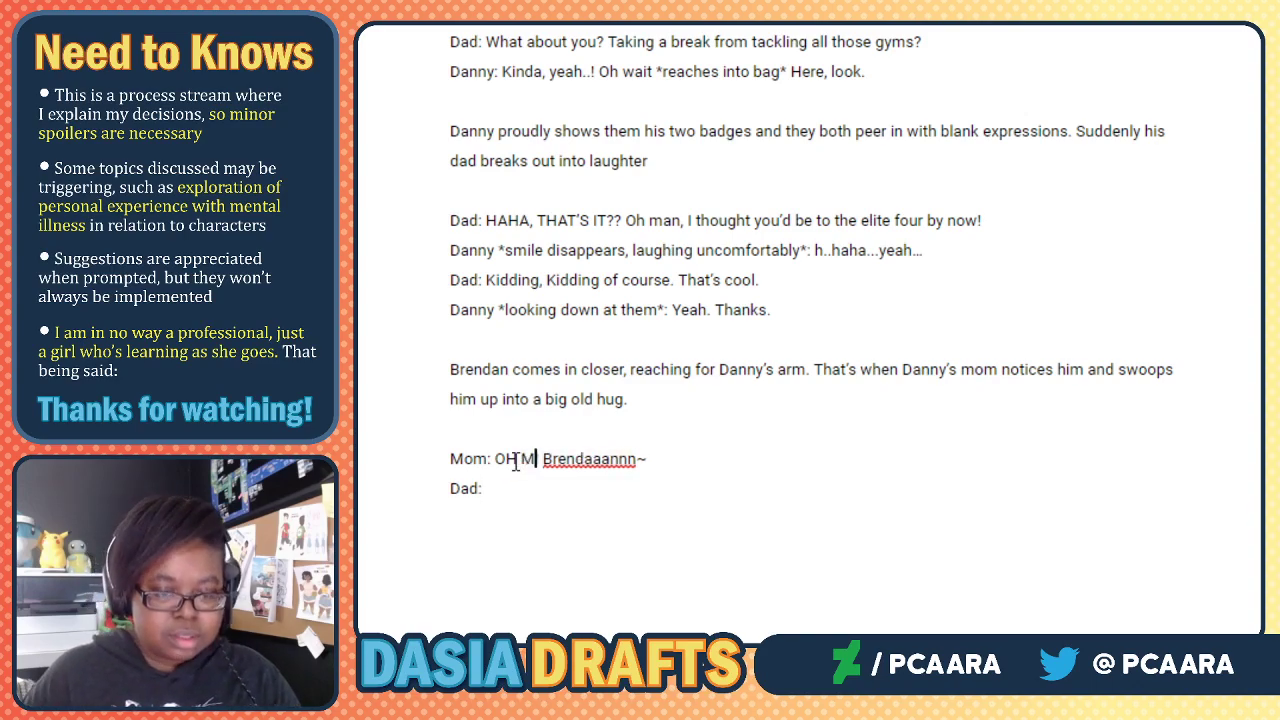
{"action": "type", "text": "!"}
Complete Dad's line with "Look who it is!! Haven't seen you in a while, you're gettin big! How's Birch?".
{"action": "left_click", "coordinate": [552, 497]}
{"action": "type", "text": "Look who it is!!"}
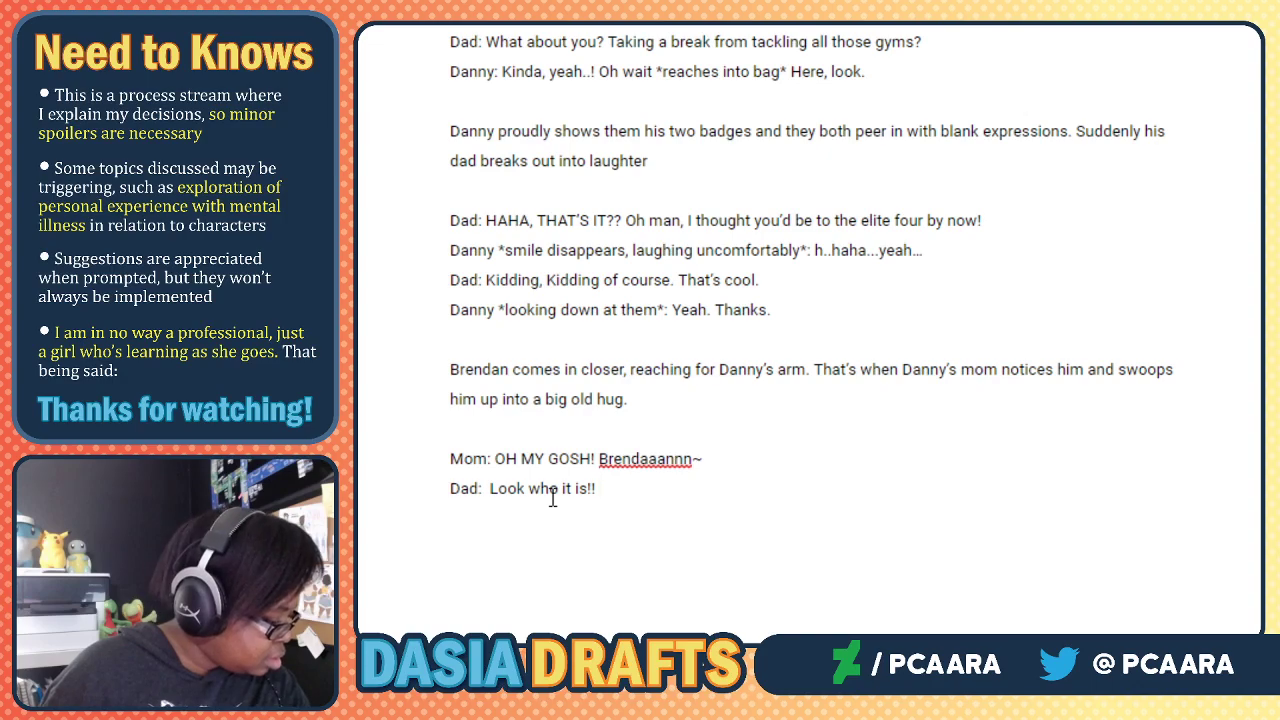
{"action": "type", "text": " Ha"}
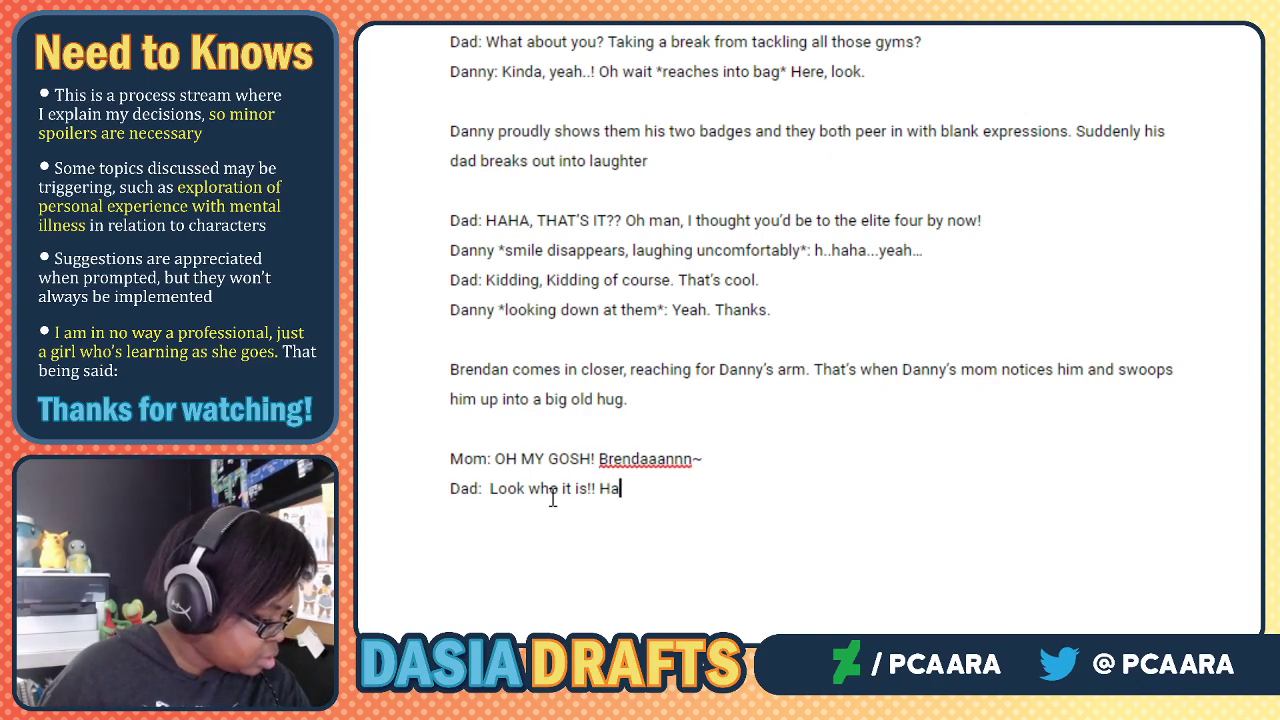
{"action": "type", "text": "ven't seen y"}
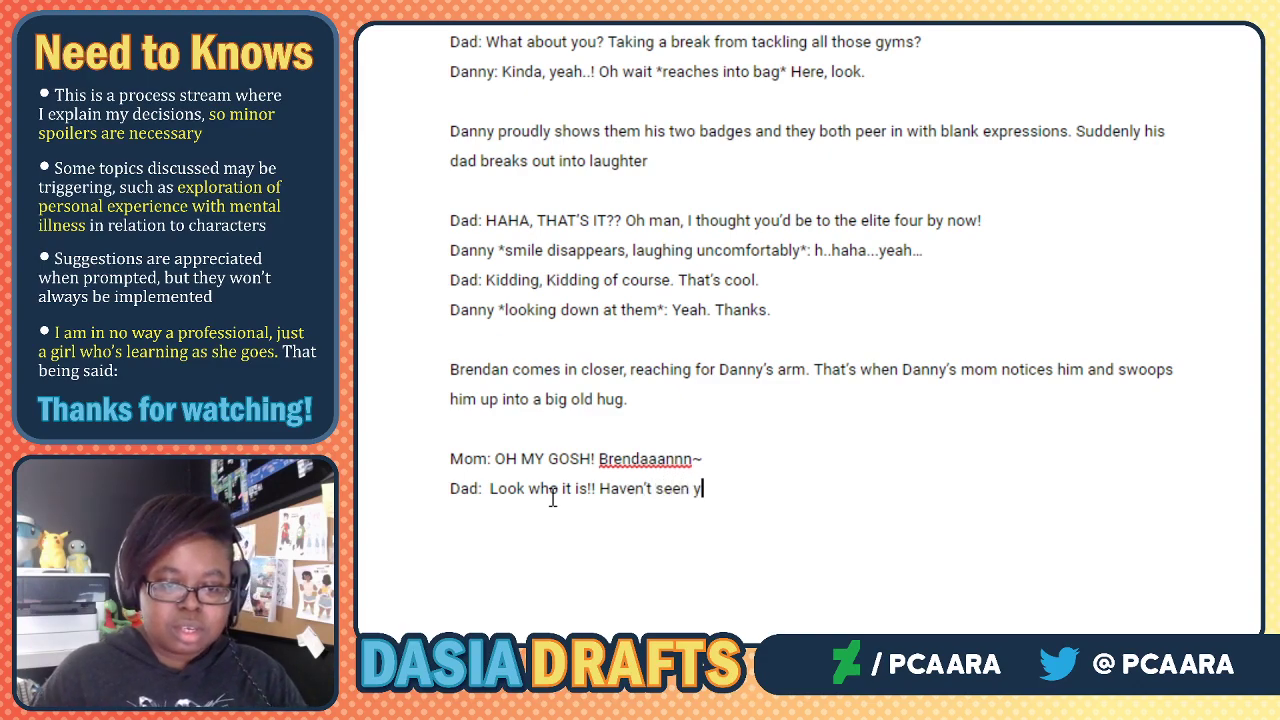
{"action": "type", "text": "ou in a while, y"}
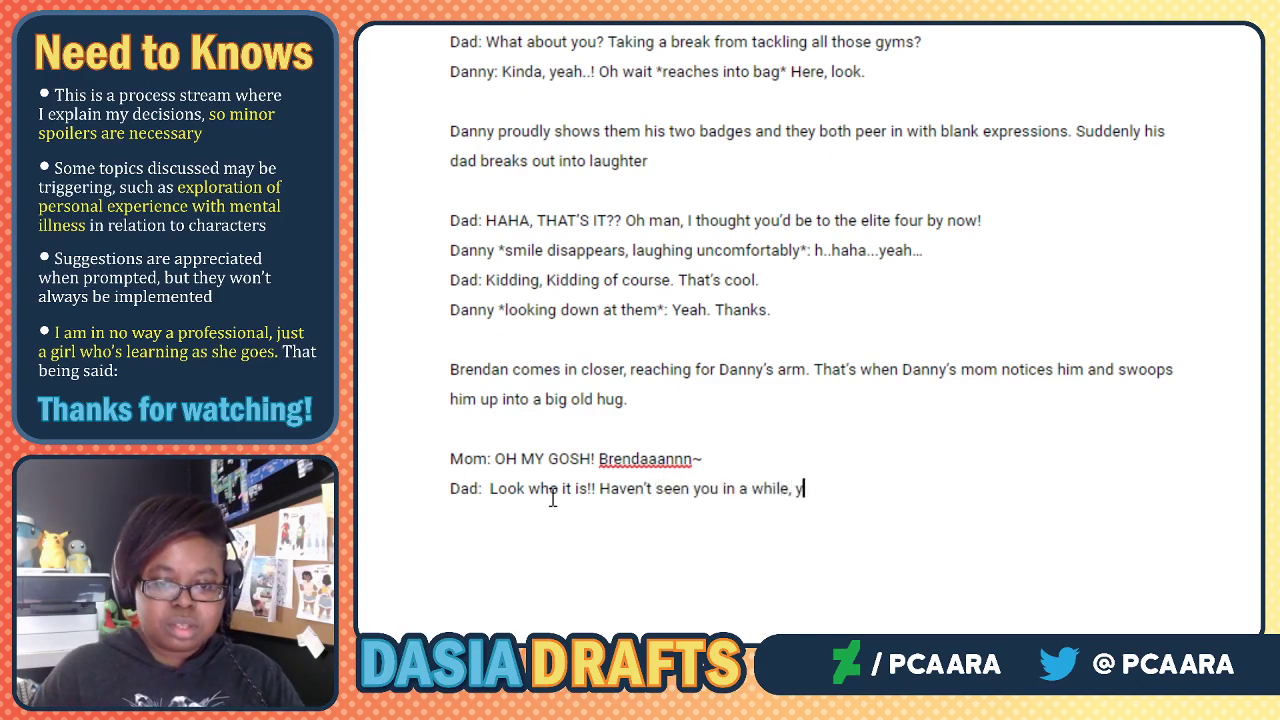
{"action": "type", "text": "ou're gettin big"}
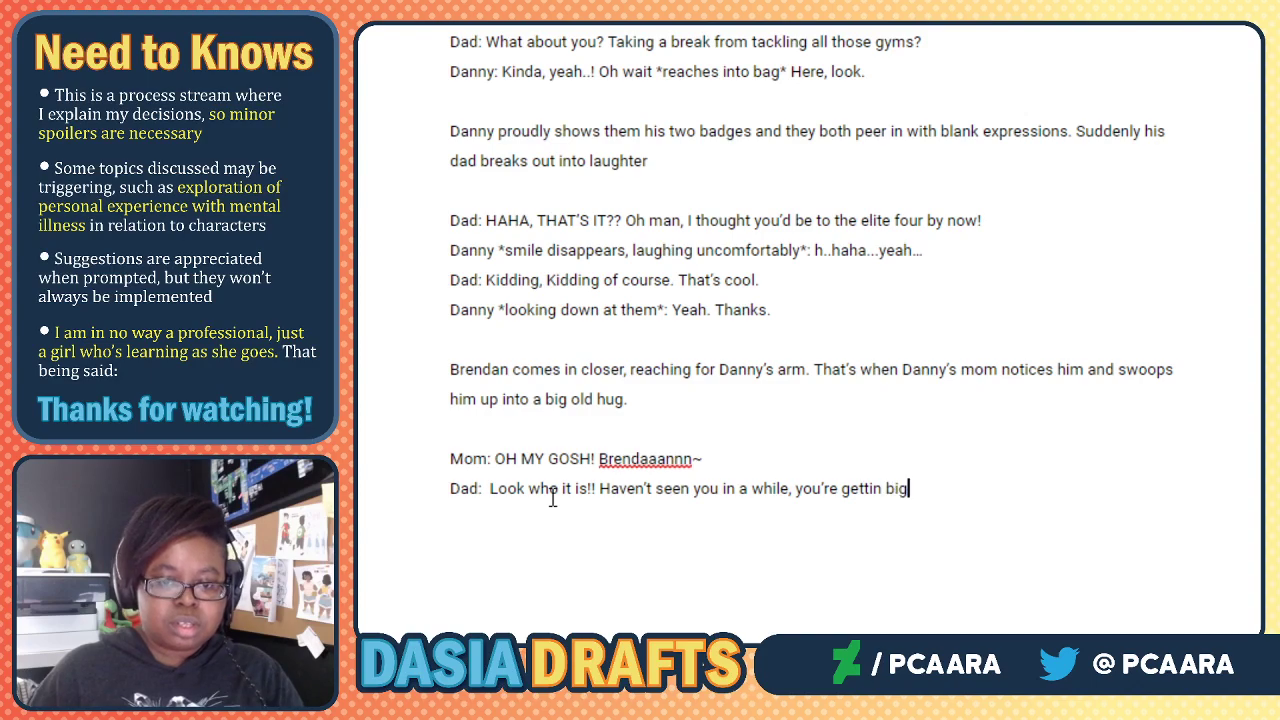
{"action": "type", "text": "! How's Birch?"}
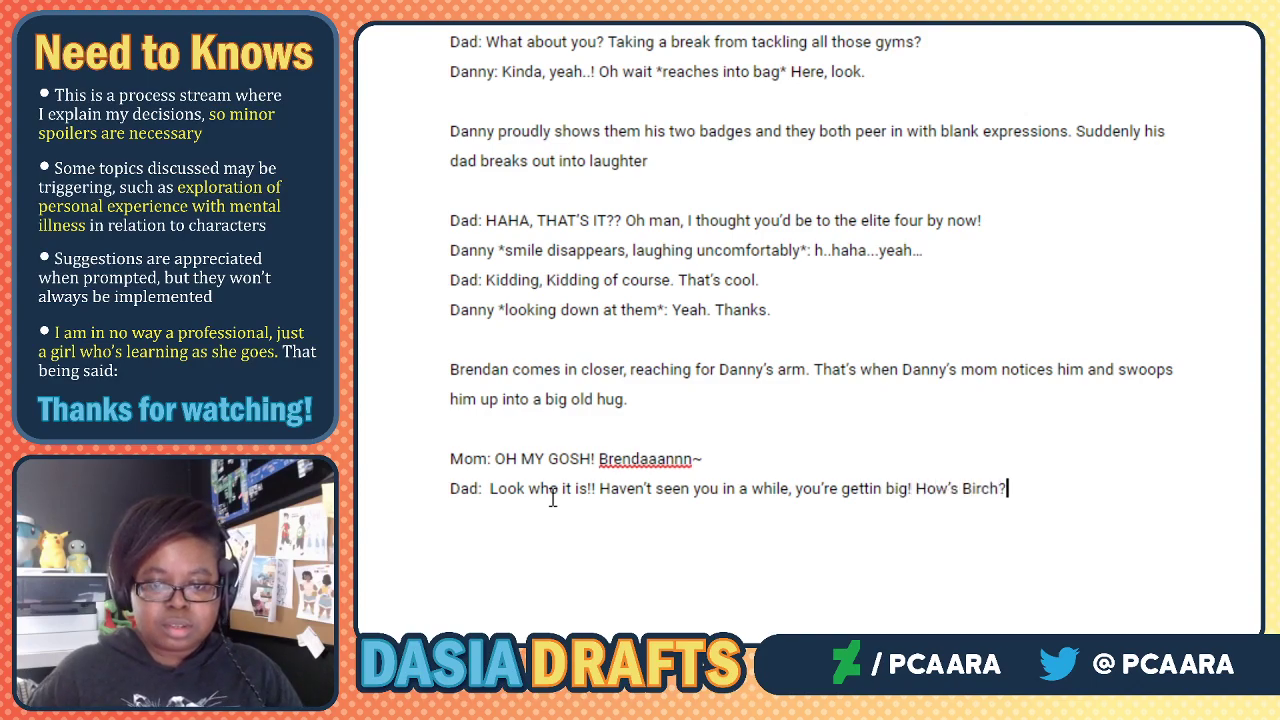
Add Brendan's reply below Dad's line: "Brendan *answering dryly*: Oh yeah. He's good.".
{"action": "type", "text": "Brendan"}
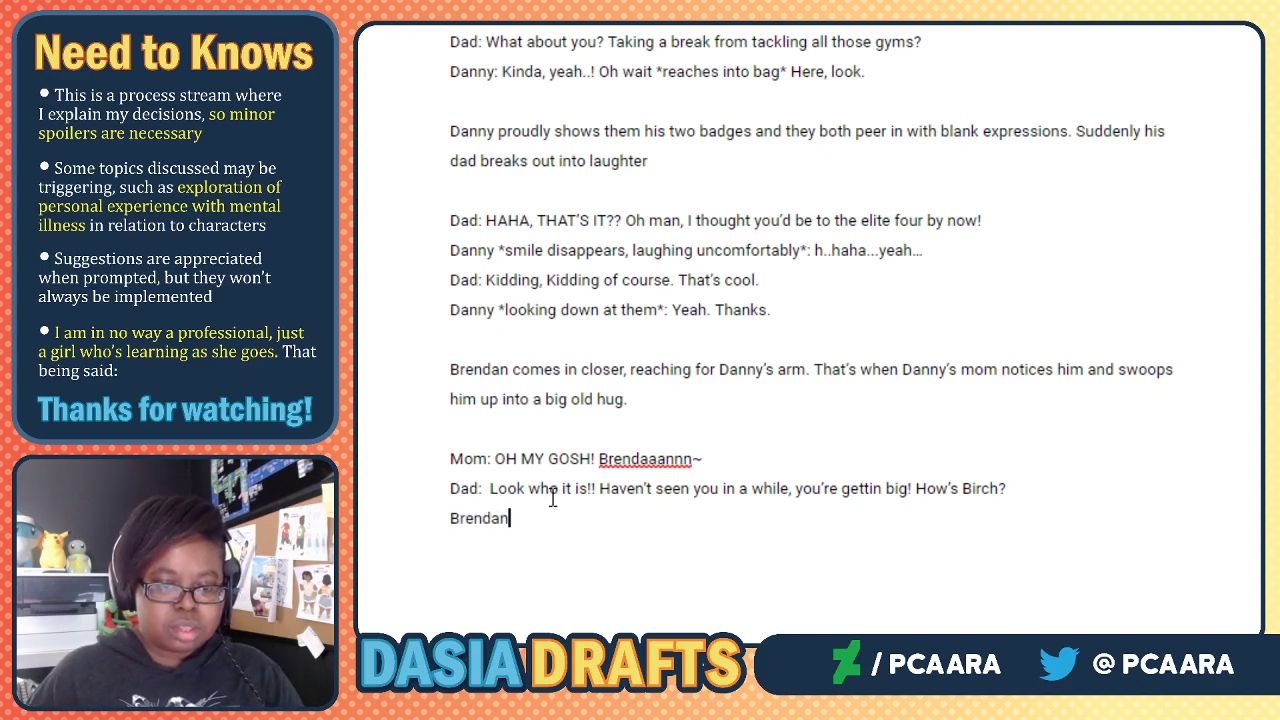
{"action": "type", "text": " *answering dryly*"}
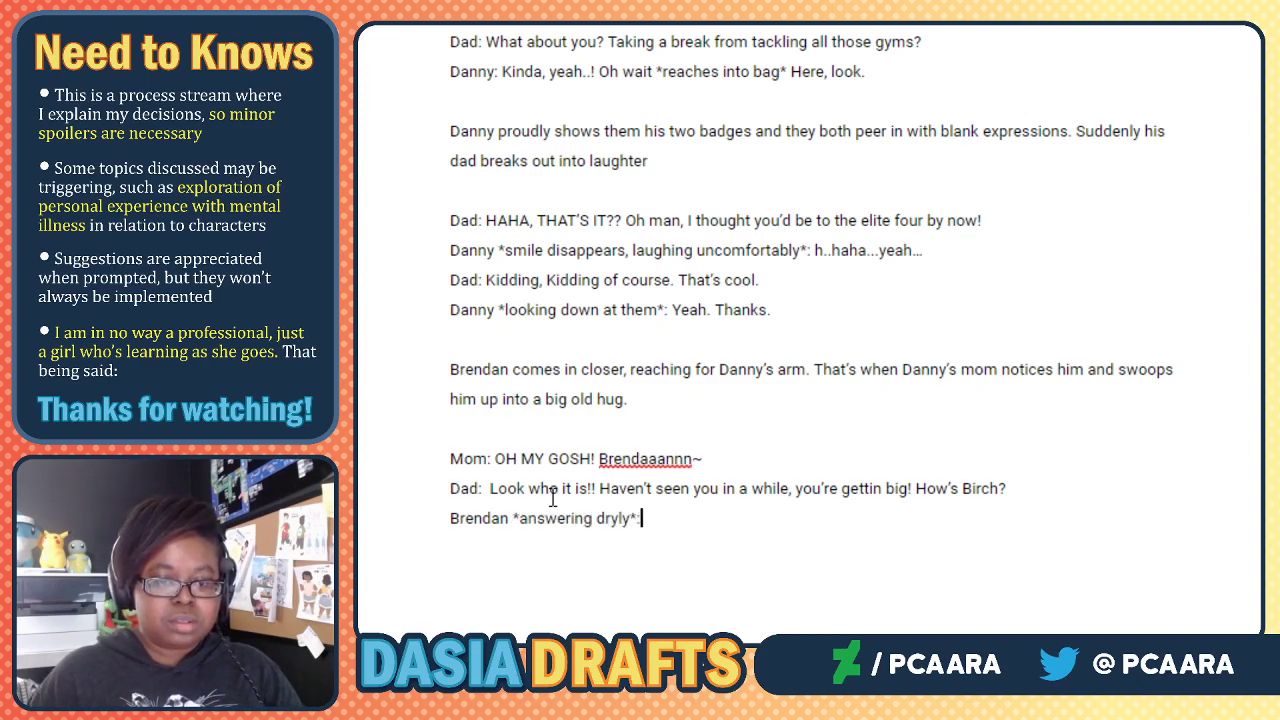
{"action": "type", "text": ": Oh yeah. He"}
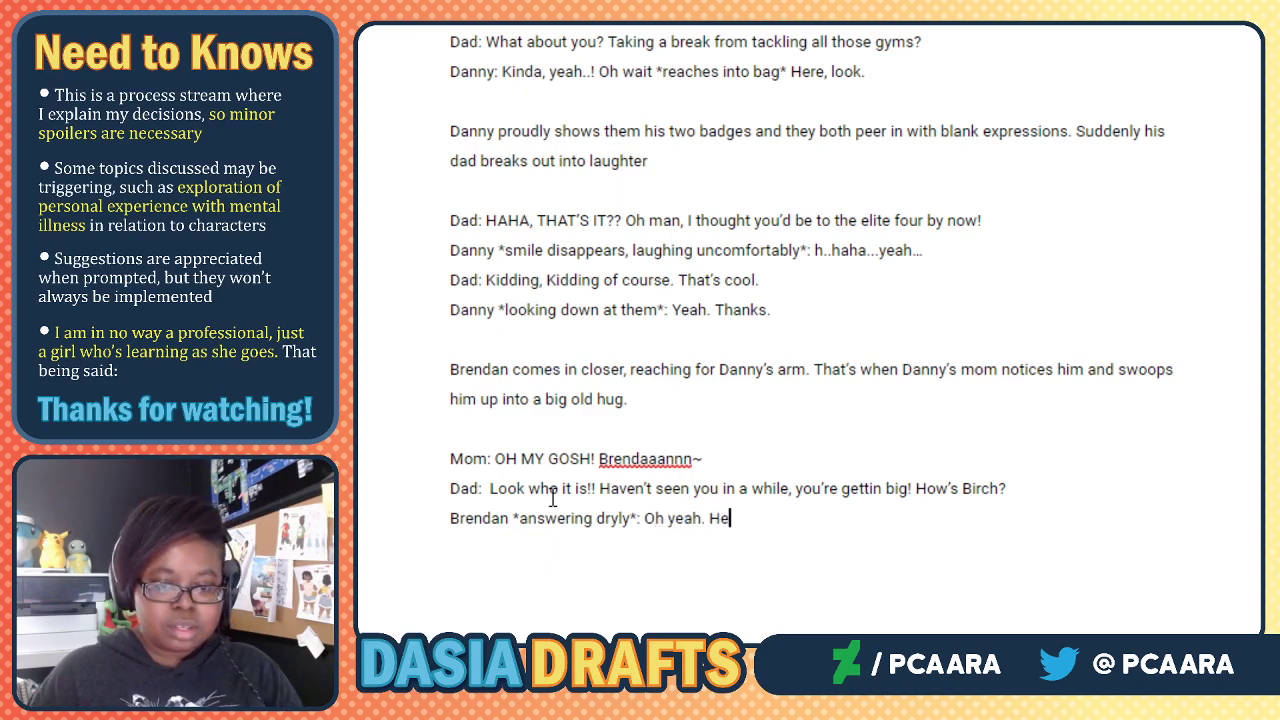
{"action": "type", "text": "'s good"}
{"action": "key", "text": "BackSpace"}
{"action": "key", "text": "BackSpace"}
{"action": "type", "text": "od."}
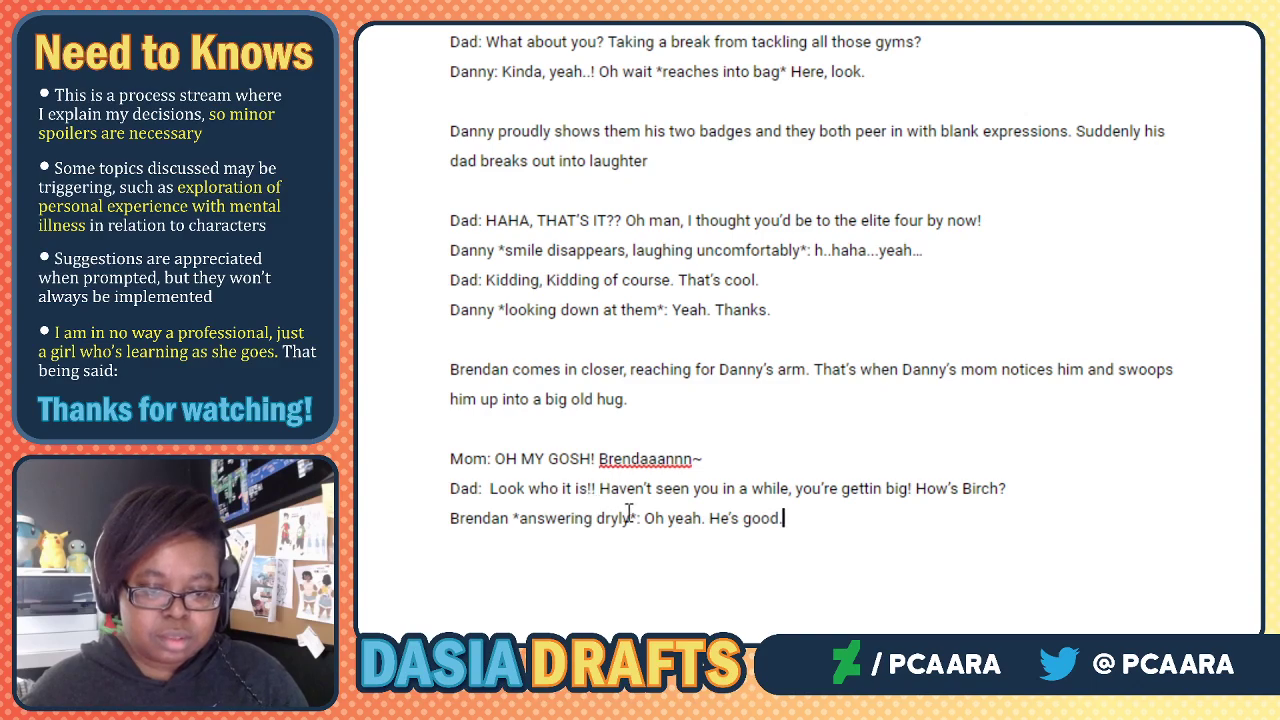
{"action": "left_click", "coordinate": [628, 516]}
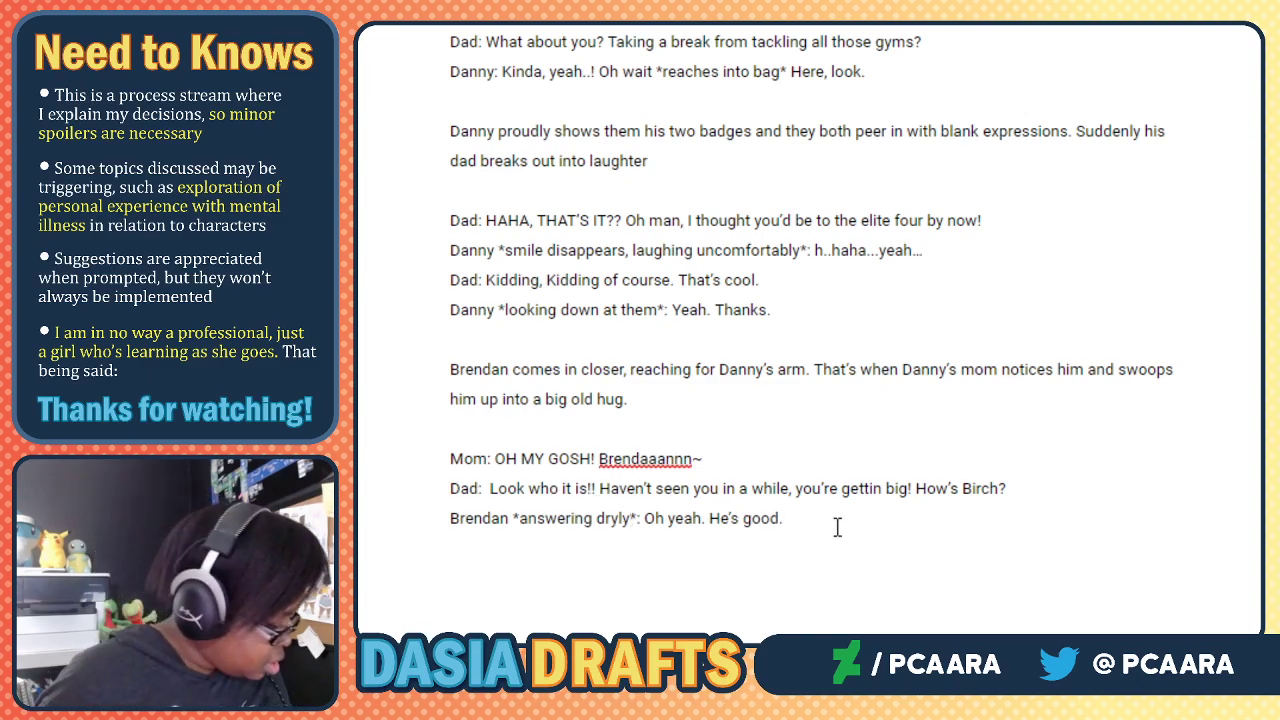
{"action": "left_click", "coordinate": [966, 542]}
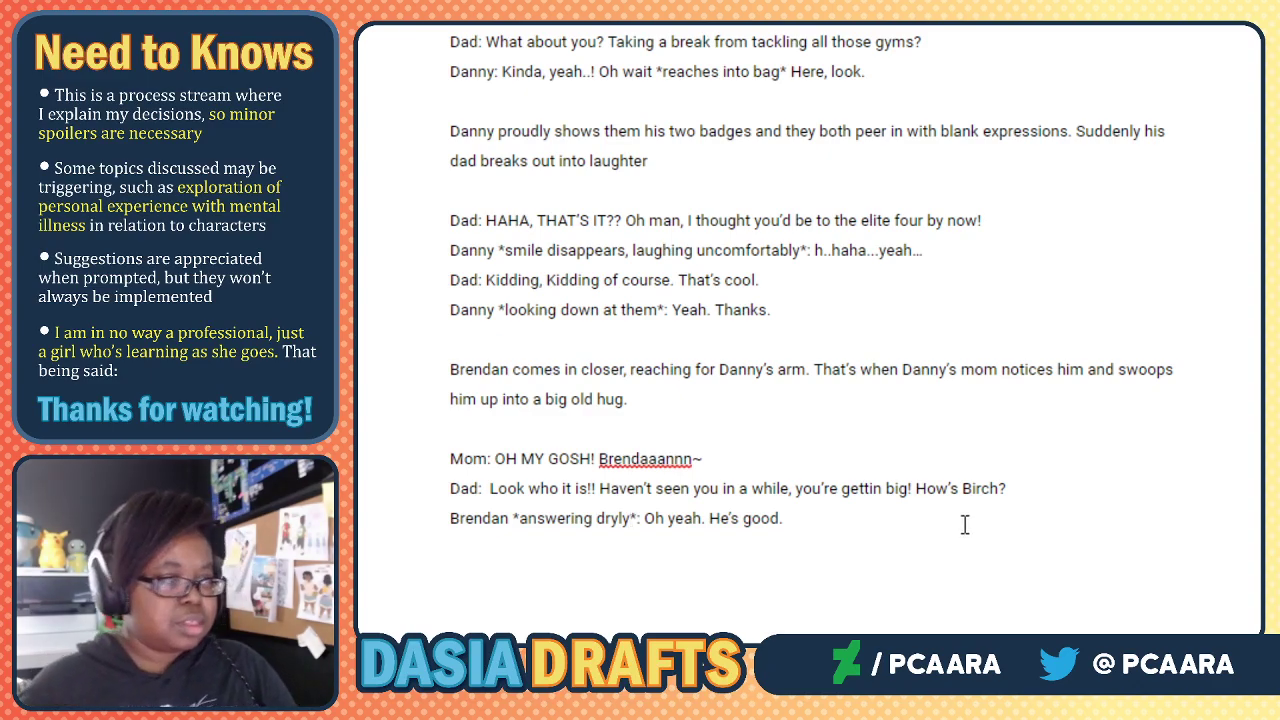
{"action": "scroll", "coordinate": [965, 525], "scroll_direction": "down", "scroll_amount": 6}
{"action": "type", "text": "Brendan "}
{"action": "type", "text": "i"}
{"action": "key", "text": "BackSpace"}
{"action": "key", "text": "BackSpace"}
{"action": "key", "text": "BackSpace"}
{"action": "key", "text": "BackSpace"}
{"action": "key", "text": "BackSpace"}
{"action": "key", "text": "BackSpace"}
{"action": "key", "text": "BackSpace"}
{"action": "key", "text": "BackSpace"}
{"action": "key", "text": "BackSpace"}
{"action": "key", "text": "BackSpace"}
{"action": "key", "text": "BackSpace"}
{"action": "key", "text": "BackSpace"}
{"action": "key", "text": "BackSpace"}
{"action": "key", "text": "BackSpace"}
Add the stage direction "Brendan breaks from the hug and goes to grab Danny's arm to drag him away" and a separate "Brendan:" line.
{"action": "type", "text": "Brendan breaks from the hug and goes to grab Danny's arm to drag him away"}
{"action": "key", "text": "Return"}
{"action": "key", "text": "Return"}
{"action": "type", "text": "Dr"}
{"action": "key", "text": "BackSpace"}
{"action": "key", "text": "BackSpace"}
{"action": "type", "text": "Brend"}
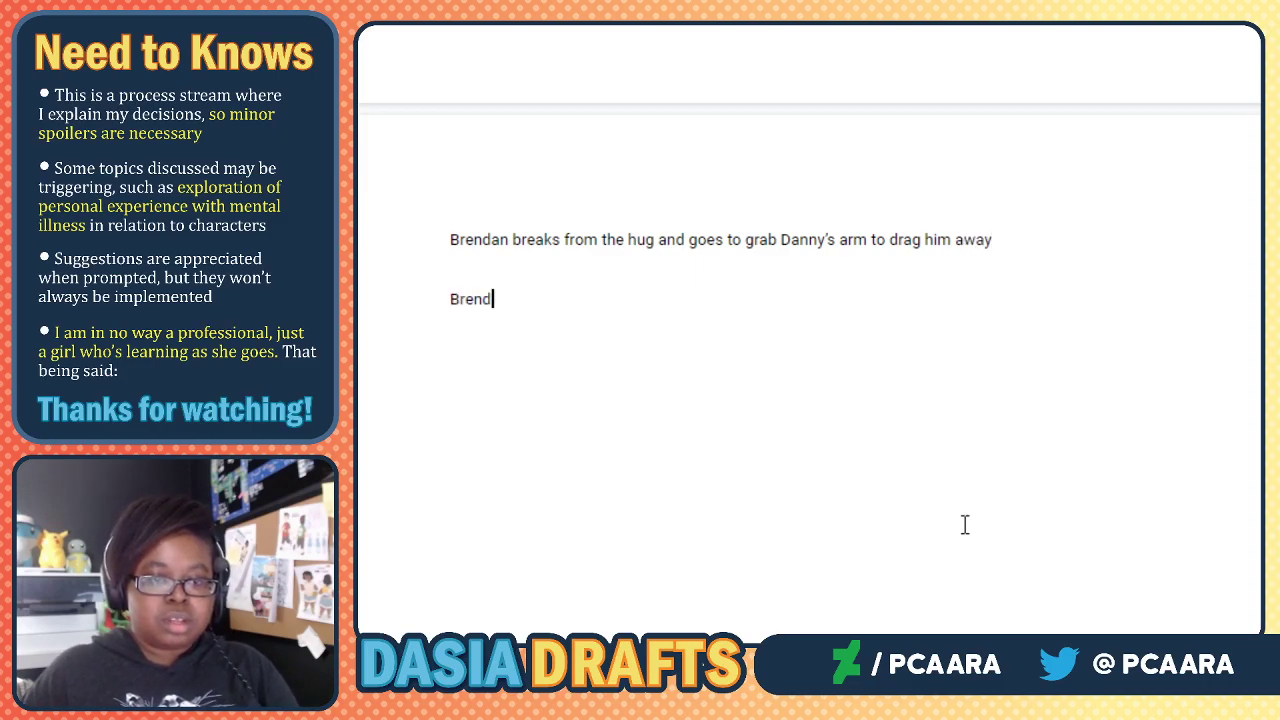
{"action": "type", "text": "an:"}
Extend the stage direction after "drag him away" with ". Danny still looks dejected because his parents suck.".
{"action": "left_click", "coordinate": [1047, 240]}
{"action": "type", "text": ". Danny"}
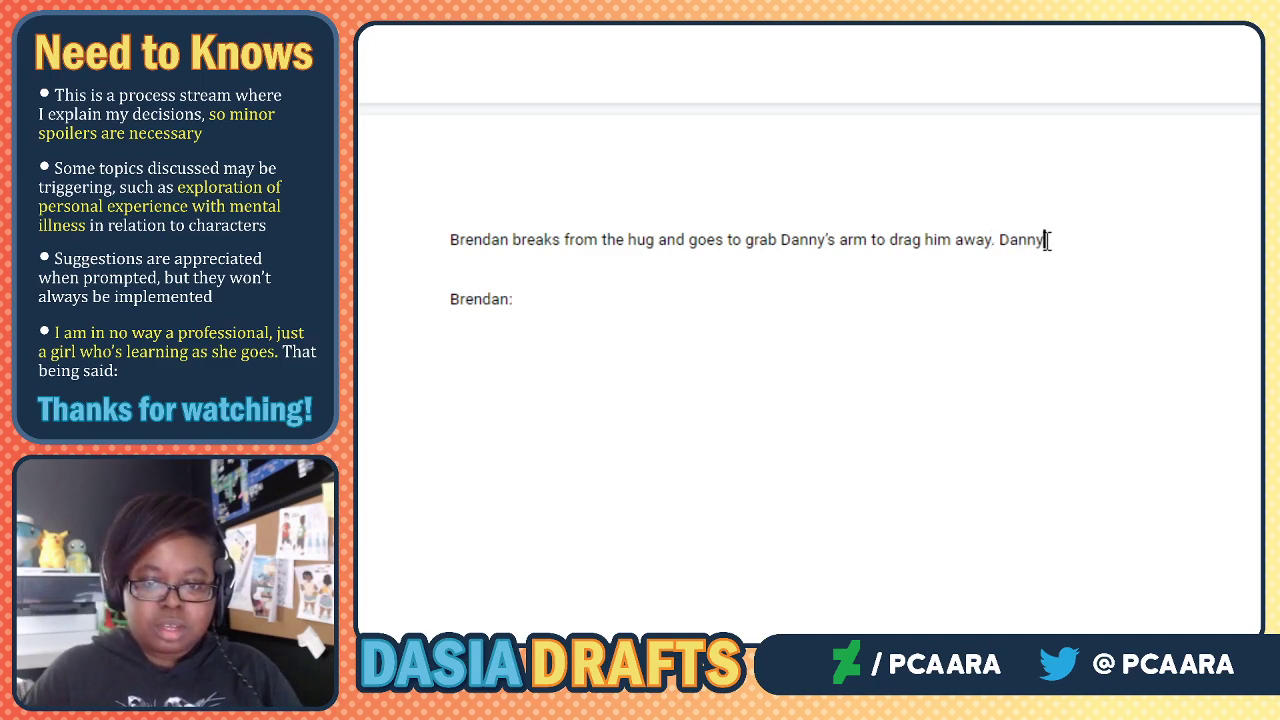
{"action": "type", "text": " still looks "}
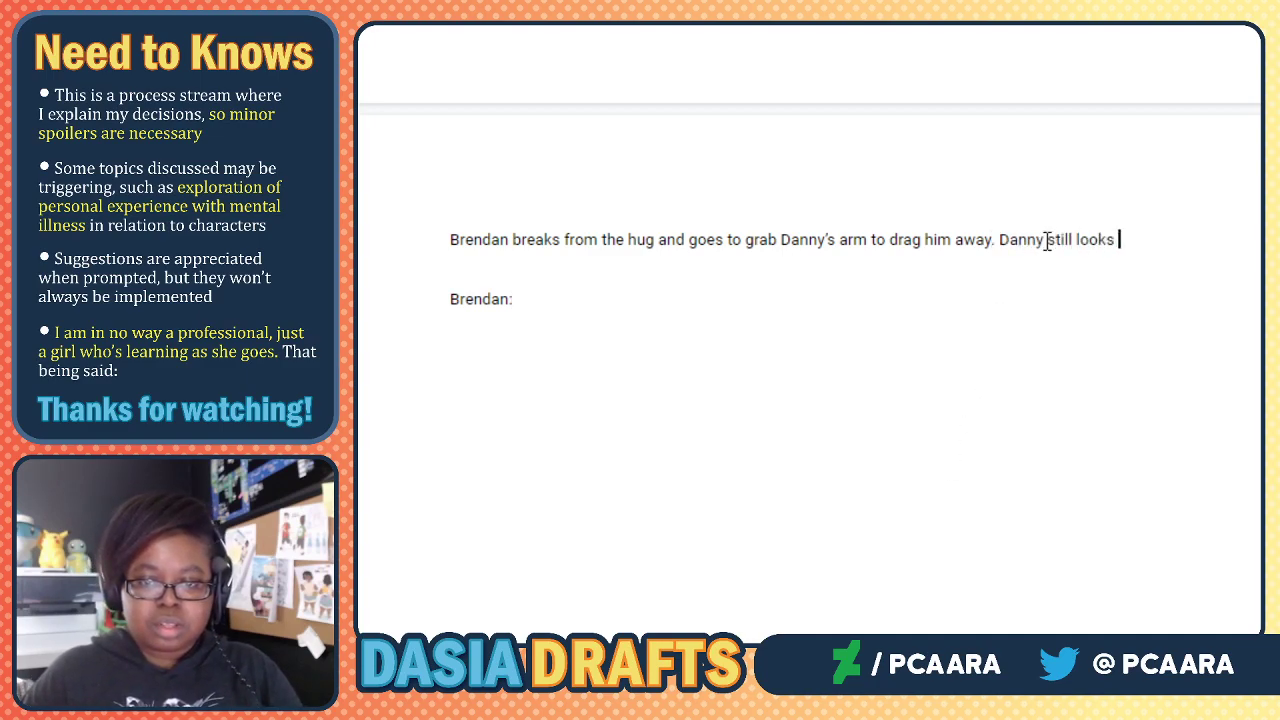
{"action": "type", "text": "dejected"}
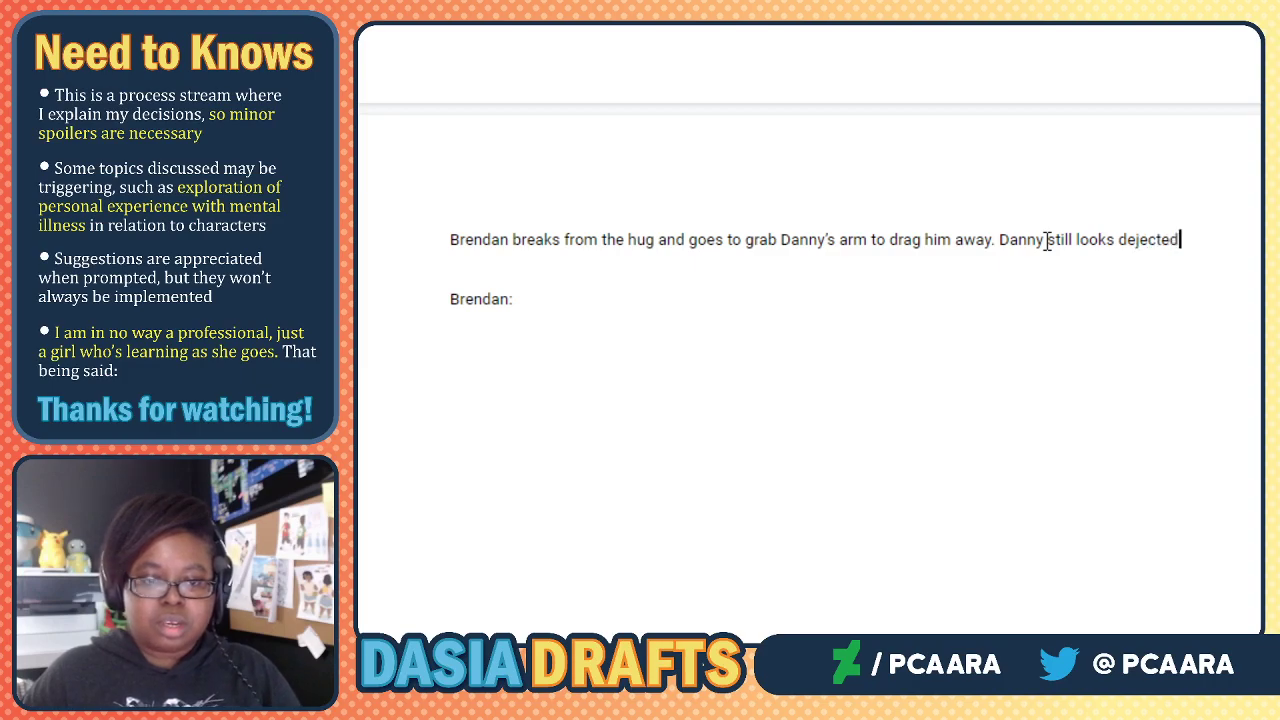
{"action": "type", "text": " because h"}
{"action": "key", "text": "BackSpace"}
{"action": "key", "text": "BackSpace"}
{"action": "type", "text": "his parents c"}
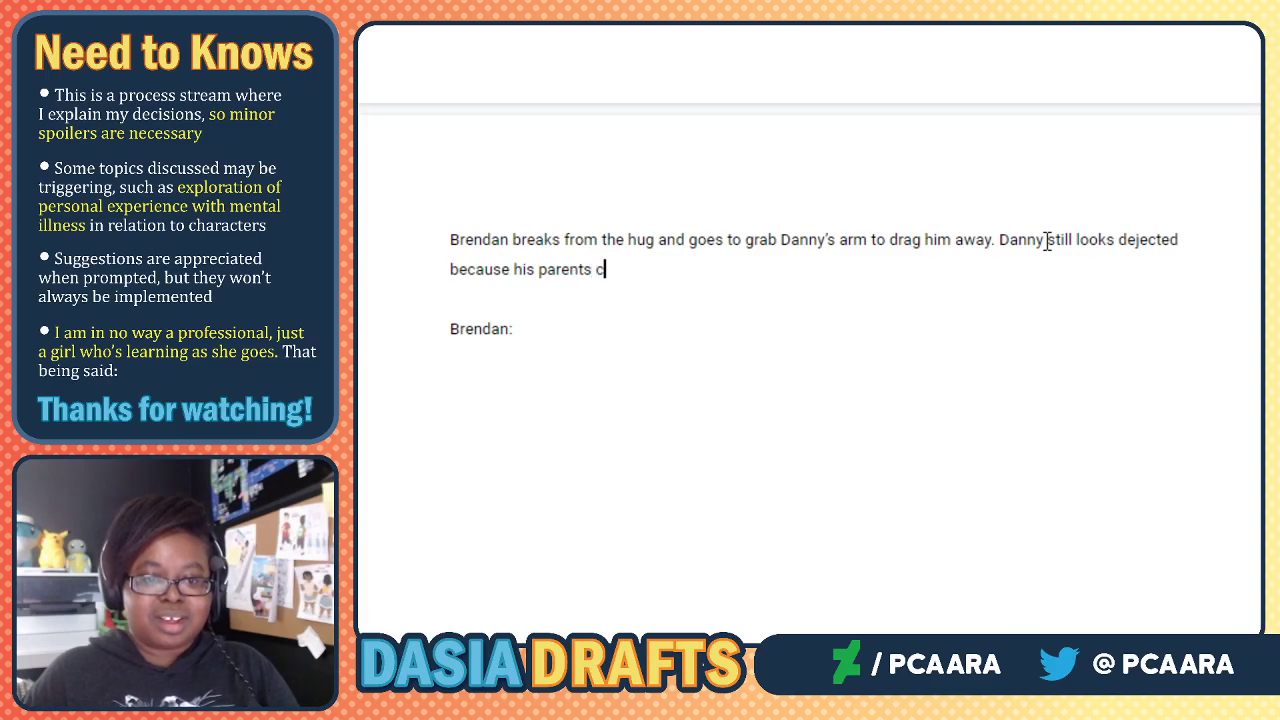
{"action": "key", "text": "BackSpace"}
{"action": "type", "text": "suck."}
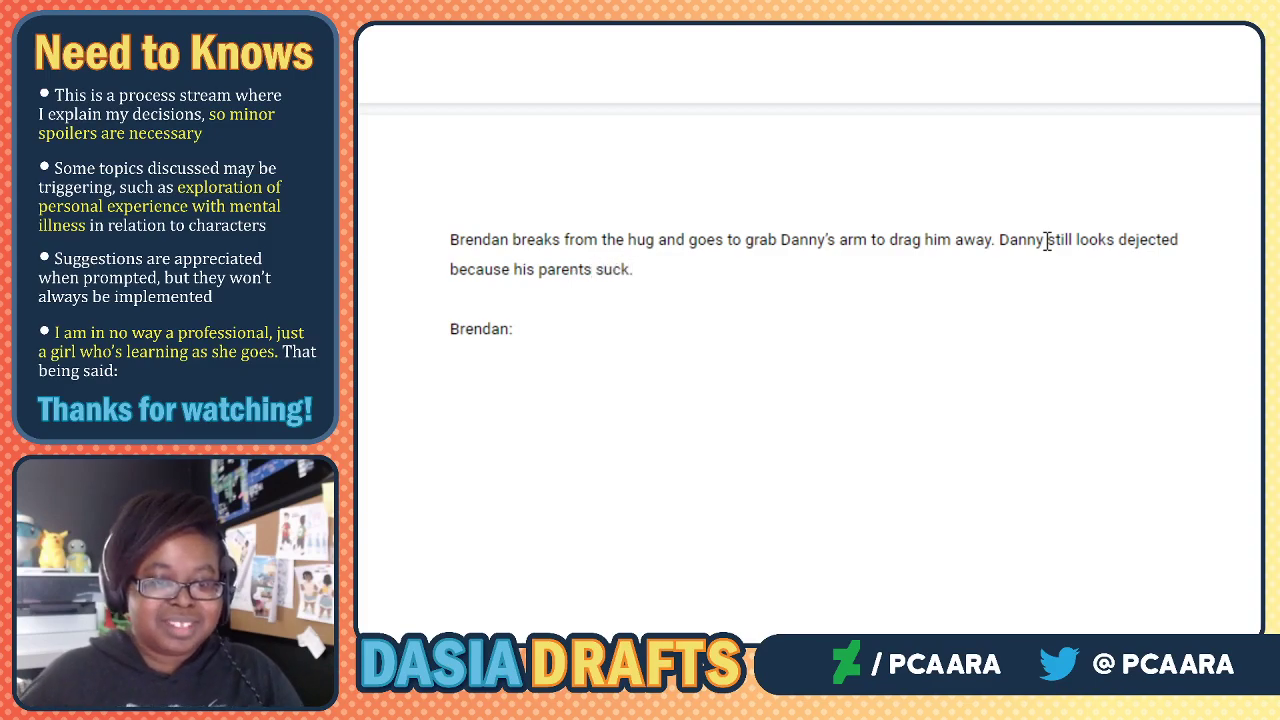
Complete Brendan's line with "Actually, sorry we can't talk for too long but we actually have to meet some friends." and open a new line.
{"action": "left_click", "coordinate": [626, 312]}
{"action": "left_click", "coordinate": [606, 345]}
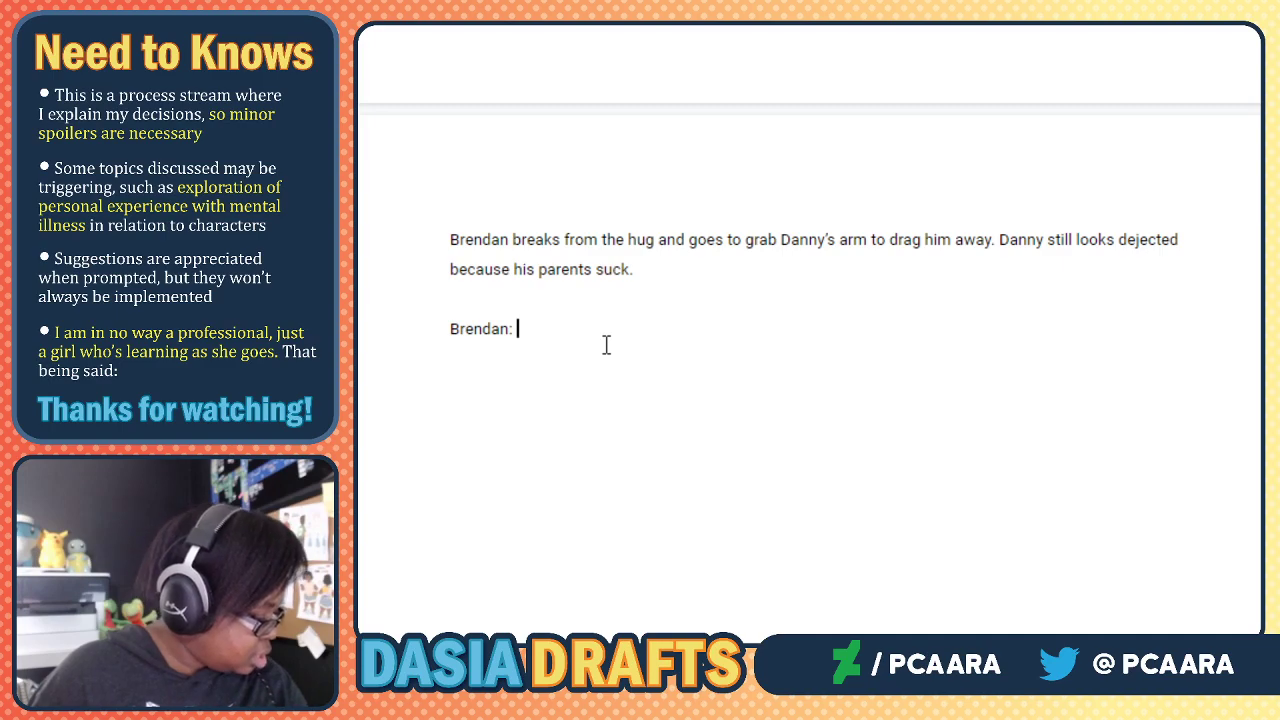
{"action": "type", "text": "Act"}
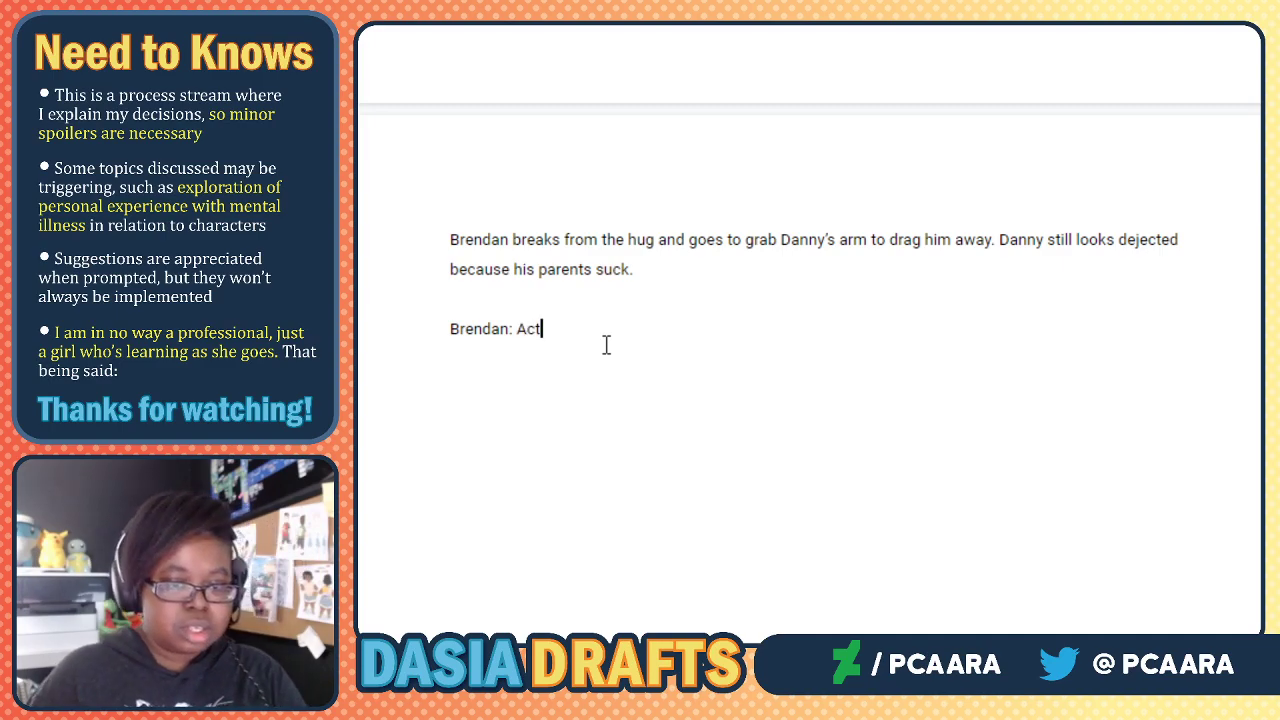
{"action": "type", "text": "ually, sorry we ca"}
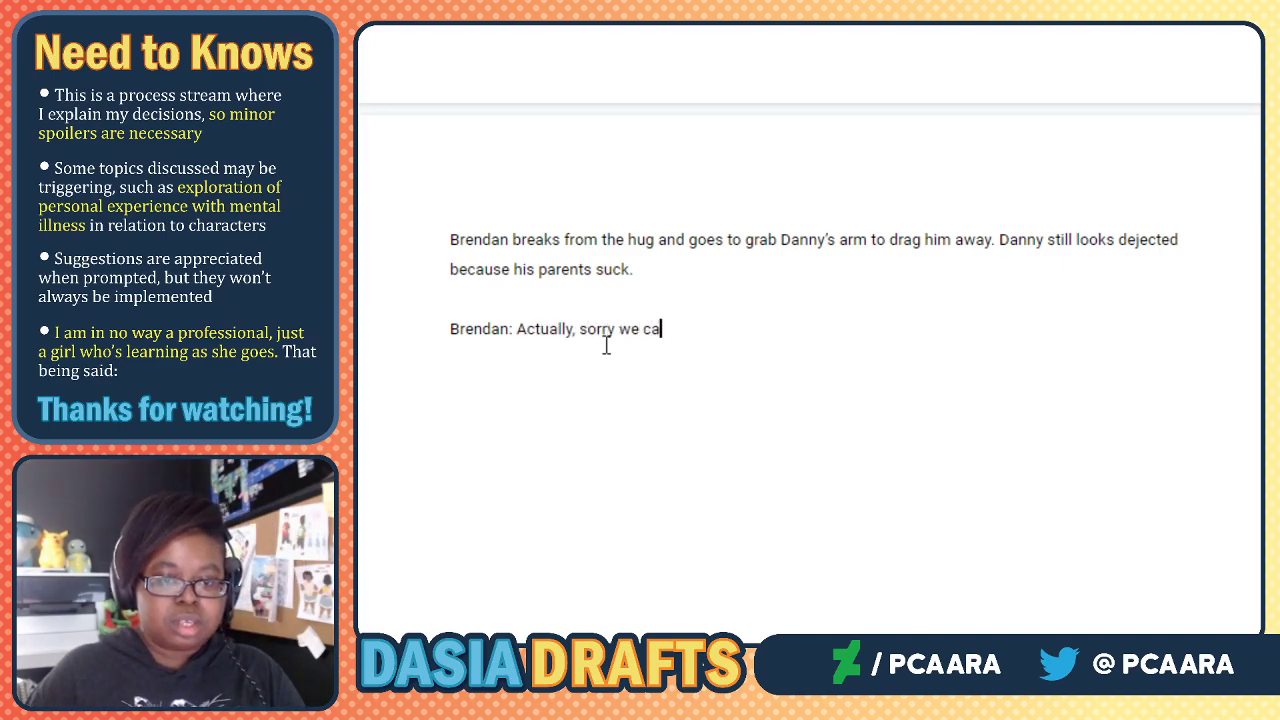
{"action": "type", "text": "n't talk for too long"}
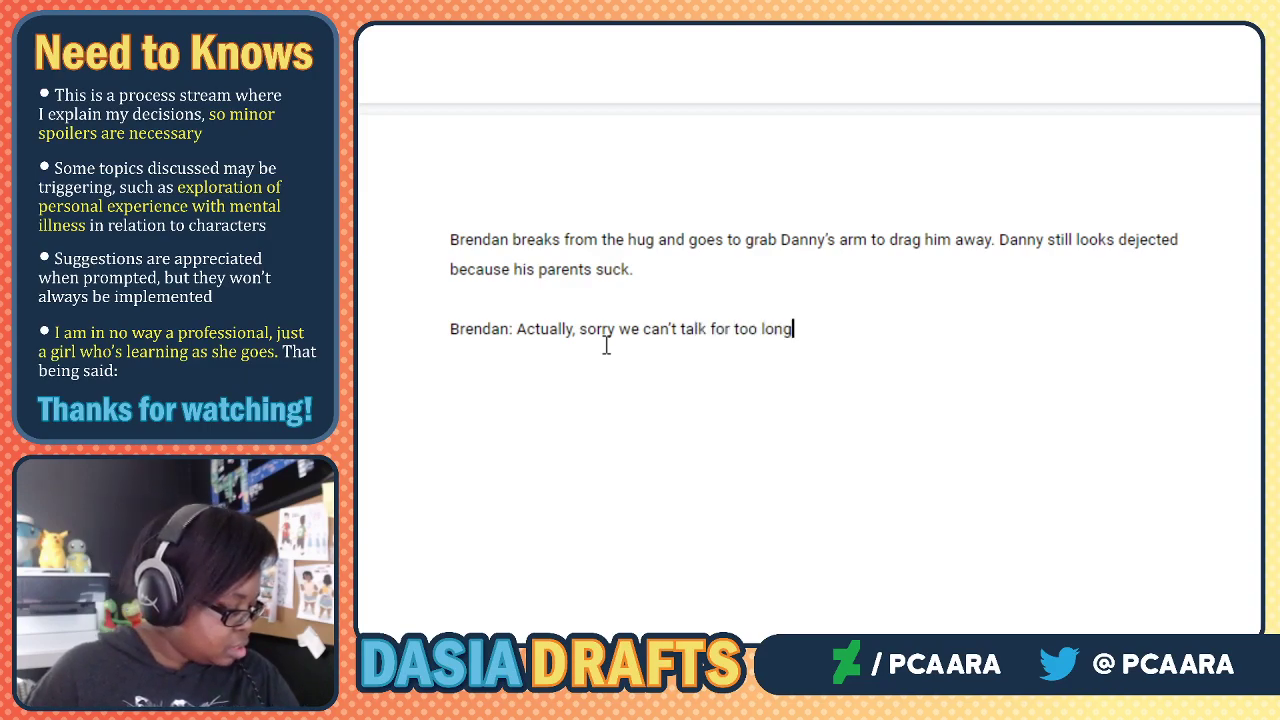
{"action": "type", "text": " but we actually have to meet soe"}
{"action": "key", "text": "BackSpace"}
{"action": "key", "text": "BackSpace"}
{"action": "type", "text": "me friends"}
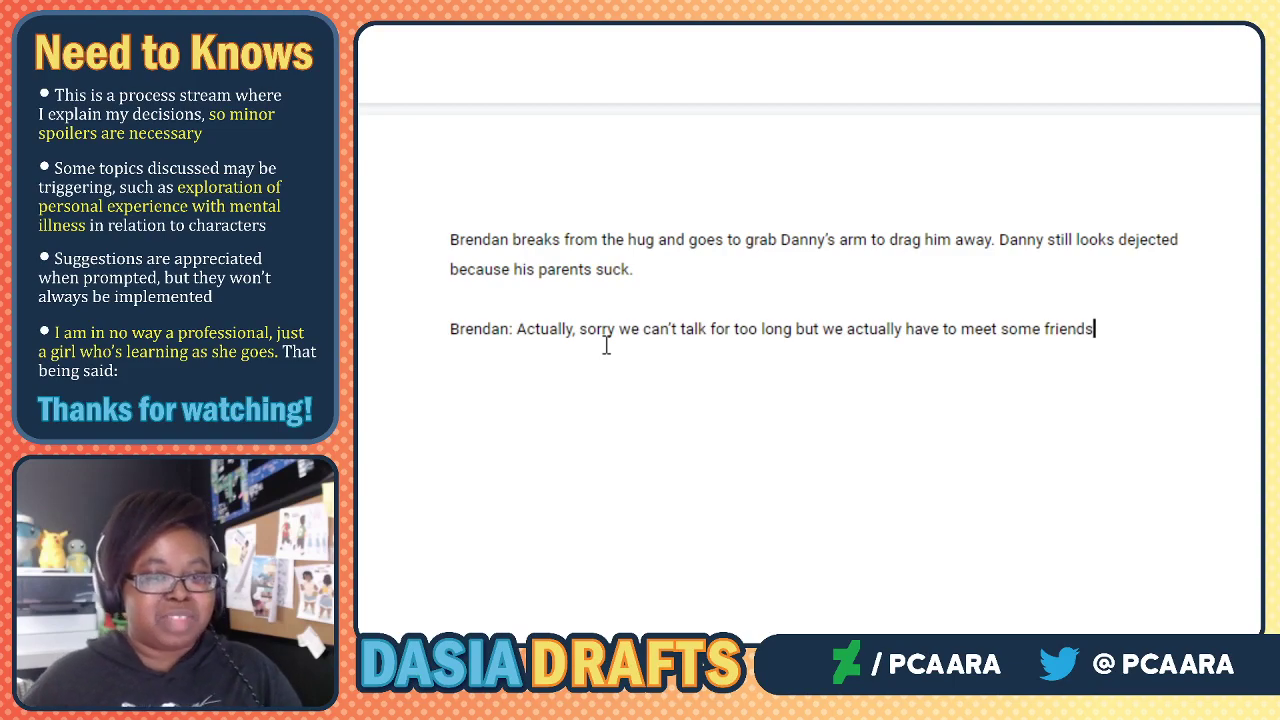
{"action": "scroll", "coordinate": [606, 344], "scroll_direction": "down", "scroll_amount": 2}
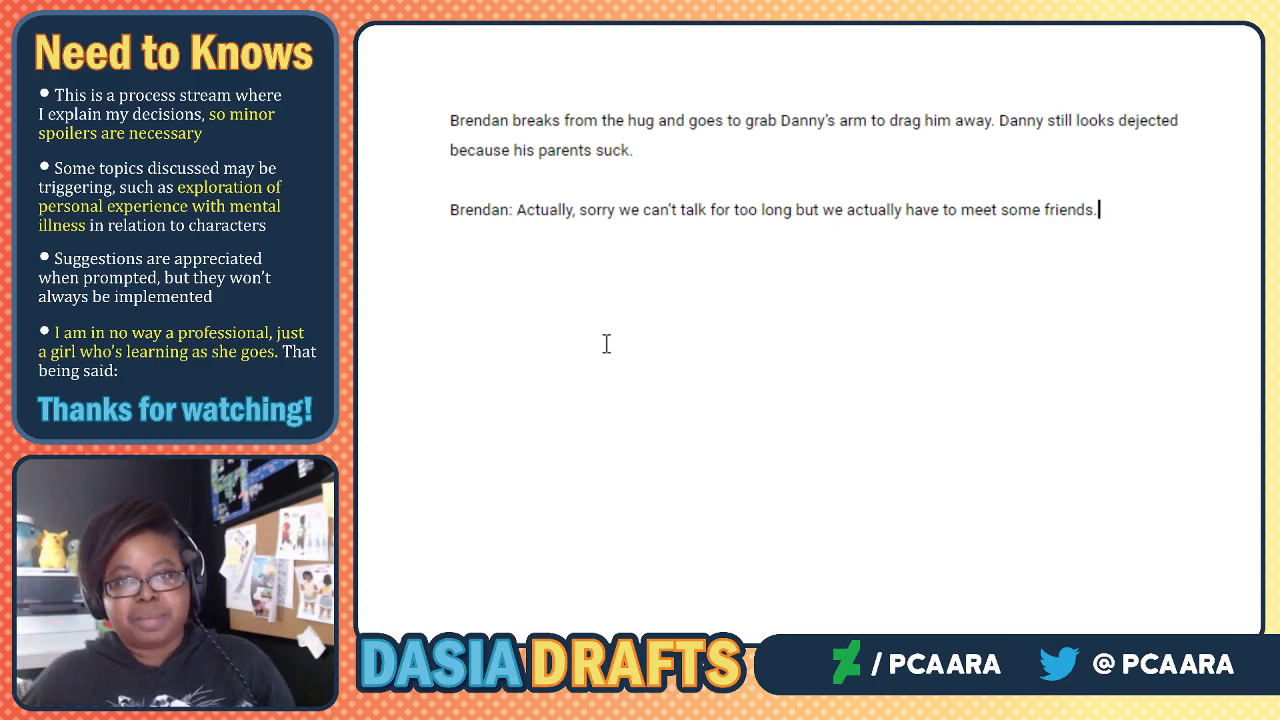
{"action": "key", "text": "Return"}
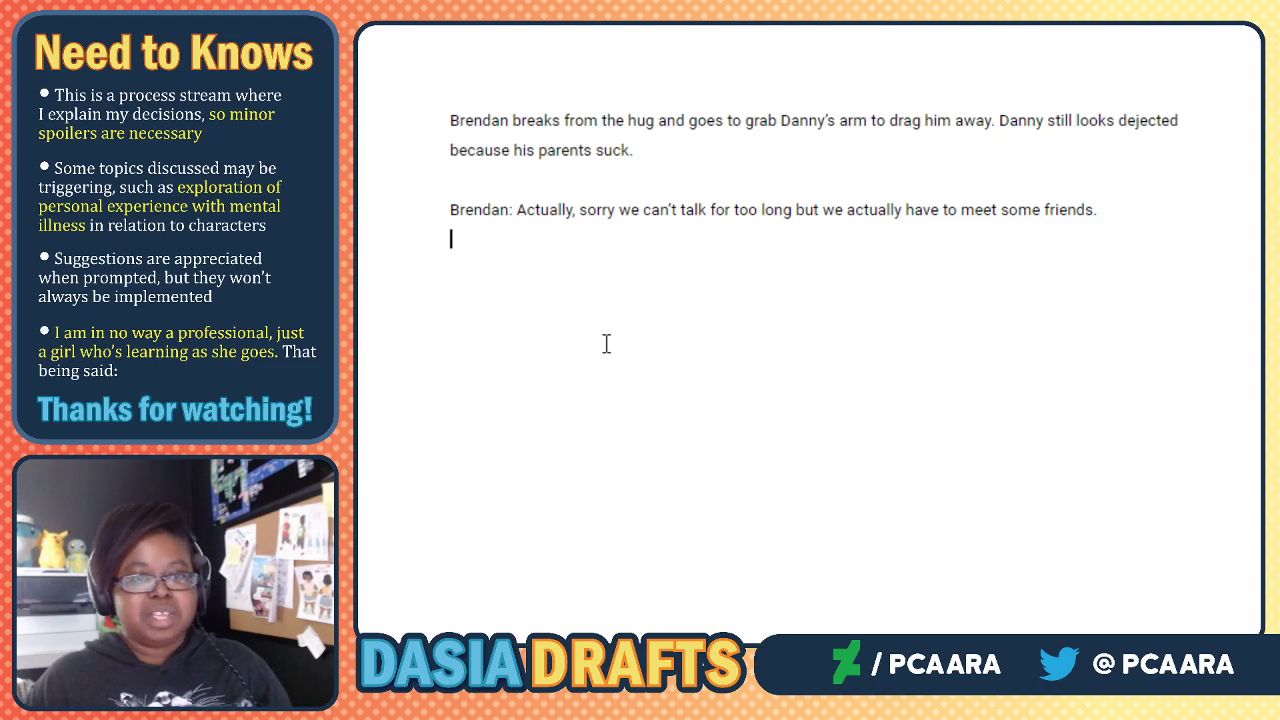
Remove "Actually," from the start of Brendan's line so that it begins with a capitalized "Sorry".
{"action": "scroll", "coordinate": [606, 343], "scroll_direction": "down", "scroll_amount": 1}
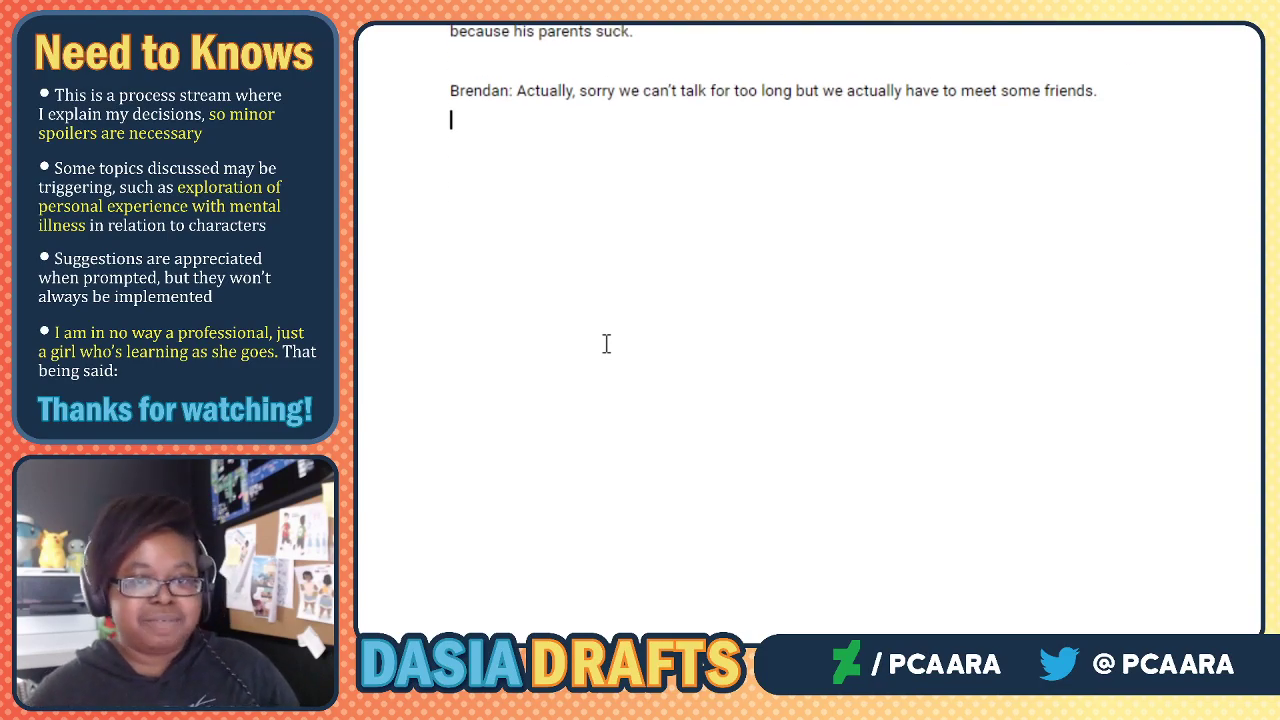
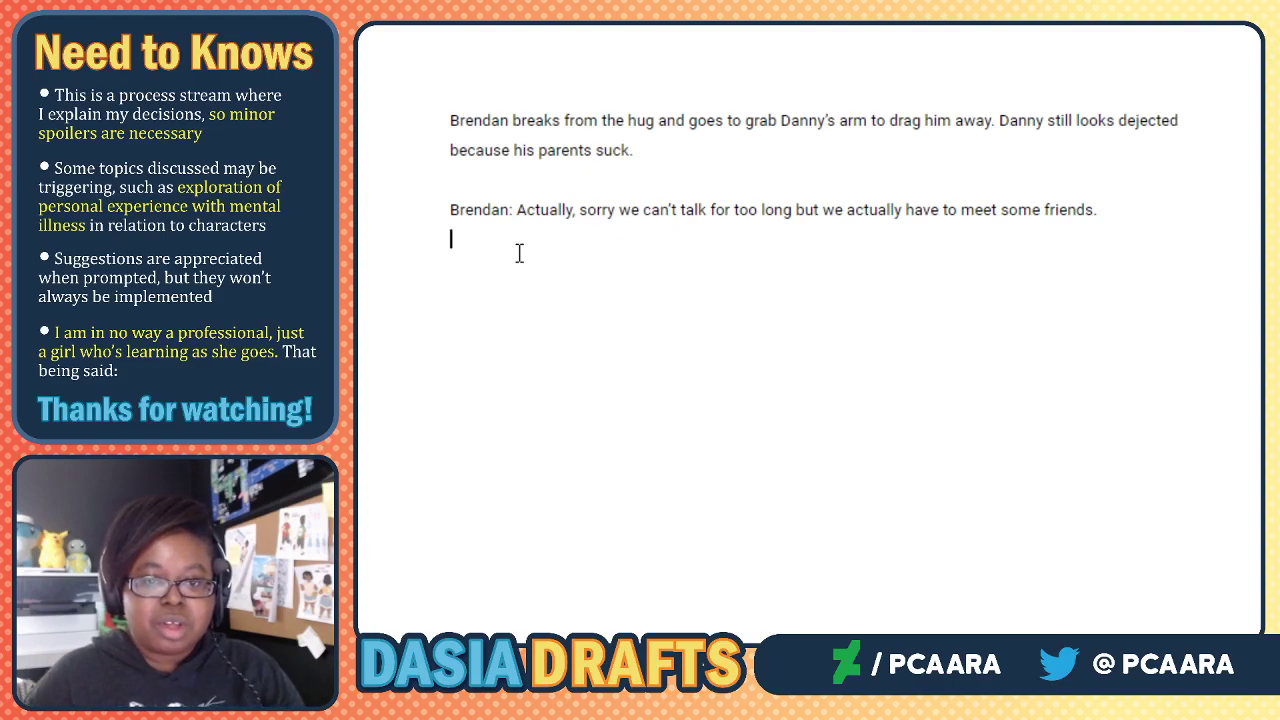
{"action": "left_click_drag", "start_coordinate": [580, 207], "coordinate": [520, 203]}
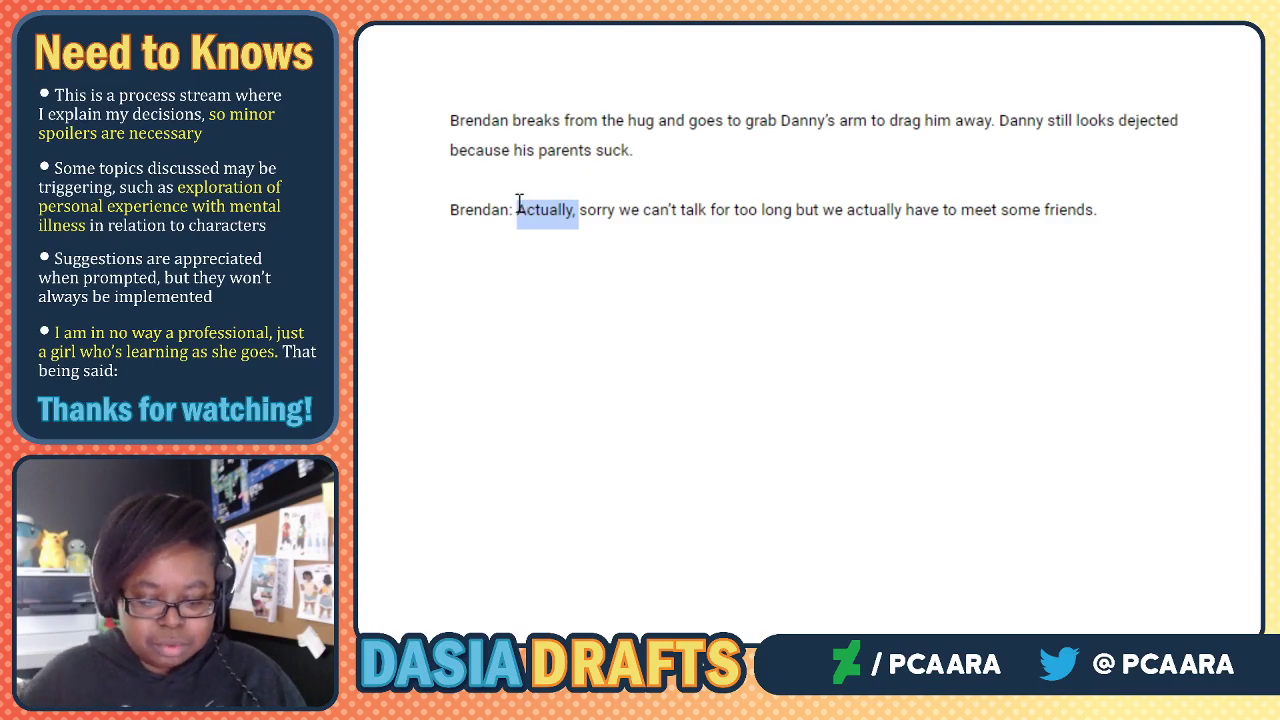
{"action": "key", "text": "BackSpace"}
{"action": "key", "text": "Delete"}
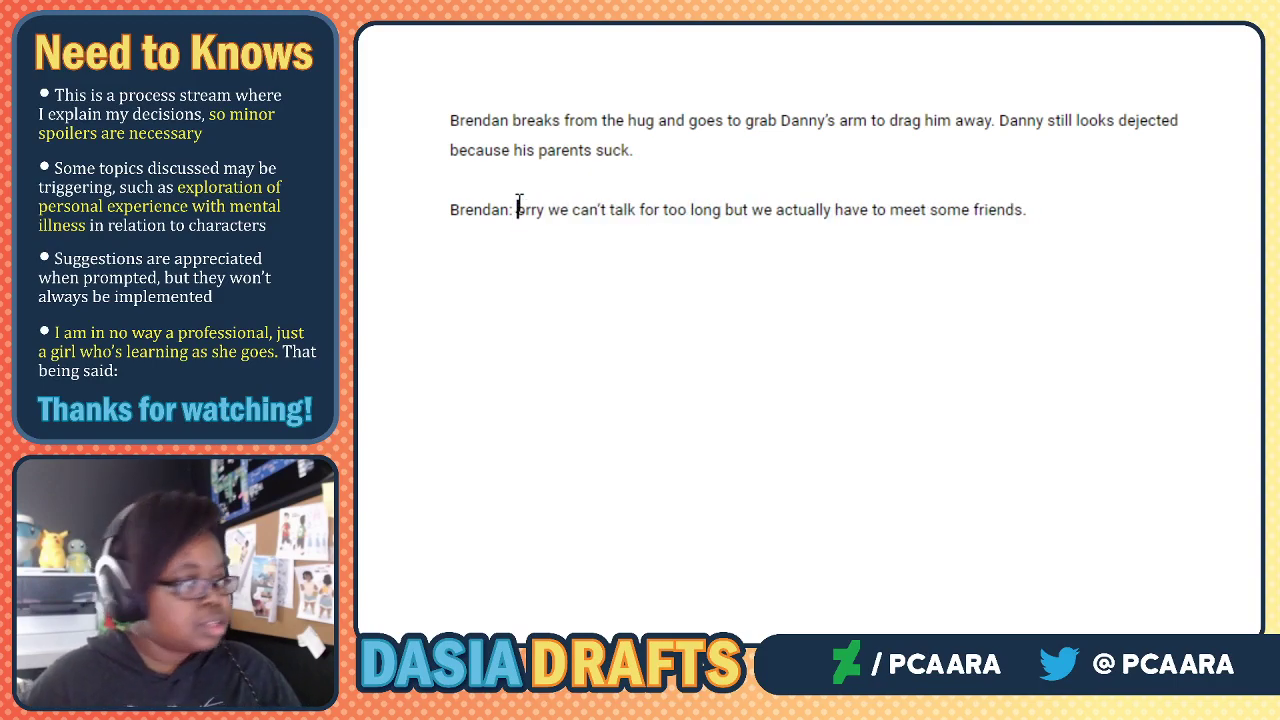
{"action": "type", "text": "S"}
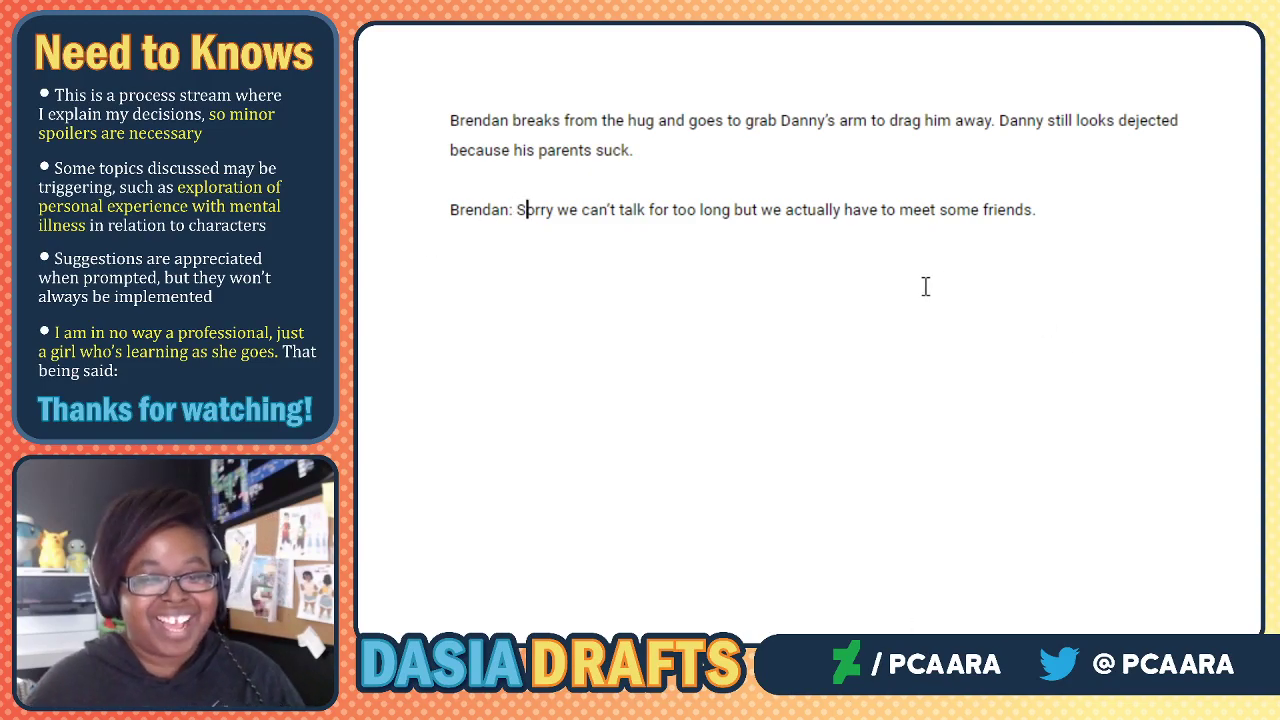
Start Mom's reply on a new line below Brendan's: "Mom: Aww! I".
{"action": "left_click", "coordinate": [1058, 193]}
{"action": "left_click", "coordinate": [1060, 206]}
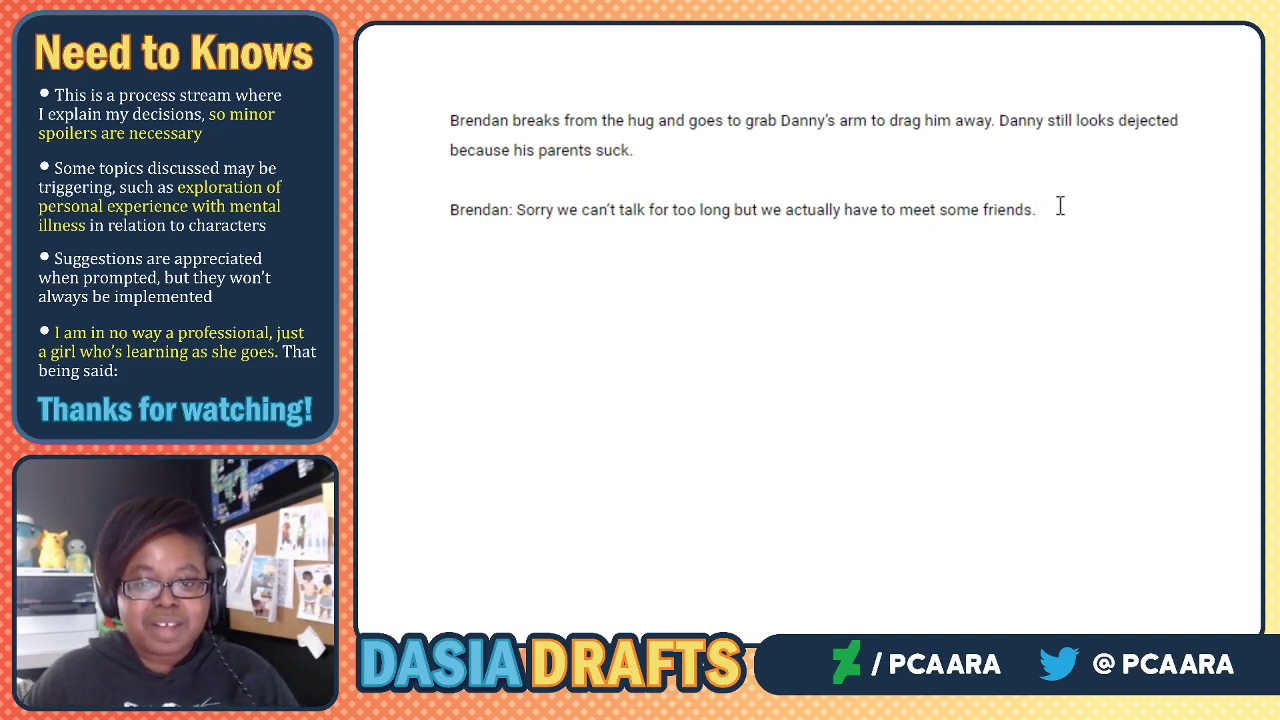
{"action": "key", "text": "Return"}
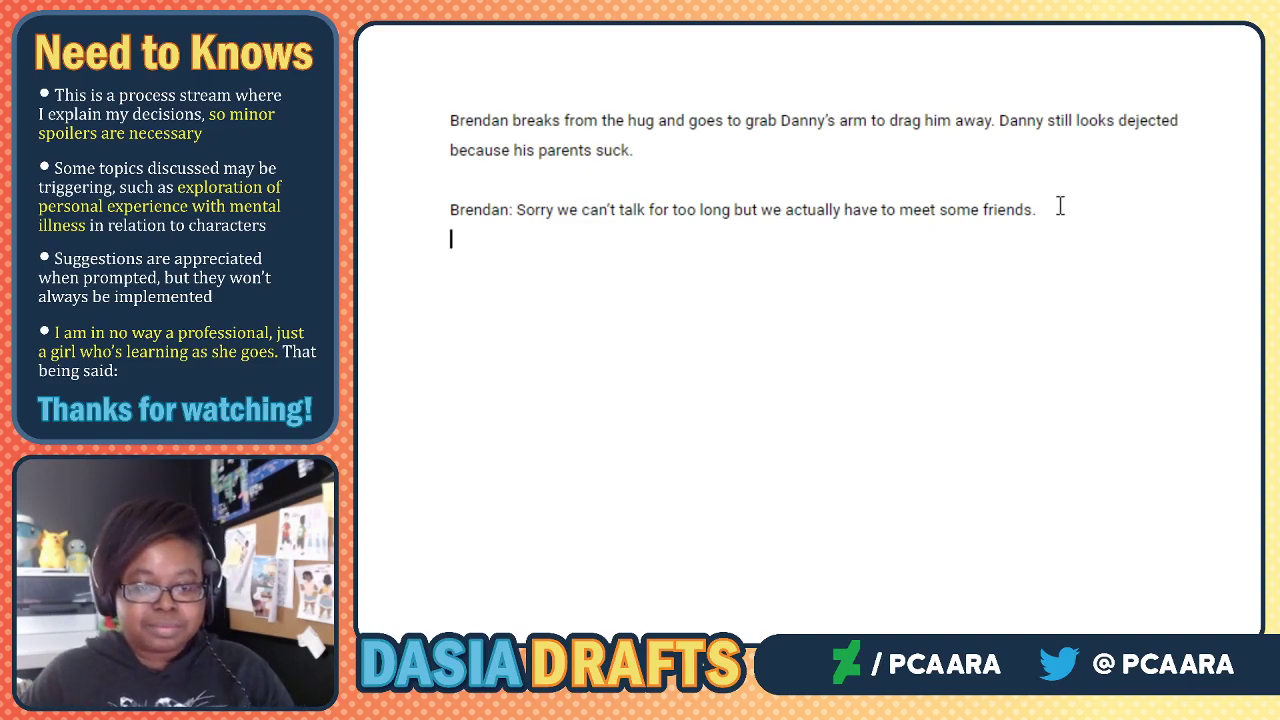
{"action": "type", "text": "Mo"}
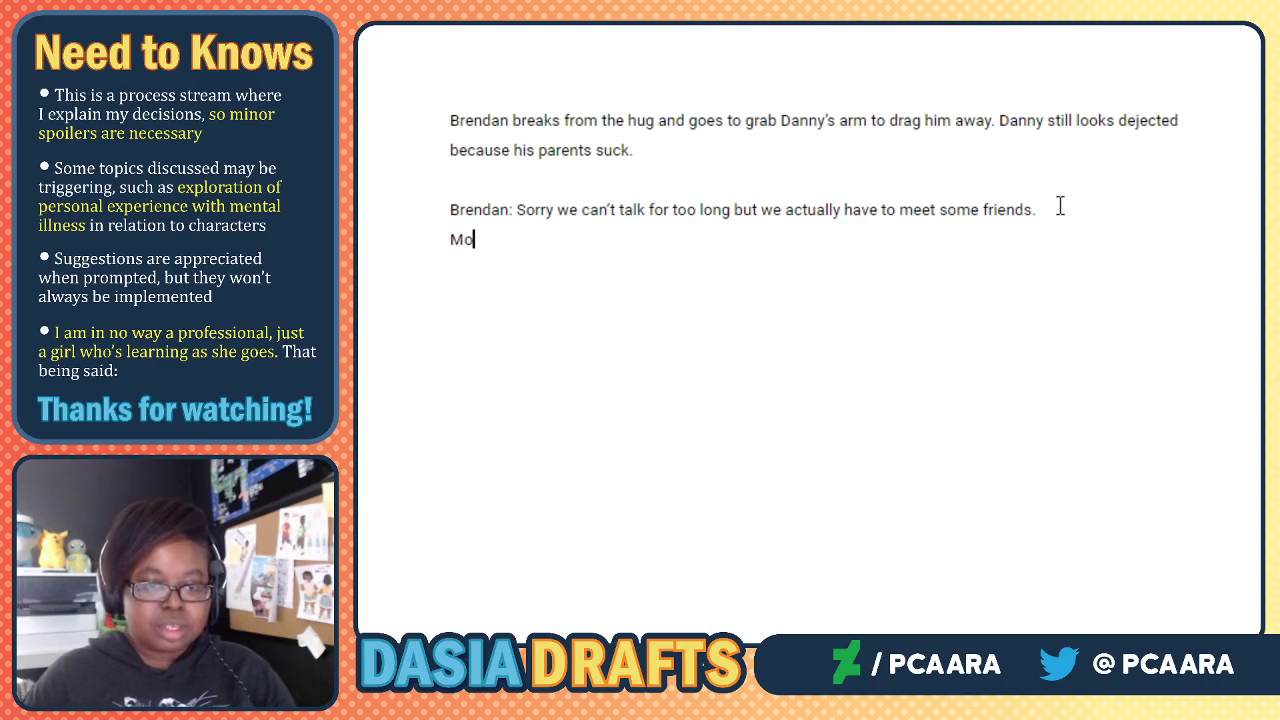
{"action": "type", "text": "m: Aww,"}
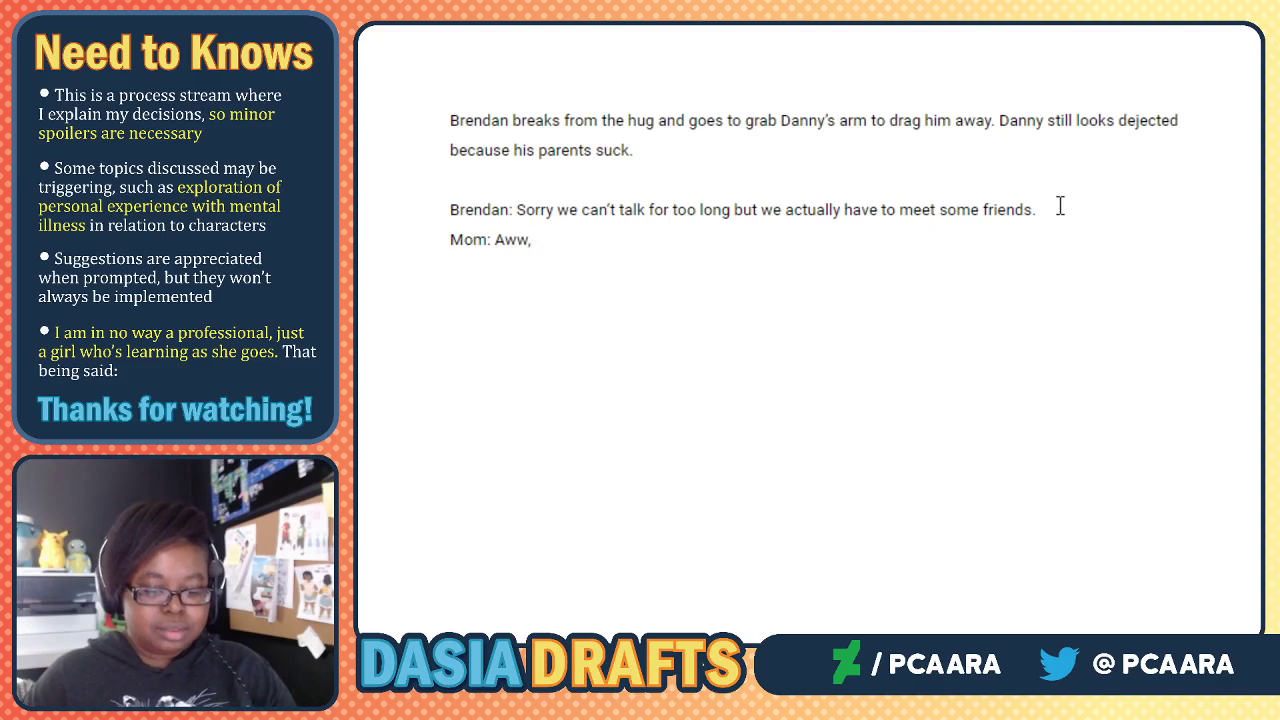
{"action": "key", "text": "BackSpace"}
{"action": "key", "text": "BackSpace"}
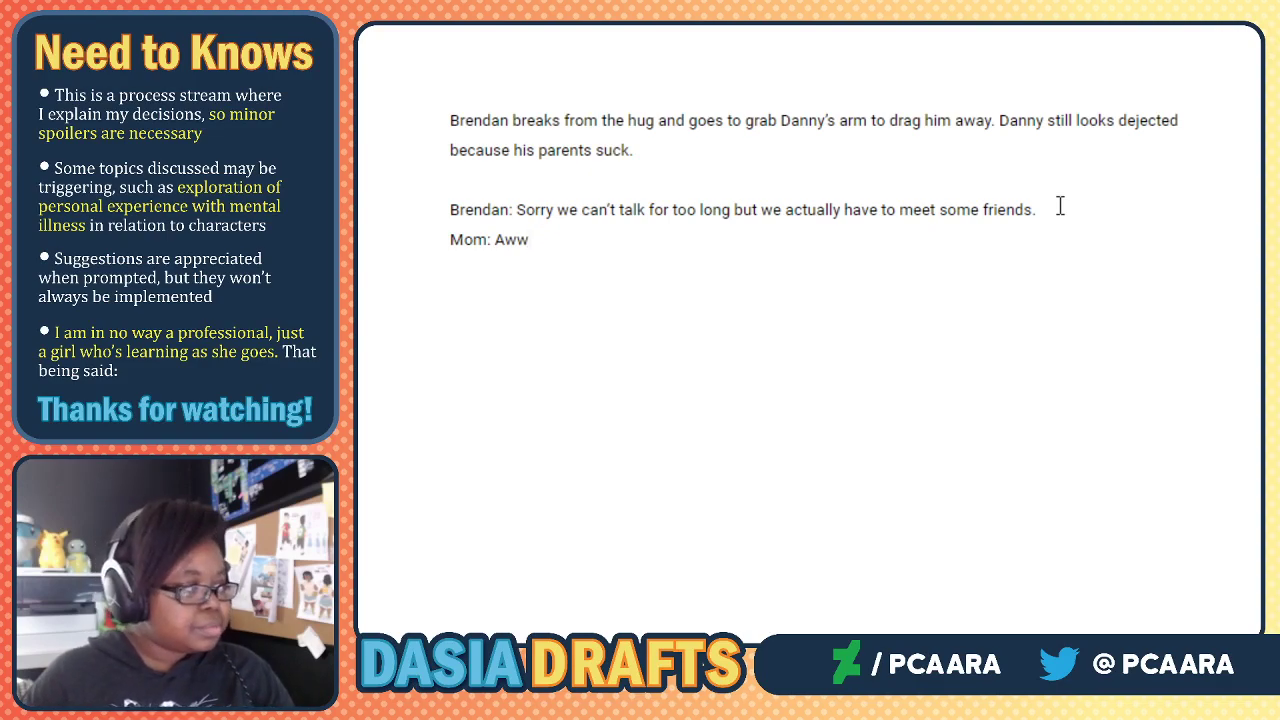
{"action": "type", "text": "! I"}
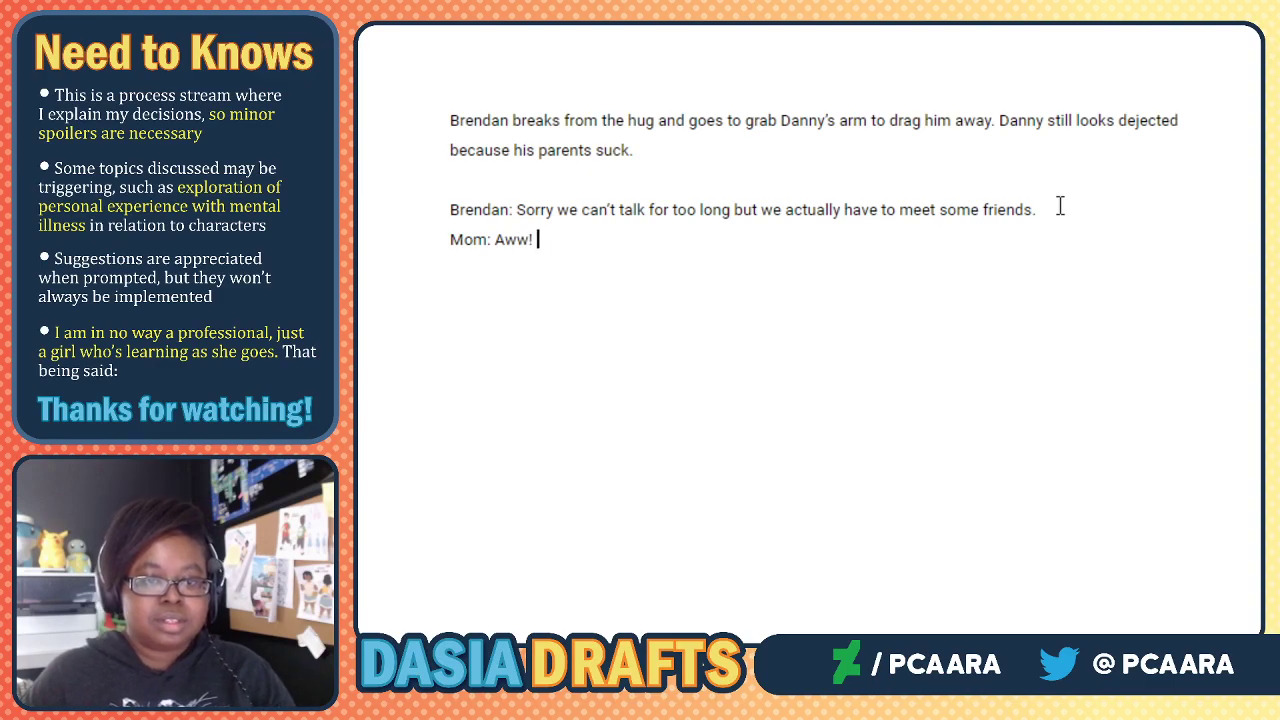
Complete Mom's line with "see you helping Danny actually interact with some people for once!" and open a new line.
{"action": "type", "text": " se"}
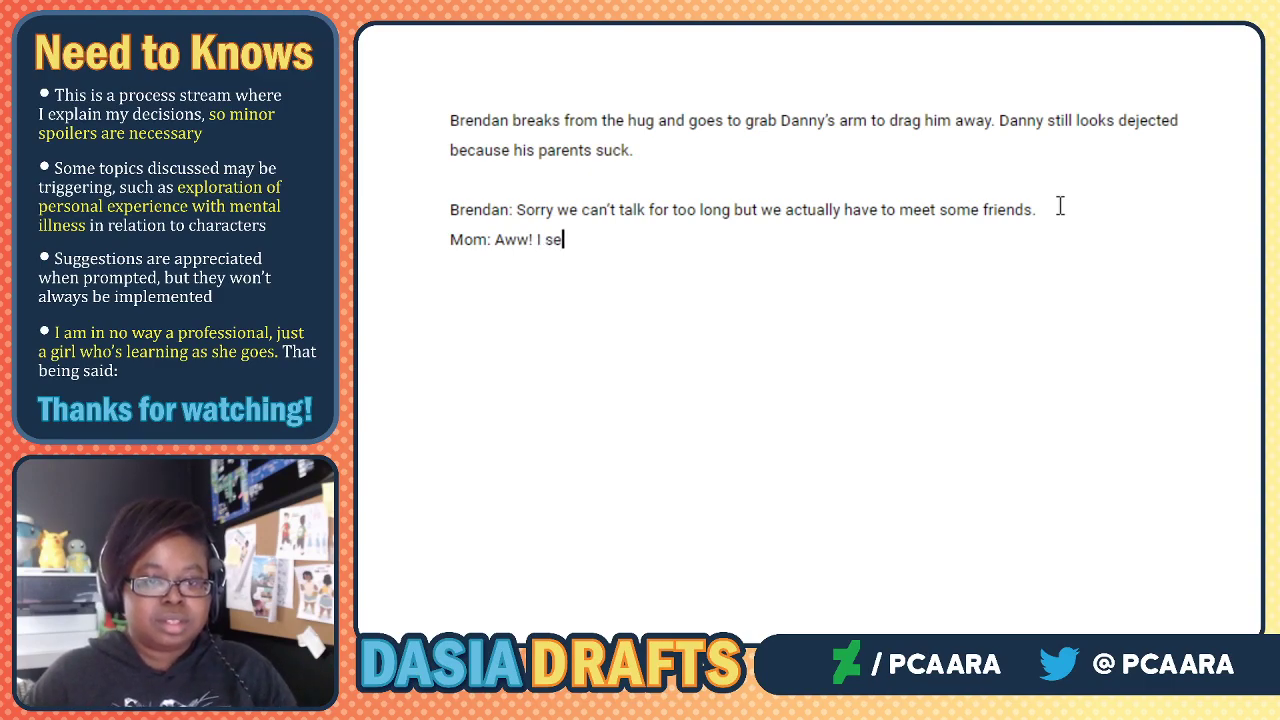
{"action": "type", "text": "e you "}
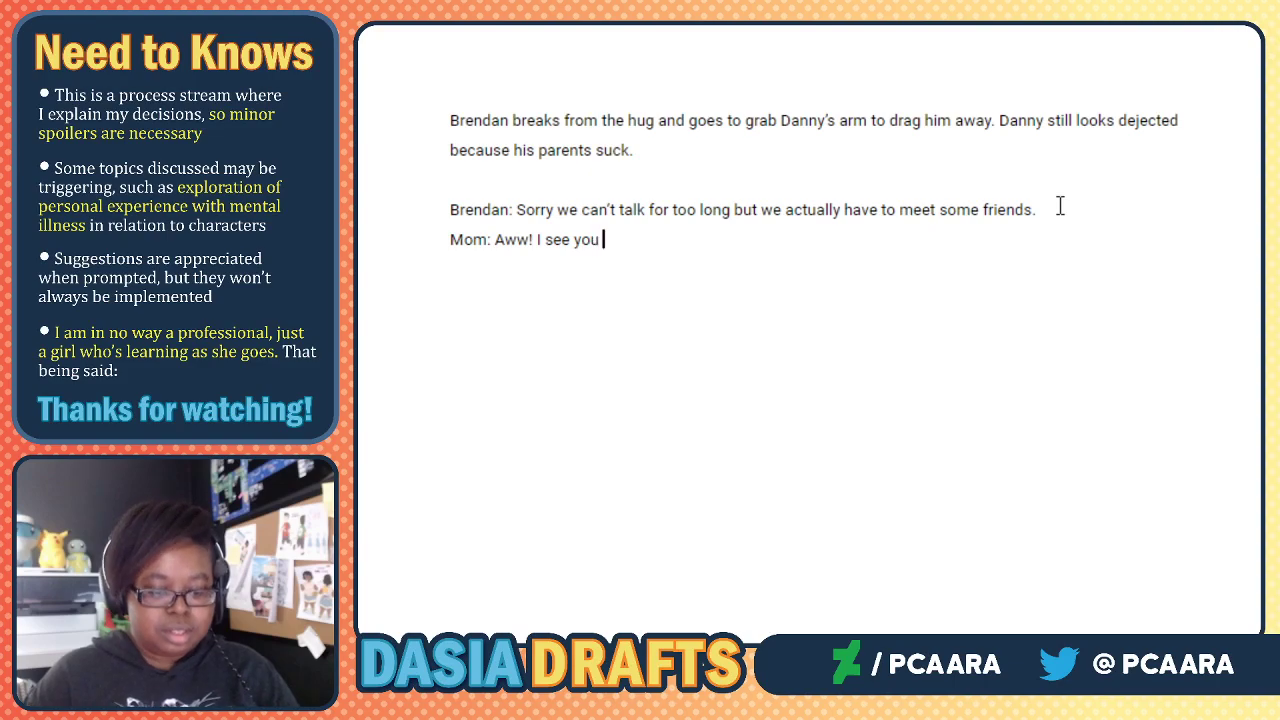
{"action": "type", "text": "he"}
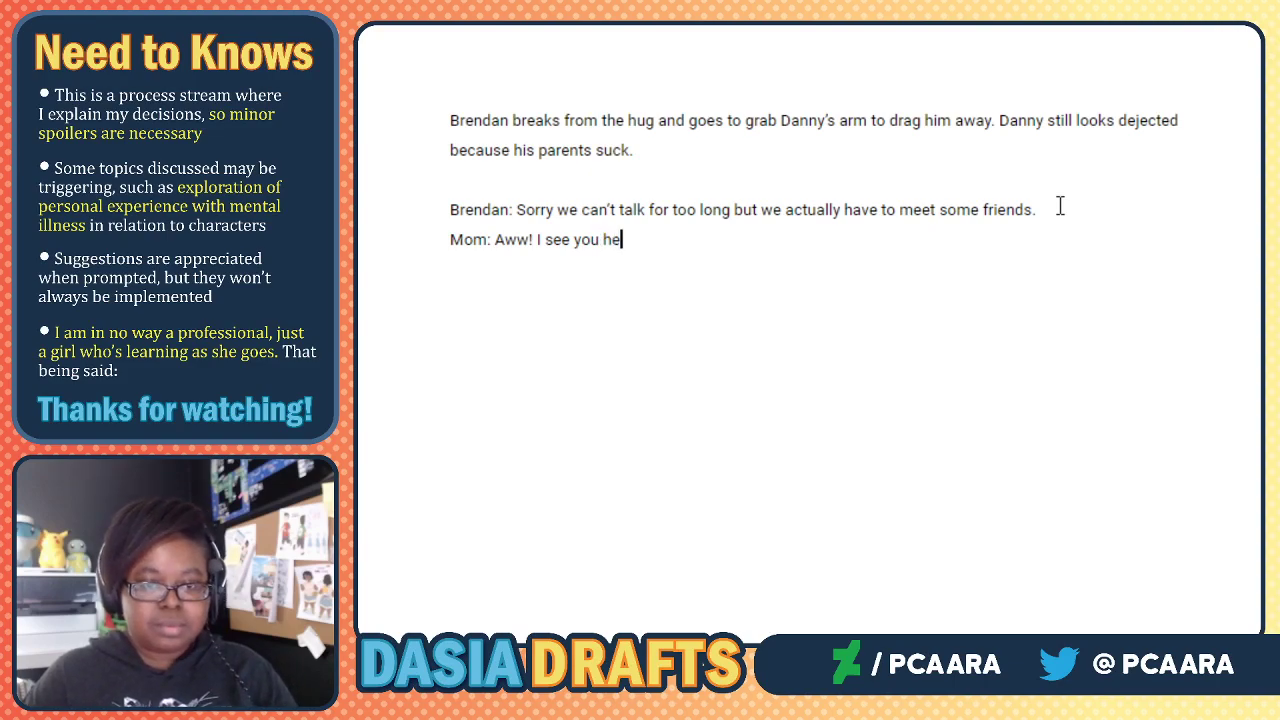
{"action": "type", "text": "lpi"}
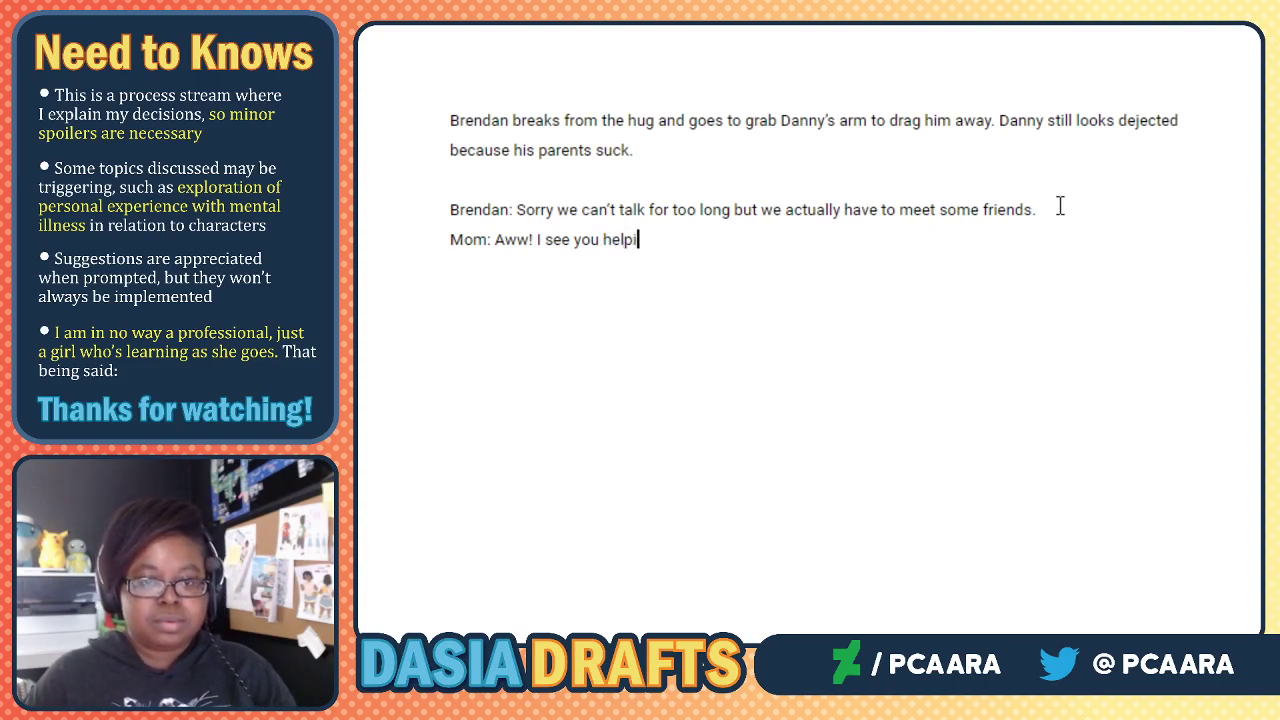
{"action": "type", "text": "ng Danny'"}
{"action": "key", "text": "BackSpace"}
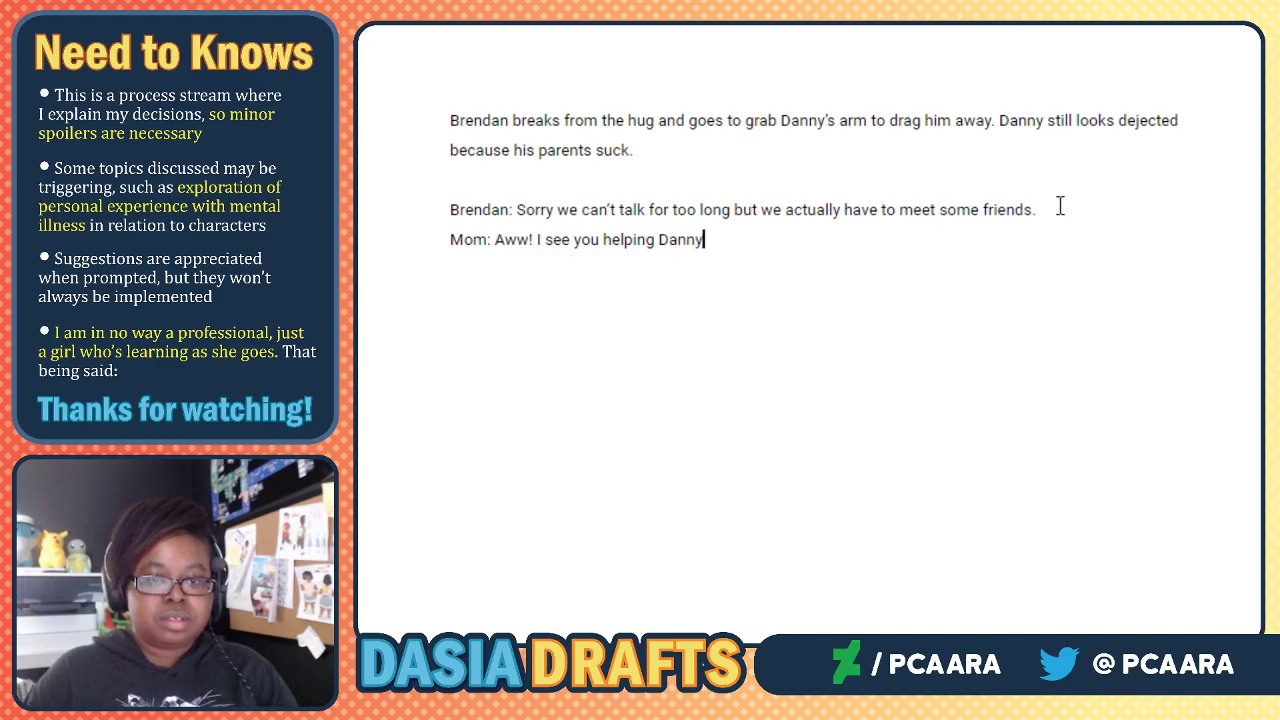
{"action": "type", "text": "a"}
{"action": "type", "text": "ct"}
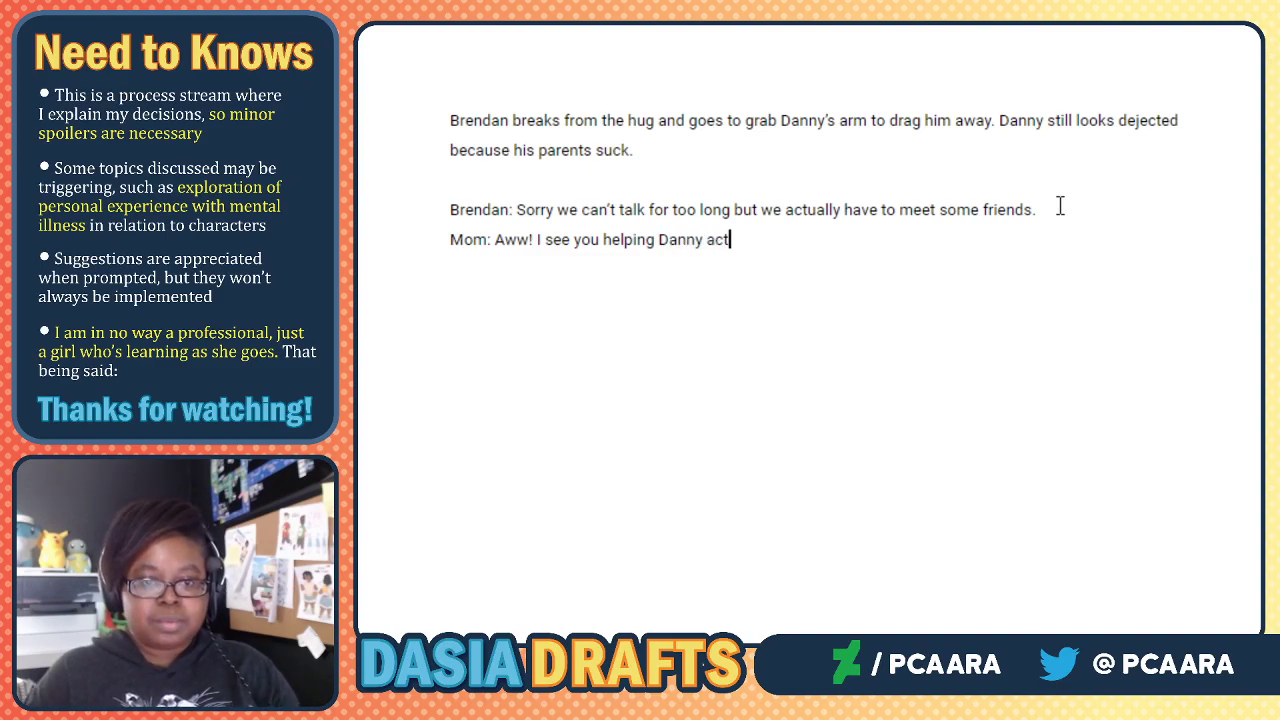
{"action": "type", "text": "ually interact"}
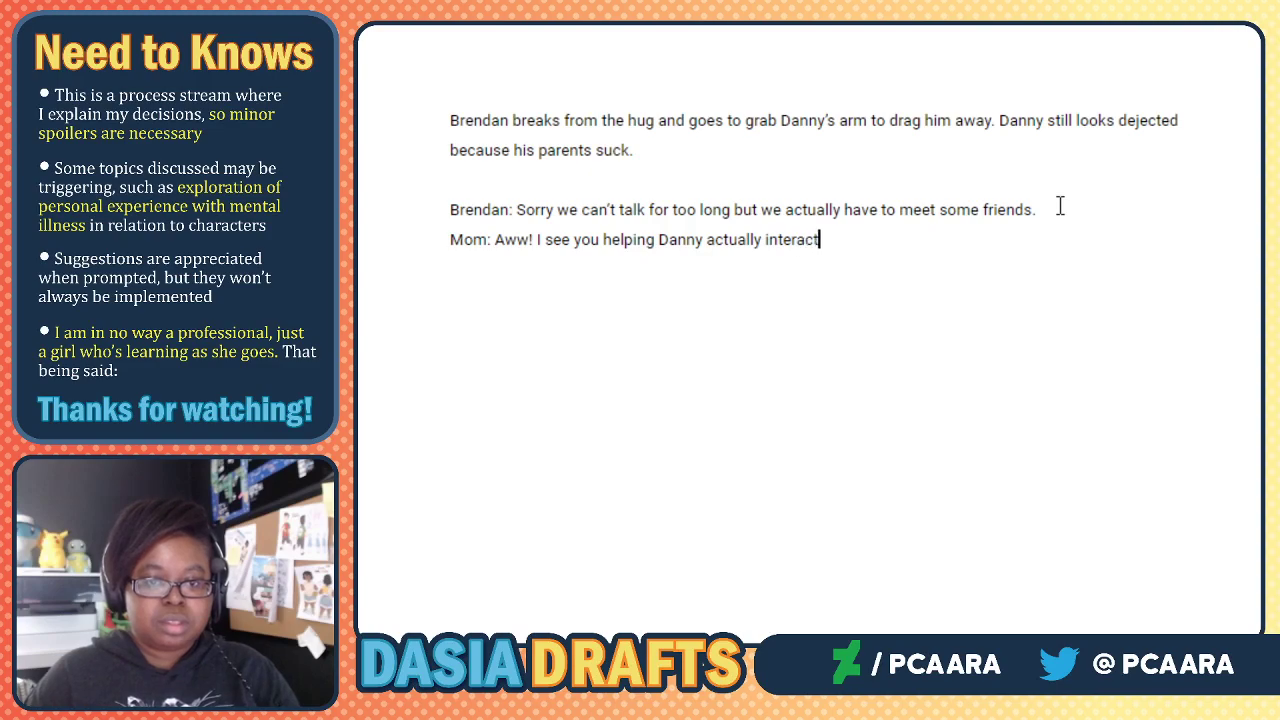
{"action": "type", "text": " with some people for once!"}
{"action": "key", "text": "Return"}
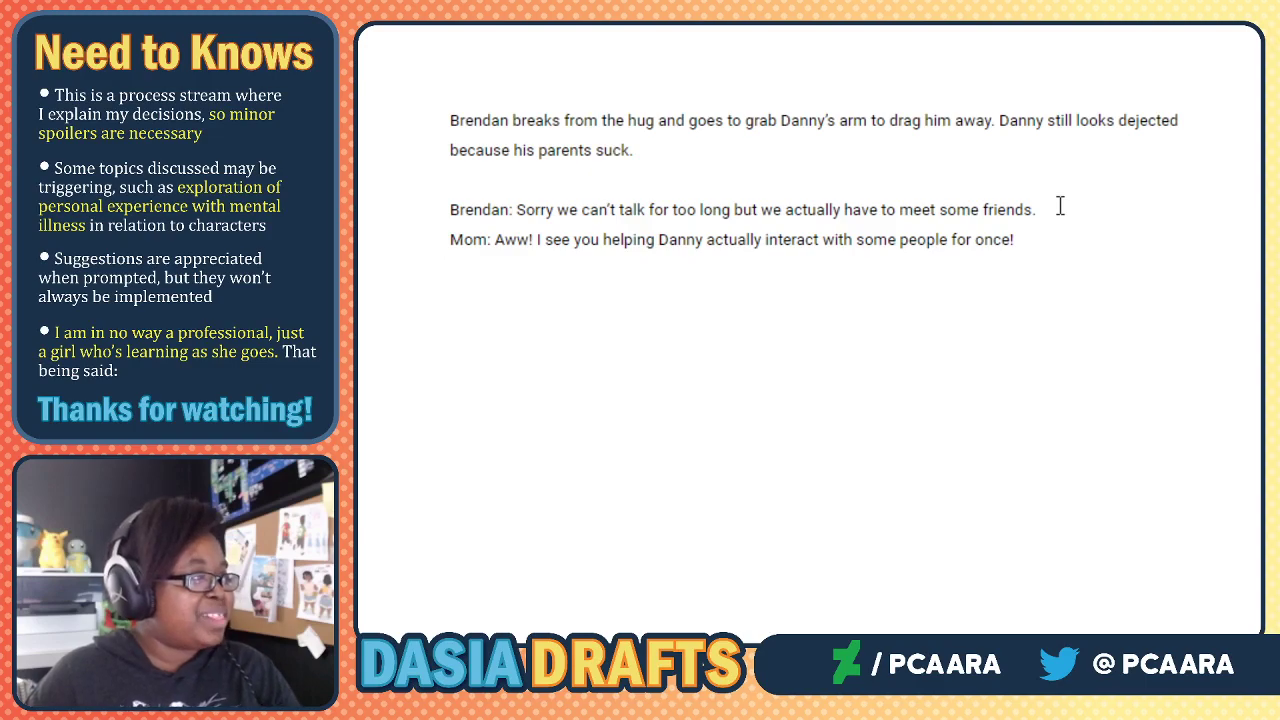
Add the line "Dad: Keep him out of trouble for us, okay?" below Mom's and open a new line.
{"action": "type", "text": "Da"}
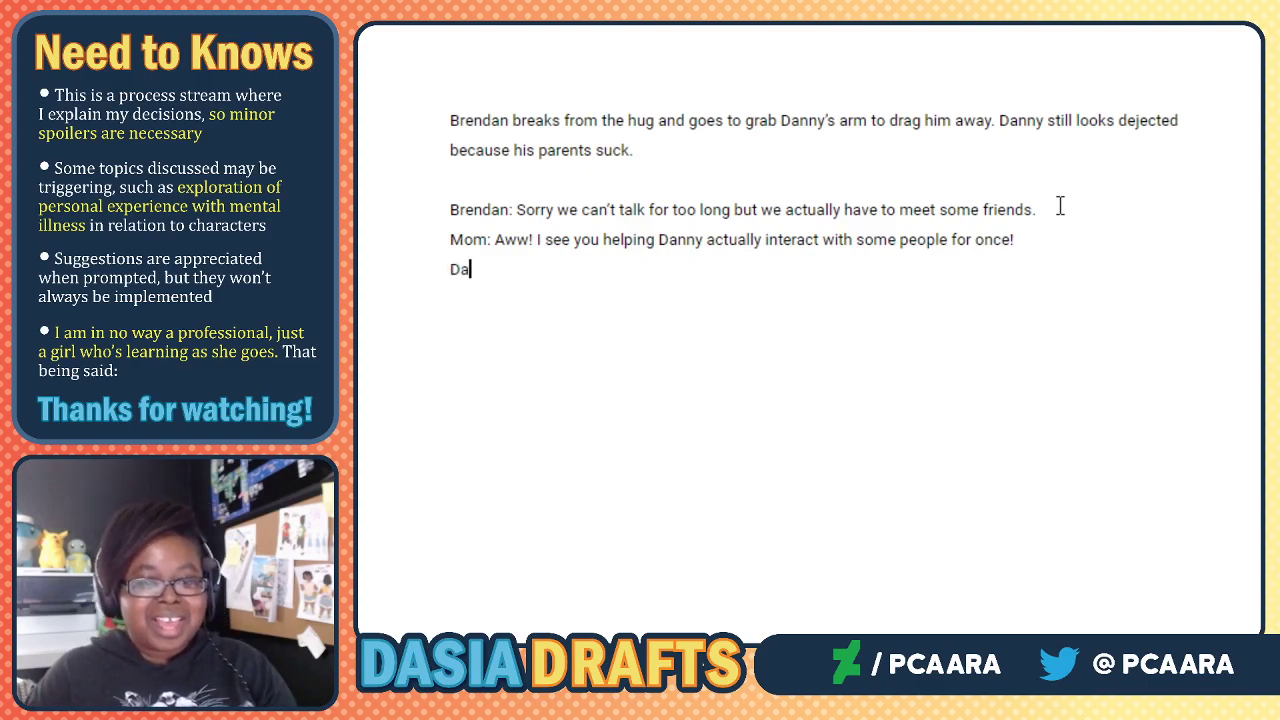
{"action": "type", "text": "d: "}
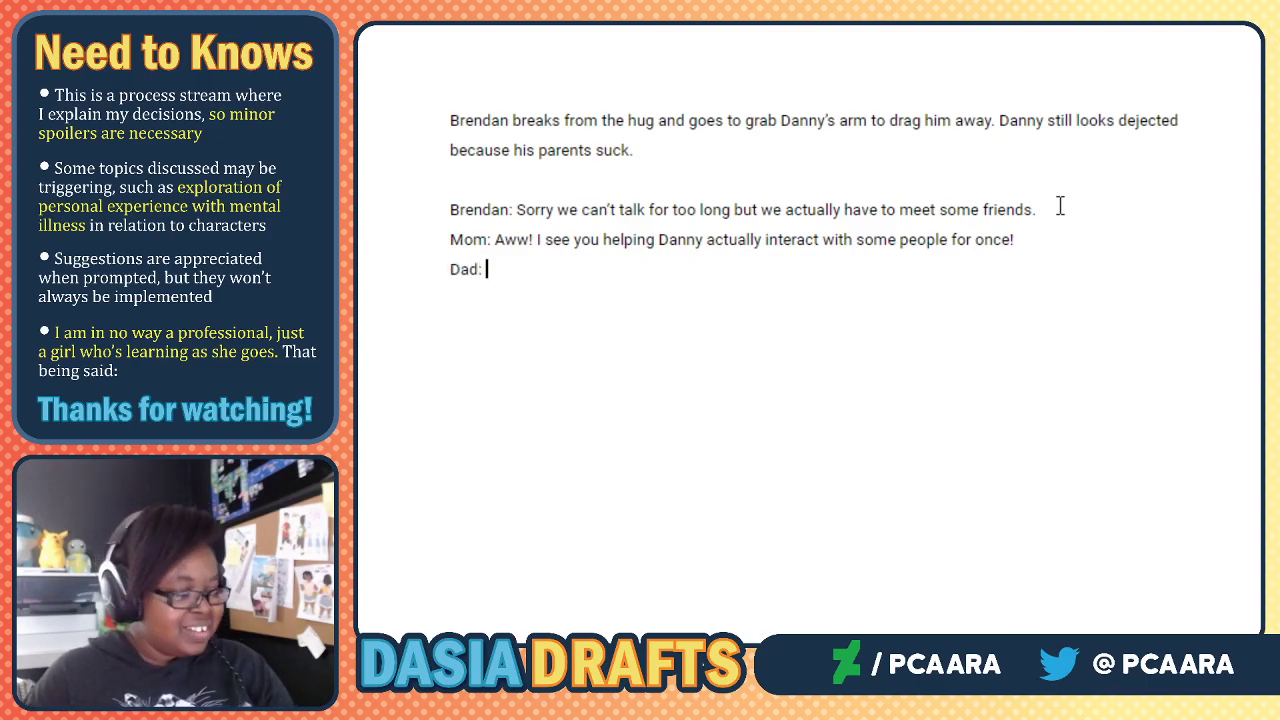
{"action": "type", "text": "Keep him out of "}
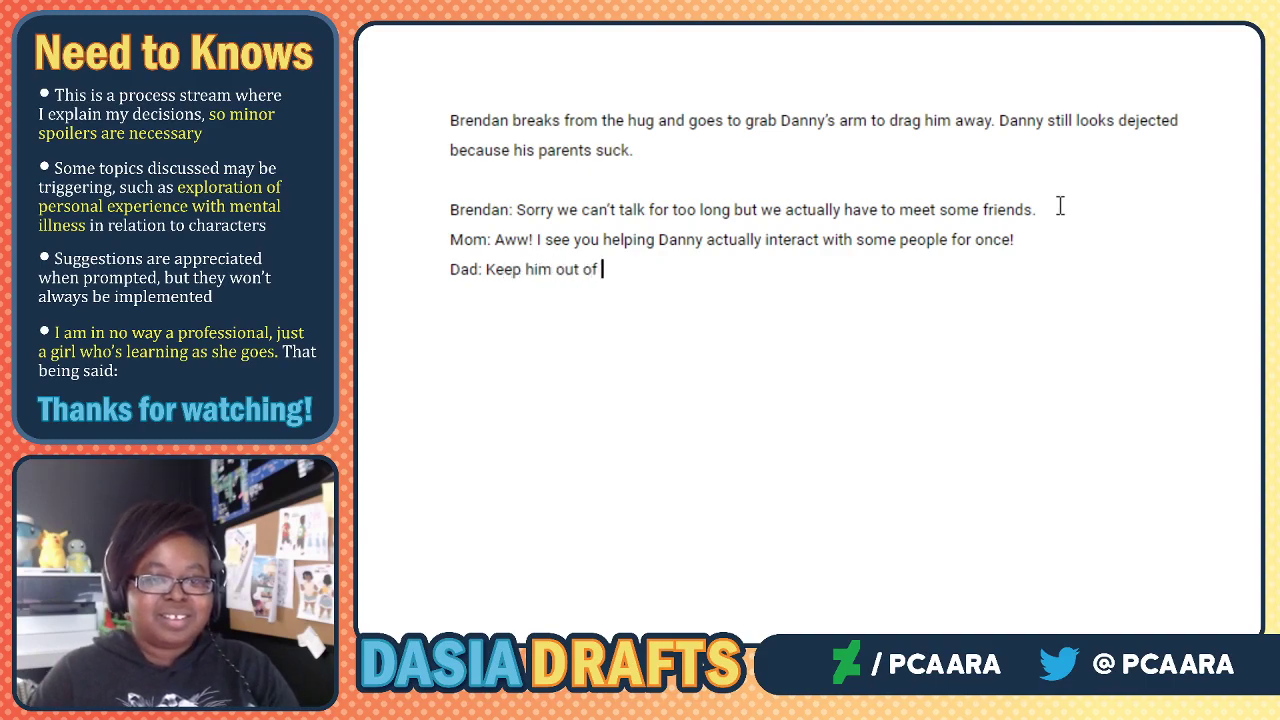
{"action": "type", "text": "trouble for u"}
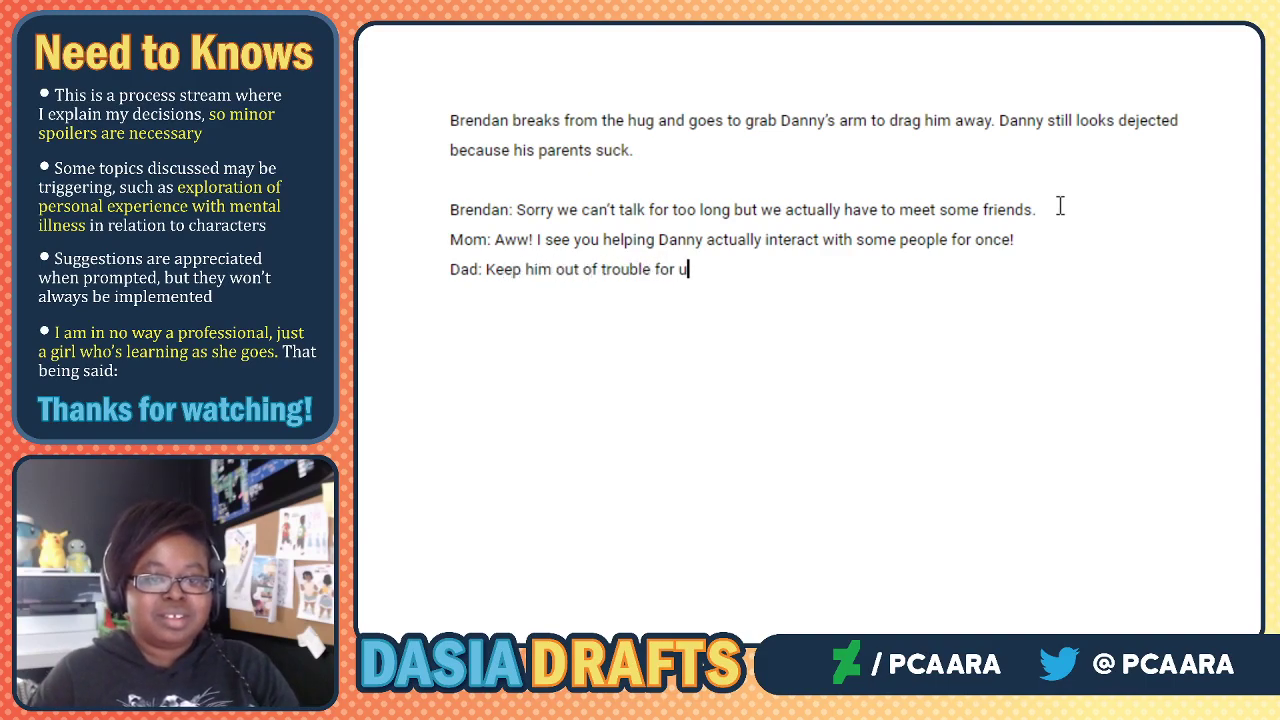
{"action": "type", "text": "s, okay"}
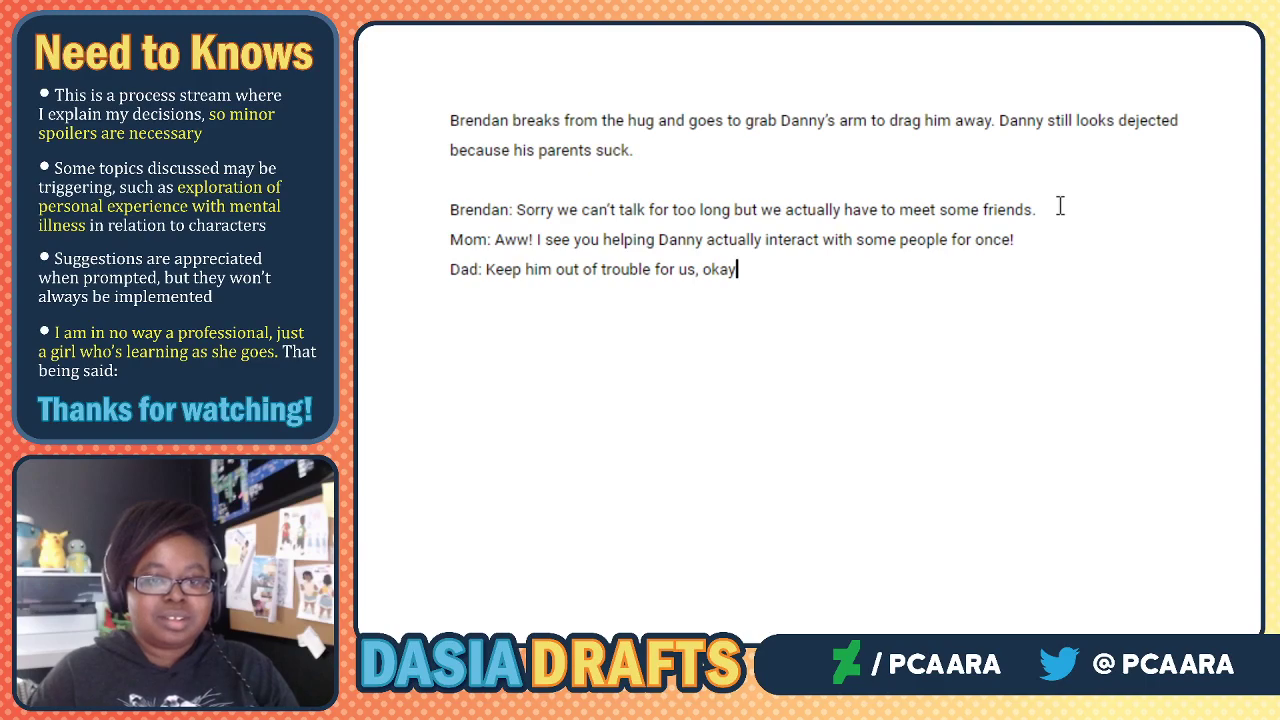
{"action": "type", "text": "?"}
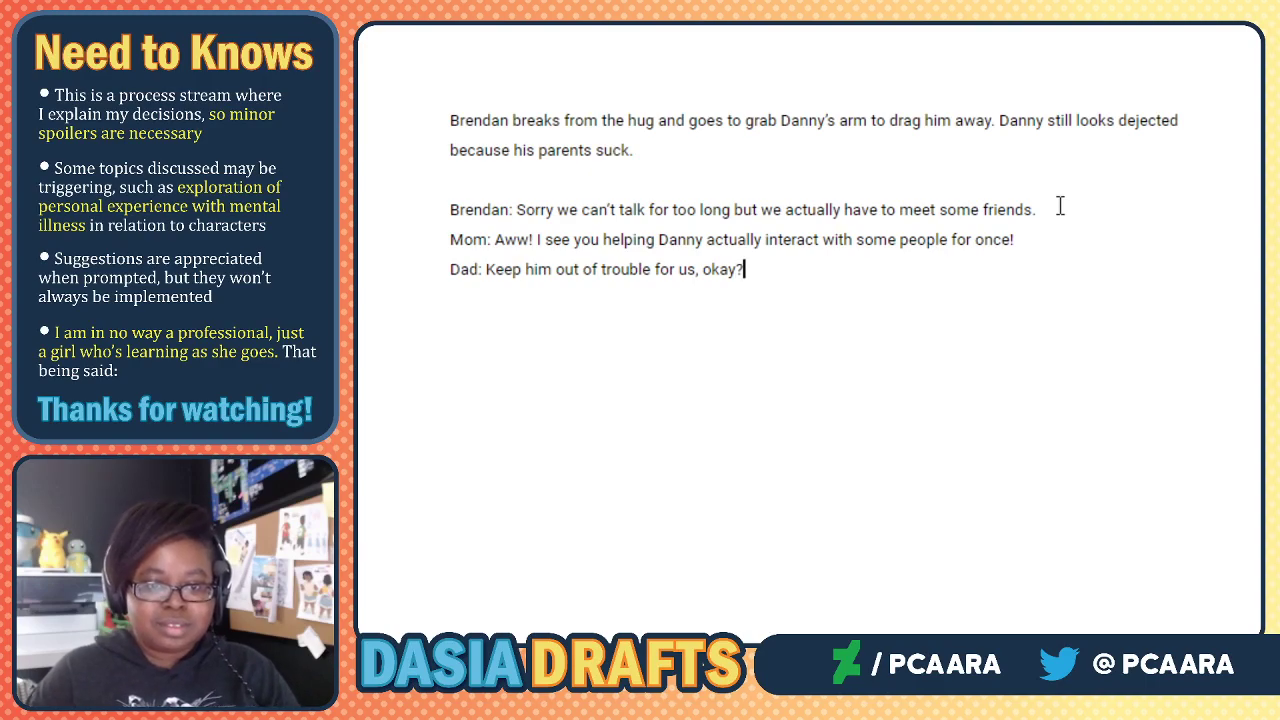
{"action": "key", "text": "Return"}
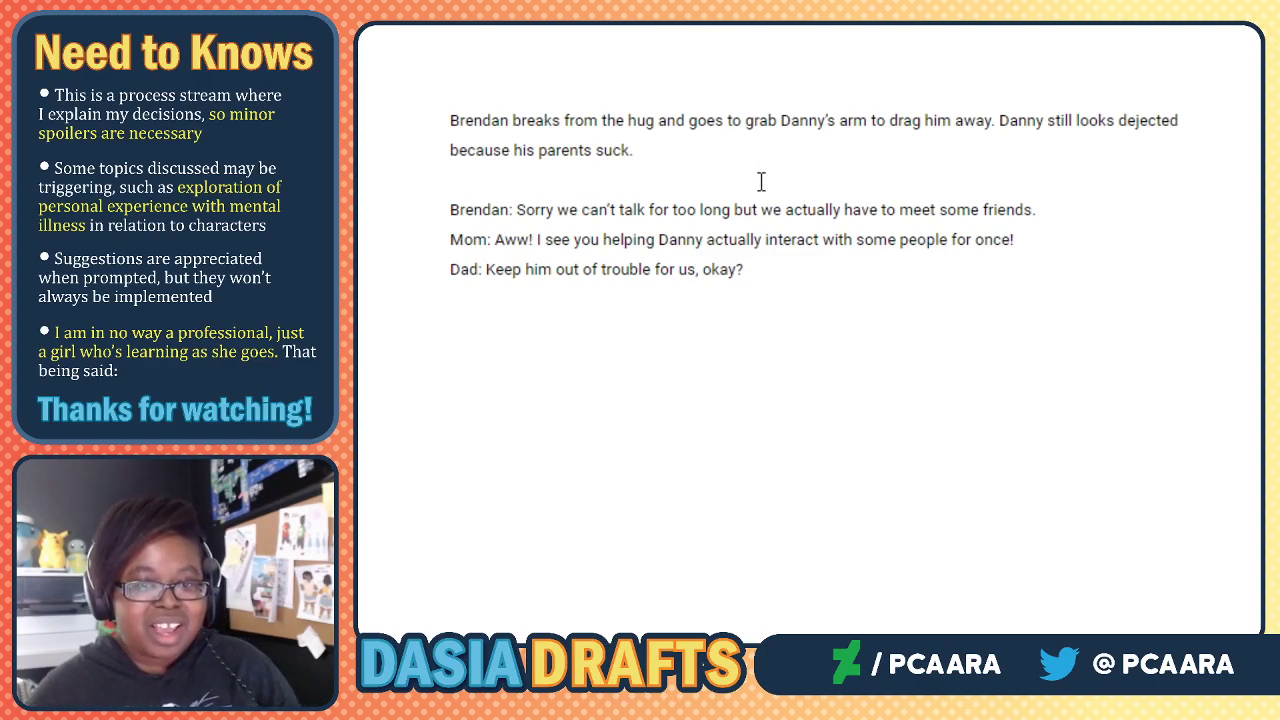
Enter the speaker name "Brendan" on the line below Dad's.
{"action": "scroll", "coordinate": [760, 180], "scroll_direction": "down", "scroll_amount": 1}
{"action": "scroll", "coordinate": [760, 181], "scroll_direction": "up", "scroll_amount": 1}
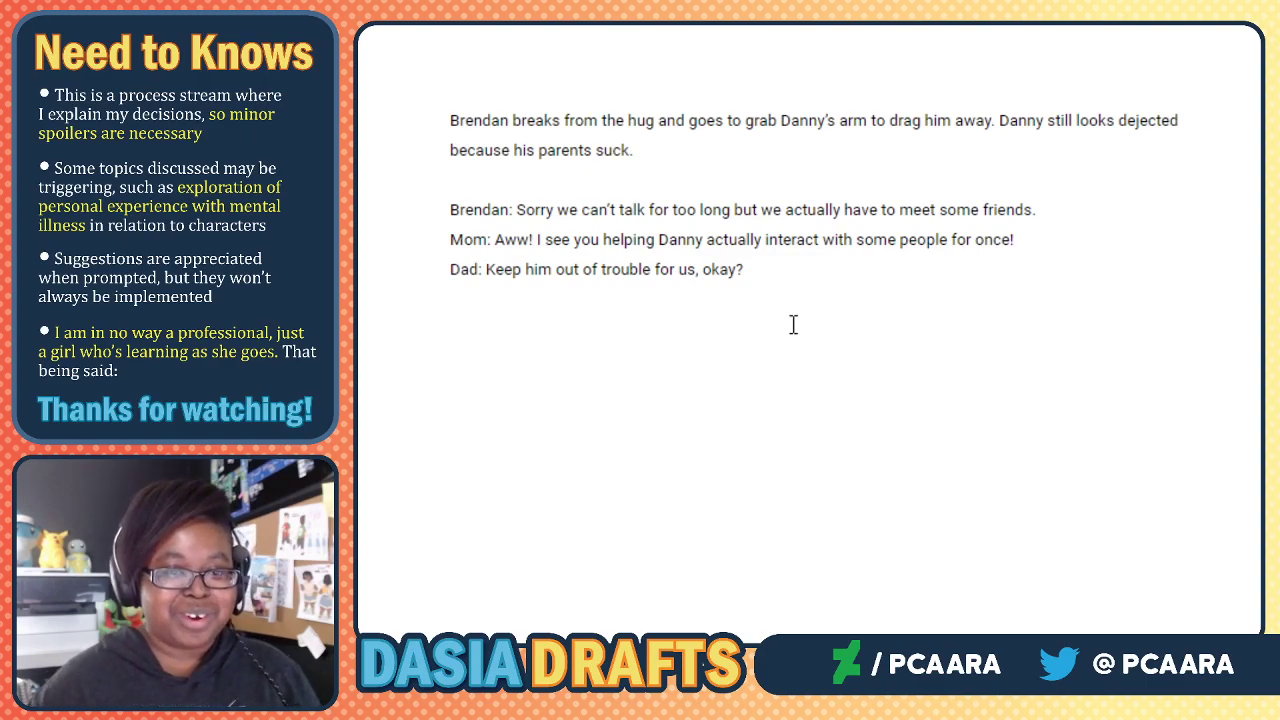
{"action": "scroll", "coordinate": [791, 323], "scroll_direction": "down", "scroll_amount": 2}
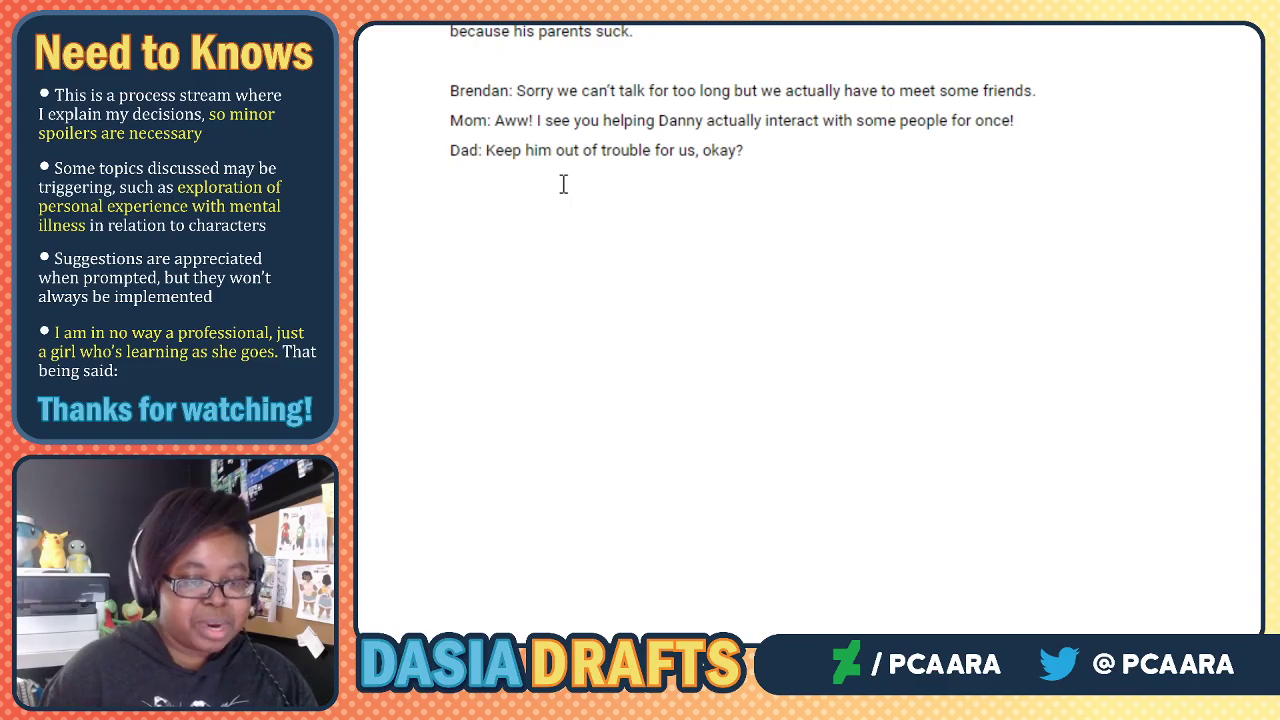
{"action": "type", "text": "Brendan"}
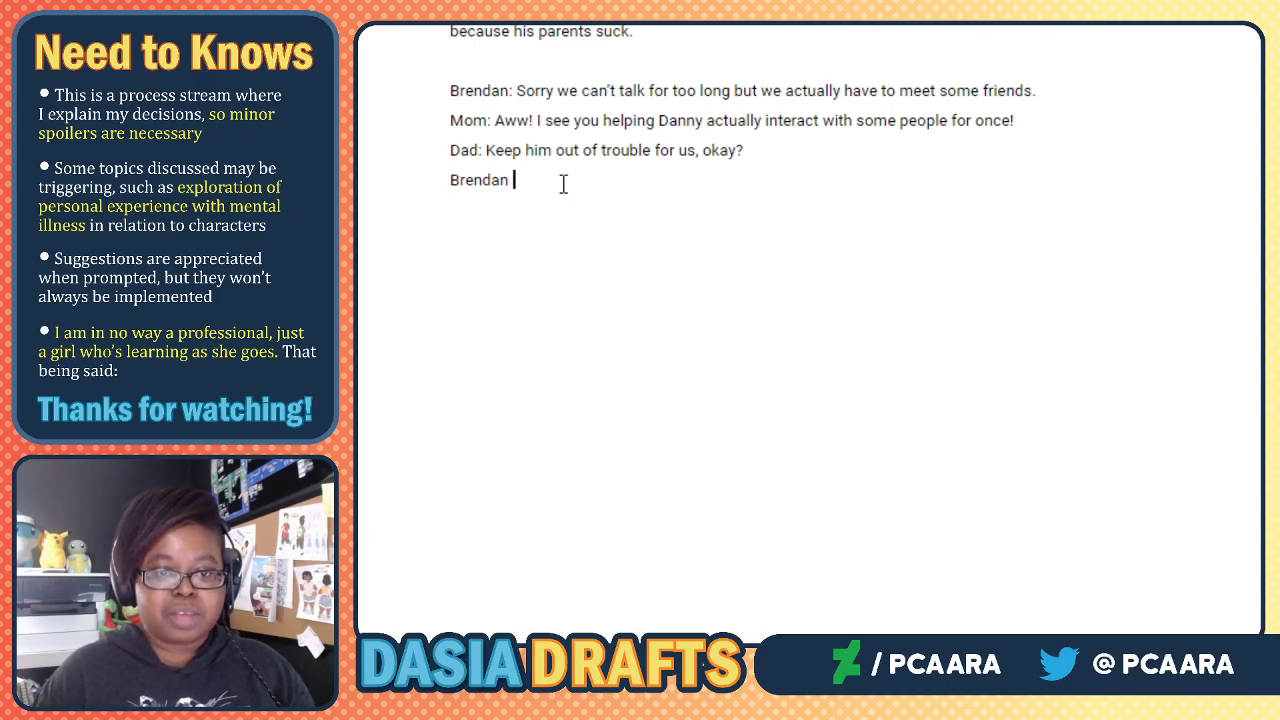
{"action": "key", "text": "BackSpace"}
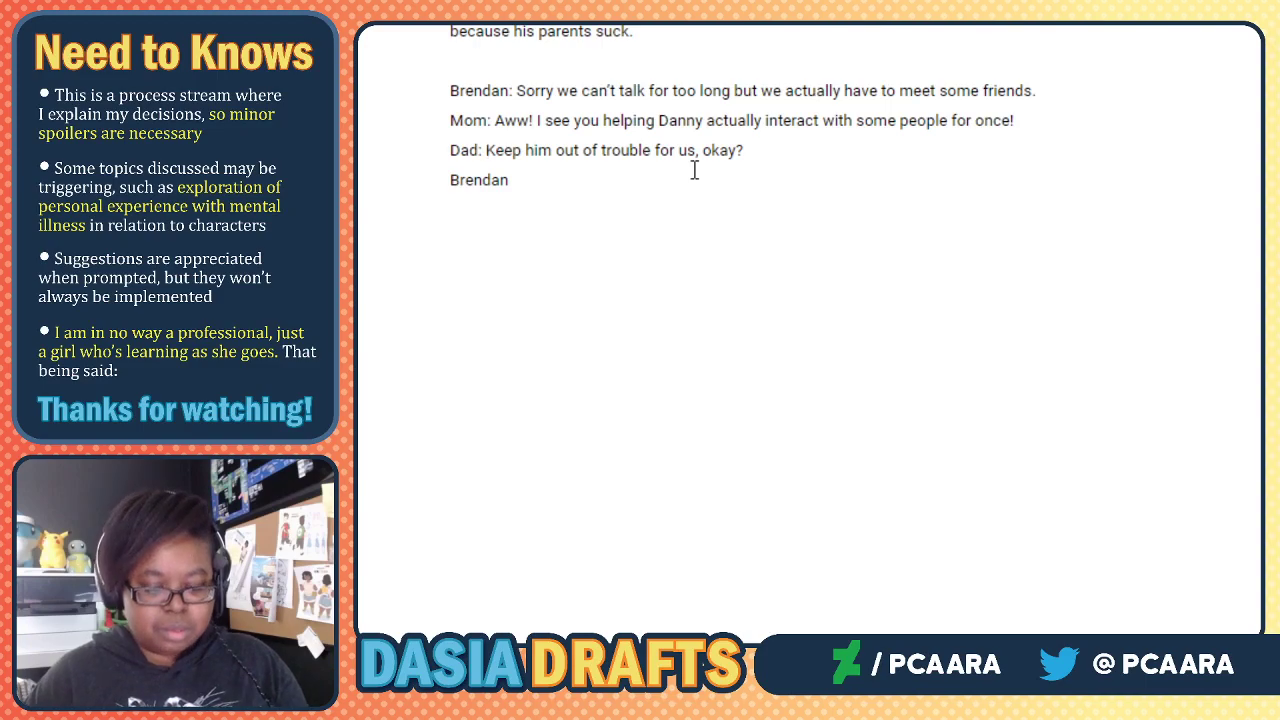
Insert "That's Brendan for ya!" before "Keep him out of trouble" in Dad's line.
{"action": "type", "text": "That's Brend"}
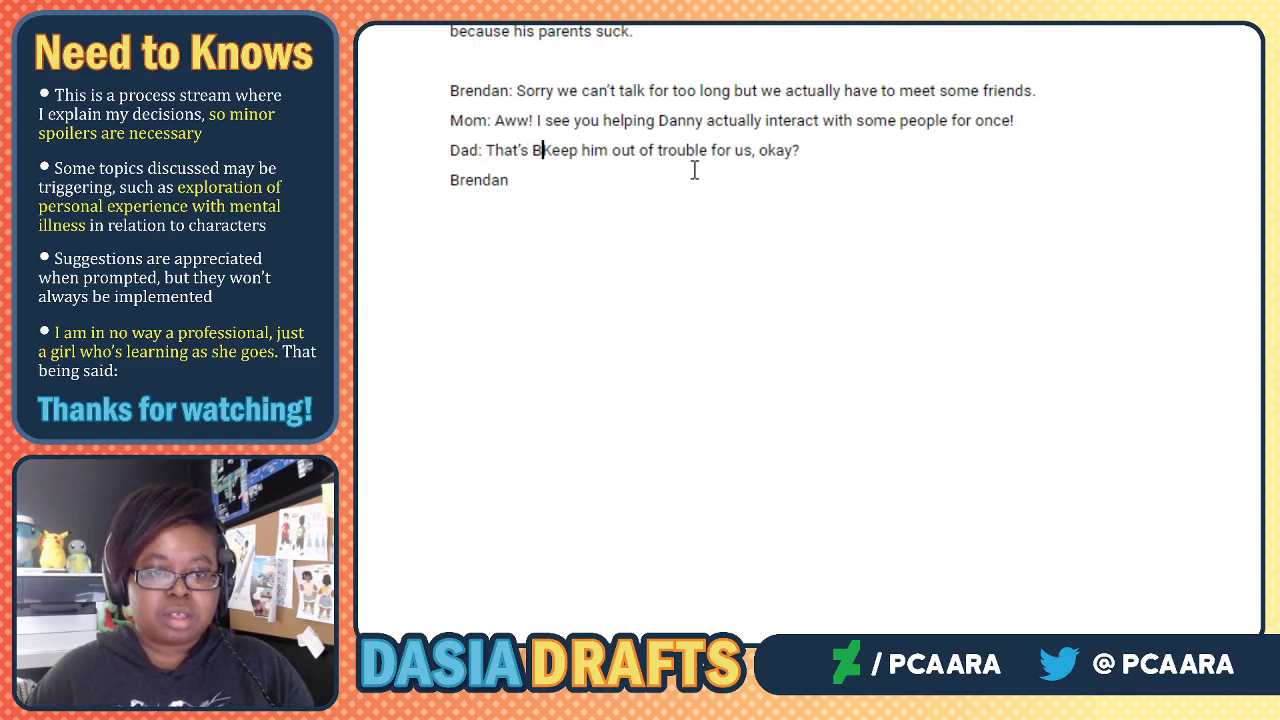
{"action": "type", "text": "an for y"}
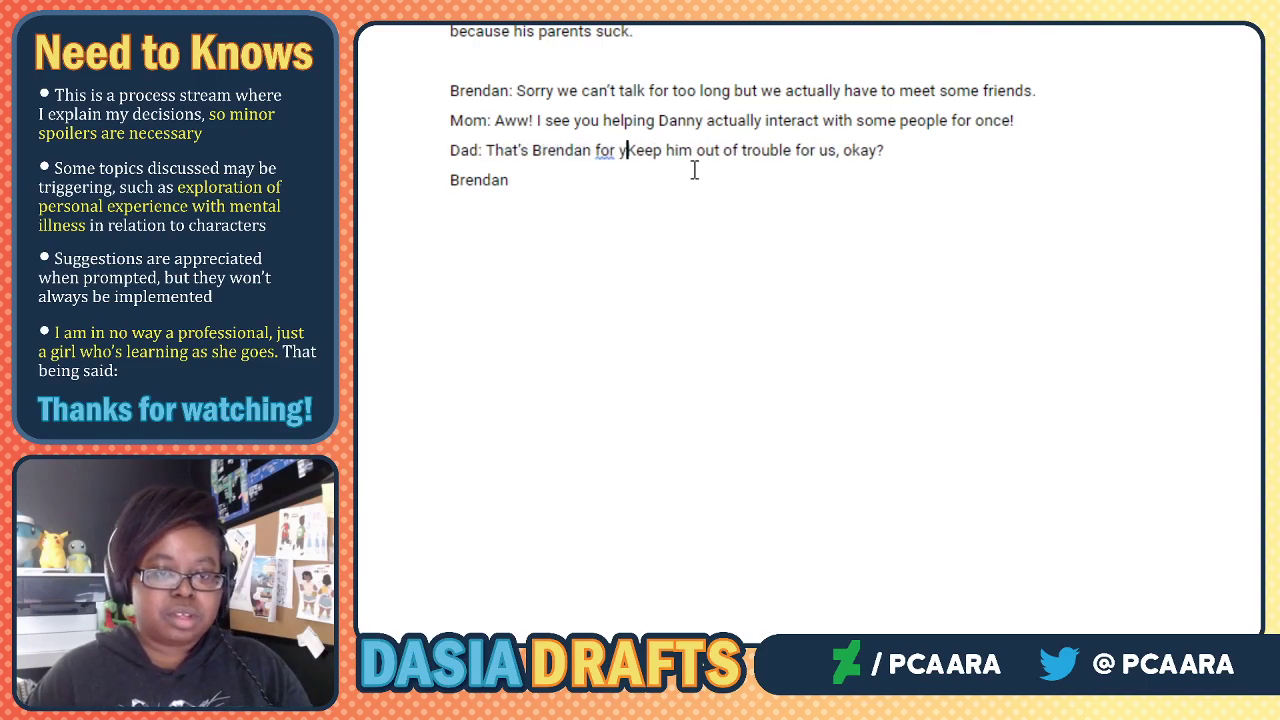
{"action": "type", "text": "a! Keep"}
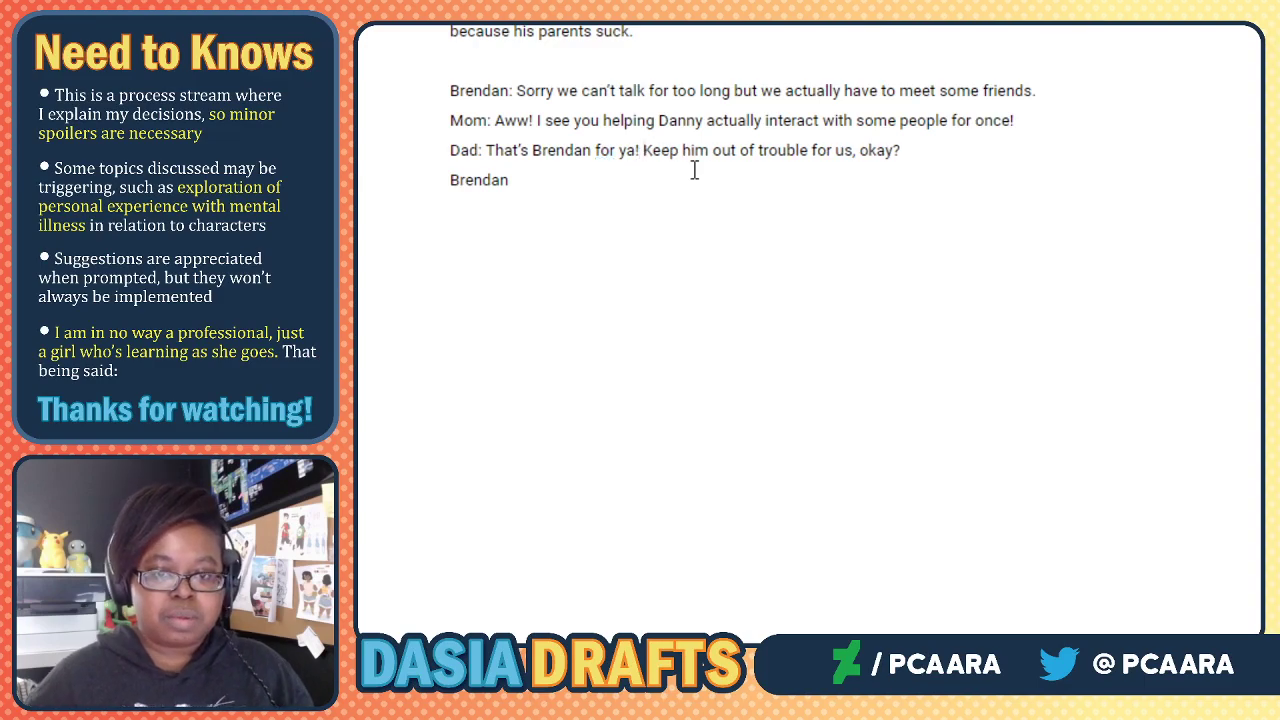
Complete Brendan's reply below Dad's line as "Brendan *smiling dryly*: A-ah, yeah..okay.".
{"action": "type", "text": " him out of trouble for us, okay? Brendan *sm"}
{"action": "type", "text": "iling "}
{"action": "type", "text": "dryly"}
{"action": "type", "text": "*: A"}
{"action": "type", "text": "-ah"}
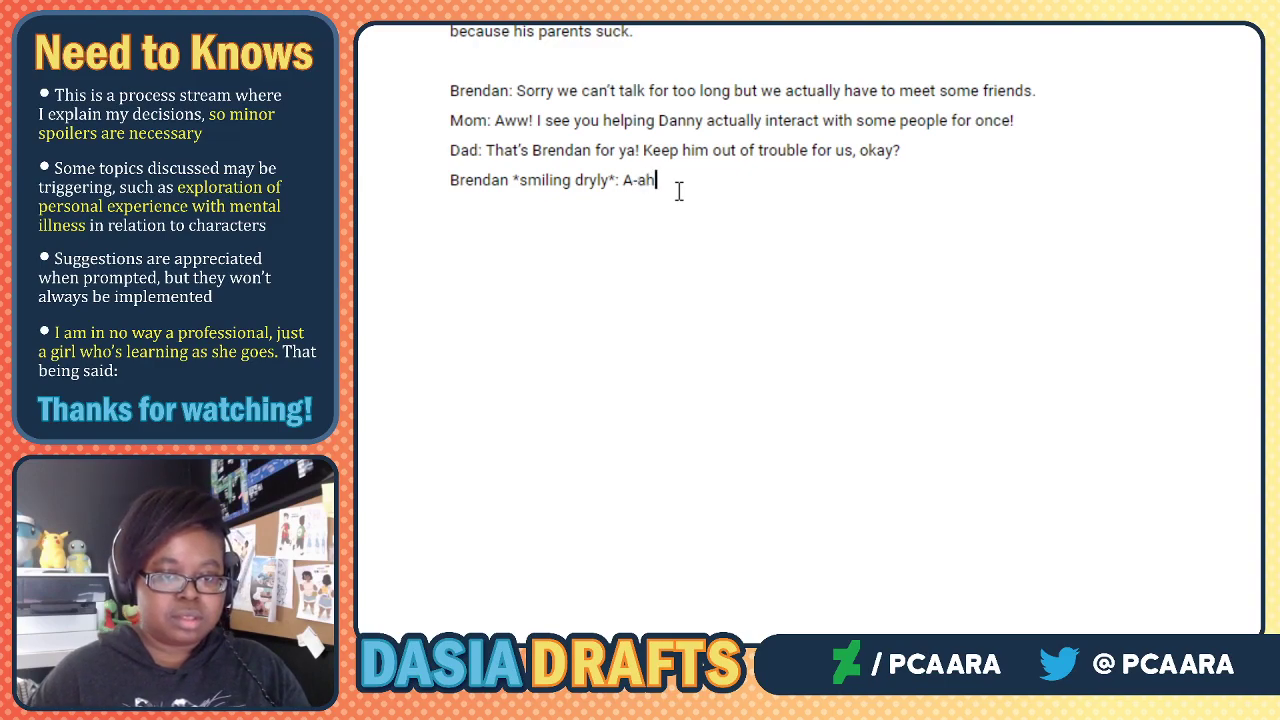
{"action": "type", "text": ", yeah..okay."}
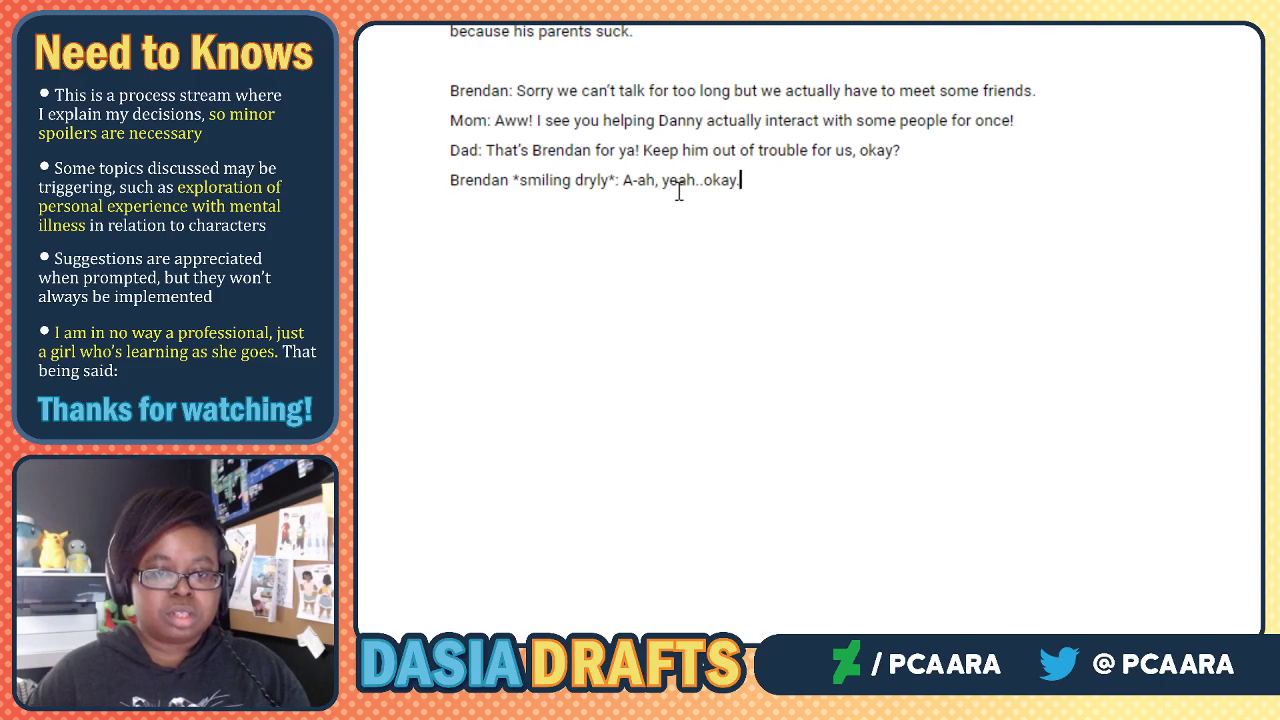
After a blank line below Brendan's reply, write "In a very short scene (one panel), the two reunite with the rest of the group.".
{"action": "key", "text": "Return"}
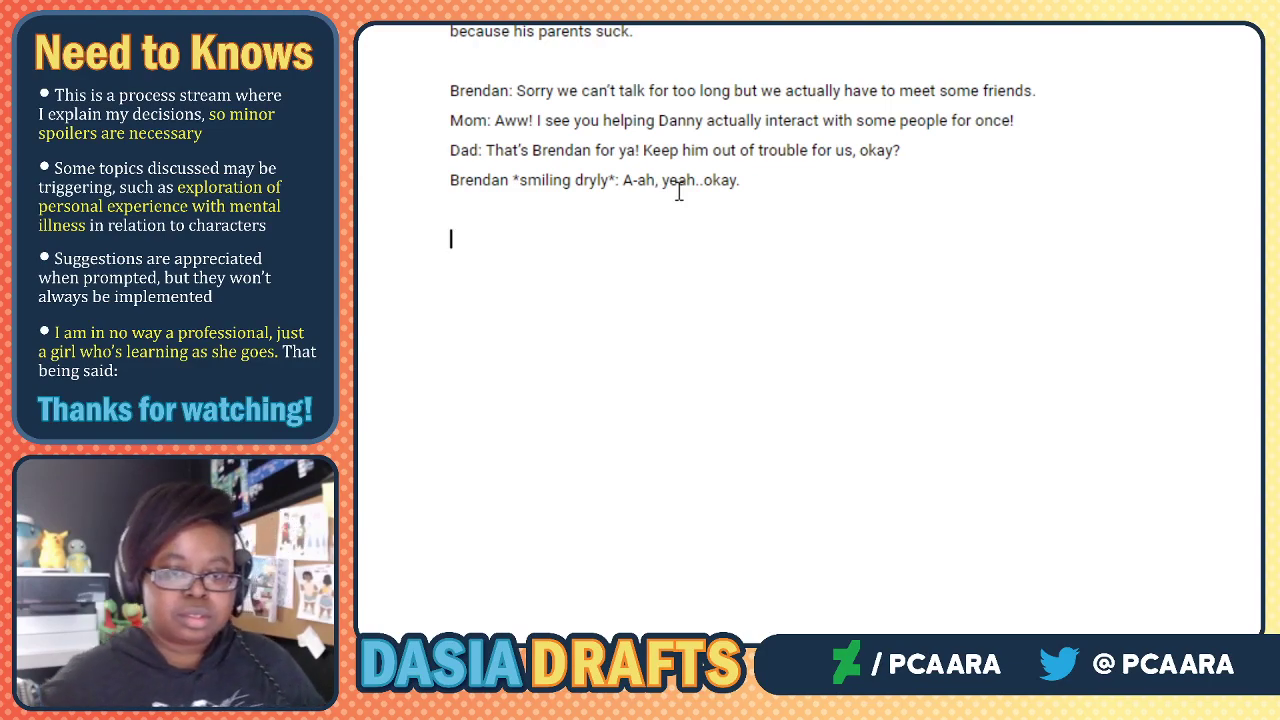
{"action": "left_click", "coordinate": [597, 206]}
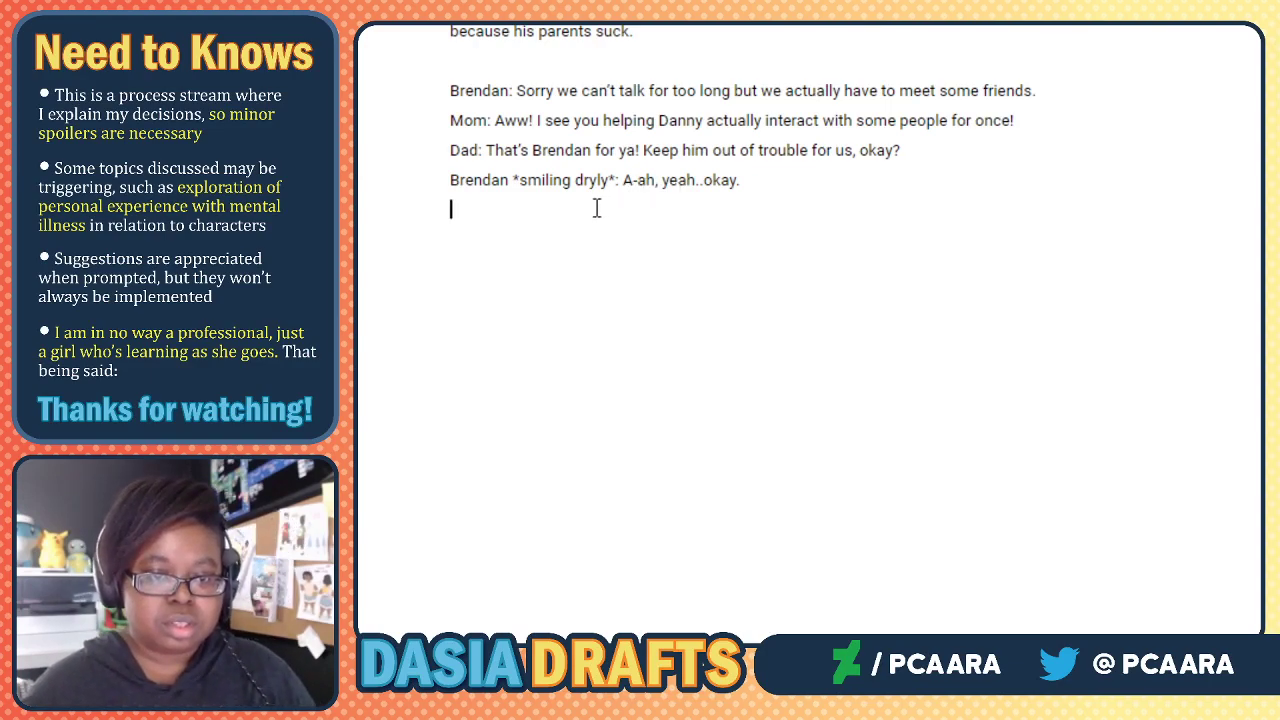
{"action": "left_click", "coordinate": [571, 234]}
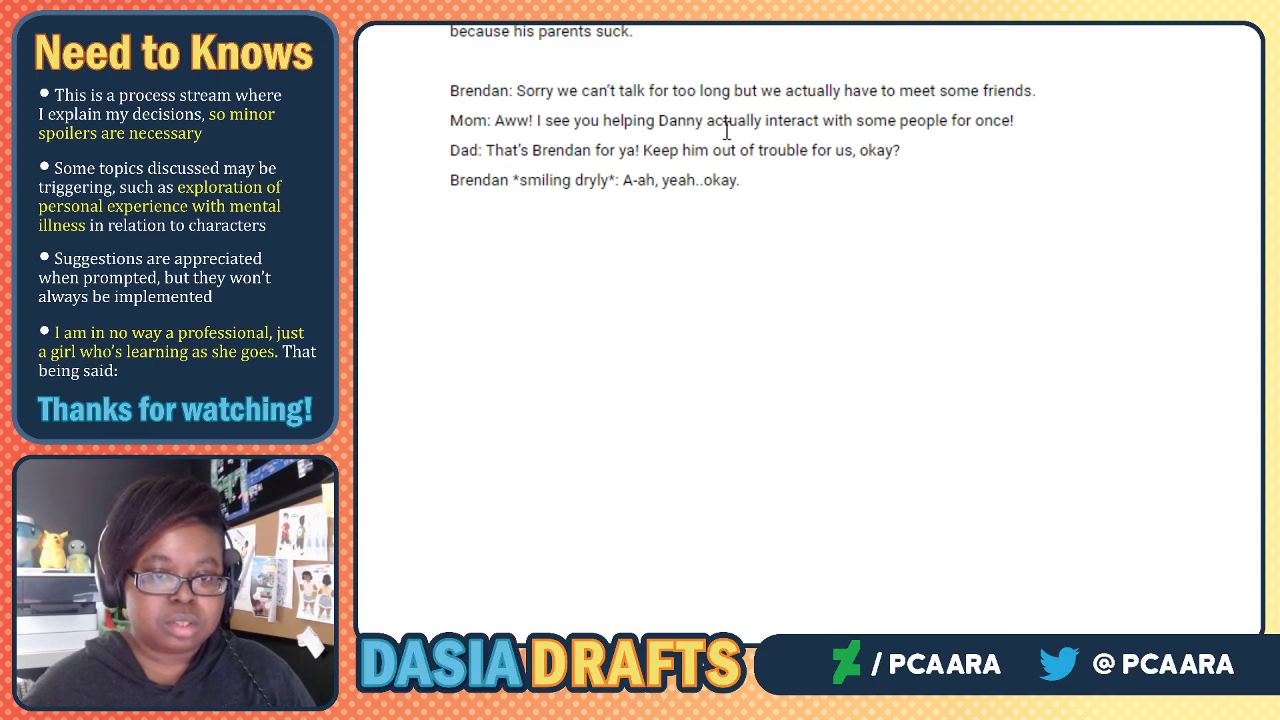
{"action": "type", "text": "In a "}
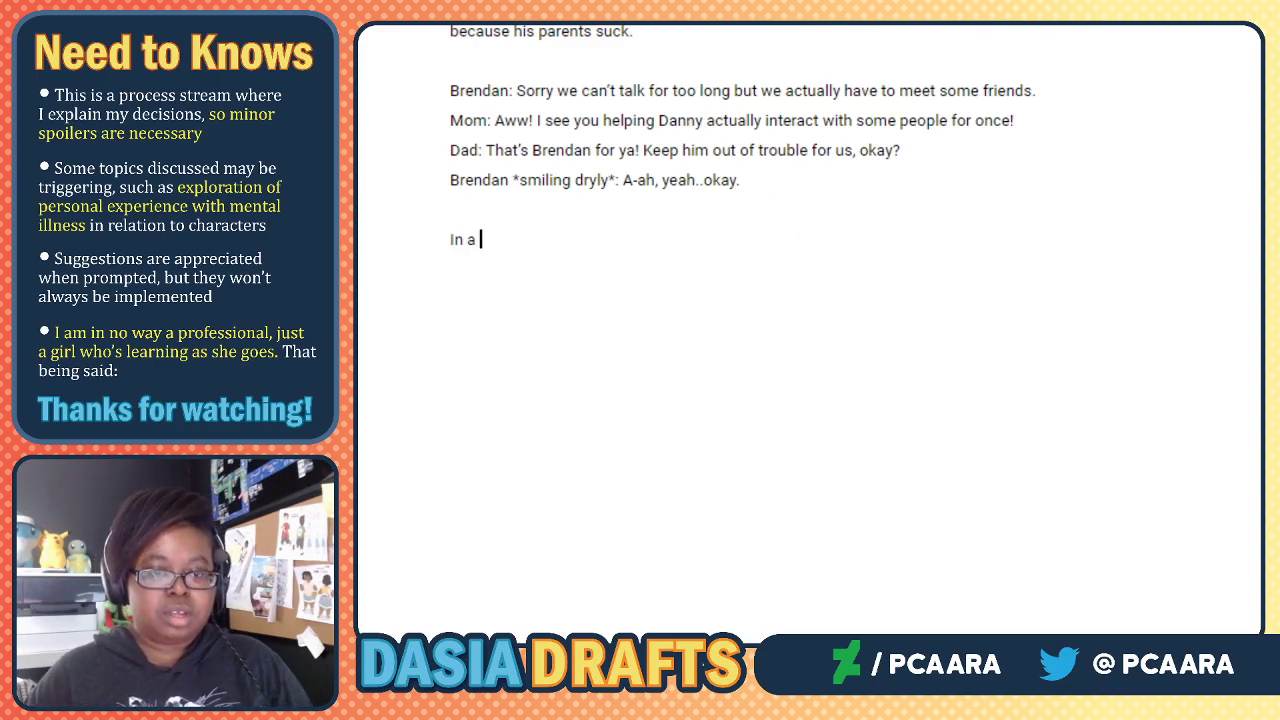
{"action": "type", "text": "very short scene, the tw"}
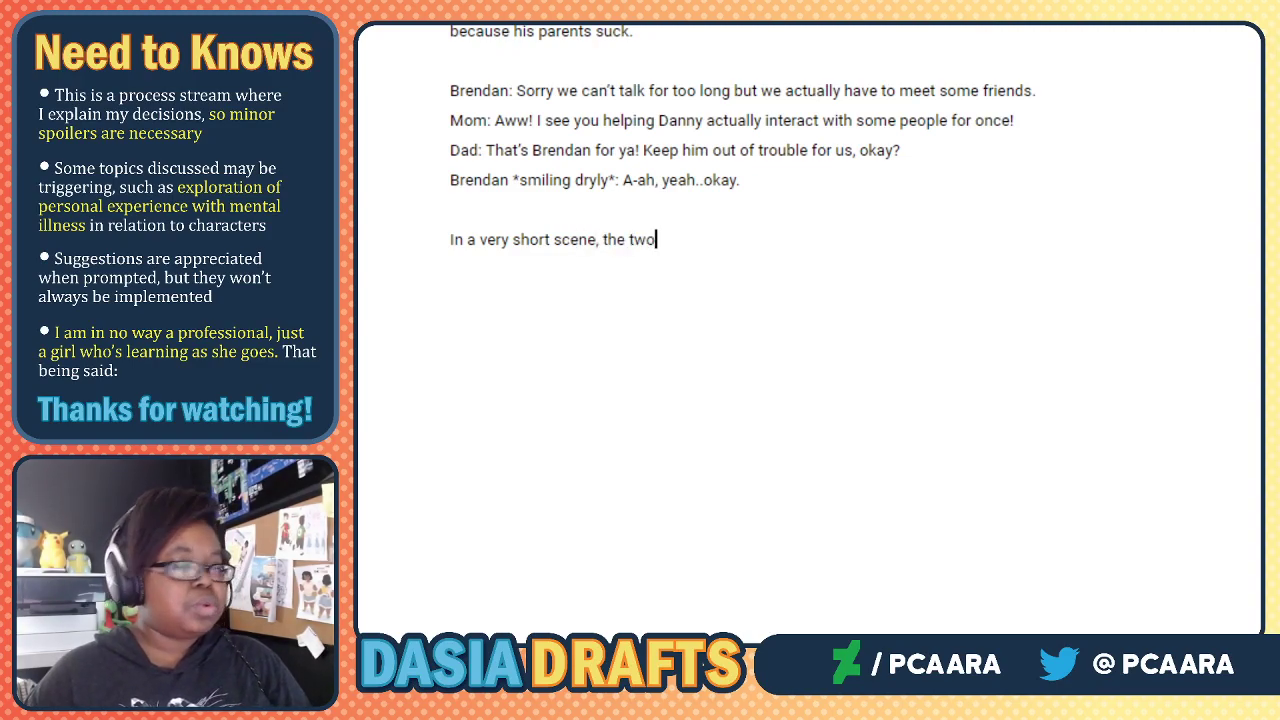
{"action": "type", "text": "o"}
{"action": "key", "text": "BackSpace"}
{"action": "key", "text": "BackSpace"}
{"action": "key", "text": "BackSpace"}
{"action": "key", "text": "BackSpace"}
{"action": "key", "text": "BackSpace"}
{"action": "key", "text": "BackSpace"}
{"action": "key", "text": "BackSpace"}
{"action": "key", "text": "BackSpace"}
{"action": "key", "text": "BackSpace"}
{"action": "type", "text": "(one panel"}
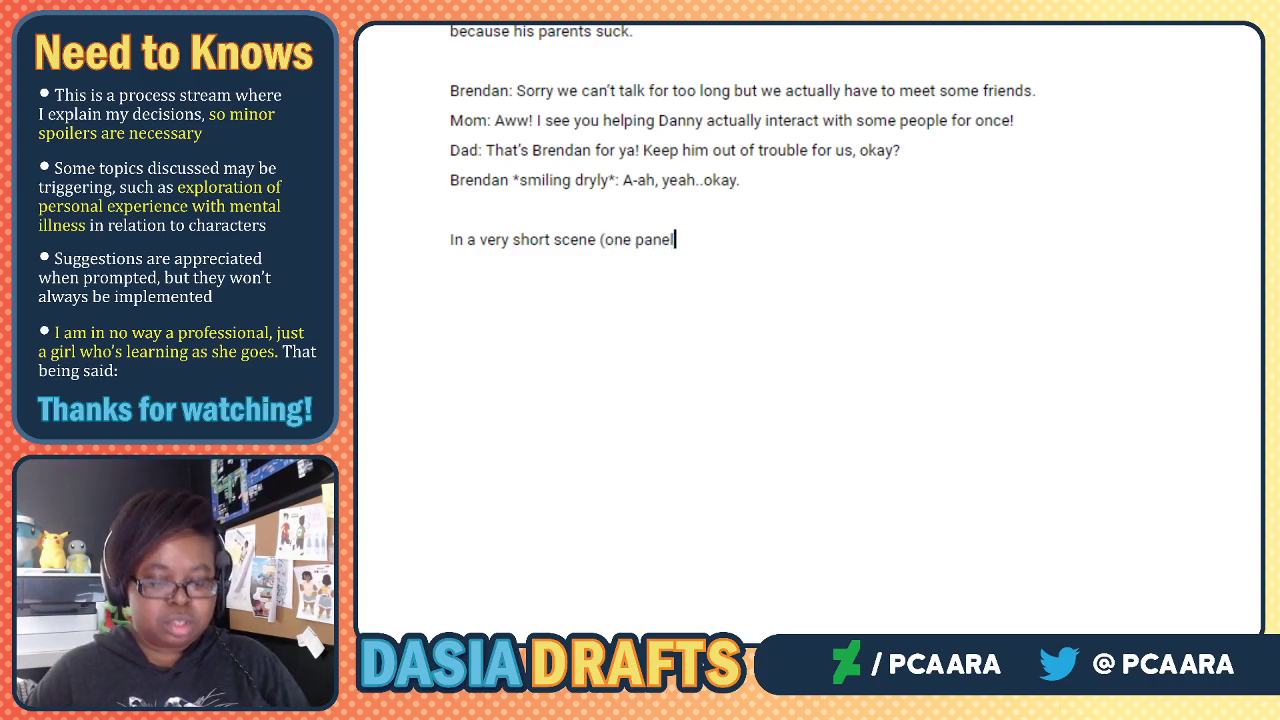
{"action": "type", "text": "), the two"}
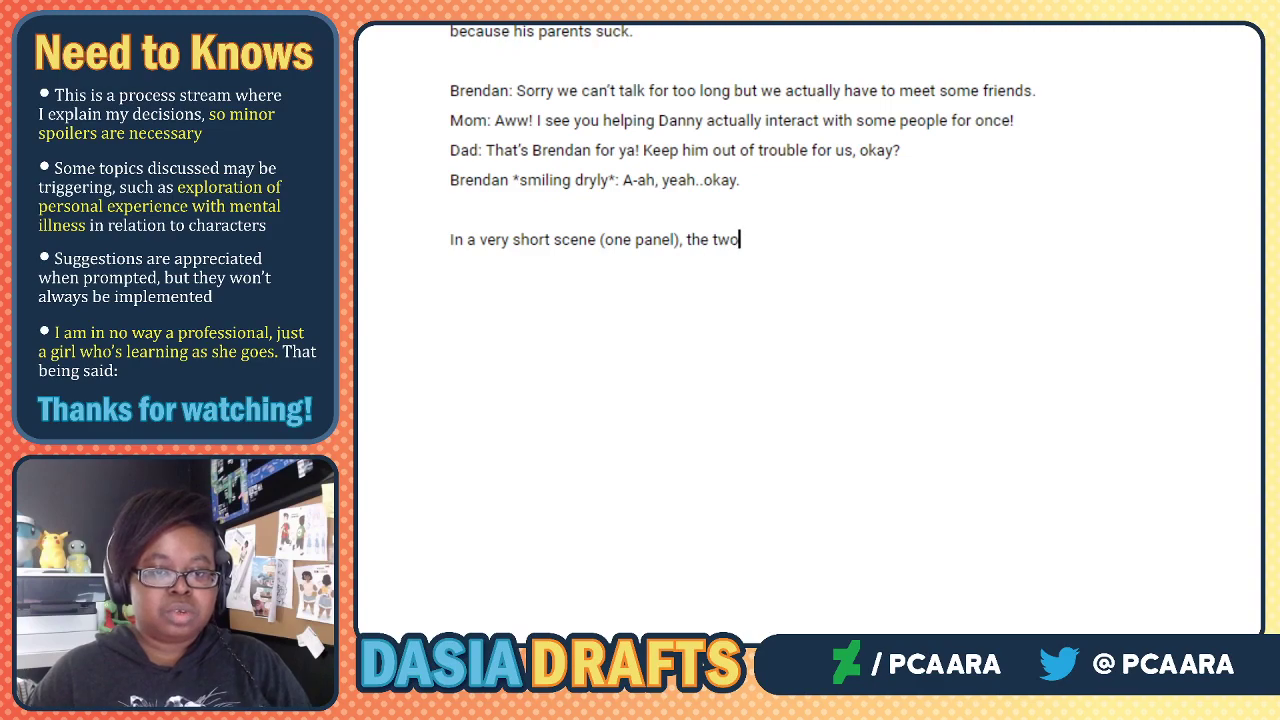
{"action": "type", "text": " reunite with the rest of"}
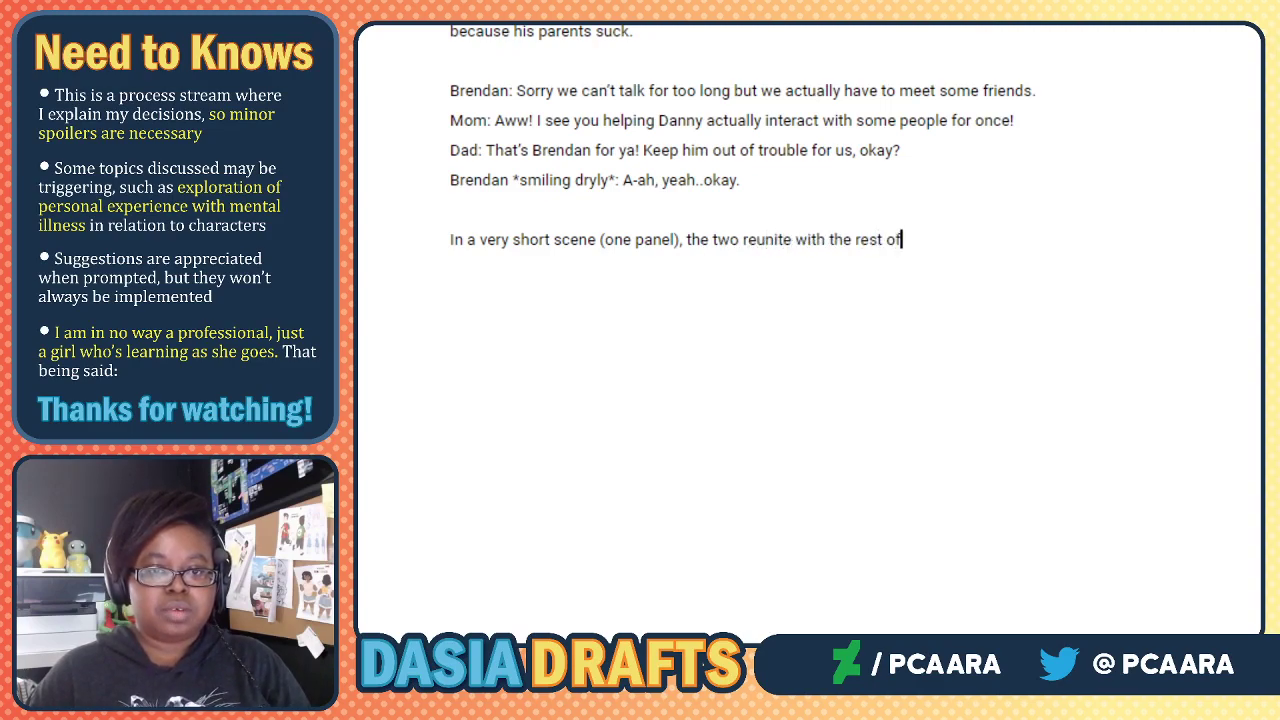
{"action": "type", "text": " the group"}
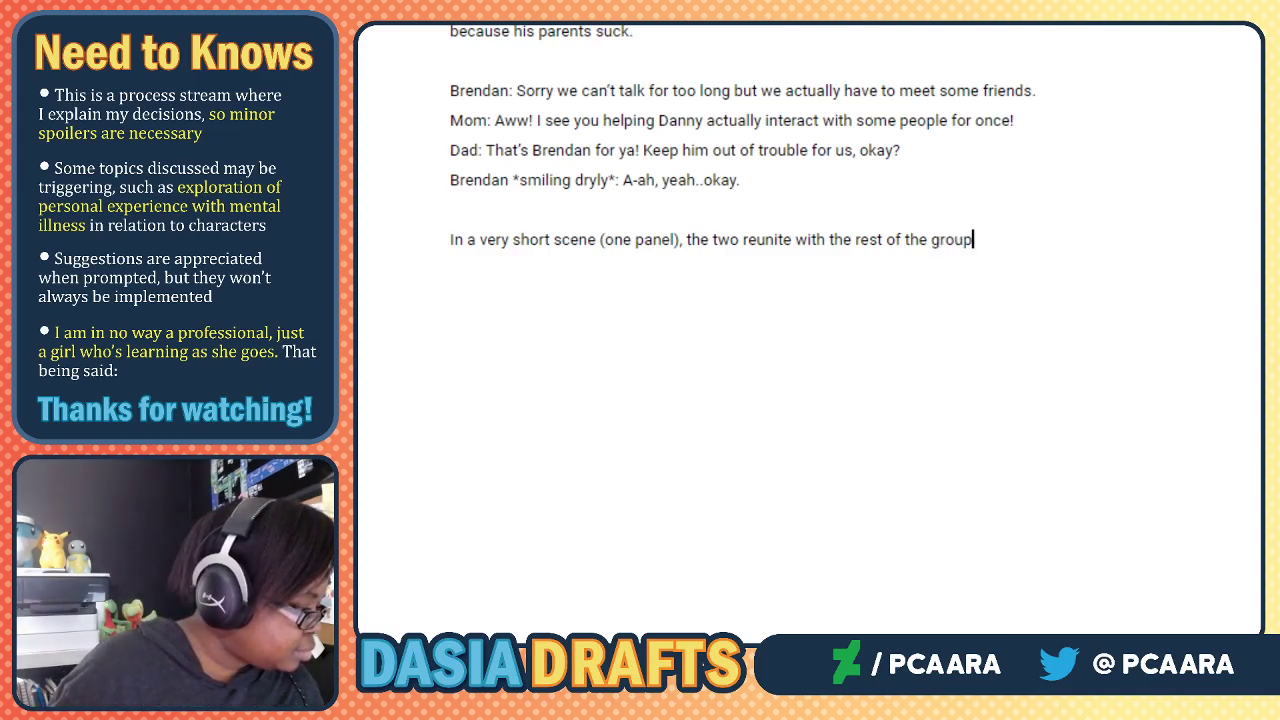
{"action": "type", "text": "."}
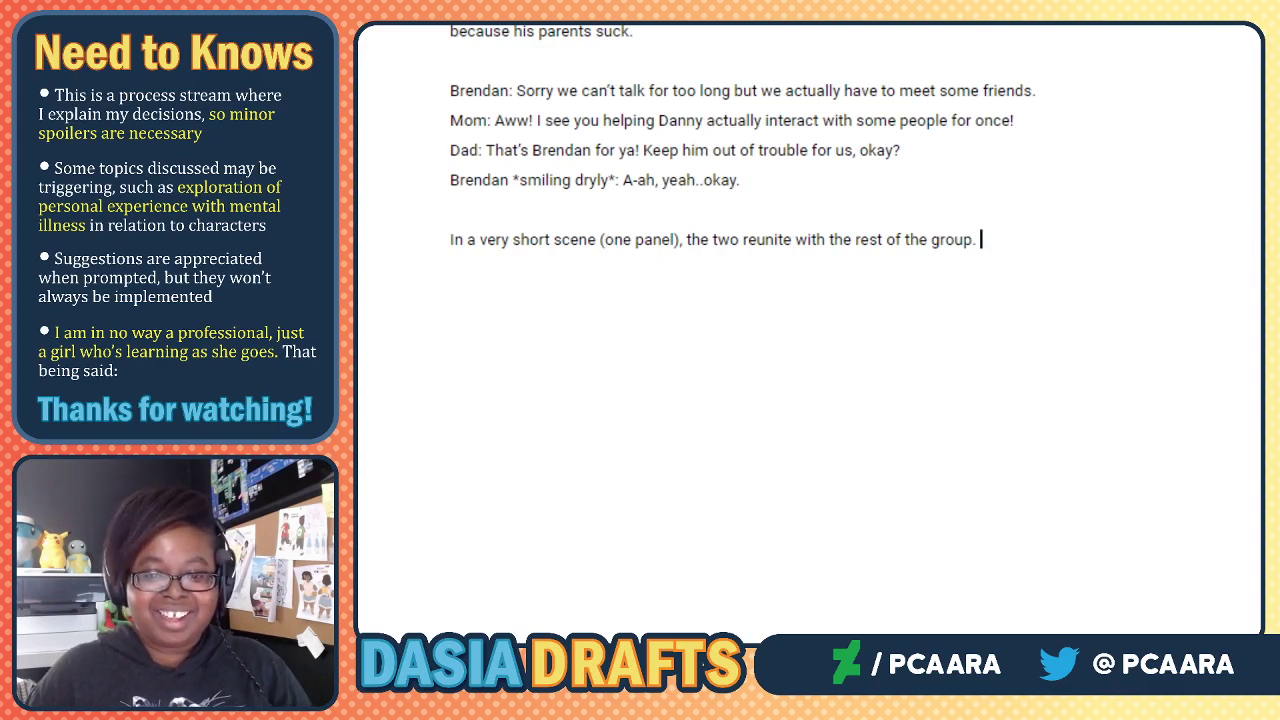
Add the line "Celesse *very happy*: Oh..! There you two are..!" below the new scene description.
{"action": "key", "text": "Return"}
{"action": "type", "text": "Celessse"}
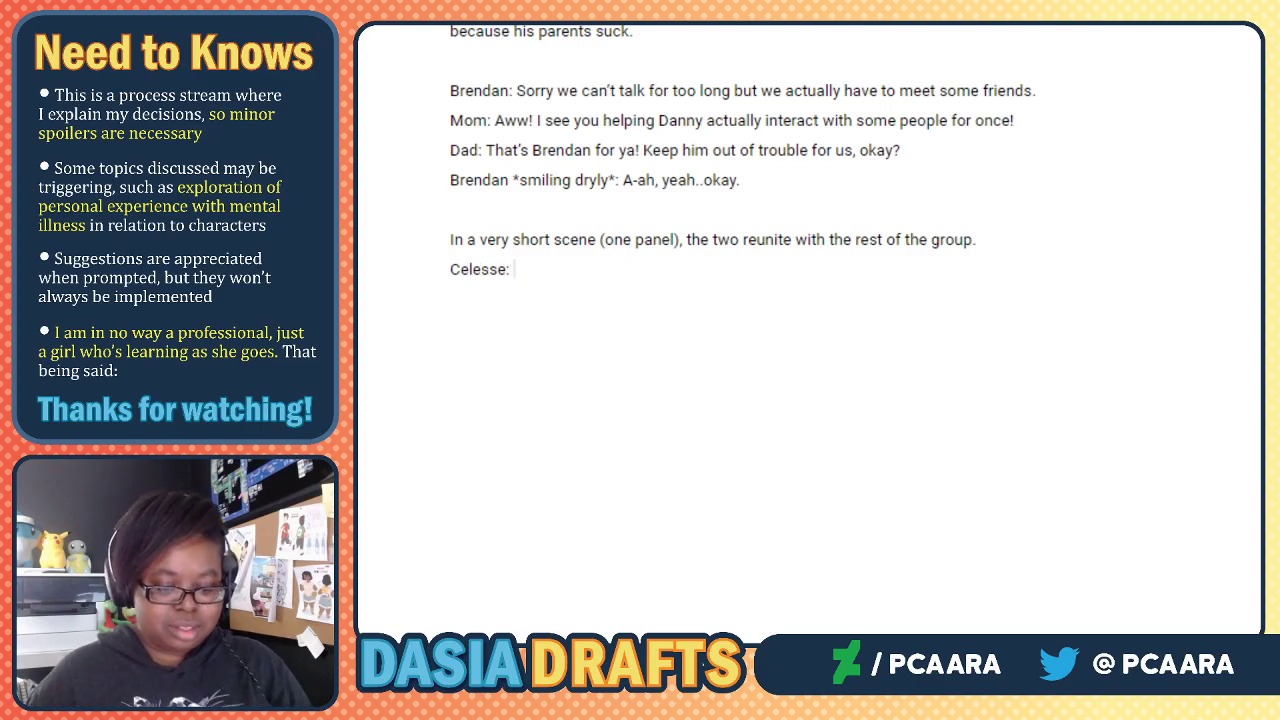
{"action": "type", "text": ": Oh"}
{"action": "key", "text": "BackSpace"}
{"action": "key", "text": "BackSpace"}
{"action": "type", "text": "*ve"}
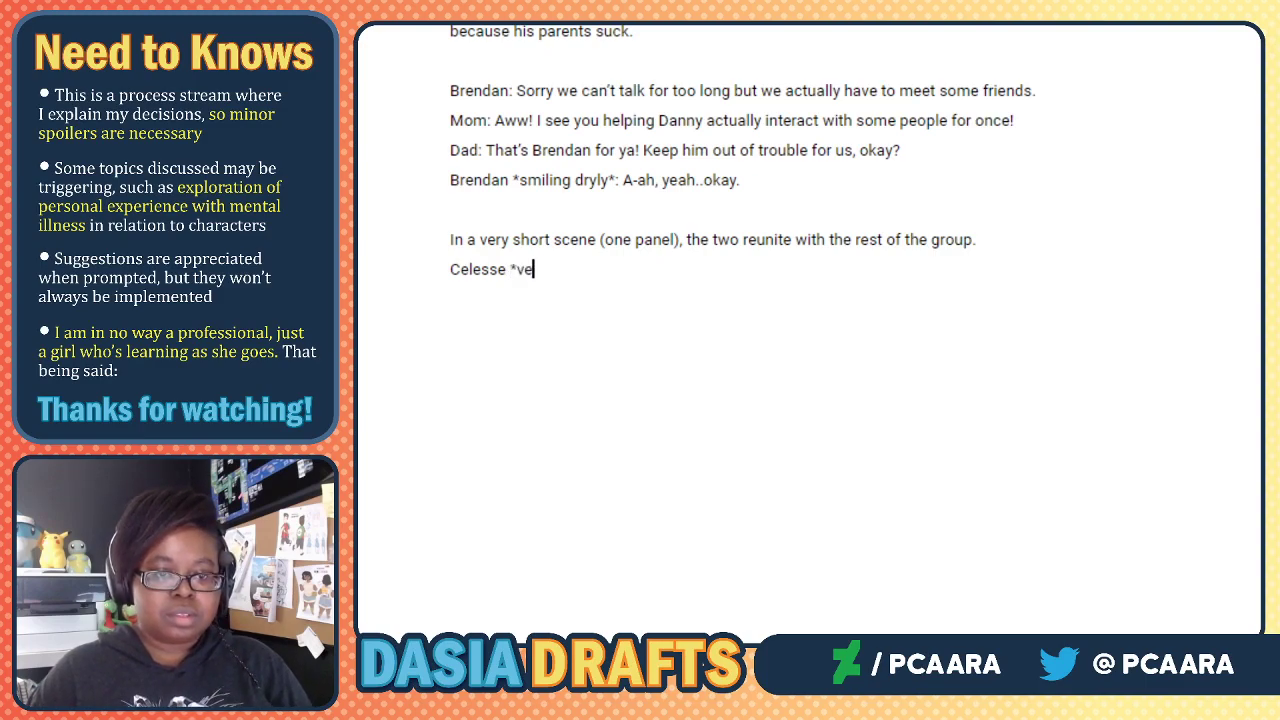
{"action": "type", "text": "ry happy"}
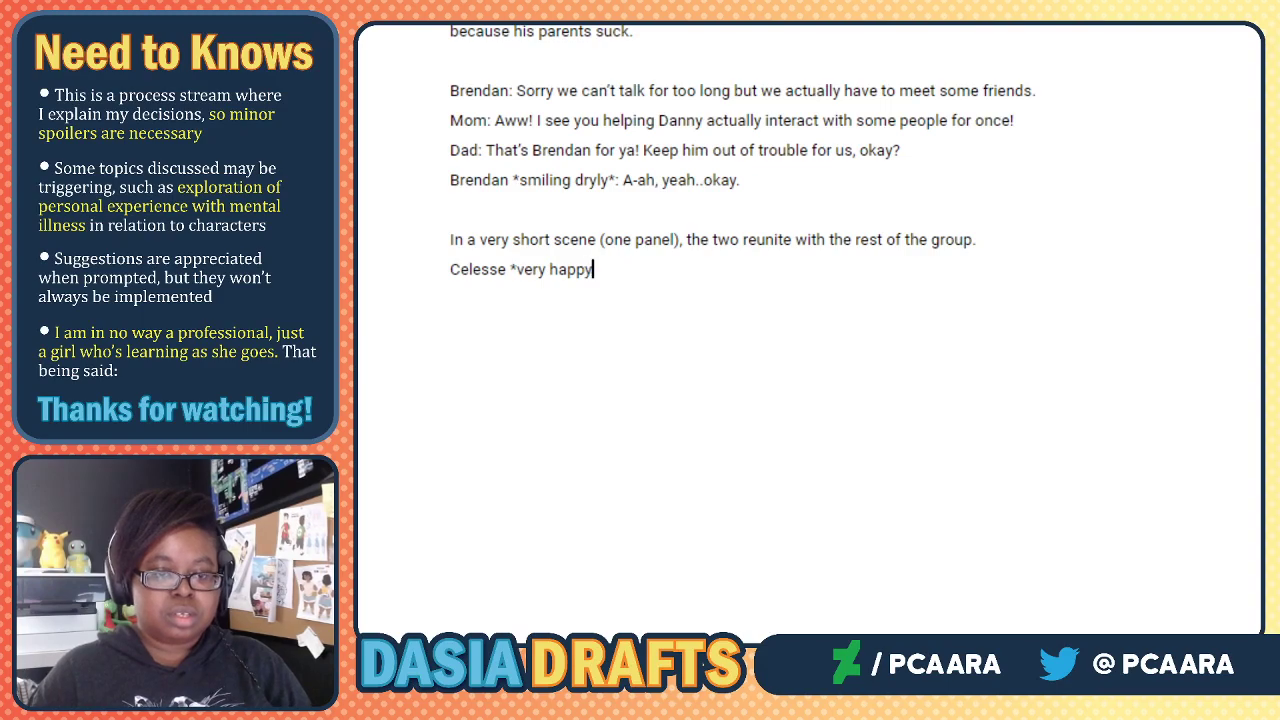
{"action": "type", "text": "*: Oh..! There you are..!"}
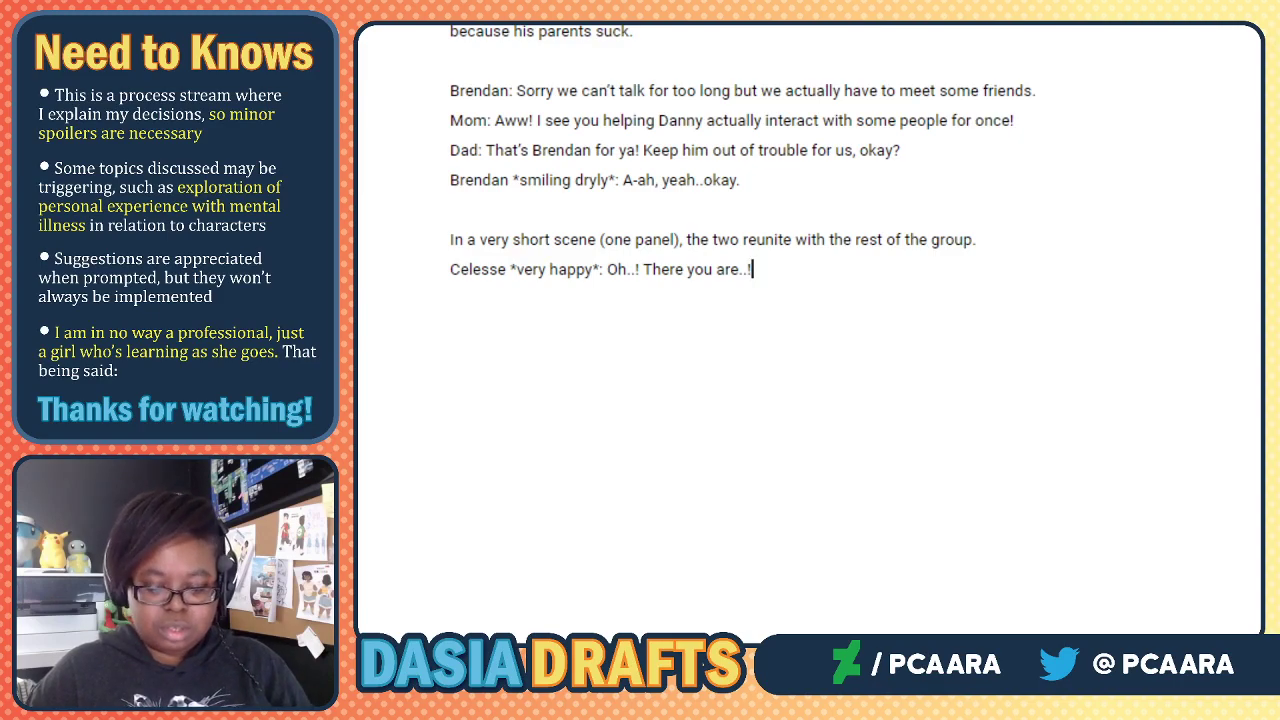
{"action": "type", "text": "two"}
Add "Mikael: Ohhh MAN. You two look bummed? Did the sun get you like Miss Asadi?" below Celesse's line.
{"action": "left_click", "coordinate": [451, 299]}
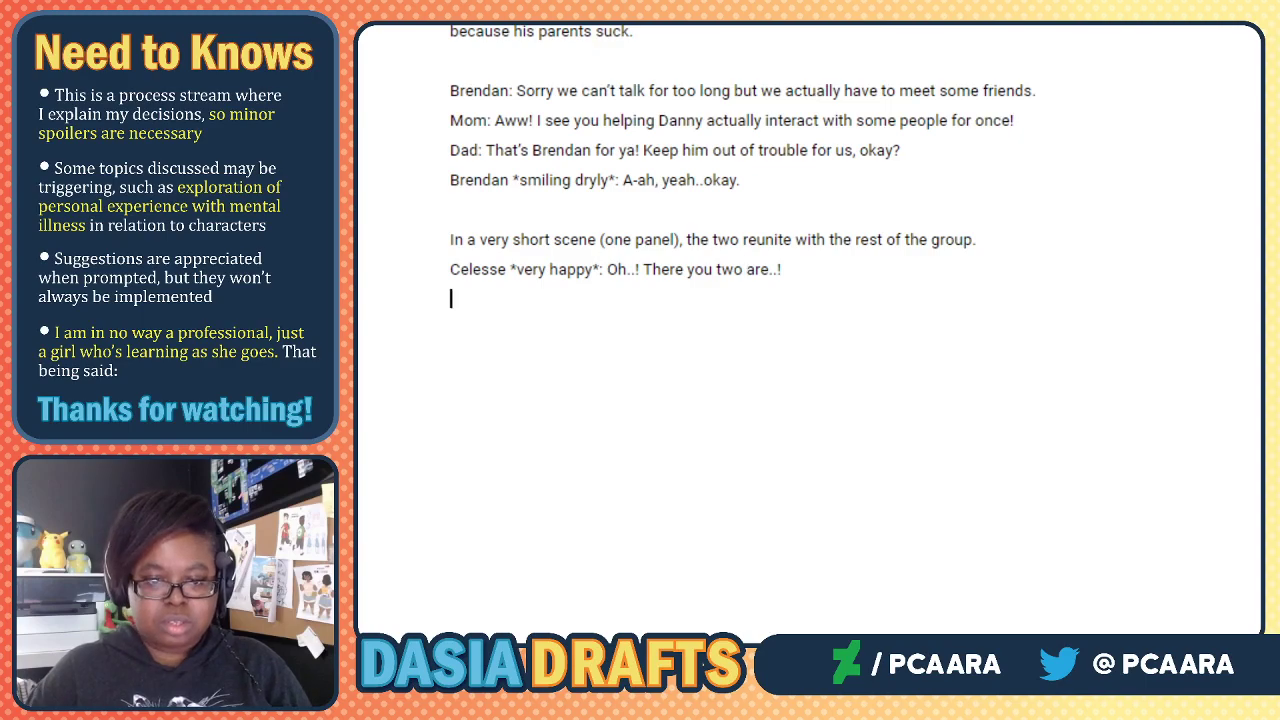
{"action": "type", "text": "Mikael"}
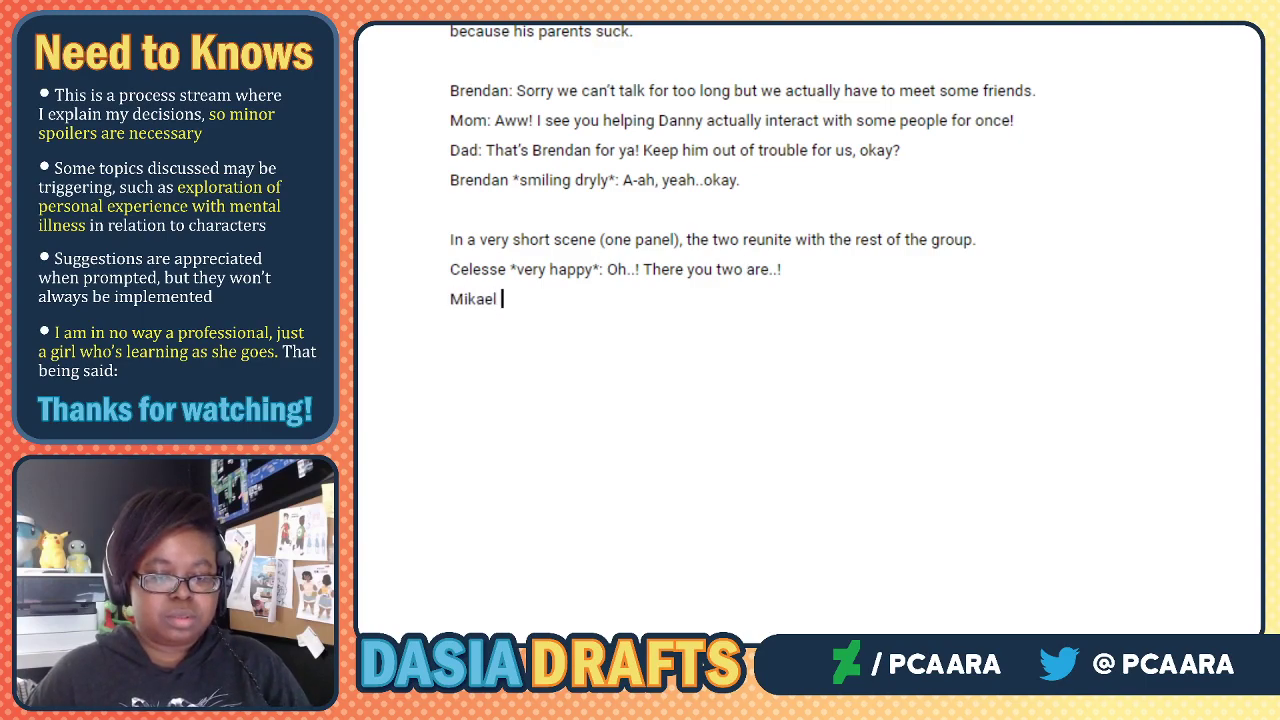
{"action": "type", "text": ": Ohhh MAN. You "}
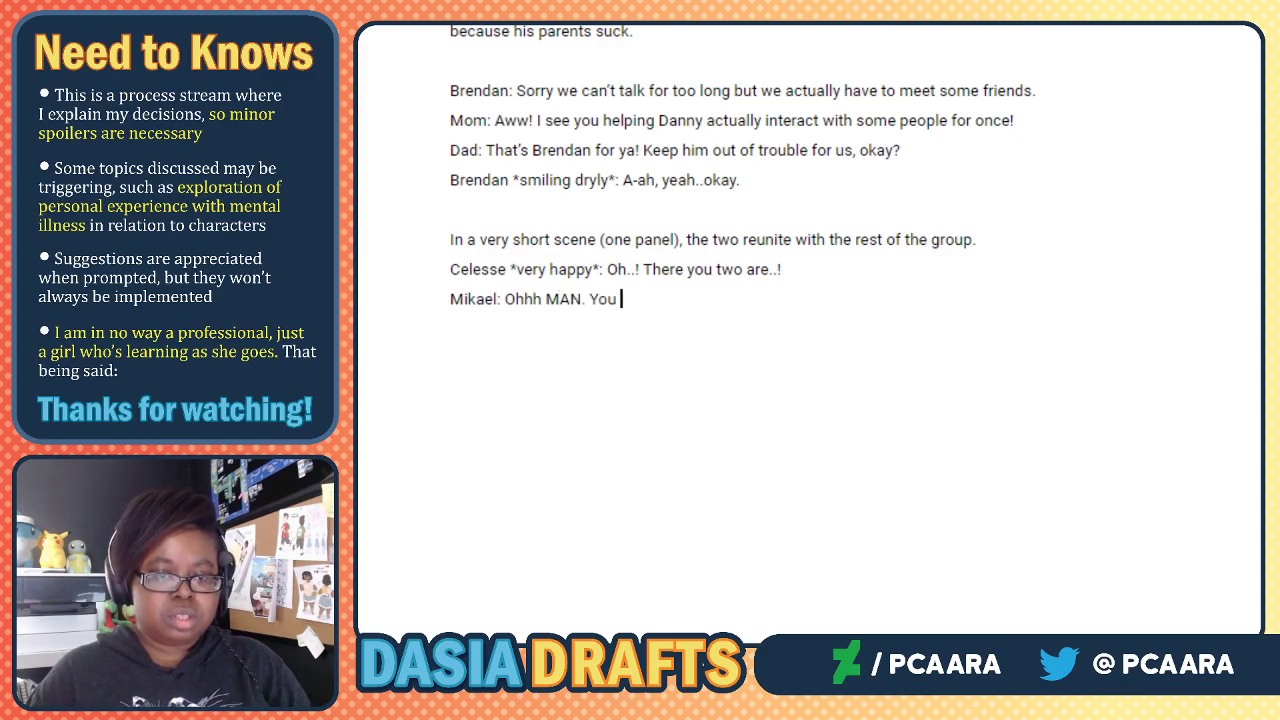
{"action": "type", "text": "two loo"}
{"action": "type", "text": "k bum"}
{"action": "key", "text": "BackSpace"}
{"action": "type", "text": "bummed? Did the sun get you like Miss Asadi?"}
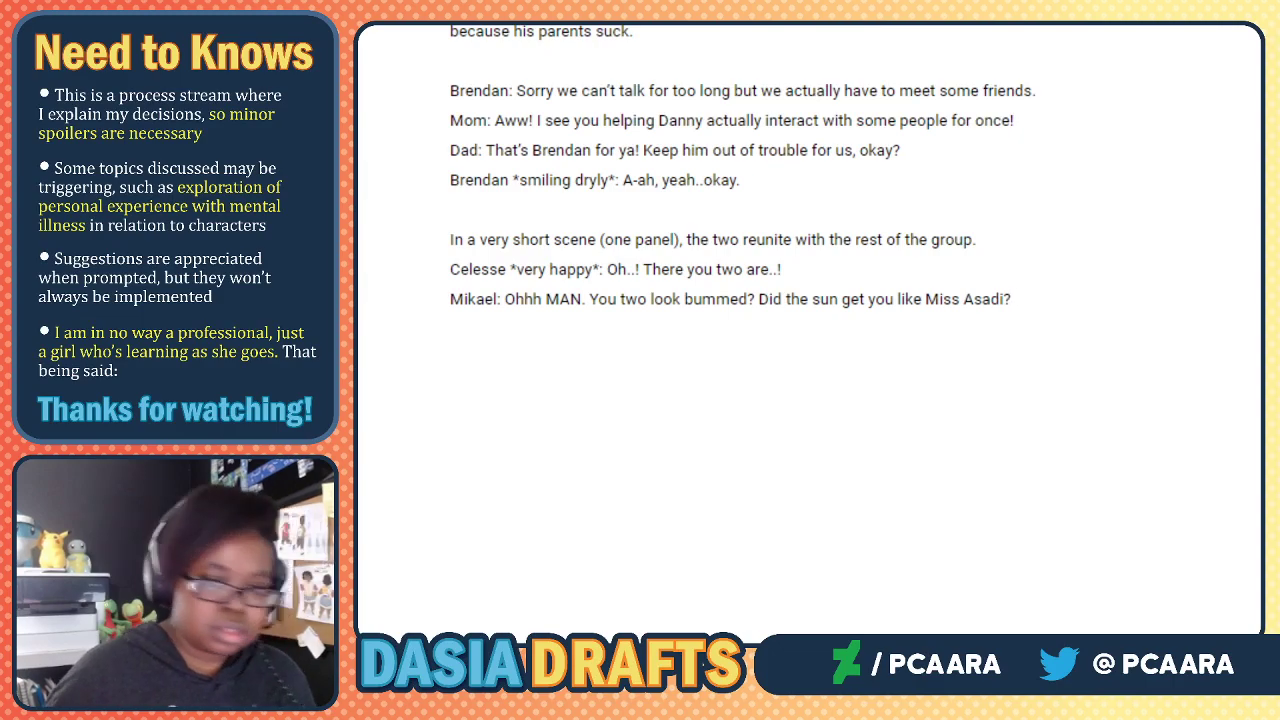
Add the line "Nathan: It IS pretty hot today..." below Mikael's and open a new line.
{"action": "key", "text": "Return"}
{"action": "type", "text": "Nathan"}
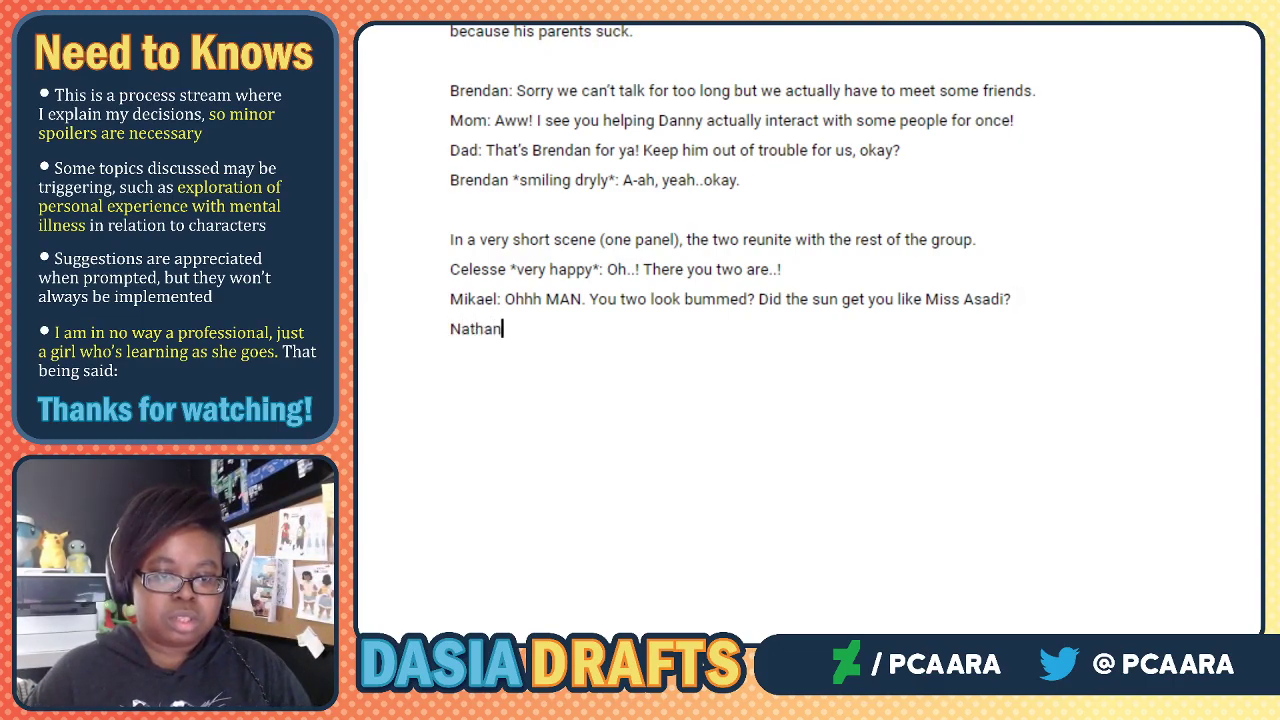
{"action": "type", "text": ": It IS "}
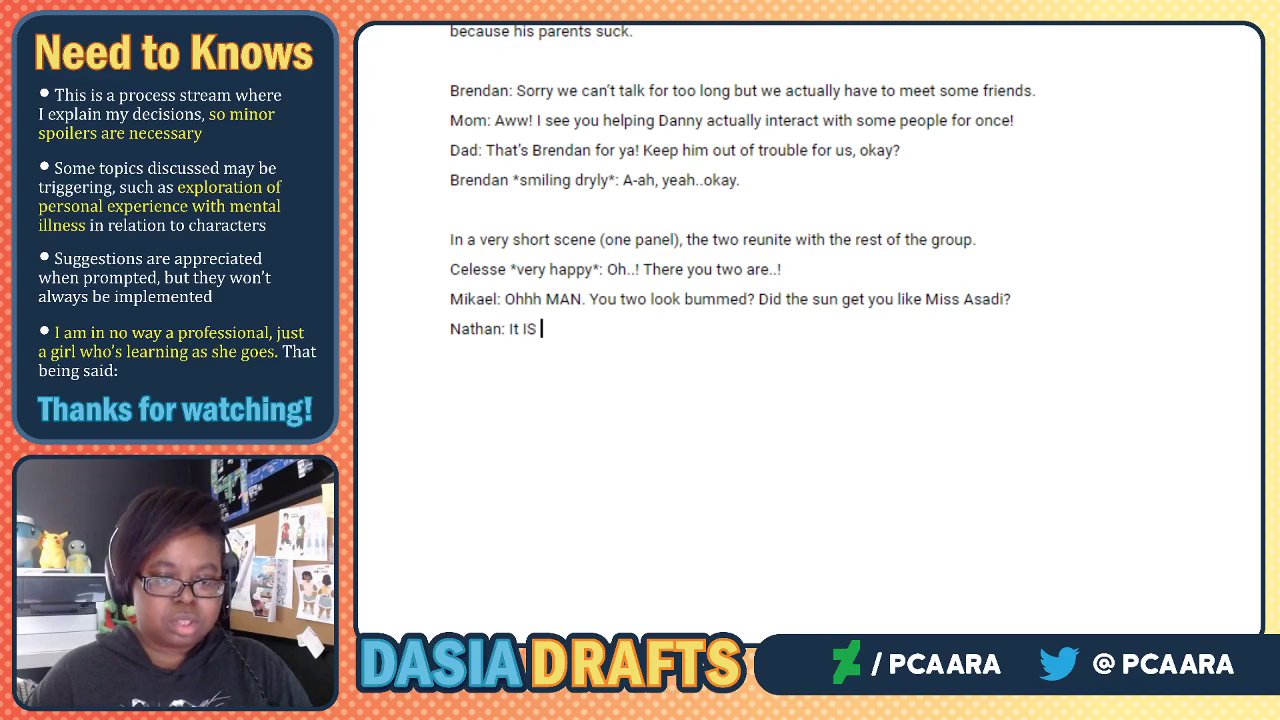
{"action": "type", "text": "pretty hot today..."}
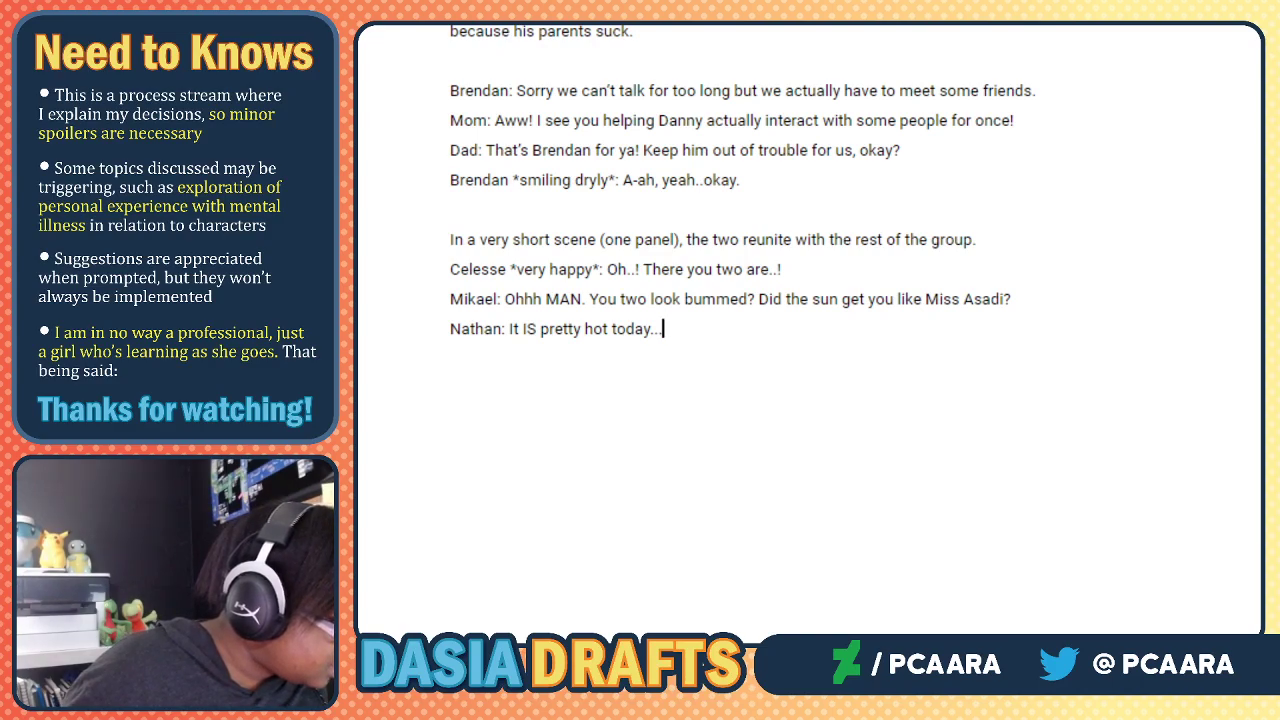
{"action": "key", "text": "Return"}
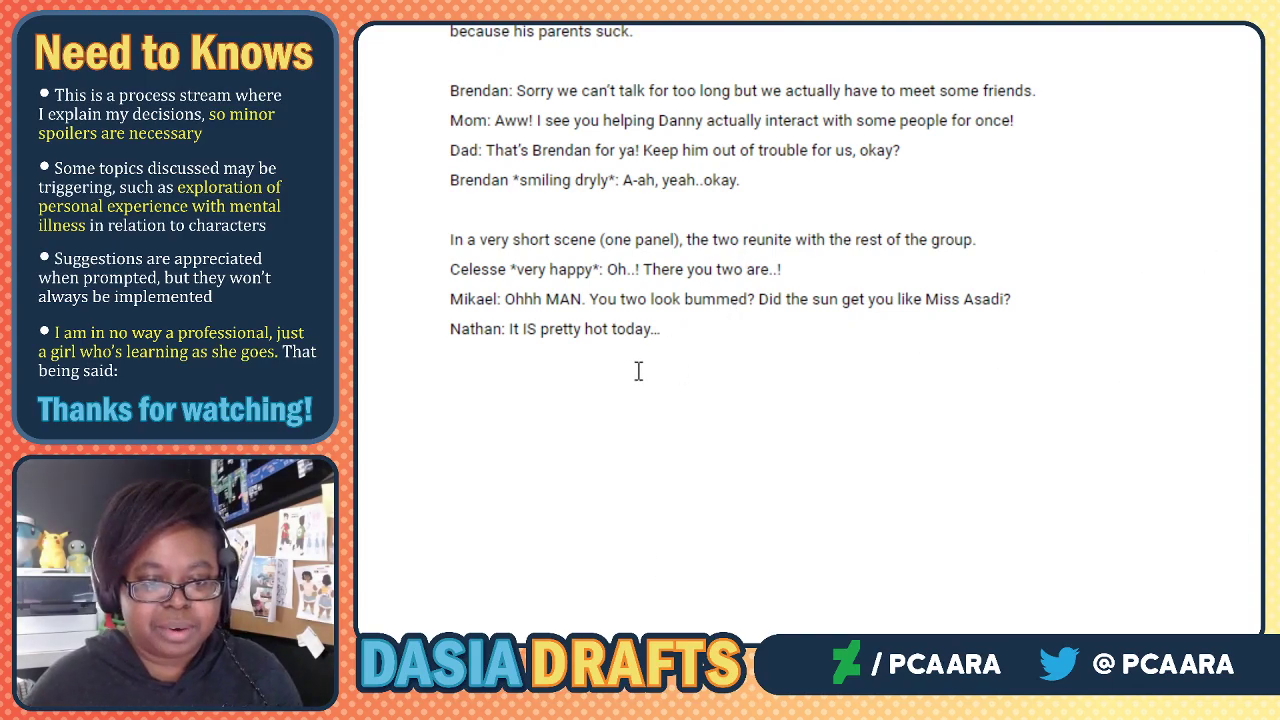
Bold the speaker name "Brendan:" in the earlier line "W-wait, I was kidding! Where are you going??".
{"action": "scroll", "coordinate": [637, 369], "scroll_direction": "up", "scroll_amount": 1}
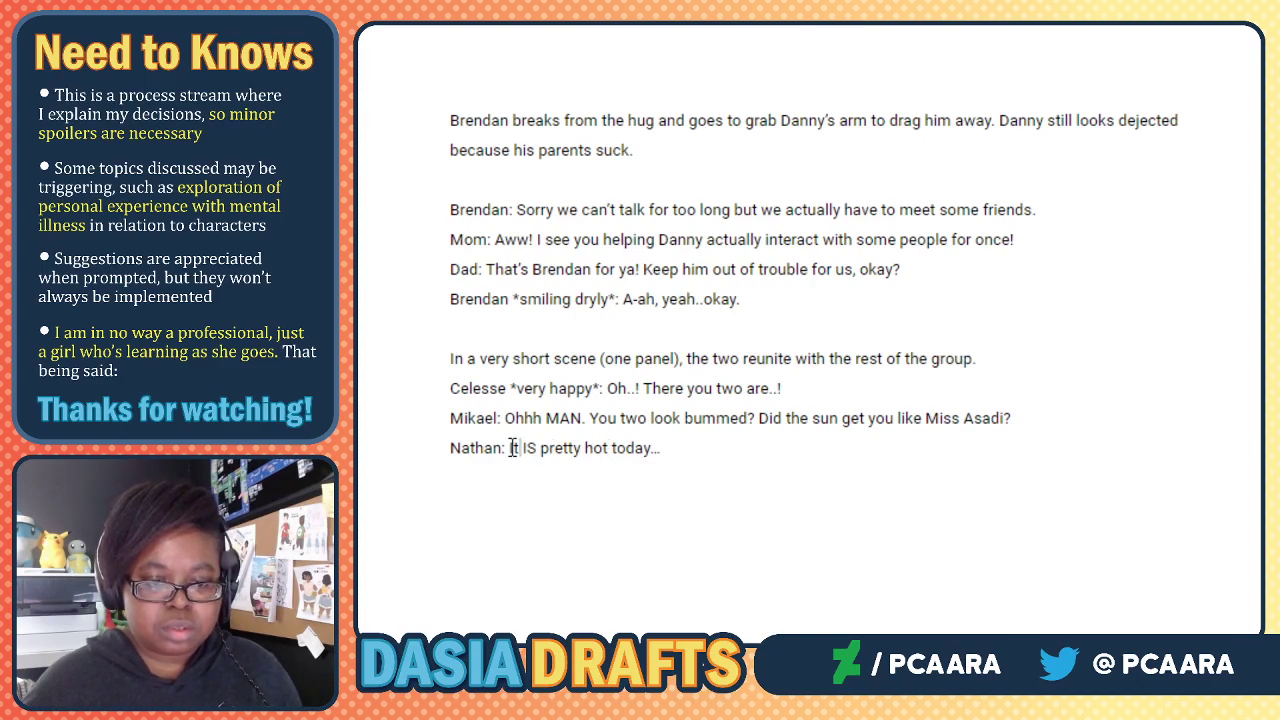
{"action": "scroll", "coordinate": [1094, 94], "scroll_direction": "up", "scroll_amount": 3}
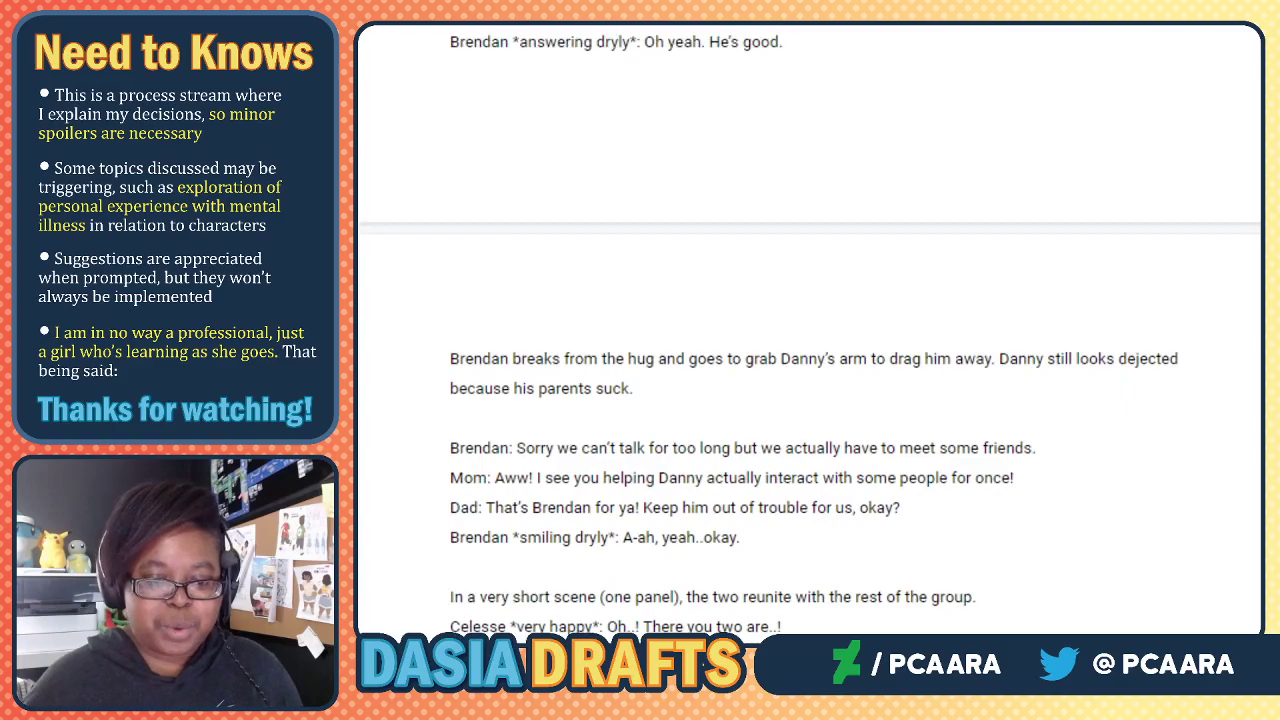
{"action": "scroll", "coordinate": [810, 355], "scroll_direction": "down", "scroll_amount": 4}
{"action": "scroll", "coordinate": [510, 380], "scroll_direction": "up", "scroll_amount": 10}
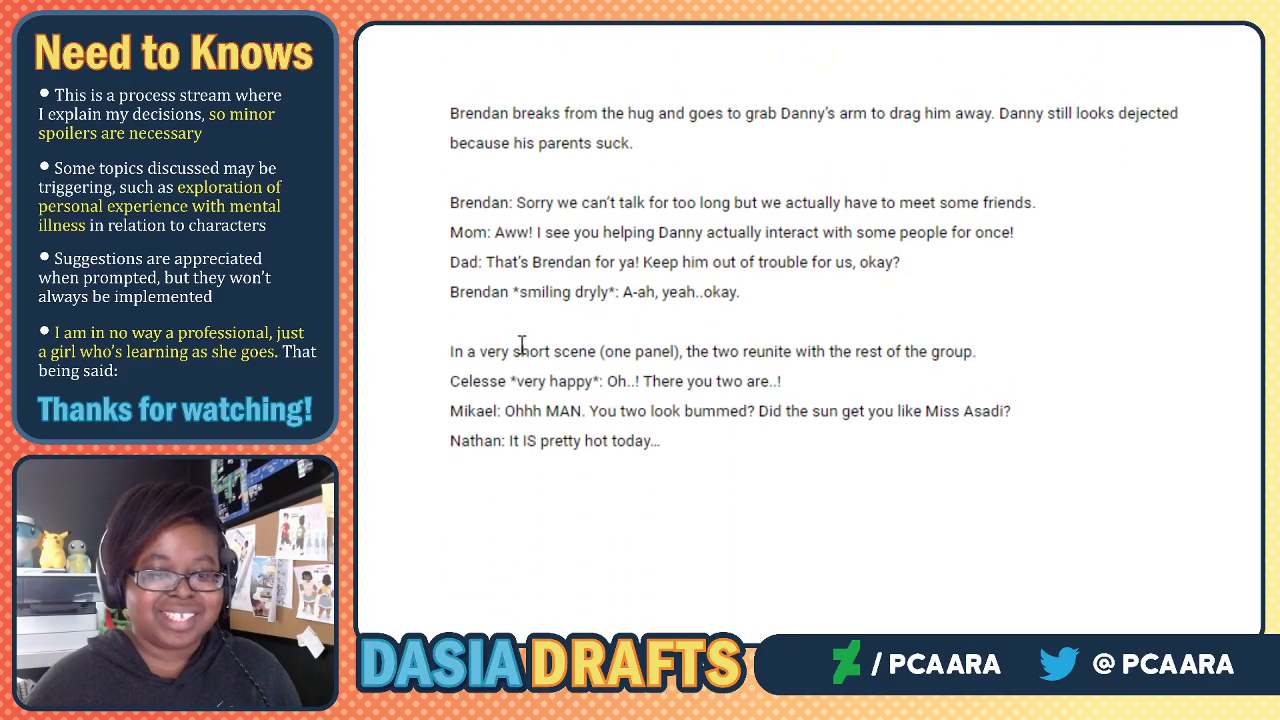
{"action": "scroll", "coordinate": [522, 416], "scroll_direction": "up", "scroll_amount": 10}
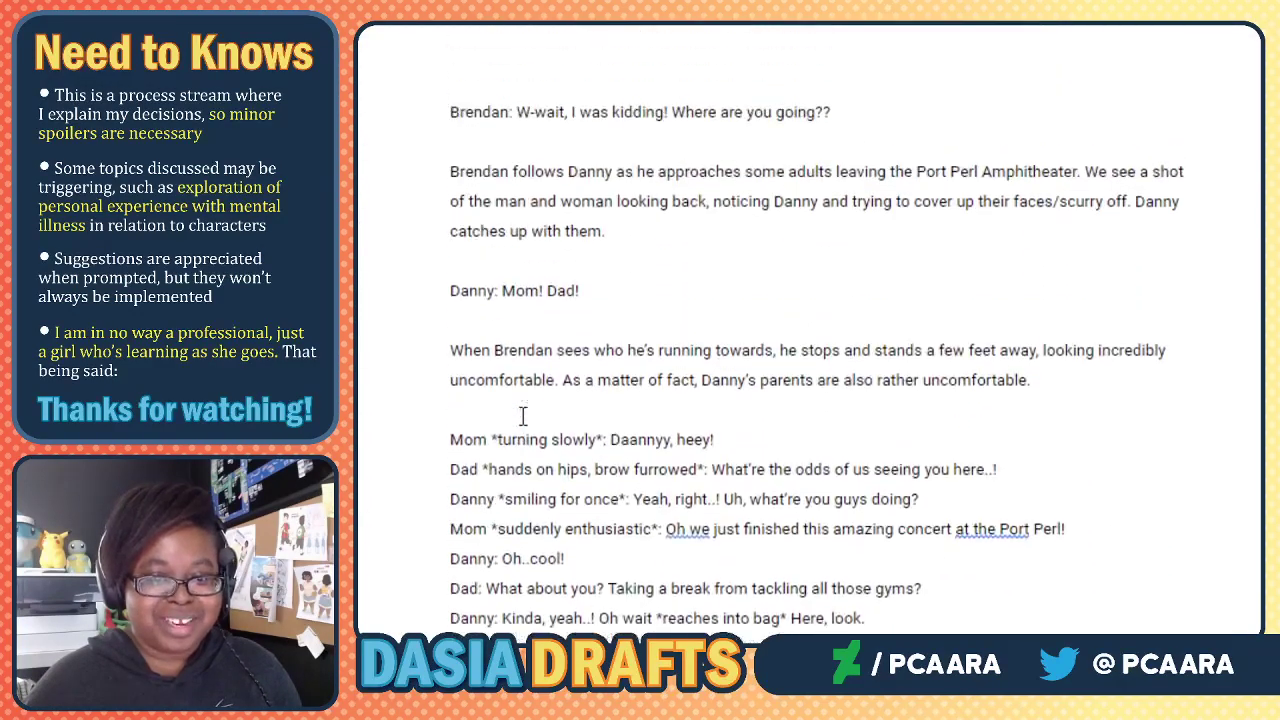
{"action": "scroll", "coordinate": [522, 416], "scroll_direction": "down", "scroll_amount": 1}
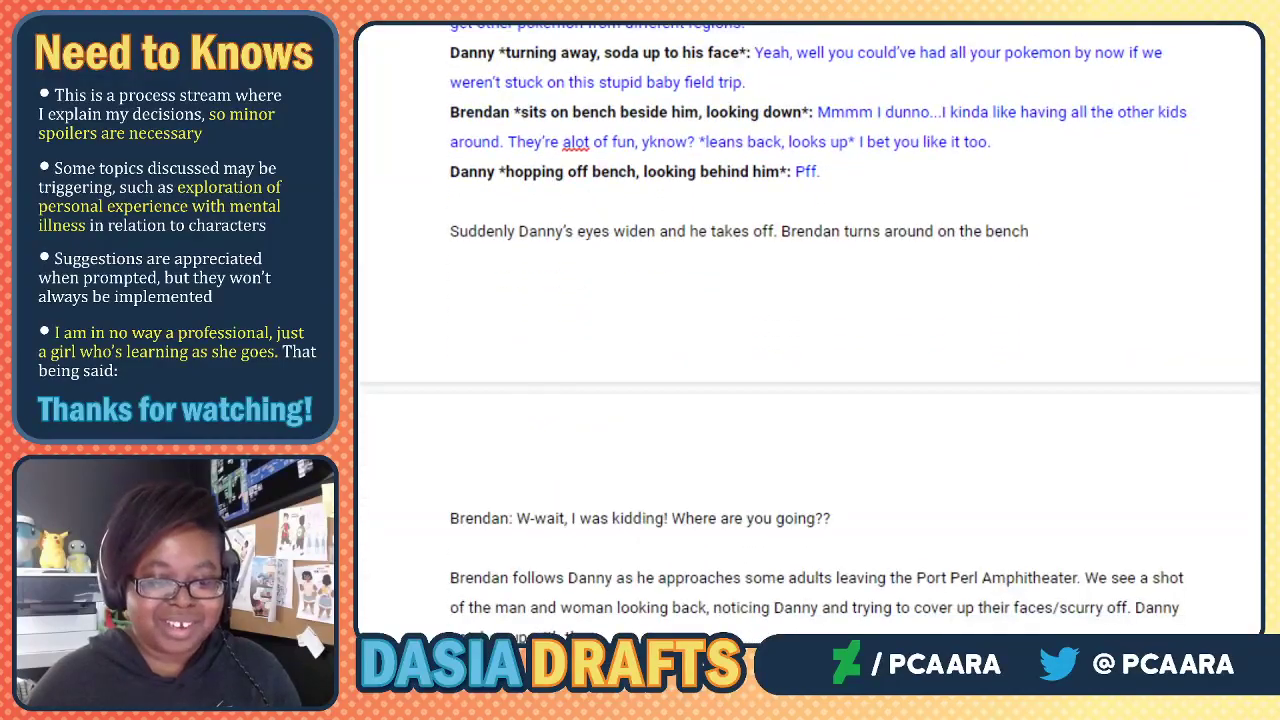
{"action": "triple_click", "coordinate": [486, 518]}
{"action": "left_click", "coordinate": [510, 518]}
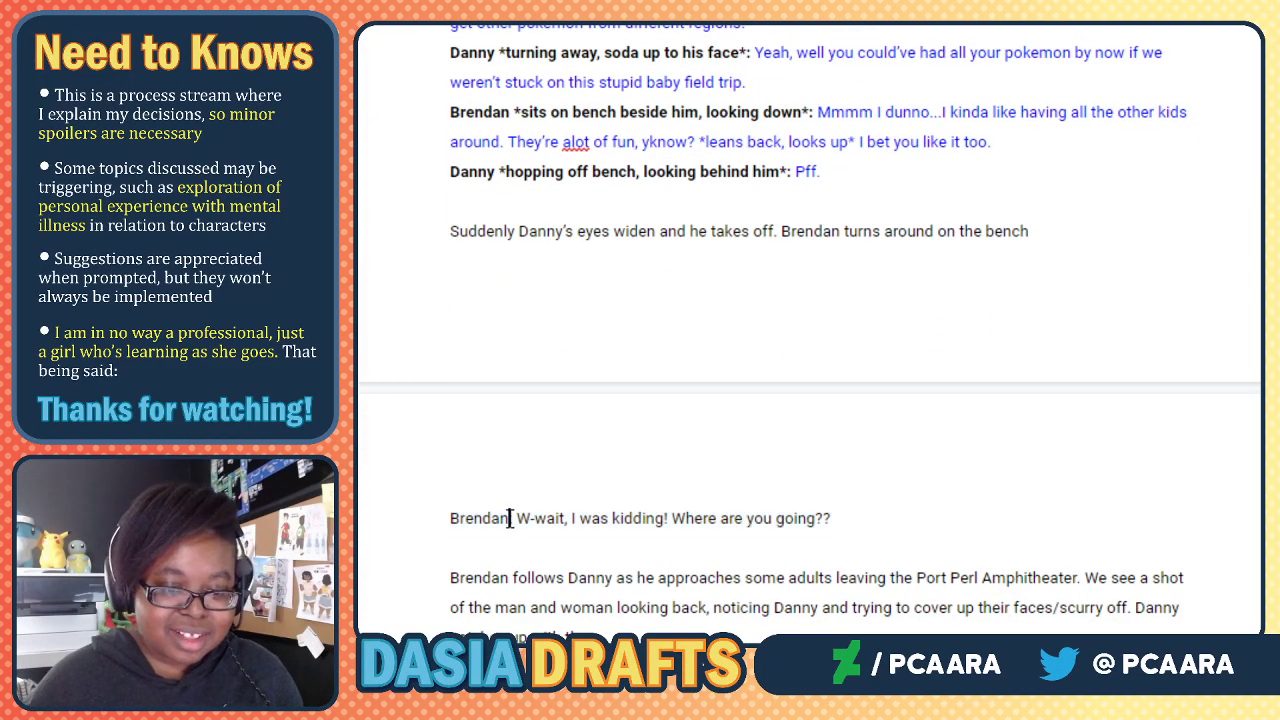
{"action": "left_click_drag", "start_coordinate": [510, 518], "coordinate": [419, 508]}
{"action": "left_click", "coordinate": [466, 518]}
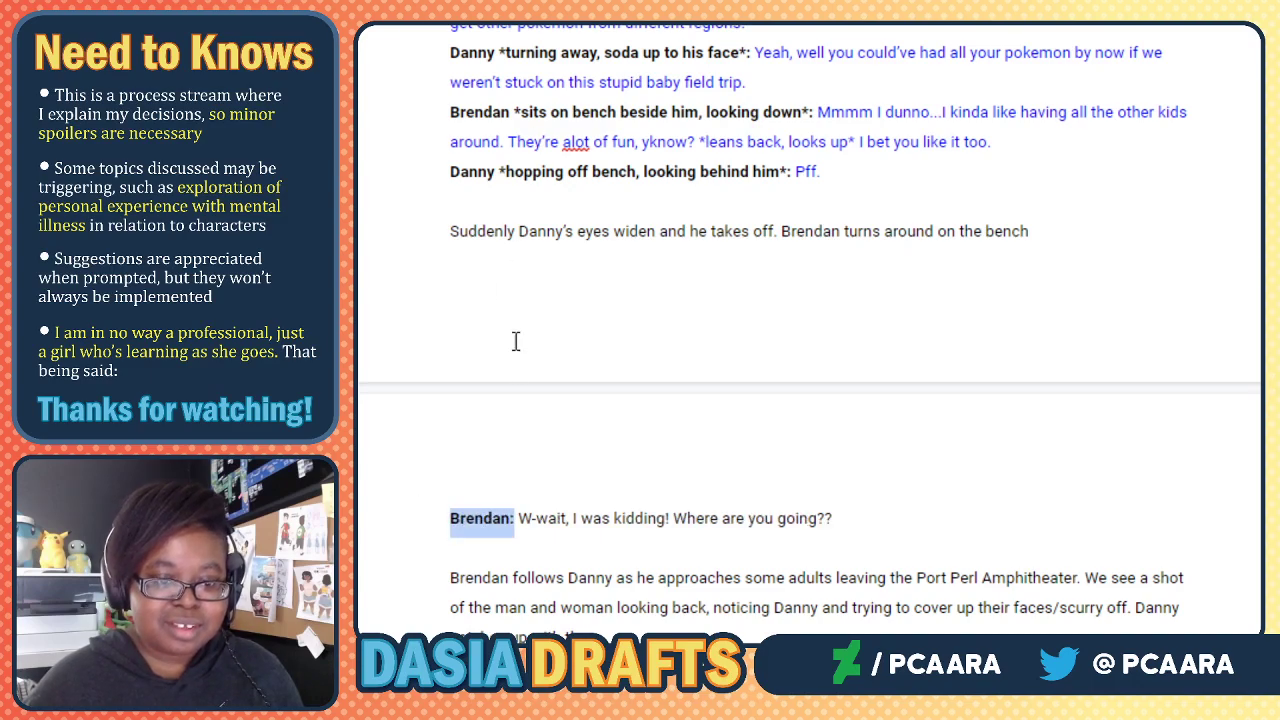
{"action": "key", "text": "ctrl+b"}
Color Brendan's dialogue "W-wait, I was kidding! Where are you going??" blue.
{"action": "left_click", "coordinate": [523, 514]}
{"action": "left_click_drag", "start_coordinate": [520, 518], "coordinate": [874, 509]}
{"action": "left_click", "coordinate": [655, 2]}
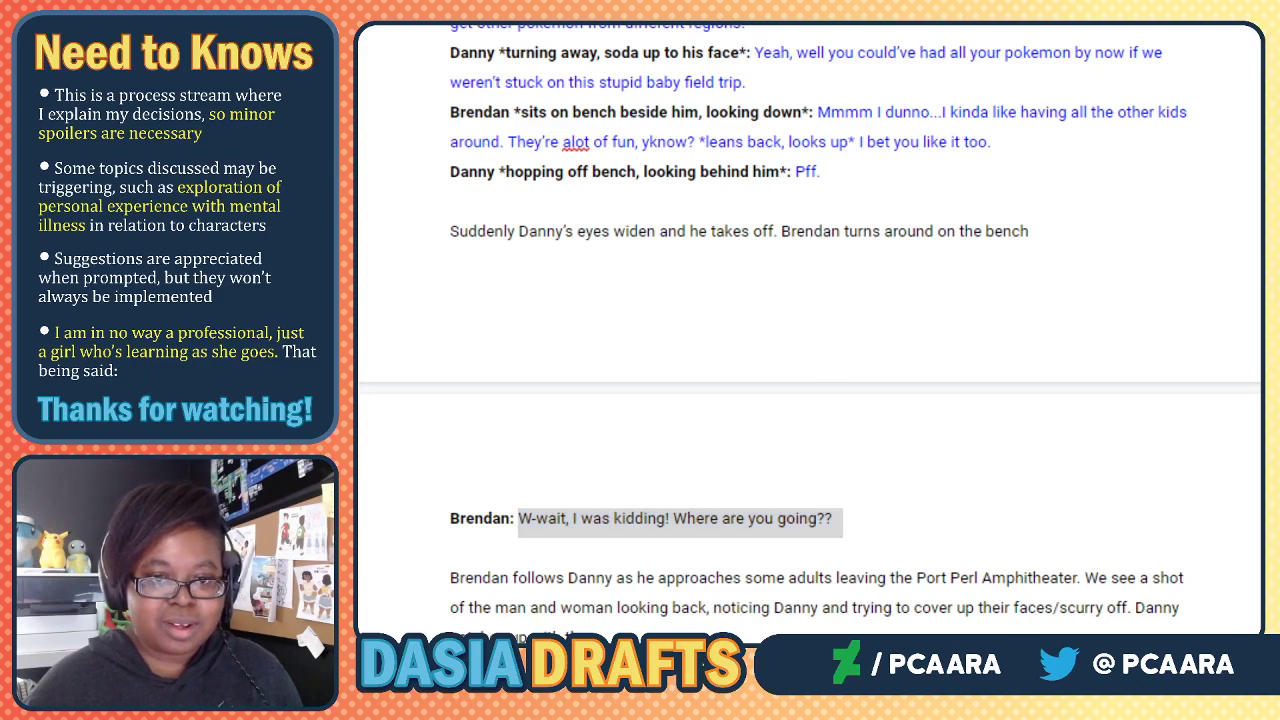
{"action": "left_click", "coordinate": [855, 4]}
Bold the speaker name "Danny:" in front of "Mom! Dad!".
{"action": "scroll", "coordinate": [828, 344], "scroll_direction": "down", "scroll_amount": 4}
{"action": "double_click", "coordinate": [487, 339]}
{"action": "left_click", "coordinate": [500, 339]}
{"action": "left_click_drag", "start_coordinate": [500, 339], "coordinate": [455, 335]}
{"action": "key", "text": "ctrl+b"}
Color Danny's dialogue "Mom! Dad!" blue and deselect it.
{"action": "left_click", "coordinate": [513, 314]}
{"action": "left_click_drag", "start_coordinate": [504, 341], "coordinate": [599, 338]}
{"action": "left_click", "coordinate": [657, 4]}
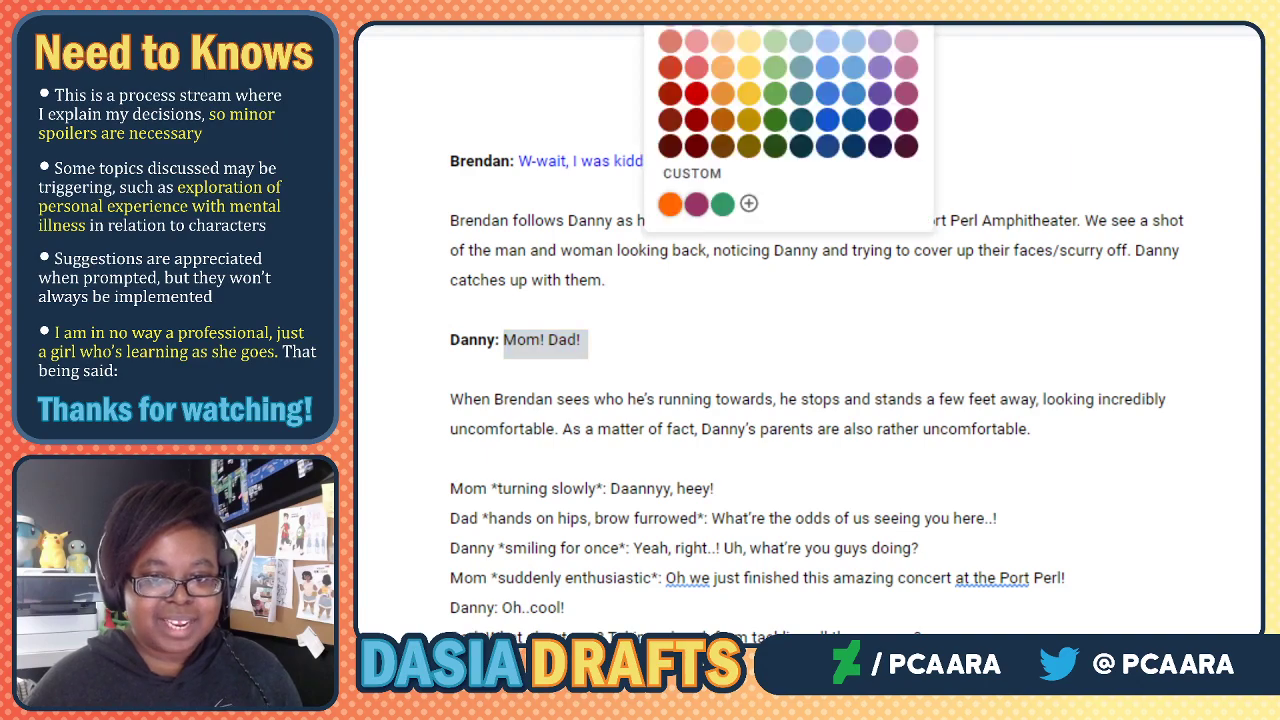
{"action": "left_click", "coordinate": [854, 2]}
{"action": "scroll", "coordinate": [687, 306], "scroll_direction": "down", "scroll_amount": 1}
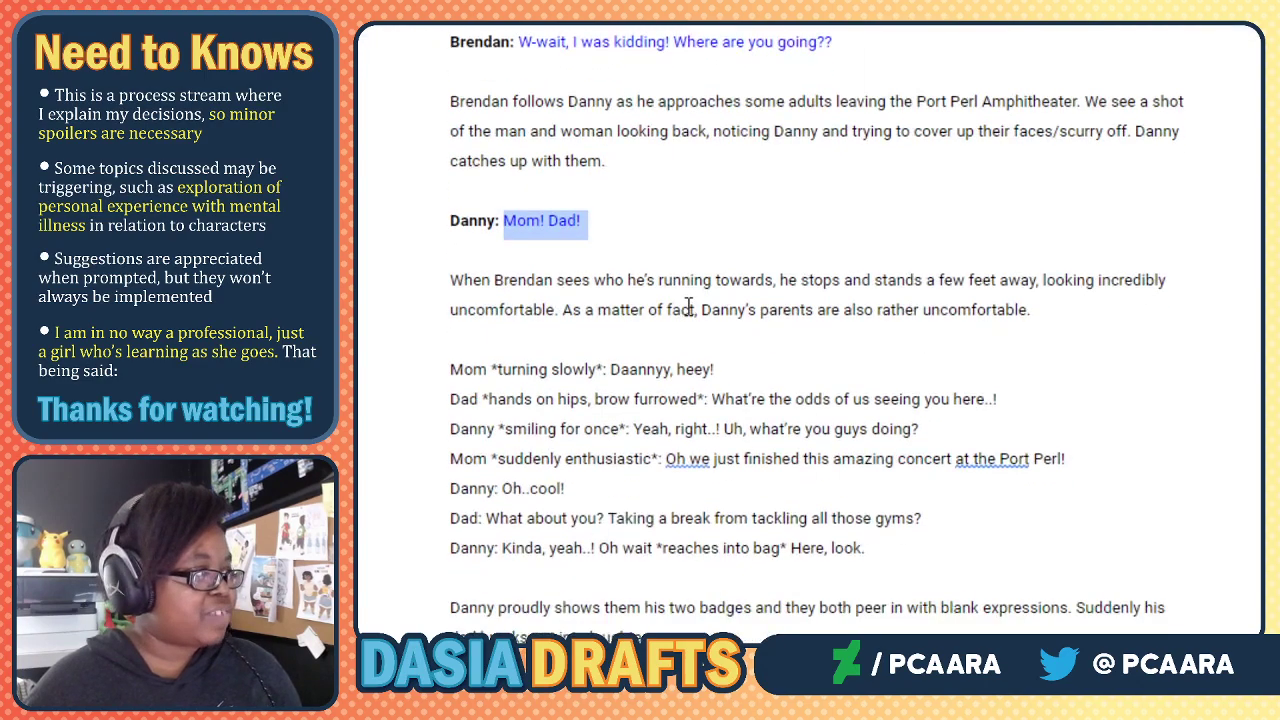
{"action": "left_click", "coordinate": [613, 247]}
Bold the speaker label "Mom *turning slowly*:" in front of "Daannyy, heey!".
{"action": "scroll", "coordinate": [620, 255], "scroll_direction": "down", "scroll_amount": 2}
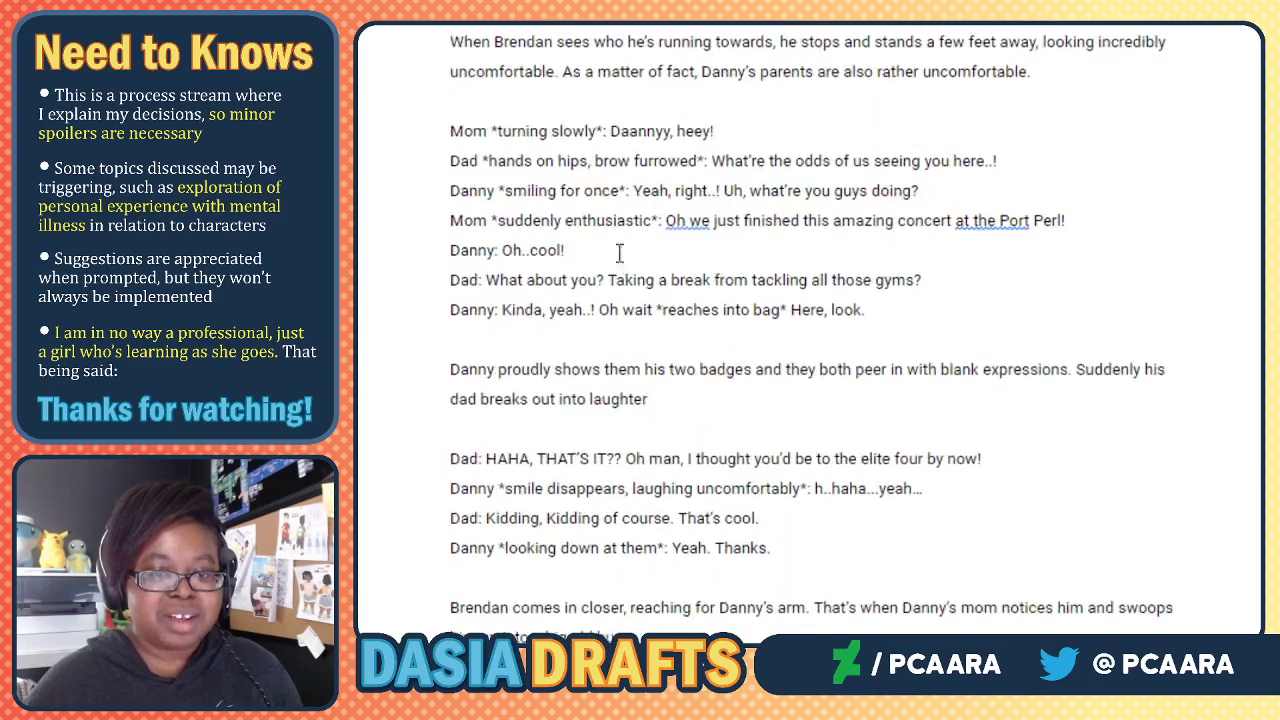
{"action": "double_click", "coordinate": [575, 130]}
{"action": "left_click_drag", "start_coordinate": [606, 130], "coordinate": [394, 113]}
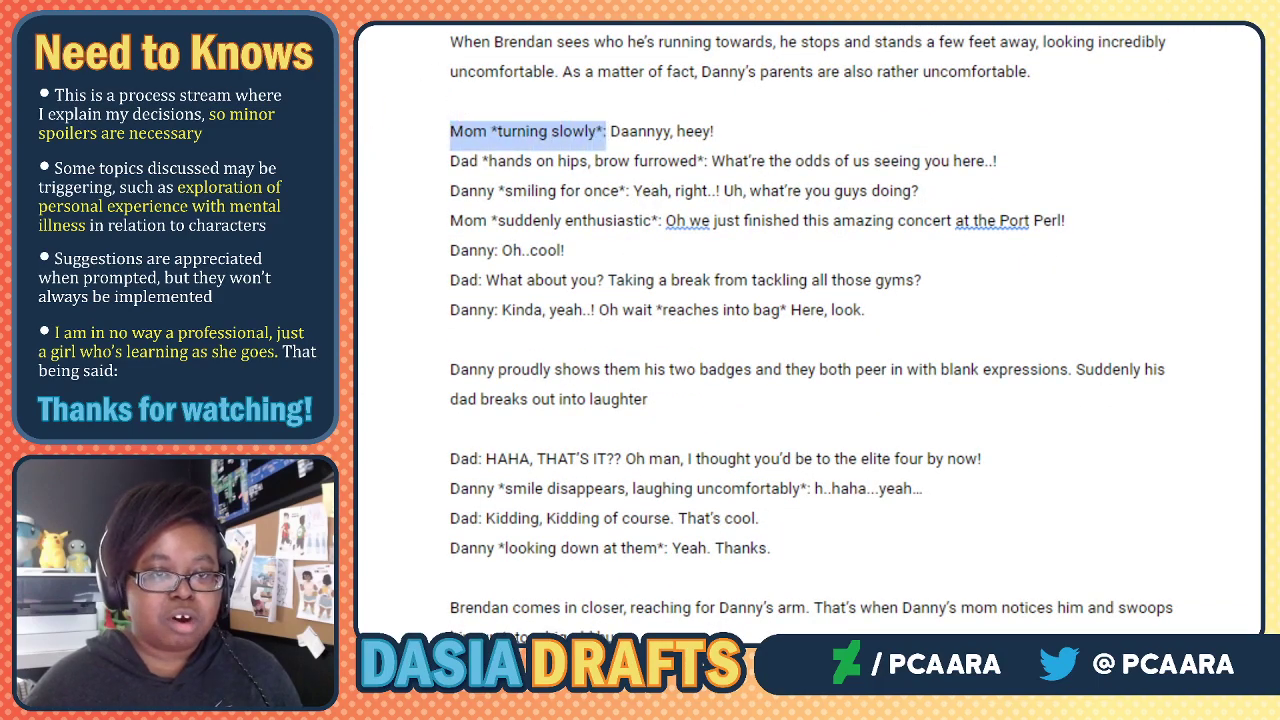
{"action": "key", "text": "ctrl+b"}
{"action": "left_click", "coordinate": [677, 128]}
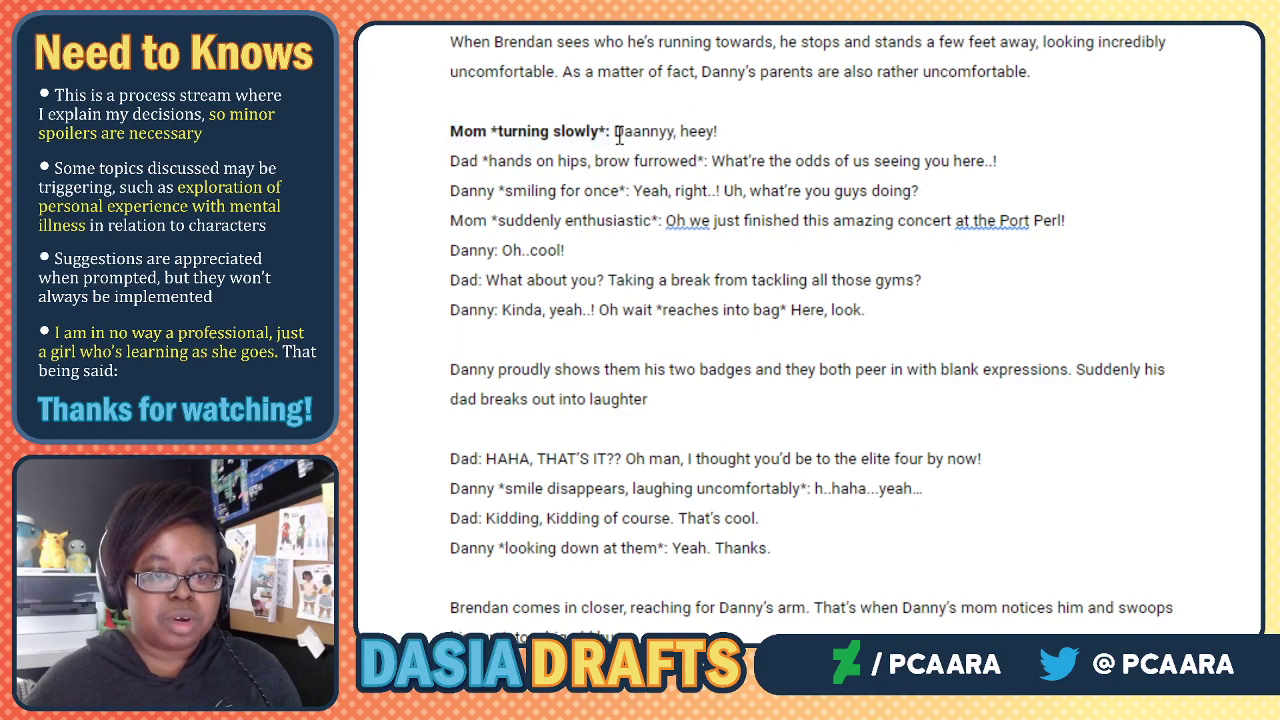
Color Mom's dialogue "Daannyy, heey!" blue and deselect it.
{"action": "left_click_drag", "start_coordinate": [614, 133], "coordinate": [752, 140]}
{"action": "left_click", "coordinate": [658, 24]}
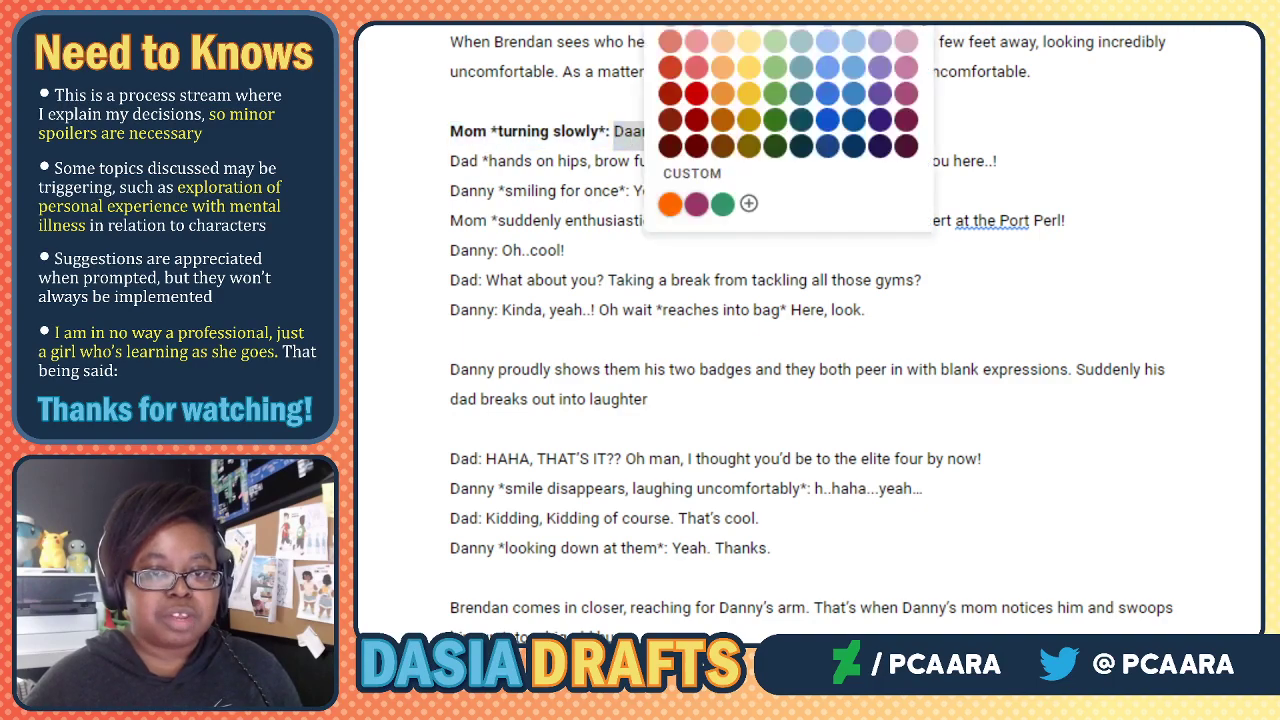
{"action": "left_click", "coordinate": [853, 5]}
{"action": "left_click", "coordinate": [704, 101]}
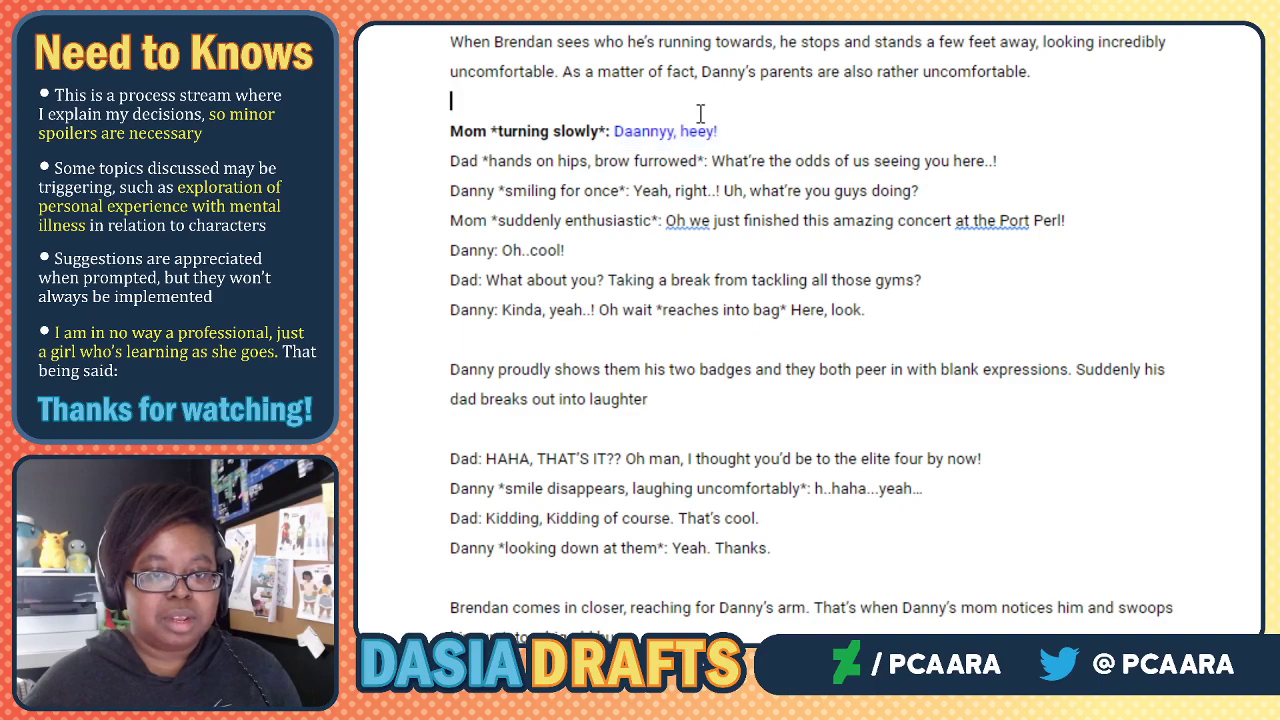
Bold the label "Dad *hands on hips, brow furrowed*:" and color its dialogue "What're the odds of us seeing you here..!" blue.
{"action": "double_click", "coordinate": [667, 165]}
{"action": "left_click", "coordinate": [681, 162]}
{"action": "left_click_drag", "start_coordinate": [708, 162], "coordinate": [452, 175]}
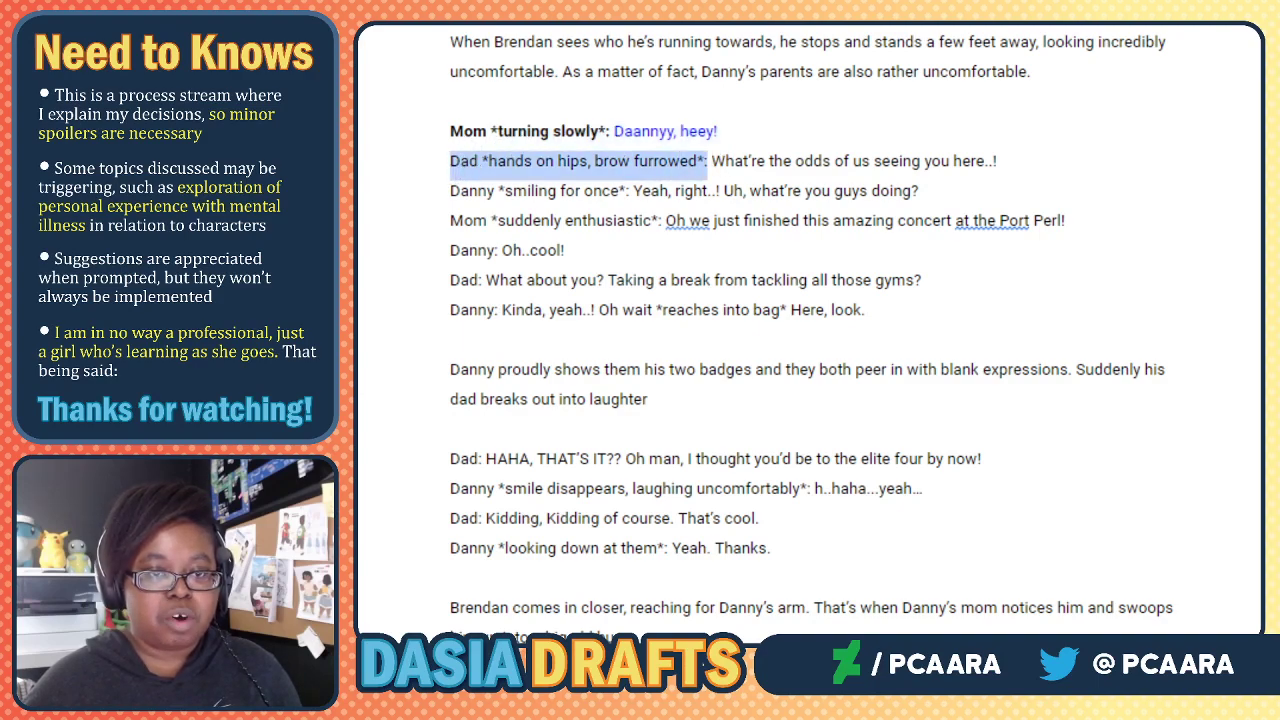
{"action": "key", "text": "ctrl+b"}
{"action": "left_click_drag", "start_coordinate": [718, 161], "coordinate": [1005, 161]}
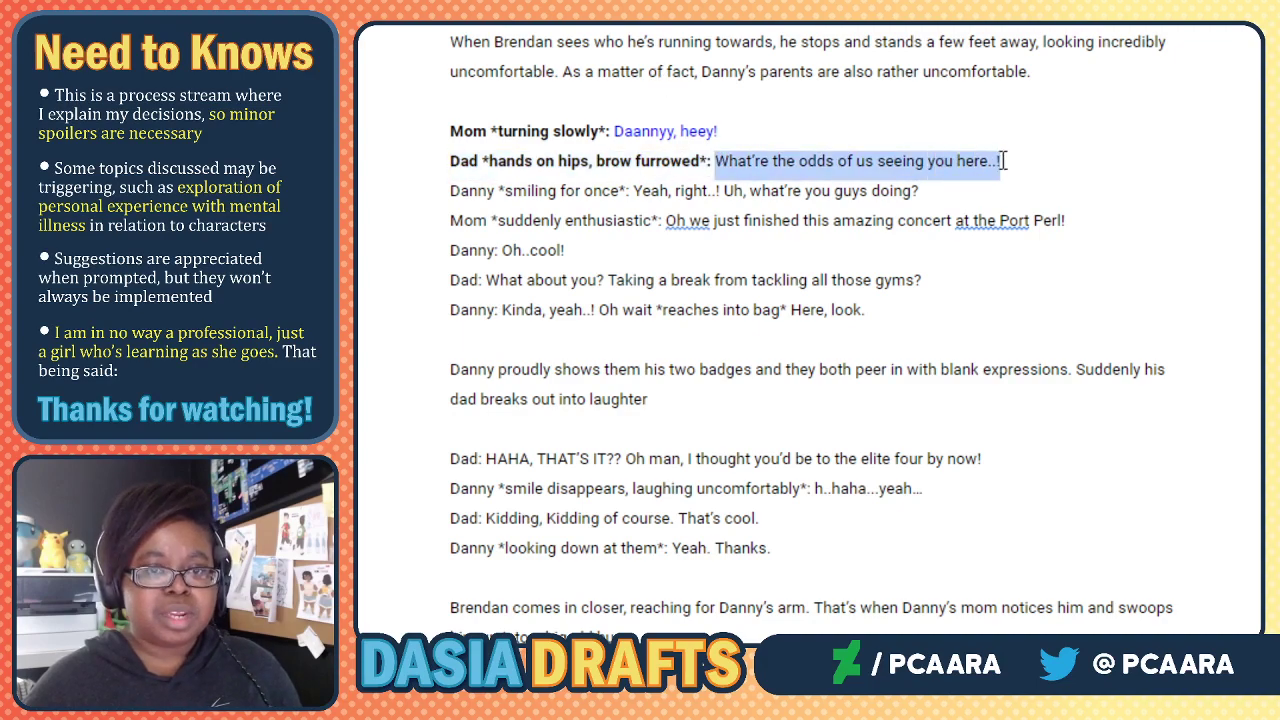
{"action": "left_click", "coordinate": [656, 2]}
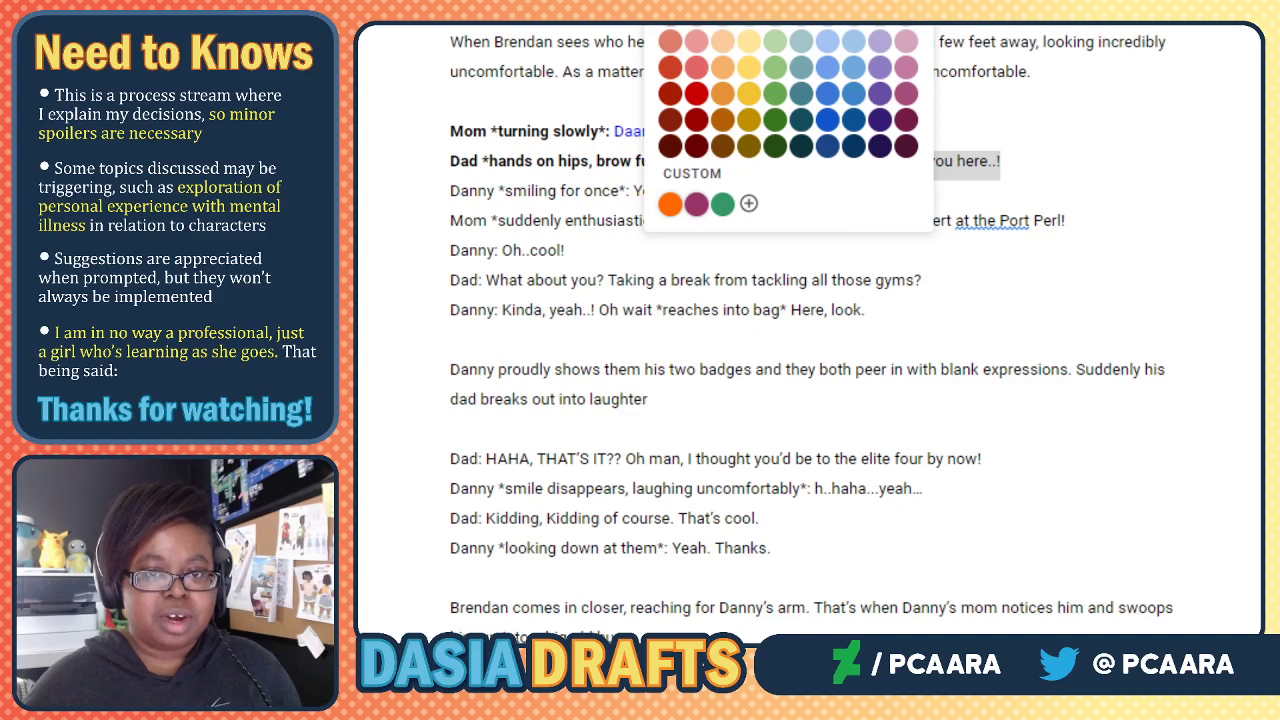
{"action": "left_click", "coordinate": [850, 2]}
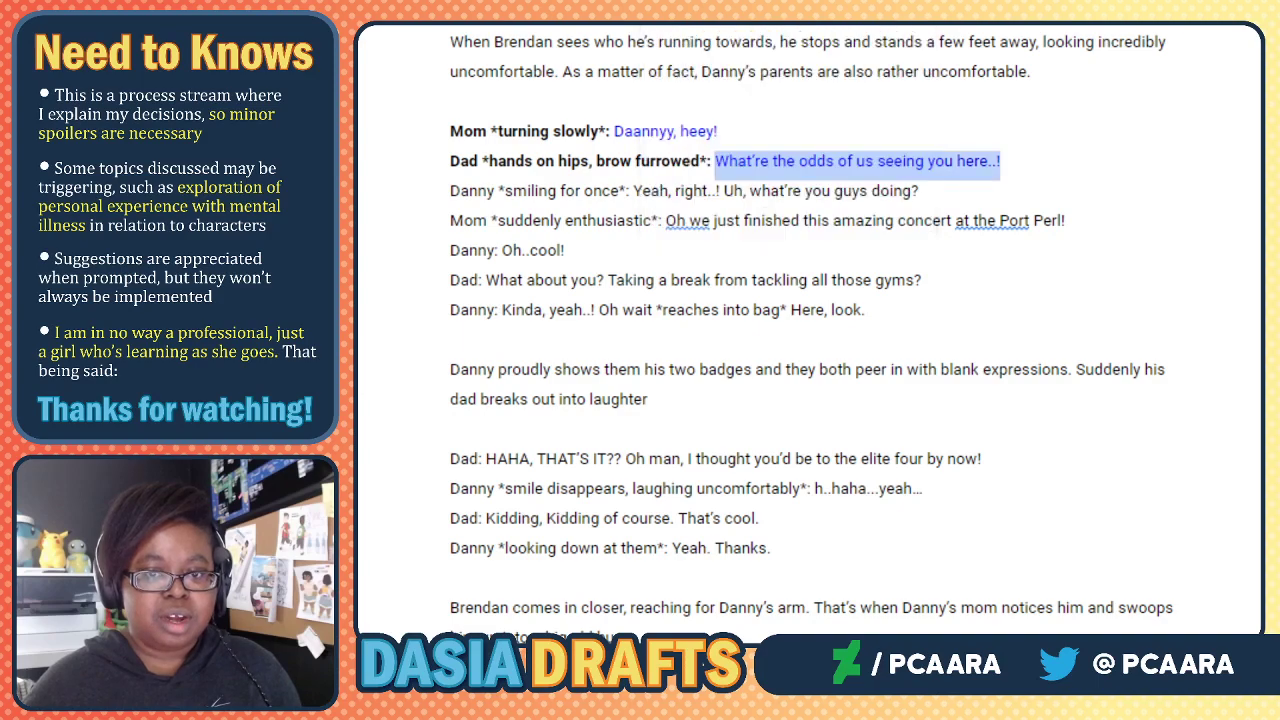
Bold the label "Danny *smiling for once*:" and color its dialogue "Yeah, right..! Uh, what're you guys doing?" blue.
{"action": "triple_click", "coordinate": [614, 190]}
{"action": "left_click", "coordinate": [632, 190]}
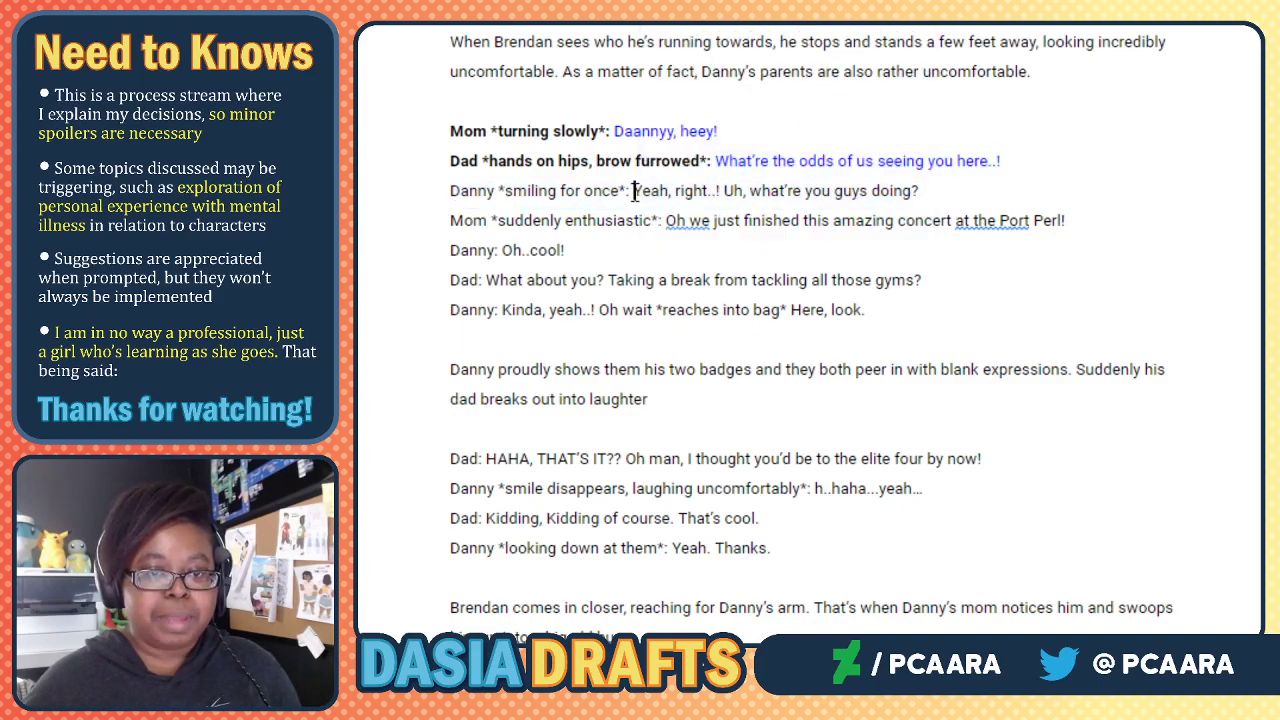
{"action": "left_click_drag", "start_coordinate": [632, 190], "coordinate": [448, 190]}
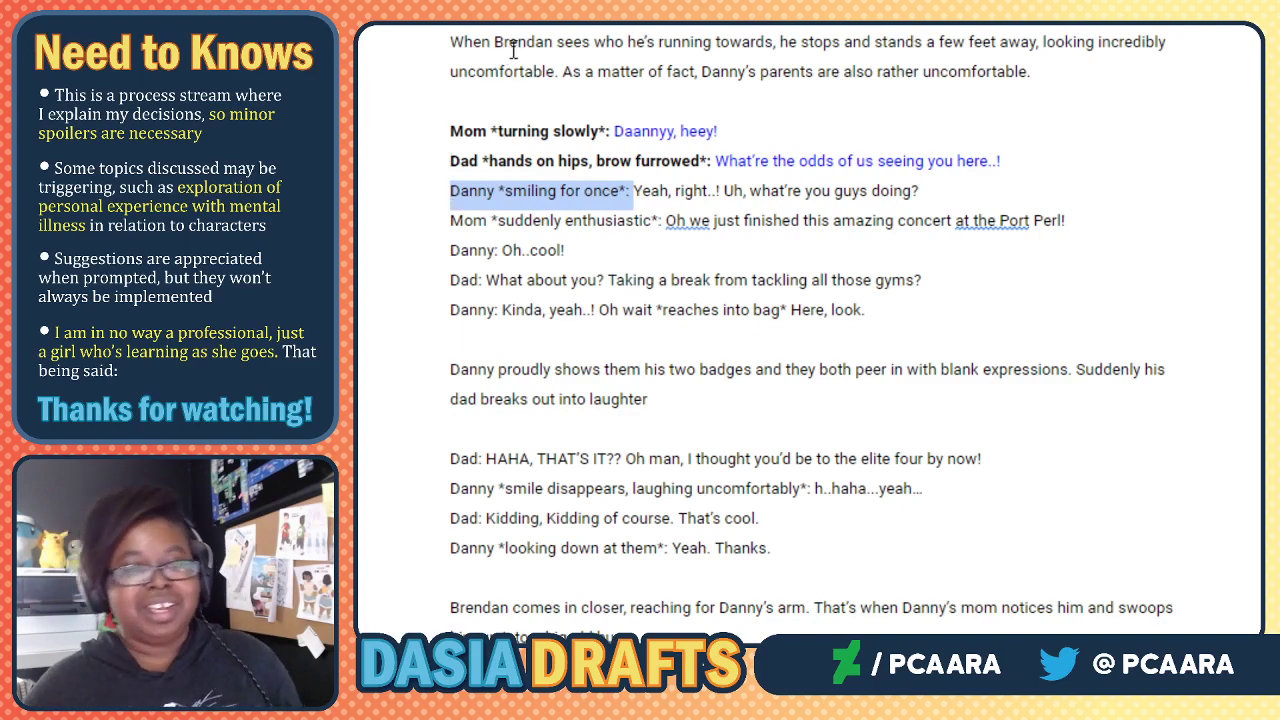
{"action": "key", "text": "ctrl+b"}
{"action": "left_click", "coordinate": [644, 190]}
{"action": "left_click_drag", "start_coordinate": [644, 190], "coordinate": [940, 218]}
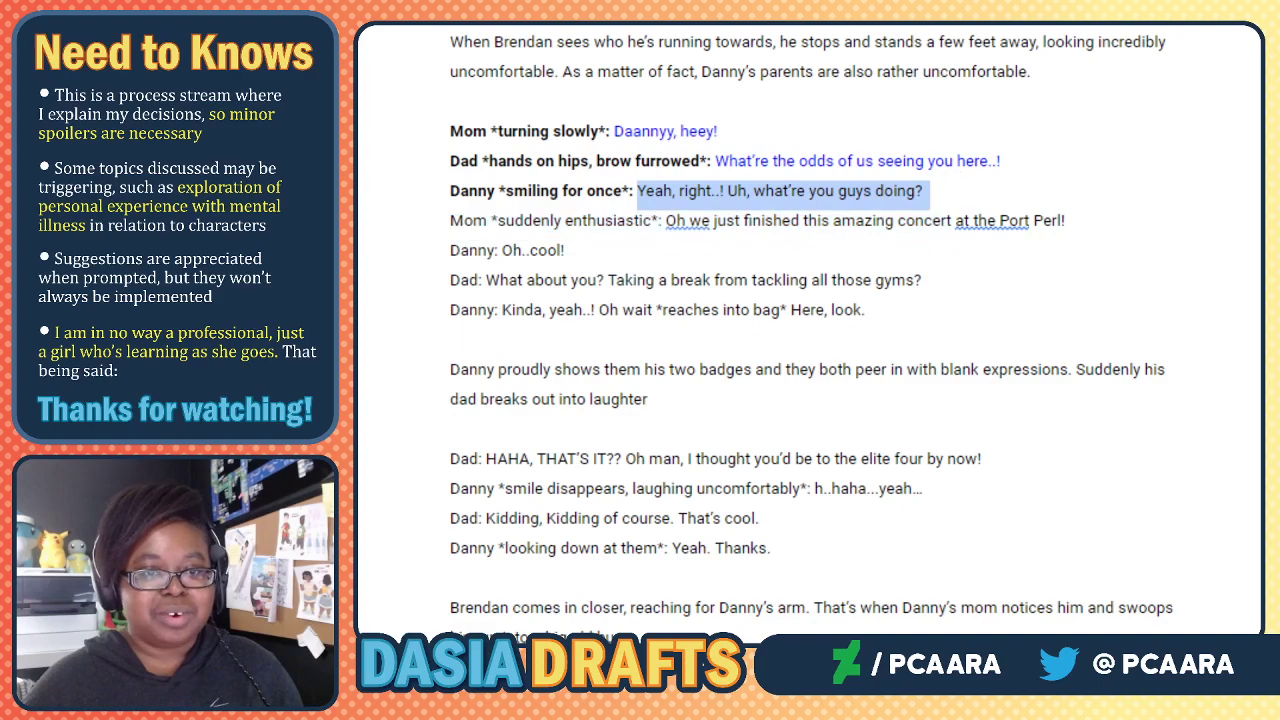
{"action": "left_click", "coordinate": [657, 26]}
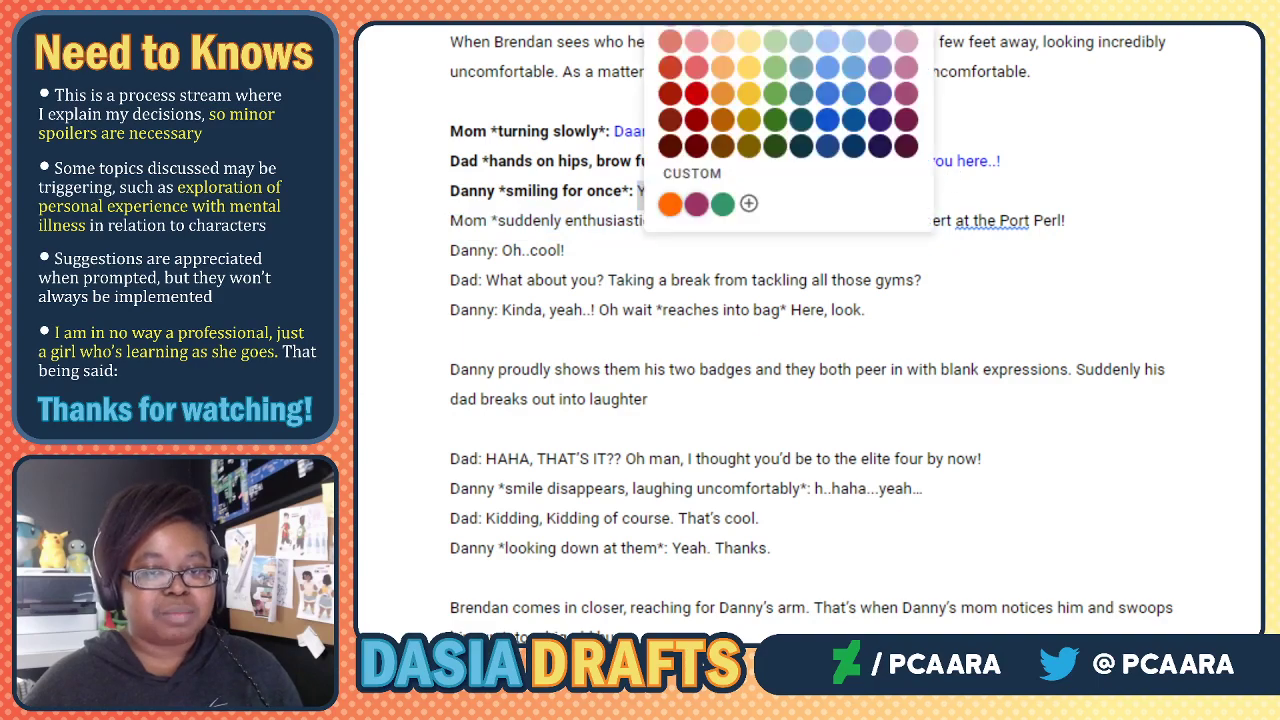
{"action": "left_click", "coordinate": [853, 2]}
Bold the label "Mom *suddenly enthusiastic*:" and color her dialogue about the amazing concert at the Port Perl blue.
{"action": "left_click", "coordinate": [636, 217]}
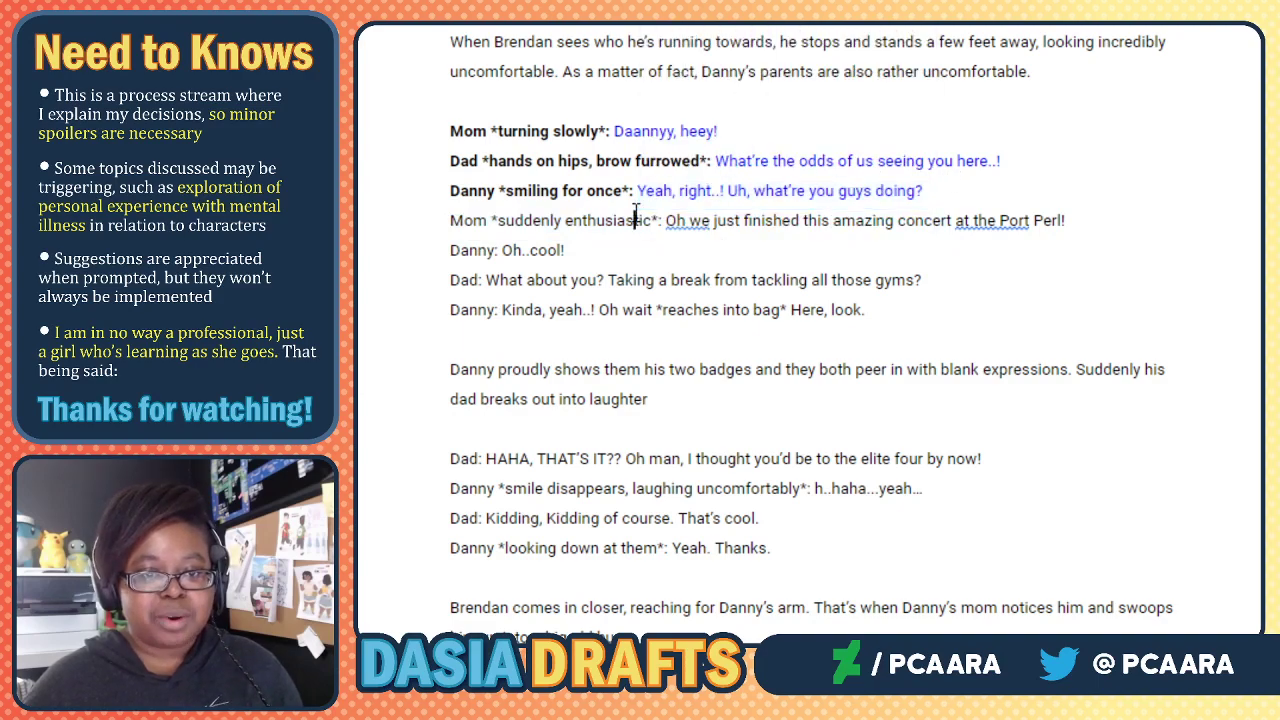
{"action": "left_click_drag", "start_coordinate": [662, 220], "coordinate": [436, 218]}
{"action": "key", "text": "ctrl+b"}
{"action": "left_click", "coordinate": [719, 222]}
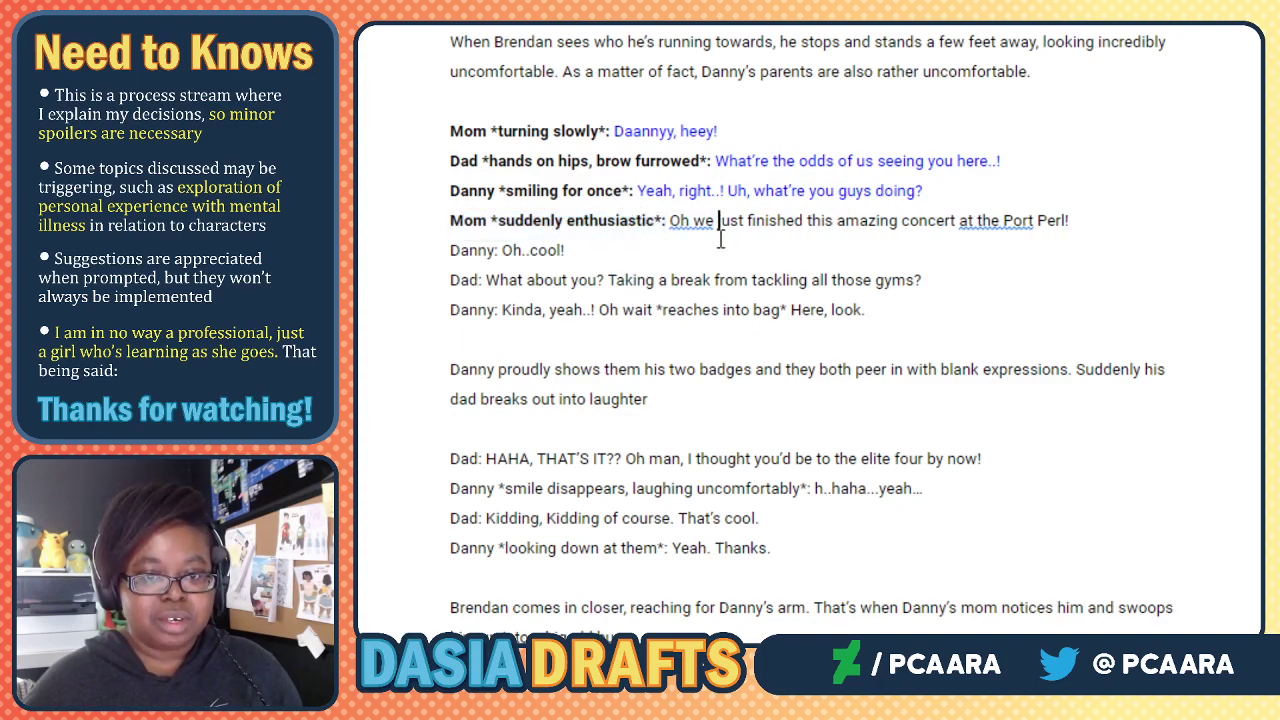
{"action": "left_click_drag", "start_coordinate": [673, 220], "coordinate": [1108, 221]}
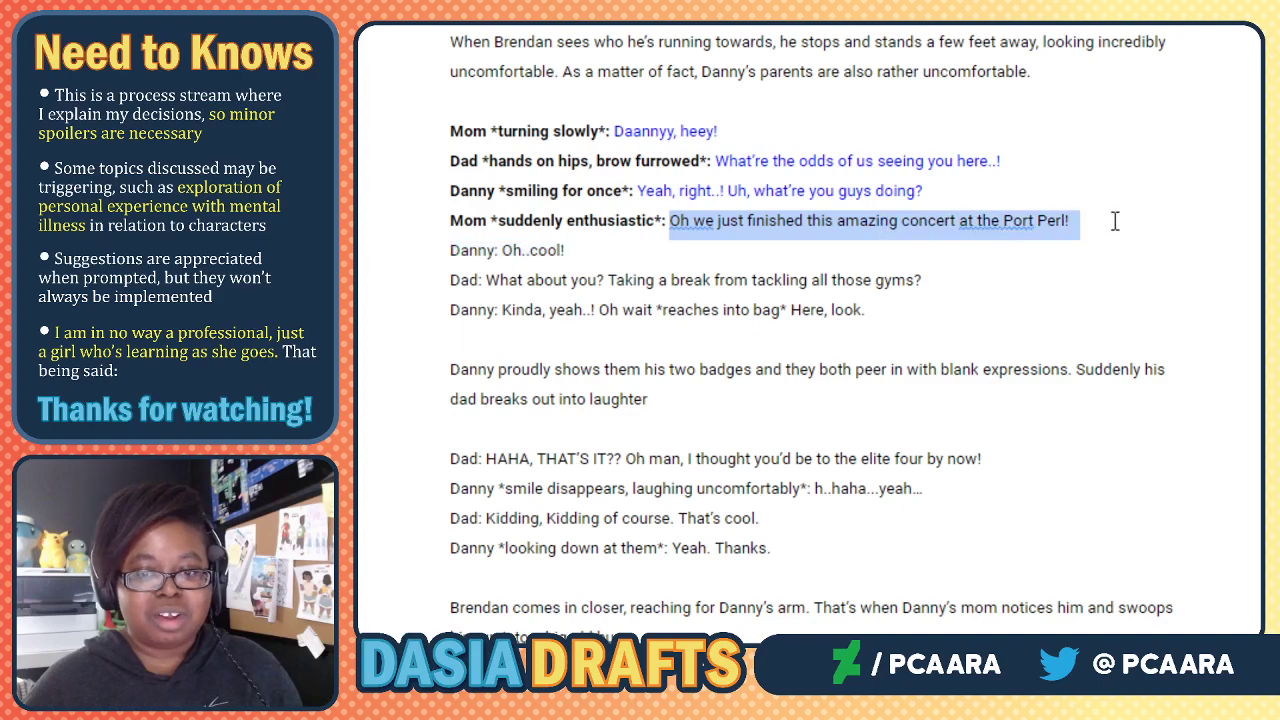
{"action": "left_click", "coordinate": [657, 2]}
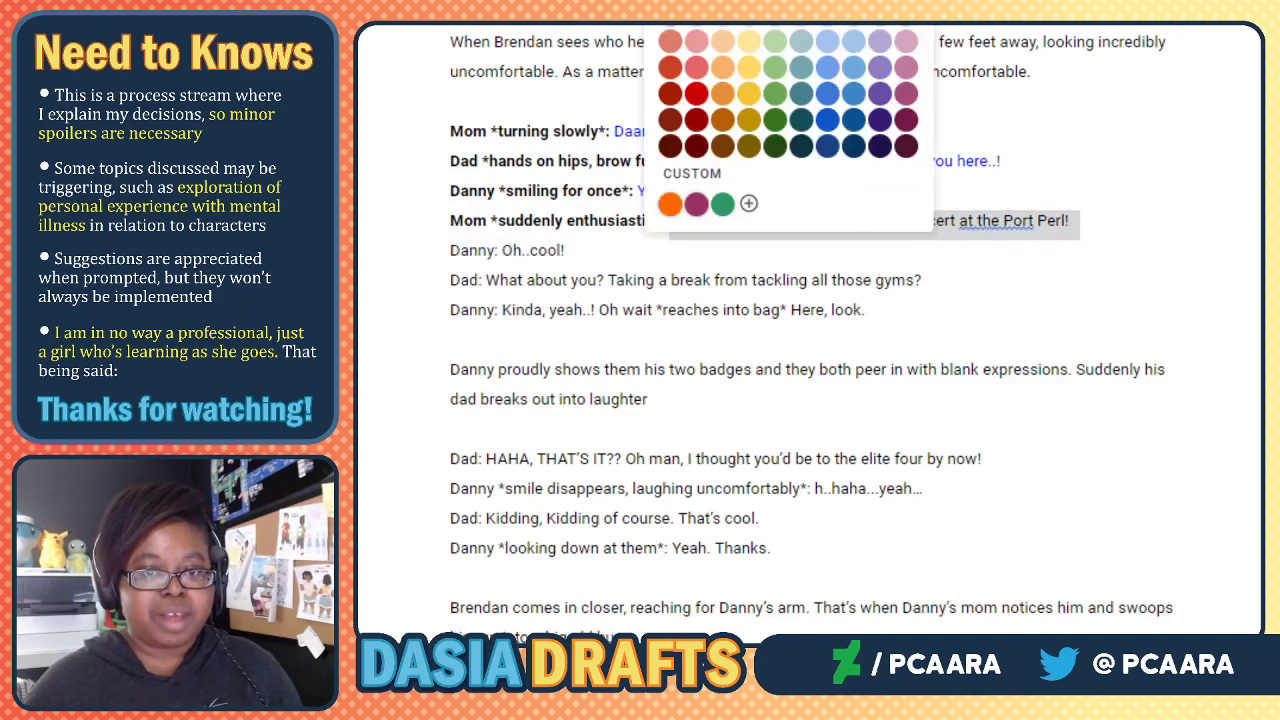
{"action": "left_click", "coordinate": [854, 2]}
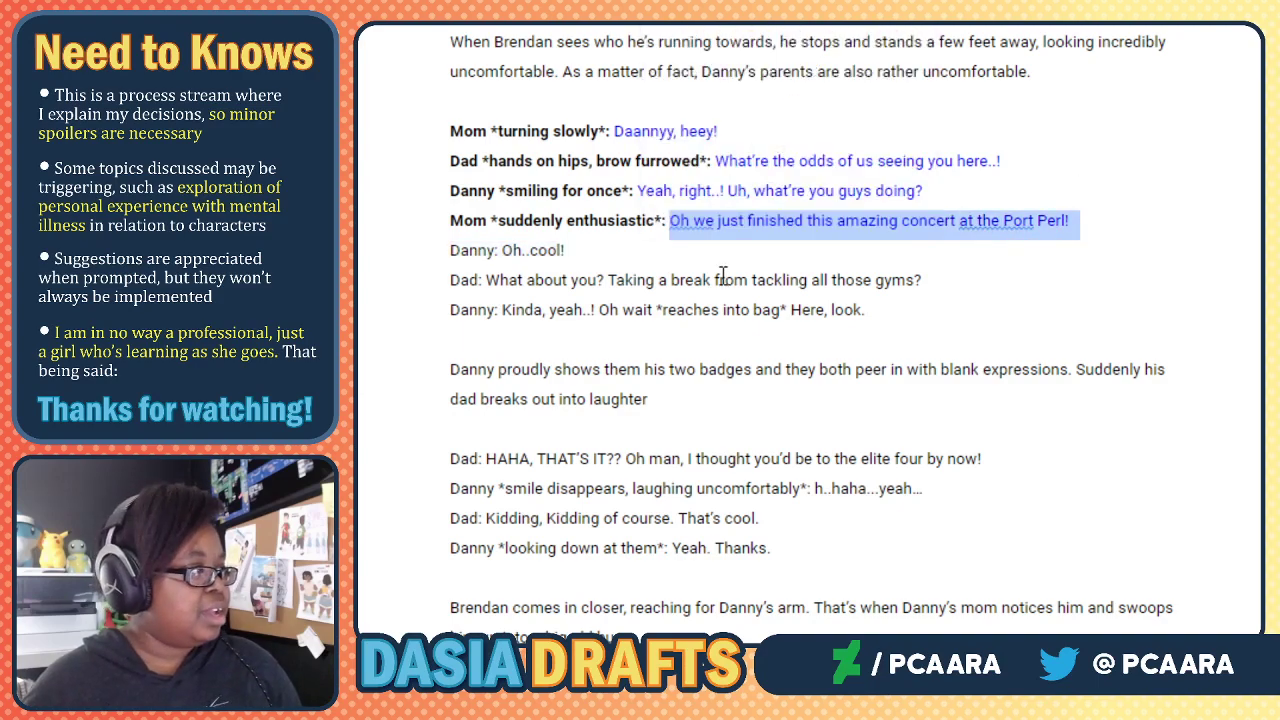
Bold the speaker label "Danny:" in front of "Oh..cool!" and color that dialogue blue.
{"action": "scroll", "coordinate": [688, 253], "scroll_direction": "down", "scroll_amount": 1}
{"action": "left_click", "coordinate": [495, 131]}
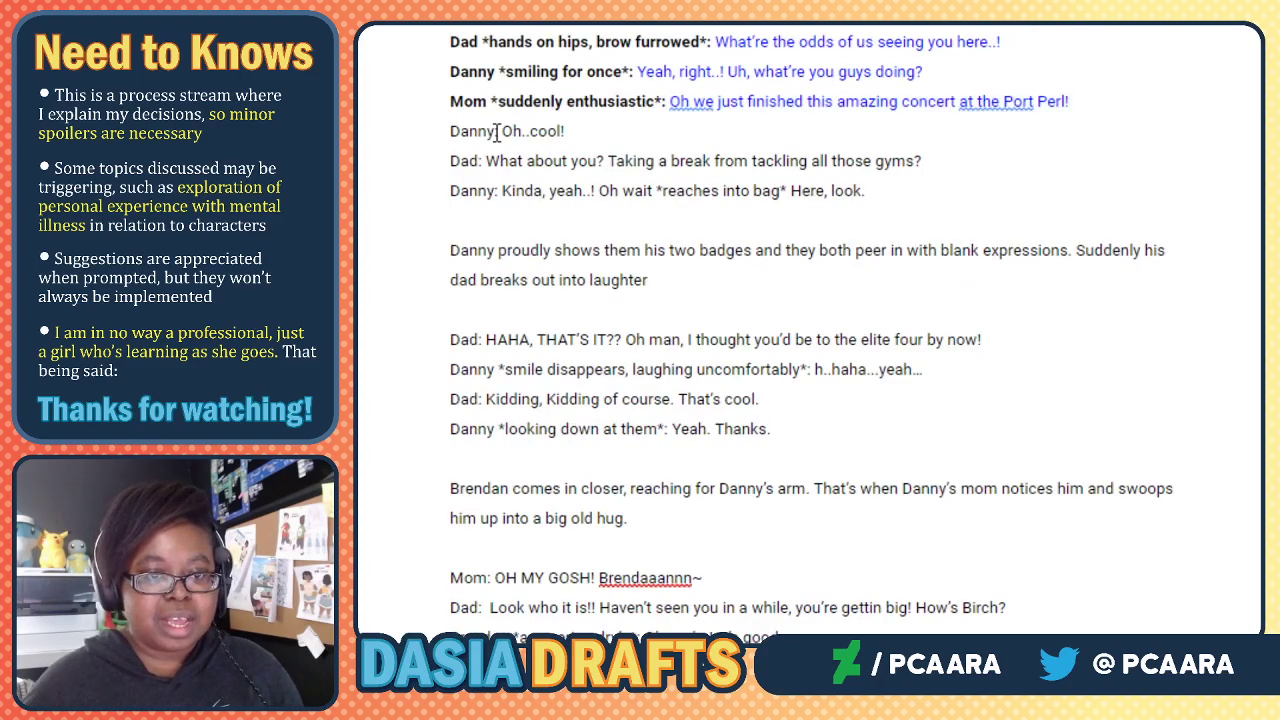
{"action": "left_click_drag", "start_coordinate": [498, 131], "coordinate": [450, 128]}
{"action": "key", "text": "ctrl+b"}
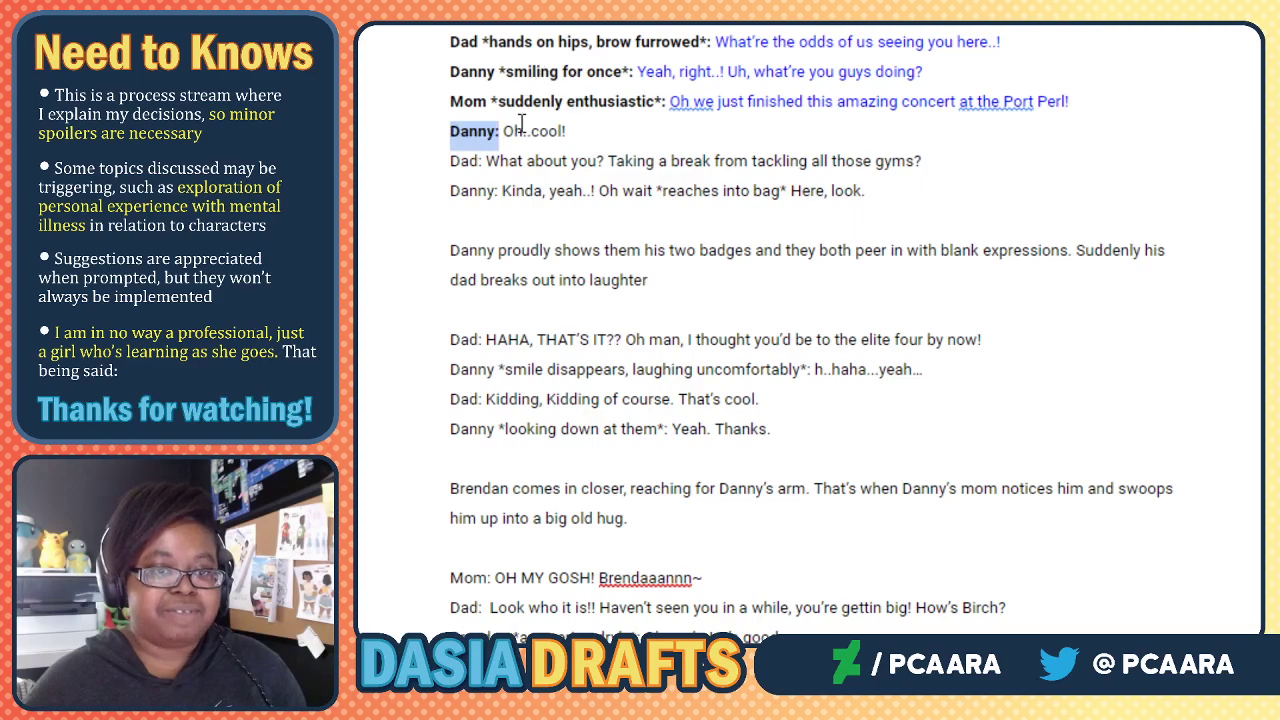
{"action": "left_click", "coordinate": [508, 131]}
{"action": "left_click_drag", "start_coordinate": [503, 131], "coordinate": [615, 148]}
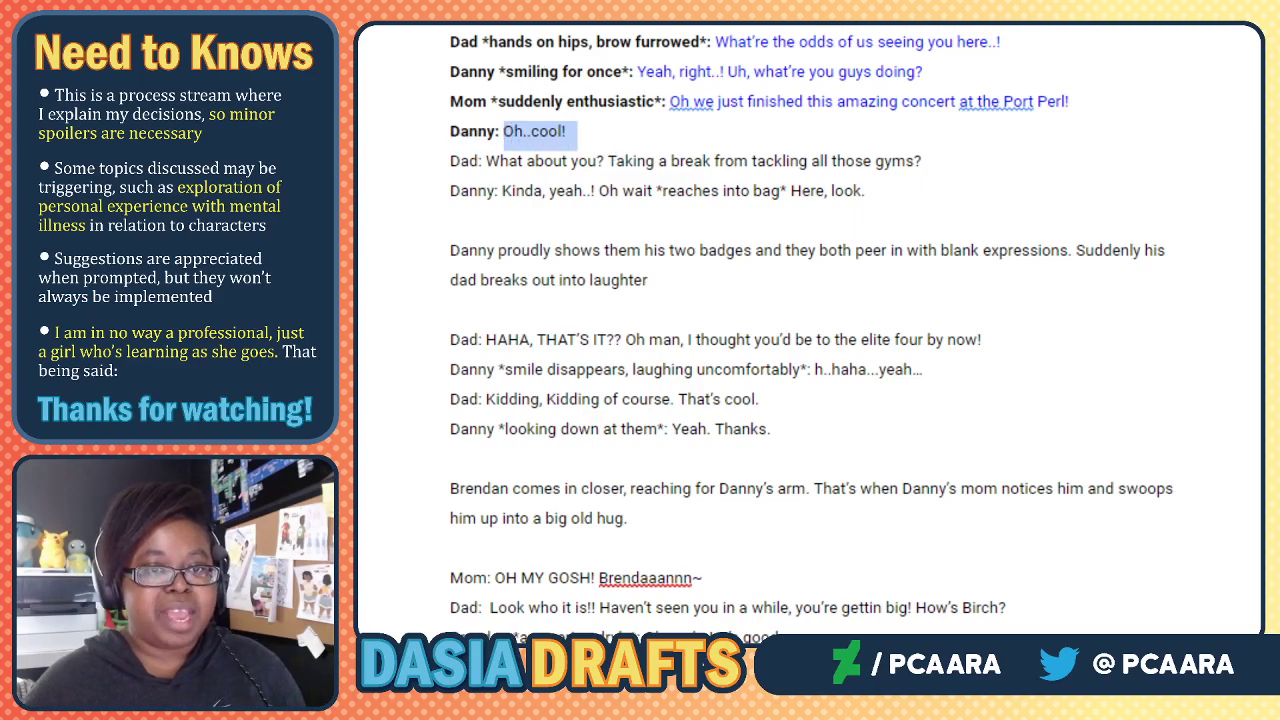
{"action": "left_click", "coordinate": [657, 4]}
{"action": "left_click", "coordinate": [853, 3]}
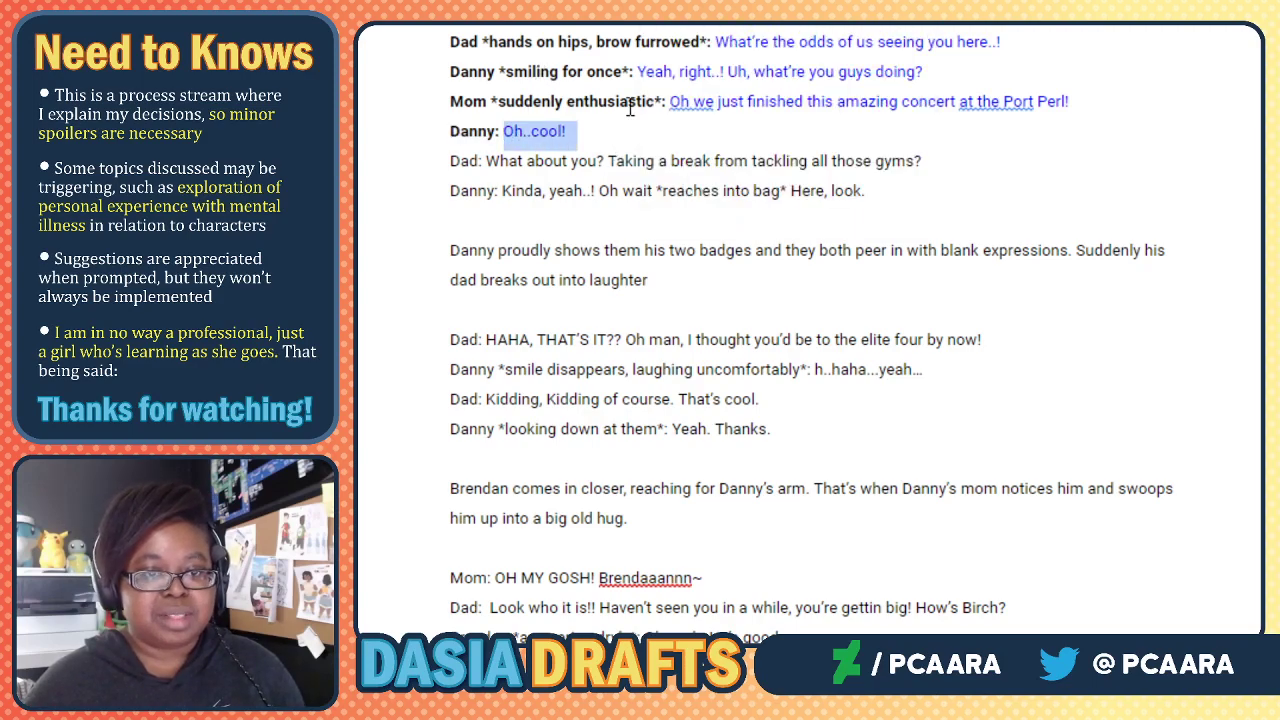
Bold the label "Dad:" and color its dialogue "What about you? Taking a break from tackling all those gyms?" blue.
{"action": "left_click", "coordinate": [568, 162]}
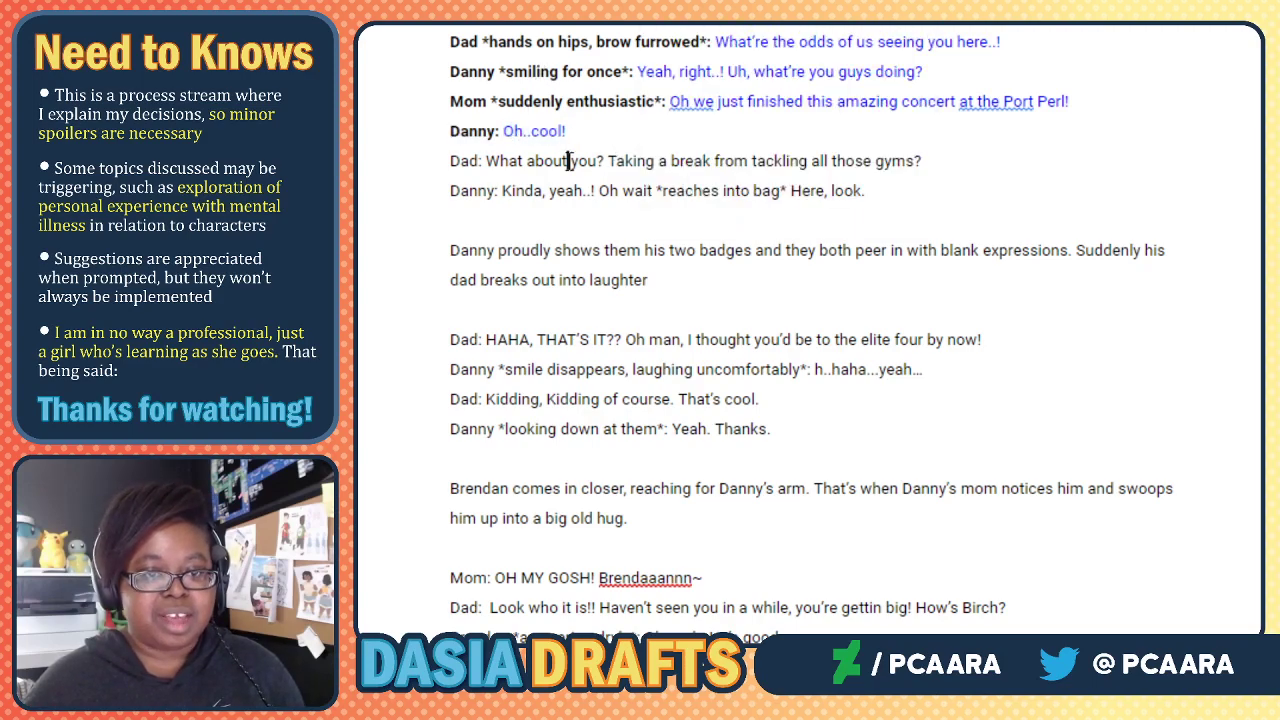
{"action": "left_click_drag", "start_coordinate": [482, 161], "coordinate": [451, 162]}
{"action": "key", "text": "ctrl+b"}
{"action": "left_click", "coordinate": [503, 161]}
{"action": "left_click_drag", "start_coordinate": [486, 161], "coordinate": [940, 168]}
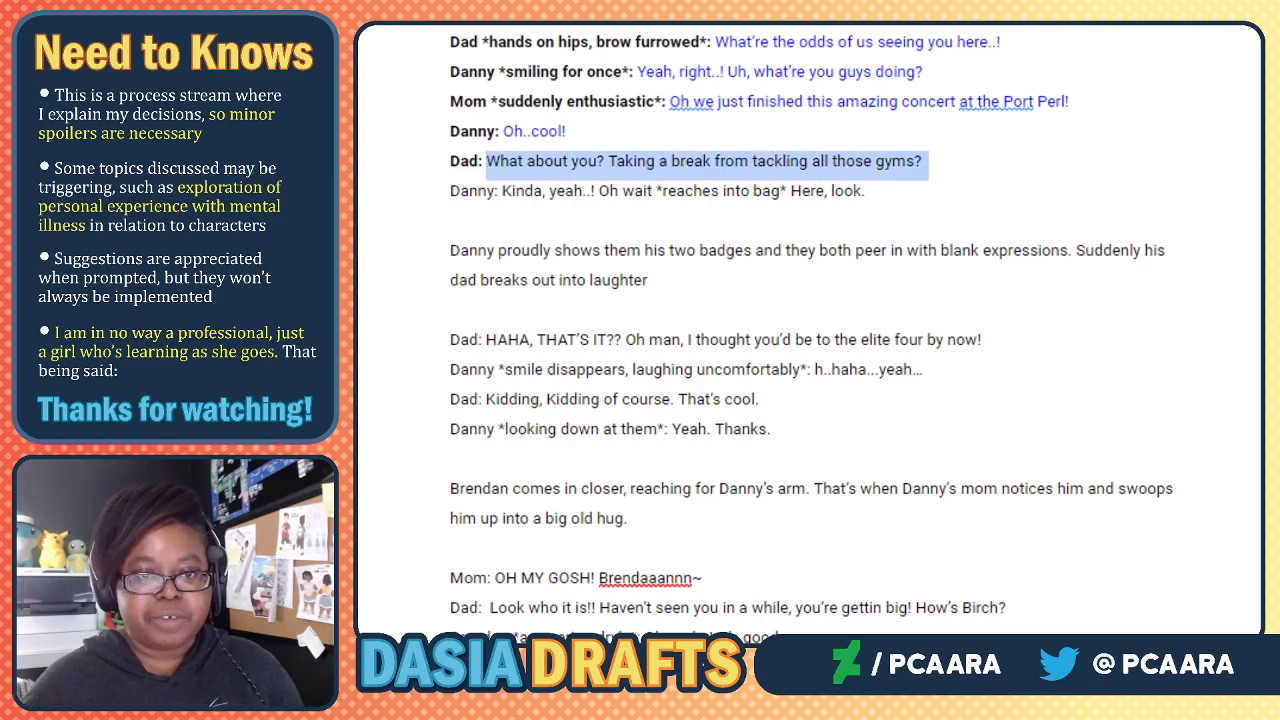
{"action": "left_click", "coordinate": [657, 2]}
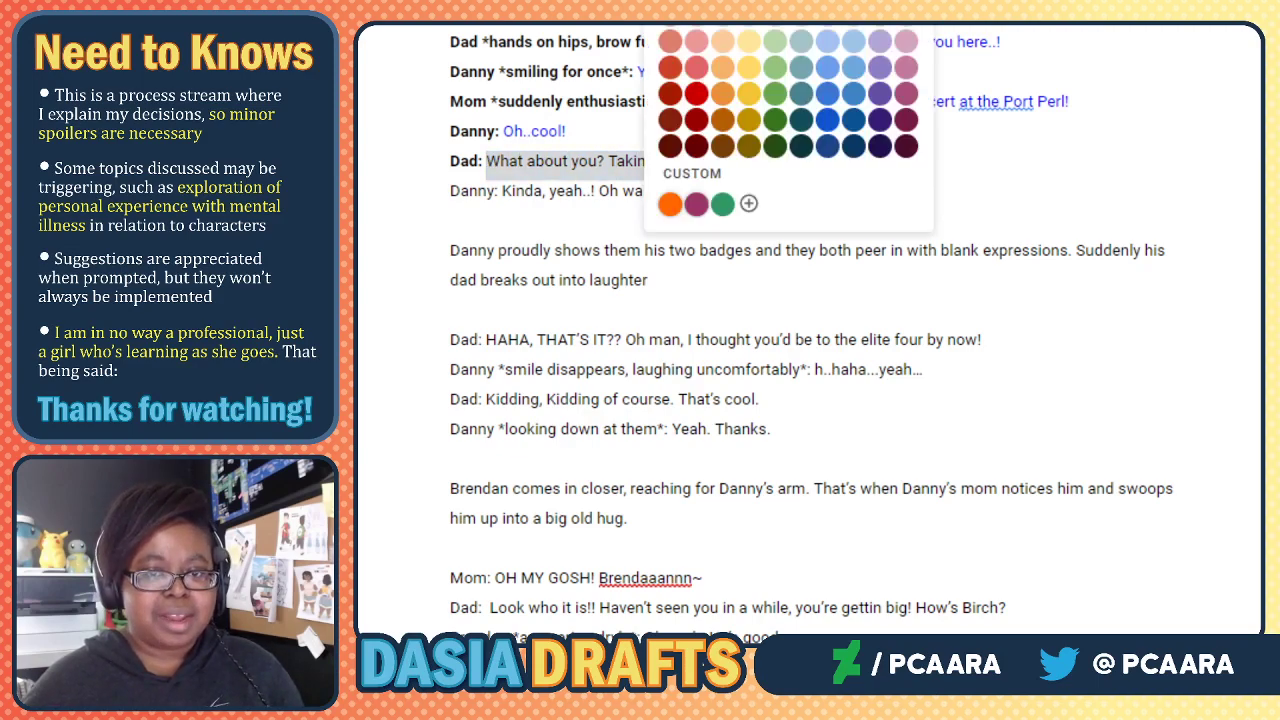
{"action": "left_click", "coordinate": [854, 2]}
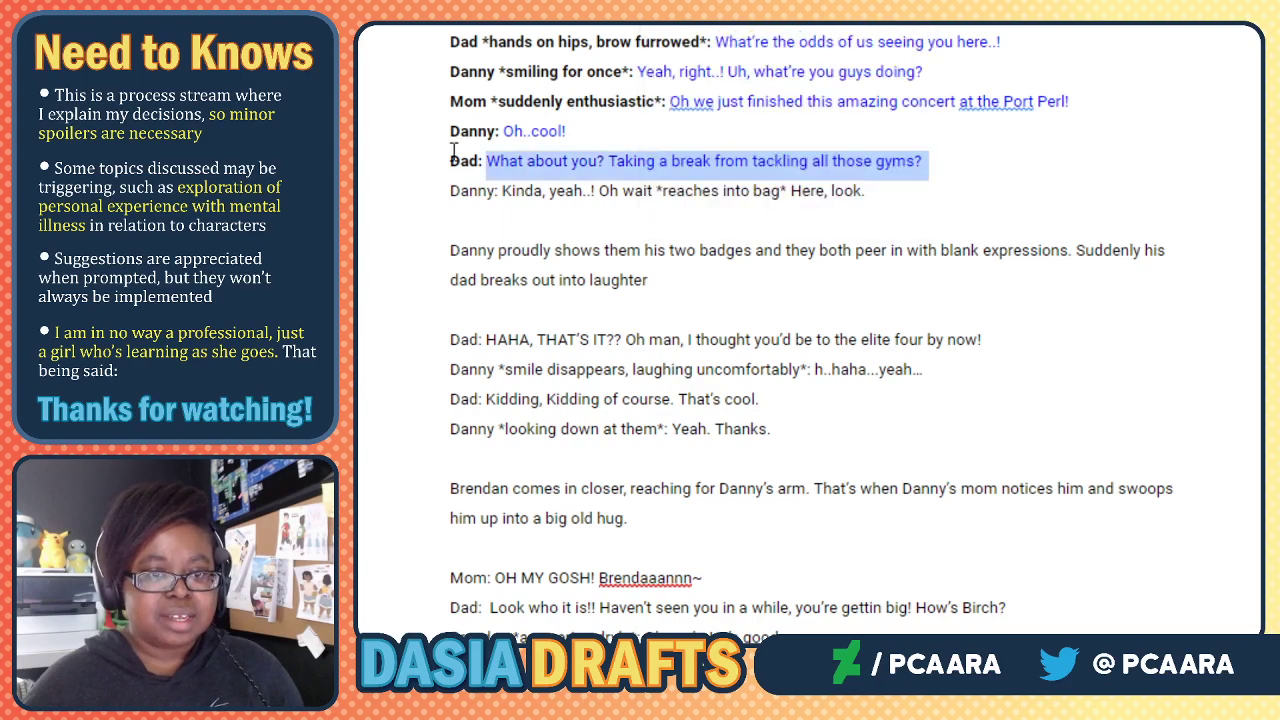
Bold the label "Danny:" and color its dialogue "Kinda, yeah..! Oh wait *reaches into bag* Here, look." blue.
{"action": "left_click", "coordinate": [559, 200]}
{"action": "left_click_drag", "start_coordinate": [499, 191], "coordinate": [872, 191]}
{"action": "key", "text": "ctrl+b"}
{"action": "left_click", "coordinate": [517, 191]}
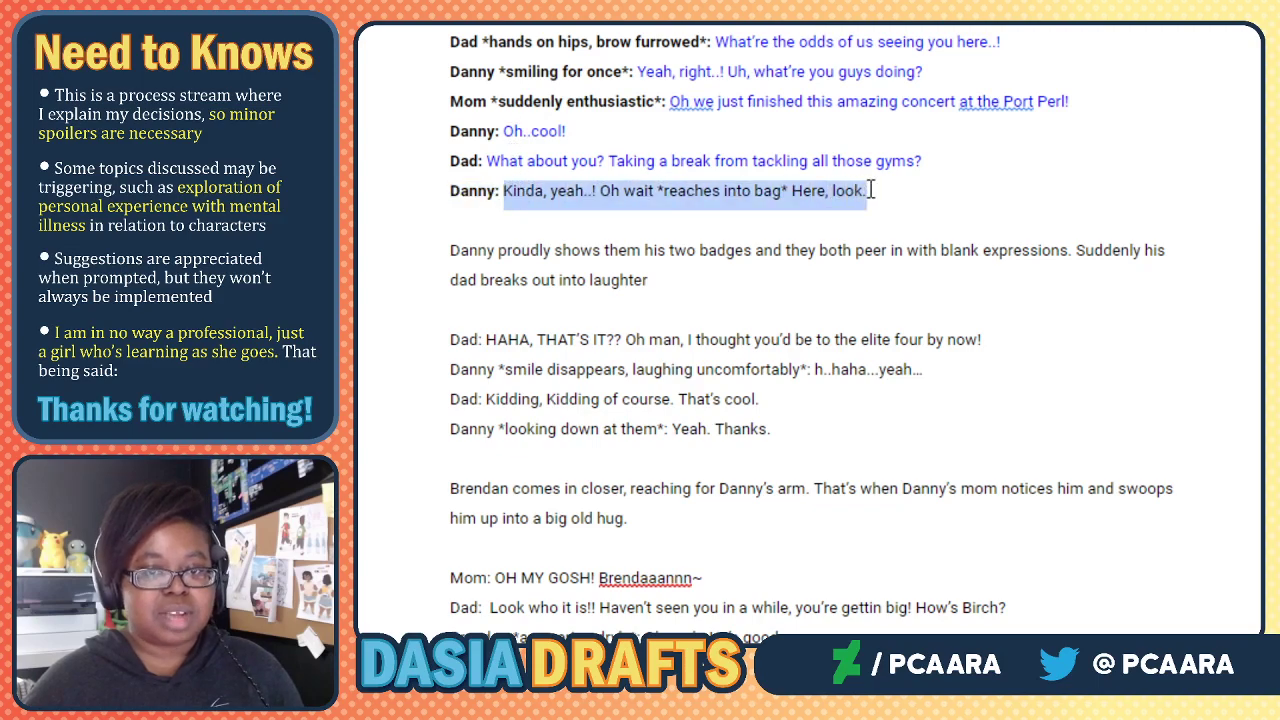
{"action": "left_click", "coordinate": [657, 24]}
{"action": "left_click", "coordinate": [854, 24]}
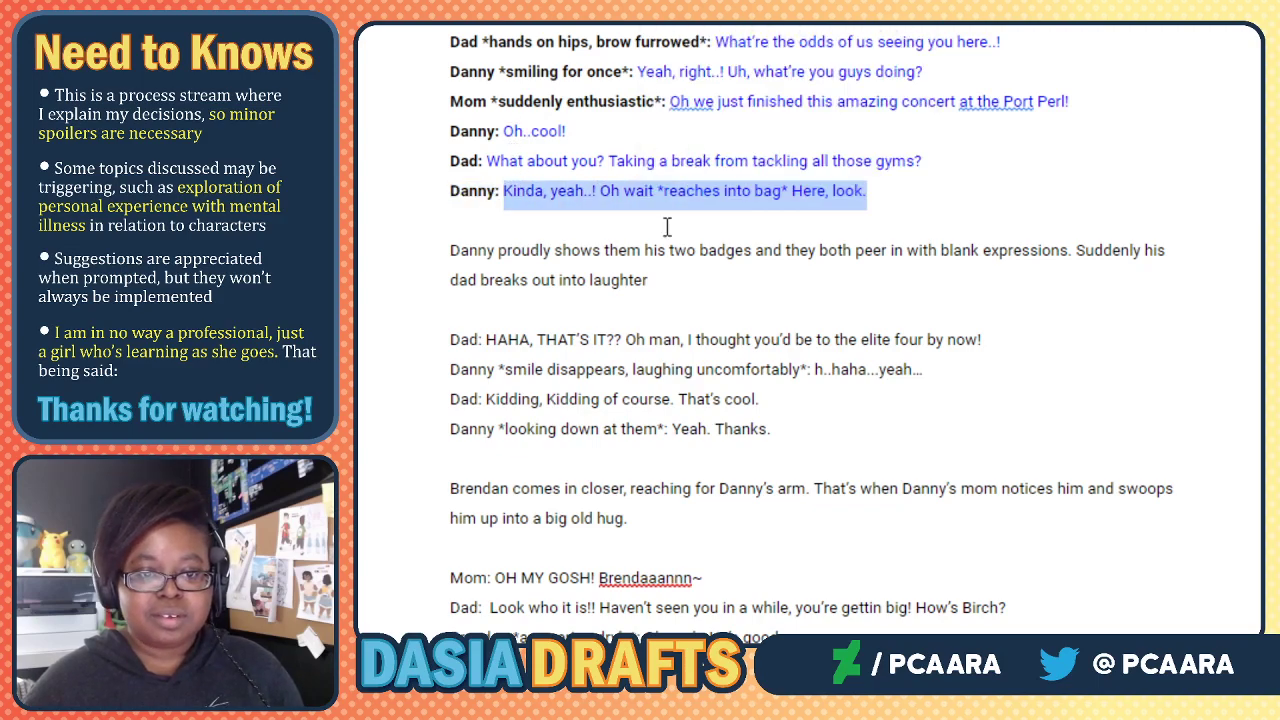
{"action": "left_click", "coordinate": [661, 229]}
Bold the label "Dad:" and color its dialogue "HAHA, THAT'S IT?? Oh man, I thought you'd be to the elite four by now!" blue.
{"action": "scroll", "coordinate": [666, 315], "scroll_direction": "down", "scroll_amount": 2}
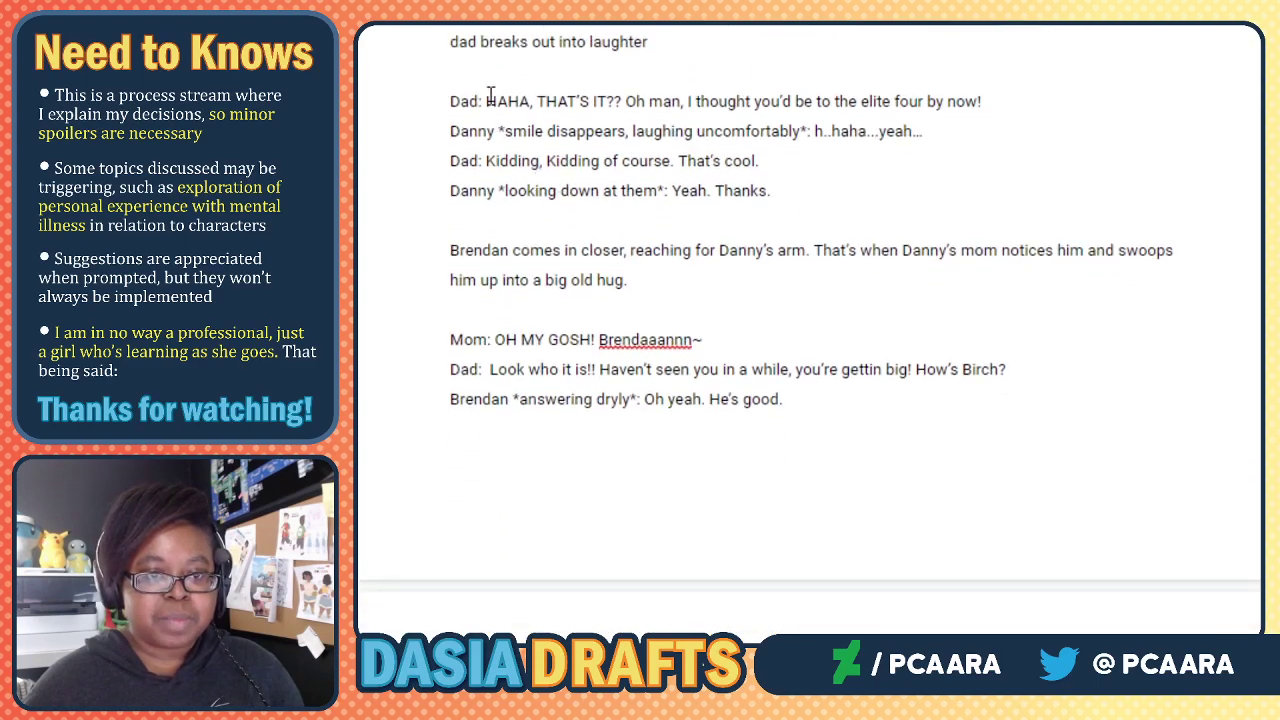
{"action": "left_click_drag", "start_coordinate": [484, 100], "coordinate": [986, 97]}
{"action": "key", "text": "ctrl+b"}
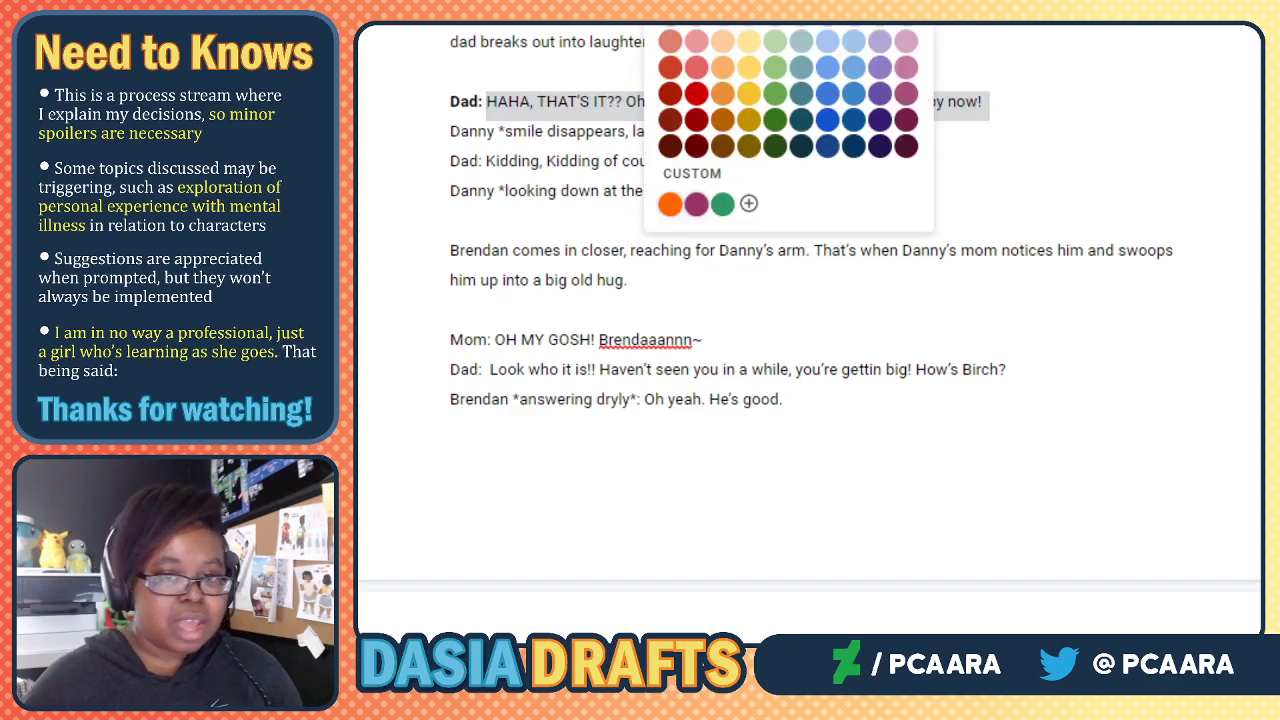
{"action": "left_click", "coordinate": [853, 0]}
Bold the label "Danny *smile disappears, laughing uncomfortably*:" and color its dialogue "h..haha...yeah…" blue.
{"action": "left_click", "coordinate": [538, 131]}
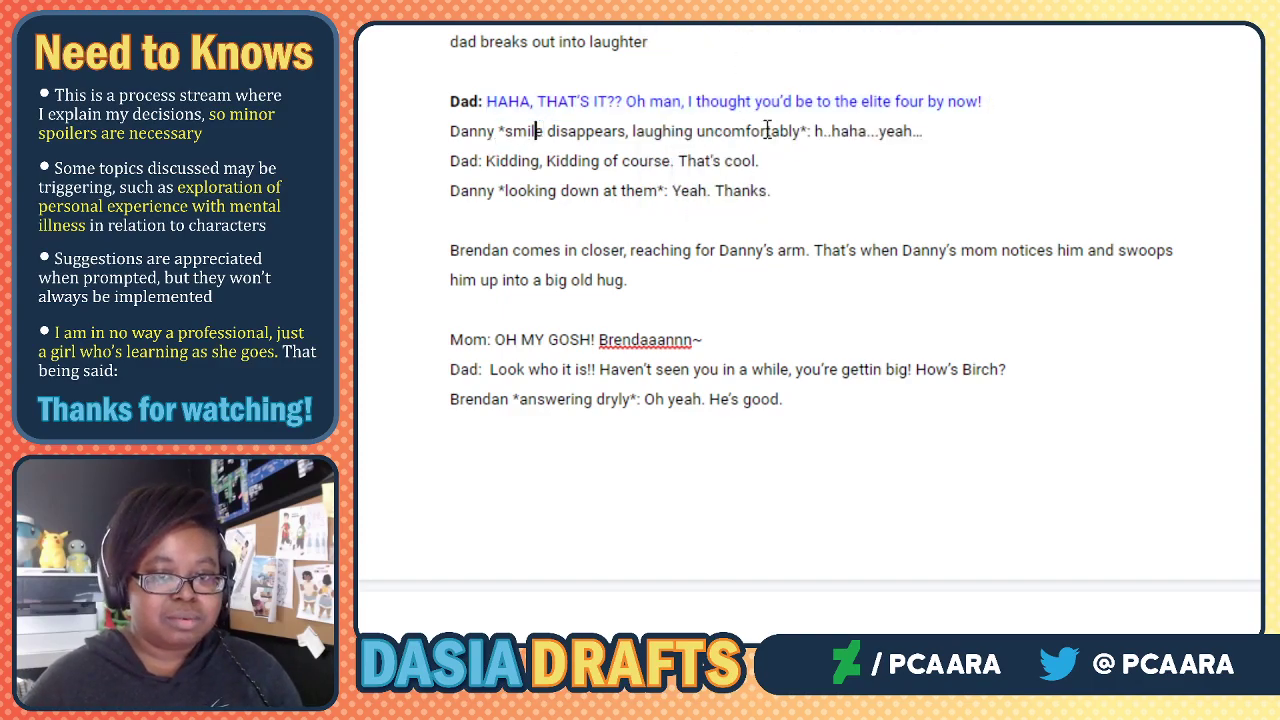
{"action": "left_click_drag", "start_coordinate": [813, 130], "coordinate": [437, 132]}
{"action": "key", "text": "ctrl+b"}
{"action": "left_click", "coordinate": [829, 127]}
{"action": "left_click_drag", "start_coordinate": [822, 131], "coordinate": [937, 138]}
{"action": "left_click", "coordinate": [657, 24]}
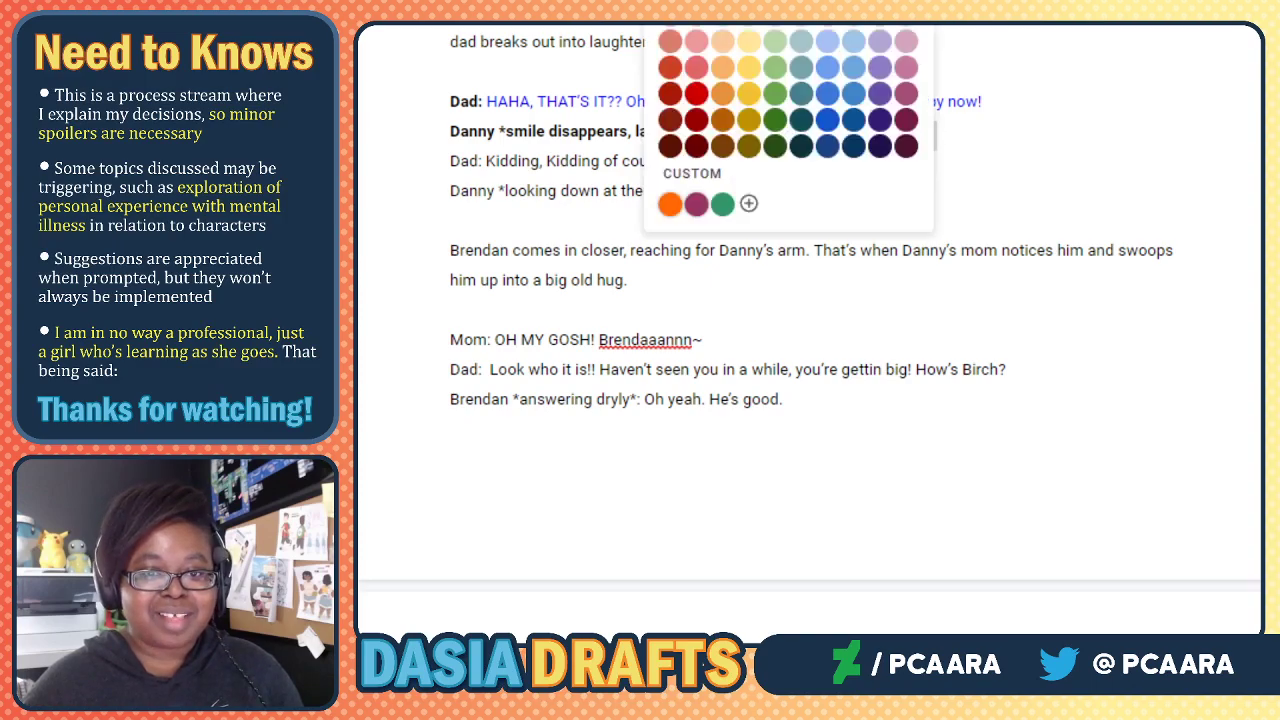
{"action": "left_click", "coordinate": [853, 24]}
{"action": "left_click", "coordinate": [668, 141]}
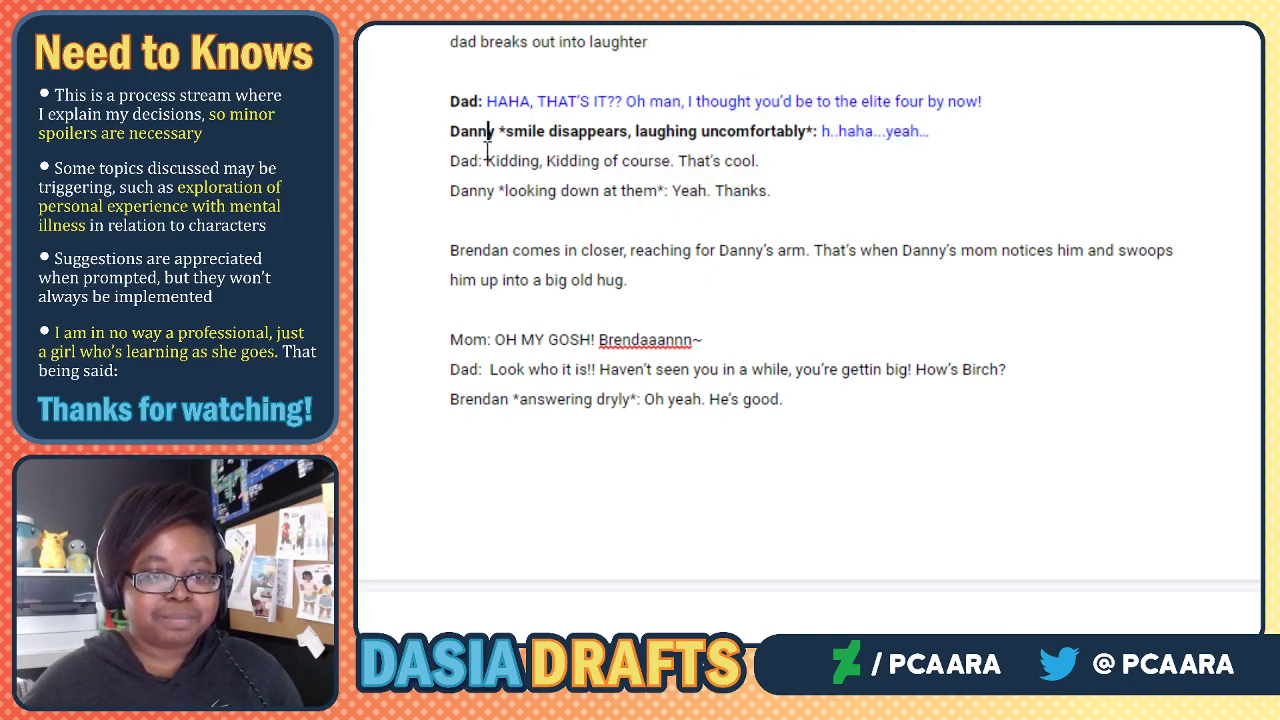
Bold the label "Dad:" and color its dialogue "Kidding, Kidding of course. That's cool." blue.
{"action": "left_click_drag", "start_coordinate": [484, 161], "coordinate": [449, 158]}
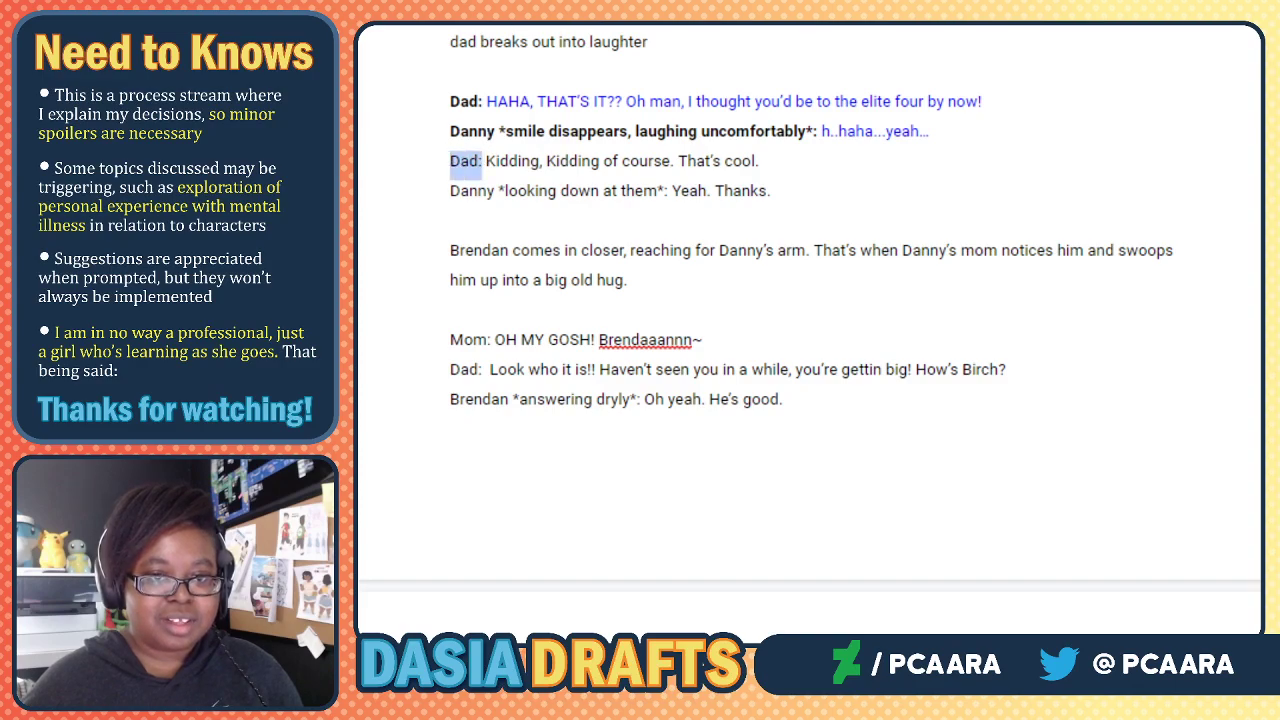
{"action": "key", "text": "ctrl+b"}
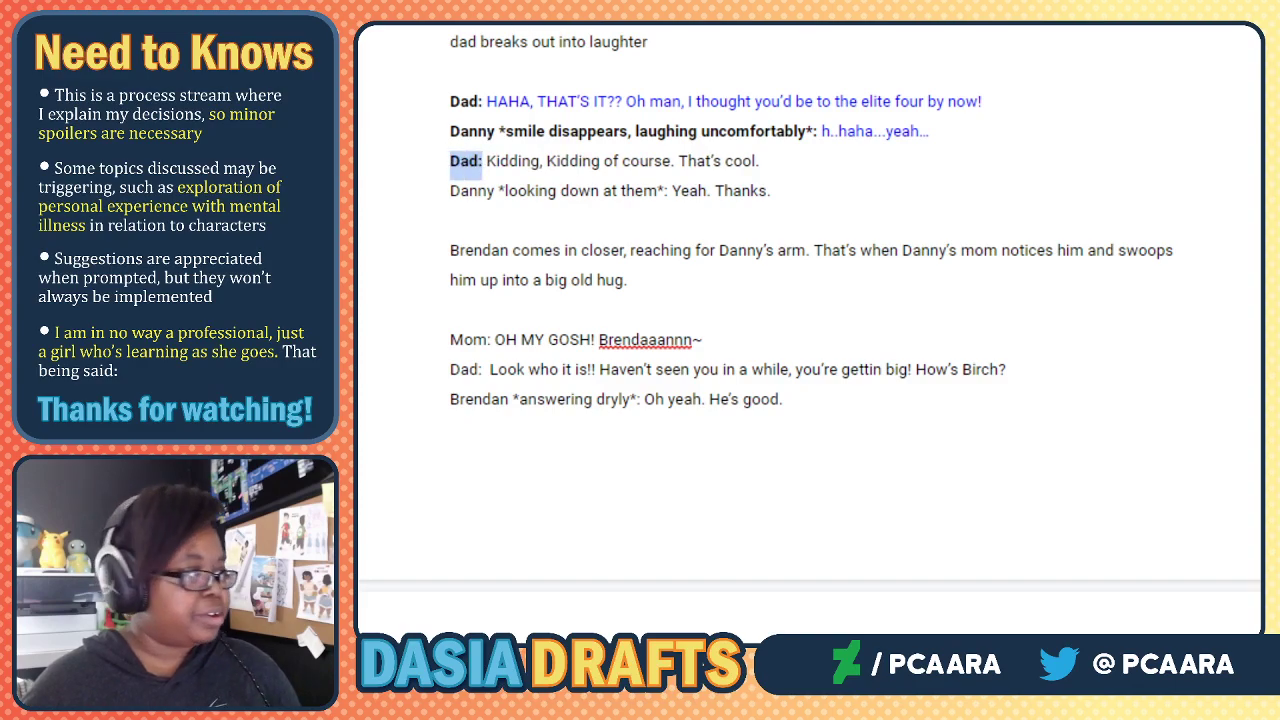
{"action": "left_click", "coordinate": [488, 161]}
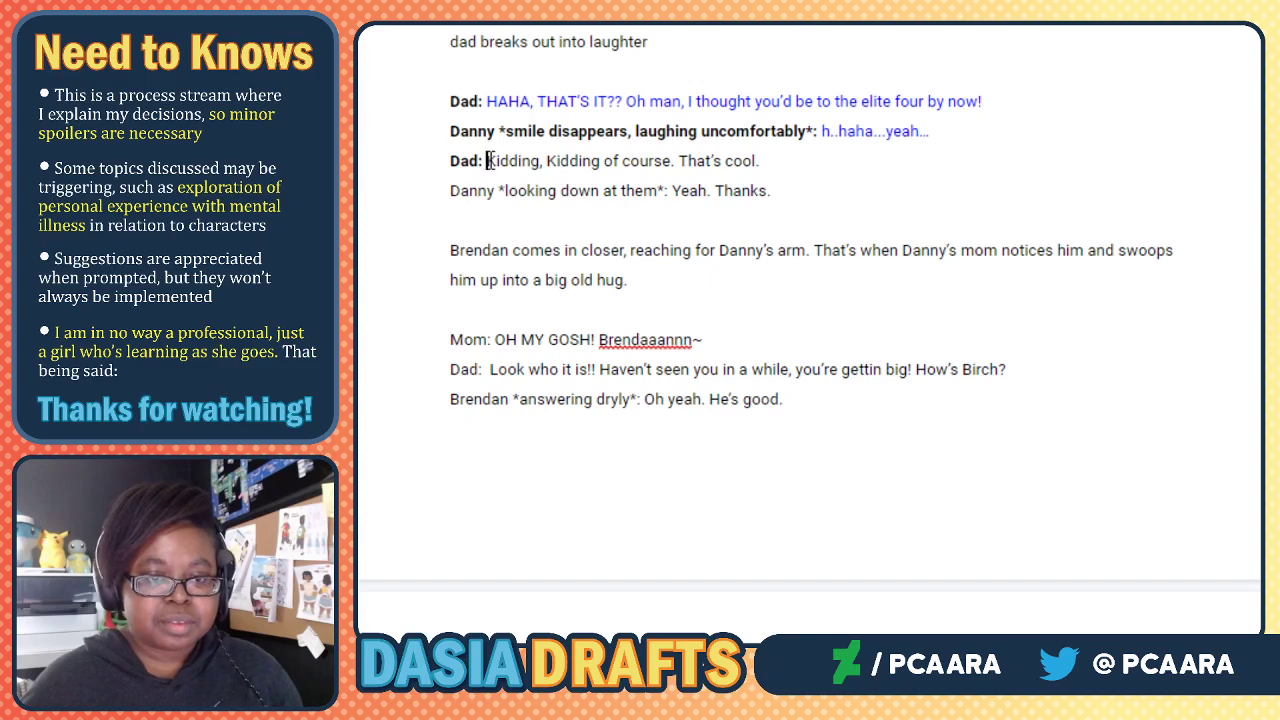
{"action": "left_click_drag", "start_coordinate": [486, 161], "coordinate": [770, 161]}
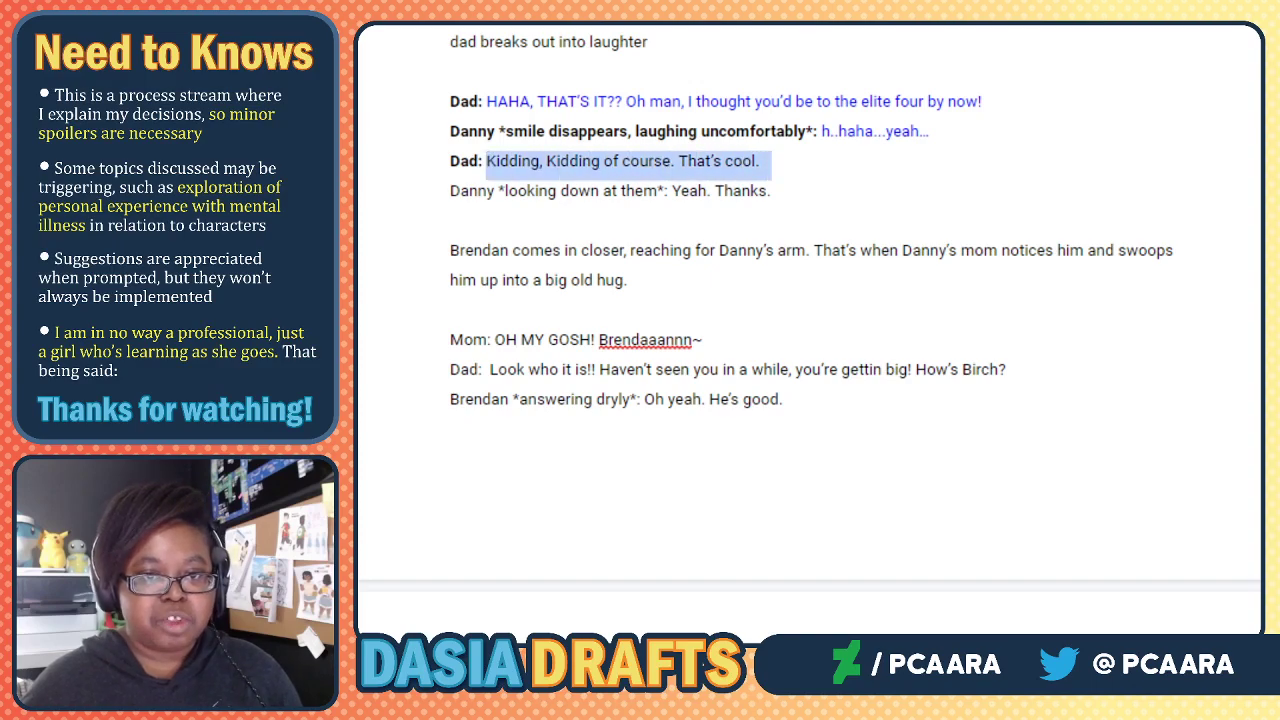
{"action": "left_click", "coordinate": [657, 25]}
{"action": "left_click", "coordinate": [853, 5]}
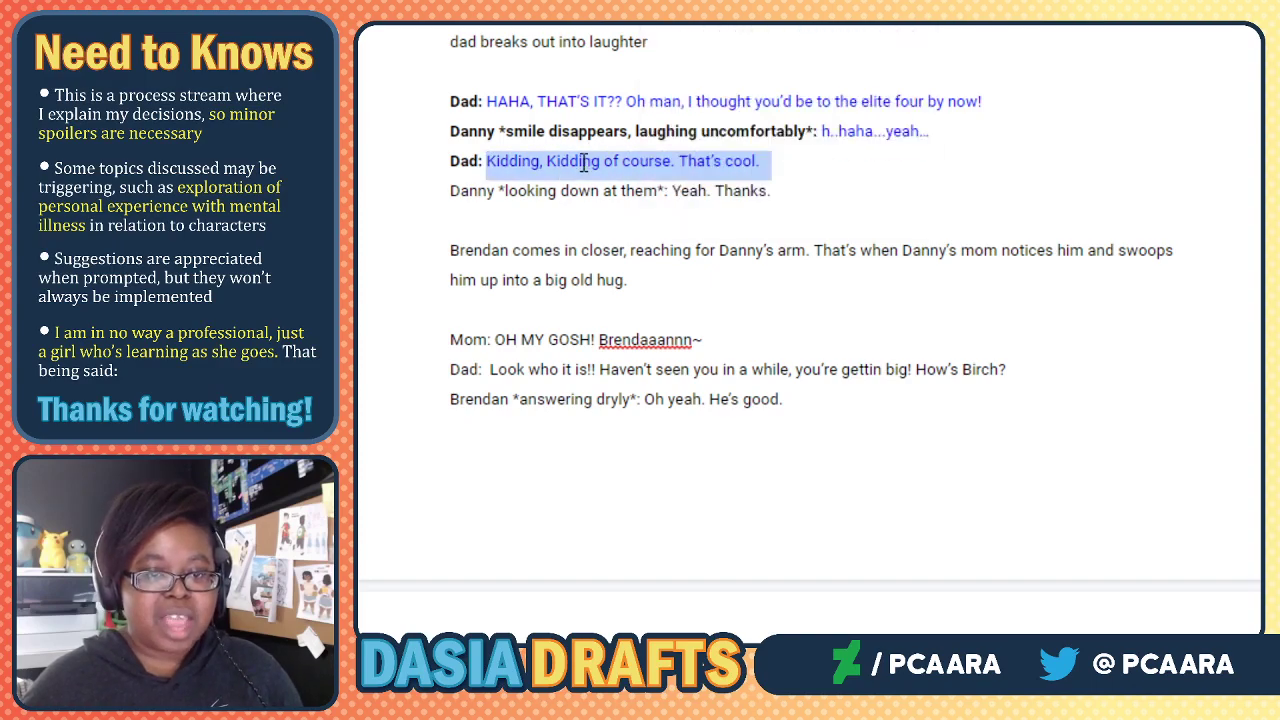
Bold the label "Danny *looking down at them*:" and color its dialogue "Yeah. Thanks." blue.
{"action": "left_click", "coordinate": [572, 192]}
{"action": "left_click_drag", "start_coordinate": [668, 190], "coordinate": [451, 190]}
{"action": "key", "text": "ctrl+b"}
{"action": "left_click", "coordinate": [689, 170]}
{"action": "left_click_drag", "start_coordinate": [673, 190], "coordinate": [776, 190]}
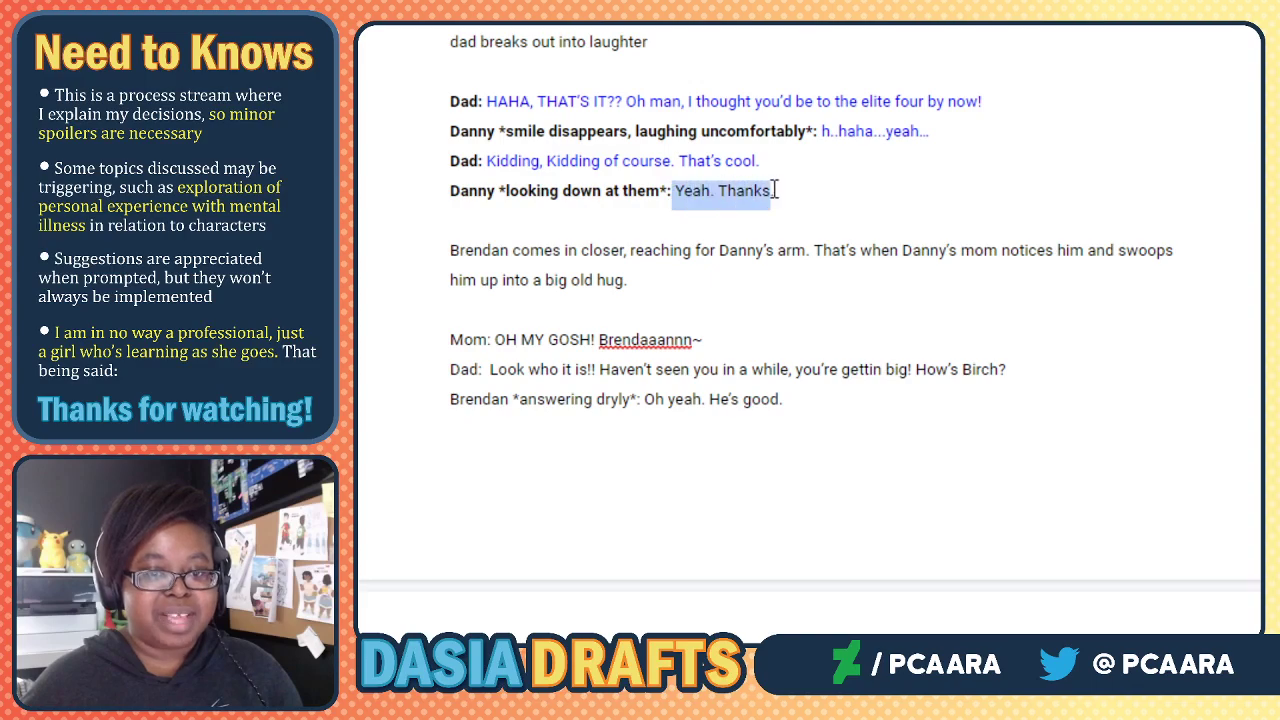
{"action": "left_click", "coordinate": [680, 190]}
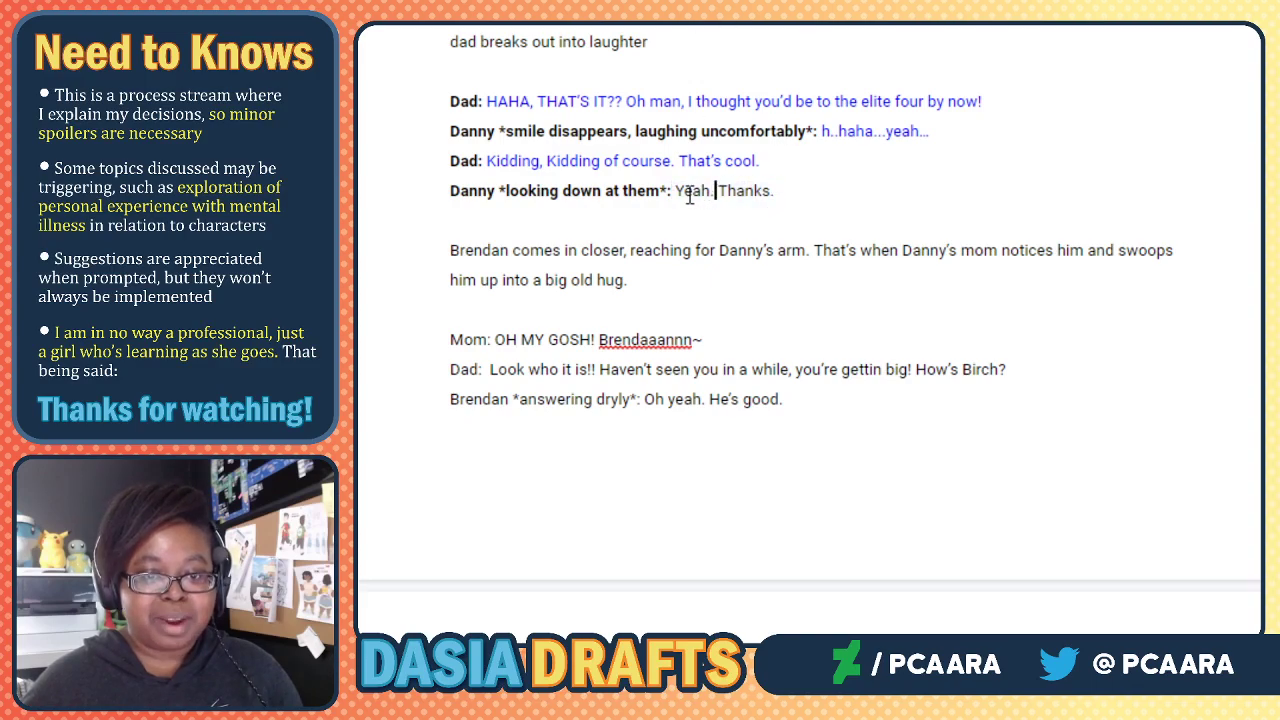
{"action": "left_click_drag", "start_coordinate": [677, 191], "coordinate": [792, 190]}
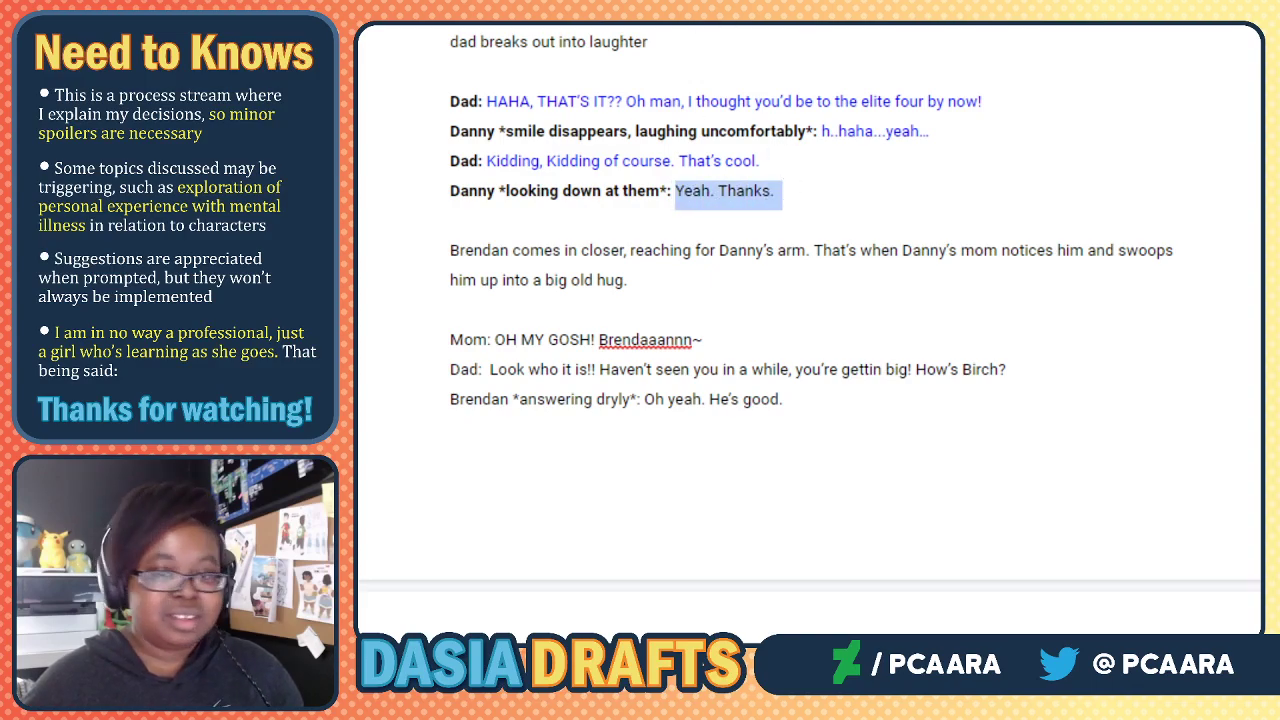
{"action": "left_click", "coordinate": [657, 3]}
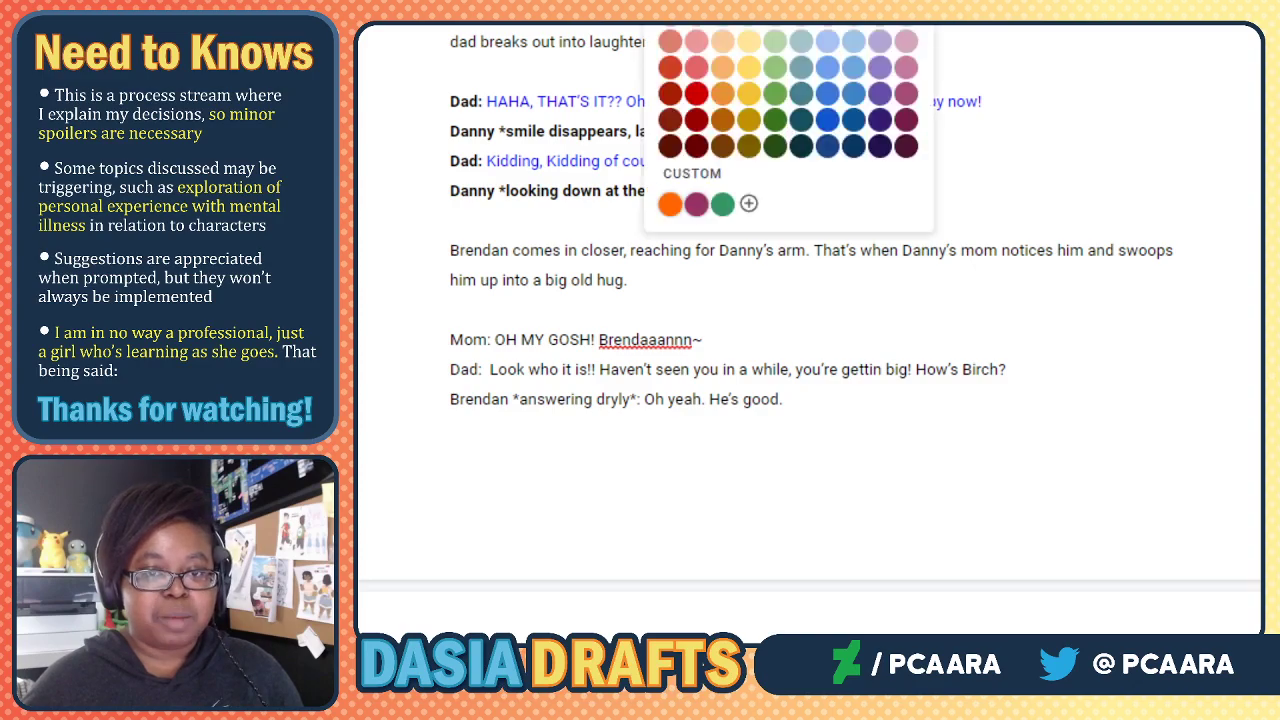
{"action": "left_click", "coordinate": [853, 2]}
{"action": "left_click", "coordinate": [757, 196]}
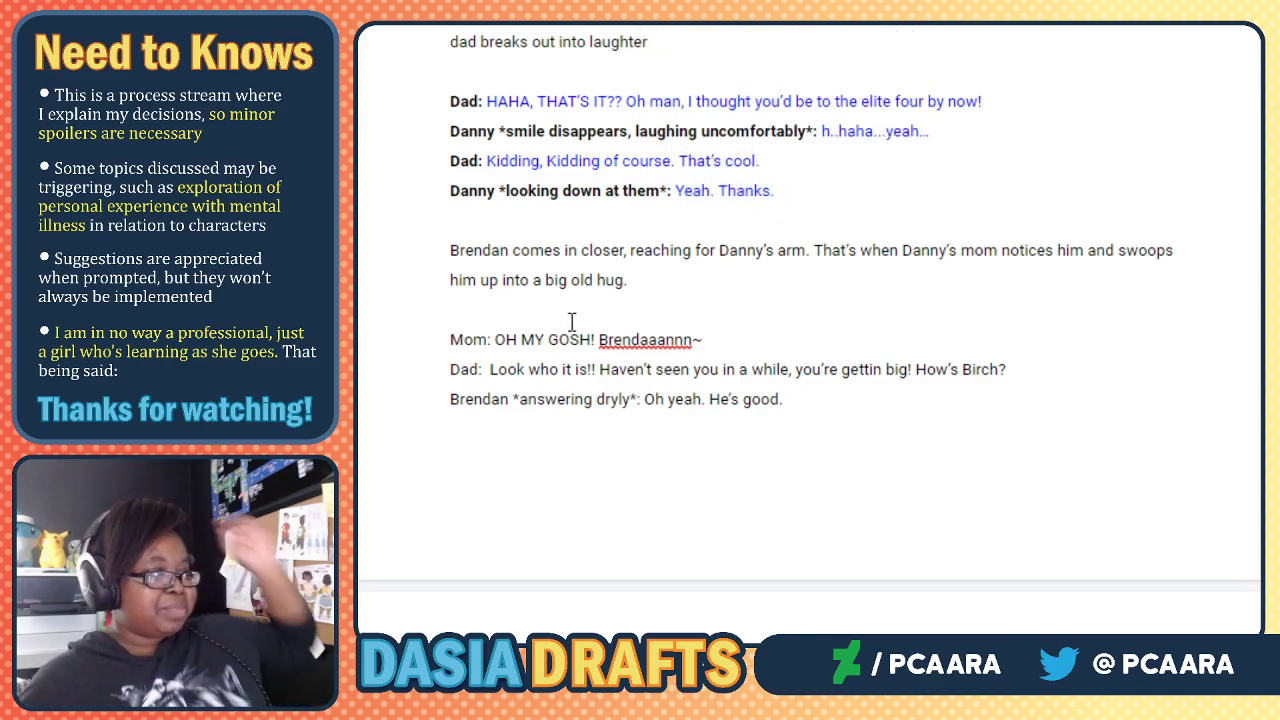
Bold the label "Mom:" and color its dialogue "OH MY GOSH! Brendaaannn~" blue.
{"action": "scroll", "coordinate": [597, 294], "scroll_direction": "down", "scroll_amount": 1}
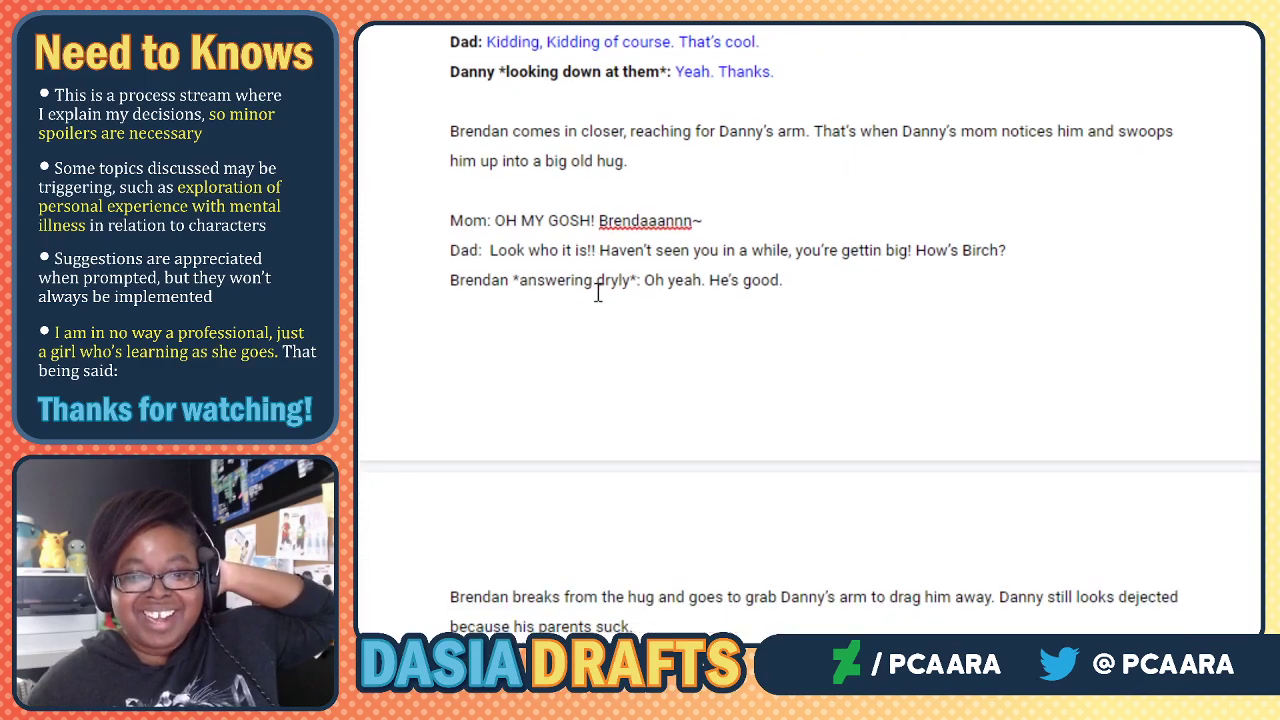
{"action": "scroll", "coordinate": [598, 292], "scroll_direction": "down", "scroll_amount": 1}
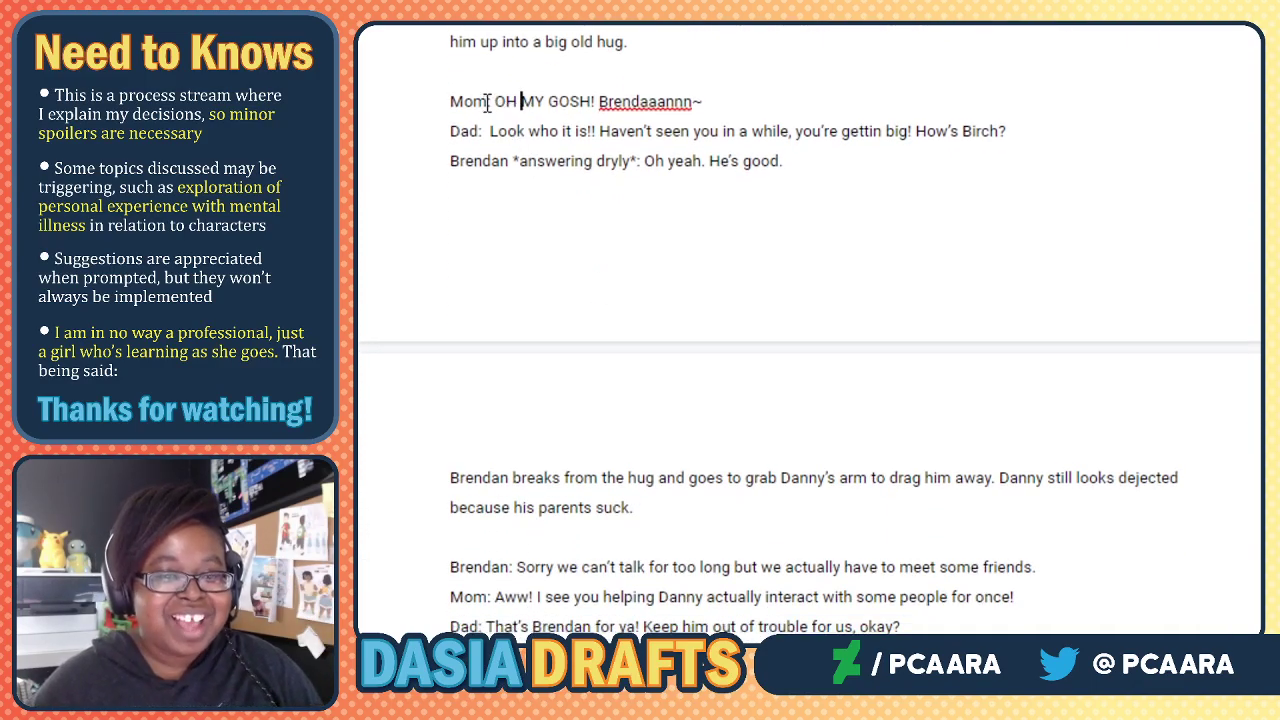
{"action": "left_click_drag", "start_coordinate": [490, 101], "coordinate": [455, 101]}
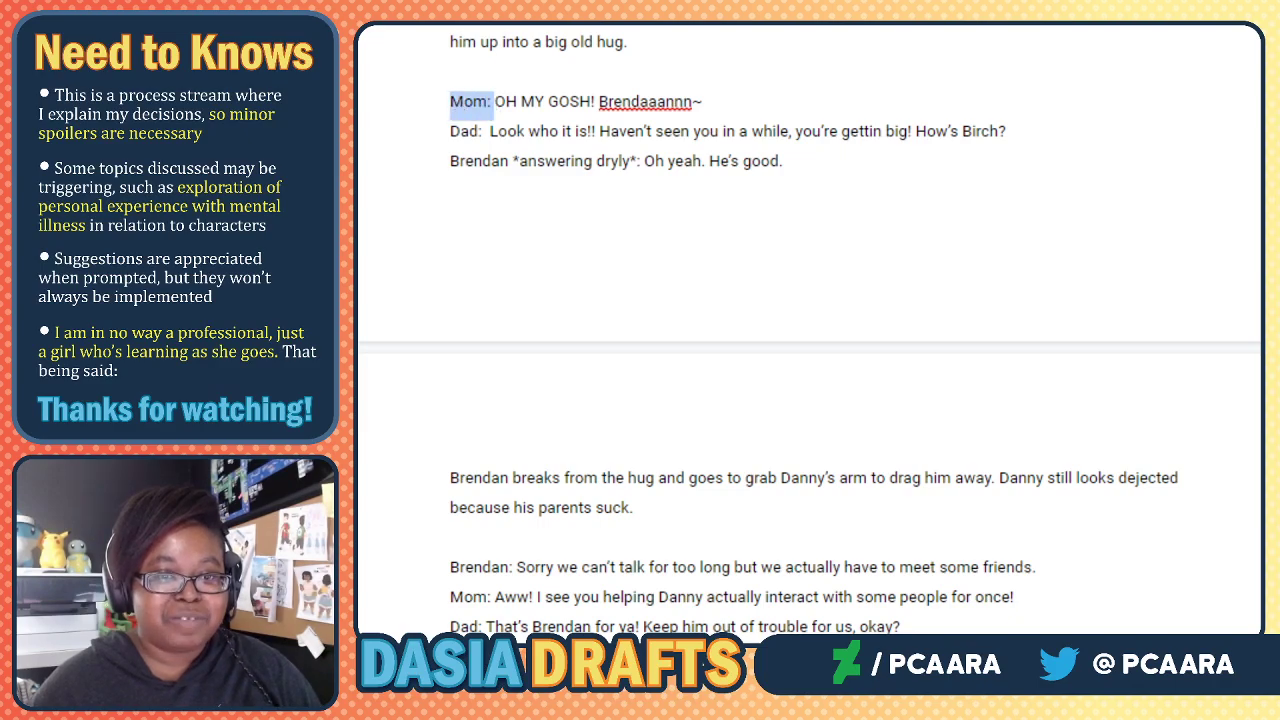
{"action": "key", "text": "ctrl+b"}
{"action": "left_click", "coordinate": [536, 104]}
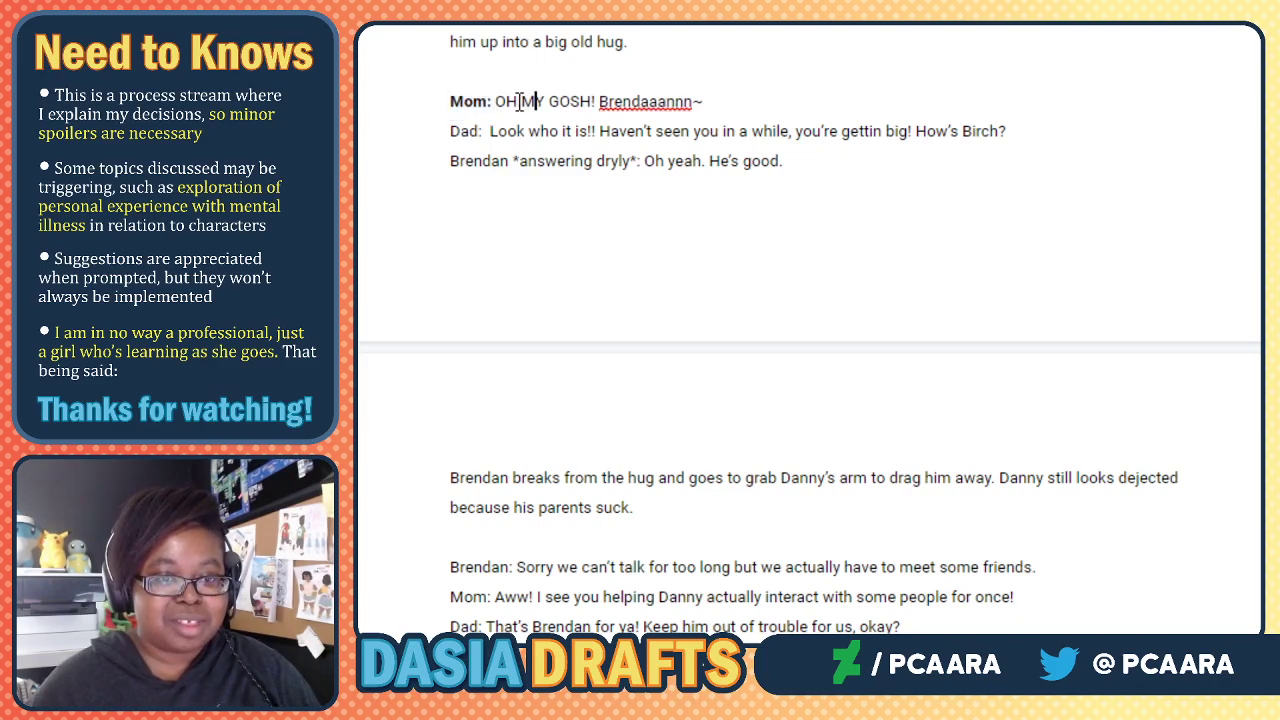
{"action": "left_click_drag", "start_coordinate": [496, 101], "coordinate": [709, 97]}
{"action": "left_click", "coordinate": [658, 3]}
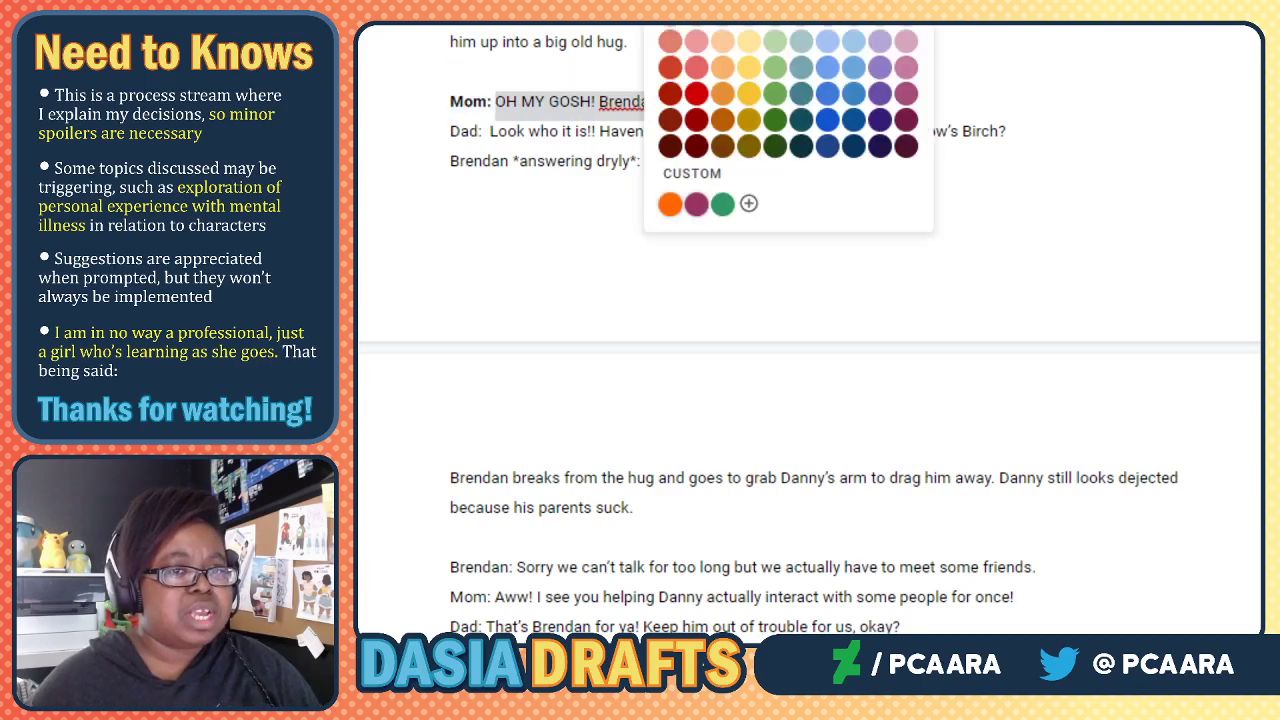
{"action": "left_click", "coordinate": [853, 2]}
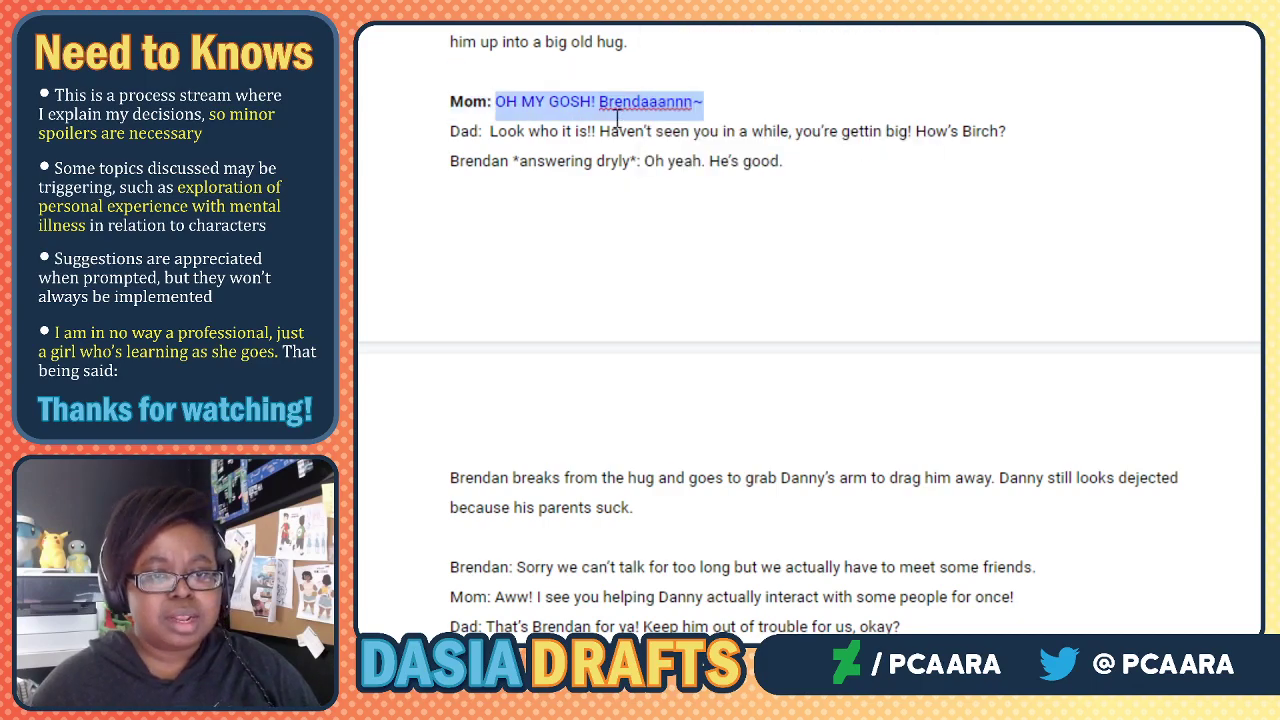
Bold the label "Dad:" and color its dialogue "Look who it is!! Haven't seen you in a while, you're gettin big! How's Birch?" blue.
{"action": "left_click", "coordinate": [575, 136]}
{"action": "left_click_drag", "start_coordinate": [483, 130], "coordinate": [452, 130]}
{"action": "key", "text": "ctrl+b"}
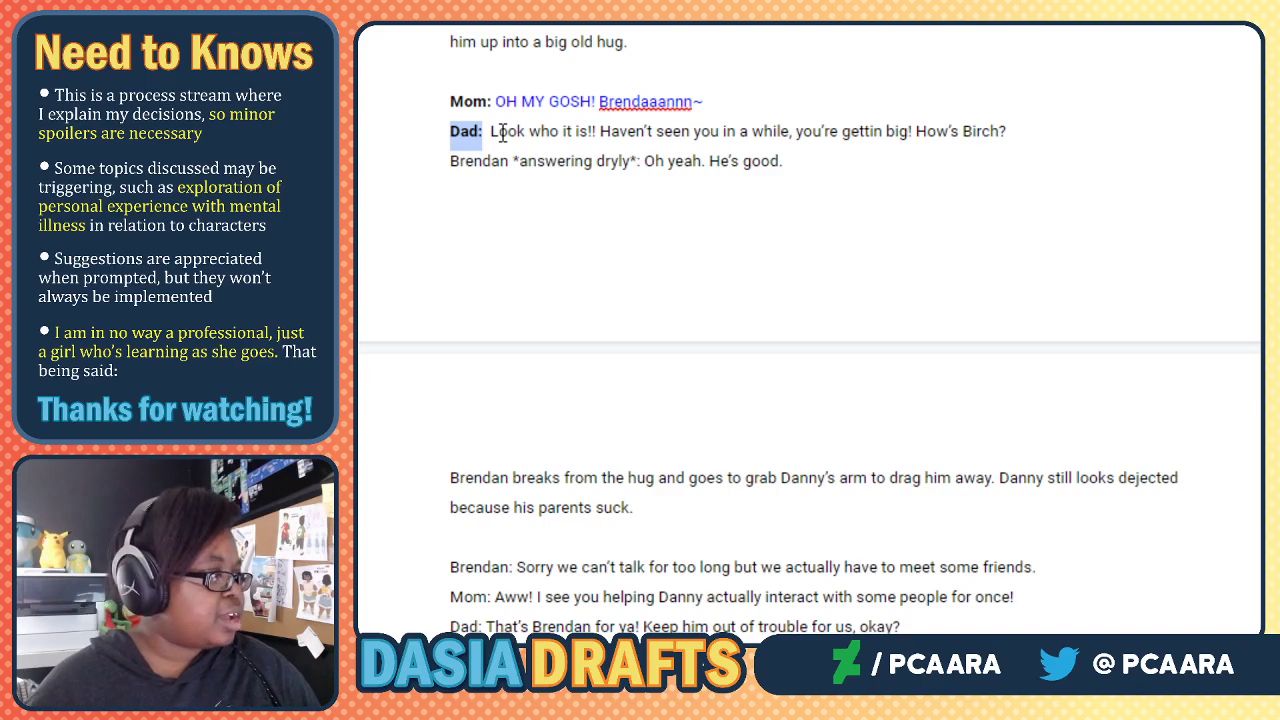
{"action": "left_click", "coordinate": [500, 131]}
{"action": "left_click_drag", "start_coordinate": [490, 131], "coordinate": [1060, 132]}
{"action": "left_click", "coordinate": [657, 24]}
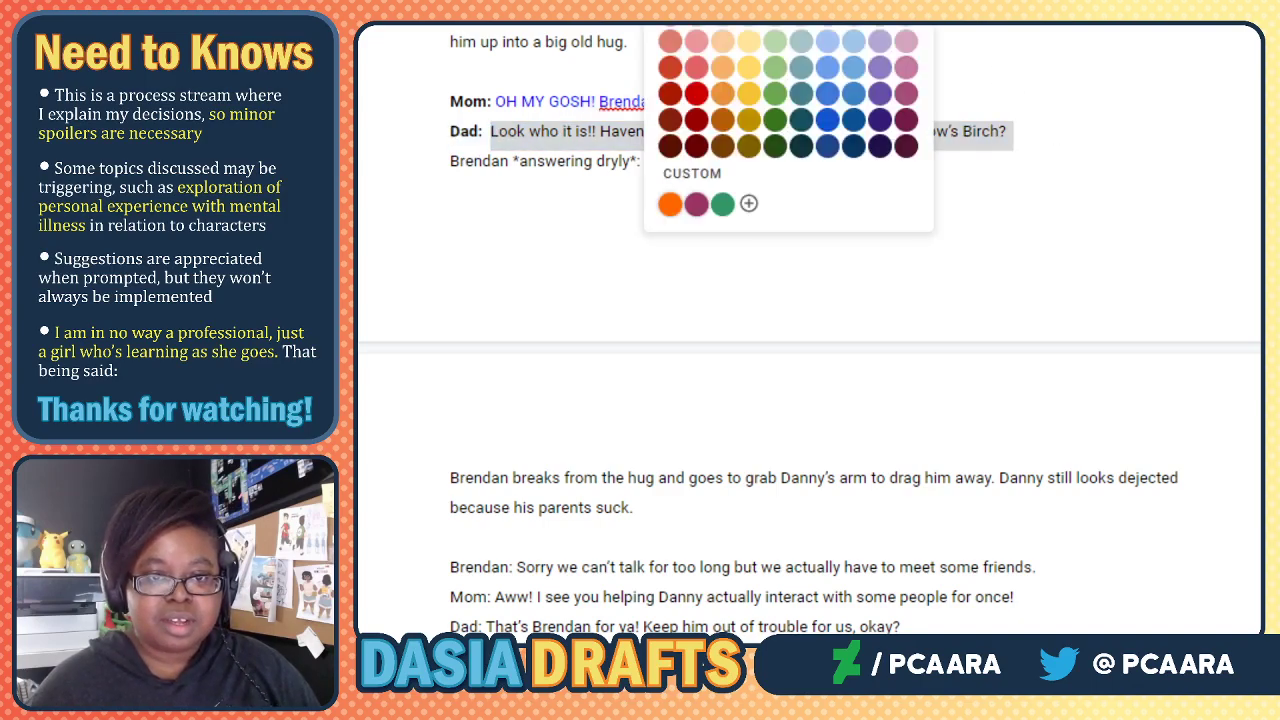
{"action": "left_click", "coordinate": [853, 24]}
Bold the label "Brendan *answering dryly*:" and color its dialogue "Oh yeah. He's good." blue.
{"action": "left_click", "coordinate": [496, 170]}
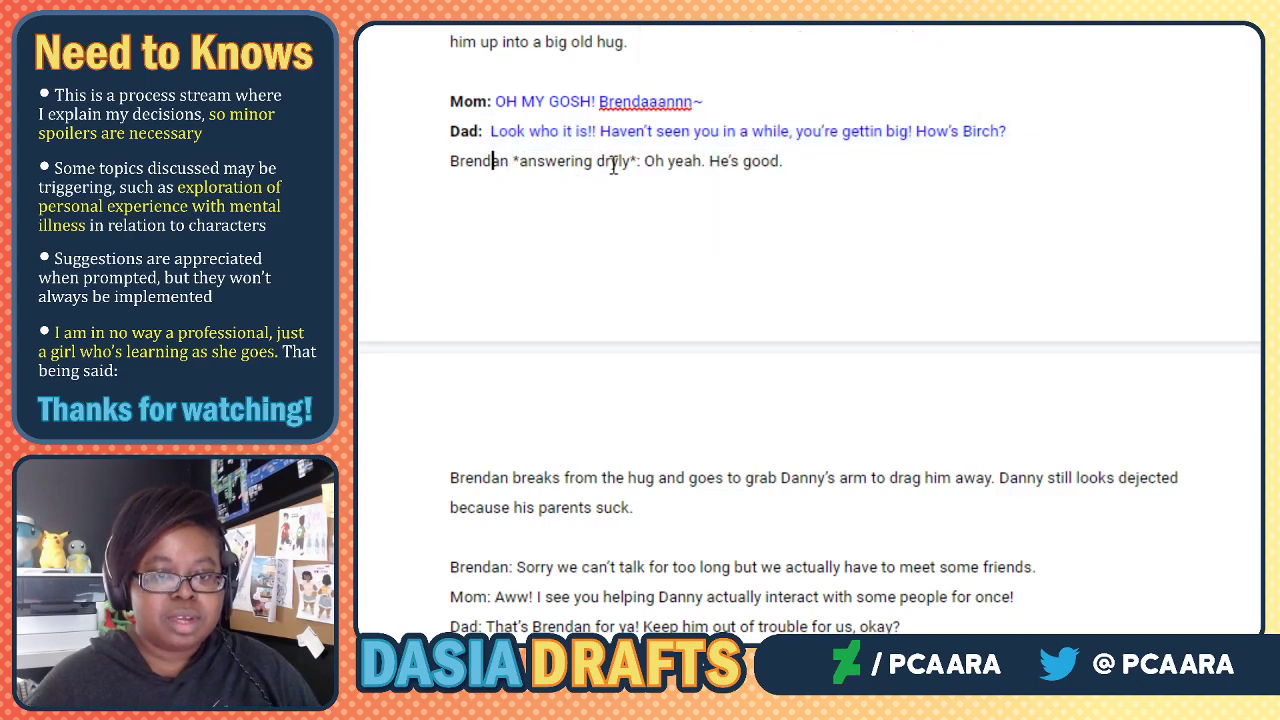
{"action": "left_click_drag", "start_coordinate": [638, 162], "coordinate": [491, 168]}
{"action": "left_click", "coordinate": [618, 171]}
{"action": "left_click", "coordinate": [645, 164]}
{"action": "left_click_drag", "start_coordinate": [642, 162], "coordinate": [450, 175]}
{"action": "key", "text": "ctrl+b"}
{"action": "left_click", "coordinate": [689, 163]}
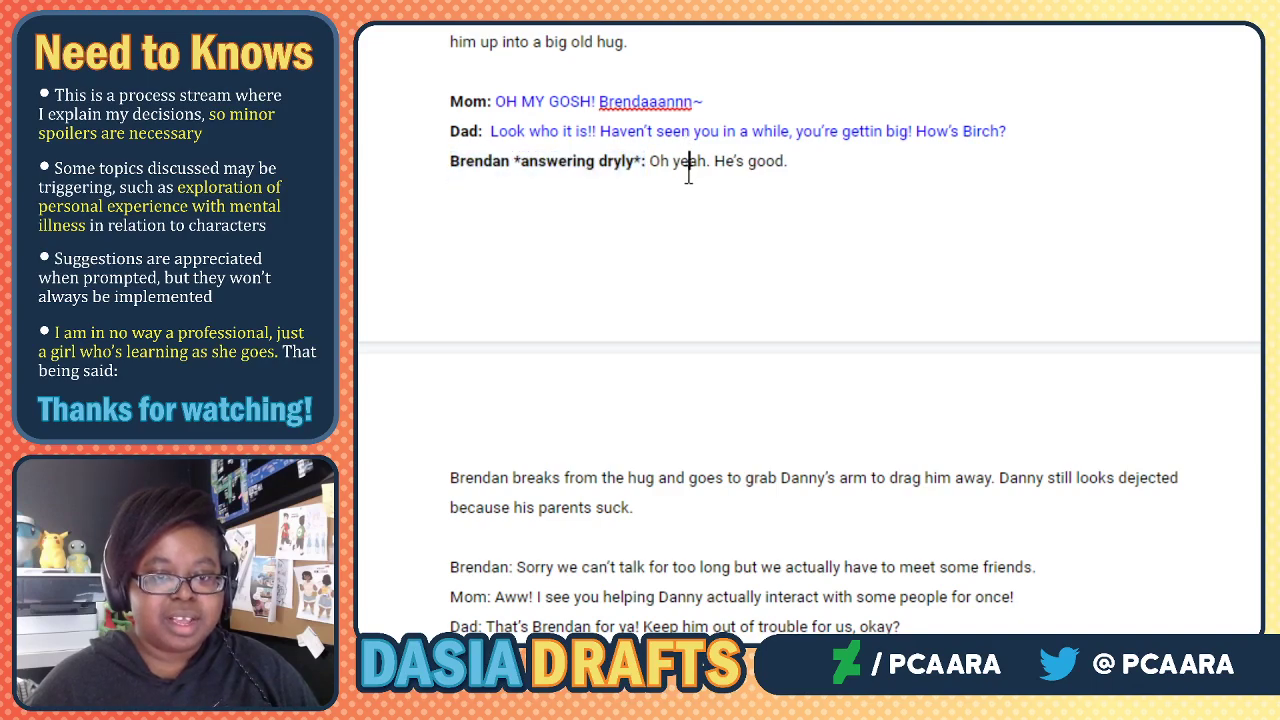
{"action": "left_click_drag", "start_coordinate": [649, 162], "coordinate": [795, 160]}
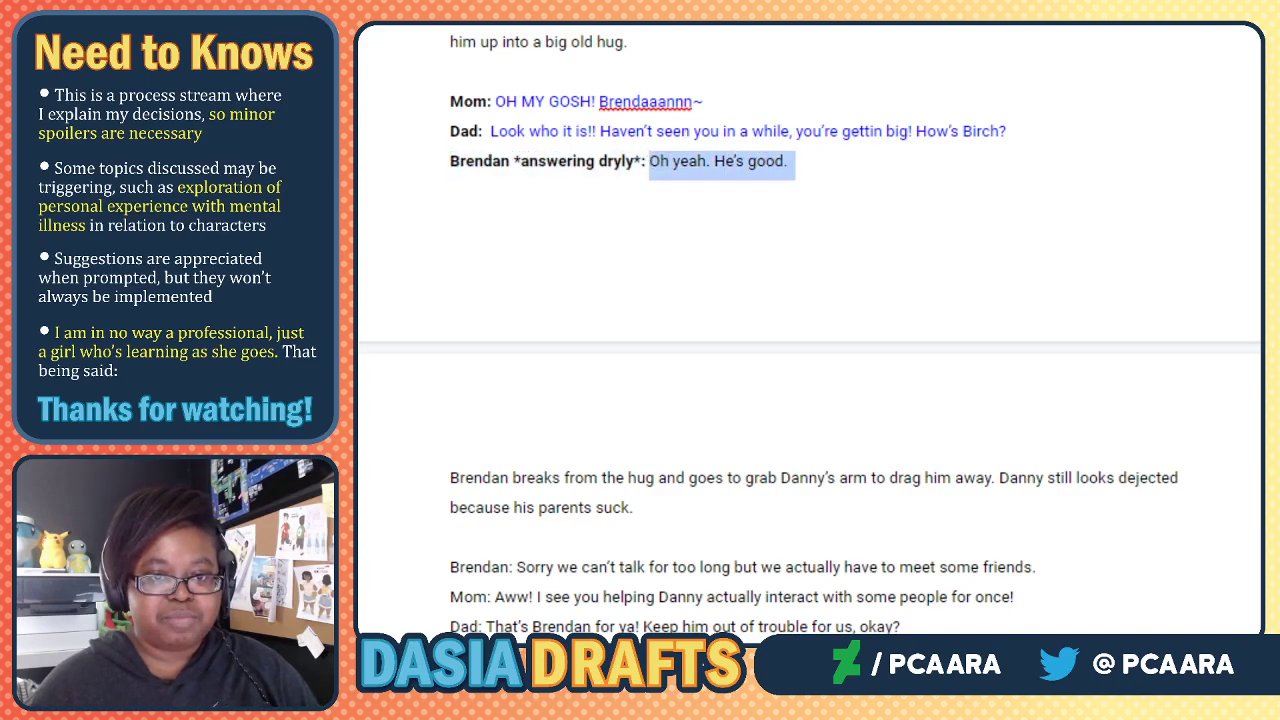
{"action": "left_click", "coordinate": [658, 8]}
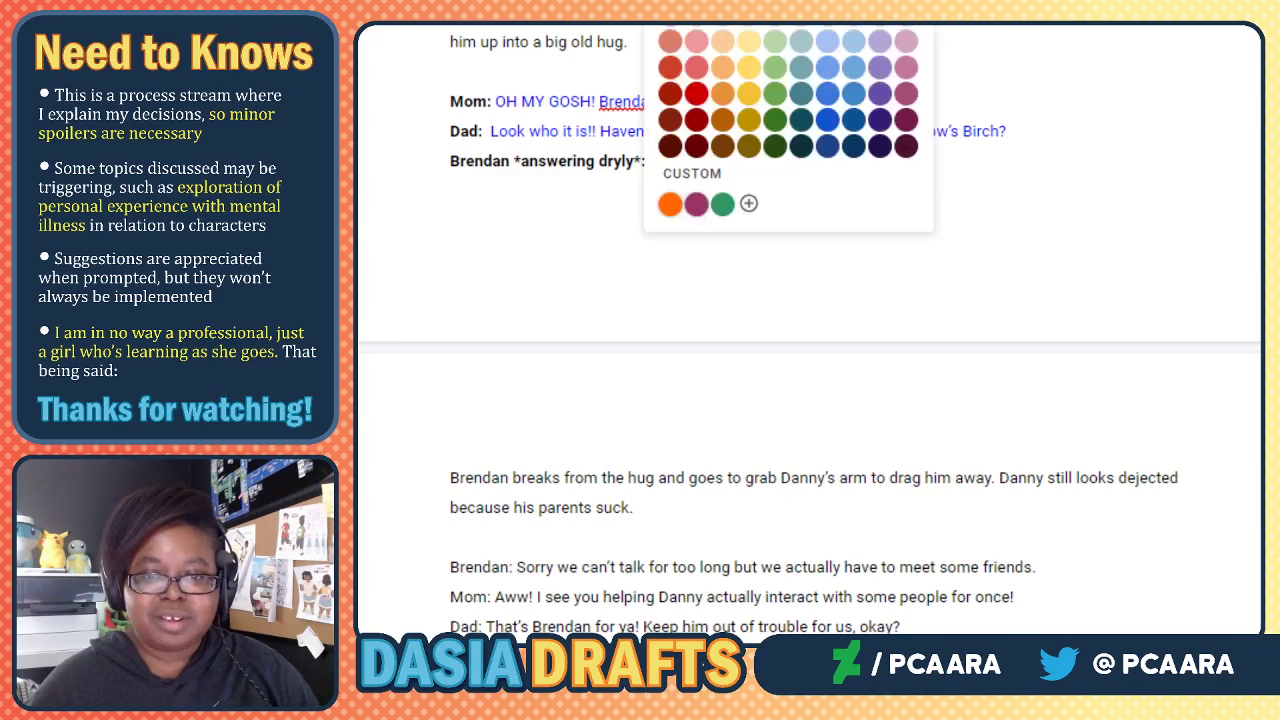
{"action": "left_click", "coordinate": [853, 4]}
{"action": "left_click", "coordinate": [725, 164]}
Bold the label "Brendan:" and color its dialogue "Sorry we can't talk for too long but we actually have to meet some friends." blue.
{"action": "scroll", "coordinate": [515, 217], "scroll_direction": "down", "scroll_amount": 1}
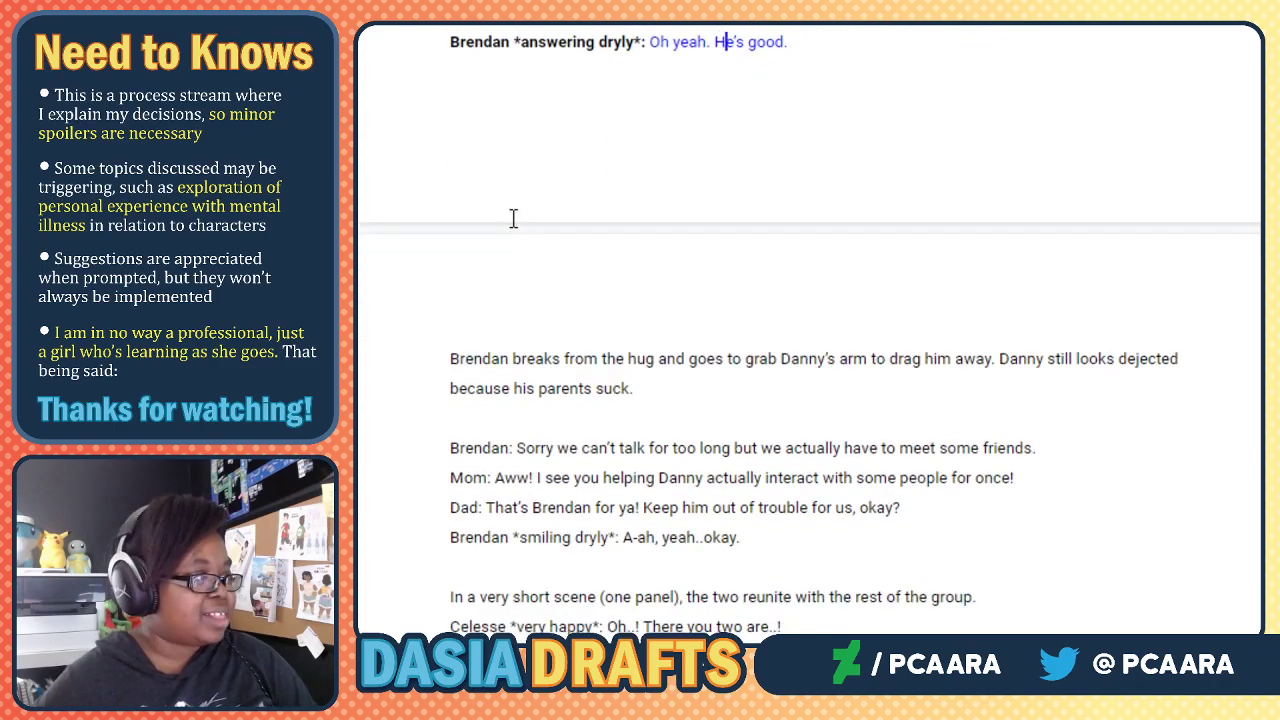
{"action": "scroll", "coordinate": [513, 218], "scroll_direction": "down", "scroll_amount": 1}
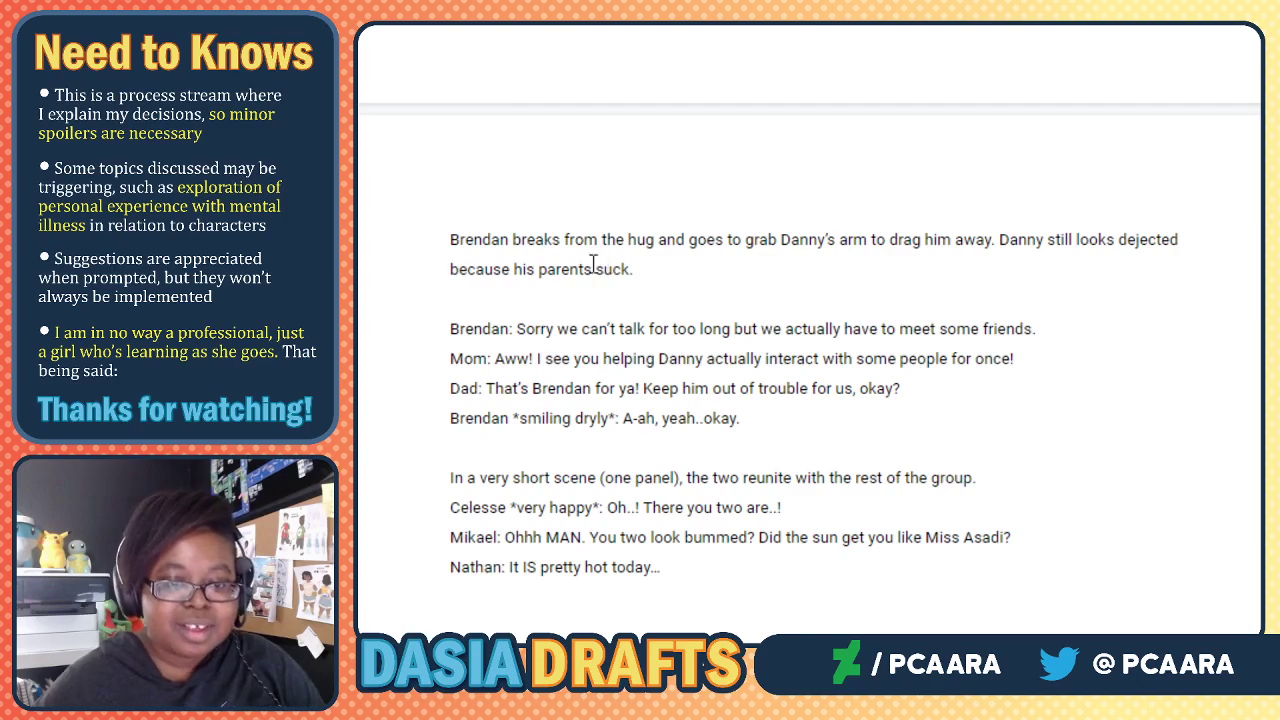
{"action": "double_click", "coordinate": [484, 328]}
{"action": "left_click", "coordinate": [491, 328]}
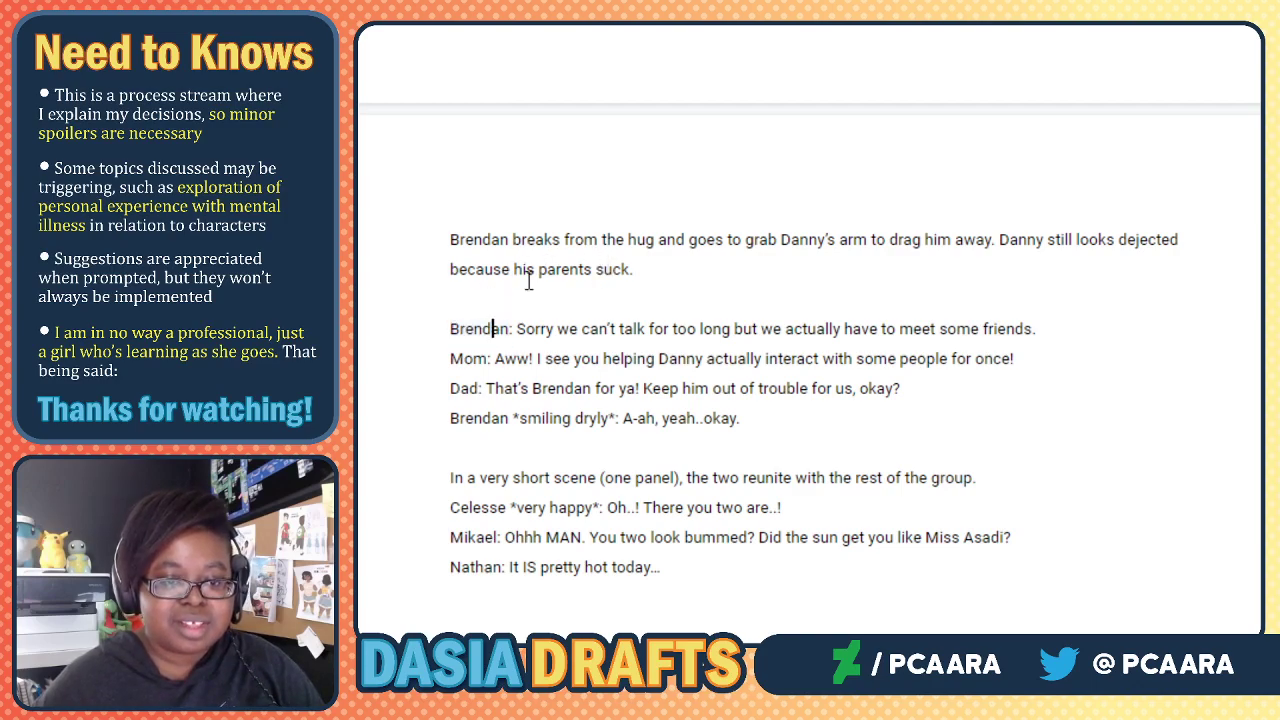
{"action": "scroll", "coordinate": [512, 300], "scroll_direction": "down", "scroll_amount": 1}
{"action": "left_click_drag", "start_coordinate": [516, 210], "coordinate": [451, 209]}
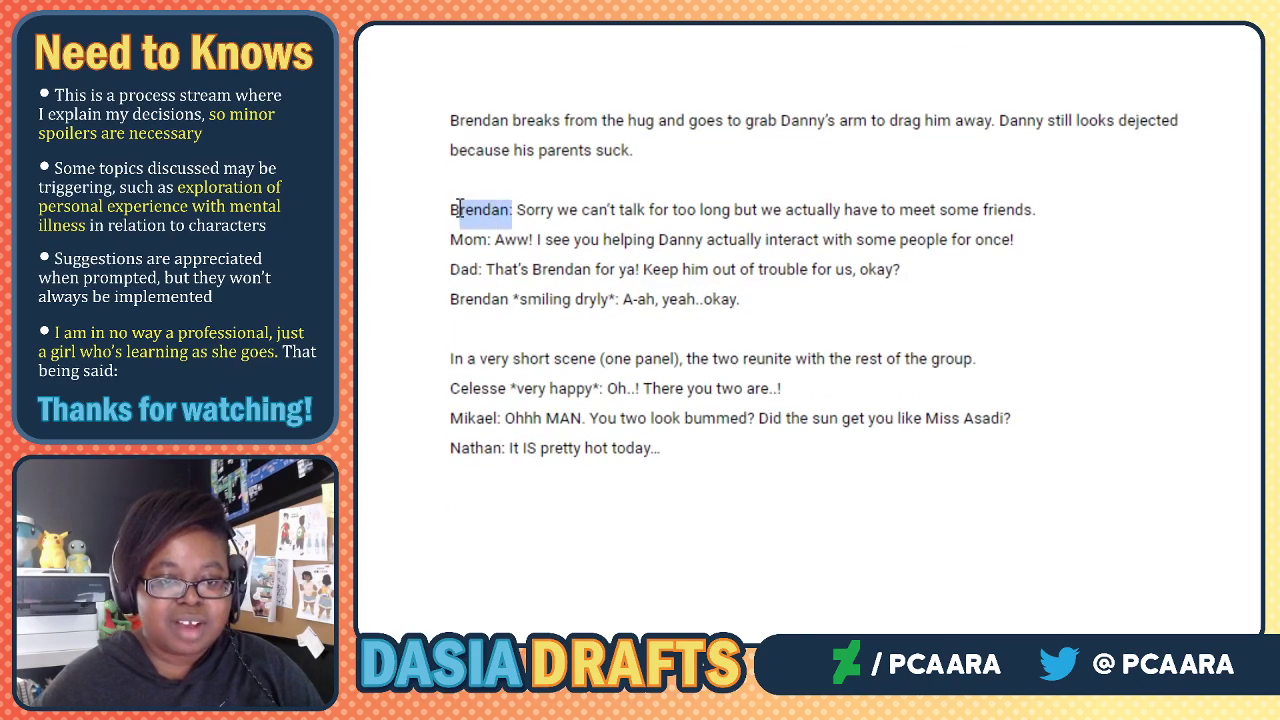
{"action": "key", "text": "ctrl+b"}
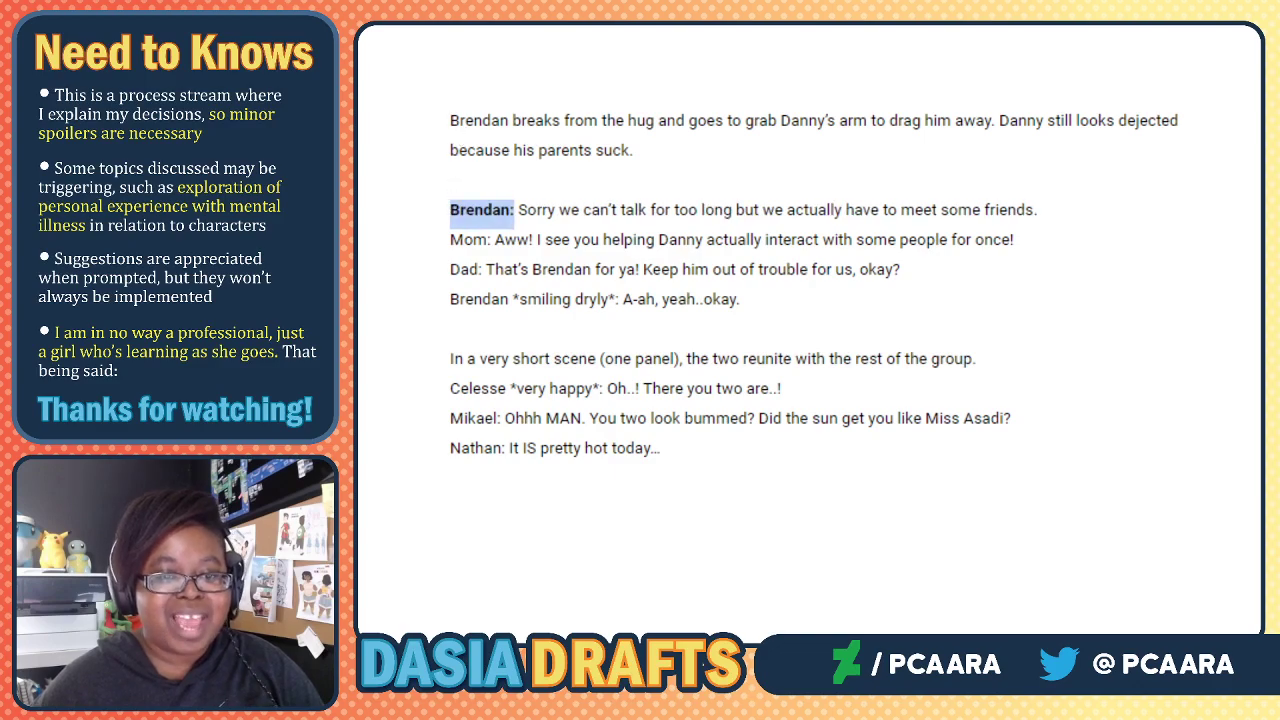
{"action": "left_click", "coordinate": [548, 210]}
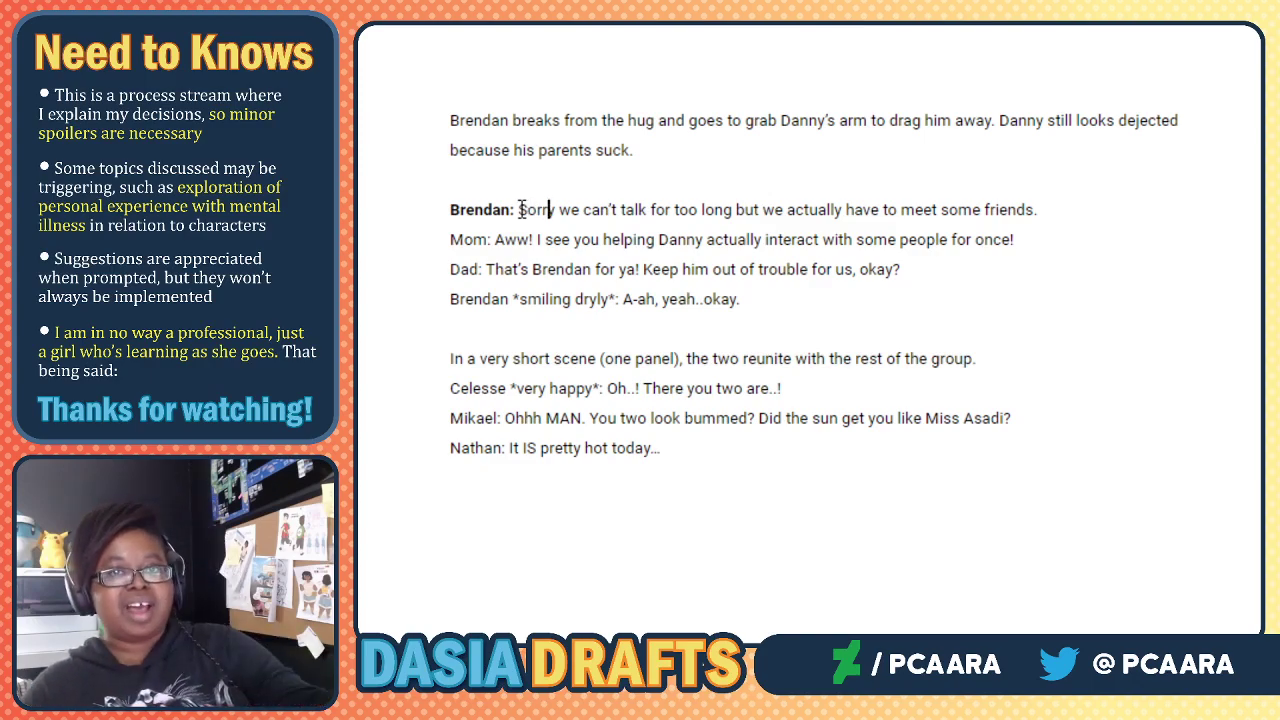
{"action": "left_click_drag", "start_coordinate": [517, 209], "coordinate": [1036, 218]}
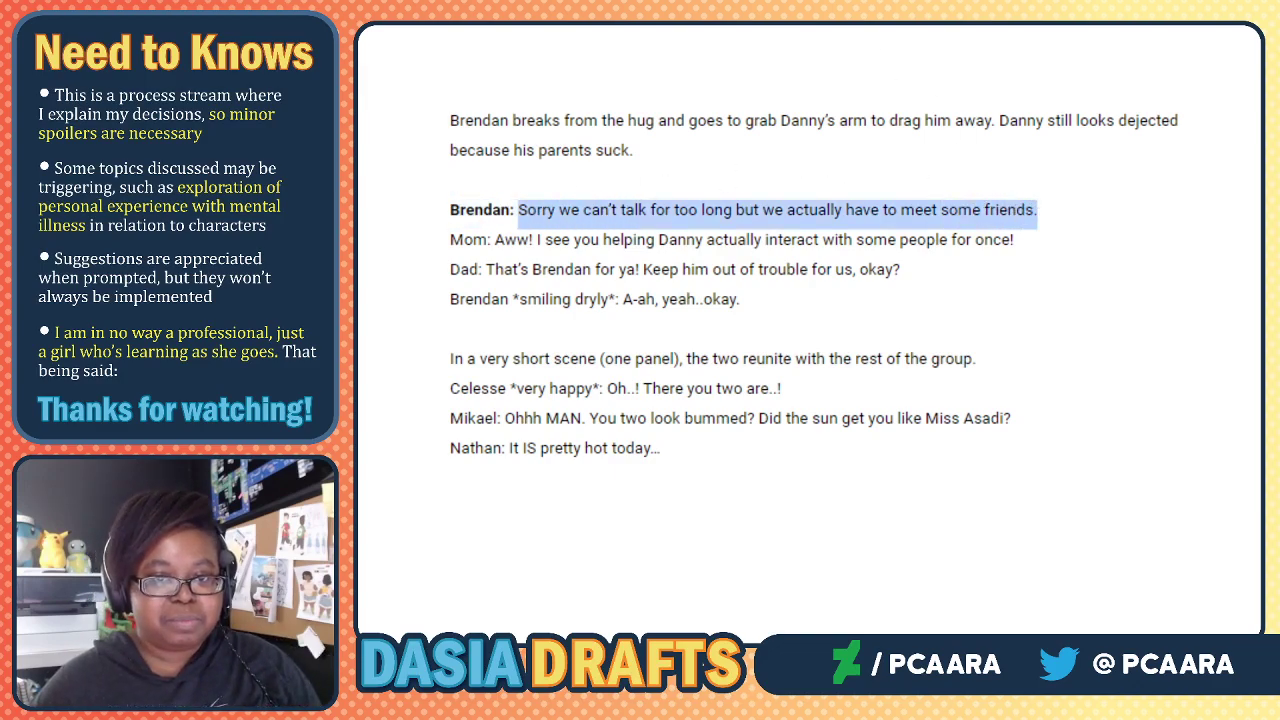
{"action": "left_click", "coordinate": [658, 24]}
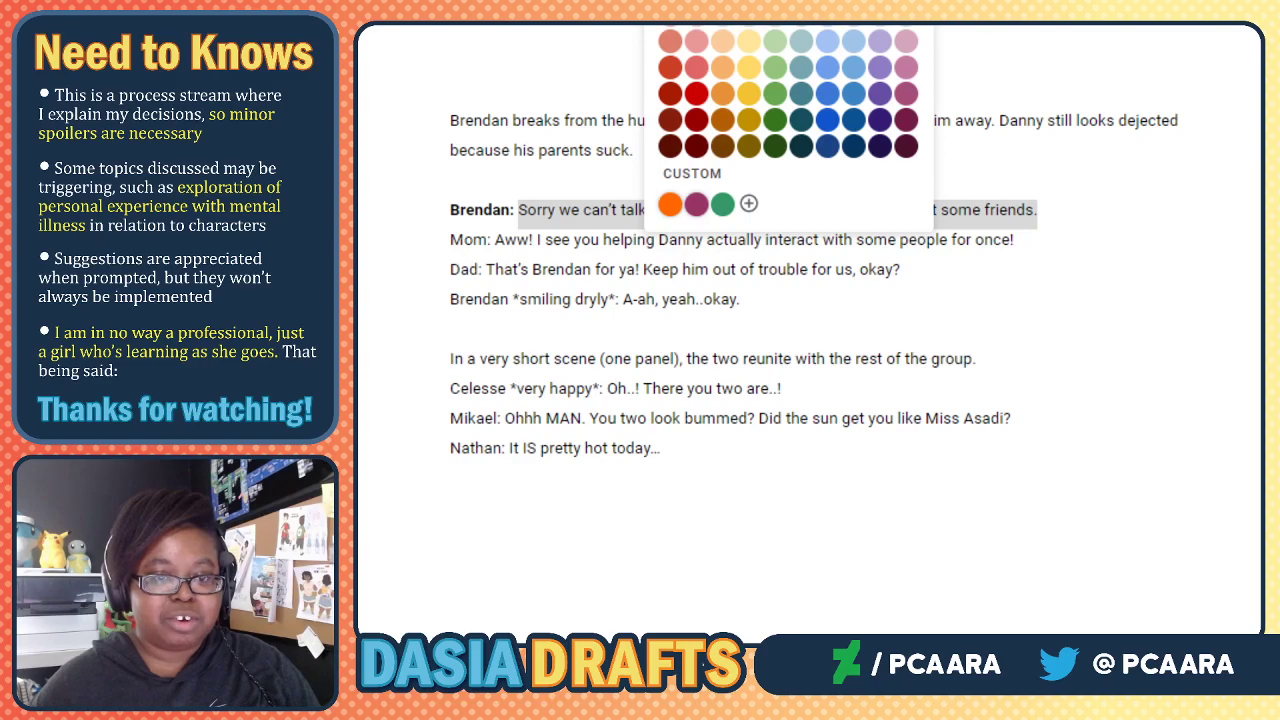
{"action": "left_click", "coordinate": [854, 10]}
Bold the label "Mom:" and color its dialogue "Aww! I see you helping Danny actually interact with some people for once!" blue.
{"action": "left_click", "coordinate": [480, 236]}
{"action": "left_click_drag", "start_coordinate": [493, 235], "coordinate": [450, 235]}
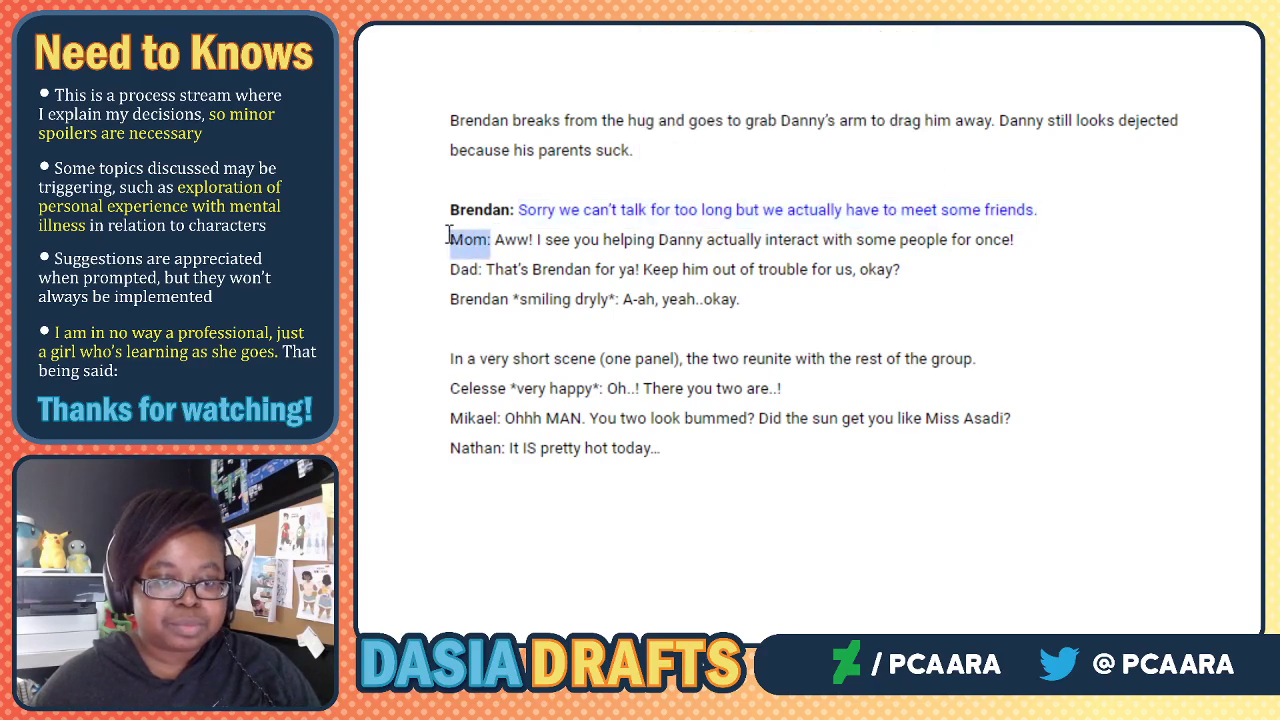
{"action": "key", "text": "ctrl+b"}
{"action": "left_click", "coordinate": [586, 280]}
{"action": "left_click_drag", "start_coordinate": [496, 240], "coordinate": [1060, 239]}
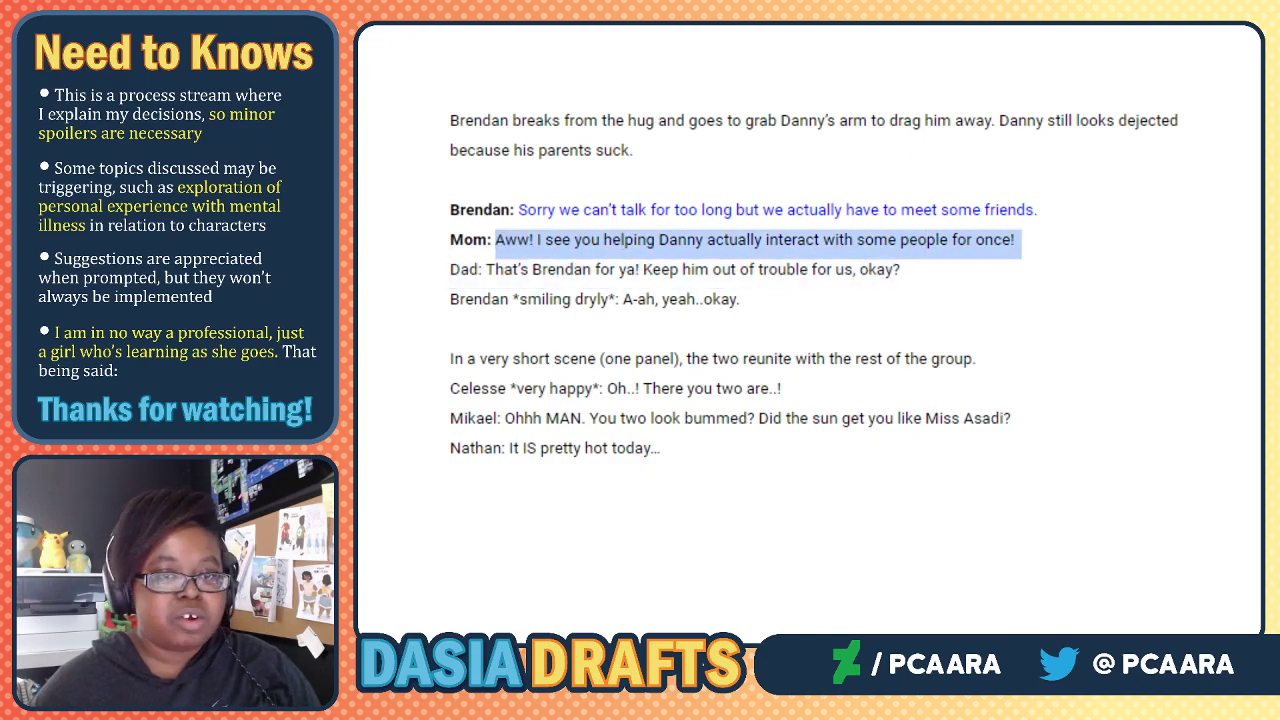
{"action": "left_click", "coordinate": [657, 8]}
{"action": "left_click", "coordinate": [853, 3]}
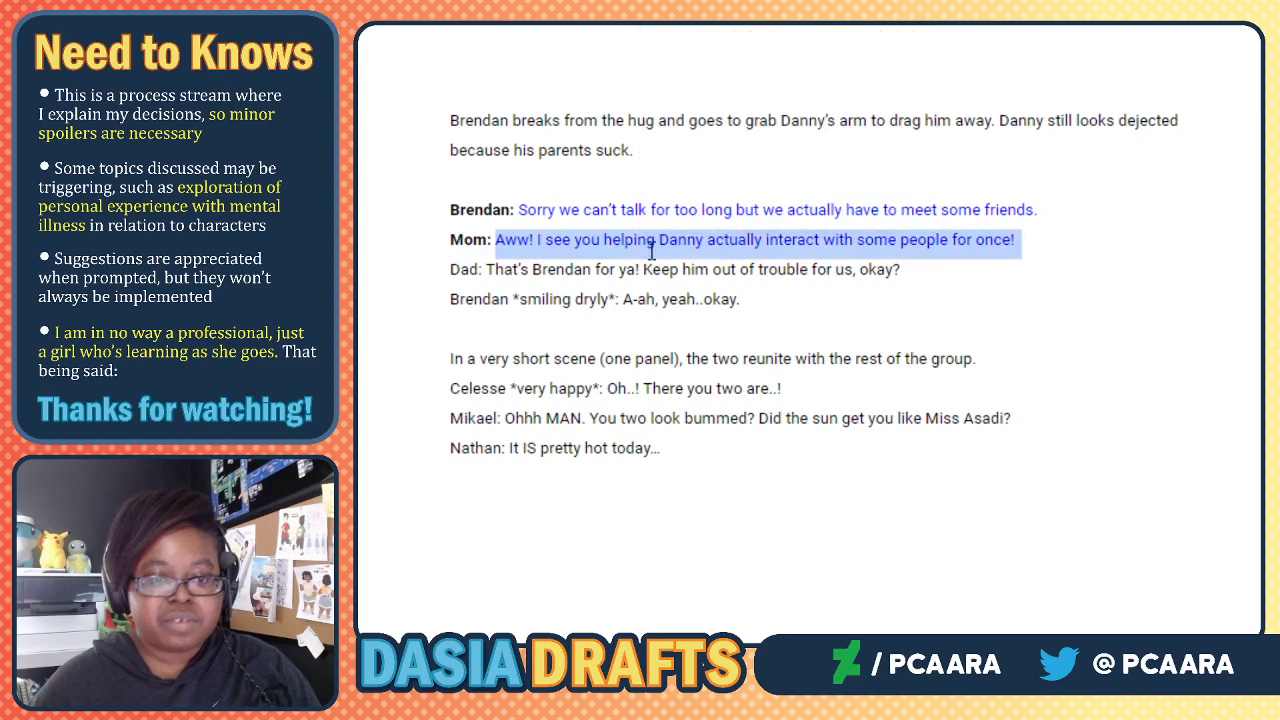
Bold the label "Dad:" and color its dialogue "That's Brendan for ya! Keep him out of trouble for us, okay?" blue.
{"action": "left_click", "coordinate": [629, 271]}
{"action": "left_click_drag", "start_coordinate": [487, 269], "coordinate": [450, 269]}
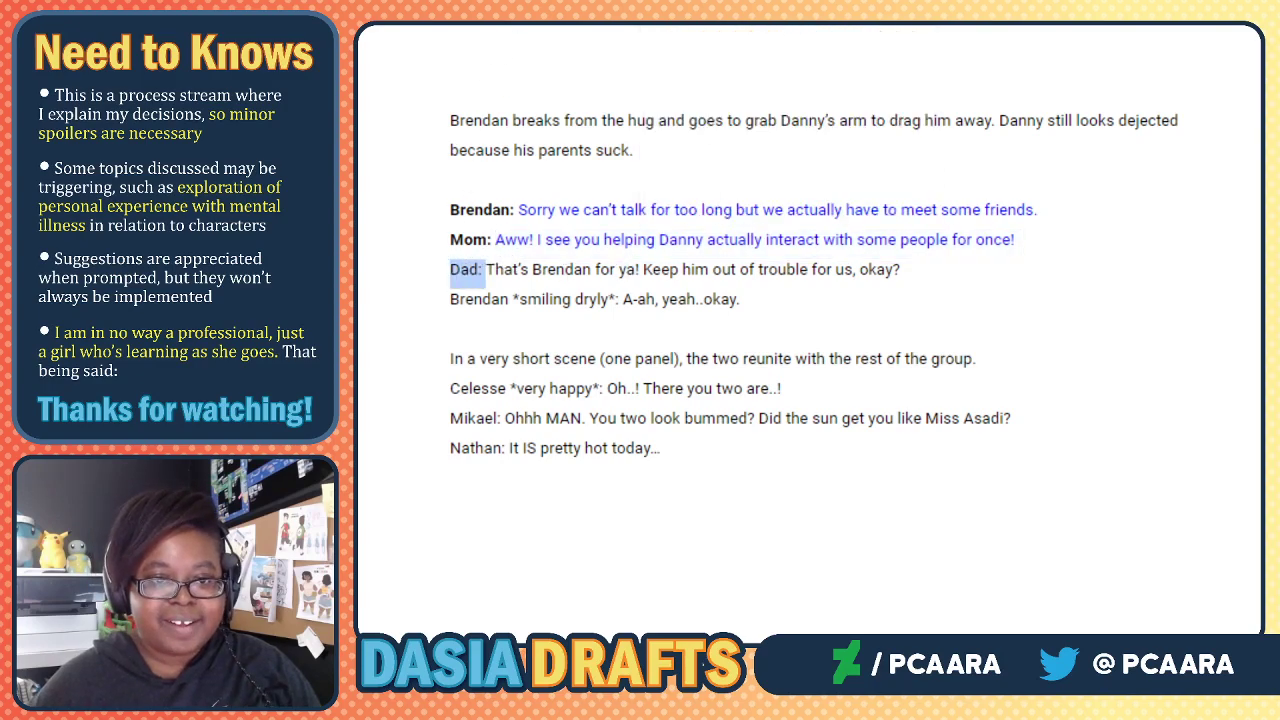
{"action": "key", "text": "ctrl+b"}
{"action": "left_click", "coordinate": [556, 278]}
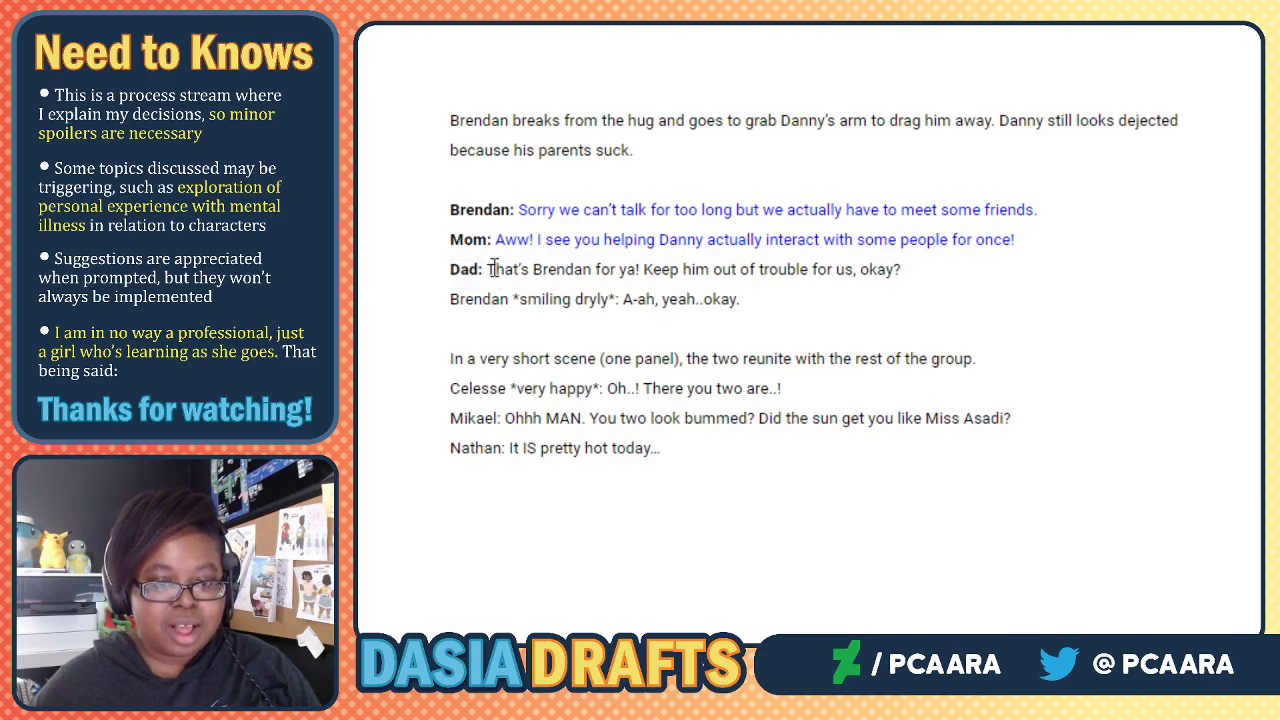
{"action": "left_click_drag", "start_coordinate": [490, 269], "coordinate": [907, 270]}
{"action": "left_click", "coordinate": [656, 25]}
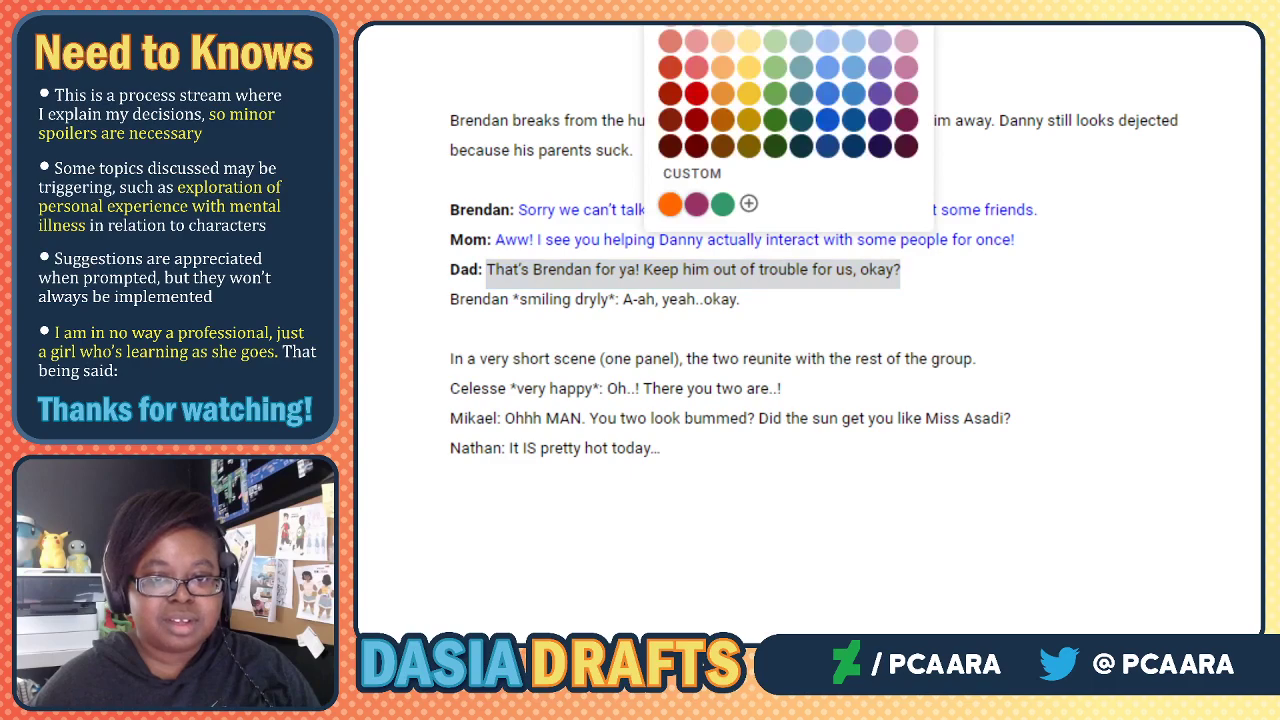
{"action": "left_click", "coordinate": [853, 24]}
Bold the label "Brendan *smiling dryly*:" and color its dialogue "A-ah, yeah..okay." blue.
{"action": "double_click", "coordinate": [581, 294]}
{"action": "left_click", "coordinate": [598, 294]}
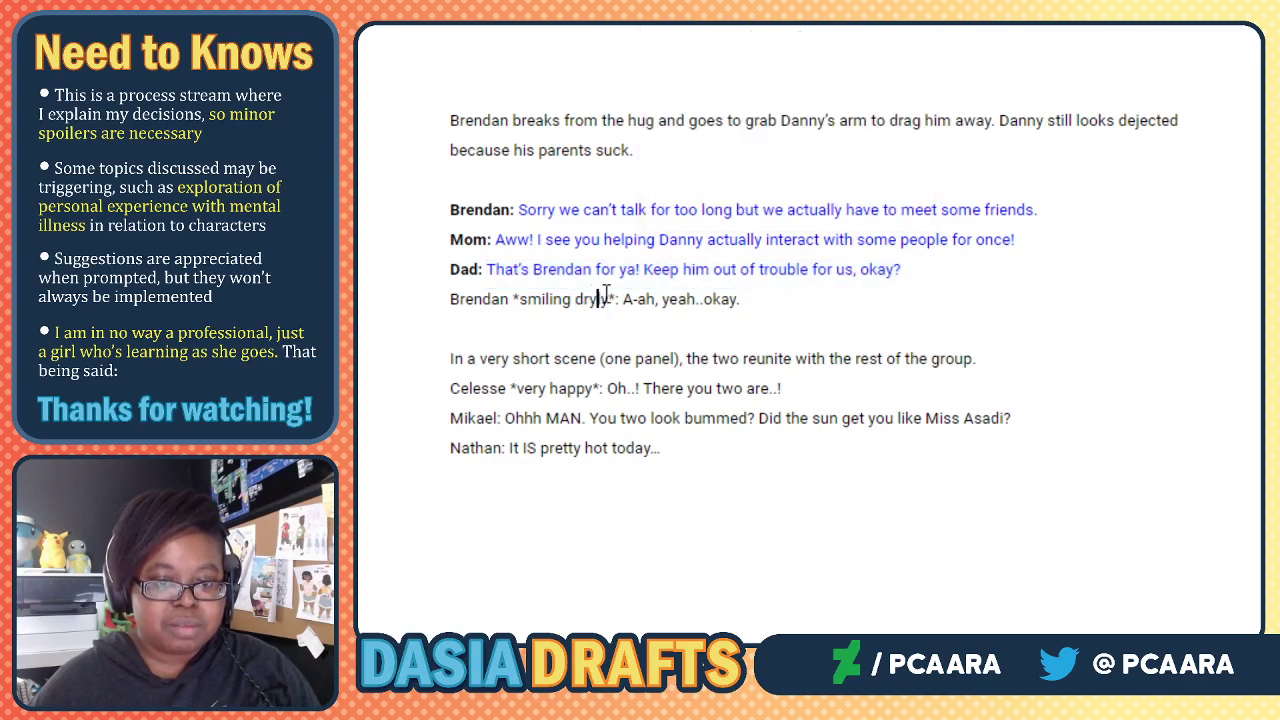
{"action": "left_click_drag", "start_coordinate": [611, 298], "coordinate": [519, 298]}
{"action": "left_click", "coordinate": [614, 298]}
{"action": "type", "text": ":"}
{"action": "left_click_drag", "start_coordinate": [622, 298], "coordinate": [455, 303]}
{"action": "key", "text": "ctrl+b"}
{"action": "left_click", "coordinate": [646, 300]}
{"action": "left_click_drag", "start_coordinate": [630, 305], "coordinate": [750, 300]}
{"action": "key", "text": "ctrl+u"}
{"action": "key", "text": "ctrl+u"}
{"action": "left_click", "coordinate": [657, 24]}
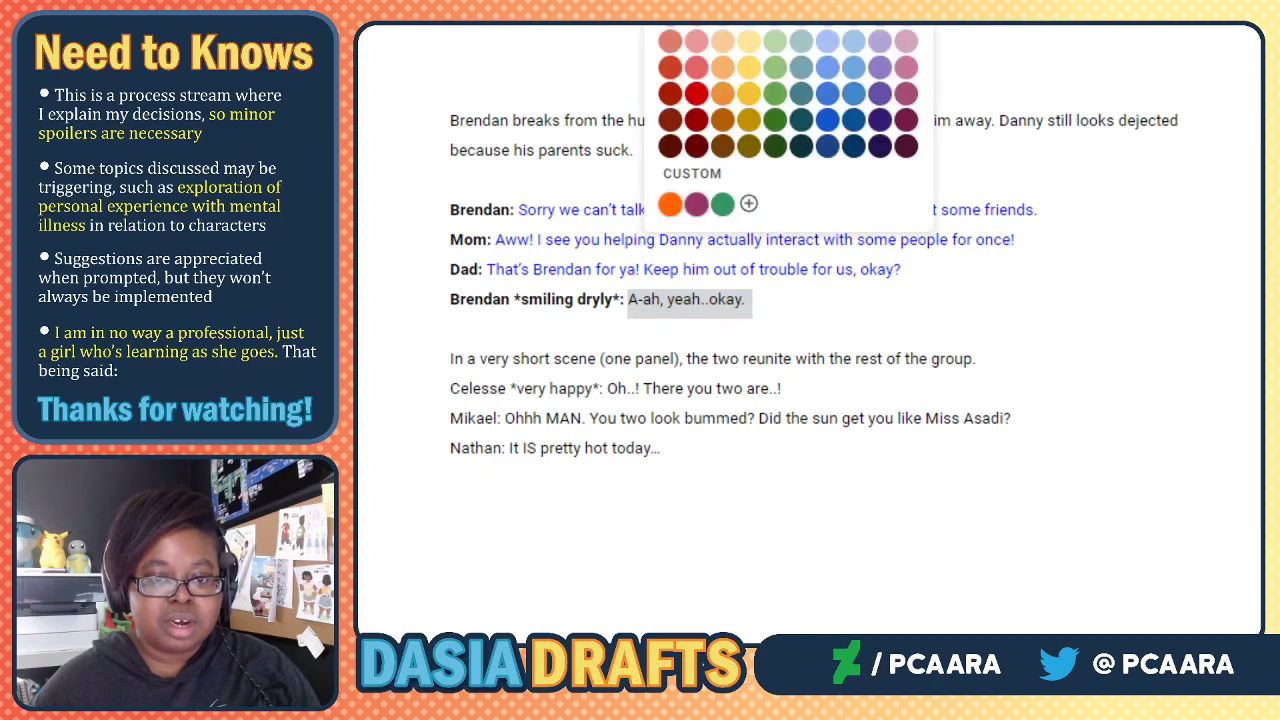
{"action": "left_click", "coordinate": [854, 2]}
Start a new paragraph after Nathan's line "It IS pretty hot today…", leaving one blank line between them.
{"action": "left_click", "coordinate": [704, 430]}
{"action": "scroll", "coordinate": [675, 400], "scroll_direction": "down", "scroll_amount": 3}
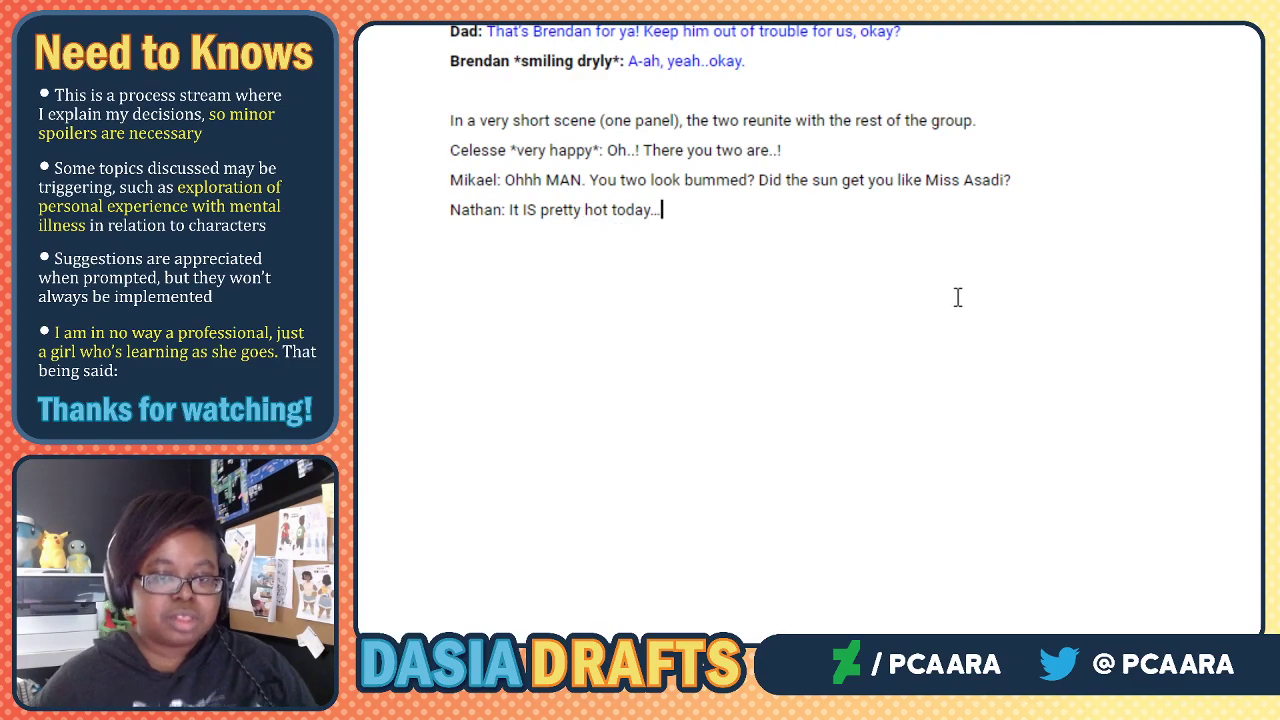
{"action": "key", "text": "Return"}
{"action": "key", "text": "Return"}
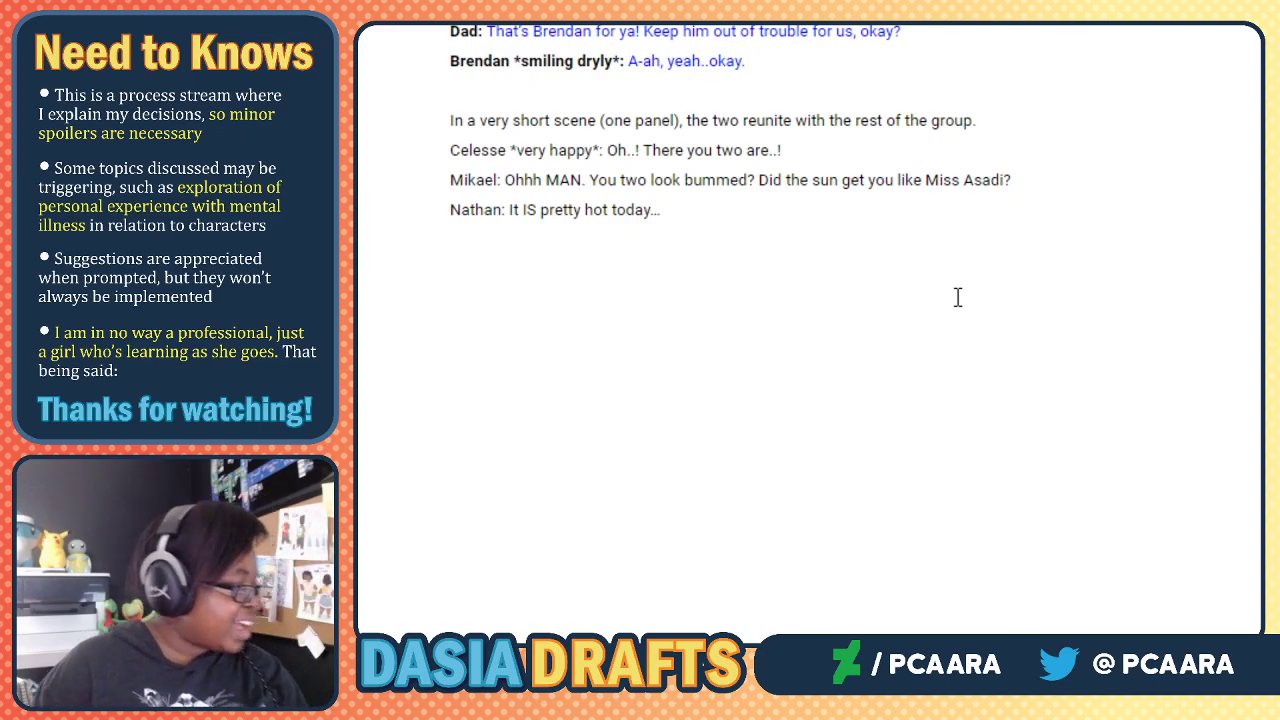
Add below Nathan's line: "Asadi *standing, hand on her head*: Welp, now that everyone's back. You guys ready to go?".
{"action": "key", "text": "Return"}
{"action": "key", "text": "BackSpace"}
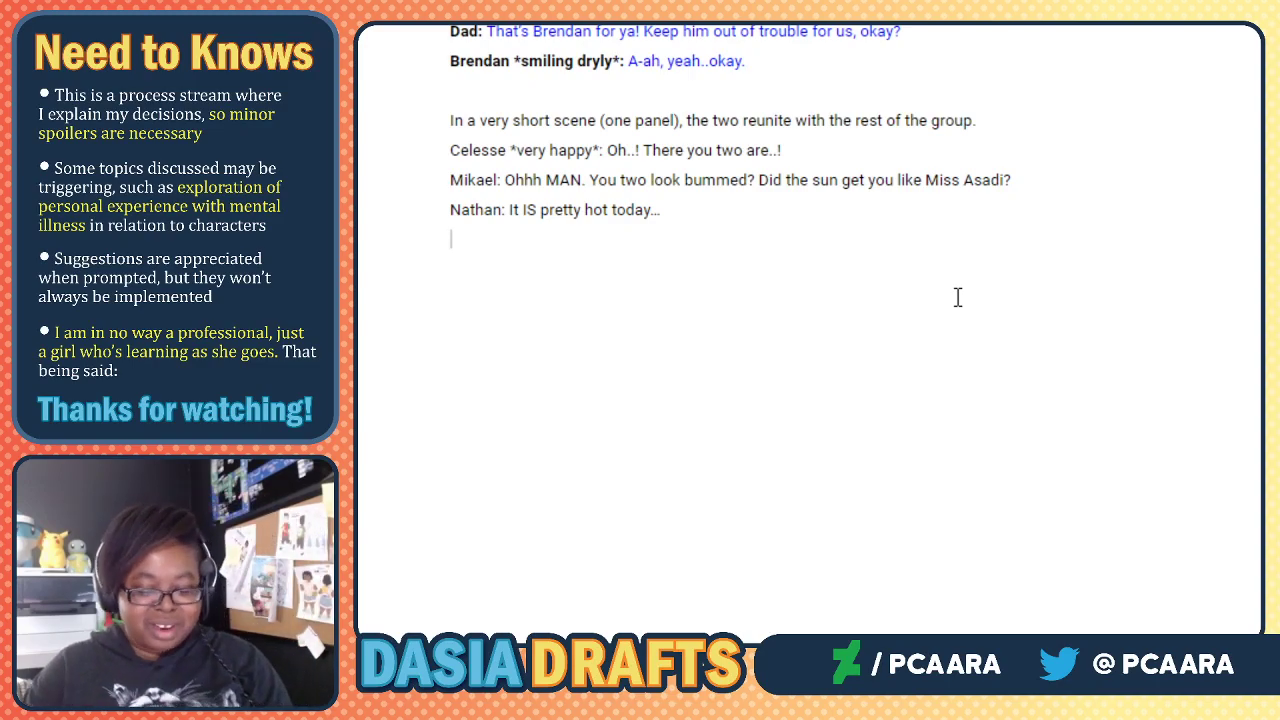
{"action": "type", "text": "Asadi *"}
{"action": "type", "text": "sta"}
{"action": "key", "text": "BackSpace"}
{"action": "type", "text": "tanding, hand on her head*"}
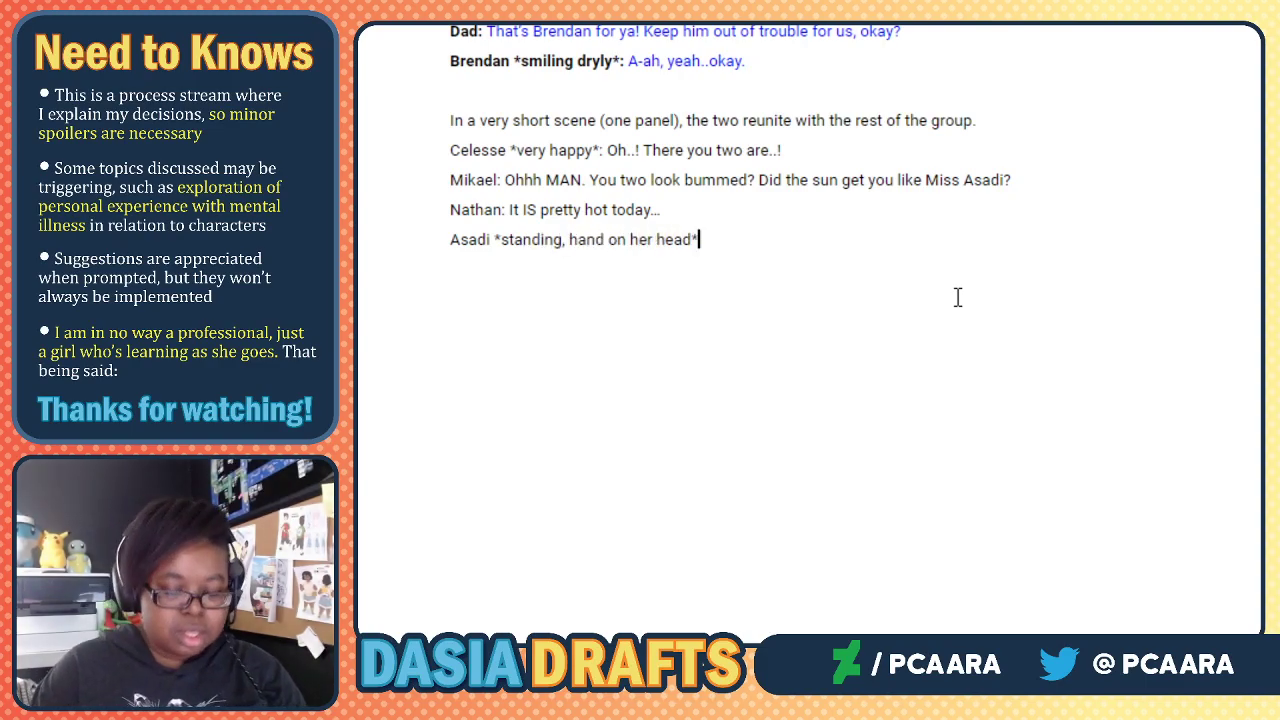
{"action": "type", "text": ": Welp, now tht"}
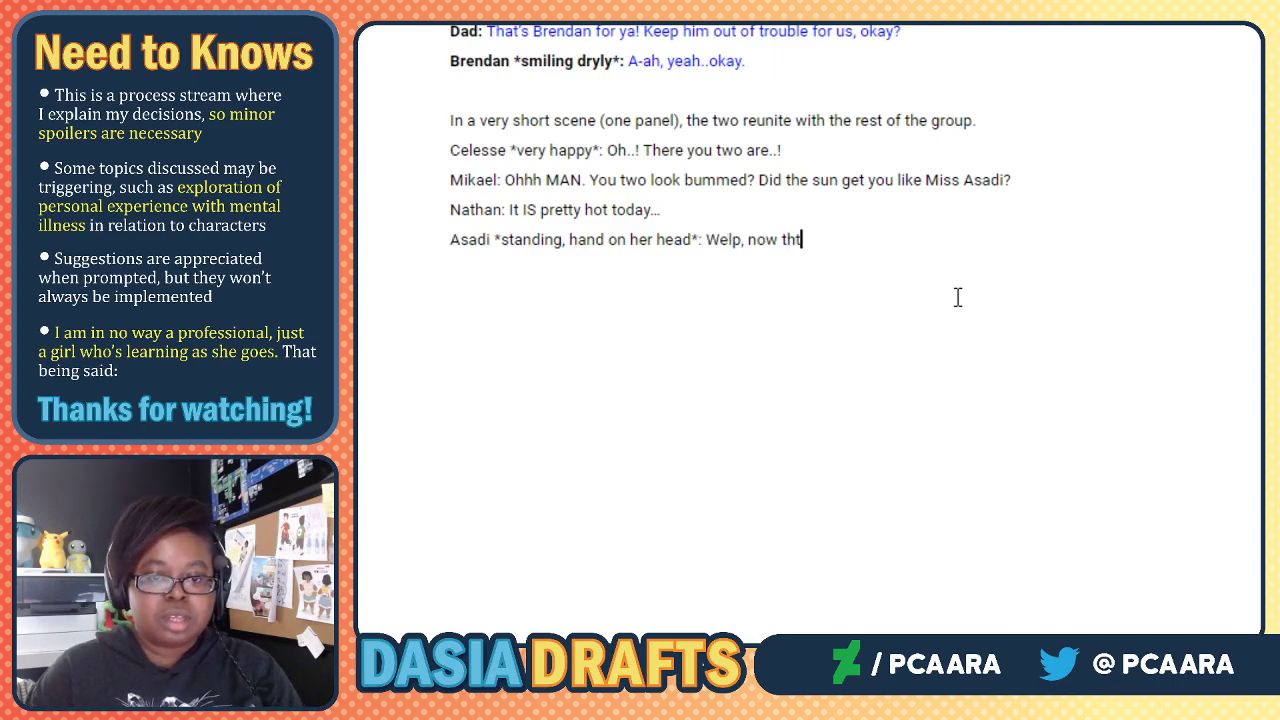
{"action": "key", "text": "BackSpace"}
{"action": "type", "text": "at e"}
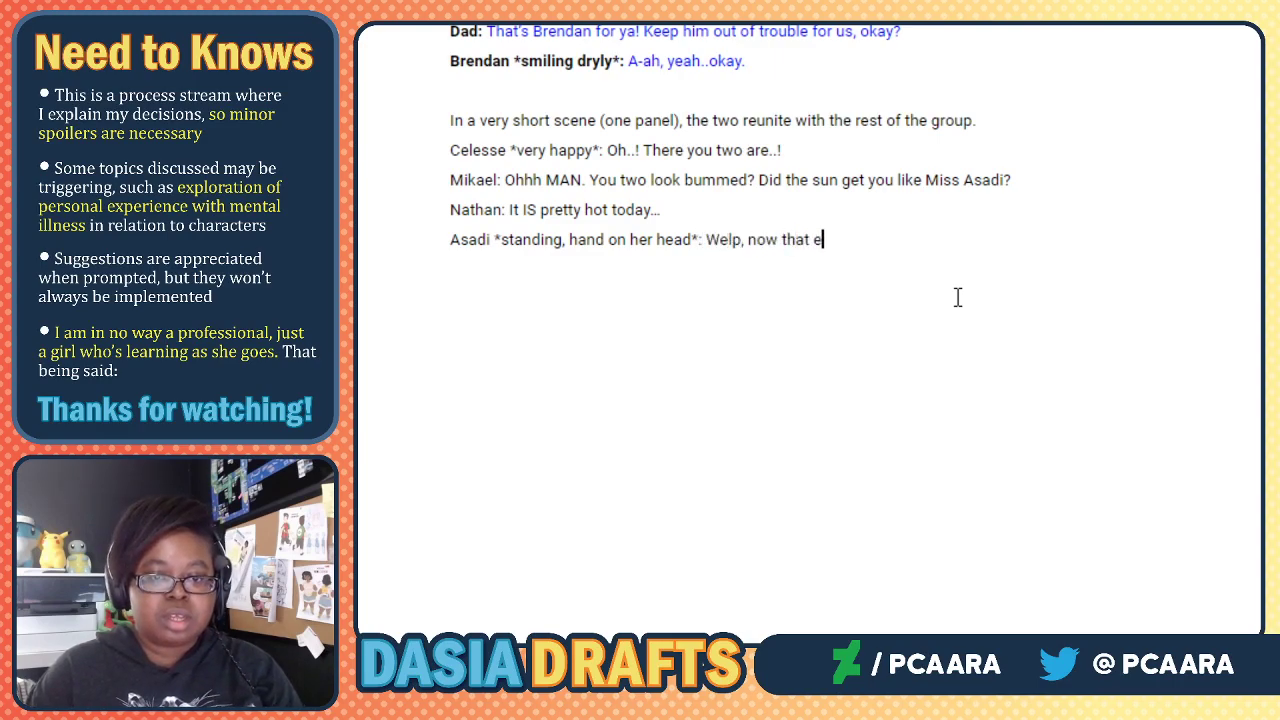
{"action": "type", "text": "veryone's back. You guys rea"}
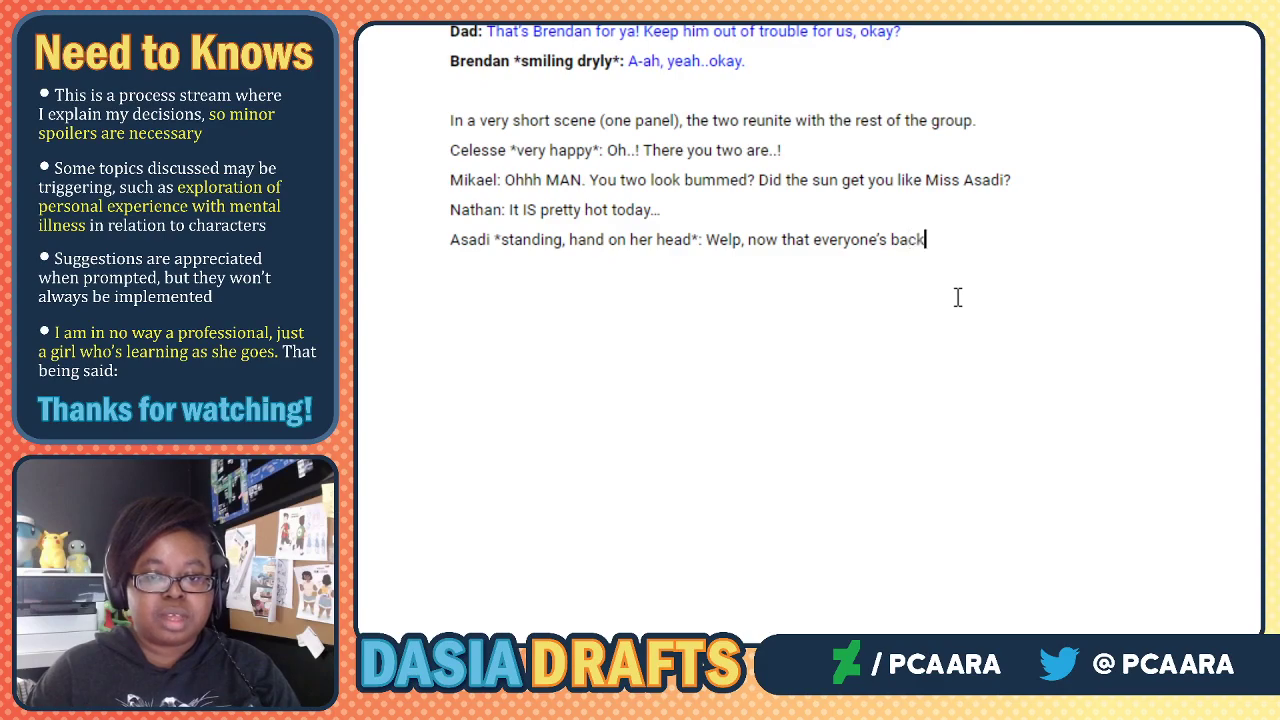
{"action": "type", "text": "dy to "}
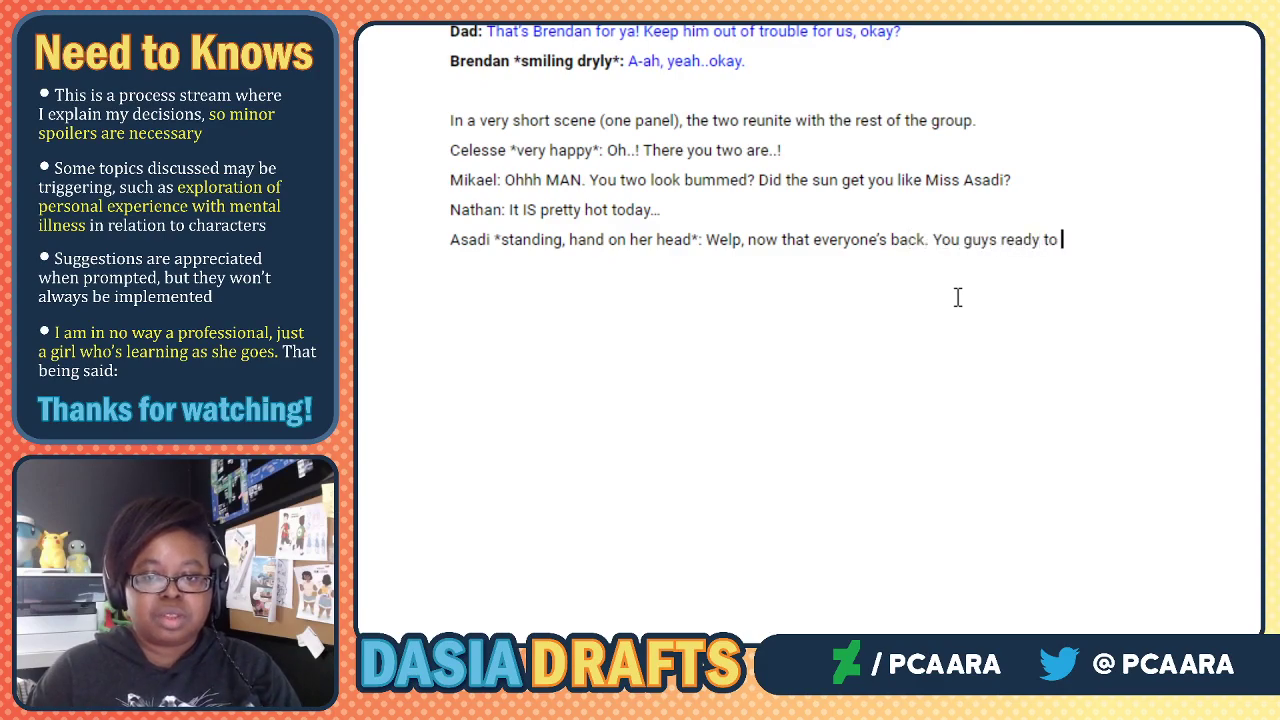
{"action": "type", "text": "go?Stel"}
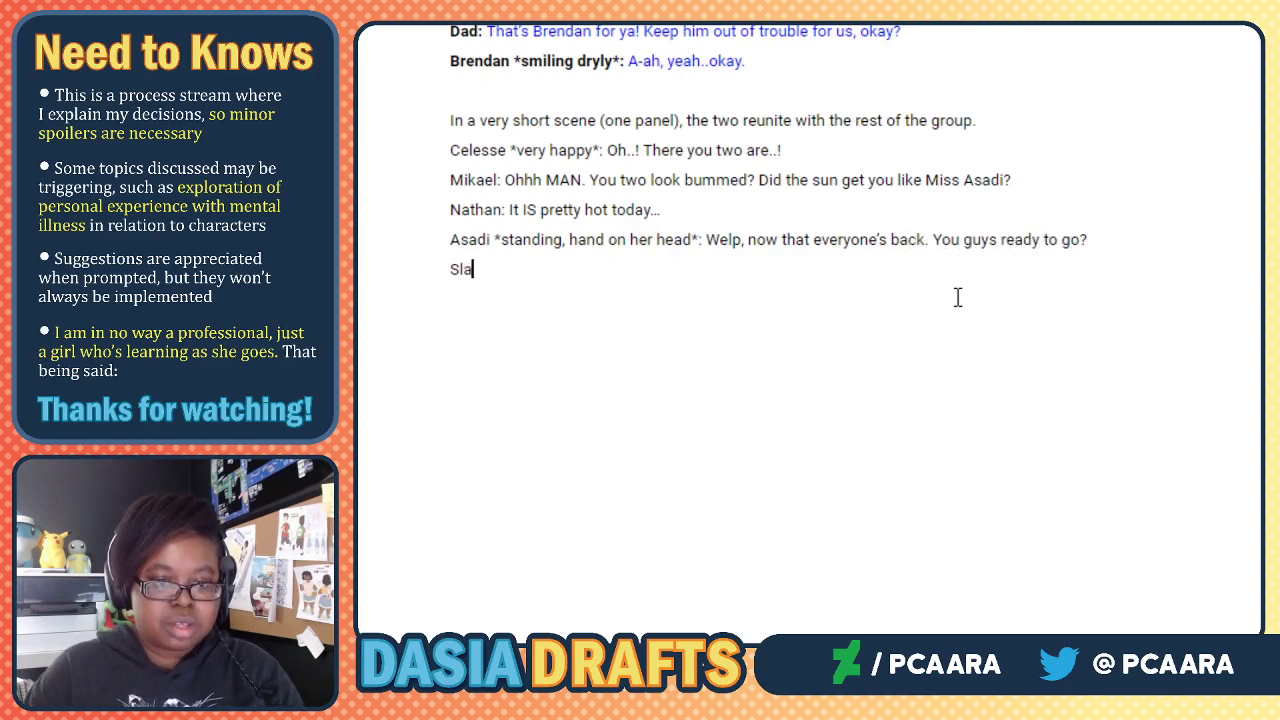
Write the line after Asadi's question: "Solana: I think, but are you gonna be alright with your headache?".
{"action": "key", "text": "BackSpace"}
{"action": "key", "text": "BackSpace"}
{"action": "key", "text": "BackSpace"}
{"action": "type", "text": "olana"}
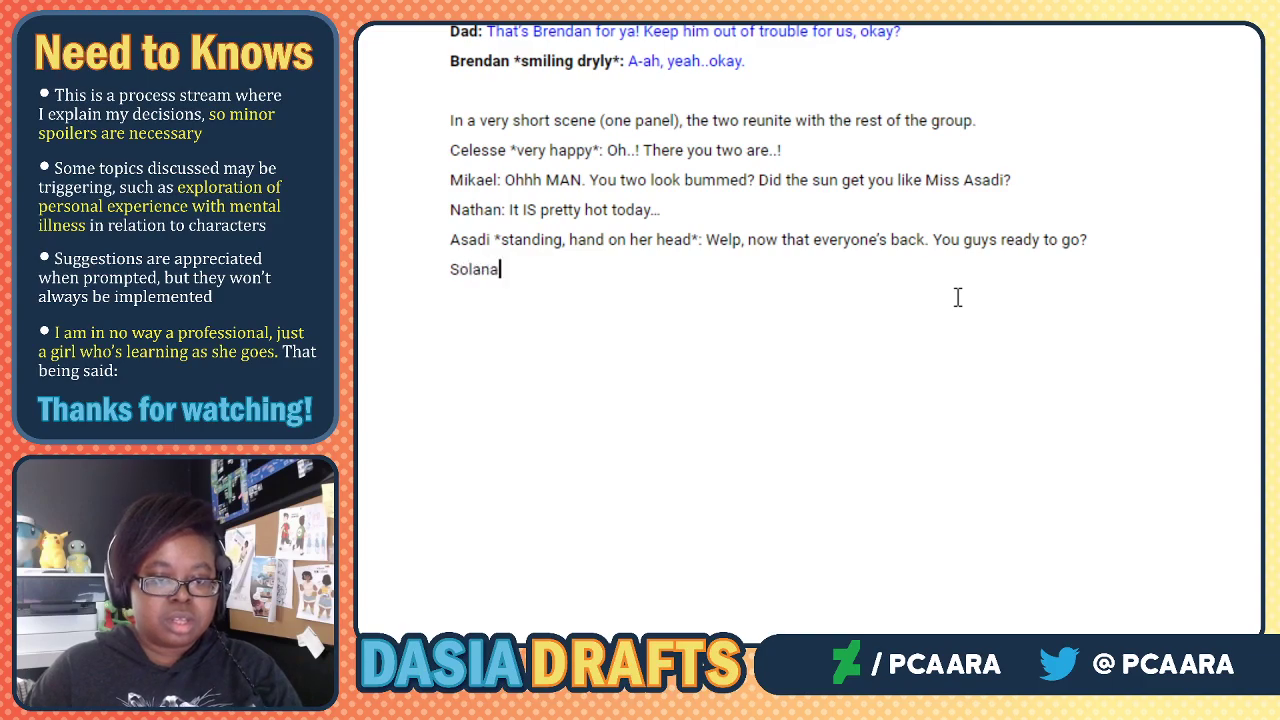
{"action": "type", "text": ": I think, but ar"}
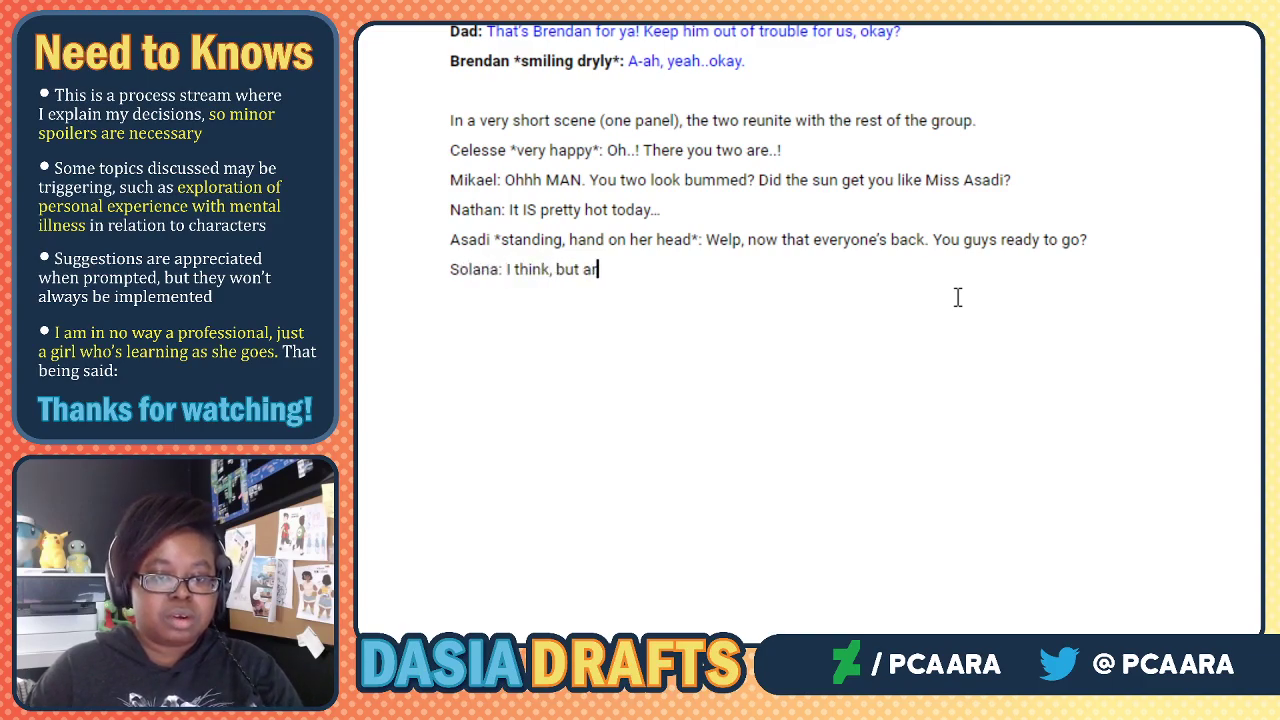
{"action": "type", "text": "e you gonna be alri"}
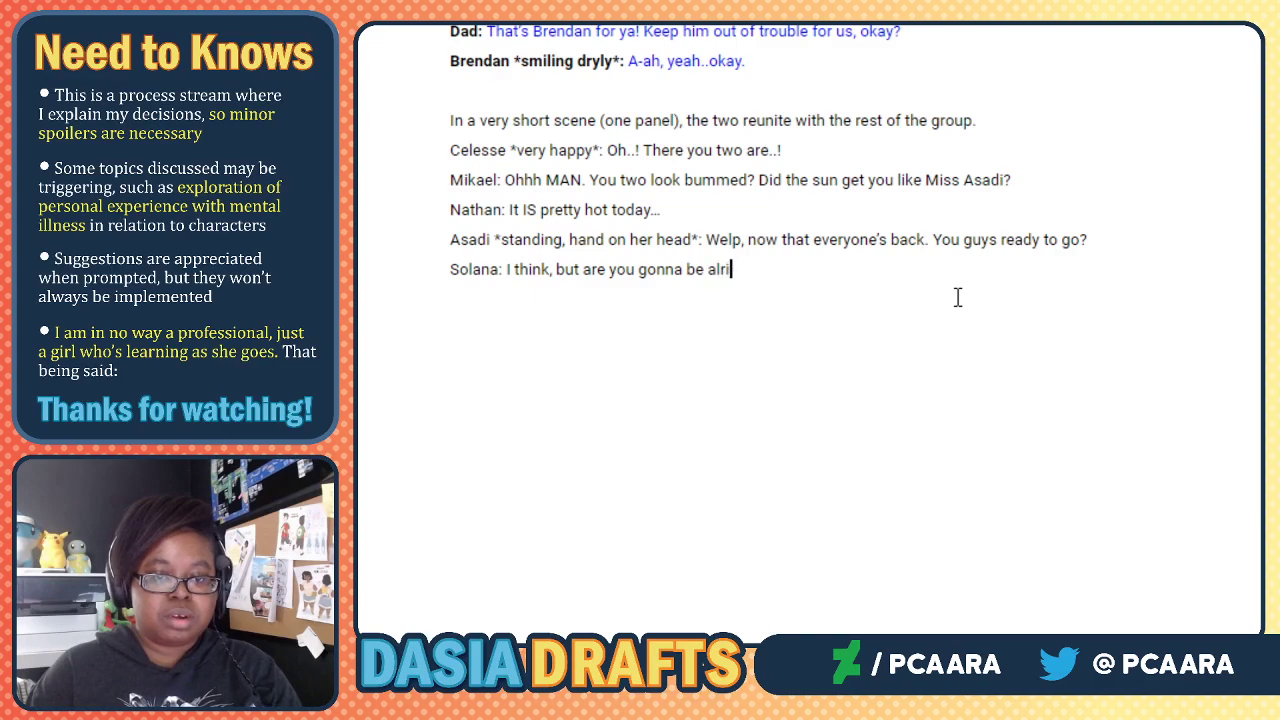
{"action": "type", "text": "ght with your headache?"}
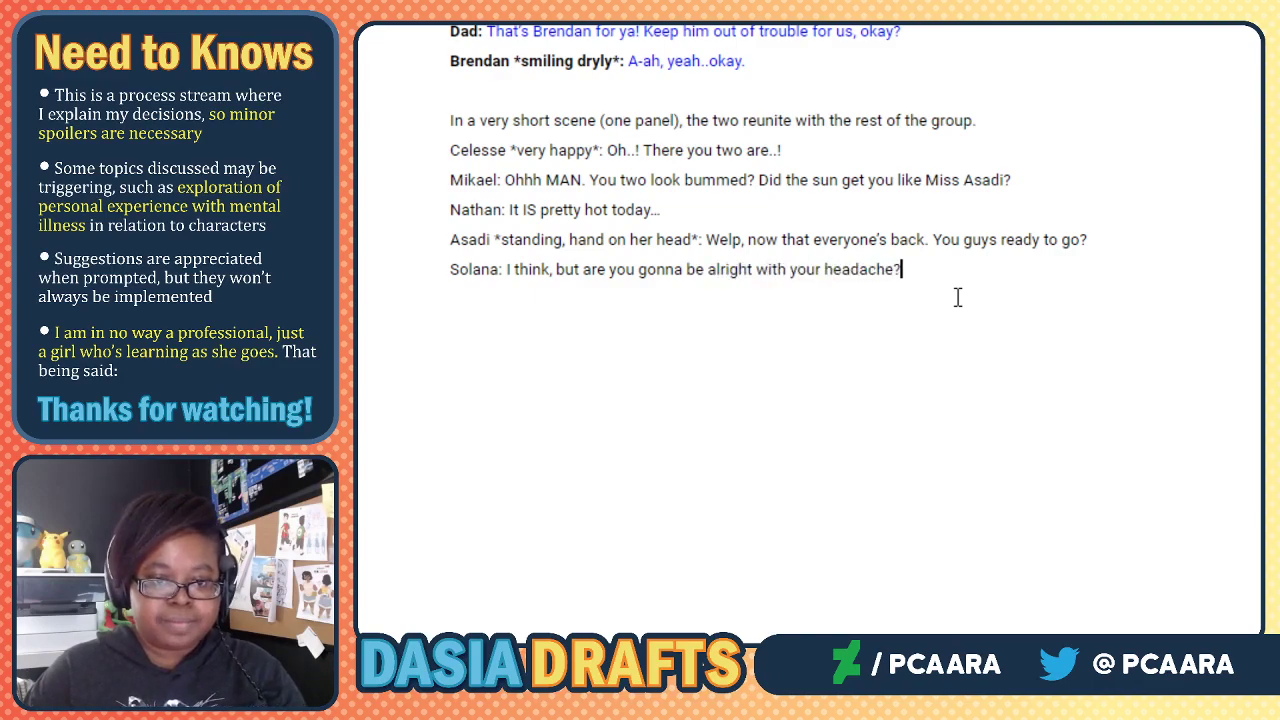
Write the reply below Solana's line: "Asadi *tiredly smiling, giving a thumbs up*: Yup i'll be fine, don't worry about me..!".
{"action": "key", "text": "Return"}
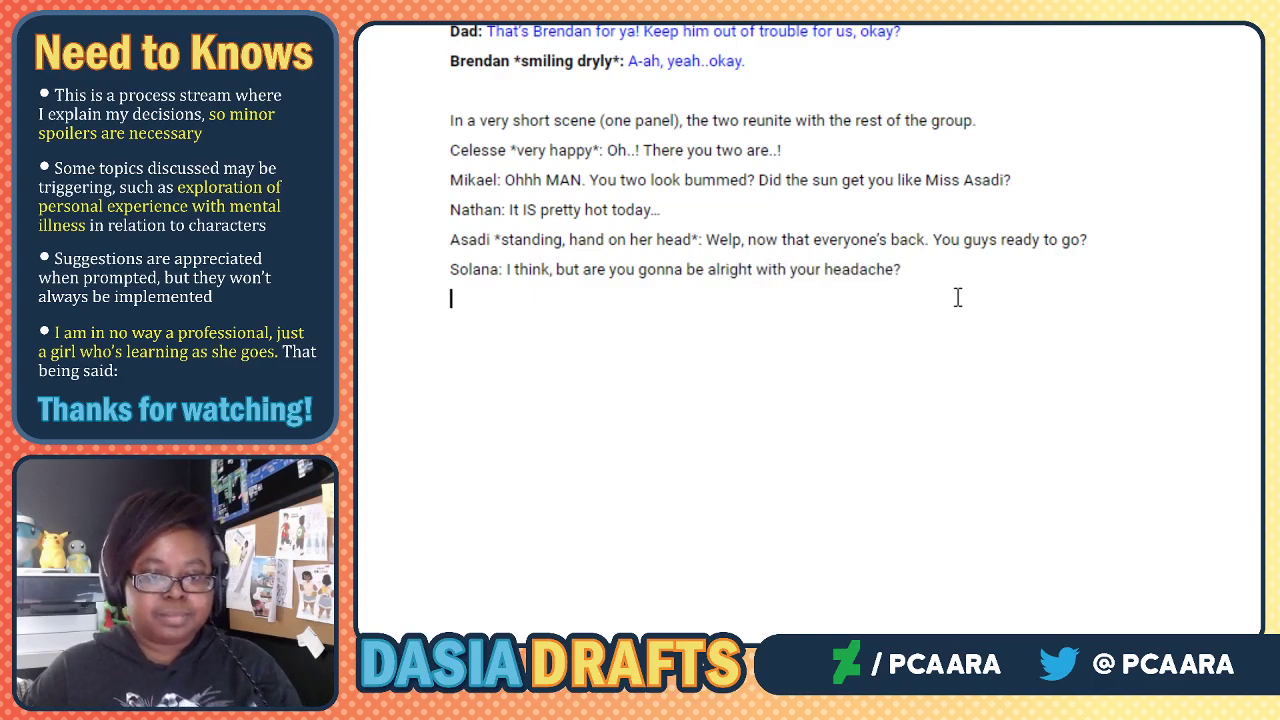
{"action": "type", "text": "Asadi *smiling, giving a thumbs up*: Yup, don't worry about me..!"}
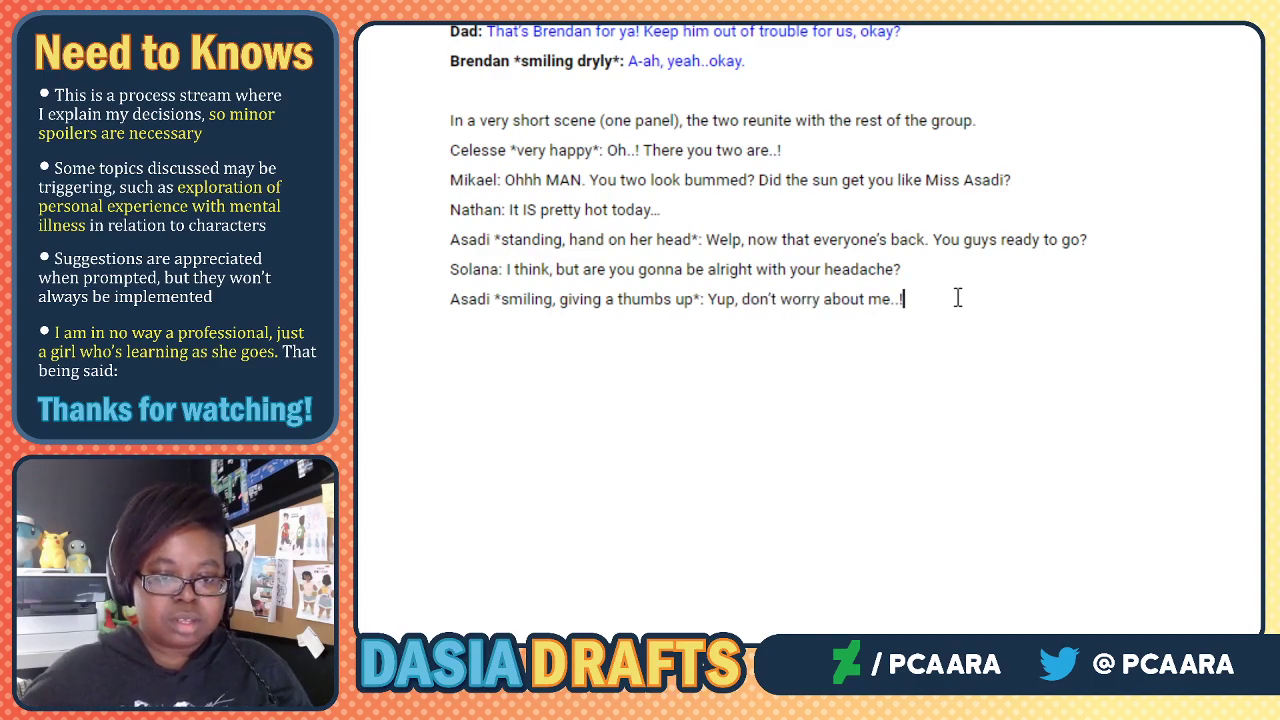
{"action": "left_click", "coordinate": [497, 290]}
{"action": "type", "text": "tiredly"}
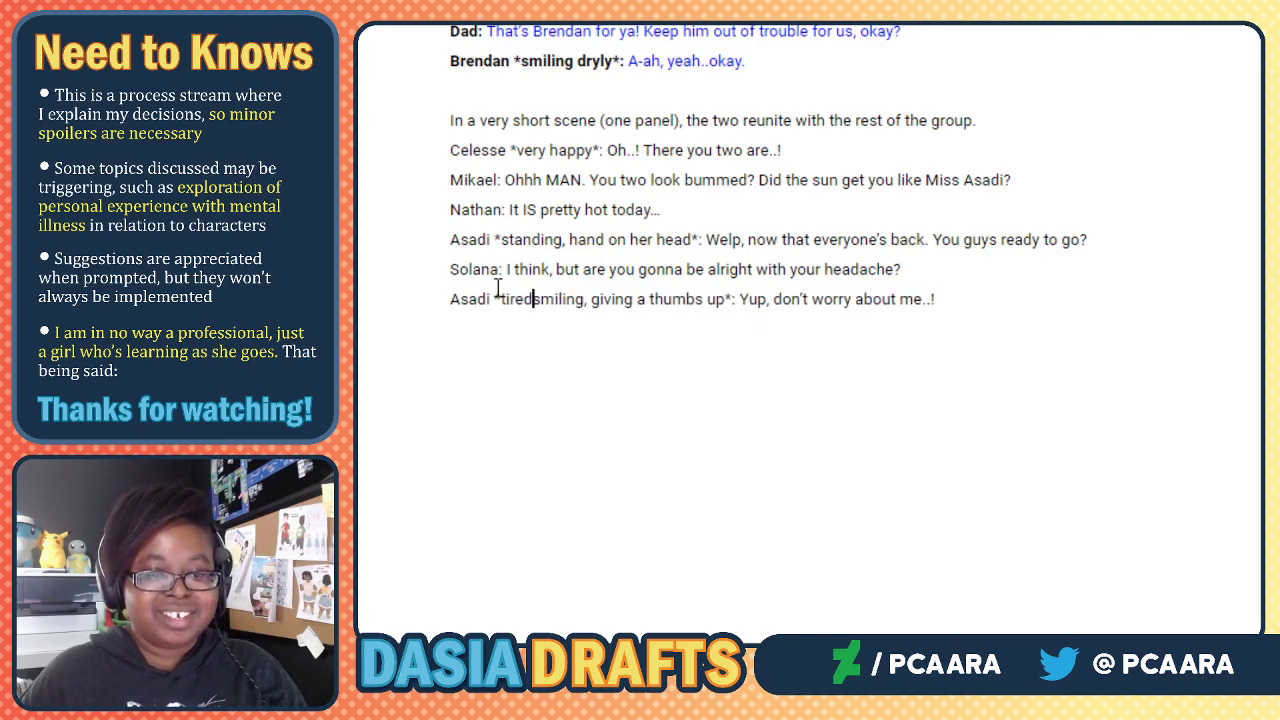
{"action": "left_click", "coordinate": [957, 299]}
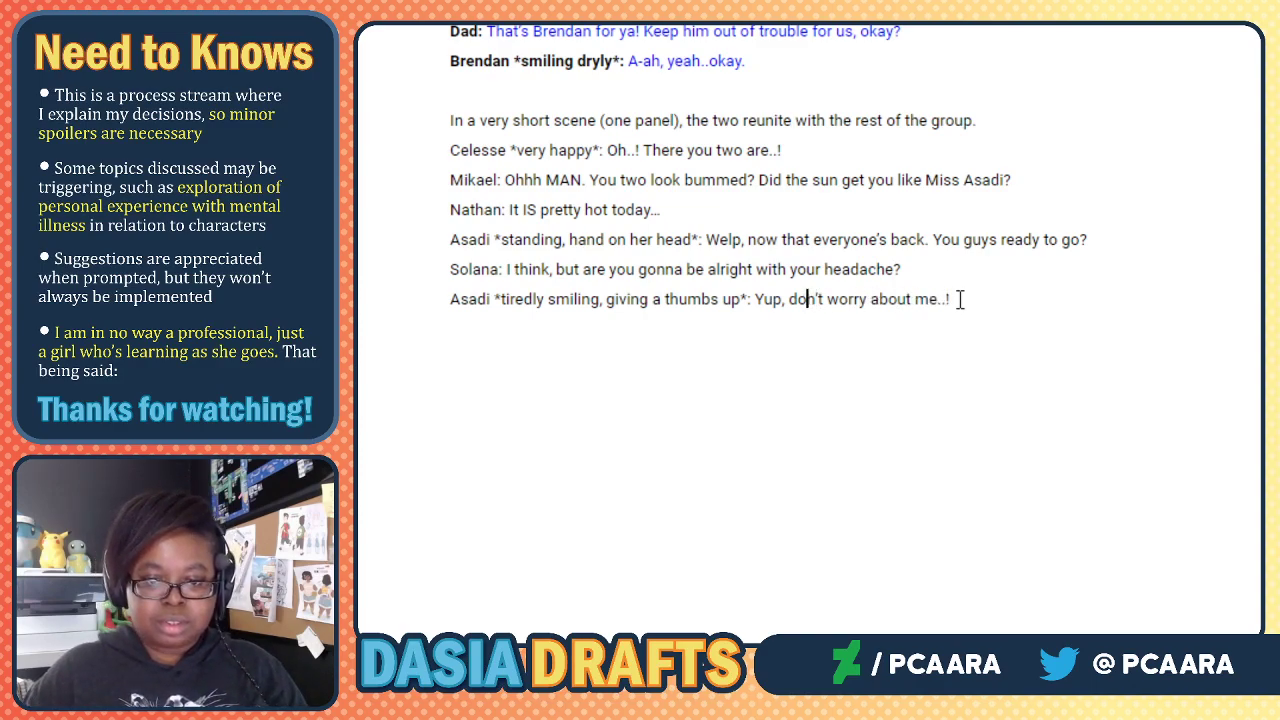
{"action": "type", "text": "i'll be fine"}
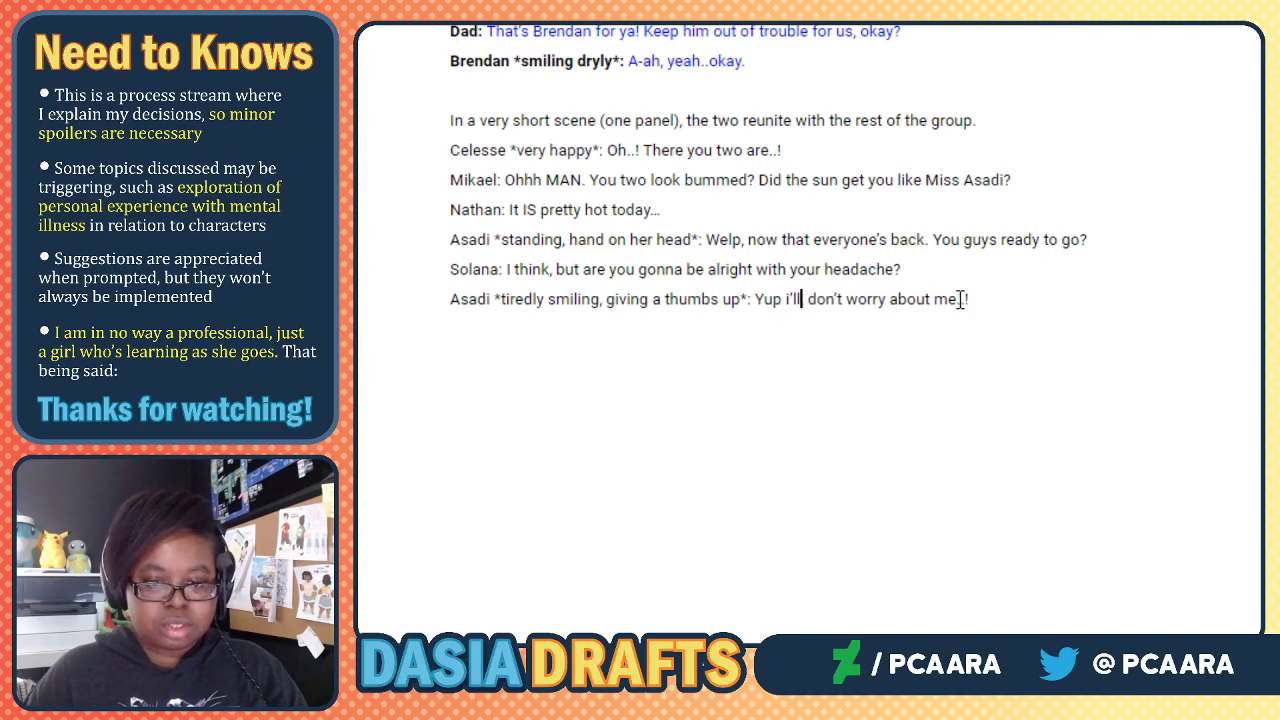
{"action": "type", "text": ","}
After a blank line below Asadi's reply, begin a paragraph: "The next page involves the travel back home. They're all on the bus".
{"action": "left_click", "coordinate": [1045, 295]}
{"action": "key", "text": "Return"}
{"action": "key", "text": "Return"}
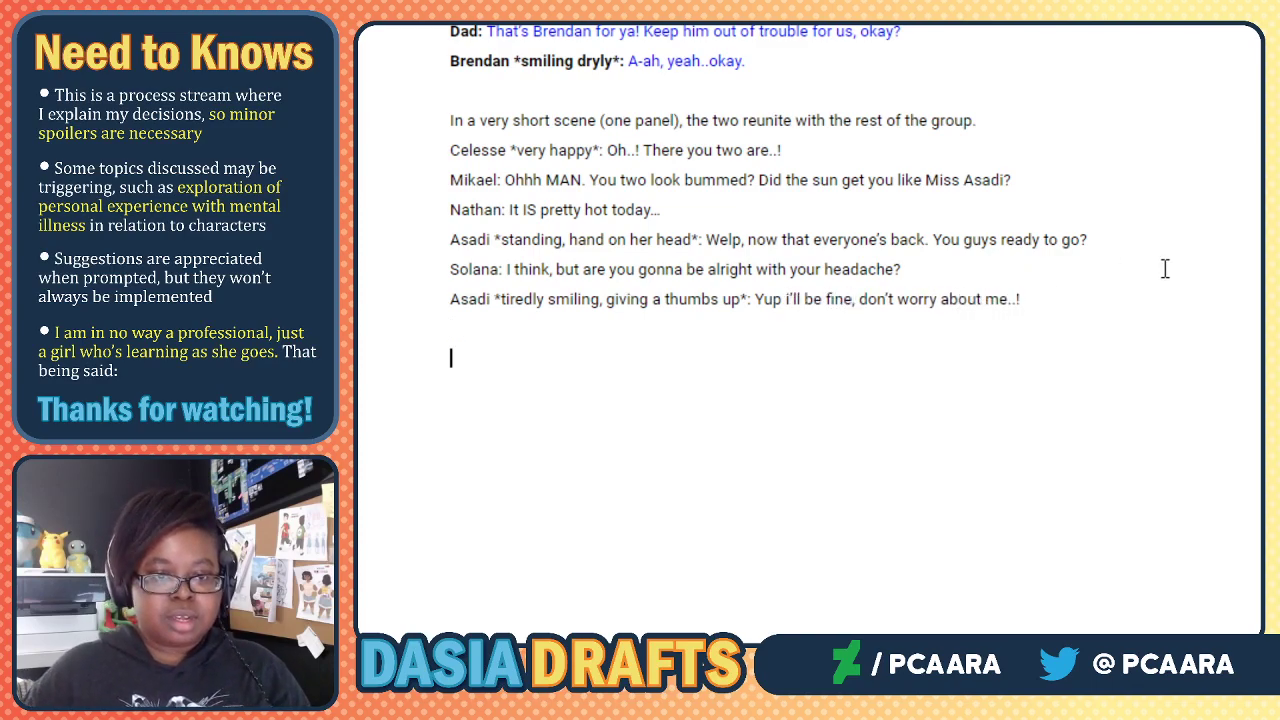
{"action": "type", "text": "There"}
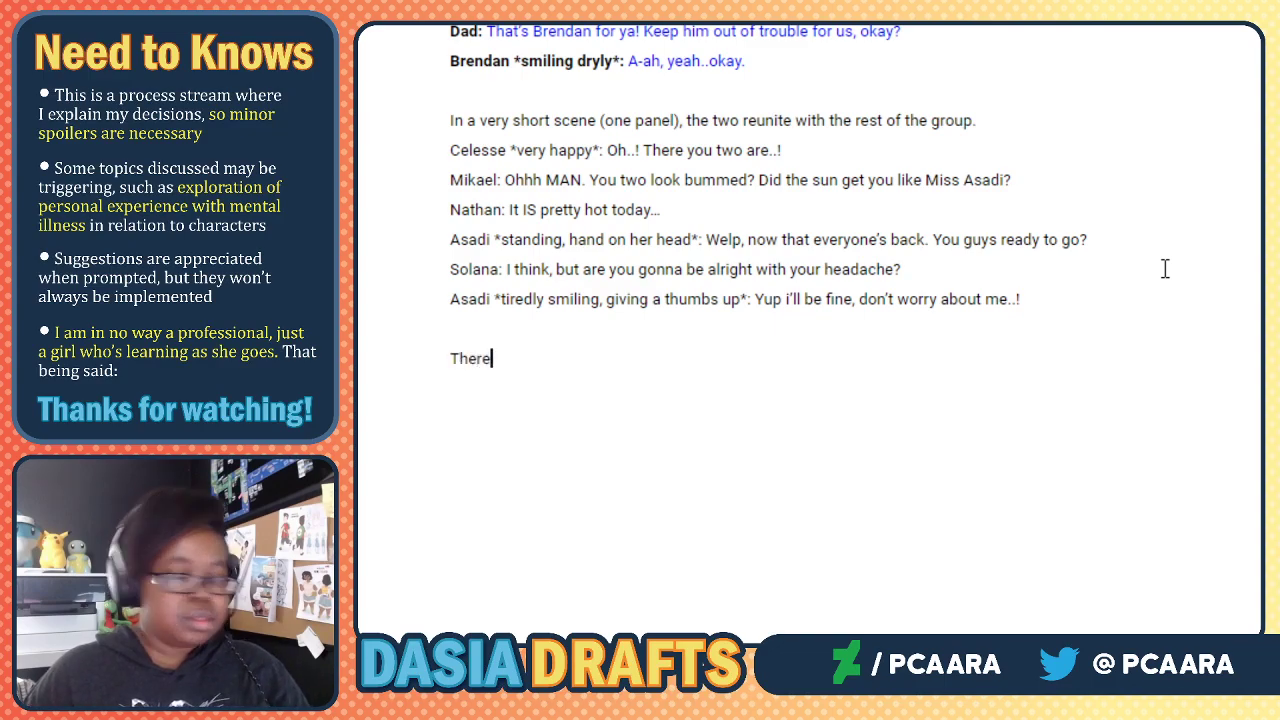
{"action": "key", "text": "BackSpace"}
{"action": "key", "text": "BackSpace"}
{"action": "type", "text": "nex"}
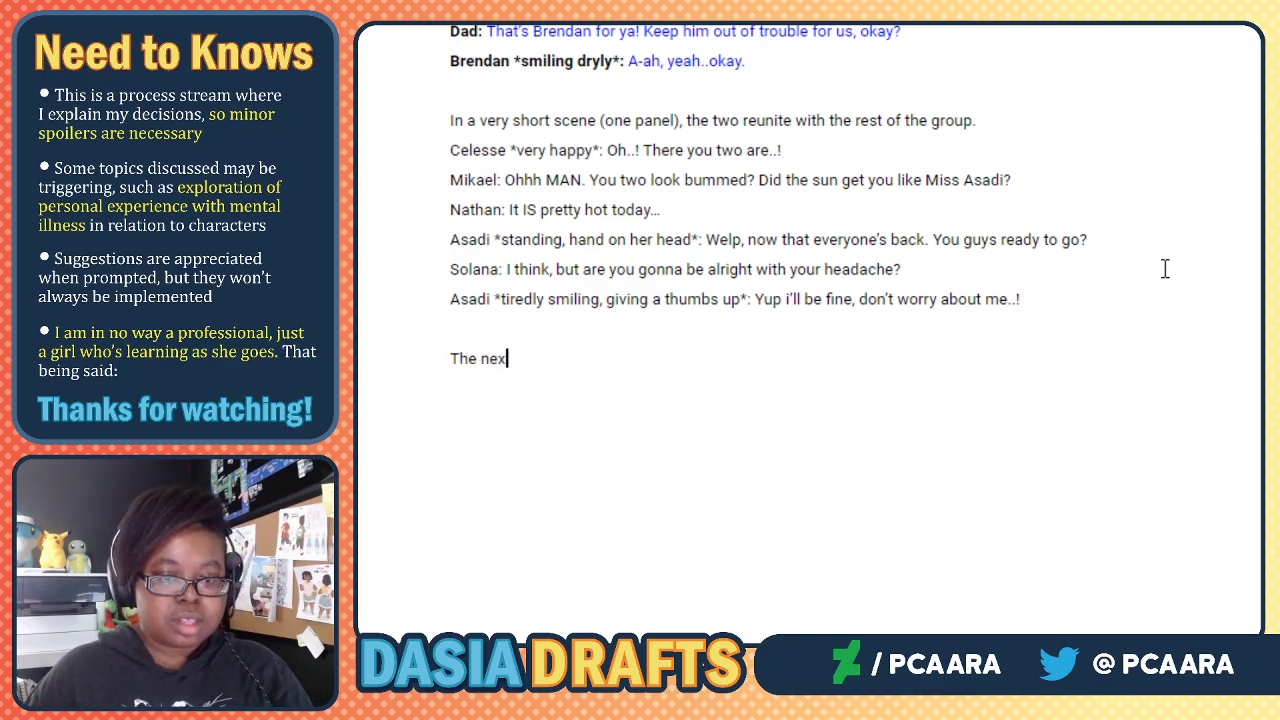
{"action": "type", "text": "t page involves "}
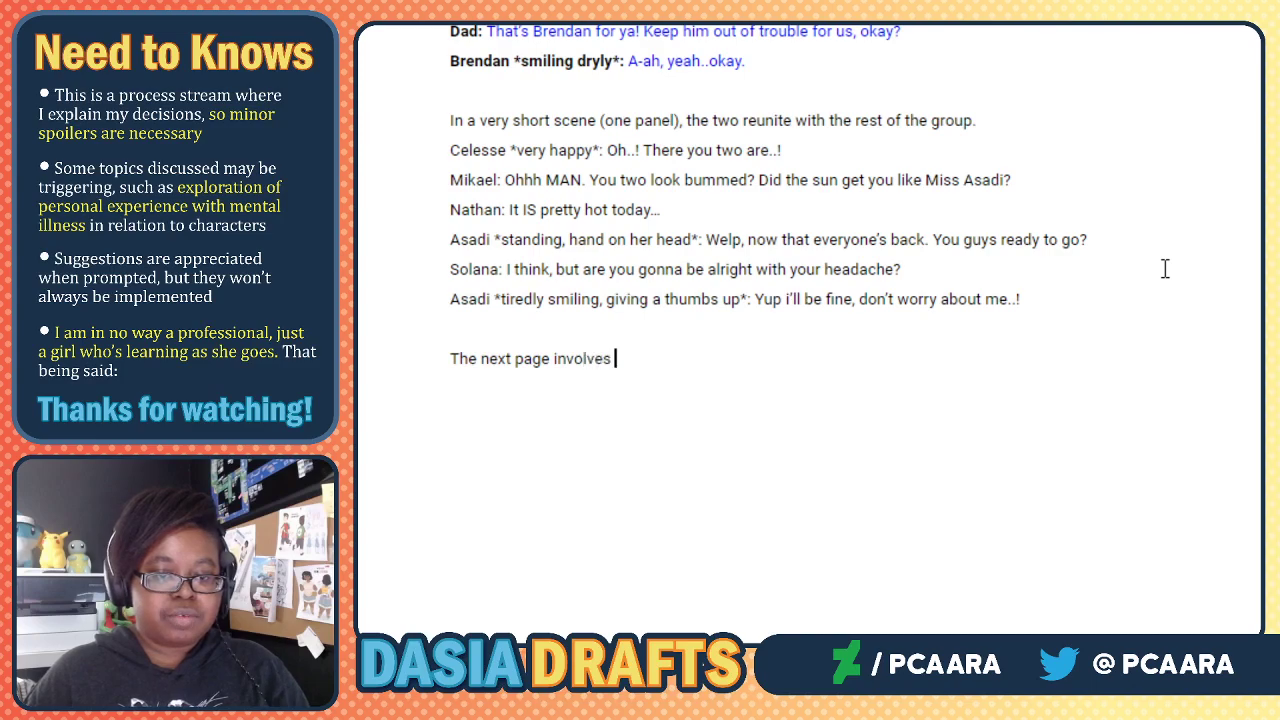
{"action": "type", "text": "the travel back home"}
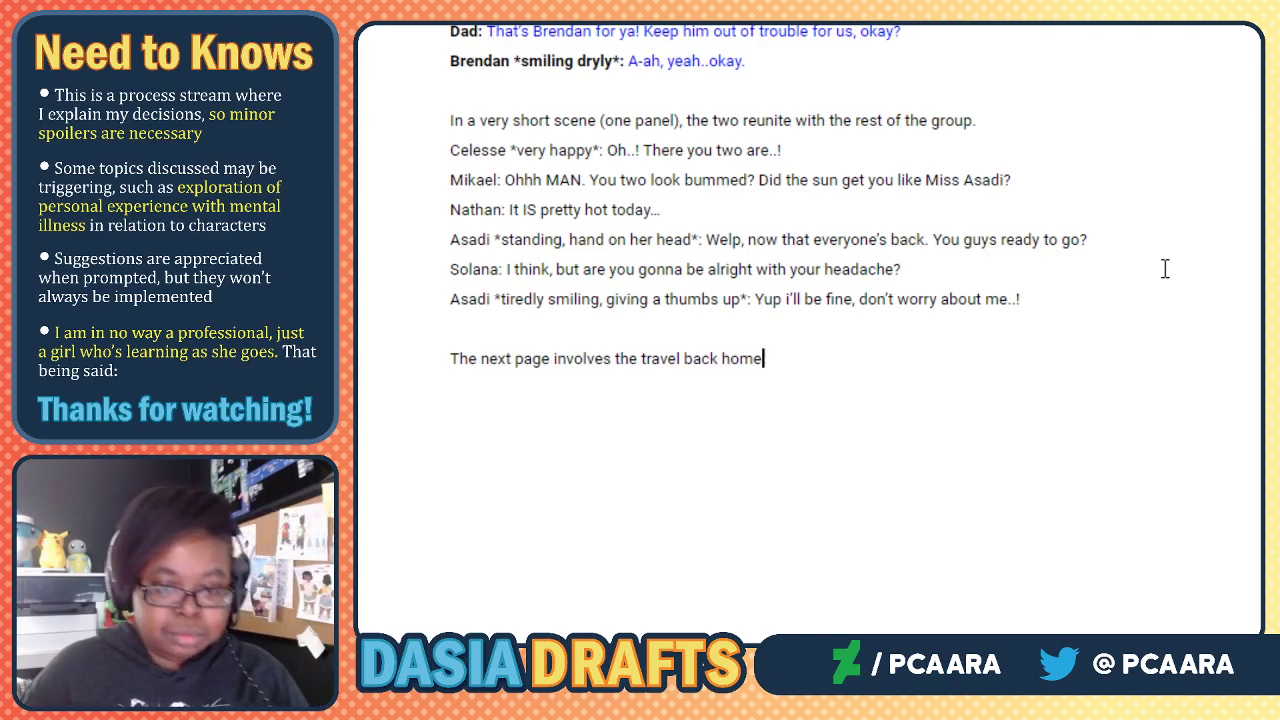
{"action": "type", "text": ". They're al"}
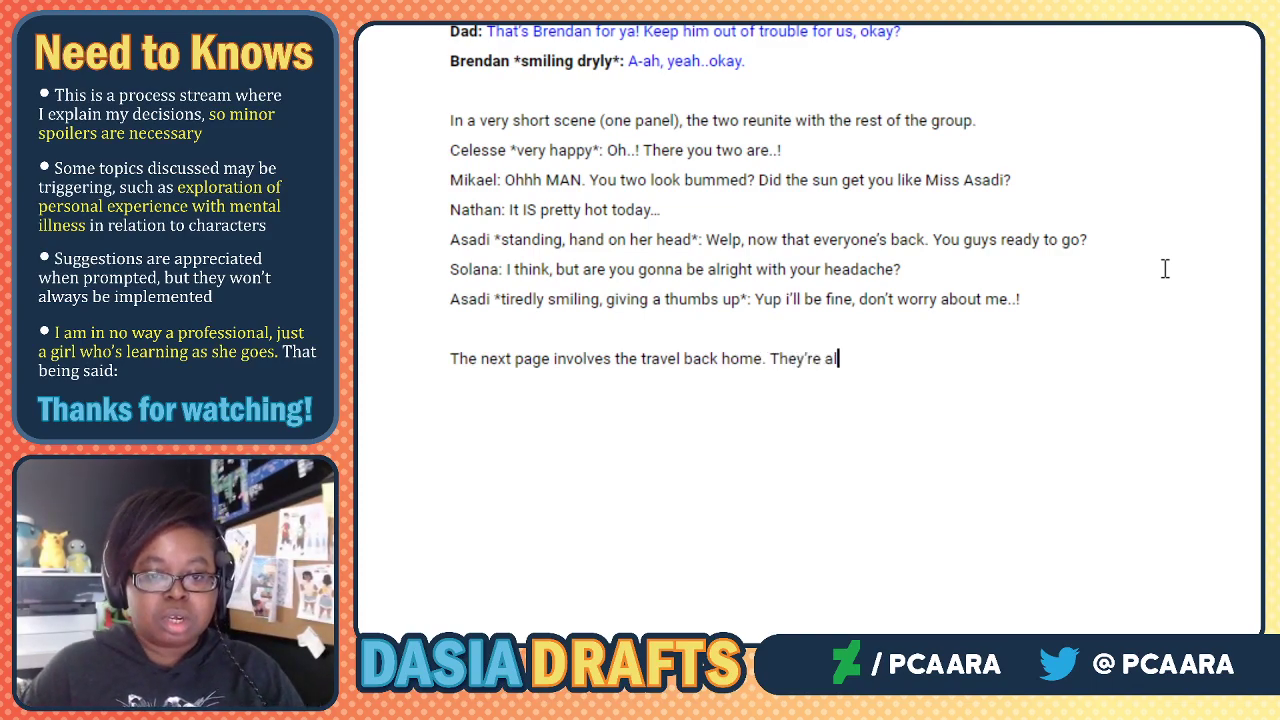
{"action": "type", "text": "l on the bus"}
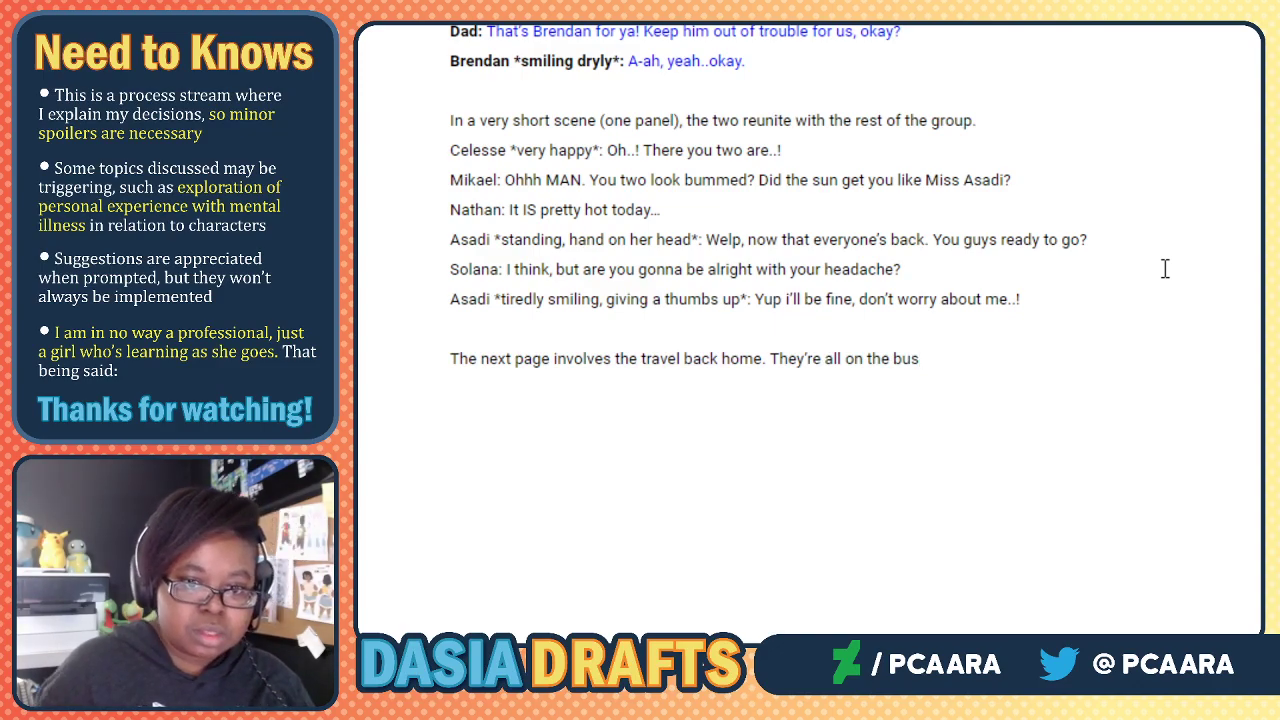
Extend the reunion scene description after "the rest of the group" with "(Sammy, Ayden, Akela, and Tilly are all out).".
{"action": "left_click", "coordinate": [974, 124]}
{"action": "key", "text": "BackSpace"}
{"action": "type", "text": "(Sammy, Au"}
{"action": "type", "text": "den, Akela, and Tilly are all out)."}
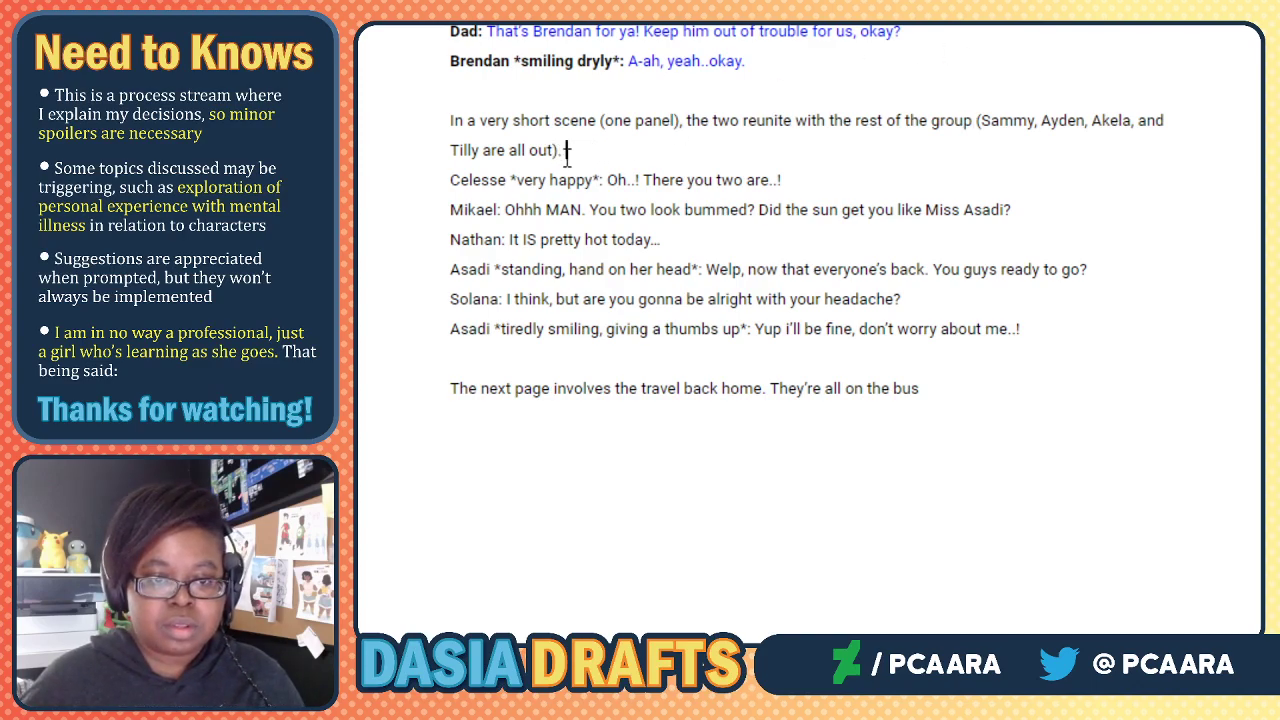
{"action": "scroll", "coordinate": [770, 300], "scroll_direction": "up", "scroll_amount": 3}
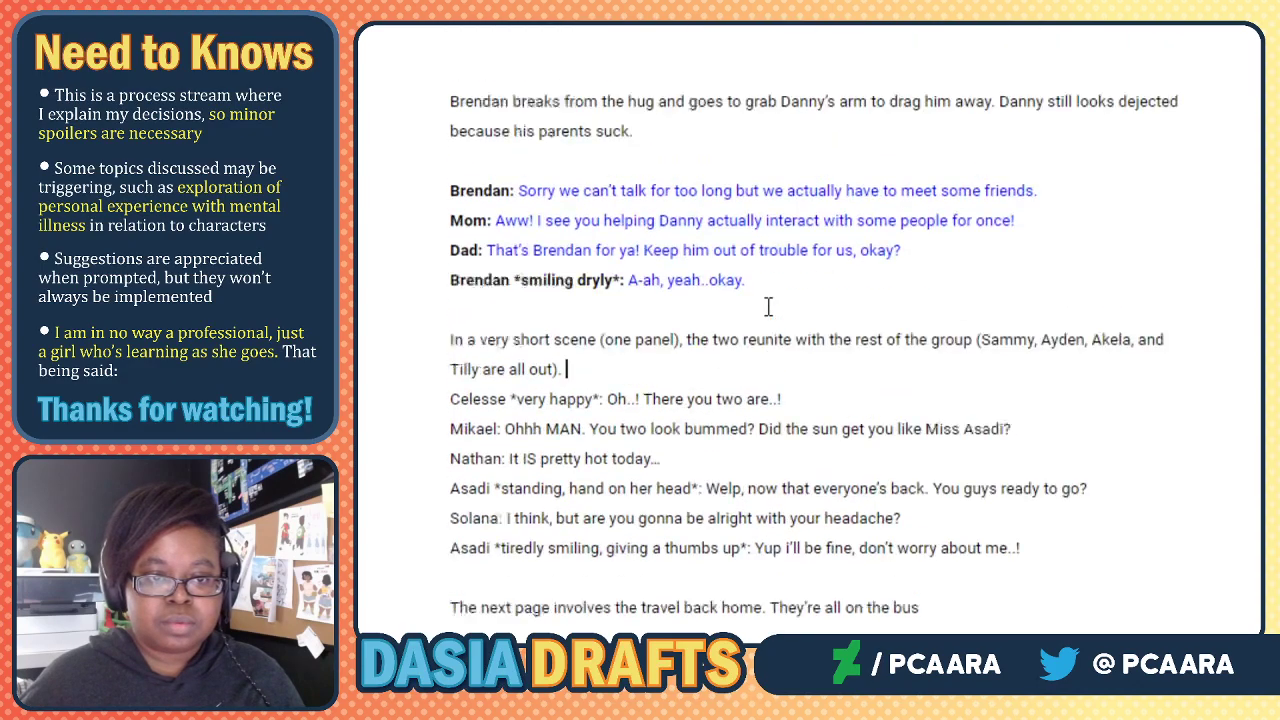
End the bus sentence with a period and continue with "The main troupe takes the seats to the right, a few of them looking at the".
{"action": "scroll", "coordinate": [797, 275], "scroll_direction": "down", "scroll_amount": 5}
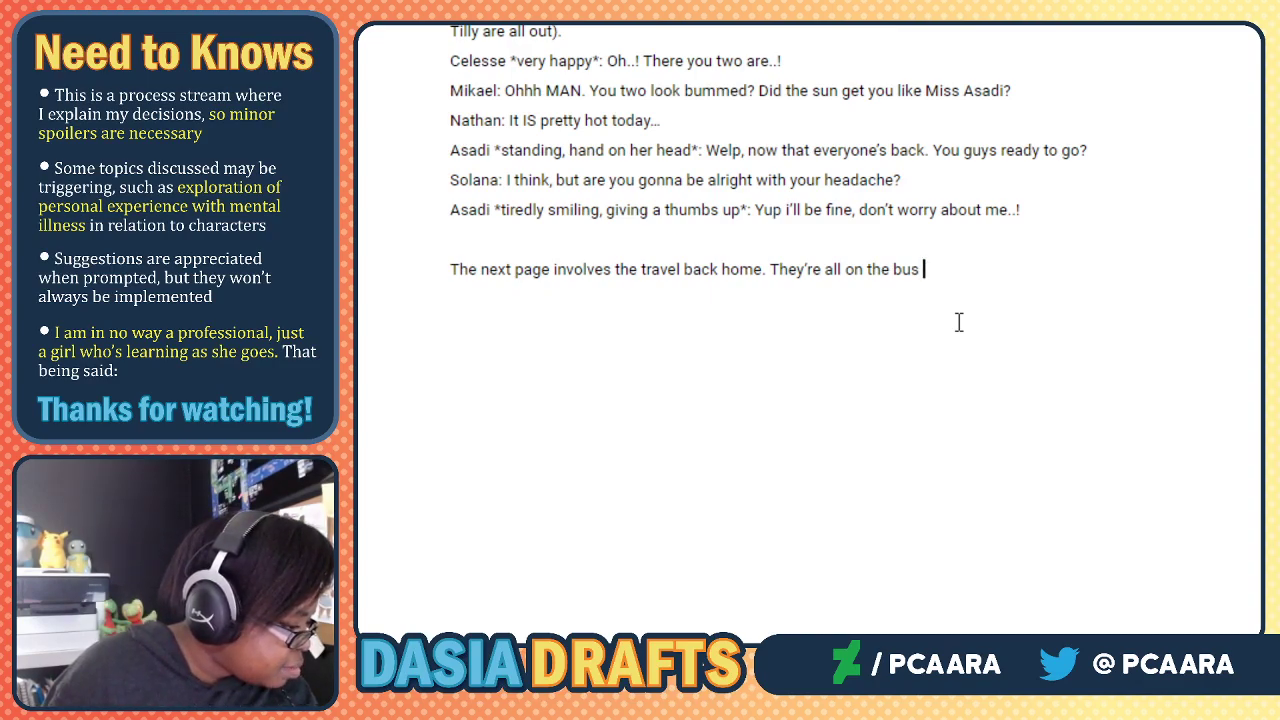
{"action": "type", "text": ". T"}
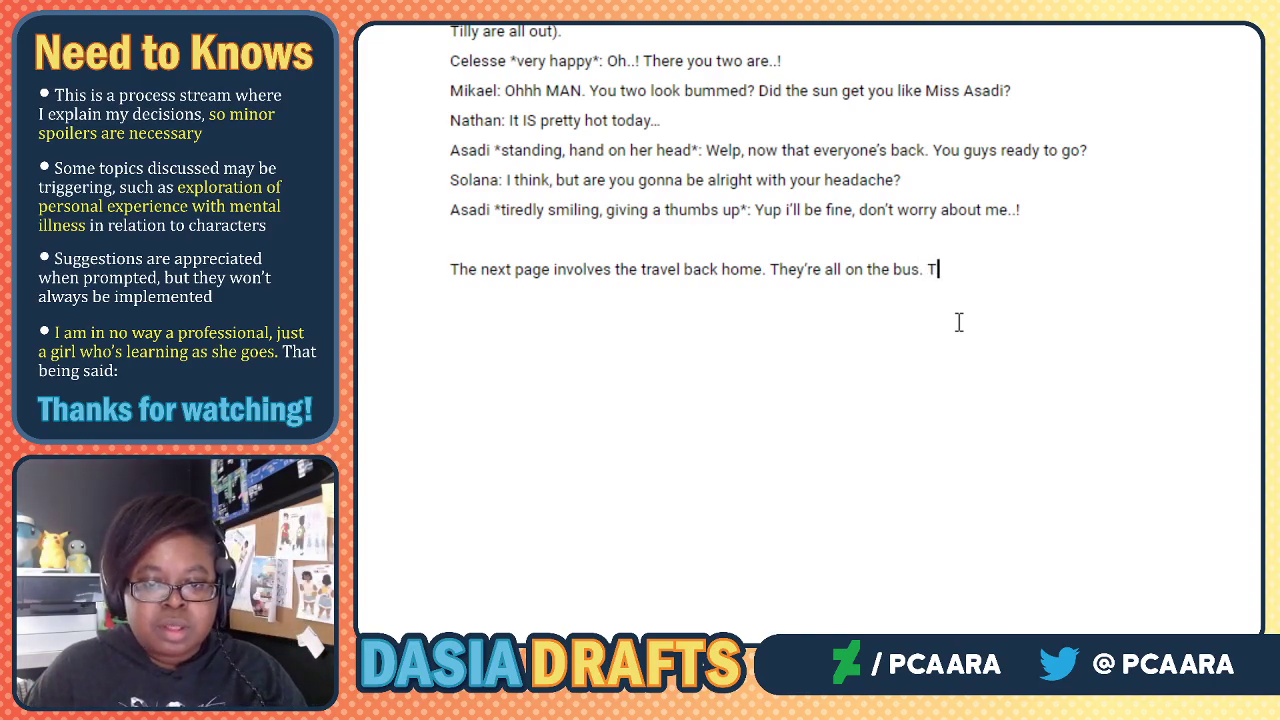
{"action": "type", "text": "he main troupe take"}
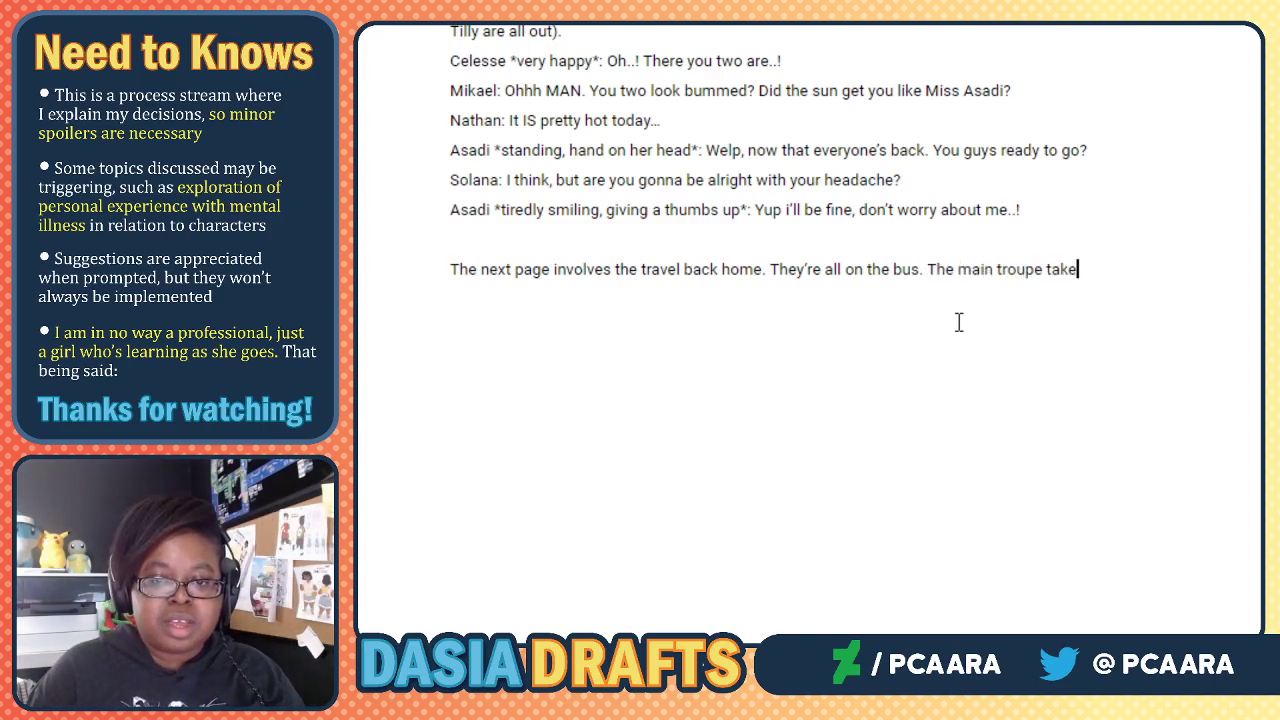
{"action": "type", "text": "s the seats"}
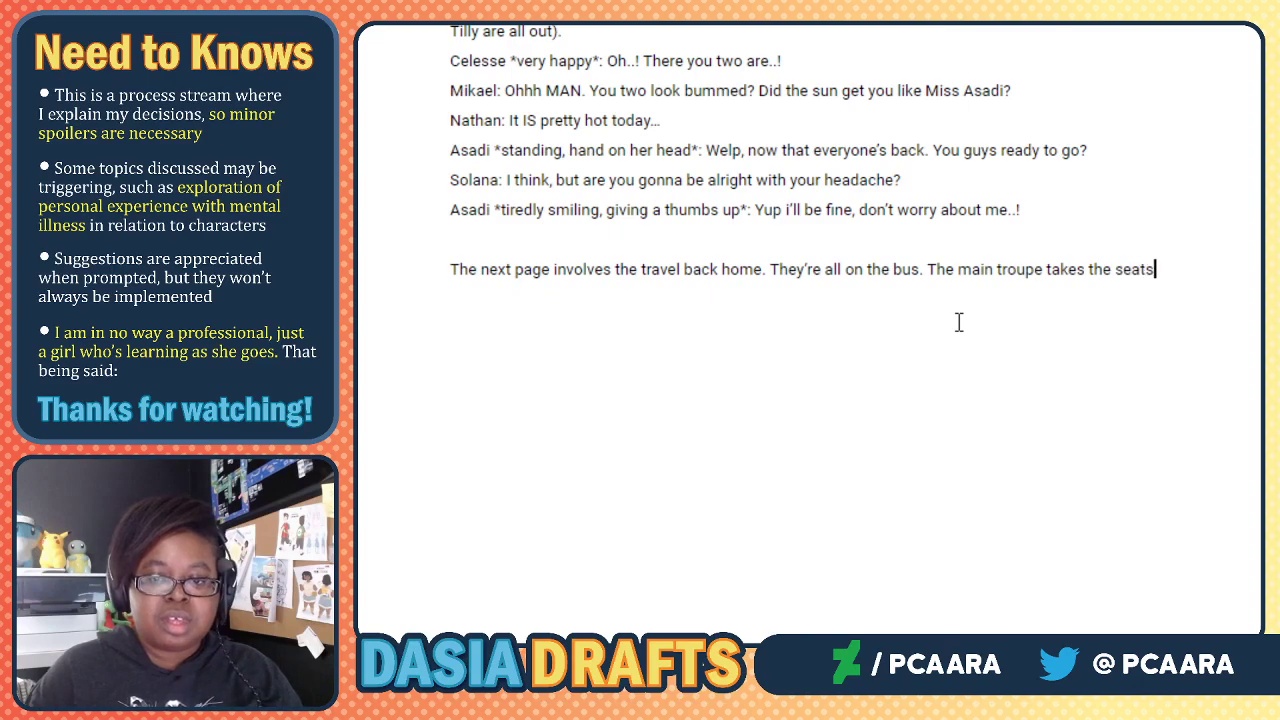
{"action": "type", "text": " to the rig"}
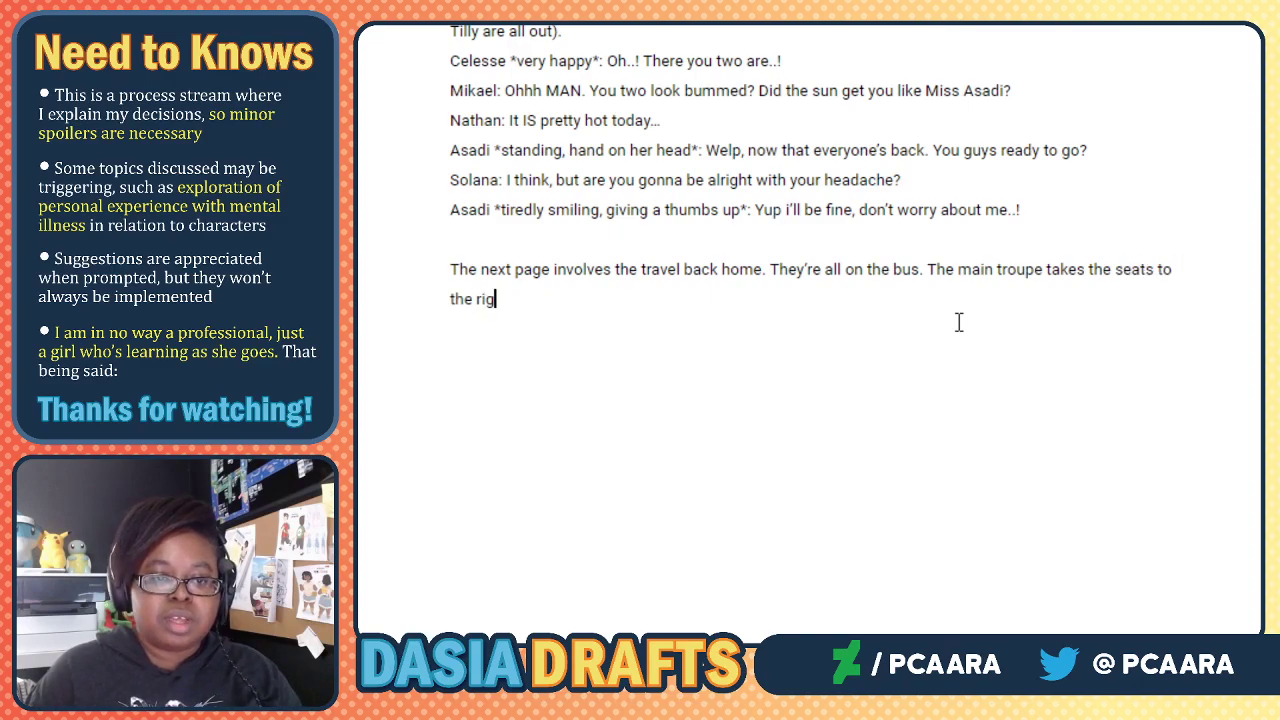
{"action": "type", "text": "ht, a few of t"}
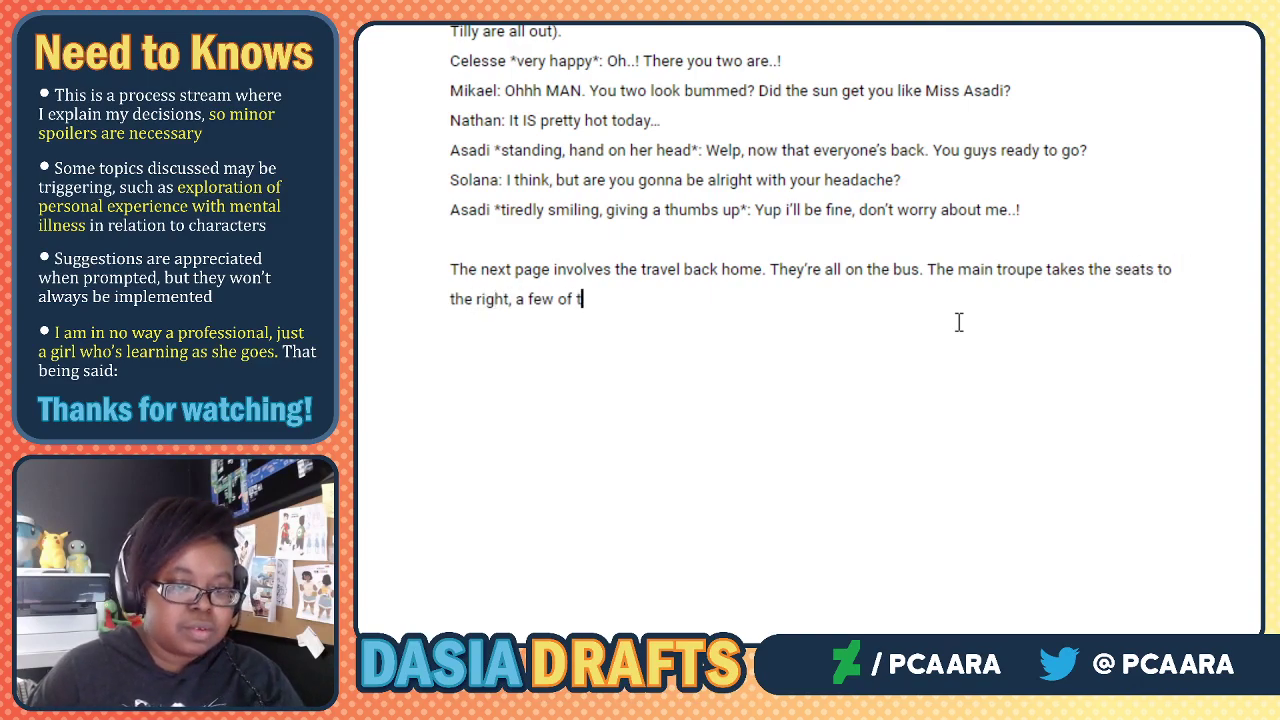
{"action": "type", "text": "hem looking at their"}
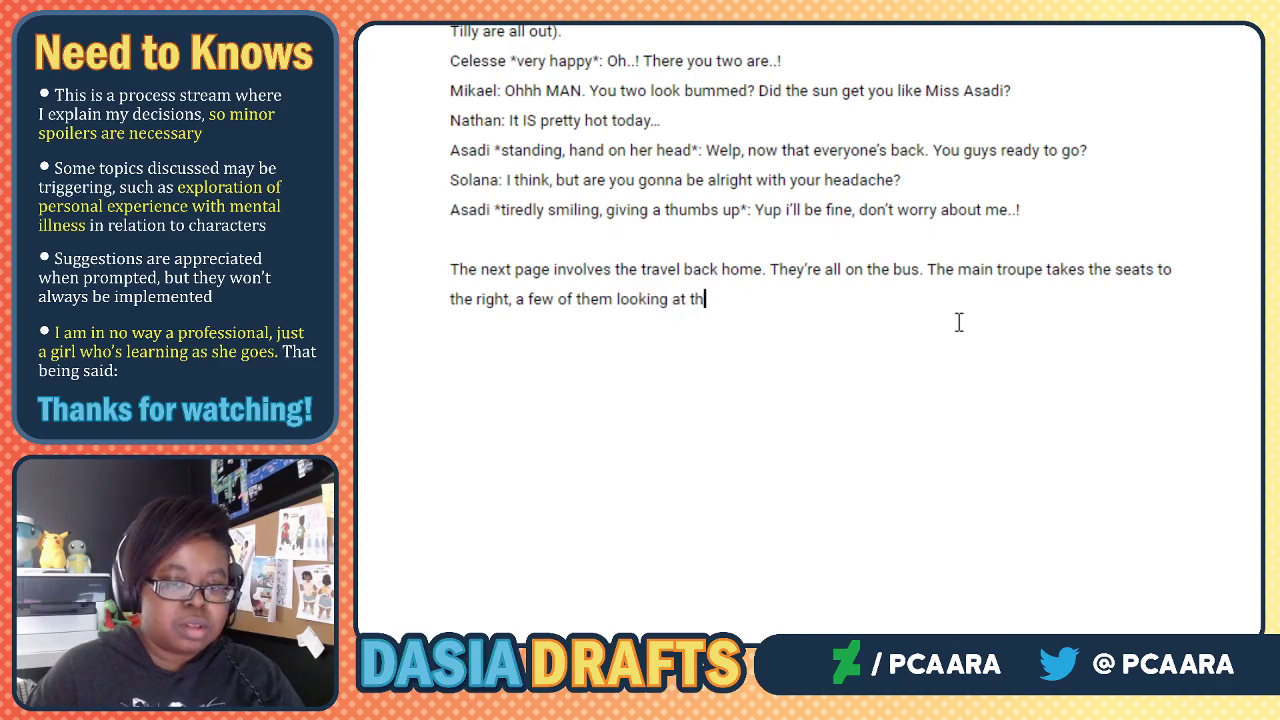
Replace the clause starting "a few of them" with "Celesse and Solana looking at Celesse's pokedex.".
{"action": "key", "text": "BackSpace"}
{"action": "key", "text": "BackSpace"}
{"action": "key", "text": "BackSpace"}
{"action": "key", "text": "BackSpace"}
{"action": "key", "text": "BackSpace"}
{"action": "key", "text": "BackSpace"}
{"action": "key", "text": "BackSpace"}
{"action": "key", "text": "BackSpace"}
{"action": "key", "text": "BackSpace"}
{"action": "key", "text": "BackSpace"}
{"action": "key", "text": "BackSpace"}
{"action": "key", "text": "BackSpace"}
{"action": "key", "text": "BackSpace"}
{"action": "key", "text": "BackSpace"}
{"action": "key", "text": "BackSpace"}
{"action": "key", "text": "BackSpace"}
{"action": "key", "text": "BackSpace"}
{"action": "key", "text": "BackSpace"}
{"action": "key", "text": "BackSpace"}
{"action": "key", "text": "BackSpace"}
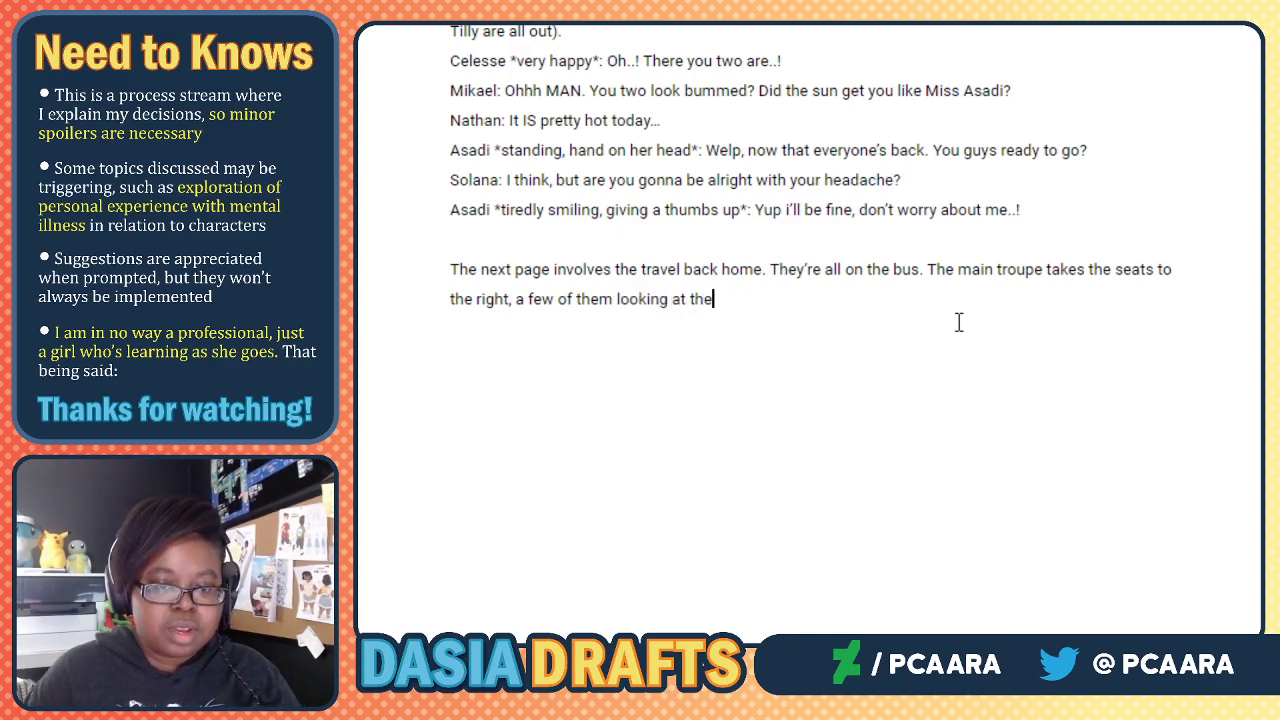
{"action": "key", "text": "BackSpace"}
{"action": "key", "text": "BackSpace"}
{"action": "key", "text": "BackSpace"}
{"action": "key", "text": "BackSpace"}
{"action": "type", "text": "Celesse and "}
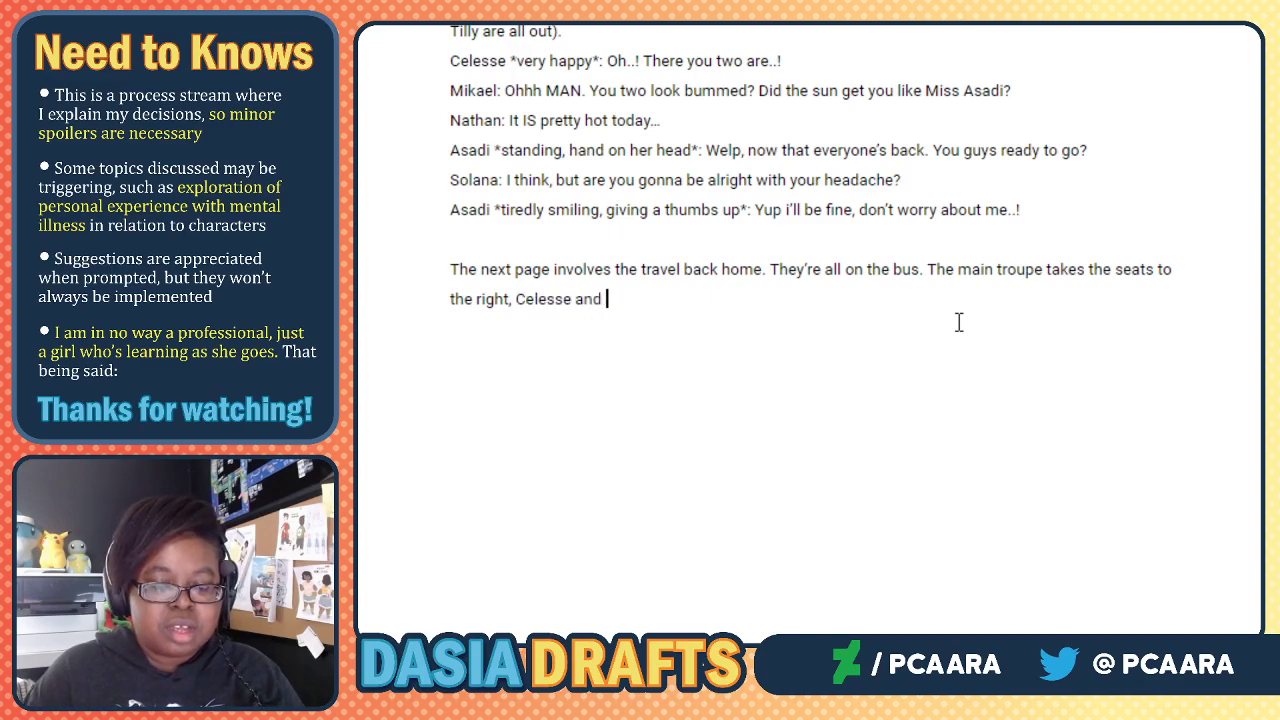
{"action": "type", "text": "Solana look"}
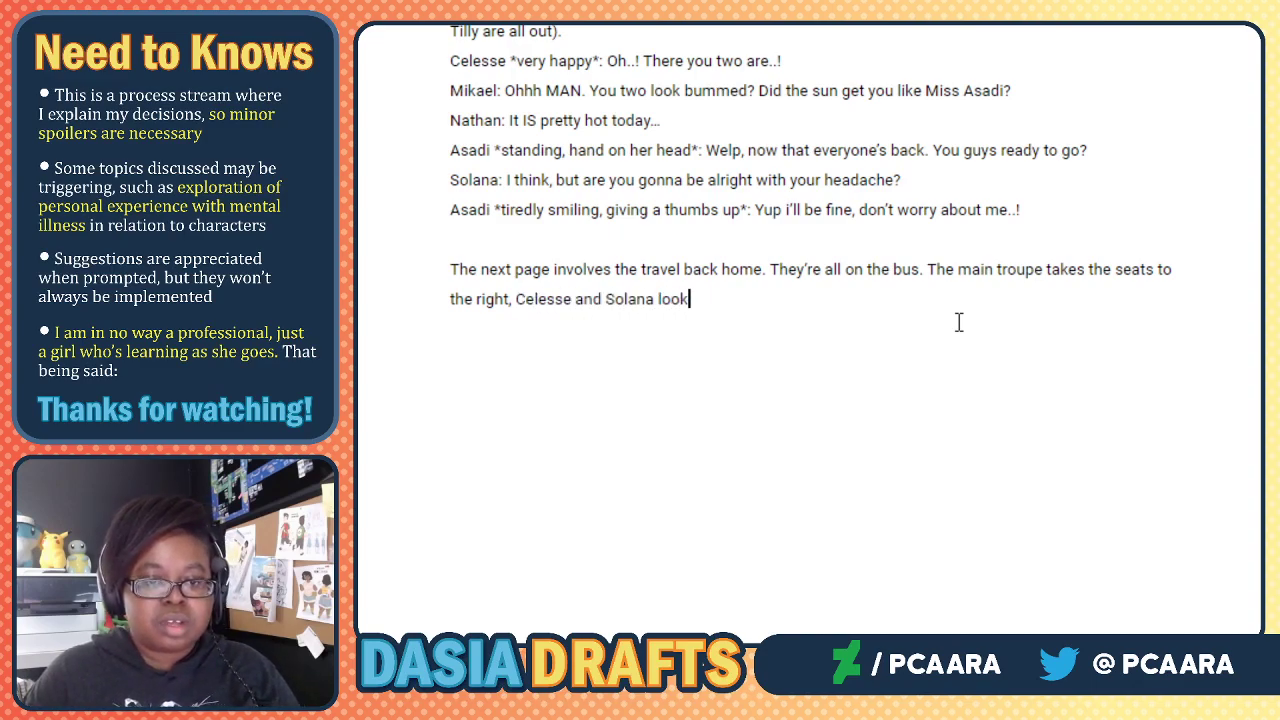
{"action": "type", "text": "ing at Celesse's pokedex"}
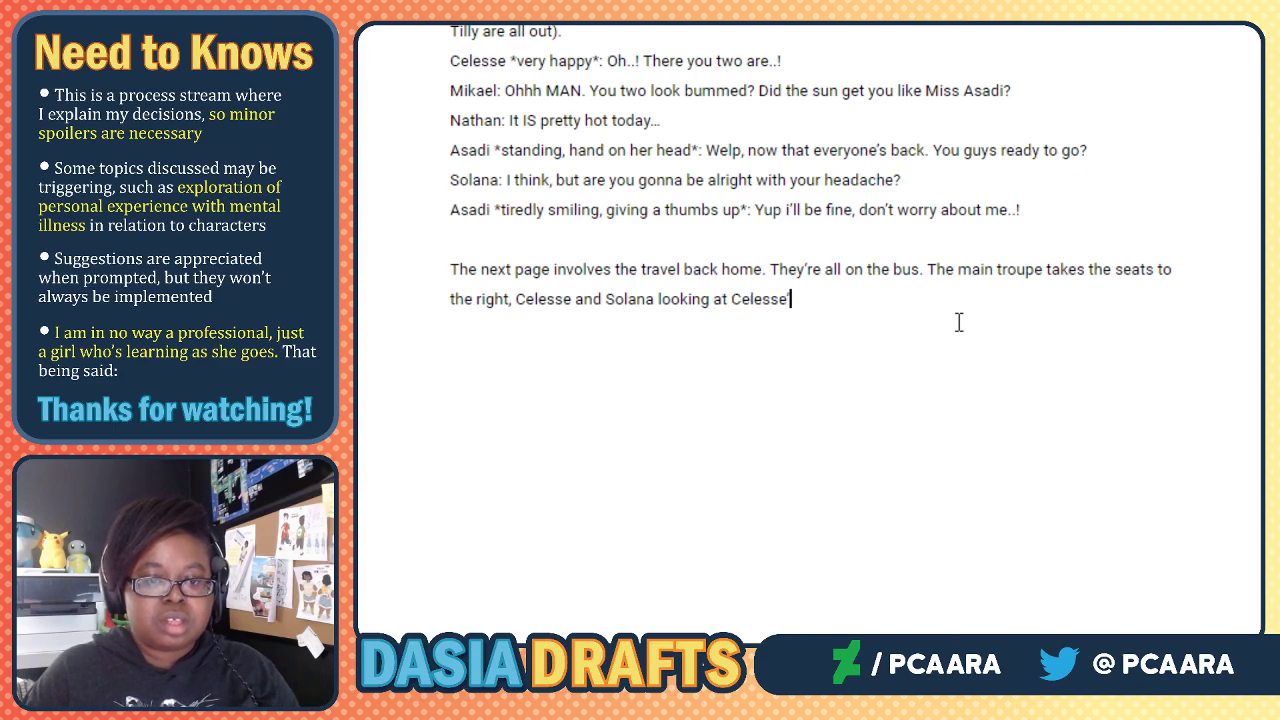
{"action": "type", "text": ". "}
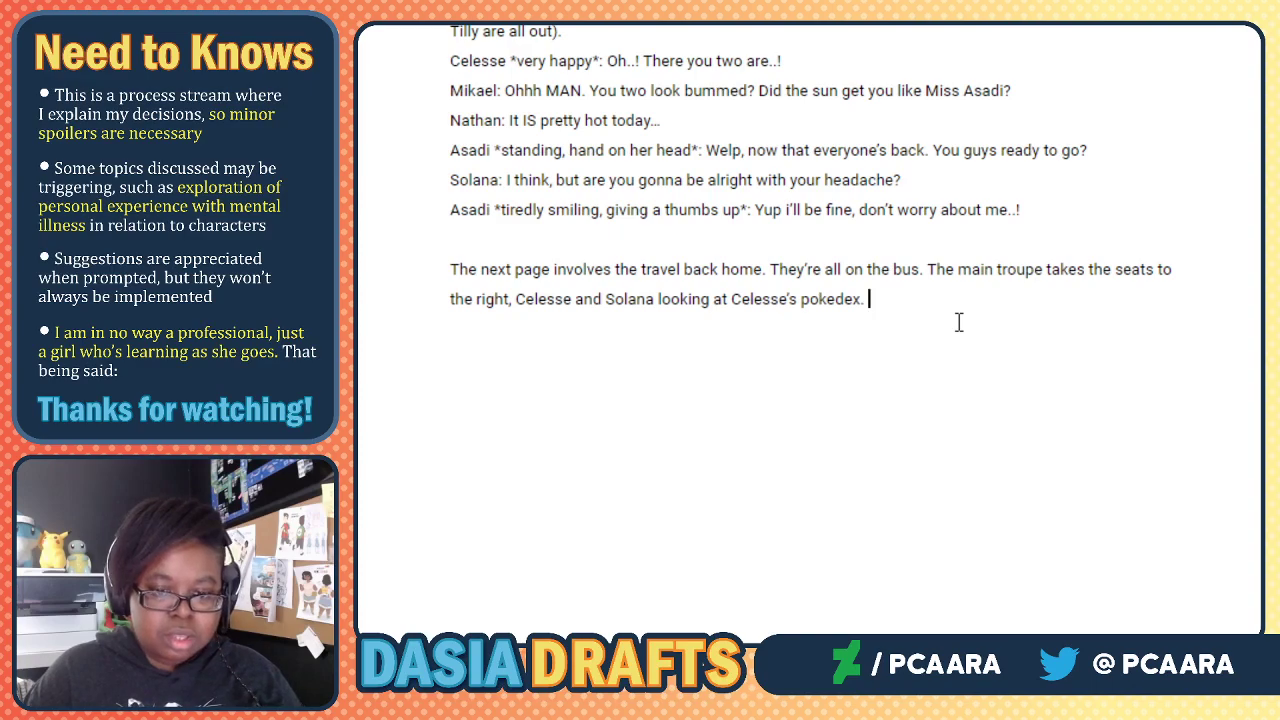
Continue the bus paragraph with "Mikael is looking at his phone while Nathan sleeps on his shoulder".
{"action": "type", "text": "Mikael"}
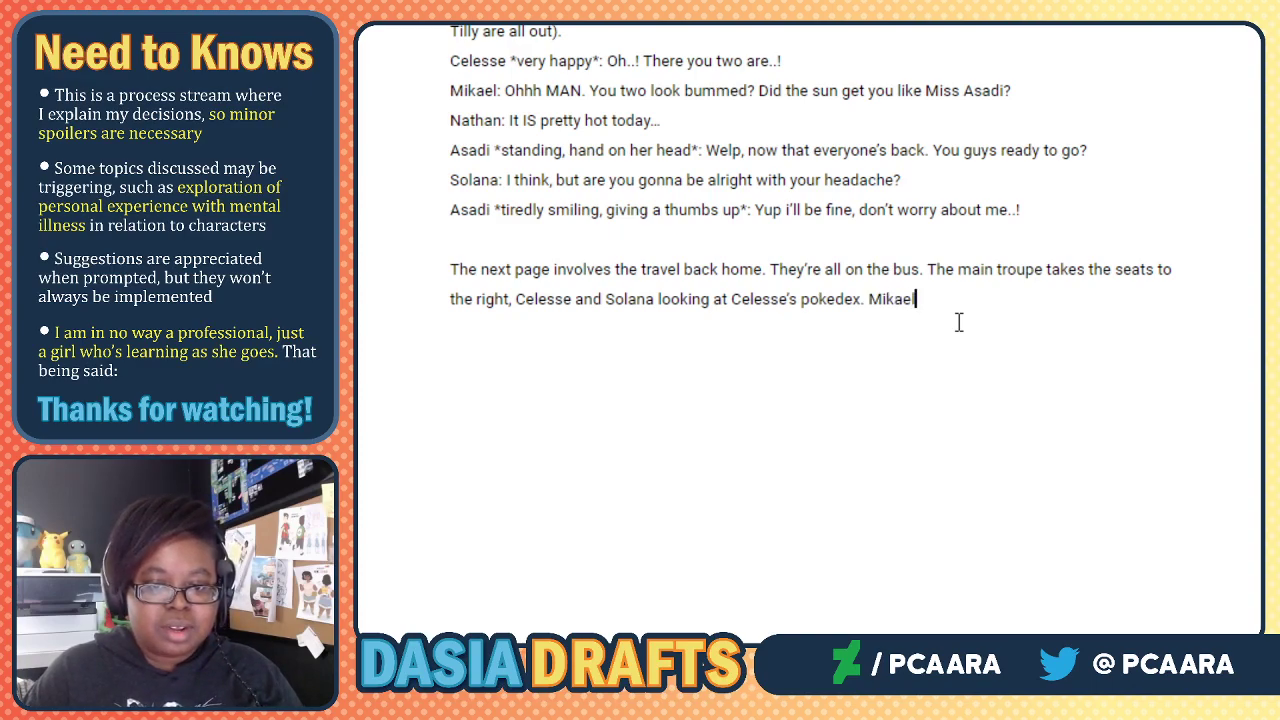
{"action": "type", "text": " is"}
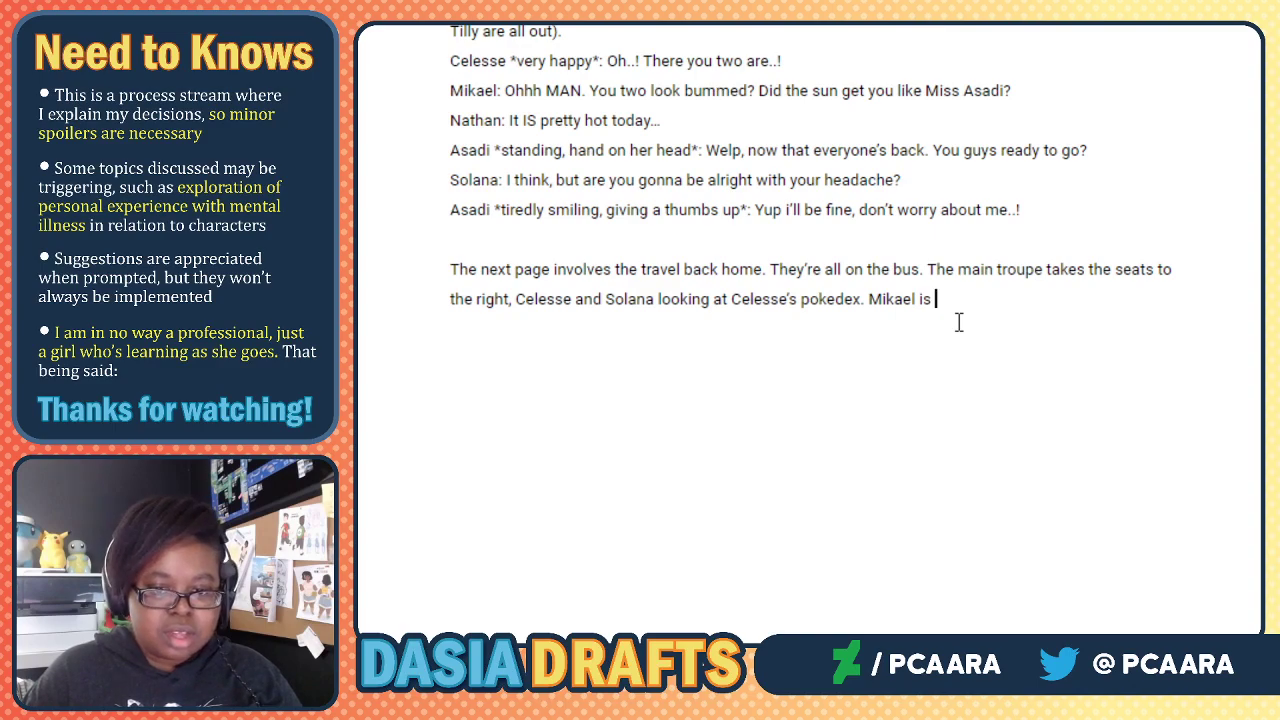
{"action": "type", "text": " looking at "}
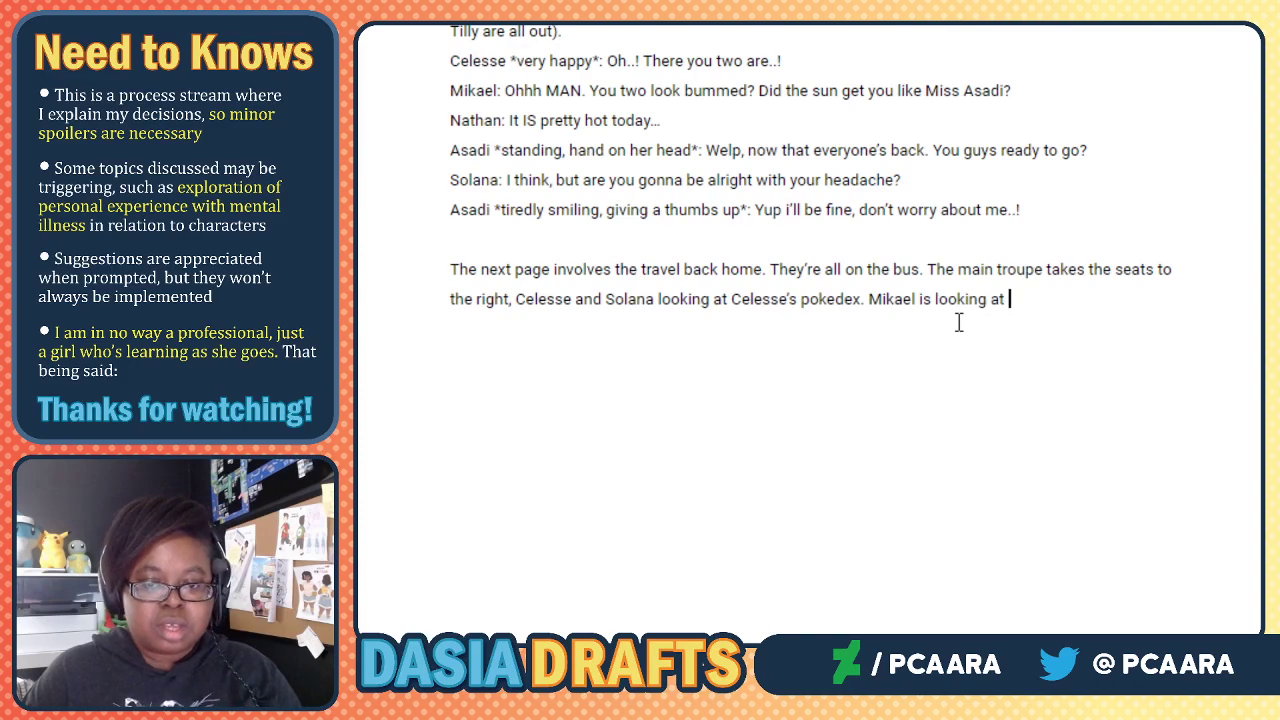
{"action": "type", "text": "his phone while N"}
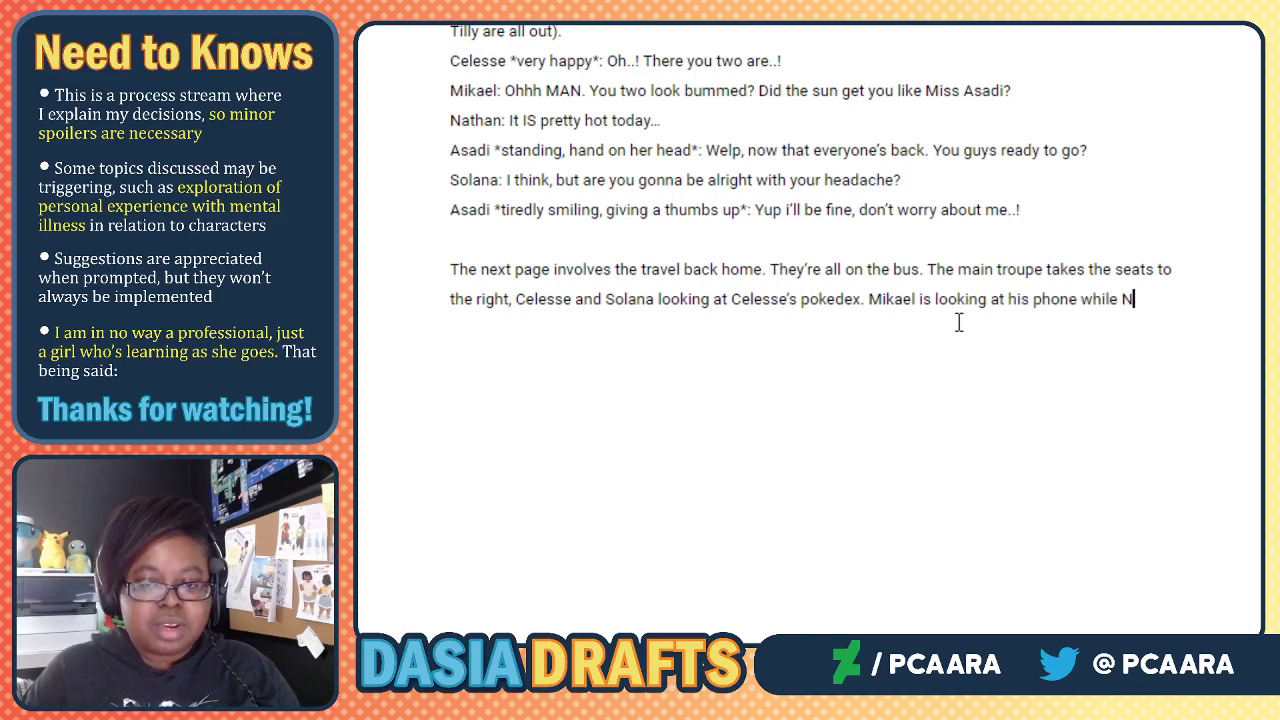
{"action": "type", "text": "athan sleeps"}
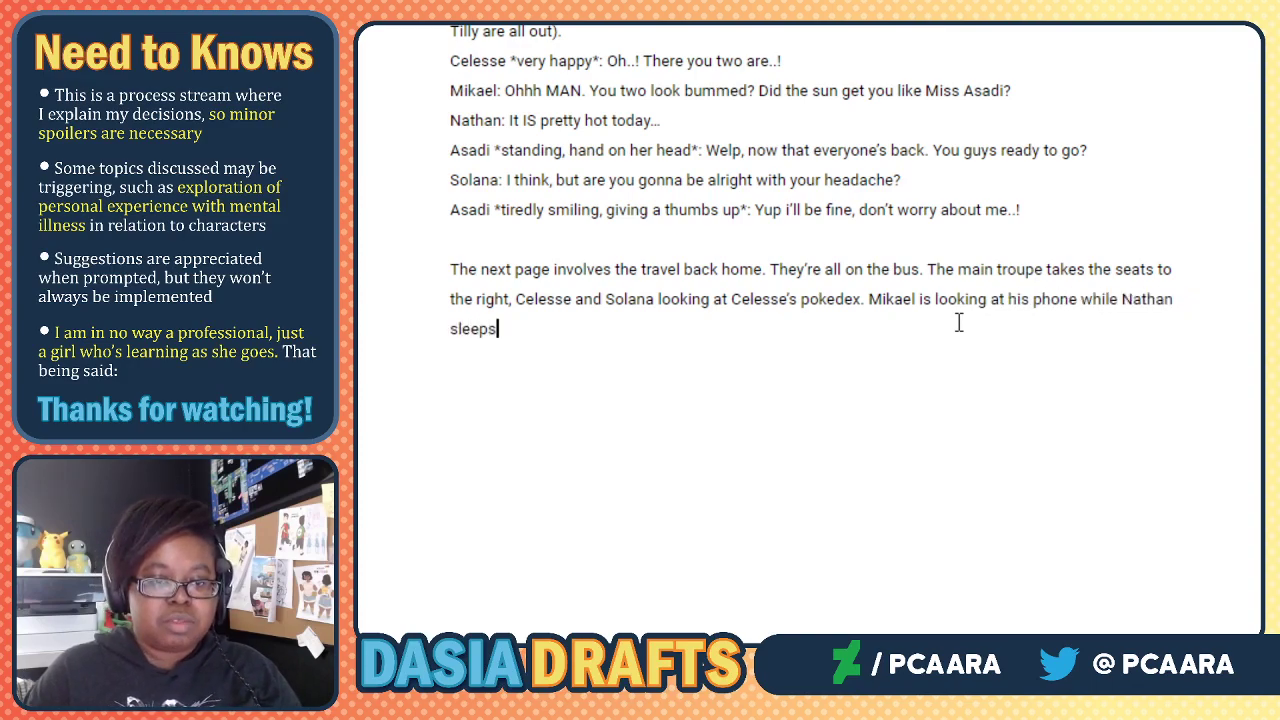
{"action": "type", "text": " on his hsoulde"}
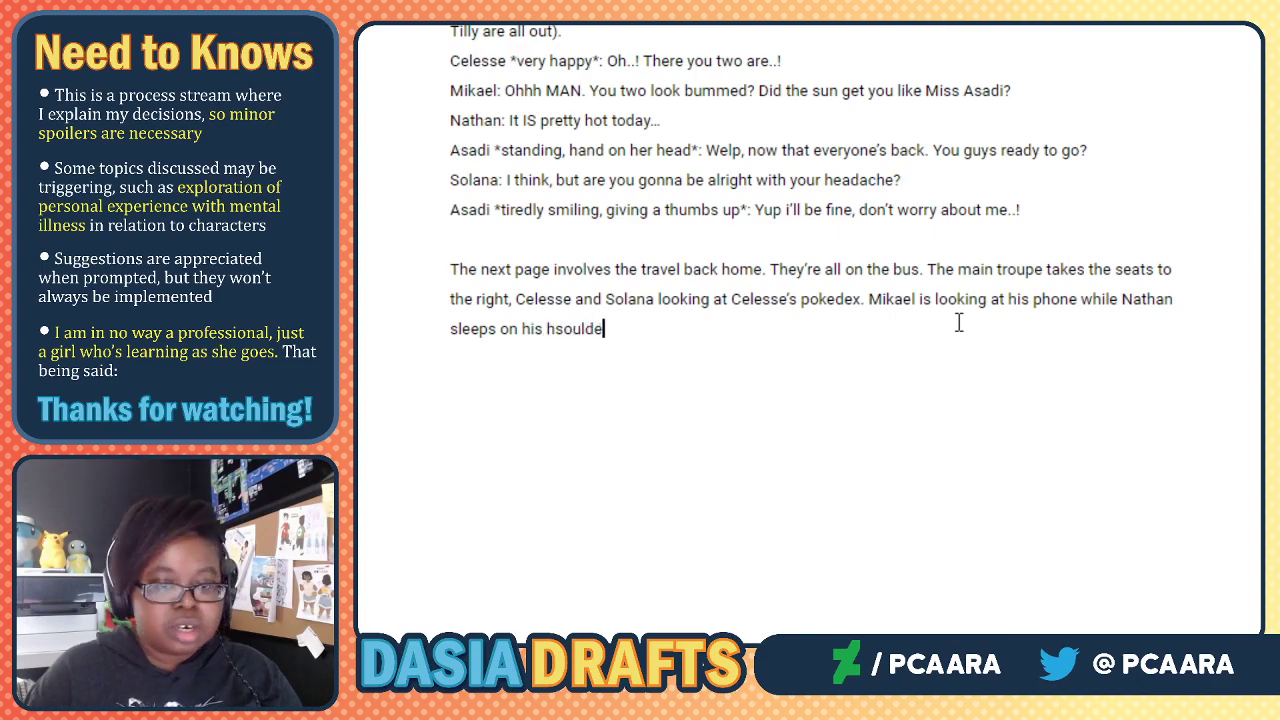
{"action": "key", "text": "BackSpace"}
{"action": "key", "text": "BackSpace"}
{"action": "key", "text": "BackSpace"}
{"action": "key", "text": "BackSpace"}
{"action": "key", "text": "BackSpace"}
{"action": "key", "text": "BackSpace"}
{"action": "key", "text": "BackSpace"}
{"action": "type", "text": "shoulder"}
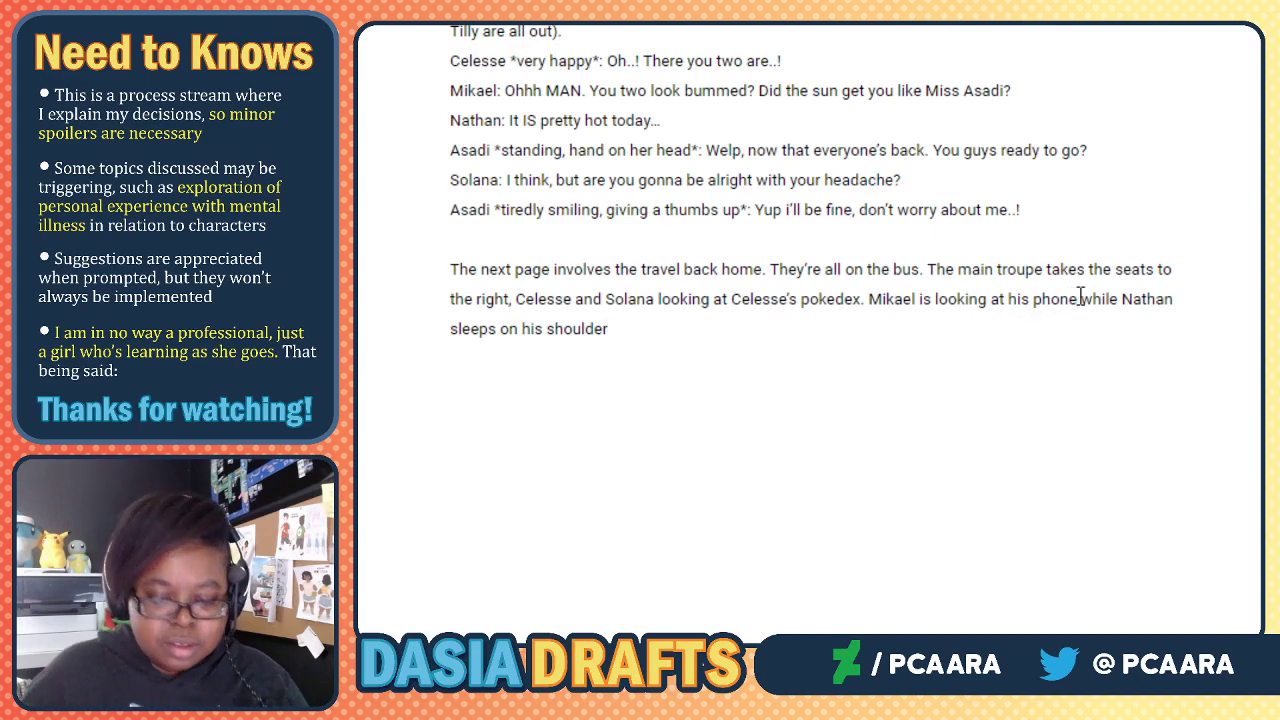
Insert "and also looking back at the girls" after "his phone" and end the sentence with a period after "shoulder".
{"action": "type", "text": "and also looking "}
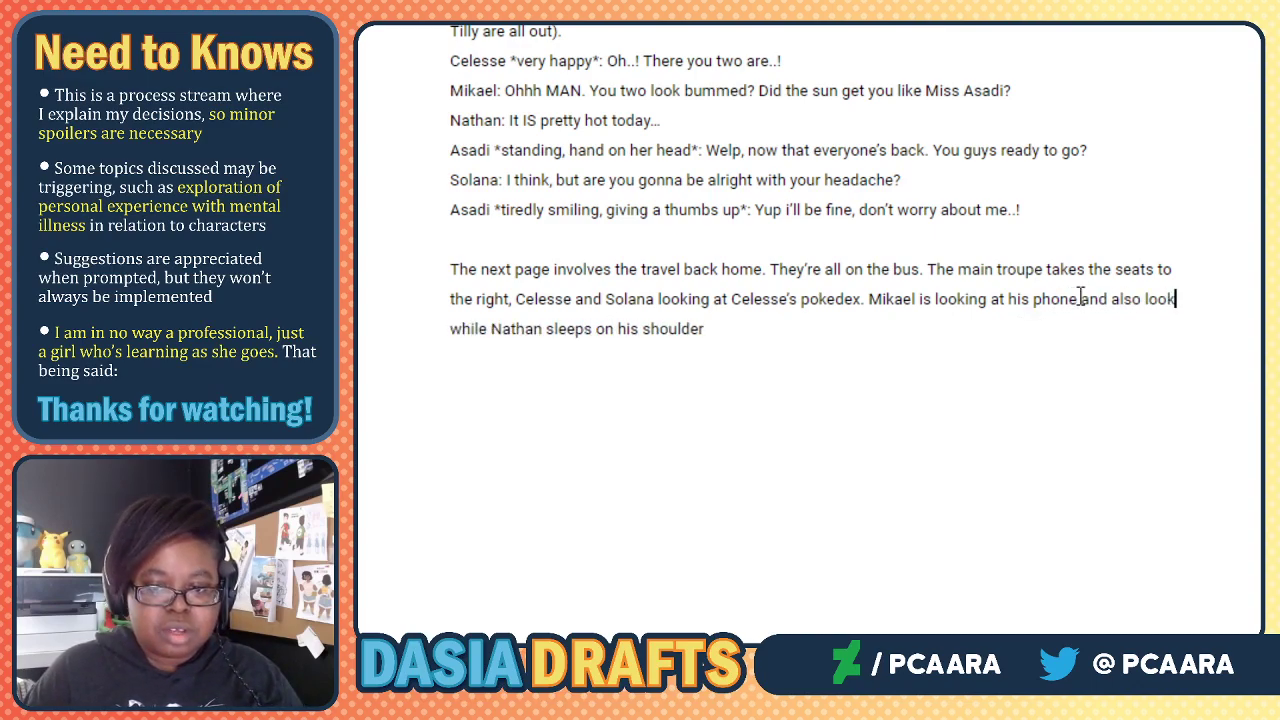
{"action": "type", "text": "back at the"}
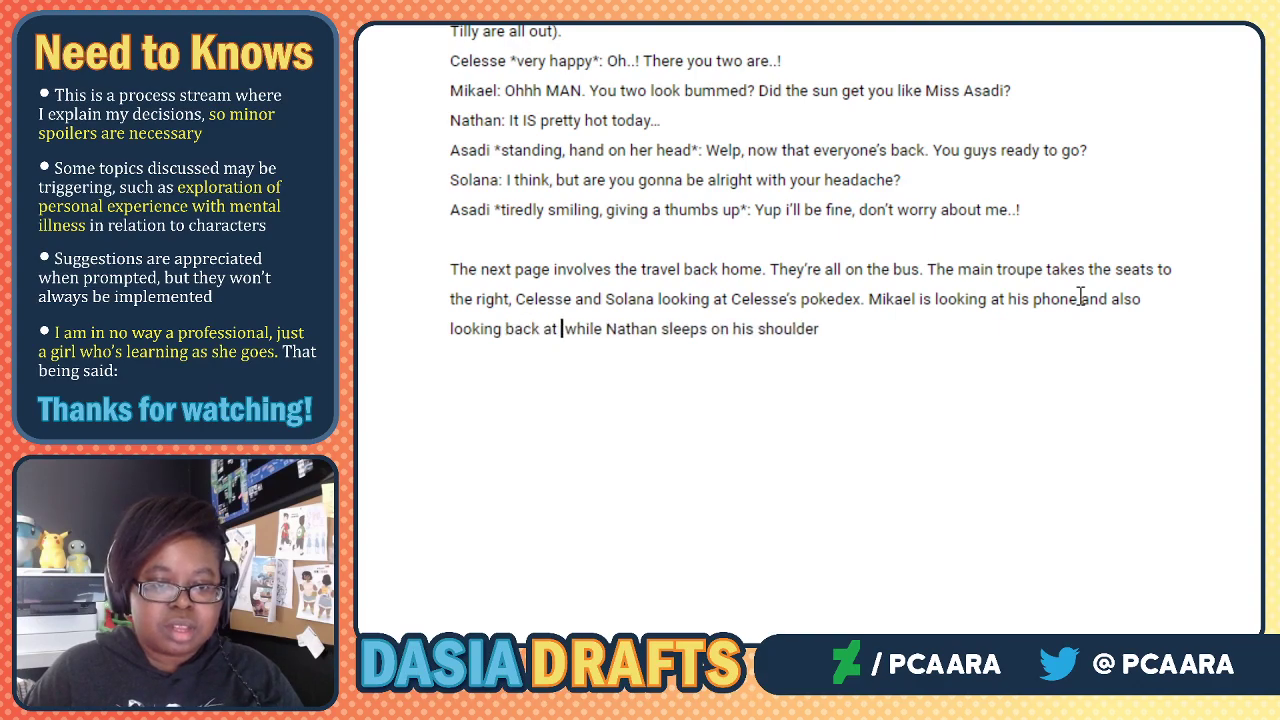
{"action": "key", "text": "BackSpace"}
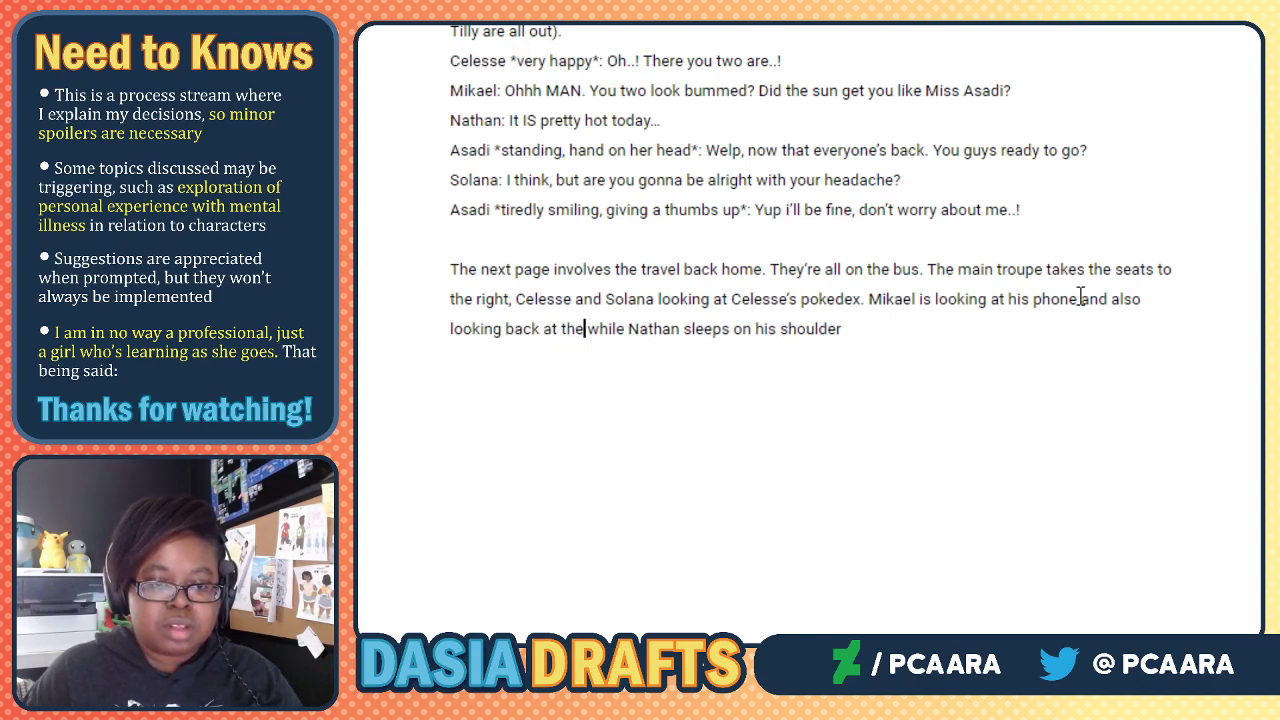
{"action": "type", "text": "girls"}
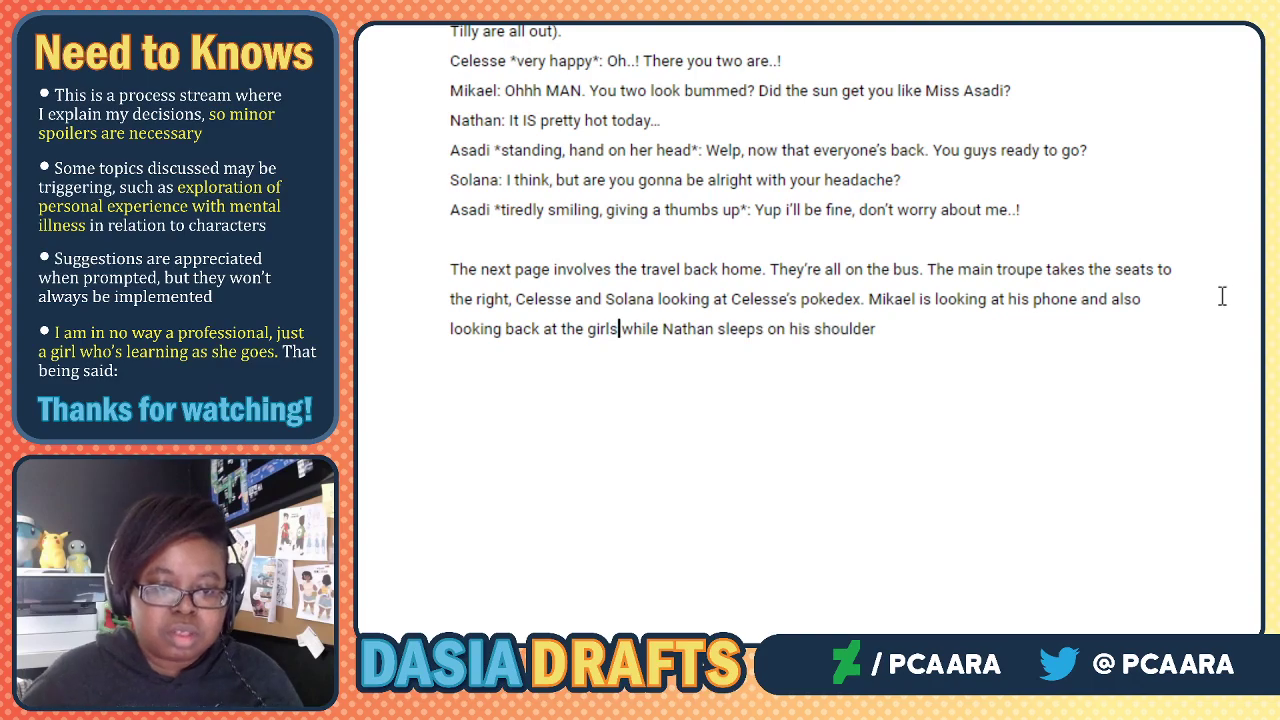
{"action": "left_click", "coordinate": [956, 329]}
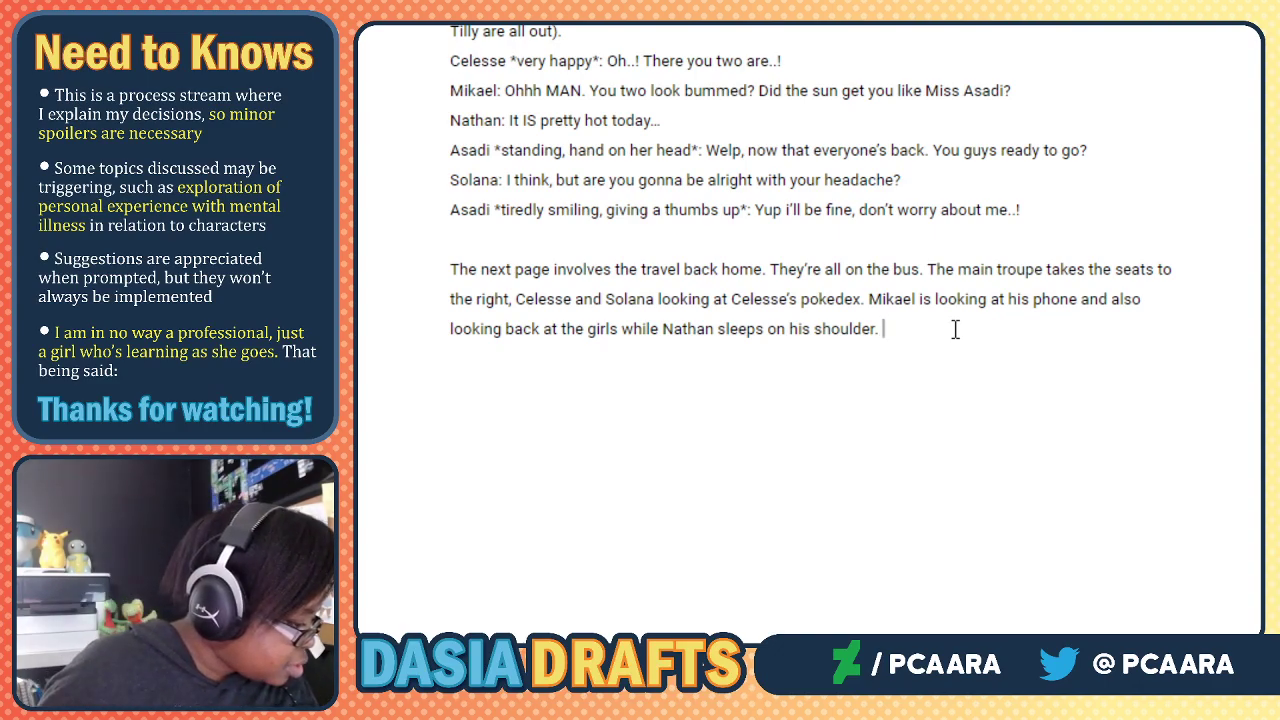
Add the sentence "Meanwhile, Asadi looks down at Cohen's pokeball, rolling it in her hand." to the end of the paragraph.
{"action": "type", "text": "M"}
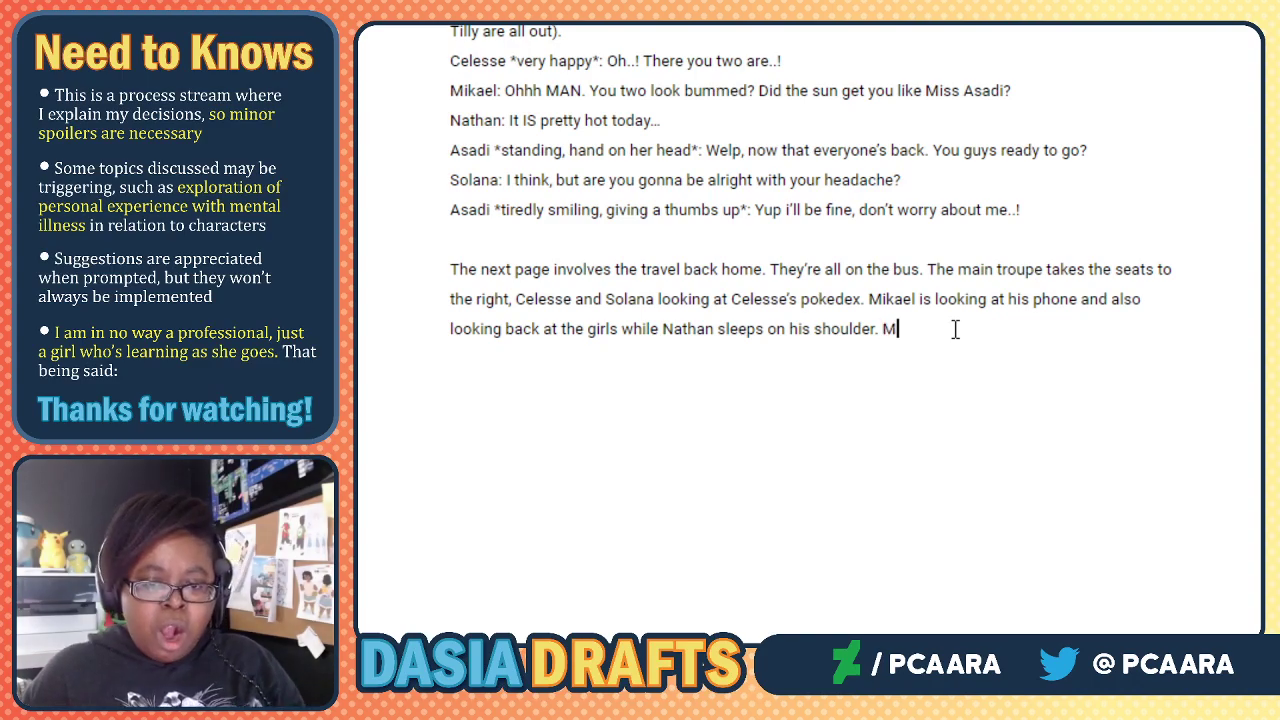
{"action": "type", "text": "eanwhile, Asadi"}
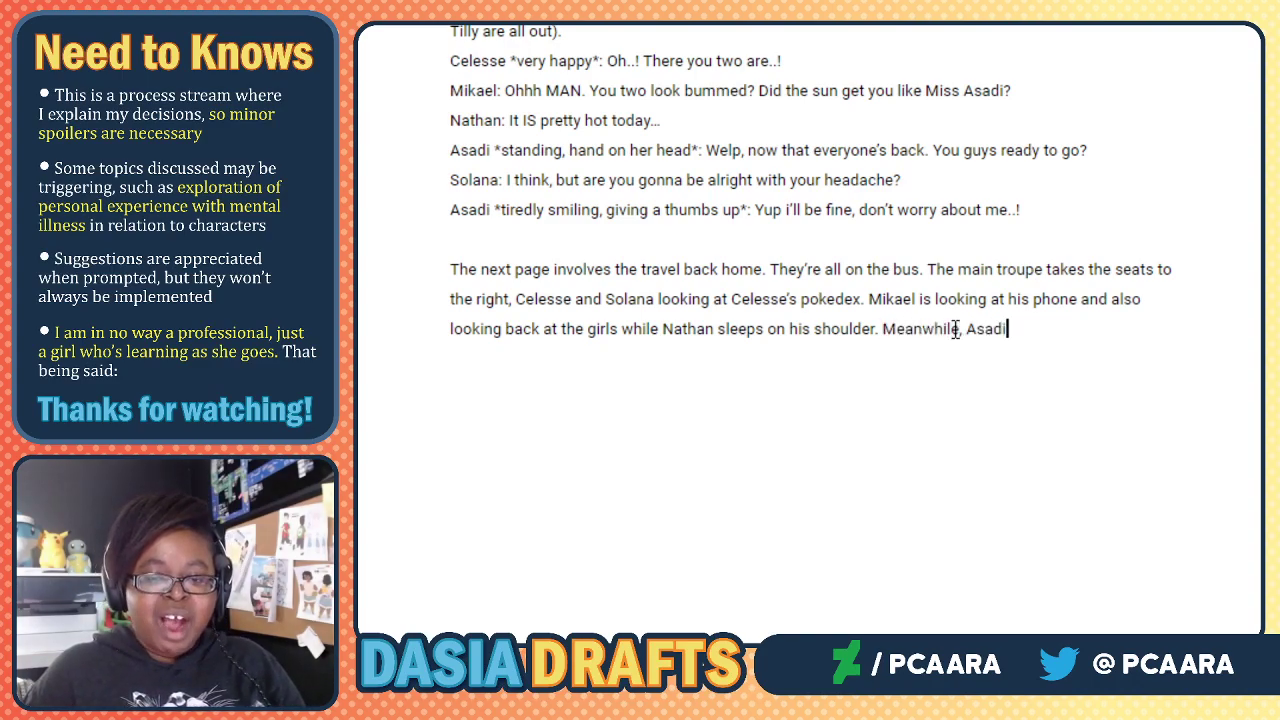
{"action": "type", "text": " looks down"}
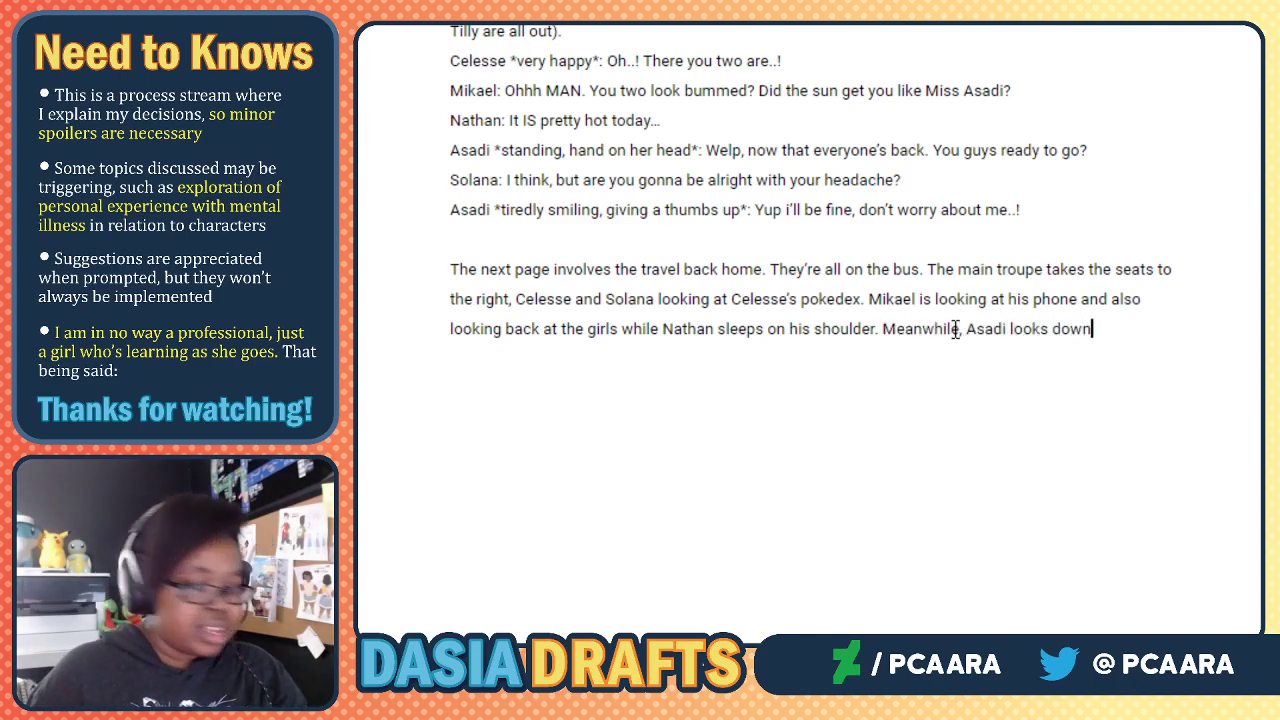
{"action": "type", "text": " at Cohen's "}
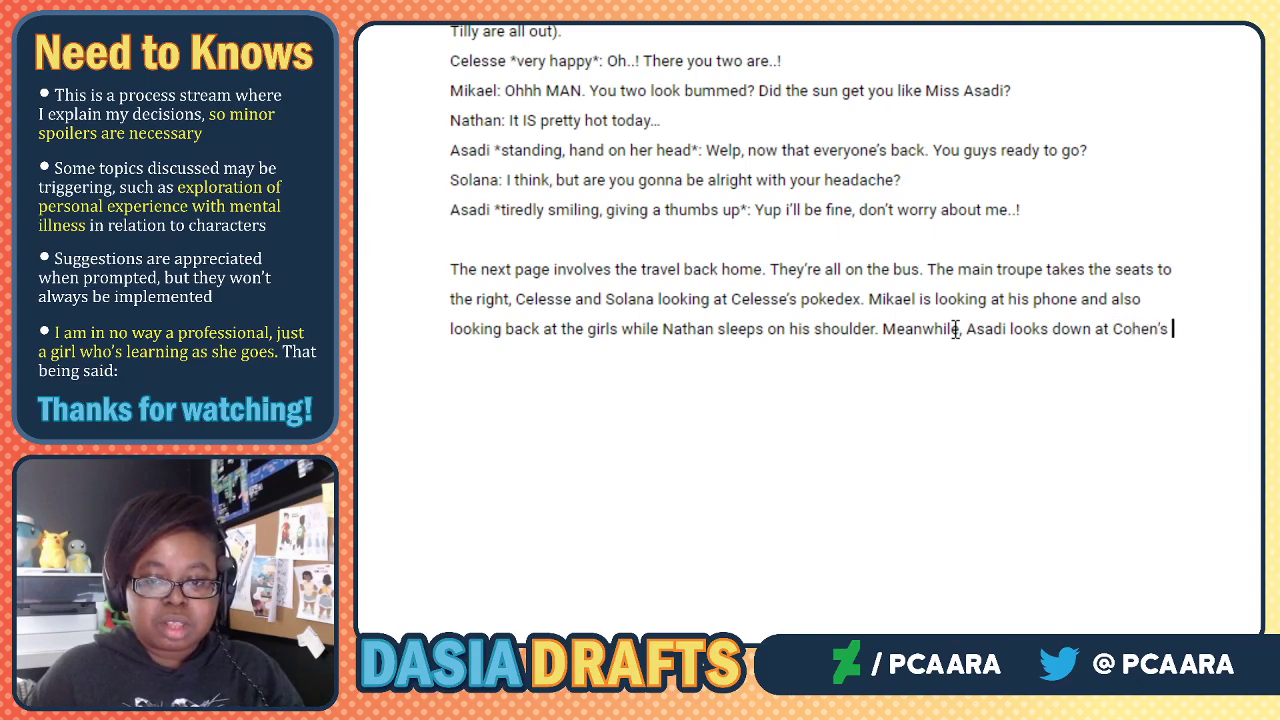
{"action": "type", "text": "pokeball"}
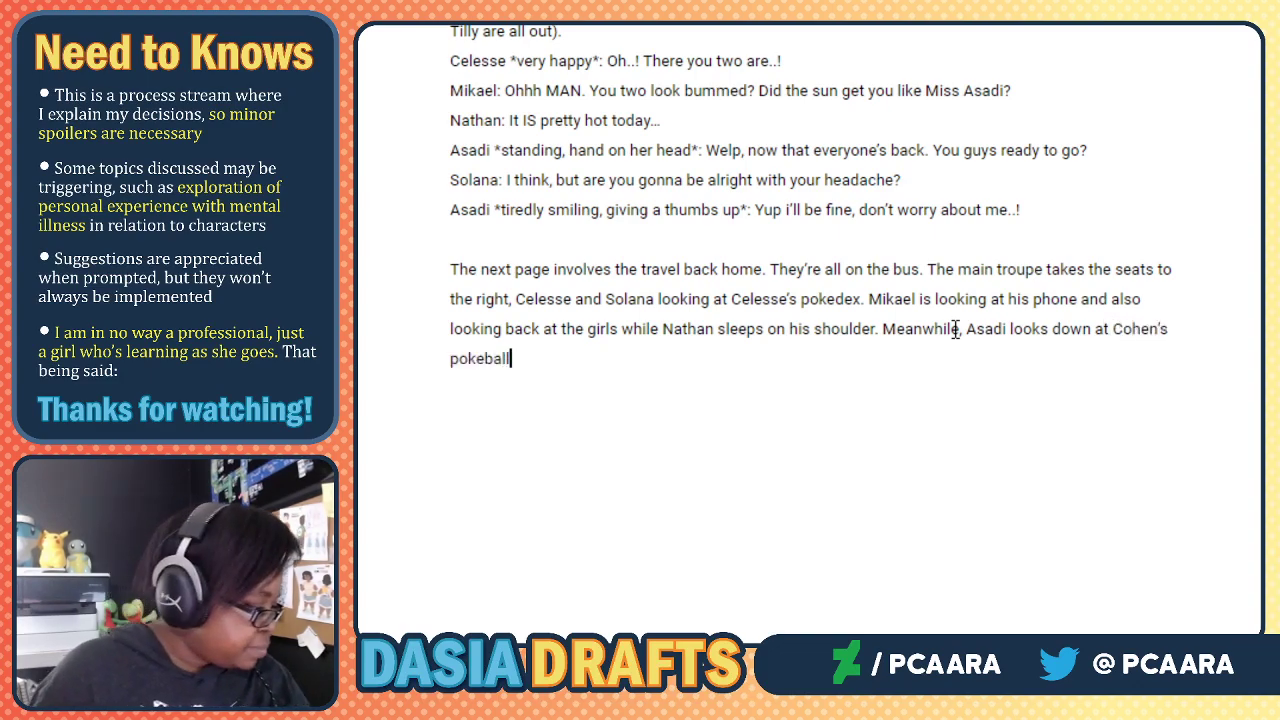
{"action": "type", "text": ", rolling it i"}
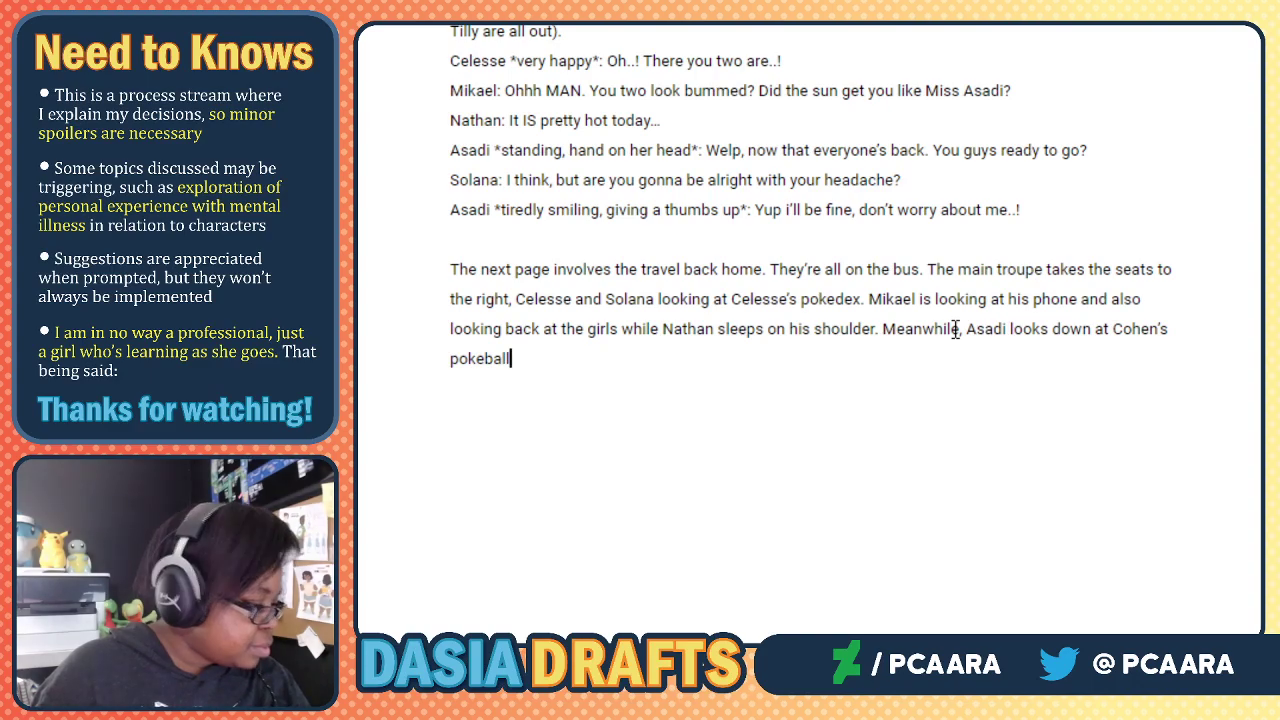
{"action": "type", "text": "n her hand."}
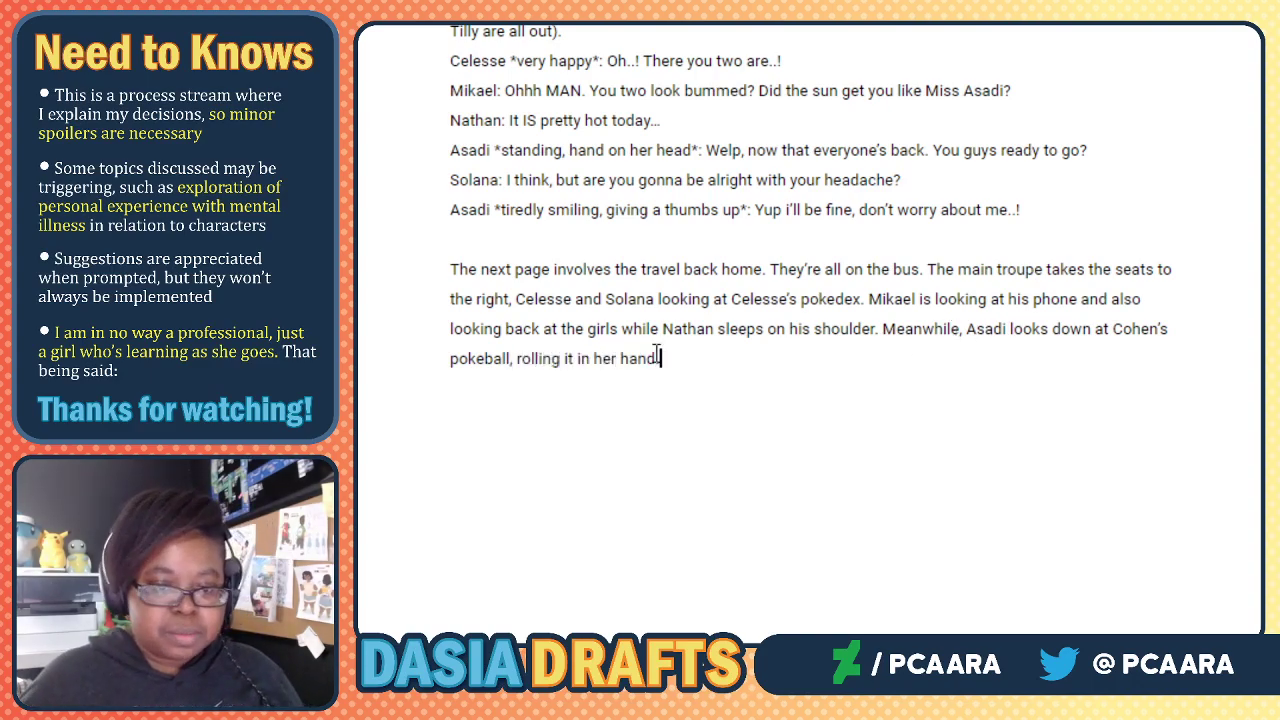
Add the sentence "Behind her, Brendan watches an irked Danny stare at an afternoon sky." to the end of the bus paragraph.
{"action": "type", "text": " Behind her"}
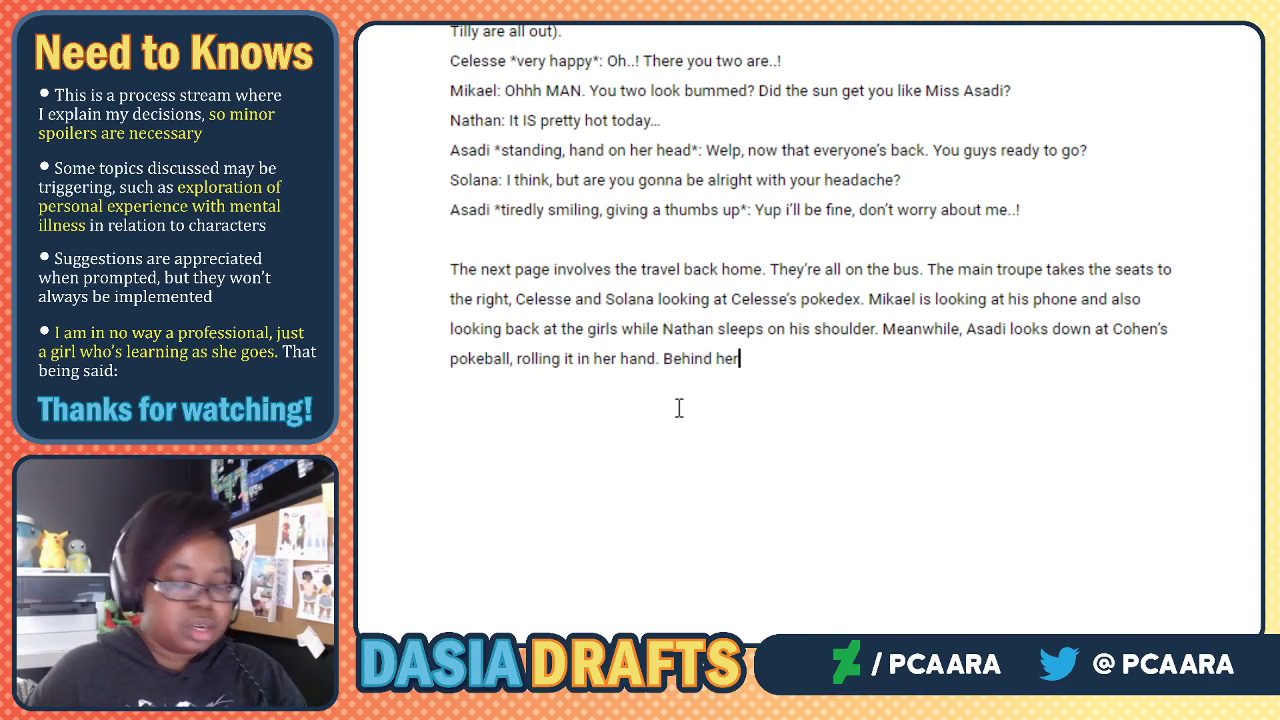
{"action": "type", "text": ", Brendan "}
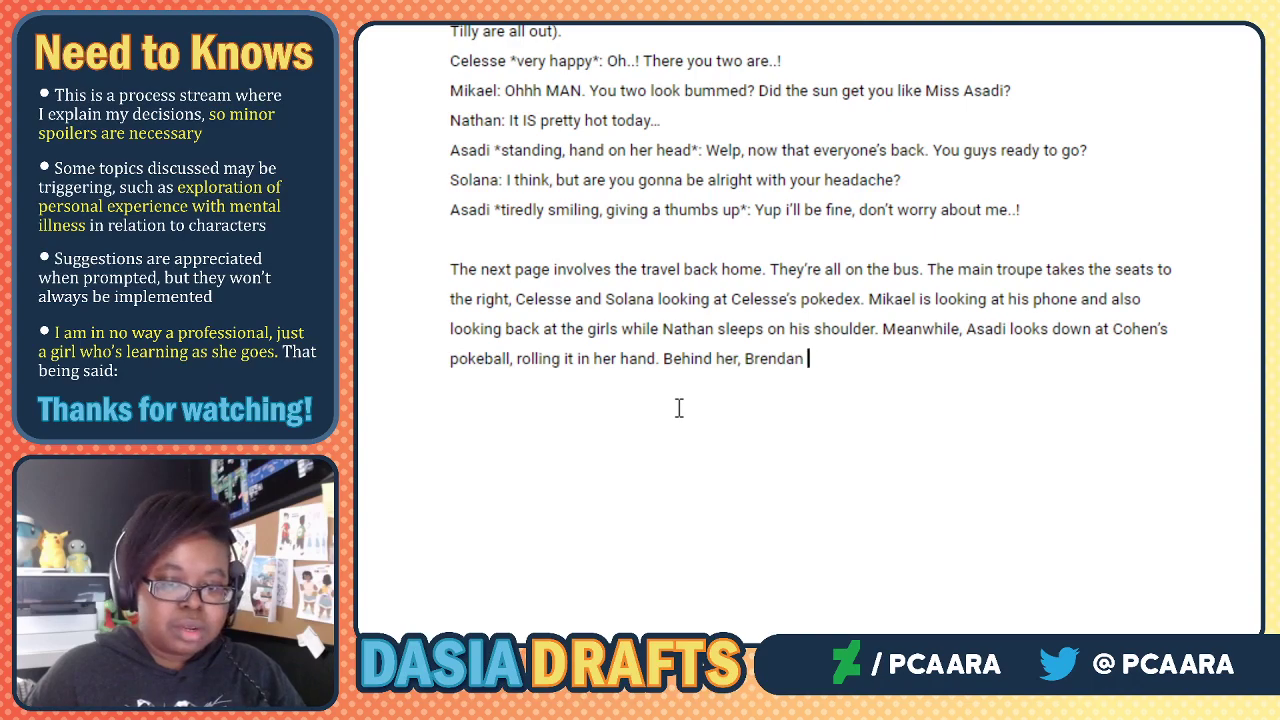
{"action": "type", "text": "watches an"}
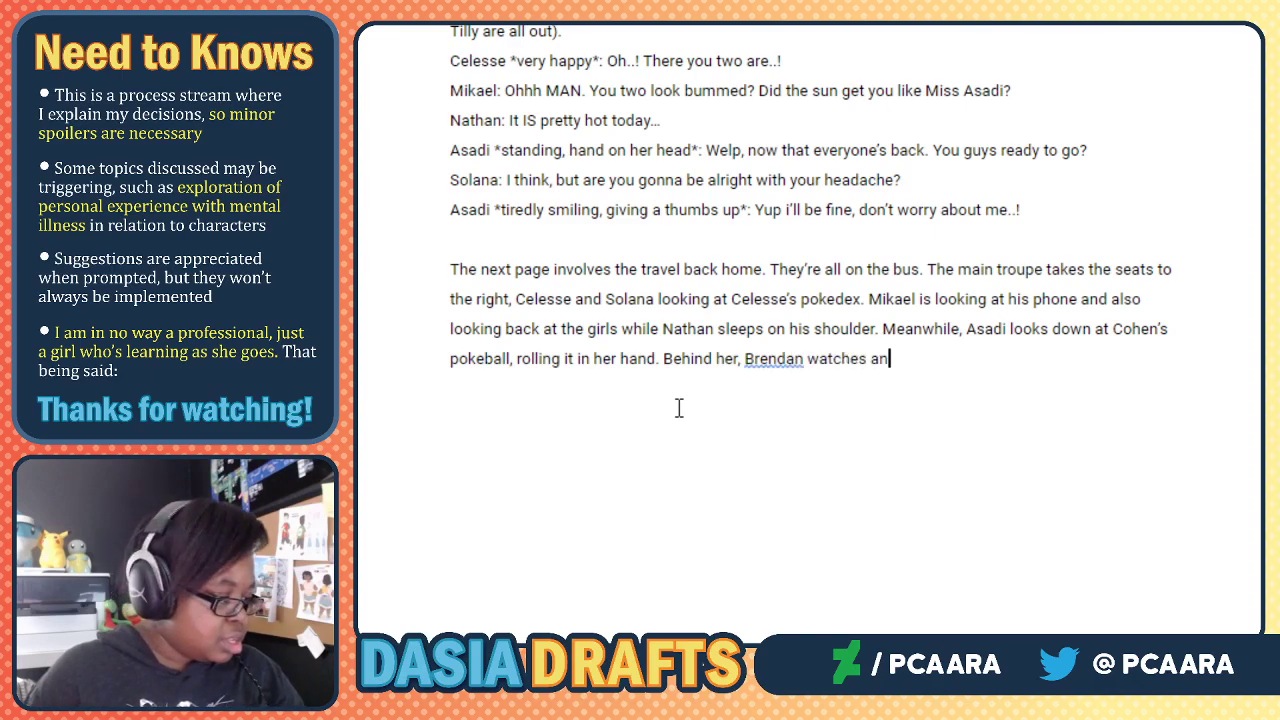
{"action": "type", "text": " irked Danny "}
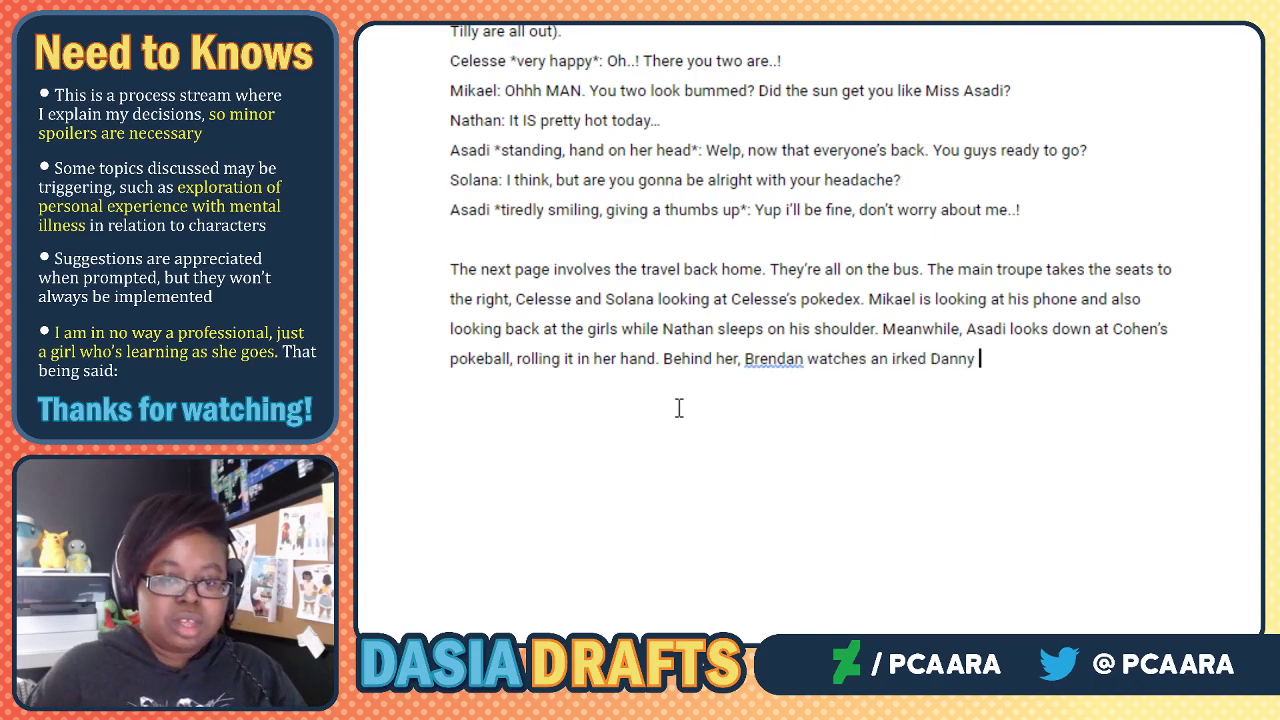
{"action": "type", "text": "stare at an aft"}
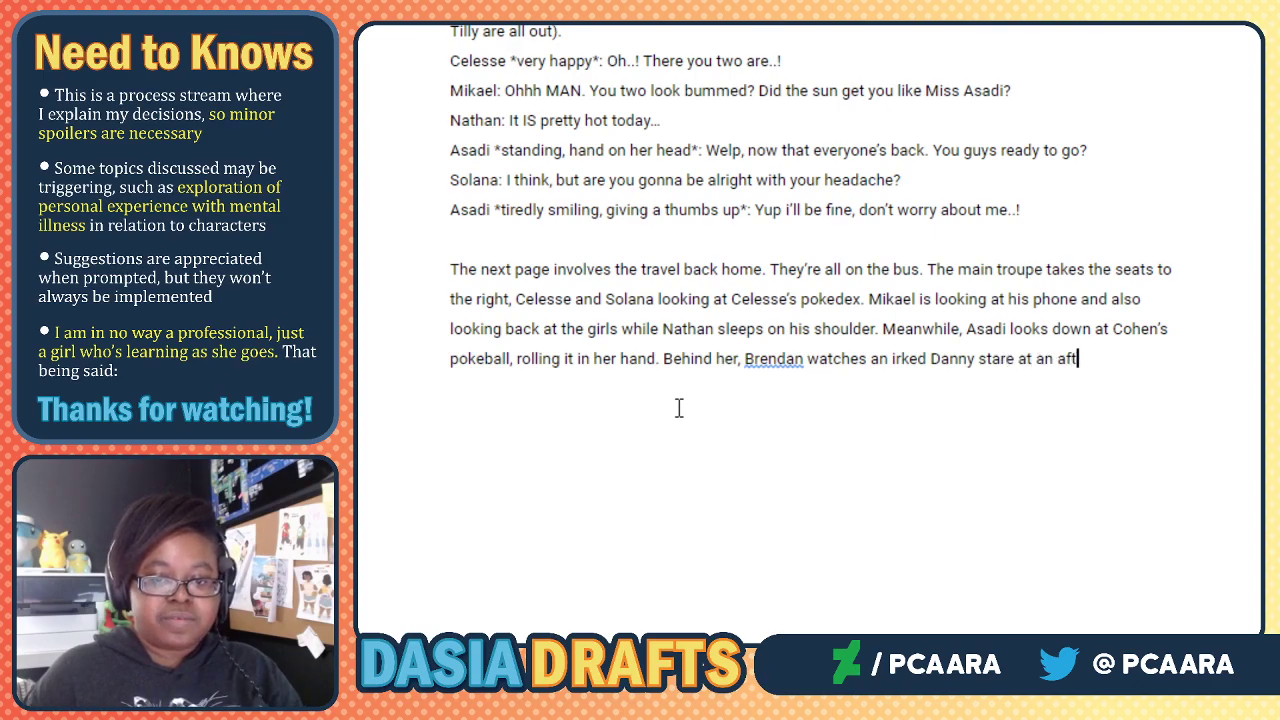
{"action": "type", "text": "ernoon sky."}
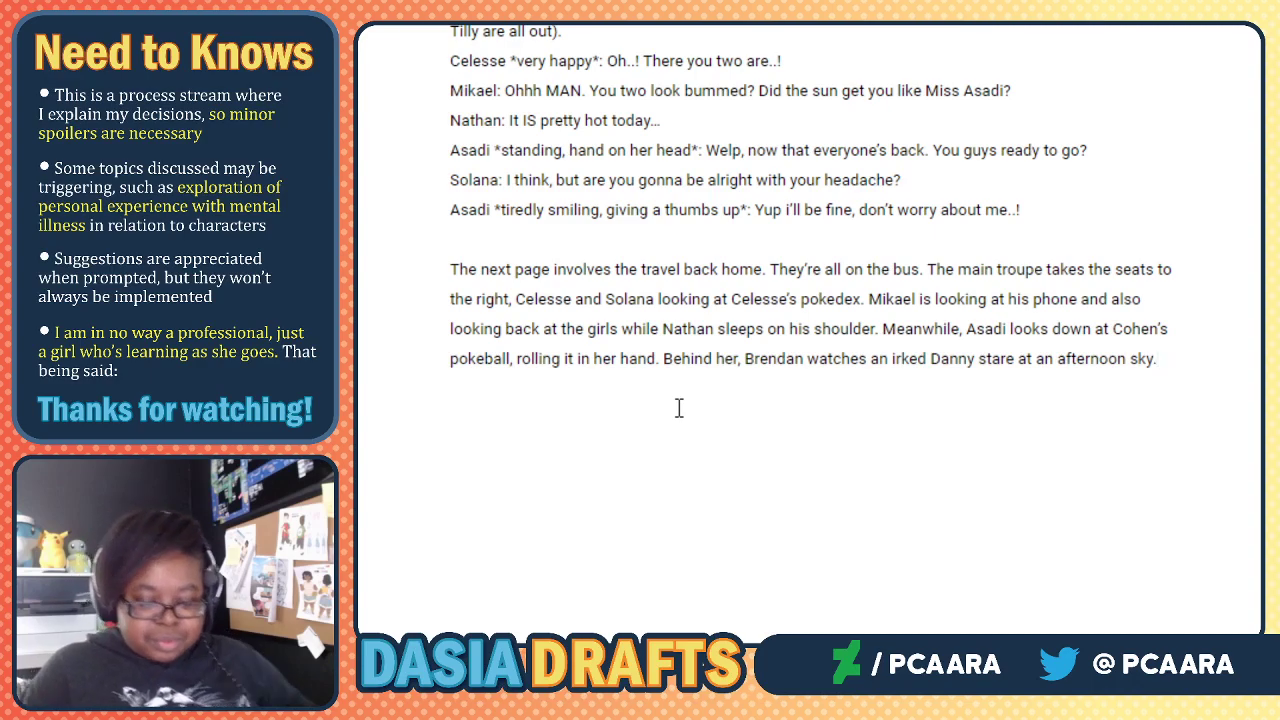
Write "The next scene cuts to a disembodied cry from the group" on a new line below the bus paragraph.
{"action": "key", "text": "Return"}
{"action": "type", "text": "Then"}
{"action": "key", "text": "BackSpace"}
{"action": "key", "text": "BackSpace"}
{"action": "type", "text": "next "}
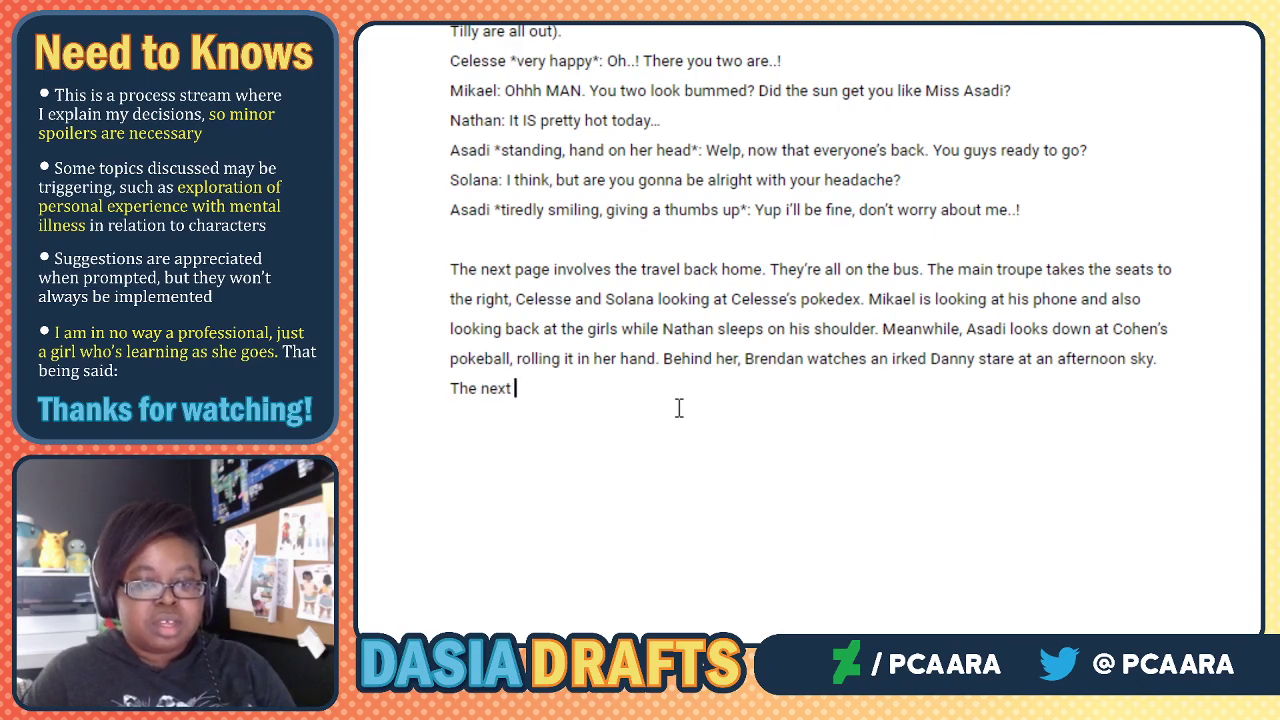
{"action": "type", "text": "scene cut"}
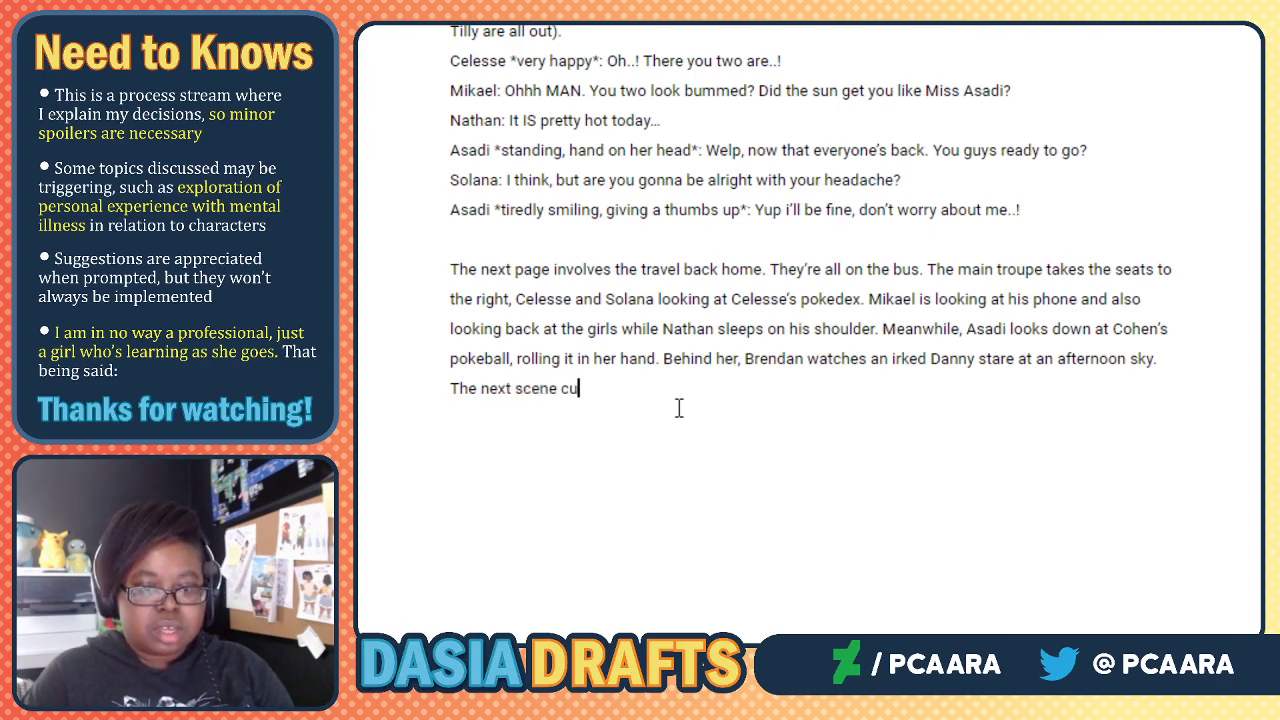
{"action": "type", "text": "s to a is"}
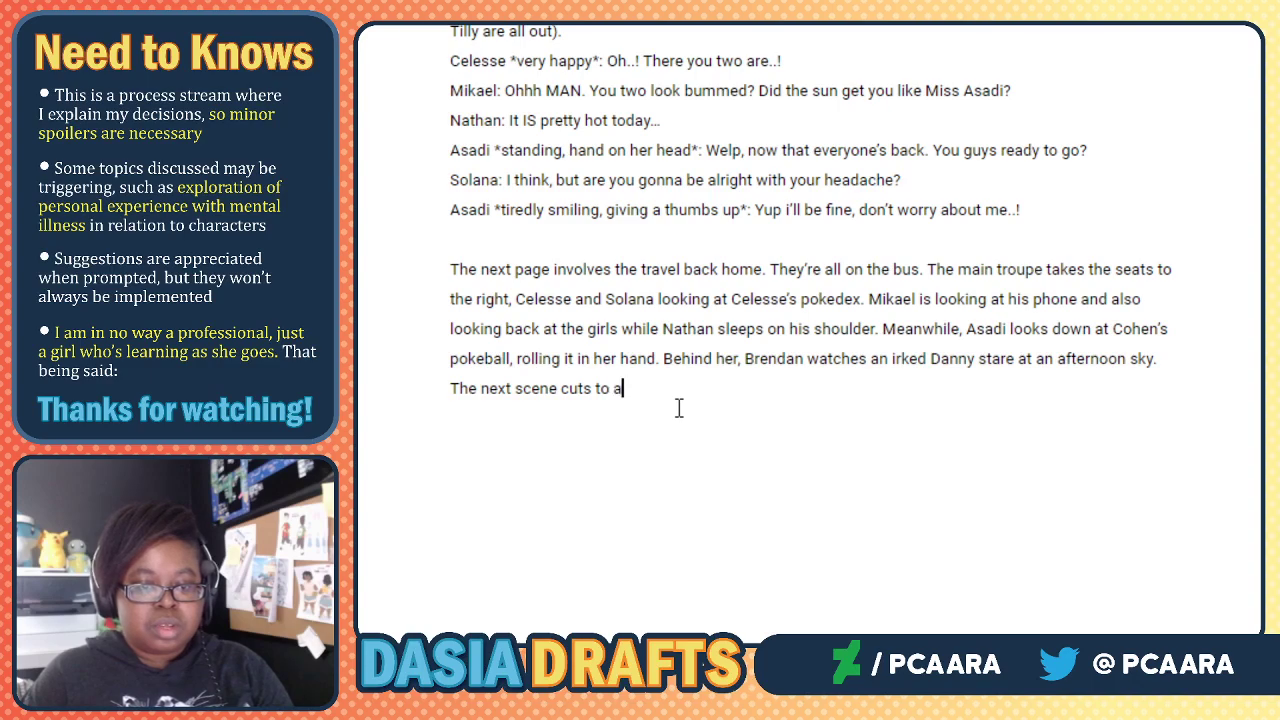
{"action": "key", "text": "BackSpace"}
{"action": "key", "text": "BackSpace"}
{"action": "type", "text": "disembodie"}
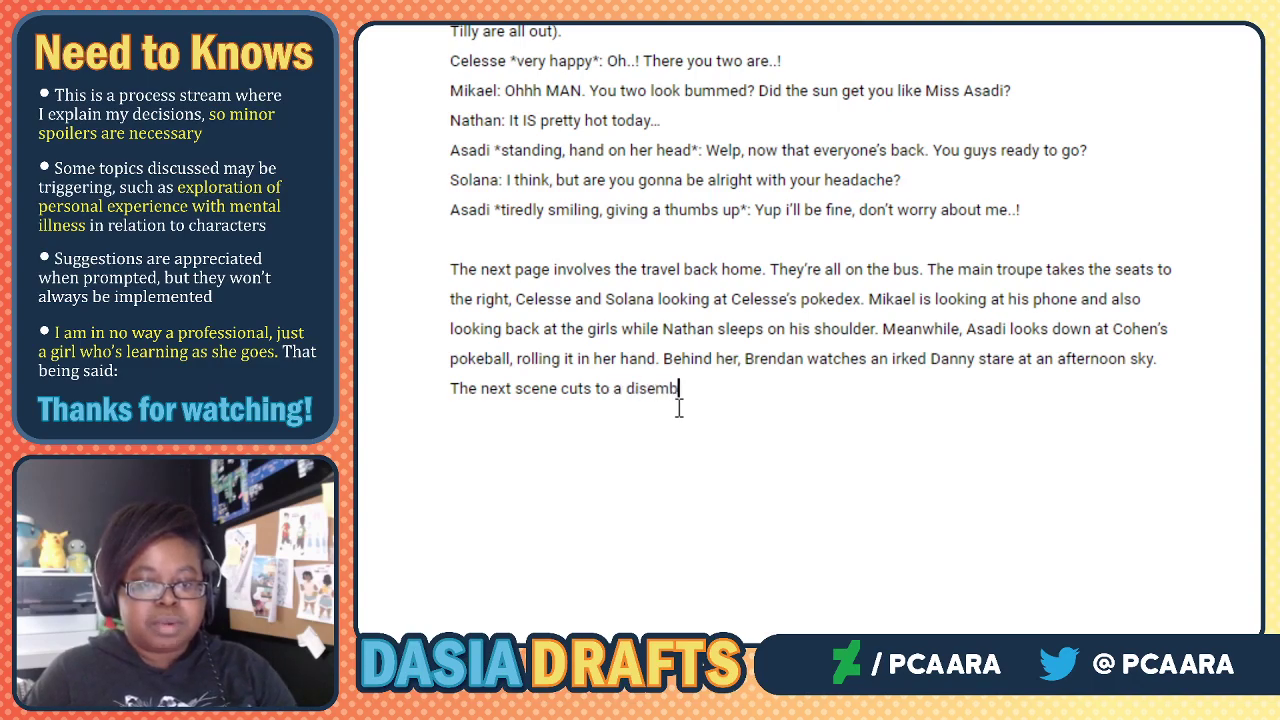
{"action": "type", "text": "d cry from the"}
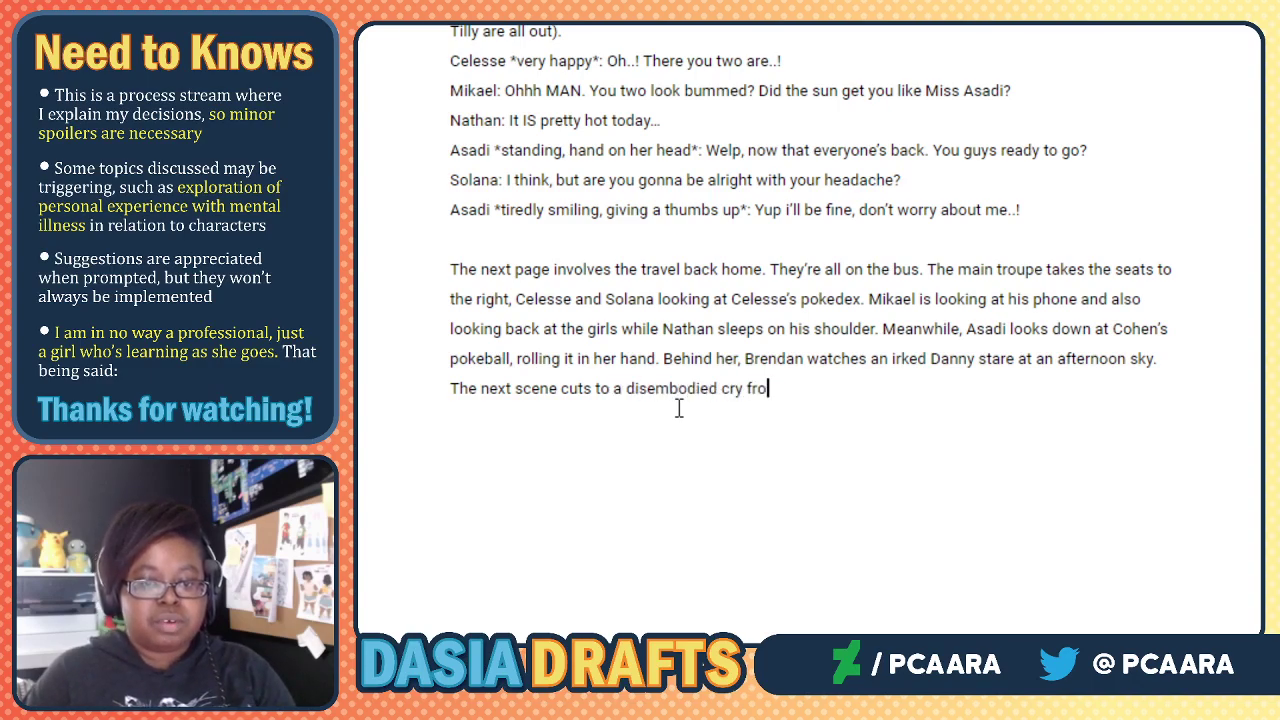
{"action": "type", "text": " group"}
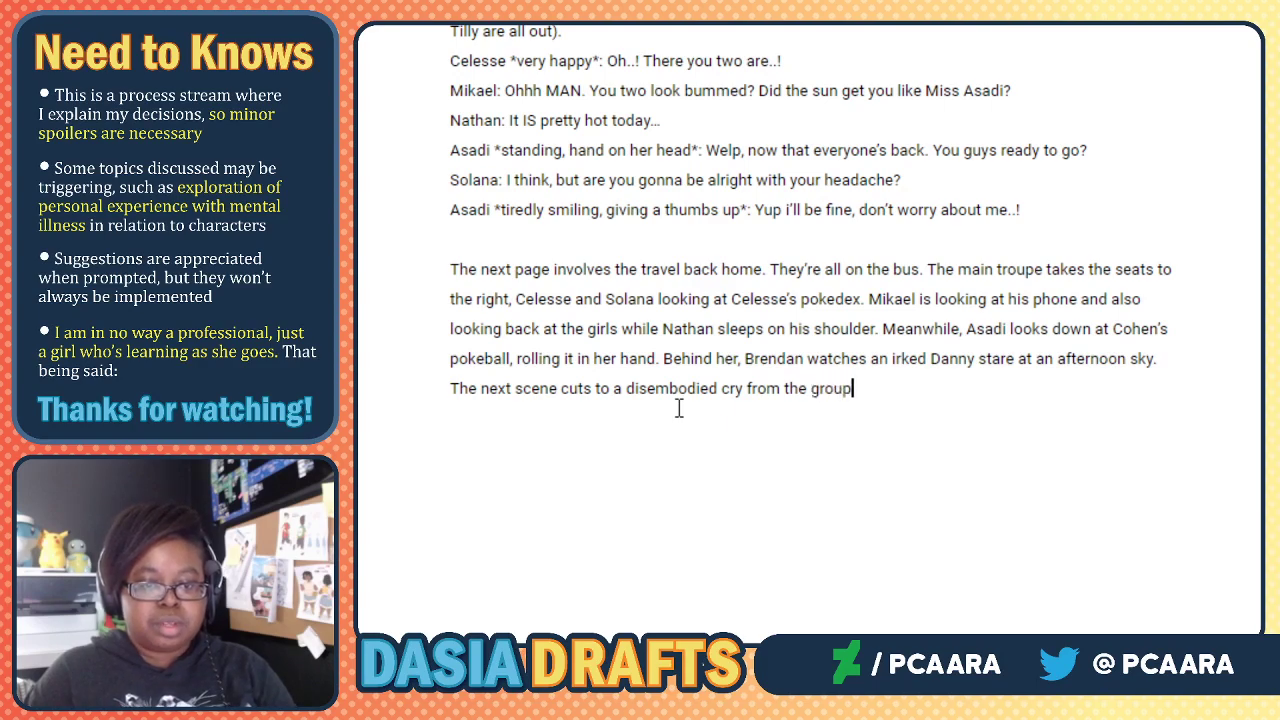
Add the dialogue line "Group: Leaving??" below the scene description, separated by a blank line.
{"action": "key", "text": "Return"}
{"action": "type", "text": "Grou"}
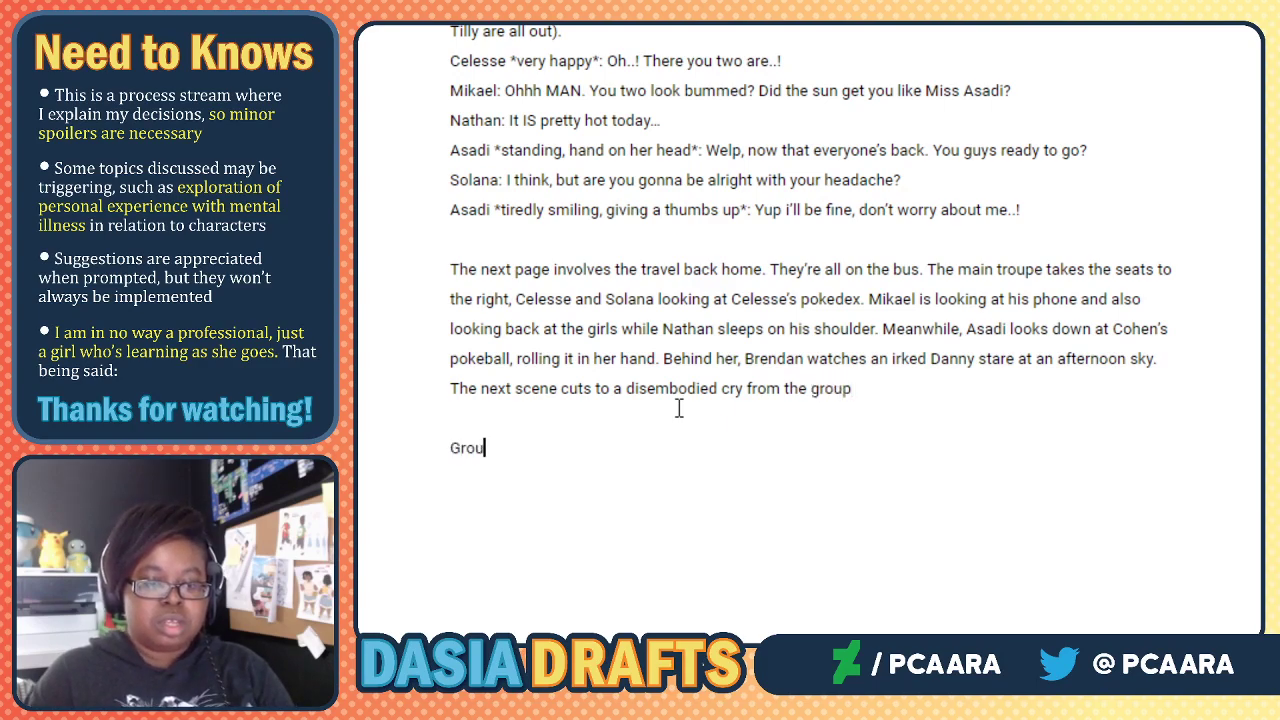
{"action": "type", "text": "p: Leaving??"}
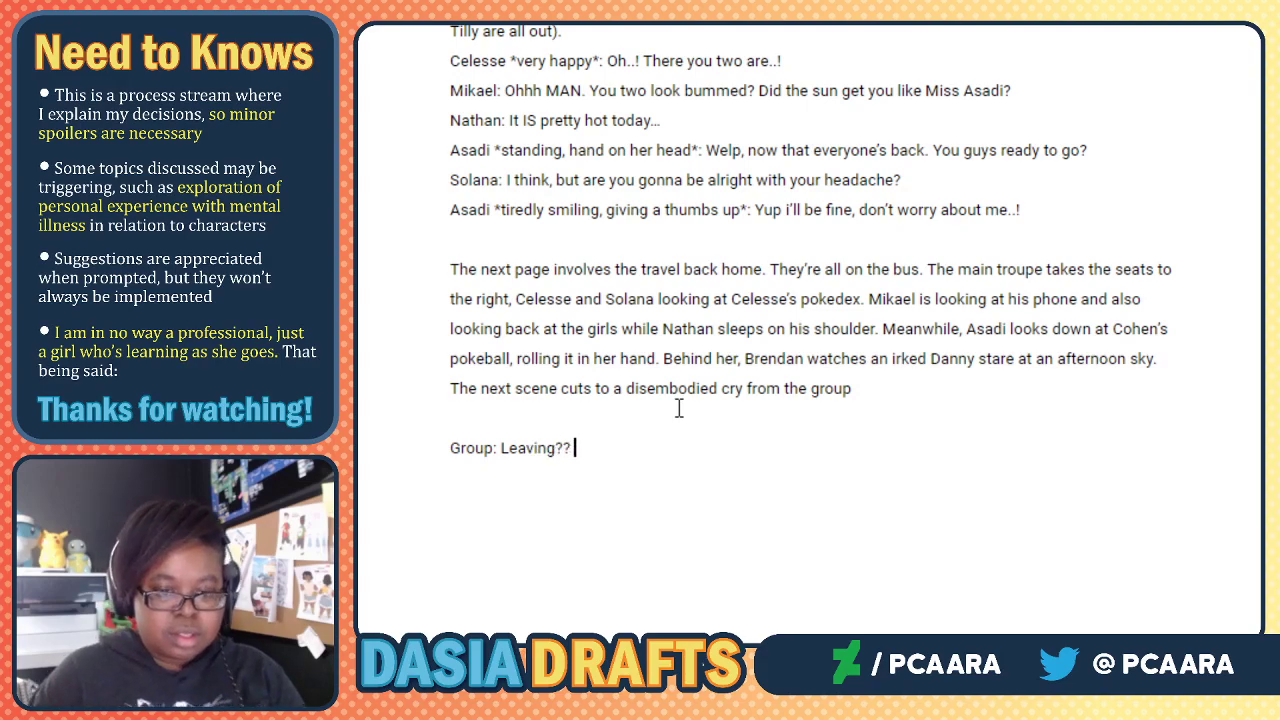
{"action": "key", "text": "Return"}
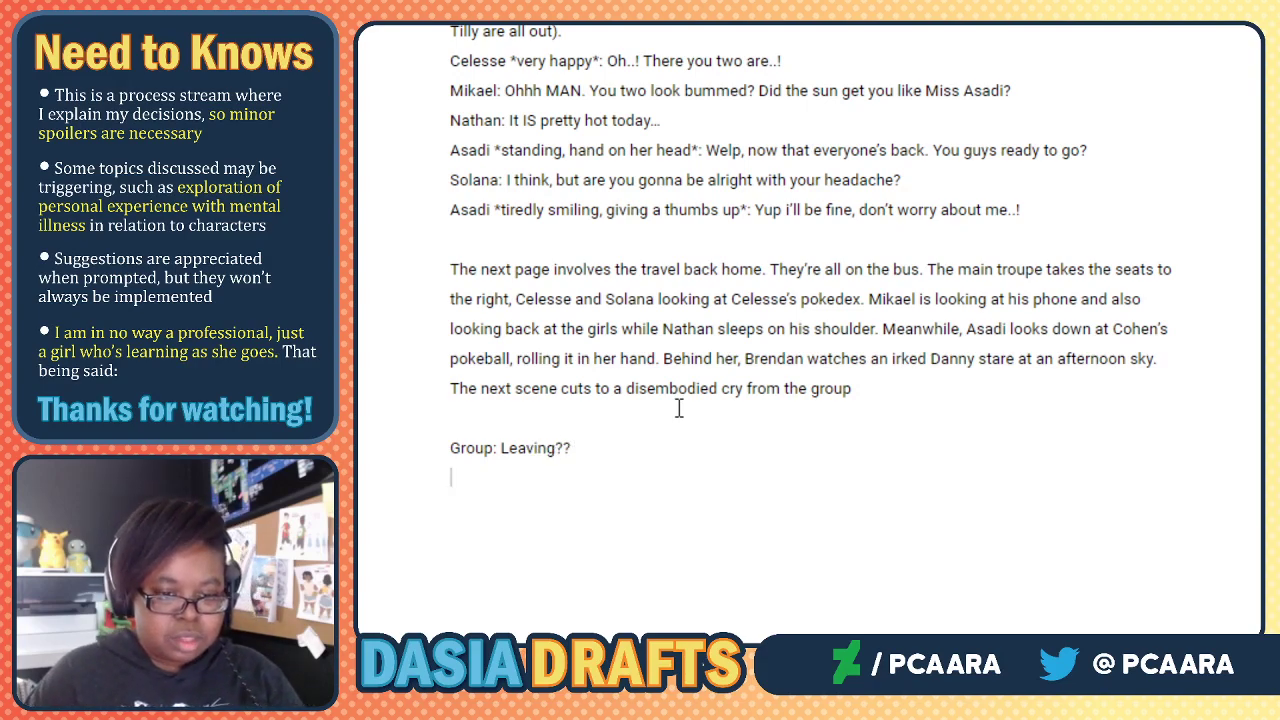
Begin a new paragraph below the group's dialogue with "We see a shot of Brendan in the foreground with Danny way back behind,".
{"action": "type", "text": "We see"}
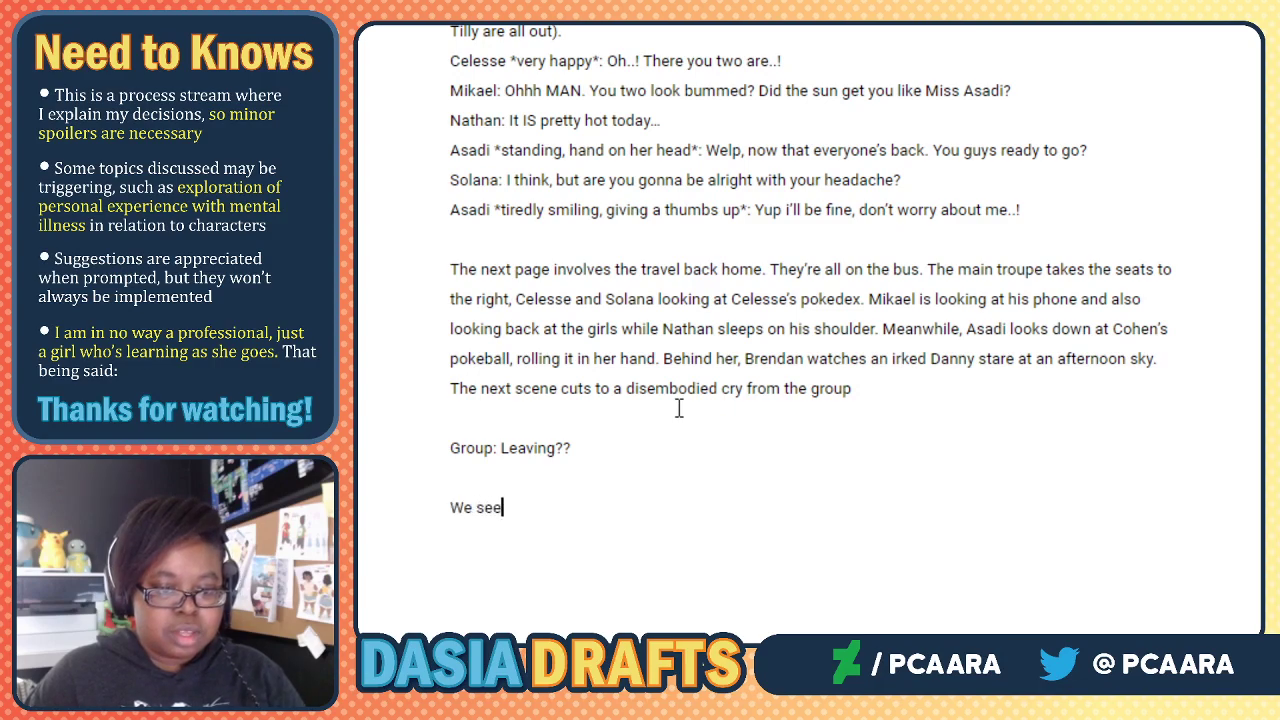
{"action": "type", "text": " a shot of"}
{"action": "type", "text": " Da"}
{"action": "key", "text": "BackSpace"}
{"action": "key", "text": "BackSpace"}
{"action": "type", "text": "Brendan in the foreground with Danny way "}
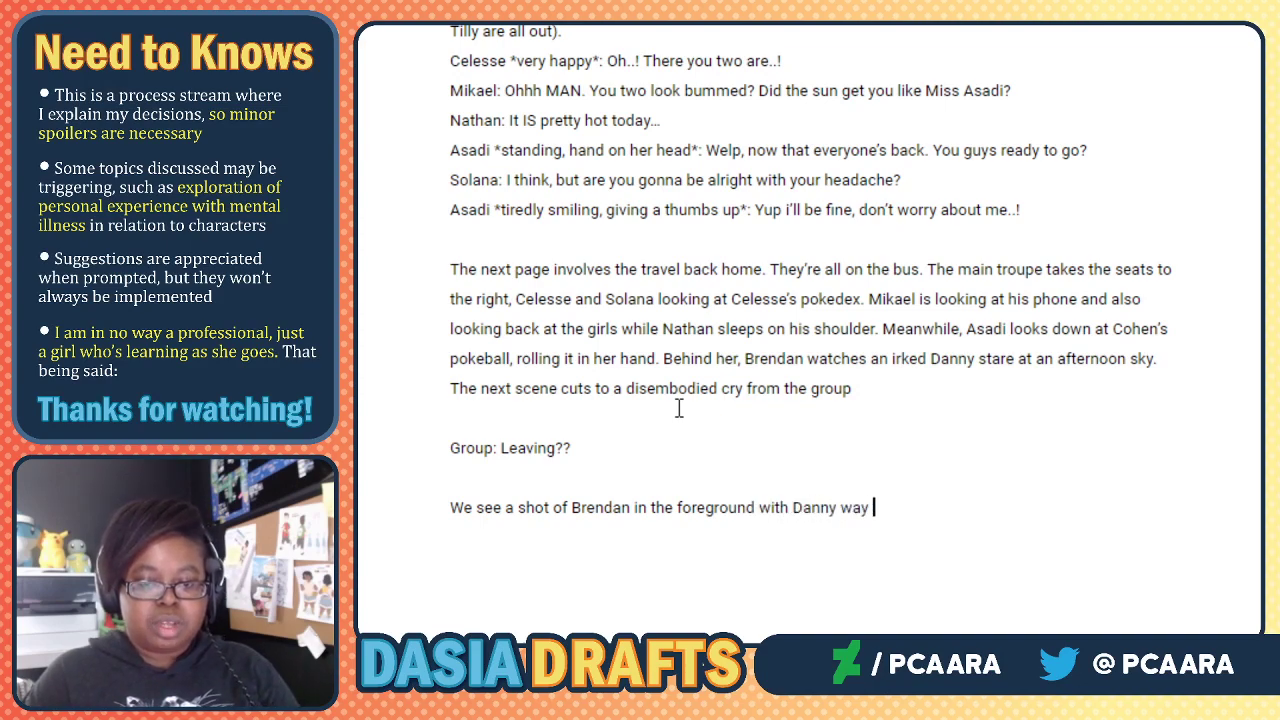
{"action": "type", "text": "back behind, "}
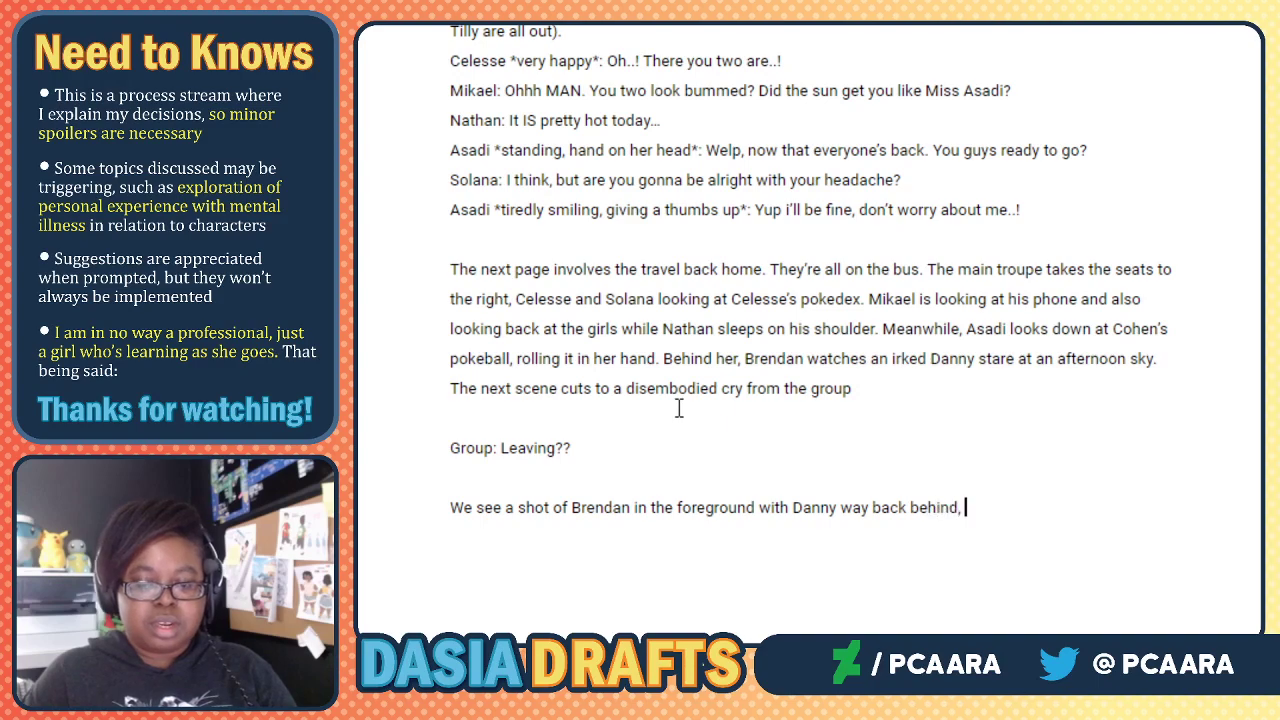
Finish the shot description with "a bit shocked at the decision.".
{"action": "type", "text": "a bit shocke"}
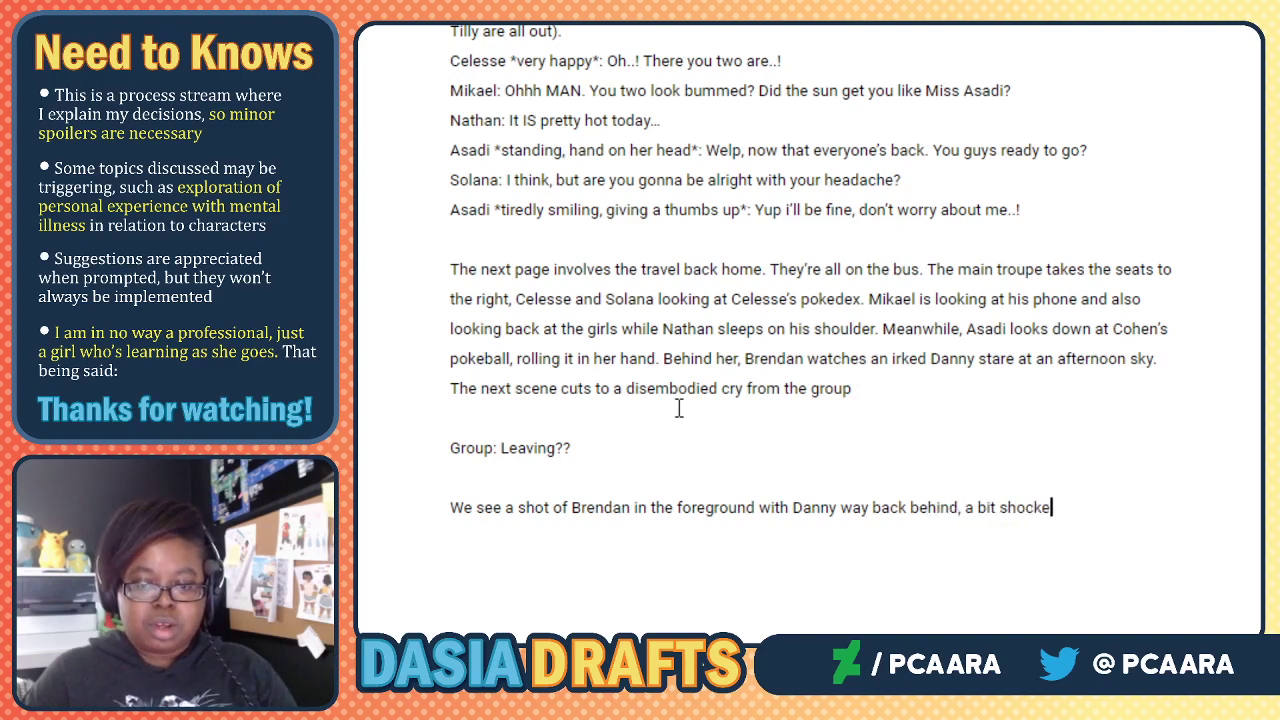
{"action": "type", "text": "d at wht"}
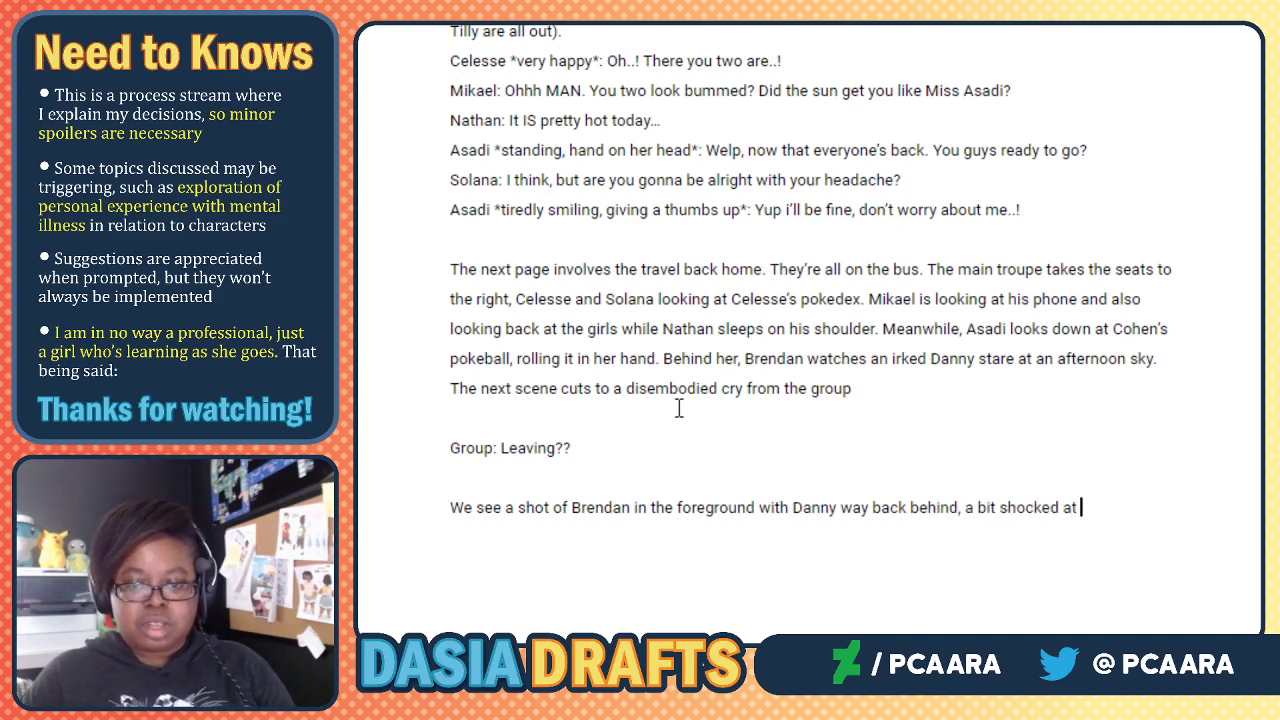
{"action": "key", "text": "BackSpace"}
{"action": "key", "text": "BackSpace"}
{"action": "key", "text": "BackSpace"}
{"action": "type", "text": "t"}
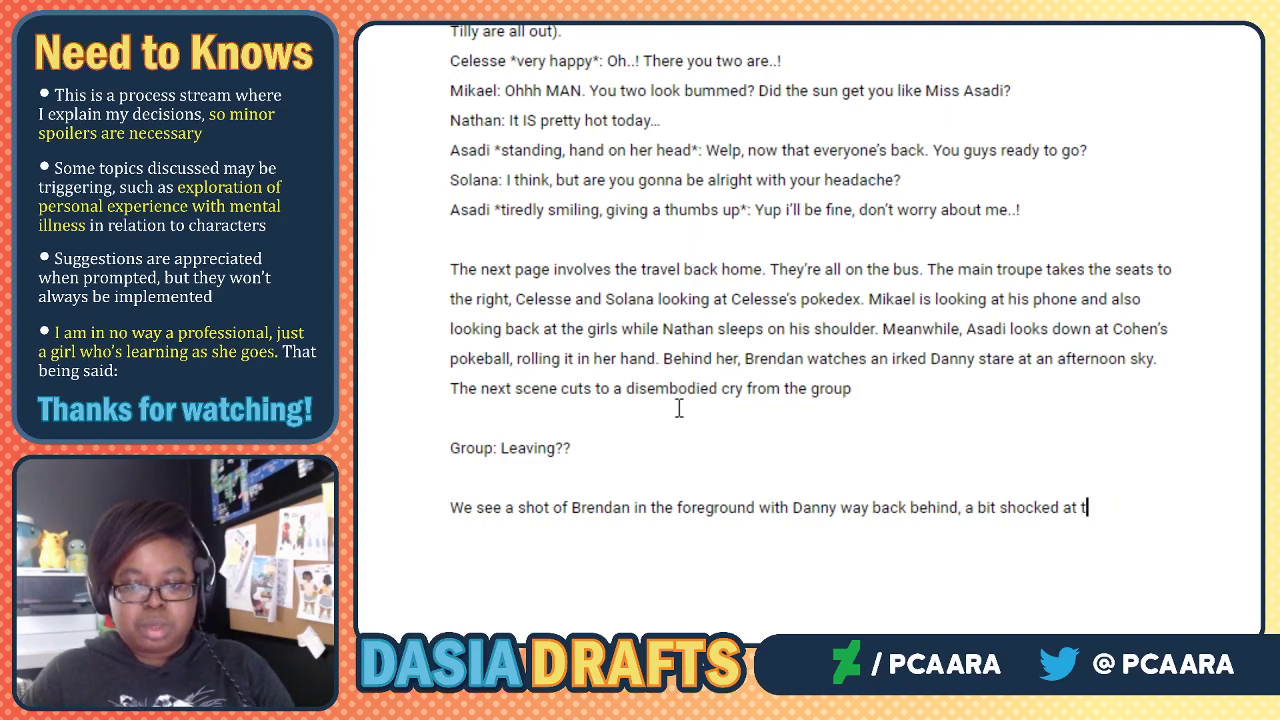
{"action": "type", "text": "he decision."}
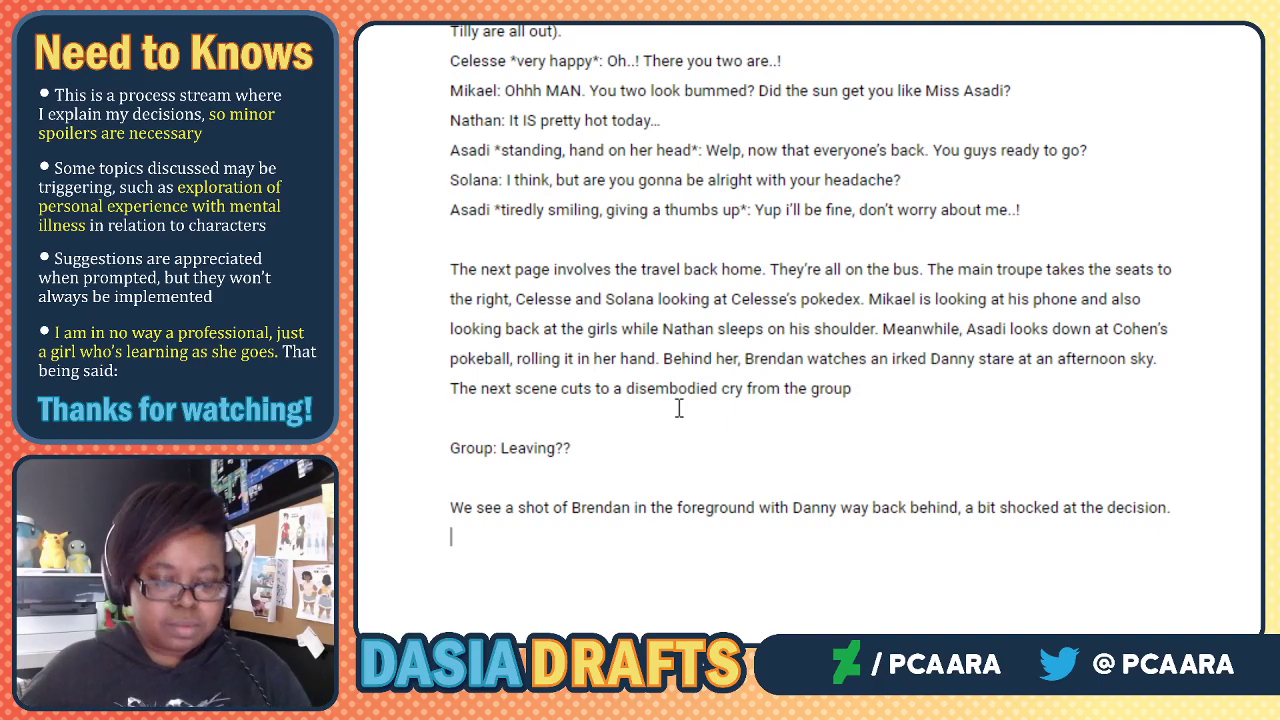
{"action": "left_click", "coordinate": [612, 445]}
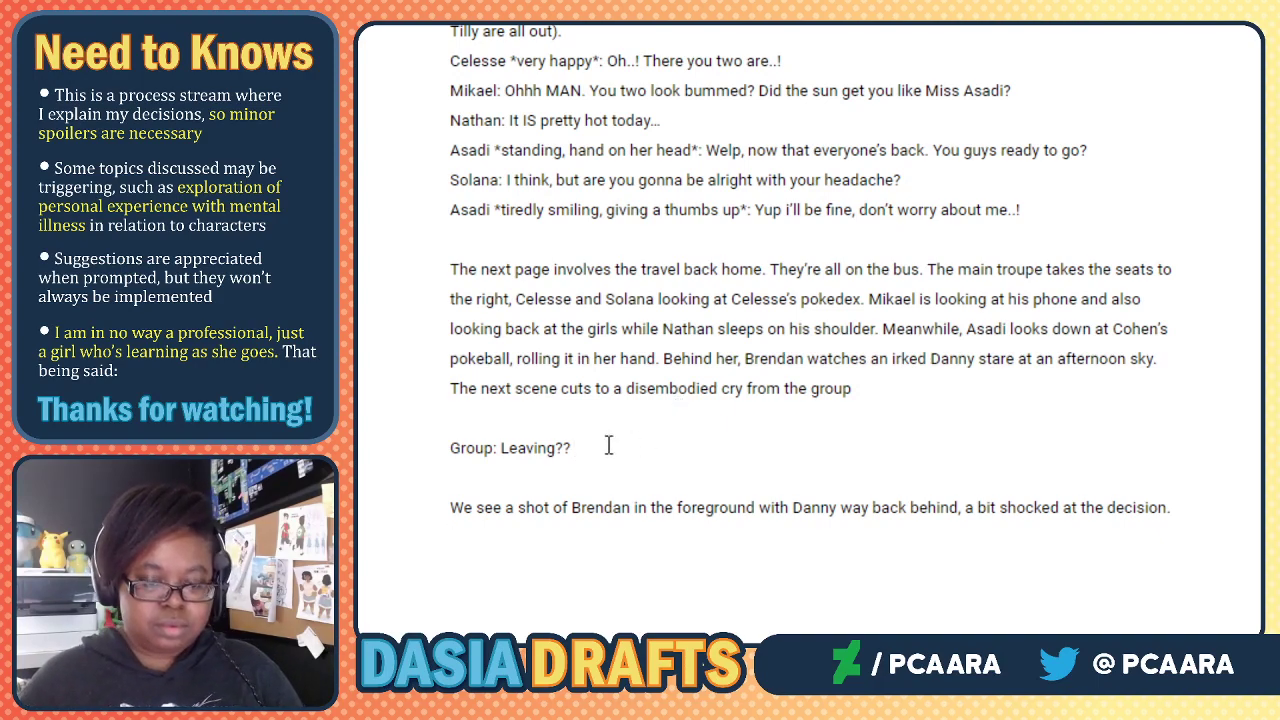
{"action": "key", "text": "Return"}
{"action": "type", "text": "B"}
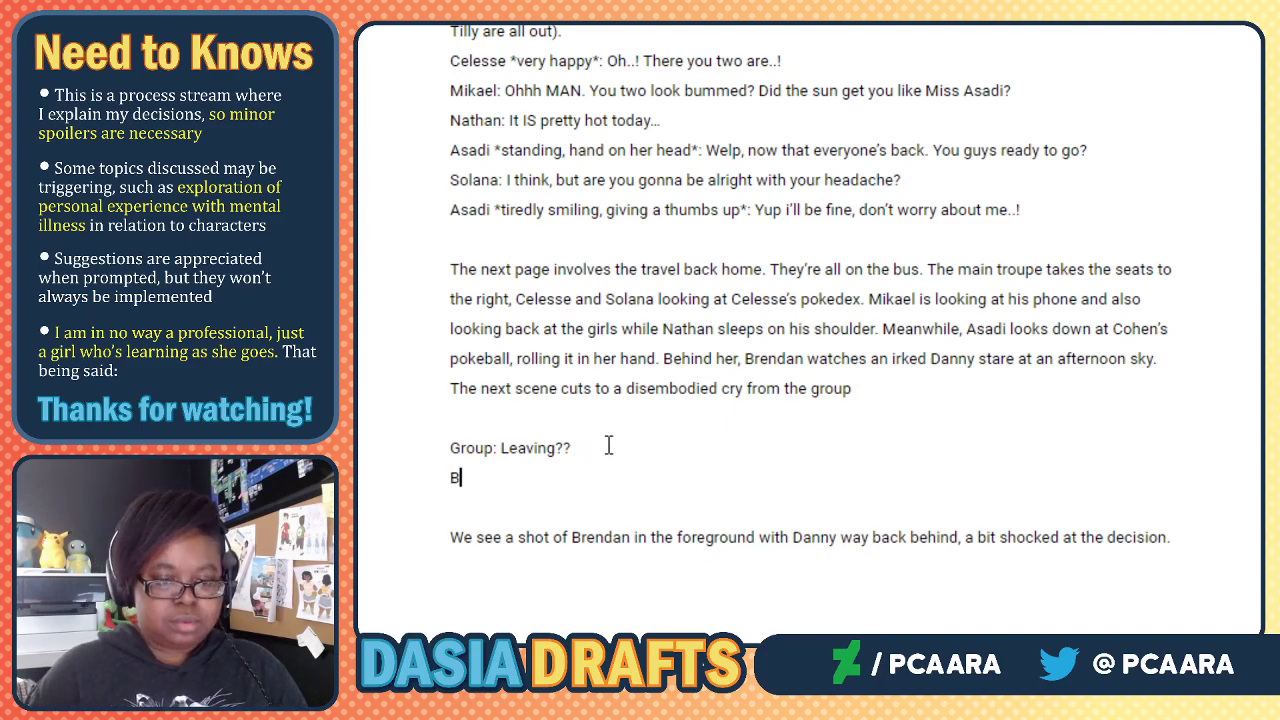
{"action": "type", "text": "rendan: Y-"}
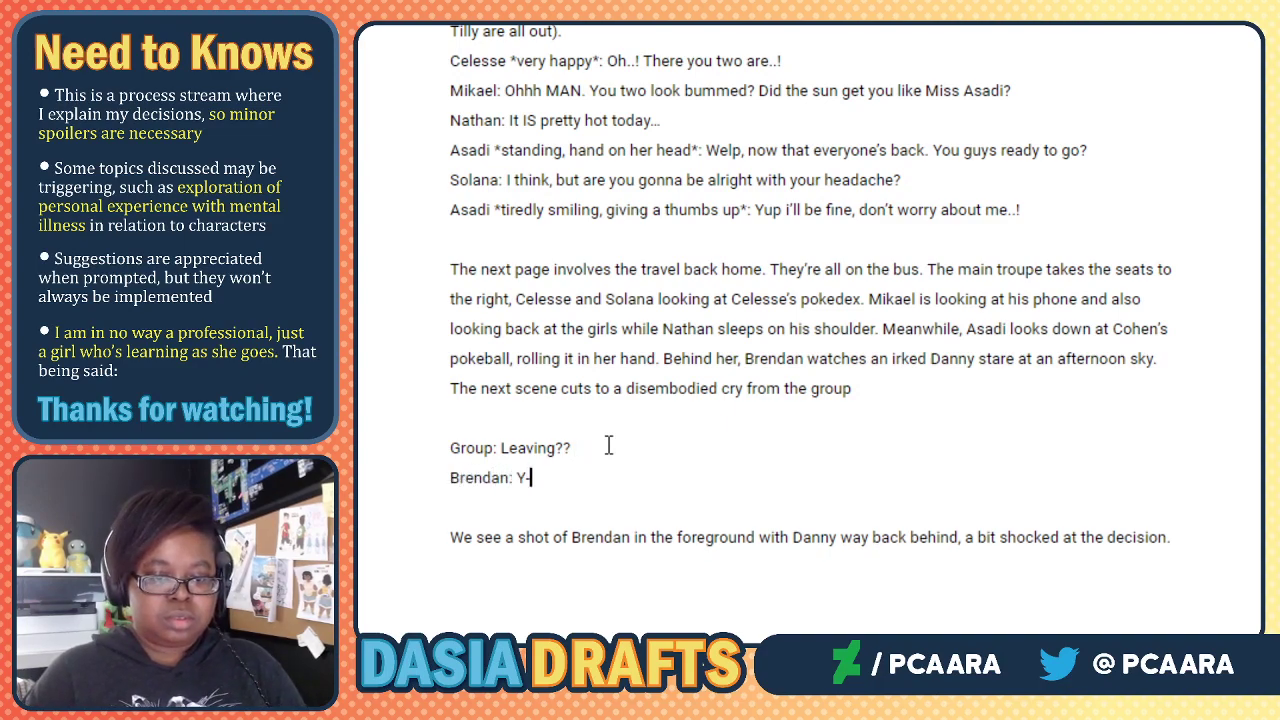
{"action": "type", "text": "yeah..haha"}
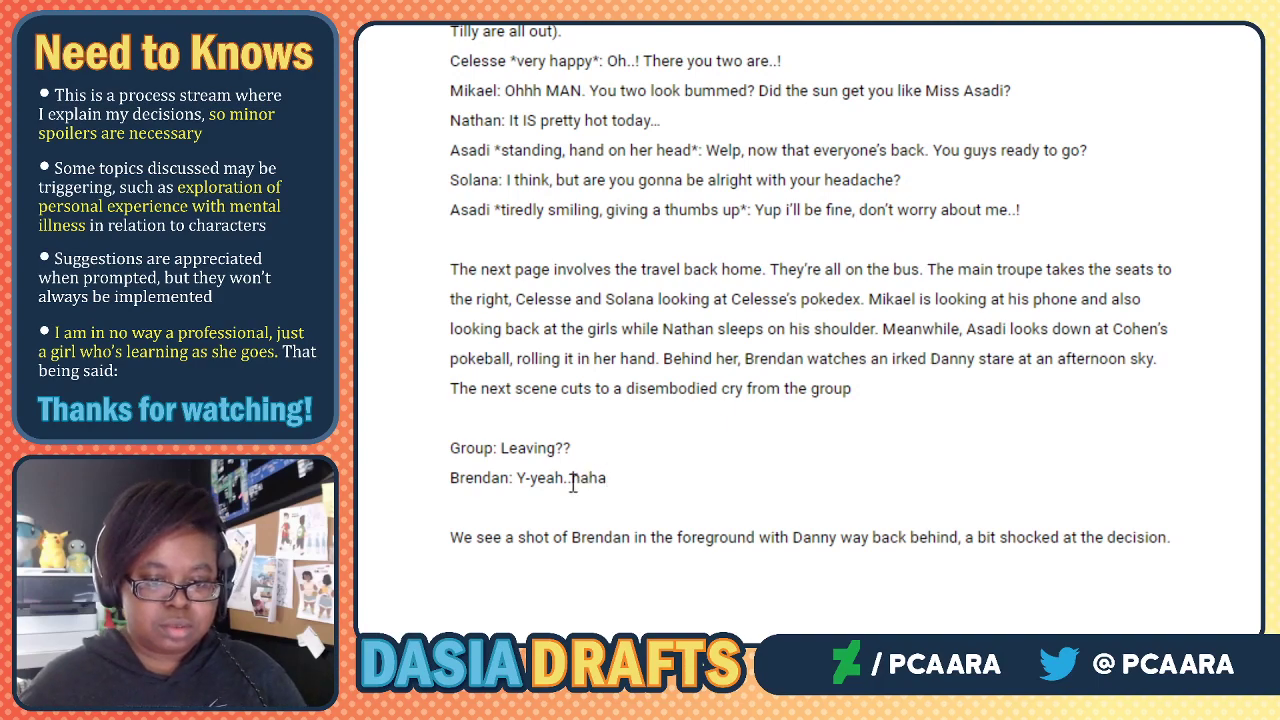
{"action": "double_click", "coordinate": [580, 481]}
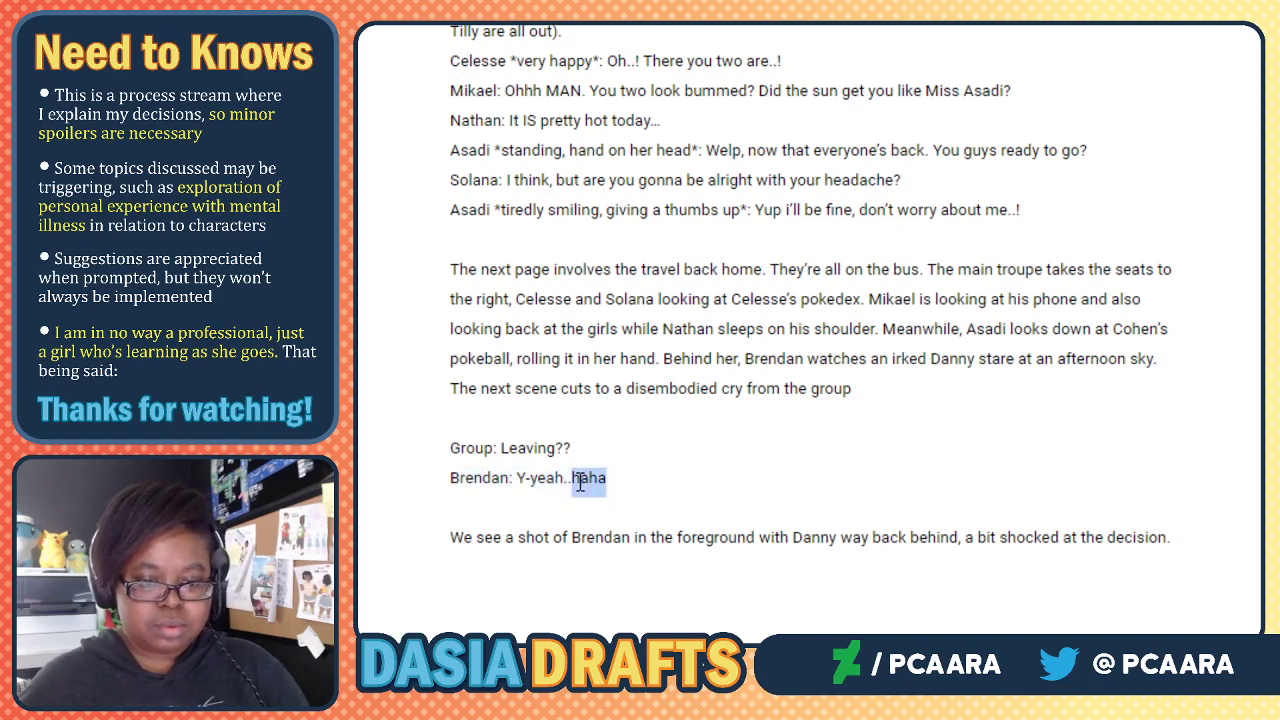
{"action": "triple_click", "coordinate": [580, 481]}
{"action": "key", "text": "BackSpace"}
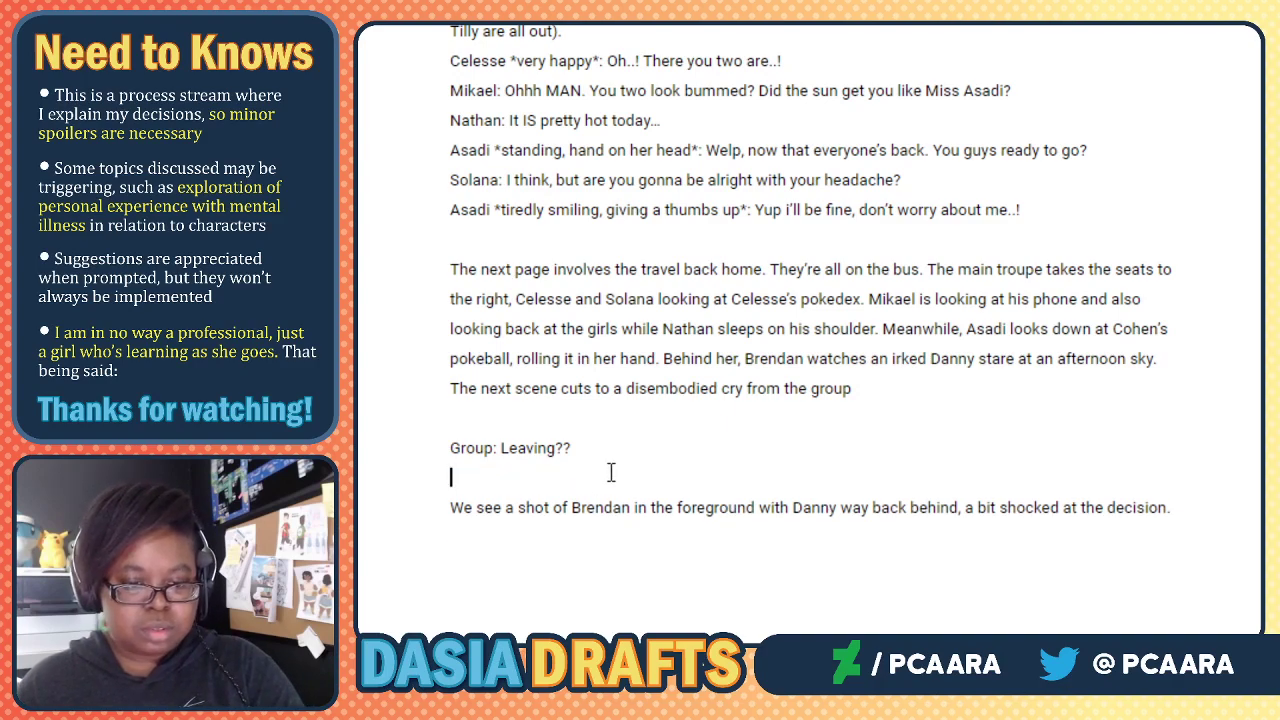
Insert "rubbing the back of his head," after "foreground" in the shot description and start a new line below the paragraph.
{"action": "left_click", "coordinate": [726, 528]}
{"action": "left_click", "coordinate": [755, 507]}
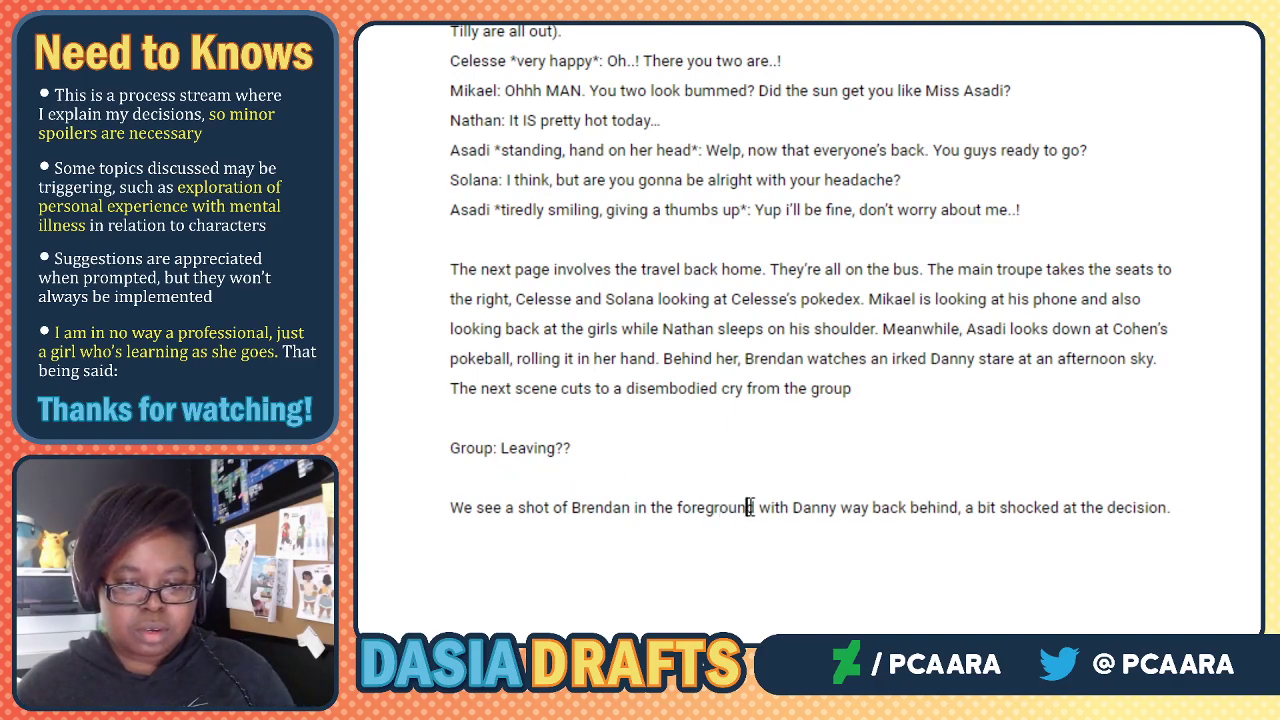
{"action": "type", "text": "rubbing"}
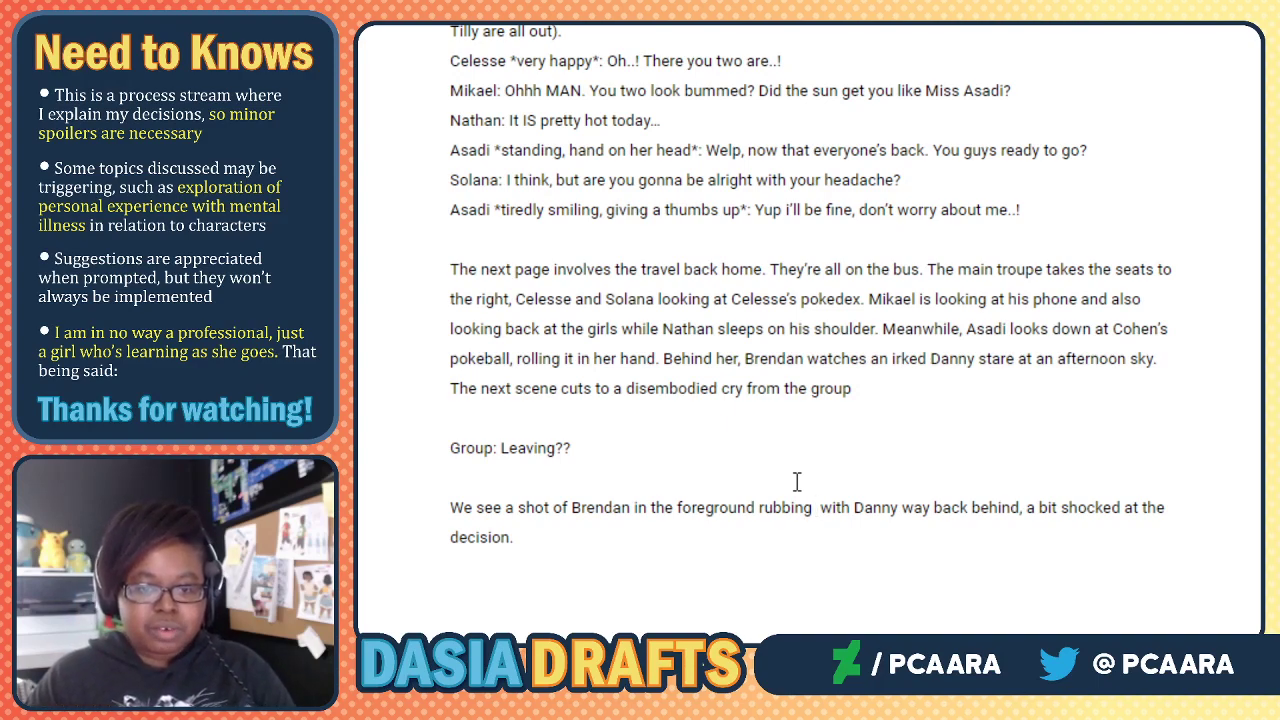
{"action": "type", "text": "the back of his head"}
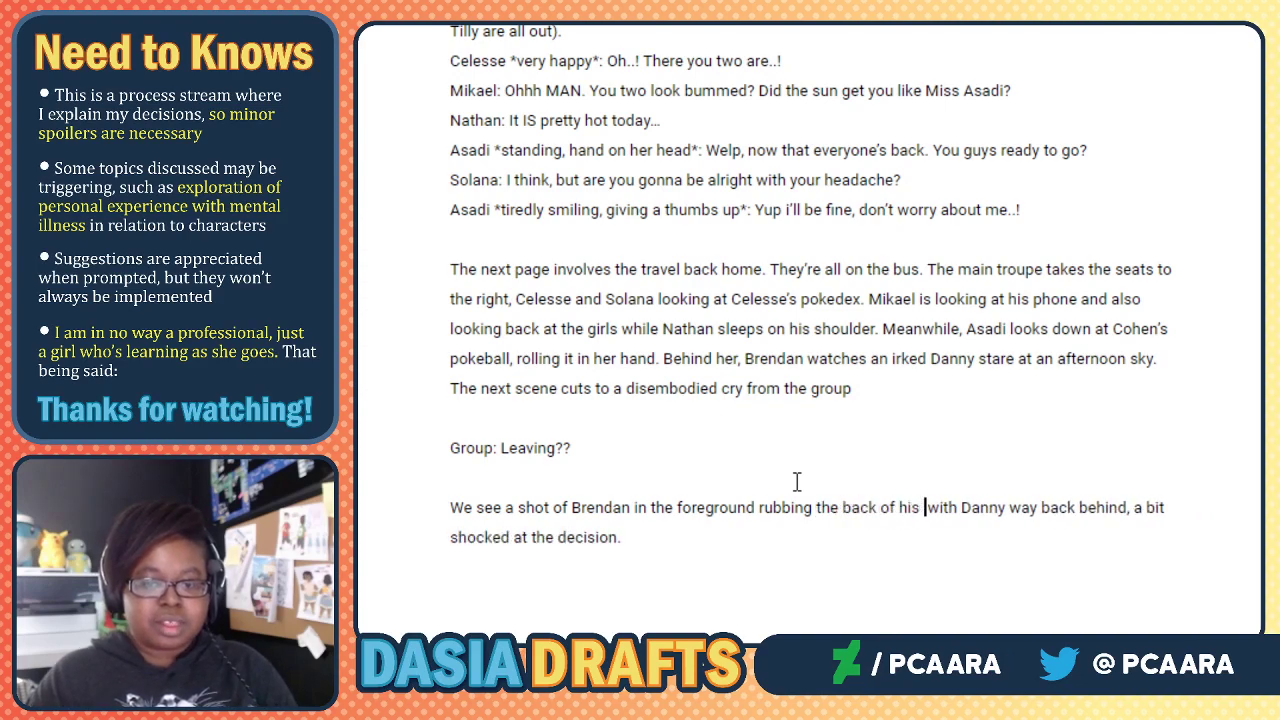
{"action": "type", "text": ","}
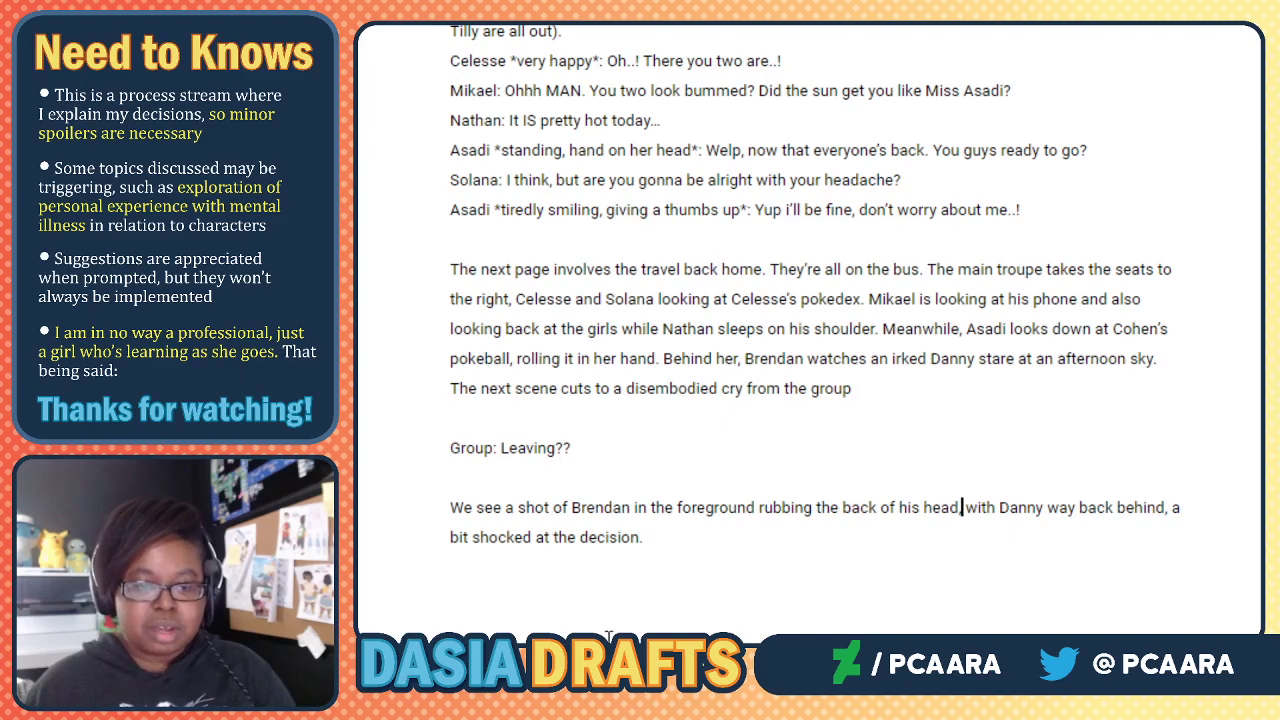
{"action": "key", "text": "Return"}
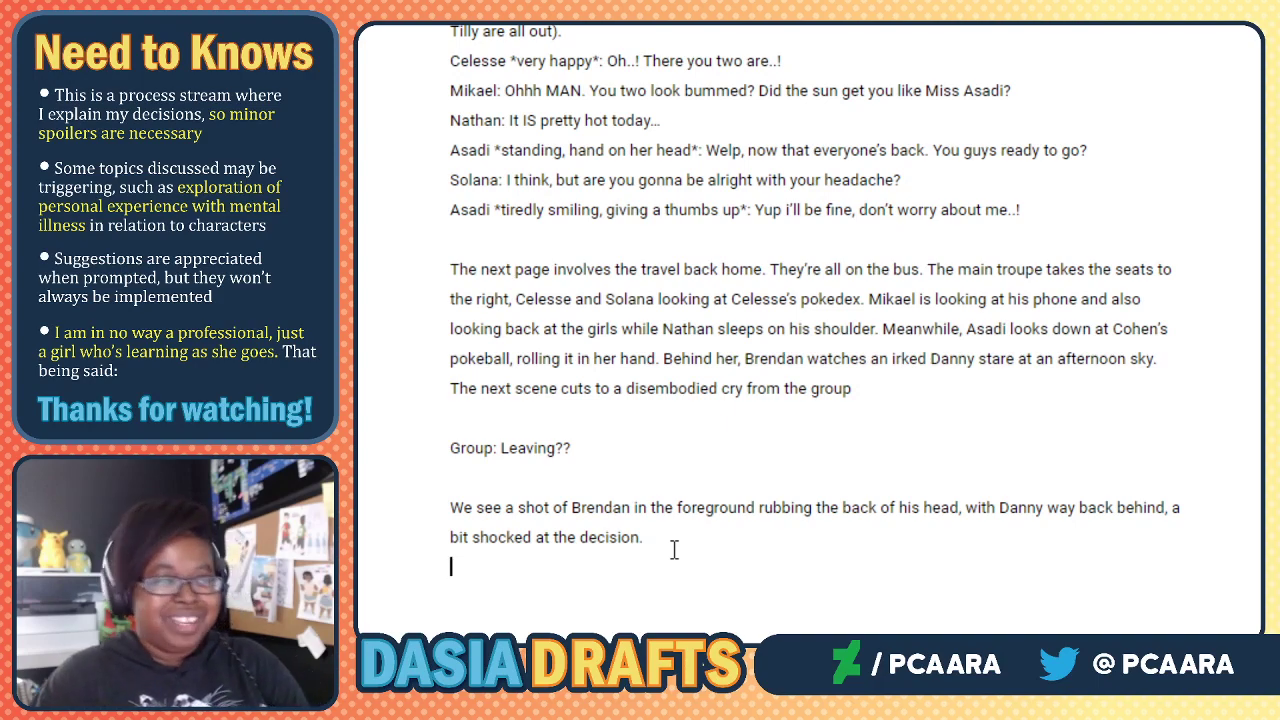
{"action": "scroll", "coordinate": [674, 549], "scroll_direction": "down", "scroll_amount": 3}
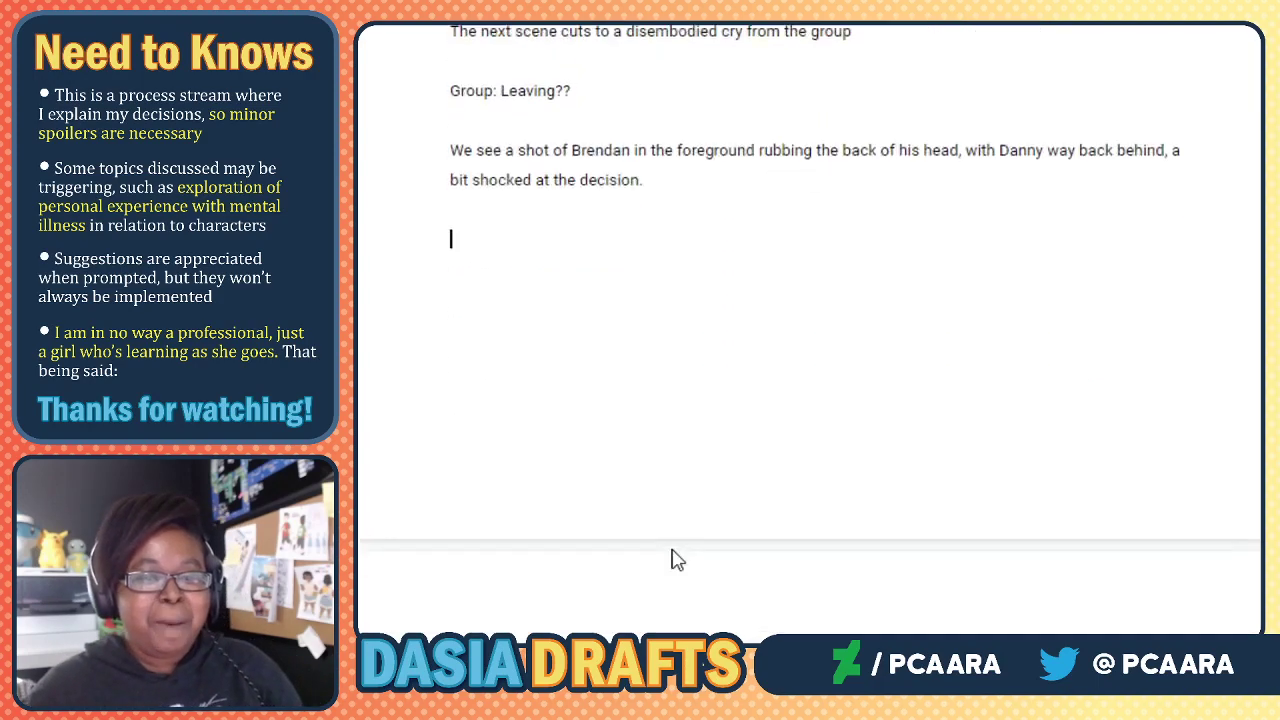
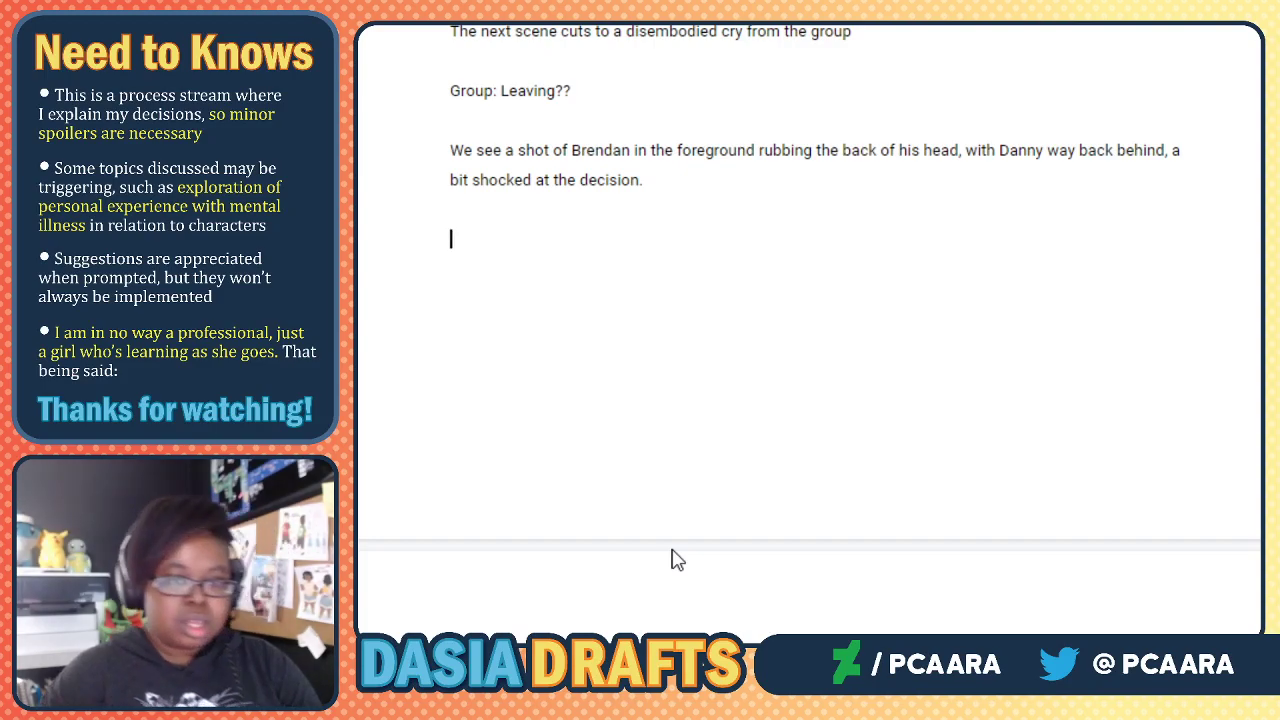
Below the shot description, write the dialogue "Mikael *steps up*: Awww, but we didn't even get to battle! O-or".
{"action": "type", "text": "Mikael *s"}
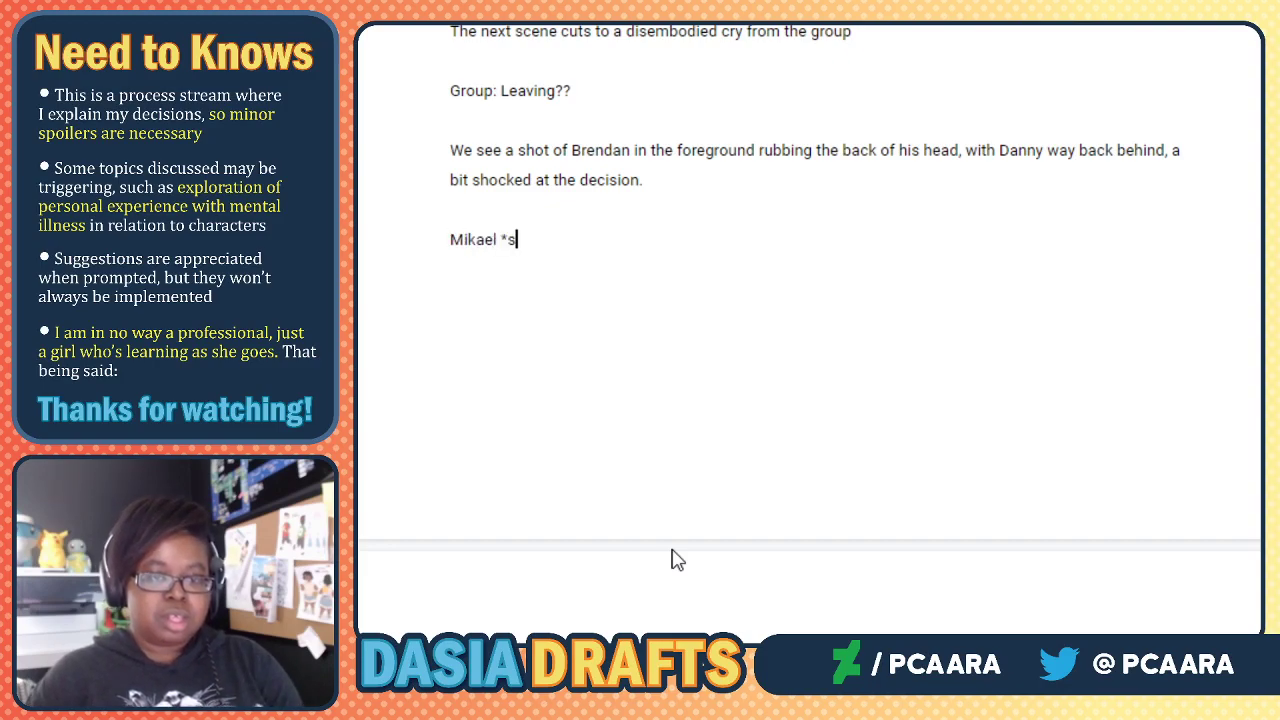
{"action": "key", "text": "BackSpace"}
{"action": "type", "text": "steps"}
{"action": "type", "text": "Awww, but we didn't even get to battle! O-or"}
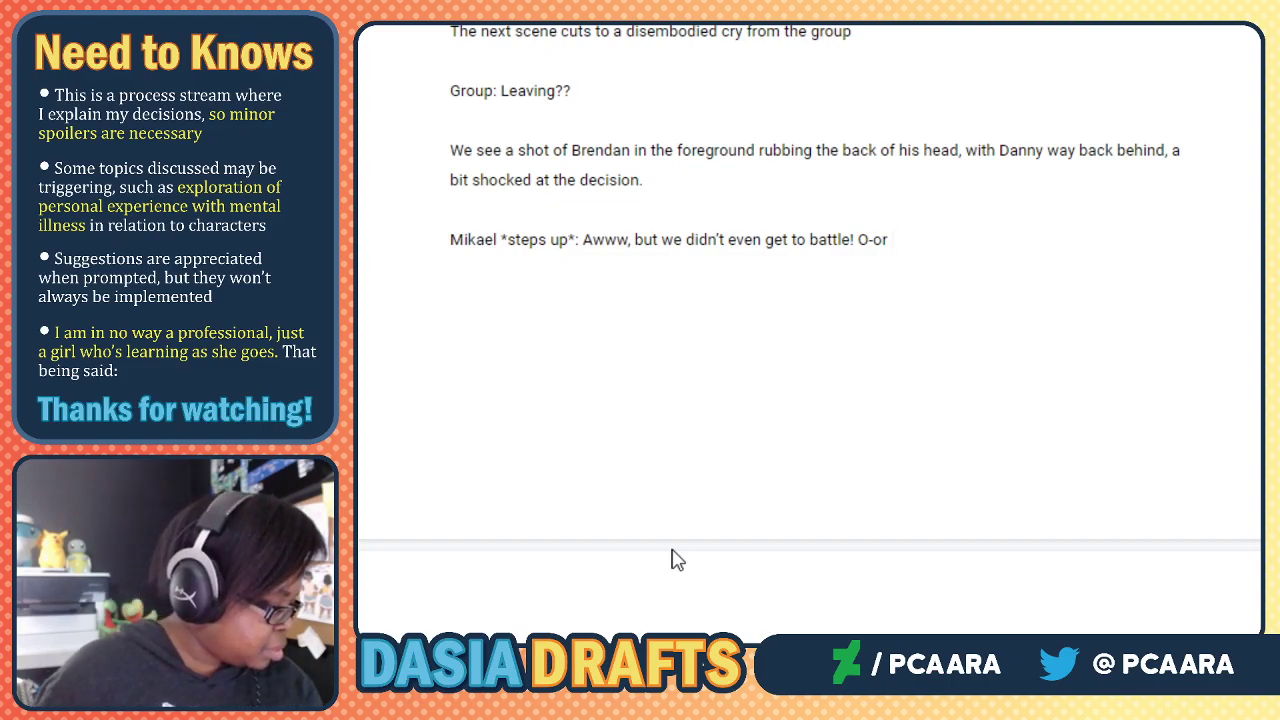
{"action": "type", "text": " play any"}
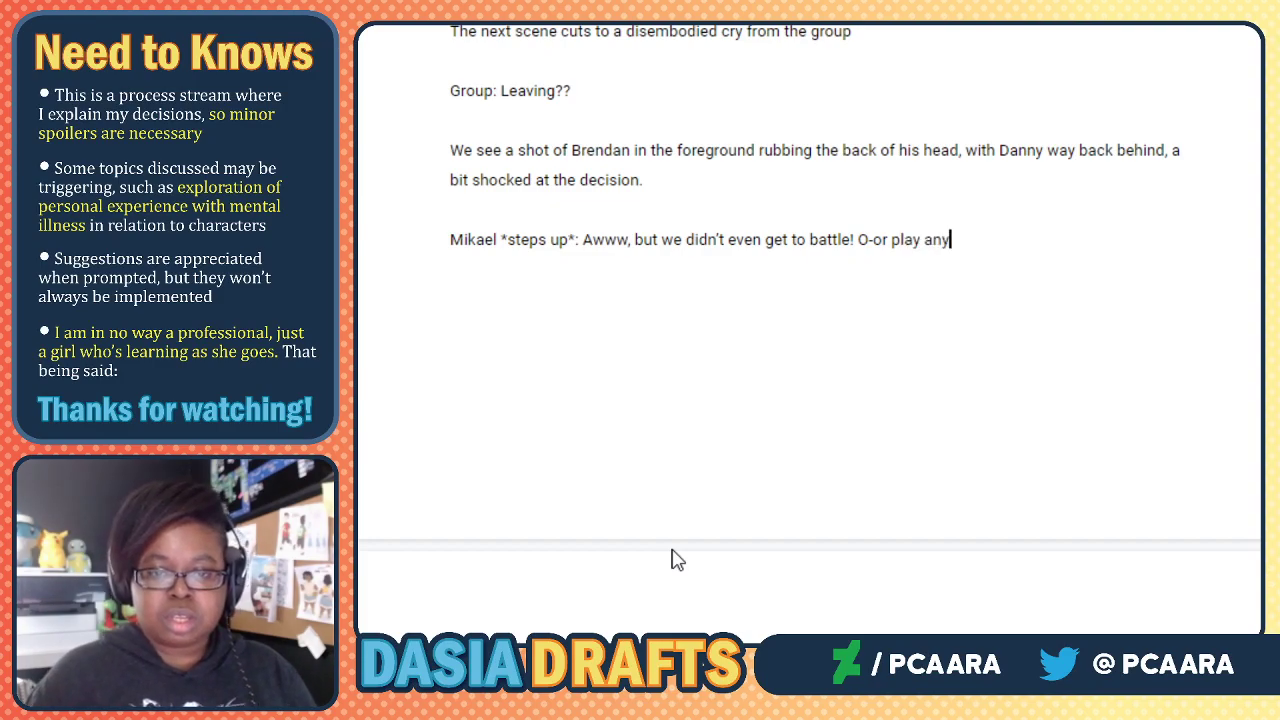
{"action": "type", "text": " games - i-if you wnat"}
{"action": "key", "text": "BackSpace"}
{"action": "key", "text": "BackSpace"}
{"action": "key", "text": "BackSpace"}
{"action": "type", "text": "anted, of"}
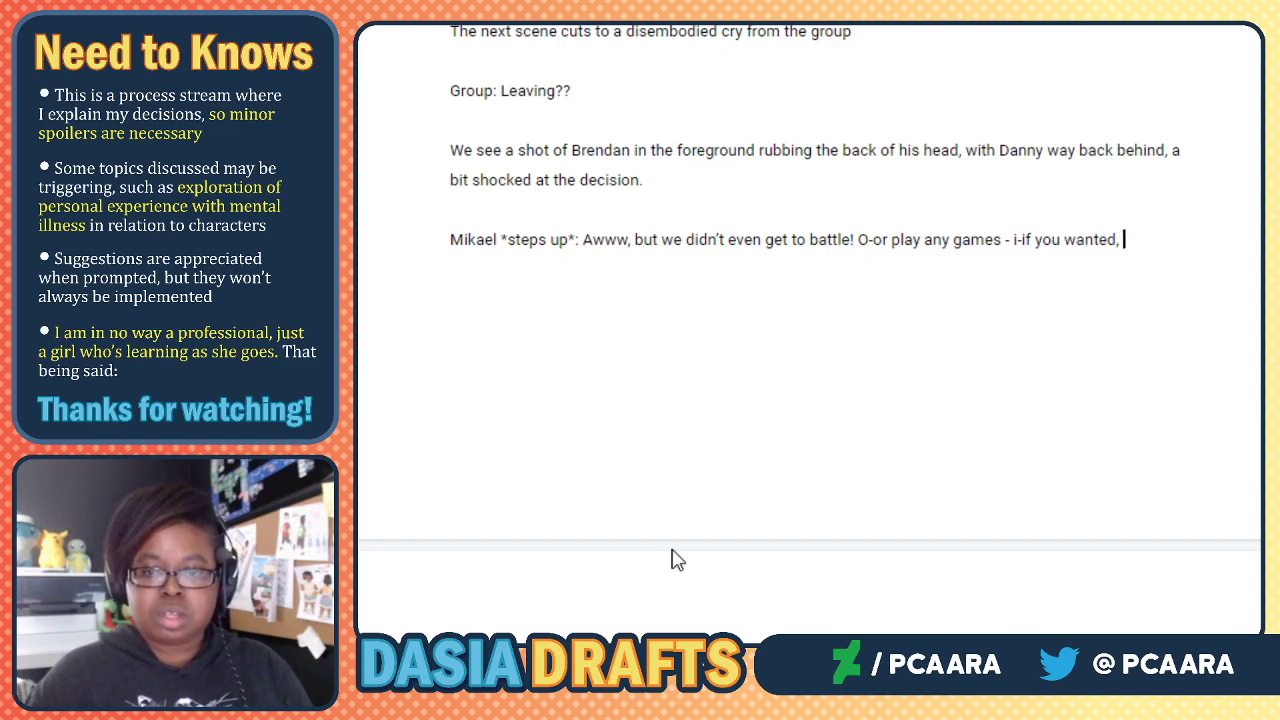
{"action": "key", "text": "BackSpace"}
{"action": "key", "text": "BackSpace"}
{"action": "key", "text": "BackSpace"}
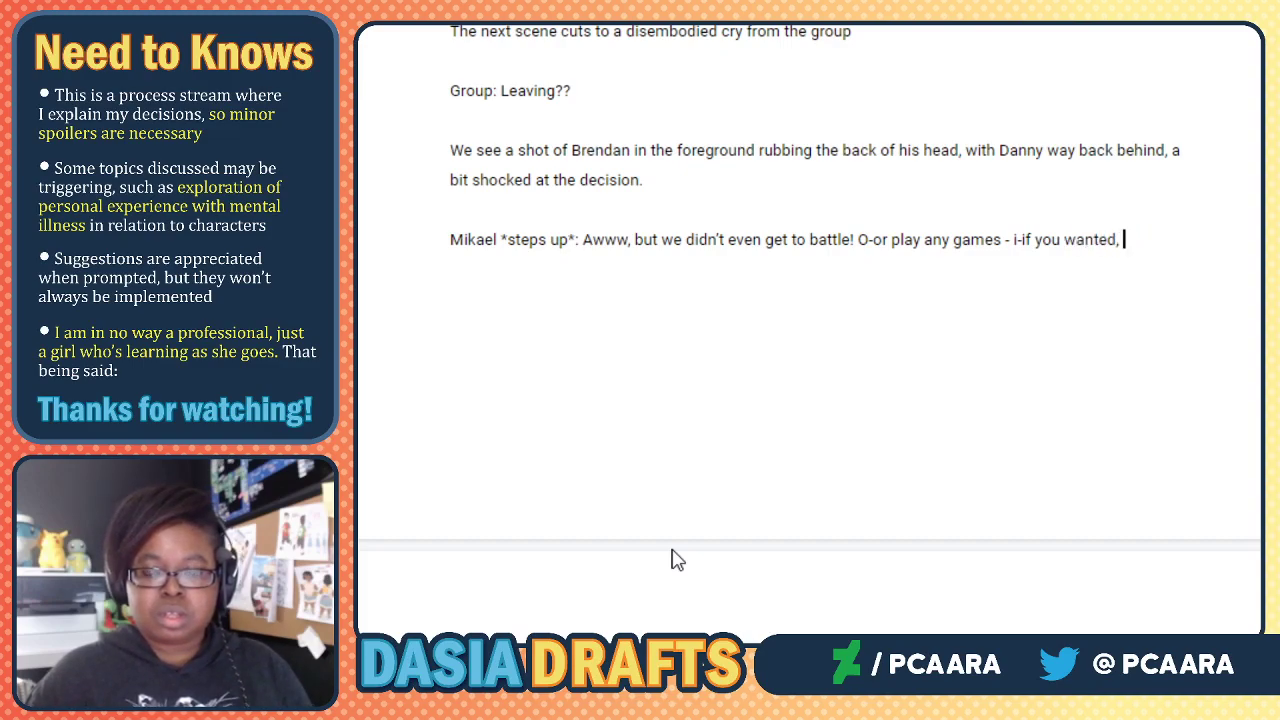
{"action": "type", "text": "!"}
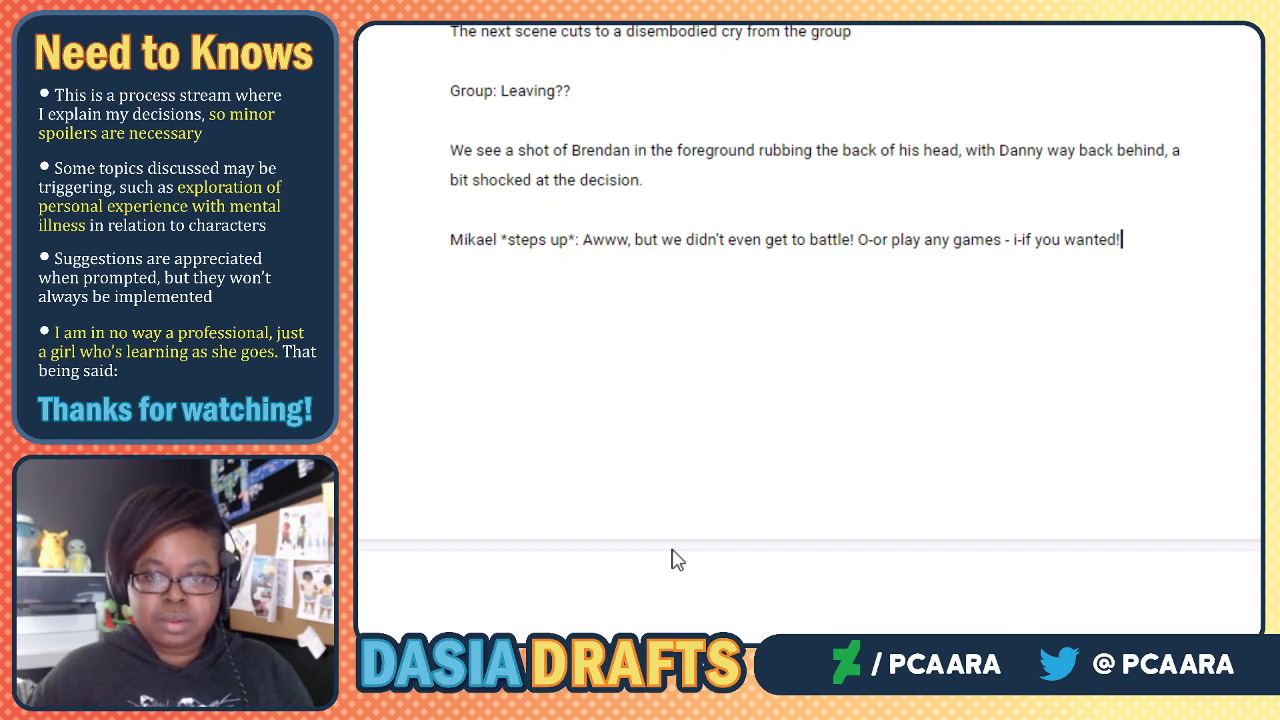
{"action": "key", "text": "BackSpace"}
{"action": "key", "text": "BackSpace"}
{"action": "key", "text": "BackSpace"}
{"action": "key", "text": "BackSpace"}
{"action": "key", "text": "BackSpace"}
{"action": "key", "text": "BackSpace"}
{"action": "key", "text": "BackSpace"}
{"action": "key", "text": "BackSpace"}
{"action": "key", "text": "BackSpace"}
{"action": "key", "text": "BackSpace"}
{"action": "key", "text": "BackSpace"}
{"action": "key", "text": "BackSpace"}
{"action": "key", "text": "BackSpace"}
{"action": "key", "text": "BackSpace"}
{"action": "key", "text": "BackSpace"}
{"action": "key", "text": "BackSpace"}
{"action": "key", "text": "BackSpace"}
{"action": "key", "text": "BackSpace"}
{"action": "key", "text": "BackSpace"}
{"action": "key", "text": "BackSpace"}
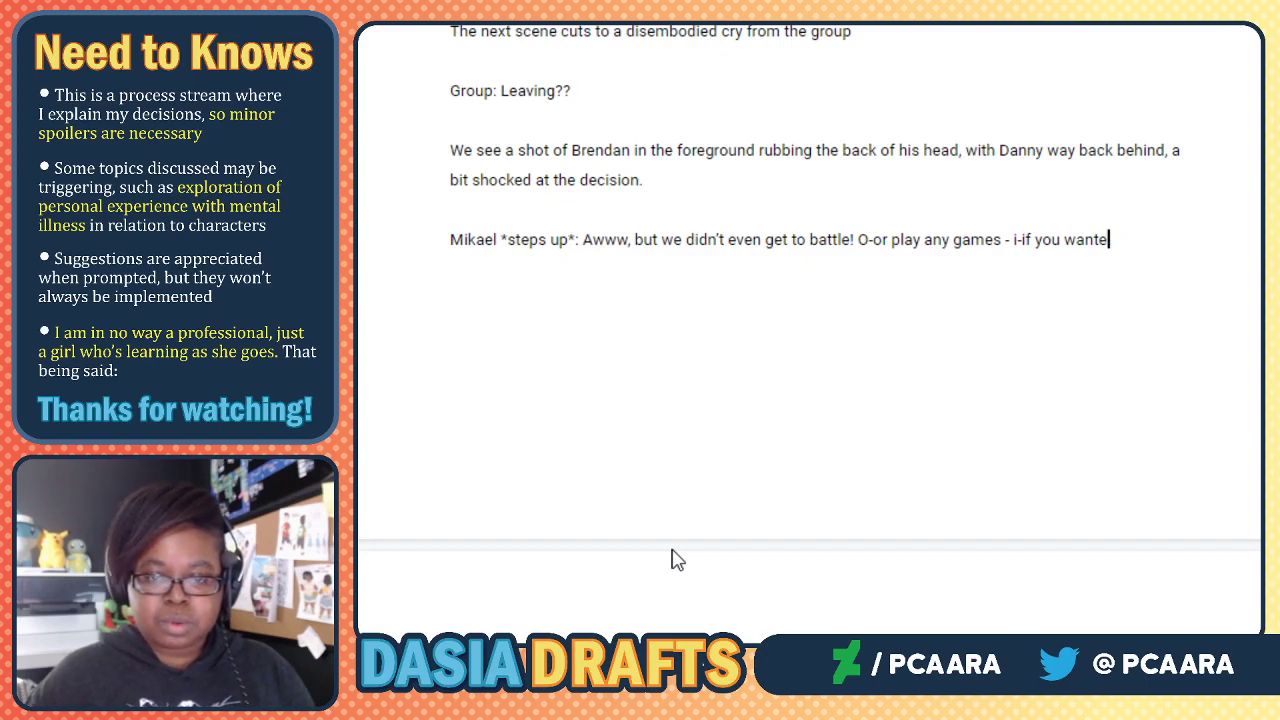
{"action": "type", "text": "Or play"}
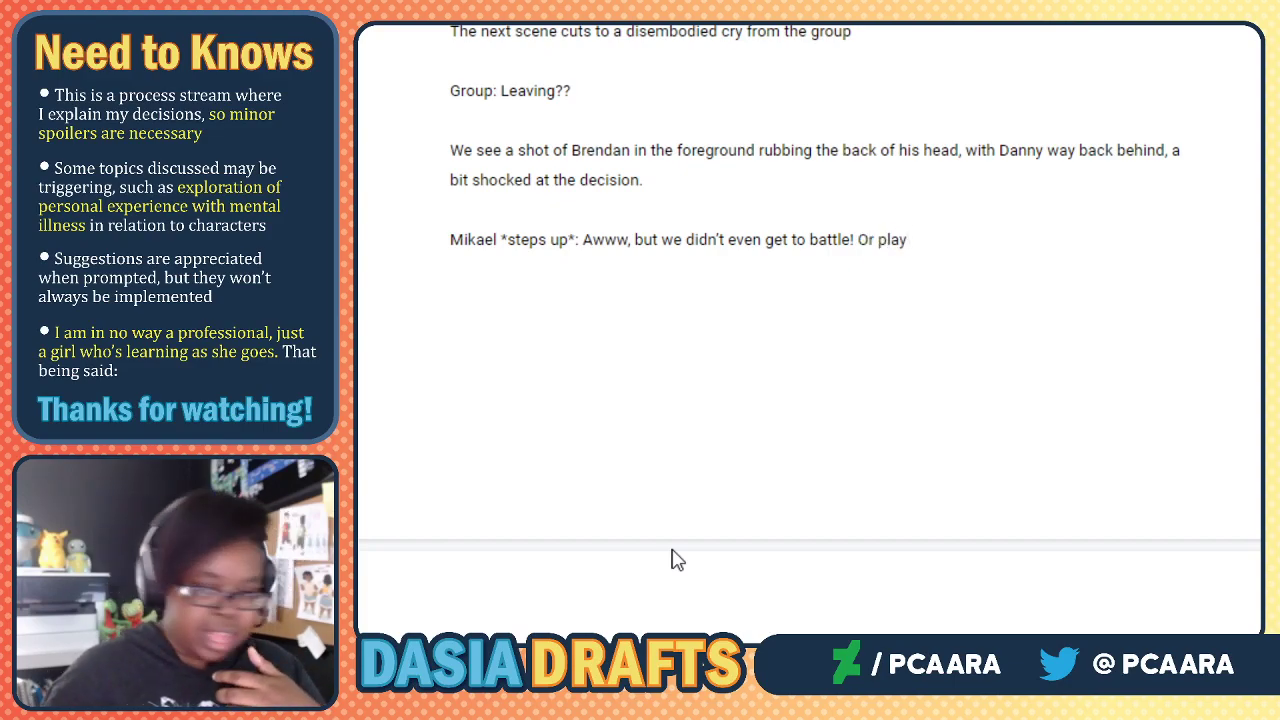
{"action": "key", "text": "BackSpace"}
{"action": "key", "text": "BackSpace"}
{"action": "key", "text": "BackSpace"}
{"action": "key", "text": "BackSpace"}
{"action": "key", "text": "BackSpace"}
{"action": "key", "text": "BackSpace"}
{"action": "key", "text": "BackSpace"}
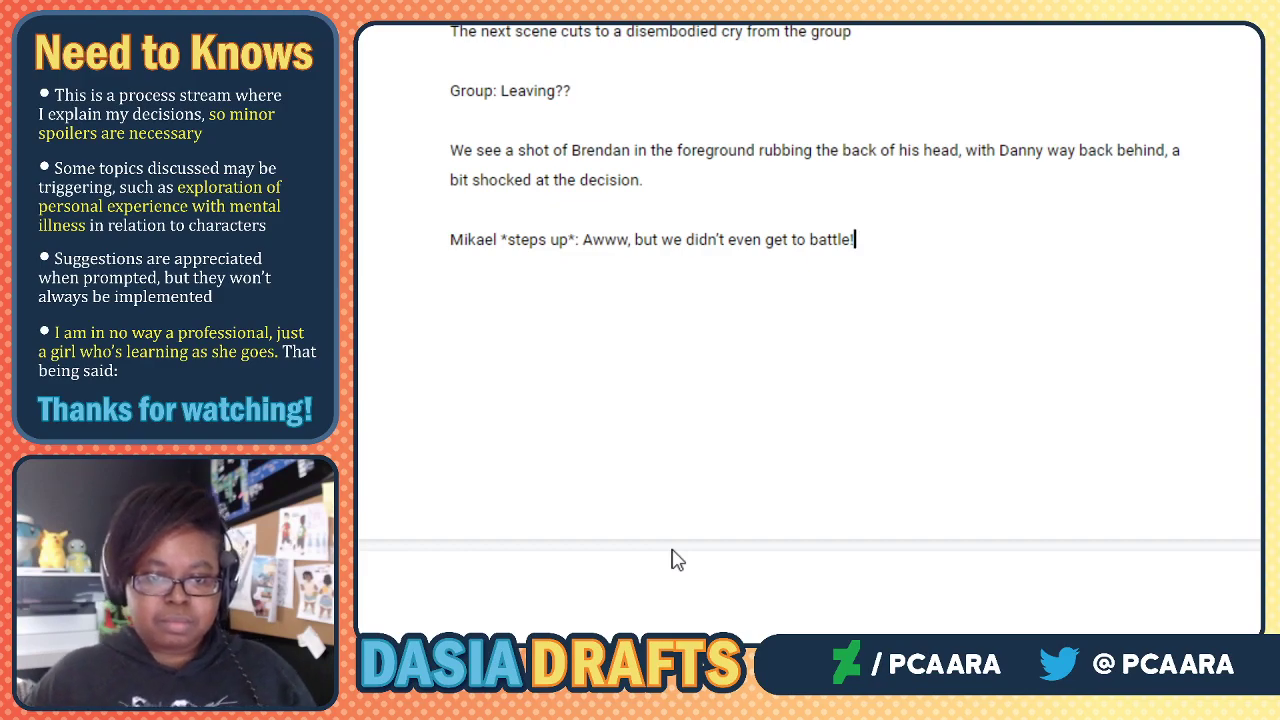
Replace the exclamation mark after "battle" in Mikael's line with ", Danny! O-or Brendan, you still haven't".
{"action": "key", "text": "BackSpace"}
{"action": "type", "text": ", Dan"}
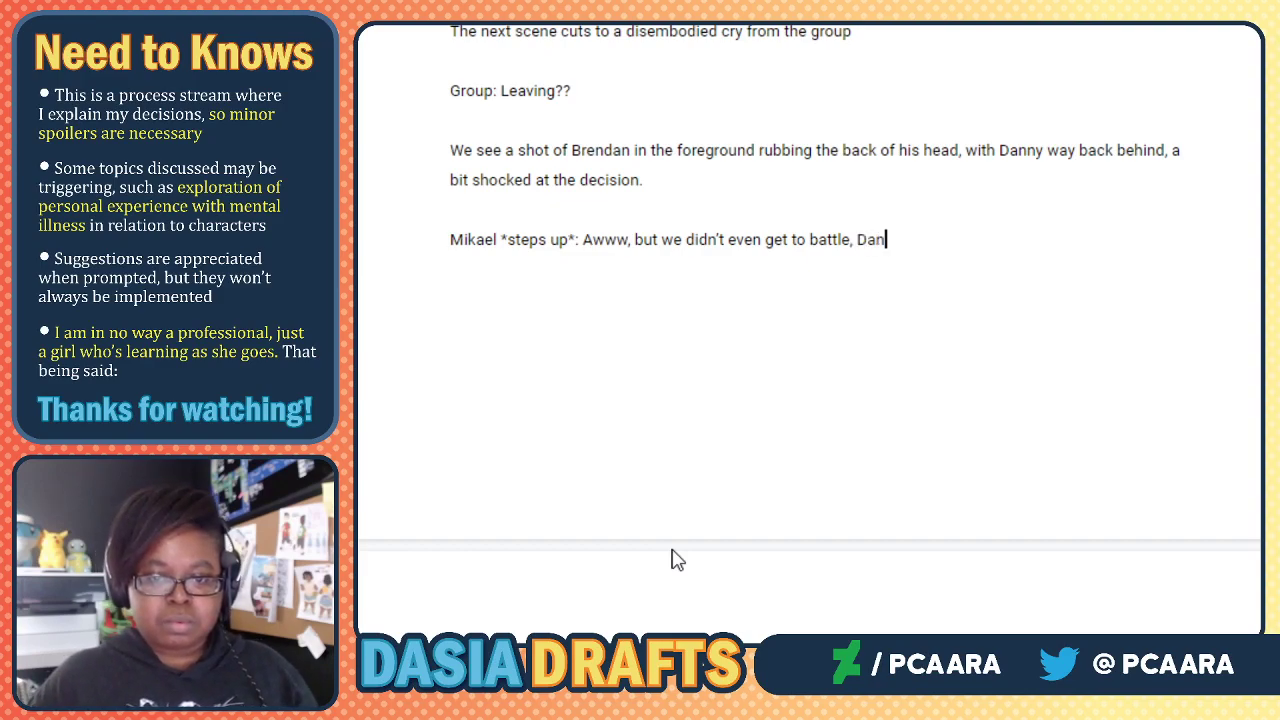
{"action": "type", "text": "ny! O-or Brendan, you still have to p"}
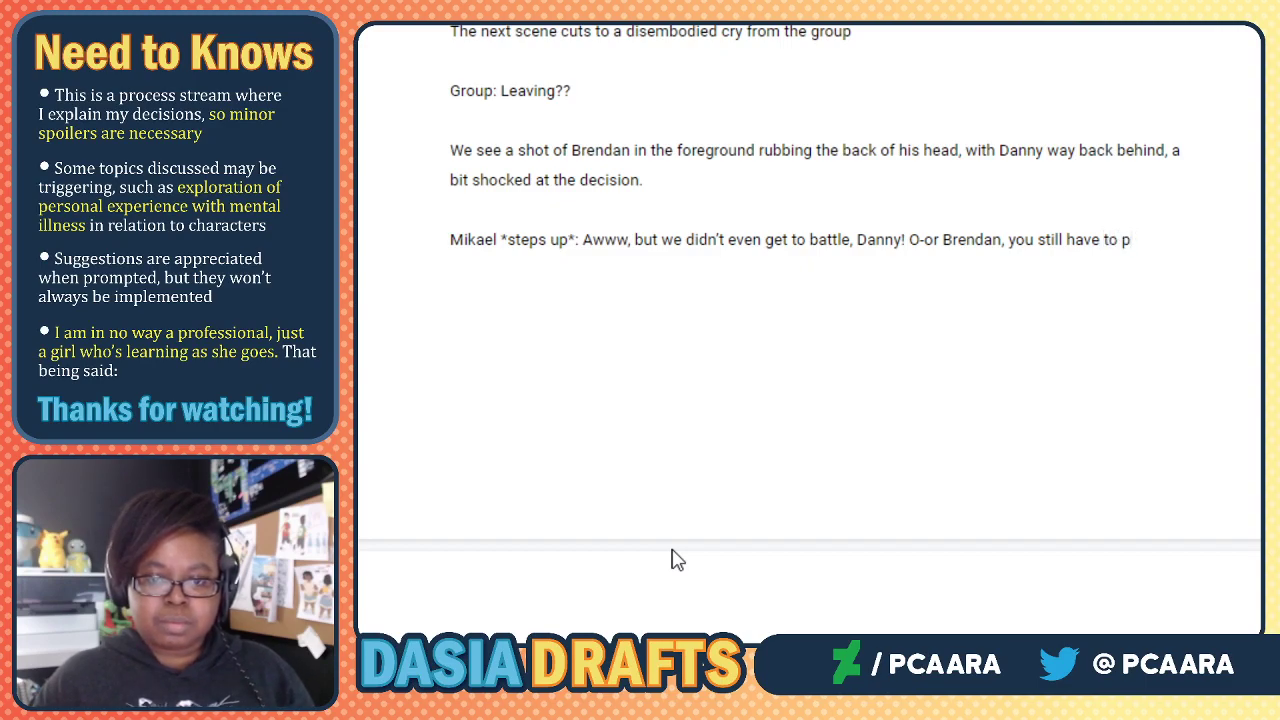
{"action": "key", "text": "BackSpace"}
{"action": "key", "text": "BackSpace"}
{"action": "key", "text": "BackSpace"}
{"action": "key", "text": "BackSpace"}
{"action": "key", "text": "BackSpace"}
{"action": "type", "text": "n't "}
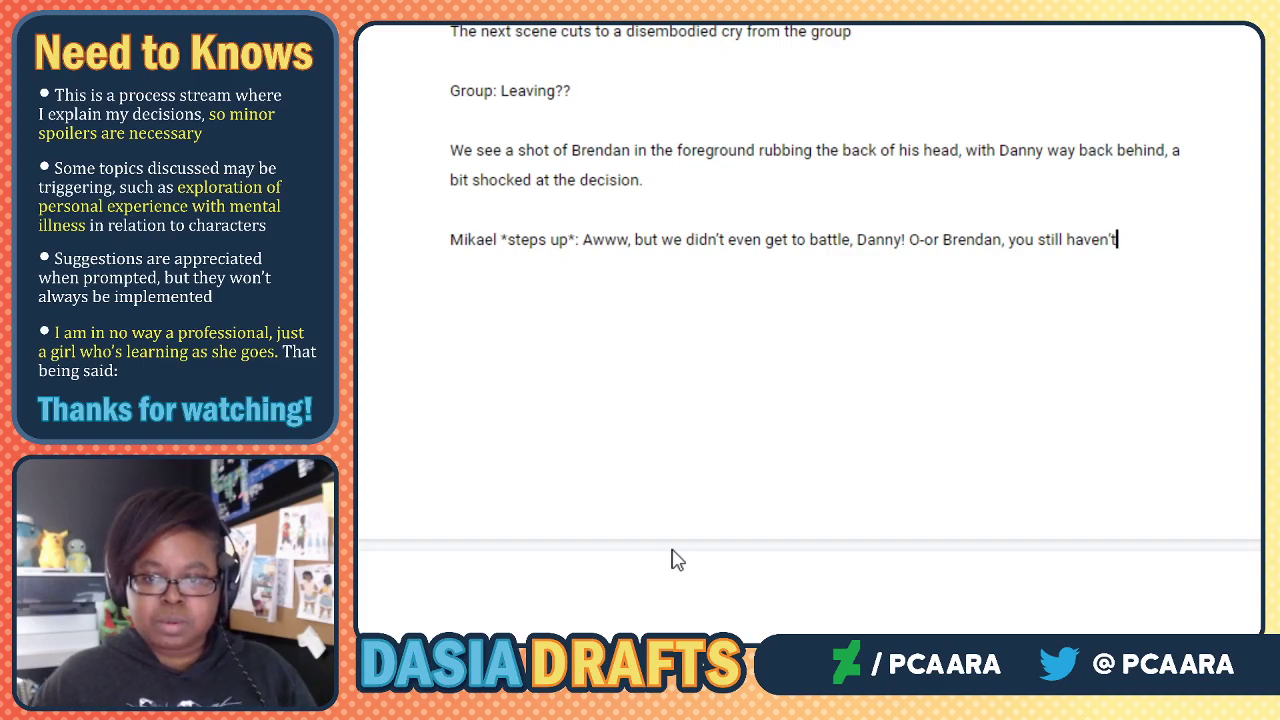
Finish Mikael's line with "played that game with us yet! I know you said you wanted to..." and start a new line.
{"action": "type", "text": "played"}
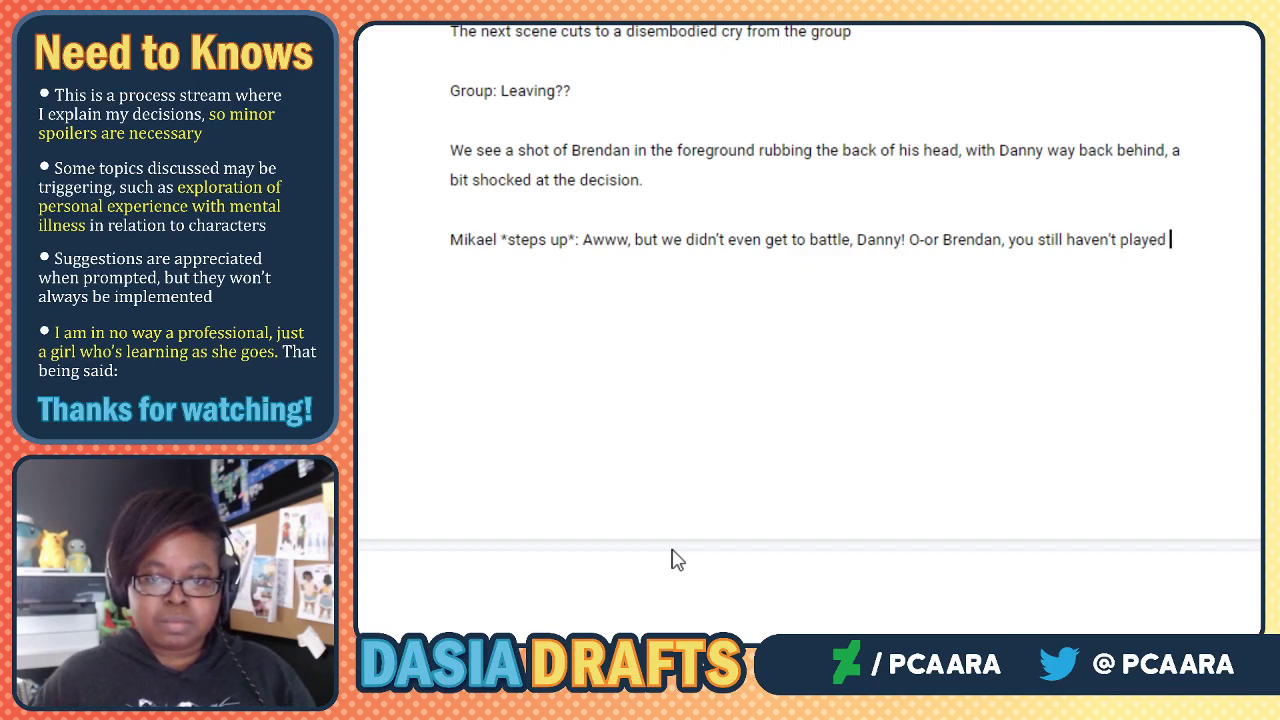
{"action": "type", "text": " t"}
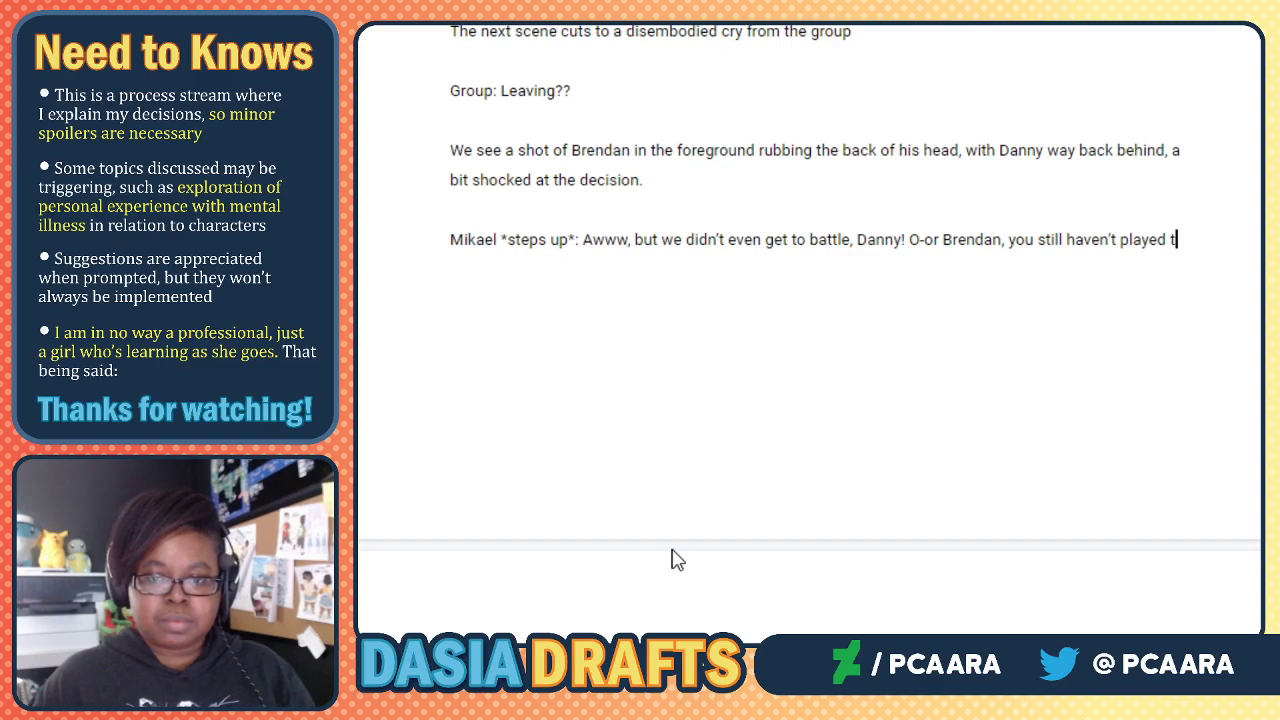
{"action": "type", "text": "hat game with us yet"}
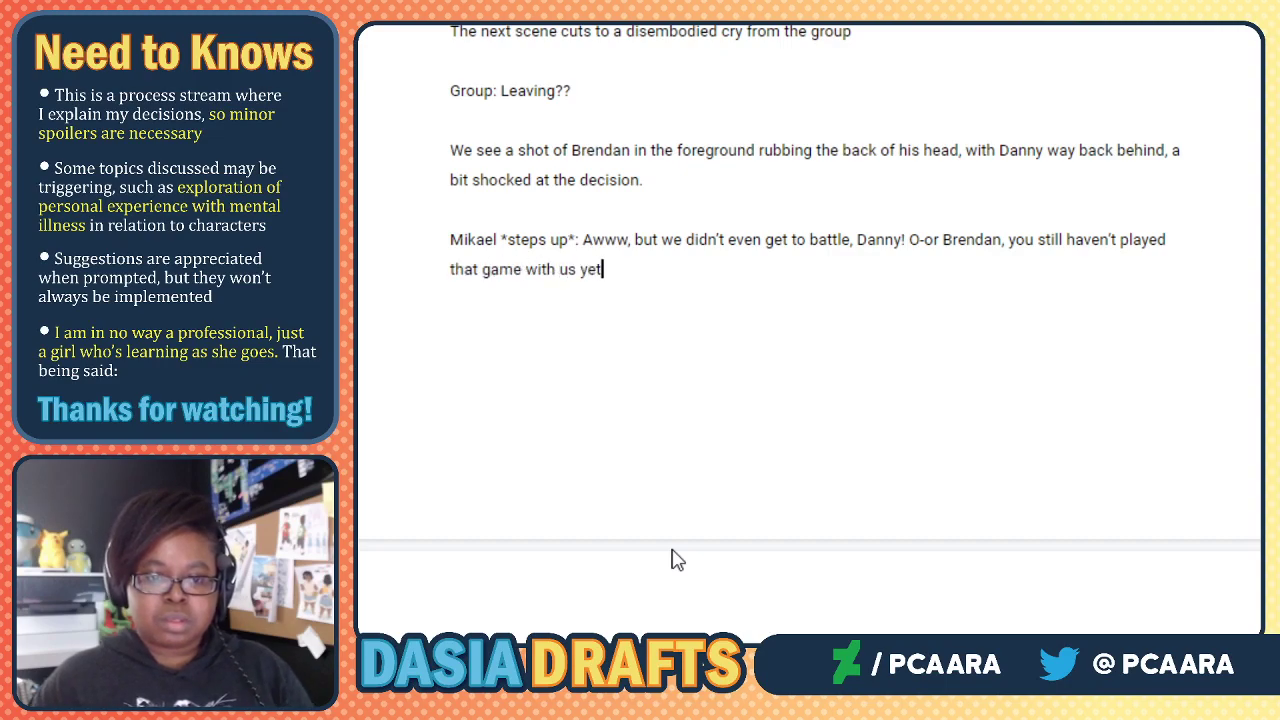
{"action": "type", "text": "! I know yo"}
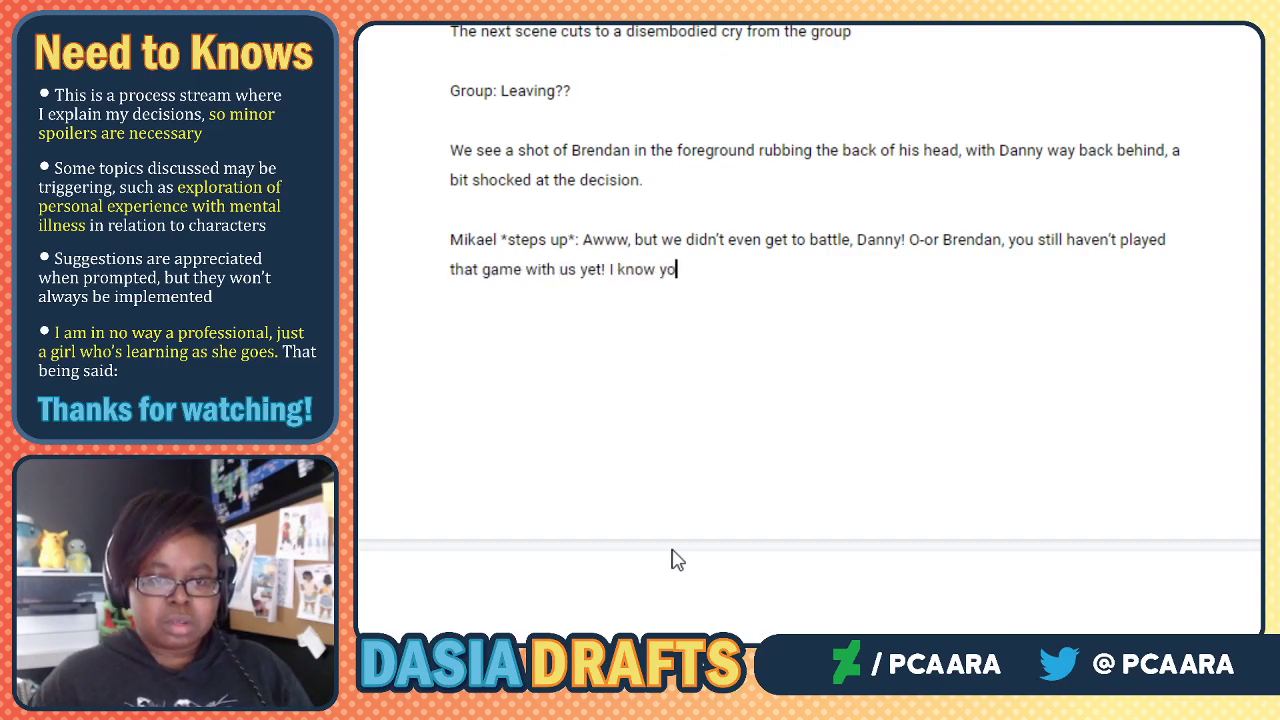
{"action": "type", "text": "u said you wanted t"}
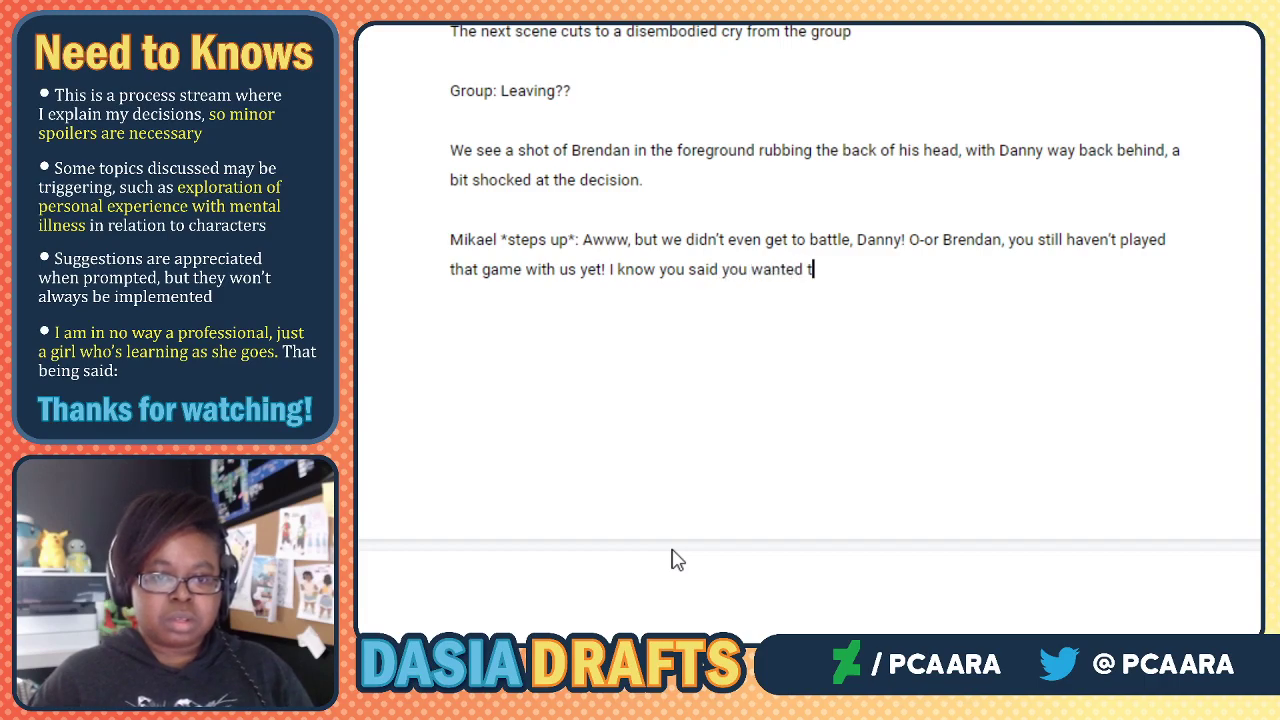
{"action": "type", "text": "o..."}
{"action": "key", "text": "Return"}
Begin Asadi's dialogue below Mikael's with "Asadi *a bit confused/serious*: Wait, are you".
{"action": "type", "text": "Asadi"}
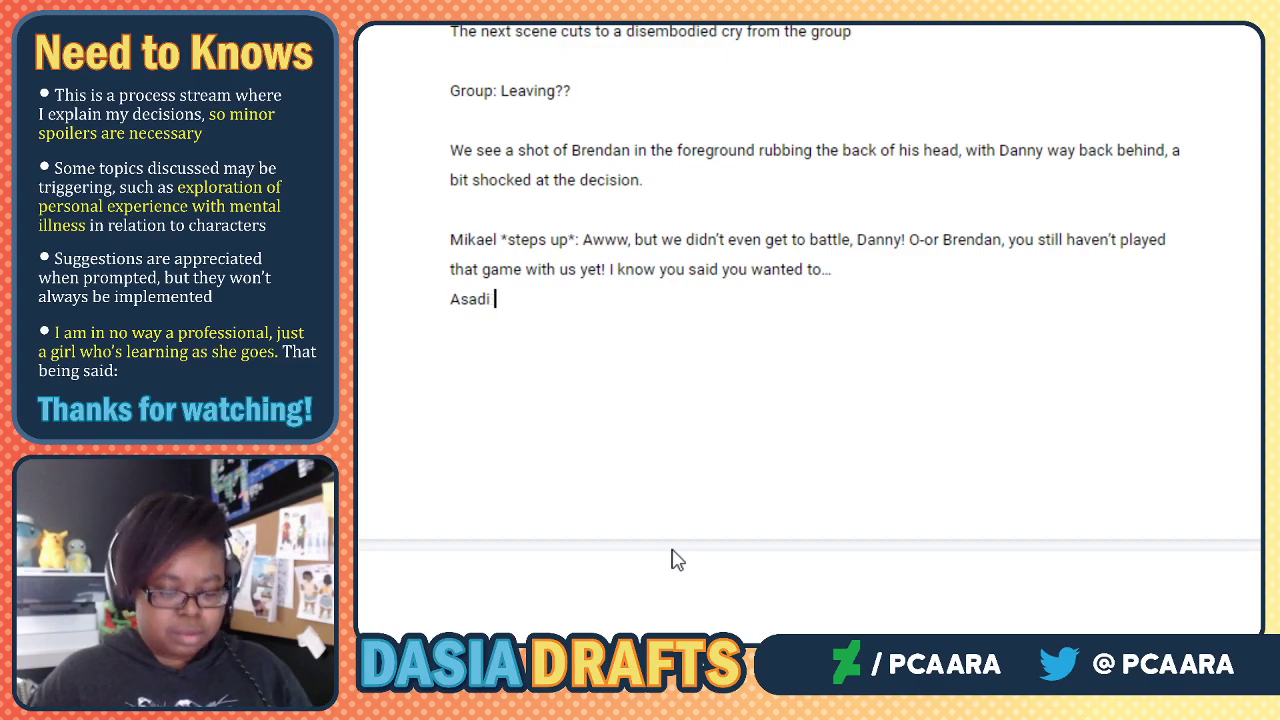
{"action": "type", "text": " *a bit cor"}
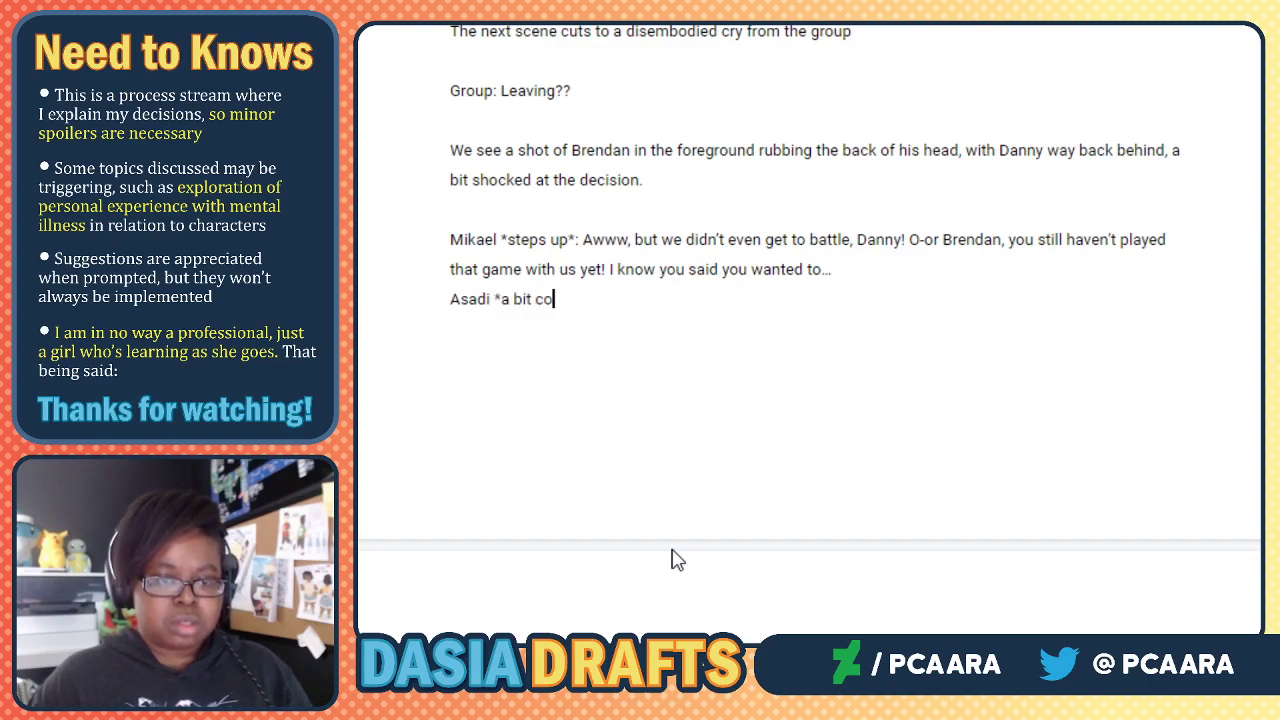
{"action": "key", "text": "BackSpace"}
{"action": "key", "text": "BackSpace"}
{"action": "key", "text": "BackSpace"}
{"action": "type", "text": "confused/seio"}
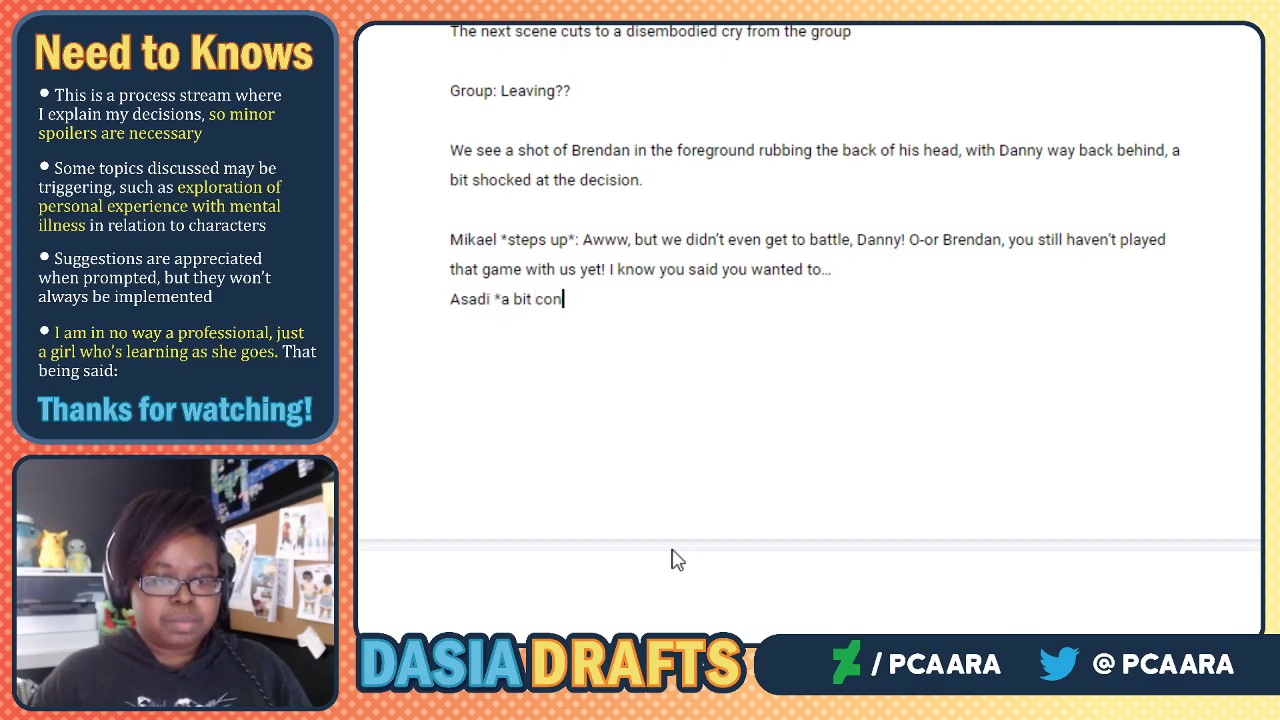
{"action": "key", "text": "BackSpace"}
{"action": "key", "text": "BackSpace"}
{"action": "type", "text": "rious*: Wait, are you"}
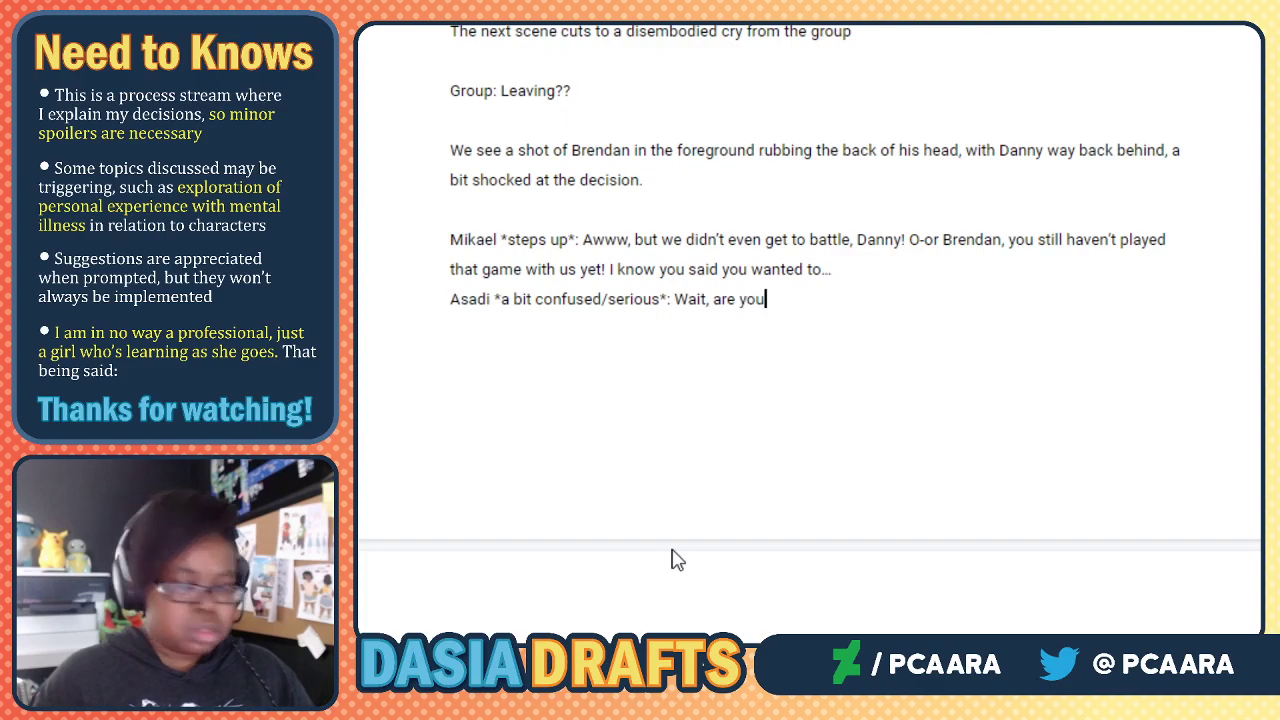
Complete Asadi's line with "guys gonna be alright? Do you even have everything?" and start a new line.
{"action": "type", "text": " guys gonna be alright? Di"}
{"action": "key", "text": "BackSpace"}
{"action": "key", "text": "BackSpace"}
{"action": "key", "text": "BackSpace"}
{"action": "type", "text": "Do you even have everything?"}
{"action": "key", "text": "Return"}
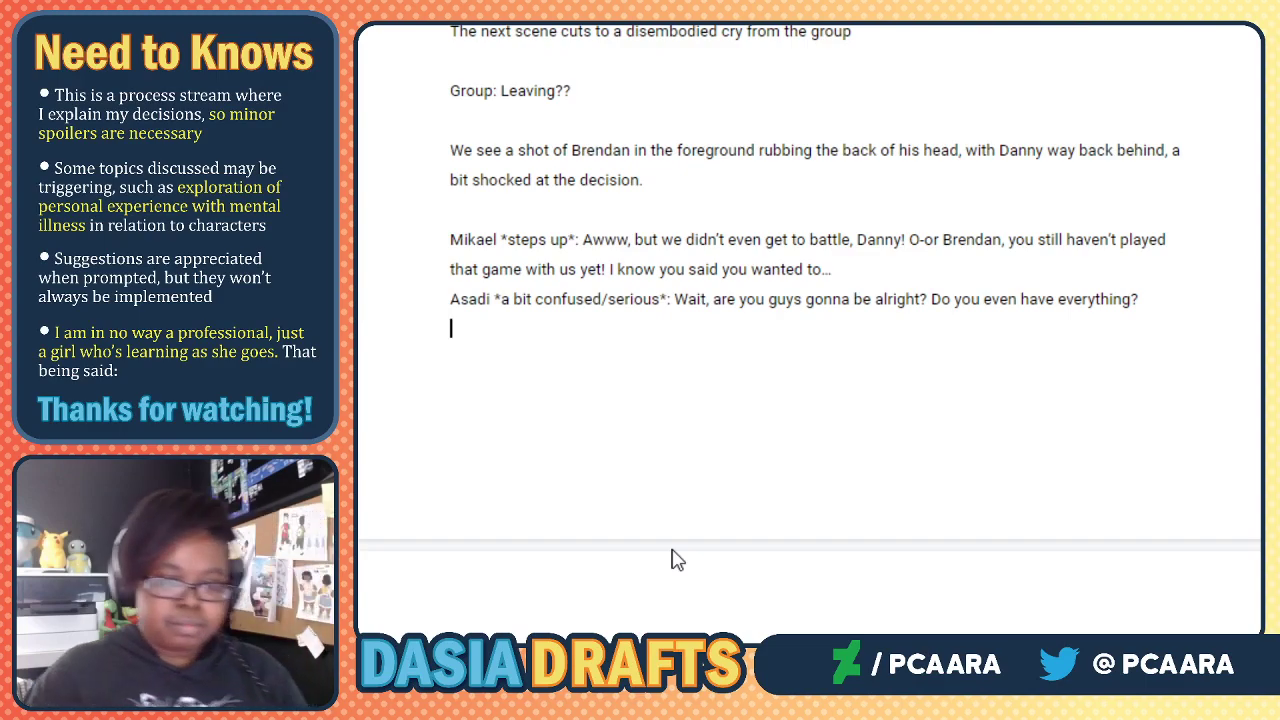
Write the reply "Brendan: Yup, we've got everything Asadi! And sorry Mikael, I did want to but..there's always next time!".
{"action": "type", "text": "Bre"}
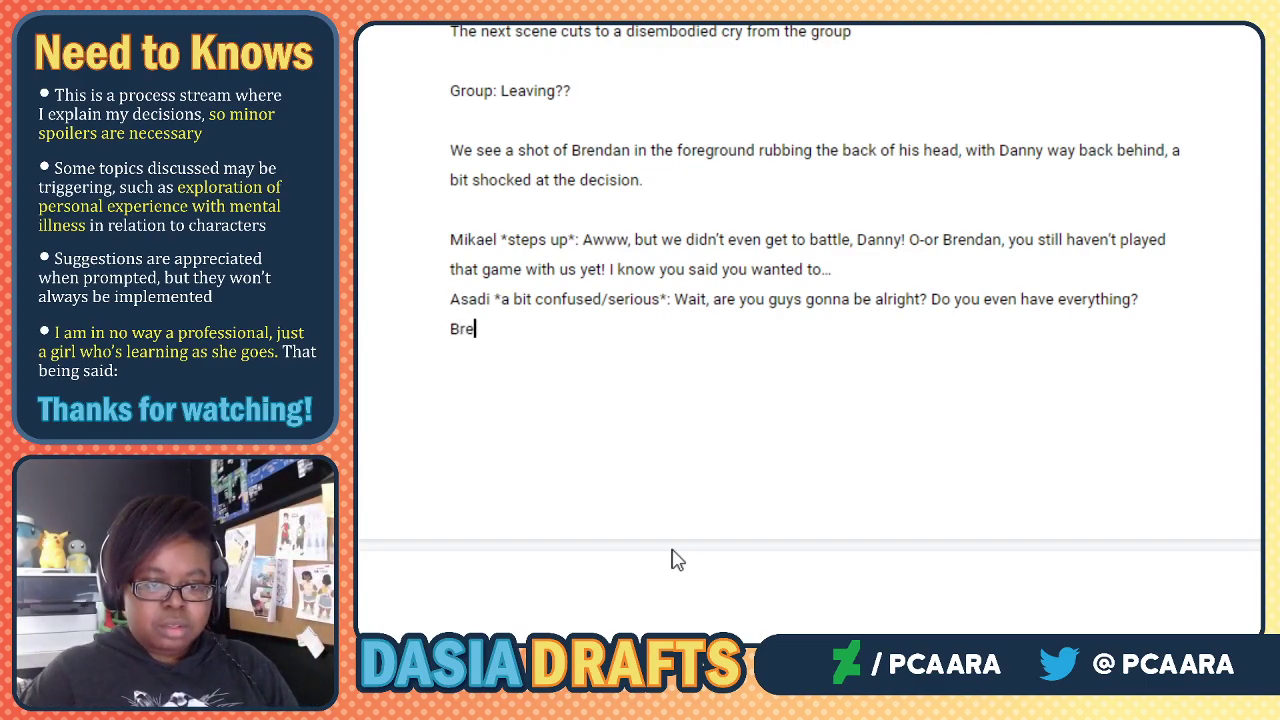
{"action": "type", "text": "ndan: "}
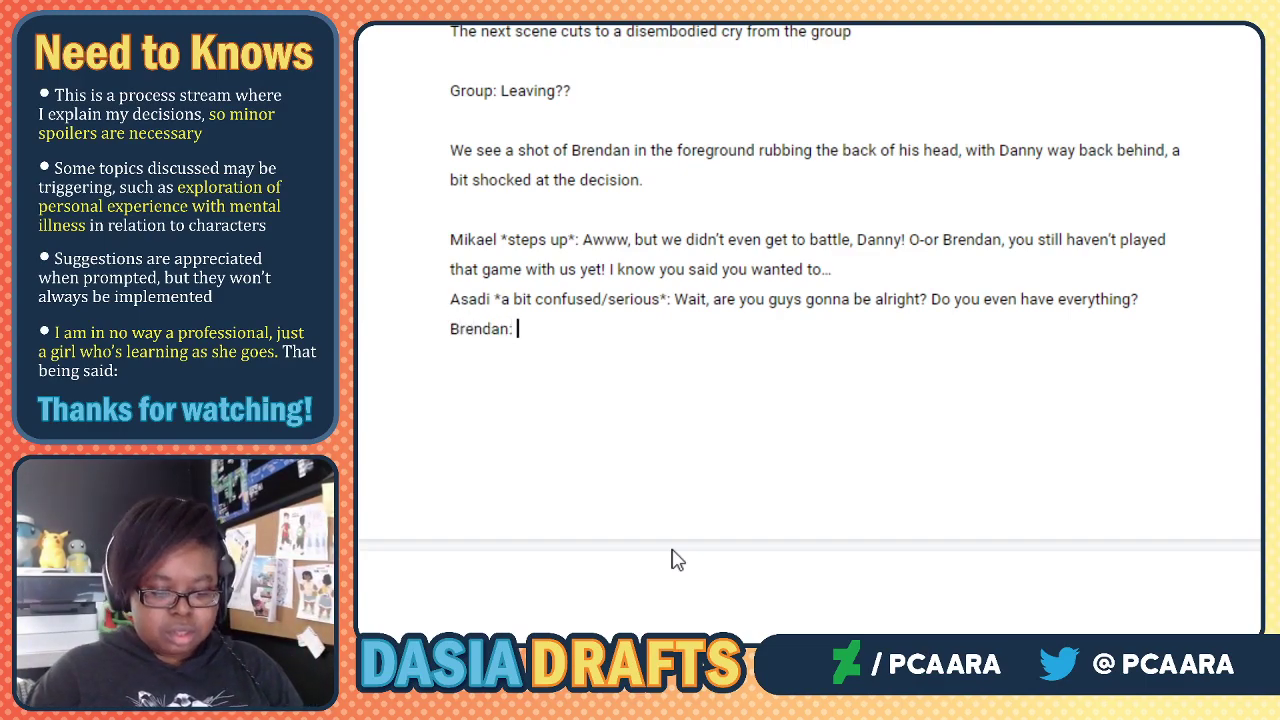
{"action": "type", "text": "Yup,"}
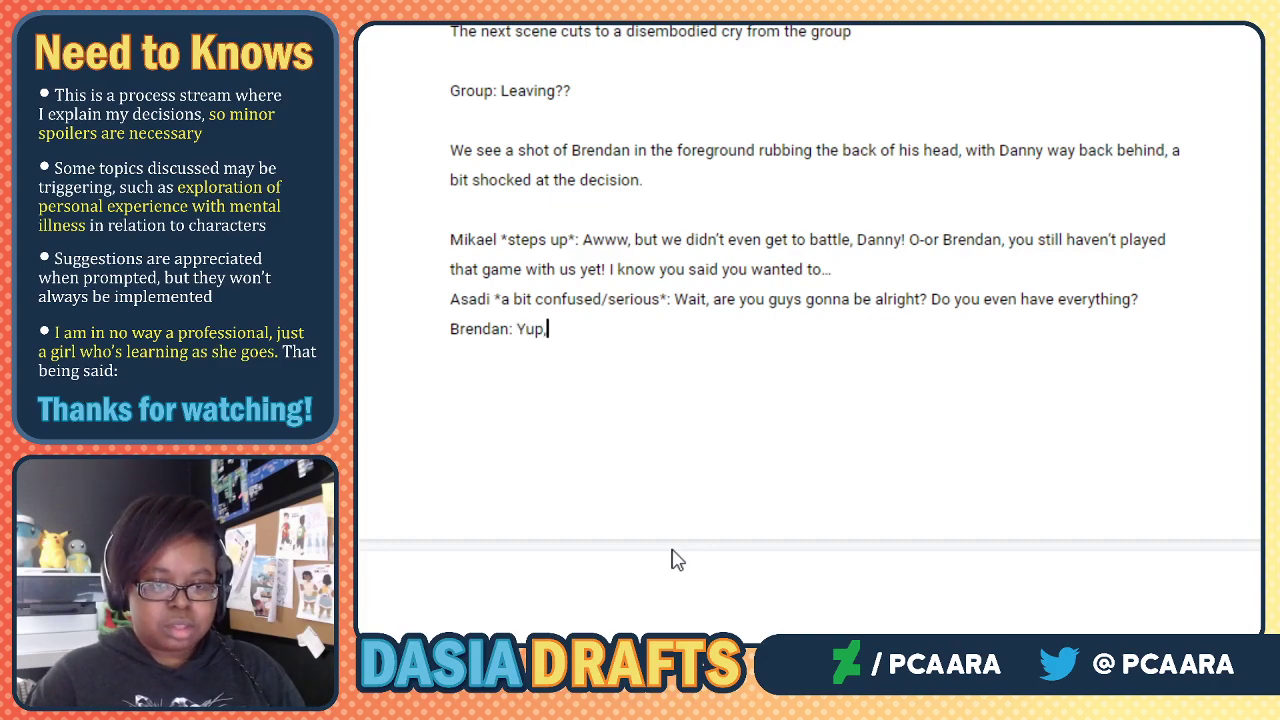
{"action": "type", "text": " we've got everyth"}
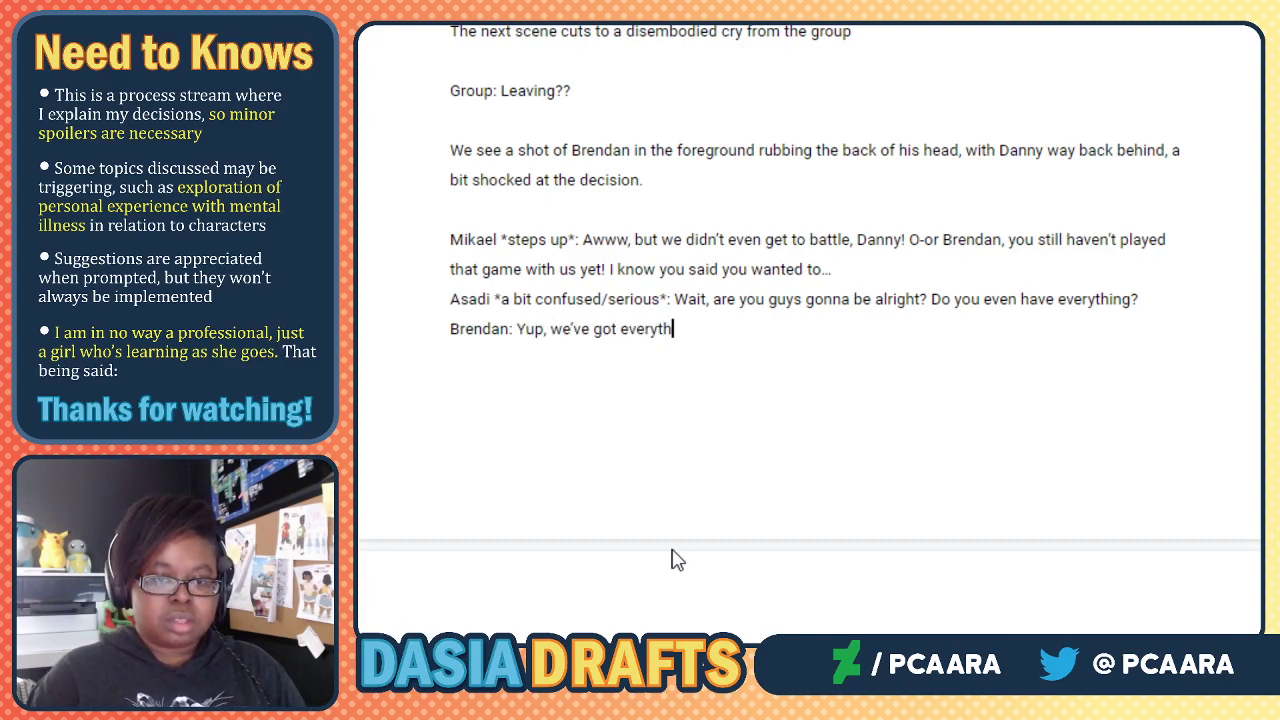
{"action": "type", "text": "ing Asadi! And sorry Mikael, I did "}
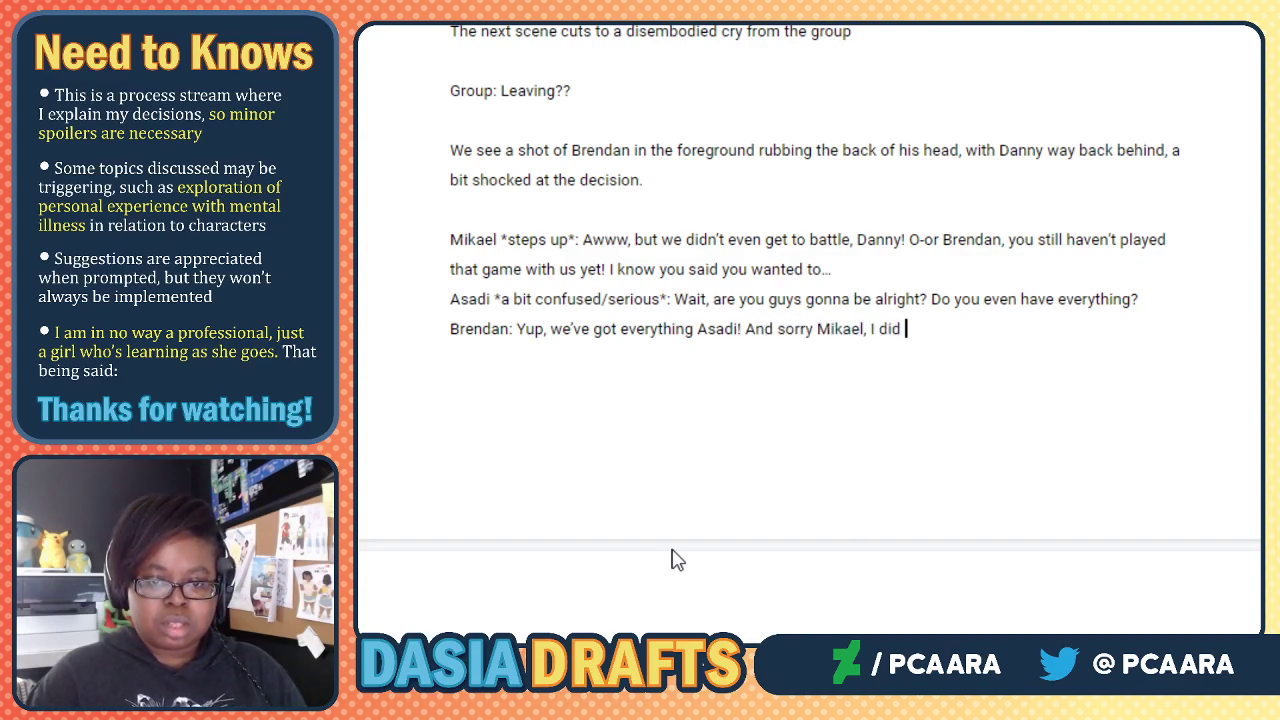
{"action": "type", "text": "want to but..there's always next time!"}
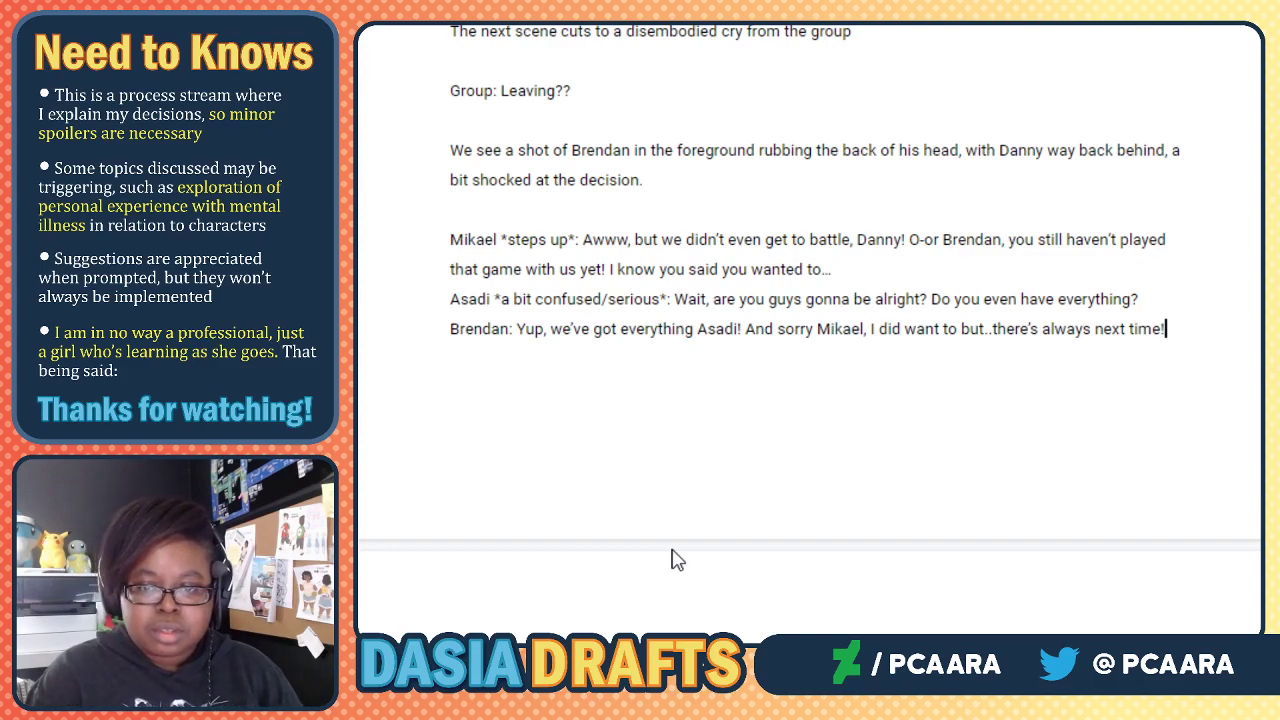
Extend Brendan's reply with "I'm sure Danny feels the same way about the battle too..!" and start a new line below it.
{"action": "type", "text": "'m sure Danny"}
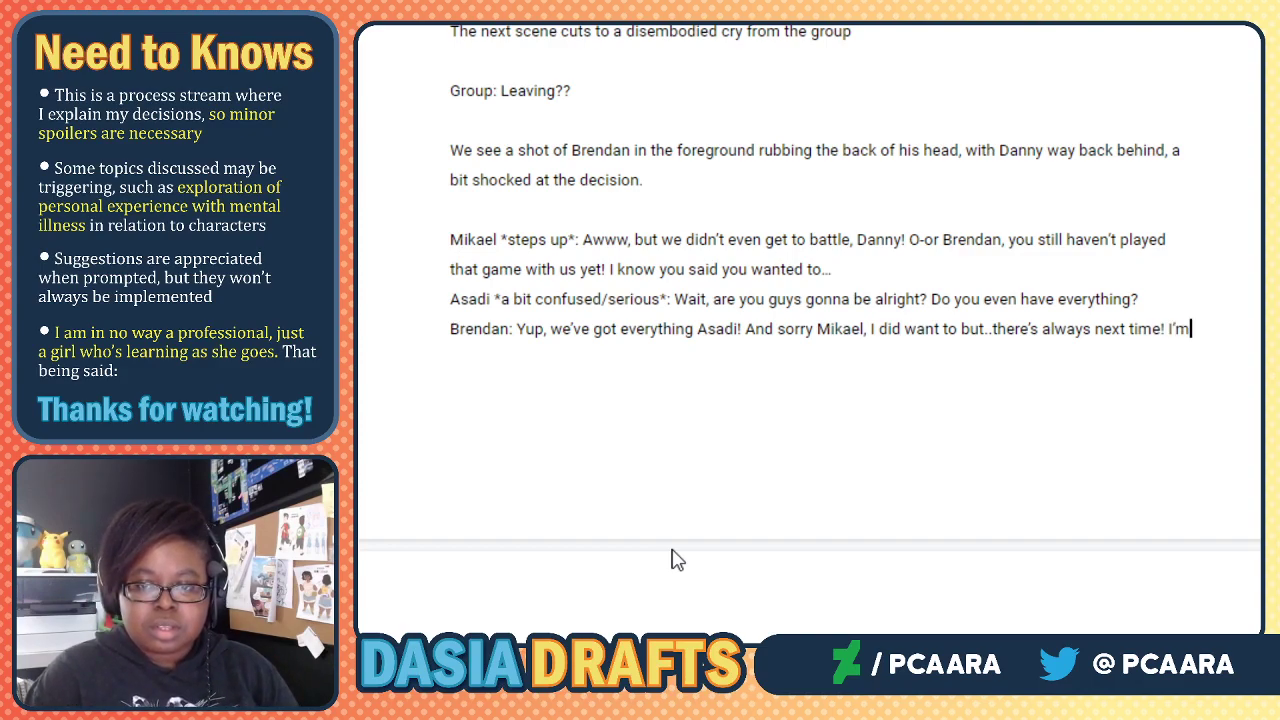
{"action": "type", "text": " fe"}
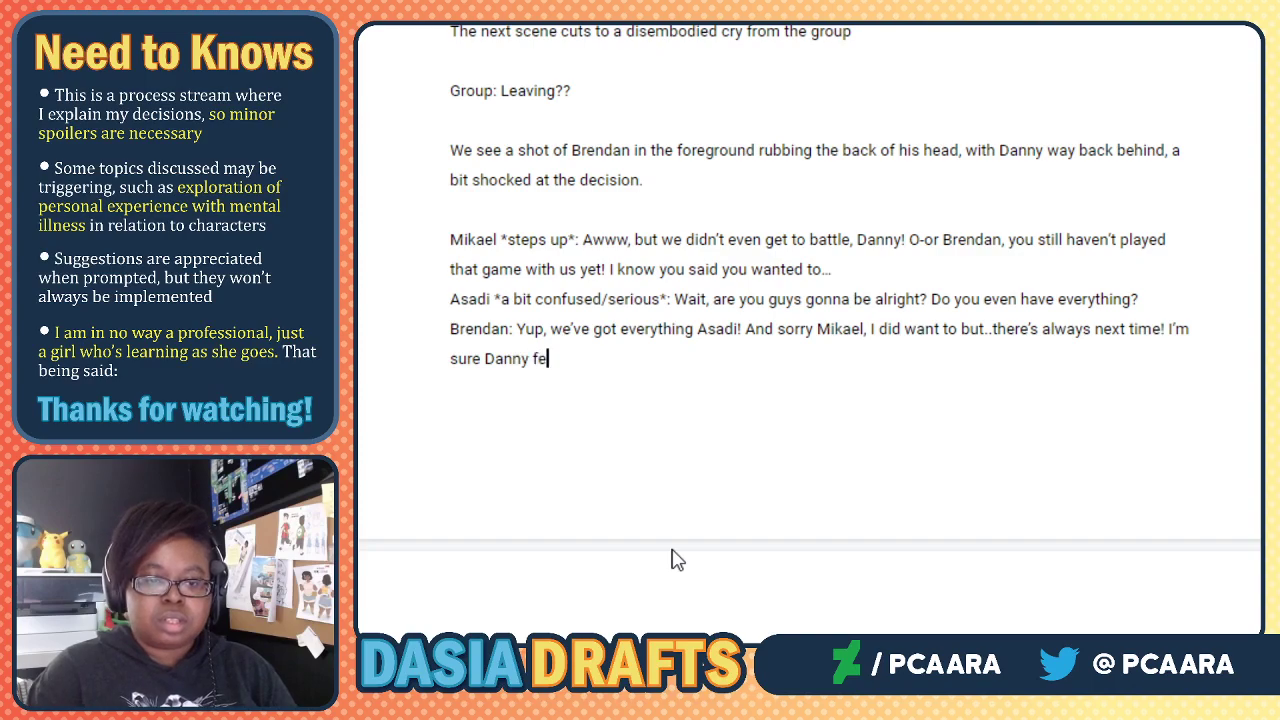
{"action": "type", "text": "els the same way"}
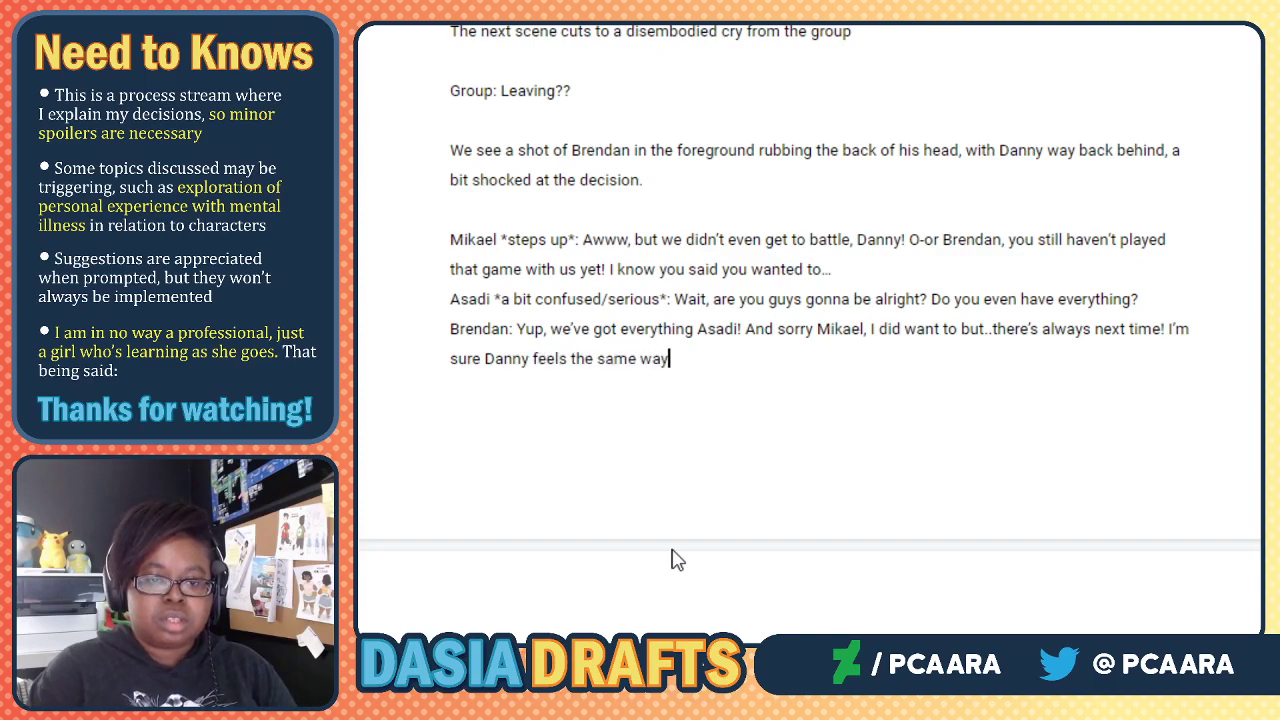
{"action": "type", "text": " about the battle "}
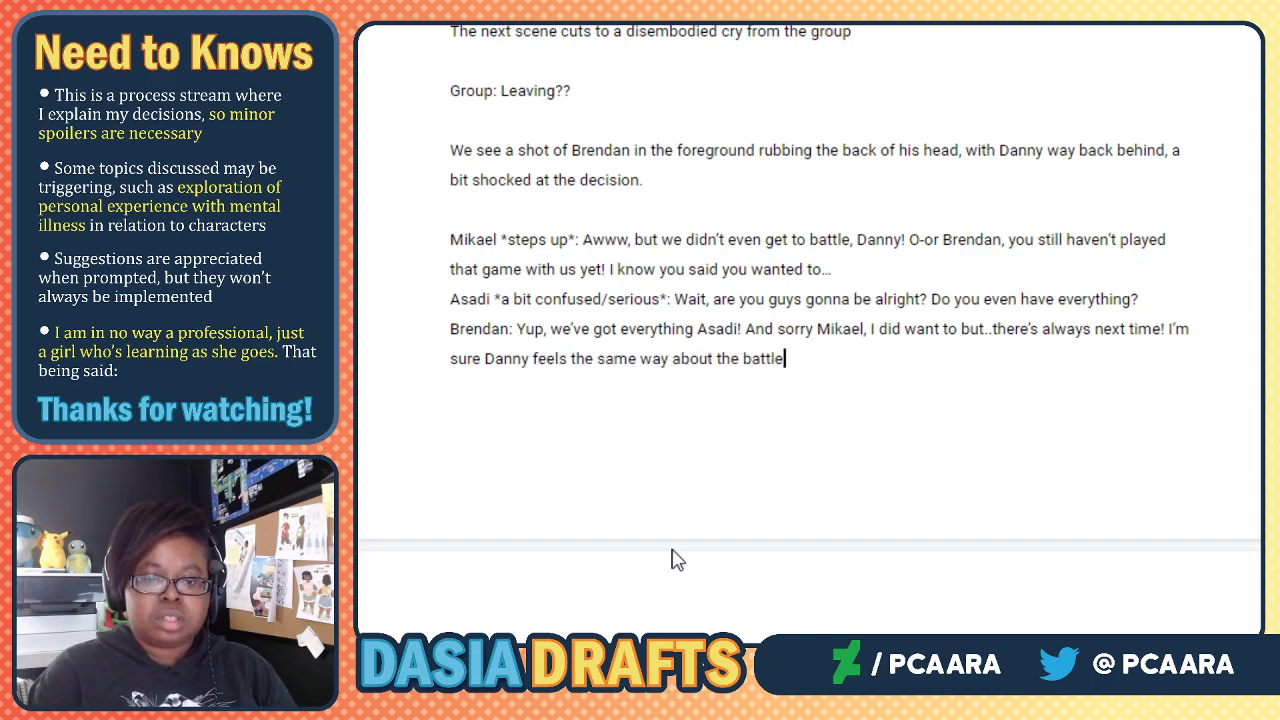
{"action": "type", "text": "too.."}
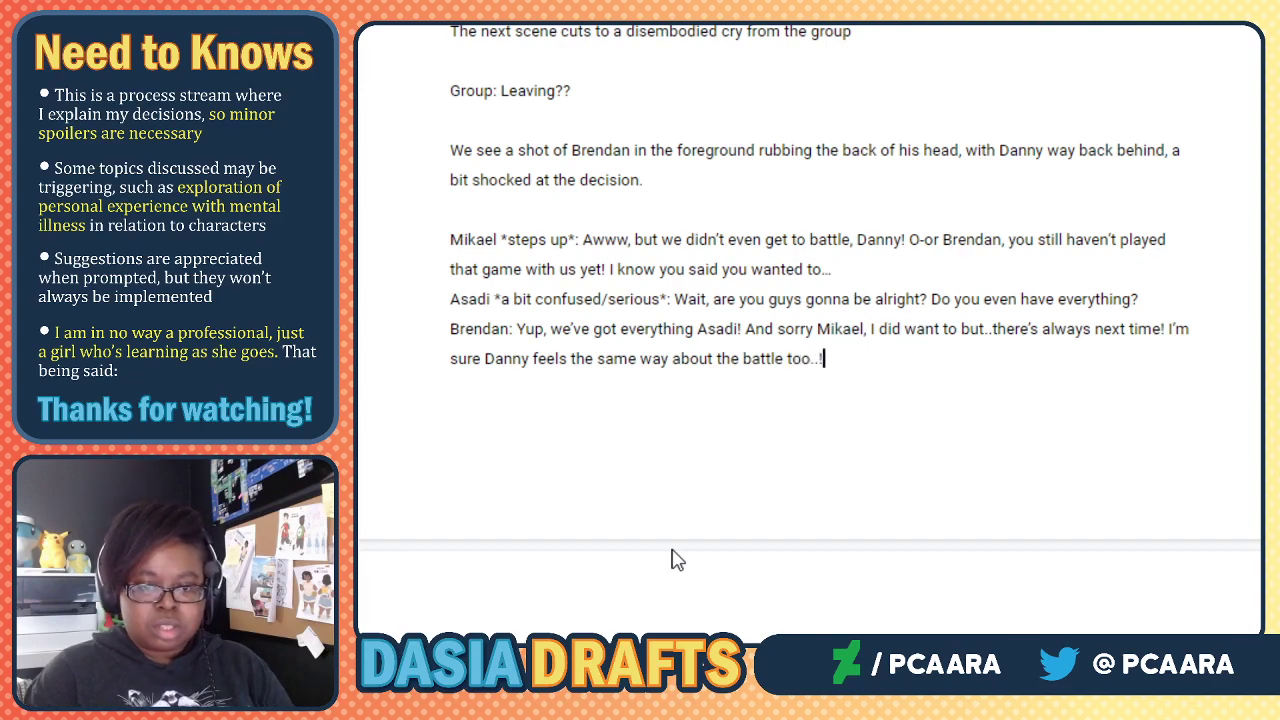
{"action": "type", "text": "!"}
{"action": "key", "text": "Return"}
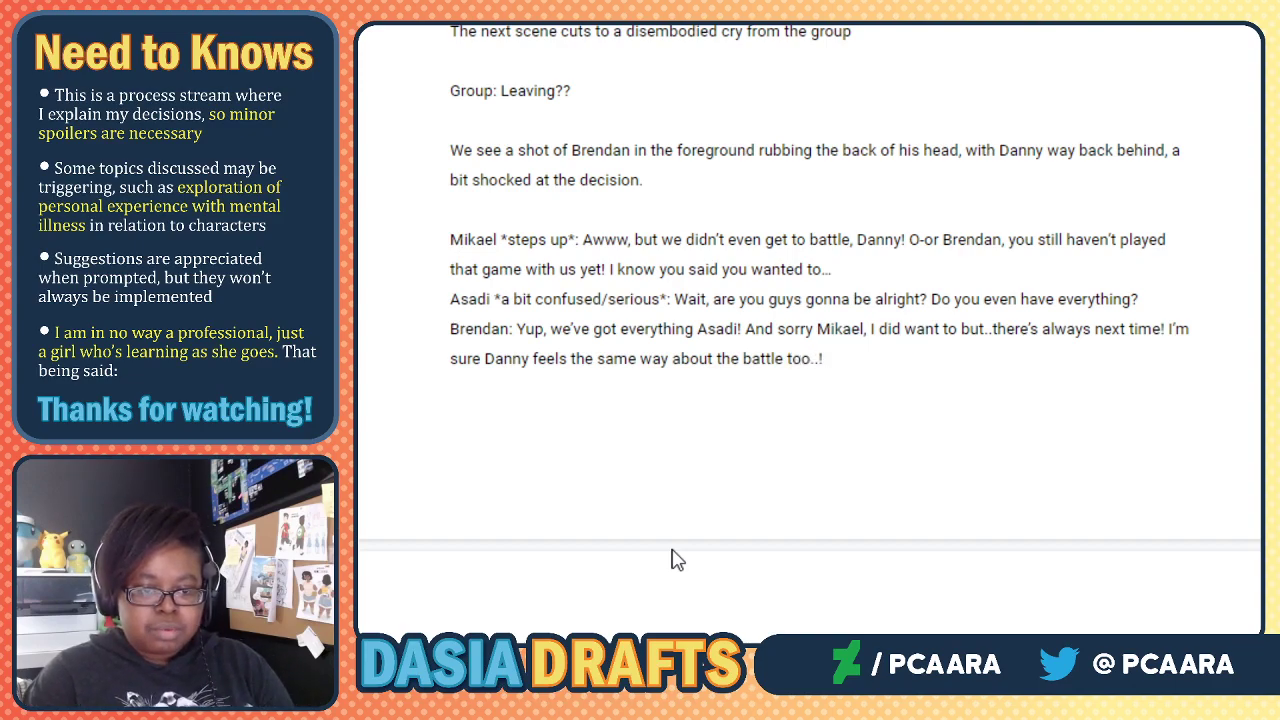
{"action": "scroll", "coordinate": [673, 550], "scroll_direction": "down", "scroll_amount": 5}
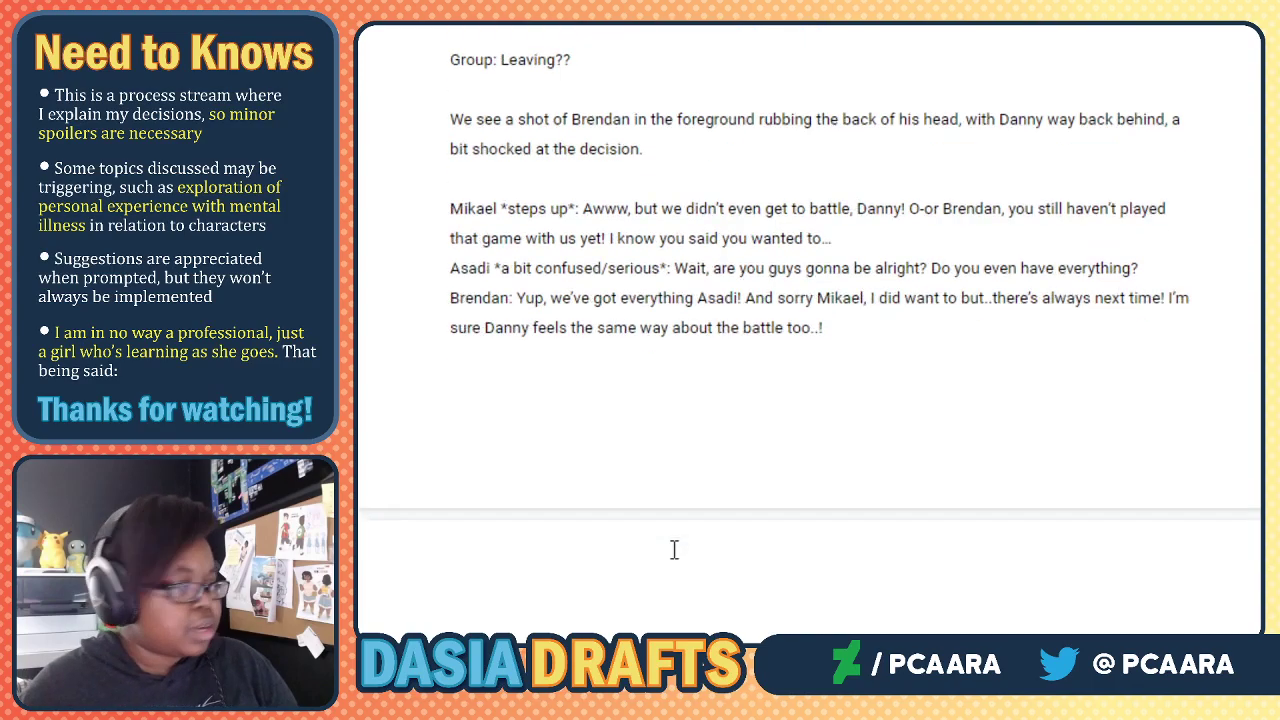
Write the action line "Brendan turns to meet Danny up ahead." at the start of the new page.
{"action": "type", "text": "turns to walk"}
{"action": "key", "text": "BackSpace"}
{"action": "key", "text": "BackSpace"}
{"action": "key", "text": "BackSpace"}
{"action": "key", "text": "BackSpace"}
{"action": "type", "text": "meet Danny"}
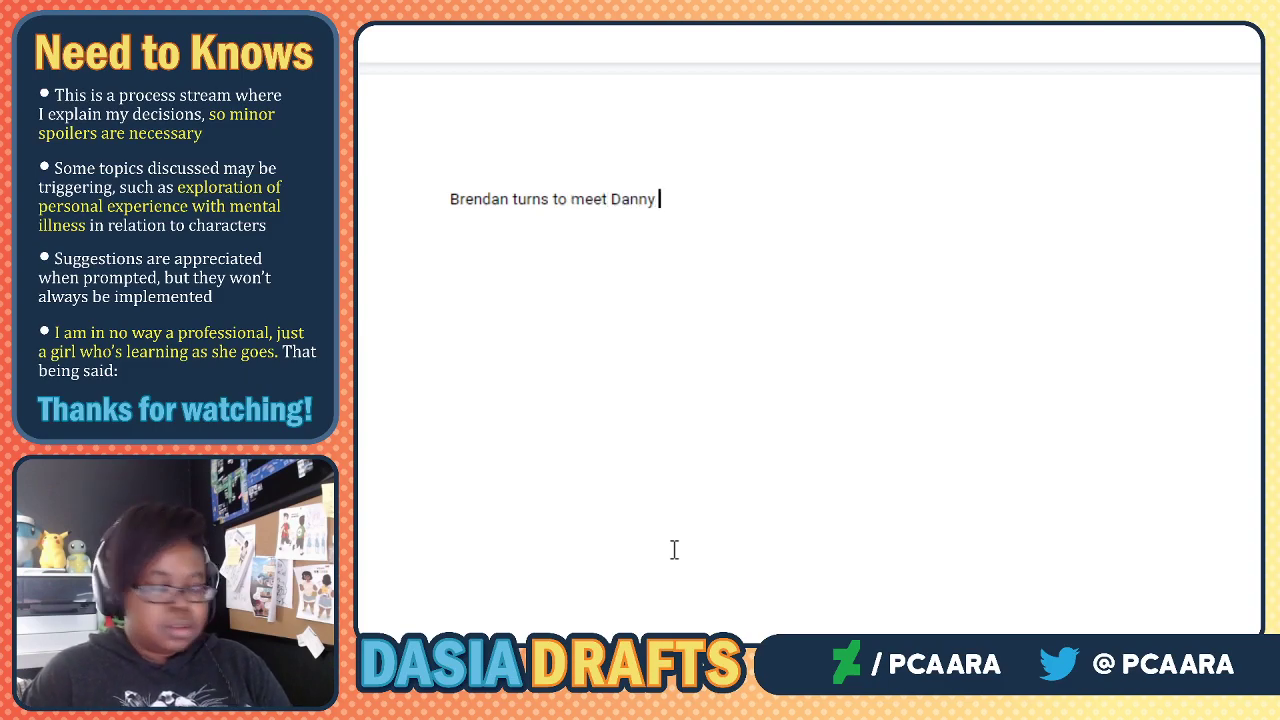
{"action": "type", "text": " up ahead"}
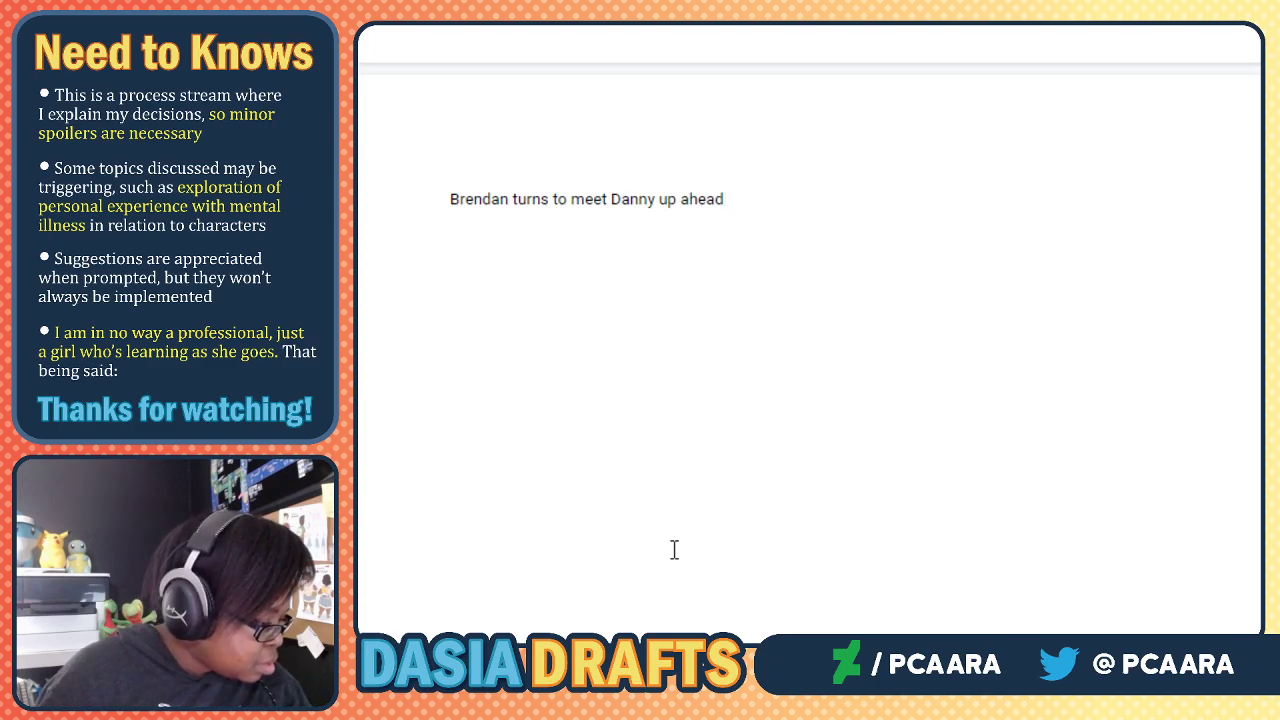
{"action": "type", "text": ". "}
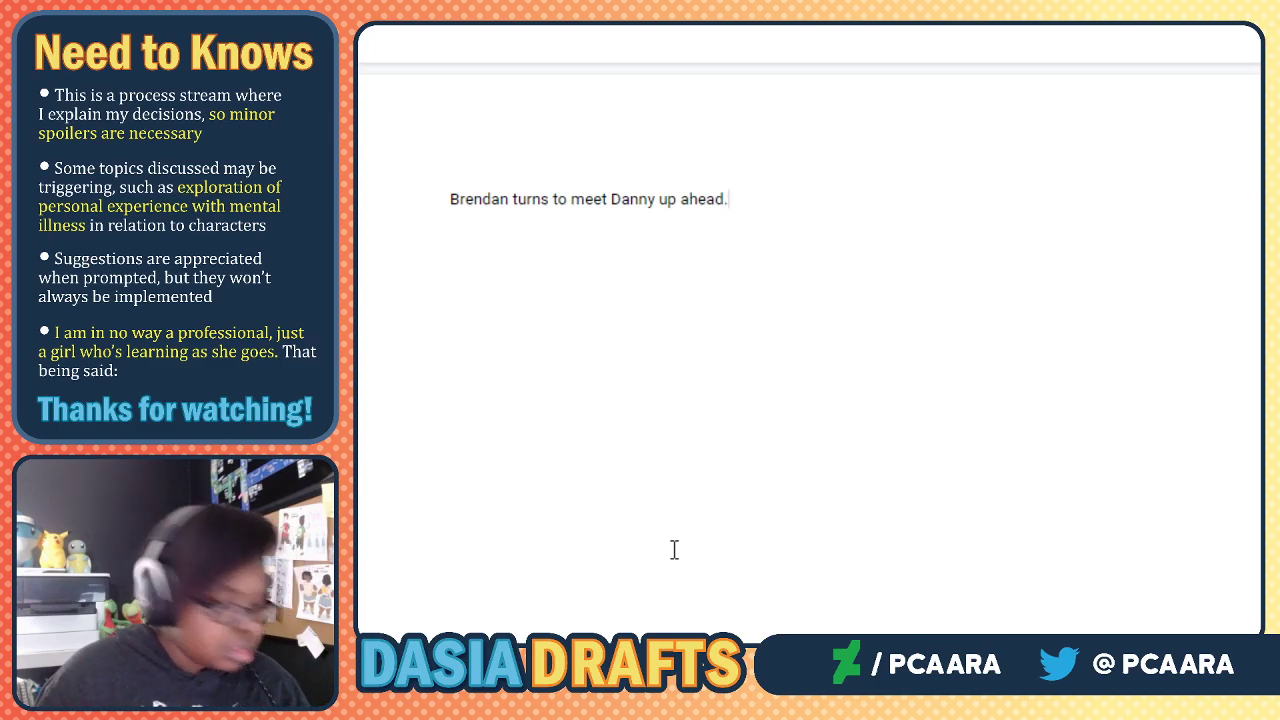
Add Danny's dialogue below the action line: "Danny *quietly to Brendan*: What're you doing.".
{"action": "type", "text": "Danny"}
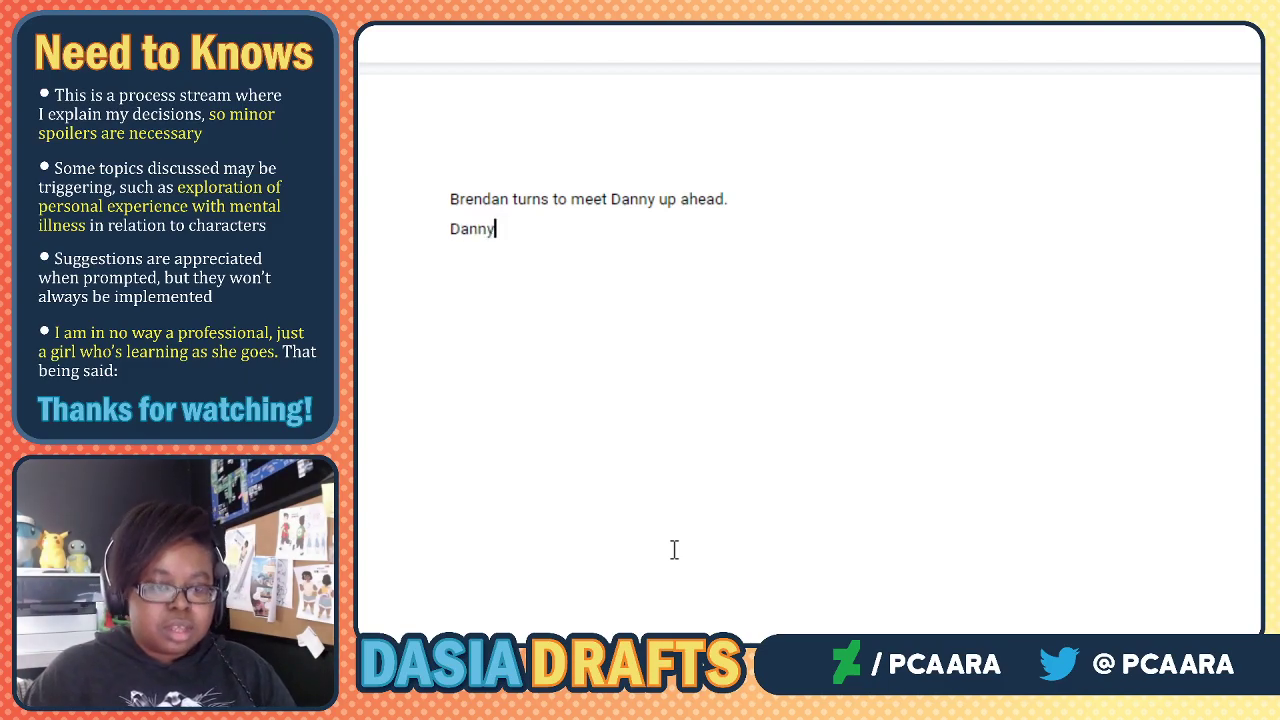
{"action": "type", "text": " *quietly to Brendn"}
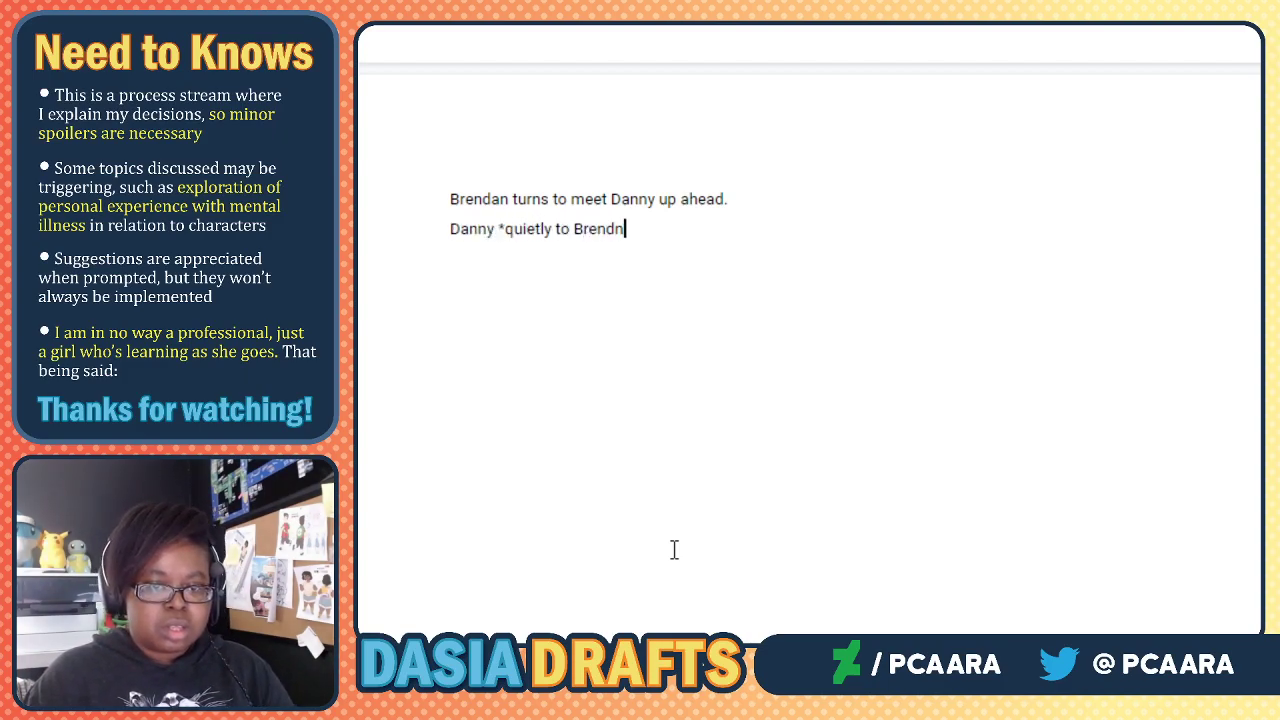
{"action": "key", "text": "BackSpace"}
{"action": "type", "text": "a"}
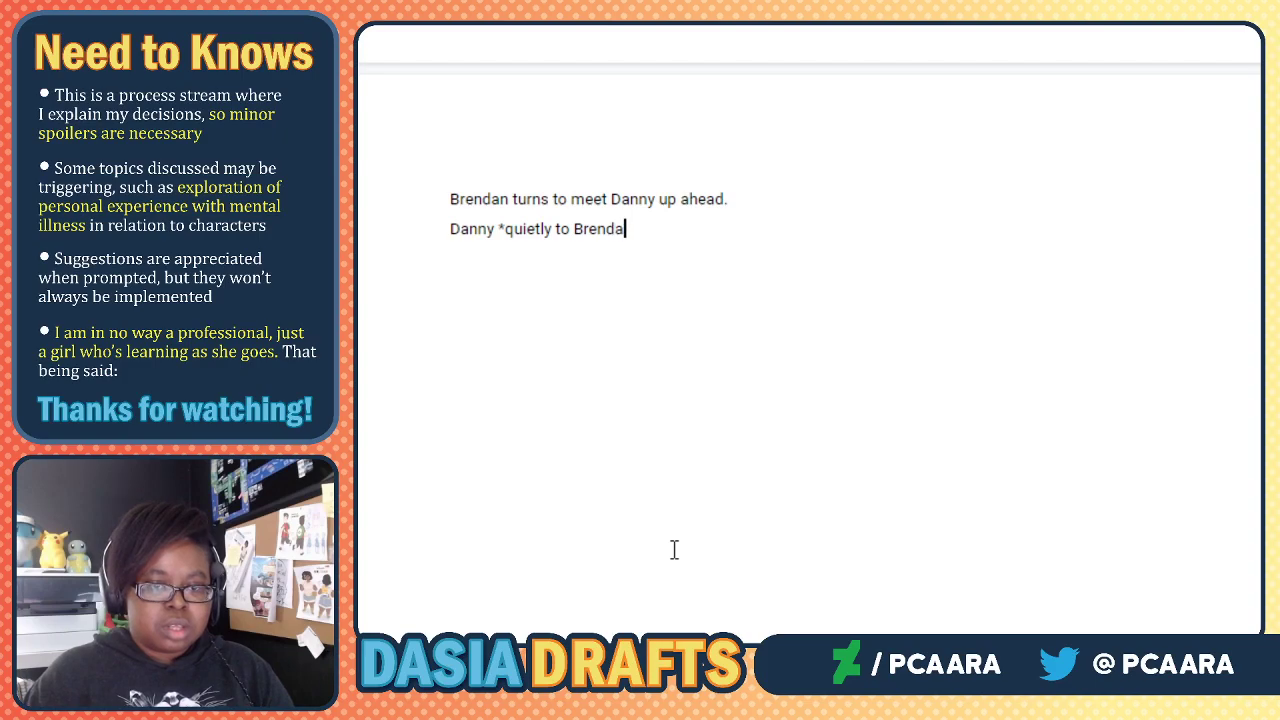
{"action": "type", "text": "n*: What're you doing."}
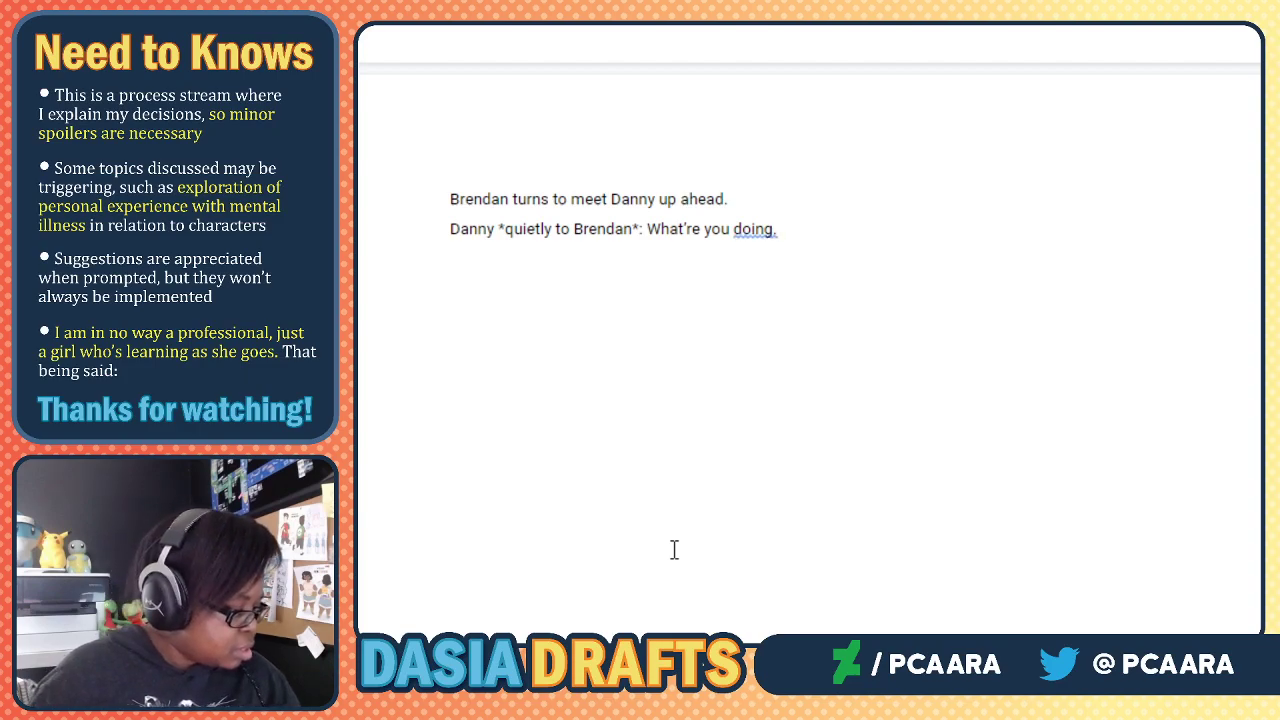
{"action": "type", "text": "A"}
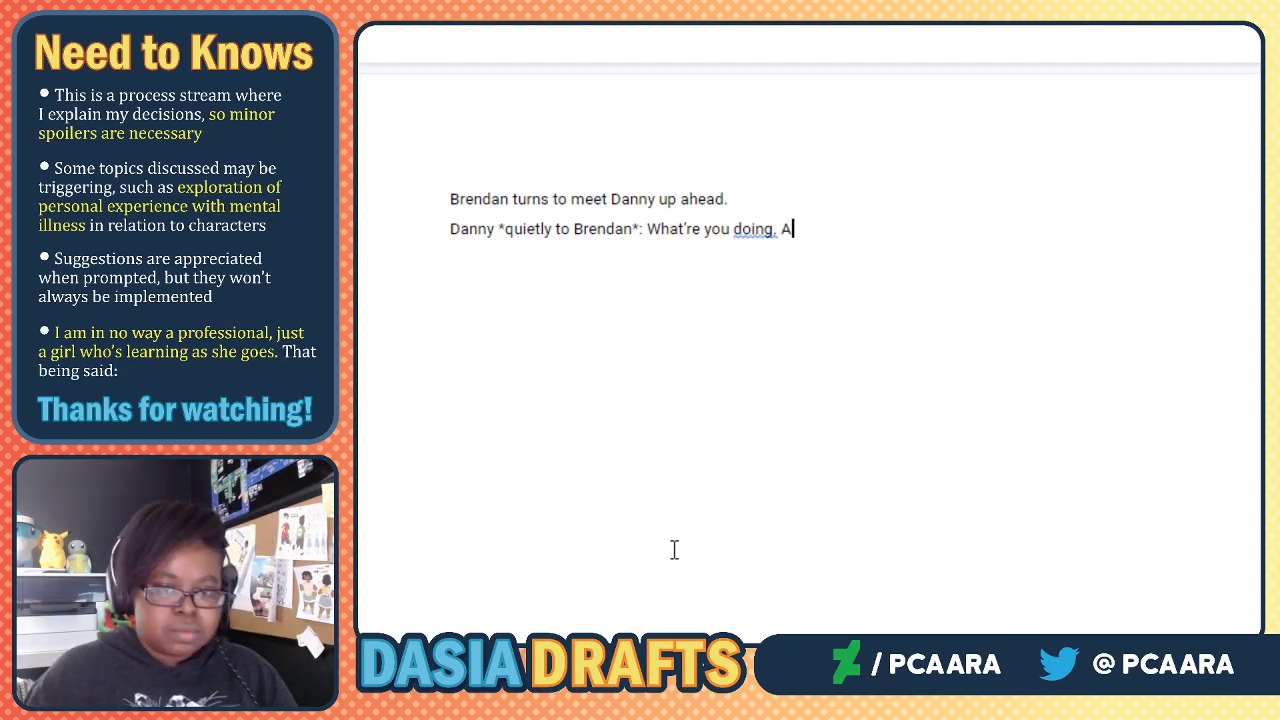
{"action": "type", "text": "re you ure abou"}
{"action": "key", "text": "BackSpace"}
{"action": "key", "text": "BackSpace"}
{"action": "key", "text": "BackSpace"}
{"action": "key", "text": "BackSpace"}
{"action": "key", "text": "BackSpace"}
{"action": "key", "text": "BackSpace"}
{"action": "key", "text": "BackSpace"}
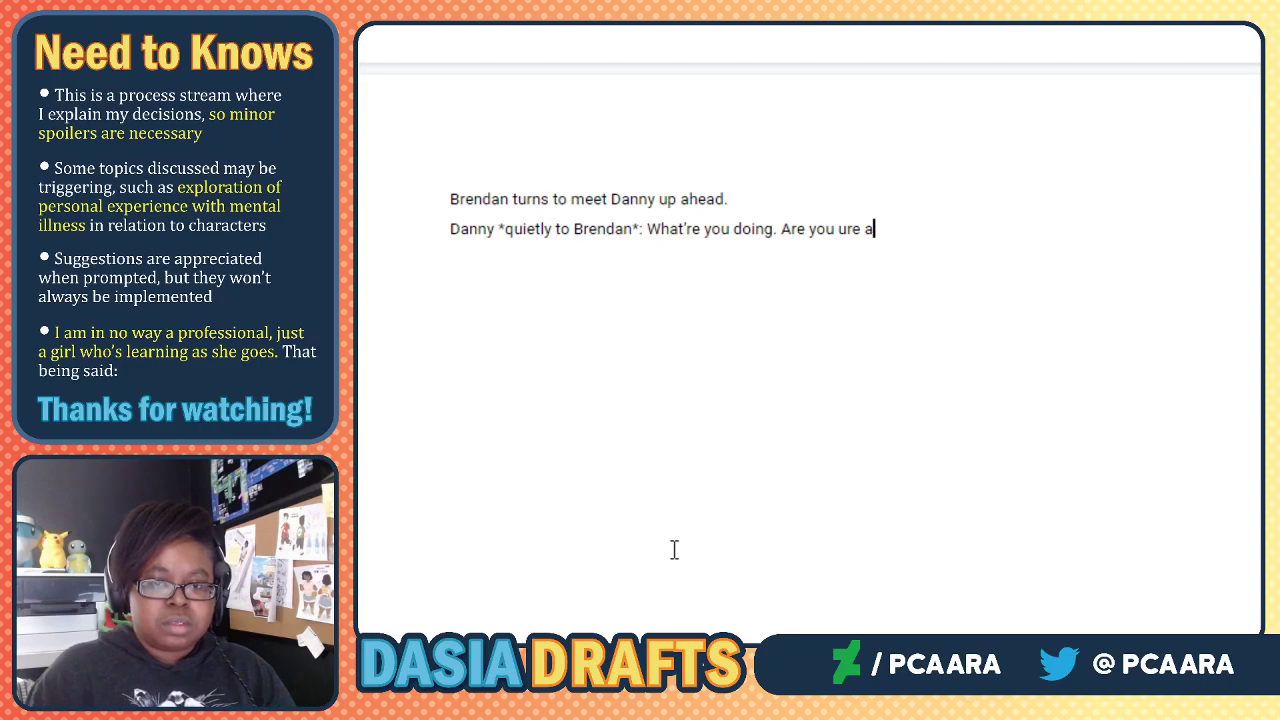
{"action": "key", "text": "BackSpace"}
{"action": "key", "text": "BackSpace"}
{"action": "key", "text": "BackSpace"}
{"action": "key", "text": "BackSpace"}
{"action": "key", "text": "BackSpace"}
{"action": "key", "text": "BackSpace"}
{"action": "key", "text": "BackSpace"}
{"action": "key", "text": "BackSpace"}
{"action": "key", "text": "BackSpace"}
{"action": "key", "text": "BackSpace"}
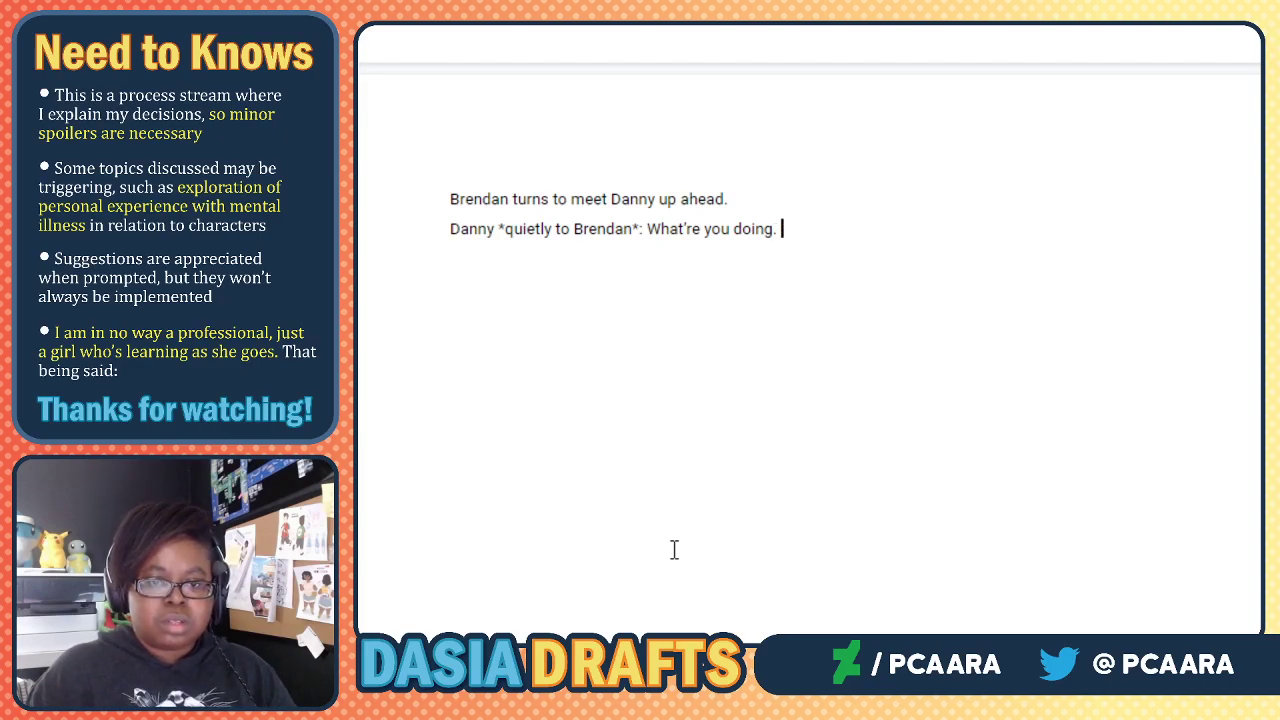
End Danny's question with "...??" and start a new line below it.
{"action": "type", "text": "...?"}
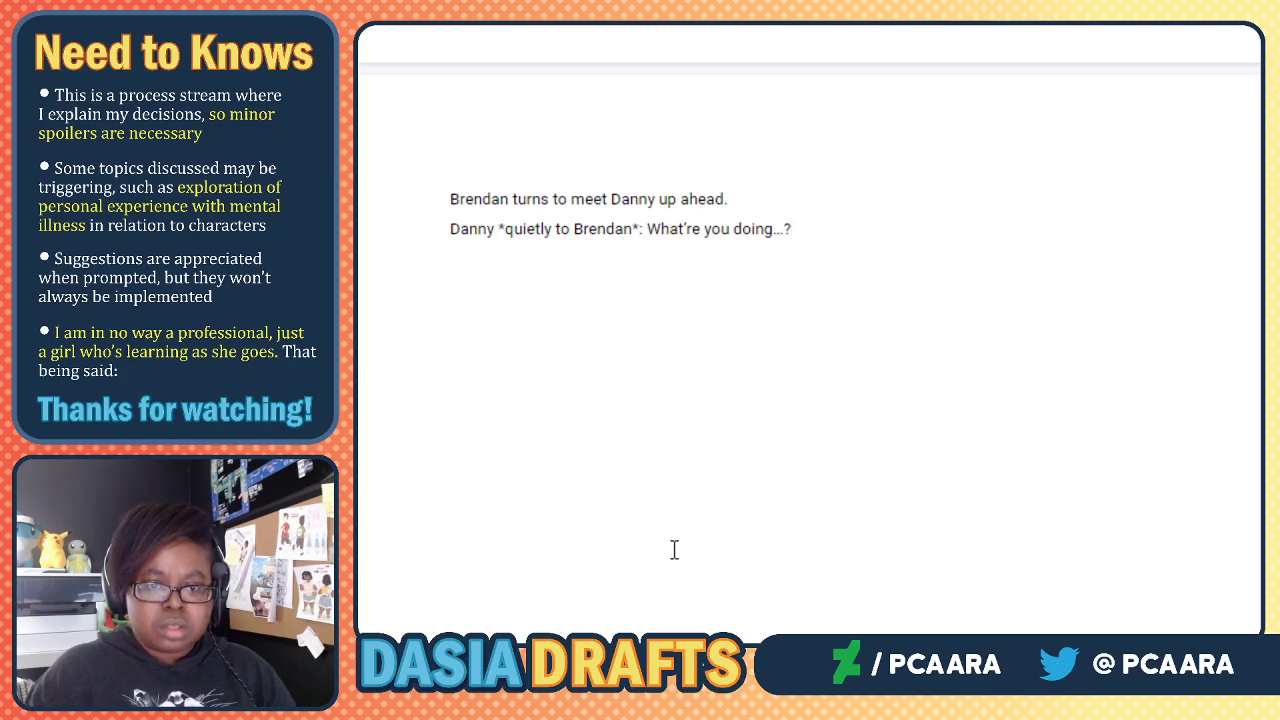
{"action": "type", "text": "?"}
{"action": "key", "text": "Return"}
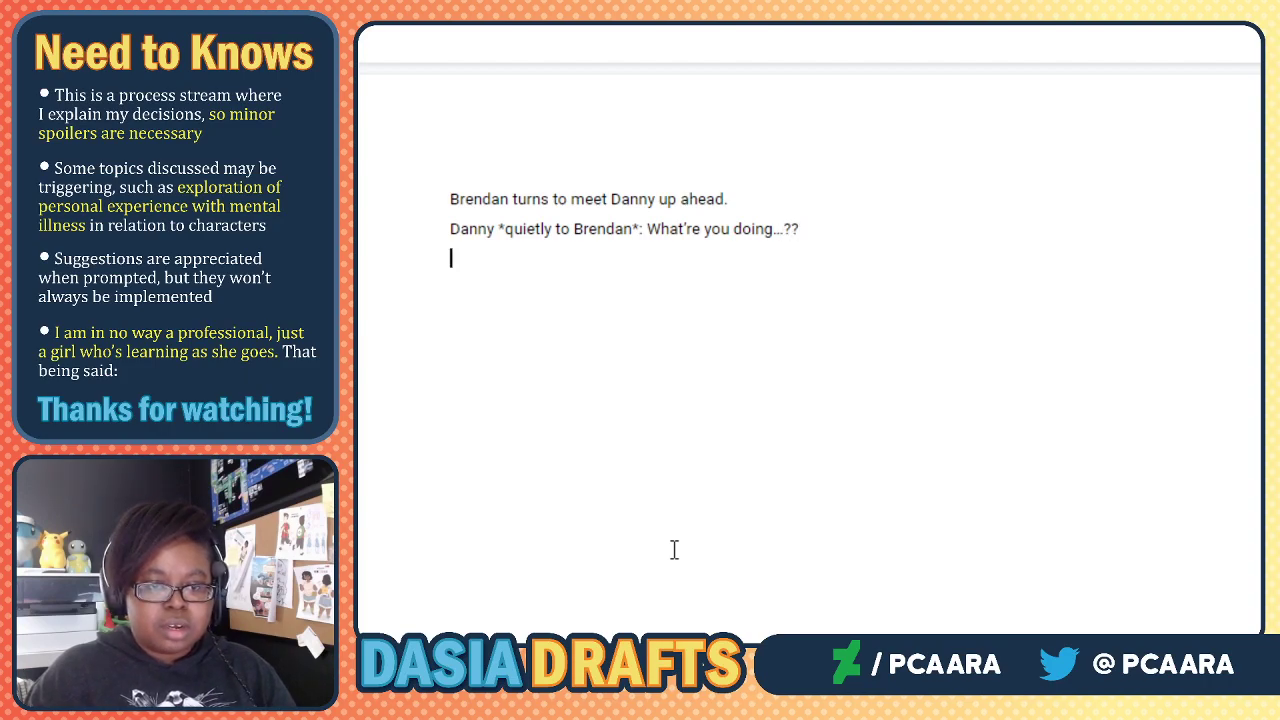
Write the reply "Brendan *winks*: Gotta hurry up and fill my pokedex, remember?".
{"action": "type", "text": "Brendan"}
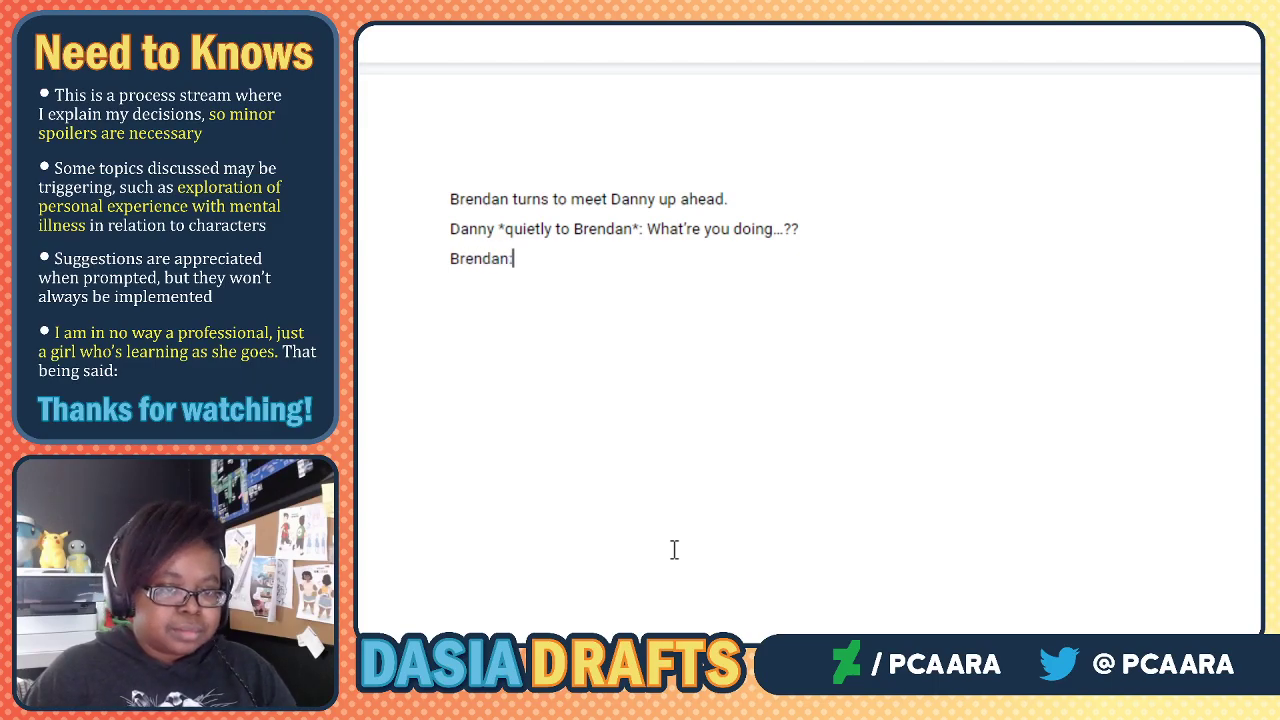
{"action": "type", "text": ":"}
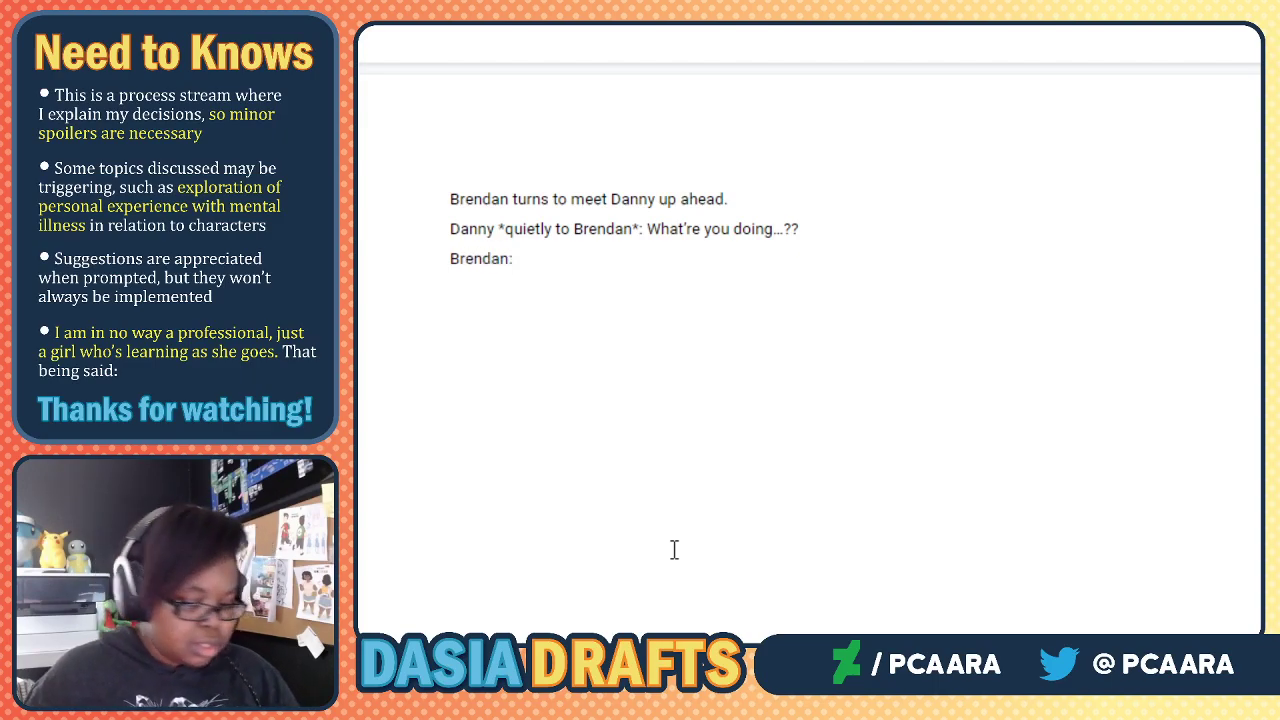
{"action": "key", "text": "BackSpace"}
{"action": "type", "text": "*wi"}
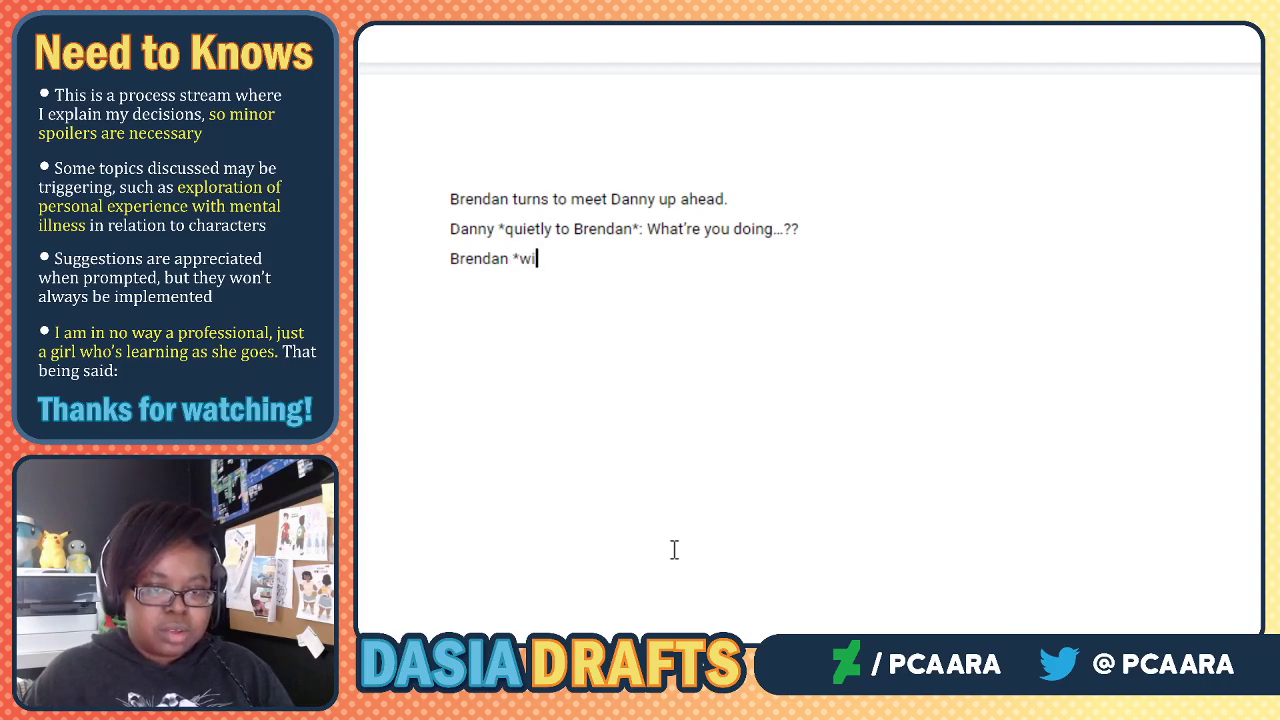
{"action": "type", "text": "nks*: Gotta "}
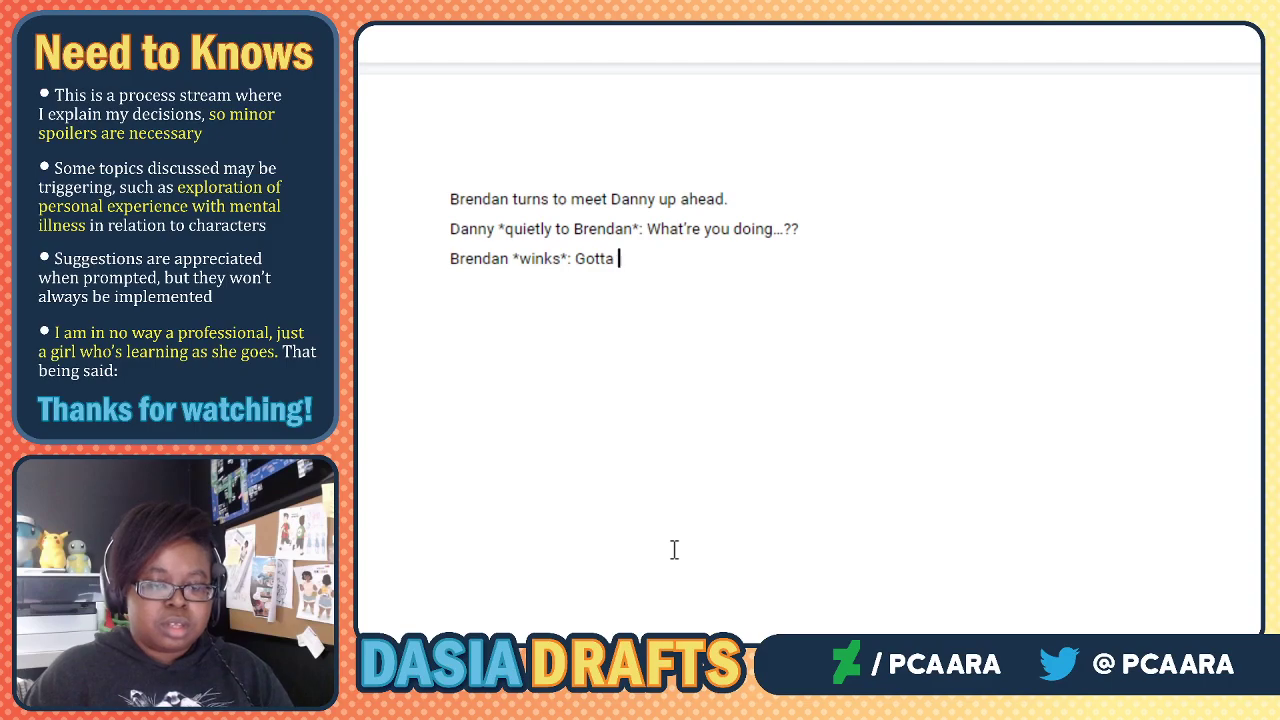
{"action": "type", "text": "hurry "}
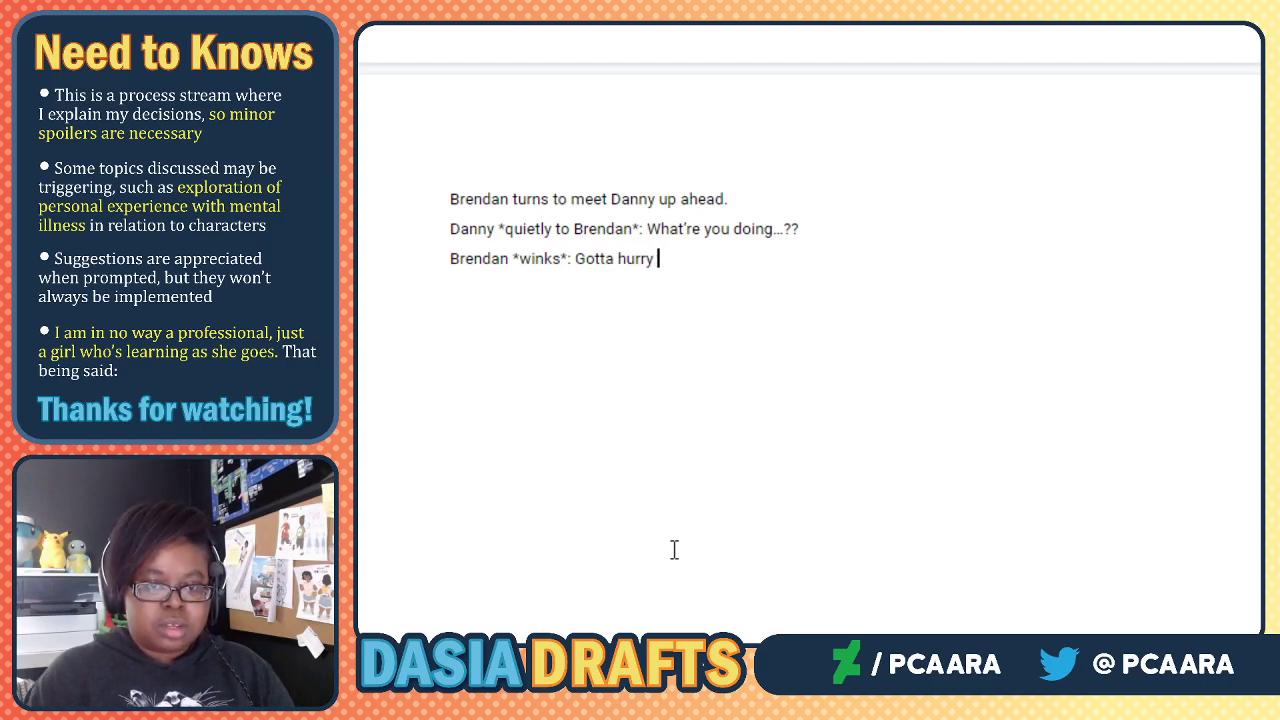
{"action": "type", "text": "up and fill my po"}
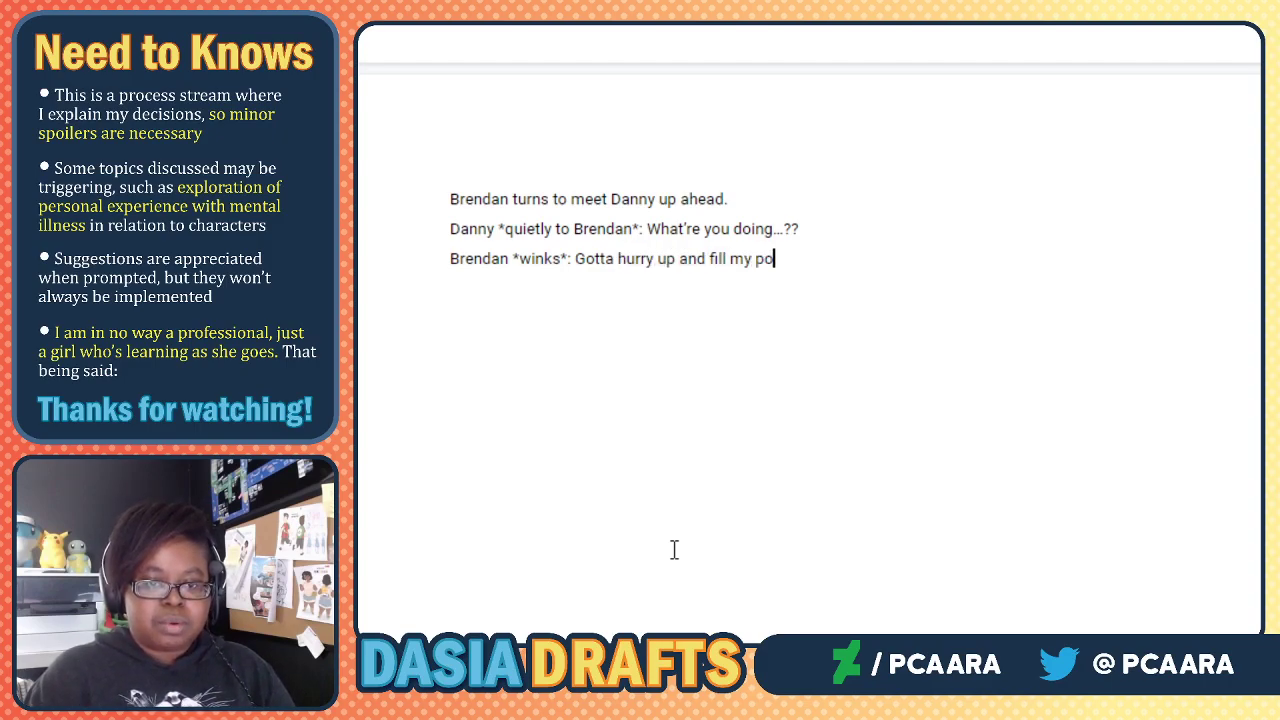
{"action": "type", "text": "kedex, remember?"}
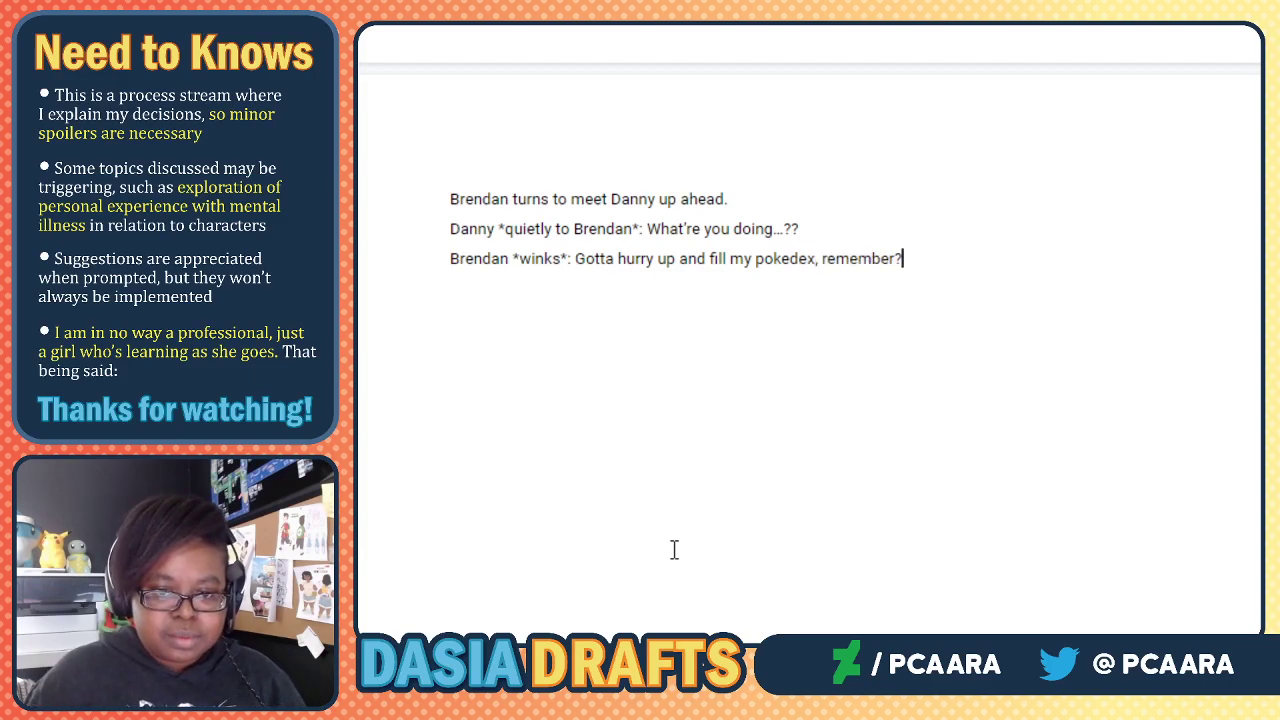
Leave a blank line and write "In the bg, Solana nudges a nervous Celesse, who's clutching her bag.".
{"action": "key", "text": "Return"}
{"action": "key", "text": "Return"}
{"action": "type", "text": "In the bg, S"}
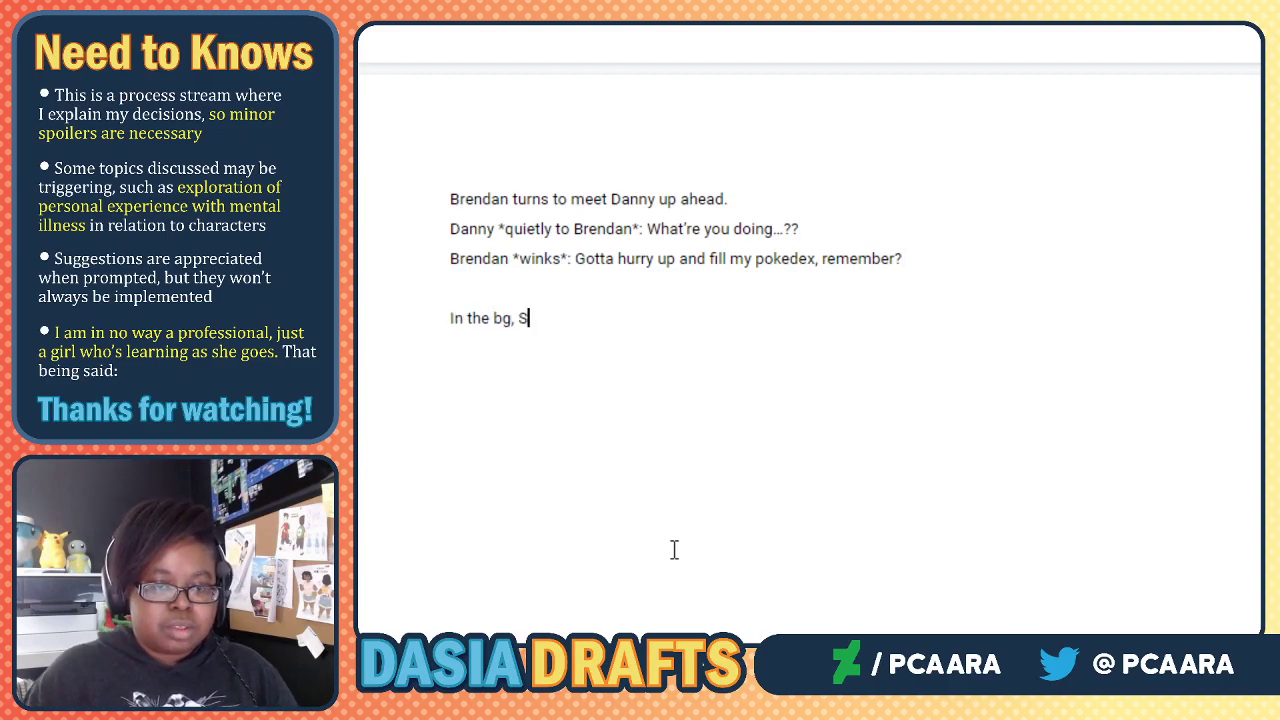
{"action": "type", "text": "olana nudges Celesse"}
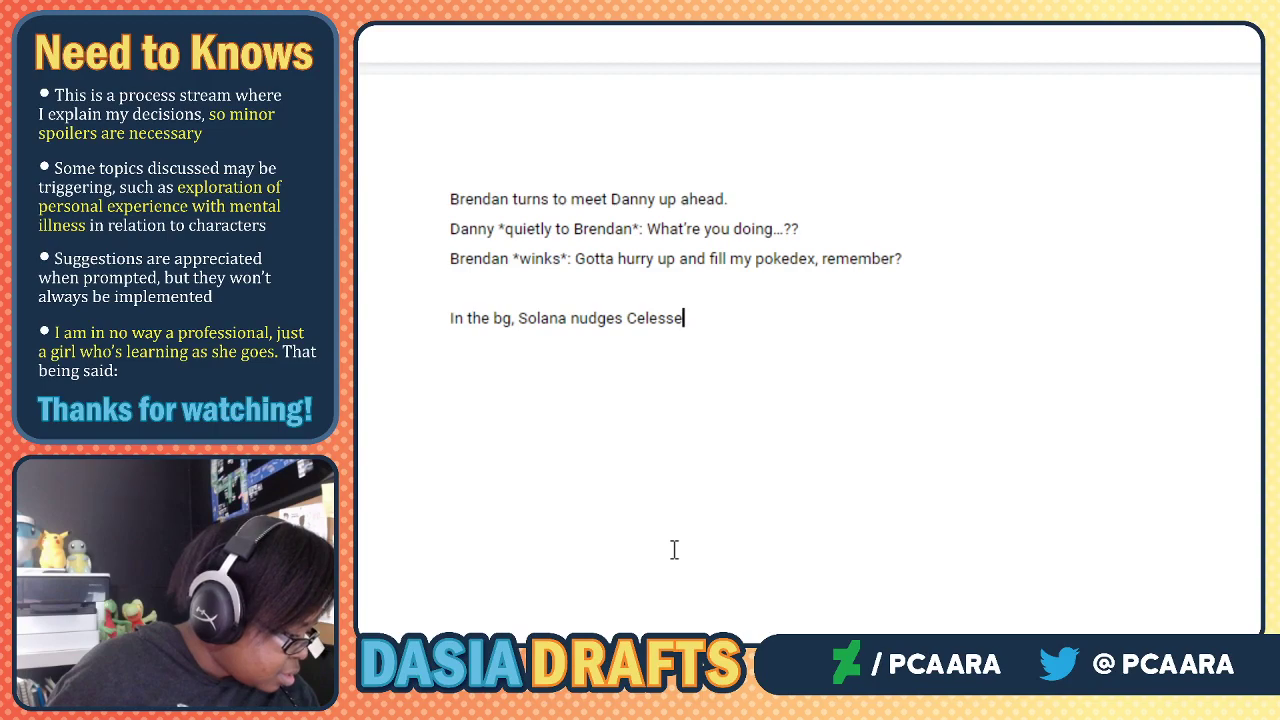
{"action": "key", "text": "BackSpace"}
{"action": "key", "text": "BackSpace"}
{"action": "key", "text": "BackSpace"}
{"action": "key", "text": "BackSpace"}
{"action": "key", "text": "BackSpace"}
{"action": "key", "text": "BackSpace"}
{"action": "key", "text": "BackSpace"}
{"action": "type", "text": "a nervous Celesse"}
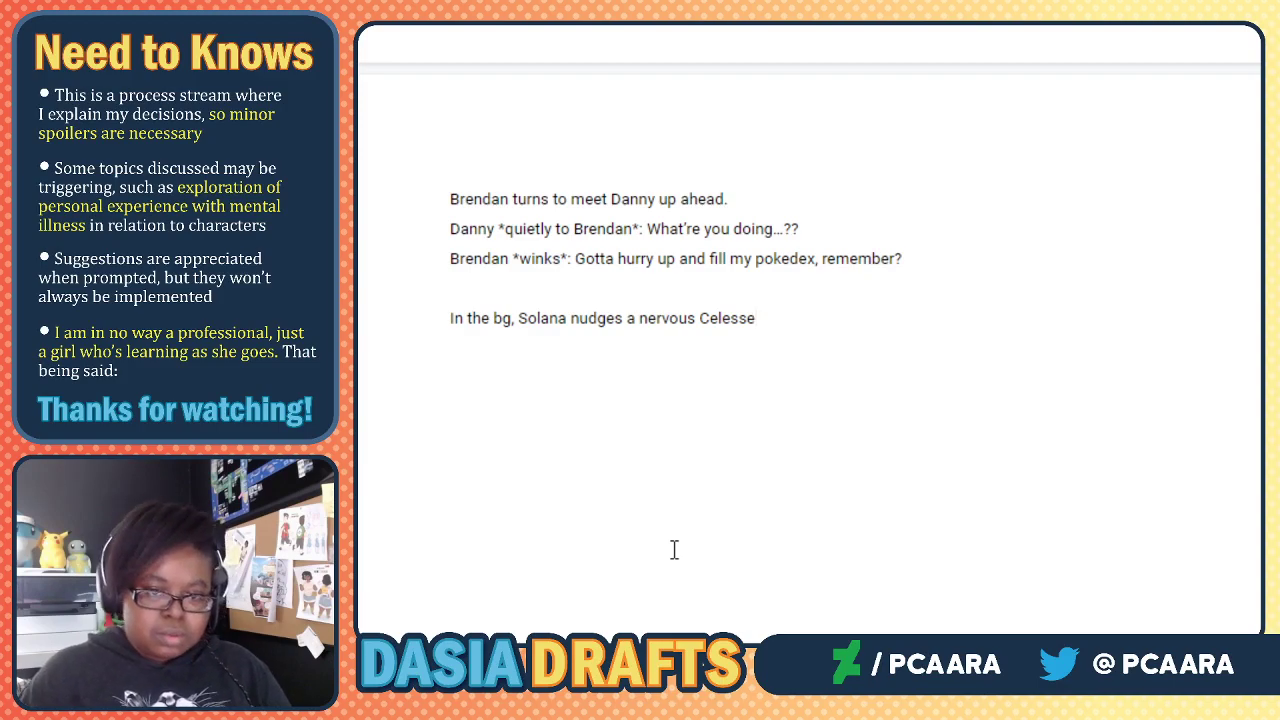
{"action": "type", "text": ", who's clutchi"}
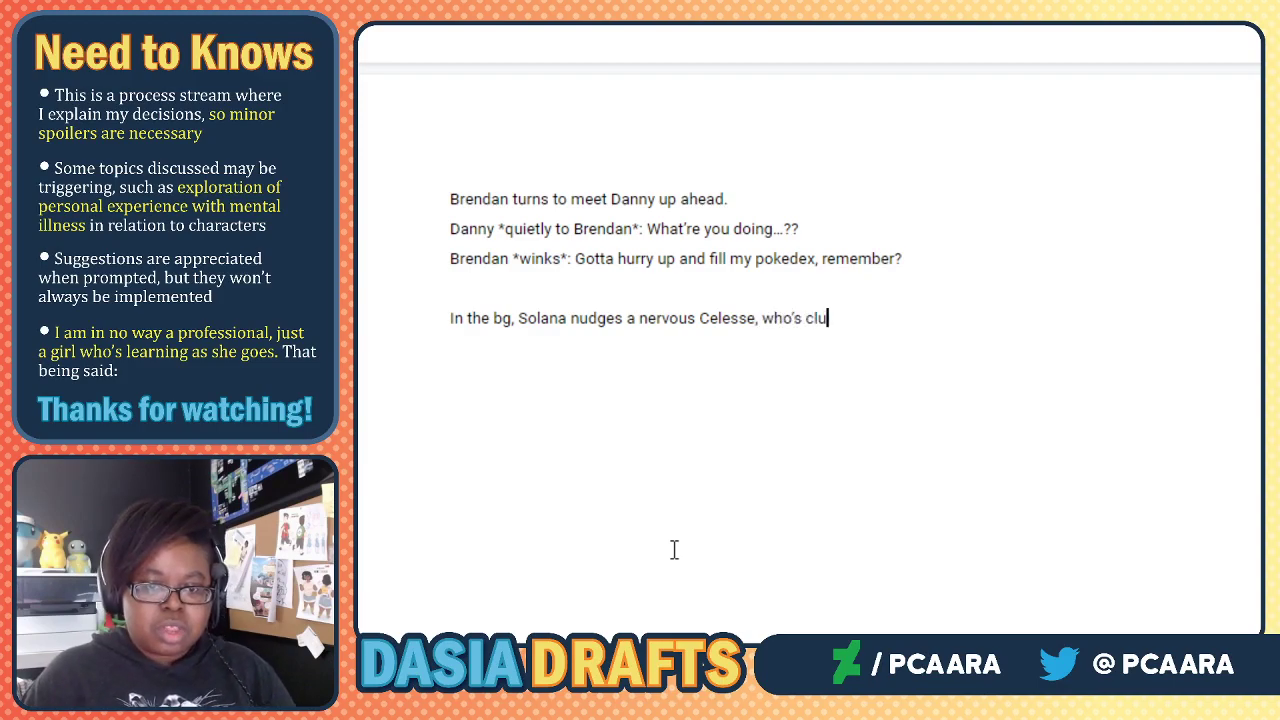
{"action": "type", "text": "ng her bag"}
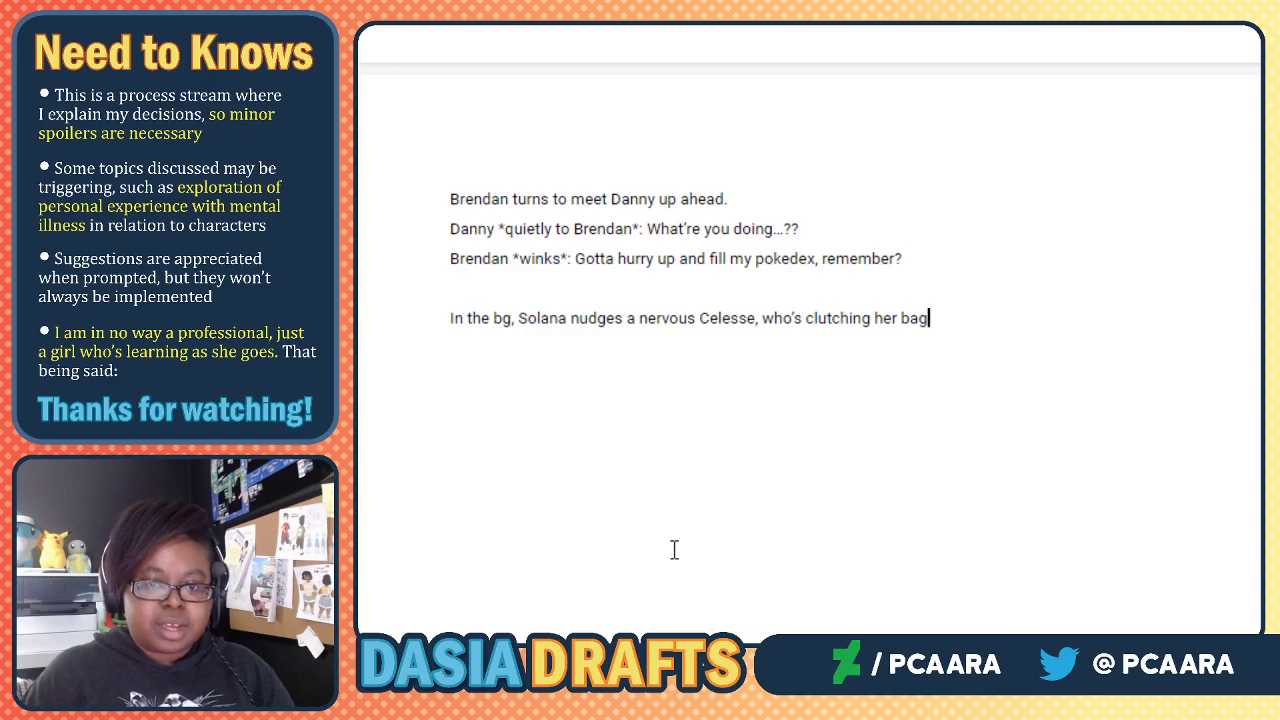
{"action": "type", "text": "."}
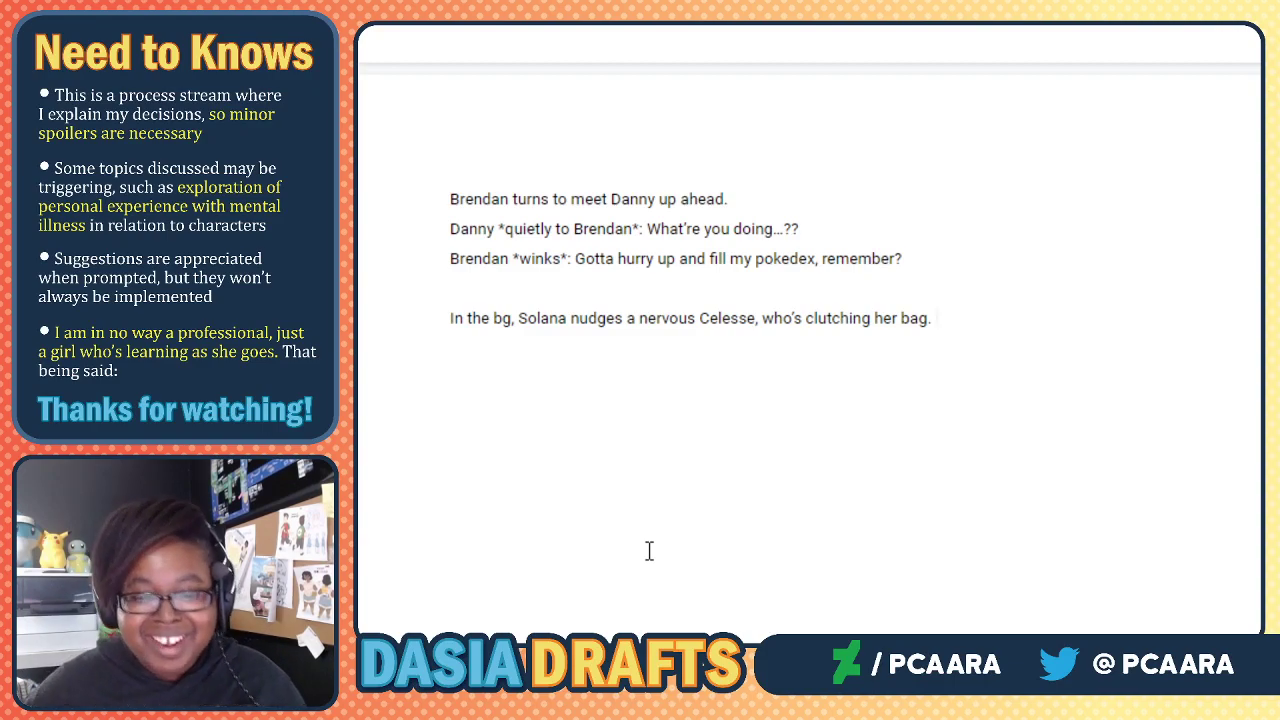
Continue the description with "She gathers the courage and we see a shot of her walking up to Brendan, who turns around to meet her gaze.".
{"action": "scroll", "coordinate": [648, 511], "scroll_direction": "down", "scroll_amount": 2}
{"action": "scroll", "coordinate": [644, 506], "scroll_direction": "up", "scroll_amount": 2}
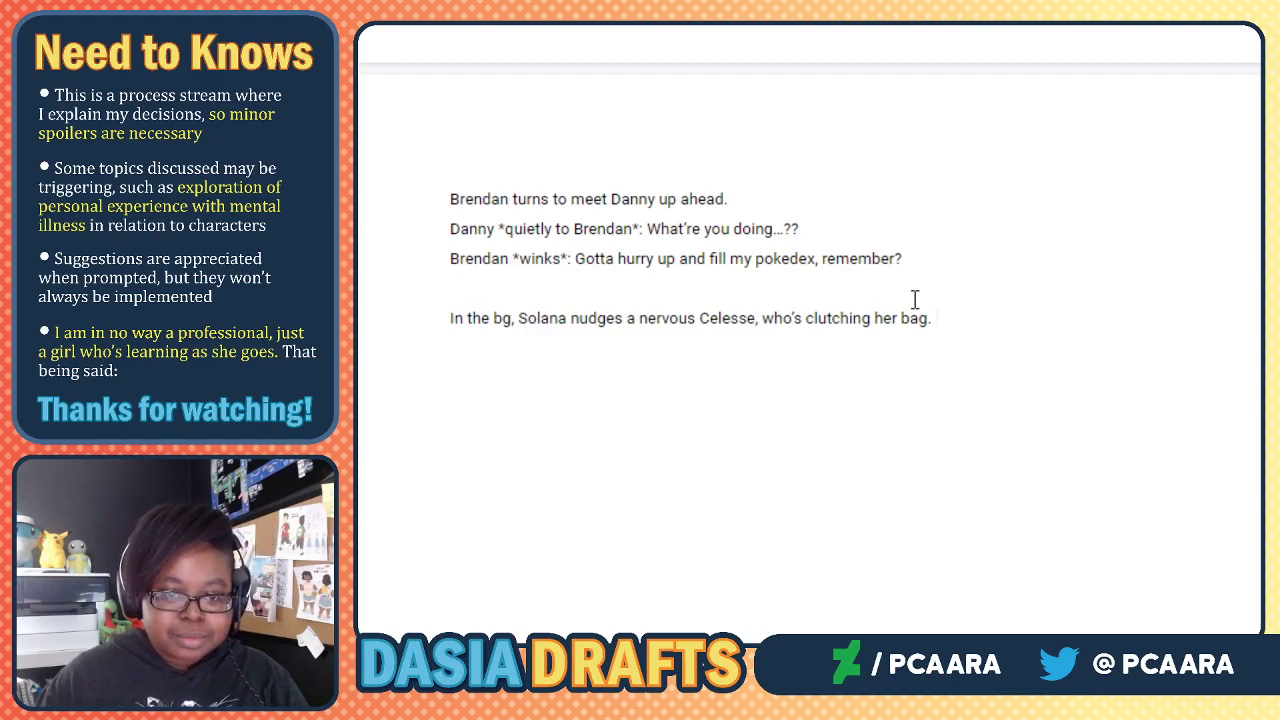
{"action": "type", "text": "S"}
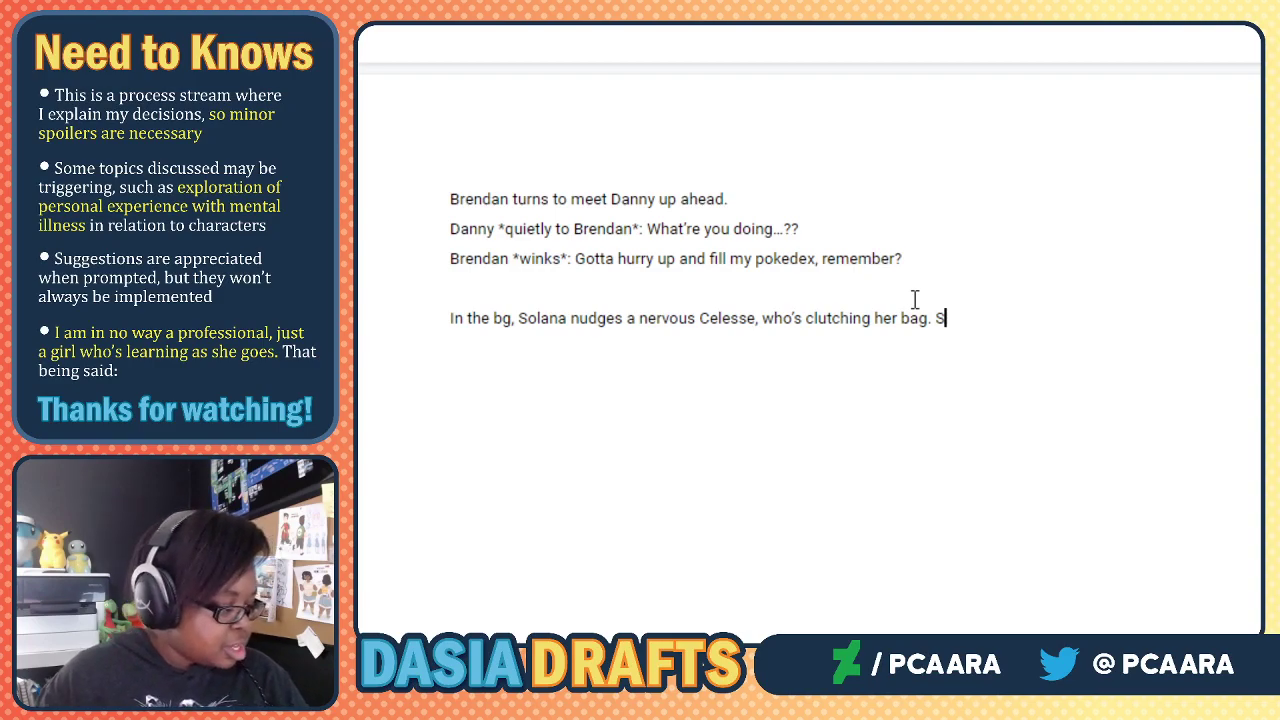
{"action": "type", "text": "he gathers the courage"}
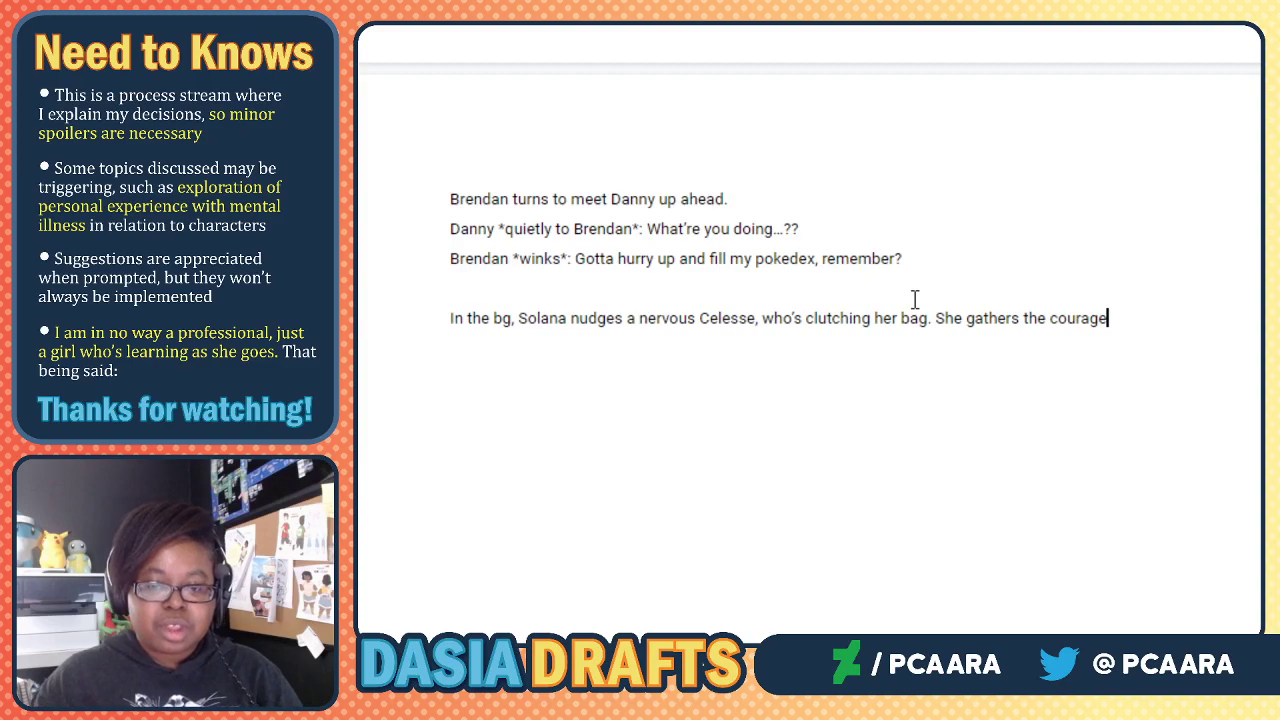
{"action": "type", "text": " and "}
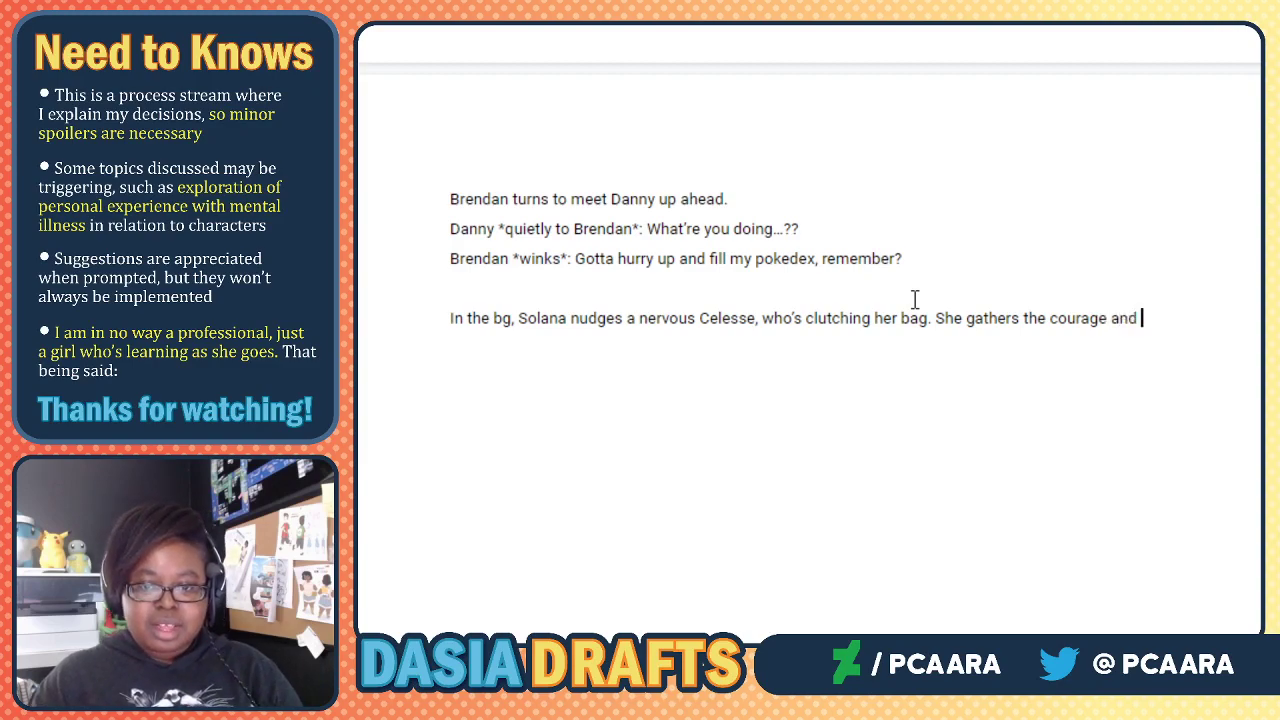
{"action": "type", "text": "we see a s"}
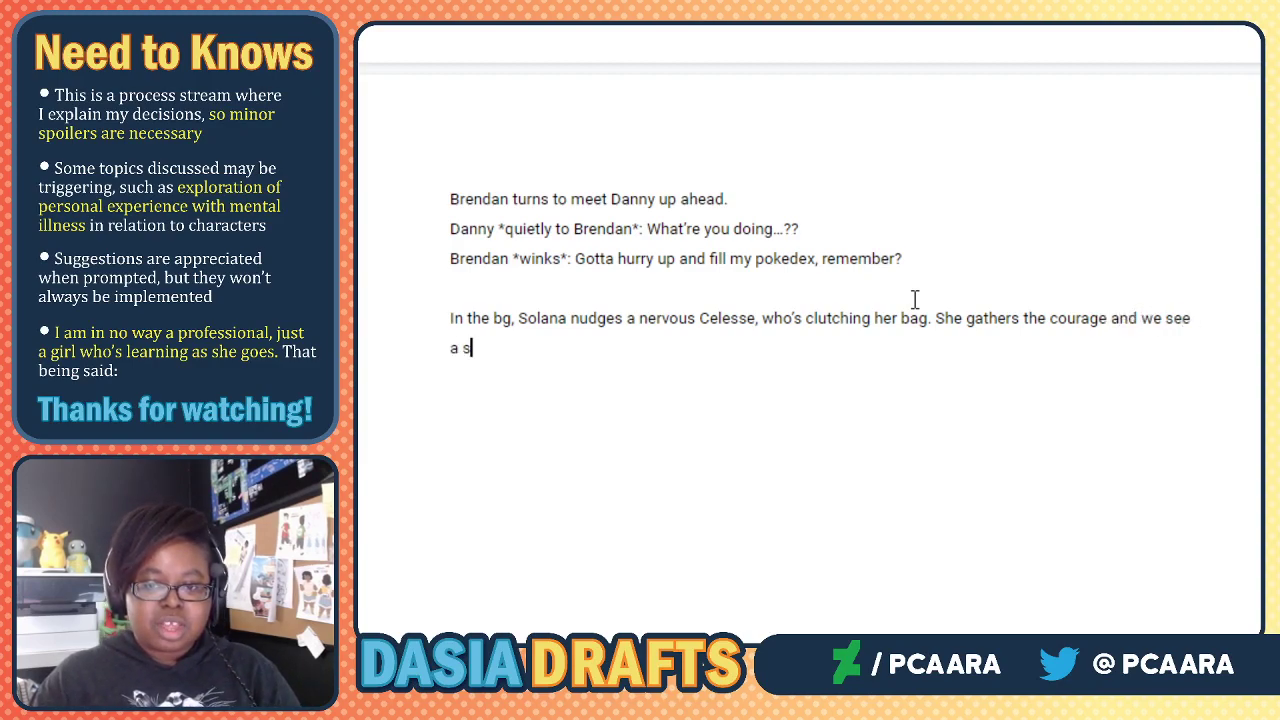
{"action": "type", "text": "hot of her walking up "}
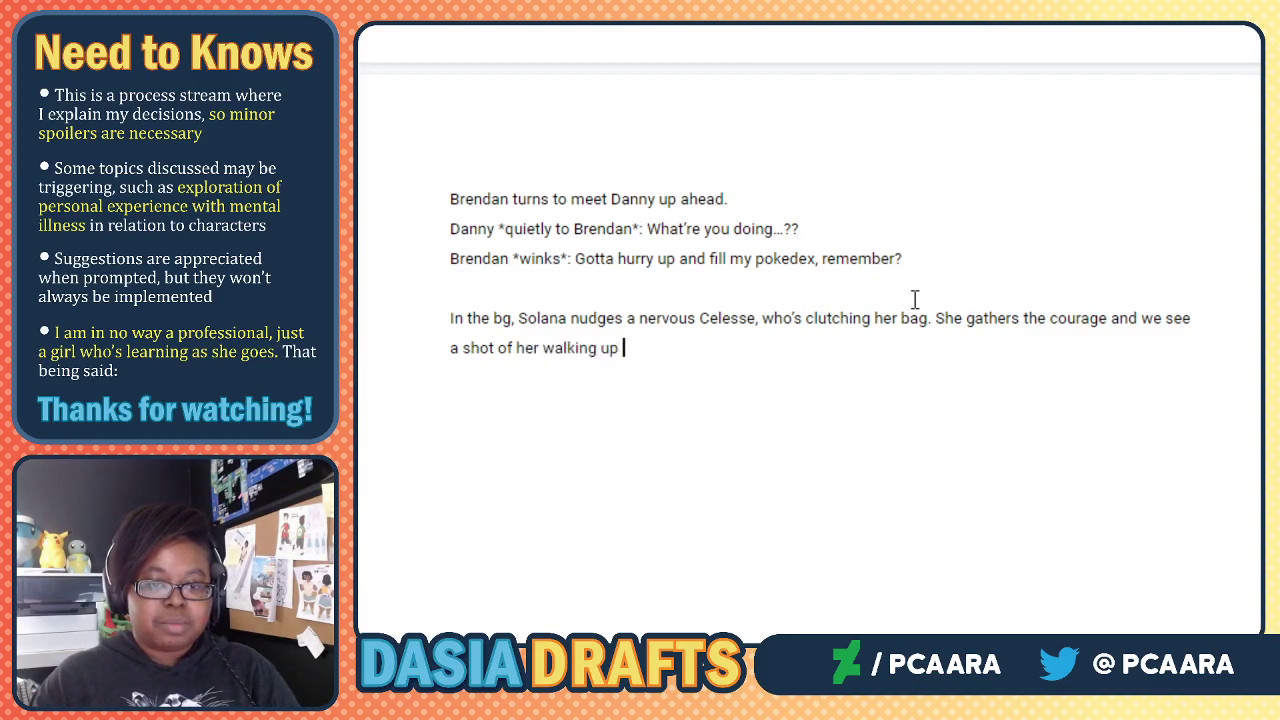
{"action": "type", "text": "to Brendan, w"}
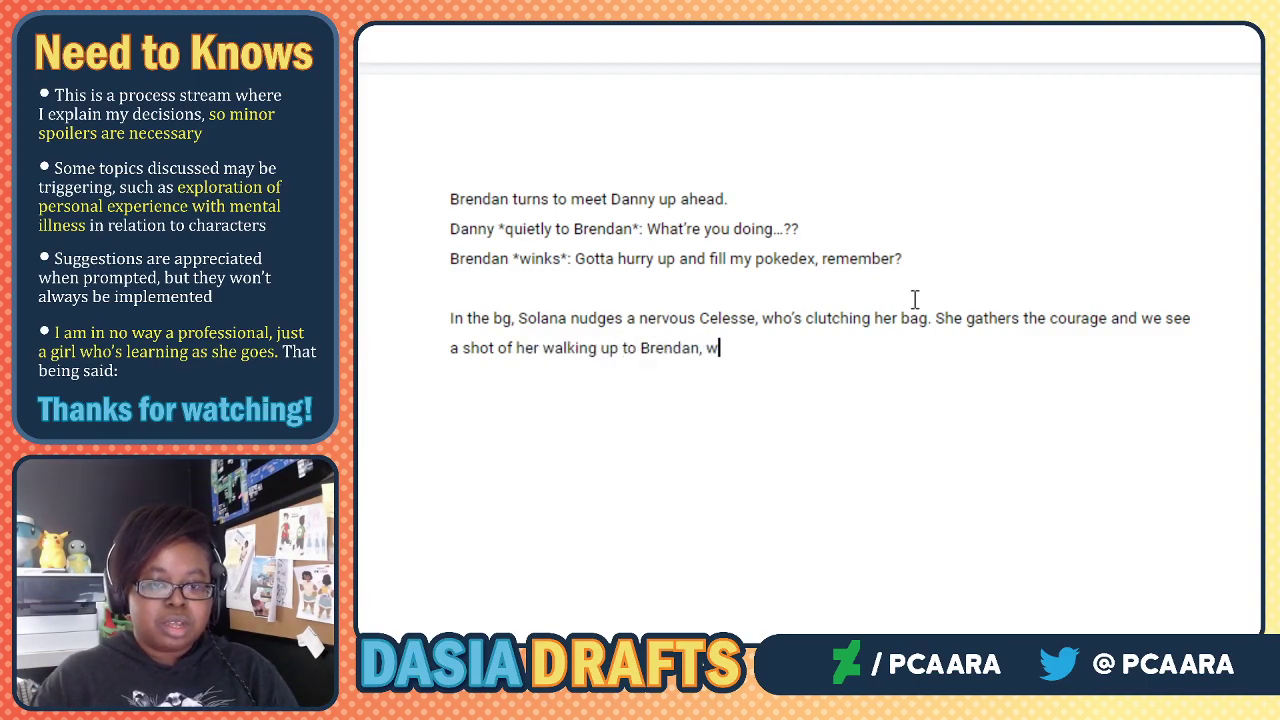
{"action": "type", "text": "ho turns around "}
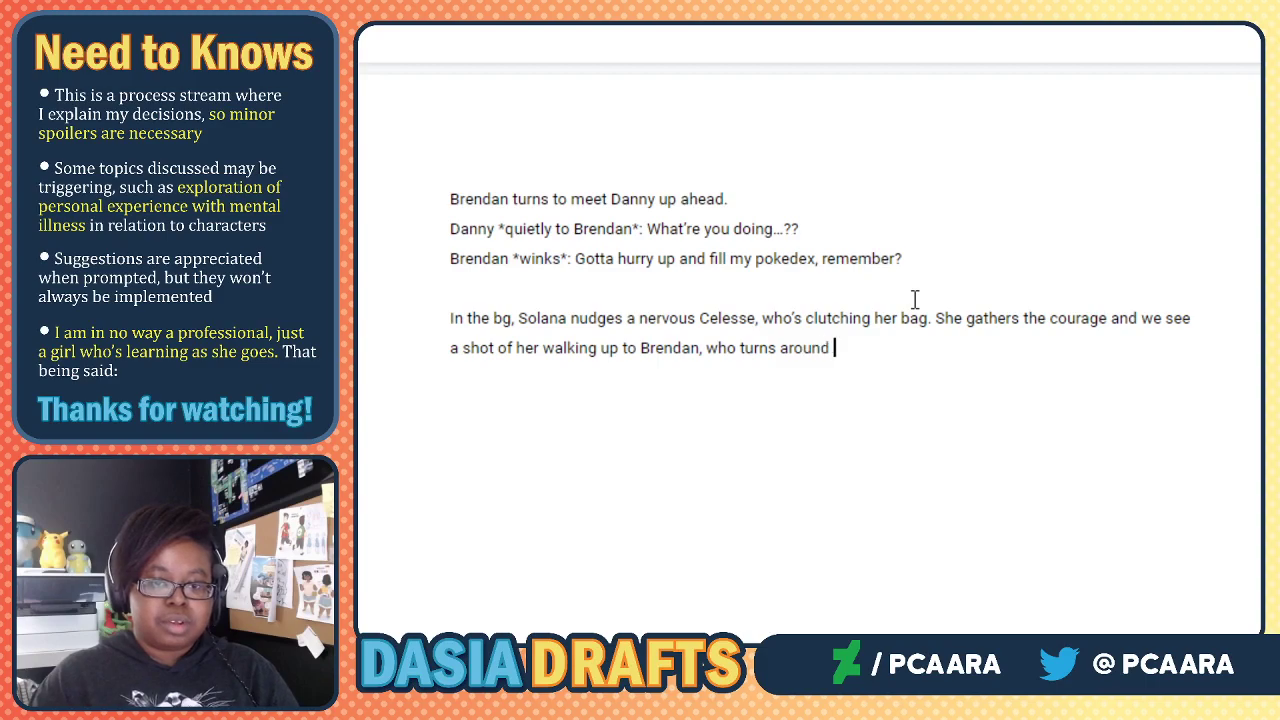
{"action": "type", "text": "to meet her gaze."}
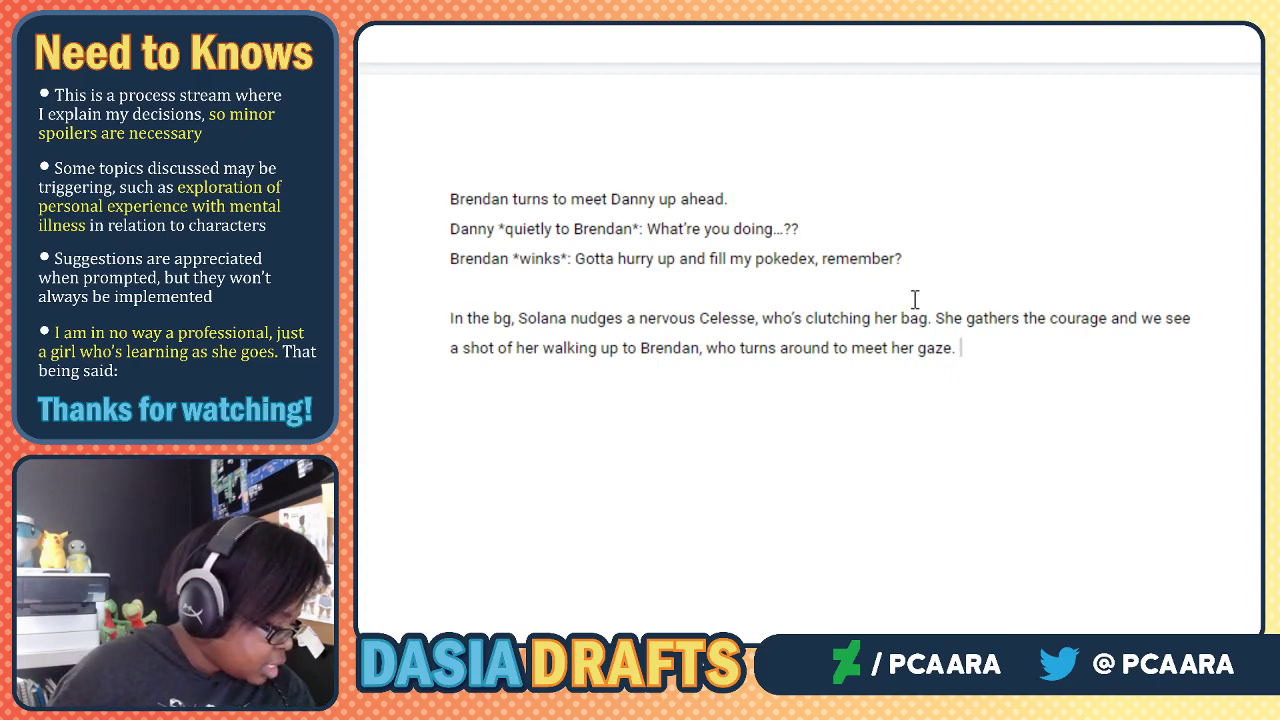
{"action": "type", "text": "Celesse "}
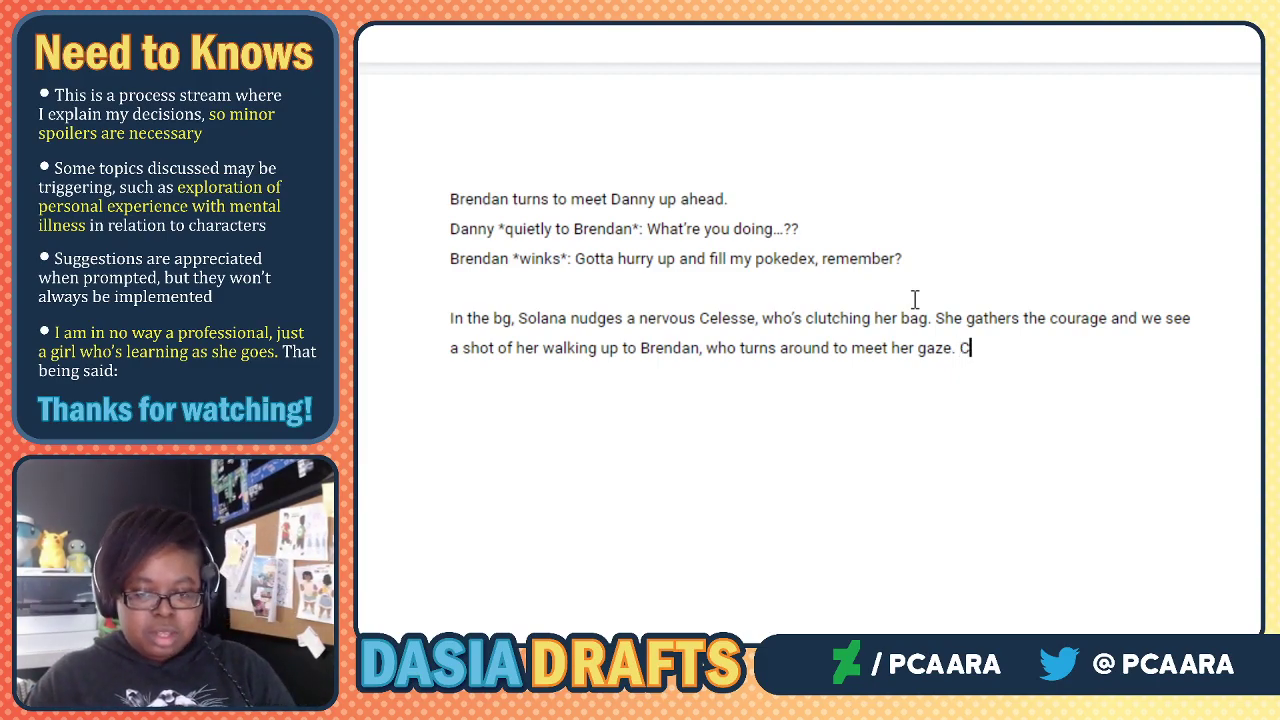
{"action": "type", "text": "hands"}
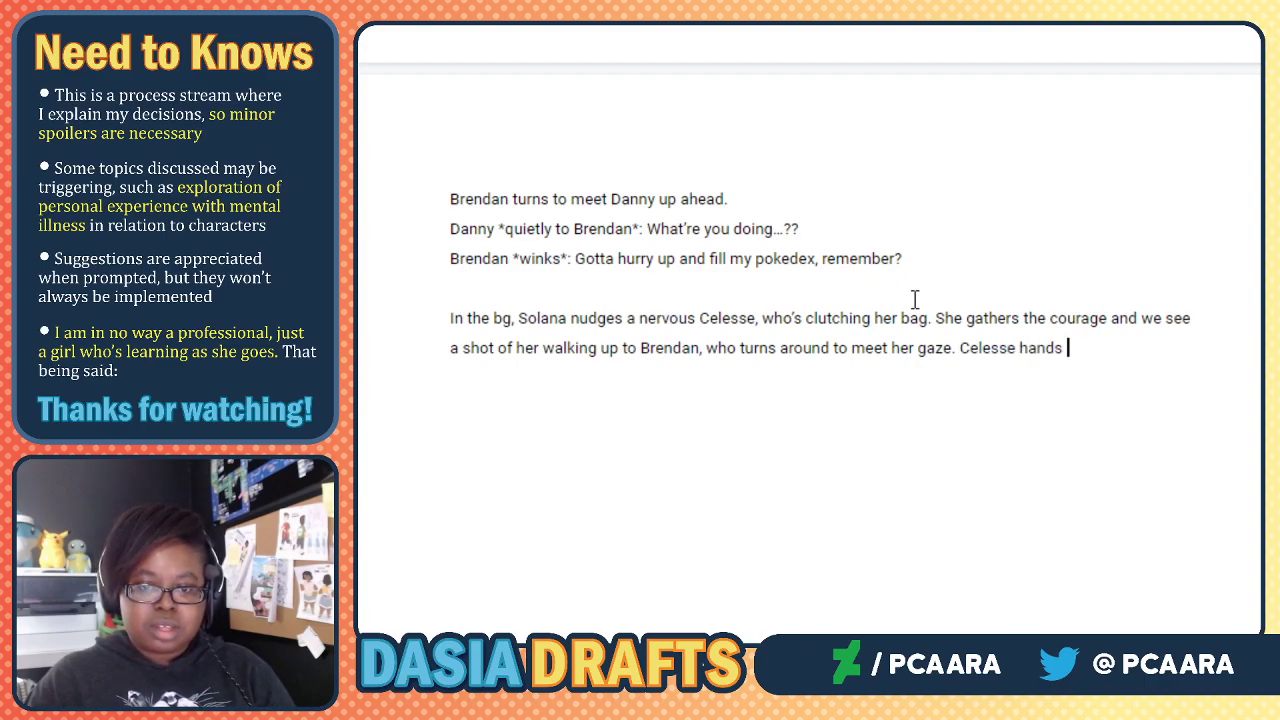
{"action": "type", "text": " him"}
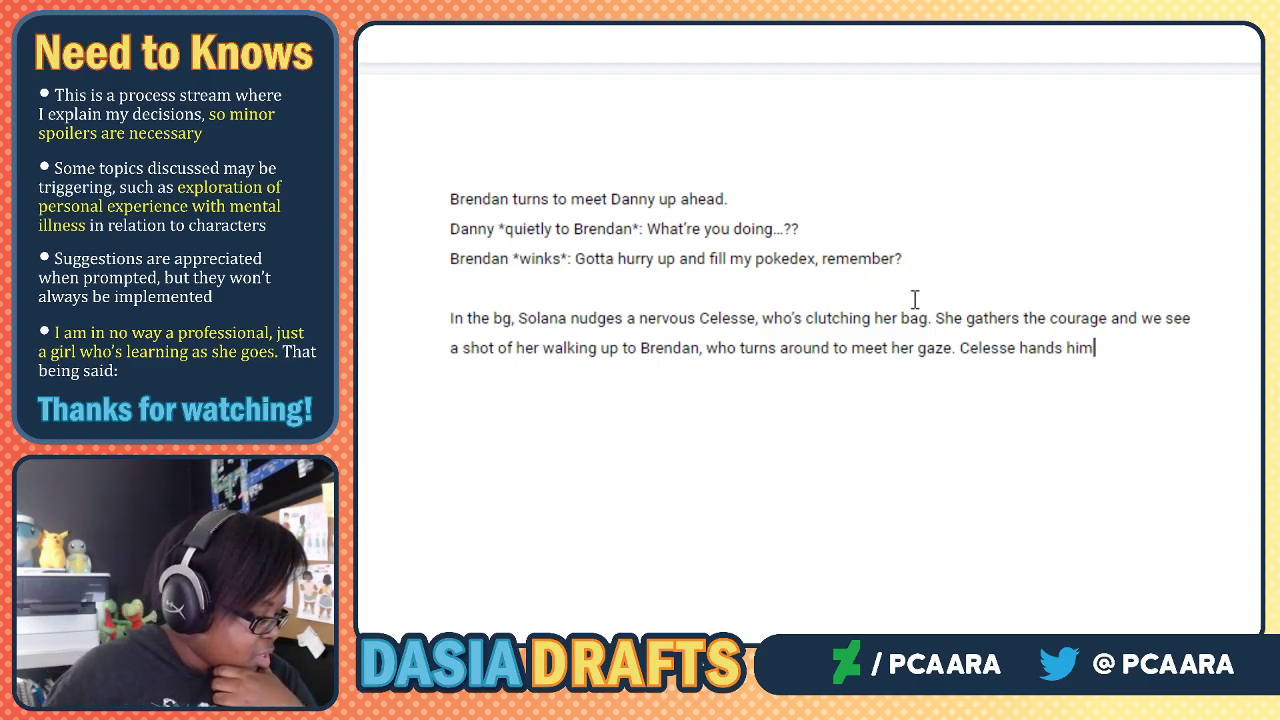
{"action": "key", "text": "BackSpace"}
{"action": "key", "text": "BackSpace"}
{"action": "type", "text": "im the bag"}
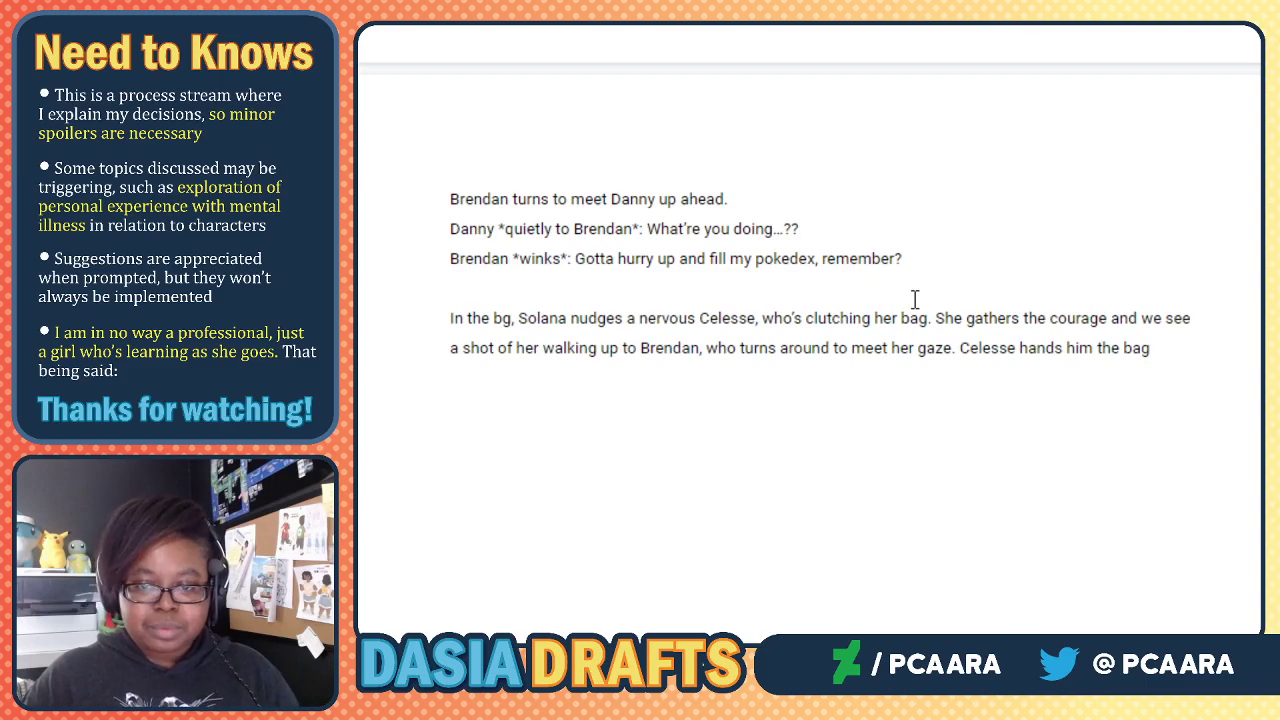
{"action": "key", "text": "BackSpace"}
{"action": "key", "text": "BackSpace"}
{"action": "key", "text": "BackSpace"}
{"action": "key", "text": "BackSpace"}
{"action": "key", "text": "BackSpace"}
{"action": "key", "text": "BackSpace"}
{"action": "key", "text": "BackSpace"}
{"action": "key", "text": "BackSpace"}
{"action": "key", "text": "BackSpace"}
{"action": "key", "text": "BackSpace"}
{"action": "key", "text": "BackSpace"}
{"action": "key", "text": "BackSpace"}
{"action": "key", "text": "BackSpace"}
{"action": "key", "text": "BackSpace"}
{"action": "key", "text": "BackSpace"}
{"action": "key", "text": "BackSpace"}
{"action": "key", "text": "BackSpace"}
{"action": "key", "text": "BackSpace"}
{"action": "key", "text": "BackSpace"}
{"action": "key", "text": "BackSpace"}
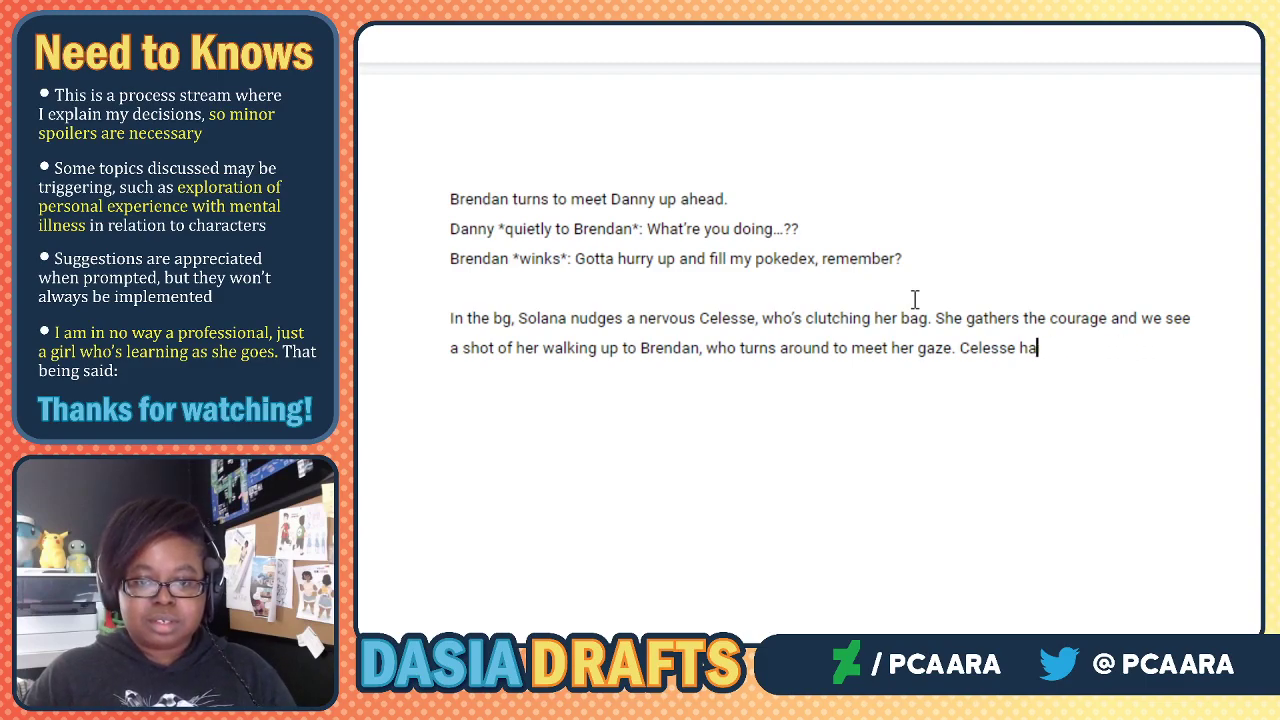
Leave a blank line below the description and begin Celesse's dialogue with "Celesse *handing him the bag*: I-I uh..".
{"action": "key", "text": "Return"}
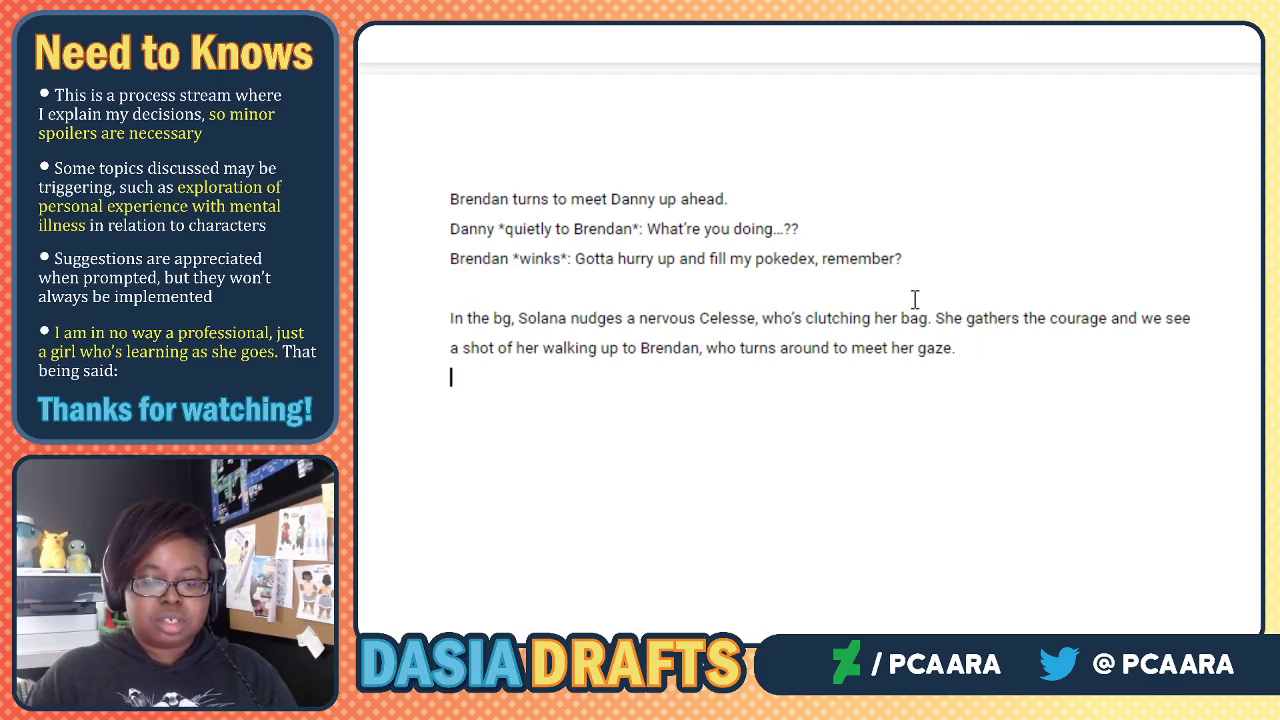
{"action": "type", "text": "Celes"}
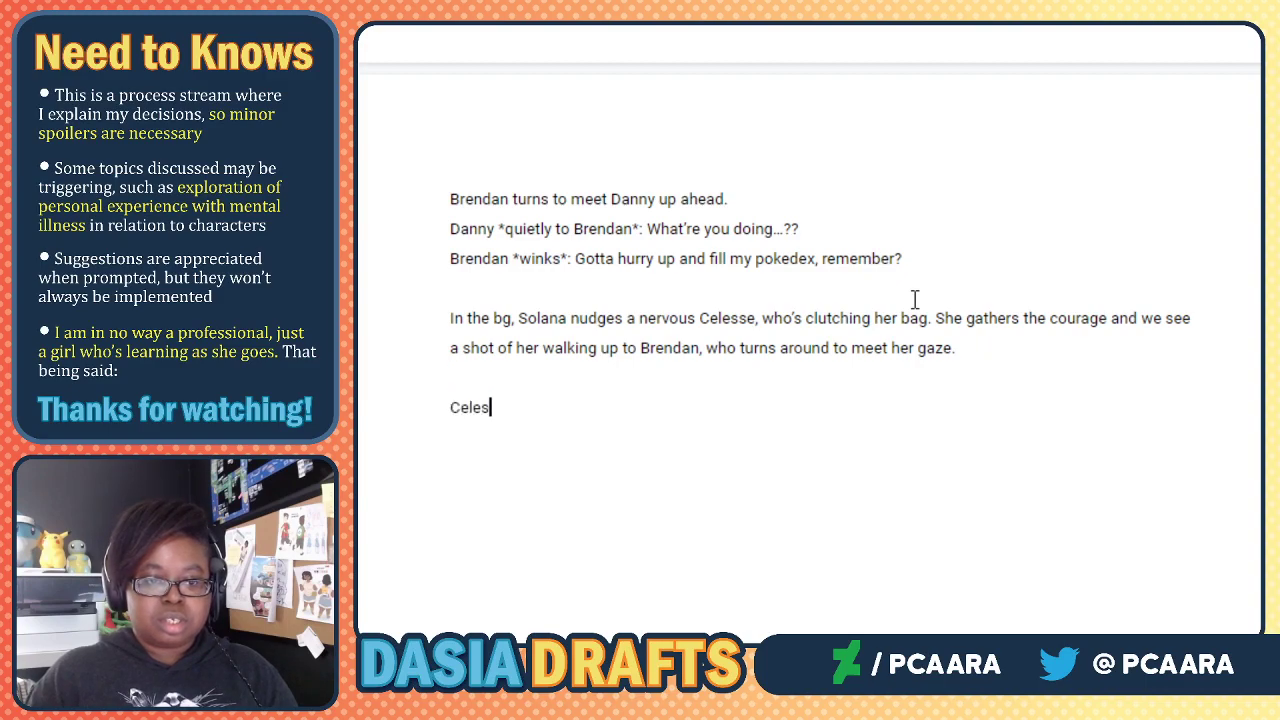
{"action": "type", "text": "se *handing "}
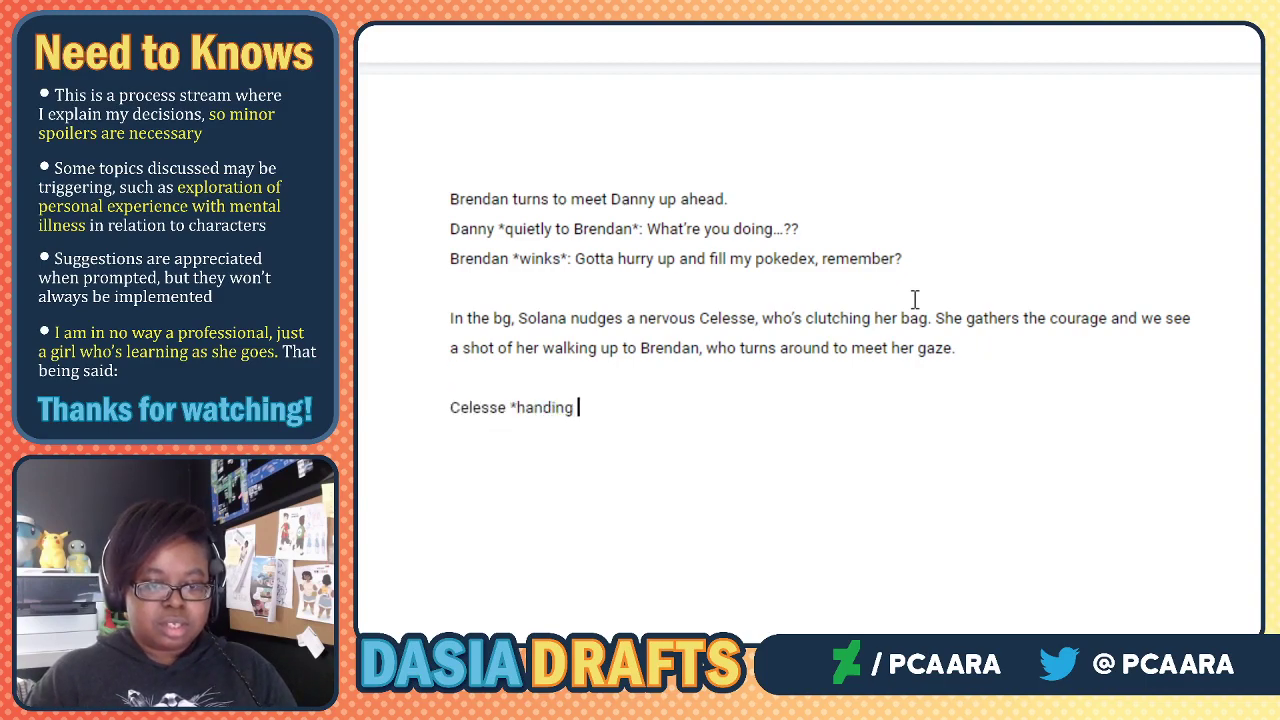
{"action": "type", "text": "him the bag*"}
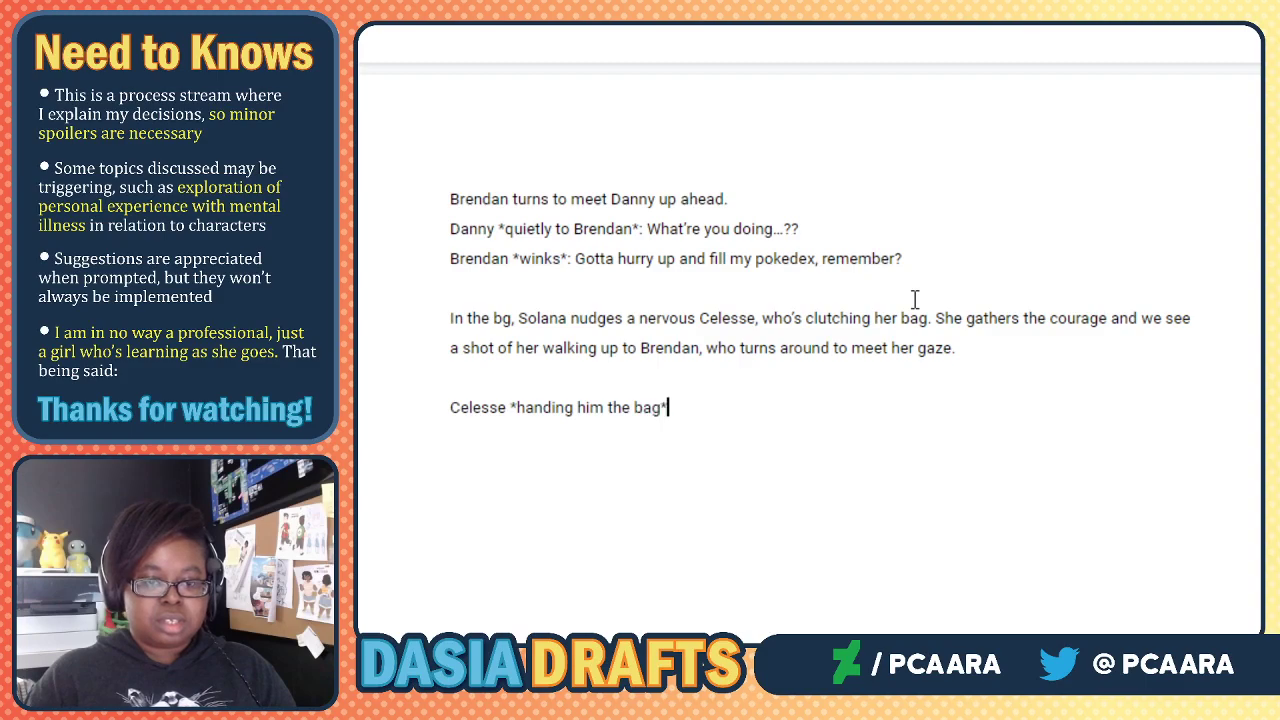
{"action": "type", "text": ": I-I-I"}
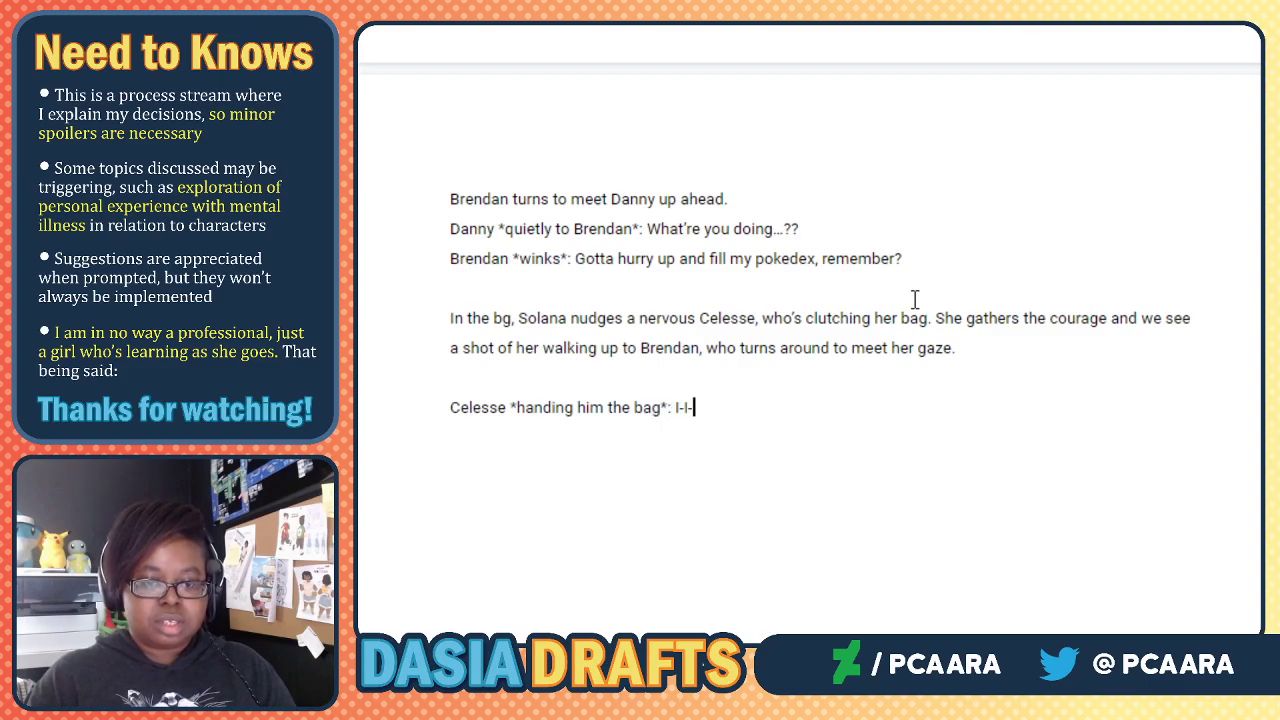
{"action": "type", "text": " uh.."}
{"action": "key", "text": "Left"}
{"action": "key", "text": "Left"}
{"action": "key", "text": "Left"}
{"action": "key", "text": "Left"}
{"action": "key", "text": "Left"}
{"action": "key", "text": "BackSpace"}
{"action": "key", "text": "BackSpace"}
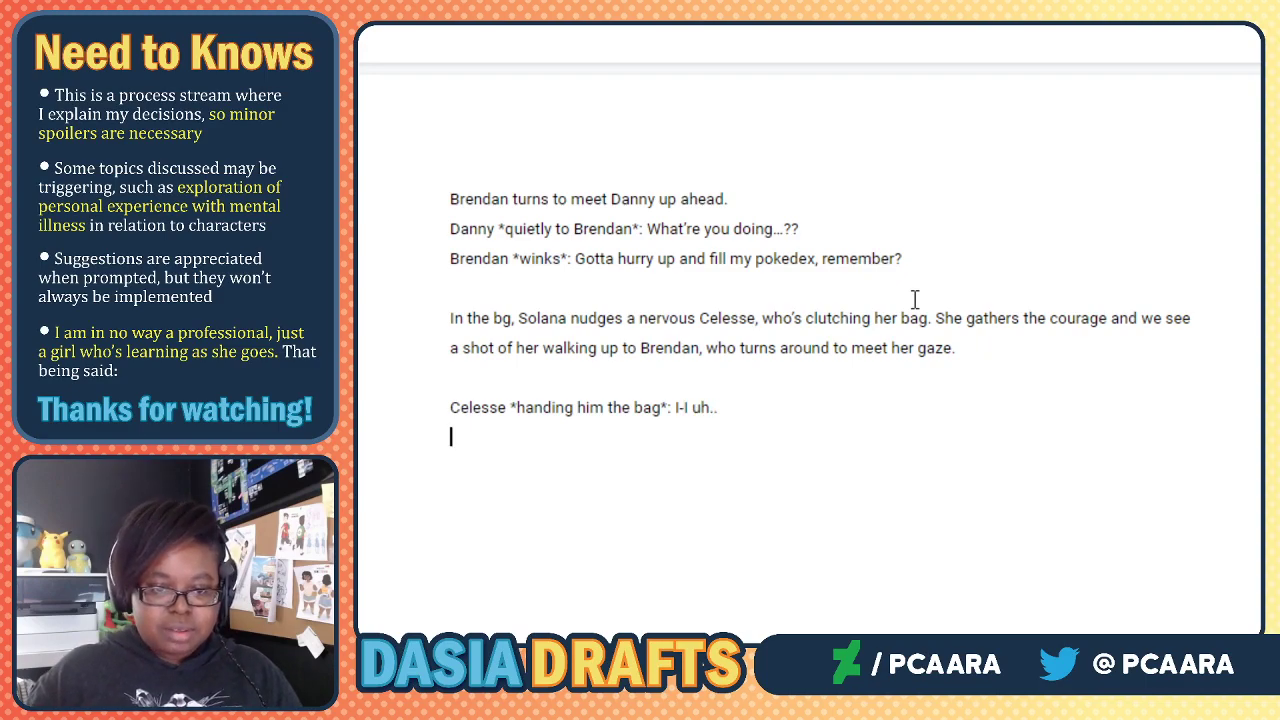
Continue Celesse's dialogue with "Well I originally bought these for your troupe welcome b-but I".
{"action": "type", "text": "Well I originally bought thee"}
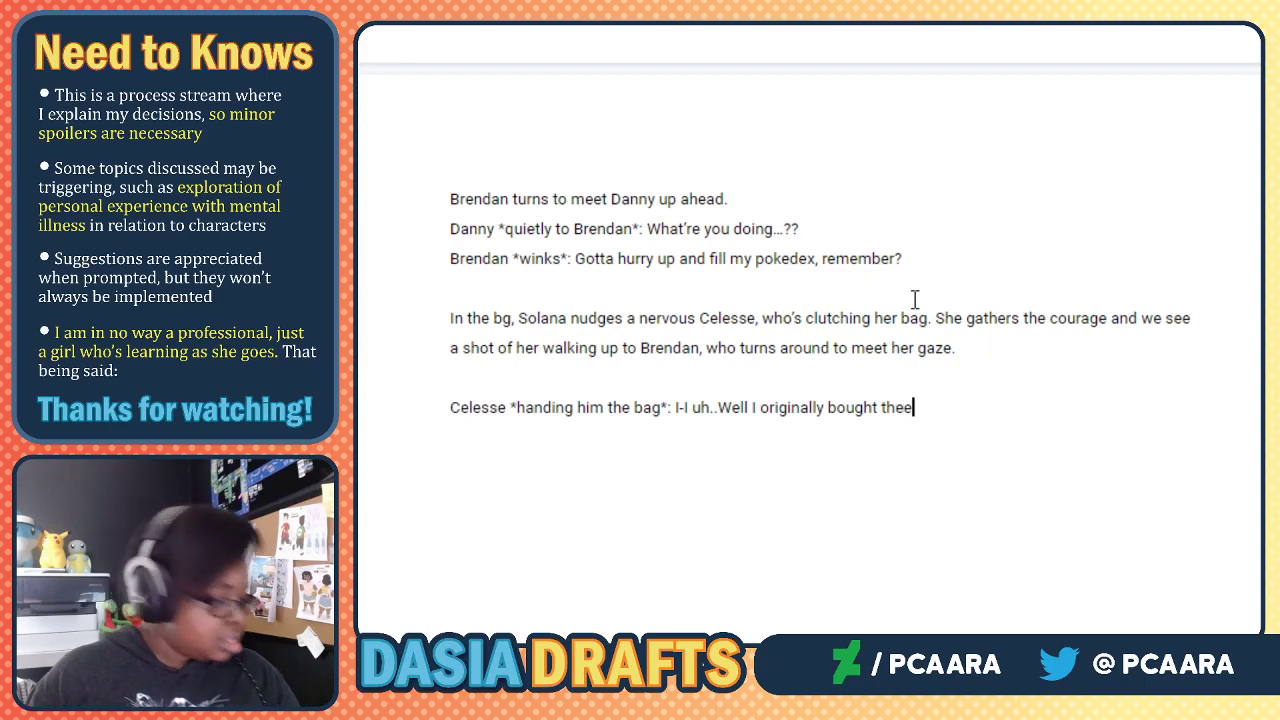
{"action": "key", "text": "BackSpace"}
{"action": "type", "text": "se"}
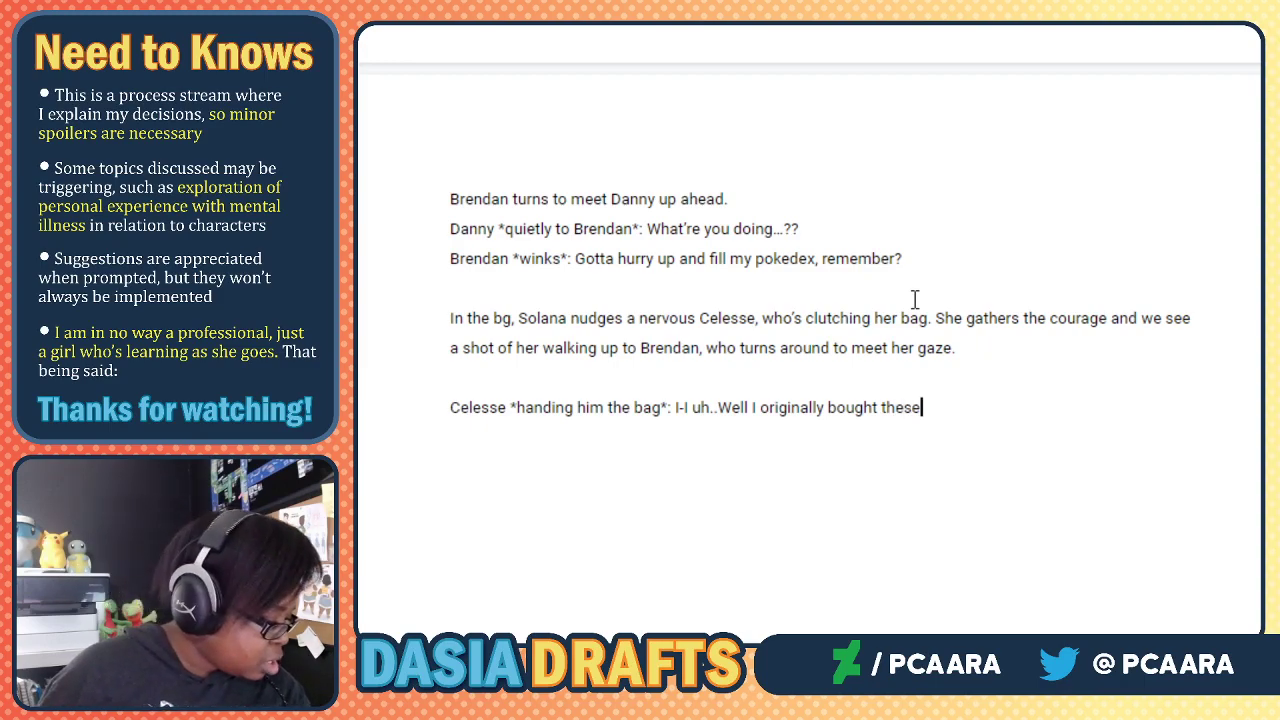
{"action": "type", "text": " for your troupe welcome bu"}
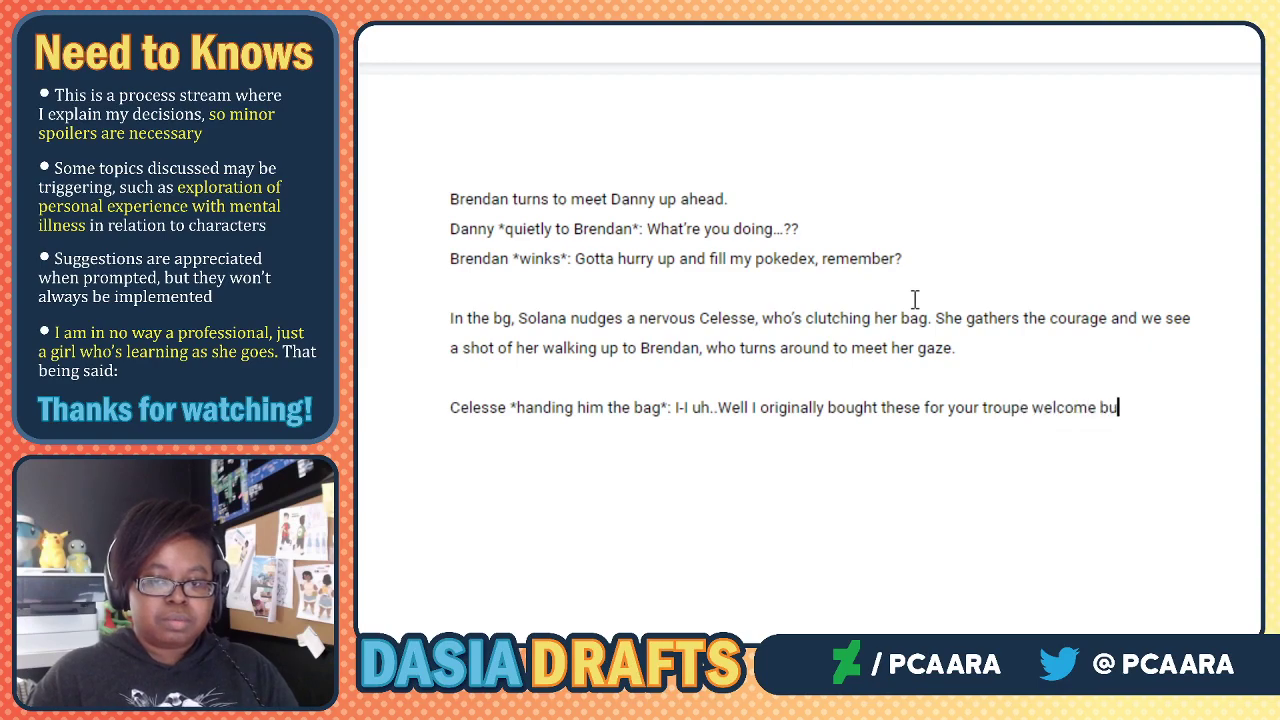
{"action": "key", "text": "BackSpace"}
{"action": "type", "text": "-but I s"}
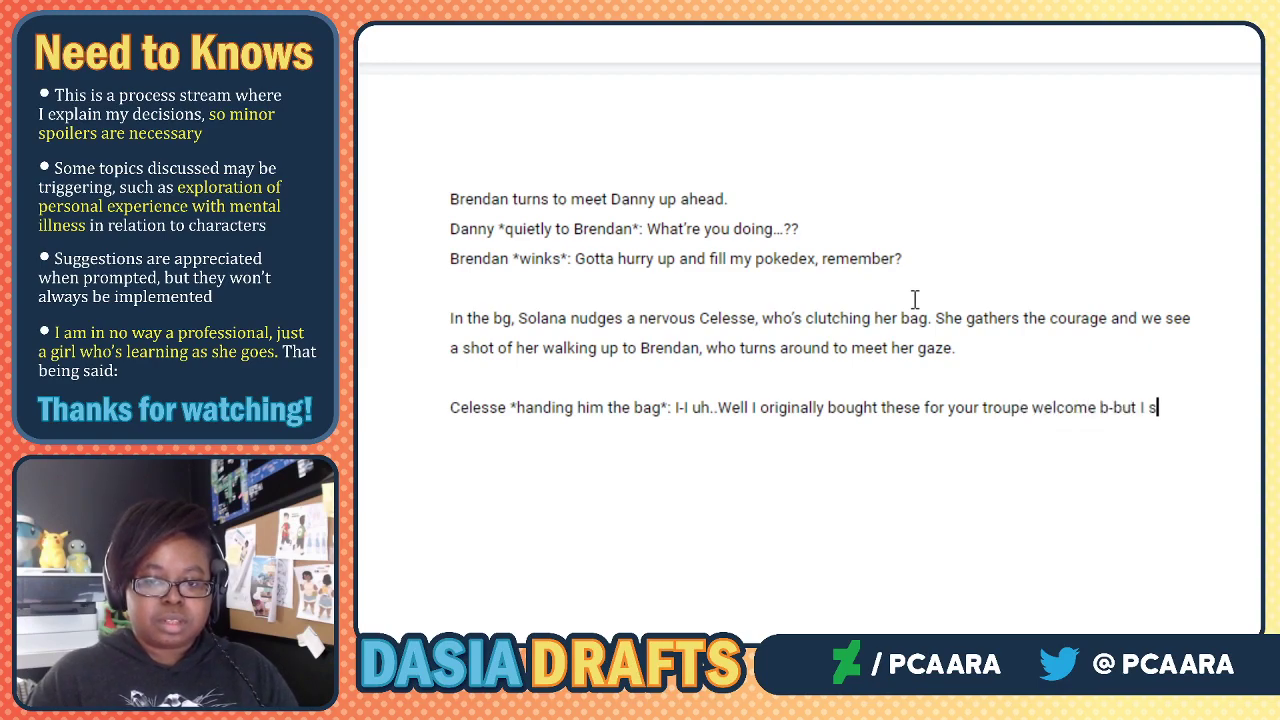
Finish Celesse's dialogue with "still want you to have them, even if you're leaving.." and start a new line with "Brendan".
{"action": "type", "text": "till want you to h"}
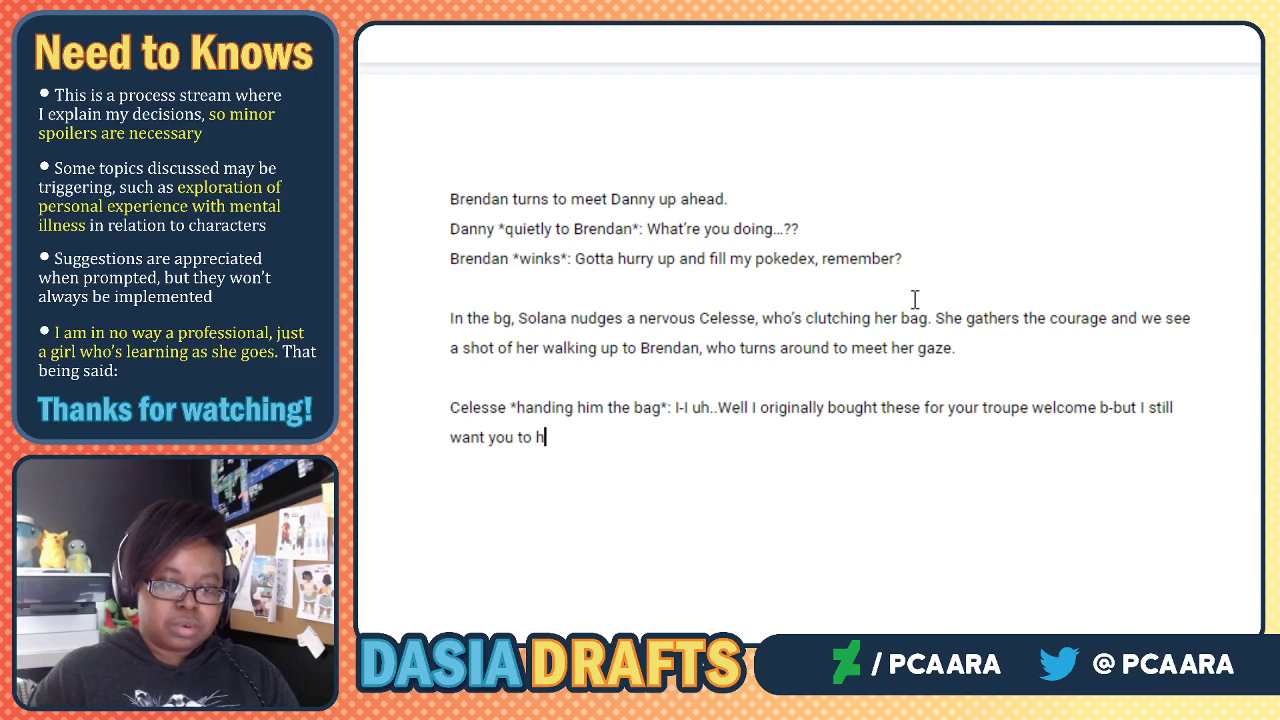
{"action": "type", "text": "ave them, even if"}
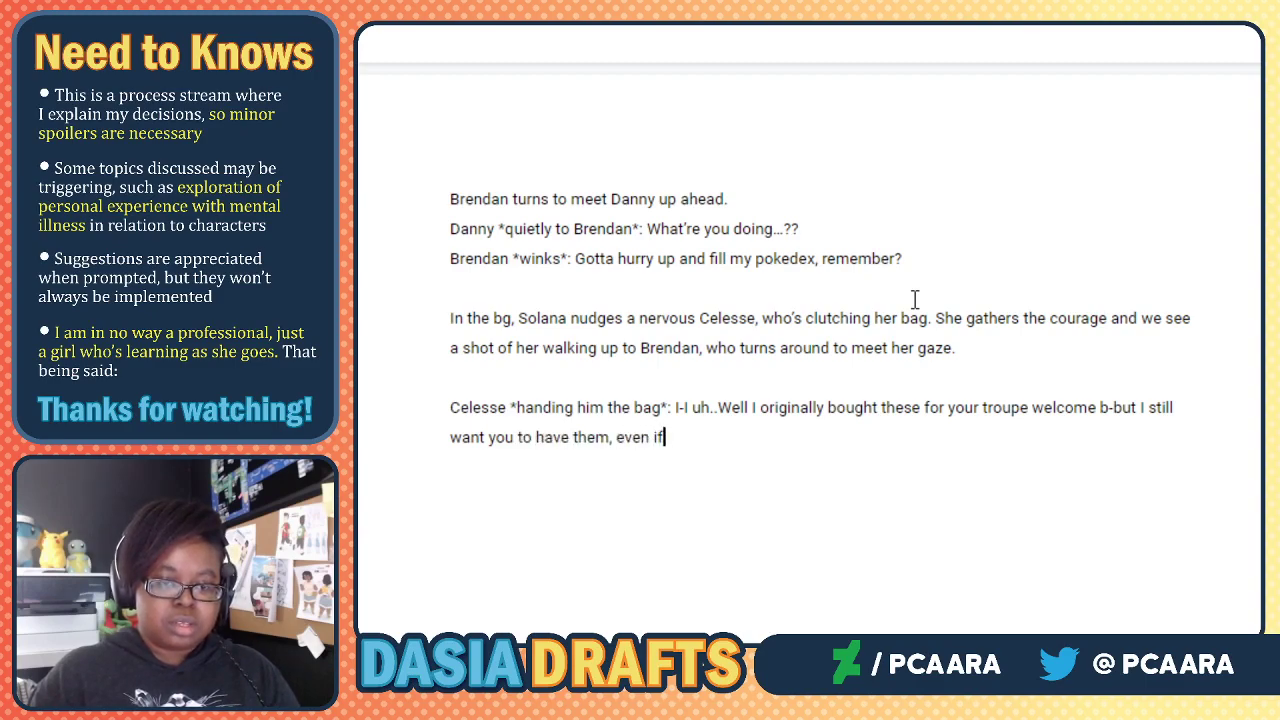
{"action": "type", "text": " you're leaving.."}
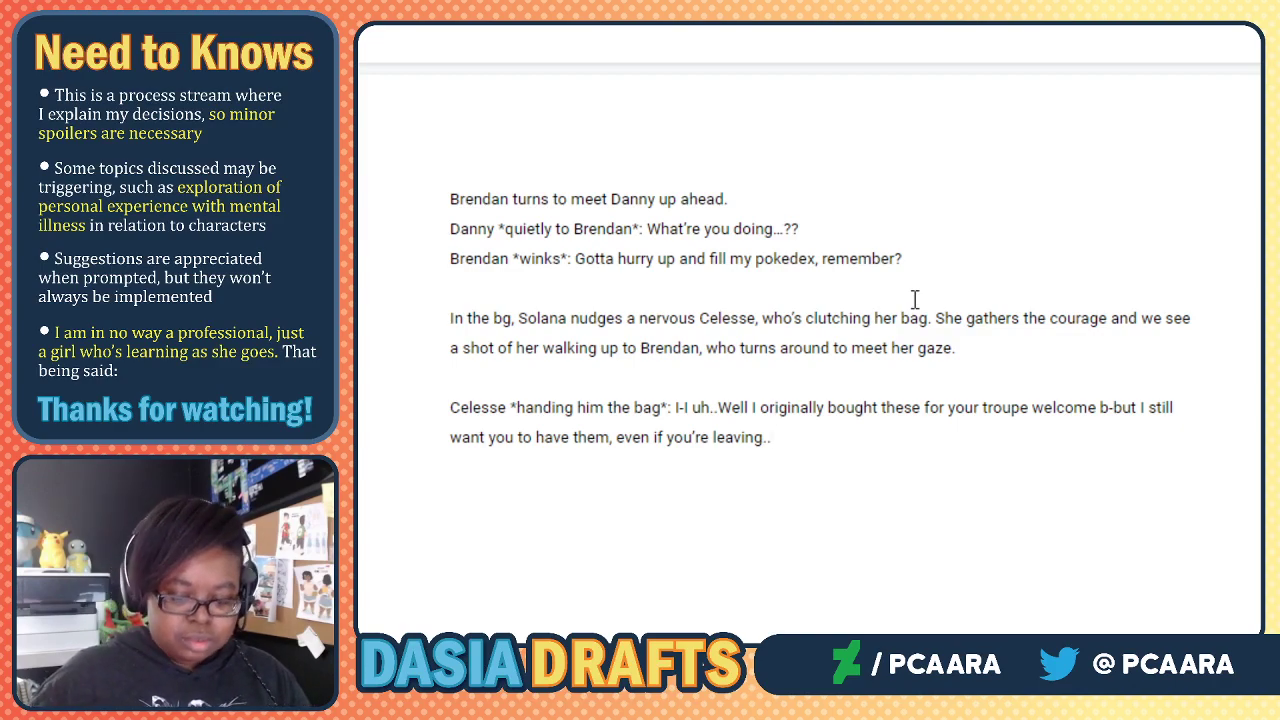
{"action": "key", "text": "Return"}
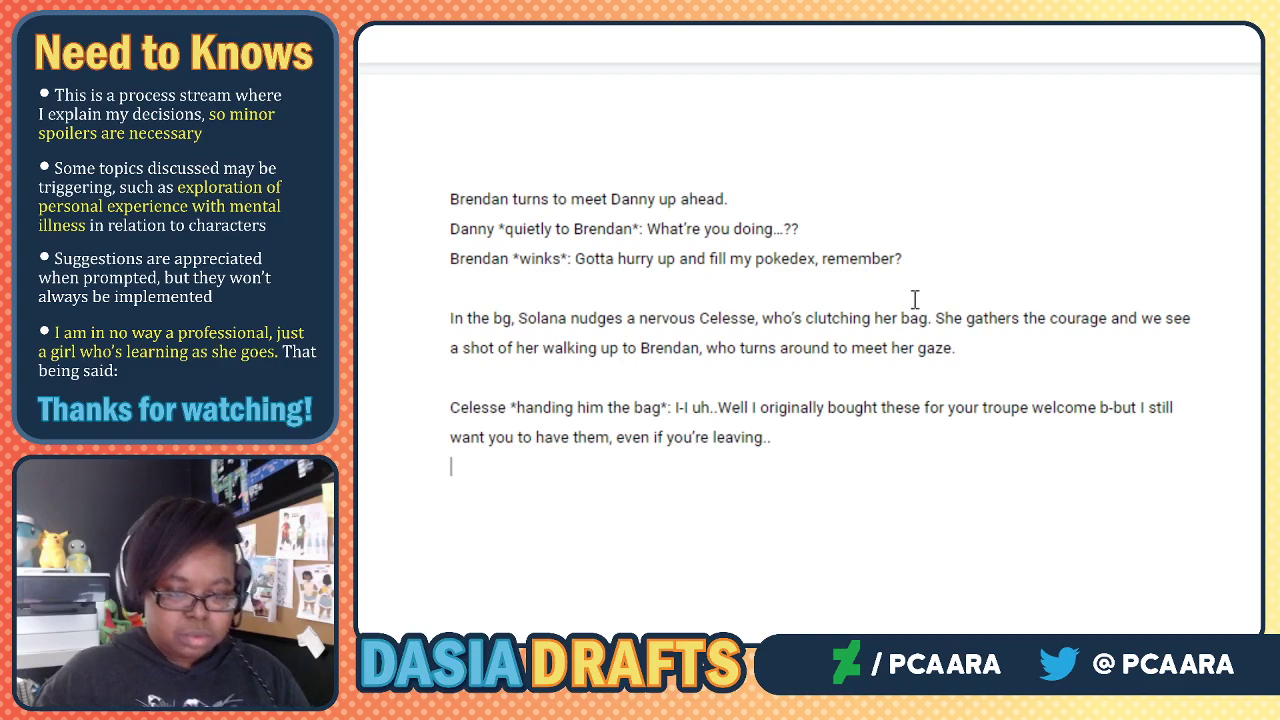
{"action": "type", "text": "Brendan"}
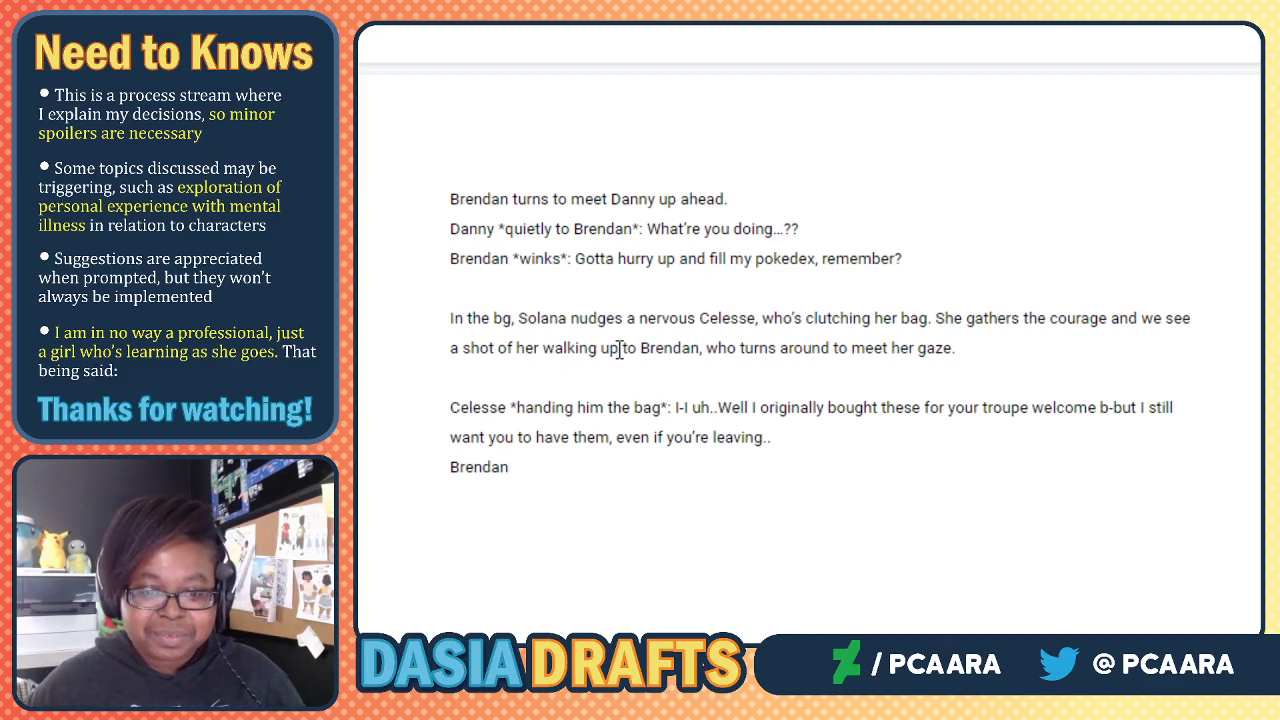
Replace "the bag" in Celesse's action cue with "a keychain".
{"action": "left_click", "coordinate": [816, 445]}
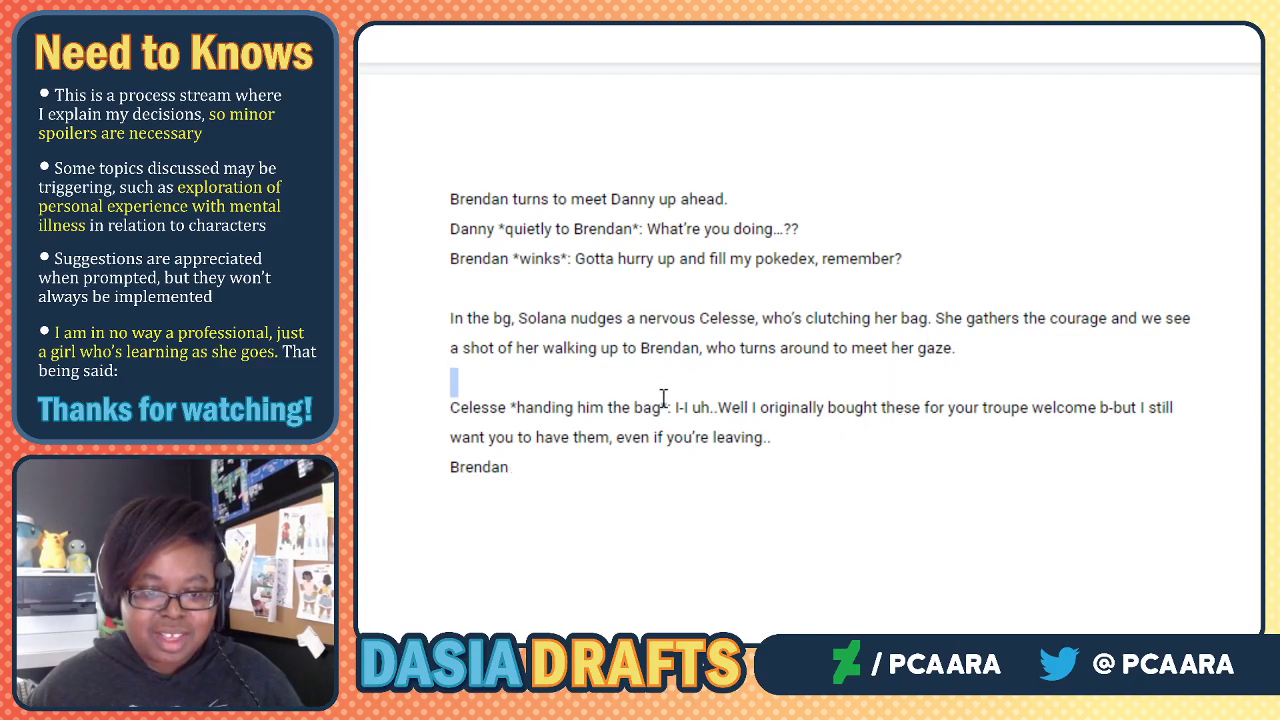
{"action": "left_click_drag", "start_coordinate": [662, 408], "coordinate": [612, 408]}
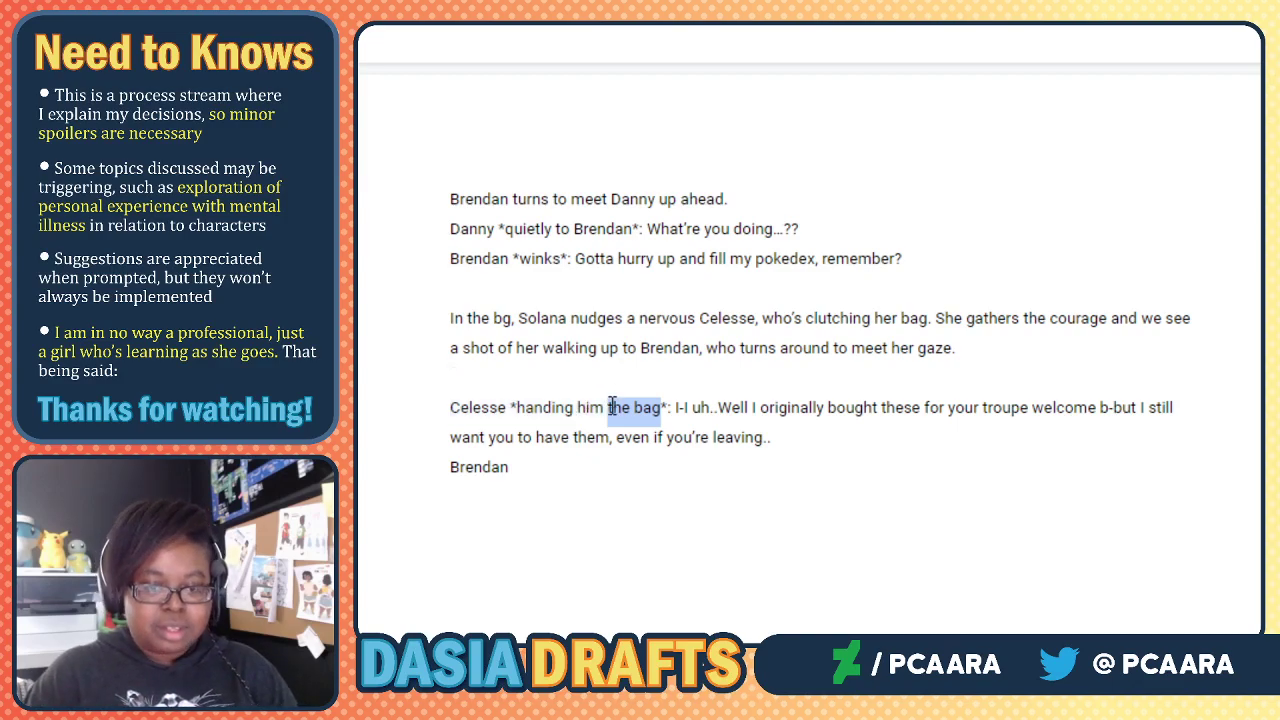
{"action": "type", "text": "a charm"}
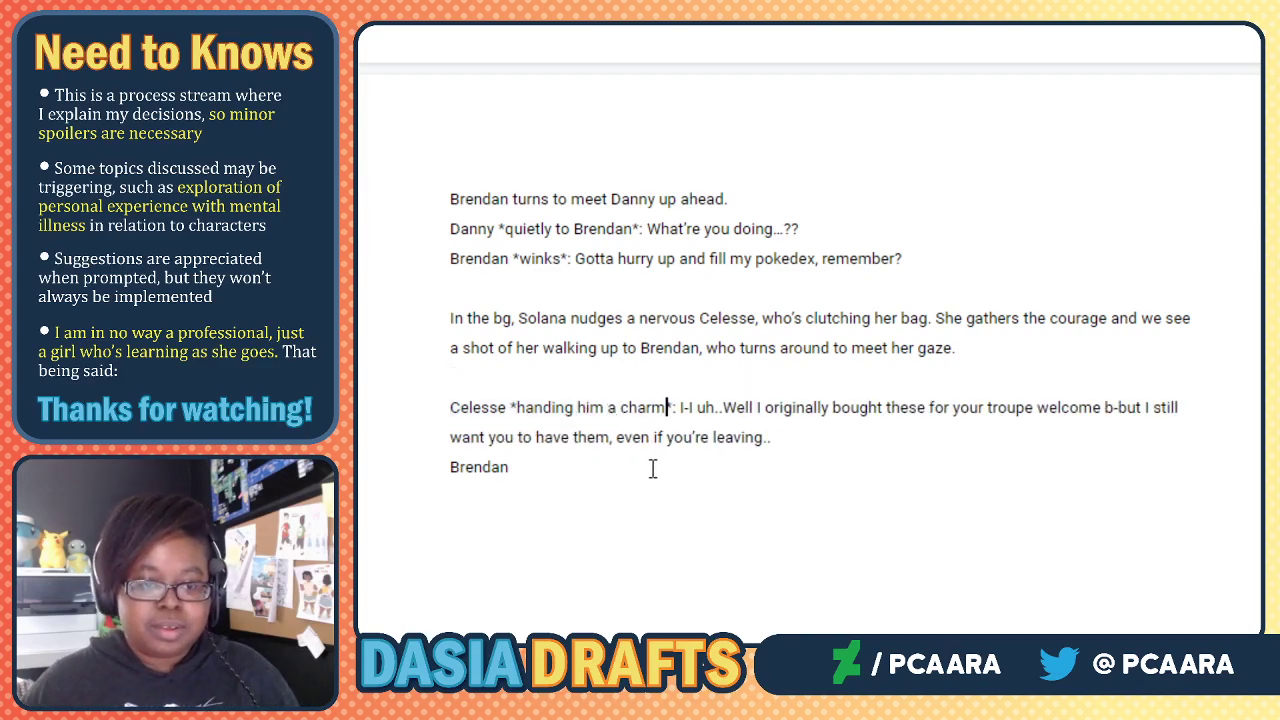
{"action": "left_click_drag", "start_coordinate": [666, 405], "coordinate": [616, 407]}
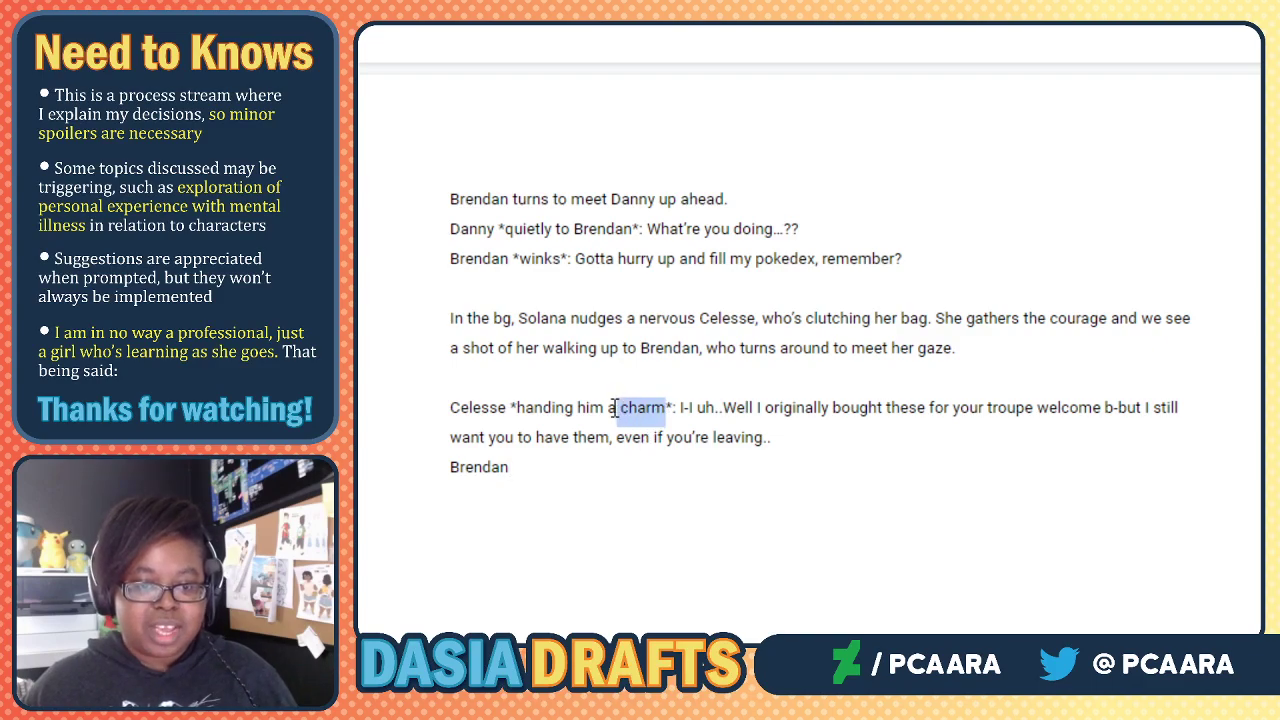
{"action": "type", "text": "keychain"}
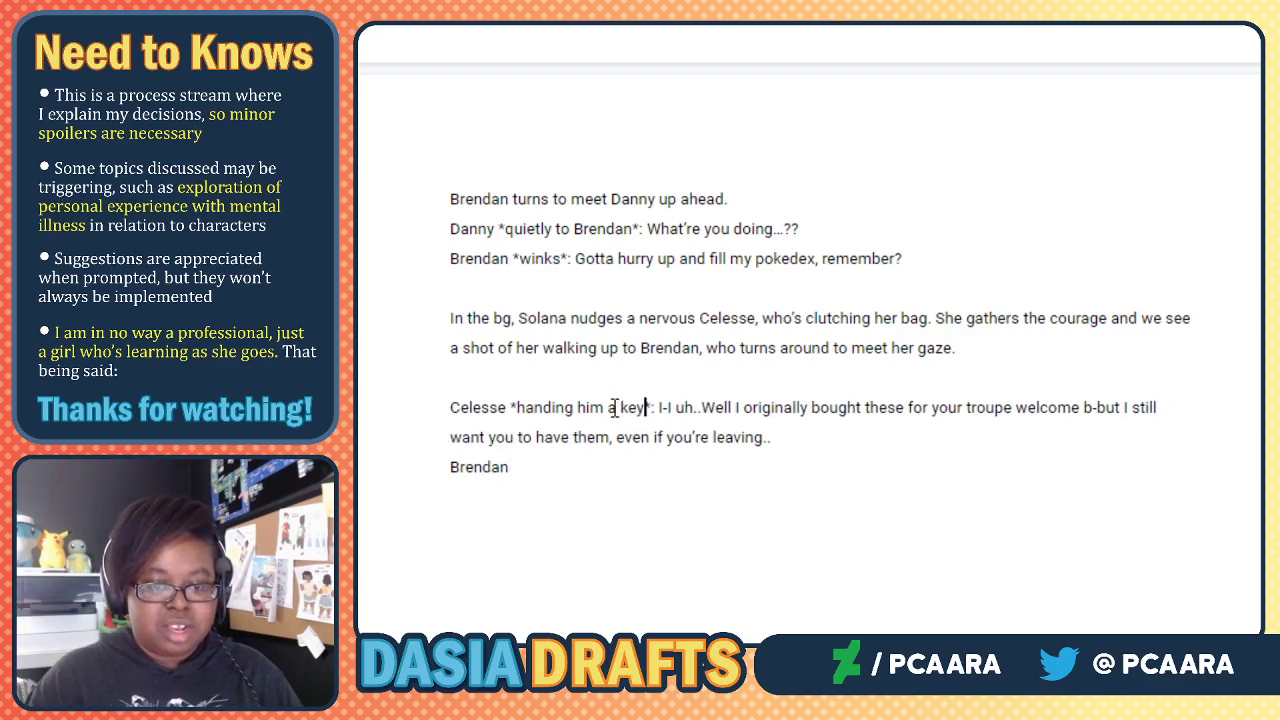
Complete Brendan's line with "*holds up the zigzagoon keychain*: O-OH! I LOVE IT!! It's so cute!!!".
{"action": "left_click", "coordinate": [554, 475]}
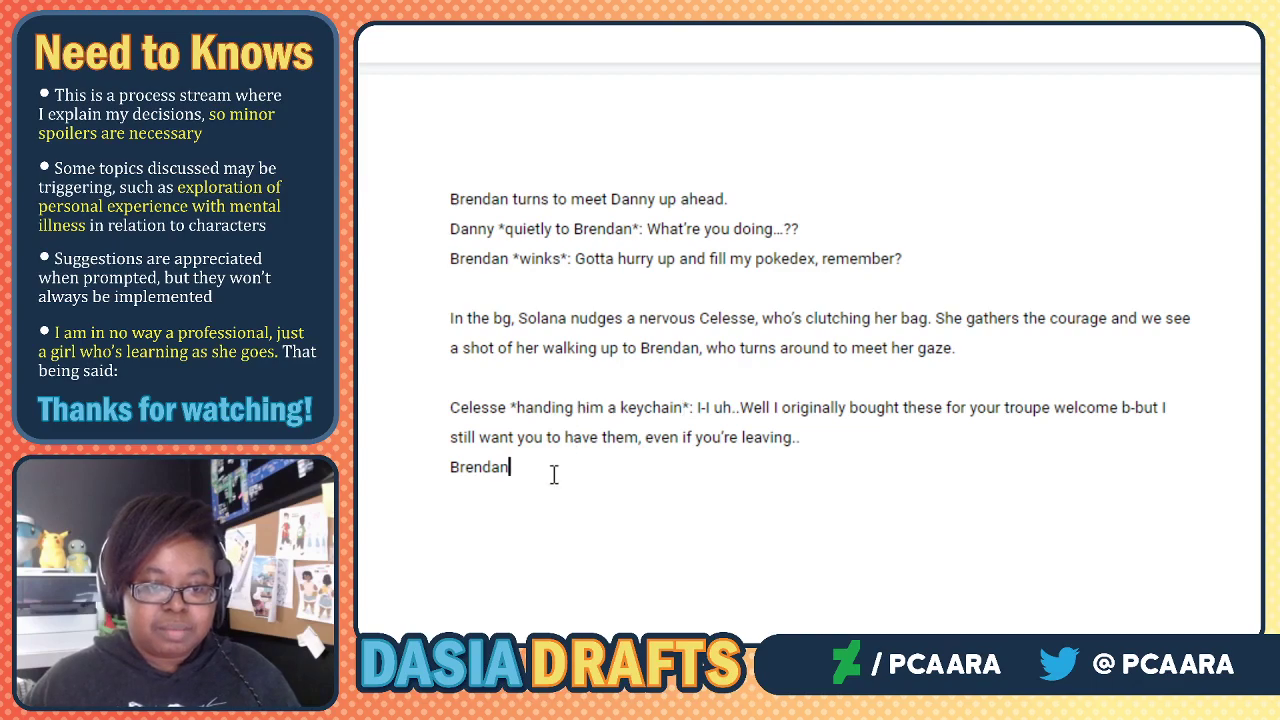
{"action": "type", "text": "*holds"}
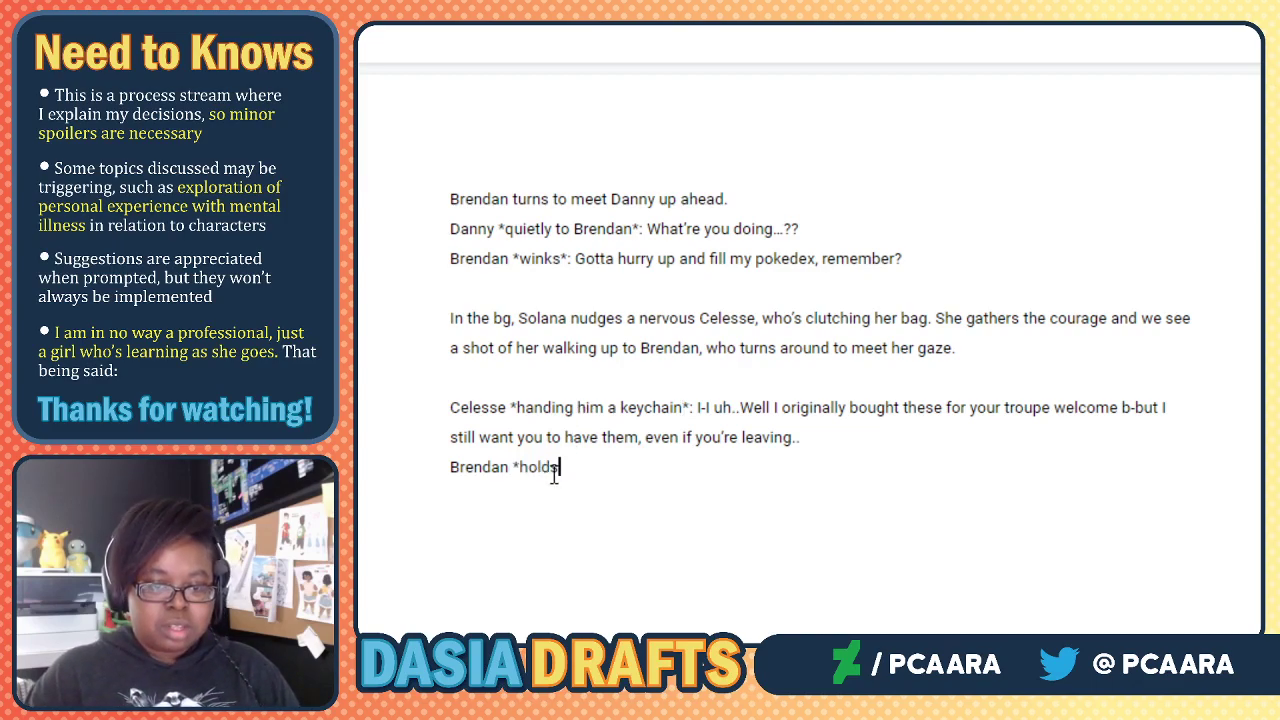
{"action": "type", "text": " up the zigza"}
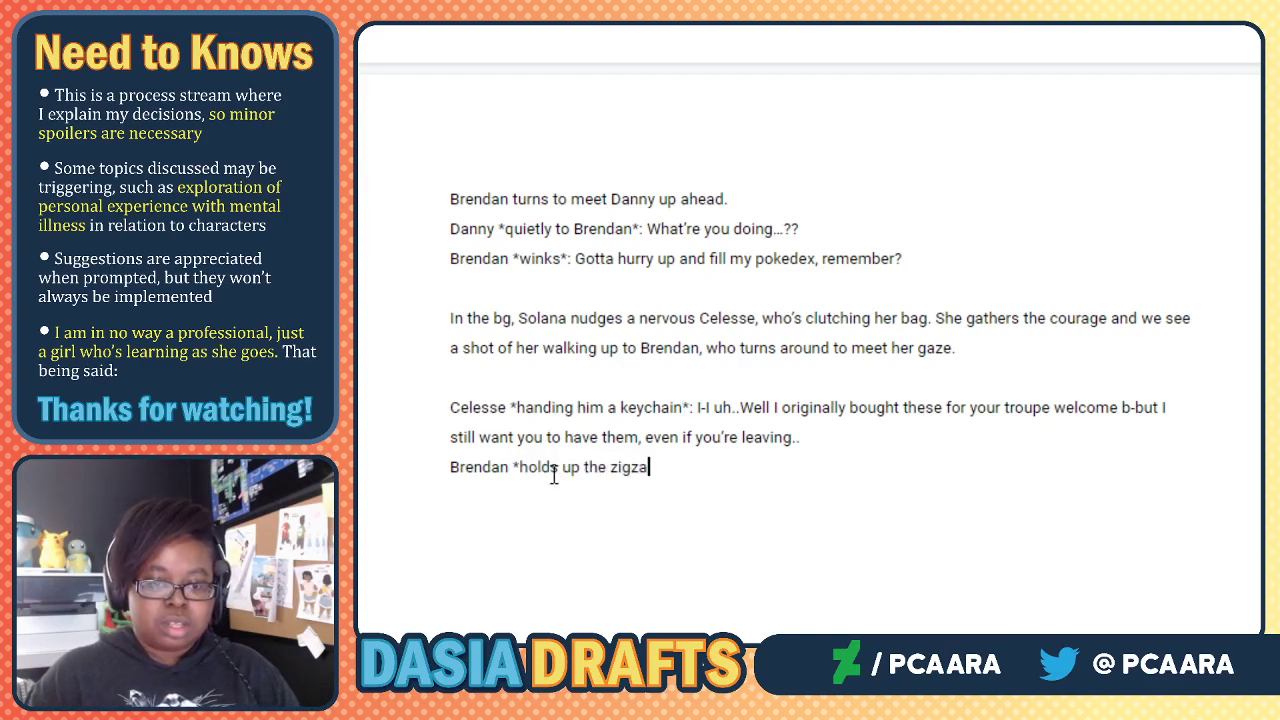
{"action": "type", "text": "goon keychain*"}
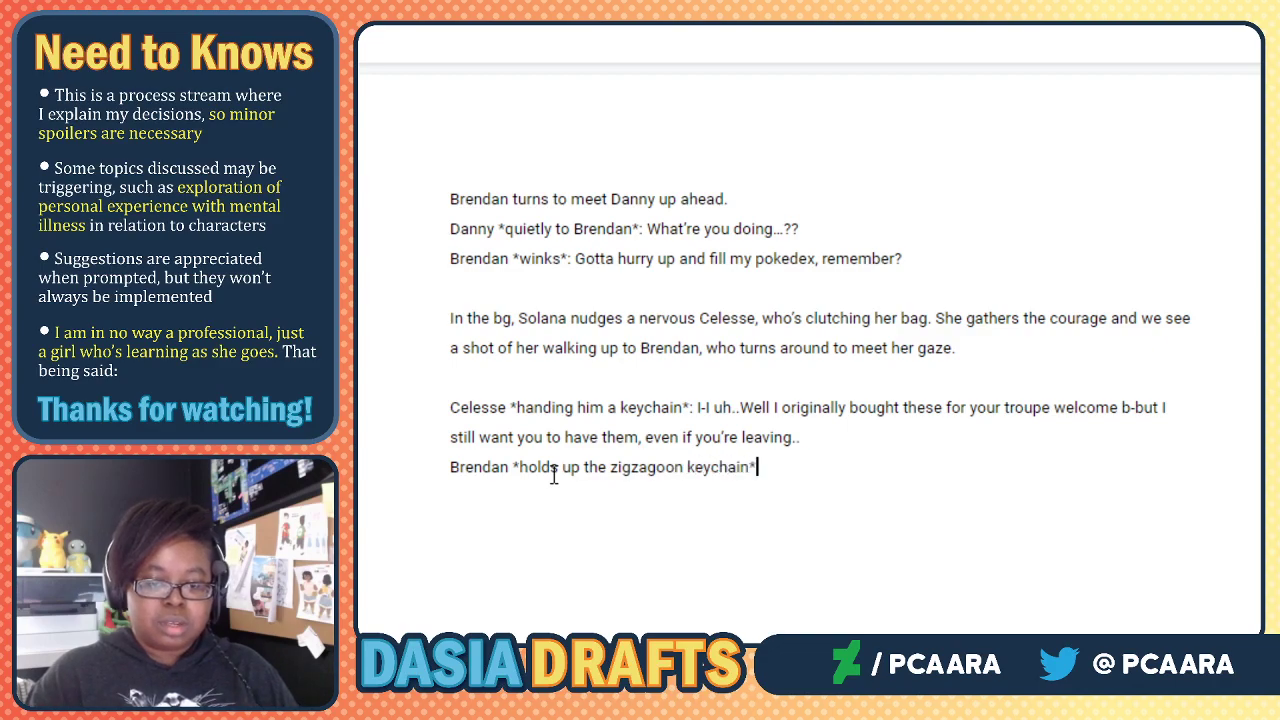
{"action": "type", "text": ": OH"}
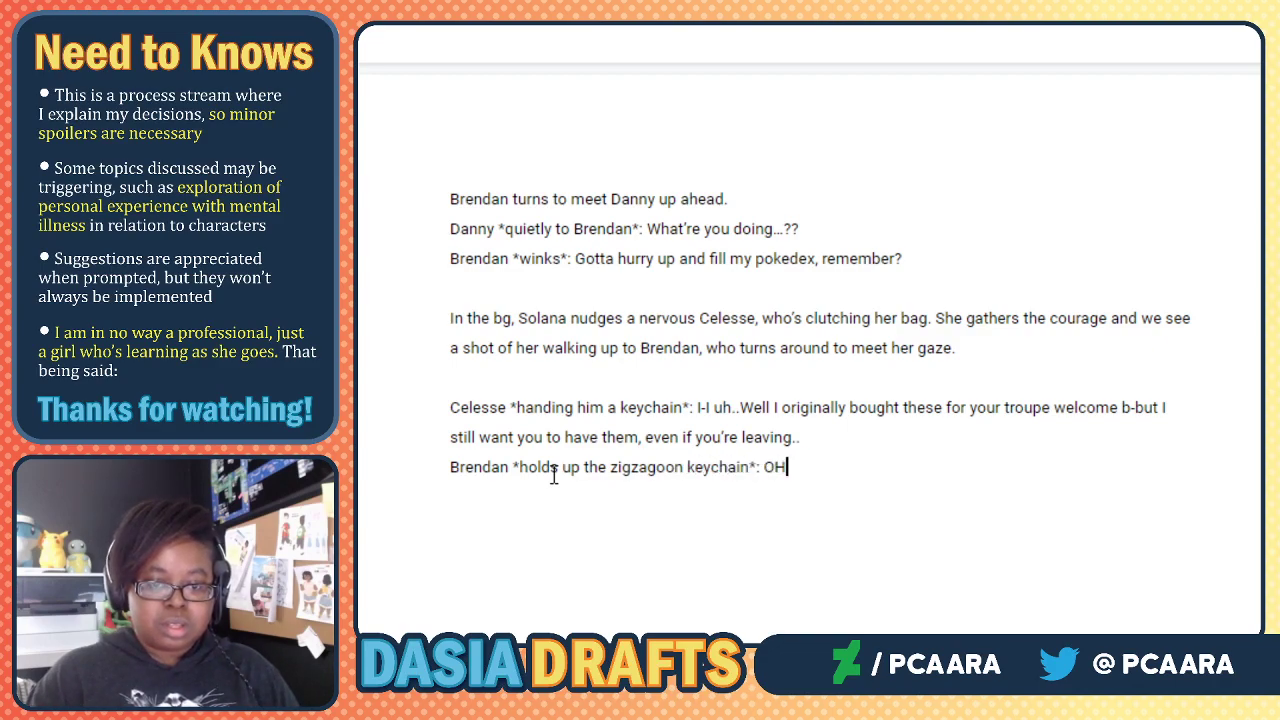
{"action": "key", "text": "BackSpace"}
{"action": "type", "text": "-OH"}
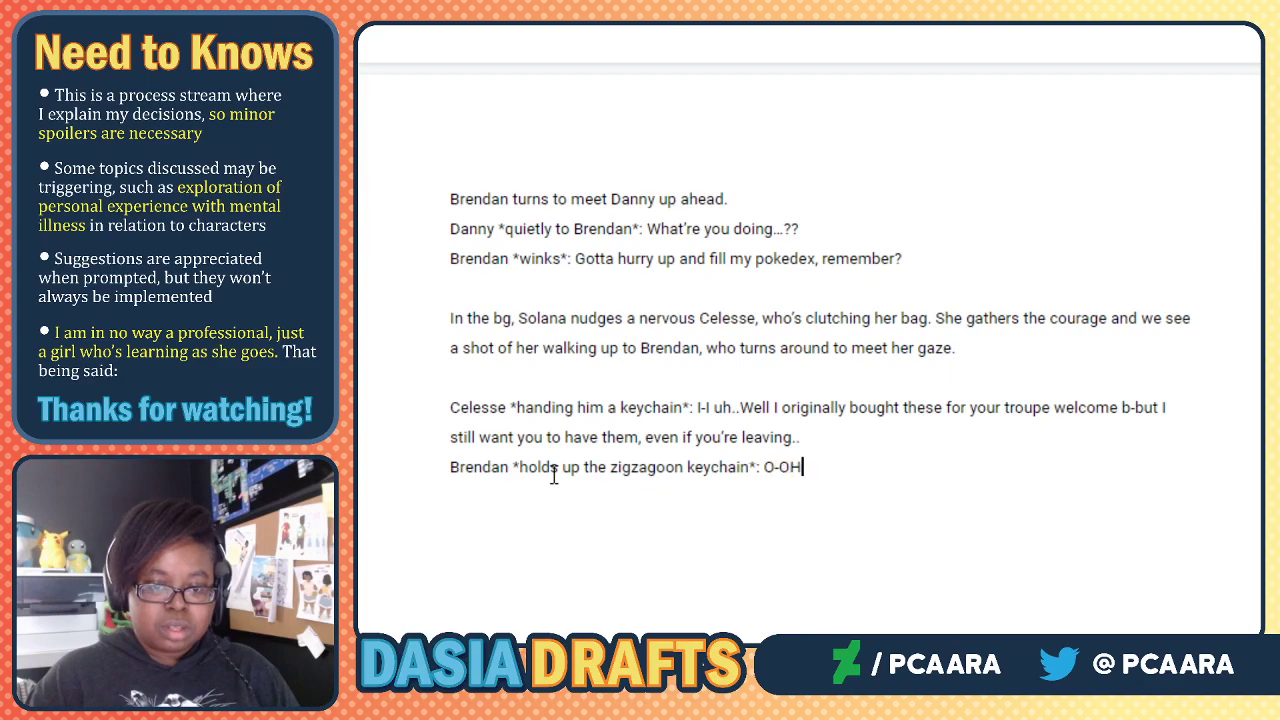
{"action": "type", "text": "! I LOVE IT!!"}
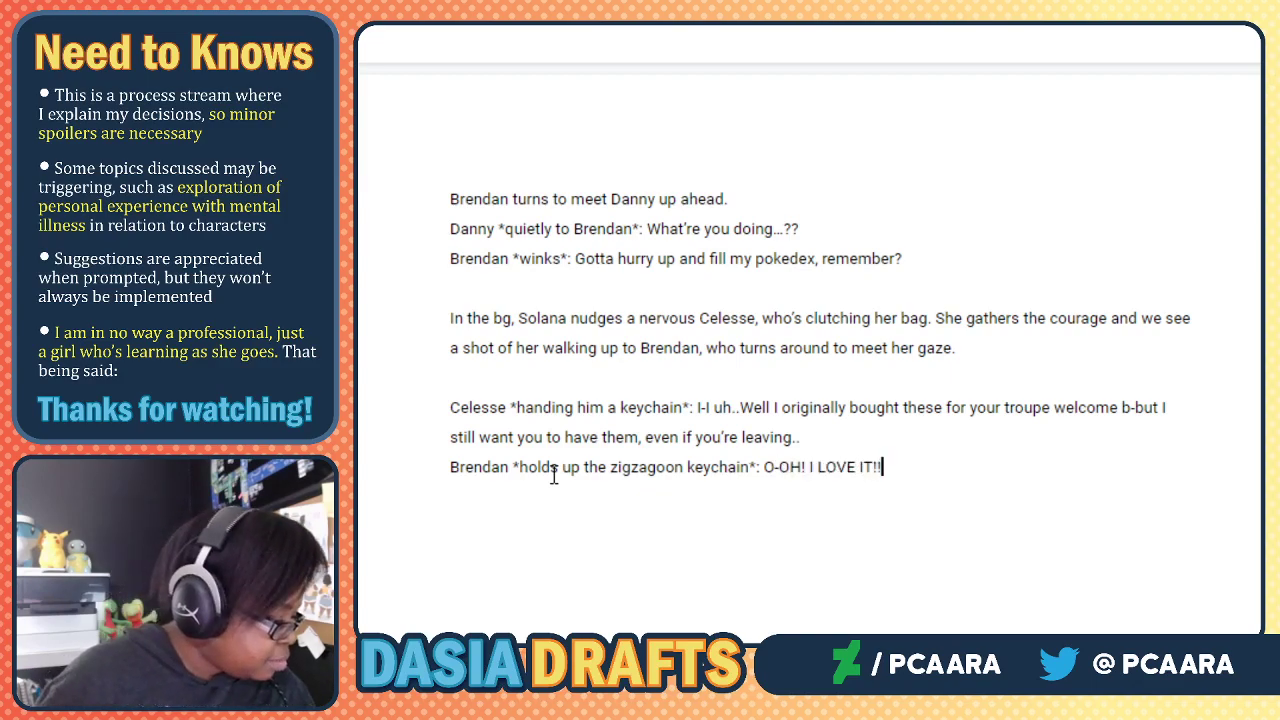
{"action": "type", "text": " It's so cute!!!"}
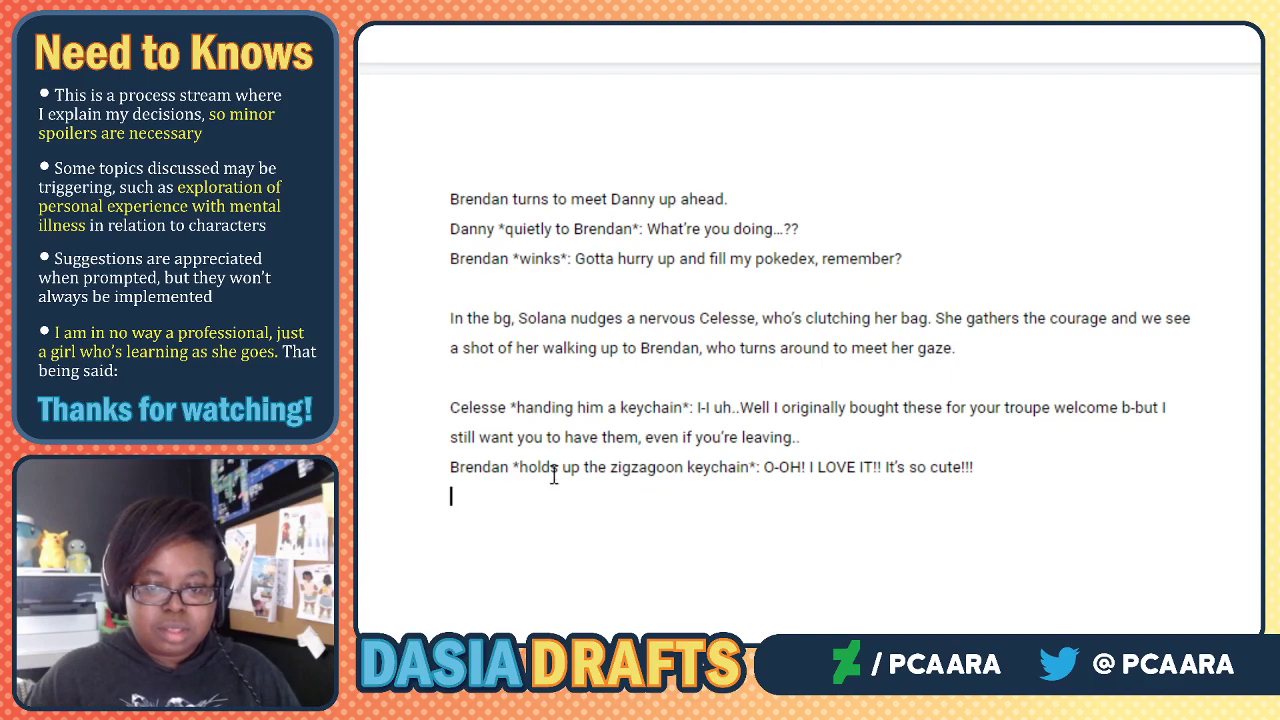
Leave a blank line and write the description "Celesse blushes as Brendan coddles the keychain".
{"action": "key", "text": "Return"}
{"action": "type", "text": "Celesse "}
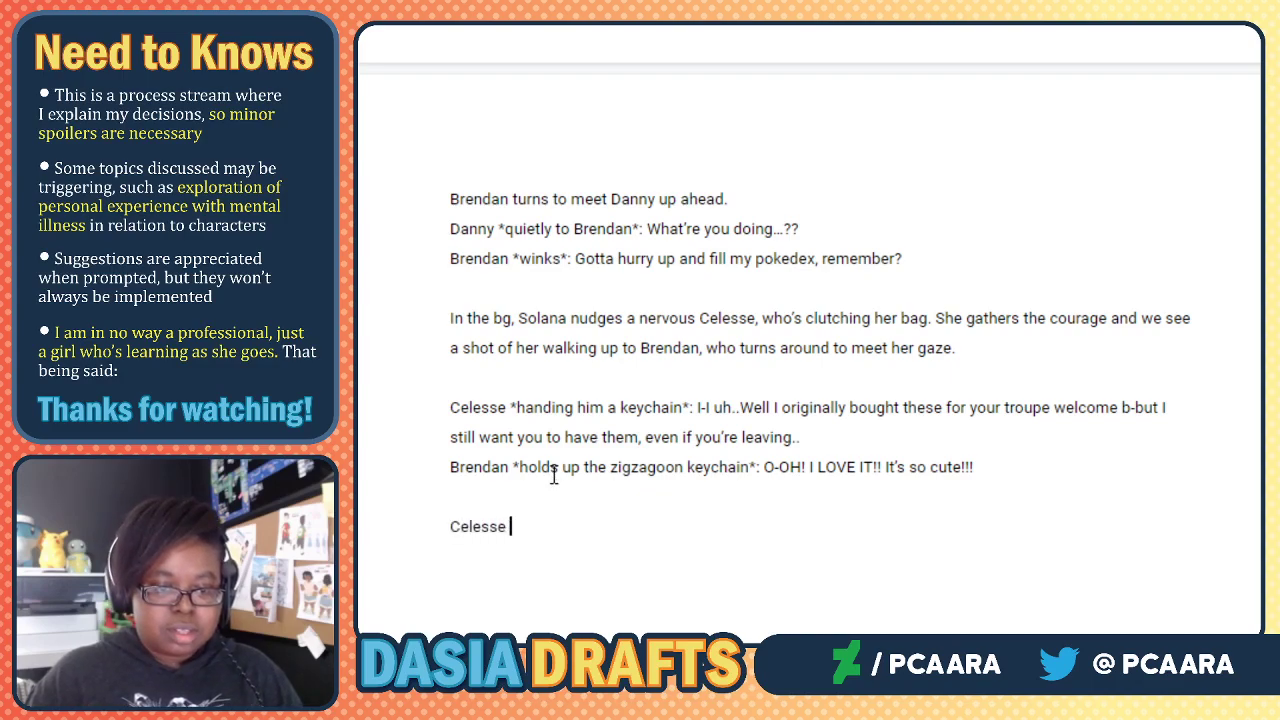
{"action": "type", "text": "blushes as Brendan coddles the keychain"}
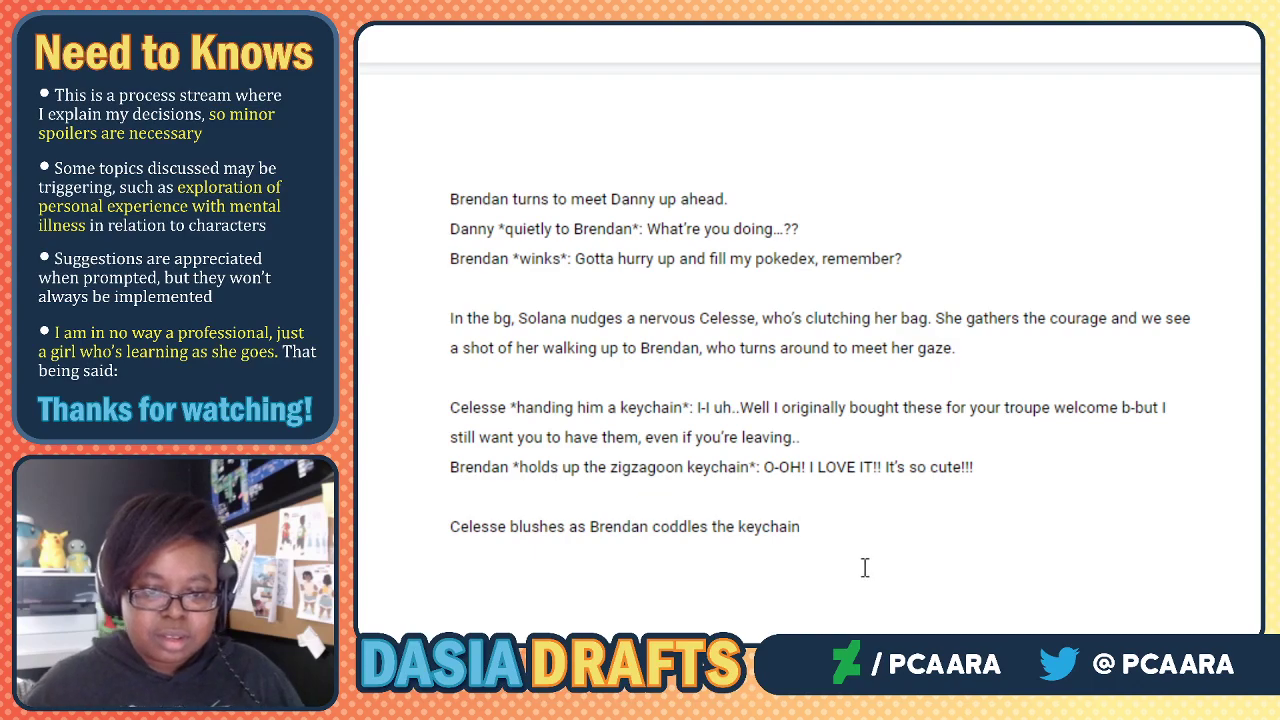
Add "Thank you!!" to the end of Brendan's zigzagoon keychain line.
{"action": "left_click", "coordinate": [806, 467]}
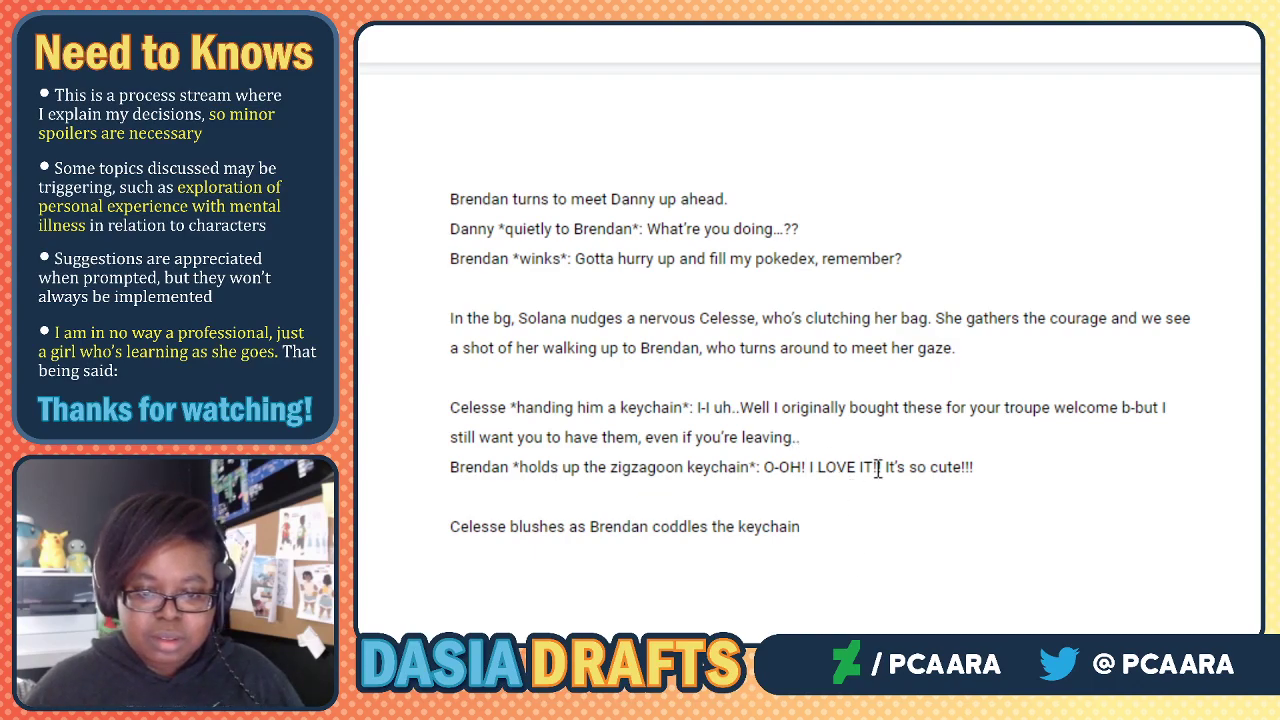
{"action": "left_click", "coordinate": [845, 528]}
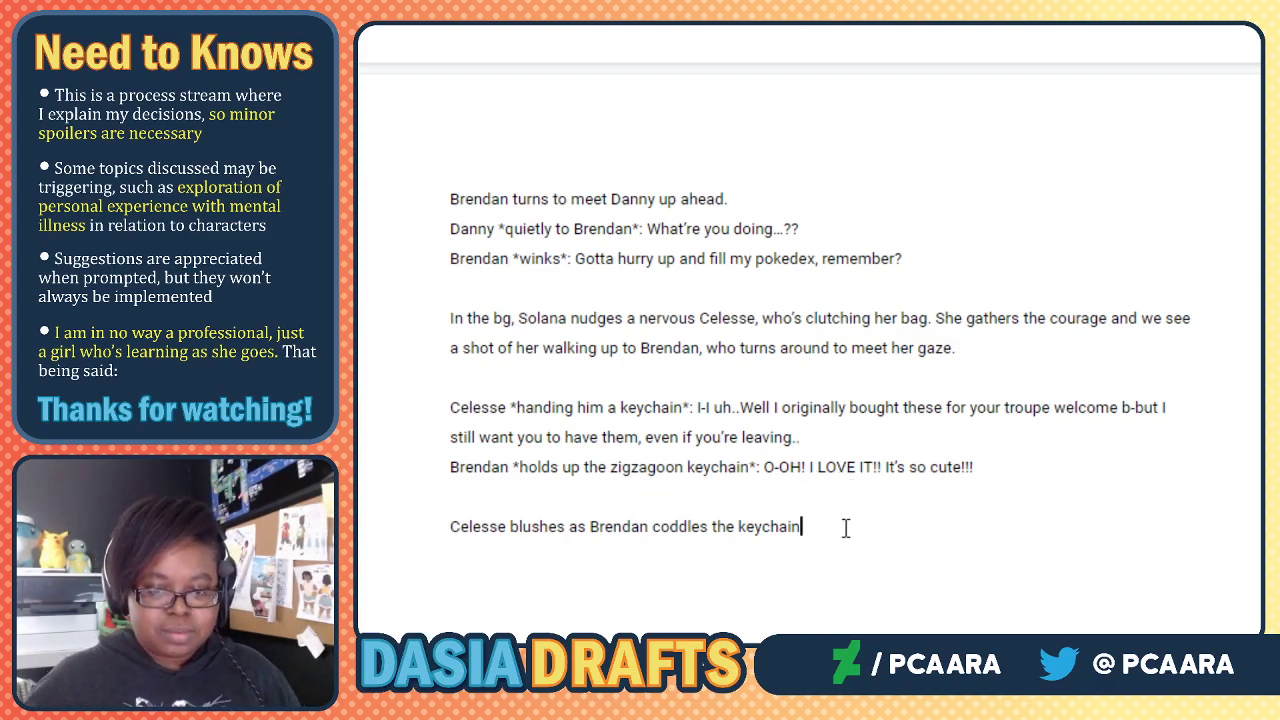
{"action": "left_click", "coordinate": [1001, 464]}
{"action": "type", "text": "Thank you!!"}
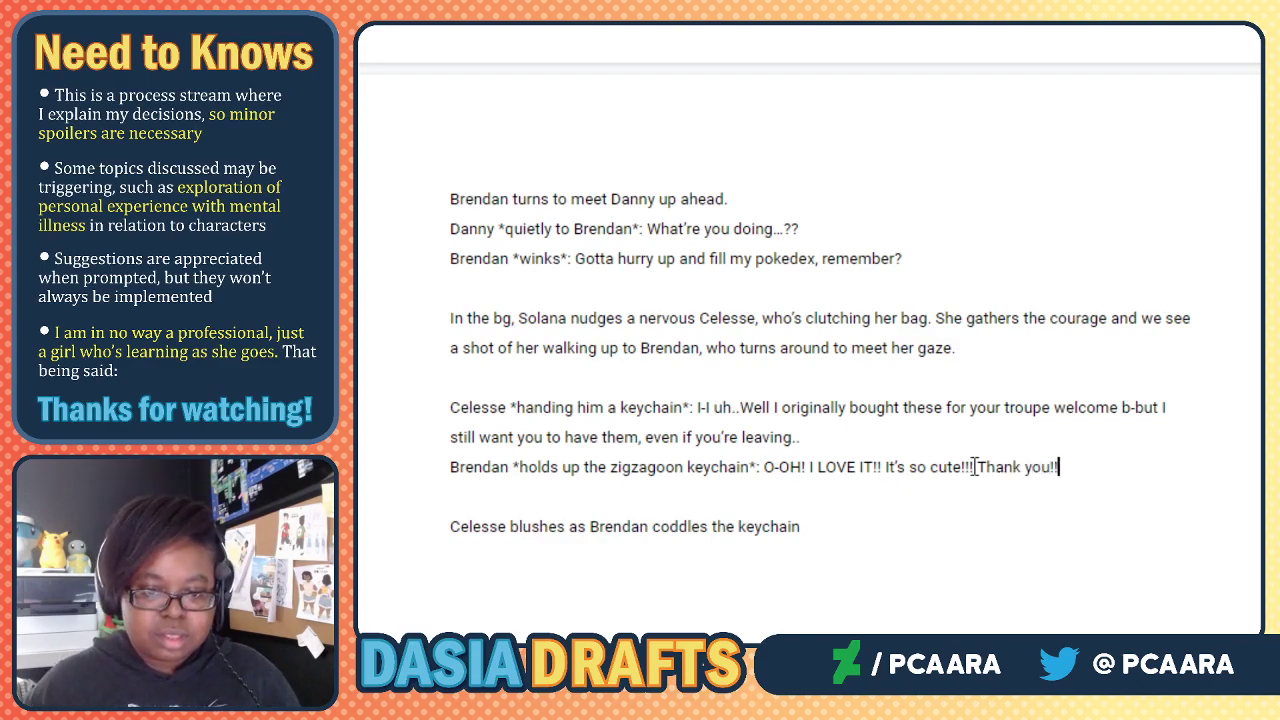
Extend the description of Celesse blushing with ", wide eyed and excited. Meanwhile Danny looks away - slightly jealous. That's when".
{"action": "left_click", "coordinate": [862, 506]}
{"action": "left_click", "coordinate": [849, 525]}
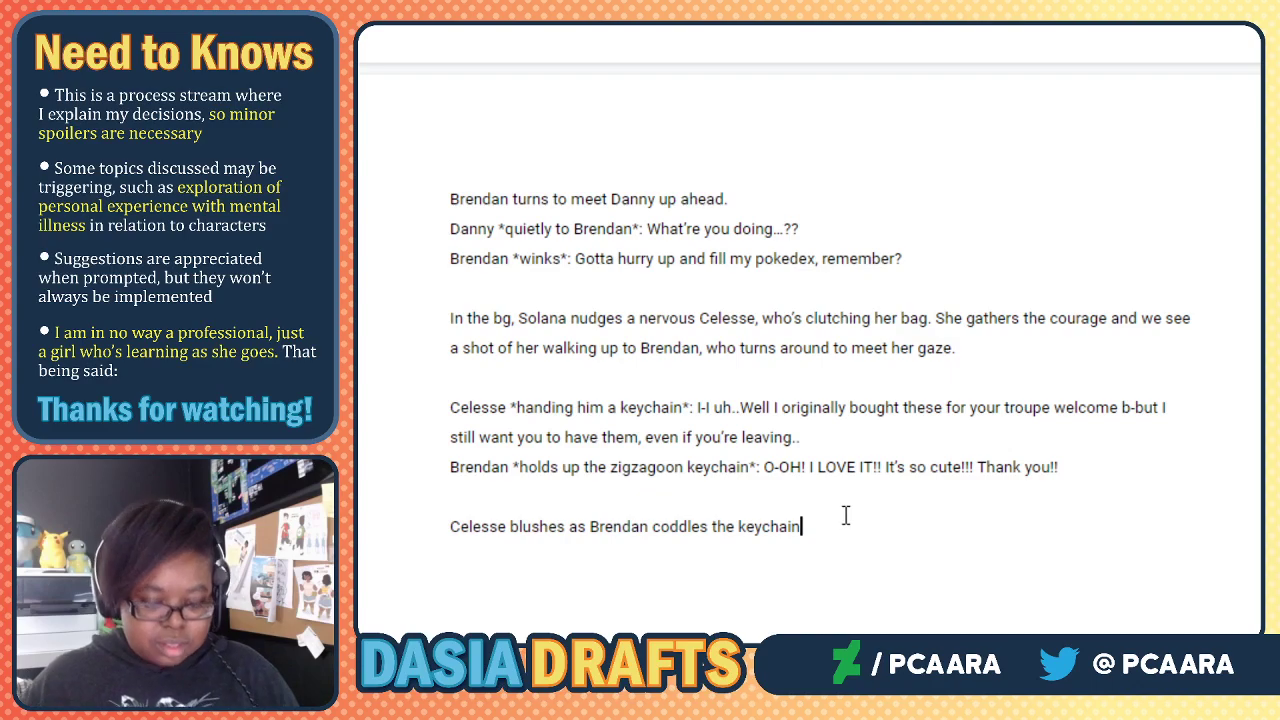
{"action": "type", "text": ", wide-eyed and excited. Meanwhile ann"}
{"action": "key", "text": "BackSpace"}
{"action": "key", "text": "BackSpace"}
{"action": "key", "text": "BackSpace"}
{"action": "type", "text": "Dann"}
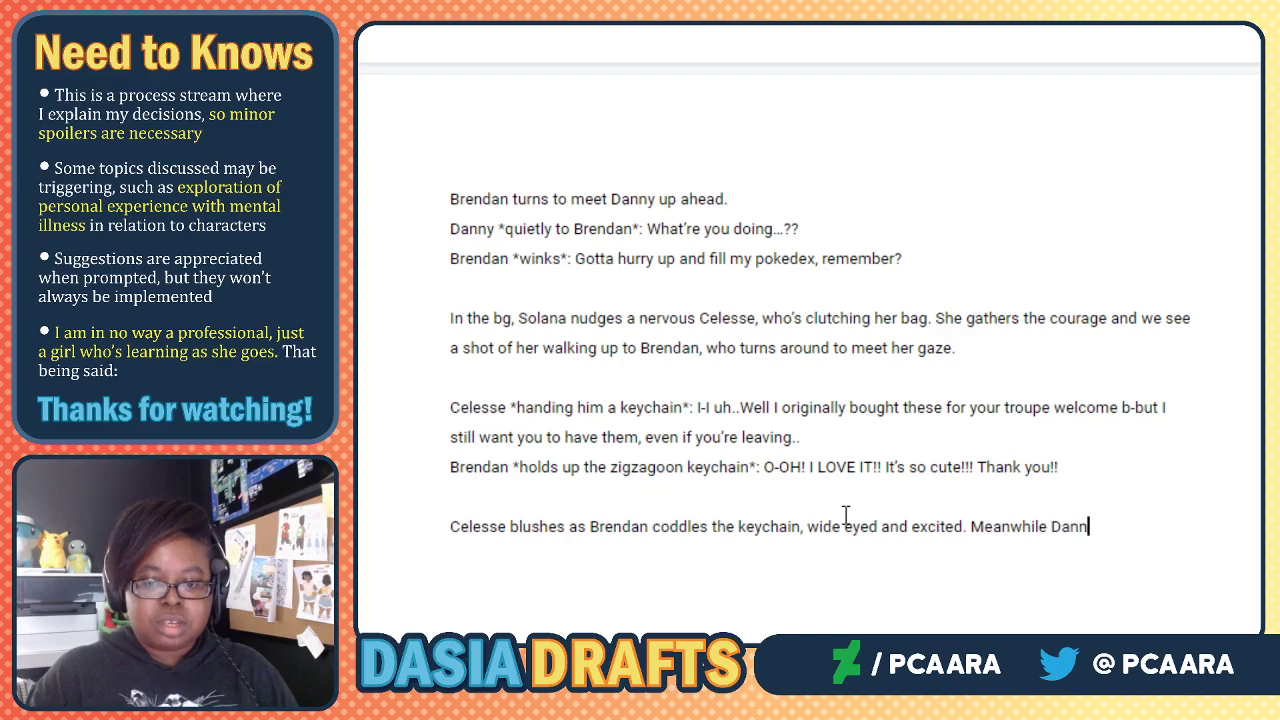
{"action": "type", "text": "y looks away"}
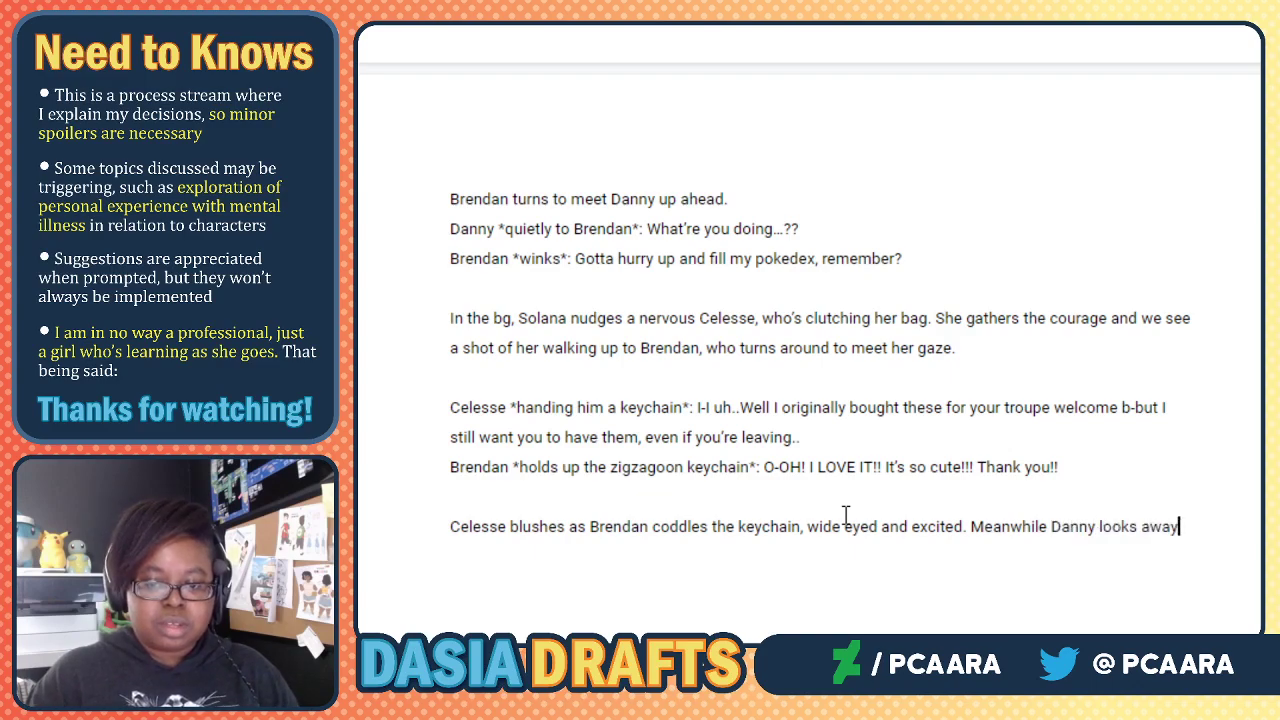
{"action": "type", "text": " - slightly jealou"}
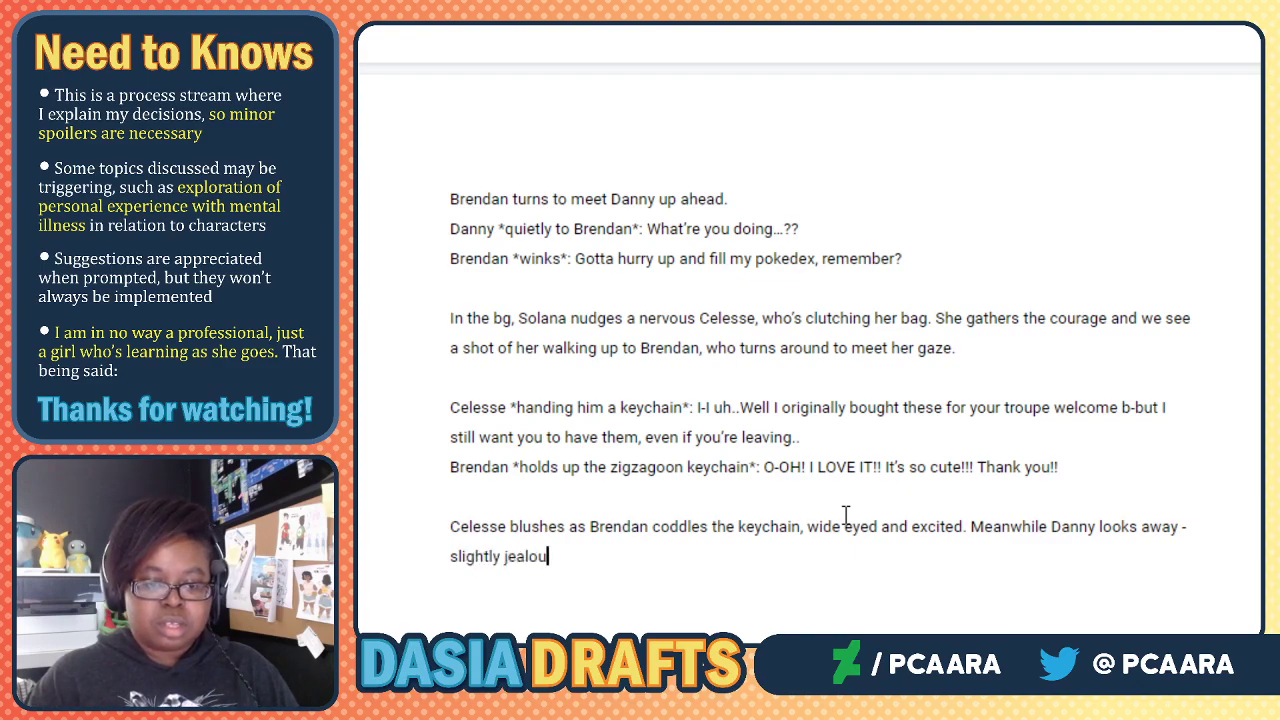
{"action": "type", "text": "s. That's when"}
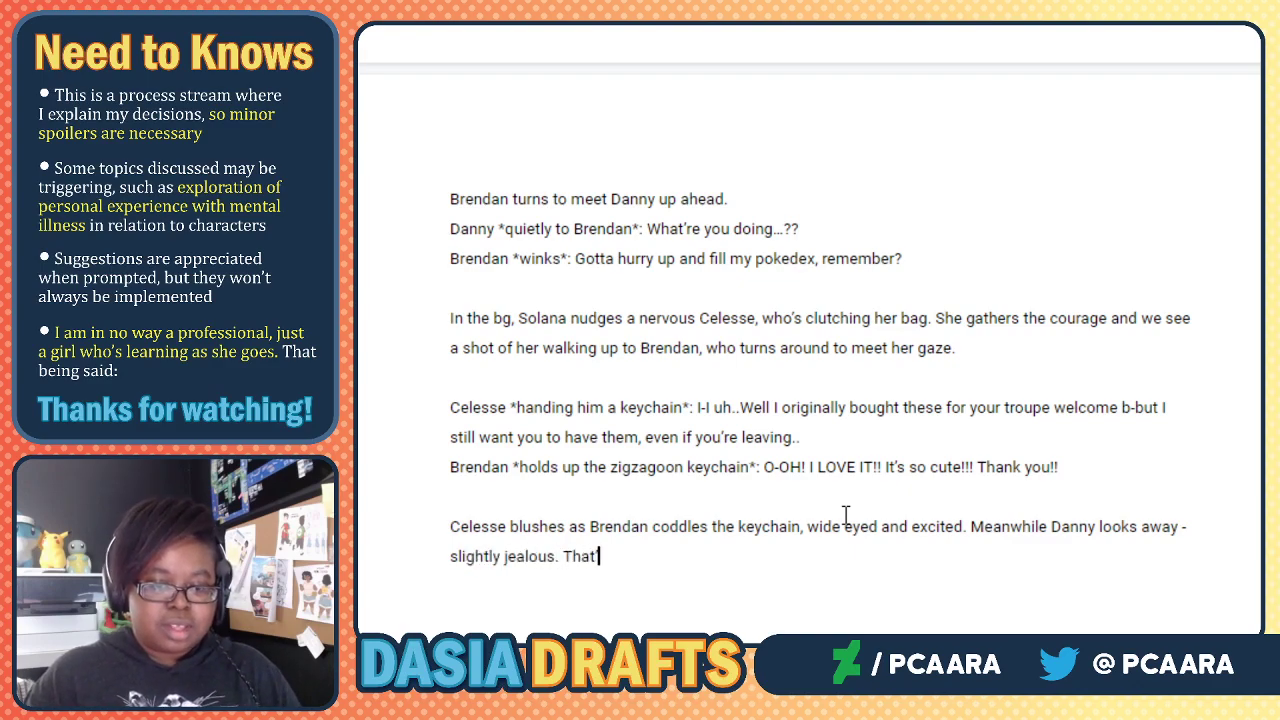
Complete the sentence with "we see a shot of a treecko keychain being held towards his face.".
{"action": "type", "text": " we see a shot "}
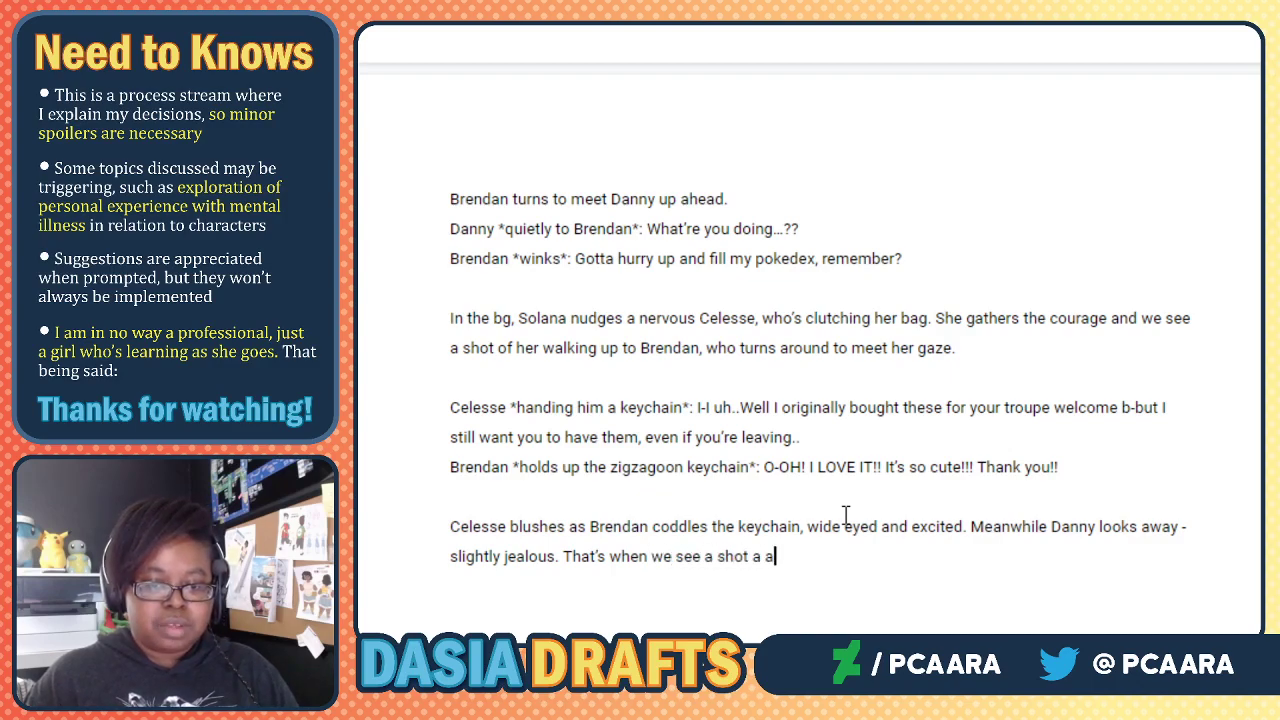
{"action": "type", "text": "of a treecko charm being h"}
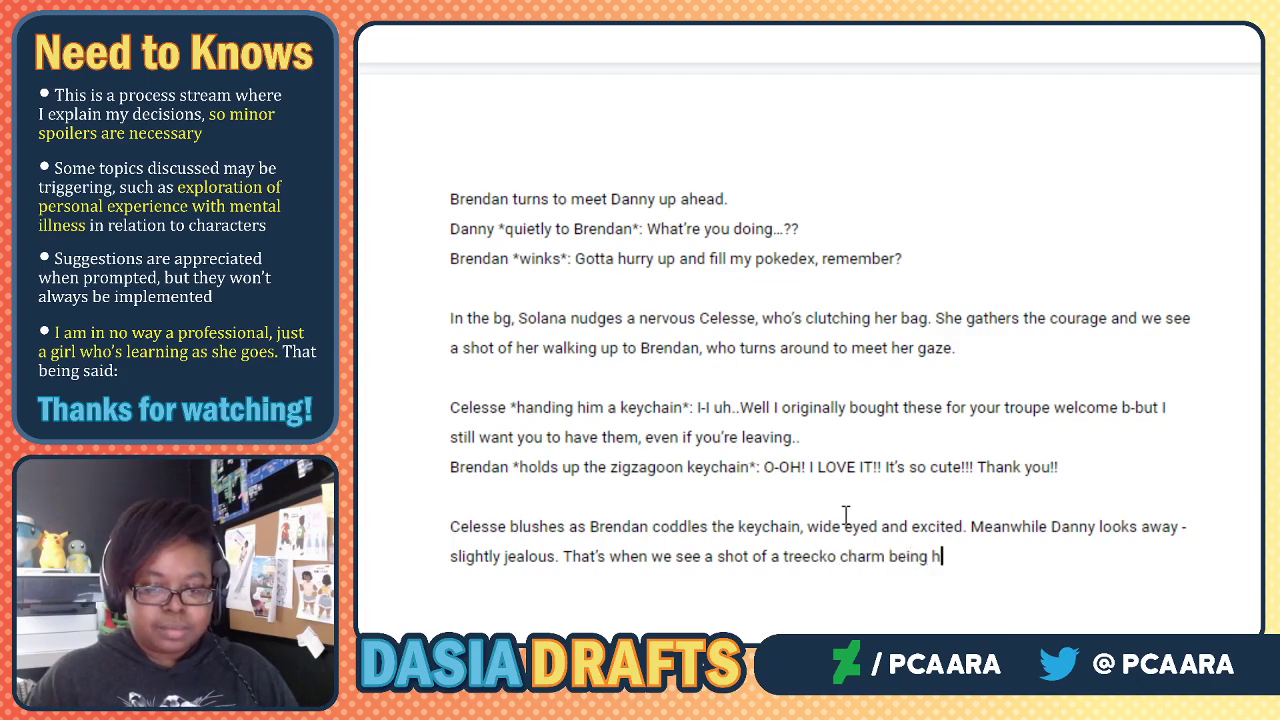
{"action": "type", "text": "eld towards hi"}
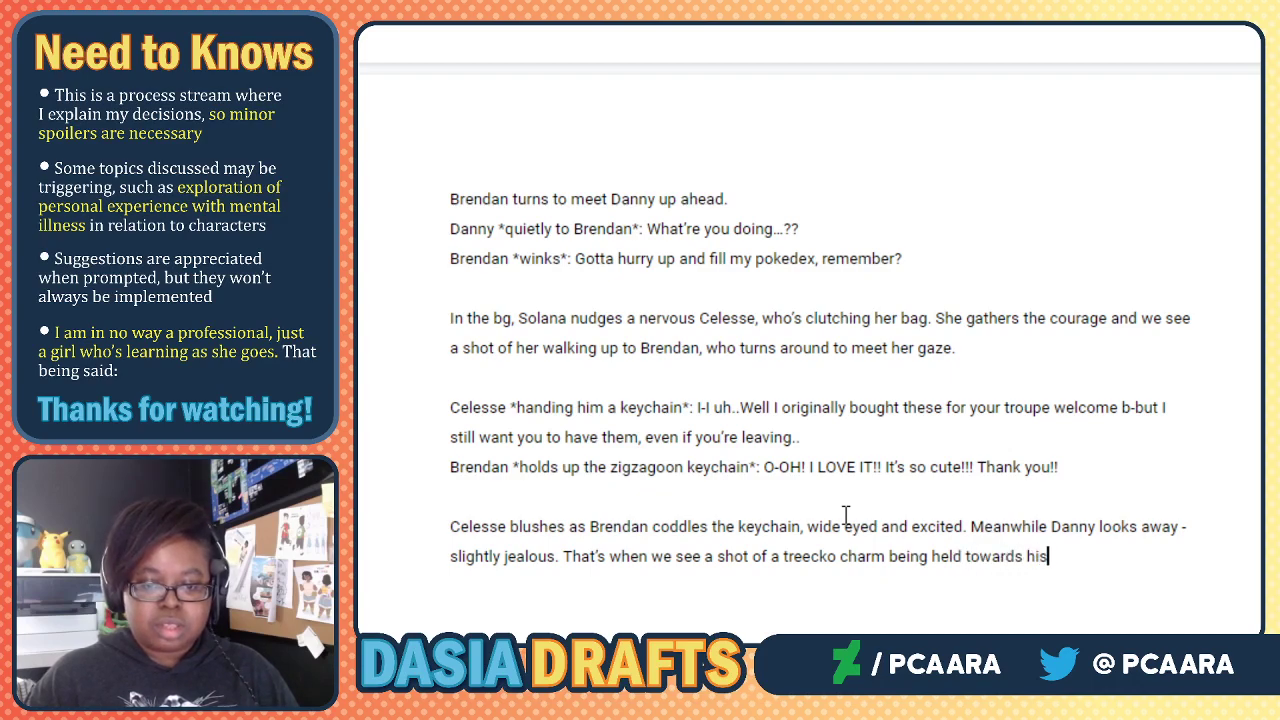
{"action": "type", "text": "s"}
{"action": "left_click_drag", "start_coordinate": [887, 558], "coordinate": [843, 553]}
{"action": "type", "text": "keychain"}
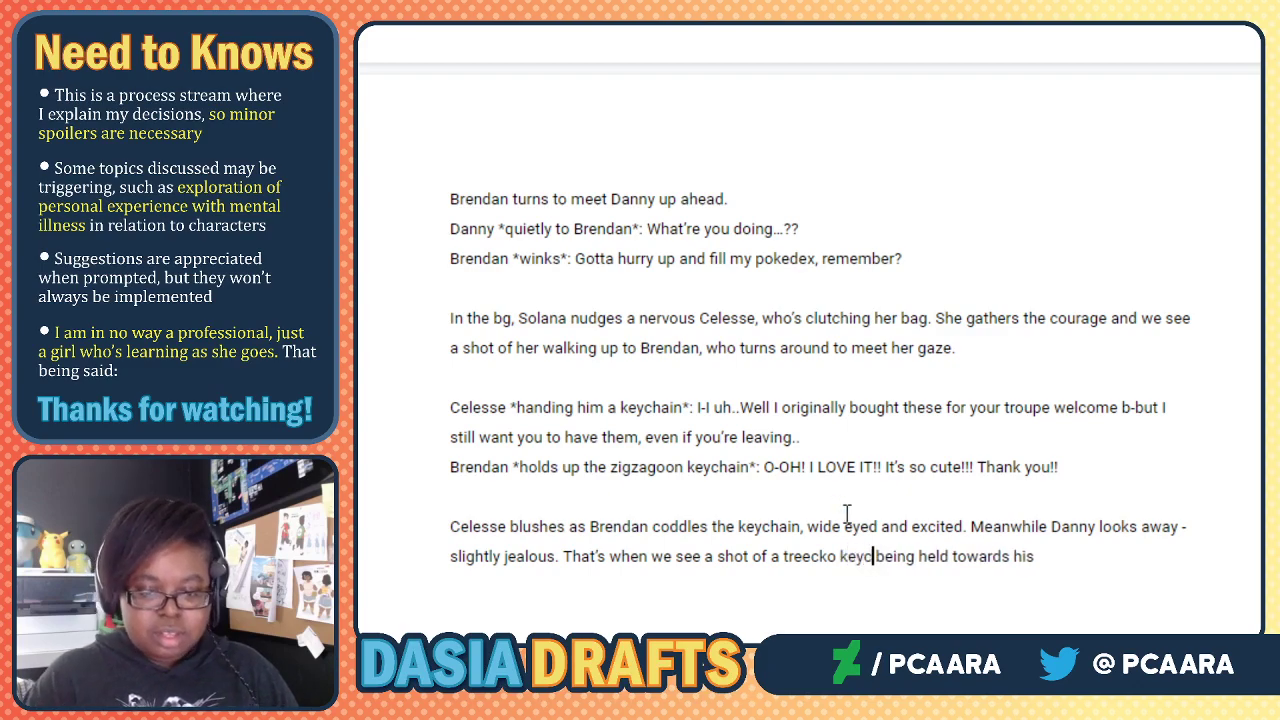
{"action": "left_click", "coordinate": [1090, 581]}
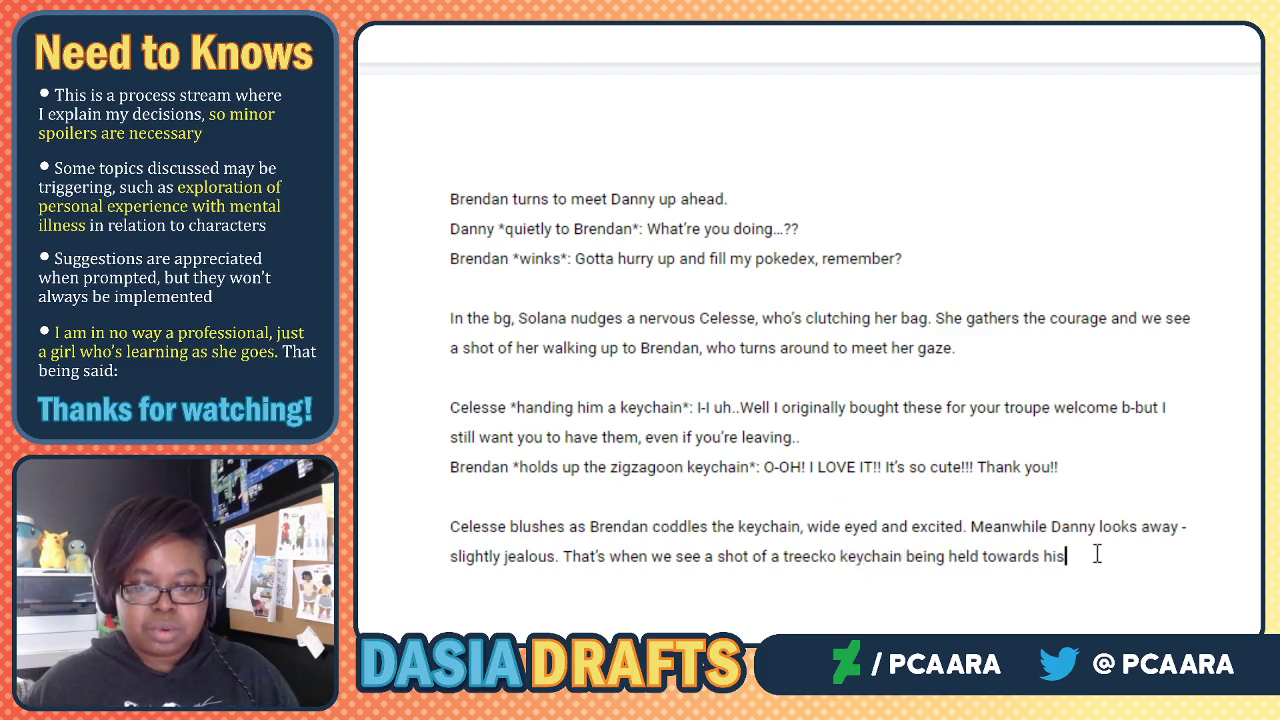
{"action": "type", "text": "face."}
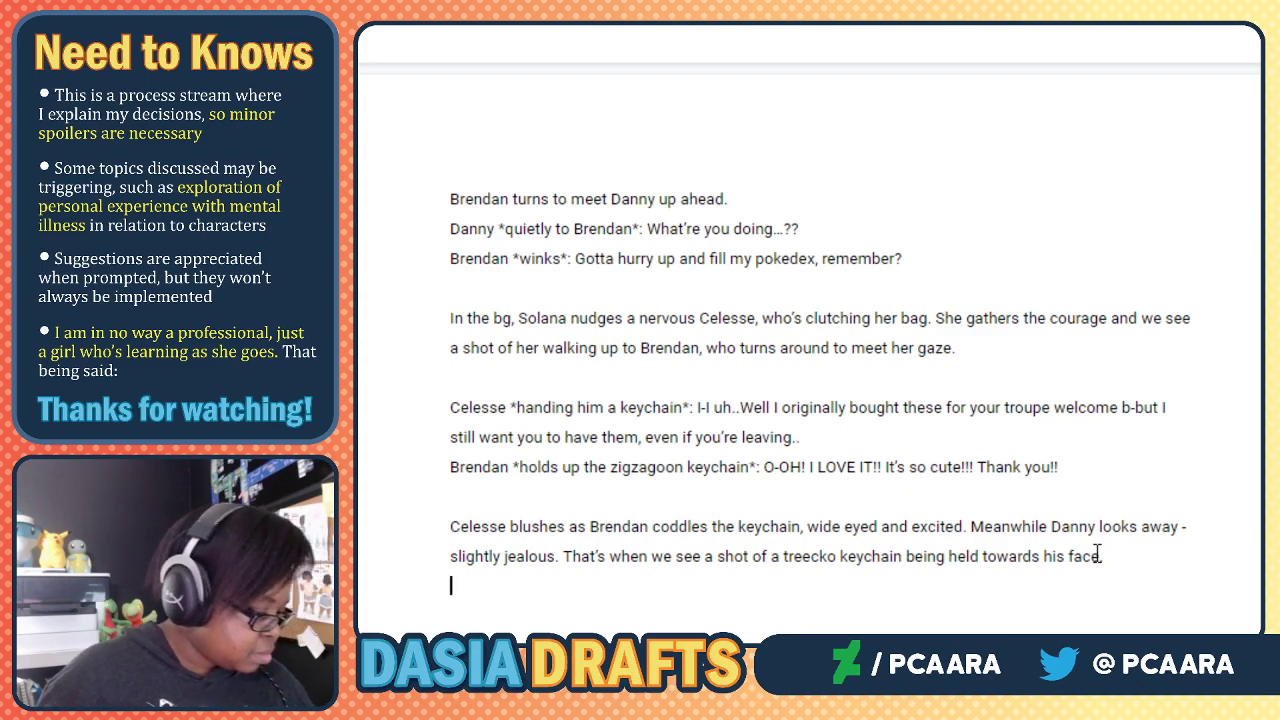
Add "Danny turns back, eyes open in shock as he notices Solana standing there." and start a new line.
{"action": "type", "text": "Danny turns back, eyes"}
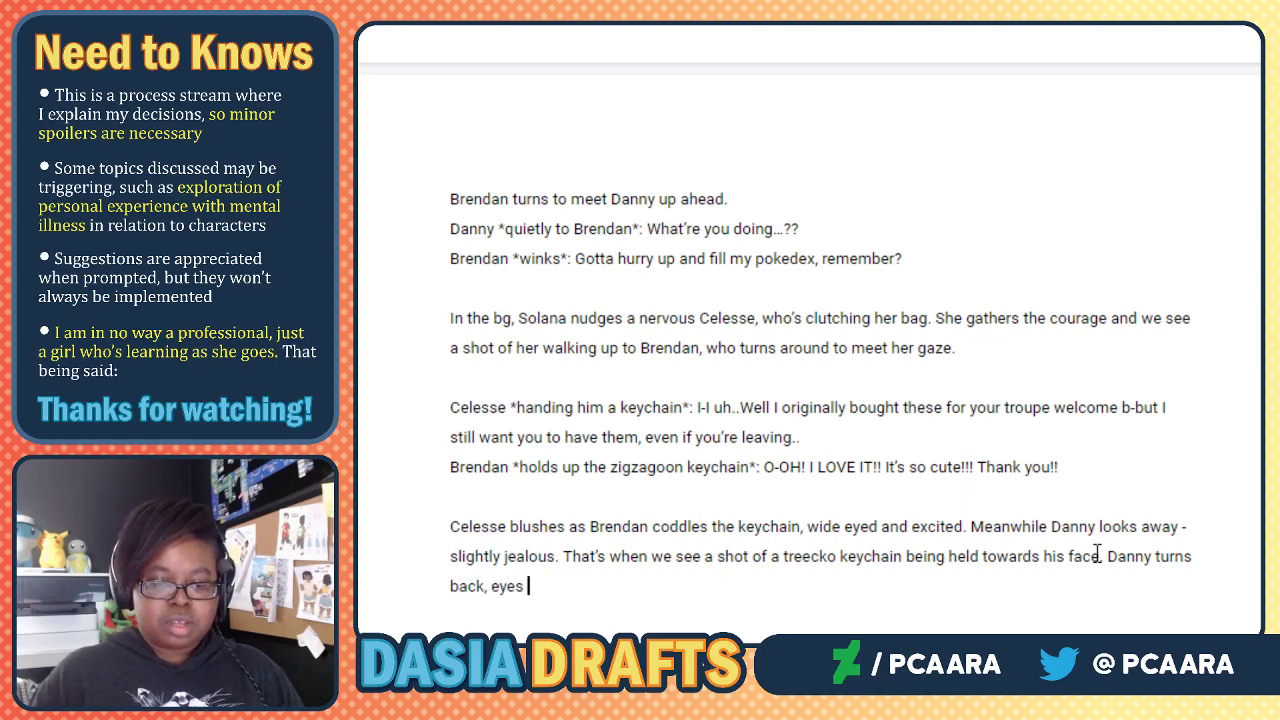
{"action": "type", "text": " open in"}
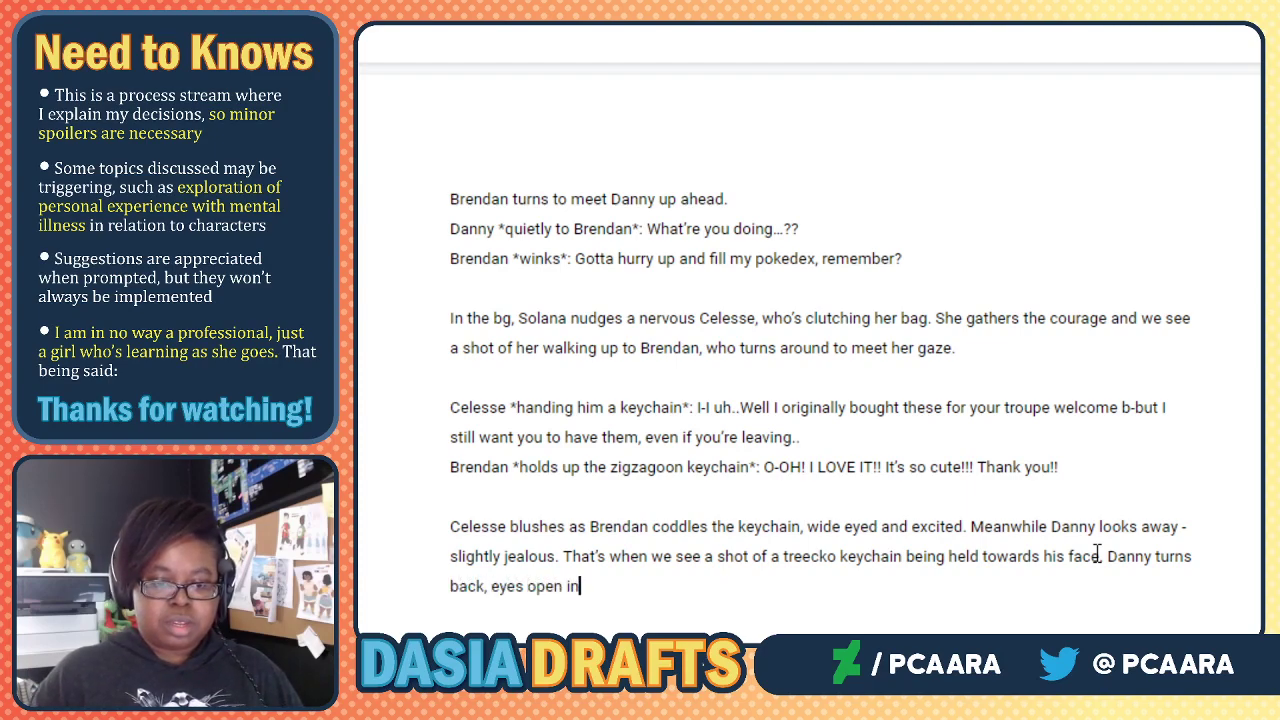
{"action": "type", "text": " shock as he notices Solana standi"}
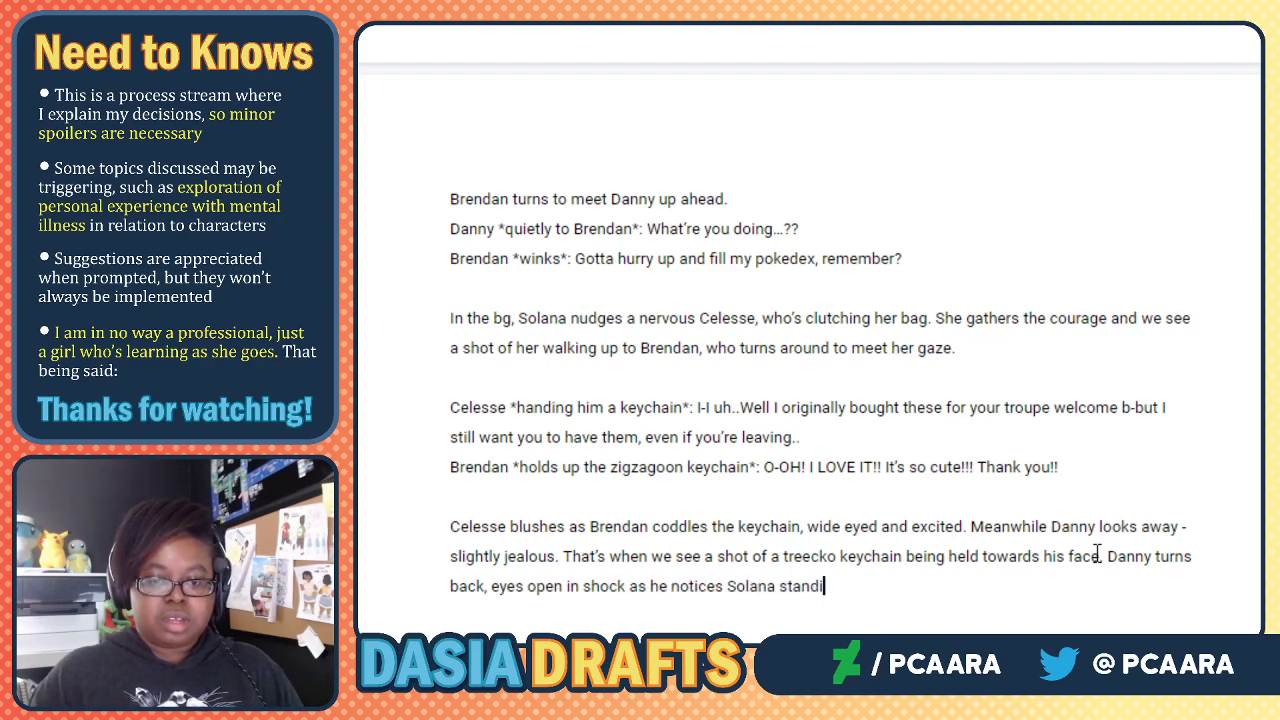
{"action": "type", "text": "ng there"}
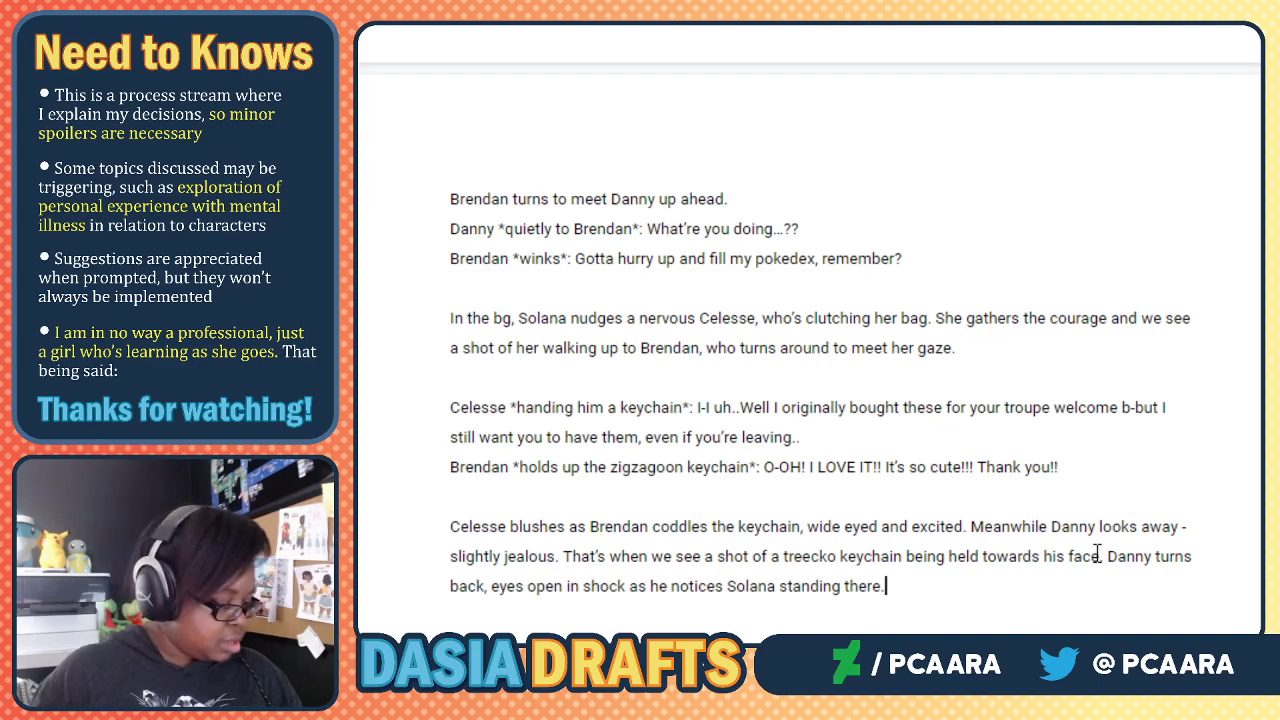
{"action": "type", "text": "."}
{"action": "key", "text": "Return"}
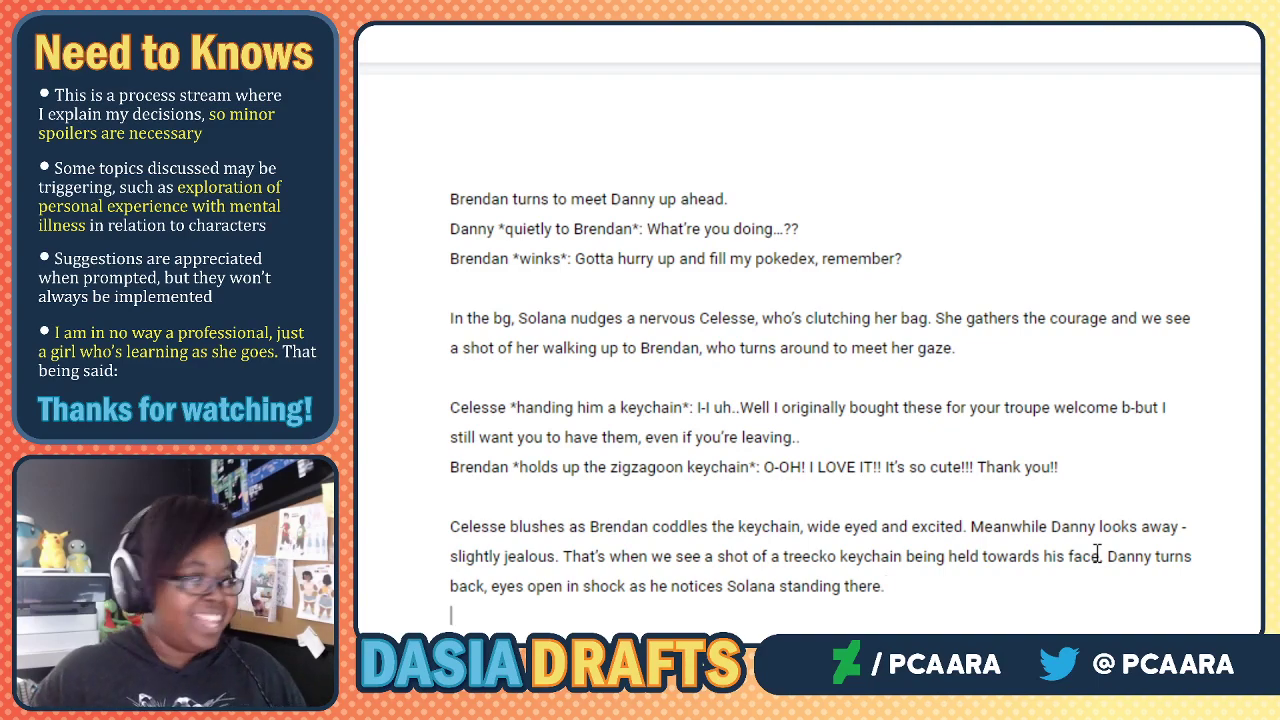
In the earlier group reunion scene, bold "Celesse *very happy*:" and color her dialogue blue.
{"action": "scroll", "coordinate": [1097, 550], "scroll_direction": "down", "scroll_amount": 4}
{"action": "scroll", "coordinate": [720, 457], "scroll_direction": "up", "scroll_amount": 15}
{"action": "scroll", "coordinate": [828, 271], "scroll_direction": "down", "scroll_amount": 3}
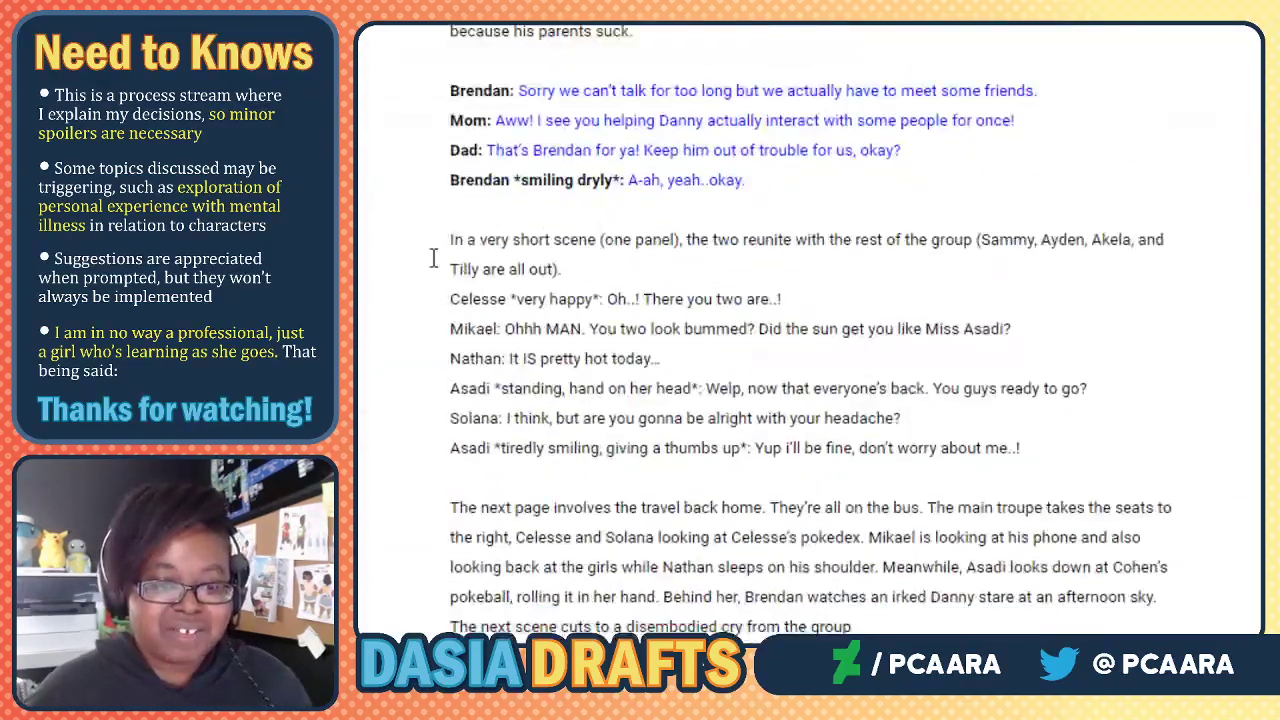
{"action": "triple_click", "coordinate": [576, 299]}
{"action": "left_click", "coordinate": [593, 297]}
{"action": "left_click_drag", "start_coordinate": [604, 297], "coordinate": [452, 305]}
{"action": "key", "text": "ctrl+b"}
{"action": "left_click", "coordinate": [645, 292]}
{"action": "left_click_drag", "start_coordinate": [613, 299], "coordinate": [792, 300]}
{"action": "left_click", "coordinate": [657, 24]}
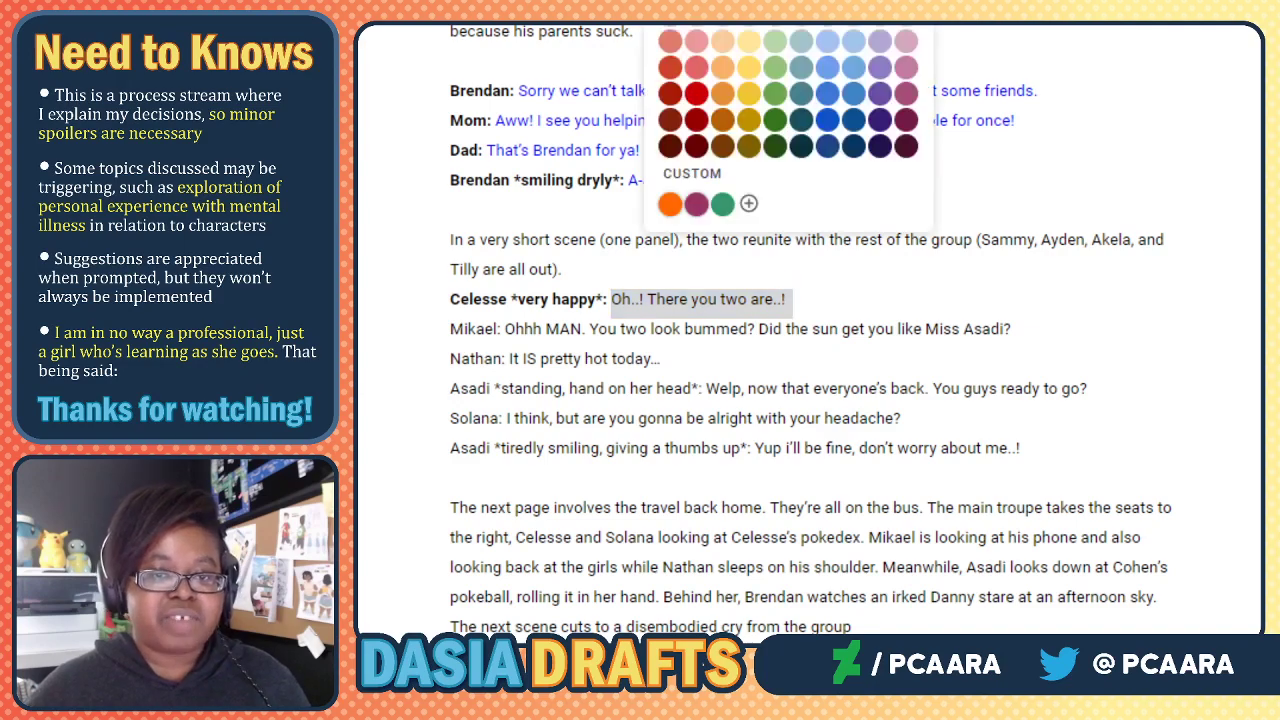
{"action": "left_click", "coordinate": [833, 44]}
{"action": "left_click", "coordinate": [620, 332]}
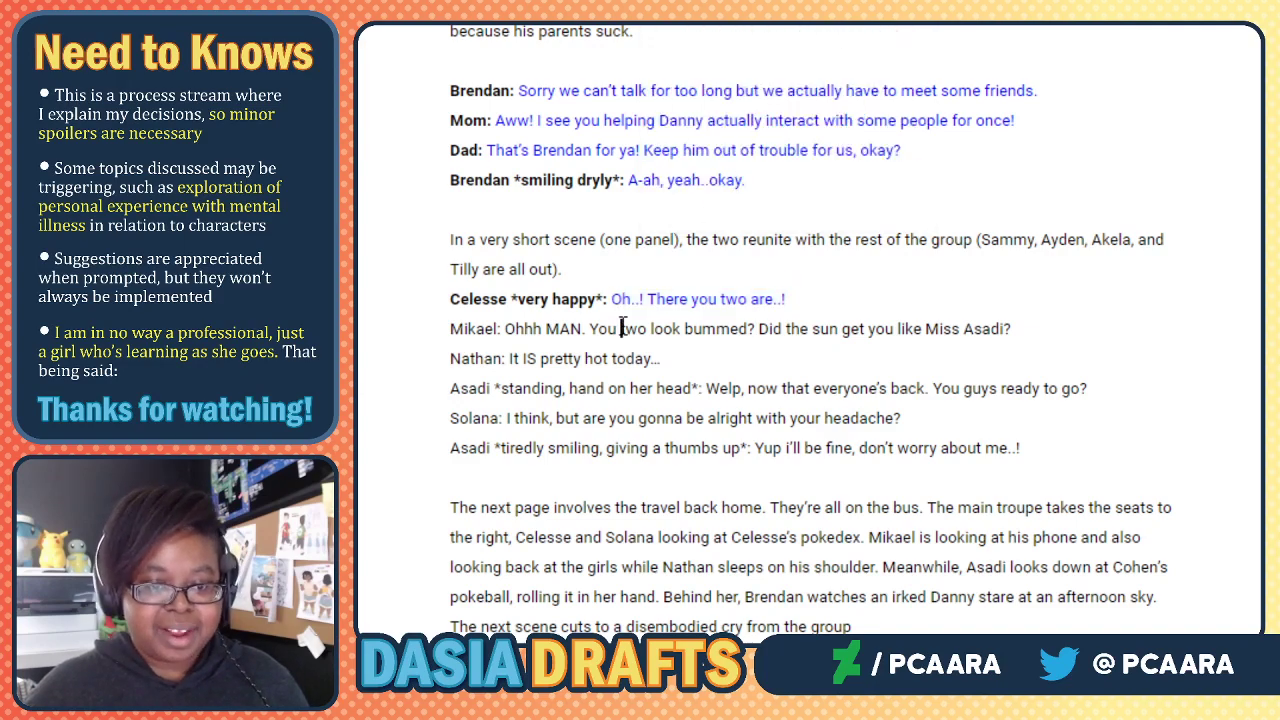
Bold the speaker label "Mikael:" and color his "Ohhh MAN" dialogue blue.
{"action": "left_click_drag", "start_coordinate": [501, 330], "coordinate": [453, 323]}
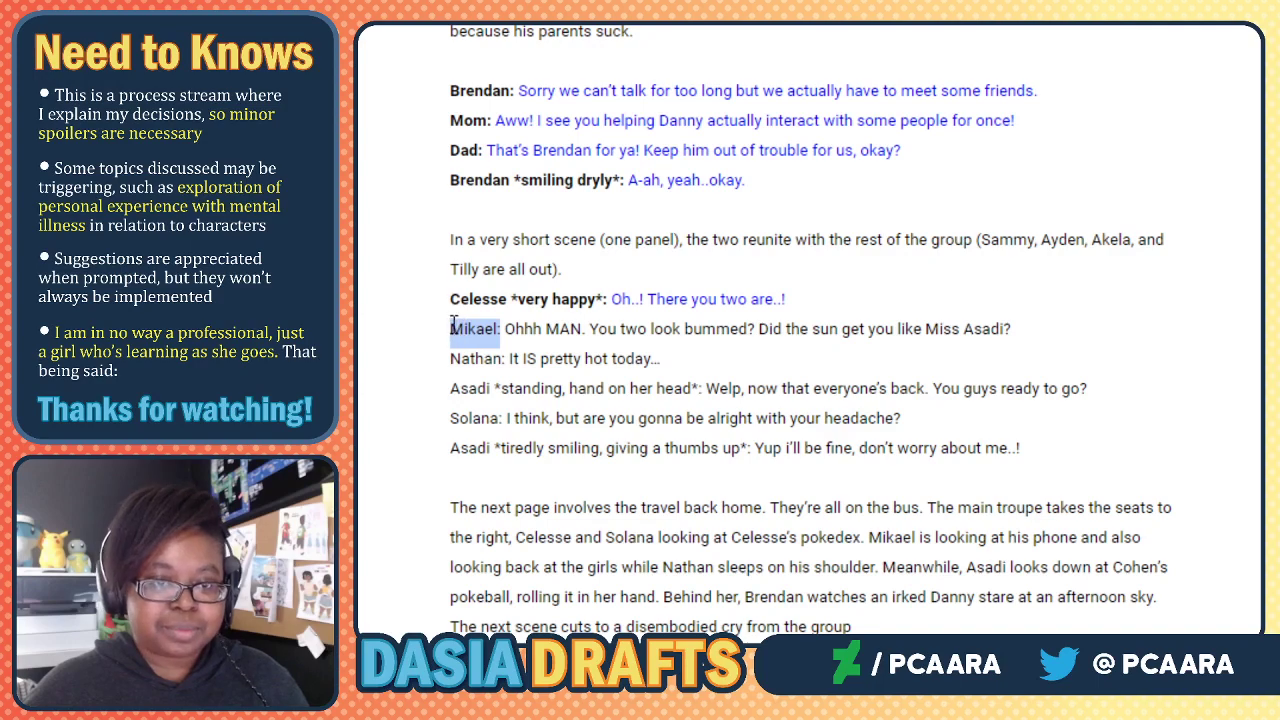
{"action": "key", "text": "ctrl+b"}
{"action": "left_click", "coordinate": [548, 332]}
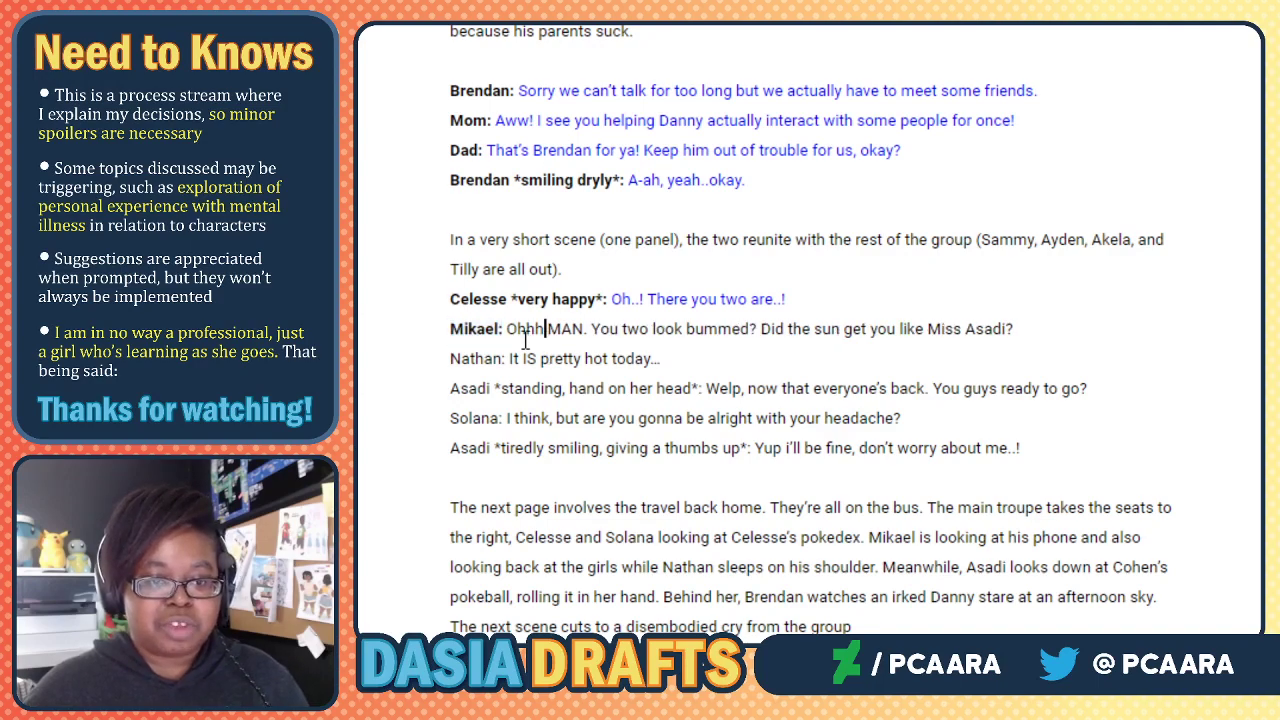
{"action": "left_click_drag", "start_coordinate": [508, 330], "coordinate": [1023, 330]}
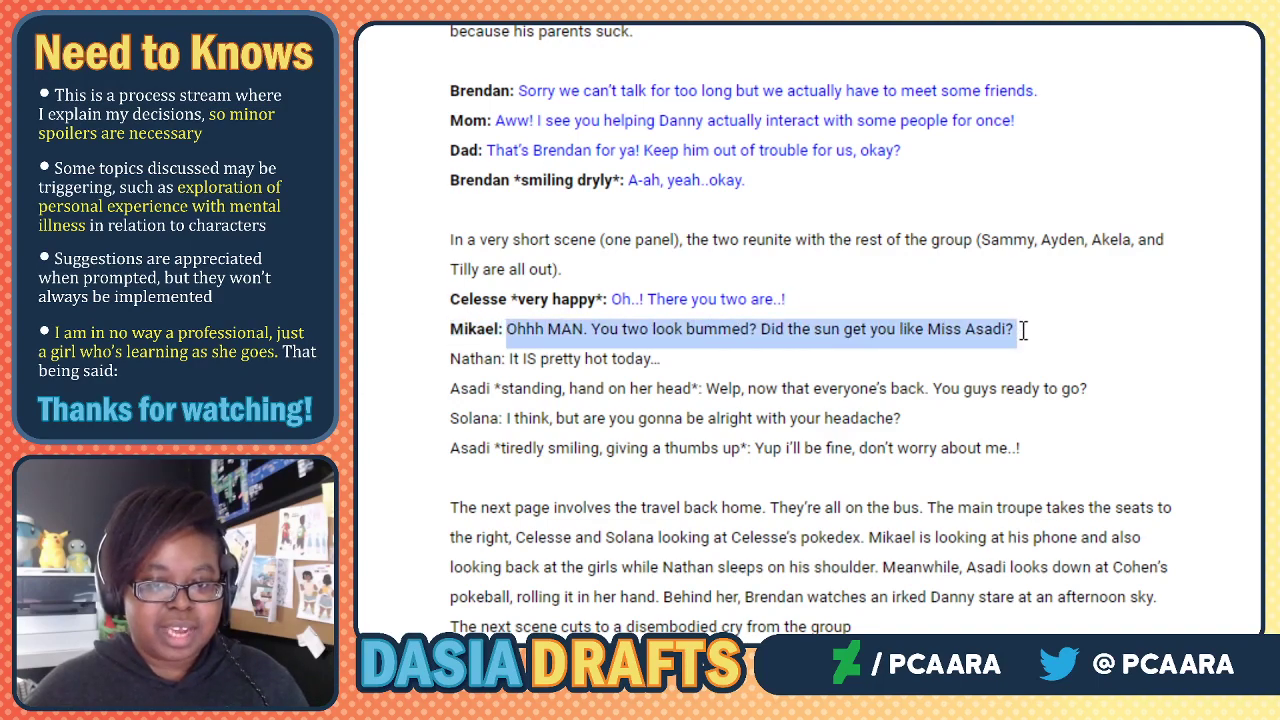
{"action": "left_click", "coordinate": [657, 22]}
{"action": "left_click", "coordinate": [853, 22]}
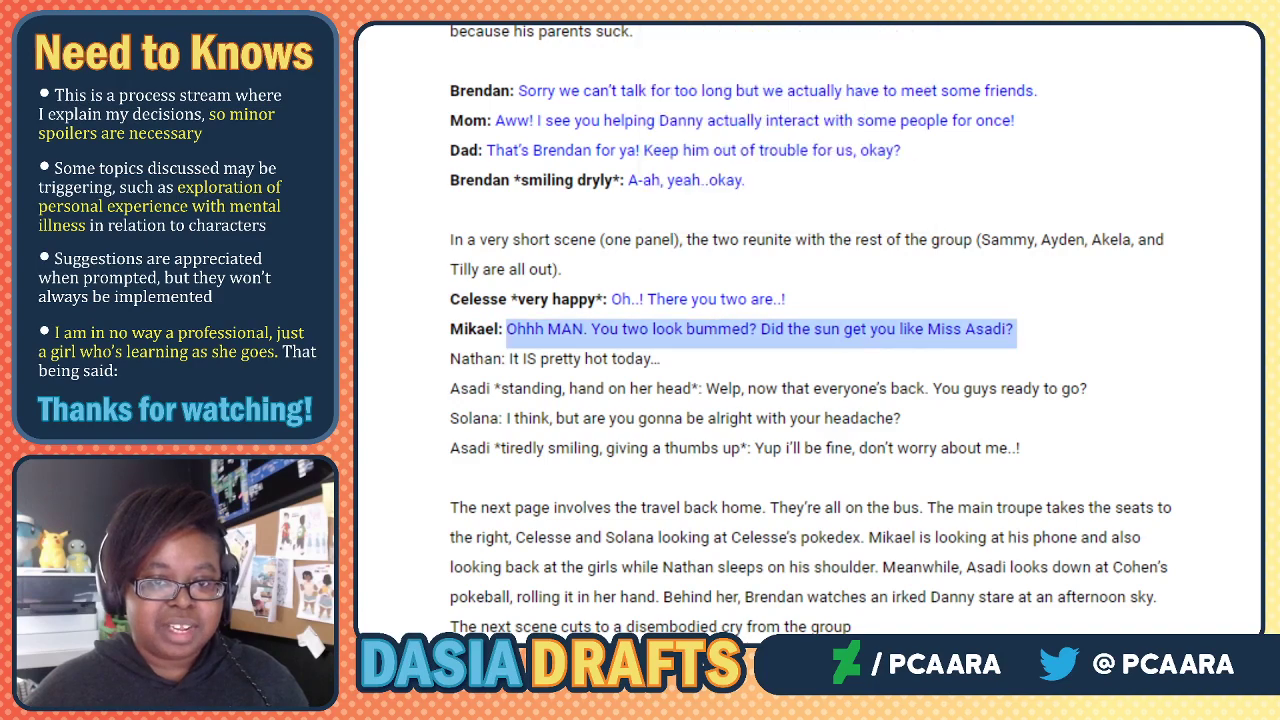
Bold the speaker label "Nathan:" and color his dialogue "It IS pretty hot today…" blue.
{"action": "left_click", "coordinate": [543, 360]}
{"action": "left_click_drag", "start_coordinate": [509, 360], "coordinate": [450, 360]}
{"action": "left_click", "coordinate": [523, 358]}
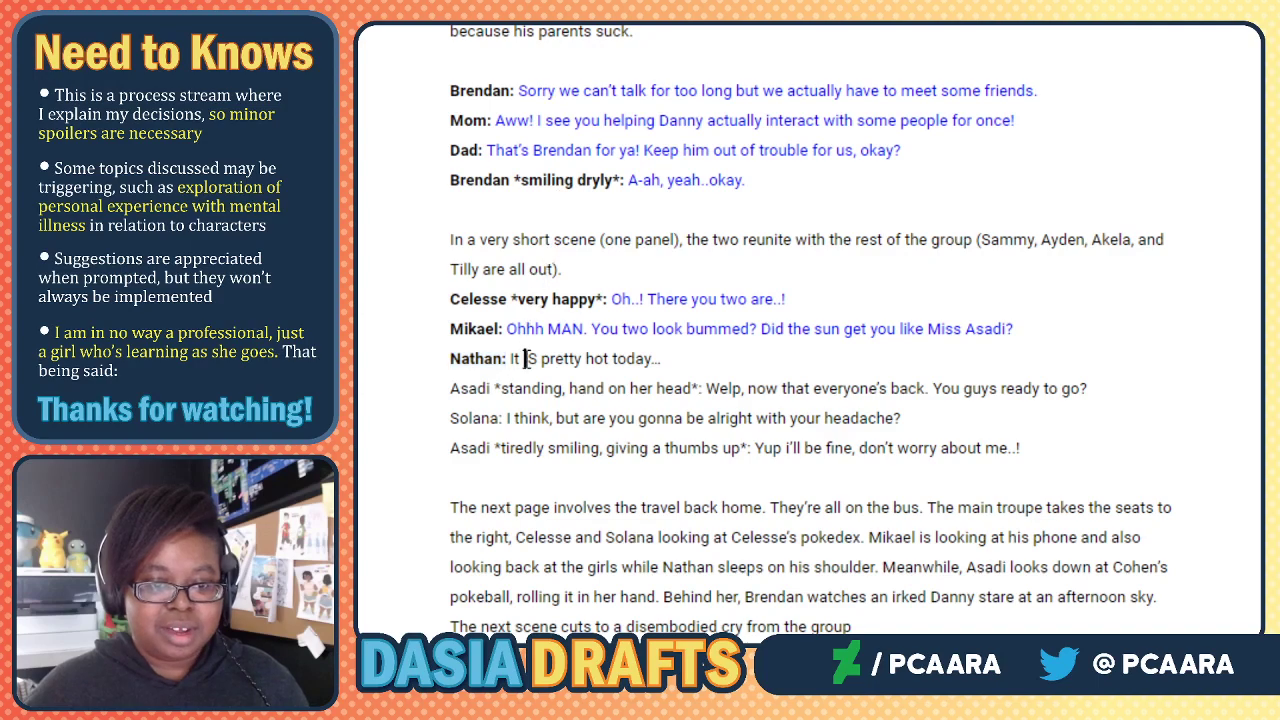
{"action": "left_click_drag", "start_coordinate": [512, 360], "coordinate": [668, 360]}
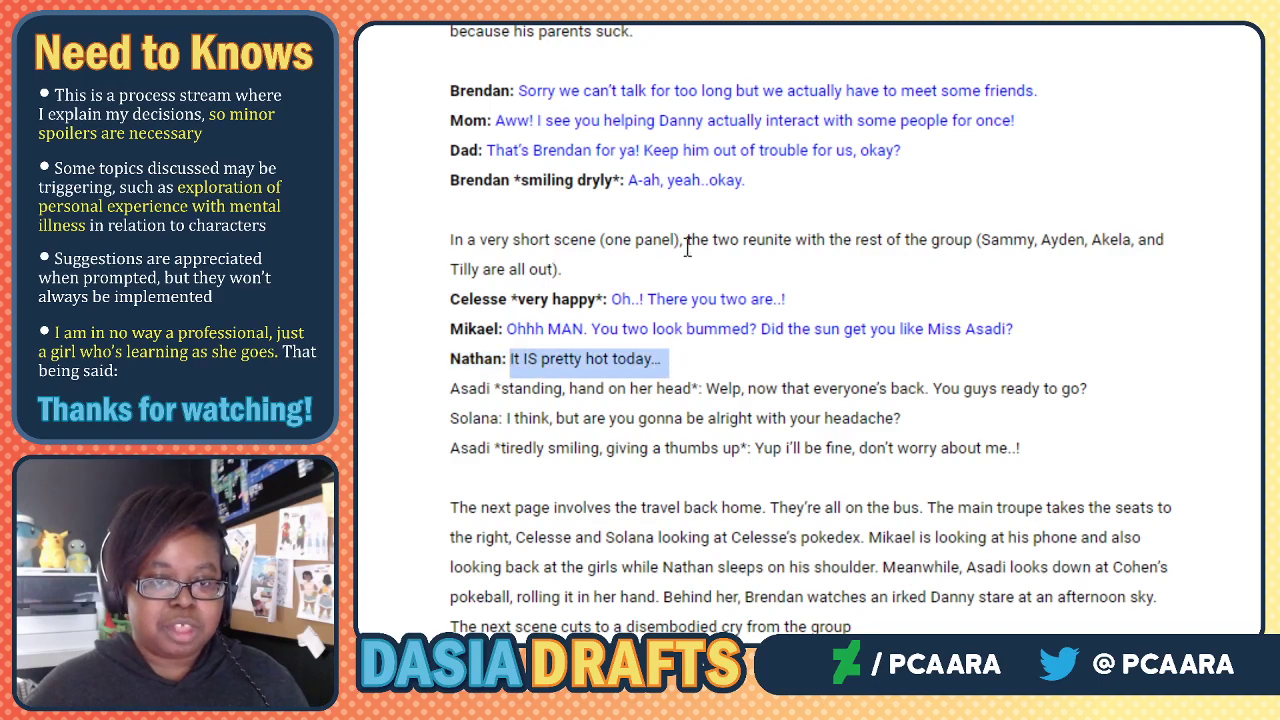
{"action": "left_click", "coordinate": [657, 10]}
{"action": "left_click", "coordinate": [853, 5]}
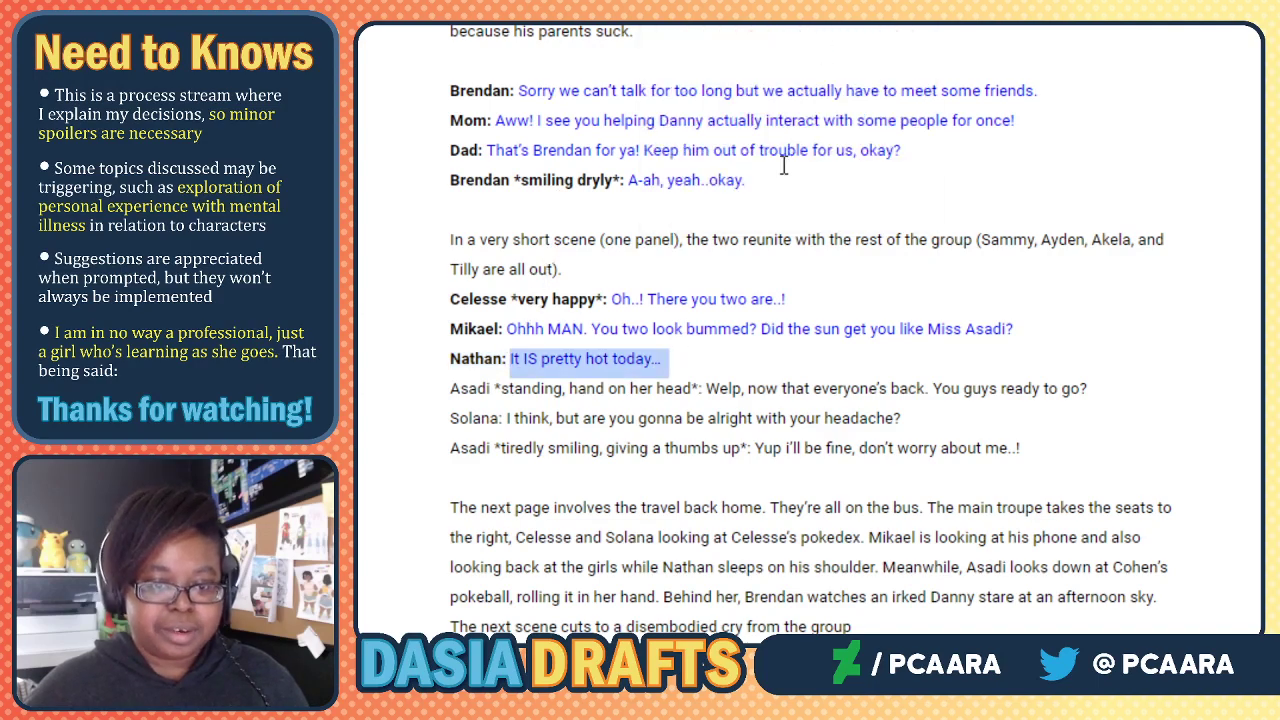
Bold "Asadi *standing, hand on her head*:" and color her dialogue on that line blue.
{"action": "left_click", "coordinate": [643, 418]}
{"action": "triple_click", "coordinate": [671, 395]}
{"action": "left_click", "coordinate": [687, 390]}
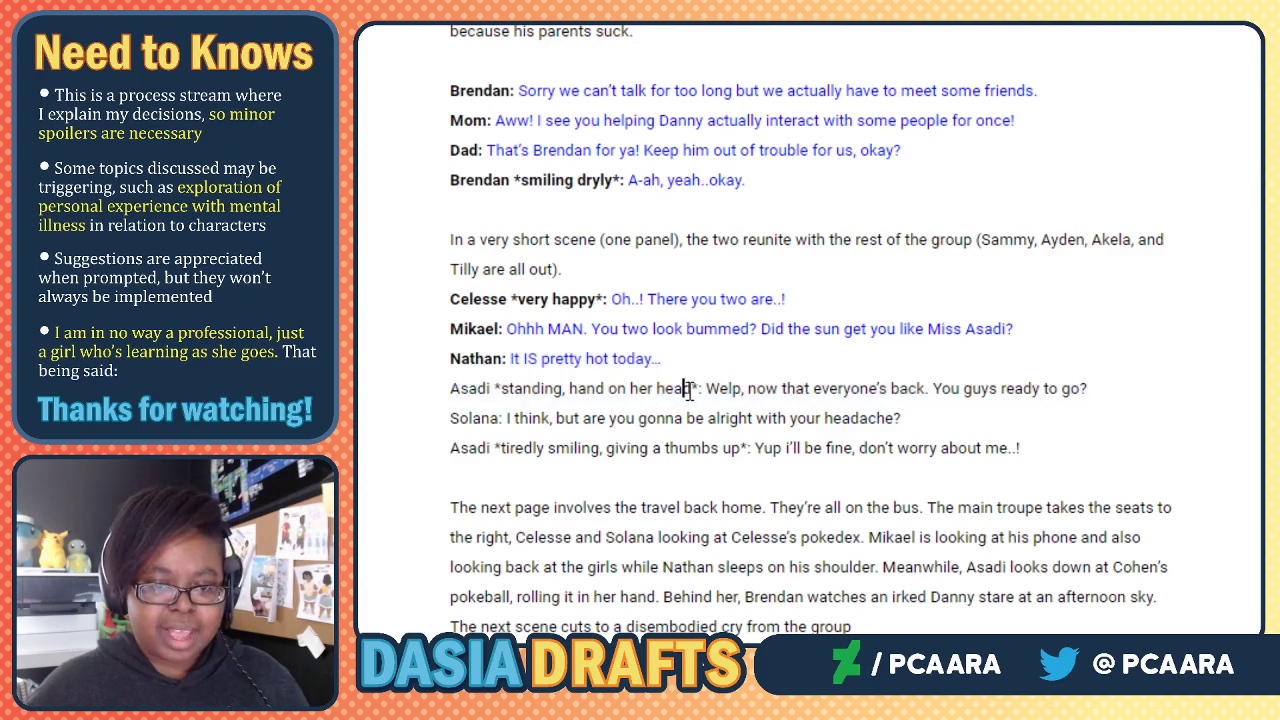
{"action": "left_click_drag", "start_coordinate": [702, 388], "coordinate": [429, 394]}
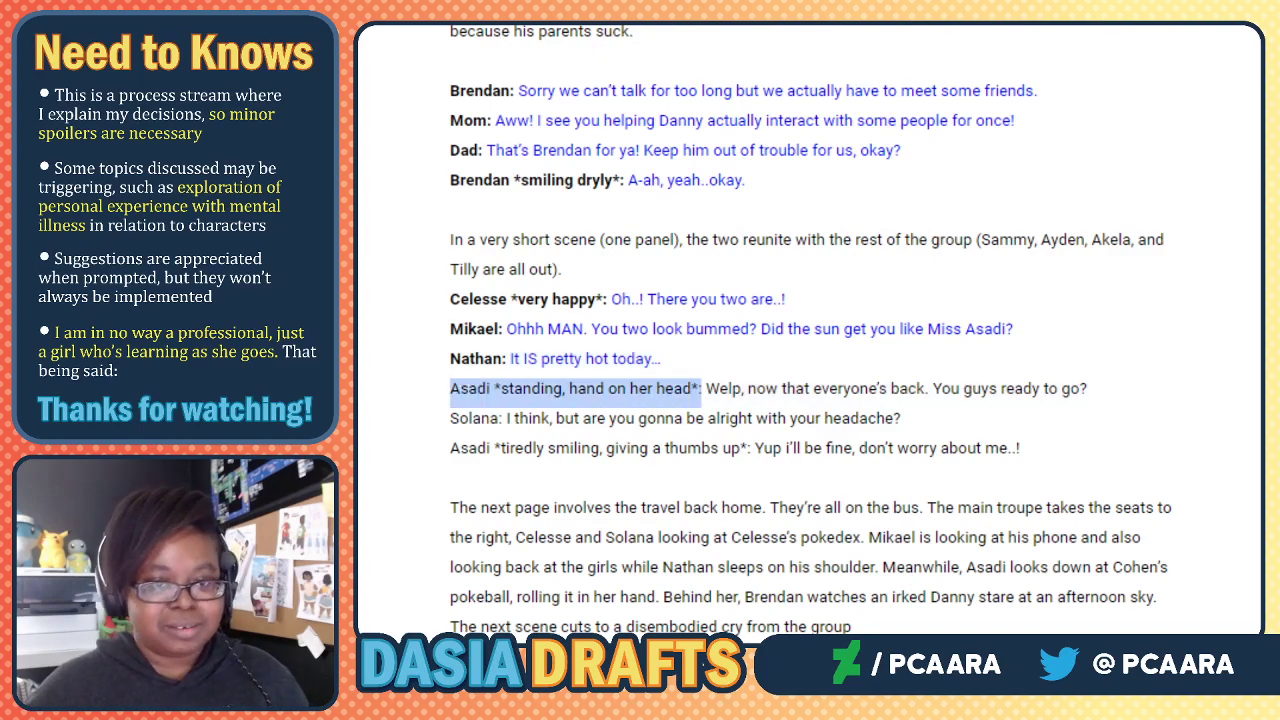
{"action": "key", "text": "ctrl+b"}
{"action": "left_click", "coordinate": [742, 394]}
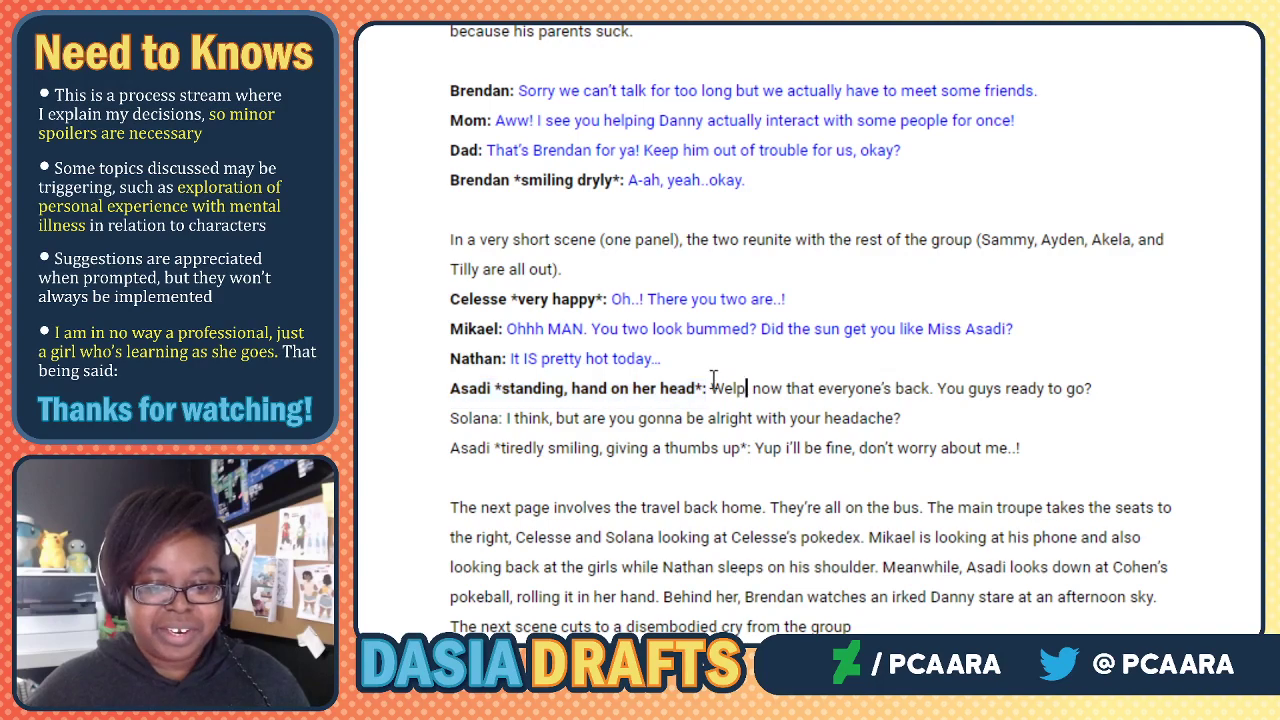
{"action": "left_click_drag", "start_coordinate": [710, 388], "coordinate": [1103, 388]}
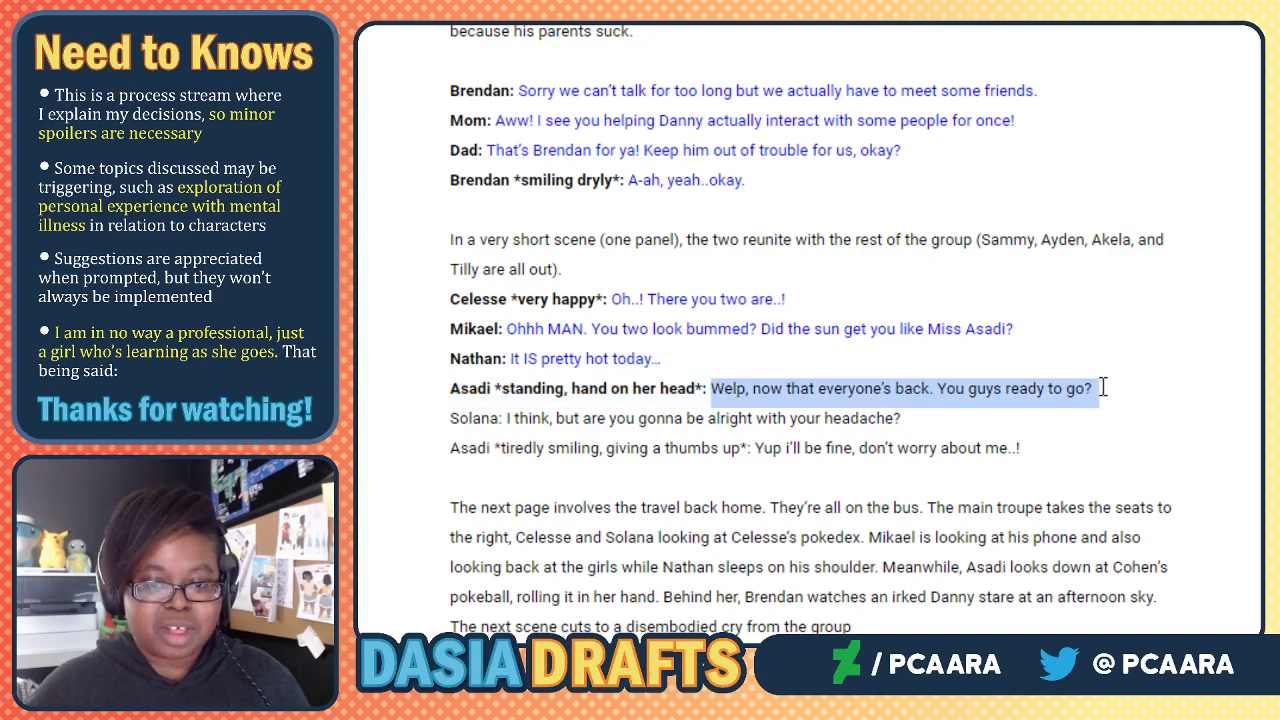
{"action": "left_click", "coordinate": [658, 5]}
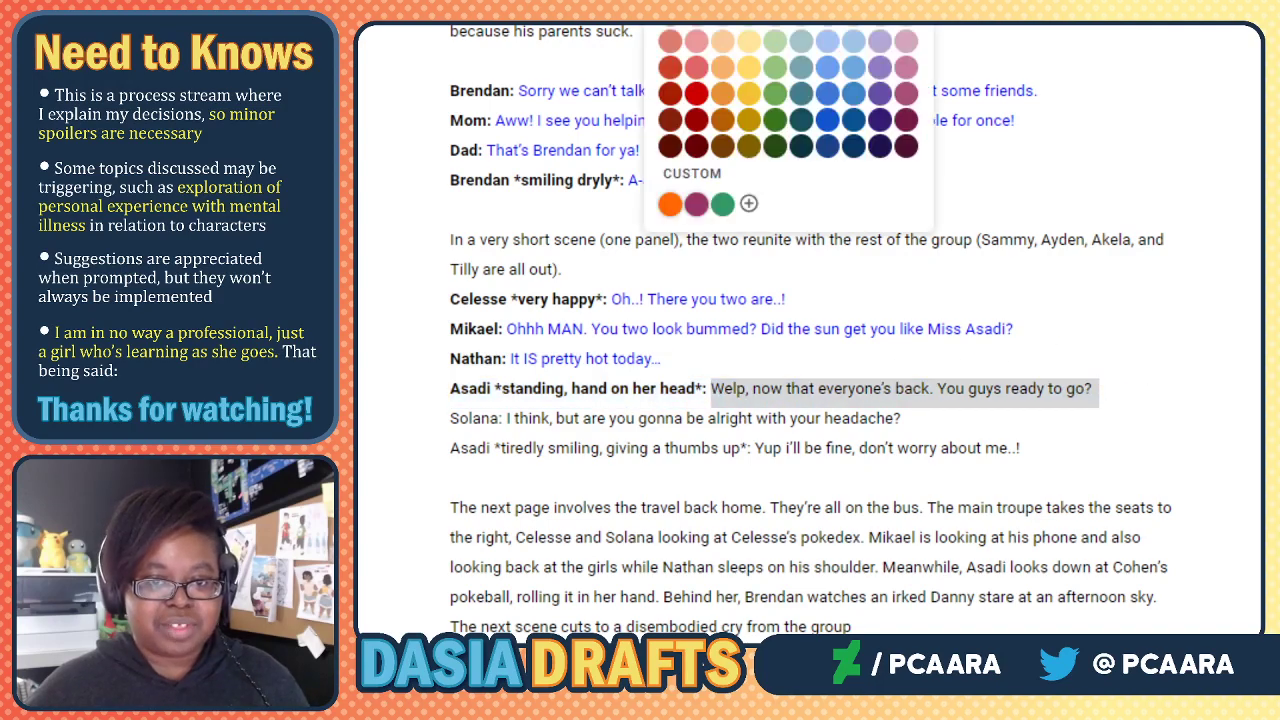
{"action": "left_click", "coordinate": [853, 3]}
Bold the speaker label "Solana:" and color her dialogue "I think, but are you gonna be alright with your headache?" blue.
{"action": "left_click", "coordinate": [638, 363]}
{"action": "left_click", "coordinate": [490, 413]}
{"action": "left_click_drag", "start_coordinate": [502, 414], "coordinate": [449, 417]}
{"action": "left_click", "coordinate": [514, 420]}
{"action": "left_click", "coordinate": [497, 422]}
{"action": "left_click", "coordinate": [505, 417]}
{"action": "key", "text": "ctrl+b"}
{"action": "left_click", "coordinate": [543, 418]}
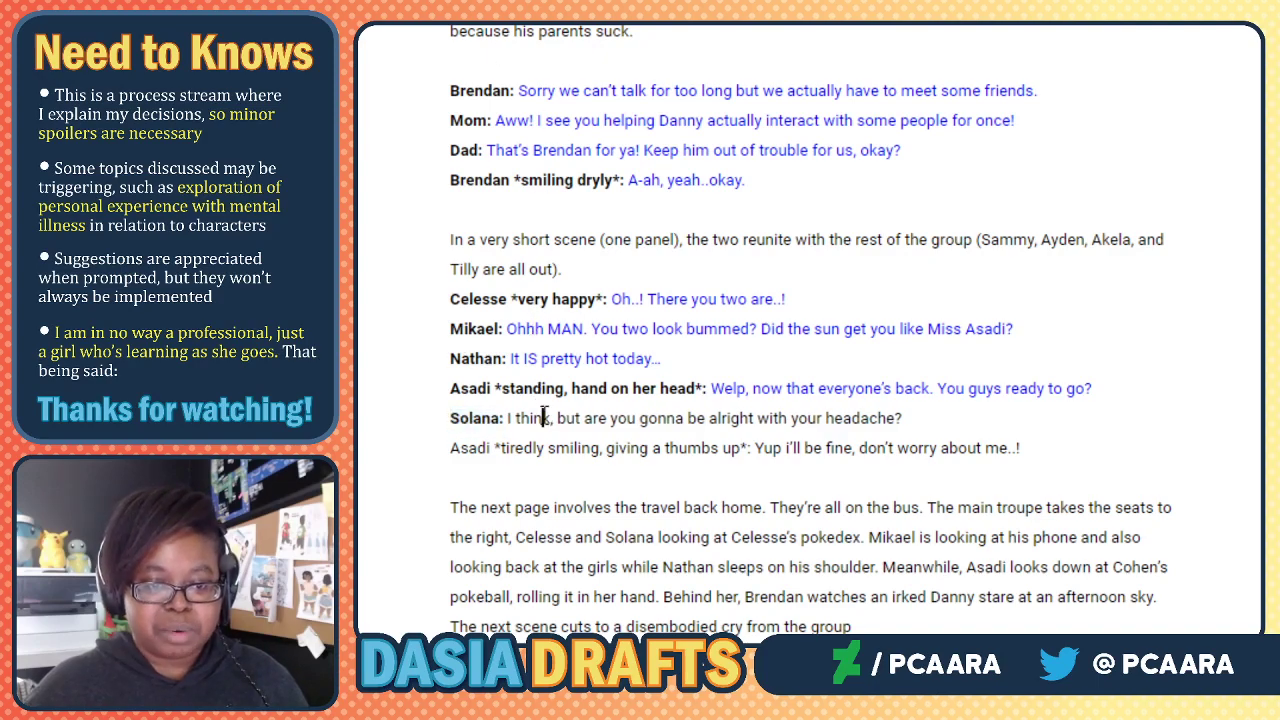
{"action": "left_click_drag", "start_coordinate": [506, 418], "coordinate": [903, 420]}
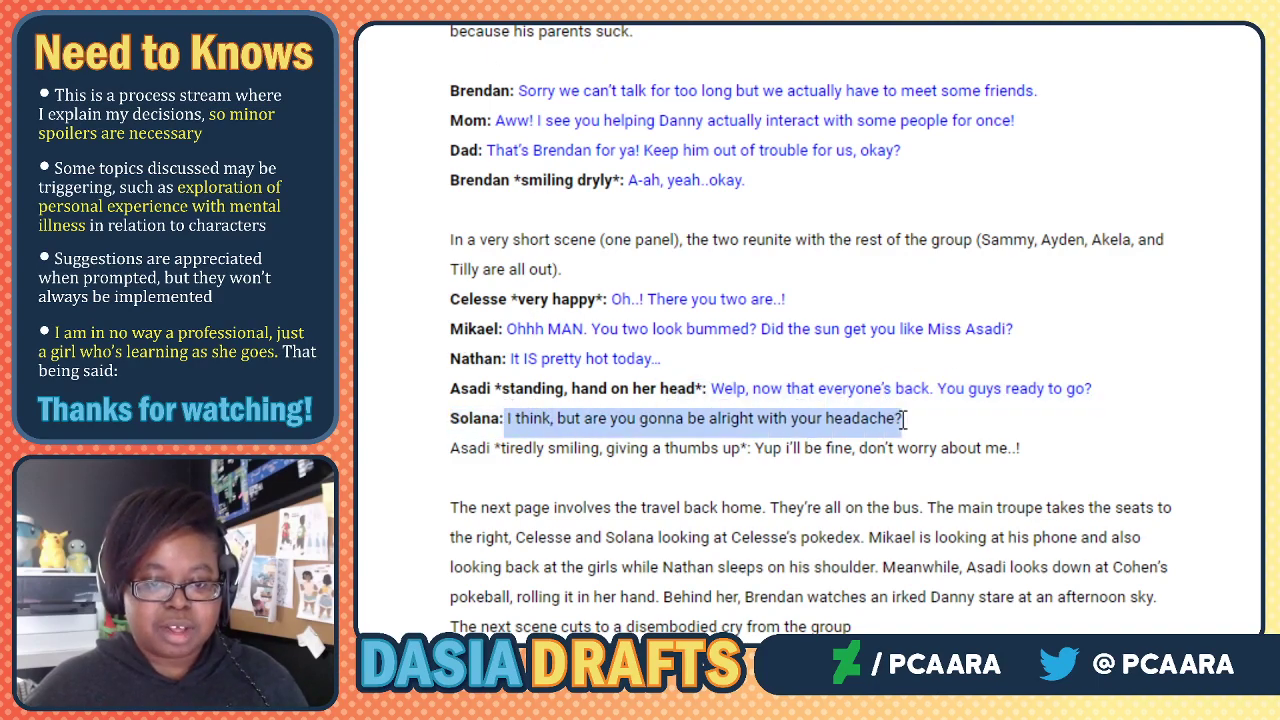
{"action": "left_click", "coordinate": [656, 5]}
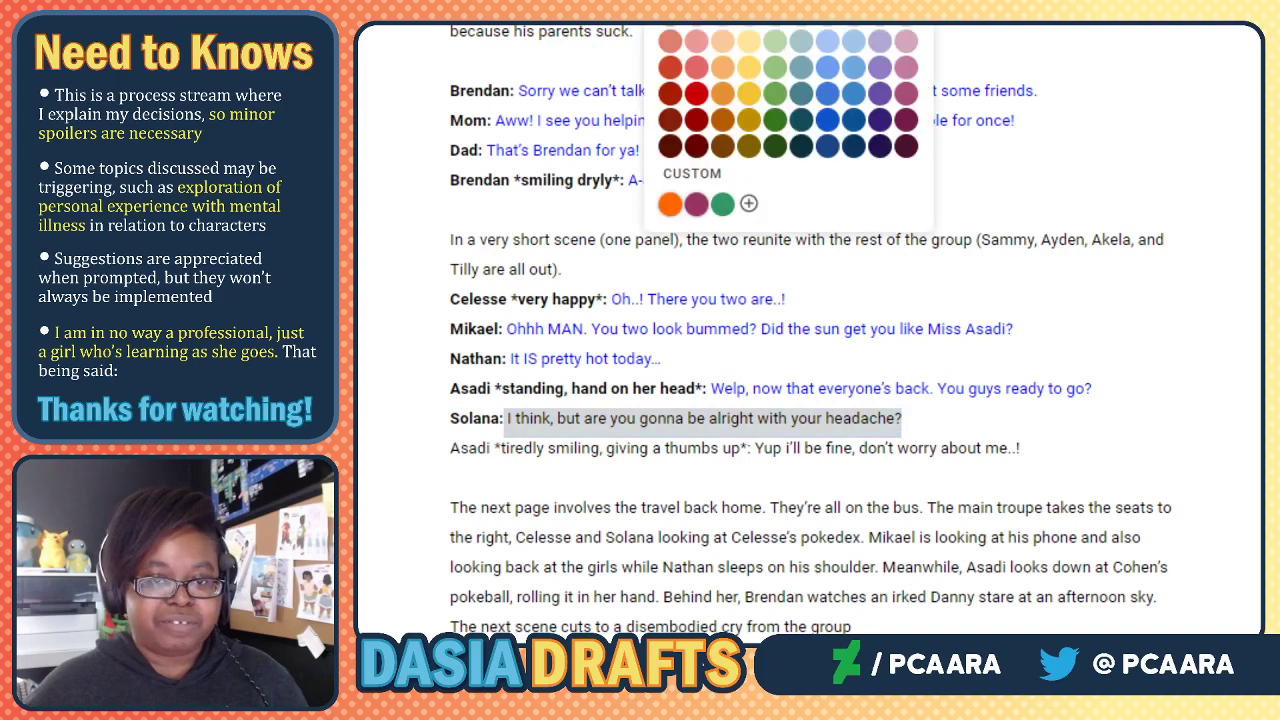
{"action": "left_click", "coordinate": [853, 2]}
Bold "Asadi *tiredly smiling, giving a thumbs up*:" and color her dialogue on that line blue.
{"action": "left_click", "coordinate": [571, 443]}
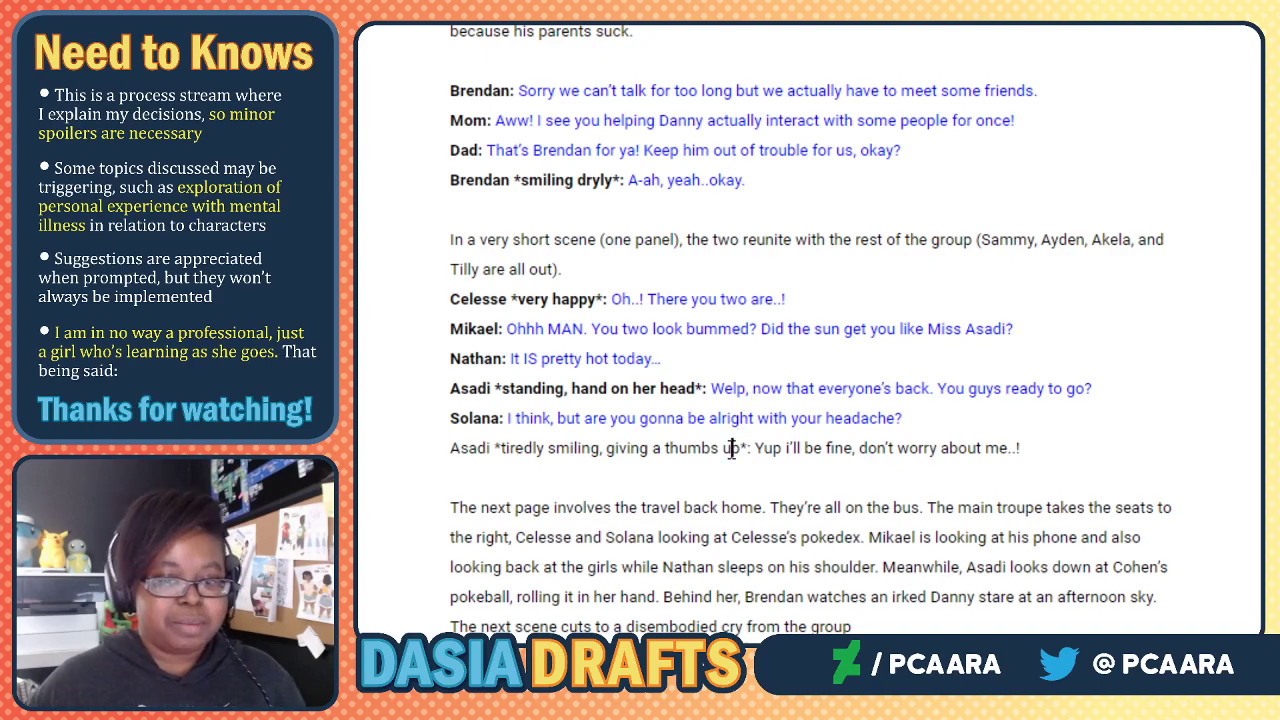
{"action": "left_click_drag", "start_coordinate": [752, 450], "coordinate": [450, 460]}
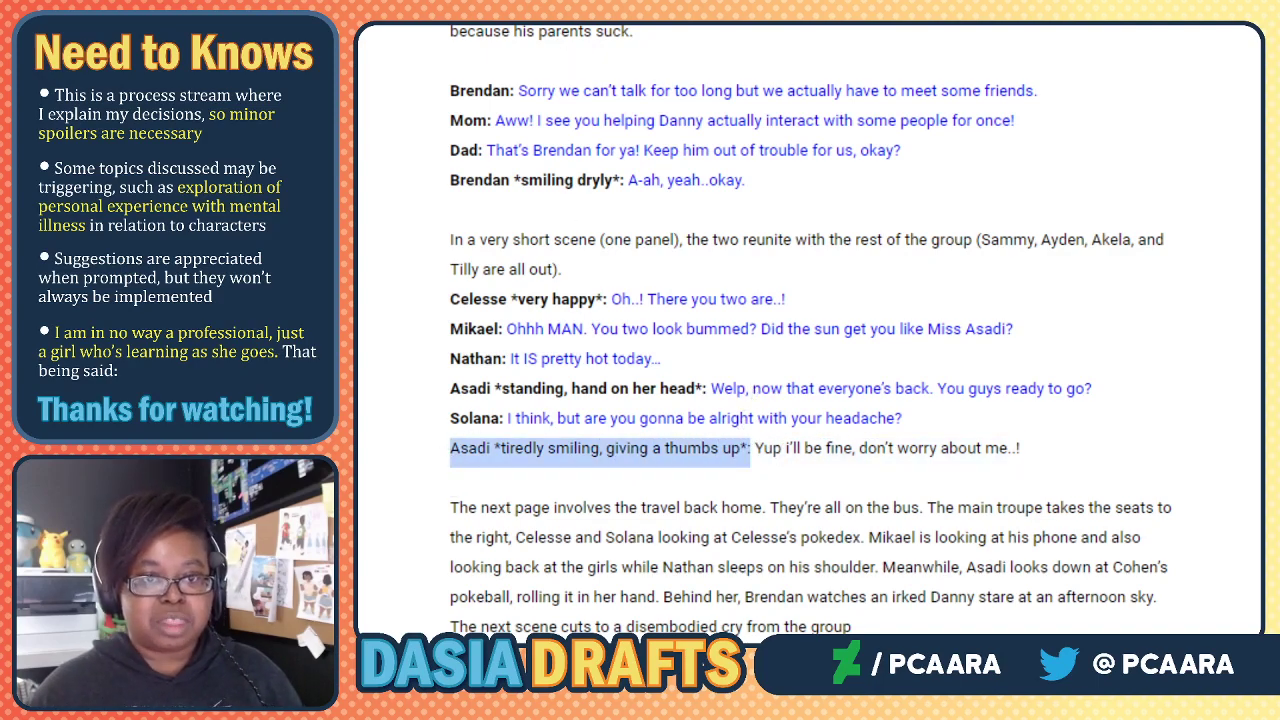
{"action": "key", "text": "ctrl+b"}
{"action": "left_click", "coordinate": [851, 448]}
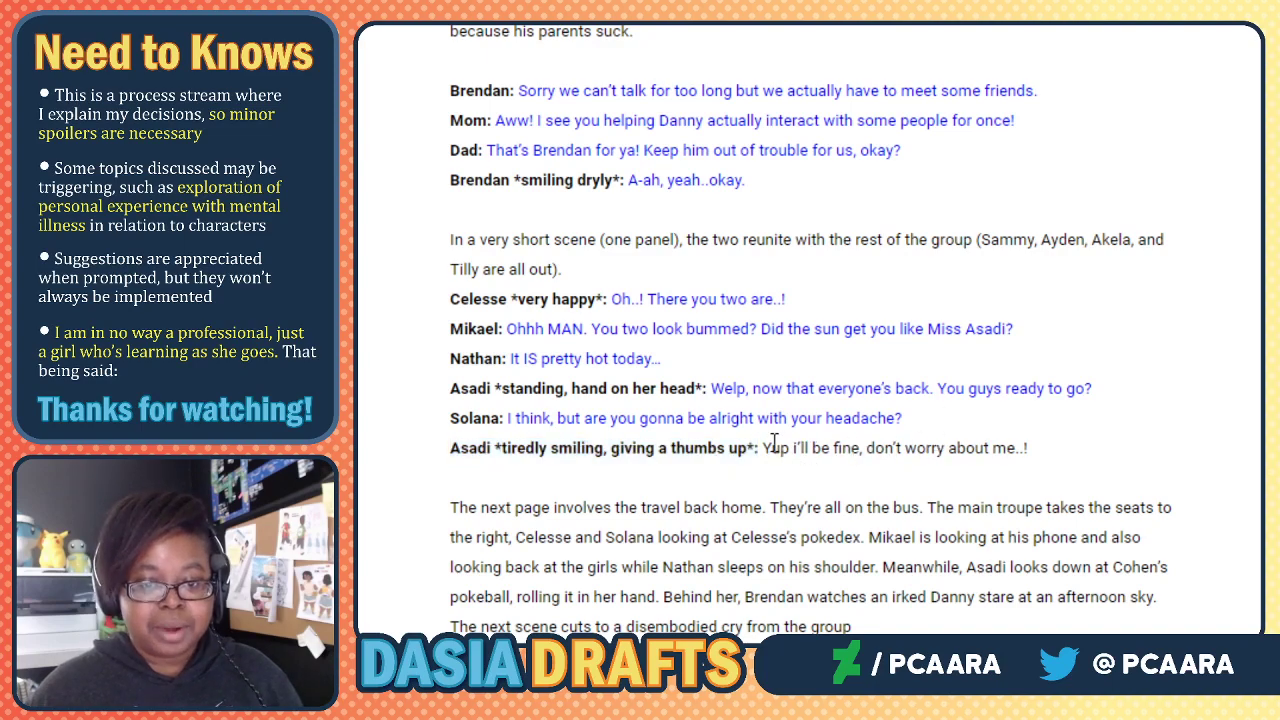
{"action": "left_click_drag", "start_coordinate": [765, 448], "coordinate": [1049, 464]}
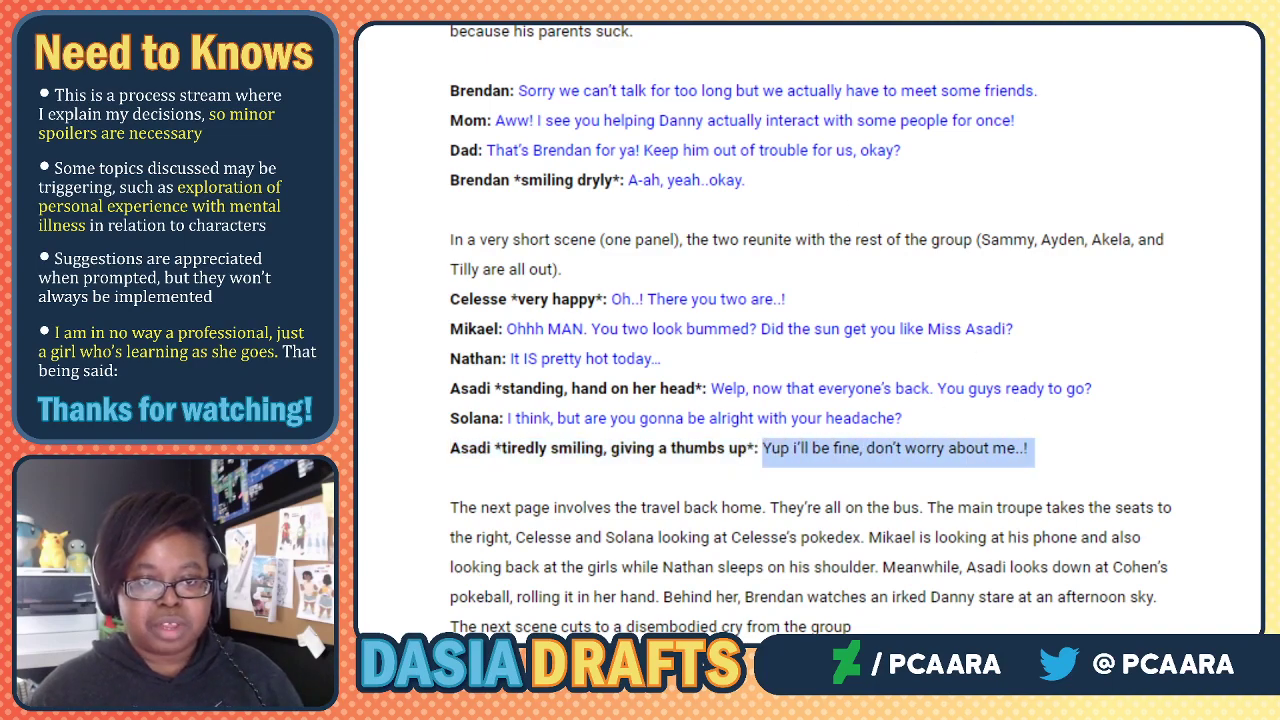
{"action": "left_click", "coordinate": [656, 2]}
{"action": "left_click", "coordinate": [853, 2]}
Below the bus travel paragraph, bold the speaker label "Group:" and color the dialogue "Leaving??" blue.
{"action": "scroll", "coordinate": [782, 439], "scroll_direction": "down", "scroll_amount": 3}
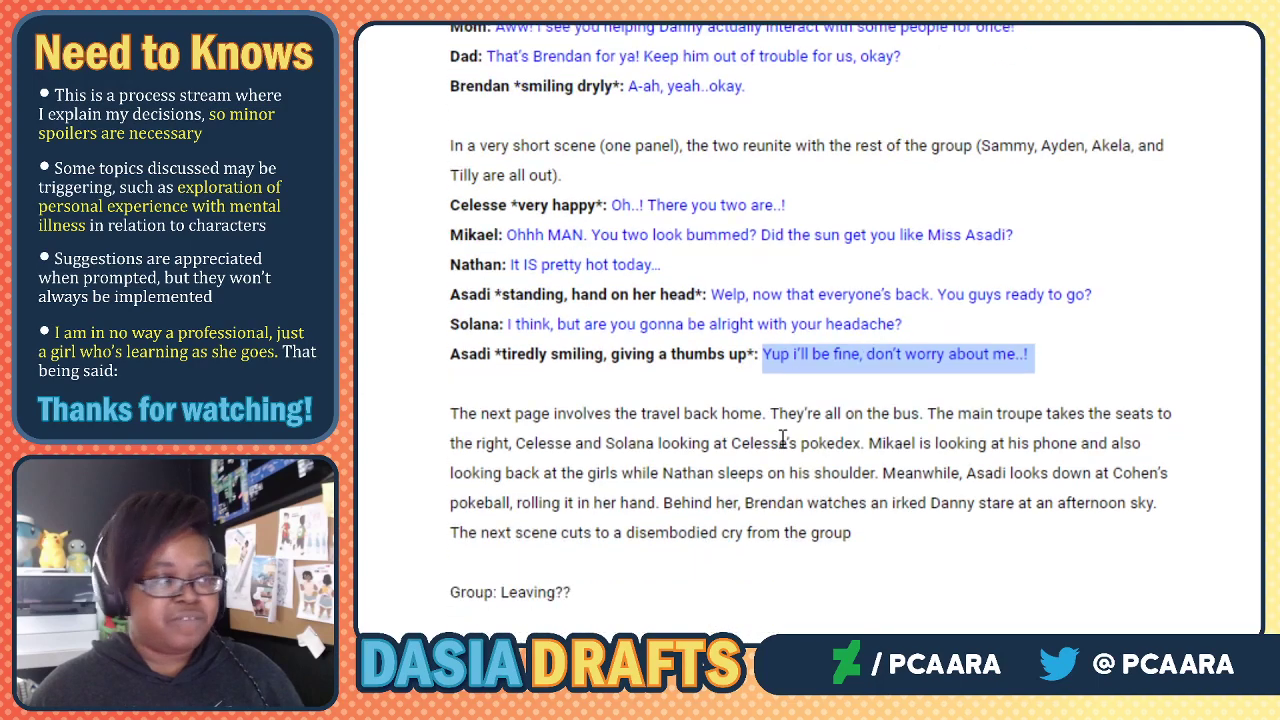
{"action": "left_click", "coordinate": [733, 307]}
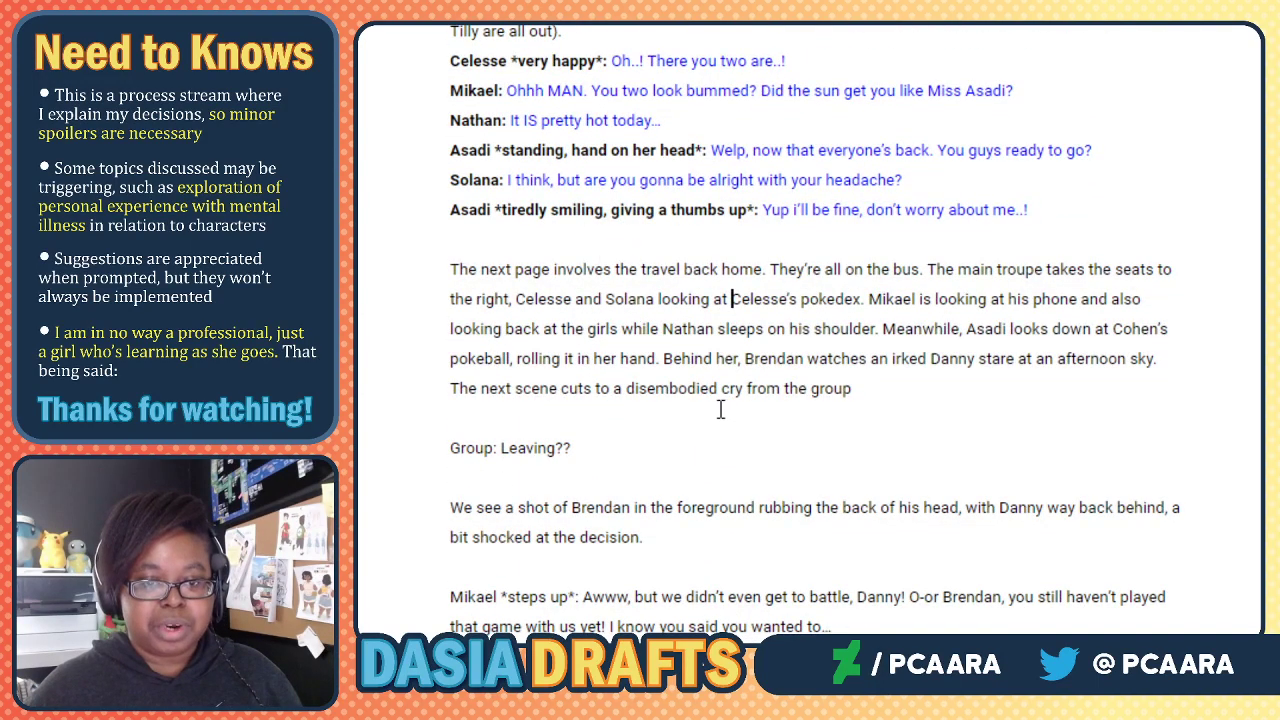
{"action": "scroll", "coordinate": [703, 394], "scroll_direction": "down", "scroll_amount": 3}
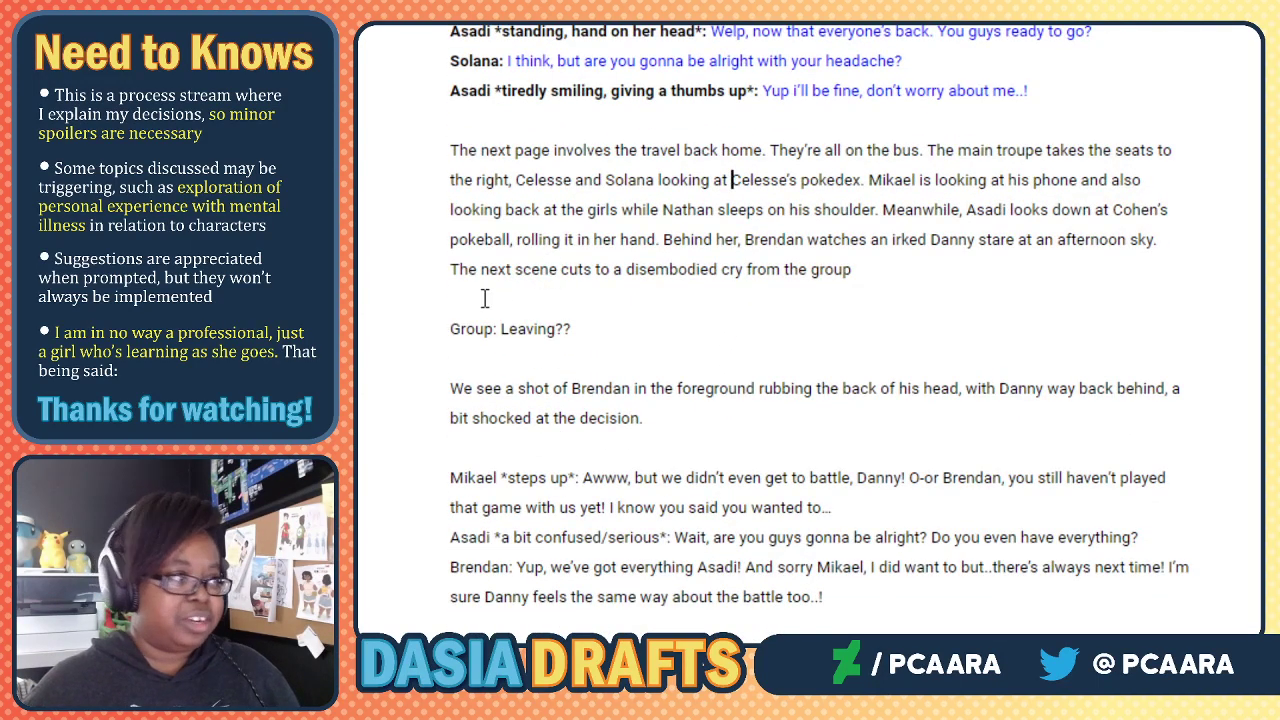
{"action": "scroll", "coordinate": [651, 300], "scroll_direction": "down", "scroll_amount": 2}
{"action": "scroll", "coordinate": [651, 300], "scroll_direction": "down", "scroll_amount": 1}
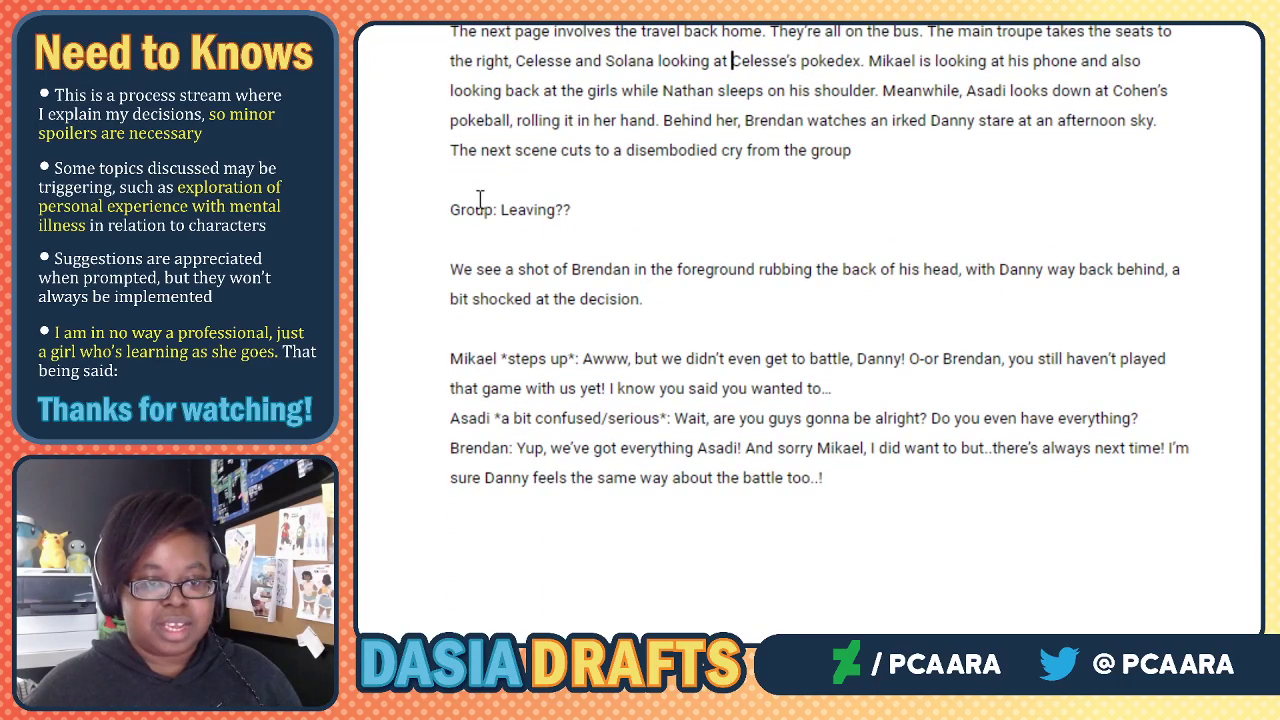
{"action": "left_click_drag", "start_coordinate": [498, 210], "coordinate": [449, 210]}
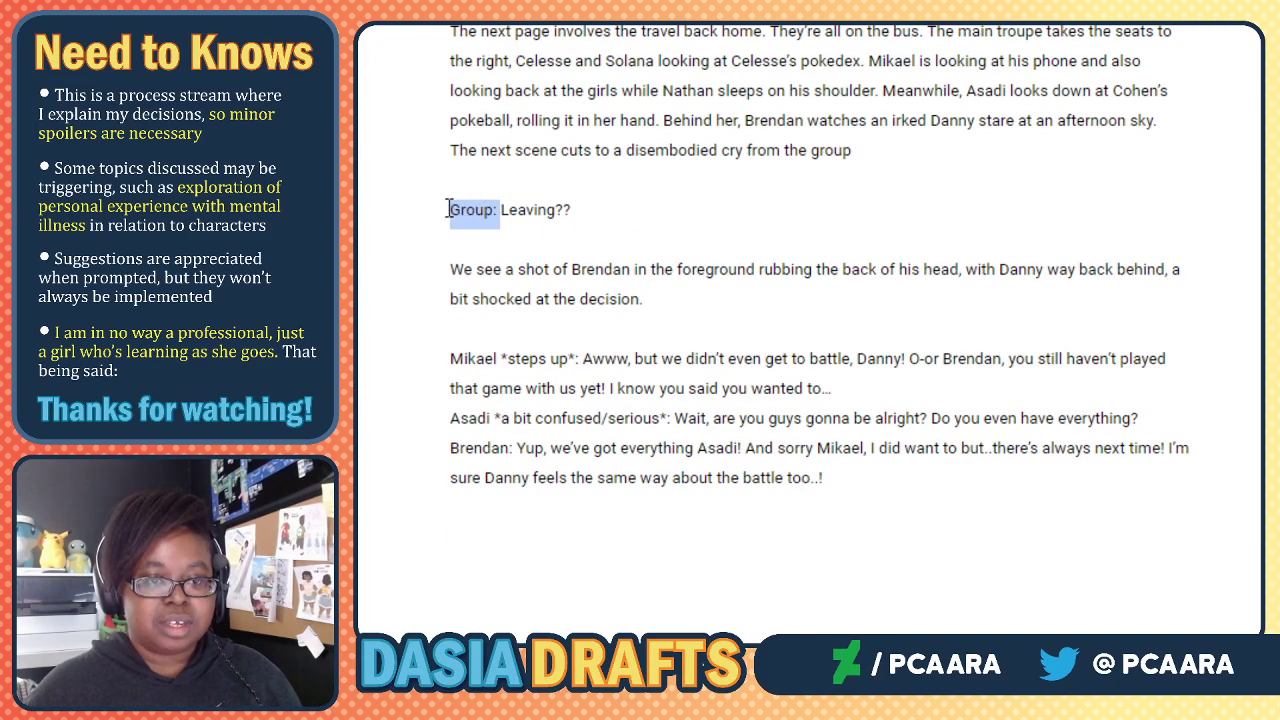
{"action": "double_click", "coordinate": [529, 209]}
{"action": "left_click", "coordinate": [528, 210]}
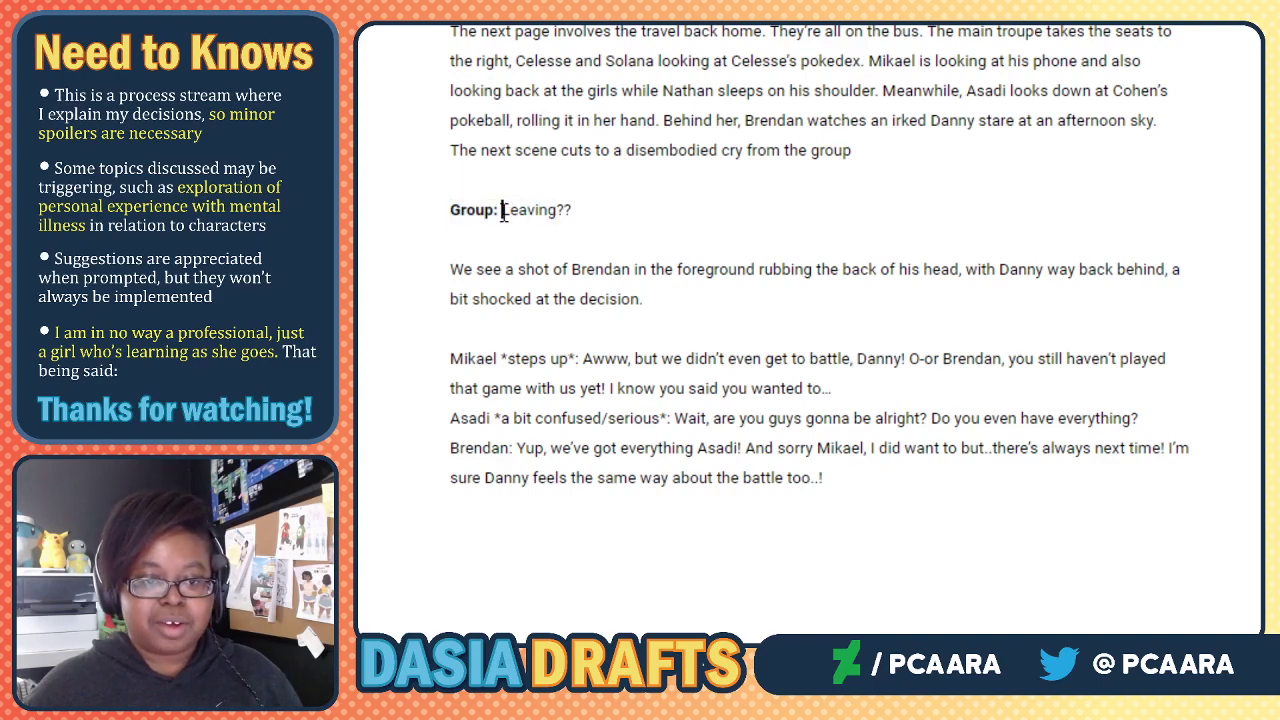
{"action": "left_click_drag", "start_coordinate": [503, 209], "coordinate": [584, 206]}
{"action": "left_click", "coordinate": [657, 2]}
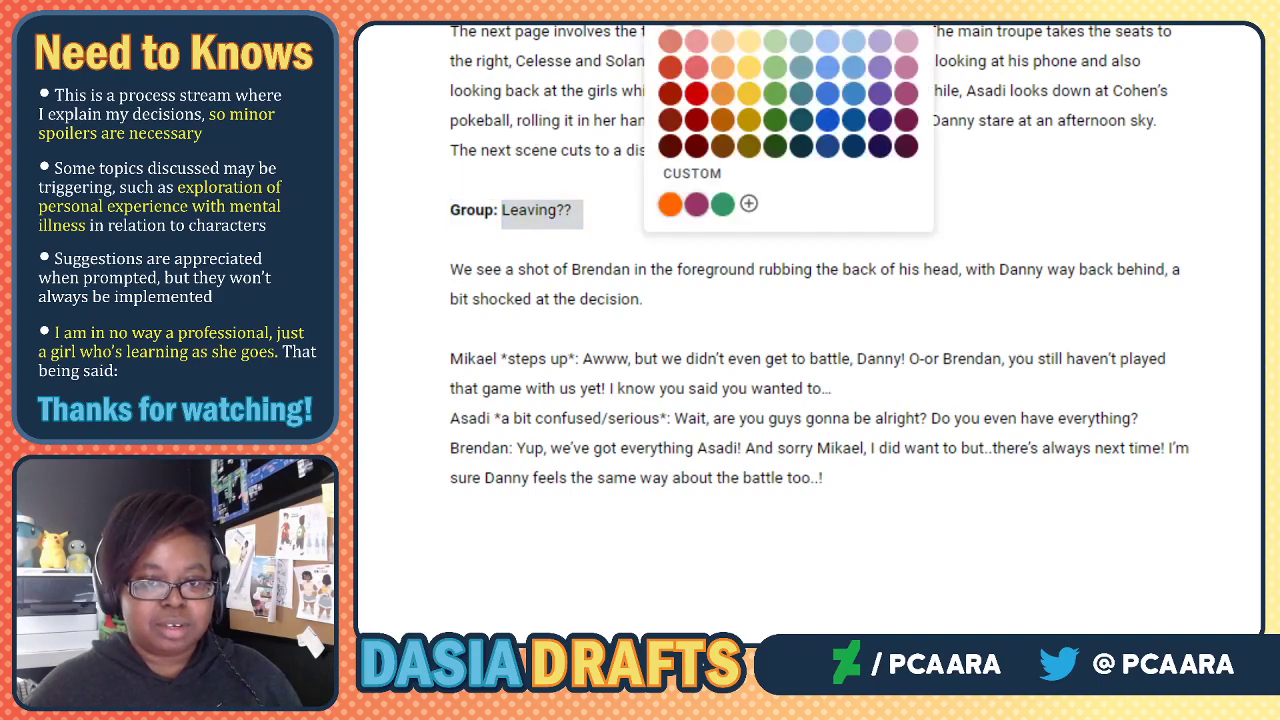
{"action": "left_click", "coordinate": [827, 93]}
{"action": "left_click", "coordinate": [636, 272]}
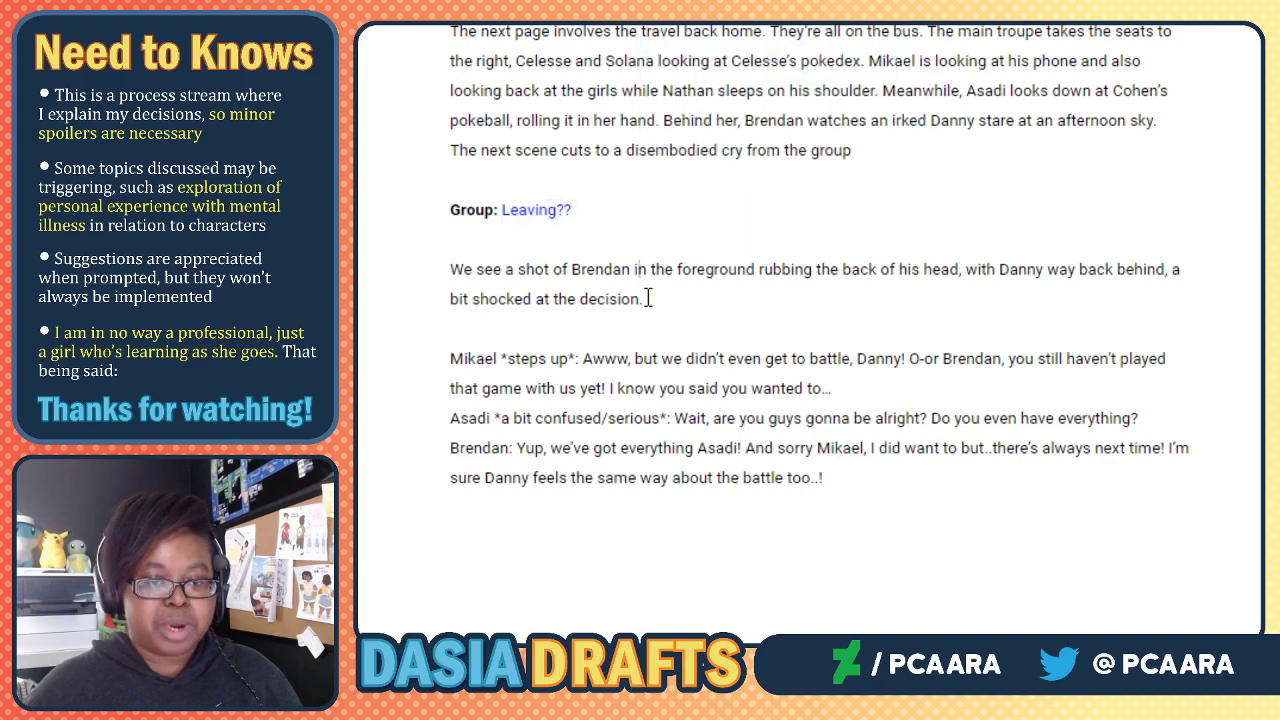
Bold "Mikael *steps up*:" and color his two-line dialogue about the missed battle and game blue.
{"action": "left_click", "coordinate": [642, 299]}
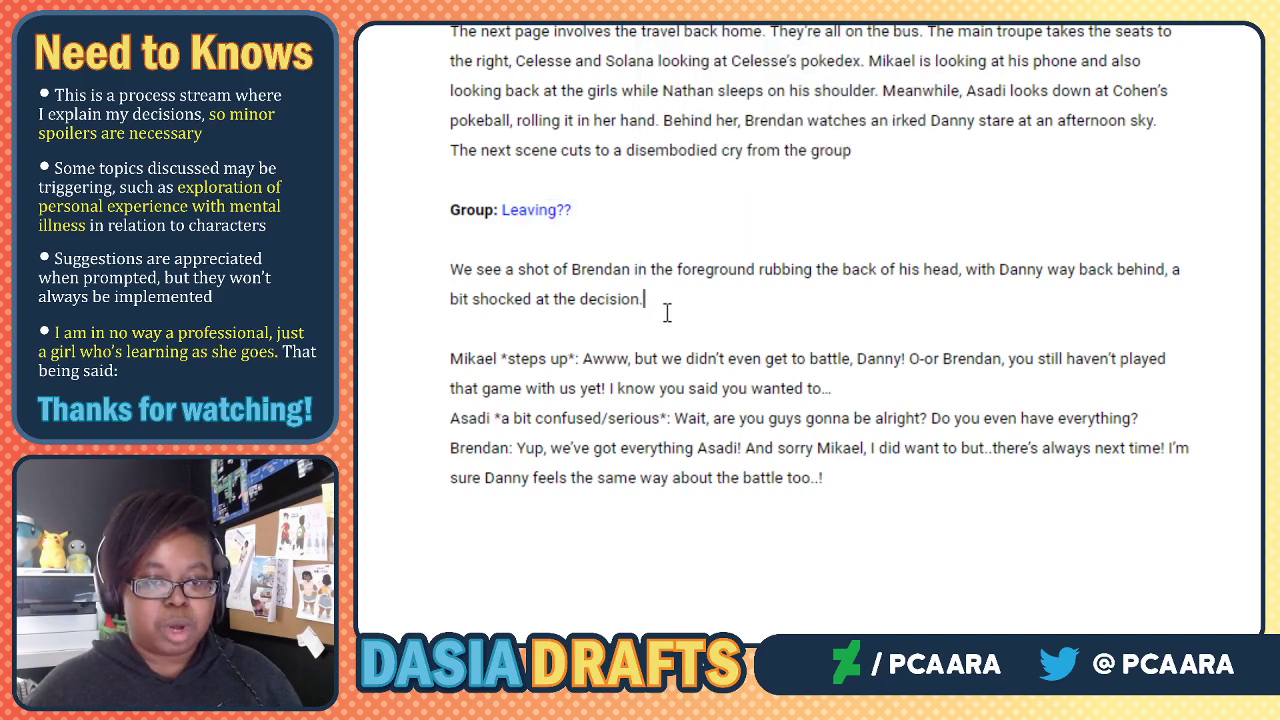
{"action": "scroll", "coordinate": [705, 390], "scroll_direction": "down", "scroll_amount": 2}
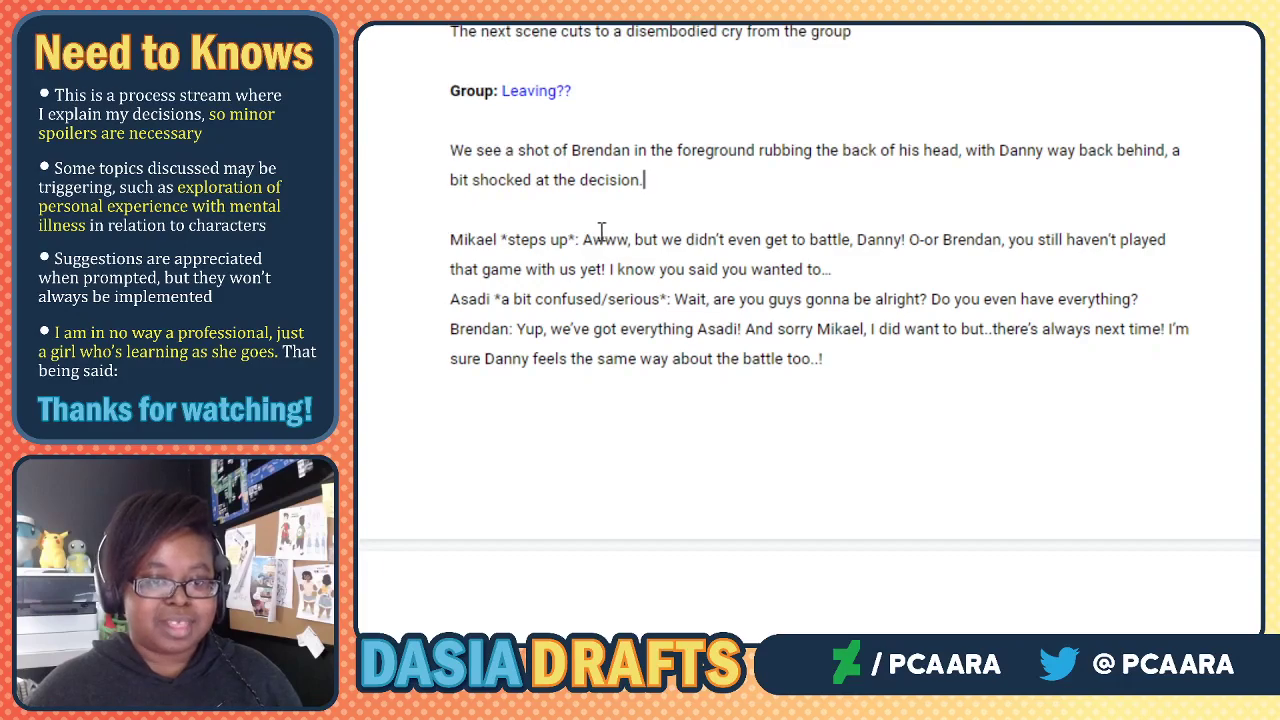
{"action": "left_click_drag", "start_coordinate": [569, 245], "coordinate": [496, 222]}
{"action": "left_click", "coordinate": [571, 243]}
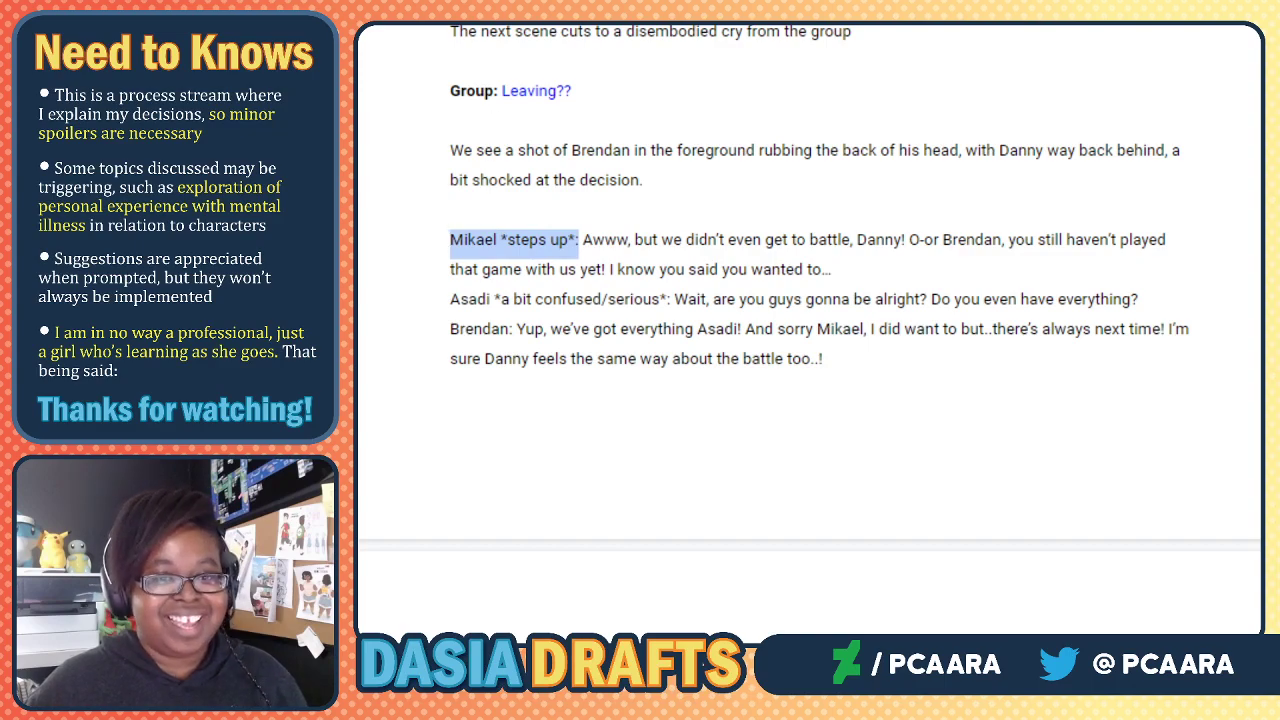
{"action": "key", "text": "ctrl+b"}
{"action": "left_click", "coordinate": [597, 245]}
{"action": "left_click_drag", "start_coordinate": [588, 243], "coordinate": [873, 257]}
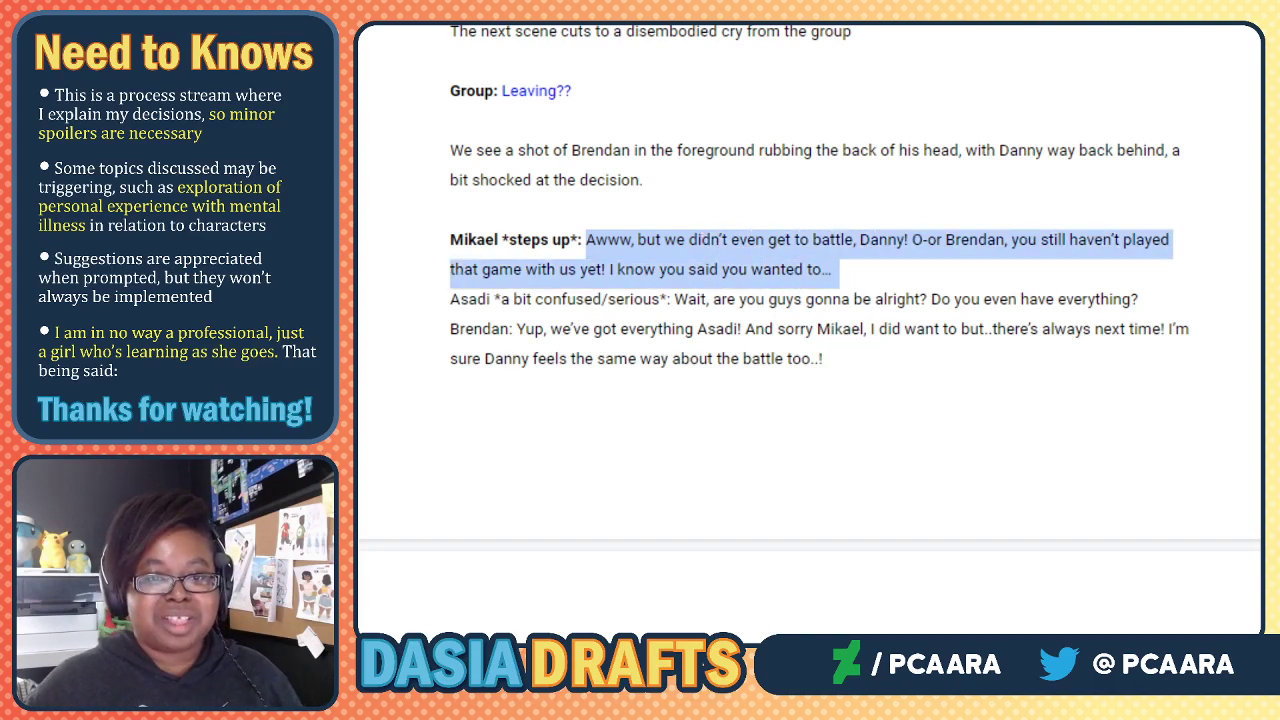
{"action": "left_click", "coordinate": [656, 5]}
{"action": "left_click", "coordinate": [853, 4]}
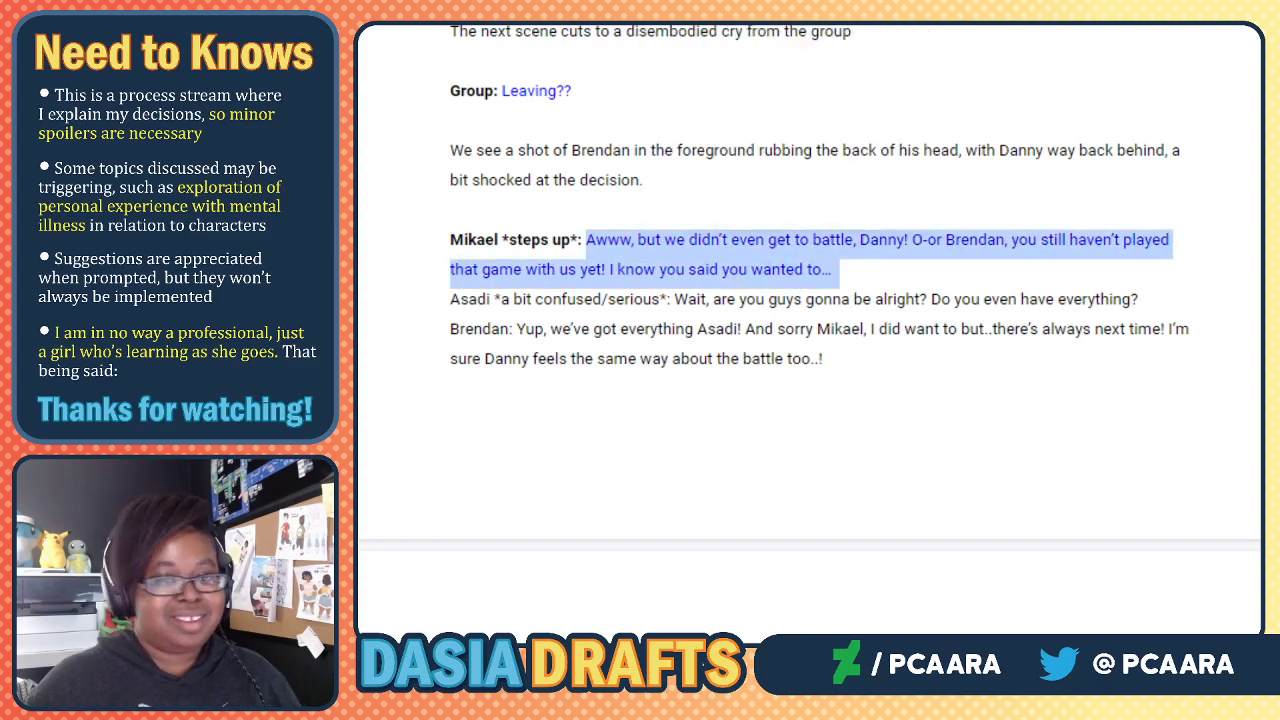
{"action": "left_click", "coordinate": [593, 278]}
Bold "Asadi *a bit confused/serious*:" and color her dialogue on that line blue.
{"action": "left_click", "coordinate": [668, 300]}
{"action": "left_click_drag", "start_coordinate": [670, 300], "coordinate": [445, 310]}
{"action": "key", "text": "ctrl+b"}
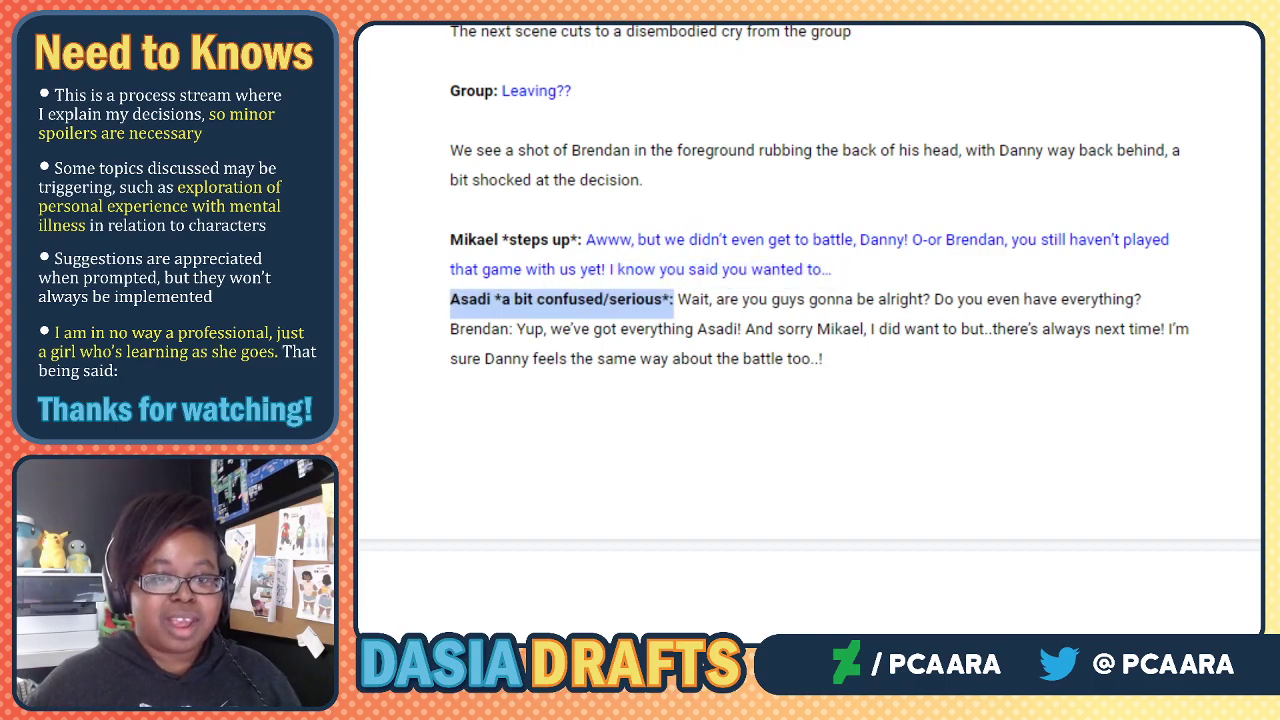
{"action": "left_click", "coordinate": [719, 297]}
{"action": "left_click_drag", "start_coordinate": [678, 299], "coordinate": [768, 299]}
{"action": "left_click_drag", "start_coordinate": [853, 299], "coordinate": [1150, 300]}
{"action": "left_click", "coordinate": [657, 2]}
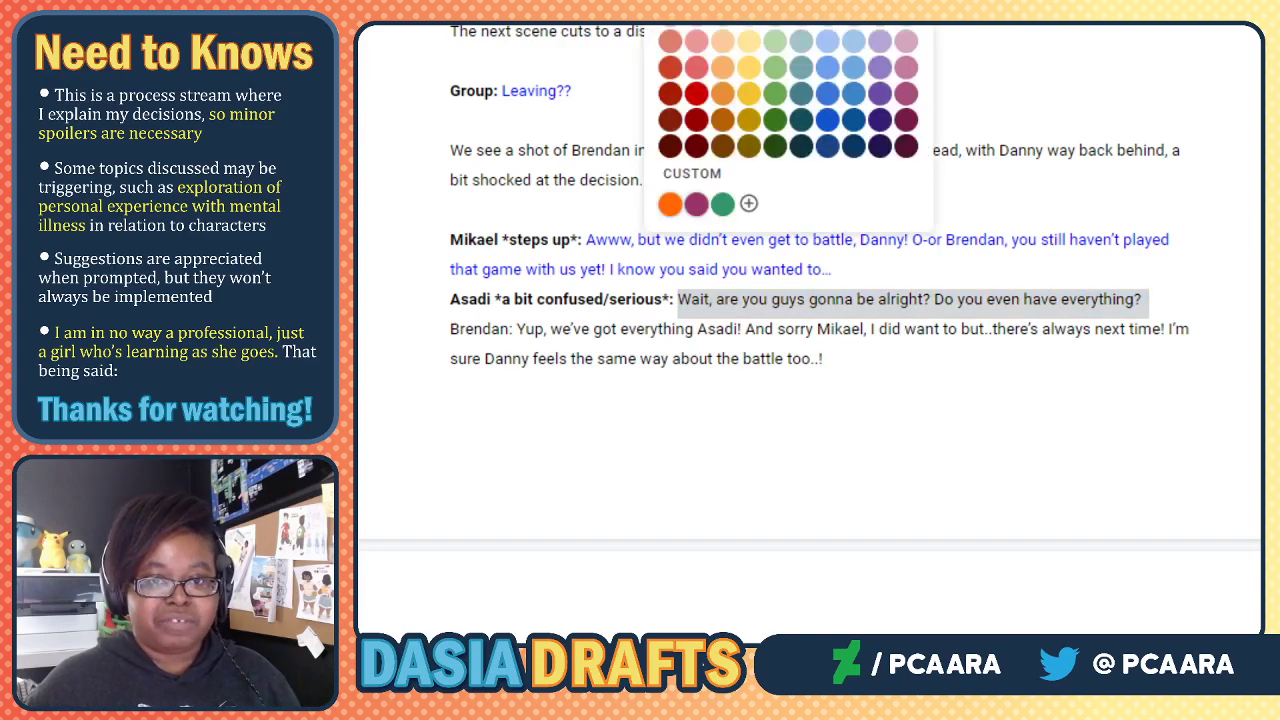
{"action": "left_click", "coordinate": [830, 94]}
{"action": "left_click", "coordinate": [619, 297]}
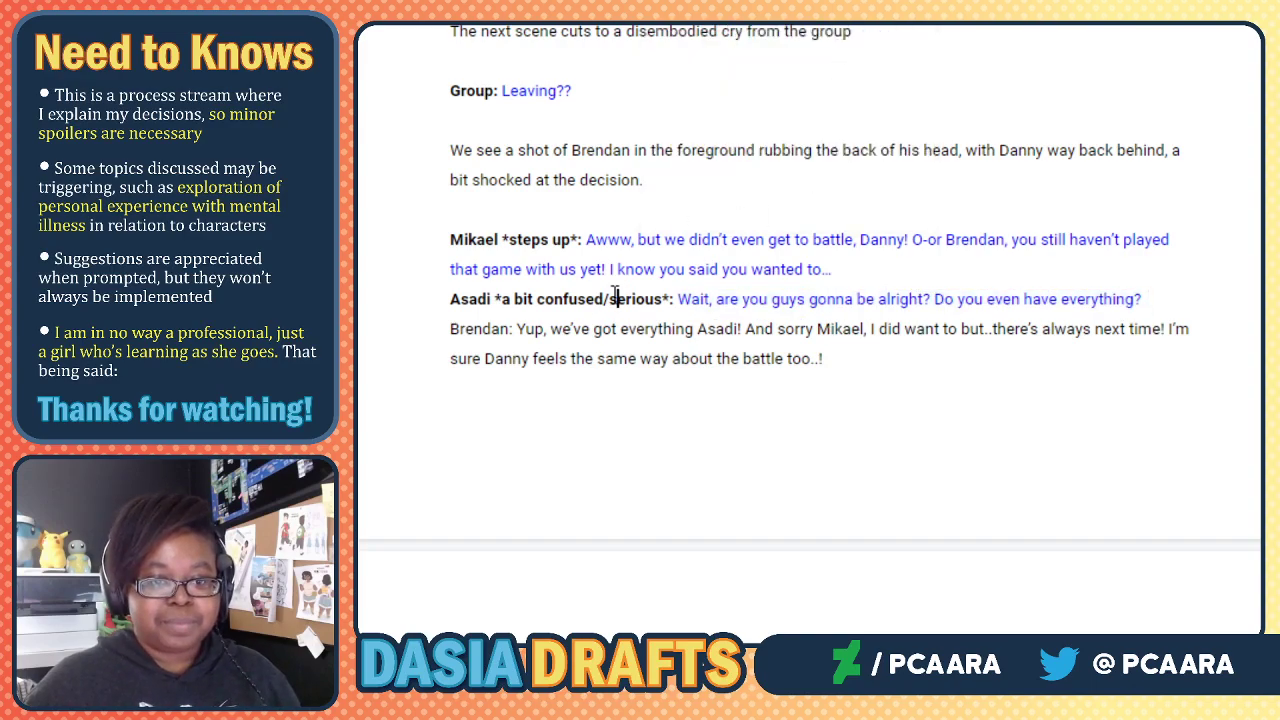
Bold the speaker label "Brendan:" and color his two-line reply "Yup, we've got everything Asadi!..." blue.
{"action": "left_click_drag", "start_coordinate": [518, 331], "coordinate": [450, 331]}
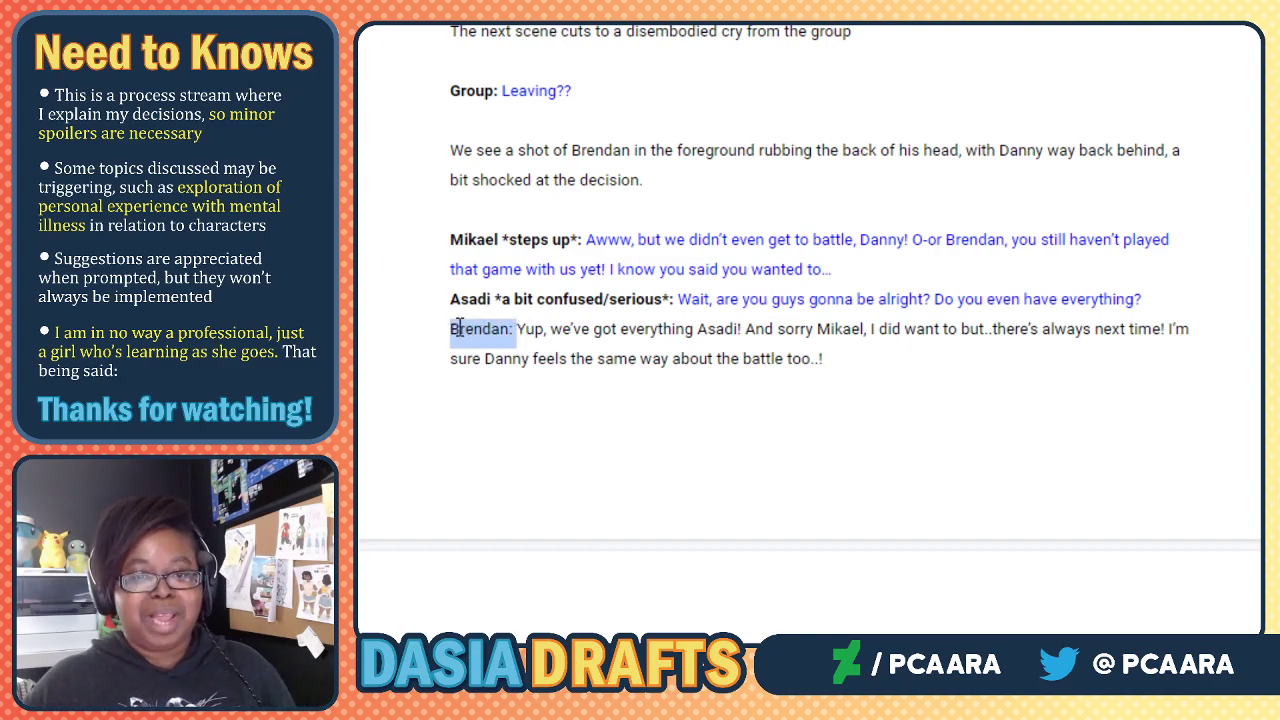
{"action": "key", "text": "ctrl+b"}
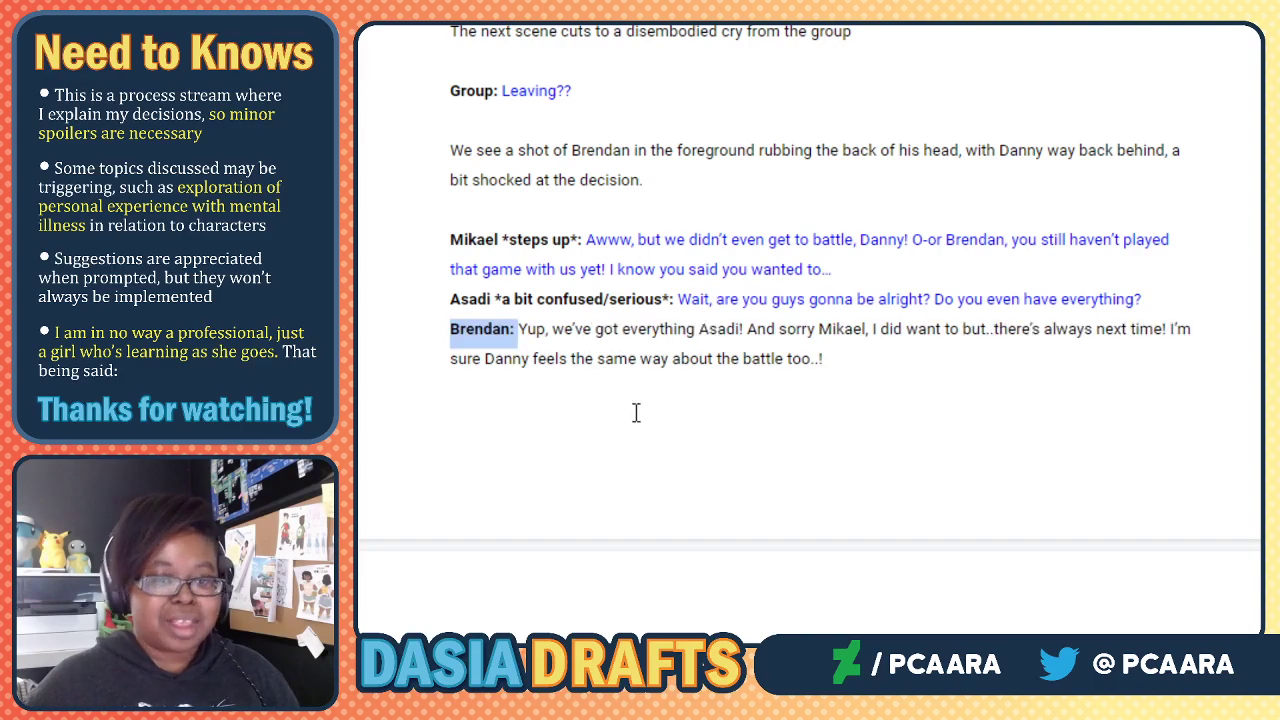
{"action": "left_click", "coordinate": [608, 335]}
{"action": "left_click_drag", "start_coordinate": [519, 332], "coordinate": [872, 353]}
{"action": "left_click", "coordinate": [657, 26]}
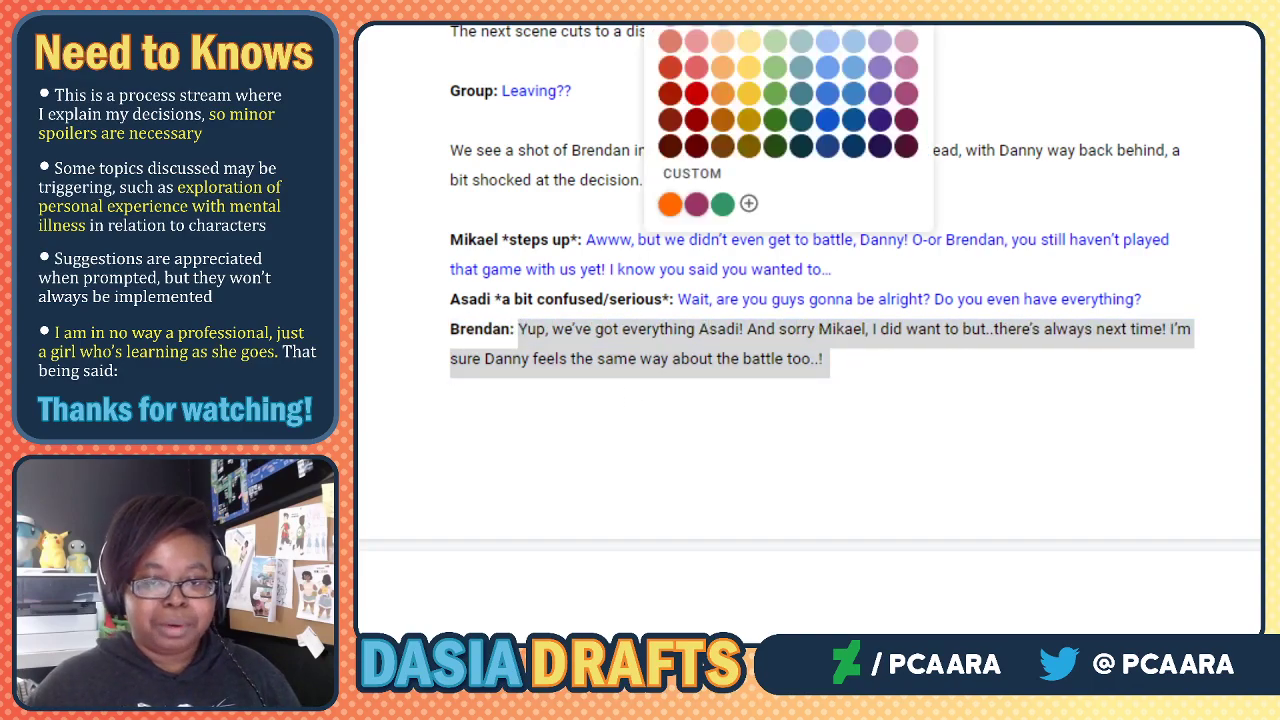
{"action": "left_click", "coordinate": [820, 146]}
{"action": "left_click", "coordinate": [805, 385]}
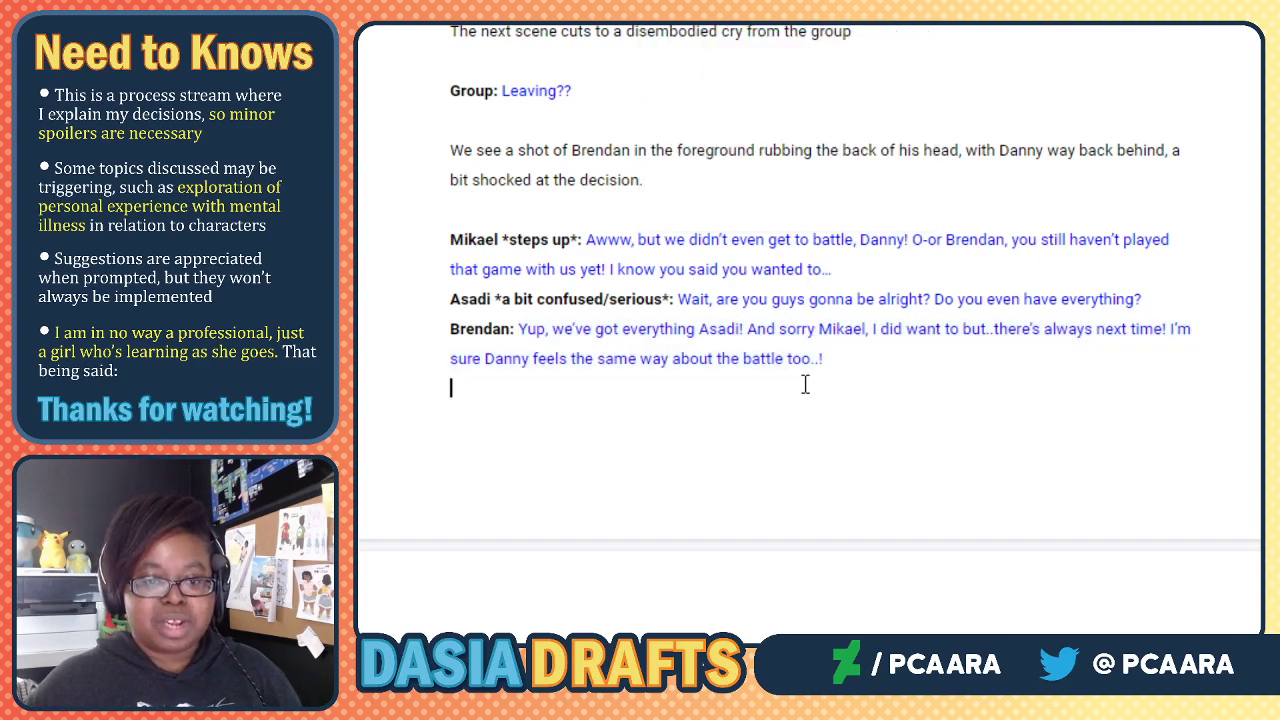
On the next page, bold "Danny *quietly to Brendan*:" and color his dialogue "What're you doing…??" blue.
{"action": "scroll", "coordinate": [875, 376], "scroll_direction": "down", "scroll_amount": 3}
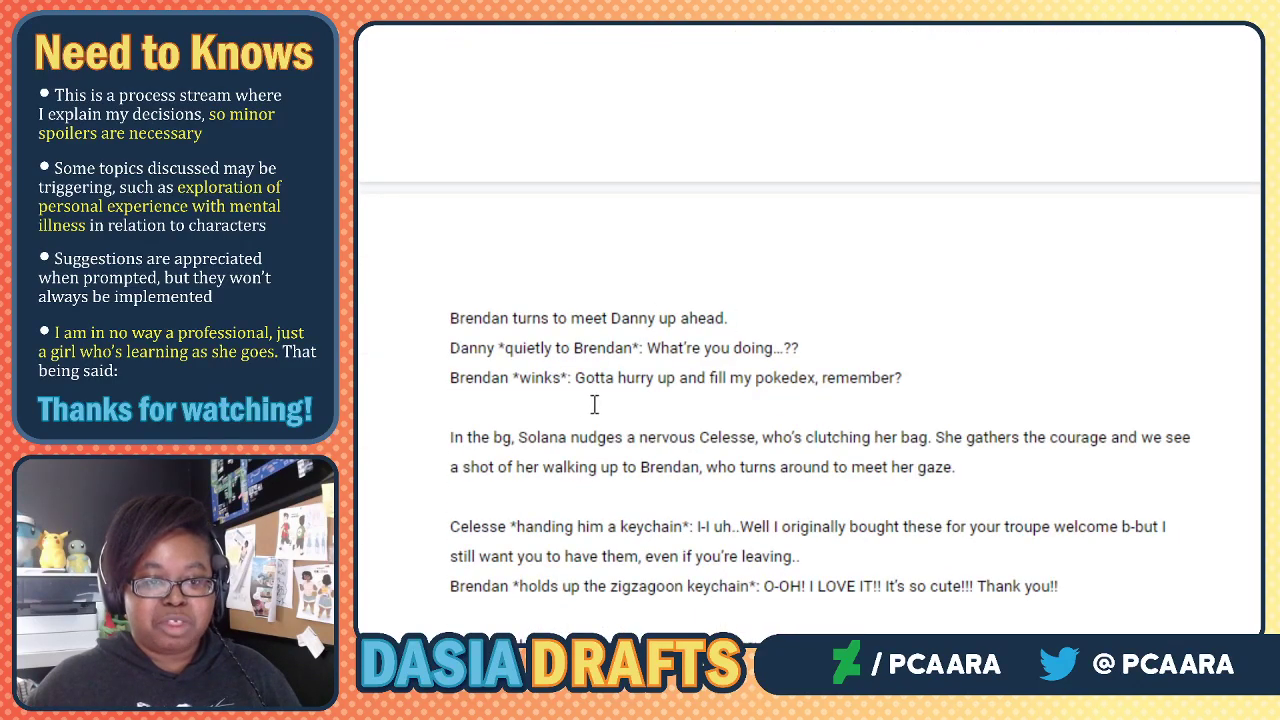
{"action": "scroll", "coordinate": [706, 383], "scroll_direction": "down", "scroll_amount": 3}
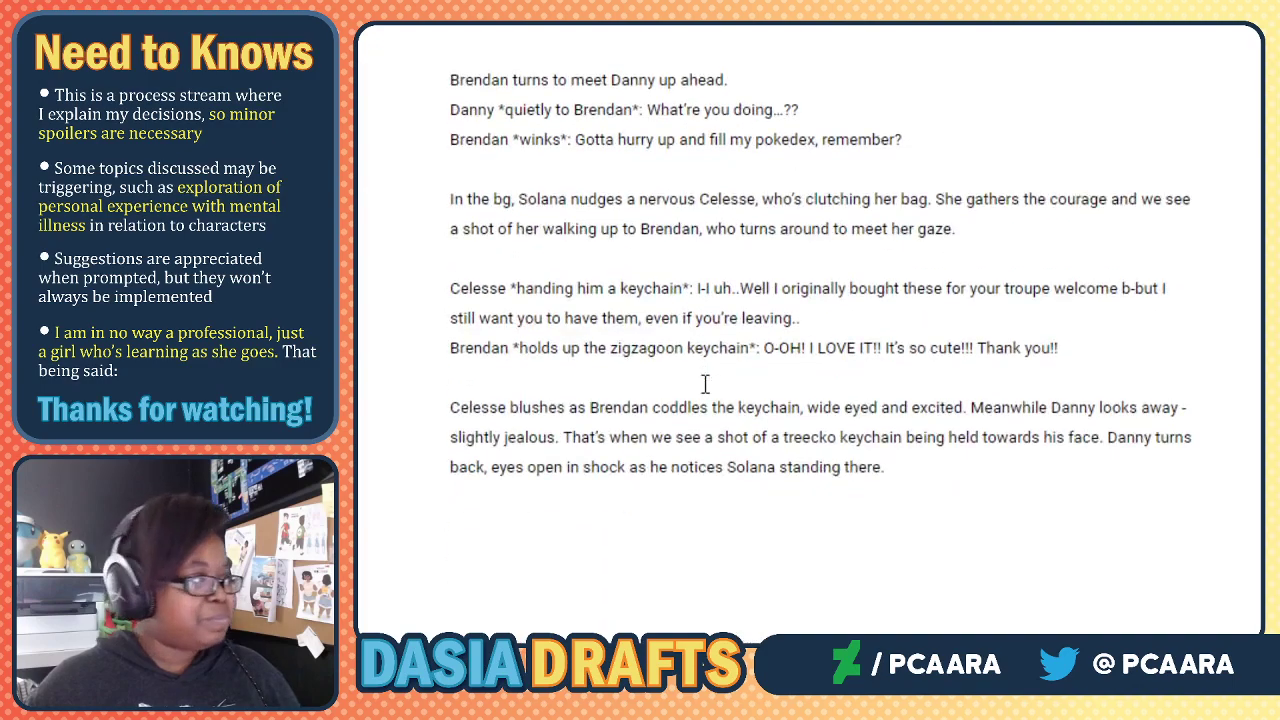
{"action": "triple_click", "coordinate": [627, 113]}
{"action": "left_click", "coordinate": [632, 110]}
{"action": "left_click_drag", "start_coordinate": [640, 110], "coordinate": [505, 107]}
{"action": "left_click", "coordinate": [586, 109]}
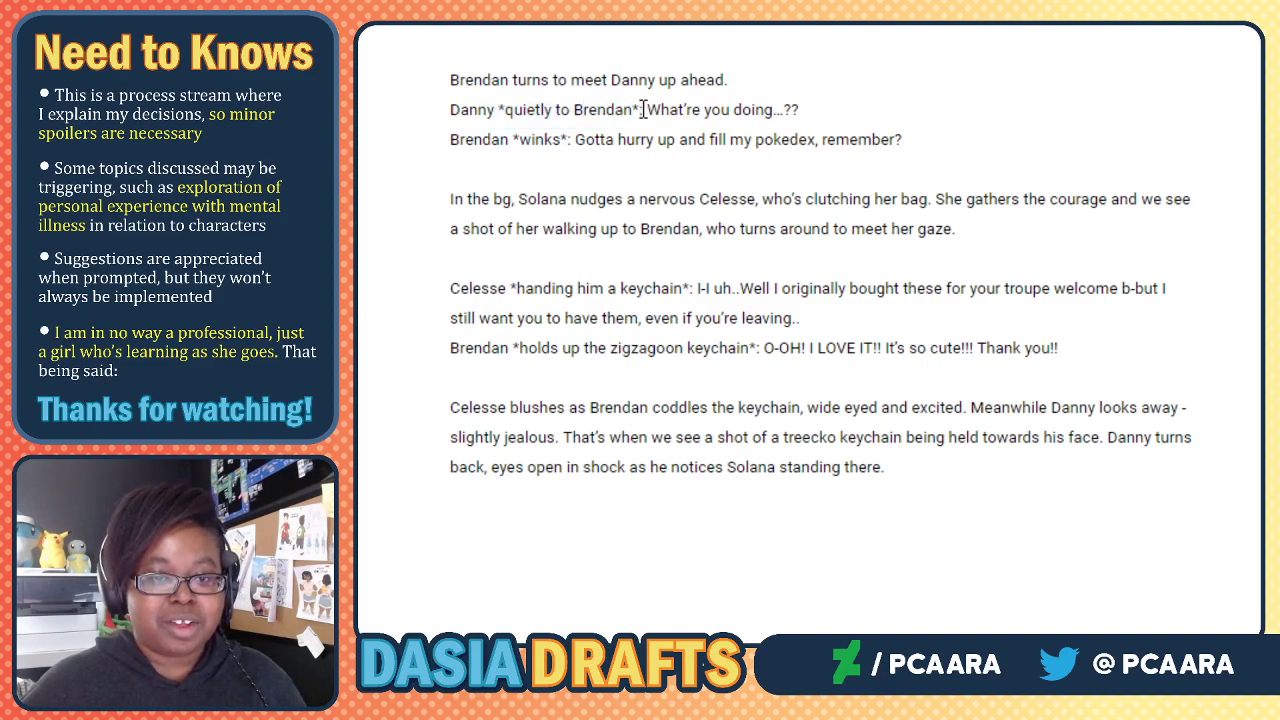
{"action": "left_click_drag", "start_coordinate": [645, 110], "coordinate": [455, 110]}
{"action": "key", "text": "ctrl+b"}
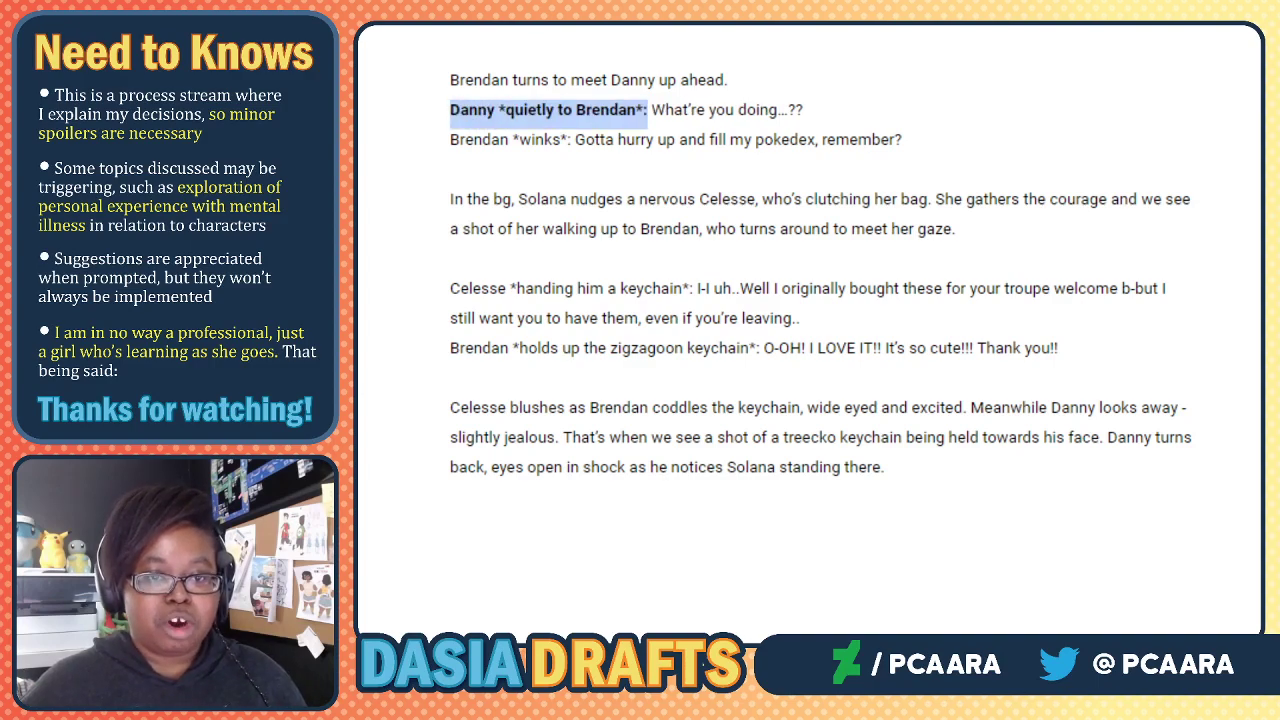
{"action": "left_click", "coordinate": [667, 110]}
{"action": "left_click_drag", "start_coordinate": [652, 110], "coordinate": [817, 112]}
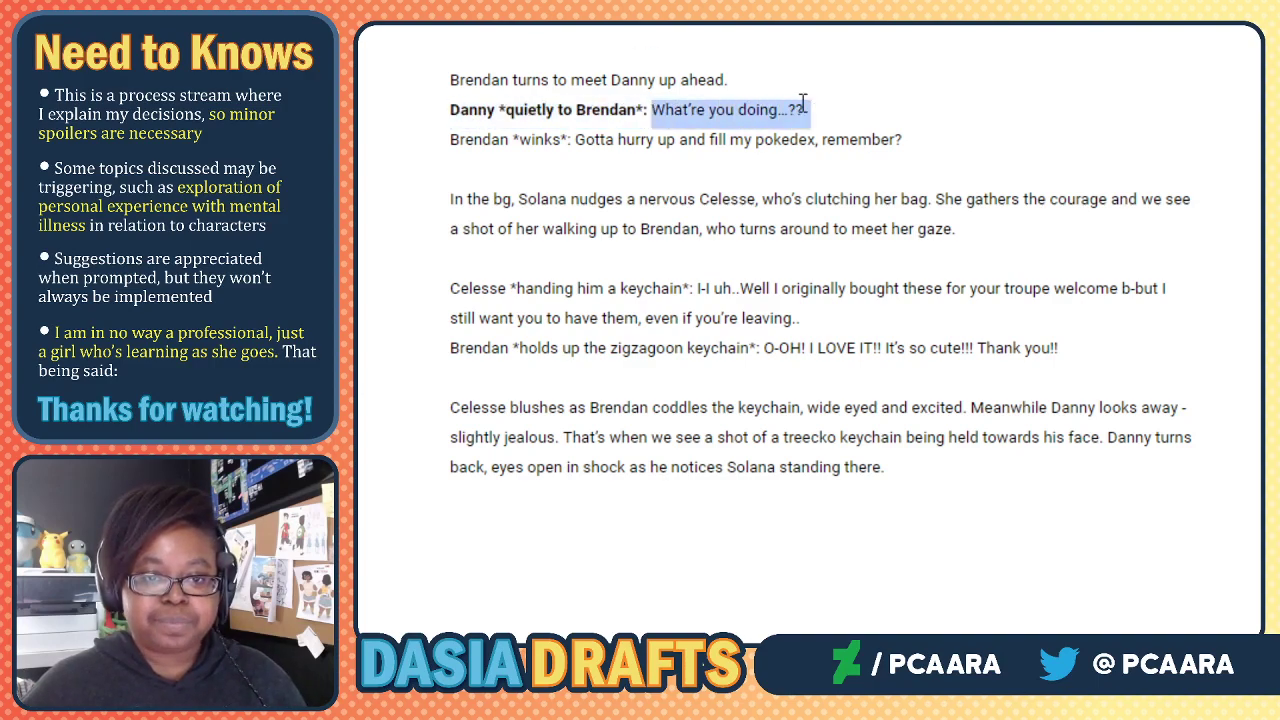
{"action": "left_click", "coordinate": [657, 2]}
{"action": "left_click", "coordinate": [797, 40]}
Bold the label "Brendan *winks*:" and color his dialogue "Gotta hurry up and fill my pokedex, remember?" blue.
{"action": "left_click", "coordinate": [572, 139]}
{"action": "left_click_drag", "start_coordinate": [572, 141], "coordinate": [450, 140]}
{"action": "left_click", "coordinate": [580, 2]}
{"action": "left_click", "coordinate": [607, 140]}
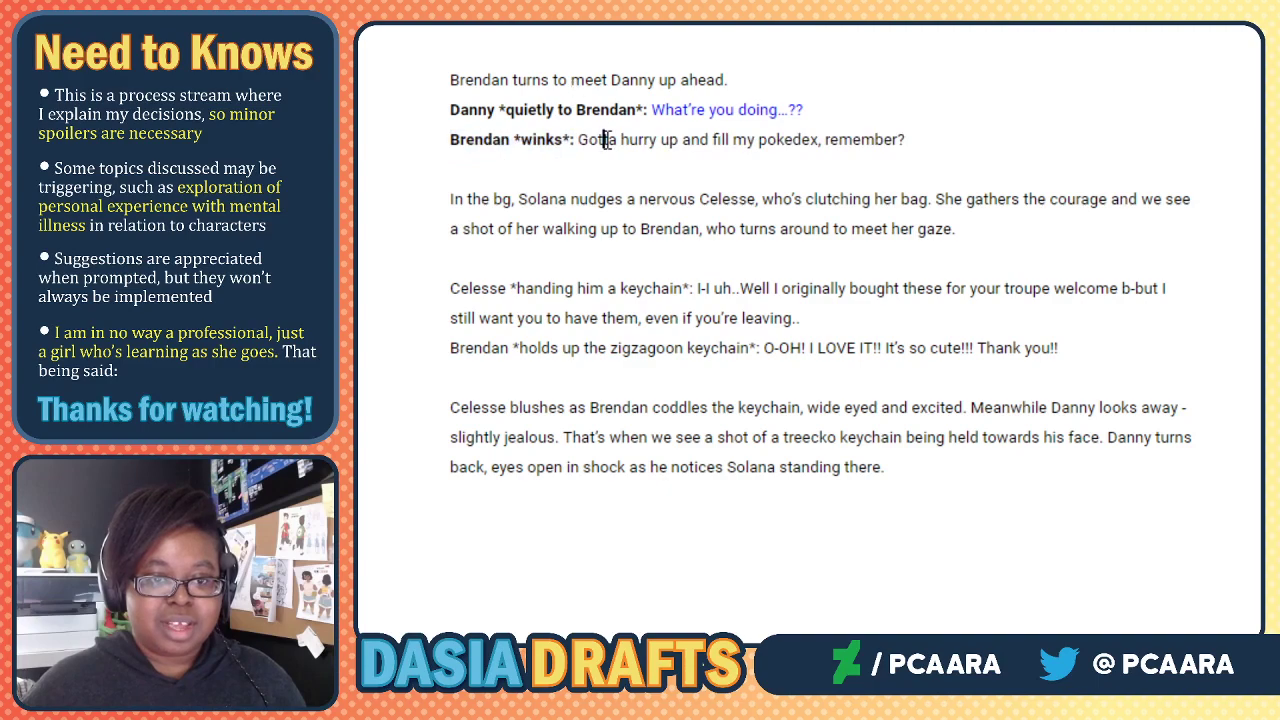
{"action": "left_click_drag", "start_coordinate": [580, 145], "coordinate": [921, 147]}
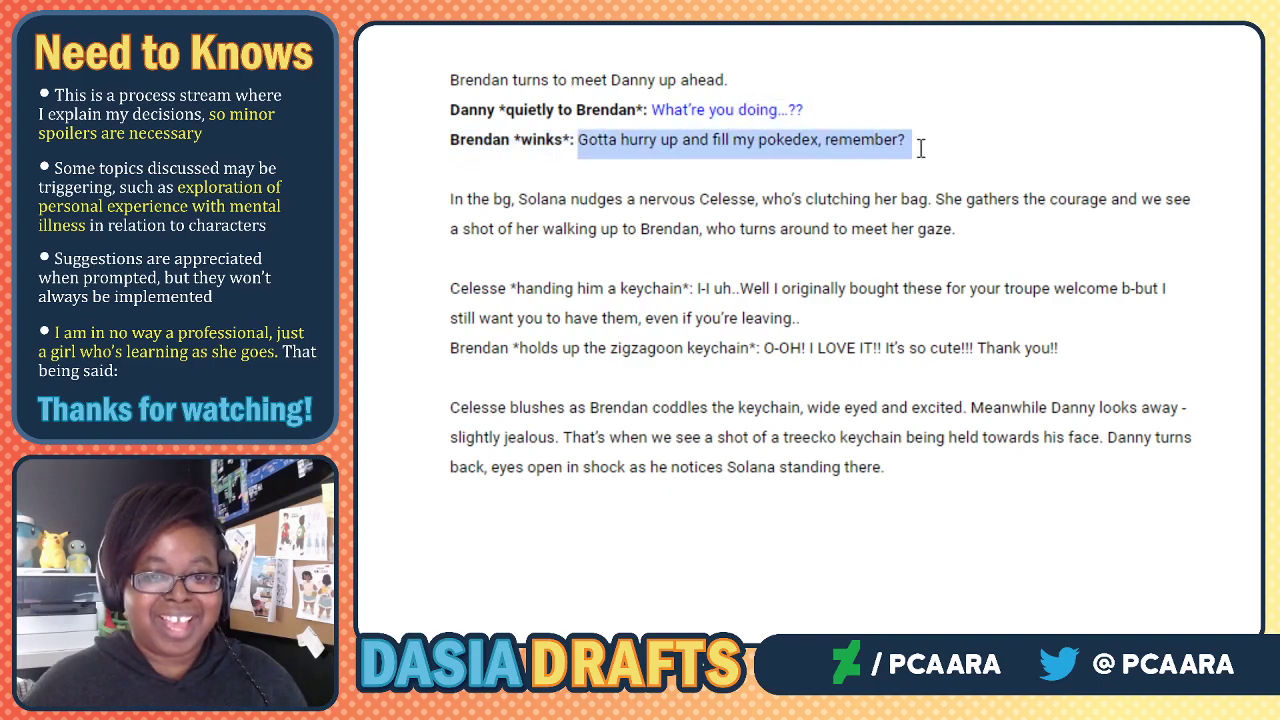
{"action": "left_click", "coordinate": [657, 2]}
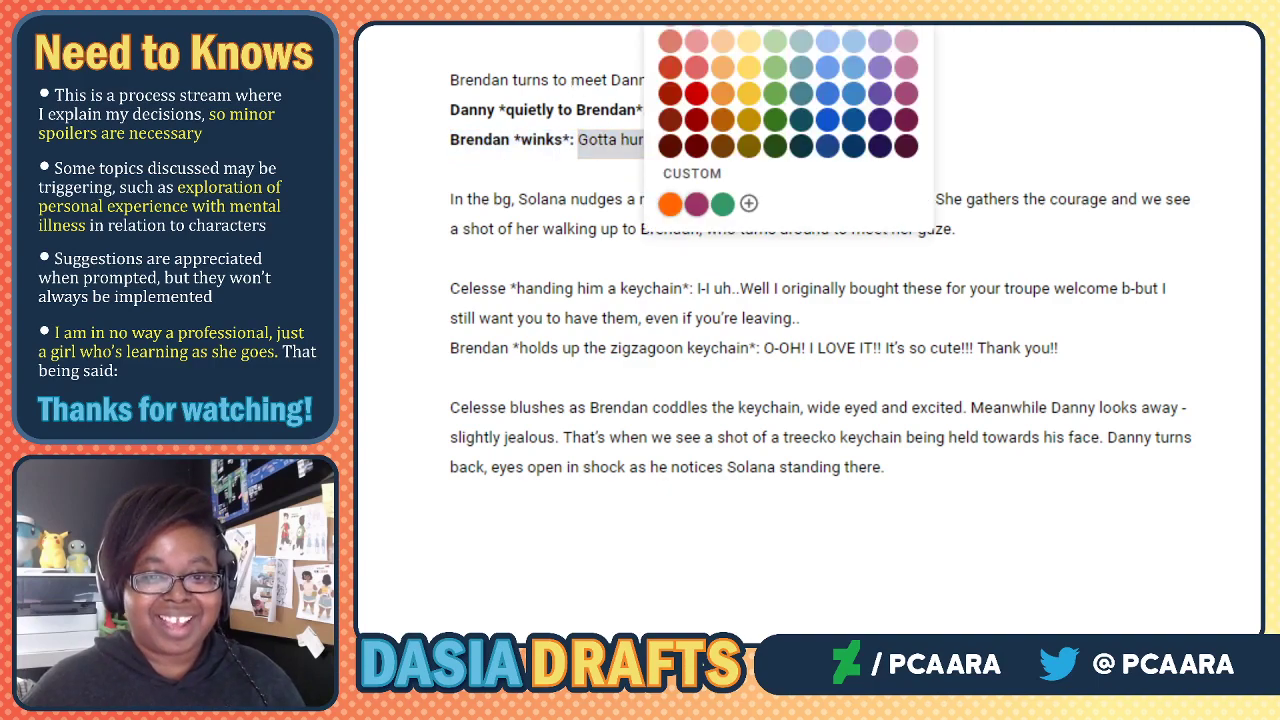
{"action": "left_click", "coordinate": [853, 2]}
{"action": "left_click", "coordinate": [640, 244]}
Bold "Celesse *handing him a keychain*:" and color her two-line dialogue about the troupe welcome gifts blue.
{"action": "left_click", "coordinate": [595, 284]}
{"action": "left_click_drag", "start_coordinate": [609, 290], "coordinate": [449, 300]}
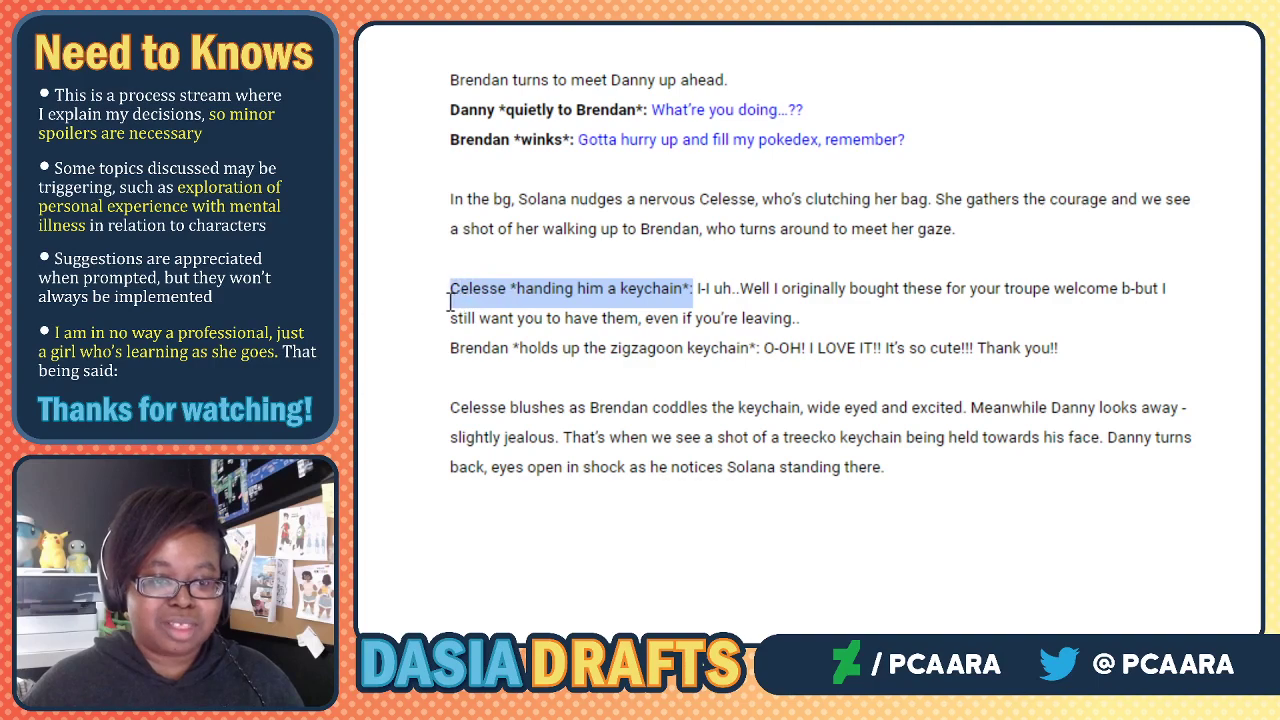
{"action": "key", "text": "ctrl+b"}
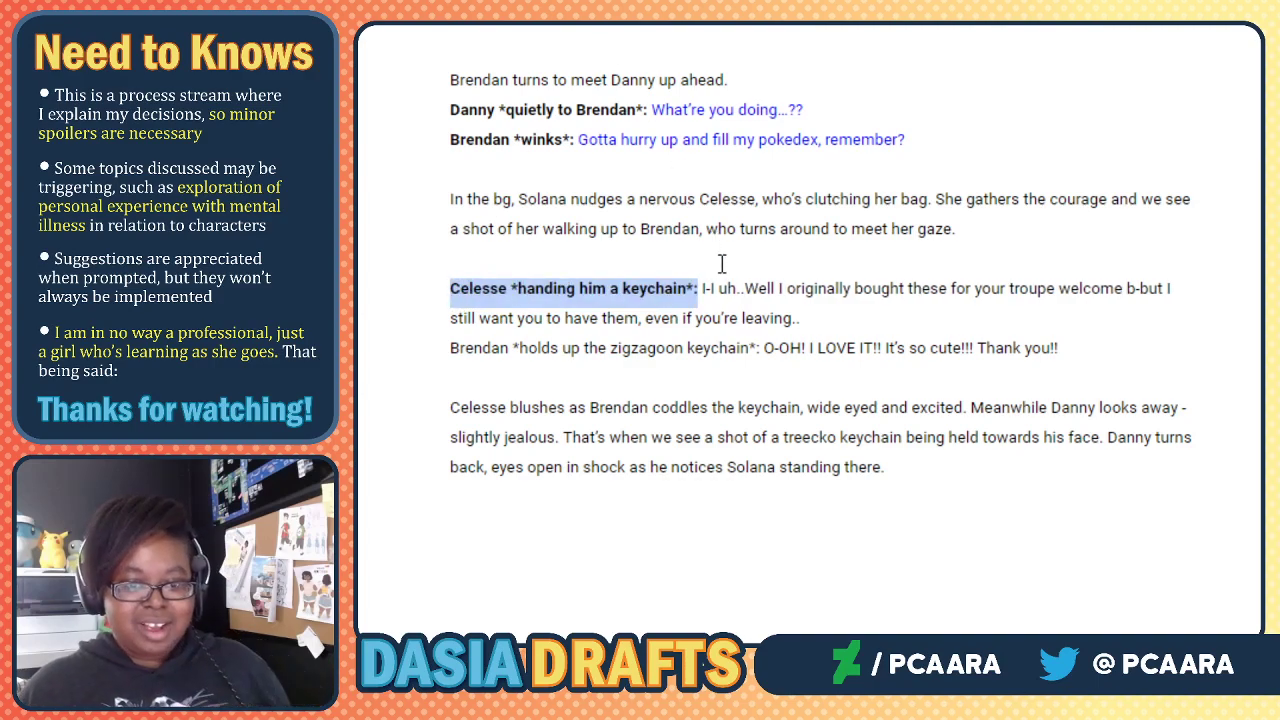
{"action": "left_click", "coordinate": [724, 283]}
{"action": "left_click_drag", "start_coordinate": [702, 288], "coordinate": [896, 323]}
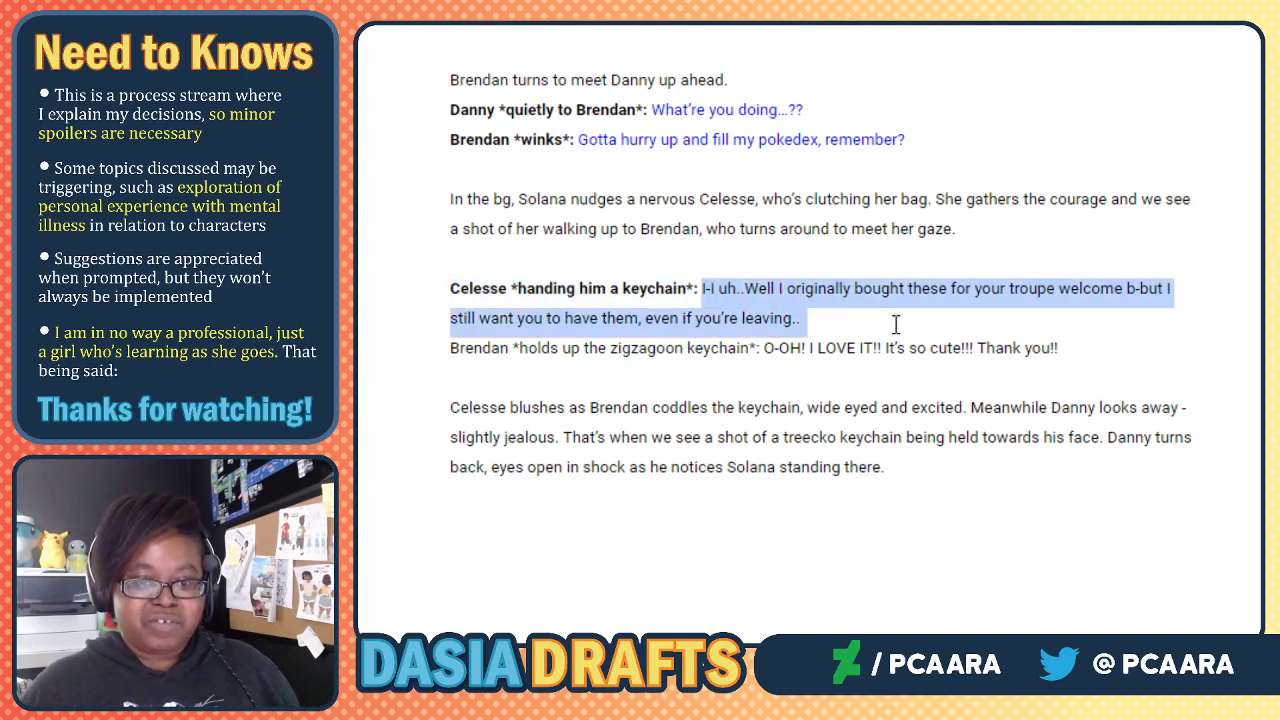
{"action": "left_click", "coordinate": [659, 26]}
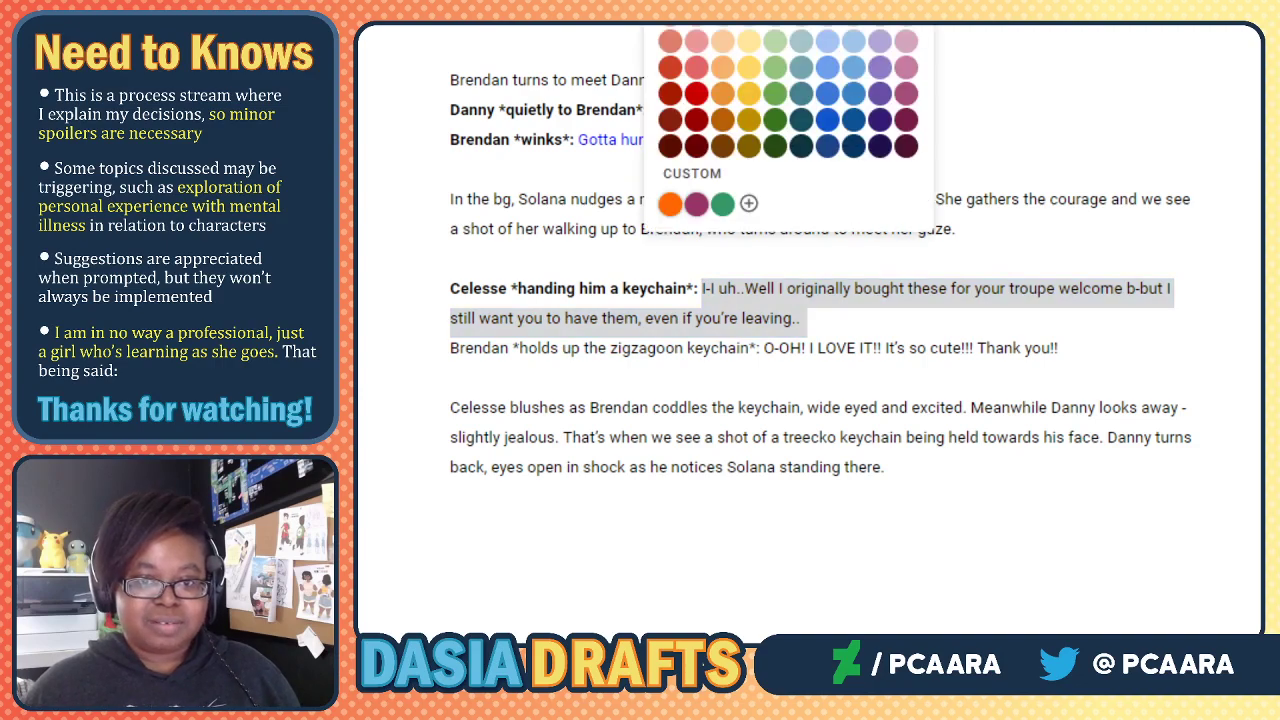
{"action": "left_click", "coordinate": [854, 24]}
Bold "Brendan *holds up the zigzagoon keychain*:" and color his dialogue "O-OH! I LOVE IT!! It's so cute!!! Thank you!!" blue.
{"action": "scroll", "coordinate": [705, 195], "scroll_direction": "down", "scroll_amount": 1}
{"action": "left_click", "coordinate": [730, 232]}
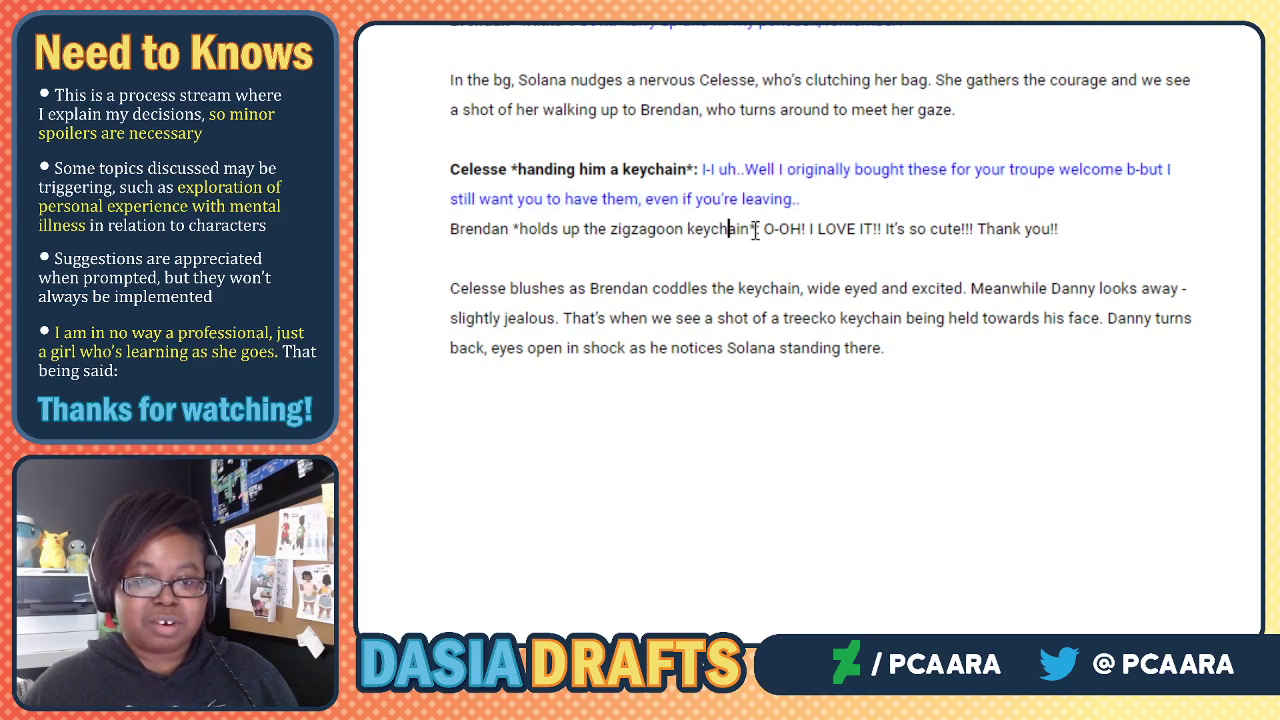
{"action": "left_click_drag", "start_coordinate": [760, 230], "coordinate": [436, 228]}
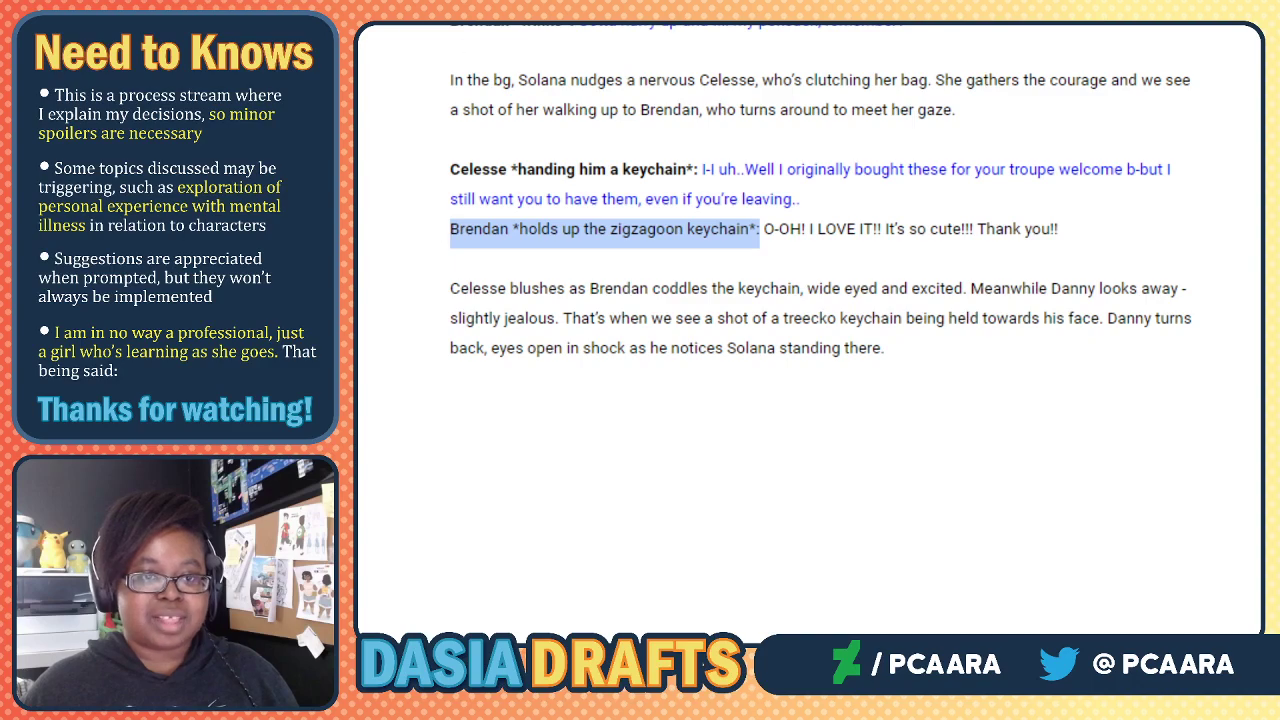
{"action": "key", "text": "ctrl+b"}
{"action": "left_click", "coordinate": [780, 230]}
{"action": "left_click_drag", "start_coordinate": [770, 230], "coordinate": [1087, 244]}
{"action": "left_click", "coordinate": [660, 24]}
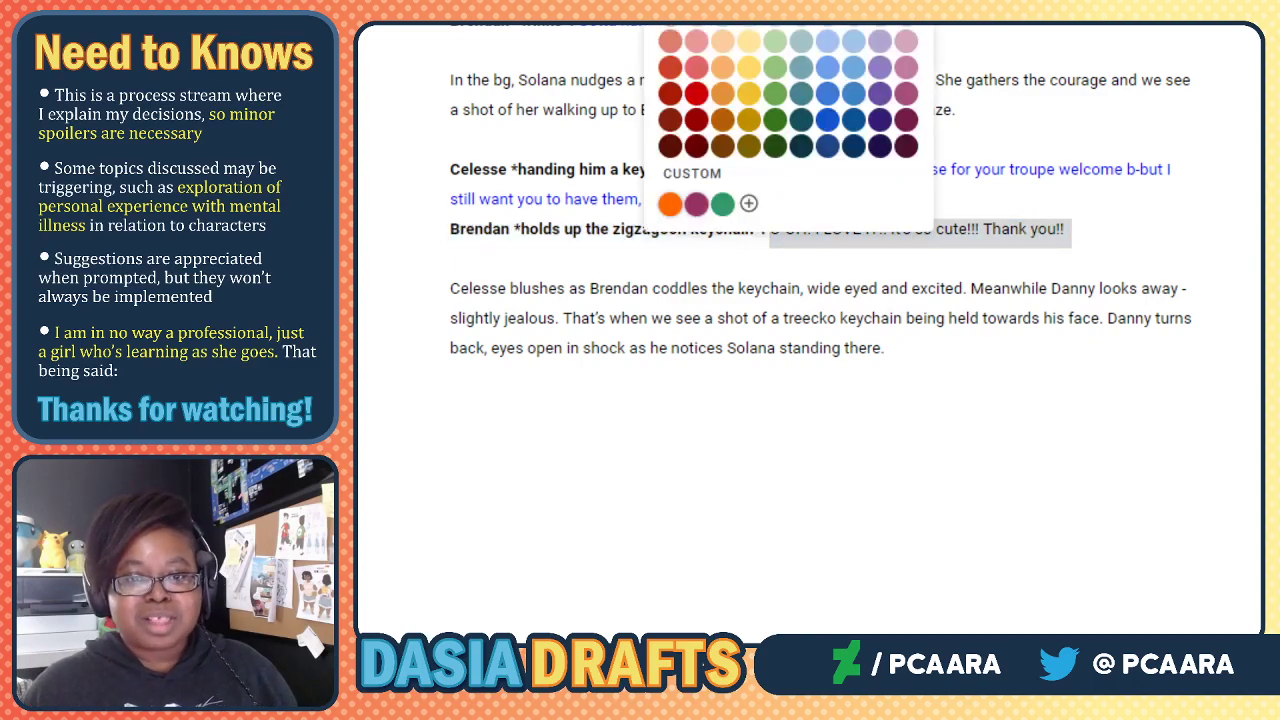
{"action": "left_click", "coordinate": [853, 10]}
{"action": "left_click", "coordinate": [757, 244]}
After the final paragraph and a blank line, write "Solana *pouting, looking away*: I couldn't find a grovyle. This is all they had.".
{"action": "scroll", "coordinate": [684, 285], "scroll_direction": "down", "scroll_amount": 1}
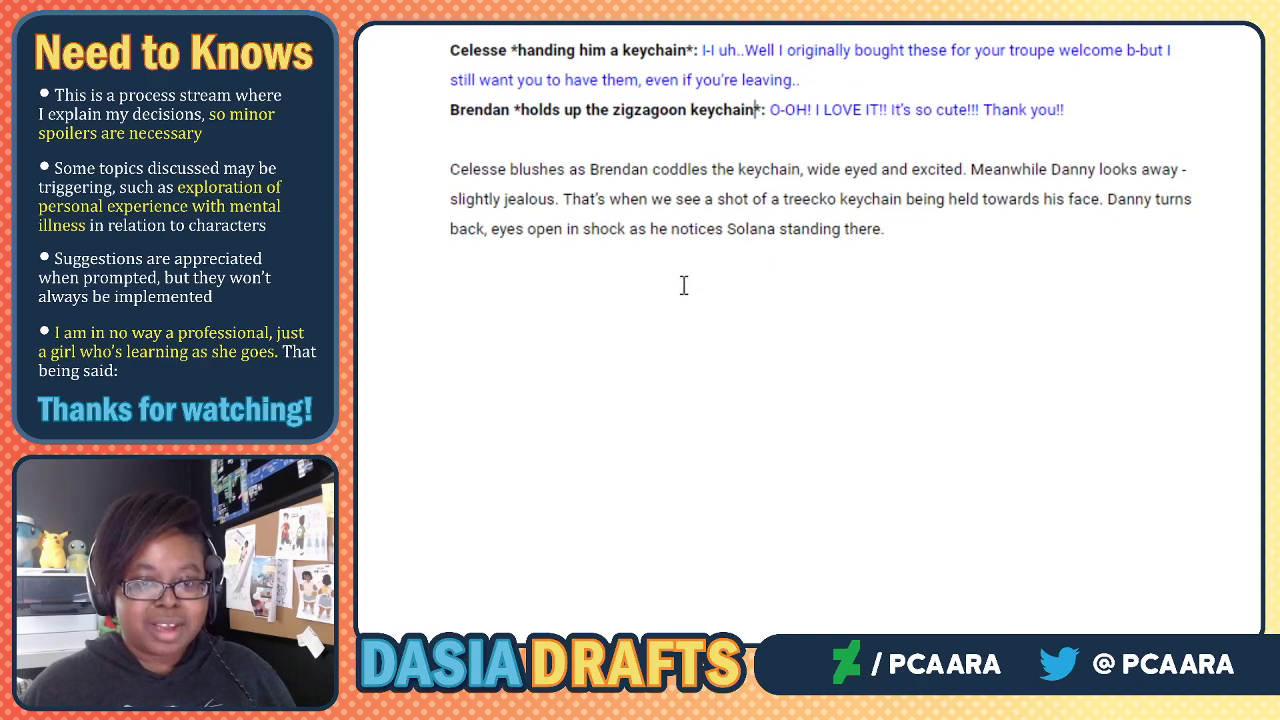
{"action": "scroll", "coordinate": [669, 265], "scroll_direction": "down", "scroll_amount": 2}
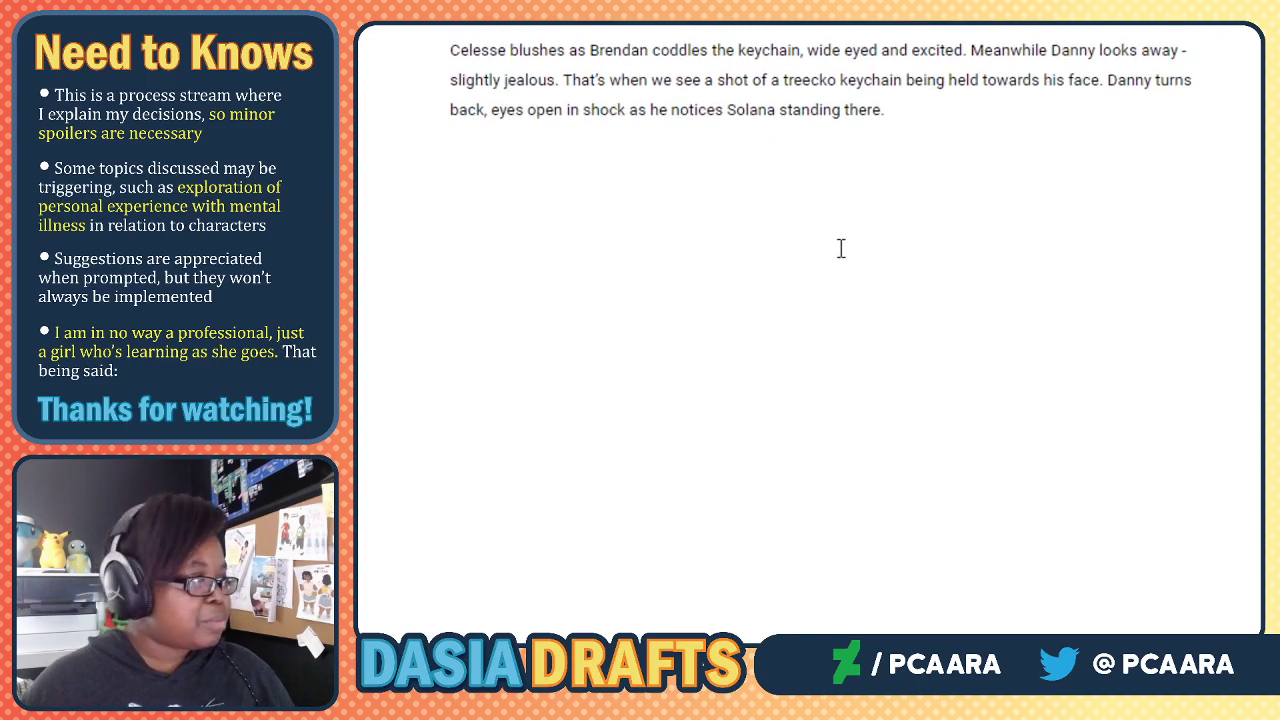
{"action": "left_click", "coordinate": [909, 109]}
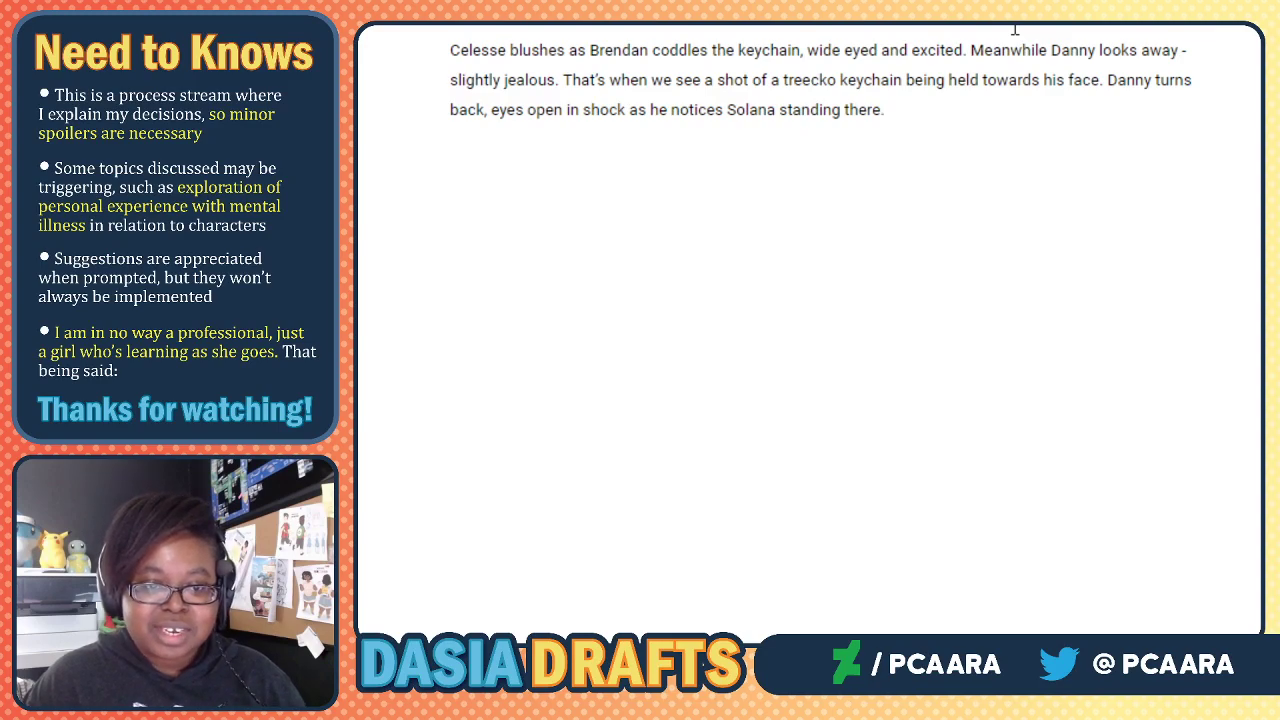
{"action": "key", "text": "Return"}
{"action": "key", "text": "Return"}
{"action": "type", "text": "Solana *pouting, looking away"}
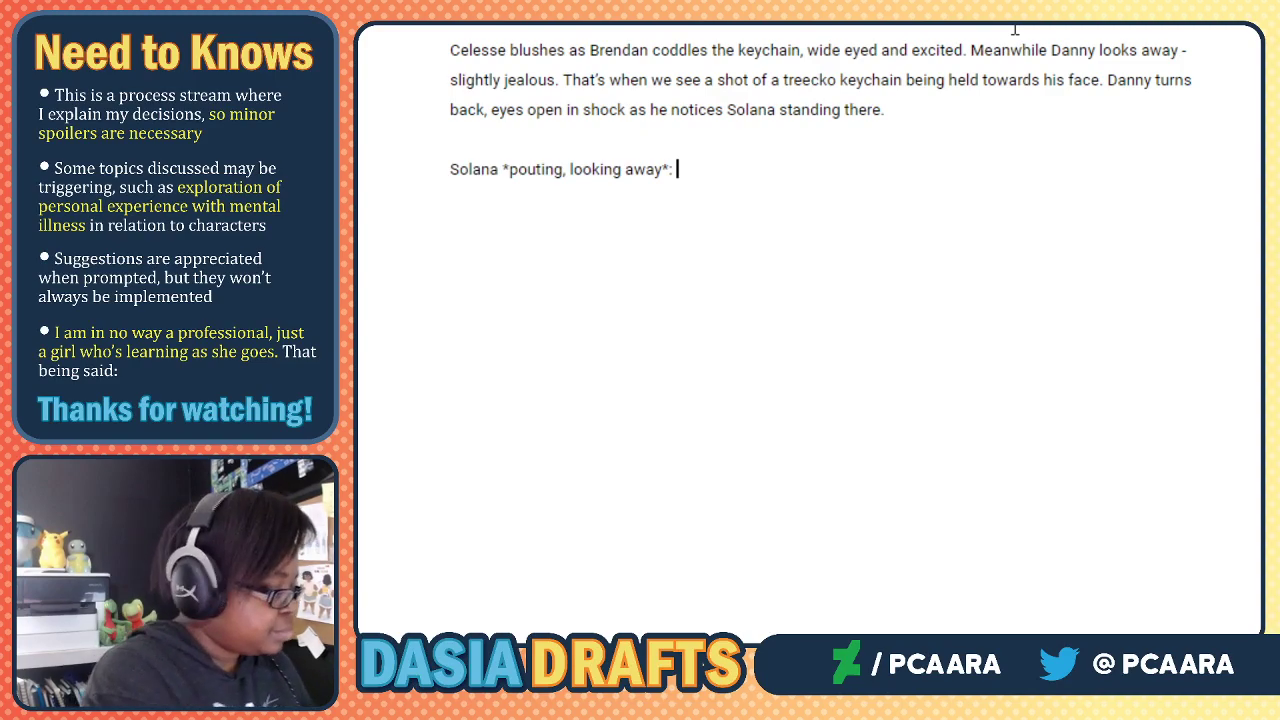
{"action": "type", "text": "*: I could"}
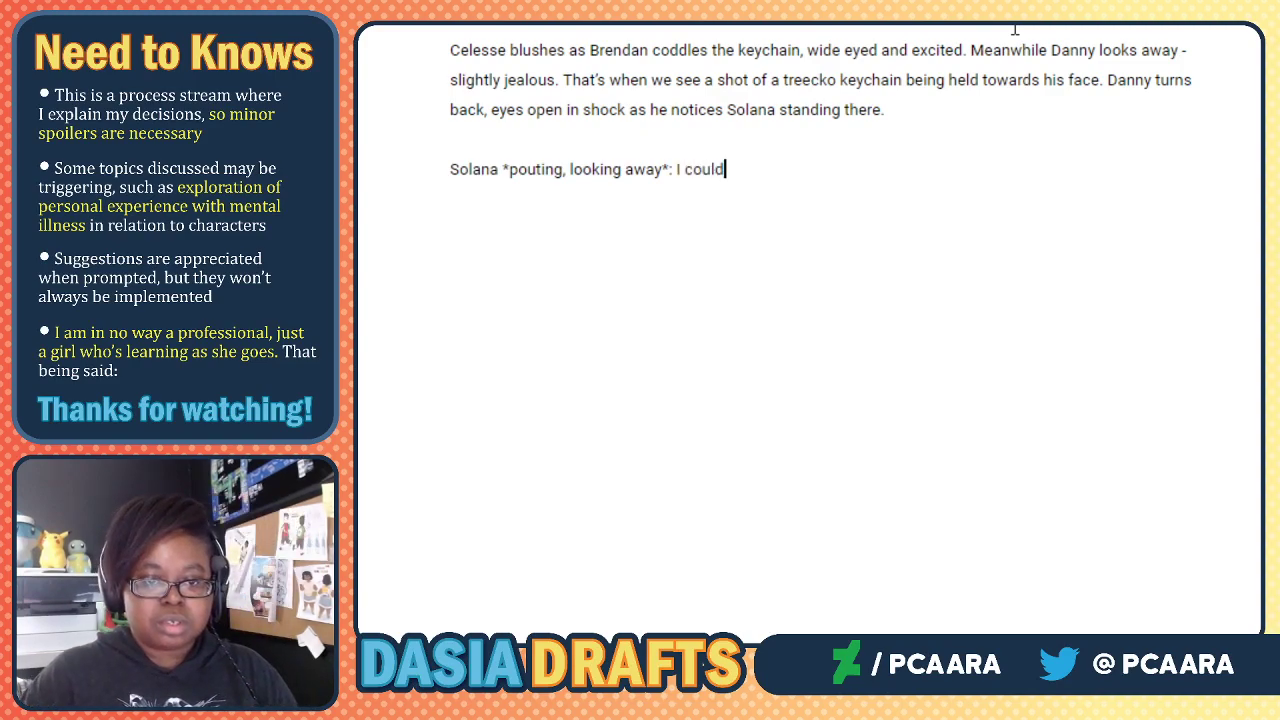
{"action": "type", "text": "n't find a grovyle, so thi"}
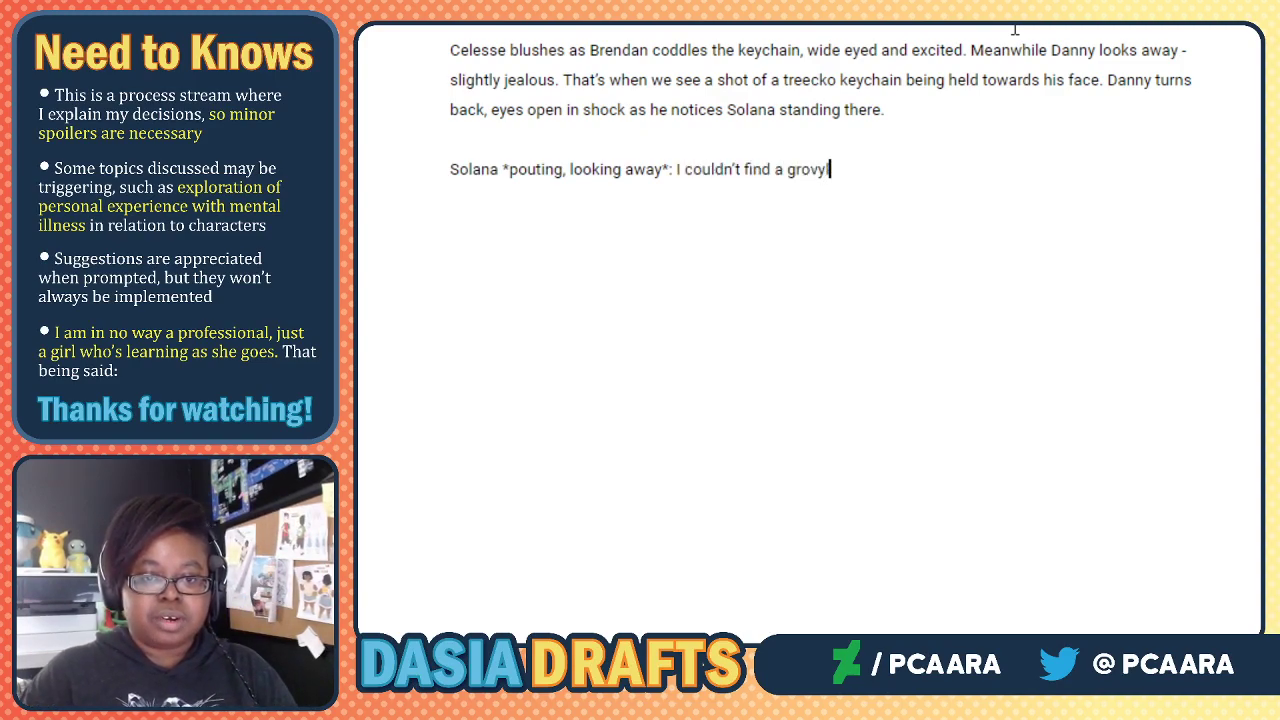
{"action": "key", "text": "BackSpace"}
{"action": "key", "text": "BackSpace"}
{"action": "key", "text": "BackSpace"}
{"action": "key", "text": "BackSpace"}
{"action": "key", "text": "BackSpace"}
{"action": "key", "text": "BackSpace"}
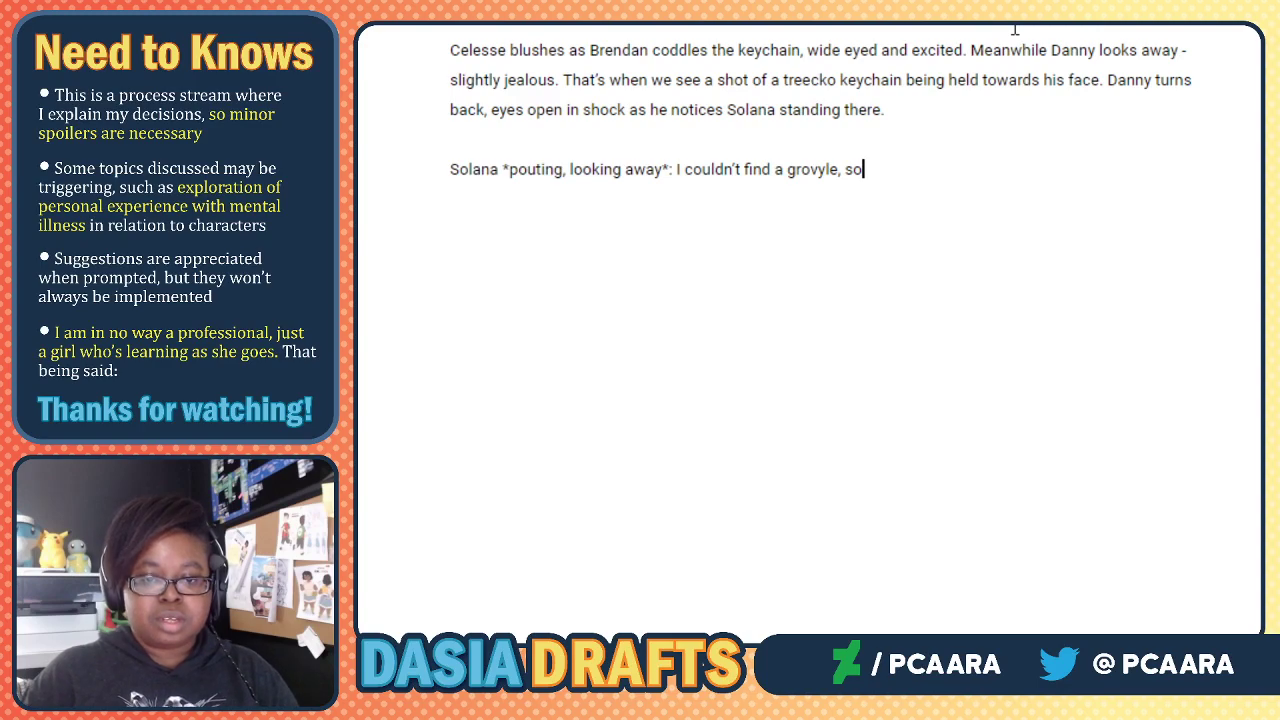
{"action": "type", "text": "This is all they had."}
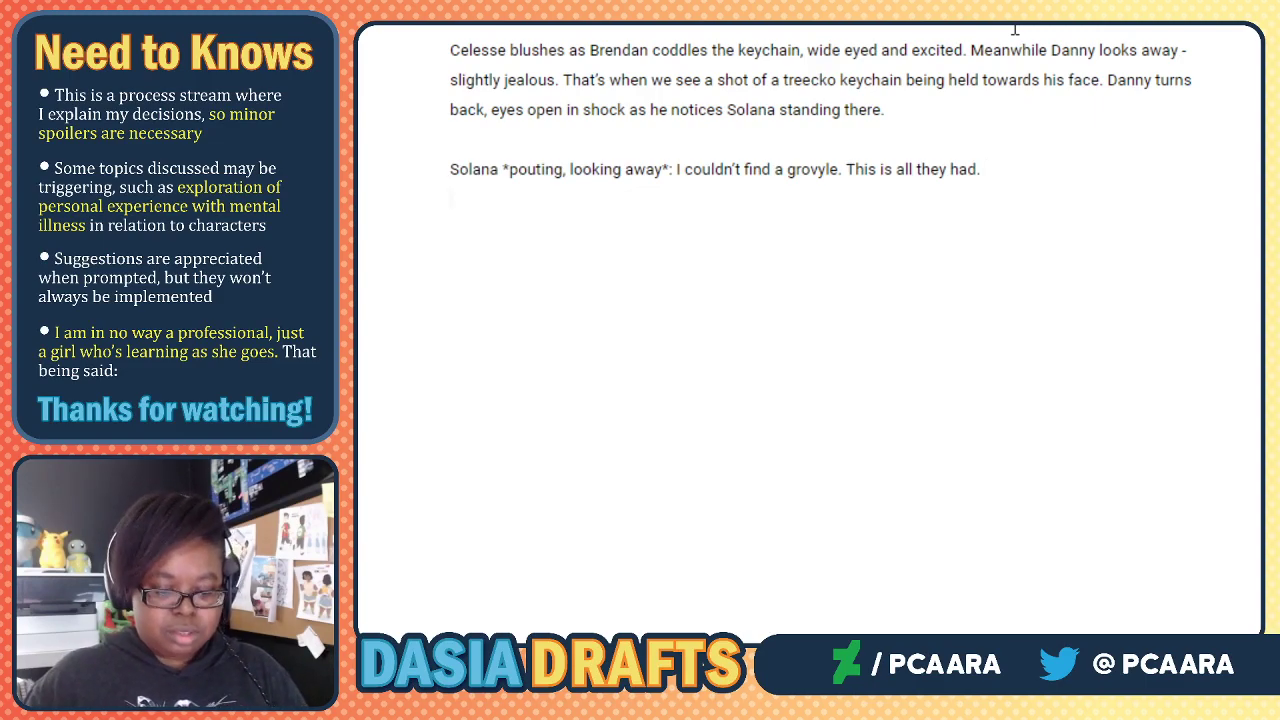
{"action": "key", "text": "Return"}
{"action": "type", "text": "Danny"}
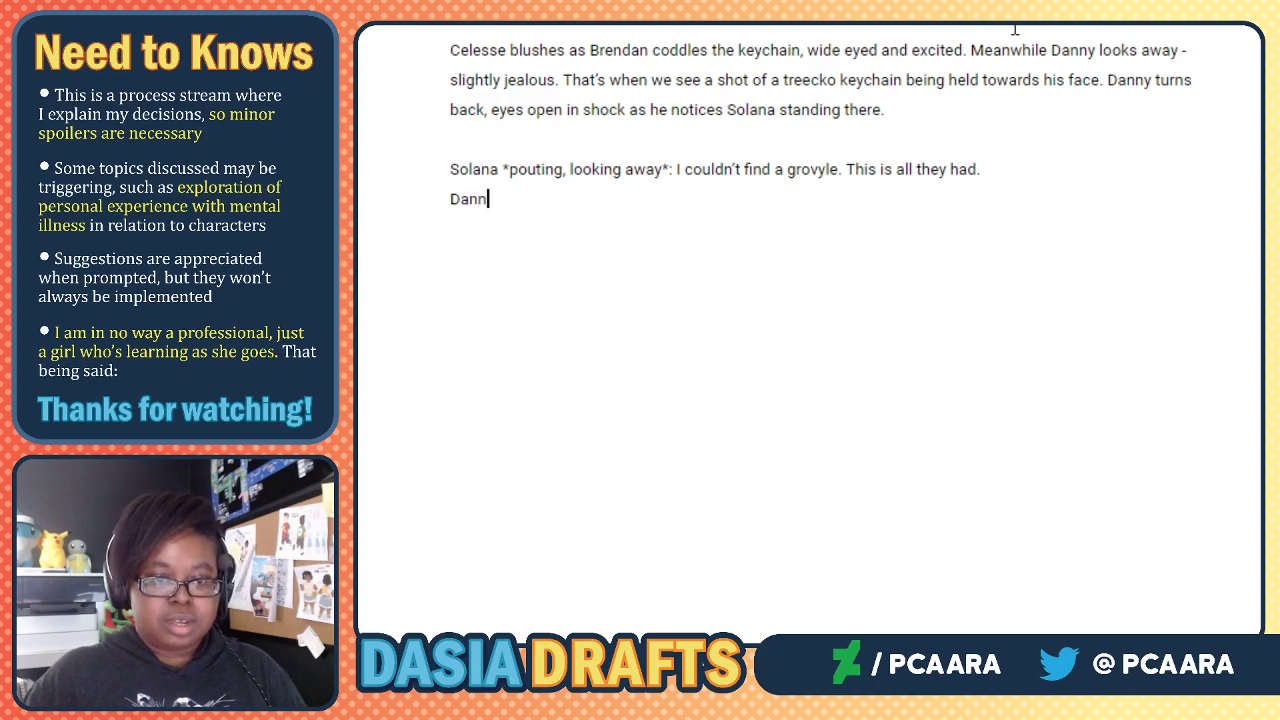
{"action": "key", "text": "BackSpace"}
{"action": "key", "text": "BackSpace"}
{"action": "key", "text": "BackSpace"}
{"action": "key", "text": "BackSpace"}
{"action": "key", "text": "BackSpace"}
{"action": "key", "text": "BackSpace"}
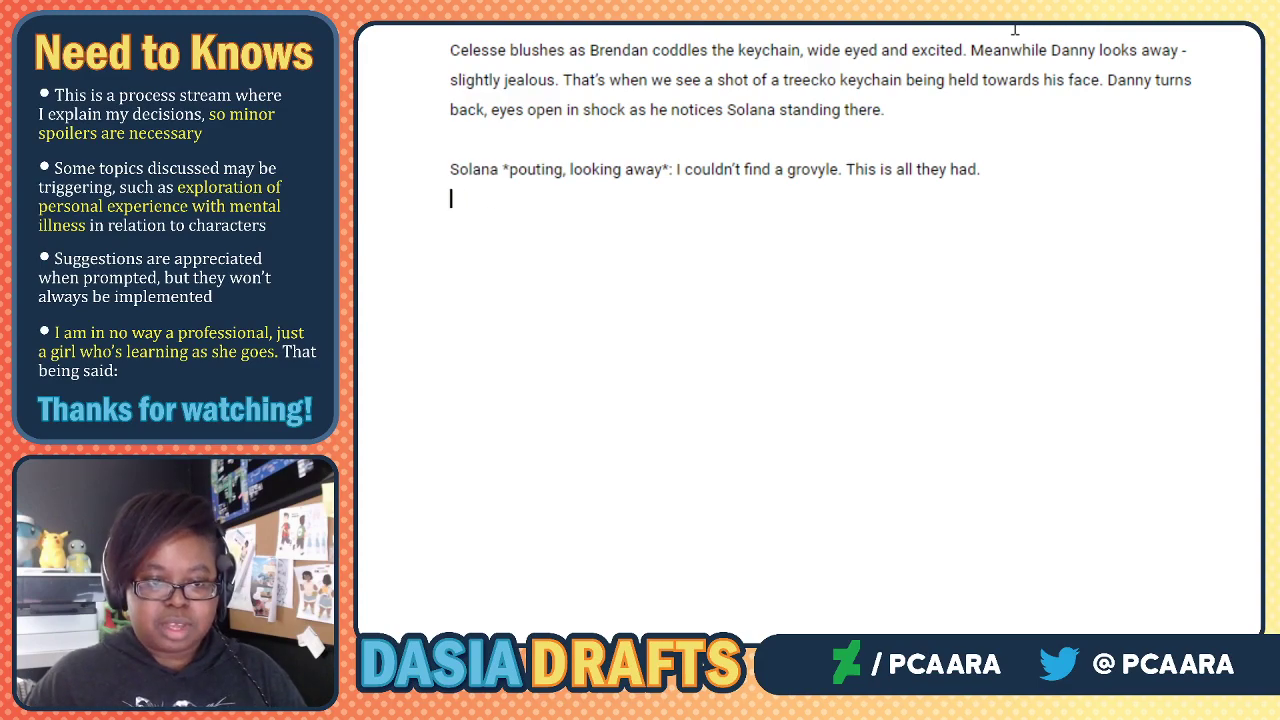
{"action": "type", "text": "*puts "}
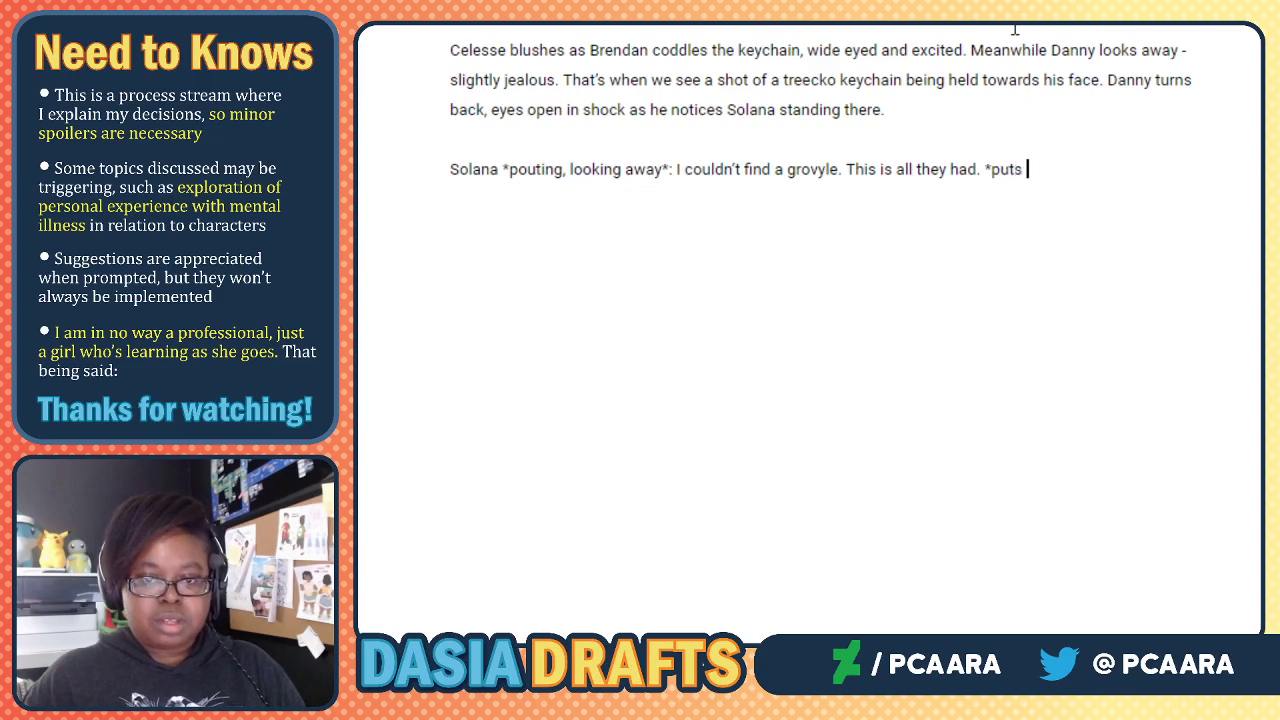
{"action": "type", "text": "it into his hands"}
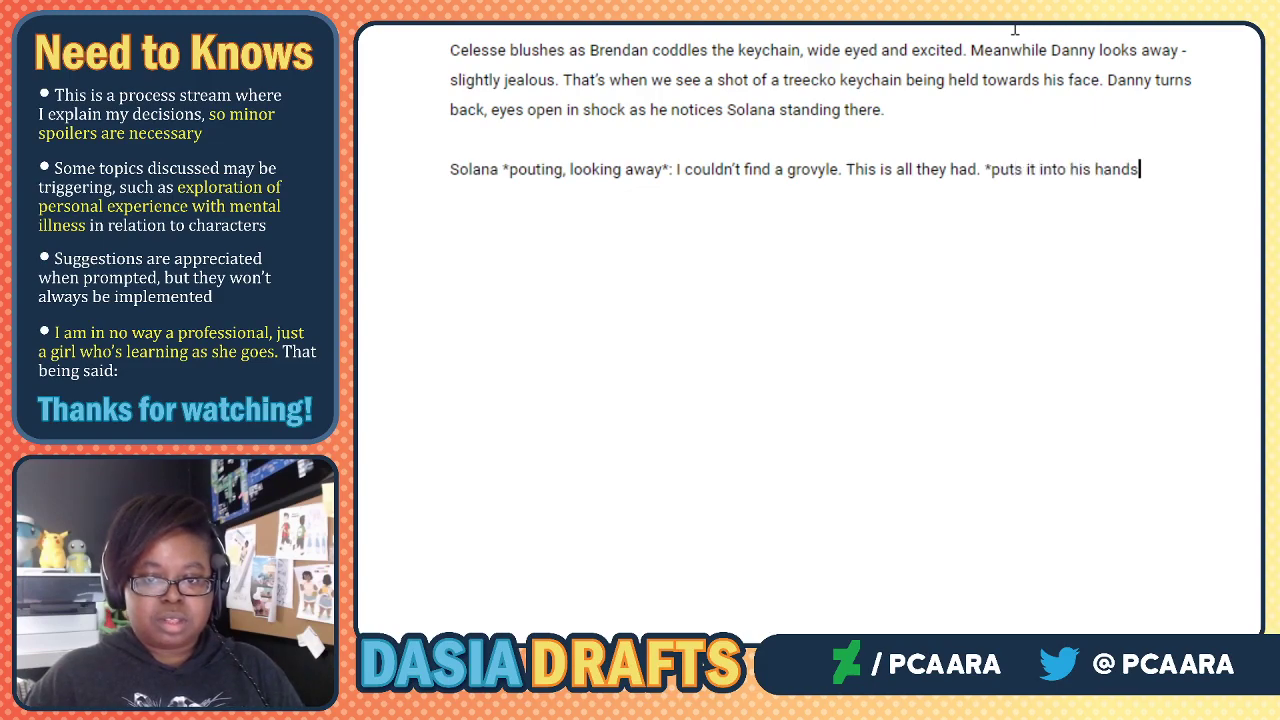
{"action": "type", "text": "*"}
{"action": "key", "text": "Return"}
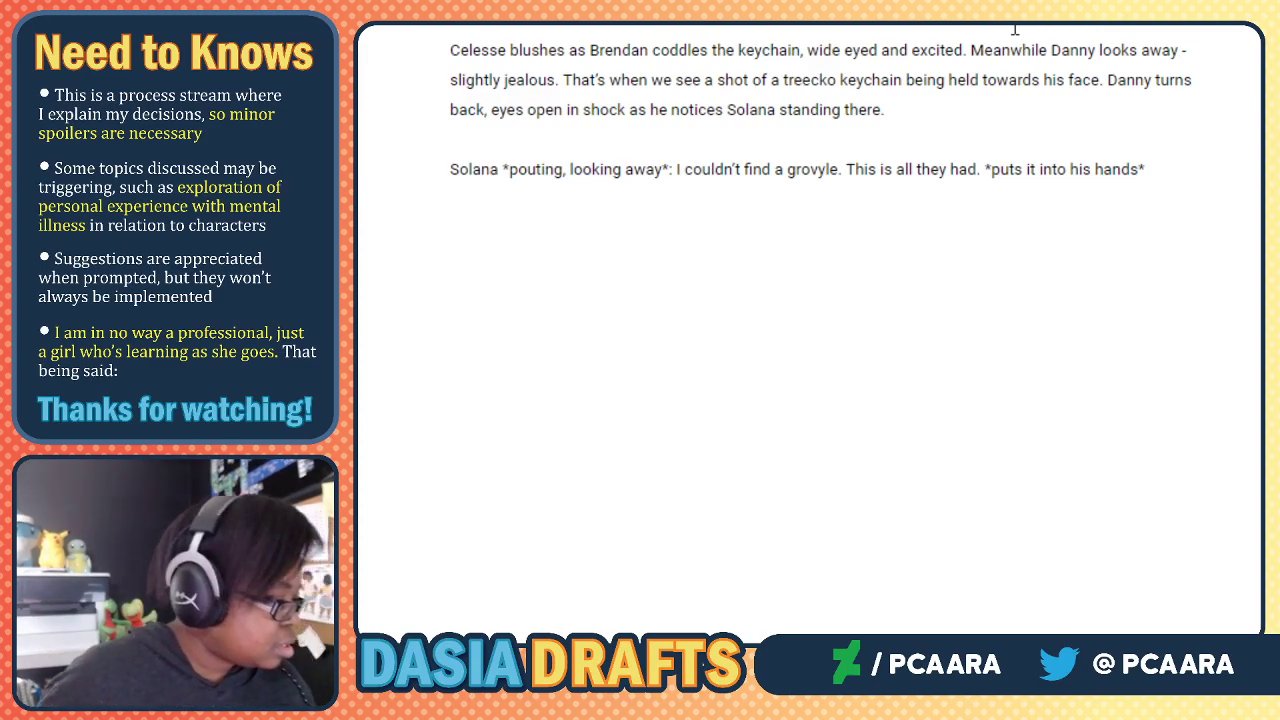
{"action": "key", "text": "BackSpace"}
{"action": "key", "text": "BackSpace"}
{"action": "key", "text": "BackSpace"}
{"action": "key", "text": "BackSpace"}
{"action": "key", "text": "BackSpace"}
{"action": "key", "text": "BackSpace"}
{"action": "key", "text": "BackSpace"}
{"action": "key", "text": "BackSpace"}
{"action": "key", "text": "BackSpace"}
{"action": "key", "text": "BackSpace"}
{"action": "key", "text": "BackSpace"}
{"action": "key", "text": "BackSpace"}
{"action": "key", "text": "BackSpace"}
{"action": "key", "text": "BackSpace"}
{"action": "key", "text": "BackSpace"}
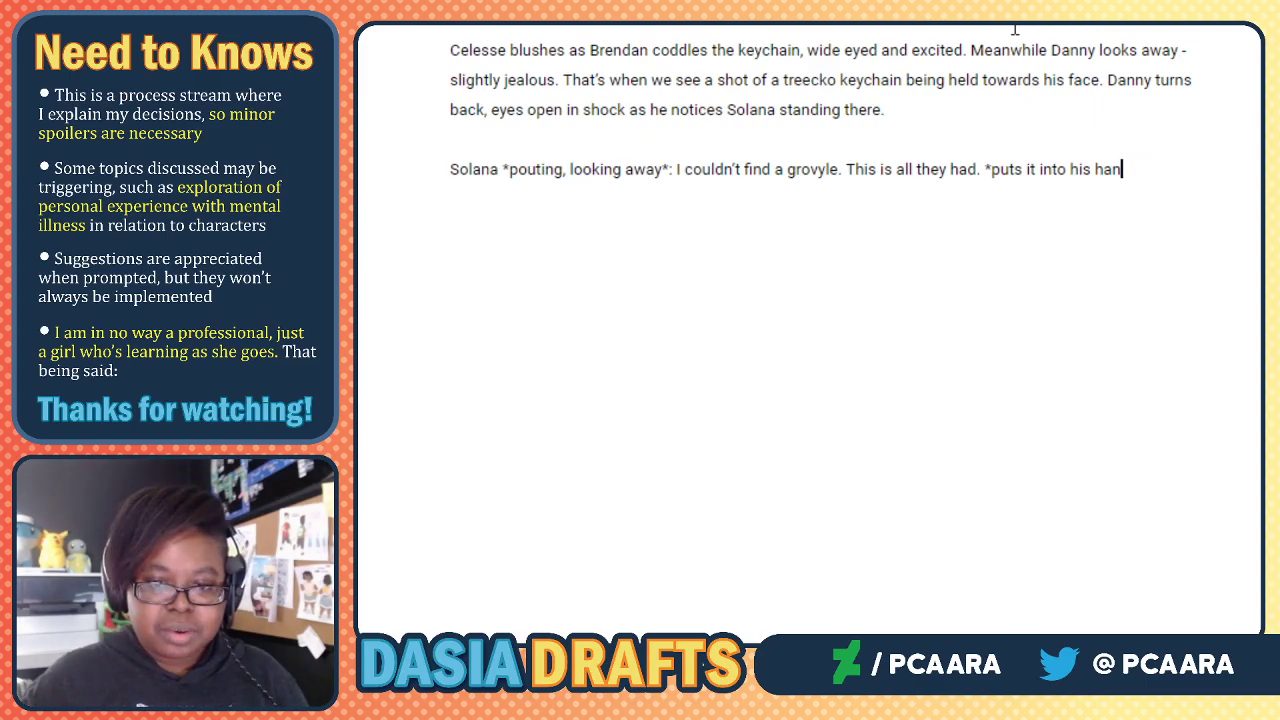
{"action": "key", "text": "BackSpace"}
{"action": "key", "text": "BackSpace"}
{"action": "key", "text": "BackSpace"}
{"action": "key", "text": "BackSpace"}
{"action": "key", "text": "BackSpace"}
{"action": "key", "text": "BackSpace"}
{"action": "key", "text": "BackSpace"}
{"action": "key", "text": "BackSpace"}
{"action": "key", "text": "BackSpace"}
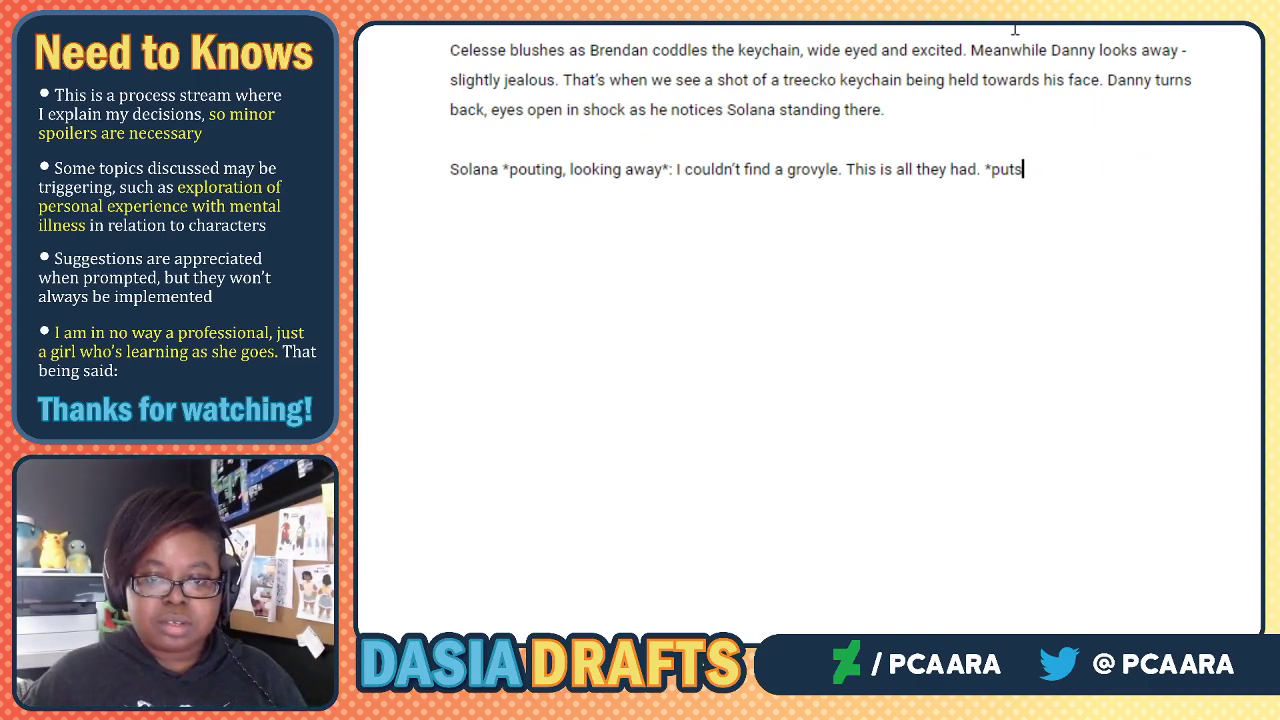
Extend Solana's line with "A-Also...i'm sorry I told you you weren't going to make any friends. That was mean of me.".
{"action": "type", "text": "A-Also...i'm sorry I to"}
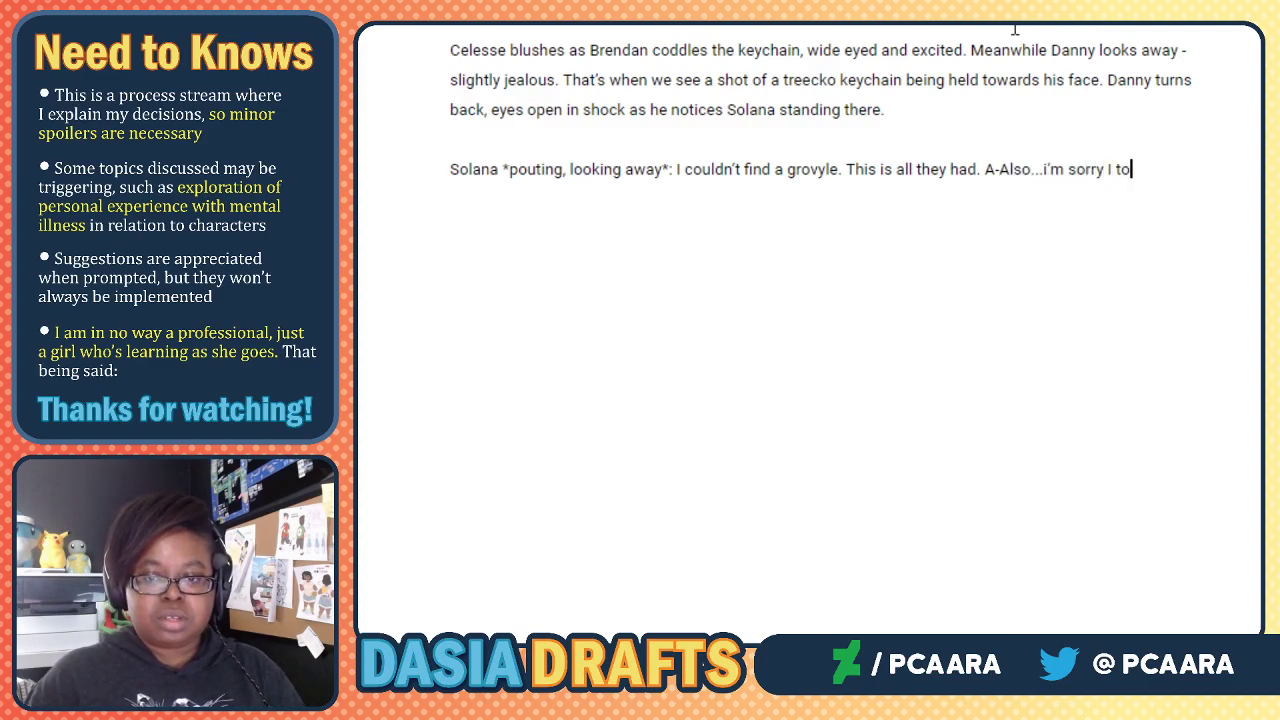
{"action": "type", "text": "ld you you w"}
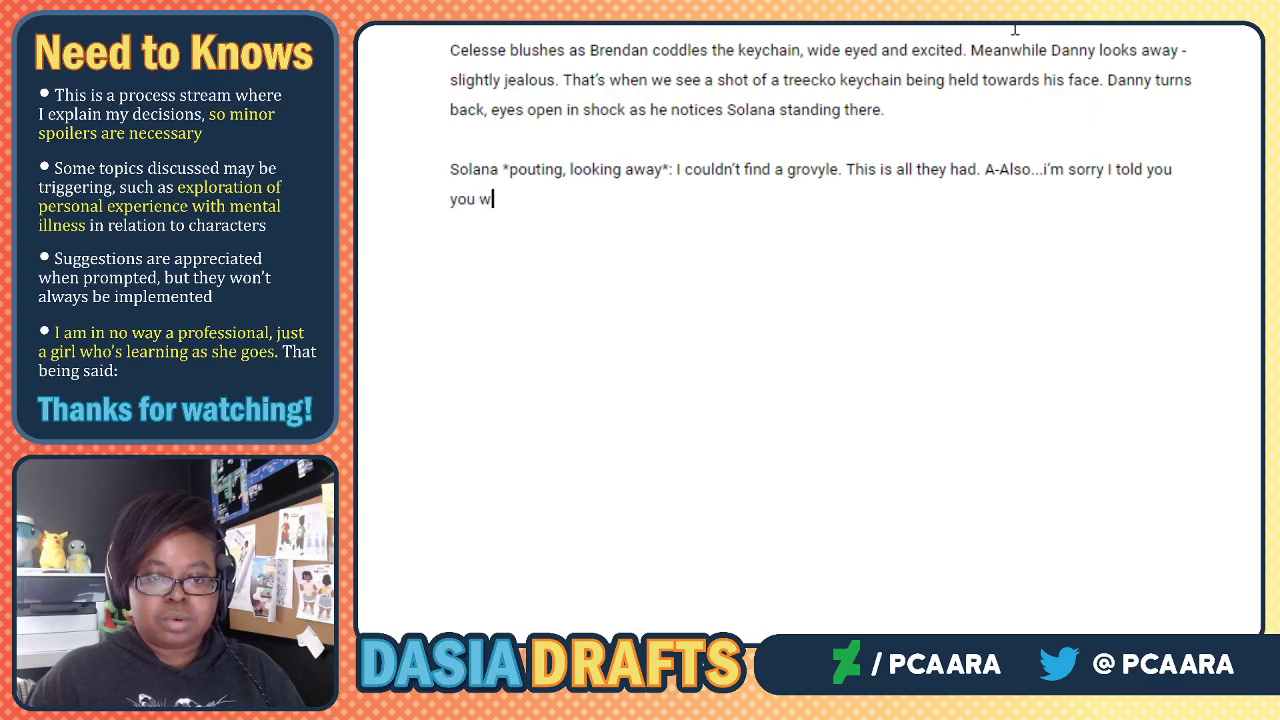
{"action": "type", "text": "eren't going to make an"}
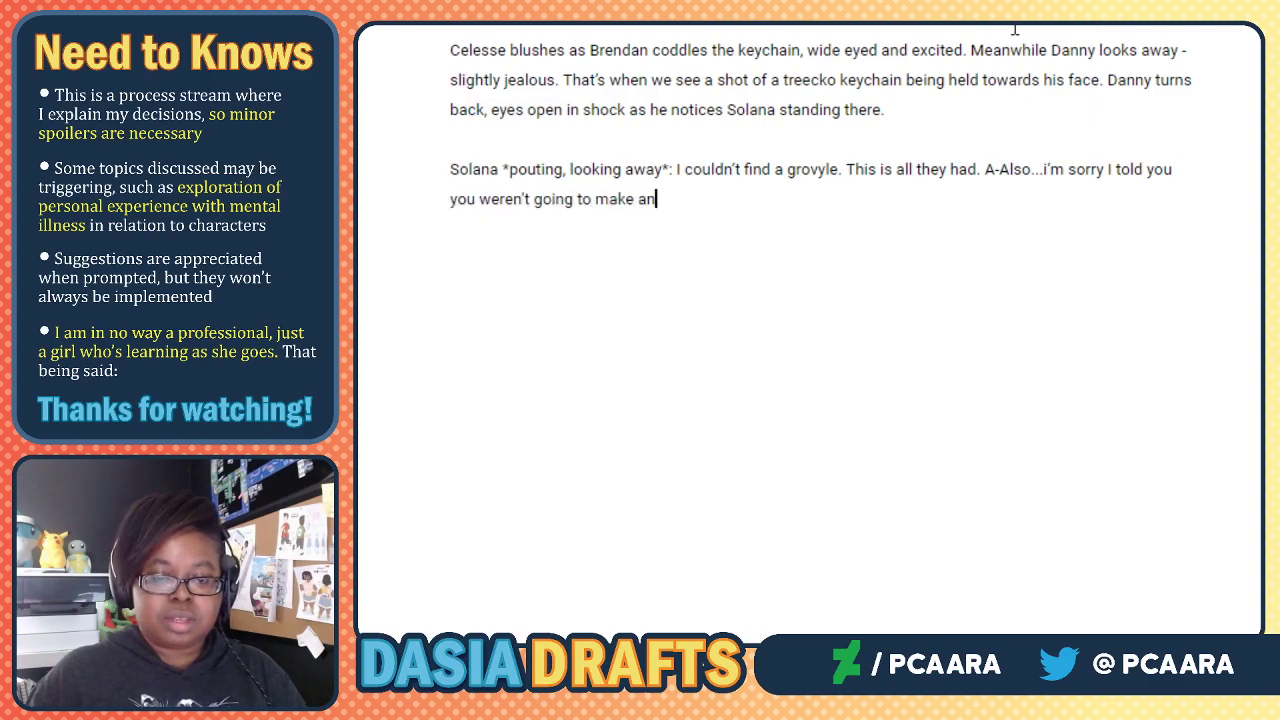
{"action": "type", "text": "y friends. That was mean of me."}
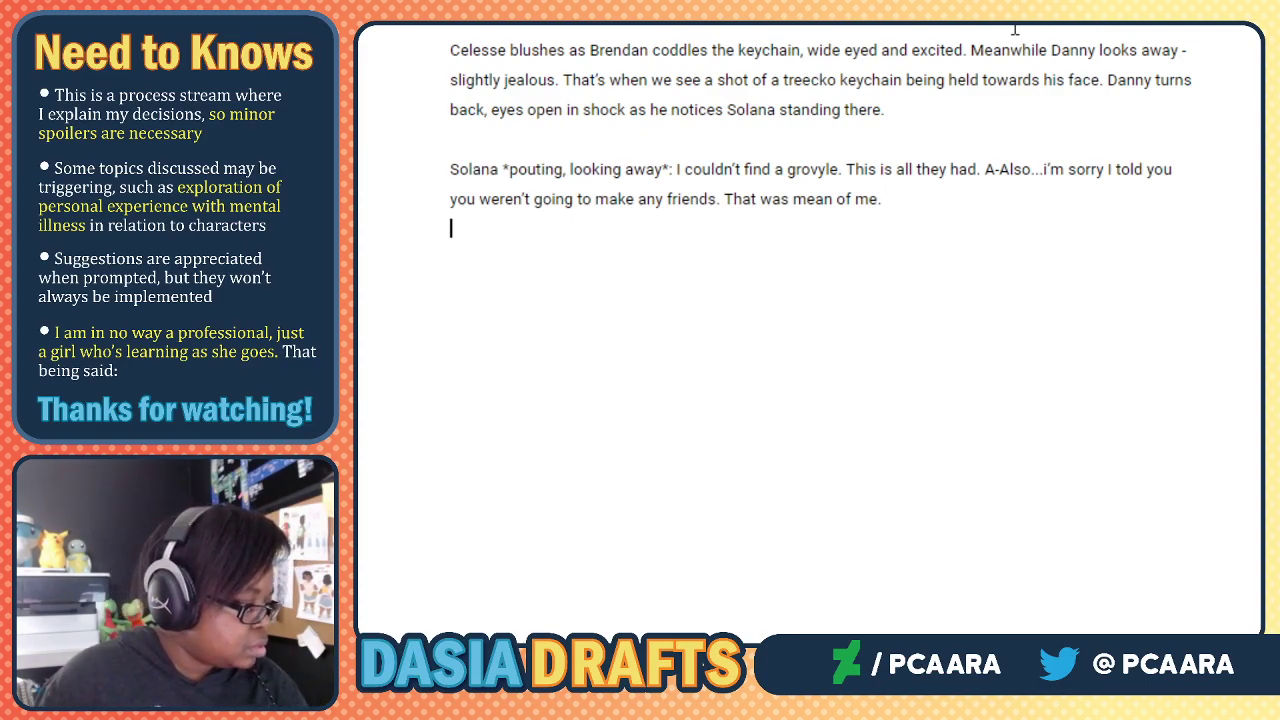
On the line below Solana's dialogue, write "Danny *very hesitantly taking it, blushing a little*:...Th-thanks..".
{"action": "type", "text": "Danny *very hesitantly taking it, blushing a little*"}
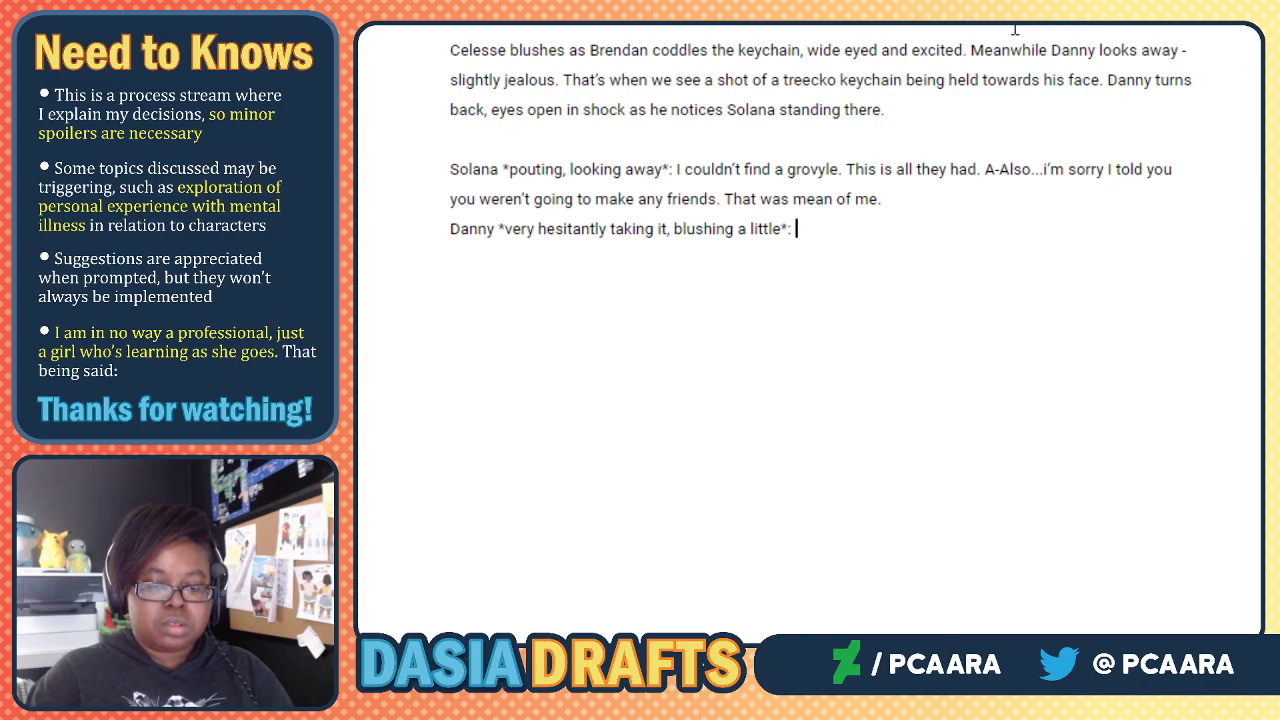
{"action": "type", "text": ":..."}
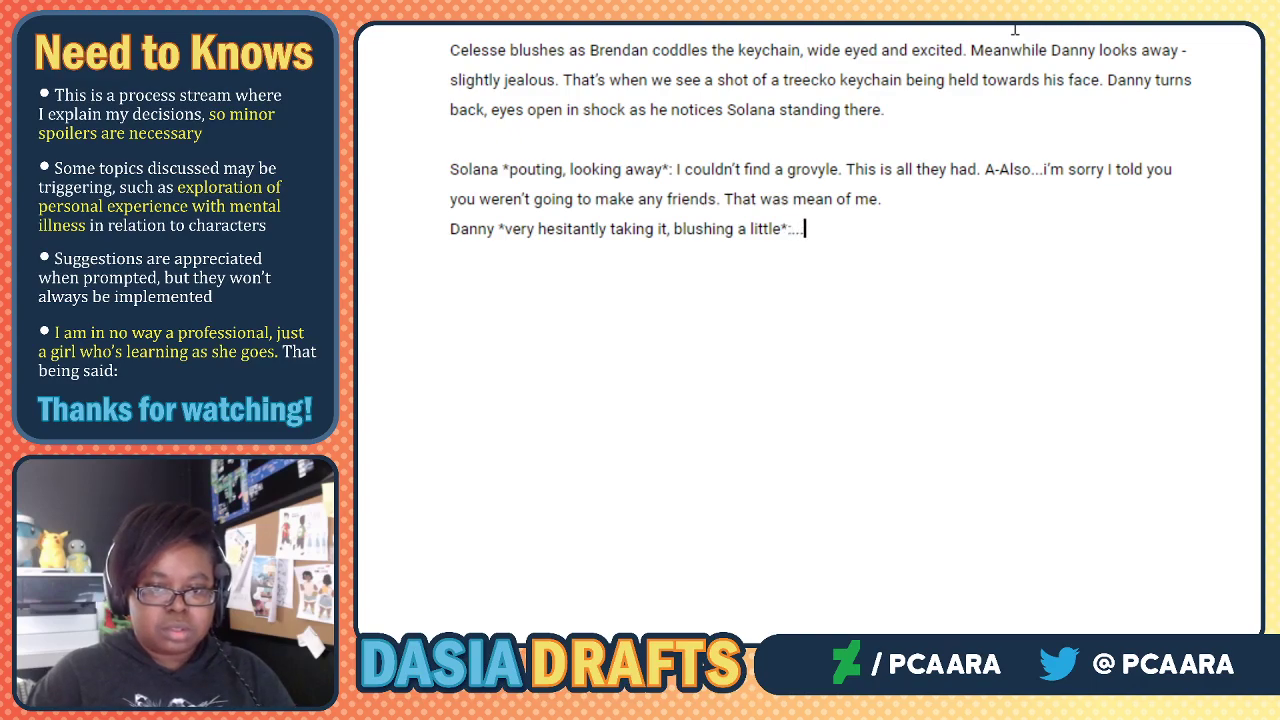
{"action": "type", "text": "Th-thanks.."}
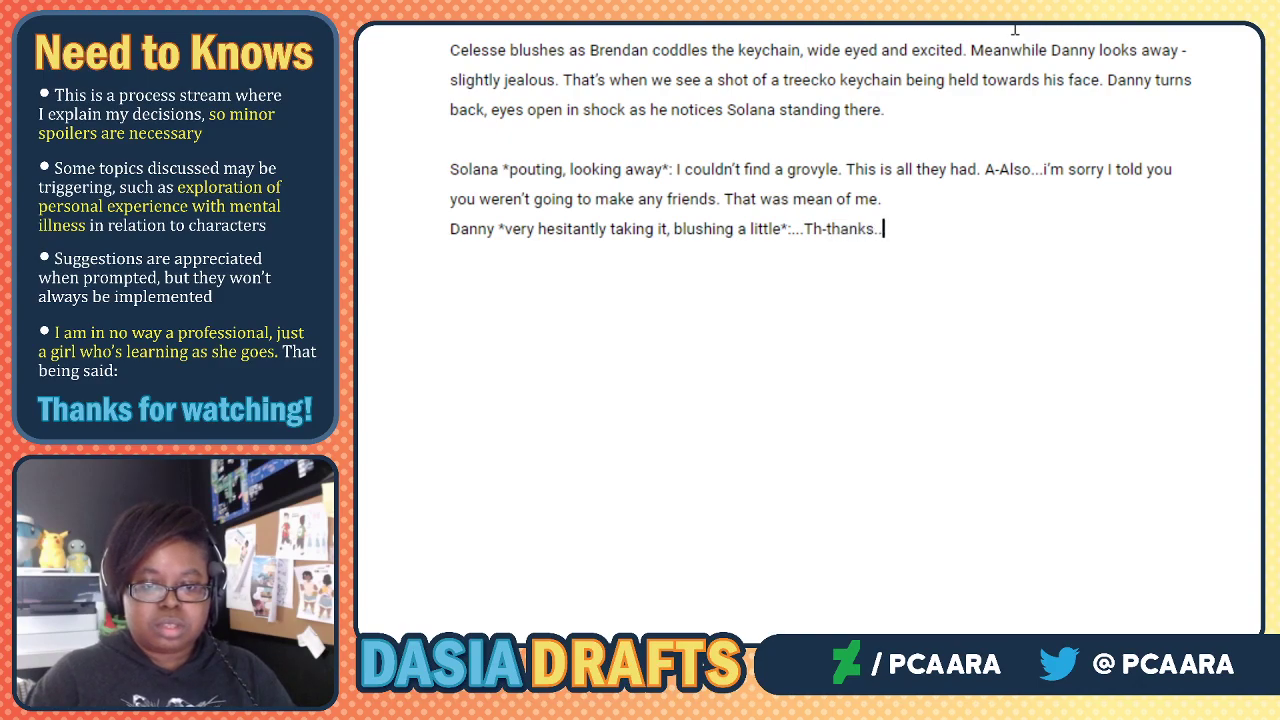
Below Danny's line, after a blank line, write "In the bg, Asadi is smiling through tired eyes as everyone says their byes in the bg".
{"action": "key", "text": "Return"}
{"action": "key", "text": "Return"}
{"action": "type", "text": "In the bg,"}
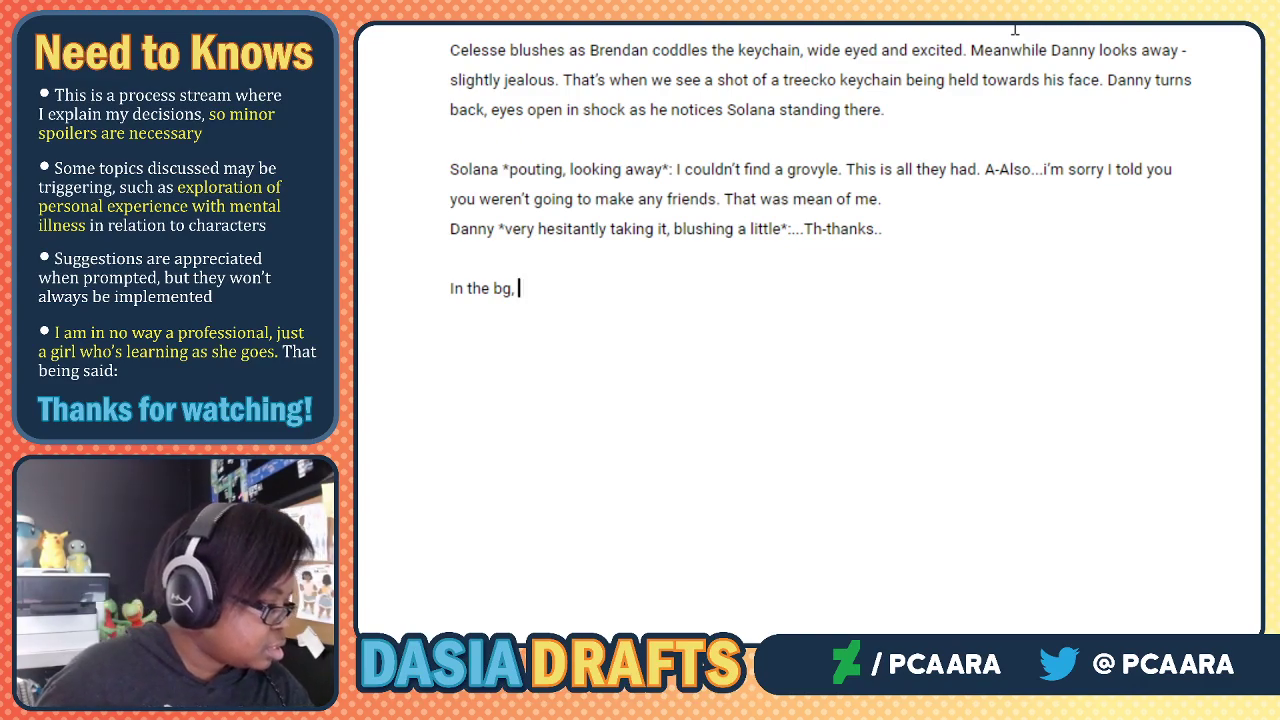
{"action": "type", "text": "Asadi"}
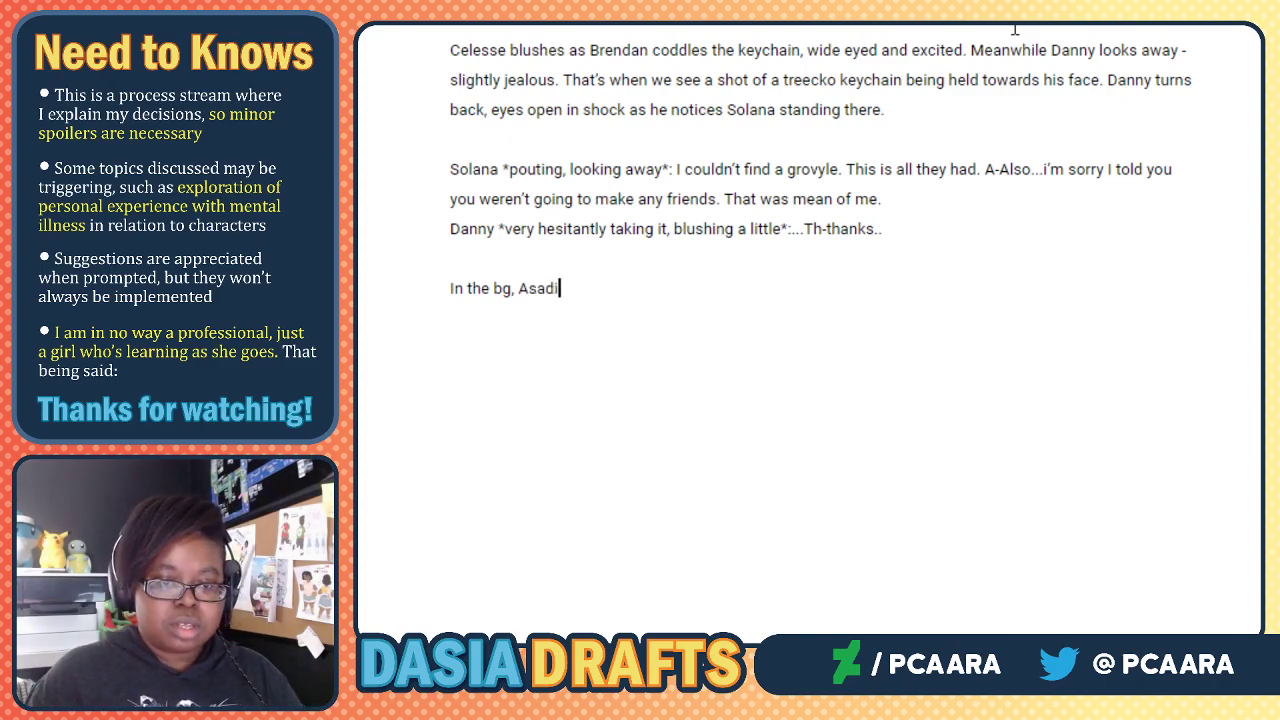
{"action": "type", "text": " is smiling thr"}
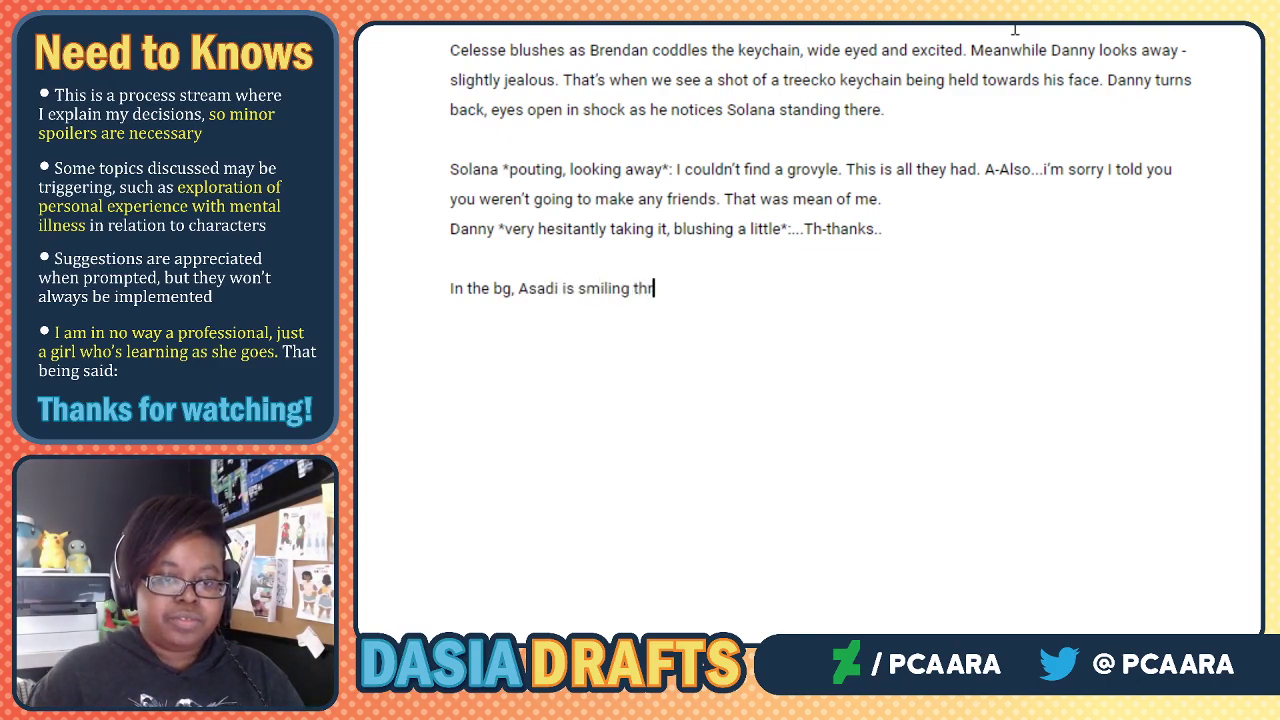
{"action": "type", "text": "ough tired eyes as"}
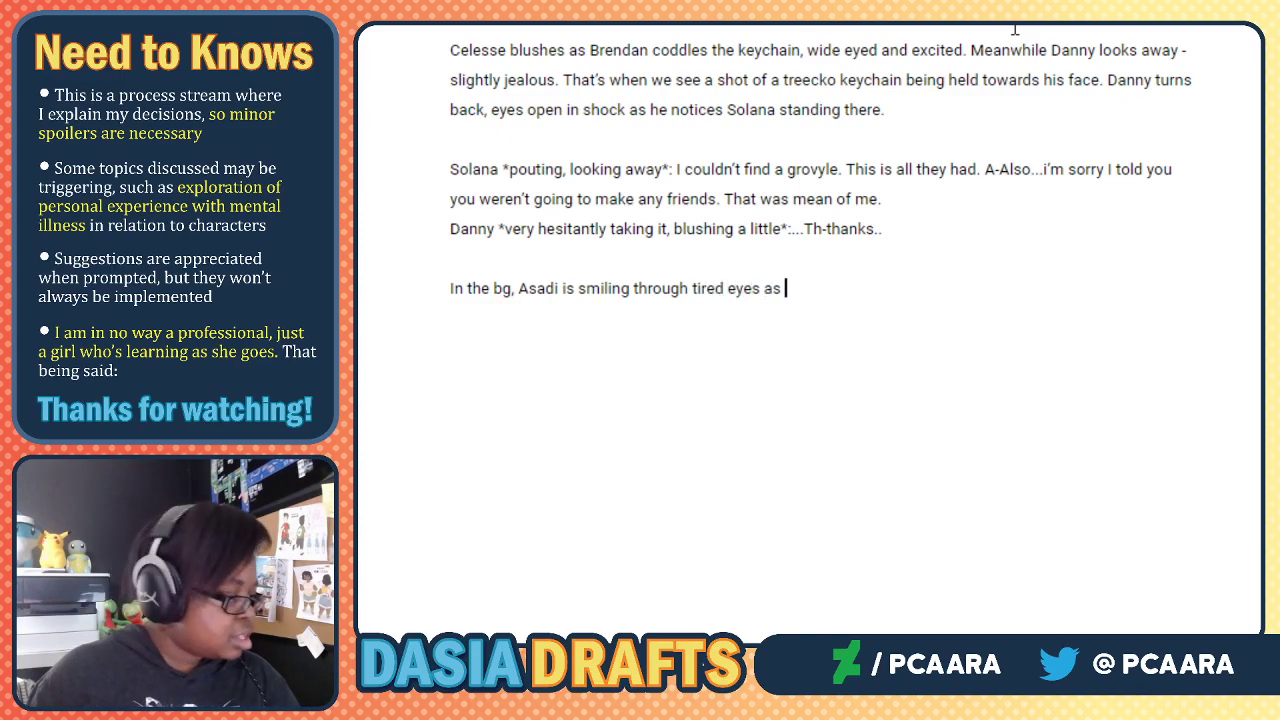
{"action": "type", "text": " every sa"}
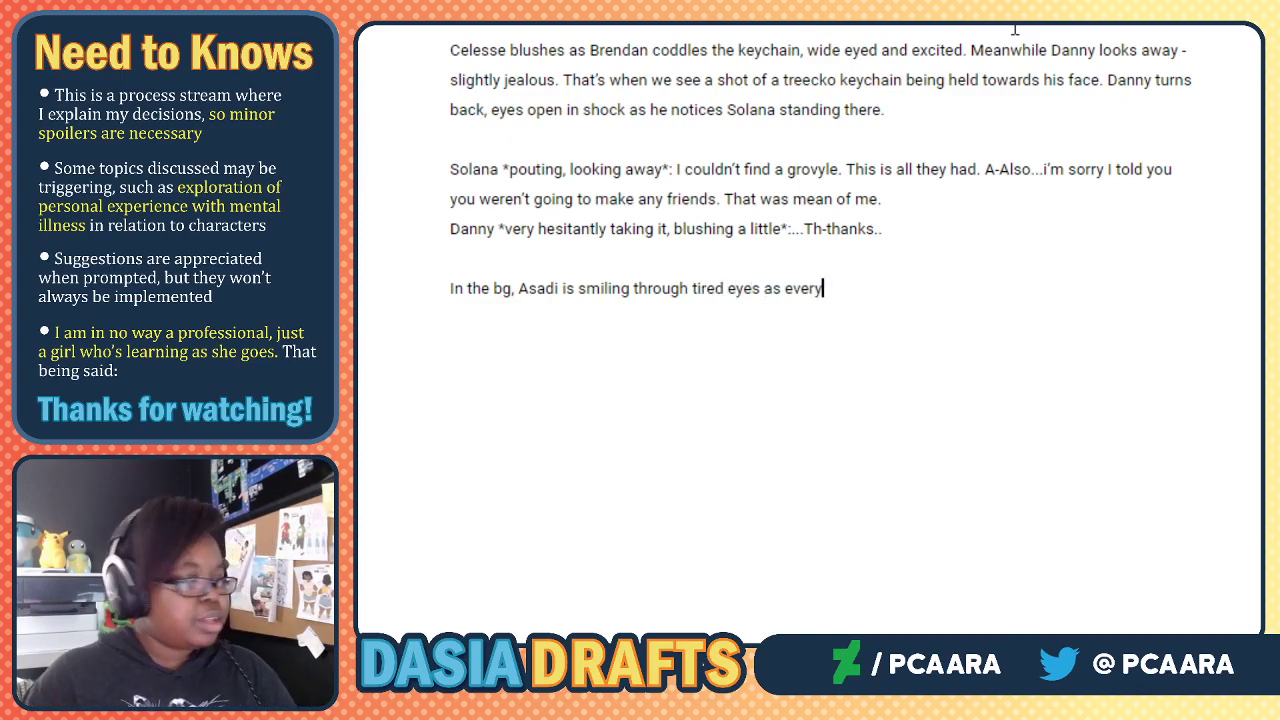
{"action": "key", "text": "BackSpace"}
{"action": "key", "text": "BackSpace"}
{"action": "key", "text": "BackSpace"}
{"action": "type", "text": "one s"}
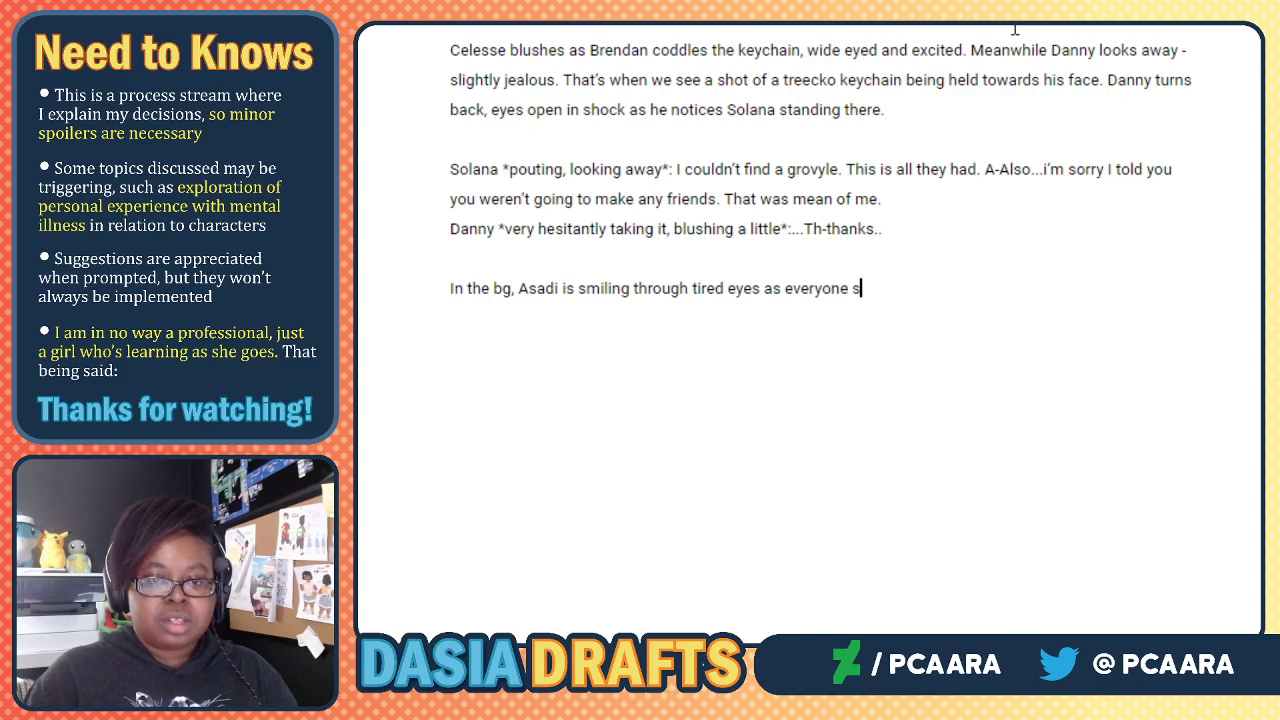
{"action": "type", "text": "ays their "}
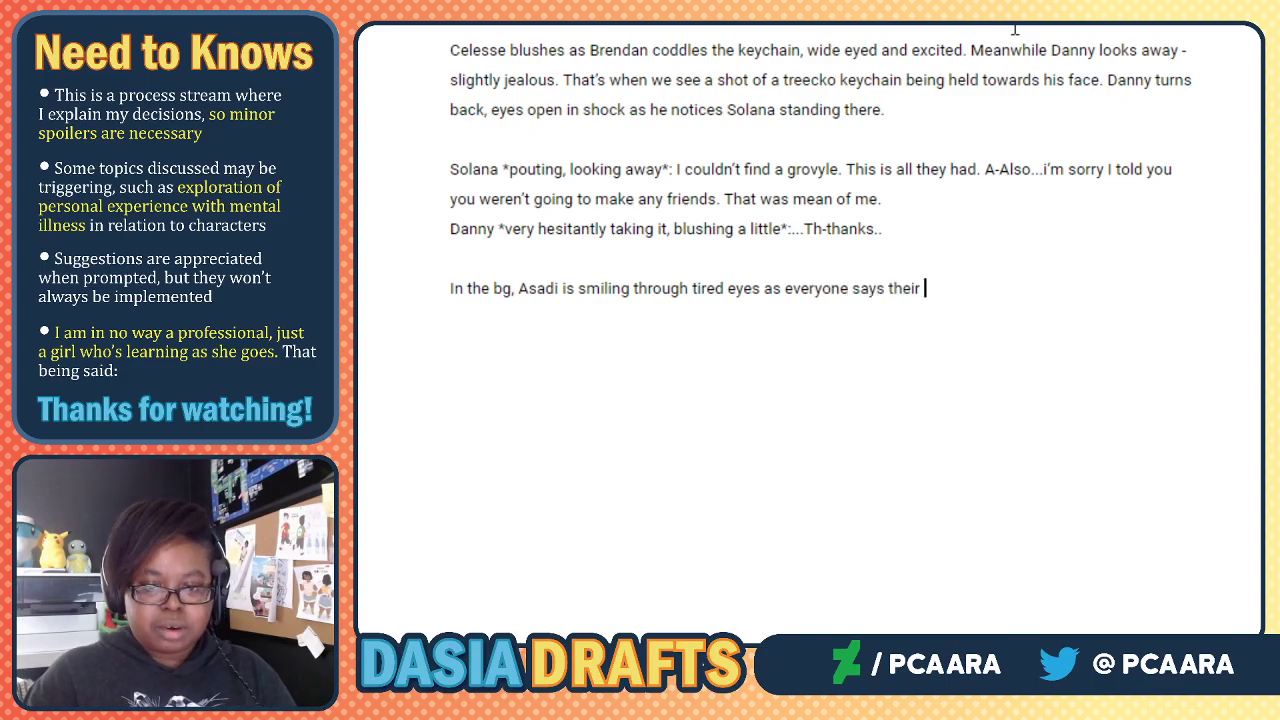
{"action": "type", "text": "byes in the bg"}
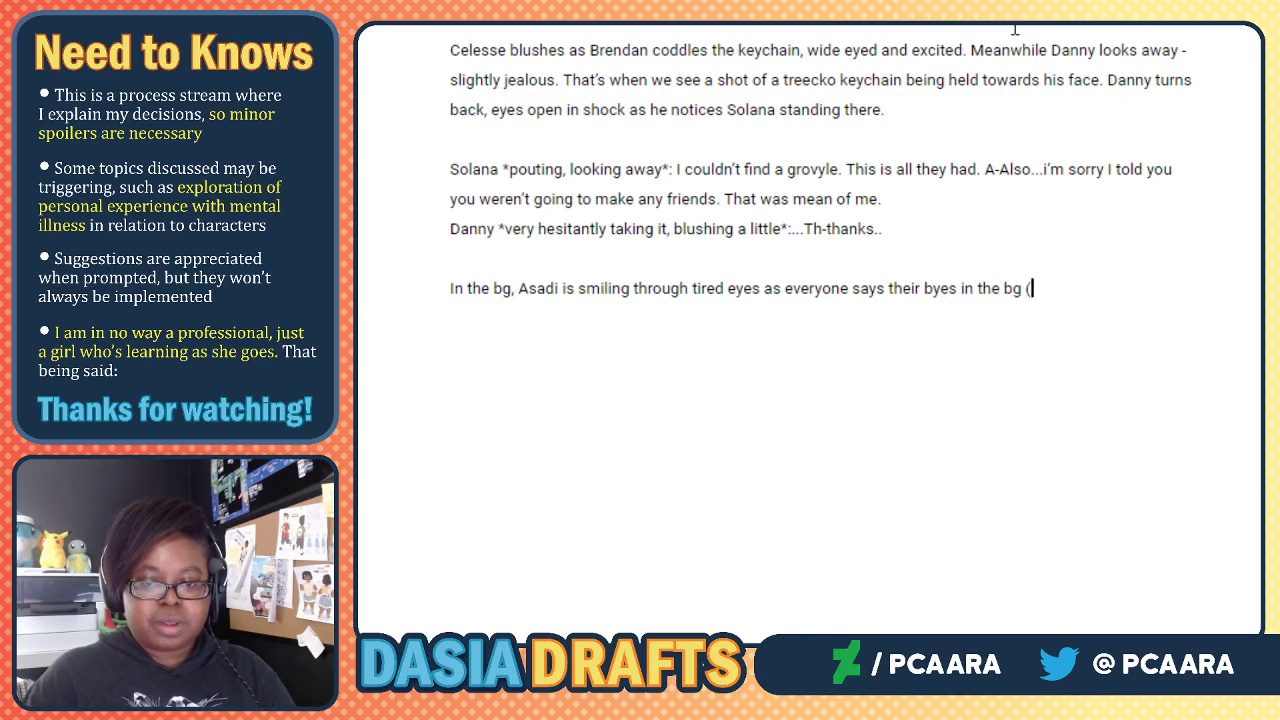
Complete the background description with the goodbyes ("It was nice meeting you!" "I'll be waiting for that battle!" "See you guys later!").
{"action": "type", "text": " (\"Nice"}
{"action": "key", "text": "BackSpace"}
{"action": "key", "text": "BackSpace"}
{"action": "key", "text": "BackSpace"}
{"action": "key", "text": "BackSpace"}
{"action": "type", "text": "It was nice meein"}
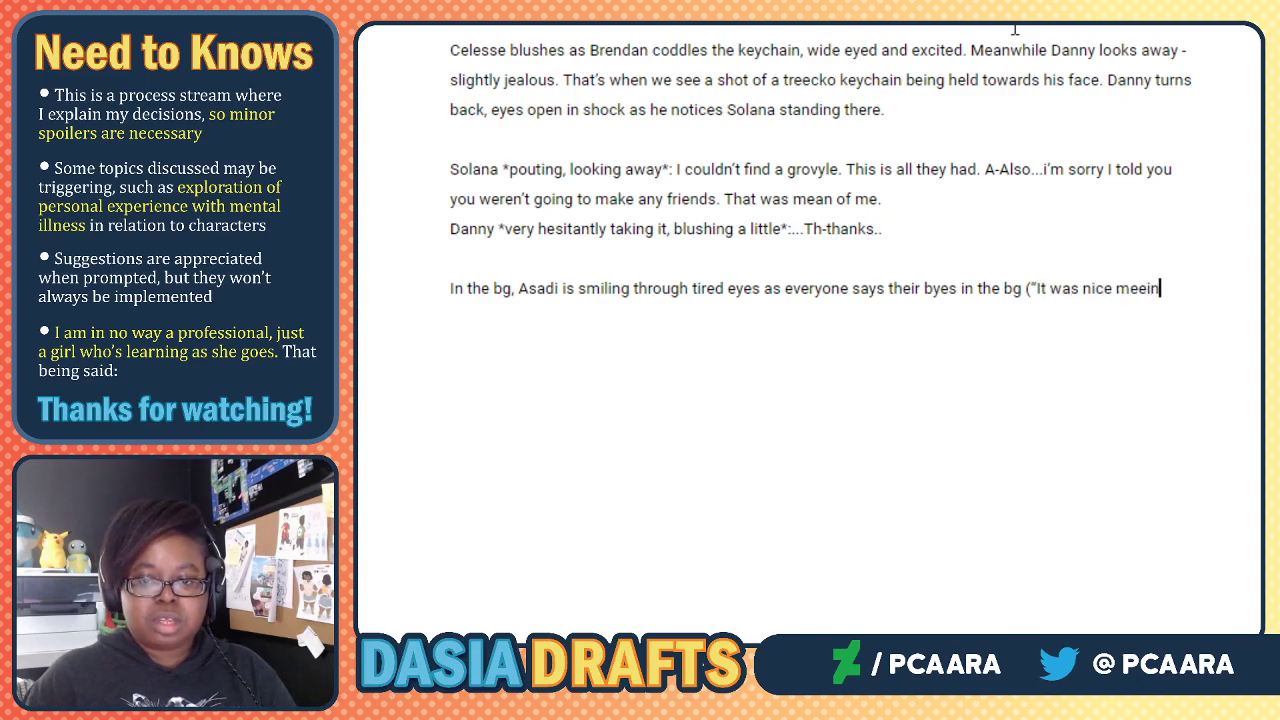
{"action": "key", "text": "BackSpace"}
{"action": "key", "text": "BackSpace"}
{"action": "type", "text": "ting you"}
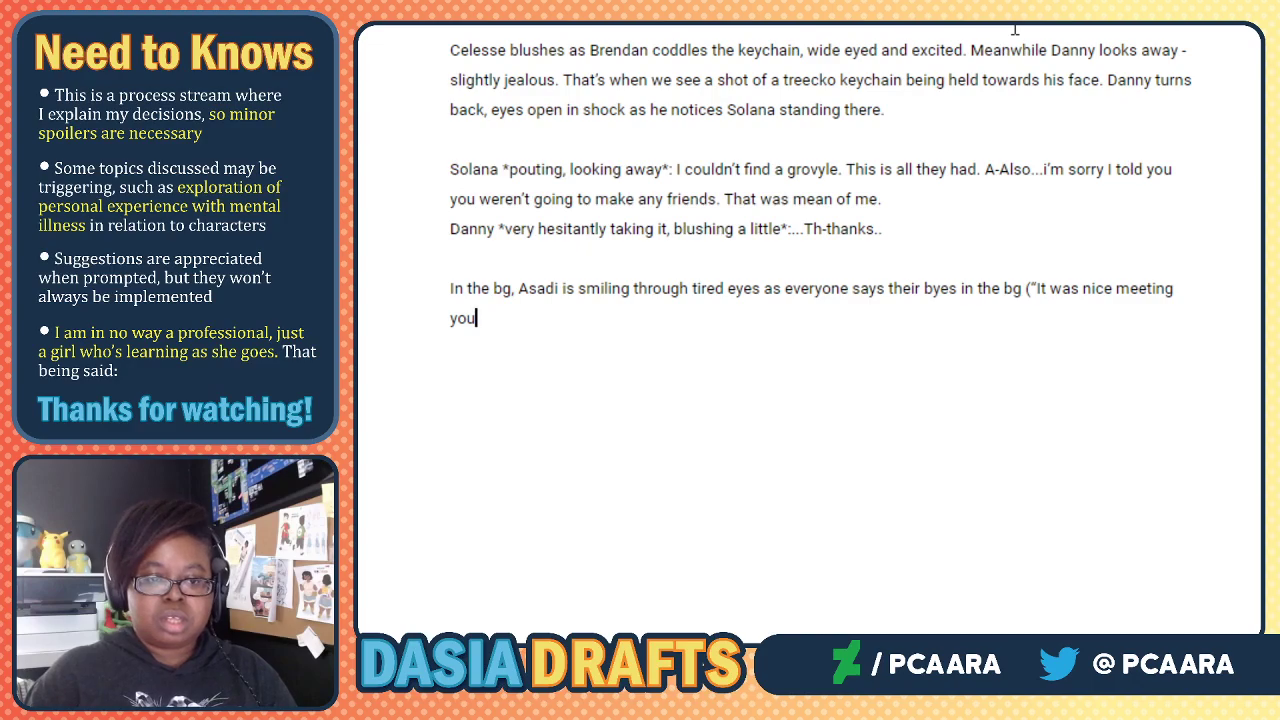
{"action": "type", "text": "!\" \"I'll be waiti"}
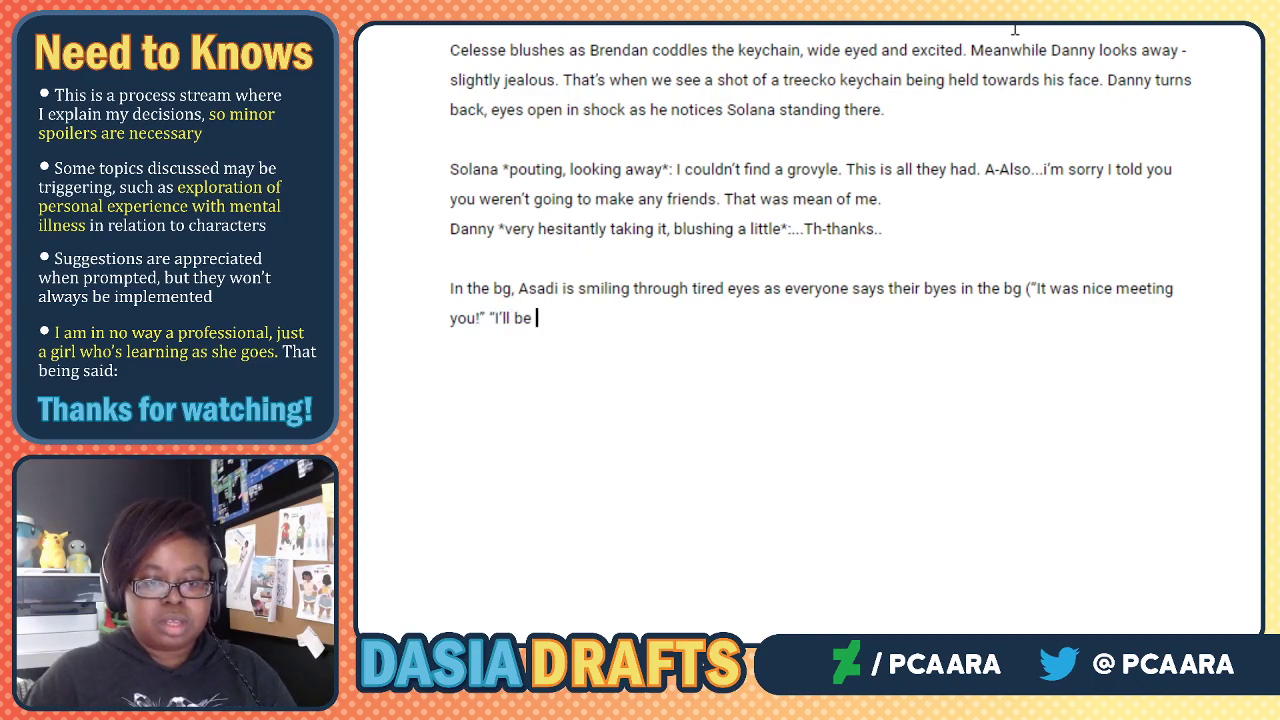
{"action": "type", "text": "ng for tha "}
{"action": "type", "text": "b"}
{"action": "key", "text": "BackSpace"}
{"action": "key", "text": "BackSpace"}
{"action": "type", "text": "t battle"}
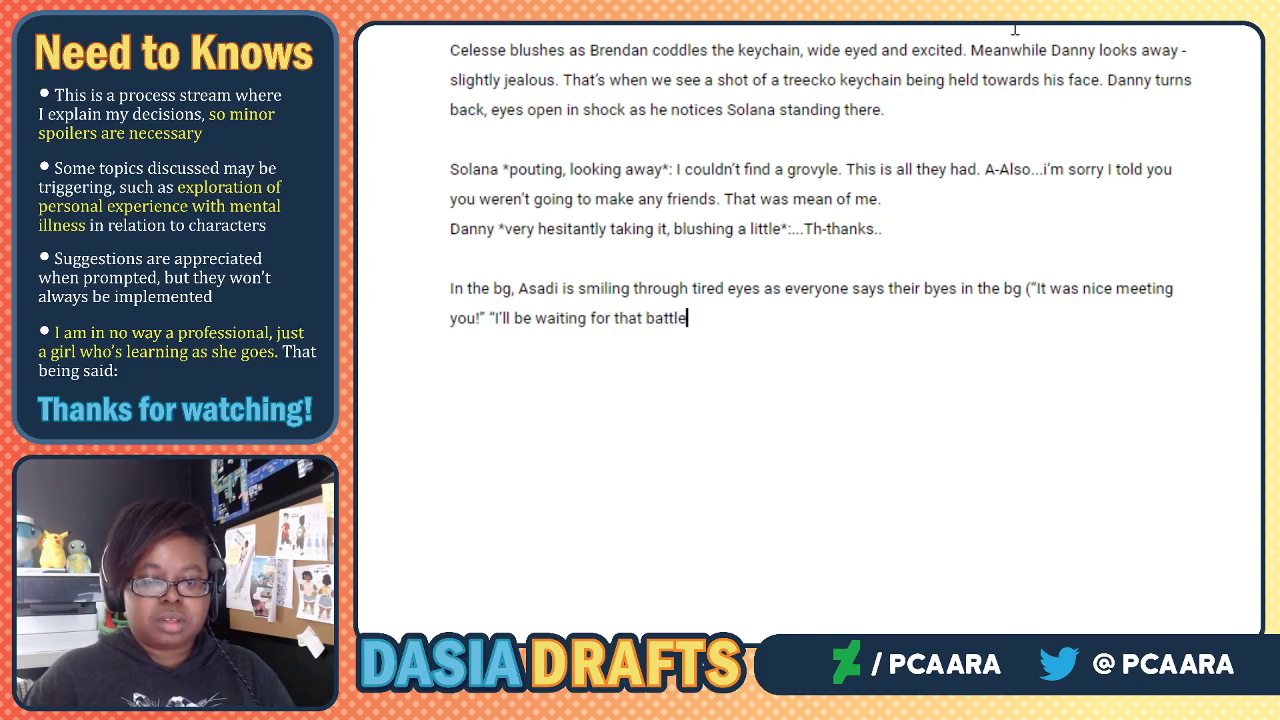
{"action": "type", "text": "!\" \"See you gu"}
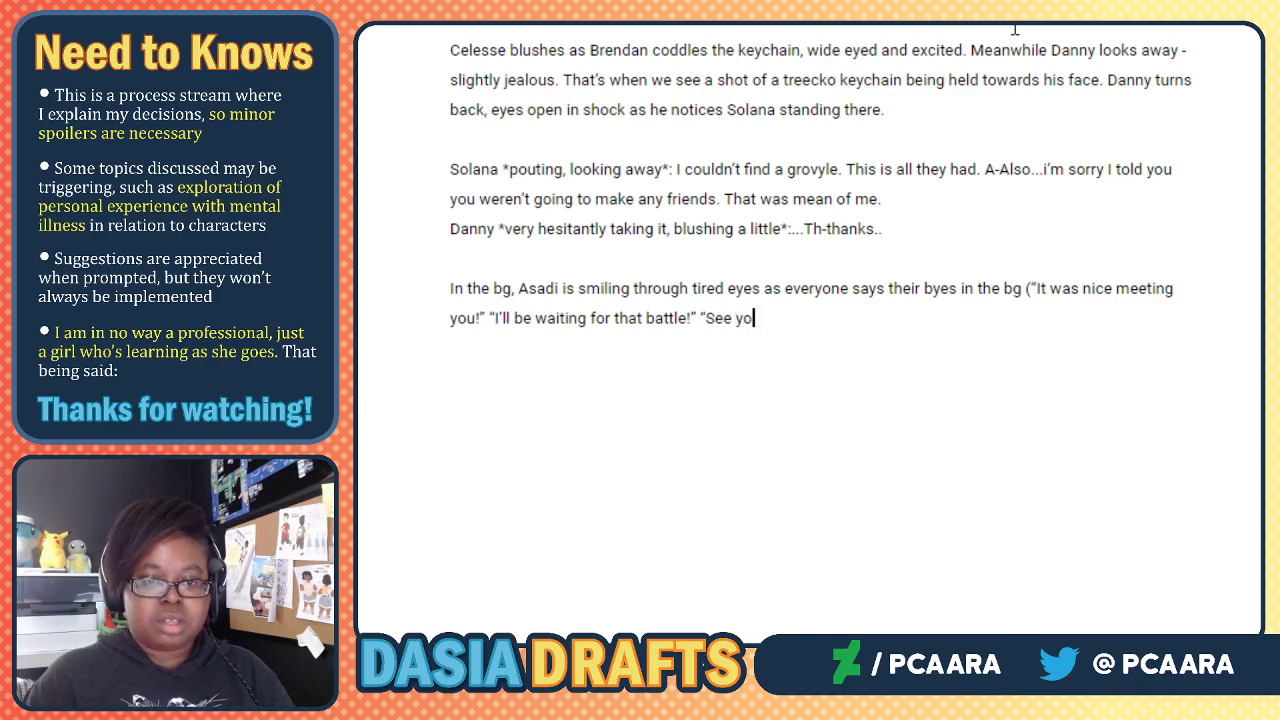
{"action": "type", "text": "ys later!”"}
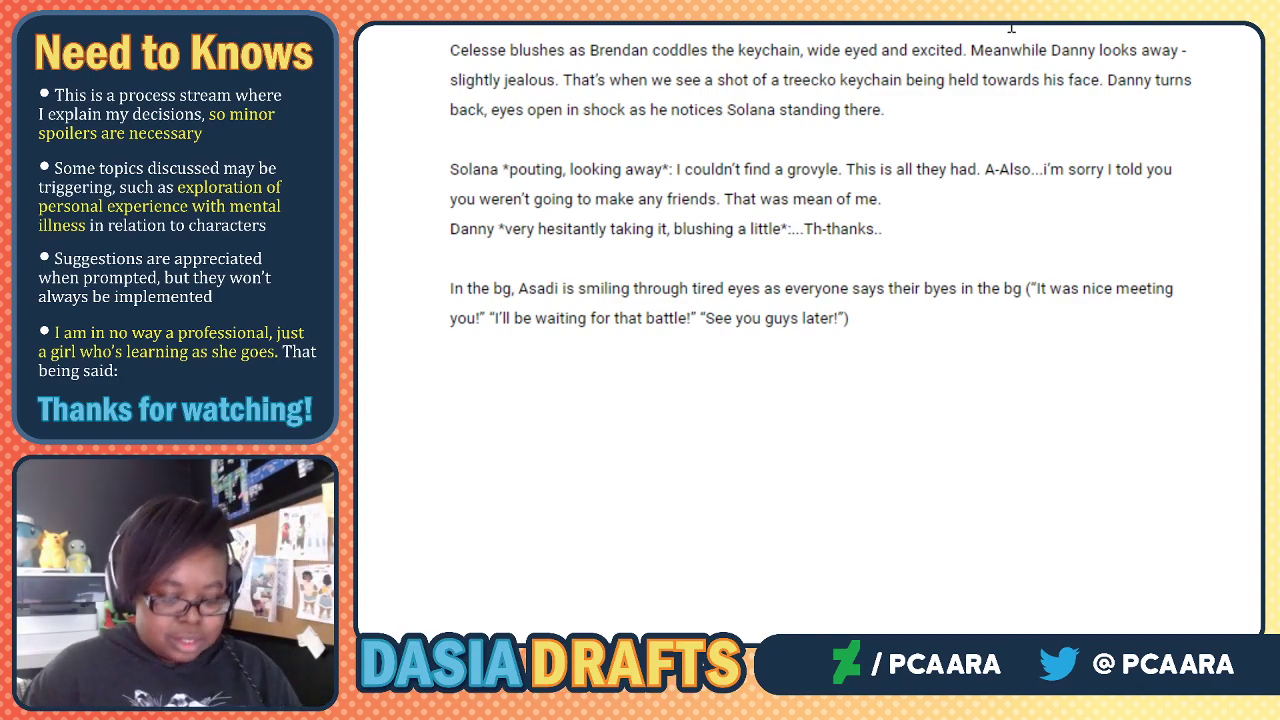
Start a new paragraph after a blank line with "There's a shot of the entrance hallway to the hostel".
{"action": "type", "text": "here's a sh"}
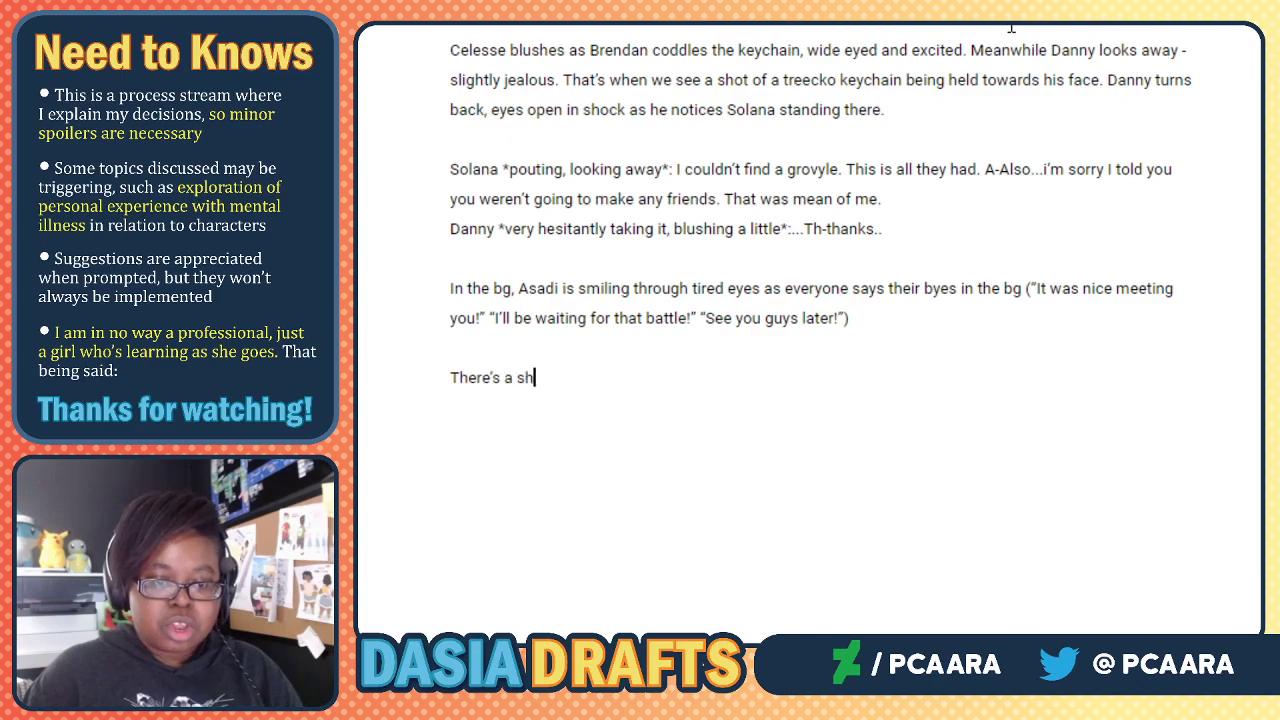
{"action": "type", "text": "ot of the inside"}
{"action": "key", "text": "BackSpace"}
{"action": "key", "text": "BackSpace"}
{"action": "key", "text": "BackSpace"}
{"action": "key", "text": "BackSpace"}
{"action": "key", "text": "BackSpace"}
{"action": "key", "text": "BackSpace"}
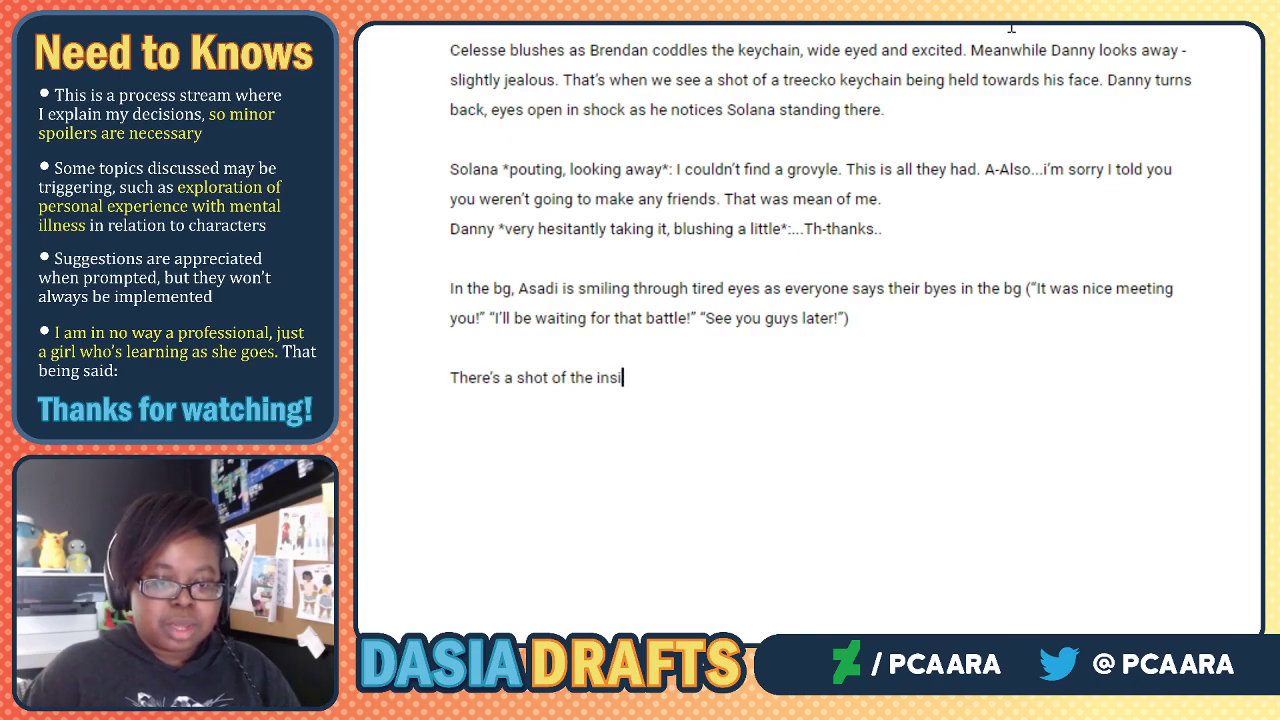
{"action": "type", "text": "entrance hal"}
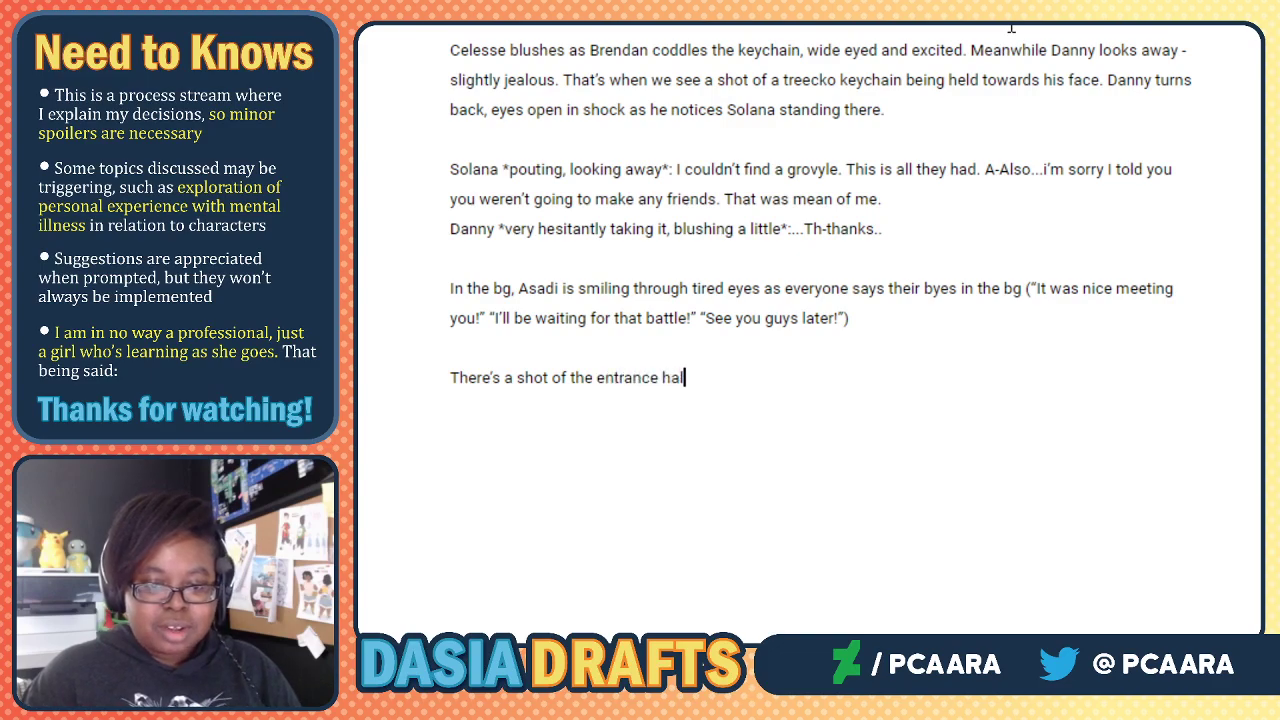
{"action": "type", "text": "lway to the hostel"}
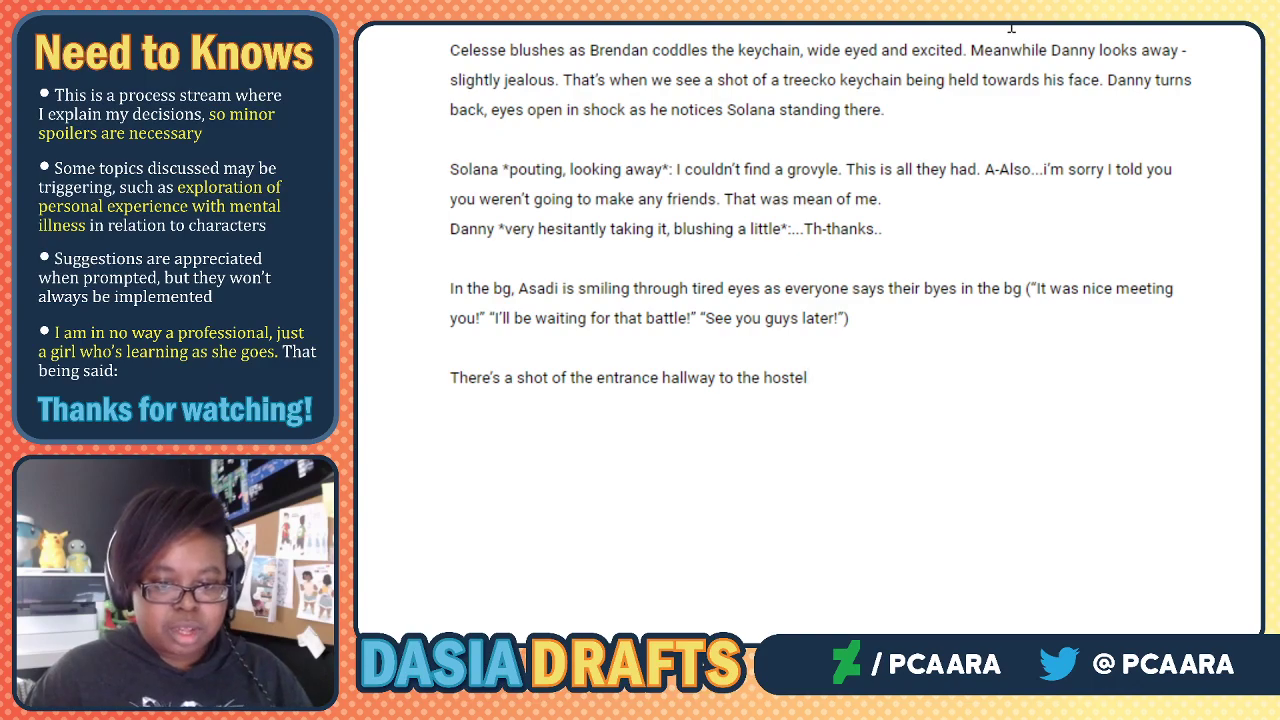
Continue the hallway sentence with ", Asadi lingers behind all the kids who are running ahead on their second wave of energy.".
{"action": "type", "text": ", Asadi"}
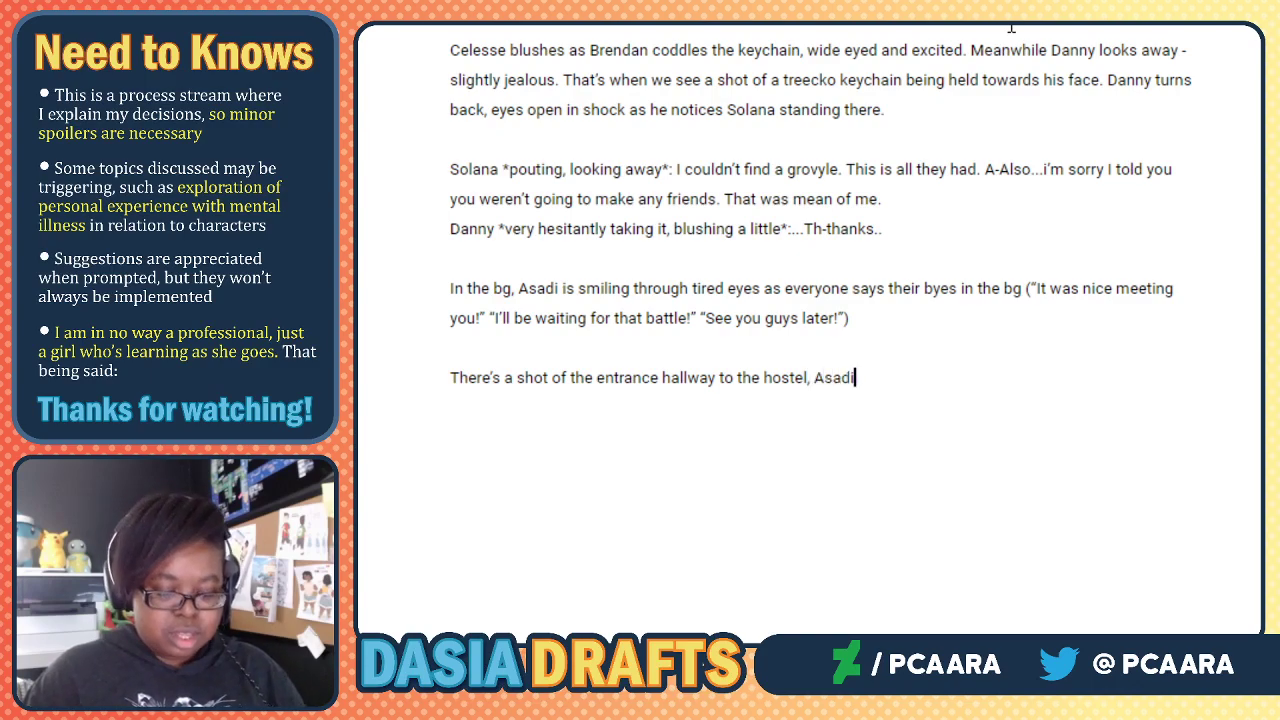
{"action": "type", "text": " lingers"}
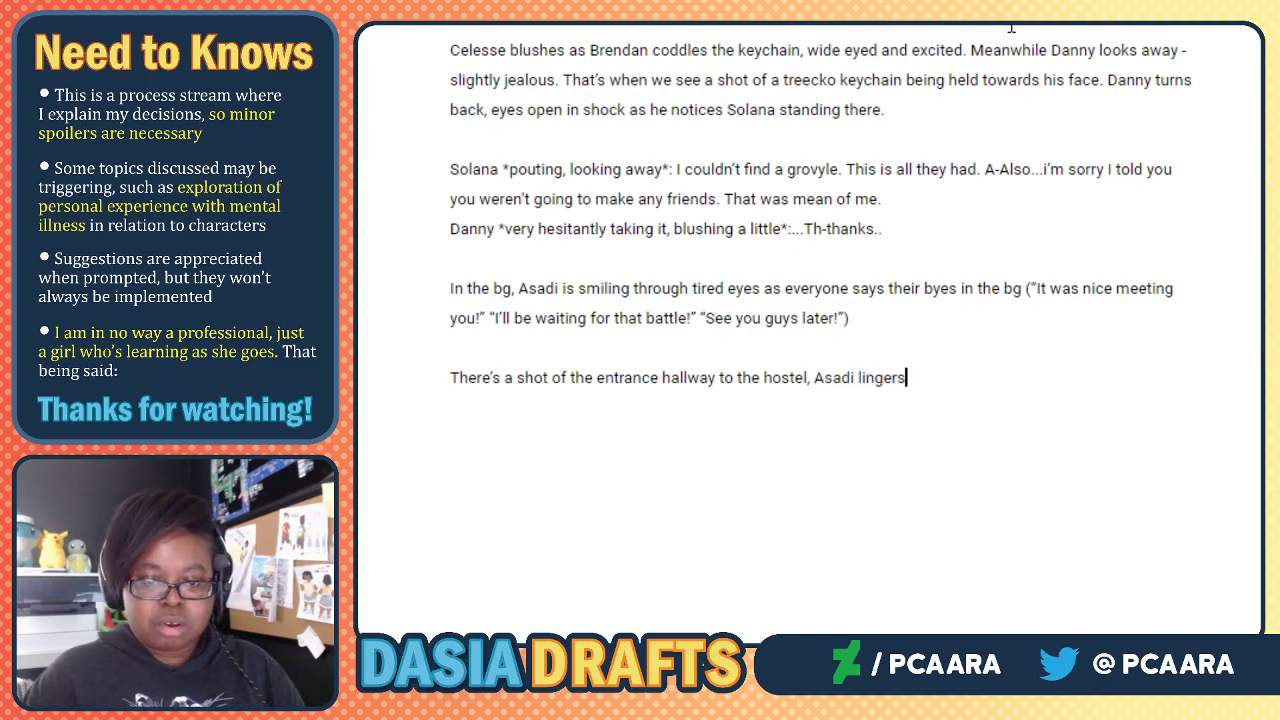
{"action": "double_click", "coordinate": [1020, 381]}
{"action": "type", "text": "b"}
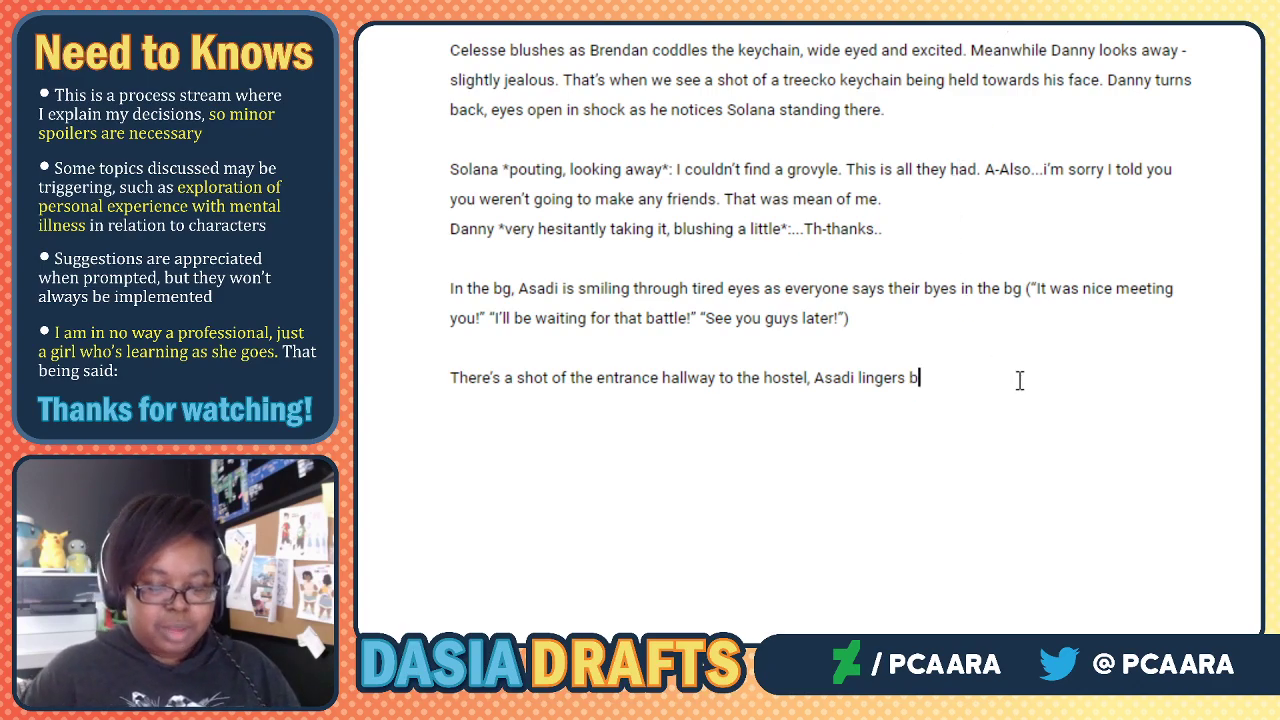
{"action": "type", "text": "ehind all the kids who are running ahead"}
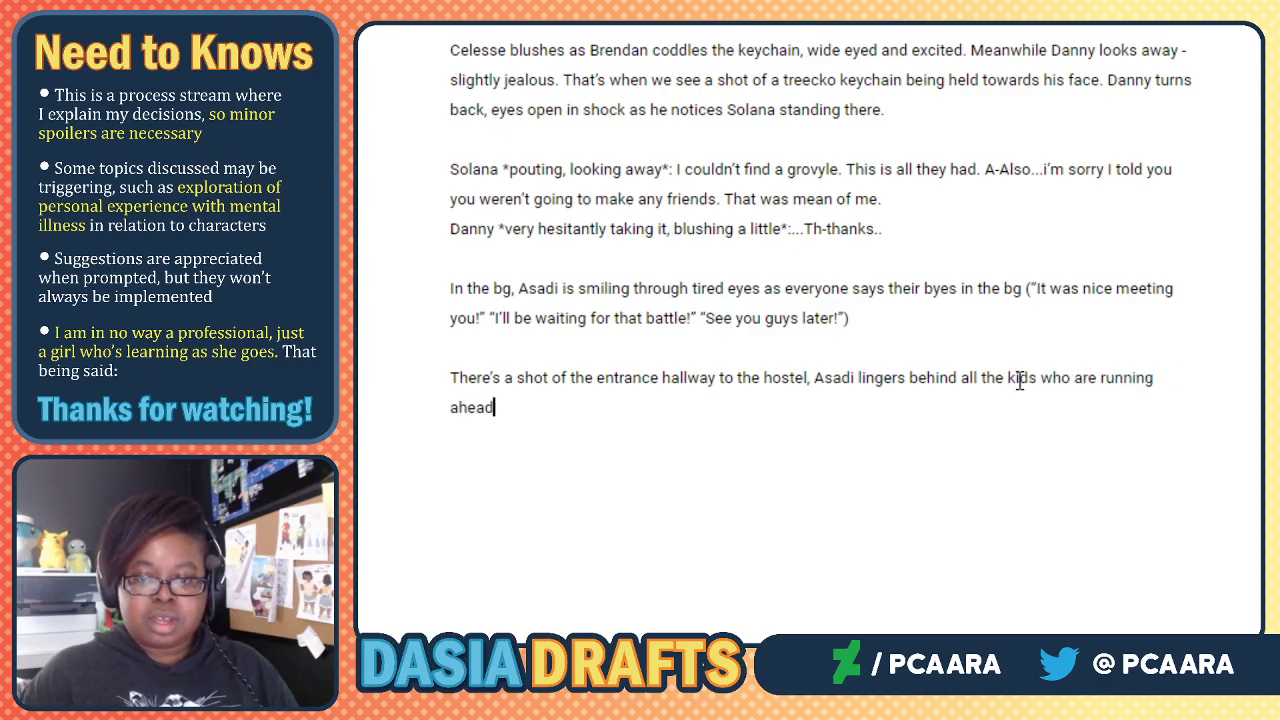
{"action": "type", "text": " on their second w"}
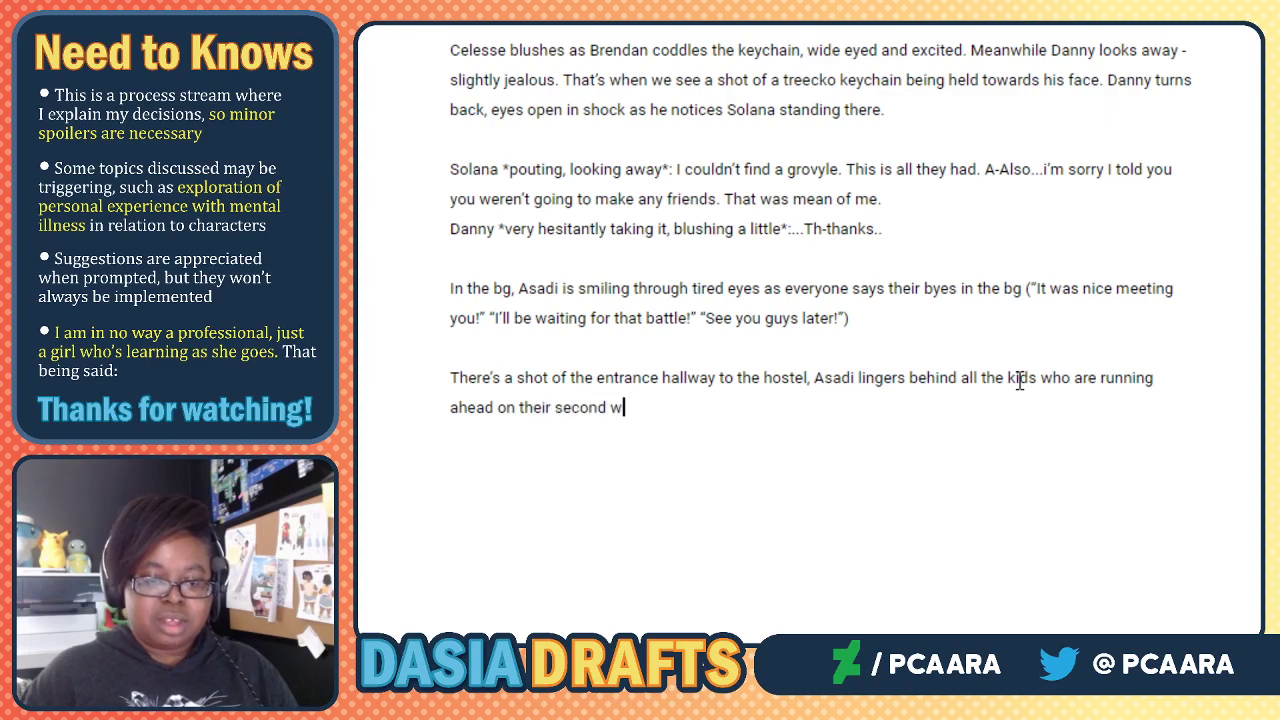
{"action": "type", "text": "ave of energy."}
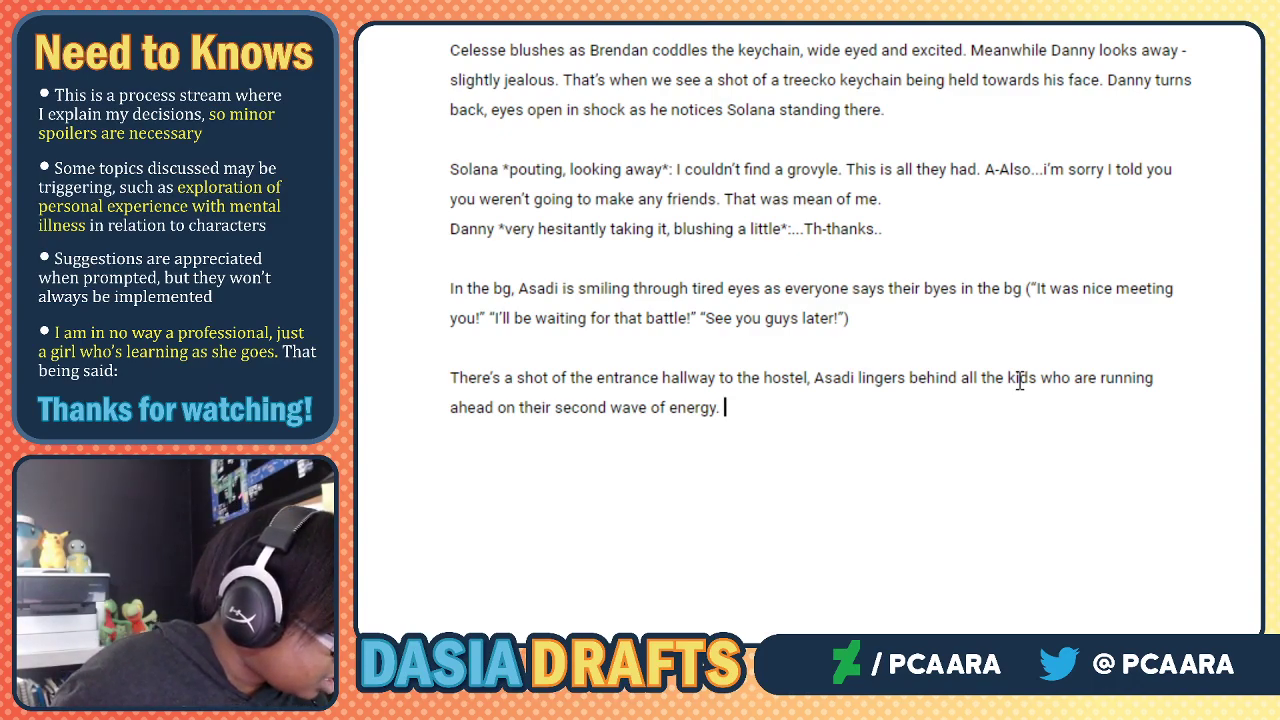
On the line below the hallway description, write "Mikael: C'mon, we should finish that card game from earlier!".
{"action": "key", "text": "Return"}
{"action": "type", "text": "Mikael"}
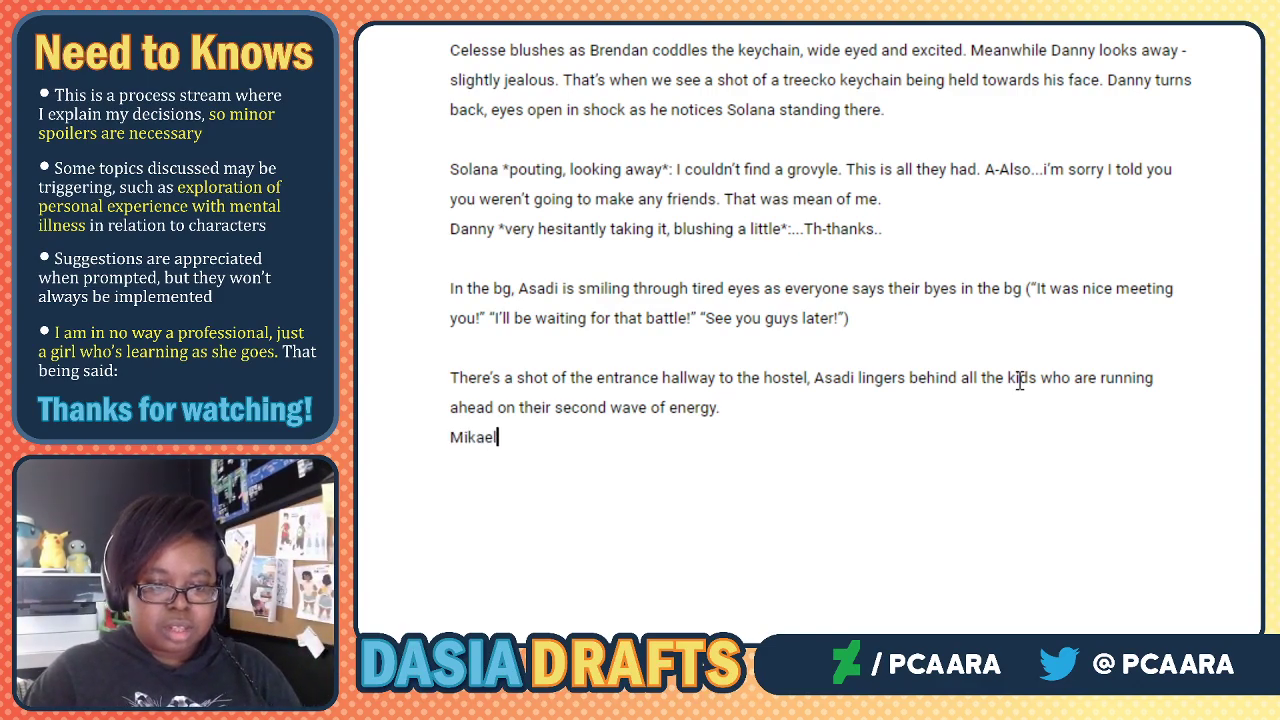
{"action": "type", "text": ": C"}
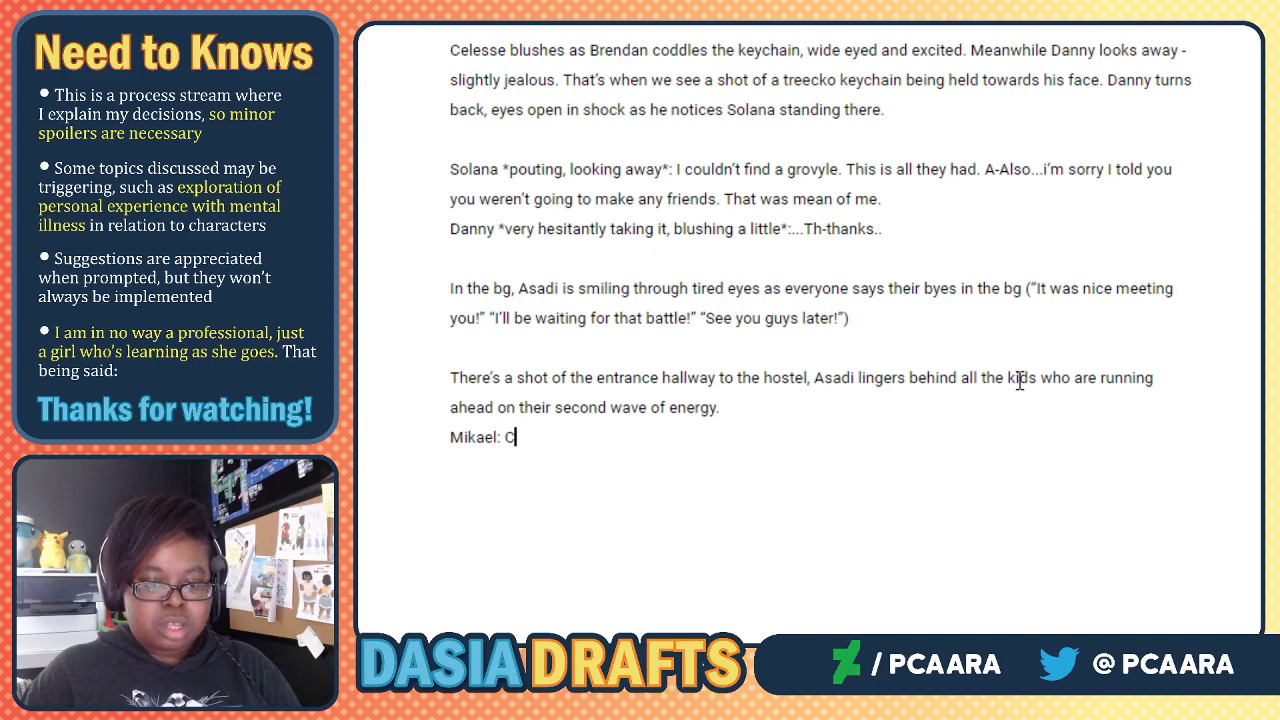
{"action": "type", "text": "'mon, we should f"}
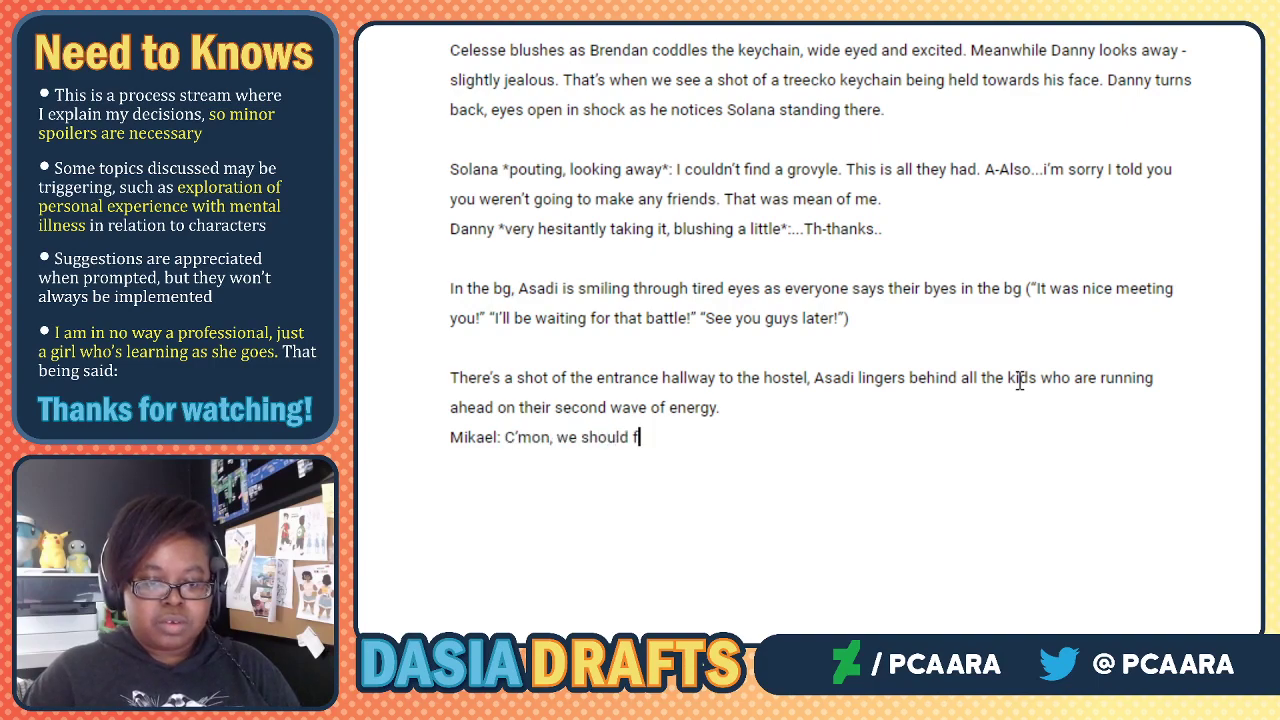
{"action": "type", "text": "inish that card"}
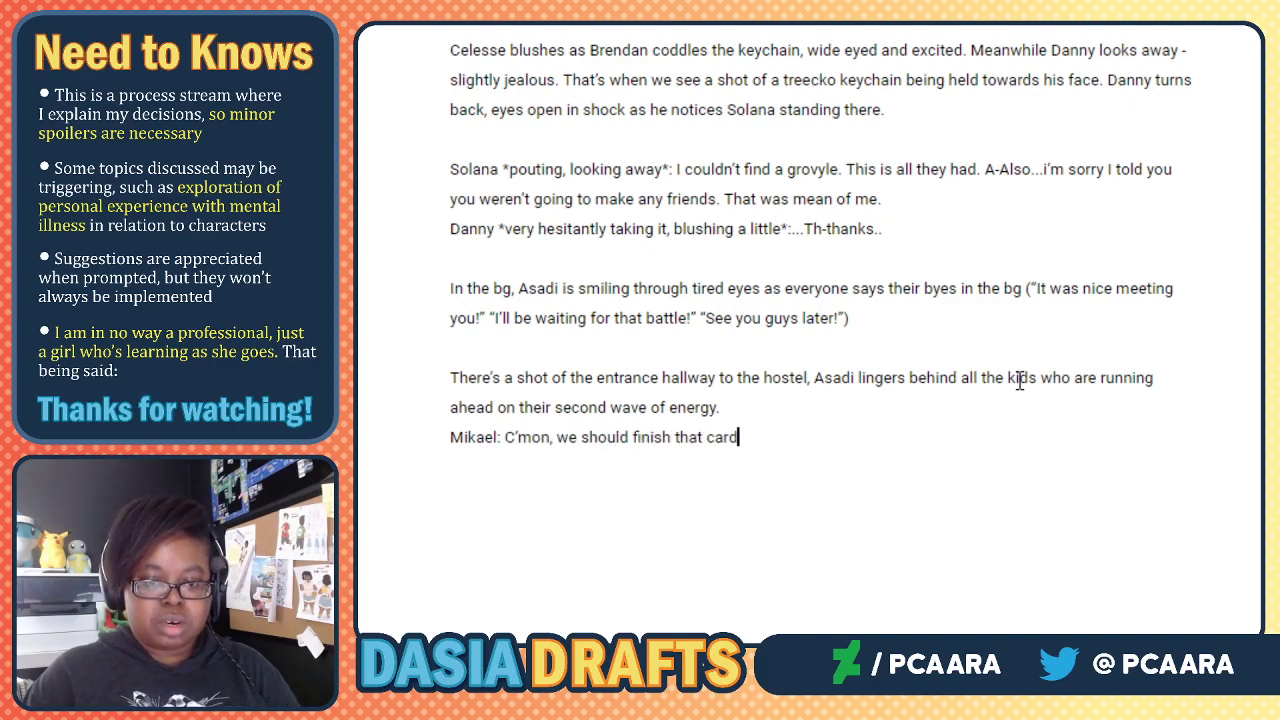
{"action": "type", "text": " game from earlier"}
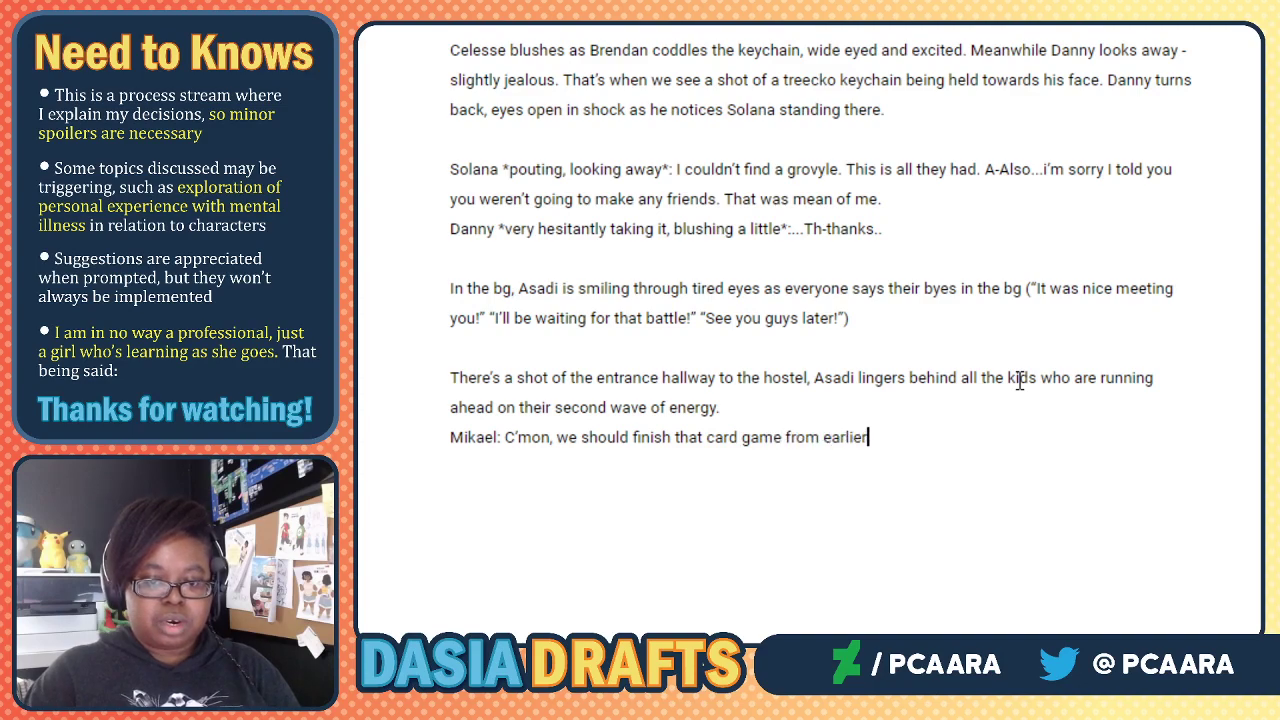
{"action": "type", "text": "!"}
Below Mikael's line, write "Celesse: Don't you think it might be better to start a new one?".
{"action": "key", "text": "Return"}
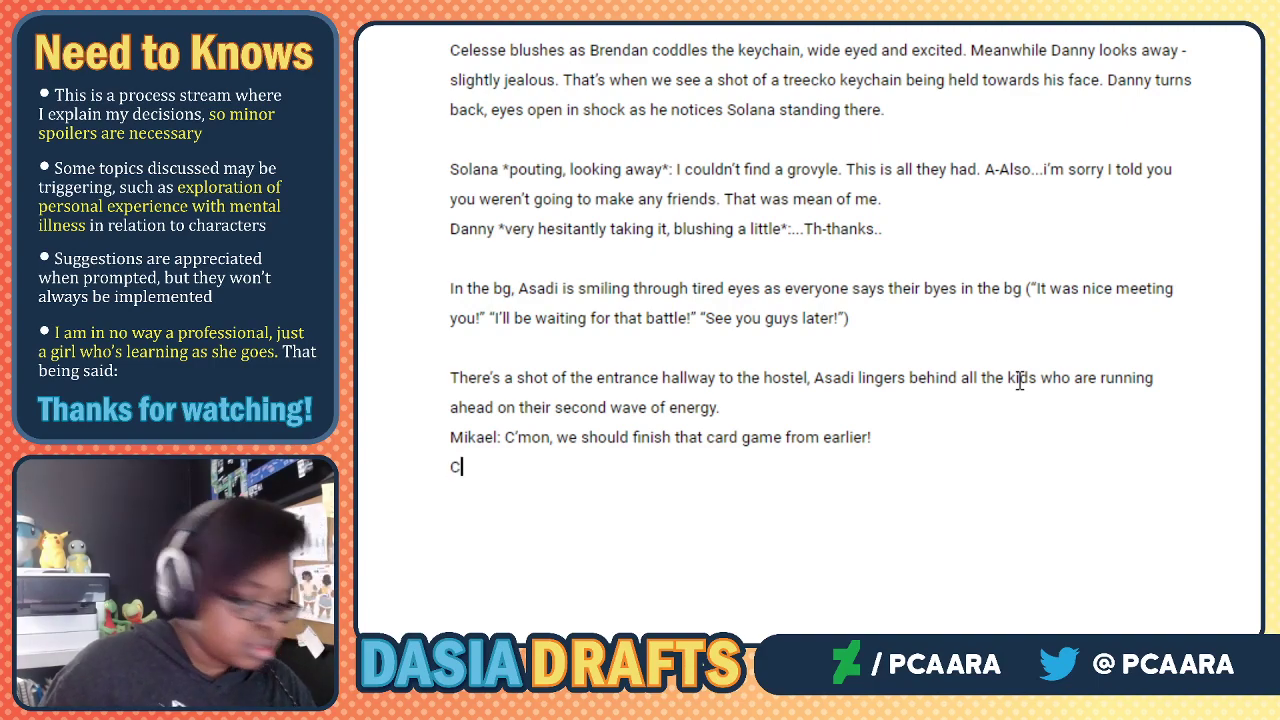
{"action": "type", "text": "Cle"}
{"action": "key", "text": "BackSpace"}
{"action": "key", "text": "BackSpace"}
{"action": "type", "text": "elesse;"}
{"action": "key", "text": "BackSpace"}
{"action": "type", "text": ": Don't you thin it"}
{"action": "key", "text": "BackSpace"}
{"action": "key", "text": "BackSpace"}
{"action": "key", "text": "BackSpace"}
{"action": "key", "text": "BackSpace"}
{"action": "type", "text": "k it might be better to start a new one?"}
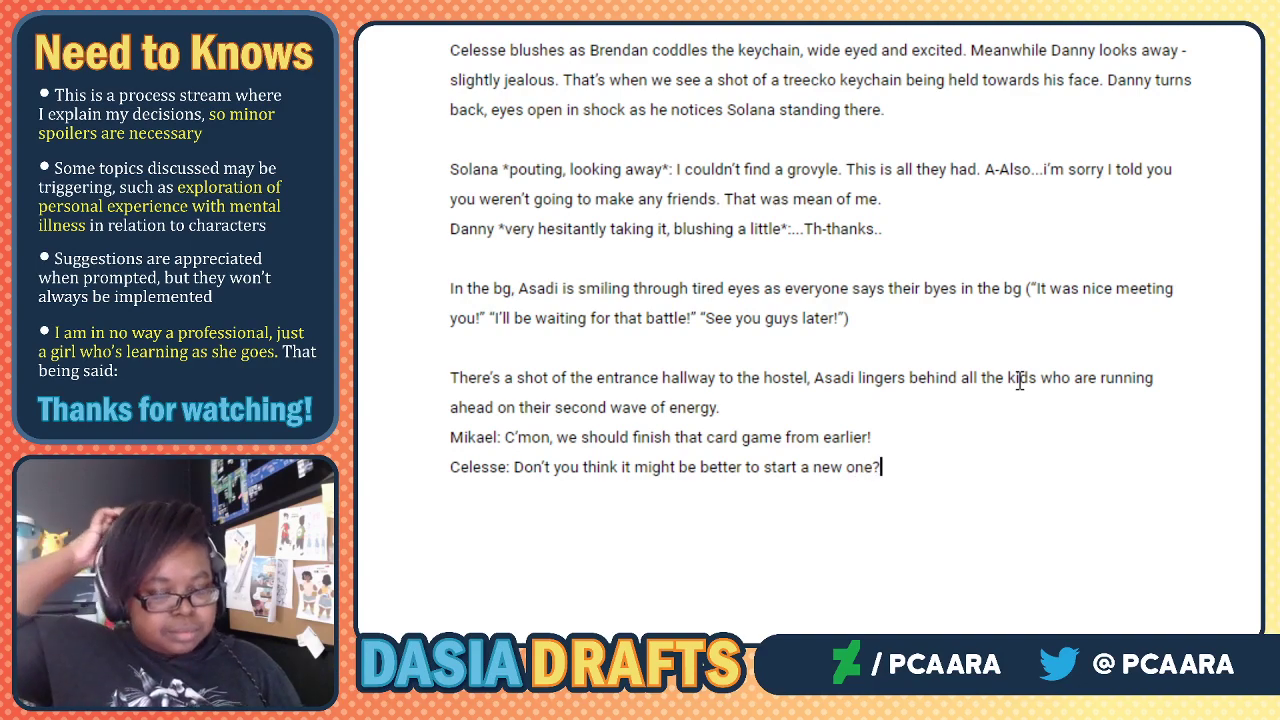
Below Celesse's line, write "Nathan *to Asadi*: Miss Asadi, are you going to play this time?".
{"action": "key", "text": "Return"}
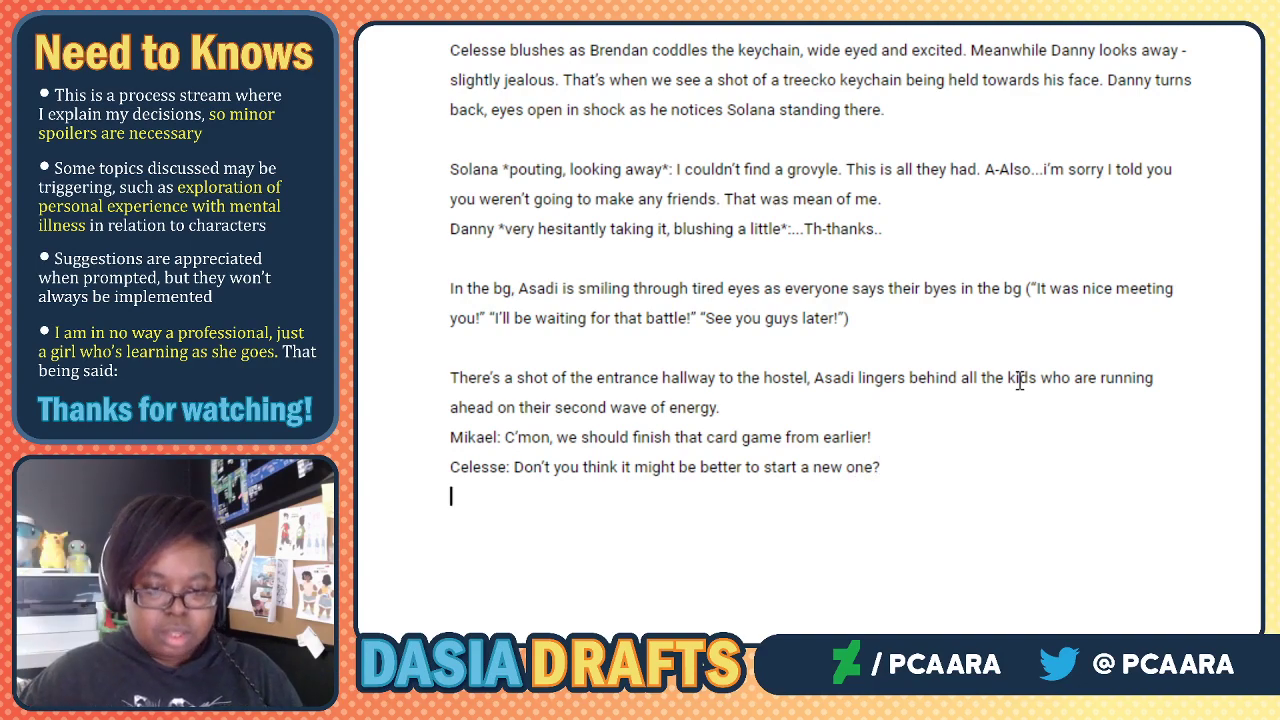
{"action": "type", "text": "Nathan *to Asad"}
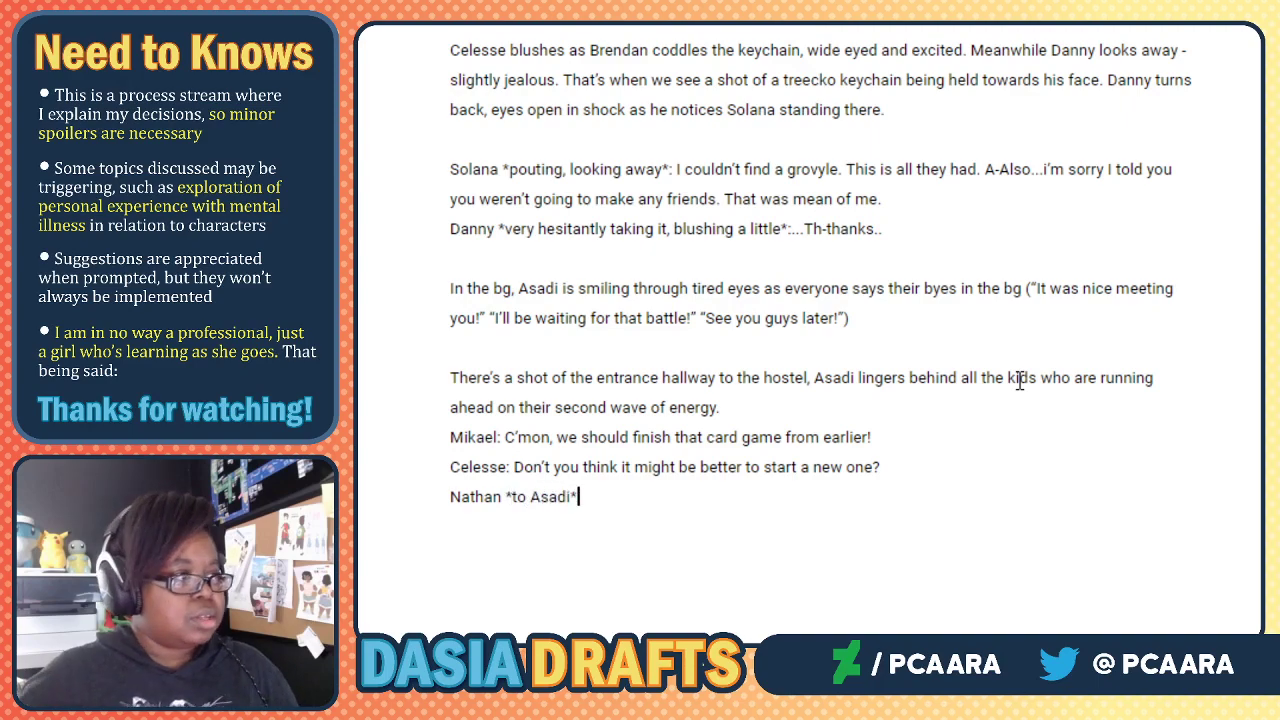
{"action": "type", "text": "i*"}
{"action": "scroll", "coordinate": [1020, 380], "scroll_direction": "down", "scroll_amount": 3}
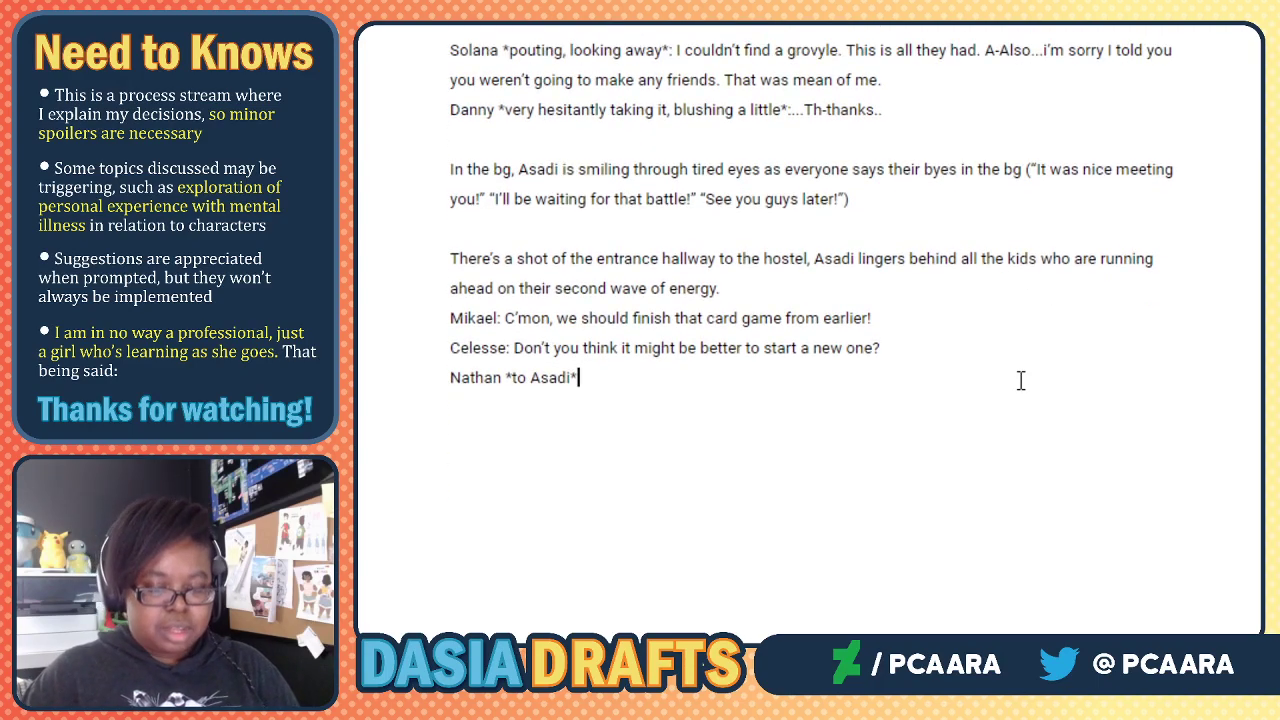
{"action": "type", "text": ": Miss Asadi, are you going to play this time?"}
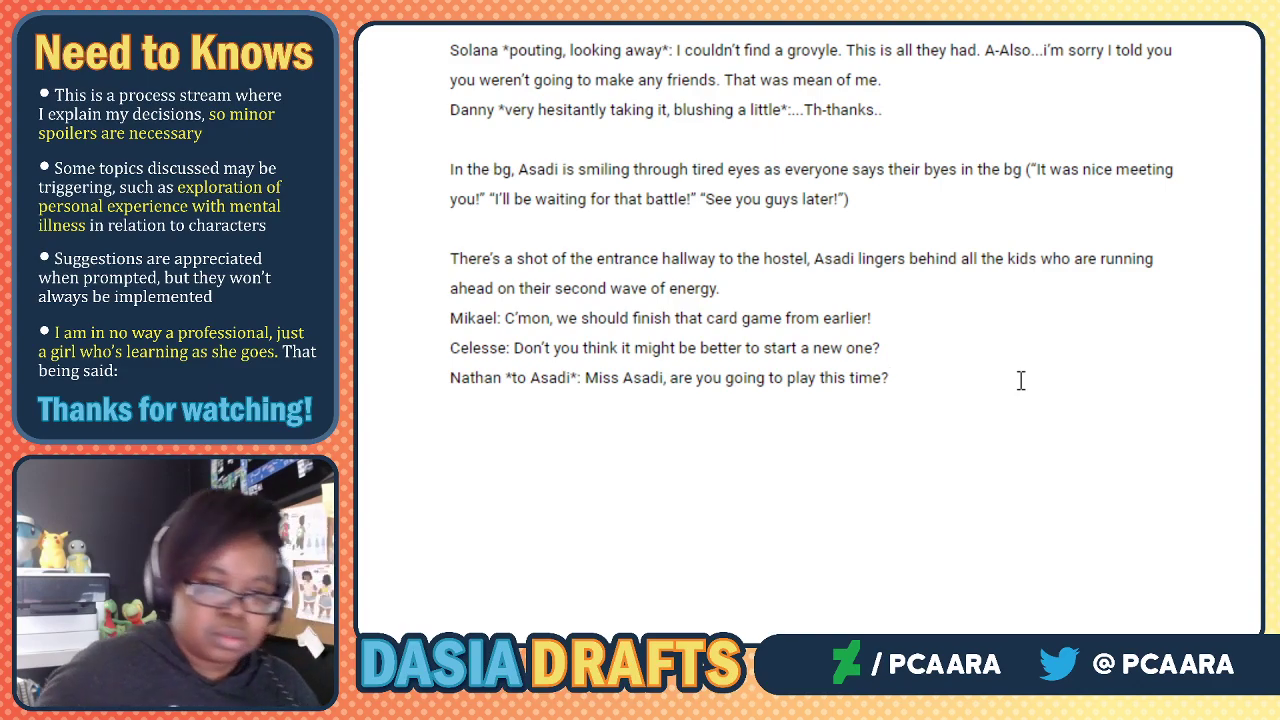
{"action": "left_click", "coordinate": [735, 318]}
{"action": "left_click", "coordinate": [633, 318]}
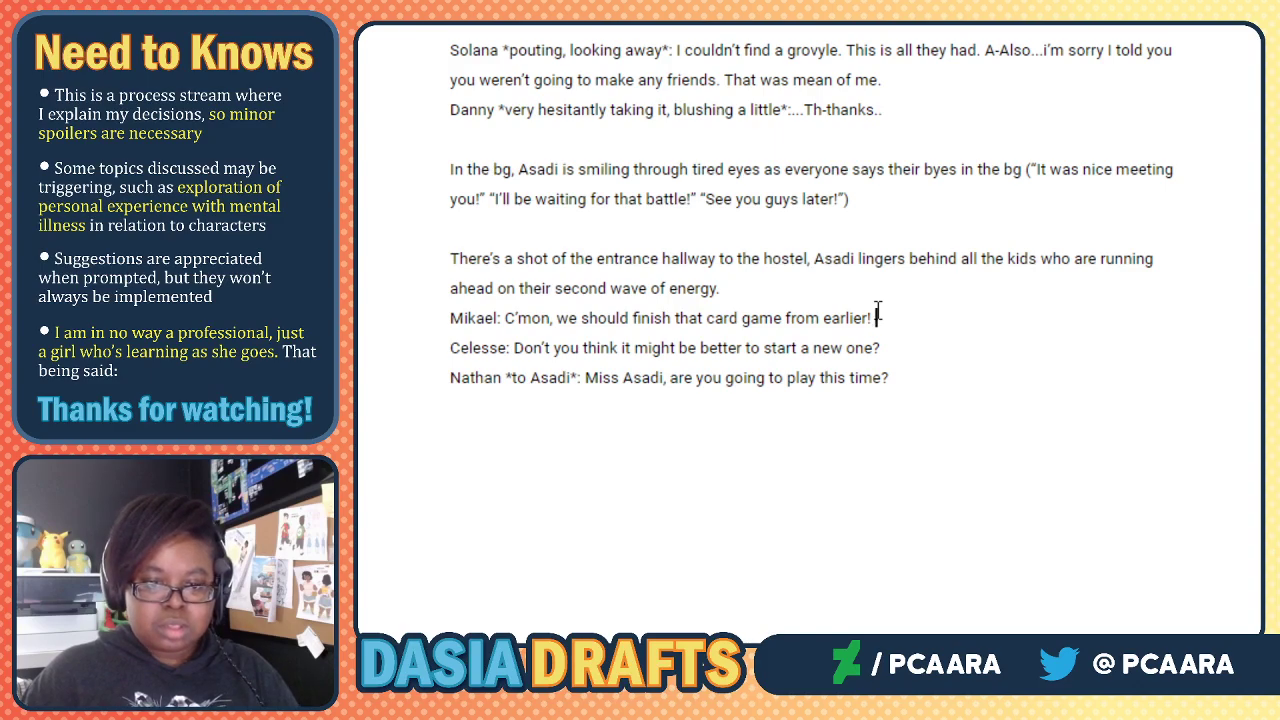
{"action": "type", "text": "Let's"}
{"action": "type", "text": " me"}
{"action": "key", "text": "BackSpace"}
{"action": "key", "text": "BackSpace"}
{"action": "key", "text": "BackSpace"}
{"action": "key", "text": "BackSpace"}
{"action": "key", "text": "BackSpace"}
{"action": "key", "text": "BackSpace"}
{"action": "key", "text": "BackSpace"}
{"action": "key", "text": "BackSpace"}
{"action": "type", "text": "We can meet"}
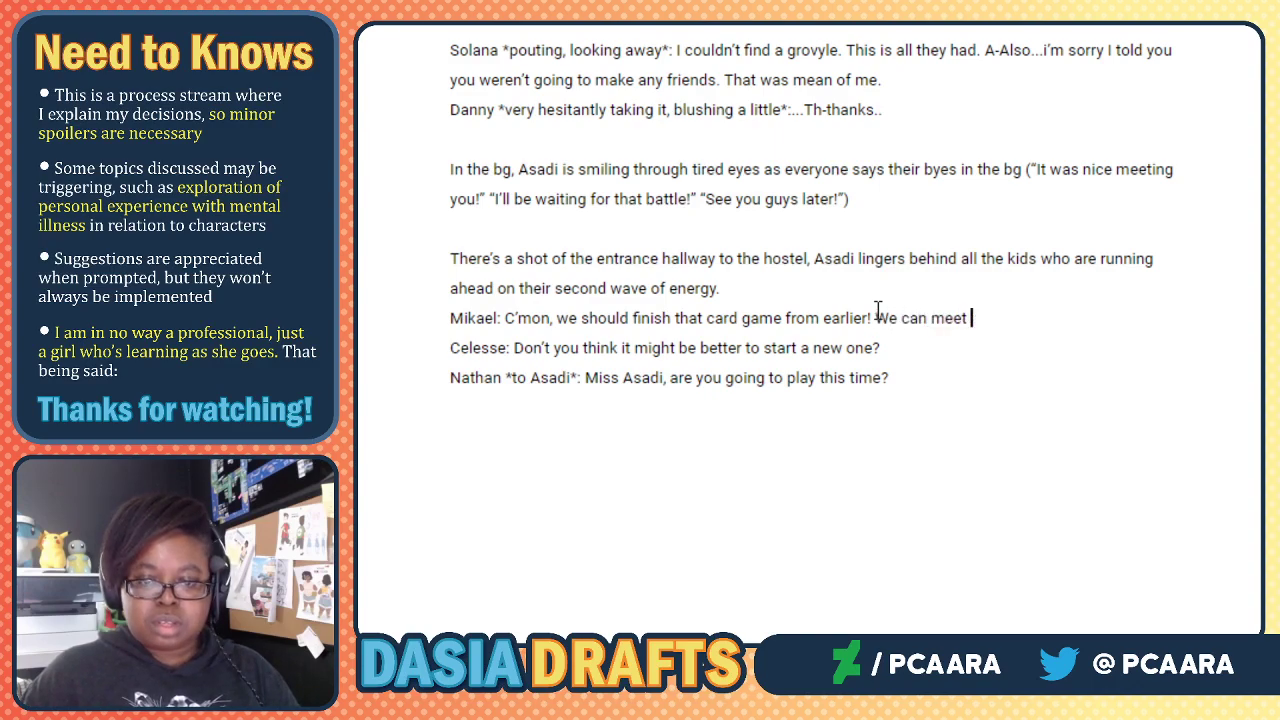
{"action": "key", "text": "BackSpace"}
{"action": "key", "text": "BackSpace"}
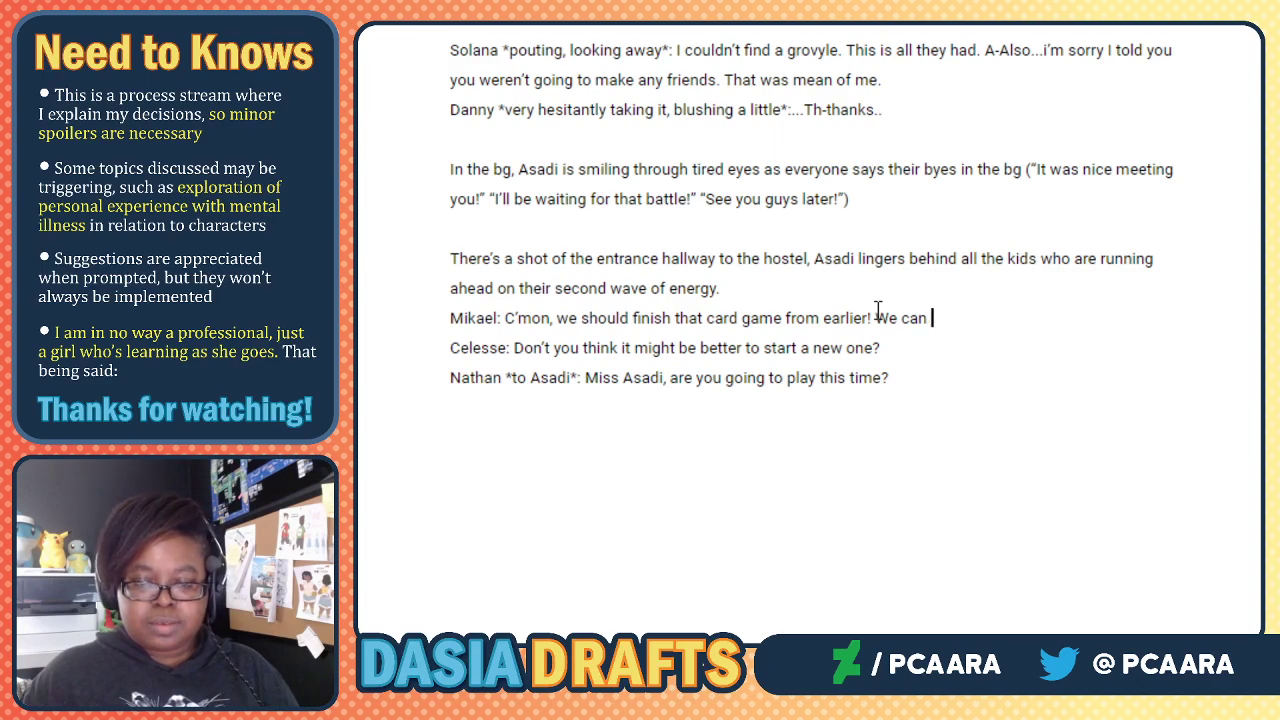
{"action": "key", "text": "BackSpace"}
{"action": "key", "text": "BackSpace"}
{"action": "key", "text": "BackSpace"}
{"action": "key", "text": "BackSpace"}
{"action": "key", "text": "BackSpace"}
{"action": "key", "text": "BackSpace"}
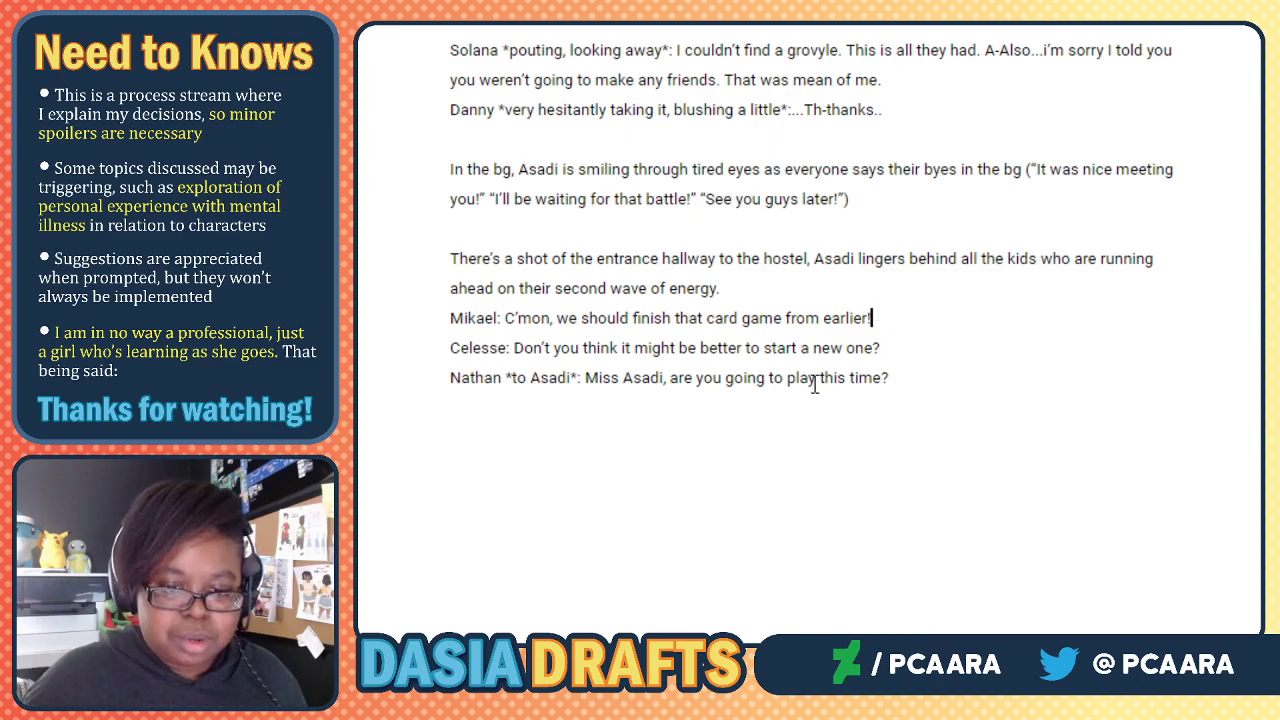
Below Nathan's line, write "Asadi *hand behind head*: Nooo, sorry guys. I actually have a call to make, and then I think i'm going to lay down".
{"action": "left_click", "coordinate": [792, 421]}
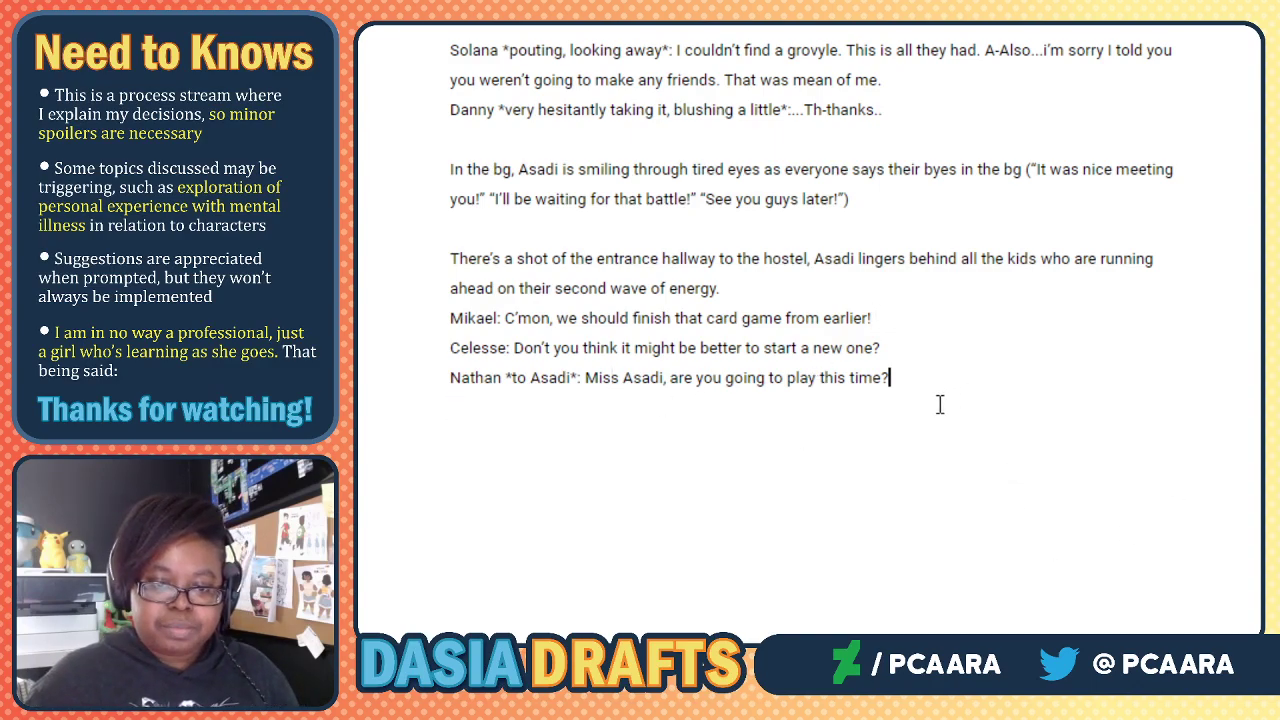
{"action": "left_click", "coordinate": [909, 409]}
{"action": "type", "text": "Asadi"}
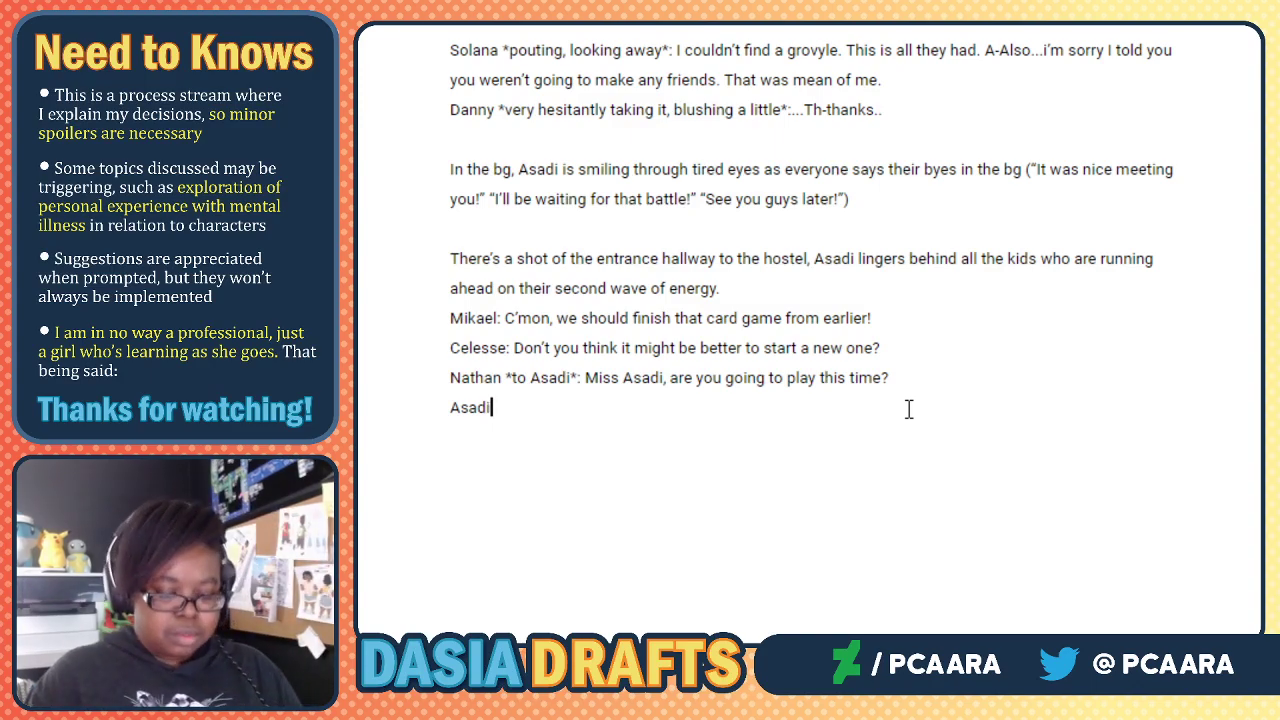
{"action": "type", "text": "*hand behind head*"}
{"action": "type", "text": ": No"}
{"action": "type", "text": "sorr"}
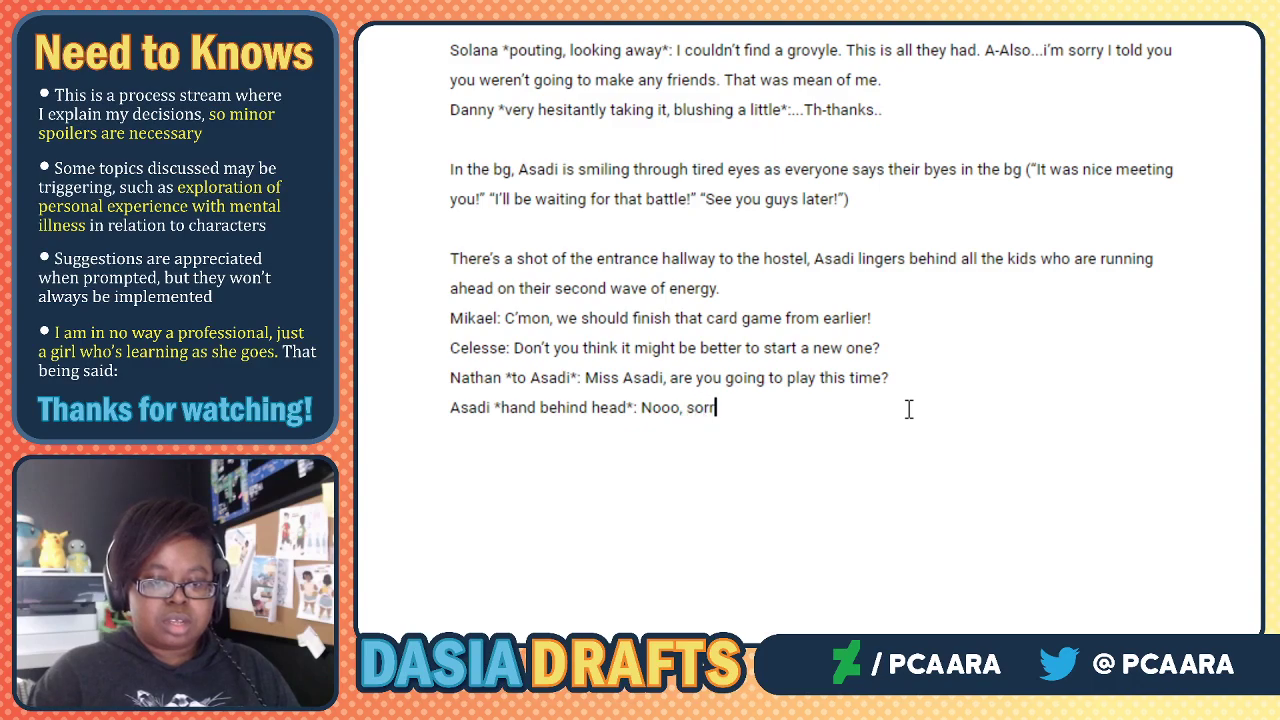
{"action": "type", "text": "y guys. I ac"}
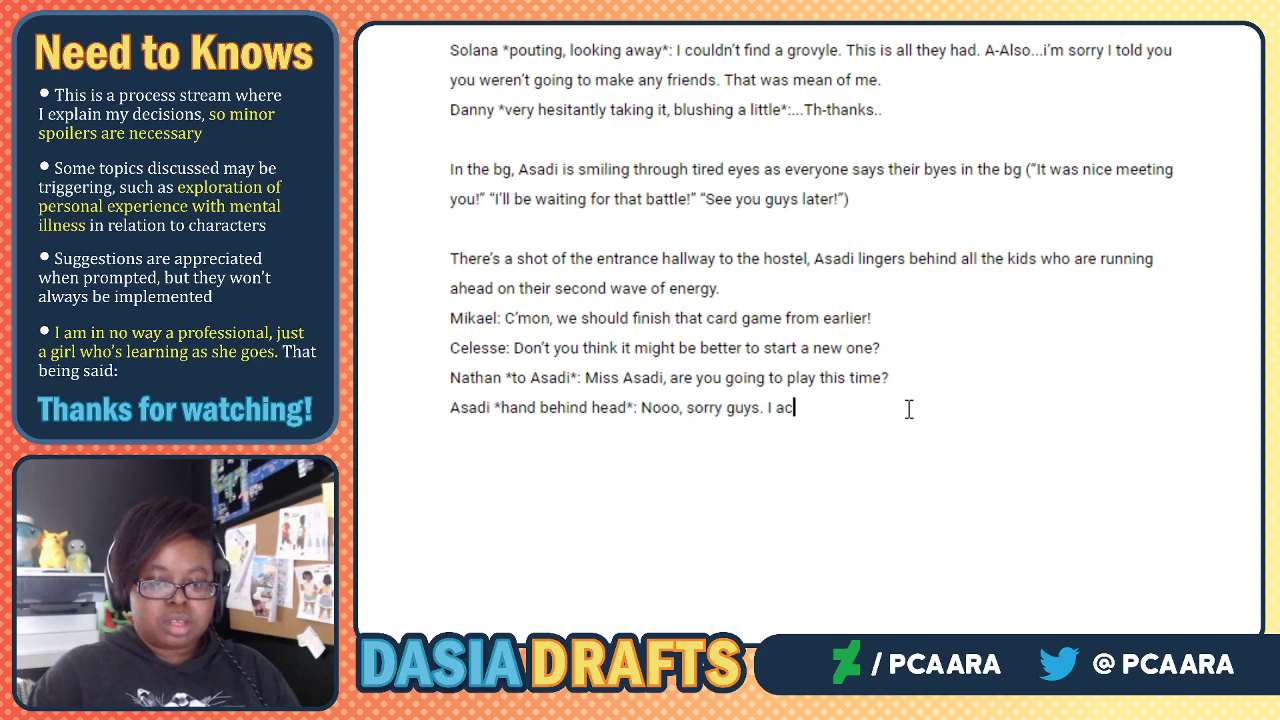
{"action": "type", "text": "tually have a call"}
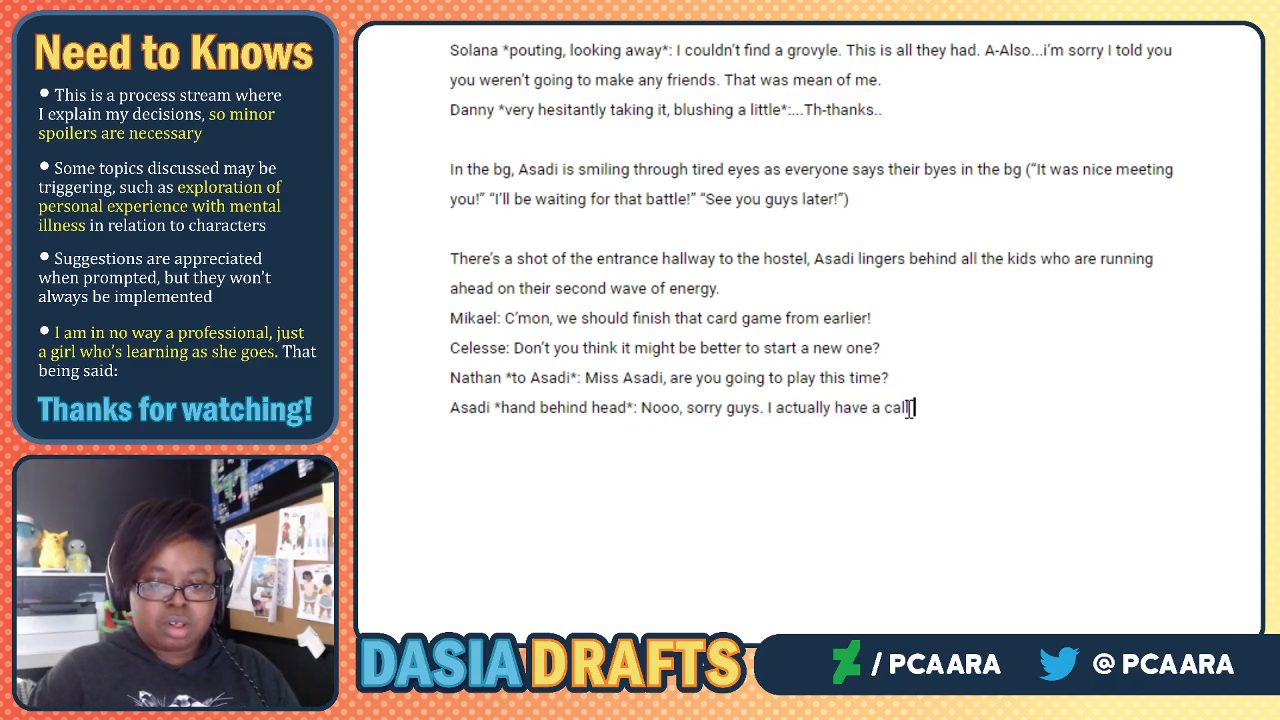
{"action": "type", "text": " to make, and "}
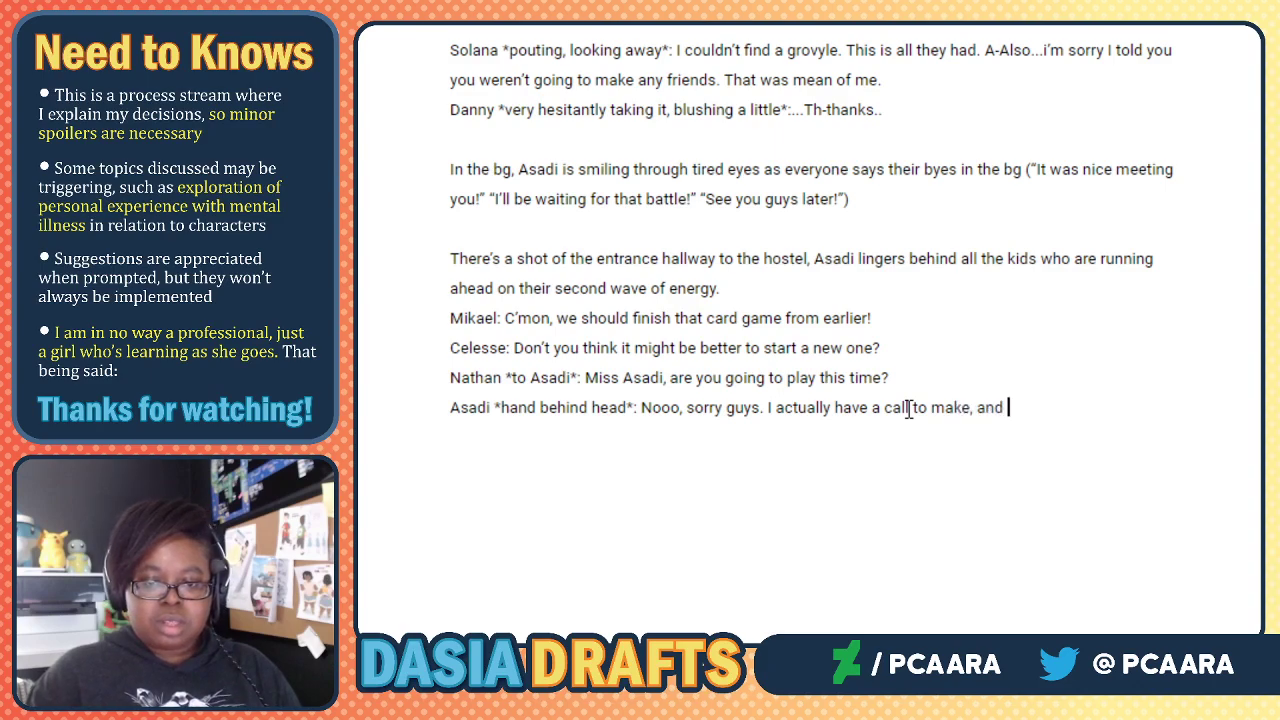
{"action": "type", "text": "then I think i'm going to lay down"}
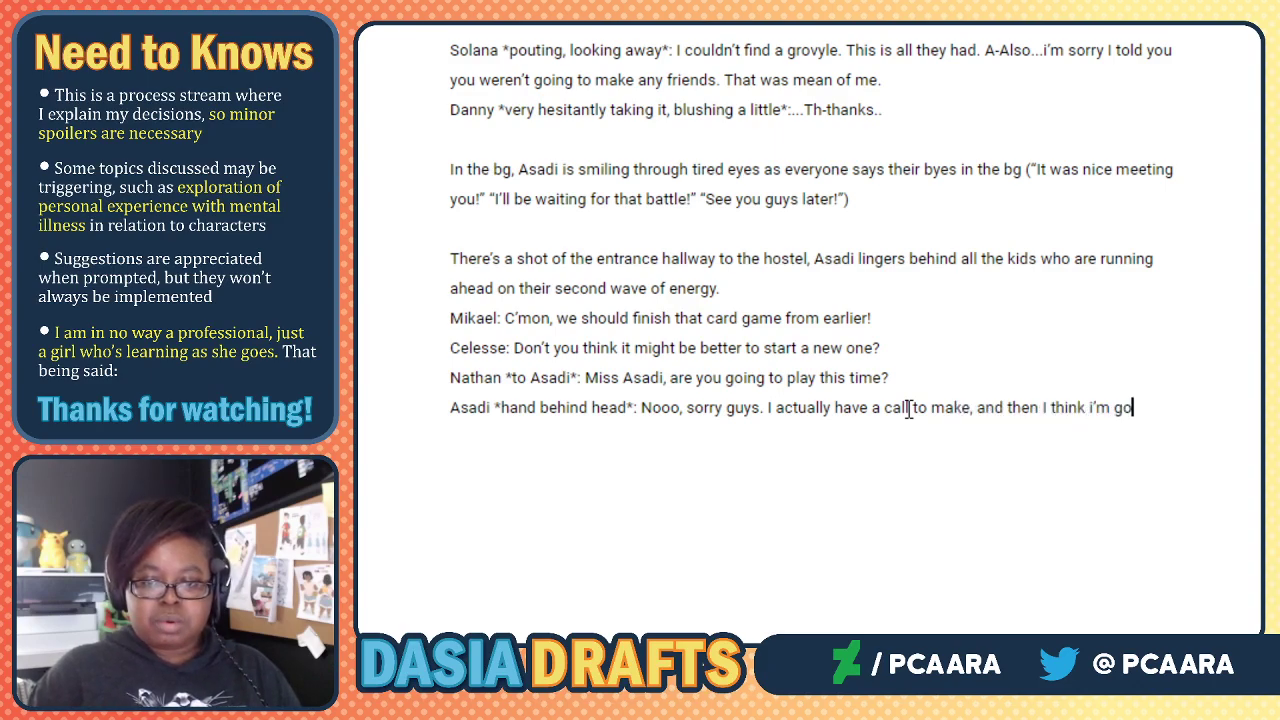
{"action": "type", "text": ". My headache"}
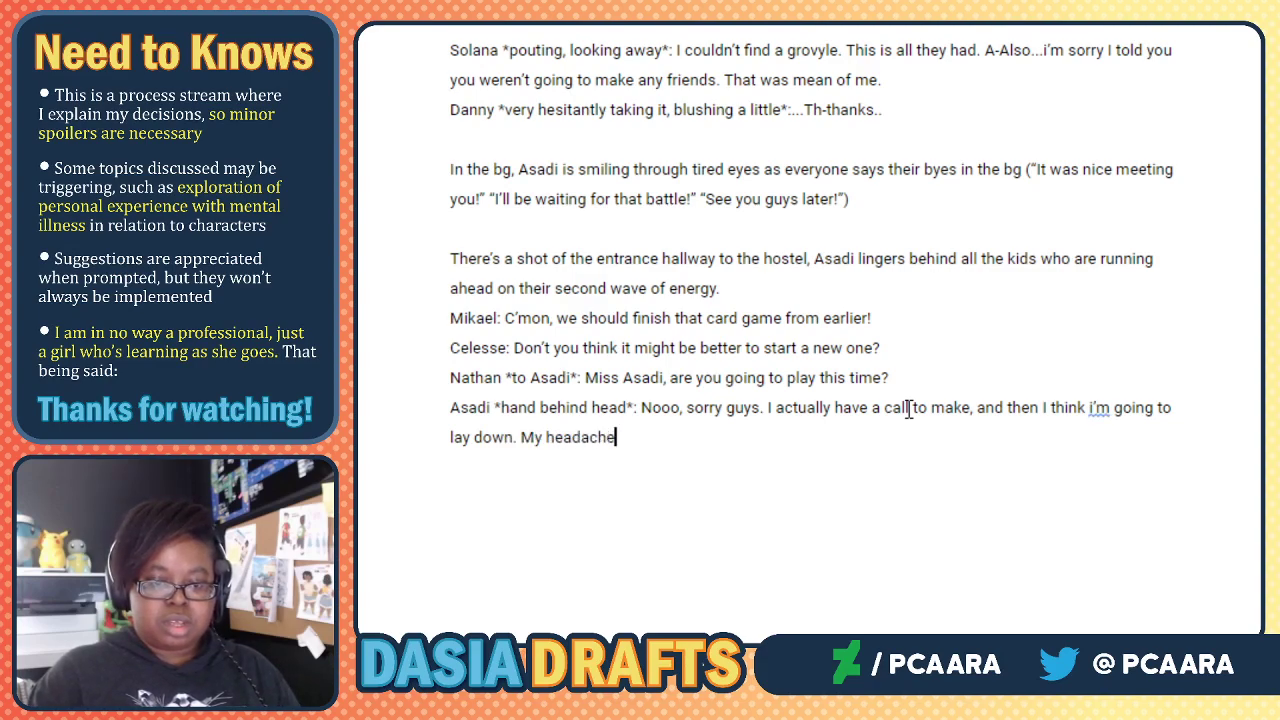
{"action": "type", "text": " is getting kinda"}
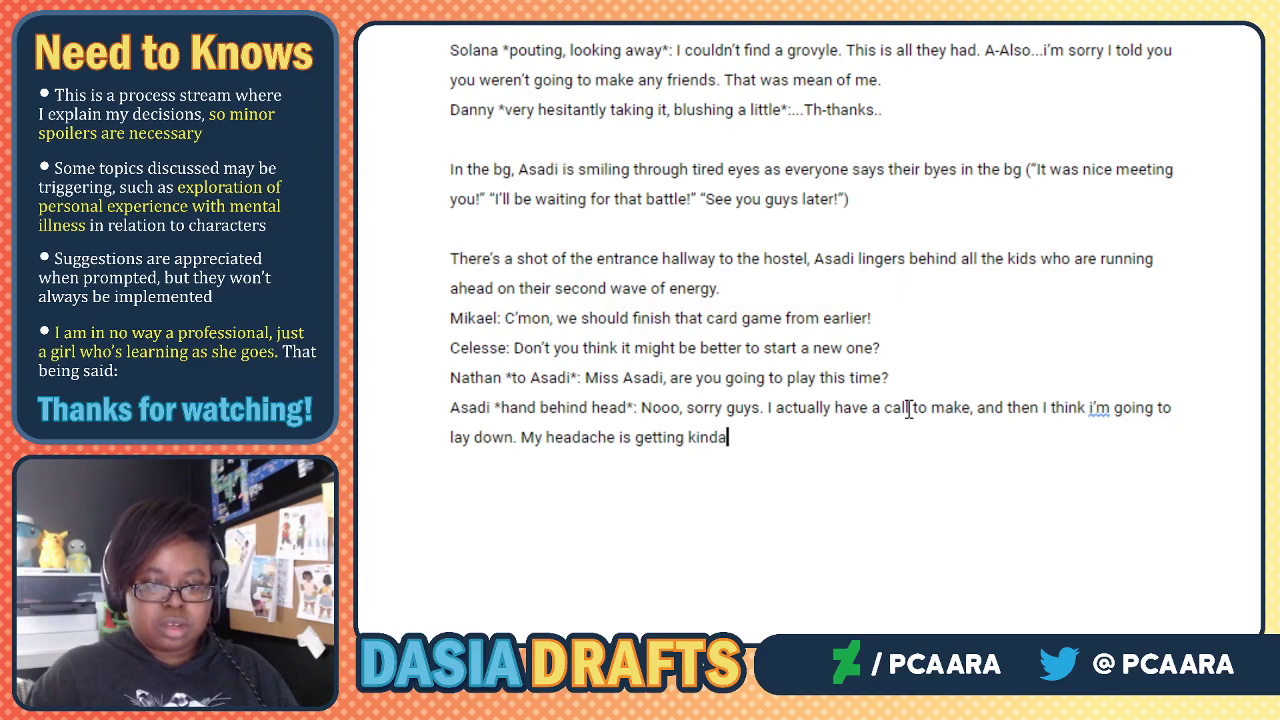
{"action": "key", "text": "BackSpace"}
{"action": "key", "text": "BackSpace"}
{"action": "key", "text": "BackSpace"}
{"action": "key", "text": "BackSpace"}
{"action": "key", "text": "BackSpace"}
{"action": "key", "text": "BackSpace"}
{"action": "key", "text": "BackSpace"}
{"action": "key", "text": "BackSpace"}
{"action": "key", "text": "BackSpace"}
{"action": "key", "text": "BackSpace"}
{"action": "key", "text": "BackSpace"}
{"action": "key", "text": "BackSpace"}
{"action": "key", "text": "BackSpace"}
{"action": "key", "text": "BackSpace"}
{"action": "key", "text": "BackSpace"}
{"action": "key", "text": "BackSpace"}
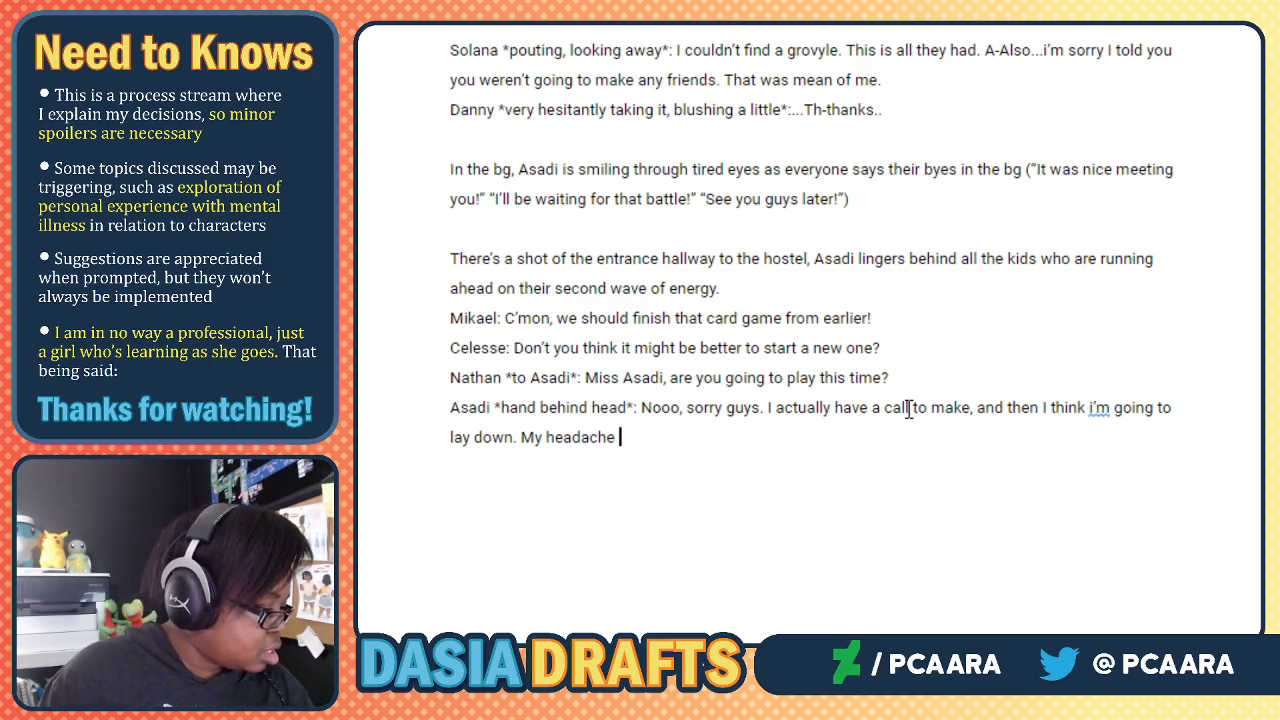
{"action": "key", "text": "BackSpace"}
{"action": "key", "text": "BackSpace"}
{"action": "key", "text": "BackSpace"}
{"action": "key", "text": "BackSpace"}
{"action": "key", "text": "BackSpace"}
{"action": "key", "text": "BackSpace"}
{"action": "key", "text": "BackSpace"}
{"action": "key", "text": "BackSpace"}
{"action": "key", "text": "BackSpace"}
{"action": "key", "text": "BackSpace"}
{"action": "key", "text": "BackSpace"}
{"action": "key", "text": "BackSpace"}
{"action": "key", "text": "BackSpace"}
{"action": "type", "text": "a"}
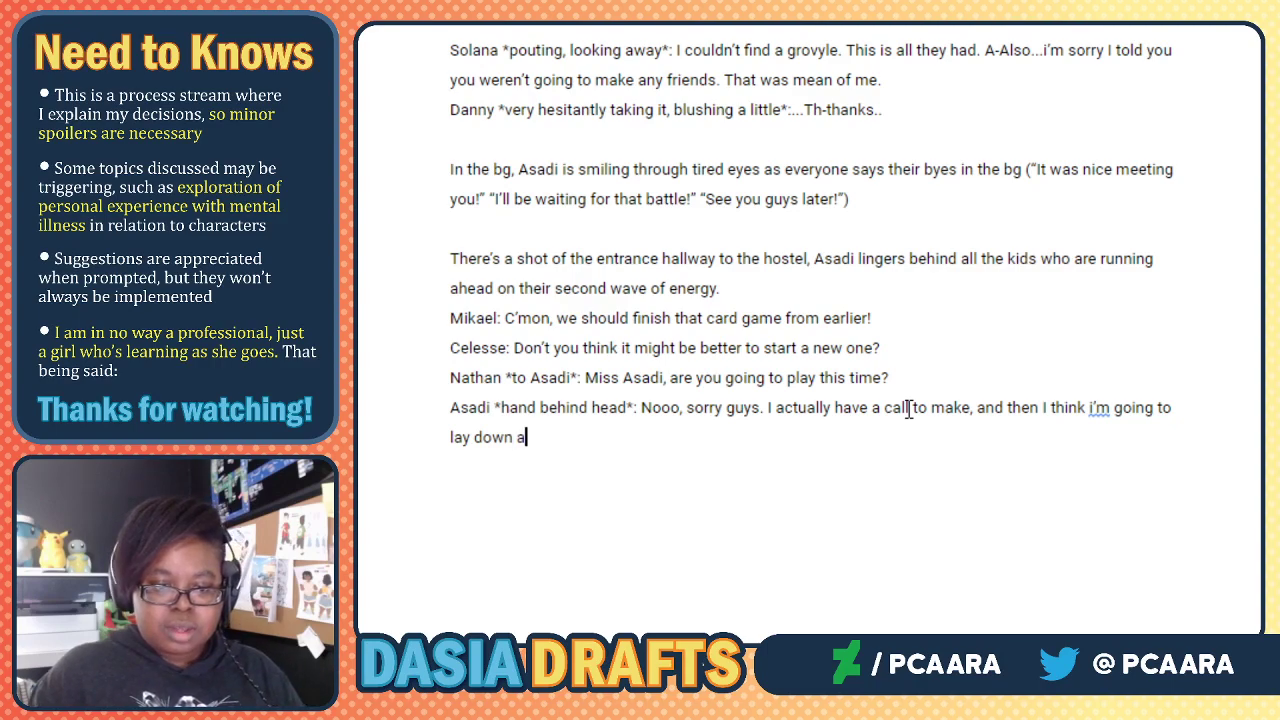
{"action": "type", "text": "nd rest so"}
{"action": "key", "text": "BackSpace"}
{"action": "key", "text": "BackSpace"}
{"action": "key", "text": "BackSpace"}
{"action": "key", "text": "BackSpace"}
{"action": "key", "text": "BackSpace"}
{"action": "key", "text": "BackSpace"}
{"action": "key", "text": "BackSpace"}
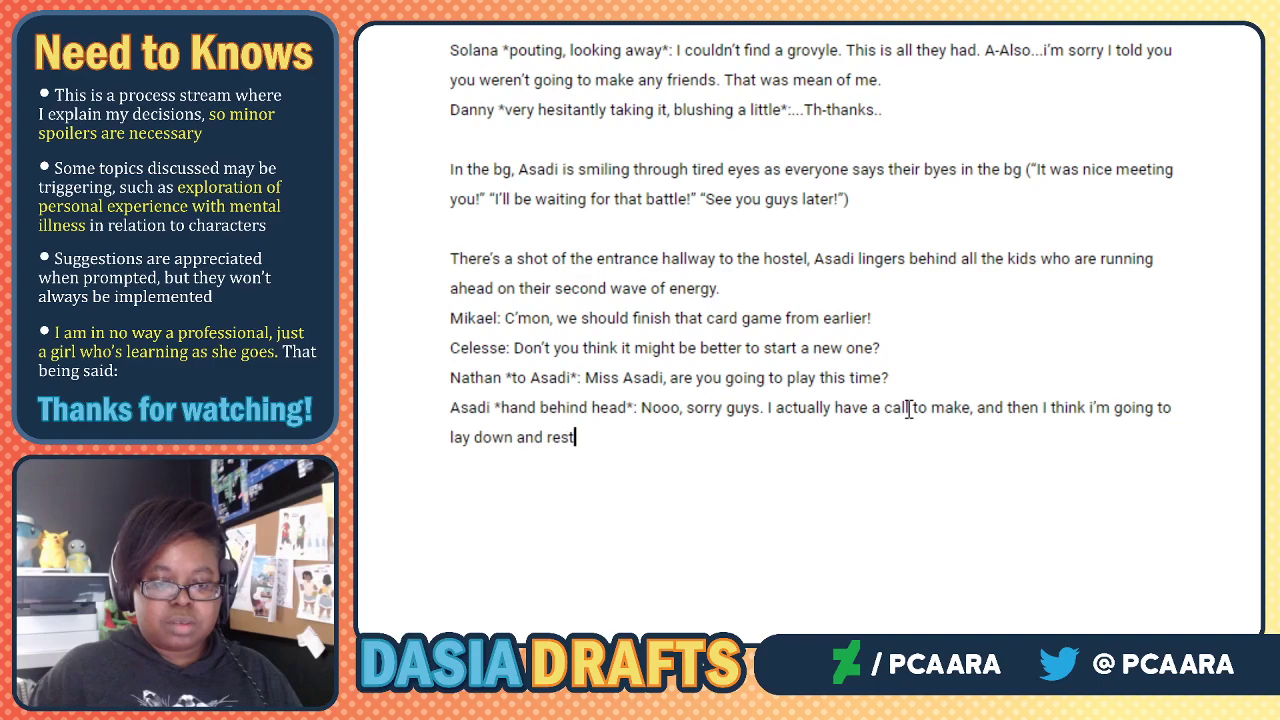
{"action": "key", "text": "BackSpace"}
{"action": "key", "text": "BackSpace"}
{"action": "key", "text": "BackSpace"}
{"action": "key", "text": "BackSpace"}
{"action": "key", "text": "BackSpace"}
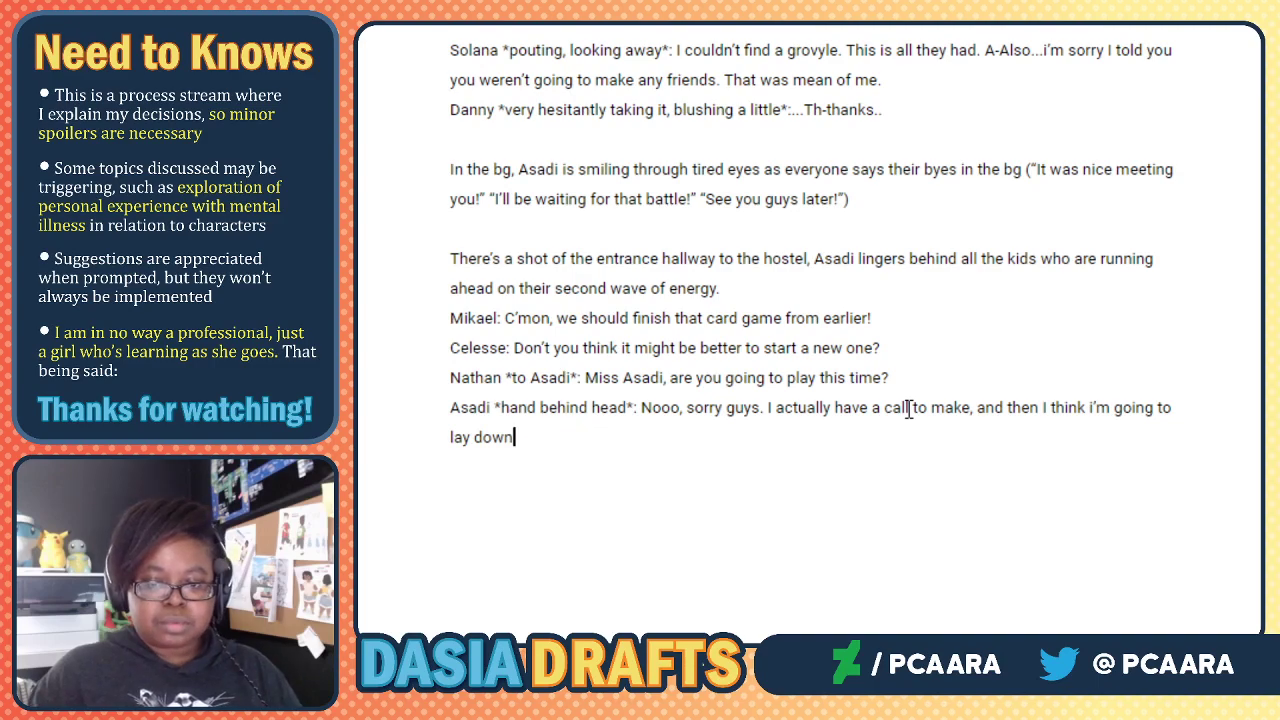
Finish Asadi's line with ". My headache is kinda pounding right now after all that travel.".
{"action": "type", "text": "My heada"}
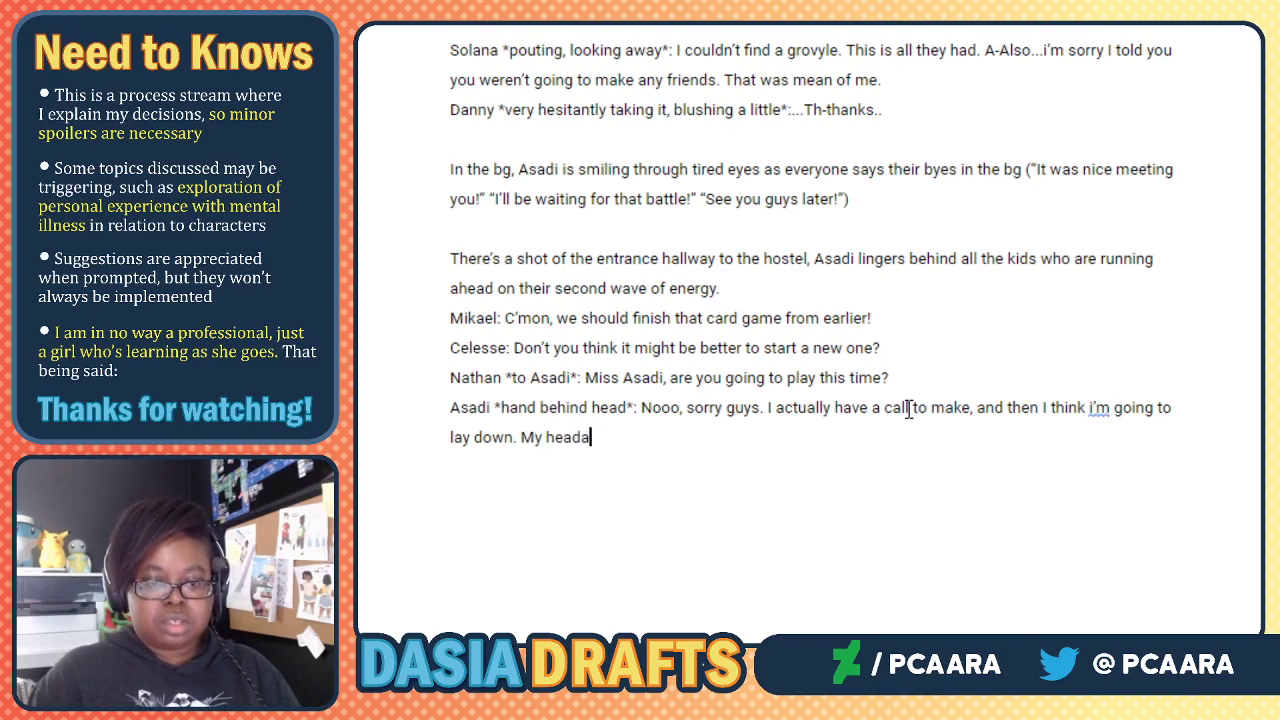
{"action": "type", "text": "che is kinda pou"}
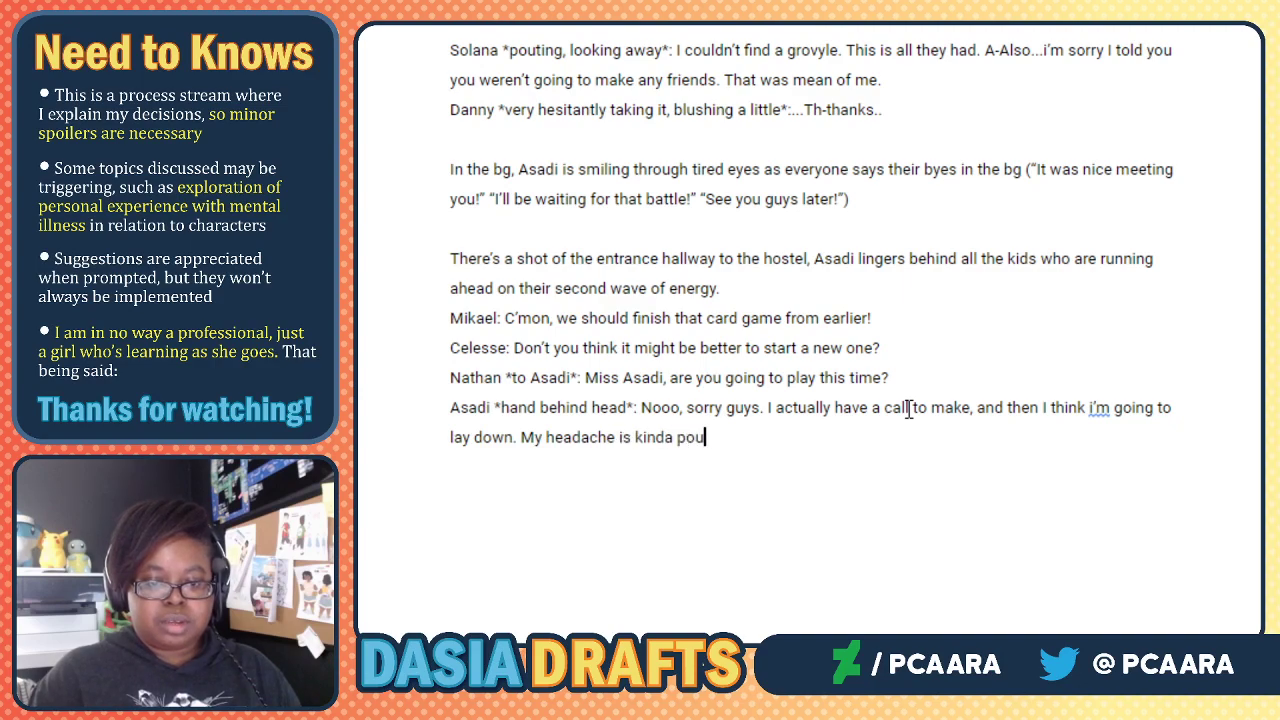
{"action": "type", "text": "nding right now."}
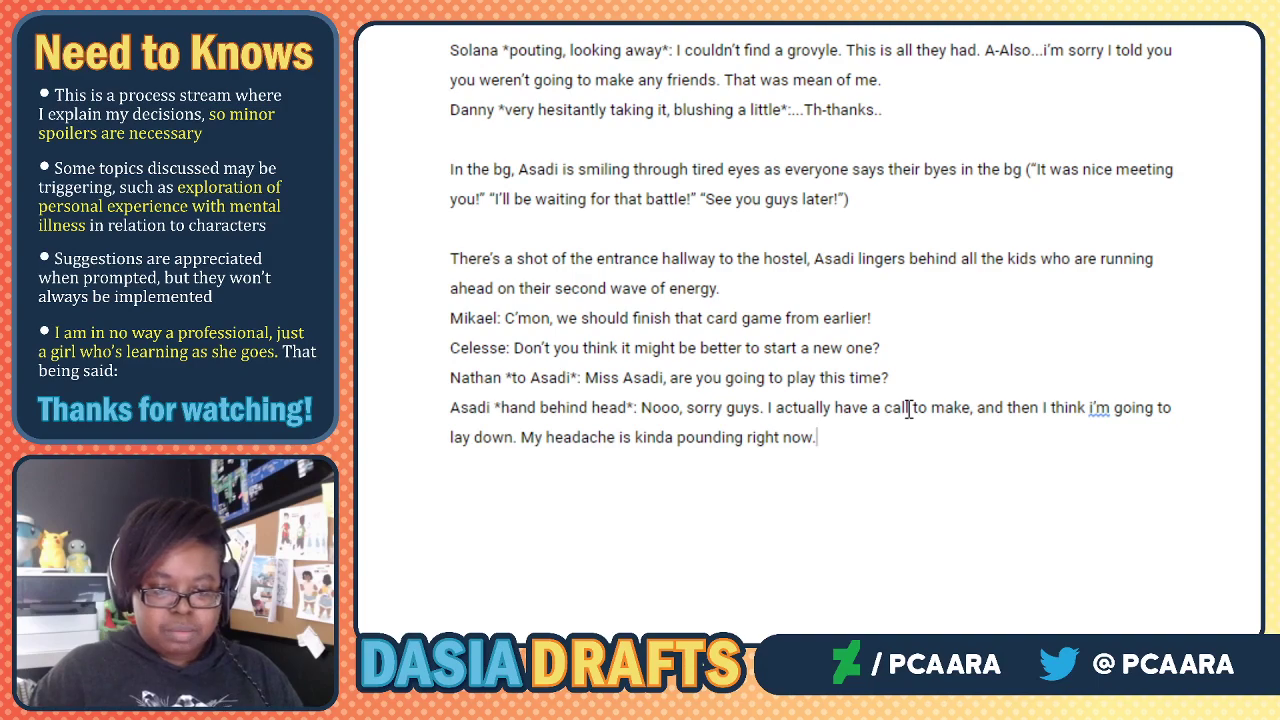
{"action": "key", "text": "BackSpace"}
{"action": "type", "text": " after "}
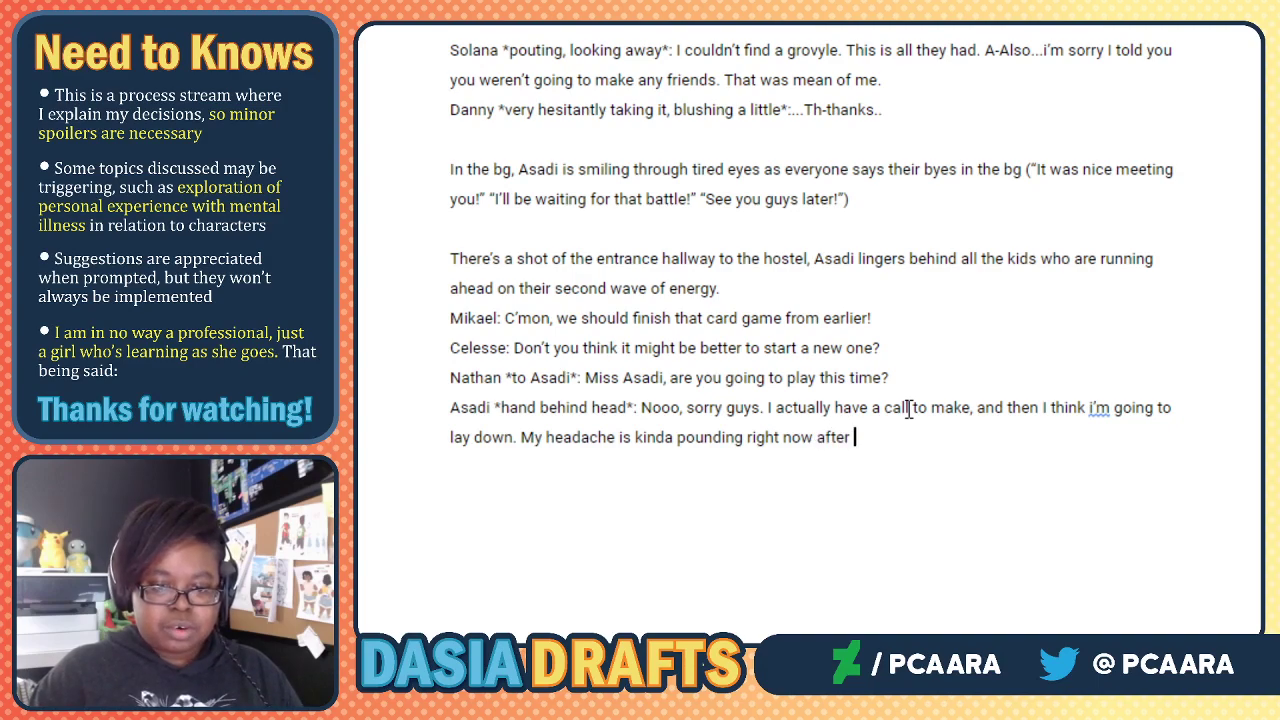
{"action": "type", "text": "all that tra"}
{"action": "key", "text": "BackSpace"}
{"action": "key", "text": "BackSpace"}
{"action": "type", "text": "ravel.Sol"}
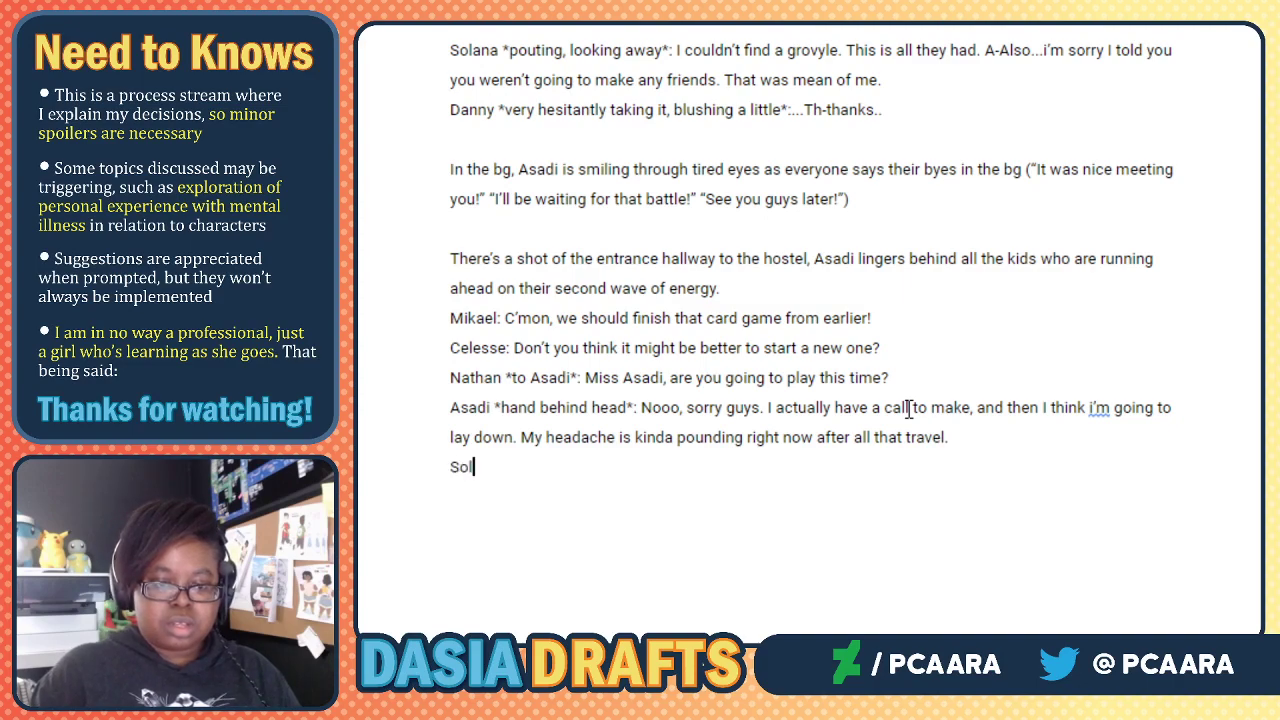
Below Asadi's line, begin Solana's reply with "Solana: Oh!Then, we should play".
{"action": "type", "text": "ana: Oh!Then, we "}
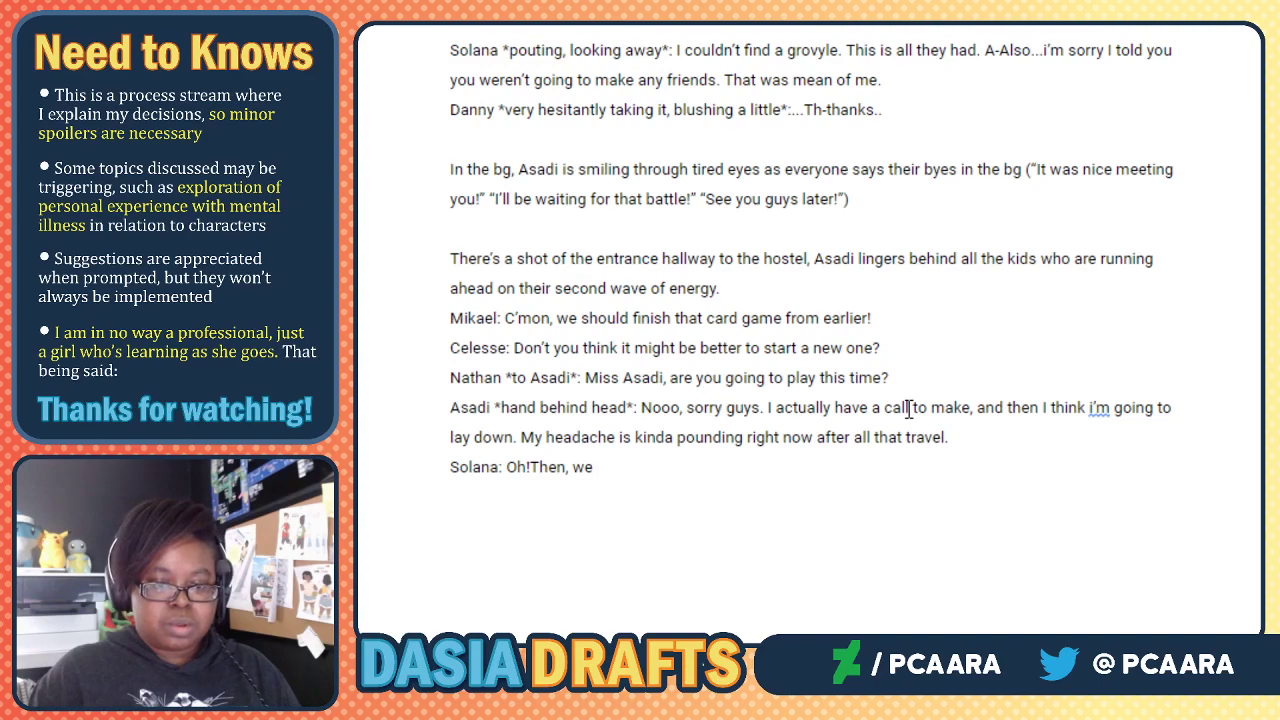
{"action": "type", "text": "shuld p"}
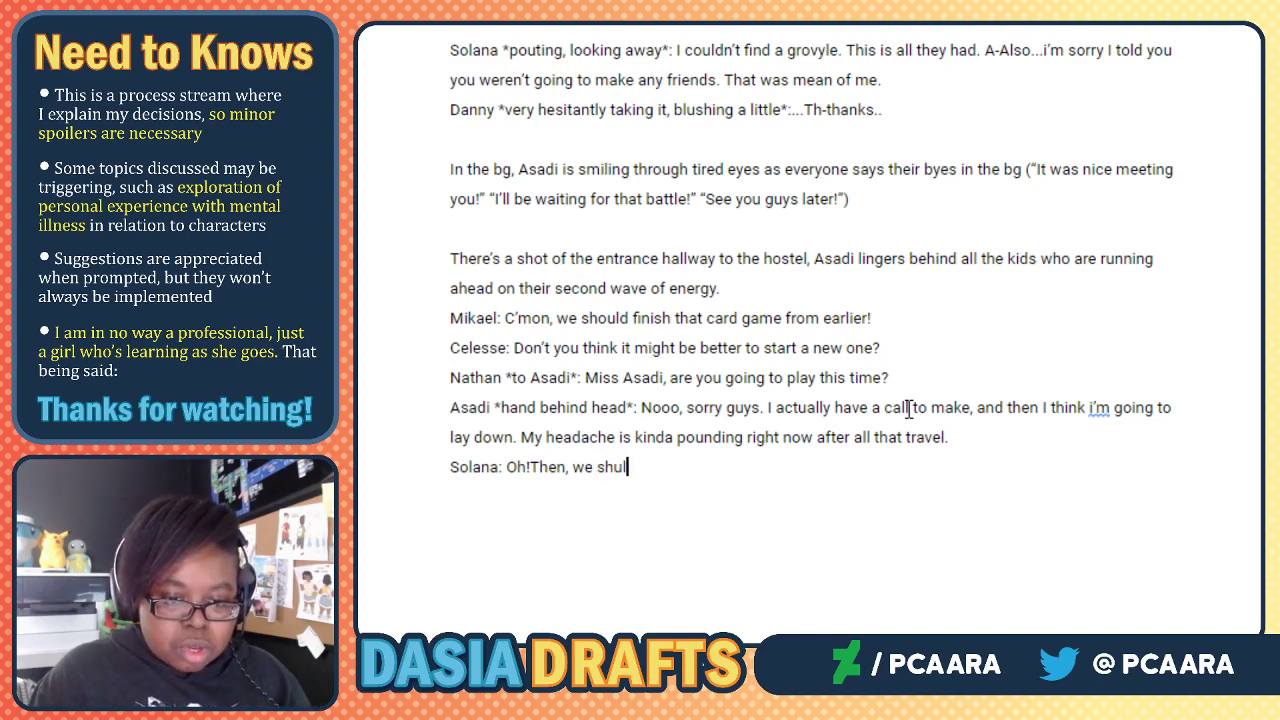
{"action": "key", "text": "BackSpace"}
{"action": "key", "text": "BackSpace"}
{"action": "key", "text": "BackSpace"}
{"action": "key", "text": "BackSpace"}
{"action": "key", "text": "BackSpace"}
{"action": "type", "text": "ould play "}
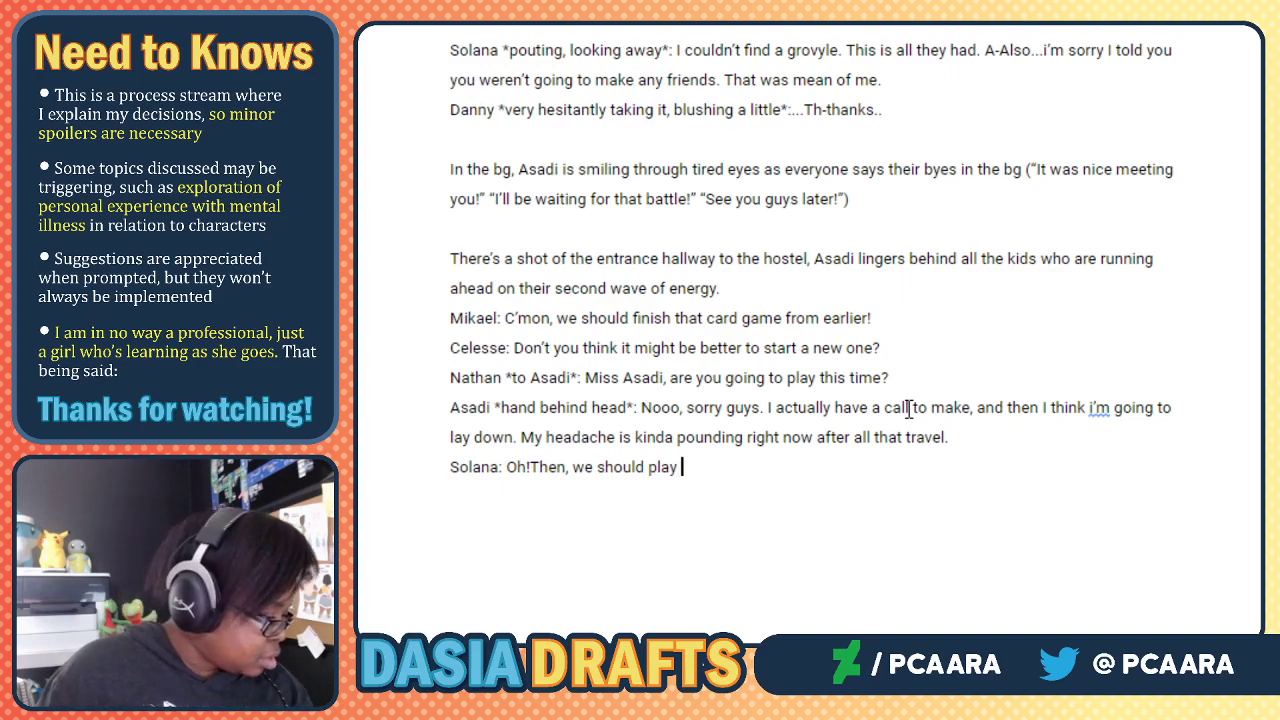
{"action": "type", "text": "on the second floor bal"}
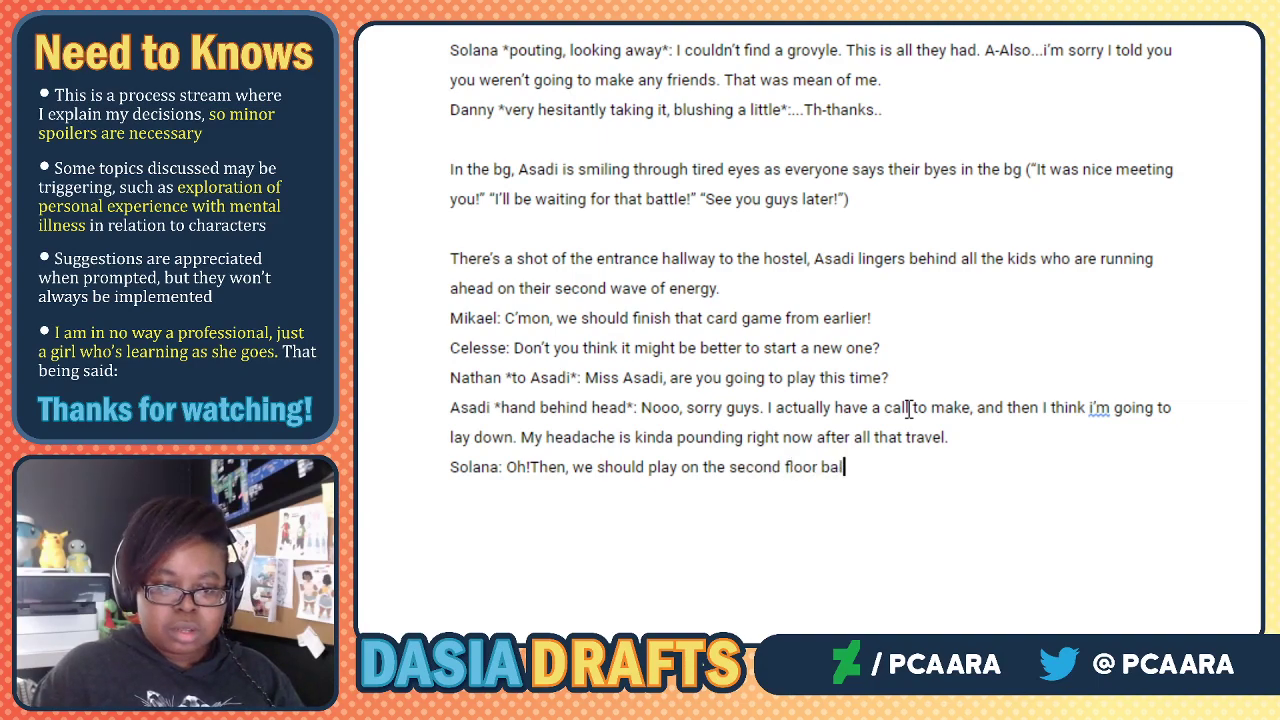
{"action": "key", "text": "BackSpace"}
{"action": "key", "text": "BackSpace"}
{"action": "key", "text": "BackSpace"}
{"action": "key", "text": "BackSpace"}
{"action": "key", "text": "BackSpace"}
{"action": "key", "text": "BackSpace"}
{"action": "key", "text": "BackSpace"}
{"action": "key", "text": "BackSpace"}
{"action": "key", "text": "BackSpace"}
{"action": "key", "text": "BackSpace"}
{"action": "key", "text": "BackSpace"}
{"action": "key", "text": "BackSpace"}
{"action": "key", "text": "BackSpace"}
{"action": "key", "text": "BackSpace"}
{"action": "key", "text": "BackSpace"}
{"action": "key", "text": "BackSpace"}
{"action": "key", "text": "BackSpace"}
{"action": "key", "text": "BackSpace"}
{"action": "key", "text": "BackSpace"}
{"action": "key", "text": "BackSpace"}
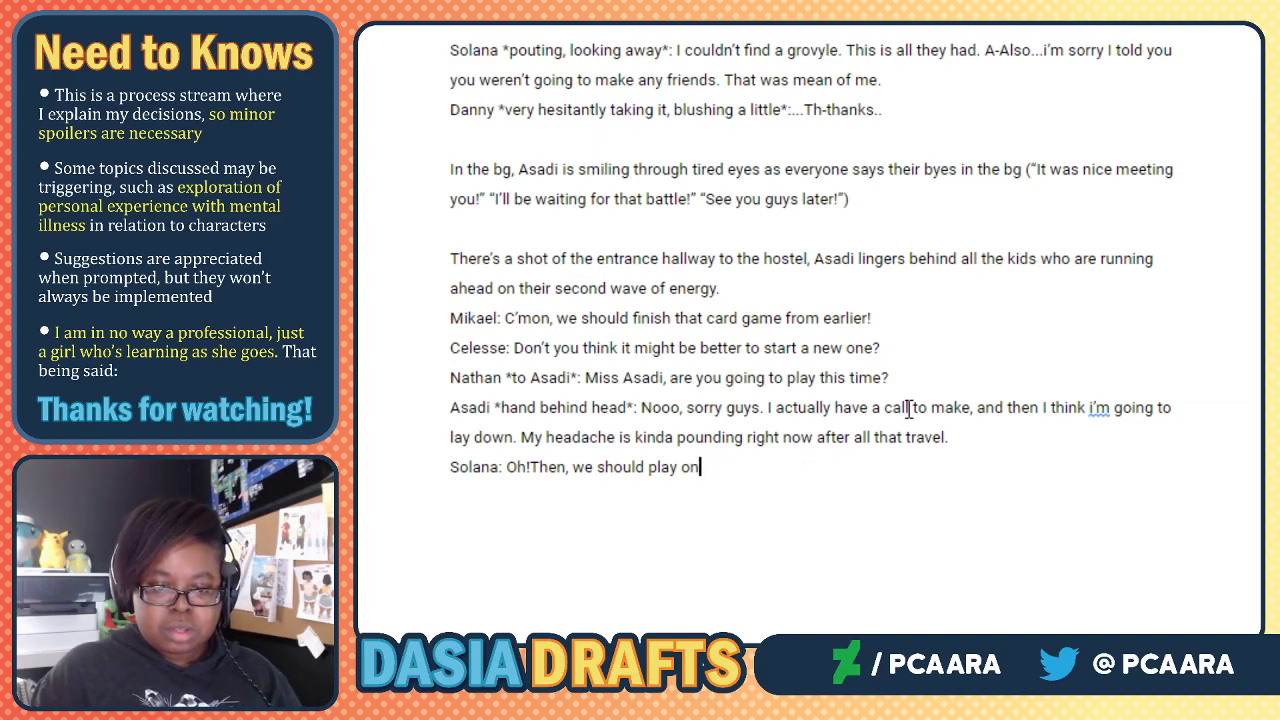
Finish Solana's line with "somewhere else then…!" and insert the missing space after "Oh!".
{"action": "type", "text": "somewher"}
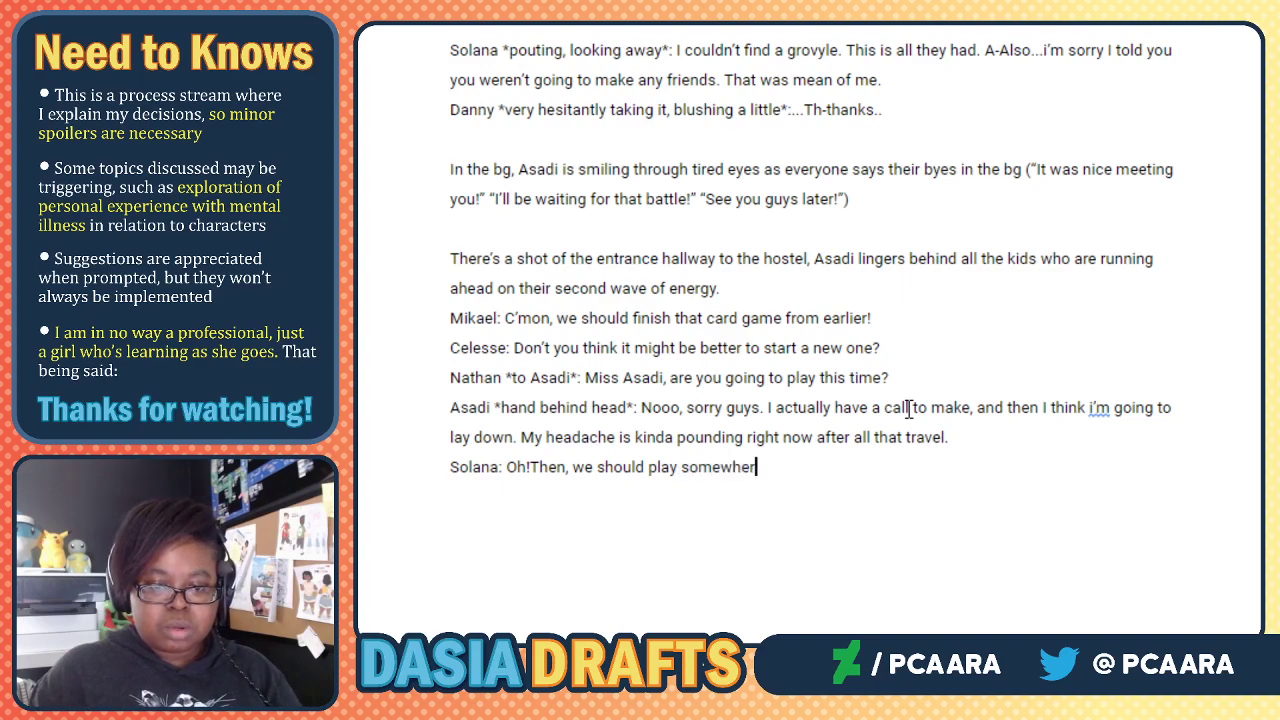
{"action": "type", "text": "e else then…!"}
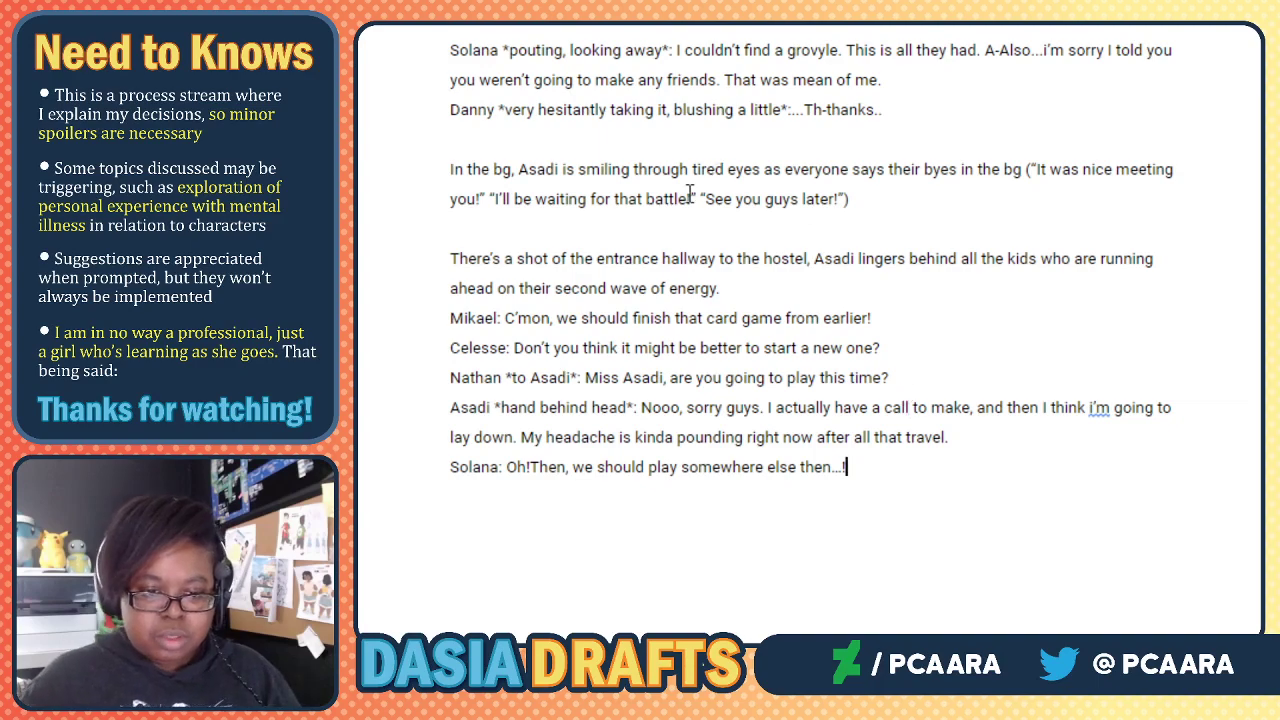
{"action": "left_click", "coordinate": [528, 467]}
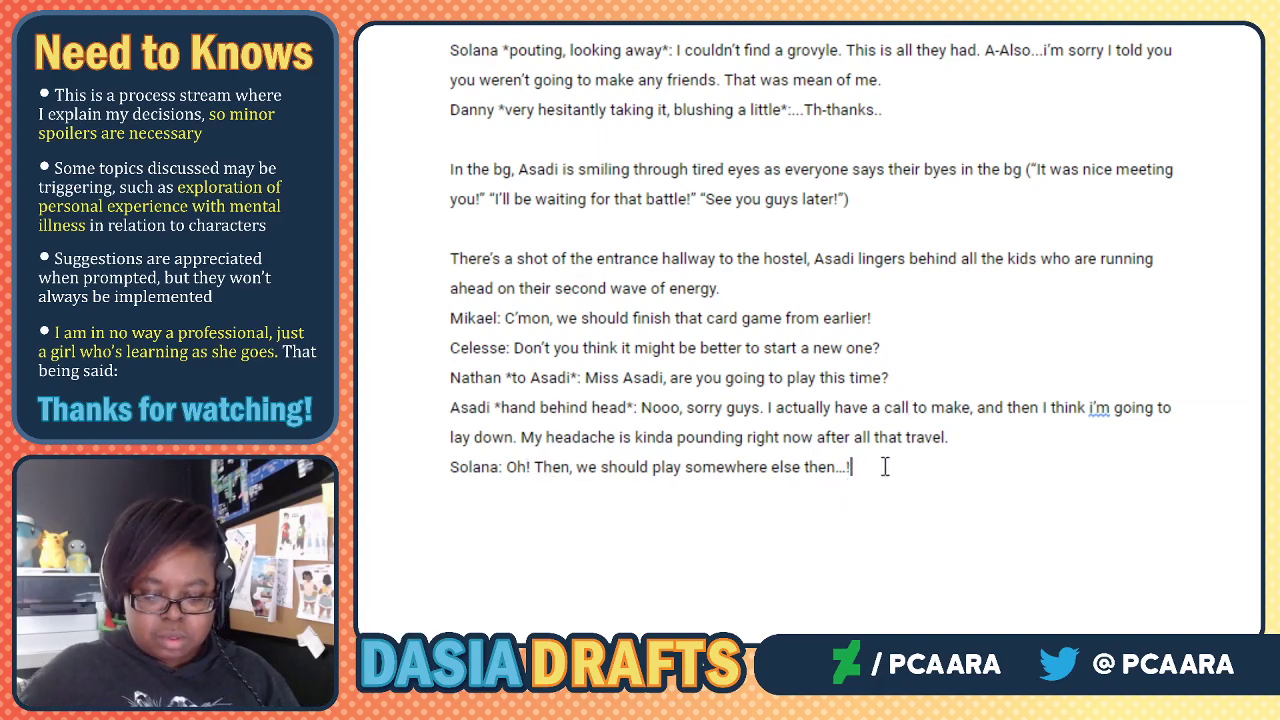
Below Solana's line, write "Mikael: Oo! Oo! Let's go to the second floor balcony since it's not crowded for breakfast".
{"action": "type", "text": "Mikael: Oo! Oo! Let's go to the second floor balcon"}
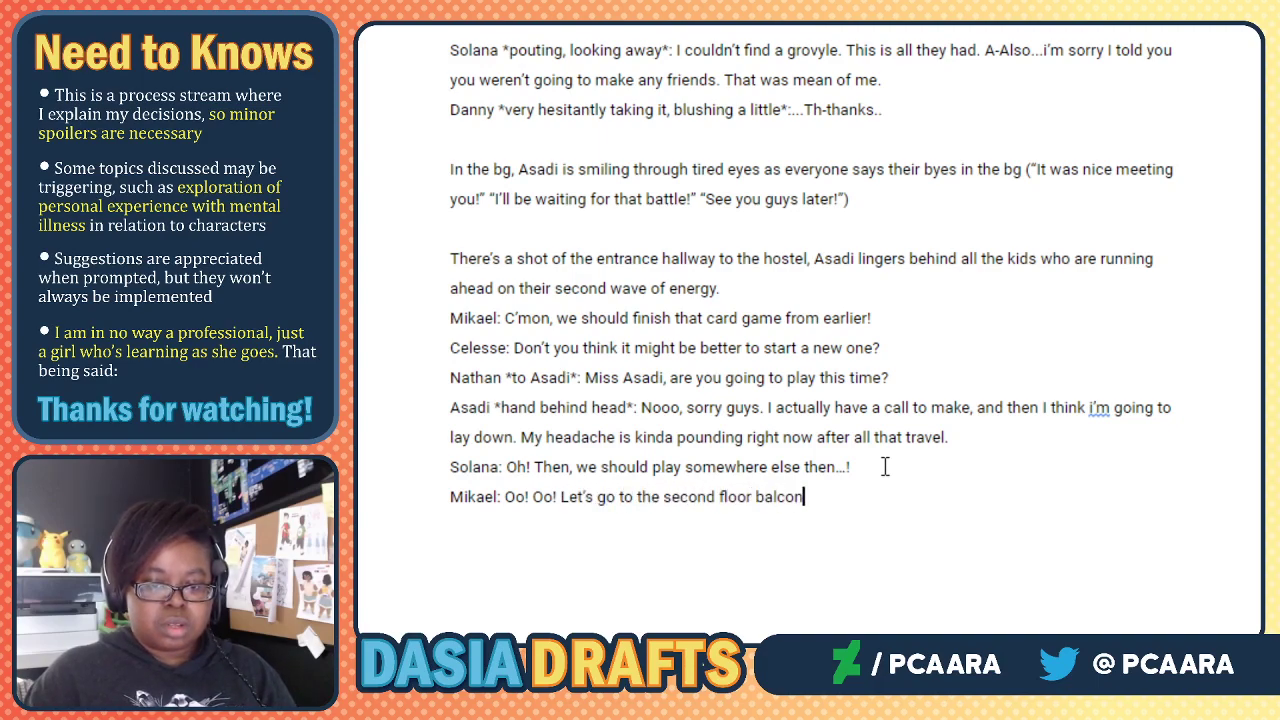
{"action": "type", "text": "y since a"}
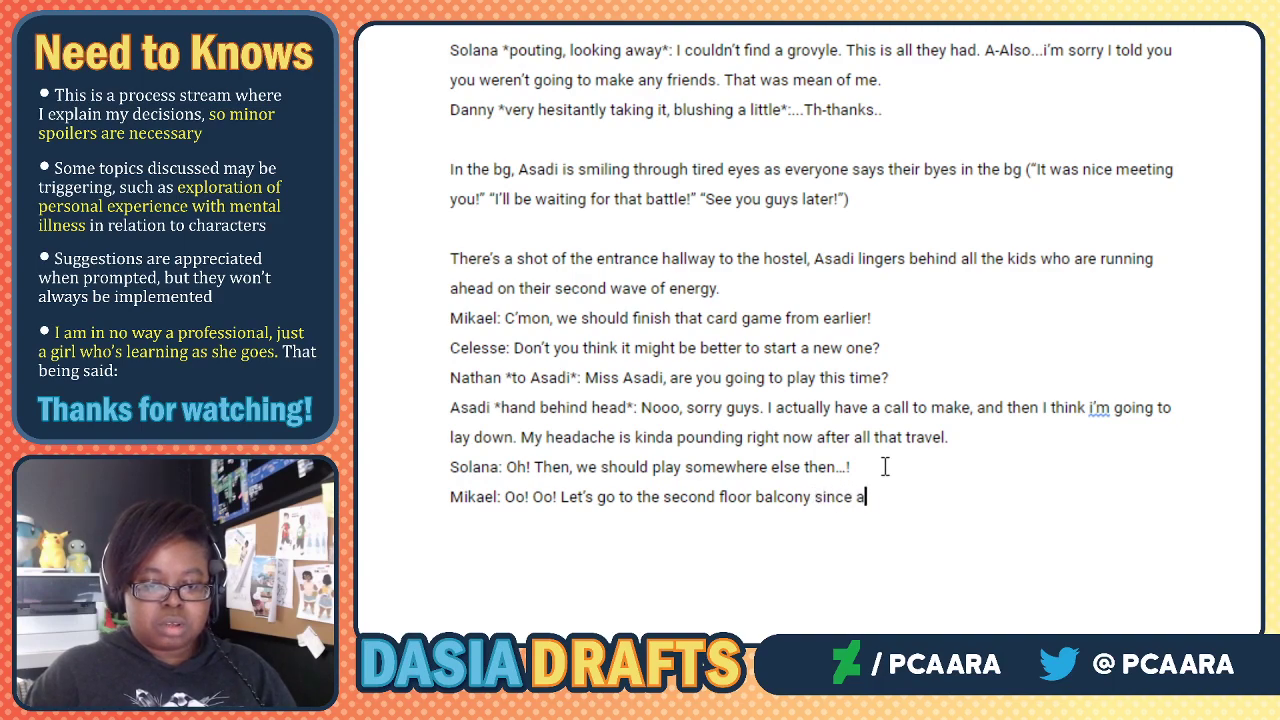
{"action": "type", "text": " it's now"}
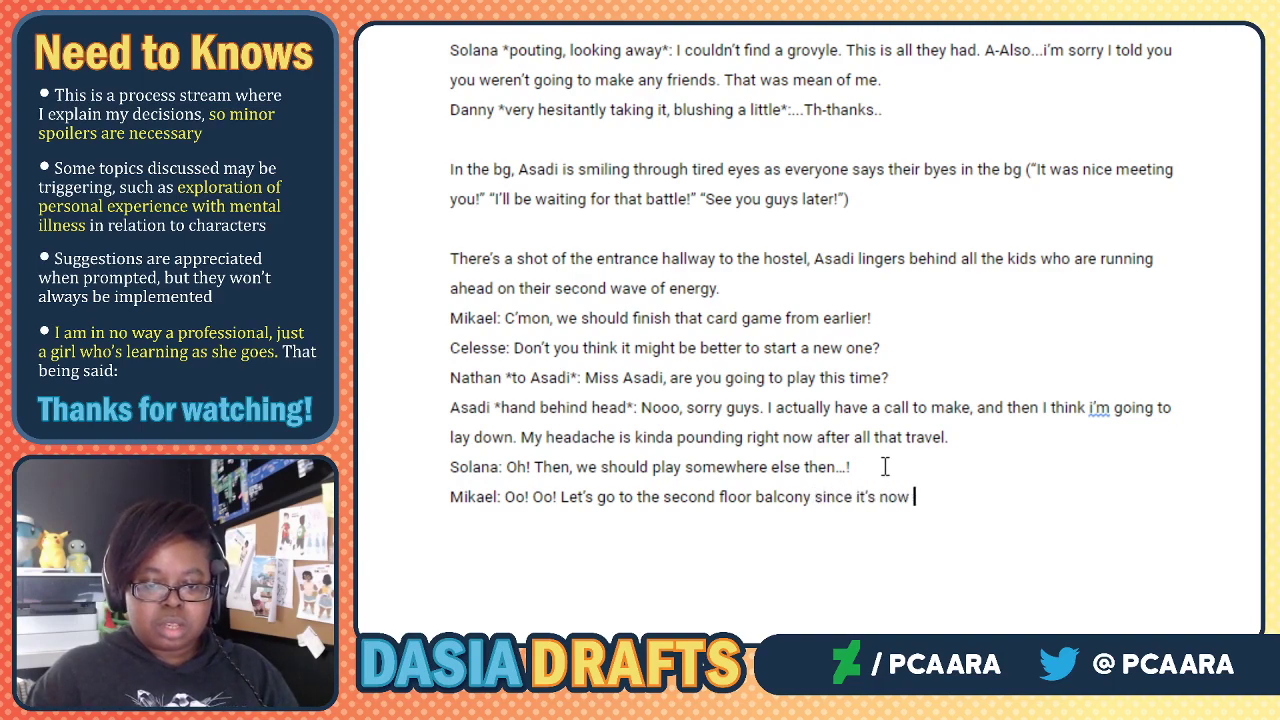
{"action": "key", "text": "BackSpace"}
{"action": "type", "text": "t cr"}
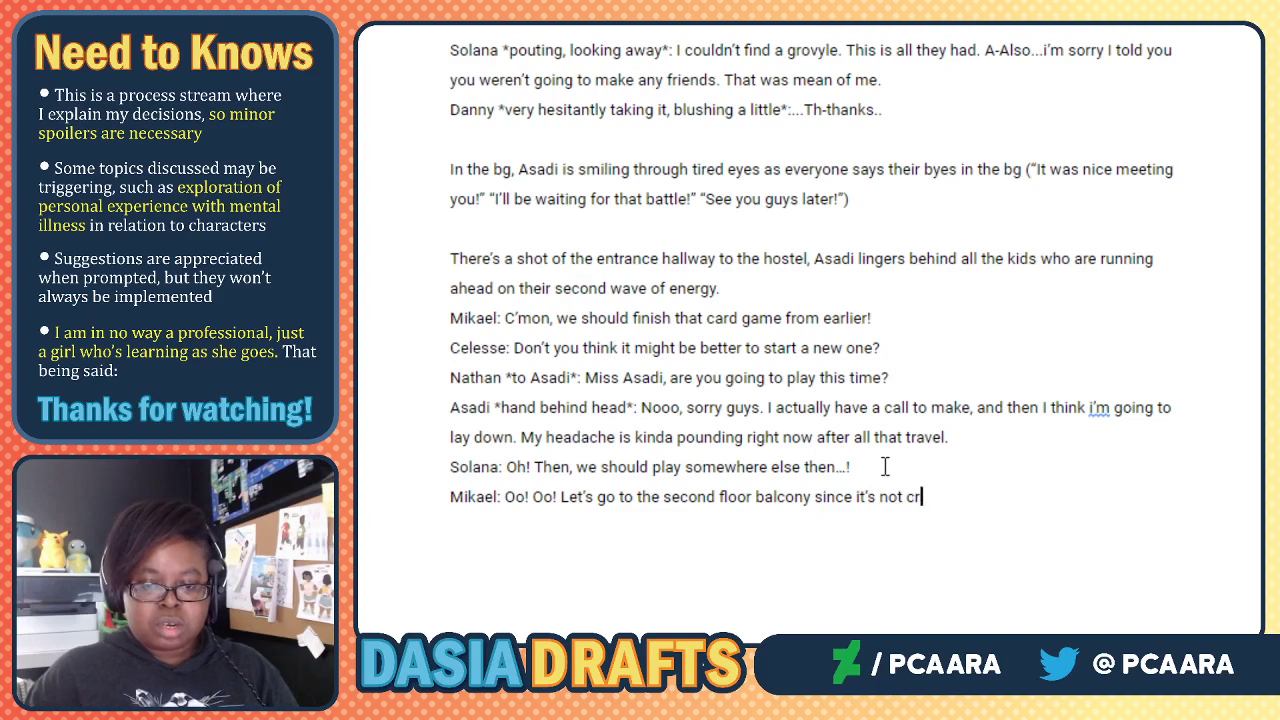
{"action": "type", "text": "owded for breakfast"}
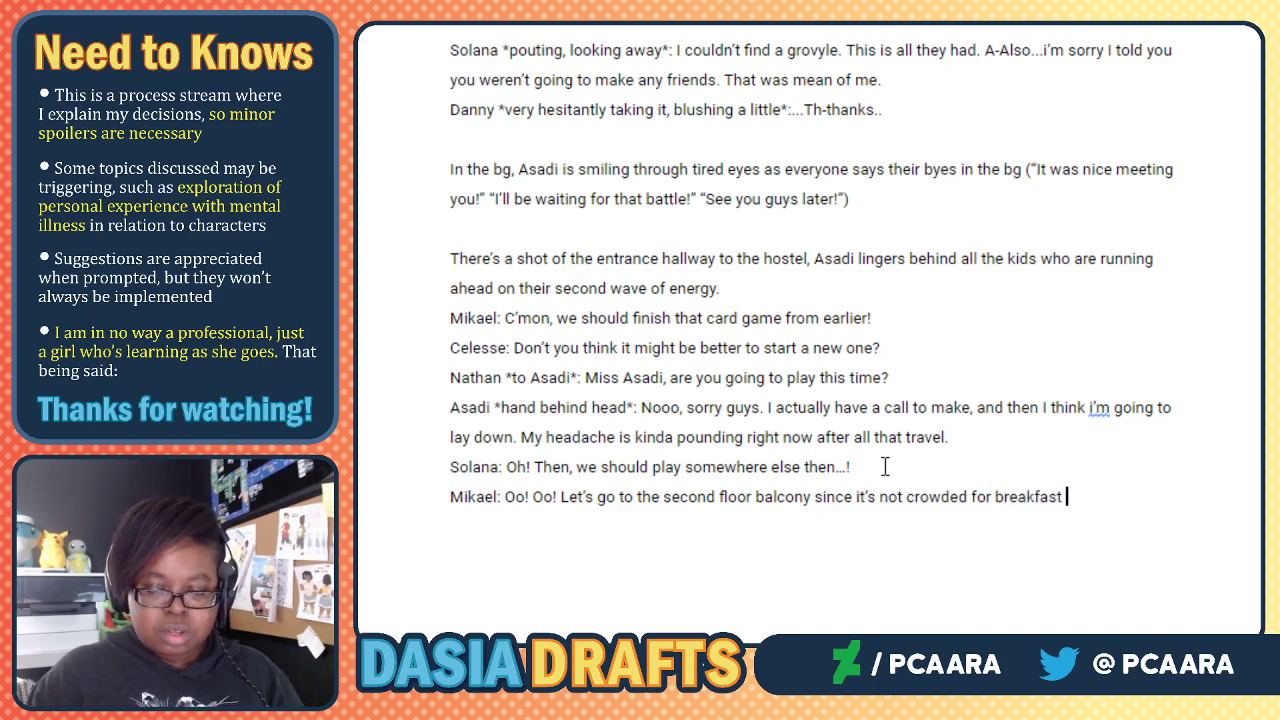
Remove "since it's not crowded for breakfast" from Mikael's new line so that it ends with "balcony!".
{"action": "key", "text": "BackSpace"}
{"action": "key", "text": "BackSpace"}
{"action": "key", "text": "BackSpace"}
{"action": "key", "text": "BackSpace"}
{"action": "key", "text": "BackSpace"}
{"action": "key", "text": "BackSpace"}
{"action": "key", "text": "BackSpace"}
{"action": "key", "text": "BackSpace"}
{"action": "key", "text": "BackSpace"}
{"action": "key", "text": "BackSpace"}
{"action": "key", "text": "BackSpace"}
{"action": "key", "text": "BackSpace"}
{"action": "key", "text": "BackSpace"}
{"action": "key", "text": "BackSpace"}
{"action": "key", "text": "BackSpace"}
{"action": "key", "text": "BackSpace"}
{"action": "key", "text": "BackSpace"}
{"action": "key", "text": "BackSpace"}
{"action": "key", "text": "BackSpace"}
{"action": "key", "text": "BackSpace"}
{"action": "key", "text": "BackSpace"}
{"action": "key", "text": "BackSpace"}
{"action": "key", "text": "BackSpace"}
{"action": "key", "text": "BackSpace"}
{"action": "key", "text": "BackSpace"}
{"action": "key", "text": "BackSpace"}
{"action": "key", "text": "BackSpace"}
{"action": "key", "text": "BackSpace"}
{"action": "key", "text": "BackSpace"}
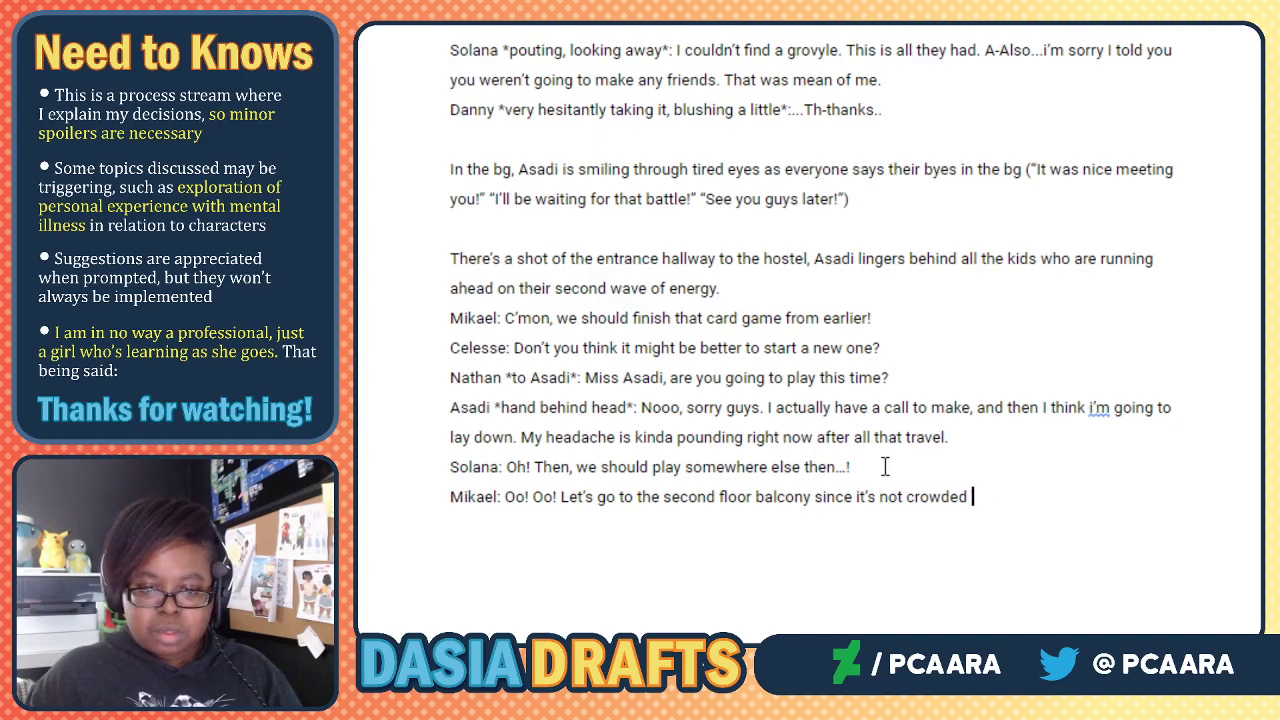
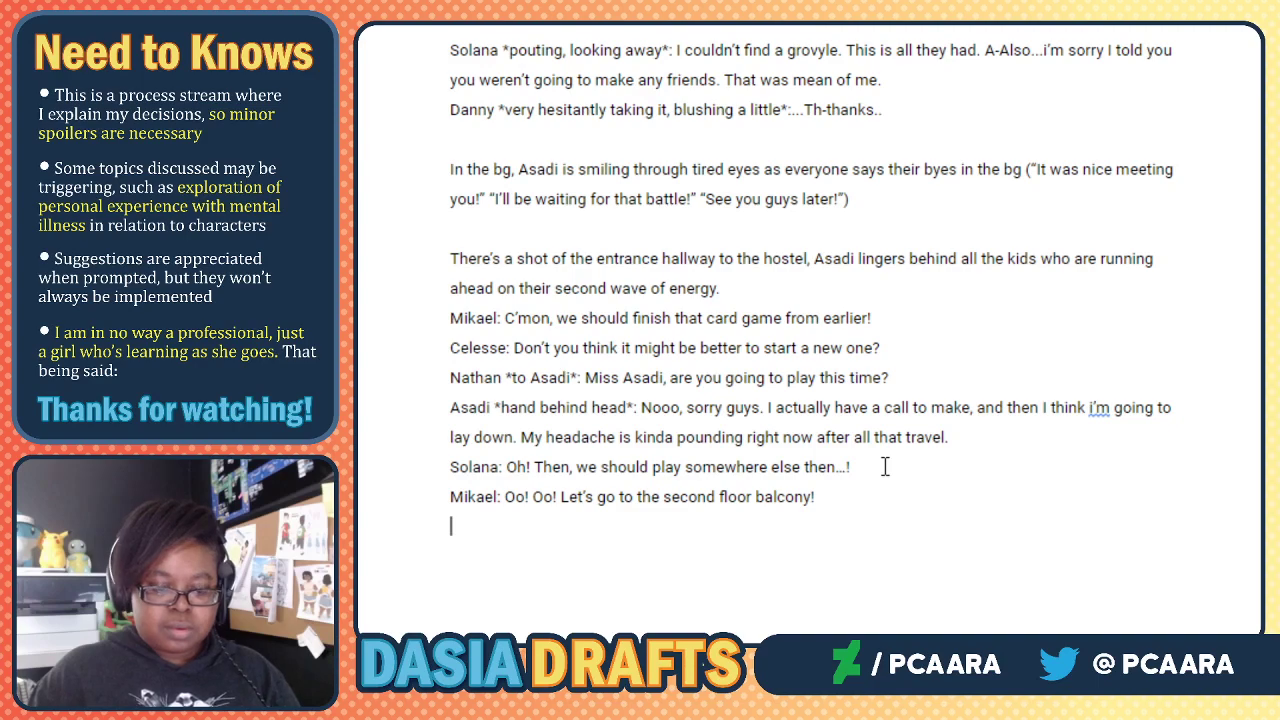
Below Mikael's line, write "All kids: Yeah!" and, after a blank line, begin the next paragraph with "The kids scurry off".
{"action": "type", "text": "All kids"}
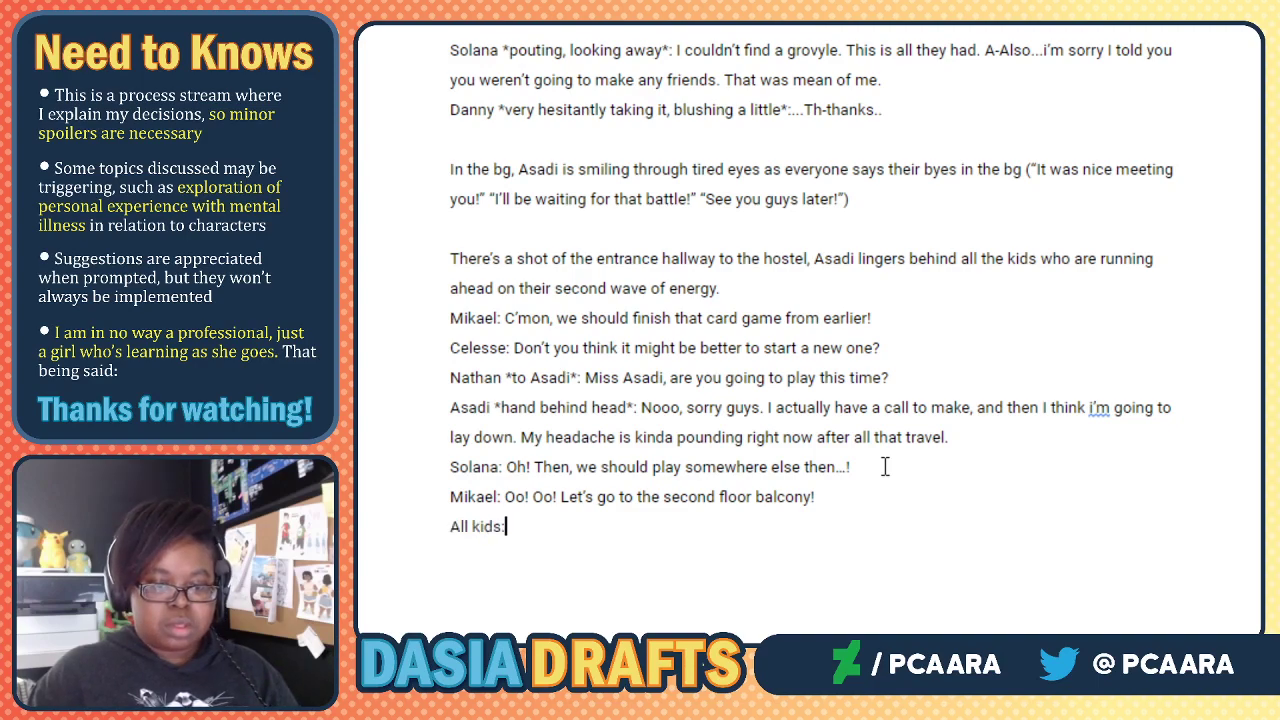
{"action": "type", "text": ": All right"}
{"action": "key", "text": "BackSpace"}
{"action": "key", "text": "BackSpace"}
{"action": "key", "text": "BackSpace"}
{"action": "key", "text": "BackSpace"}
{"action": "key", "text": "BackSpace"}
{"action": "type", "text": "Yeh"}
{"action": "key", "text": "BackSpace"}
{"action": "key", "text": "BackSpace"}
{"action": "type", "text": "eah"}
{"action": "key", "text": "Return"}
{"action": "type", "text": "The kids scurry off"}
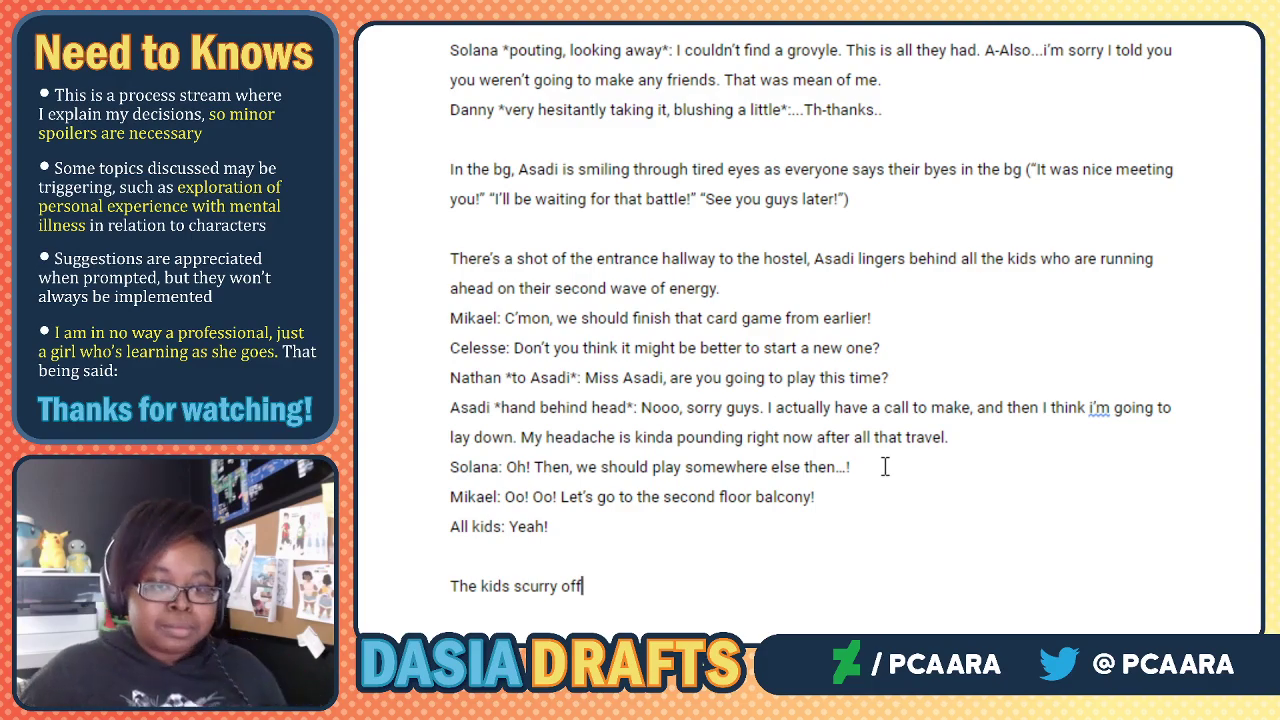
Bold the label "Solana *pouting, looking away*:" in the farewell scene and color her dialogue blue.
{"action": "scroll", "coordinate": [885, 467], "scroll_direction": "down", "scroll_amount": 3}
{"action": "scroll", "coordinate": [931, 497], "scroll_direction": "up", "scroll_amount": 4}
{"action": "scroll", "coordinate": [931, 497], "scroll_direction": "up", "scroll_amount": 2}
{"action": "scroll", "coordinate": [923, 494], "scroll_direction": "down", "scroll_amount": 3}
{"action": "scroll", "coordinate": [757, 403], "scroll_direction": "up", "scroll_amount": 4}
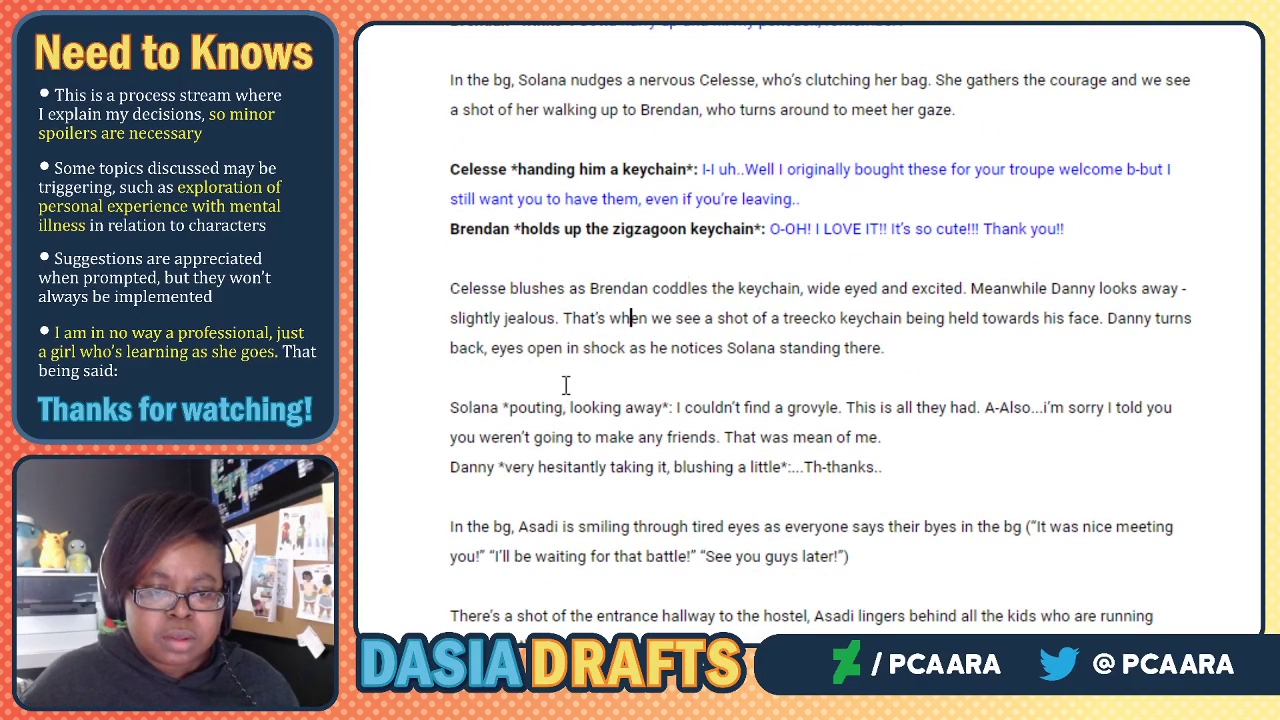
{"action": "left_click", "coordinate": [506, 409]}
{"action": "left_click_drag", "start_coordinate": [670, 409], "coordinate": [440, 408]}
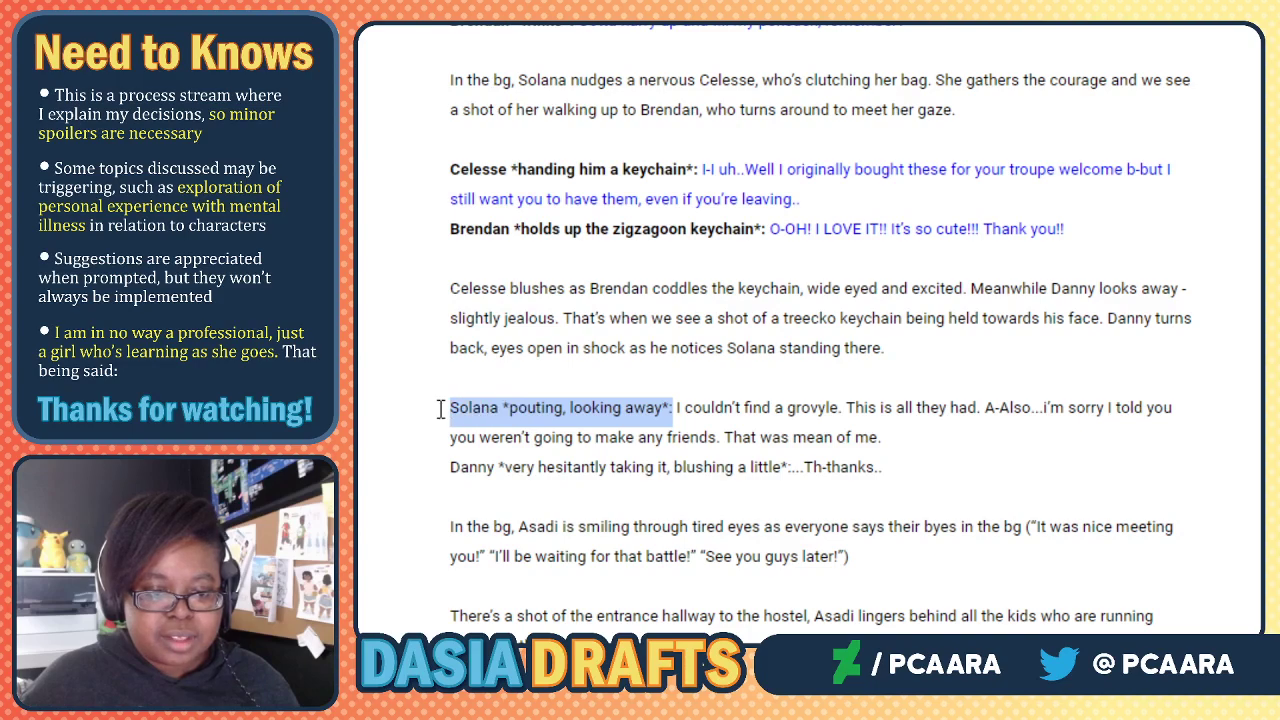
{"action": "key", "text": "ctrl+b"}
{"action": "left_click", "coordinate": [680, 407]}
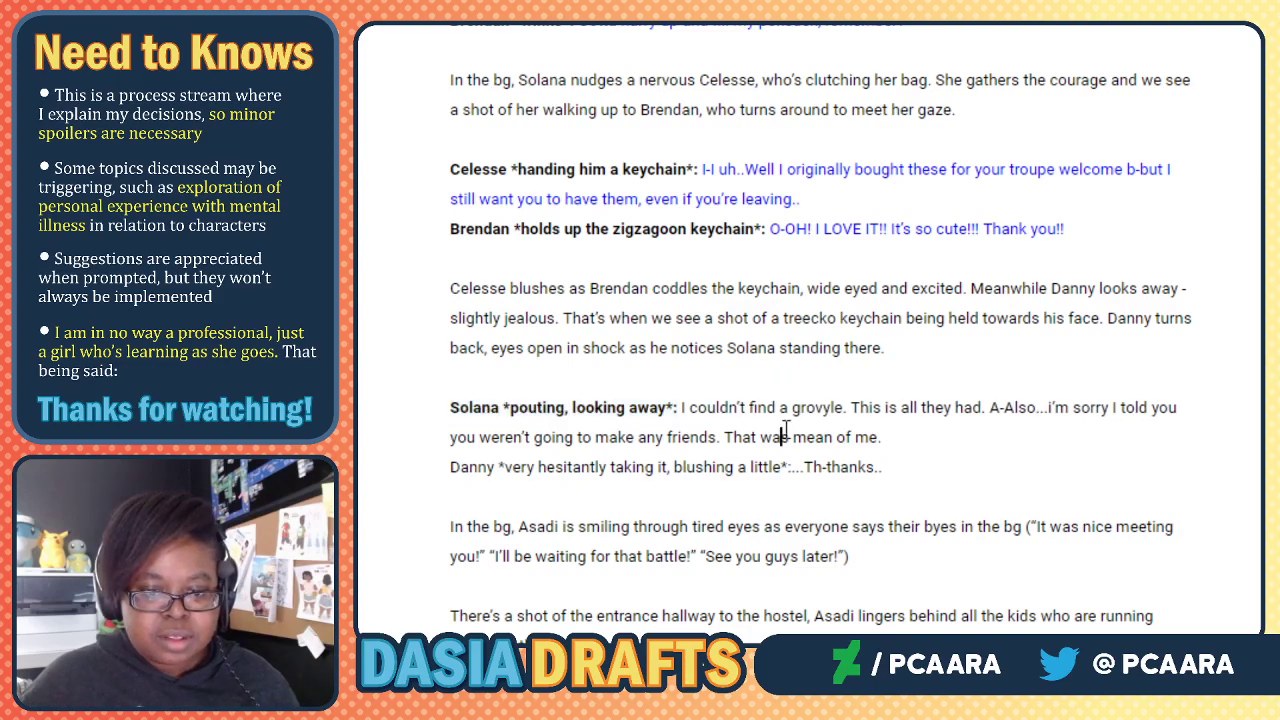
{"action": "left_click_drag", "start_coordinate": [680, 407], "coordinate": [1088, 441]}
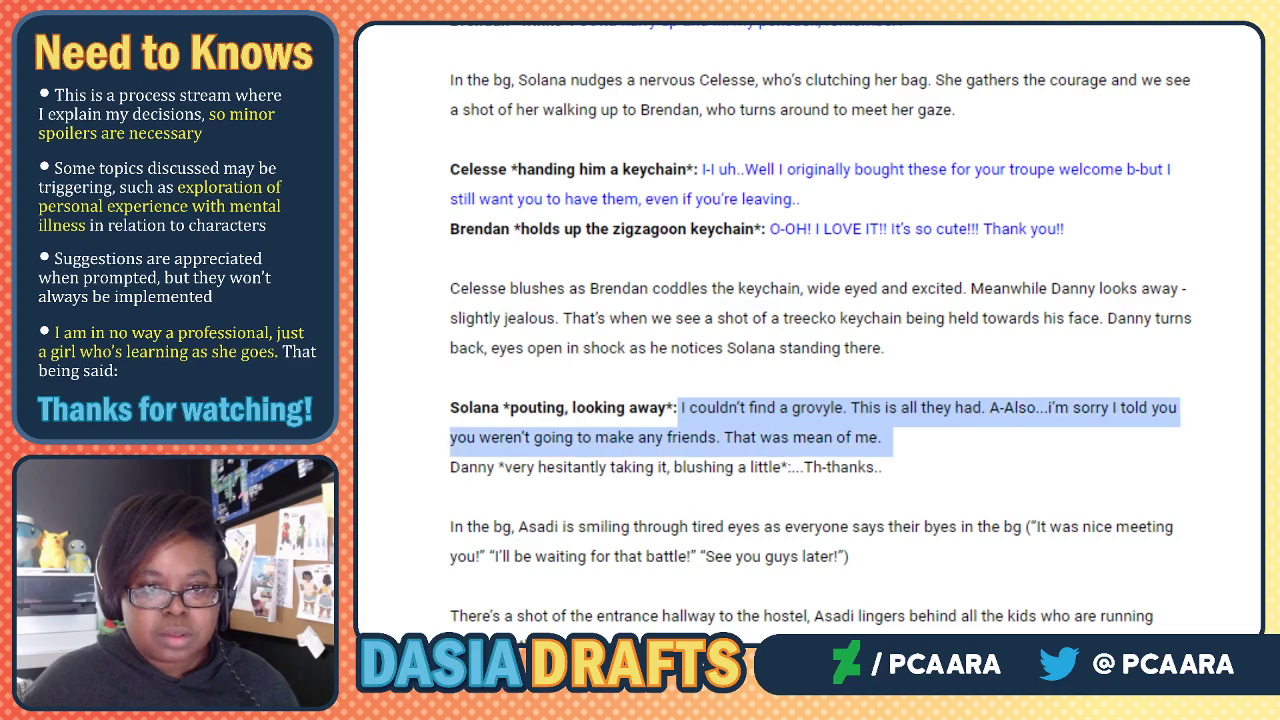
{"action": "left_click", "coordinate": [657, 4]}
{"action": "left_click", "coordinate": [854, 2]}
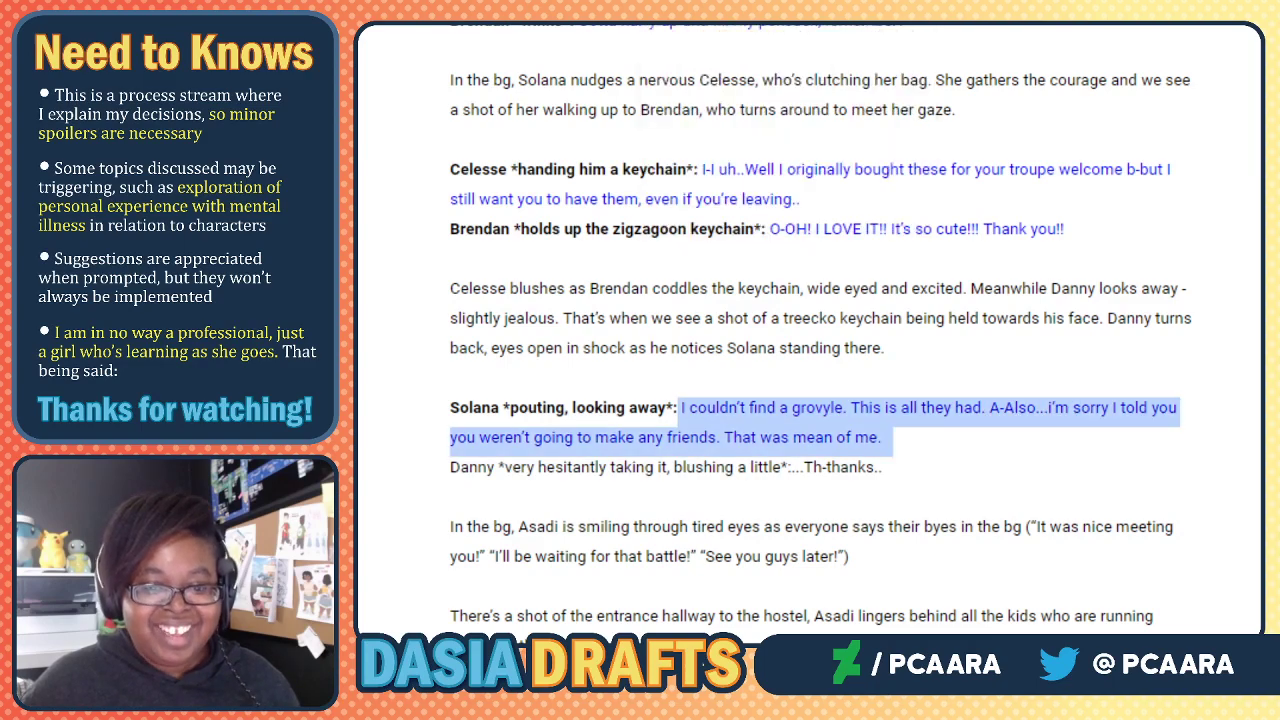
Bold the label "Danny *very hesitantly taking it, blushing a little*:" and color "...Th-thanks.." blue.
{"action": "scroll", "coordinate": [937, 332], "scroll_direction": "down", "scroll_amount": 2}
{"action": "left_click", "coordinate": [760, 228]}
{"action": "left_click_drag", "start_coordinate": [790, 228], "coordinate": [450, 228]}
{"action": "key", "text": "ctrl+b"}
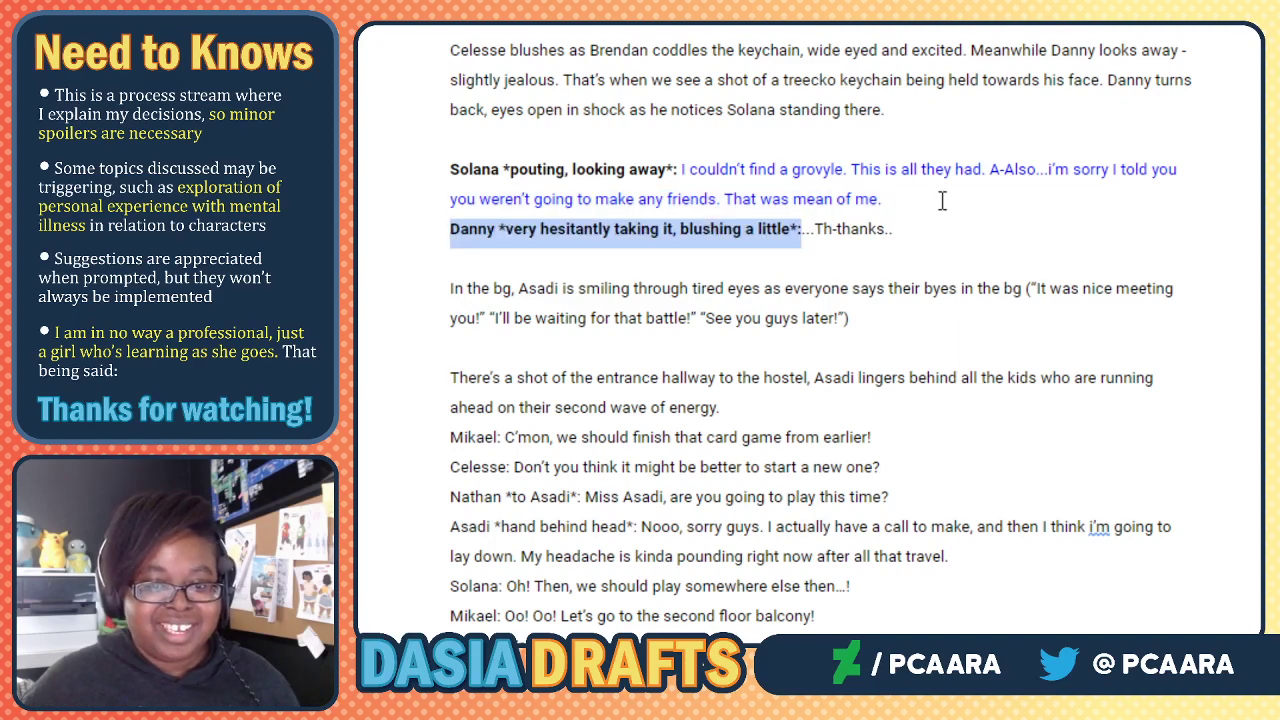
{"action": "left_click", "coordinate": [846, 228]}
{"action": "left_click_drag", "start_coordinate": [799, 228], "coordinate": [903, 230]}
{"action": "left_click", "coordinate": [658, 25]}
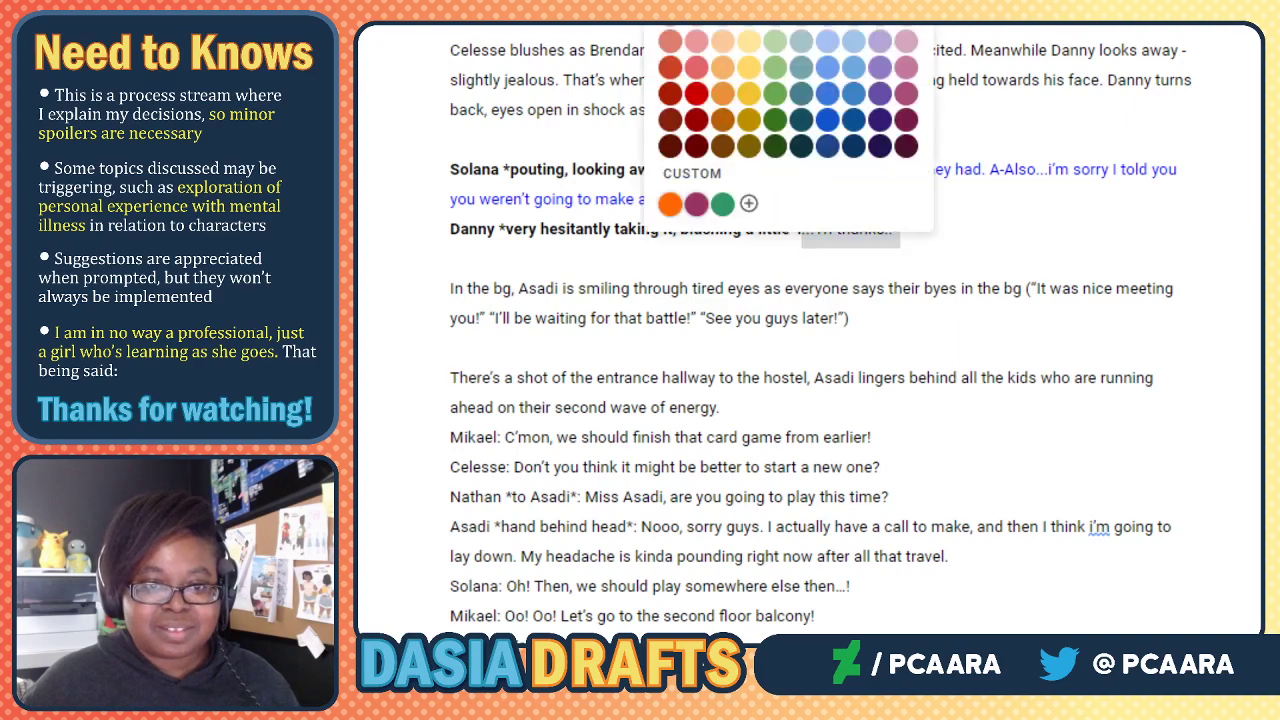
{"action": "left_click", "coordinate": [854, 4]}
{"action": "left_click", "coordinate": [666, 228]}
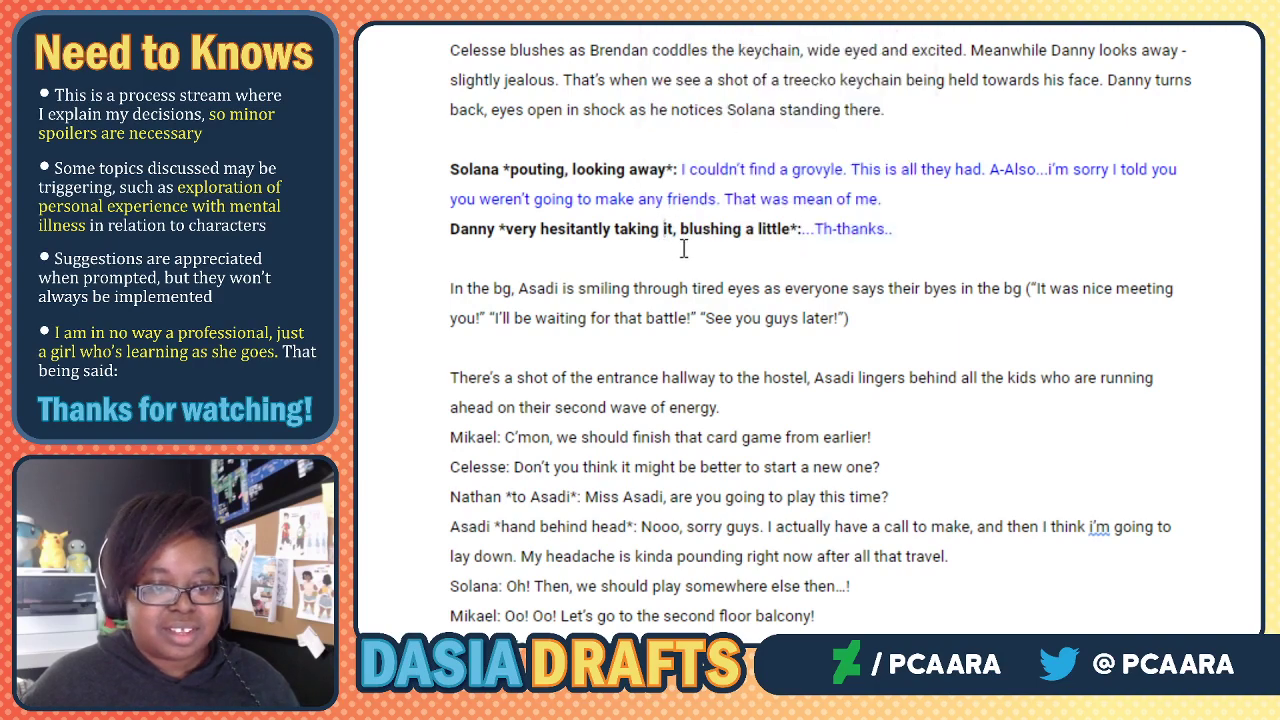
Insert a blank line between the hostel hallway description and Mikael's first line.
{"action": "scroll", "coordinate": [640, 240], "scroll_direction": "down", "scroll_amount": 3}
{"action": "scroll", "coordinate": [638, 240], "scroll_direction": "down", "scroll_amount": 1}
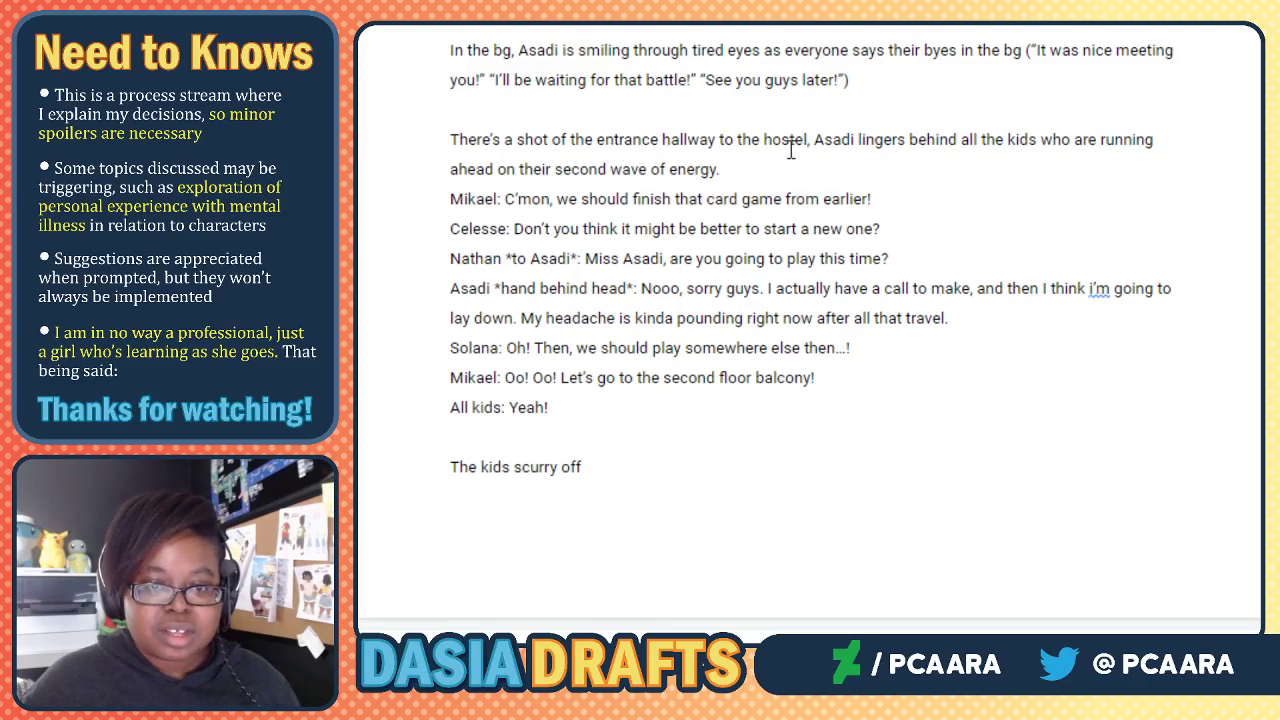
{"action": "left_click", "coordinate": [724, 170]}
{"action": "key", "text": "Return"}
Bold the label "Mikael:" on the hallway scene's first dialogue line and color "C'mon, we should finish that card game from earlier!" blue.
{"action": "left_click_drag", "start_coordinate": [503, 229], "coordinate": [446, 230]}
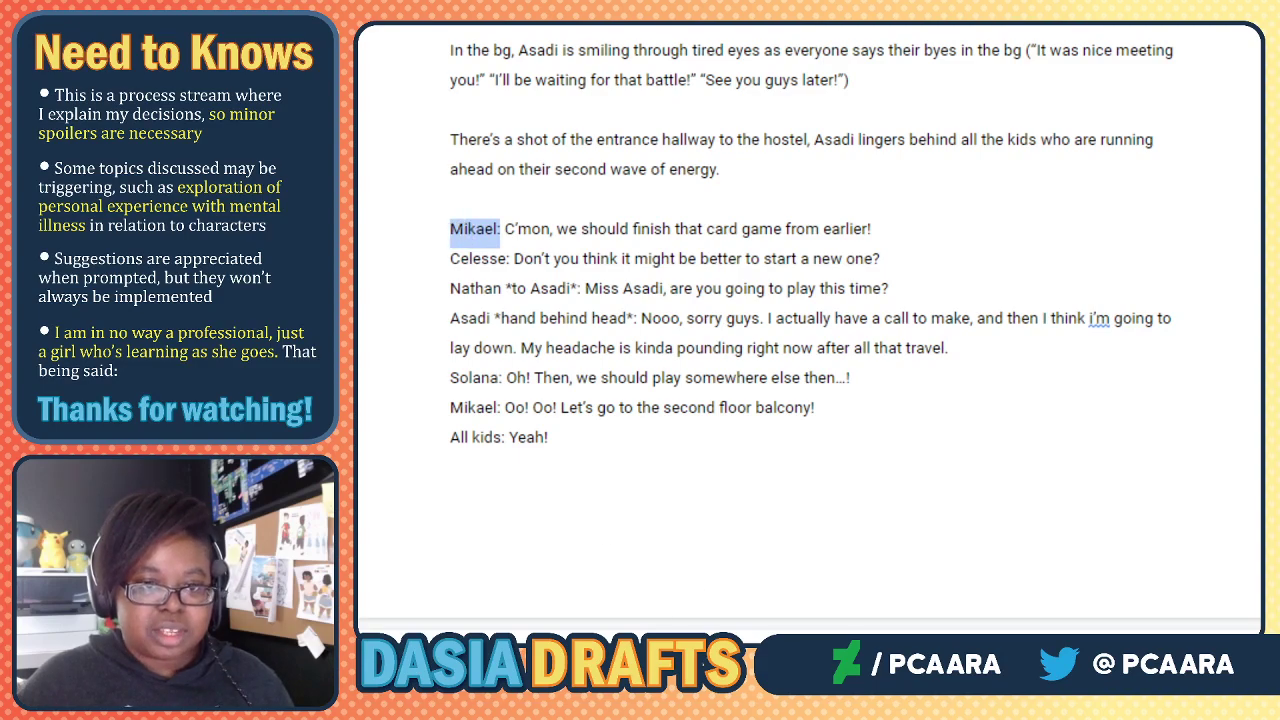
{"action": "key", "text": "ctrl+b"}
{"action": "left_click", "coordinate": [512, 230]}
{"action": "left_click_drag", "start_coordinate": [507, 229], "coordinate": [876, 229]}
{"action": "left_click", "coordinate": [656, 2]}
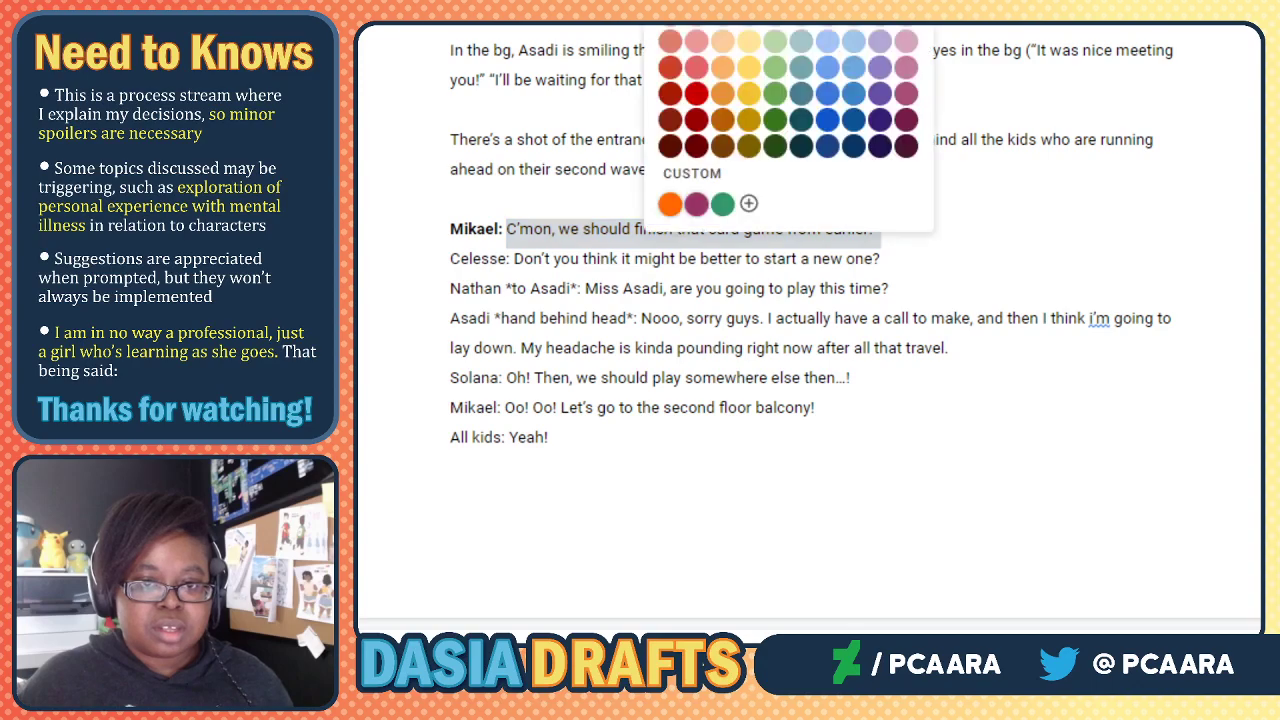
{"action": "left_click", "coordinate": [831, 30]}
{"action": "left_click", "coordinate": [617, 232]}
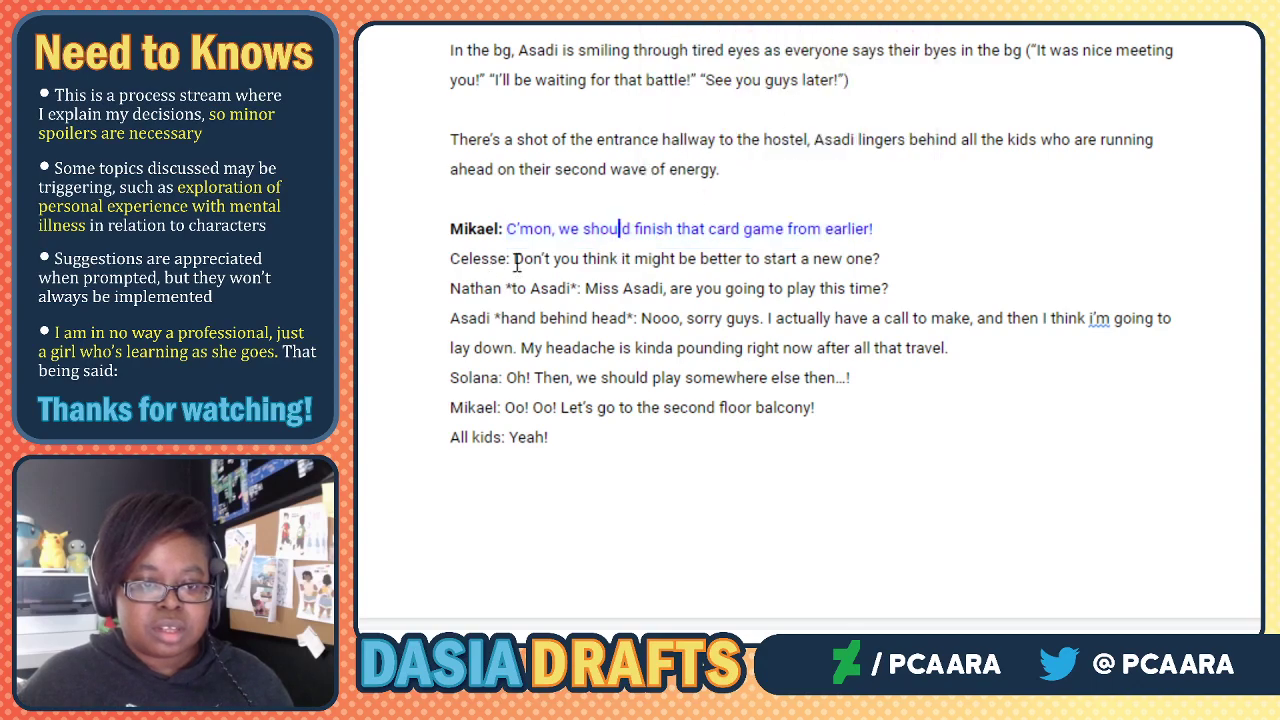
Bold the label "Celesse:" and color "Don't you think it might be better to start a new one?" blue.
{"action": "left_click_drag", "start_coordinate": [510, 260], "coordinate": [450, 258]}
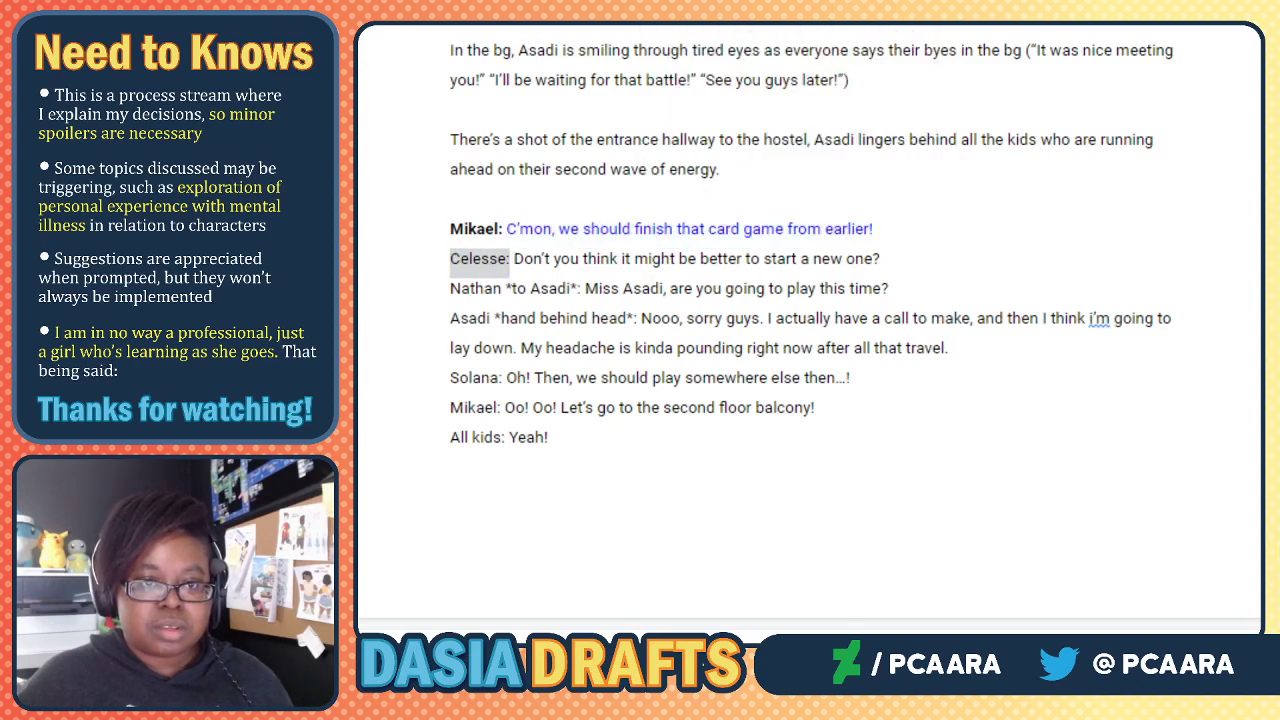
{"action": "key", "text": "ctrl+b"}
{"action": "left_click", "coordinate": [540, 260]}
{"action": "left_click_drag", "start_coordinate": [516, 258], "coordinate": [934, 256]}
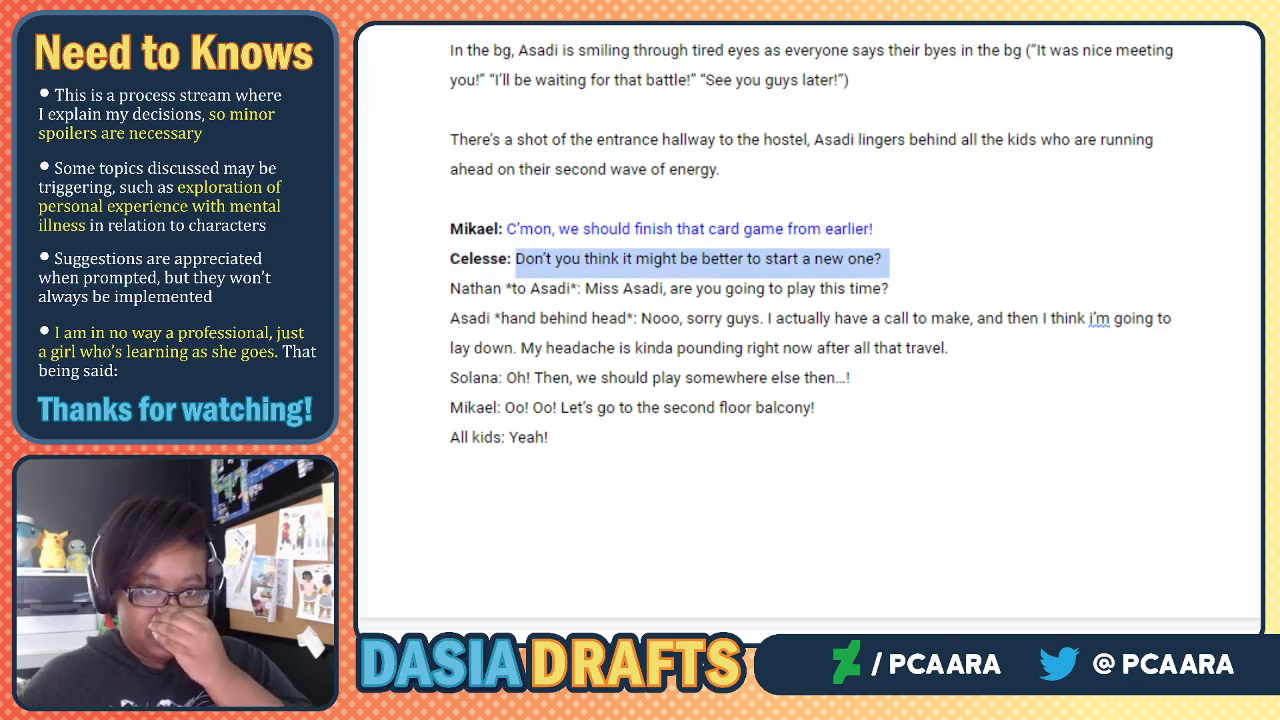
{"action": "left_click", "coordinate": [657, 8]}
{"action": "left_click", "coordinate": [853, 3]}
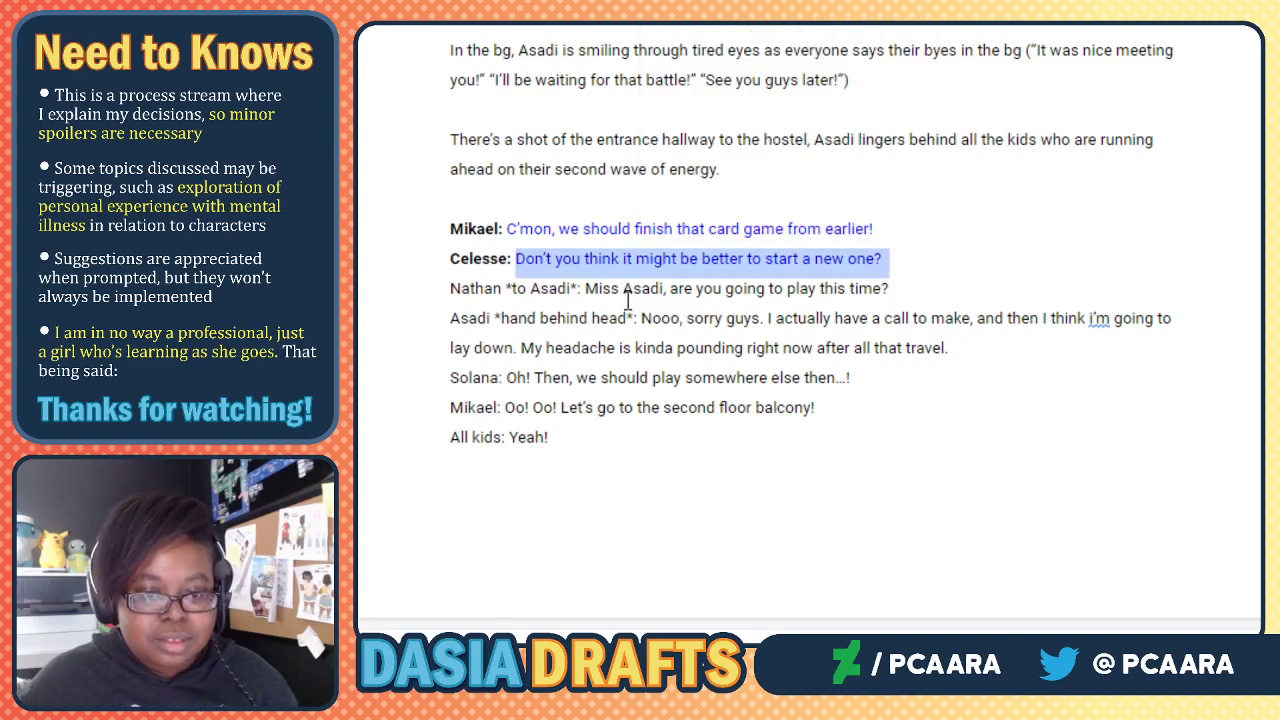
Bold the label "Nathan *to Asadi*:" and color "Miss Asadi, are you going to play this time?" blue.
{"action": "left_click", "coordinate": [625, 298]}
{"action": "left_click_drag", "start_coordinate": [582, 290], "coordinate": [443, 288]}
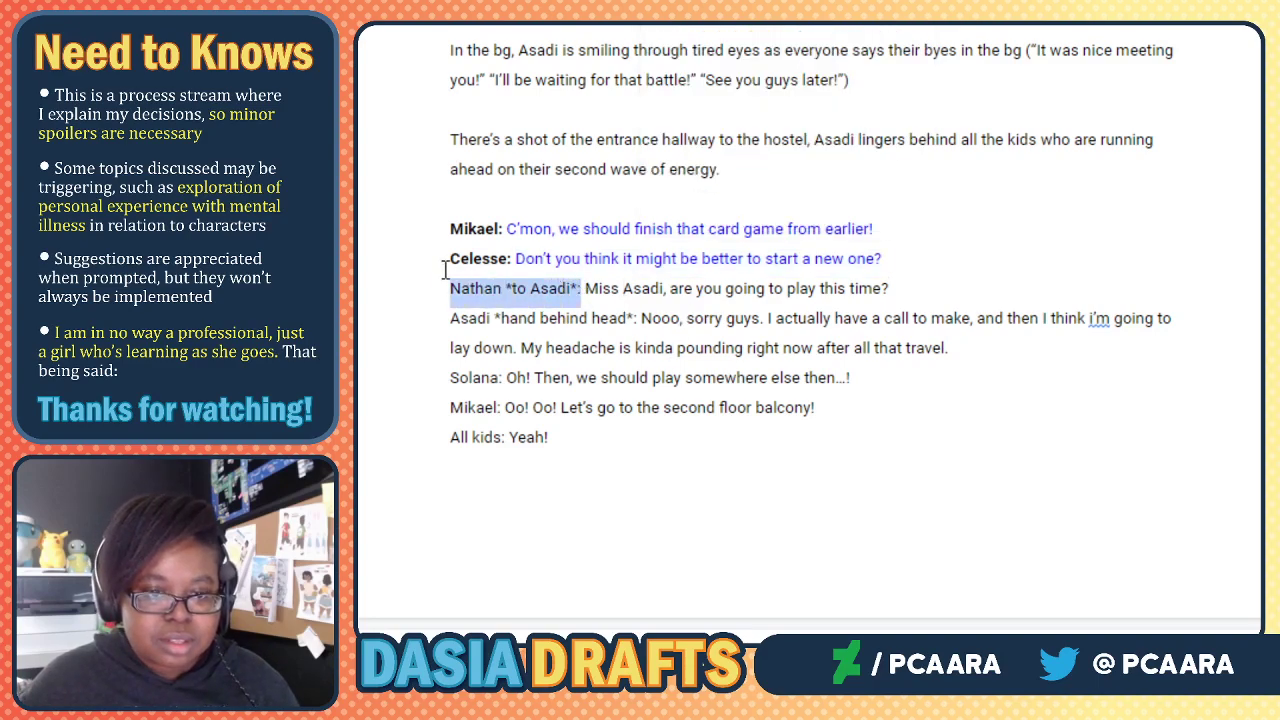
{"action": "key", "text": "ctrl+b"}
{"action": "left_click_drag", "start_coordinate": [586, 290], "coordinate": [897, 290]}
{"action": "left_click", "coordinate": [658, 2]}
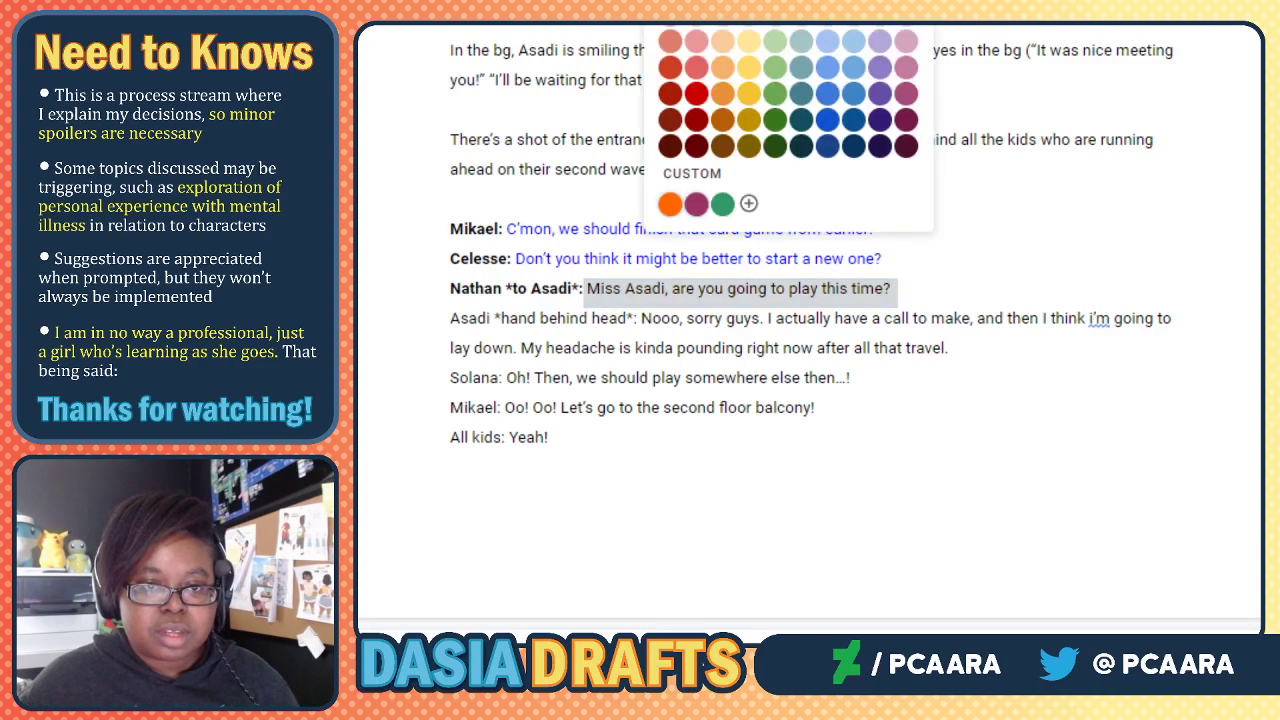
{"action": "left_click", "coordinate": [853, 2]}
{"action": "left_click", "coordinate": [563, 296]}
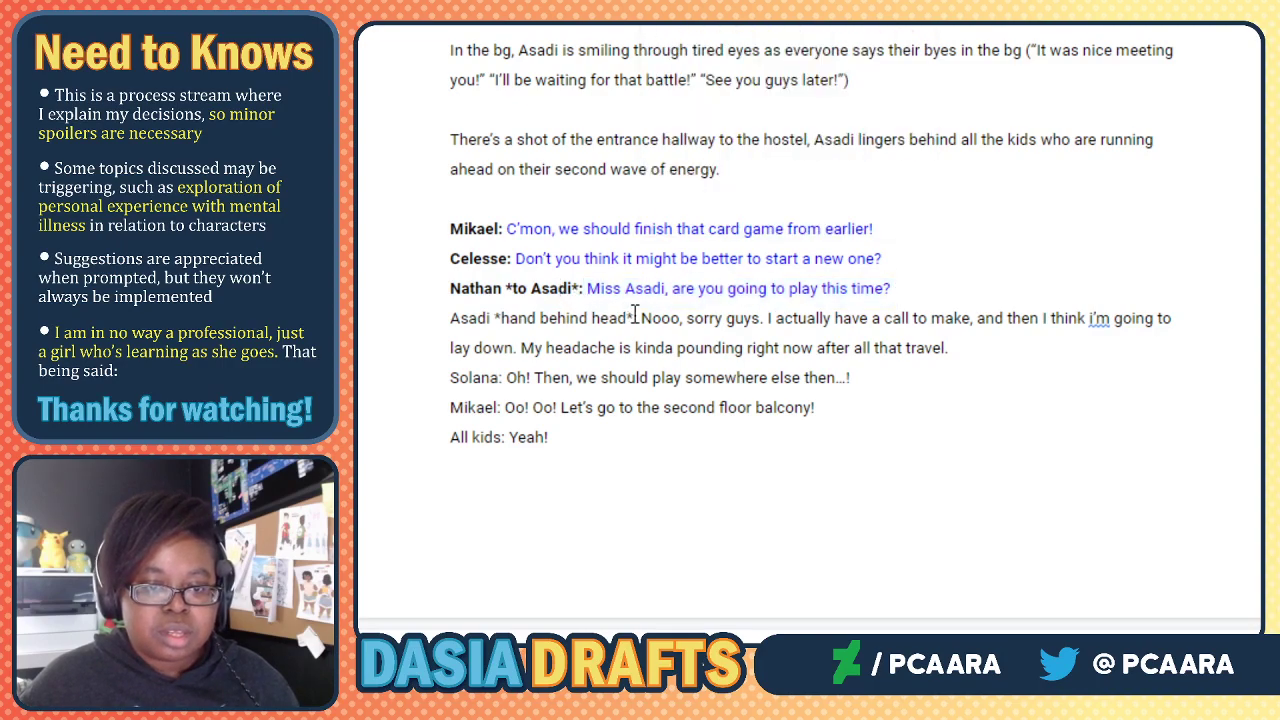
Bold the label "Asadi *hand behind head*:" and color the two lines of Asadi's dialogue blue.
{"action": "left_click_drag", "start_coordinate": [637, 318], "coordinate": [427, 320]}
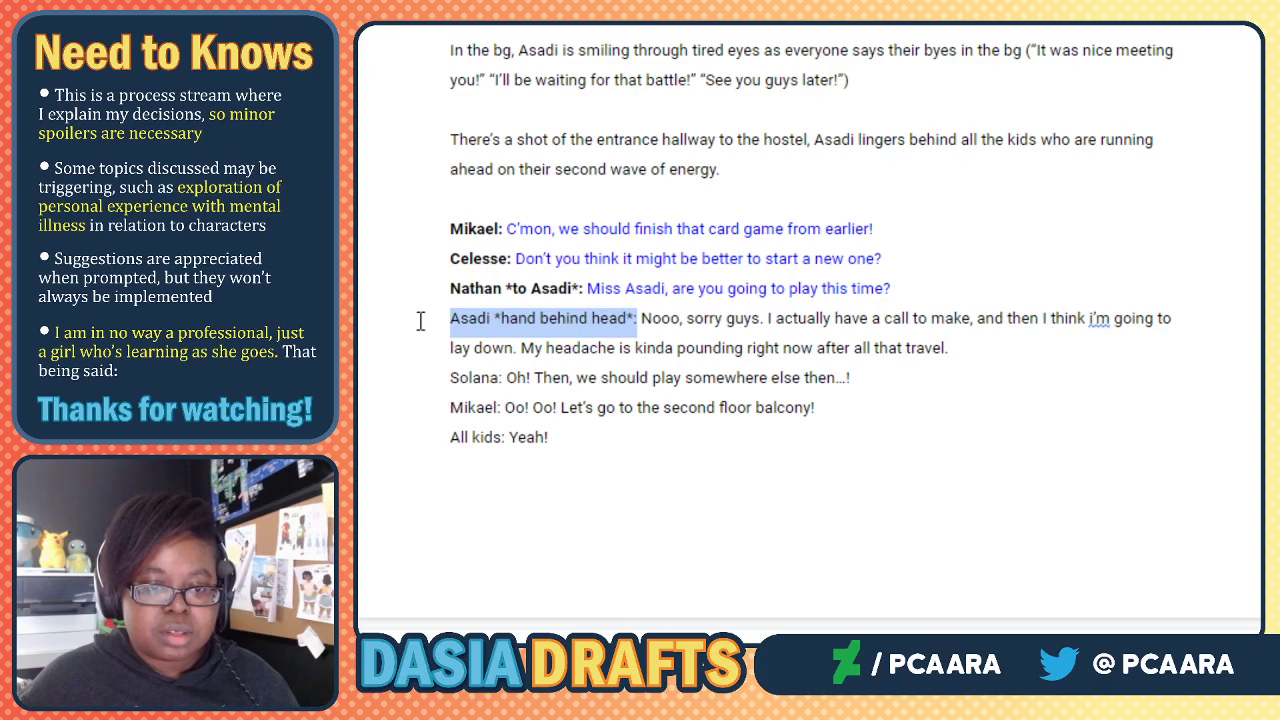
{"action": "key", "text": "ctrl+b"}
{"action": "left_click", "coordinate": [834, 320]}
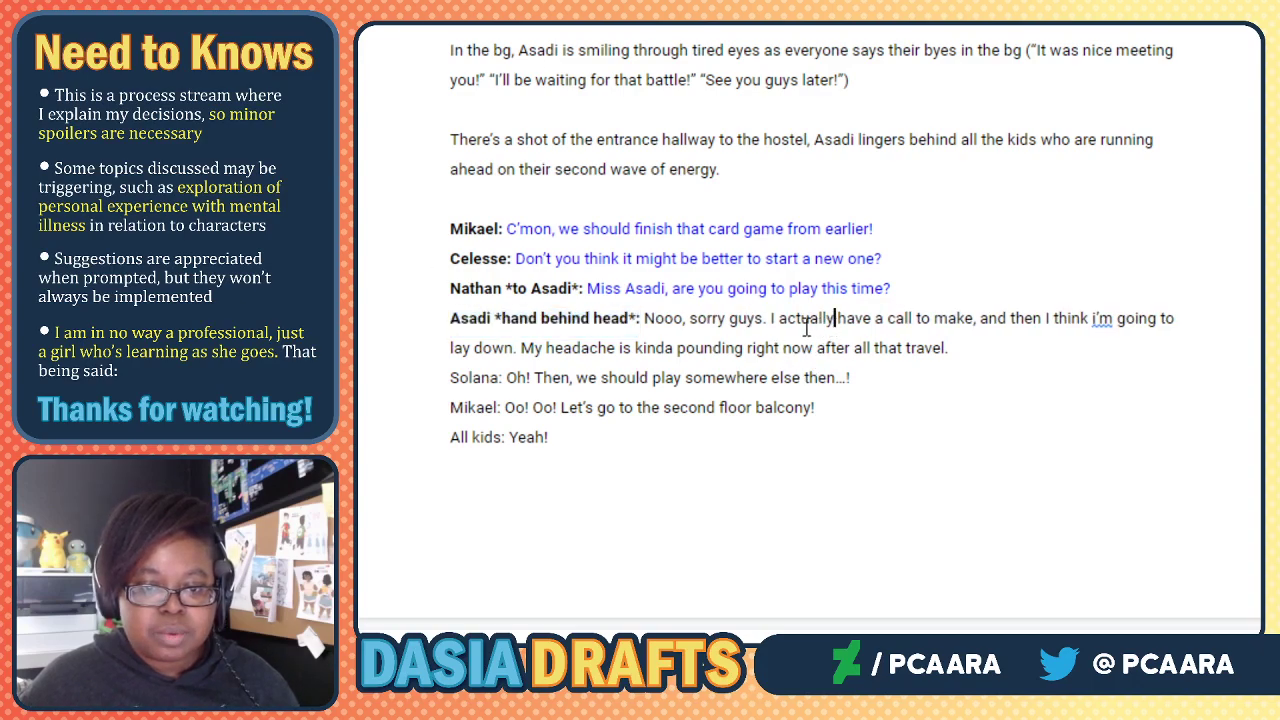
{"action": "left_click_drag", "start_coordinate": [646, 318], "coordinate": [1009, 341]}
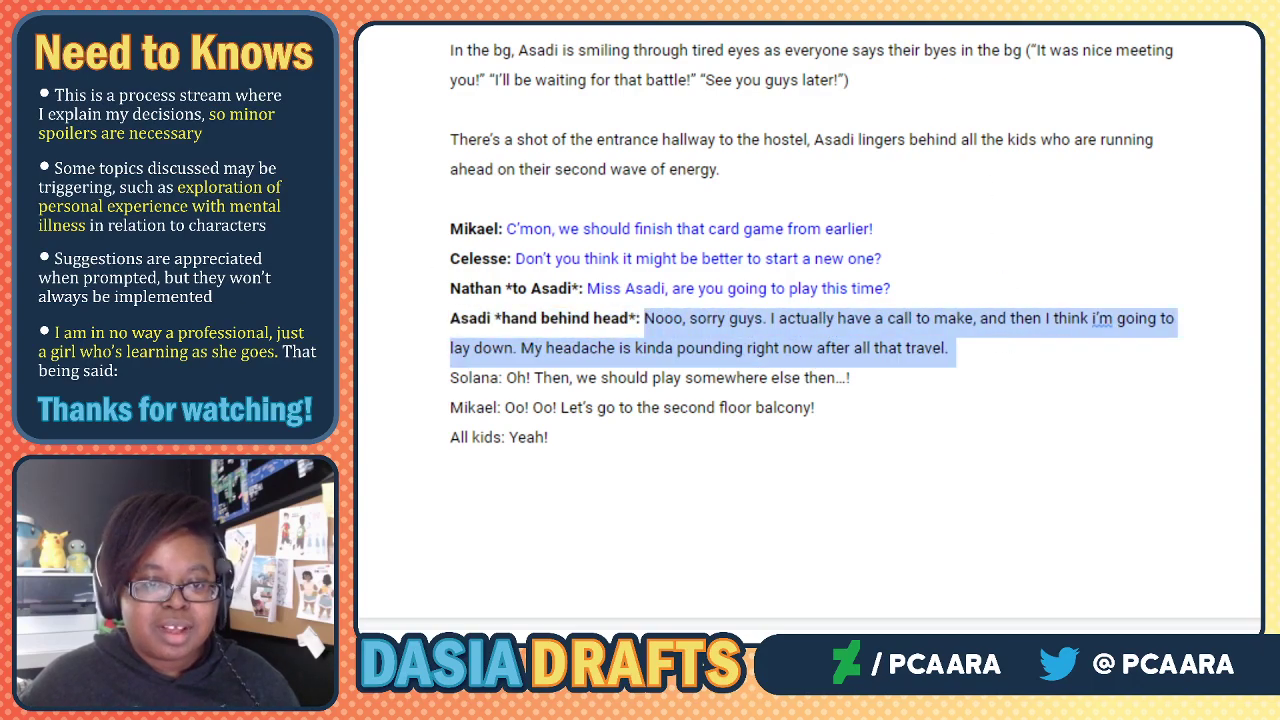
{"action": "left_click", "coordinate": [657, 2]}
{"action": "left_click", "coordinate": [853, 2]}
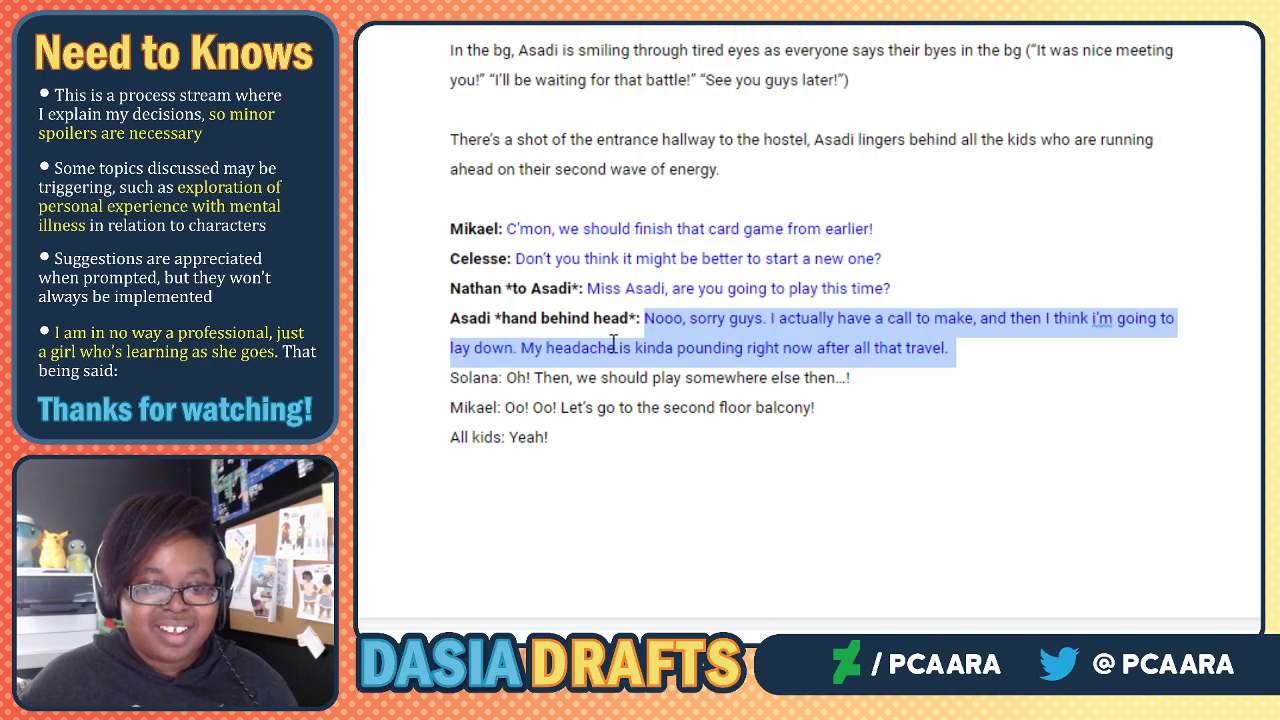
{"action": "left_click", "coordinate": [615, 343]}
Bold the label "Solana:" in the hallway scene and color "Oh! Then, we should play somewhere else then…!" blue.
{"action": "left_click_drag", "start_coordinate": [507, 376], "coordinate": [438, 381]}
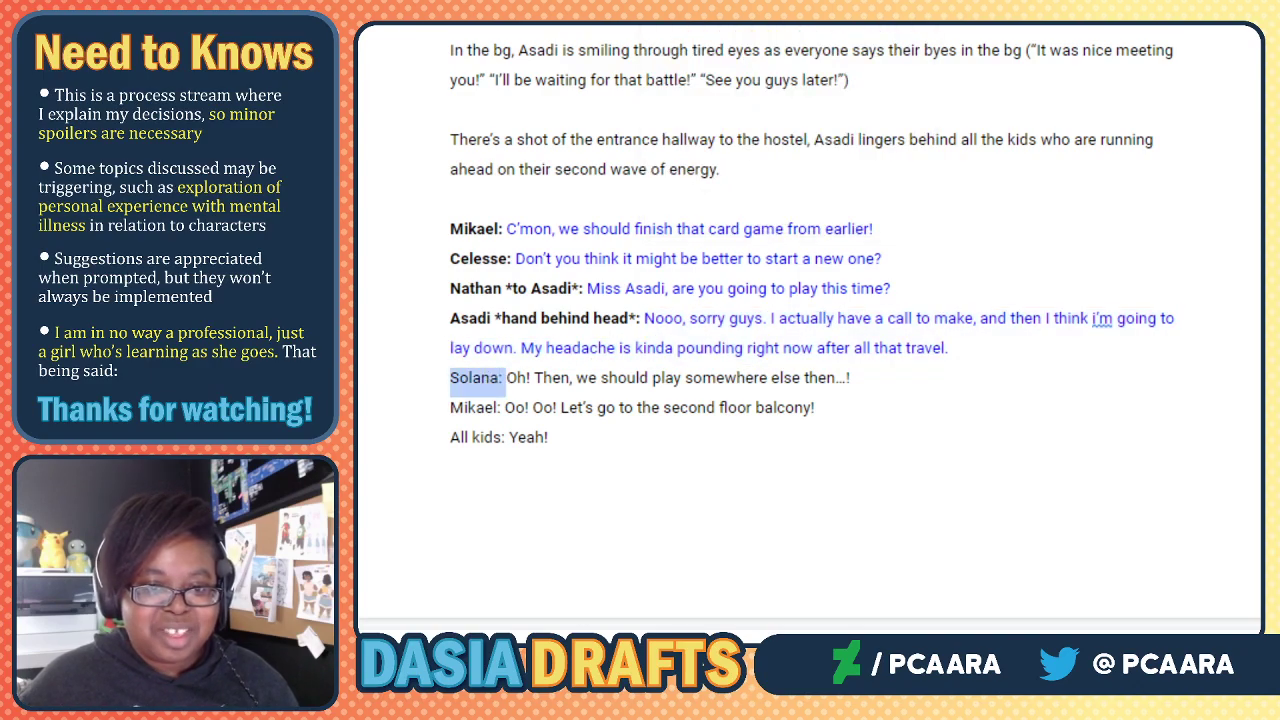
{"action": "key", "text": "ctrl+b"}
{"action": "left_click_drag", "start_coordinate": [507, 377], "coordinate": [854, 377]}
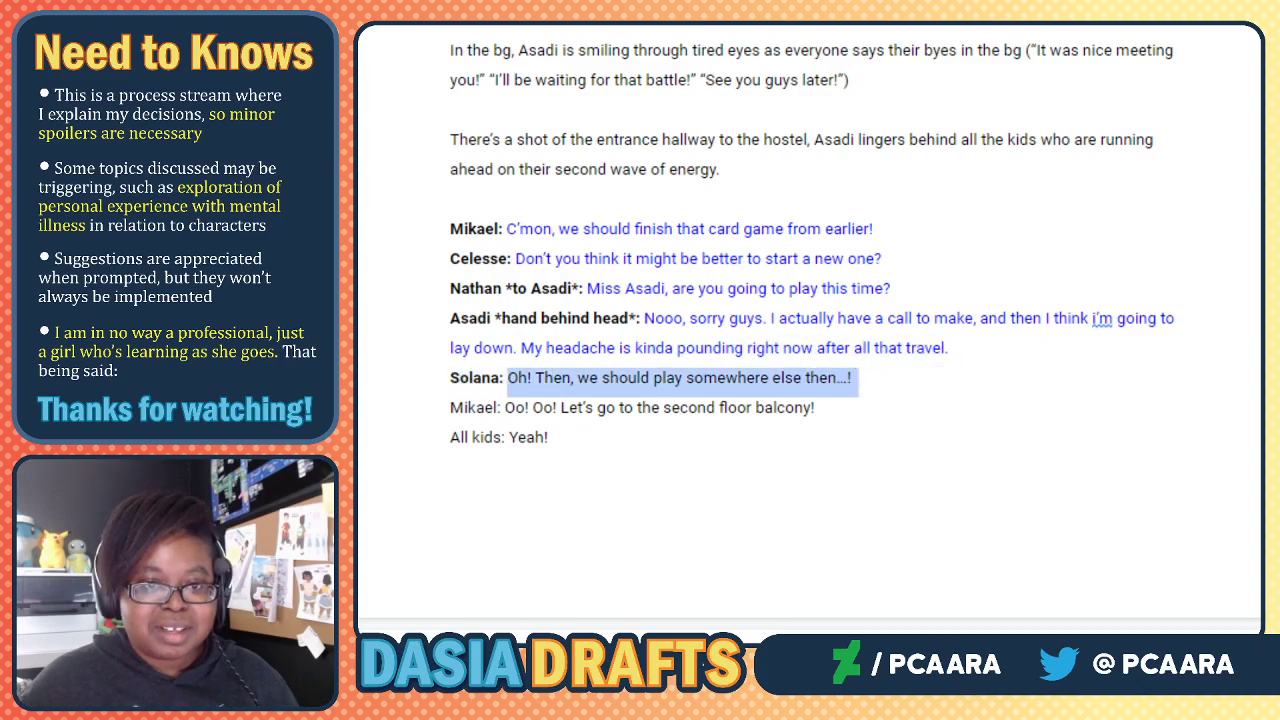
{"action": "left_click", "coordinate": [656, 3]}
{"action": "left_click", "coordinate": [853, 2]}
{"action": "left_click", "coordinate": [580, 381]}
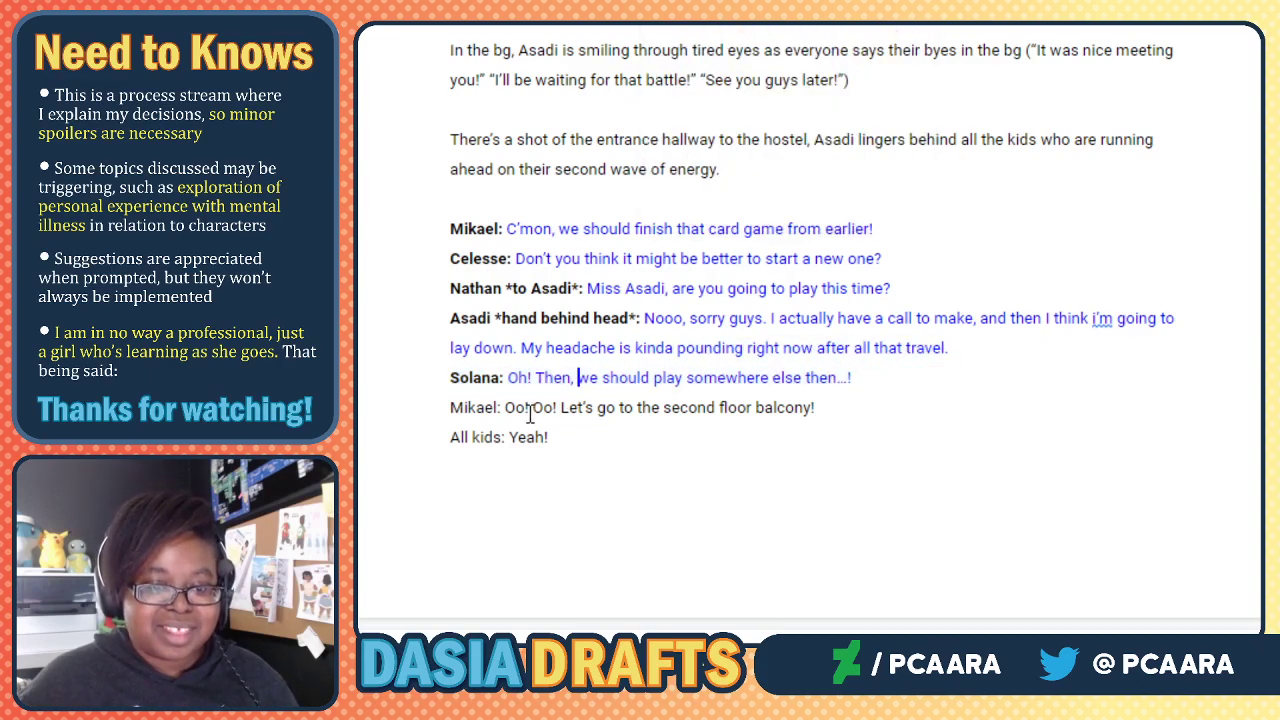
Bold the label "Mikael:" and color "Oo! Oo! Let's go to the second floor balcony!" blue.
{"action": "left_click_drag", "start_coordinate": [505, 407], "coordinate": [840, 403]}
{"action": "key", "text": "ctrl+b"}
{"action": "left_click", "coordinate": [535, 374]}
{"action": "left_click", "coordinate": [657, 2]}
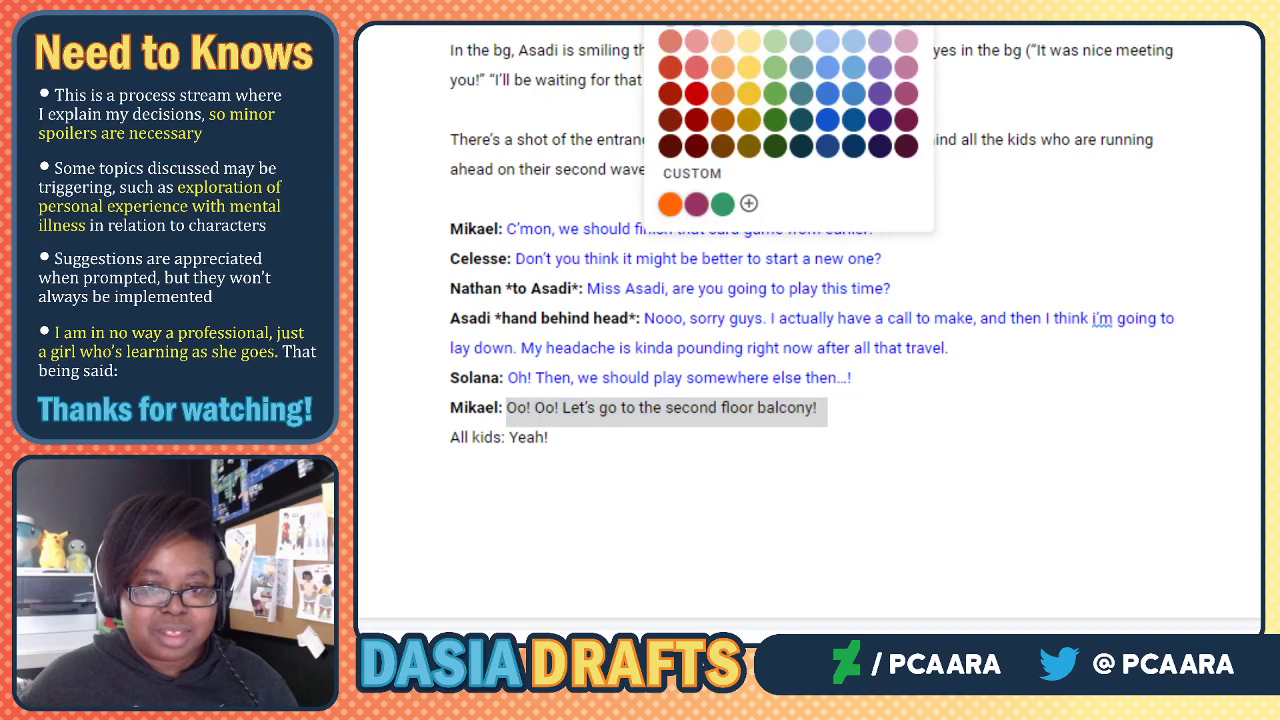
{"action": "left_click", "coordinate": [854, 2]}
Bold the label "All kids:" and color "Yeah!" blue.
{"action": "scroll", "coordinate": [596, 317], "scroll_direction": "down", "scroll_amount": 2}
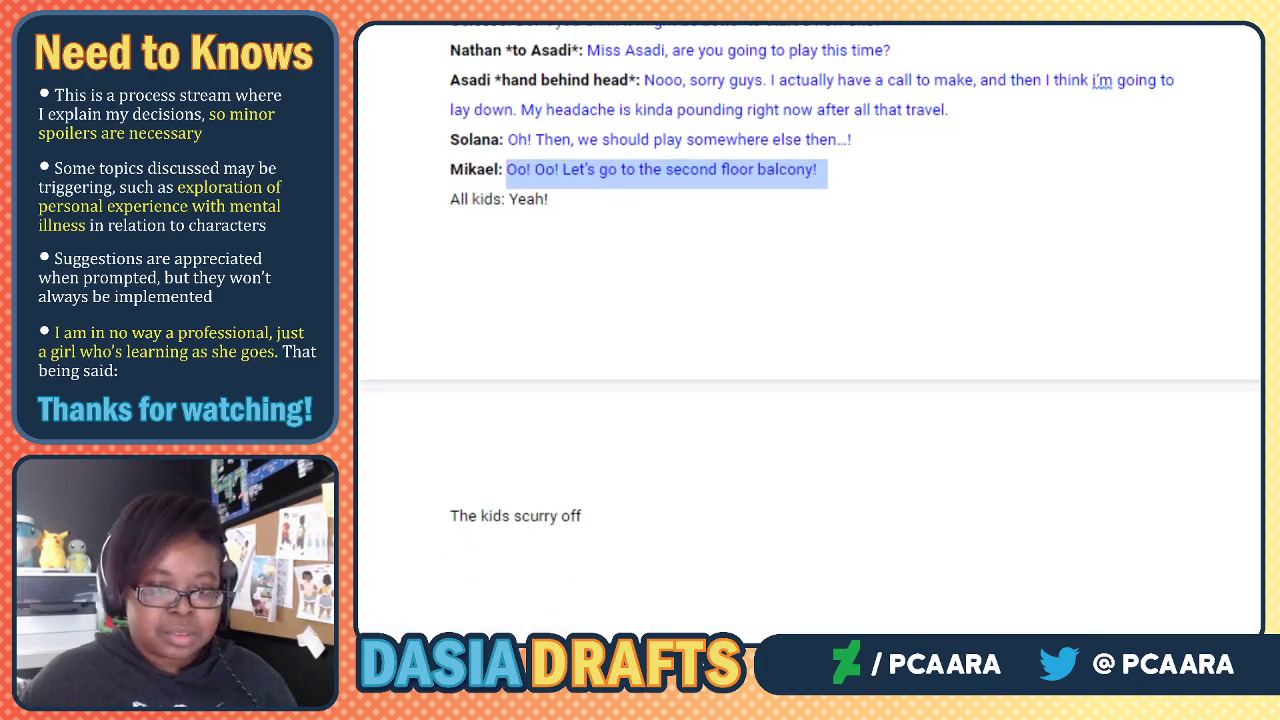
{"action": "double_click", "coordinate": [480, 201]}
{"action": "left_click_drag", "start_coordinate": [505, 201], "coordinate": [558, 204]}
{"action": "left_click", "coordinate": [540, 209]}
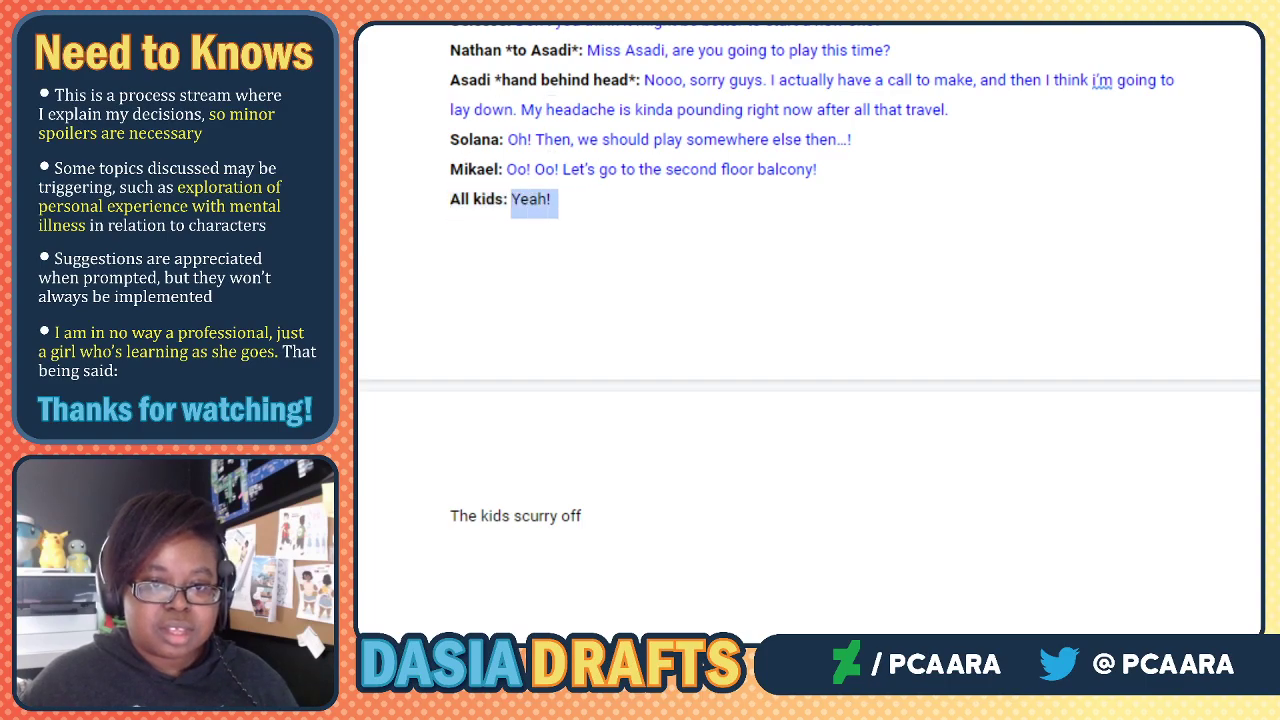
{"action": "left_click", "coordinate": [657, 2]}
{"action": "left_click", "coordinate": [854, 2]}
Extend the line "The kids scurry off" with ", and there's a later time skip as represented by".
{"action": "scroll", "coordinate": [757, 251], "scroll_direction": "down", "scroll_amount": 3}
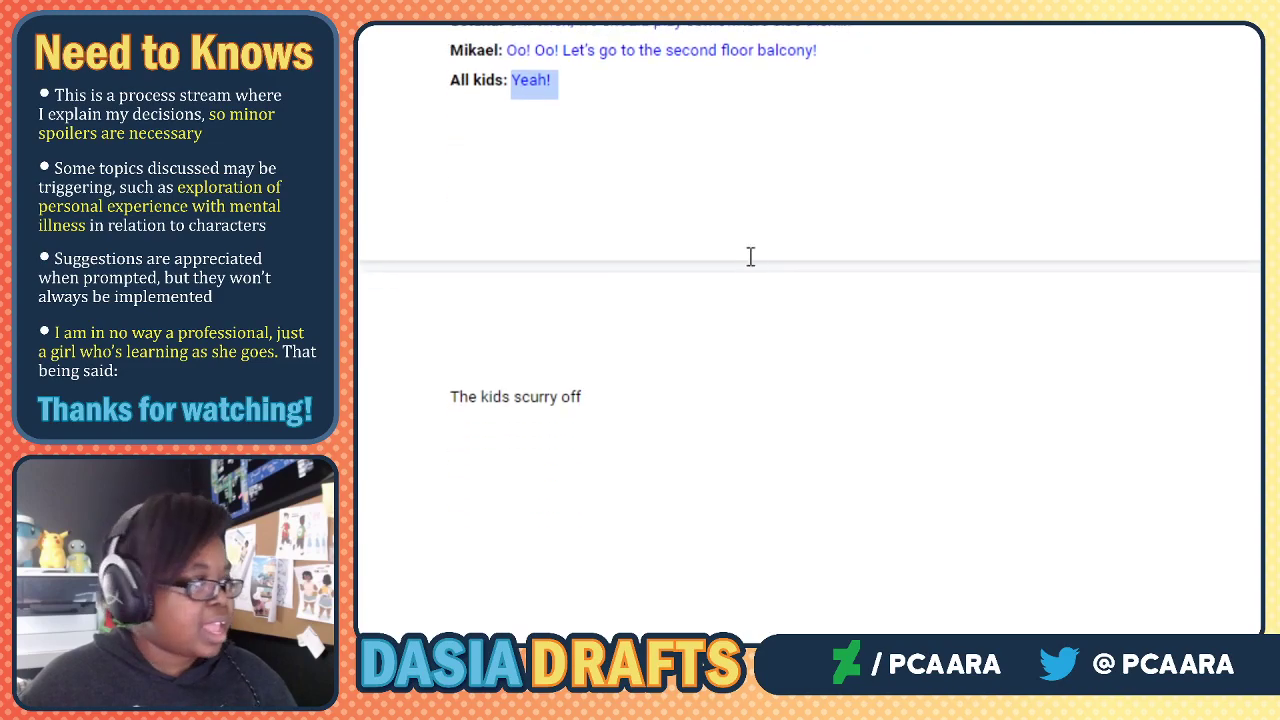
{"action": "left_click", "coordinate": [603, 160]}
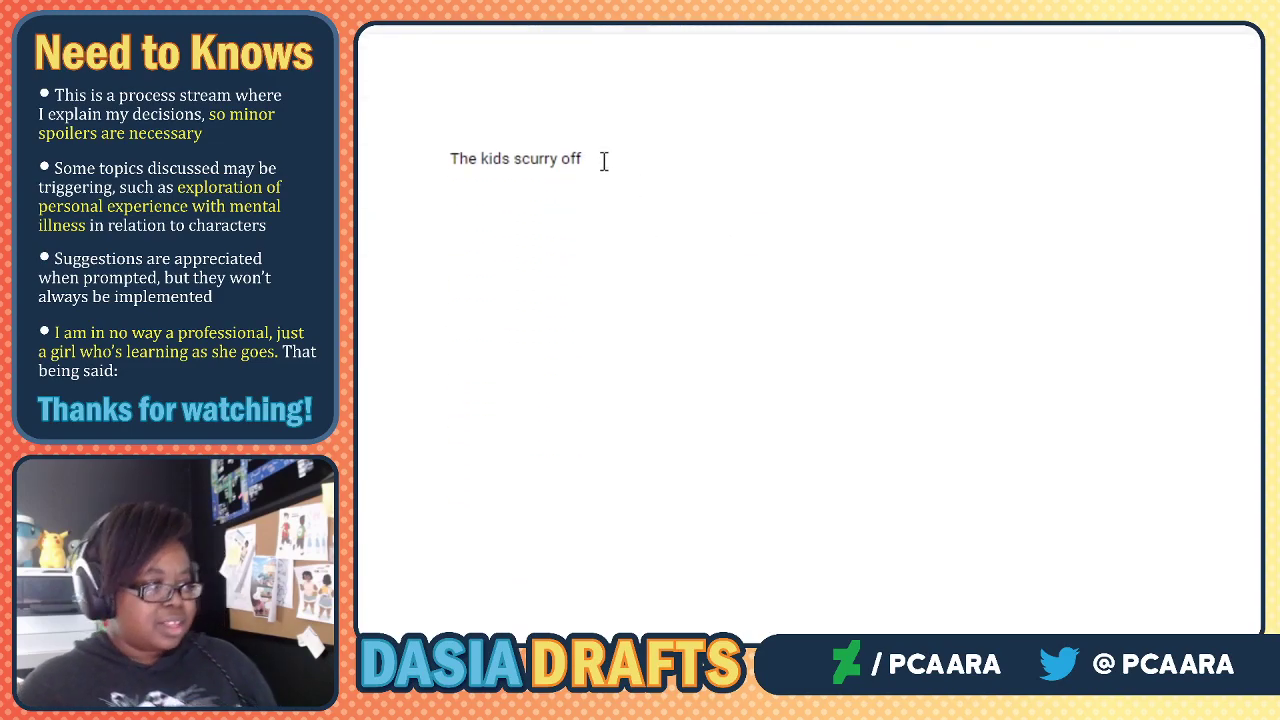
{"action": "scroll", "coordinate": [603, 160], "scroll_direction": "down", "scroll_amount": 2}
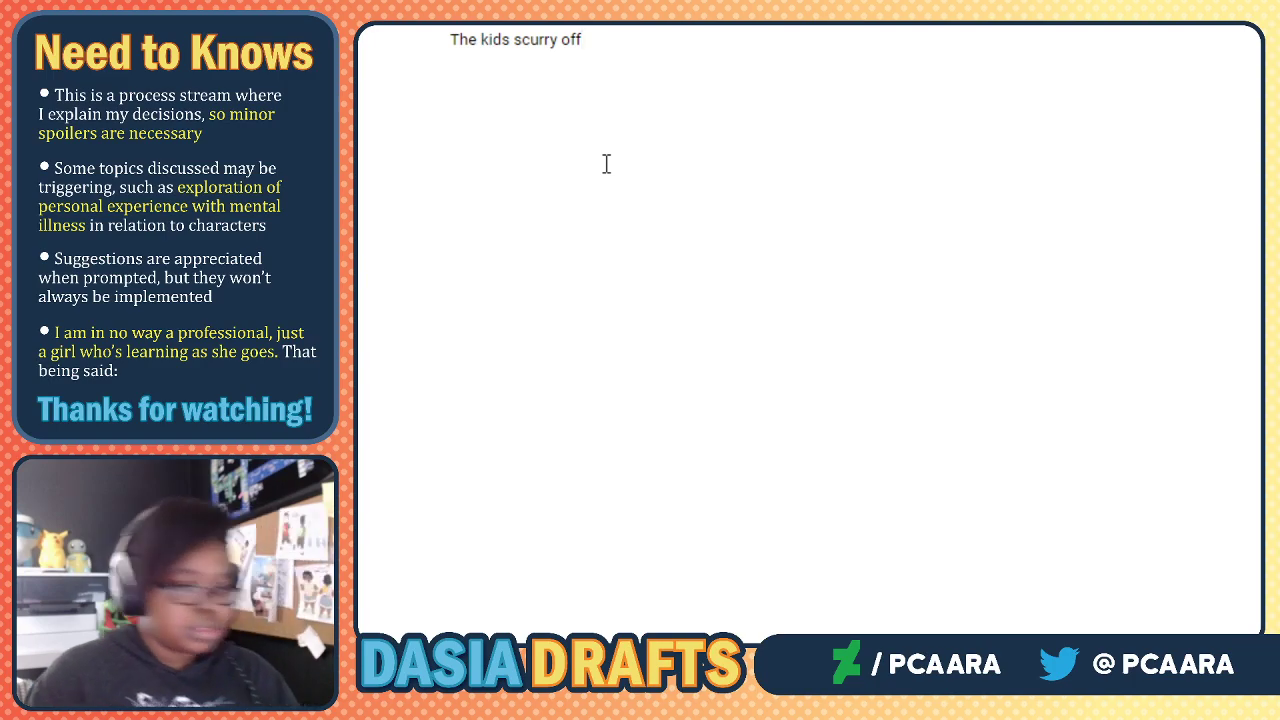
{"action": "type", "text": ", and there"}
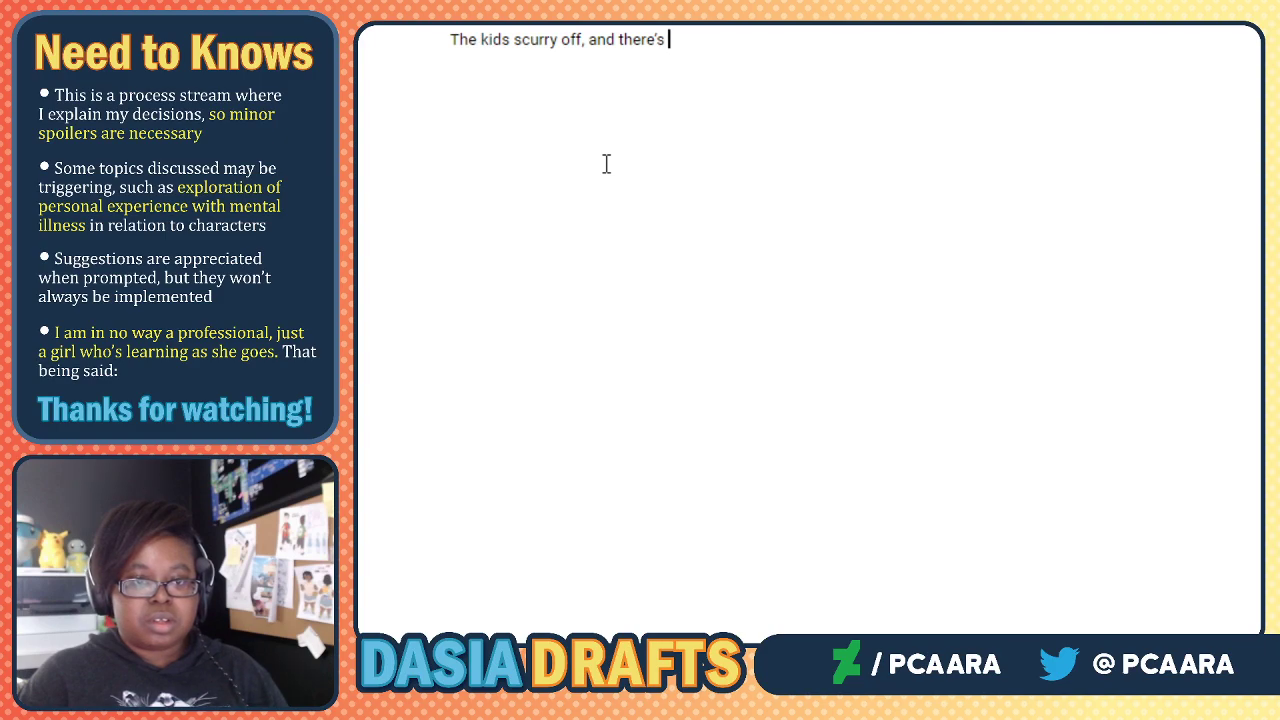
{"action": "type", "text": "'s a later time "}
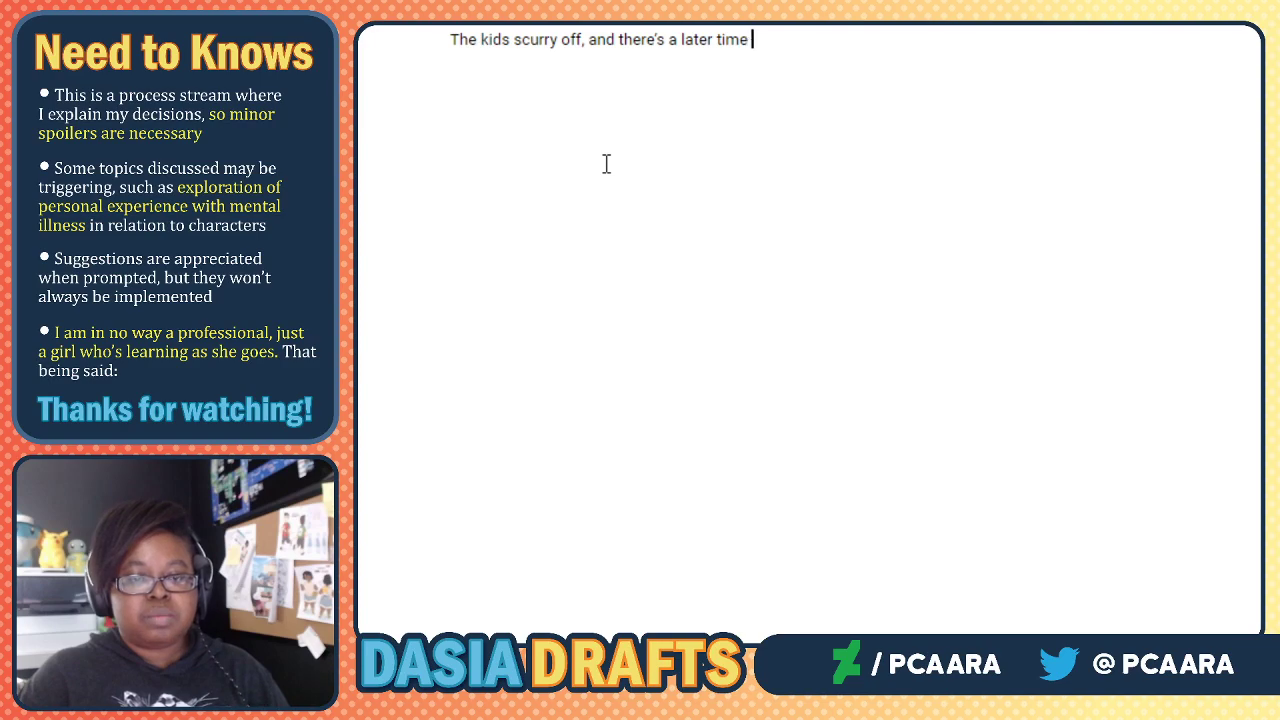
{"action": "type", "text": "skip a"}
{"action": "type", "text": "s represente"}
{"action": "type", "text": "d by"}
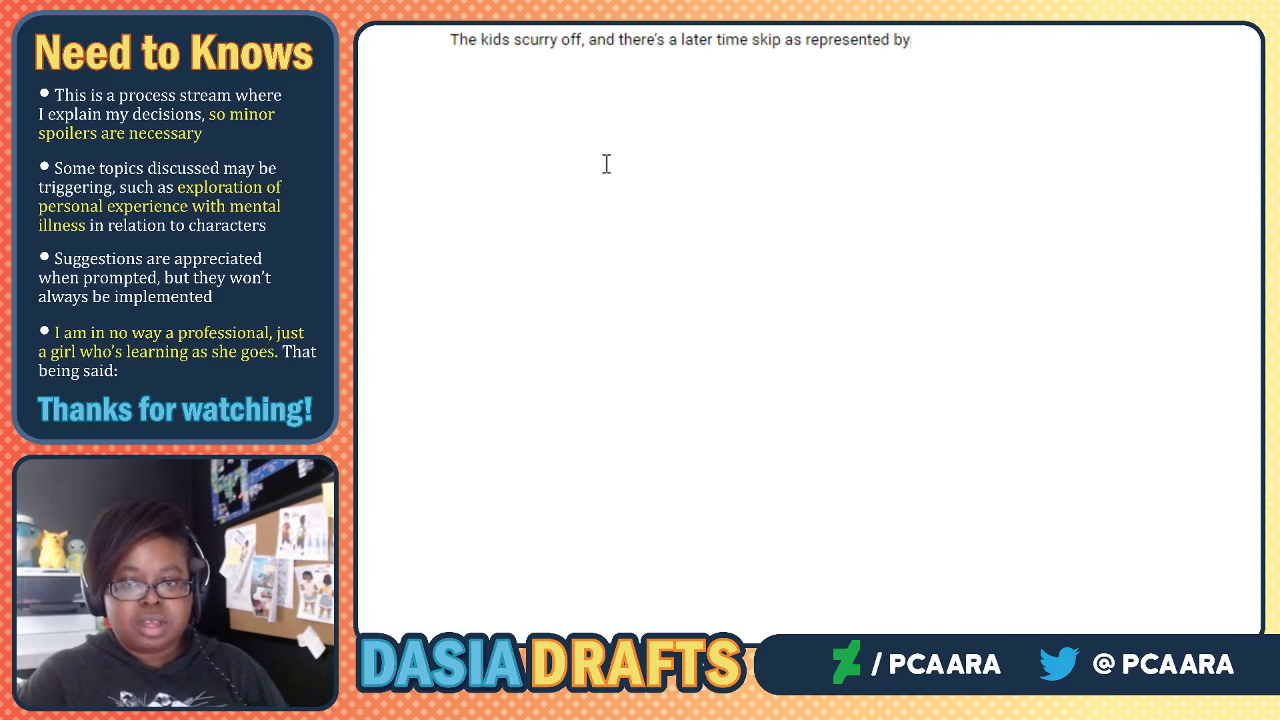
{"action": "type", "text": " the"}
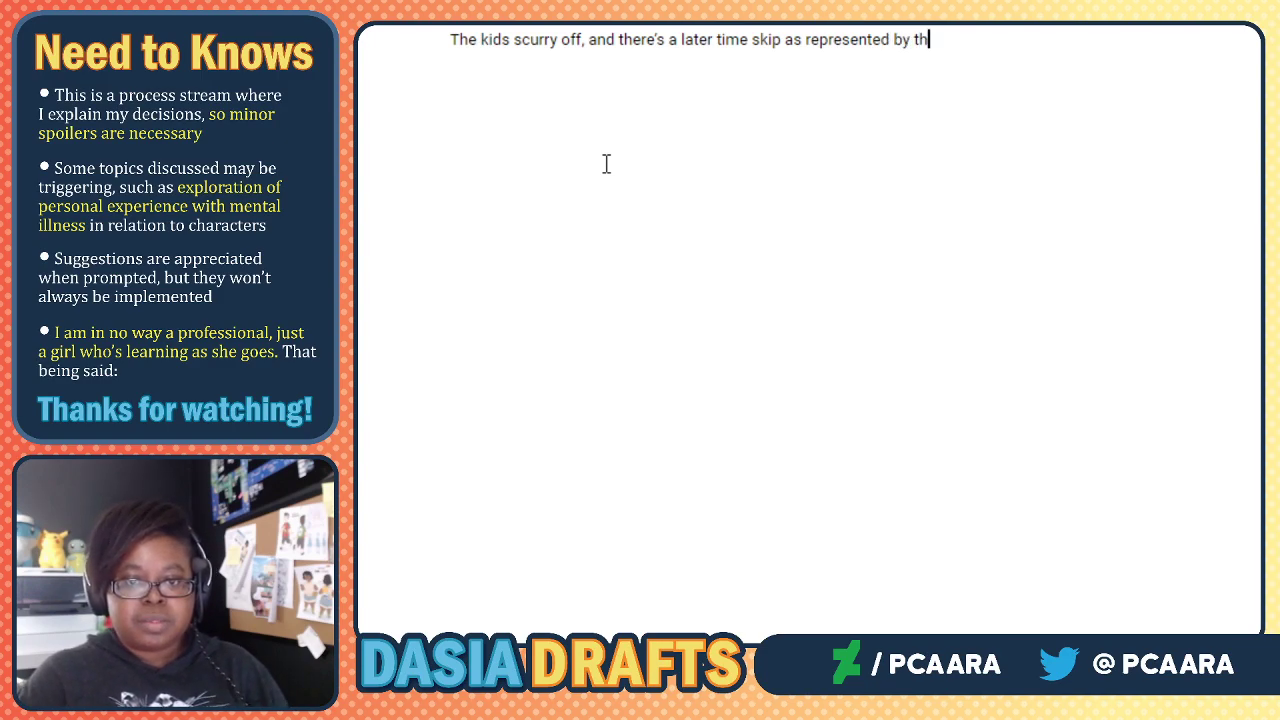
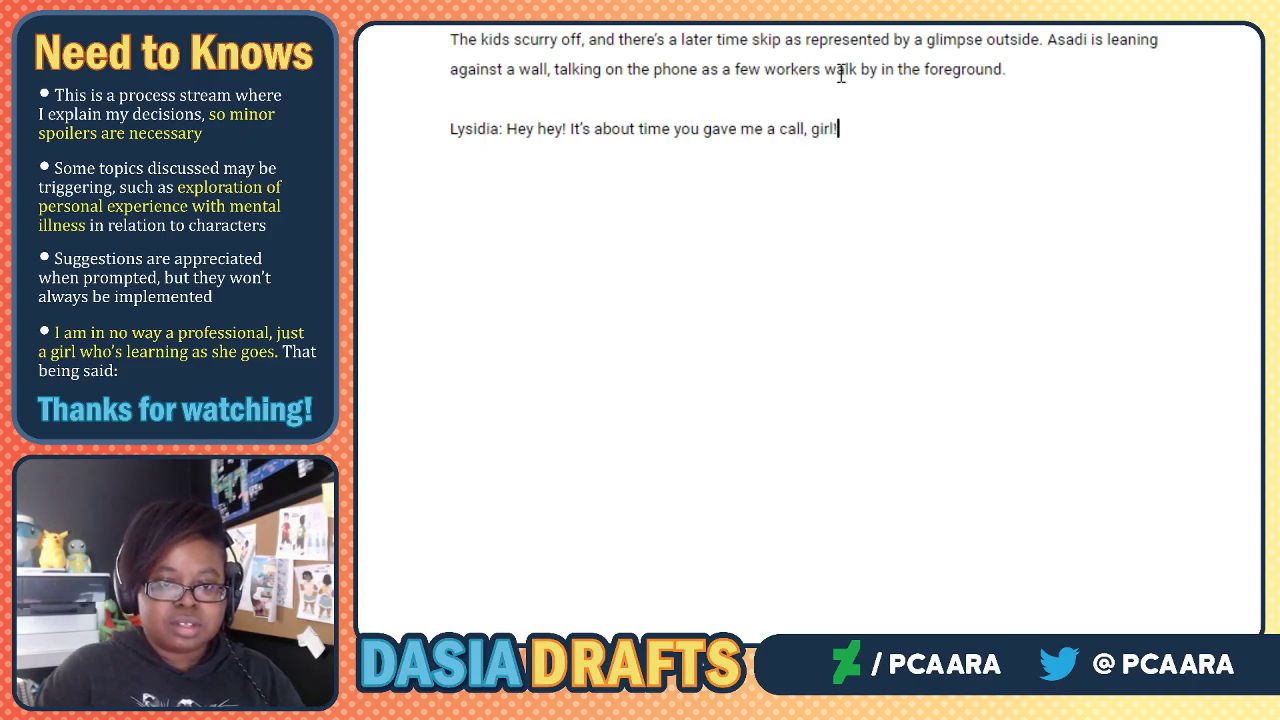
Below Lysidia's greeting, write "Asadi *voice clearly tired*: S-sorry...I haven't been near a pokecenter so I didn't have a phone.".
{"action": "key", "text": "Return"}
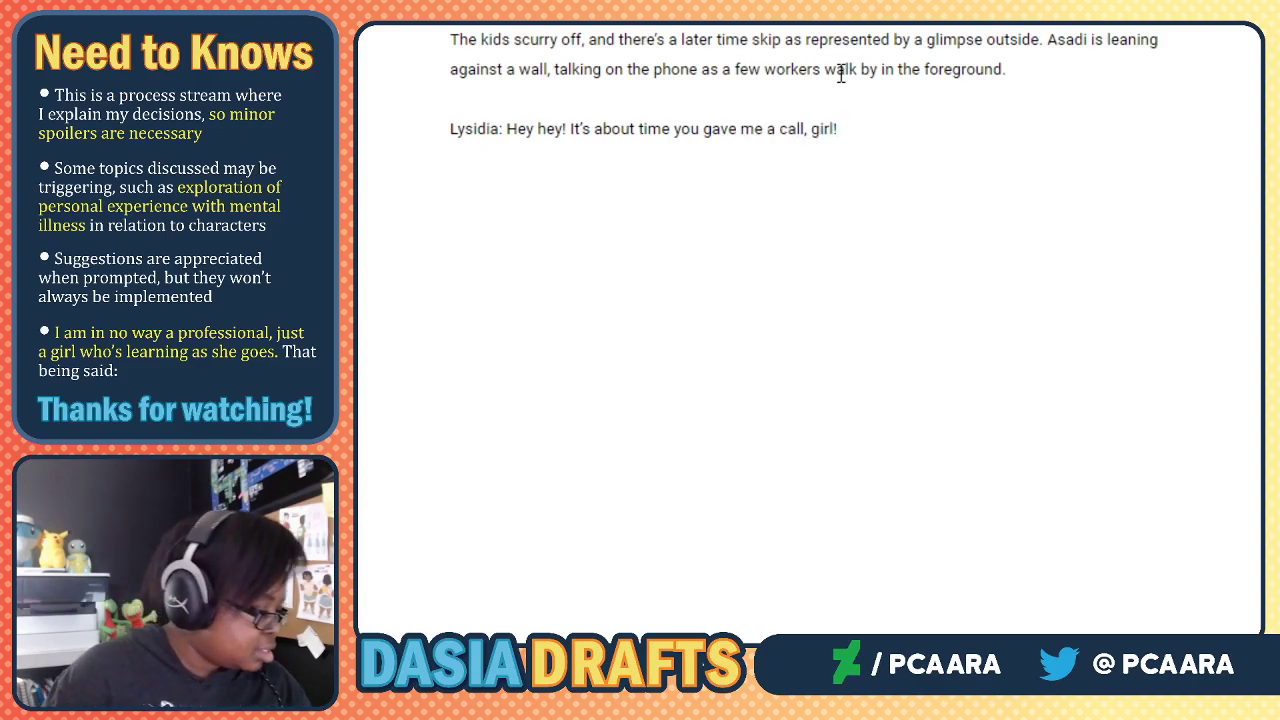
{"action": "type", "text": "a"}
{"action": "key", "text": "BackSpace"}
{"action": "type", "text": "Asadi *"}
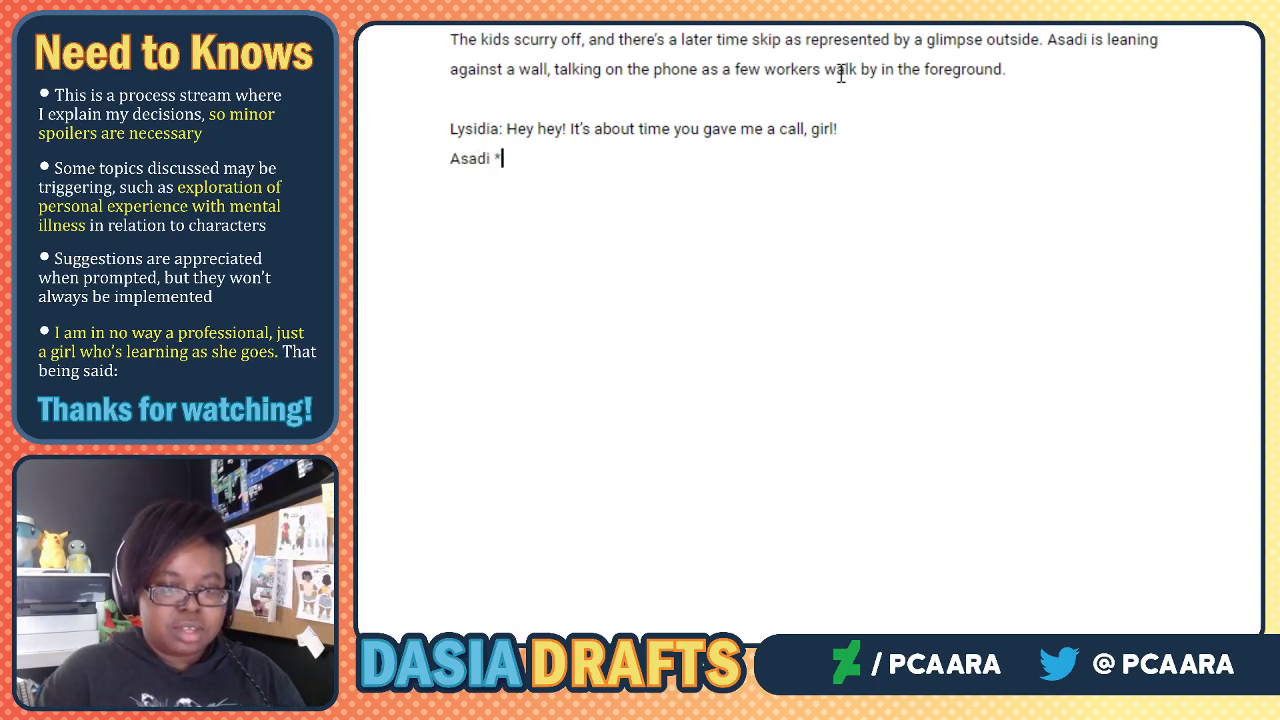
{"action": "type", "text": "voice clearly "}
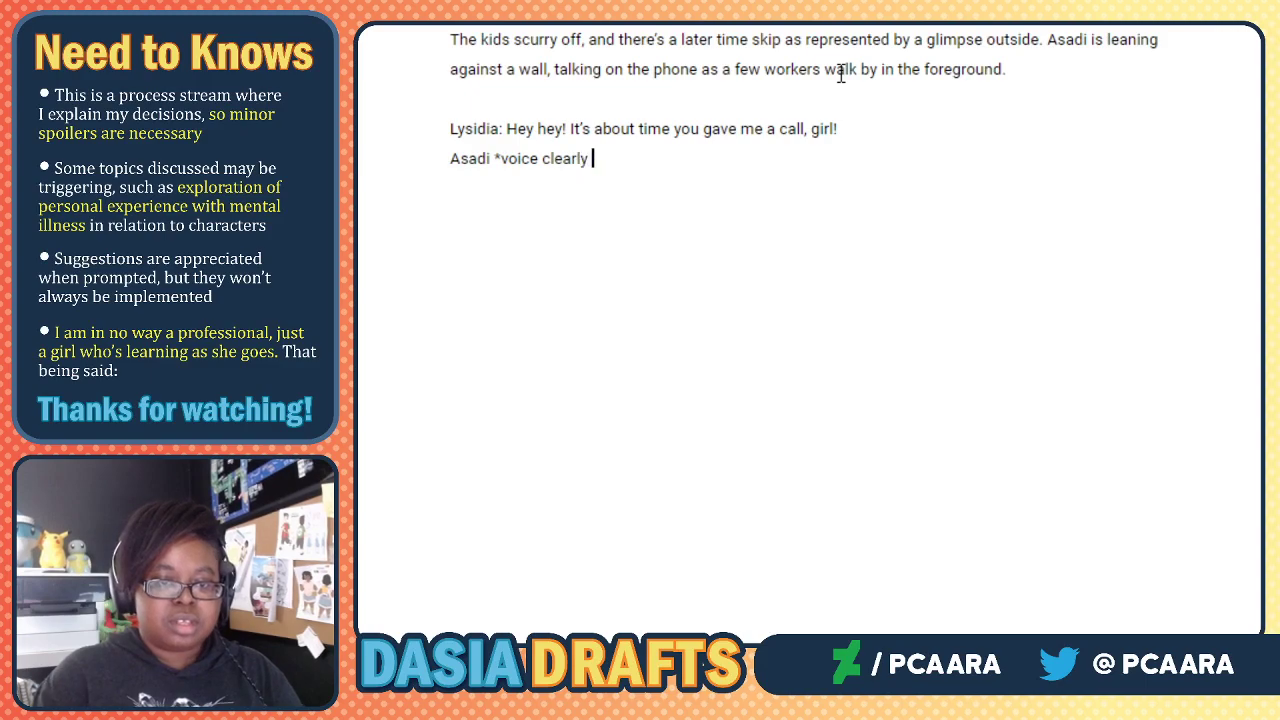
{"action": "type", "text": "tired*: S"}
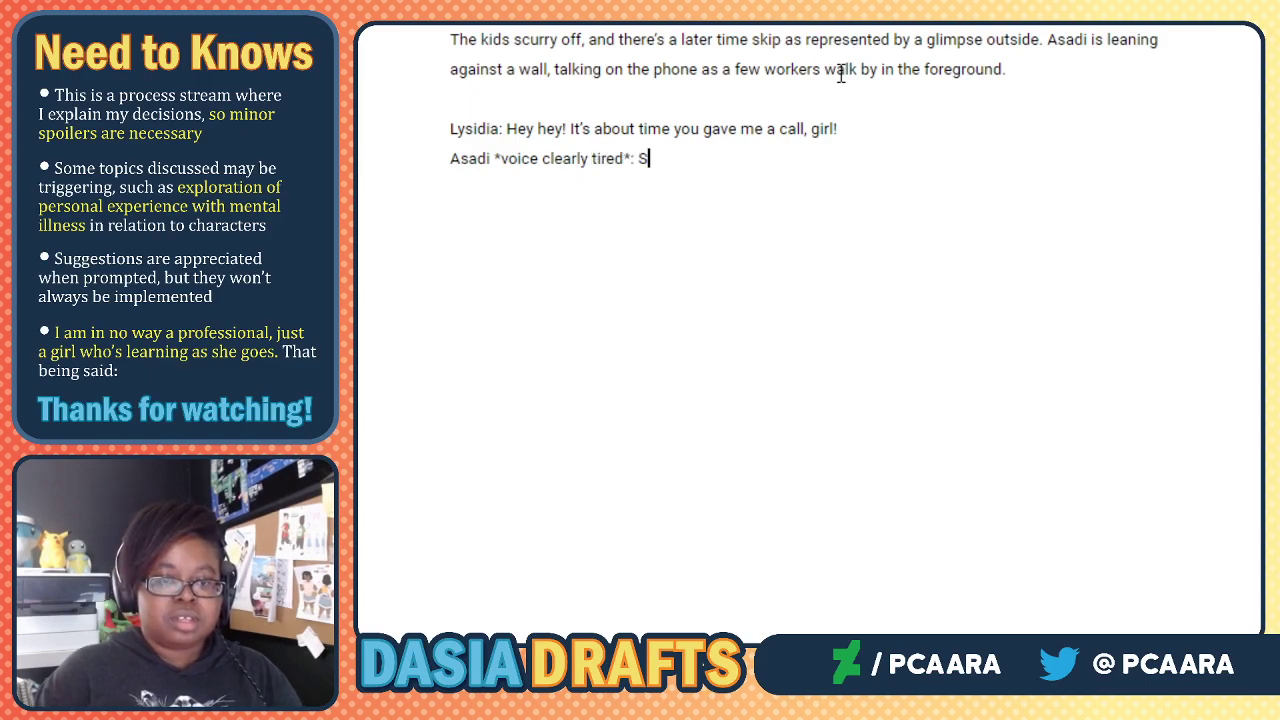
{"action": "type", "text": "-sorry"}
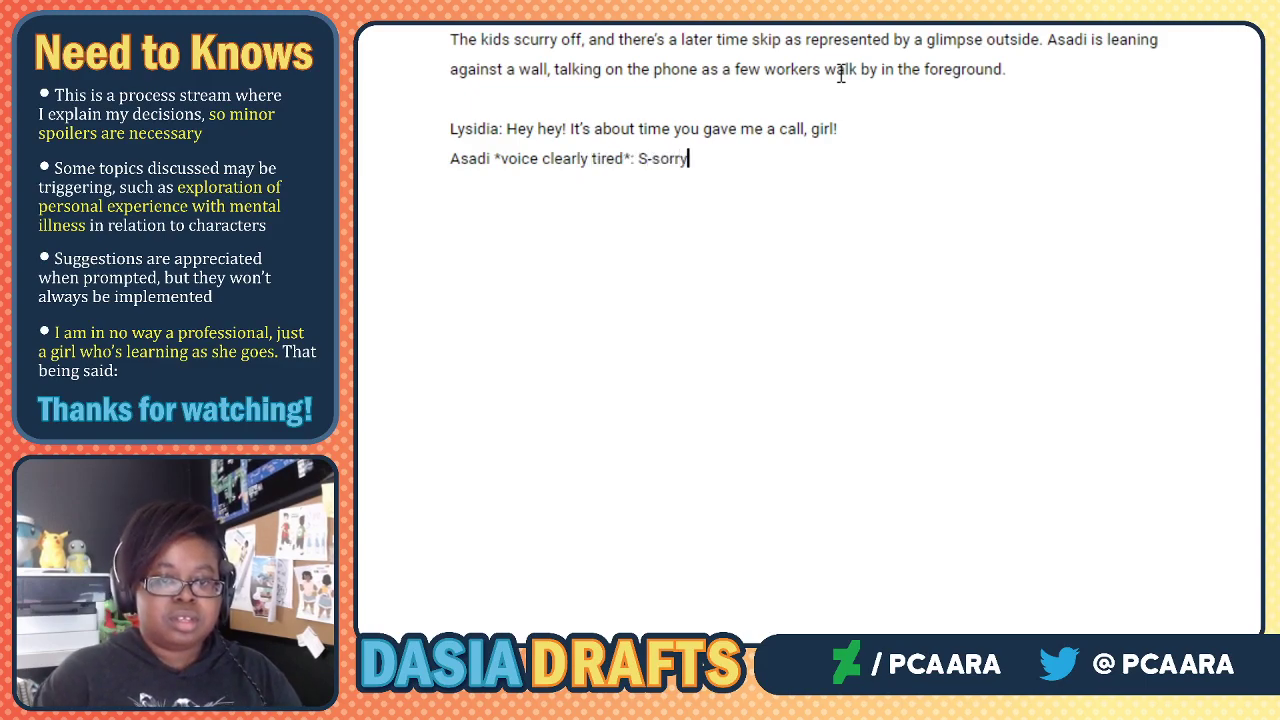
{"action": "type", "text": "...I haven't been "}
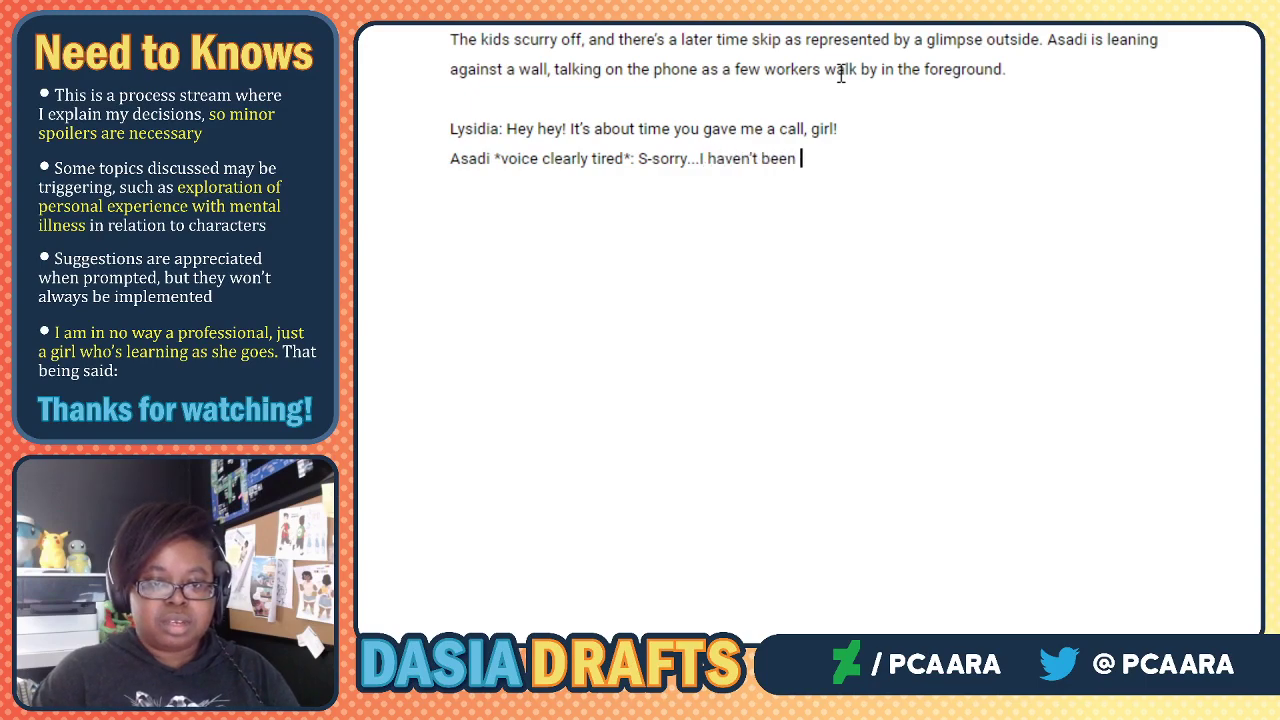
{"action": "type", "text": "near a poke"}
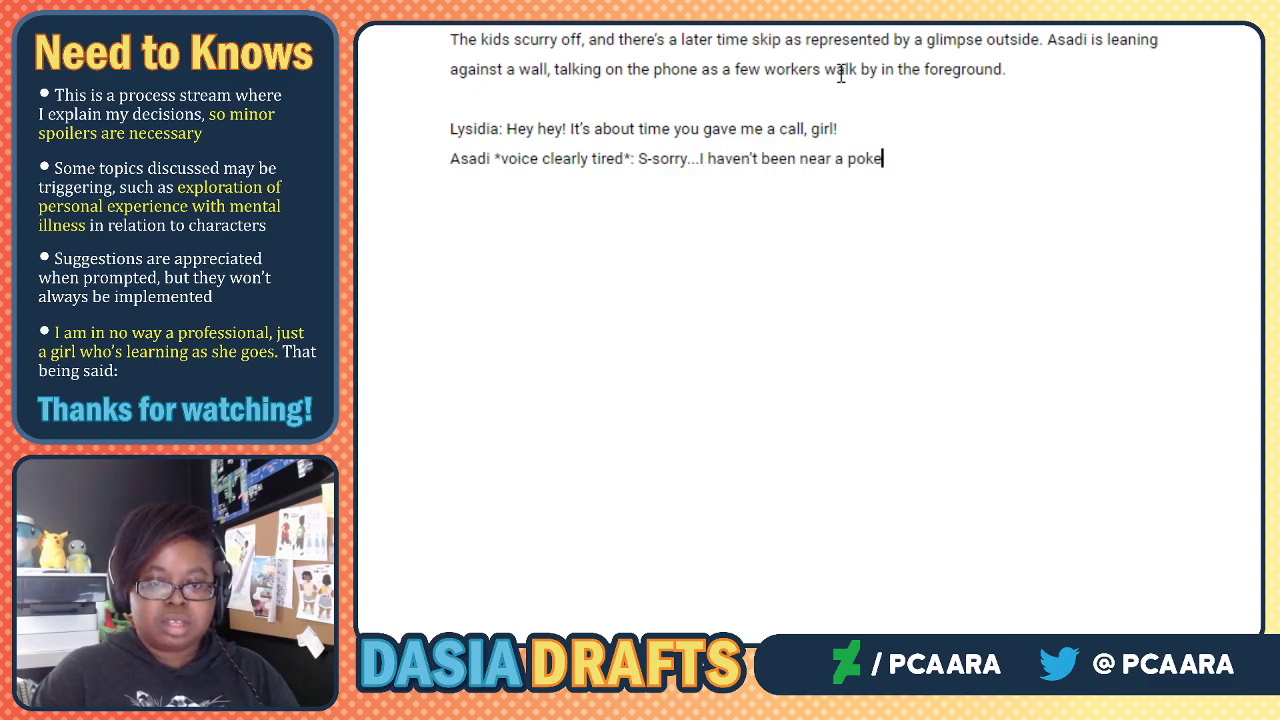
{"action": "type", "text": "center."}
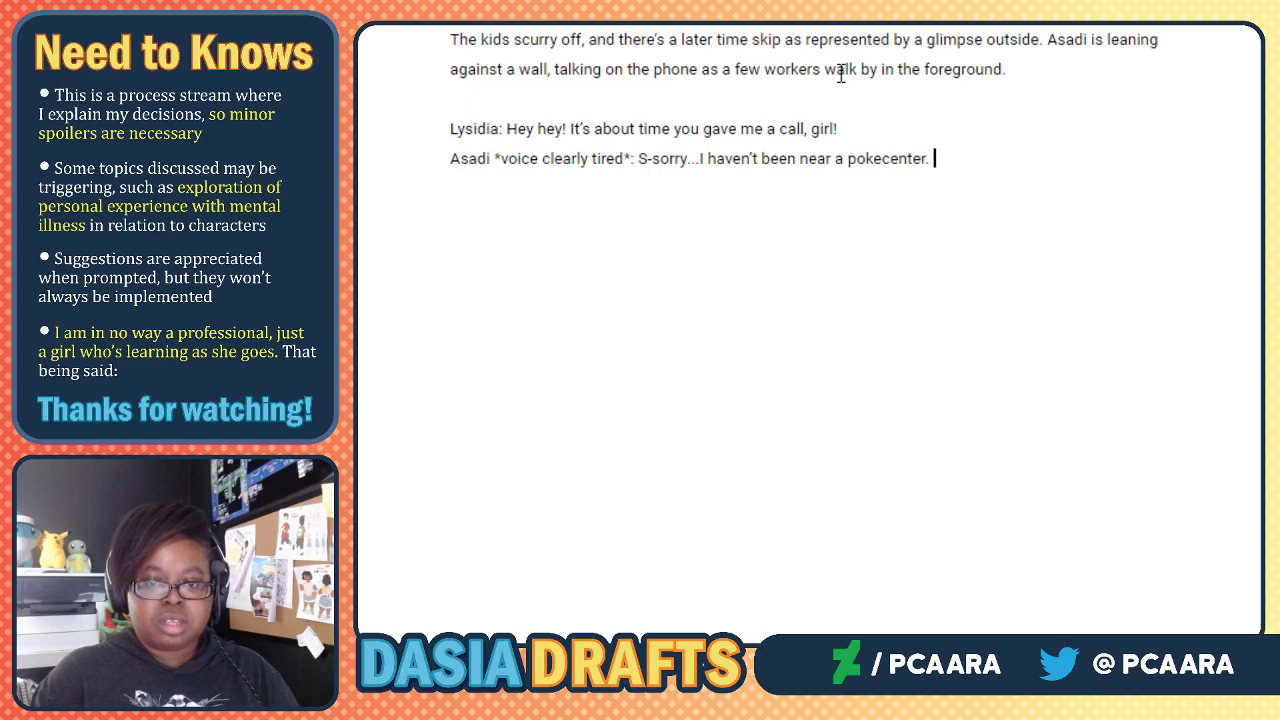
{"action": "key", "text": "BackSpace"}
{"action": "key", "text": "BackSpace"}
{"action": "type", "text": "so I didn't have a phone."}
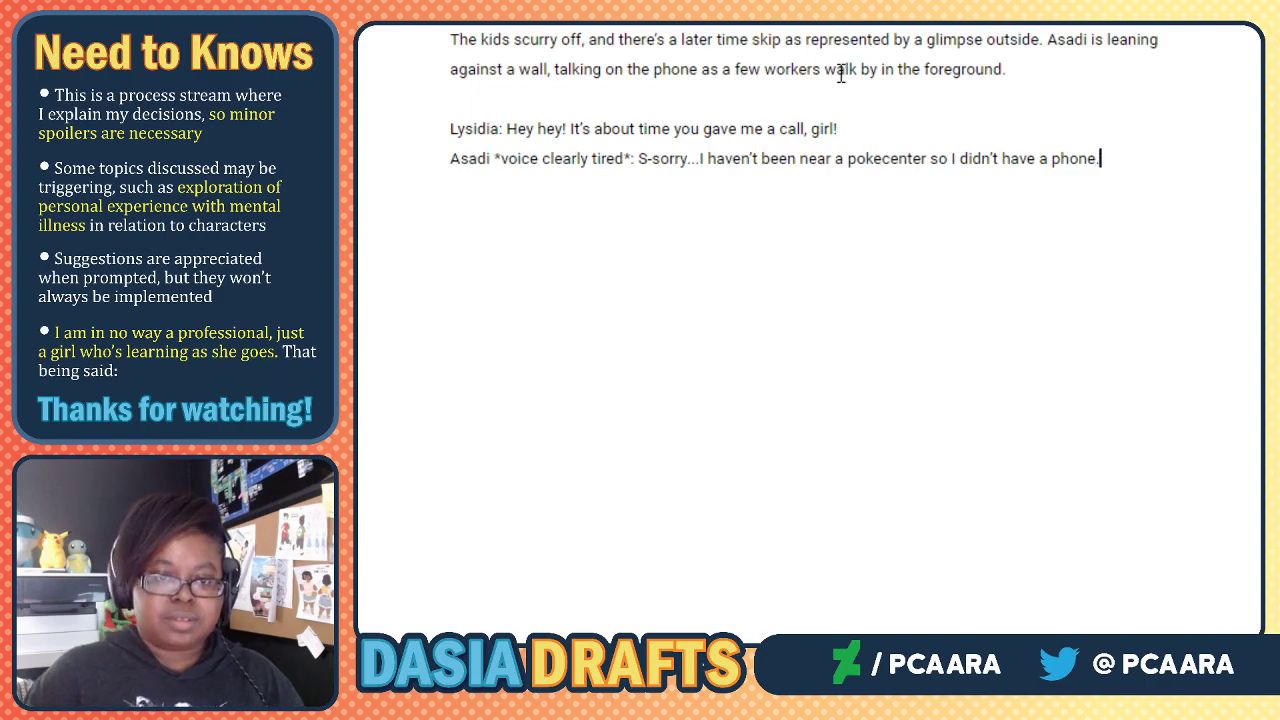
Add the next dialogue line "Lysidia *noticing her voice*: You alright? You sound tired.".
{"action": "key", "text": "Return"}
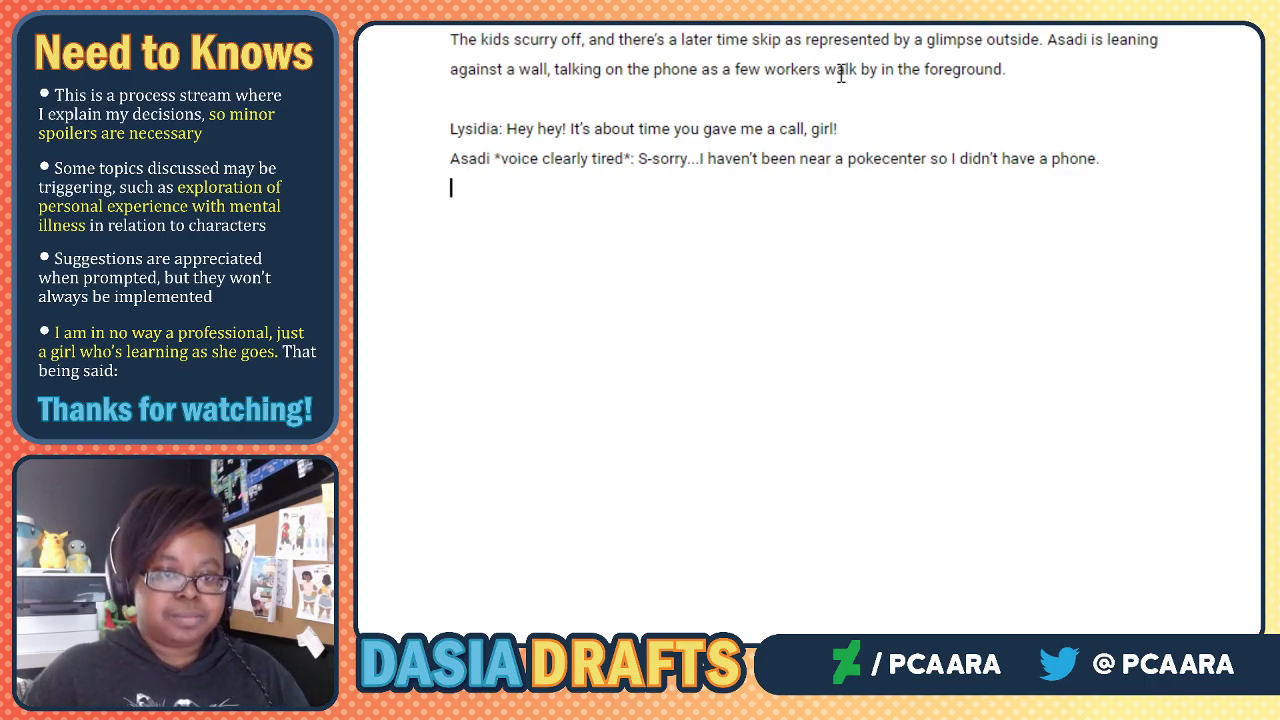
{"action": "type", "text": "Lysidia *"}
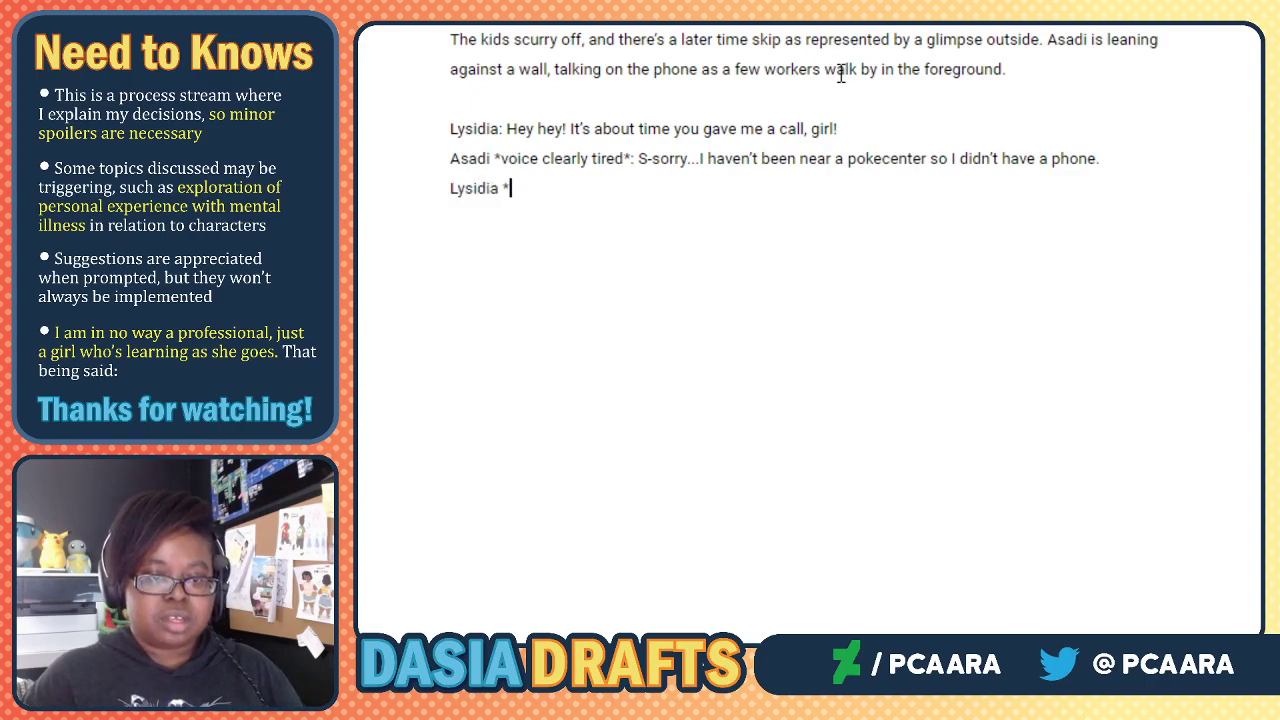
{"action": "type", "text": "noticing he"}
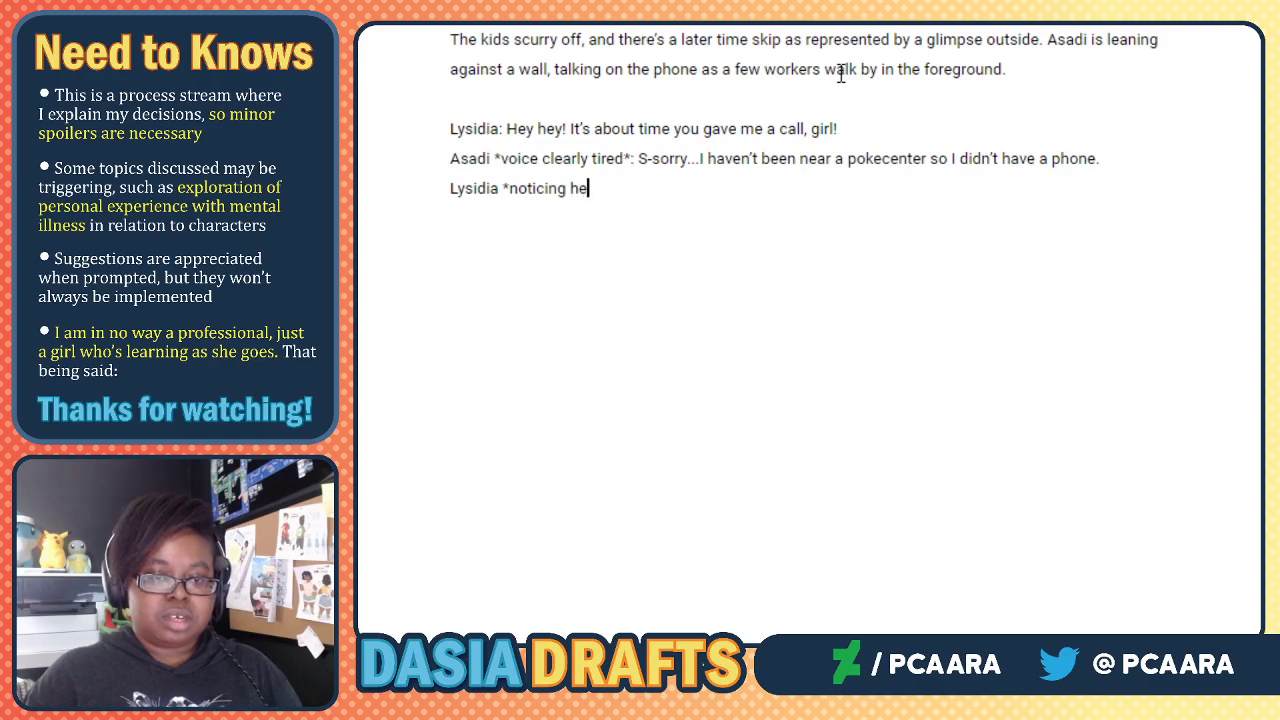
{"action": "type", "text": "r voice*: You alright"}
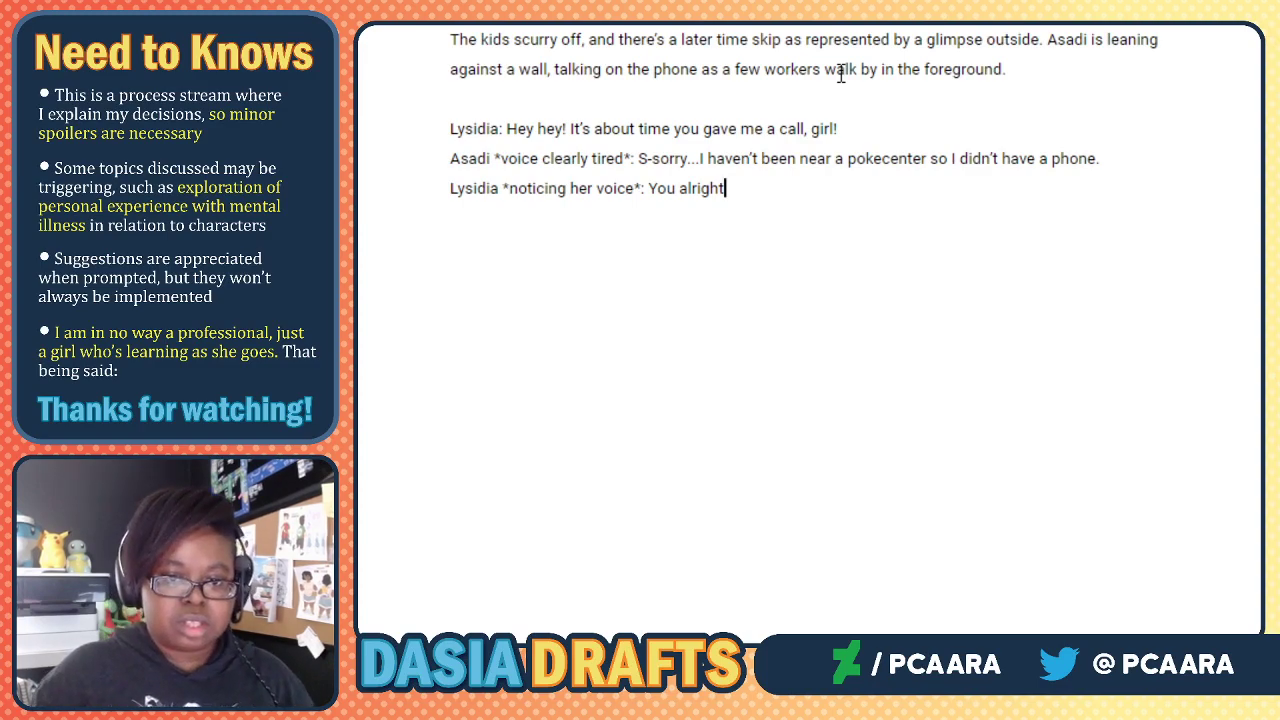
{"action": "type", "text": "? You sho"}
{"action": "key", "text": "BackSpace"}
{"action": "key", "text": "BackSpace"}
{"action": "type", "text": "ound tired."}
Add the reply "Asadi *perks up a bit*: Oh..! Yeah, i'm fine. Just got a headache.".
{"action": "key", "text": "Return"}
{"action": "type", "text": "Asdi"}
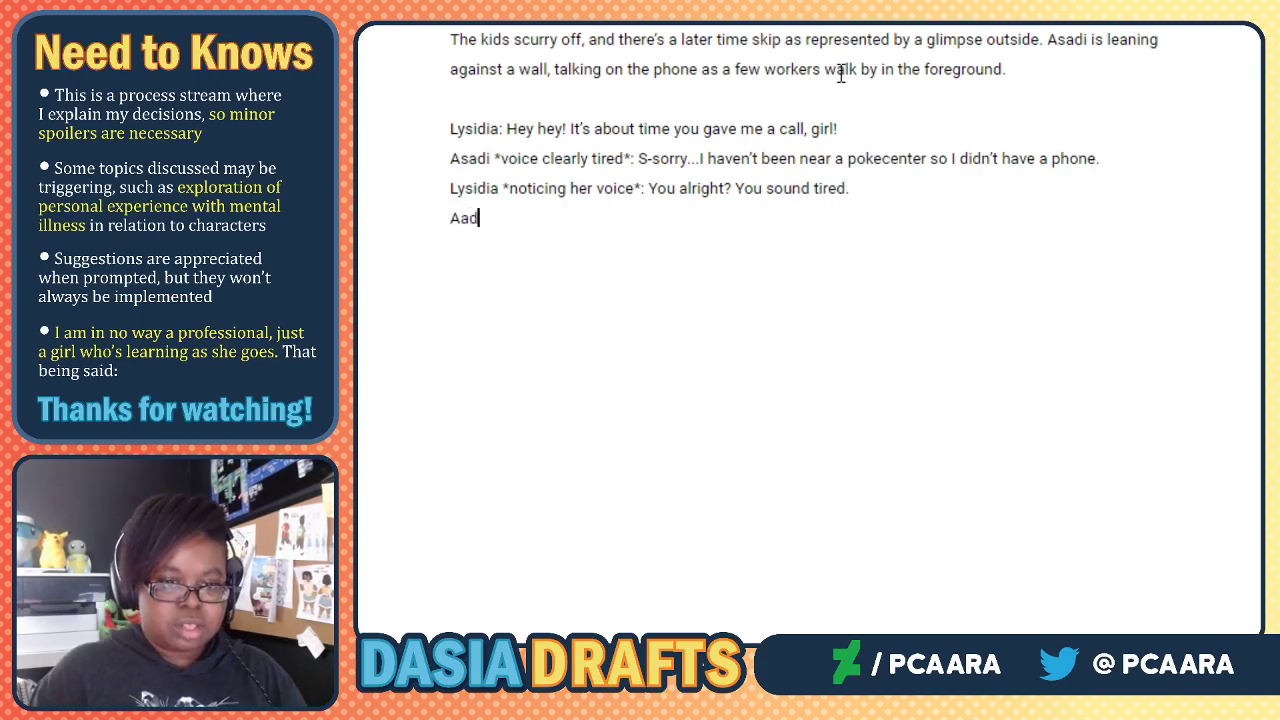
{"action": "key", "text": "BackSpace"}
{"action": "key", "text": "BackSpace"}
{"action": "type", "text": "adi"}
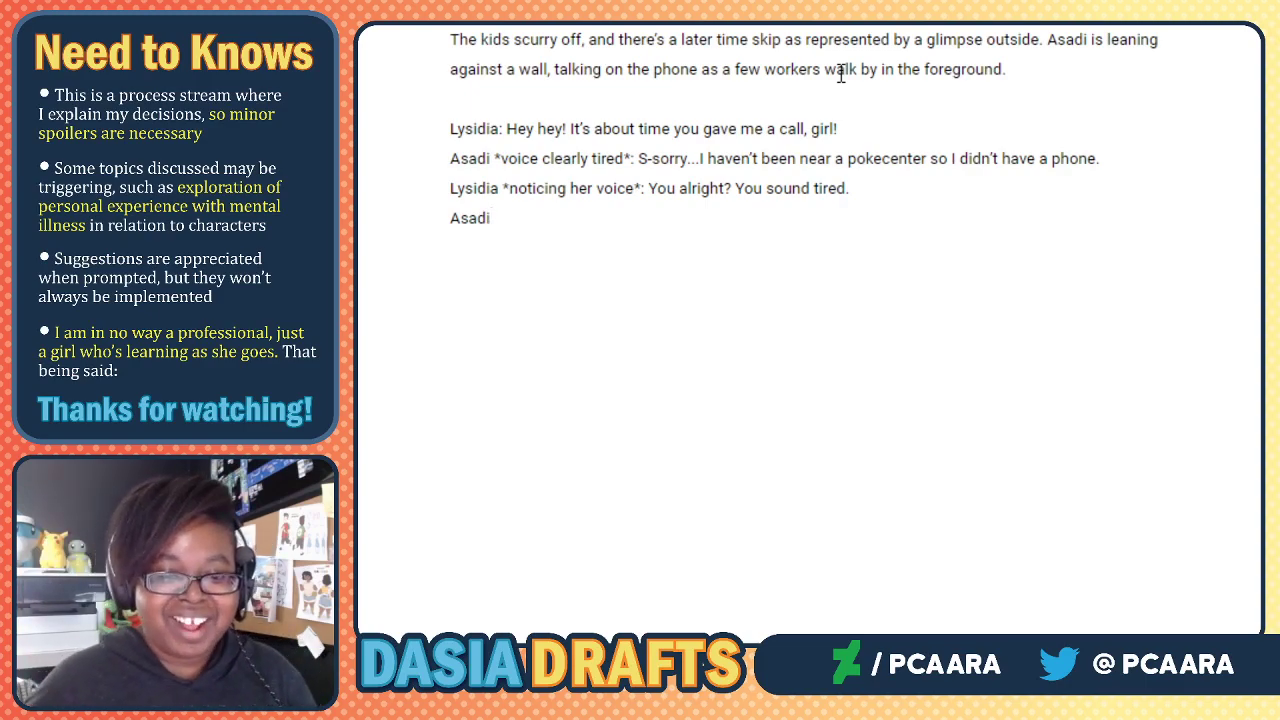
{"action": "scroll", "coordinate": [820, 90], "scroll_direction": "down", "scroll_amount": 2}
{"action": "scroll", "coordinate": [674, 151], "scroll_direction": "up", "scroll_amount": 2}
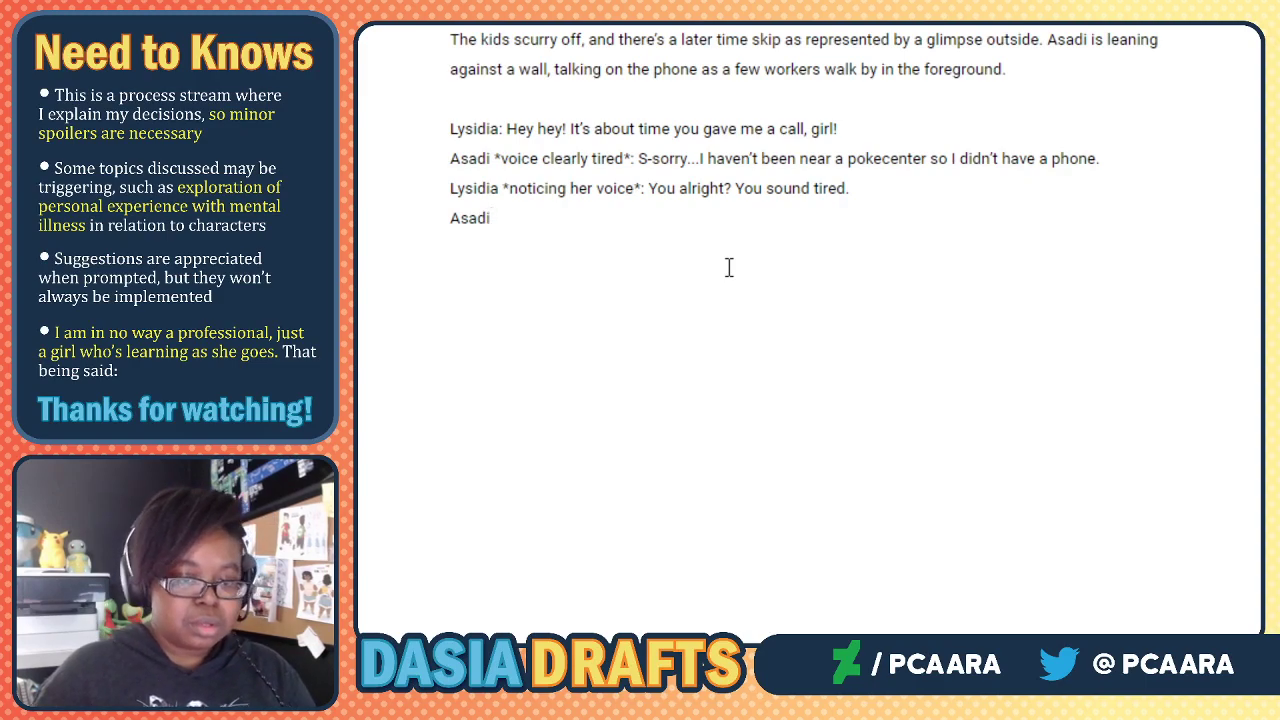
{"action": "type", "text": "*perks up a bit*: Oh..! Yeah, i'm fine. Just got a headache."}
Add the dialogue line "Lysidia: Again? Didn't you just have one a few days ago?".
{"action": "key", "text": "Return"}
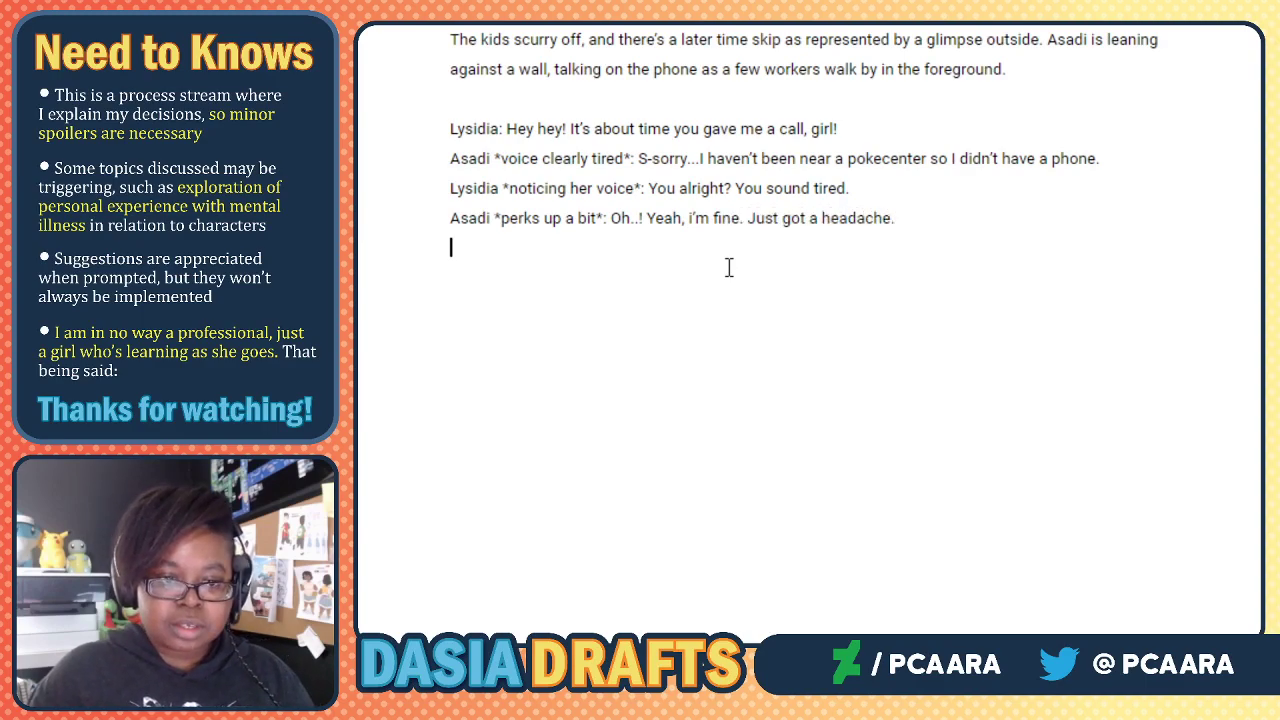
{"action": "type", "text": "Lysidia: Again? Didn't you ju"}
{"action": "key", "text": "BackSpace"}
{"action": "key", "text": "BackSpace"}
{"action": "key", "text": "BackSpace"}
{"action": "type", "text": "jus"}
{"action": "key", "text": "BackSpace"}
{"action": "type", "text": "st have one"}
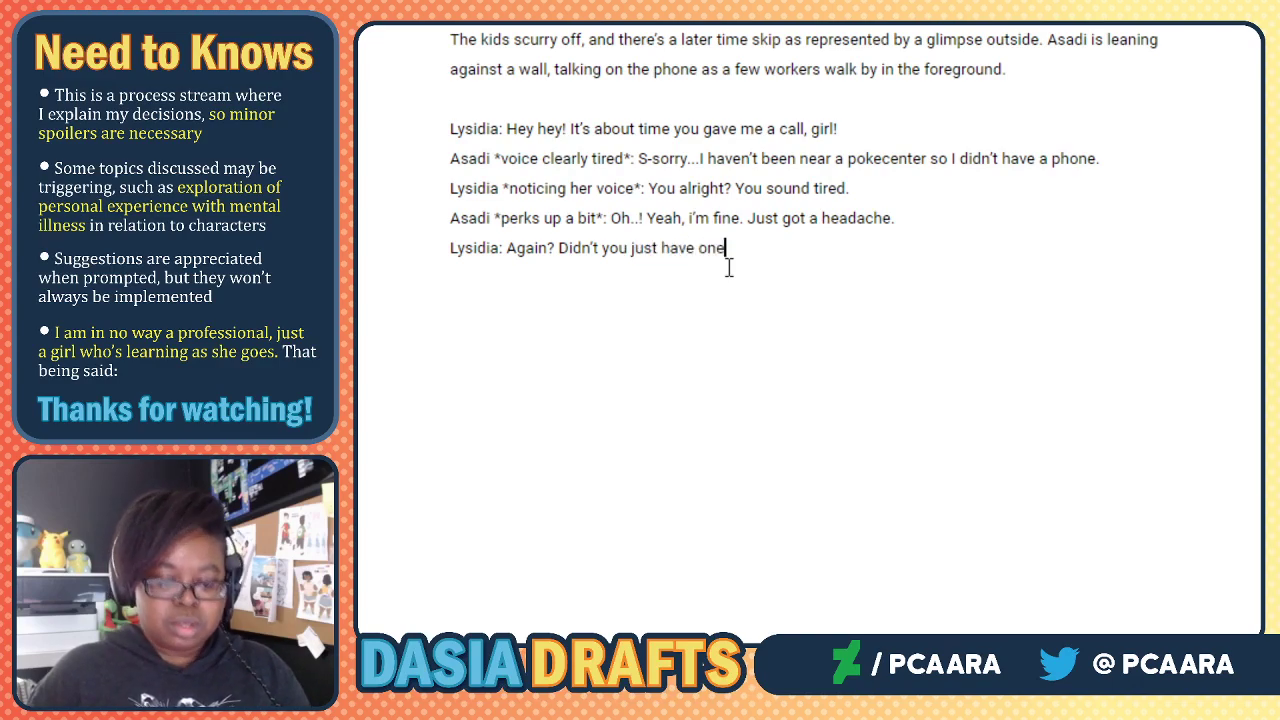
{"action": "type", "text": " back"}
{"action": "key", "text": "BackSpace"}
{"action": "key", "text": "BackSpace"}
{"action": "key", "text": "BackSpace"}
{"action": "key", "text": "BackSpace"}
{"action": "type", "text": "a few"}
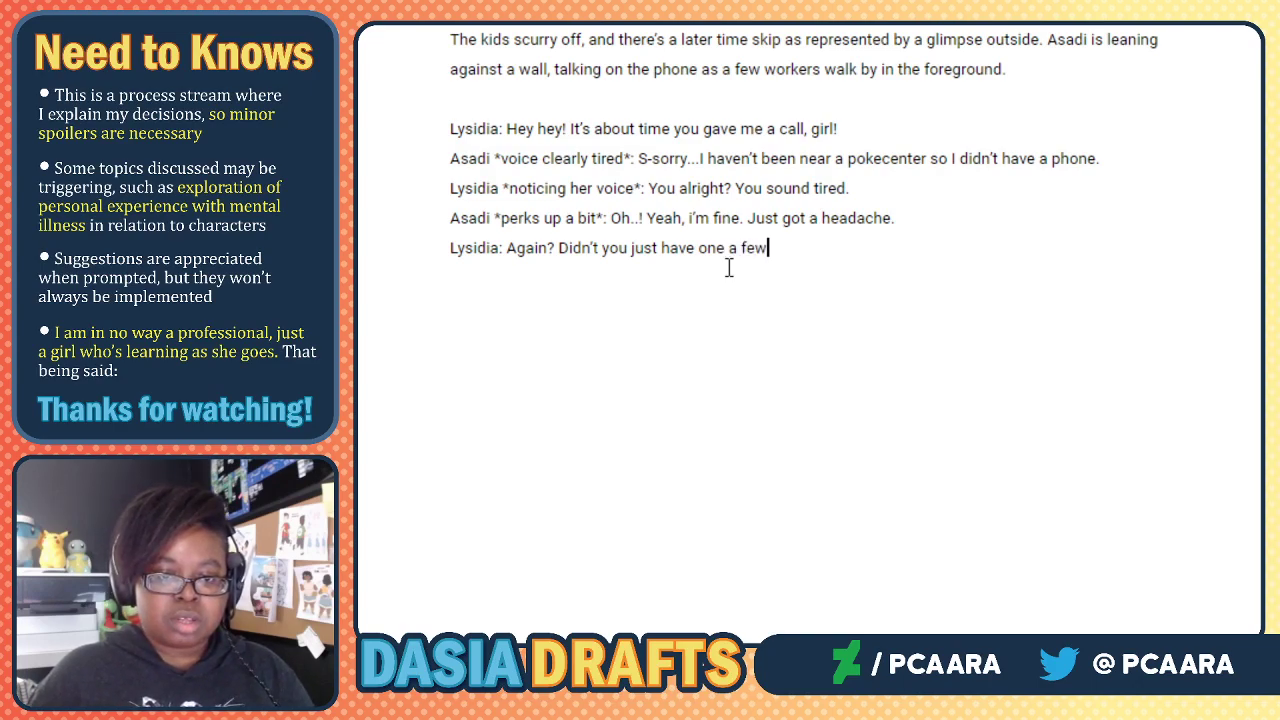
{"action": "type", "text": " days ago?"}
Continue Lysidia's headache line with "We gotta get those checked out".
{"action": "type", "text": " You"}
{"action": "key", "text": "BackSpace"}
{"action": "key", "text": "BackSpace"}
{"action": "key", "text": "BackSpace"}
{"action": "type", "text": "WE g"}
{"action": "key", "text": "BackSpace"}
{"action": "key", "text": "BackSpace"}
{"action": "key", "text": "BackSpace"}
{"action": "type", "text": "e gotta get those checked out"}
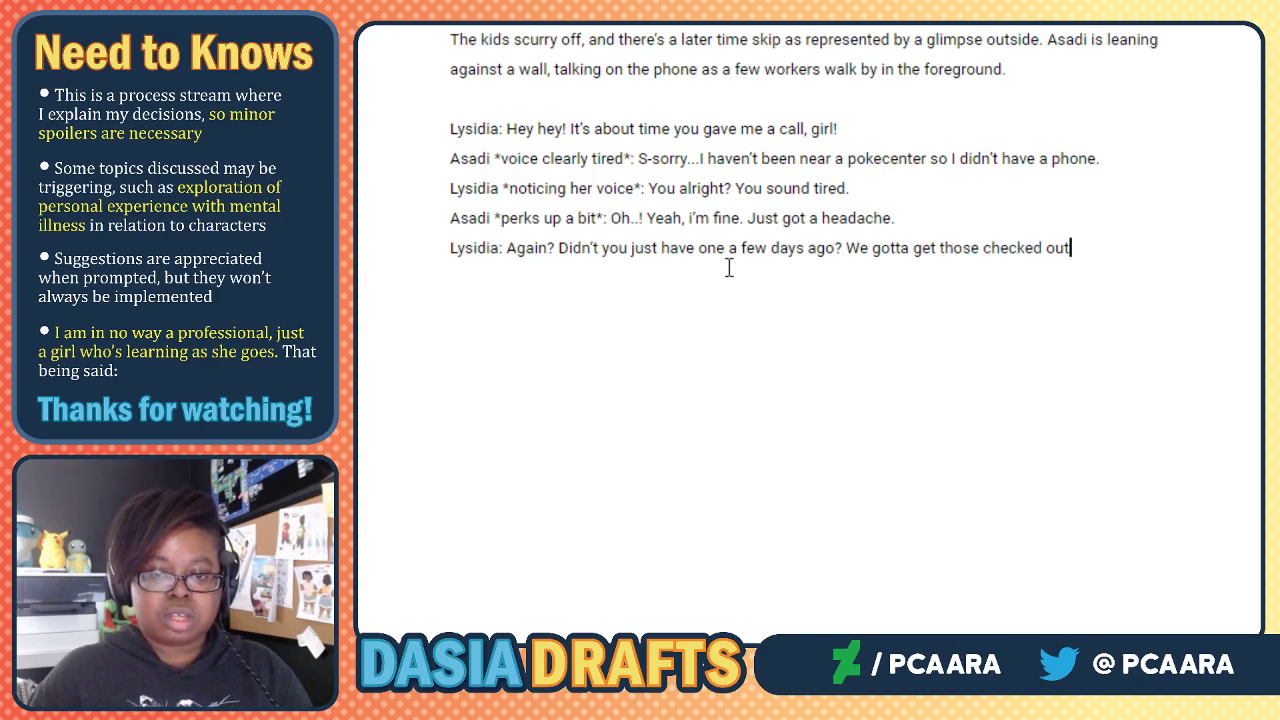
Delete "checked out" from the end of Lysidia's line and start rewording it after "We gotta get those".
{"action": "key", "text": "BackSpace"}
{"action": "key", "text": "BackSpace"}
{"action": "key", "text": "BackSpace"}
{"action": "key", "text": "BackSpace"}
{"action": "key", "text": "BackSpace"}
{"action": "key", "text": "BackSpace"}
{"action": "key", "text": "BackSpace"}
{"action": "key", "text": "BackSpace"}
{"action": "key", "text": "BackSpace"}
{"action": "key", "text": "BackSpace"}
{"action": "key", "text": "BackSpace"}
{"action": "type", "text": "l"}
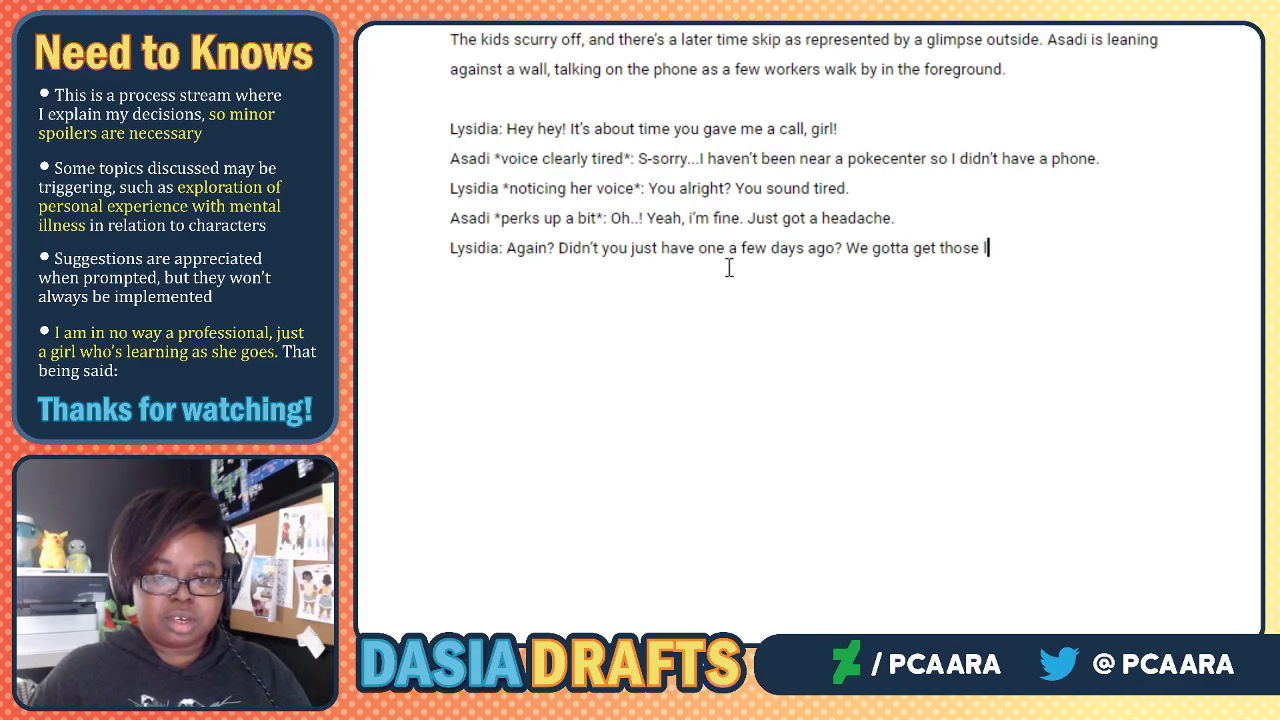
Finish Lysidia's line with "looked at." and begin a new line reading "Asadi: It's probably nothing, just alot".
{"action": "type", "text": "ooked at."}
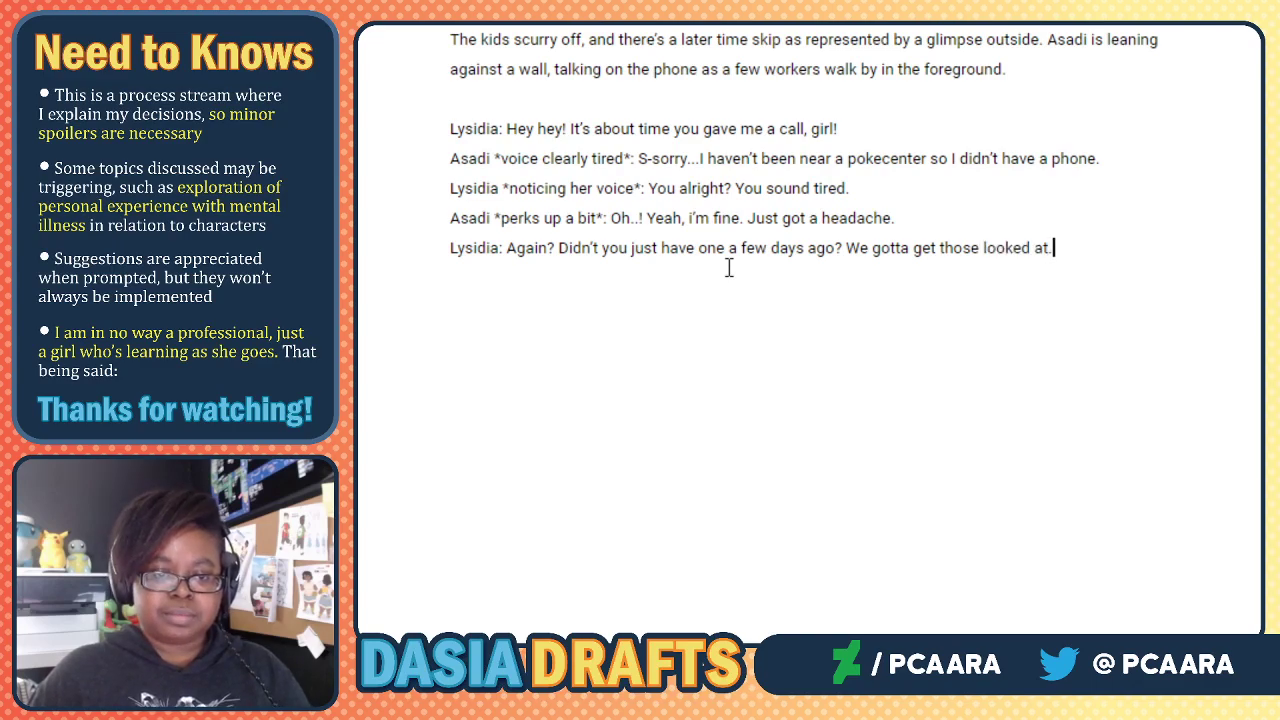
{"action": "key", "text": "Return"}
{"action": "type", "text": "A"}
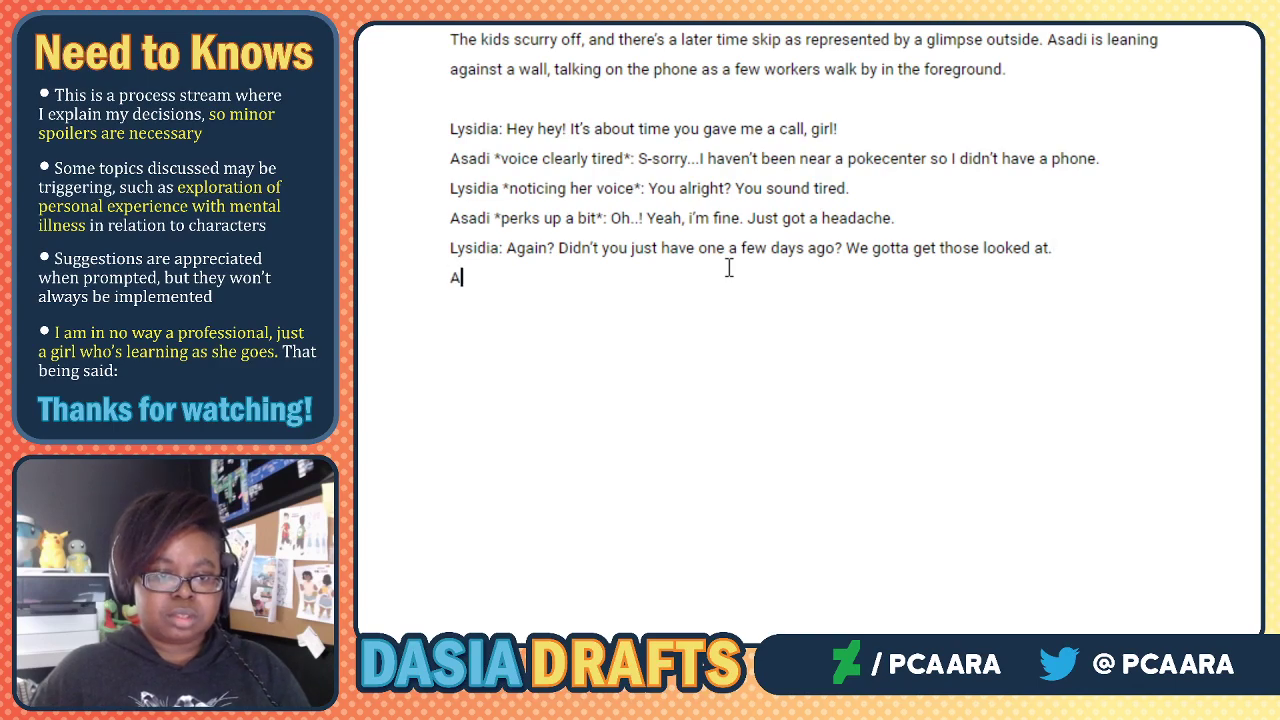
{"action": "type", "text": "sadi: "}
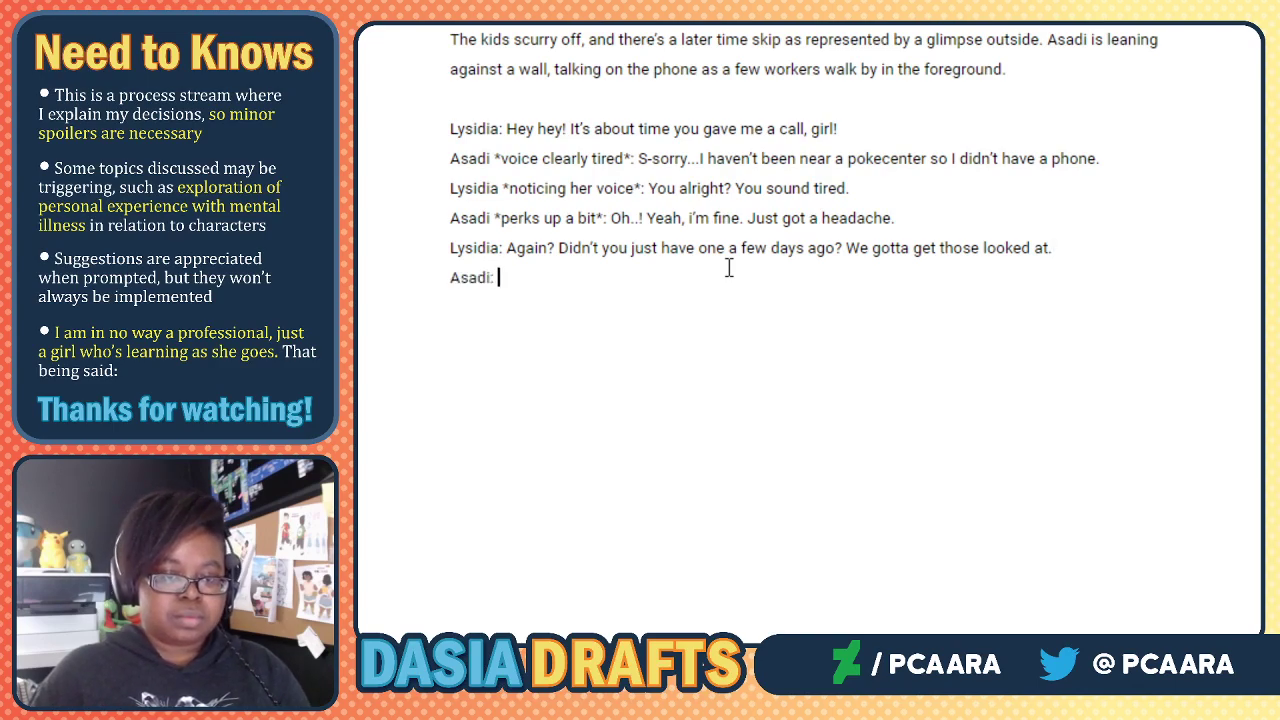
{"action": "type", "text": "I't's pro"}
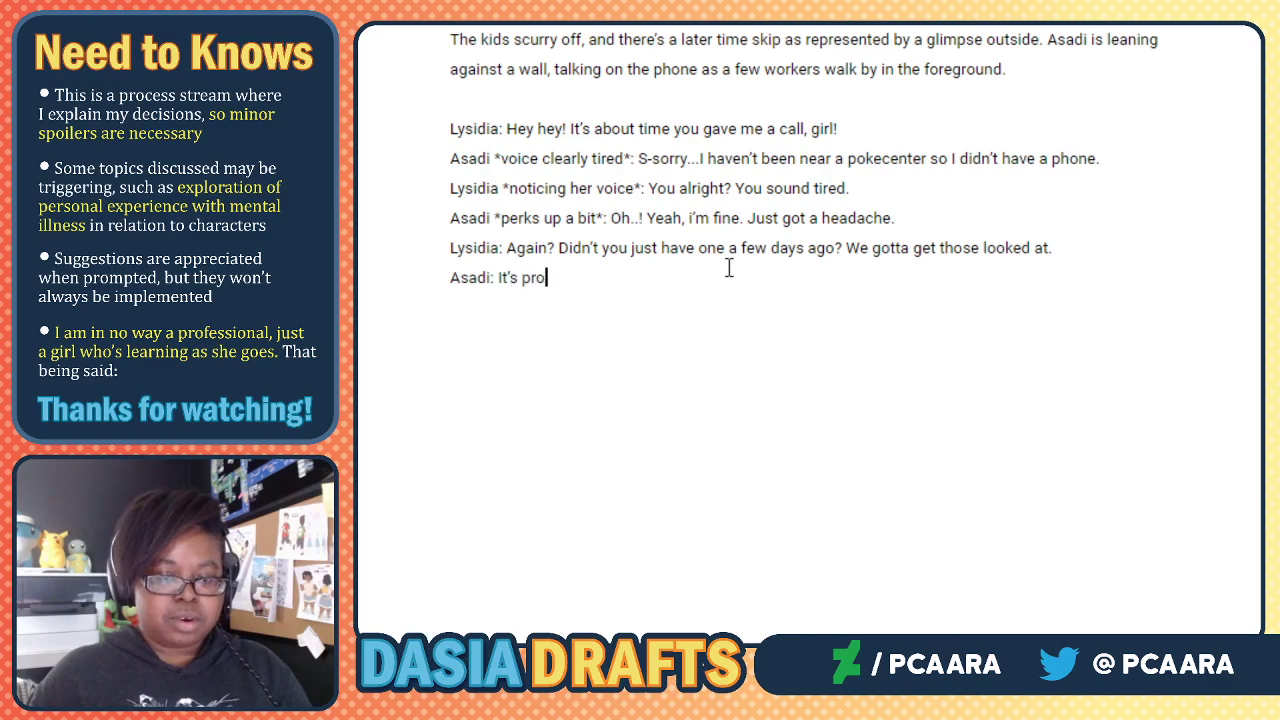
{"action": "type", "text": "bably nothing, just alot"}
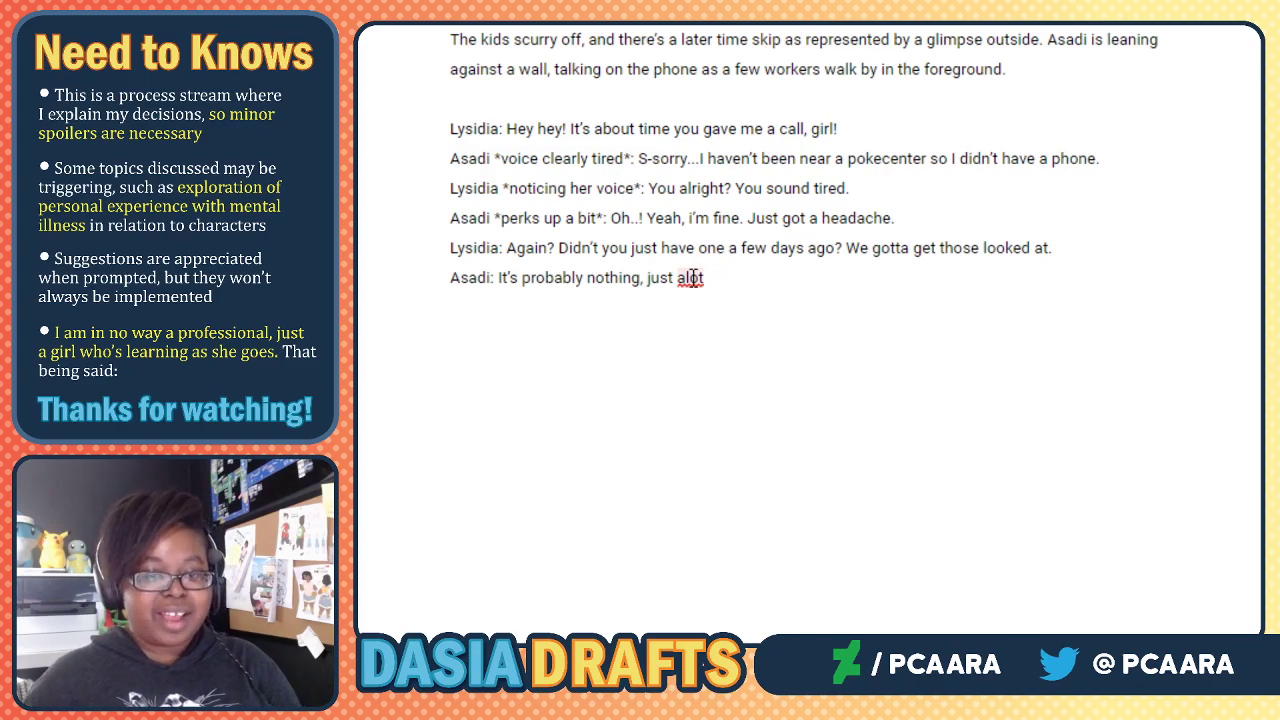
{"action": "right_click", "coordinate": [697, 283]}
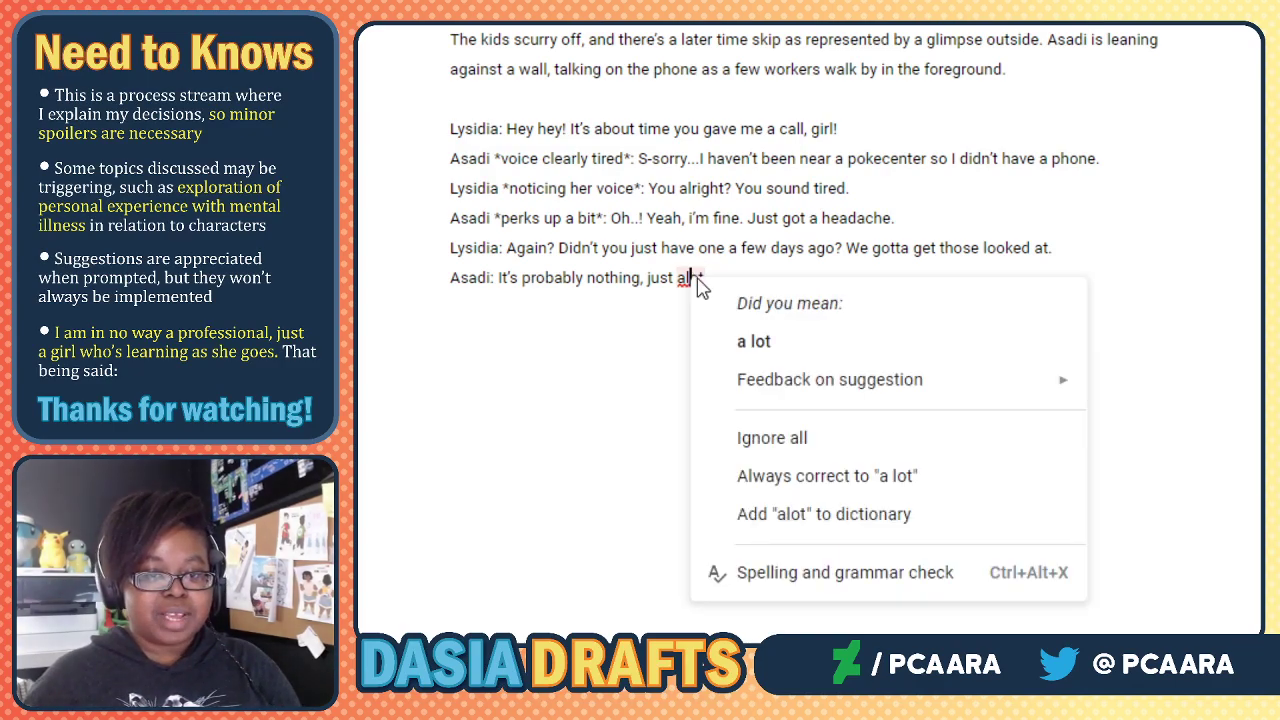
{"action": "left_click", "coordinate": [697, 283]}
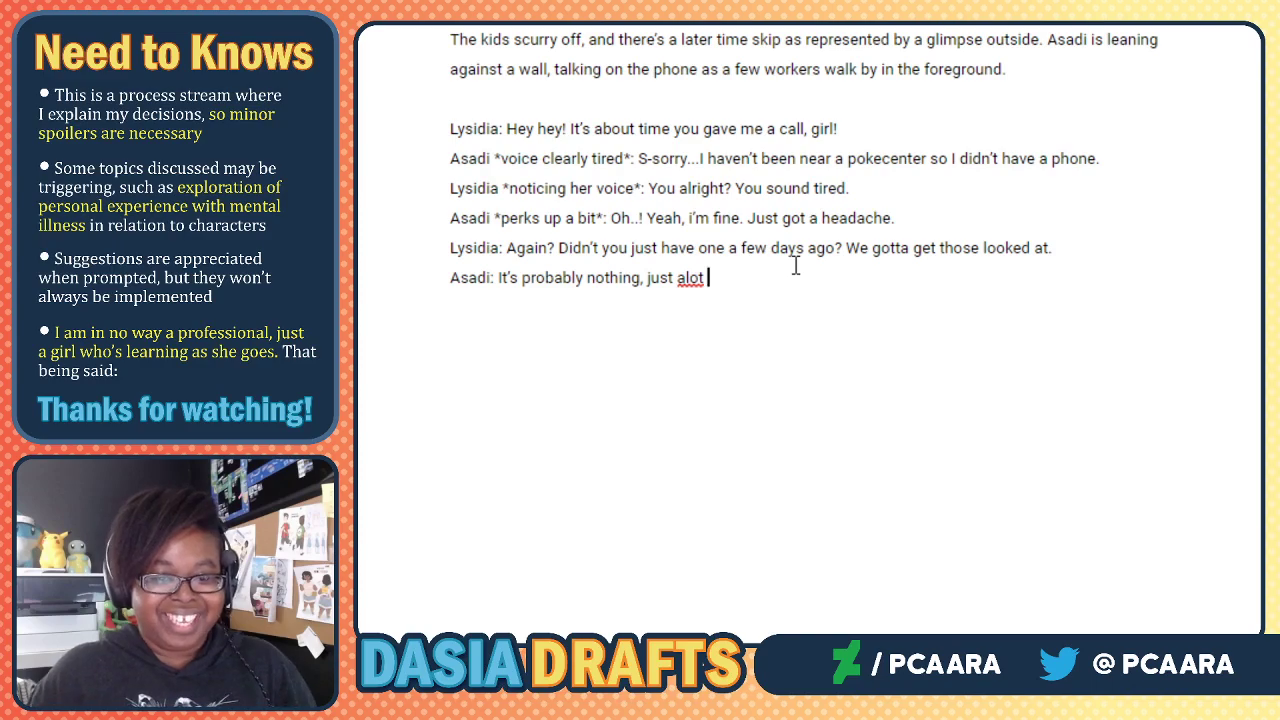
{"action": "scroll", "coordinate": [806, 263], "scroll_direction": "down", "scroll_amount": 2}
{"action": "scroll", "coordinate": [806, 263], "scroll_direction": "up", "scroll_amount": 2}
{"action": "left_click", "coordinate": [859, 248]}
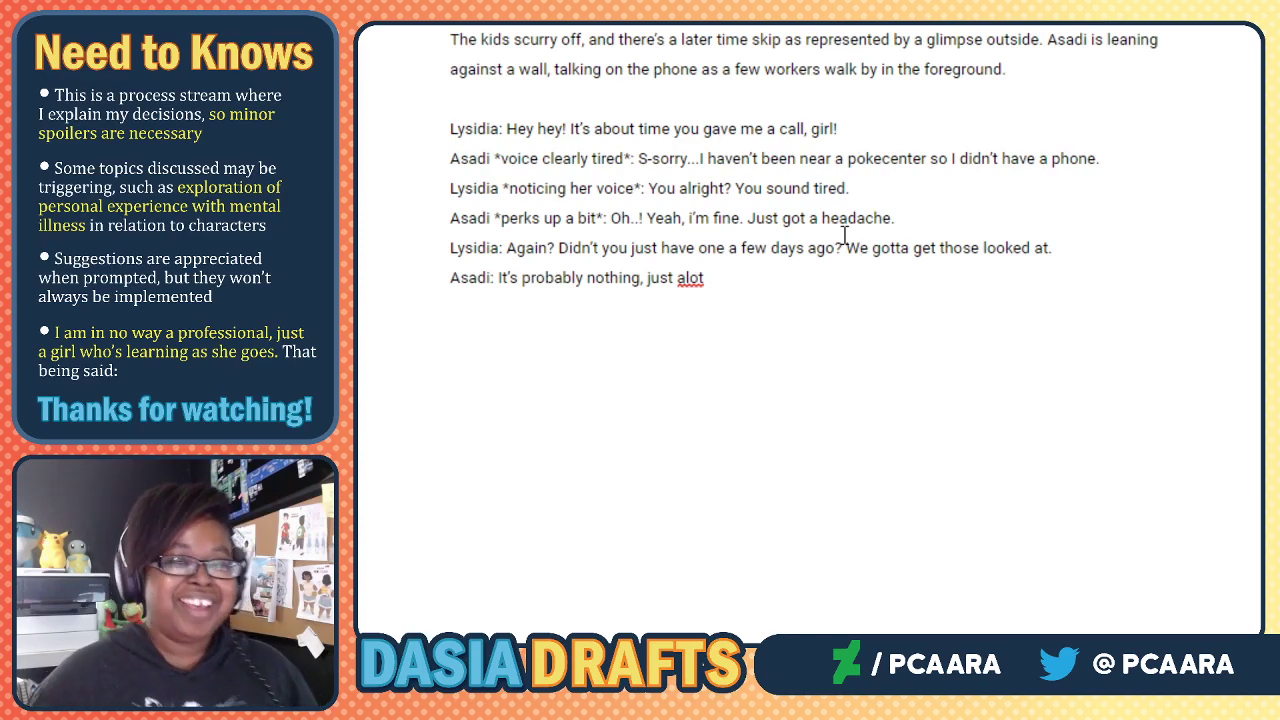
{"action": "left_click", "coordinate": [743, 287]}
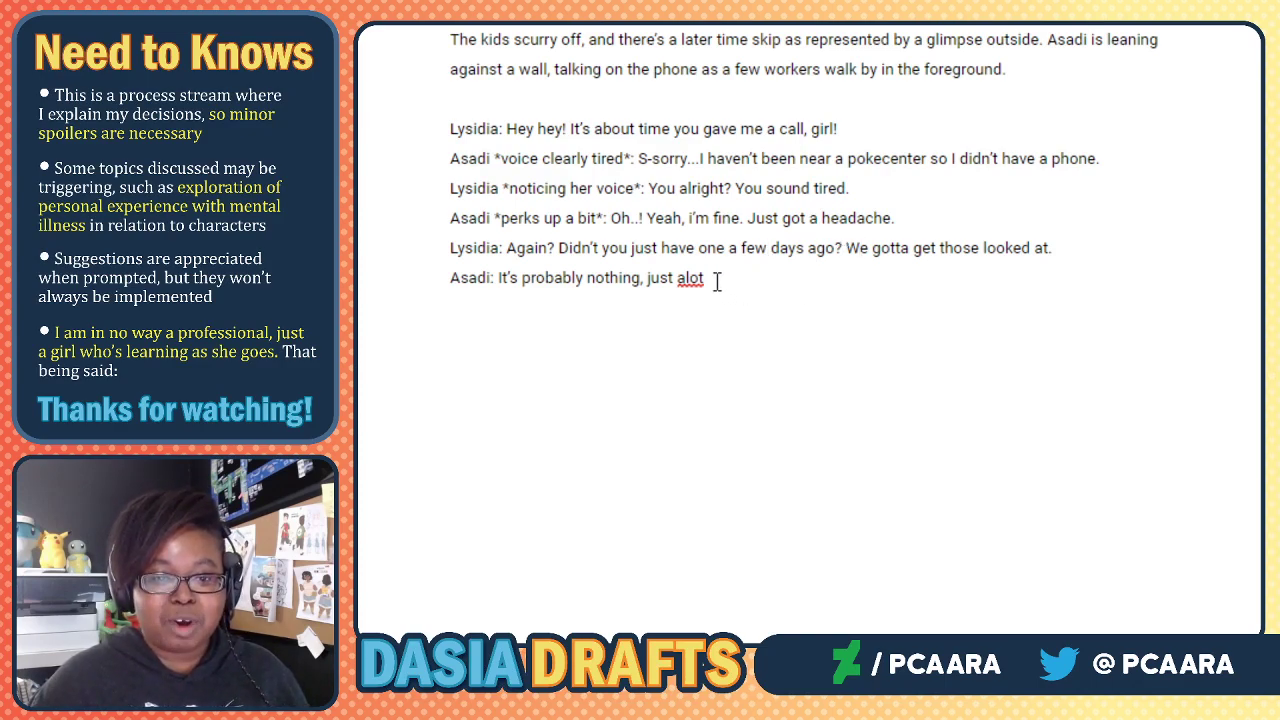
{"action": "left_click", "coordinate": [711, 281]}
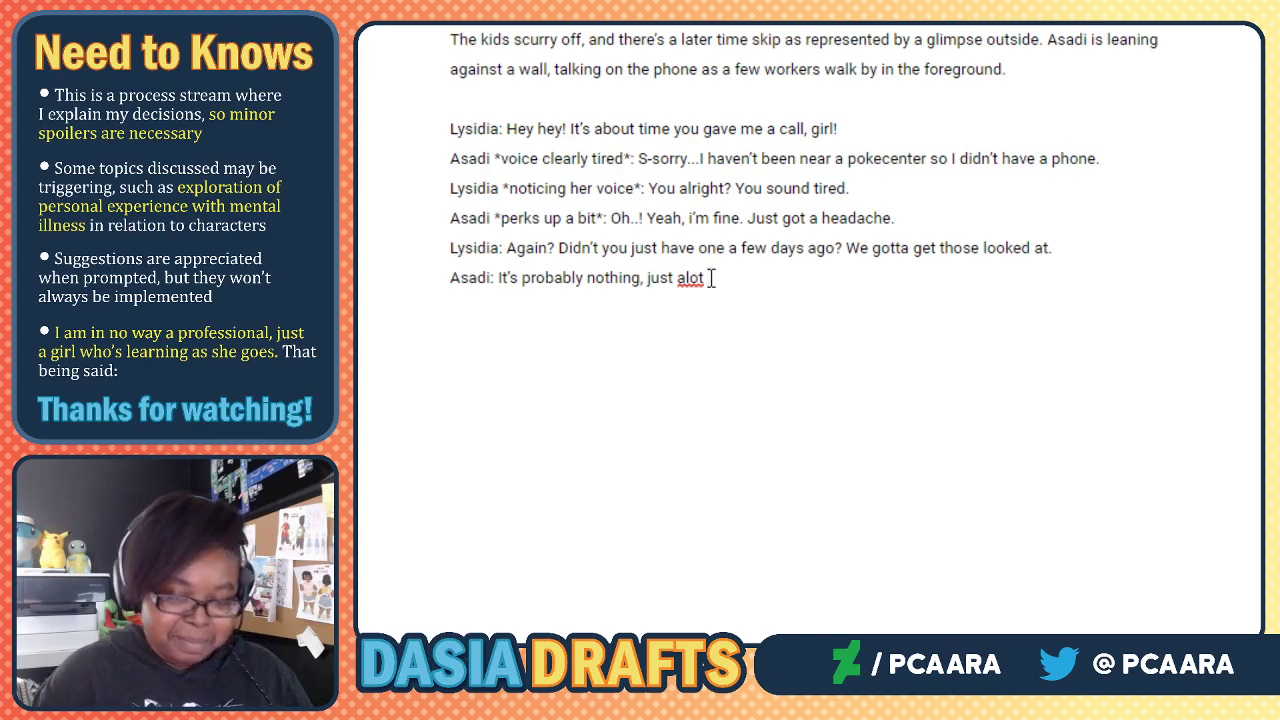
{"action": "scroll", "coordinate": [708, 277], "scroll_direction": "down", "scroll_amount": 2}
{"action": "scroll", "coordinate": [708, 277], "scroll_direction": "up", "scroll_amount": 2}
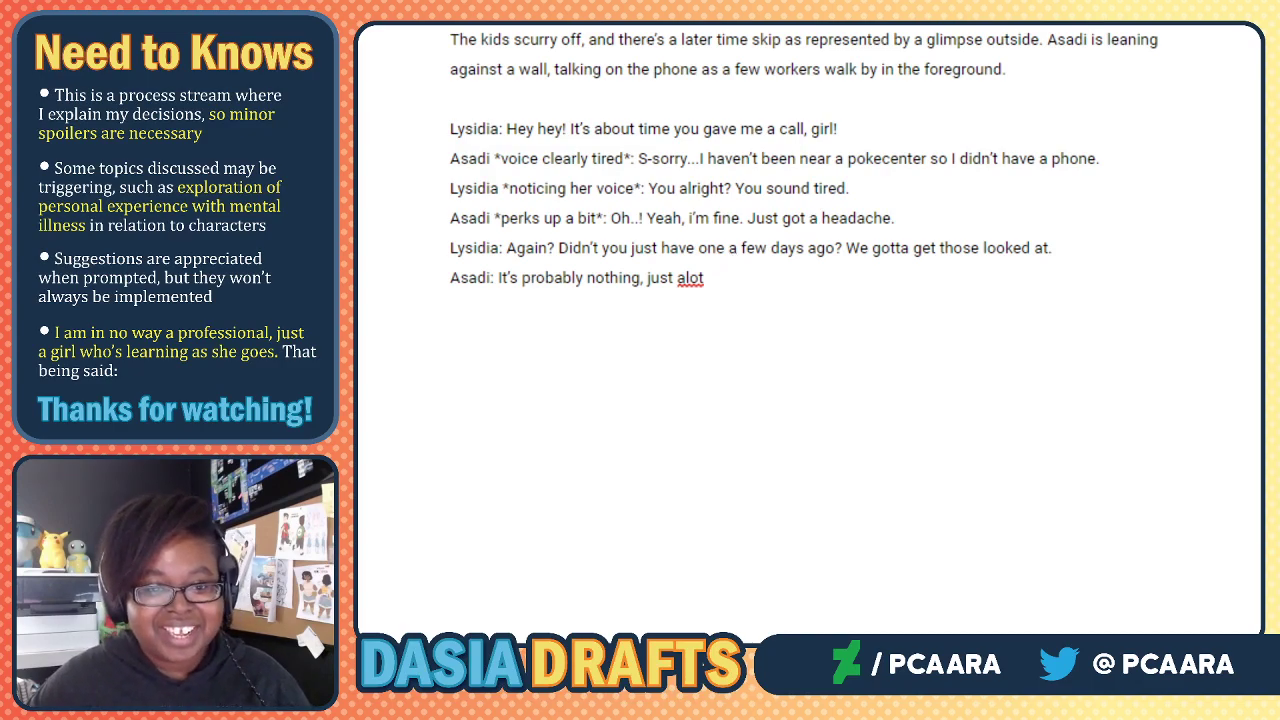
{"action": "left_click", "coordinate": [577, 277]}
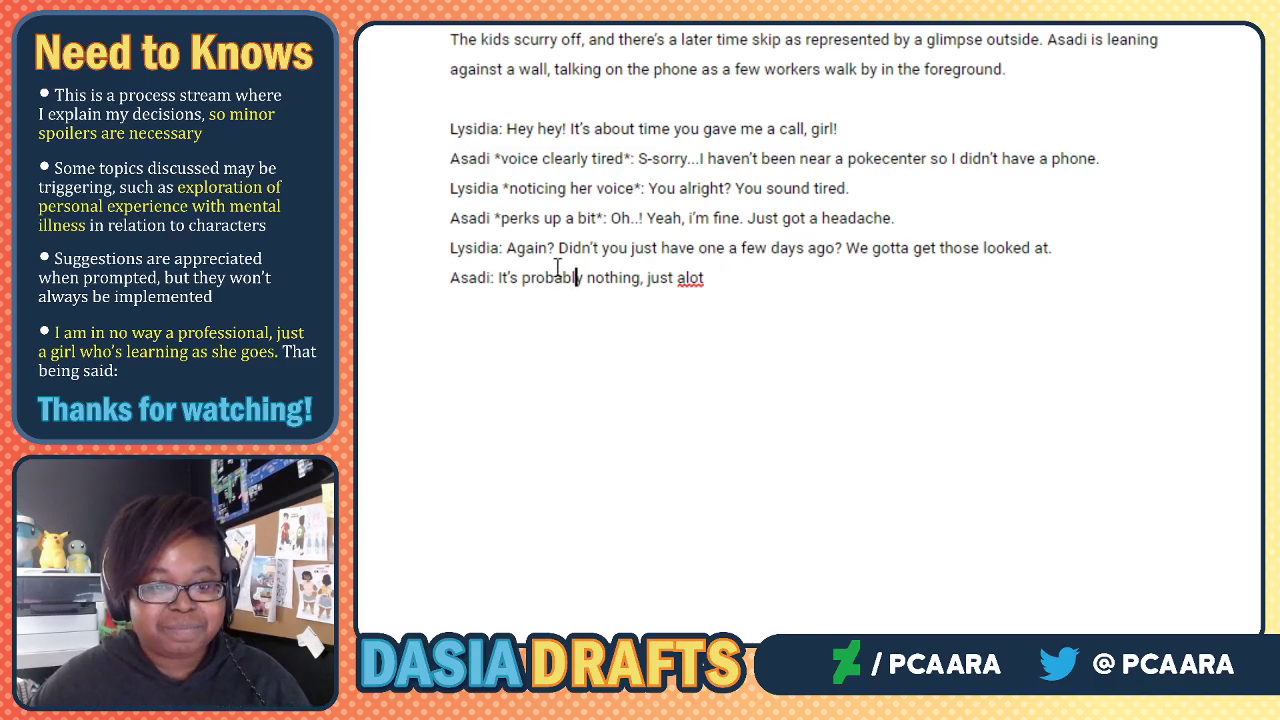
Continue Asadi's last line after "just alot" with "of stuff going on..".
{"action": "left_click", "coordinate": [740, 287]}
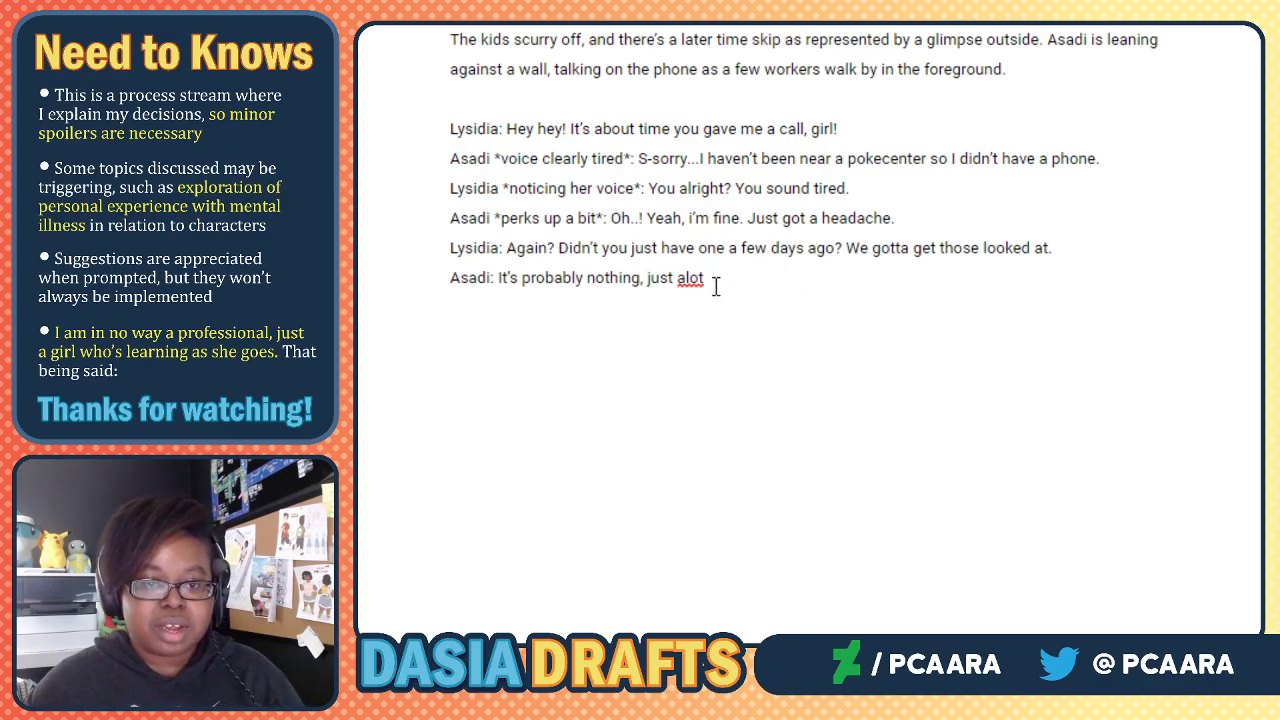
{"action": "type", "text": "of stuff going on"}
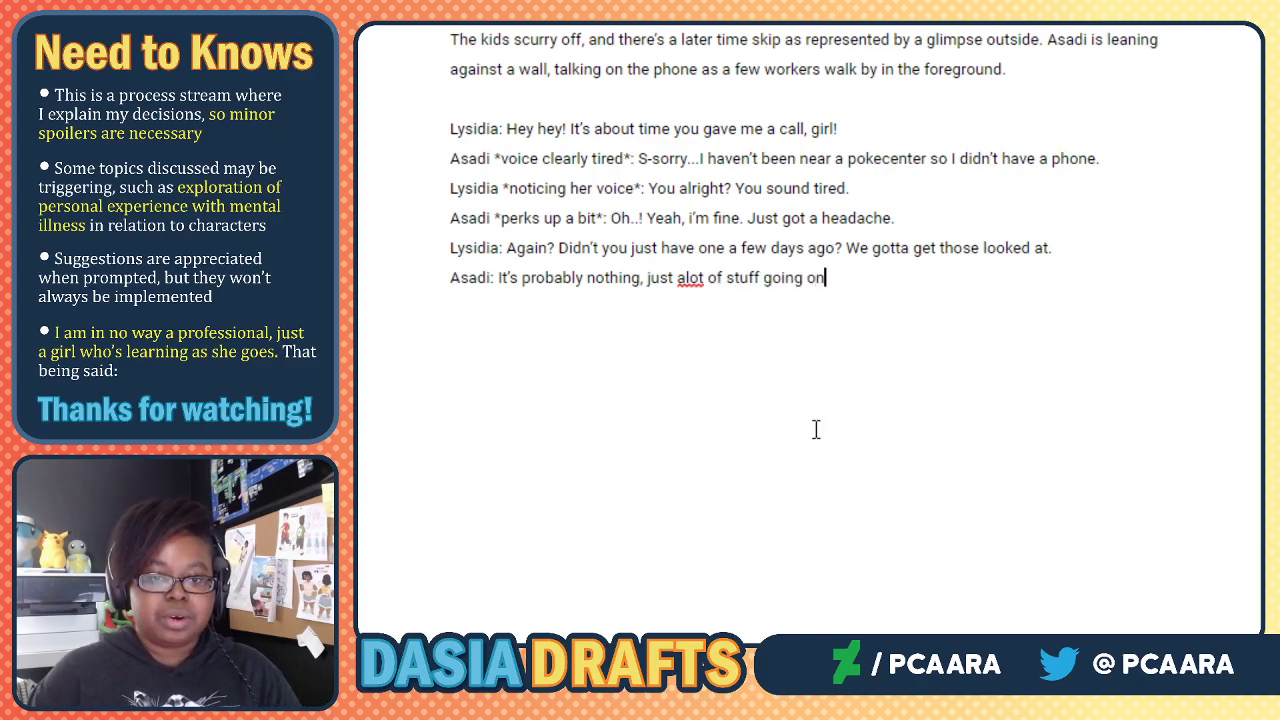
{"action": "type", "text": " the"}
{"action": "key", "text": "BackSpace"}
{"action": "key", "text": "BackSpace"}
{"action": "key", "text": "BackSpace"}
{"action": "key", "text": "BackSpace"}
{"action": "type", "text": ".."}
Start a new line with "Lysidia:" and add "Been kinda busy" to the end of Asadi's line above it.
{"action": "key", "text": "Return"}
{"action": "type", "text": "Lysidia:"}
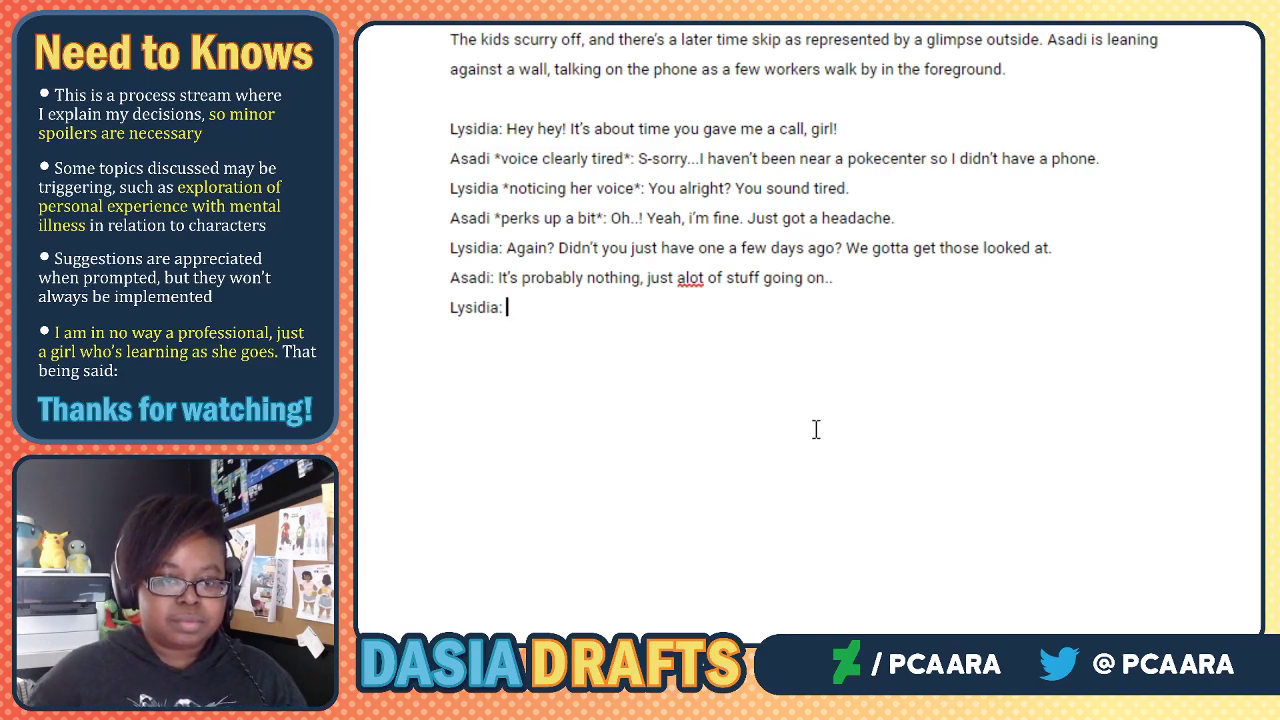
{"action": "left_click", "coordinate": [861, 284]}
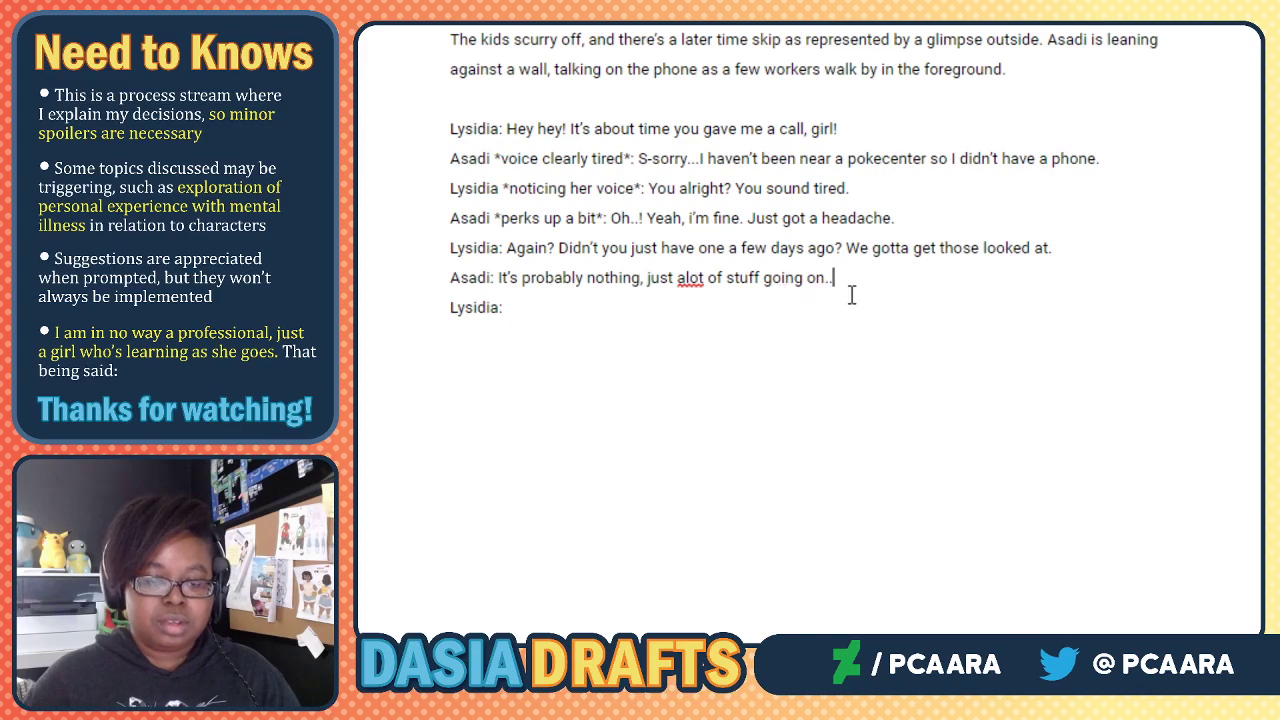
{"action": "type", "text": "Been kinda busy"}
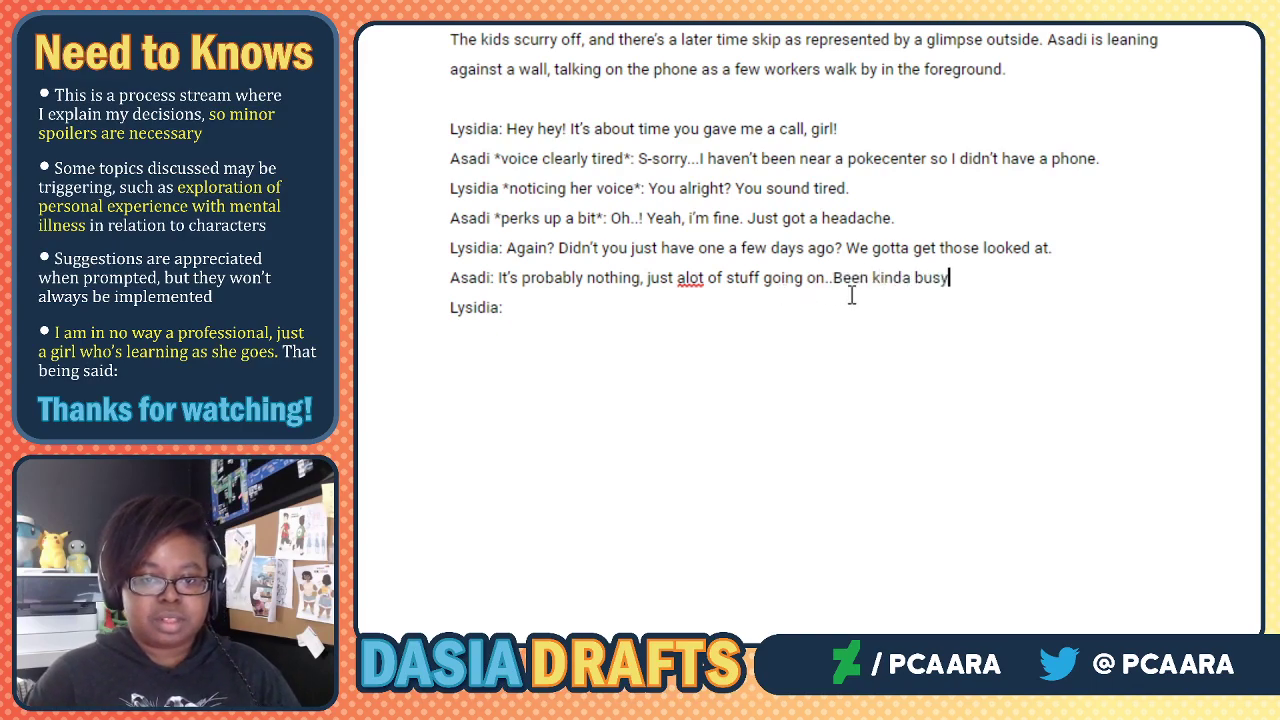
Write "Oh yeah that would explain--actually, you know" as Lysidia's reply on the last line.
{"action": "left_click", "coordinate": [788, 313]}
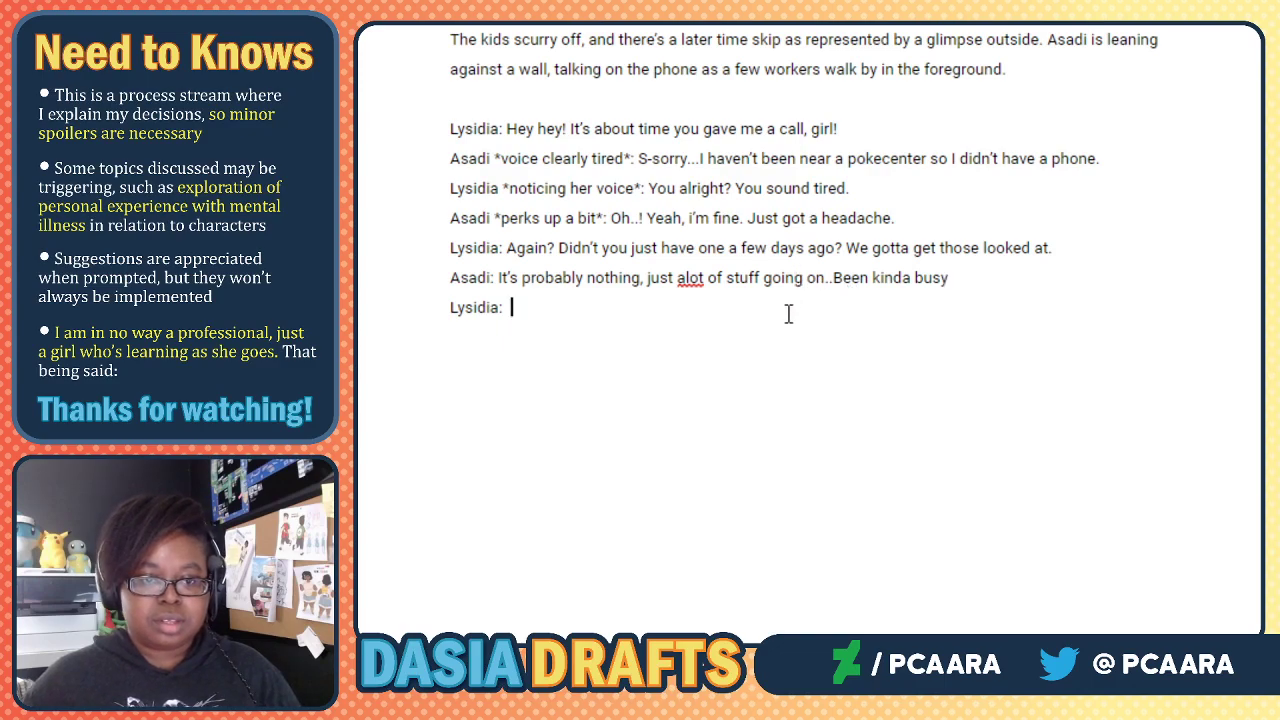
{"action": "key", "text": "BackSpace"}
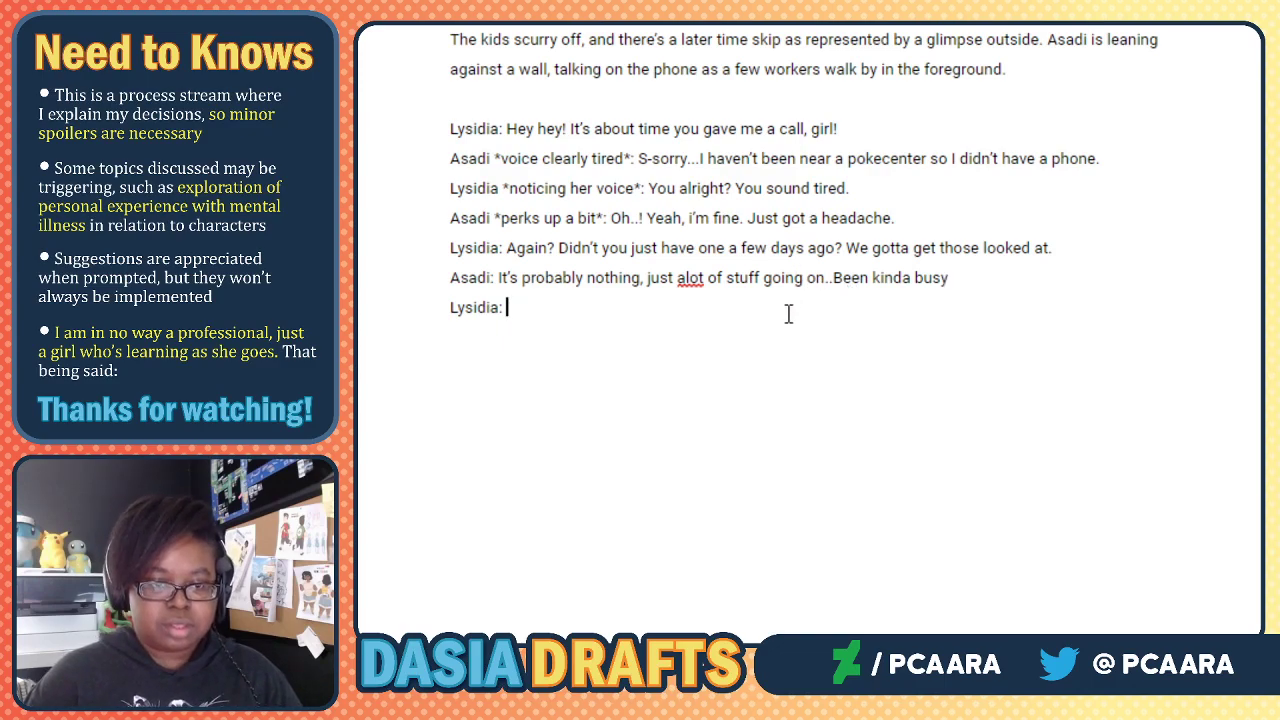
{"action": "type", "text": "O"}
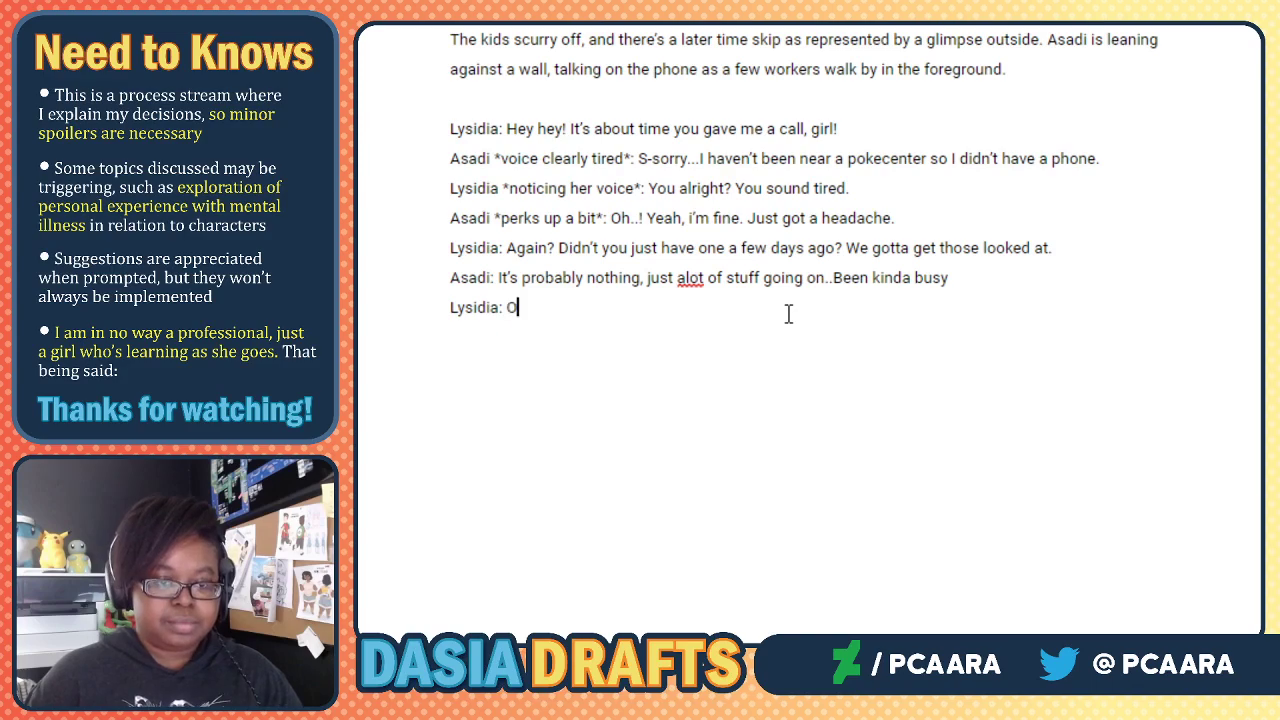
{"action": "type", "text": "h yeah that would "}
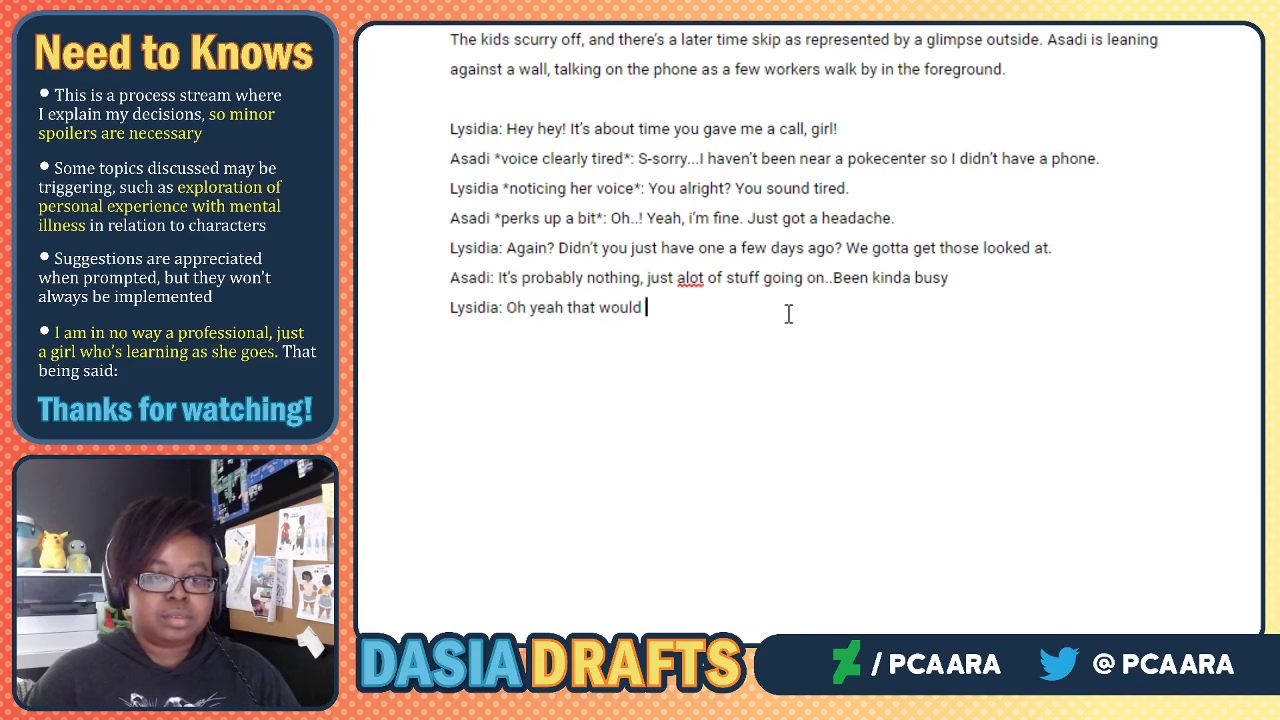
{"action": "type", "text": "explain--"}
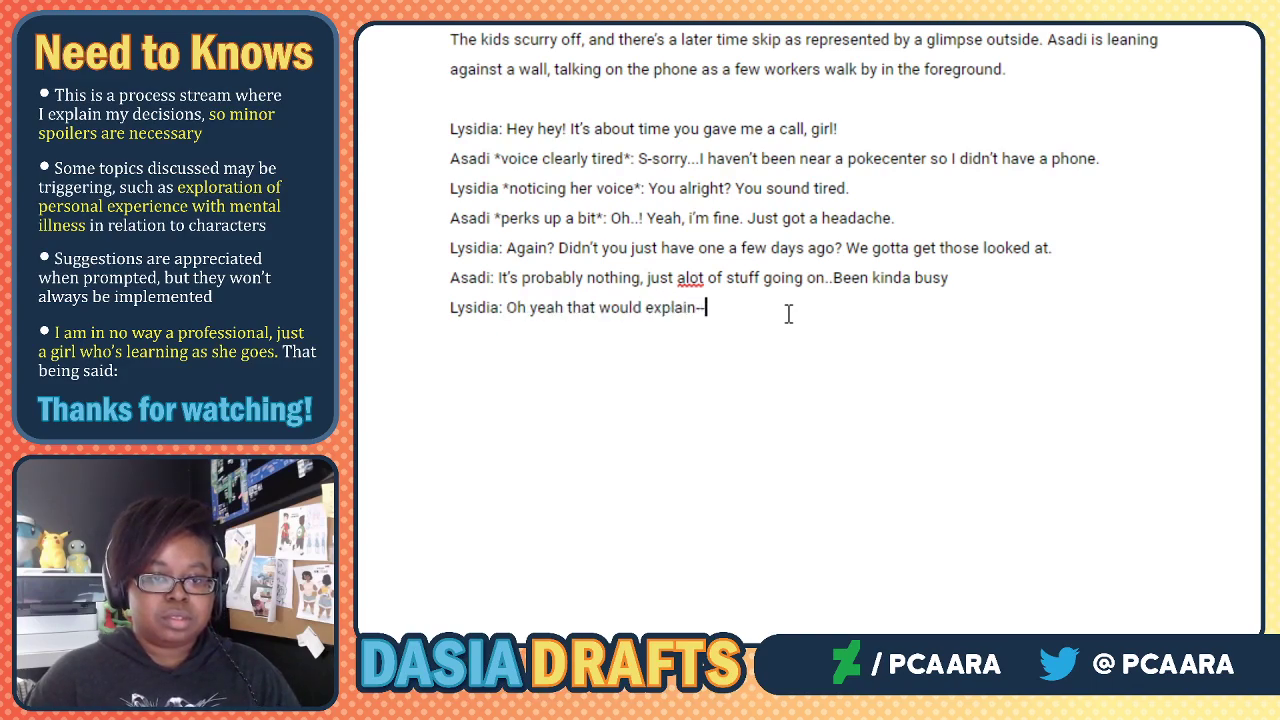
{"action": "type", "text": "actually"}
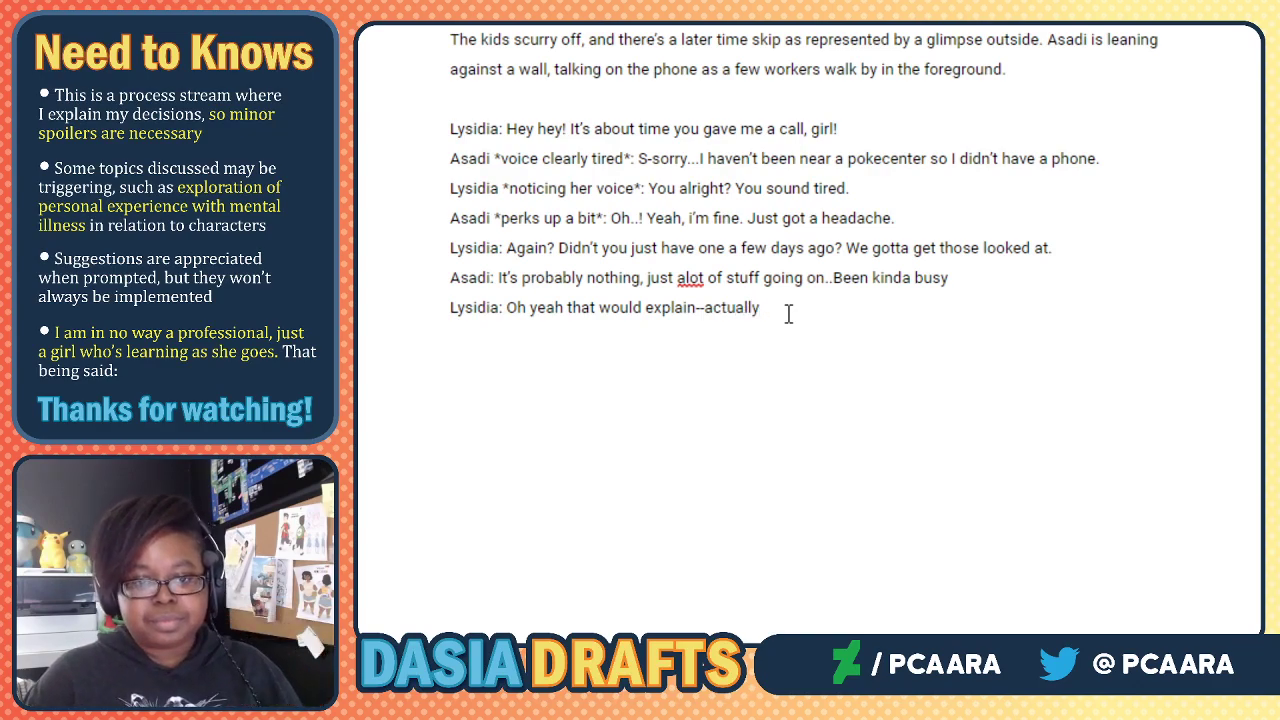
{"action": "type", "text": ", you know"}
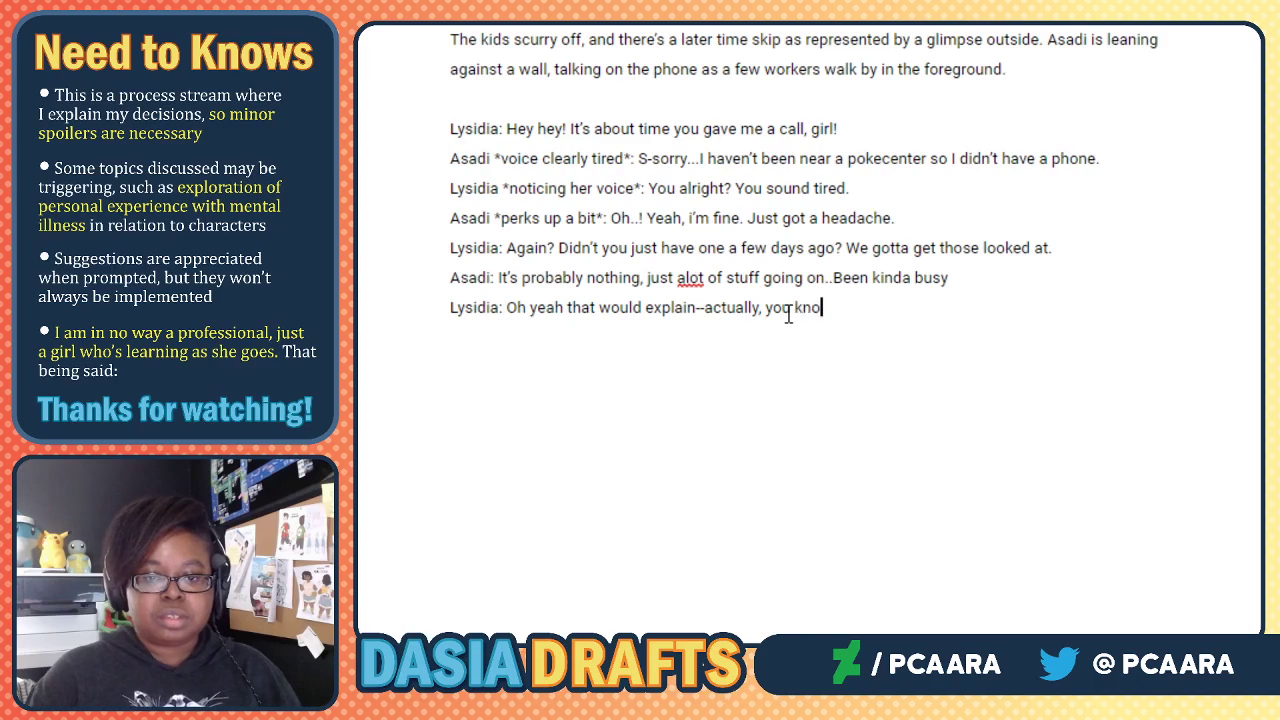
Replace everything after "Oh yeah" in Lysidia's last line with "I know you have. Actually I".
{"action": "key", "text": "BackSpace"}
{"action": "key", "text": "BackSpace"}
{"action": "key", "text": "BackSpace"}
{"action": "key", "text": "BackSpace"}
{"action": "key", "text": "BackSpace"}
{"action": "key", "text": "BackSpace"}
{"action": "key", "text": "BackSpace"}
{"action": "key", "text": "BackSpace"}
{"action": "key", "text": "BackSpace"}
{"action": "key", "text": "BackSpace"}
{"action": "key", "text": "BackSpace"}
{"action": "key", "text": "BackSpace"}
{"action": "key", "text": "BackSpace"}
{"action": "key", "text": "BackSpace"}
{"action": "key", "text": "BackSpace"}
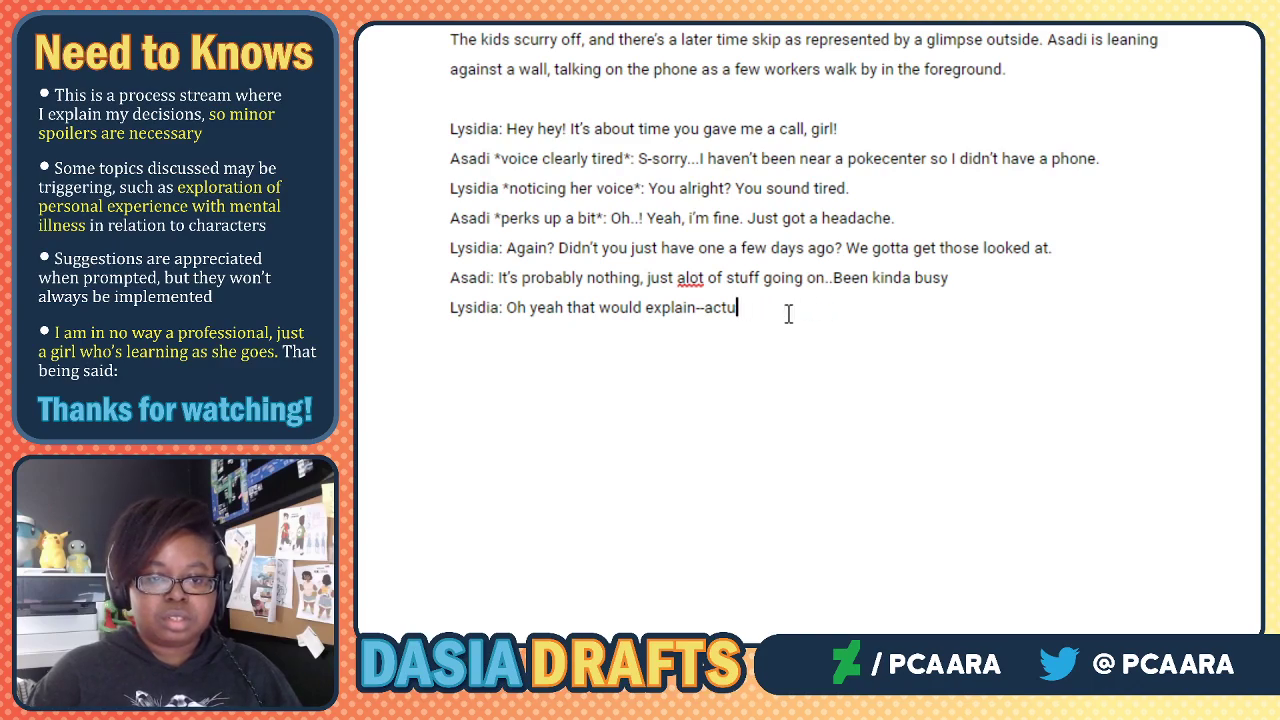
{"action": "key", "text": "BackSpace"}
{"action": "key", "text": "BackSpace"}
{"action": "key", "text": "BackSpace"}
{"action": "key", "text": "BackSpace"}
{"action": "key", "text": "BackSpace"}
{"action": "key", "text": "BackSpace"}
{"action": "key", "text": "BackSpace"}
{"action": "key", "text": "BackSpace"}
{"action": "key", "text": "BackSpace"}
{"action": "key", "text": "BackSpace"}
{"action": "key", "text": "BackSpace"}
{"action": "key", "text": "BackSpace"}
{"action": "key", "text": "BackSpace"}
{"action": "key", "text": "BackSpace"}
{"action": "key", "text": "BackSpace"}
{"action": "key", "text": "BackSpace"}
{"action": "key", "text": "BackSpace"}
{"action": "key", "text": "BackSpace"}
{"action": "key", "text": "BackSpace"}
{"action": "key", "text": "BackSpace"}
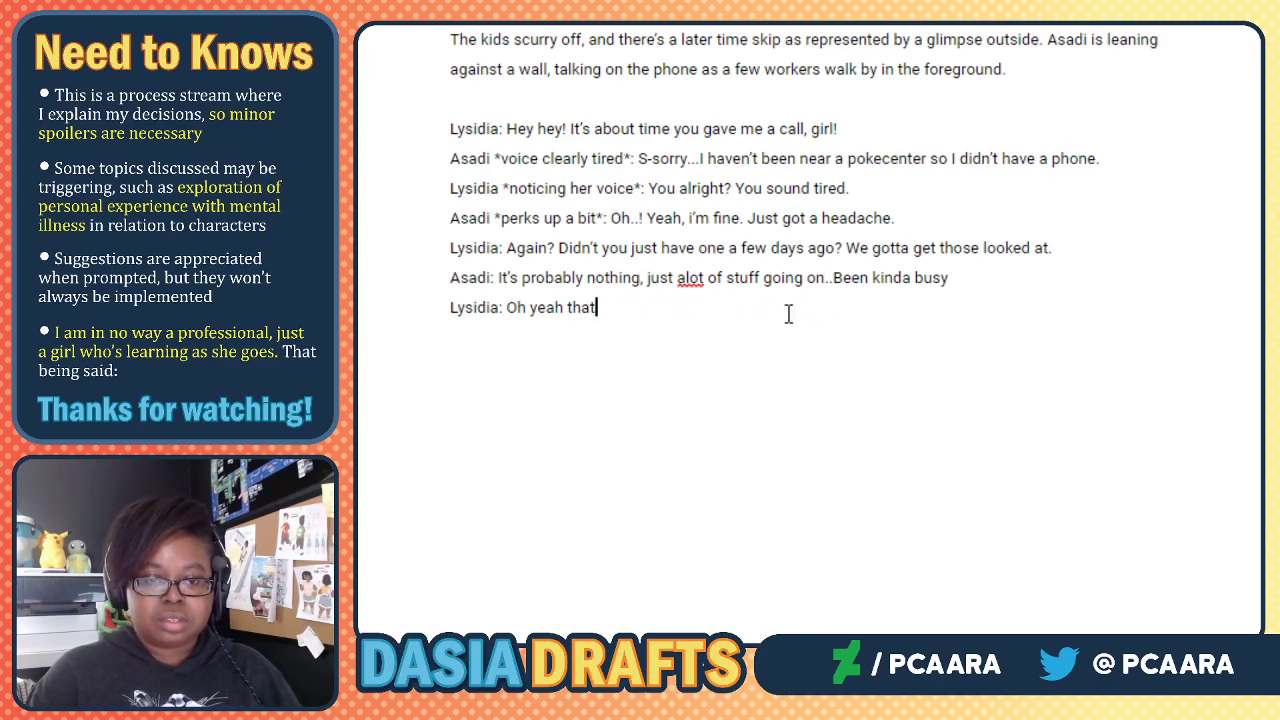
{"action": "key", "text": "BackSpace"}
{"action": "type", "text": "I know you hav"}
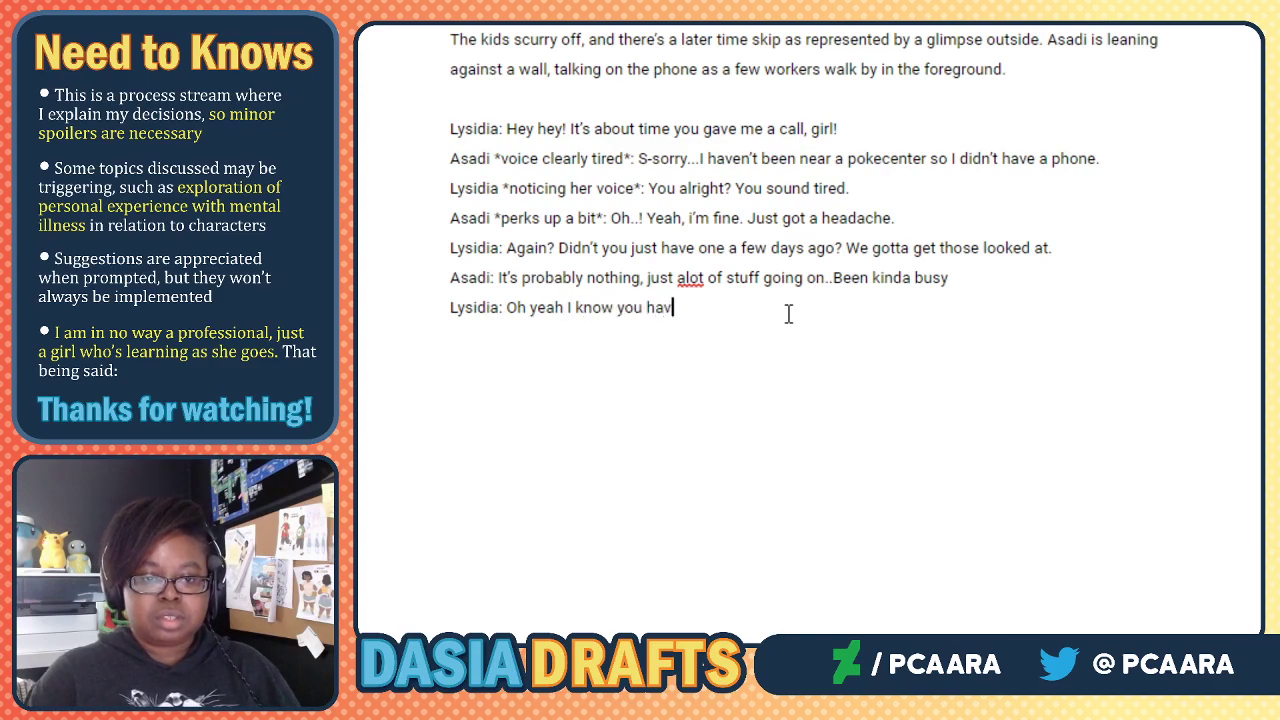
{"action": "type", "text": "e. ACtu"}
{"action": "key", "text": "BackSpace"}
{"action": "key", "text": "BackSpace"}
{"action": "key", "text": "BackSpace"}
{"action": "type", "text": "ct"}
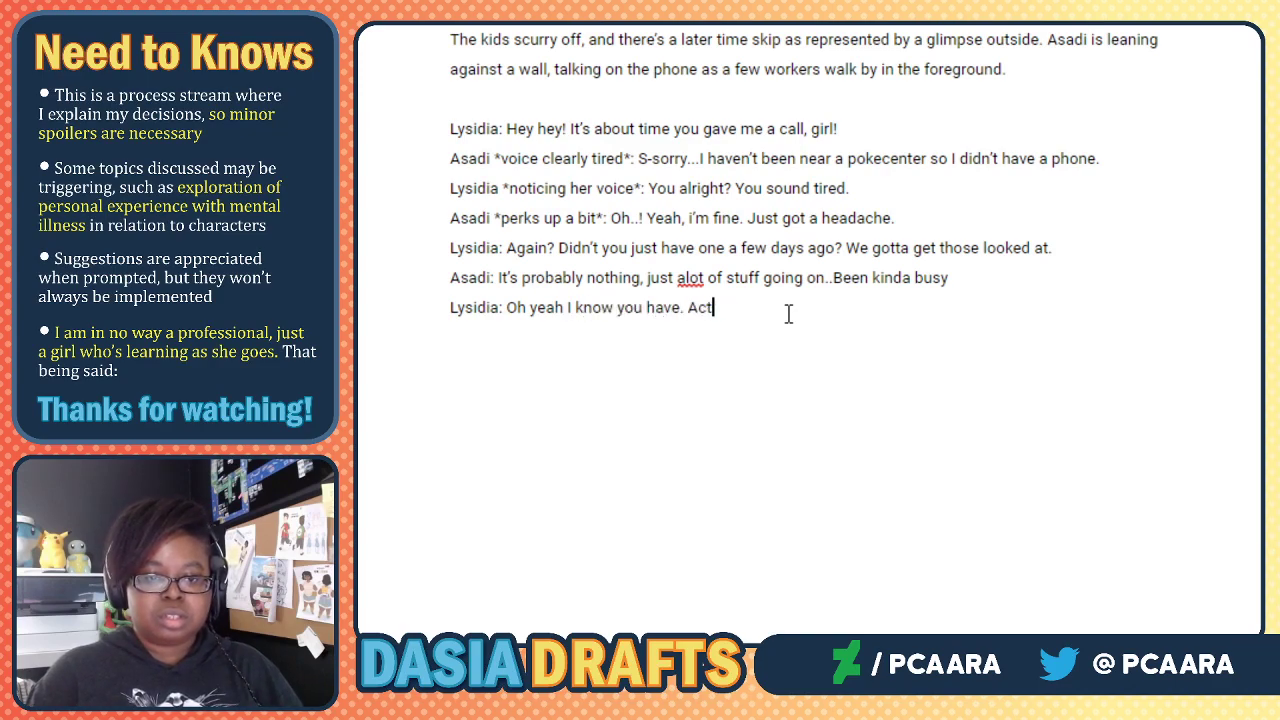
{"action": "type", "text": "ually I"}
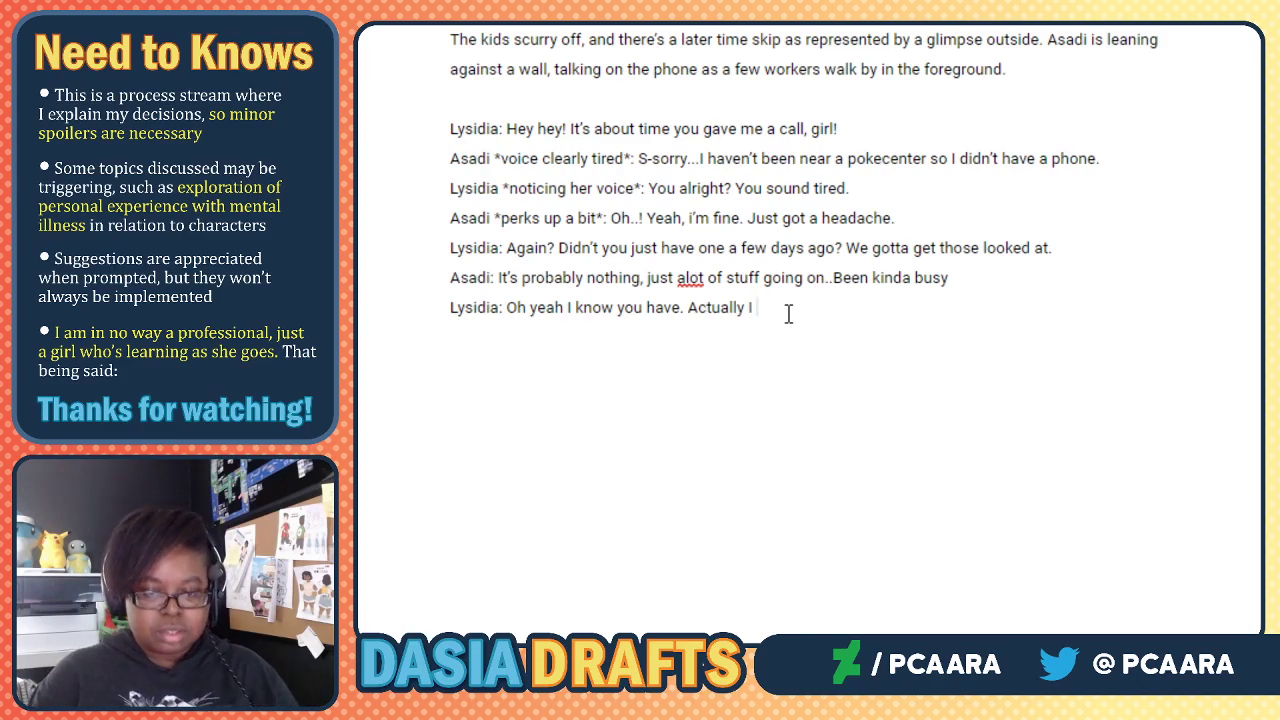
Replace "Actually I" at the end of Lysidia's last line with "It seems like you've been gone forever but its".
{"action": "key", "text": "BackSpace"}
{"action": "key", "text": "BackSpace"}
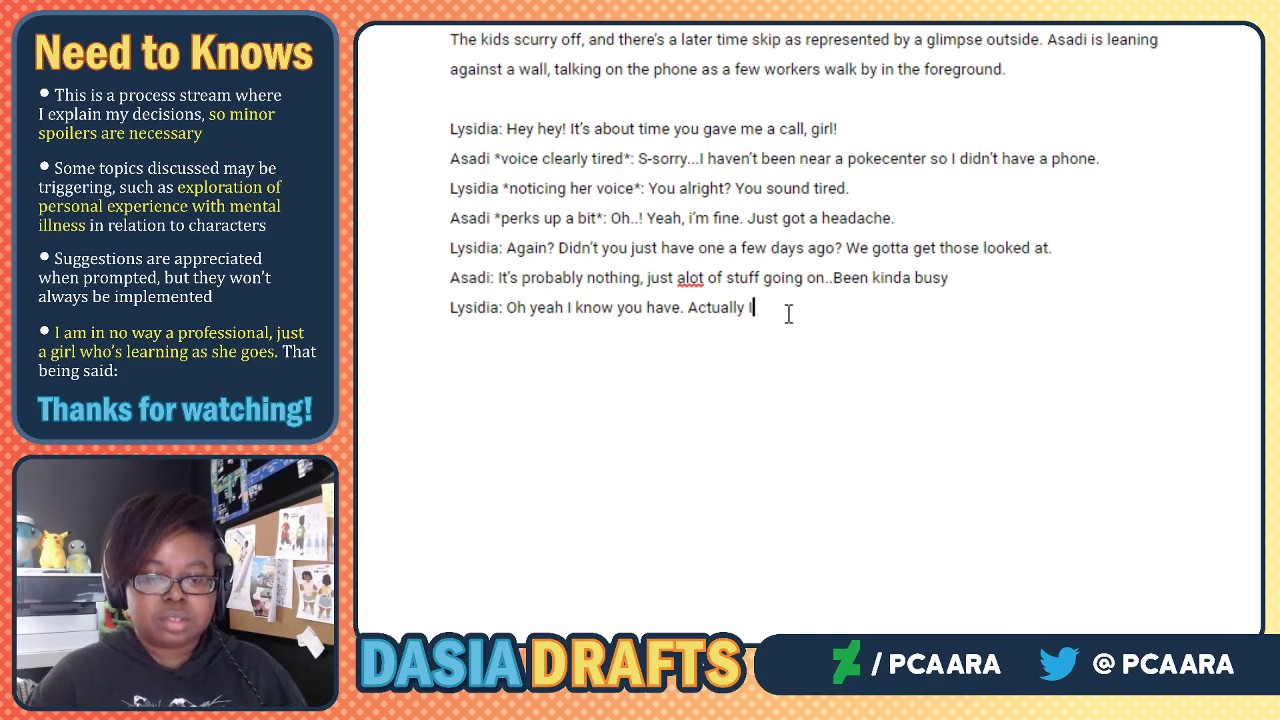
{"action": "key", "text": "BackSpace"}
{"action": "key", "text": "BackSpace"}
{"action": "key", "text": "BackSpace"}
{"action": "key", "text": "BackSpace"}
{"action": "key", "text": "BackSpace"}
{"action": "key", "text": "BackSpace"}
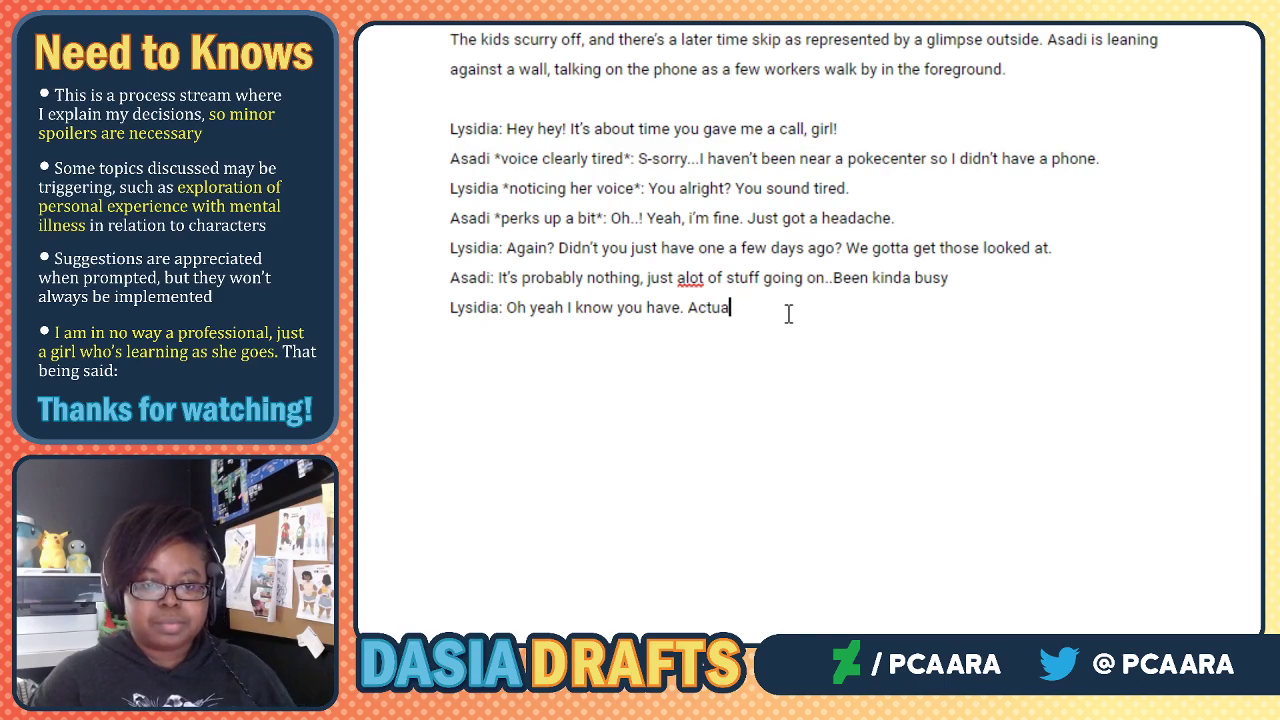
{"action": "key", "text": "BackSpace"}
{"action": "key", "text": "BackSpace"}
{"action": "key", "text": "BackSpace"}
{"action": "type", "text": "It"}
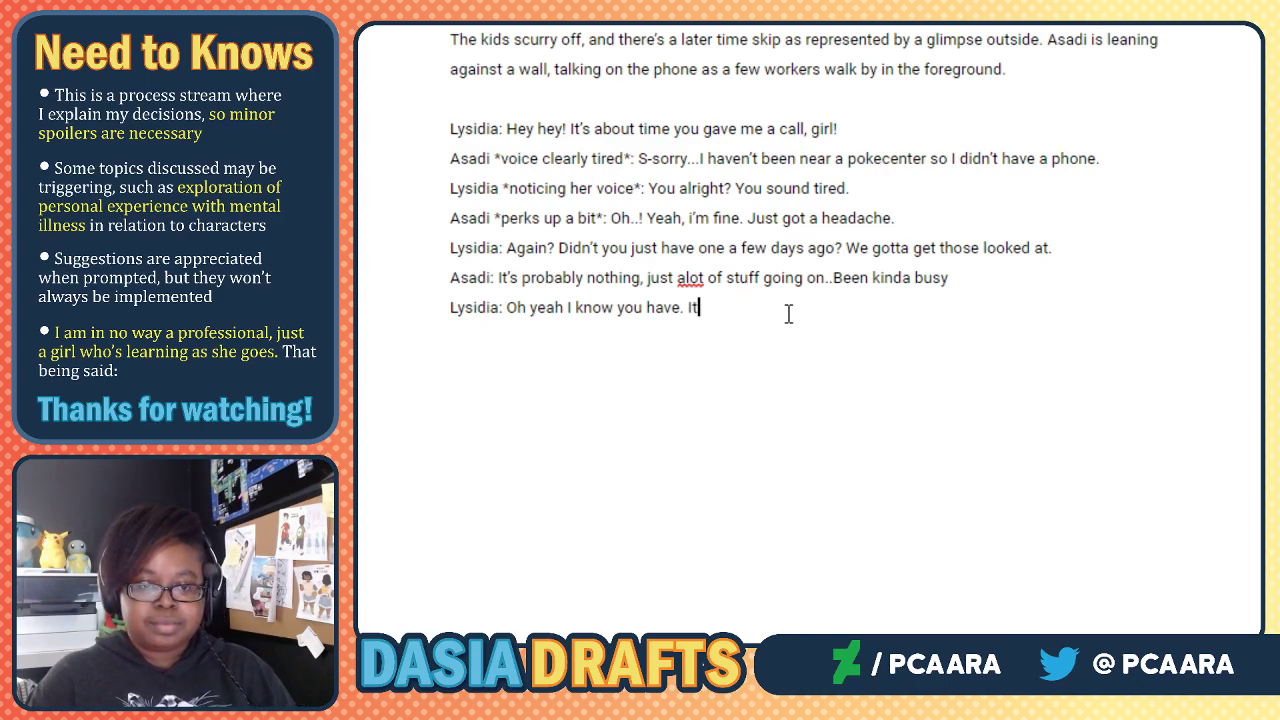
{"action": "type", "text": " seem"}
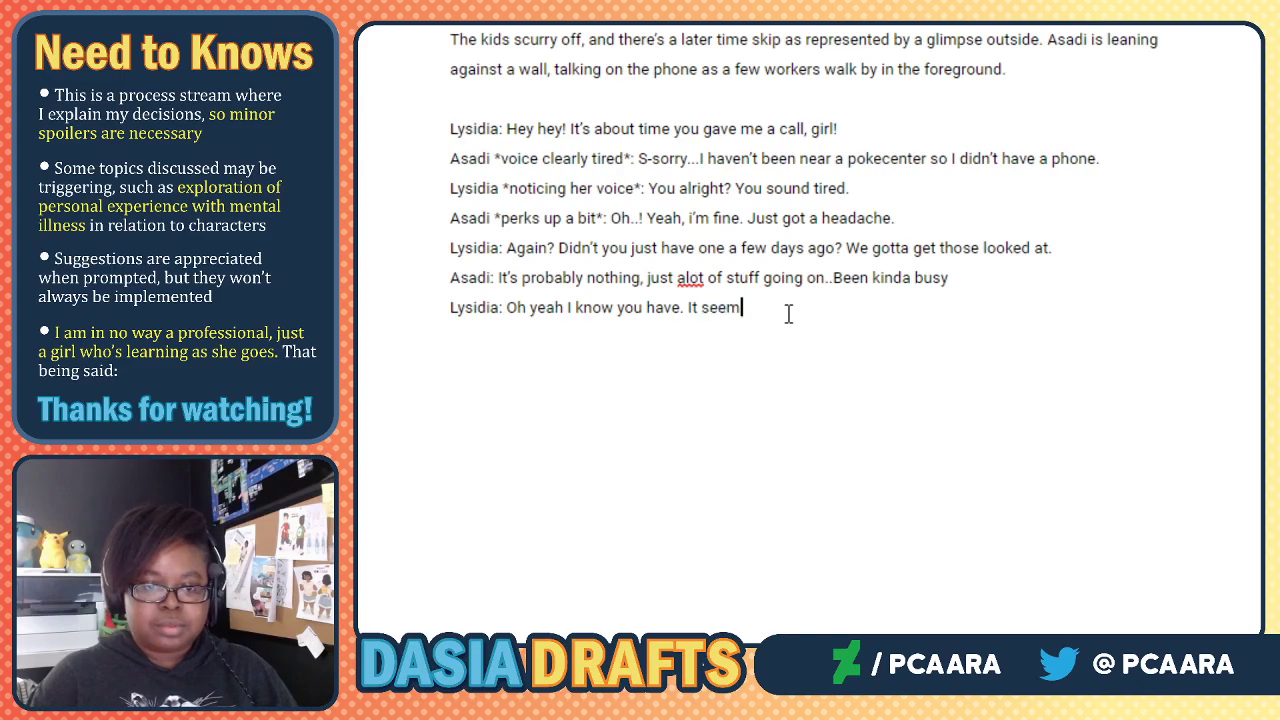
{"action": "type", "text": "s like you'v"}
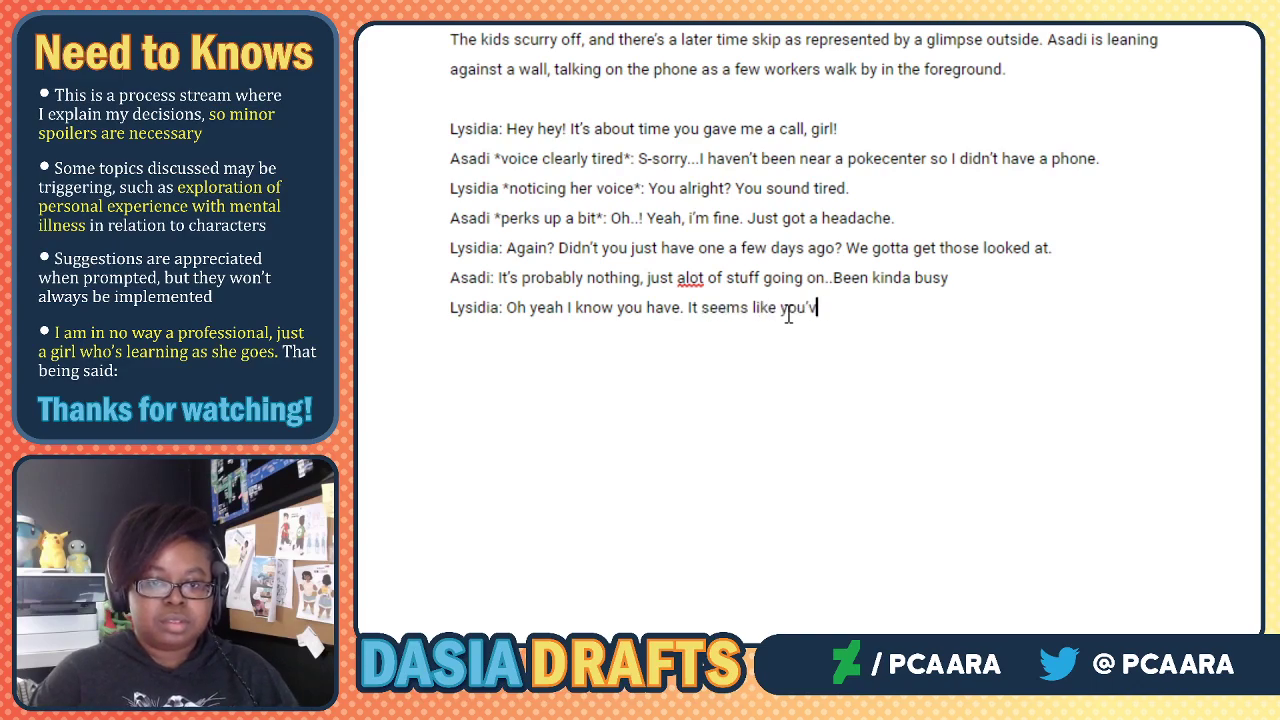
{"action": "type", "text": "e been gone fore"}
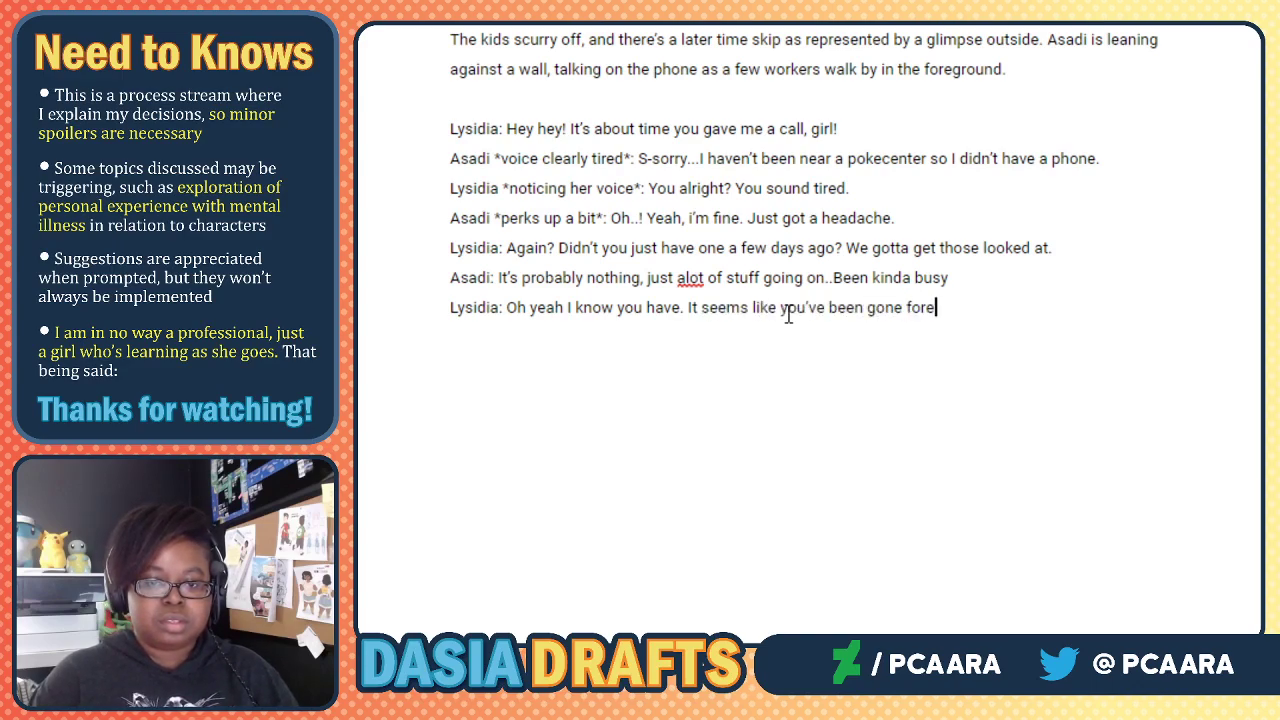
{"action": "type", "text": "ver but its"}
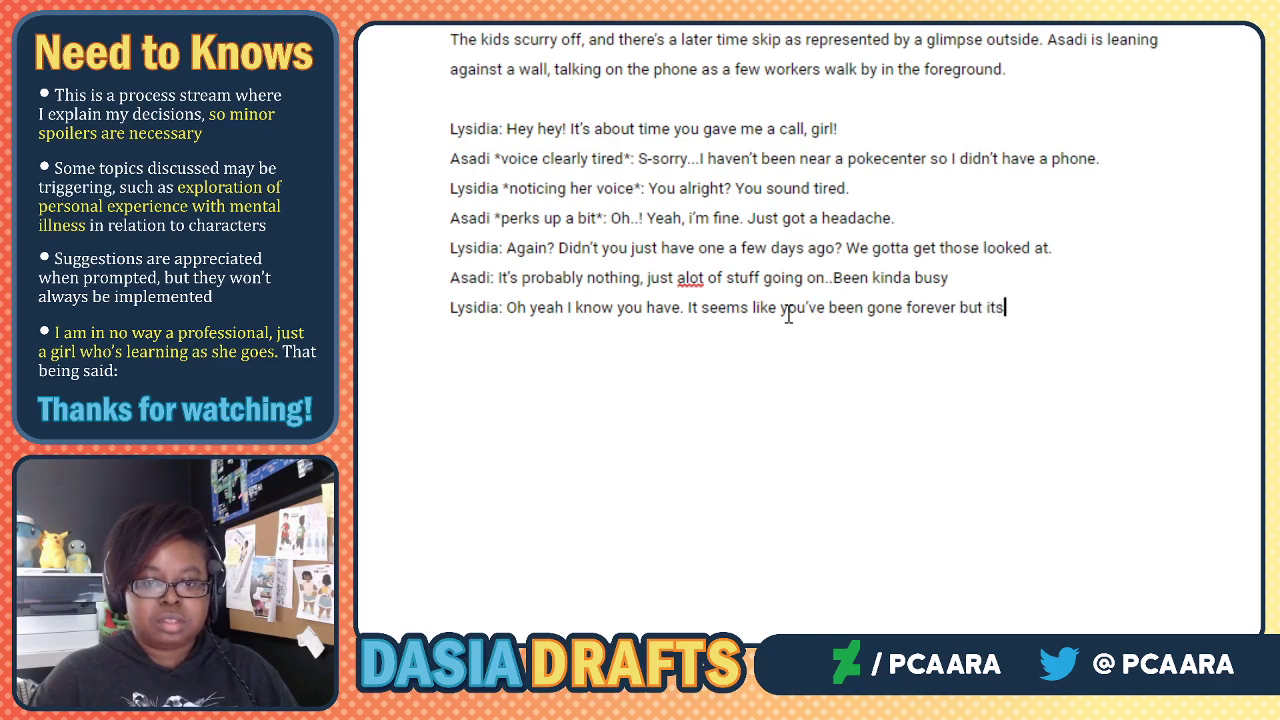
Correct "its" to "it's" and finish Lysidia's line with "only been a week or so.".
{"action": "key", "text": "BackSpace"}
{"action": "type", "text": "'s only been "}
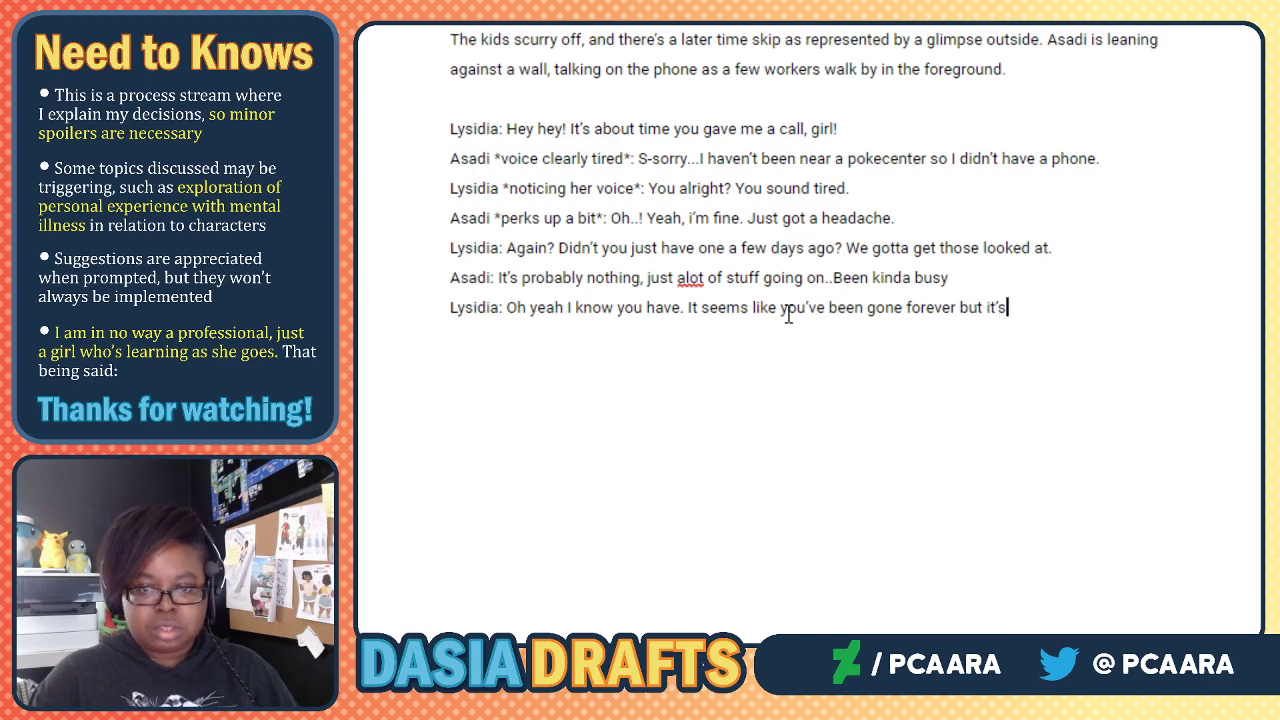
{"action": "type", "text": "a wee"}
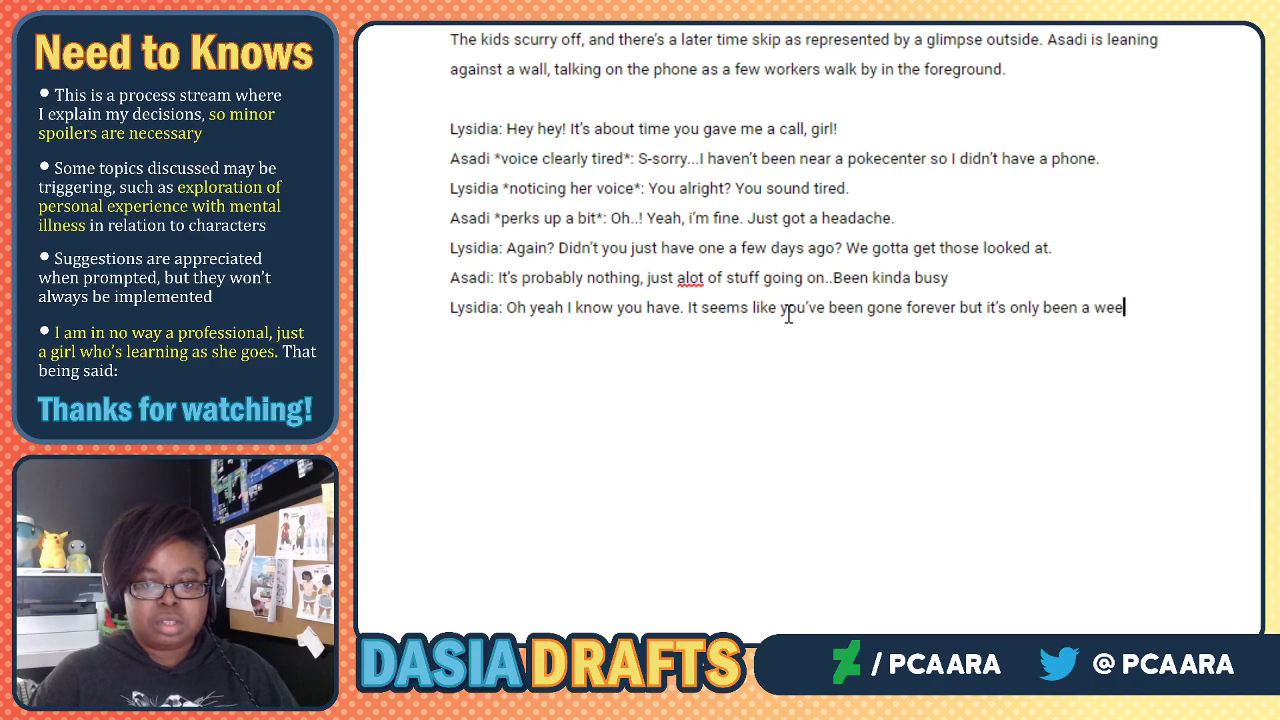
{"action": "type", "text": "k or so."}
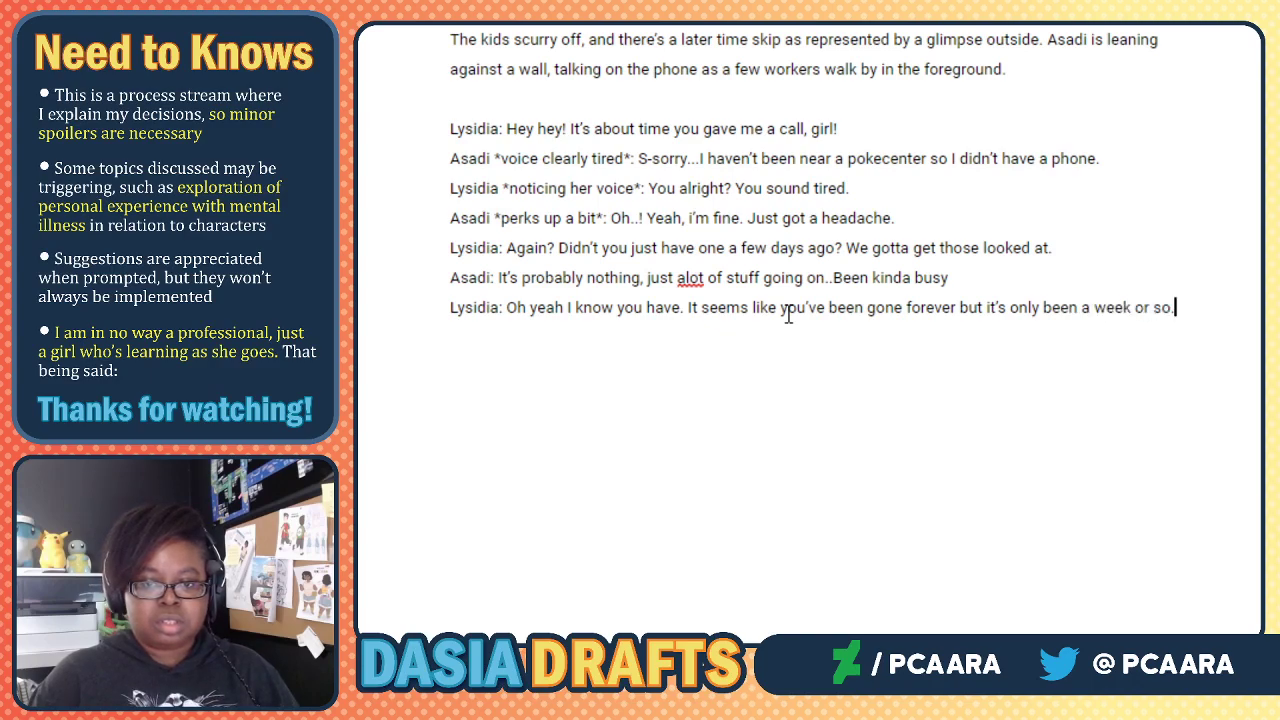
{"action": "key", "text": "Return"}
{"action": "key", "text": "BackSpace"}
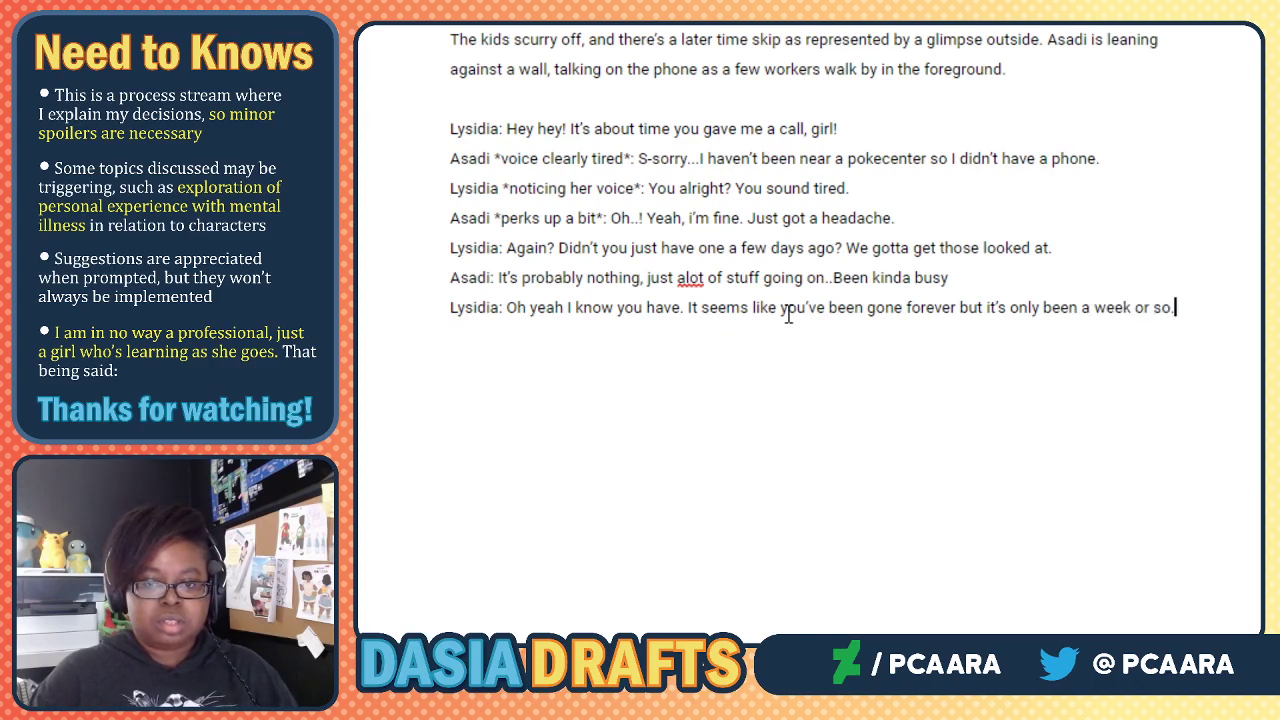
Add a new line for Asadi reading "Asadi: Really..? OH yeah I guess it has..".
{"action": "key", "text": "Return"}
{"action": "type", "text": "Asa"}
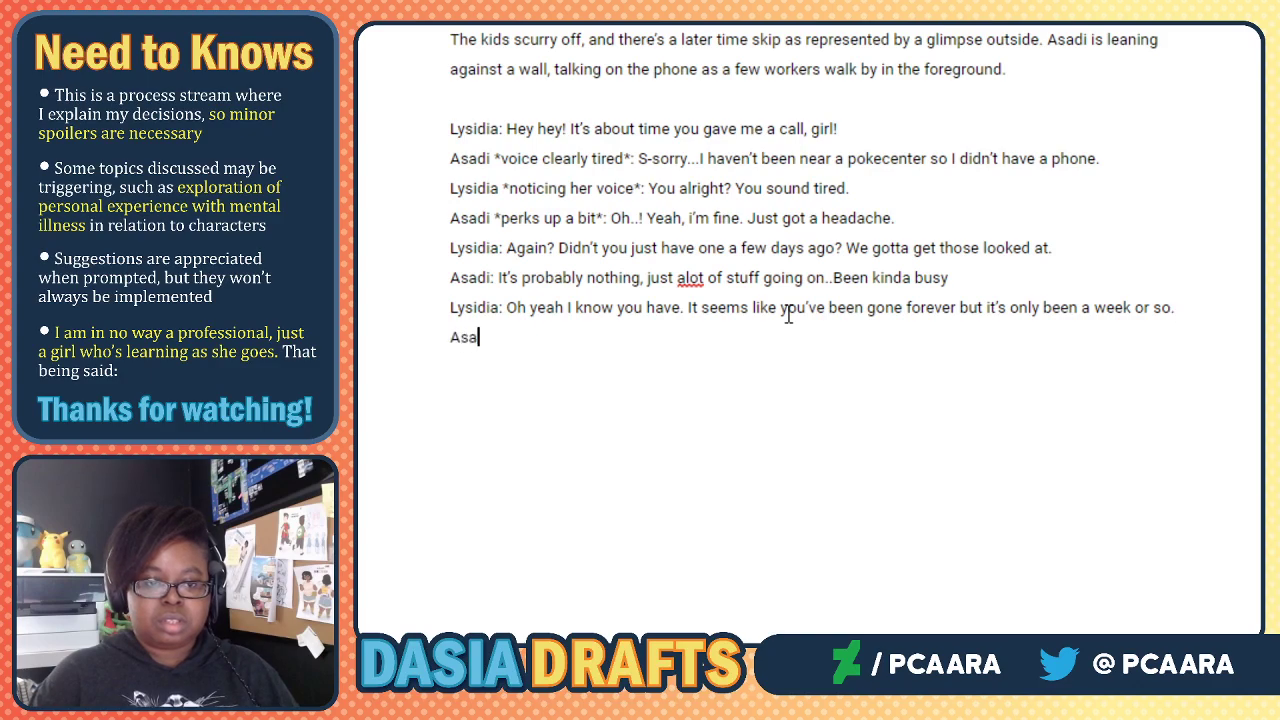
{"action": "type", "text": "di: Really..? OH yeah I guess it has.."}
Add Lysidia's reply on a new line: "Lysidia: Yup. And actually, about that--wait, you know what, i'll t".
{"action": "key", "text": "Return"}
{"action": "type", "text": "Lysidia"}
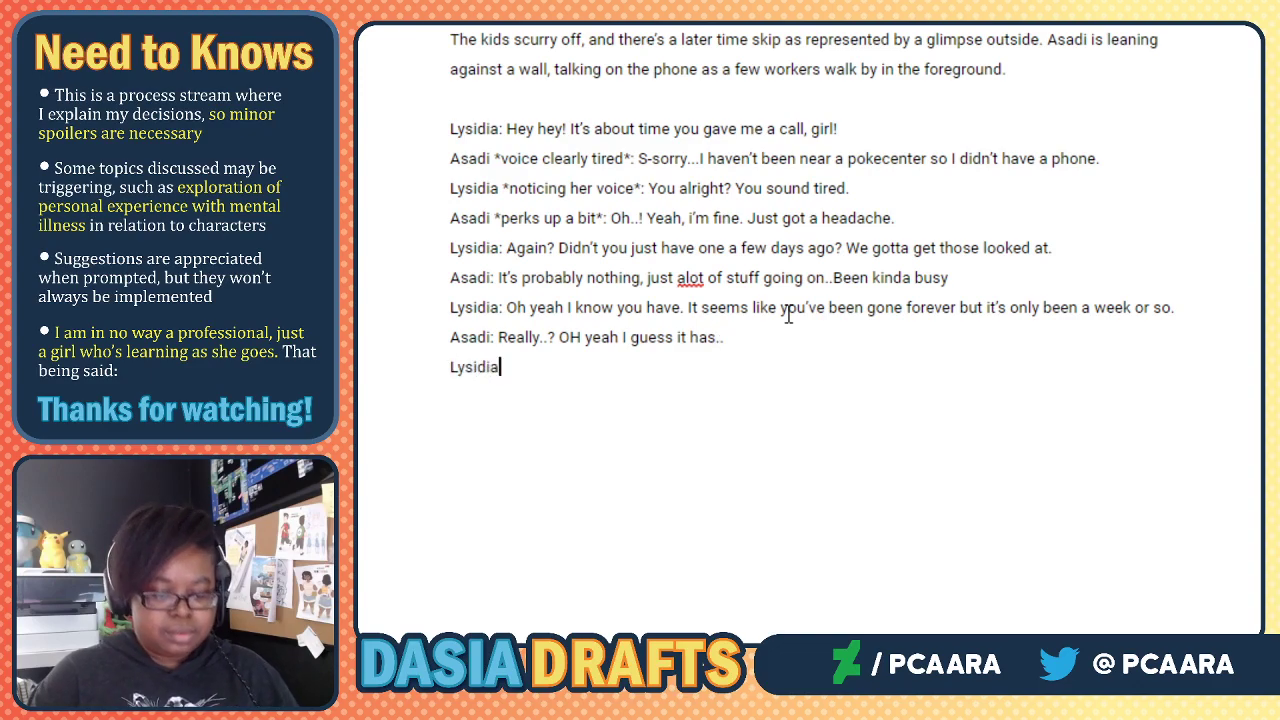
{"action": "type", "text": ": Y"}
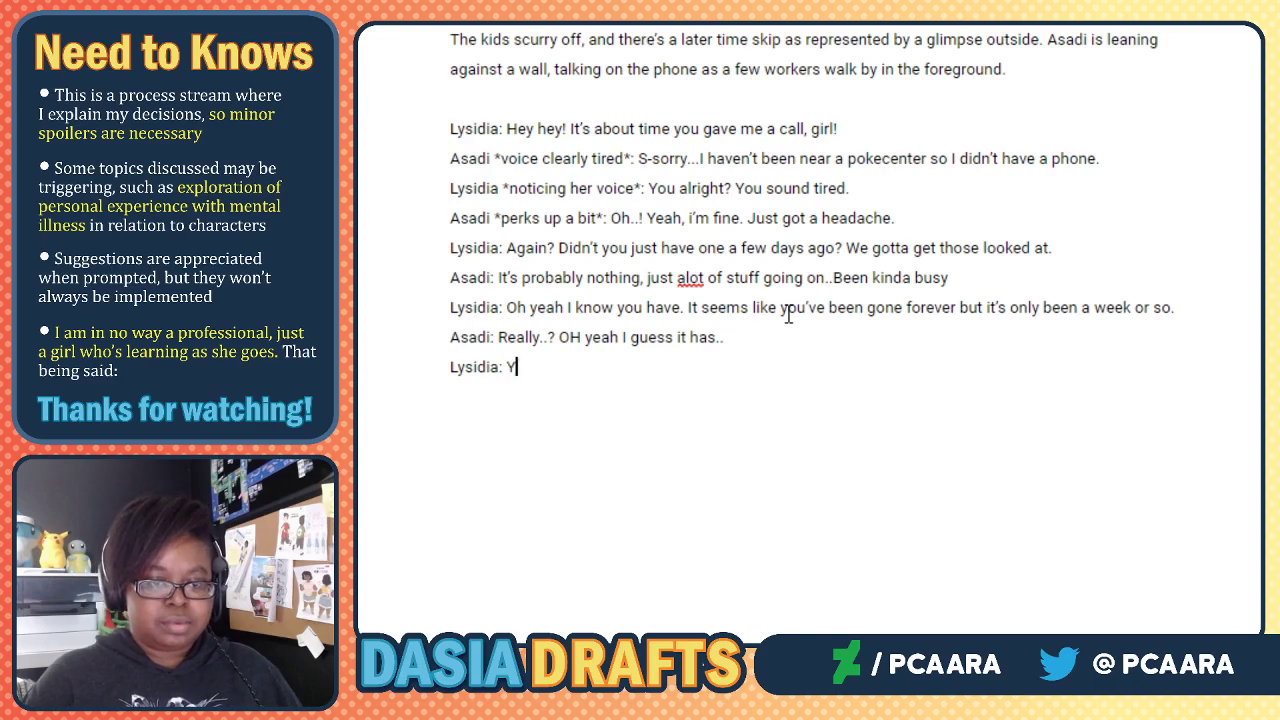
{"action": "type", "text": "up. And act"}
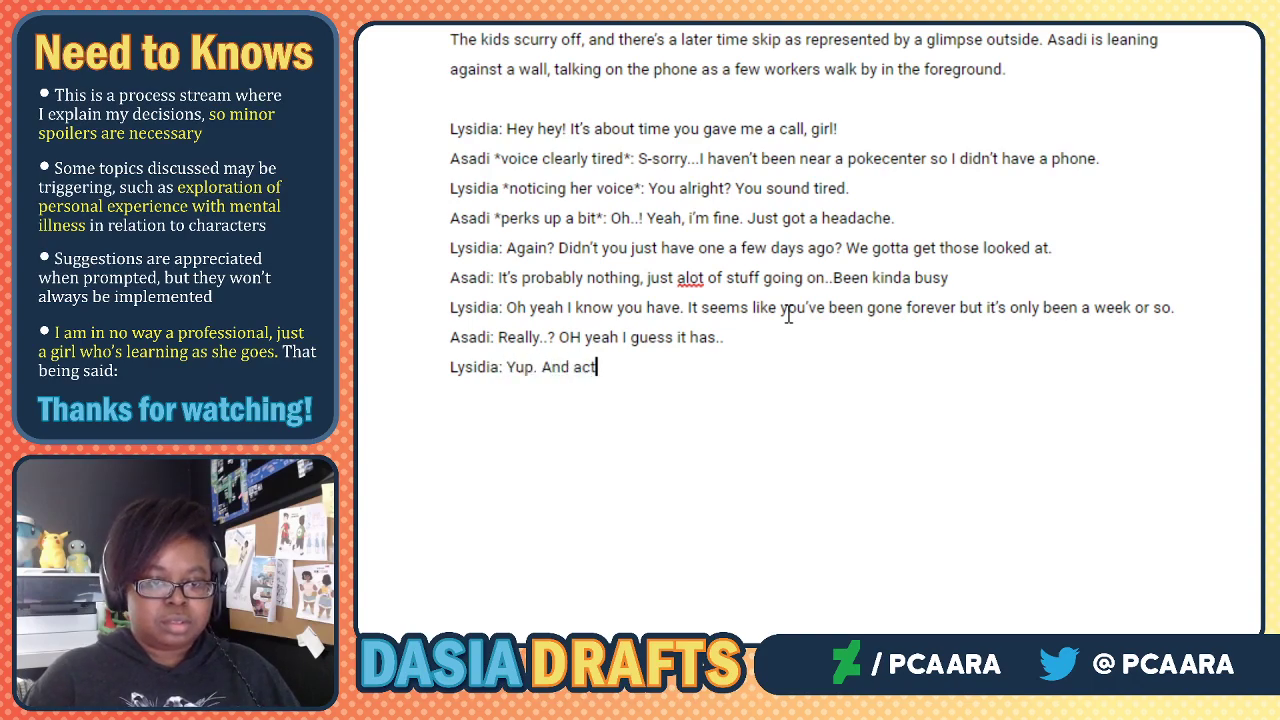
{"action": "type", "text": "ually, about that-"}
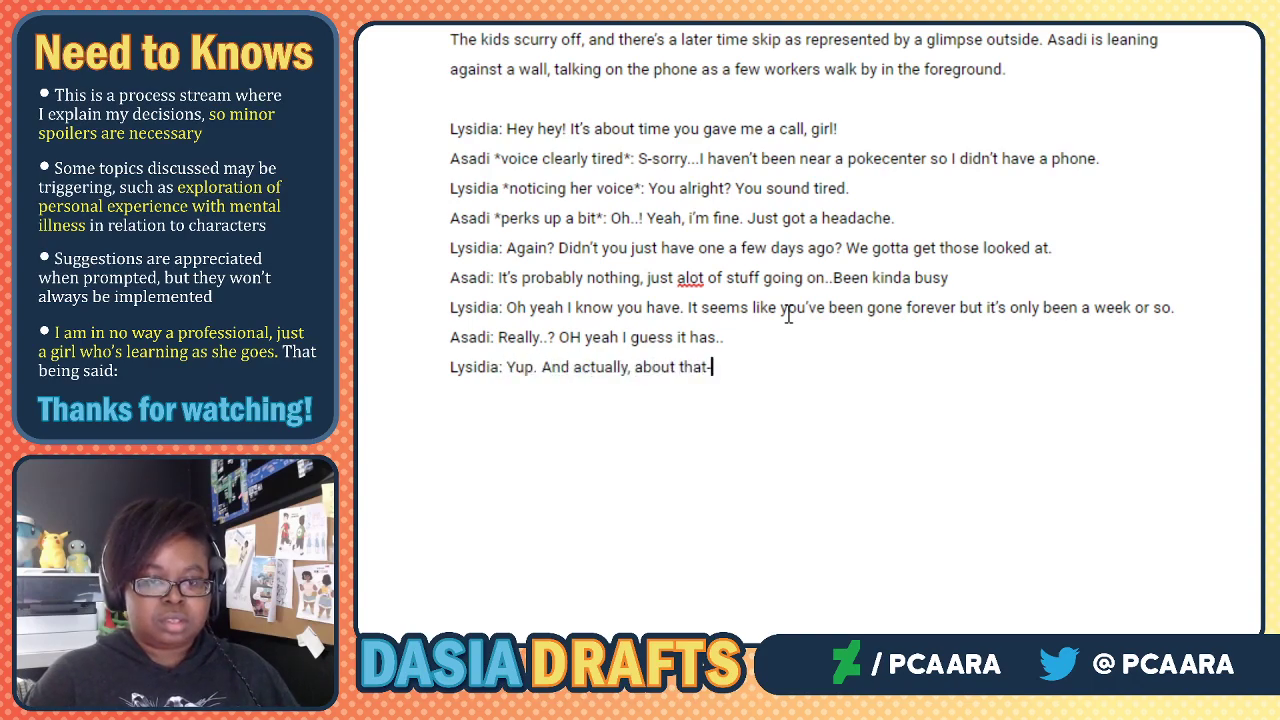
{"action": "type", "text": "-wait, you"}
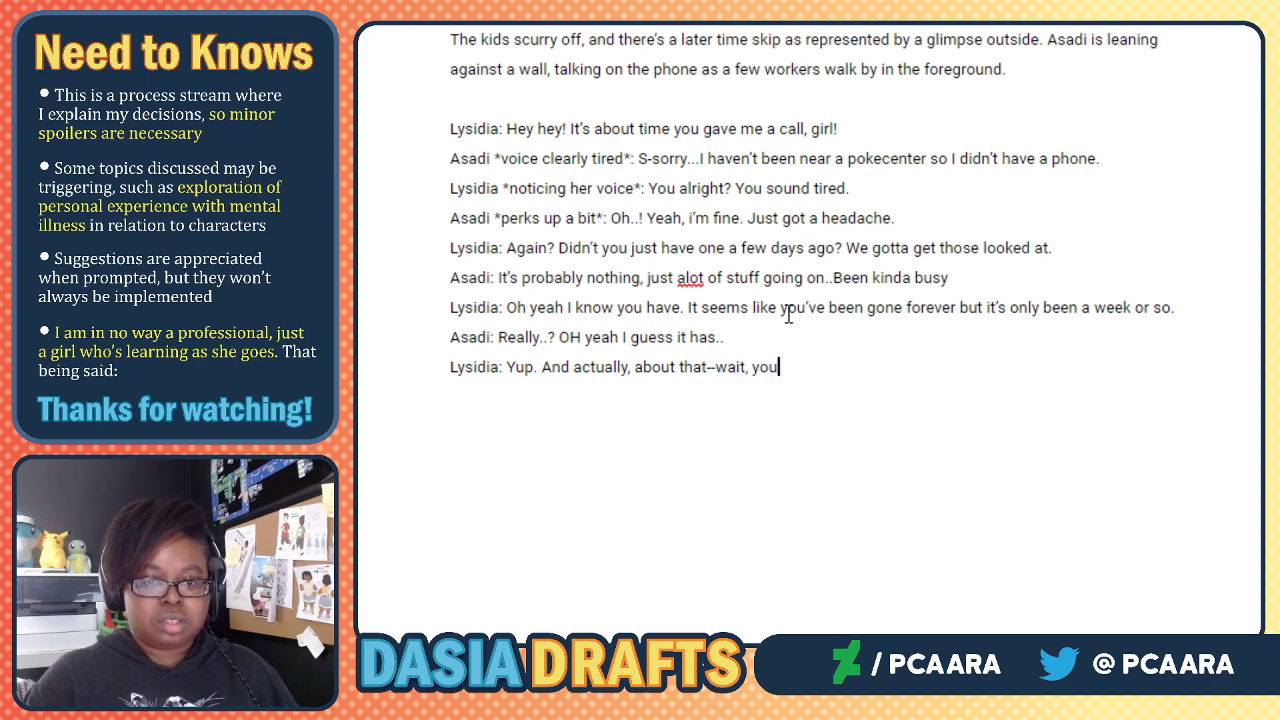
{"action": "type", "text": " know what, i'll tell"}
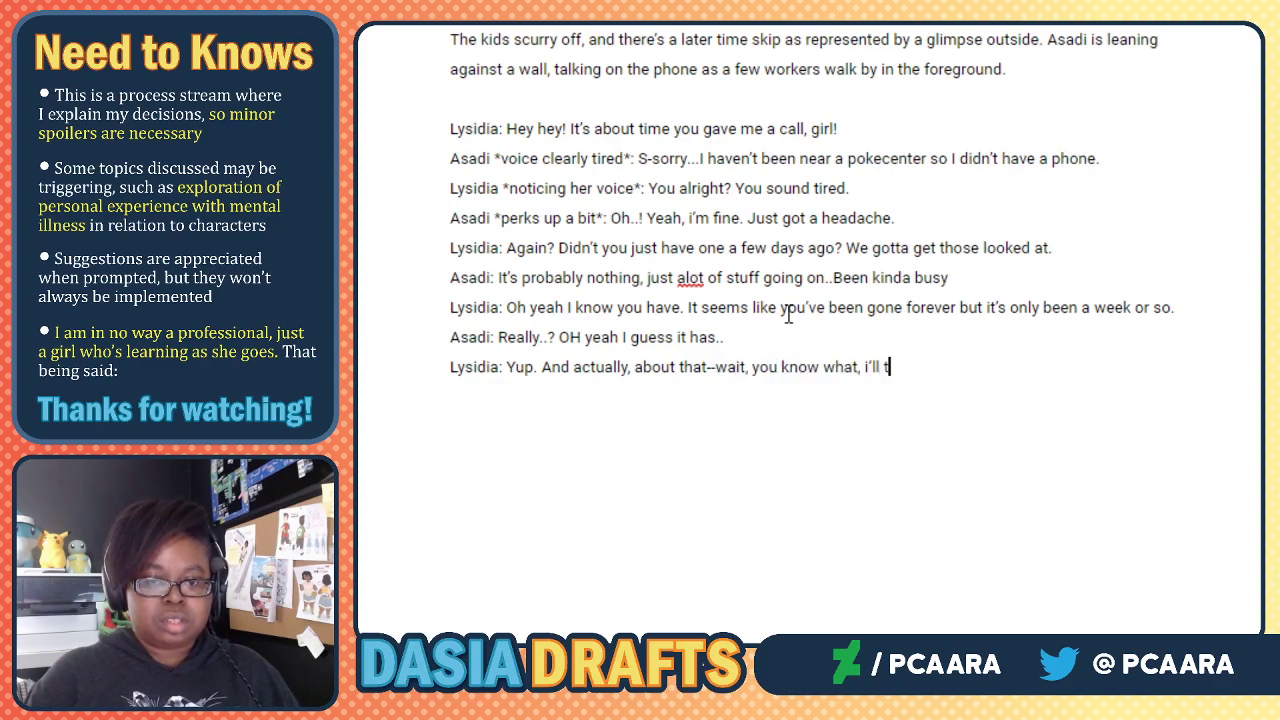
Replace the words after "you know what," in Lysidia's last line with "nevermind".
{"action": "key", "text": "BackSpace"}
{"action": "key", "text": "BackSpace"}
{"action": "key", "text": "BackSpace"}
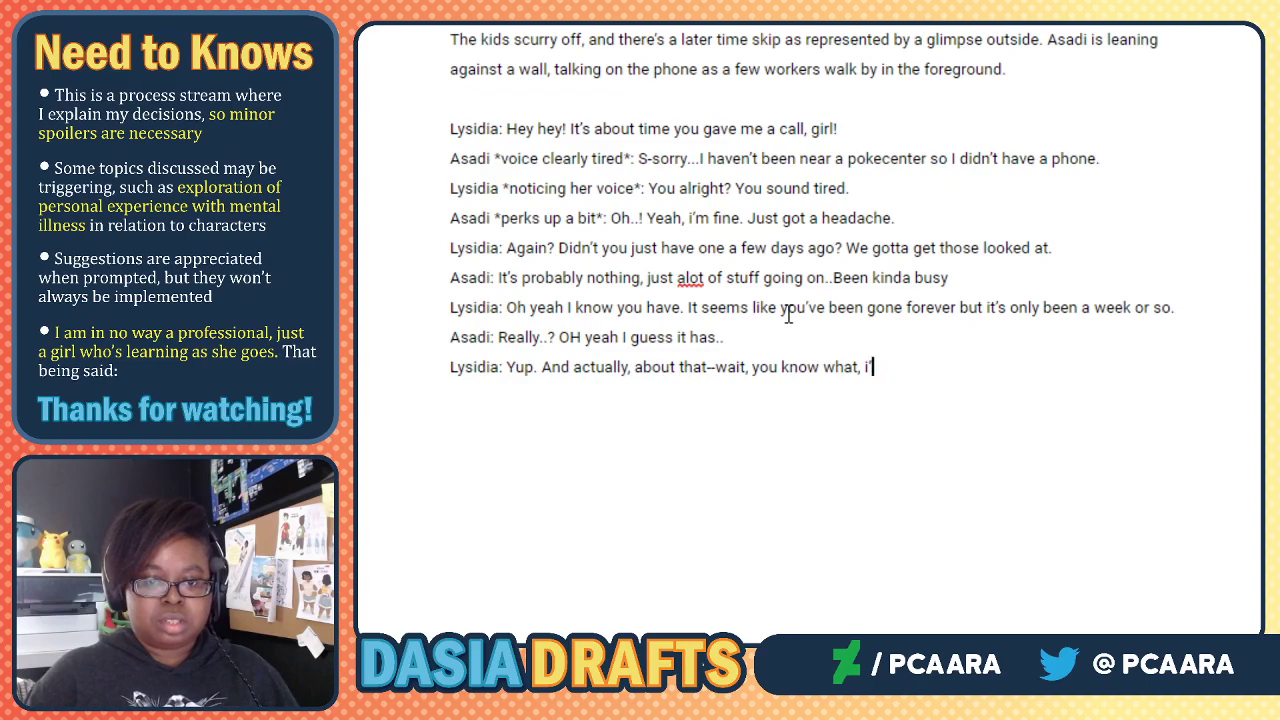
{"action": "type", "text": "nmev"}
{"action": "key", "text": "BackSpace"}
{"action": "key", "text": "BackSpace"}
{"action": "key", "text": "BackSpace"}
{"action": "type", "text": "evermind"}
Add the line "Asadi: W-what?" followed by "Lysidia: Nope. I'll tell you about it when we meet up tomorrow".
{"action": "key", "text": "Return"}
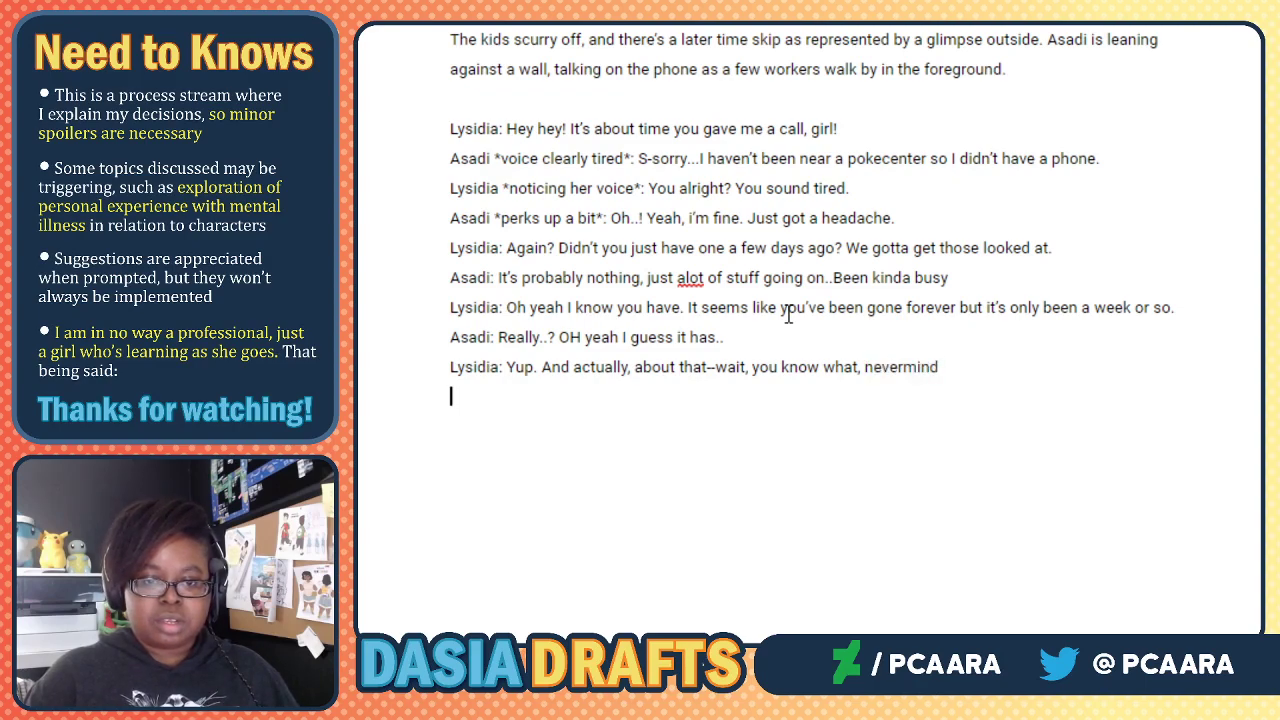
{"action": "type", "text": "Asadi: W-what"}
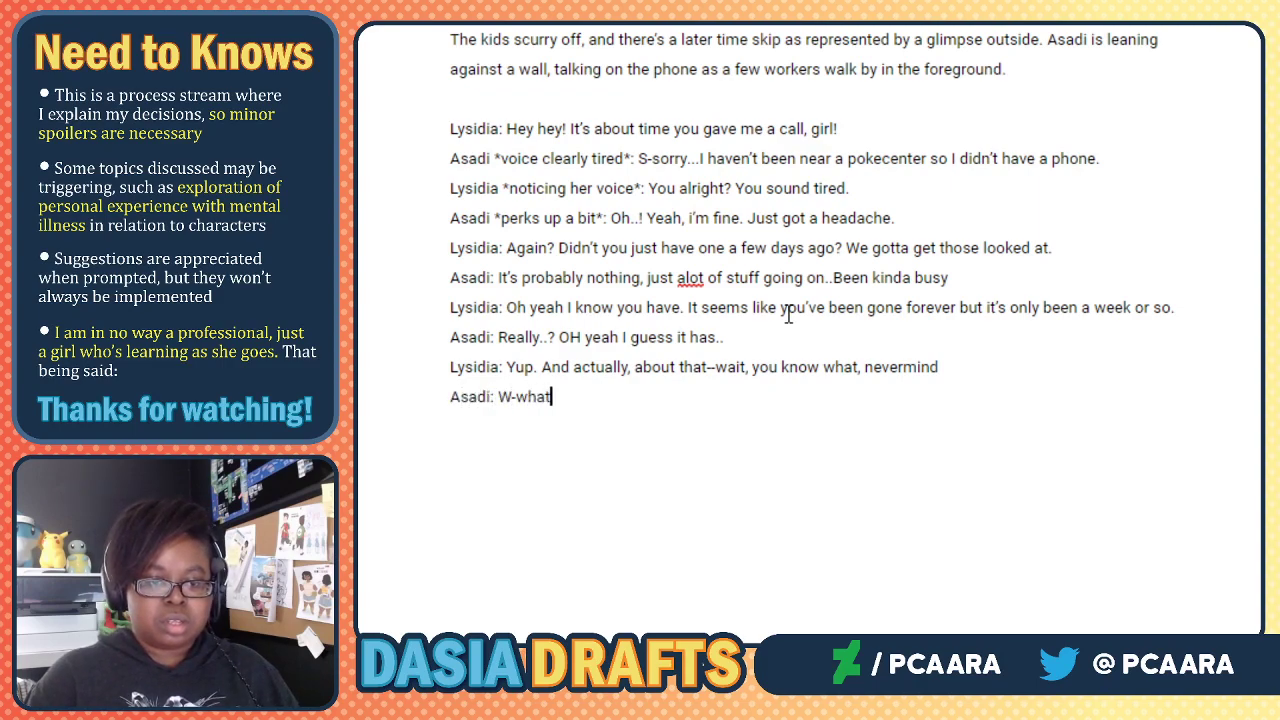
{"action": "type", "text": "?Ly"}
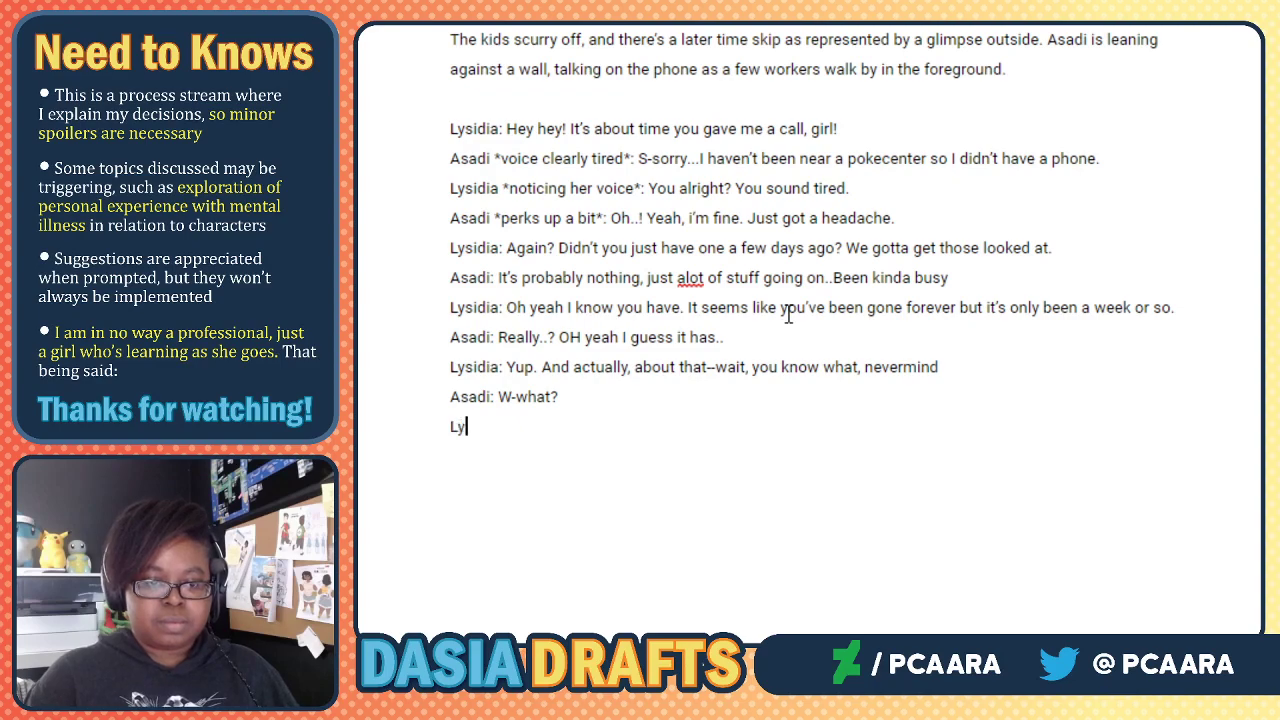
{"action": "type", "text": "sidia: Nope. I'll tel"}
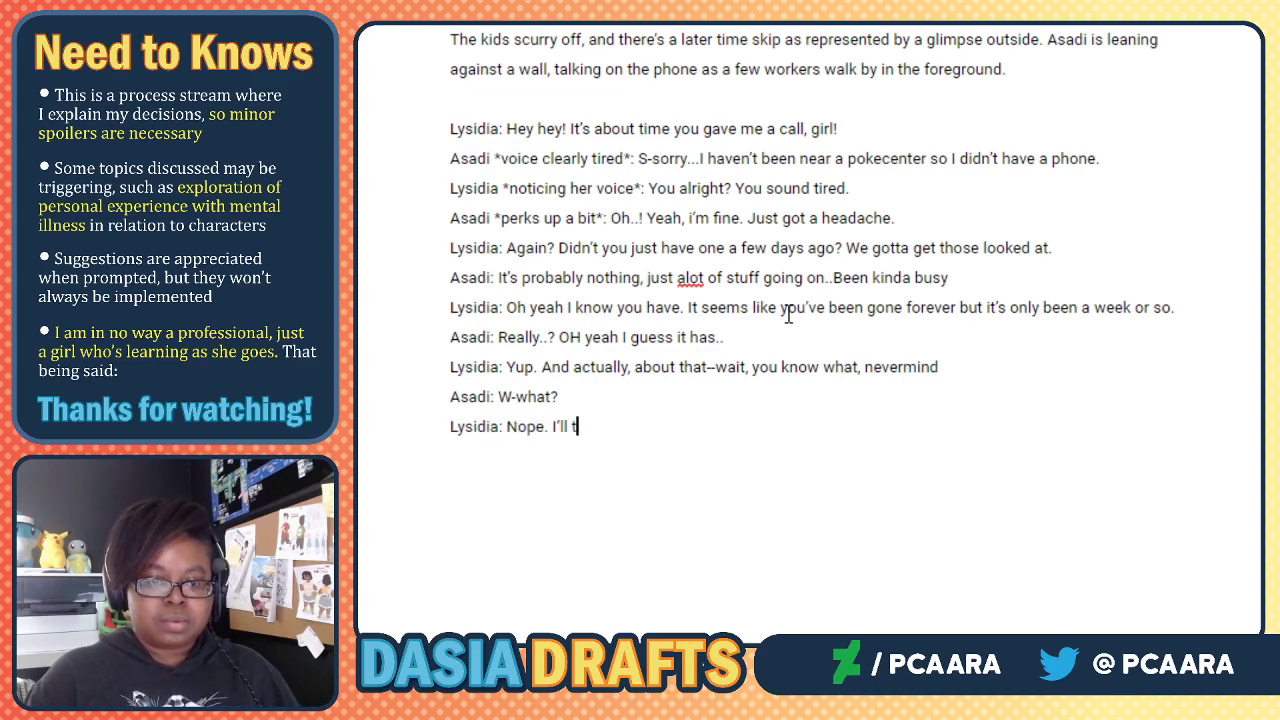
{"action": "type", "text": "l you about it w"}
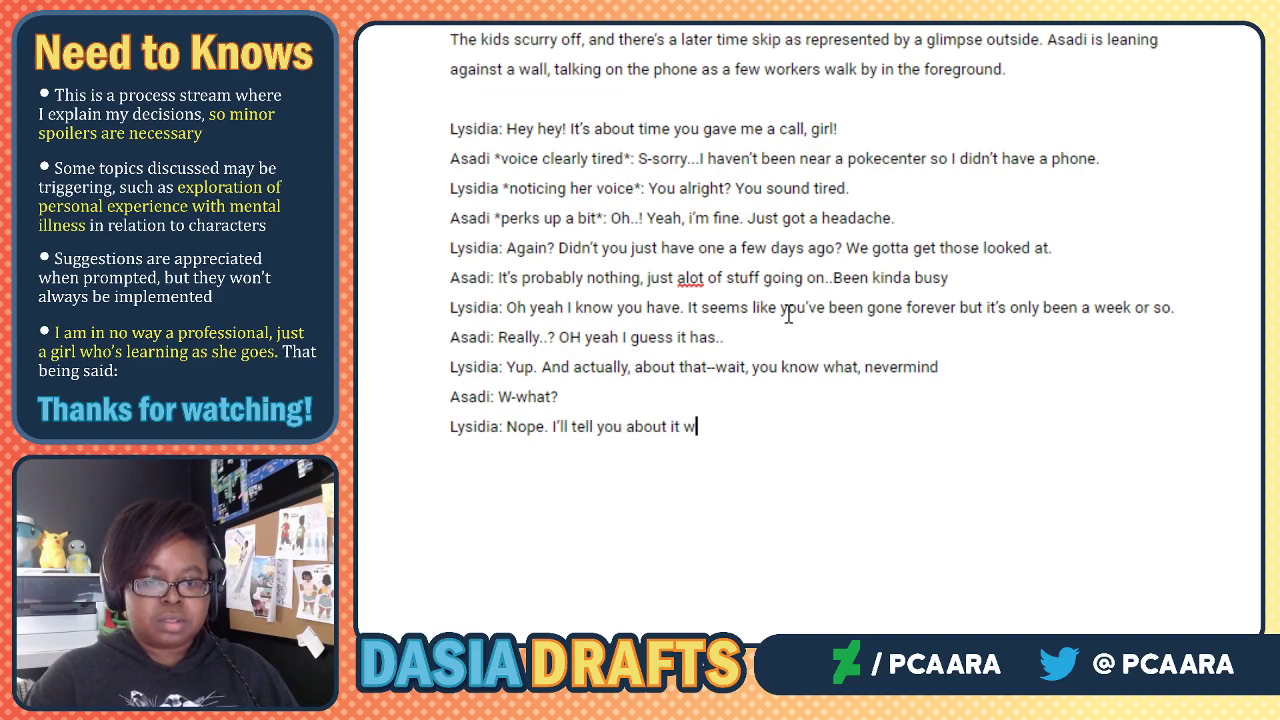
{"action": "type", "text": "hen we we"}
{"action": "key", "text": "BackSpace"}
{"action": "type", "text": "meet up tomorrow"}
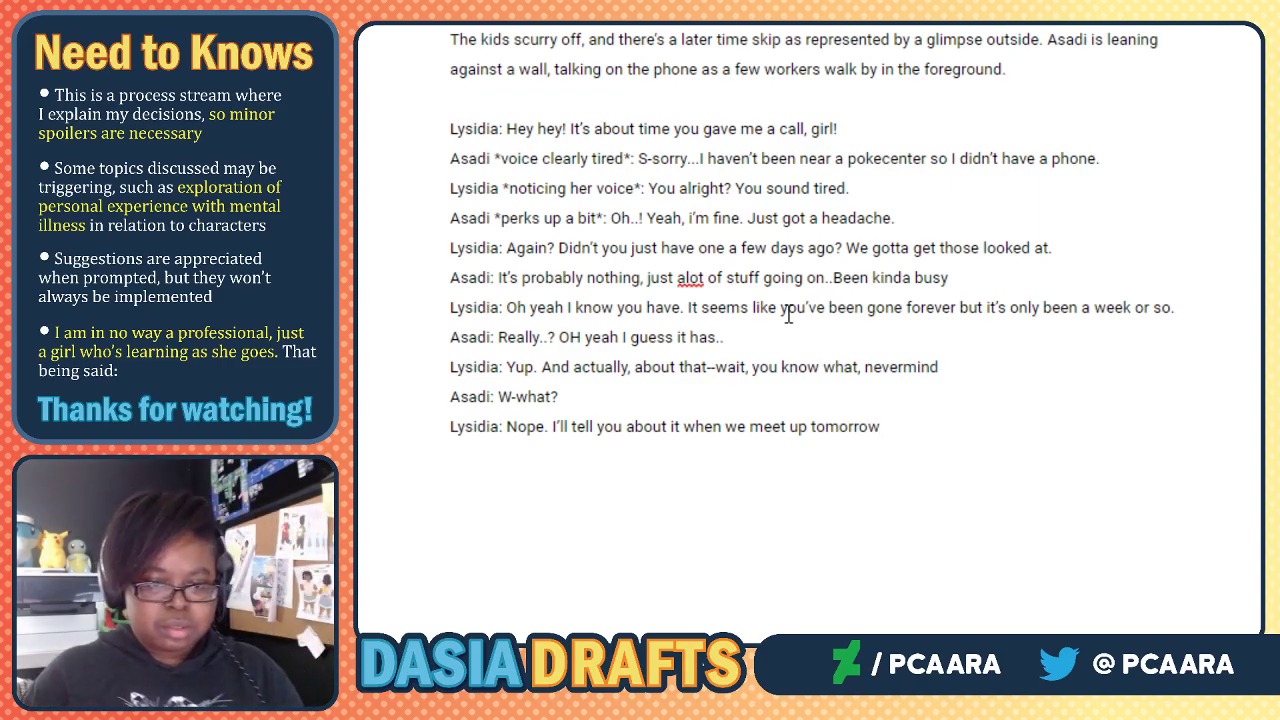
Add Asadi's response on a new line: "Asadi: Oh cool, so we're still on then?".
{"action": "key", "text": "Return"}
{"action": "type", "text": "Asadi: Oh "}
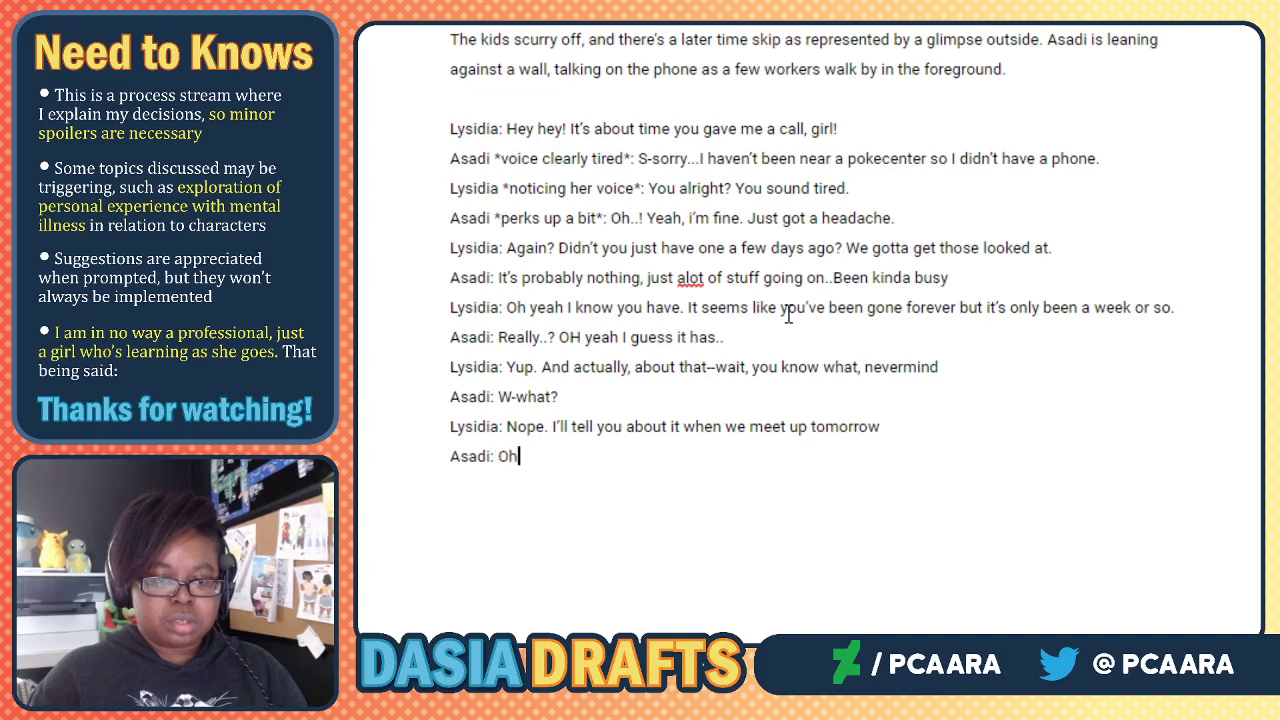
{"action": "type", "text": "cool, so we're st"}
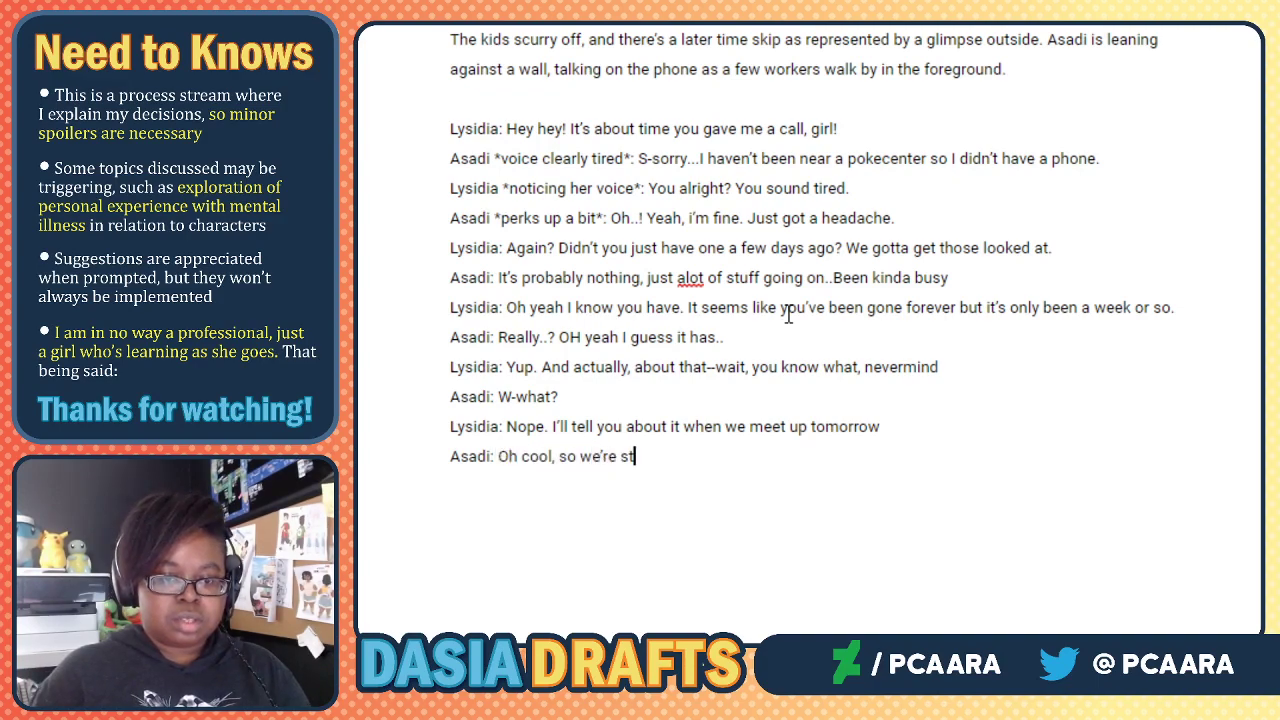
{"action": "type", "text": "ill on for tomo"}
{"action": "key", "text": "BackSpace"}
{"action": "key", "text": "BackSpace"}
{"action": "key", "text": "BackSpace"}
{"action": "key", "text": "BackSpace"}
{"action": "key", "text": "BackSpace"}
{"action": "key", "text": "BackSpace"}
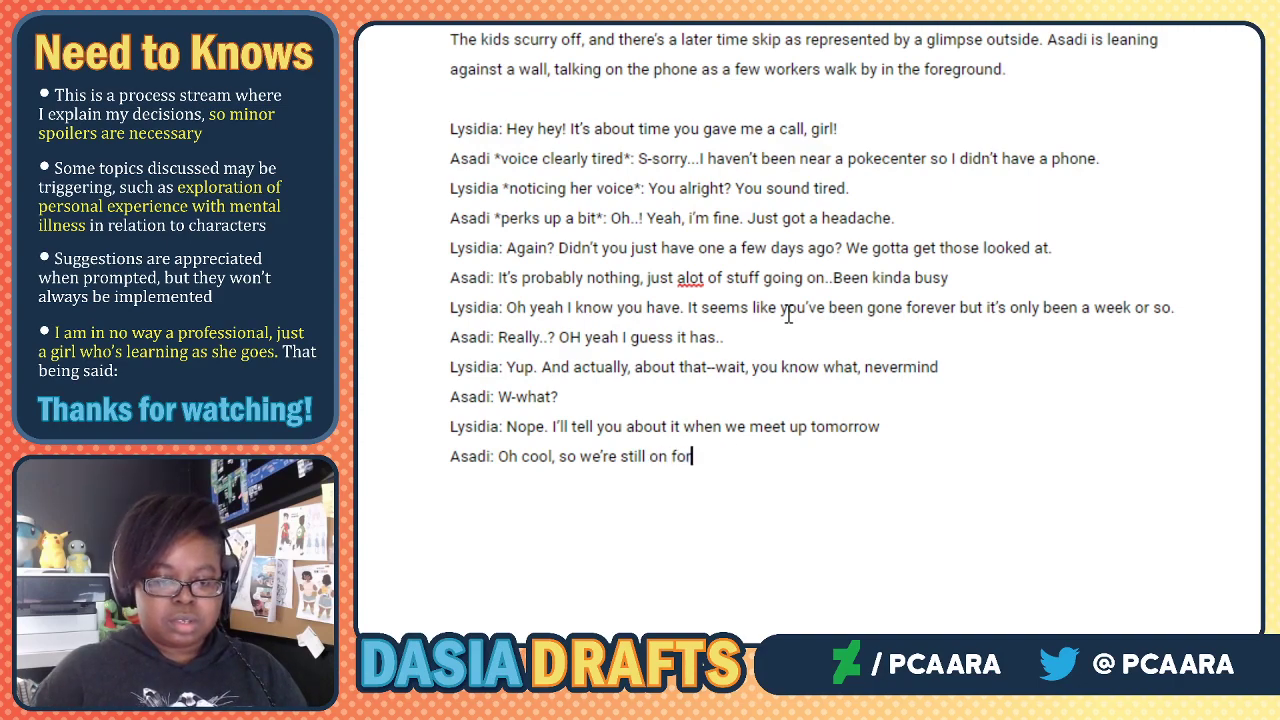
{"action": "type", "text": "on "}
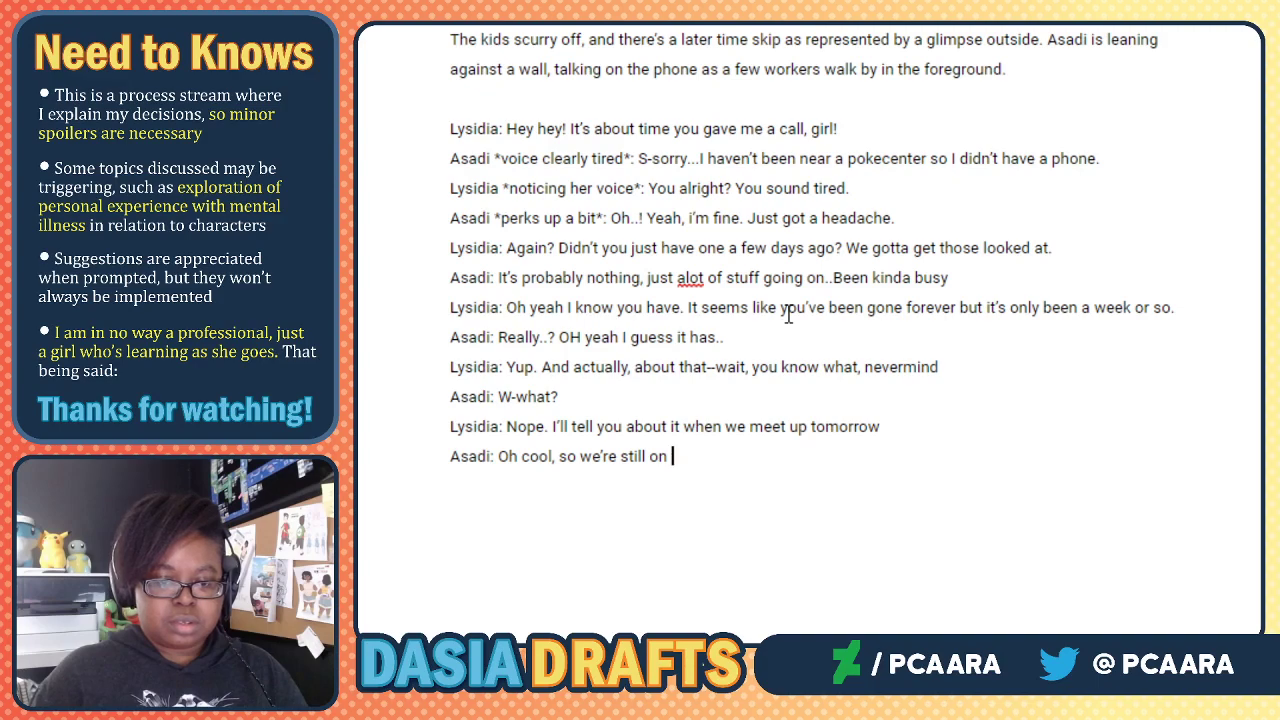
{"action": "type", "text": "then?"}
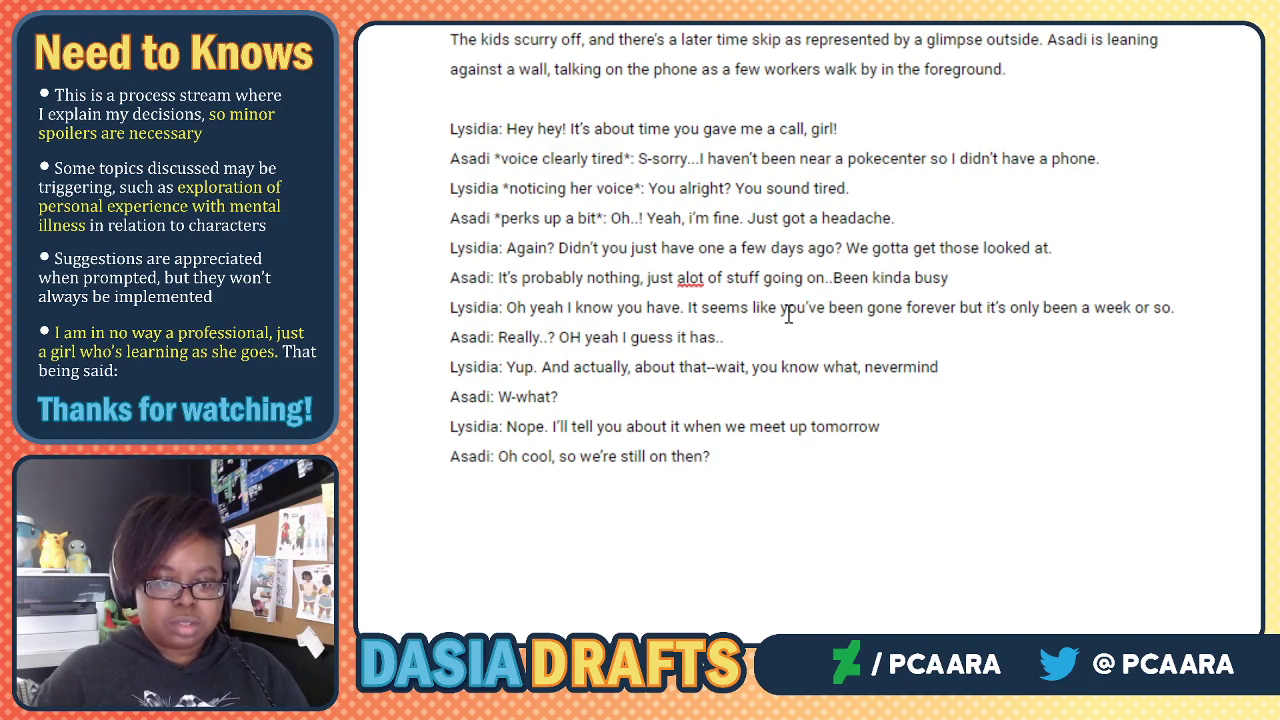
Add the line "Lysidia: OF COURSE! I'd never pass up the chance to hang with my Sadi-Wadi" below Asadi's question.
{"action": "key", "text": "Return"}
{"action": "type", "text": "Lysidia: OF COURSE"}
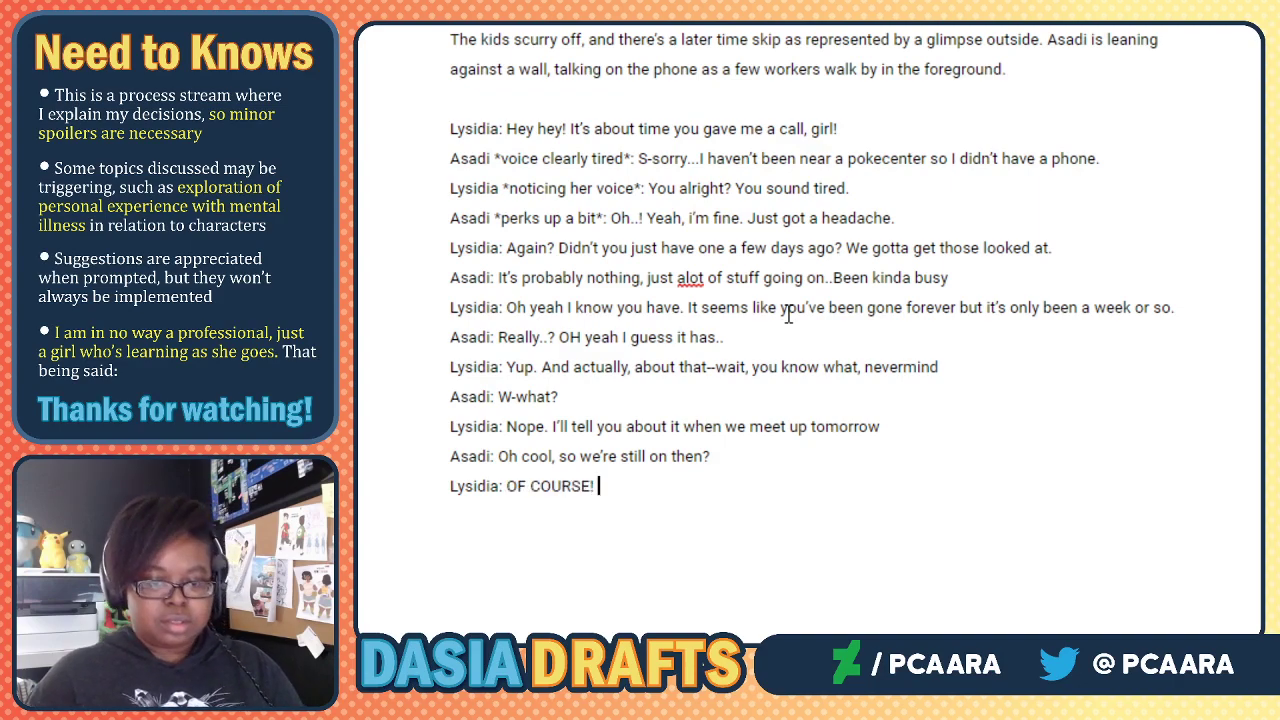
{"action": "type", "text": "! I'd never"}
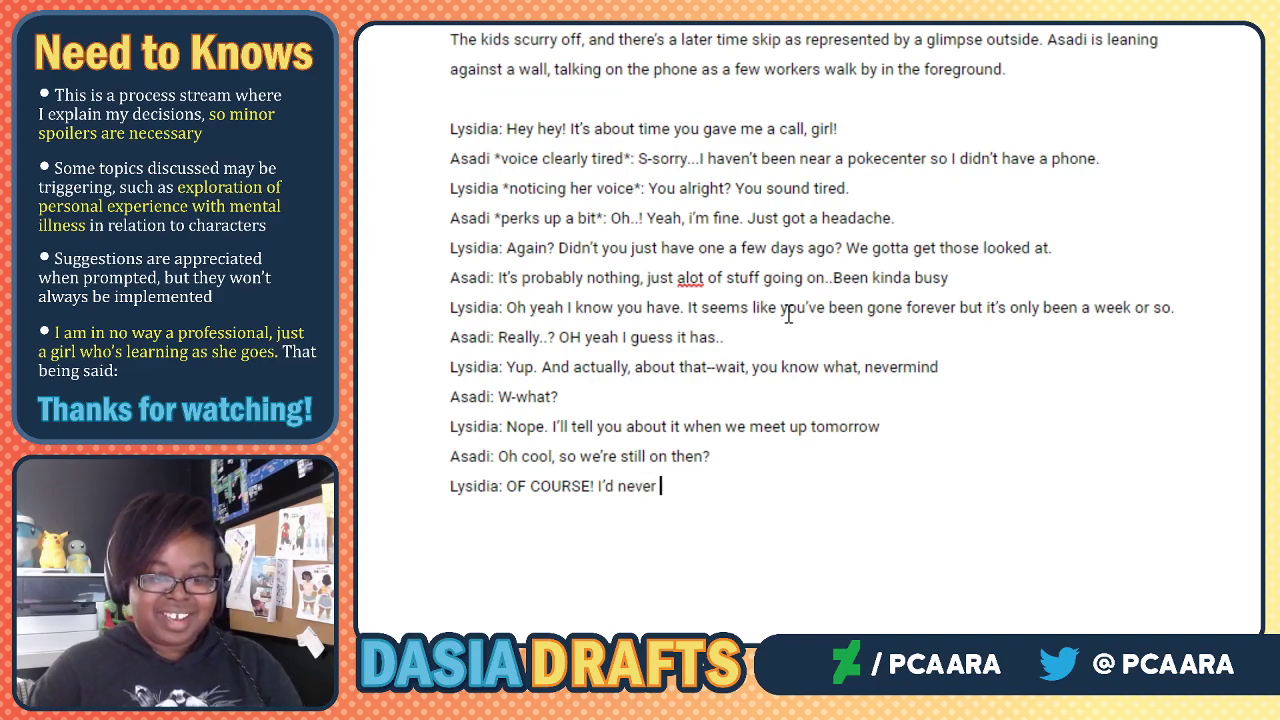
{"action": "type", "text": "pass up th"}
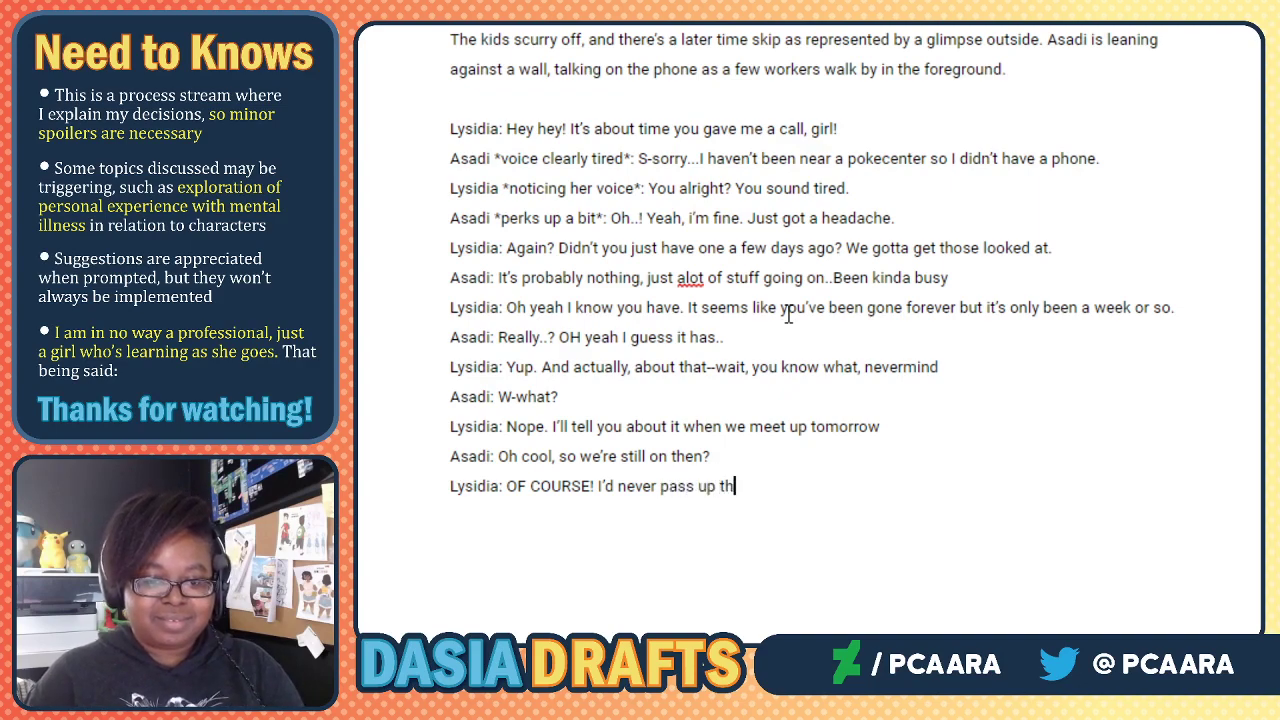
{"action": "type", "text": "e chance to hang "}
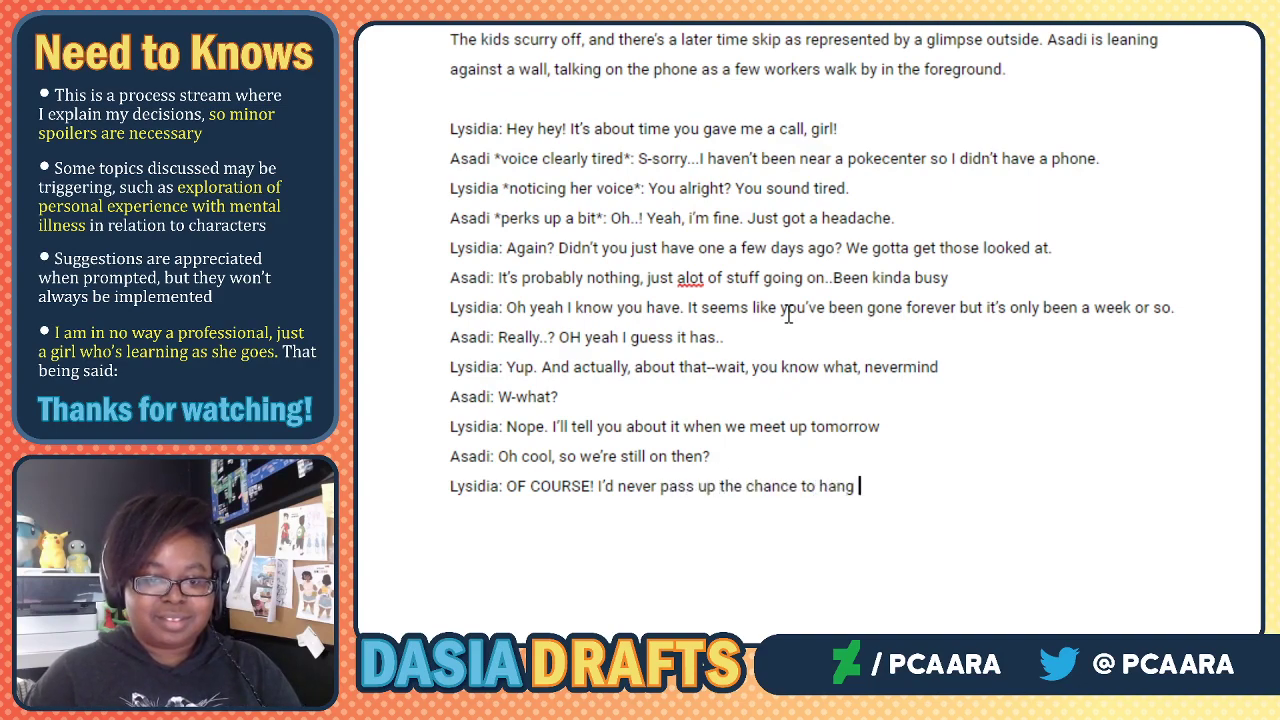
{"action": "type", "text": "with my Sadi-Wadi"}
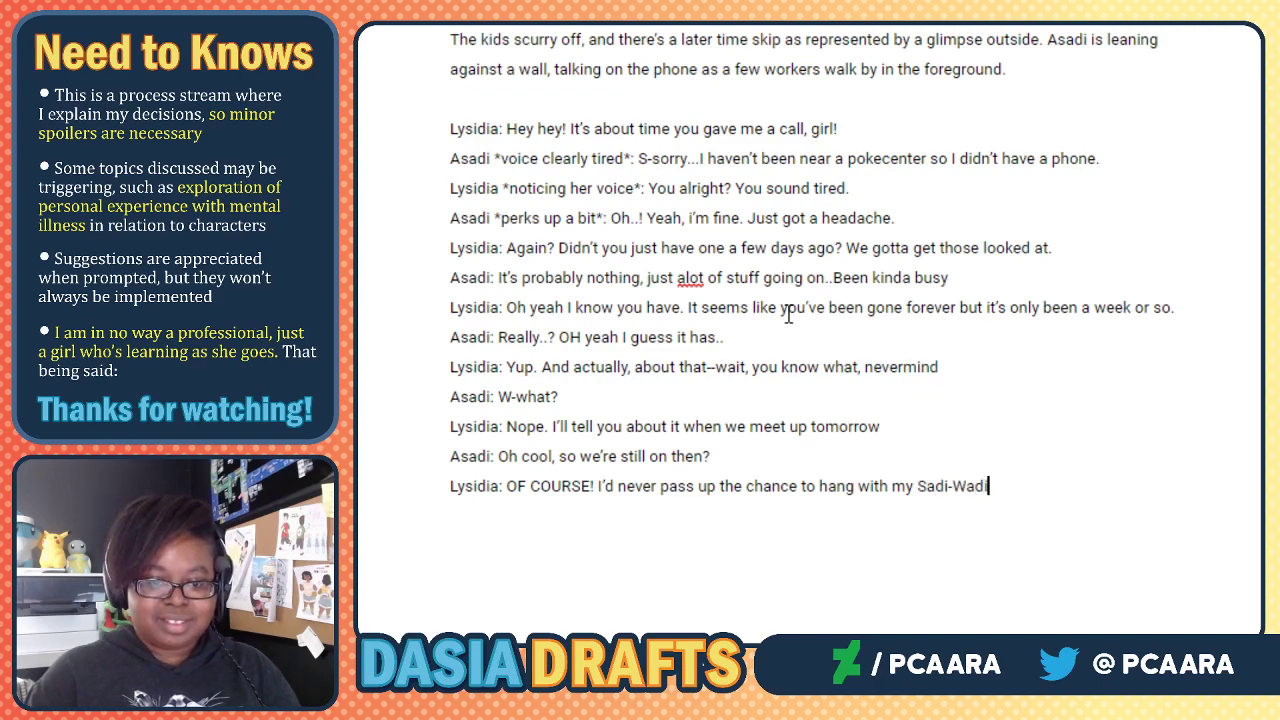
End Lysidia's "Sadi-Wadi" line with a double dash and add the reply "Asadi: Mooommmm" below it.
{"action": "type", "text": "-Asa"}
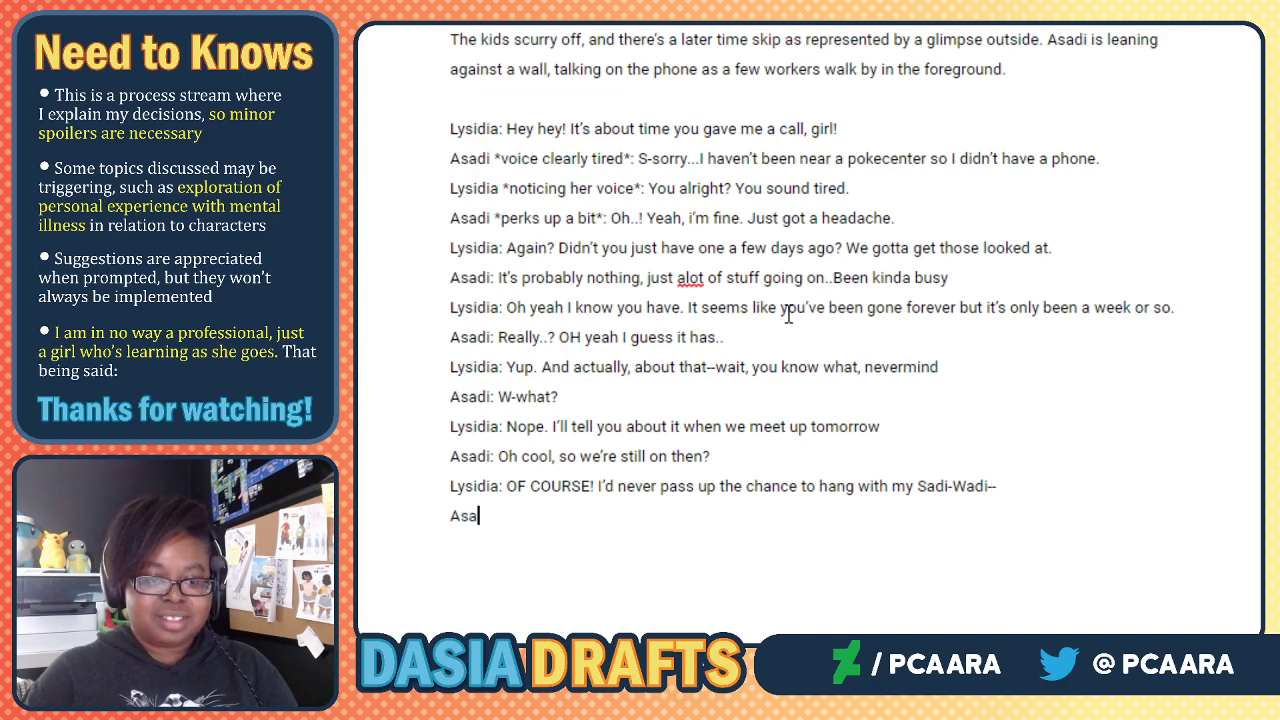
{"action": "type", "text": "di: Mooomm"}
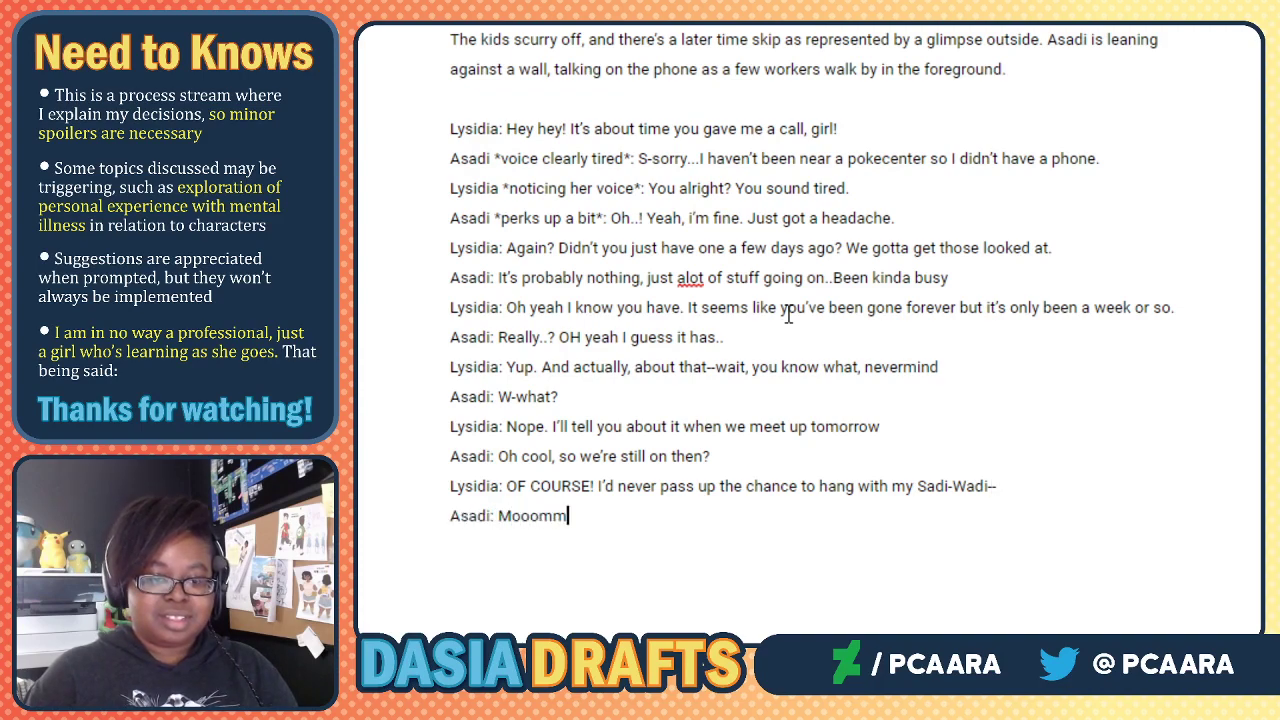
{"action": "type", "text": "mmLysidia: Wh"}
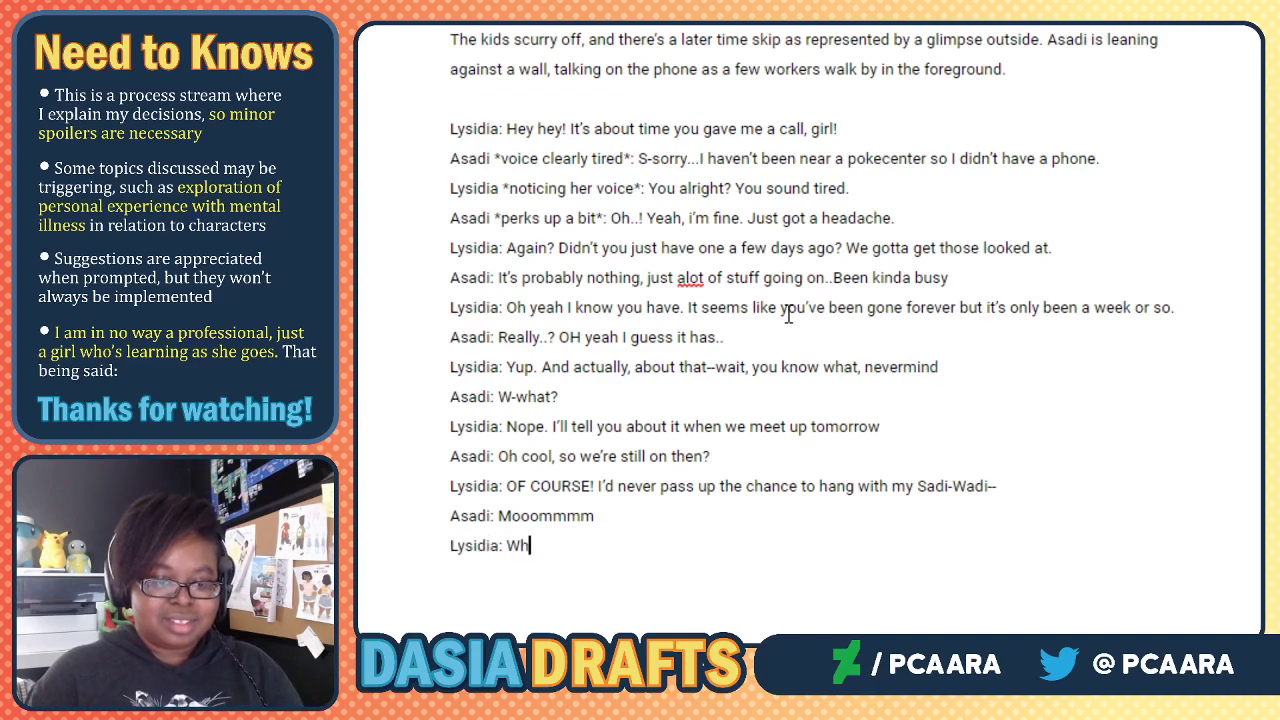
Write Lysidia's reply on the next line: "Lysidia: What, youre aren't too grown for that now, are you?".
{"action": "type", "text": "at, youre aren't too gr"}
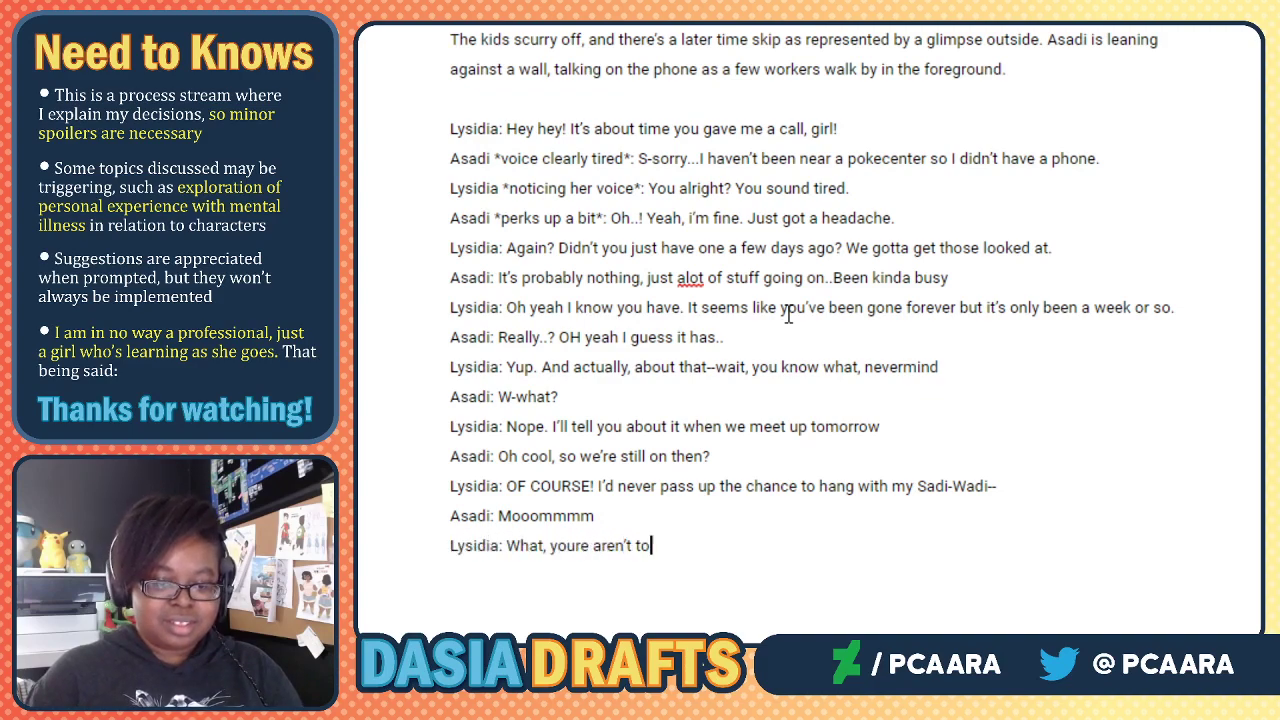
{"action": "type", "text": "own or that"}
{"action": "key", "text": "BackSpace"}
{"action": "key", "text": "BackSpace"}
{"action": "key", "text": "BackSpace"}
{"action": "key", "text": "BackSpace"}
{"action": "key", "text": "BackSpace"}
{"action": "key", "text": "BackSpace"}
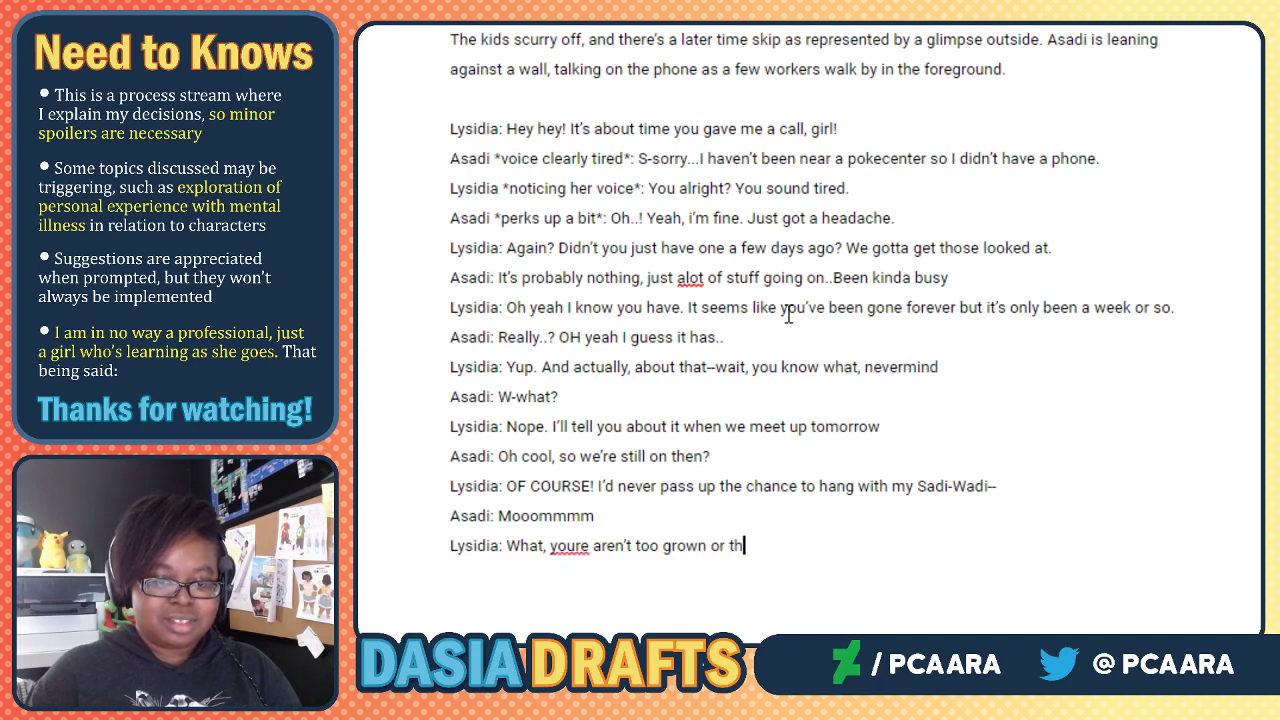
{"action": "key", "text": "BackSpace"}
{"action": "type", "text": "for that n"}
{"action": "key", "text": "BackSpace"}
{"action": "type", "text": "that"}
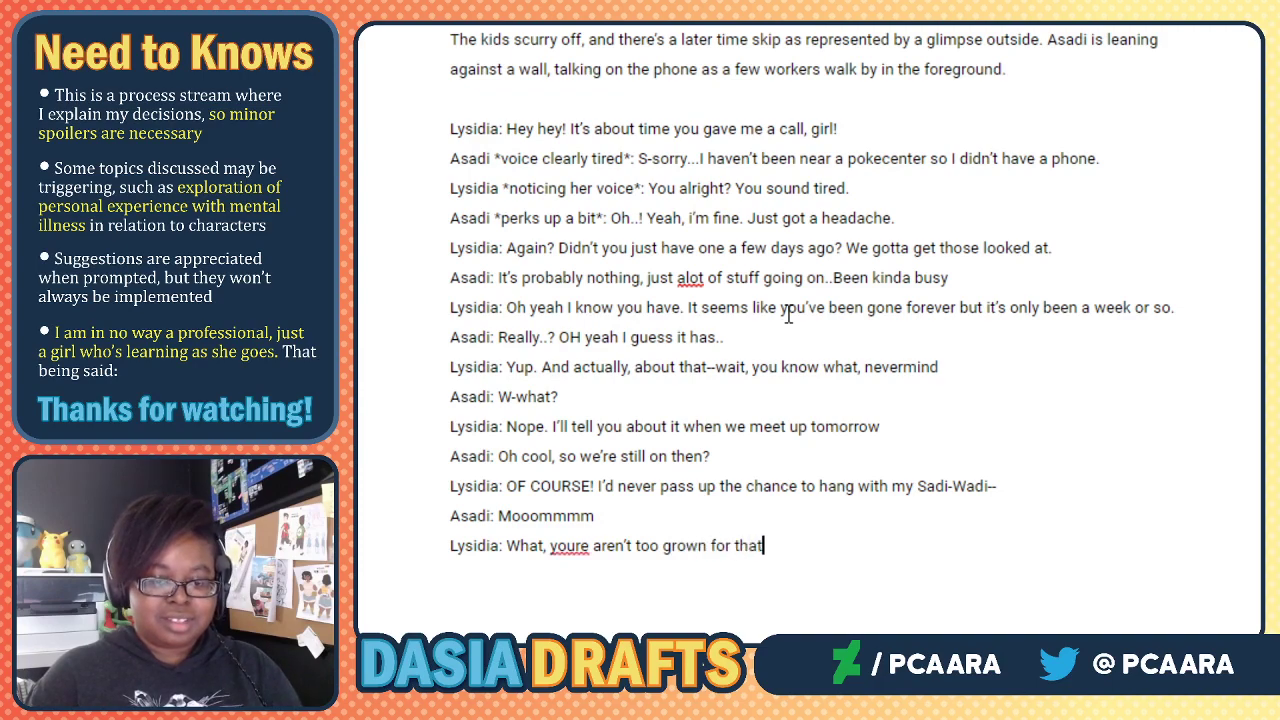
{"action": "type", "text": " now, are you? A"}
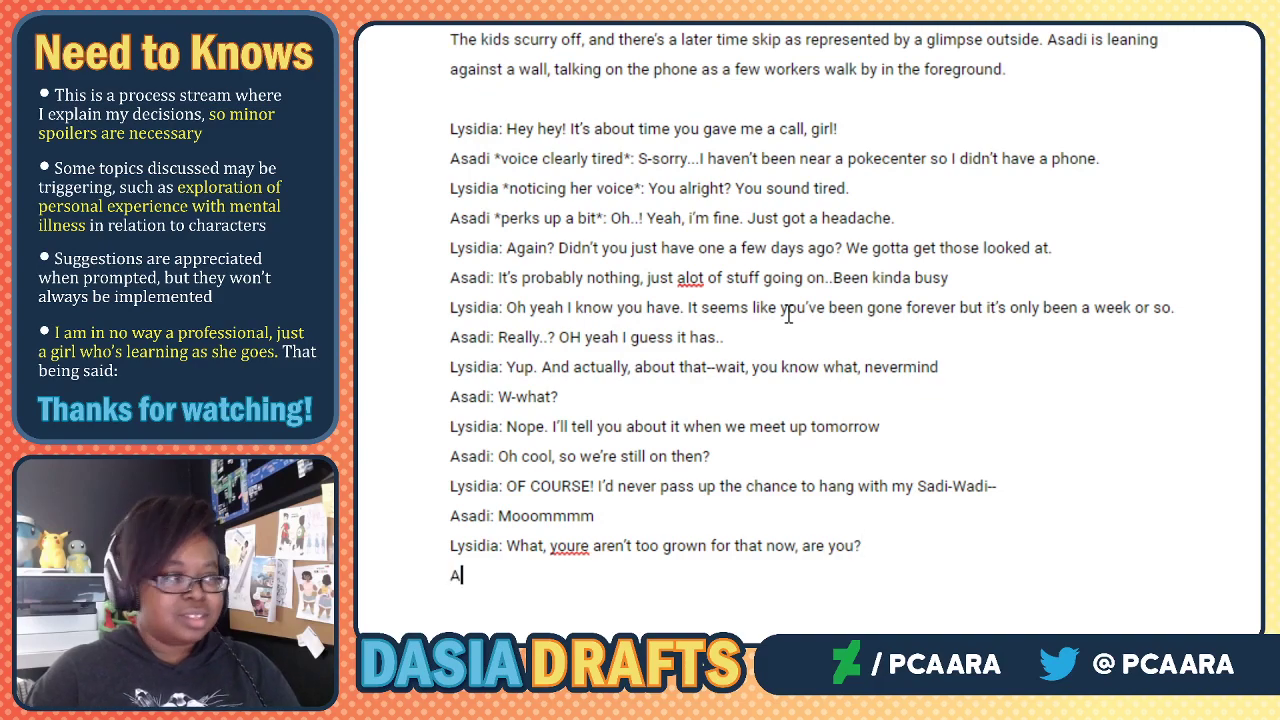
Add the line "Asadi: Never..hehe...*looks down* Anyway, I need to go lay down so i'm gonna go now".
{"action": "type", "text": "sadi:"}
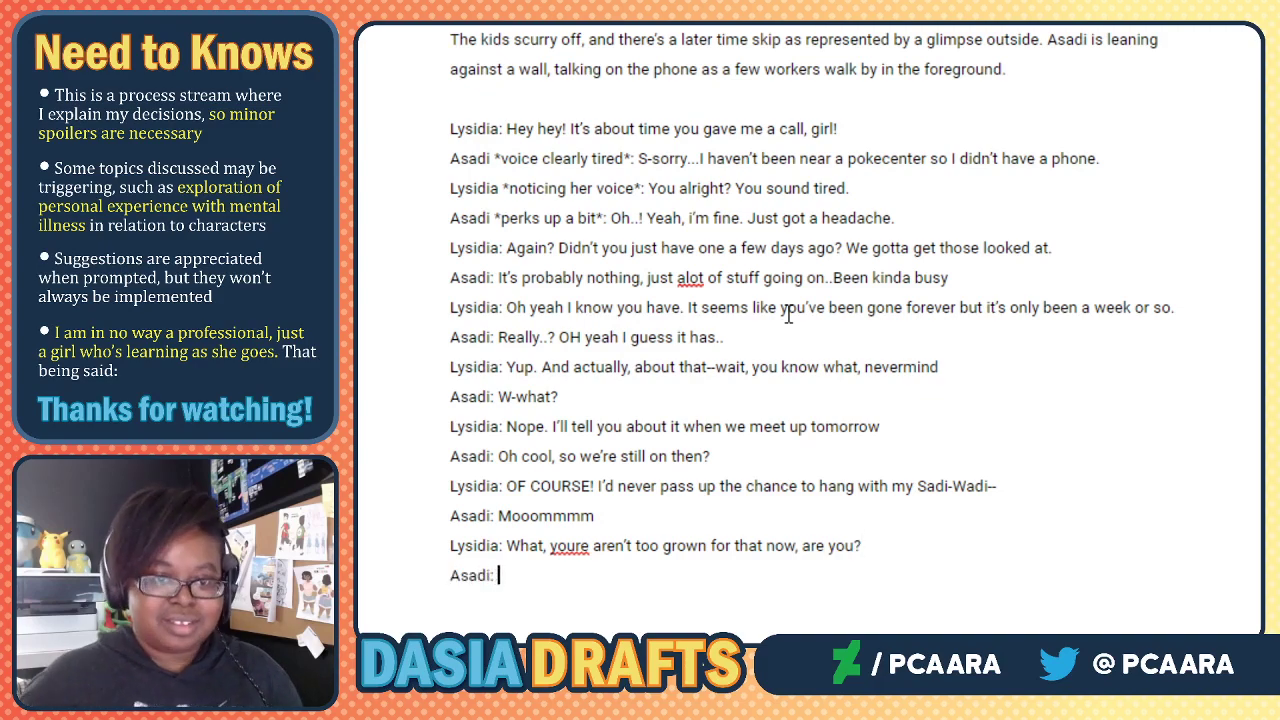
{"action": "scroll", "coordinate": [788, 313], "scroll_direction": "down", "scroll_amount": 3}
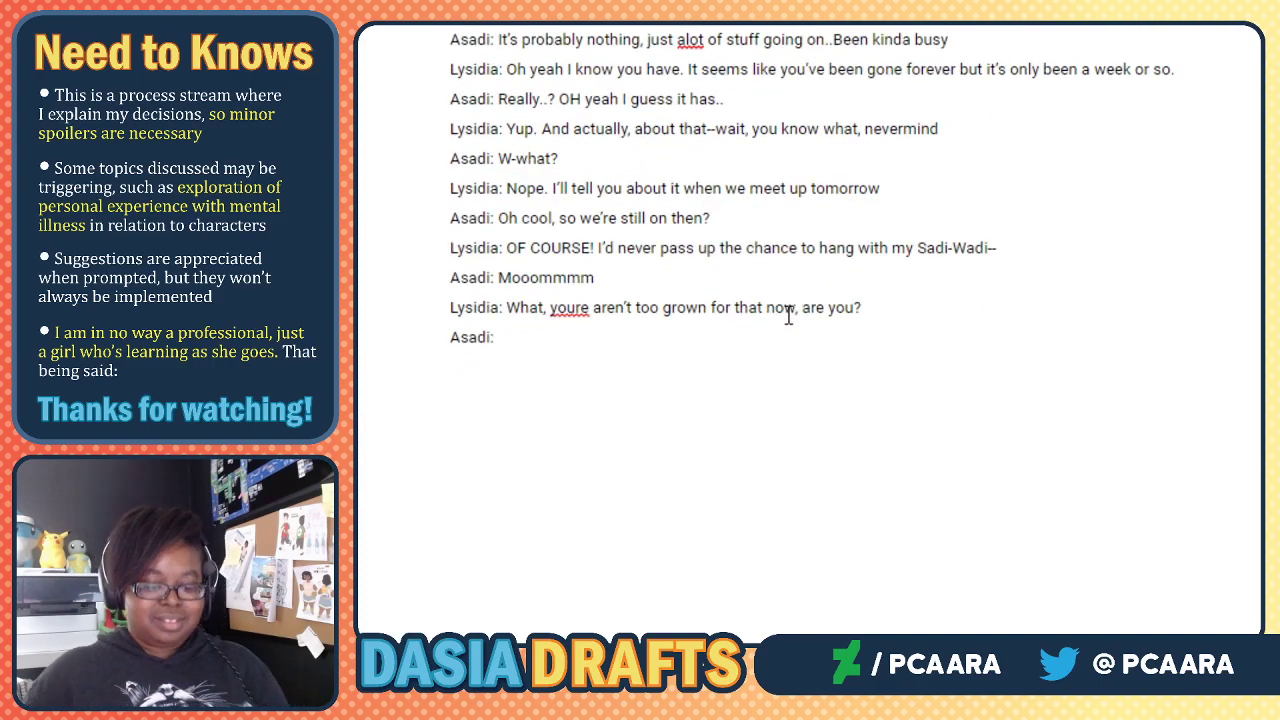
{"action": "type", "text": "i: Never."}
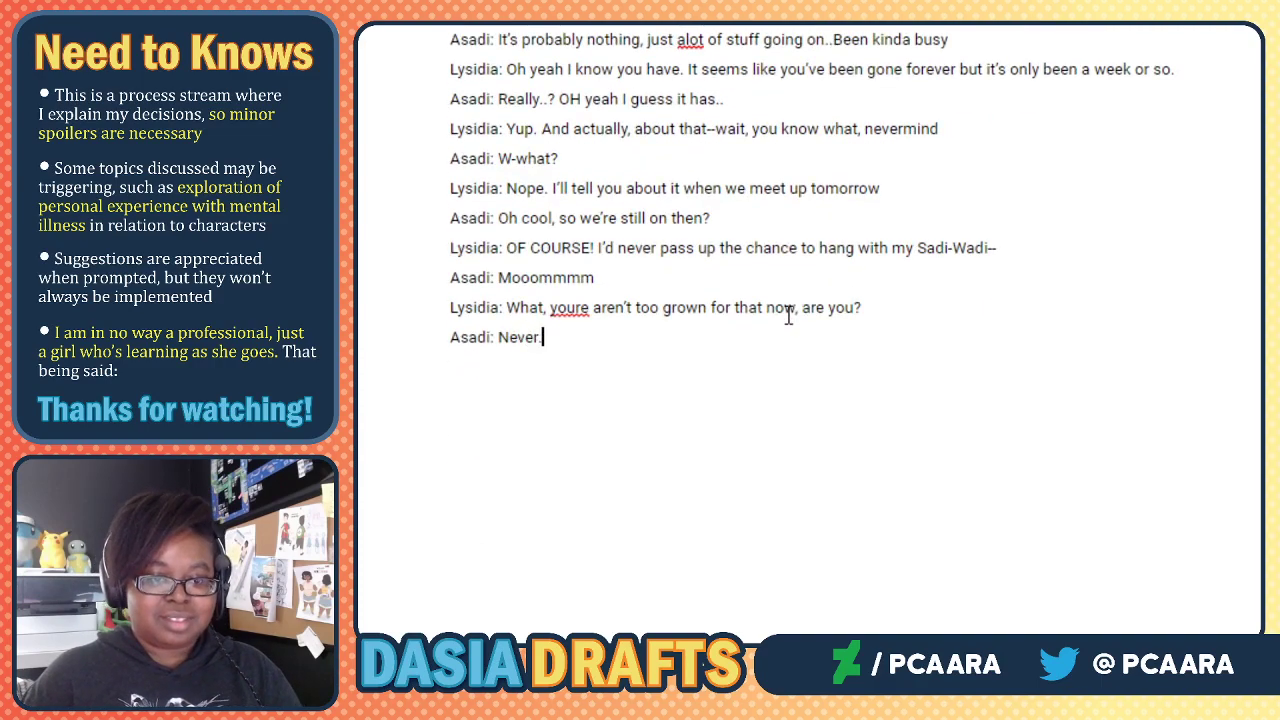
{"action": "type", "text": ".hehe...*looks "}
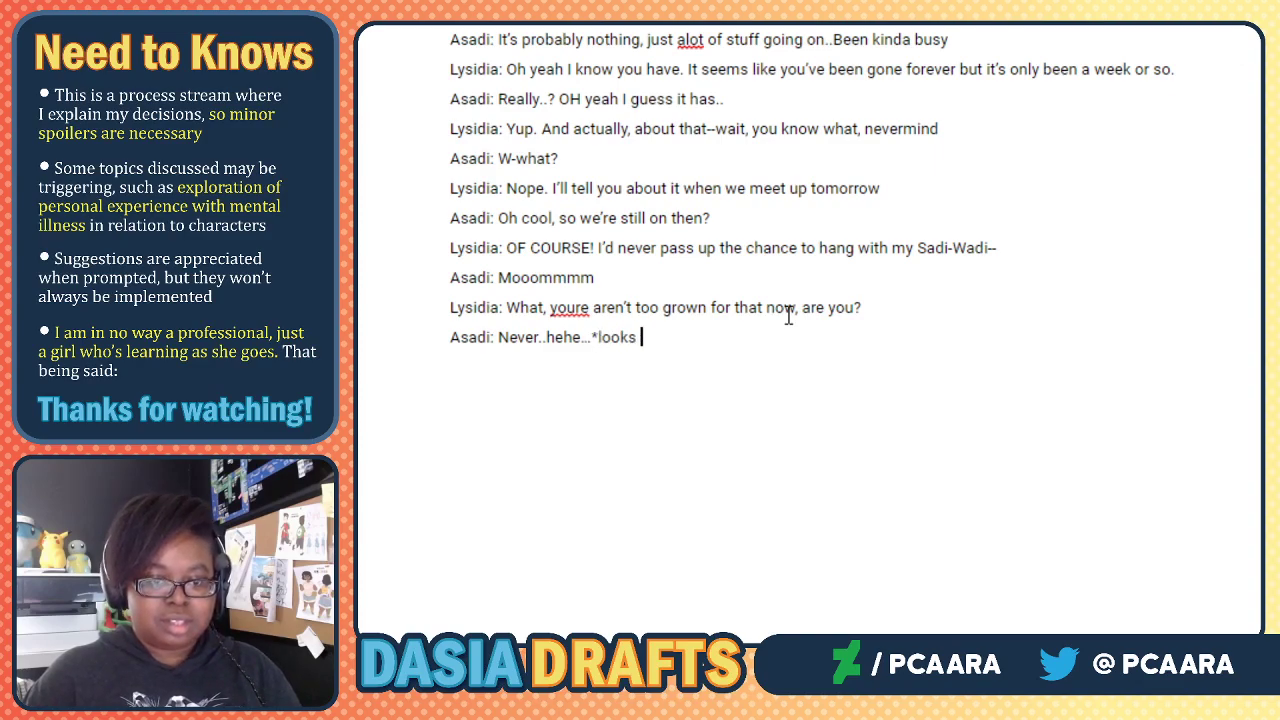
{"action": "type", "text": "down* An"}
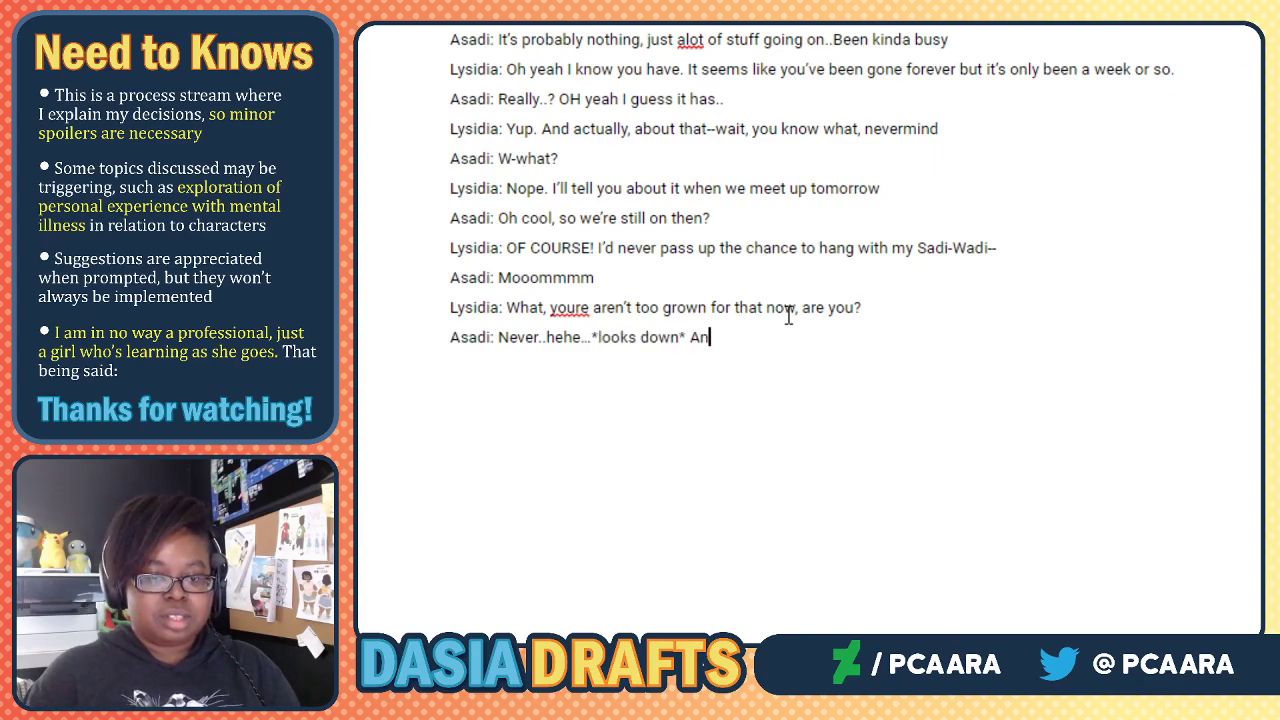
{"action": "type", "text": "yway, I need to go lay down"}
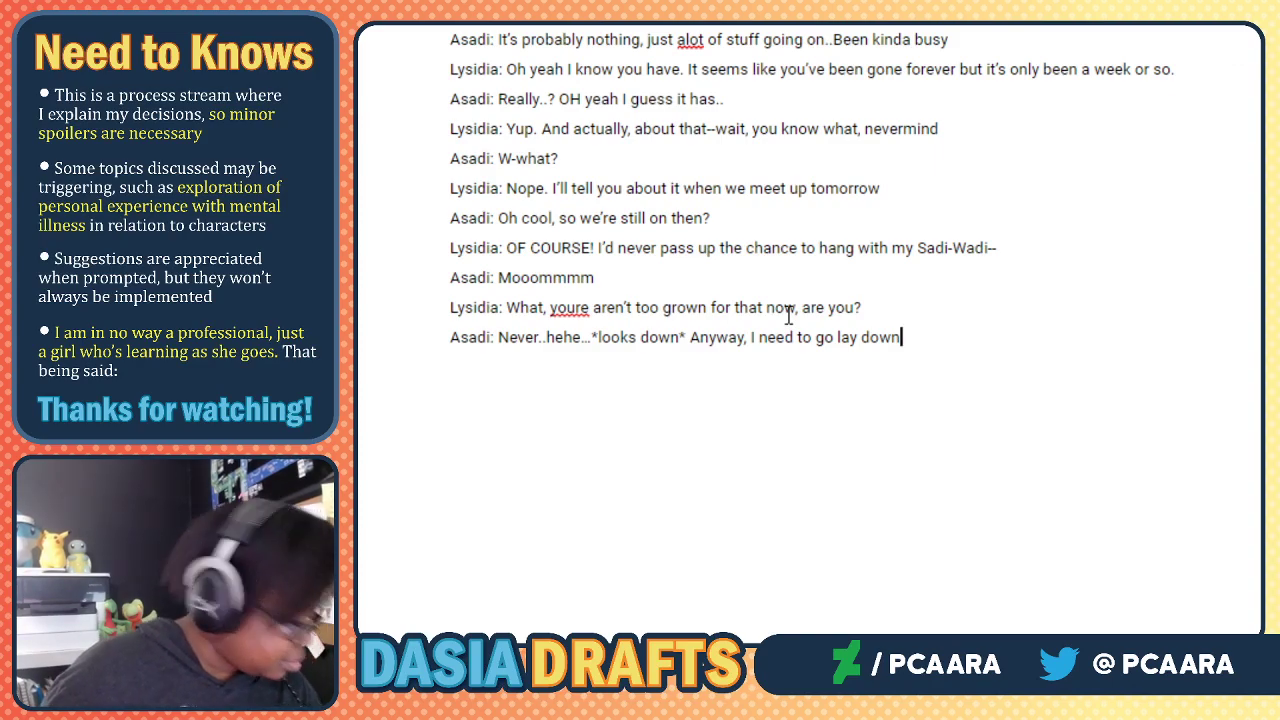
{"action": "type", "text": " so"}
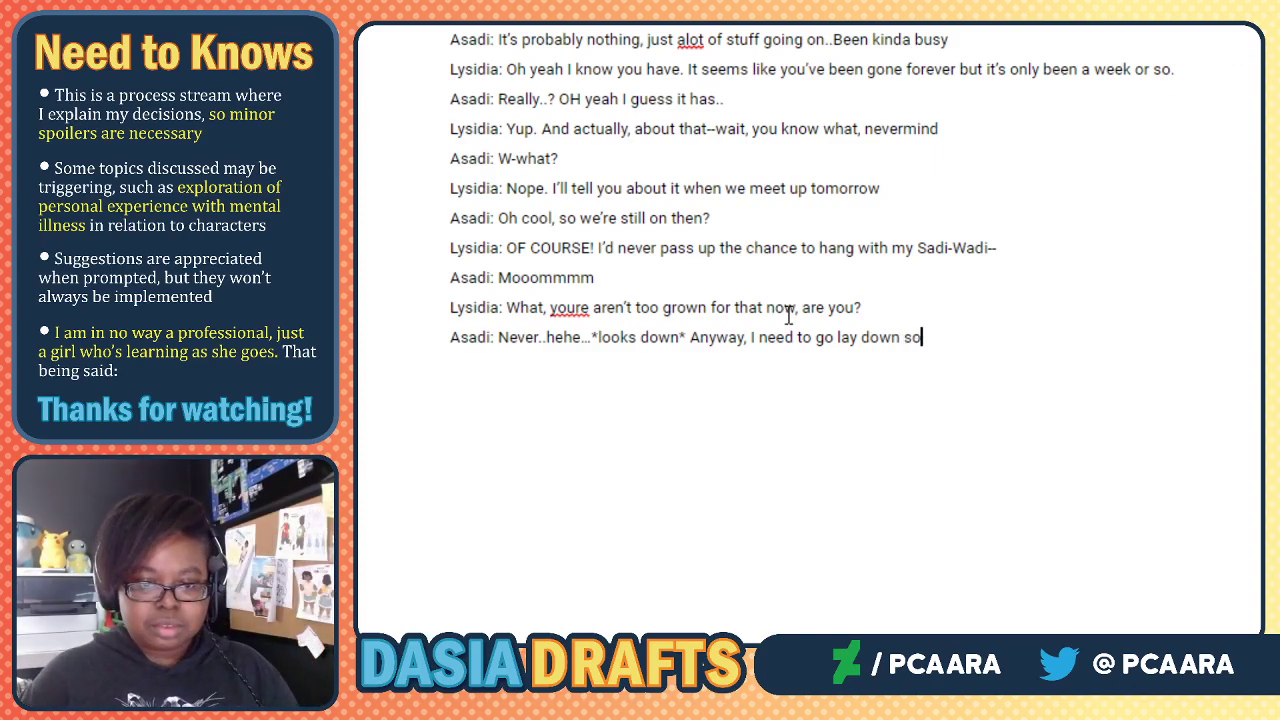
{"action": "type", "text": " i'm gonna go now"}
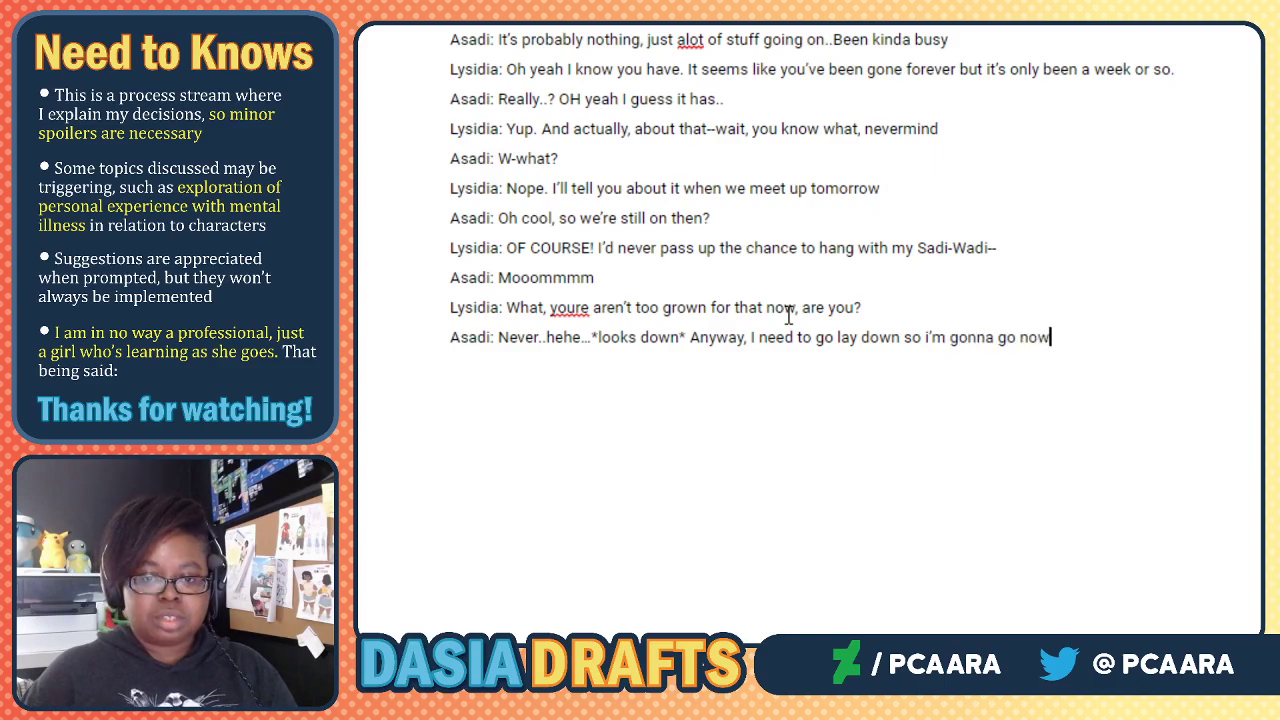
Close the call with "Lysidia: Alright, see you tomorrow. Love ya!" and "Asadi: Love you too. See you.", then start a new line.
{"action": "type", "text": ". Lysidia: Alright, see you tomorrow. Love ya"}
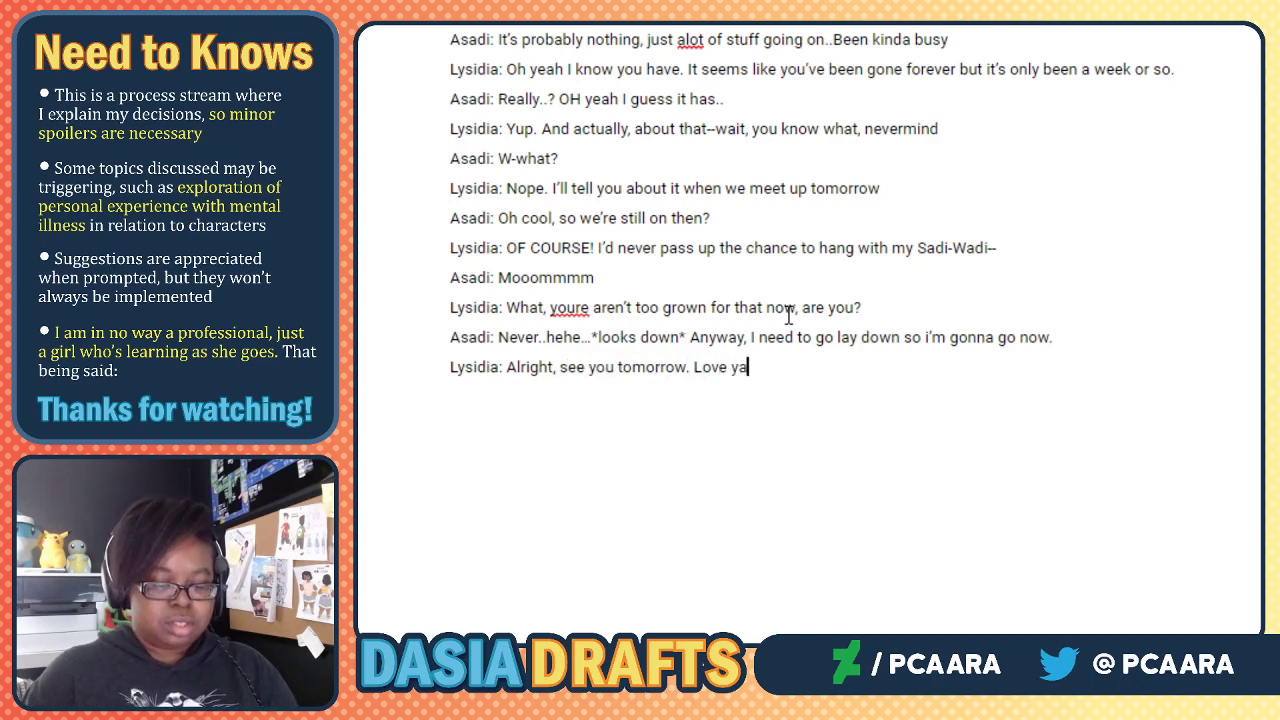
{"action": "type", "text": "! Asadi: Love you too. "}
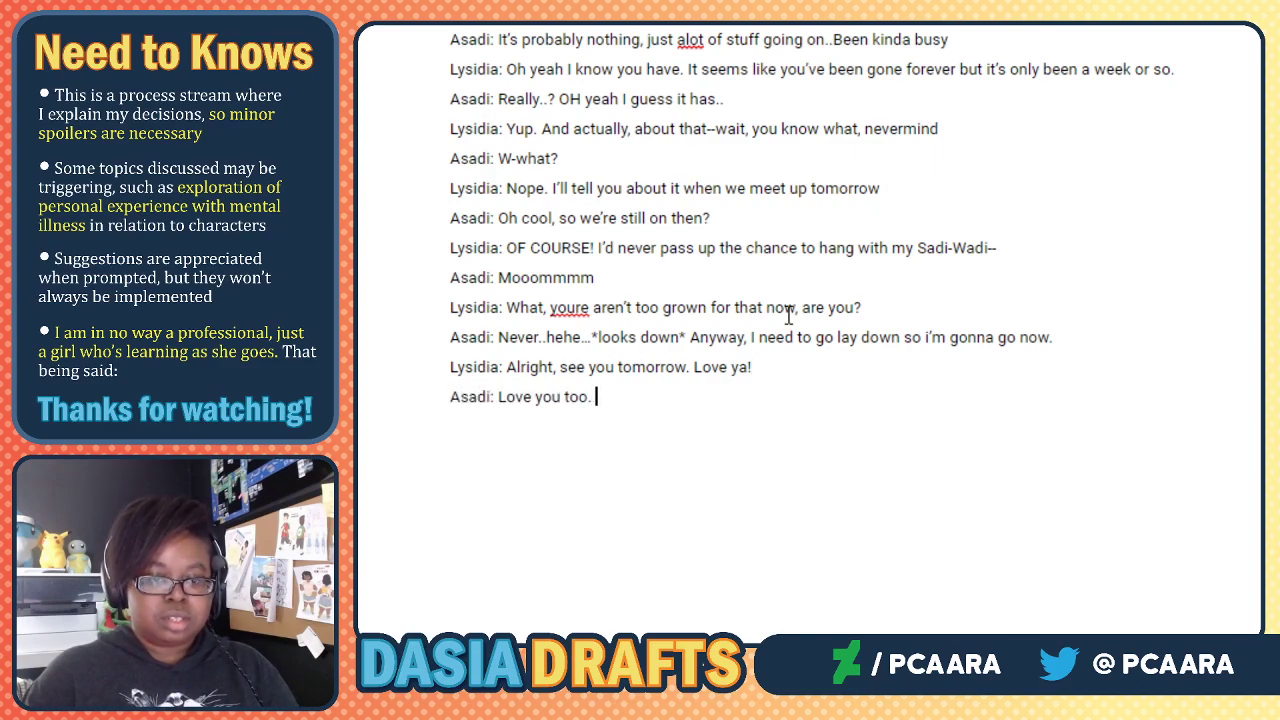
{"action": "type", "text": "See you"}
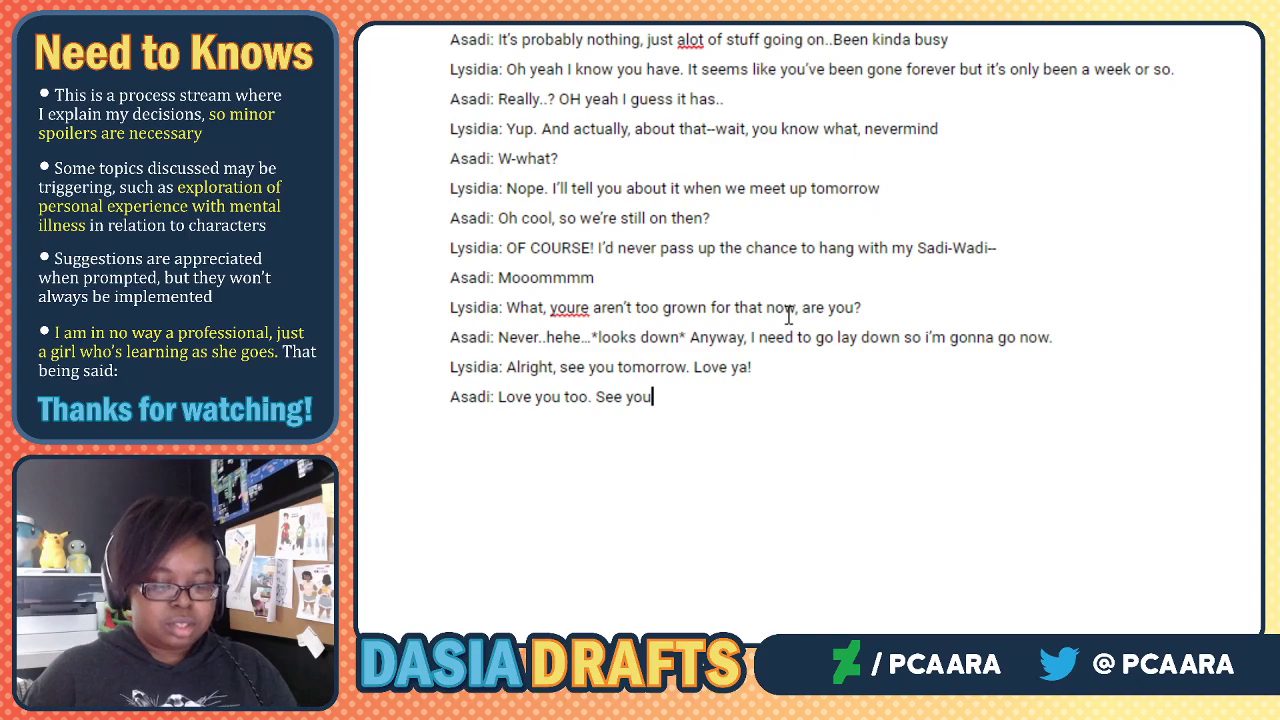
{"action": "type", "text": "."}
{"action": "key", "text": "Return"}
{"action": "key", "text": "Return"}
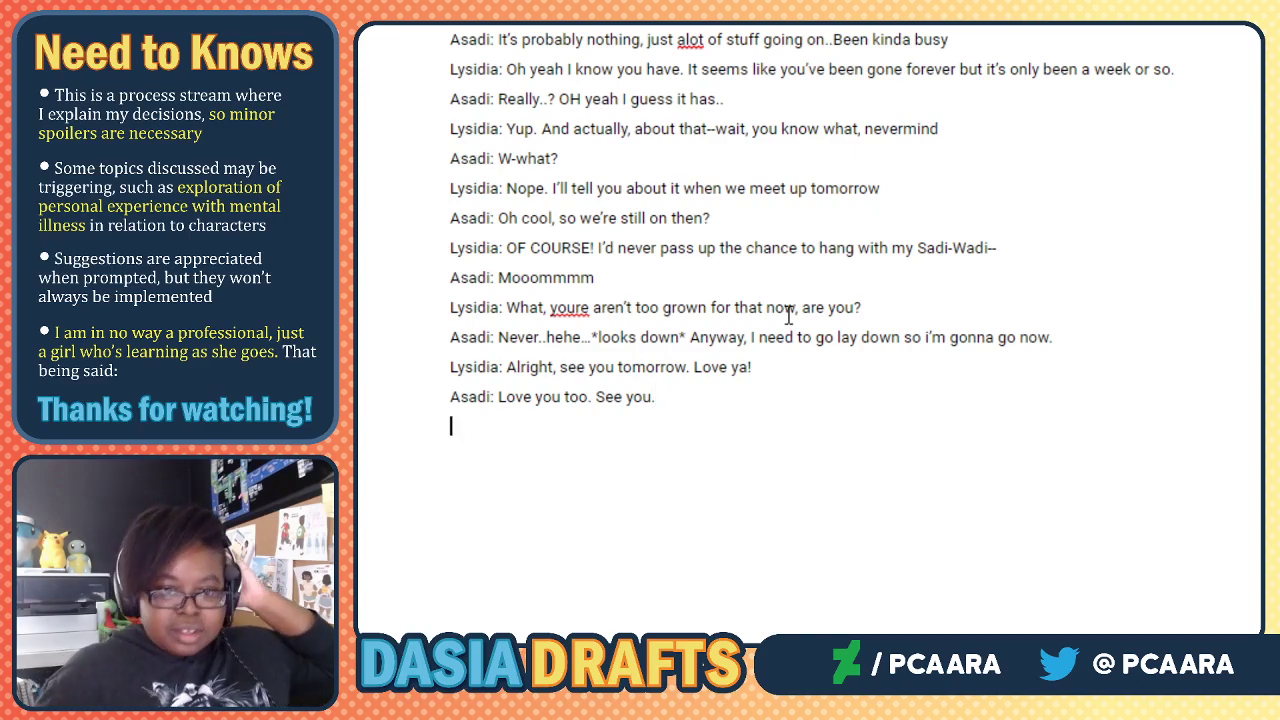
Bold the speaker label "Lysidia:" in the call's first line and color her "Hey hey!" dialogue blue.
{"action": "scroll", "coordinate": [789, 314], "scroll_direction": "up", "scroll_amount": 5}
{"action": "scroll", "coordinate": [463, 250], "scroll_direction": "down", "scroll_amount": 2}
{"action": "left_click", "coordinate": [500, 131]}
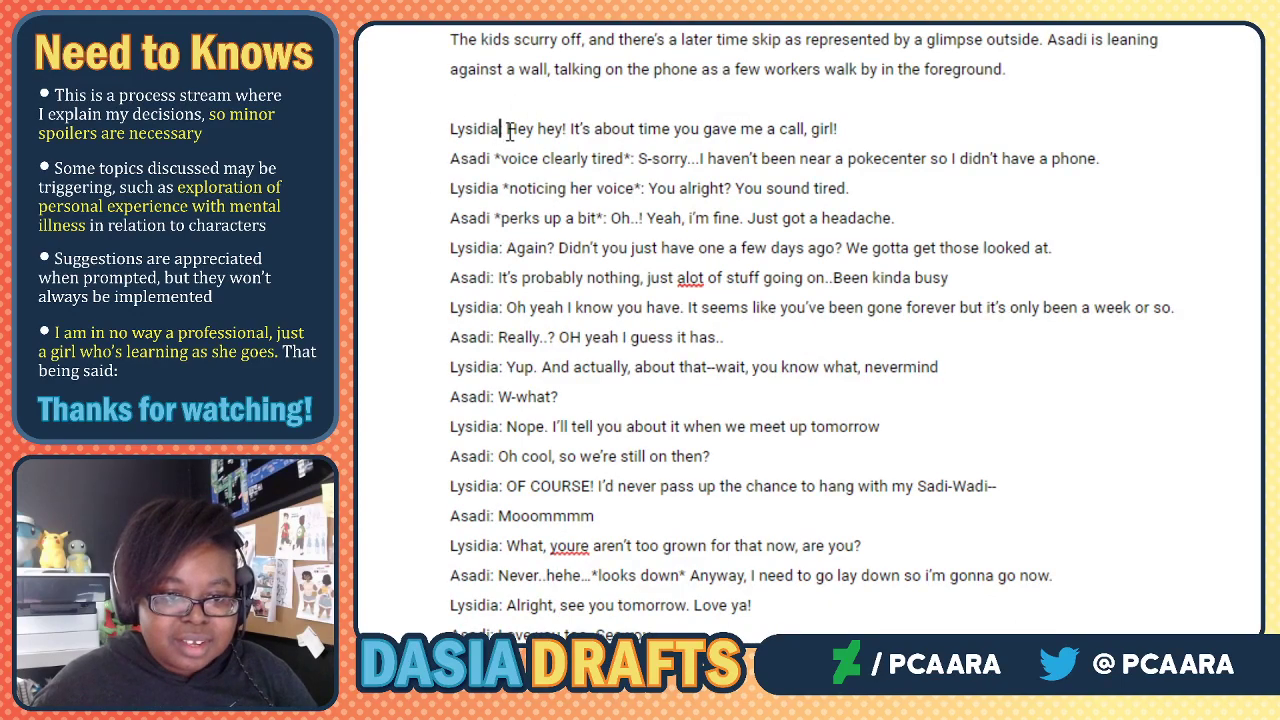
{"action": "left_click_drag", "start_coordinate": [507, 131], "coordinate": [451, 131]}
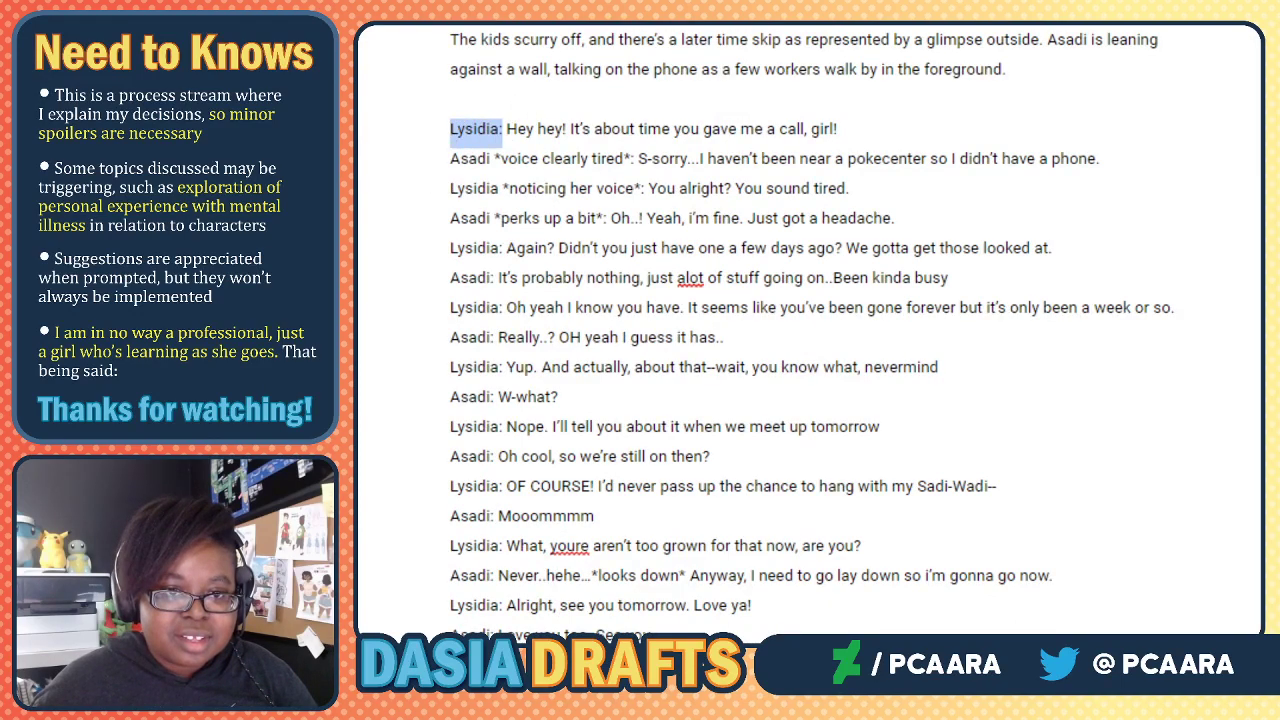
{"action": "key", "text": "ctrl+b"}
{"action": "left_click", "coordinate": [538, 128]}
{"action": "left_click_drag", "start_coordinate": [511, 128], "coordinate": [846, 129]}
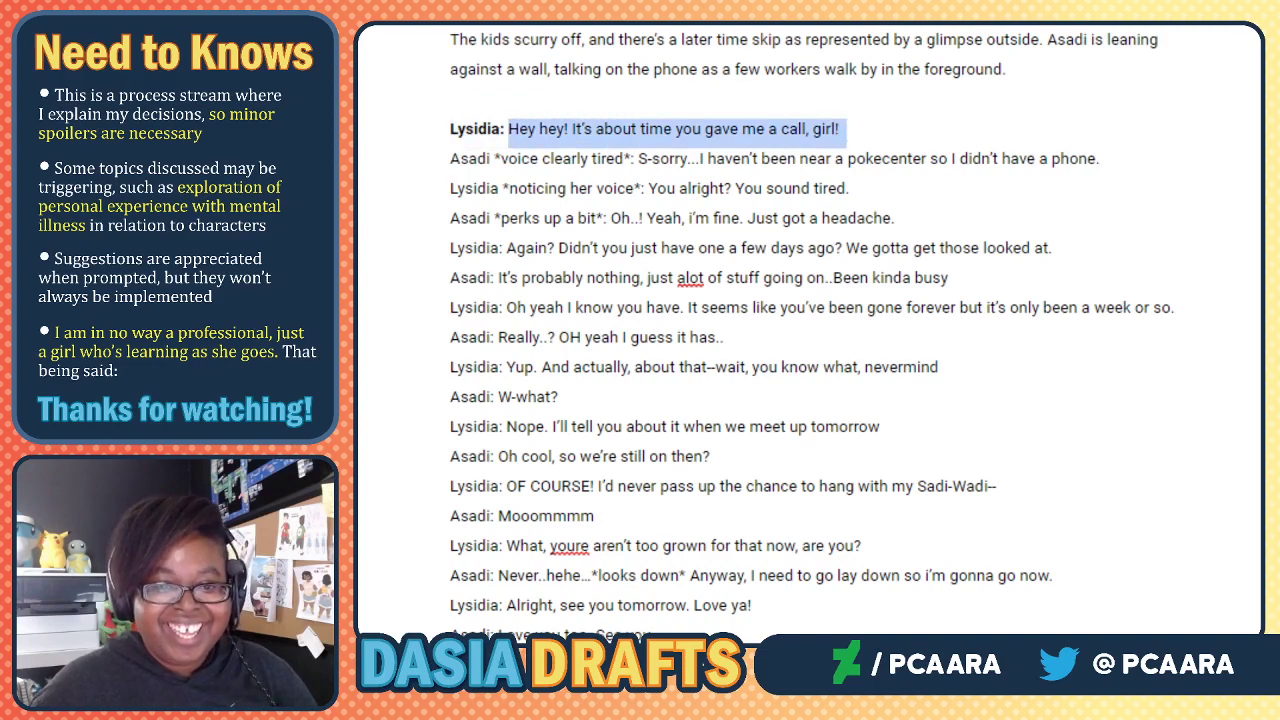
{"action": "left_click", "coordinate": [657, 3]}
{"action": "left_click", "coordinate": [853, 2]}
Bold the label "Asadi *voice clearly tired*:" and color the "S-sorry..." dialogue after it blue.
{"action": "left_click", "coordinate": [489, 156]}
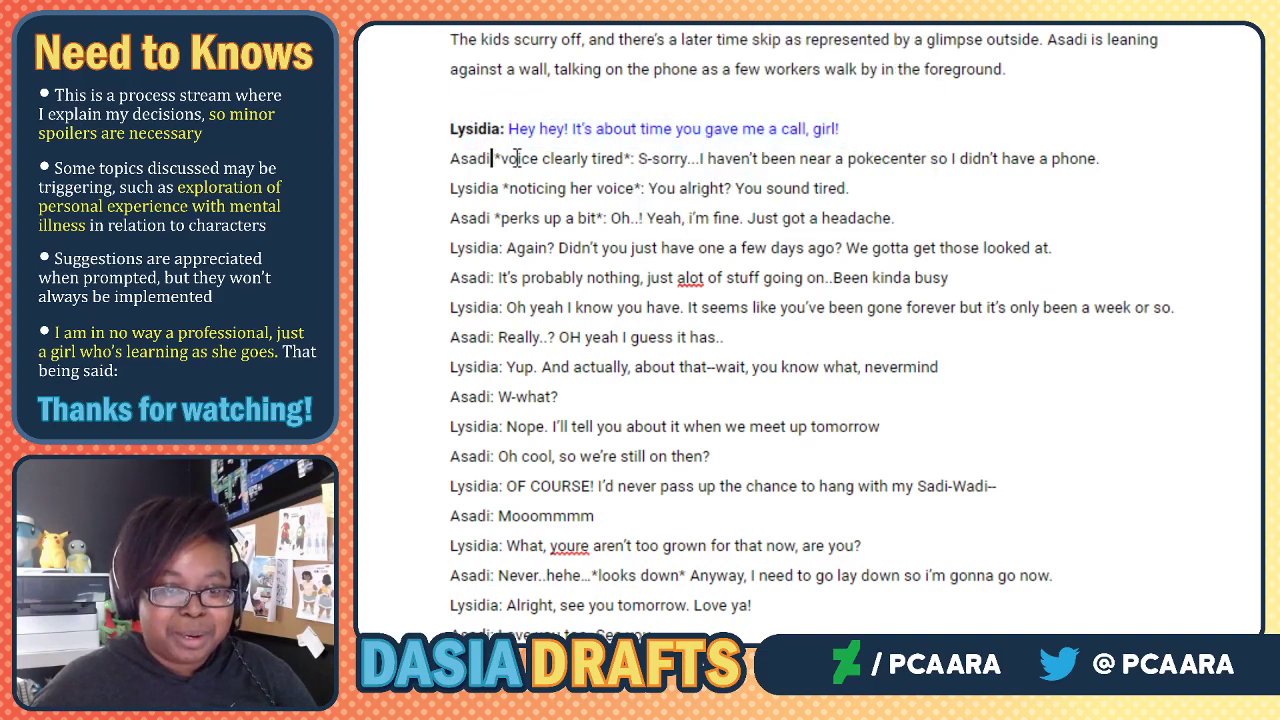
{"action": "left_click_drag", "start_coordinate": [636, 155], "coordinate": [448, 158]}
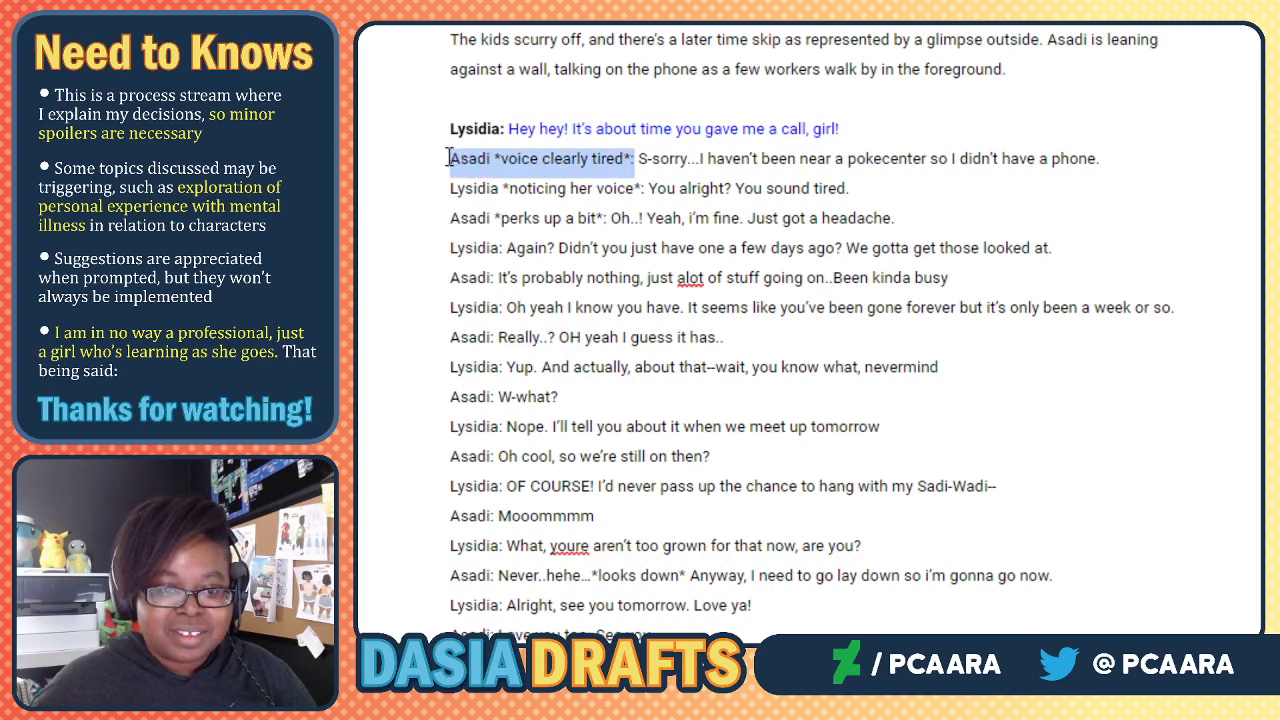
{"action": "key", "text": "ctrl+b"}
{"action": "left_click", "coordinate": [703, 128]}
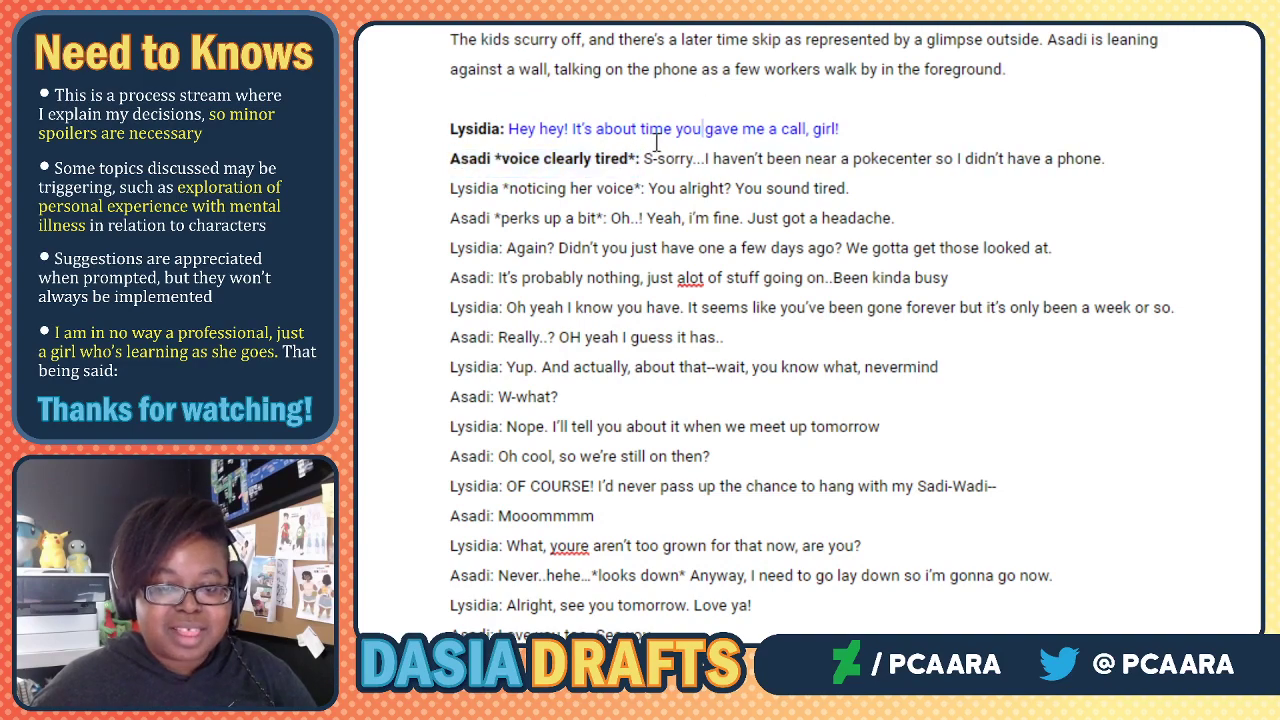
{"action": "left_click_drag", "start_coordinate": [643, 158], "coordinate": [1113, 162]}
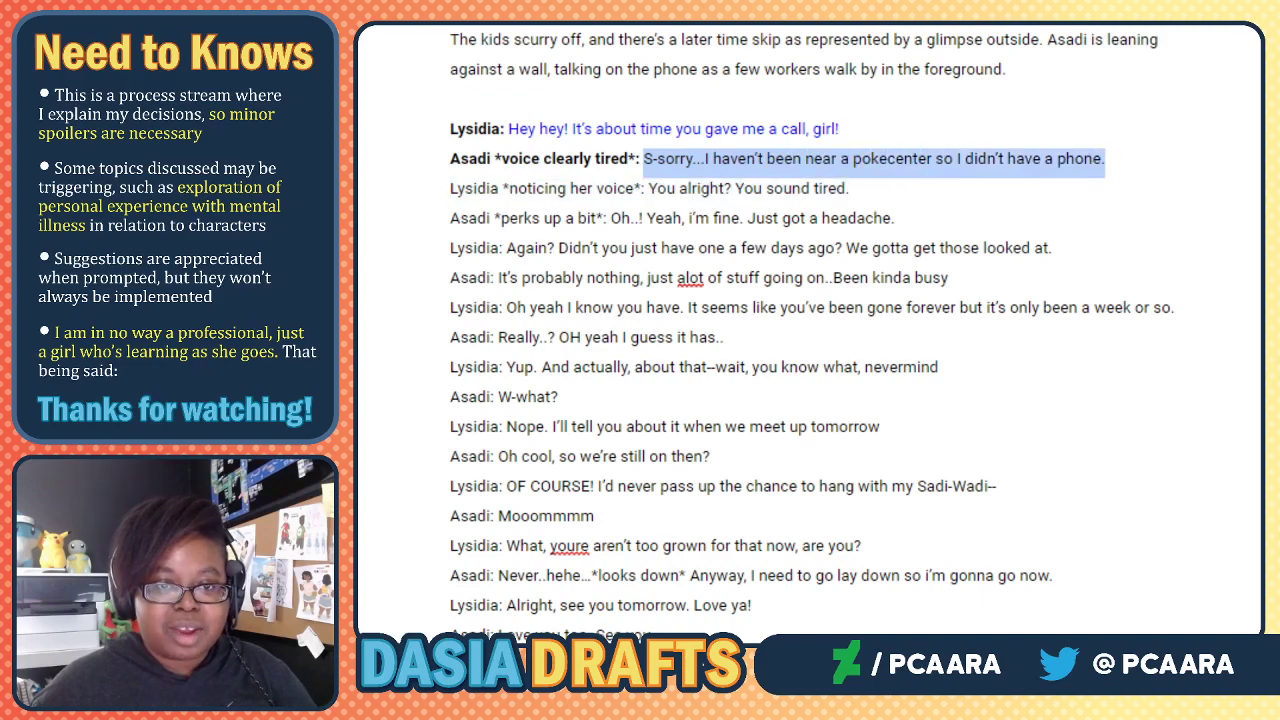
{"action": "left_click", "coordinate": [657, 25]}
{"action": "left_click", "coordinate": [855, 2]}
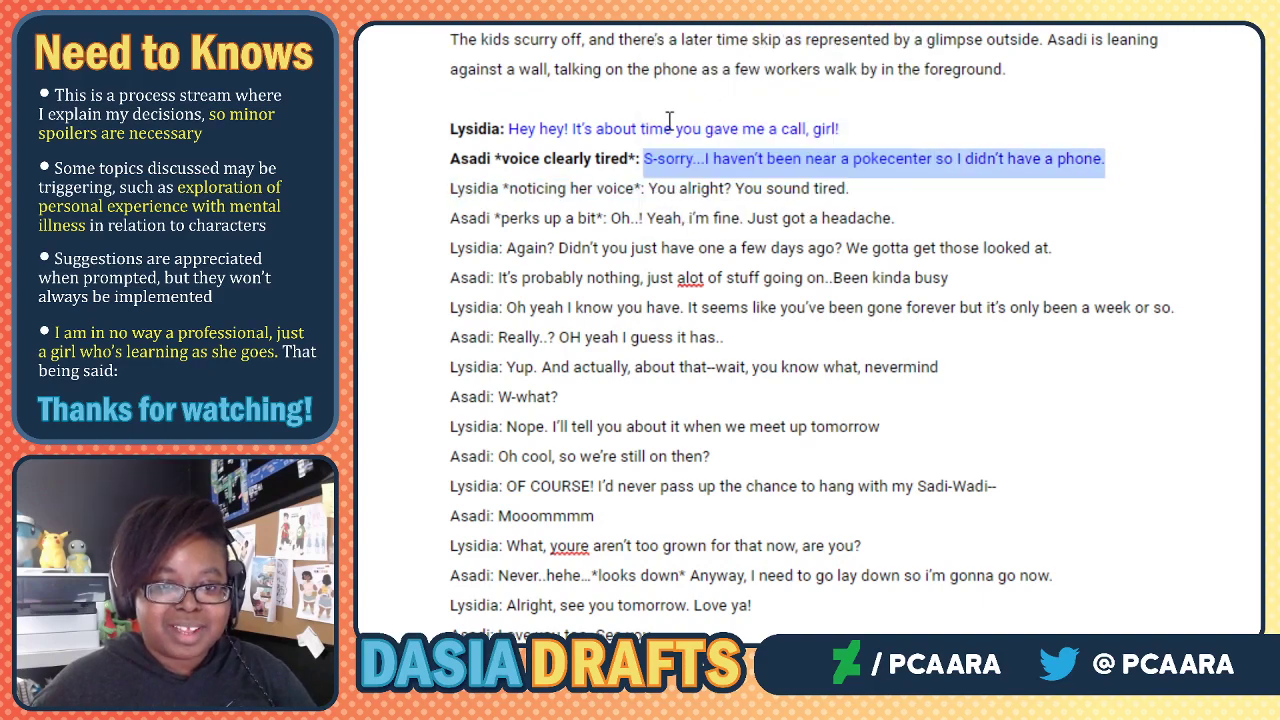
Bold the label "Lysidia *noticing her voice*:" and color "You alright? You sound tired." blue.
{"action": "left_click", "coordinate": [607, 189]}
{"action": "left_click_drag", "start_coordinate": [646, 189], "coordinate": [449, 194]}
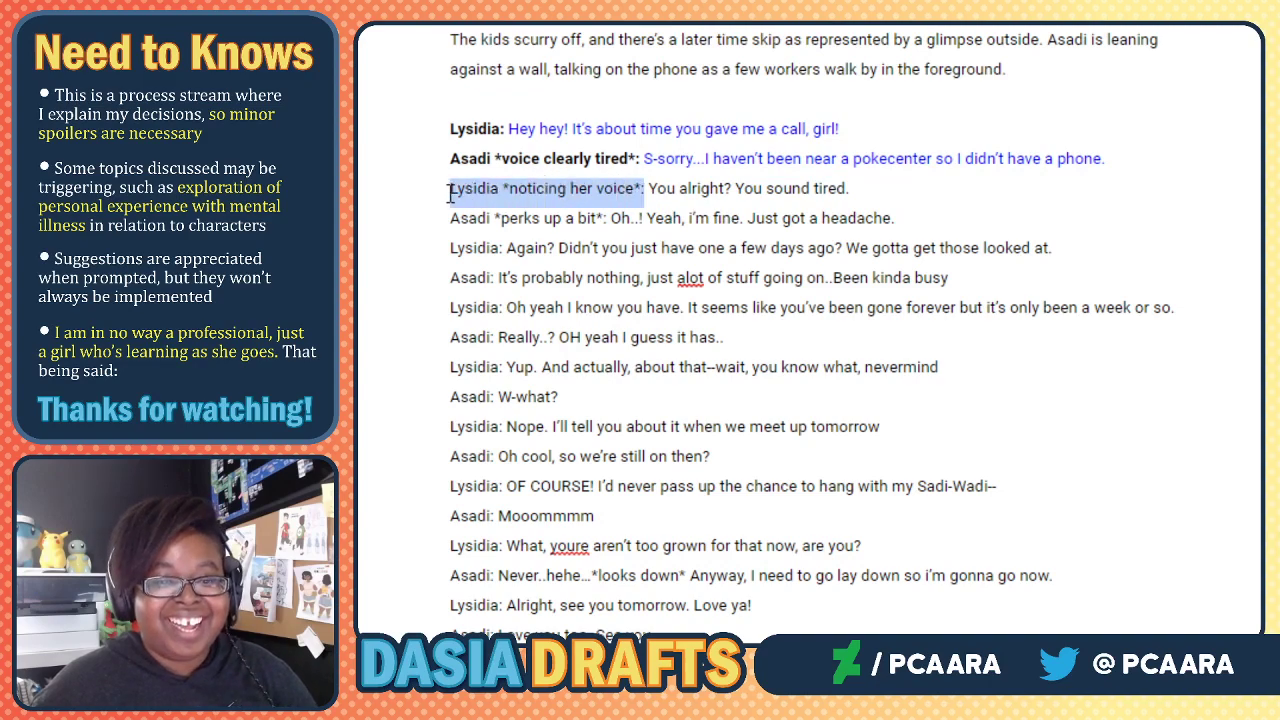
{"action": "key", "text": "ctrl+b"}
{"action": "left_click", "coordinate": [660, 190]}
{"action": "left_click_drag", "start_coordinate": [654, 189], "coordinate": [859, 188]}
{"action": "left_click", "coordinate": [657, 2]}
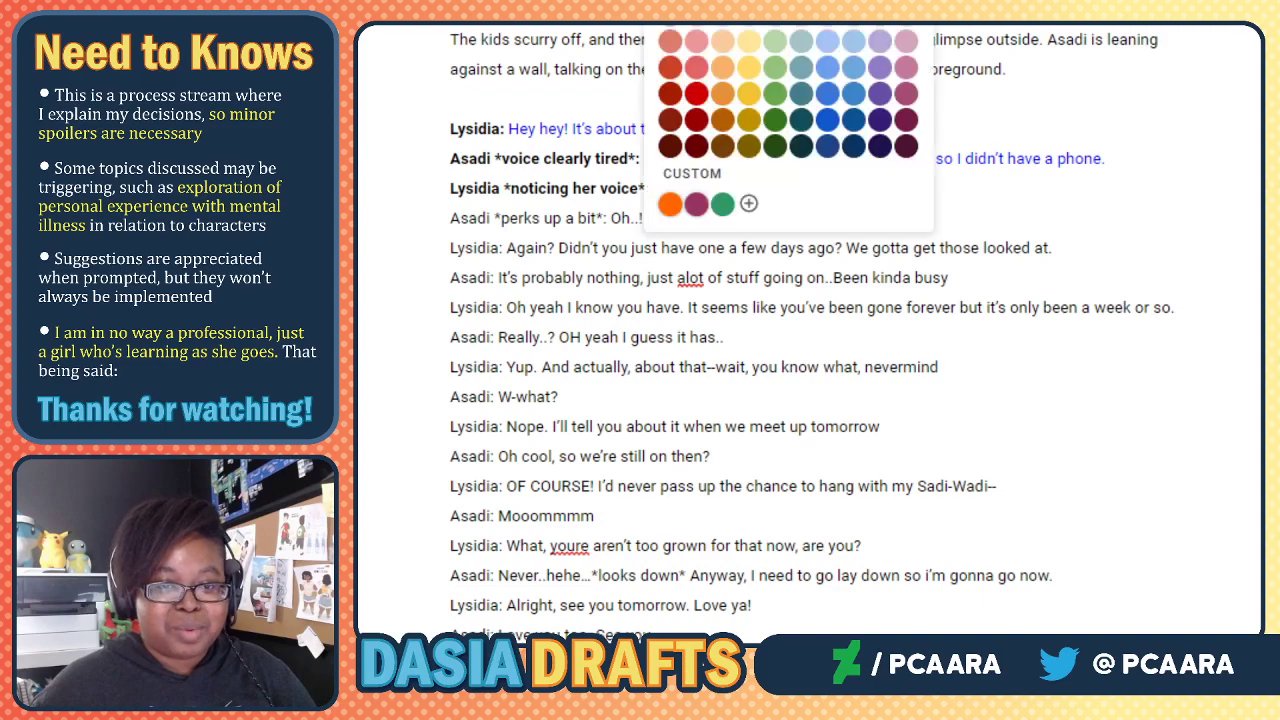
{"action": "left_click", "coordinate": [853, 2]}
Bold the label "Asadi *perks up a bit*:" and color the "Oh..! Yeah, i'm fine." dialogue blue.
{"action": "left_click", "coordinate": [581, 216]}
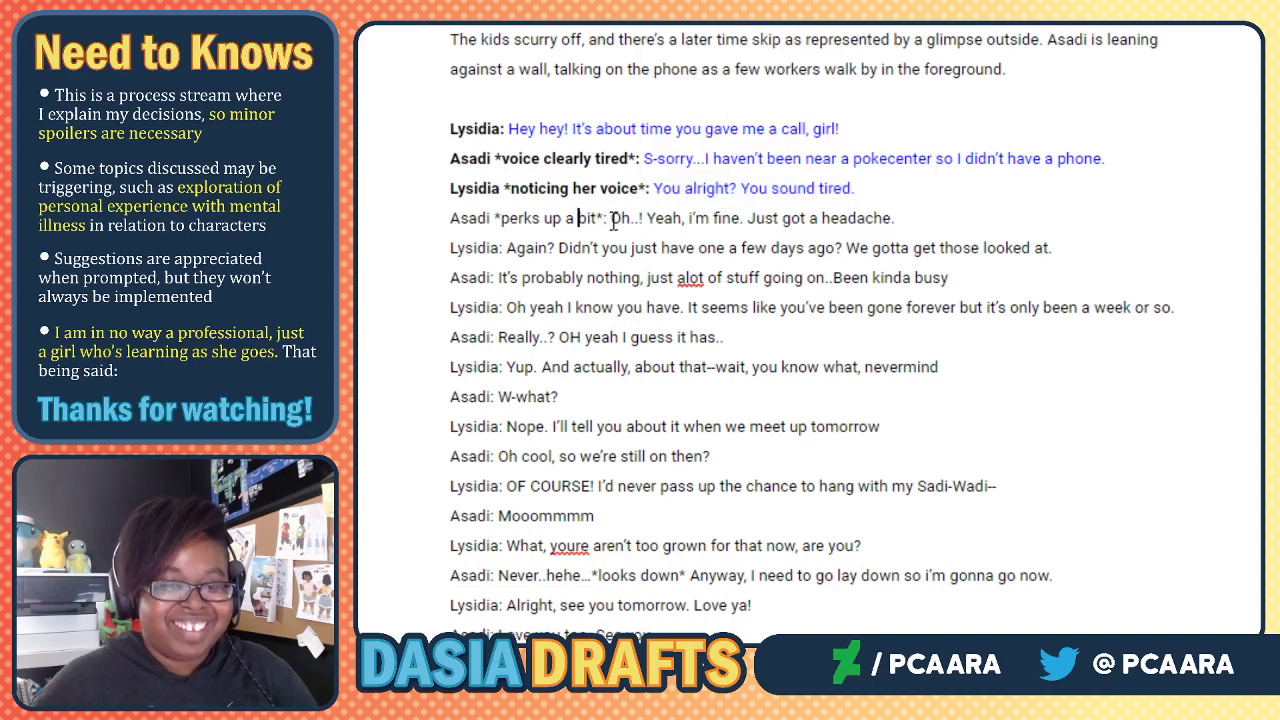
{"action": "left_click_drag", "start_coordinate": [606, 218], "coordinate": [430, 228]}
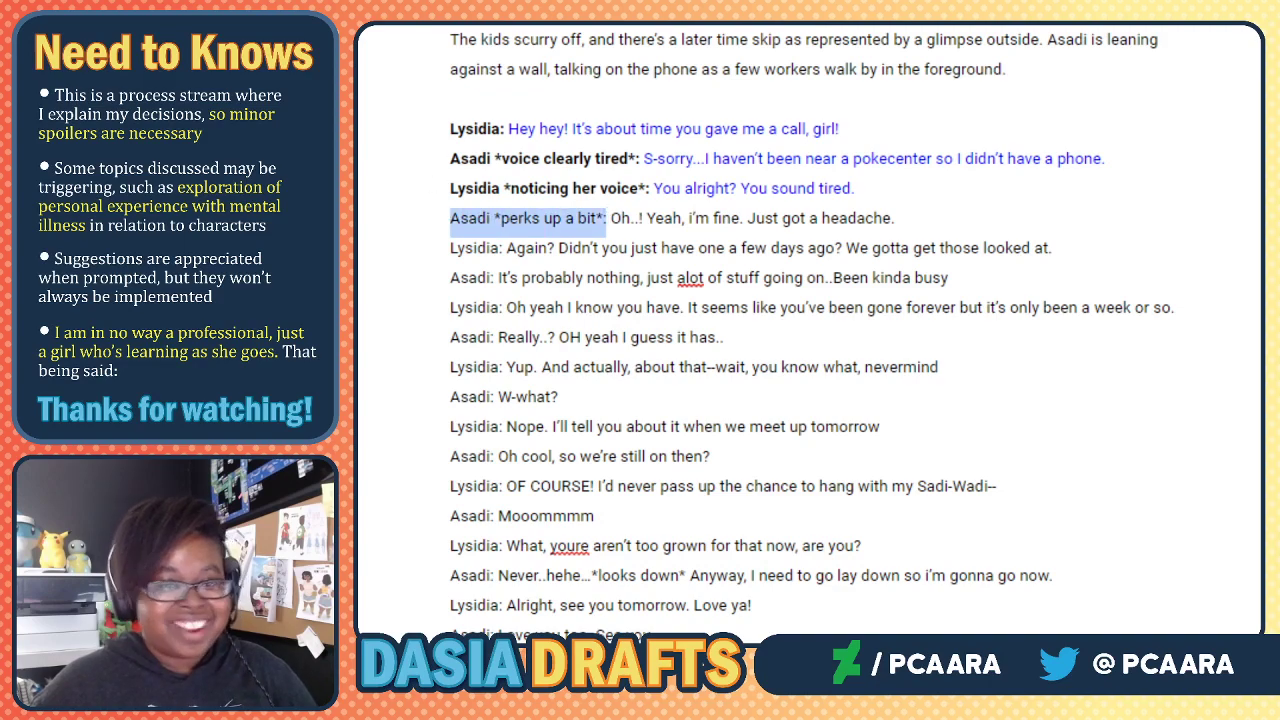
{"action": "key", "text": "ctrl+b"}
{"action": "left_click", "coordinate": [646, 217]}
{"action": "left_click_drag", "start_coordinate": [612, 218], "coordinate": [913, 217]}
{"action": "left_click", "coordinate": [657, 5]}
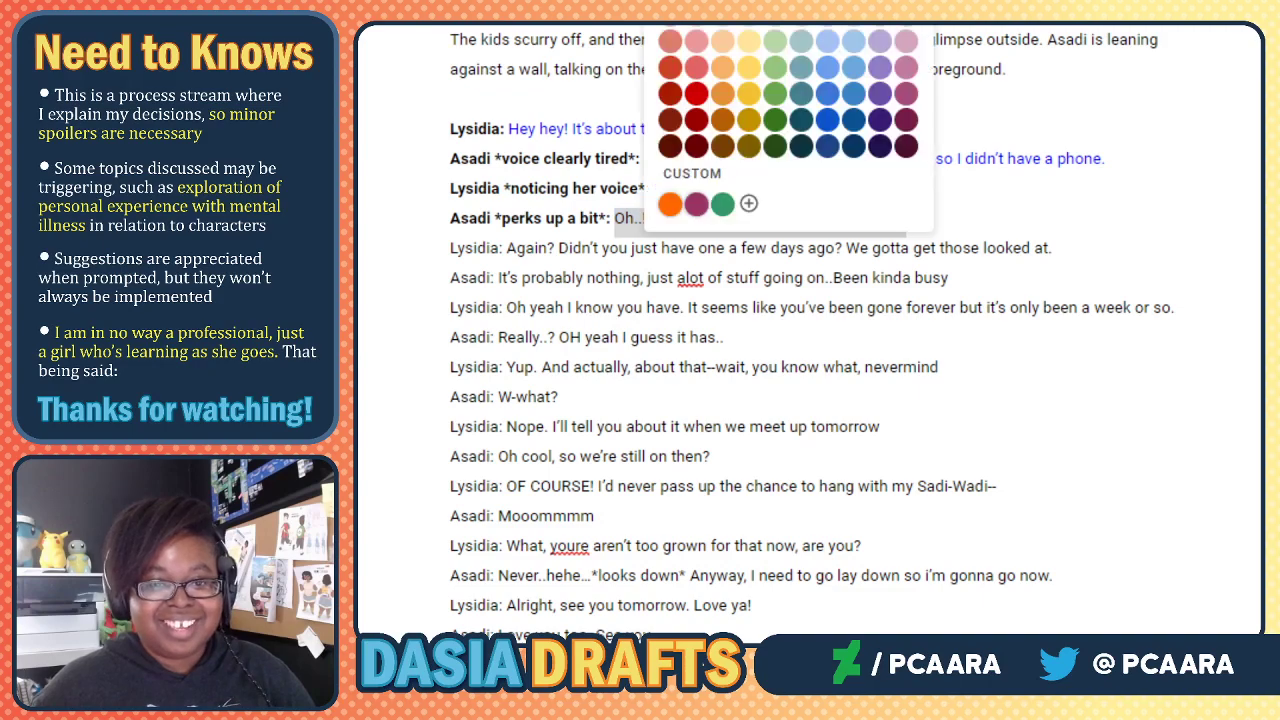
{"action": "left_click", "coordinate": [853, 93]}
Bold the "Lysidia:" label before "Again?" and color that line's dialogue blue.
{"action": "left_click_drag", "start_coordinate": [506, 247], "coordinate": [1060, 252]}
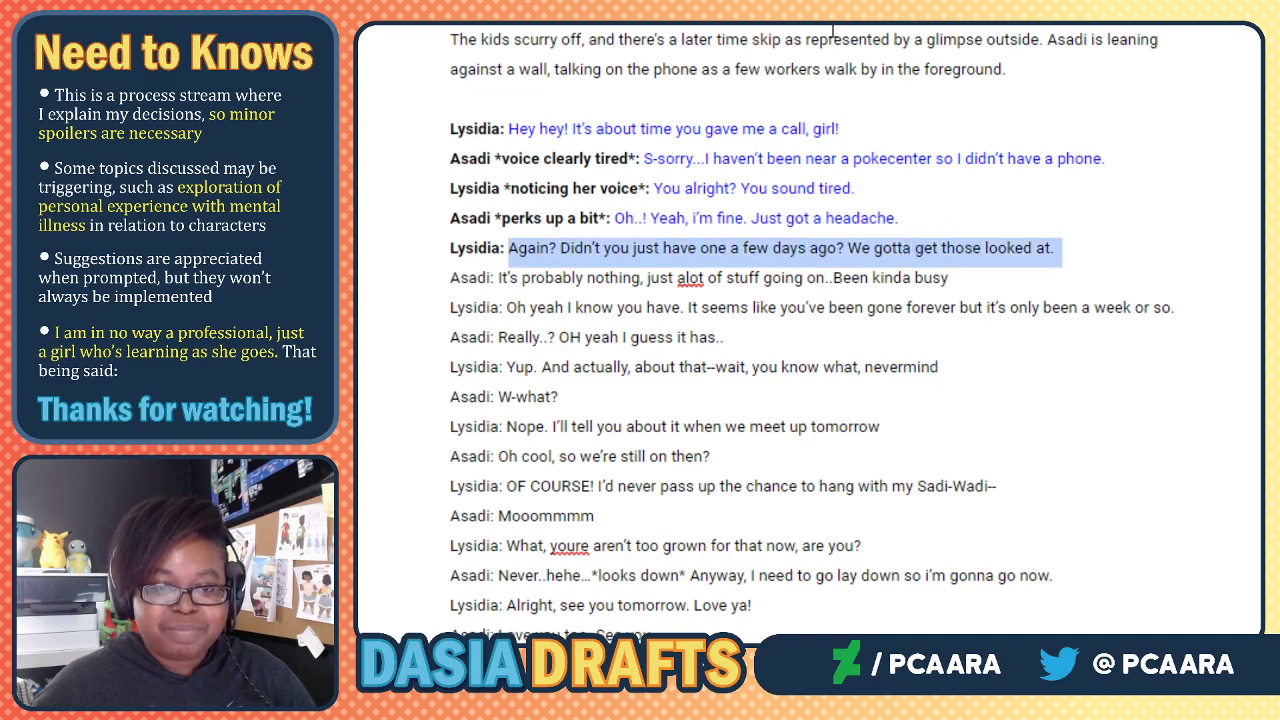
{"action": "left_click", "coordinate": [658, 2]}
{"action": "left_click", "coordinate": [853, 2]}
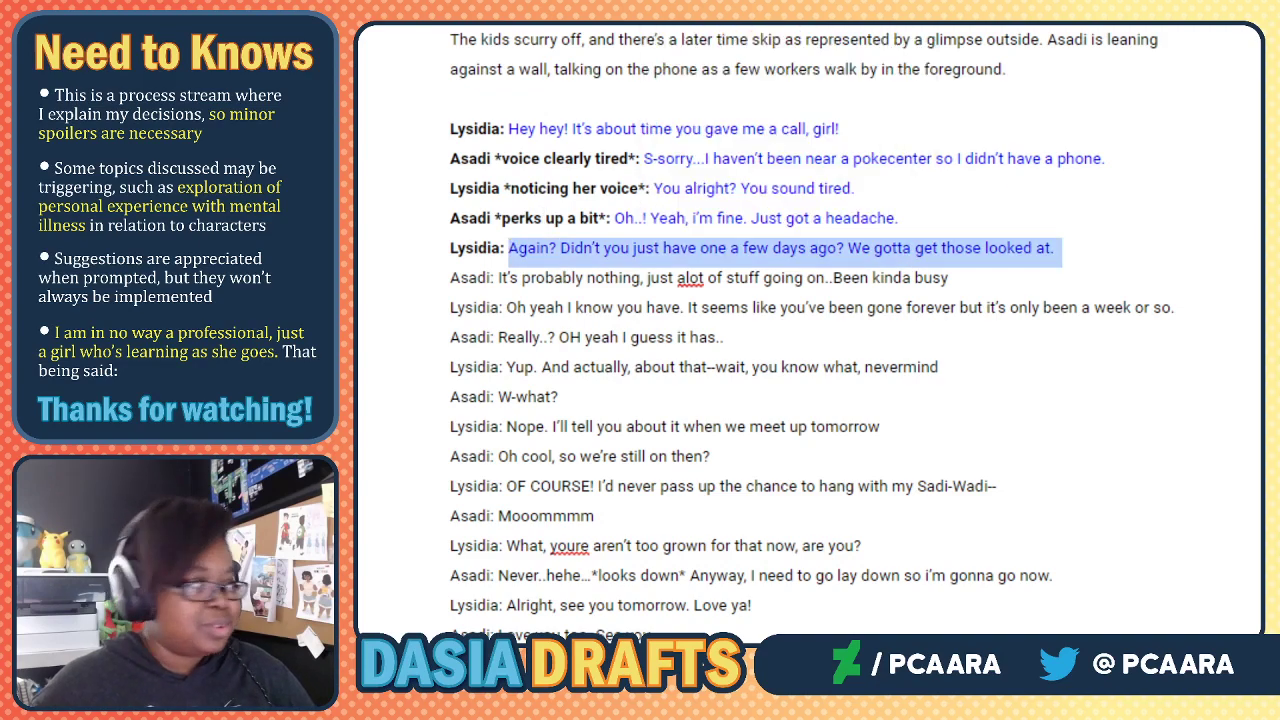
{"action": "left_click", "coordinate": [543, 278]}
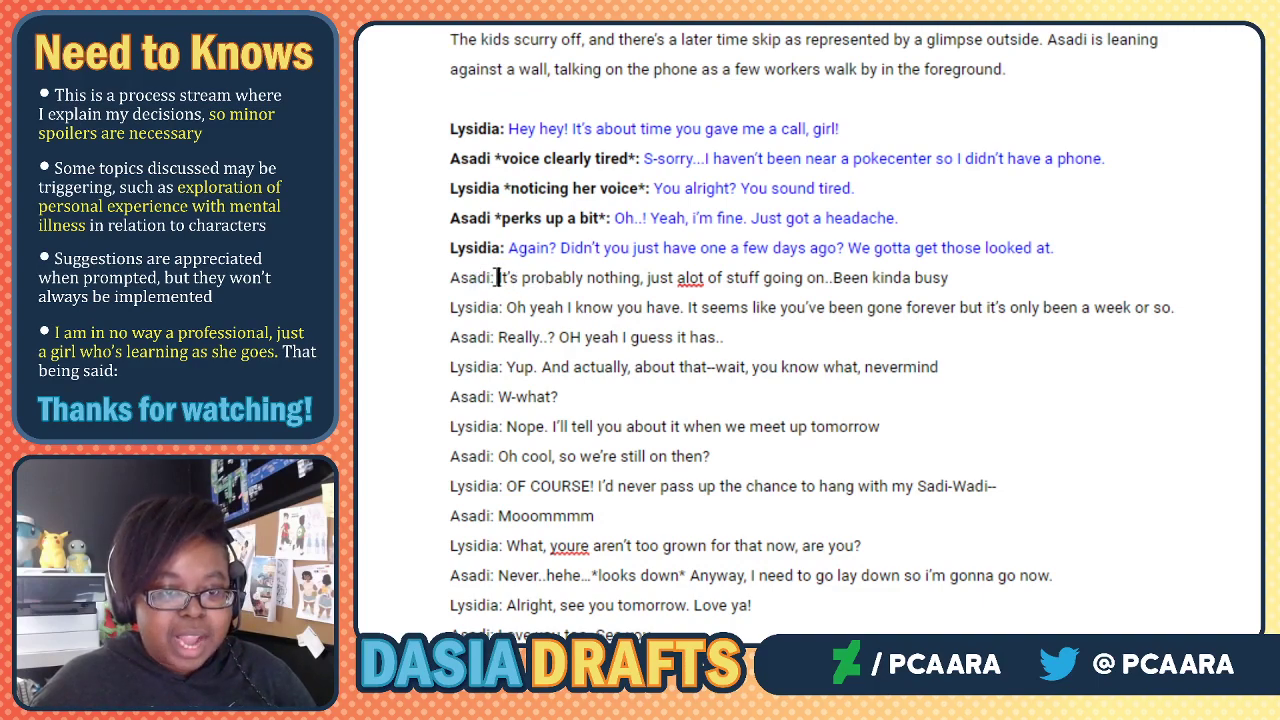
Bold the "Asadi:" label before "It's probably nothing" and color that line's dialogue blue.
{"action": "left_click_drag", "start_coordinate": [492, 277], "coordinate": [449, 277]}
{"action": "key", "text": "ctrl+b"}
{"action": "left_click", "coordinate": [552, 248]}
{"action": "left_click_drag", "start_coordinate": [499, 277], "coordinate": [1081, 272]}
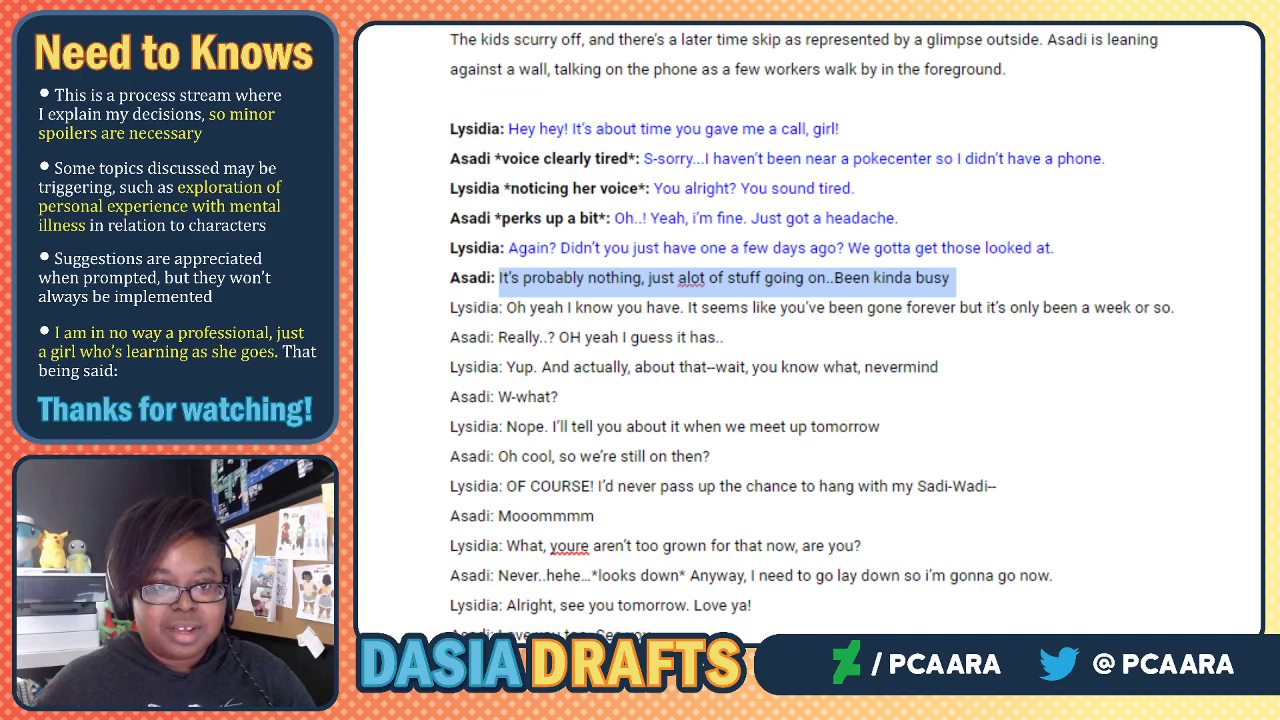
{"action": "left_click", "coordinate": [655, 8]}
{"action": "left_click", "coordinate": [853, 20]}
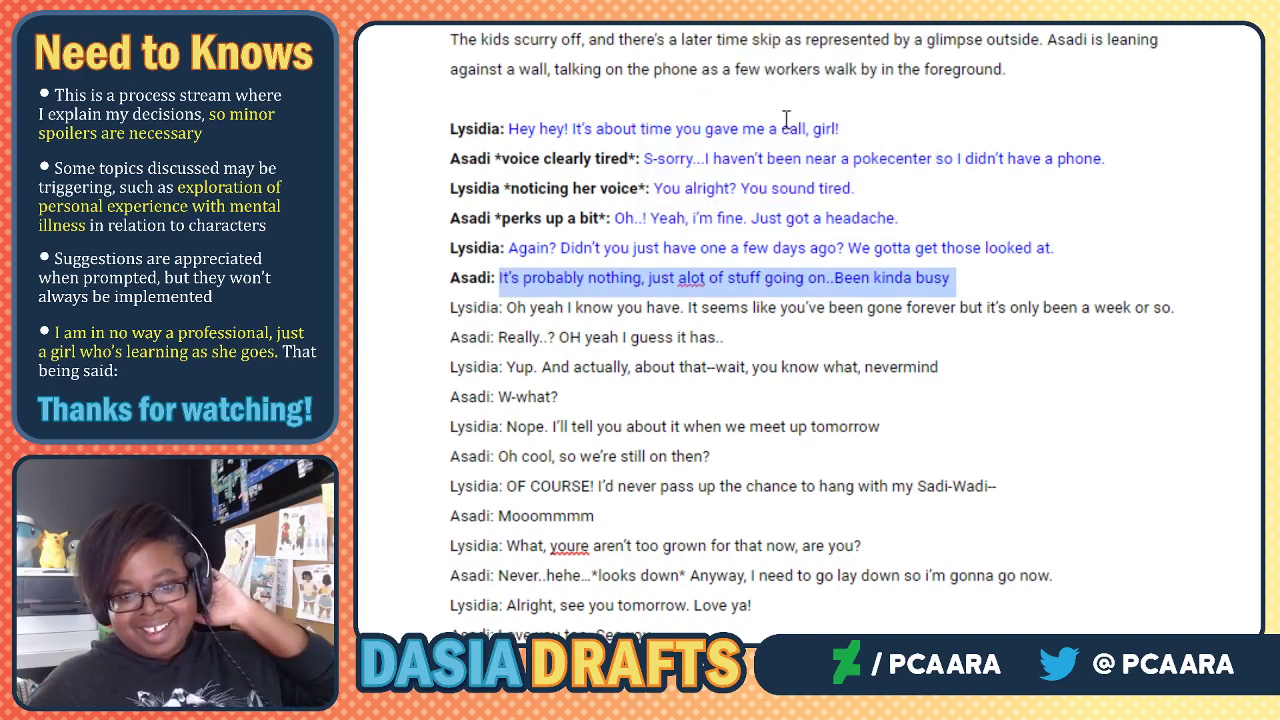
{"action": "left_click", "coordinate": [543, 277]}
Bold the "Lysidia:" label before "Oh yeah I know you have." and color that line's dialogue blue.
{"action": "left_click_drag", "start_coordinate": [505, 307], "coordinate": [449, 310]}
{"action": "key", "text": "ctrl+b"}
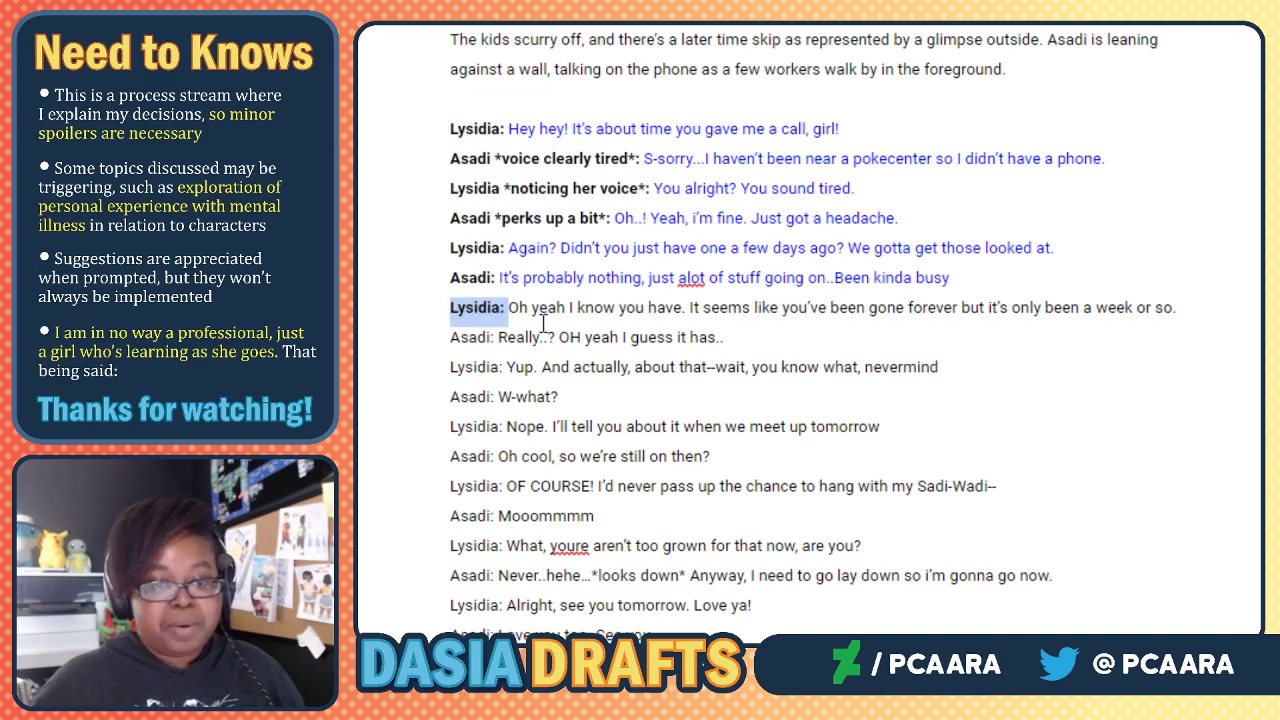
{"action": "left_click", "coordinate": [505, 307]}
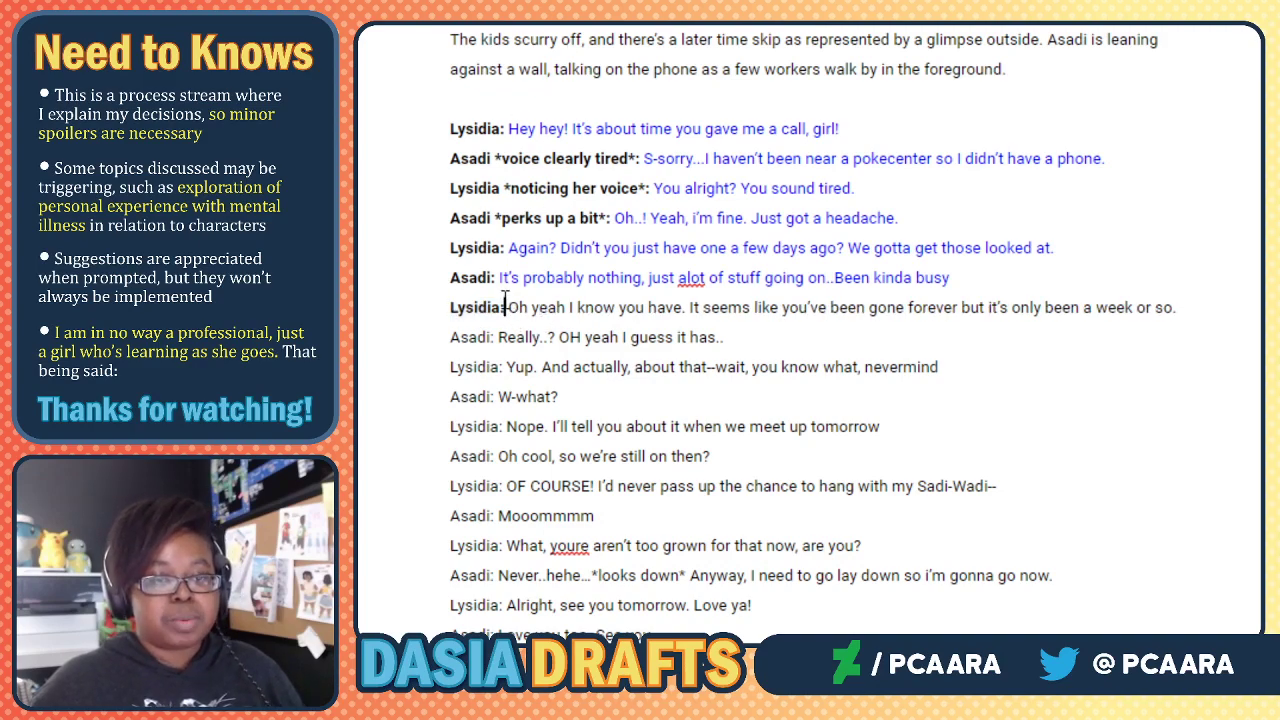
{"action": "left_click_drag", "start_coordinate": [510, 306], "coordinate": [1183, 307]}
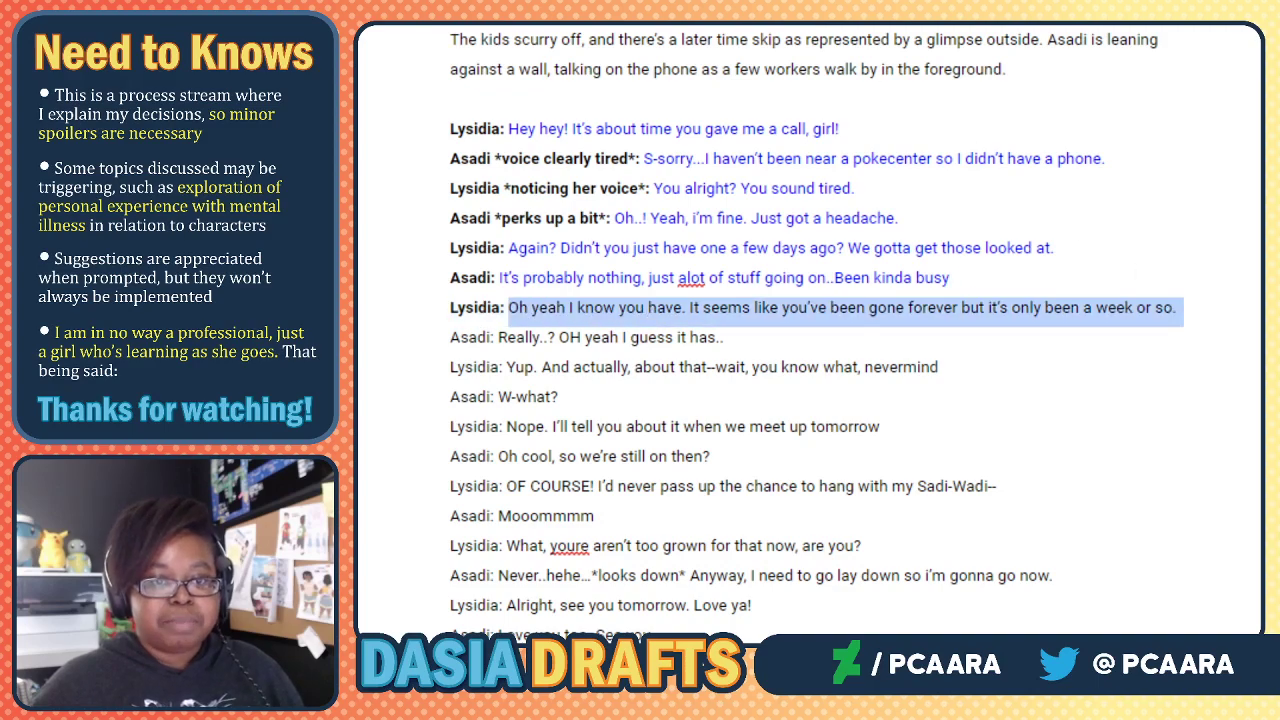
{"action": "left_click", "coordinate": [658, 4]}
{"action": "left_click", "coordinate": [857, 14]}
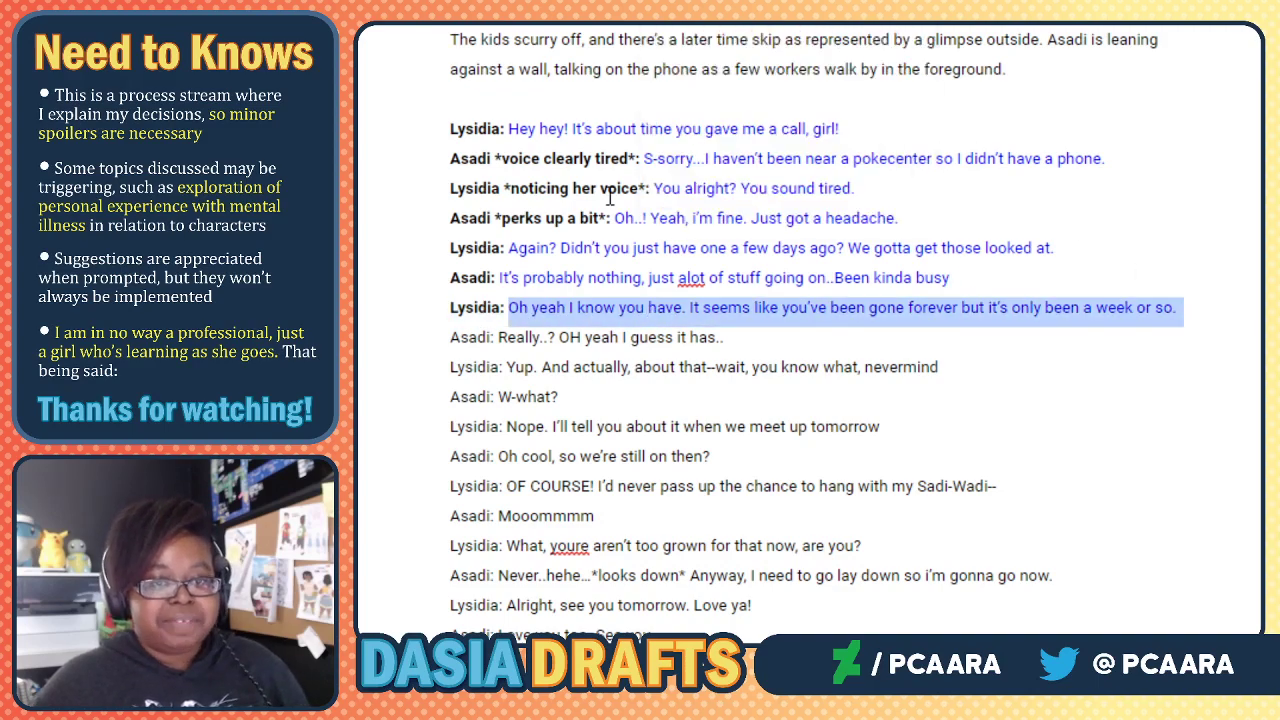
Bold the "Asadi:" label before "Really..?" and color the dialogue "Really..? OH yeah I guess it has.." blue.
{"action": "left_click", "coordinate": [512, 350]}
{"action": "left_click_drag", "start_coordinate": [496, 337], "coordinate": [444, 340]}
{"action": "key", "text": "ctrl+b"}
{"action": "left_click", "coordinate": [530, 341]}
{"action": "left_click_drag", "start_coordinate": [676, 343], "coordinate": [731, 337]}
{"action": "left_click", "coordinate": [658, 4]}
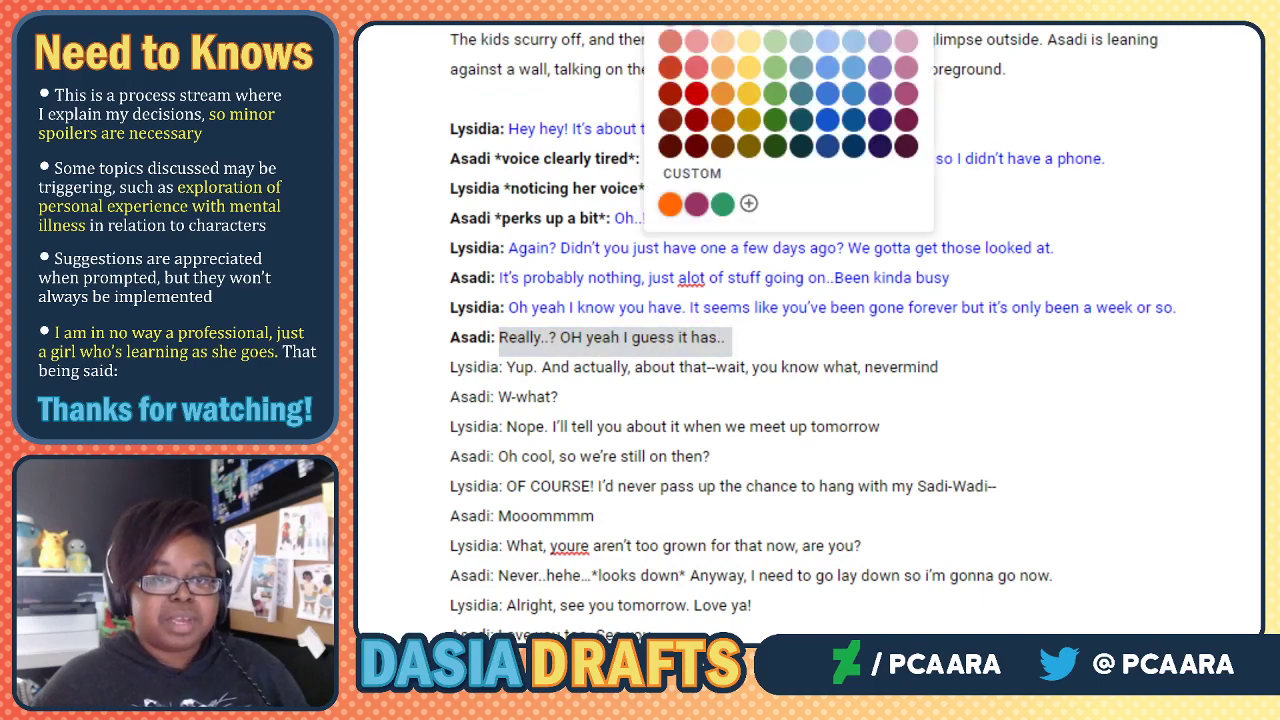
{"action": "left_click", "coordinate": [853, 2]}
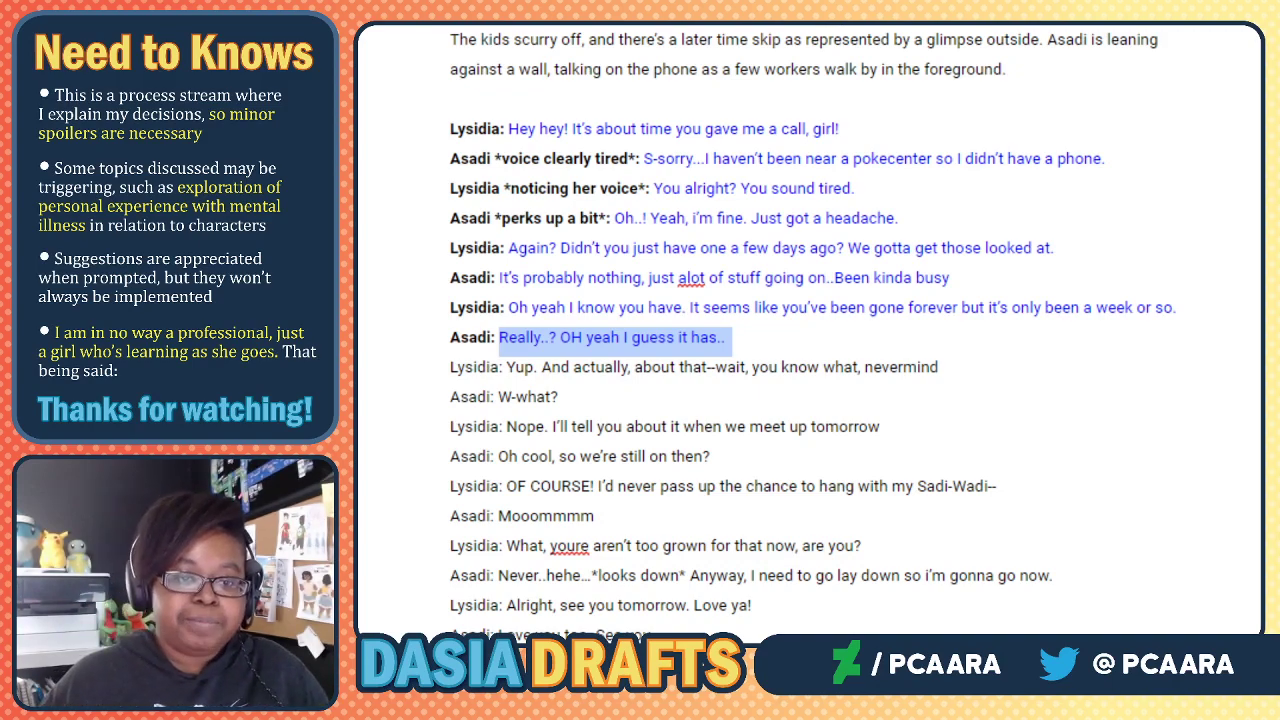
Bold the "Lysidia:" label before "Yup." and color the dialogue on that line blue.
{"action": "left_click", "coordinate": [499, 373]}
{"action": "left_click_drag", "start_coordinate": [503, 372], "coordinate": [449, 370]}
{"action": "key", "text": "ctrl+b"}
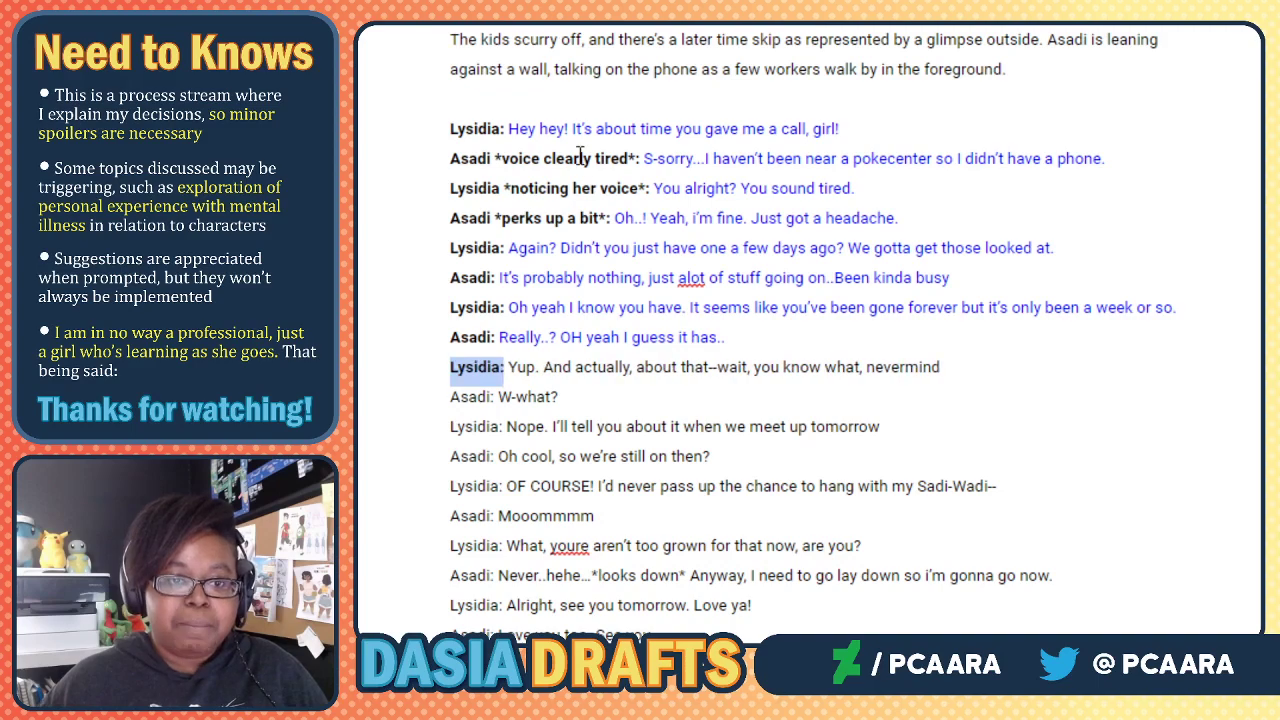
{"action": "left_click", "coordinate": [507, 367]}
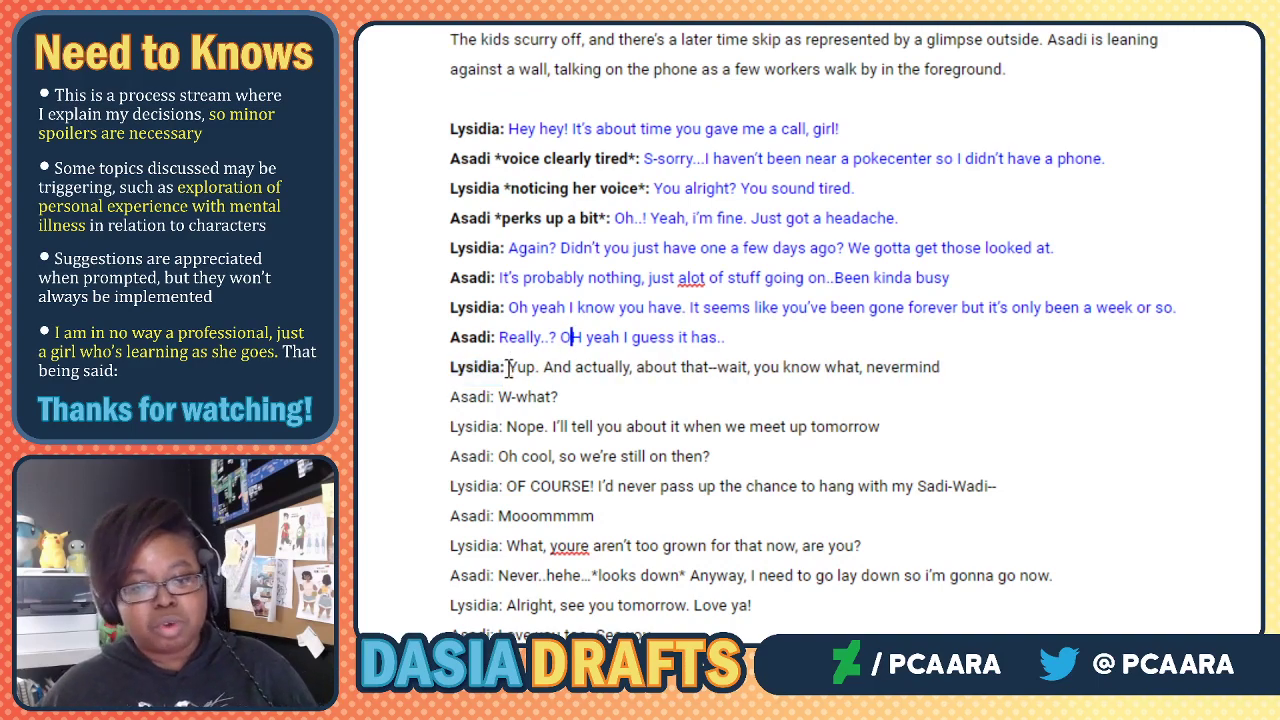
{"action": "left_click_drag", "start_coordinate": [510, 365], "coordinate": [956, 369]}
{"action": "left_click", "coordinate": [656, 2]}
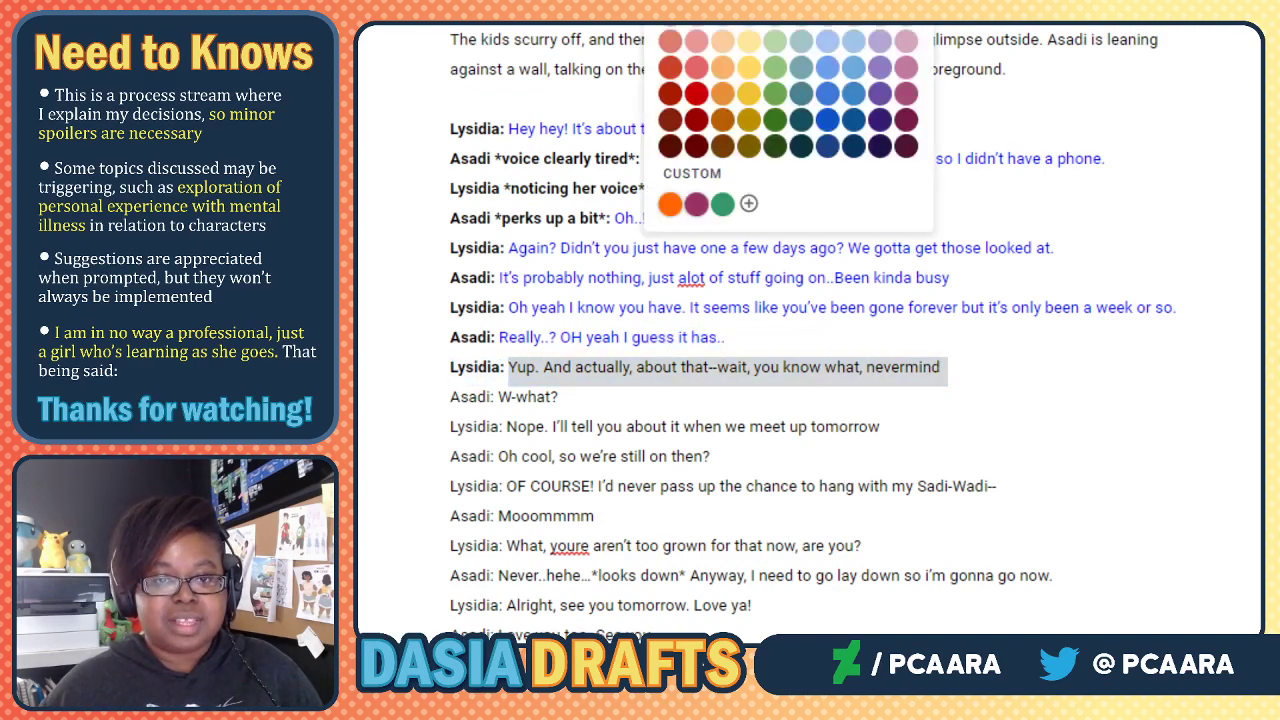
{"action": "left_click", "coordinate": [853, 93]}
Bold the "Asadi:" label before "W-what?" and color "W-what?" blue.
{"action": "left_click", "coordinate": [507, 393]}
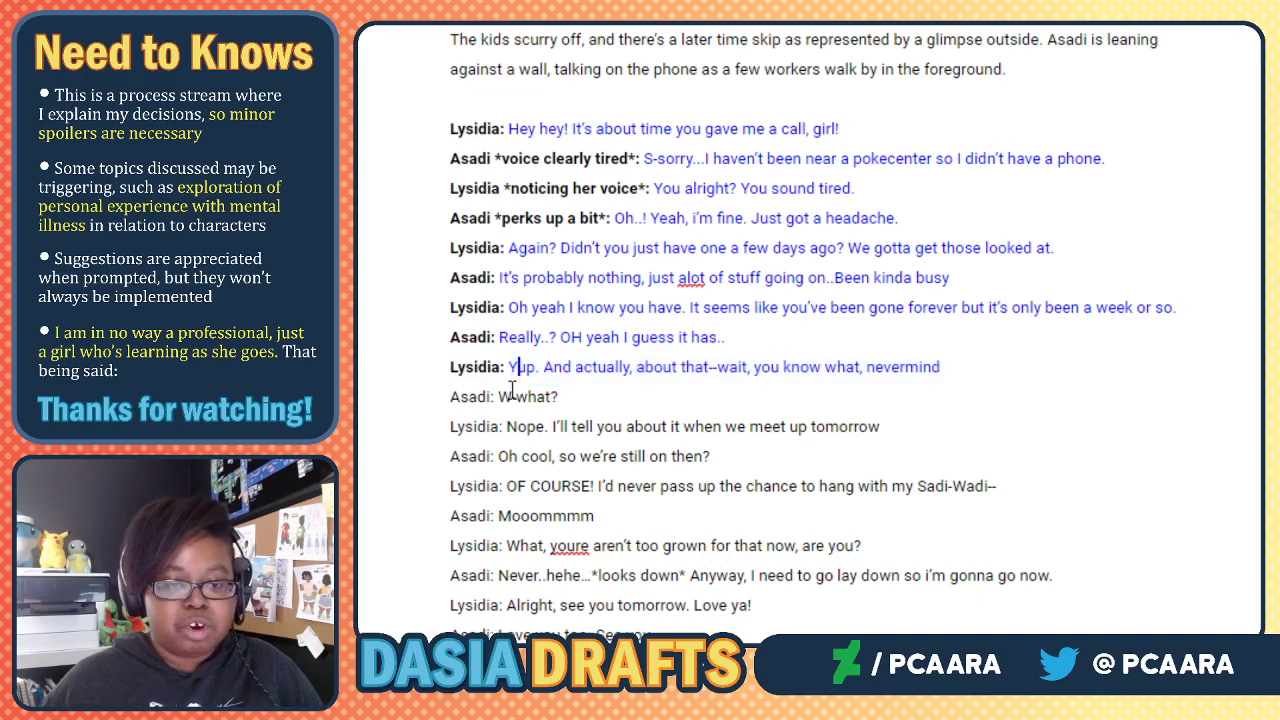
{"action": "left_click_drag", "start_coordinate": [495, 397], "coordinate": [455, 400]}
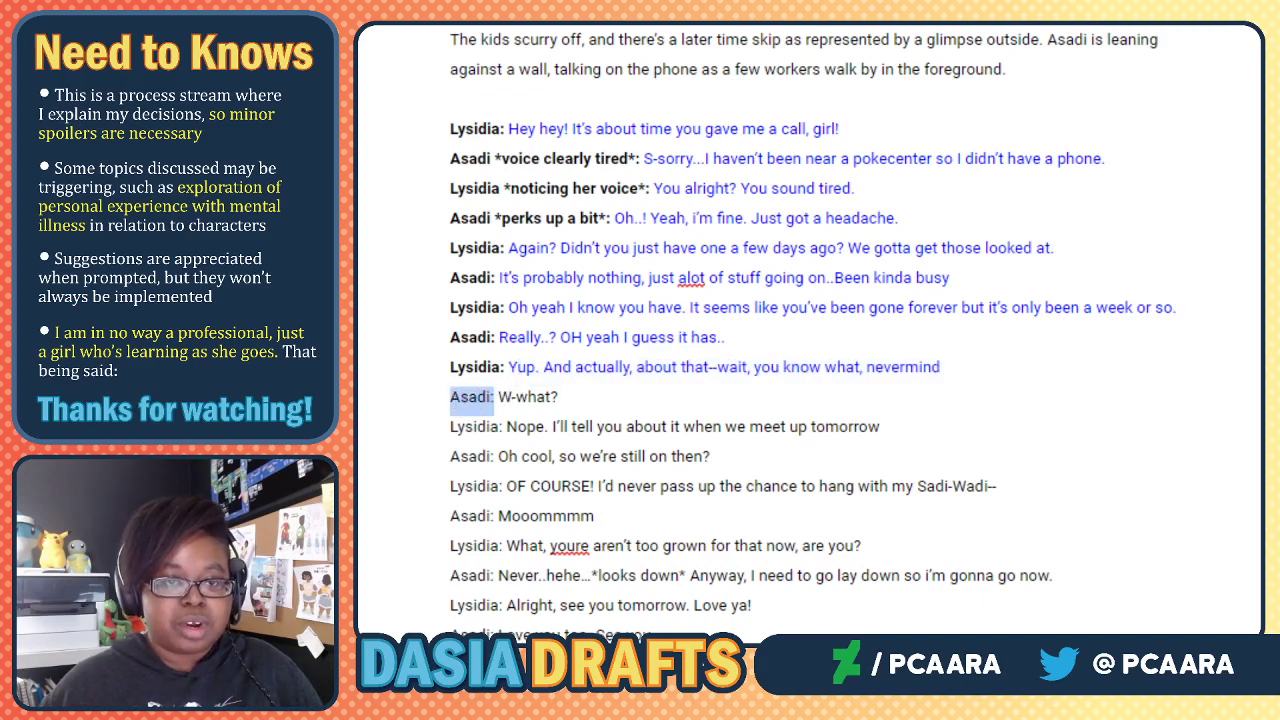
{"action": "key", "text": "ctrl+b"}
{"action": "left_click", "coordinate": [526, 366]}
{"action": "left_click", "coordinate": [499, 397]}
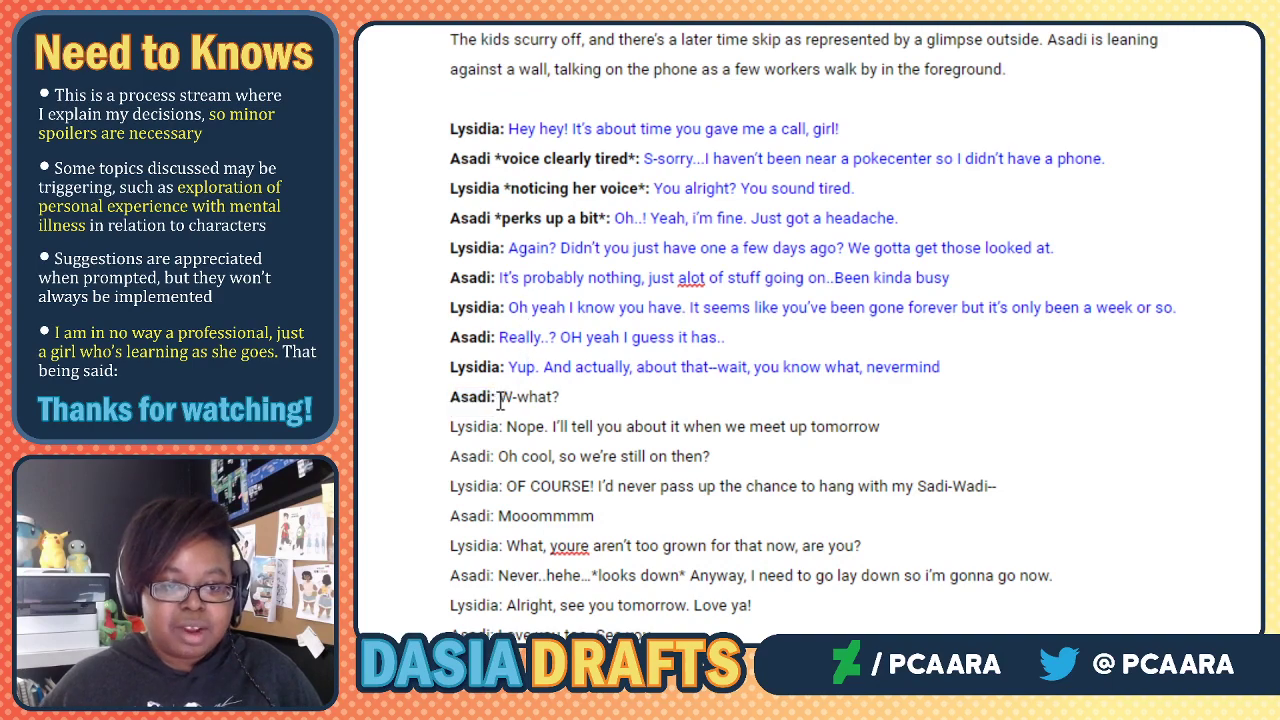
{"action": "key", "text": "shift+End"}
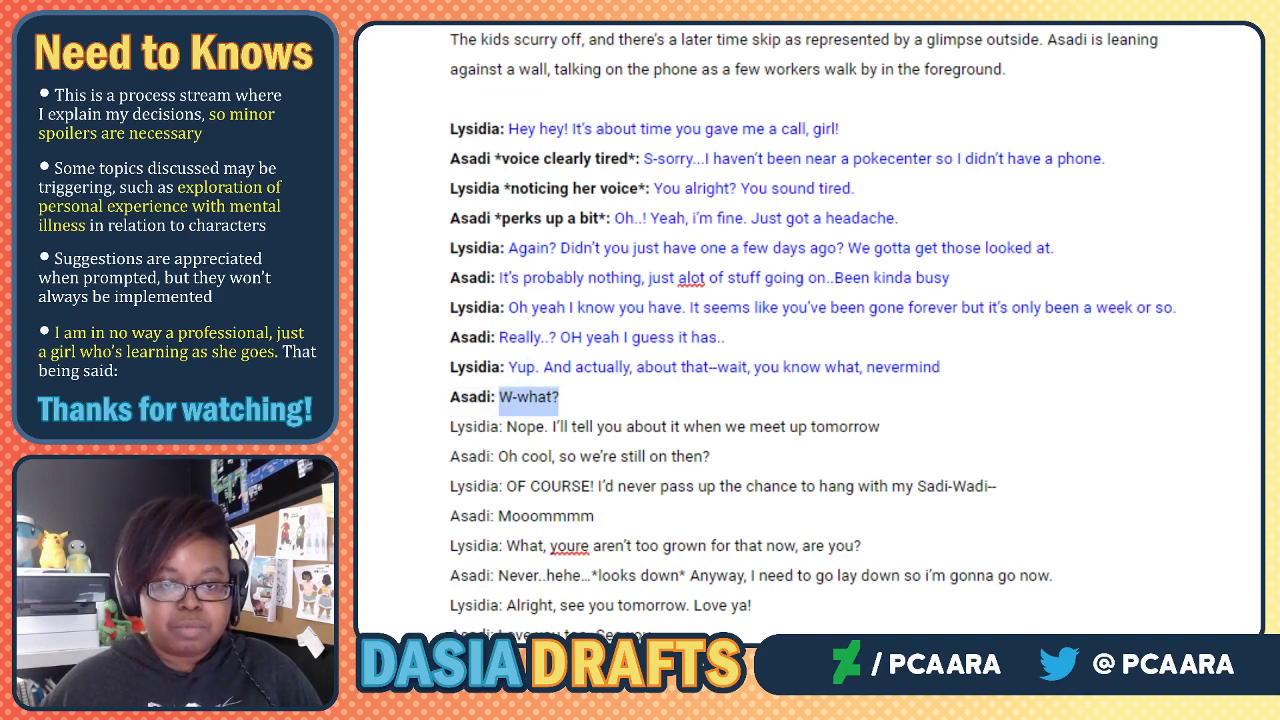
{"action": "left_click", "coordinate": [657, 2]}
{"action": "left_click", "coordinate": [854, 2]}
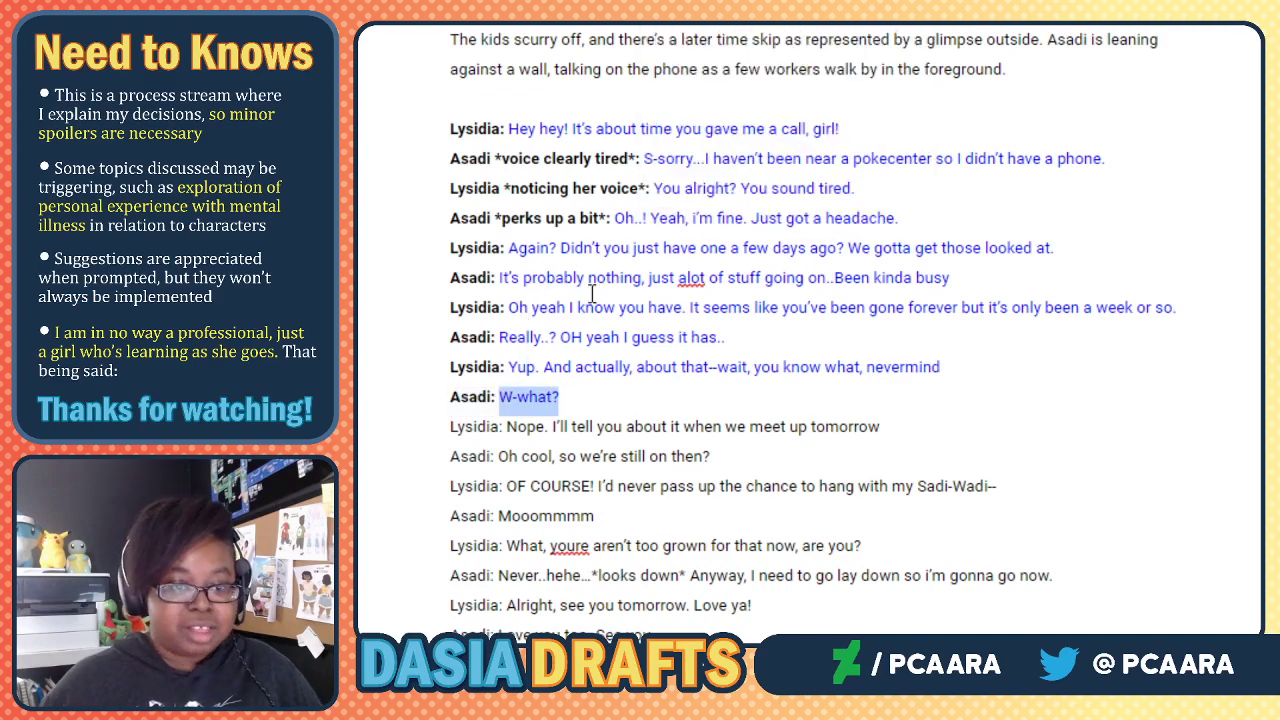
Bold the "Lysidia:" label before "Nope." and color "Nope. I'll tell you about it when we meet up tomorrow" blue.
{"action": "left_click", "coordinate": [499, 430]}
{"action": "left_click_drag", "start_coordinate": [500, 430], "coordinate": [433, 430]}
{"action": "key", "text": "ctrl+b"}
{"action": "left_click", "coordinate": [543, 431]}
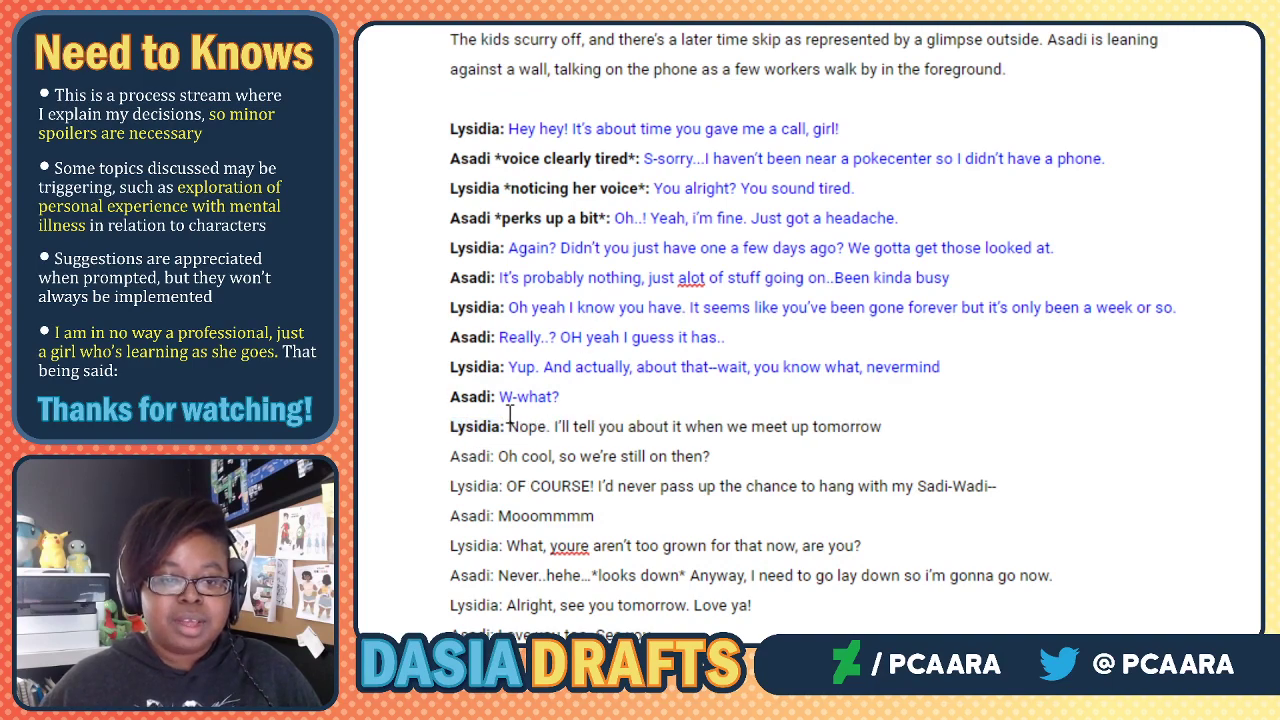
{"action": "left_click_drag", "start_coordinate": [508, 426], "coordinate": [883, 430]}
{"action": "left_click", "coordinate": [660, 24]}
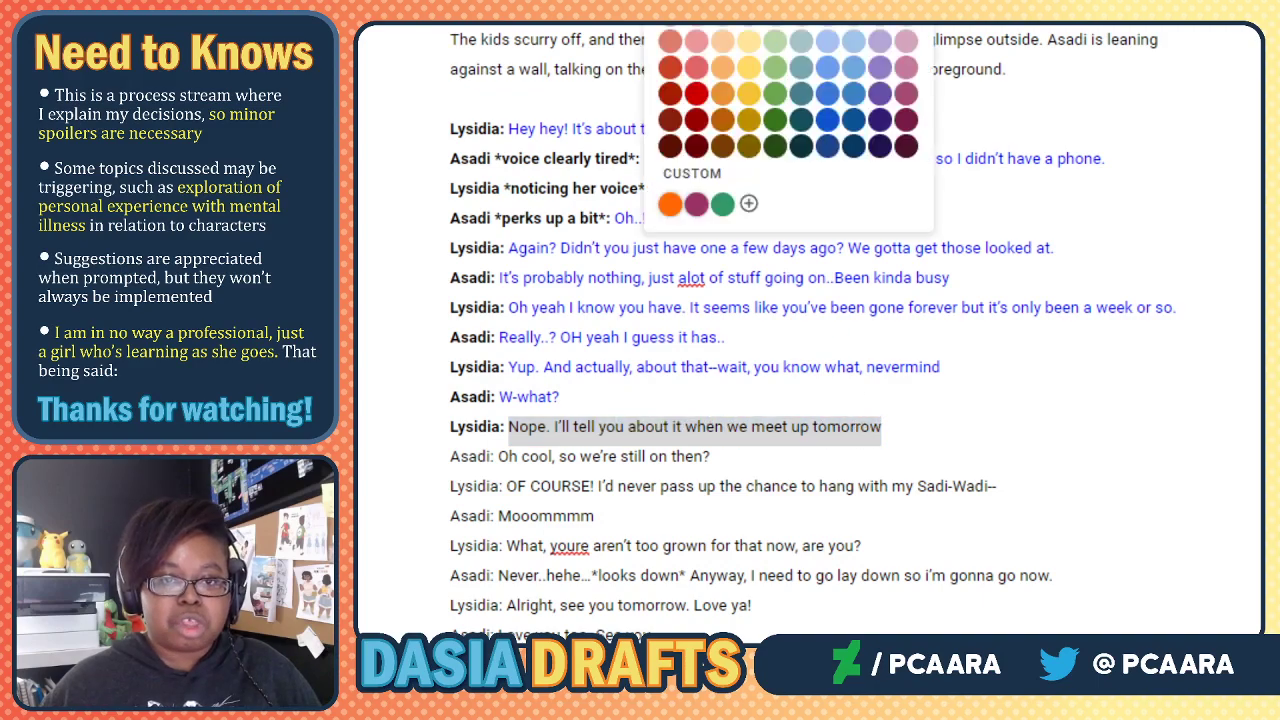
{"action": "left_click", "coordinate": [853, 12]}
Bold the "Asadi:" label before "Oh cool" and color "Oh cool, so we're still on then?" blue.
{"action": "left_click", "coordinate": [483, 446]}
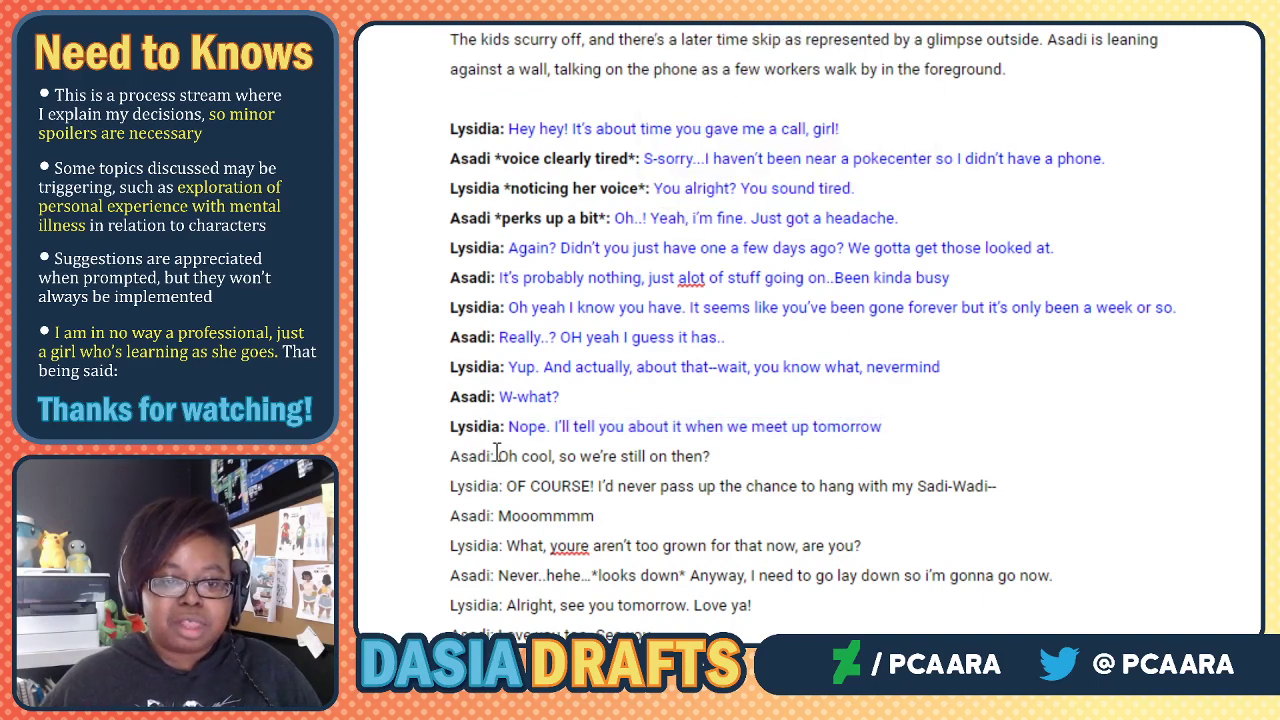
{"action": "left_click_drag", "start_coordinate": [496, 455], "coordinate": [450, 457]}
{"action": "key", "text": "ctrl+b"}
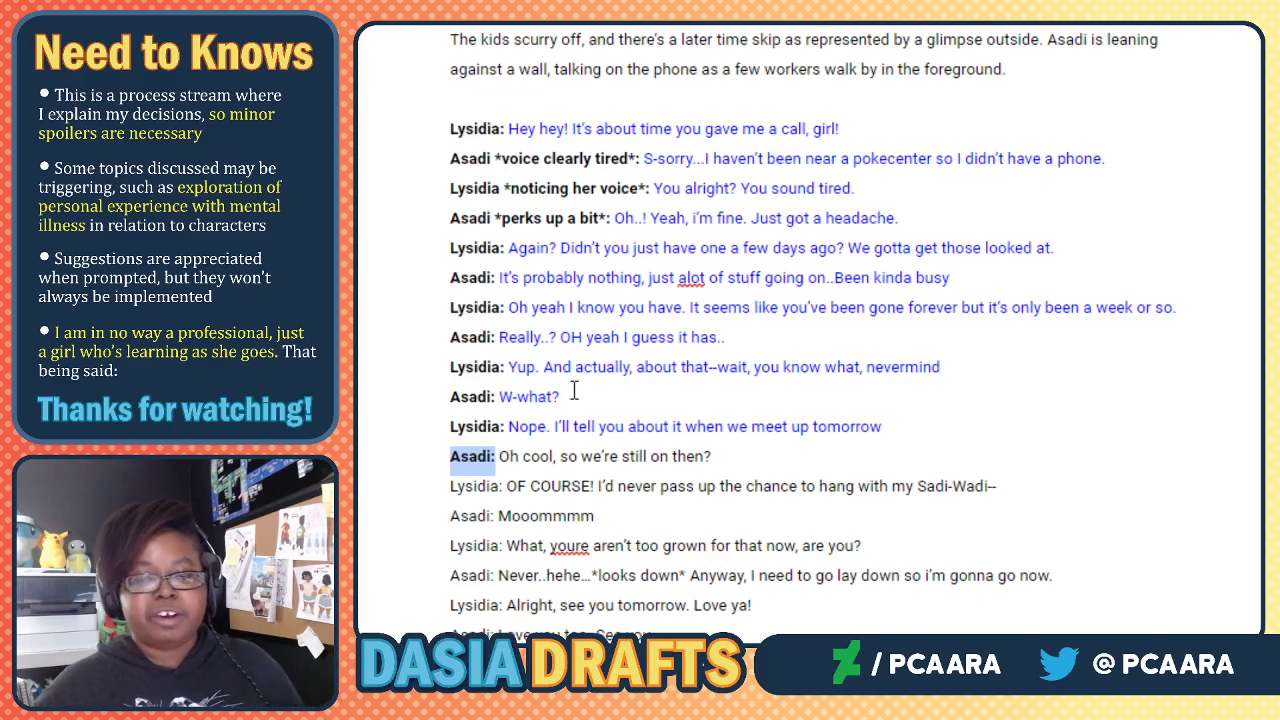
{"action": "left_click", "coordinate": [569, 456]}
{"action": "left_click_drag", "start_coordinate": [500, 457], "coordinate": [737, 462]}
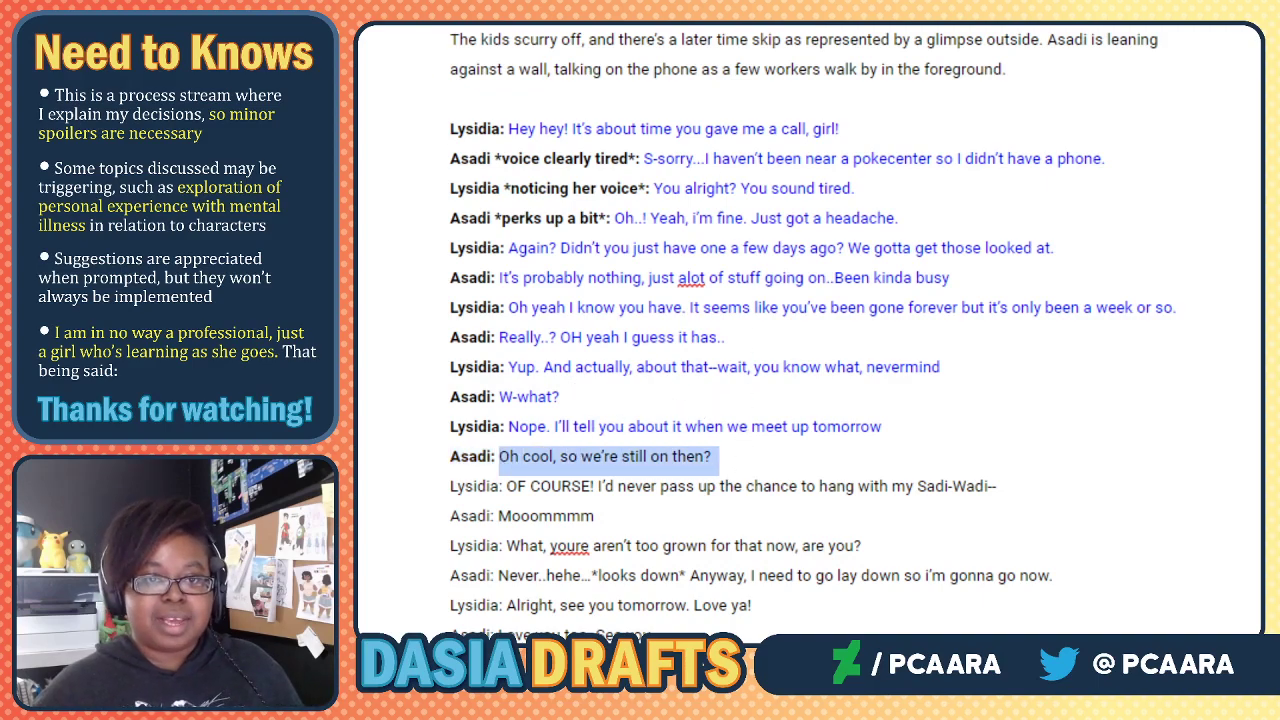
{"action": "left_click", "coordinate": [657, 4]}
{"action": "left_click", "coordinate": [880, 2]}
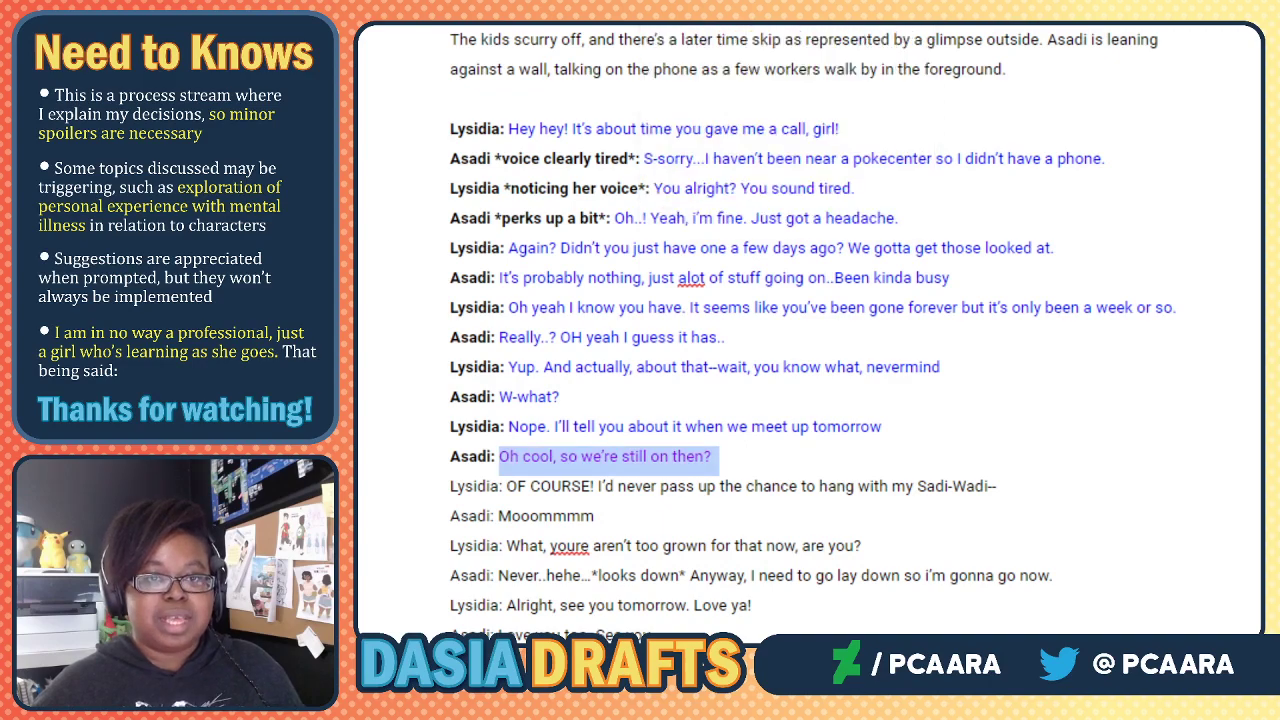
{"action": "left_click", "coordinate": [657, 4]}
{"action": "left_click", "coordinate": [854, 2]}
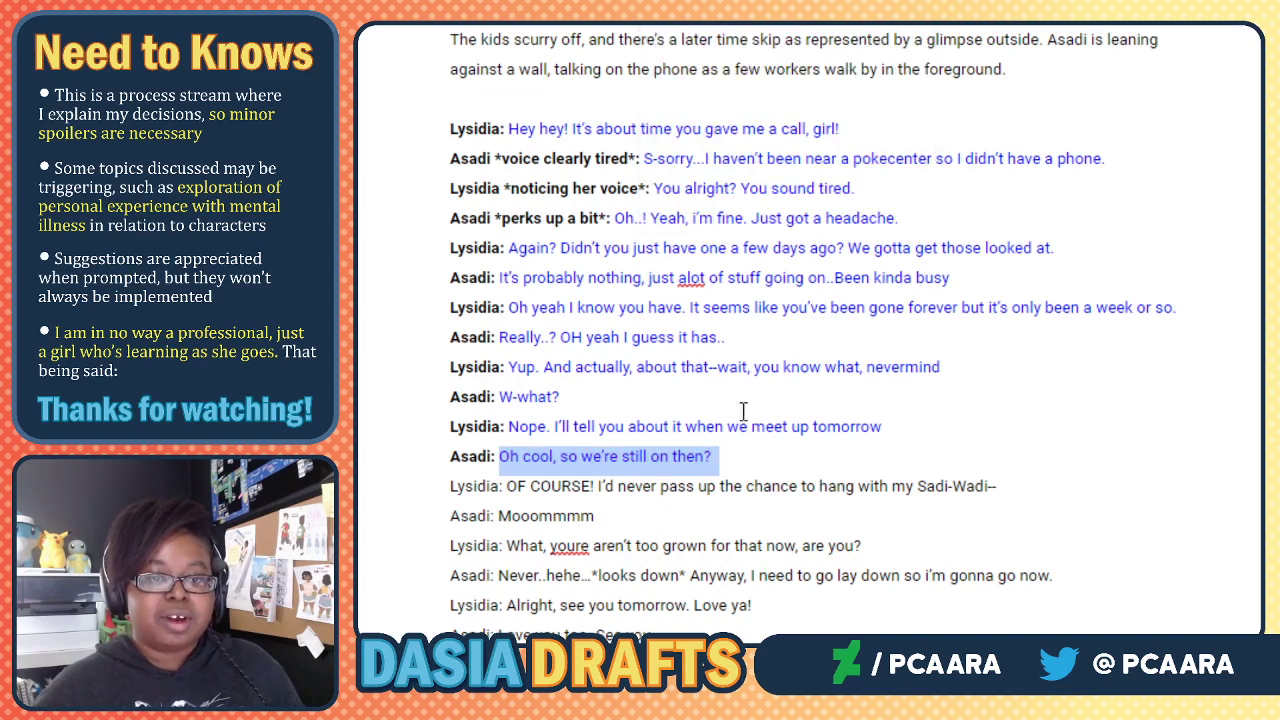
Bold the "Lysidia:" label before "OF COURSE!" and color that line's dialogue blue.
{"action": "left_click", "coordinate": [617, 481]}
{"action": "left_click_drag", "start_coordinate": [504, 486], "coordinate": [455, 487]}
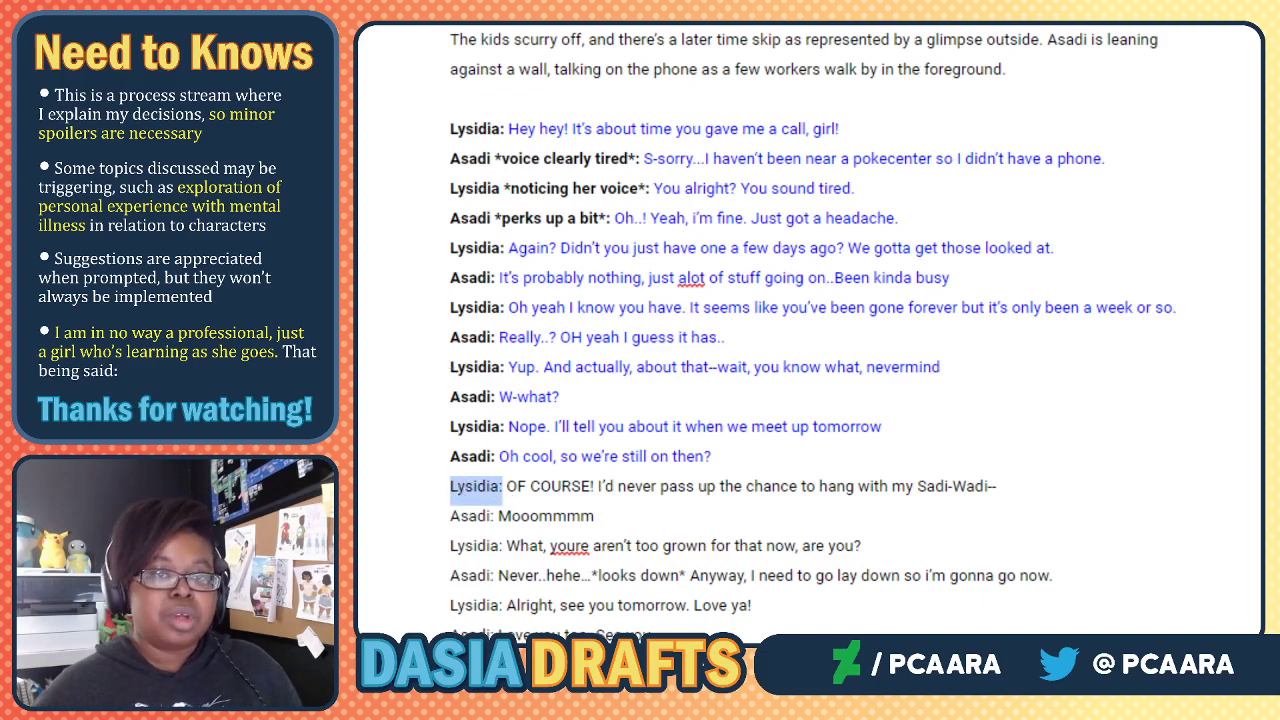
{"action": "key", "text": "ctrl+b"}
{"action": "left_click", "coordinate": [555, 498]}
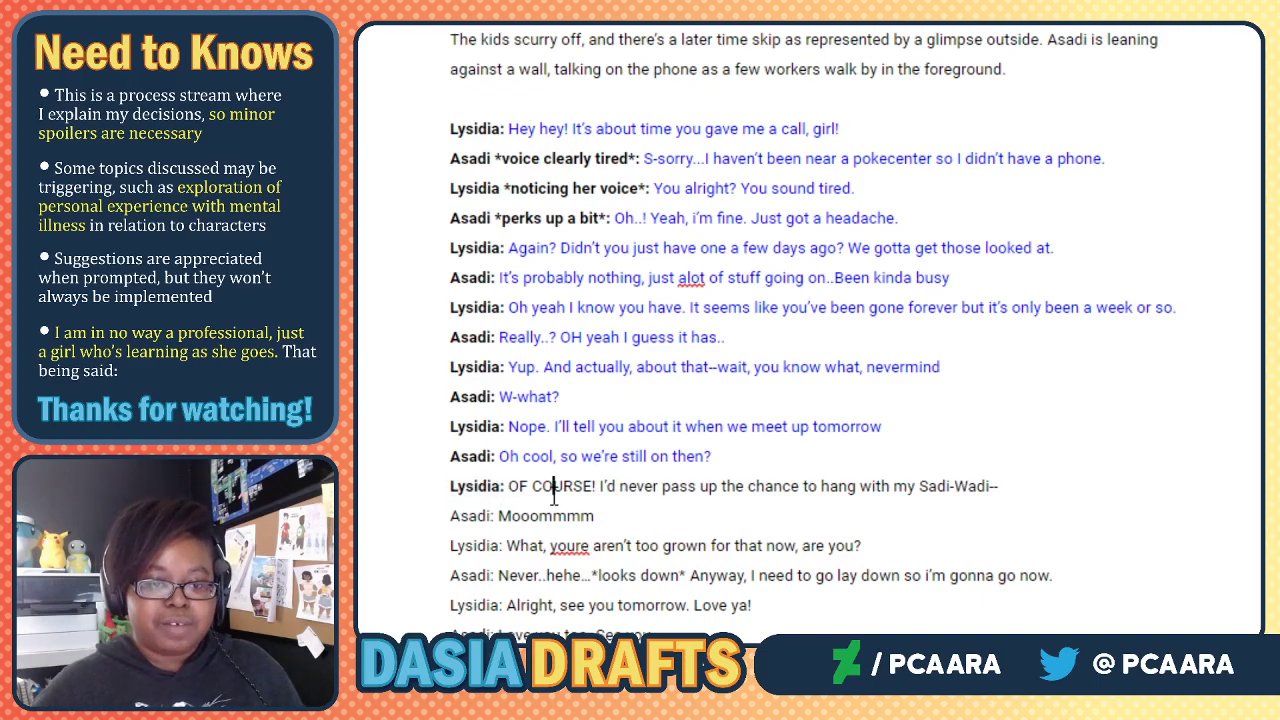
{"action": "left_click_drag", "start_coordinate": [508, 487], "coordinate": [1087, 483]}
{"action": "left_click", "coordinate": [658, 5]}
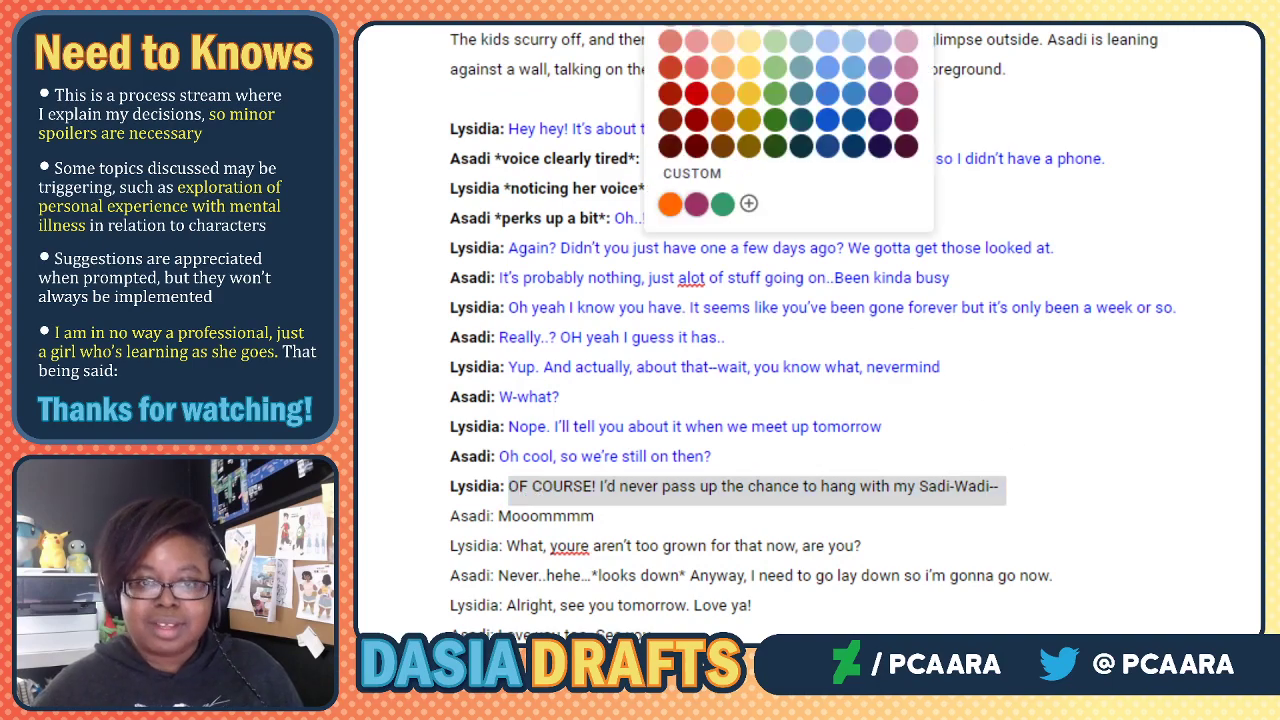
{"action": "left_click", "coordinate": [854, 3]}
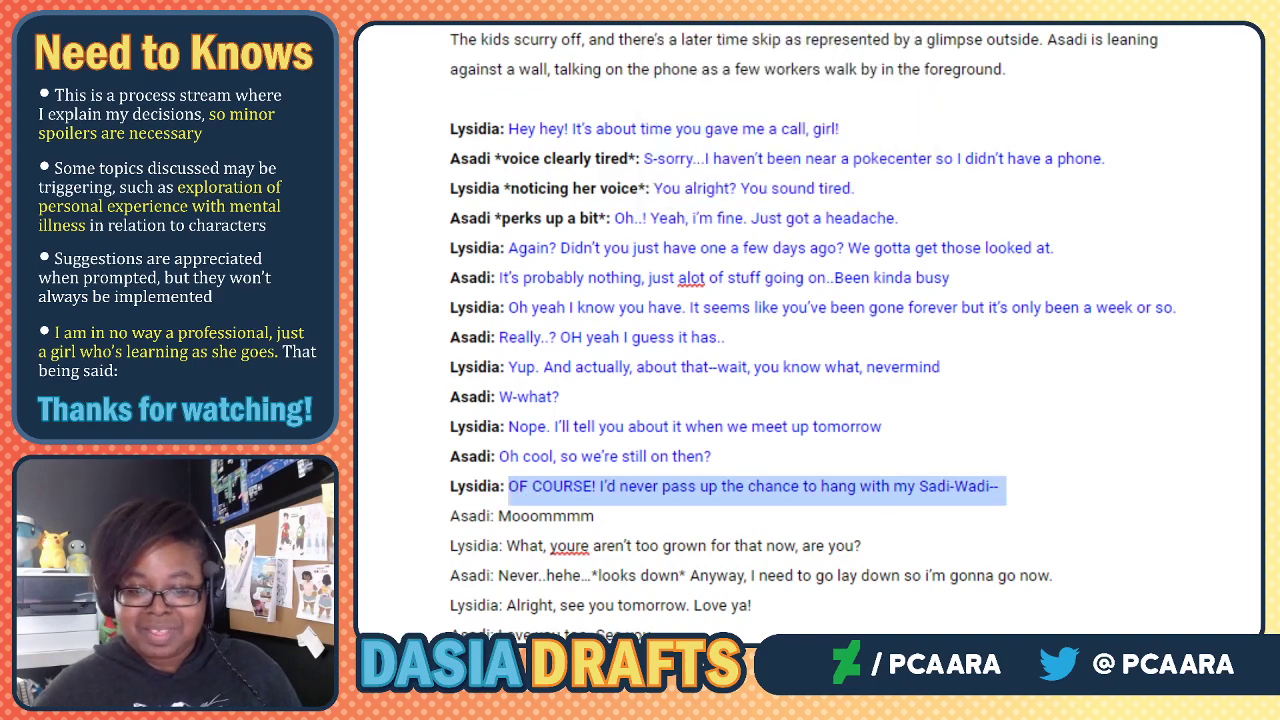
Bold the "Asadi:" label before "Mooommmm" and color "Mooommmm" blue.
{"action": "left_click", "coordinate": [533, 523]}
{"action": "left_click_drag", "start_coordinate": [495, 516], "coordinate": [434, 517]}
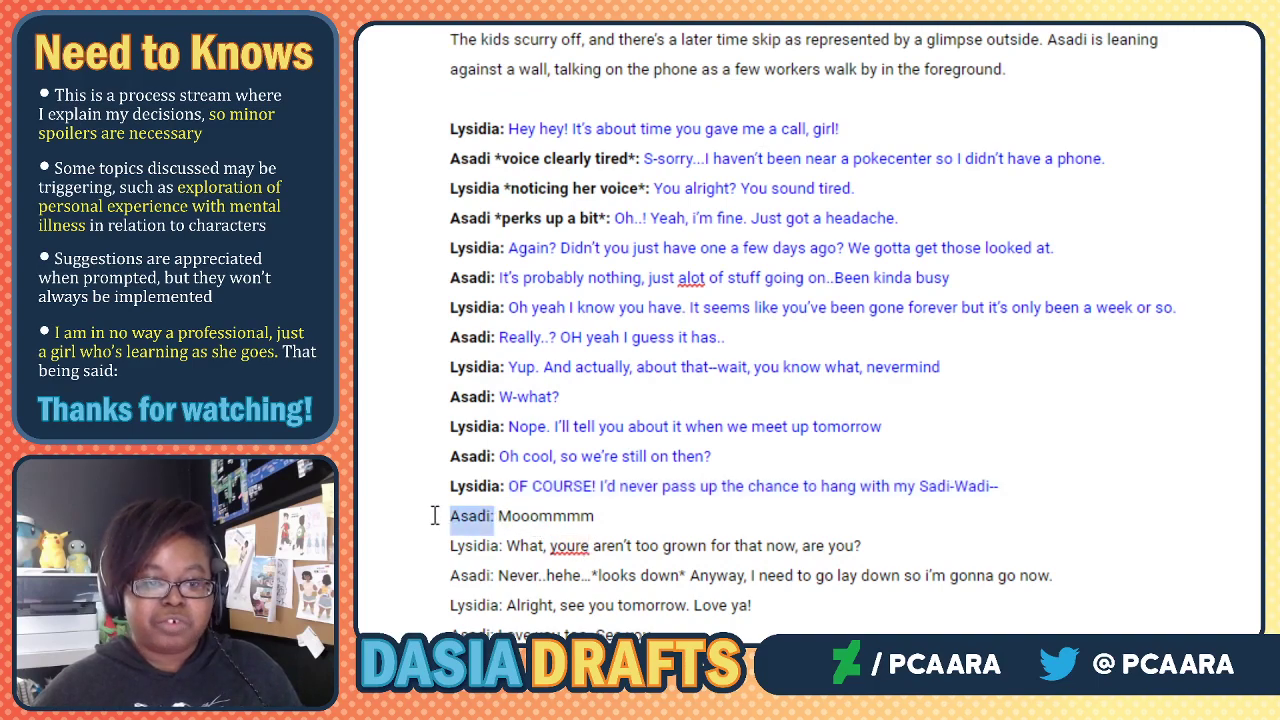
{"action": "key", "text": "ctrl+b"}
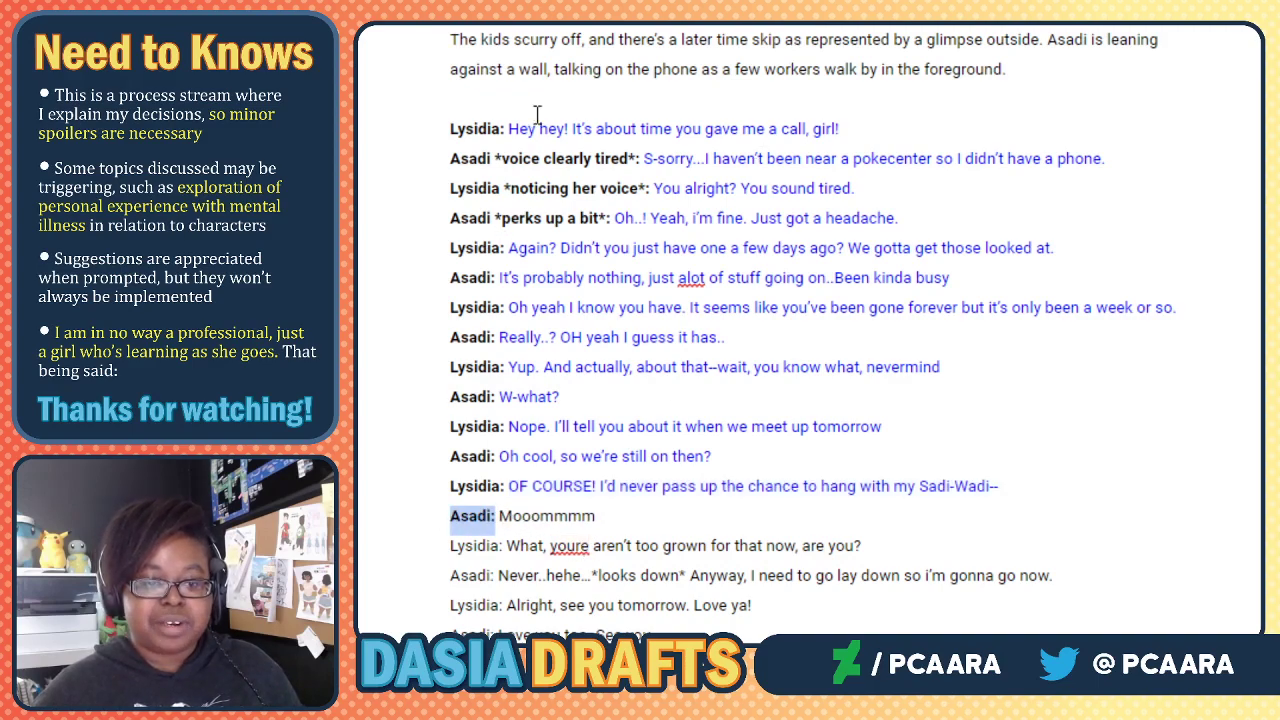
{"action": "left_click", "coordinate": [543, 530]}
{"action": "left_click_drag", "start_coordinate": [501, 515], "coordinate": [596, 514]}
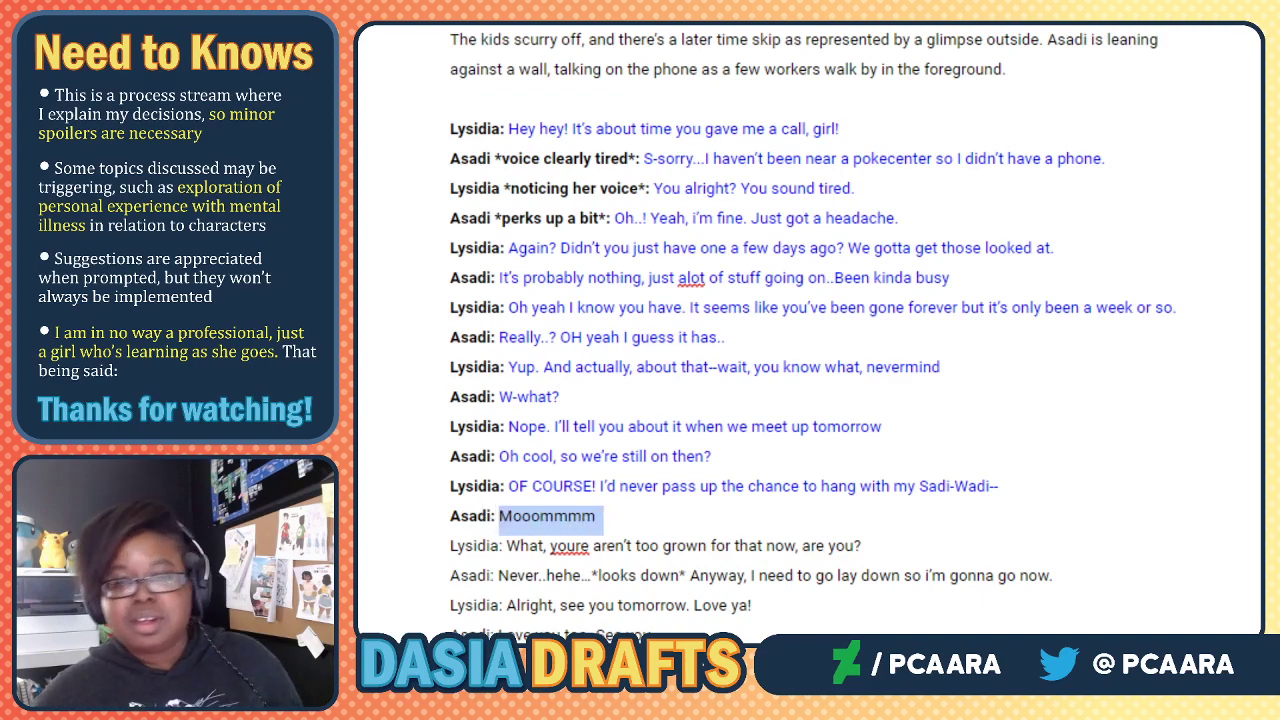
{"action": "left_click", "coordinate": [657, 2]}
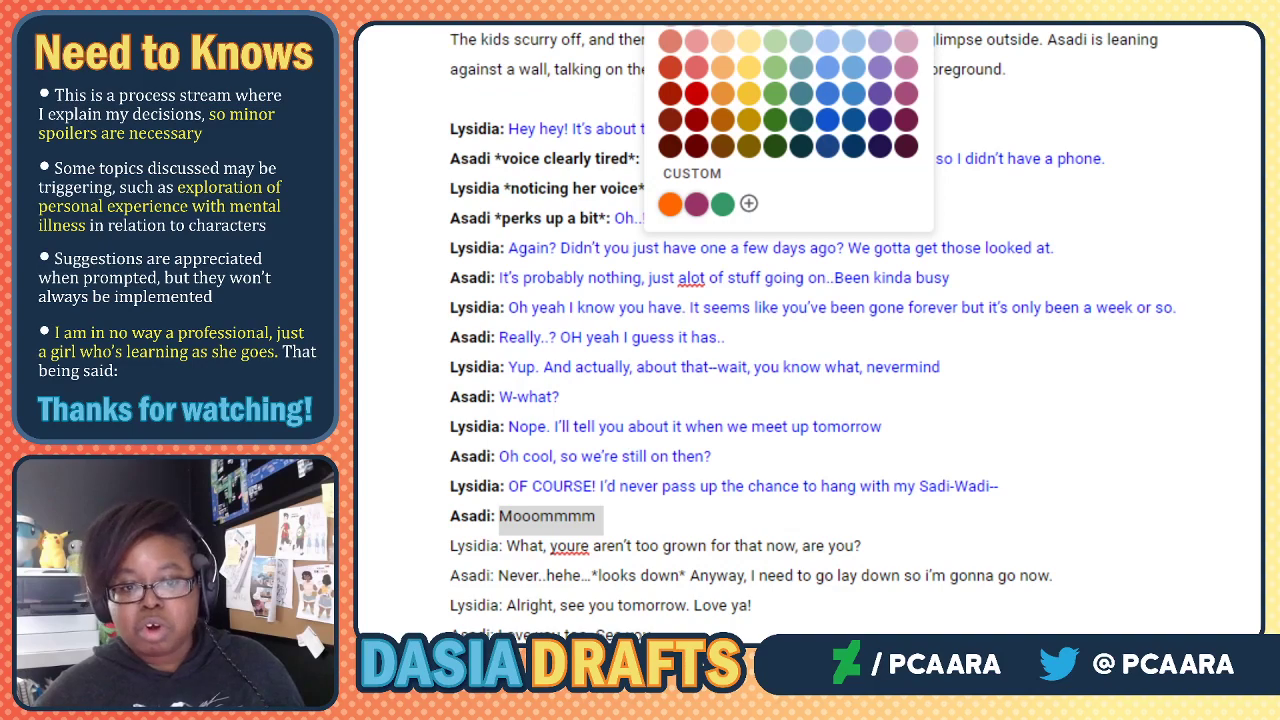
{"action": "left_click", "coordinate": [853, 2]}
Bold the "Lysidia:" label before "What, youre aren't too grown for that now, are you?" and color that dialogue blue.
{"action": "left_click", "coordinate": [518, 546]}
{"action": "left_click_drag", "start_coordinate": [505, 548], "coordinate": [445, 546]}
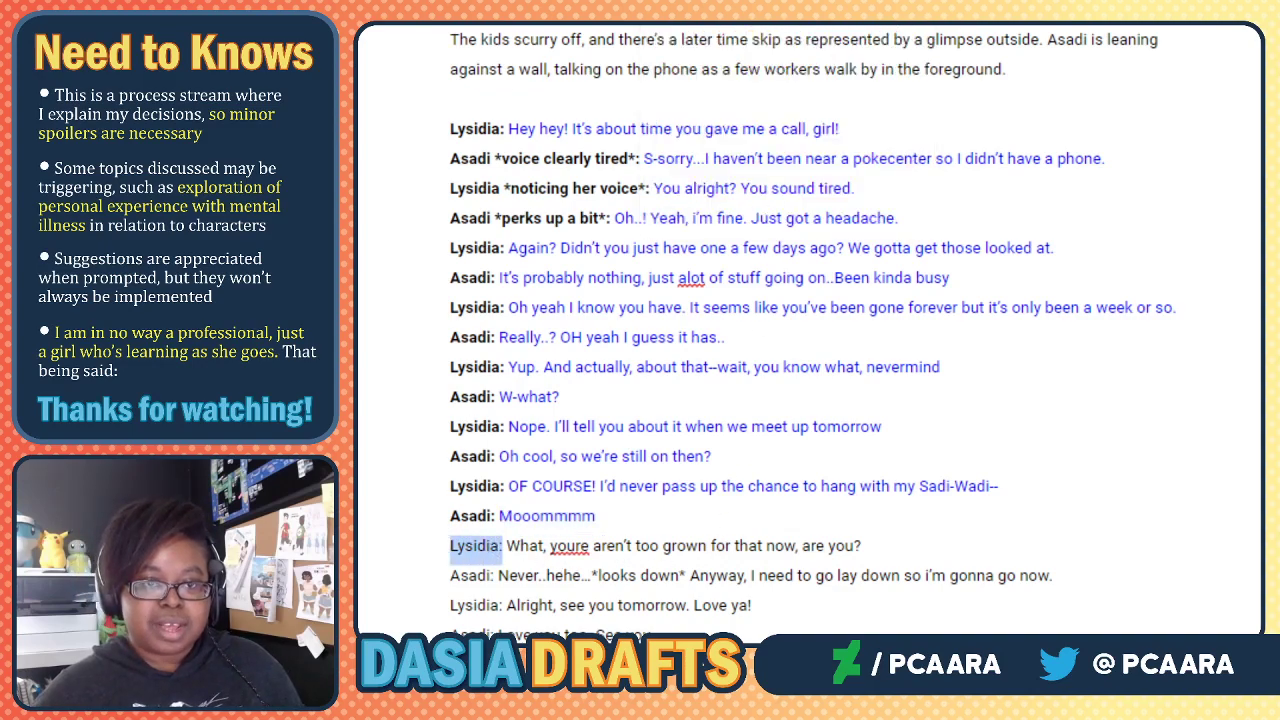
{"action": "key", "text": "ctrl+b"}
{"action": "left_click", "coordinate": [512, 546]}
{"action": "left_click_drag", "start_coordinate": [512, 546], "coordinate": [863, 546]}
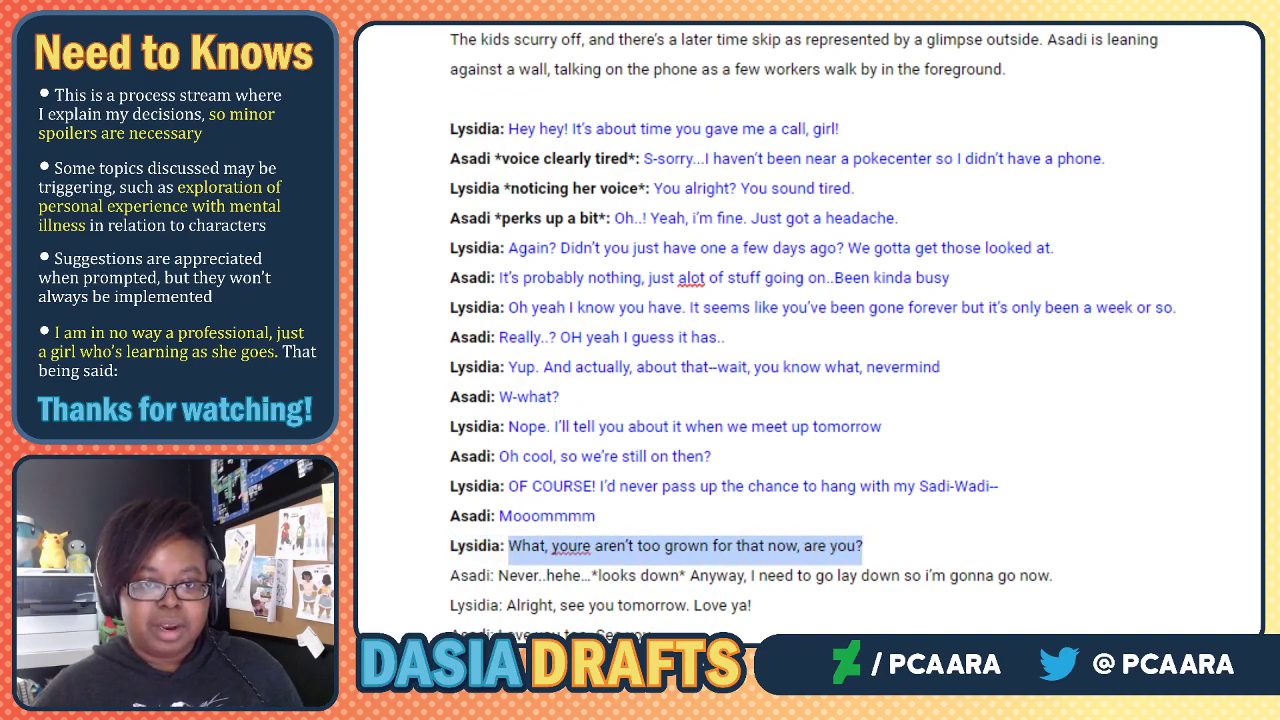
{"action": "left_click", "coordinate": [656, 3]}
{"action": "left_click", "coordinate": [853, 3]}
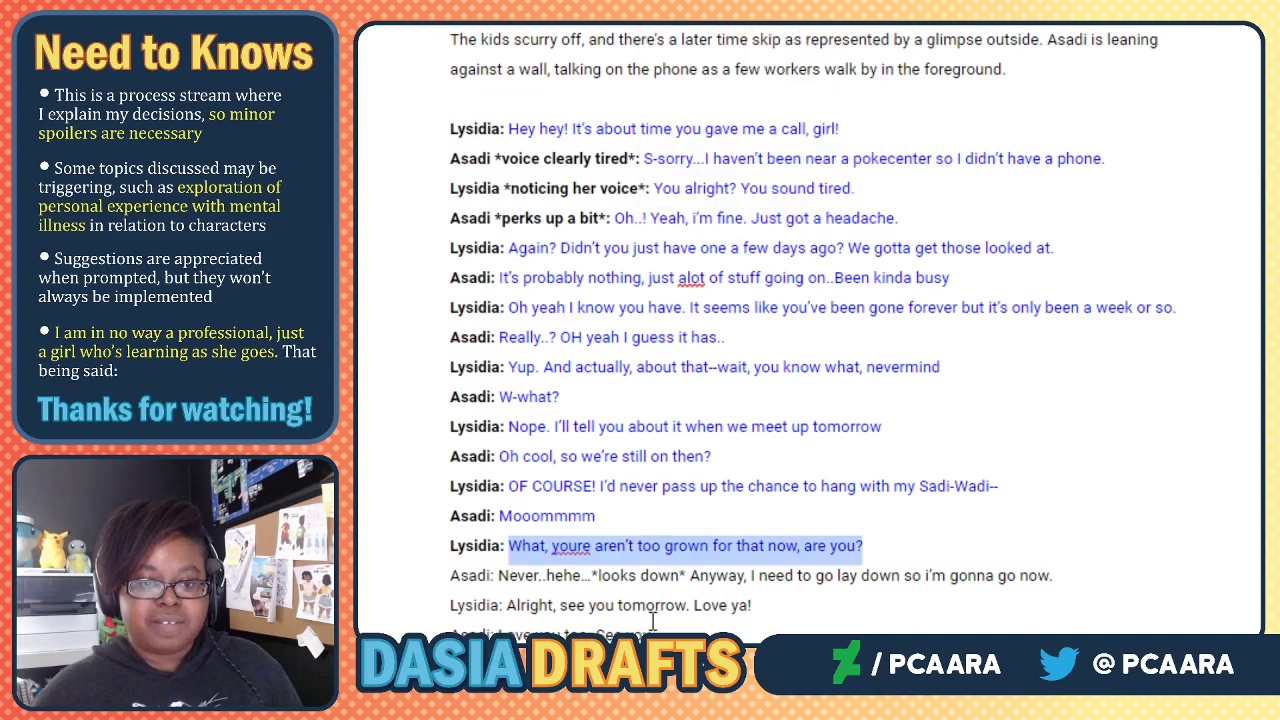
Bold the "Asadi:" label before "Never..hehe" and color that line's dialogue blue.
{"action": "left_click", "coordinate": [660, 611]}
{"action": "left_click_drag", "start_coordinate": [495, 575], "coordinate": [449, 576]}
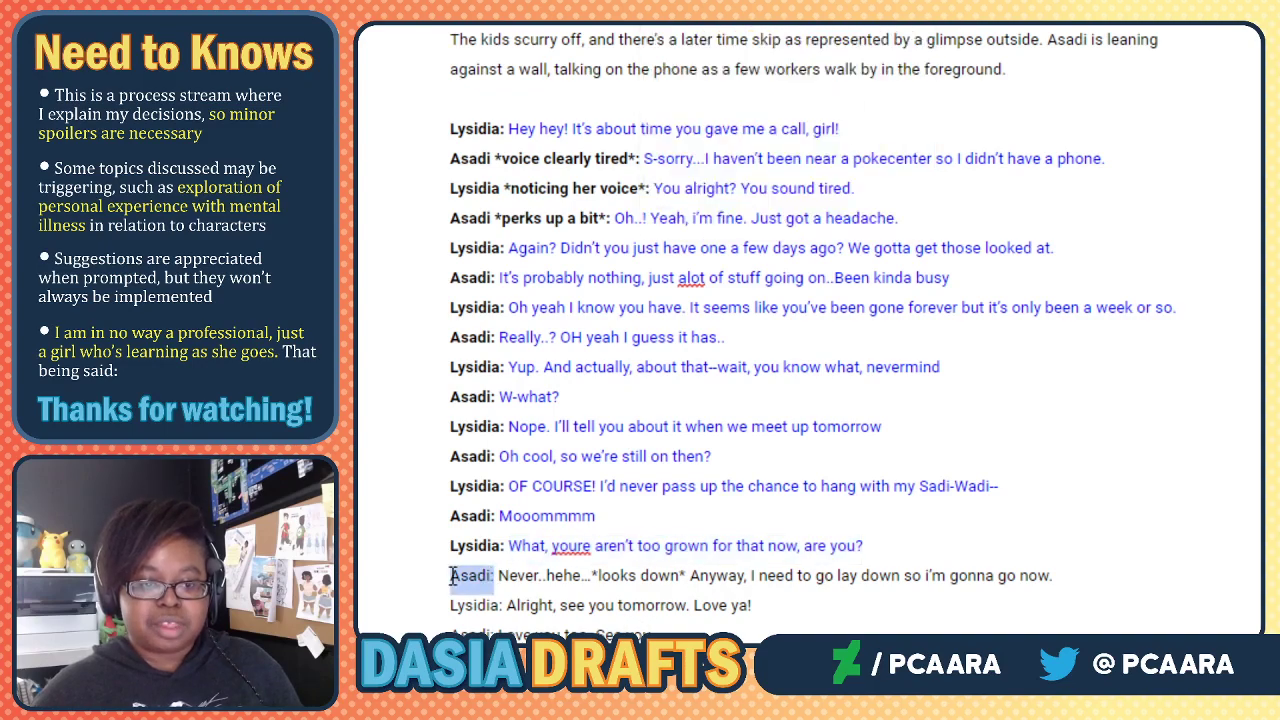
{"action": "left_click", "coordinate": [563, 3]}
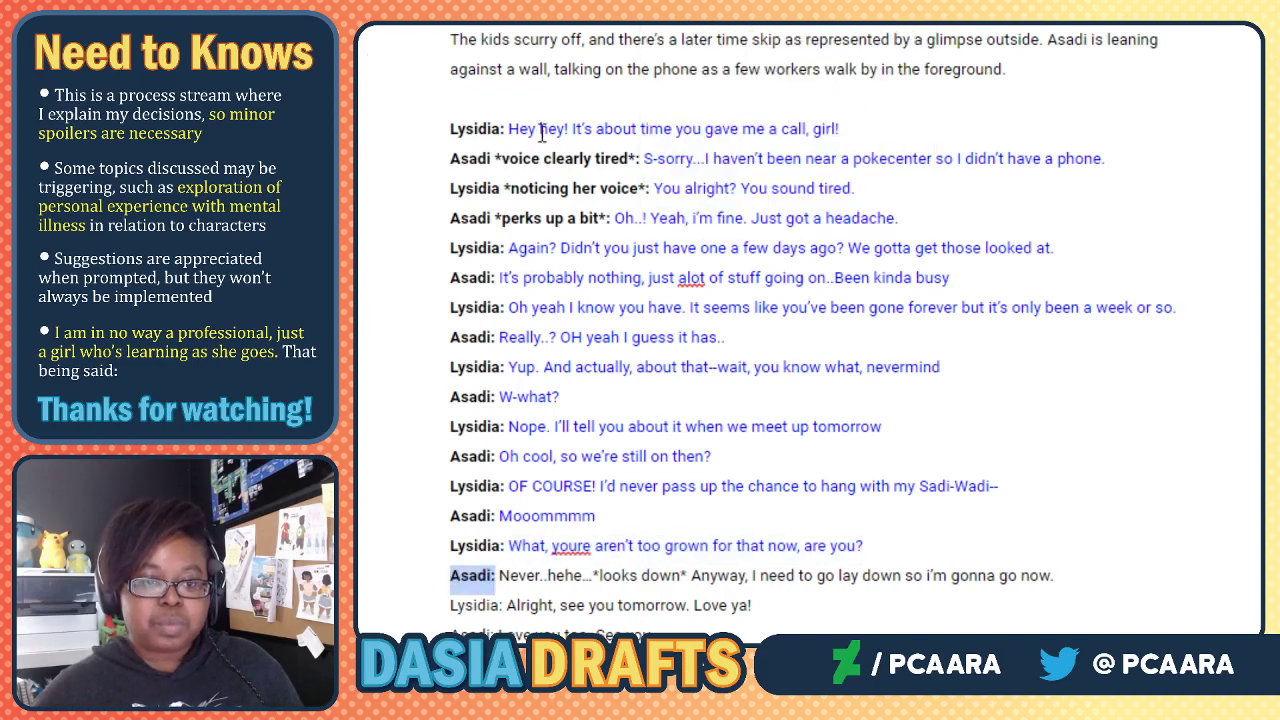
{"action": "left_click", "coordinate": [530, 580]}
{"action": "left_click_drag", "start_coordinate": [503, 580], "coordinate": [1075, 571]}
{"action": "left_click", "coordinate": [658, 3]}
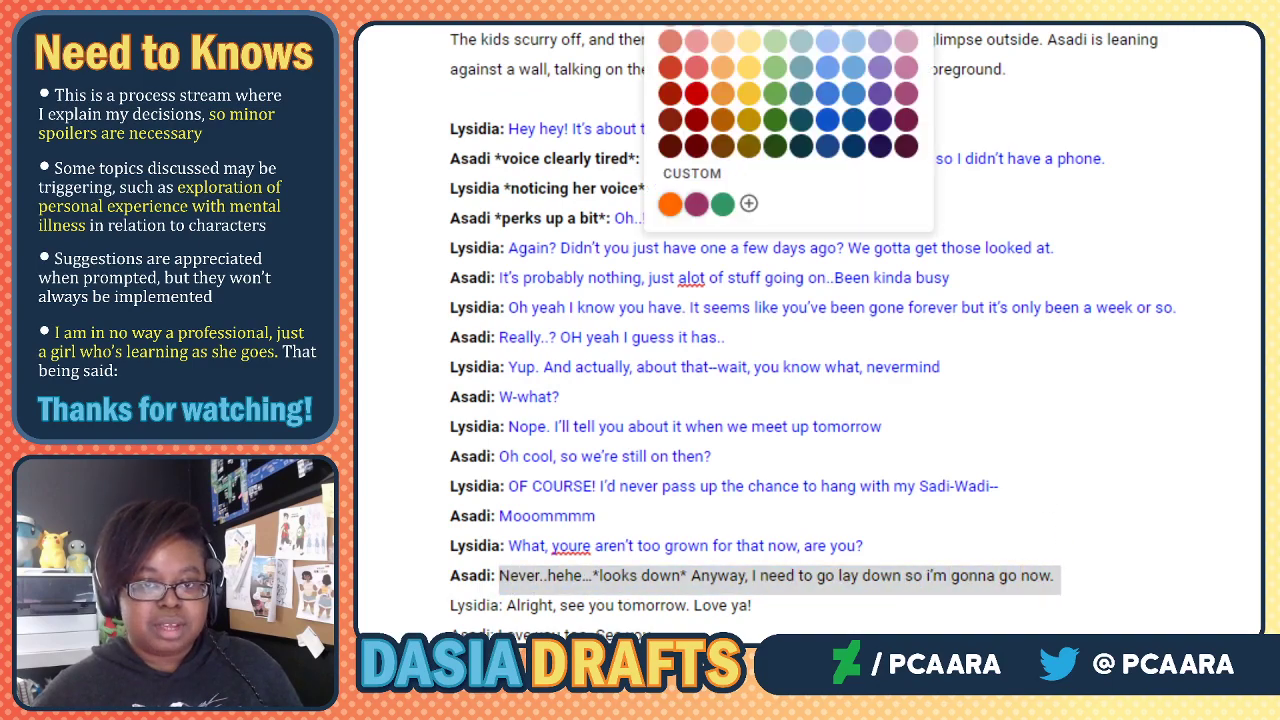
{"action": "left_click", "coordinate": [854, 3]}
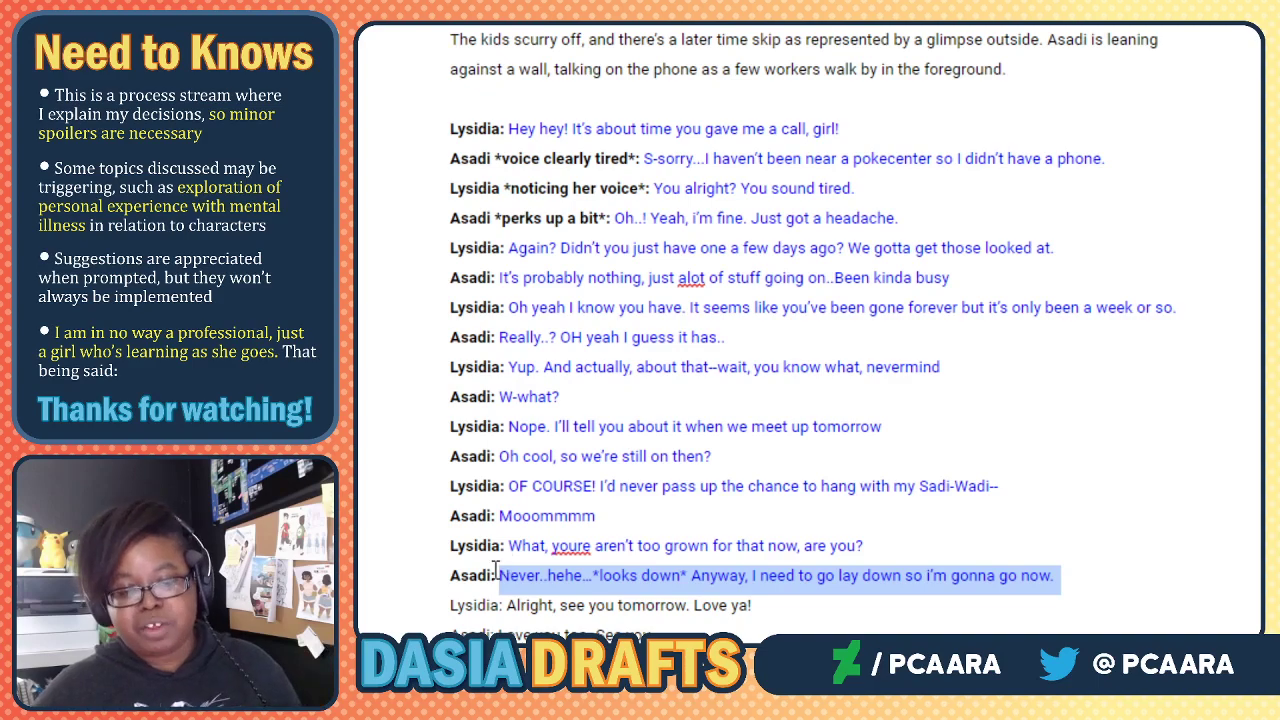
Bold the "Lysidia:" label before "Alright, see you tomorrow. Love ya!" and color that dialogue blue.
{"action": "left_click_drag", "start_coordinate": [503, 605], "coordinate": [448, 605]}
{"action": "key", "text": "ctrl+b"}
{"action": "left_click", "coordinate": [503, 605]}
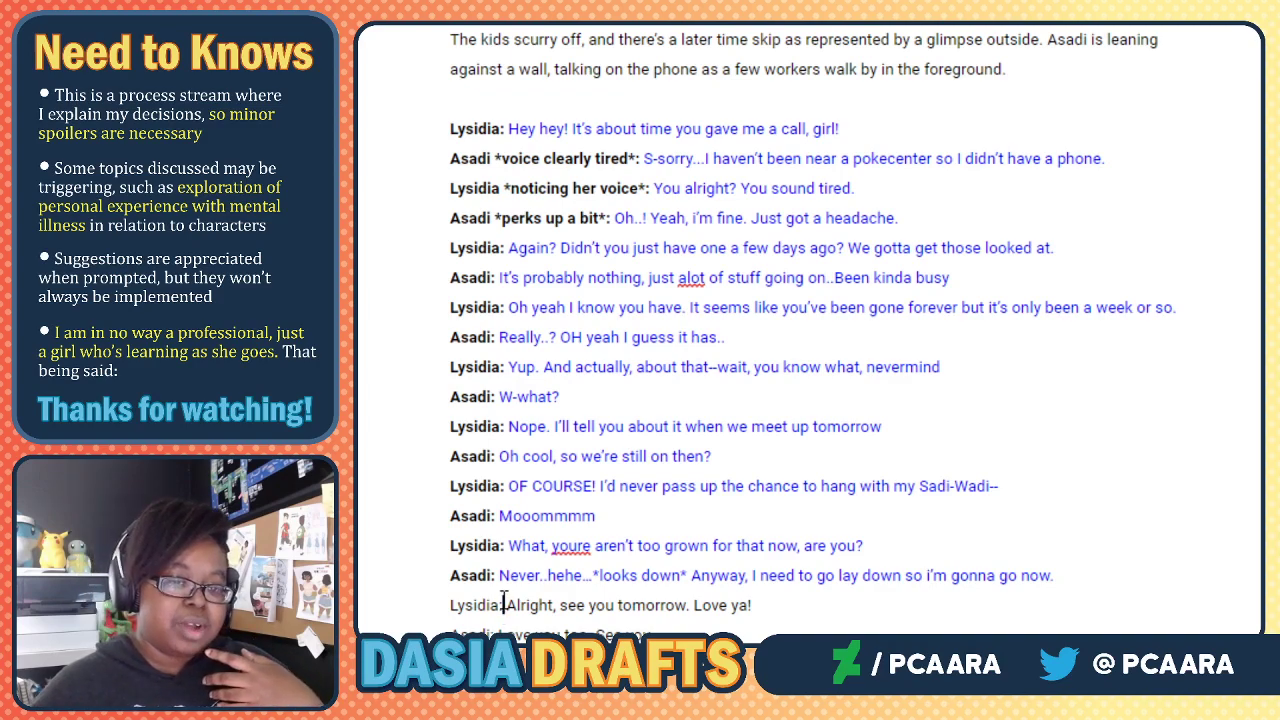
{"action": "left_click_drag", "start_coordinate": [503, 605], "coordinate": [413, 600]}
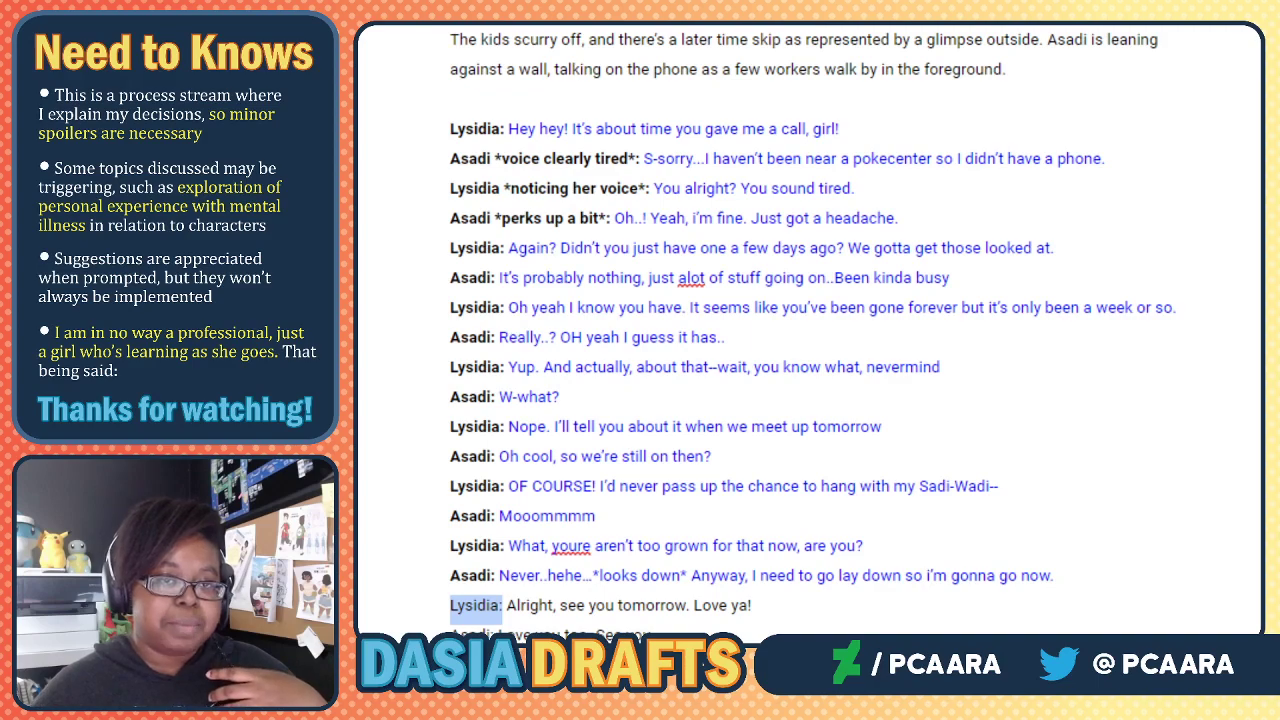
{"action": "key", "text": "ctrl+b"}
{"action": "left_click", "coordinate": [531, 605]}
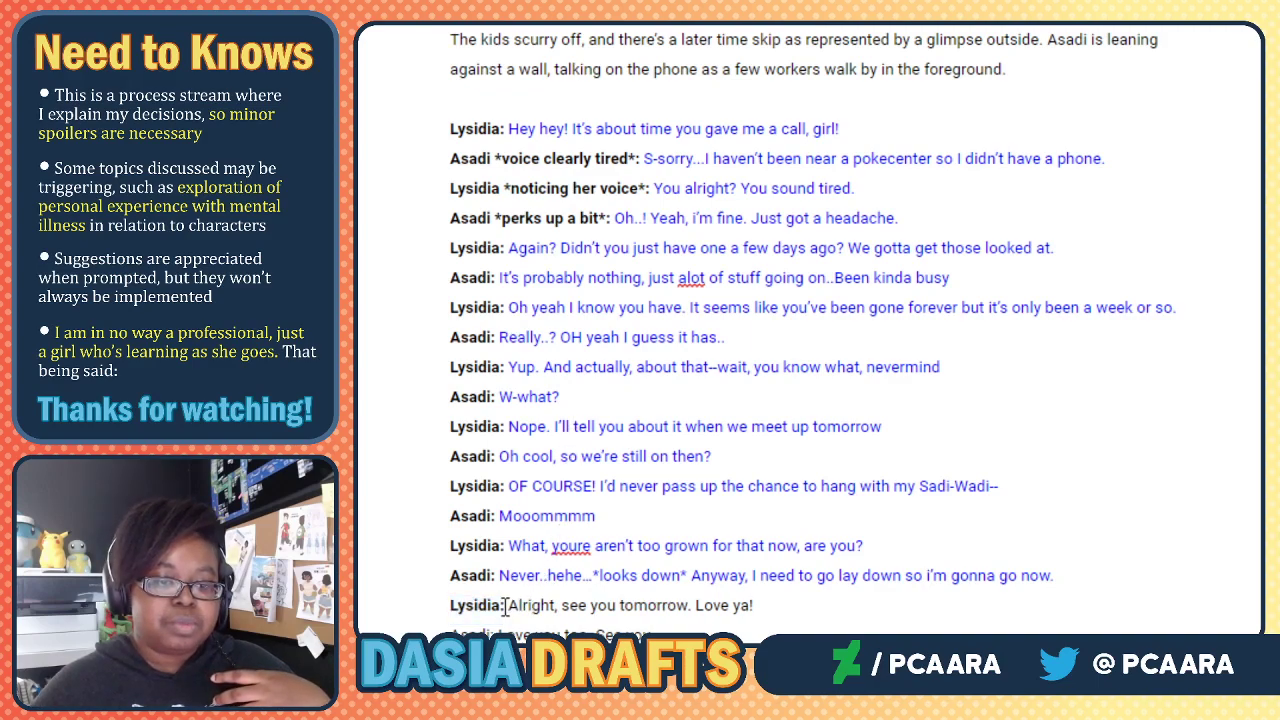
{"action": "left_click_drag", "start_coordinate": [507, 605], "coordinate": [792, 600]}
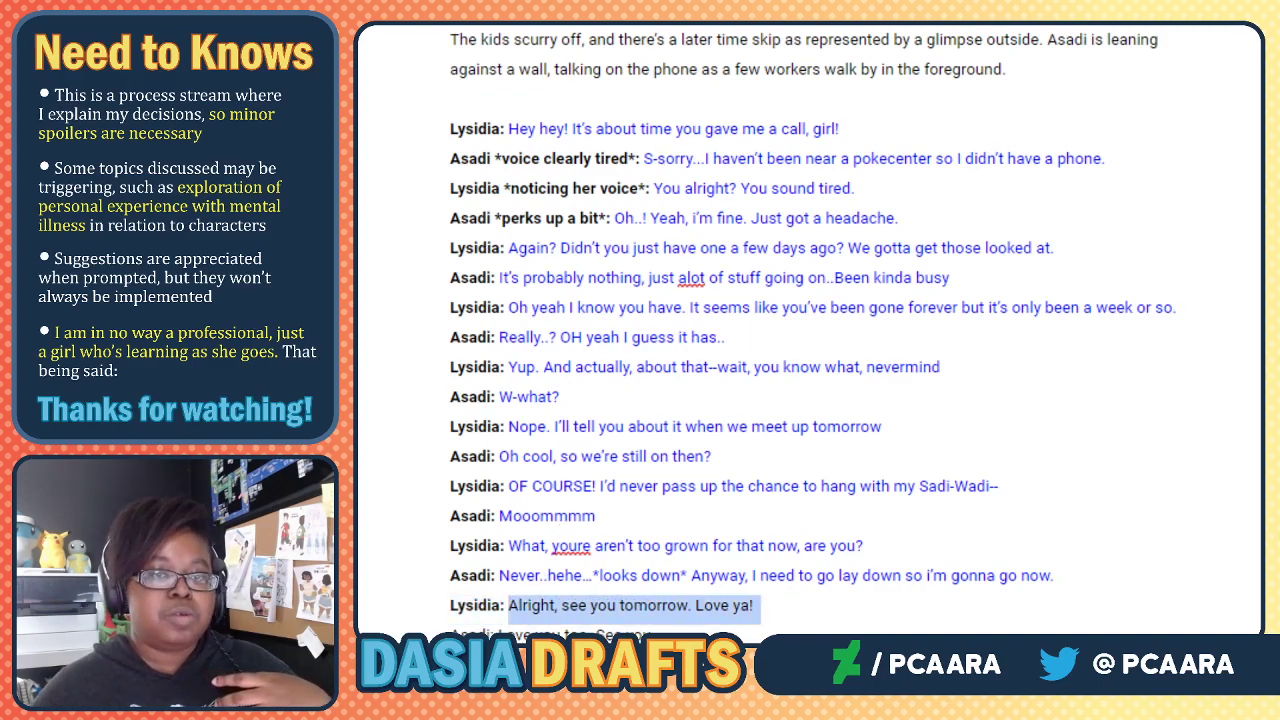
{"action": "left_click", "coordinate": [655, 5]}
{"action": "left_click", "coordinate": [852, 8]}
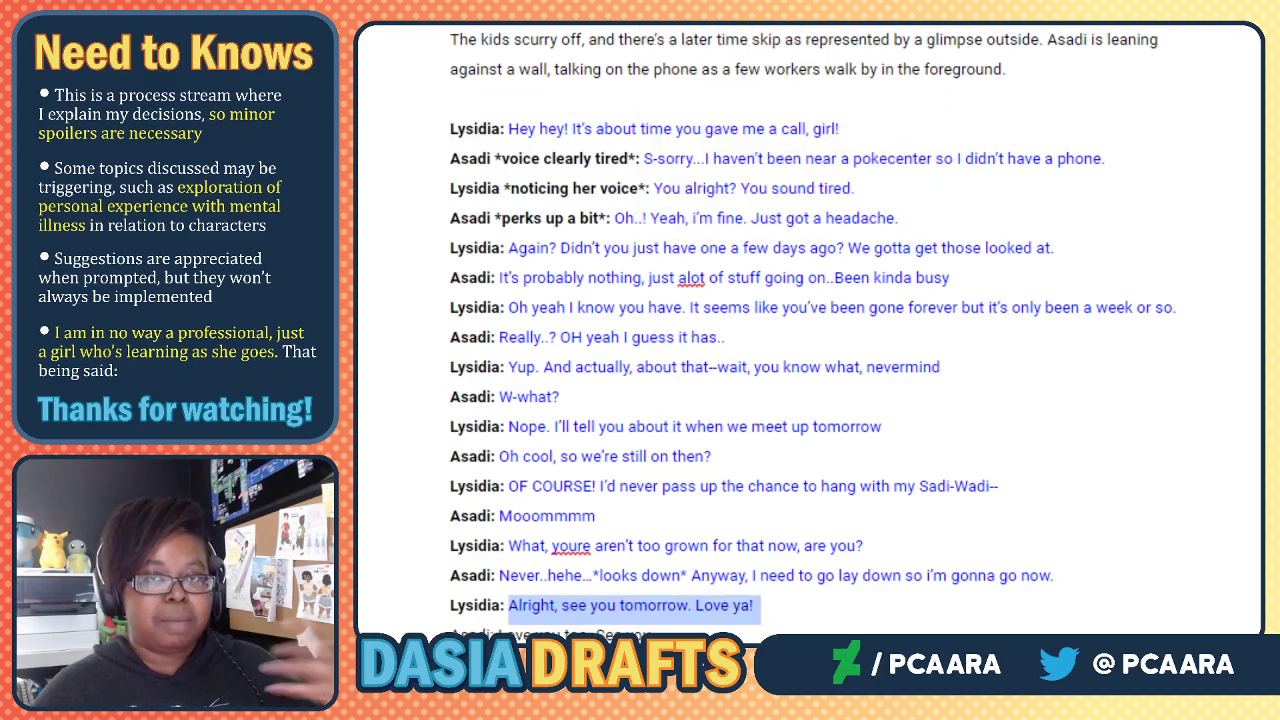
{"action": "left_click", "coordinate": [693, 625]}
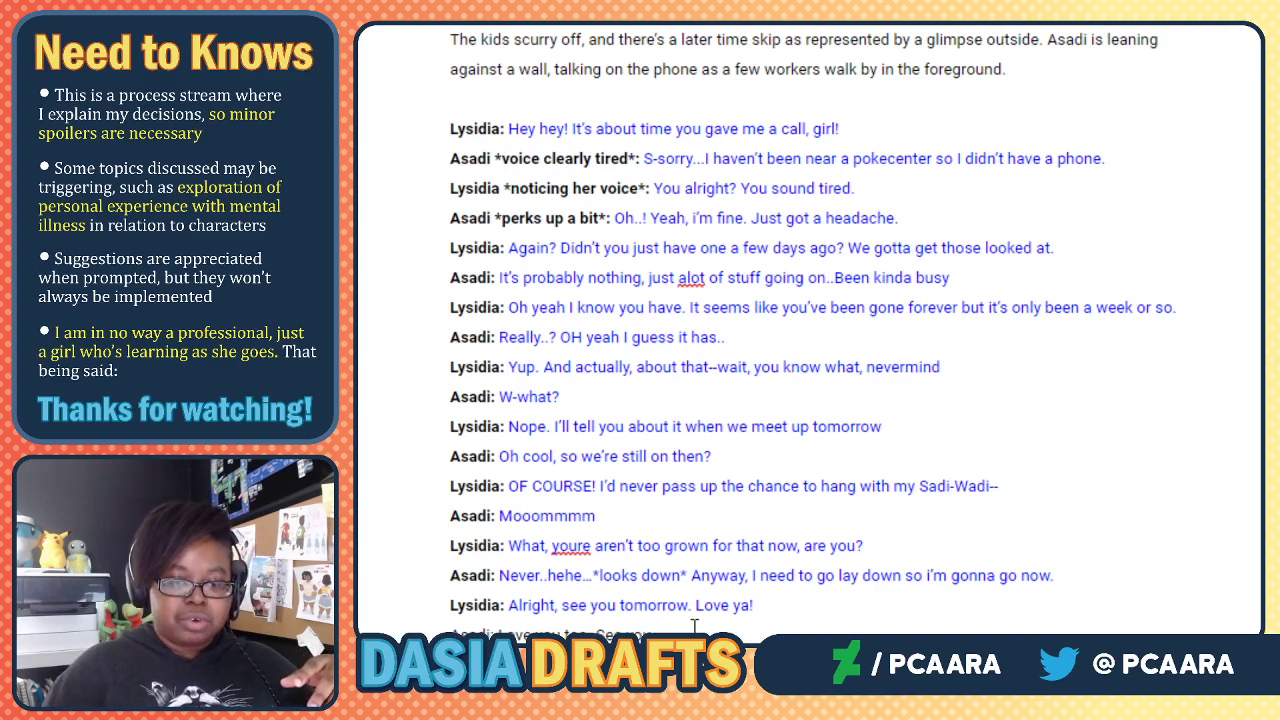
Start a new narration paragraph below the phone dialogue reading "As Asadi hangs up the phone, she ponders for a bit.".
{"action": "scroll", "coordinate": [693, 624], "scroll_direction": "down", "scroll_amount": 6}
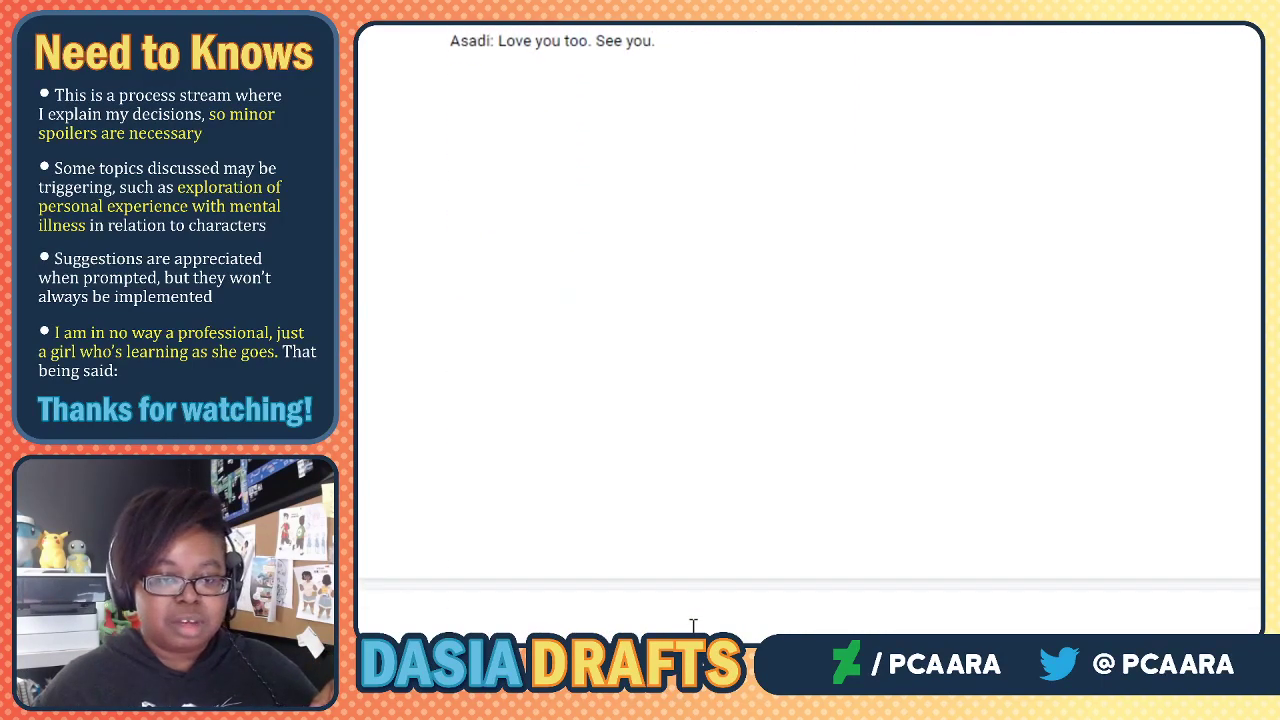
{"action": "scroll", "coordinate": [691, 623], "scroll_direction": "up", "scroll_amount": 1}
{"action": "scroll", "coordinate": [552, 520], "scroll_direction": "up", "scroll_amount": 2}
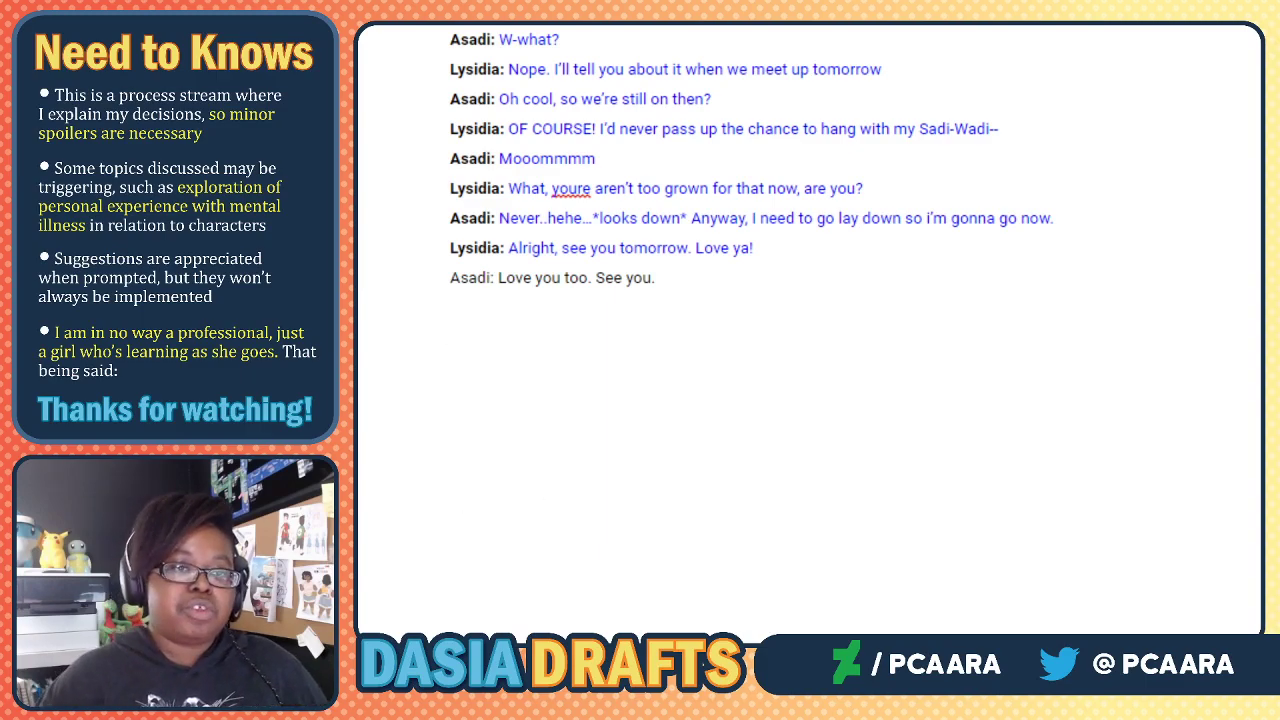
{"action": "scroll", "coordinate": [426, 446], "scroll_direction": "down", "scroll_amount": 2}
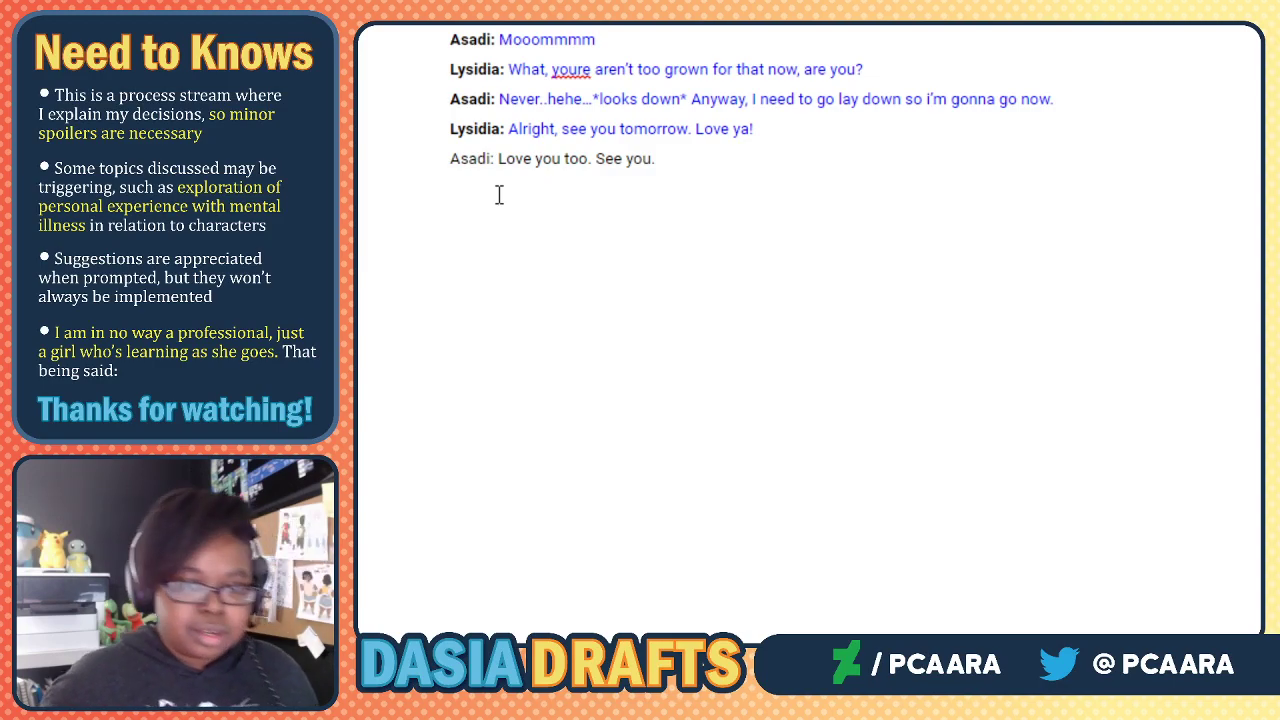
{"action": "type", "text": "Asa"}
{"action": "key", "text": "BackSpace"}
{"action": "type", "text": "Asad"}
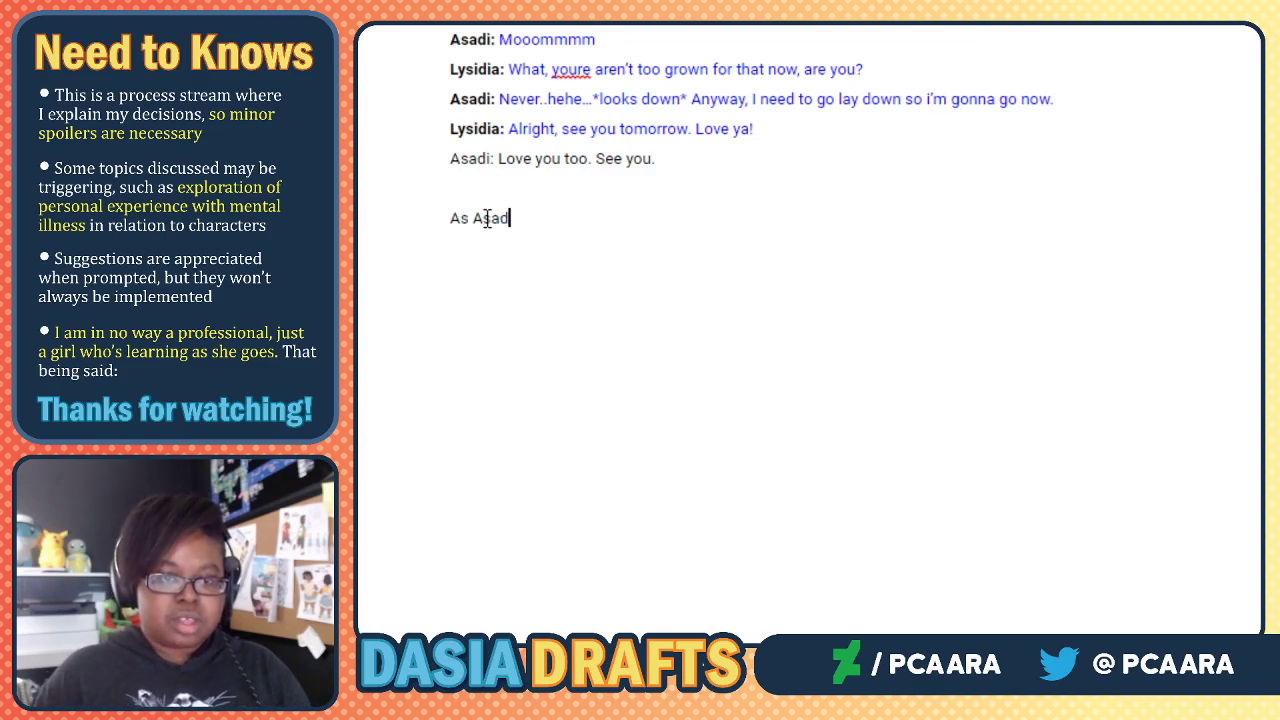
{"action": "type", "text": "i hangs up the pho"}
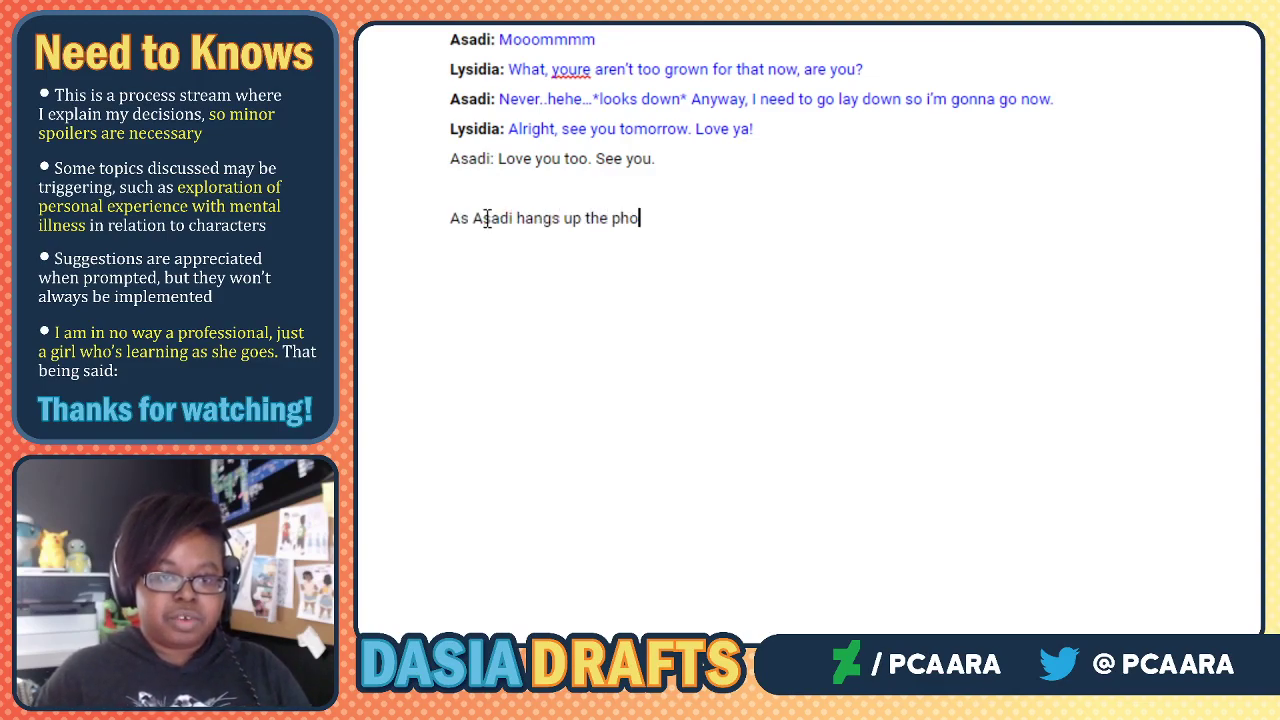
{"action": "type", "text": "ne, she ponder sfor a"}
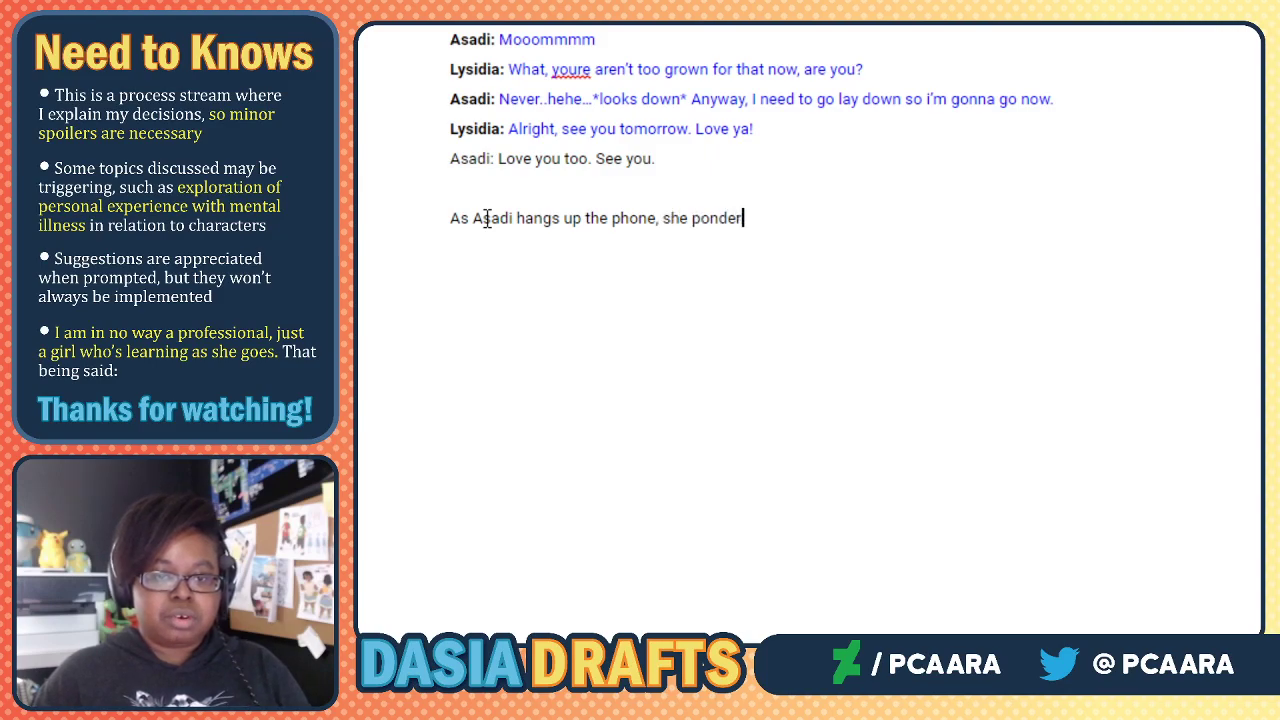
{"action": "key", "text": "BackSpace"}
{"action": "key", "text": "BackSpace"}
{"action": "key", "text": "BackSpace"}
{"action": "key", "text": "BackSpace"}
{"action": "key", "text": "BackSpace"}
{"action": "key", "text": "BackSpace"}
{"action": "key", "text": "BackSpace"}
{"action": "key", "text": "BackSpace"}
{"action": "type", "text": "s for a bit"}
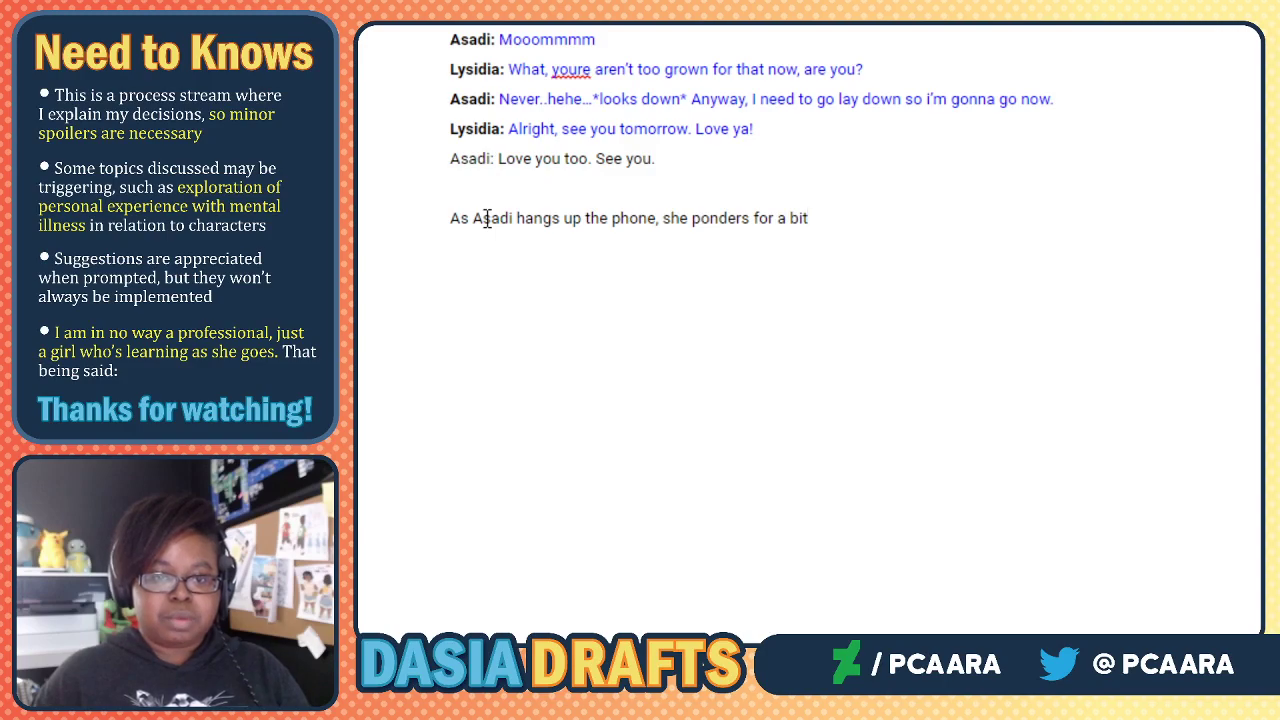
{"action": "type", "text": ". "}
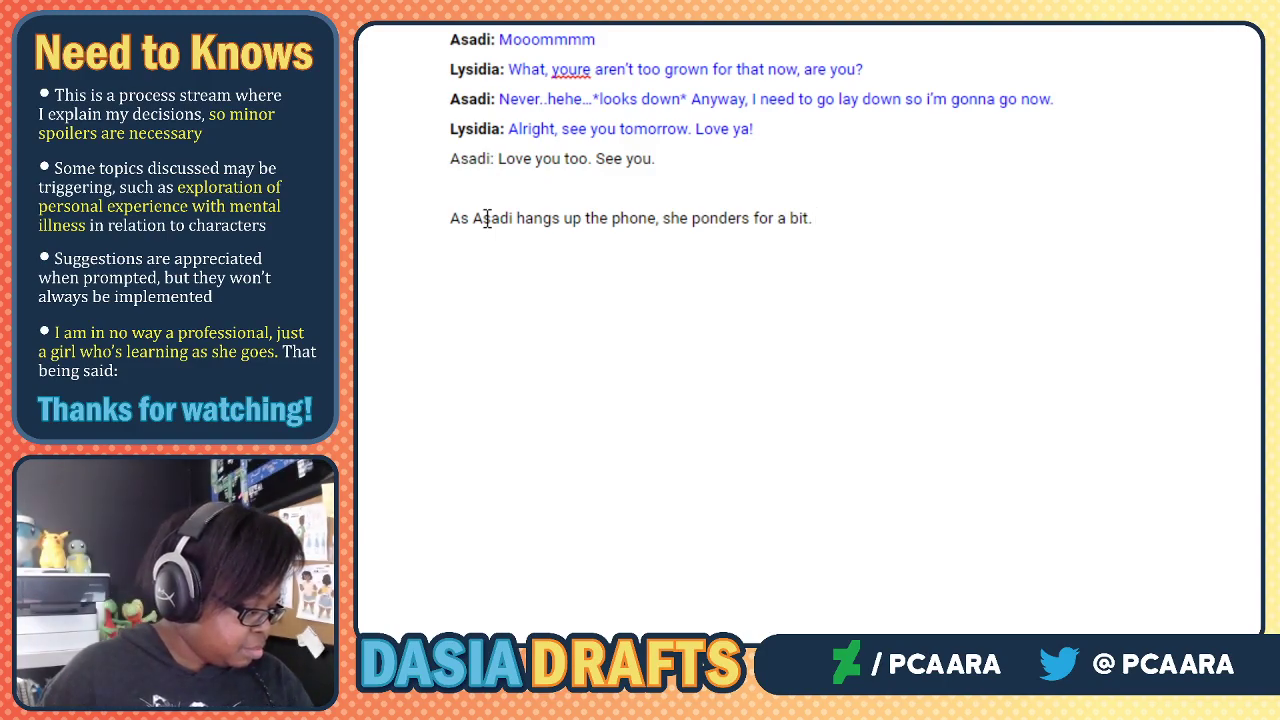
Continue the narration paragraph with "There's a hostel worker walking by".
{"action": "type", "text": "There’s a"}
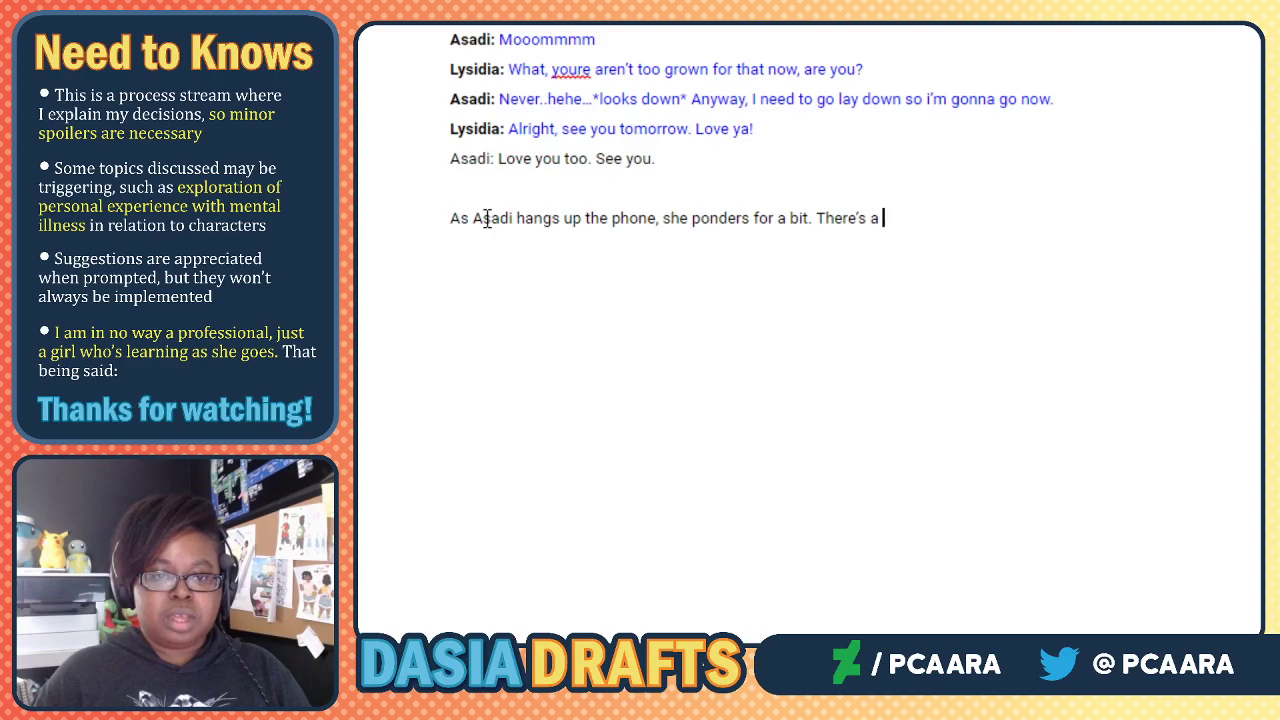
{"action": "type", "text": "hostel wo"}
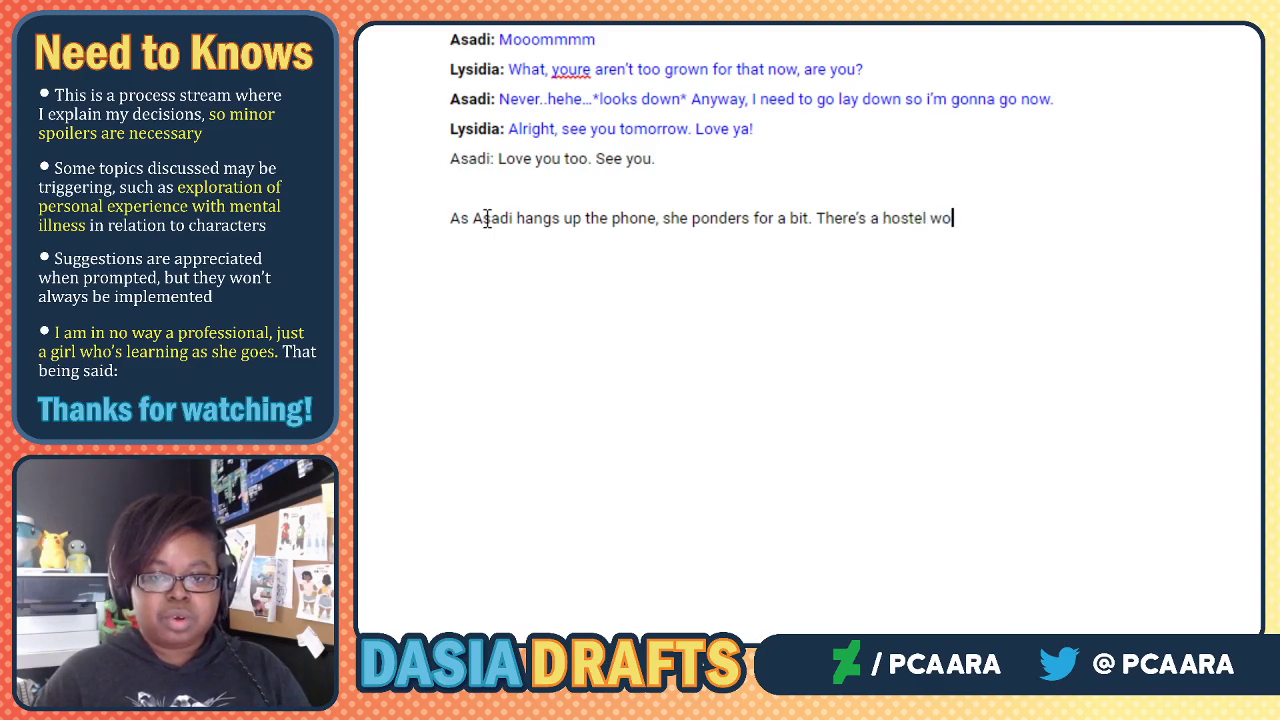
{"action": "type", "text": "rker walking by "}
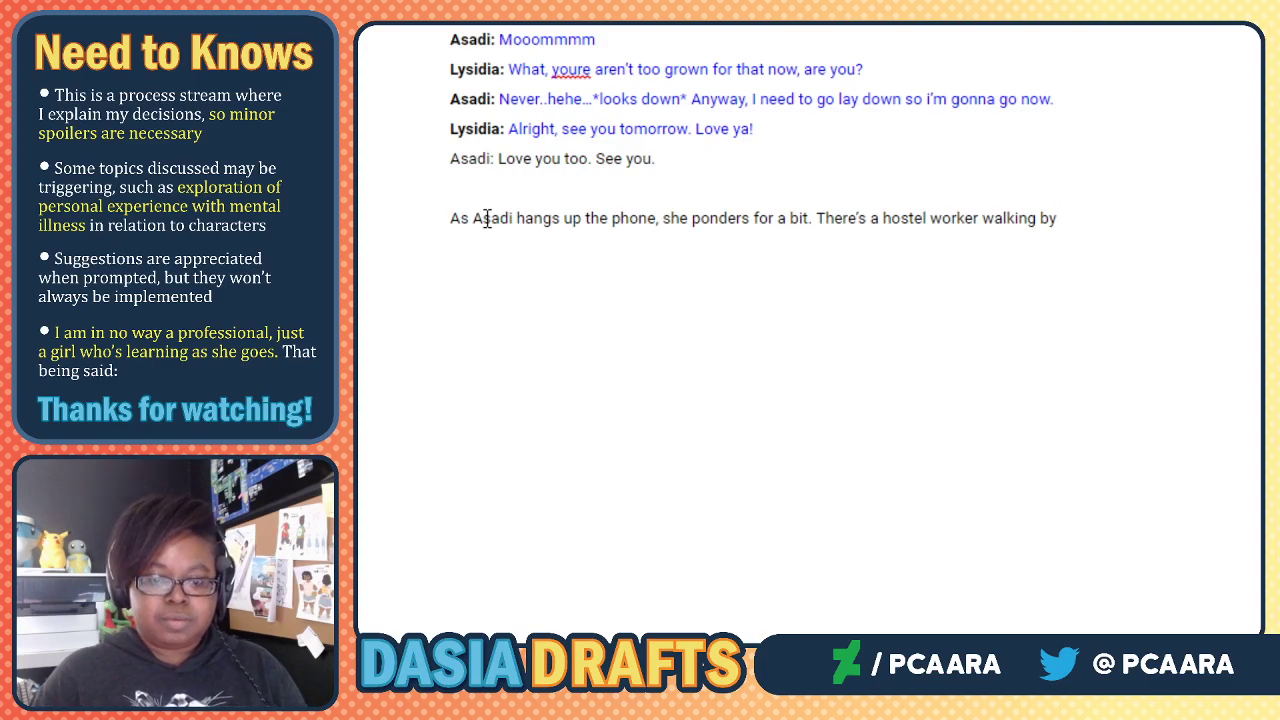
Begin a new dialogue line under the narration reading "Asadi *nervously reaching out*: U-".
{"action": "type", "text": "Asadi *"}
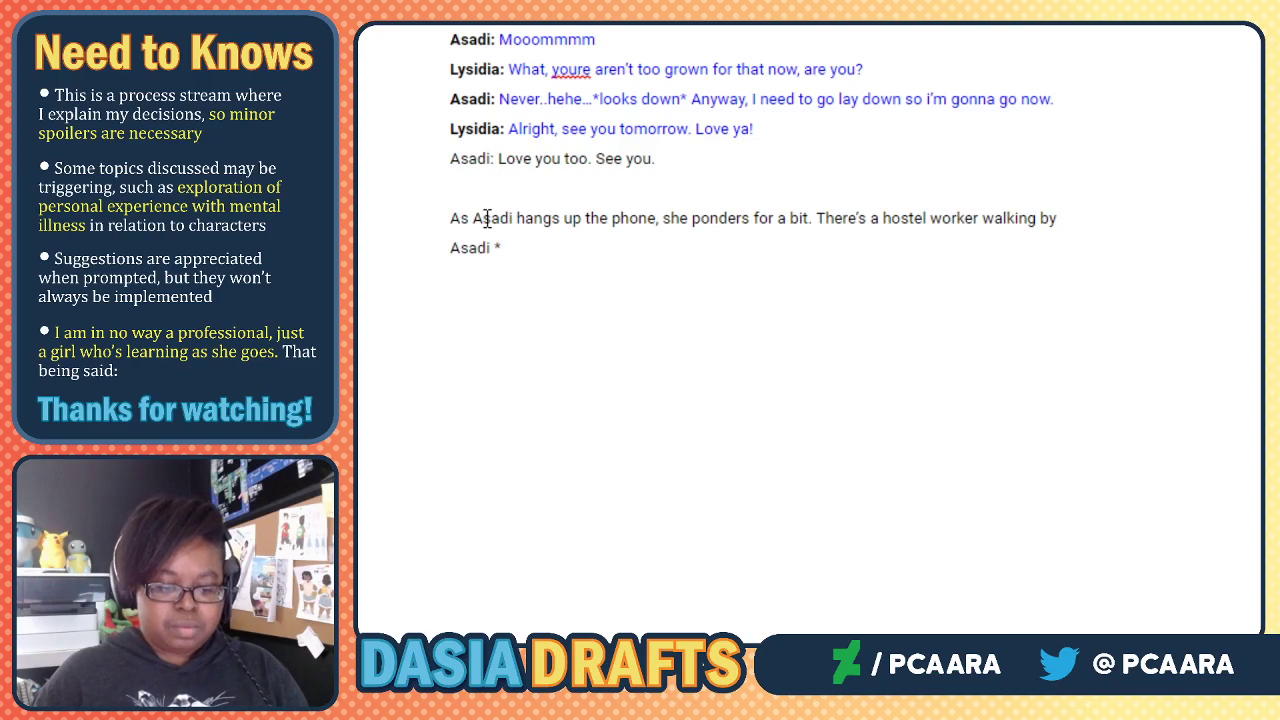
{"action": "type", "text": "nervously"}
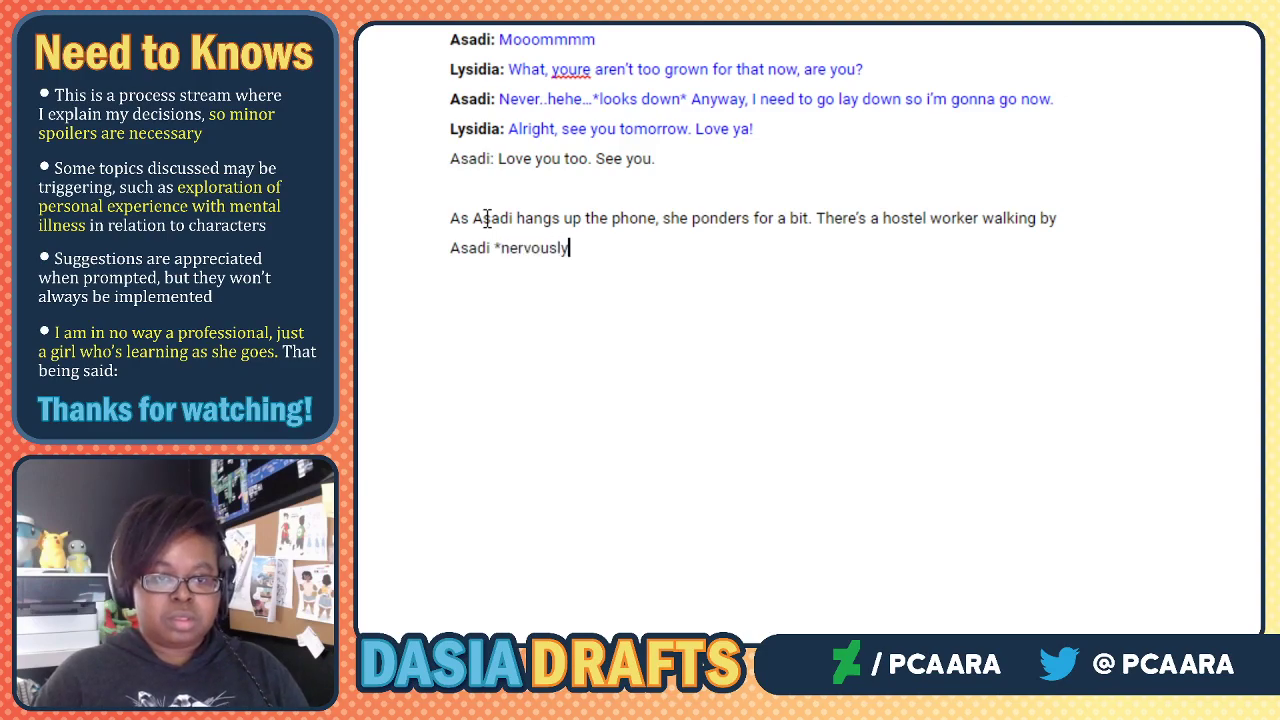
{"action": "type", "text": "*"}
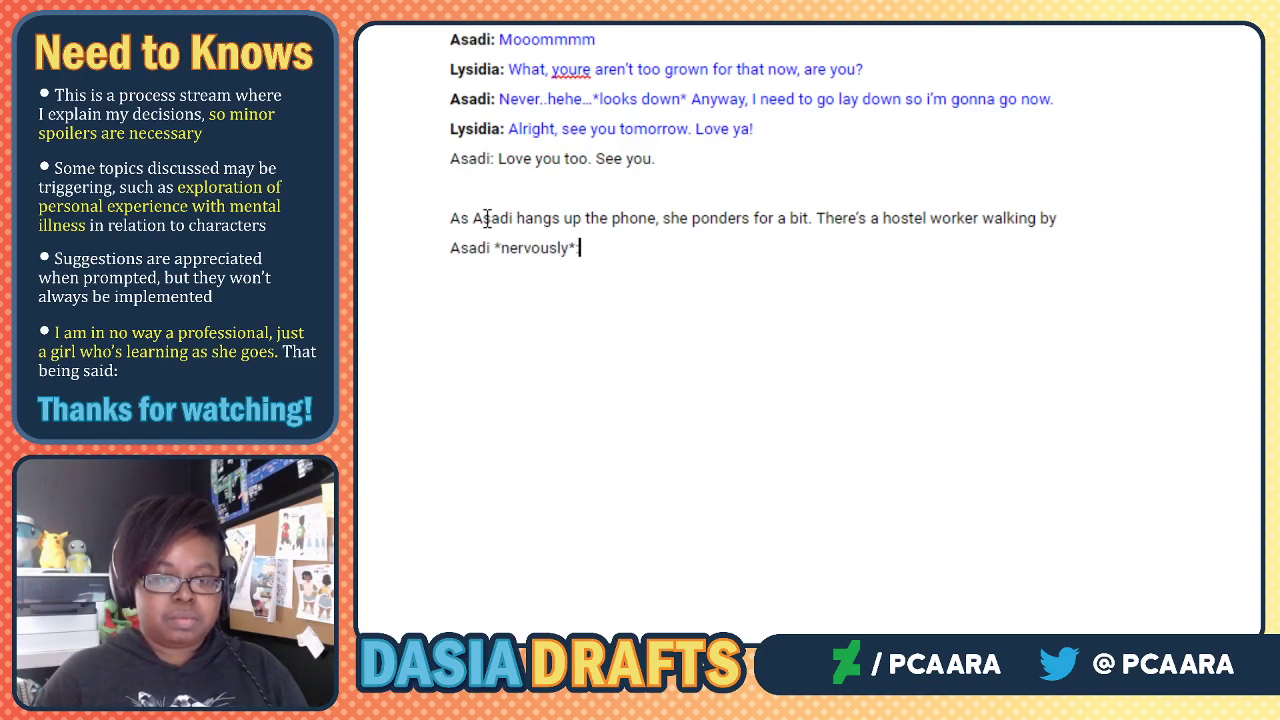
{"action": "key", "text": "BackSpace"}
{"action": "key", "text": "BackSpace"}
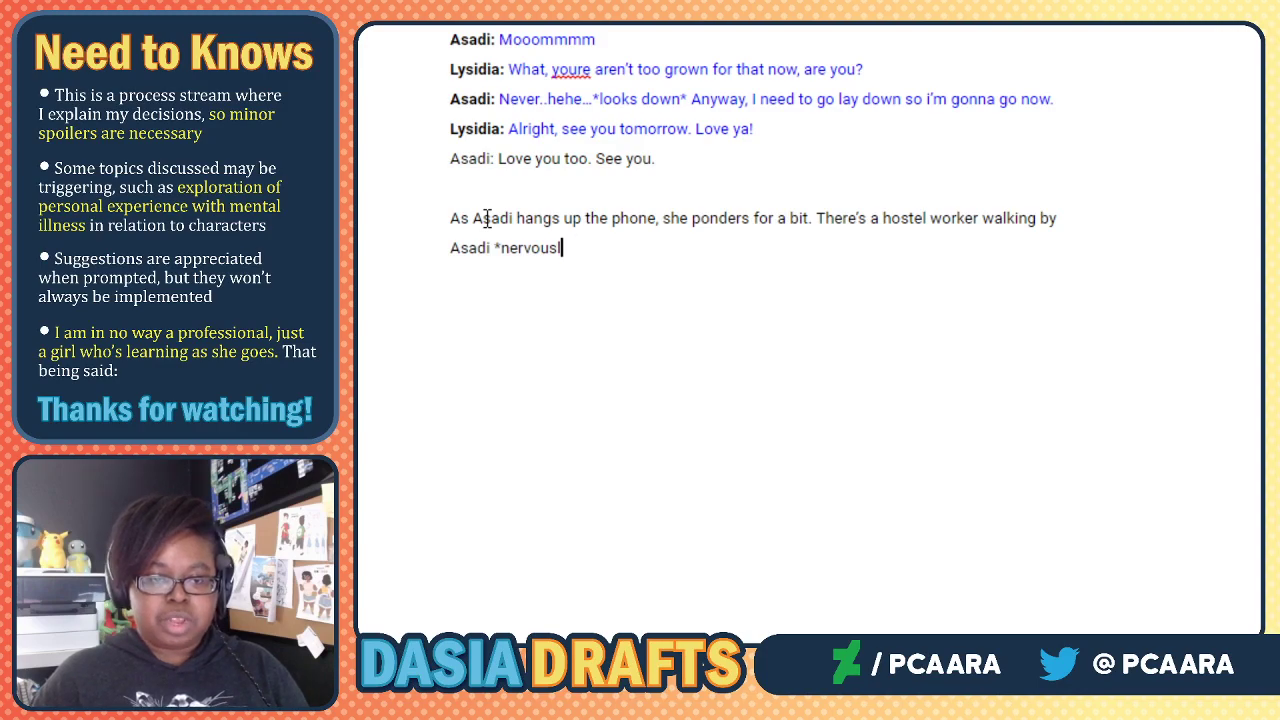
{"action": "type", "text": "y reaching out"}
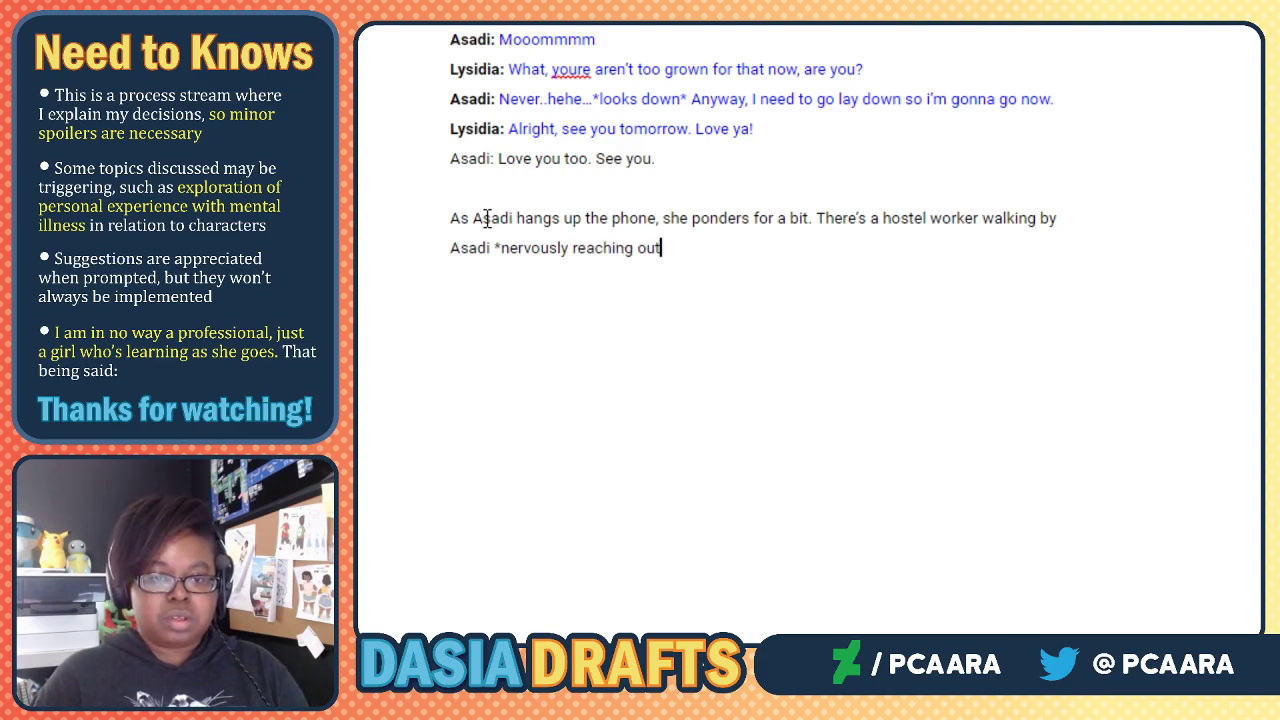
{"action": "type", "text": "*: U-"}
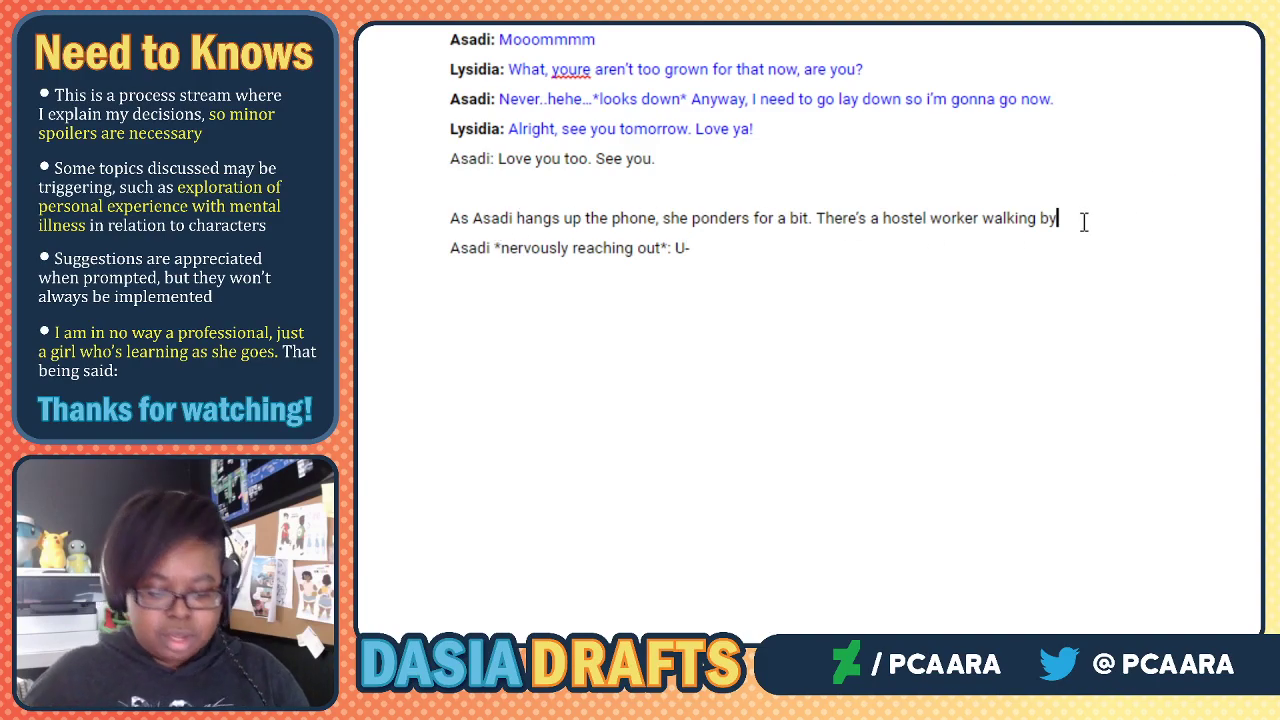
Extend the hostel worker sentence after "walking by" with "pushing a cart of sheets".
{"action": "type", "text": " pushing ac a"}
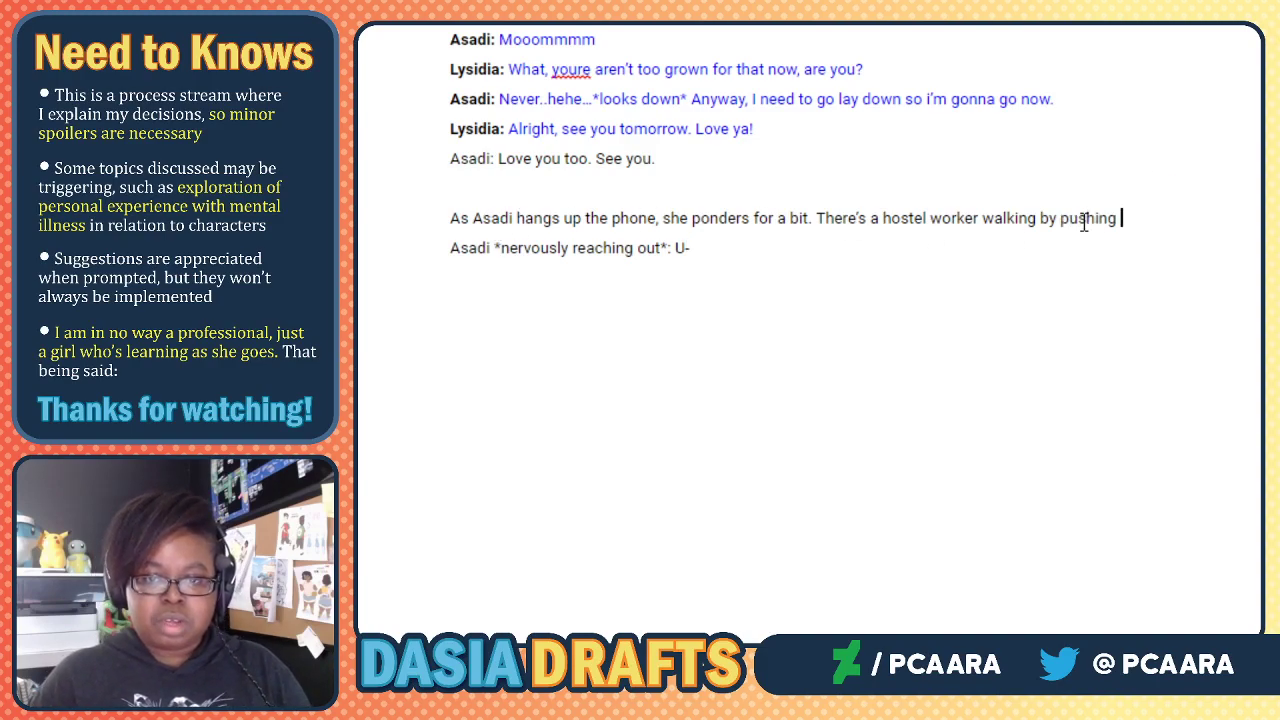
{"action": "key", "text": "BackSpace"}
{"action": "key", "text": "BackSpace"}
{"action": "key", "text": "BackSpace"}
{"action": "type", "text": "car"}
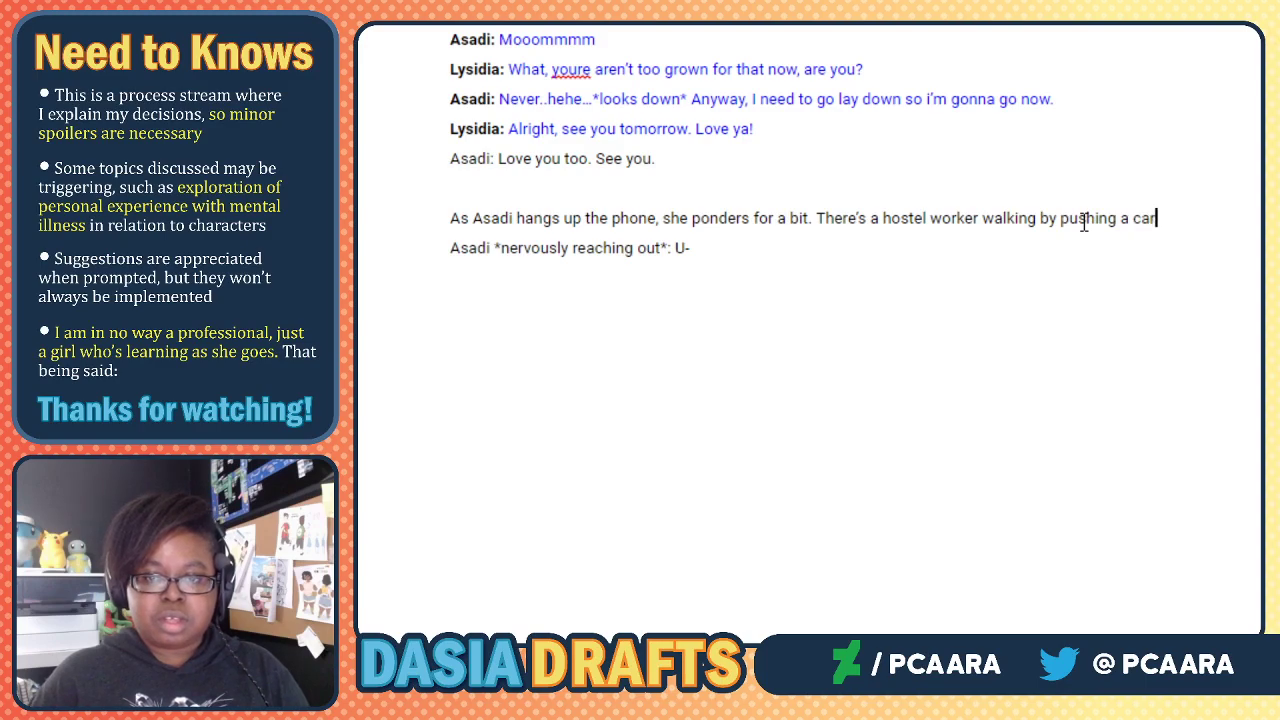
{"action": "type", "text": "t of sheets"}
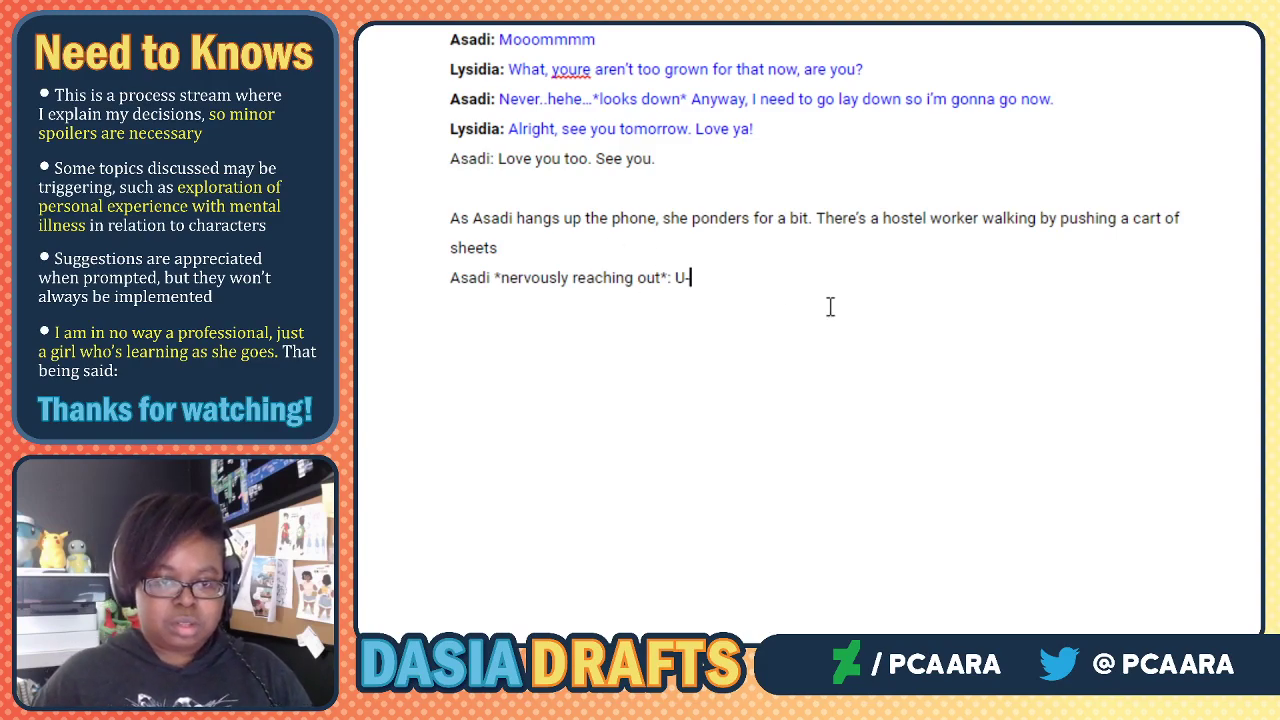
Turn the stammer in Asadi's line to the hostel worker into "U-um, Question.".
{"action": "type", "text": "h, e"}
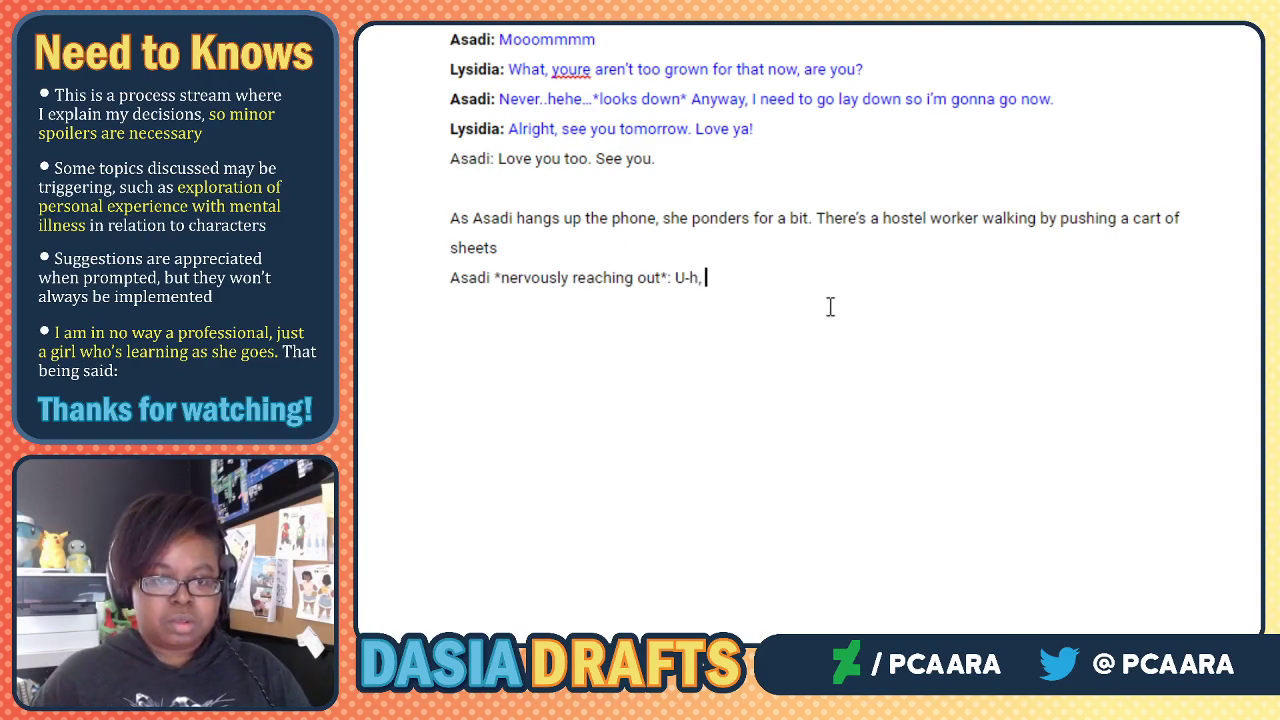
{"action": "key", "text": "BackSpace"}
{"action": "key", "text": "BackSpace"}
{"action": "key", "text": "BackSpace"}
{"action": "key", "text": "BackSpace"}
{"action": "type", "text": "uh"}
{"action": "key", "text": "BackSpace"}
{"action": "type", "text": "m, I h"}
{"action": "key", "text": "BackSpace"}
{"action": "key", "text": "BackSpace"}
{"action": "key", "text": "BackSpace"}
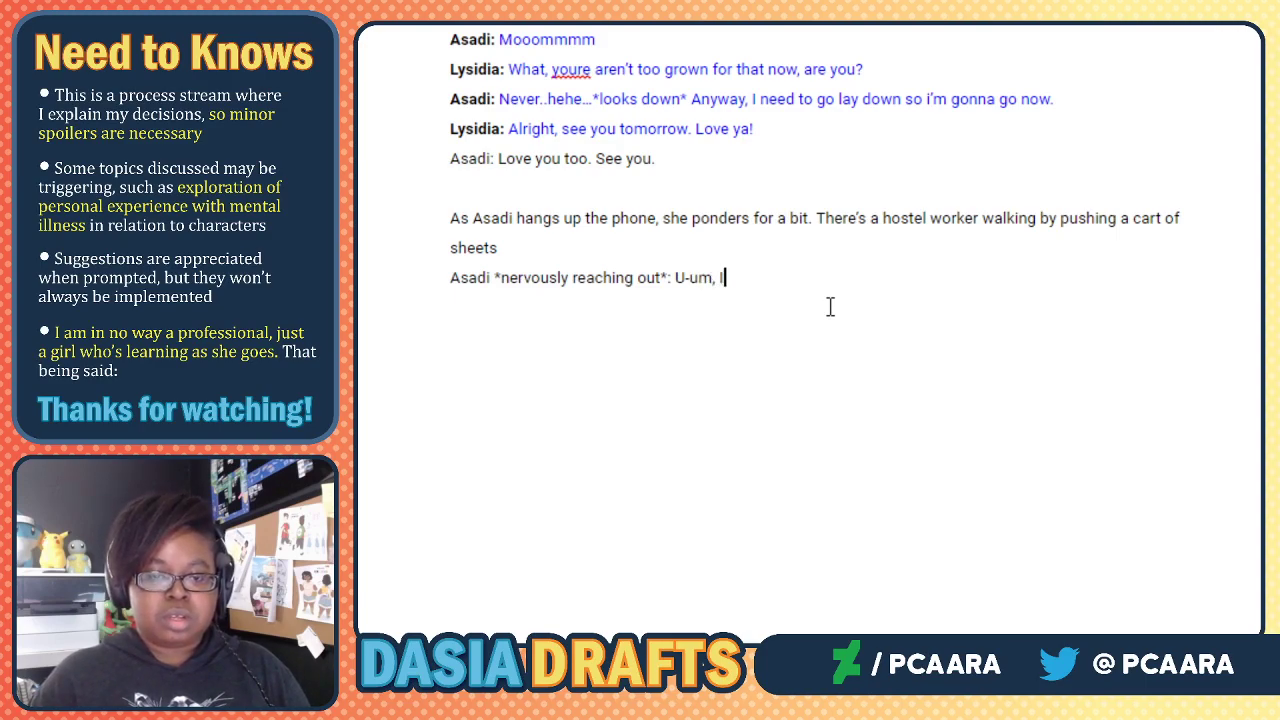
{"action": "type", "text": "Question. "}
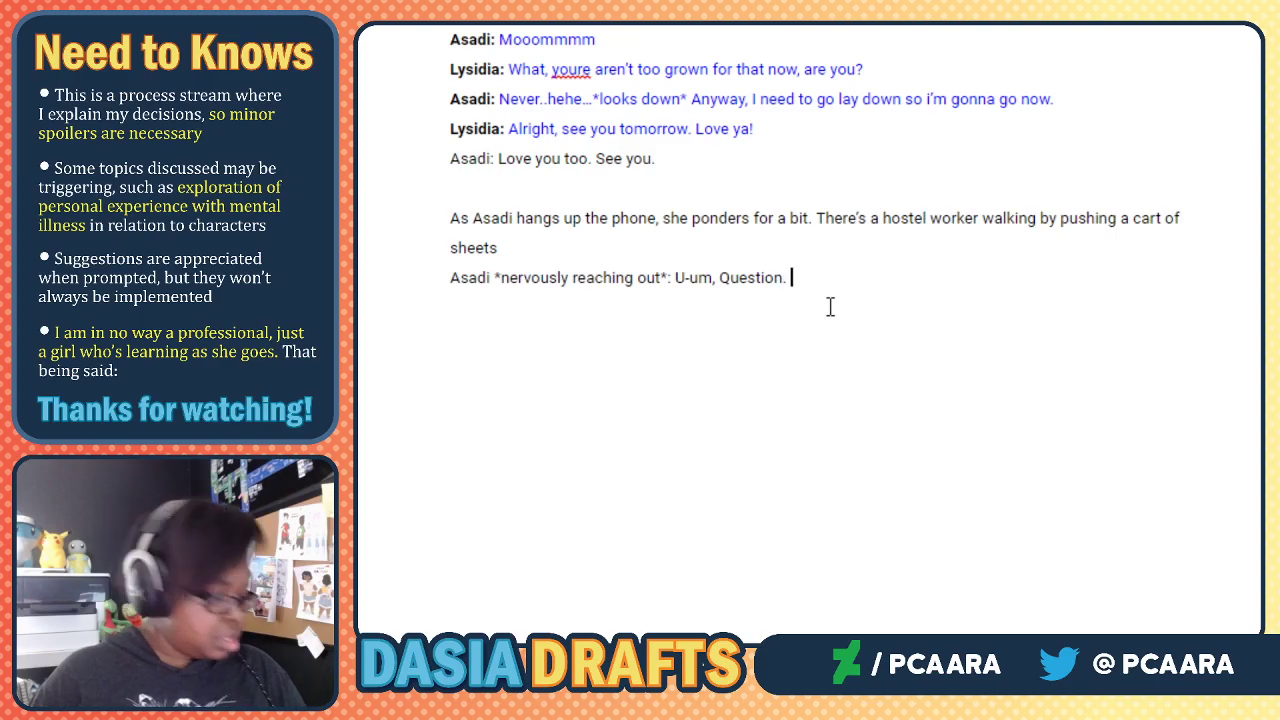
Continue Asadi's line after "Question." with "Is there still any food left in the poke-room?".
{"action": "type", "text": "Is there "}
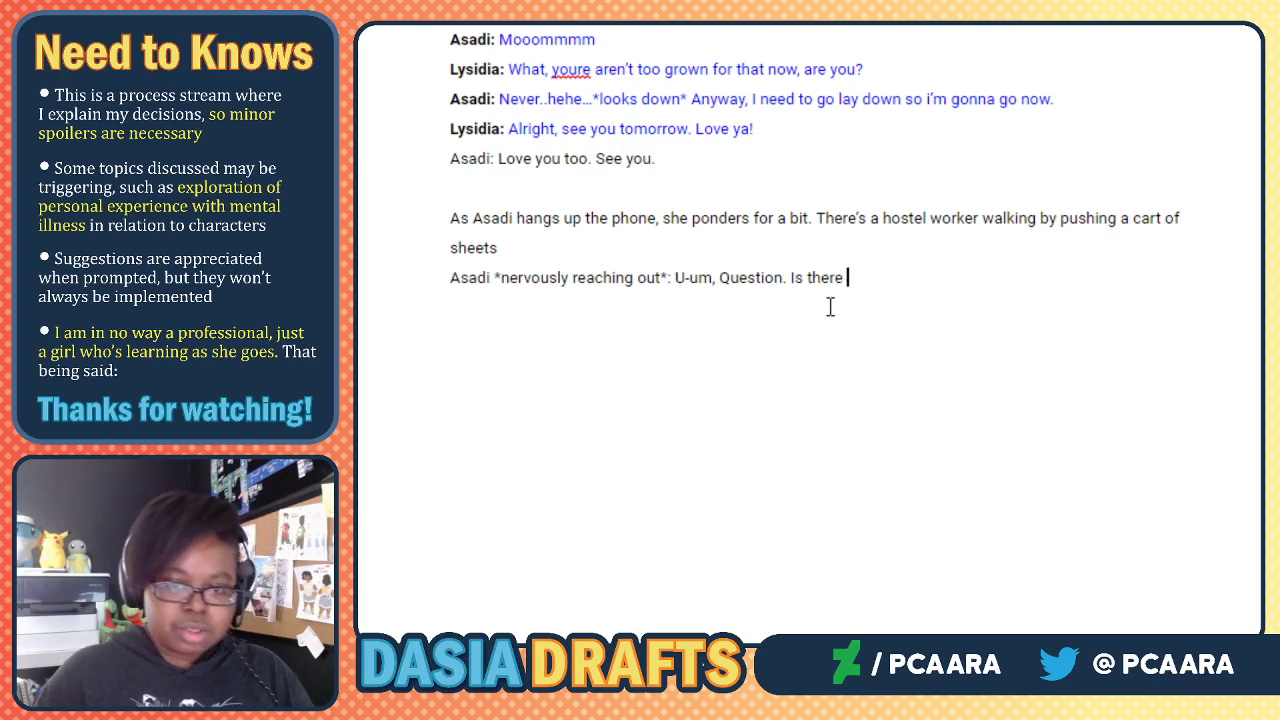
{"action": "type", "text": "still any po"}
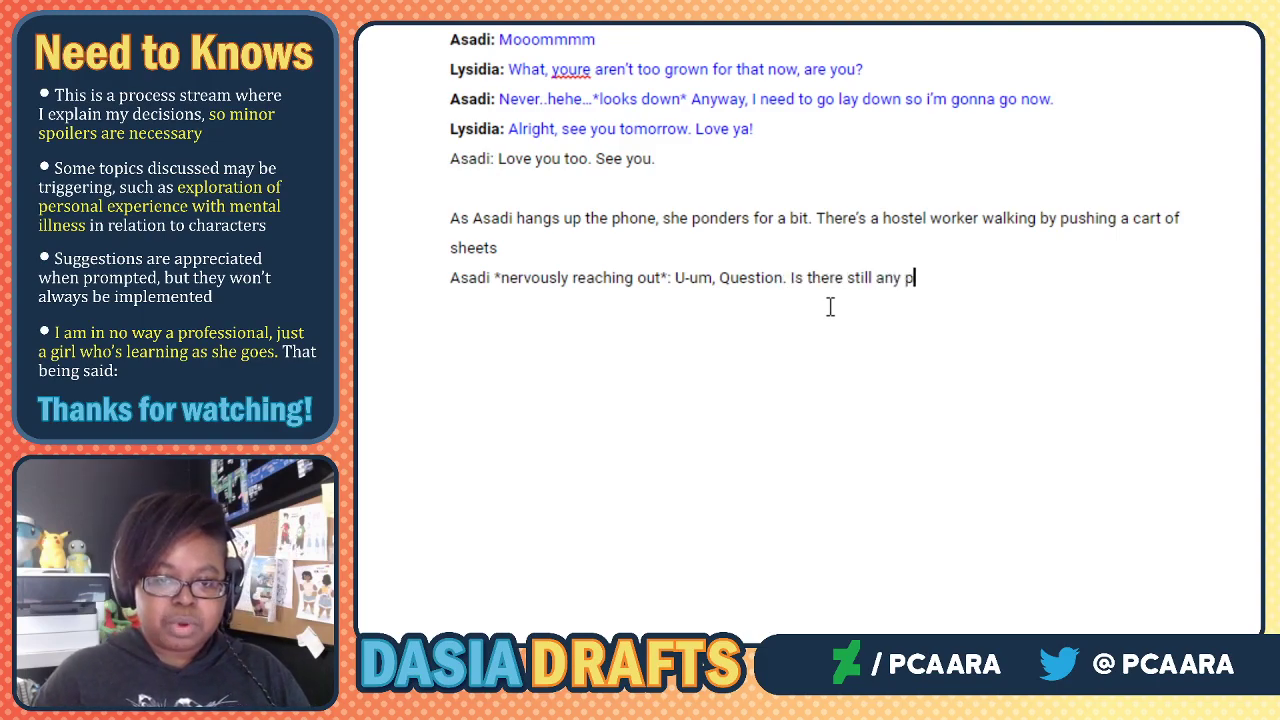
{"action": "key", "text": "BackSpace"}
{"action": "key", "text": "BackSpace"}
{"action": "type", "text": "food l"}
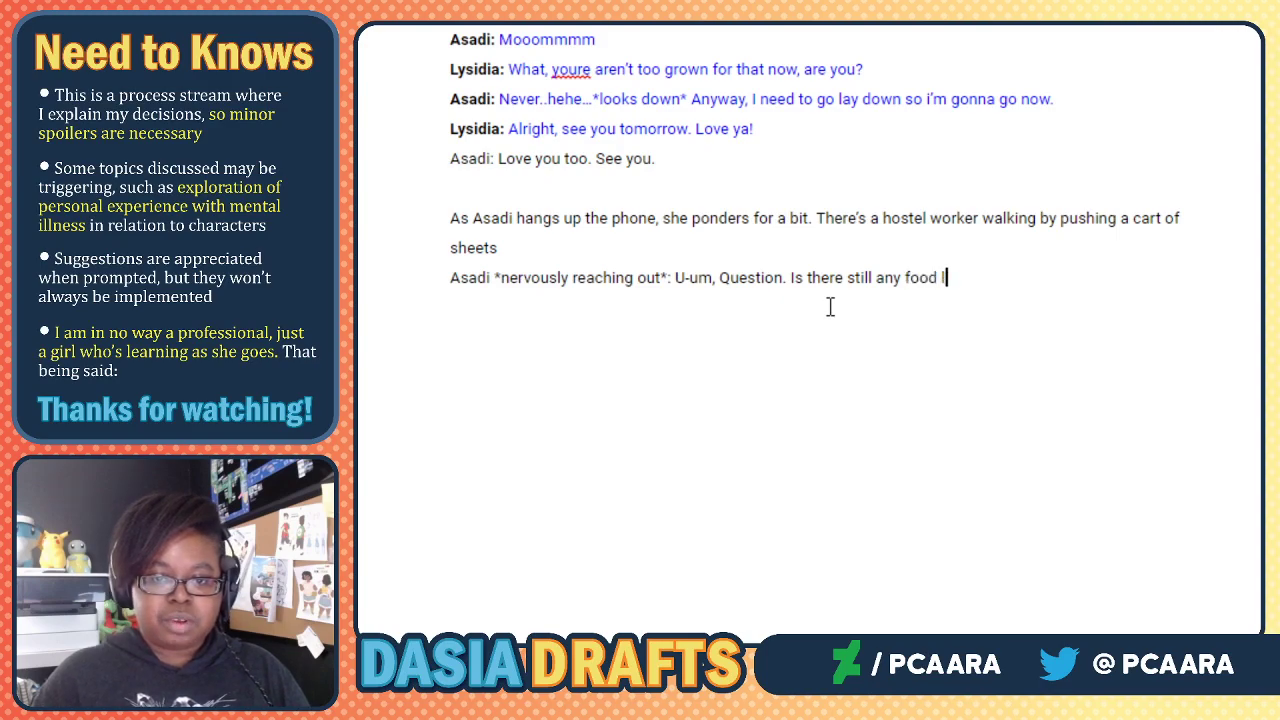
{"action": "type", "text": "eft in the poke-room?"}
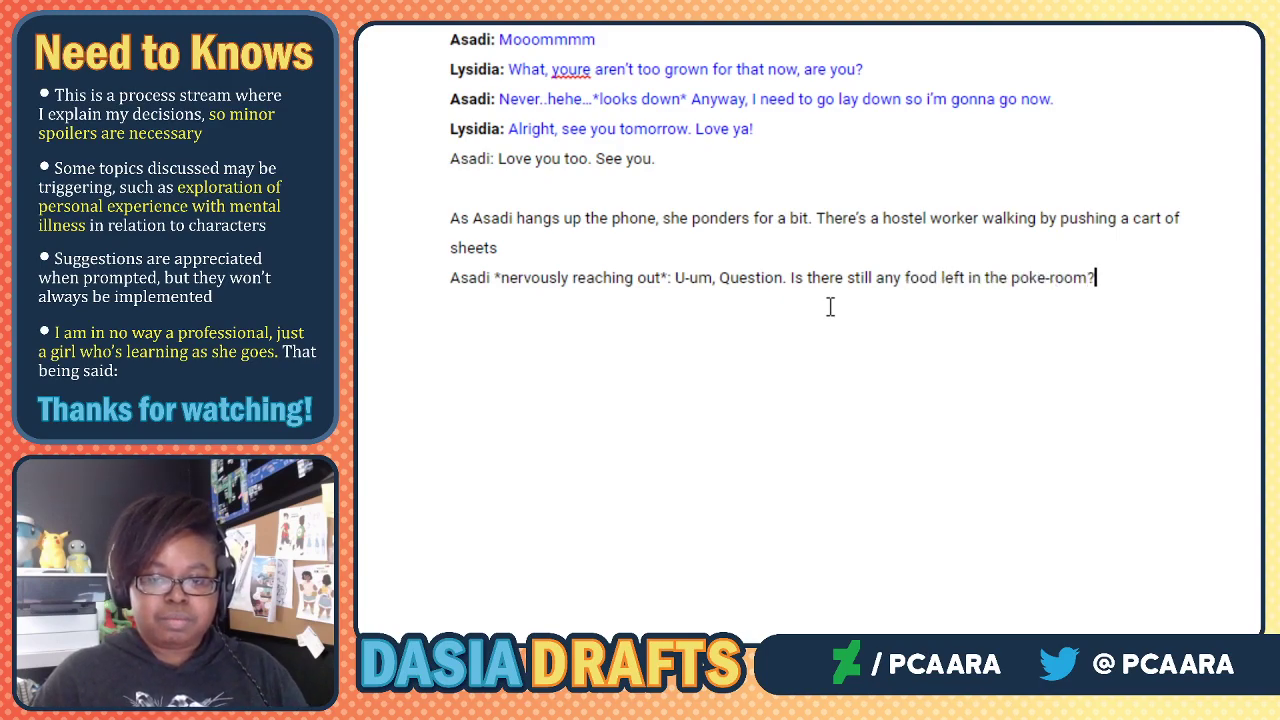
Add a reply line below Asadi's question reading "Worker *smiling*: Oh yes, quite a bit.".
{"action": "key", "text": "Return"}
{"action": "type", "text": "W"}
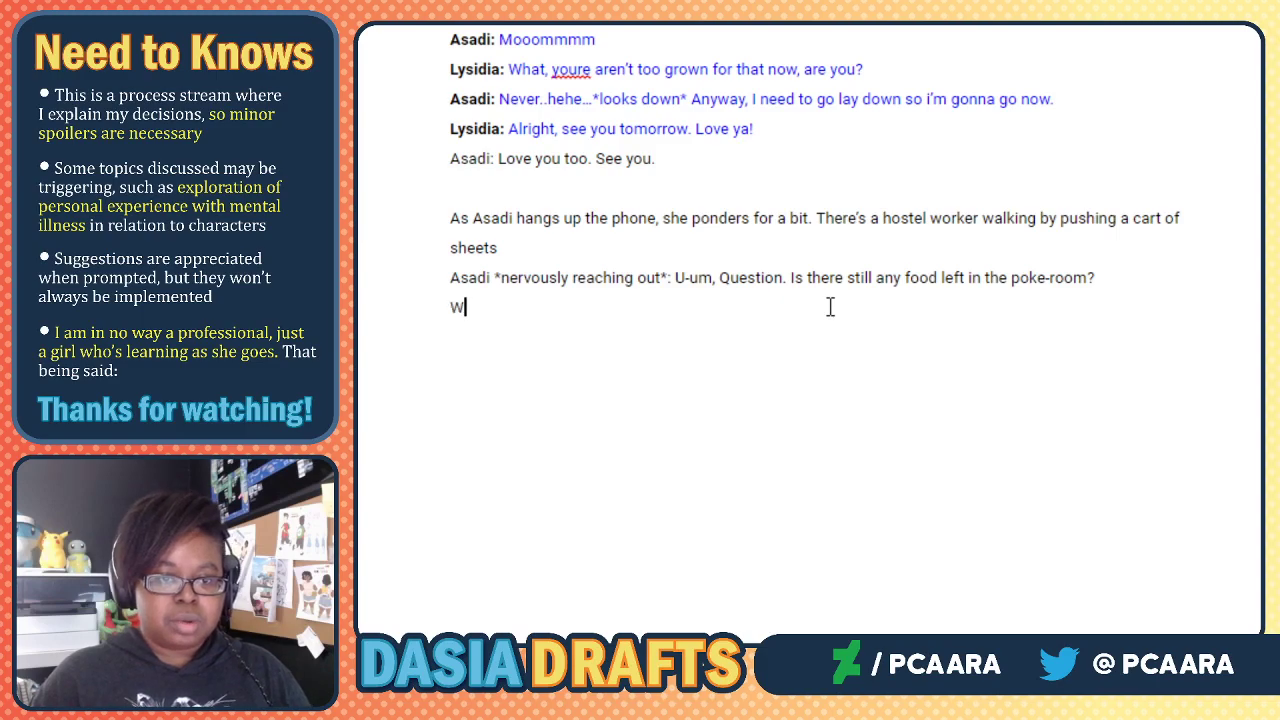
{"action": "type", "text": "orker *smiling*"}
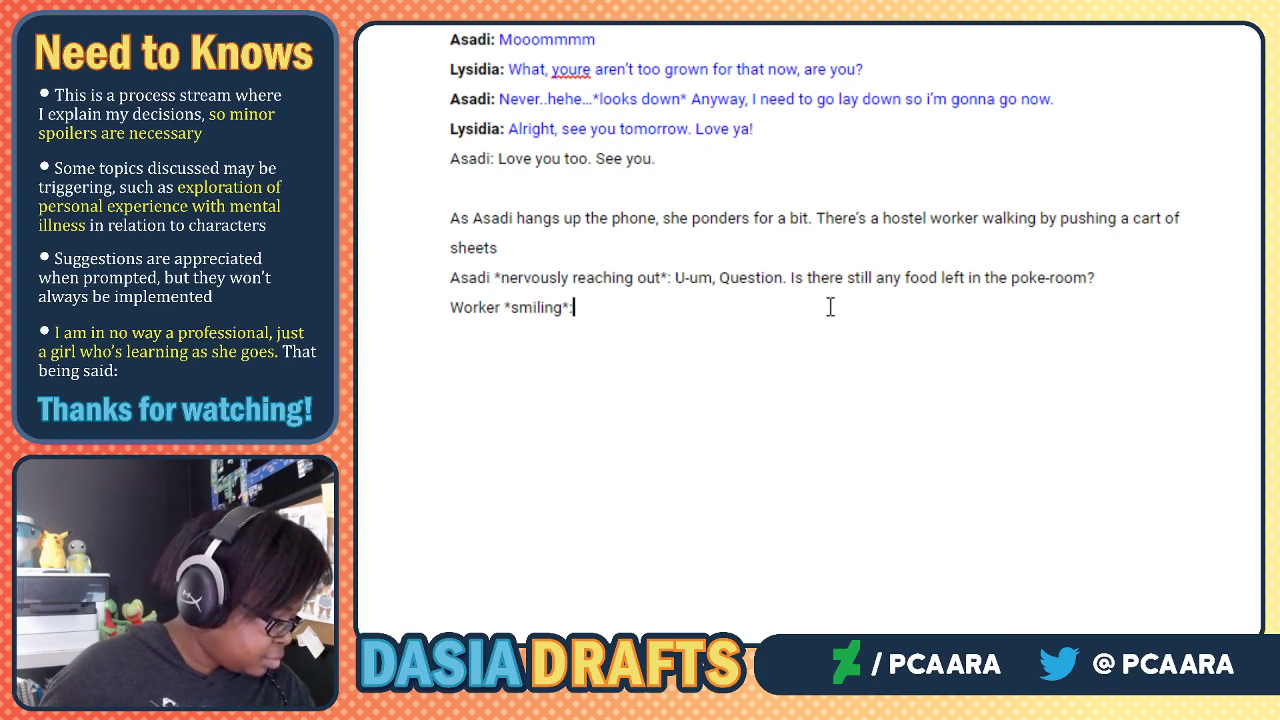
{"action": "type", "text": ": Oh yes, q"}
{"action": "type", "text": "uite a bit. Thou"}
{"action": "key", "text": "BackSpace"}
{"action": "key", "text": "BackSpace"}
{"action": "key", "text": "BackSpace"}
{"action": "key", "text": "BackSpace"}
Finish the worker's reply with "But ya better get to it before the late shift returns..!".
{"action": "type", "text": "But ya better get to"}
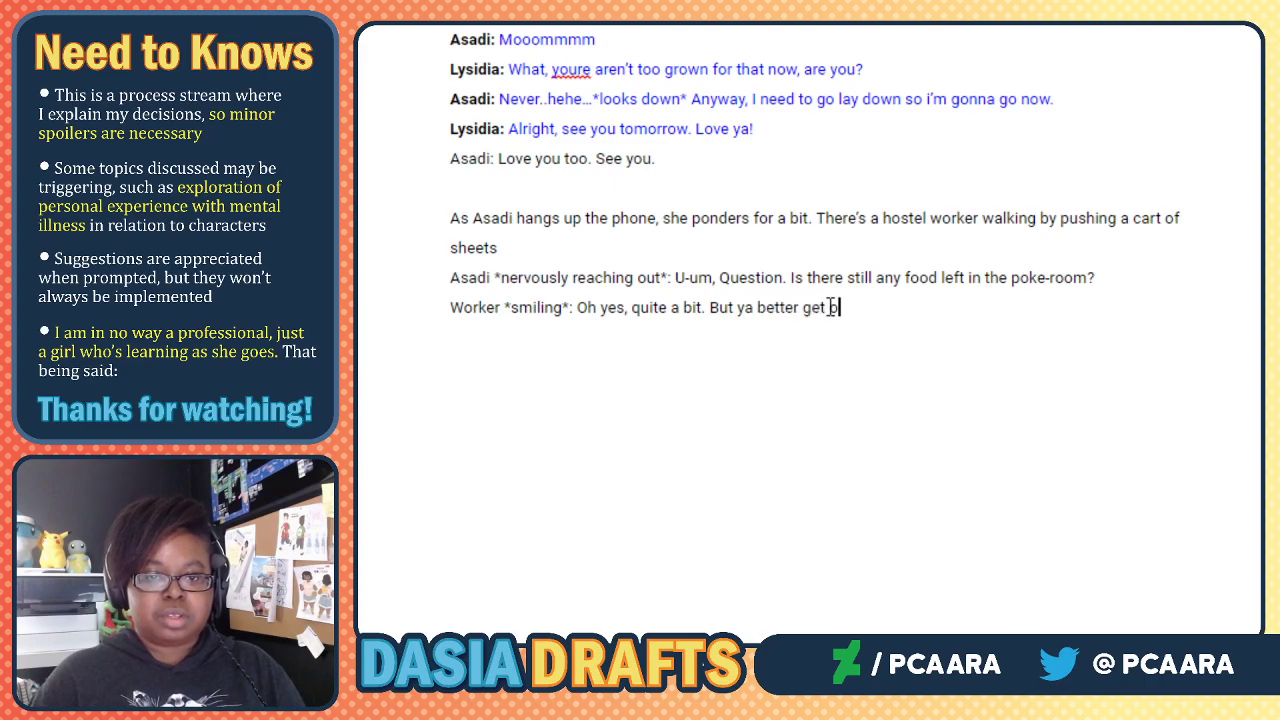
{"action": "type", "text": " it before the"}
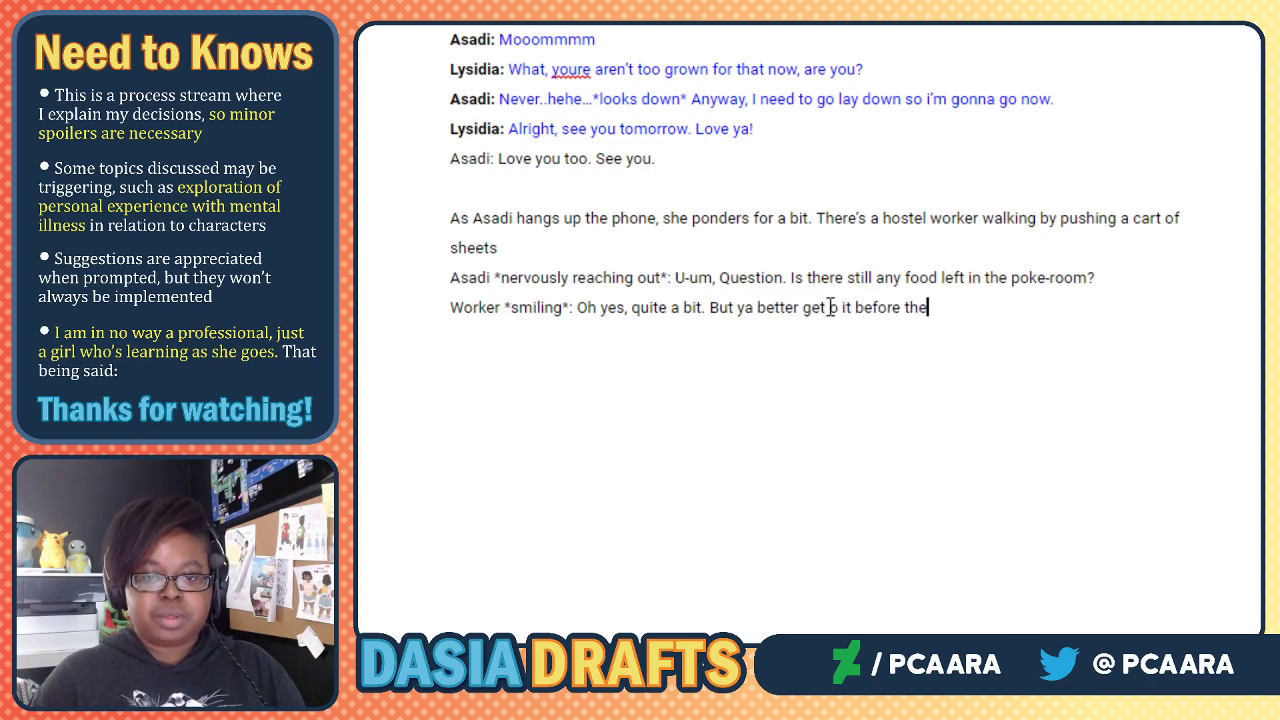
{"action": "type", "text": " late shift retur"}
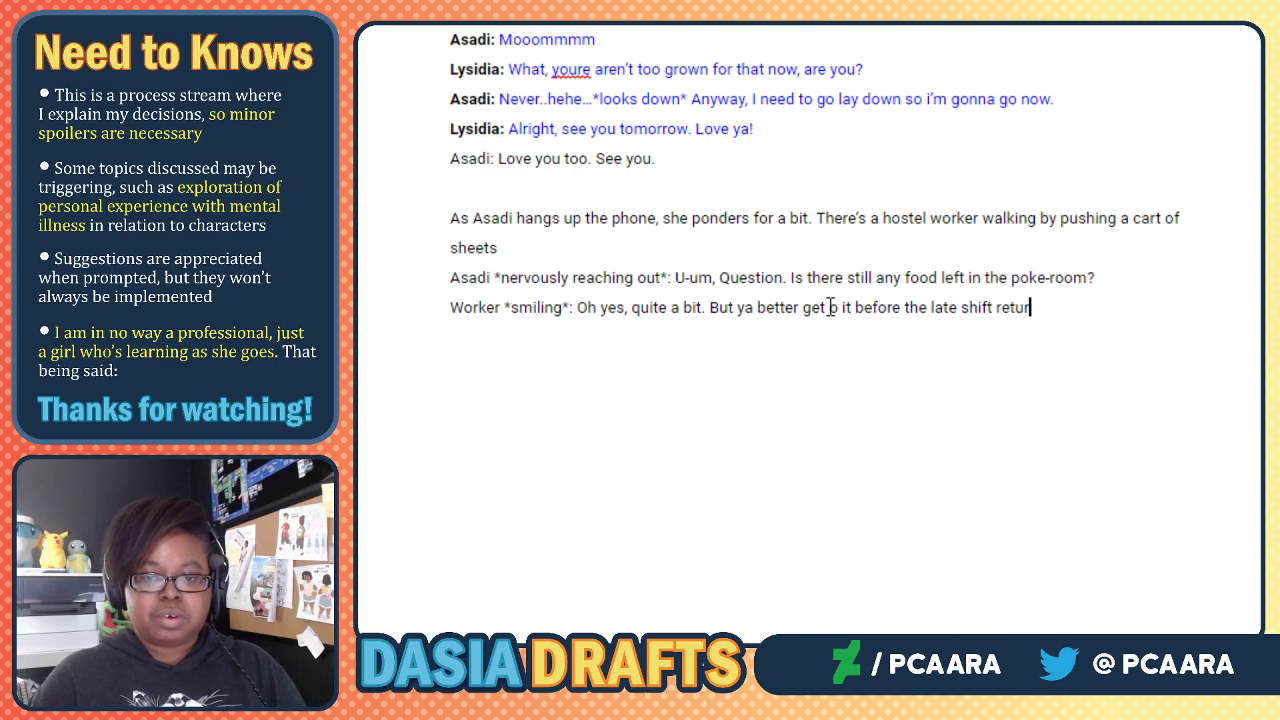
{"action": "type", "text": "ns. !"}
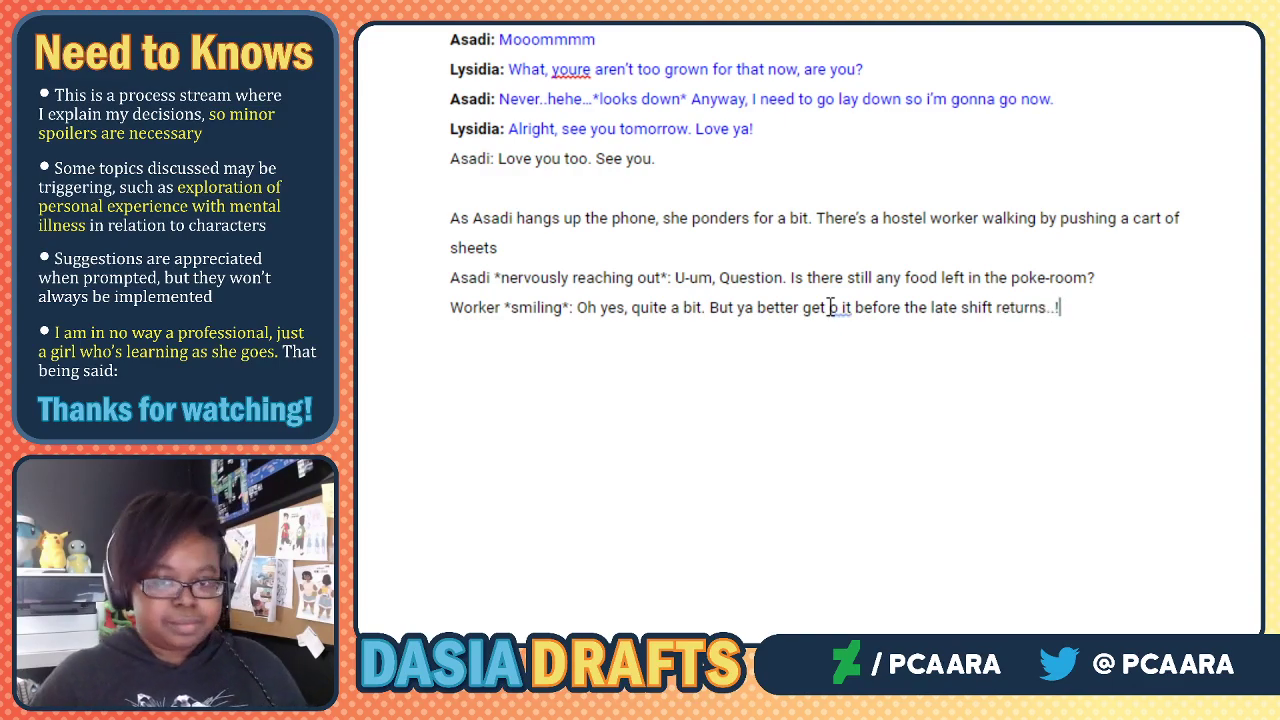
Add a dialogue line below the worker's reply reading "Asadi: Got it, thanks!".
{"action": "key", "text": "Return"}
{"action": "type", "text": "Asadi"}
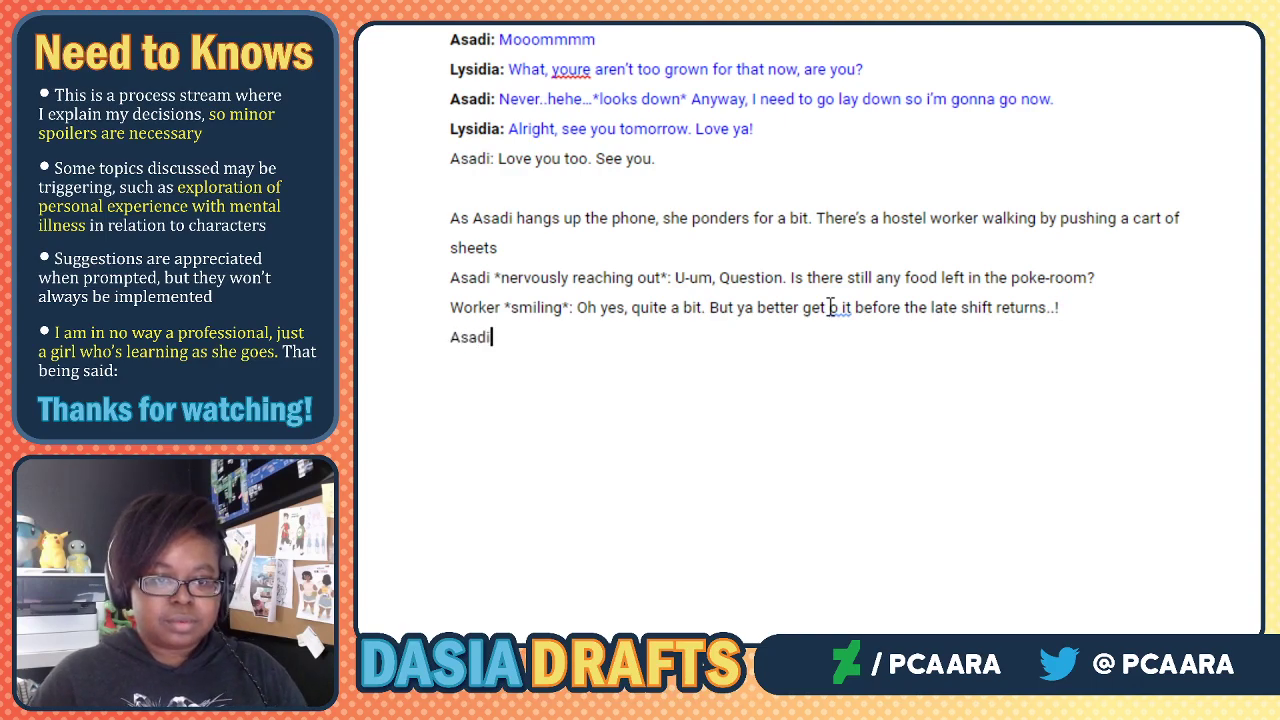
{"action": "type", "text": ": Got i"}
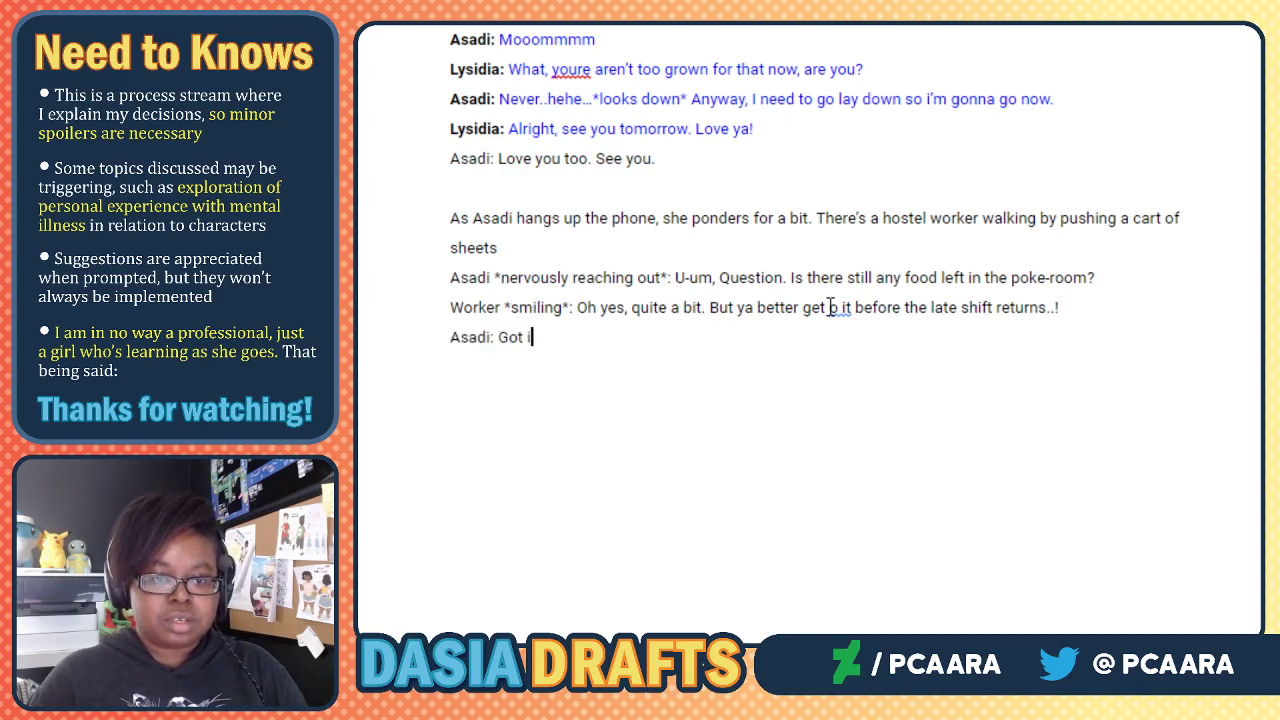
{"action": "type", "text": "t, thanks!"}
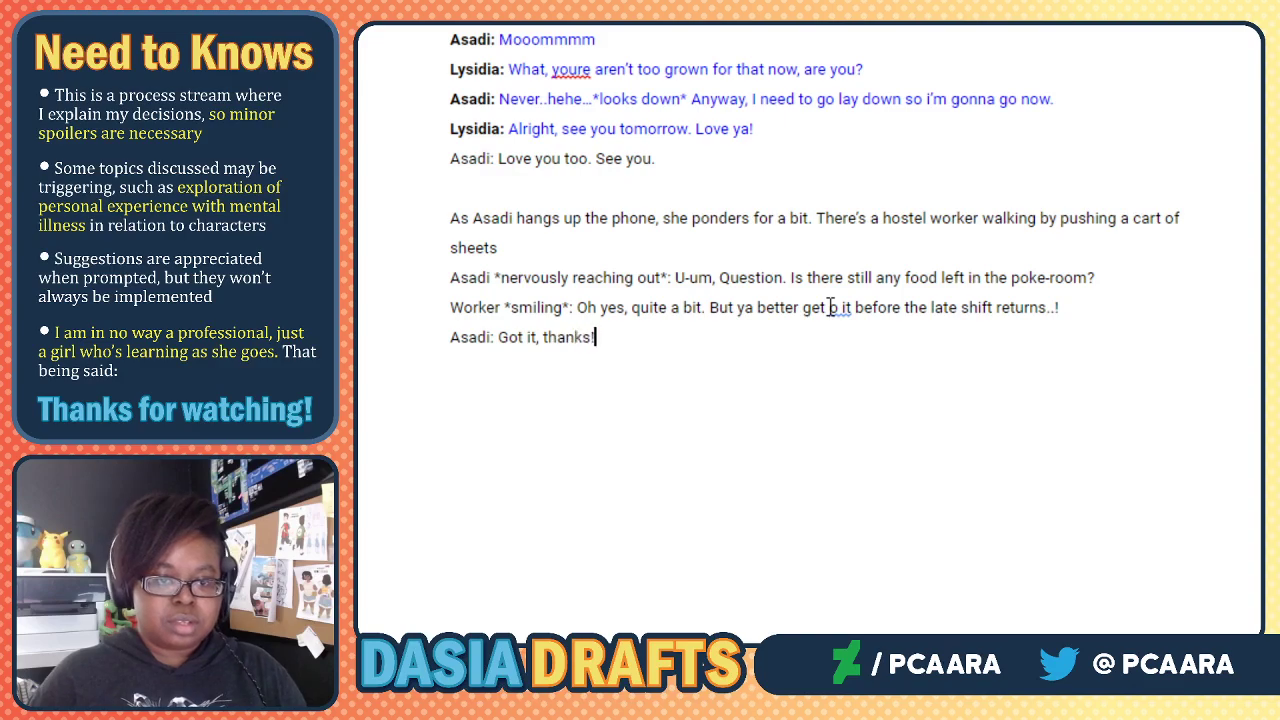
Start a new paragraph after a blank line reading "The next jumpcut is a pulled out shot of Asadi releasing Cohen into the empty pokeroom".
{"action": "key", "text": "Return"}
{"action": "key", "text": "Return"}
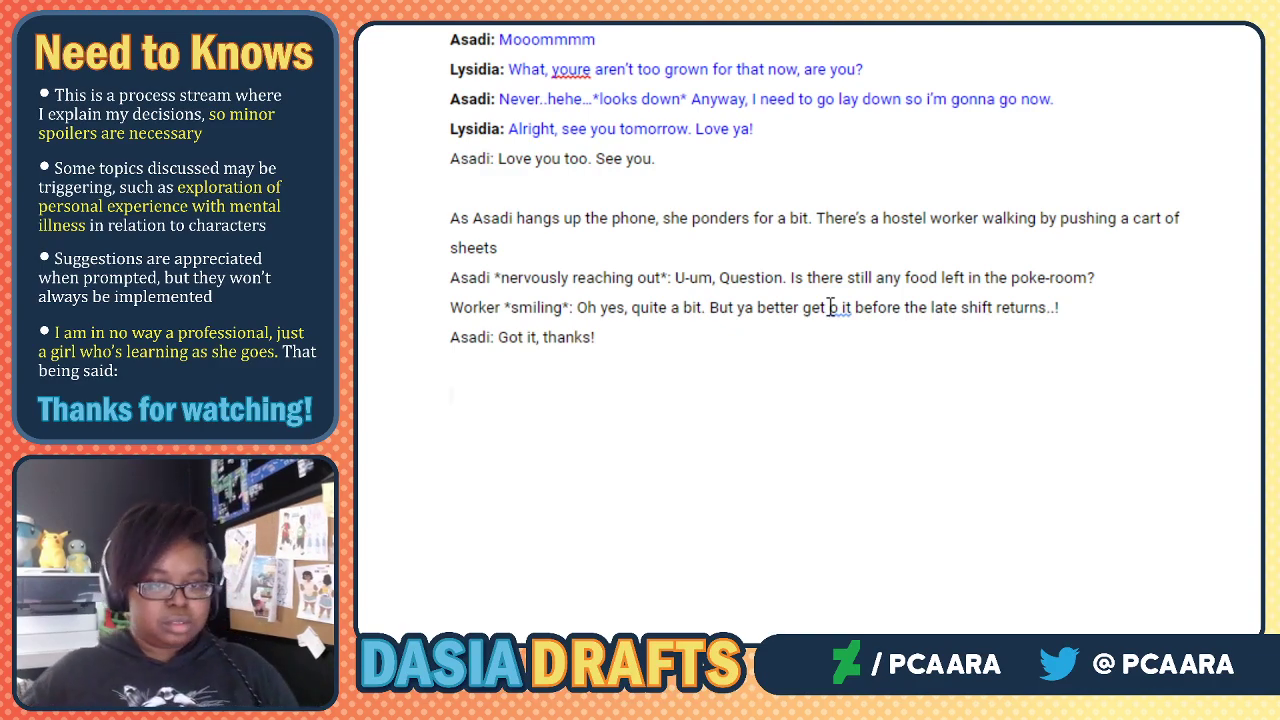
{"action": "type", "text": "The next"}
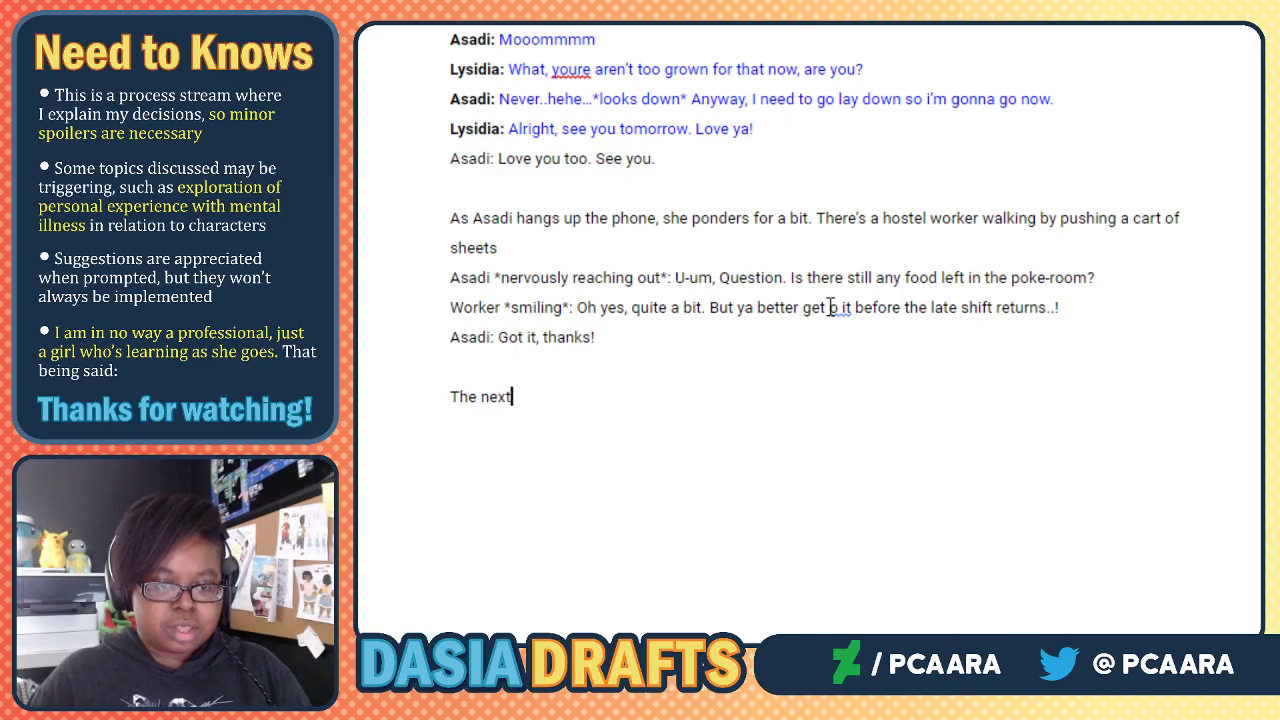
{"action": "type", "text": " jumpcut"}
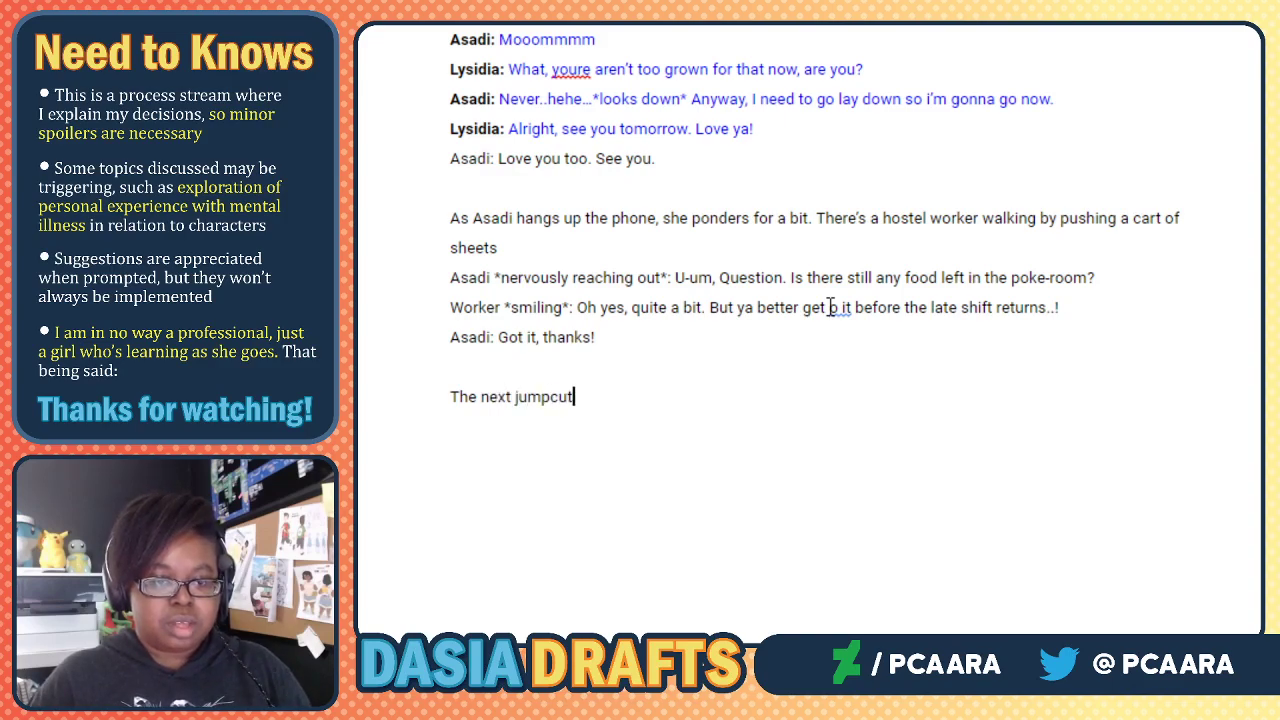
{"action": "type", "text": " is a pu"}
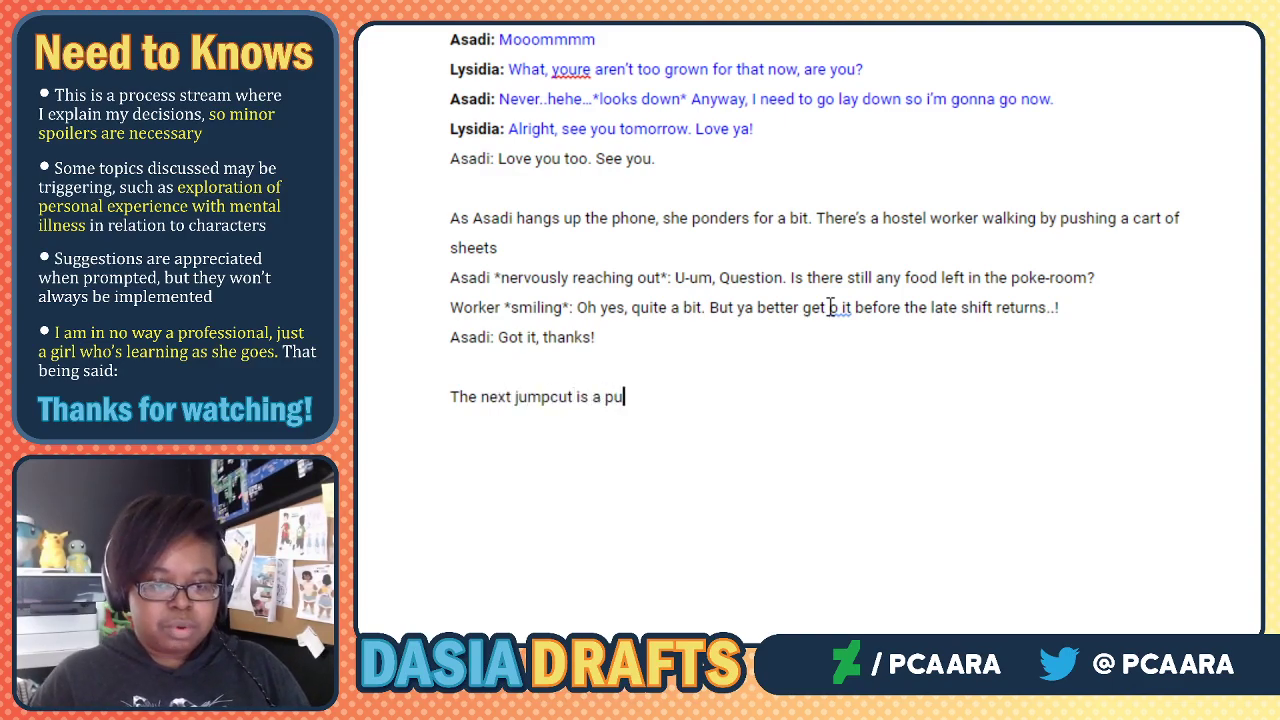
{"action": "type", "text": "lled out shot"}
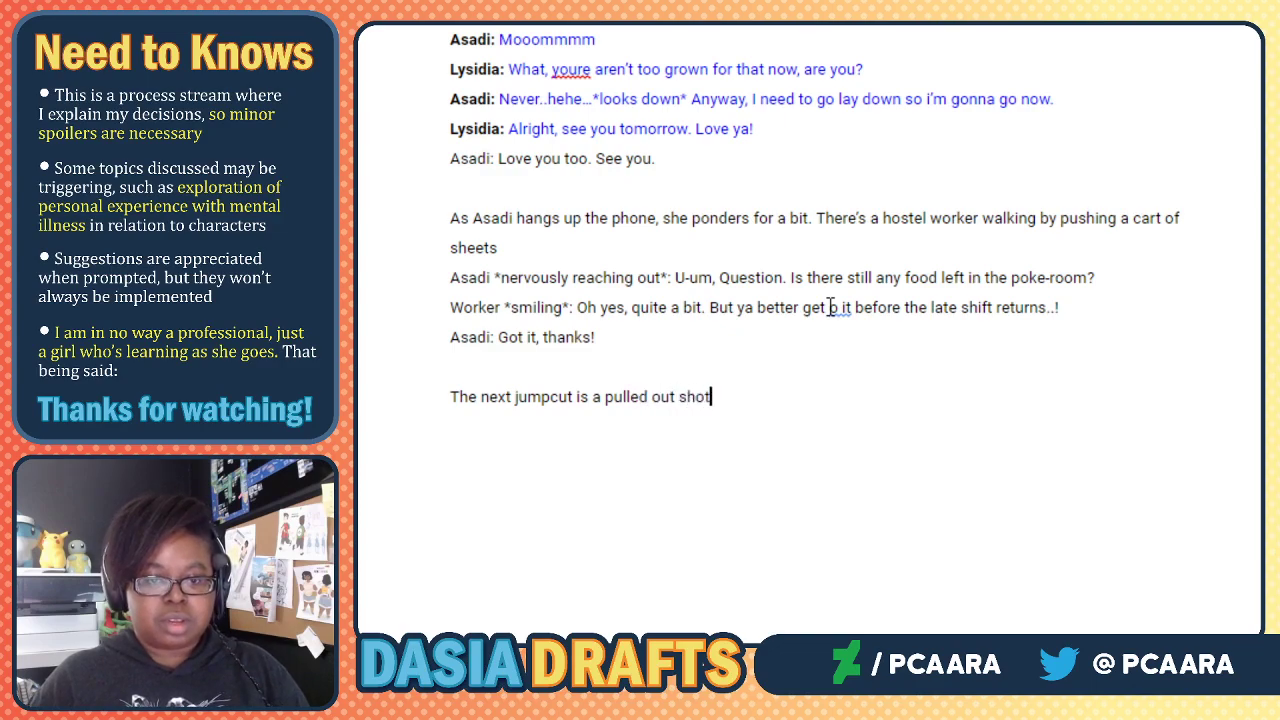
{"action": "type", "text": " of Asa"}
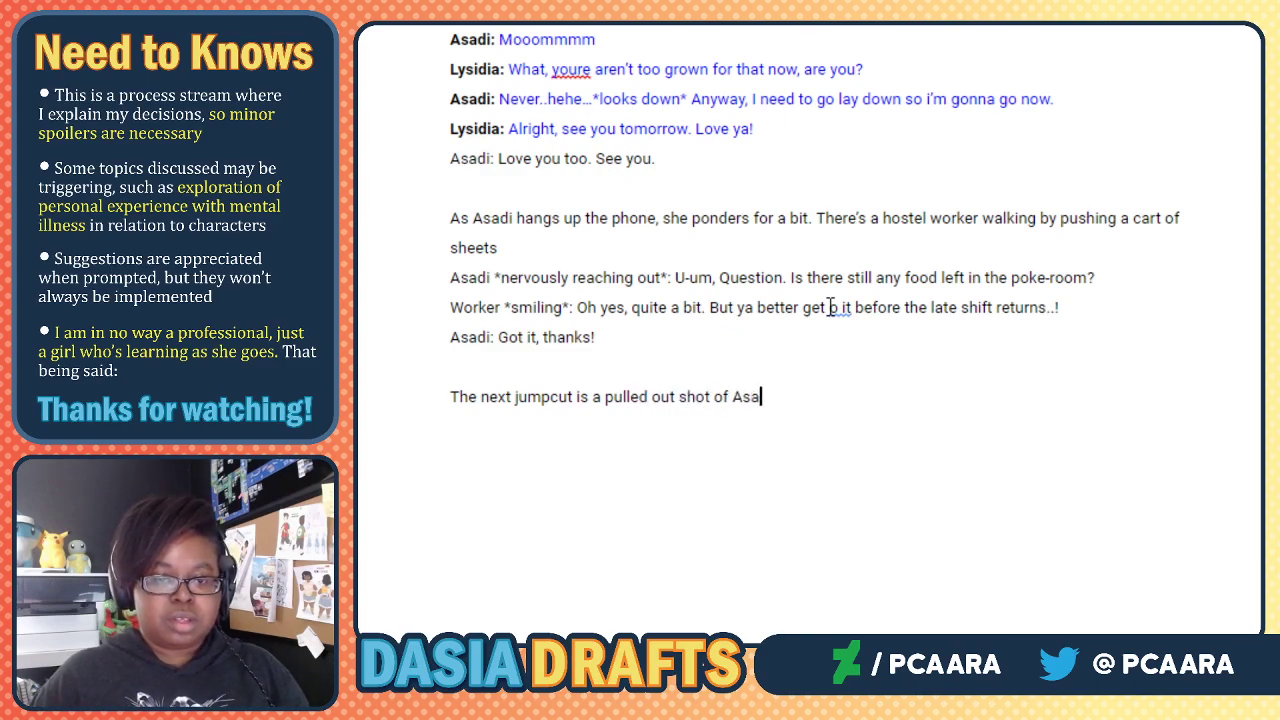
{"action": "type", "text": "di releasing Cohen into the empty"}
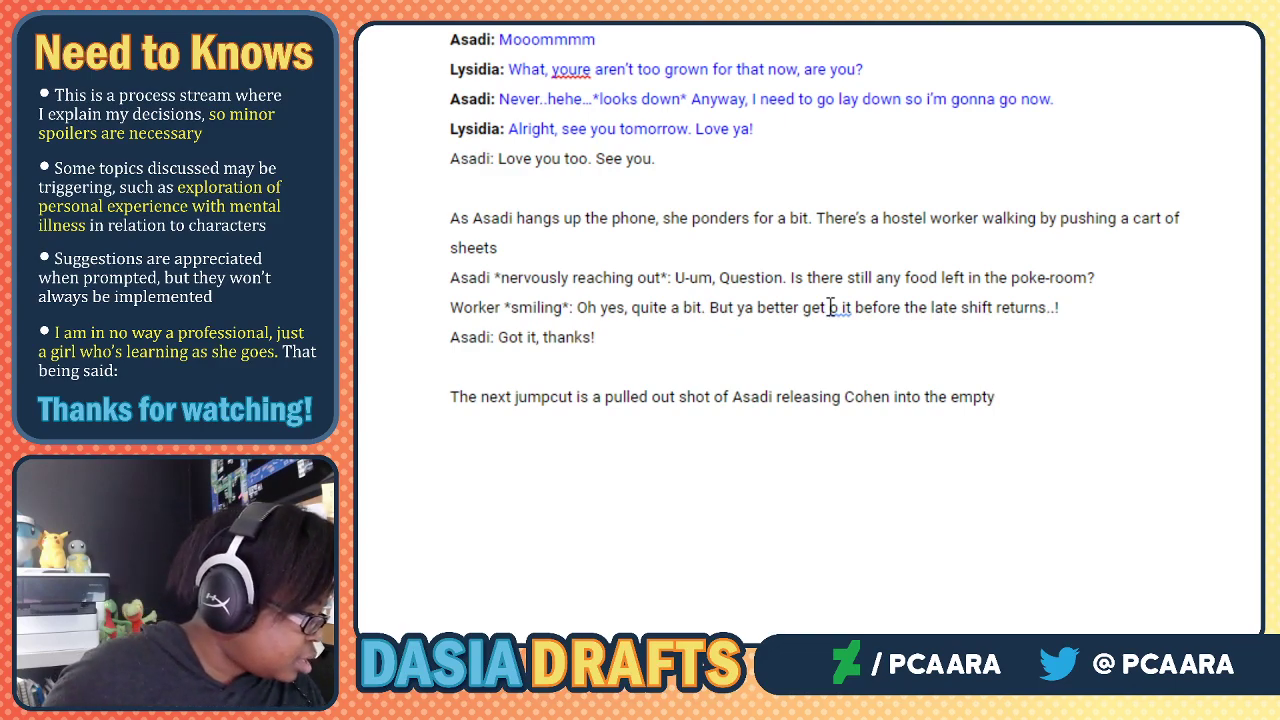
{"action": "type", "text": "pokeroom"}
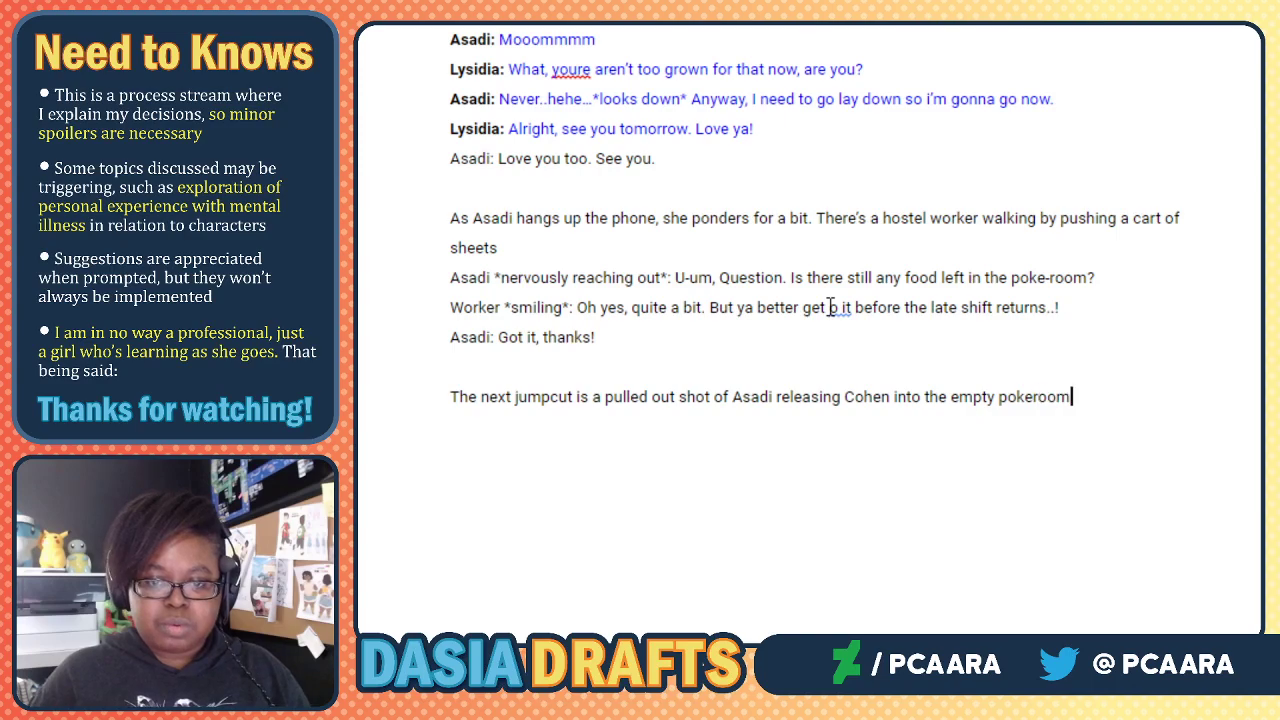
Add "There's a bowl of food at his feet and he shakes off the effects of having just been released." to the jumpcut paragraph.
{"action": "type", "text": ". There's a bo"}
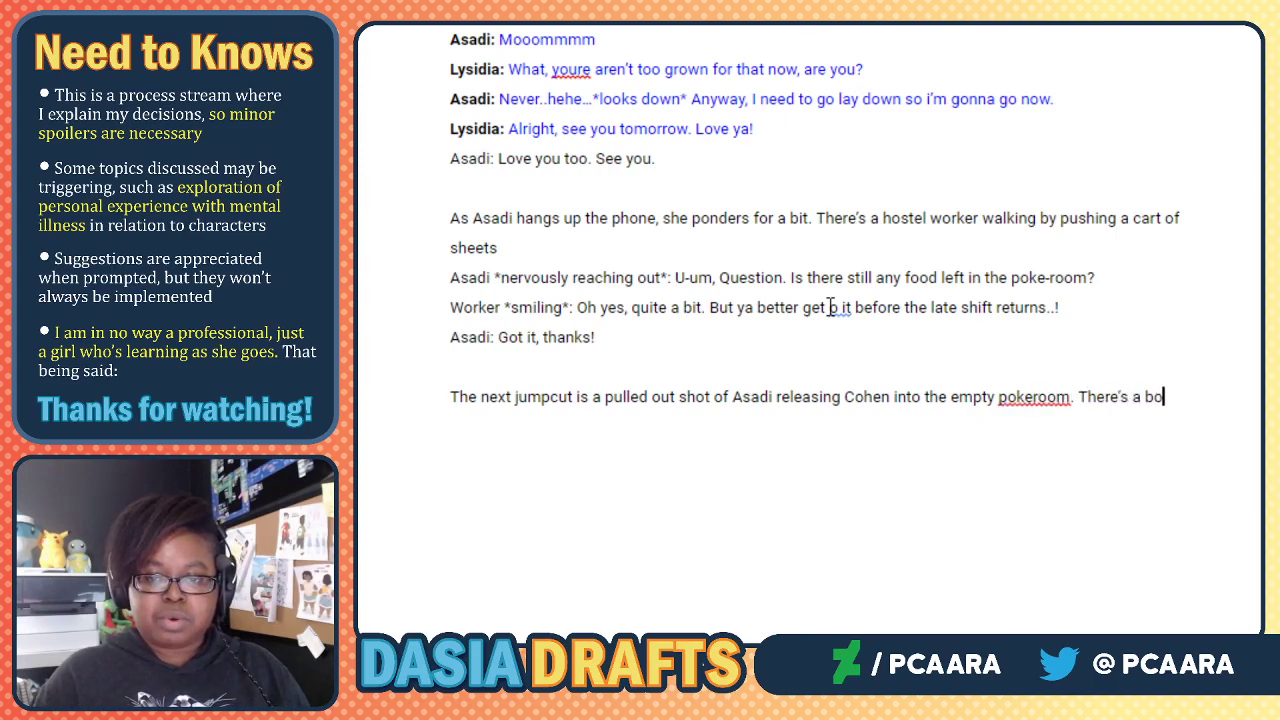
{"action": "type", "text": "wl of food at his feet"}
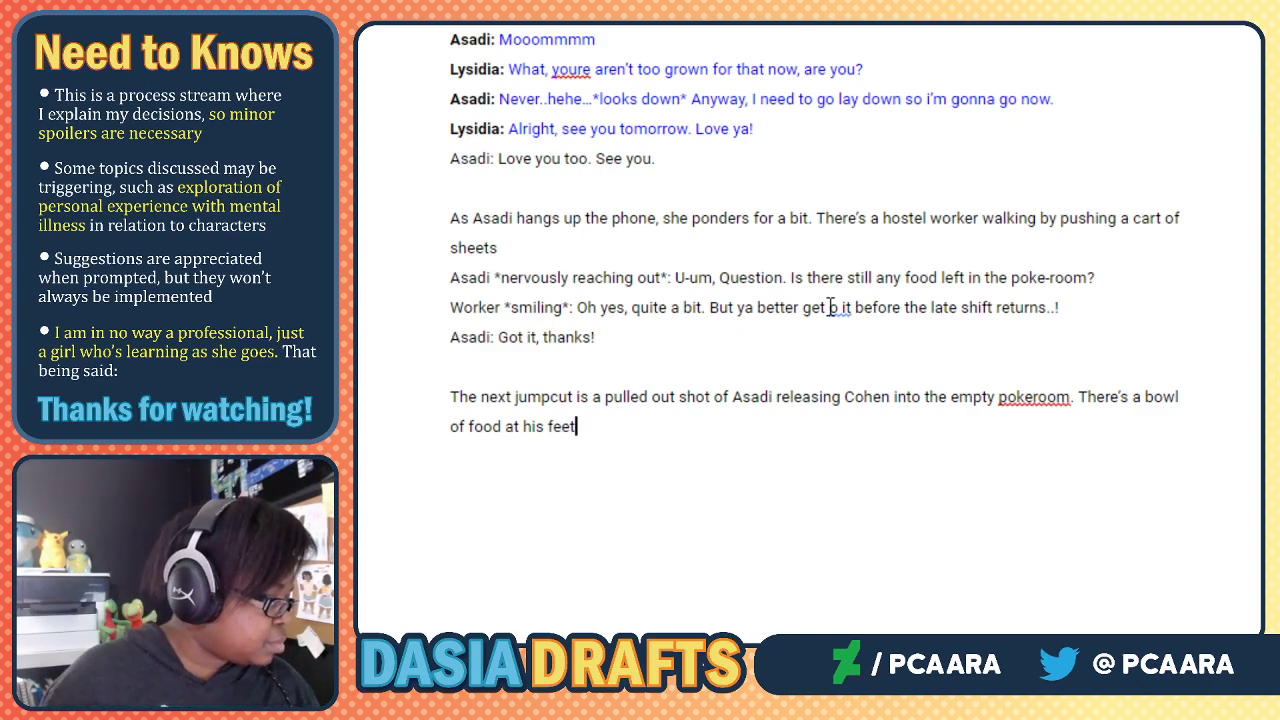
{"action": "type", "text": " and "}
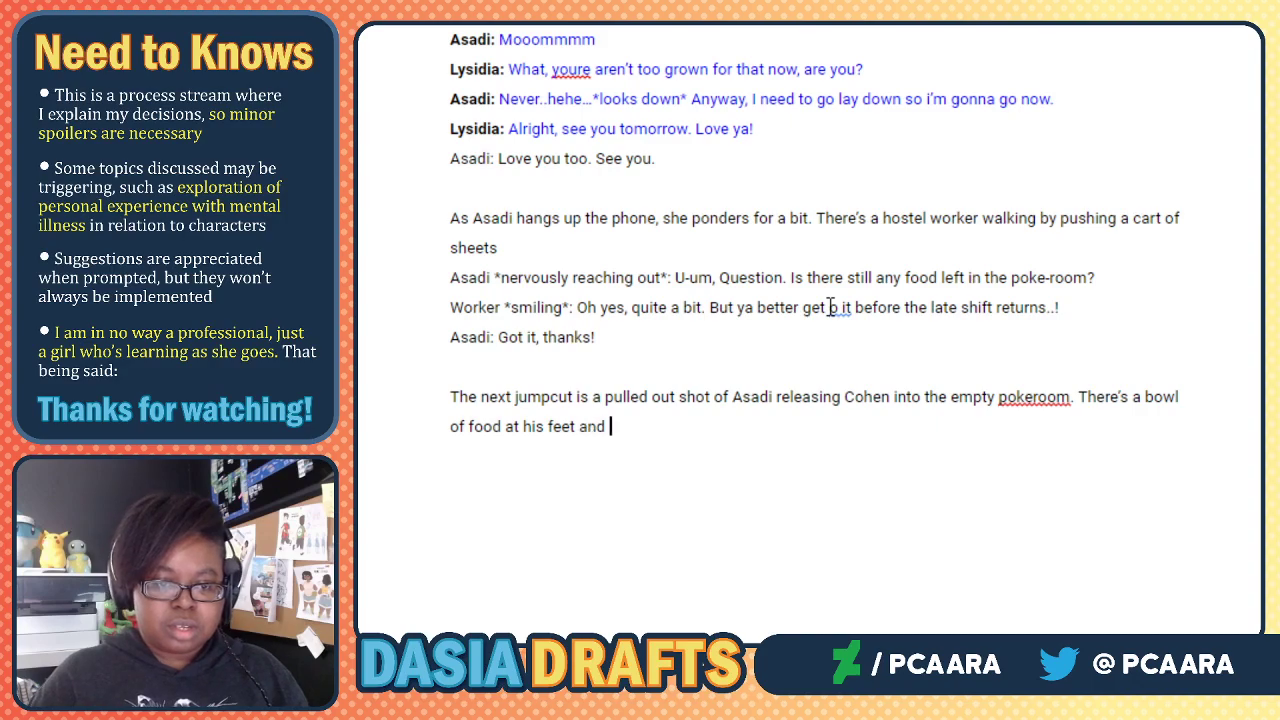
{"action": "type", "text": "he shakes o"}
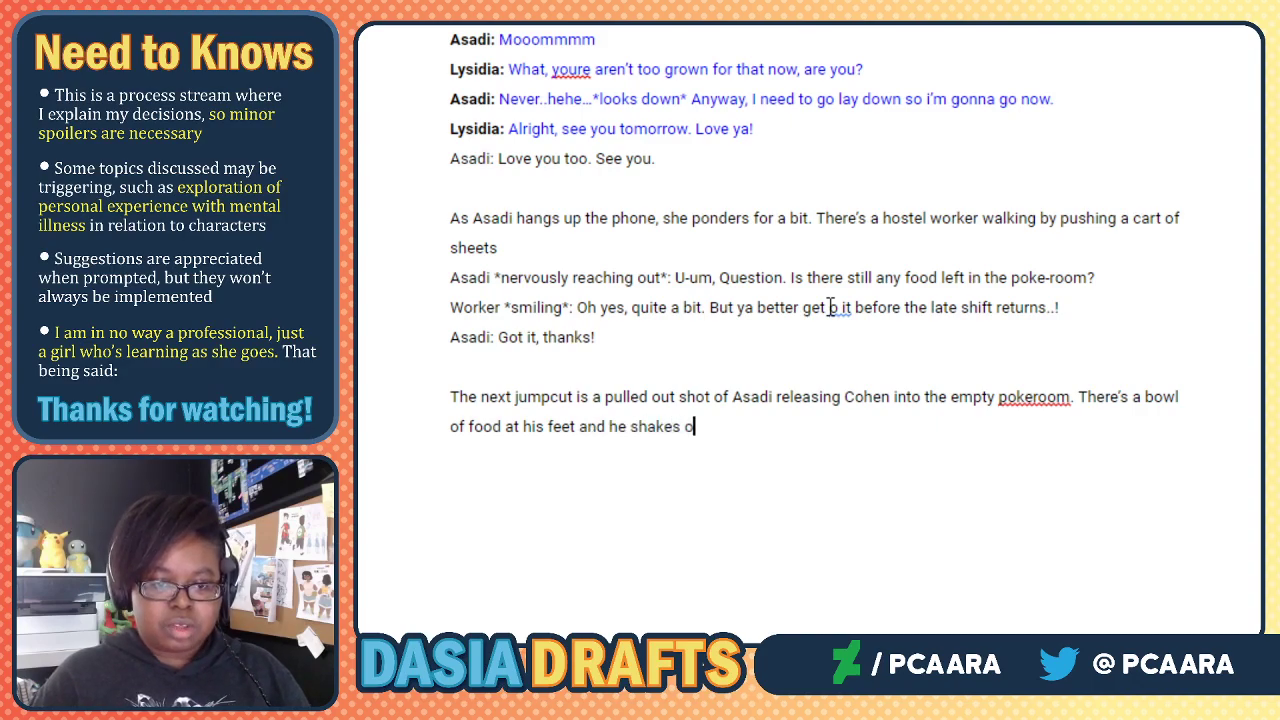
{"action": "type", "text": "ff the effects o"}
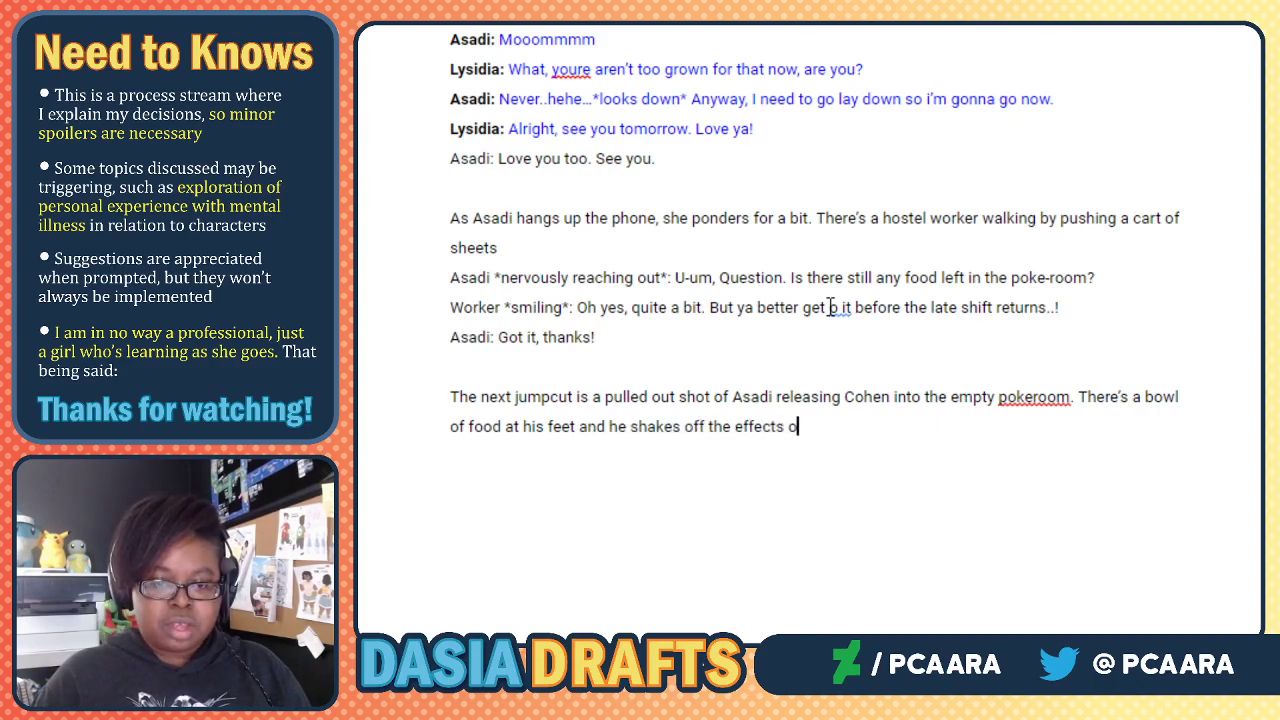
{"action": "type", "text": "f having just bee"}
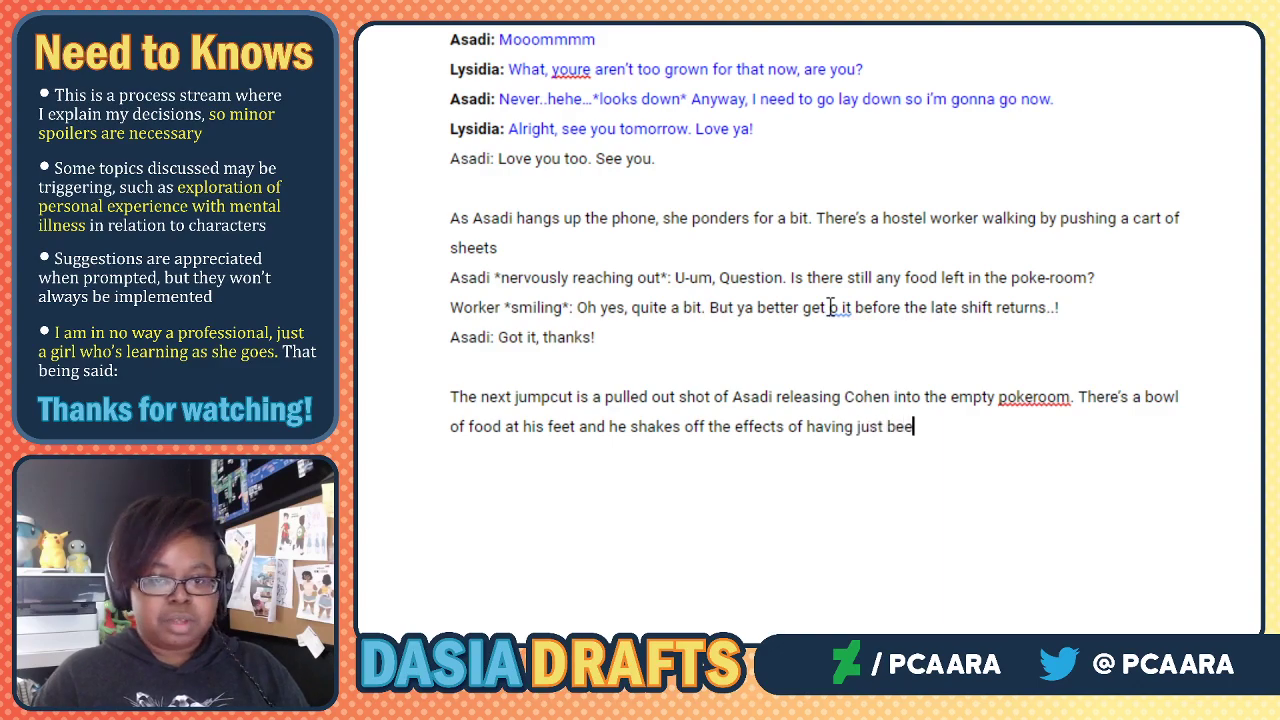
{"action": "type", "text": "n released. "}
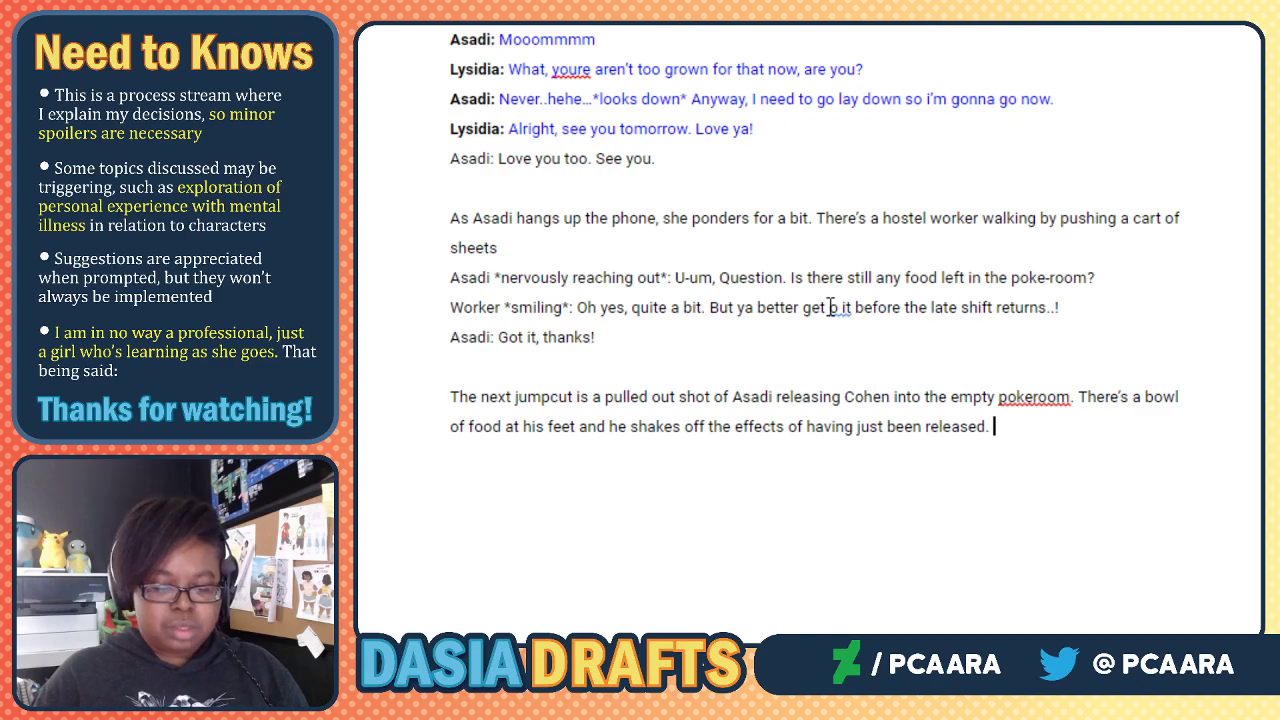
Add "Feeling Asadi nearby, he turns to look back at her opened eyed (similar to the lemonade shack)." to the jumpcut paragraph.
{"action": "type", "text": "Feeling Asa"}
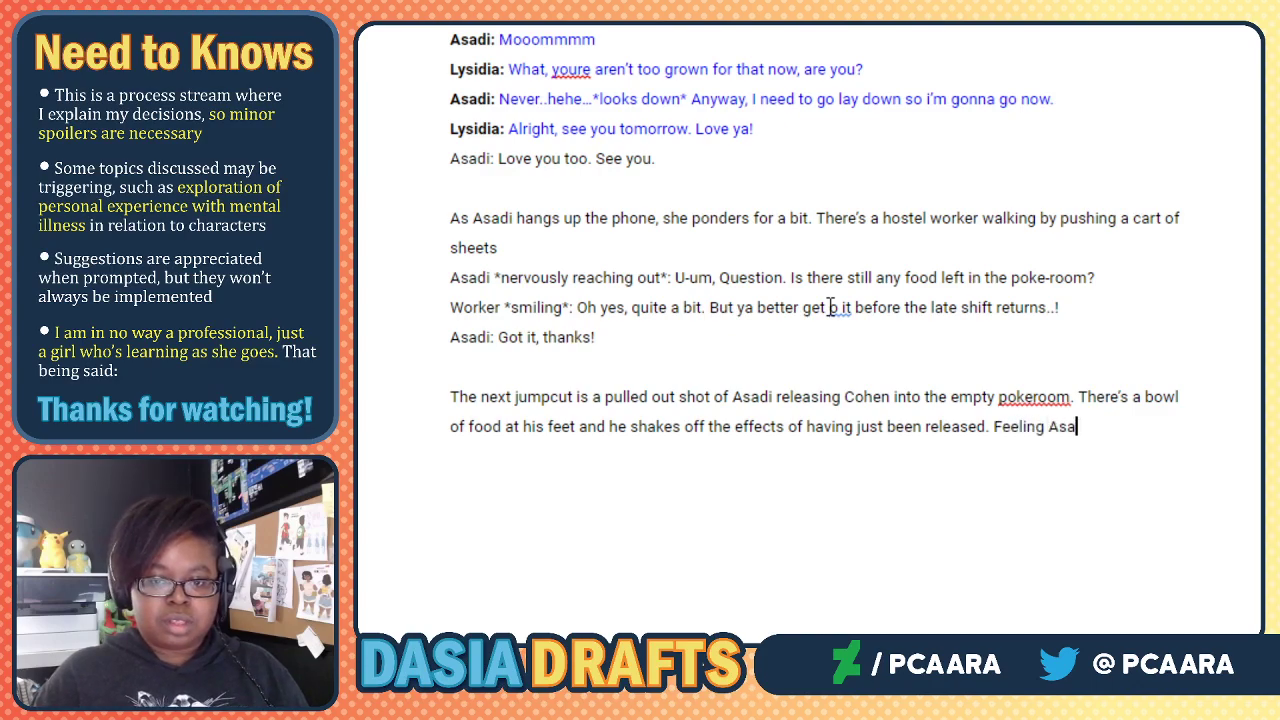
{"action": "type", "text": "di nearby, he"}
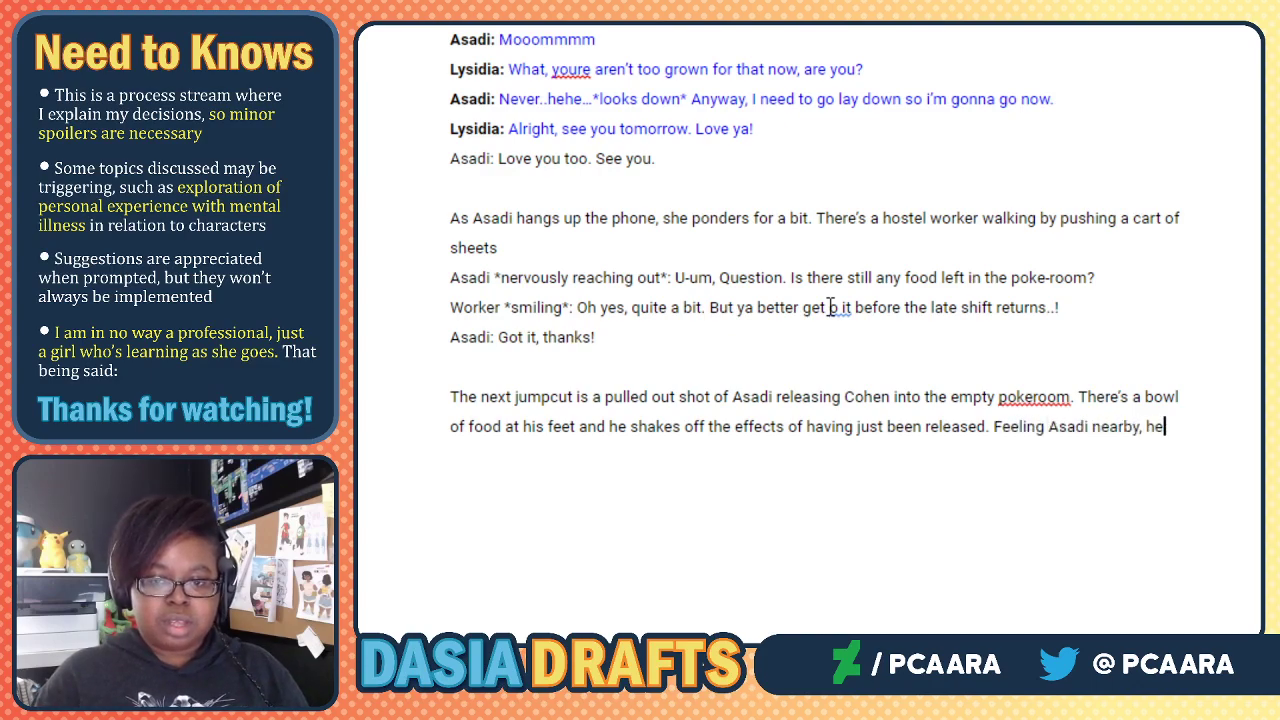
{"action": "type", "text": " turns to look "}
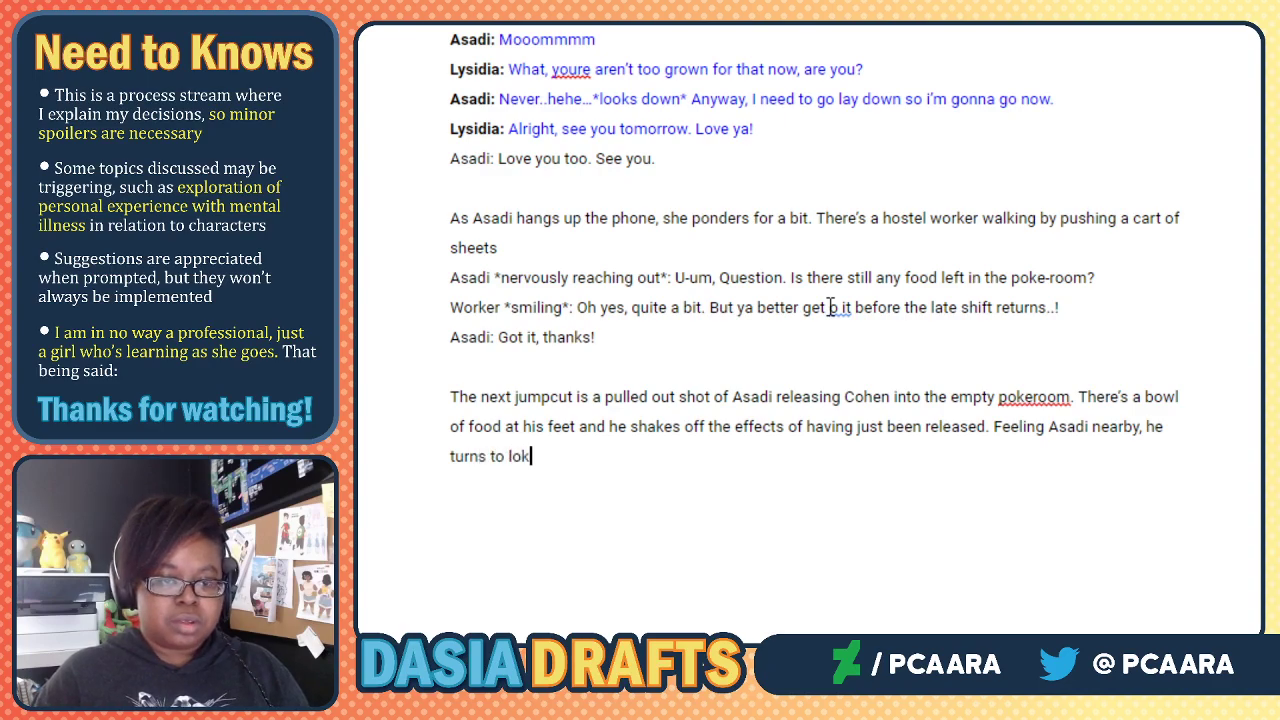
{"action": "type", "text": "back at her ope"}
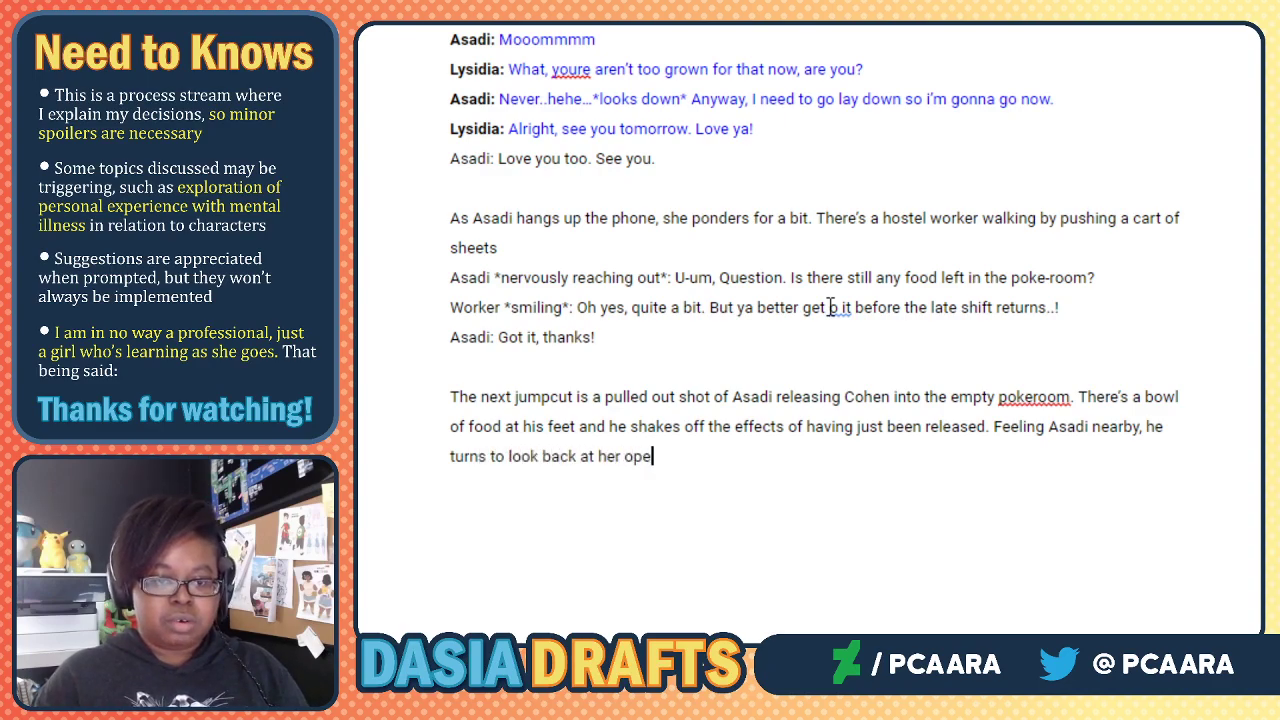
{"action": "type", "text": "ned eyed ("}
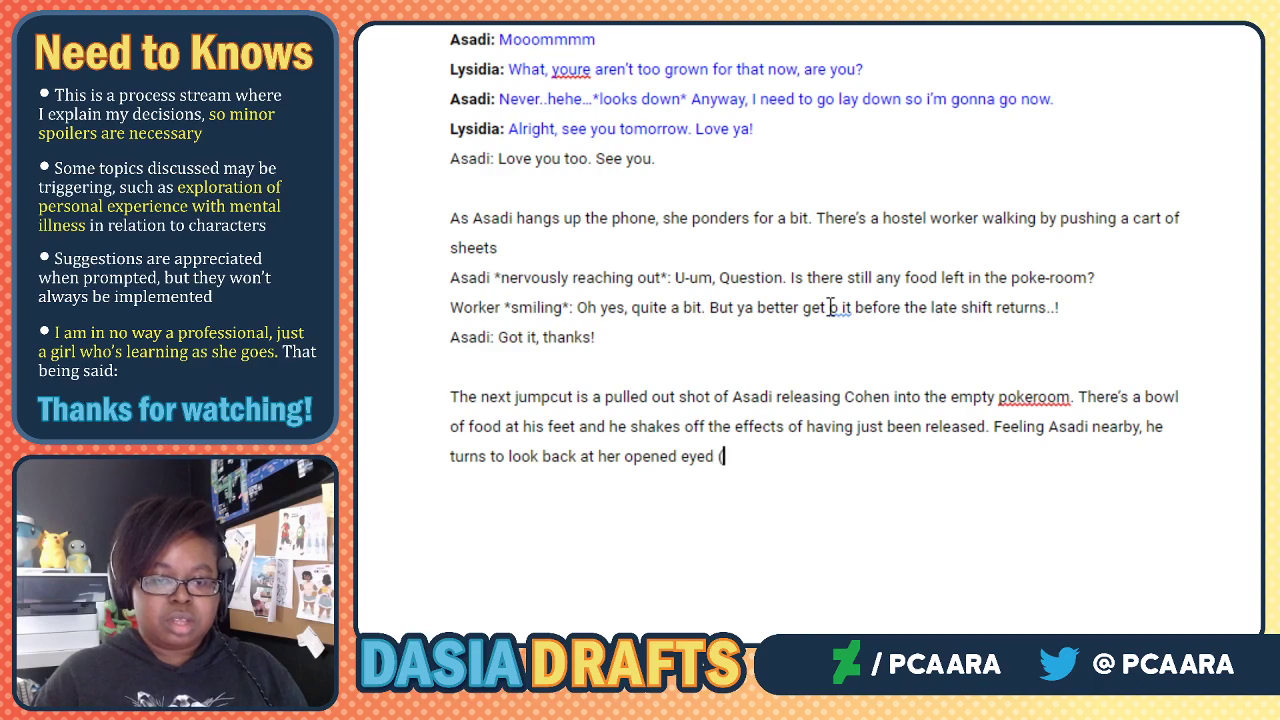
{"action": "type", "text": "similar to "}
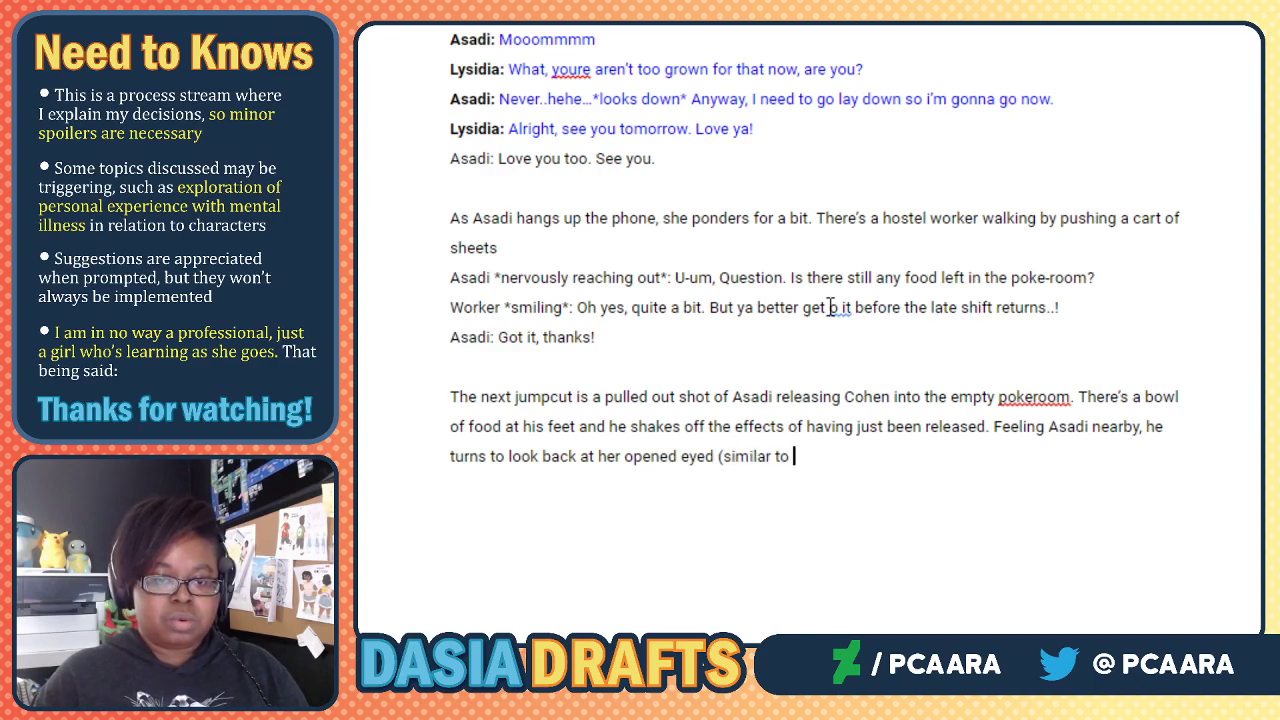
{"action": "type", "text": "the lemona"}
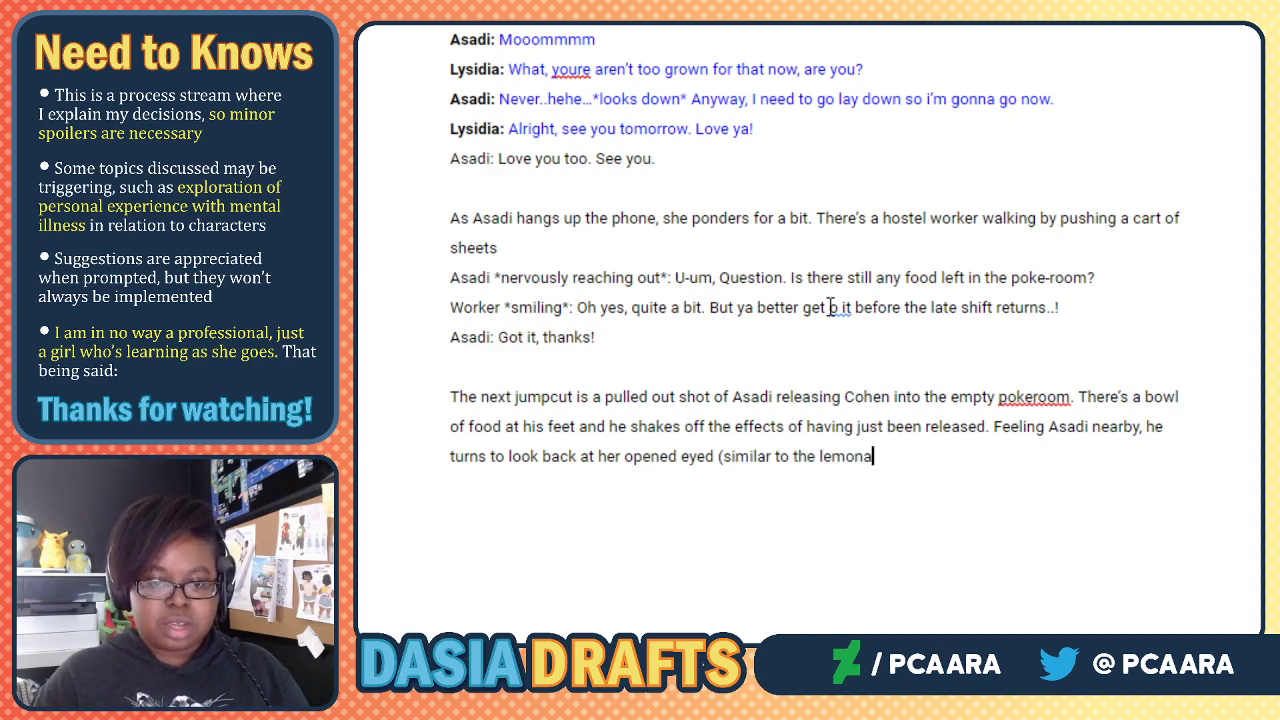
{"action": "type", "text": "de shack)"}
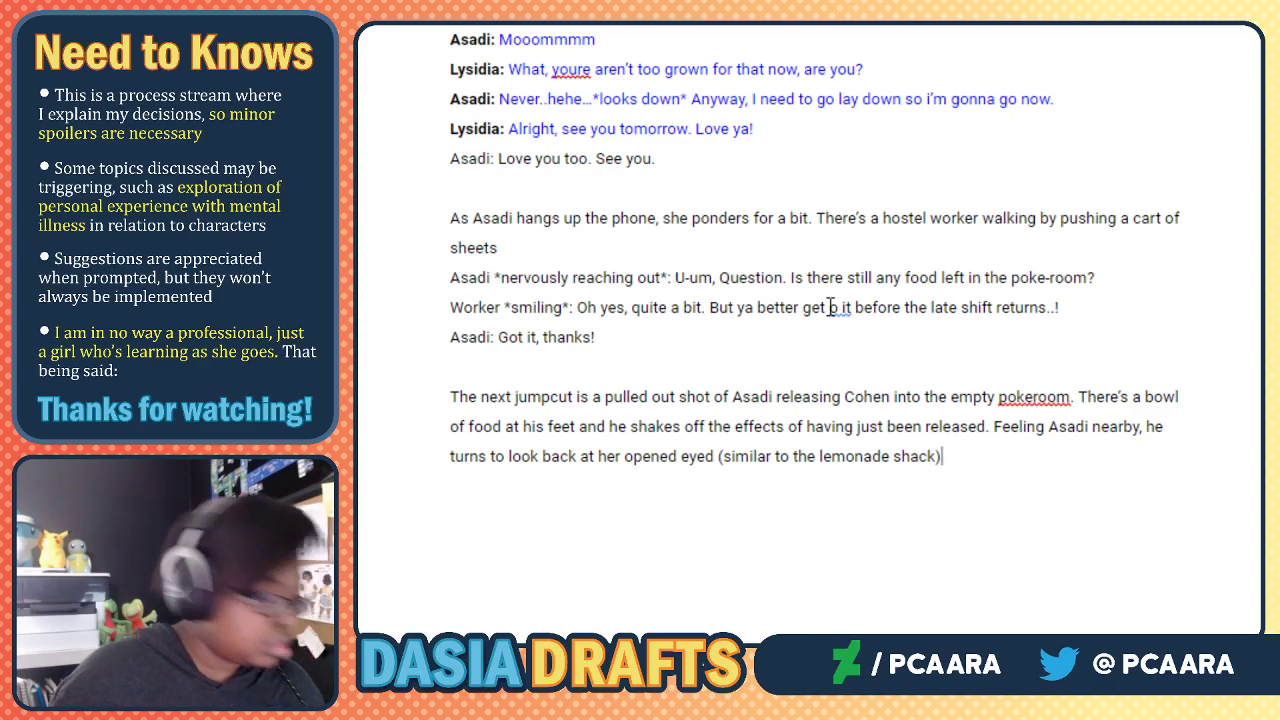
{"action": "type", "text": "."}
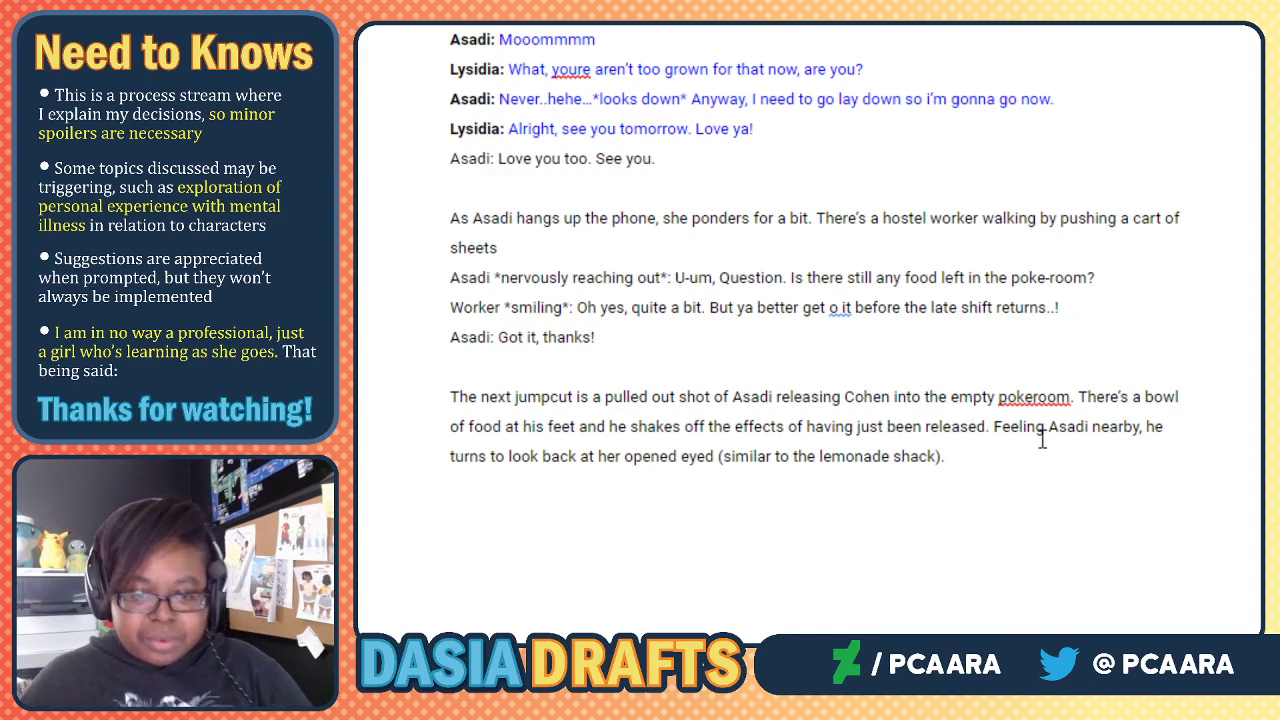
After a blank line, add the dialogue "Asadi *meekly*: uh...hey. So, I just remembered that you missed breakfast this morning.".
{"action": "key", "text": "Return"}
{"action": "type", "text": "A"}
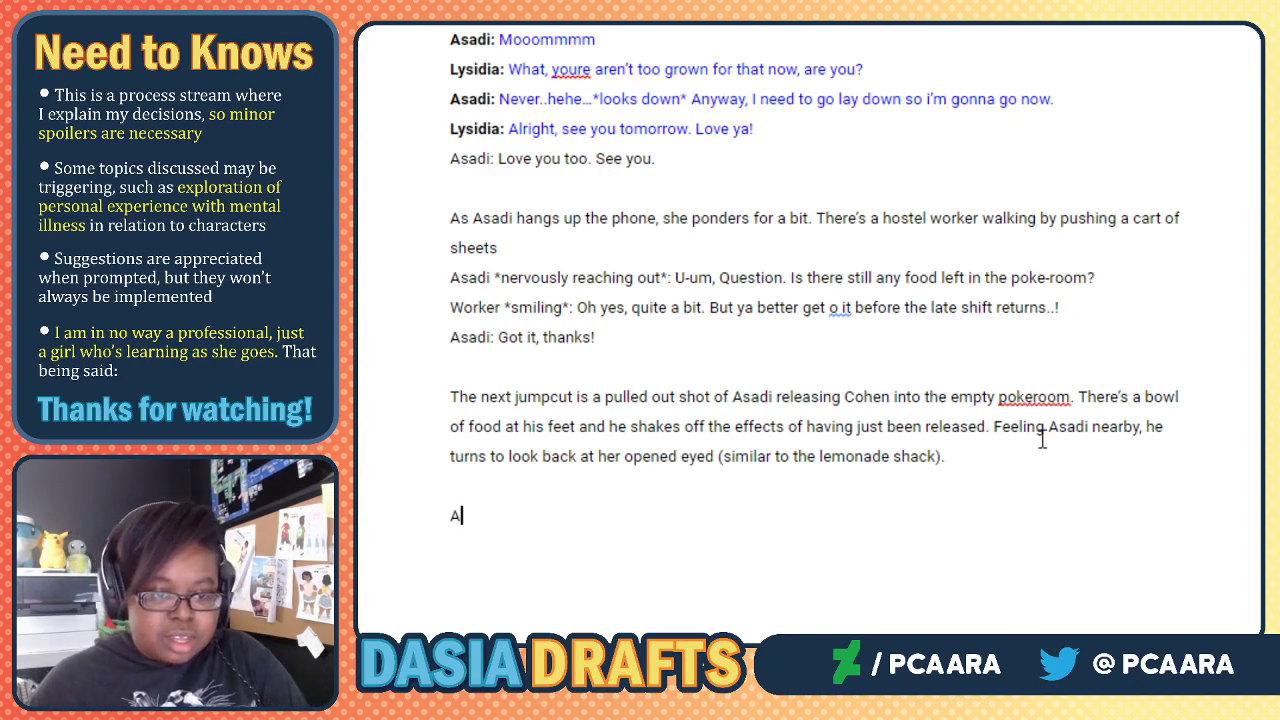
{"action": "type", "text": "sadi: H"}
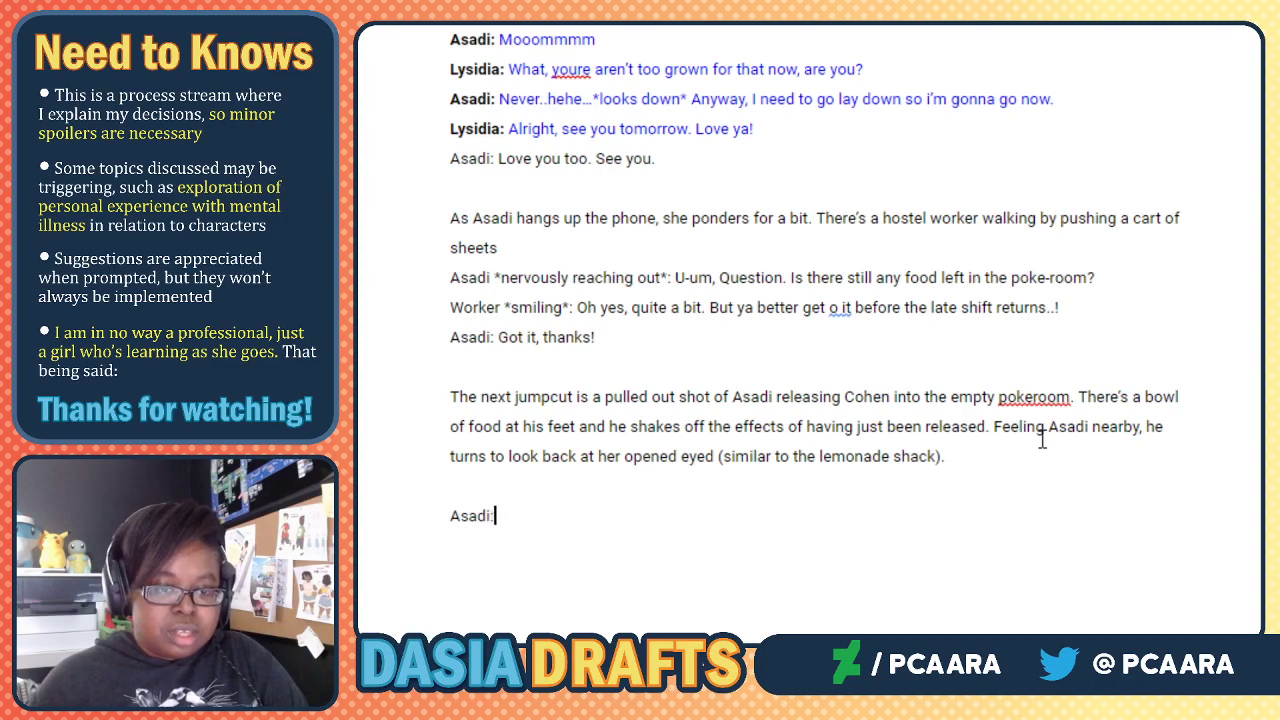
{"action": "key", "text": "BackSpace"}
{"action": "key", "text": "BackSpace"}
{"action": "key", "text": "BackSpace"}
{"action": "type", "text": "*meekly*: uh..."}
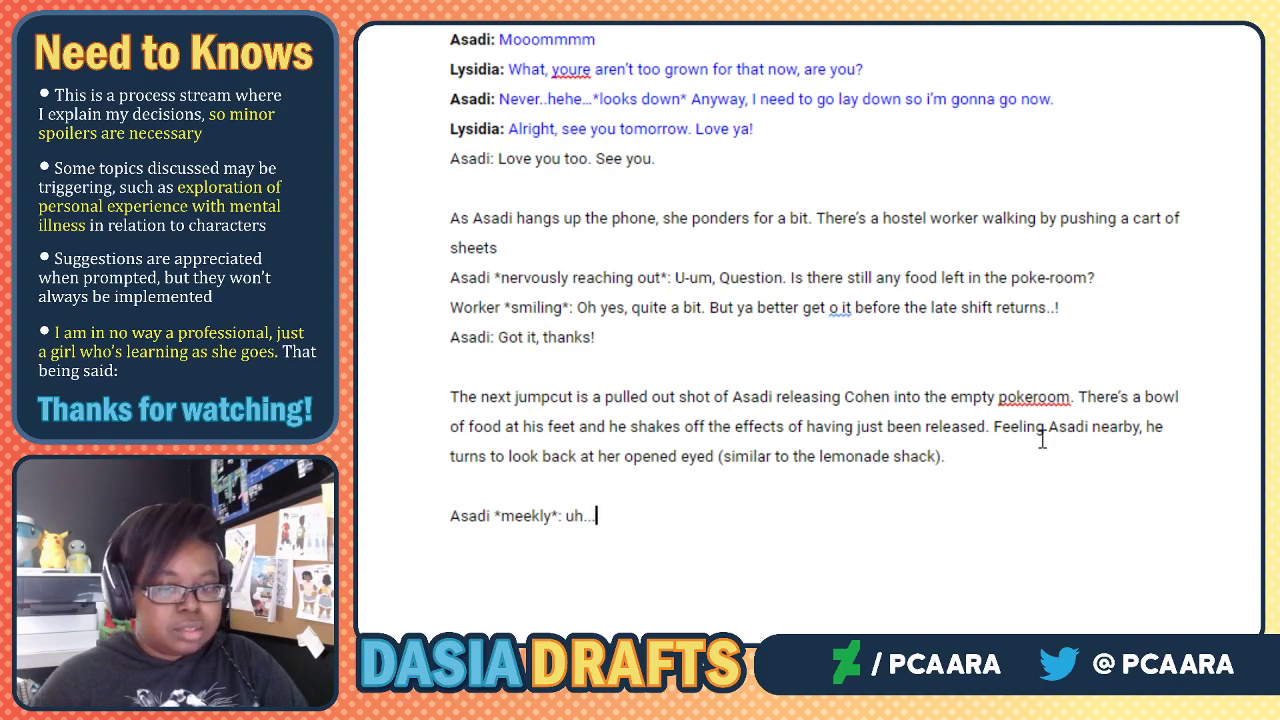
{"action": "type", "text": "hey. So, I"}
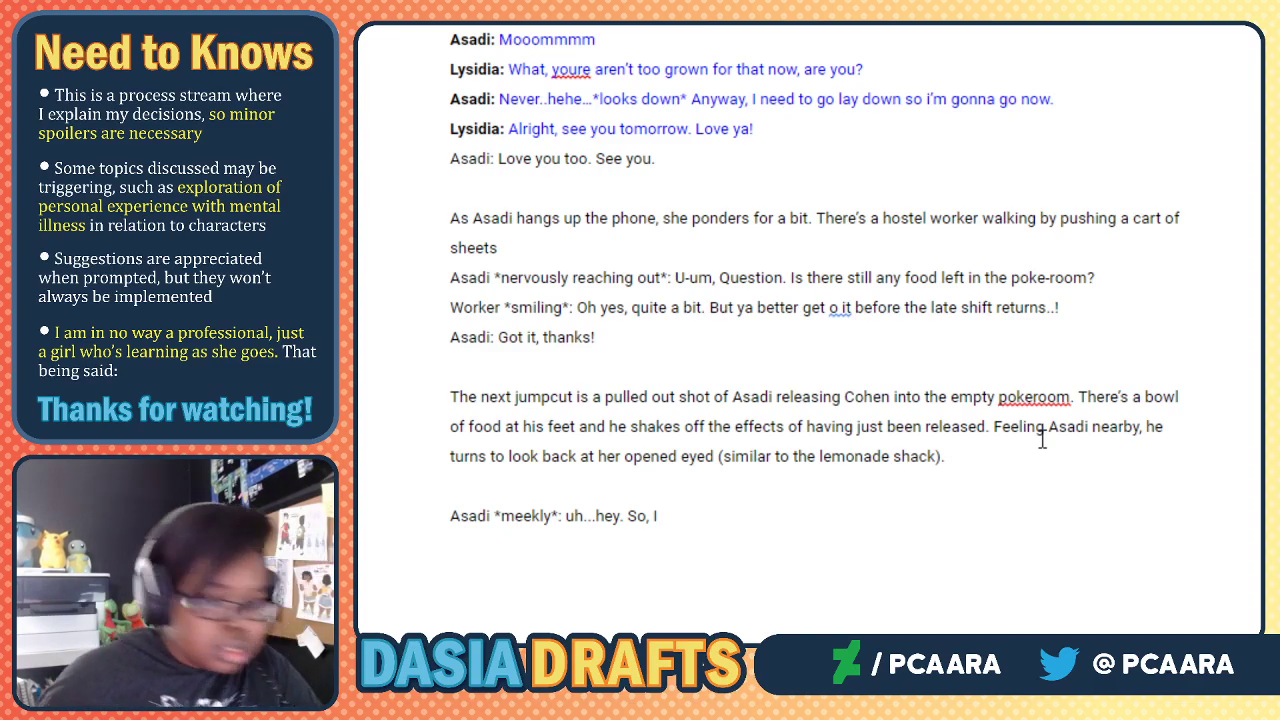
{"action": "type", "text": "just remem"}
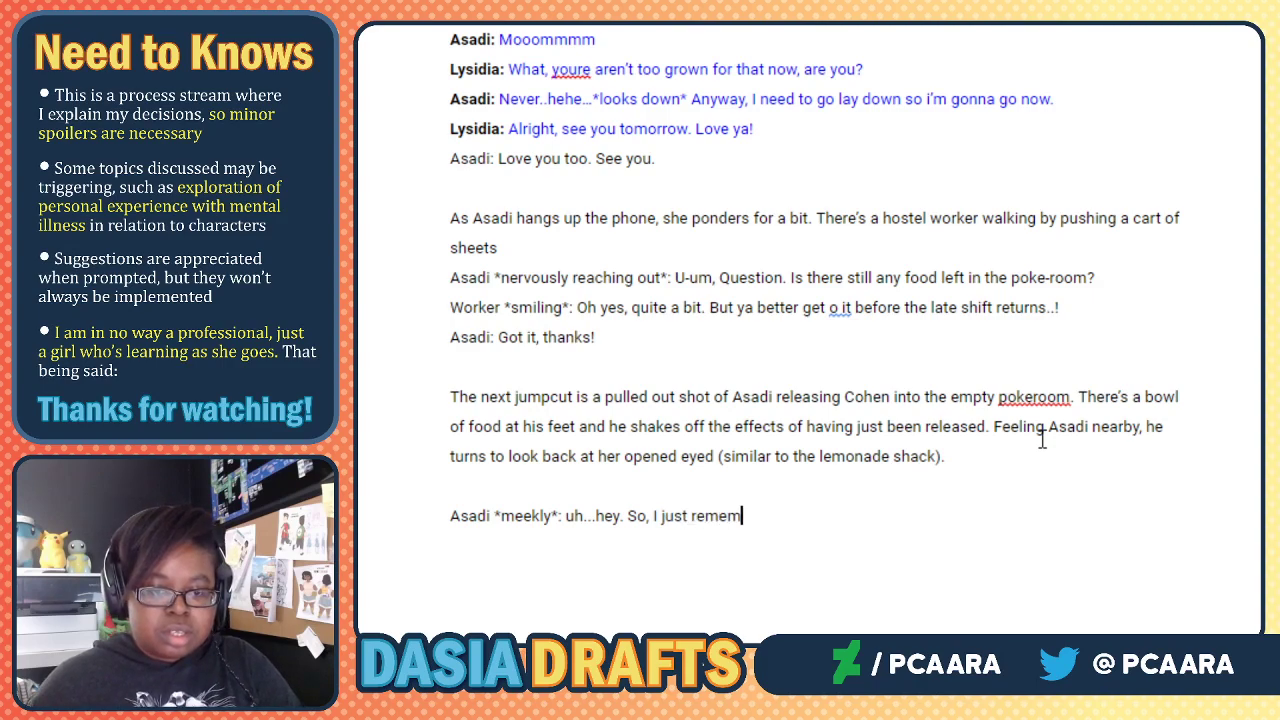
{"action": "type", "text": "bered that you mis"}
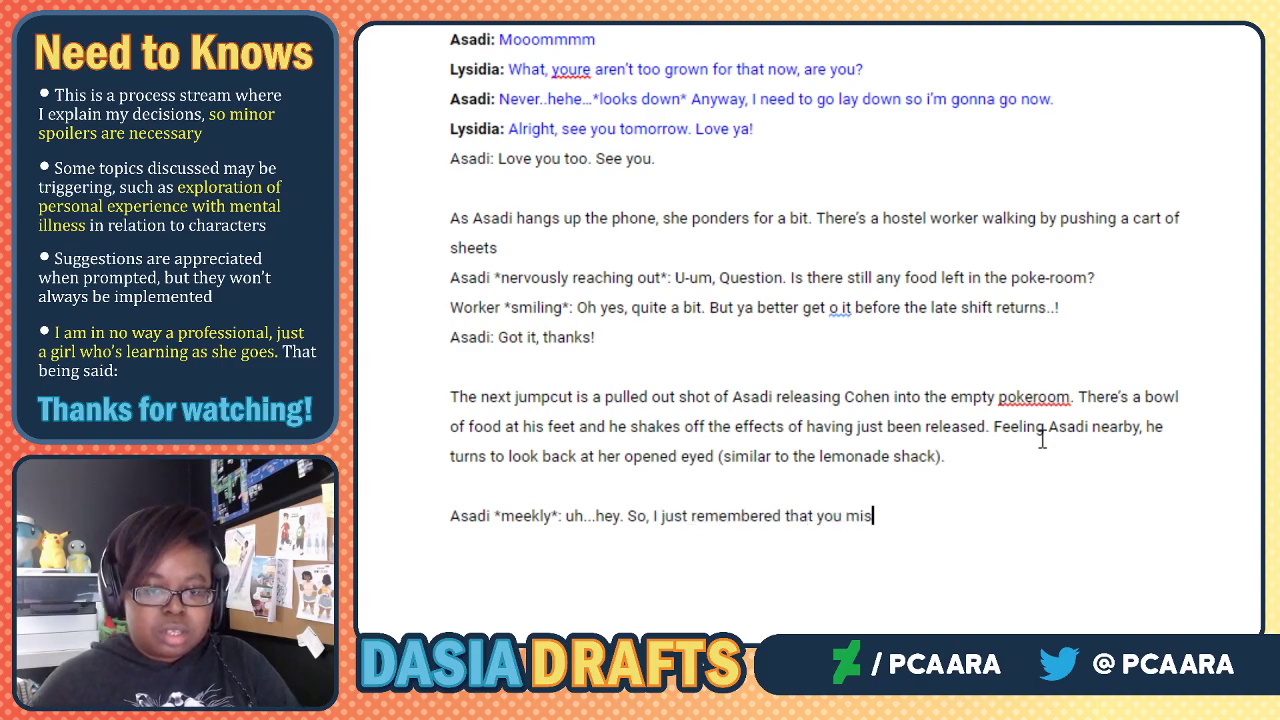
{"action": "type", "text": "sed breakfast"}
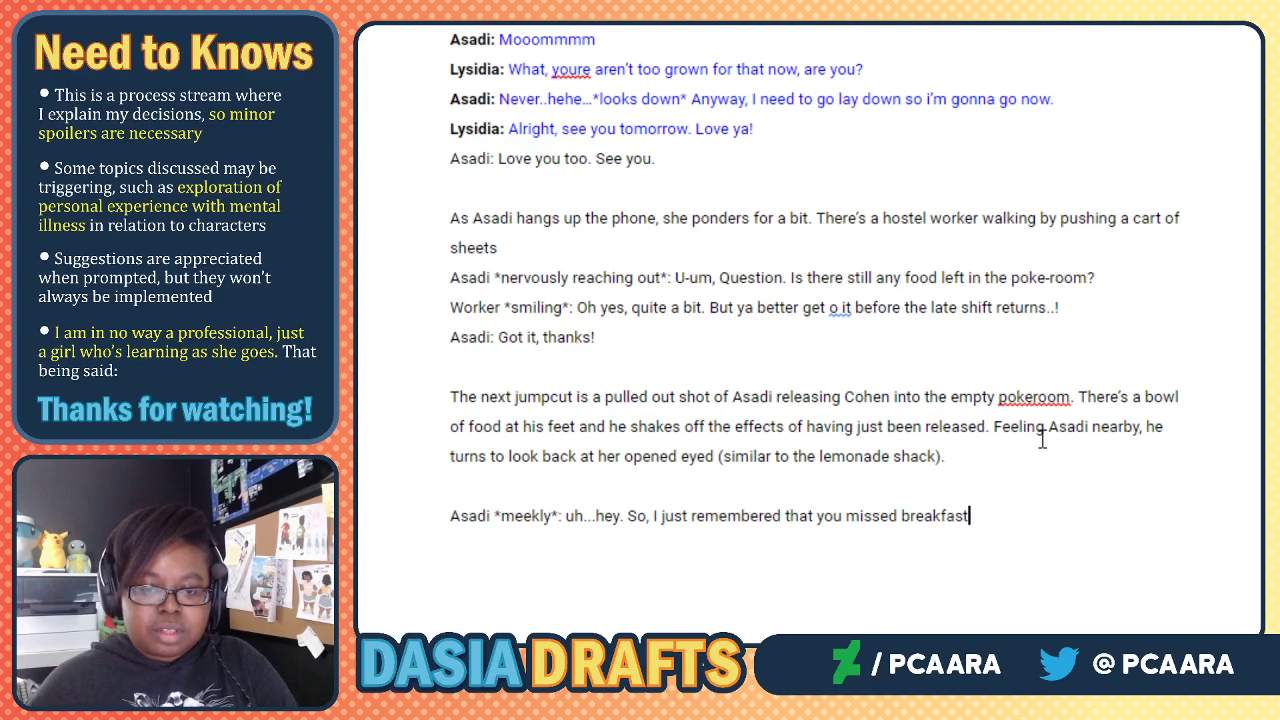
{"action": "type", "text": " this morning. "}
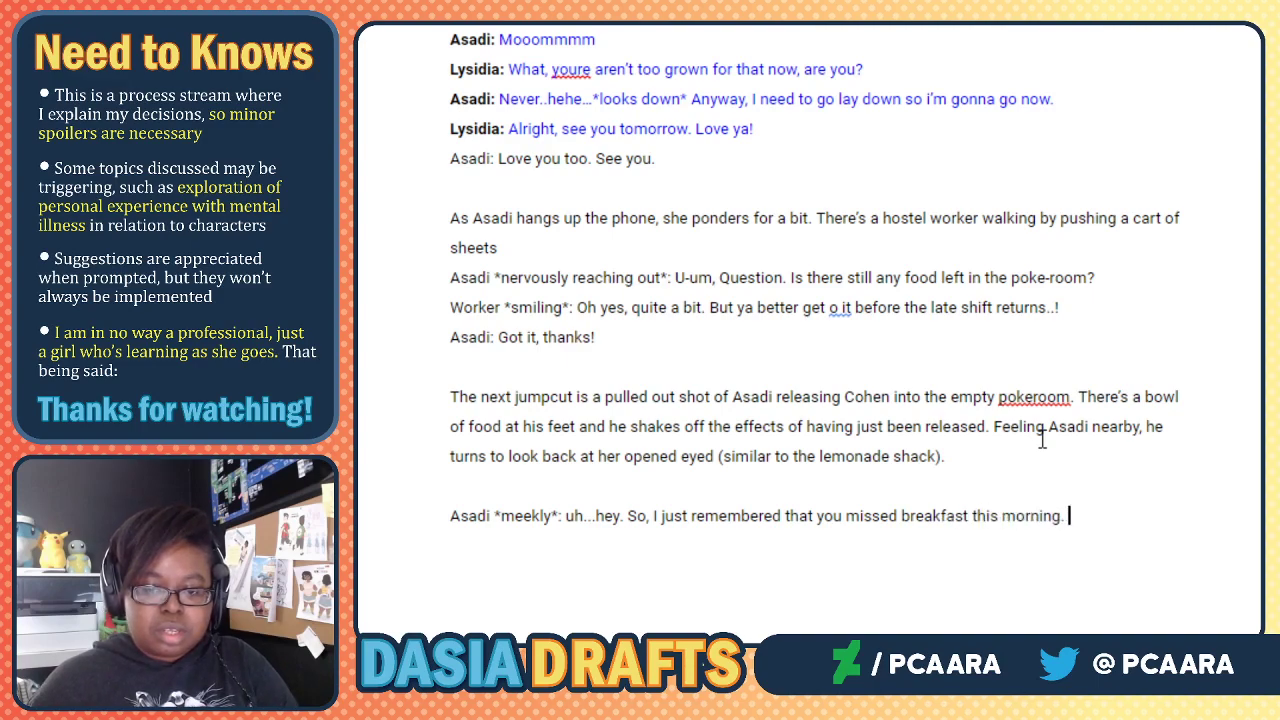
Finish Asadi's meek line with "Figured I might as well fix that ha ha..".
{"action": "type", "text": "Figured I mi"}
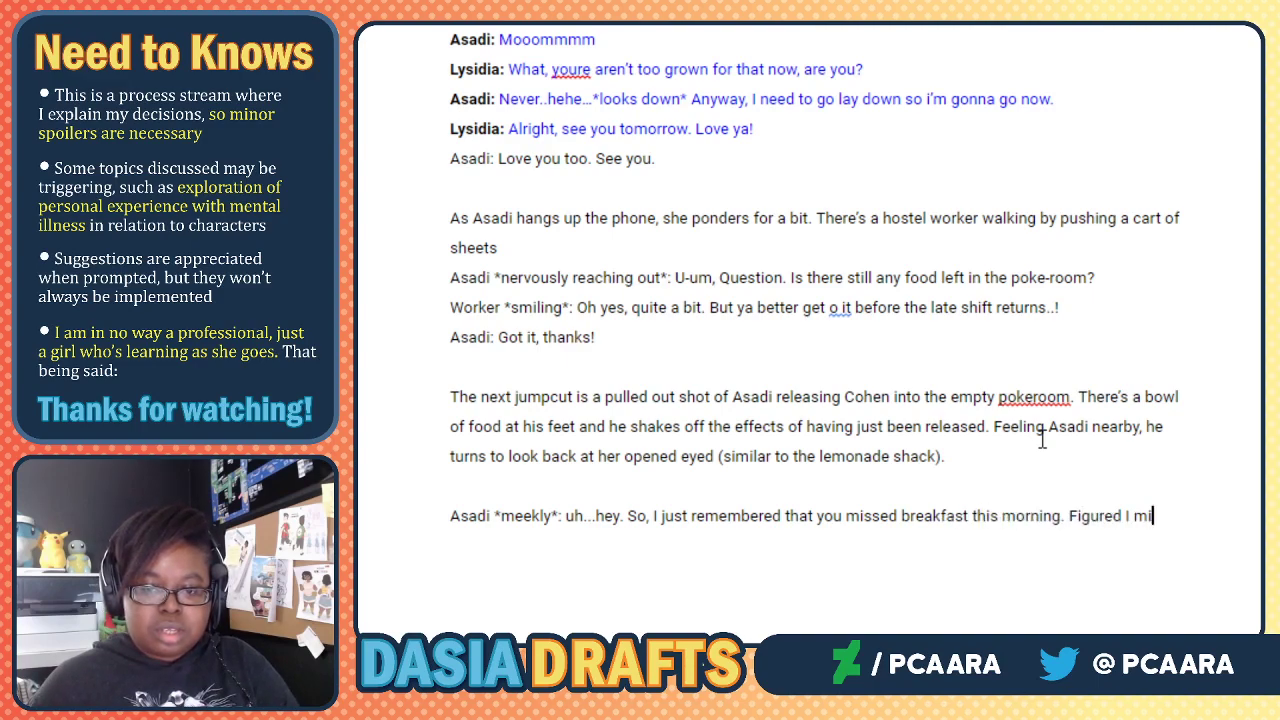
{"action": "type", "text": "ght as wel"}
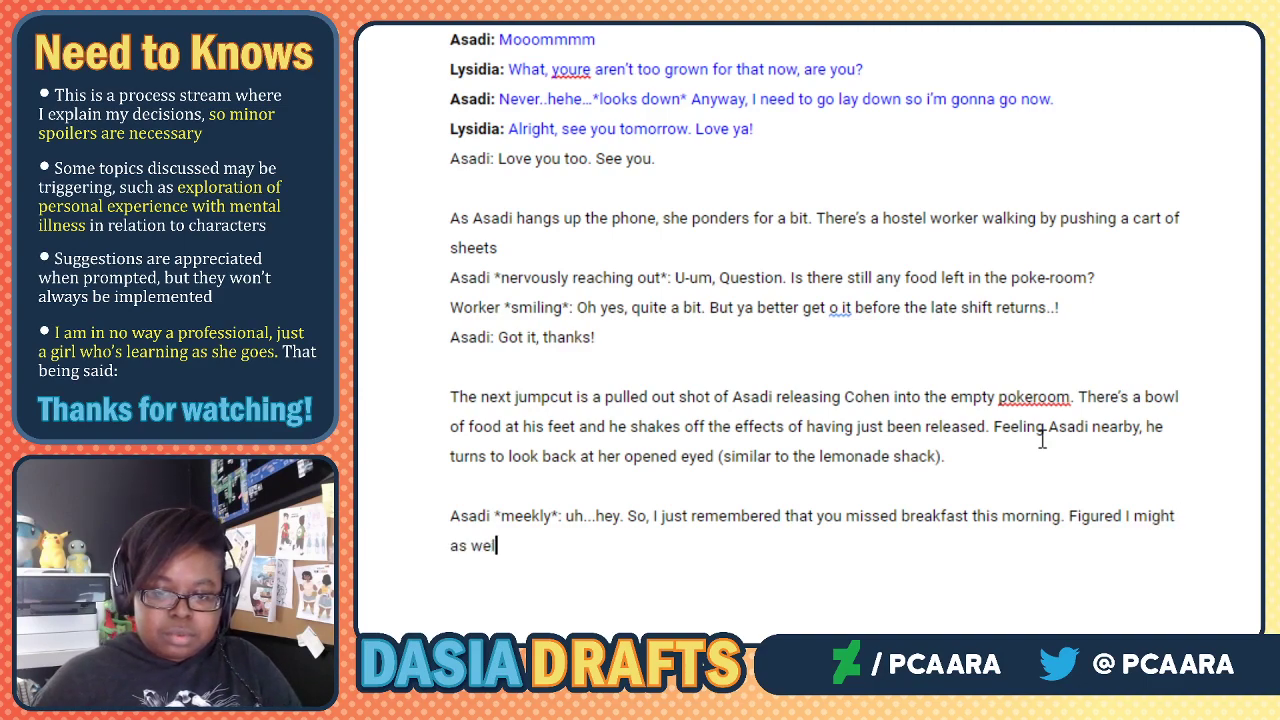
{"action": "type", "text": "l fix that ha ha.."}
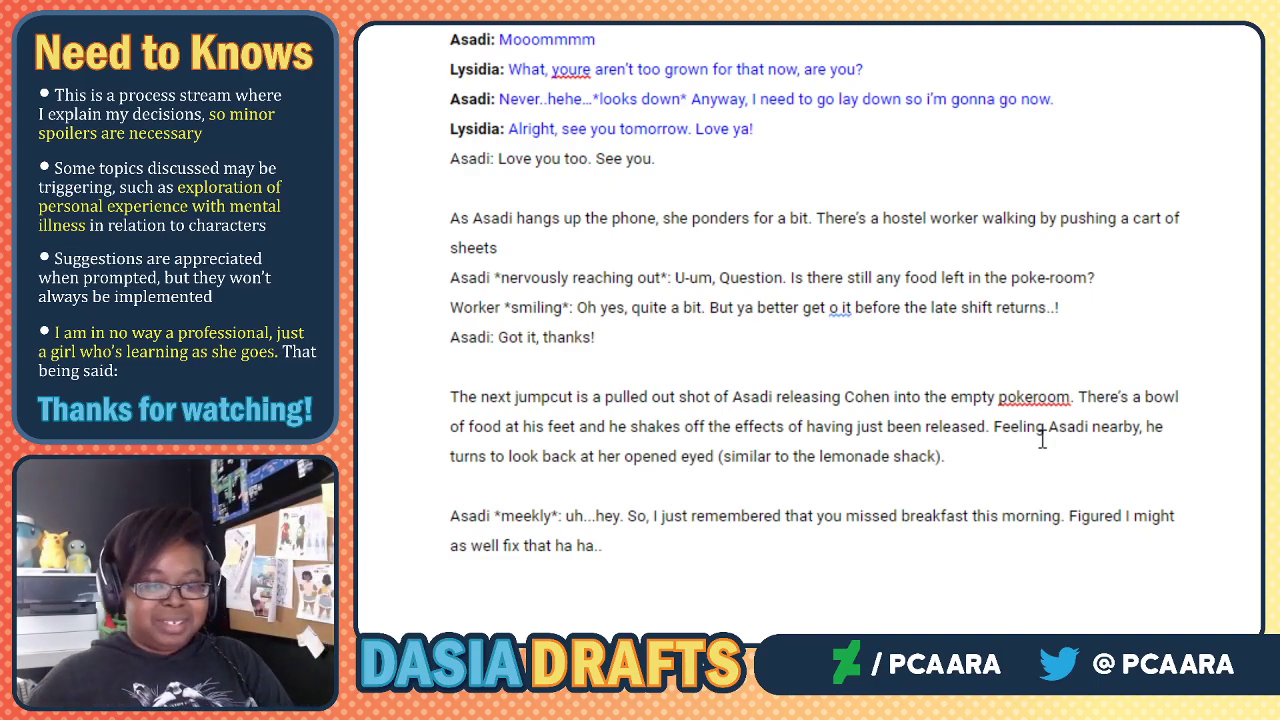
Start a new paragraph after Asadi's line reading "Cohen, without saying a word, sorts through the food.".
{"action": "key", "text": "ctrl+Return"}
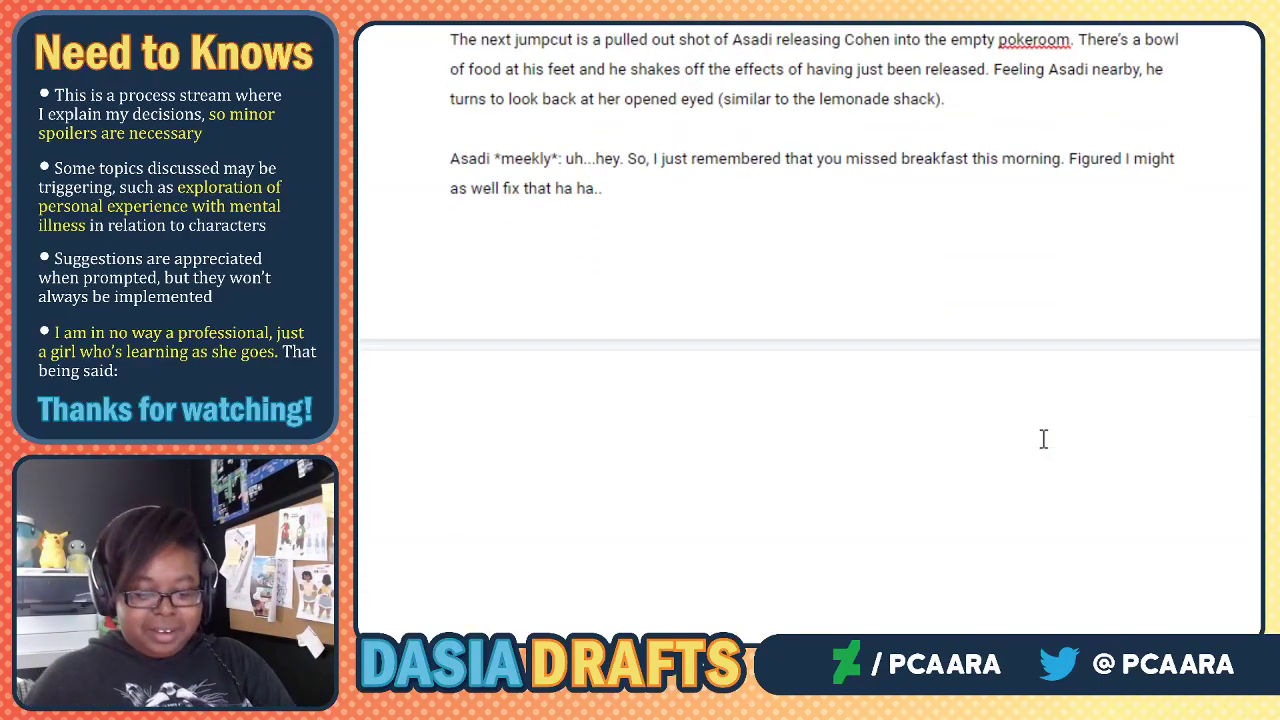
{"action": "type", "text": "Cohen, witho"}
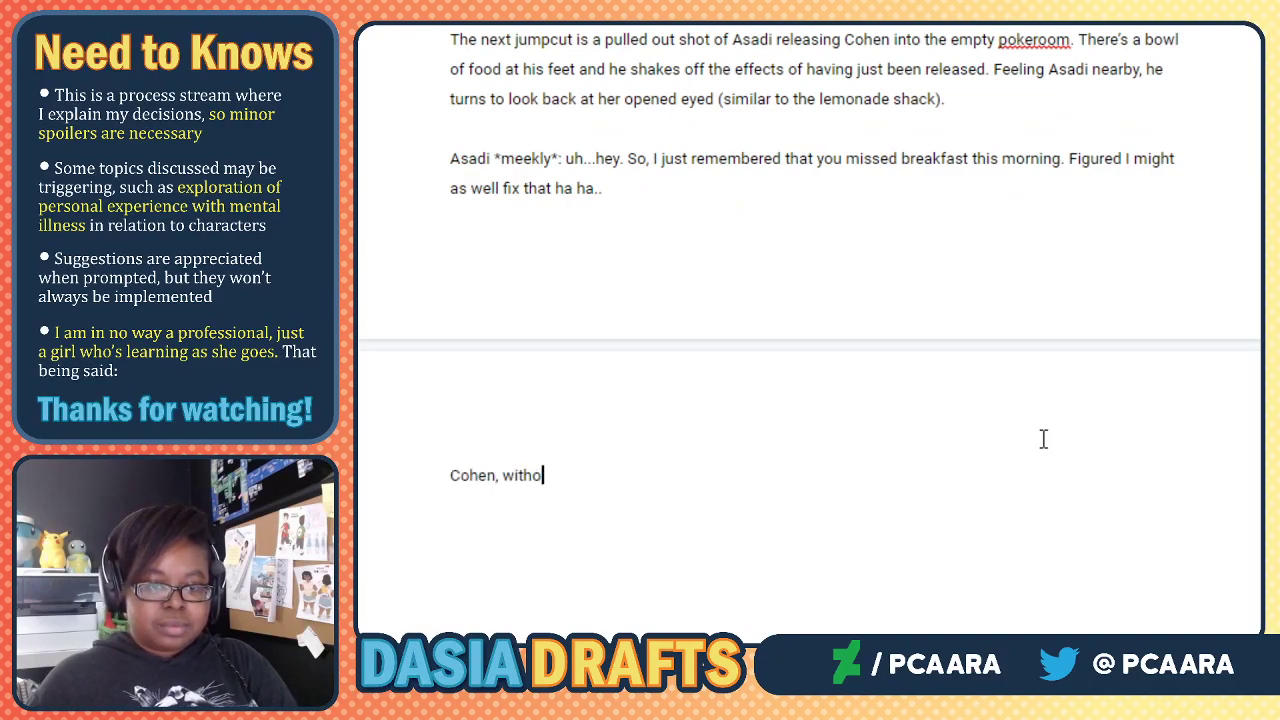
{"action": "type", "text": "ut saying a word, sorts through the food"}
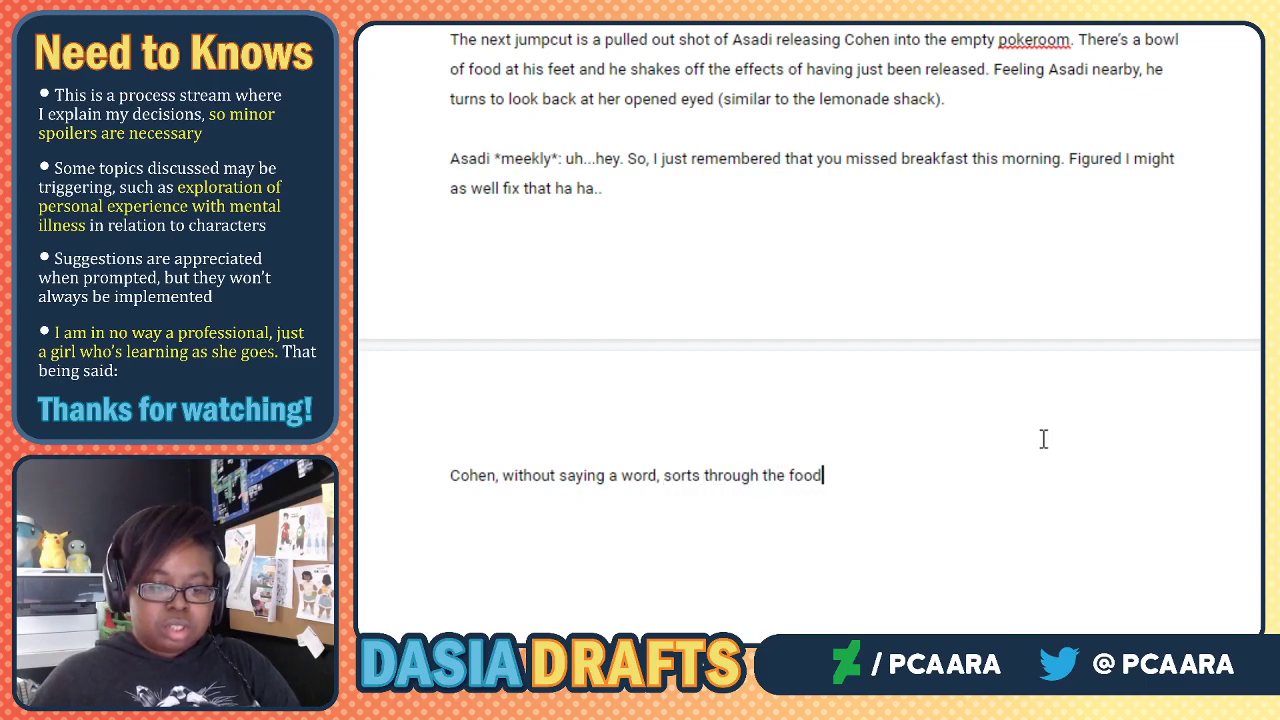
{"action": "type", "text": ". "}
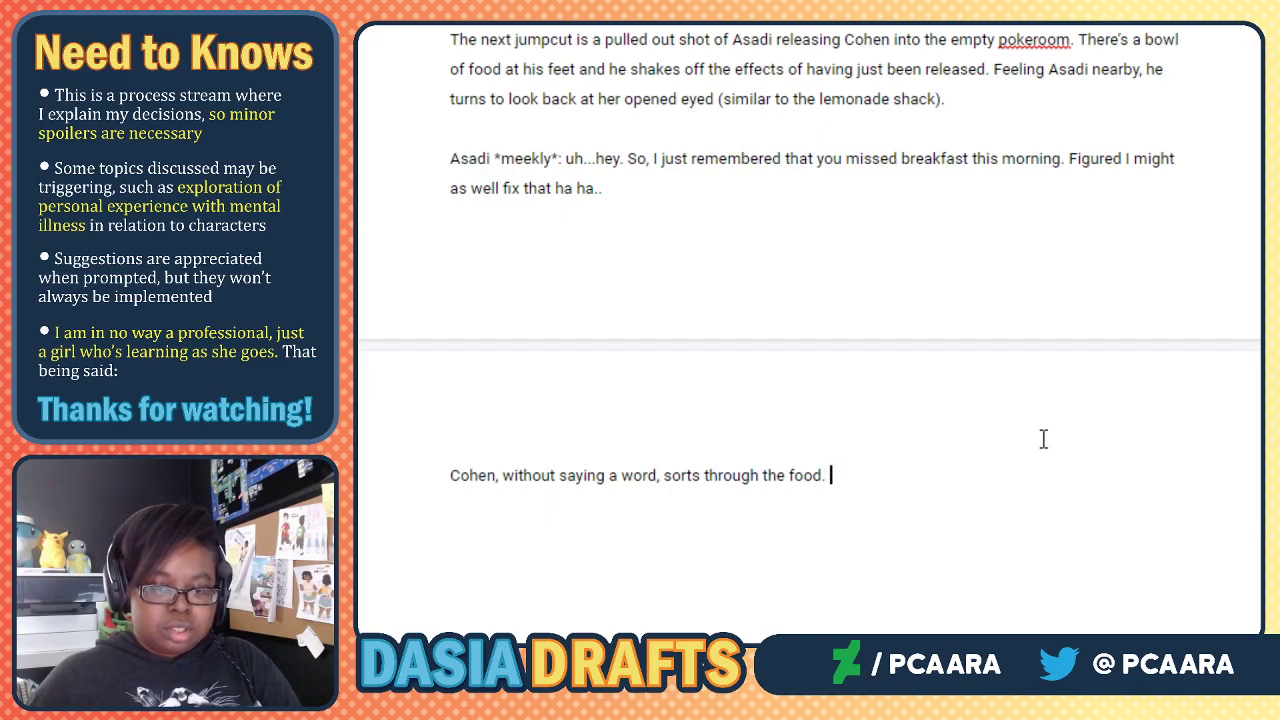
Begin the Cohen paragraph's second sentence with "There's a really long awkward silence".
{"action": "type", "text": "There's a really awk"}
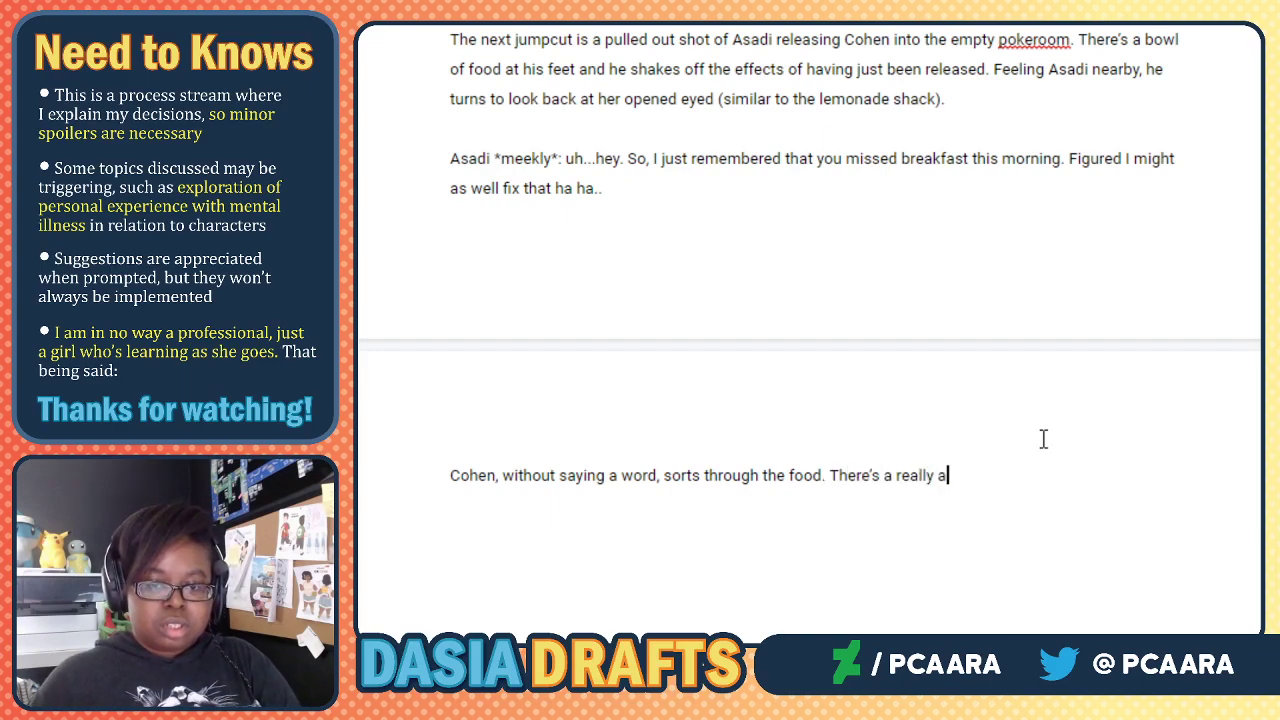
{"action": "key", "text": "BackSpace"}
{"action": "key", "text": "BackSpace"}
{"action": "key", "text": "BackSpace"}
{"action": "key", "text": "BackSpace"}
{"action": "type", "text": "l"}
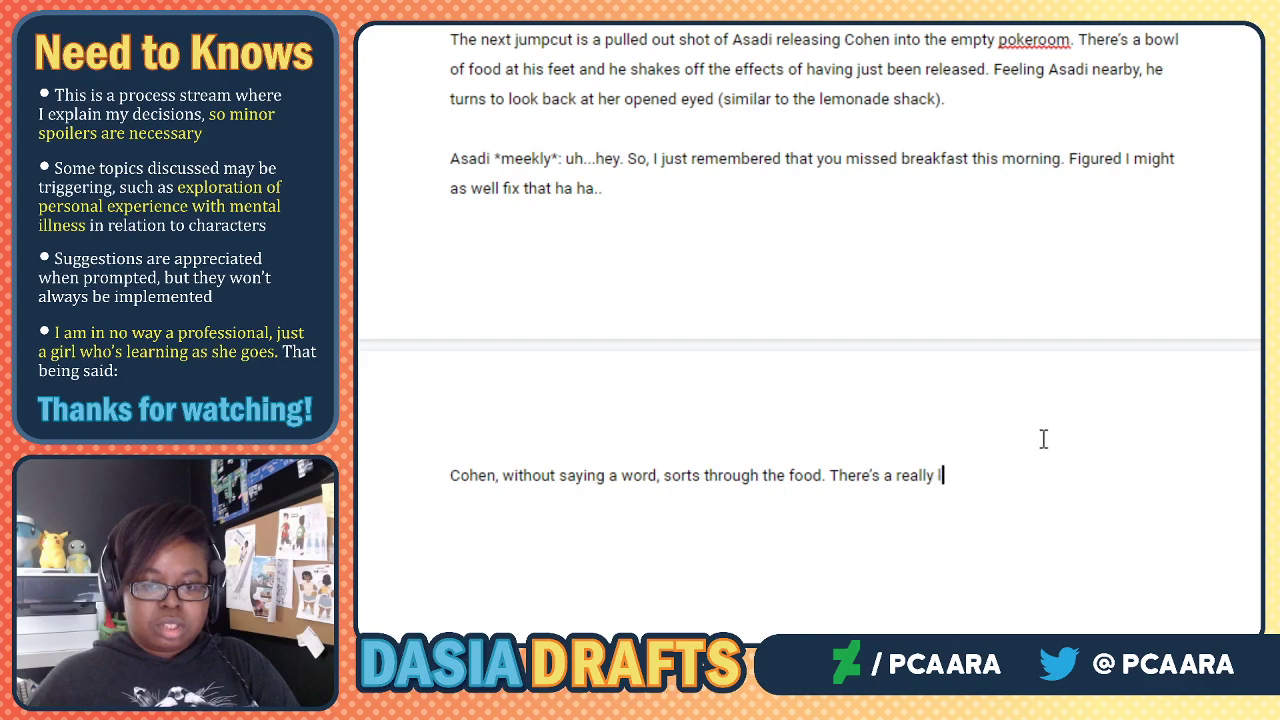
{"action": "type", "text": "ong awkward silence"}
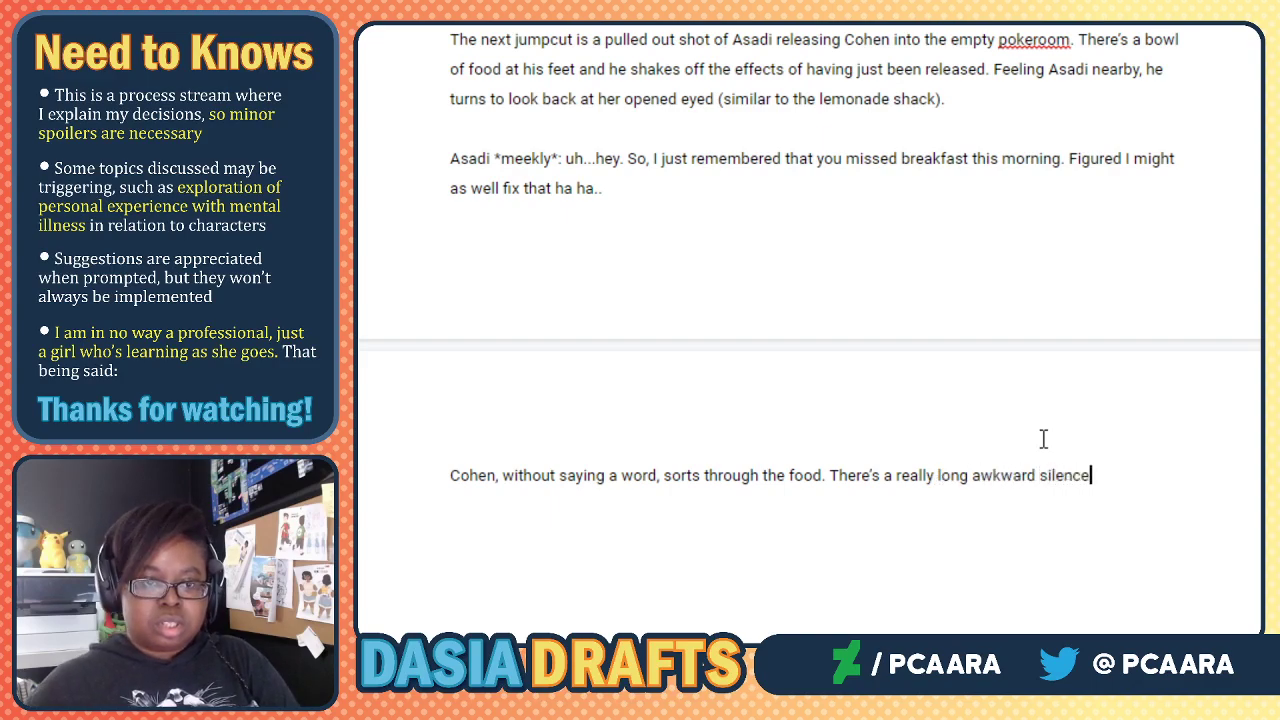
Continue the awkward silence sentence with "with Cohen eventually eating a little bit of the food as Asadi".
{"action": "scroll", "coordinate": [1043, 439], "scroll_direction": "down", "scroll_amount": 3}
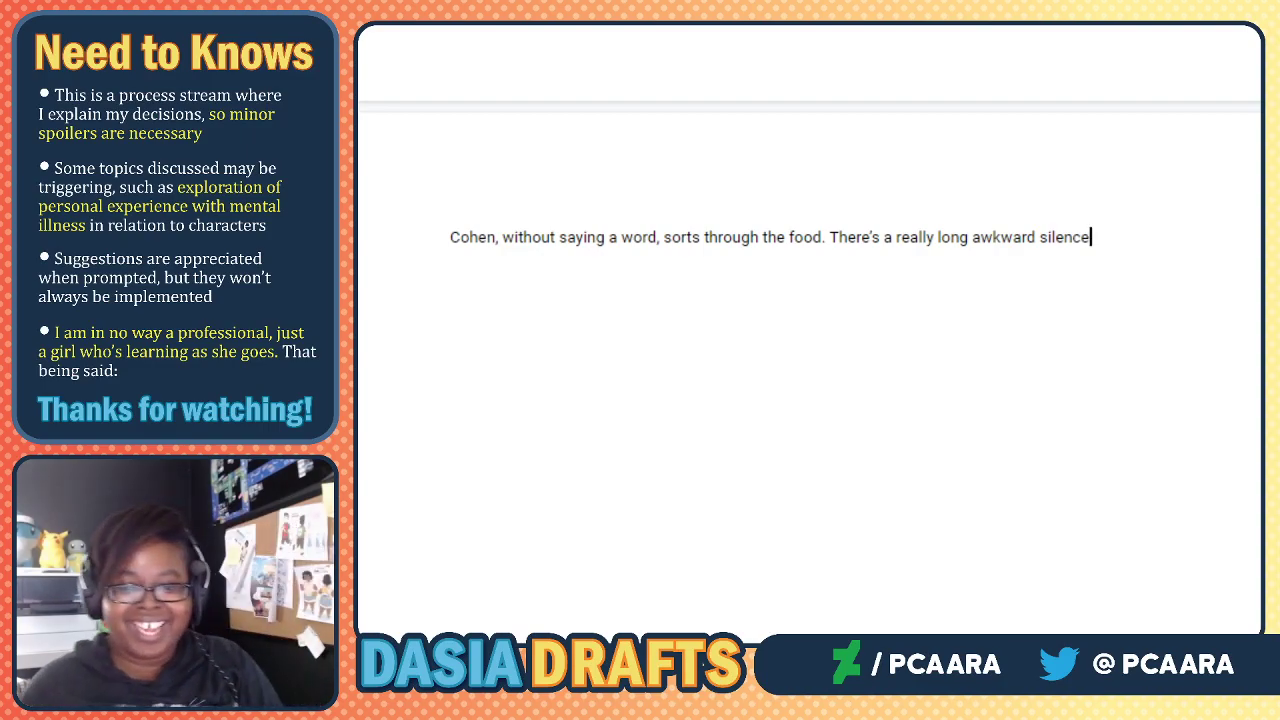
{"action": "type", "text": "with "}
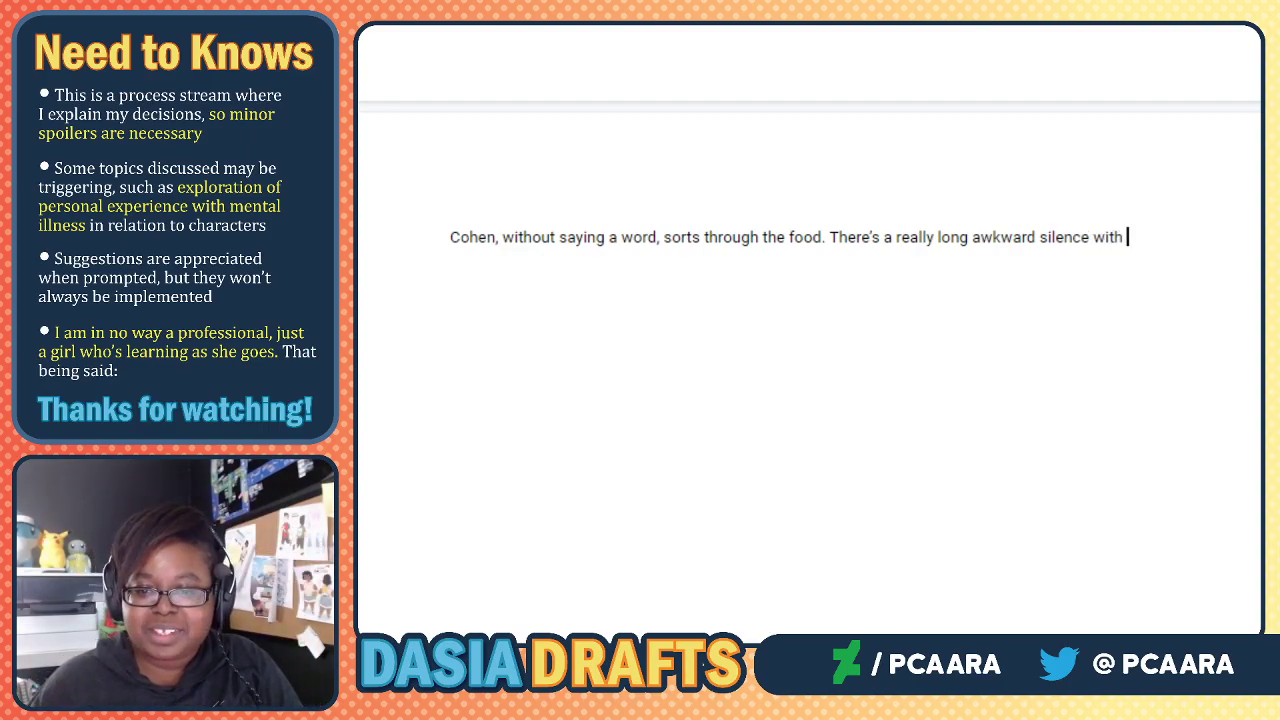
{"action": "type", "text": "Cohen Ieventually eating a litte"}
{"action": "key", "text": "BackSpace"}
{"action": "type", "text": "le bit of ht"}
{"action": "key", "text": "BackSpace"}
{"action": "type", "text": "th"}
{"action": "key", "text": "BackSpace"}
{"action": "key", "text": "BackSpace"}
{"action": "key", "text": "BackSpace"}
{"action": "type", "text": "the food as Asadi "}
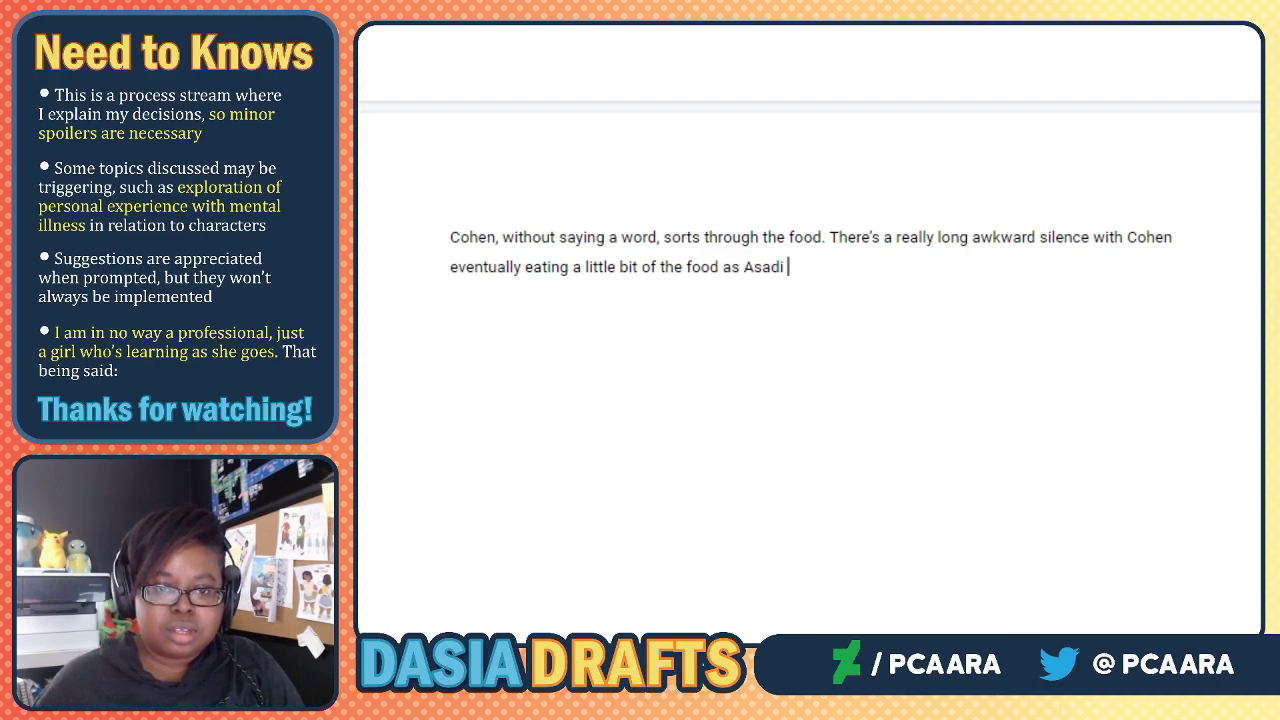
Finish the awkward silence sentence with "leans against the wall and looks up at the ceiling.".
{"action": "type", "text": "leans a"}
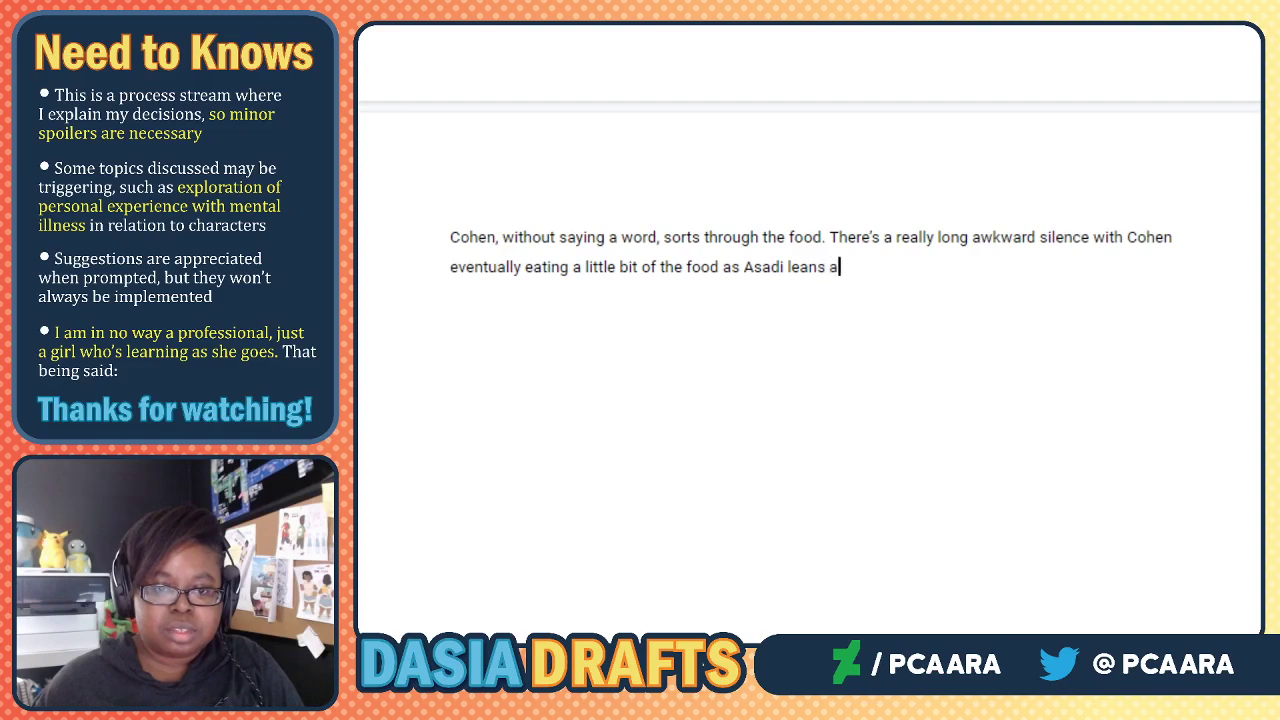
{"action": "type", "text": "gainst the wall and"}
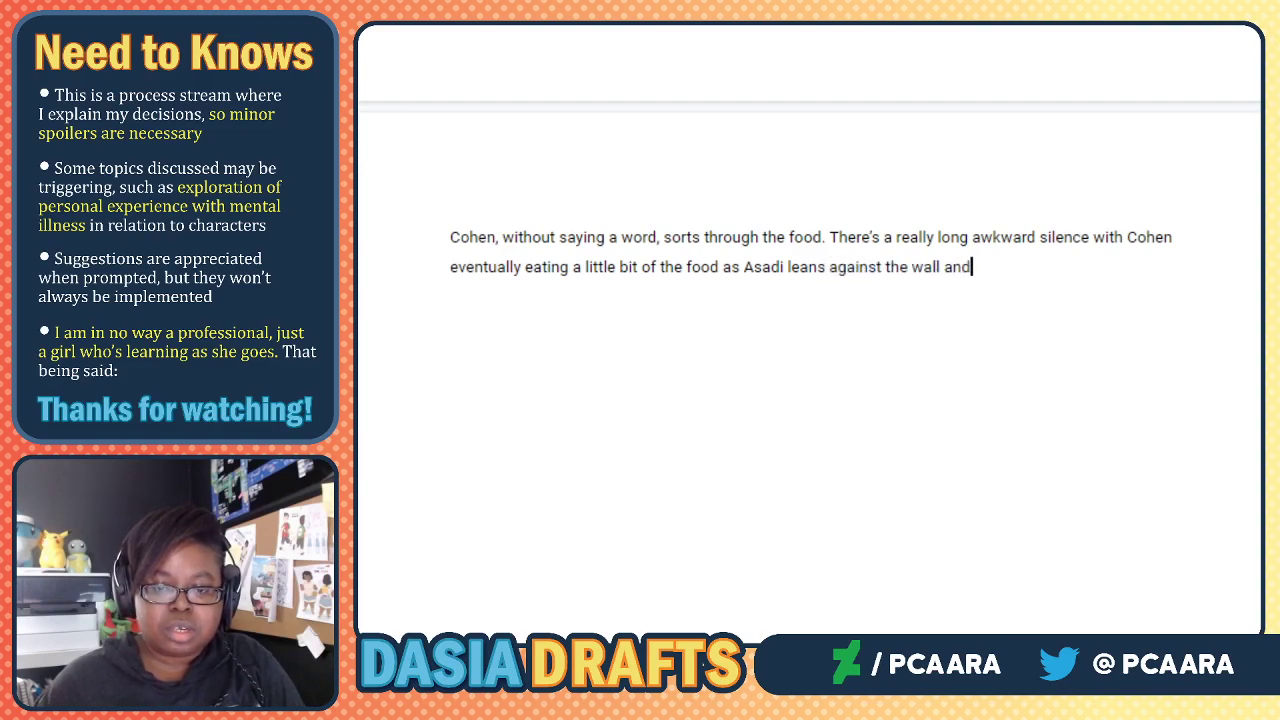
{"action": "type", "text": " looks up at "}
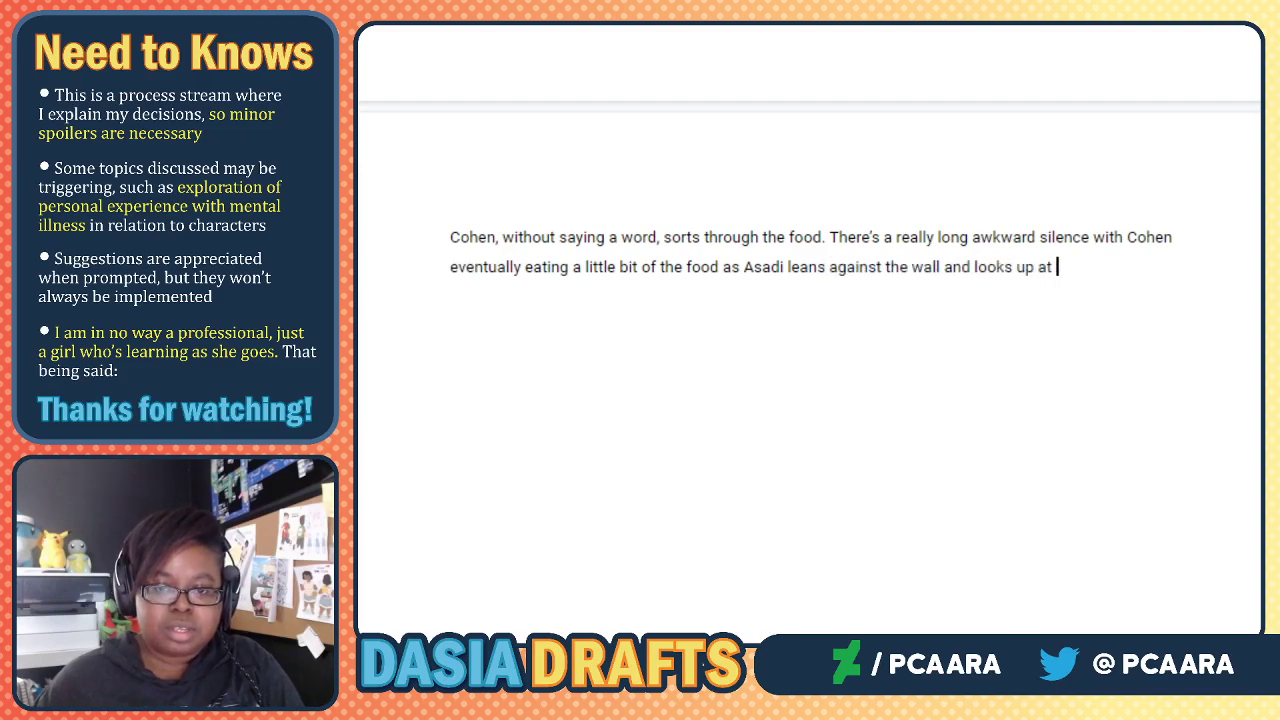
{"action": "type", "text": "the ceiling."}
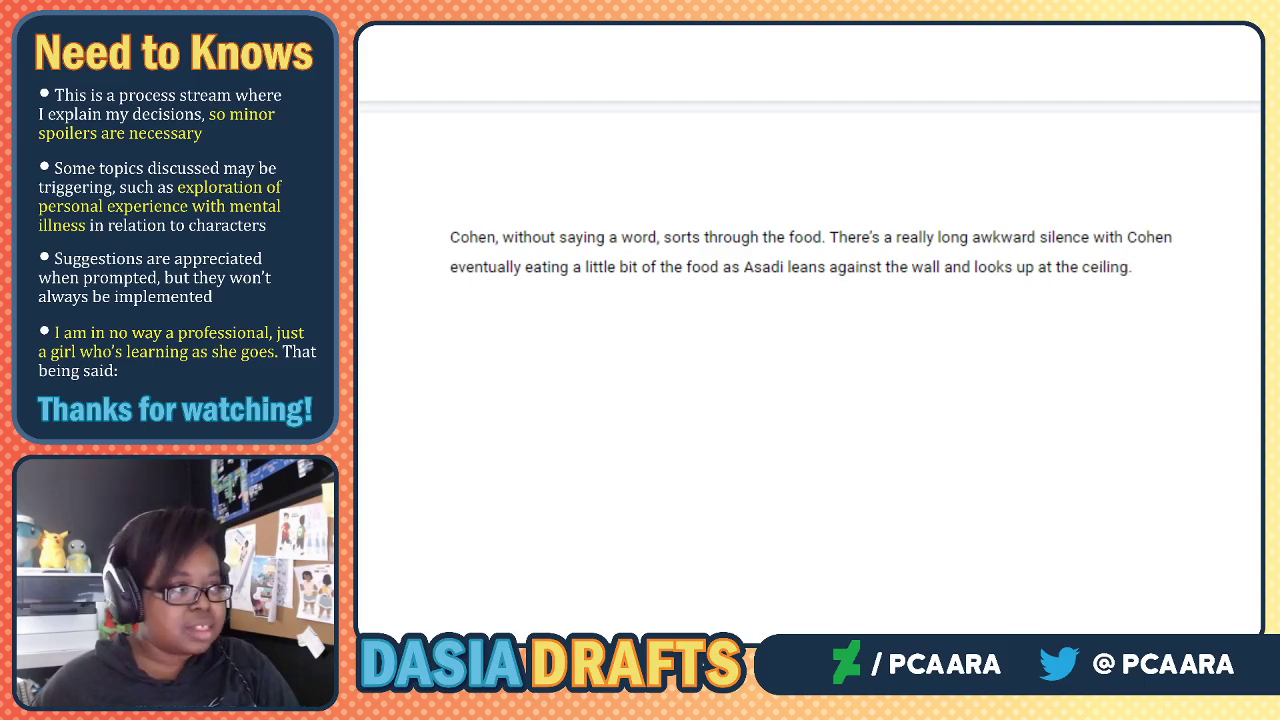
Continue the awkward silence paragraph with "It starts to become too much, so Cohen breaks the silence".
{"action": "key", "text": "BackSpace"}
{"action": "type", "text": "It st"}
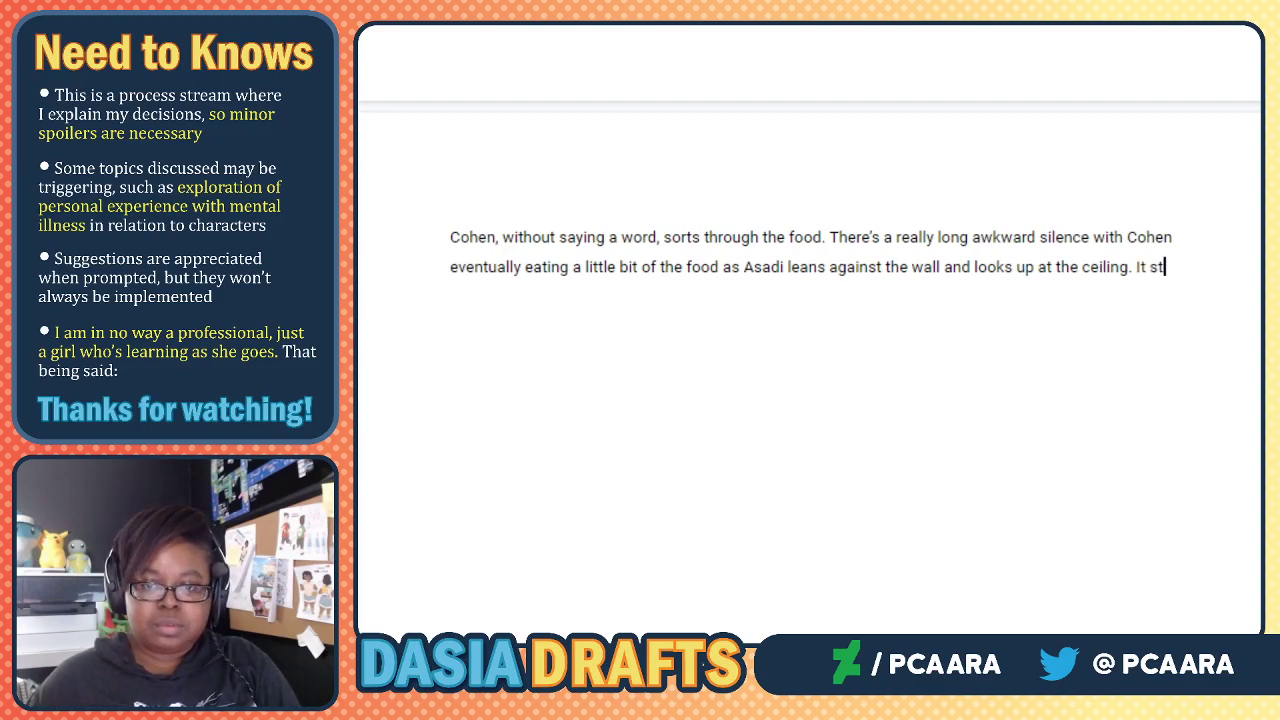
{"action": "type", "text": "arts to become"}
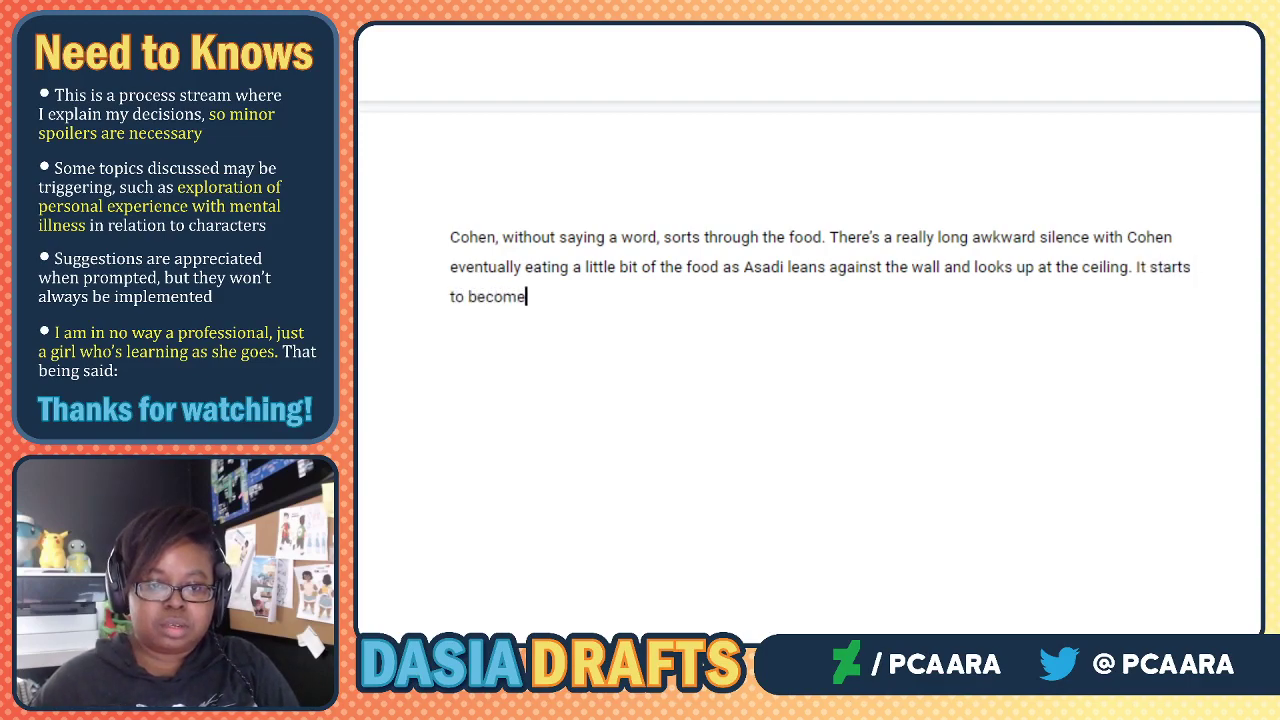
{"action": "type", "text": " too much, "}
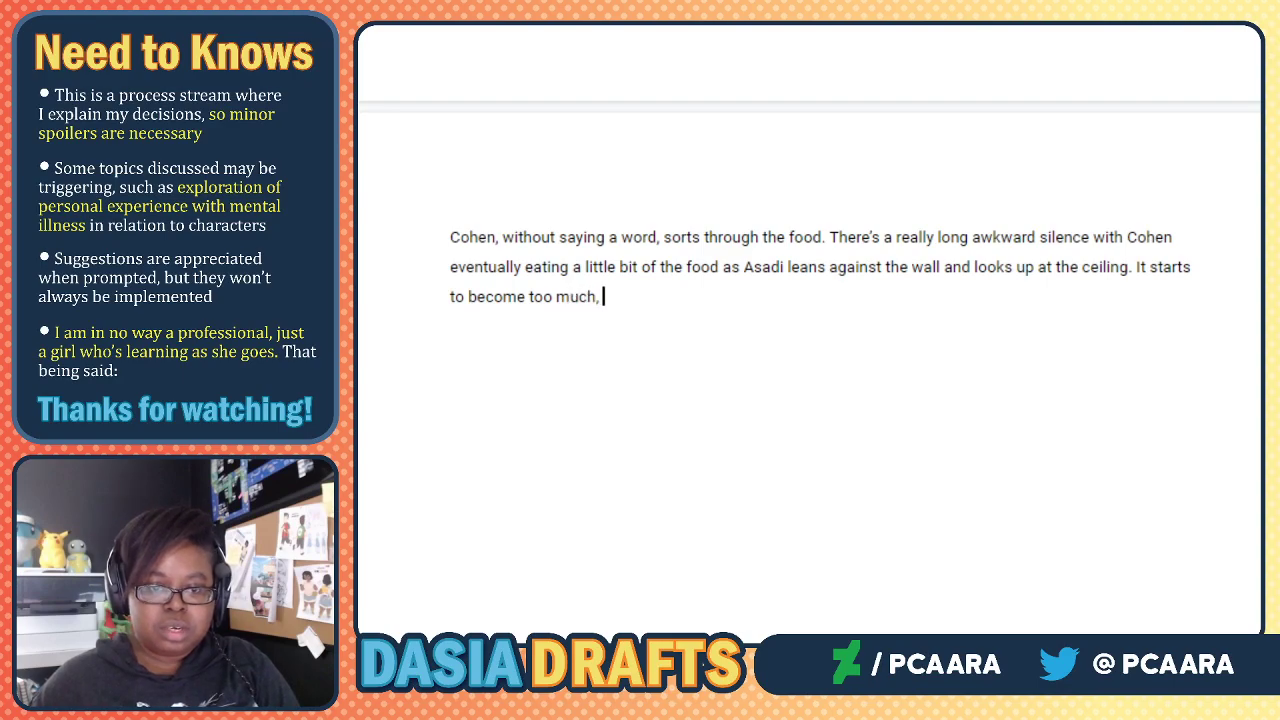
{"action": "type", "text": "so Cohen breaks the si"}
{"action": "key", "text": "BackSpace"}
{"action": "type", "text": "aks the silence"}
After a blank line, write "Cohen *looking back at her slightly*: Is that all....? You're..being really weird over there.".
{"action": "key", "text": "Return"}
{"action": "key", "text": "Return"}
{"action": "type", "text": "Cohen"}
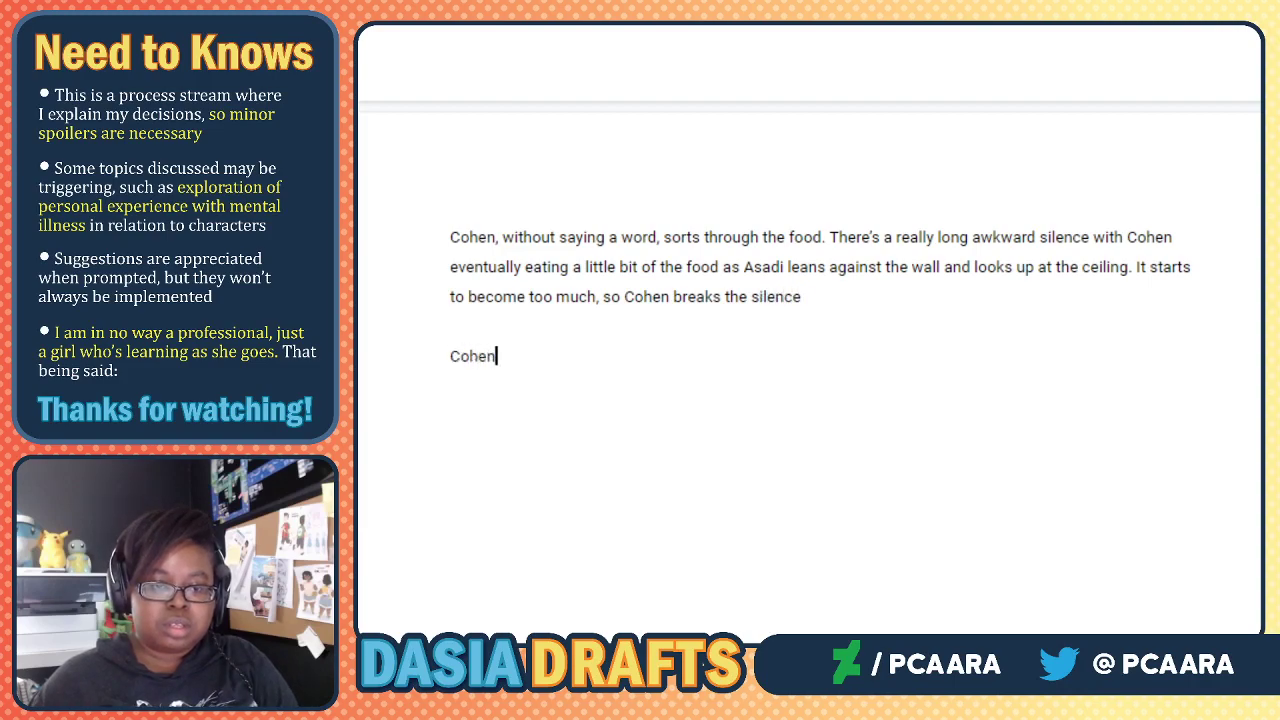
{"action": "scroll", "coordinate": [810, 340], "scroll_direction": "down", "scroll_amount": 1}
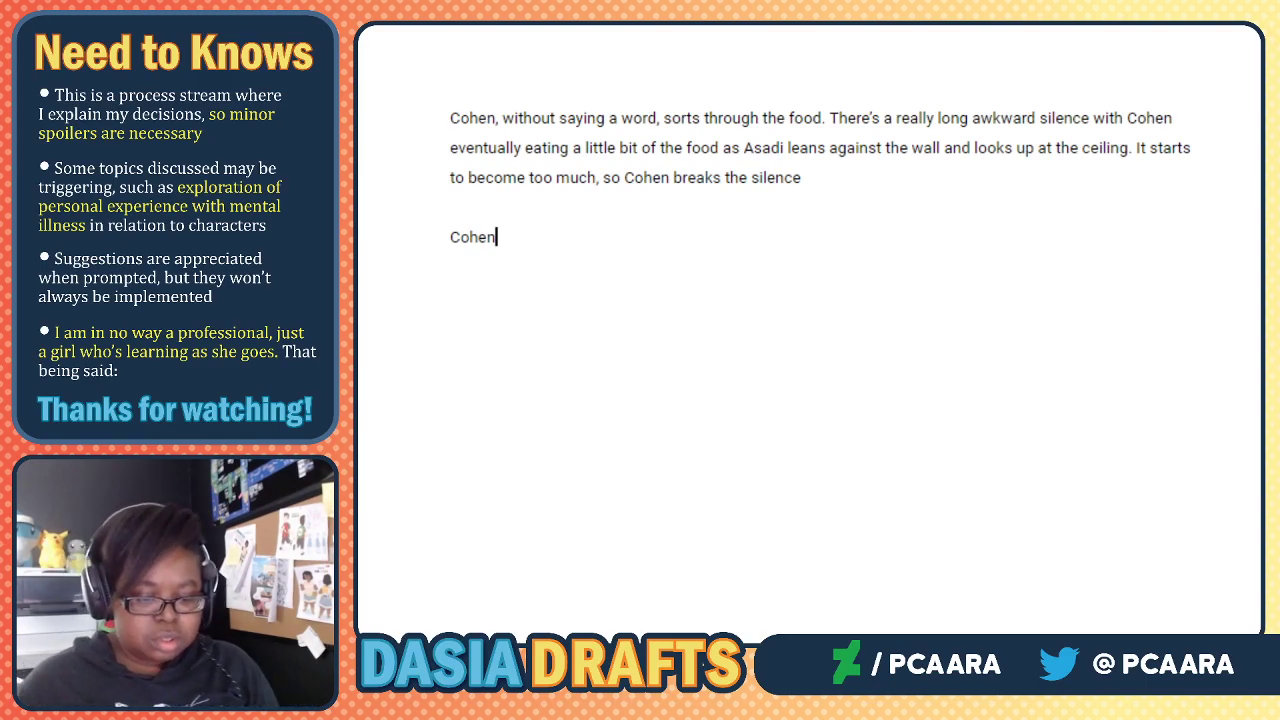
{"action": "type", "text": "*looking back at her slig"}
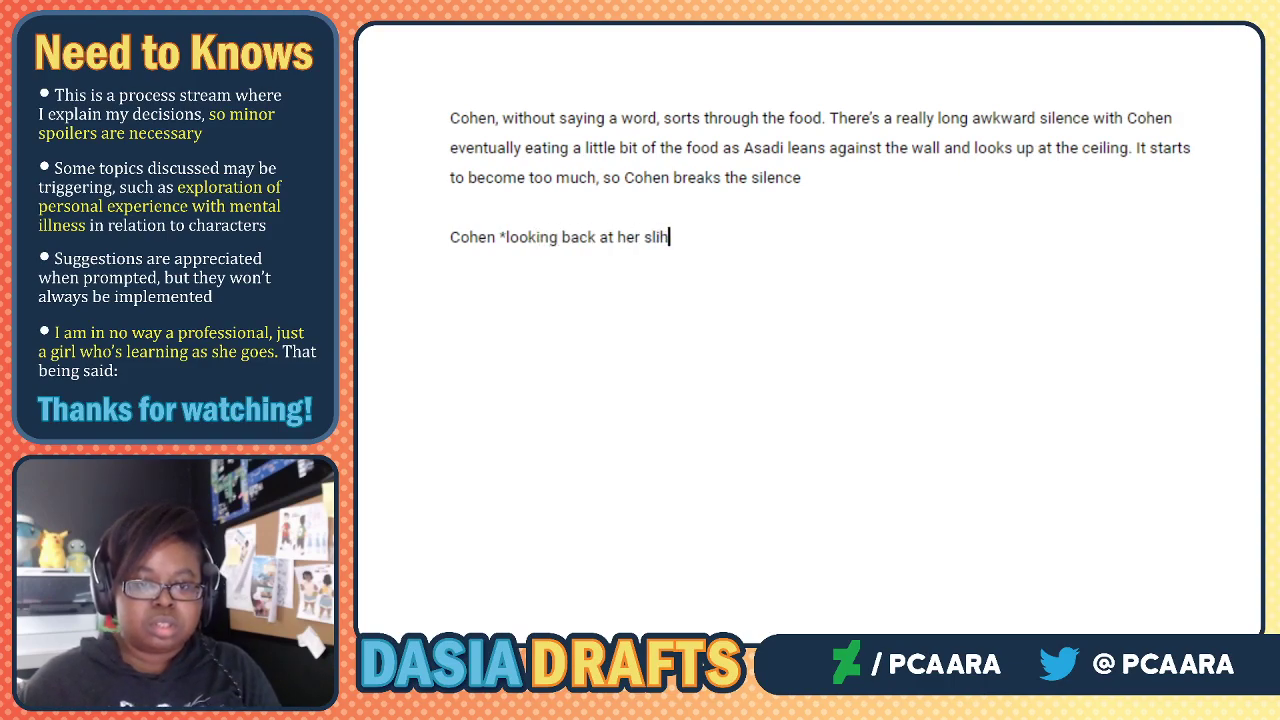
{"action": "key", "text": "BackSpace"}
{"action": "type", "text": "ghtly*: Is that all...."}
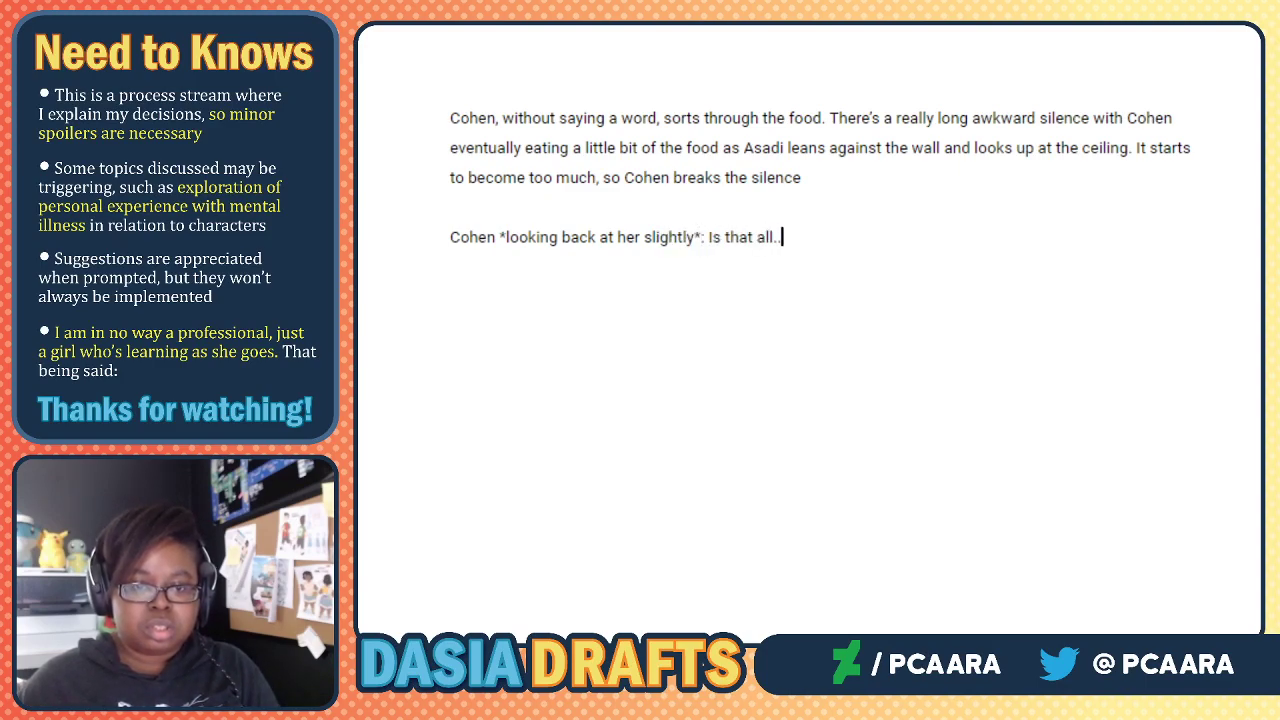
{"action": "type", "text": "? You"}
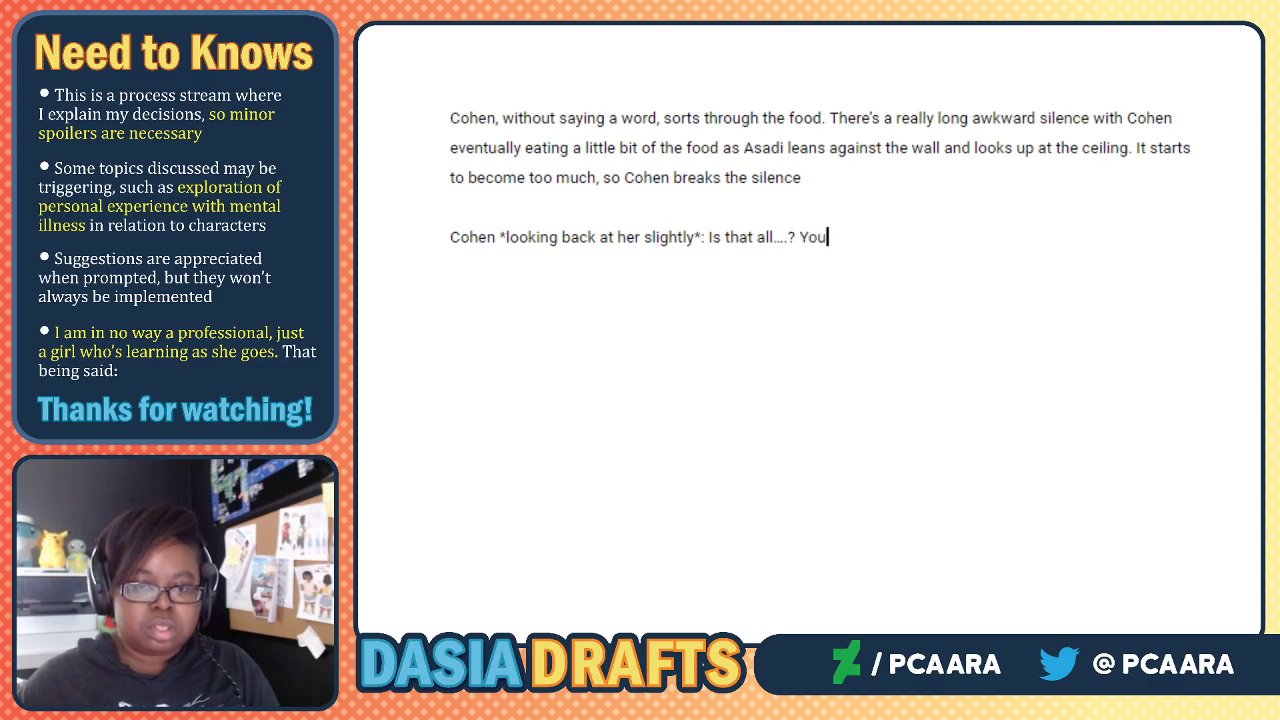
{"action": "type", "text": "'re..being re"}
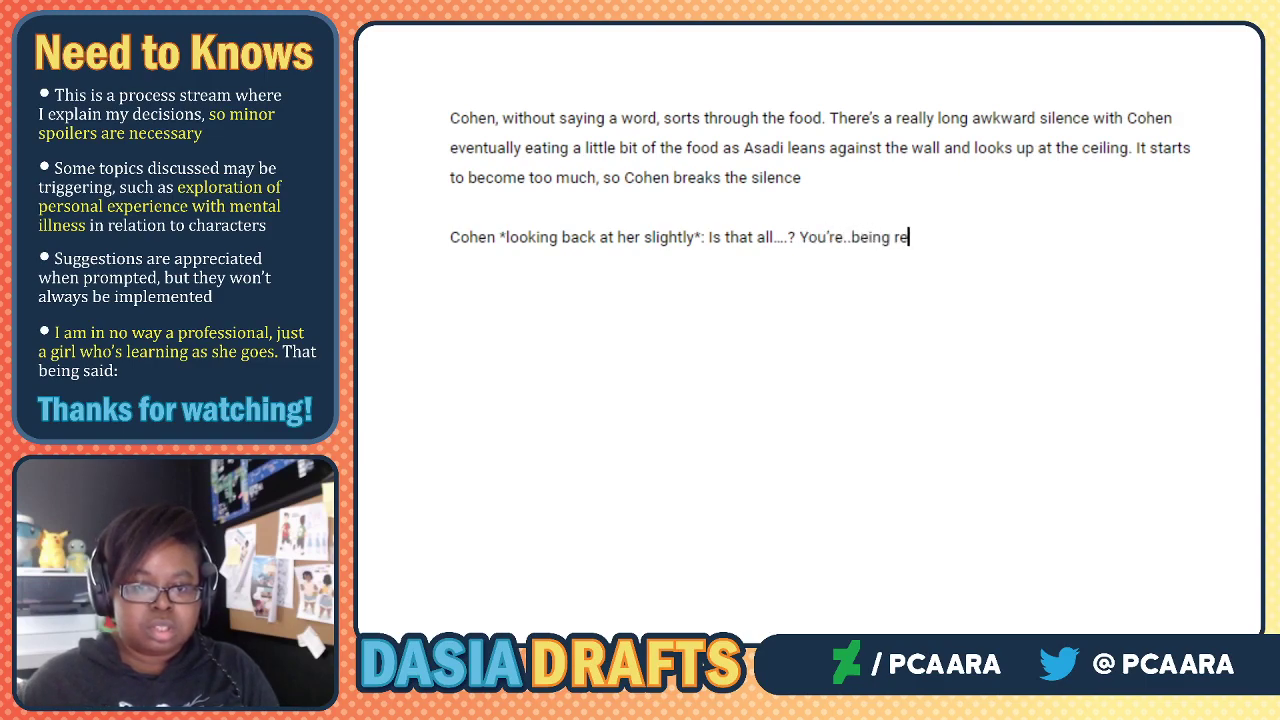
{"action": "type", "text": "ally weird over there."}
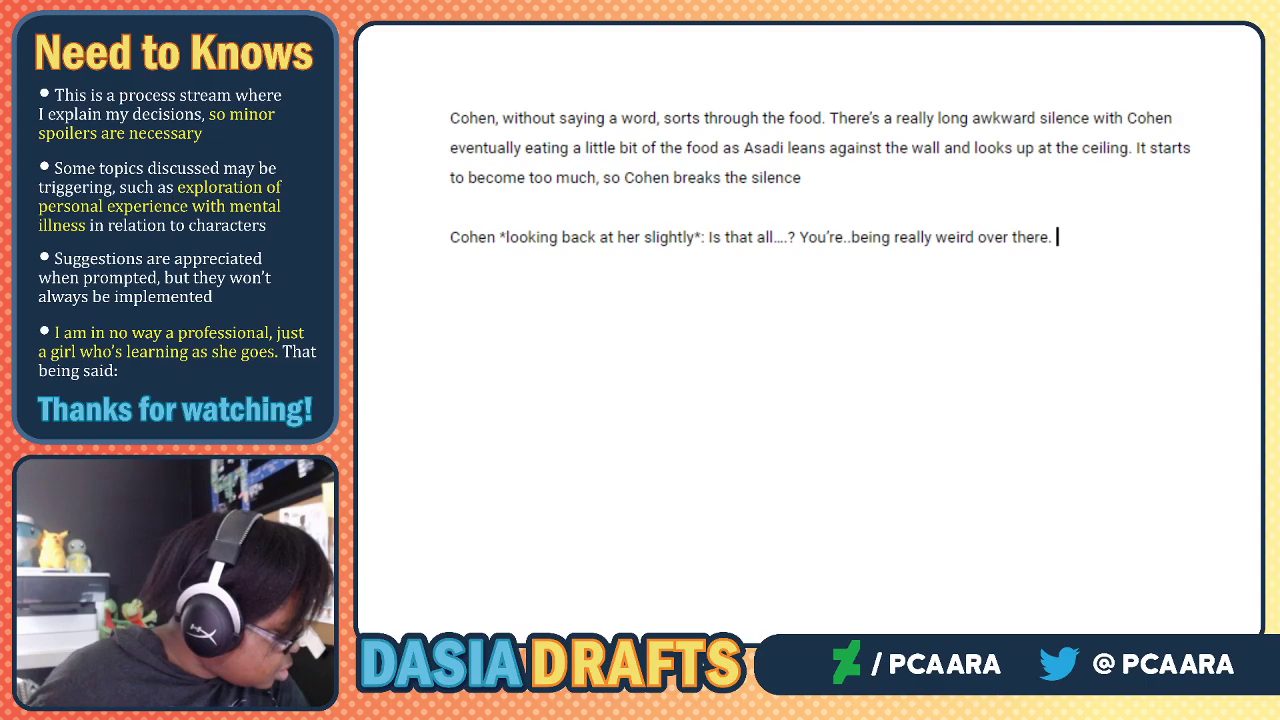
Add Asadi's reply on a new line: "Asadi: S-sorry..! It's that obvious, huh.".
{"action": "key", "text": "Return"}
{"action": "type", "text": "As"}
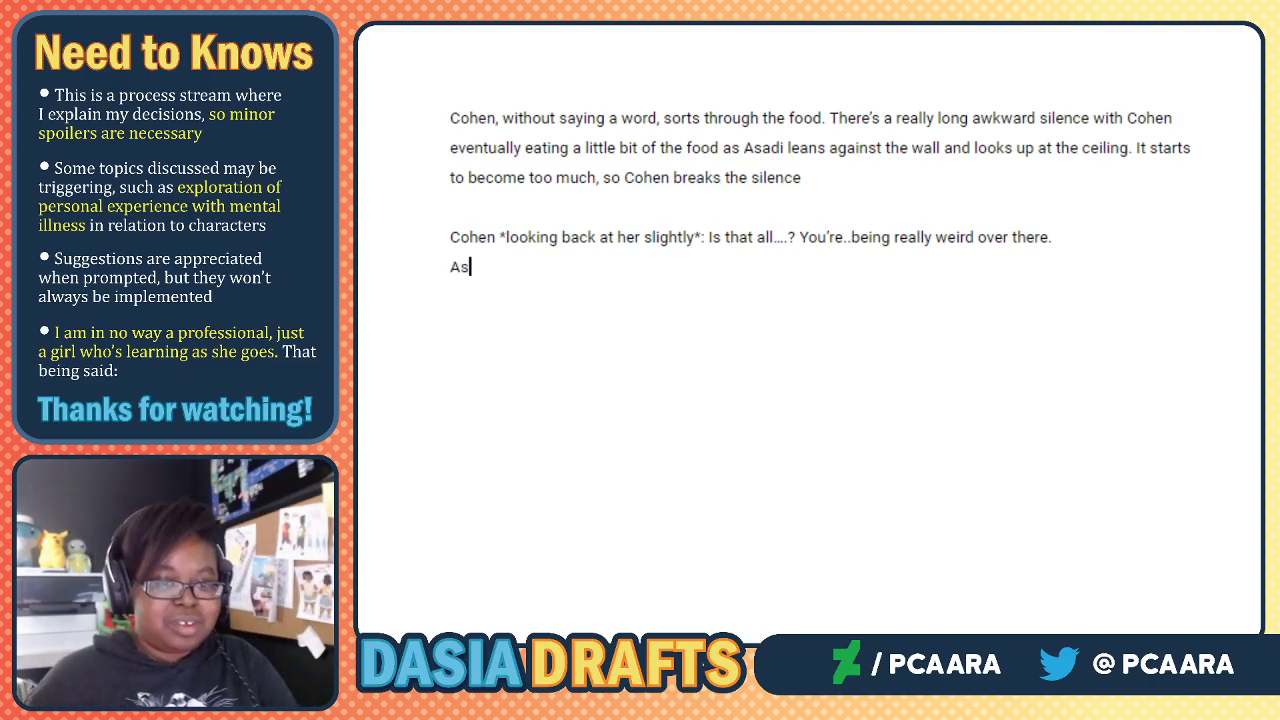
{"action": "type", "text": "adi: S"}
{"action": "key", "text": "BackSpace"}
{"action": "key", "text": "BackSpace"}
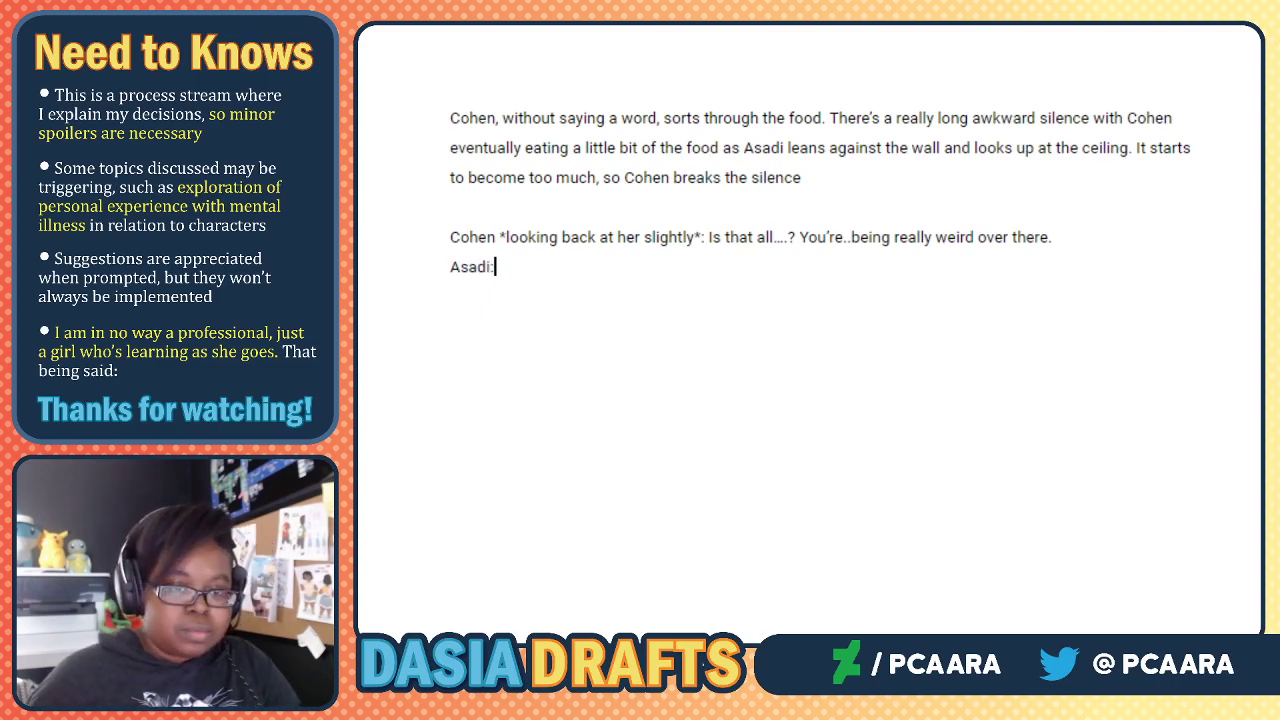
{"action": "type", "text": "S-sorry!"}
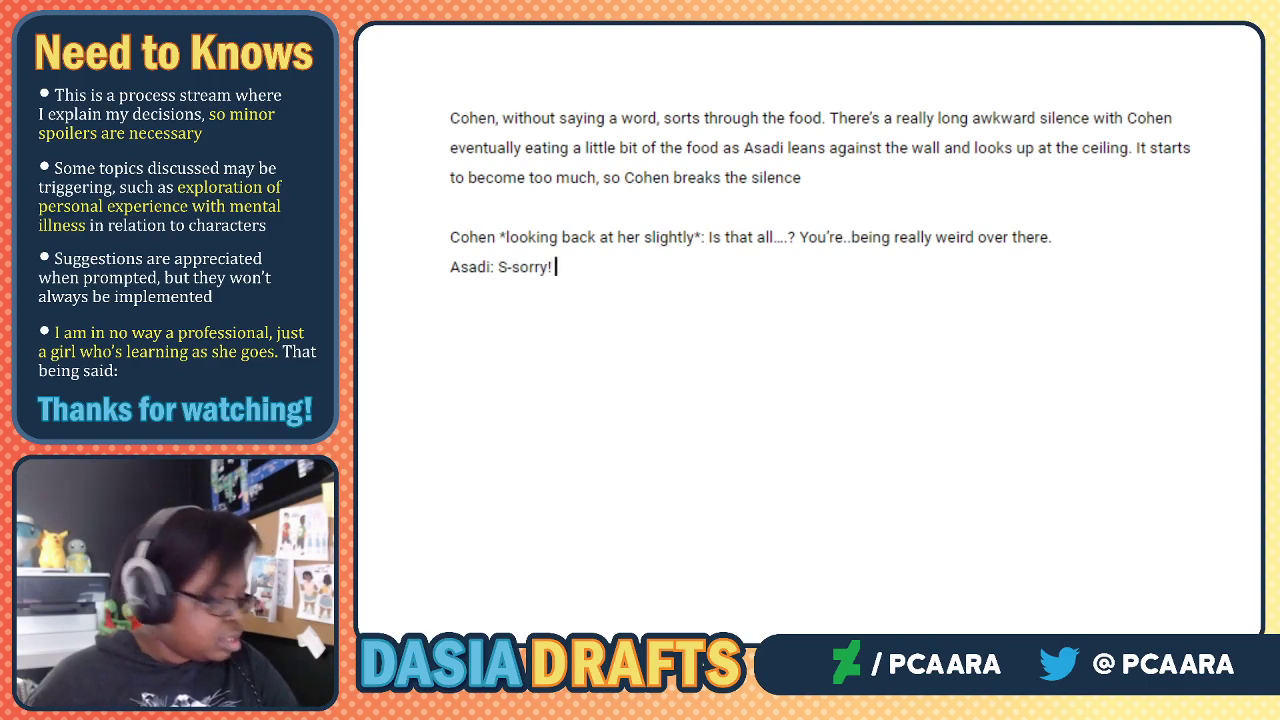
{"action": "key", "text": "BackSpace"}
{"action": "type", "text": "..! It's that obvious, h"}
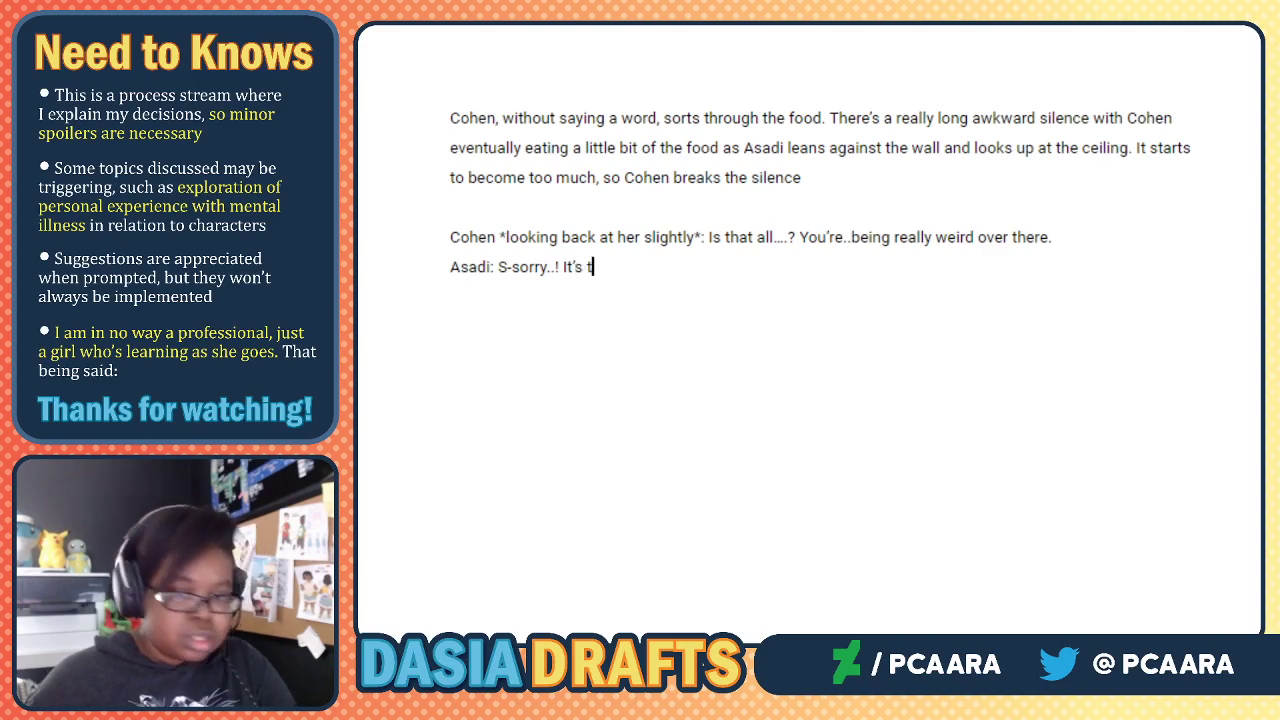
{"action": "type", "text": "uh."}
Add the lines "Cohen: Yes. I can feel it from here." and "Asadi: Sorry..." to the dialogue.
{"action": "key", "text": "Return"}
{"action": "type", "text": "Cohen"}
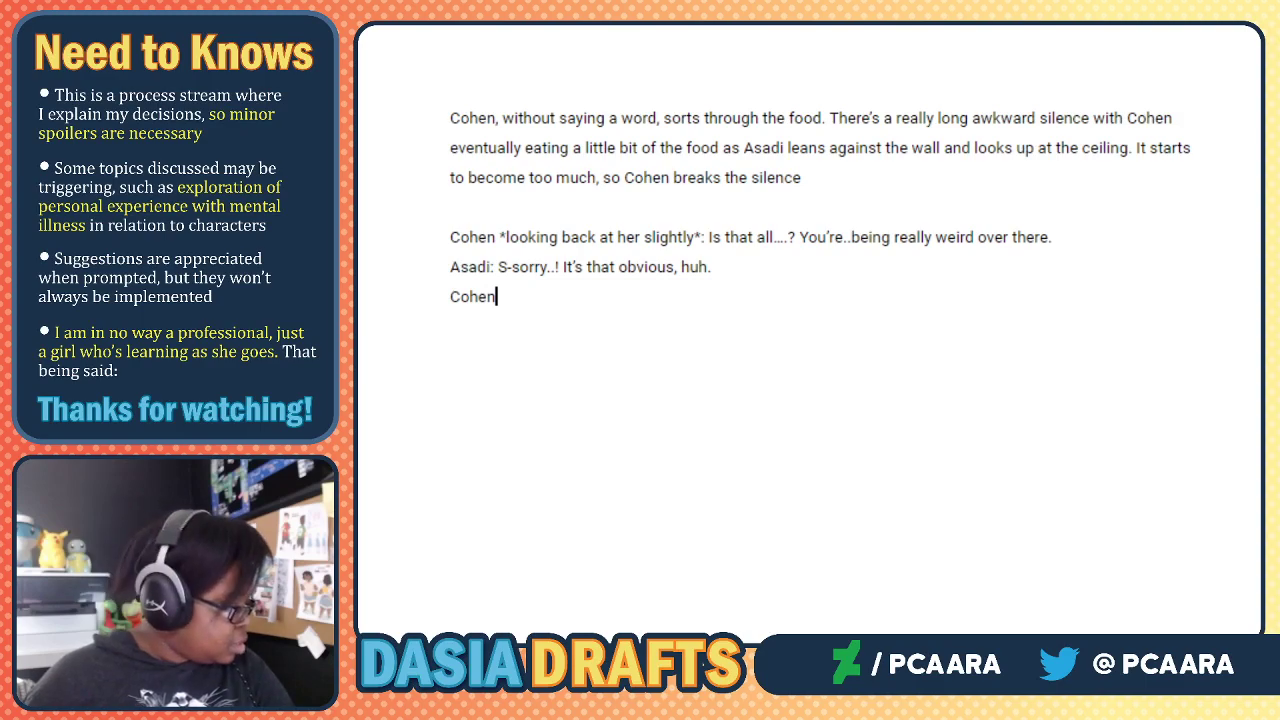
{"action": "type", "text": ":"}
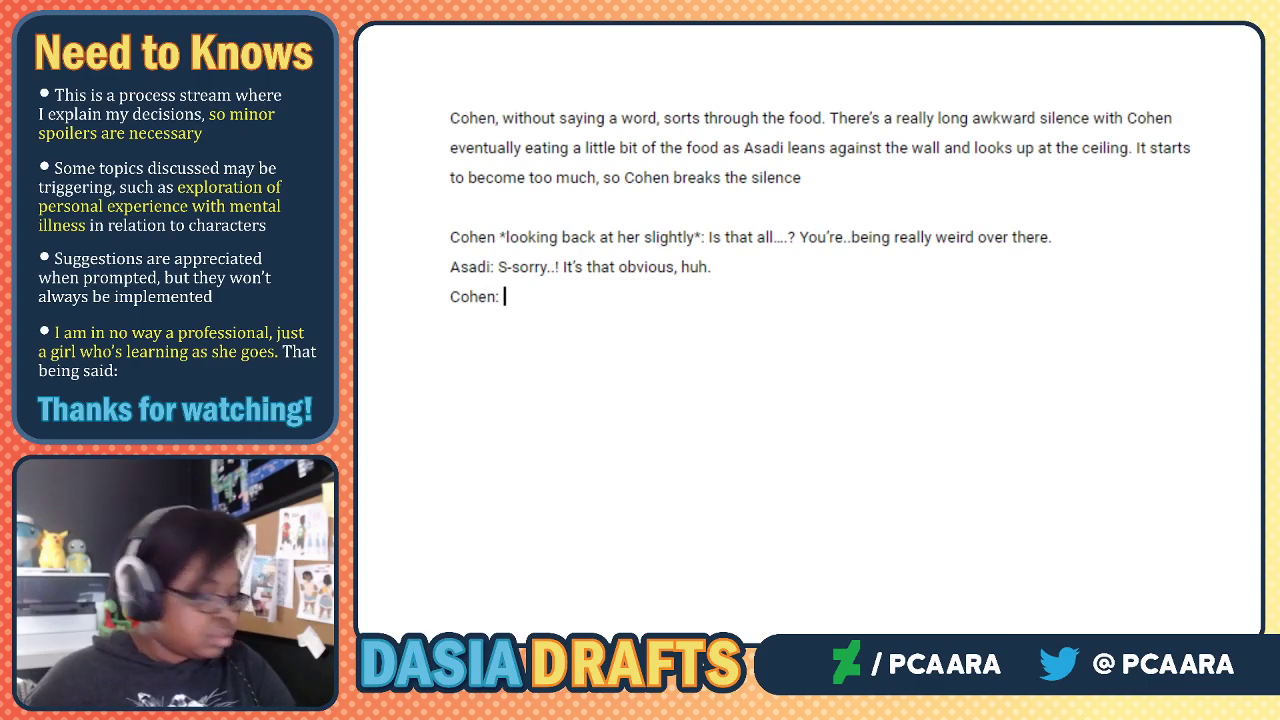
{"action": "type", "text": " Yes. I can feel it from here."}
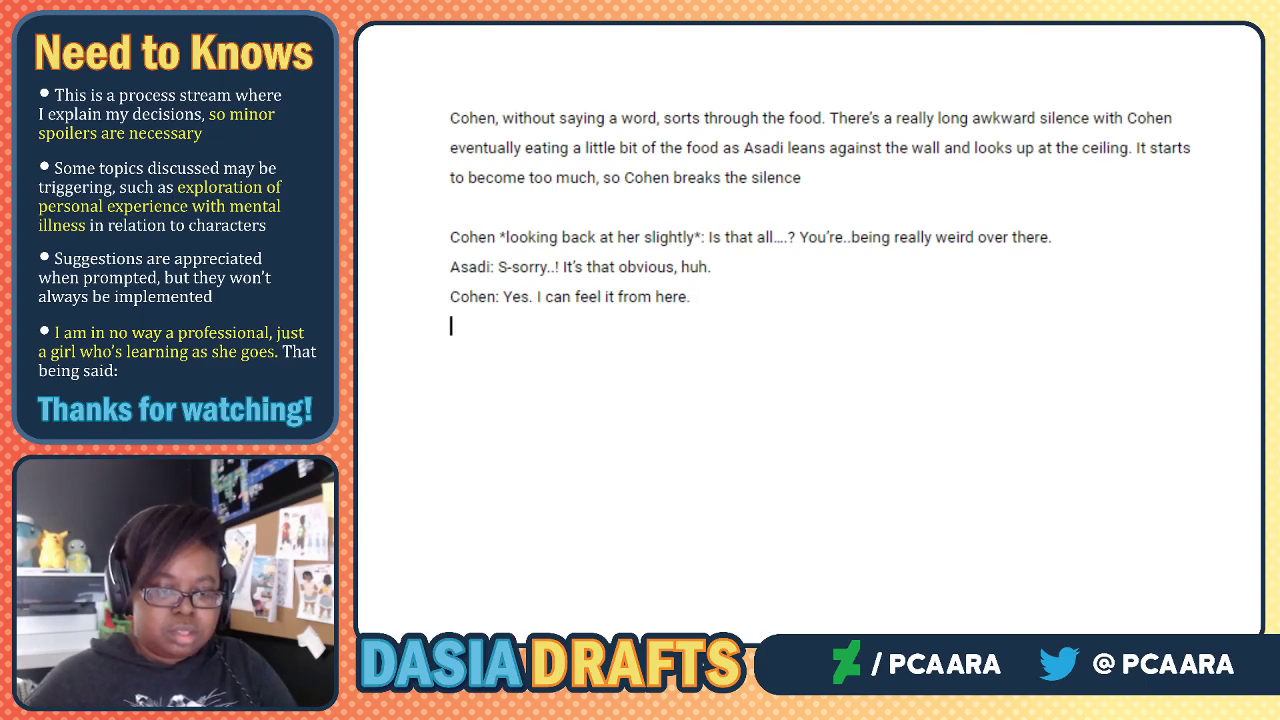
{"action": "type", "text": "Asadi: S"}
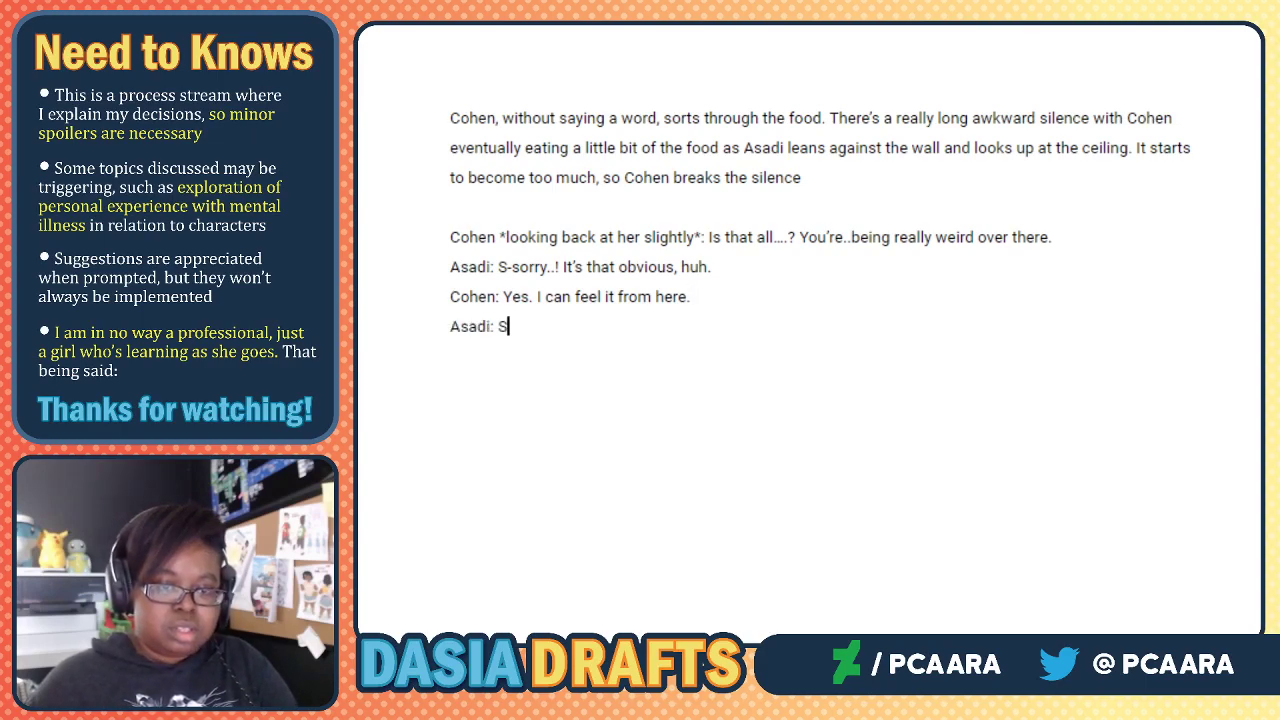
{"action": "type", "text": "orry..."}
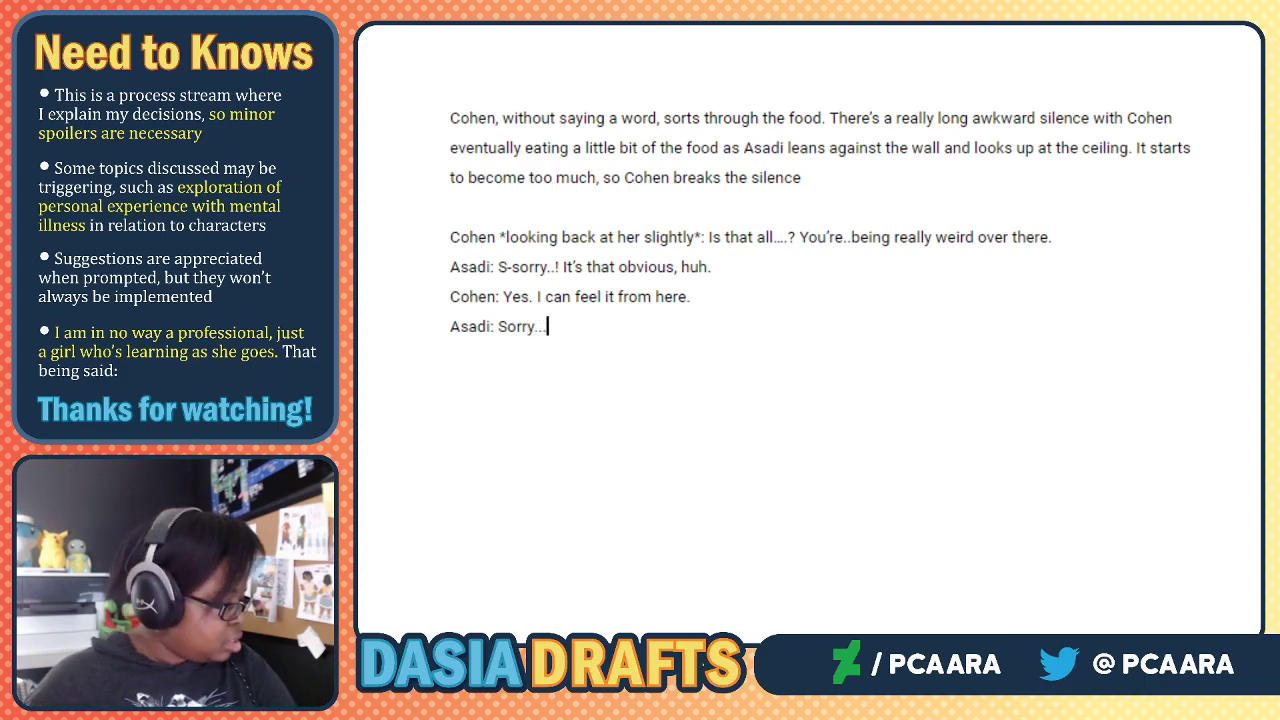
Below Asadi's apology, add the separate narration line "There's another incredibly long, awkward pause.".
{"action": "key", "text": "Return"}
{"action": "type", "text": "There"}
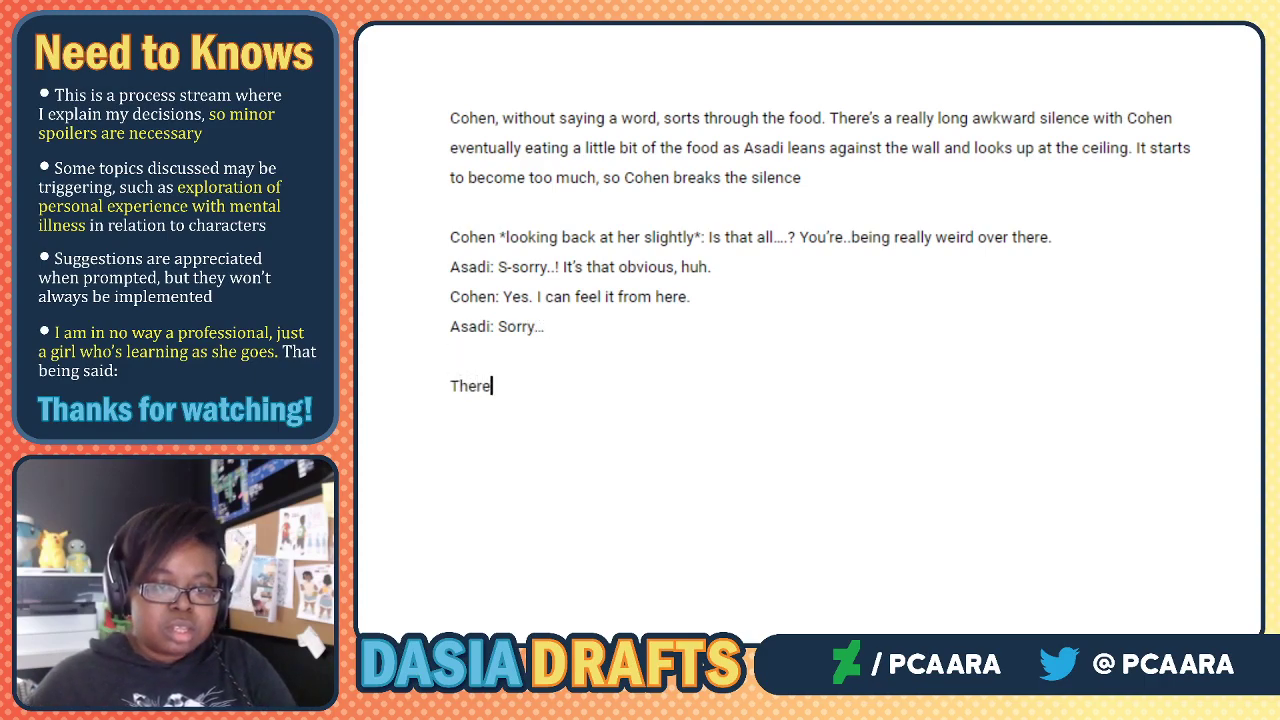
{"action": "type", "text": "'s another incred"}
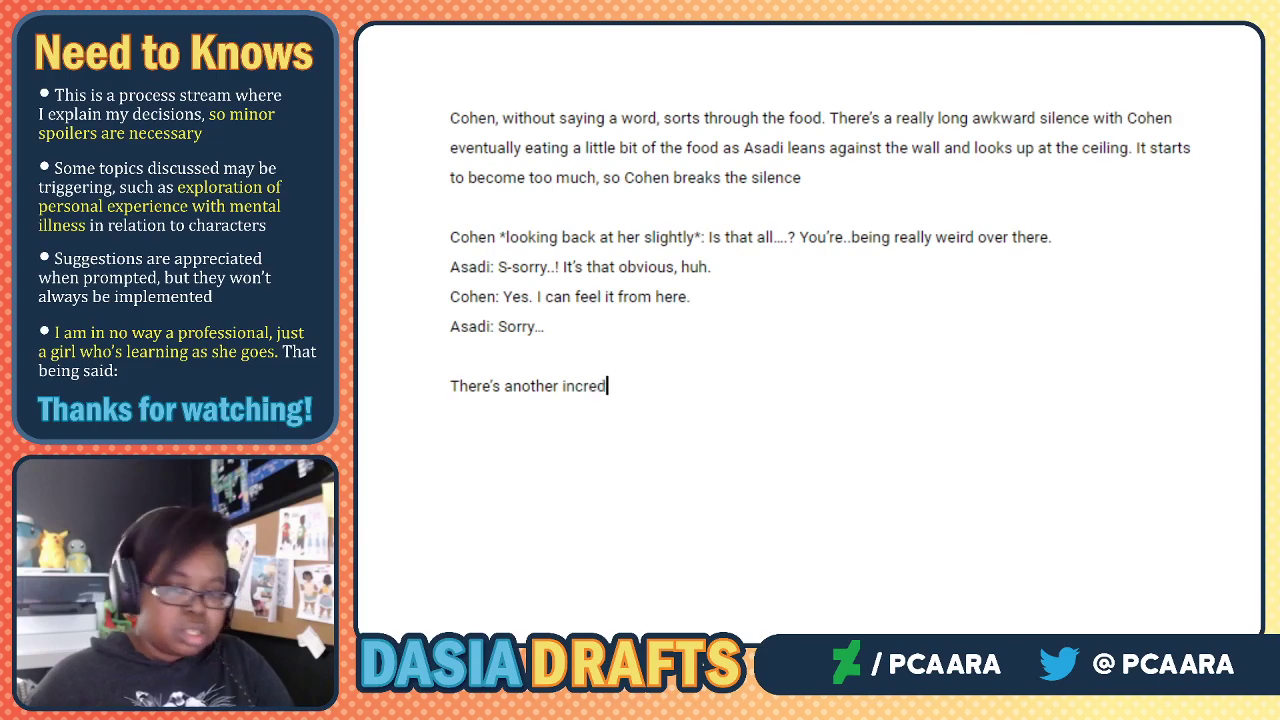
{"action": "type", "text": "ibly long, awkwa"}
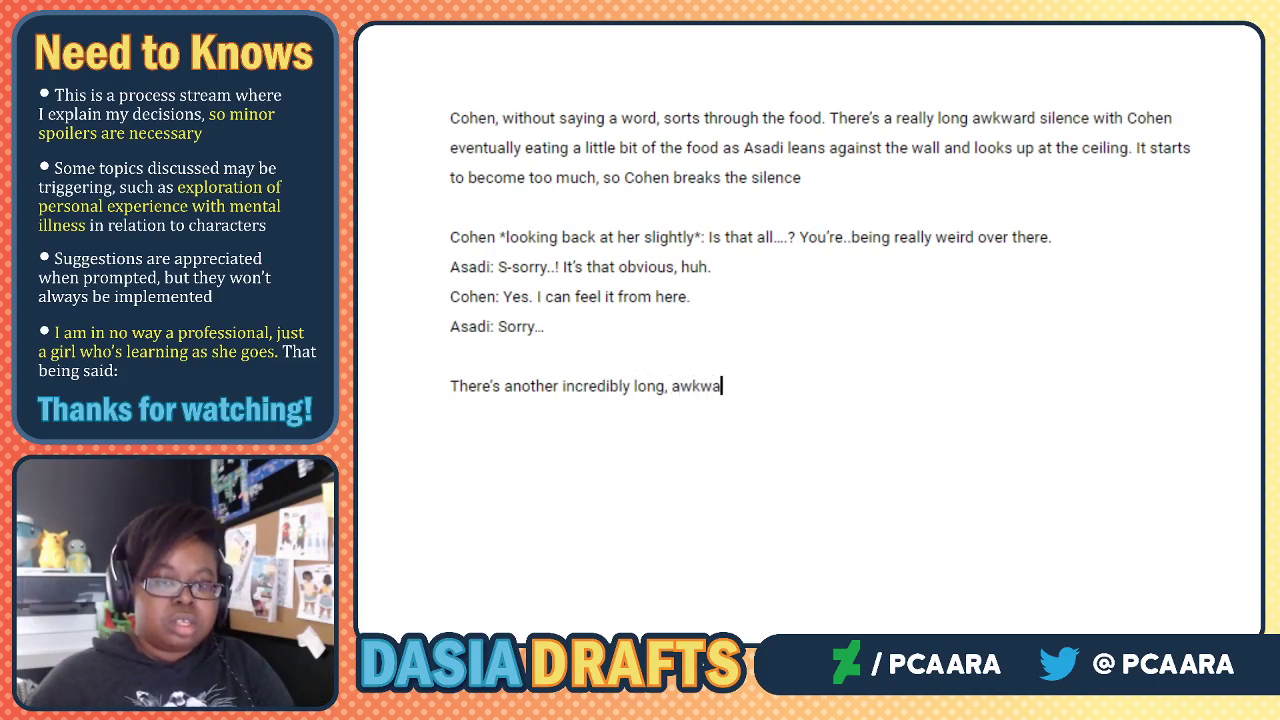
{"action": "type", "text": "rd pause."}
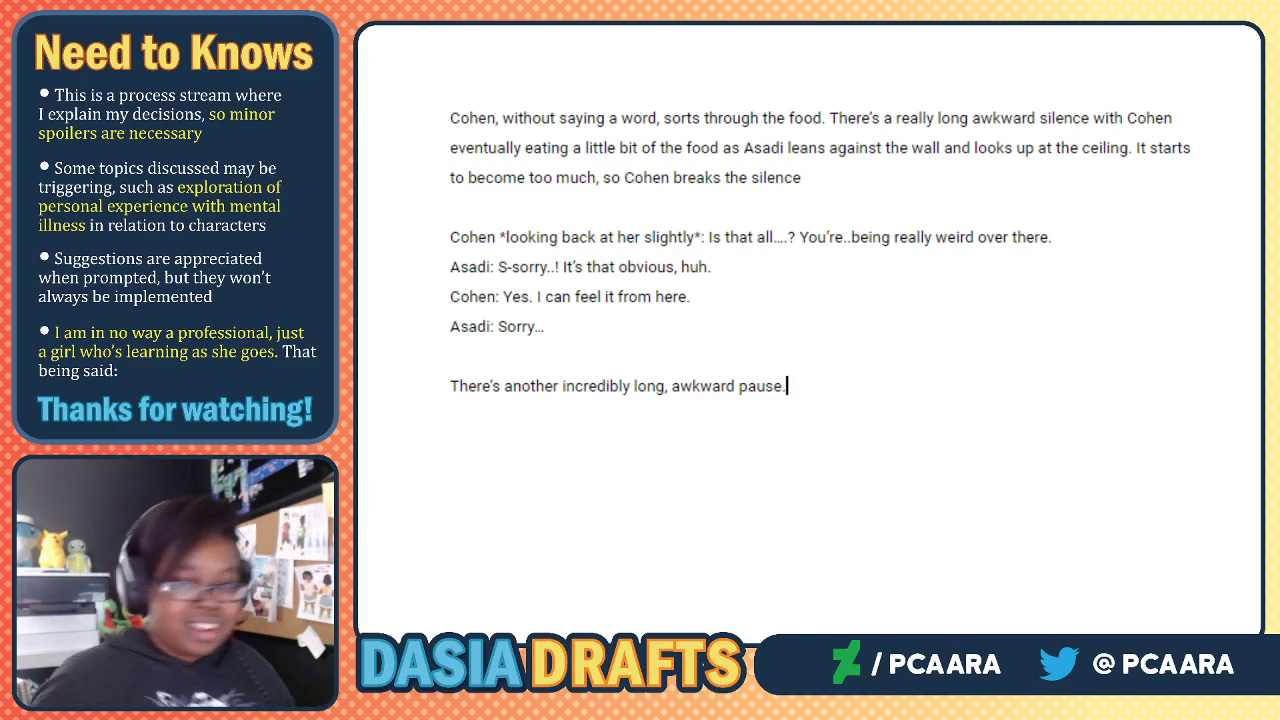
Below the pause, add "Cohen: sp-speaking...of feelings.." and "Asadi *stands up straight, prepared for anything*: Uhhh...yess..?".
{"action": "key", "text": "Return"}
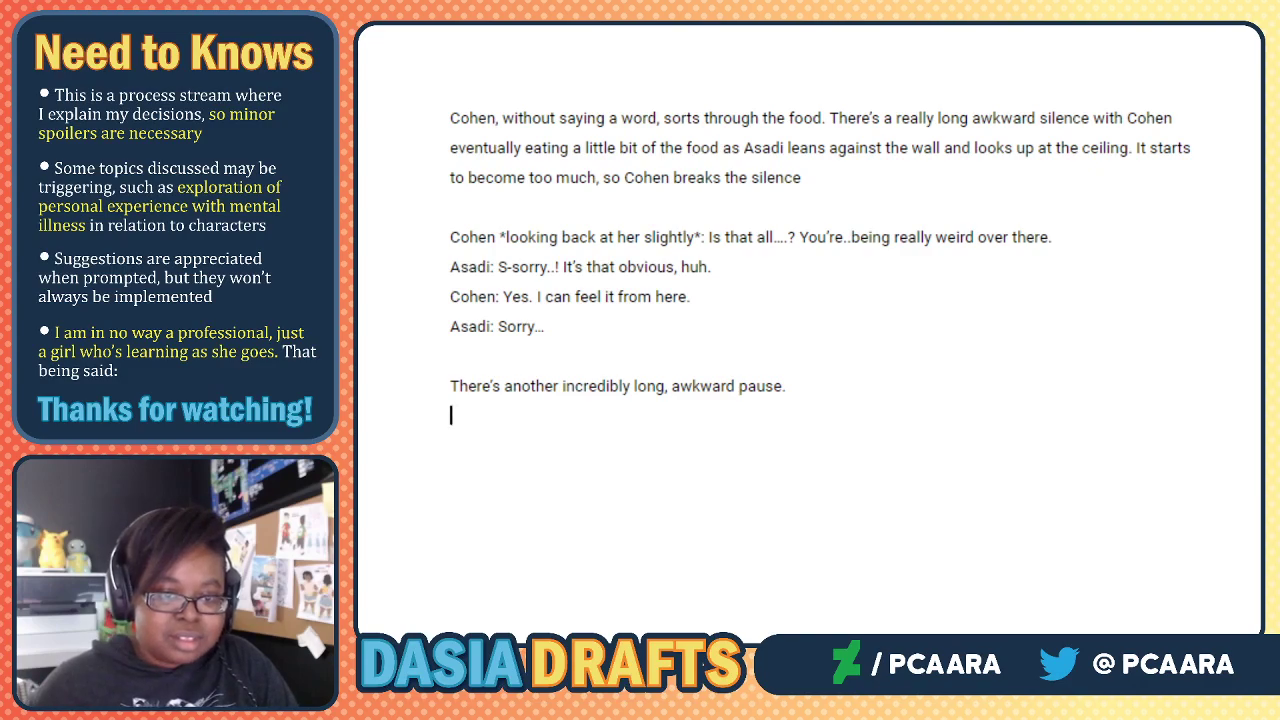
{"action": "key", "text": "Return"}
{"action": "type", "text": "Cohen"}
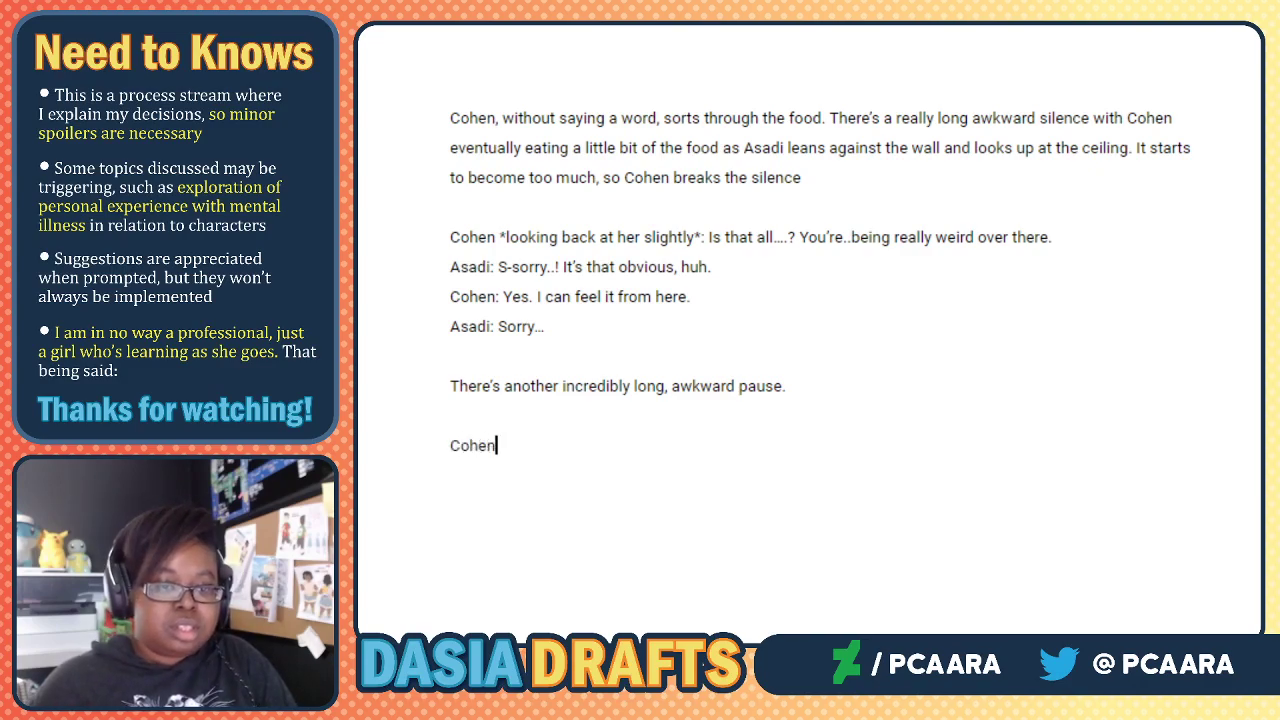
{"action": "type", "text": ": sp"}
{"action": "key", "text": "BackSpace"}
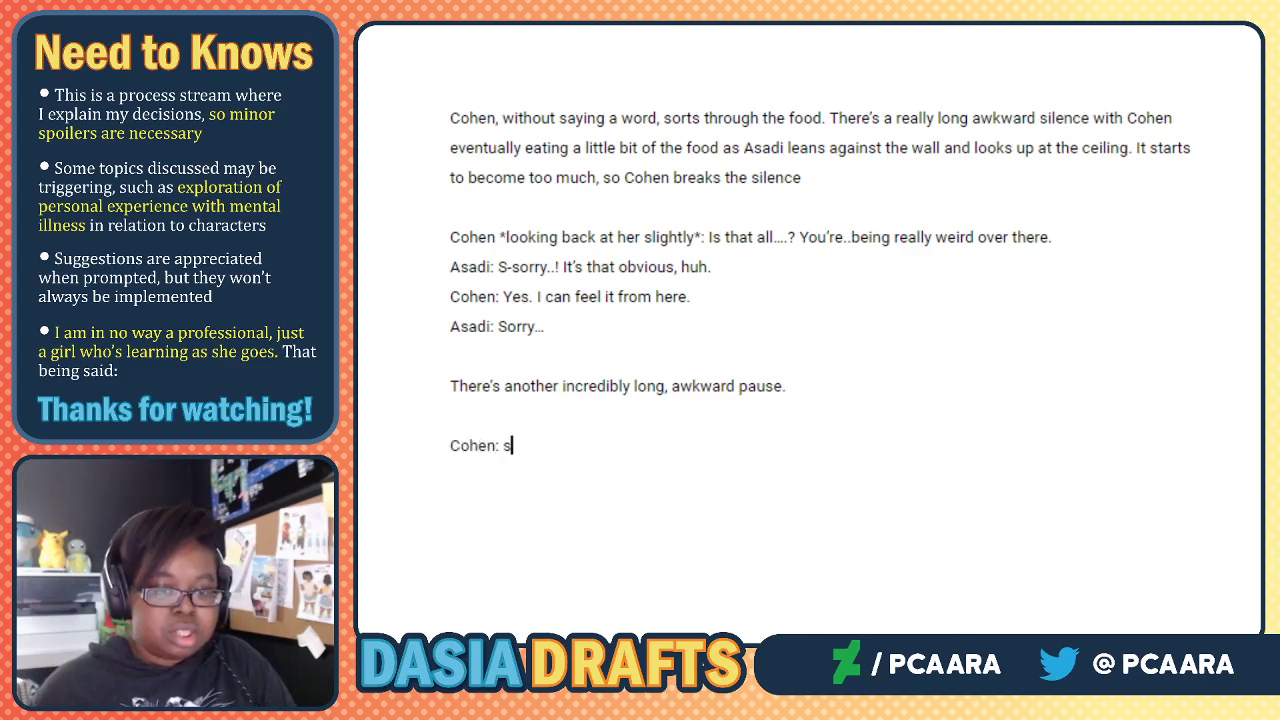
{"action": "type", "text": "p-speaking."}
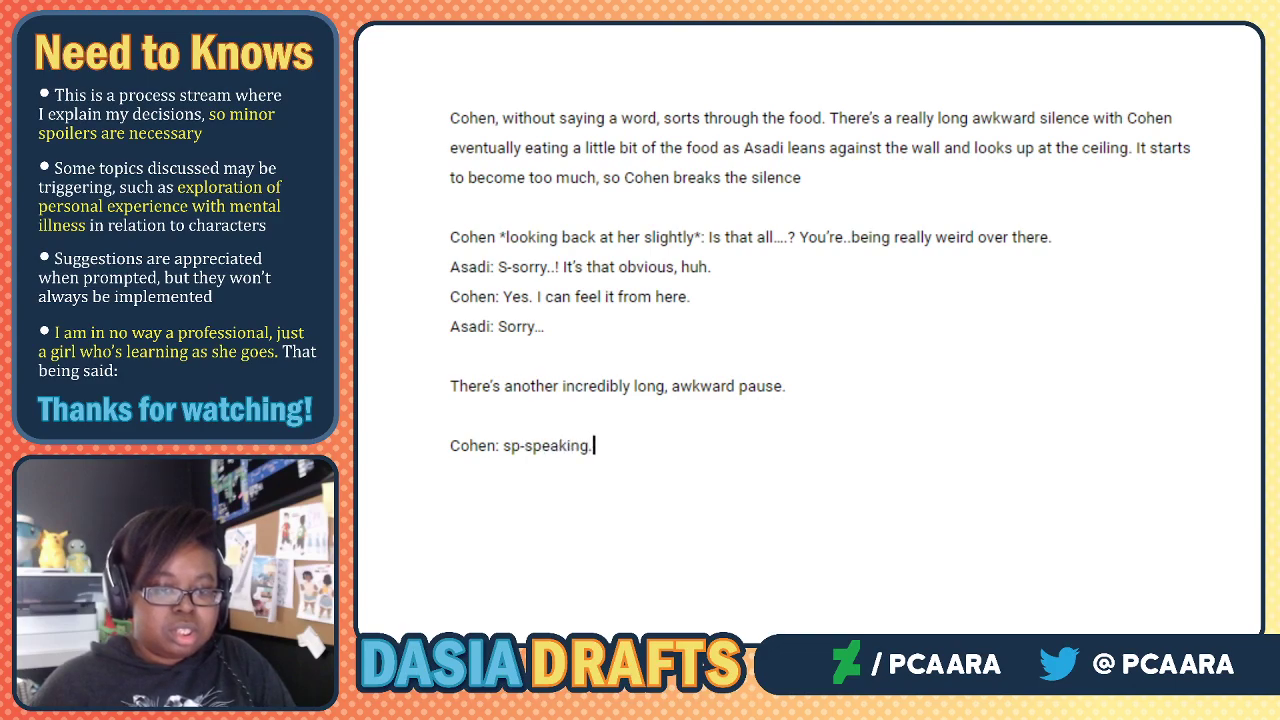
{"action": "type", "text": "..of feelings.."}
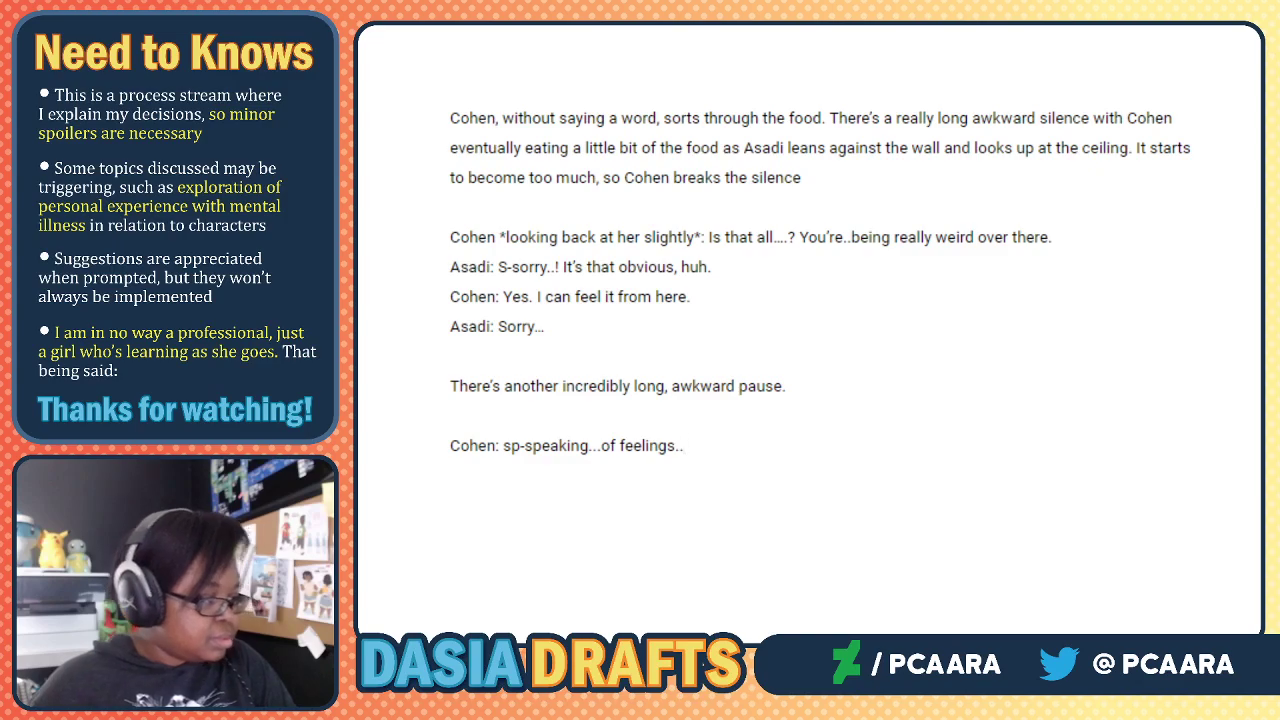
{"action": "type", "text": "Asadi *stands up straight, prepared for anything*: Uhhh...yess..?"}
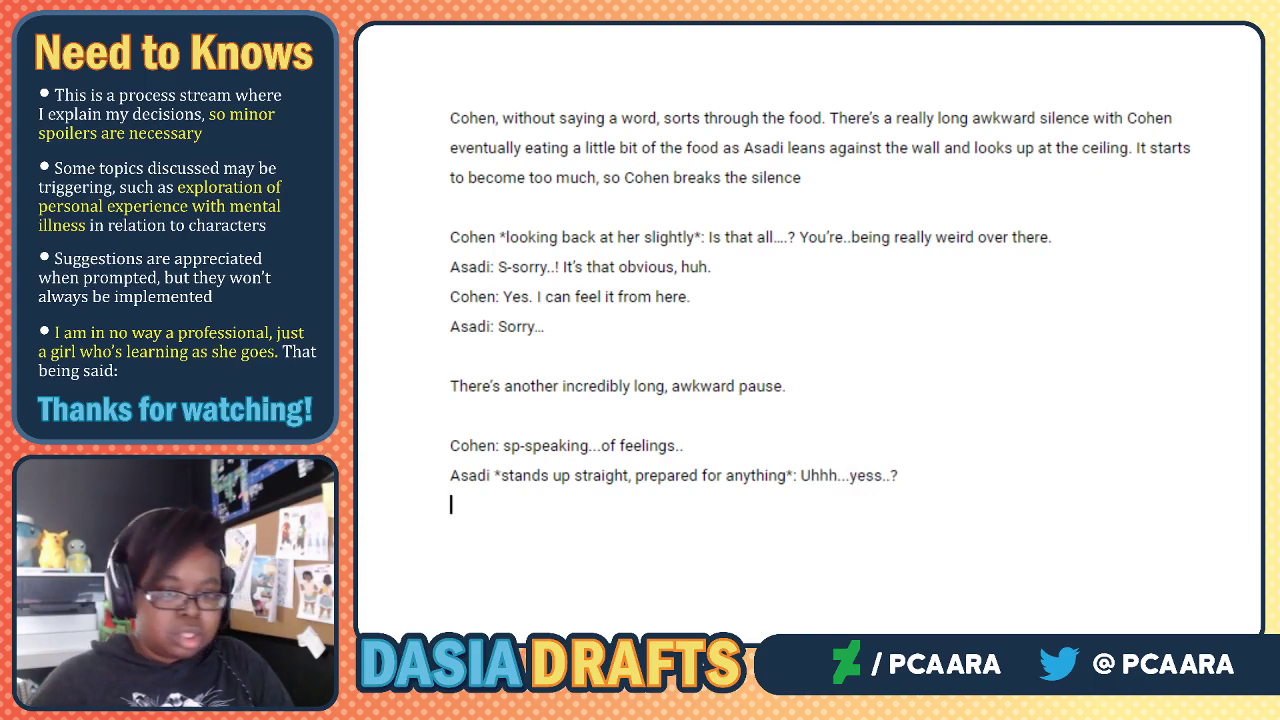
Write Cohen's next line as "Cohen: You weren't supposed to get upset then.".
{"action": "type", "text": "Cohen: You weren't supposed to cry then."}
{"action": "key", "text": "BackSpace"}
{"action": "key", "text": "BackSpace"}
{"action": "key", "text": "BackSpace"}
{"action": "key", "text": "BackSpace"}
{"action": "key", "text": "BackSpace"}
{"action": "key", "text": "BackSpace"}
{"action": "key", "text": "BackSpace"}
{"action": "key", "text": "BackSpace"}
{"action": "key", "text": "BackSpace"}
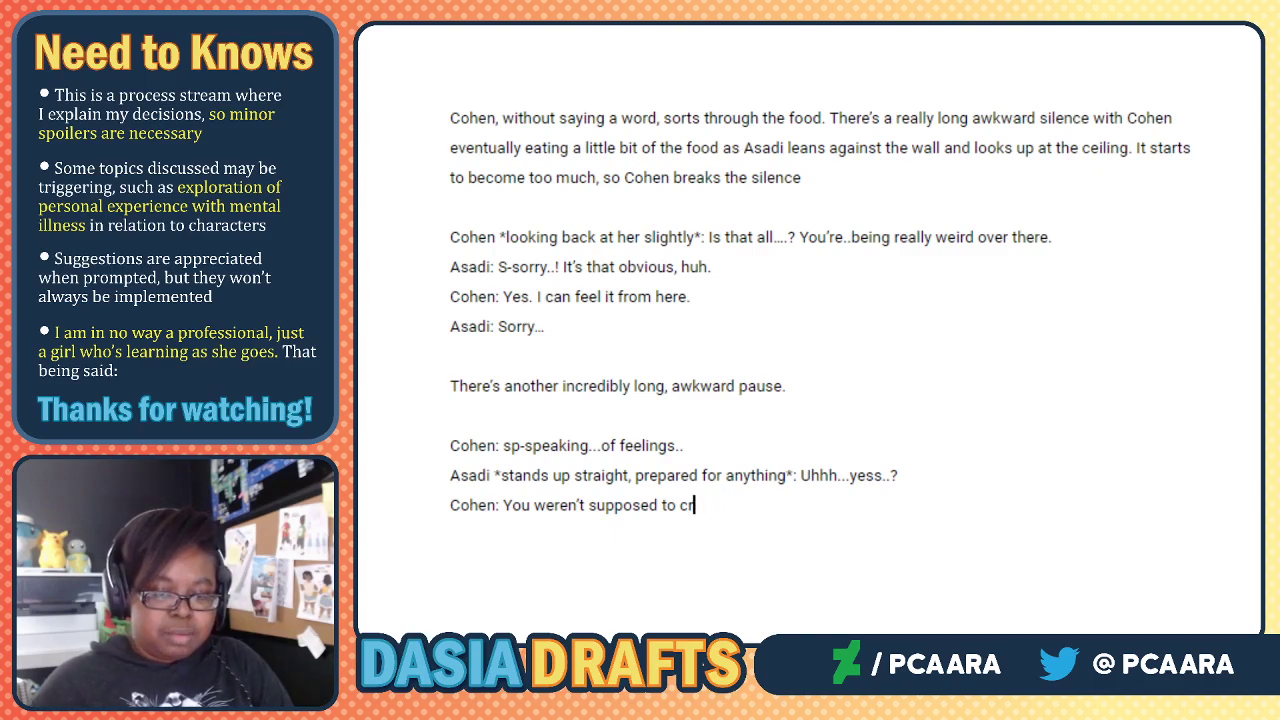
{"action": "type", "text": "get upse the"}
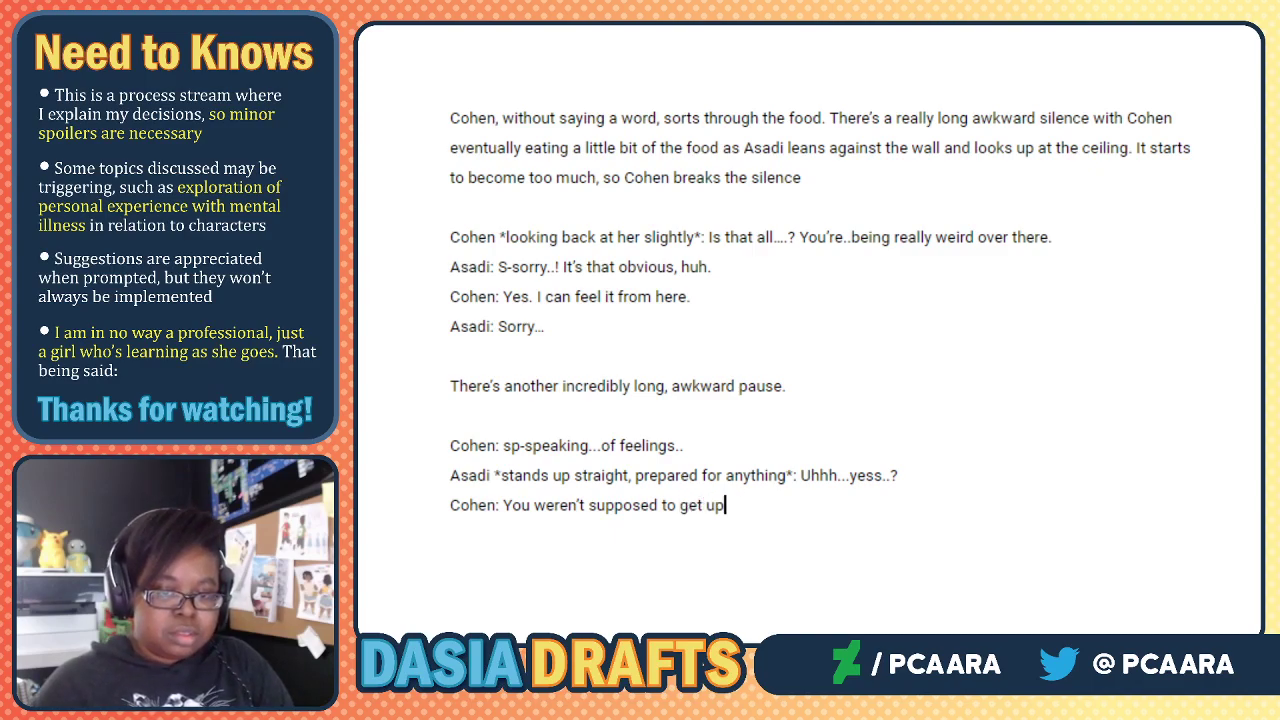
{"action": "key", "text": "BackSpace"}
{"action": "key", "text": "BackSpace"}
{"action": "key", "text": "BackSpace"}
{"action": "key", "text": "BackSpace"}
{"action": "type", "text": "t then."}
On a new line below Cohen's, add Asadi's cut-off reply "Asadi: Uhh...come agai--".
{"action": "key", "text": "Return"}
{"action": "type", "text": "Asadi"}
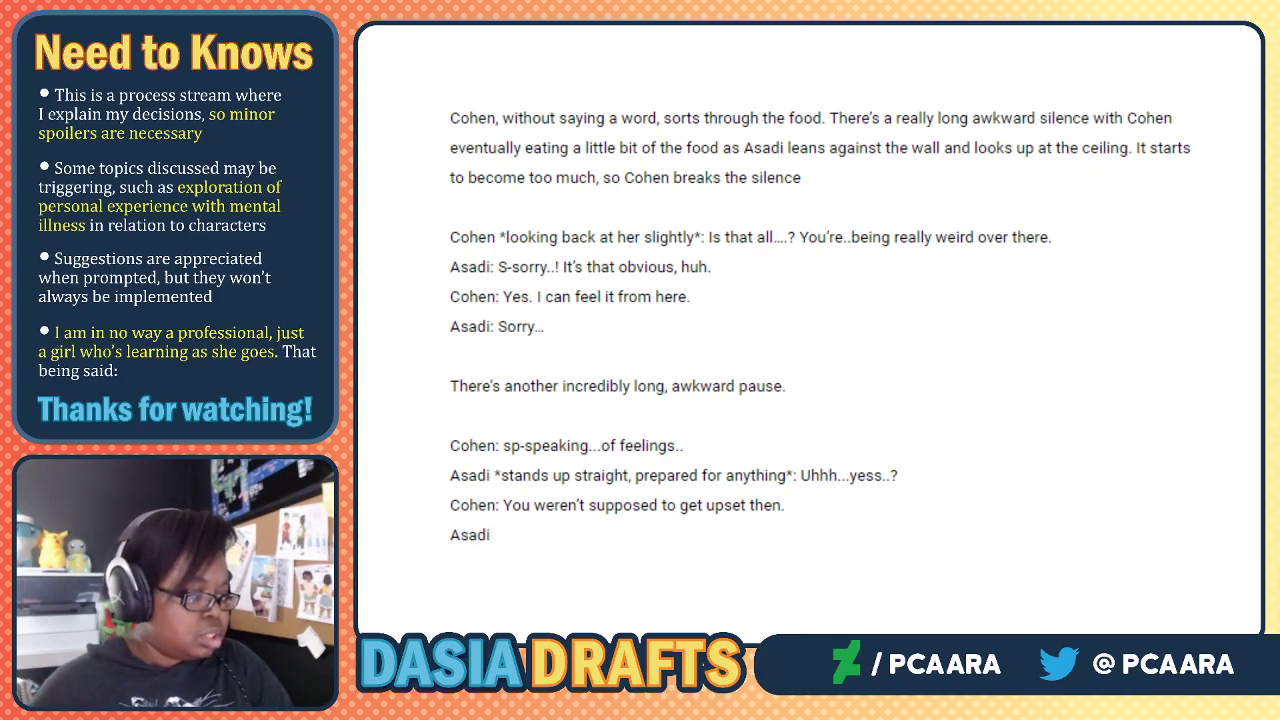
{"action": "type", "text": ": Uhh"}
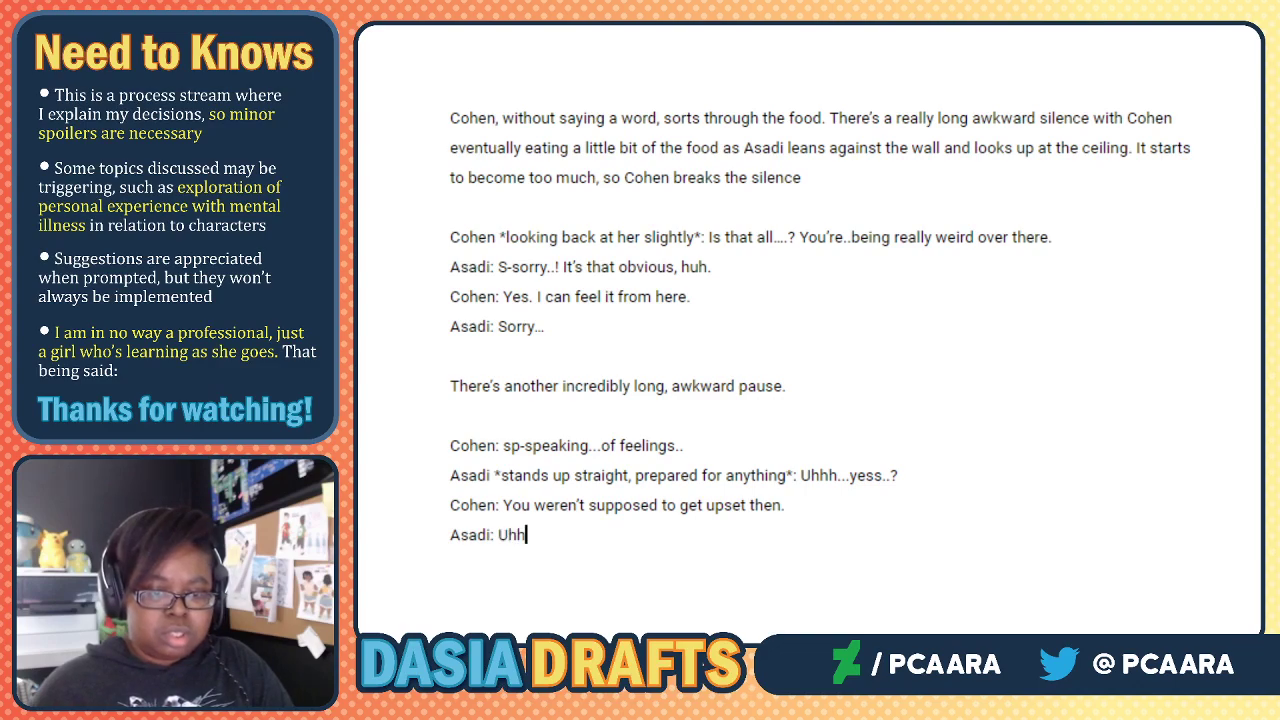
{"action": "type", "text": "...come again"}
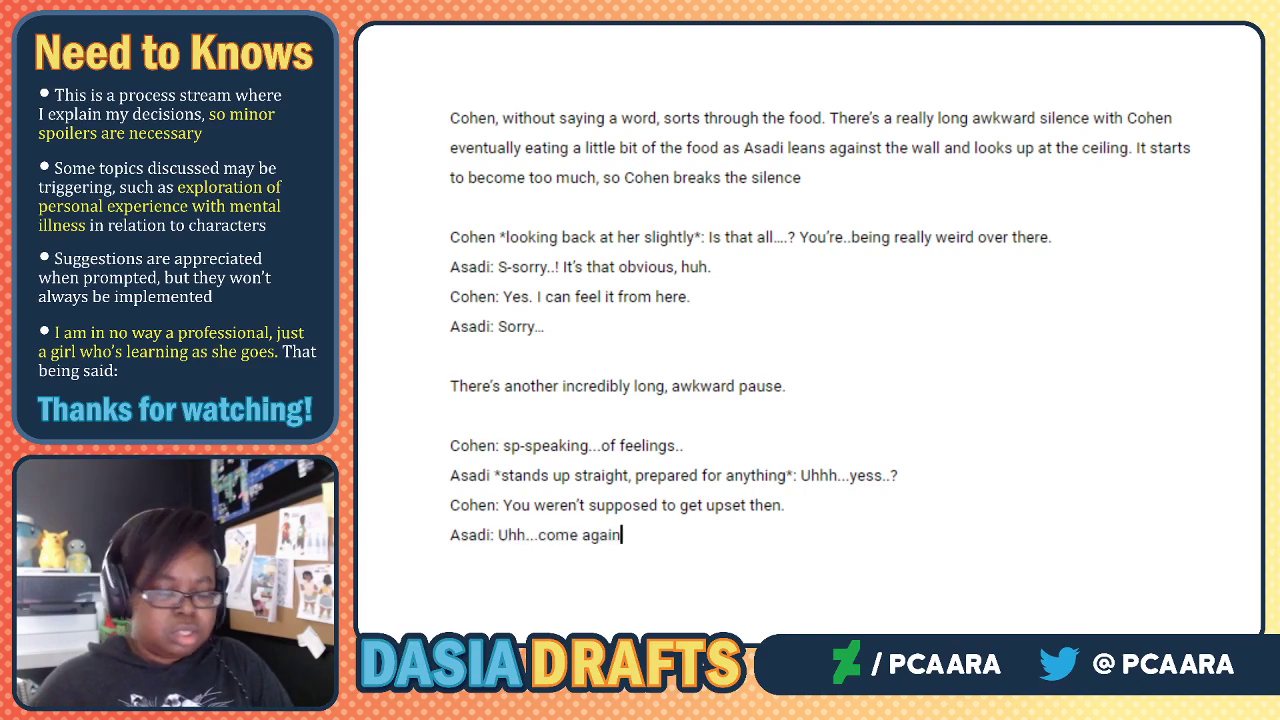
{"action": "key", "text": "BackSpace"}
{"action": "key", "text": "BackSpace"}
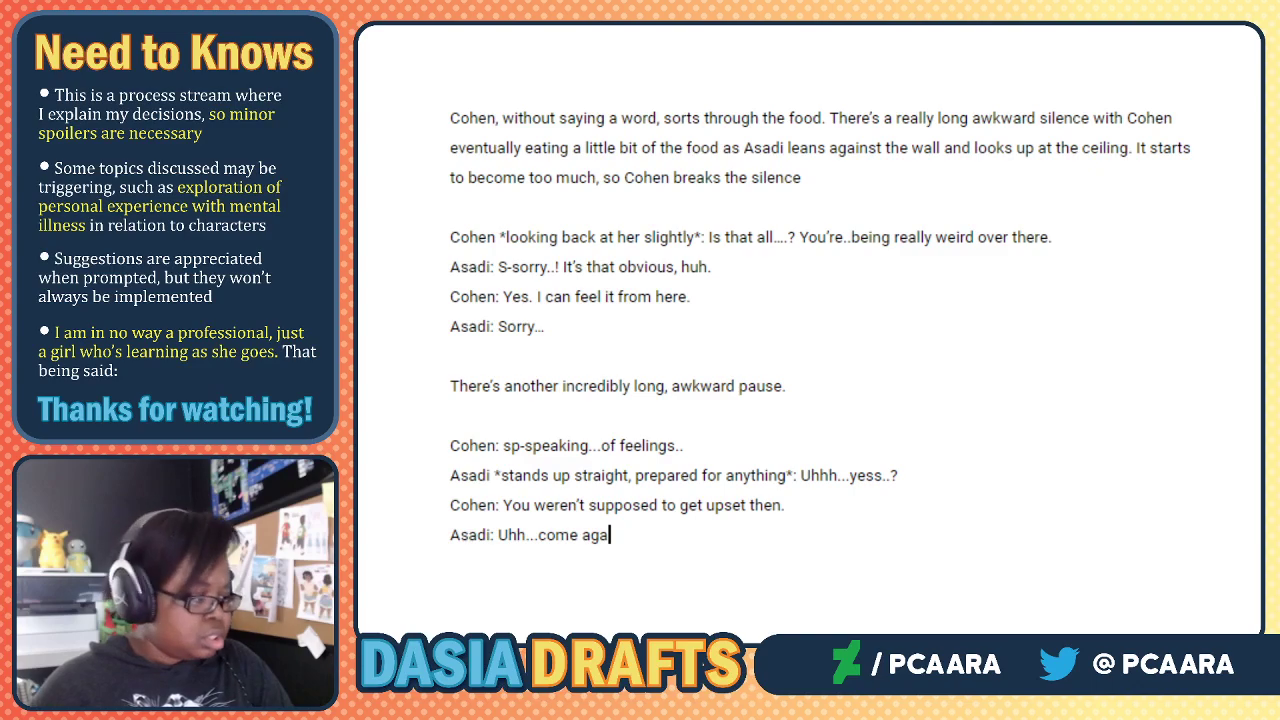
{"action": "type", "text": "i--"}
Start Cohen's next line with "Cohen *internally beating himself up*: No. No I. What I meant..what I mean".
{"action": "key", "text": "Return"}
{"action": "type", "text": "Cohen "}
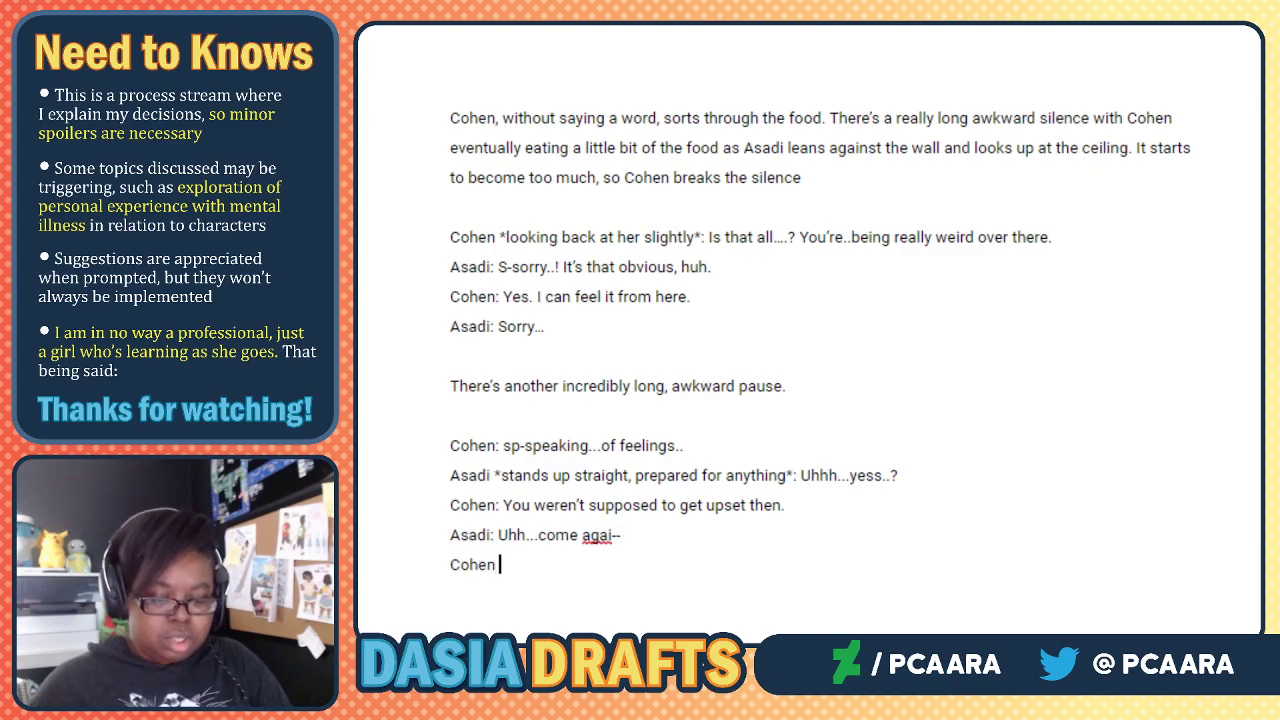
{"action": "type", "text": "*internally "}
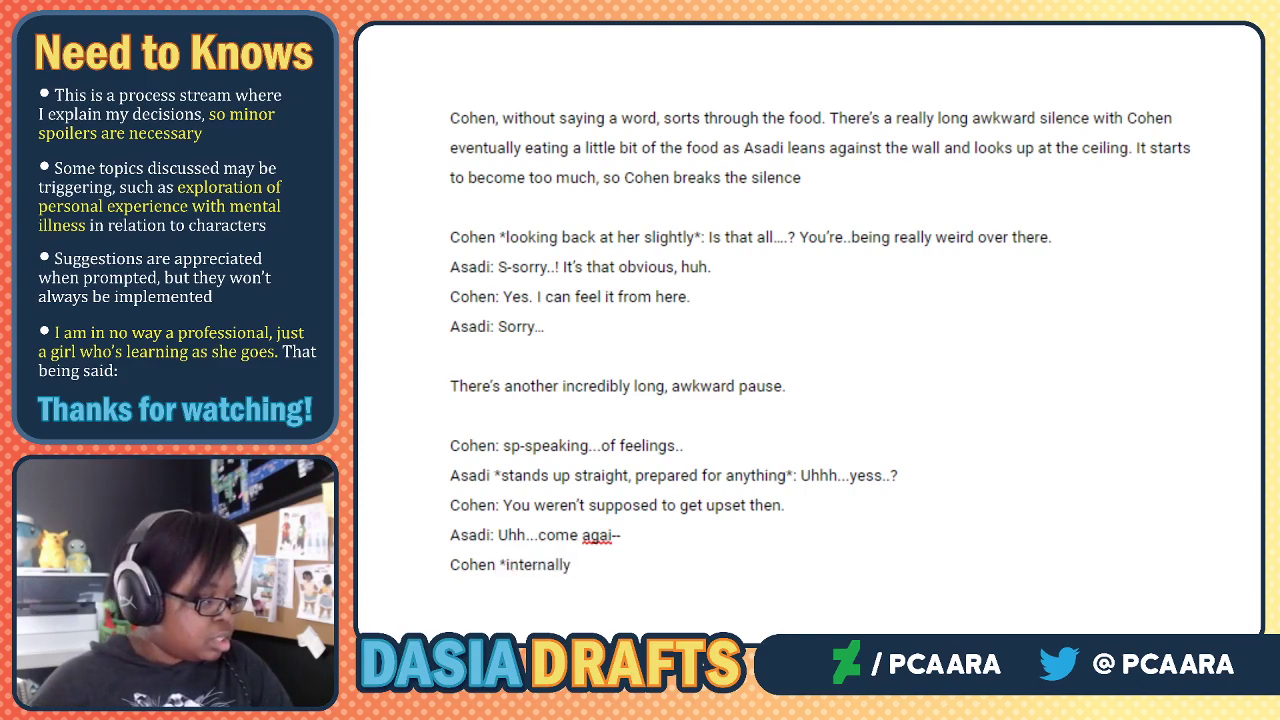
{"action": "type", "text": "beating "}
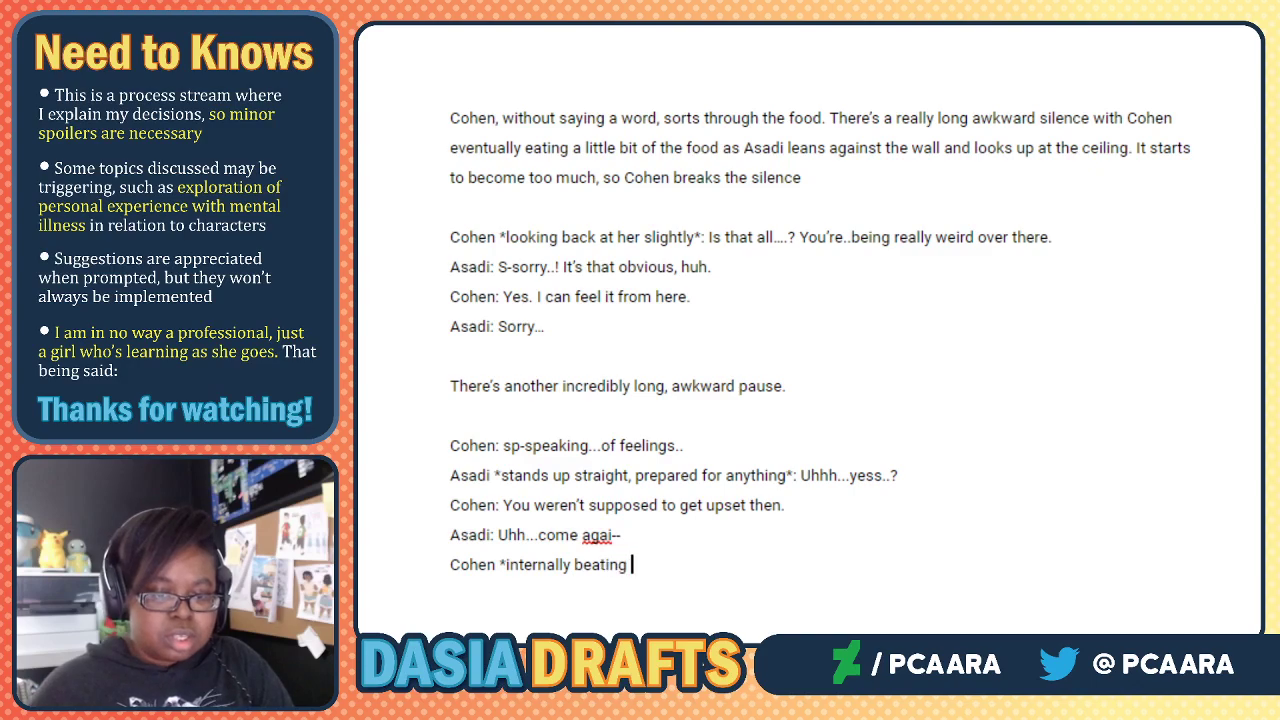
{"action": "type", "text": "hims"}
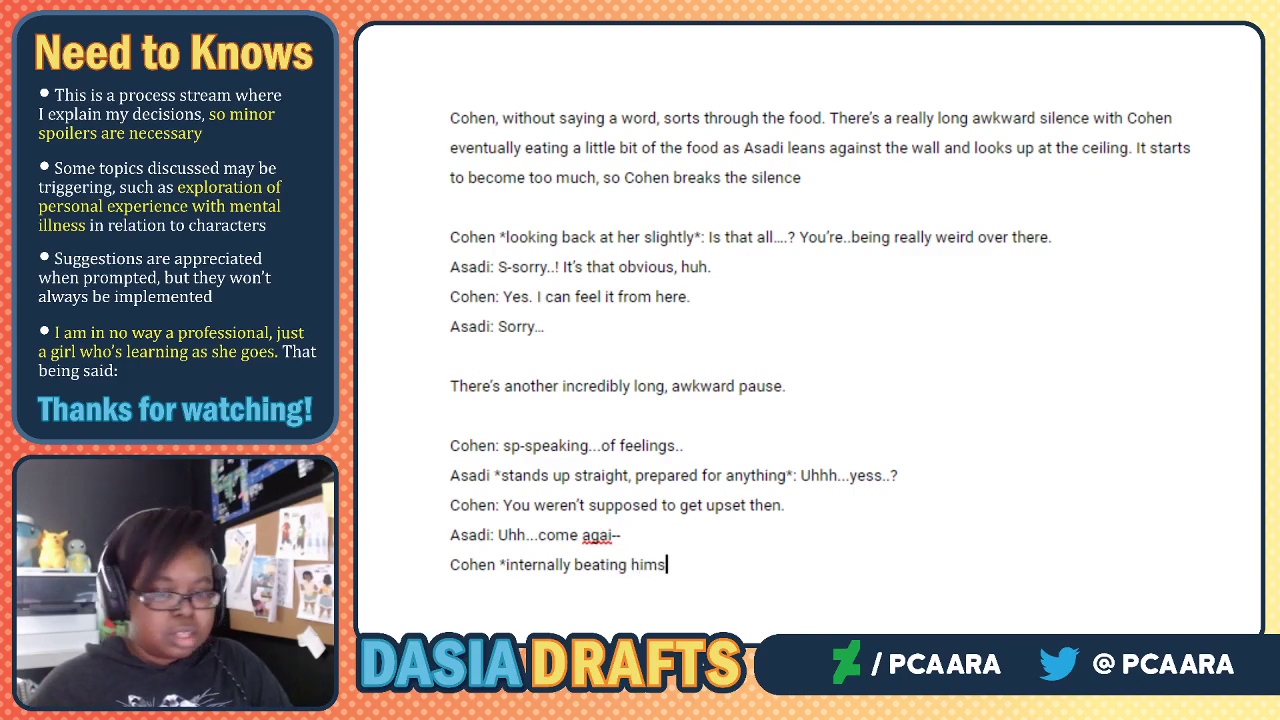
{"action": "type", "text": "elf up*: No. No"}
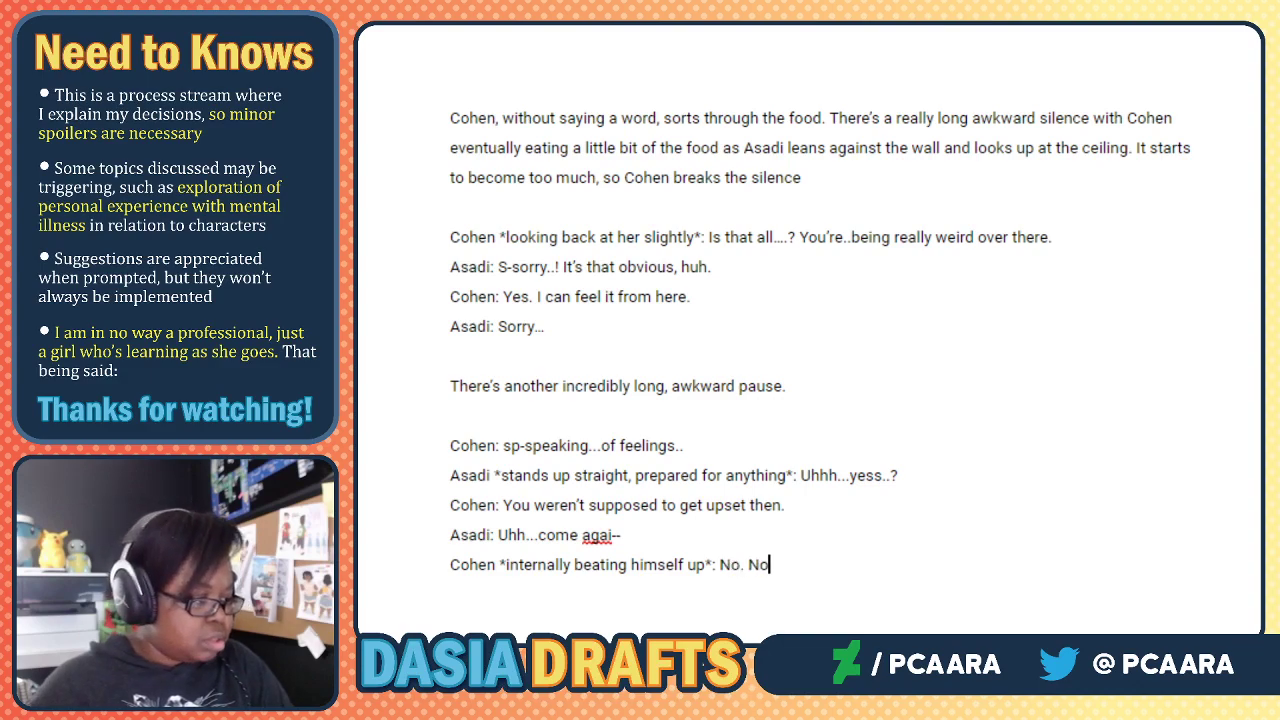
{"action": "type", "text": " I. What I "}
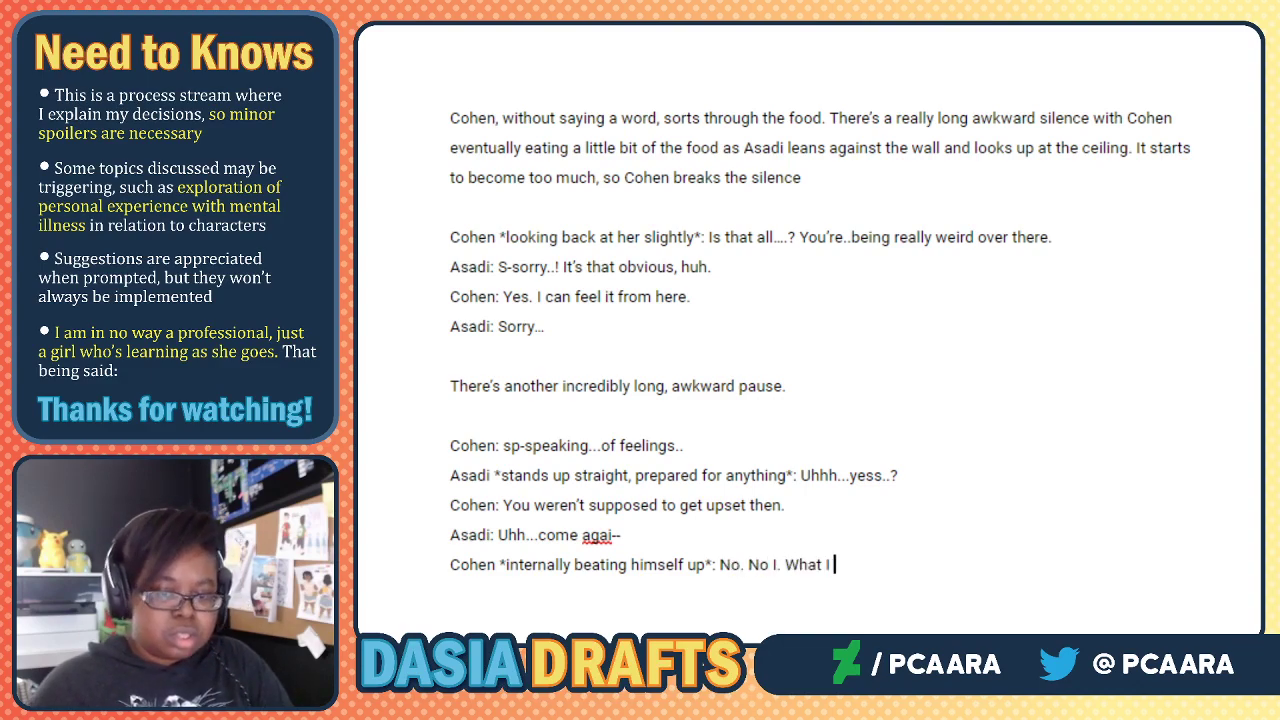
{"action": "type", "text": "meant "}
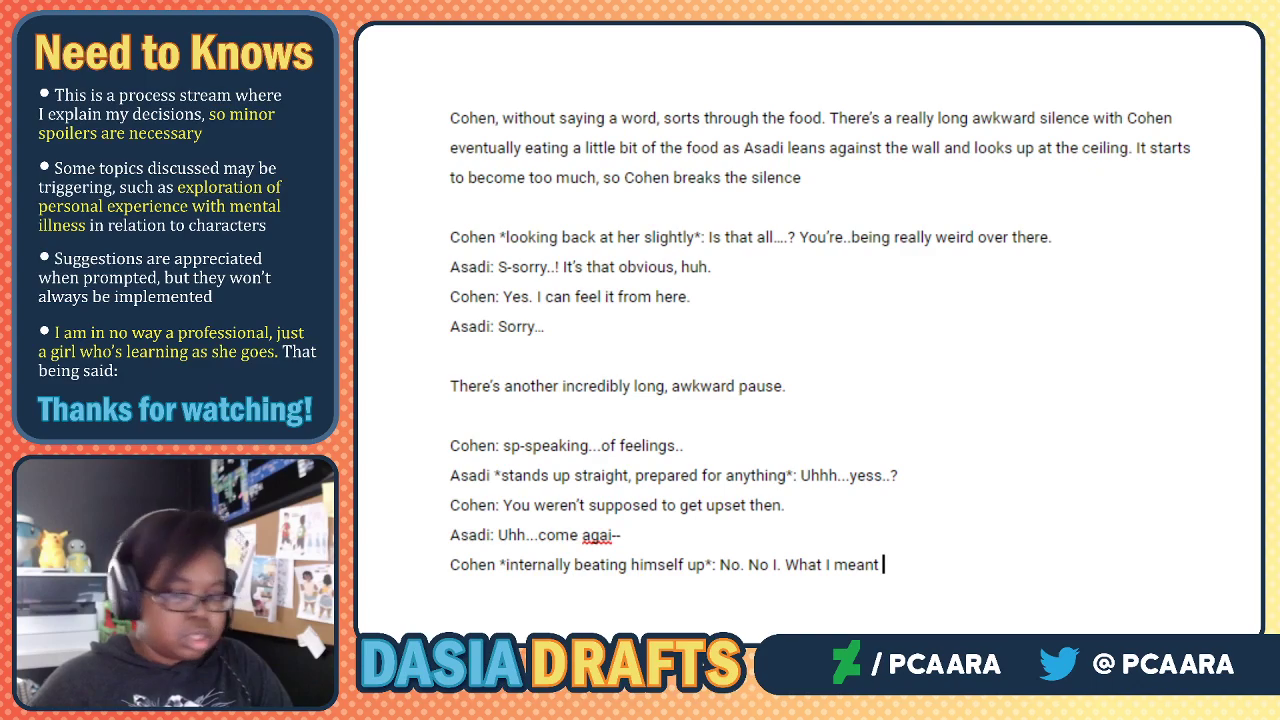
{"action": "type", "text": "..what I mean"}
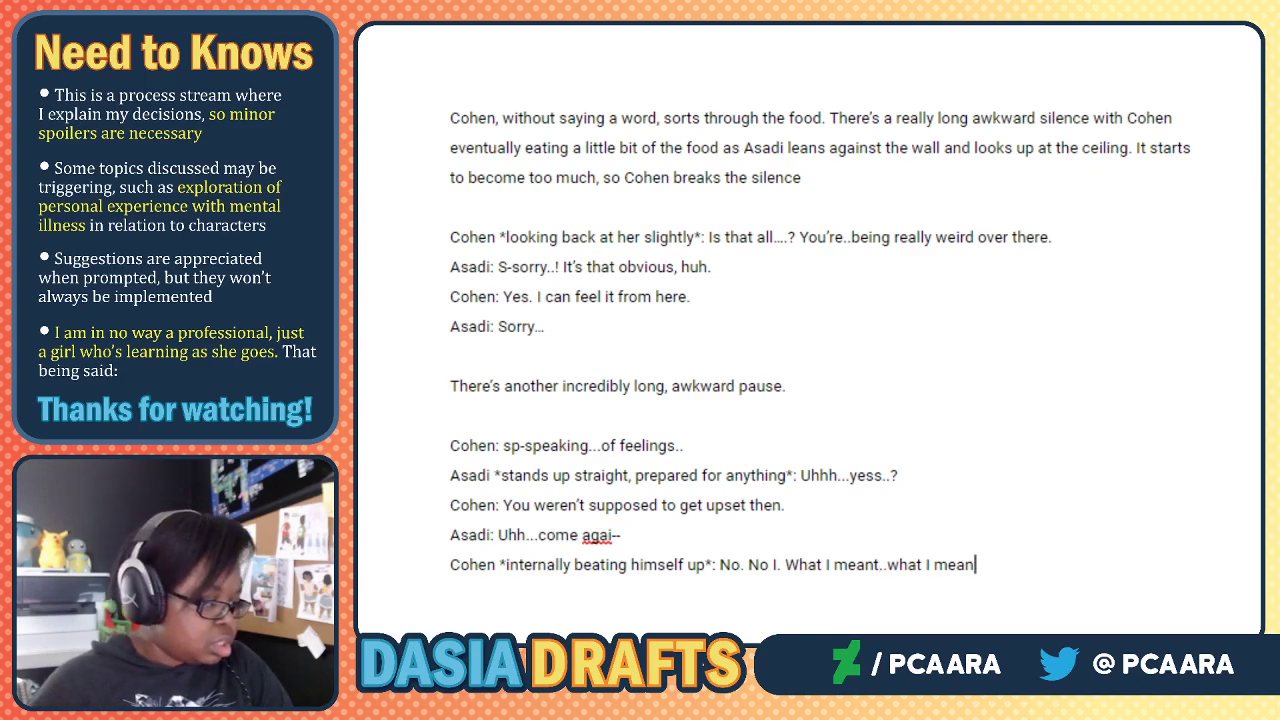
Finish Cohen's line after "what I mean" with ". Is that...I never meant to make you upset. Back then.".
{"action": "type", "text": ". Is that...I neve"}
{"action": "type", "text": "r made"}
{"action": "key", "text": "BackSpace"}
{"action": "key", "text": "BackSpace"}
{"action": "key", "text": "BackSpace"}
{"action": "type", "text": "ant to make you upset. Back then."}
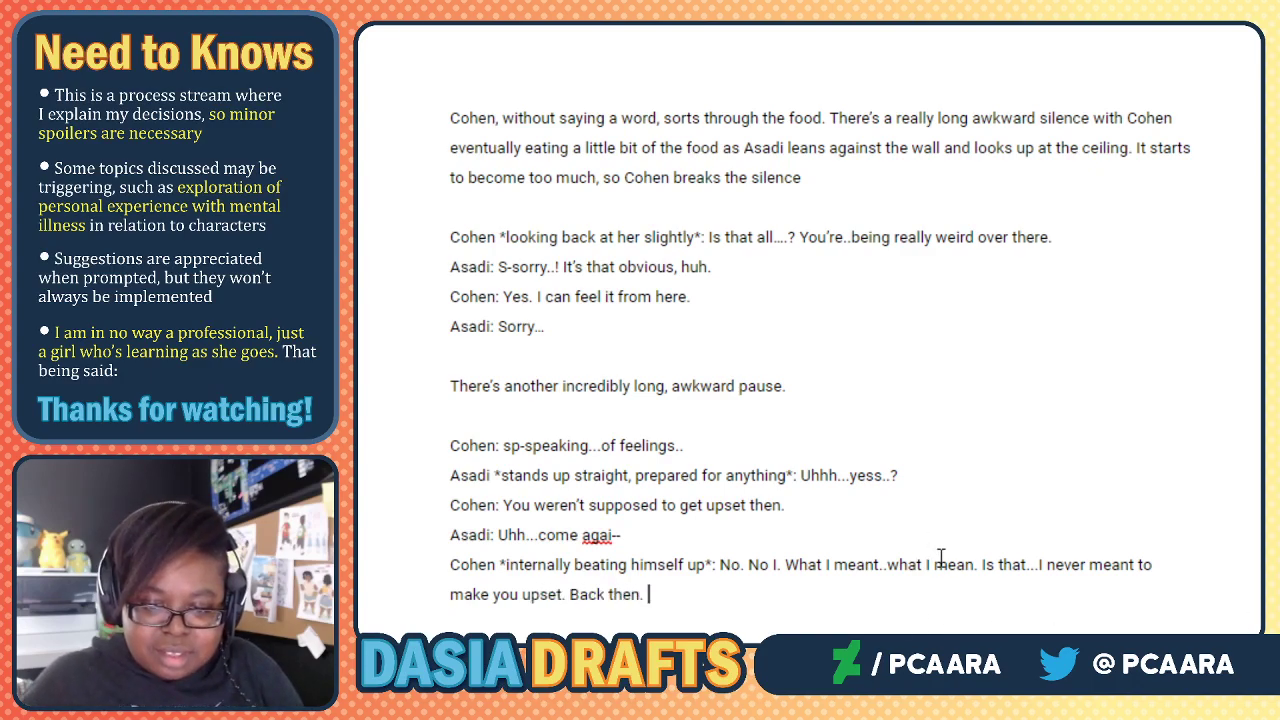
Make the word "mean" in Cohen's last line bold and return to the end of the dialogue.
{"action": "left_click_drag", "start_coordinate": [935, 565], "coordinate": [975, 567]}
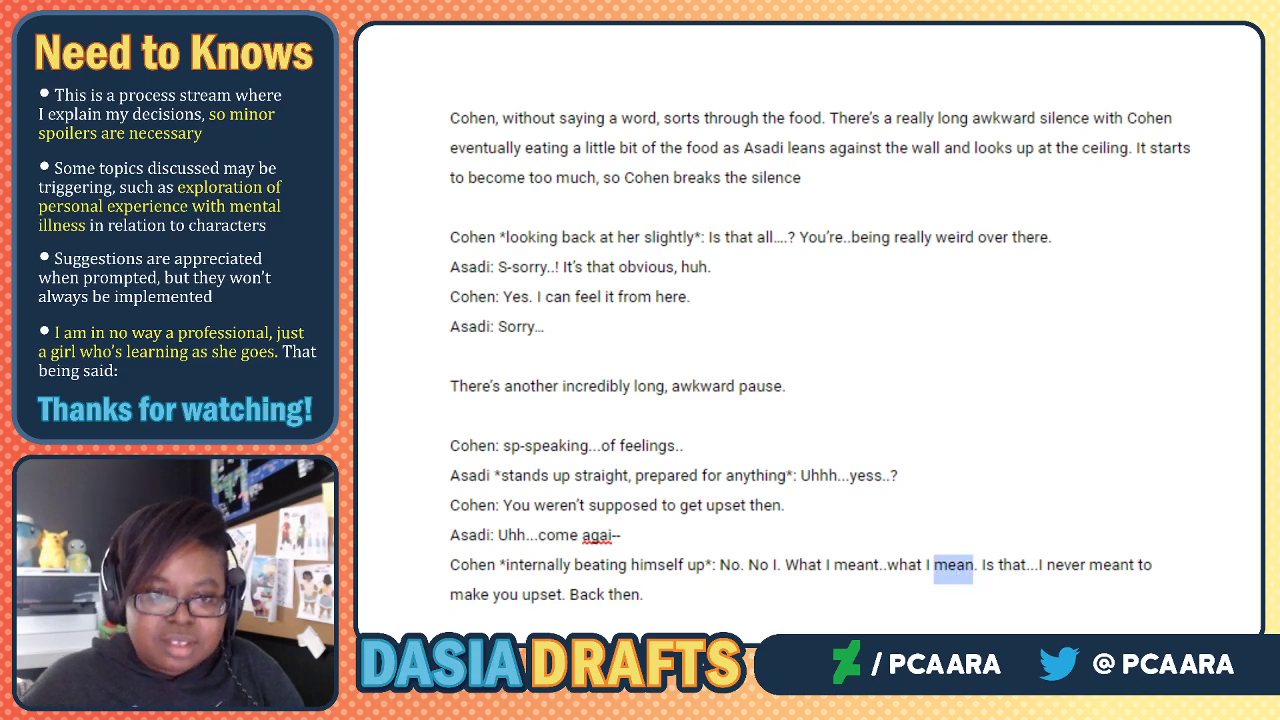
{"action": "key", "text": "ctrl+b"}
{"action": "left_click", "coordinate": [697, 615]}
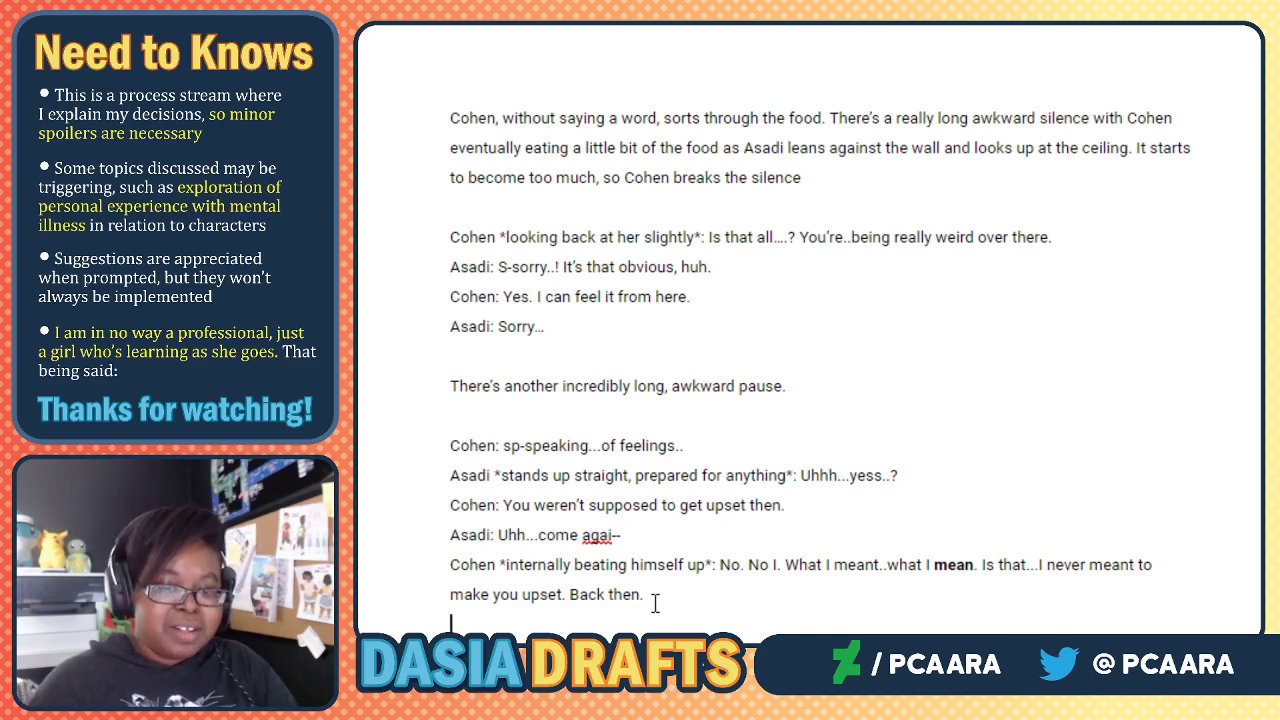
Below Cohen's line, add Asadi's question "Asadi: Wait..back then - you mean on Dewford?".
{"action": "scroll", "coordinate": [655, 602], "scroll_direction": "down", "scroll_amount": 5}
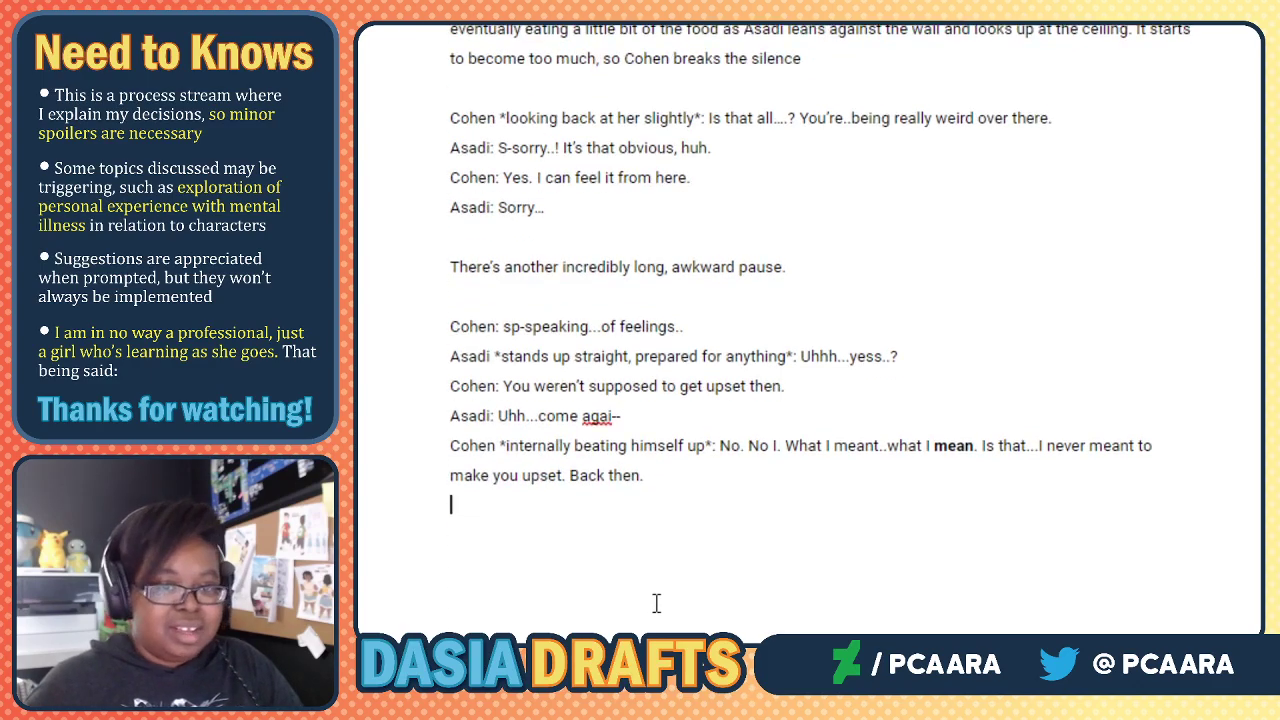
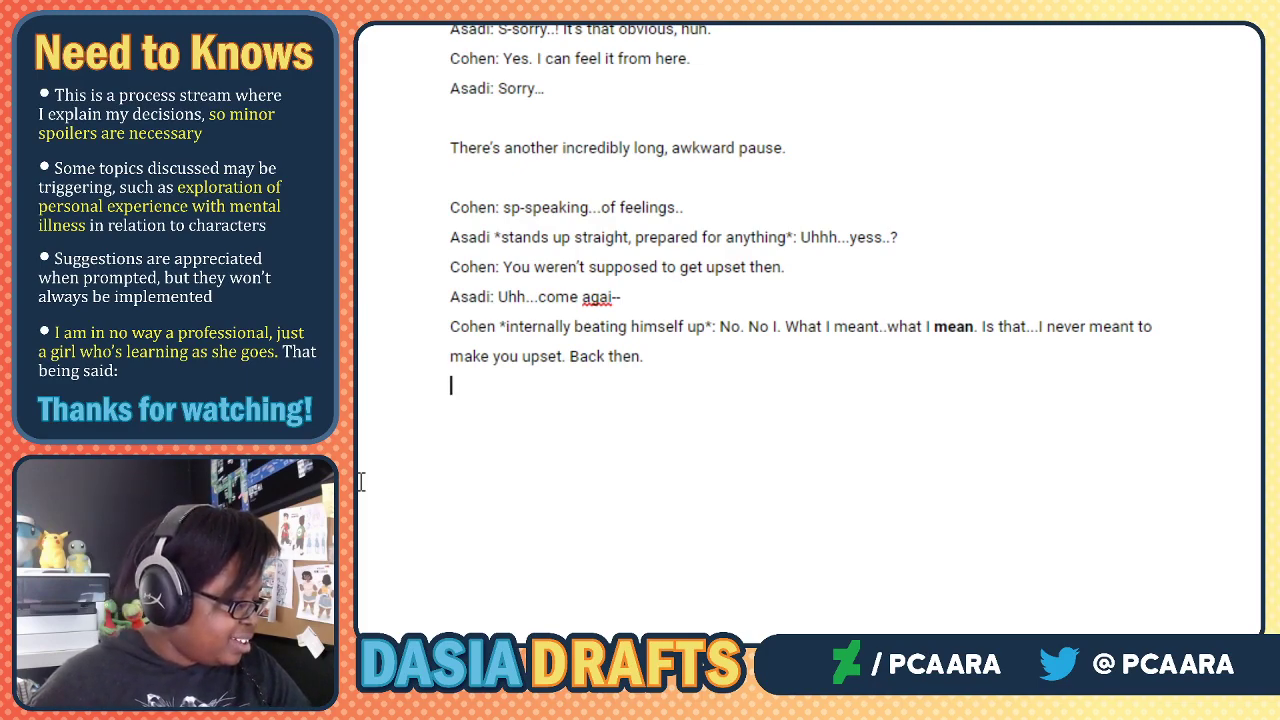
{"action": "type", "text": "Asadi"}
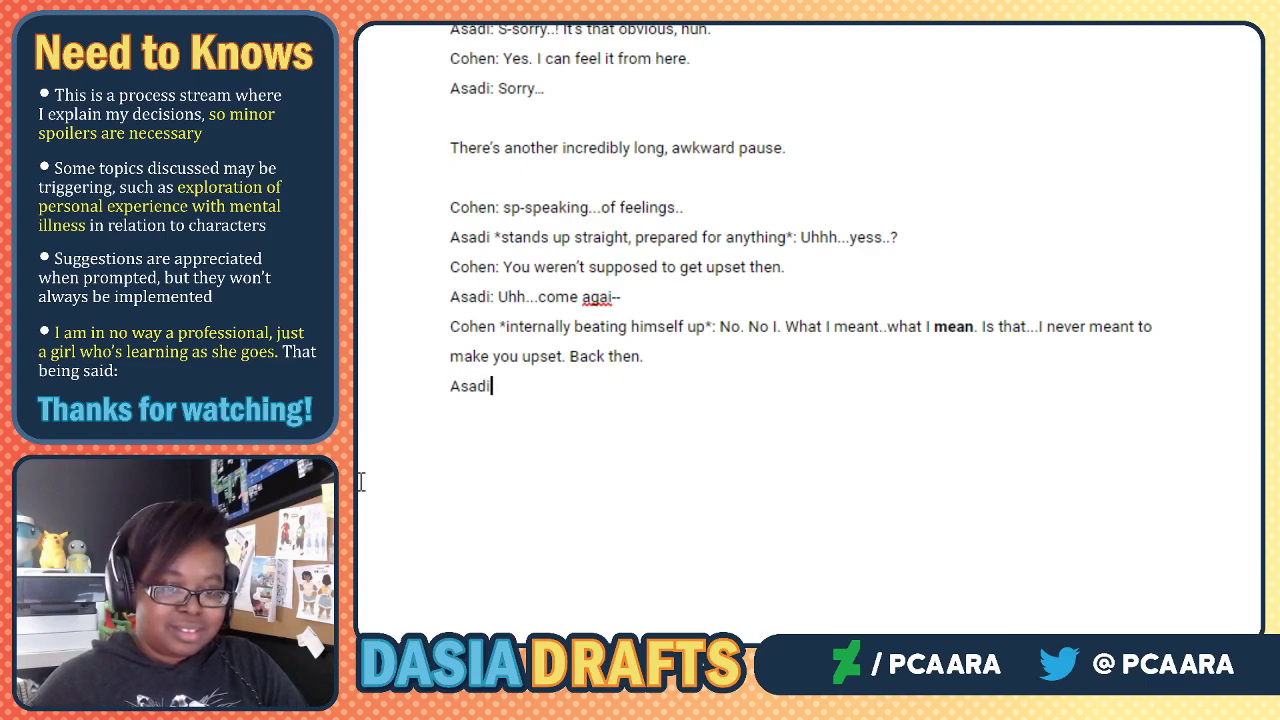
{"action": "type", "text": ": Wait.."}
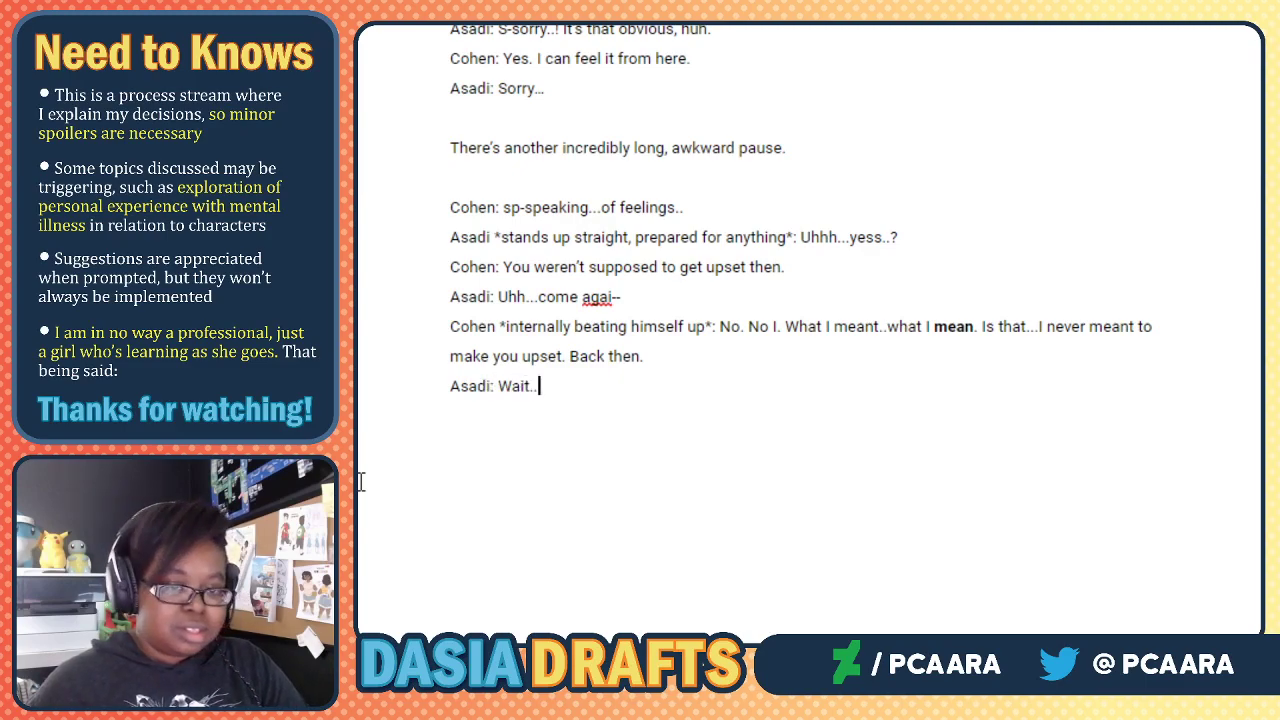
{"action": "type", "text": "back then"}
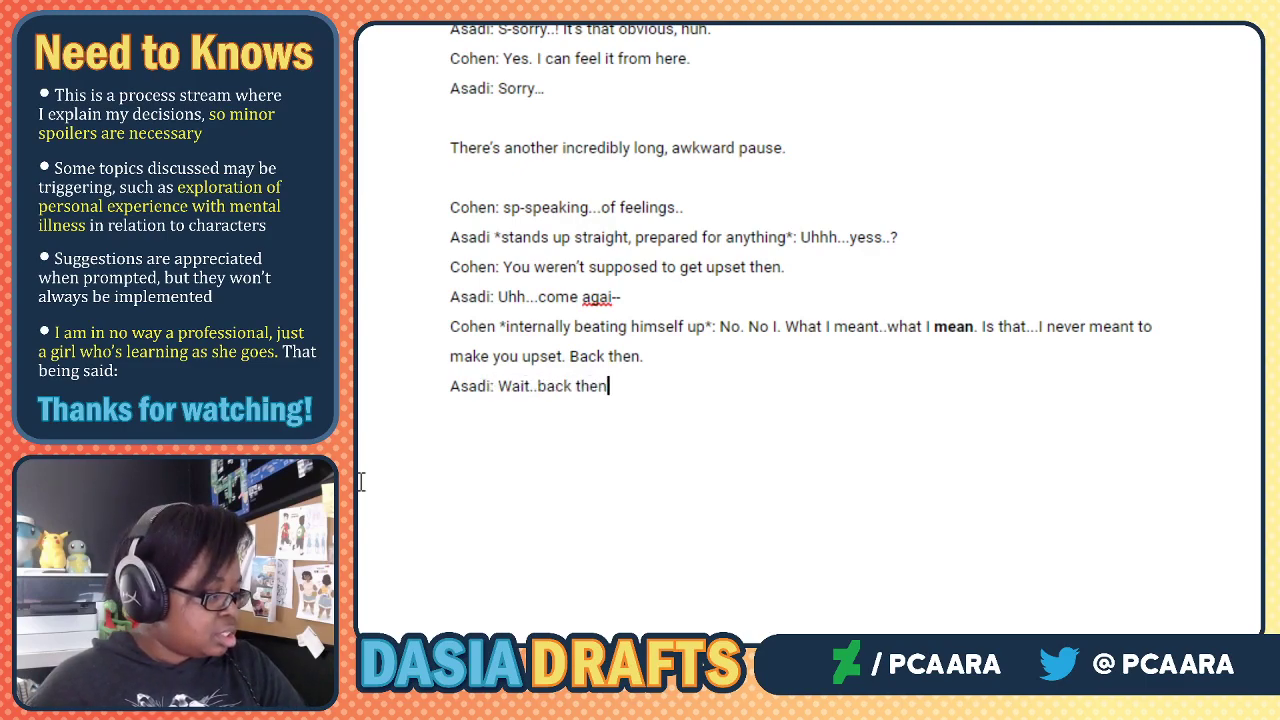
{"action": "type", "text": " - you"}
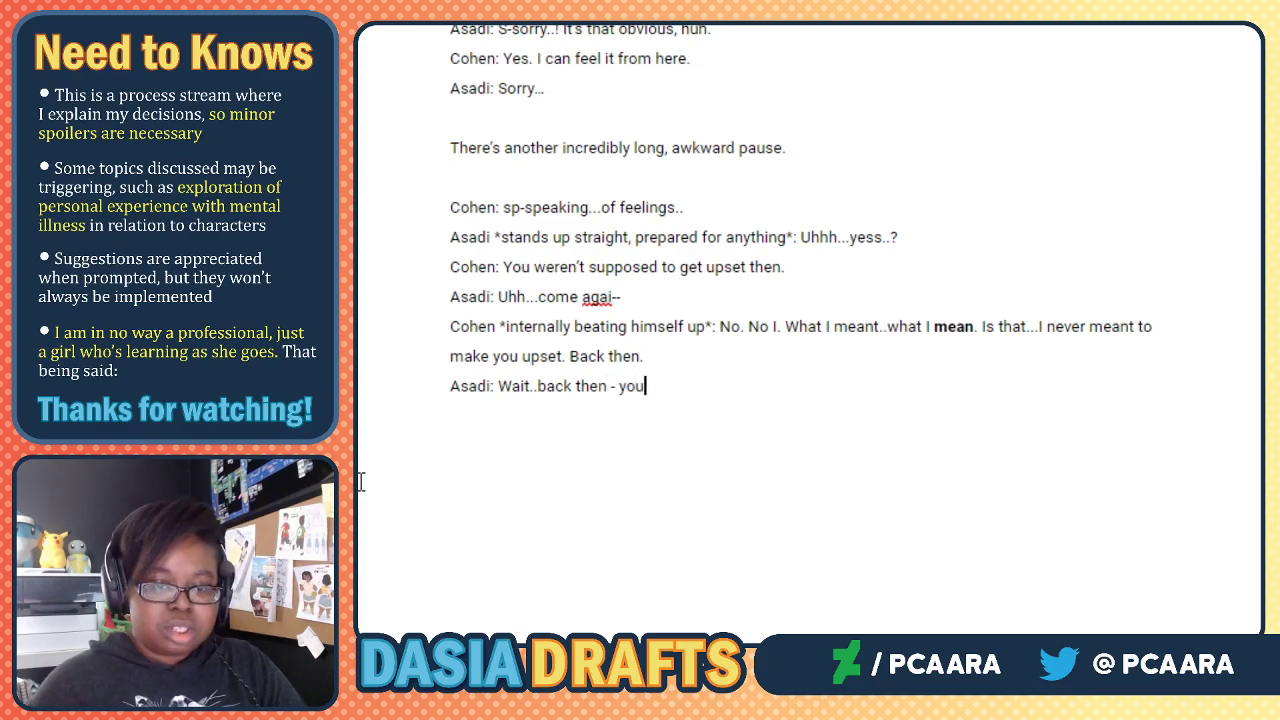
{"action": "type", "text": " mean on Dewford?"}
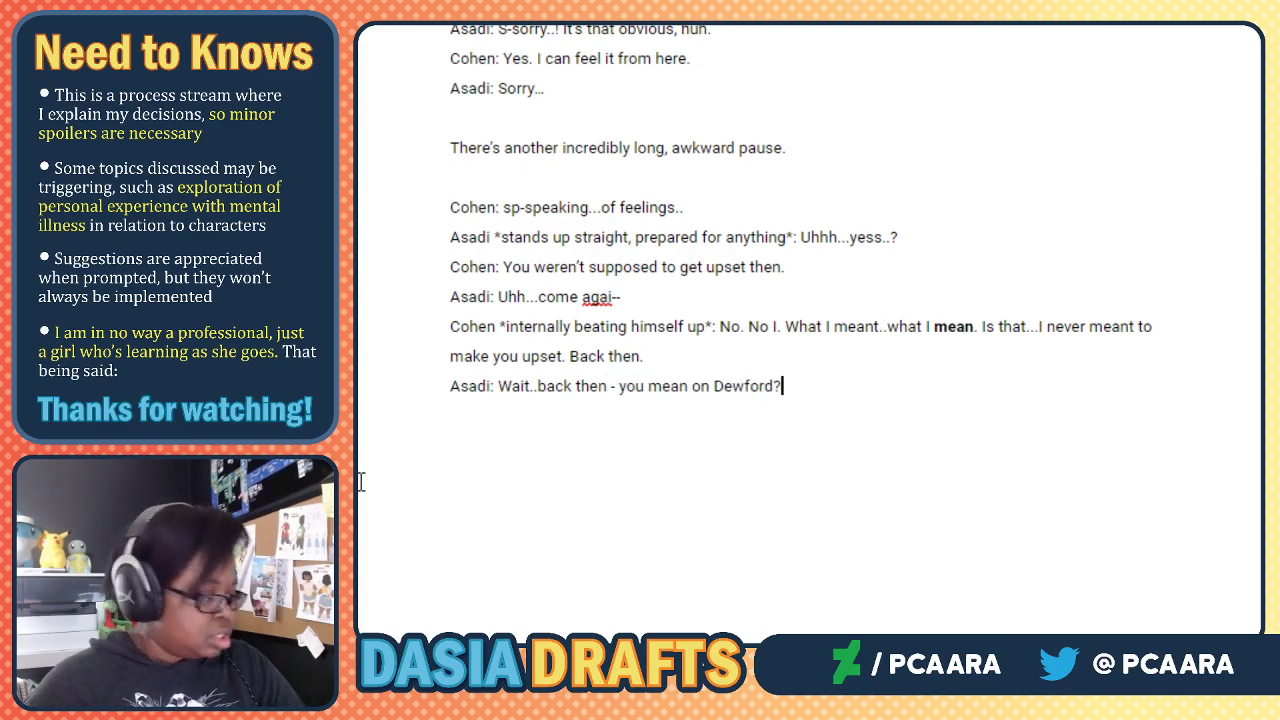
Add Cohen's reply on a new line: "Cohen: Uh. Yeah. When else-- er, shit *covers mouth* That came out wrong, sorry".
{"action": "key", "text": "Return"}
{"action": "type", "text": "Cohen: Uh"}
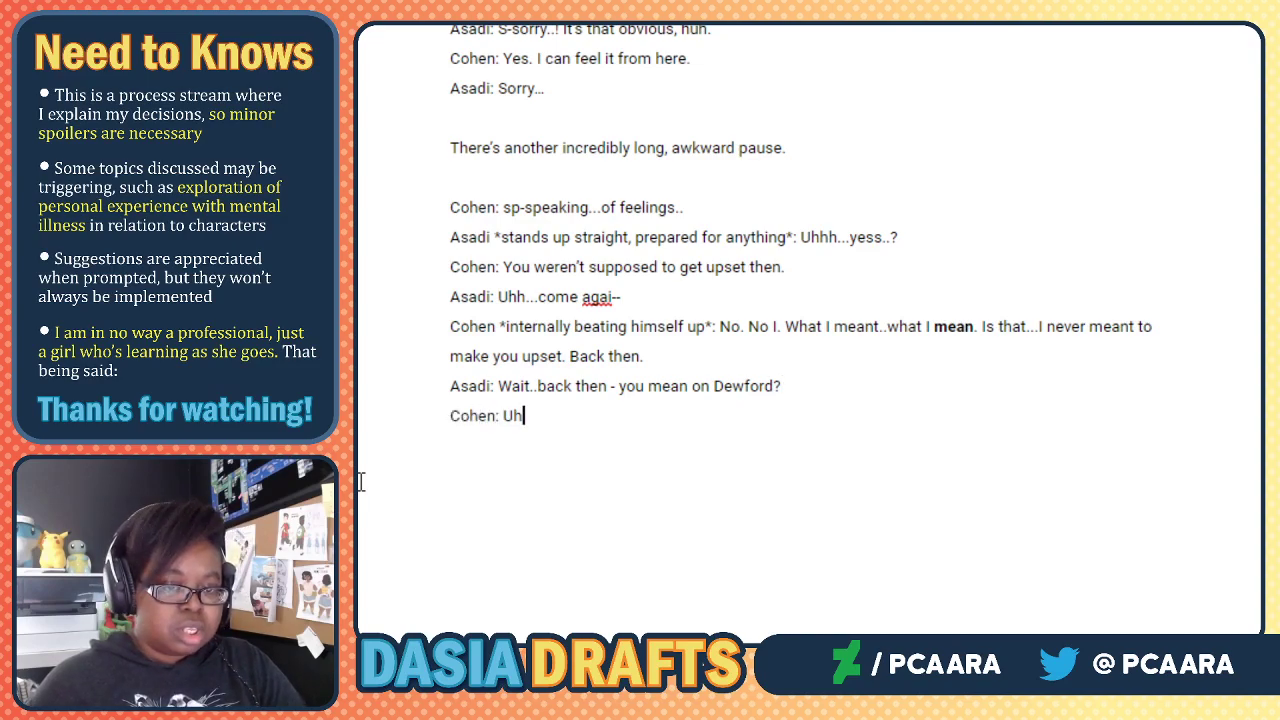
{"action": "type", "text": ". Yeah. W"}
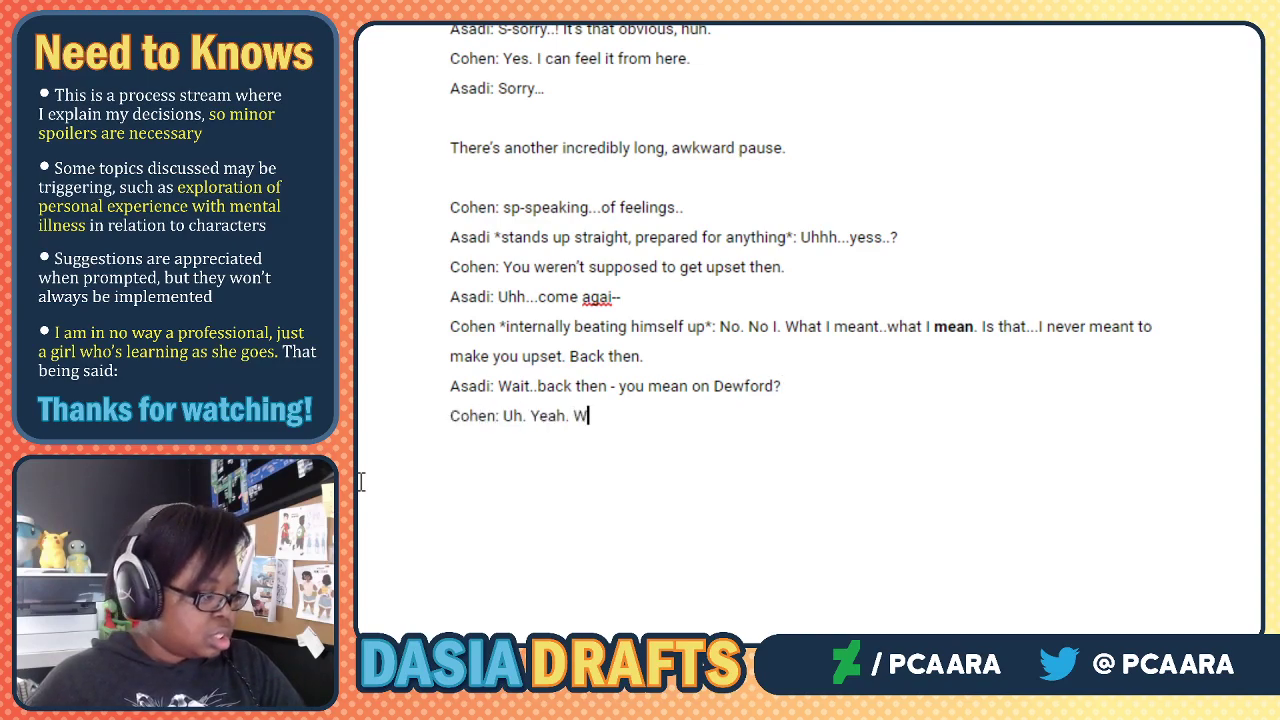
{"action": "type", "text": "hen else-- er, shit "}
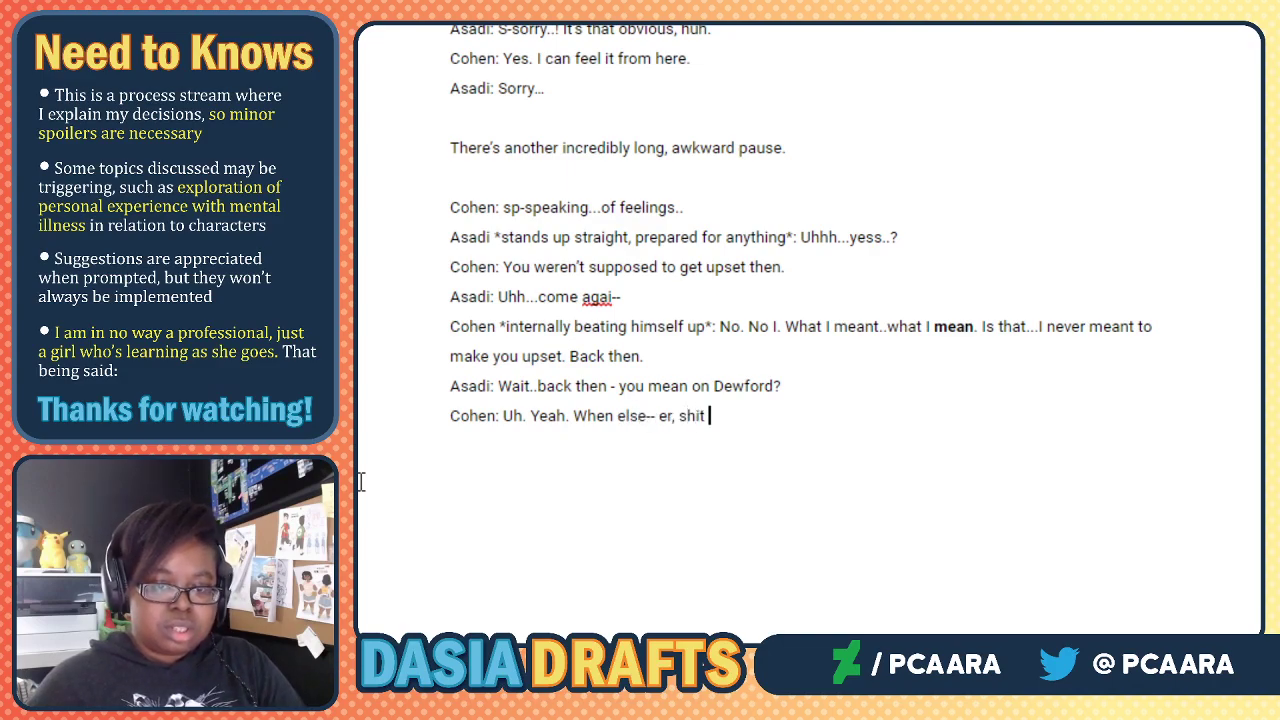
{"action": "type", "text": "*covers"}
{"action": "type", "text": "th"}
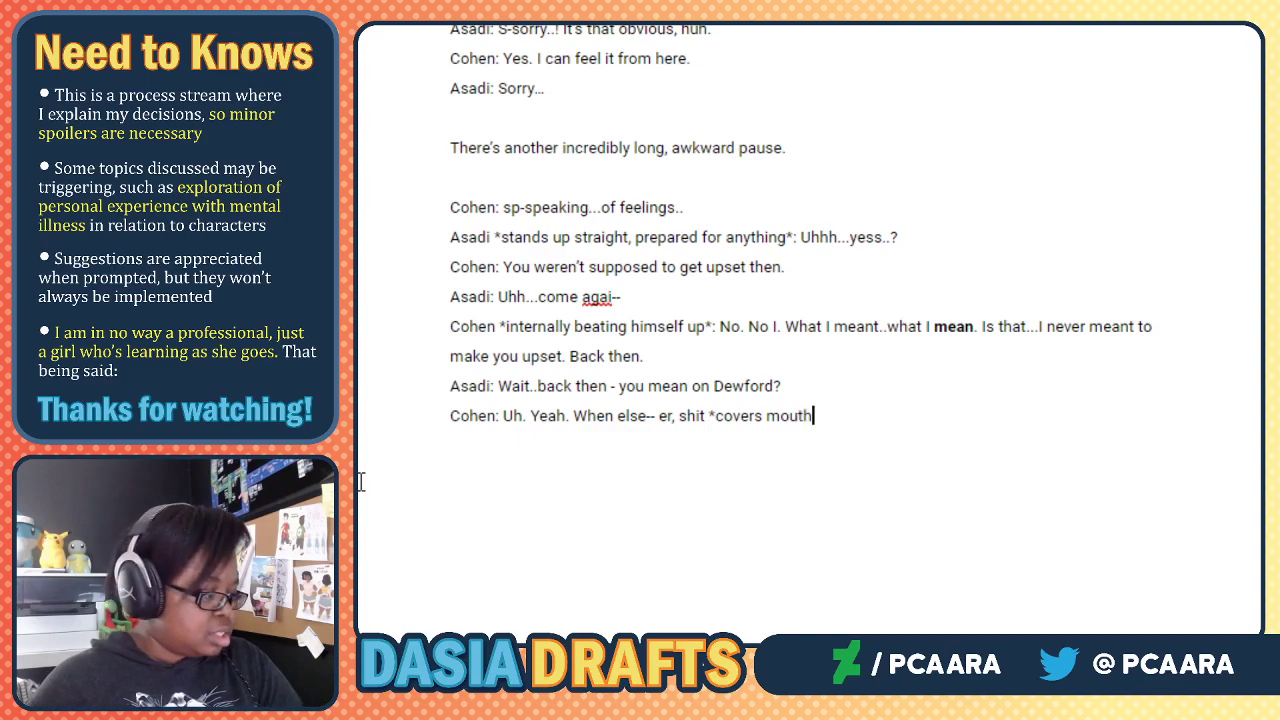
{"action": "type", "text": "* That came out"}
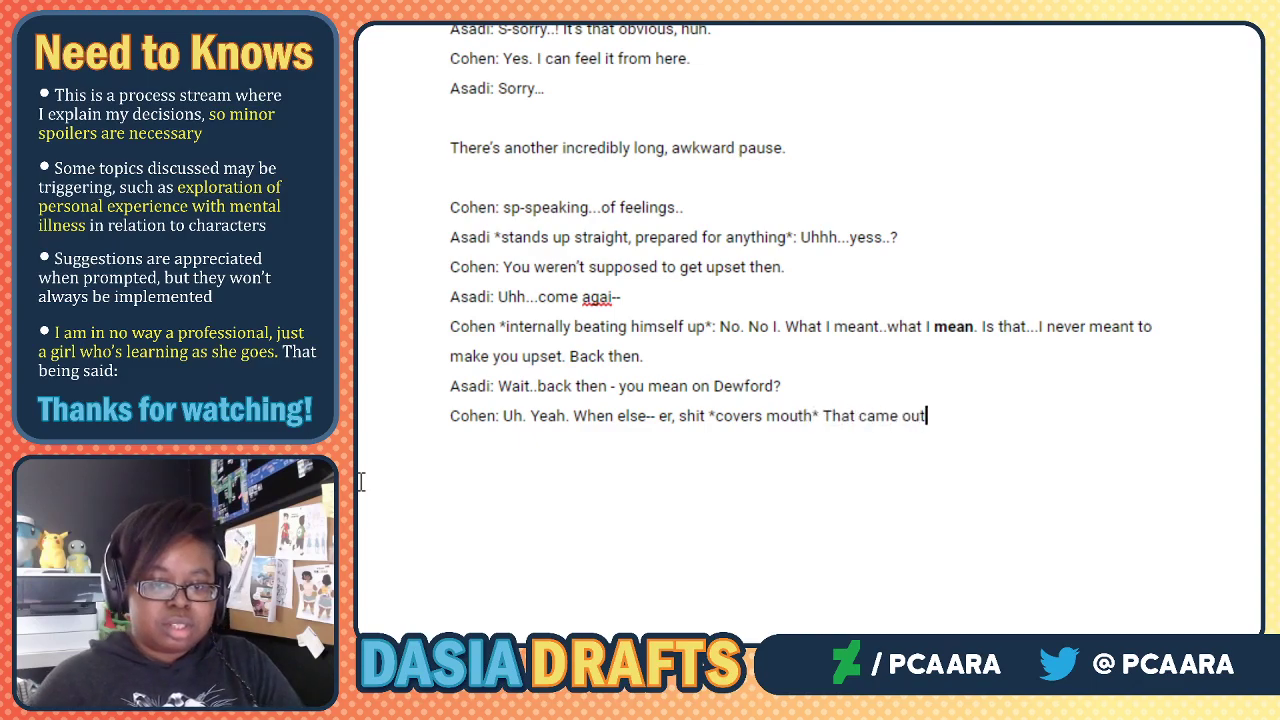
{"action": "type", "text": " wrong, sorry"}
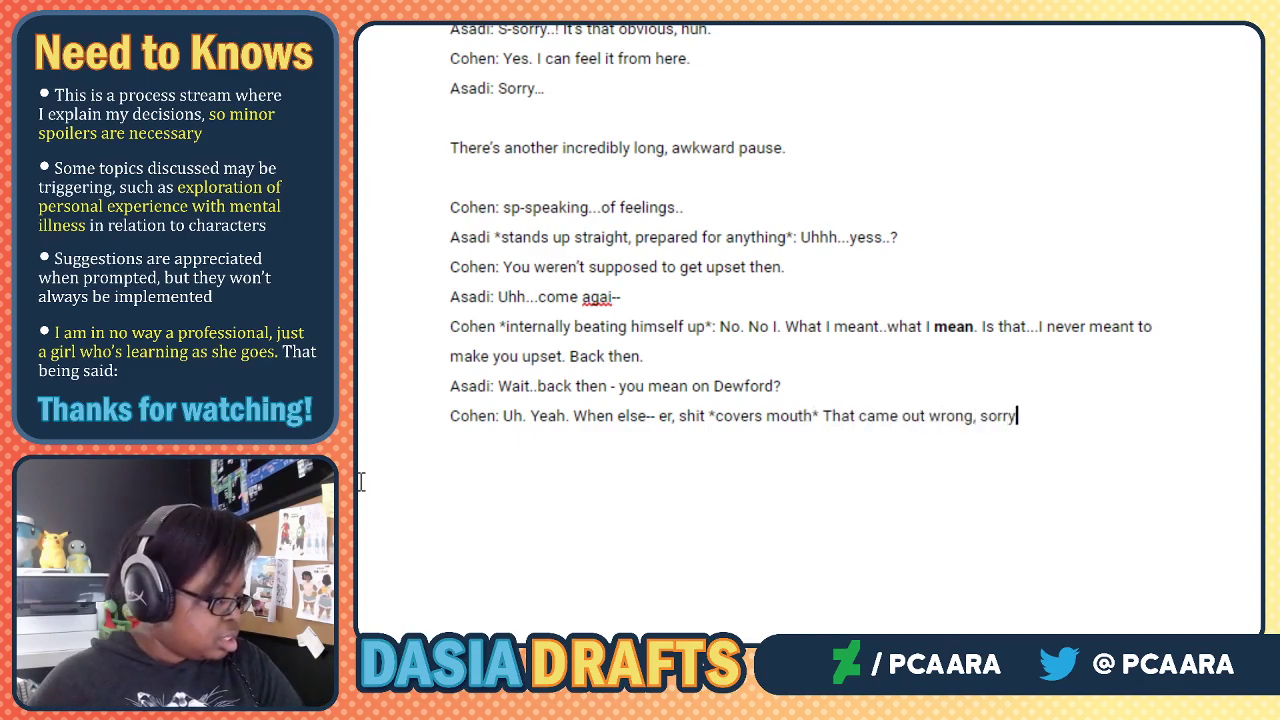
Continue Cohen's reply after "sorry" with ". Listen. The point is that I wasn't trying to hurt your feelings.".
{"action": "type", "text": ". Listen. The point is that "}
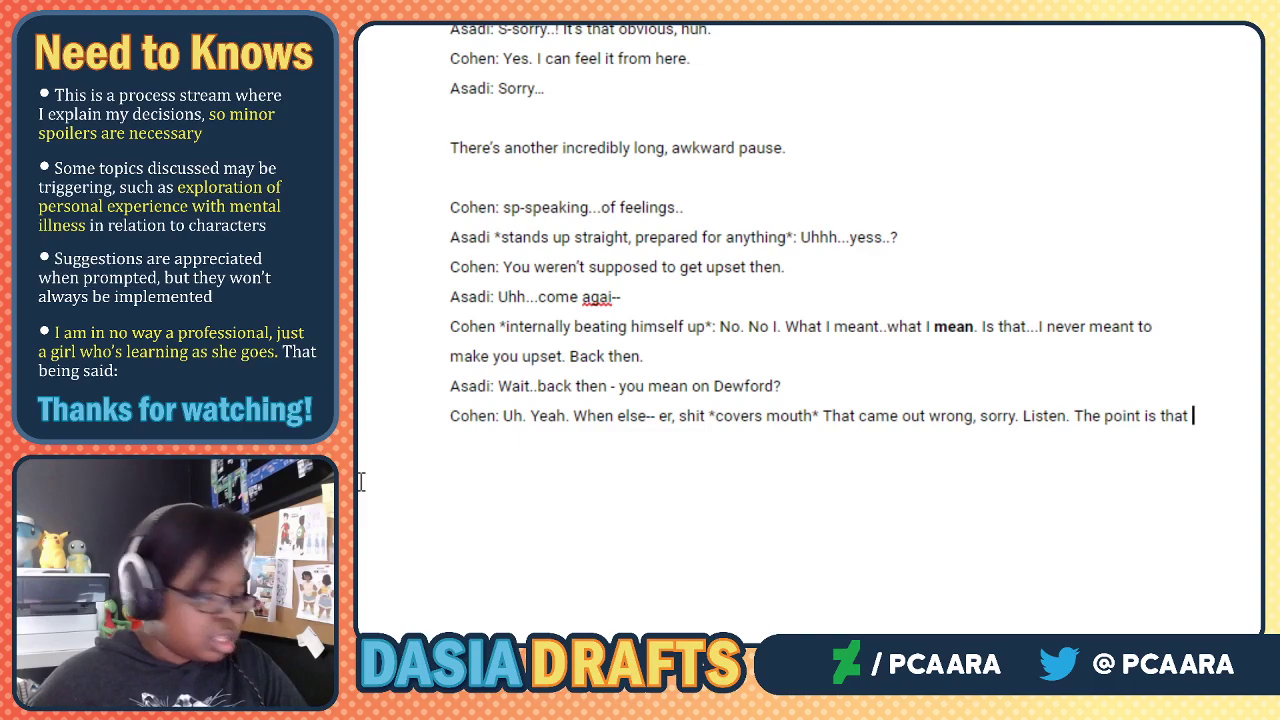
{"action": "type", "text": "I wasn't tryin"}
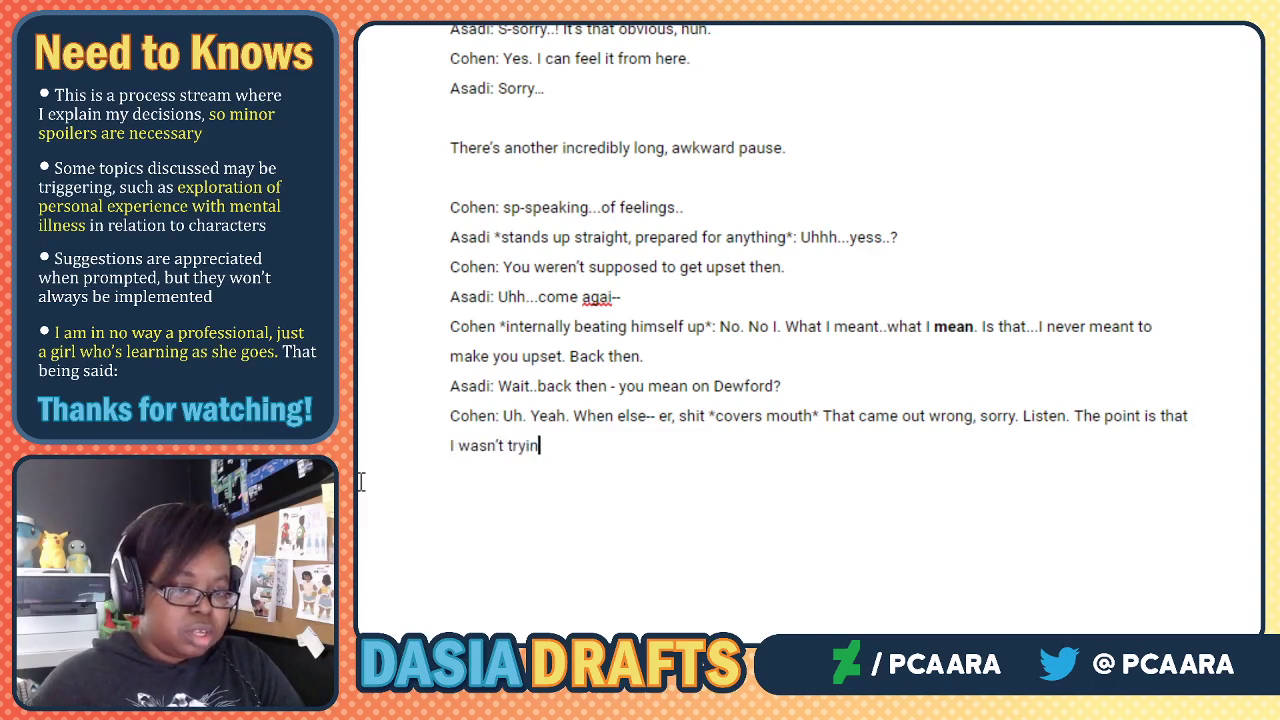
{"action": "type", "text": "g to hurt your f"}
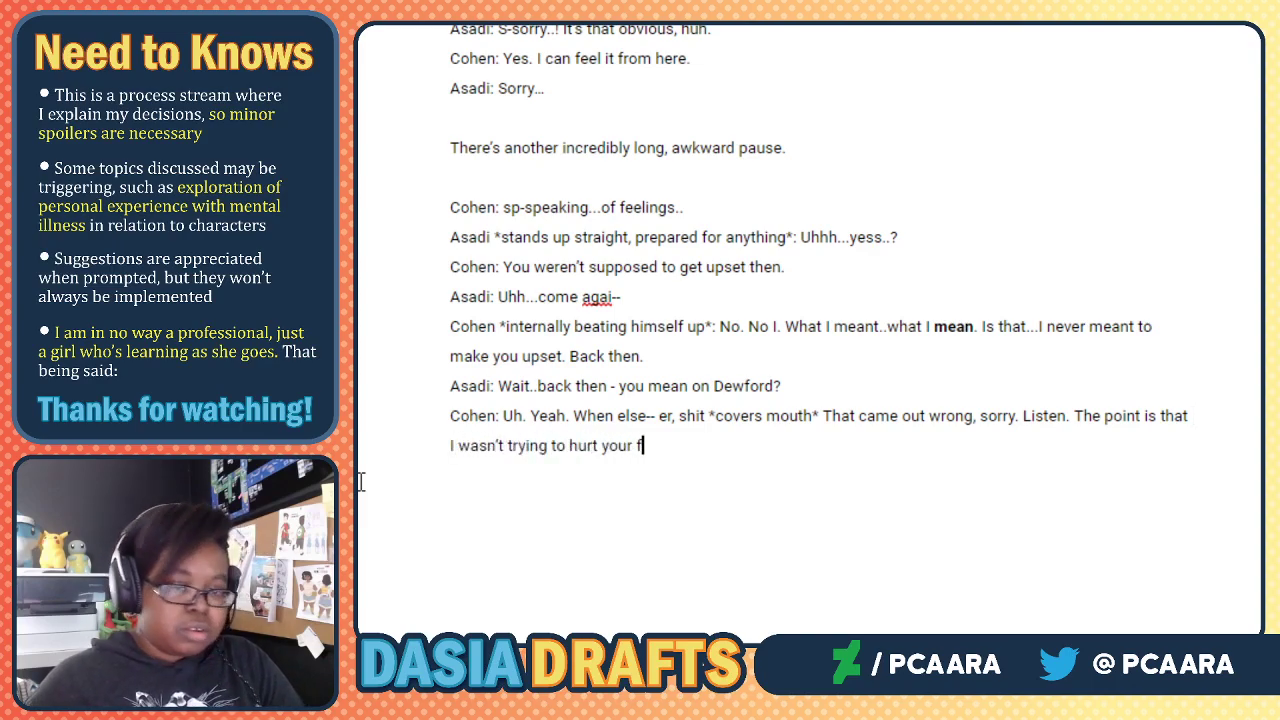
{"action": "type", "text": "eelings. It was j"}
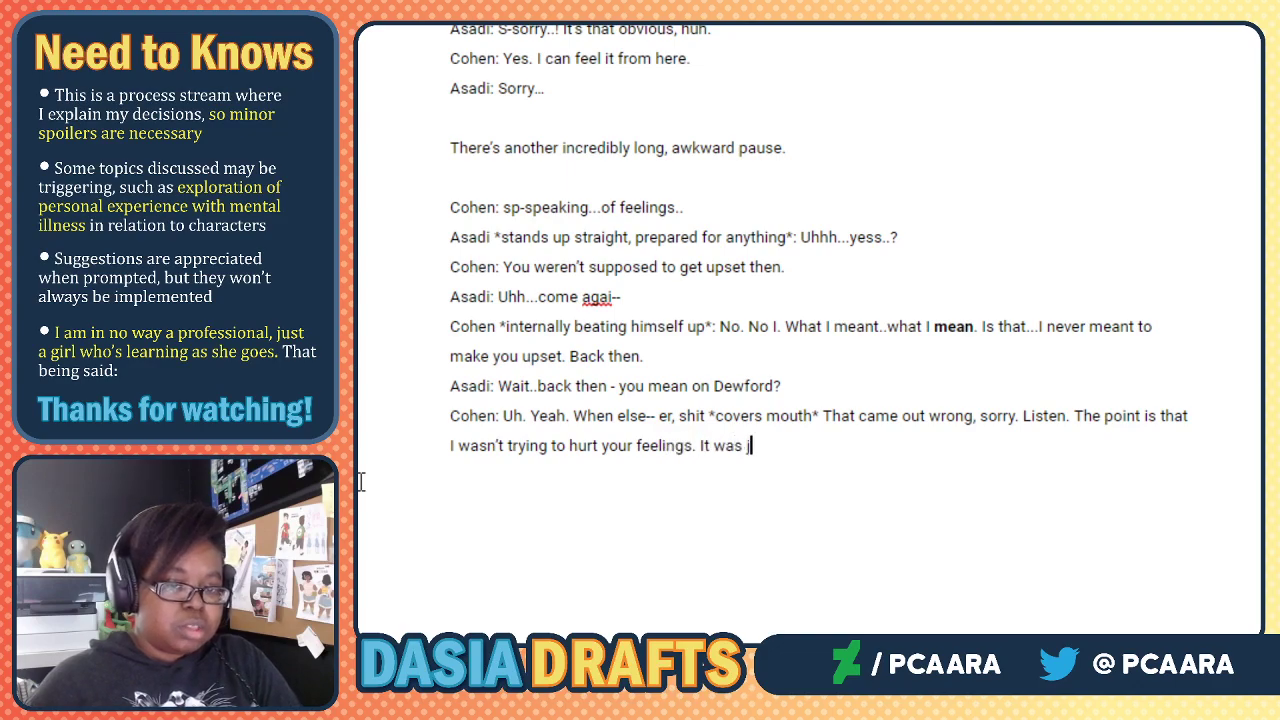
Extend Cohen's reply with the sentence "It was just a joke, but apparently I suck at those, so".
{"action": "type", "text": "ust a joke, b"}
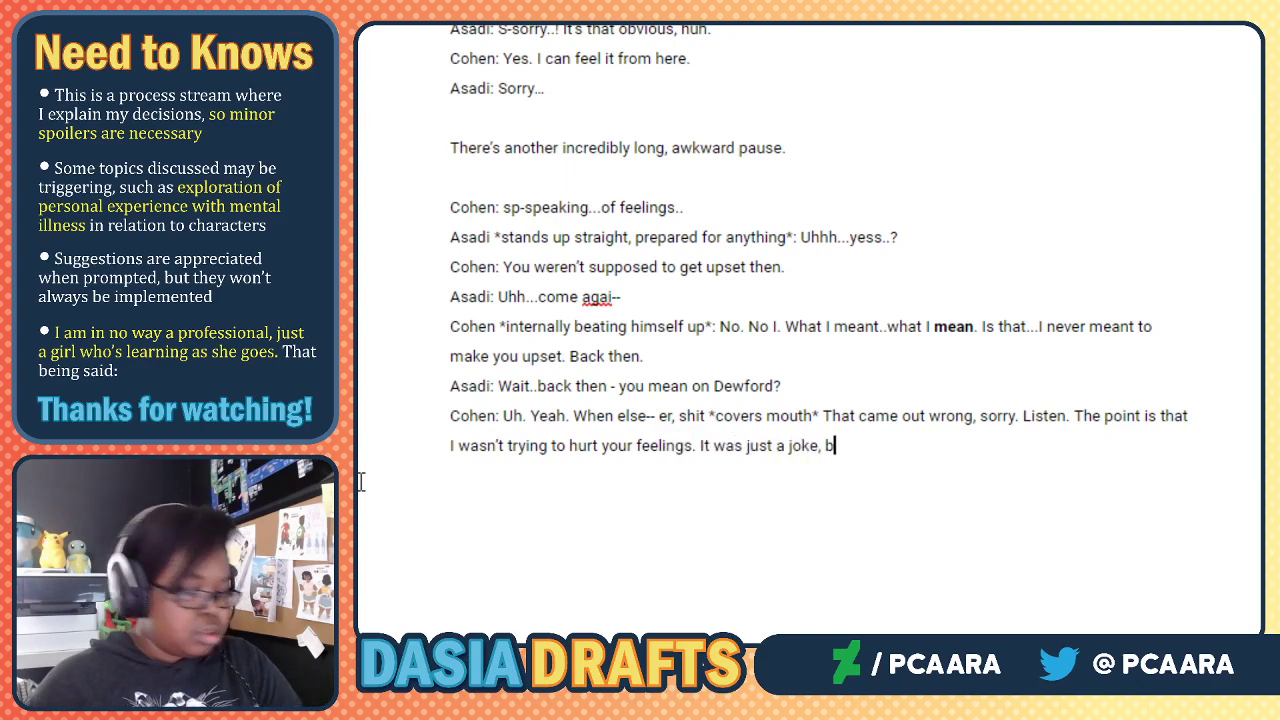
{"action": "type", "text": "ut appare"}
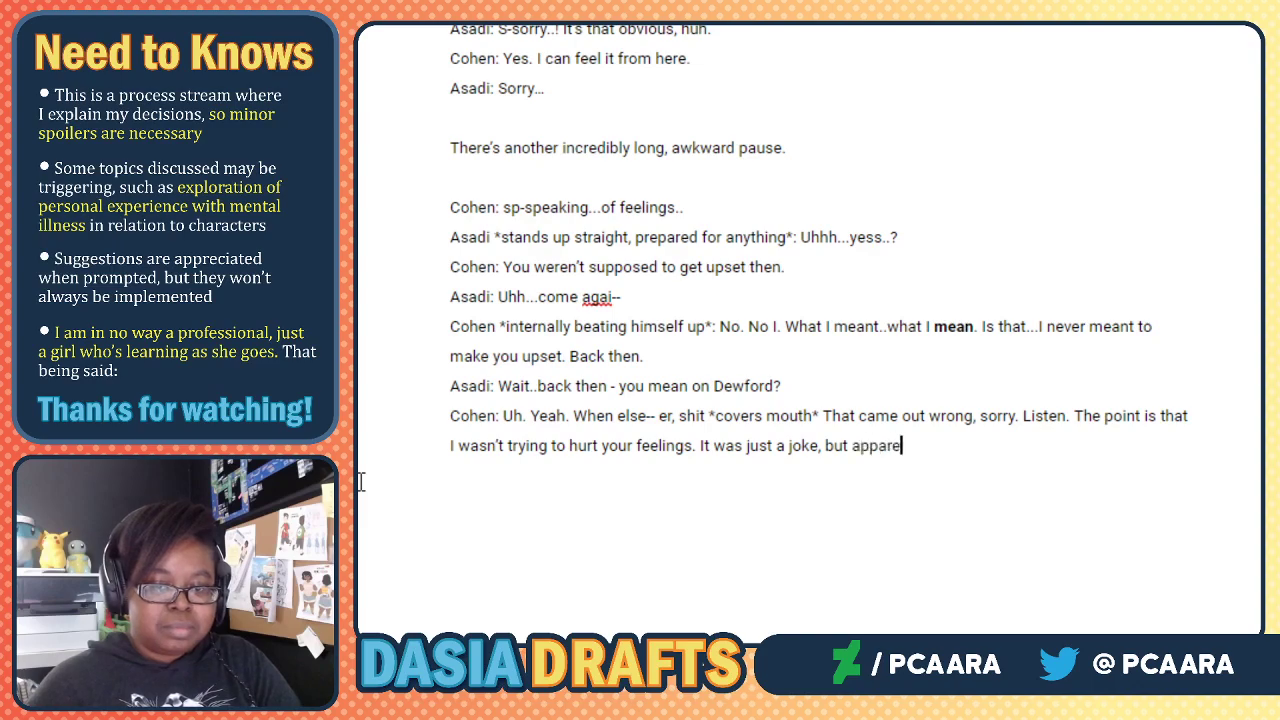
{"action": "type", "text": "ntly I suck at th"}
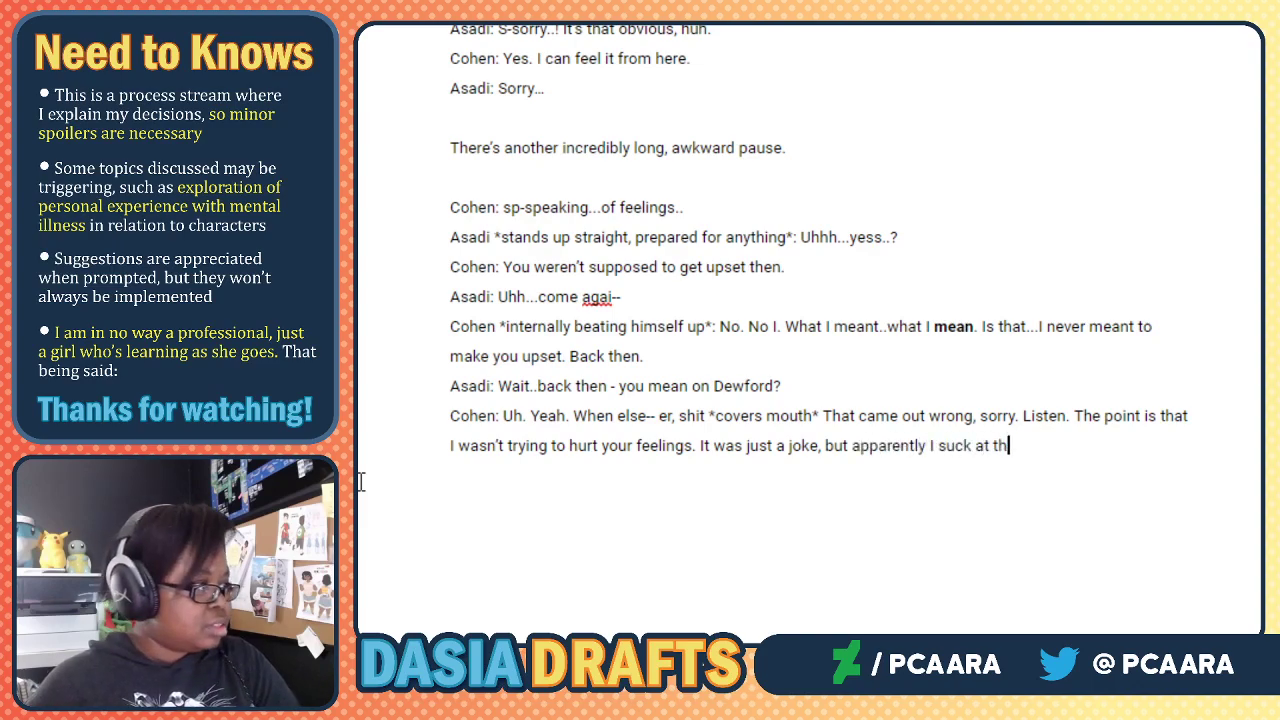
{"action": "type", "text": "ose, s"}
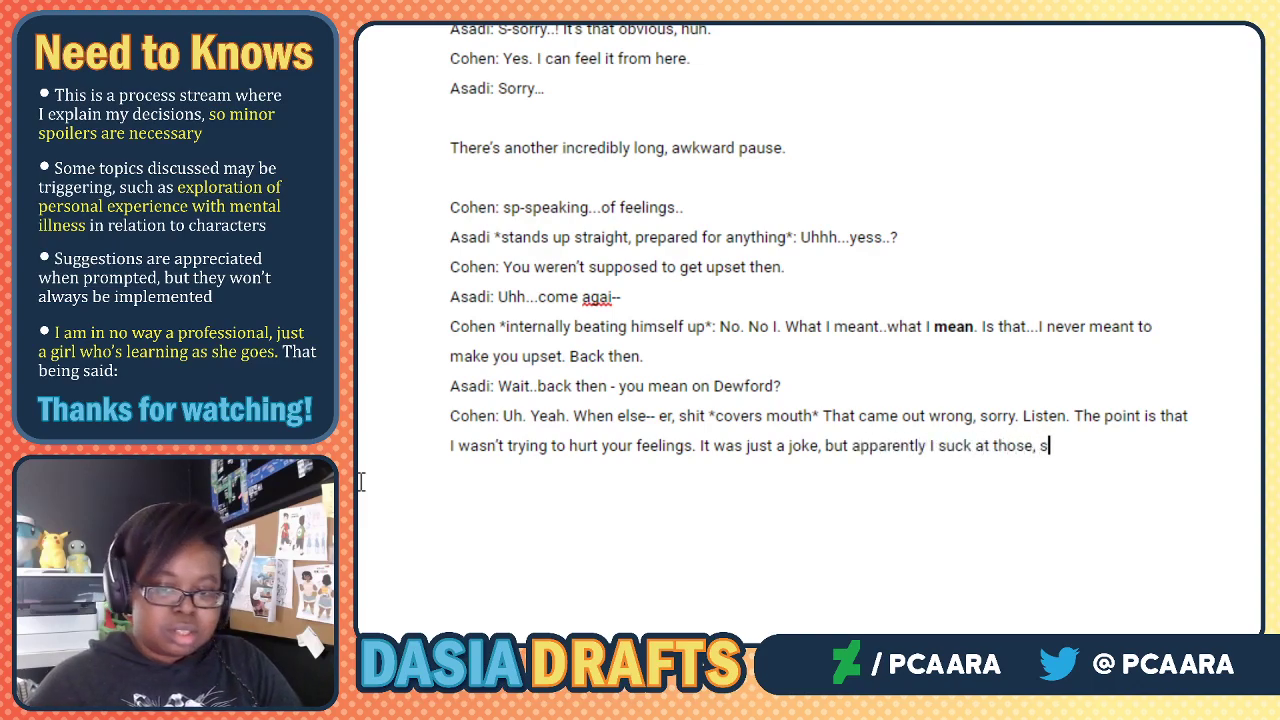
Finish Cohen's reply with "...You don't have to forgive me or anything, I just hate tension--".
{"action": "type", "text": "o...You don"}
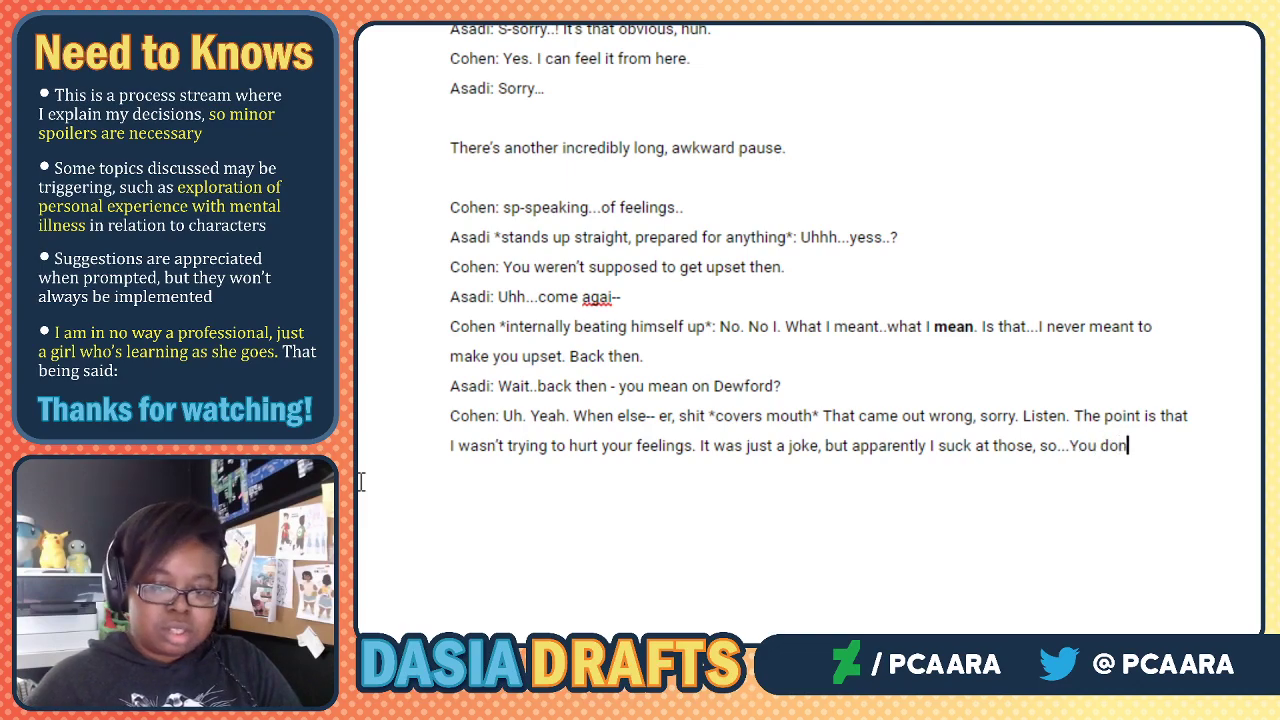
{"action": "type", "text": "'t have to for"}
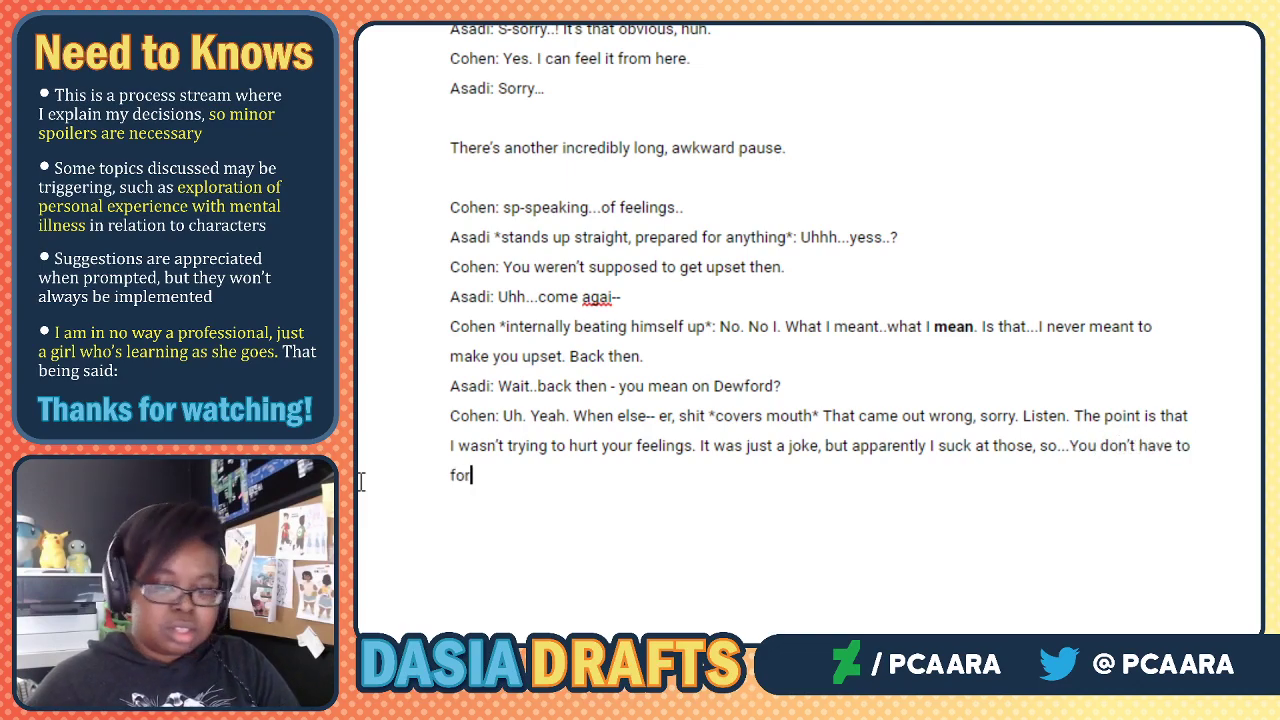
{"action": "type", "text": "give me or anythi"}
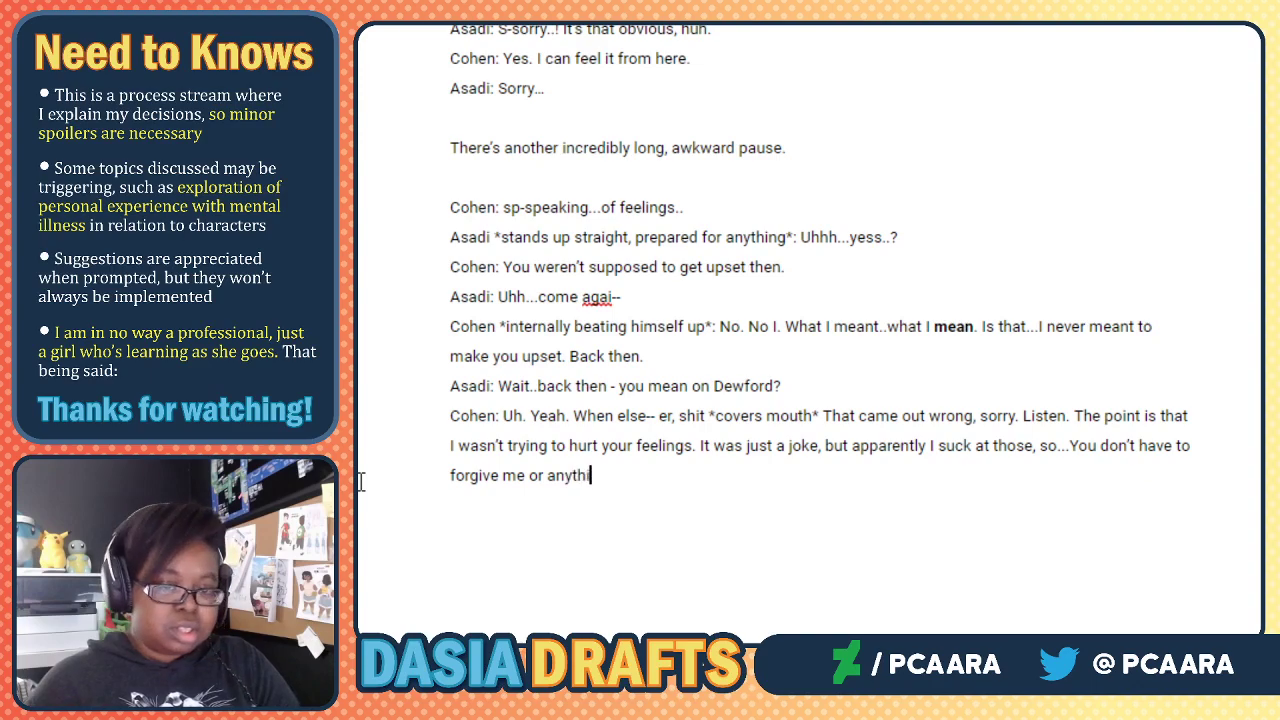
{"action": "type", "text": "ng, I just hate te"}
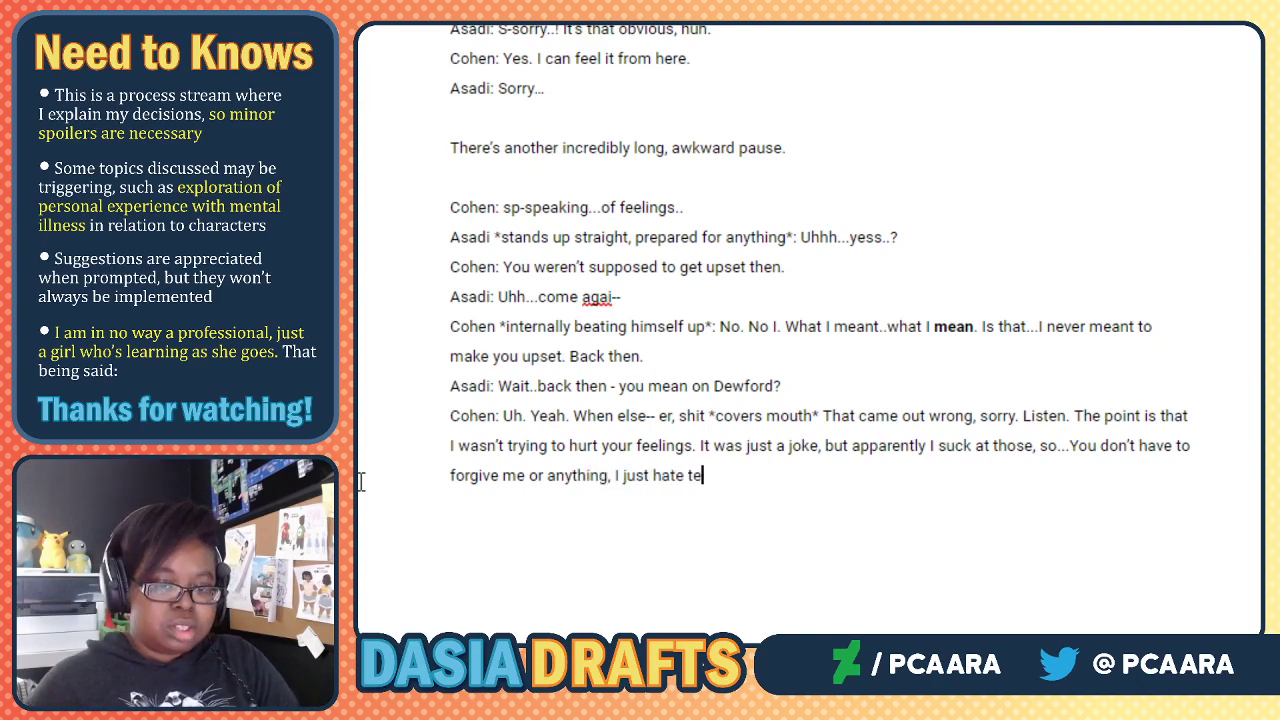
{"action": "type", "text": "nsion--"}
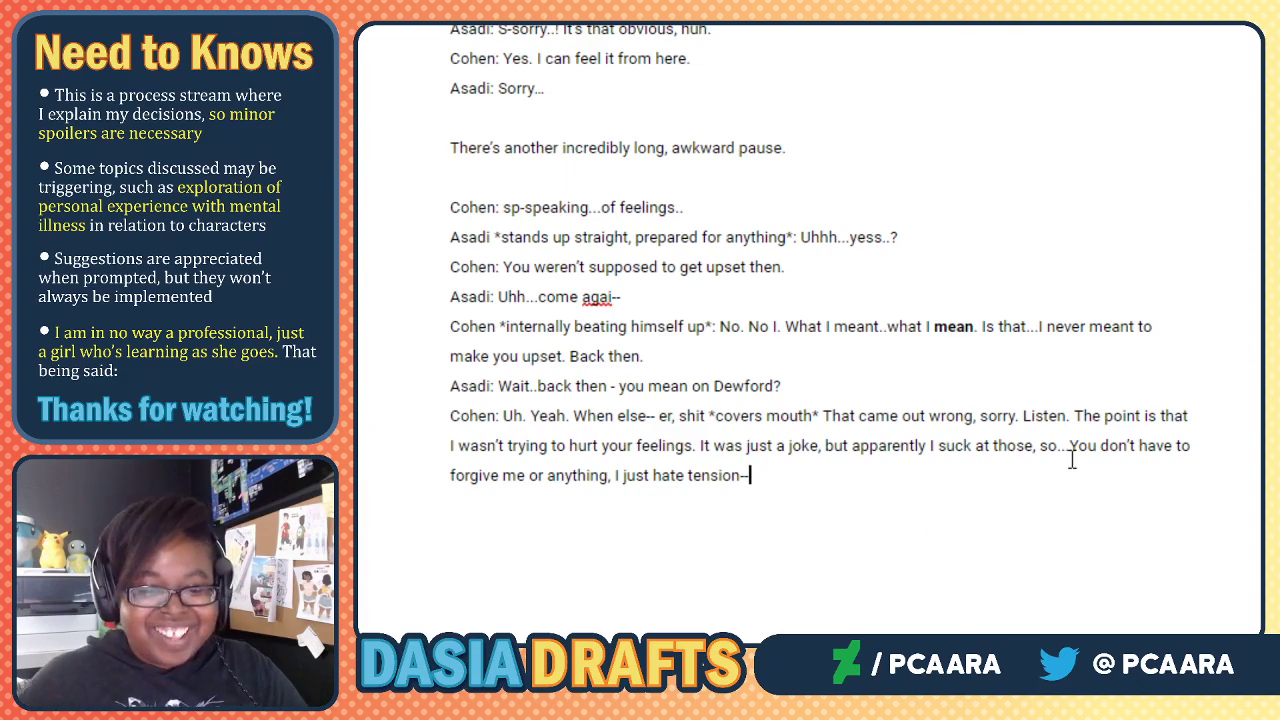
{"action": "scroll", "coordinate": [1060, 455], "scroll_direction": "down", "scroll_amount": 2}
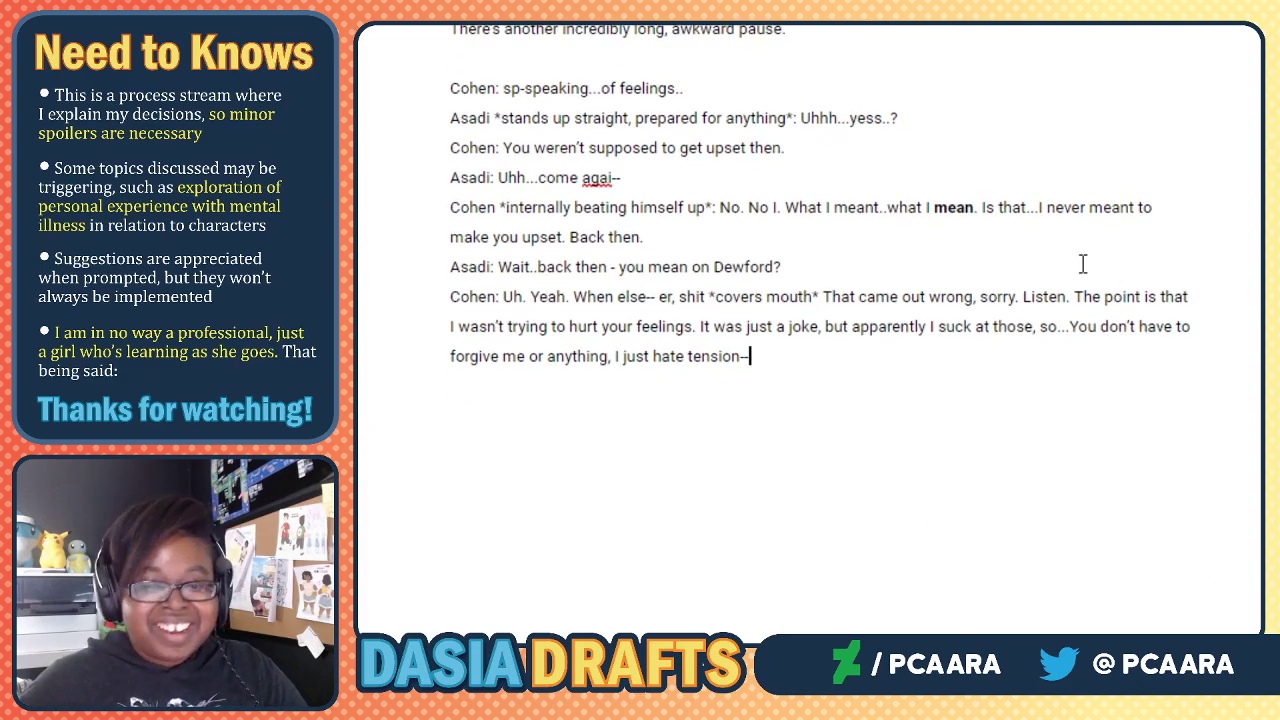
{"action": "left_click", "coordinate": [965, 297]}
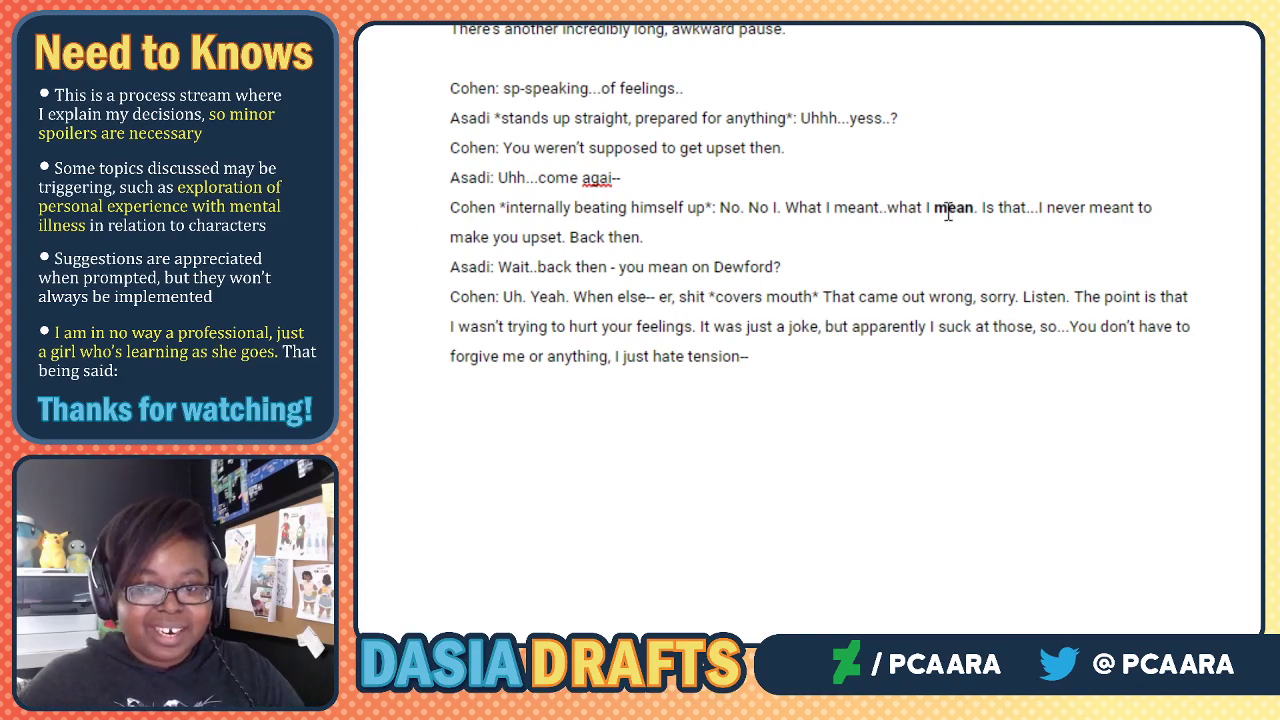
{"action": "left_click", "coordinate": [818, 207]}
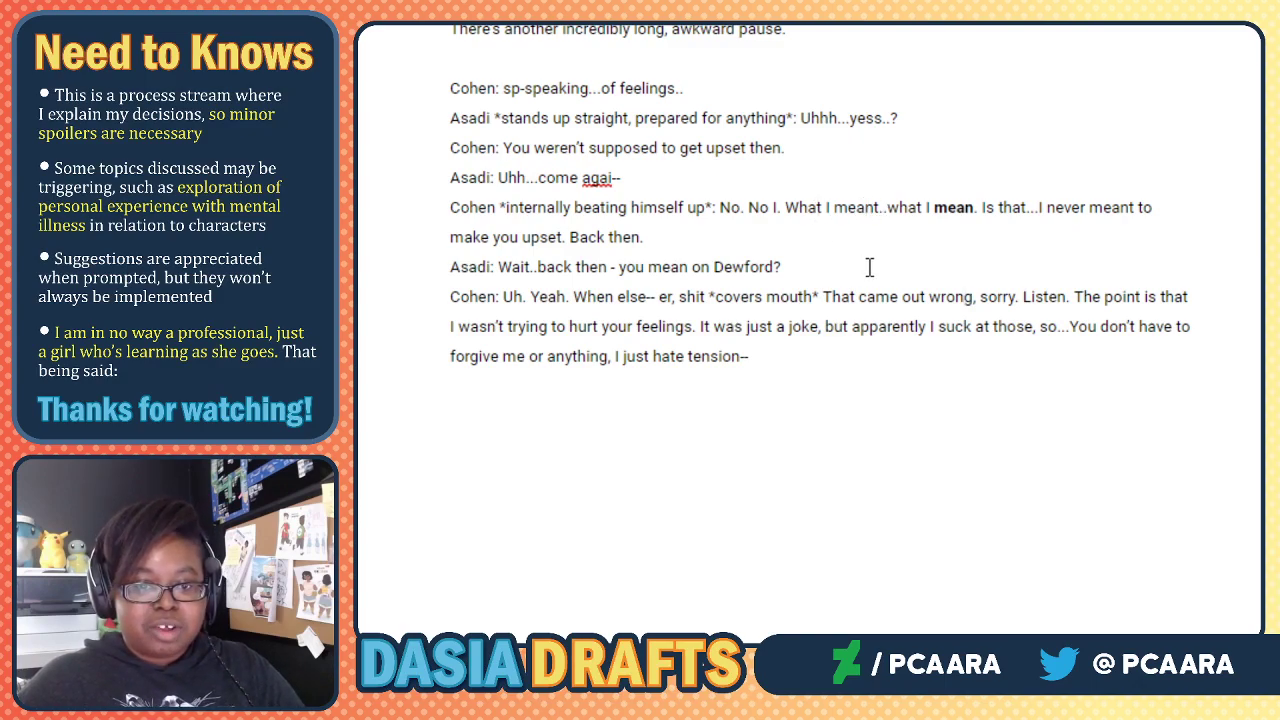
On a new line below Cohen's reply, start Asadi's response with the action "Asadi *springs foward*".
{"action": "left_click", "coordinate": [736, 330]}
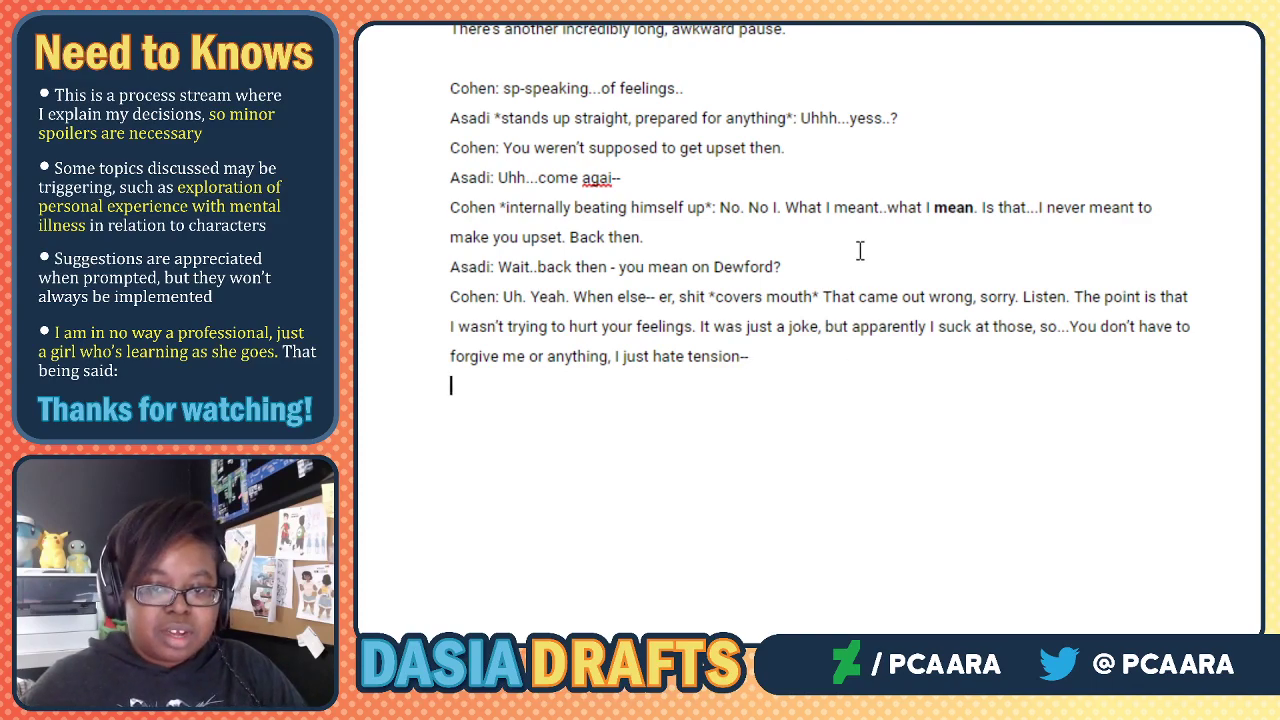
{"action": "scroll", "coordinate": [859, 251], "scroll_direction": "down", "scroll_amount": 2}
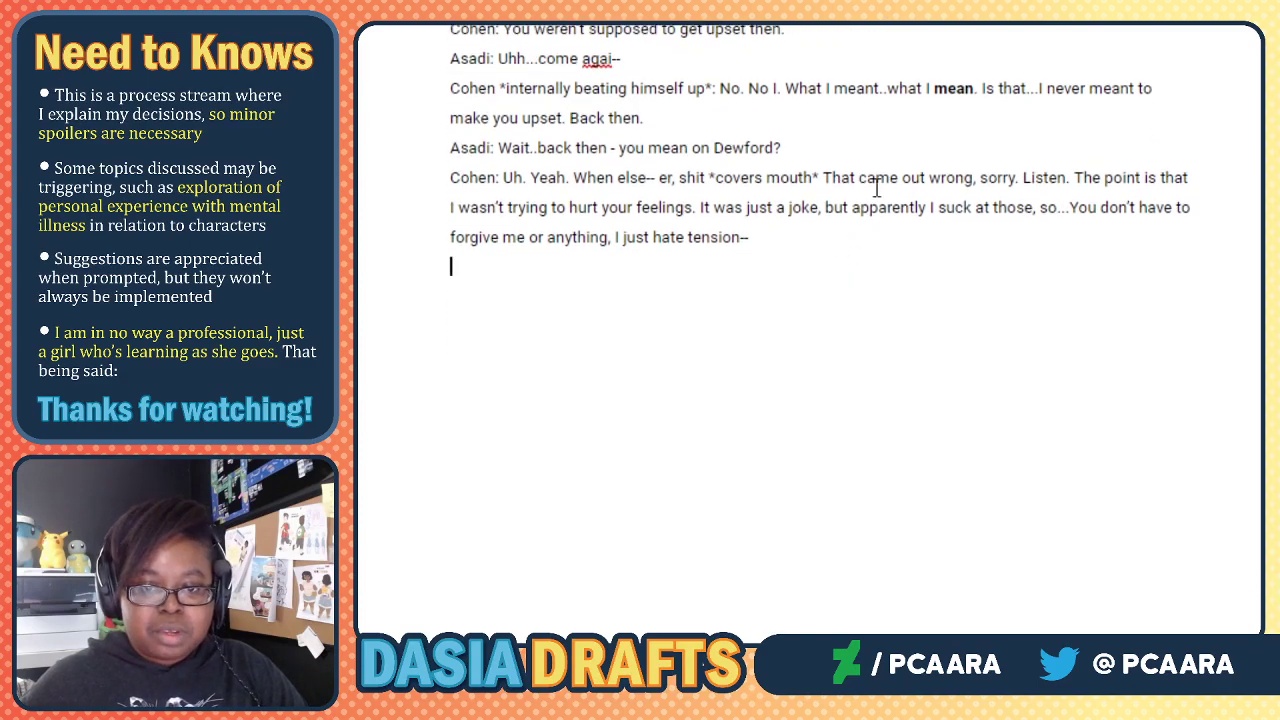
{"action": "scroll", "coordinate": [876, 186], "scroll_direction": "up", "scroll_amount": 4}
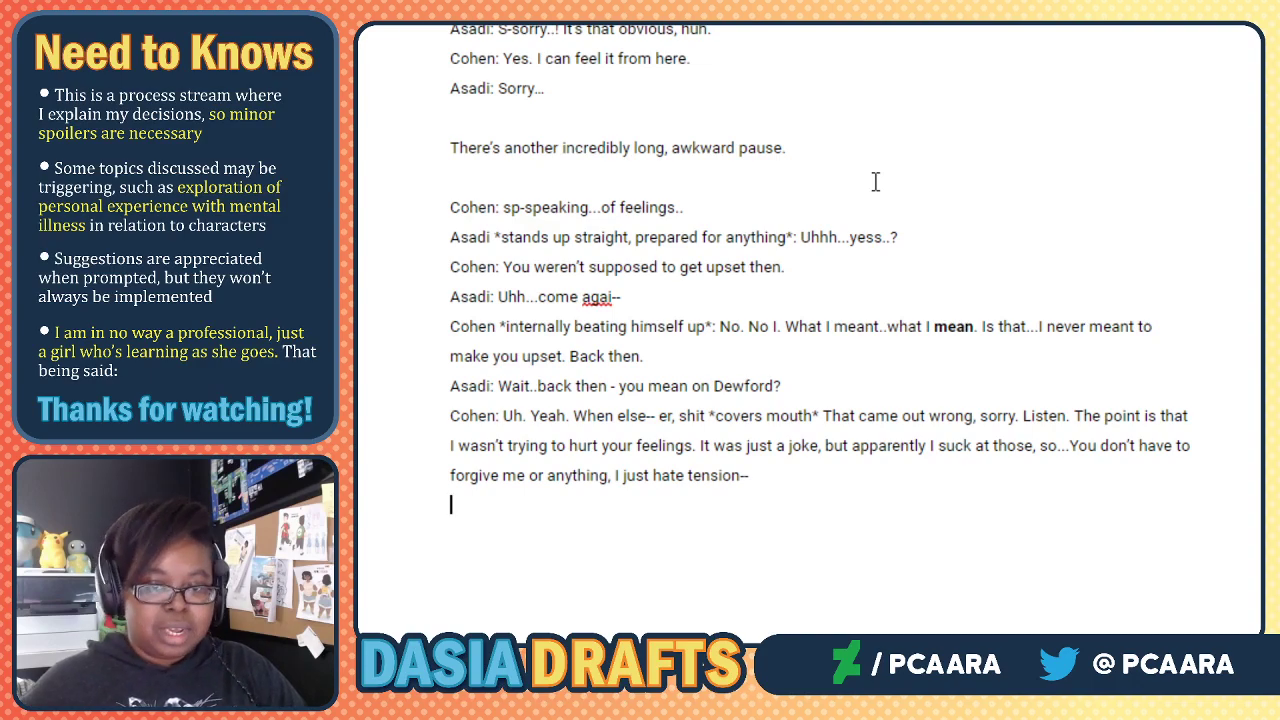
{"action": "scroll", "coordinate": [875, 181], "scroll_direction": "down", "scroll_amount": 2}
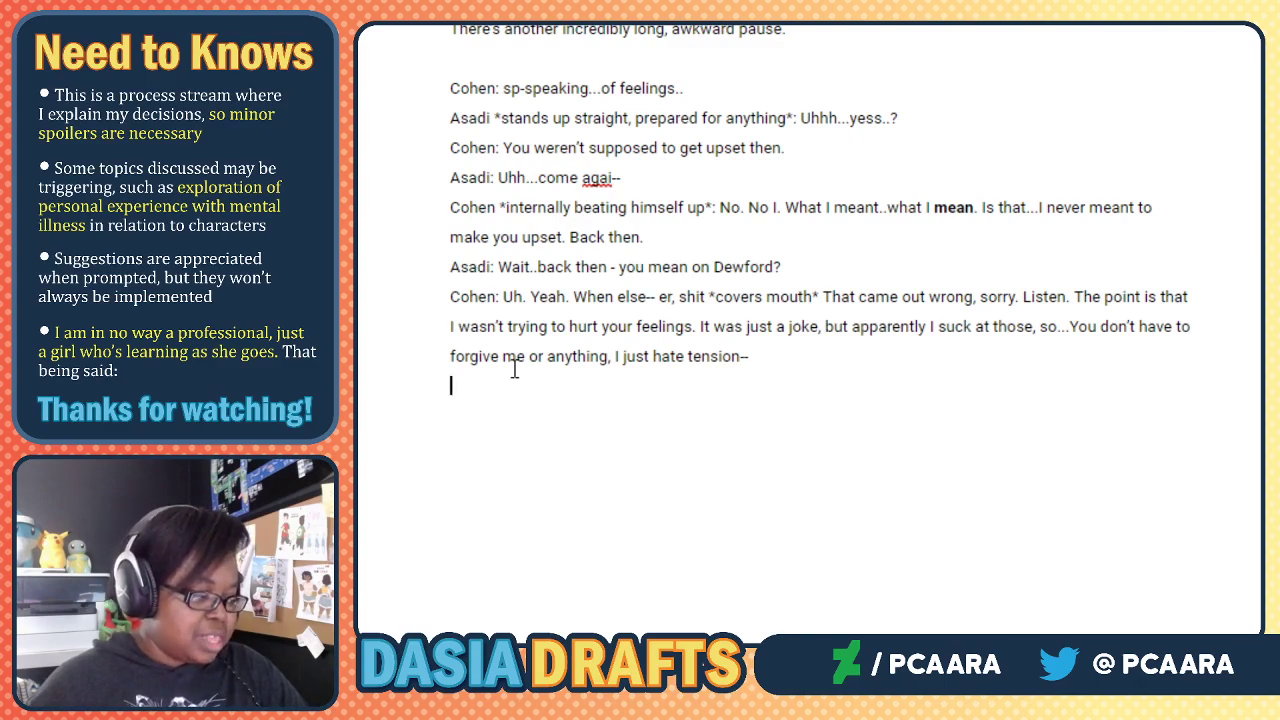
{"action": "type", "text": "Asadi"}
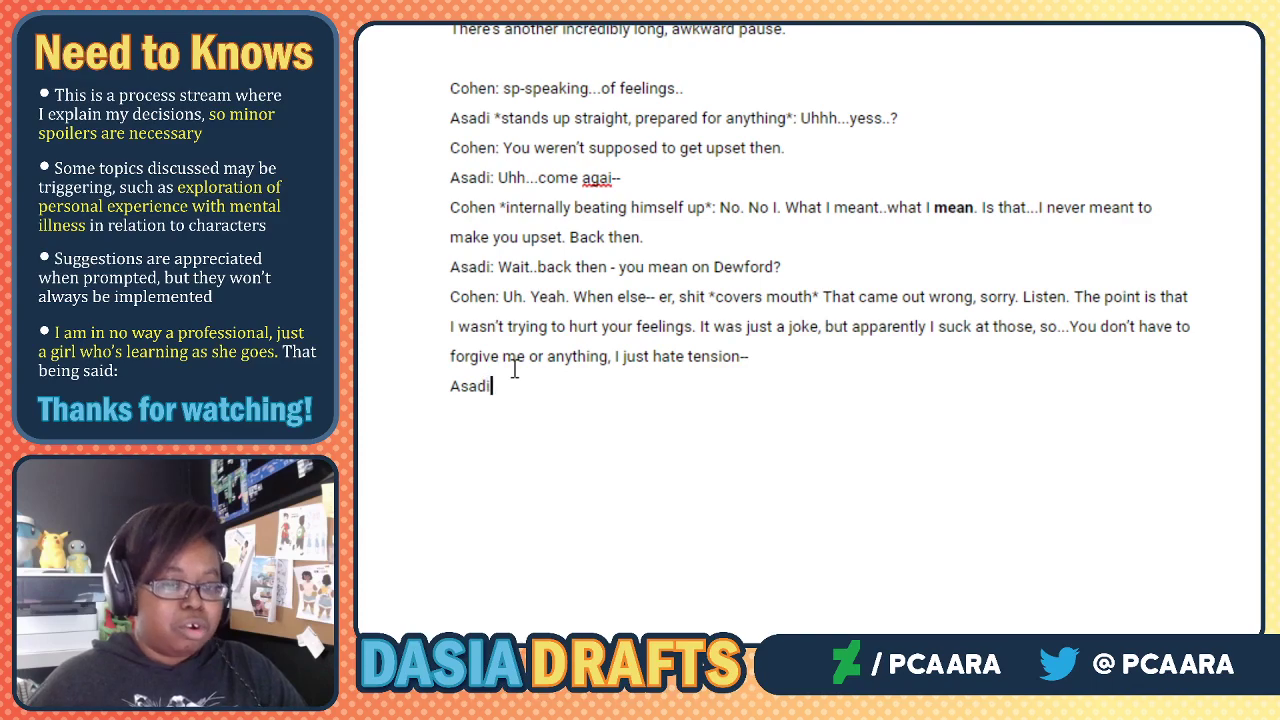
{"action": "type", "text": " *"}
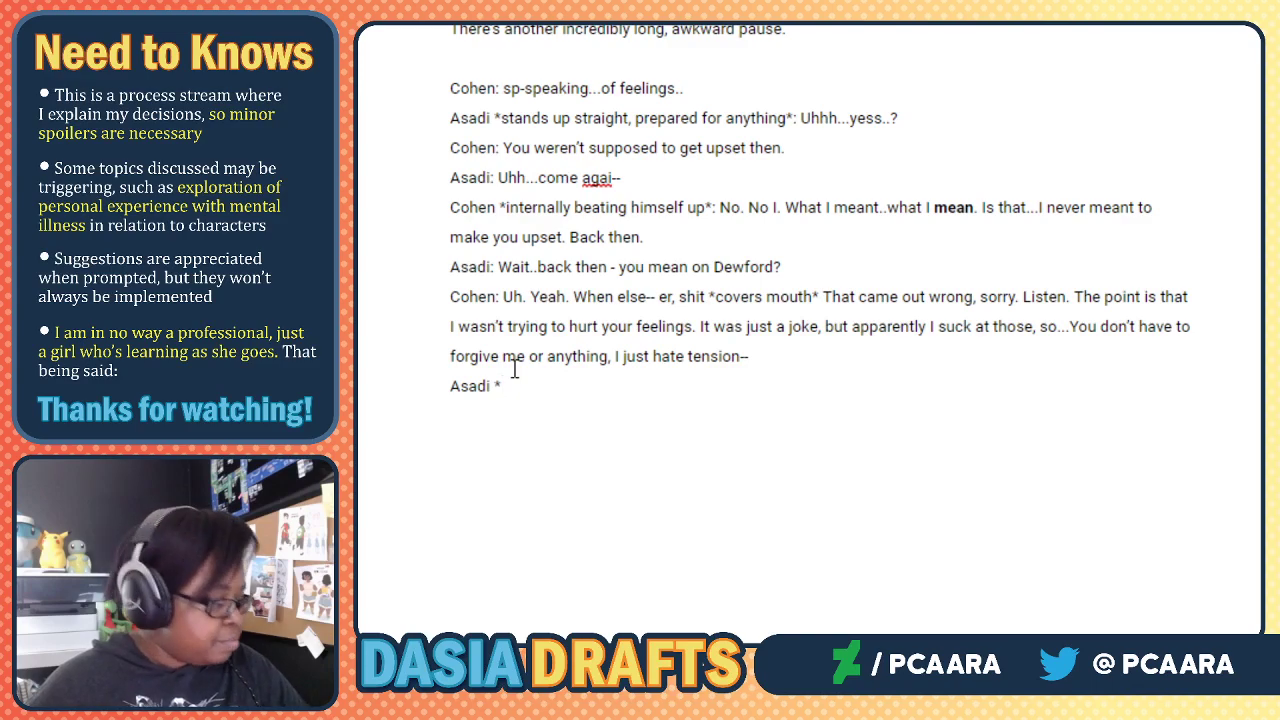
{"action": "type", "text": "sp"}
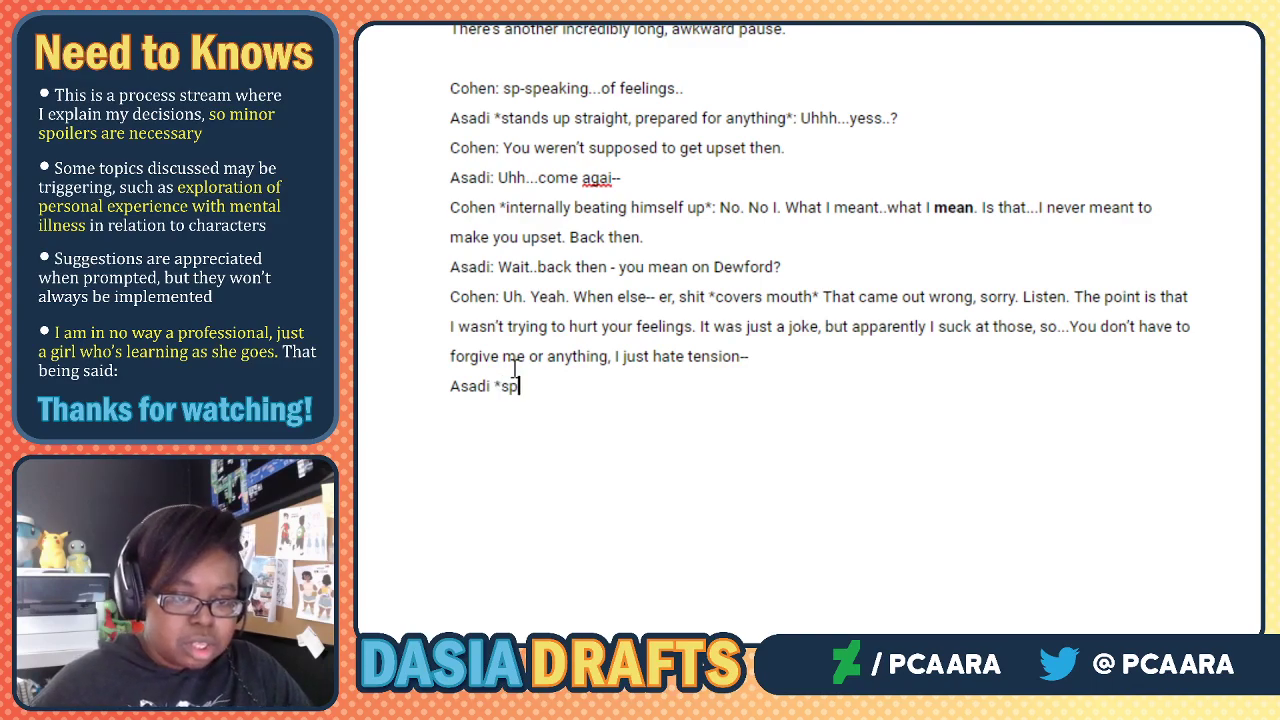
{"action": "type", "text": "rings foward*"}
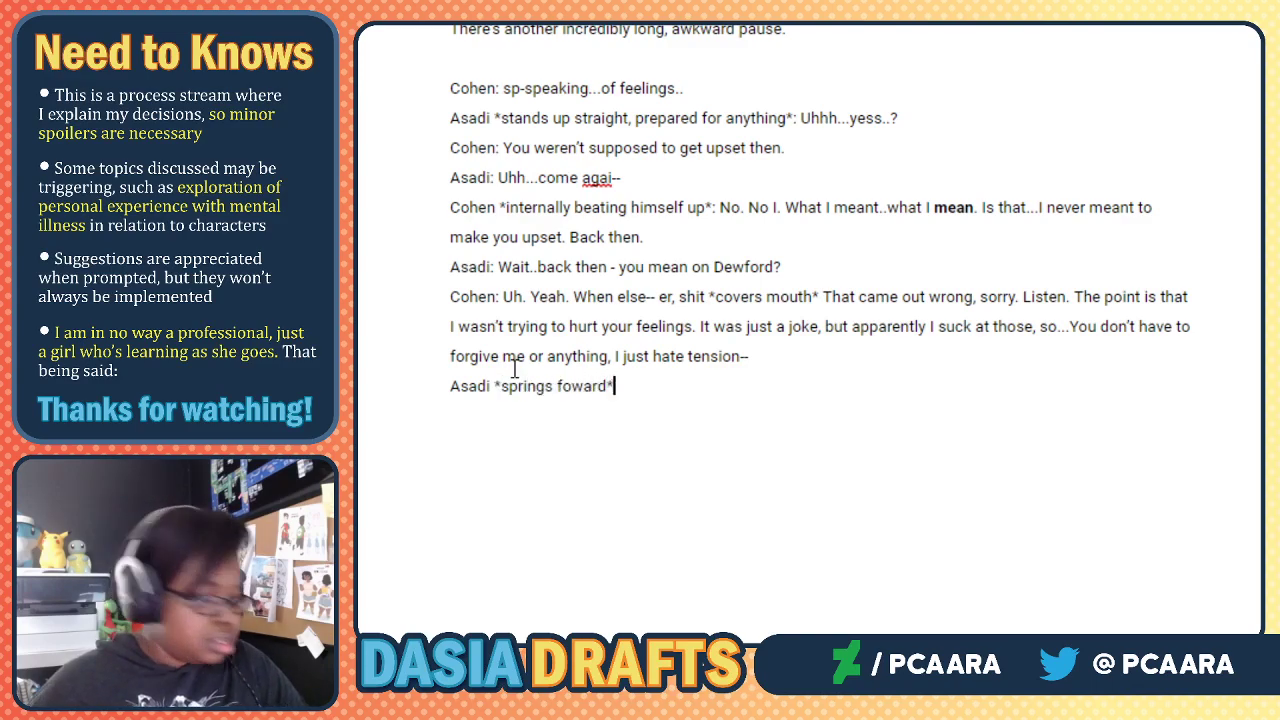
Give Asadi the line ": What?? Of COURSE I forgive you!!" after her action.
{"action": "type", "text": ": What"}
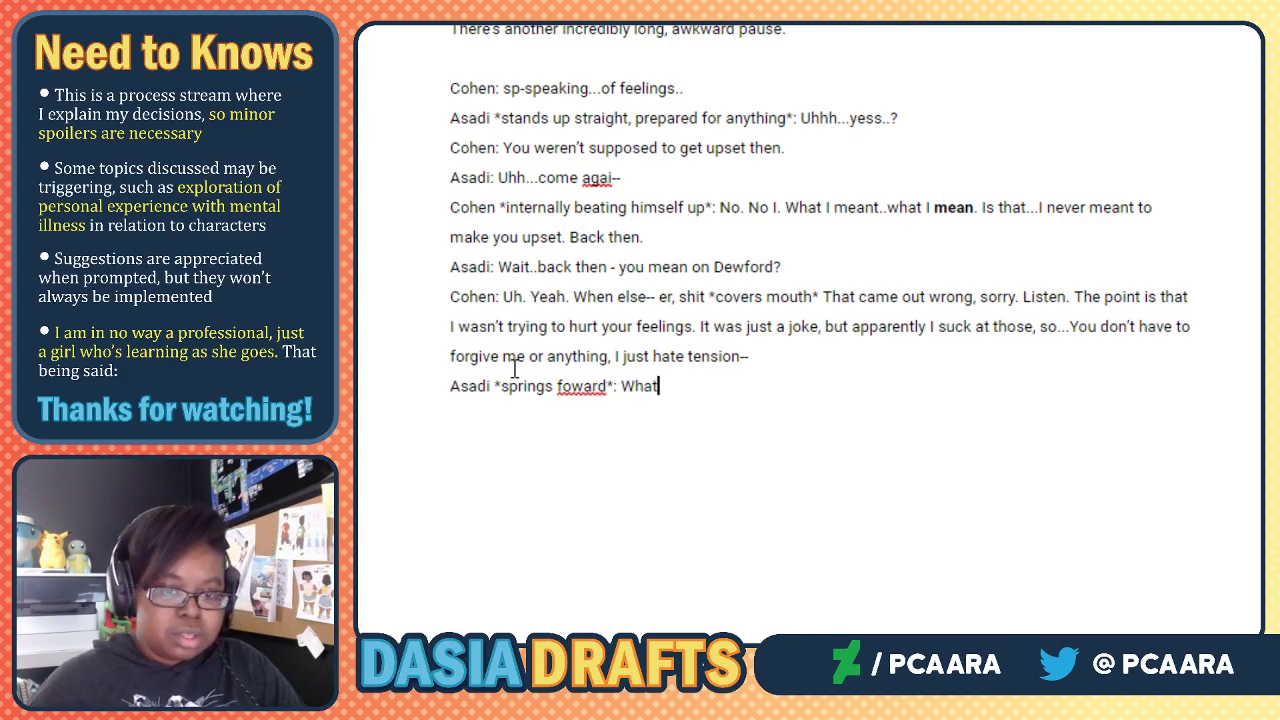
{"action": "type", "text": "?? Of COURS"}
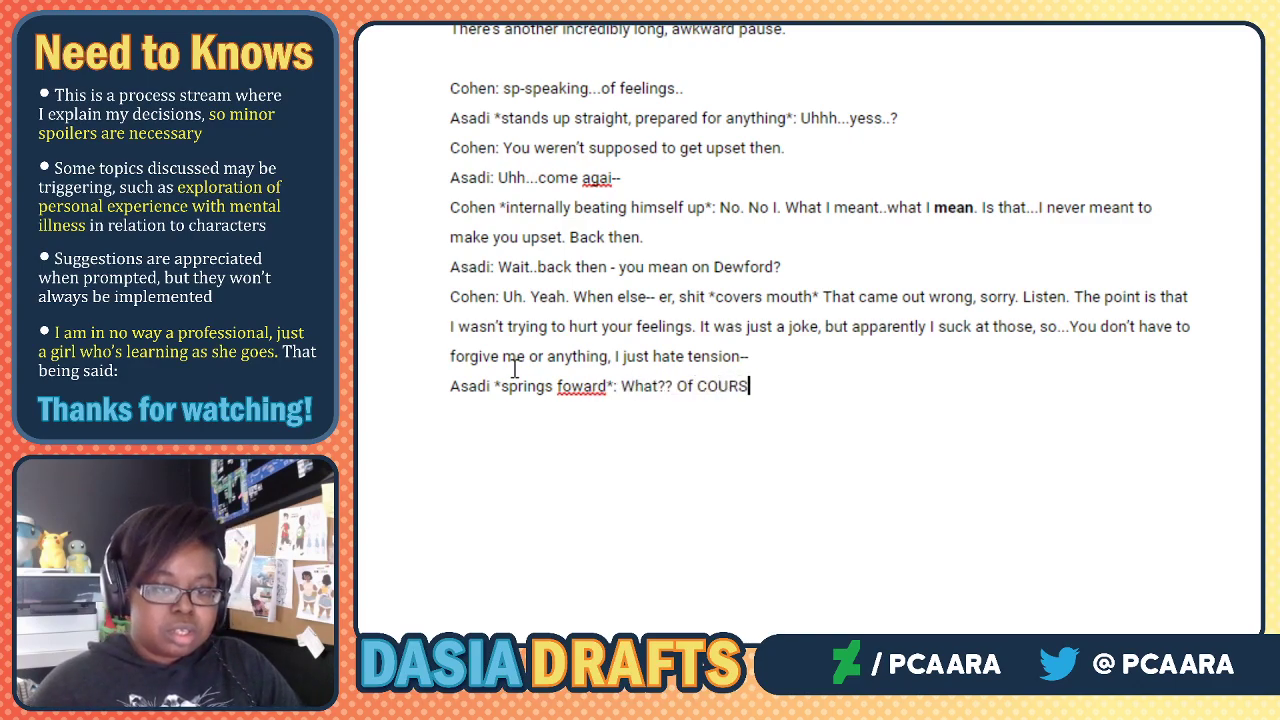
{"action": "type", "text": "E I forgive you!"}
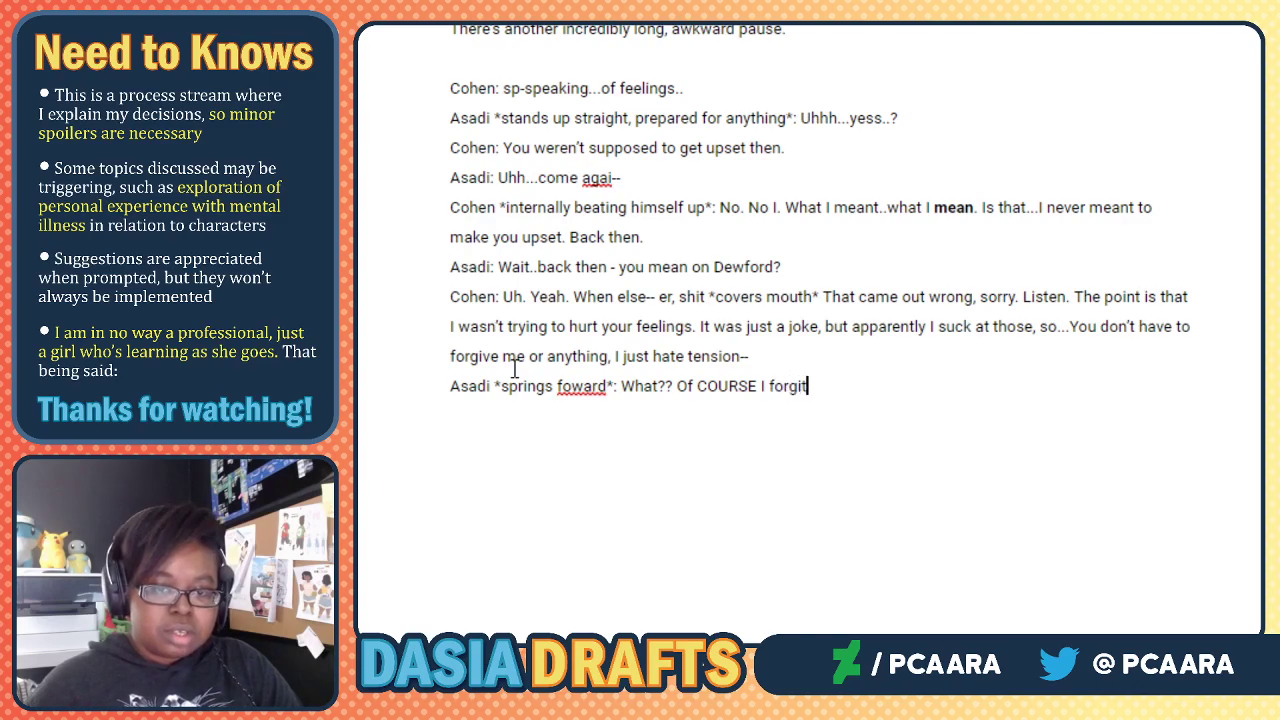
{"action": "type", "text": "!"}
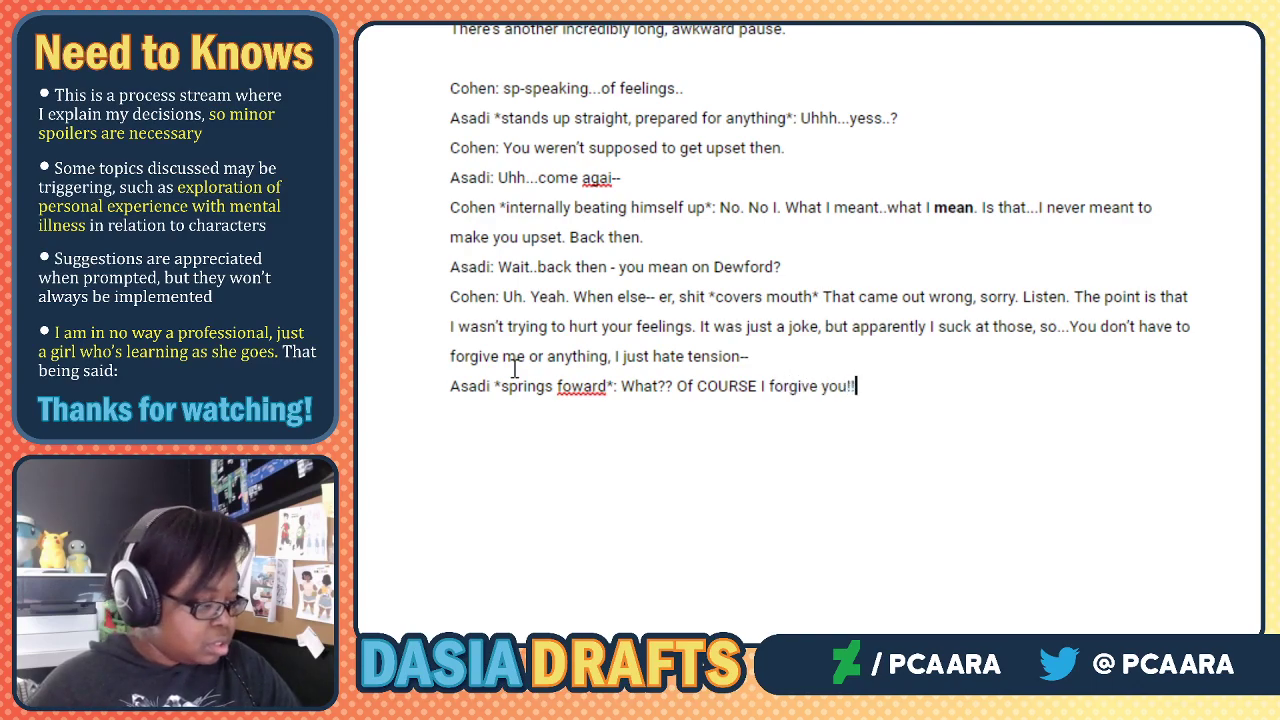
Extend Asadi's line with "Honestly i'm surprised?? Wait, is that why you've been avoiding me??".
{"action": "type", "text": " Honestly i'm surpri"}
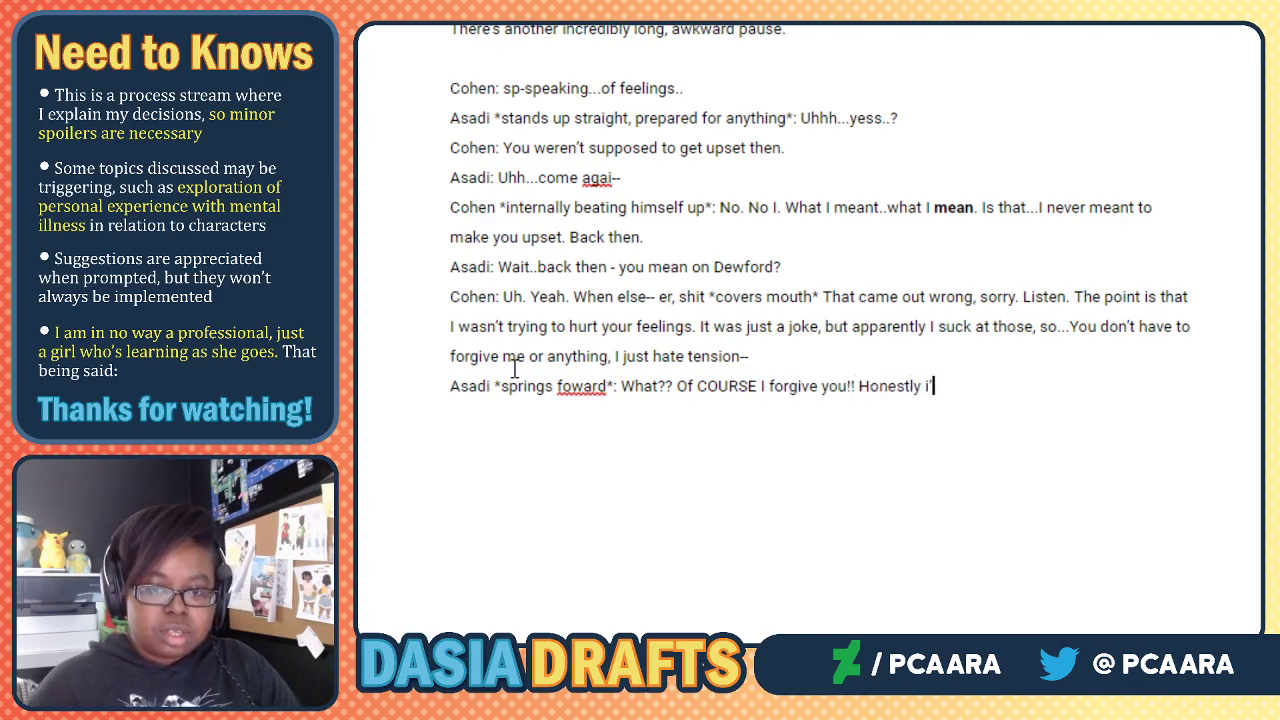
{"action": "type", "text": "sed"}
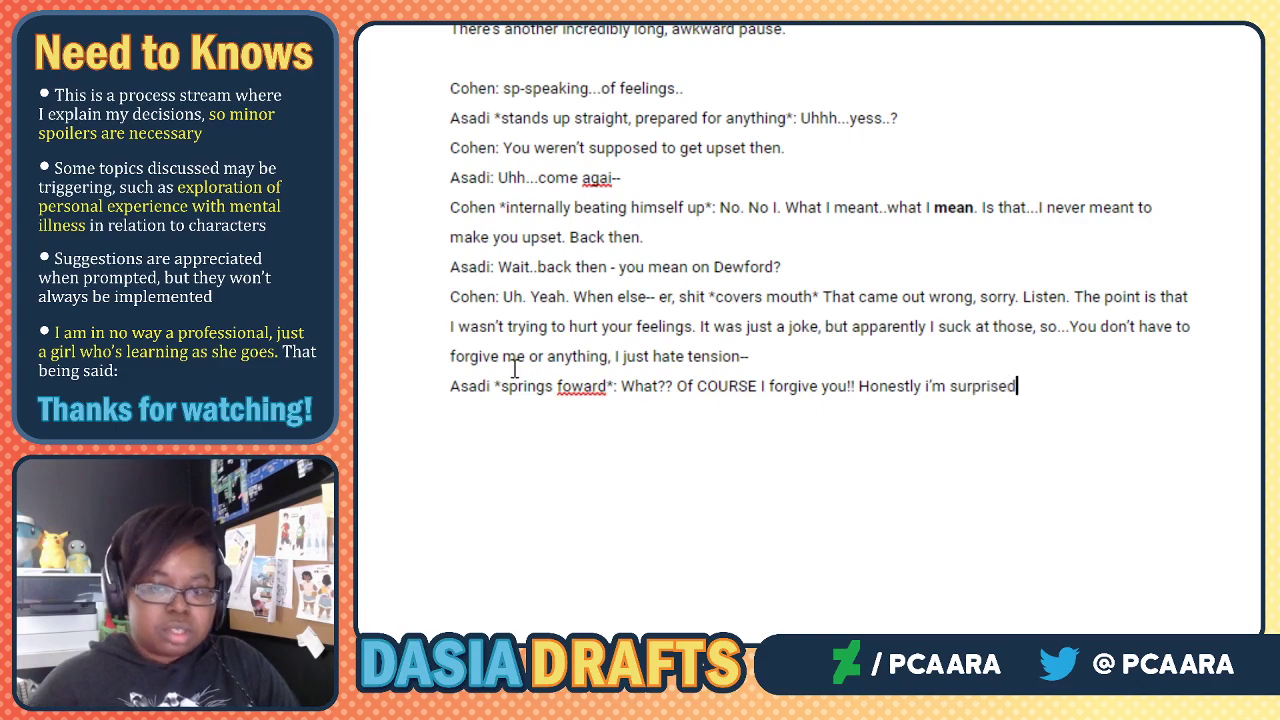
{"action": "type", "text": "?? Wait-"}
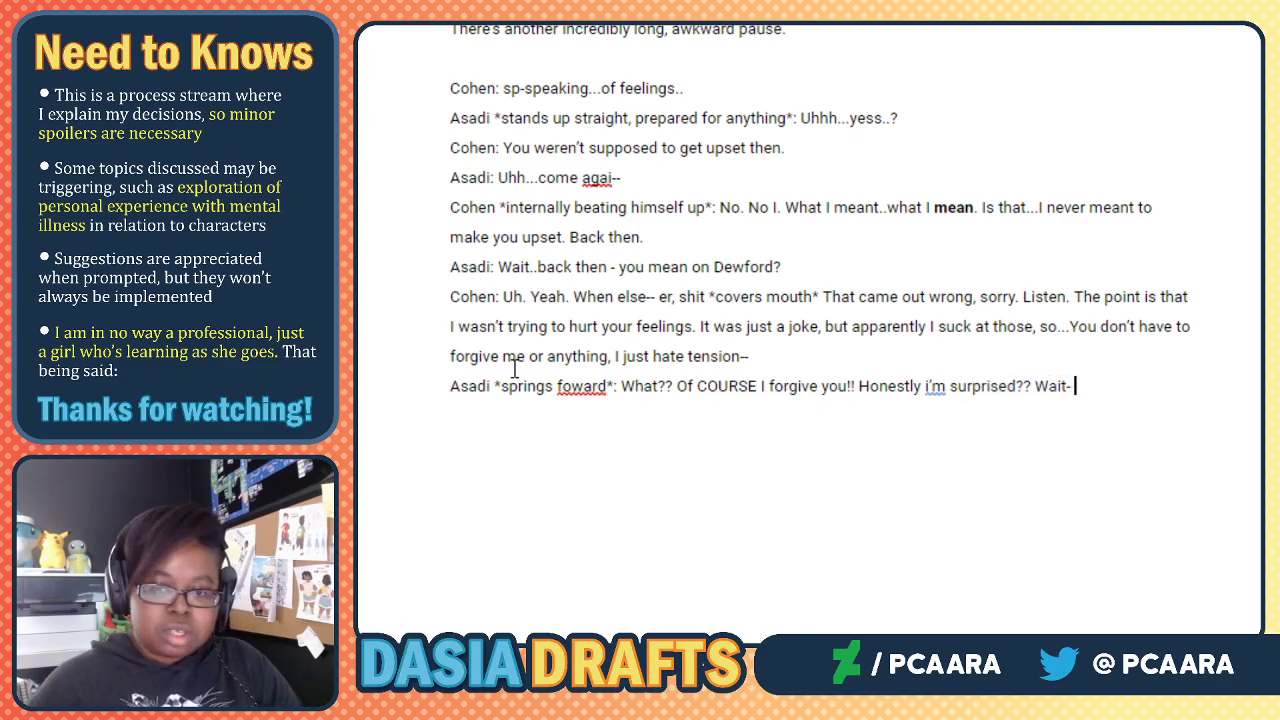
{"action": "key", "text": "BackSpace"}
{"action": "type", "text": ", is t"}
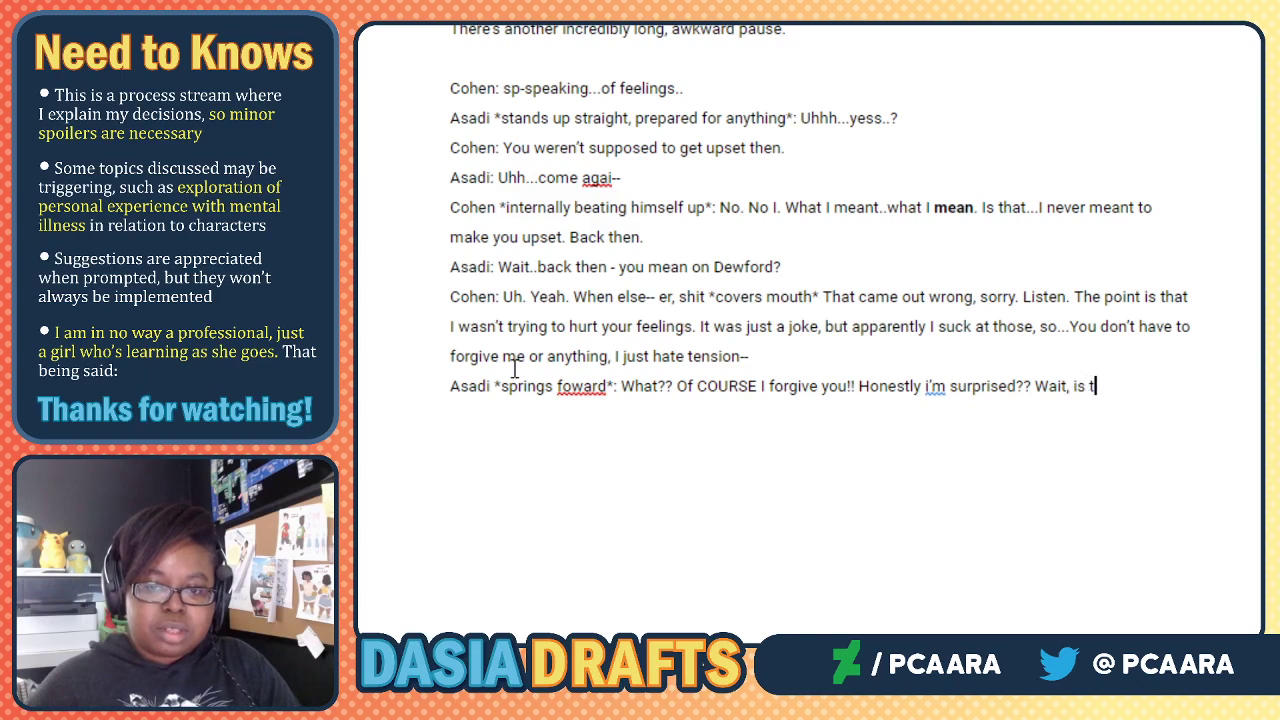
{"action": "type", "text": "hat why you've bee"}
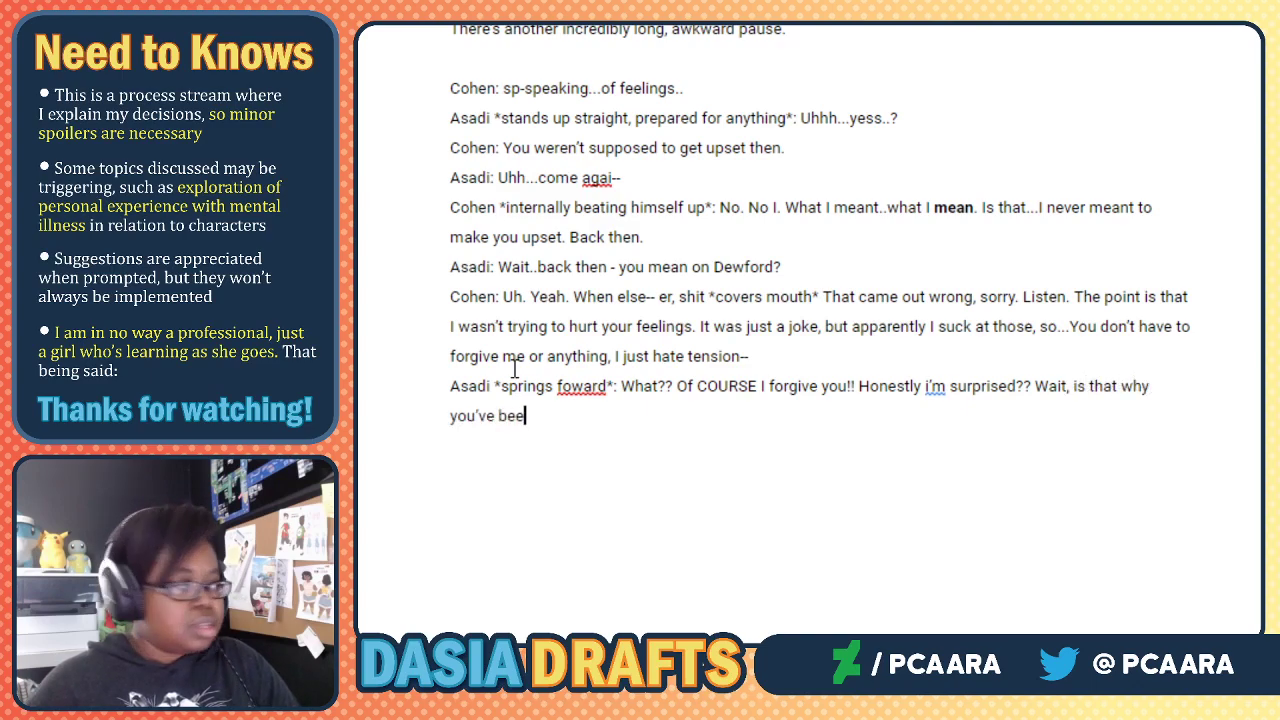
{"action": "type", "text": "n avoiding me"}
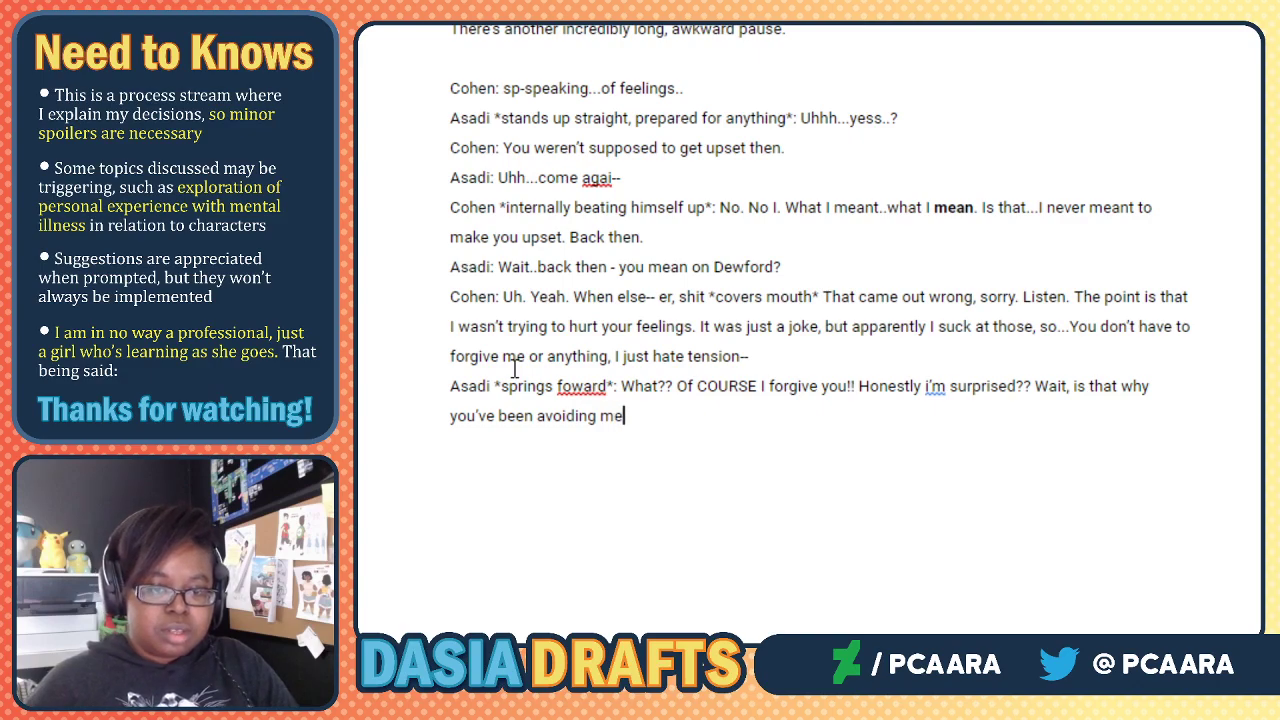
{"action": "type", "text": "??"}
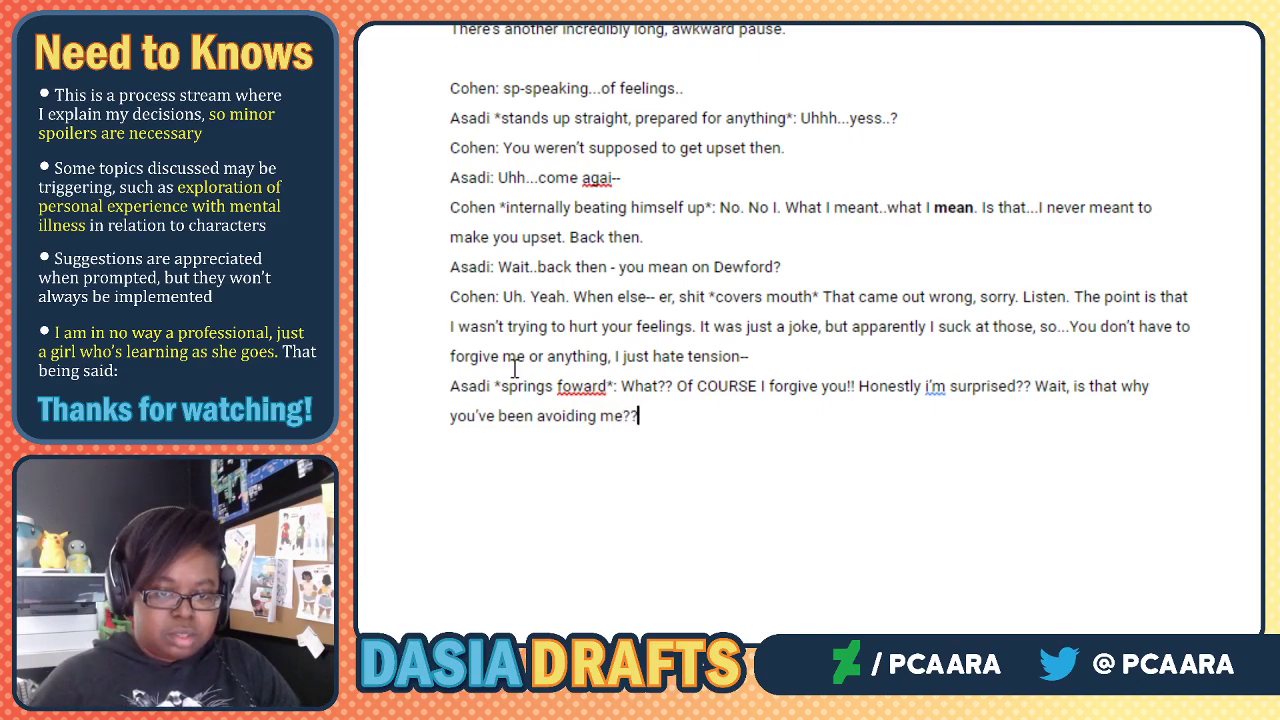
On a new line below Asadi's question, start Cohen's reply with the action "Cohen *a bit confused, leaning back".
{"action": "key", "text": "Return"}
{"action": "type", "text": "Cohen:"}
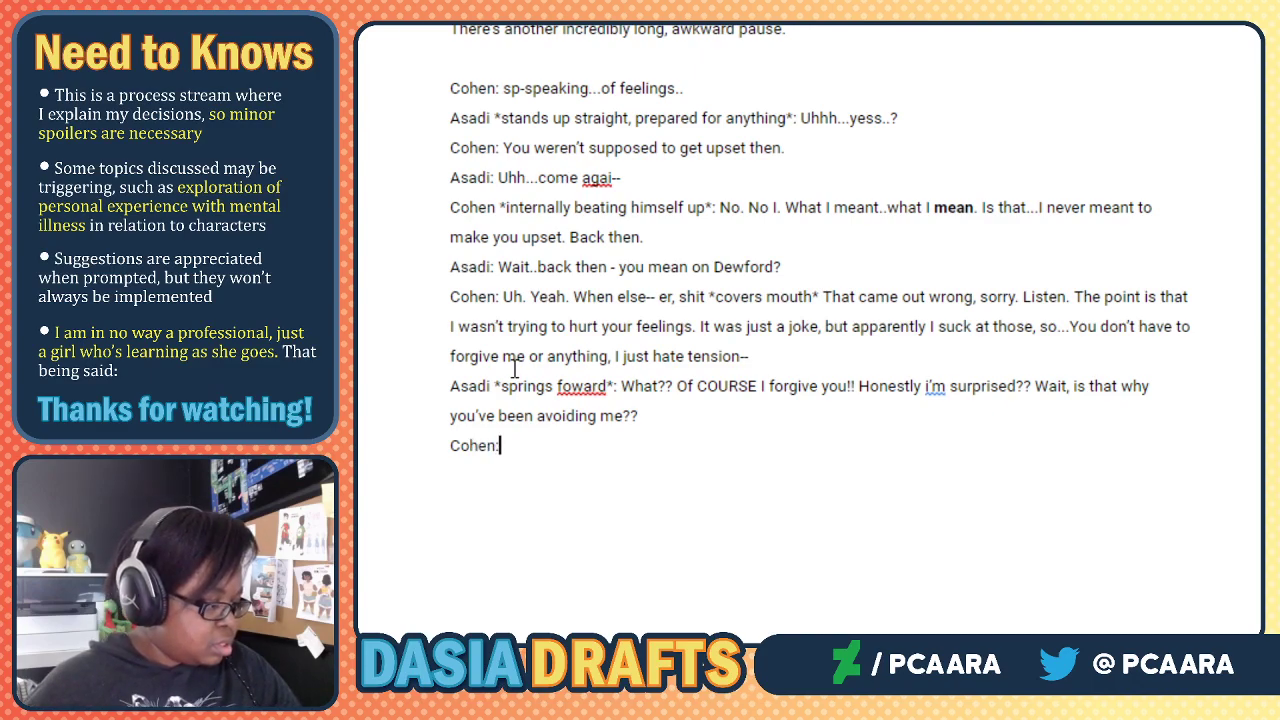
{"action": "key", "text": "BackSpace"}
{"action": "type", "text": "*"}
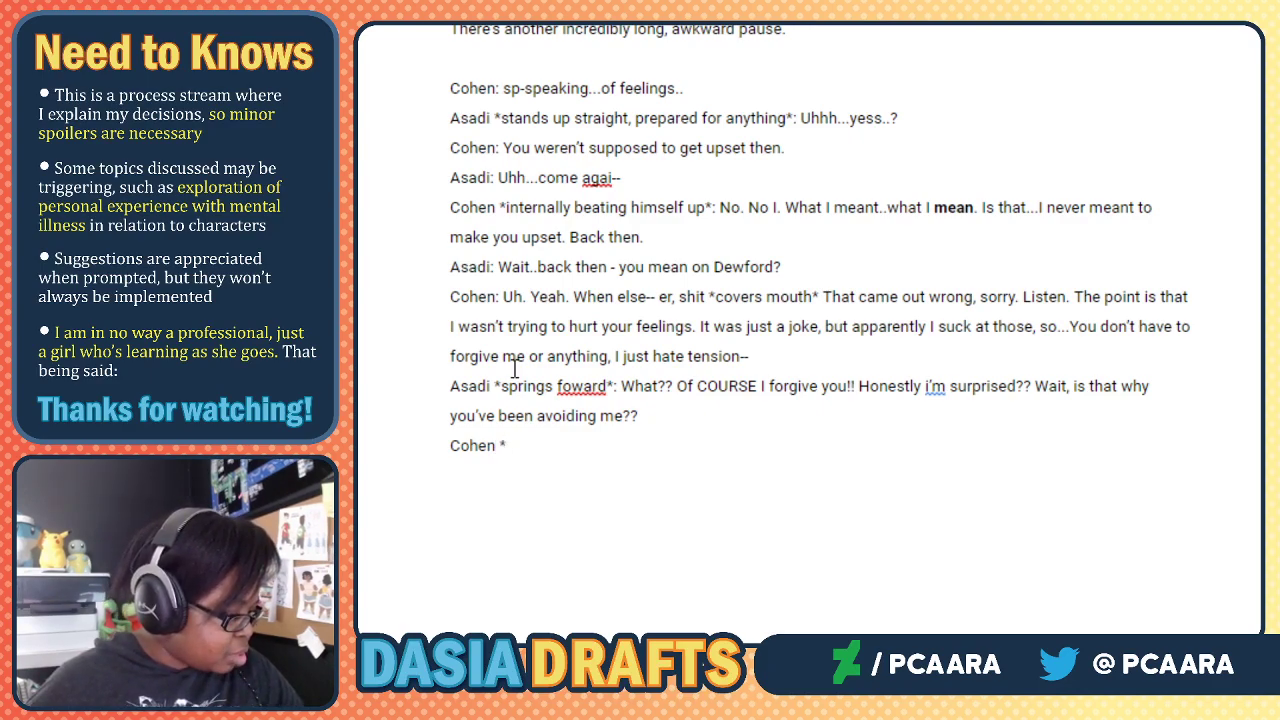
{"action": "type", "text": "a bit confused*"}
{"action": "key", "text": "BackSpace"}
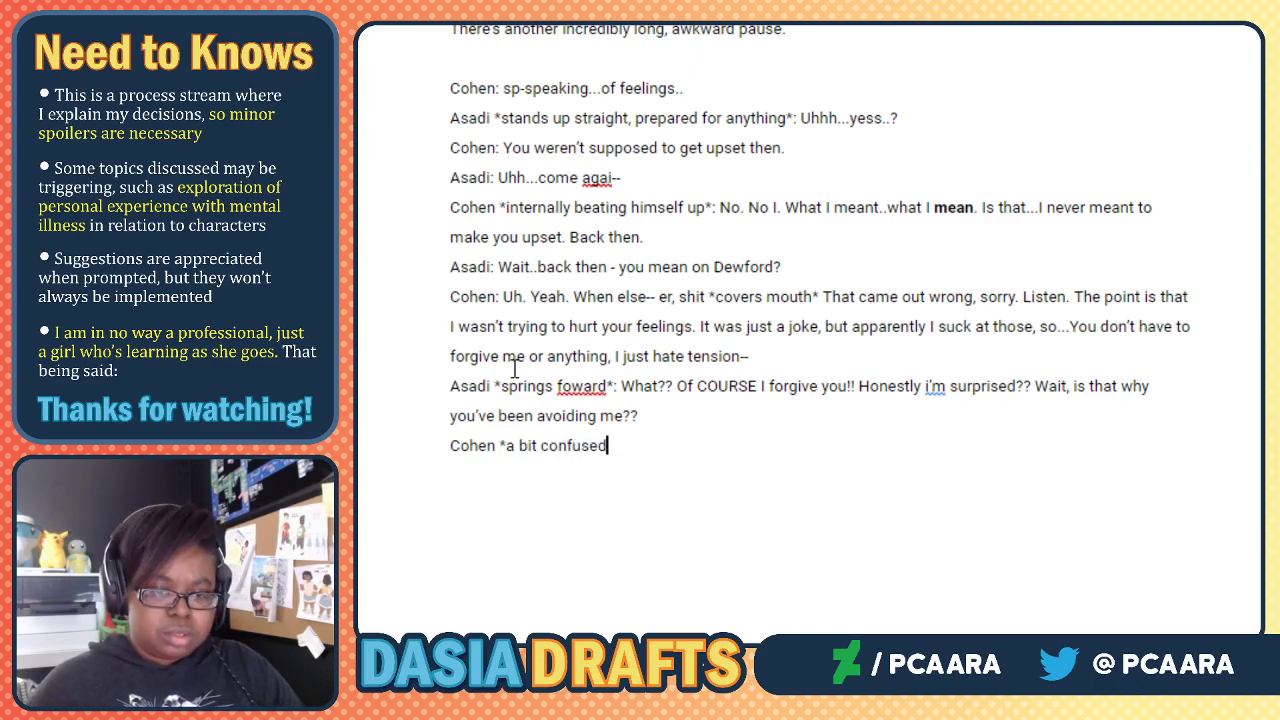
{"action": "type", "text": ", "}
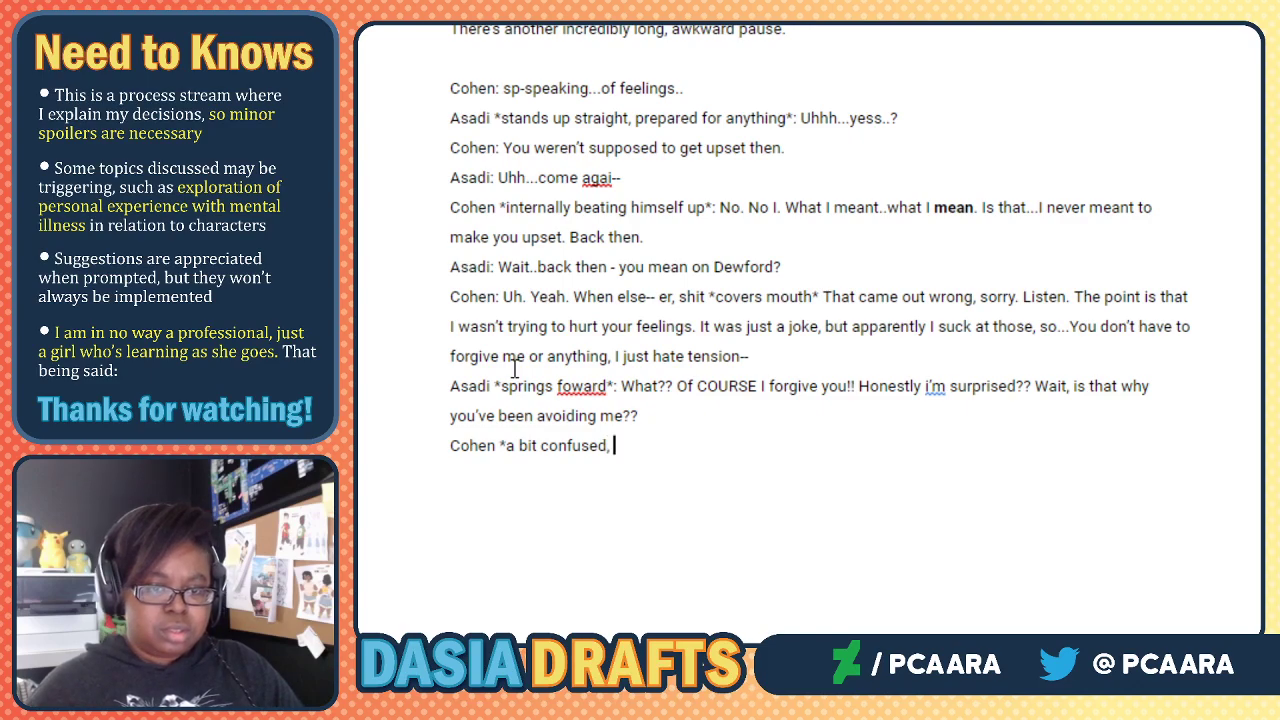
{"action": "type", "text": "leaning back"}
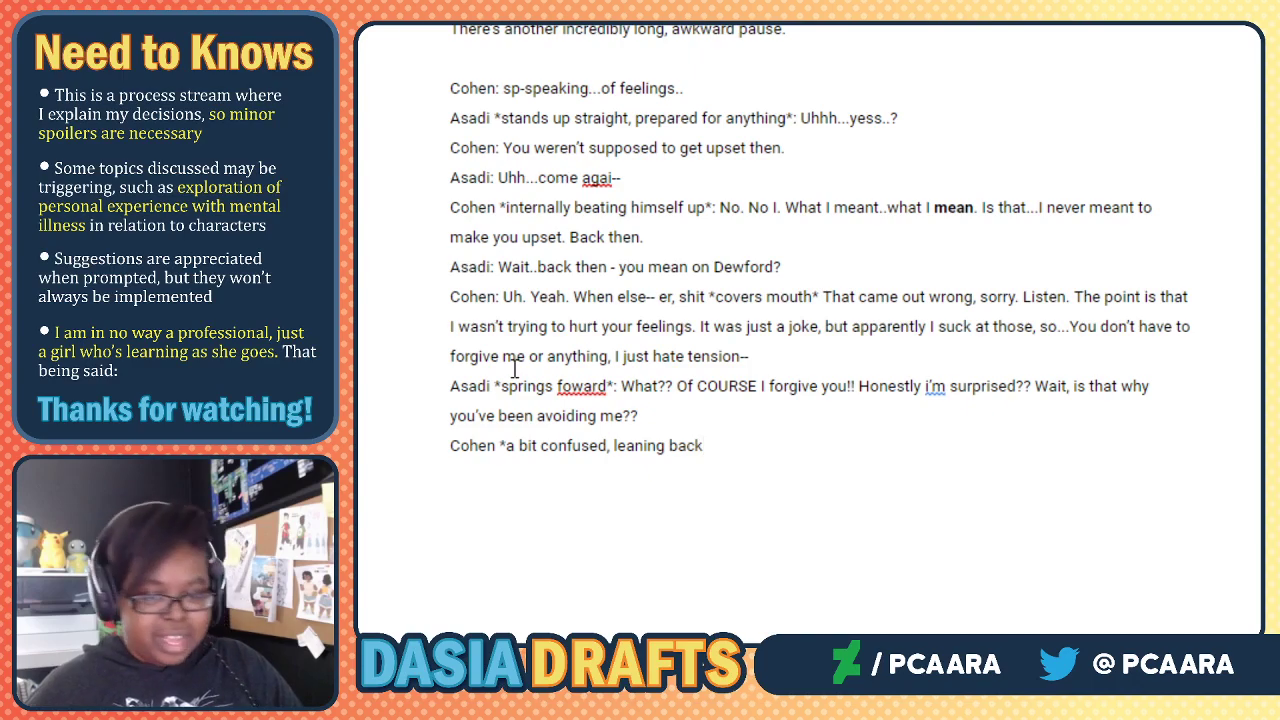
Finish Cohen's action and give him his line: "to put space between the two*: Ah..have I..?".
{"action": "type", "text": "ou"}
{"action": "key", "text": "BackSpace"}
{"action": "key", "text": "BackSpace"}
{"action": "key", "text": "BackSpace"}
{"action": "type", "text": "to put space"}
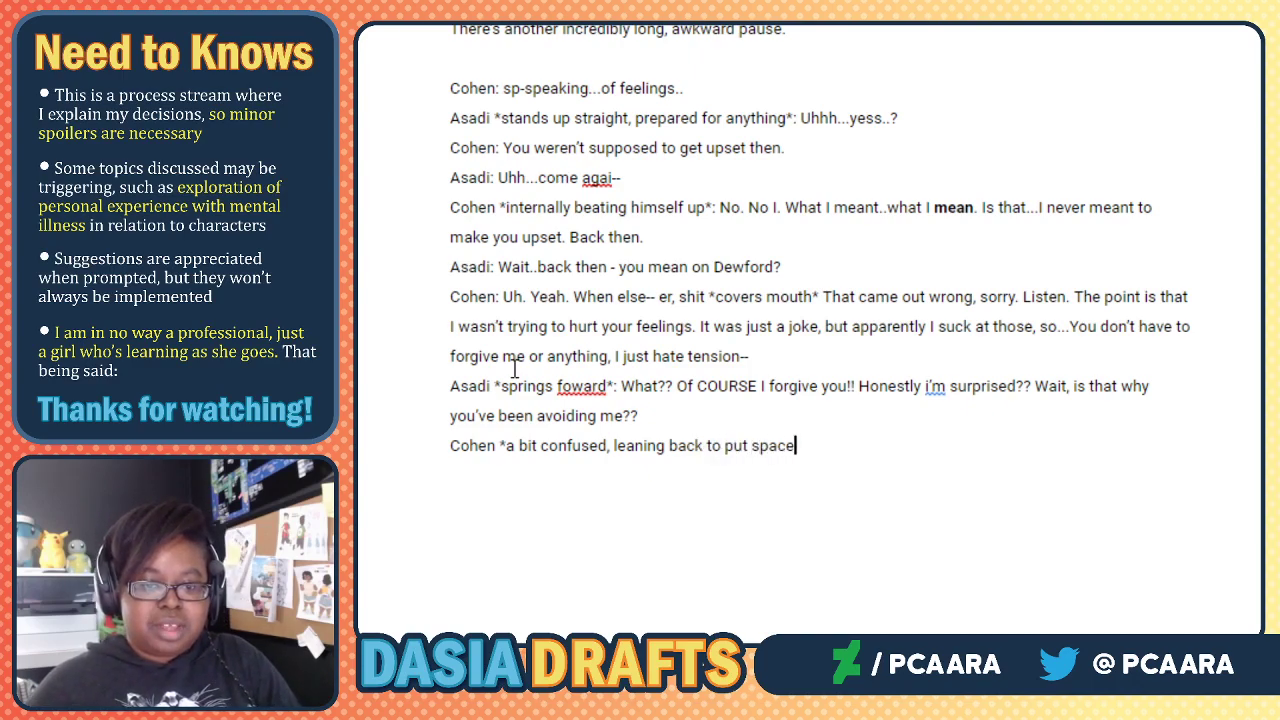
{"action": "type", "text": " between the two"}
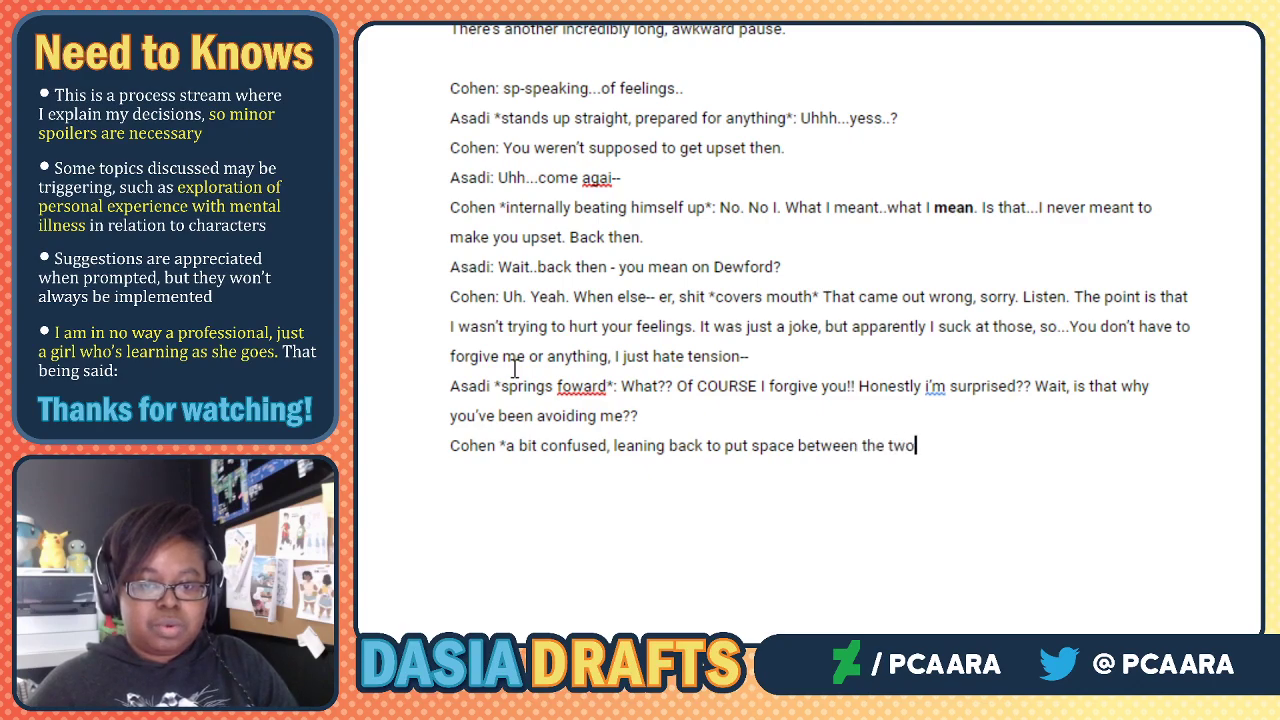
{"action": "type", "text": "*: Ah..have I..?"}
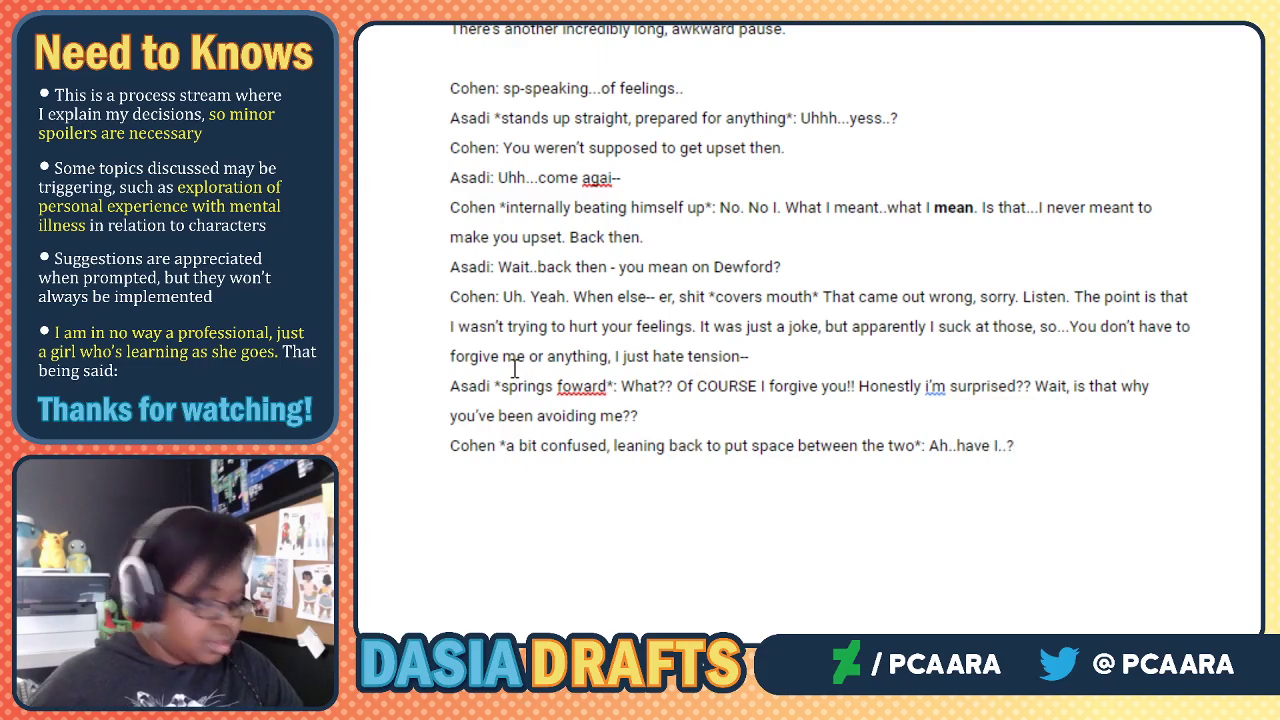
On a new line below Cohen's reply, start Asadi's response with "Asadi *sitting back*: I".
{"action": "key", "text": "Return"}
{"action": "type", "text": "Asadi: I mean, it"}
{"action": "key", "text": "BackSpace"}
{"action": "key", "text": "BackSpace"}
{"action": "key", "text": "BackSpace"}
{"action": "key", "text": "BackSpace"}
{"action": "key", "text": "BackSpace"}
{"action": "key", "text": "BackSpace"}
{"action": "key", "text": "BackSpace"}
{"action": "key", "text": "BackSpace"}
{"action": "key", "text": "BackSpace"}
{"action": "key", "text": "BackSpace"}
{"action": "key", "text": "BackSpace"}
{"action": "key", "text": "BackSpace"}
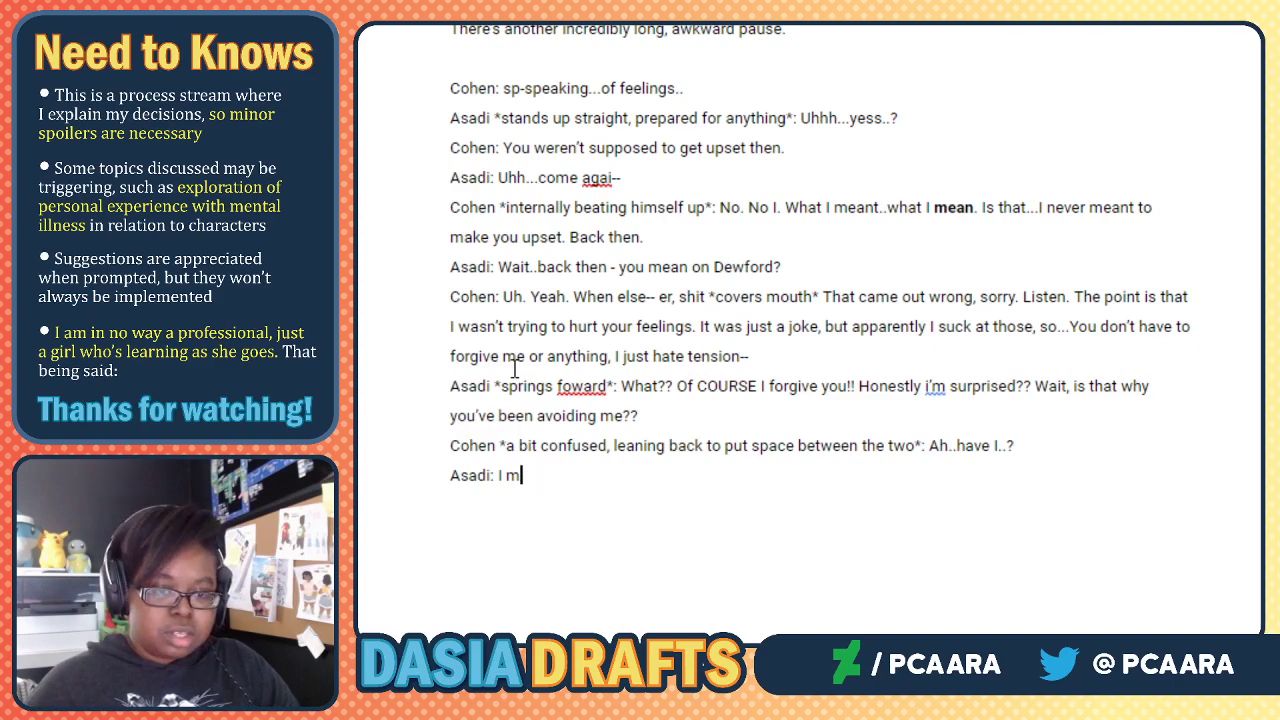
{"action": "type", "text": "*stand"}
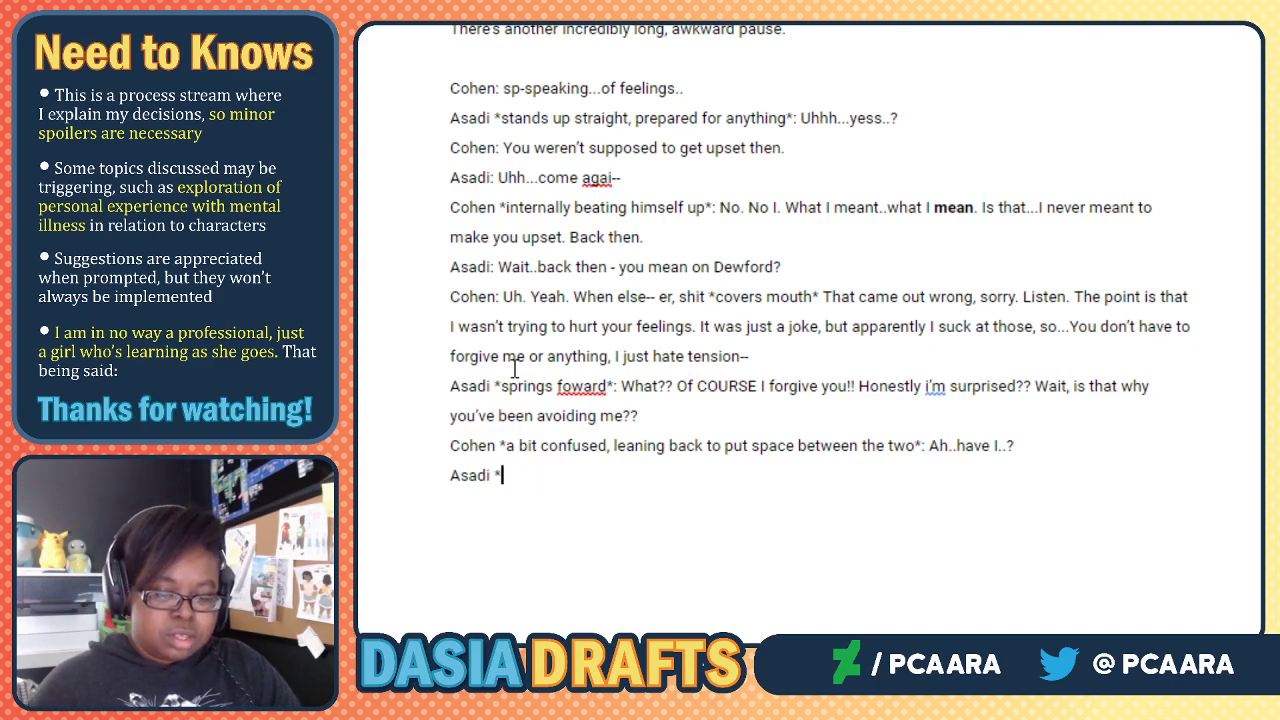
{"action": "key", "text": "BackSpace"}
{"action": "key", "text": "BackSpace"}
{"action": "key", "text": "BackSpace"}
{"action": "key", "text": "BackSpace"}
{"action": "key", "text": "BackSpace"}
{"action": "type", "text": "sitting back*: I"}
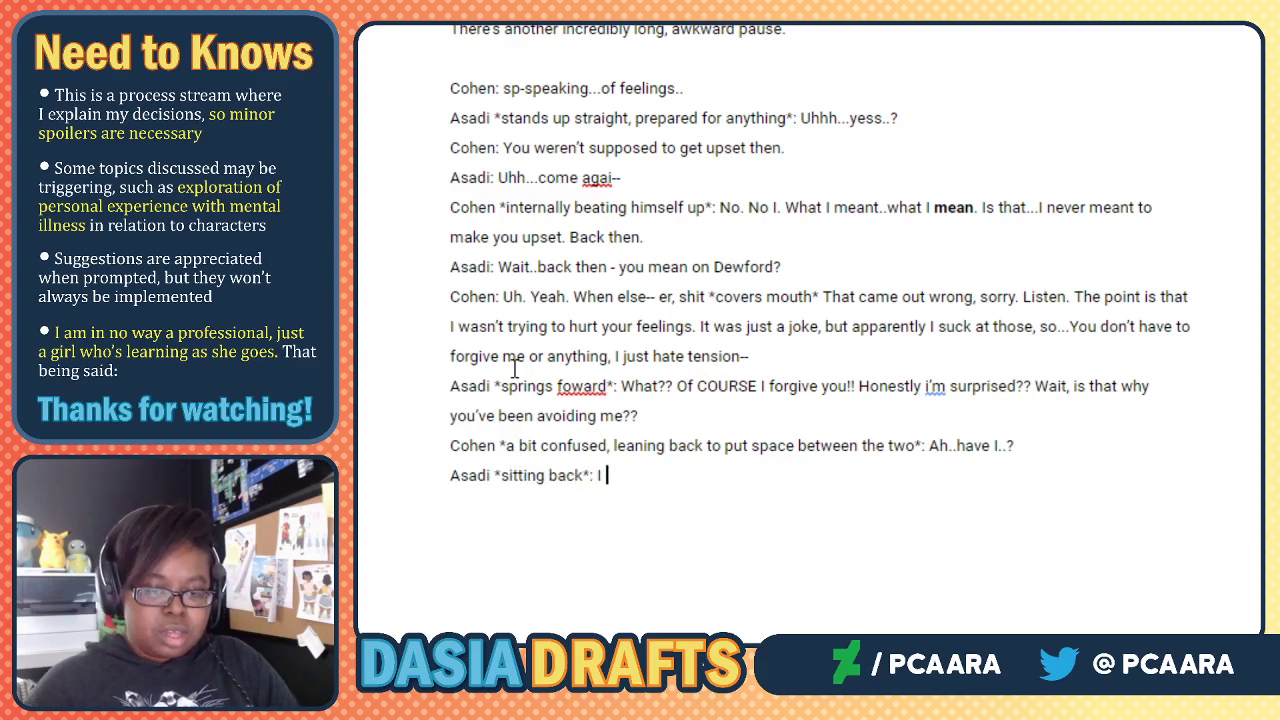
Complete Asadi's line with "mean, it could just be me, but I thought you were starting to resent me because i suck as a trainer..!".
{"action": "type", "text": " mean, it could jus"}
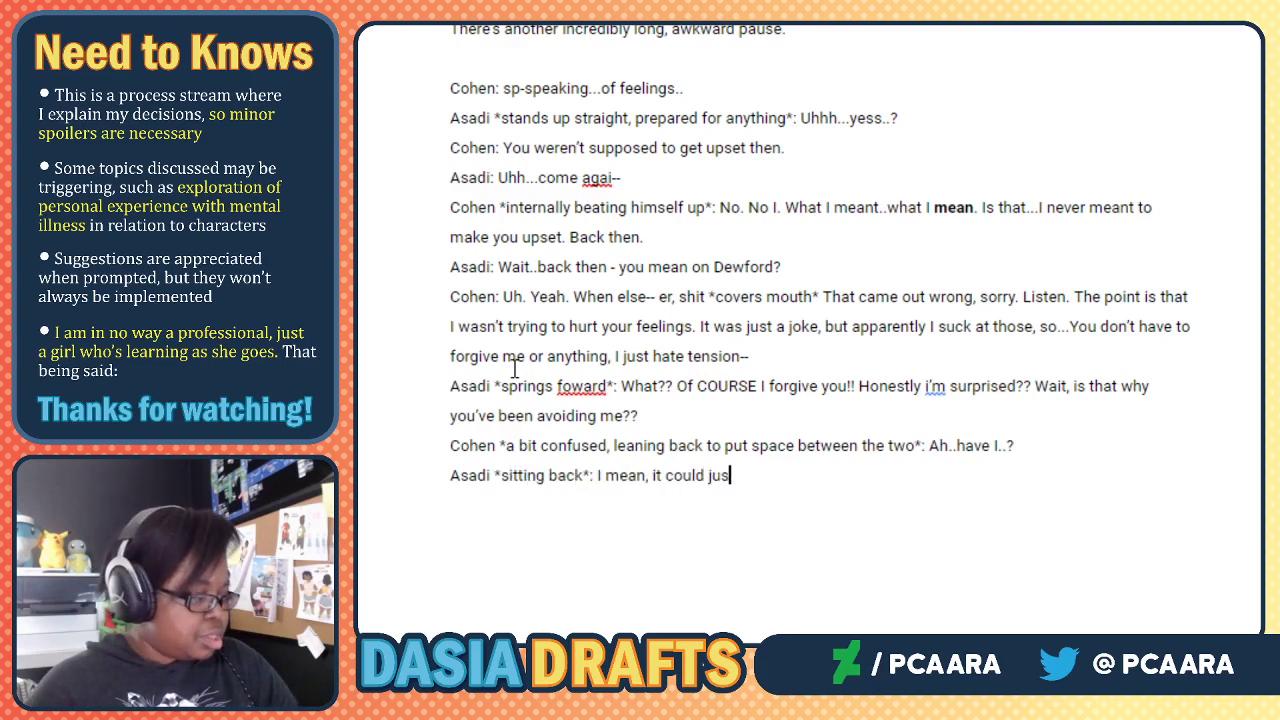
{"action": "type", "text": "t be me, but I thoug"}
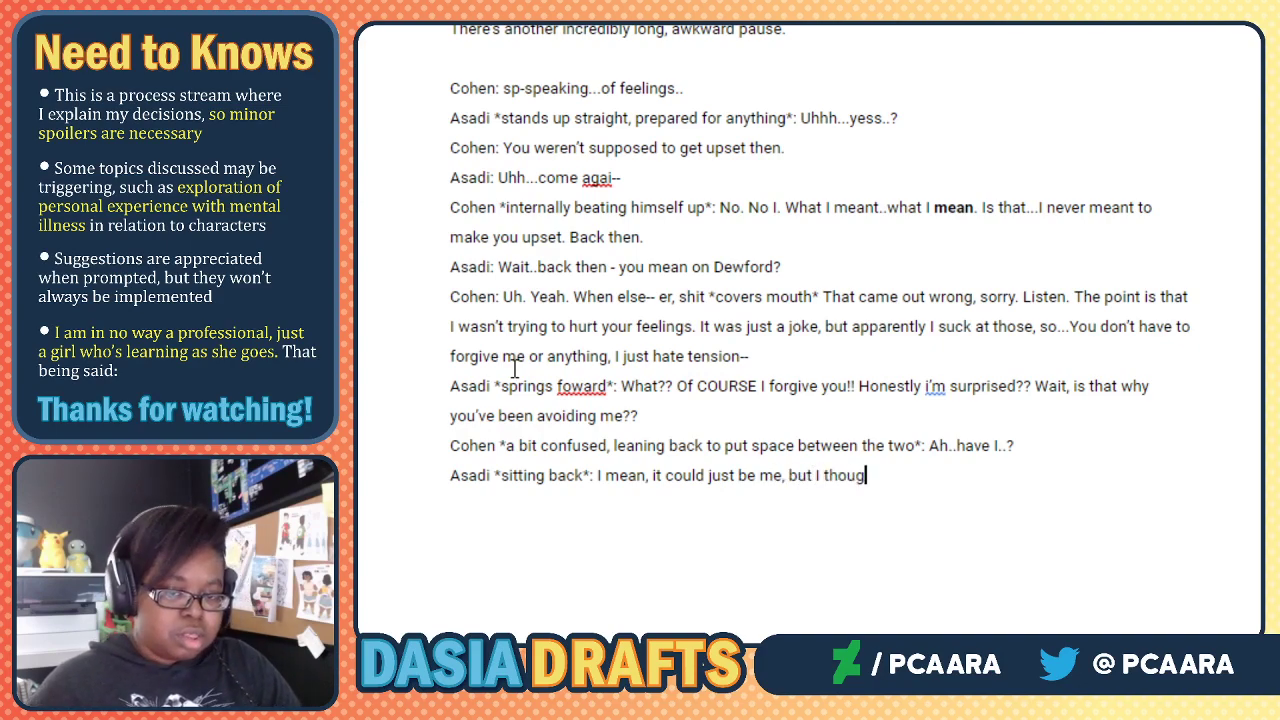
{"action": "type", "text": "ht you were s"}
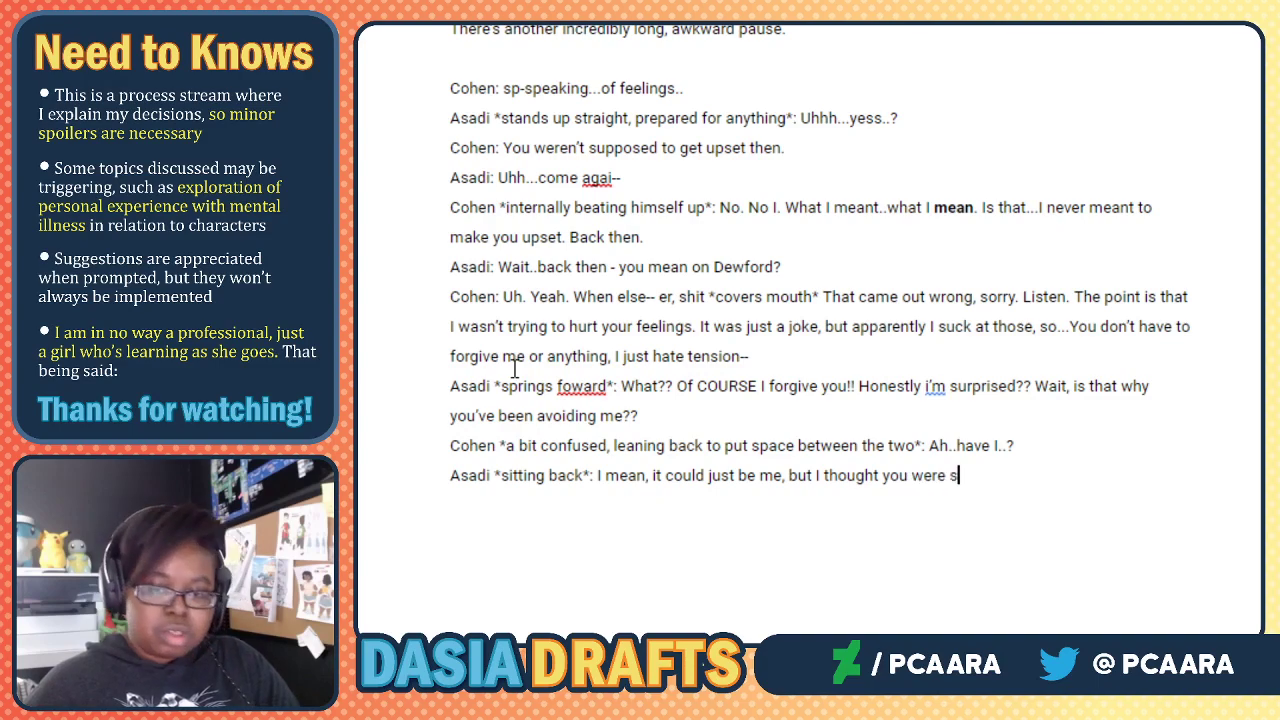
{"action": "type", "text": "tarting to "}
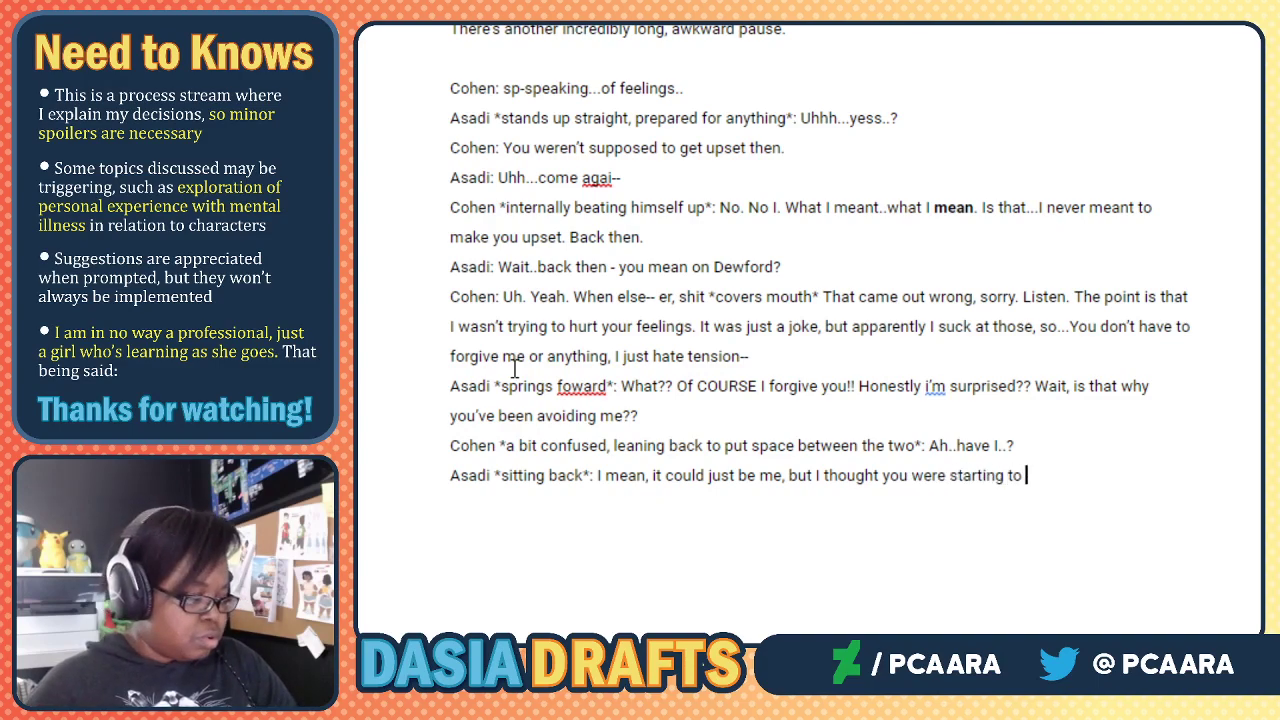
{"action": "type", "text": "resent m"}
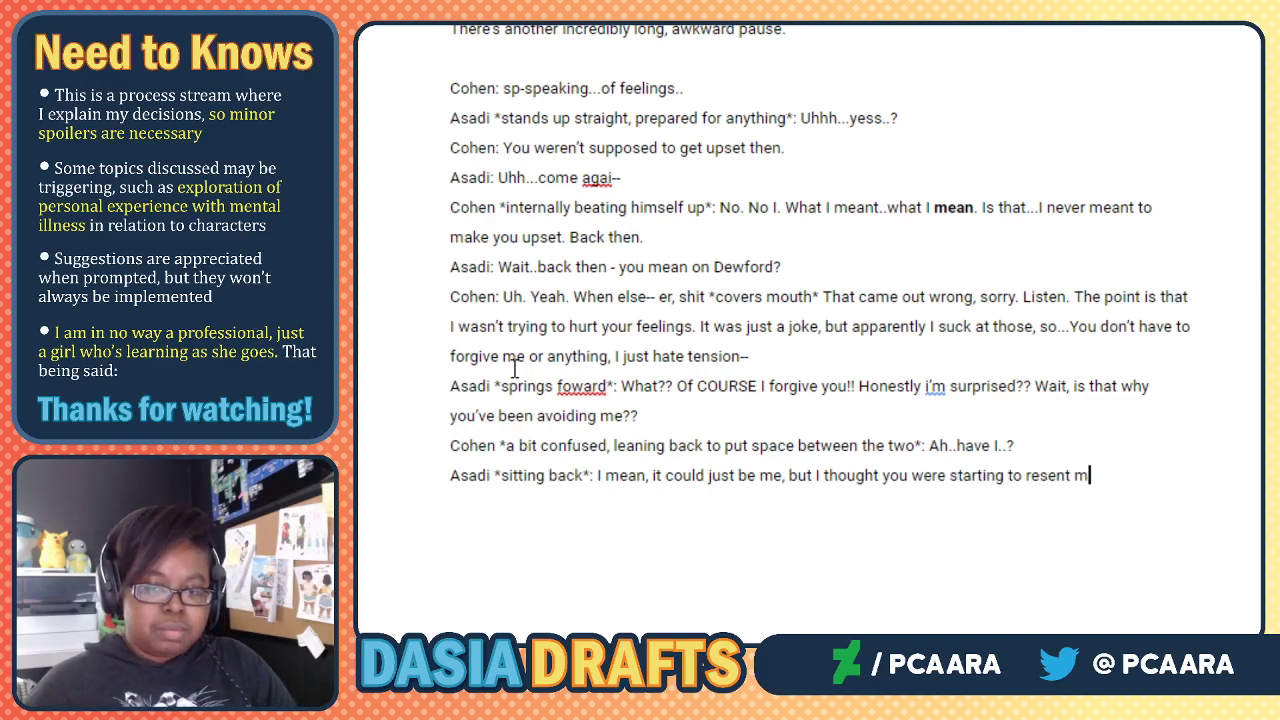
{"action": "type", "text": "e because i su"}
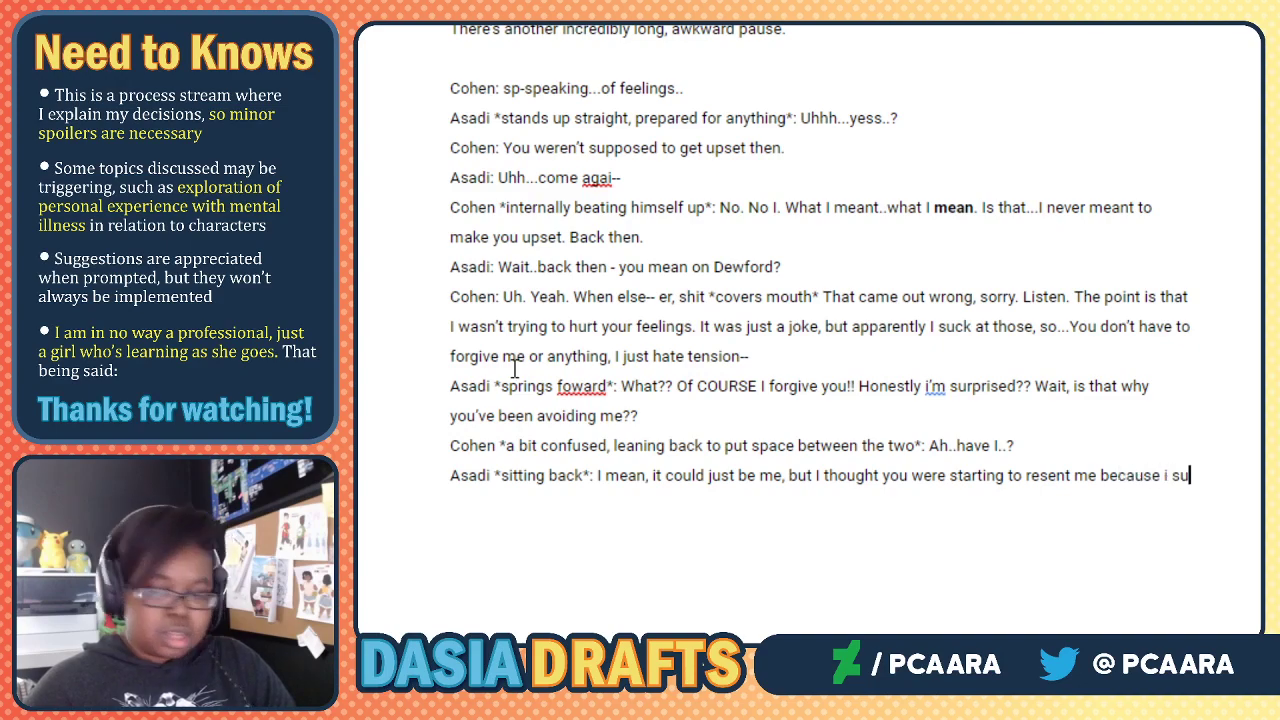
{"action": "type", "text": "ck as a traine.."}
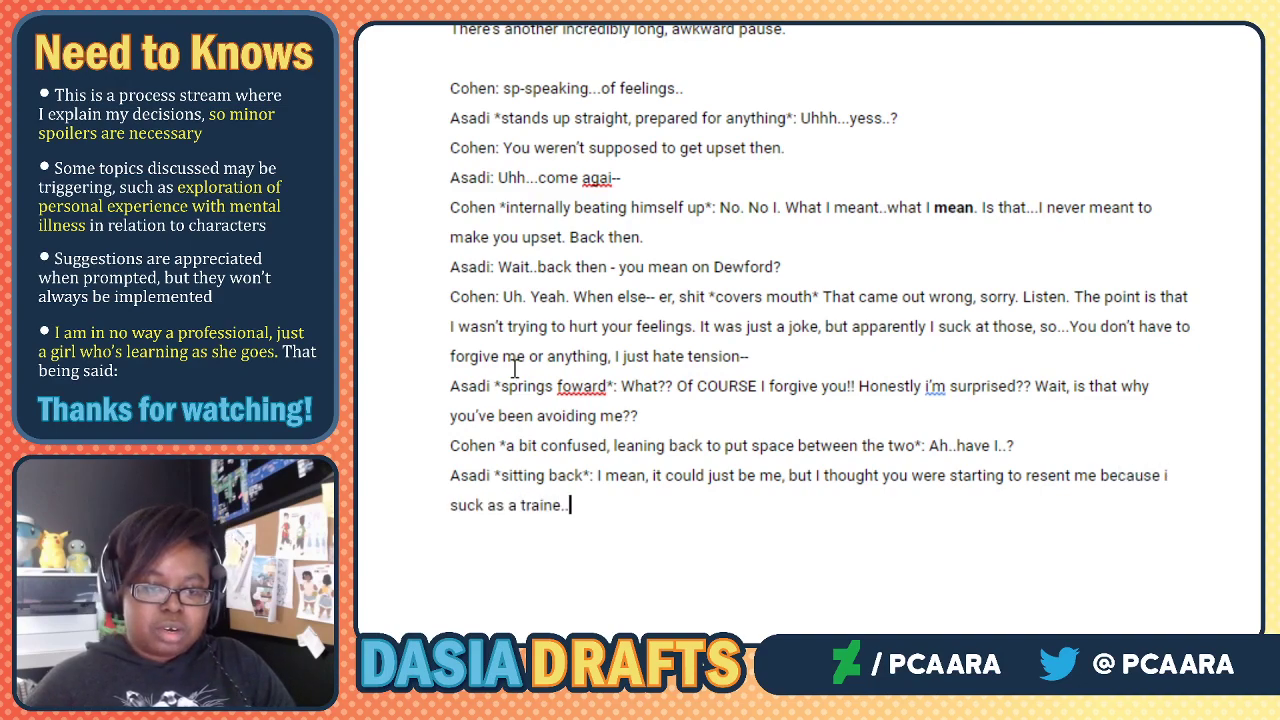
{"action": "key", "text": "BackSpace"}
{"action": "key", "text": "BackSpace"}
{"action": "type", "text": "r..!"}
On a new line, write "Cohen: What- why- you didn't even do anything wrong. If anything YOU should hate ME.".
{"action": "key", "text": "Return"}
{"action": "type", "text": "Cohen: What- wh"}
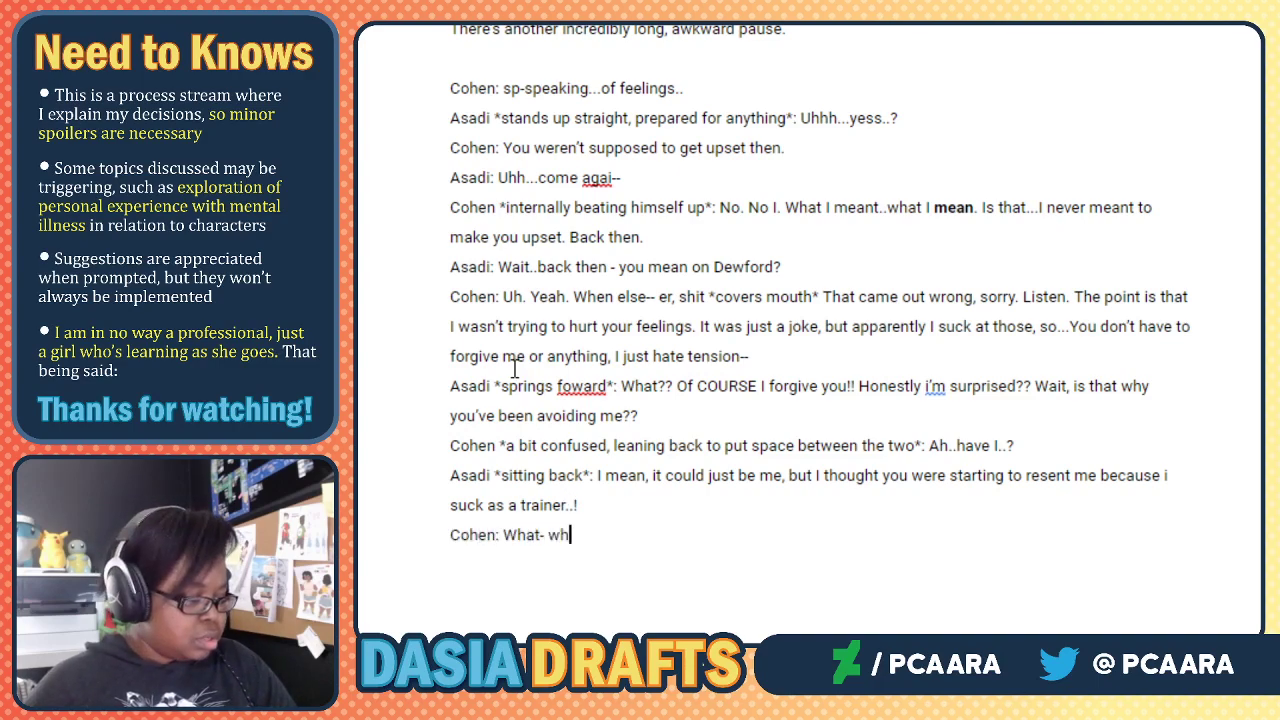
{"action": "type", "text": "y- you didn't even do anythi"}
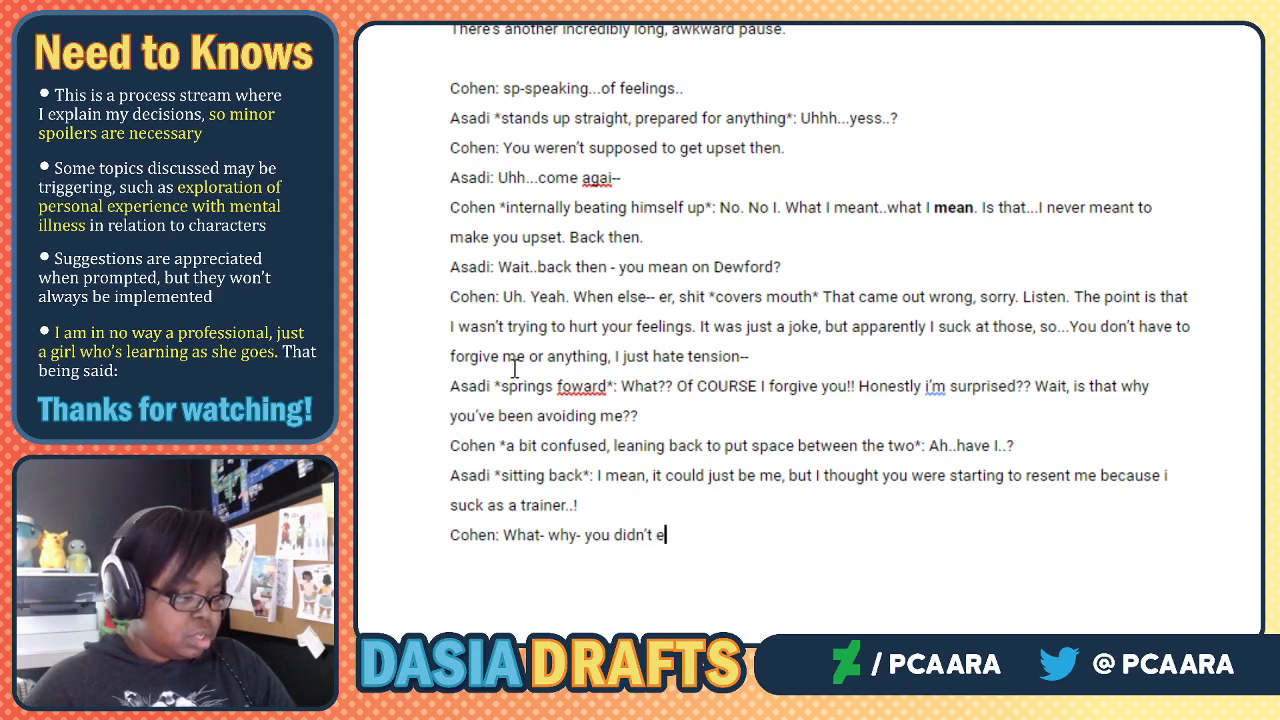
{"action": "type", "text": "ng w"}
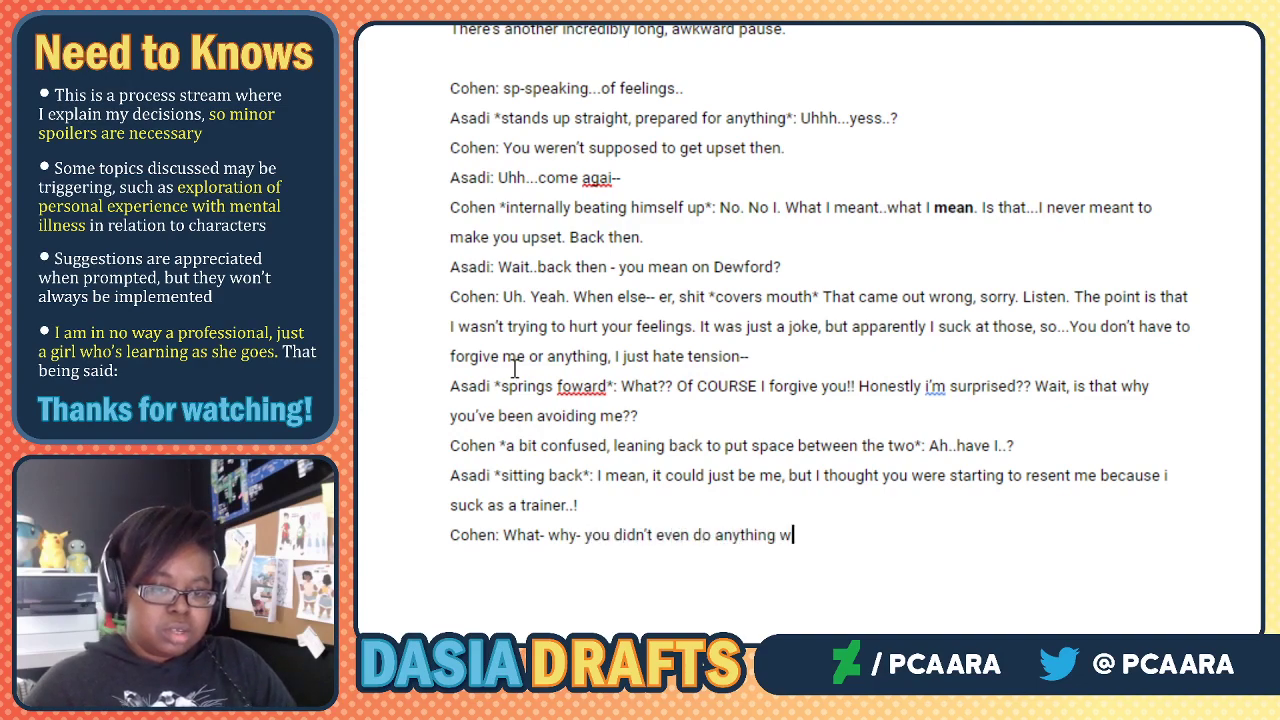
{"action": "type", "text": "rong. If any"}
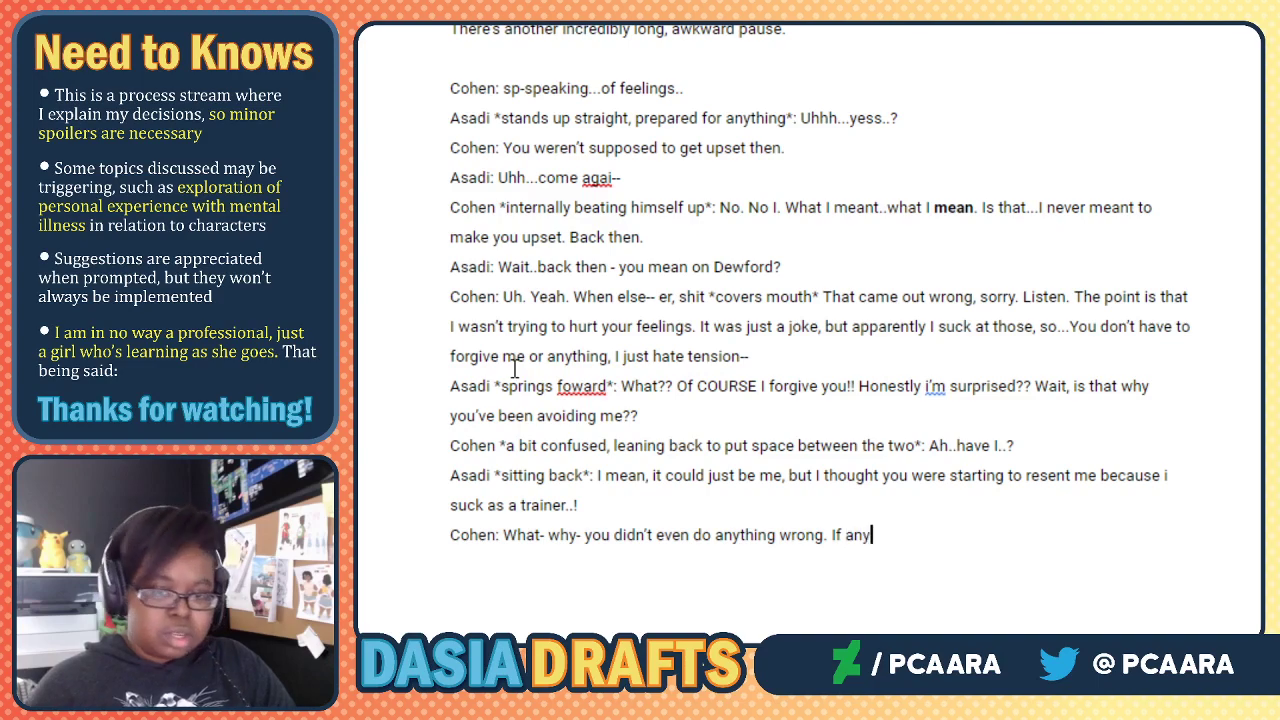
{"action": "type", "text": "thing YOU s"}
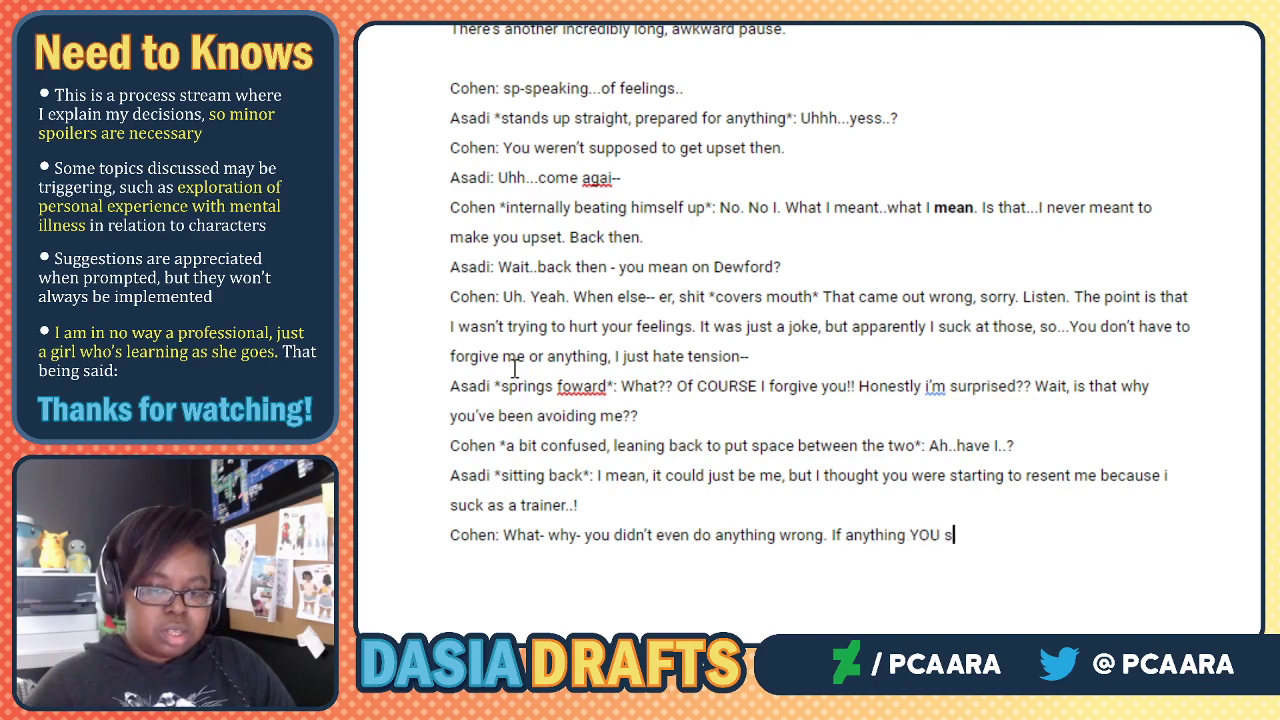
{"action": "type", "text": "hould hate ME"}
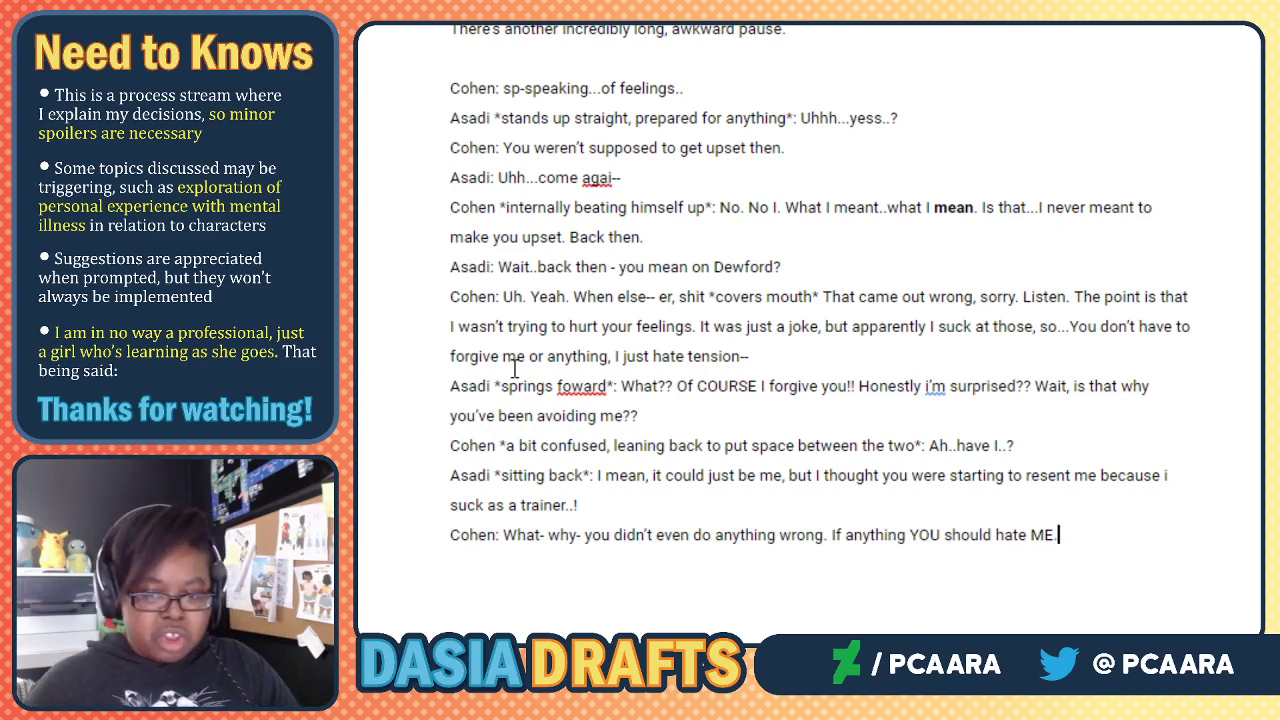
Extend Cohen's line with "Besides, i've never even had a trainer before".
{"action": "type", "text": ". B"}
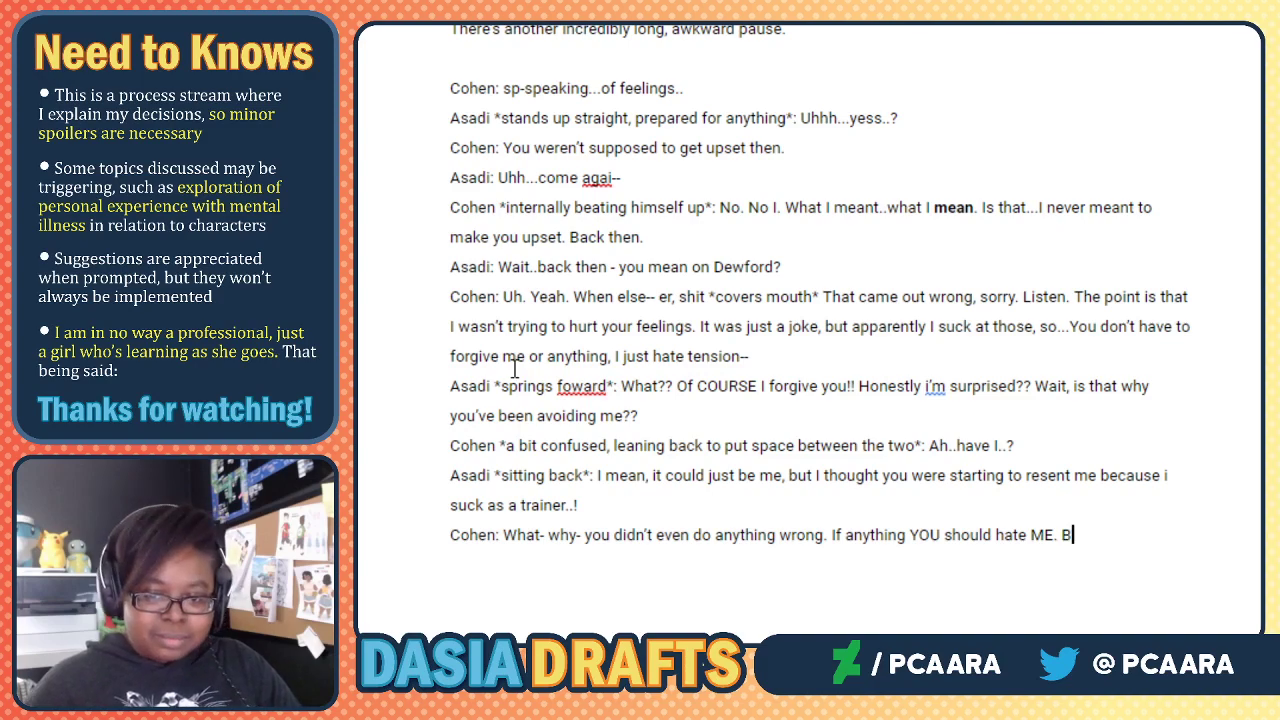
{"action": "type", "text": "esides, i've ne"}
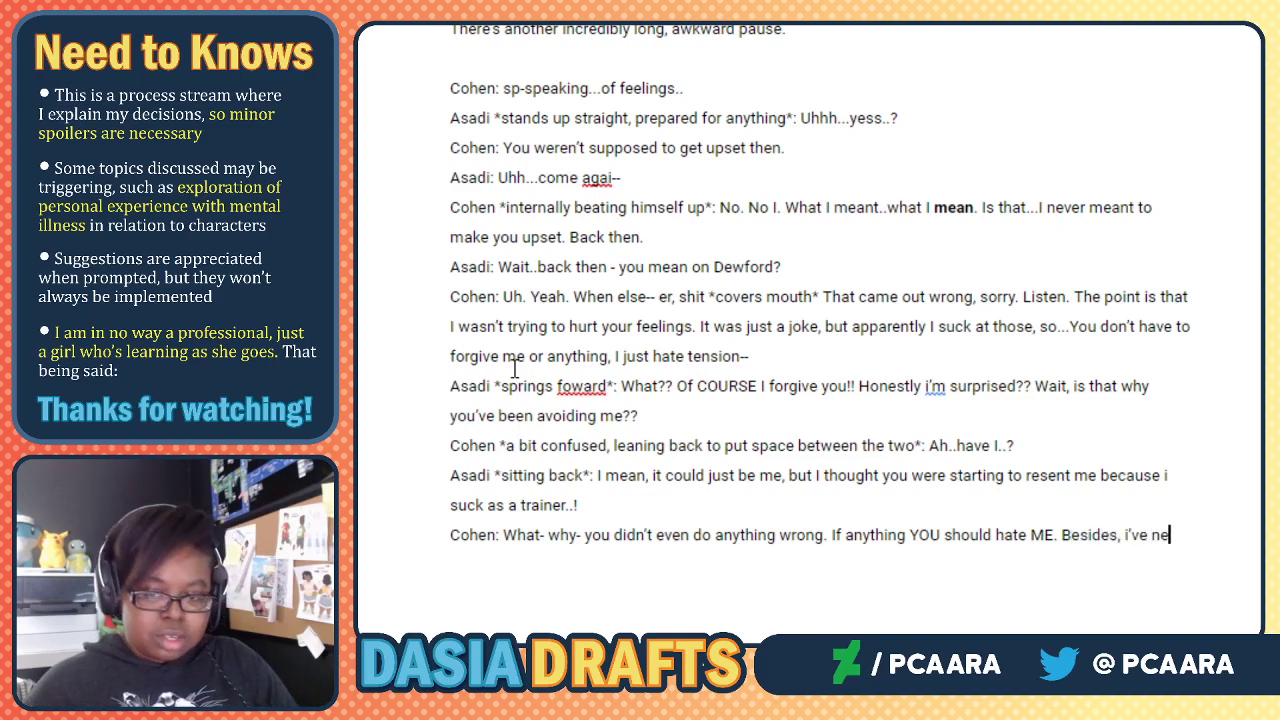
{"action": "type", "text": "ver even had a"}
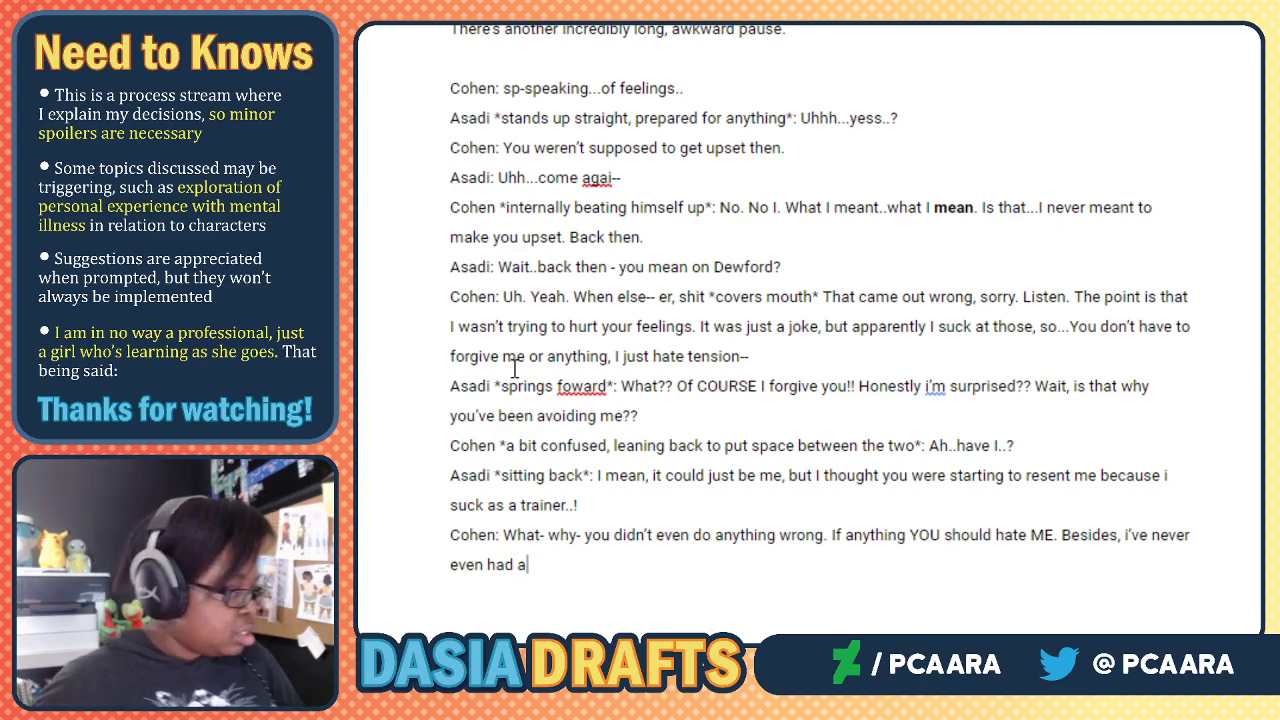
{"action": "type", "text": "tarine"}
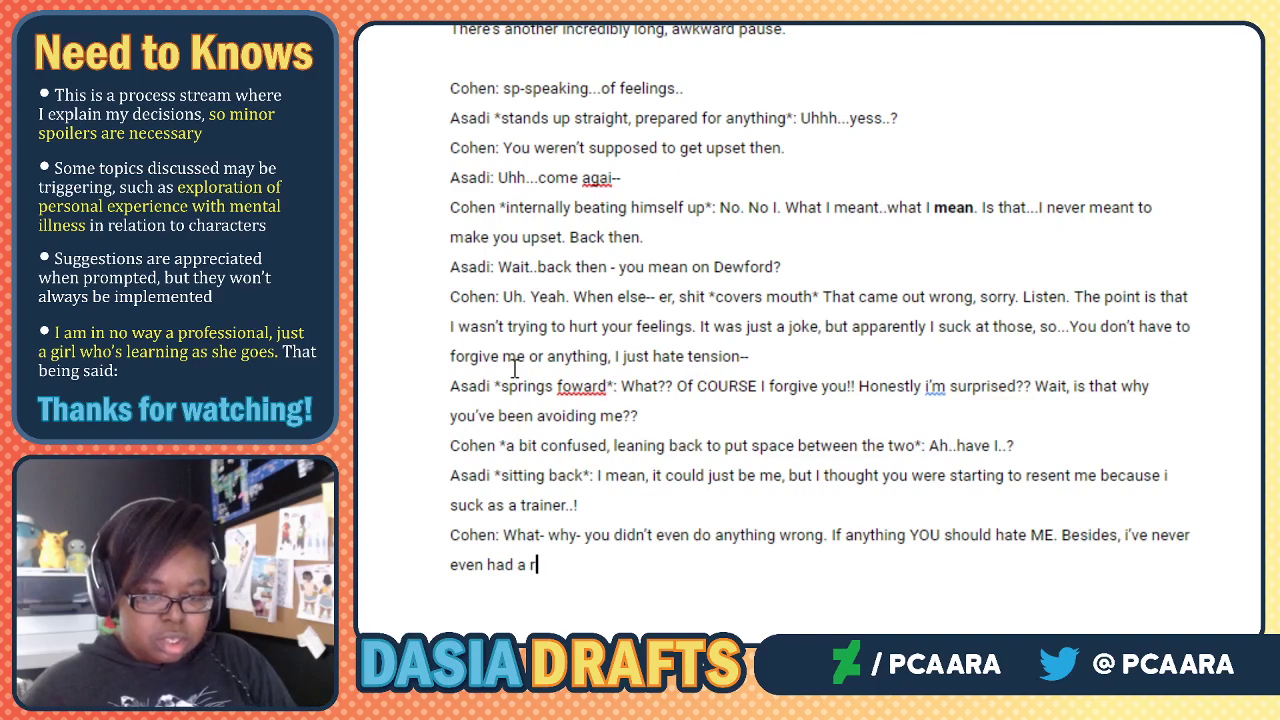
{"action": "key", "text": "BackSpace"}
{"action": "key", "text": "BackSpace"}
{"action": "key", "text": "BackSpace"}
{"action": "key", "text": "BackSpace"}
{"action": "key", "text": "BackSpace"}
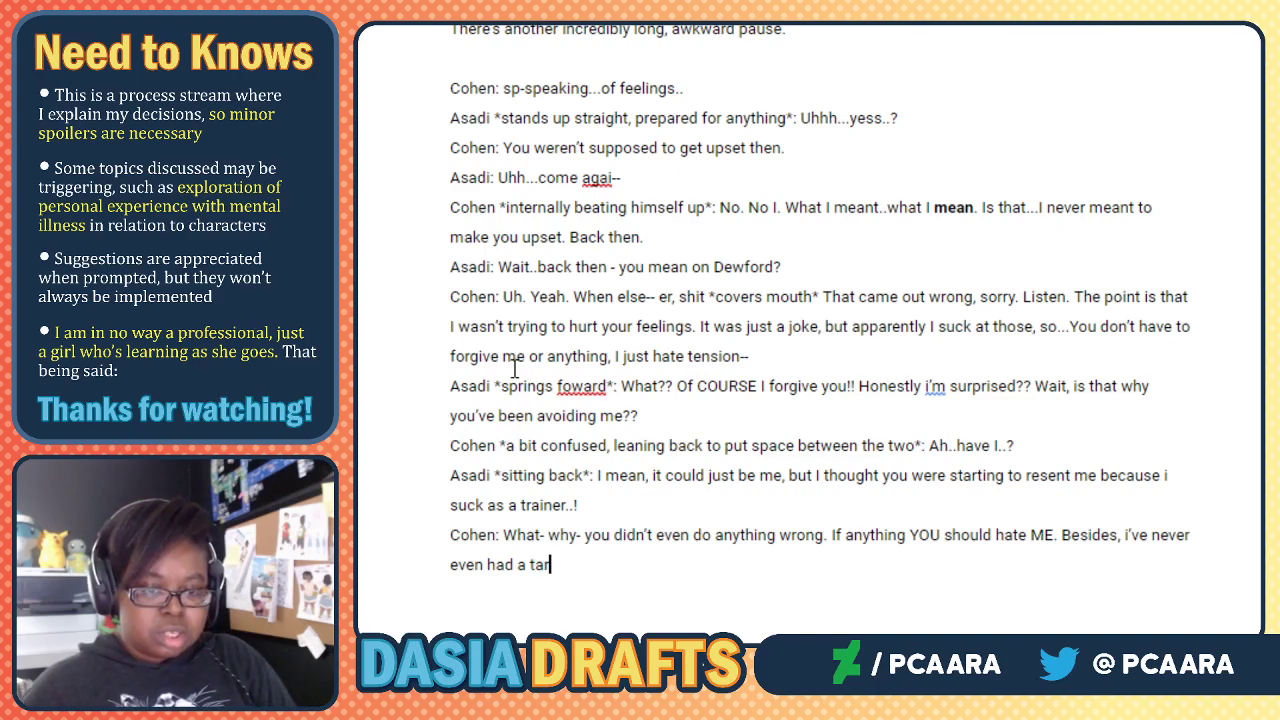
{"action": "type", "text": "rainer before"}
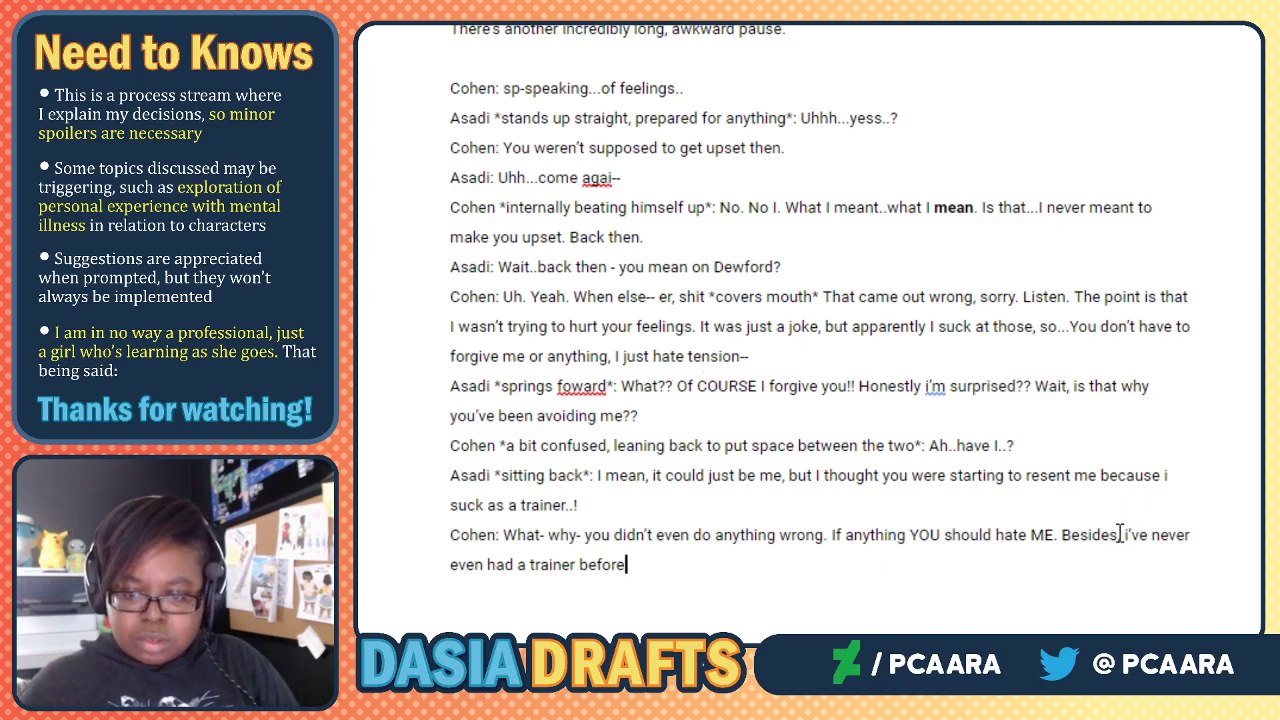
Replace "Besides," in Cohen's last line with "A-And," and return to the end of the line.
{"action": "left_click_drag", "start_coordinate": [1118, 540], "coordinate": [1066, 543]}
{"action": "type", "text": "A-And"}
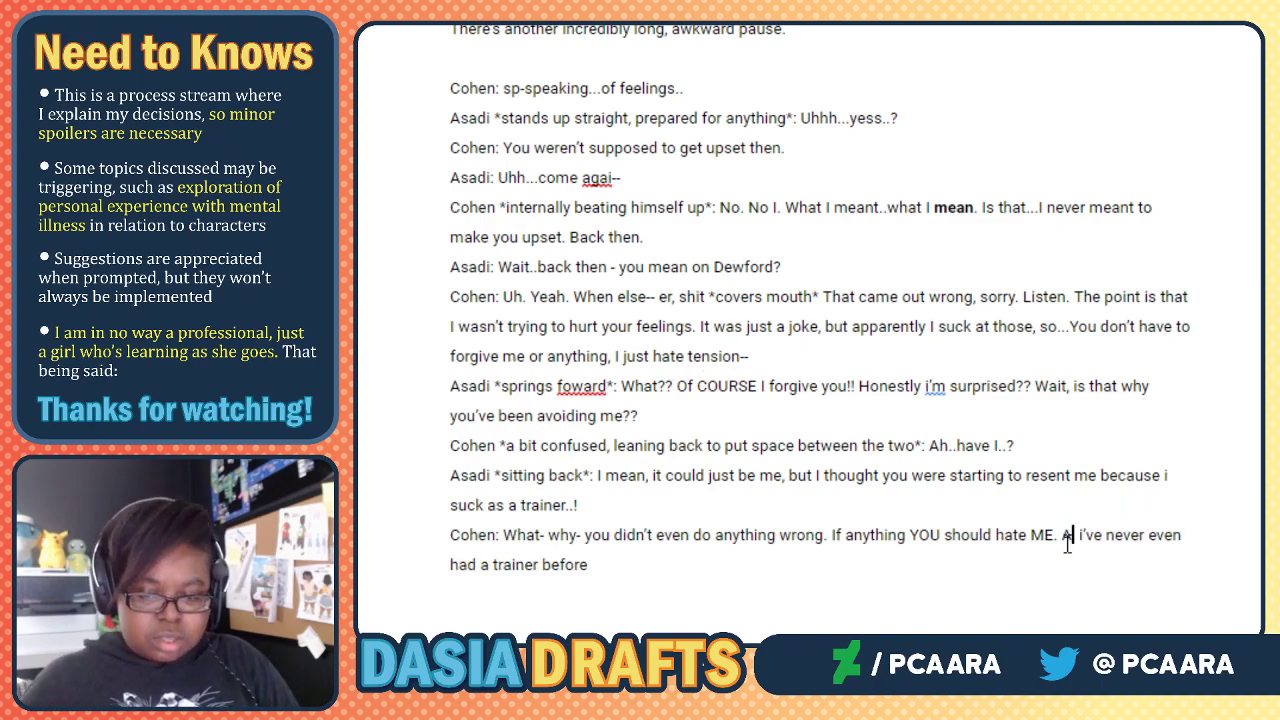
{"action": "type", "text": ","}
{"action": "left_click", "coordinate": [945, 540]}
{"action": "left_click", "coordinate": [900, 563]}
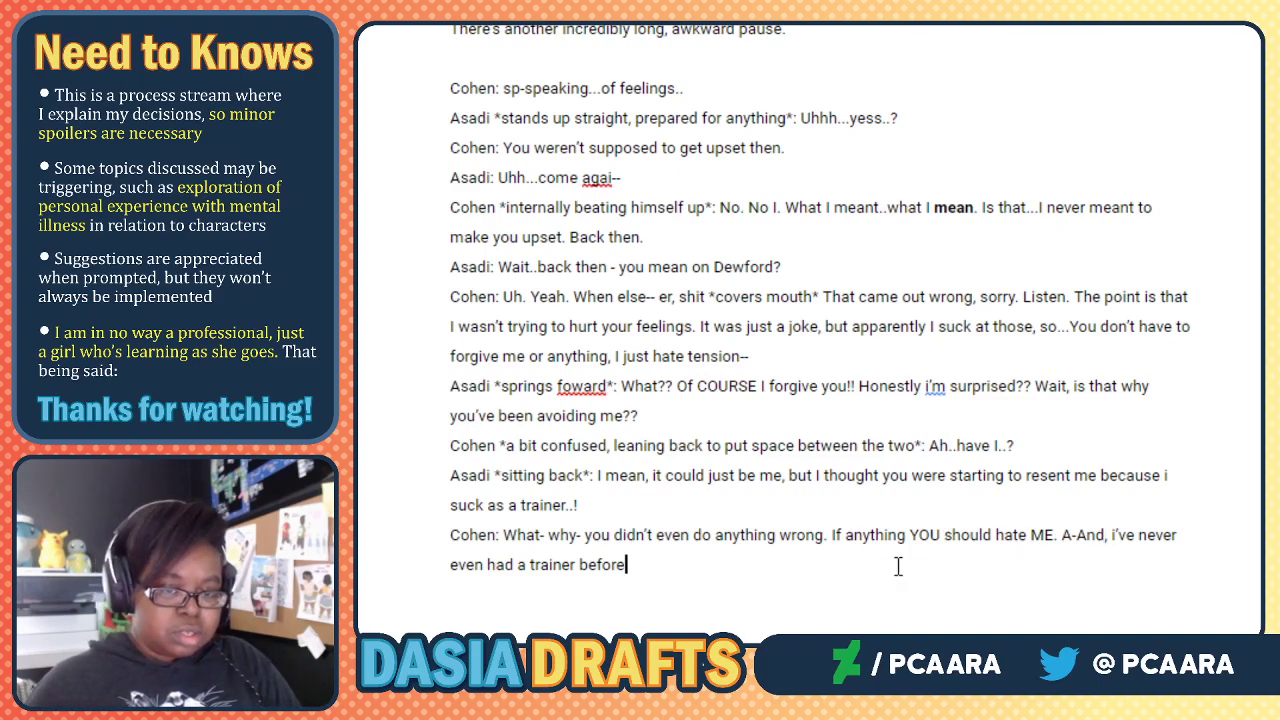
Add the action "*baffled*" after Cohen's name in his last line and "*pouting a bit*" before "A-And".
{"action": "left_click", "coordinate": [497, 534]}
{"action": "type", "text": "*baffled*"}
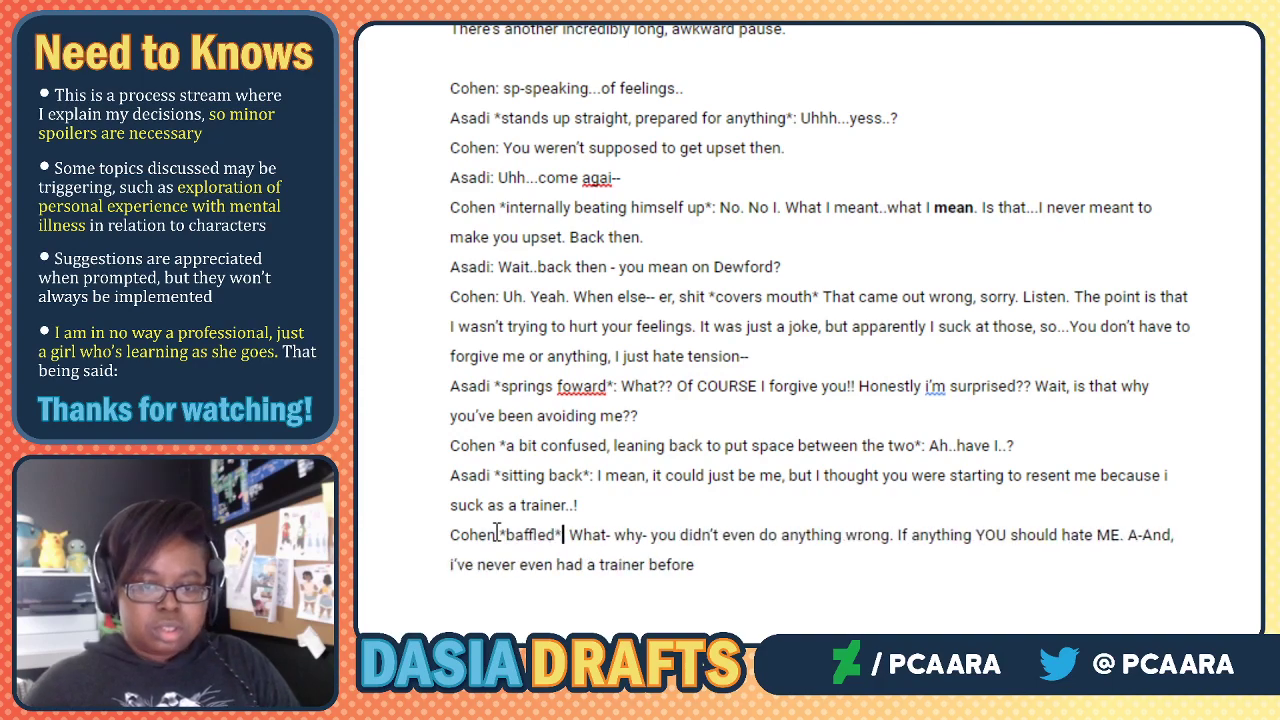
{"action": "left_click", "coordinate": [1129, 534]}
{"action": "type", "text": "*pouting a bit"}
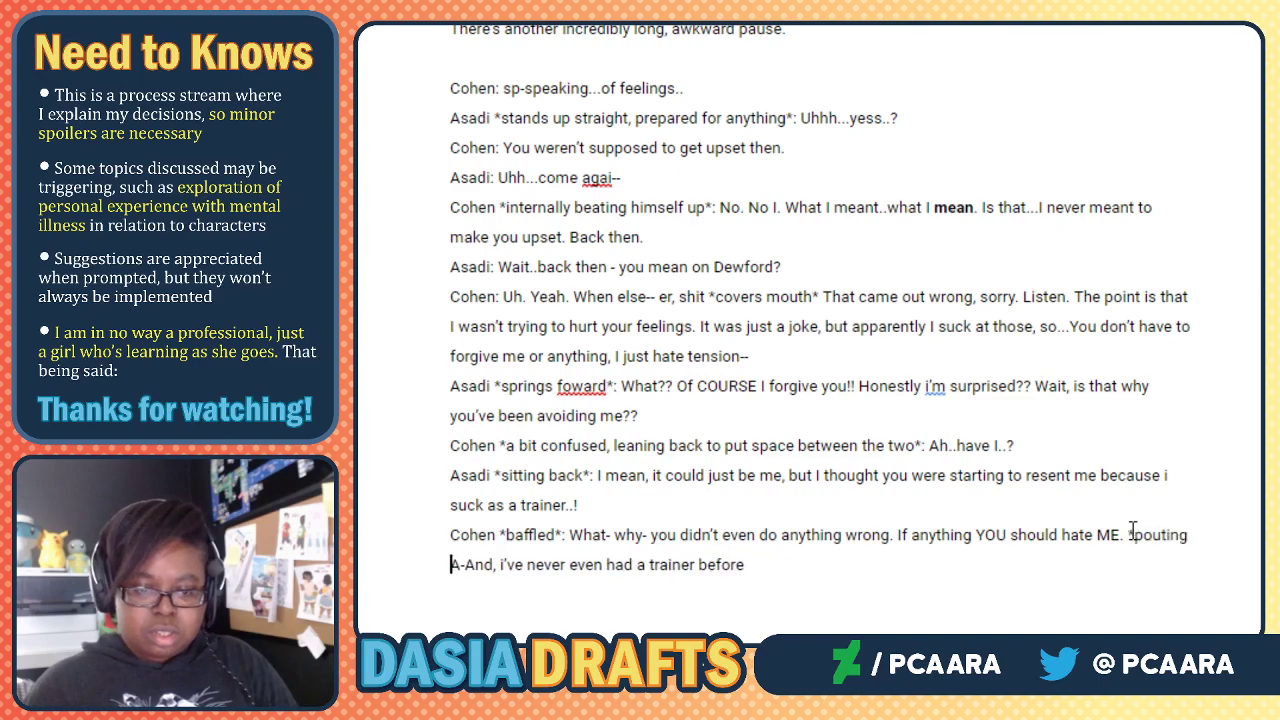
{"action": "type", "text": "*"}
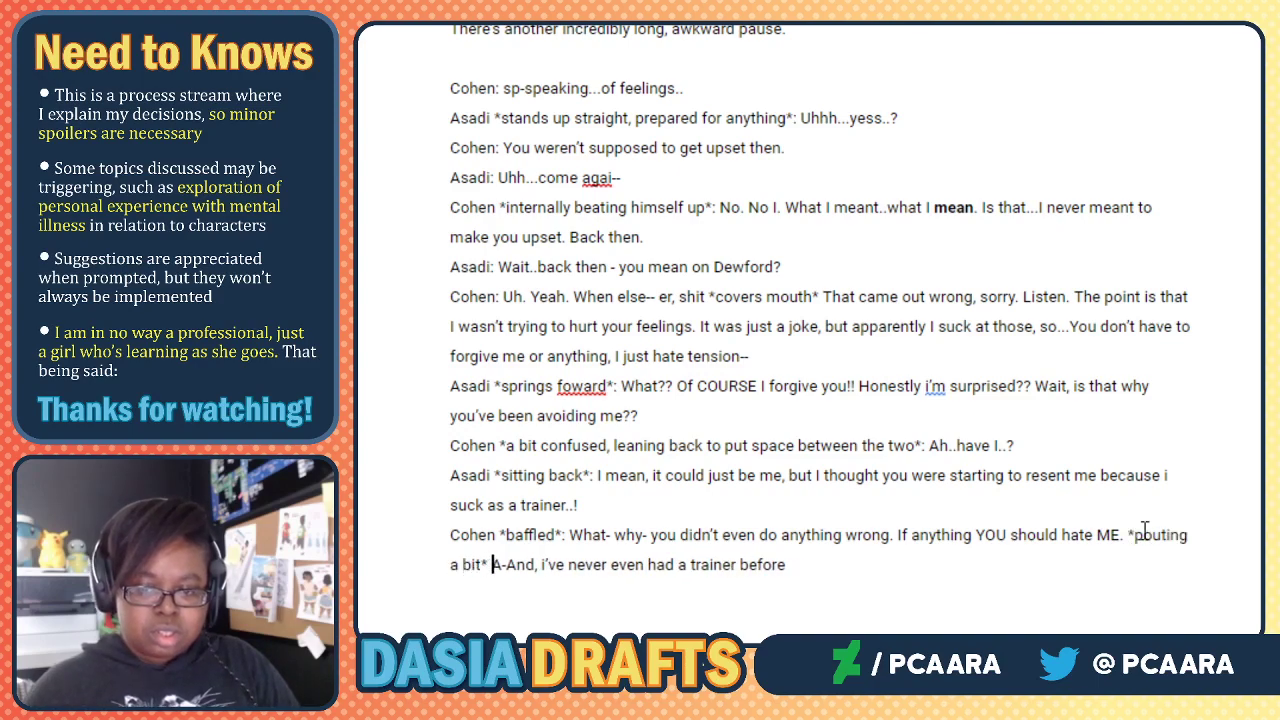
Insert "looking away," before "pouting a bit" in the action of Cohen's last line.
{"action": "left_click", "coordinate": [1134, 536]}
{"action": "type", "text": "looking away"}
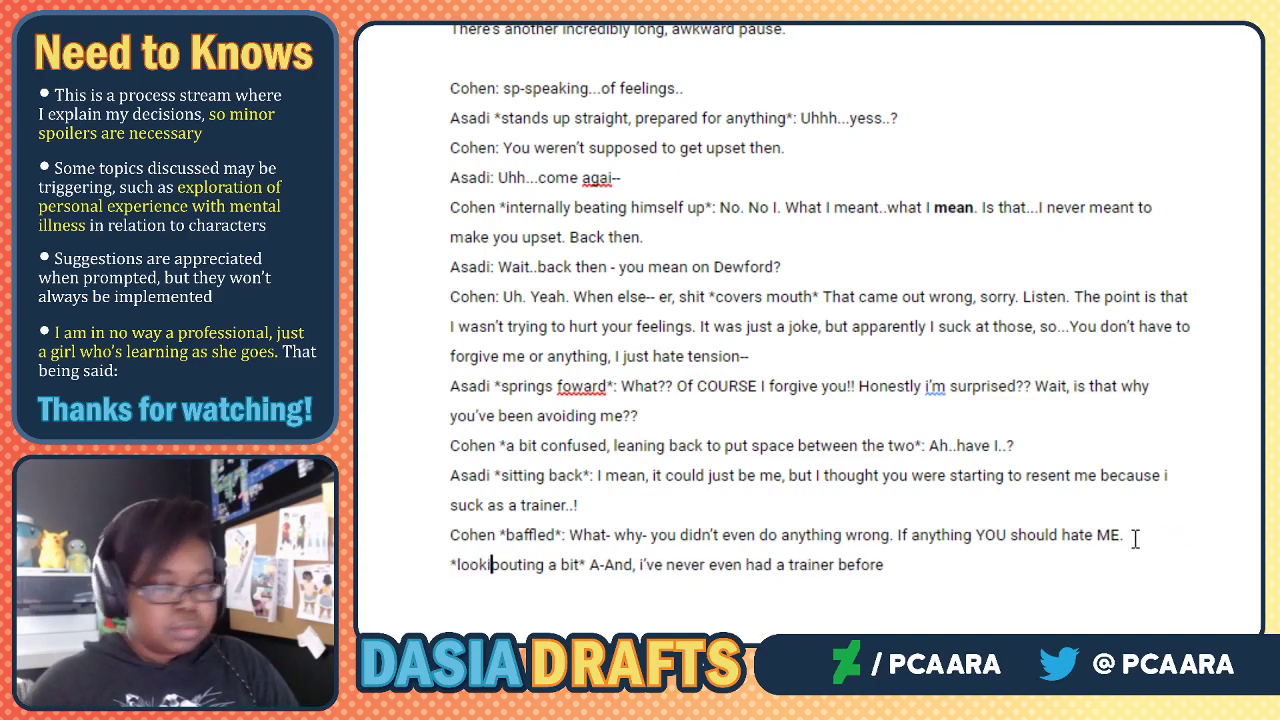
{"action": "type", "text": ","}
Extend the end of Cohen's last line with "so it's not like I can judge anyway..".
{"action": "left_click", "coordinate": [902, 570]}
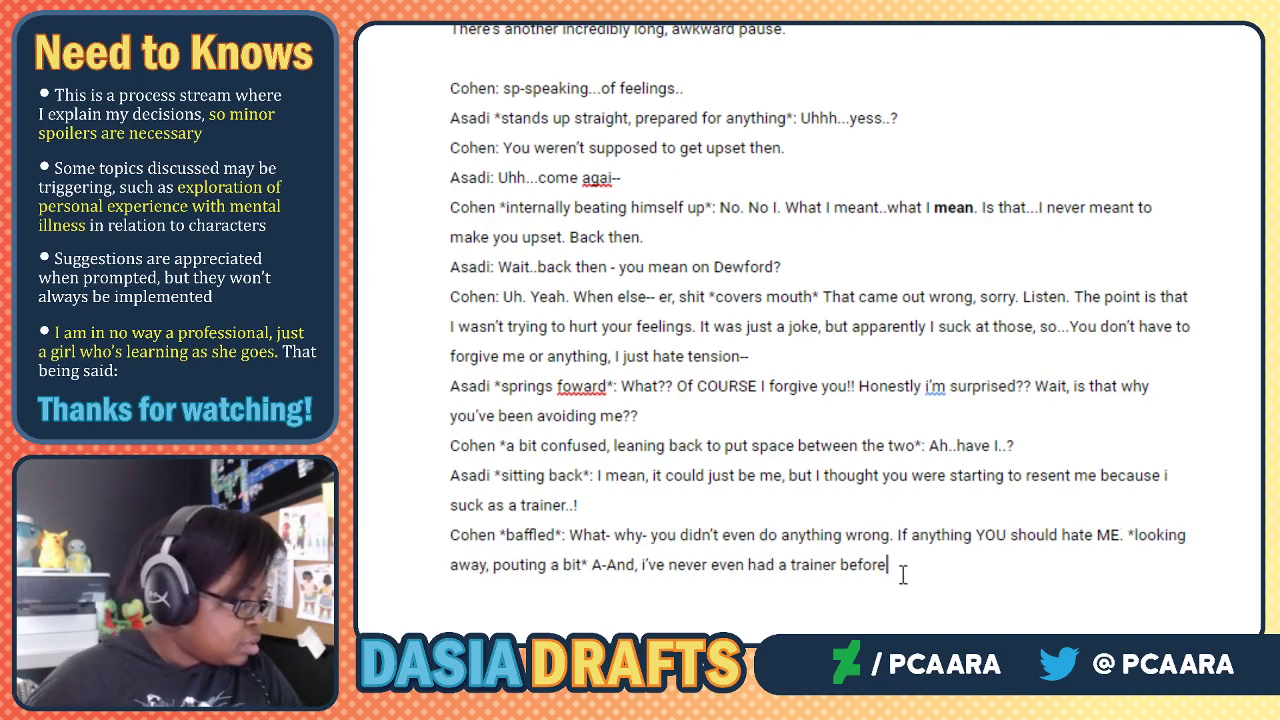
{"action": "type", "text": "so it's not like I c"}
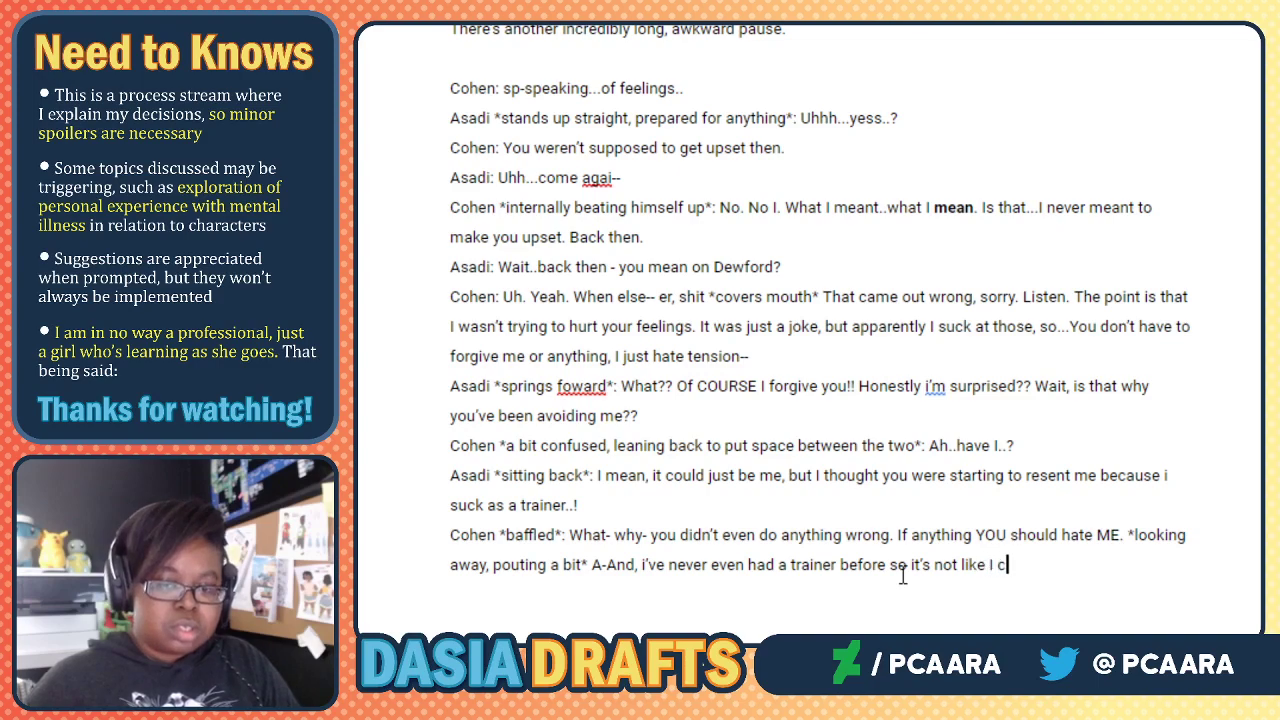
{"action": "type", "text": "an judge anyway"}
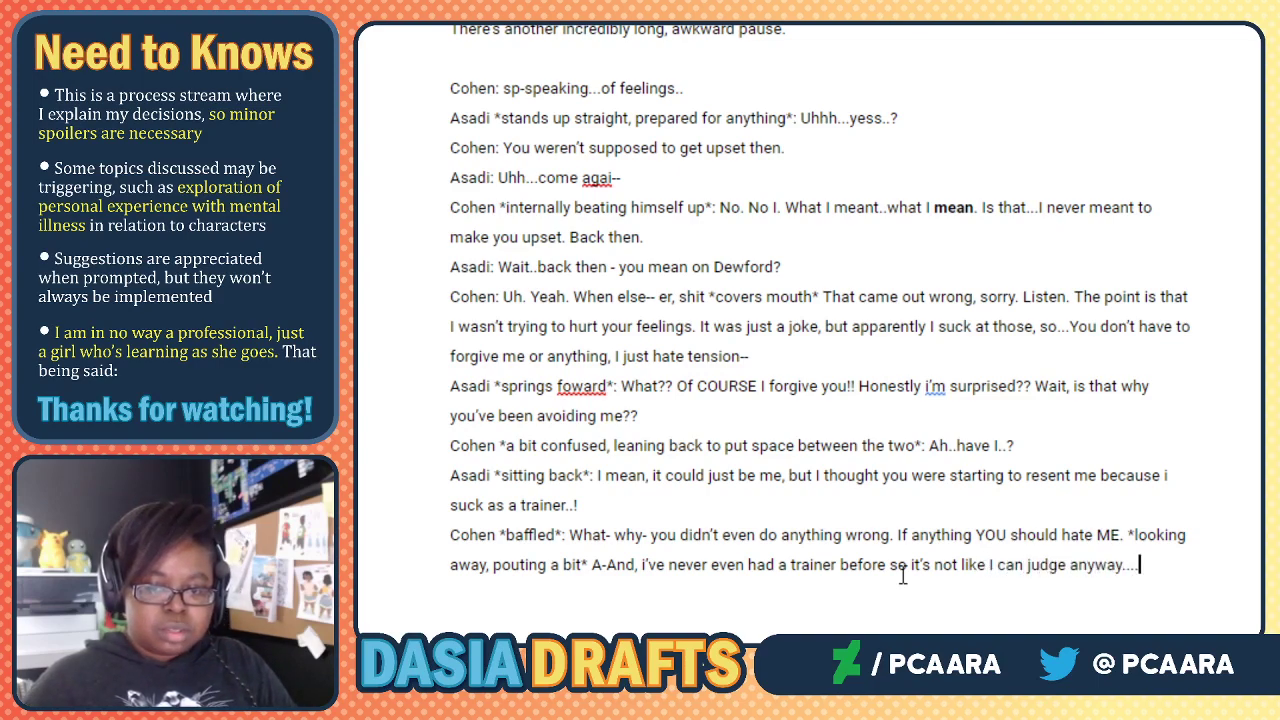
{"action": "type", "text": ".."}
On a new line, write "Asadi: Oh really? And nah, I dunno, I can't really hate you if I don't know you that well, I guess?".
{"action": "key", "text": "Return"}
{"action": "type", "text": "A"}
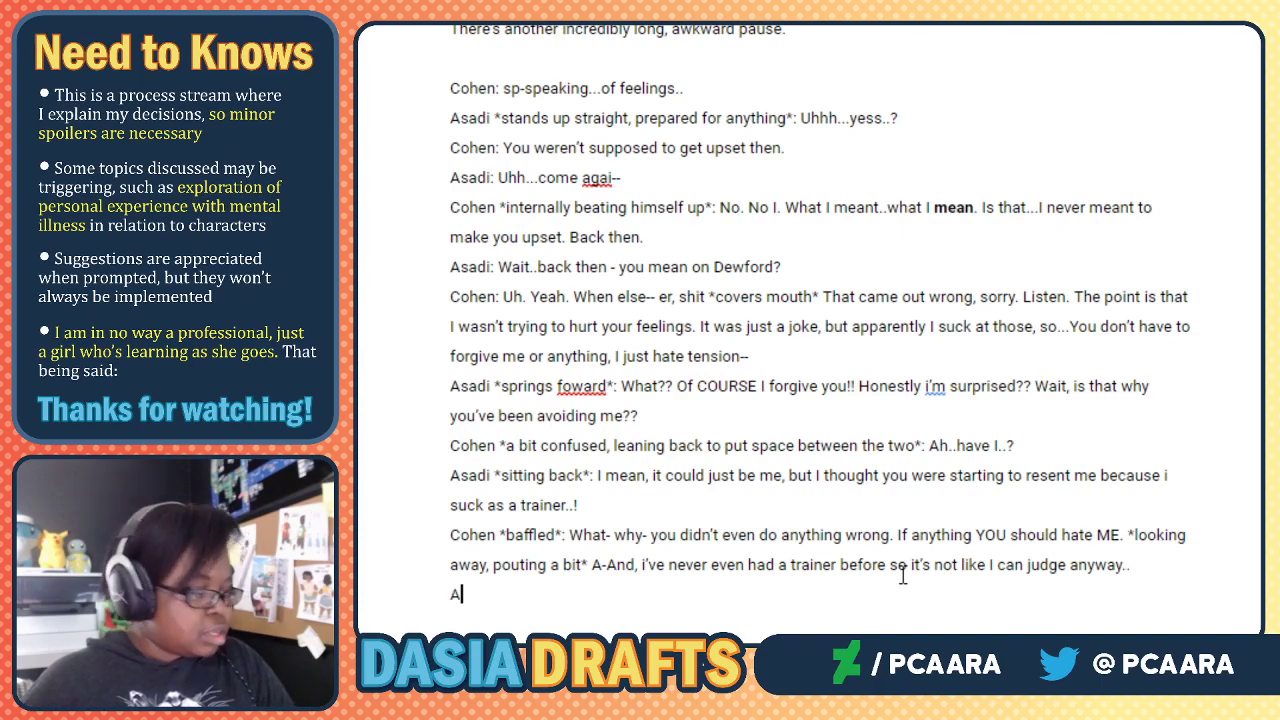
{"action": "type", "text": "sadi: Oh really"}
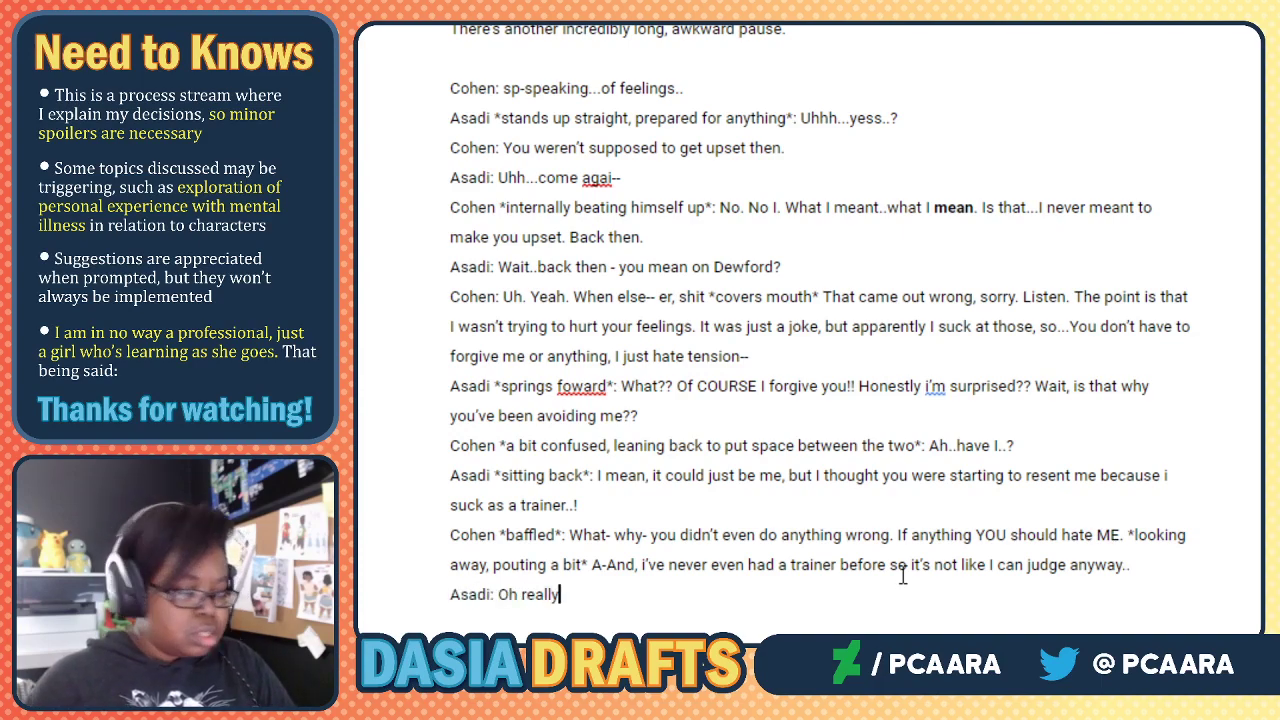
{"action": "type", "text": "? And nah, "}
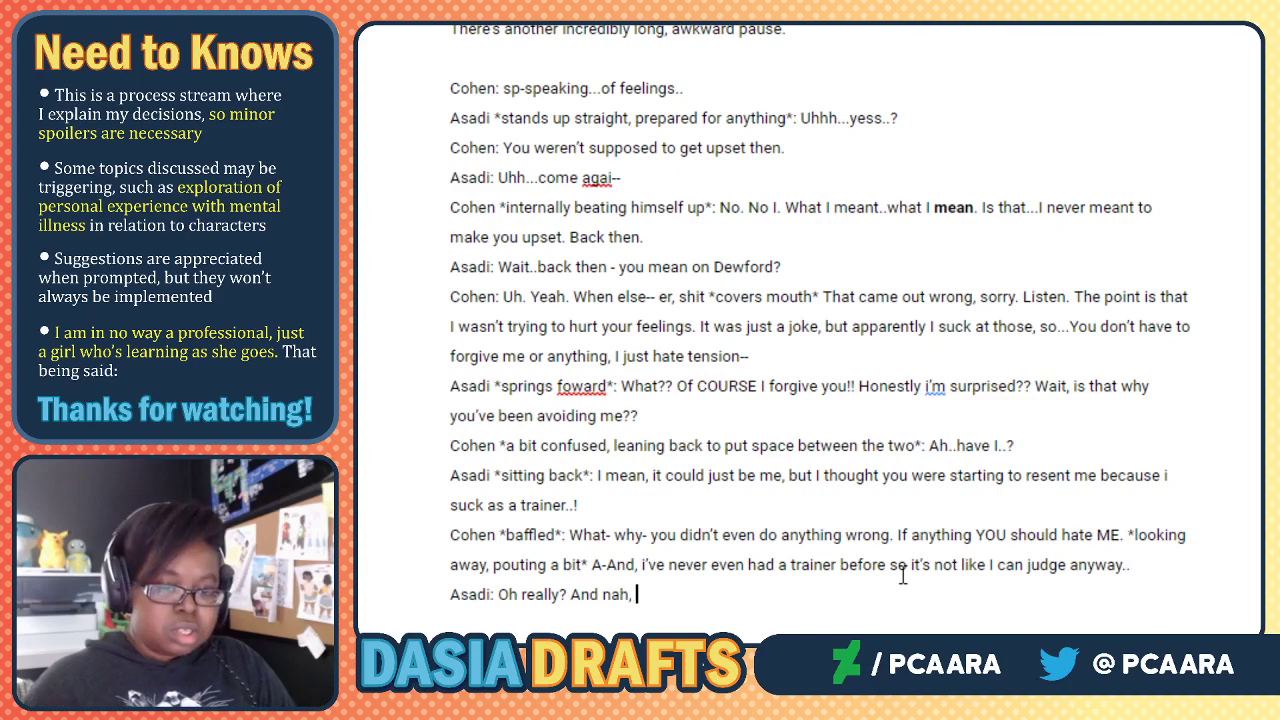
{"action": "type", "text": "I dunno"}
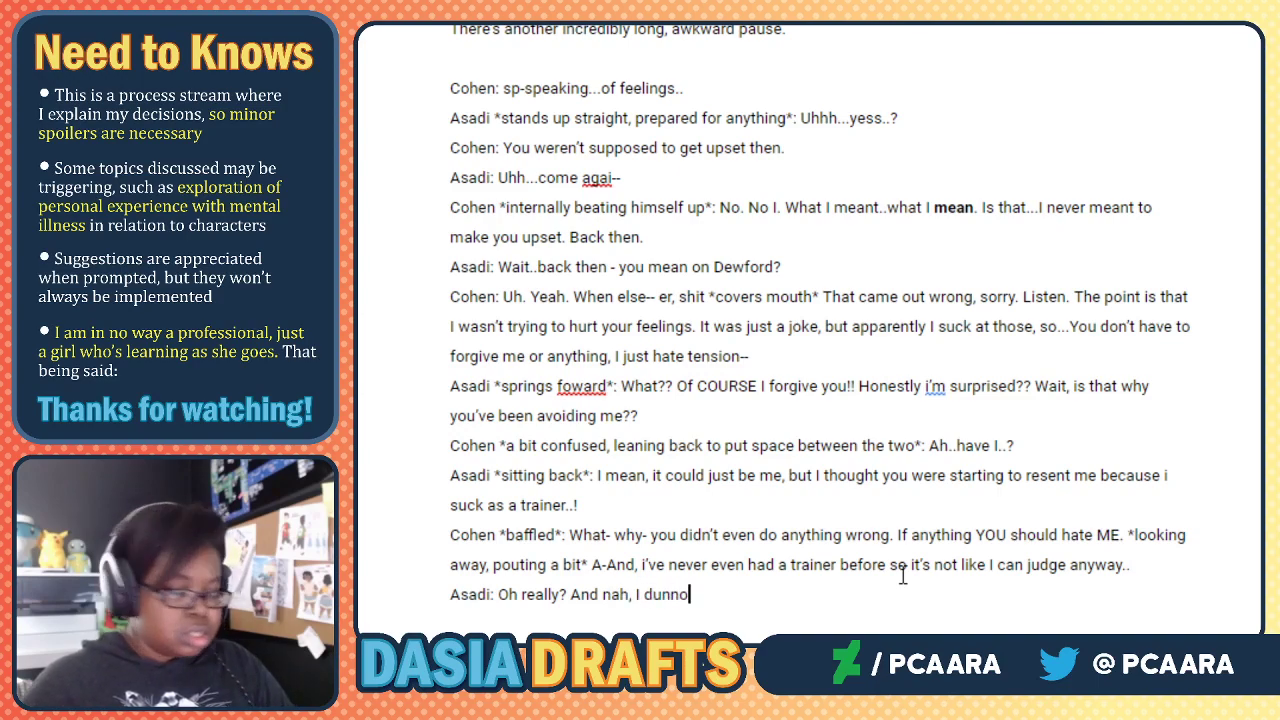
{"action": "type", "text": ", I can"}
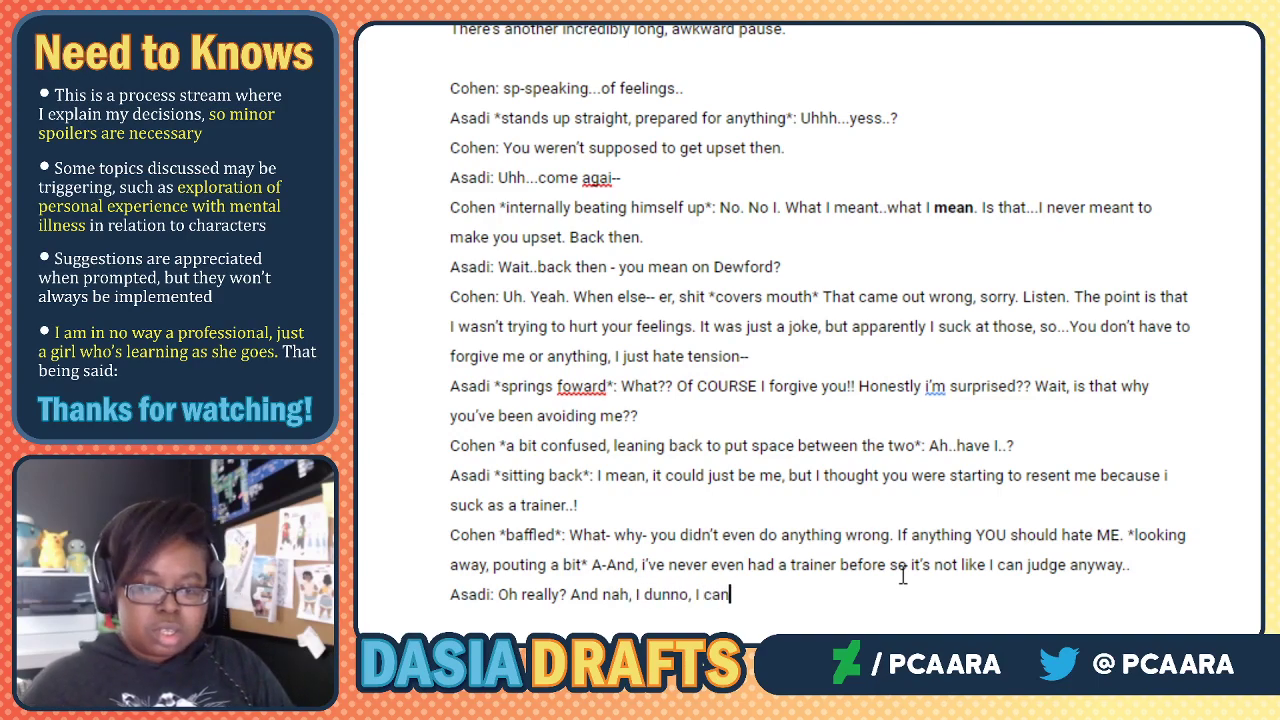
{"action": "type", "text": "'t really hate you "}
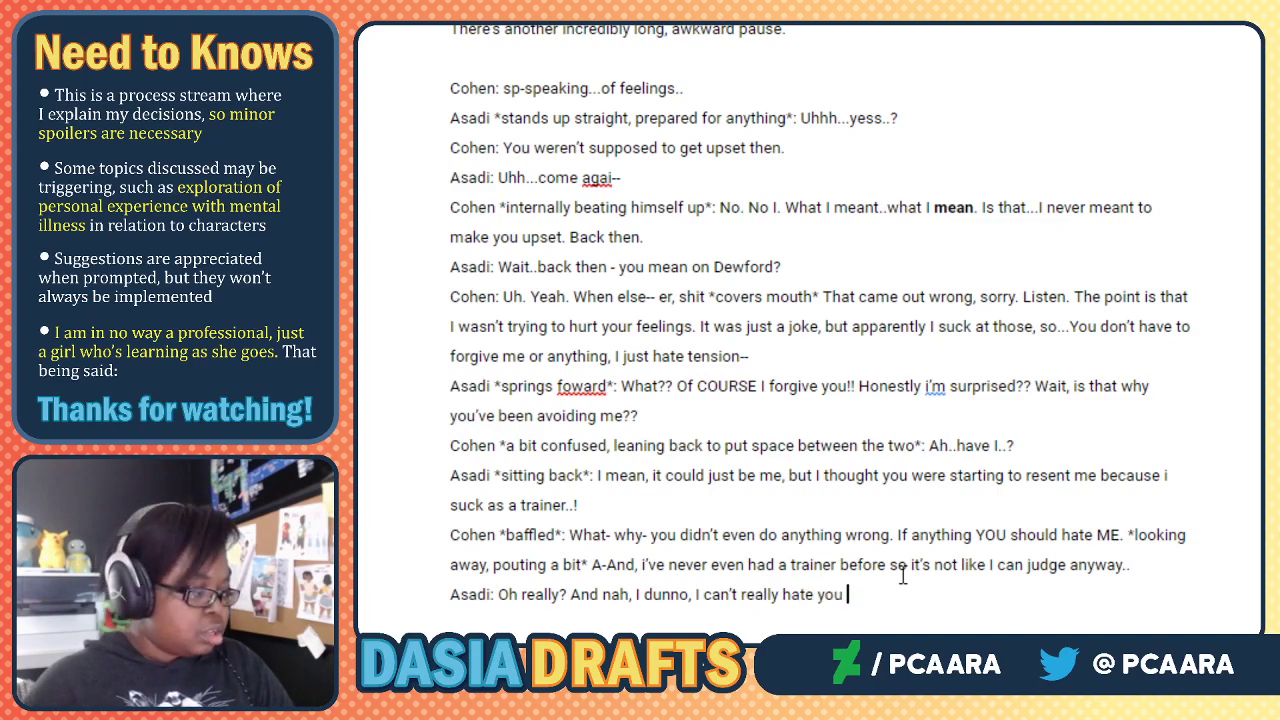
{"action": "type", "text": "if I don't know yo"}
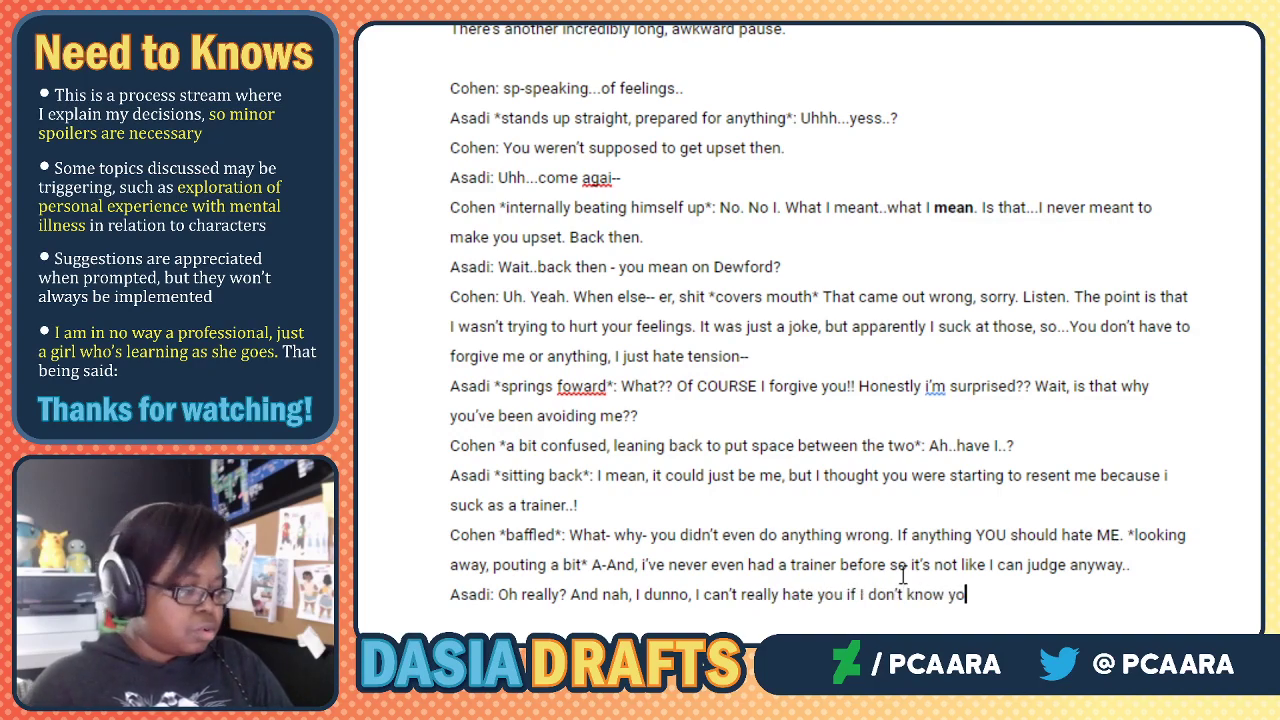
{"action": "type", "text": "u that well, I guess?"}
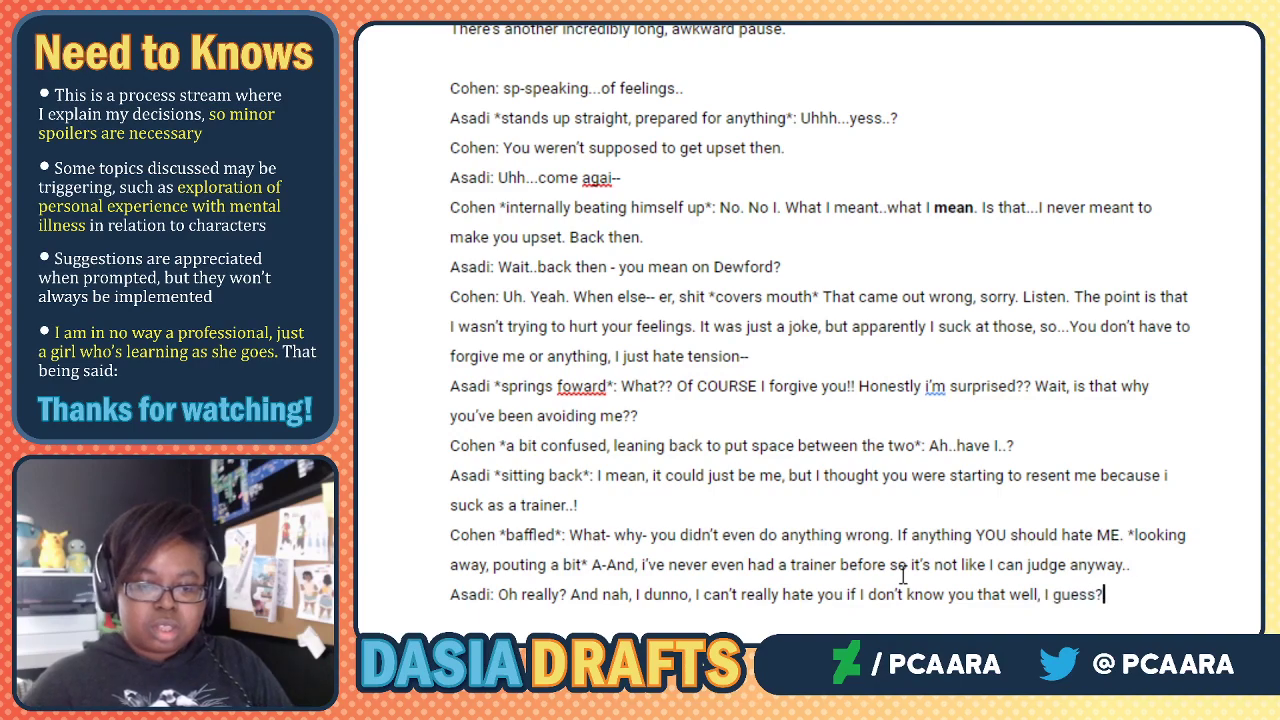
On a new line, write Cohen's reply "Cohen: Hah. Hasn't stopped some of us.".
{"action": "key", "text": "Return"}
{"action": "type", "text": "Cohen"}
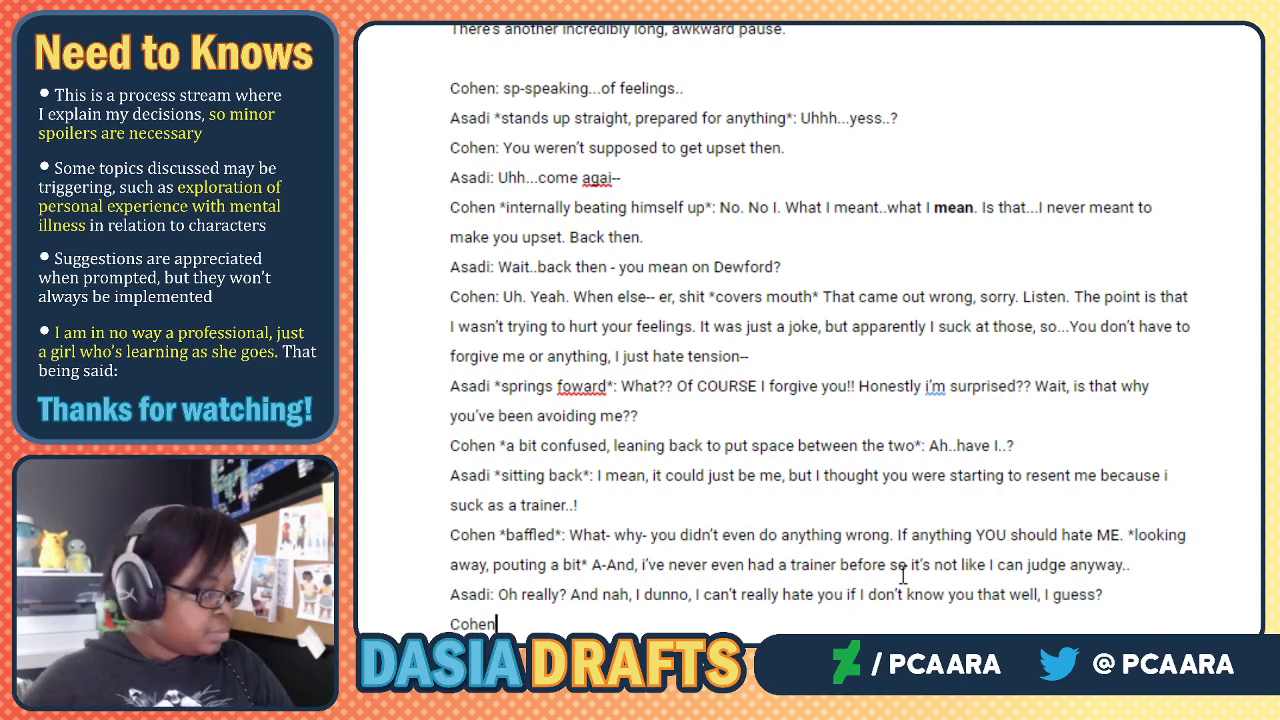
{"action": "type", "text": ": Hah. Ha"}
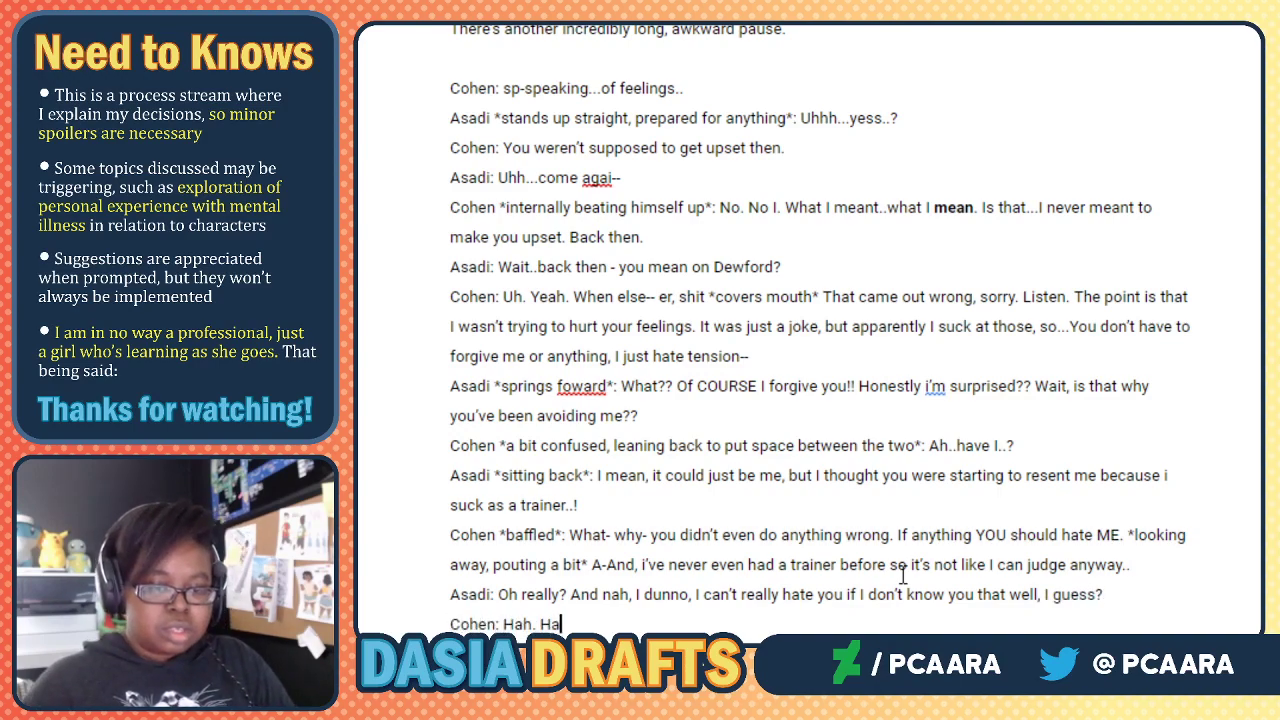
{"action": "type", "text": "sn't stopped "}
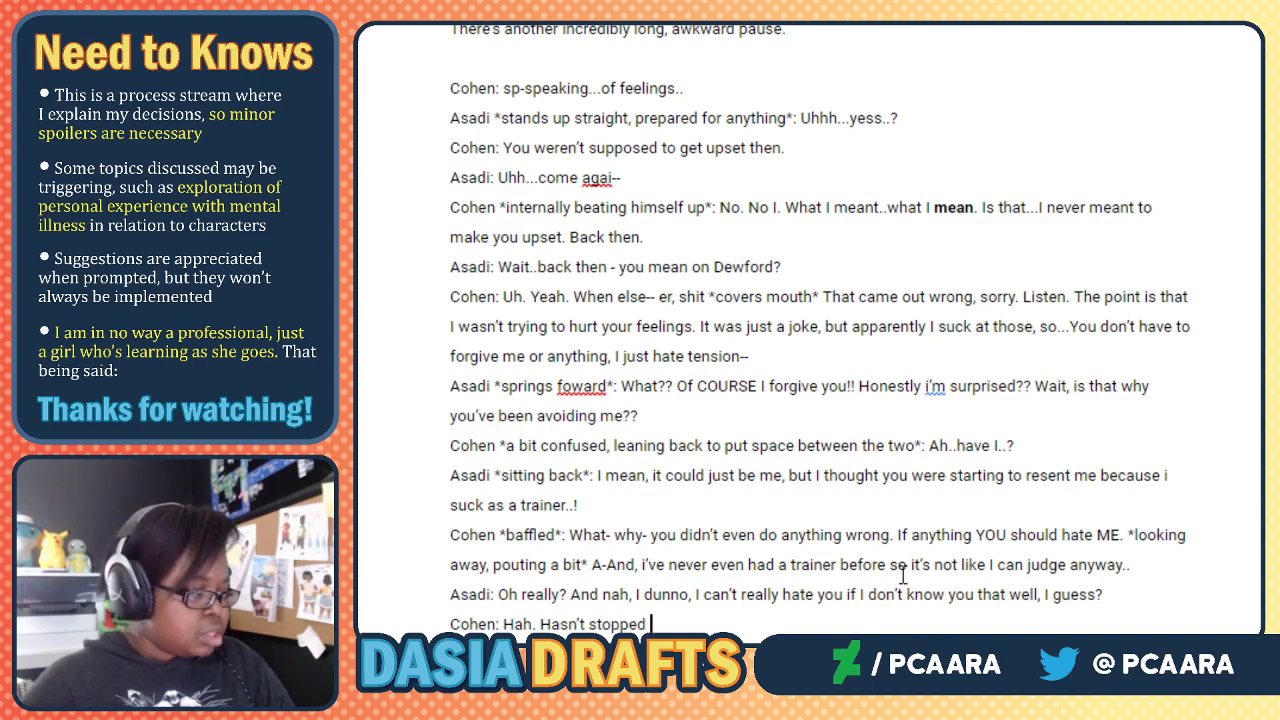
{"action": "type", "text": "some of us."}
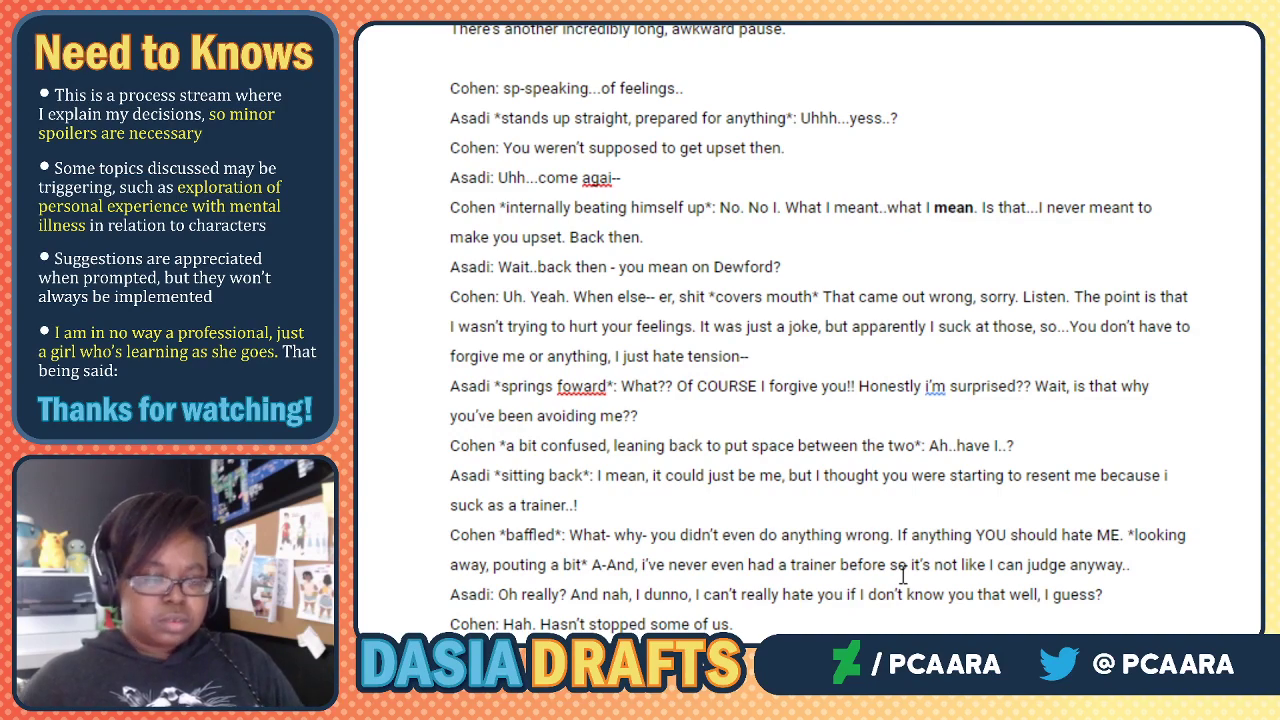
On a new line, write "Asadi *brow furrowed*: Ah...by some, you mean...Kiba, right..?".
{"action": "scroll", "coordinate": [902, 574], "scroll_direction": "down", "scroll_amount": 5}
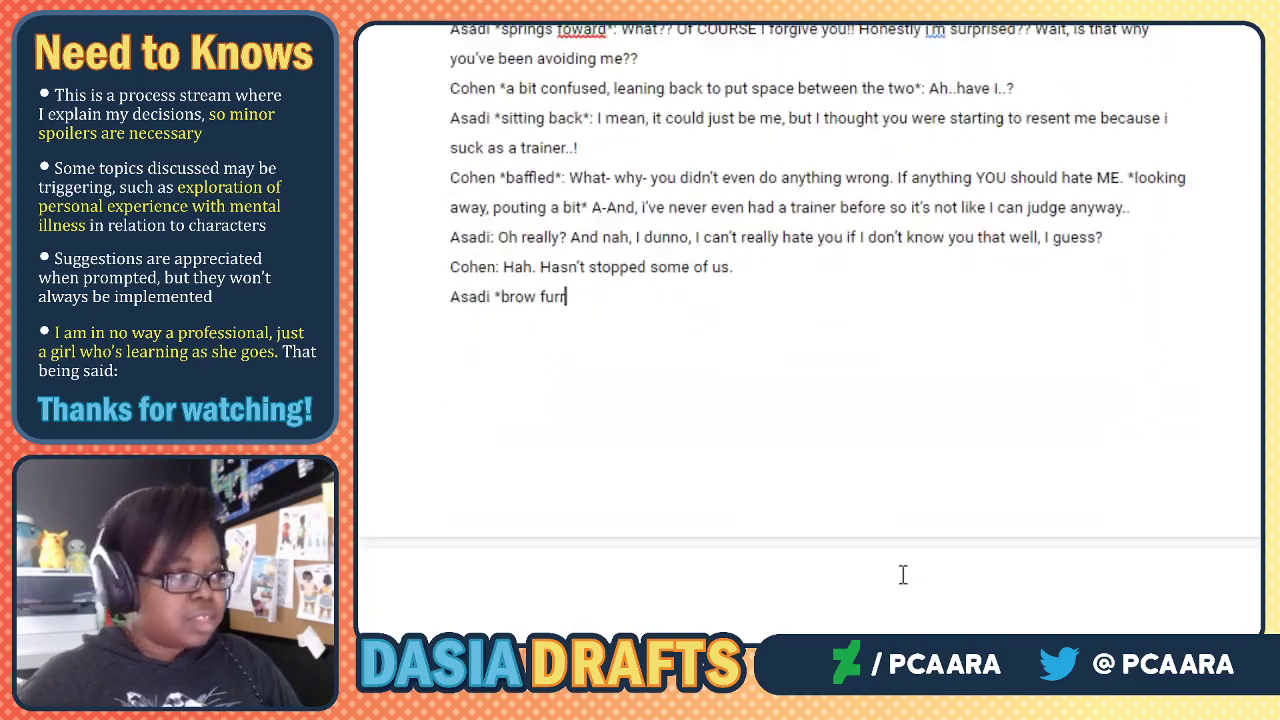
{"action": "type", "text": "owed*: "}
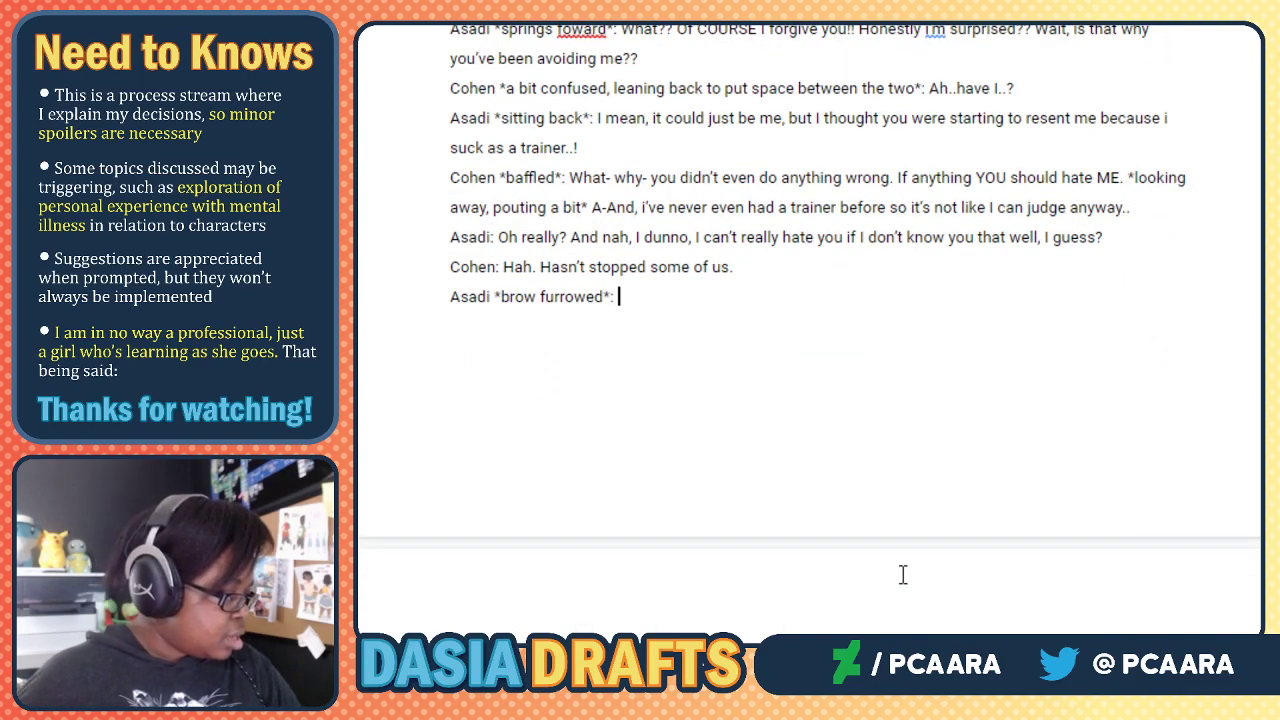
{"action": "type", "text": "Ah."}
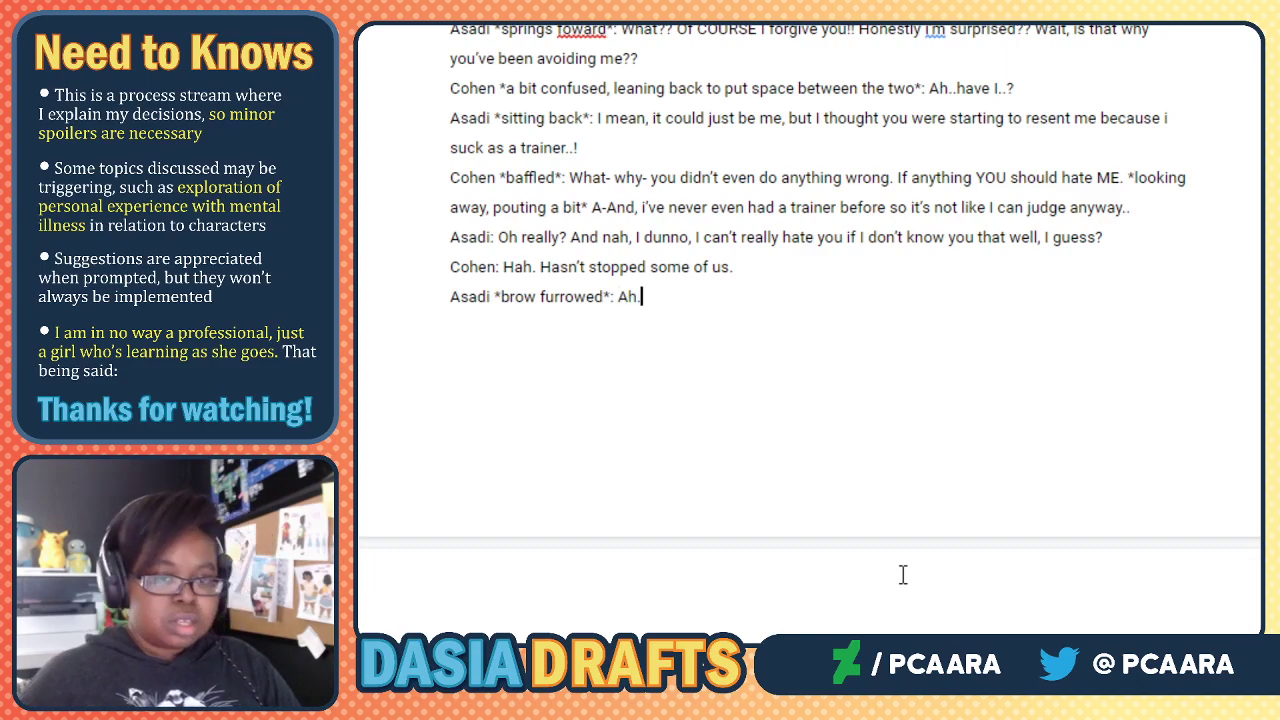
{"action": "type", "text": "..by some, you "}
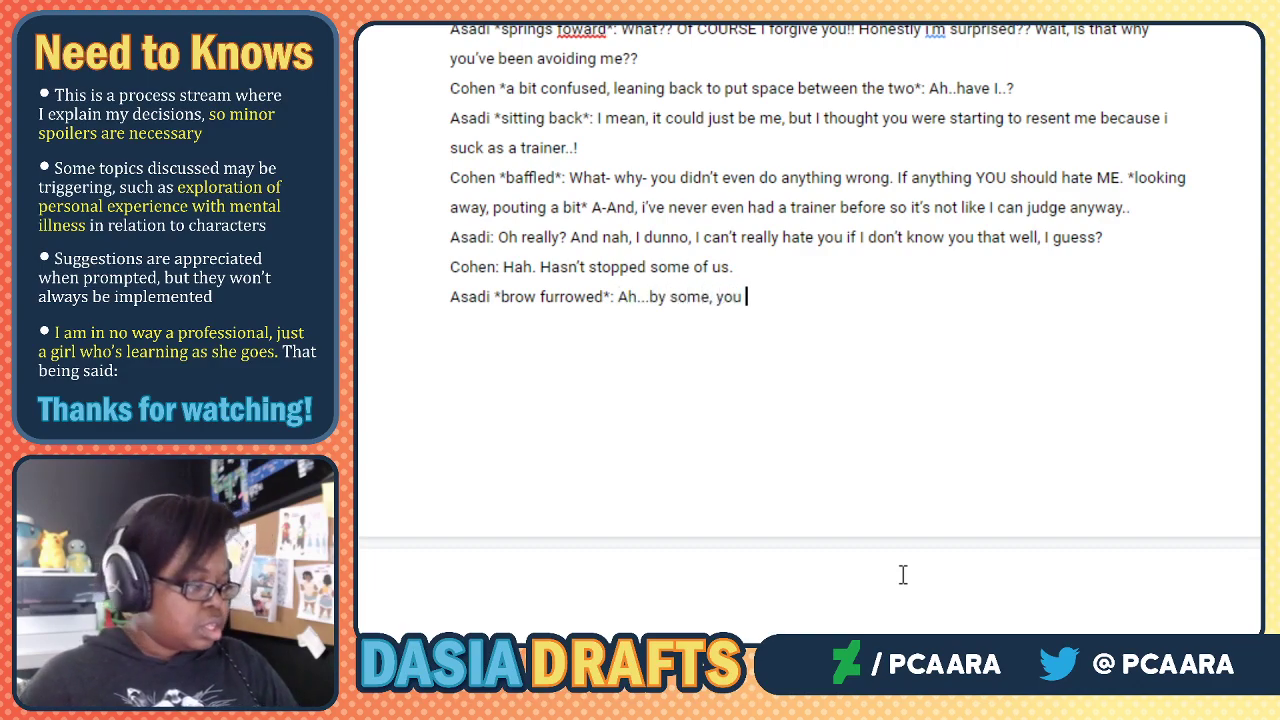
{"action": "type", "text": "mean...Kib"}
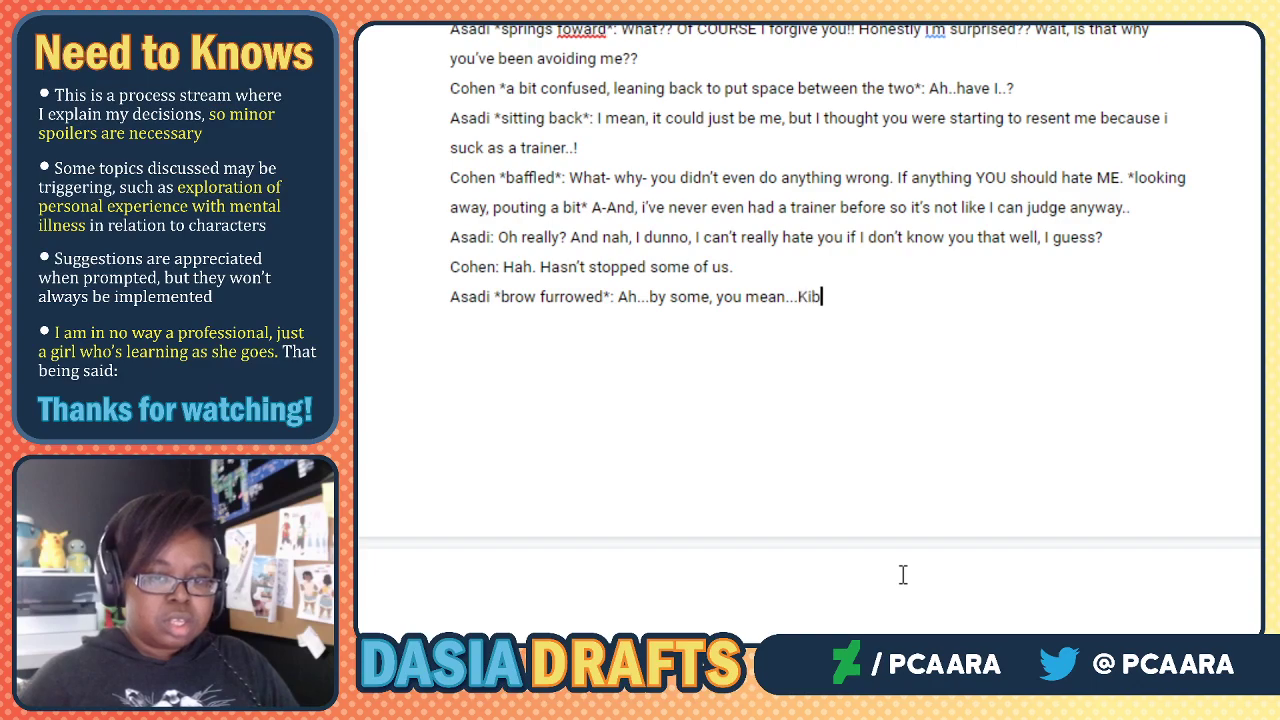
{"action": "type", "text": "a, right..?"}
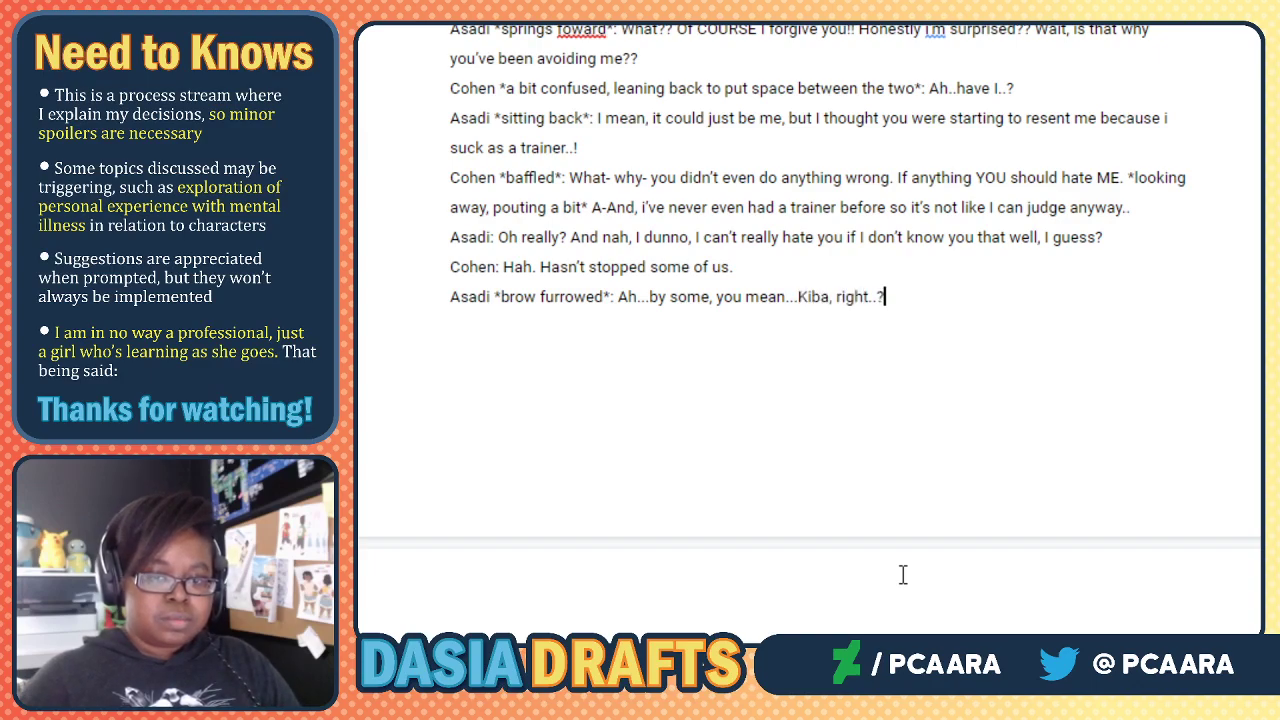
On a new line, write "Cohen: Yeeeaahh. You know, I know I brought it up but i'm gonna end this convo right there".
{"action": "key", "text": "Return"}
{"action": "type", "text": "Cohe"}
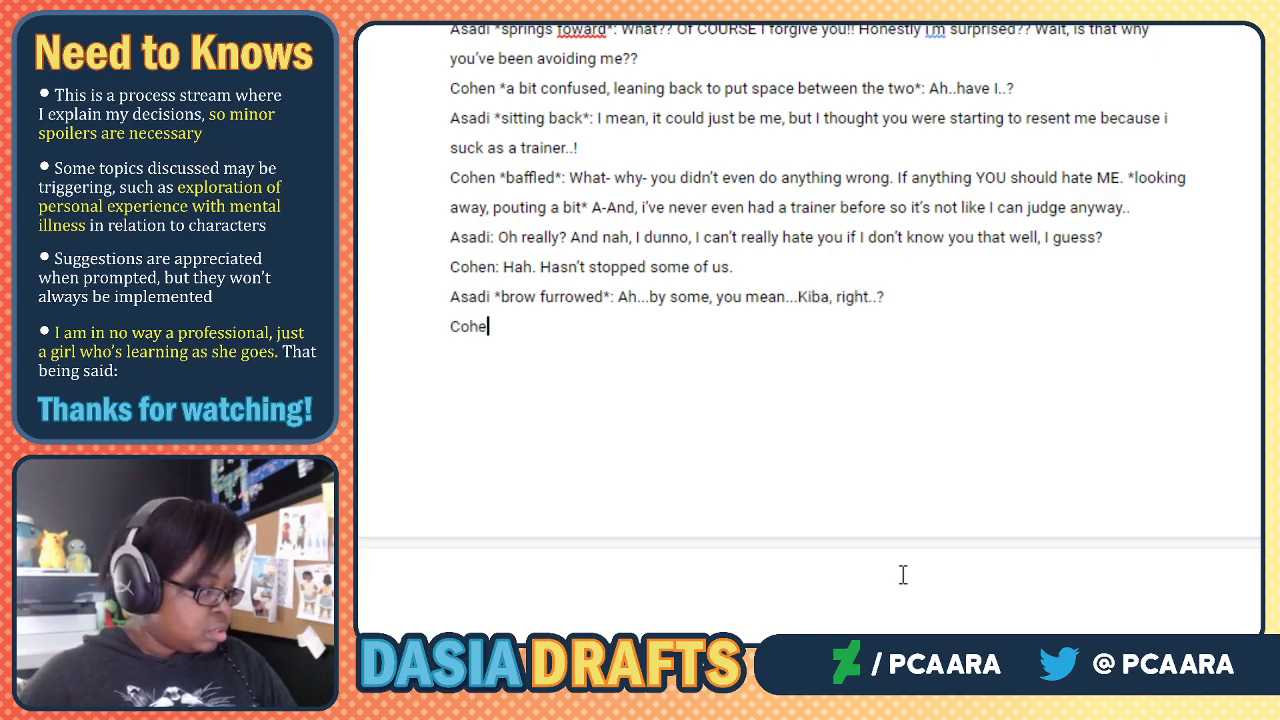
{"action": "type", "text": "n: Yeah"}
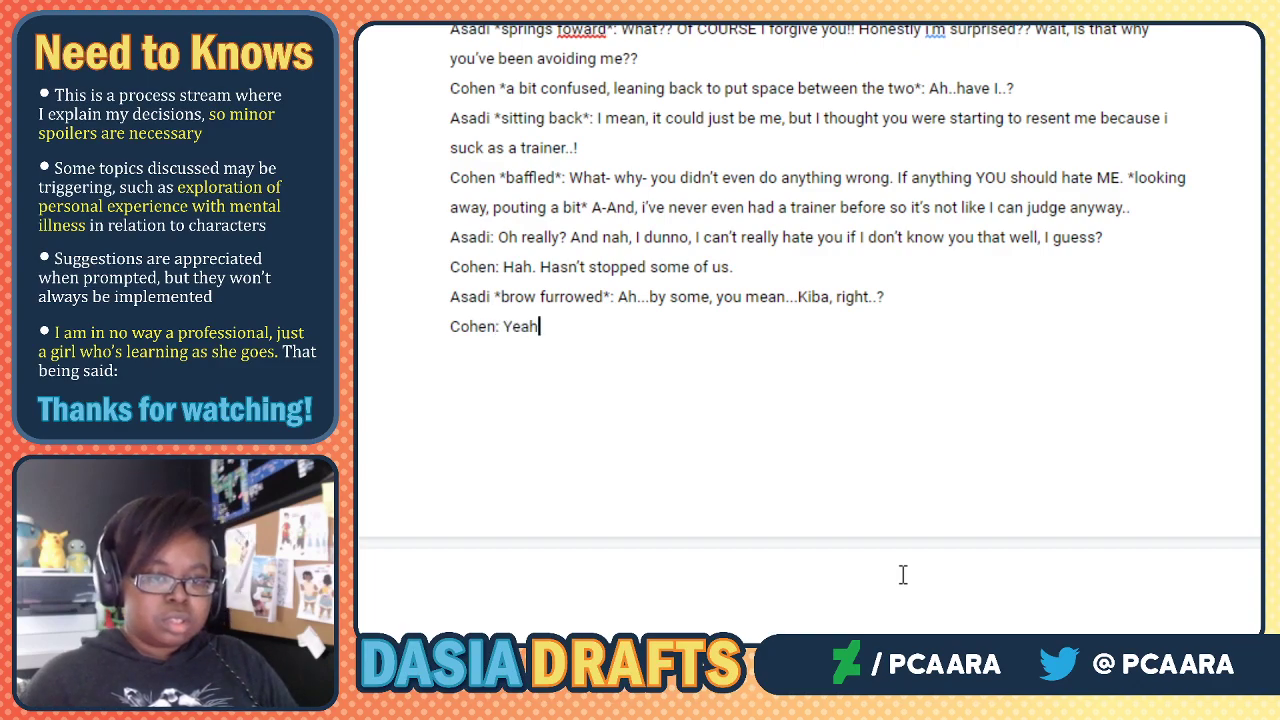
{"action": "key", "text": "BackSpace"}
{"action": "key", "text": "BackSpace"}
{"action": "type", "text": "eeaahh. You"}
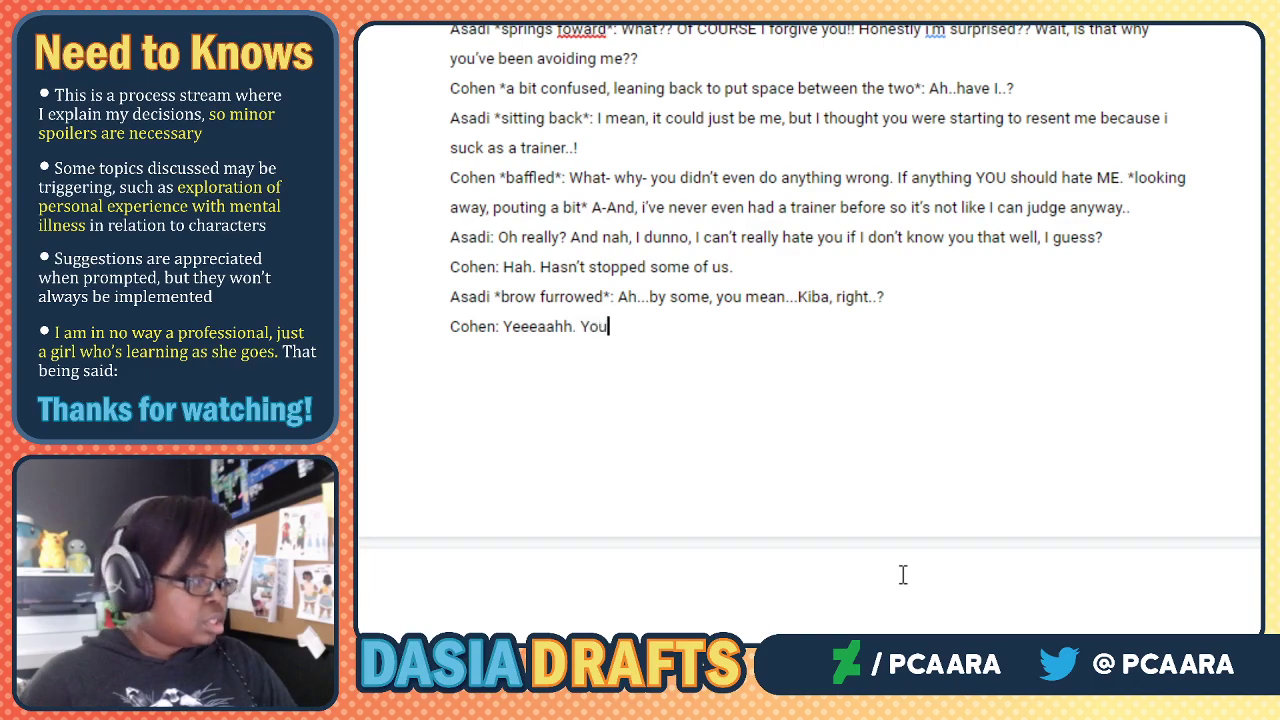
{"action": "type", "text": " know, "}
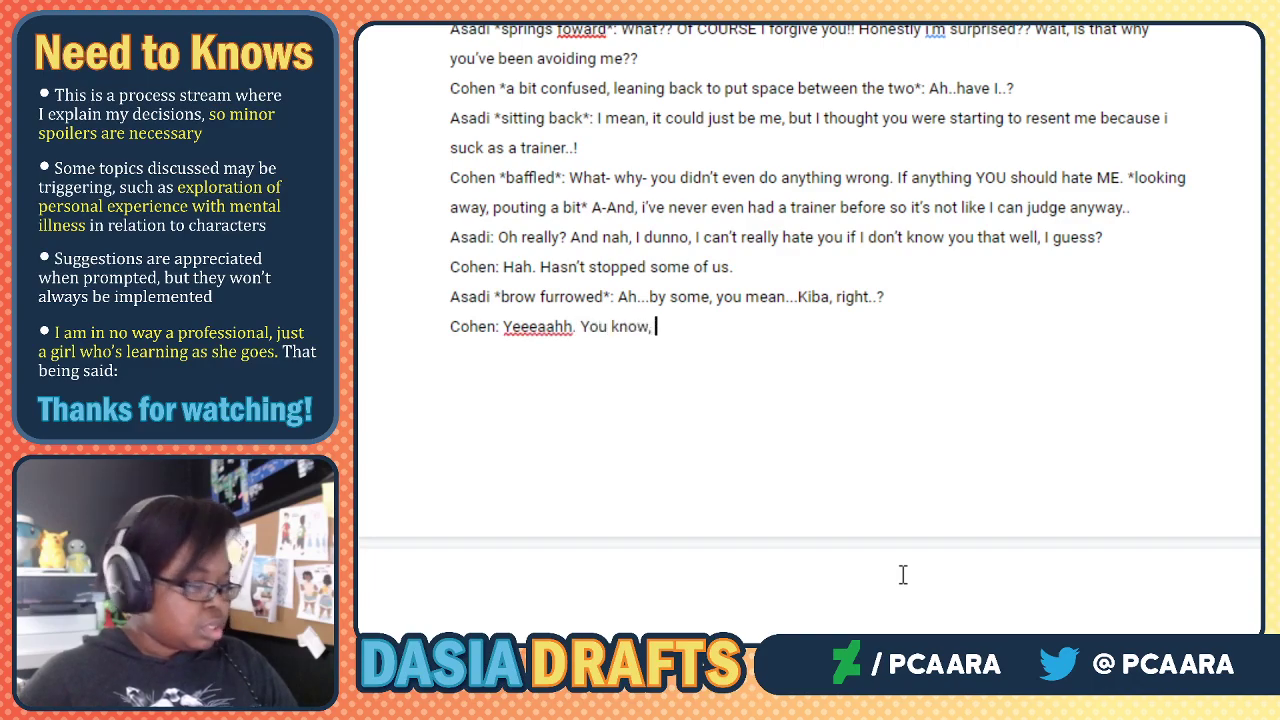
{"action": "type", "text": "I know I brought it"}
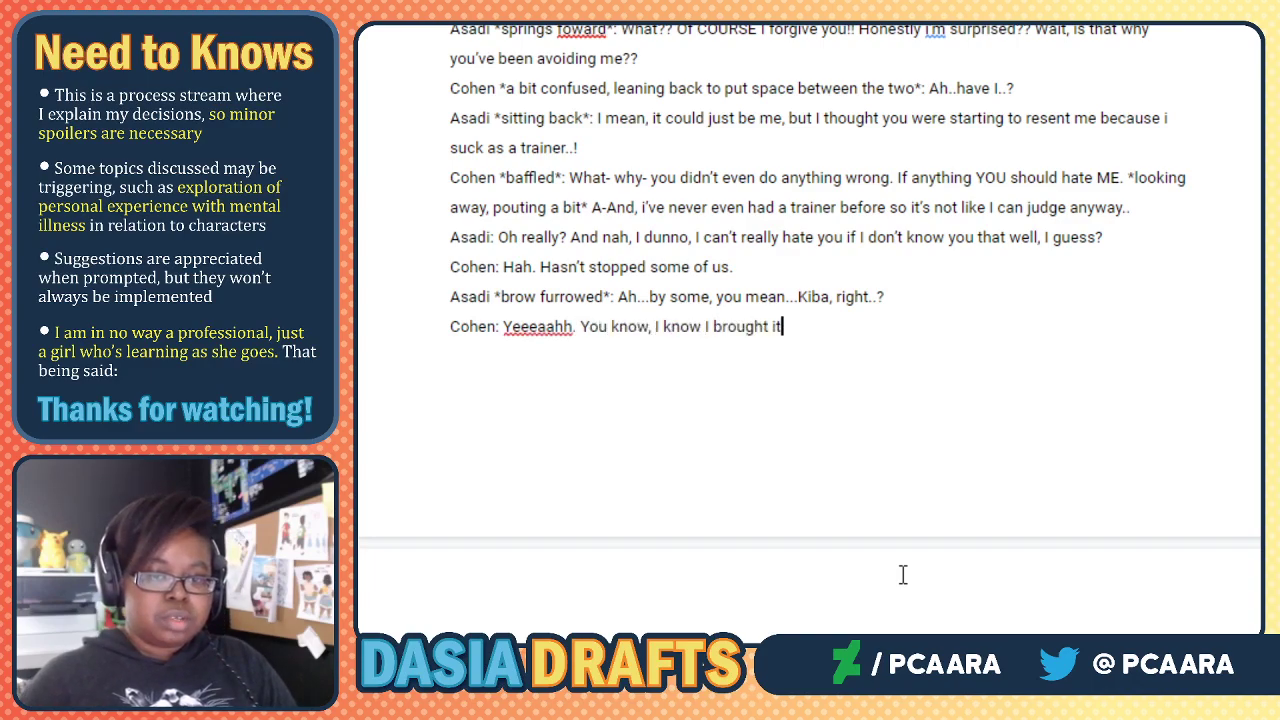
{"action": "type", "text": " up bu"}
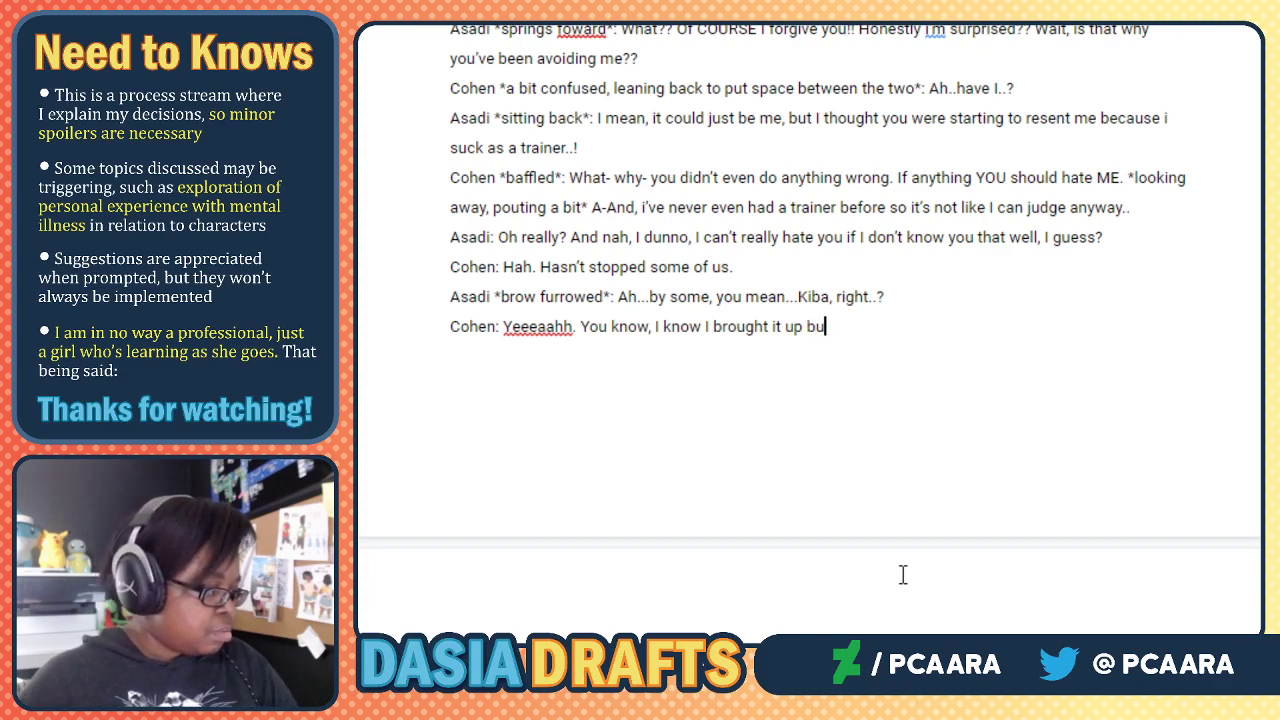
{"action": "type", "text": "t i'm gonna end "}
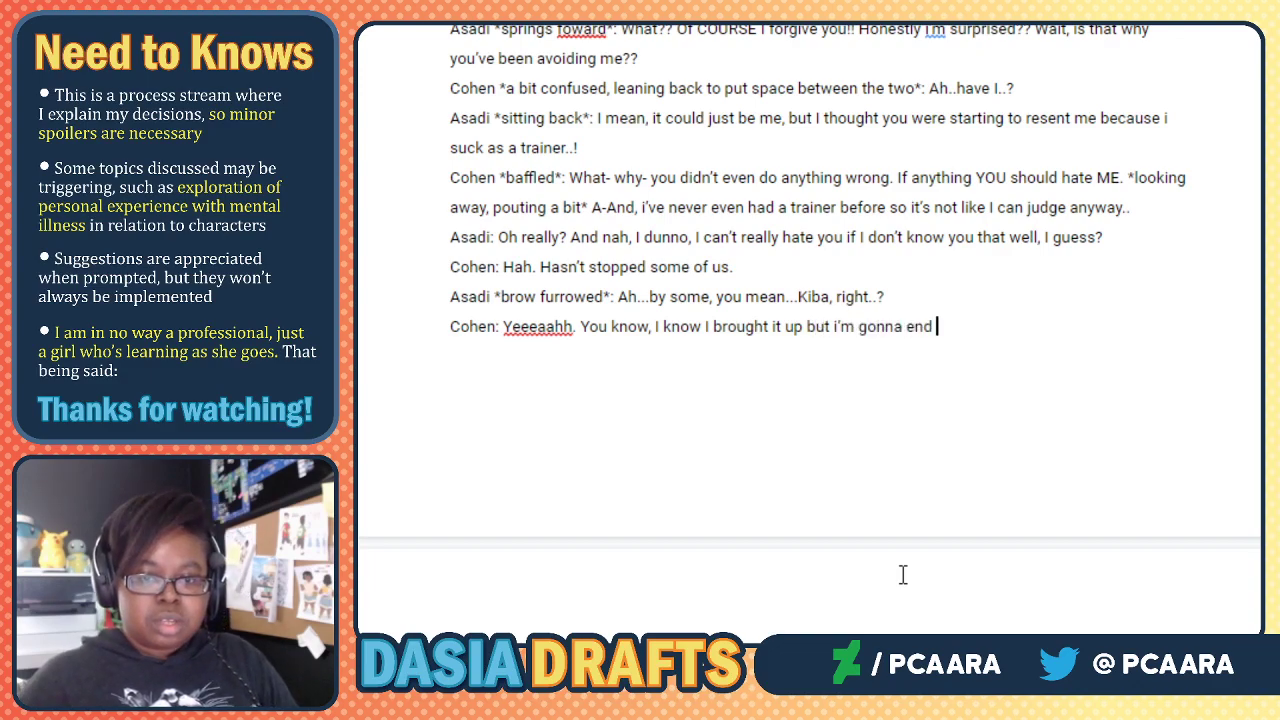
{"action": "type", "text": "this convo right there"}
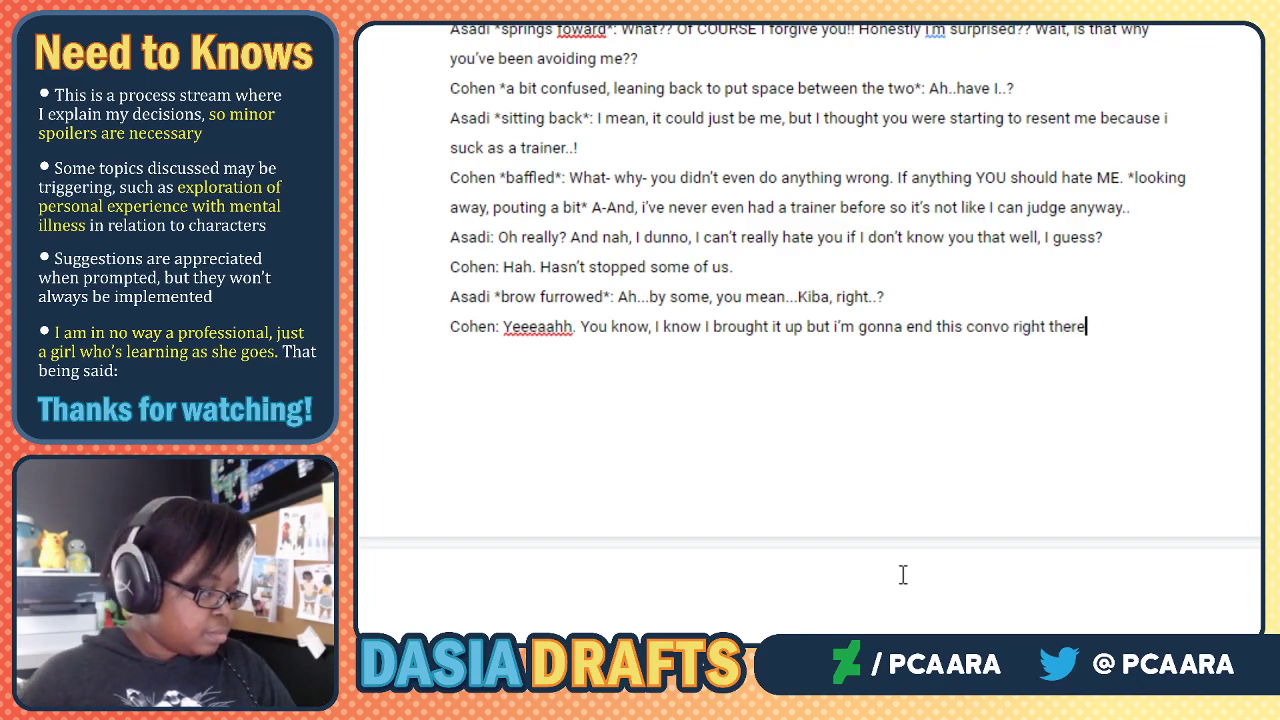
Extend Cohen's line about ending the convo with ". I like being in a decent mood.".
{"action": "type", "text": ". I like being "}
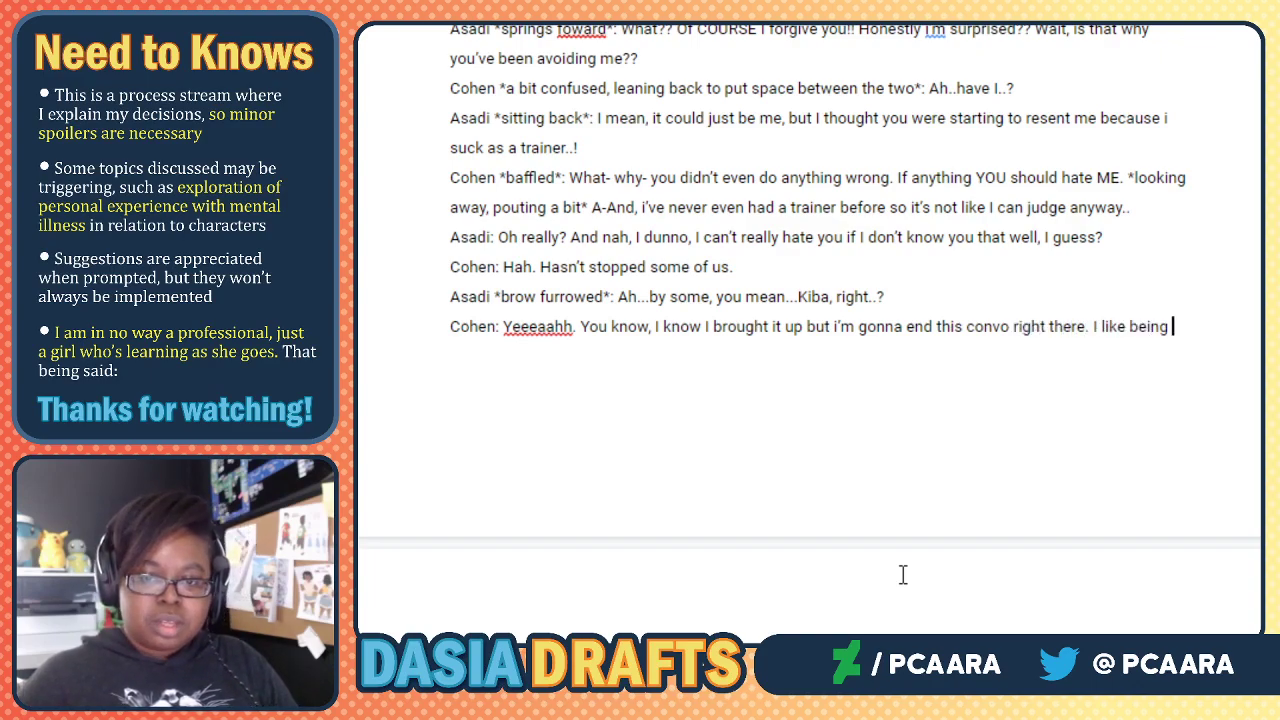
{"action": "type", "text": "in a decen"}
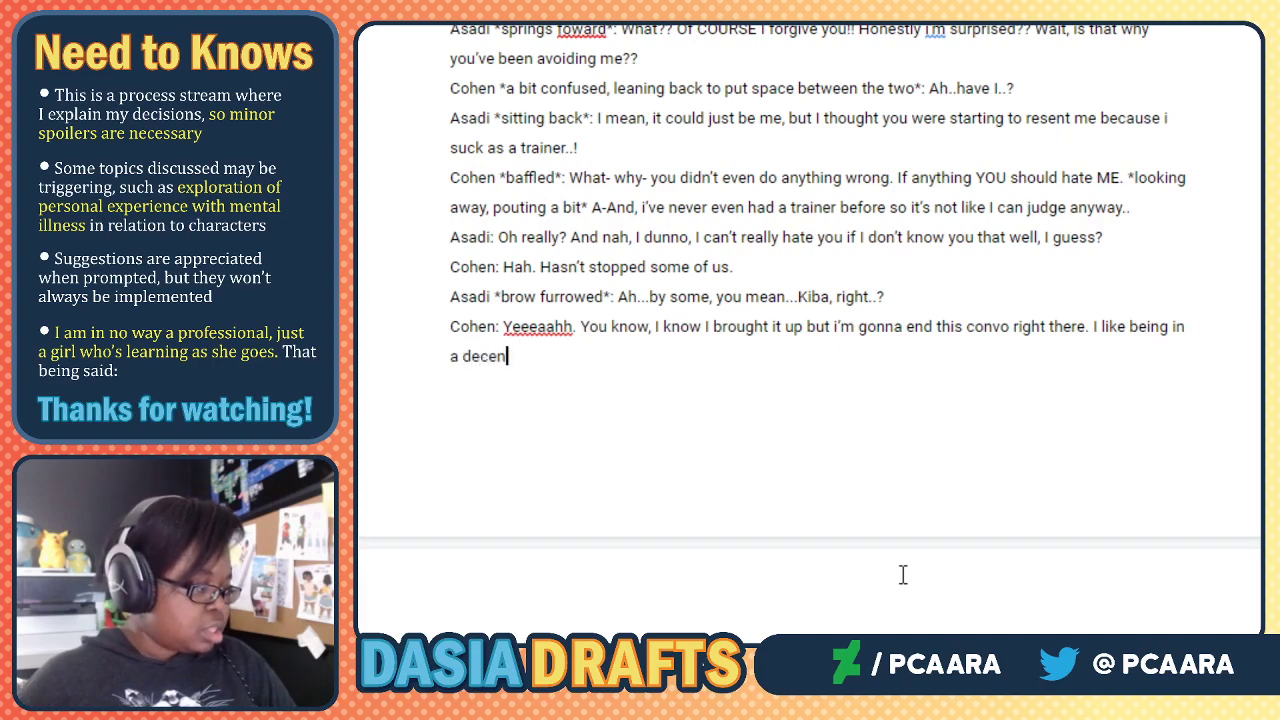
{"action": "type", "text": "t mood."}
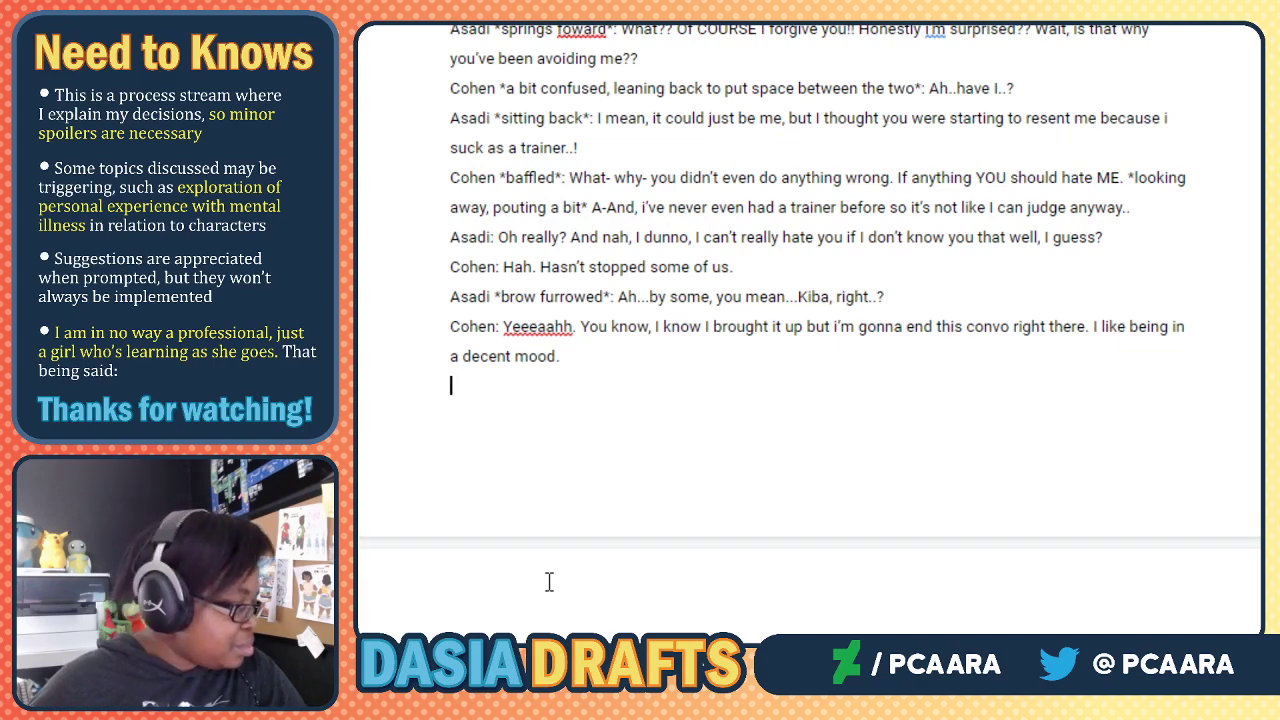
Below Cohen's line, write "Asadi: W-wait, I know you wanna end it, but as weird as this is gonna sound".
{"action": "type", "text": "Asadi: W-wait, I know you wanna end it, but as weird a th"}
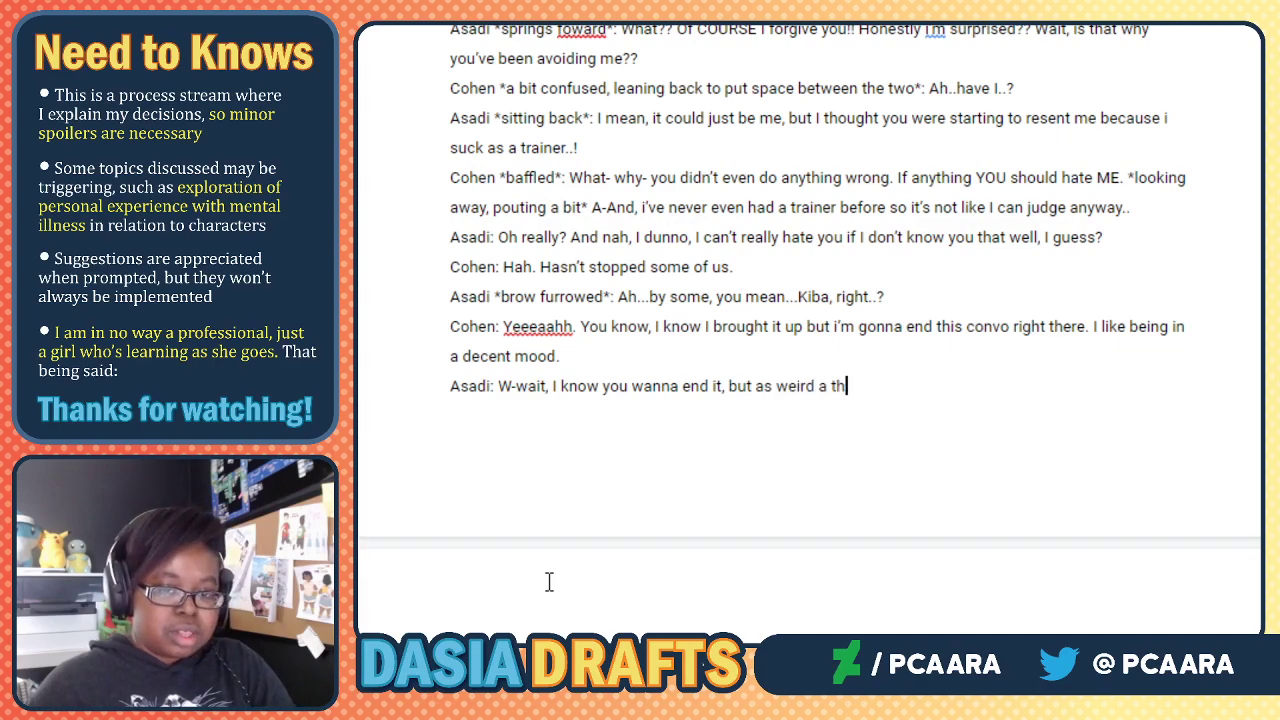
{"action": "key", "text": "BackSpace"}
{"action": "key", "text": "BackSpace"}
{"action": "key", "text": "BackSpace"}
{"action": "type", "text": "s this sounds"}
{"action": "key", "text": "BackSpace"}
{"action": "key", "text": "BackSpace"}
{"action": "key", "text": "BackSpace"}
{"action": "key", "text": "BackSpace"}
{"action": "key", "text": "BackSpace"}
{"action": "key", "text": "BackSpace"}
{"action": "type", "text": "is gonna sound"}
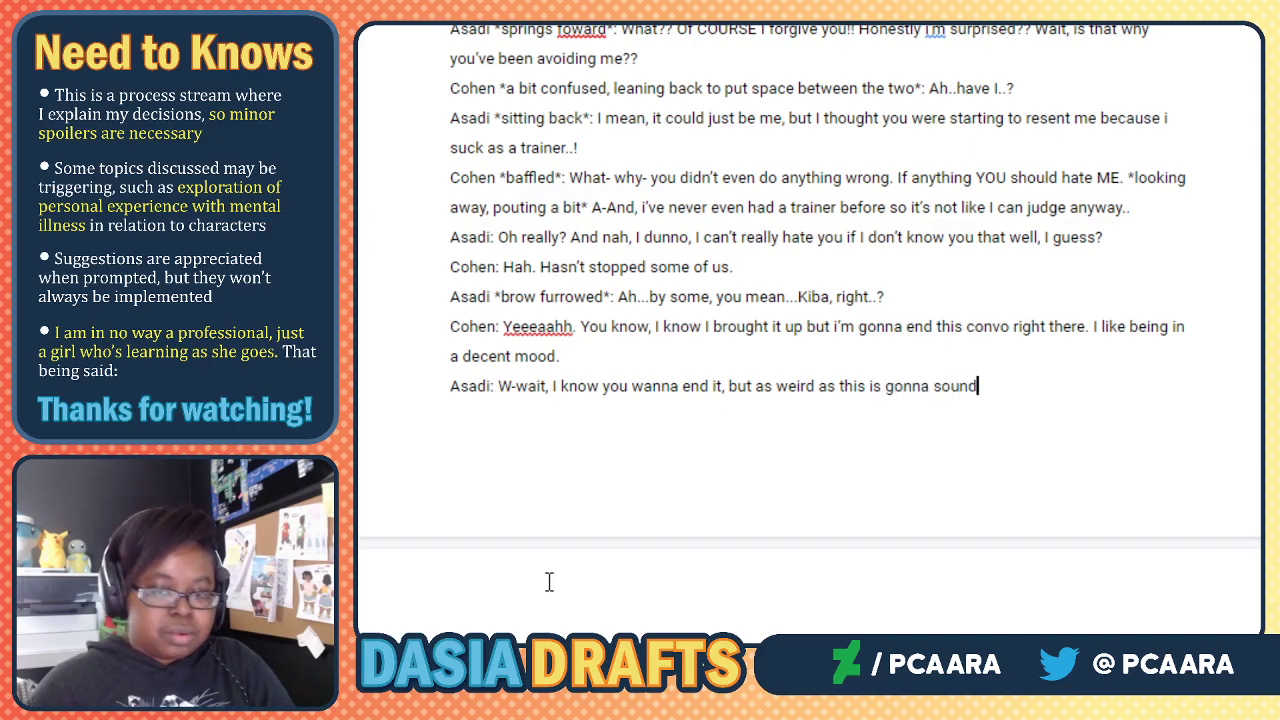
Continue Asadi's line with "...I feel like my headache's cleared up a bit because we talked...?" and start the following sentence with "So".
{"action": "type", "text": "...I feel like my h ead"}
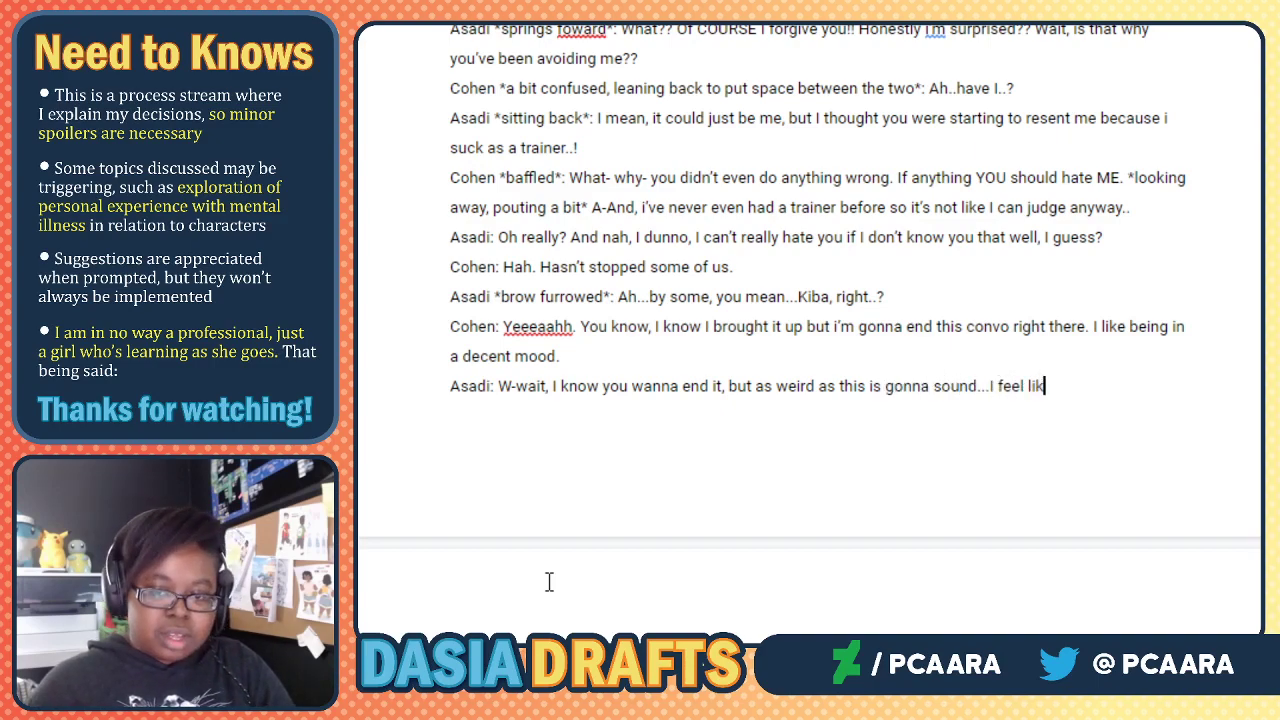
{"action": "key", "text": "BackSpace"}
{"action": "key", "text": "BackSpace"}
{"action": "key", "text": "BackSpace"}
{"action": "key", "text": "BackSpace"}
{"action": "type", "text": "e"}
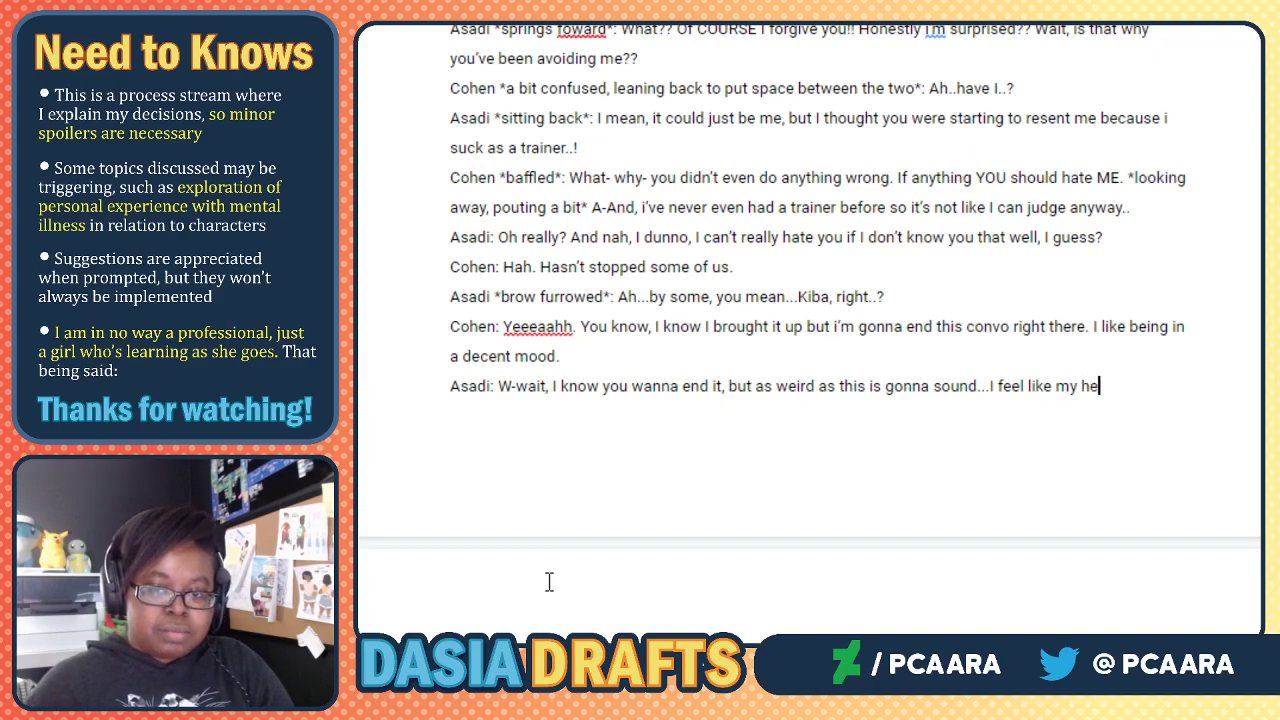
{"action": "type", "text": "adache'"}
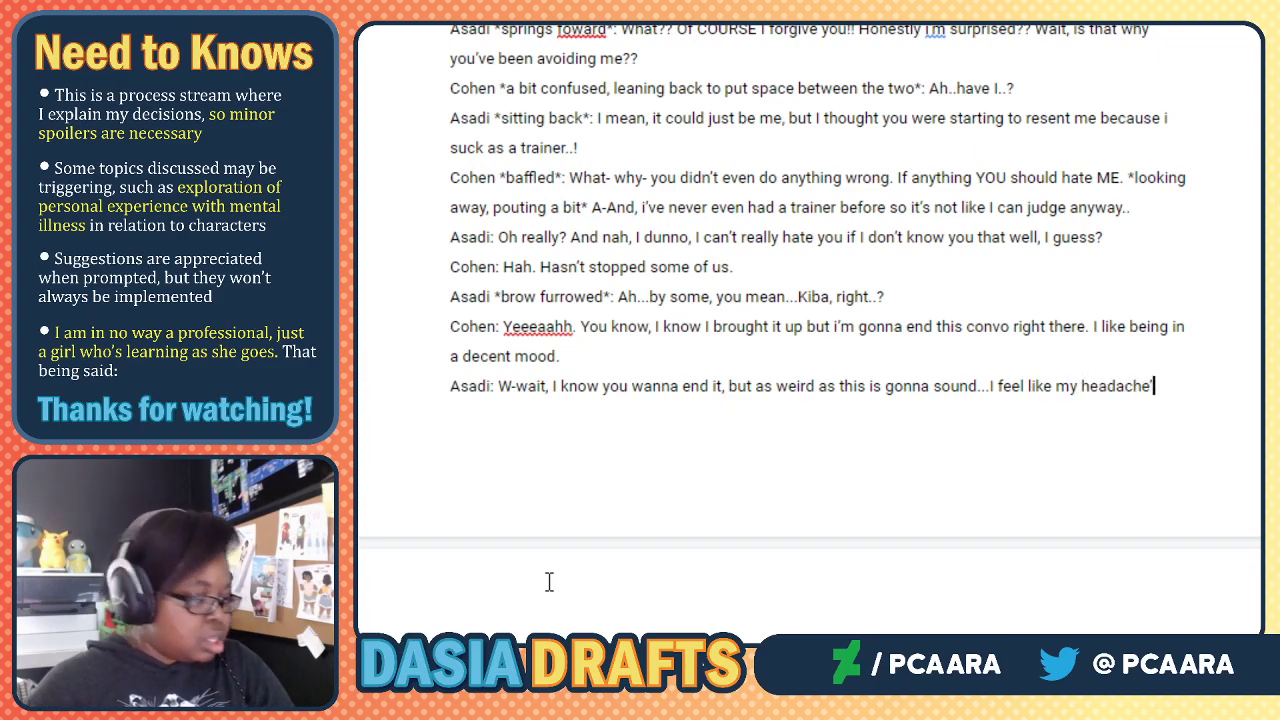
{"action": "type", "text": "s d"}
{"action": "key", "text": "ctrl+z"}
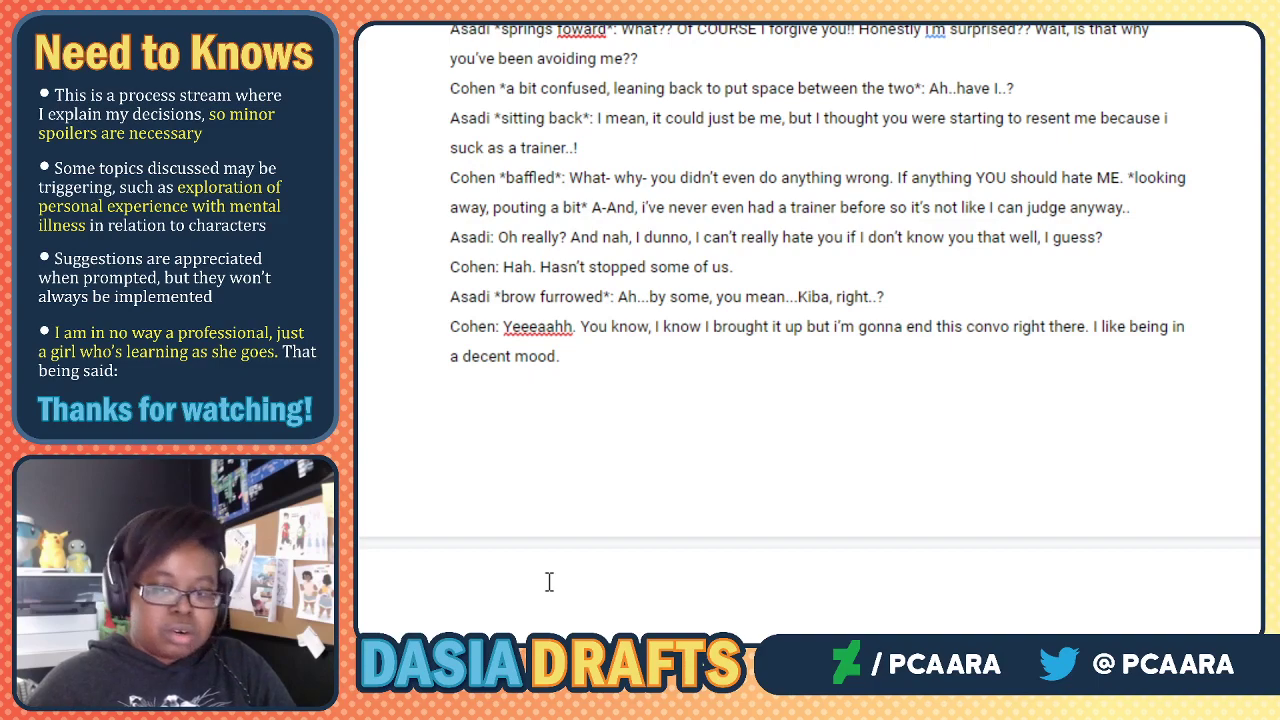
{"action": "scroll", "coordinate": [549, 581], "scroll_direction": "down", "scroll_amount": 6}
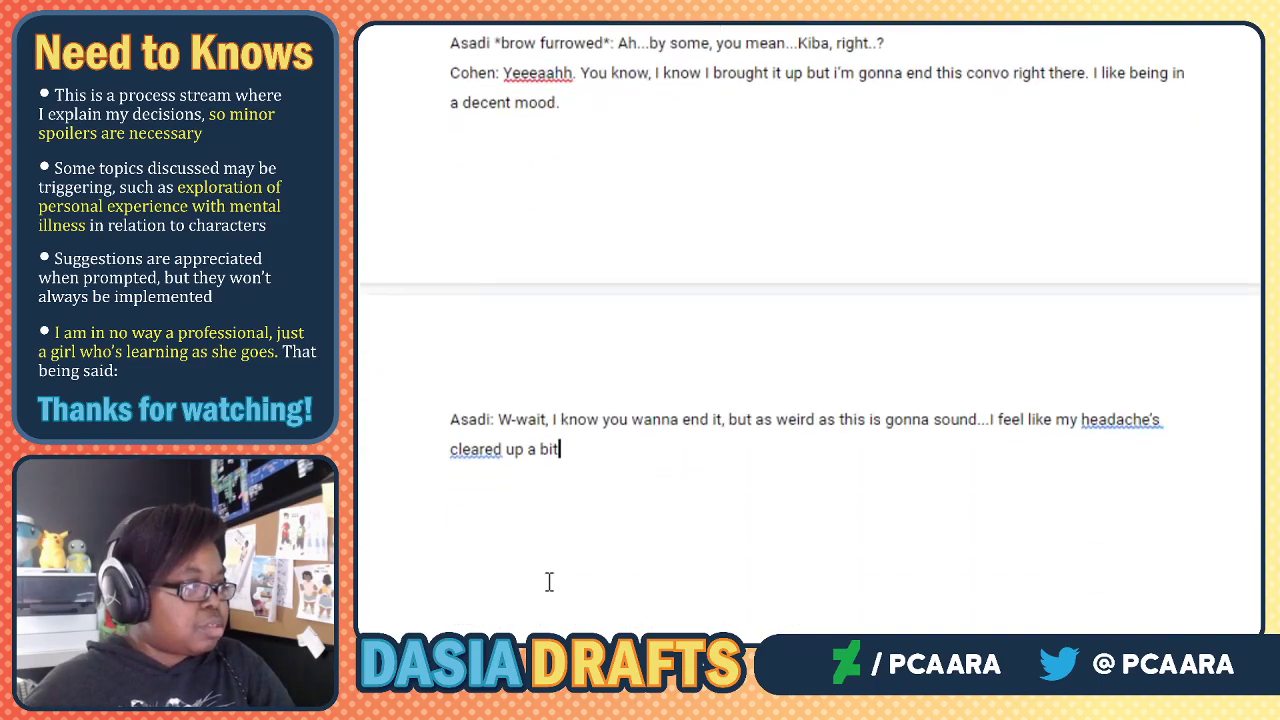
{"action": "type", "text": "because we talked...? So m"}
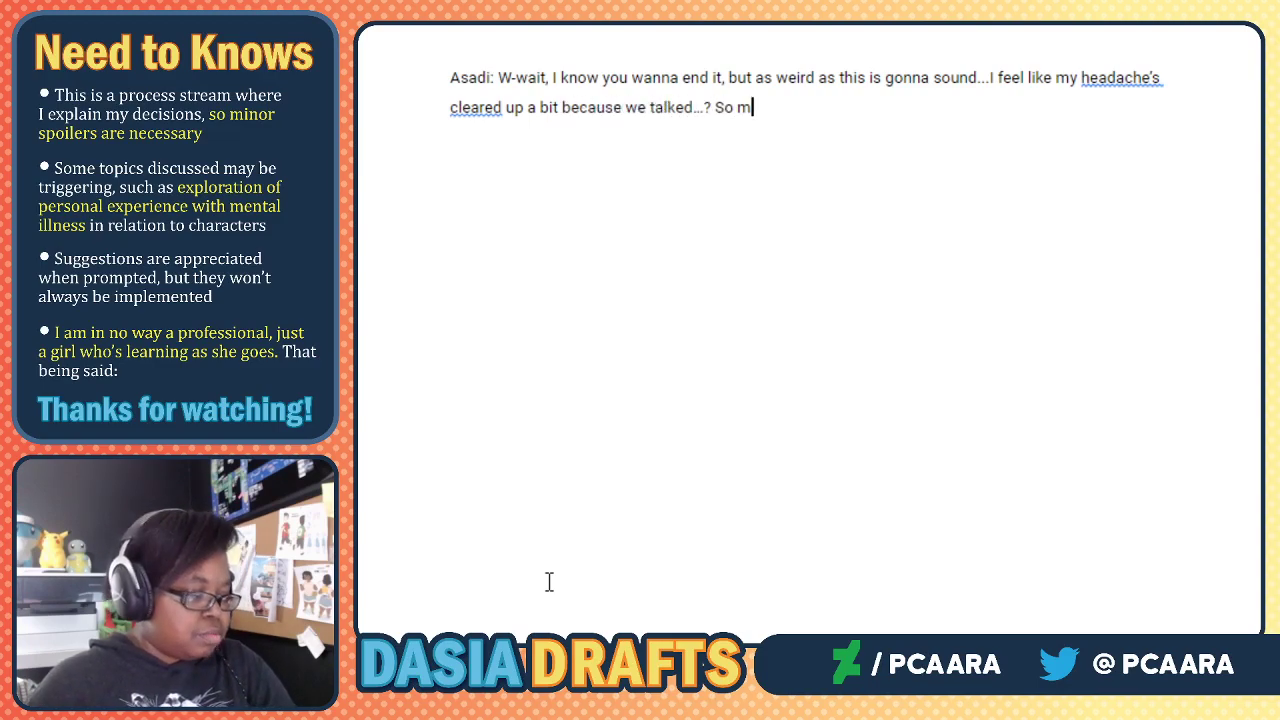